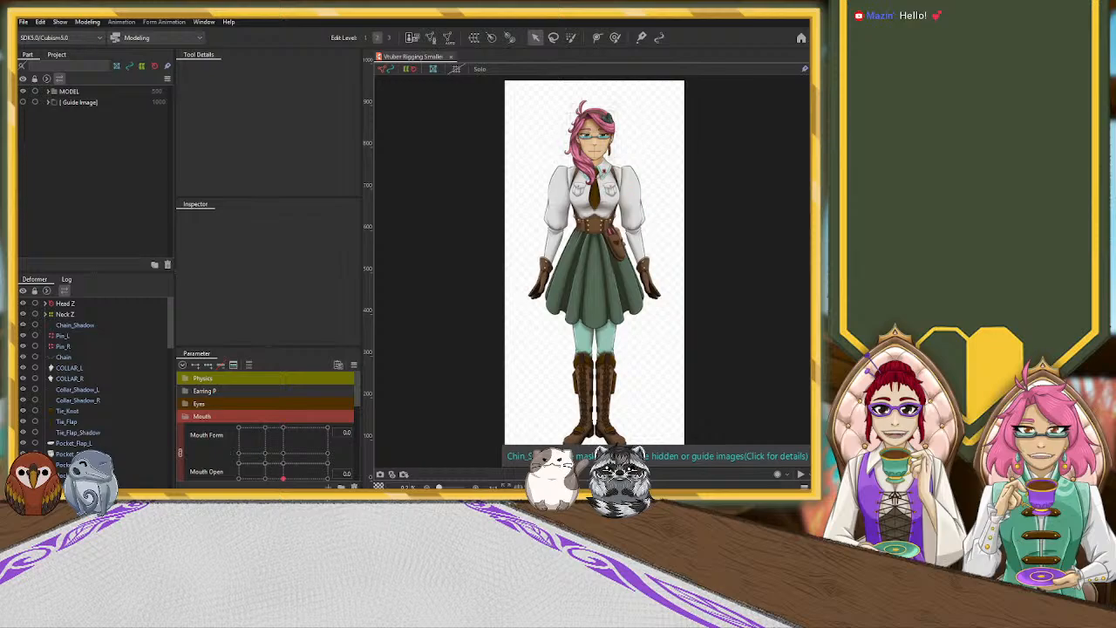
Open the physics settings, test the model's head and hair motion in the enlarged preview, and close the settings.
scroll(463, 163, up, 4)
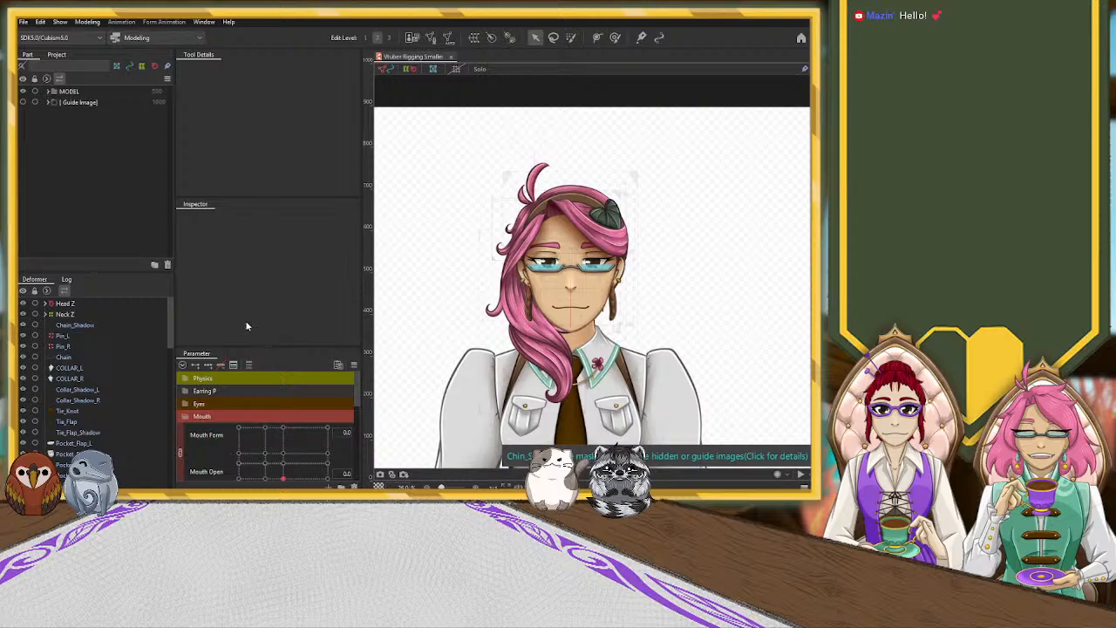
scroll(539, 266, up, 2)
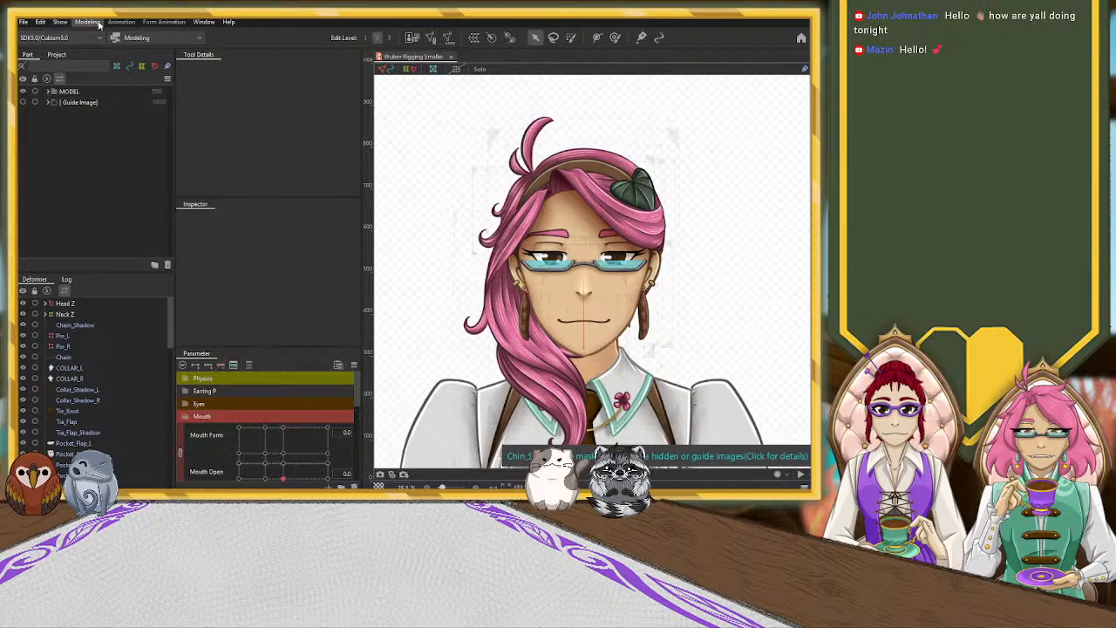
click(122, 247)
scroll(682, 127, up, 4)
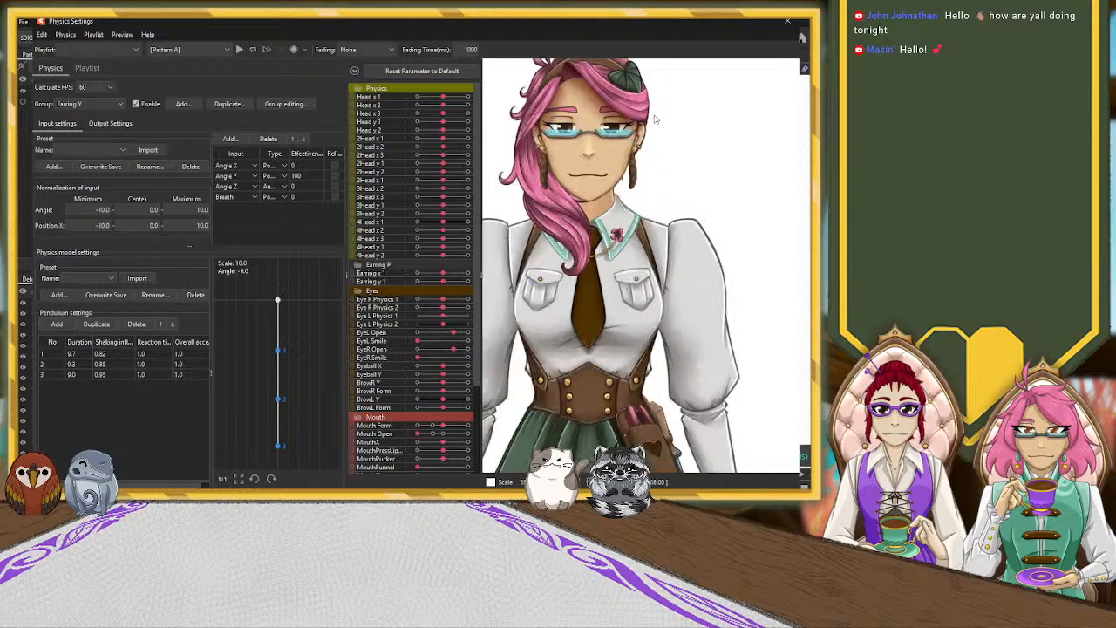
drag(730, 255, 517, 156)
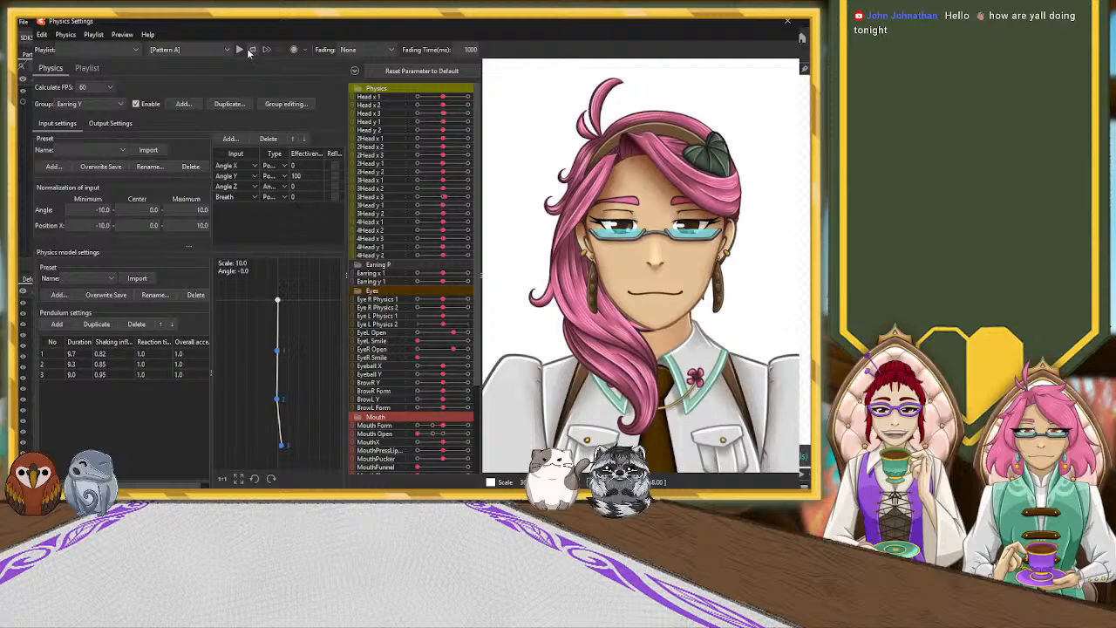
click(240, 50)
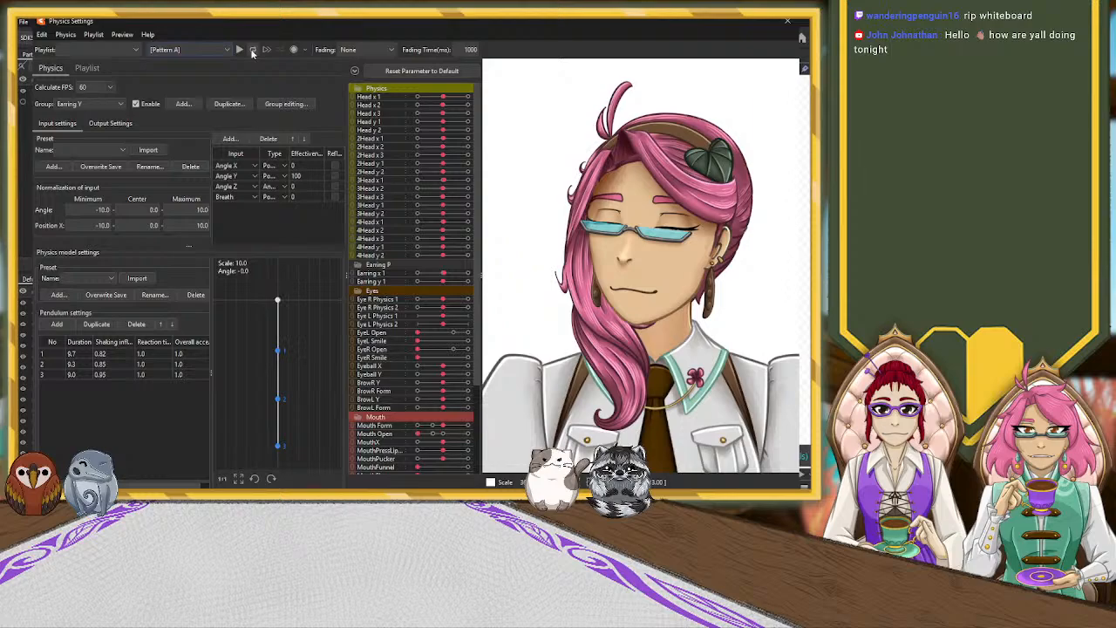
drag(533, 158, 751, 252)
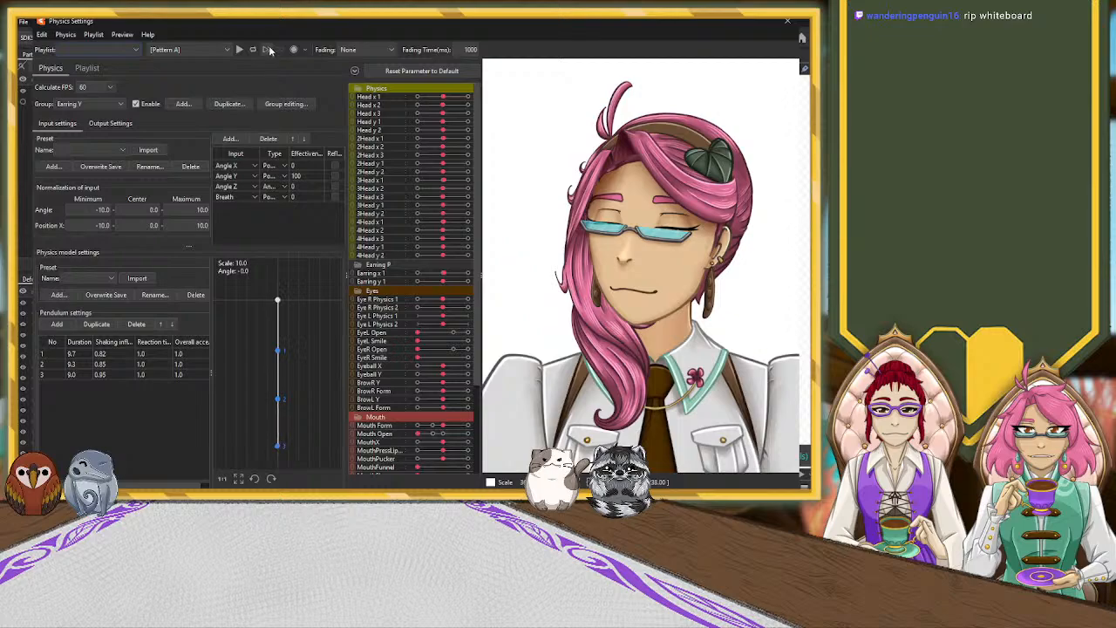
drag(753, 252, 753, 252)
drag(573, 120, 733, 197)
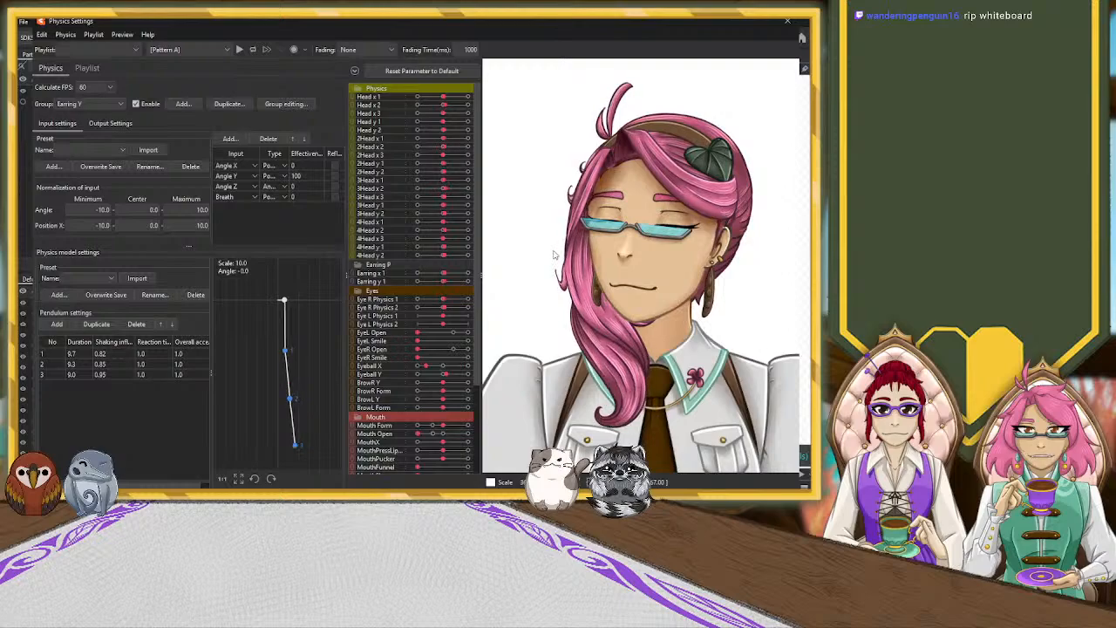
click(790, 21)
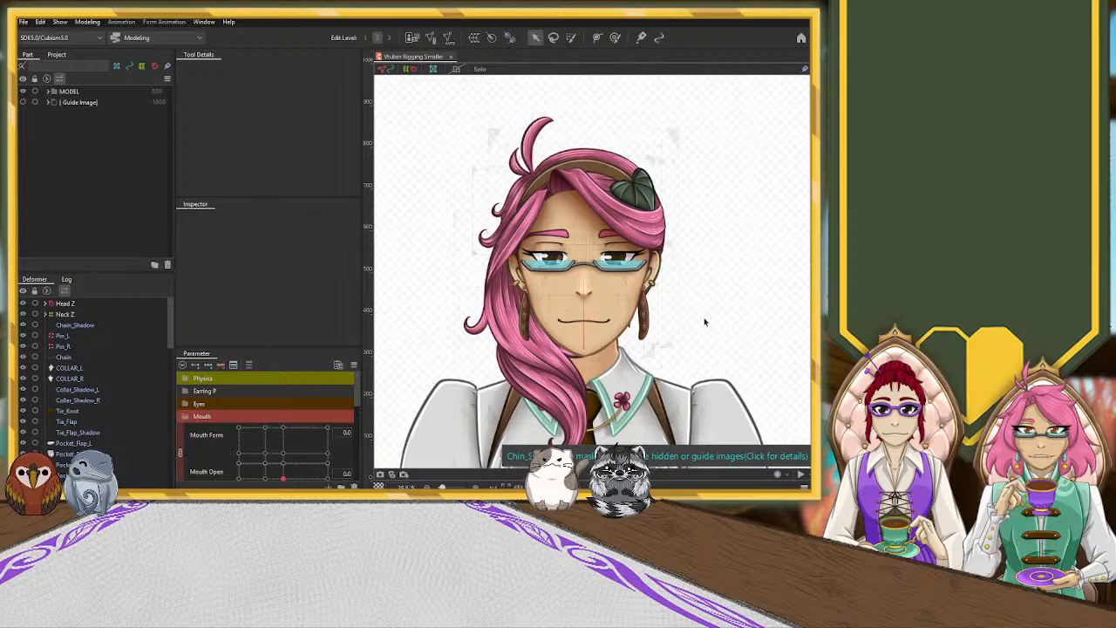
Collapse the Mouth parameter group and preview Angle Z between -30 and 30, returning it to 0.
click(204, 416)
click(199, 416)
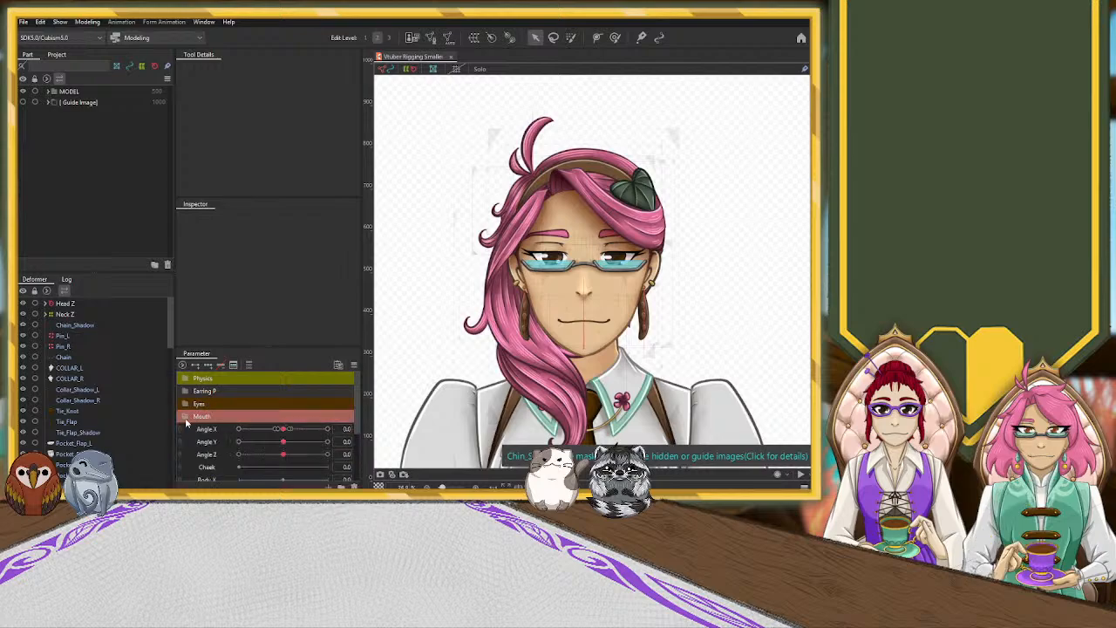
scroll(204, 427, down, 1)
drag(283, 415, 227, 425)
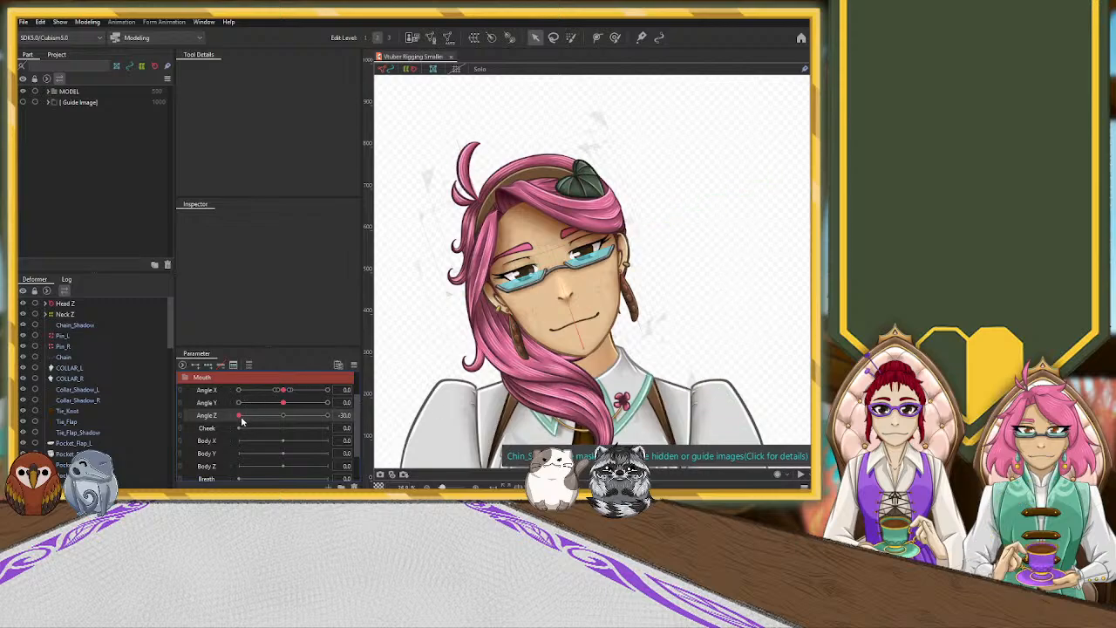
drag(240, 417, 428, 419)
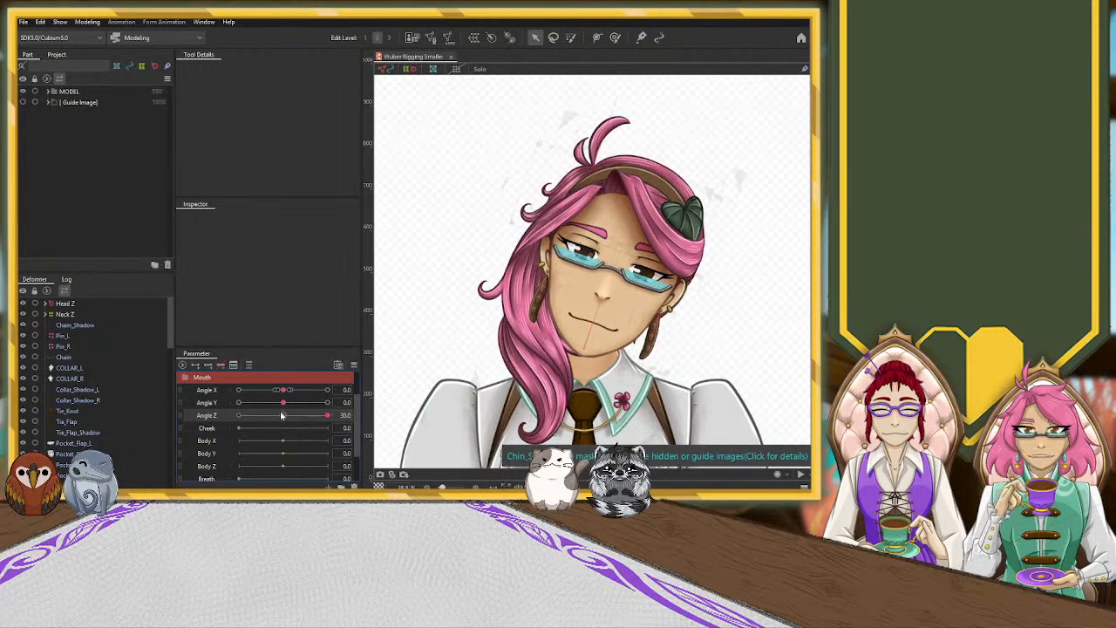
drag(328, 416, 220, 423)
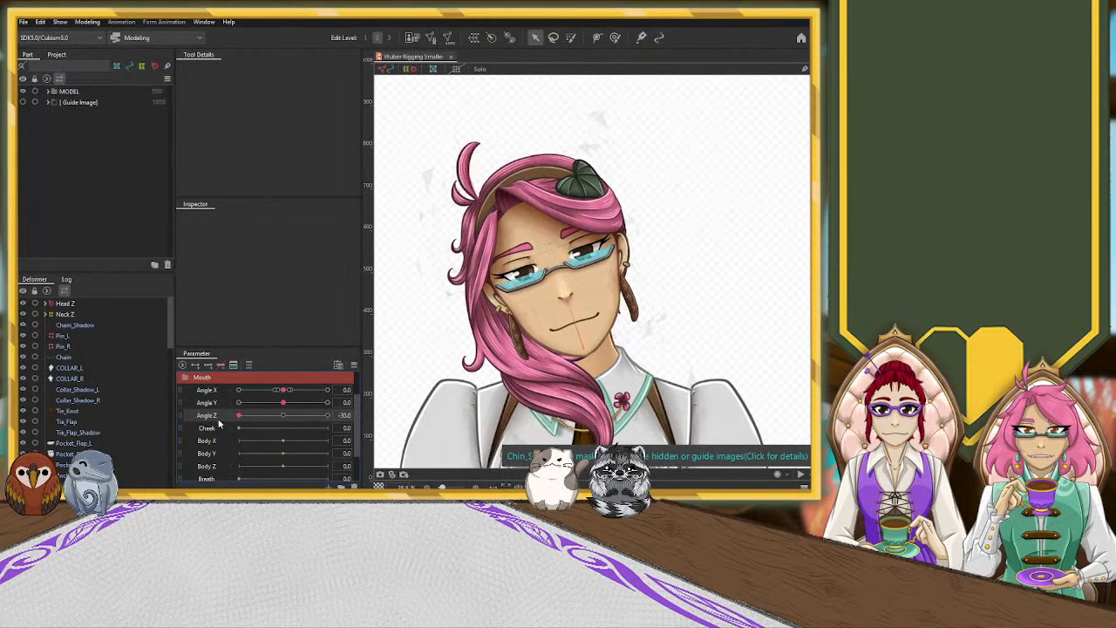
click(286, 419)
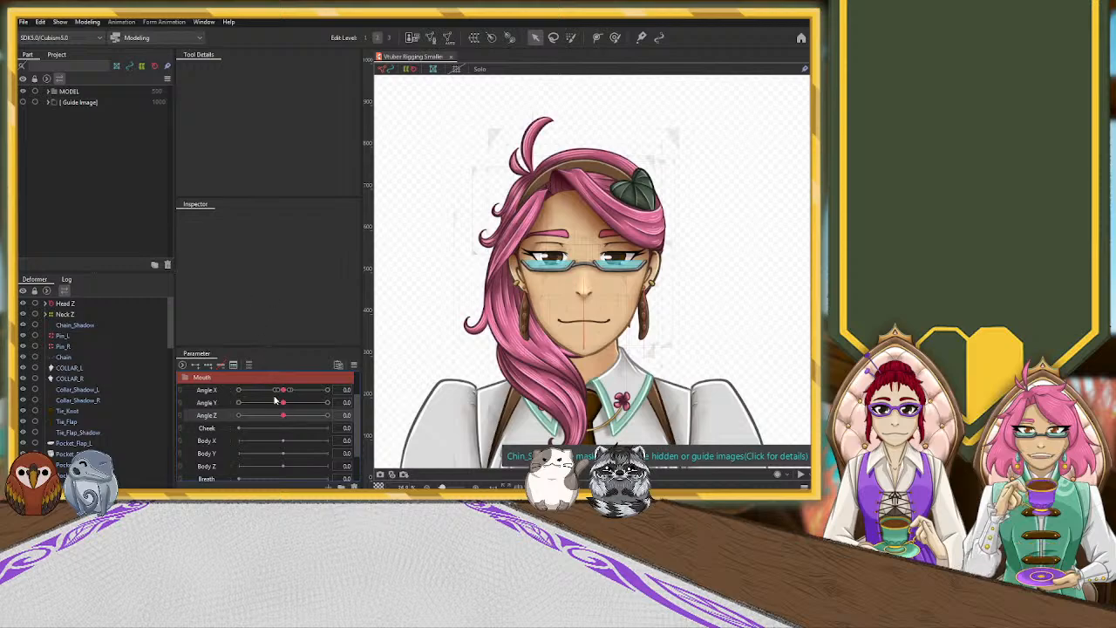
Preview the head turn by shifting Angle X to its negative side and resetting it to 0.
drag(283, 390, 259, 409)
click(283, 390)
click(283, 390)
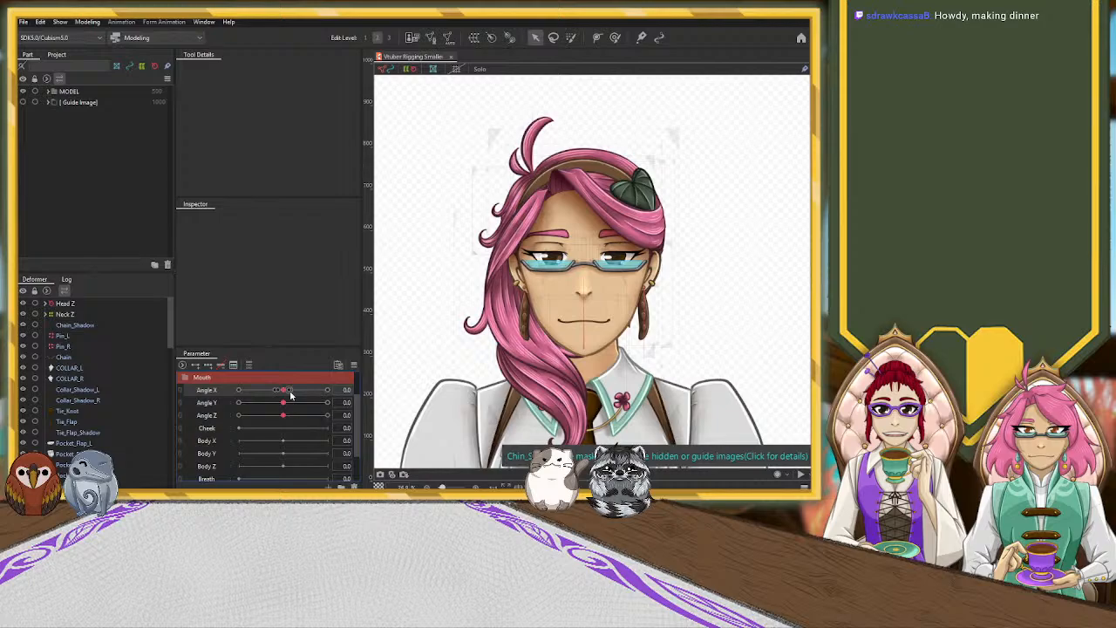
Expand the MODEL and ARMS_G part groups, select ARM_L and look over its contents.
click(48, 91)
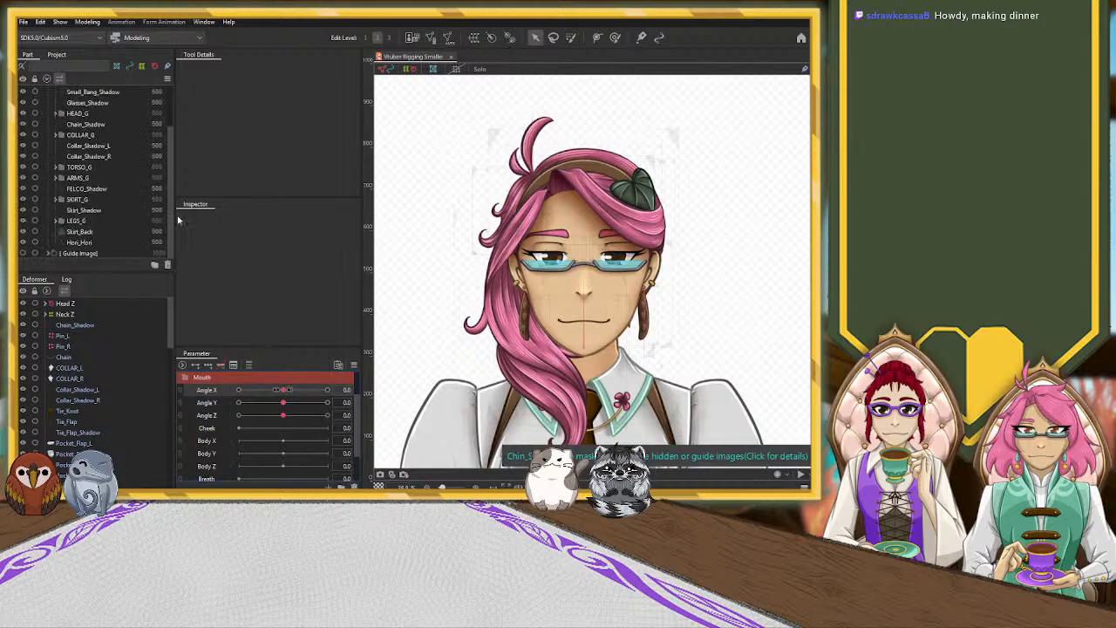
click(56, 178)
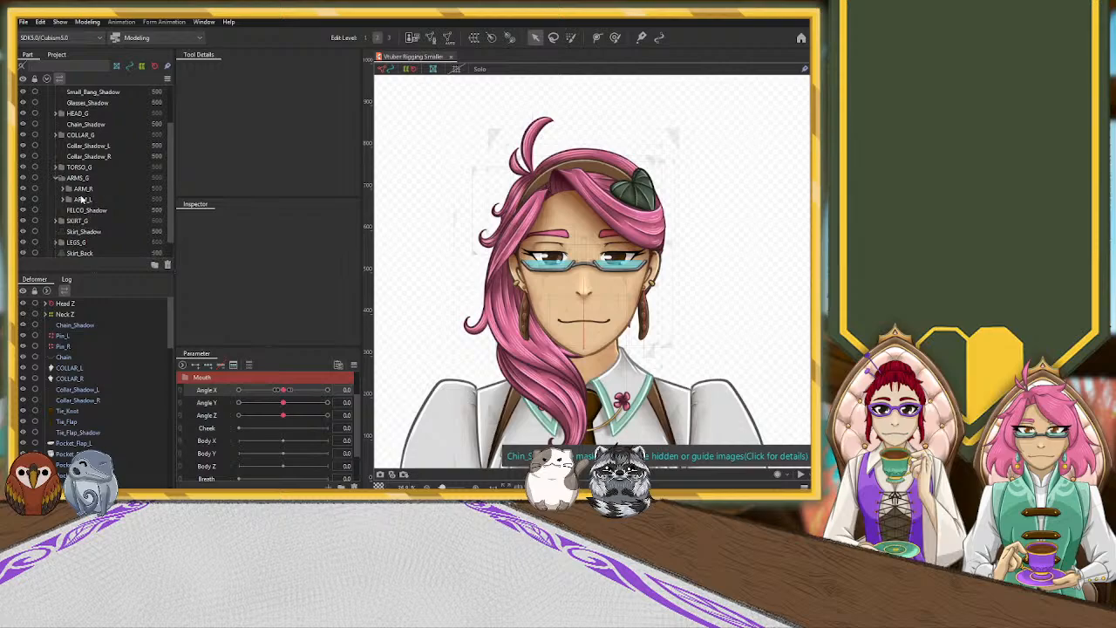
click(75, 201)
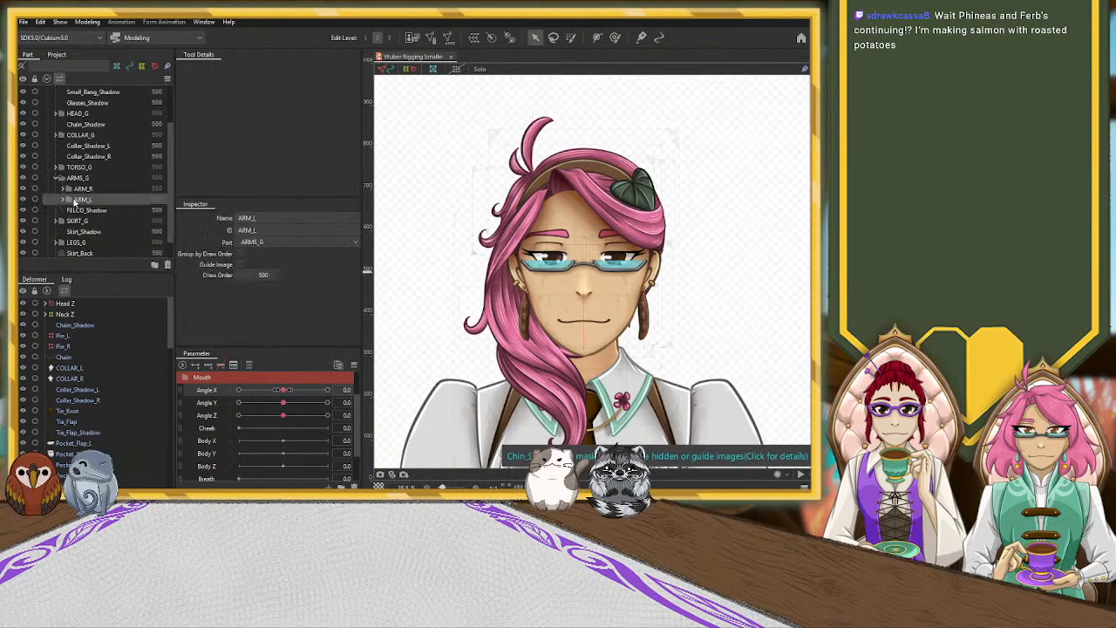
scroll(698, 281, down, 3)
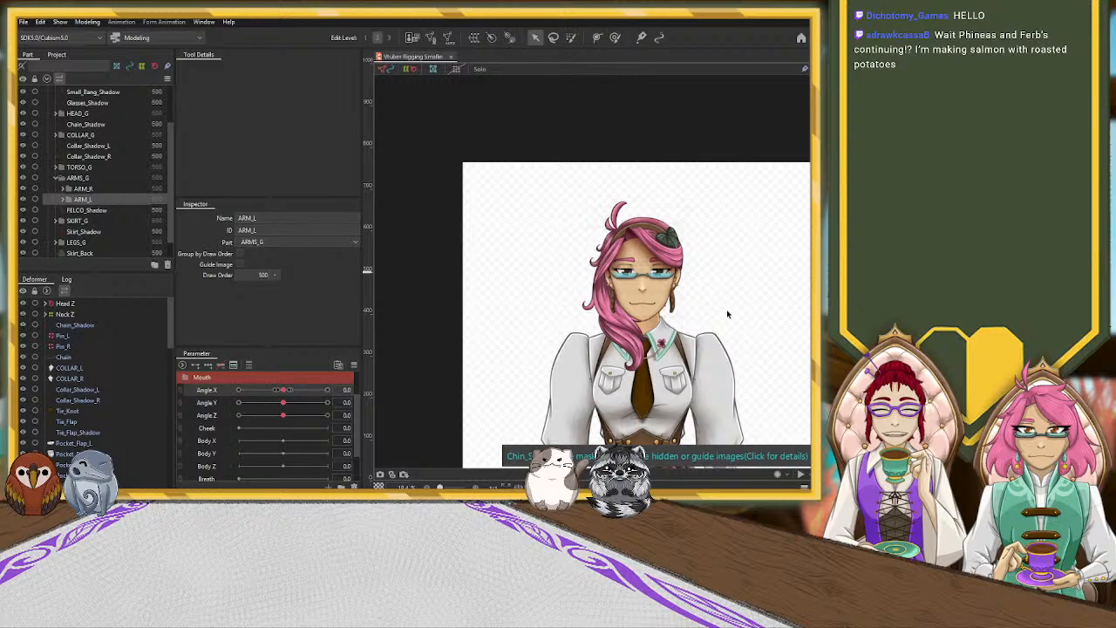
drag(762, 354, 598, 218)
double_click(101, 201)
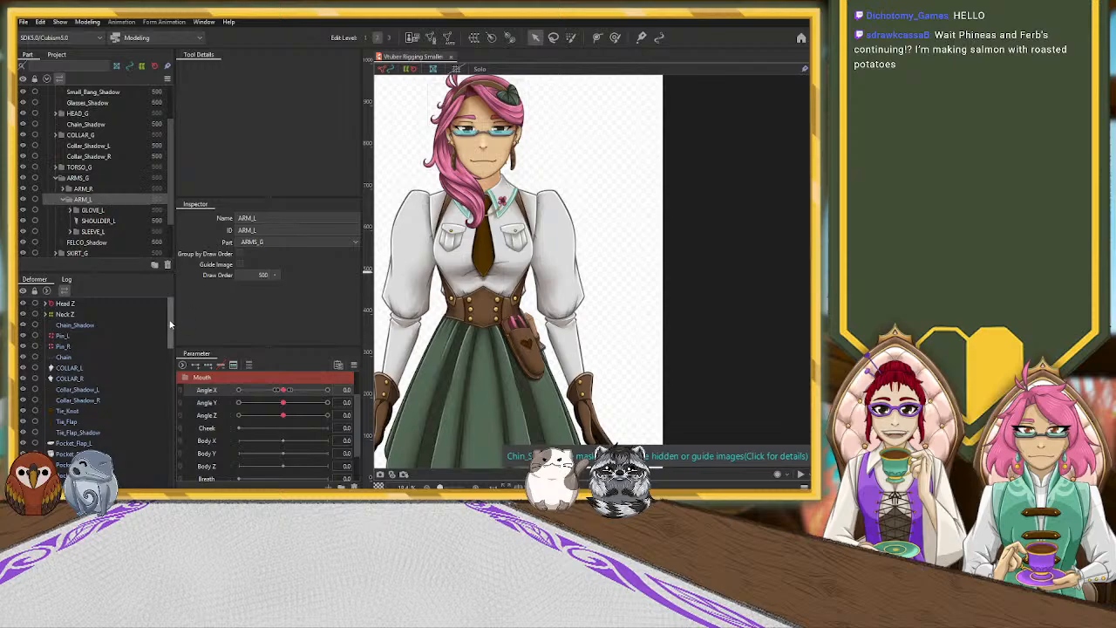
click(62, 200)
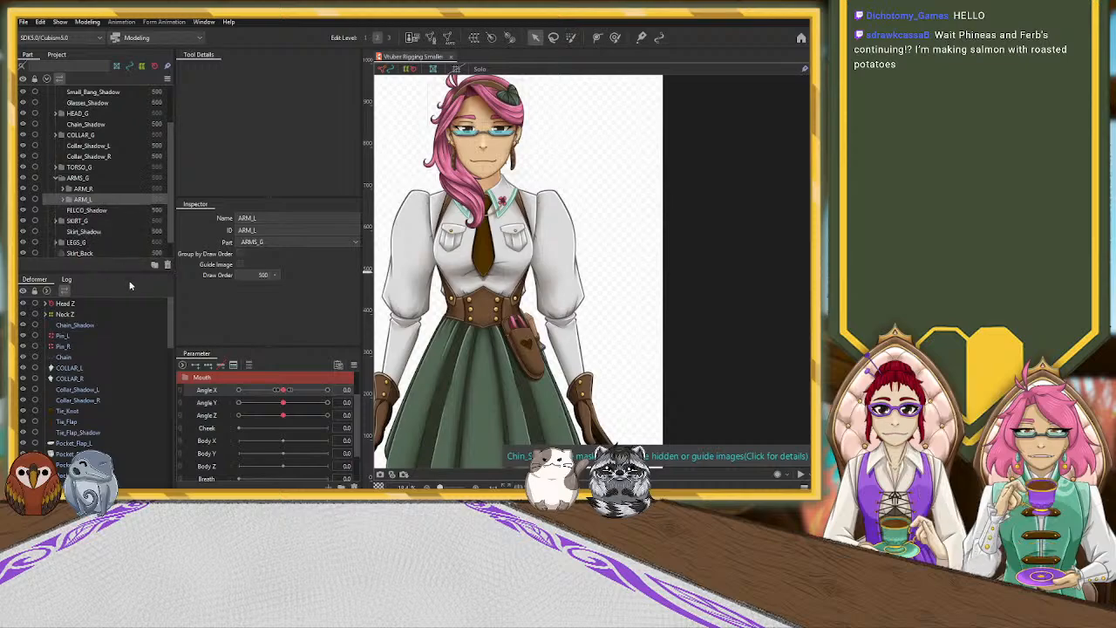
Look through the deformer list and expand the Neck Z deformer to examine its contents.
scroll(94, 380, down, 5)
scroll(93, 380, up, 10)
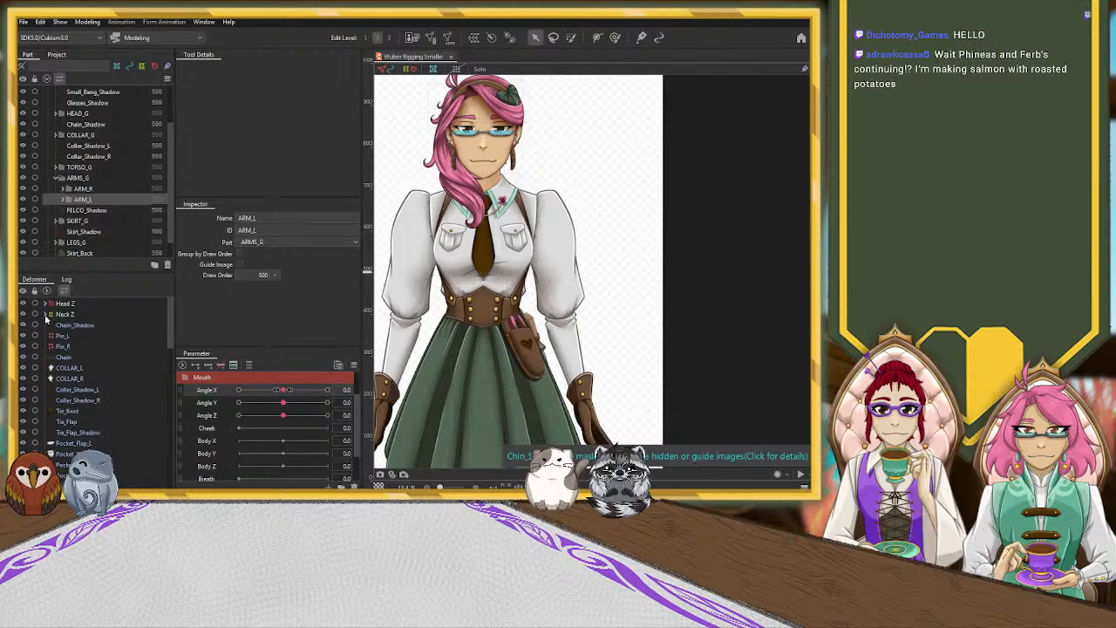
click(45, 315)
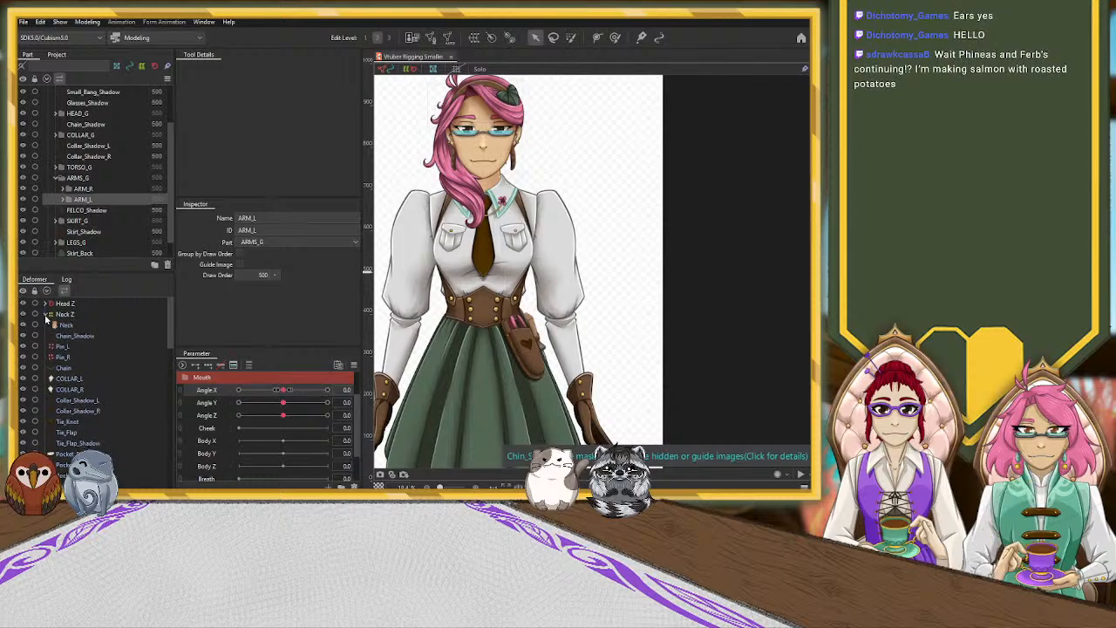
Expand the ARM_L group and its subgroups and select every part inside, trying the rotation deformer creation tool.
double_click(83, 199)
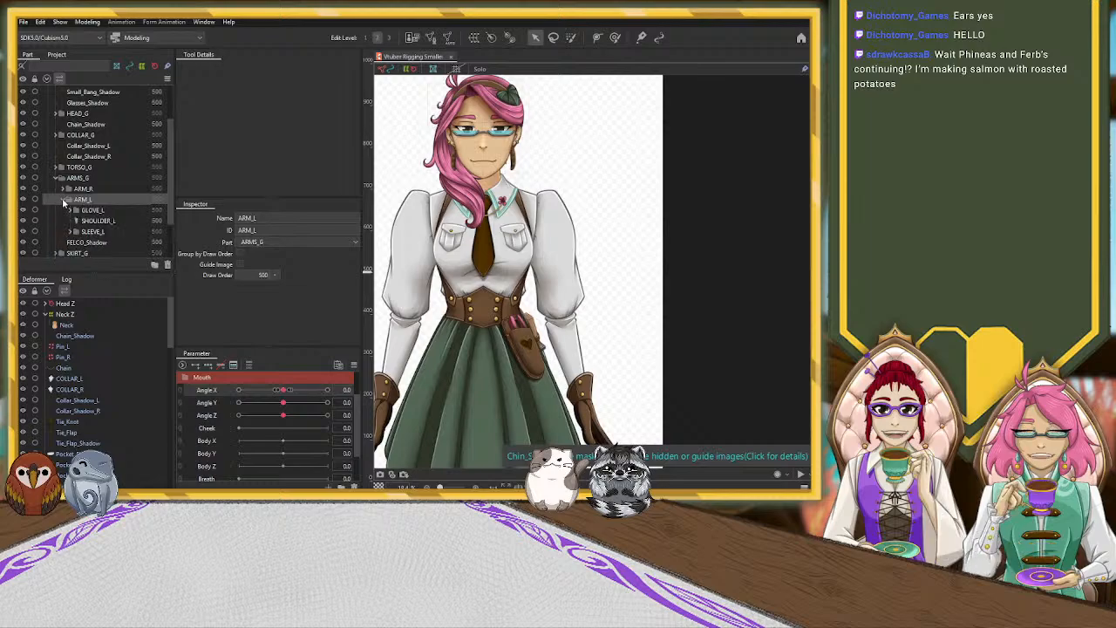
double_click(152, 211)
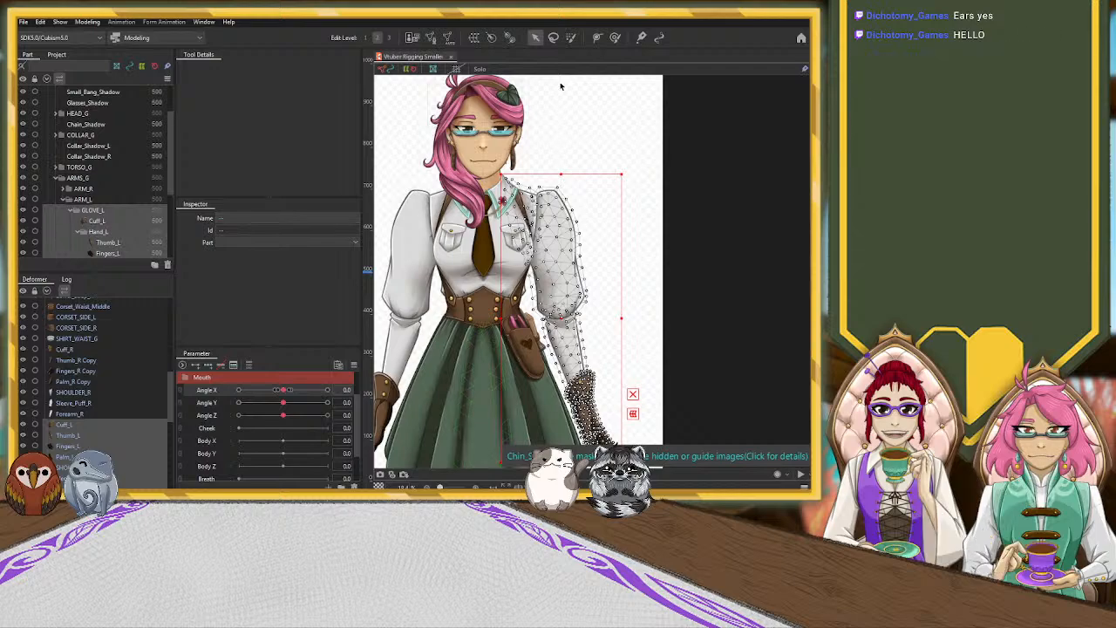
click(509, 37)
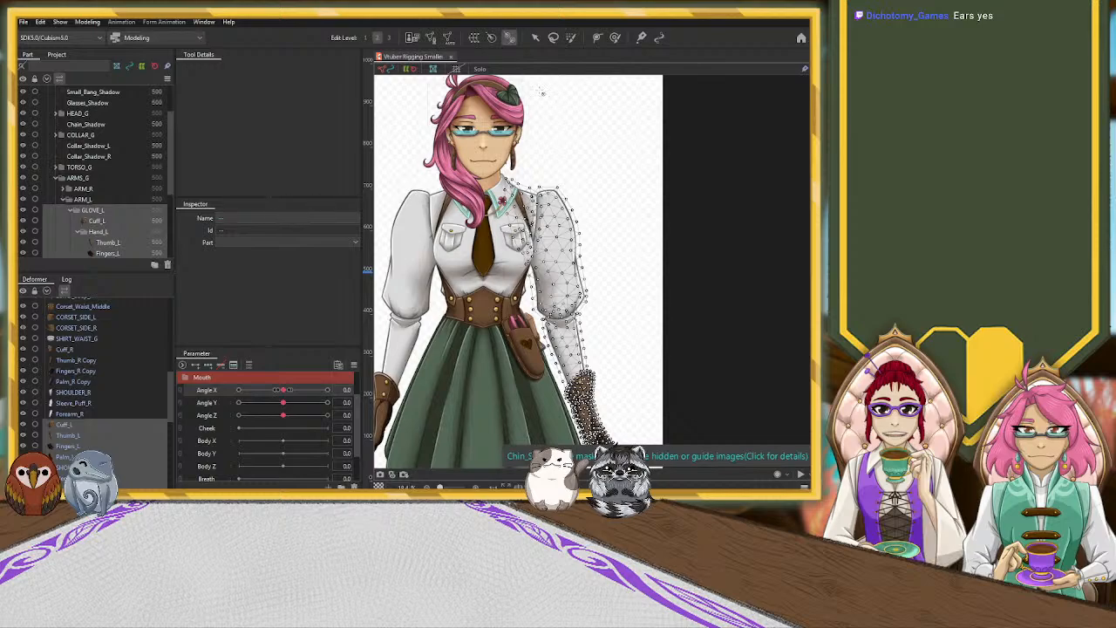
click(532, 38)
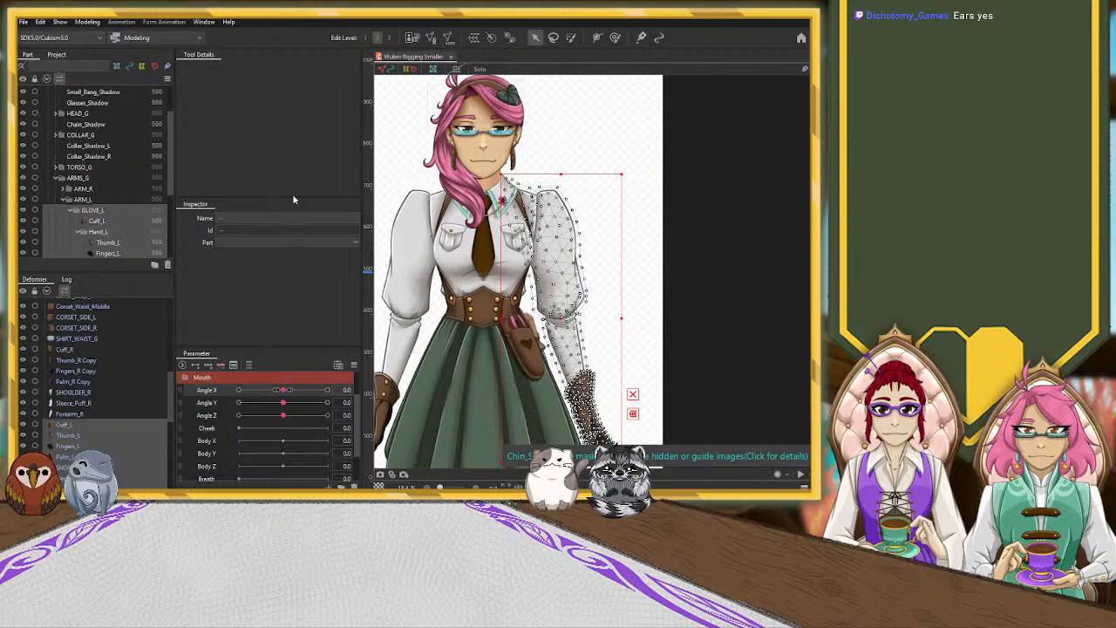
Select SHOULDER_L and the SLEEVE_L group individually to check which area of the arm each covers.
scroll(83, 235, down, 1)
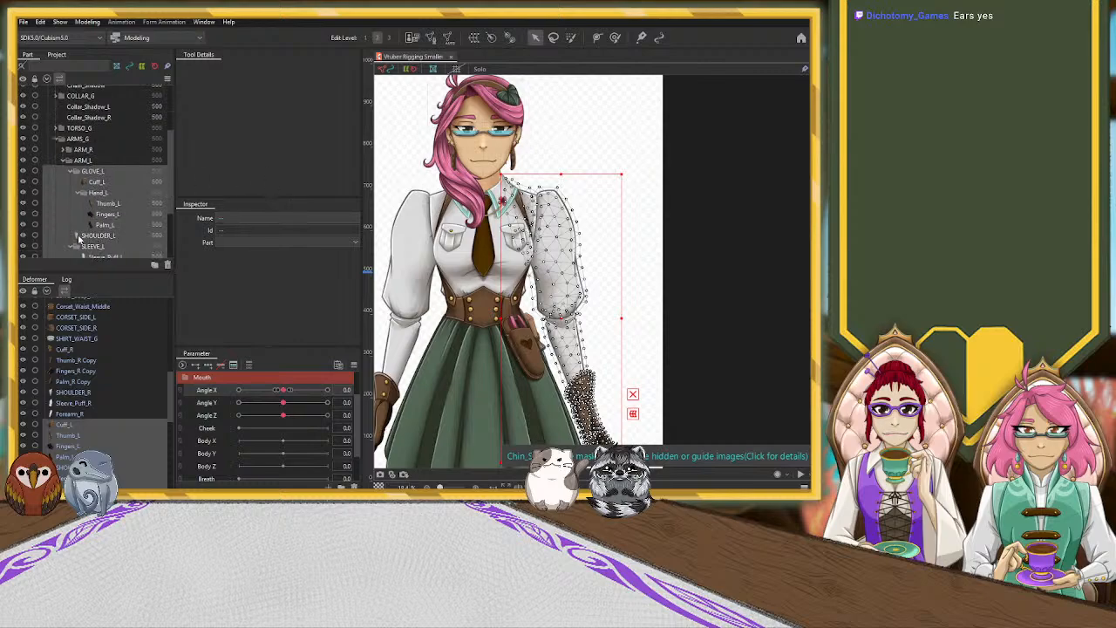
click(99, 236)
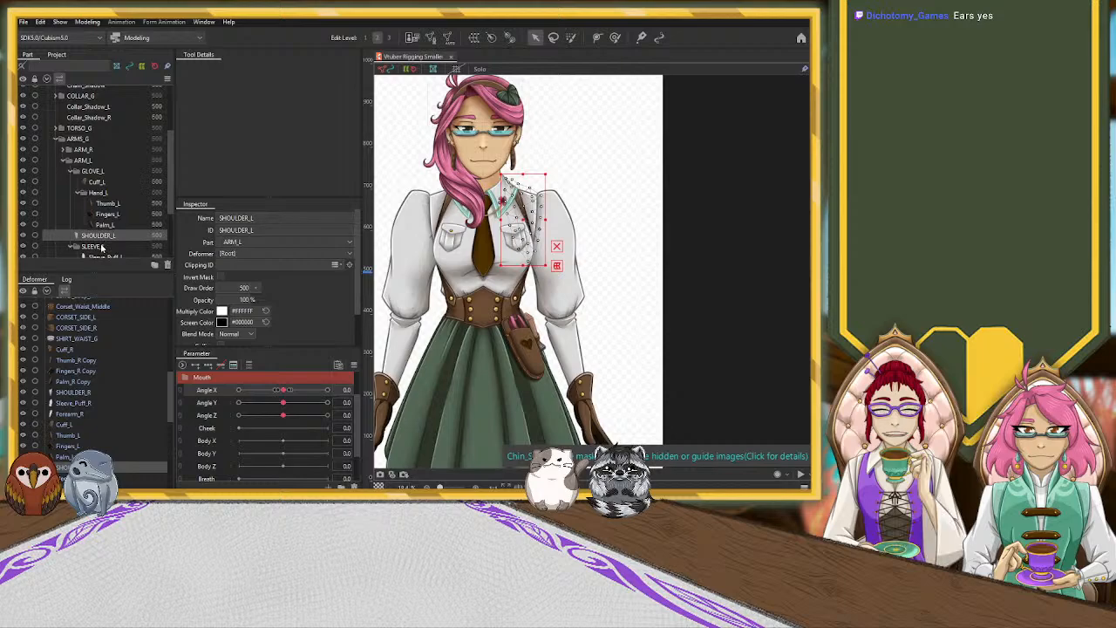
click(102, 248)
scroll(103, 250, down, 1)
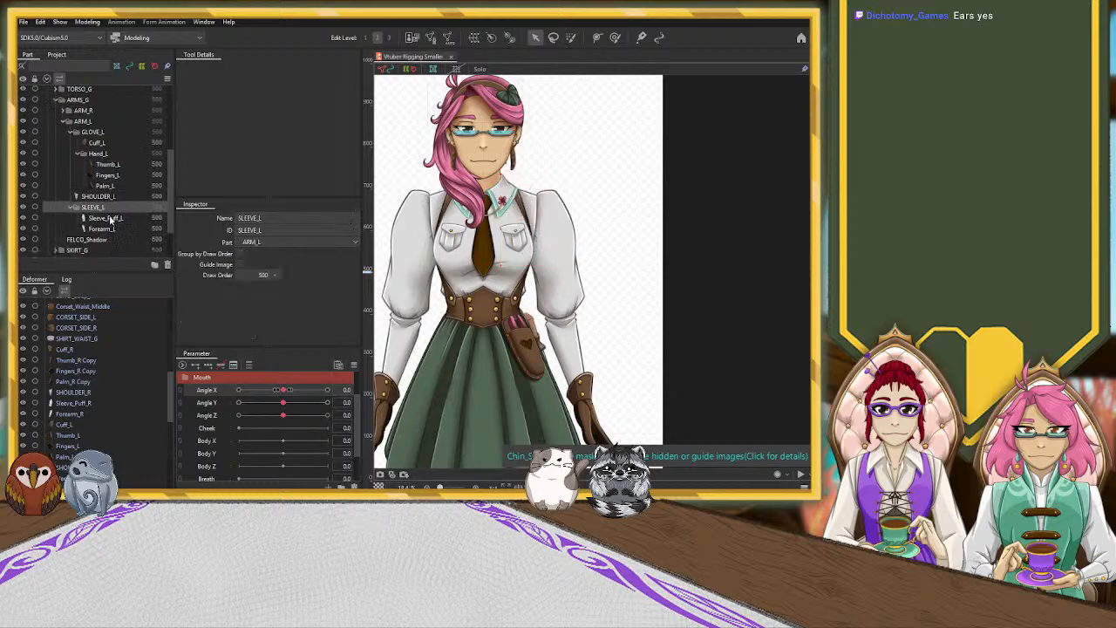
Select Sleeve_Puff_L, Forearm_L, Palm_L, Fingers_L, Thumb_L and Cuff_L with the Hand_L, GLOVE_L and SLEEVE_L groups, leaving out SHOULDER_L.
click(110, 220)
ctrl+click(108, 227)
ctrl+click(111, 184)
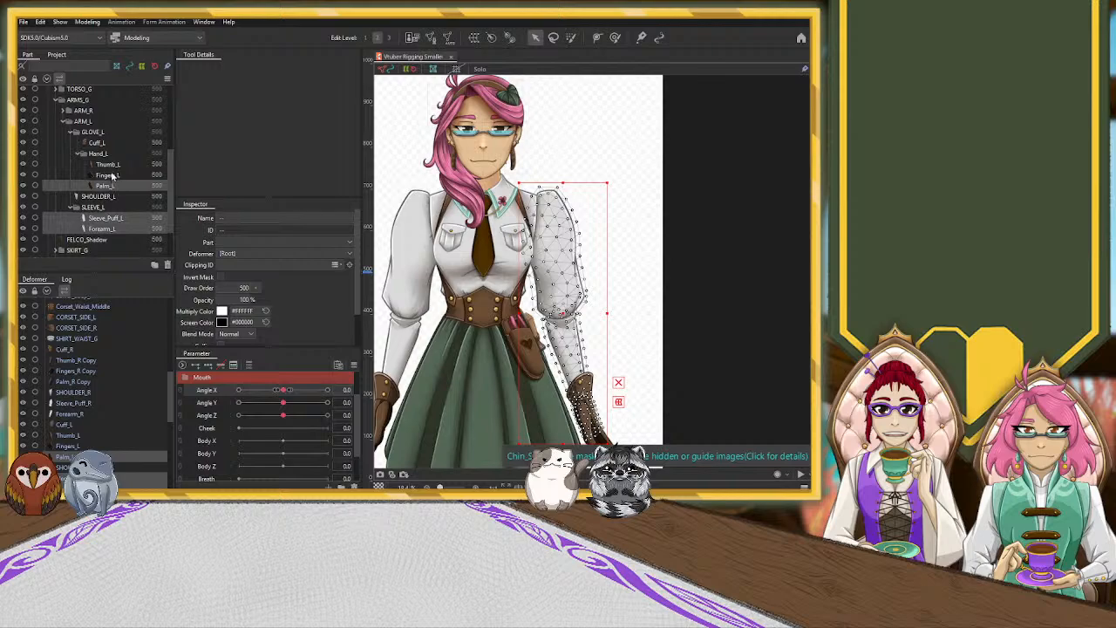
ctrl+click(110, 175)
ctrl+click(107, 164)
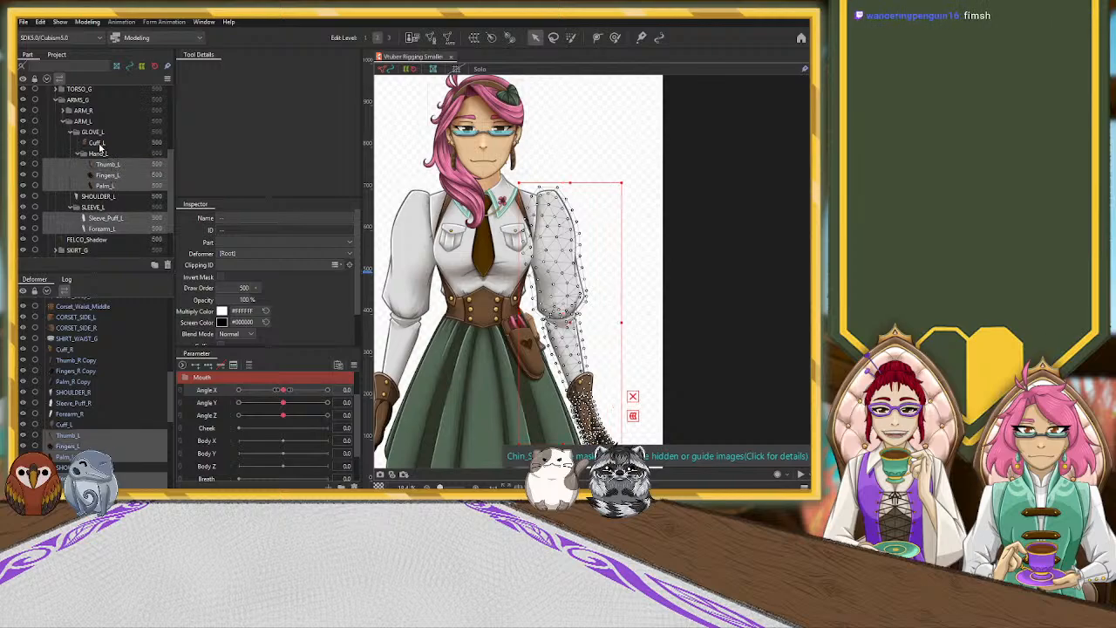
ctrl+click(98, 154)
ctrl+click(96, 142)
ctrl+click(94, 131)
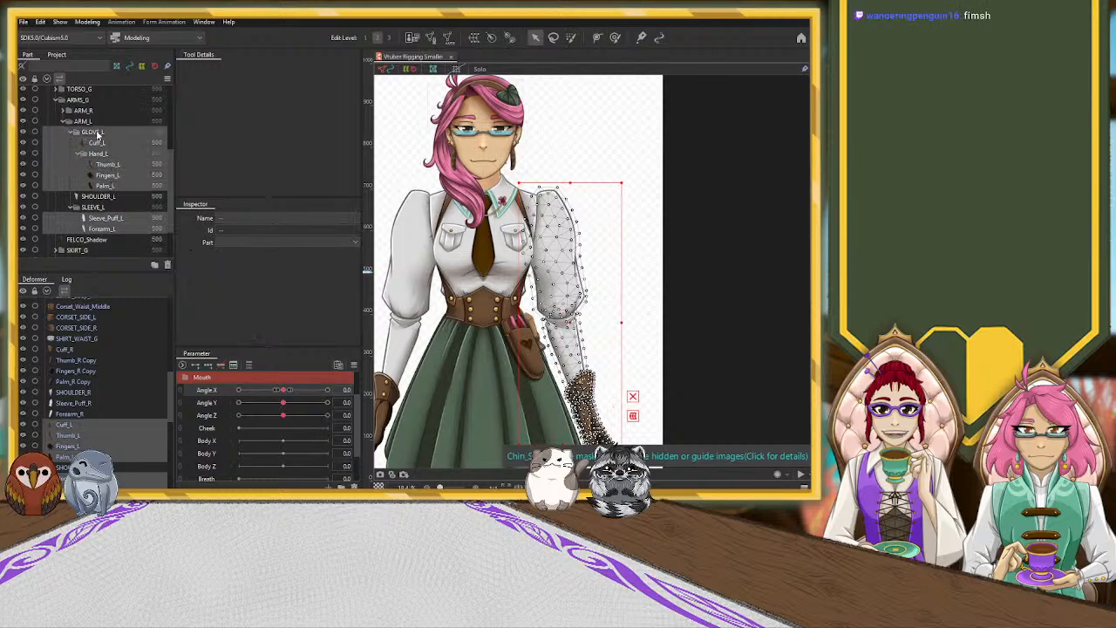
ctrl+click(95, 207)
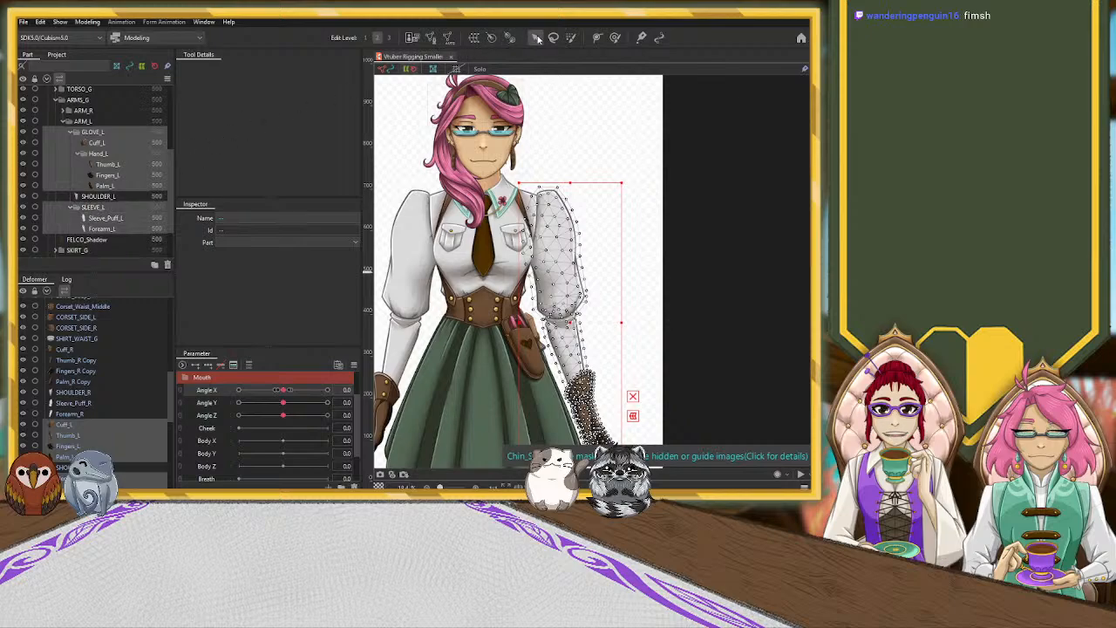
Try to draw a rotation deformer for the selected left-arm parts from the top of the sleeve to its middle.
click(509, 38)
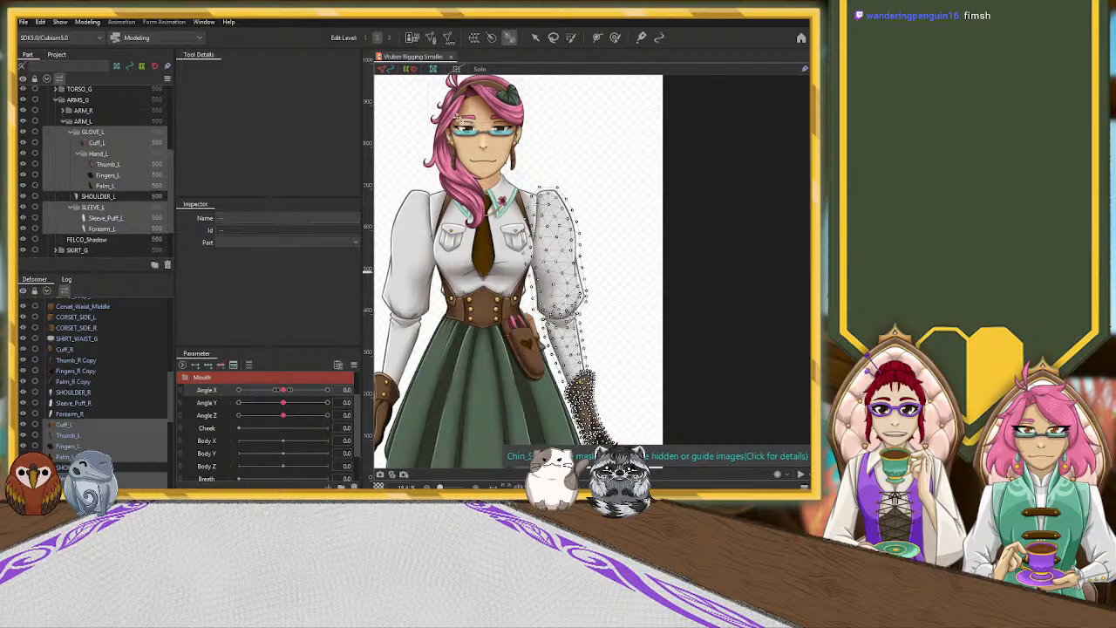
scroll(558, 196, up, 5)
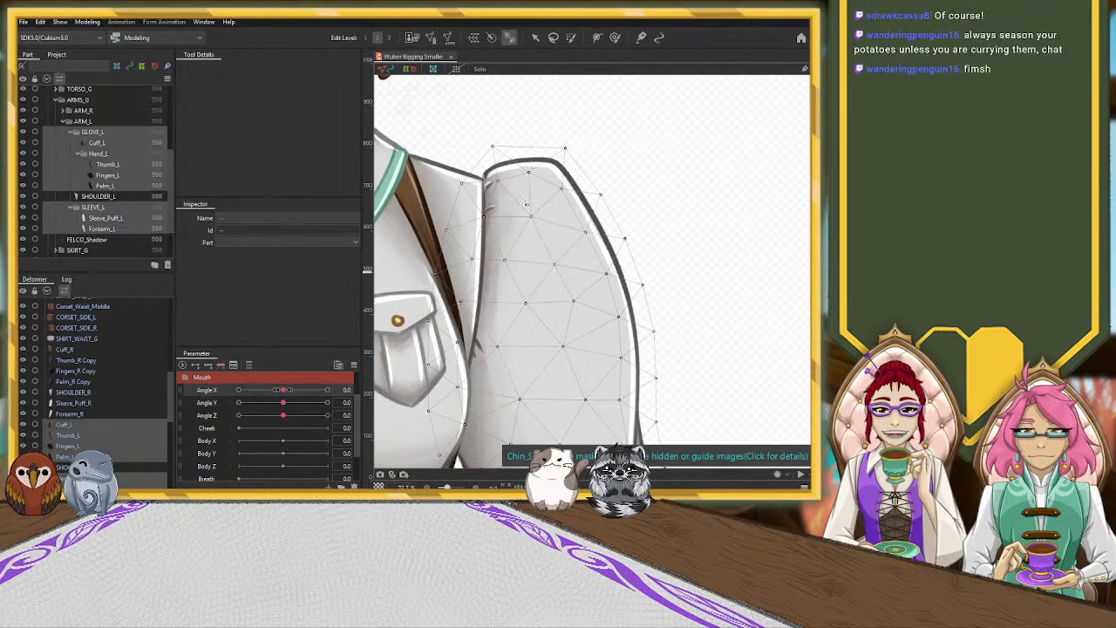
drag(527, 207, 553, 436)
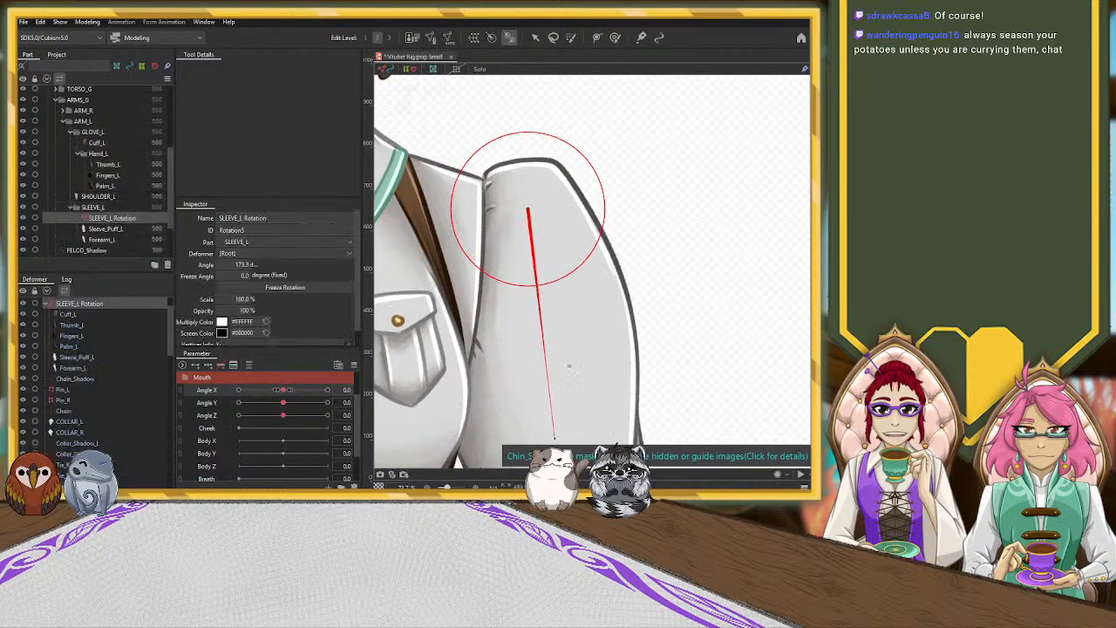
scroll(546, 290, down, 2)
scroll(545, 291, down, 2)
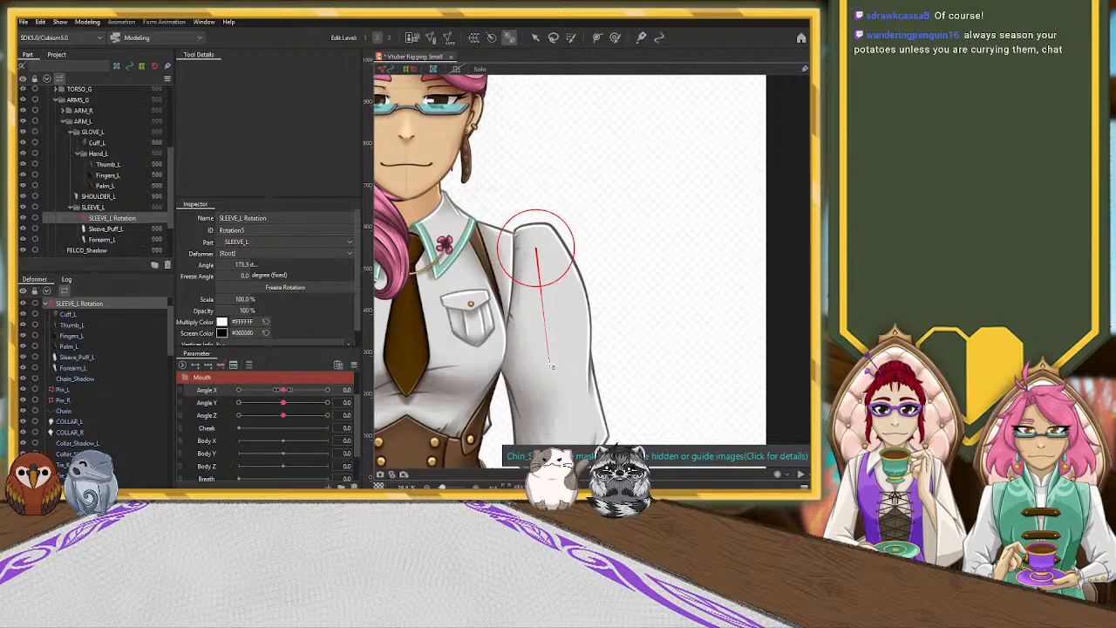
click(551, 366)
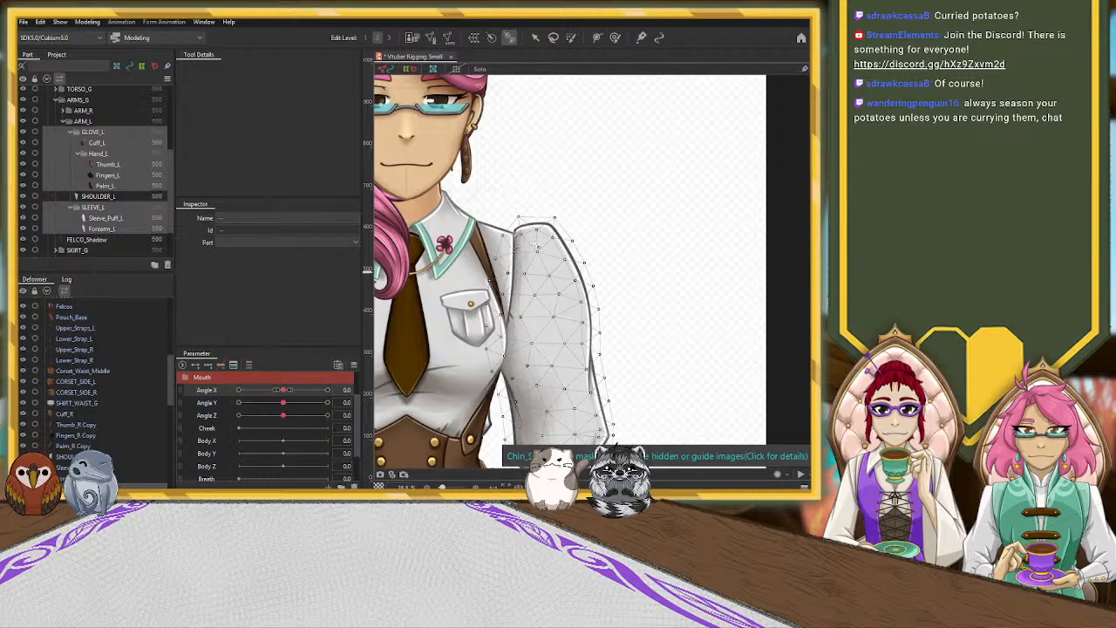
Create a rotation deformer for the selected left-arm parts, pivoting at the sleeve's top and reaching the lower end of the sleeve puff.
drag(536, 259, 581, 496)
scroll(556, 277, down, 2)
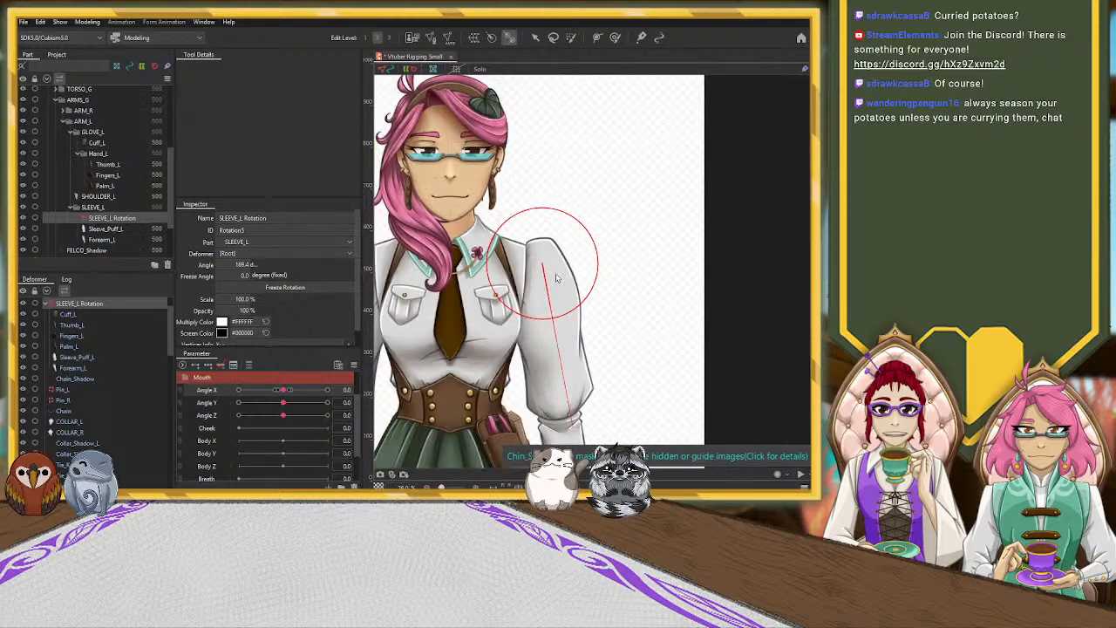
Try nudging the lower tip of the left arm's rotation deformer outward and undo the adjustment.
click(535, 36)
mouse_move(568, 415)
mouse_down()
mouse_move(581, 425)
mouse_move(620, 381)
mouse_move(546, 422)
mouse_move(574, 421)
mouse_up()
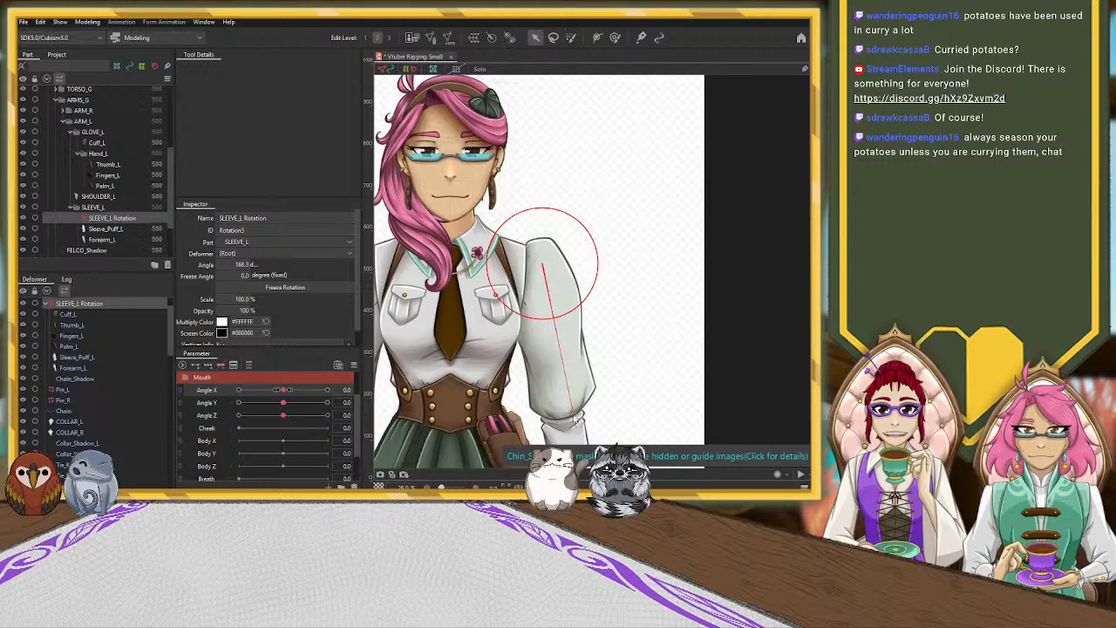
key(ctrl+z)
key(ctrl+z)
key(ctrl+y)
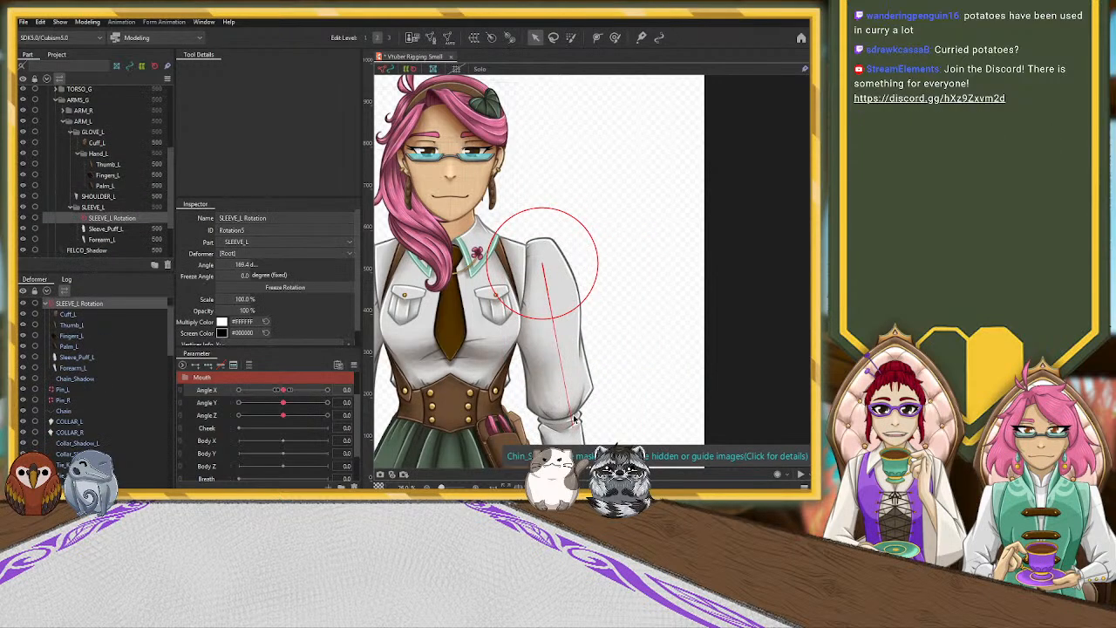
mouse_move(574, 422)
mouse_down()
mouse_move(629, 410)
mouse_move(586, 430)
mouse_up()
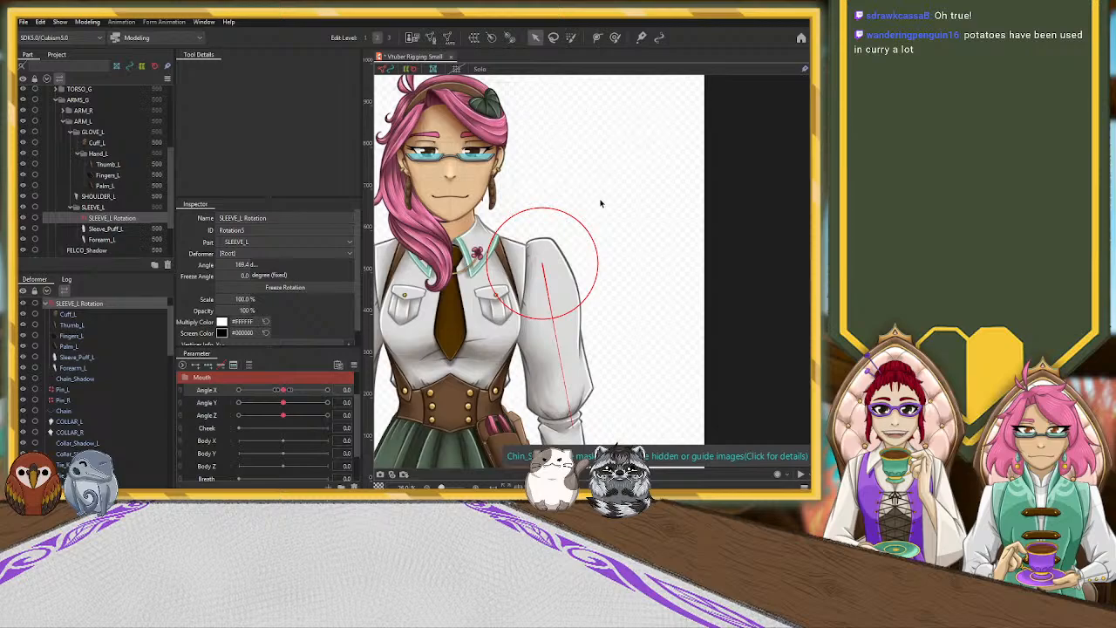
Expand ARM_R's glove, hand and sleeve groups and select GLOVE_R, Cuff_R and Hand_R Copy with its thumb, fingers and palm.
click(63, 122)
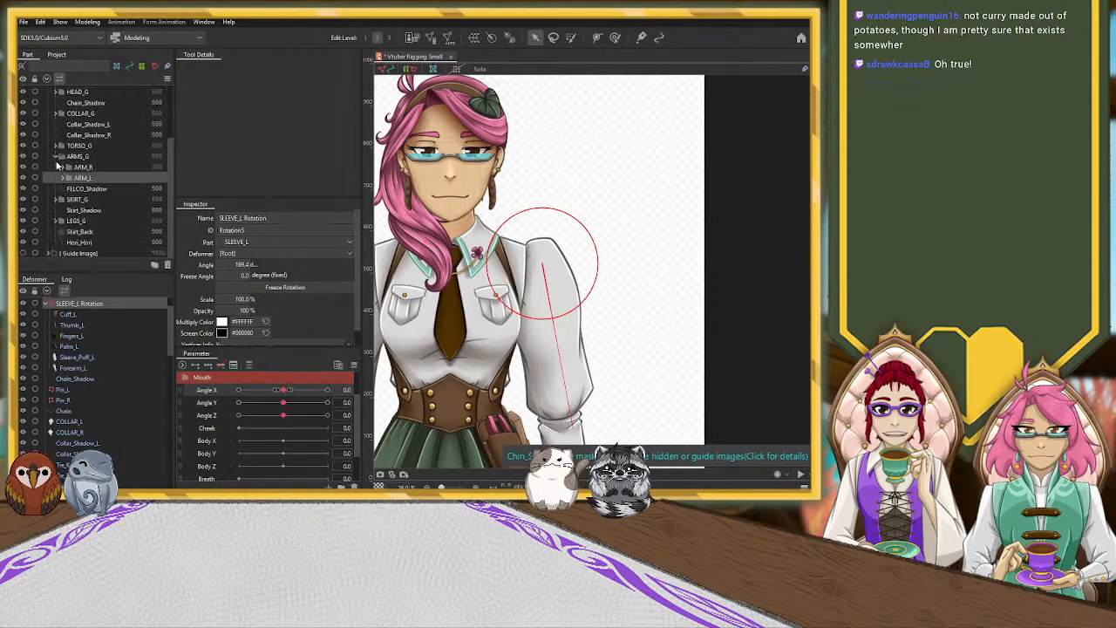
click(63, 166)
click(70, 178)
click(69, 221)
click(95, 178)
ctrl+click(101, 189)
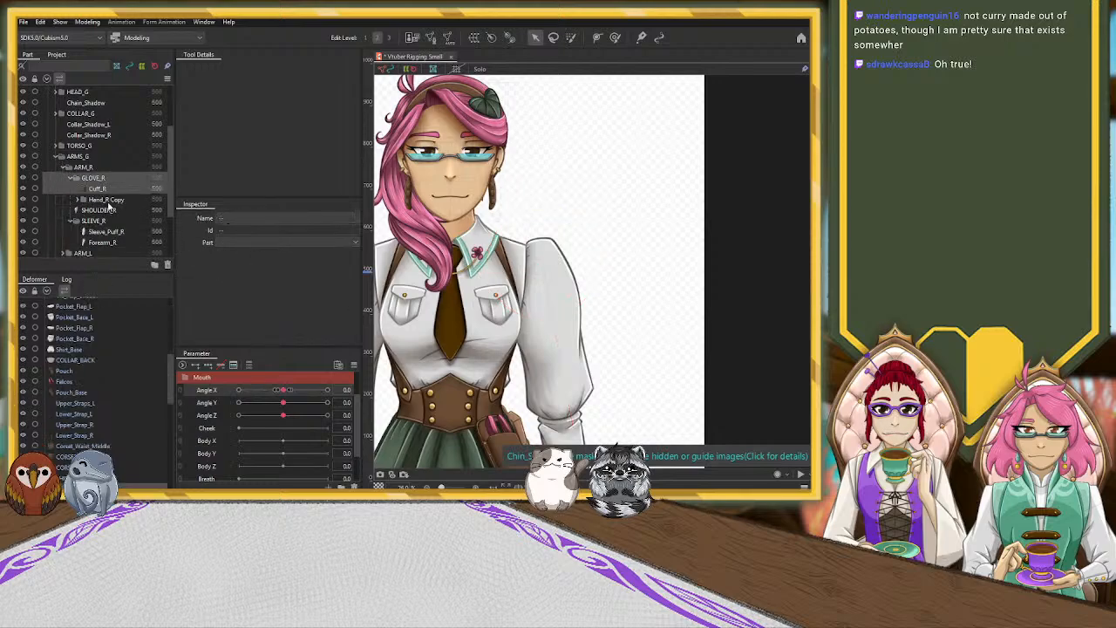
click(77, 200)
ctrl+click(111, 201)
ctrl+click(115, 211)
ctrl+click(116, 221)
ctrl+click(114, 233)
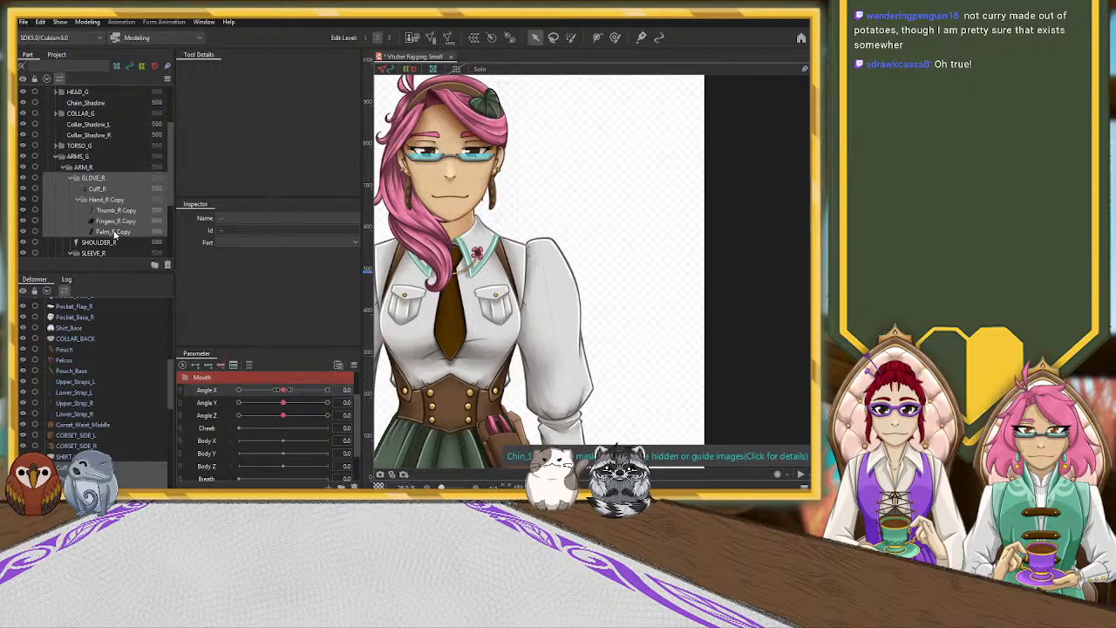
Add SLEEVE_R, Sleeve_Puff_R and Forearm_R to the right-arm selection, leaving out SHOULDER_R.
scroll(114, 234, down, 3)
ctrl+click(105, 156)
ctrl+click(102, 166)
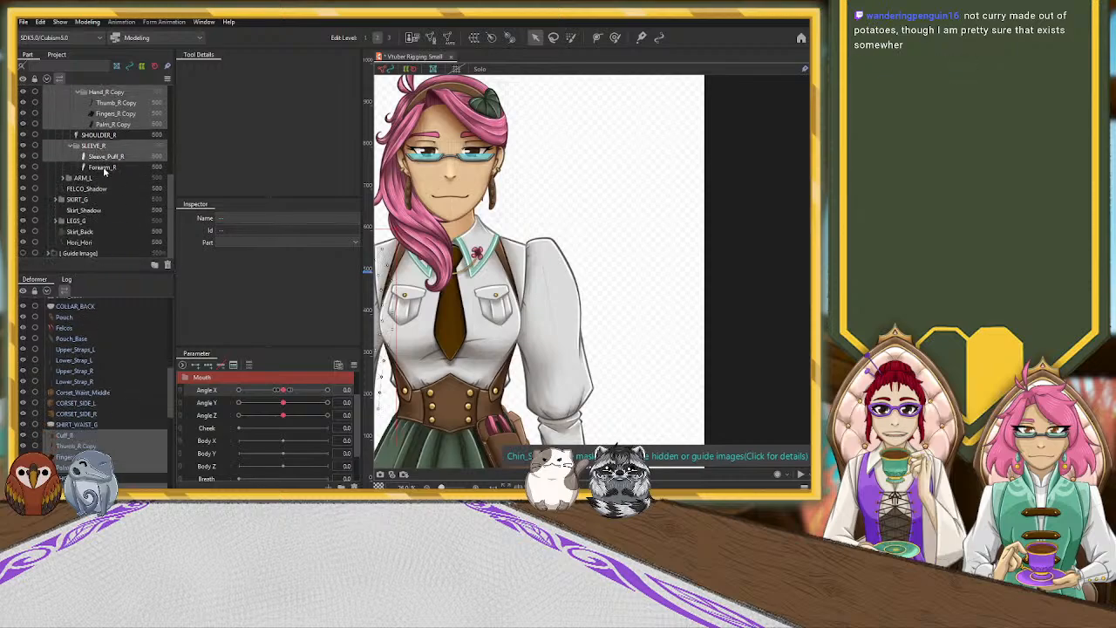
Try a rotation deformer from the top of the right sleeve down to the forearm, adjust its tip, and undo it.
drag(595, 187, 731, 131)
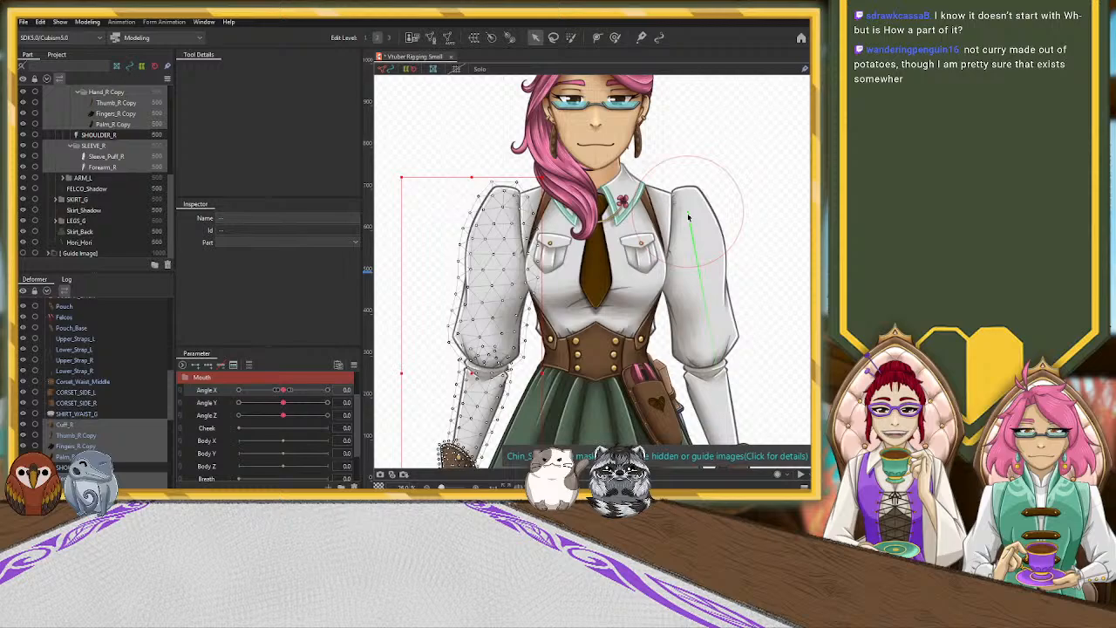
click(510, 37)
drag(501, 211, 479, 414)
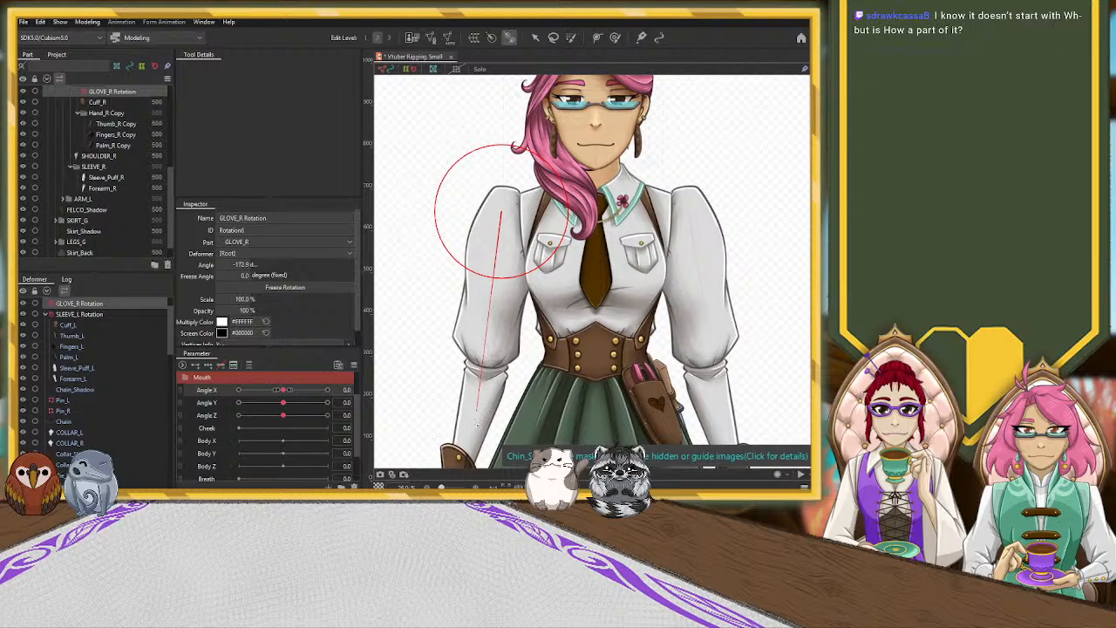
click(538, 39)
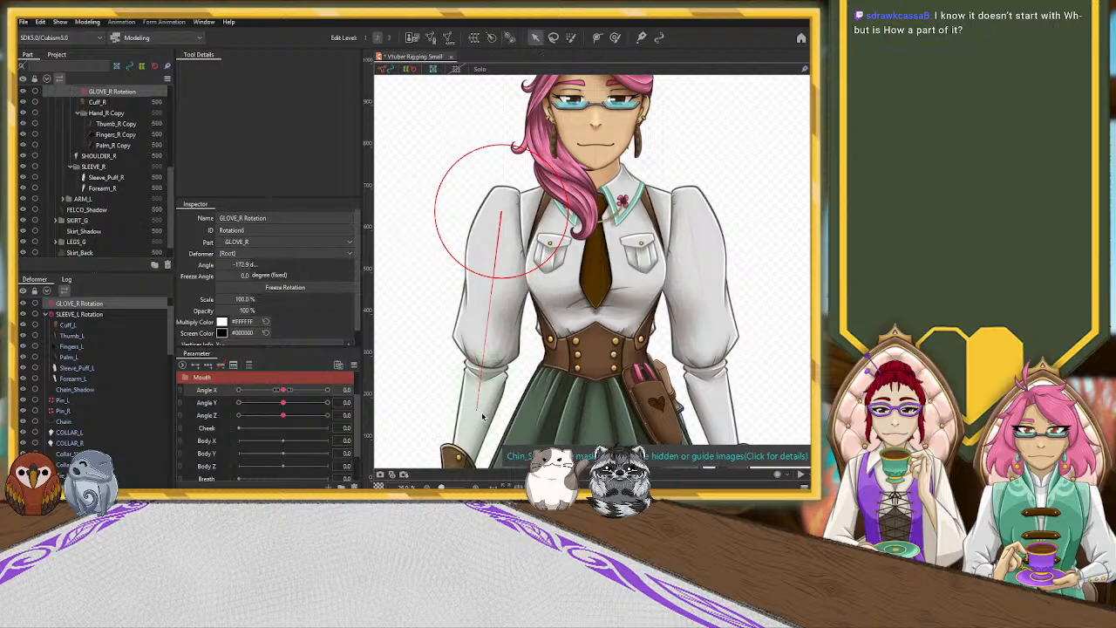
mouse_move(484, 414)
mouse_down()
mouse_move(456, 413)
mouse_move(480, 410)
mouse_up()
scroll(124, 117, up, 1)
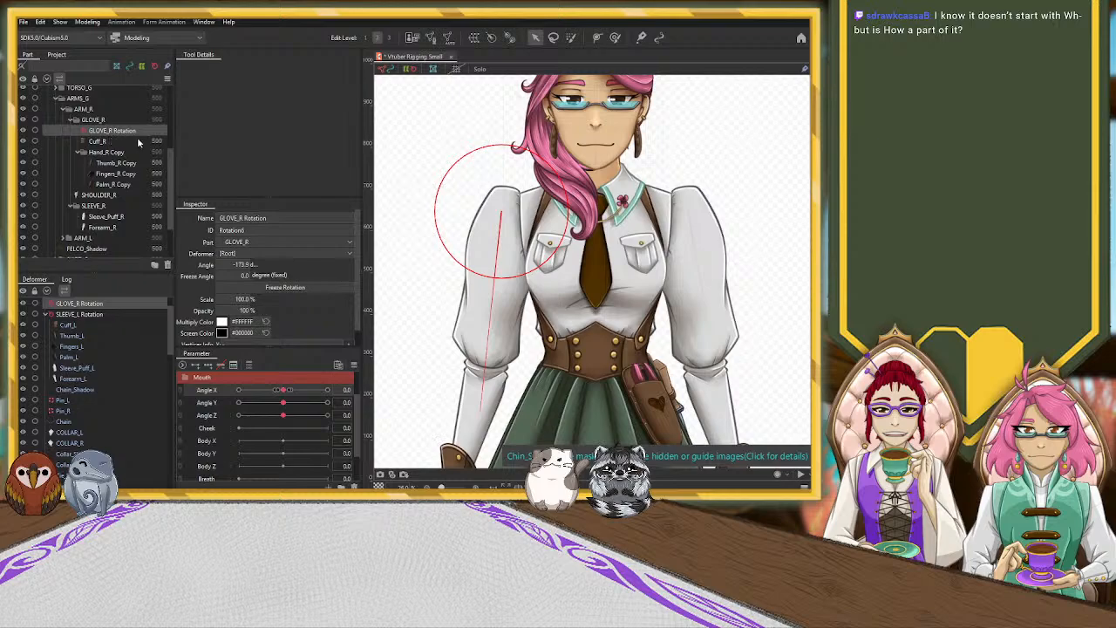
key(ctrl+z)
key(ctrl+z)
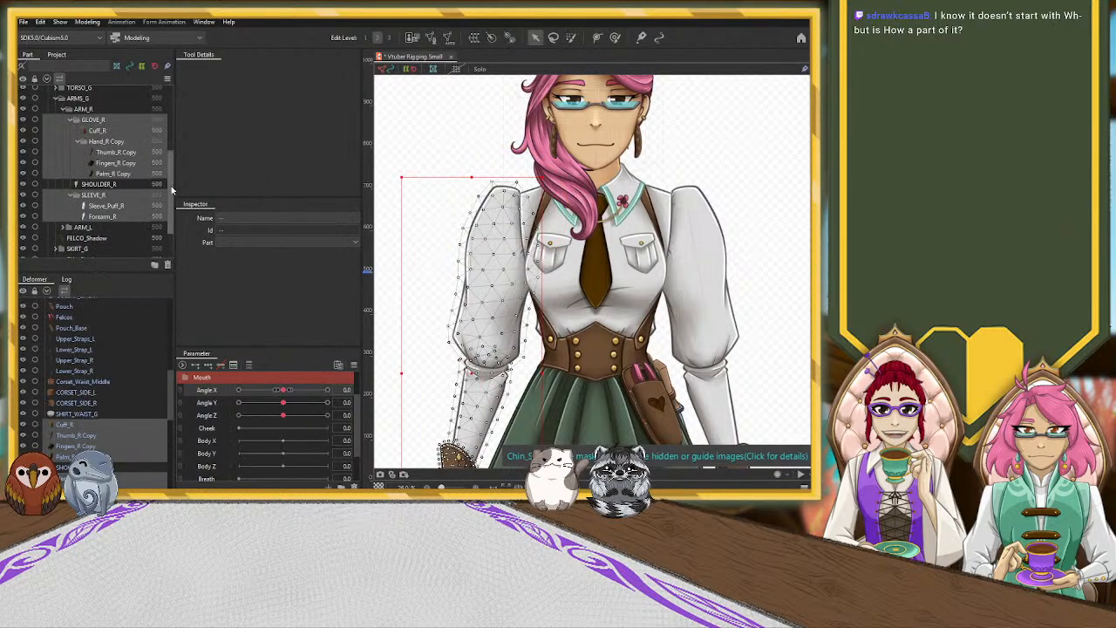
Create a rotation deformer for the selected right-arm parts, running from the sleeve's top to just below the sleeve puff.
click(509, 38)
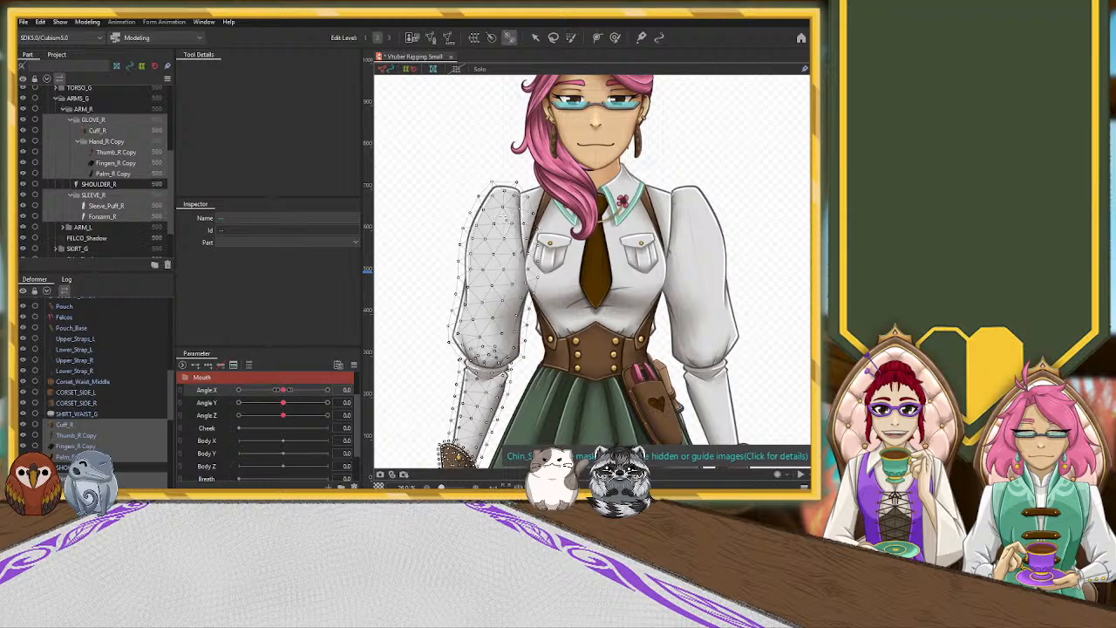
drag(502, 215, 484, 377)
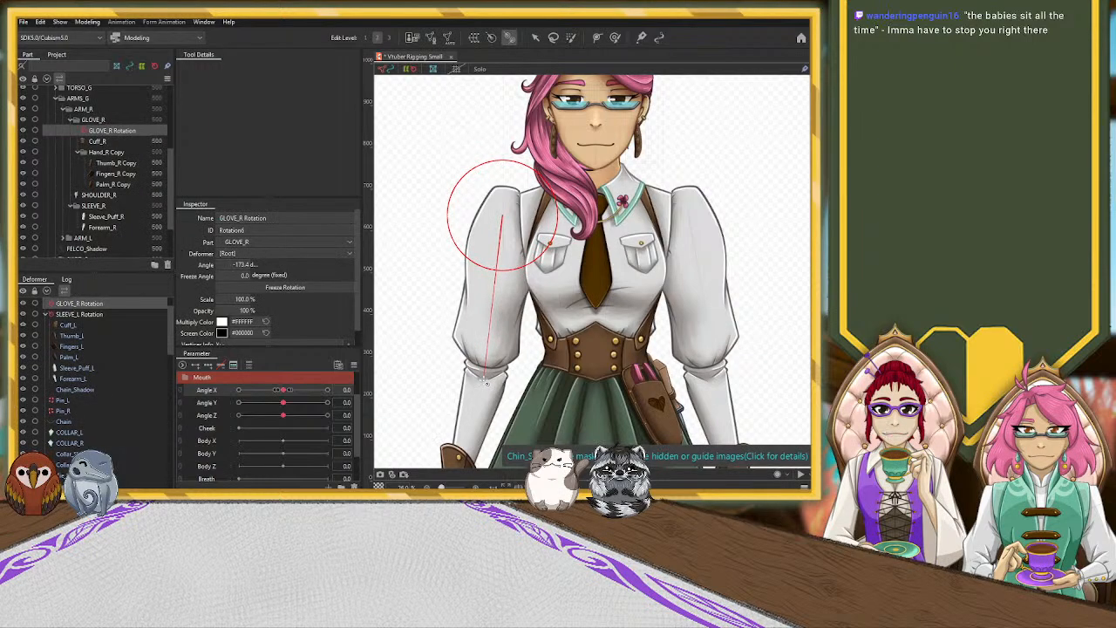
click(102, 141)
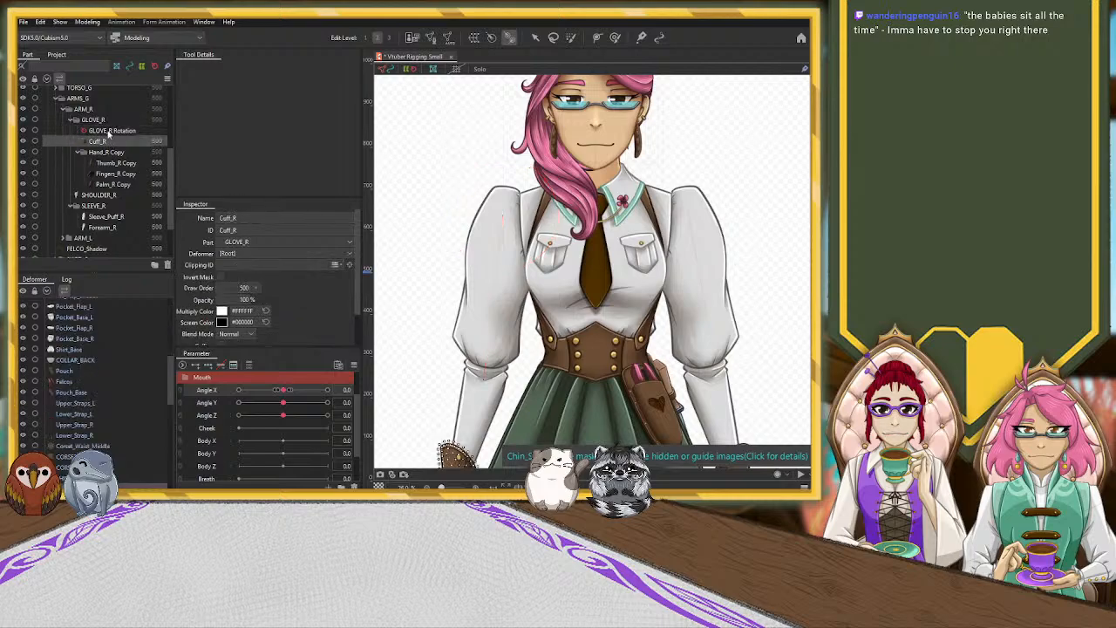
Expand ARM_L, GLOVE_L and SLEEVE_L and select SLEEVE_L Rotation to examine where it sits among the left-arm parts.
scroll(128, 172, down, 2)
click(66, 177)
click(71, 188)
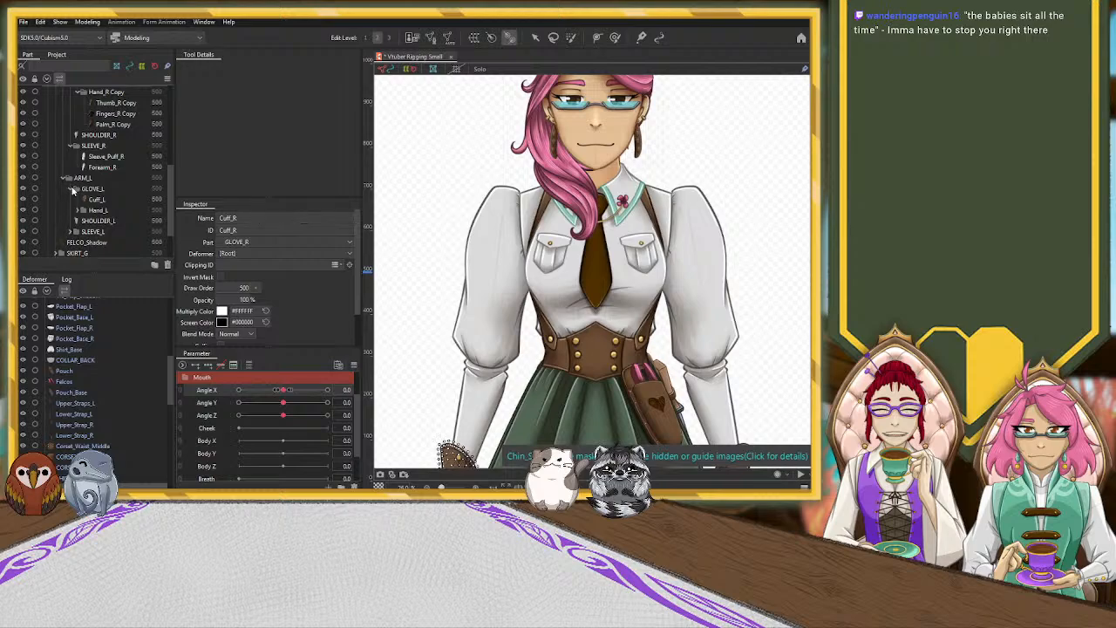
click(86, 219)
click(81, 211)
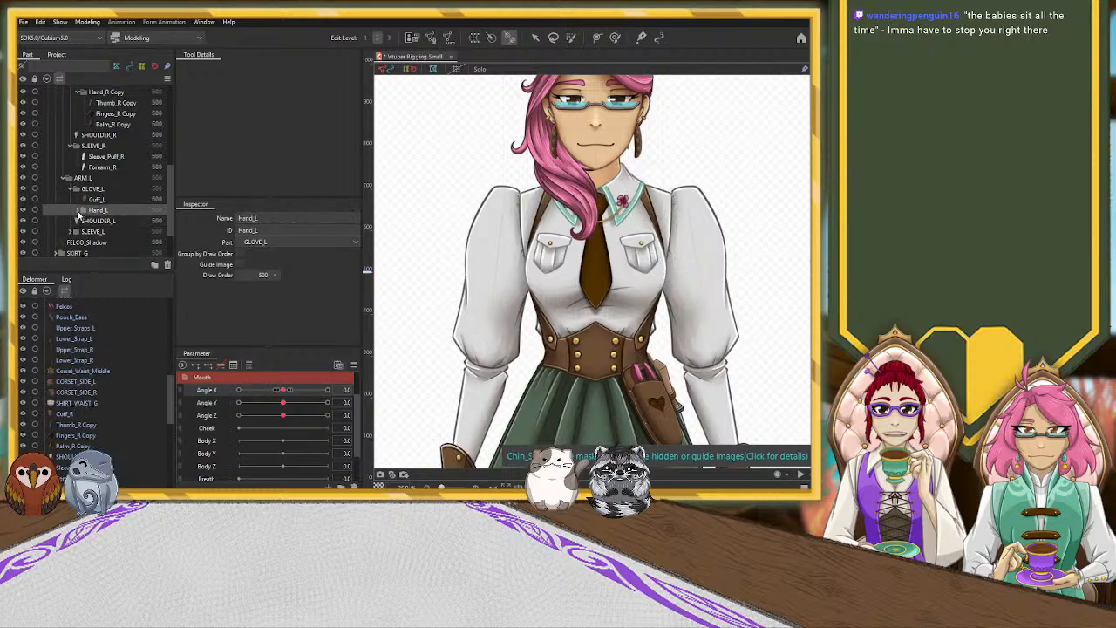
scroll(79, 212, down, 1)
click(73, 193)
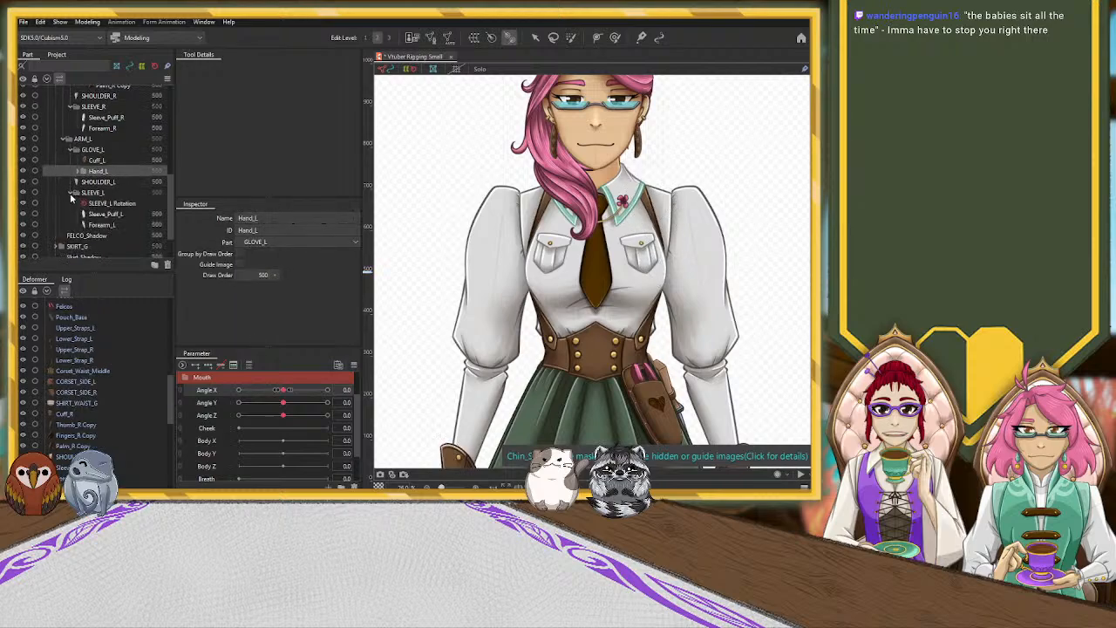
click(88, 206)
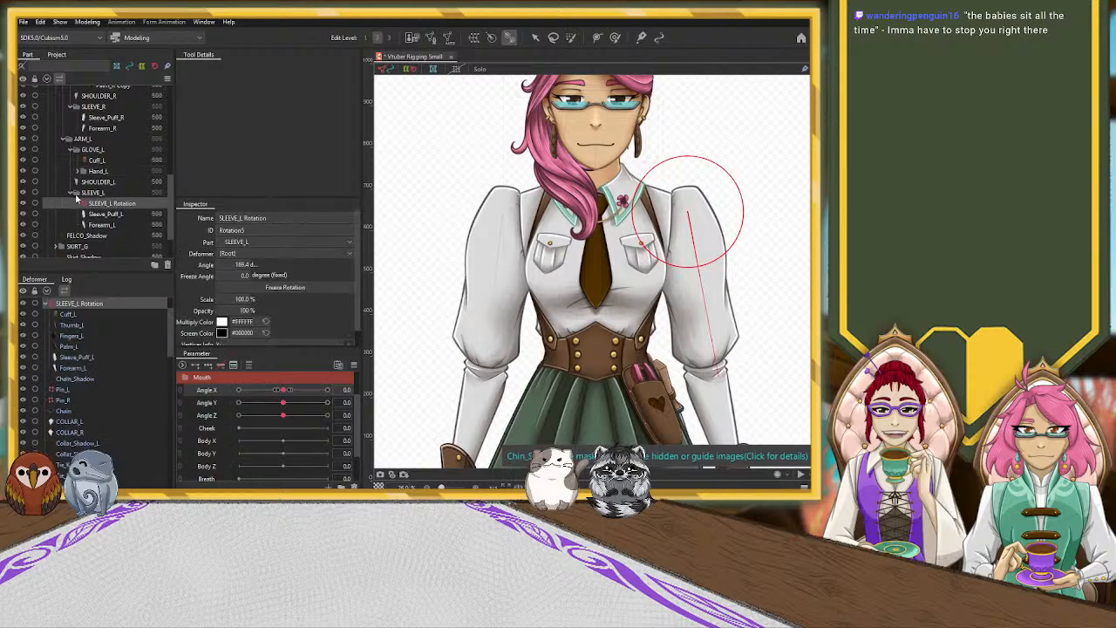
Try to move GLOVE_L, Cuff_L and Hand_L under the SLEEVE_L Rotation deformer in the part hierarchy.
click(105, 173)
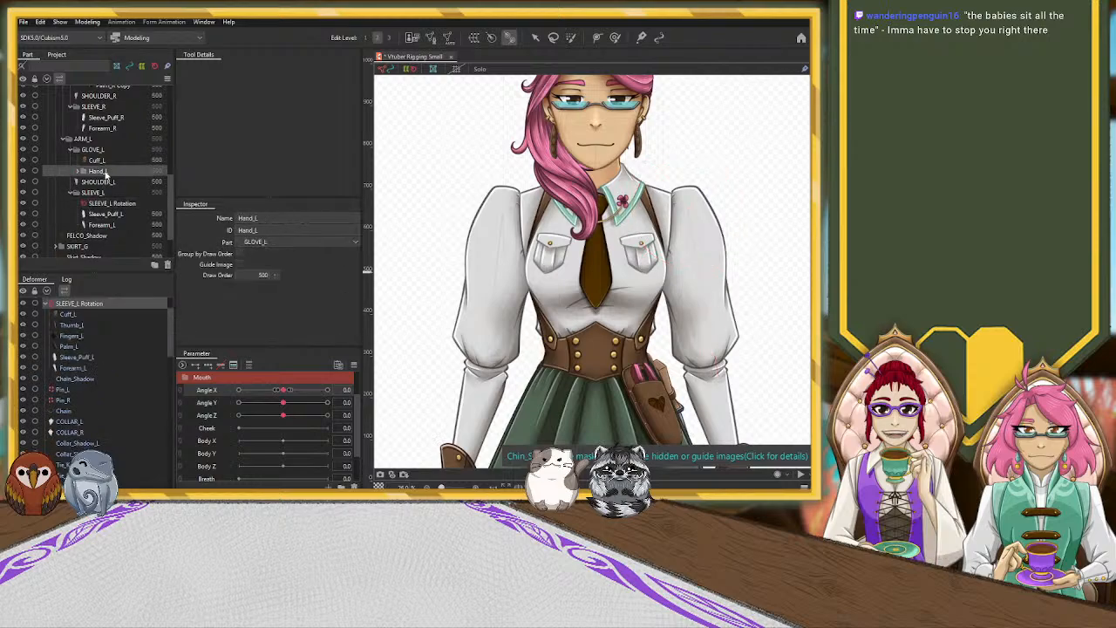
ctrl+click(102, 162)
ctrl+click(99, 151)
drag(104, 174, 105, 205)
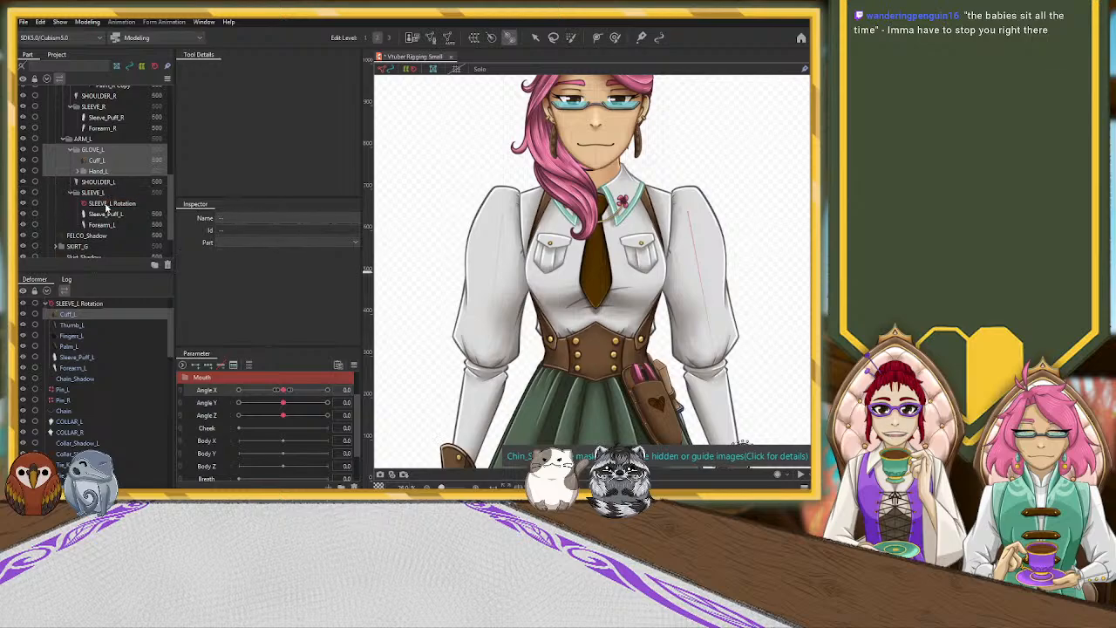
scroll(725, 365, down, 4)
scroll(724, 369, up, 3)
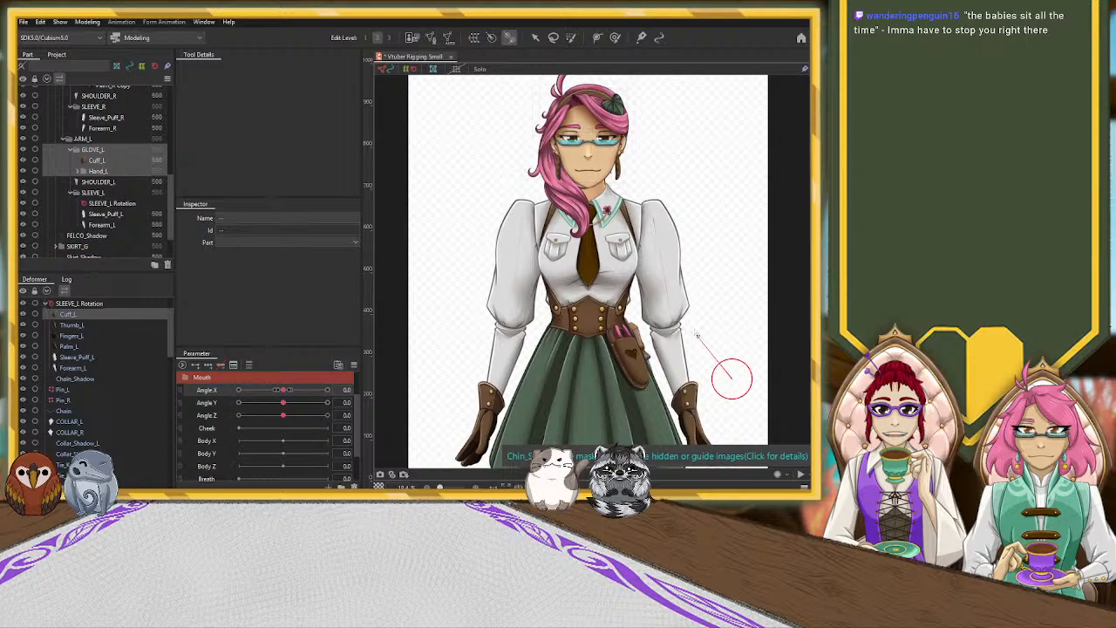
click(731, 377)
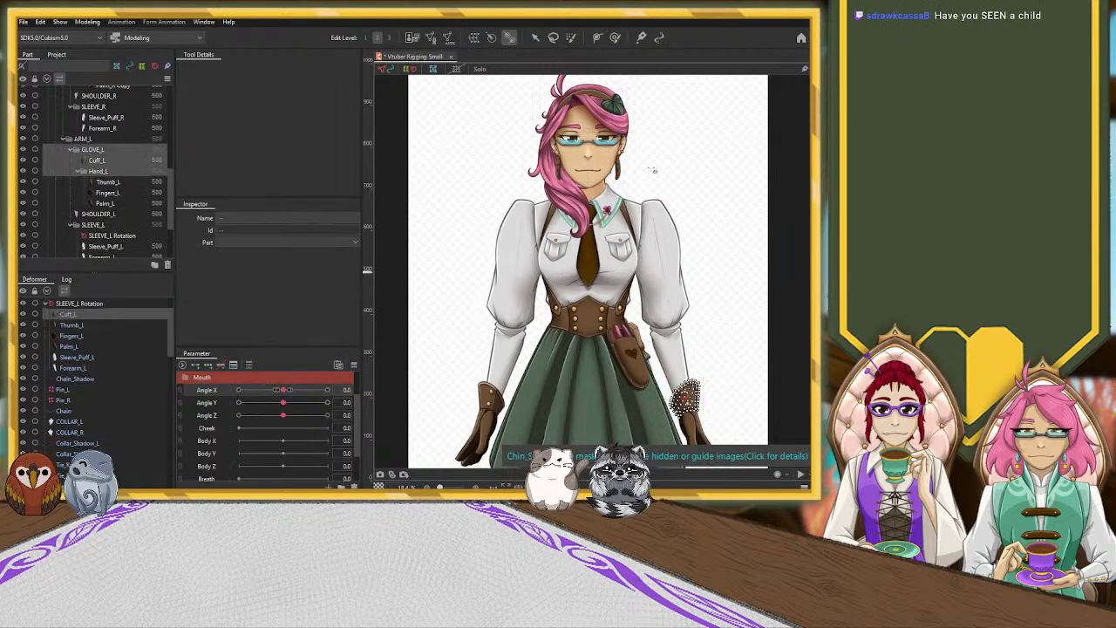
Move SLEEVE_L Rotation out of the SLEEVE_L group to directly under ARM_L, above GLOVE_L, and collapse GLOVE_L.
click(535, 37)
click(108, 218)
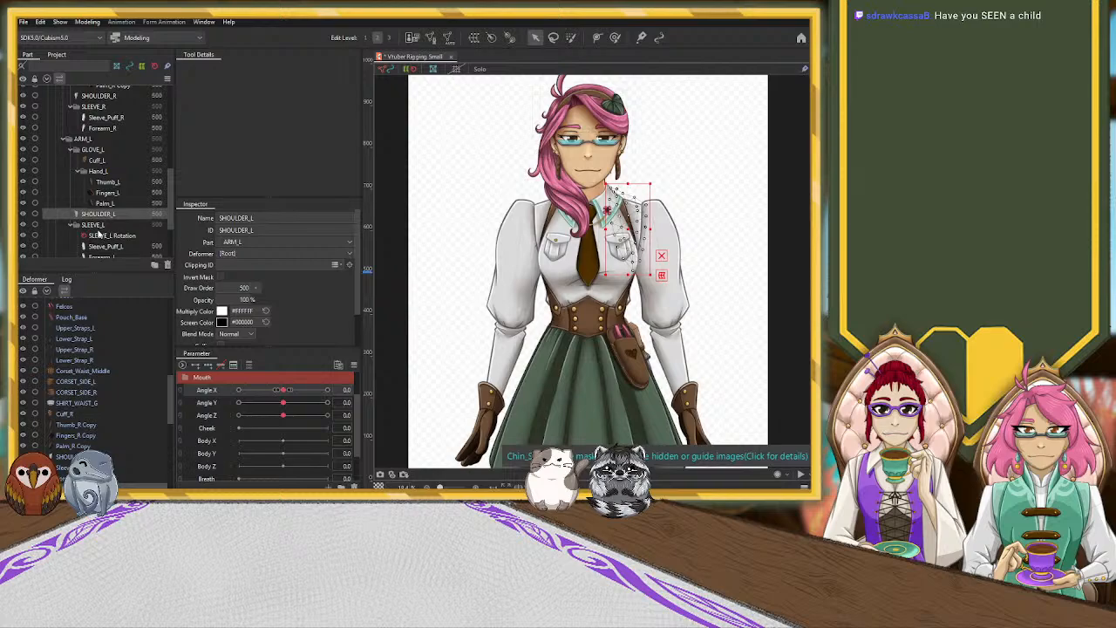
click(103, 235)
click(103, 172)
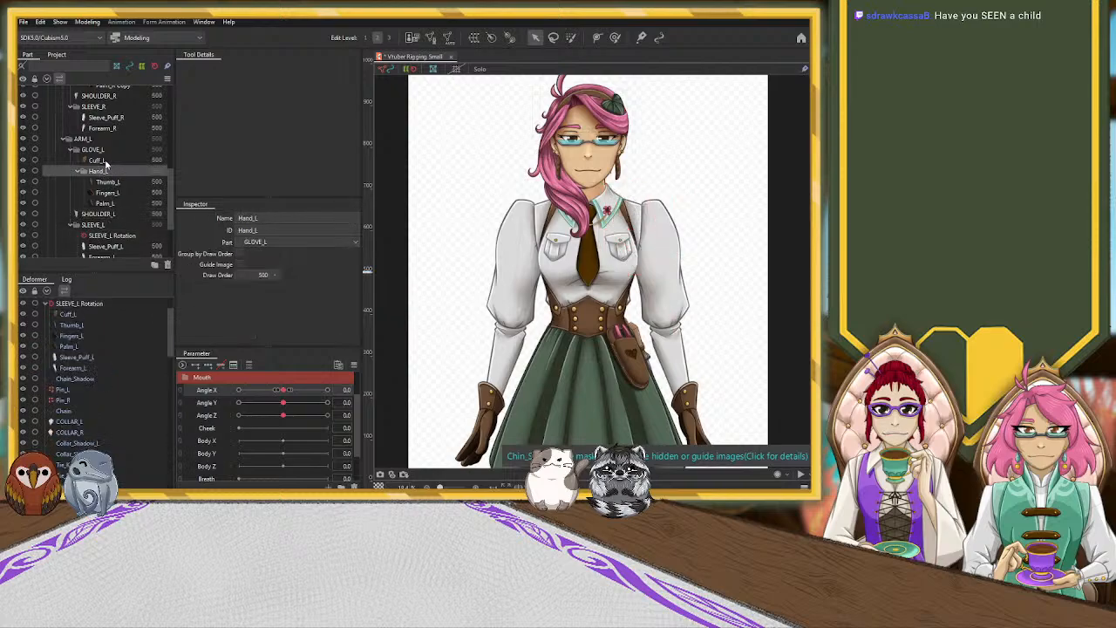
scroll(105, 164, down, 2)
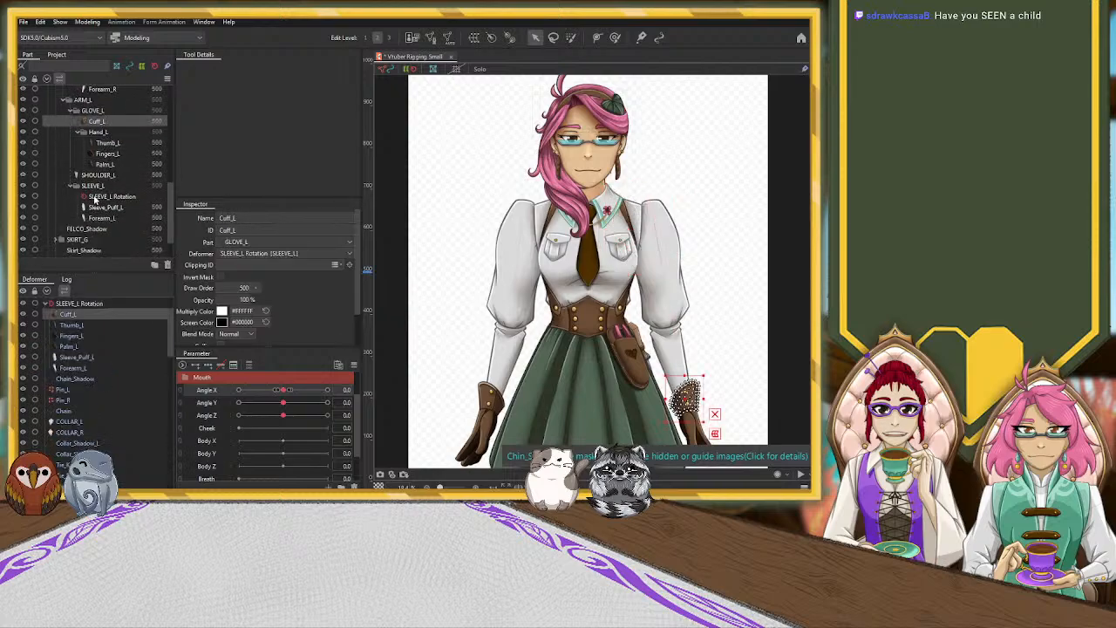
click(97, 197)
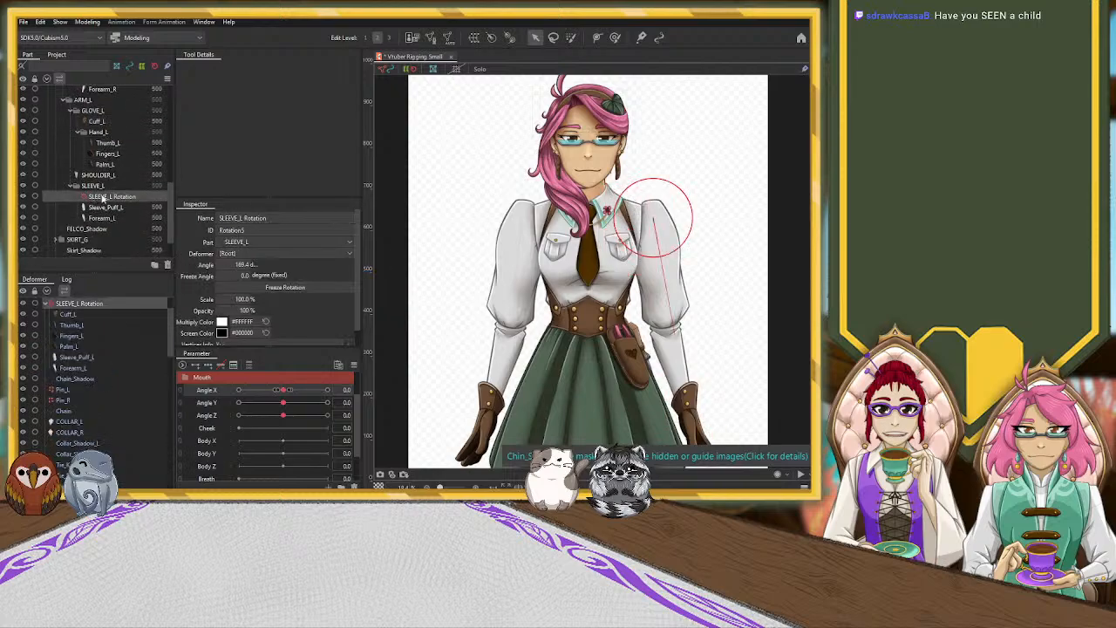
drag(98, 111, 98, 113)
click(93, 122)
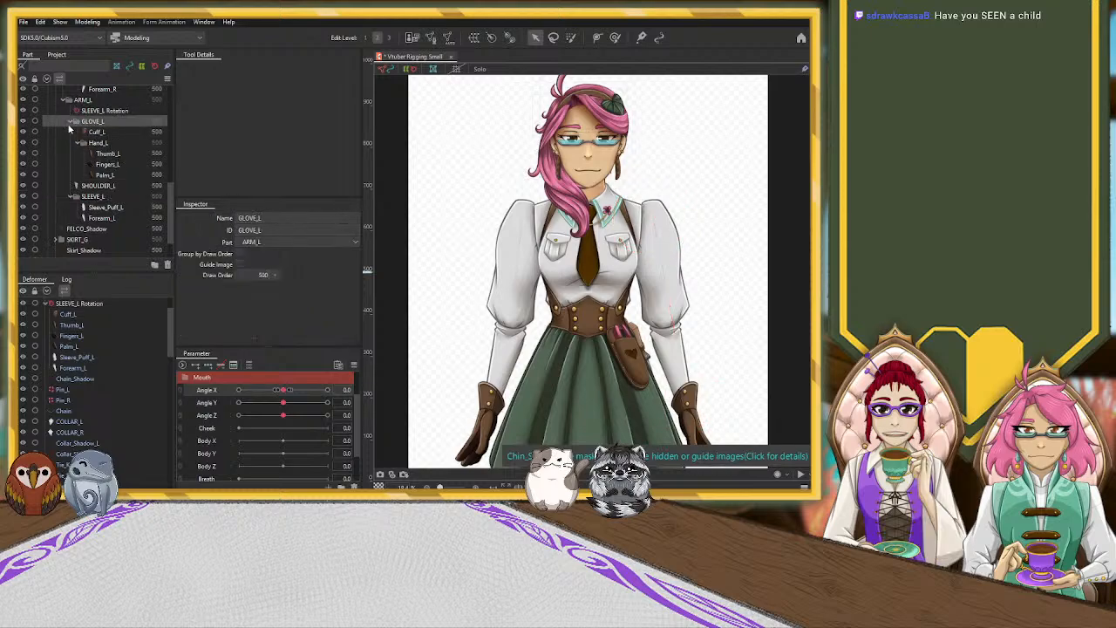
click(71, 122)
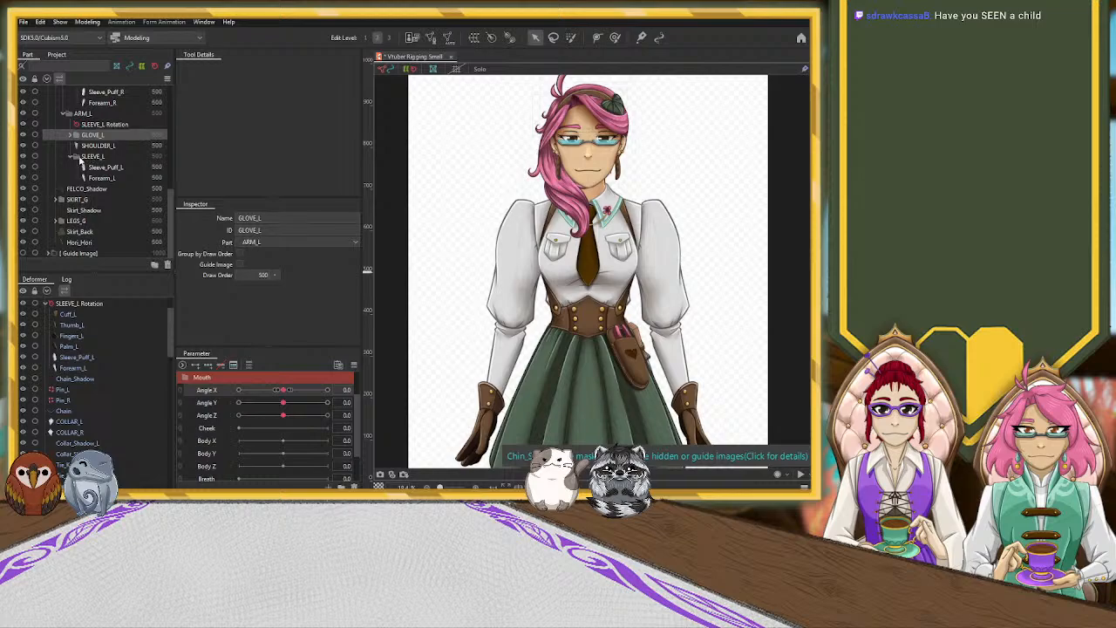
Collapse the SLEEVE_L group and move it above SHOULDER_L within ARM_L.
click(70, 157)
ctrl+click(88, 179)
mouse_move(94, 158)
mouse_down()
mouse_move(99, 145)
mouse_move(89, 154)
mouse_up()
Select the SLEEVE_L Rotation deformer and examine its placement on the left arm and its position in the part hierarchy.
click(64, 305)
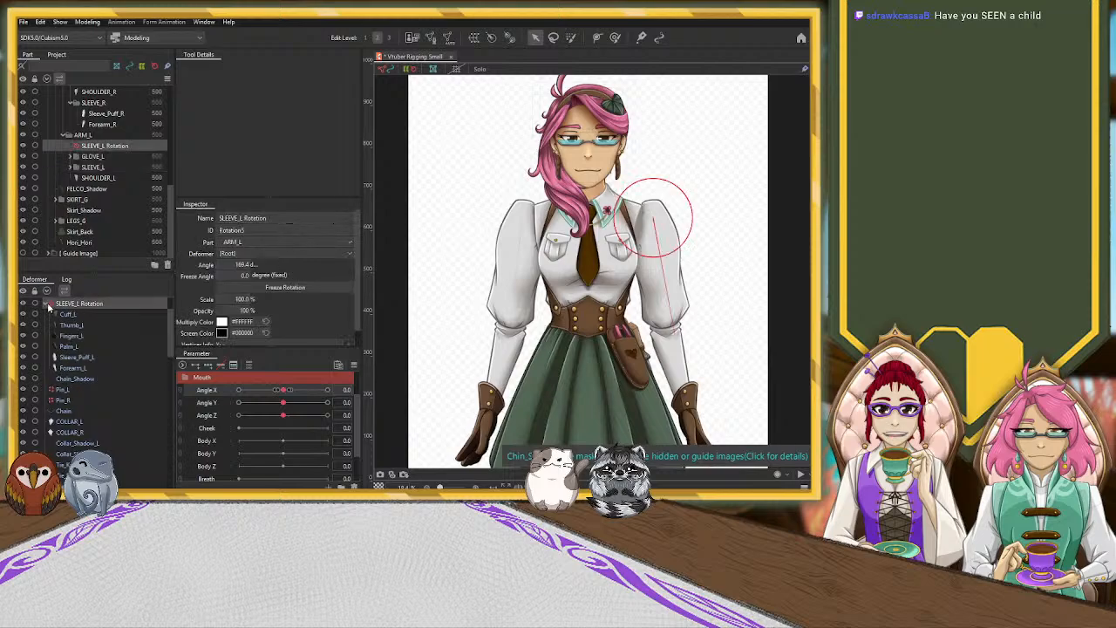
mouse_move(677, 330)
mouse_down()
mouse_move(700, 342)
mouse_move(679, 347)
mouse_up()
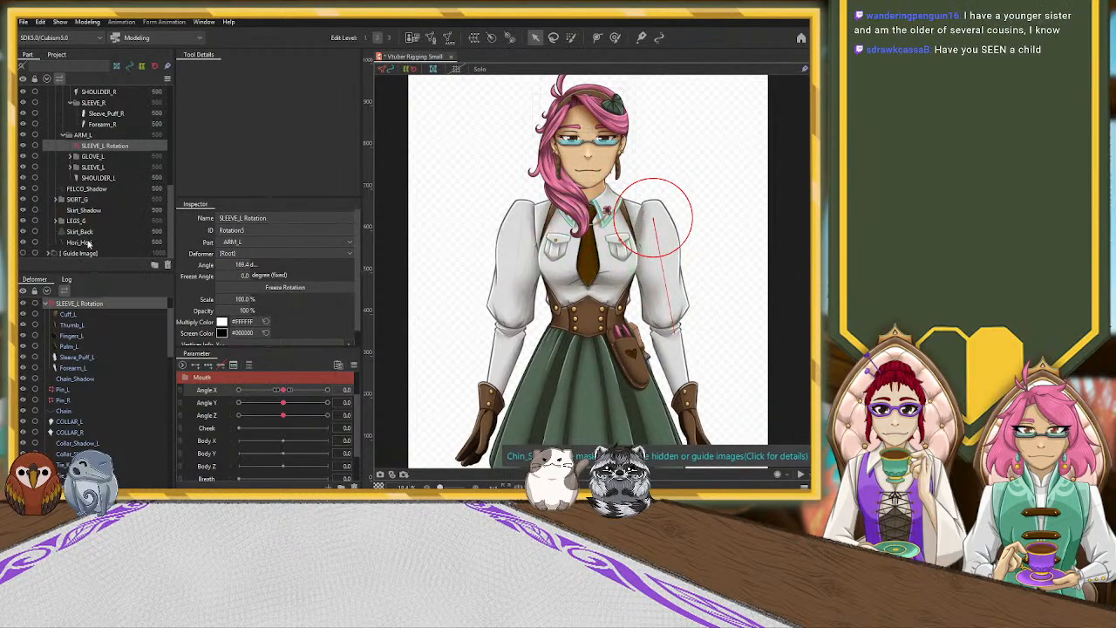
click(96, 157)
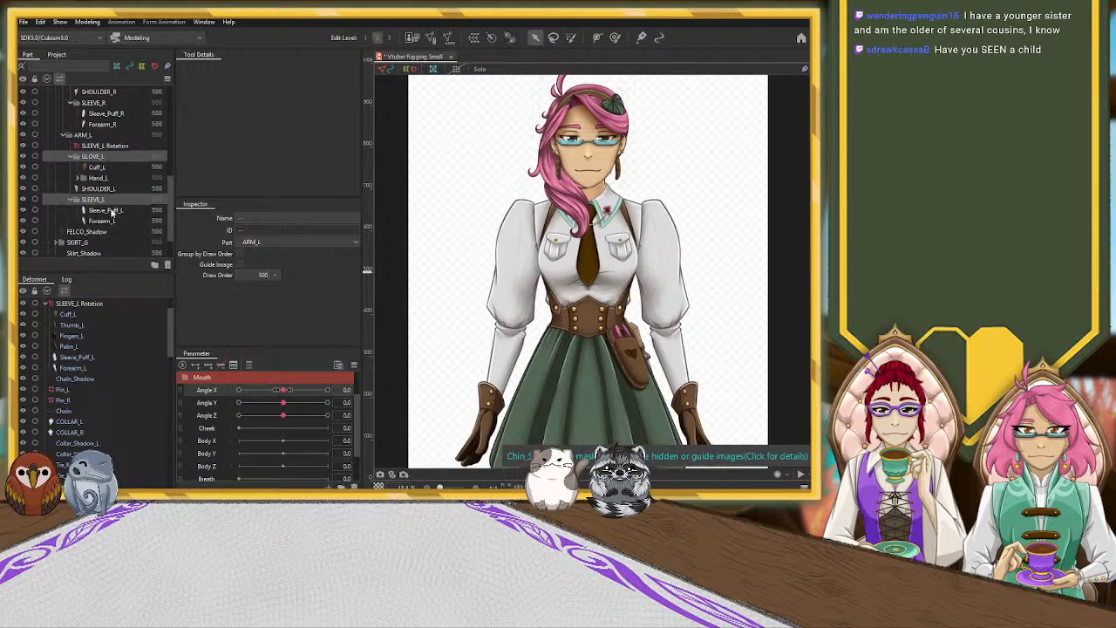
click(97, 303)
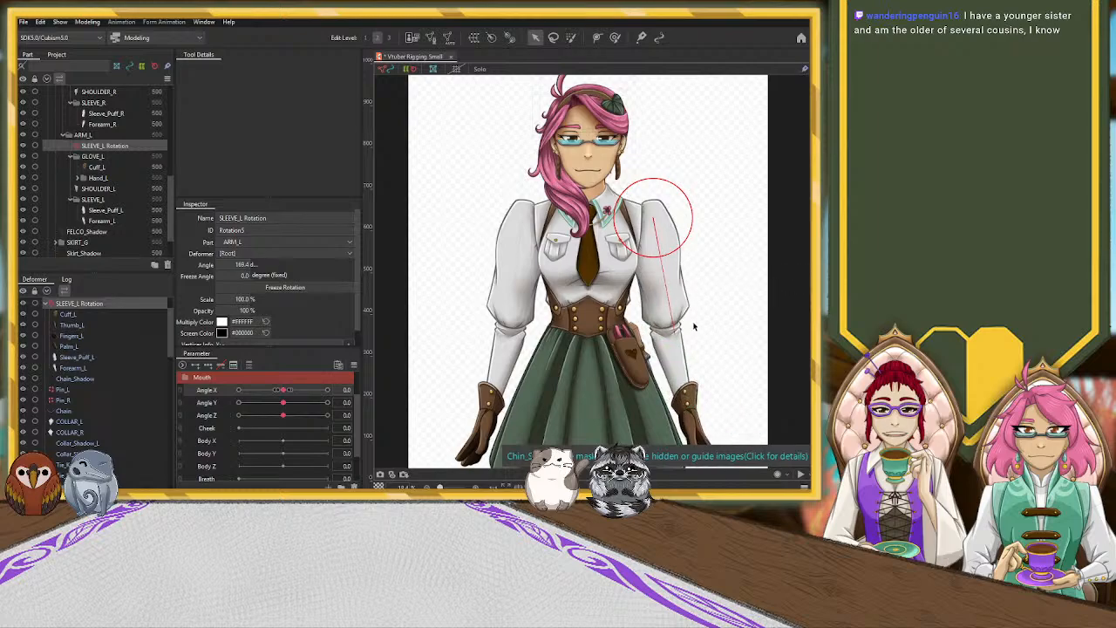
Select the GLOVE_R Rotation deformer to examine its placement on the right arm and which parts it contains.
scroll(106, 151, up, 4)
scroll(106, 151, down, 1)
click(107, 146)
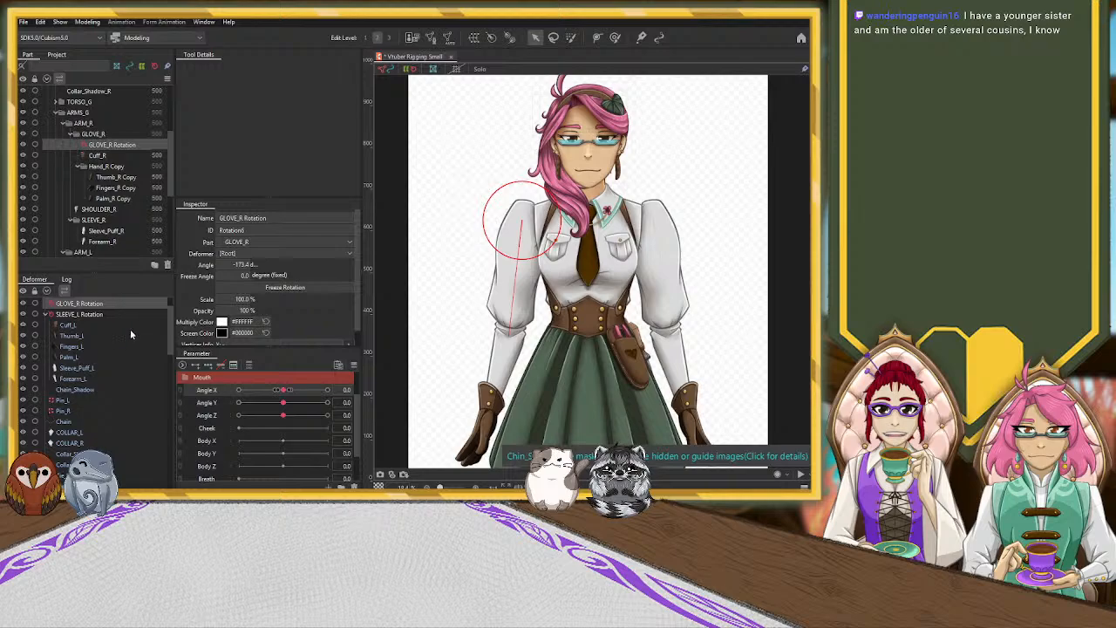
Try to move Cuff_R, Thumb_R Copy, Fingers_R Copy, Palm_R Copy, Sleeve_Puff_R and Forearm_R under GLOVE_R Rotation in the deformer hierarchy.
click(100, 155)
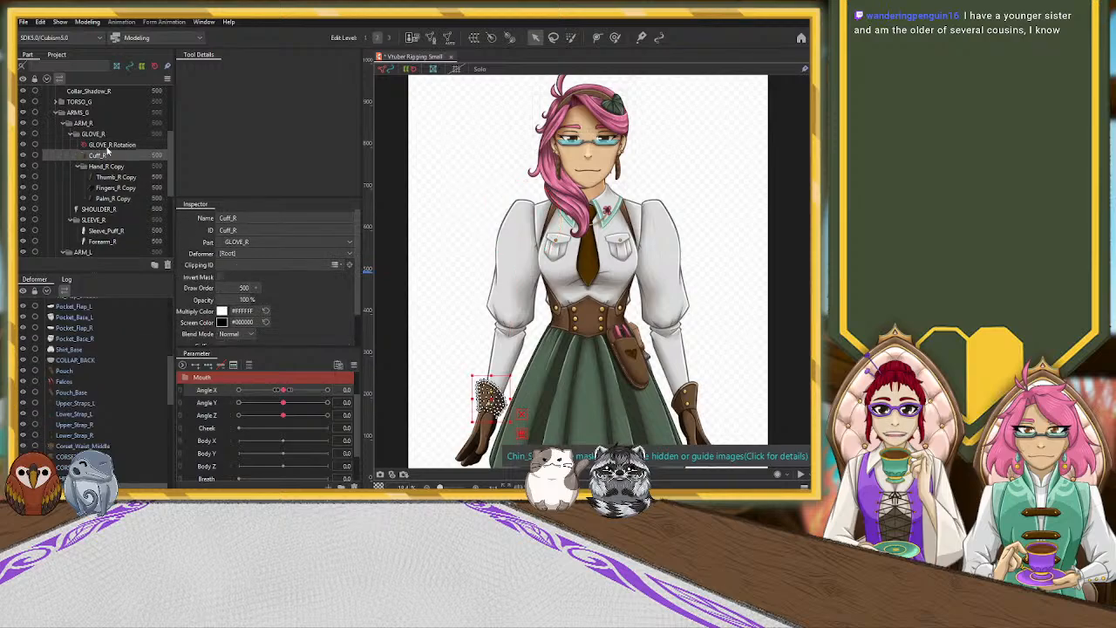
scroll(59, 407, down, 2)
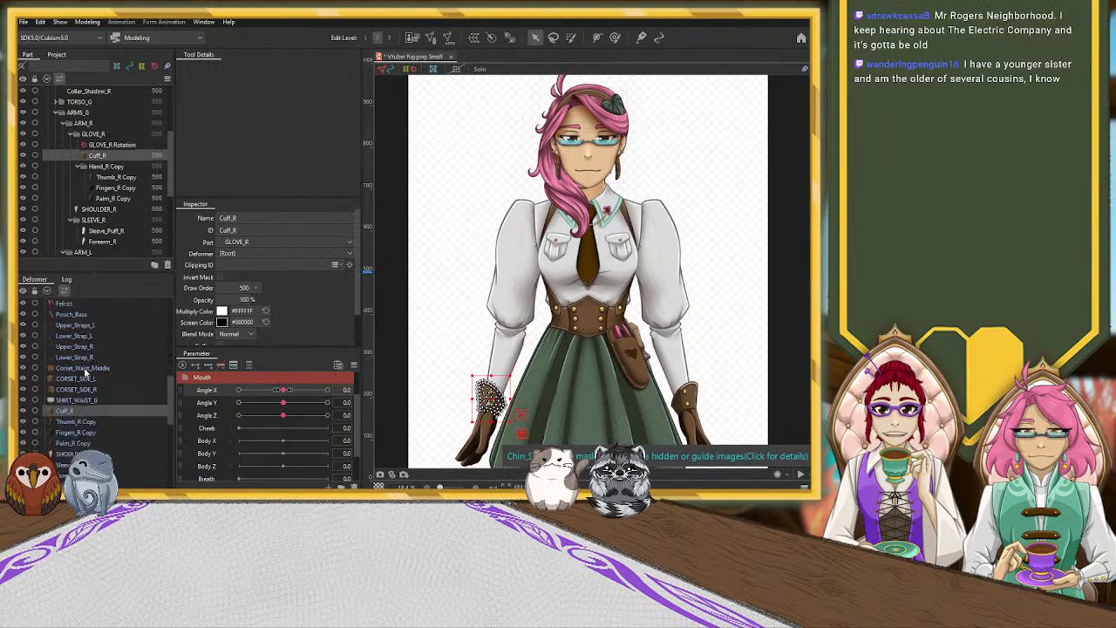
scroll(83, 420, down, 1)
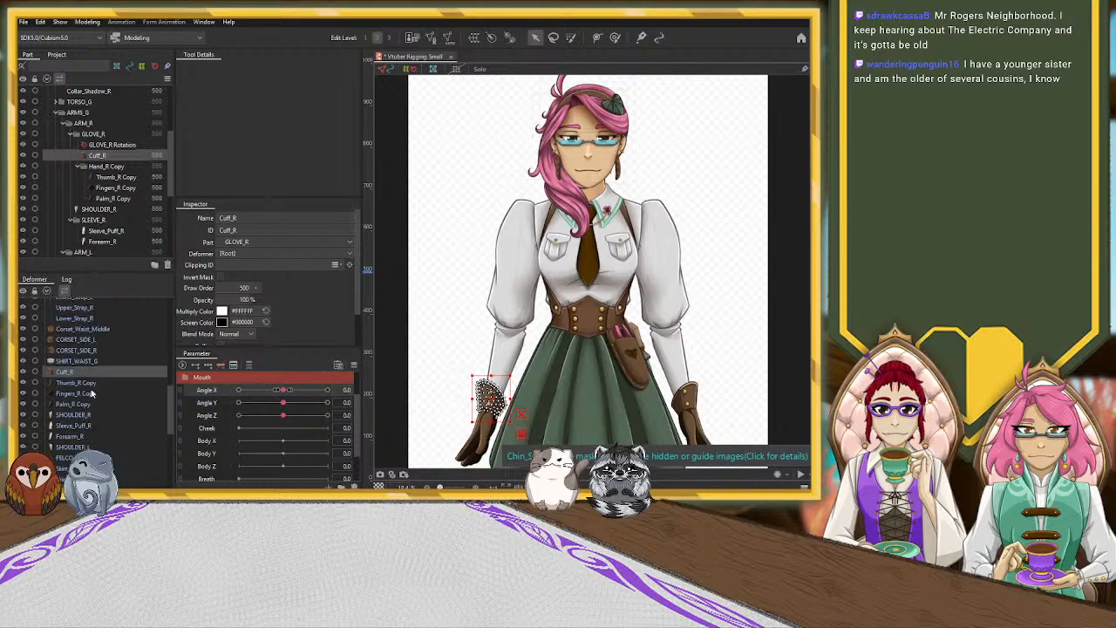
ctrl+click(91, 384)
ctrl+click(87, 394)
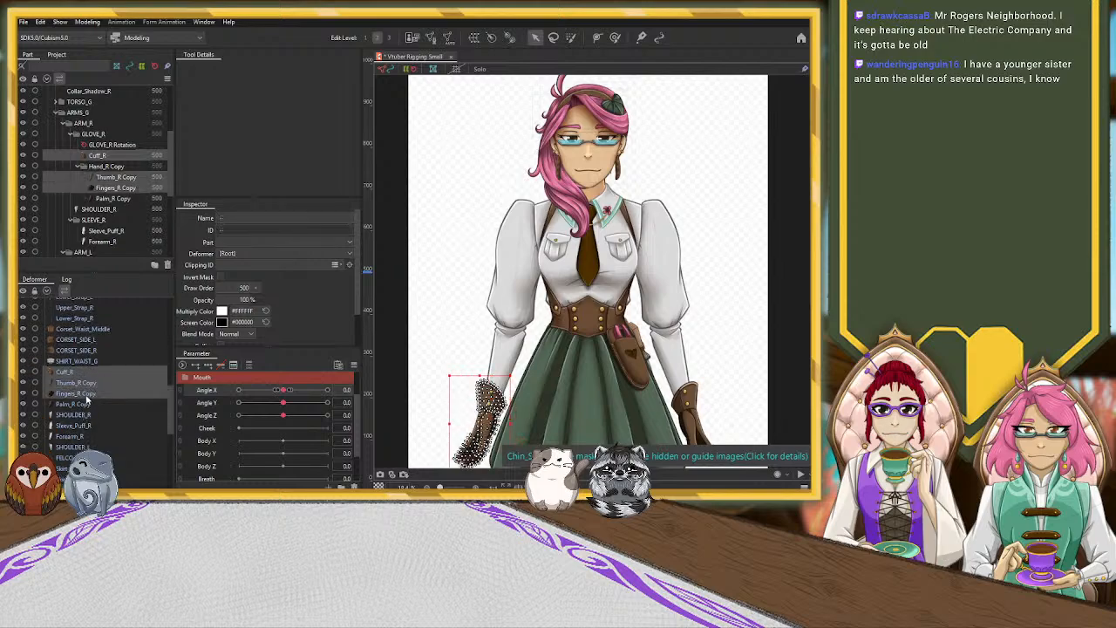
ctrl+click(85, 404)
ctrl+click(83, 424)
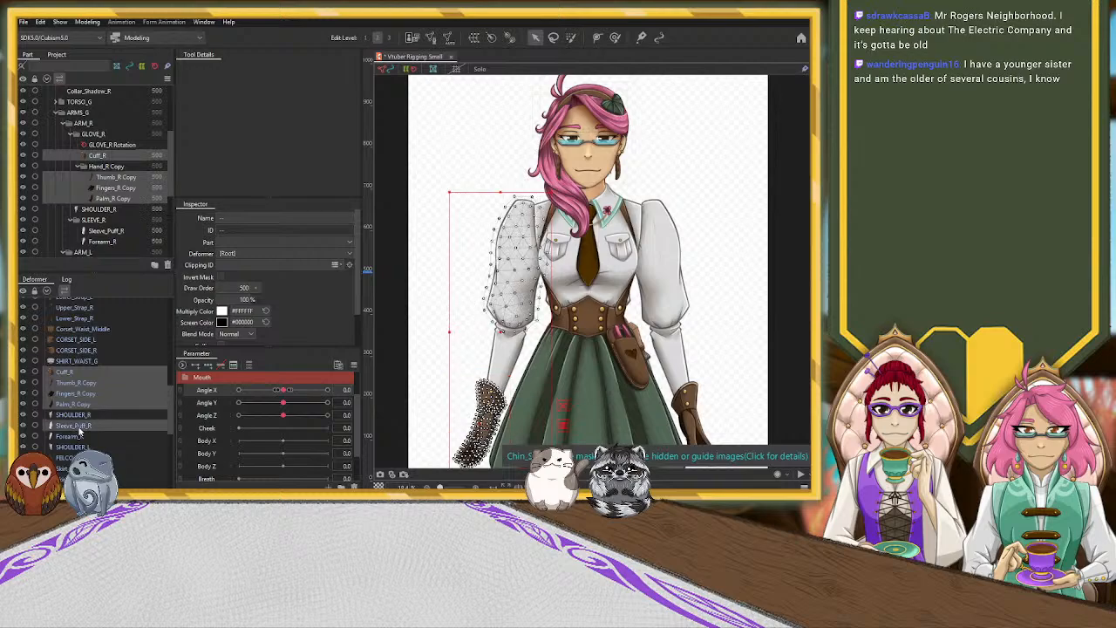
ctrl+click(81, 435)
ctrl+click(81, 447)
ctrl+click(80, 447)
scroll(120, 364, up, 1)
scroll(120, 366, down, 1)
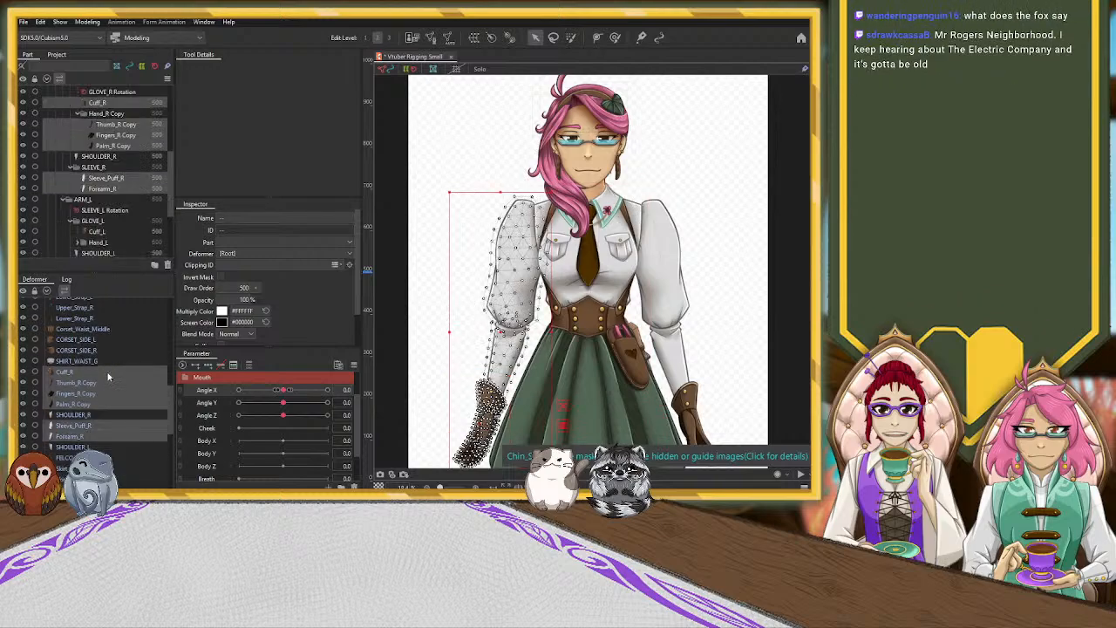
scroll(123, 307, up, 3)
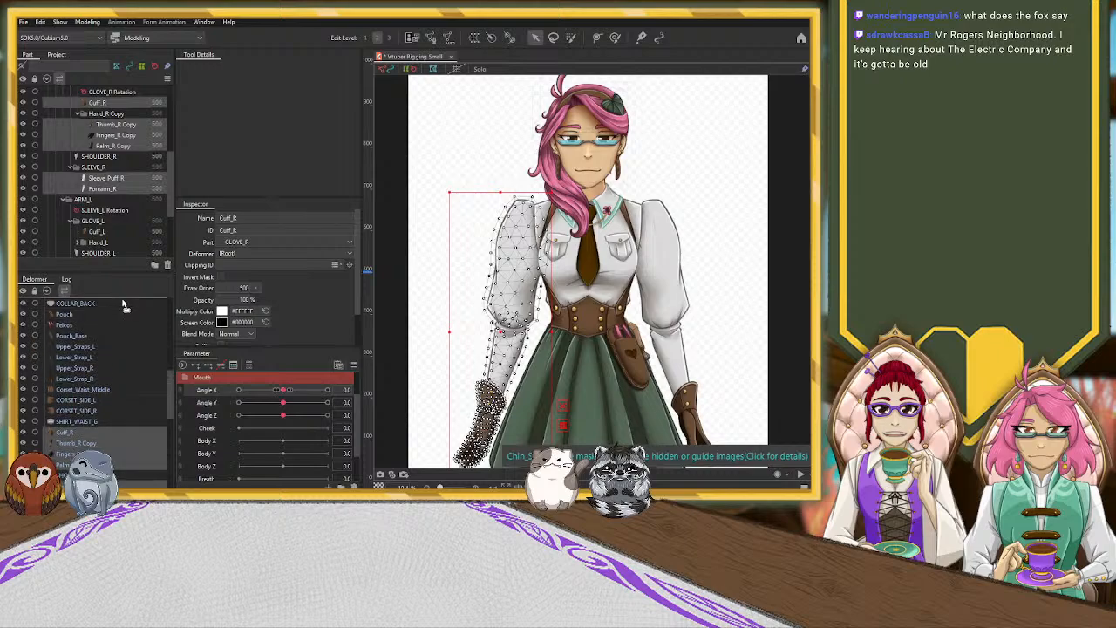
scroll(123, 305, up, 5)
scroll(123, 305, up, 7)
scroll(123, 305, up, 2)
click(92, 336)
drag(86, 341, 86, 340)
scroll(104, 371, up, 12)
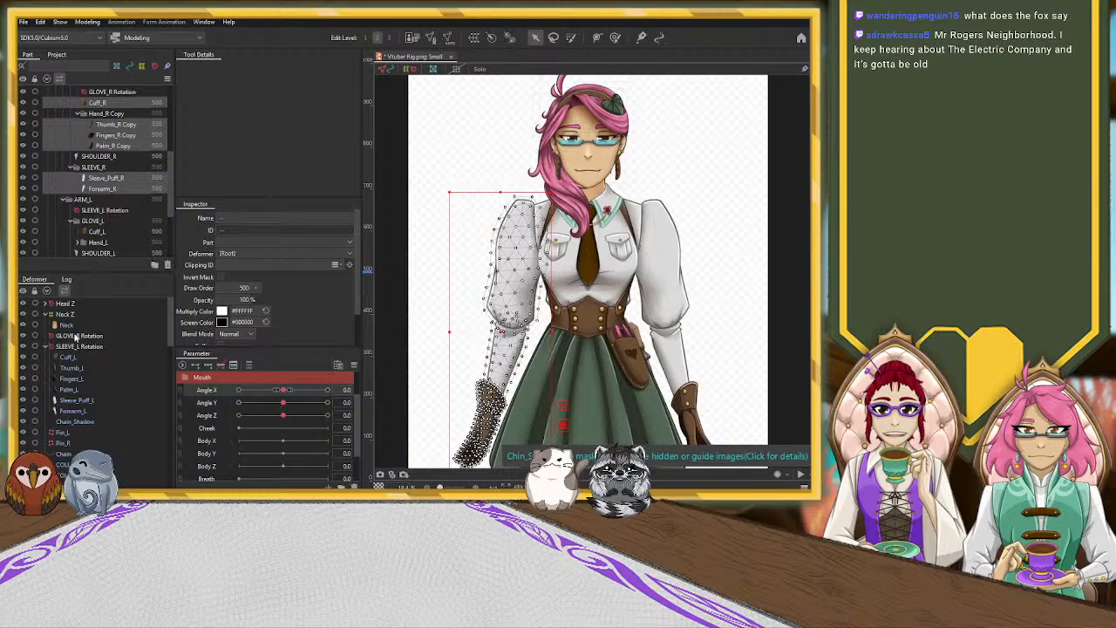
Check GLOVE_R Rotation, and undo the recent edits back through the SLEEVE_L Rotation move and the creation of GLOVE_R Rotation.
click(75, 336)
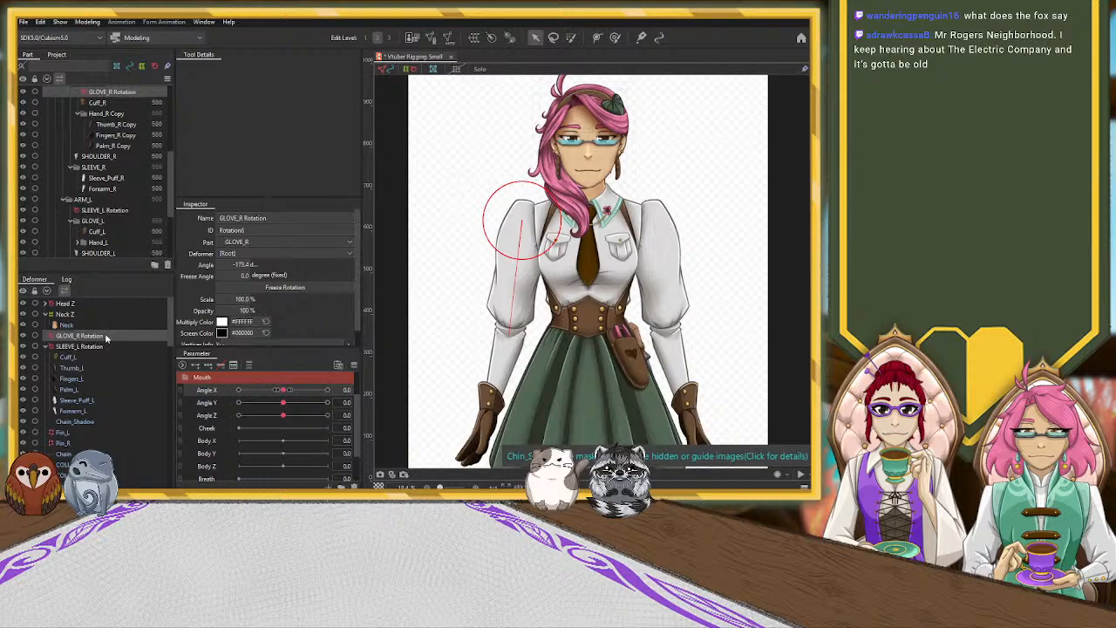
key(ctrl+z)
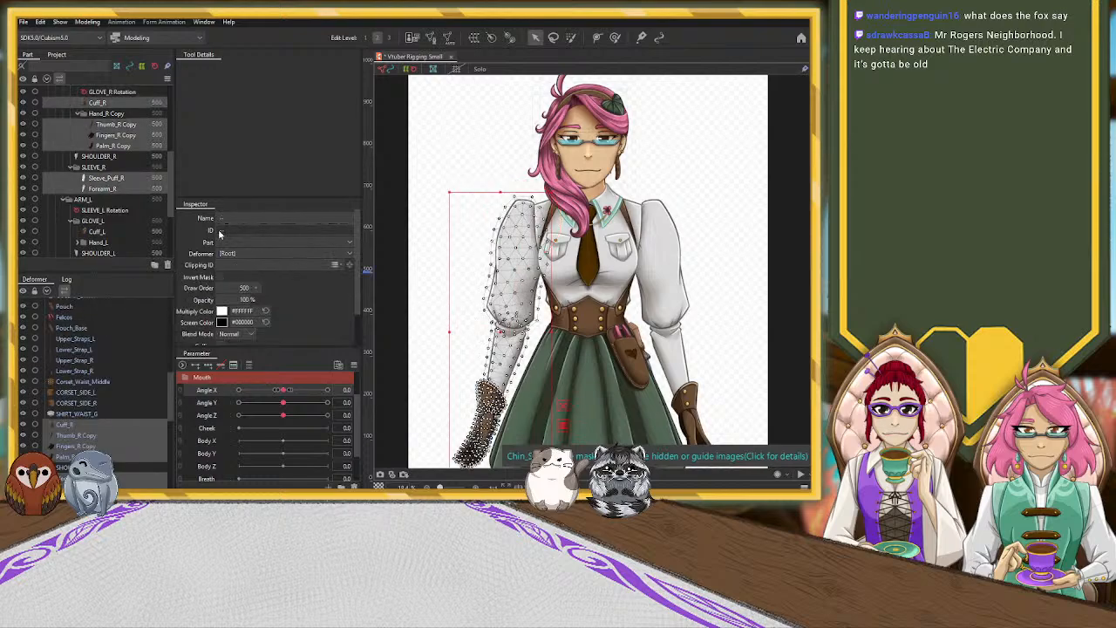
key(ctrl+z)
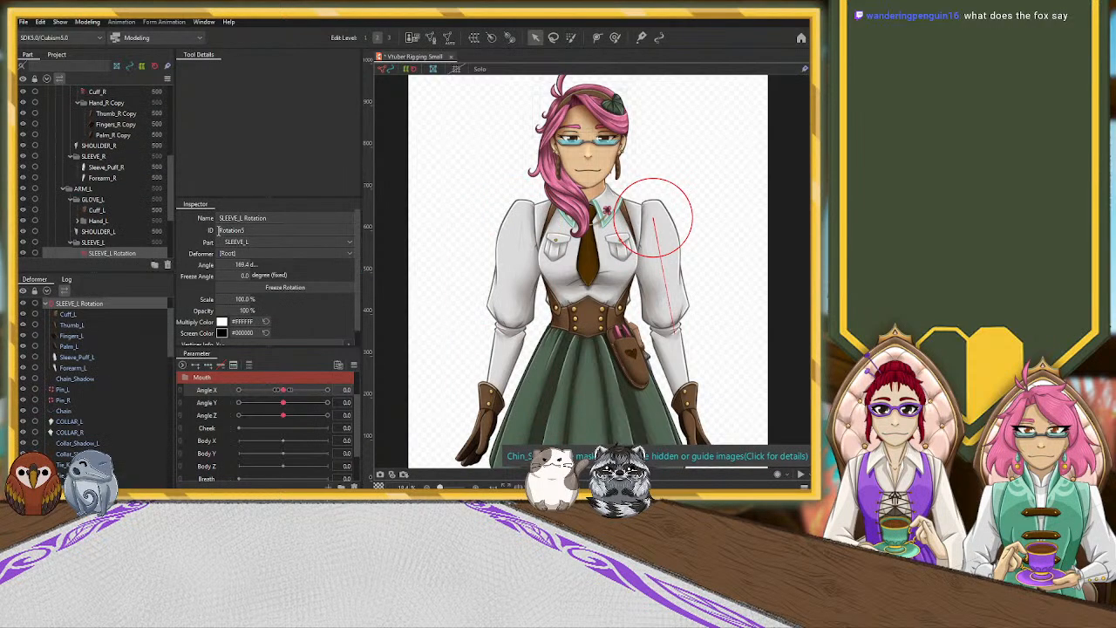
key(ctrl+z)
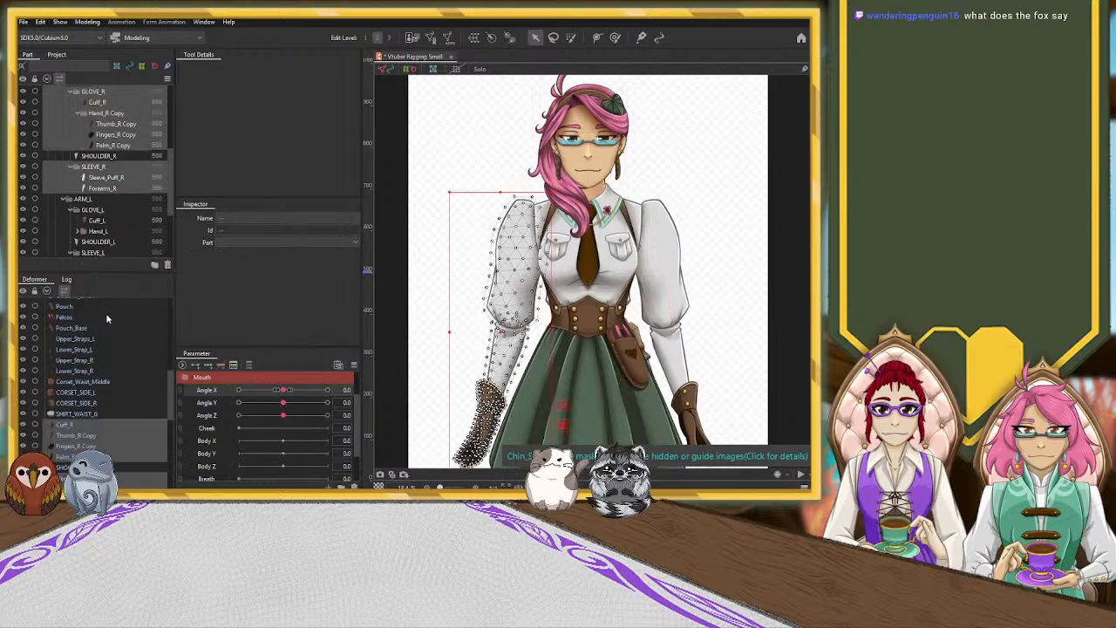
Examine Cuff_R, GLOVE_R, ARM_R and Hand_R Copy in the part hierarchy, and compare them with the SLEEVE_L Rotation deformer.
scroll(130, 220, up, 1)
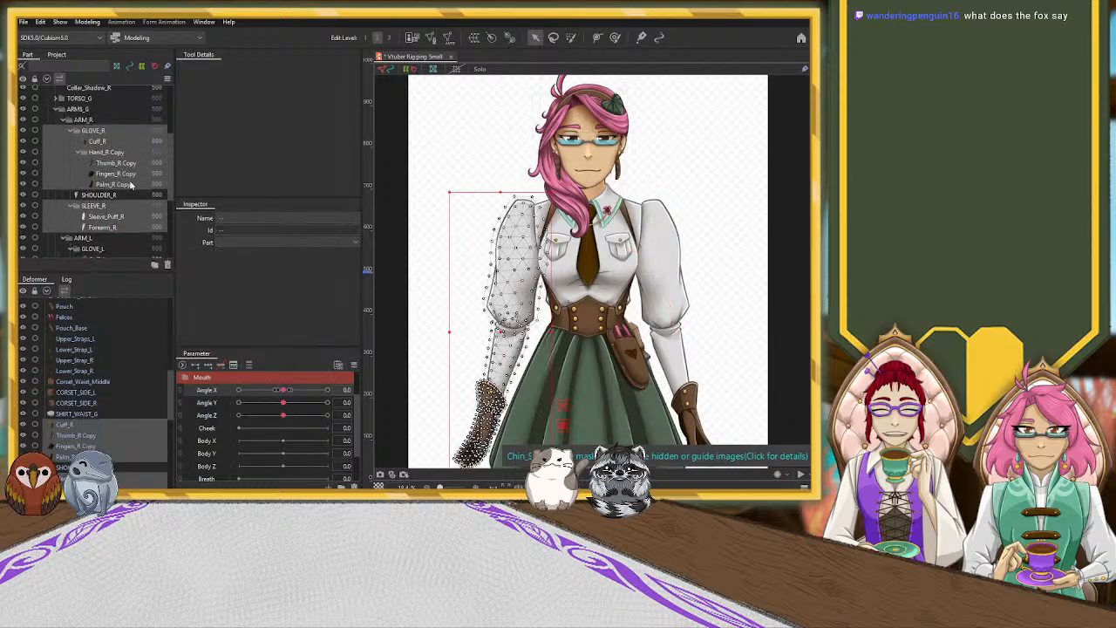
click(129, 140)
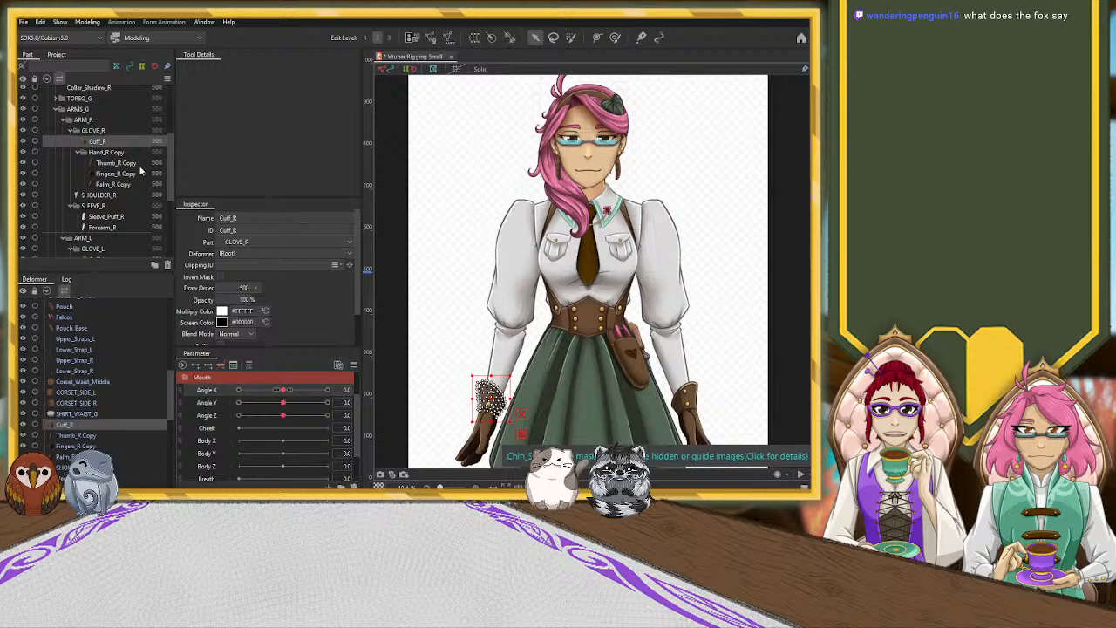
click(109, 131)
click(85, 121)
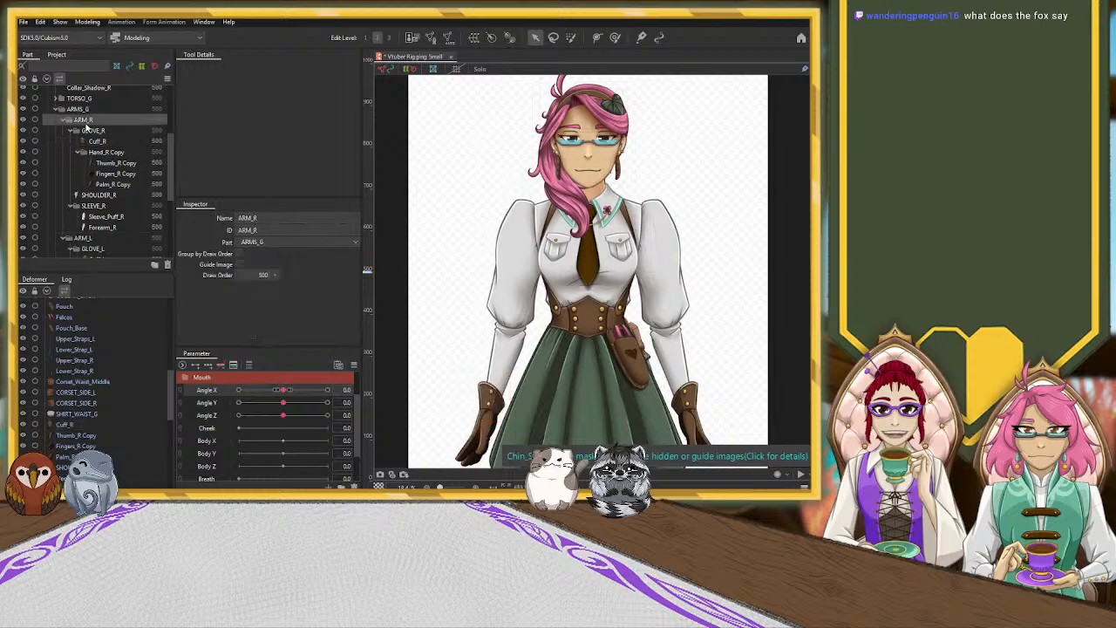
click(122, 153)
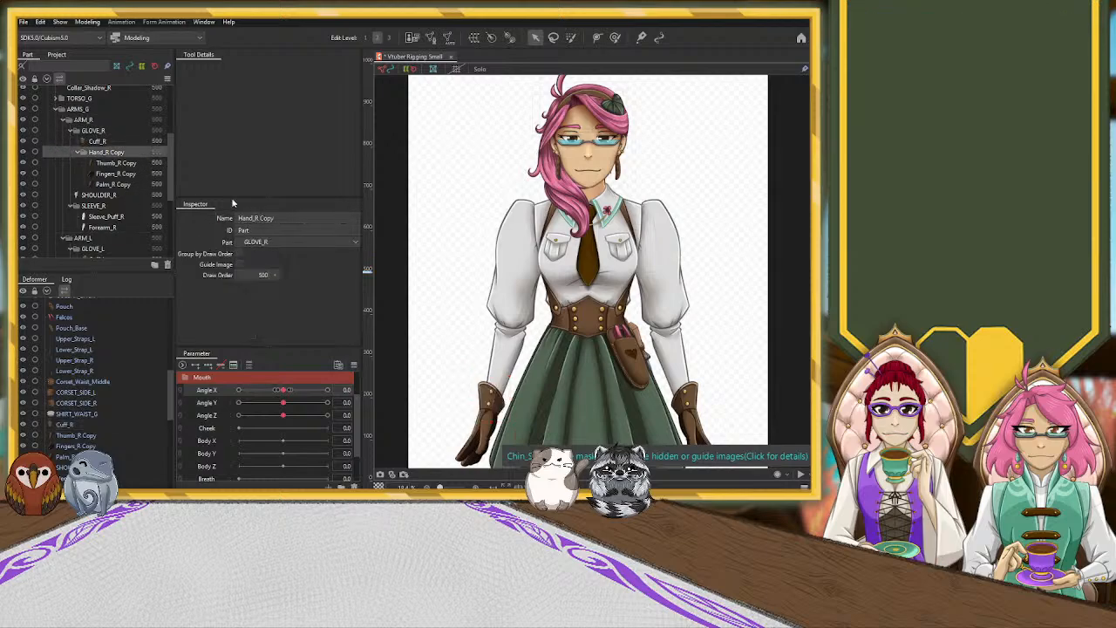
click(655, 224)
drag(684, 344, 667, 339)
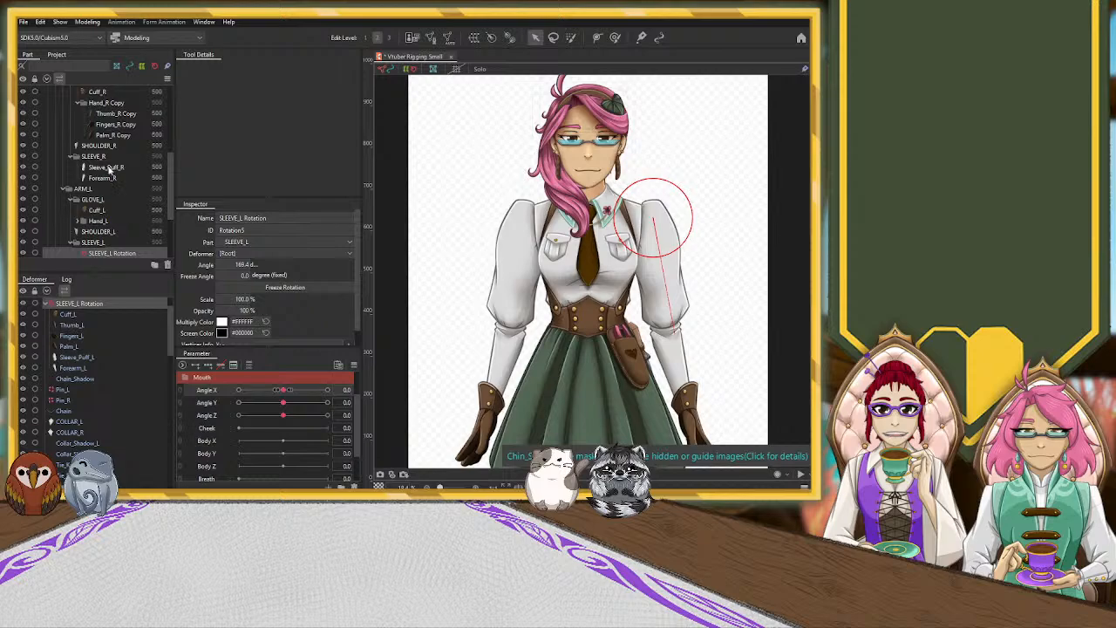
Select the GLOVE_R and SLEEVE_R groups with all their parts, leaving SHOULDER_R out.
scroll(113, 174, up, 1)
click(105, 121)
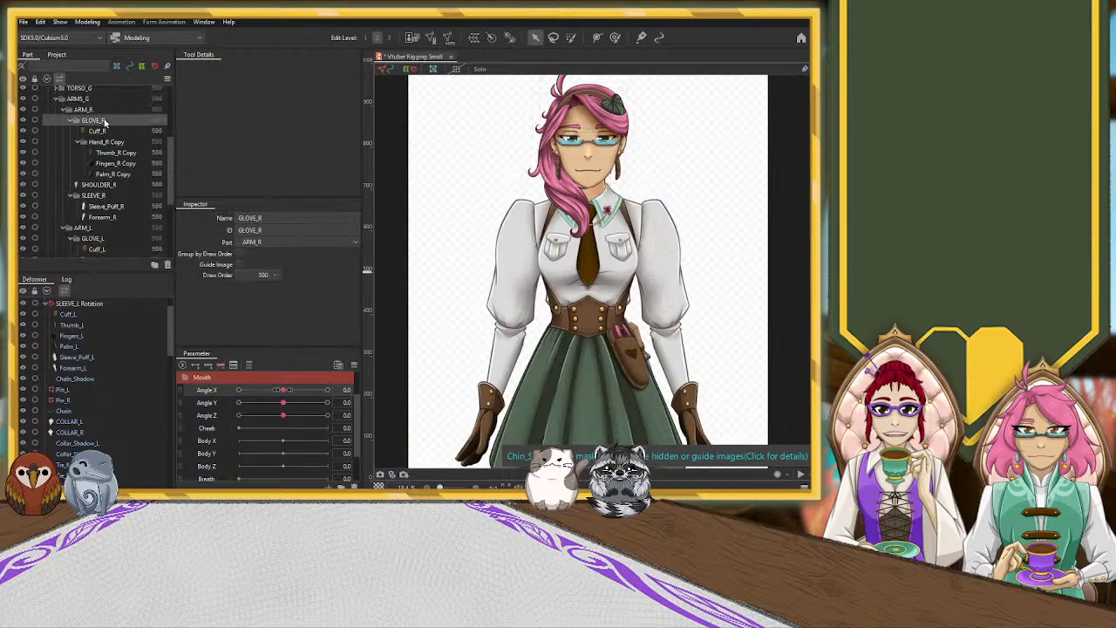
click(87, 110)
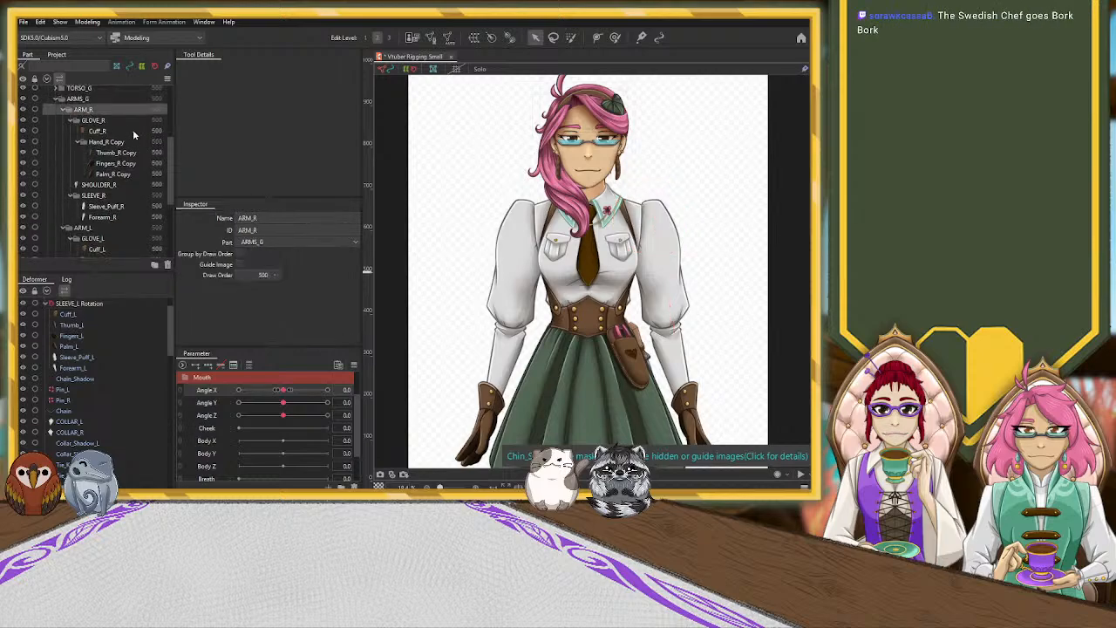
click(219, 133)
ctrl+click(111, 186)
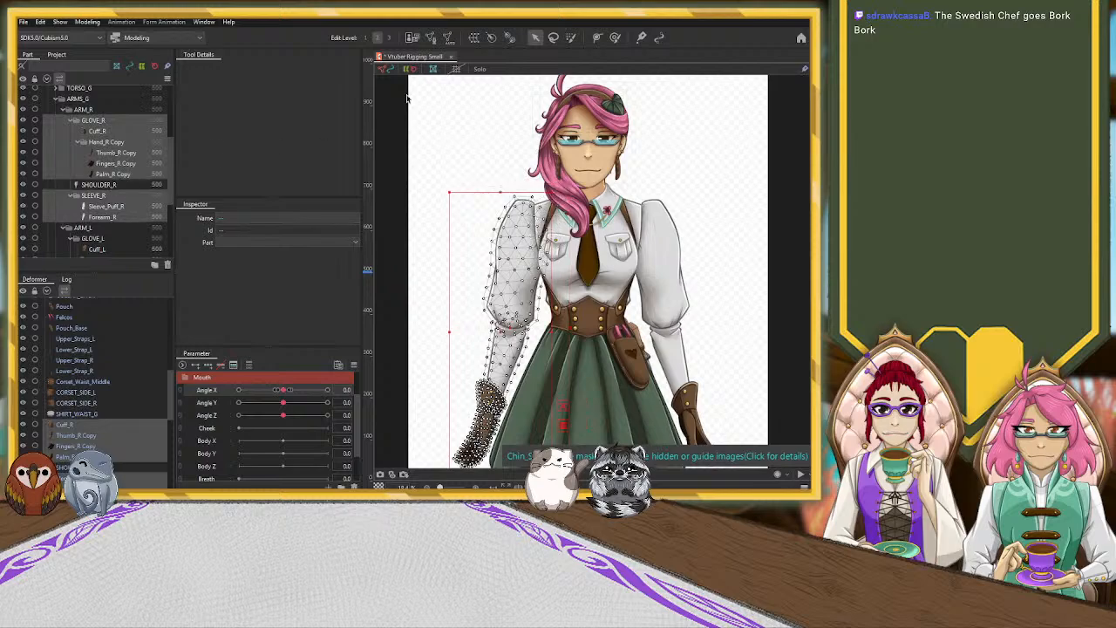
Try to create a rotation deformer for the selected right-arm parts, running from the sleeve's top to just below the sleeve puff.
click(510, 38)
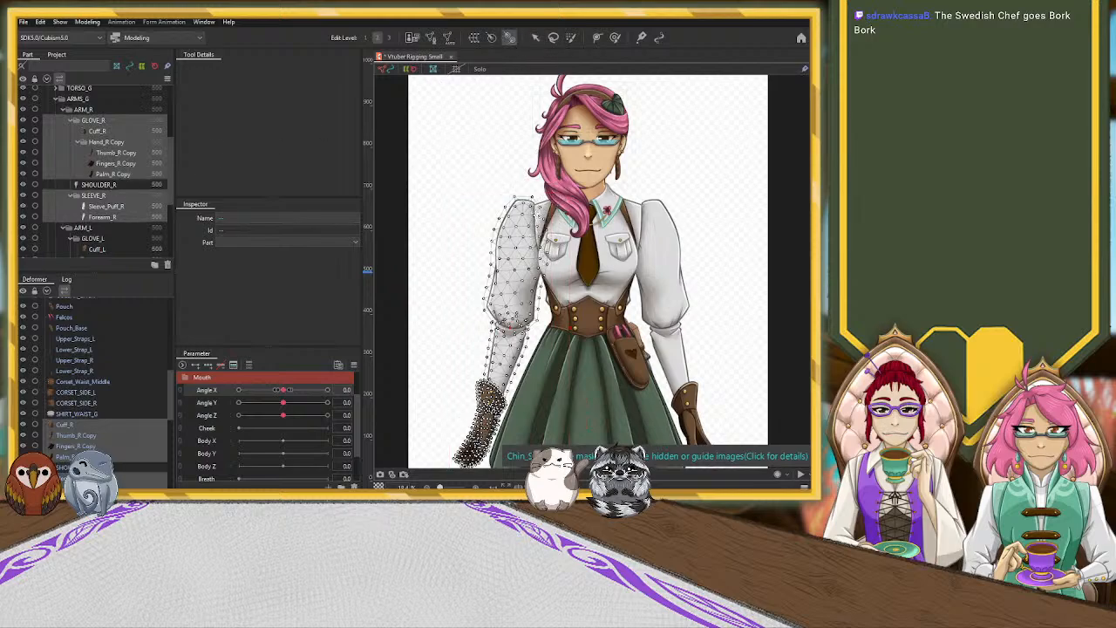
drag(518, 285, 513, 348)
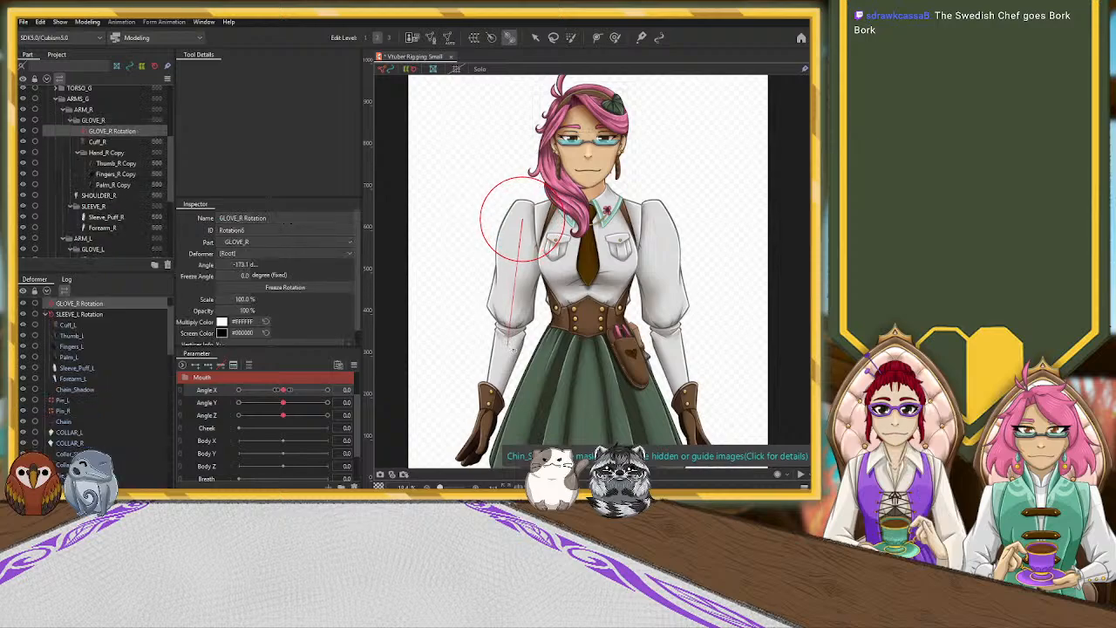
key(ctrl+z)
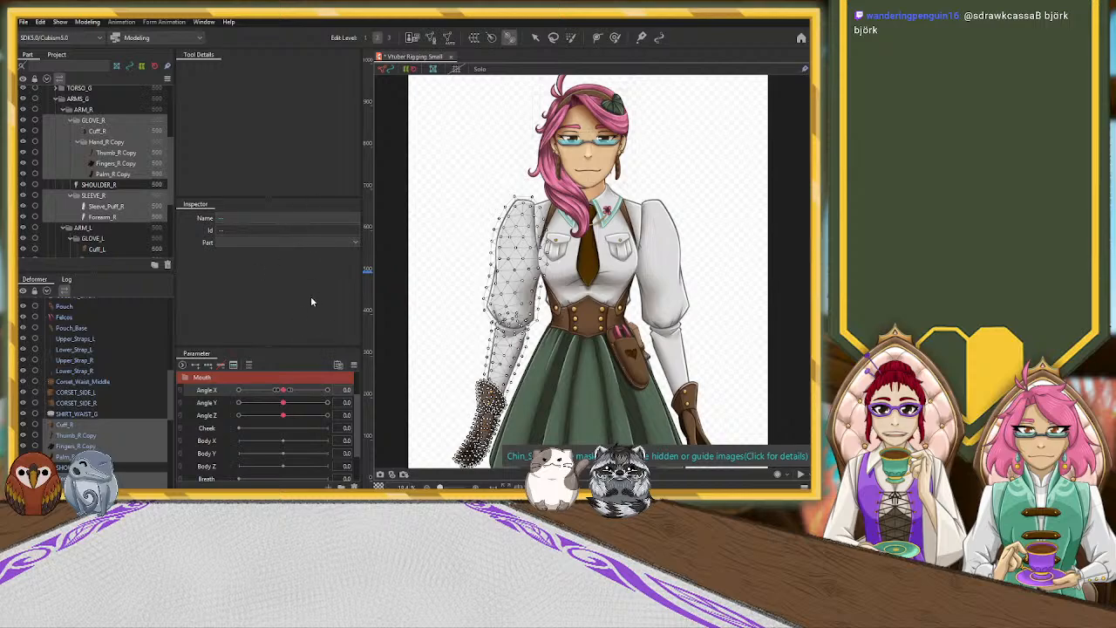
Create the ARM_R Rotation deformer, try to reposition its centre below the sleeve puff, and undo each move.
click(338, 356)
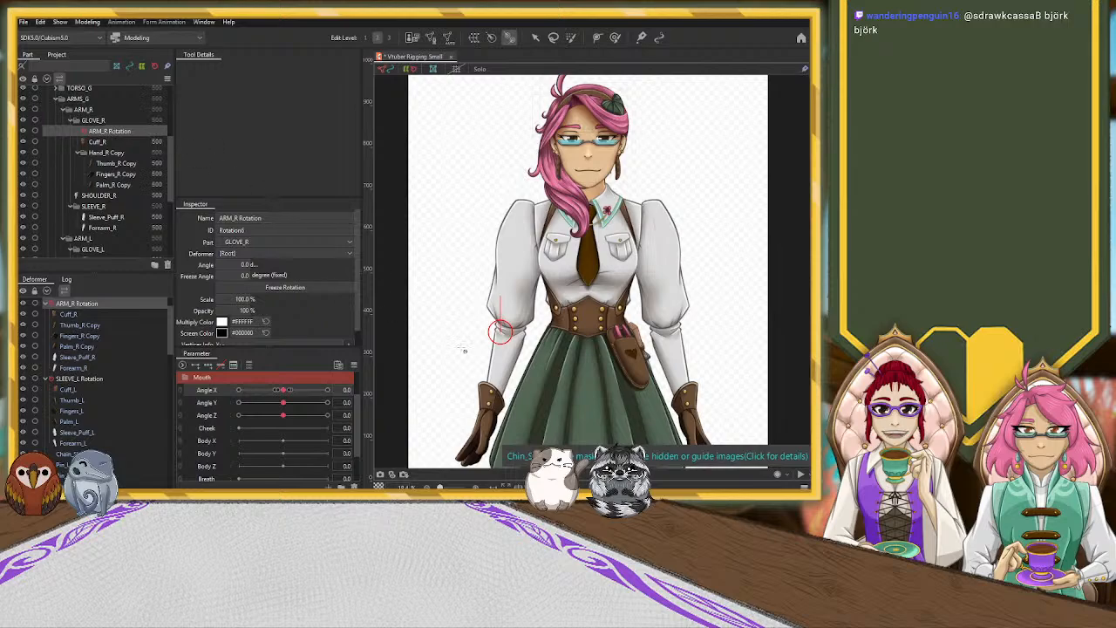
scroll(512, 349, up, 5)
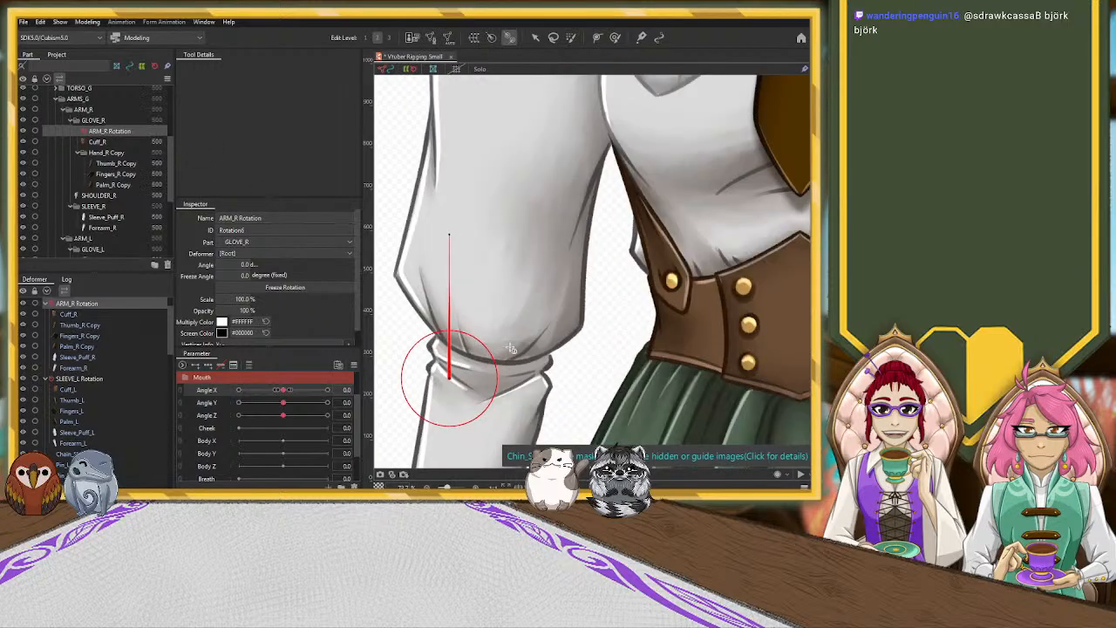
click(536, 38)
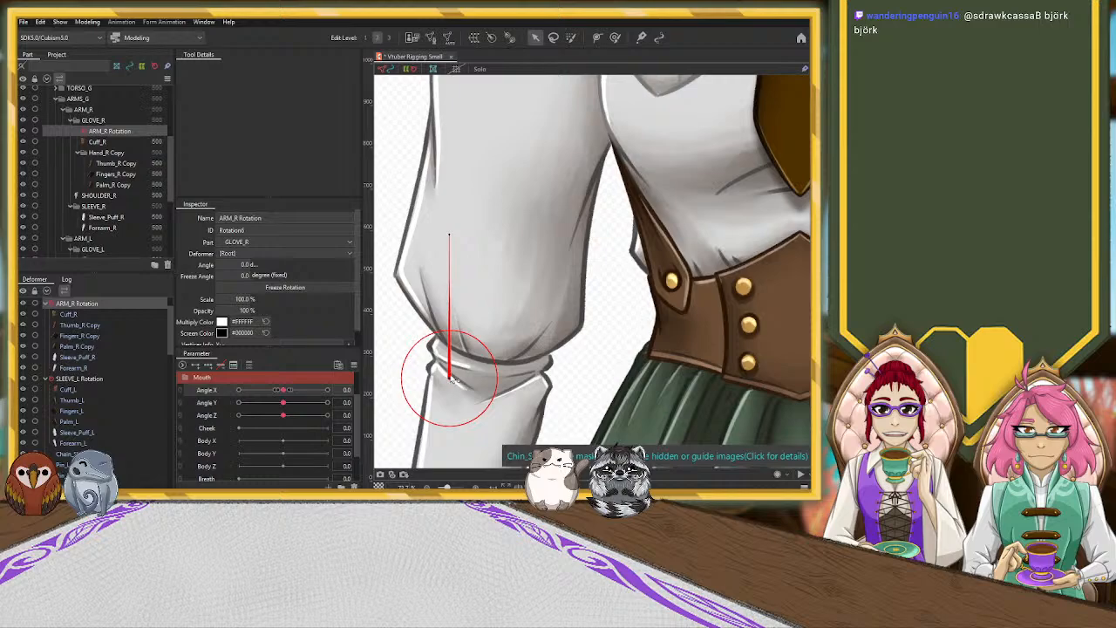
scroll(451, 377, up, 5)
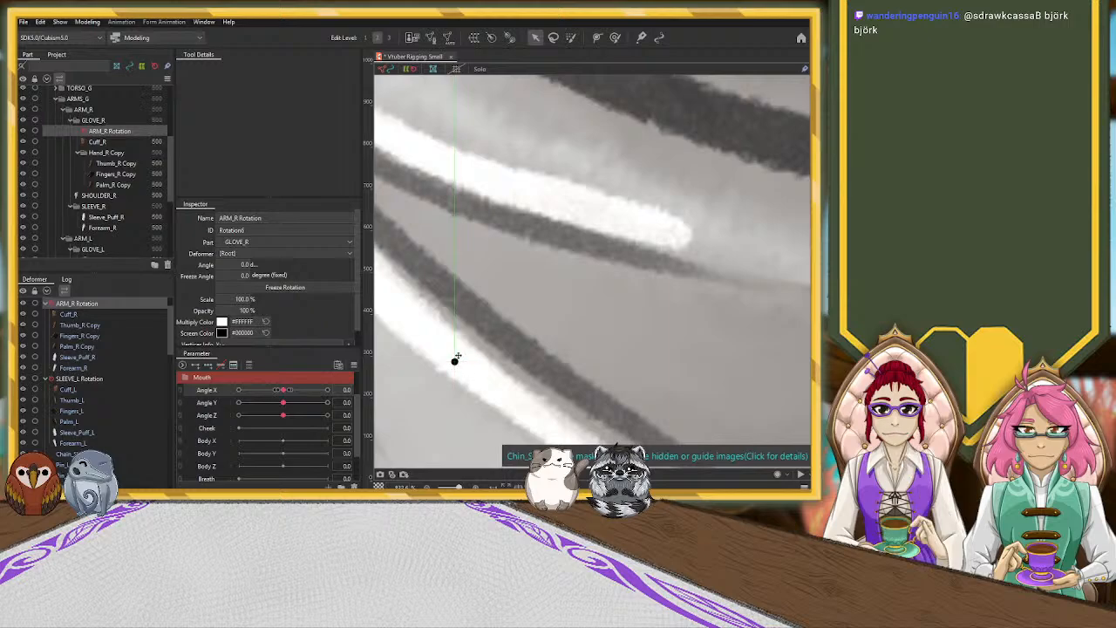
scroll(458, 357, down, 4)
scroll(462, 354, up, 6)
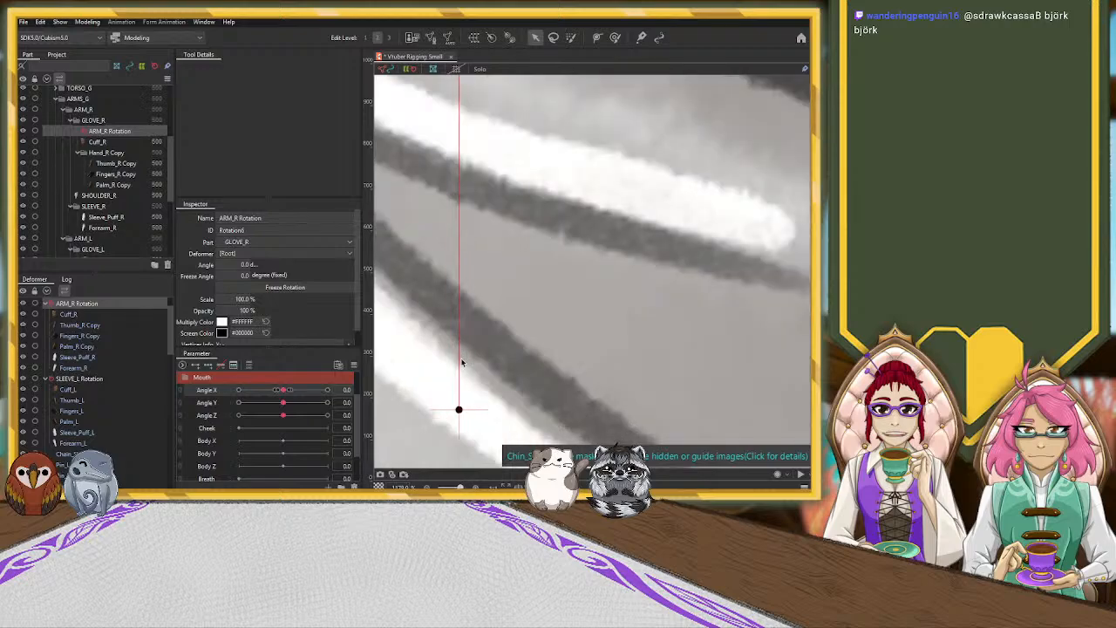
scroll(459, 406, up, 2)
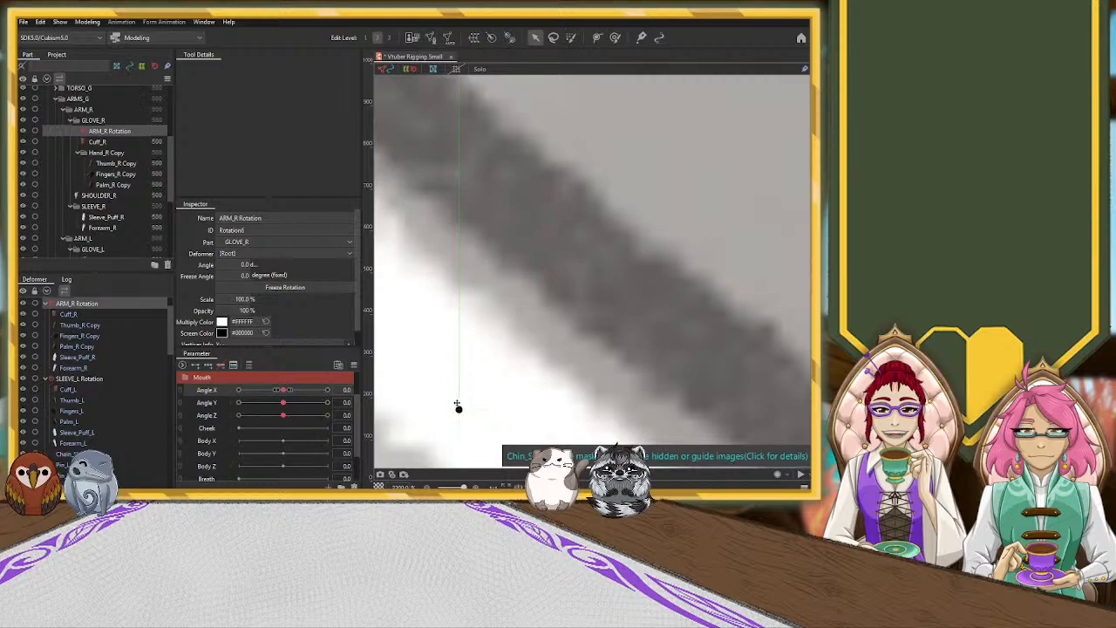
drag(457, 404, 462, 405)
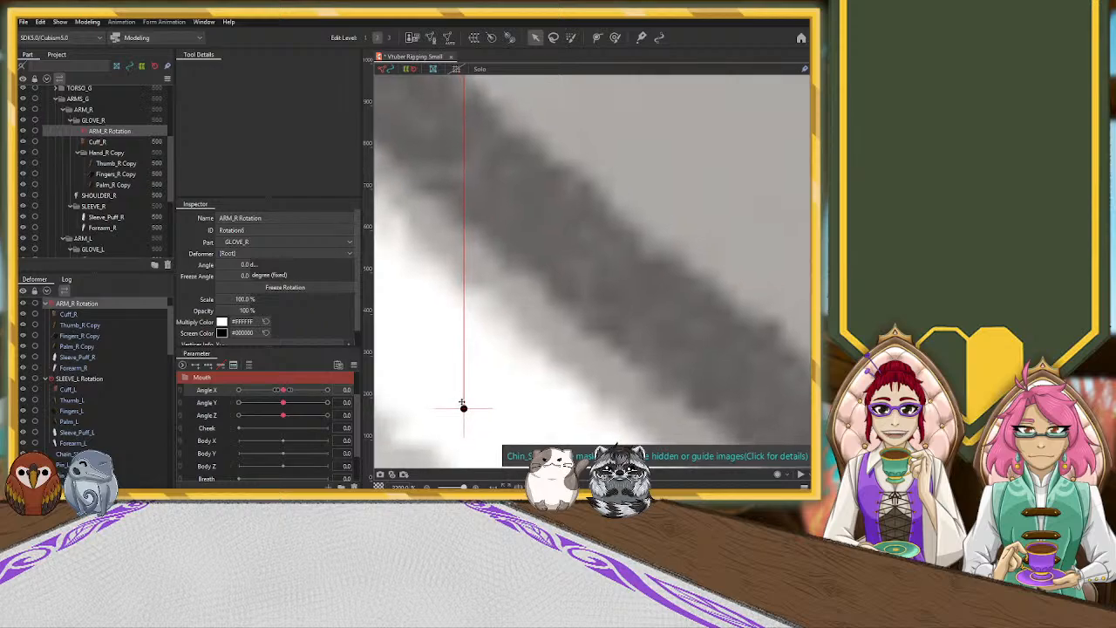
key(ctrl+z)
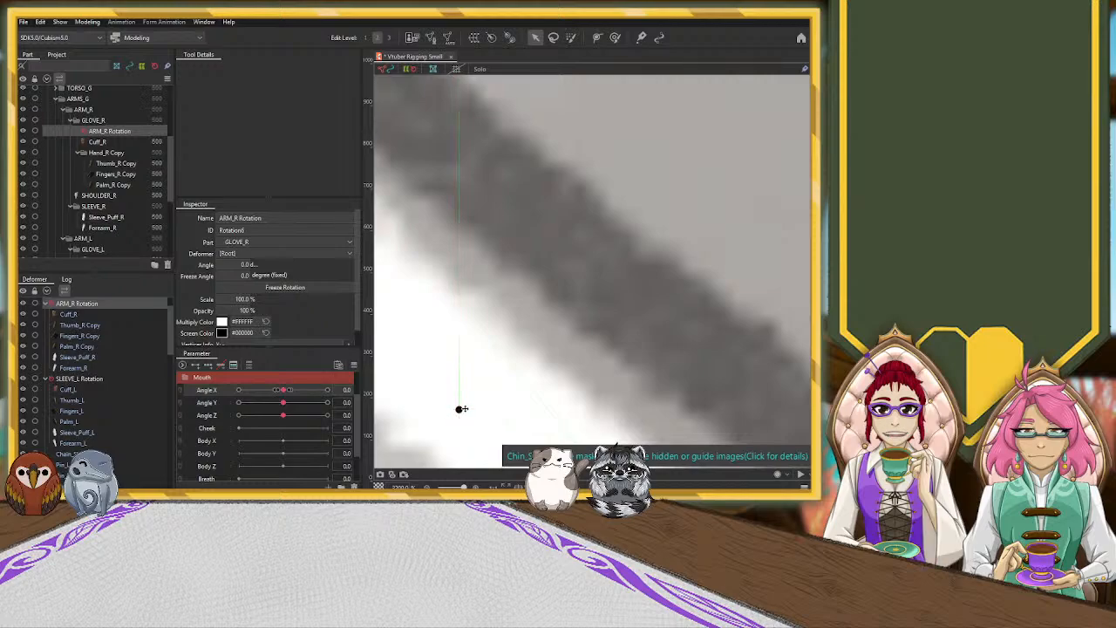
drag(464, 408, 475, 391)
key(ctrl+z)
Try again to move the ARM_R Rotation deformer's centre, and undo back through the deformer's creation.
scroll(463, 404, down, 15)
scroll(479, 397, up, 10)
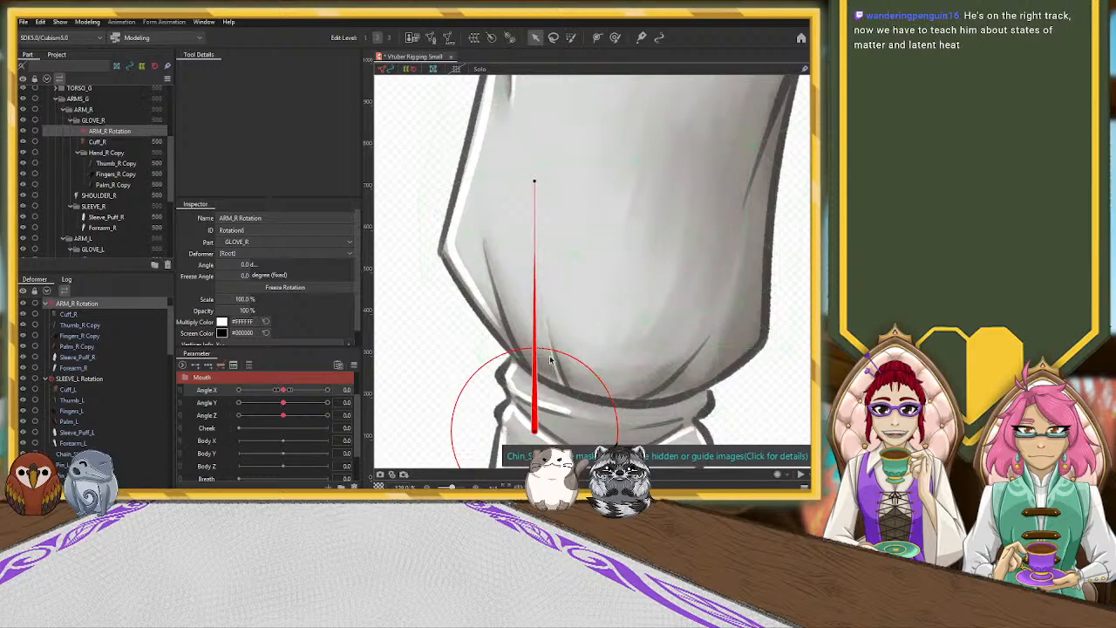
scroll(550, 407, up, 4)
drag(507, 416, 518, 279)
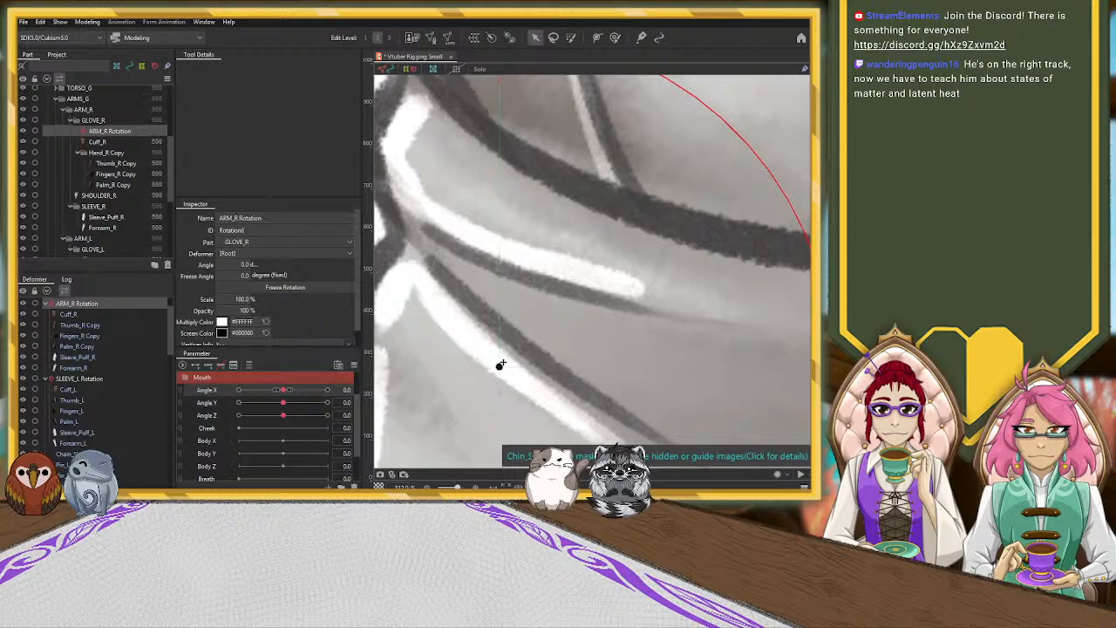
drag(498, 366, 511, 353)
scroll(512, 351, down, 10)
key(ctrl+z)
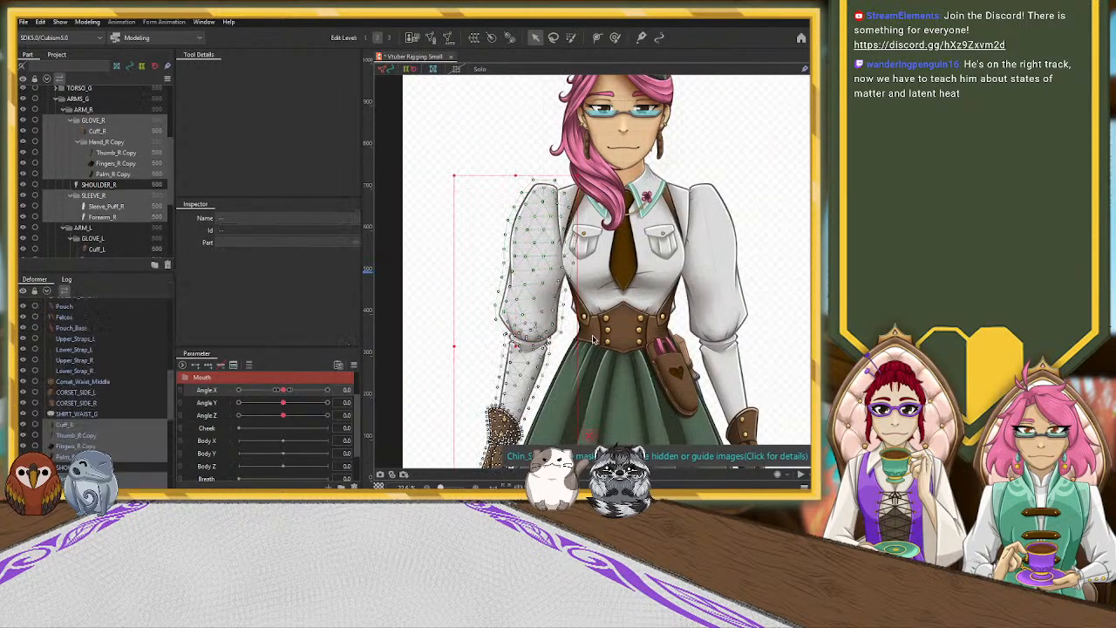
Create a rotation deformer on the right arm, running from the top of the sleeve down to the bottom of the sleeve puff.
click(510, 38)
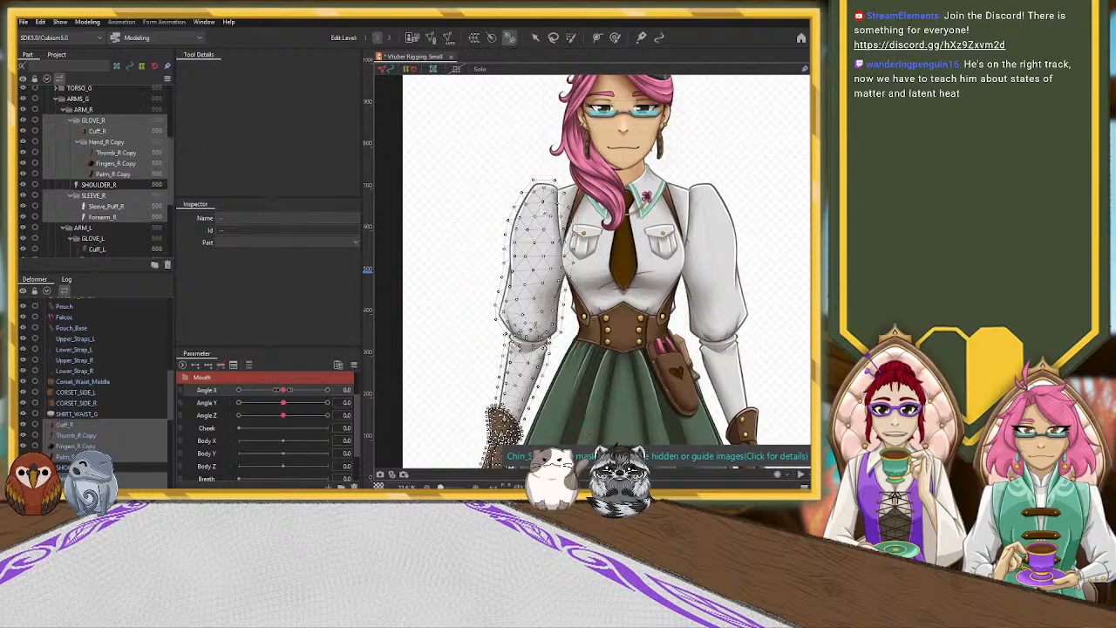
drag(541, 209, 527, 344)
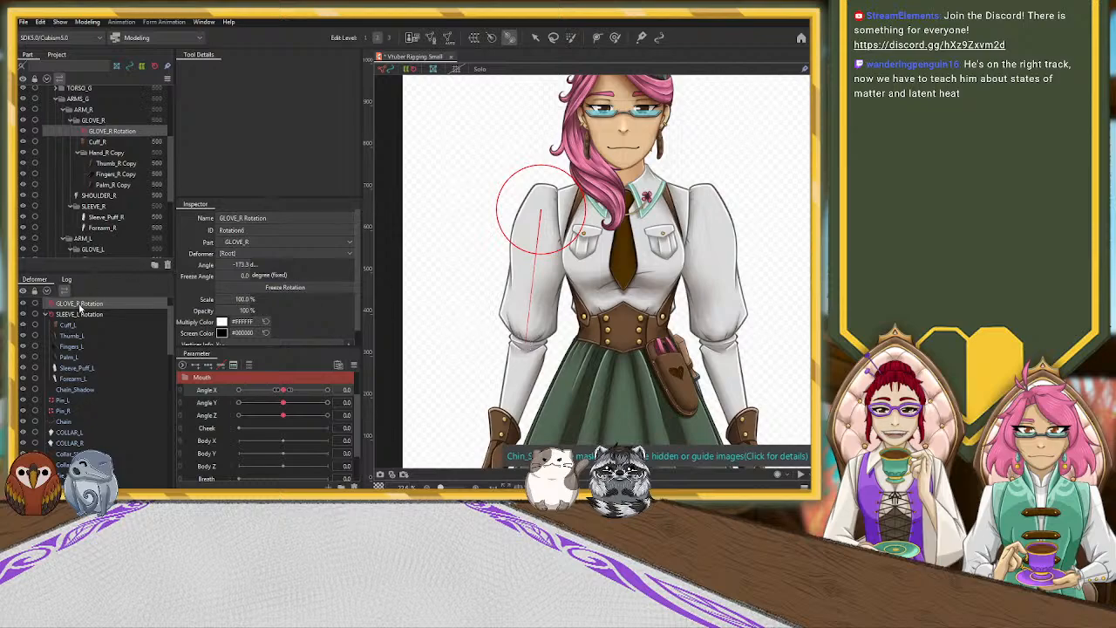
scroll(96, 384, down, 1)
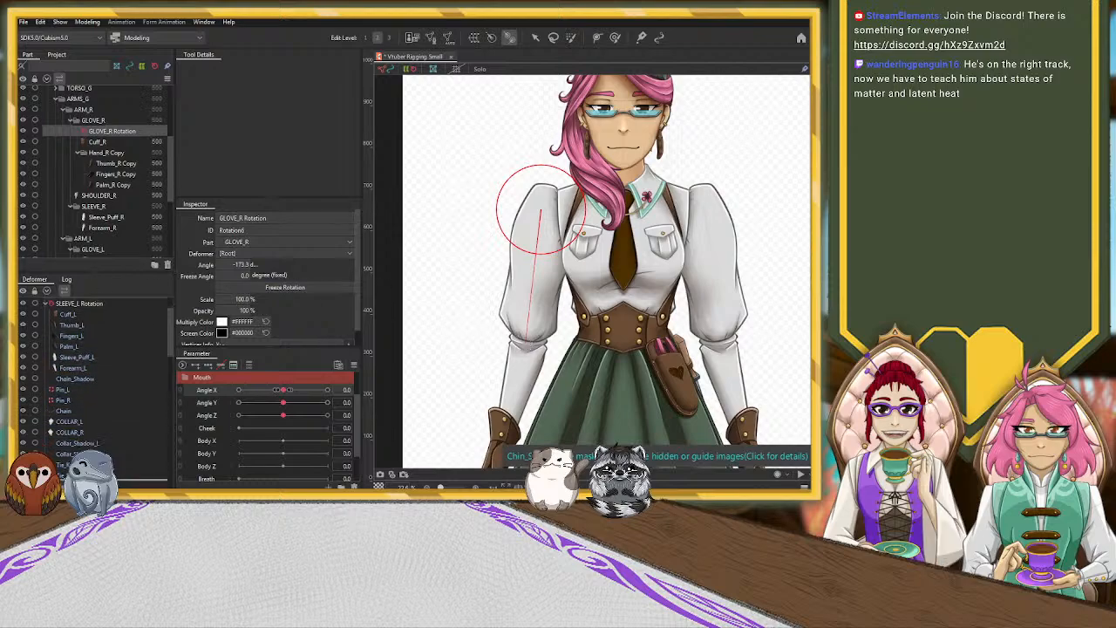
scroll(95, 300, up, 1)
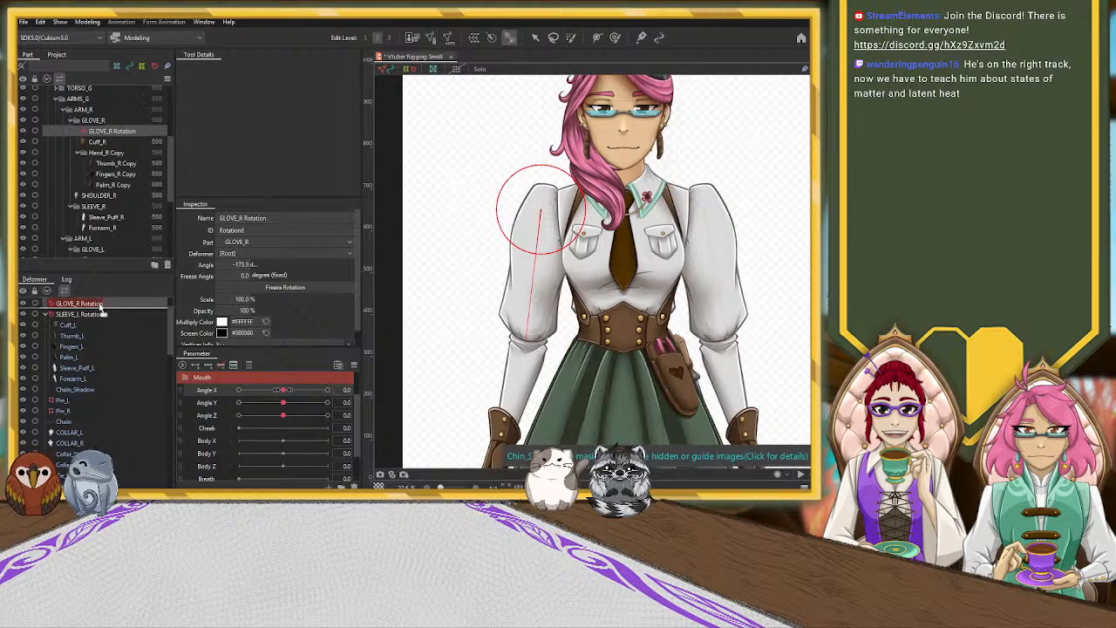
Parent Cuff_R, Thumb_R Copy, Fingers_R Copy, Palm_R Copy, Sleeve_Puff_R and Forearm_R to the GLOVE_R Rotation deformer, leaving out SHOULDER_R.
scroll(104, 314, down, 5)
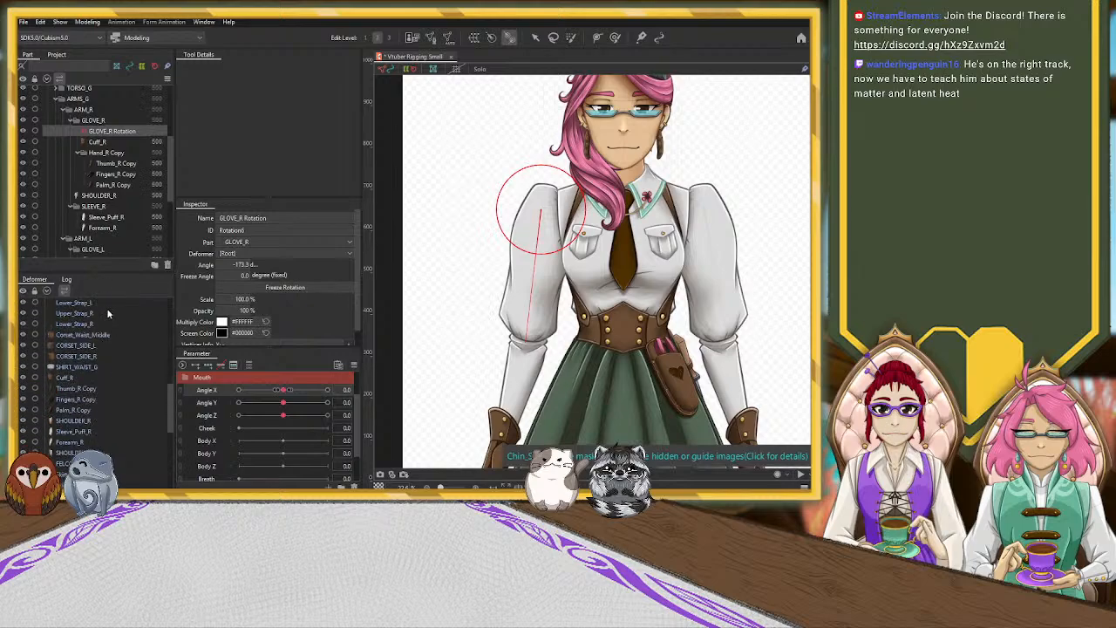
scroll(114, 388, up, 5)
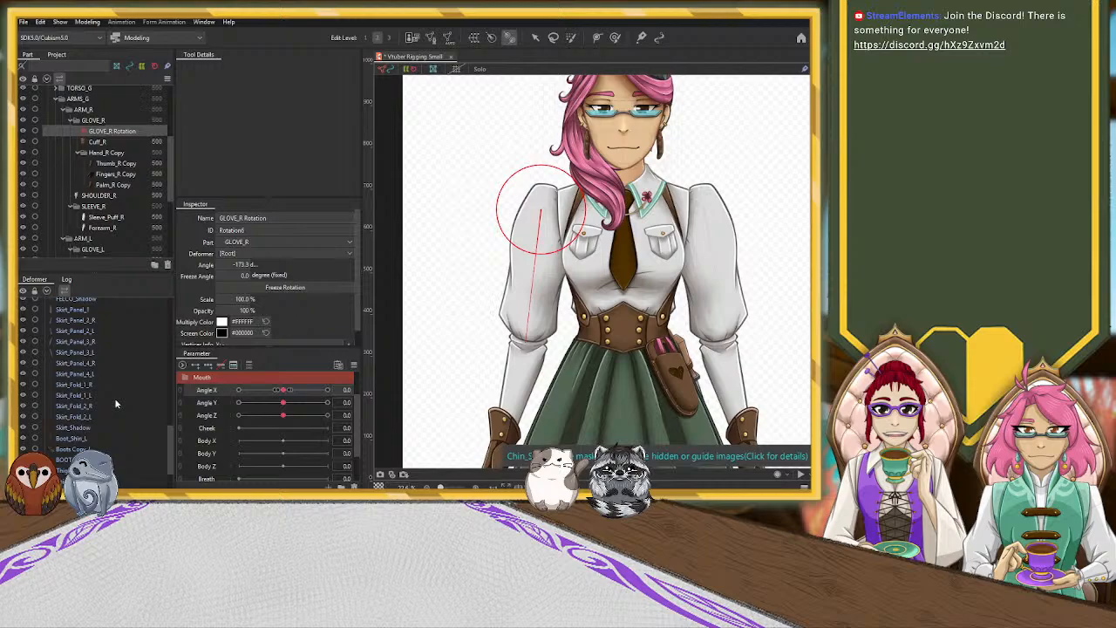
scroll(114, 402, up, 5)
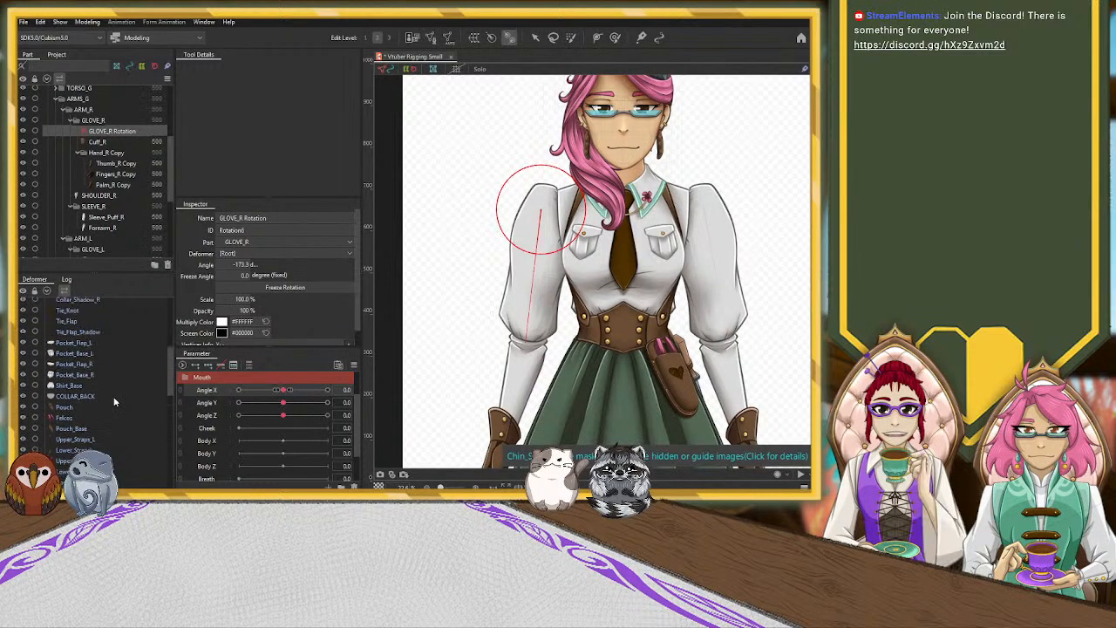
scroll(81, 435, up, 6)
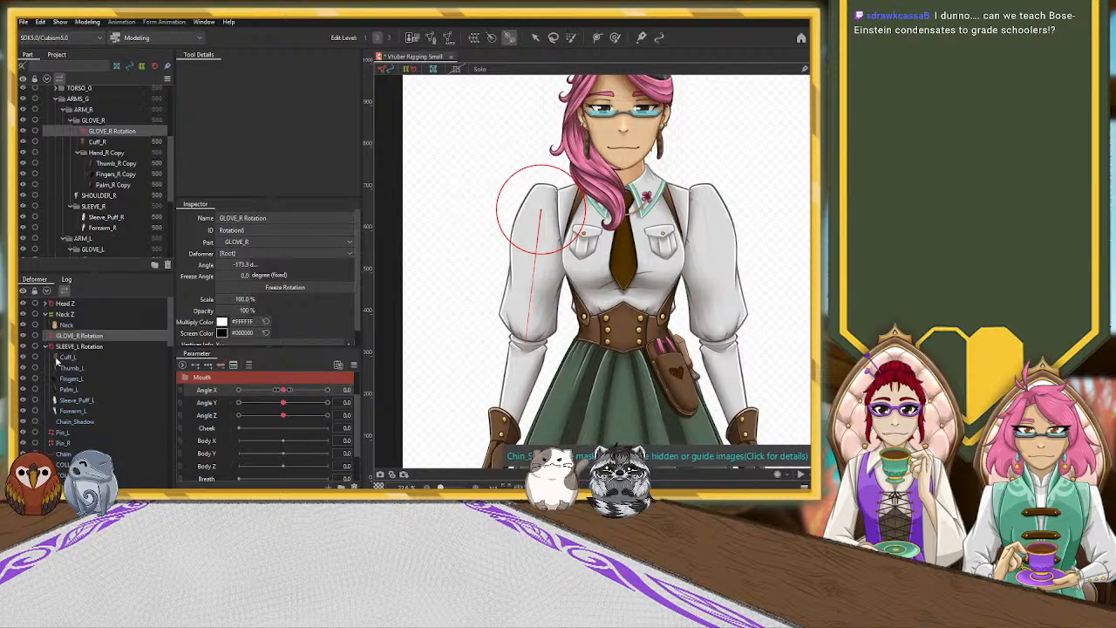
scroll(61, 383, down, 6)
scroll(62, 397, down, 1)
scroll(87, 447, down, 3)
click(69, 384)
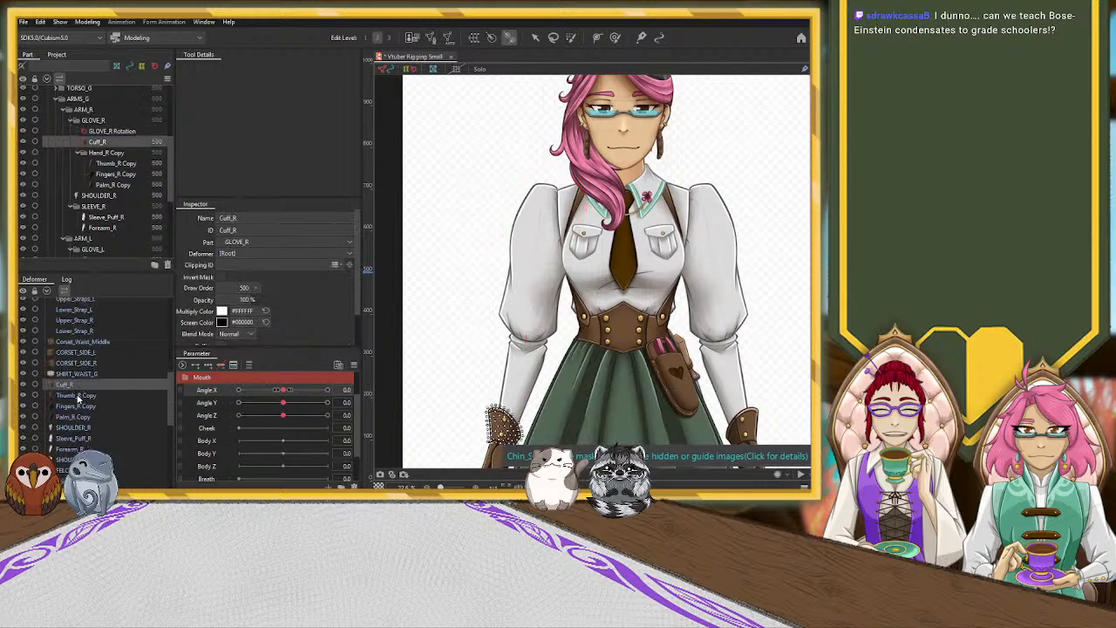
ctrl+click(77, 395)
ctrl+click(77, 406)
ctrl+click(75, 416)
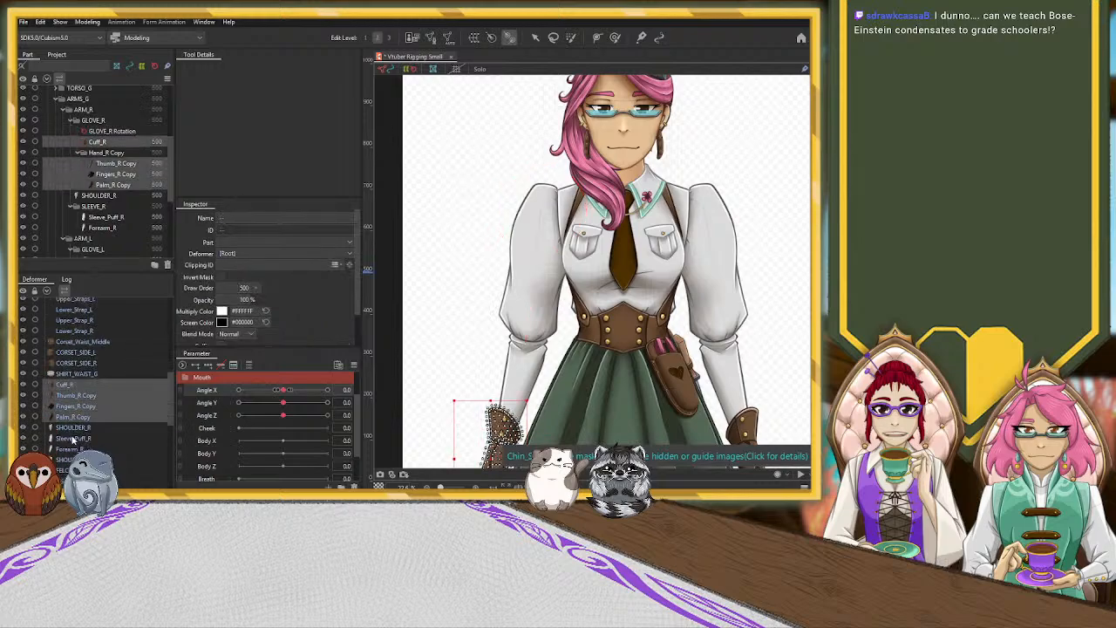
ctrl+click(74, 438)
ctrl+click(69, 449)
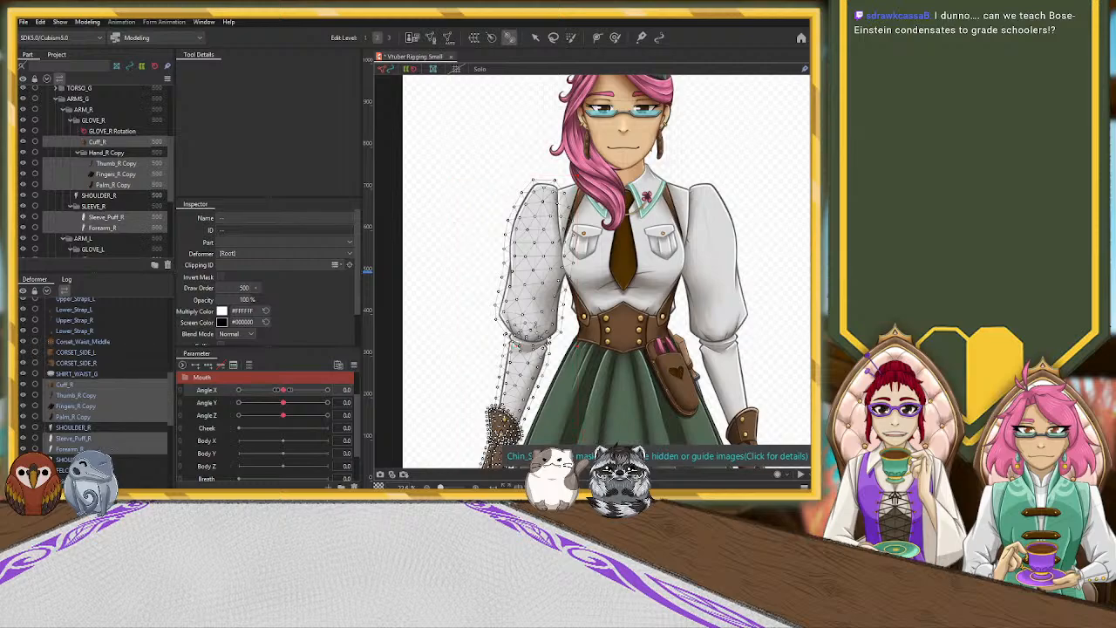
drag(109, 388, 65, 338)
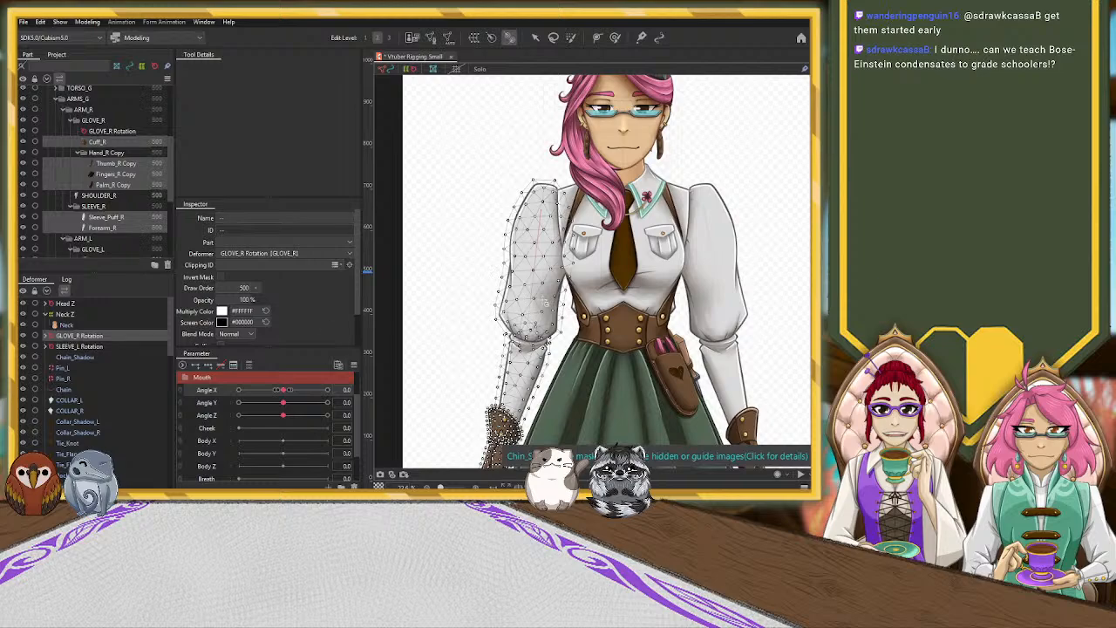
Test swinging the right arm with the GLOVE_R Rotation deformer, and undo the rotation.
click(535, 36)
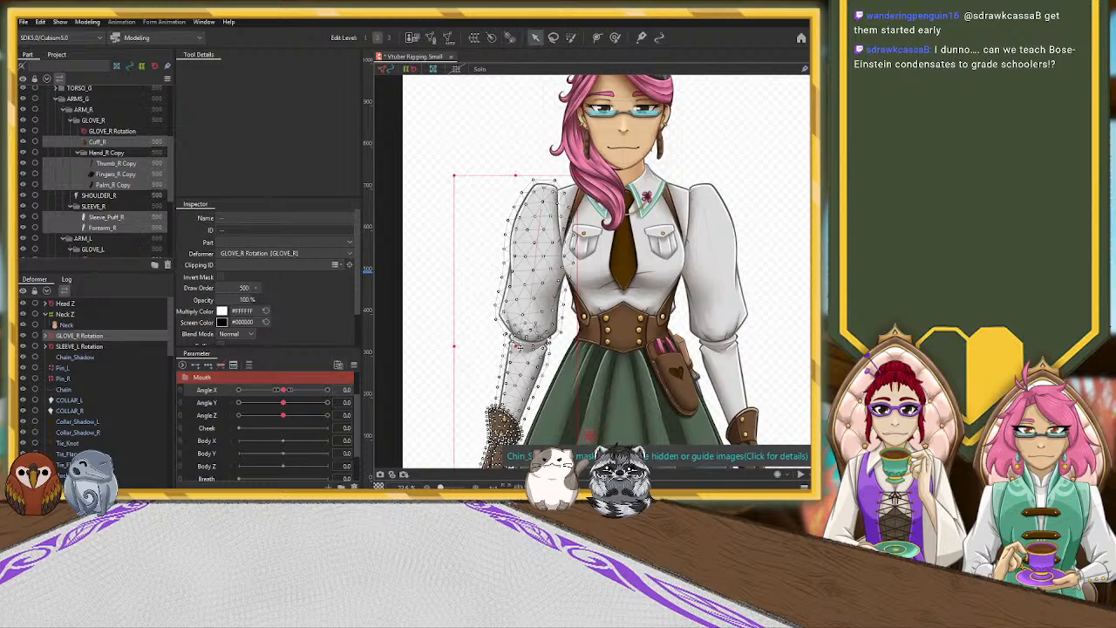
click(61, 337)
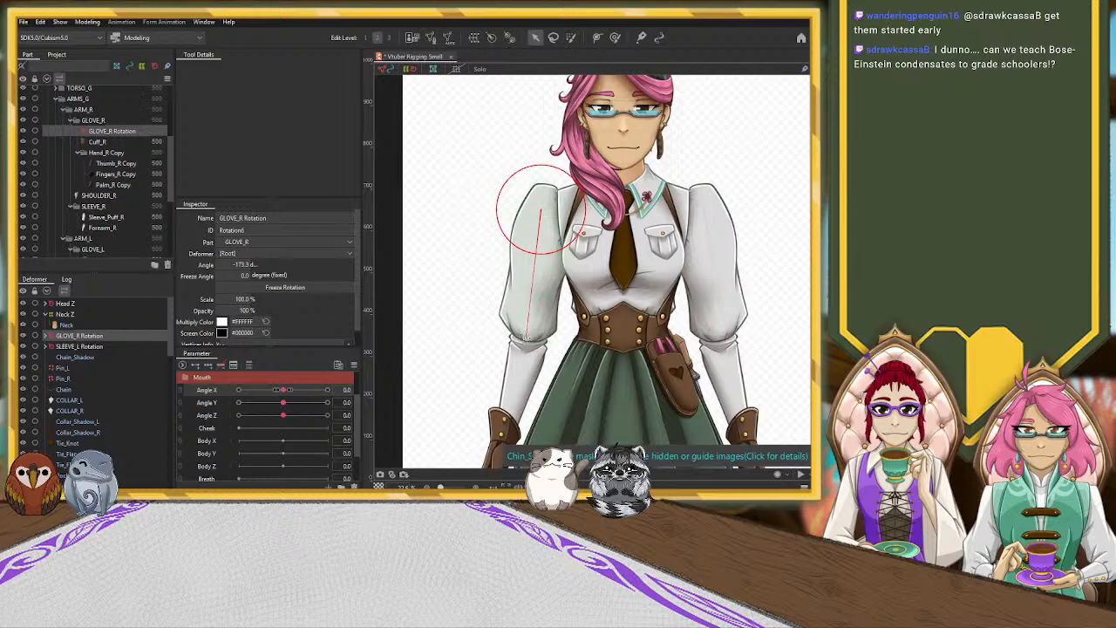
drag(529, 343, 506, 289)
key(ctrl+z)
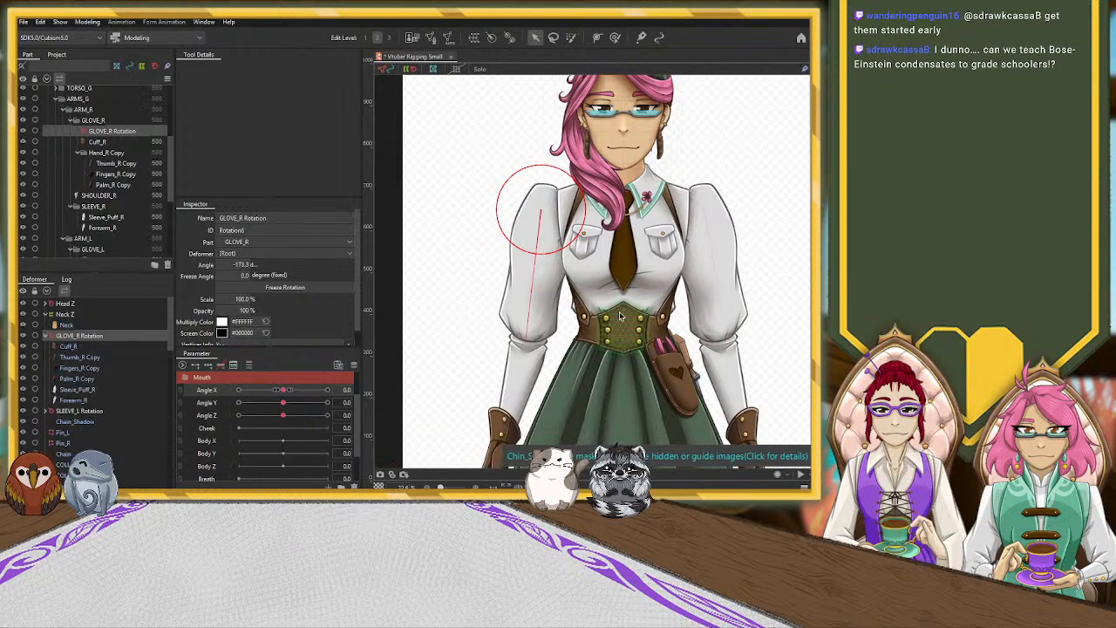
Examine the torso and clothing parts in the deformer list, and locate Pocket_Flap_L within the TORSO_G part hierarchy.
scroll(633, 185, down, 4)
scroll(660, 266, up, 3)
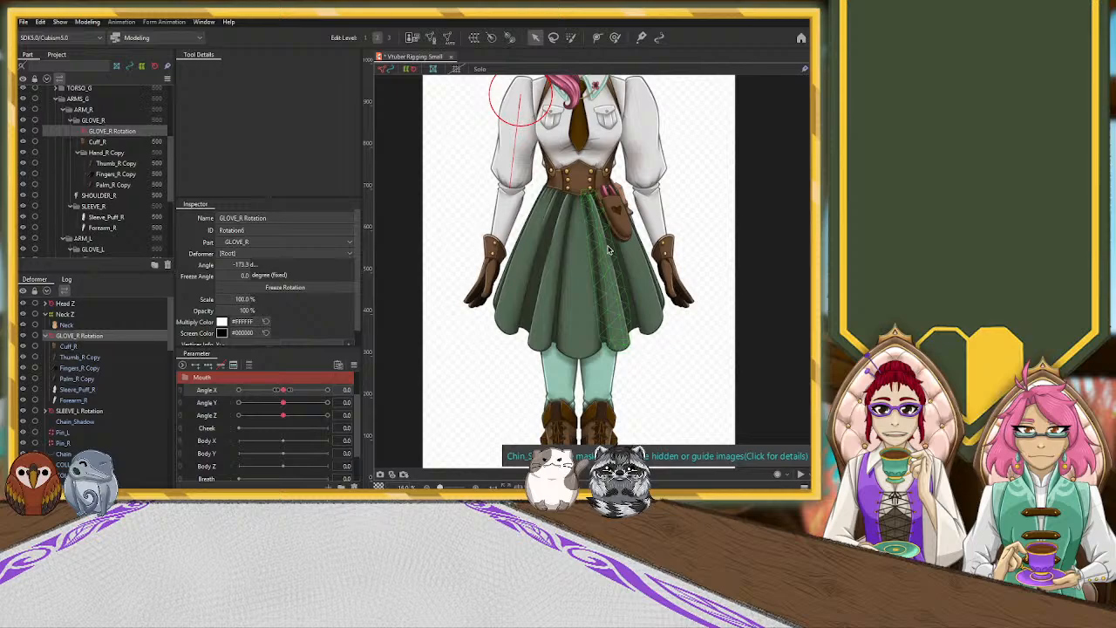
scroll(70, 383, down, 3)
scroll(84, 415, down, 1)
scroll(68, 448, down, 1)
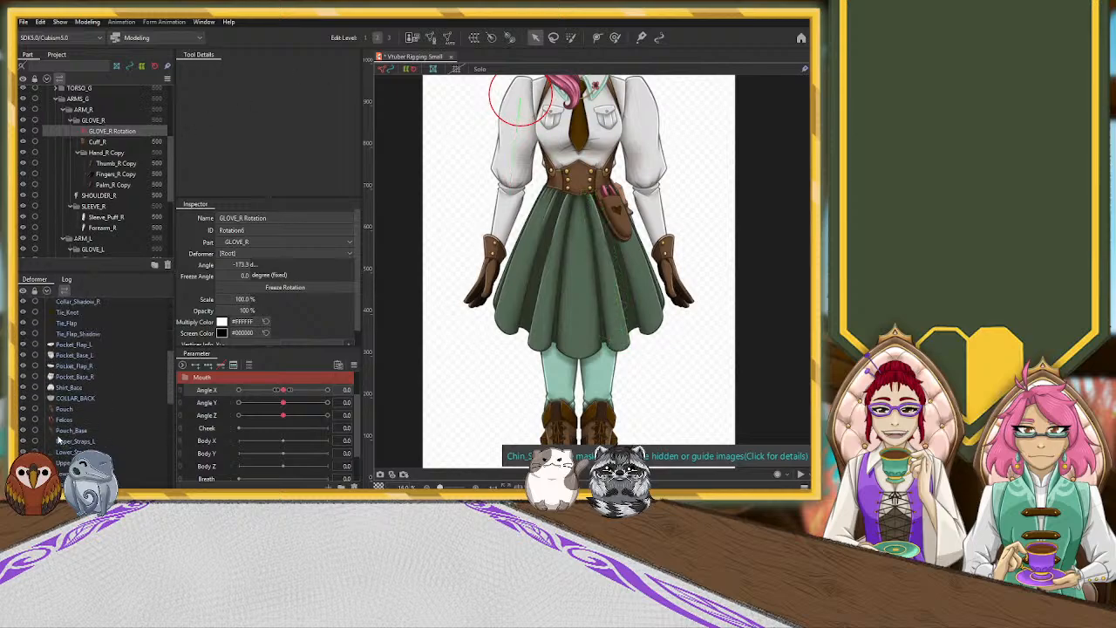
click(74, 345)
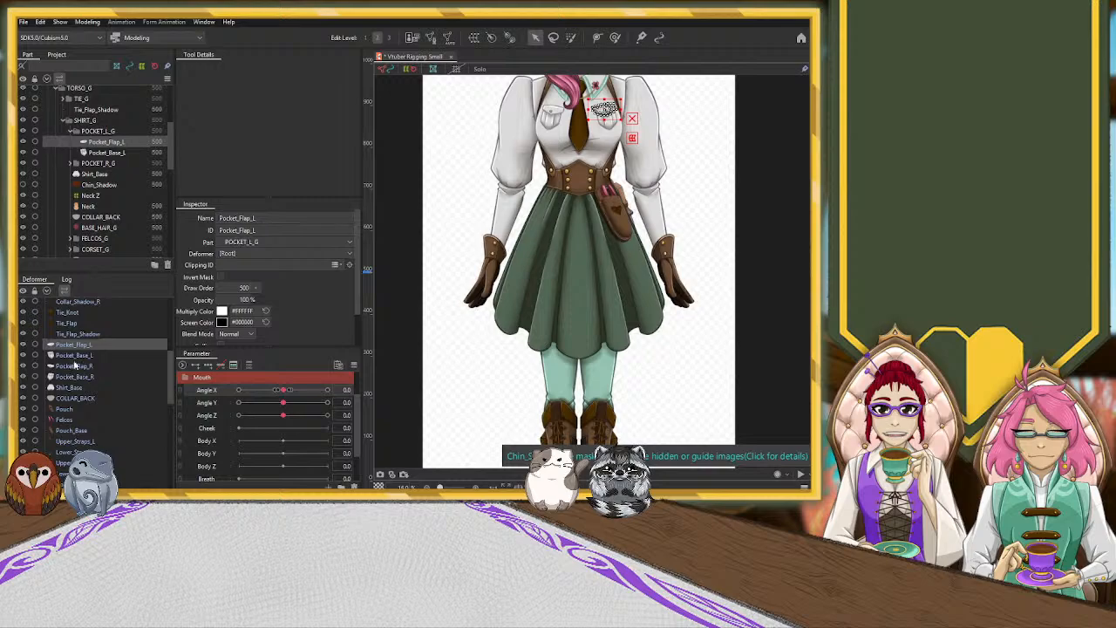
scroll(78, 134, up, 3)
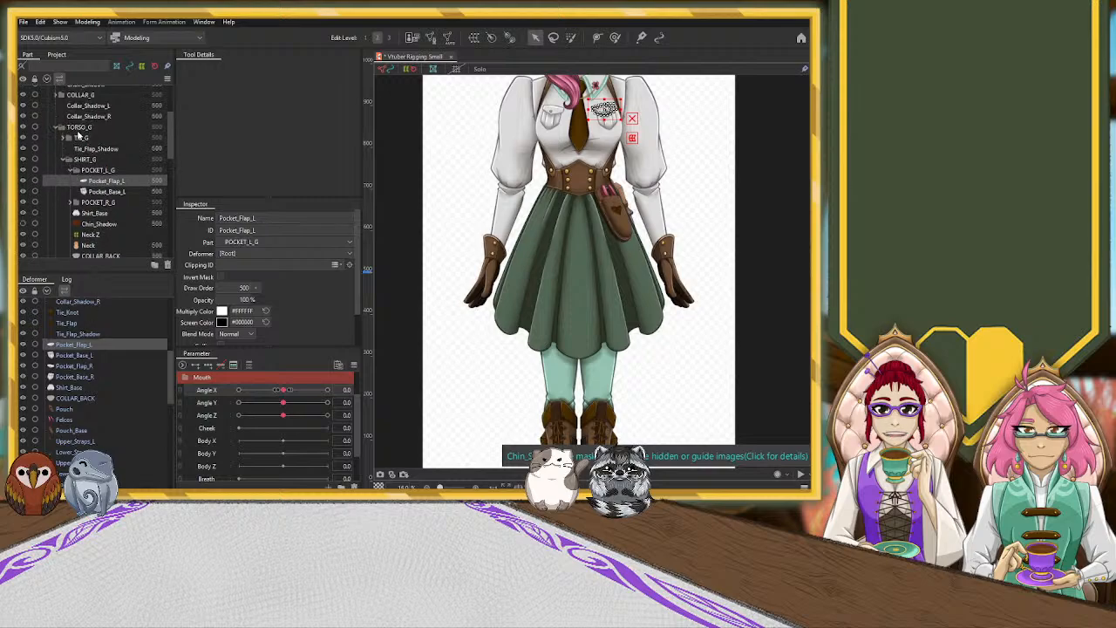
scroll(78, 135, down, 2)
scroll(83, 132, up, 2)
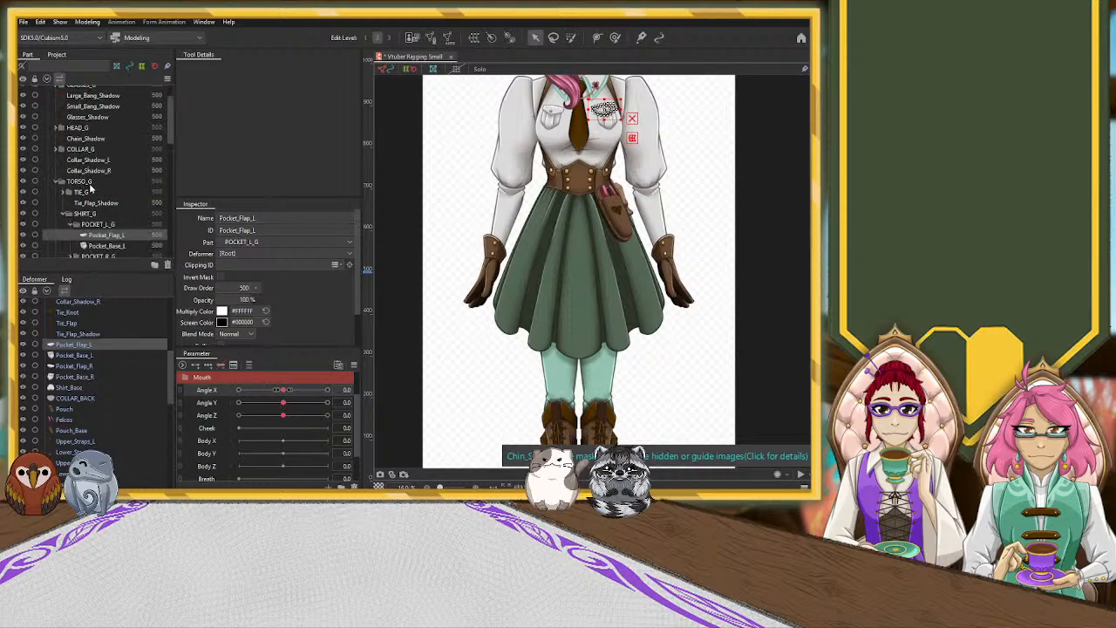
Select every part inside the TORSO_G group, including the tie, shirt, pockets, neck and corset parts.
click(80, 181)
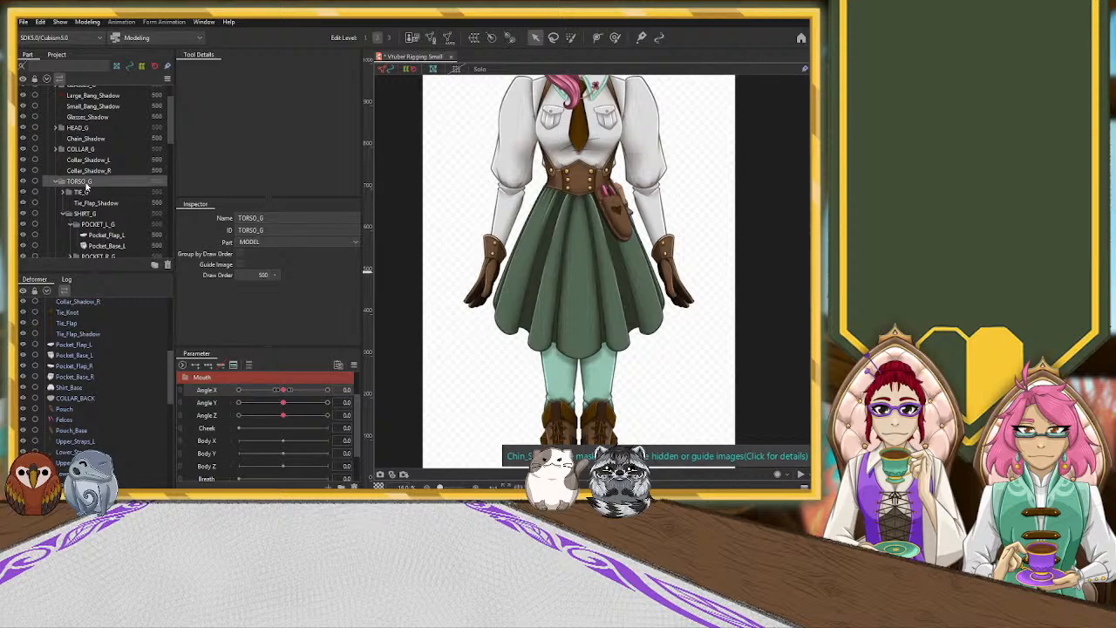
scroll(86, 184, down, 1)
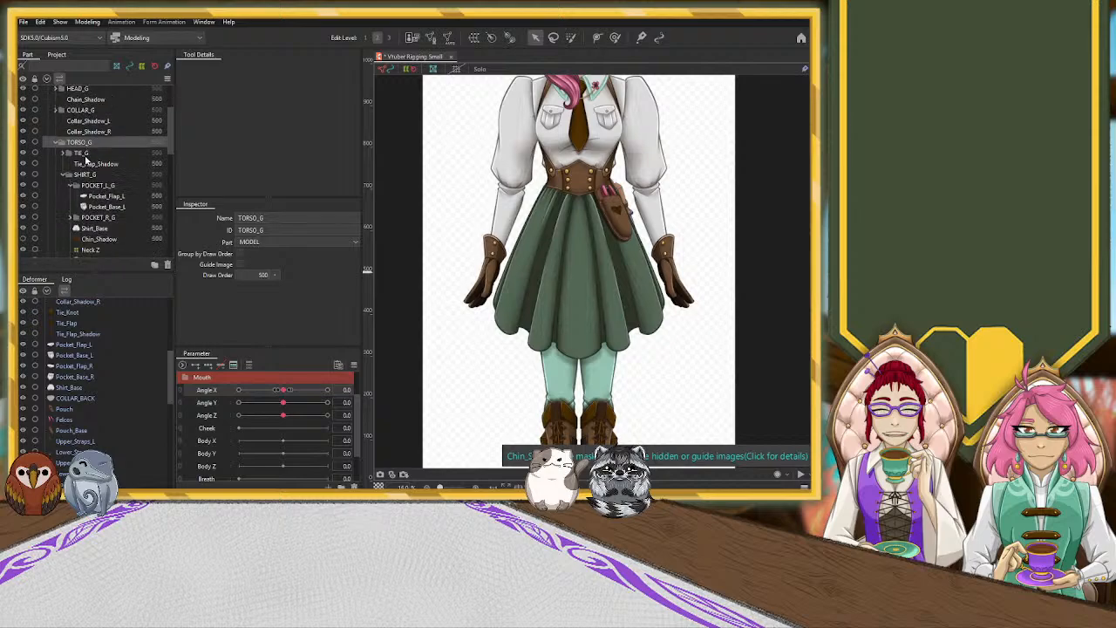
click(87, 159)
click(84, 143)
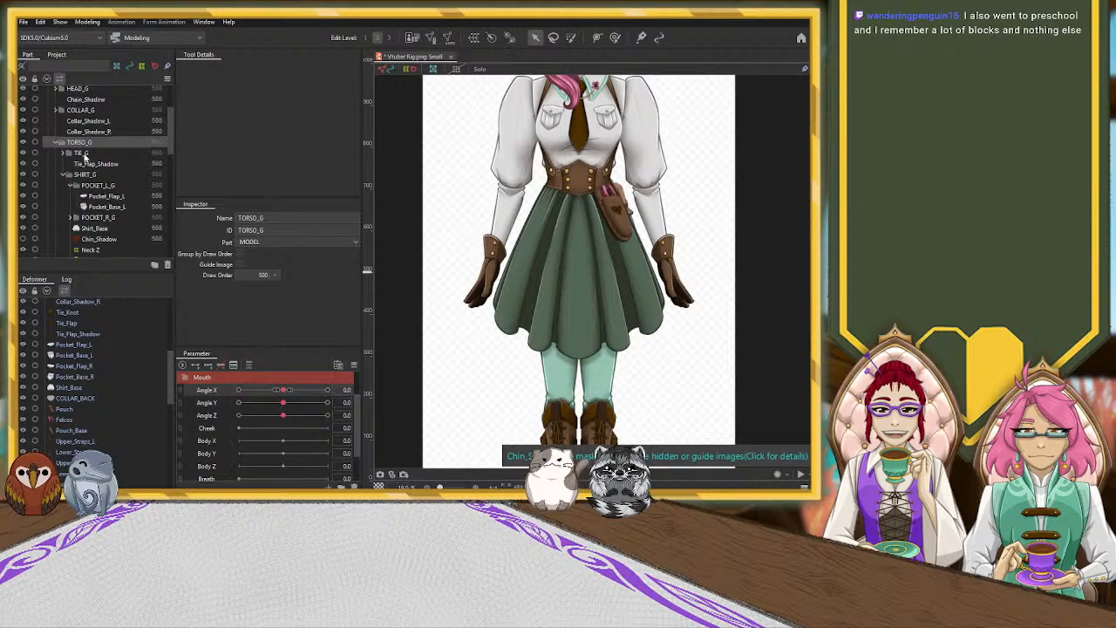
ctrl+click(91, 154)
ctrl+click(90, 164)
ctrl+click(92, 174)
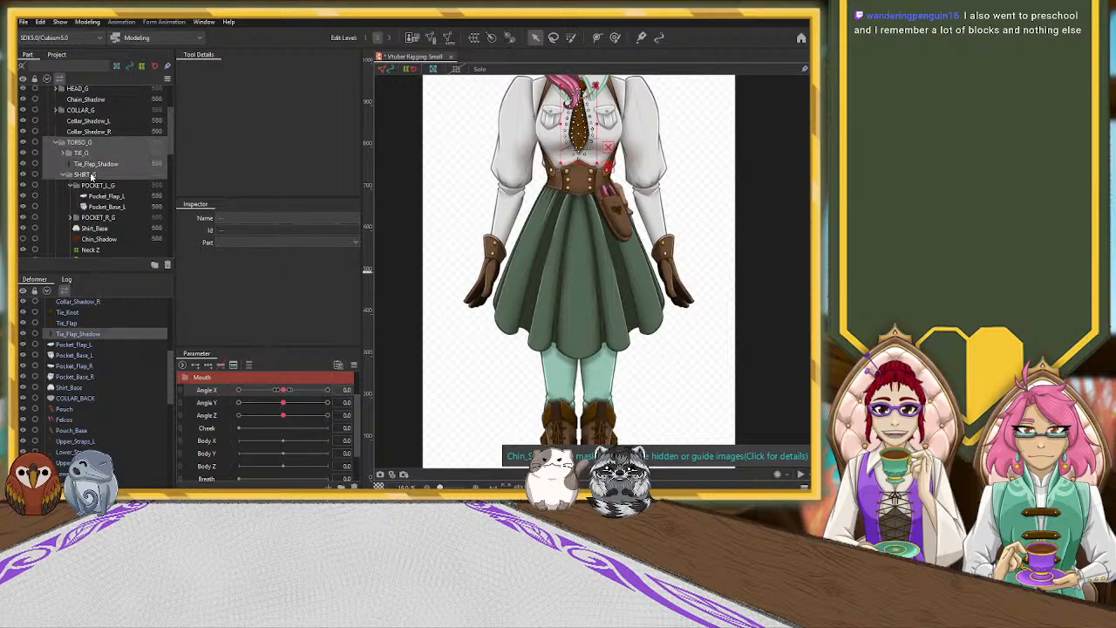
ctrl+click(94, 185)
scroll(94, 184, down, 2)
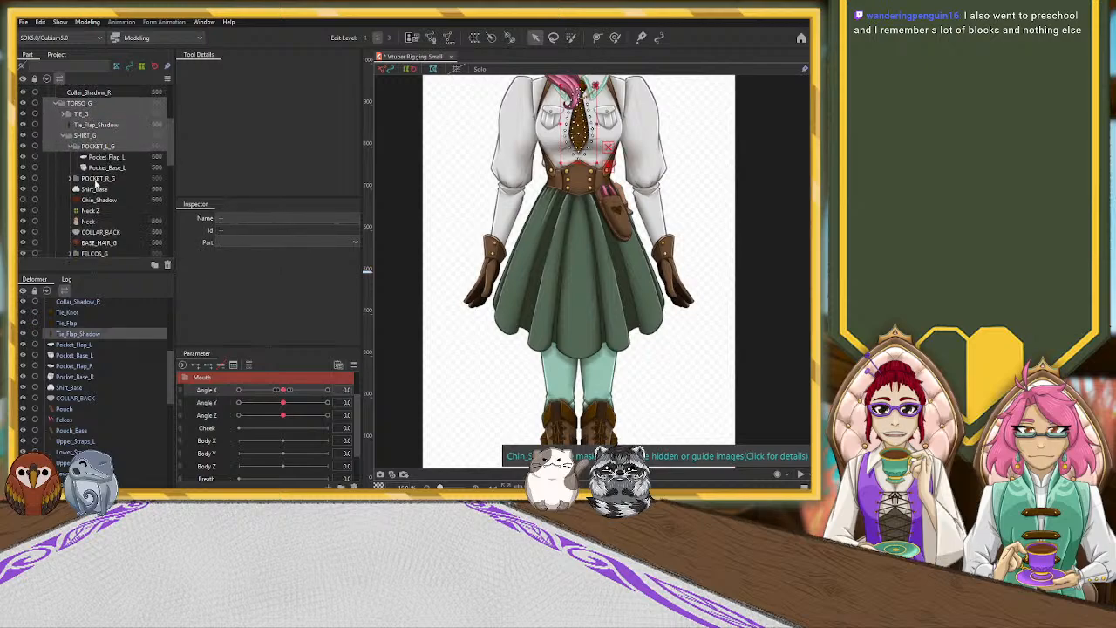
scroll(87, 170, up, 1)
click(112, 164)
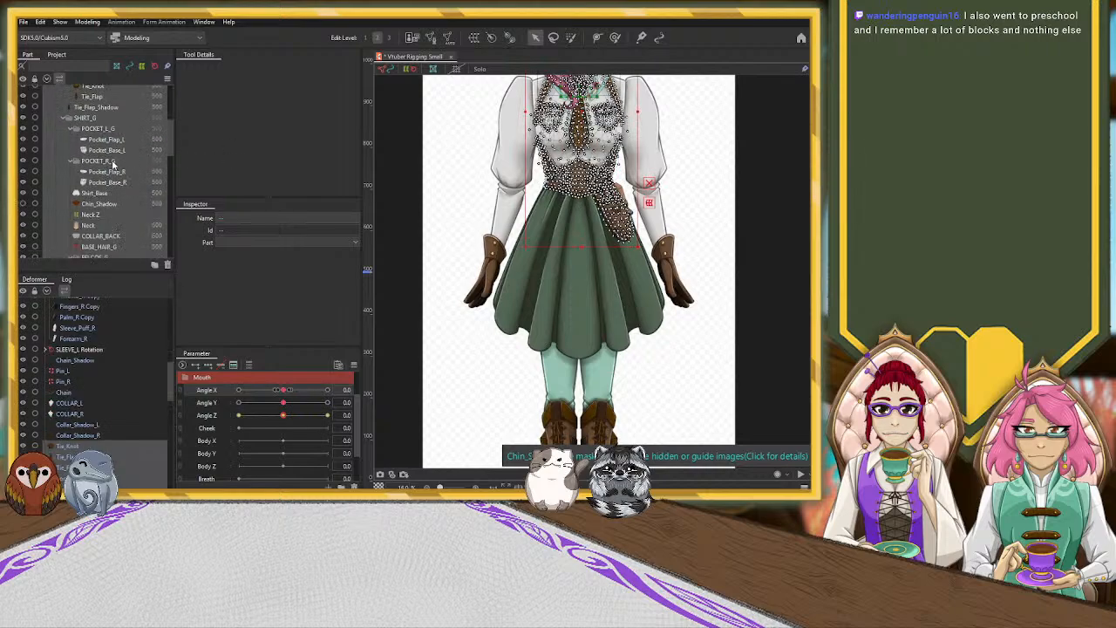
Remove FELCOS_G and its Pouch, Felcos and Pouch_Base parts from the torso selection.
scroll(104, 174, down, 2)
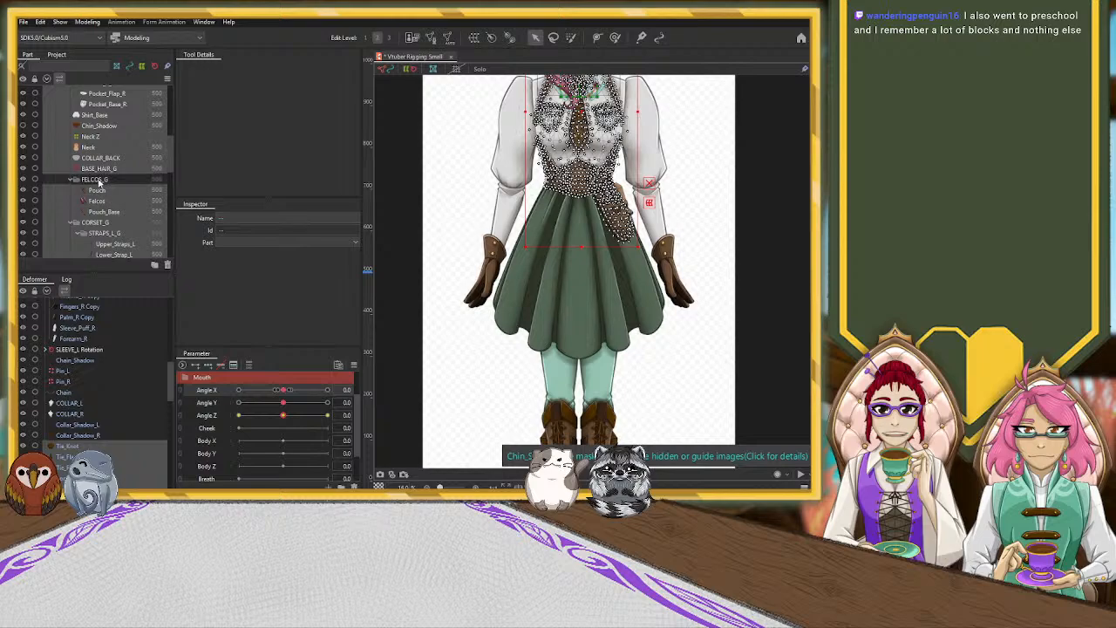
ctrl+click(97, 192)
ctrl+click(97, 201)
ctrl+click(102, 212)
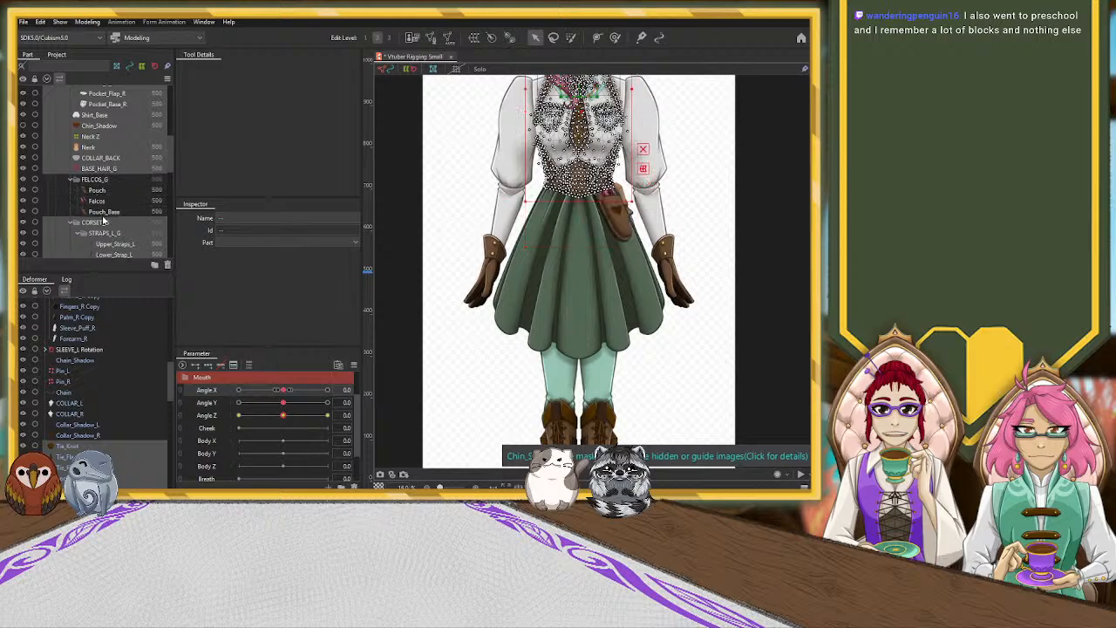
Remove Neck, COLLAR_BACK, BASE_HAIR_G, Neck Z and Chin_Shadow from the torso selection.
scroll(708, 162, up, 1)
scroll(708, 162, down, 1)
drag(705, 146, 702, 282)
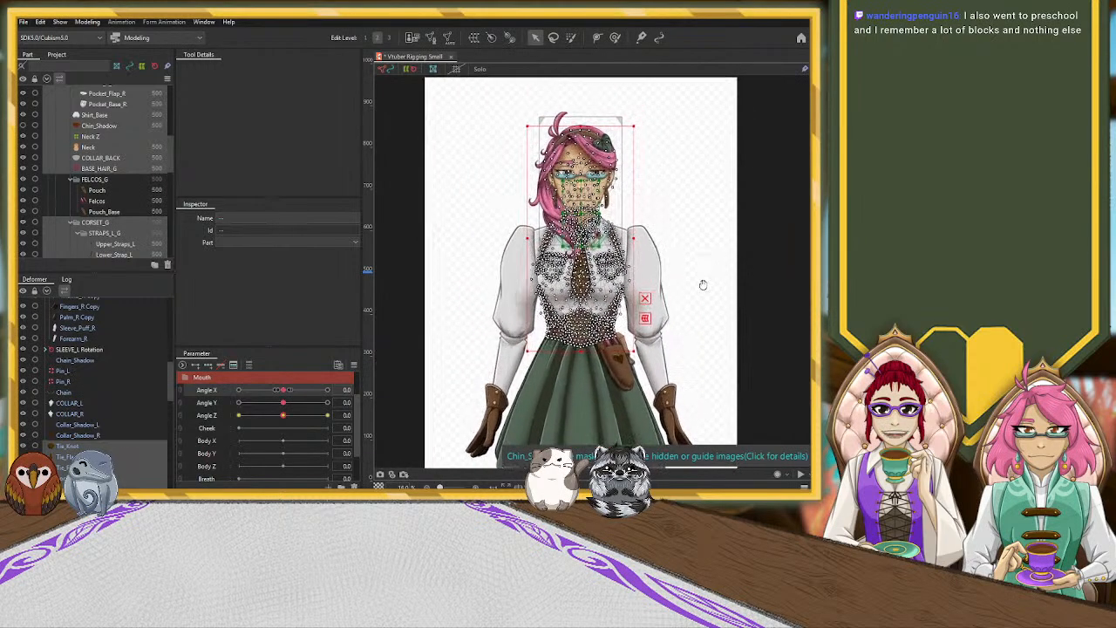
scroll(121, 202, up, 1)
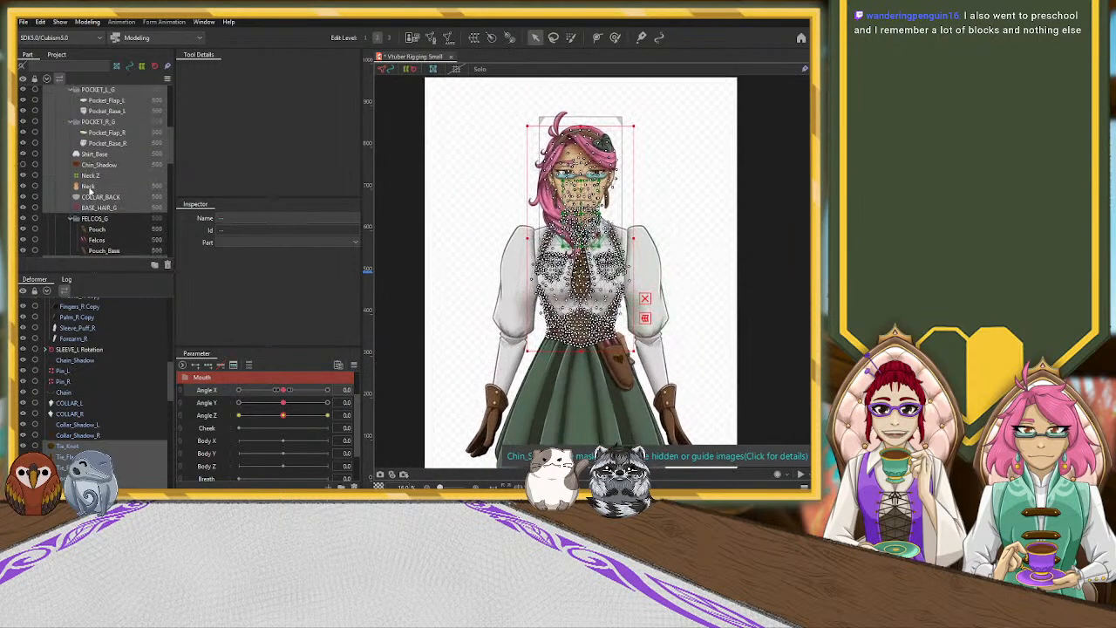
ctrl+click(88, 186)
ctrl+click(96, 197)
ctrl+click(97, 207)
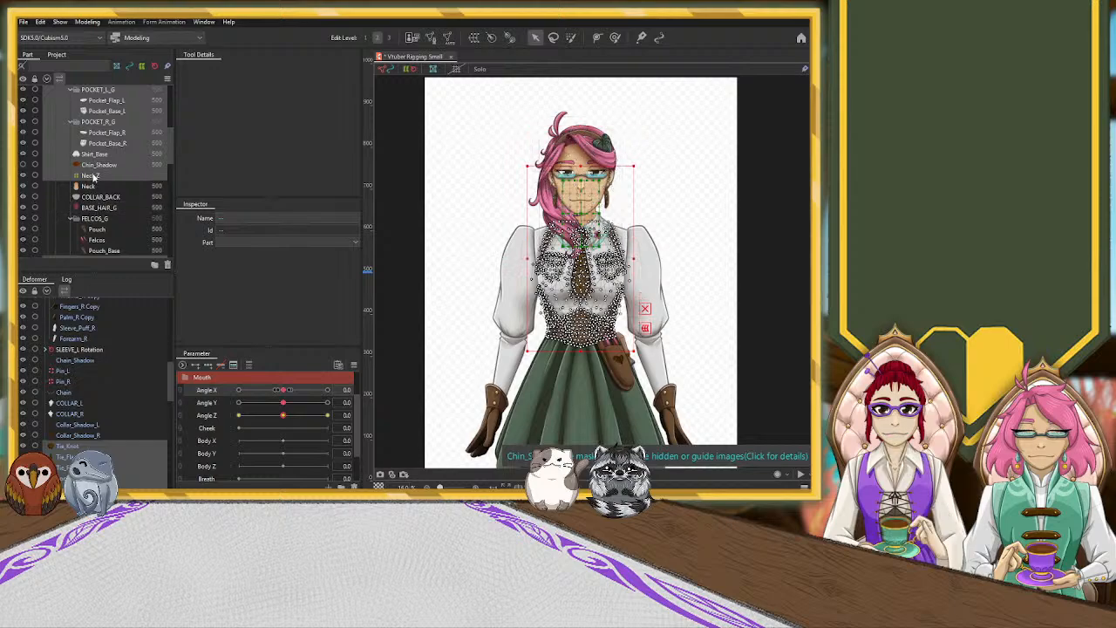
ctrl+click(96, 176)
ctrl+click(99, 165)
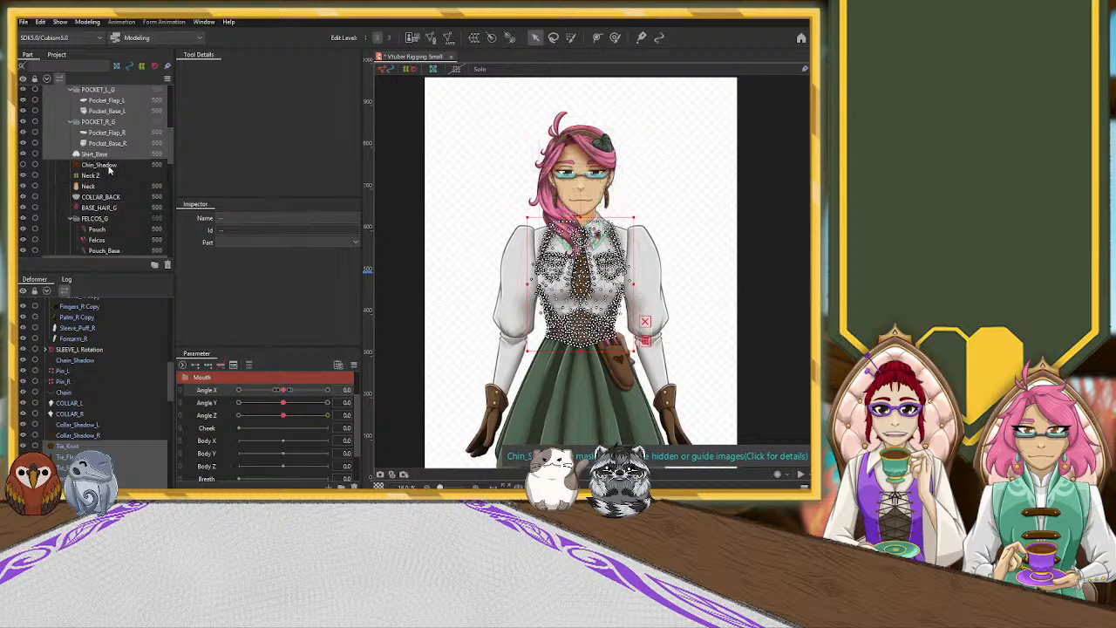
Check the remaining torso selection and add COLLAR_G, Collar_Shadow_L and Collar_Shadow_R to it.
scroll(109, 170, up, 1)
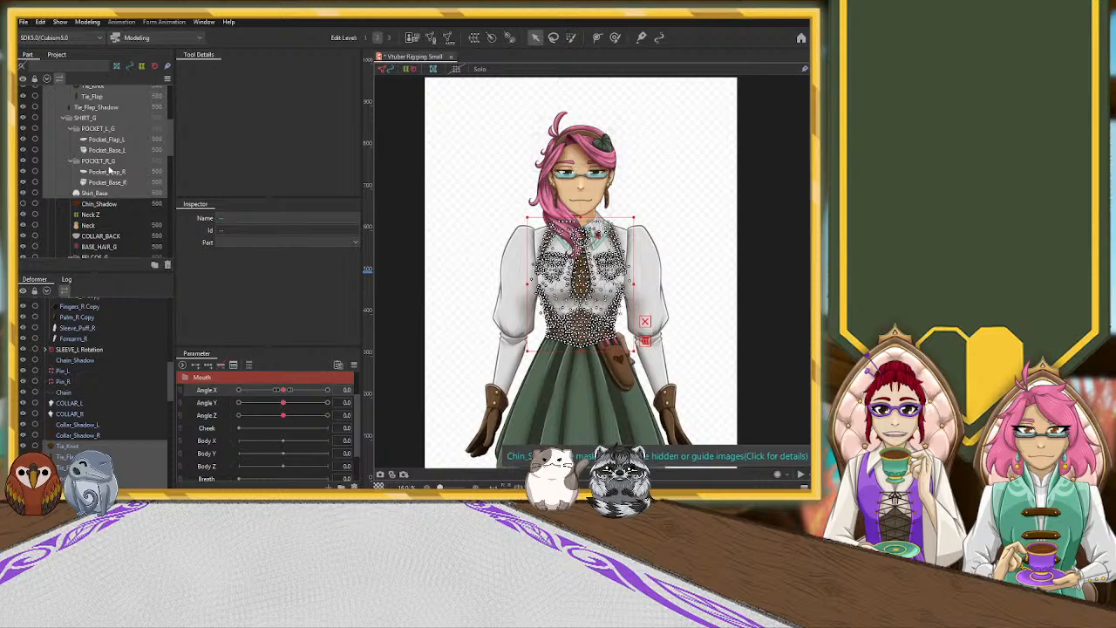
scroll(109, 171, down, 3)
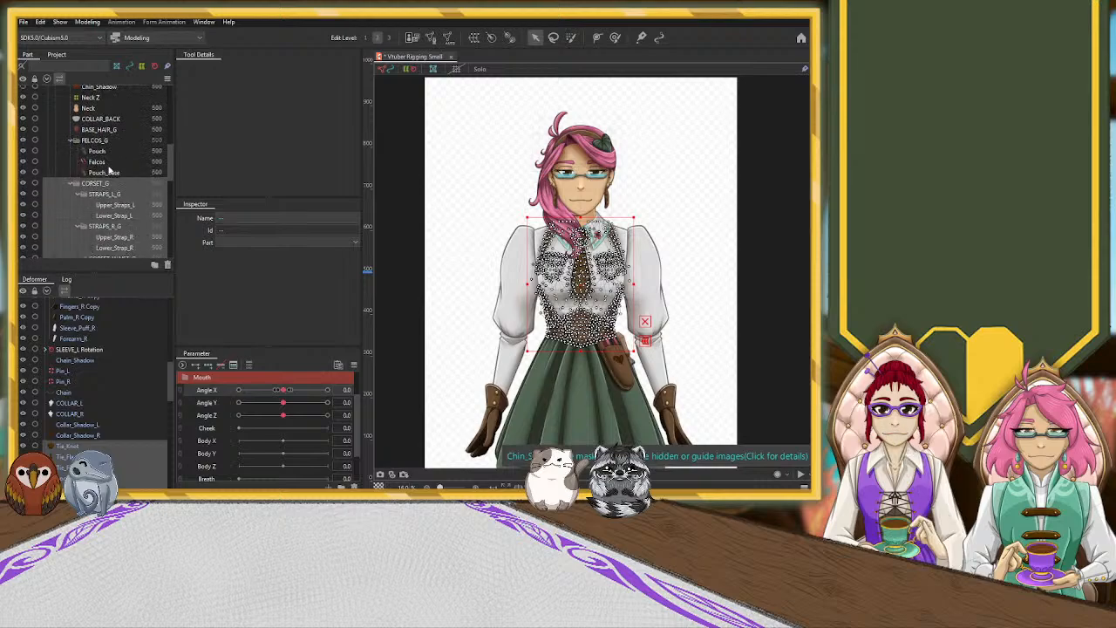
scroll(109, 171, down, 3)
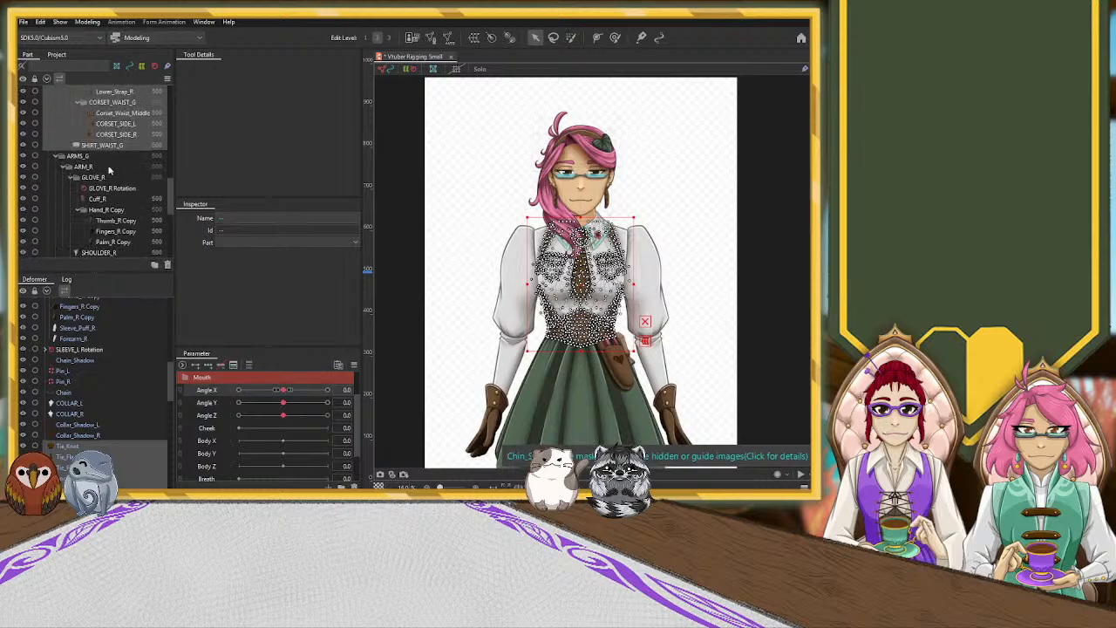
scroll(109, 171, up, 2)
scroll(109, 170, up, 4)
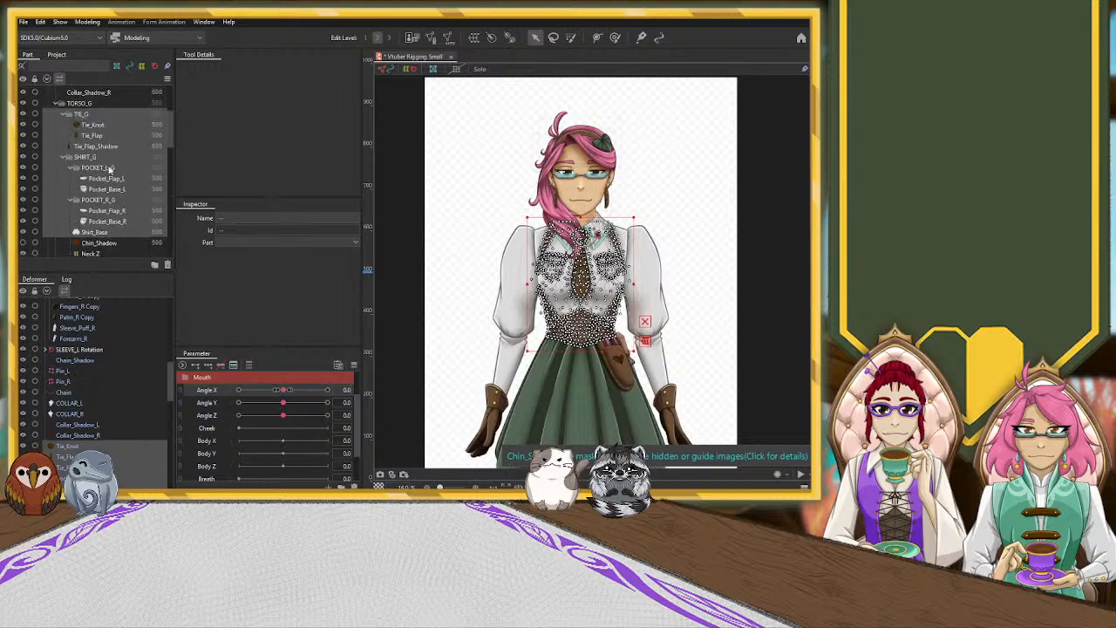
scroll(109, 169, up, 1)
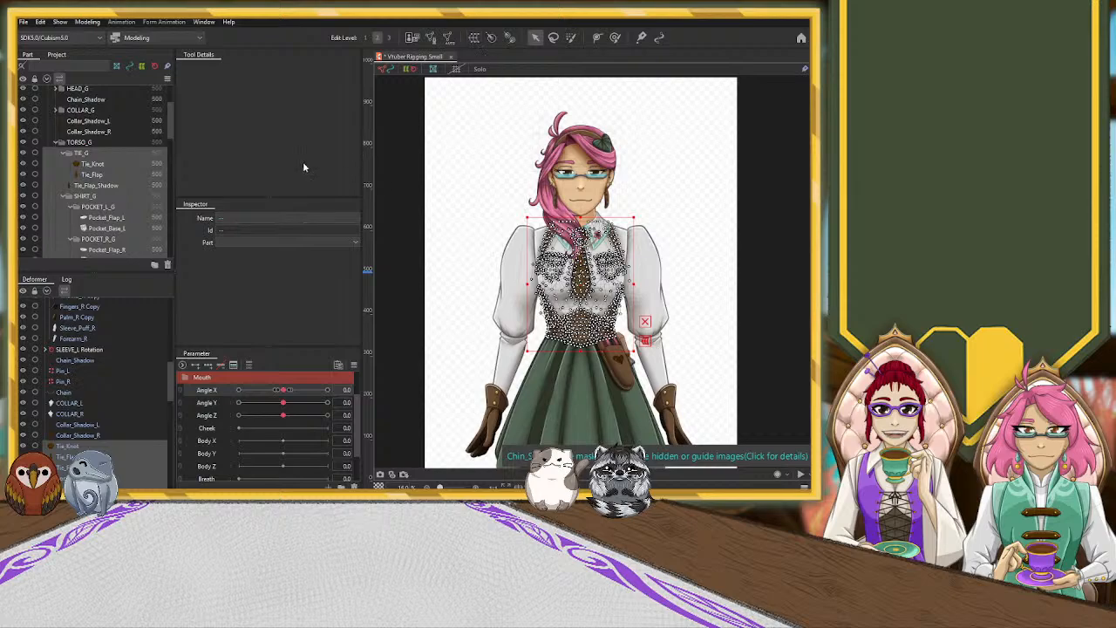
scroll(122, 157, up, 2)
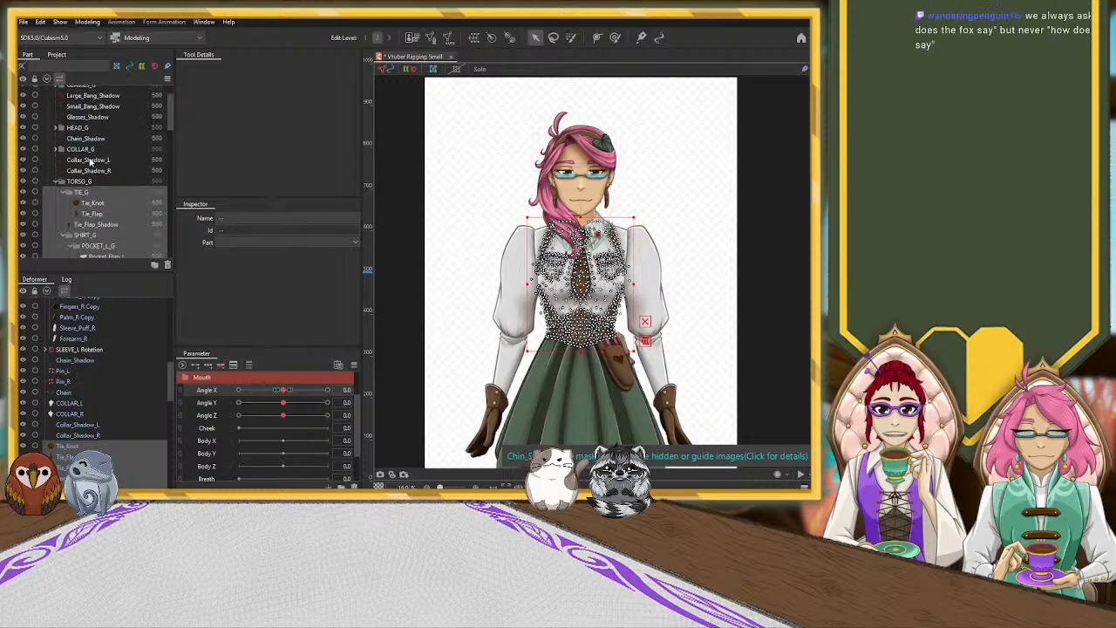
ctrl+click(91, 151)
ctrl+click(94, 161)
ctrl+click(95, 172)
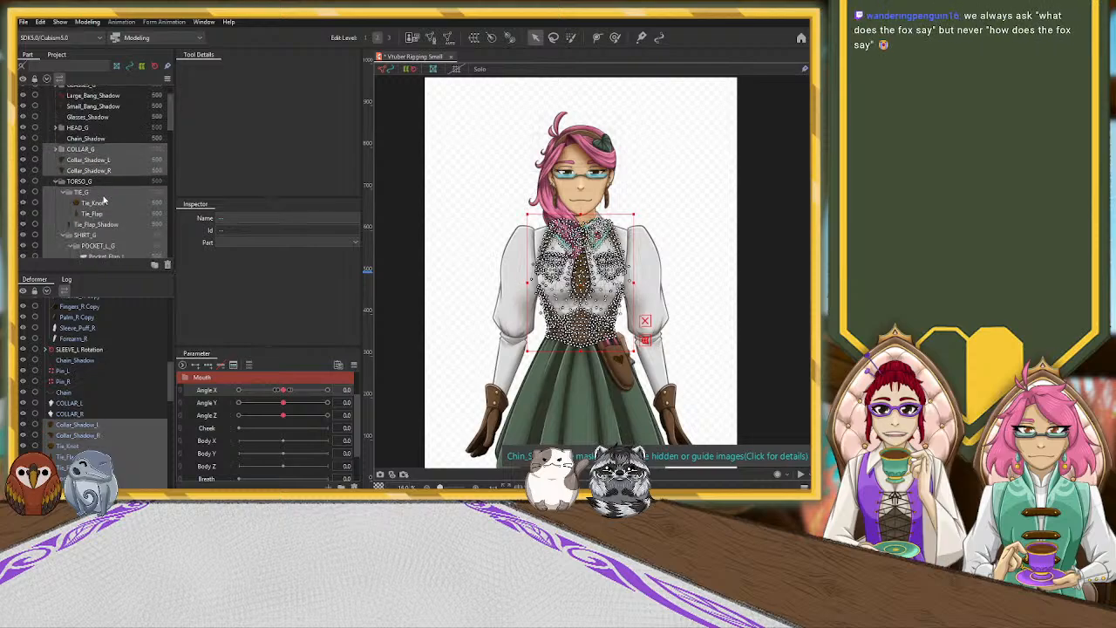
Expand COLLAR_G and add PINS_G, Pin_L, Pin_R, Chain, COLLAR_L and COLLAR_R to the selection.
click(56, 149)
ctrl+click(90, 162)
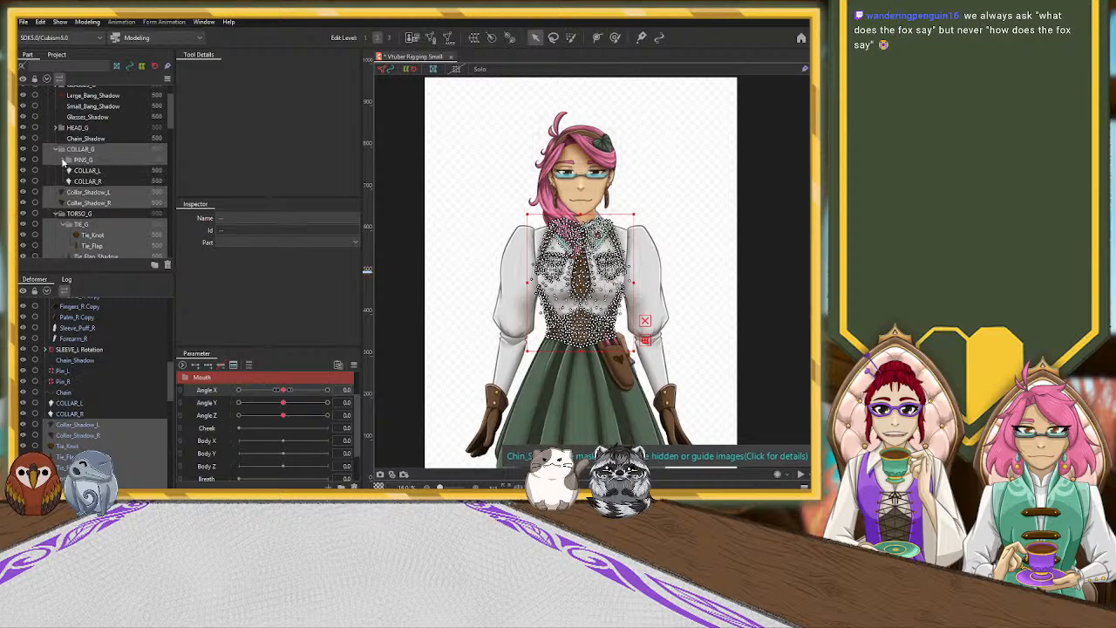
click(62, 161)
ctrl+click(88, 170)
ctrl+click(88, 182)
ctrl+click(89, 192)
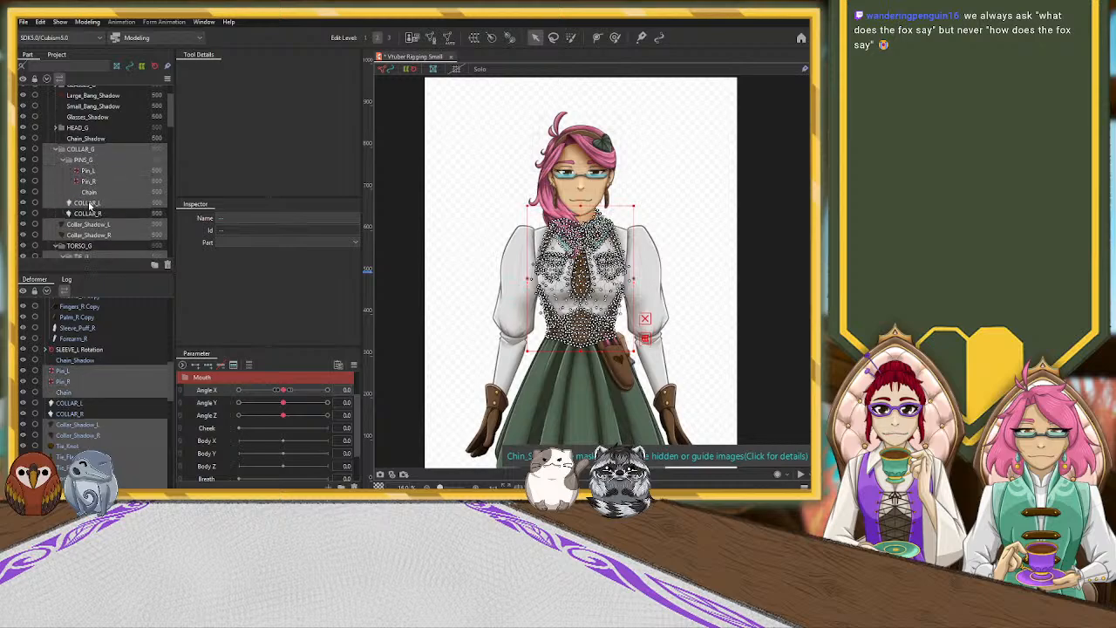
ctrl+click(89, 204)
ctrl+click(90, 214)
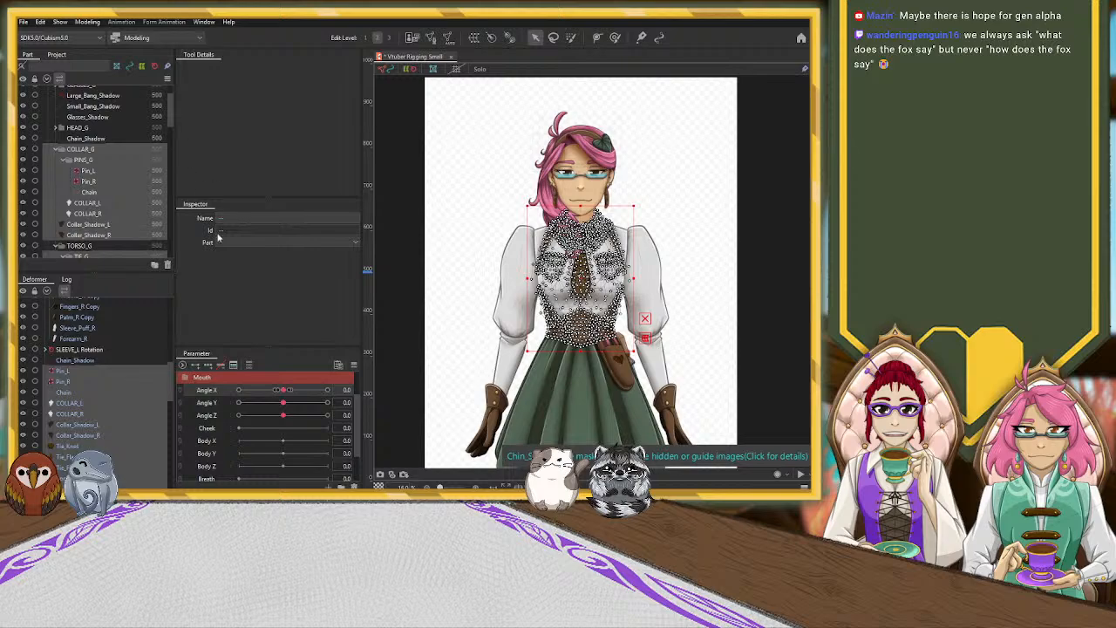
Create a warp deformer named Torso XY with 5 x 5 conversion divisions from the selected parts, and lower its top edge to below the mouth.
click(252, 336)
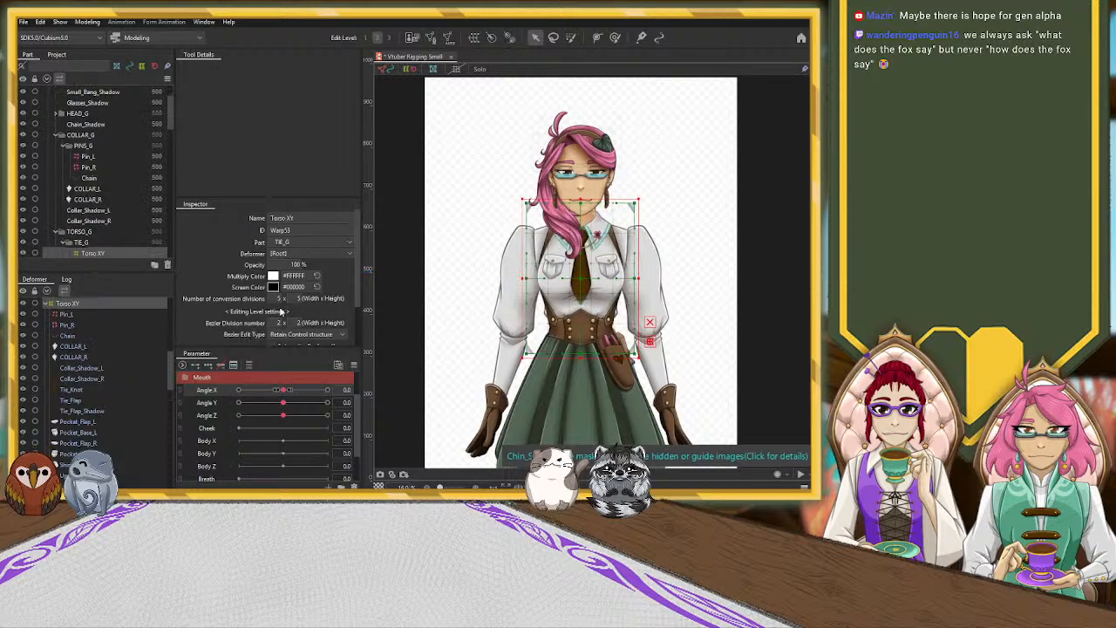
scroll(658, 254, up, 2)
scroll(598, 258, up, 2)
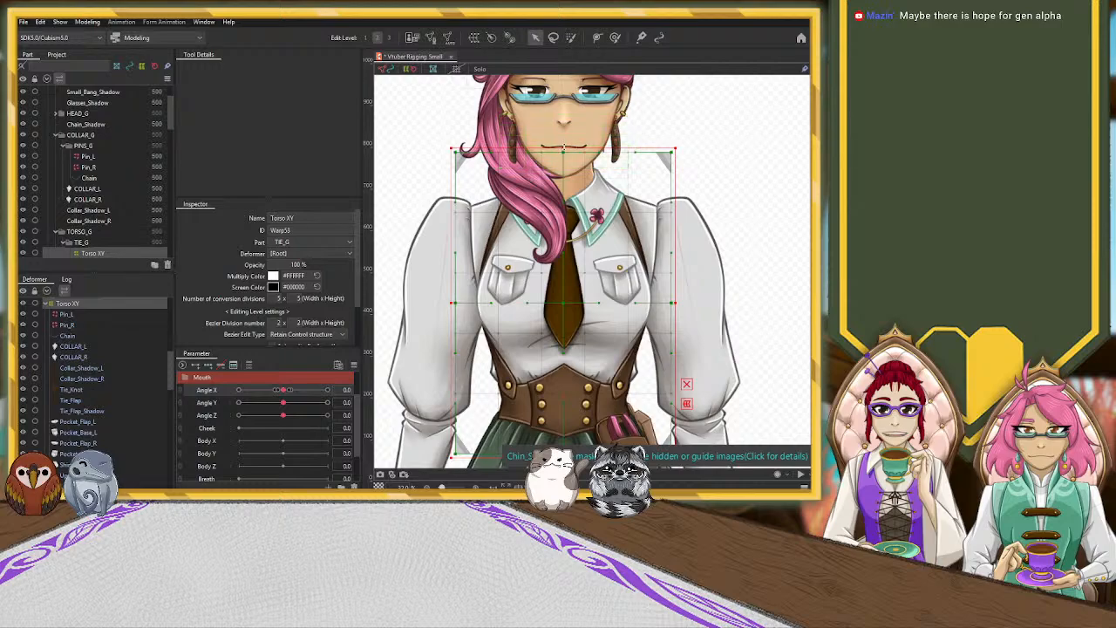
drag(563, 150, 563, 160)
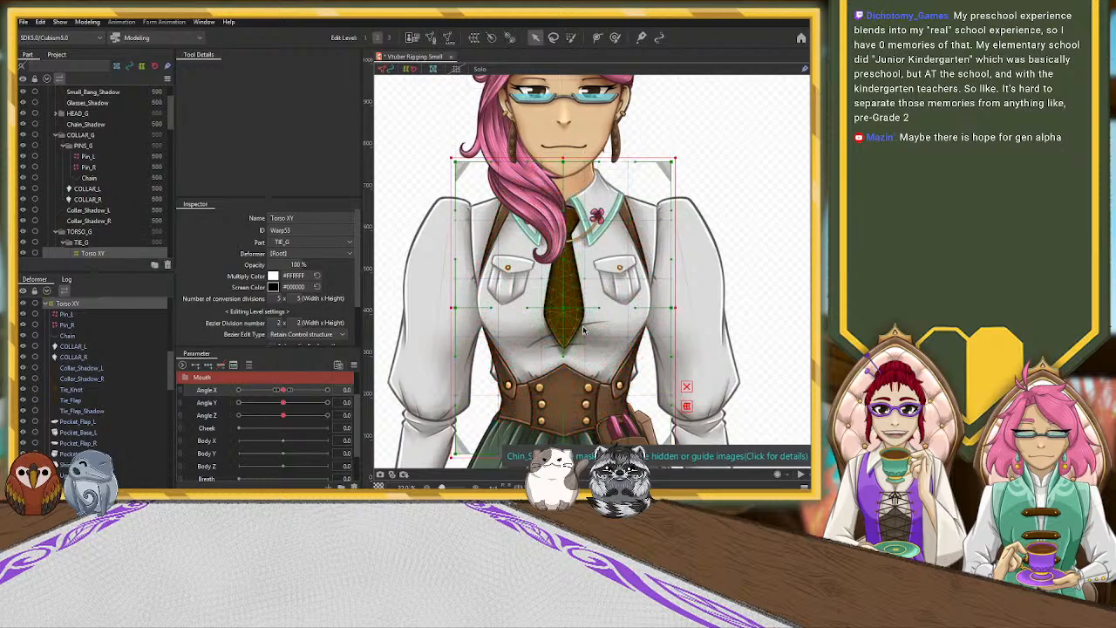
Raise the Torso XY deformer's lower edge to just below the corset and slightly narrow its width.
scroll(593, 429, down, 3)
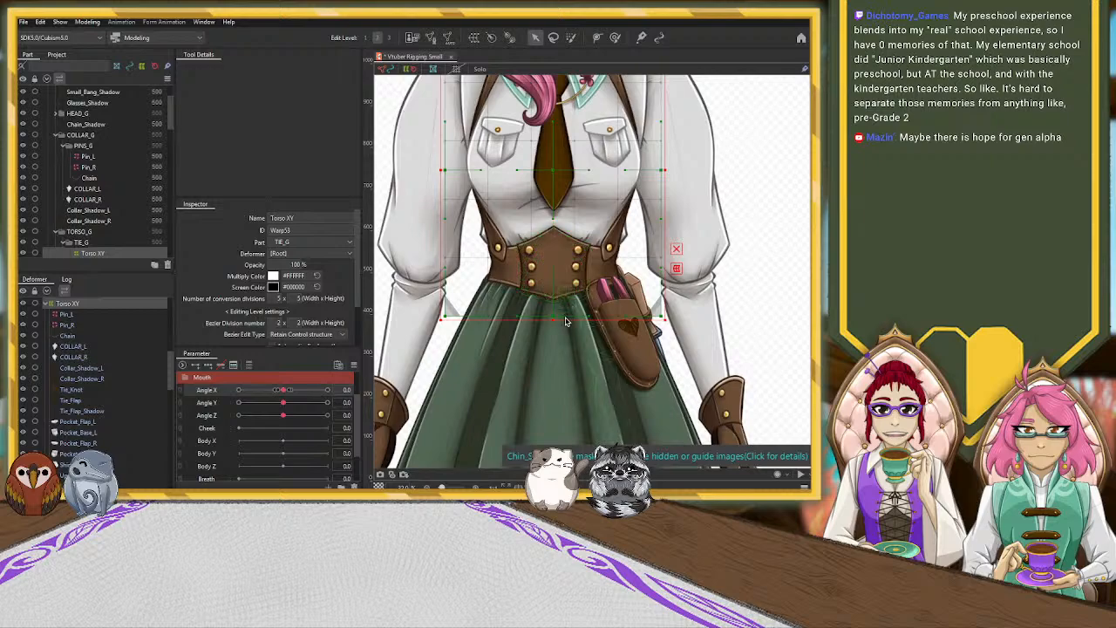
drag(553, 322, 553, 312)
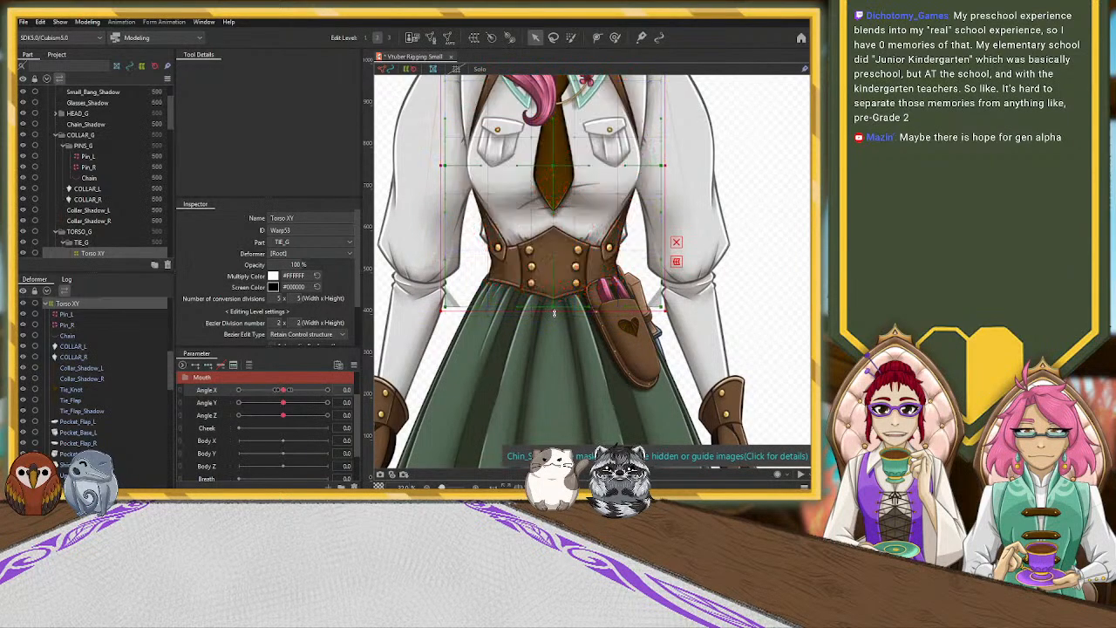
drag(666, 166, 659, 166)
Nudge the Torso XY deformer so its centre lines up with the middle of the tie, and check its fit on the body.
scroll(613, 175, down, 2)
scroll(596, 188, up, 6)
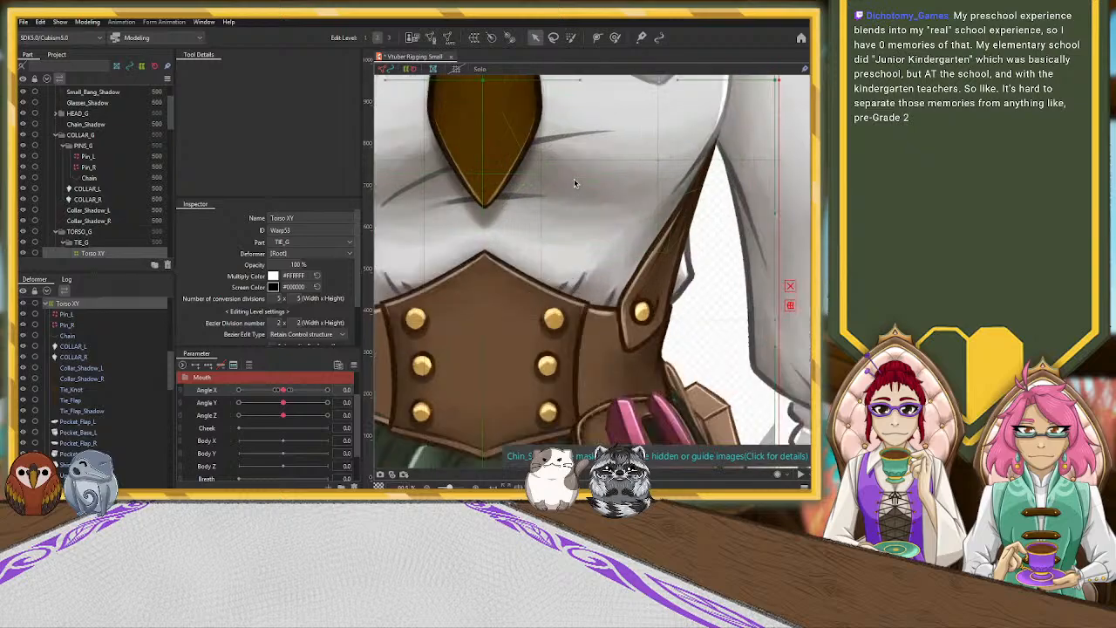
scroll(574, 183, down, 3)
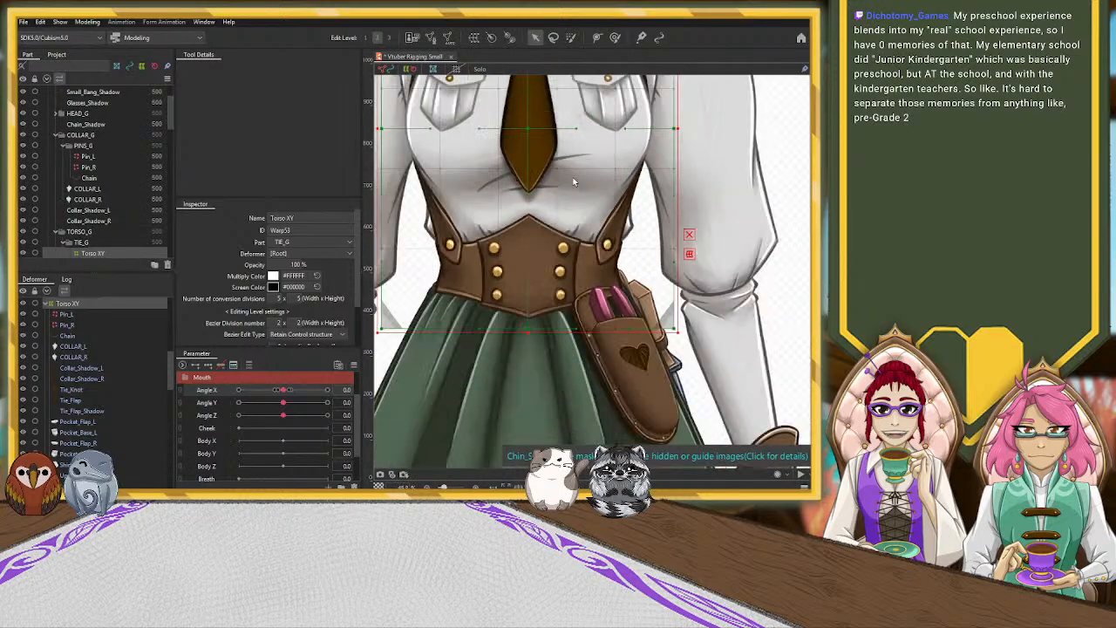
click(528, 129)
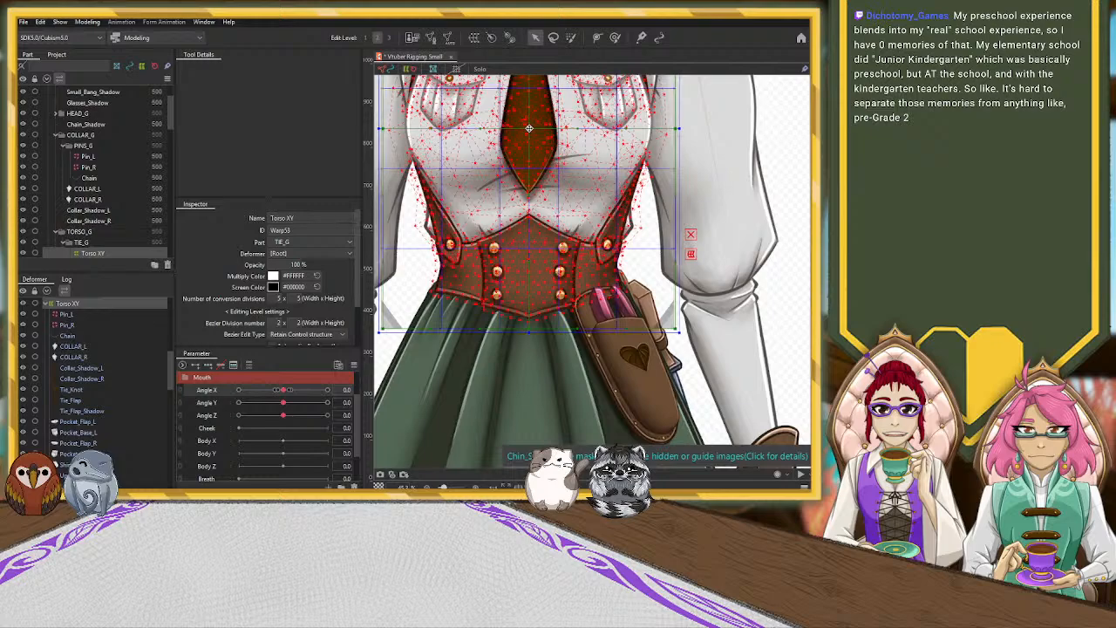
scroll(531, 130, down, 3)
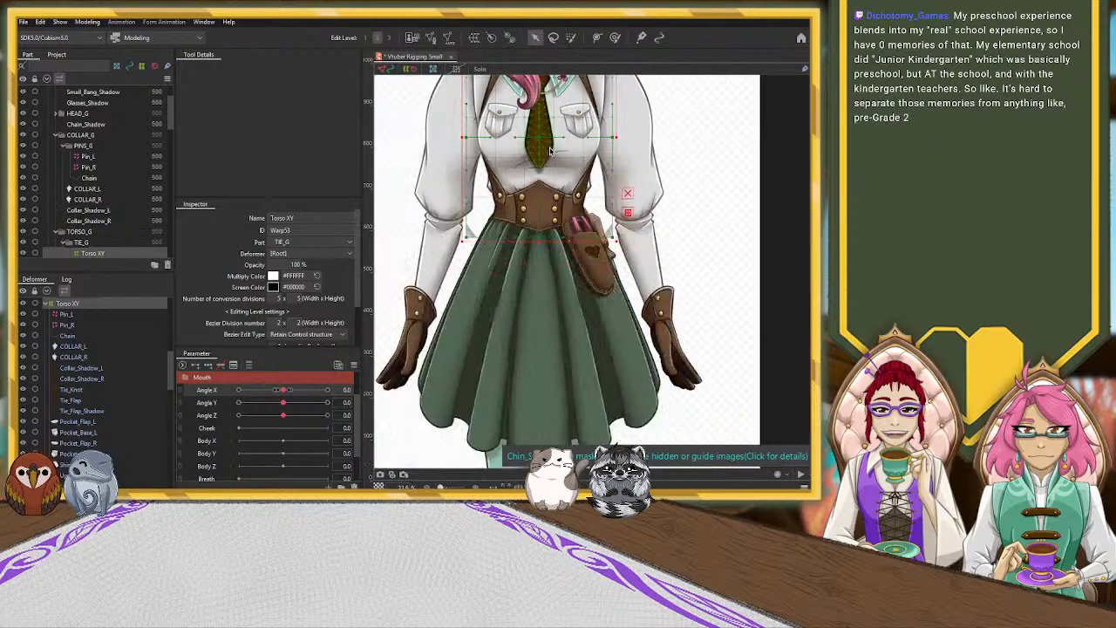
drag(723, 137, 720, 259)
scroll(475, 146, up, 2)
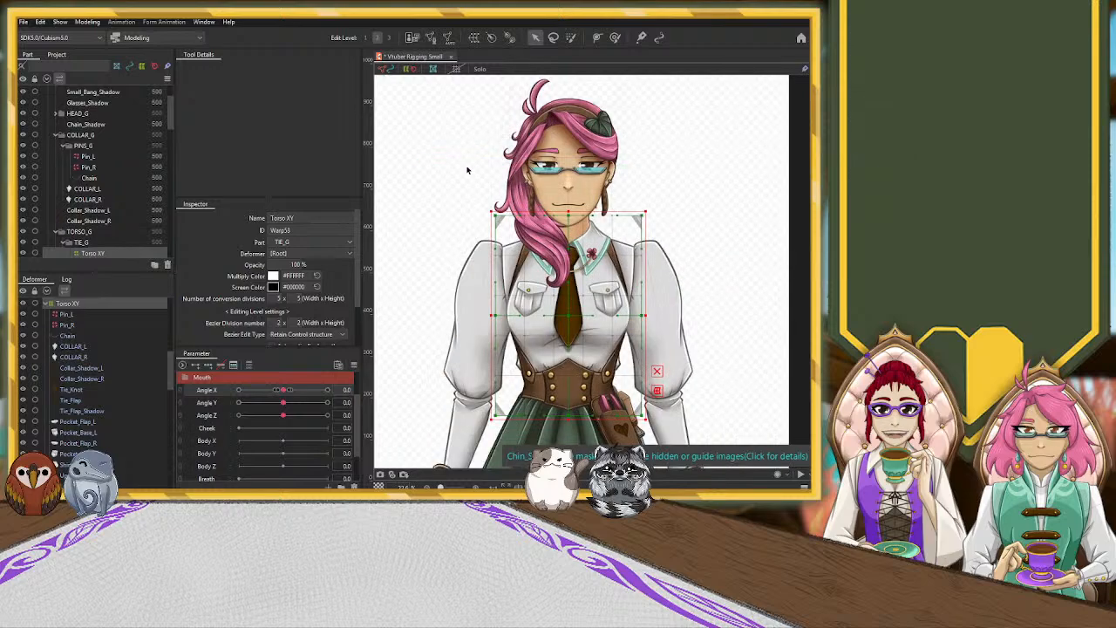
drag(462, 202, 438, 148)
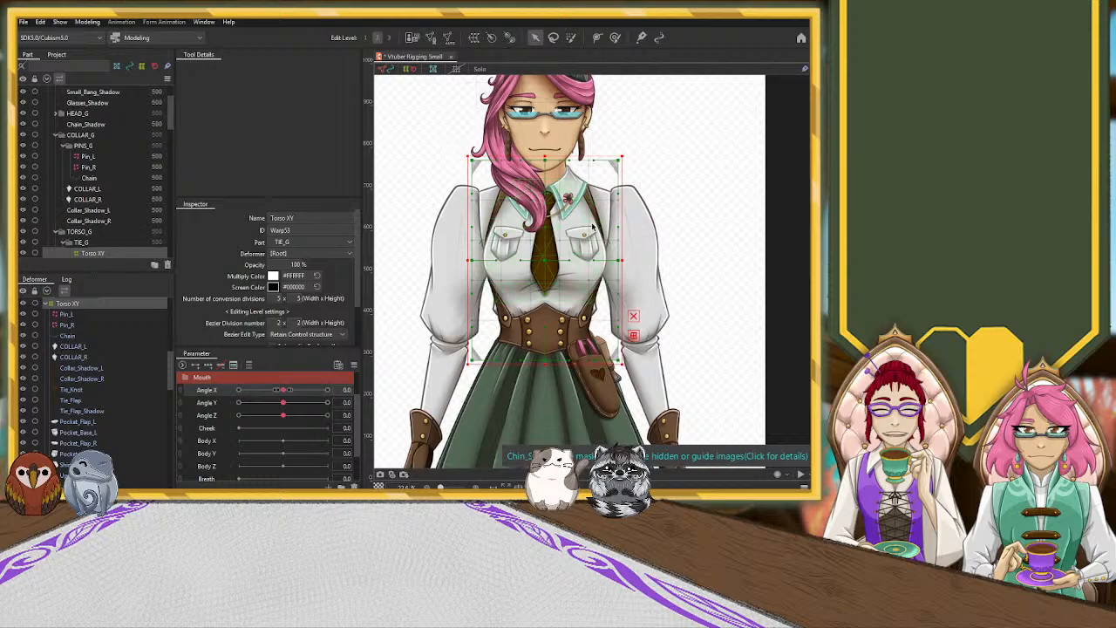
Parent the GLOVE_R Rotation and SLEEVE_L Rotation deformers under the Torso XY deformer.
scroll(83, 366, up, 4)
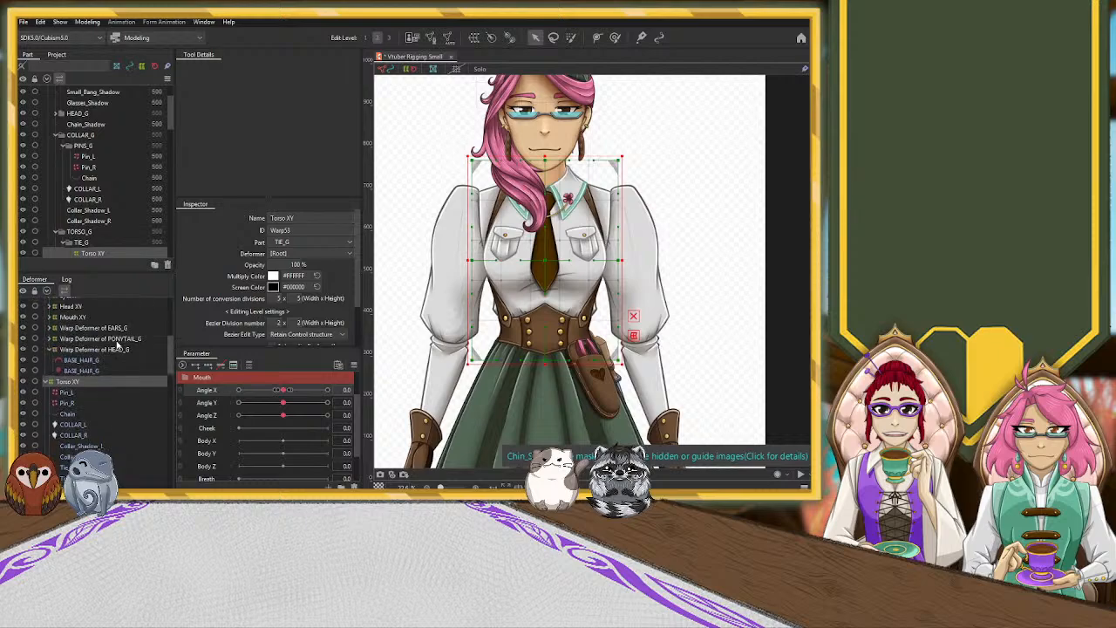
click(49, 421)
click(61, 454)
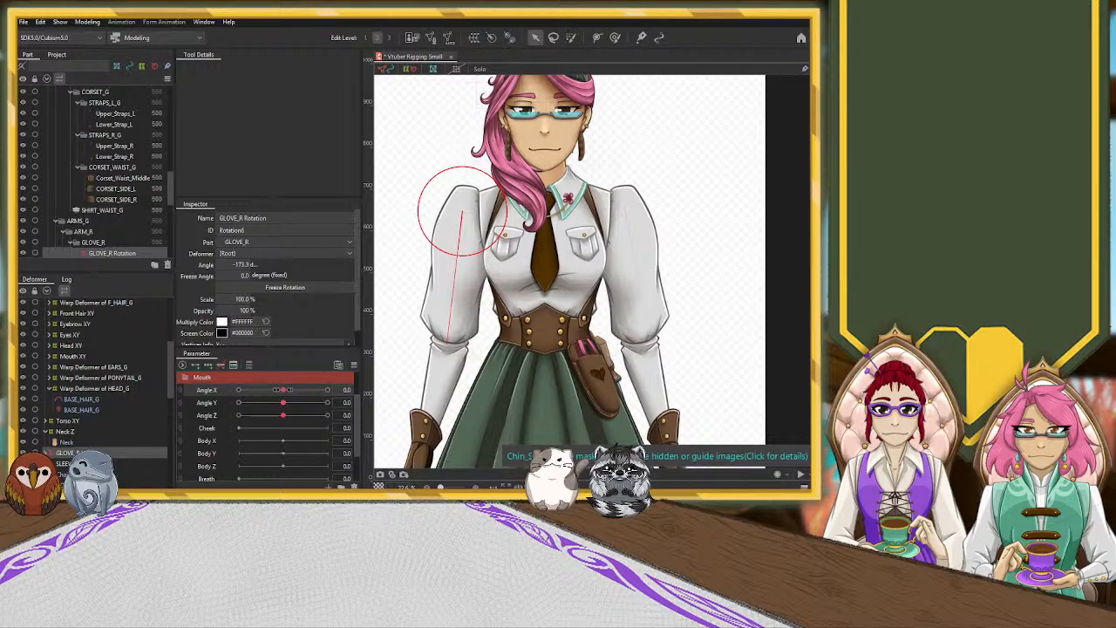
click(63, 464)
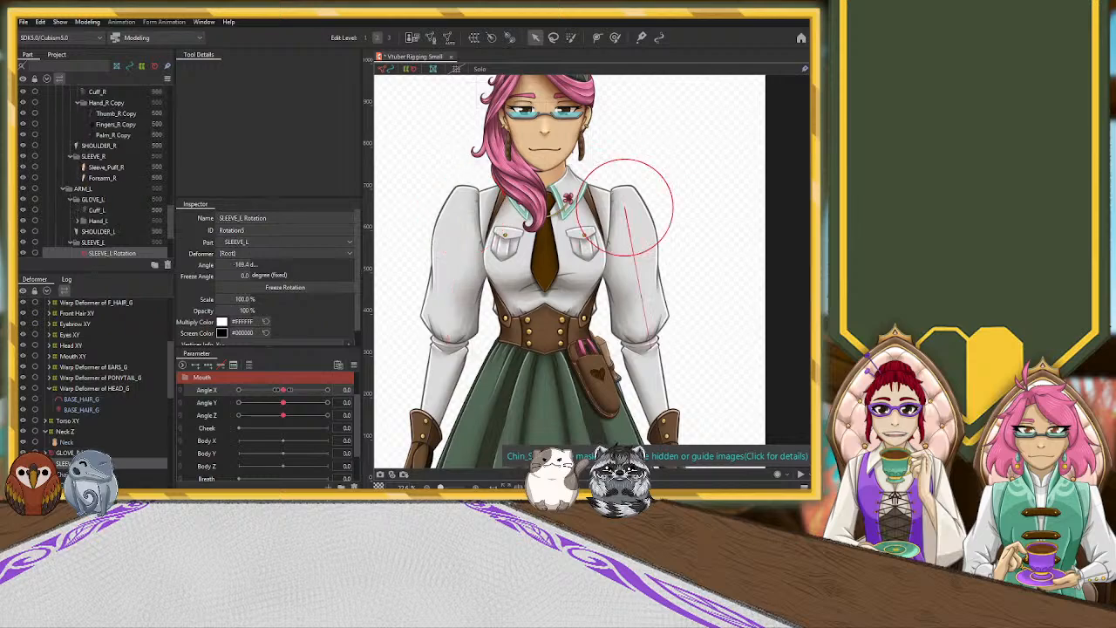
click(68, 453)
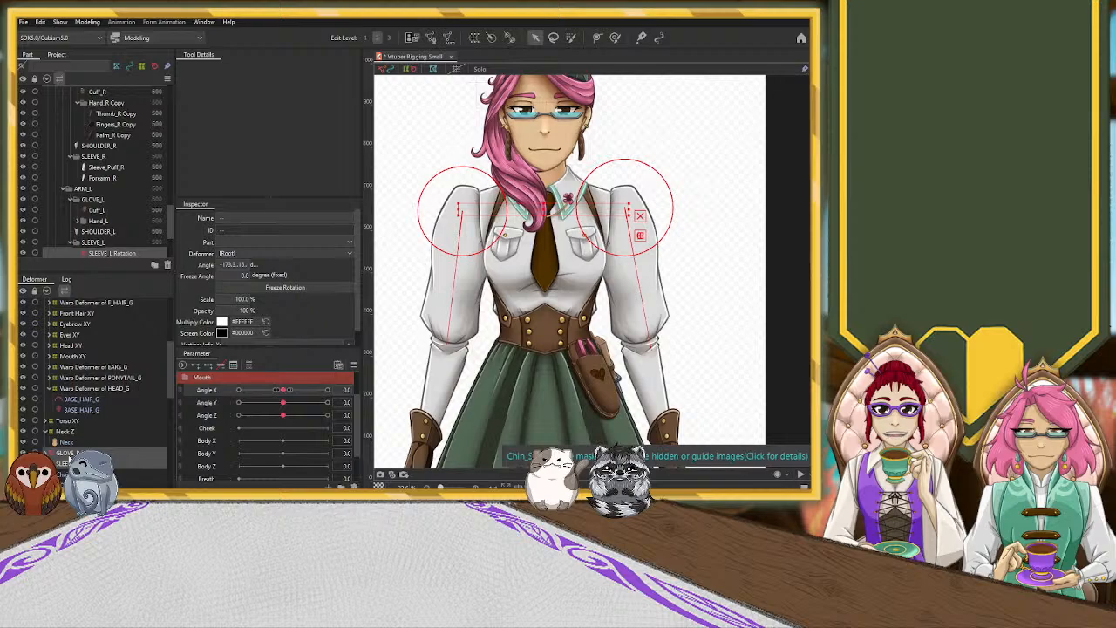
drag(75, 424, 74, 425)
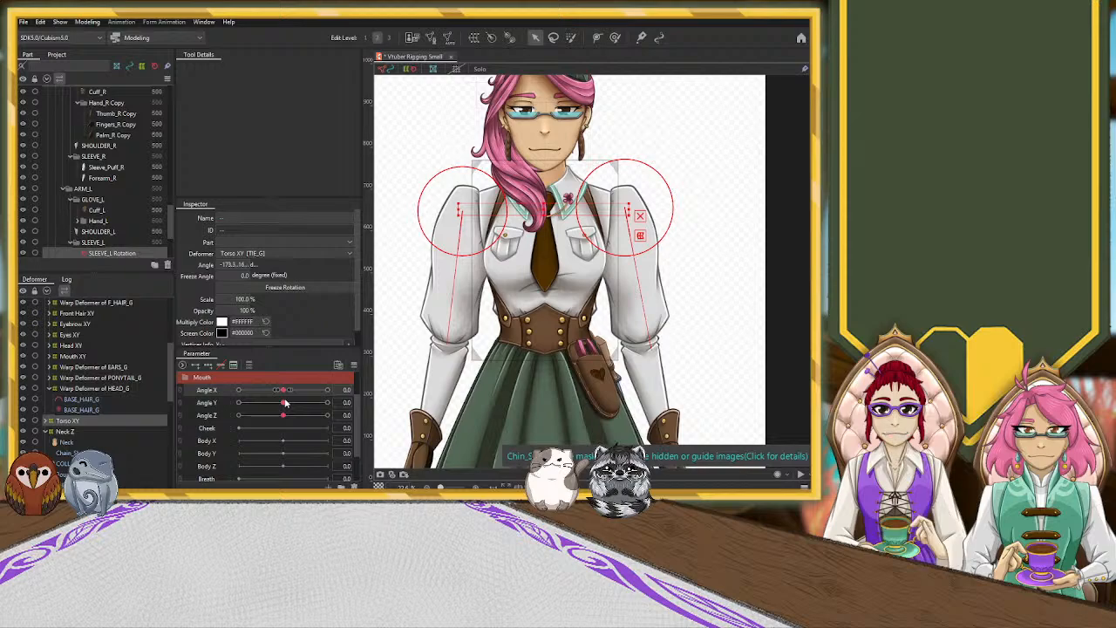
Add three keys to both the Body X and Body Y parameters for the two selected arm rotation deformers.
click(209, 443)
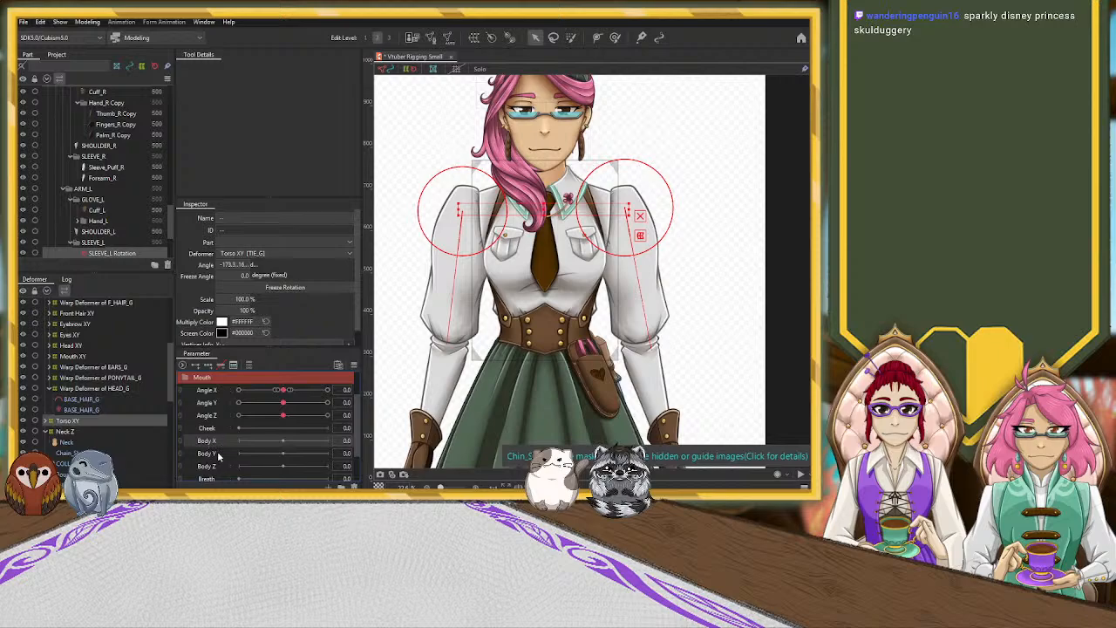
ctrl+click(219, 456)
click(209, 367)
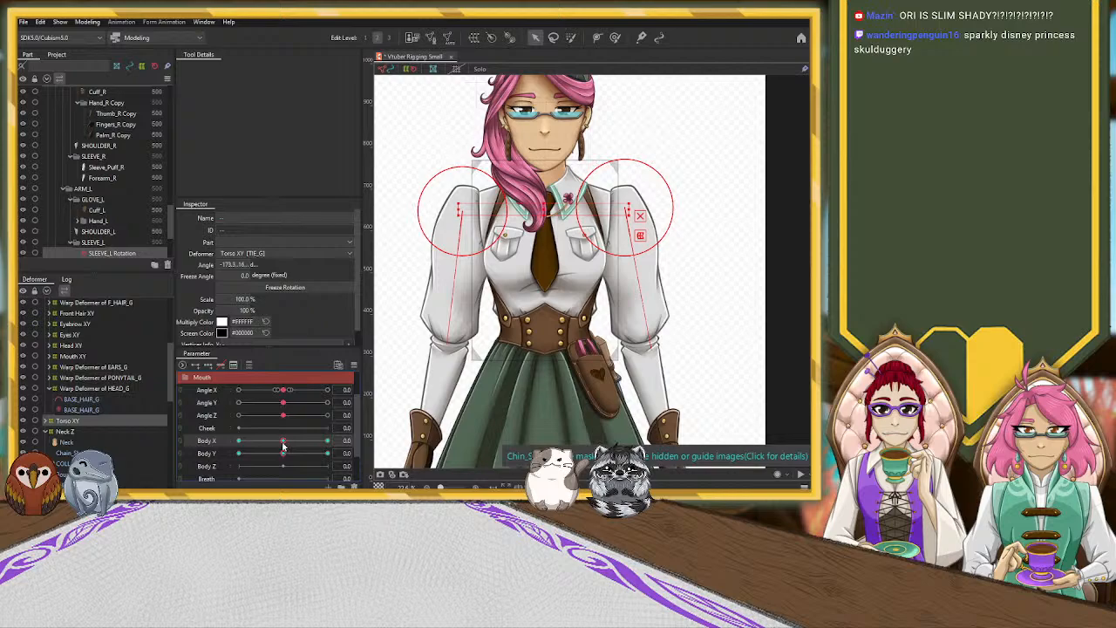
Set Body X to -10 and try shifting the centre of Torso XY toward the character's right arm.
click(236, 441)
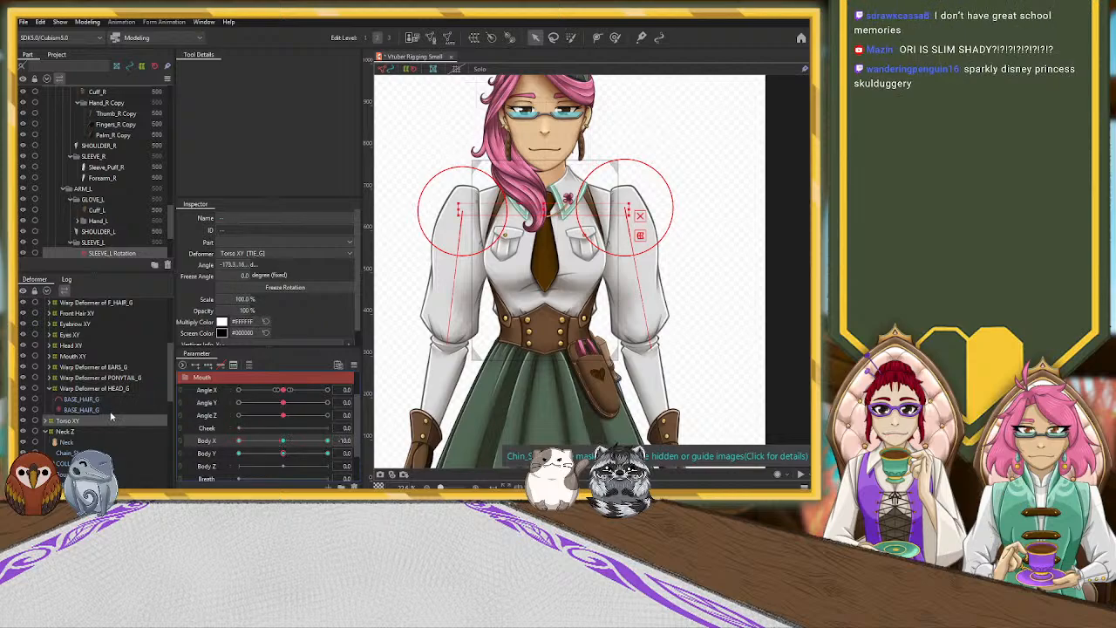
click(87, 422)
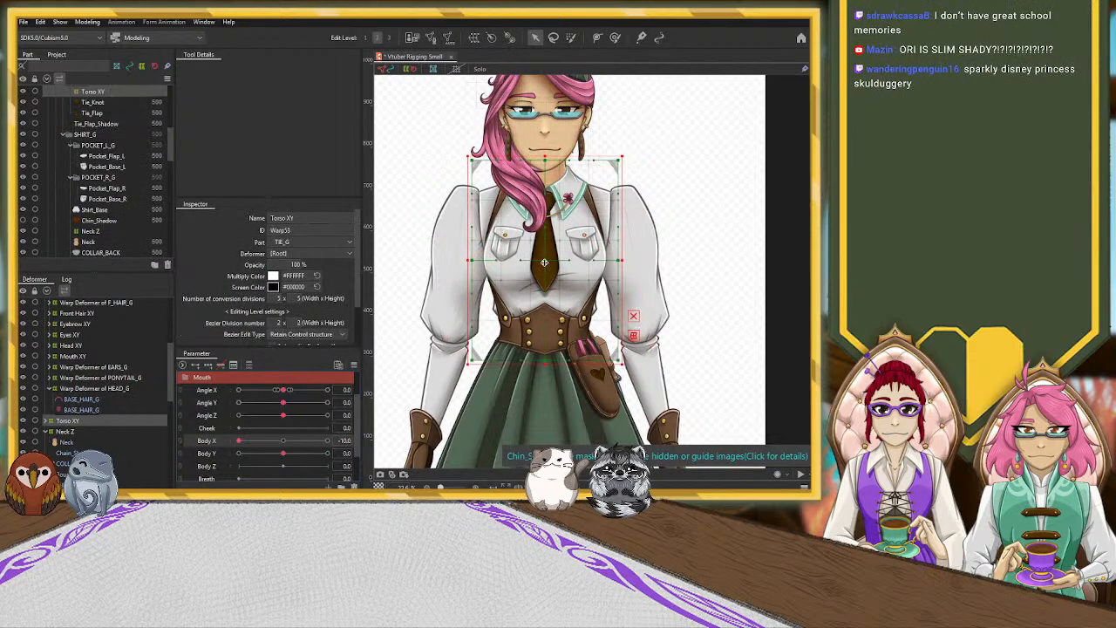
scroll(546, 262, up, 4)
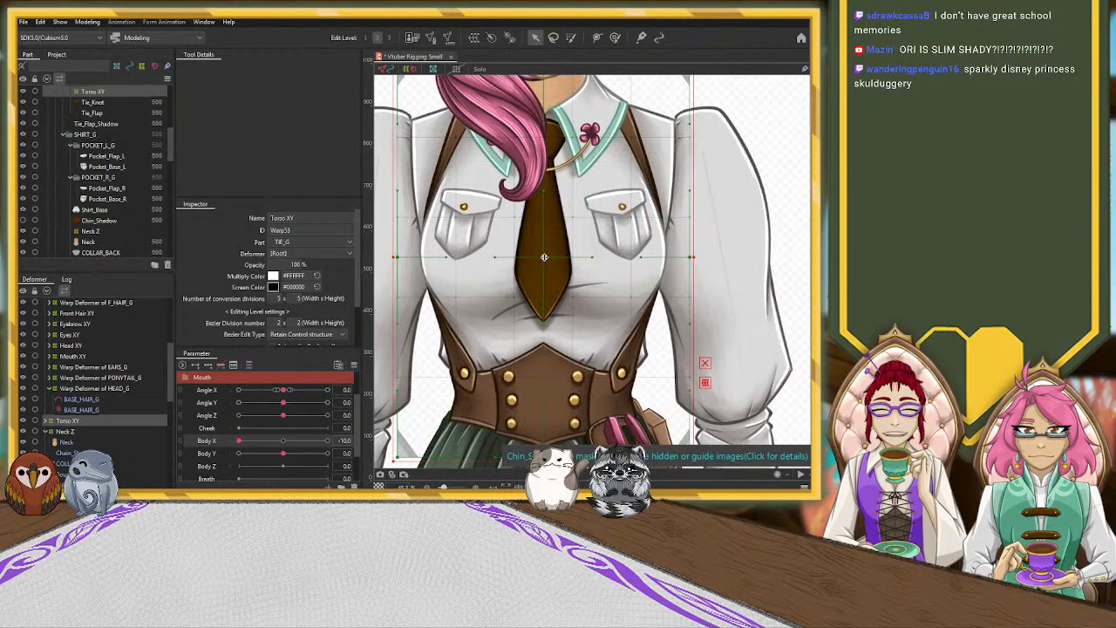
scroll(560, 286, down, 5)
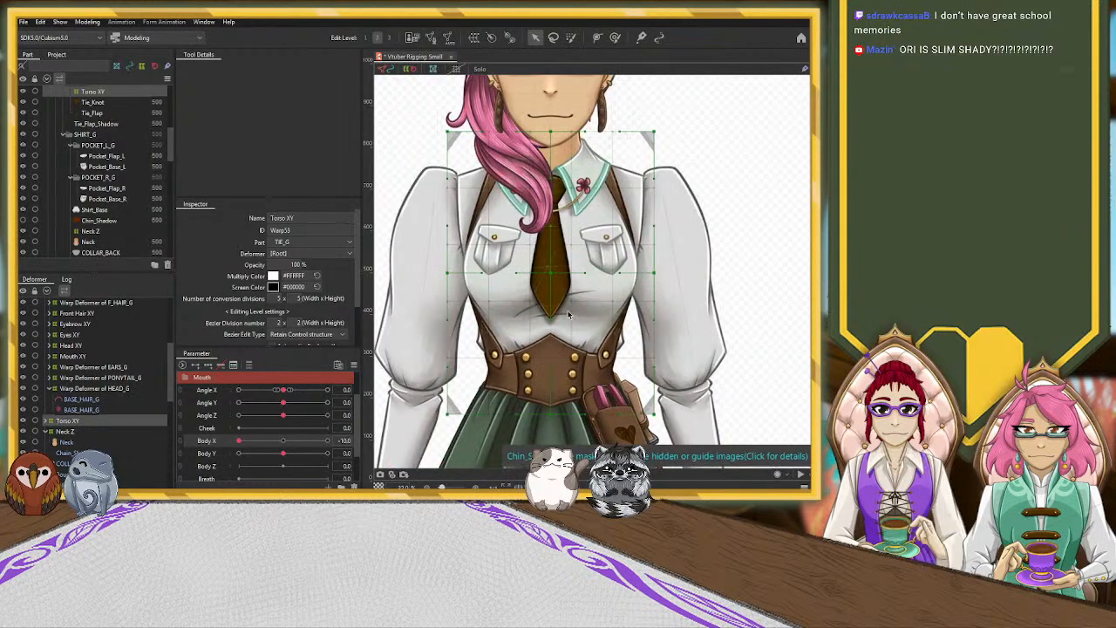
drag(560, 286, 538, 285)
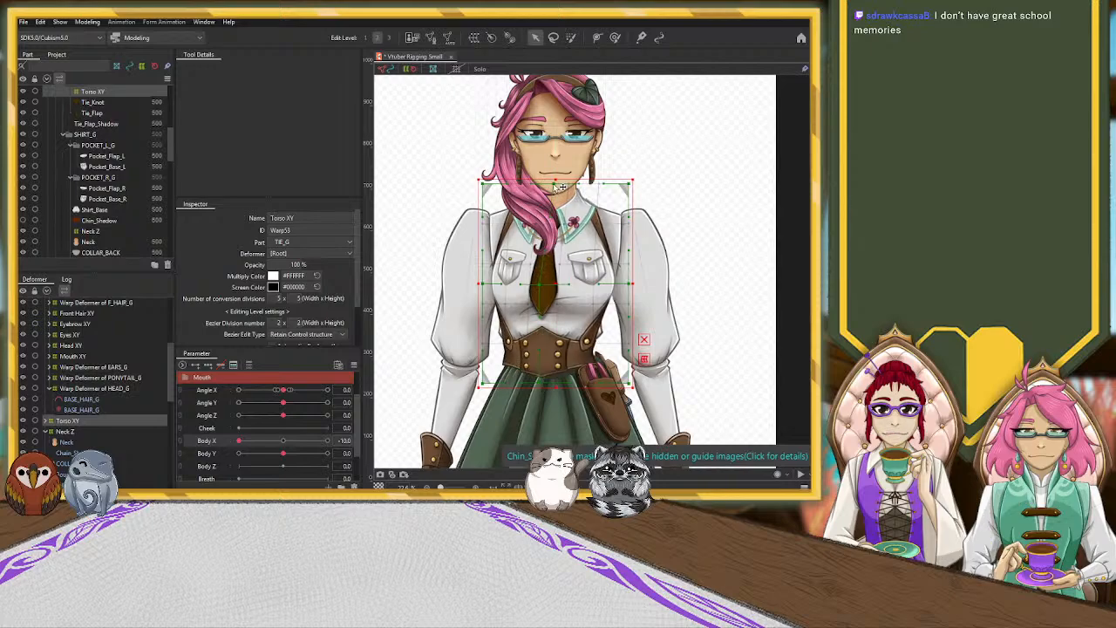
key(ctrl+z)
key(ctrl+z)
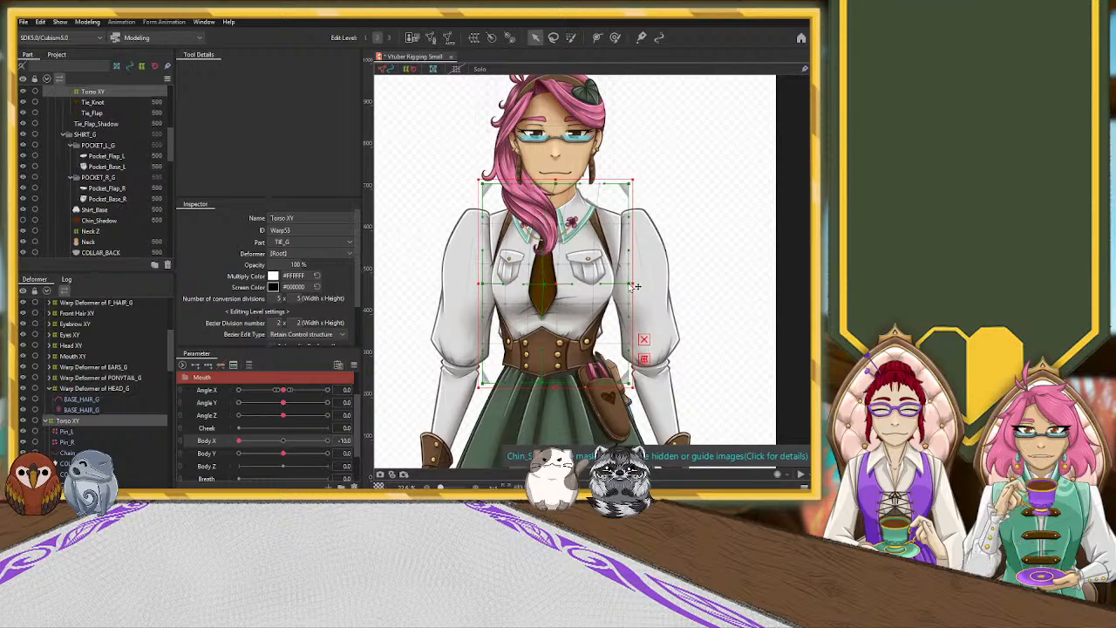
Try adjusting the side of Torso XY by the character's left arm and stretching the deformer outward there.
drag(629, 284, 628, 285)
key(ctrl+z)
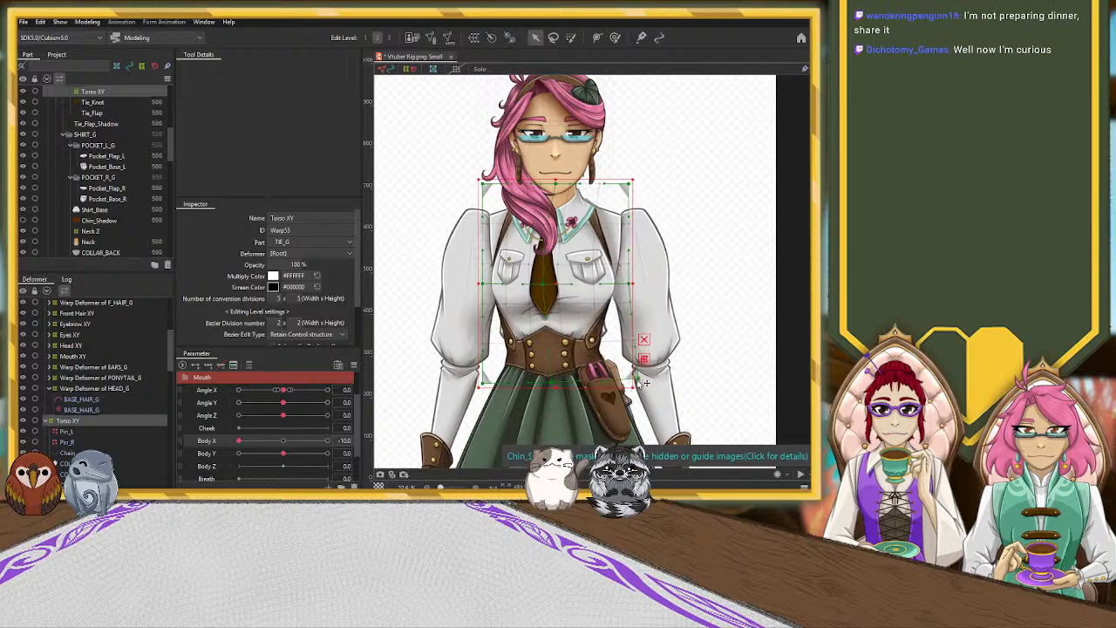
drag(643, 384, 654, 384)
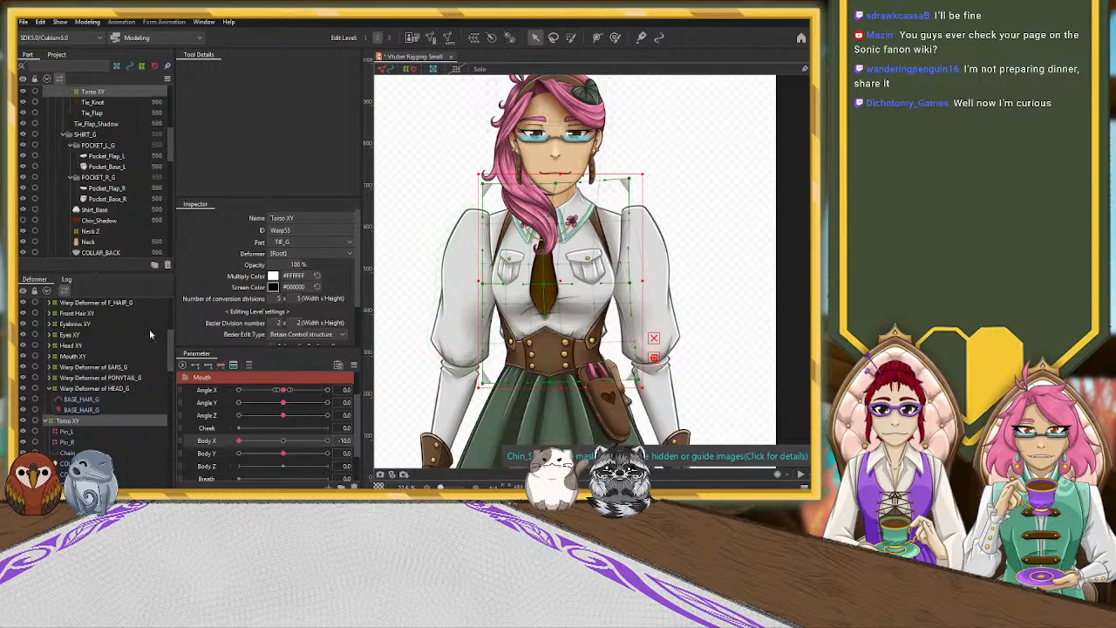
Look through the deformer list for parts still outside Torso XY, and undo the trial edits to that deformer.
scroll(95, 420, down, 1)
scroll(96, 422, down, 5)
scroll(96, 420, down, 8)
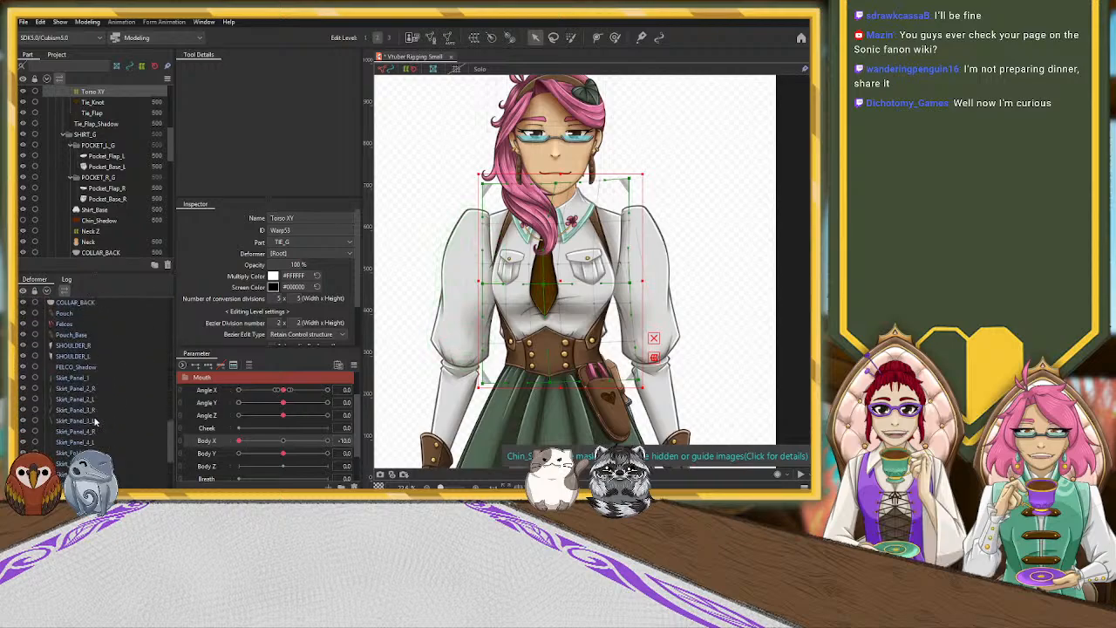
scroll(96, 422, up, 5)
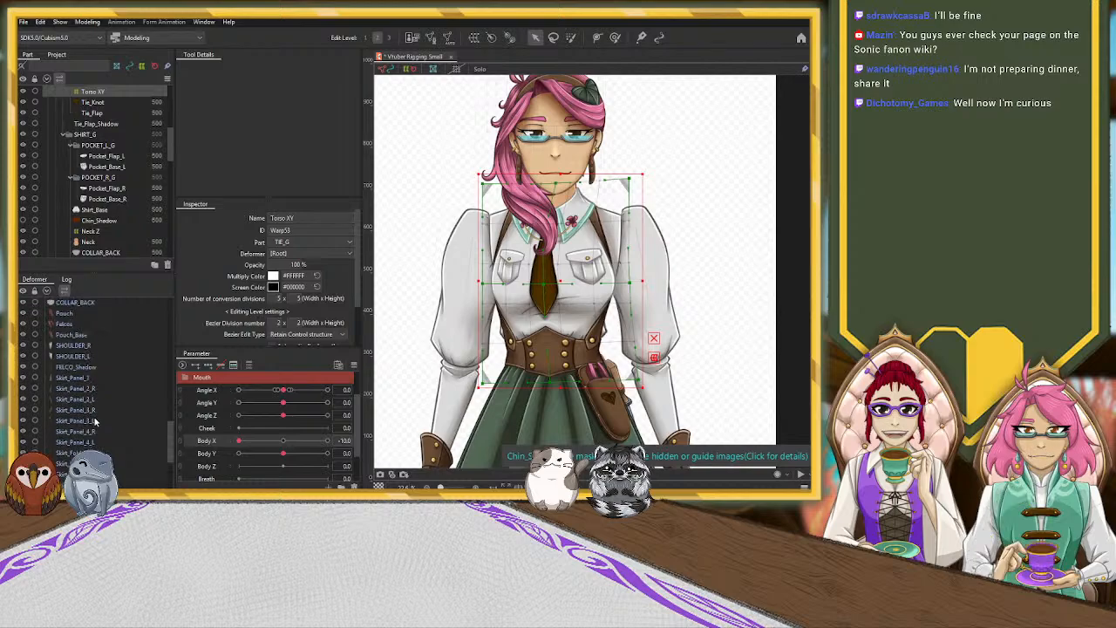
key(ctrl+z)
key(ctrl+z)
key(ctrl+z)
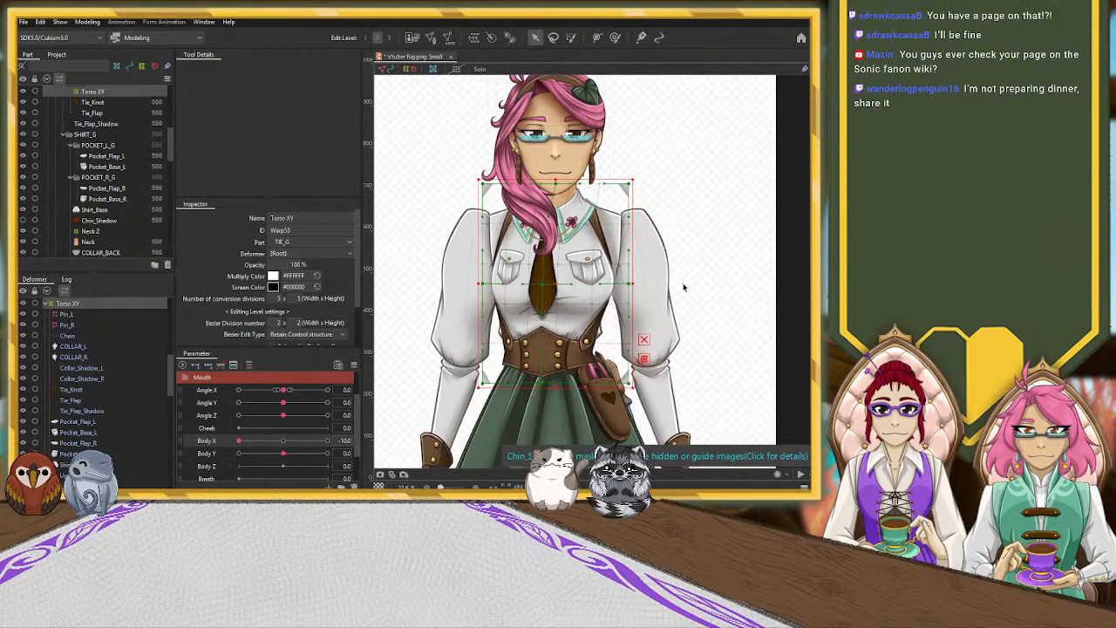
key(ctrl+z)
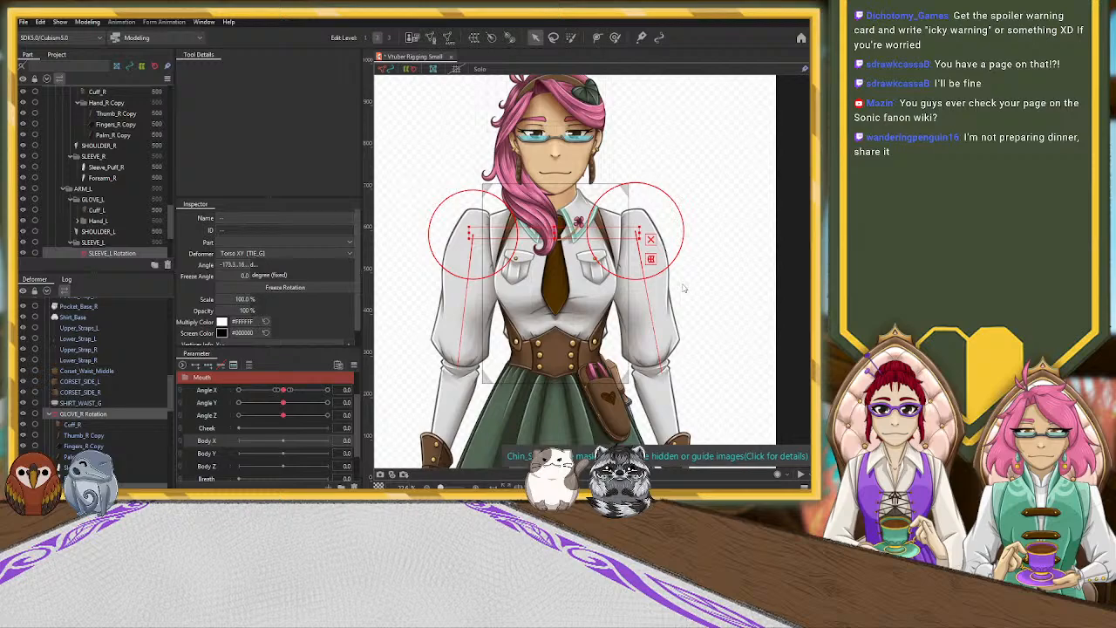
Collapse the arm rotation deformers and parent SHOULDER_R and SHOULDER_L under the Torso XY deformer.
scroll(120, 417, down, 1)
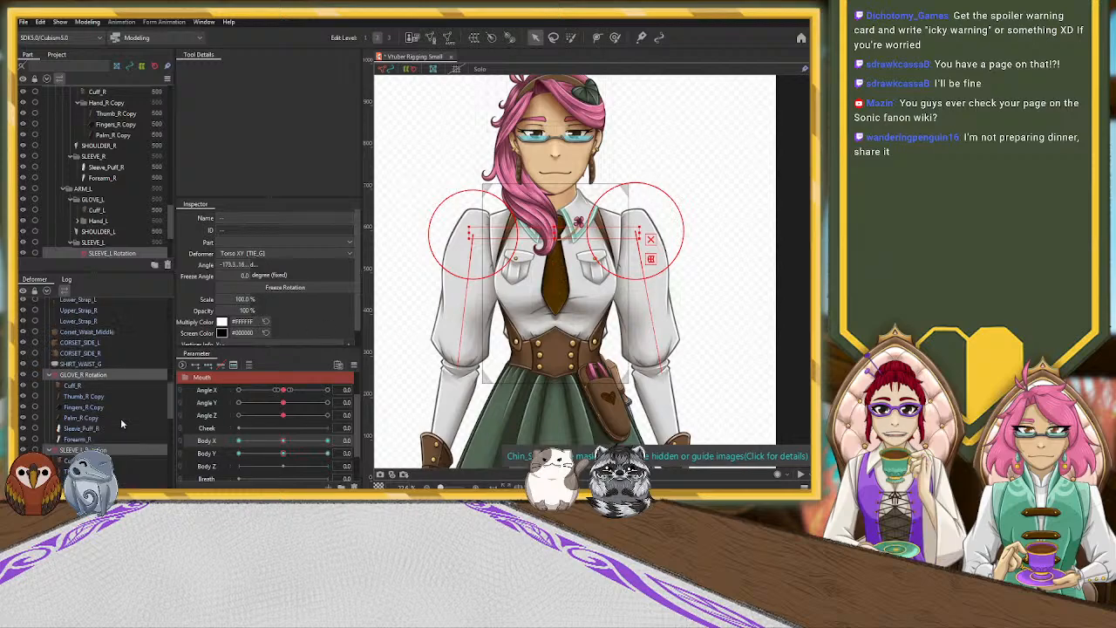
click(49, 376)
click(50, 386)
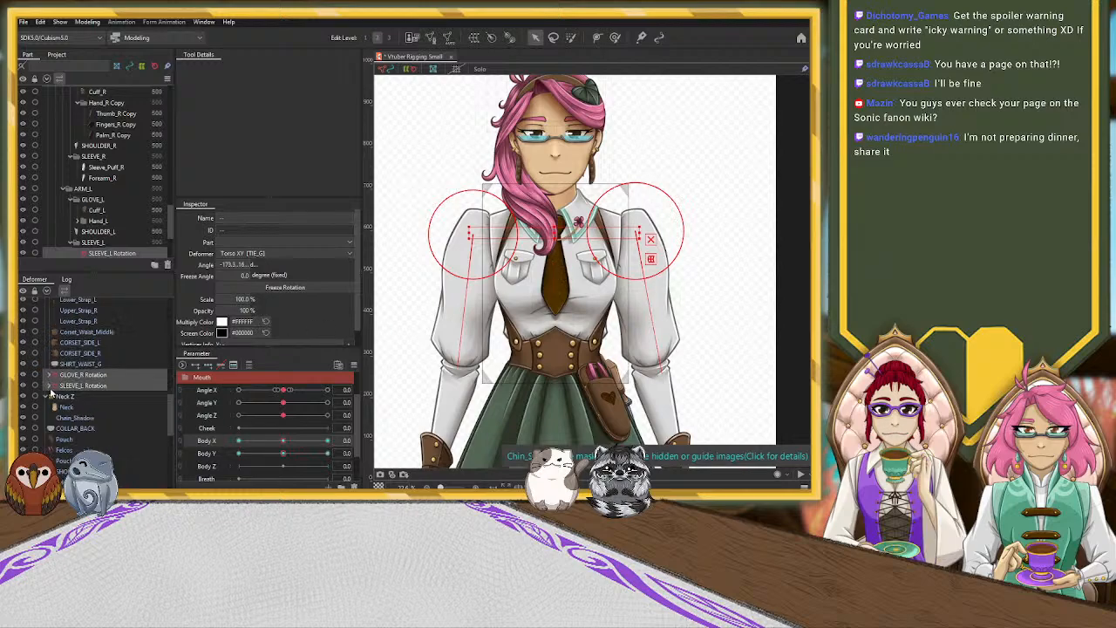
scroll(117, 370, down, 1)
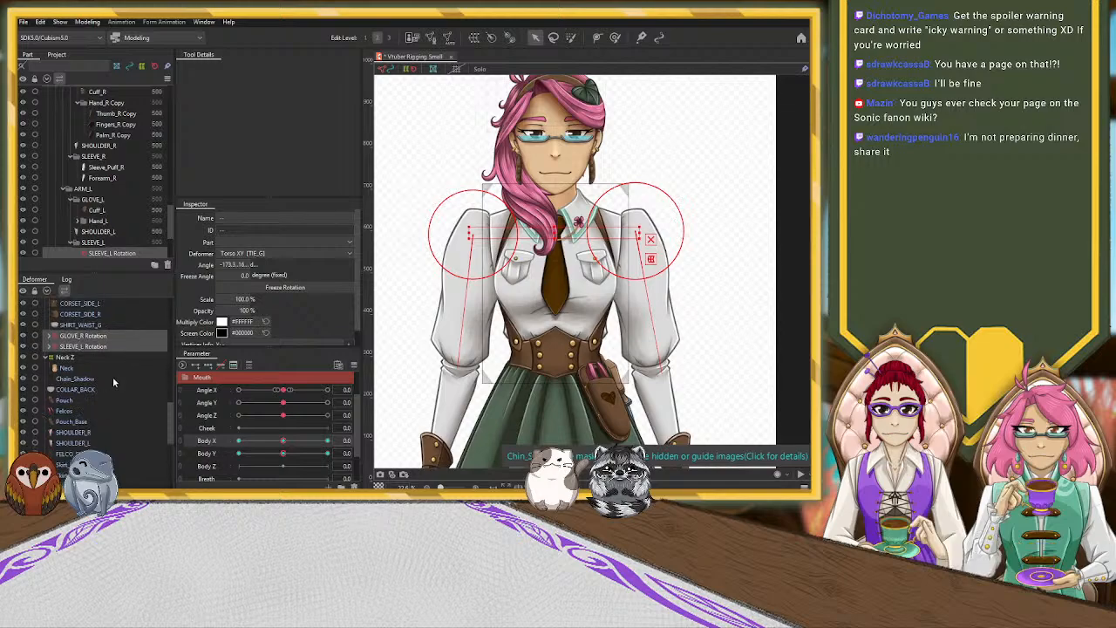
click(74, 432)
ctrl+click(79, 443)
click(86, 432)
scroll(108, 303, up, 1)
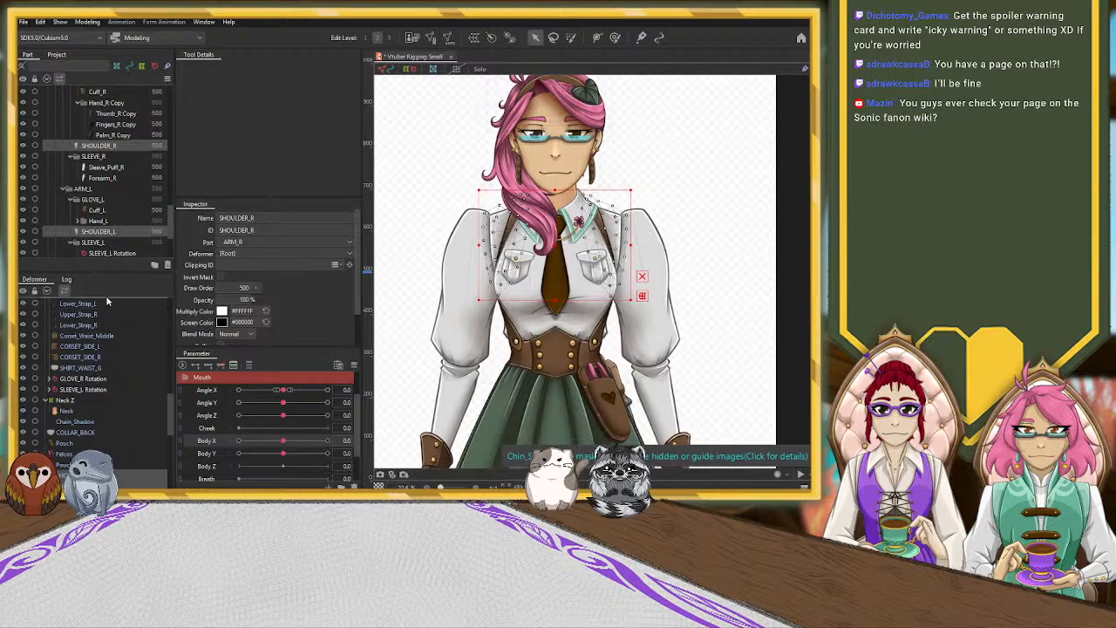
scroll(108, 302, up, 4)
scroll(107, 302, up, 4)
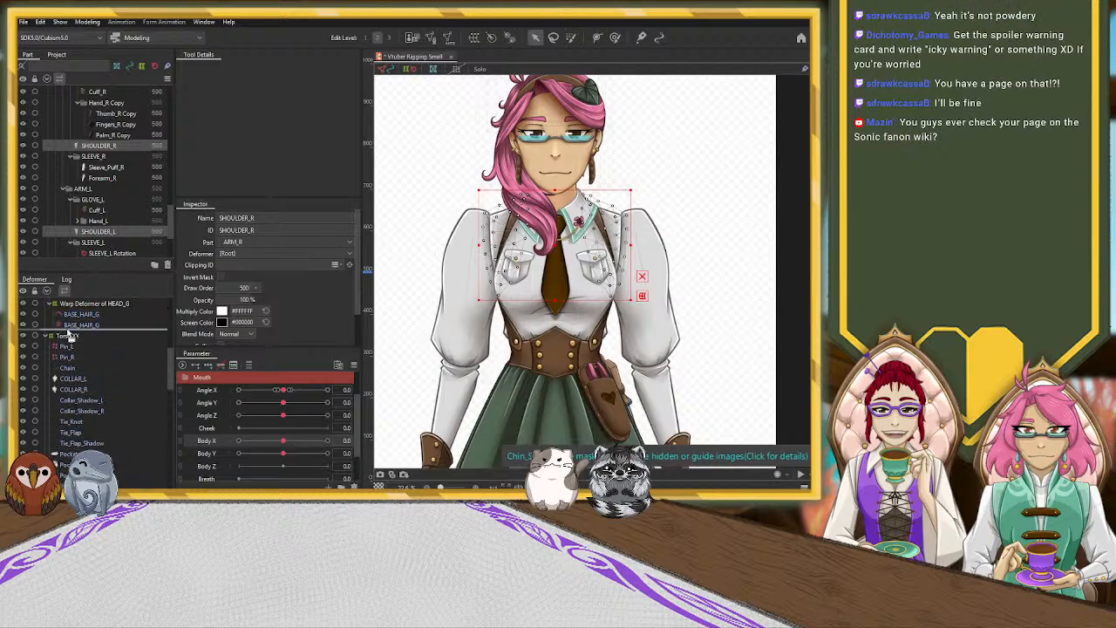
click(68, 337)
scroll(68, 338, down, 3)
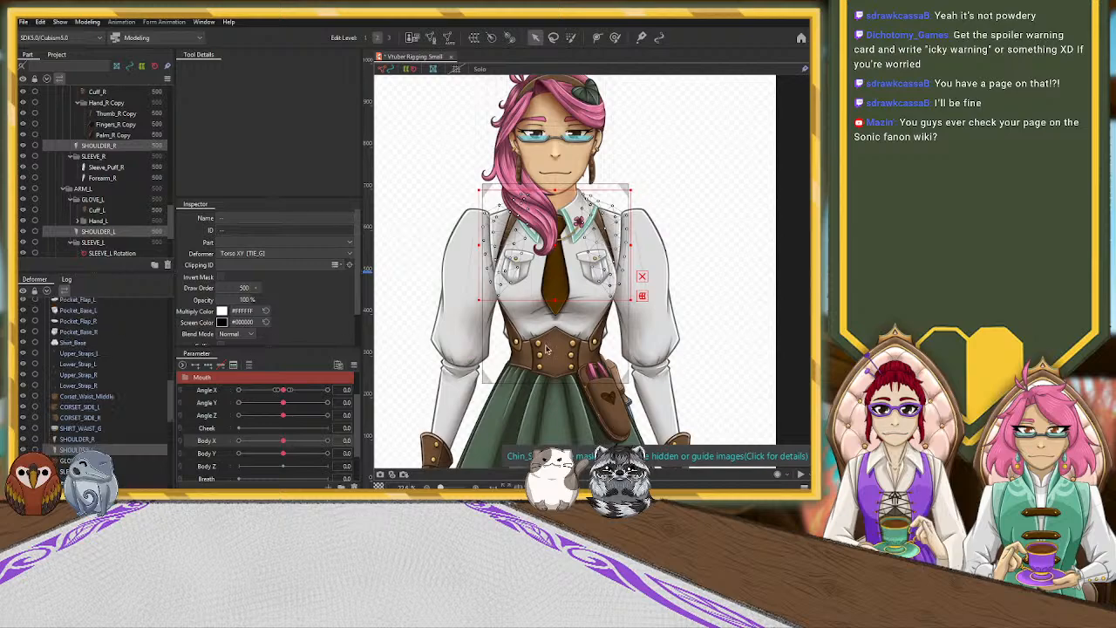
Key Torso XY on Body X and Body Y, and at Body X -10 shift its centre toward the character's right arm.
scroll(88, 342, up, 4)
scroll(89, 341, up, 2)
click(82, 376)
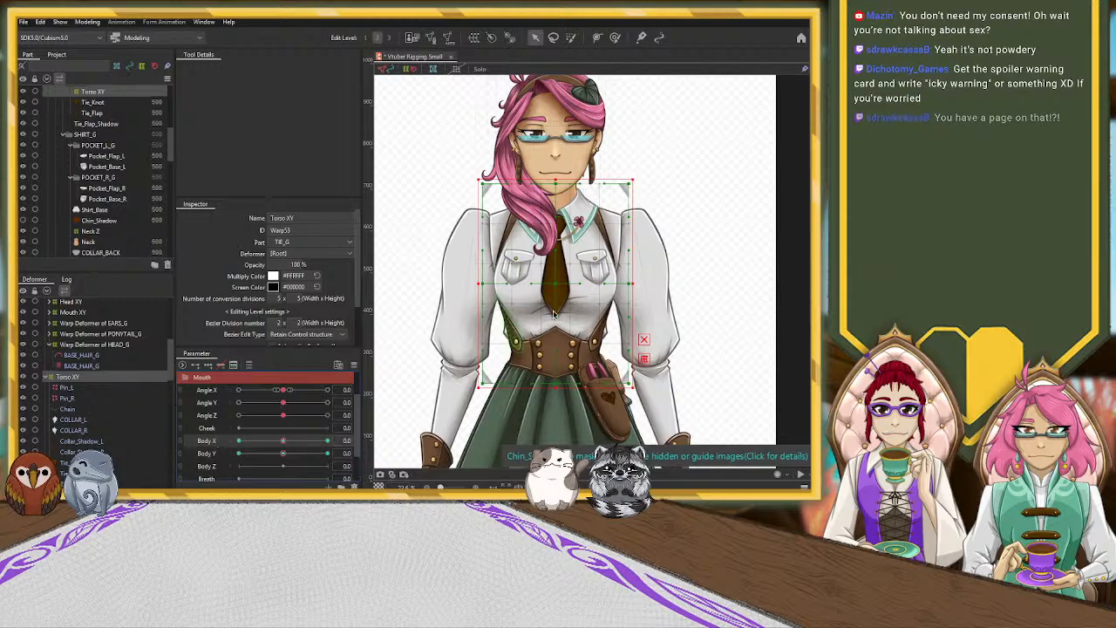
click(238, 440)
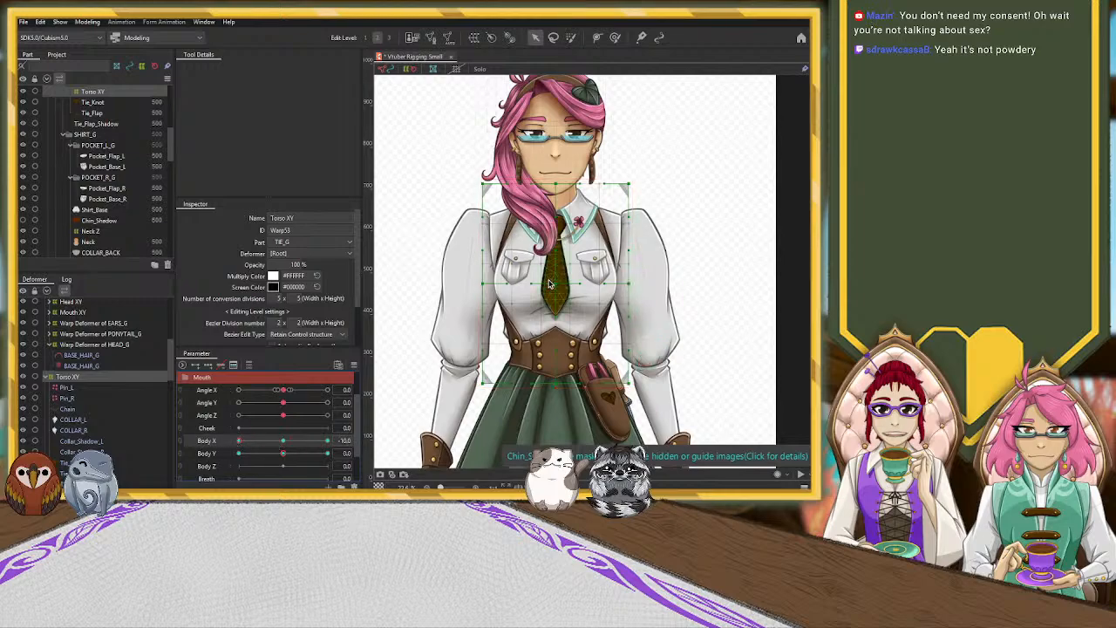
drag(553, 287, 537, 287)
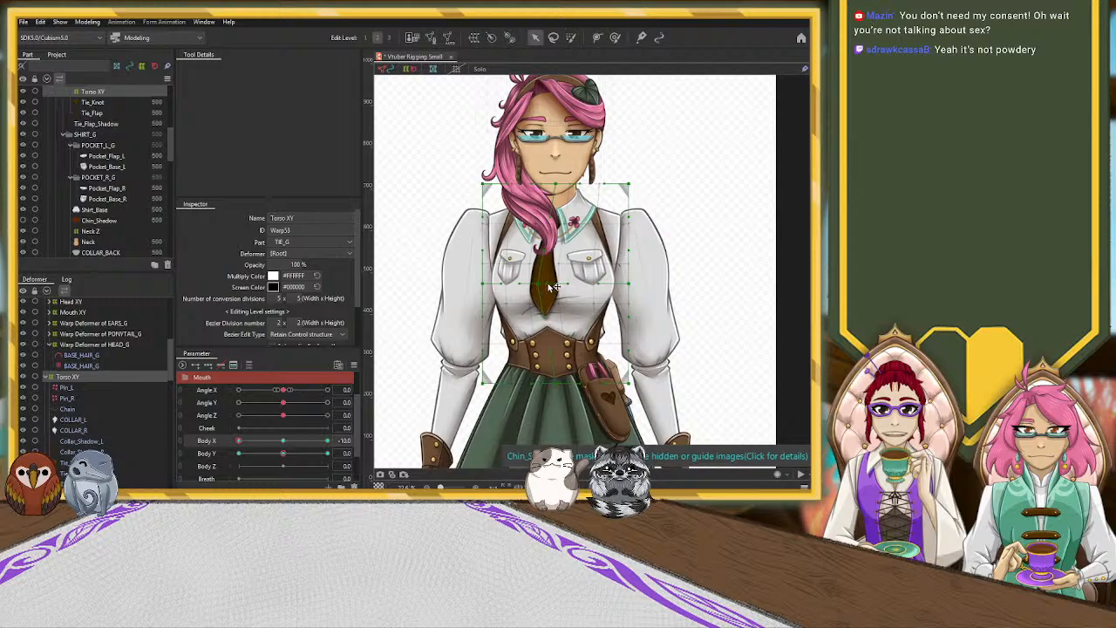
Try pulling the midpoints of both Torso XY side edges inward, and undo these edge changes.
drag(631, 286, 629, 287)
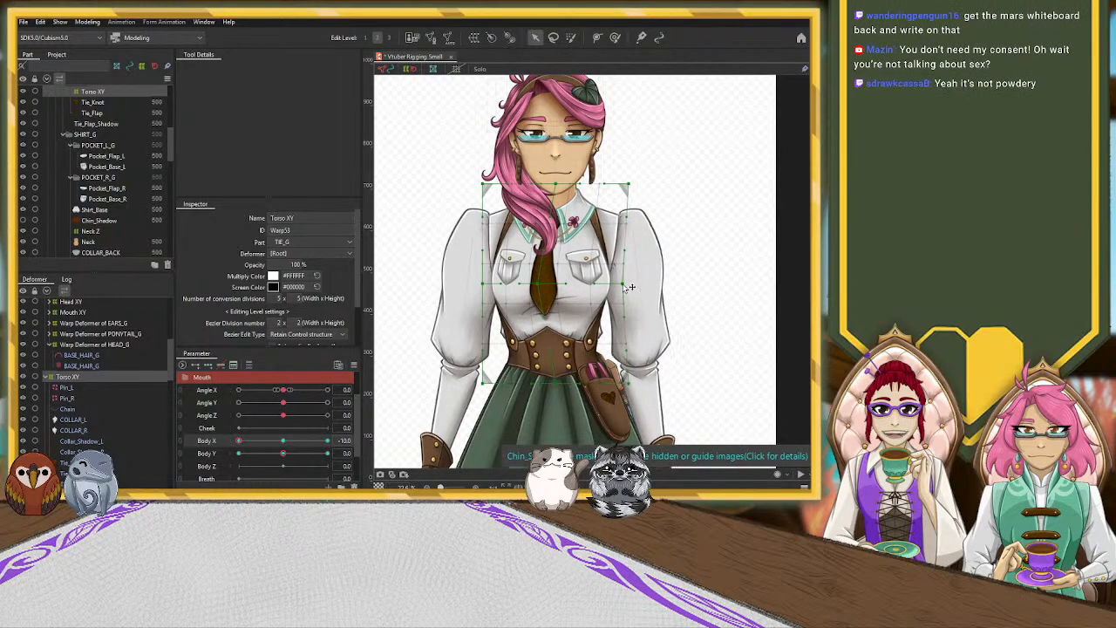
drag(485, 288, 492, 288)
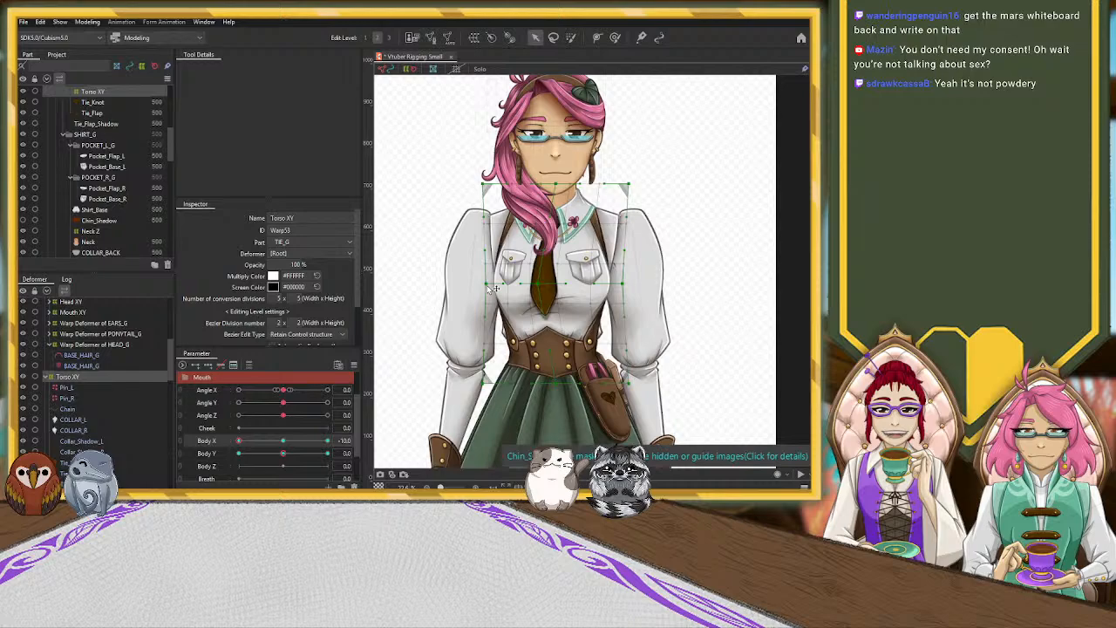
key(ctrl+z)
key(ctrl+z)
key(ctrl+z)
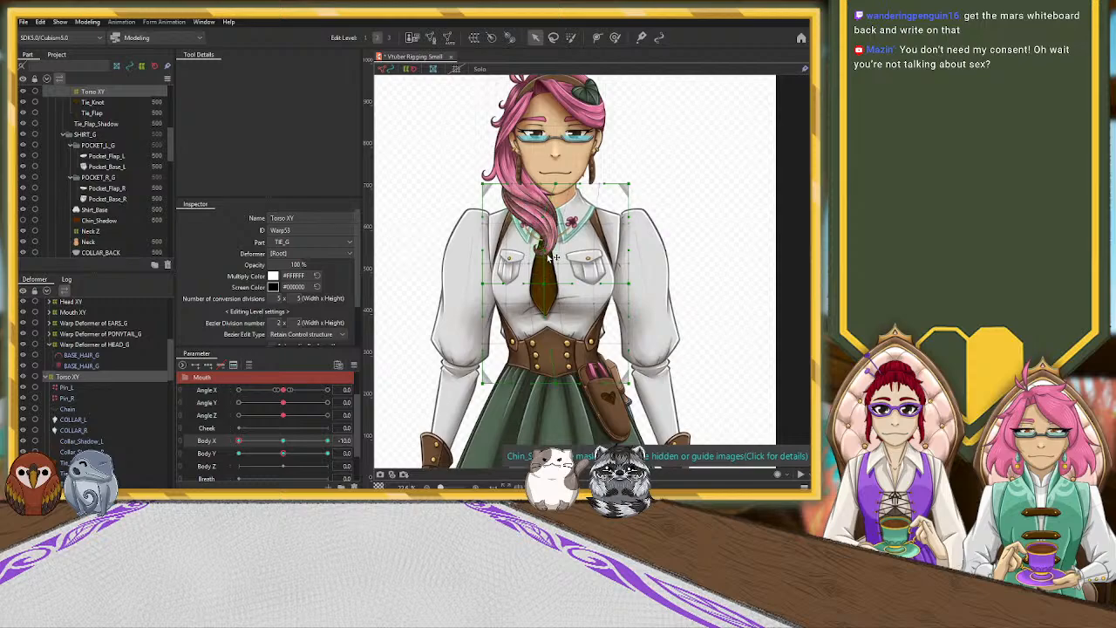
Expand HEAD_G in the part list and hide the PONYTAIL_G group to uncover the collar and tie.
scroll(132, 198, up, 5)
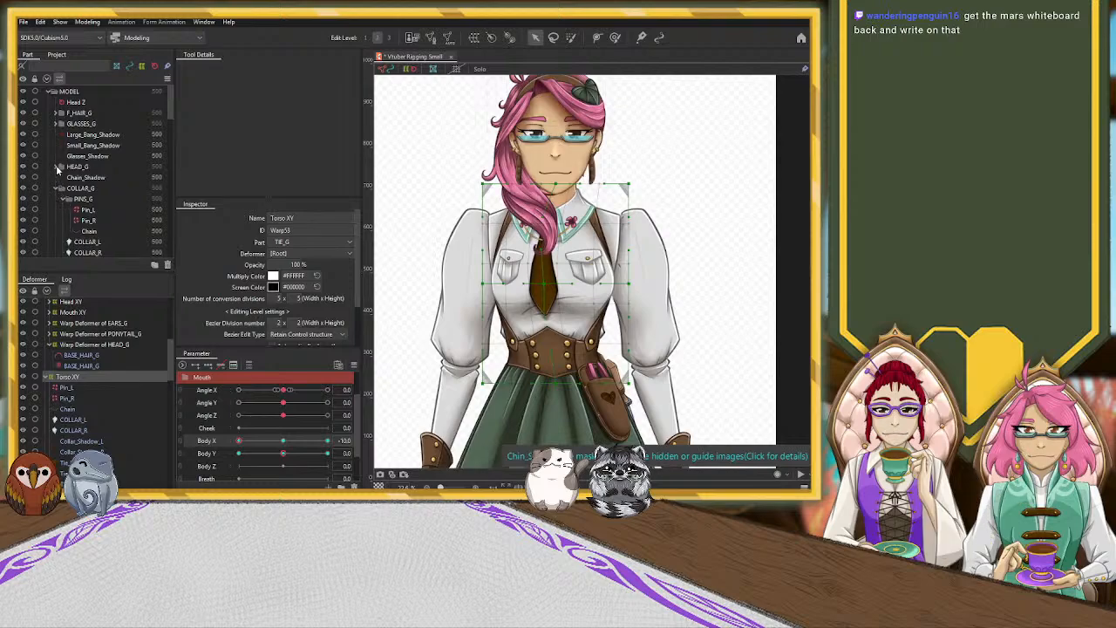
click(56, 165)
scroll(53, 164, down, 4)
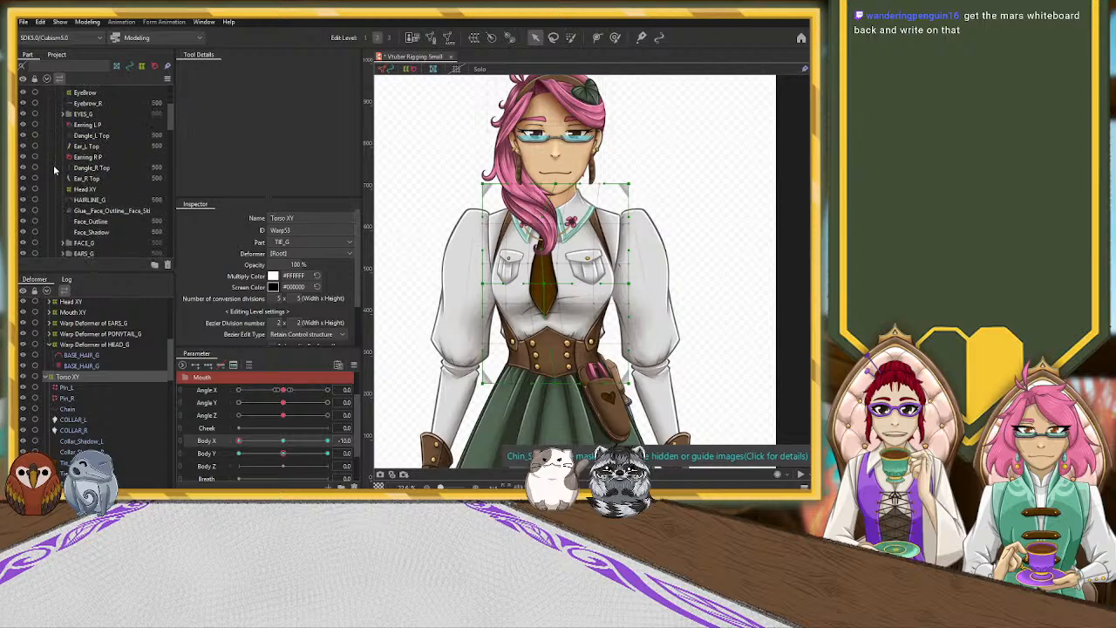
scroll(46, 187, down, 1)
scroll(46, 187, down, 1)
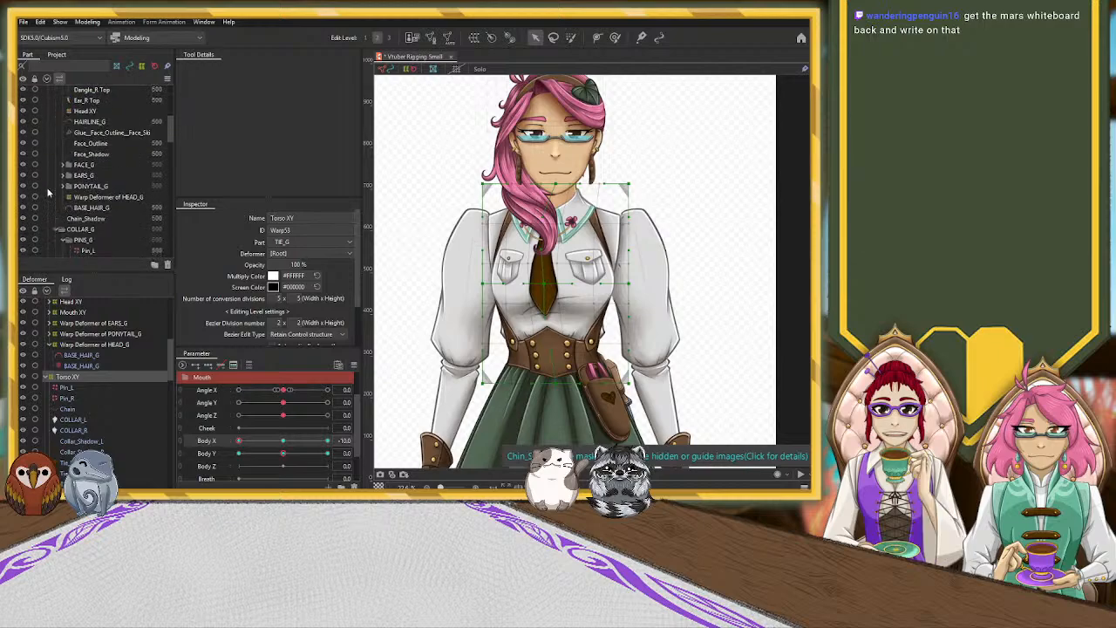
click(23, 185)
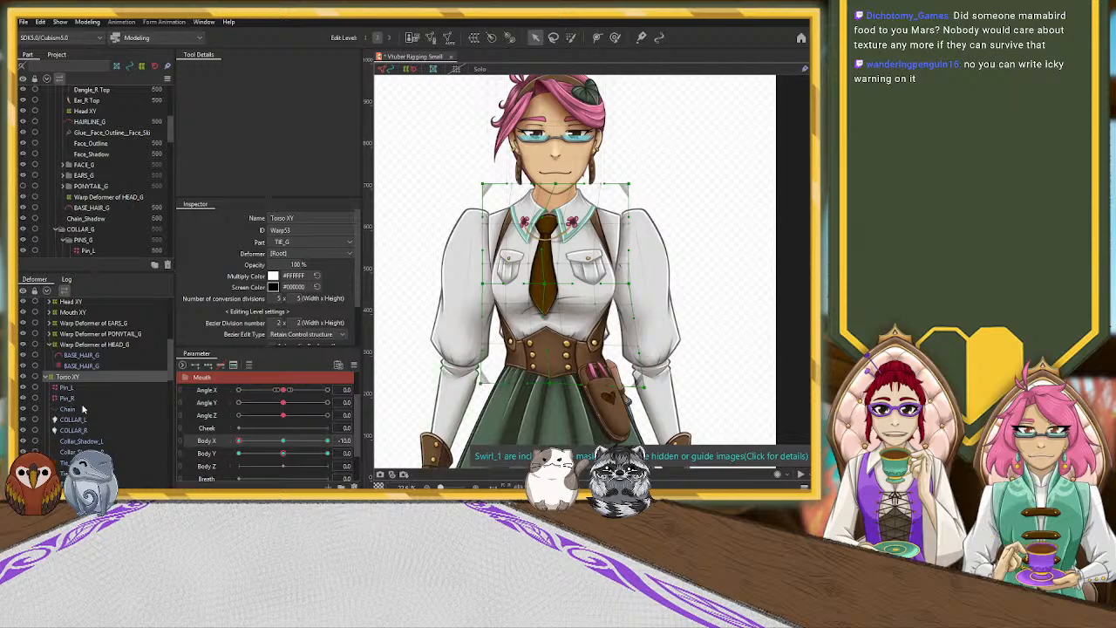
Create a Bust XY warp deformer for Shirt_Base under Torso XY and key it on Body X and Body Y.
scroll(63, 446, down, 3)
click(68, 460)
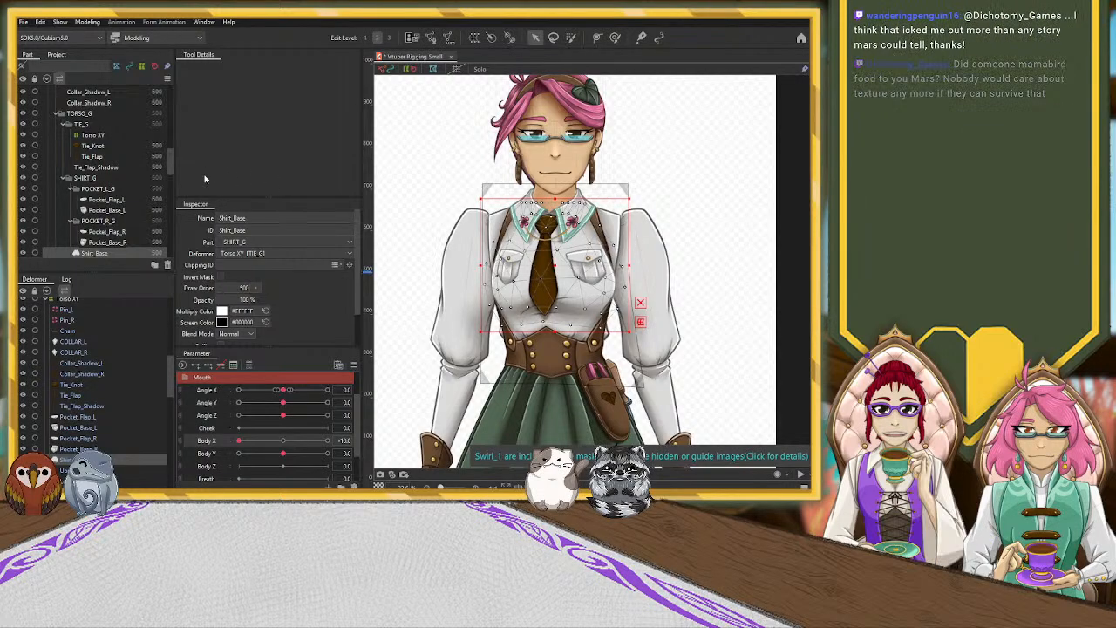
click(259, 338)
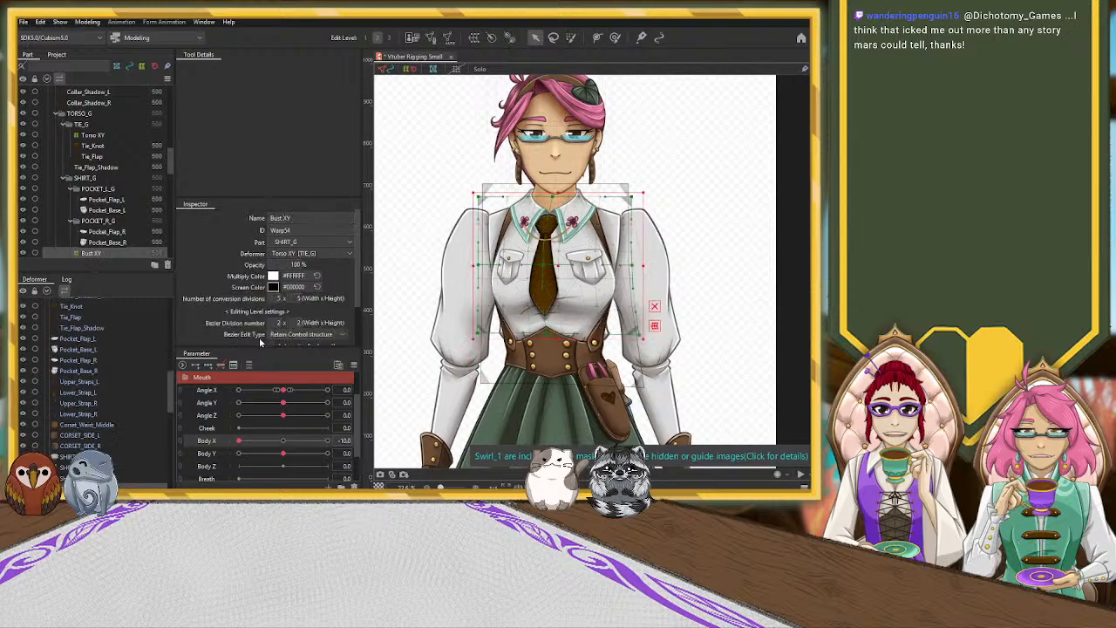
click(280, 443)
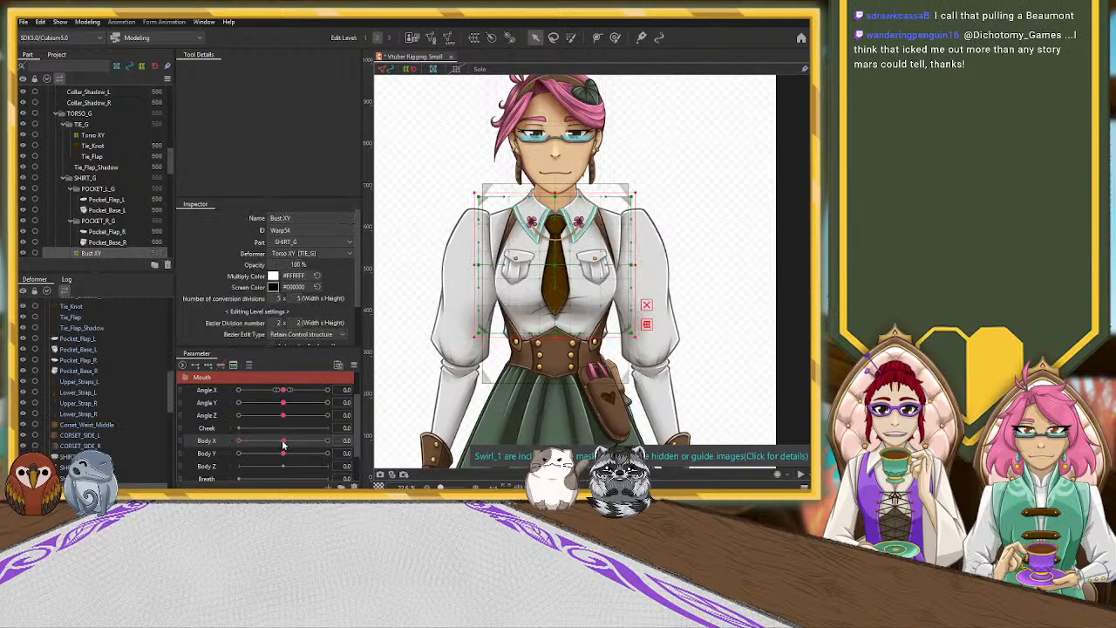
click(210, 454)
drag(283, 442, 200, 441)
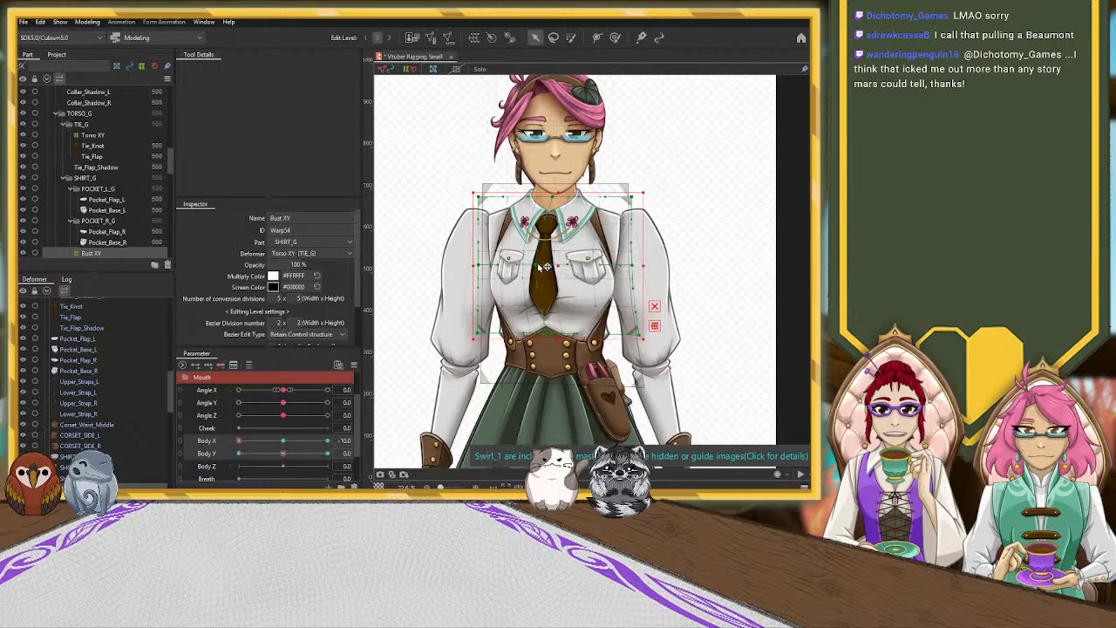
Undo the last changes to the Bust XY deformer.
scroll(541, 266, up, 3)
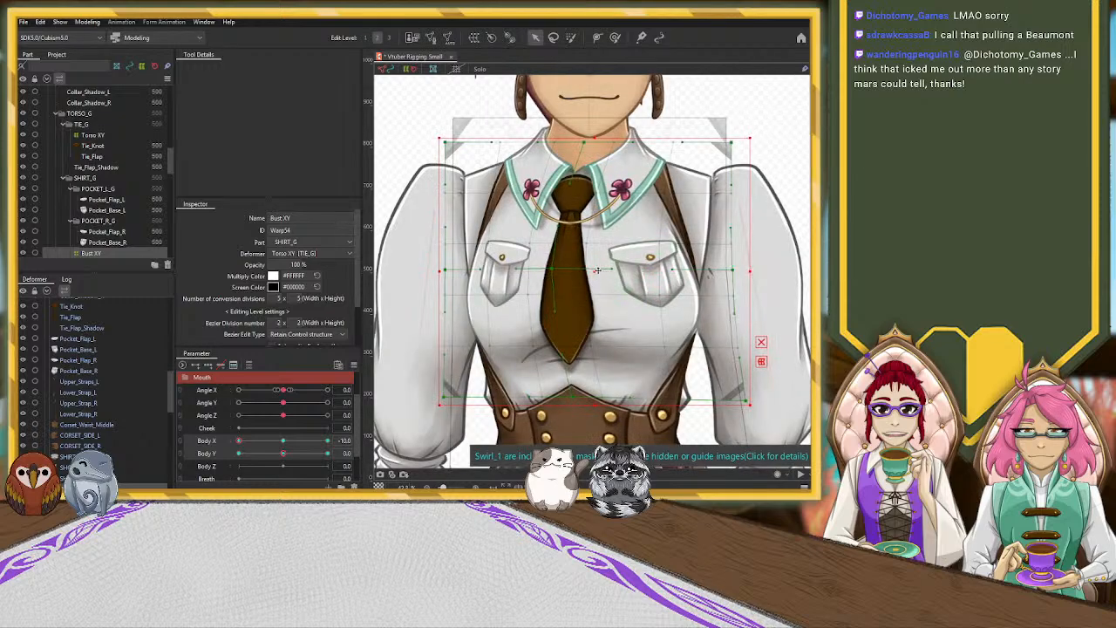
key(ctrl+z)
key(ctrl+z)
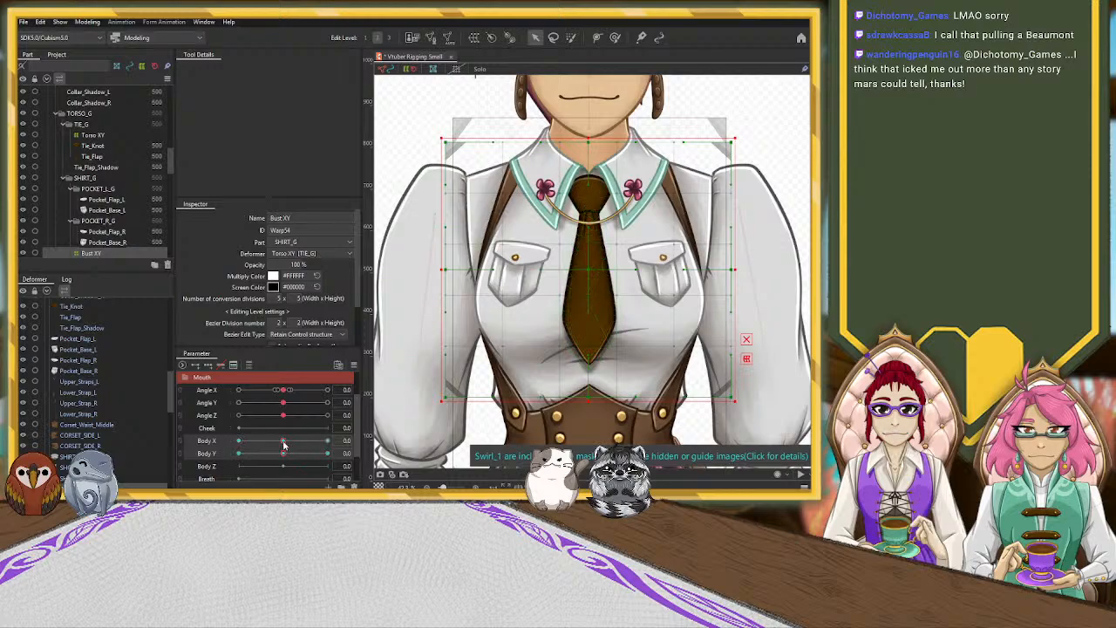
At Body X -10, shift the Bust XY centre toward the character's right arm and adjust the edge points on the character's left side.
drag(282, 441, 238, 441)
scroll(578, 348, down, 1)
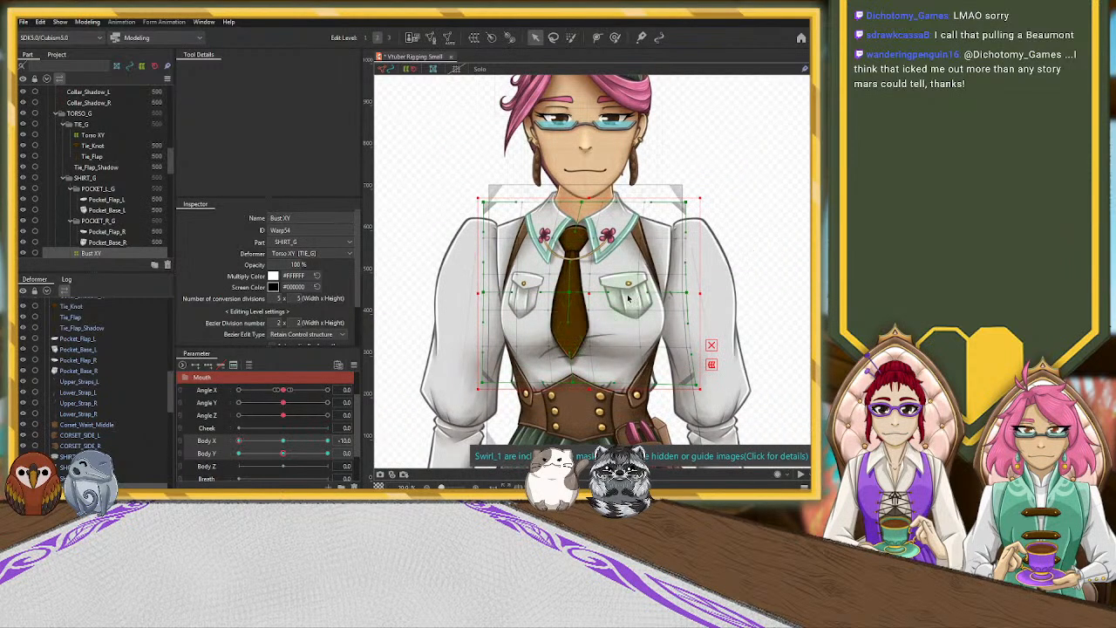
drag(590, 294, 587, 294)
drag(687, 295, 690, 295)
drag(694, 387, 683, 397)
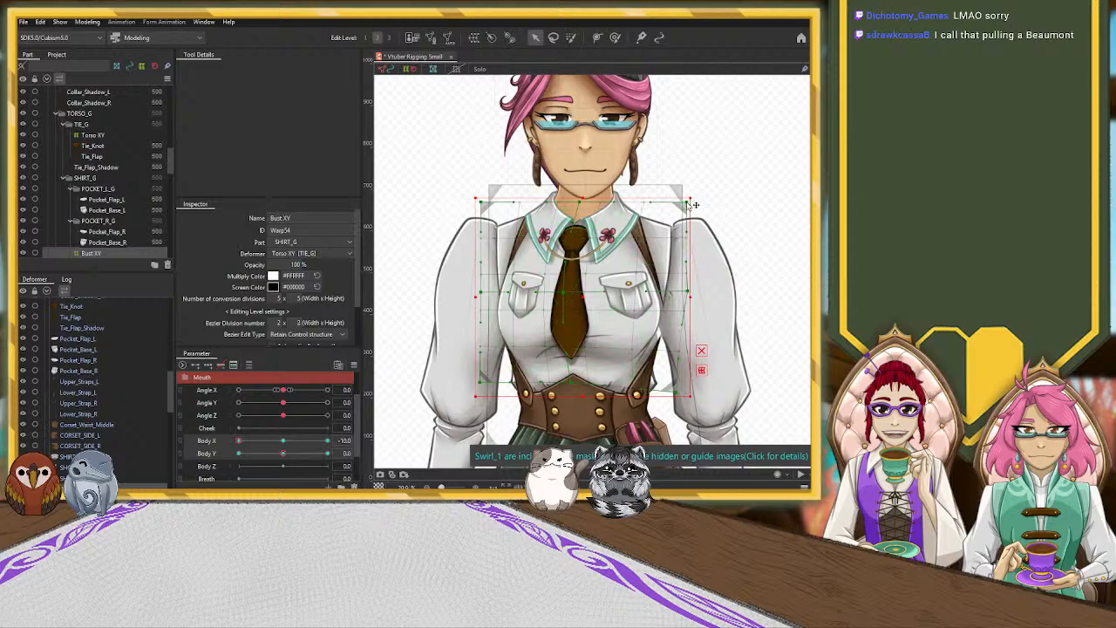
drag(698, 207, 701, 205)
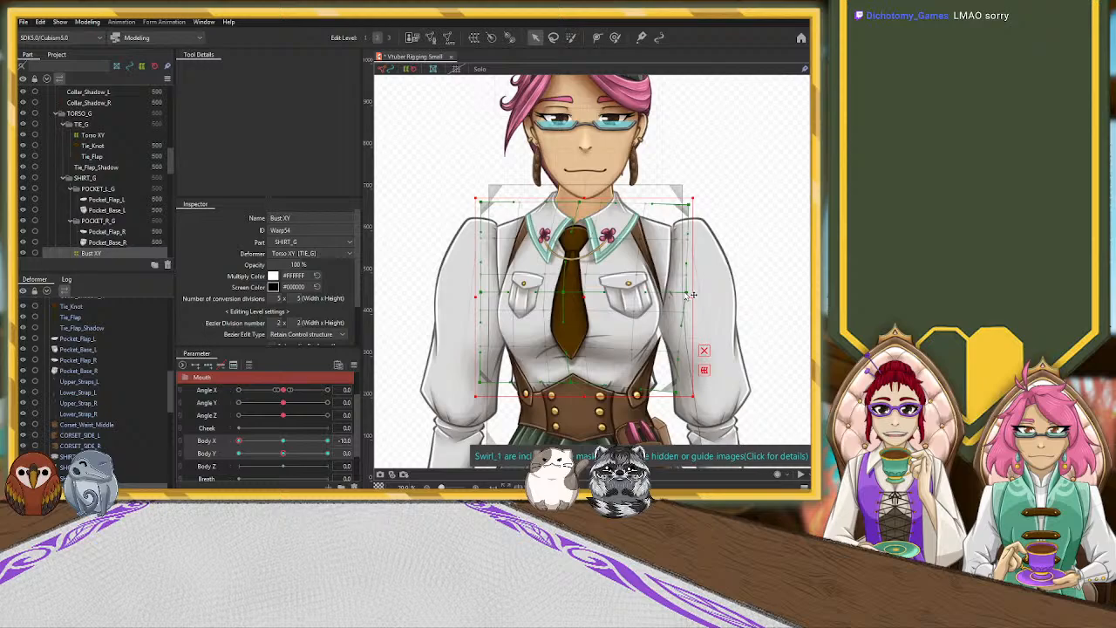
Key Tie_Knot on Body X and reshape the knot with the deform brush at Body X -10.
scroll(90, 419, up, 3)
click(73, 357)
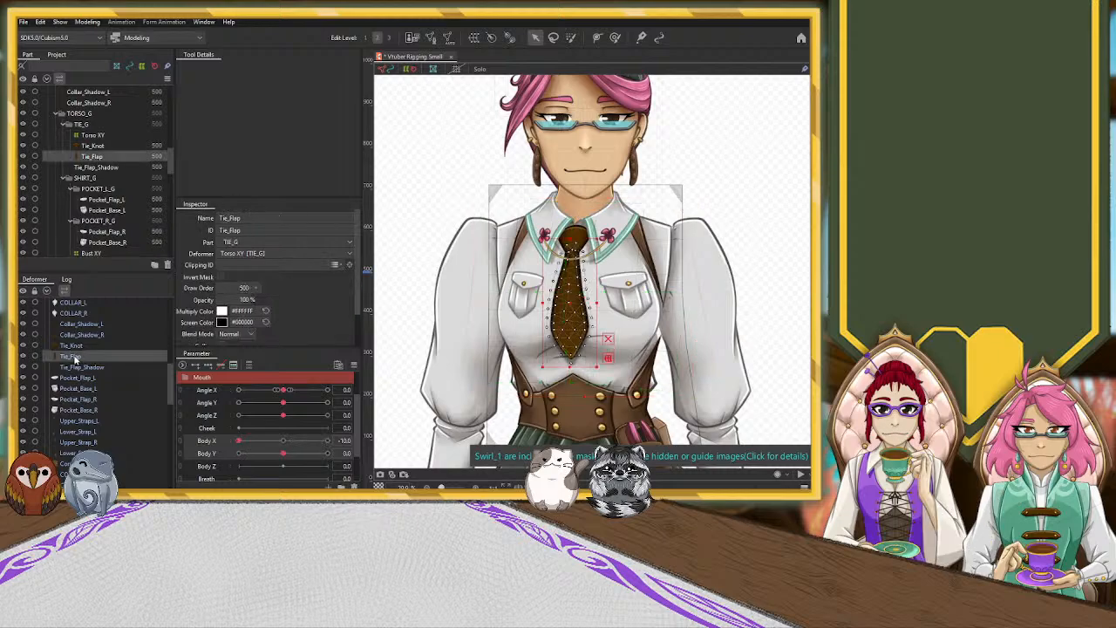
click(73, 346)
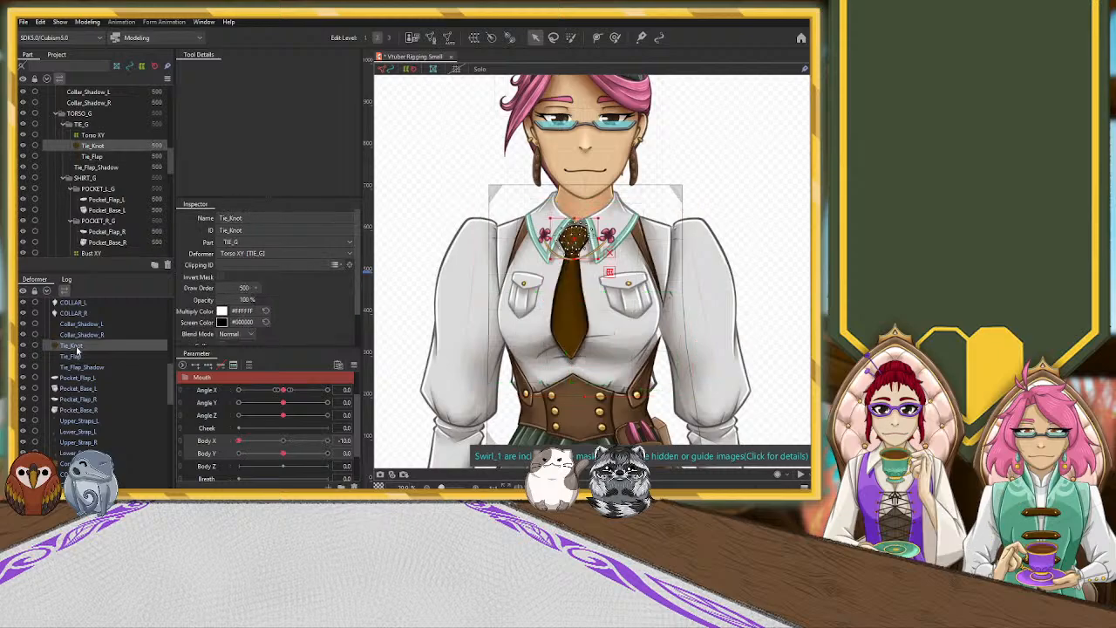
click(283, 442)
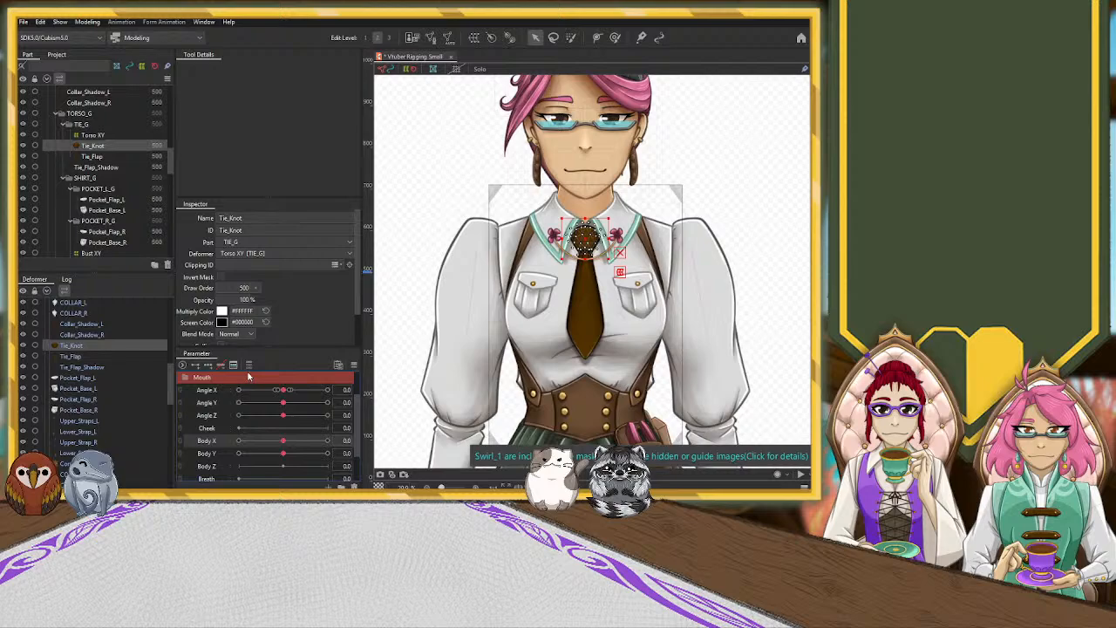
drag(283, 442, 327, 441)
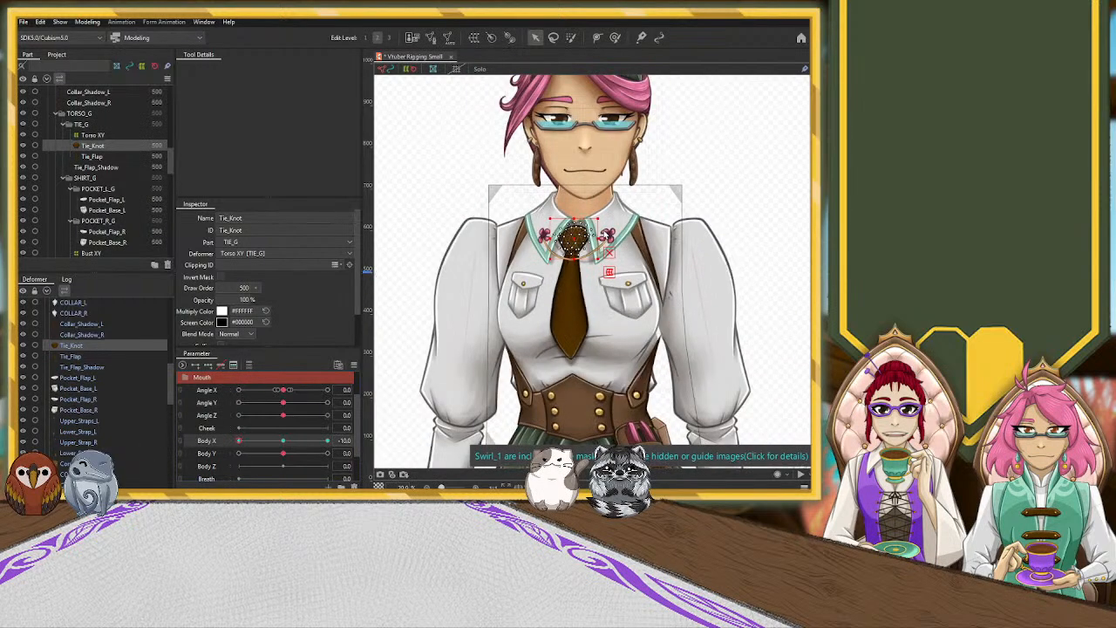
click(616, 38)
scroll(568, 281, up, 3)
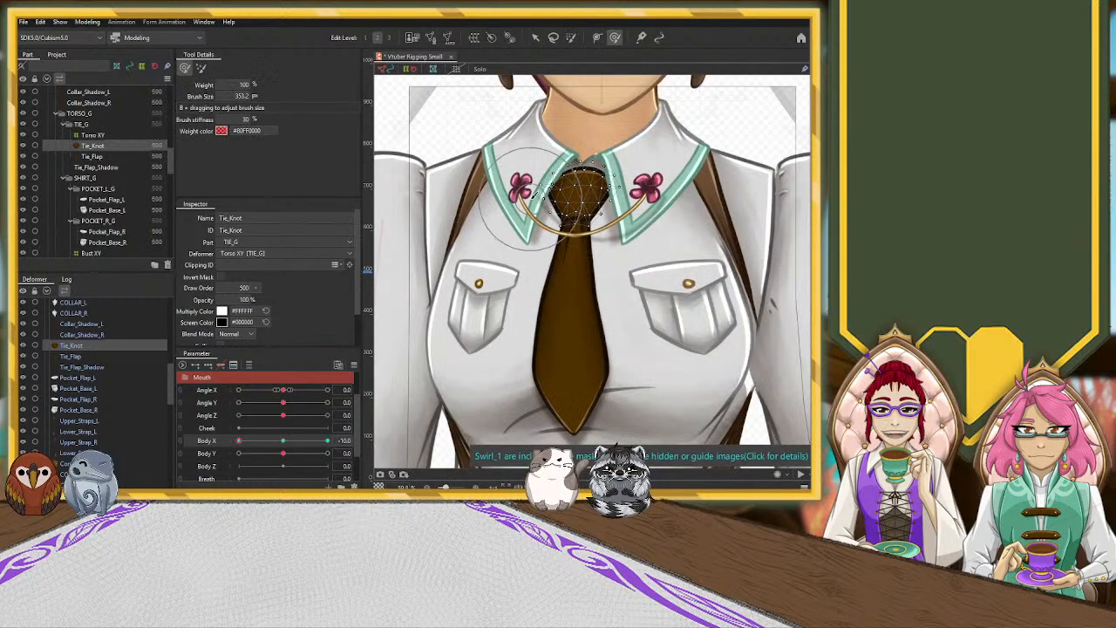
drag(580, 188, 562, 221)
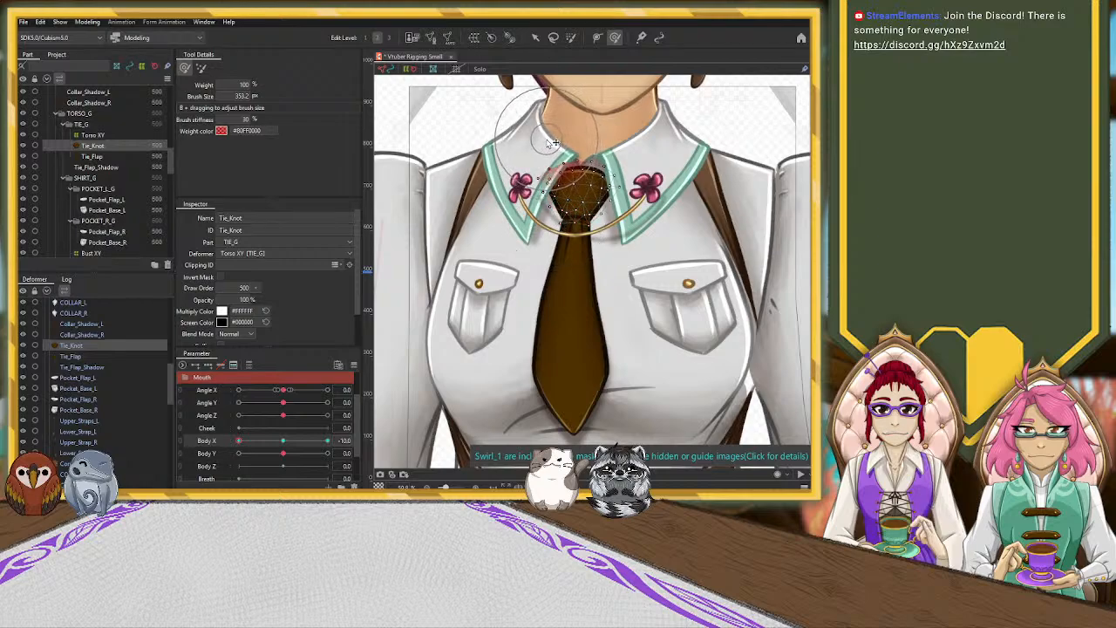
Return Body X to 0 and create a Tie XY warp deformer for Tie_Flap under Torso XY.
scroll(596, 190, down, 2)
click(72, 356)
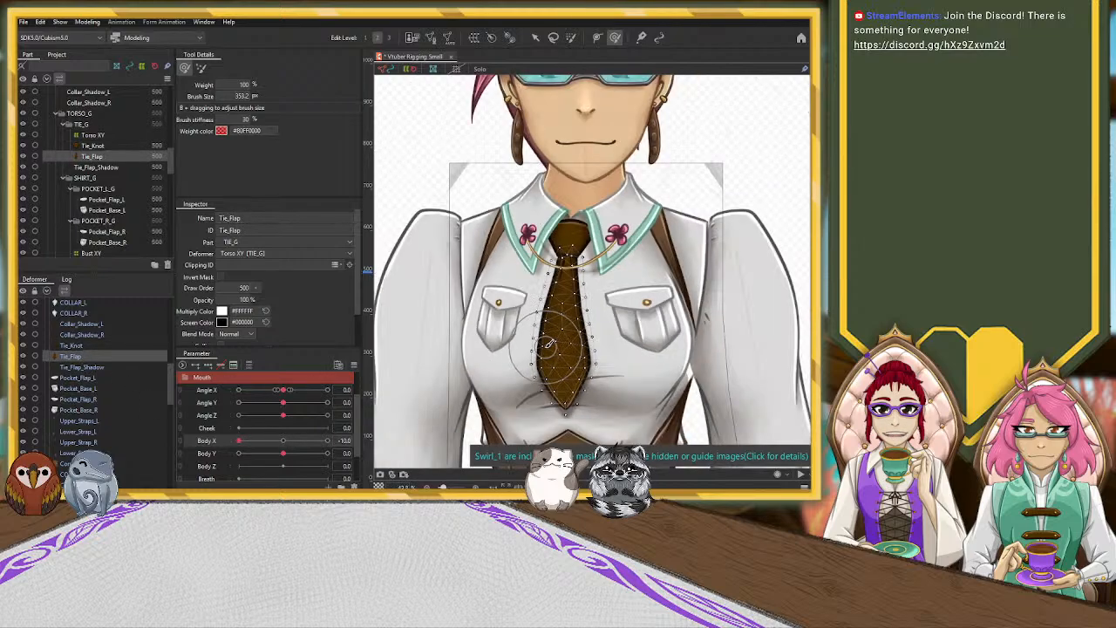
scroll(548, 344, down, 2)
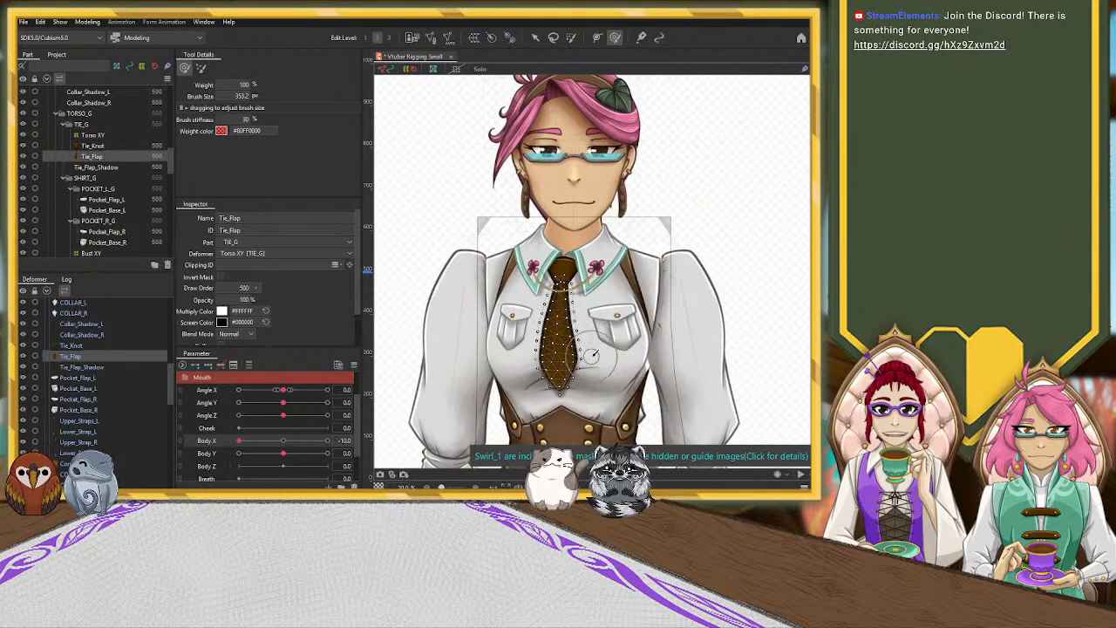
drag(238, 441, 283, 441)
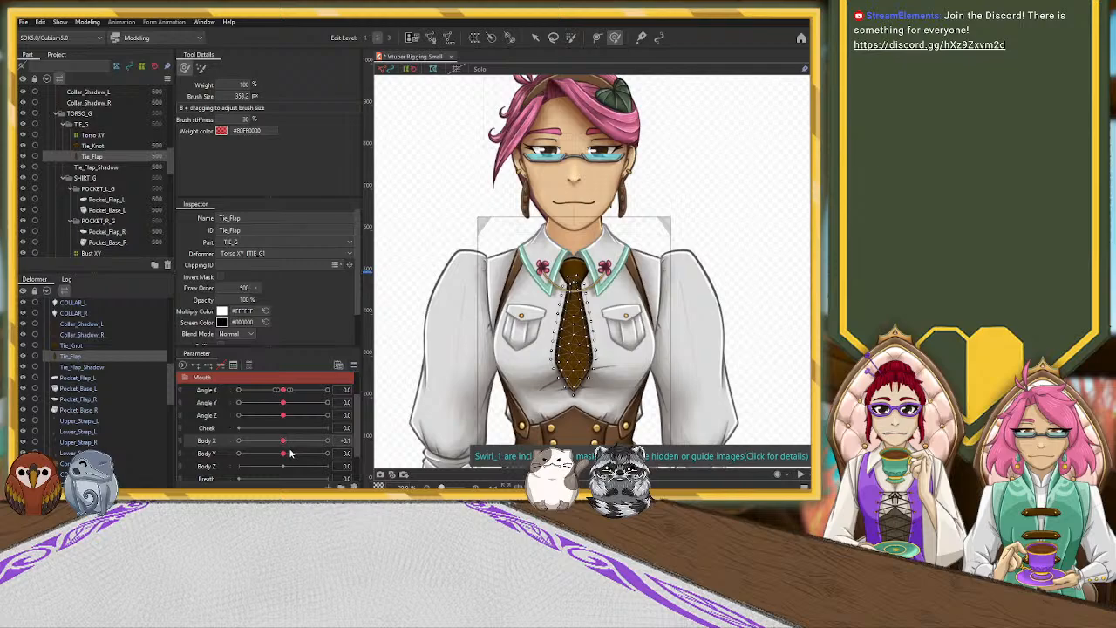
click(283, 441)
mouse_move(283, 441)
mouse_down()
mouse_move(295, 443)
mouse_move(285, 444)
mouse_up()
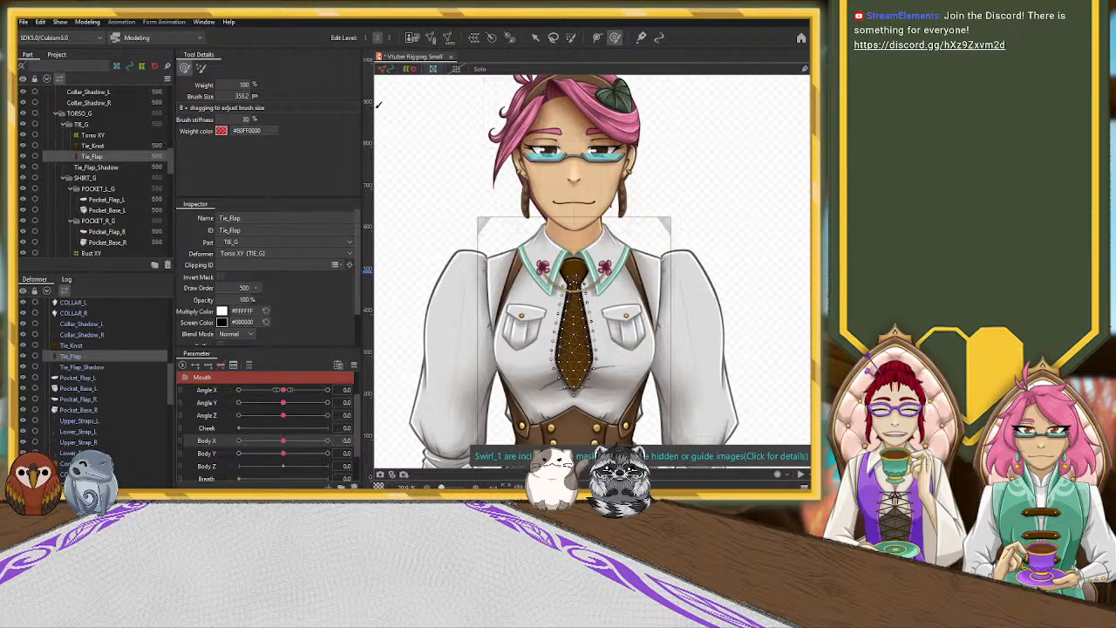
drag(283, 444, 184, 448)
drag(279, 444, 284, 446)
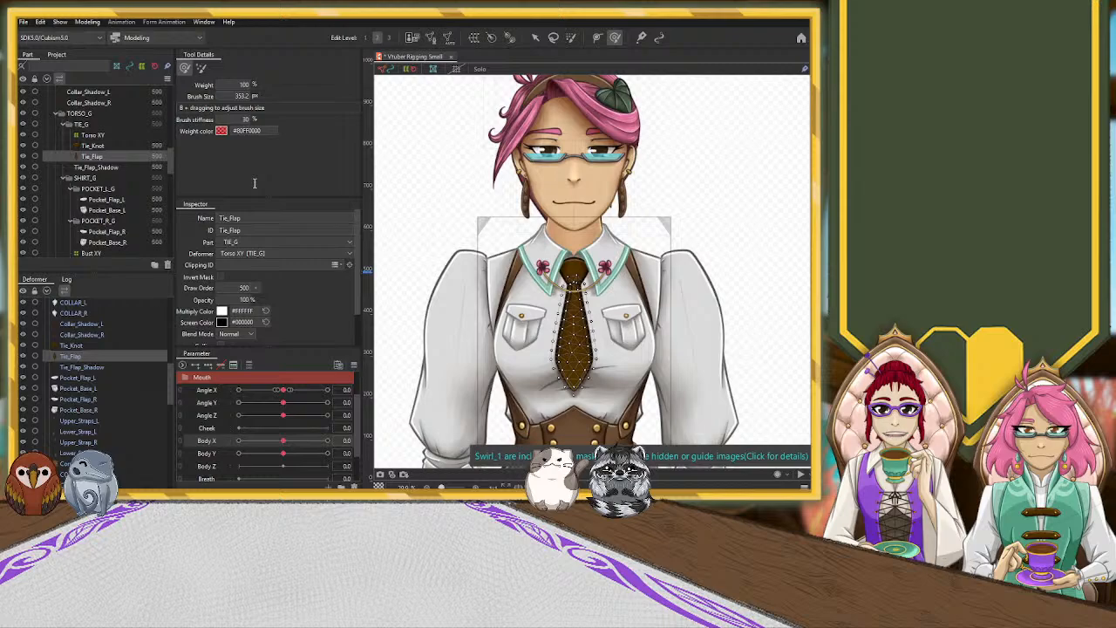
click(257, 341)
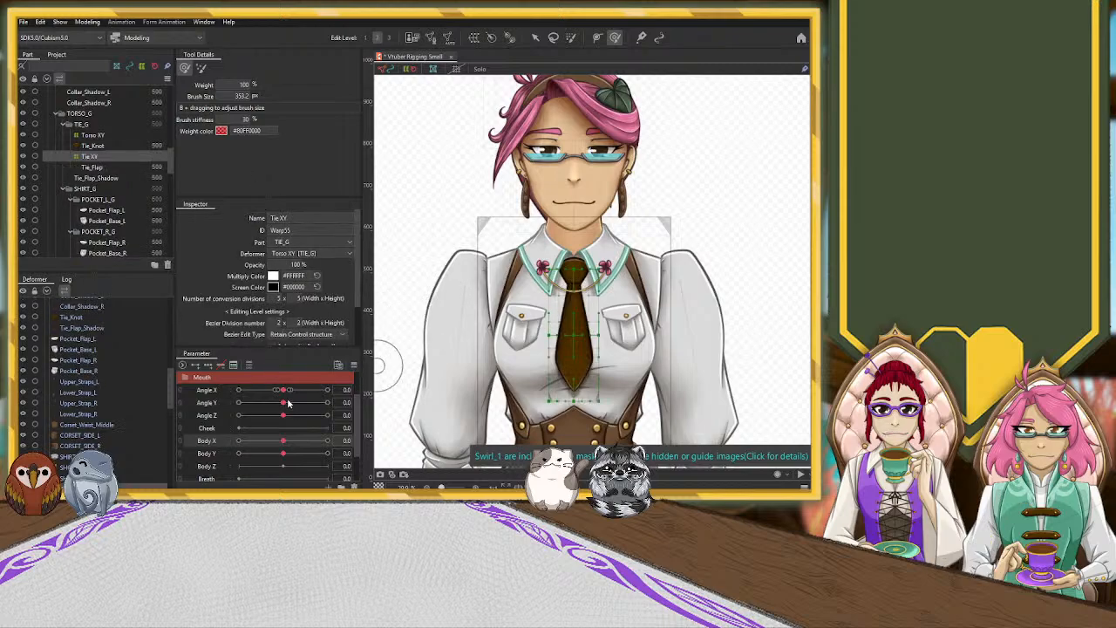
Key Tie XY on Body X and, at Body X -10, shift its centre and lower points toward the character's right arm.
drag(283, 440, 238, 440)
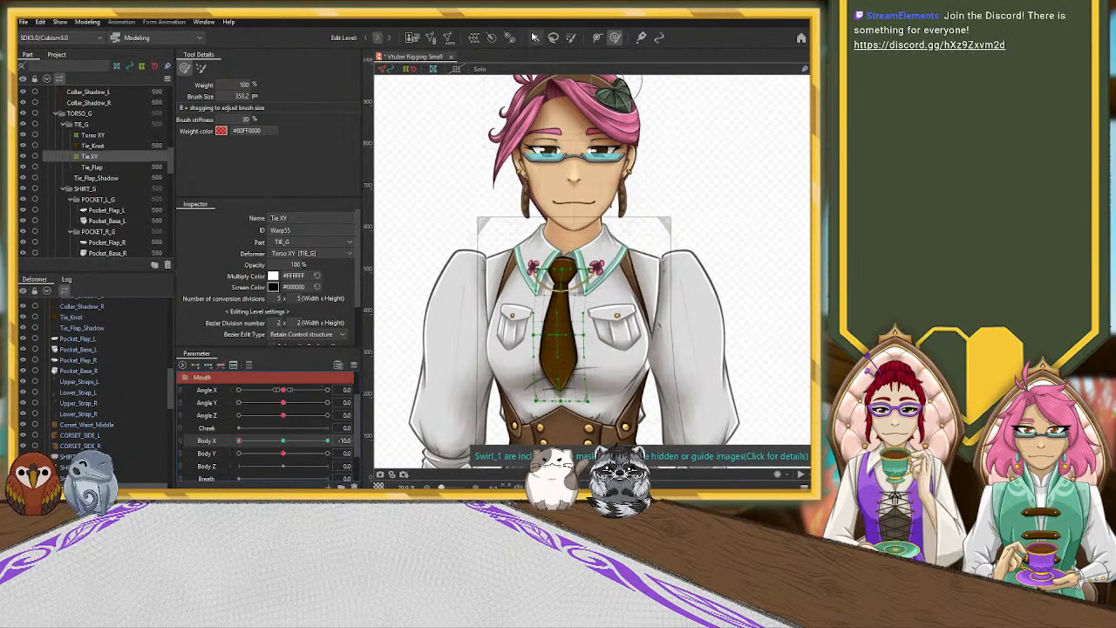
click(535, 38)
scroll(566, 357, up, 3)
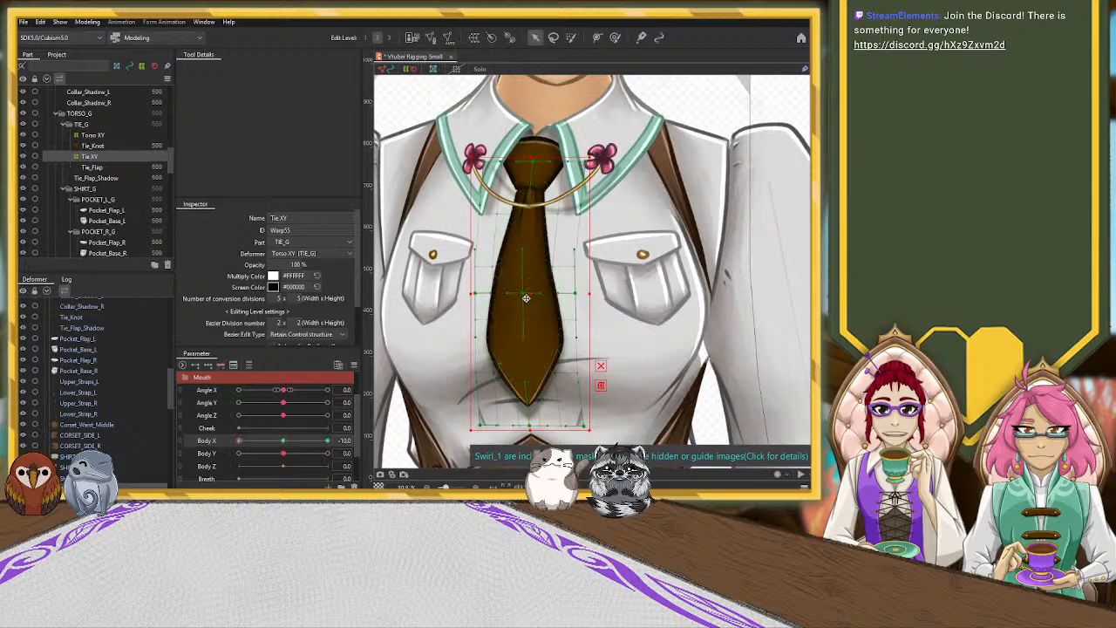
click(602, 368)
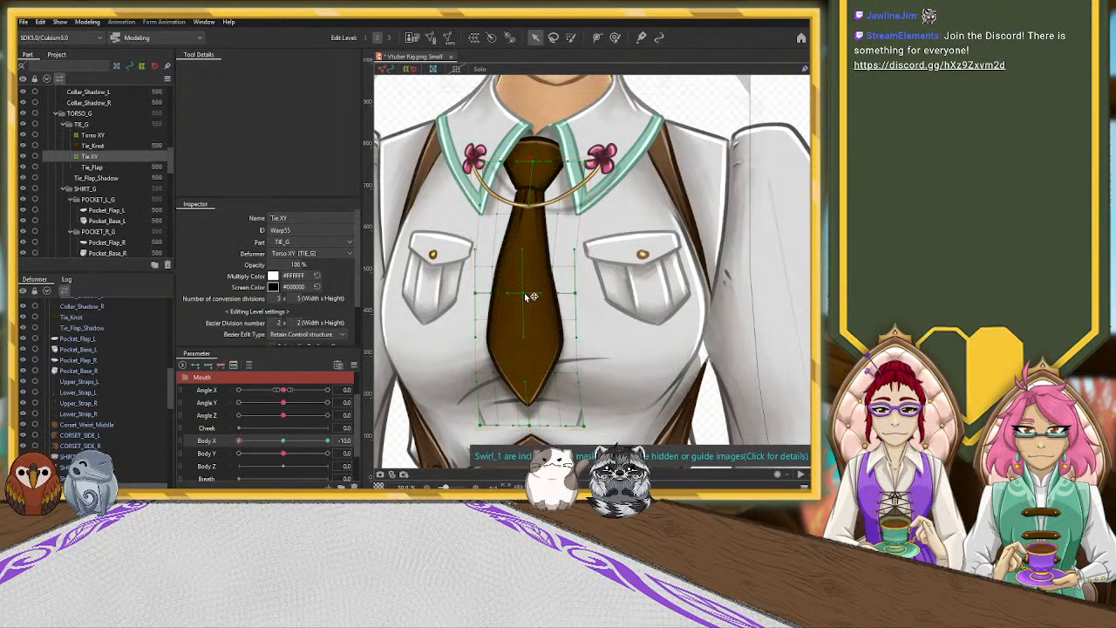
drag(521, 294, 510, 293)
drag(529, 426, 498, 429)
drag(582, 425, 559, 424)
drag(478, 341, 466, 342)
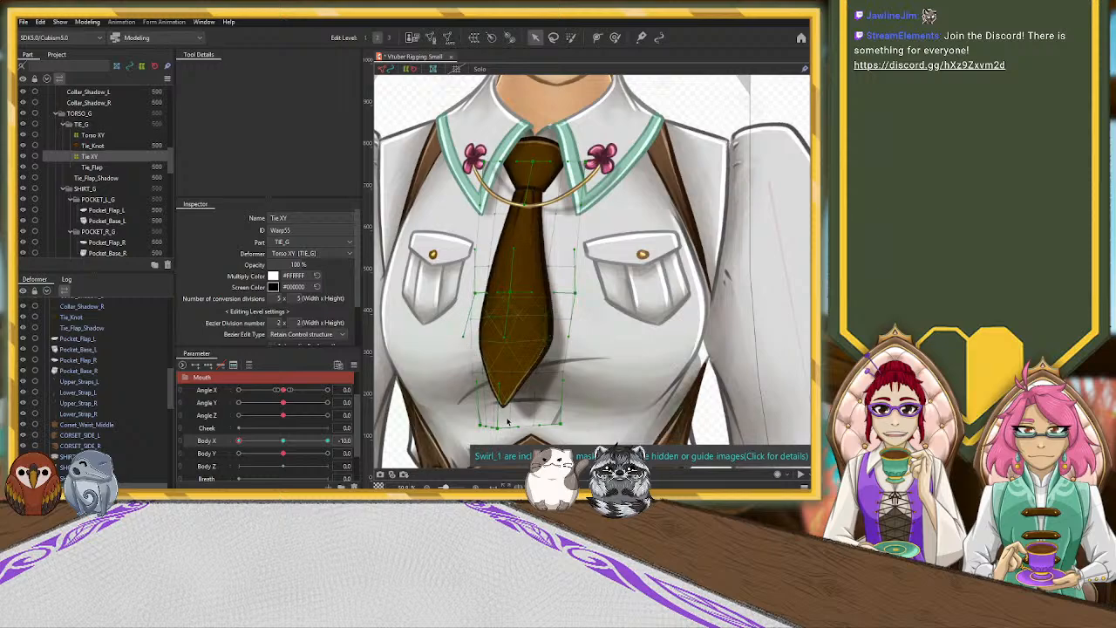
Refine the tie's curve through Tie XY's centre, end and side points at Body X -10, and test the motion back to Body X 0.
drag(504, 432, 520, 425)
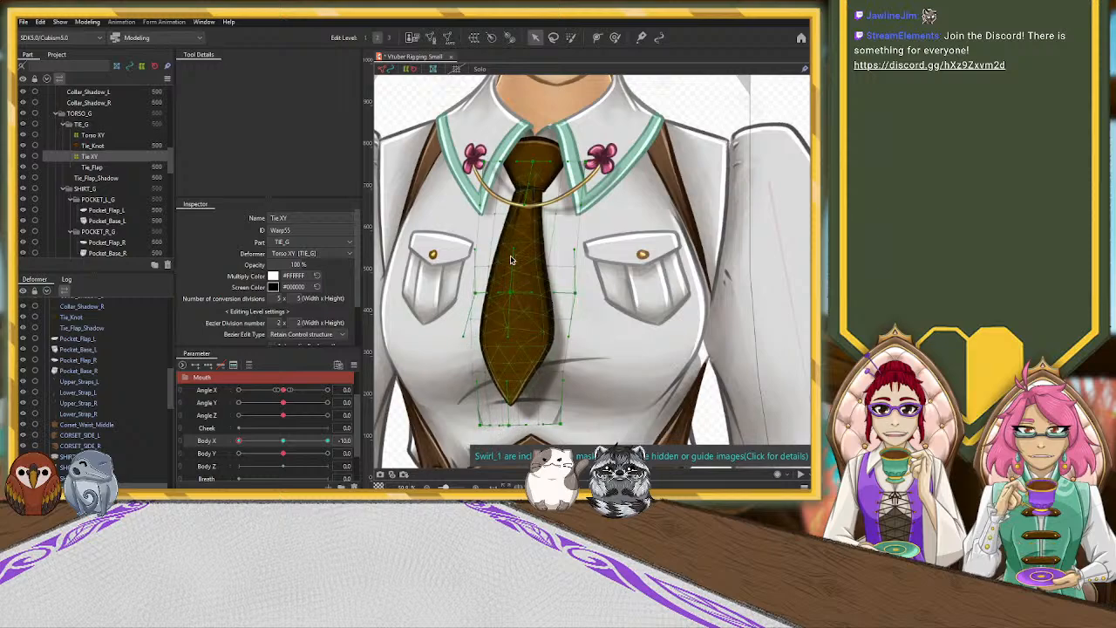
drag(513, 253, 509, 250)
drag(533, 161, 537, 163)
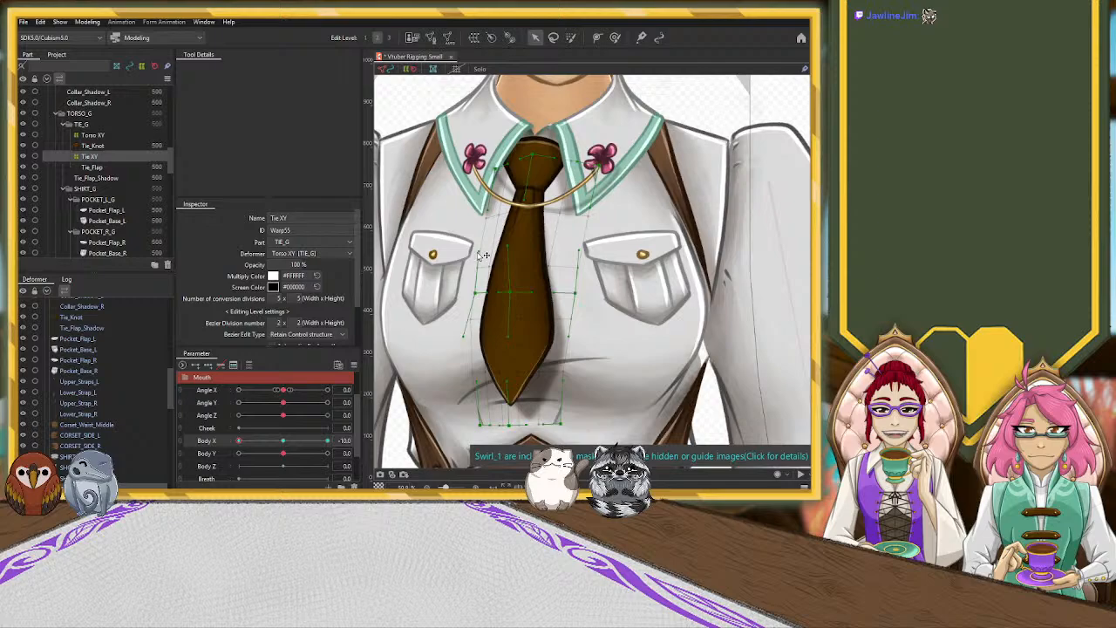
drag(485, 294, 476, 296)
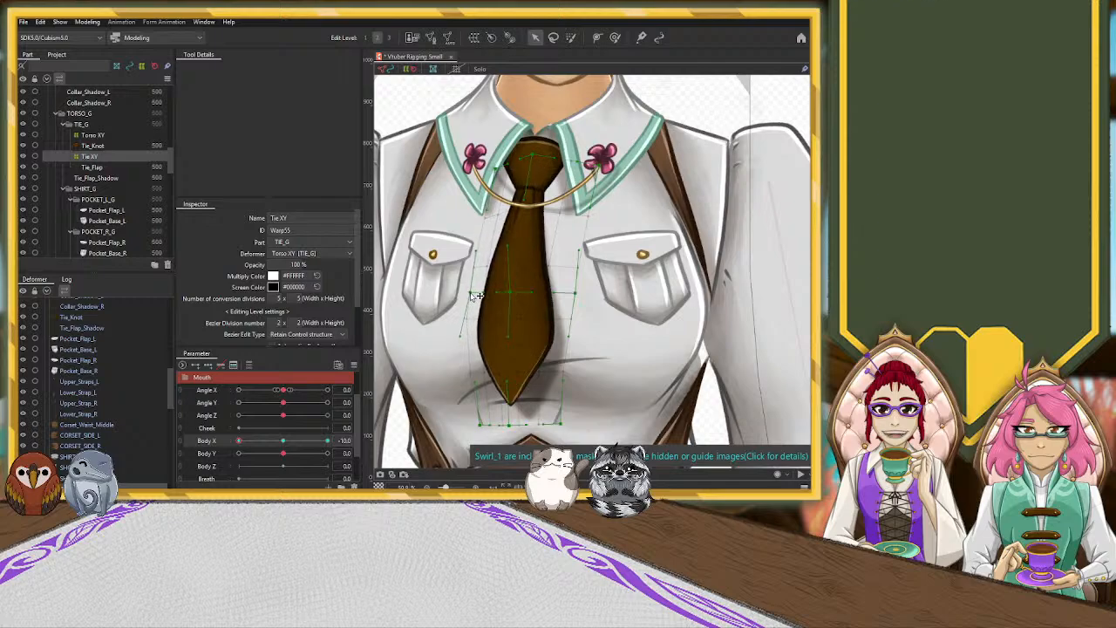
drag(461, 336, 473, 338)
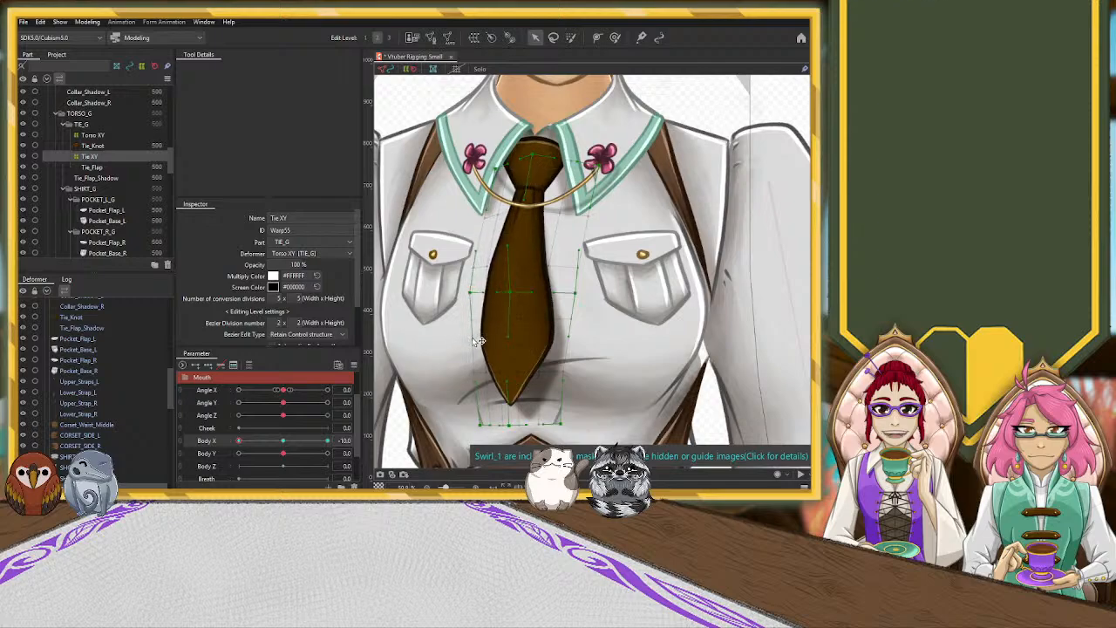
drag(470, 294, 467, 294)
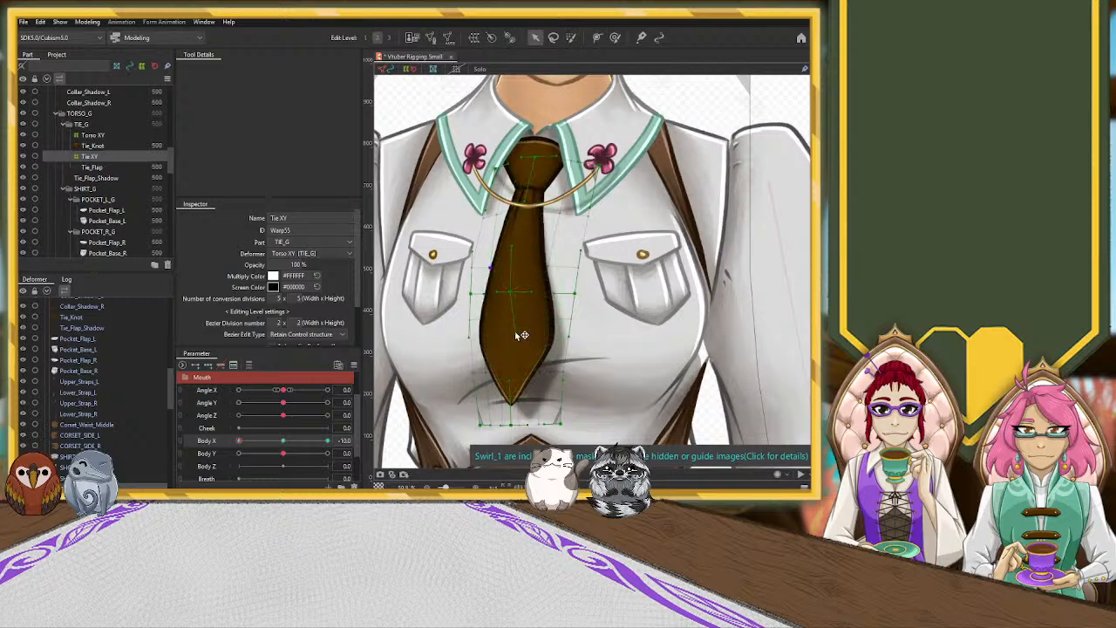
drag(516, 427, 520, 429)
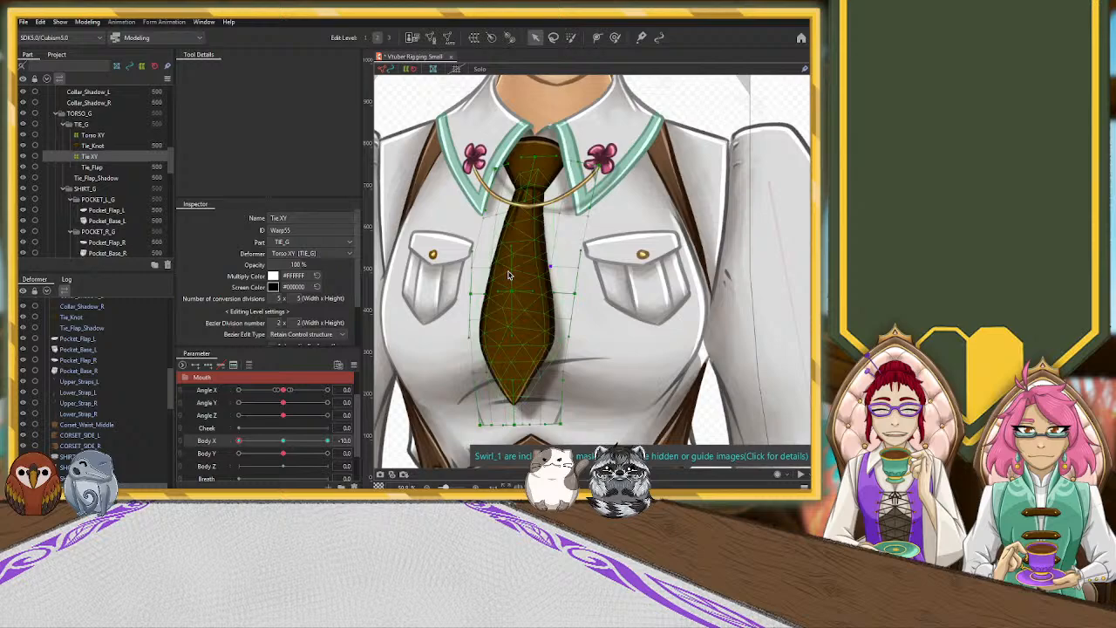
scroll(514, 299, down, 2)
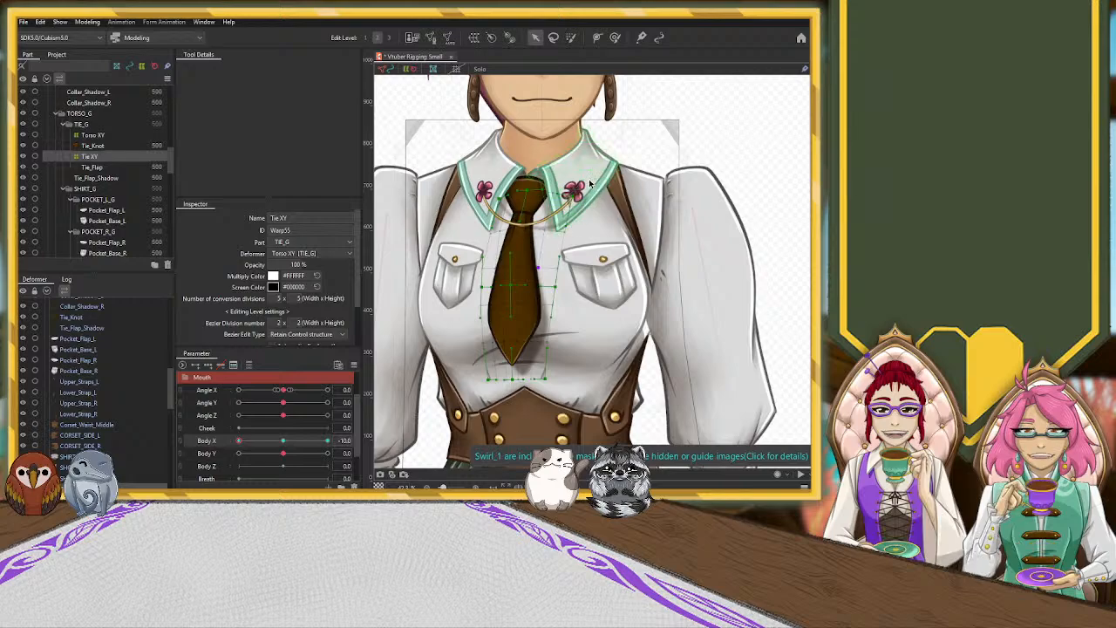
scroll(540, 277, down, 2)
scroll(543, 279, down, 2)
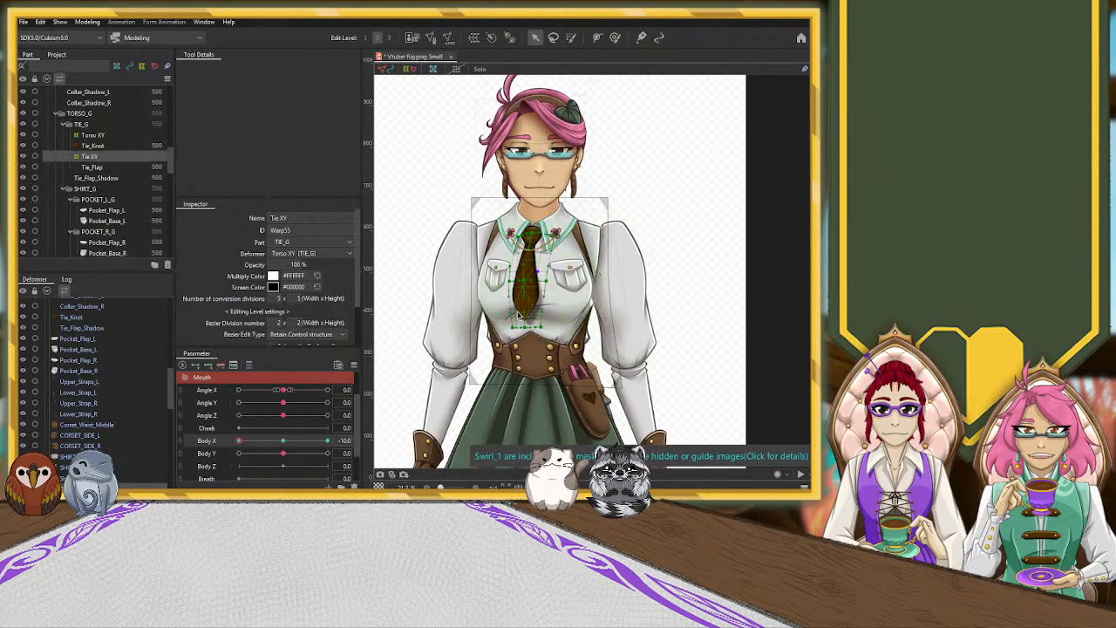
drag(269, 441, 245, 416)
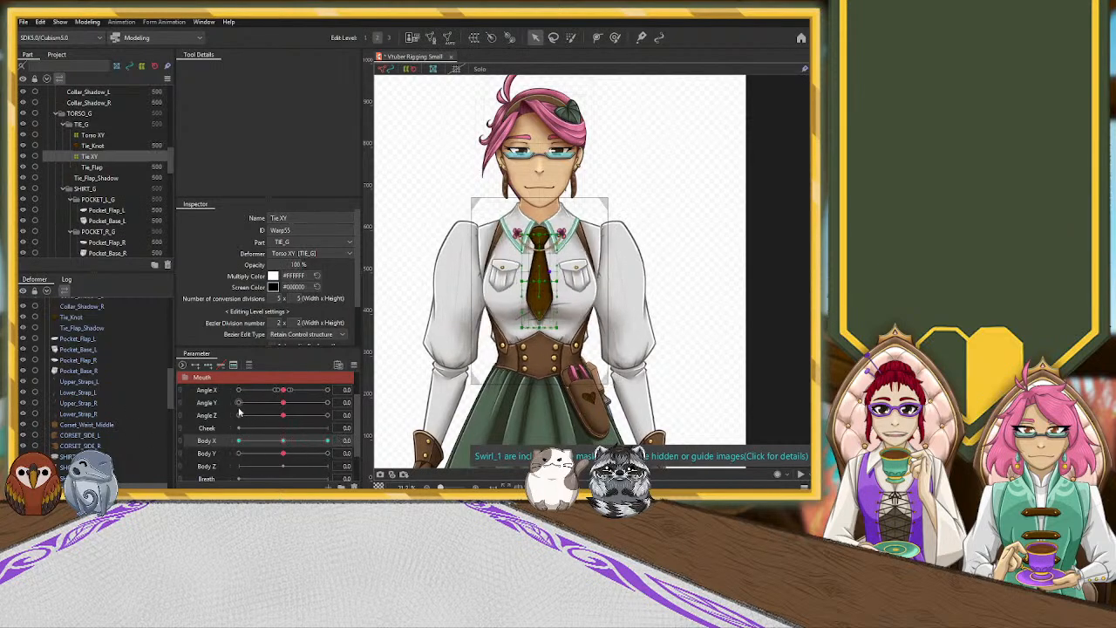
Select the flap and base of both shirt pockets and create a Pockets XY warp deformer for them under Torso XY.
click(78, 371)
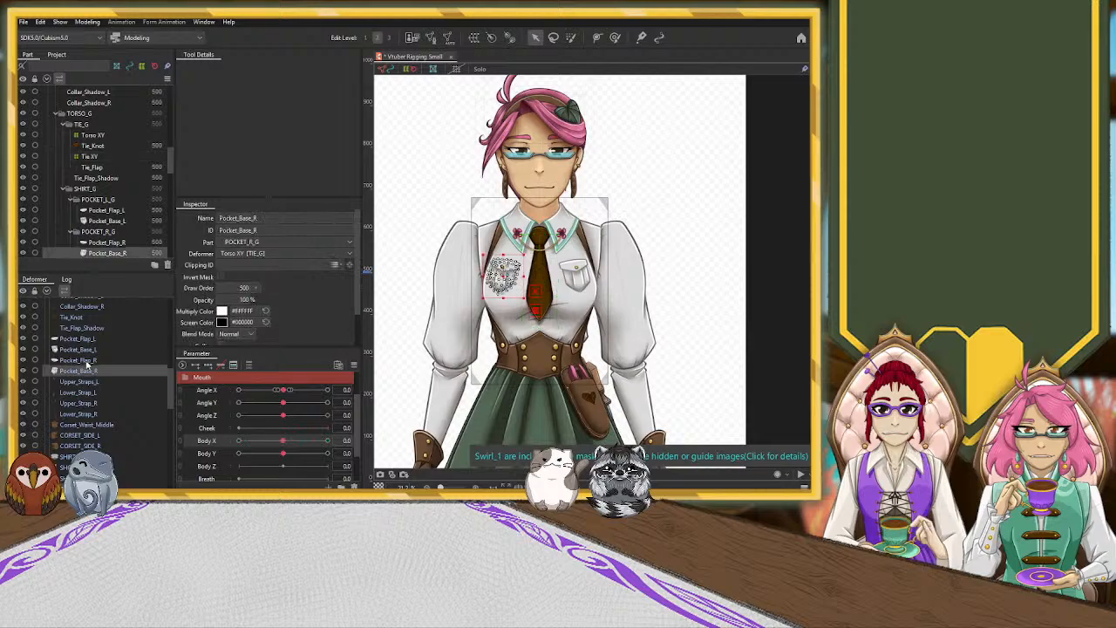
click(85, 349)
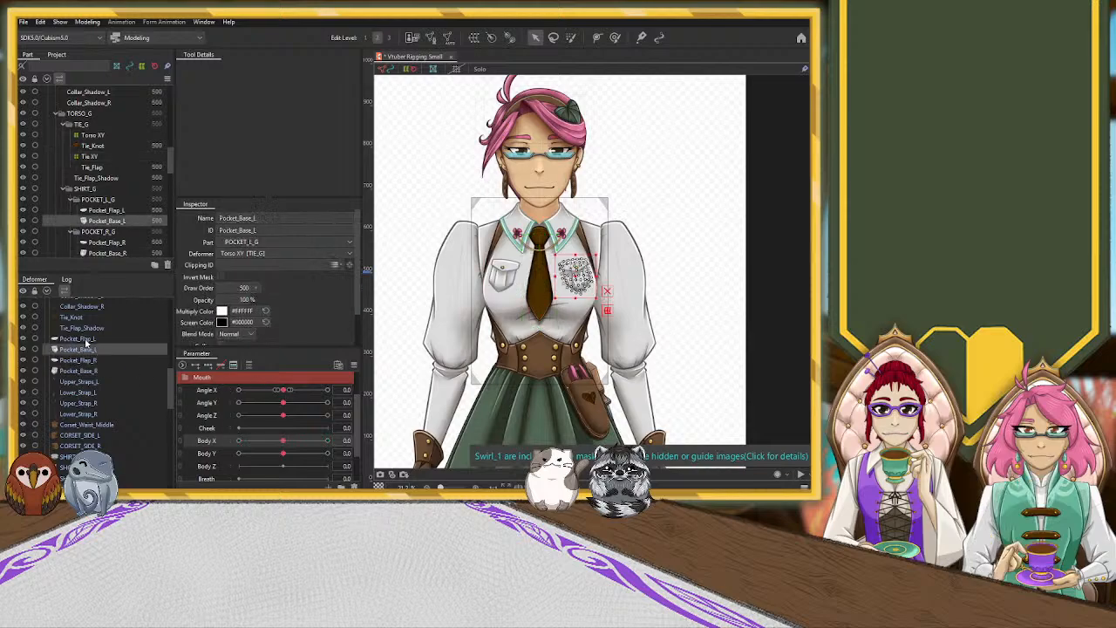
ctrl+click(89, 339)
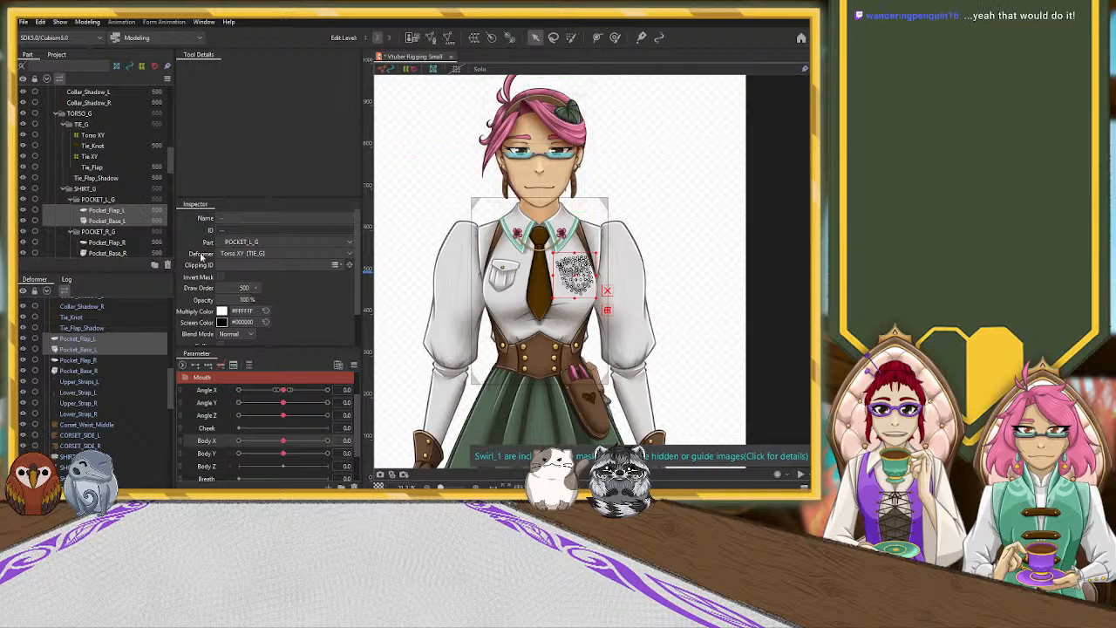
ctrl+click(90, 361)
ctrl+click(91, 370)
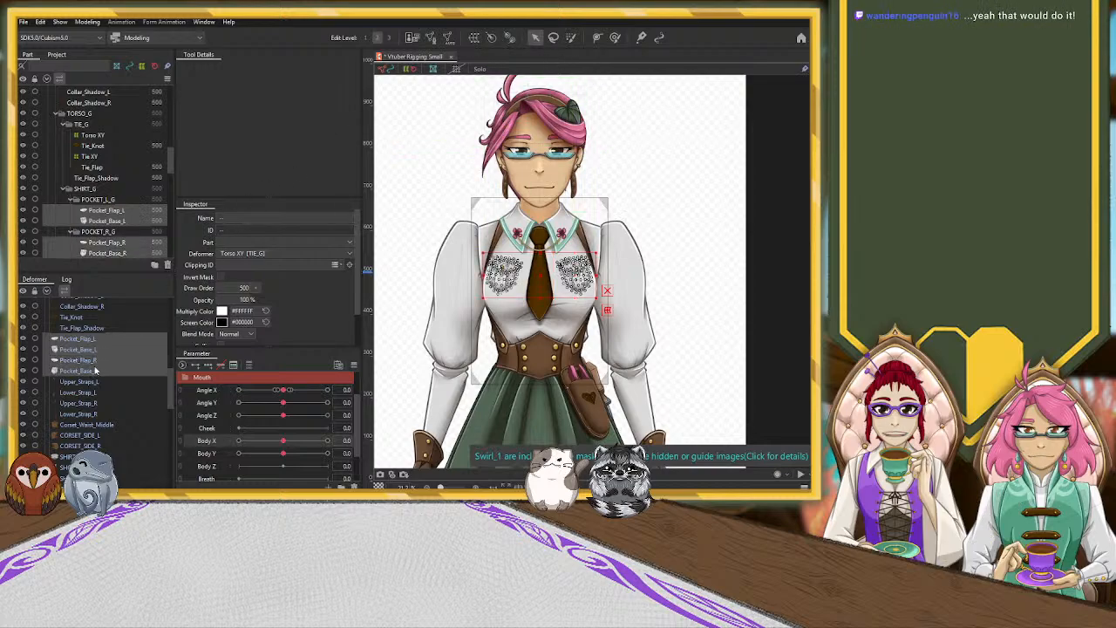
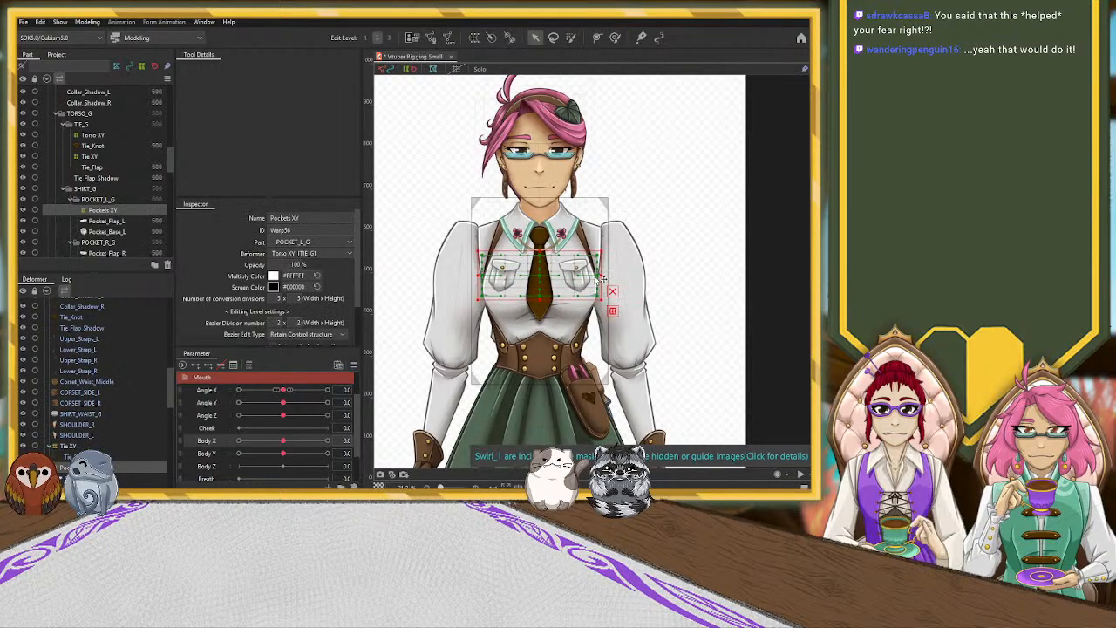
Key Pockets XY on Body X and, at Body X -10, shift its outer points on both sides toward the character's right arm.
click(208, 365)
drag(283, 441, 215, 443)
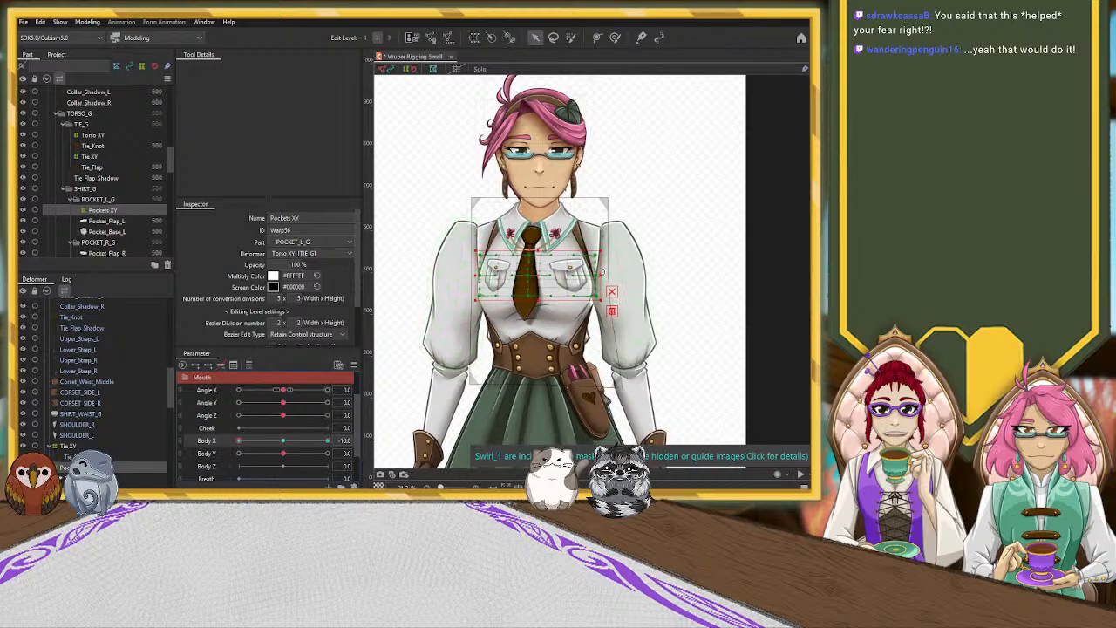
scroll(608, 276, up, 2)
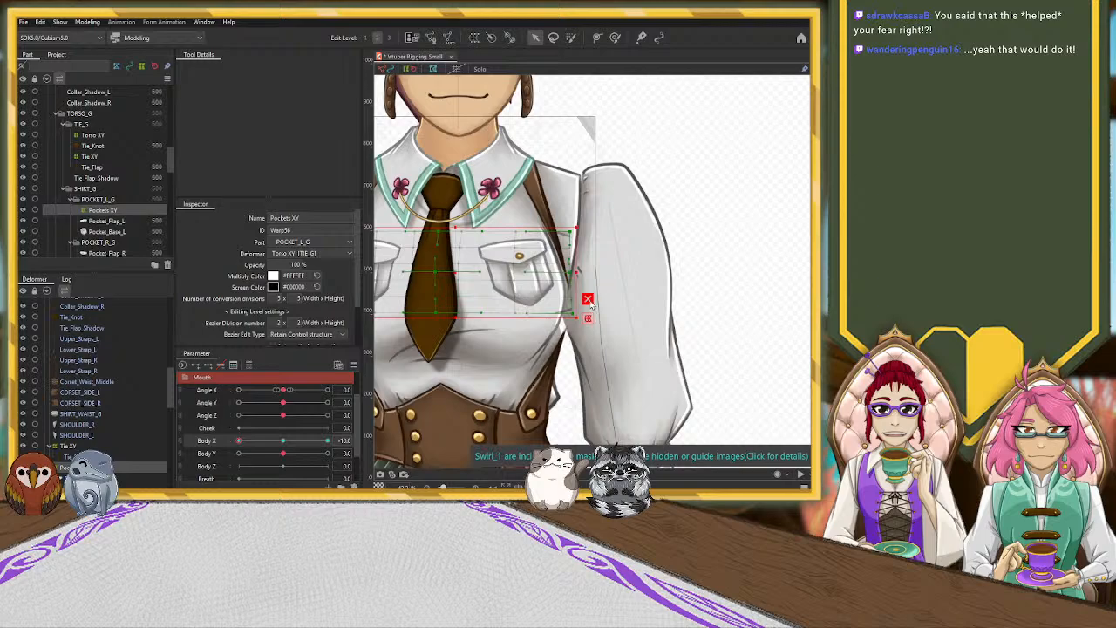
drag(571, 274, 636, 302)
scroll(573, 301, up, 2)
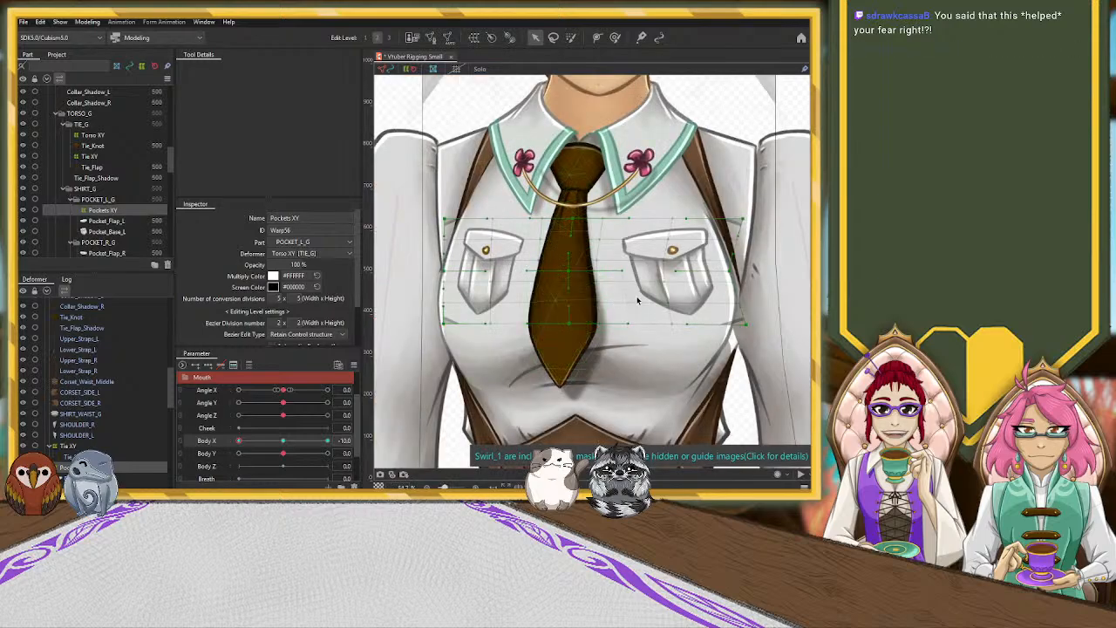
key(ctrl+z)
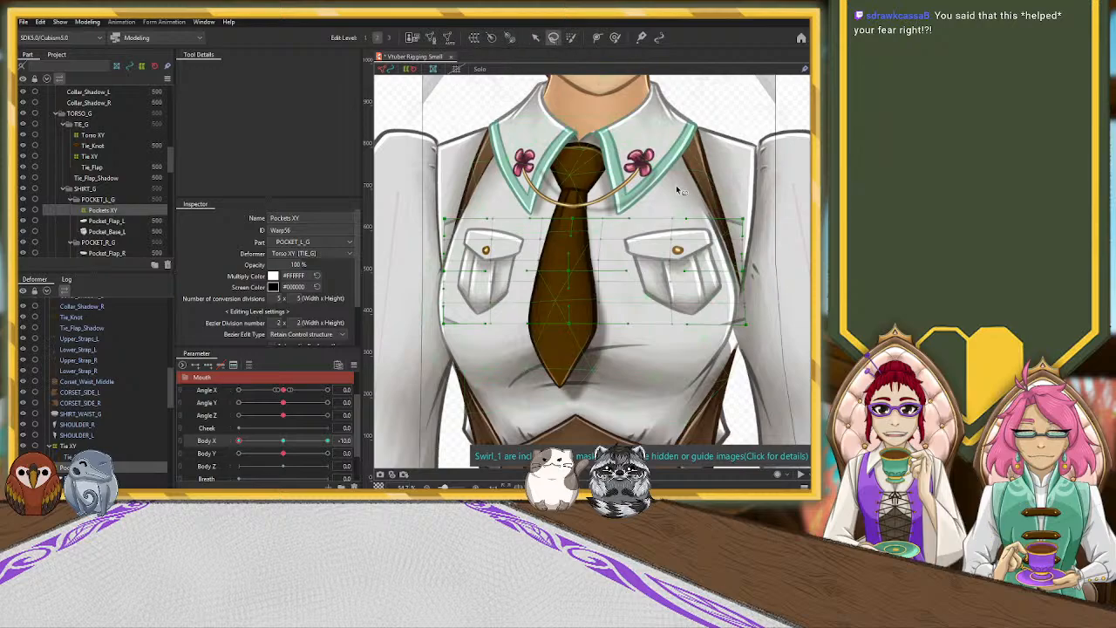
drag(736, 371, 739, 362)
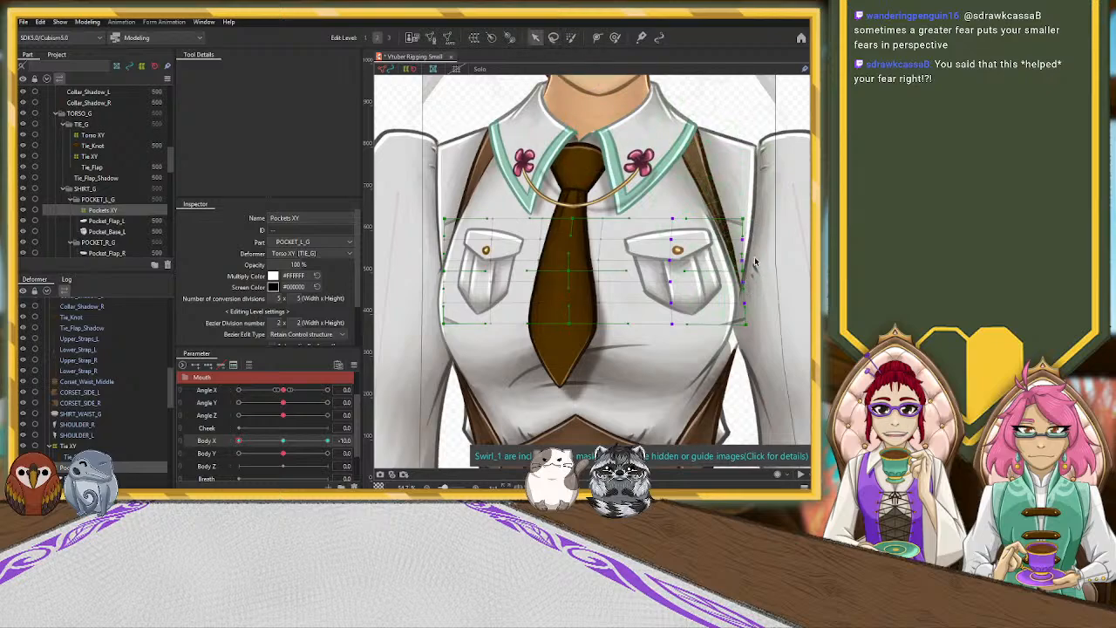
drag(748, 276, 727, 330)
drag(748, 227, 734, 223)
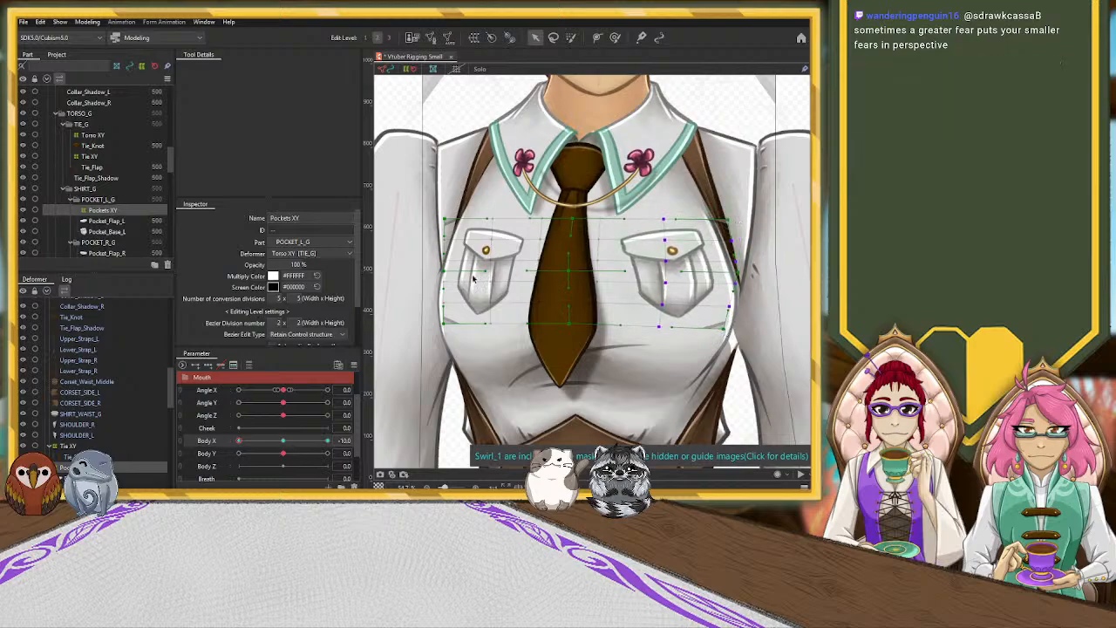
drag(444, 274, 438, 275)
drag(445, 325, 443, 327)
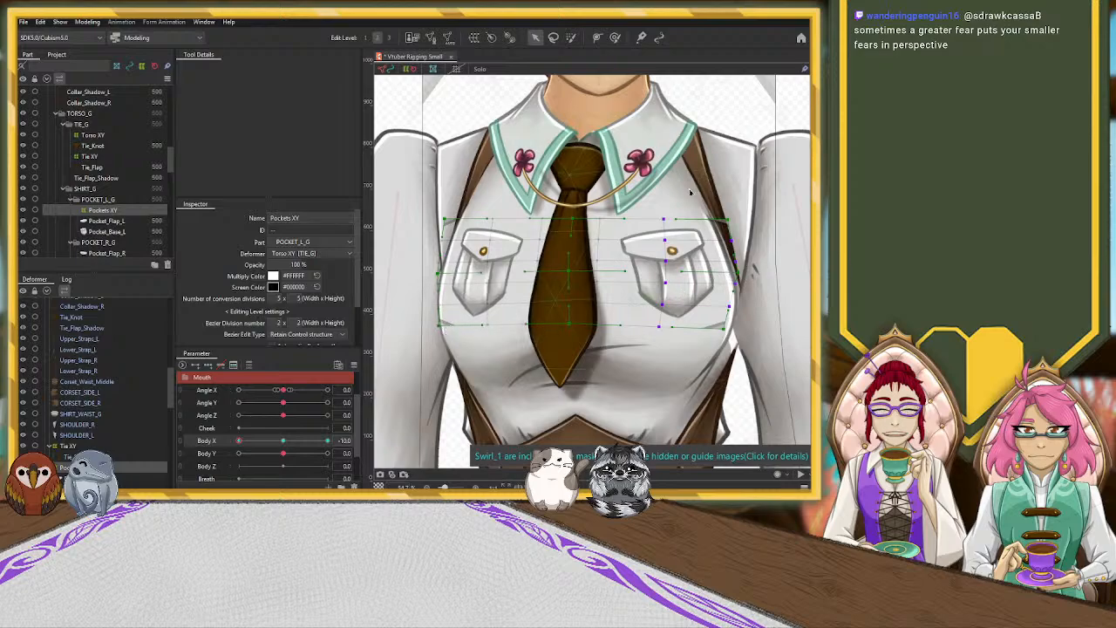
Narrow Pockets XY around the character's left pocket with the deform brush at Body X -10, and test the Body X motion.
click(554, 38)
mouse_move(694, 354)
mouse_down()
mouse_move(757, 228)
mouse_move(742, 218)
mouse_up()
click(615, 37)
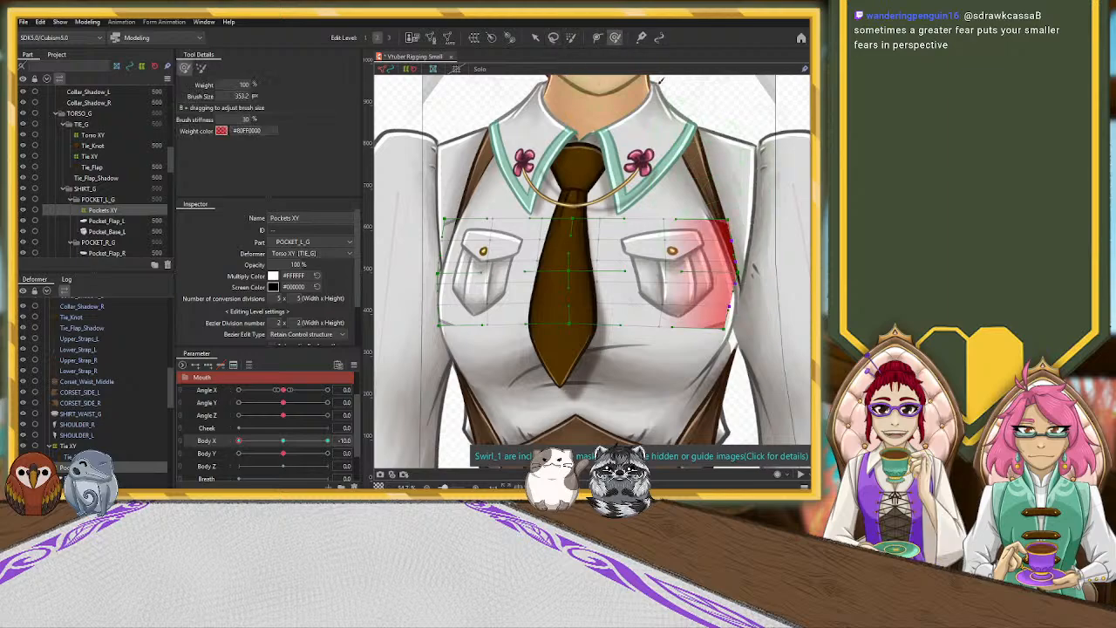
drag(736, 274, 727, 272)
drag(730, 221, 719, 223)
drag(727, 276, 722, 278)
drag(723, 326, 720, 326)
drag(655, 286, 644, 287)
scroll(645, 286, down, 4)
mouse_move(239, 441)
mouse_down()
mouse_move(297, 445)
mouse_move(222, 452)
mouse_up()
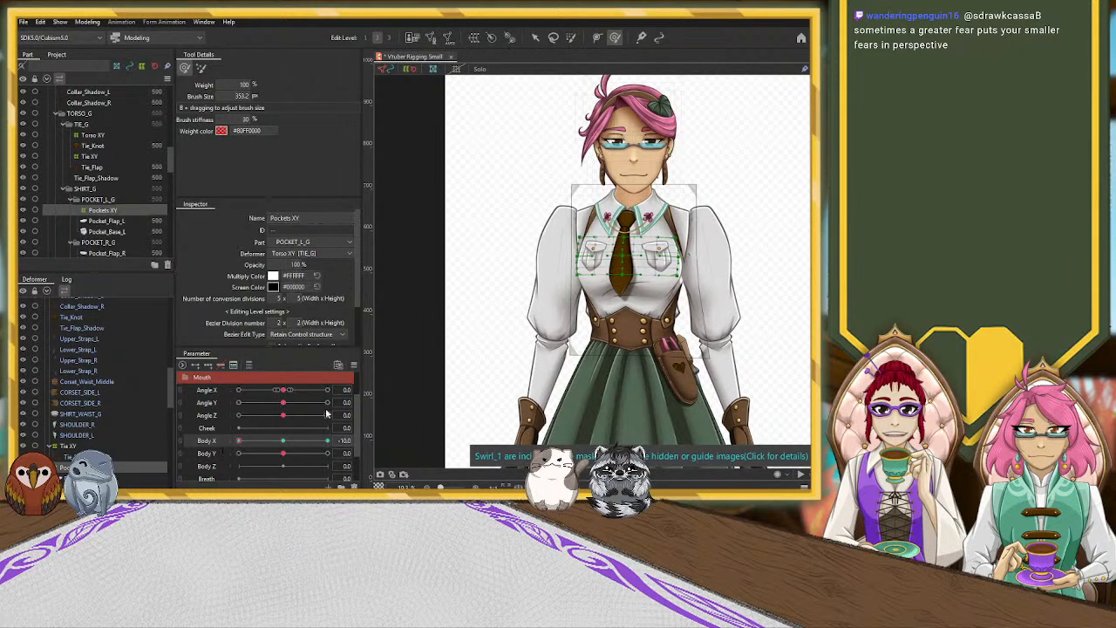
Key Pocket_Flap_L on Body X, shift its button toward the tie at Body X -10 with a 121.7 px deform brush, and test the motion.
scroll(689, 252, up, 5)
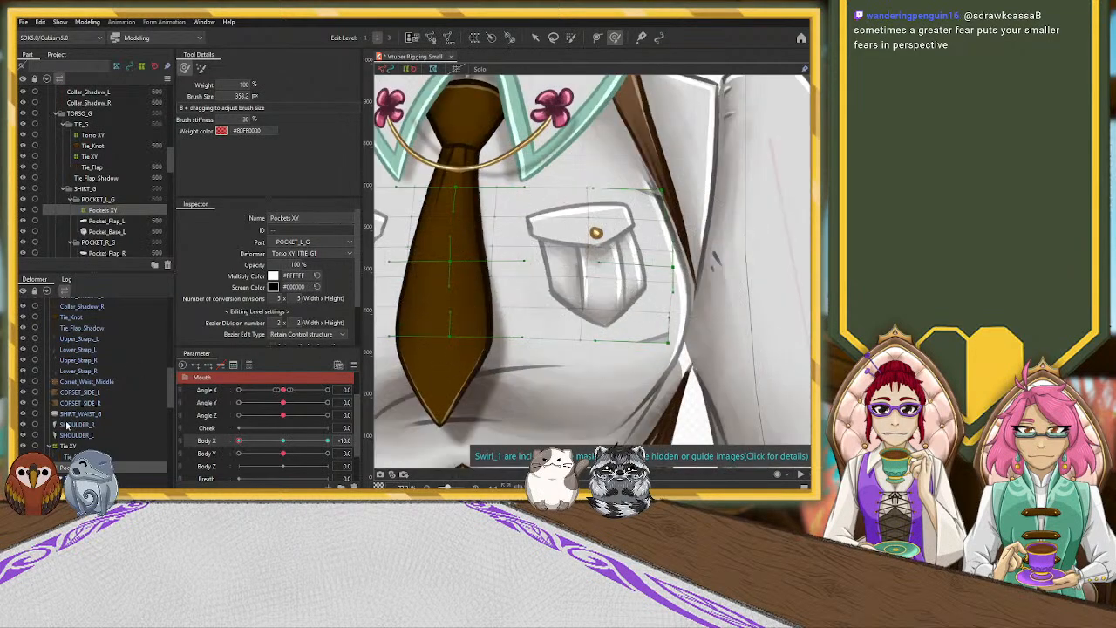
scroll(87, 422, down, 1)
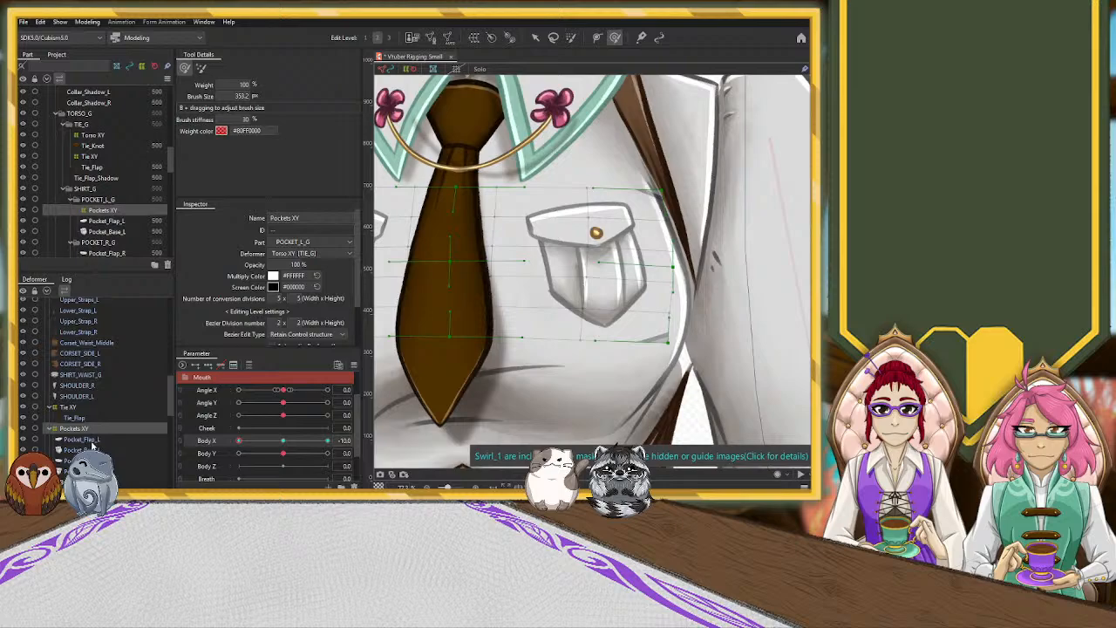
click(94, 438)
drag(266, 443, 238, 440)
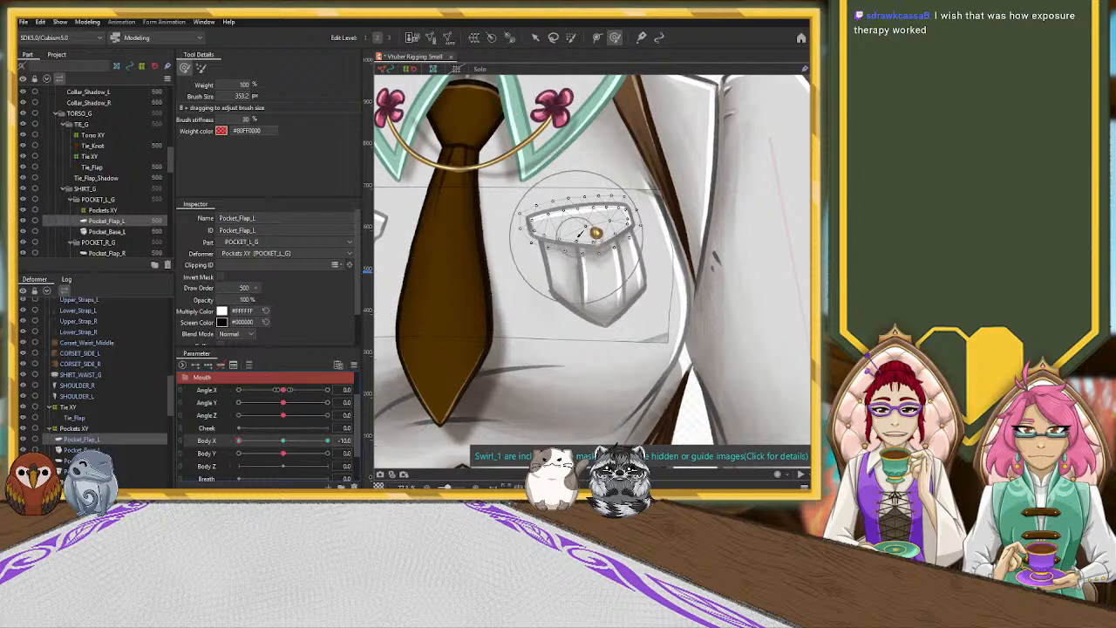
key(b)
drag(572, 256, 569, 177)
drag(599, 232, 593, 231)
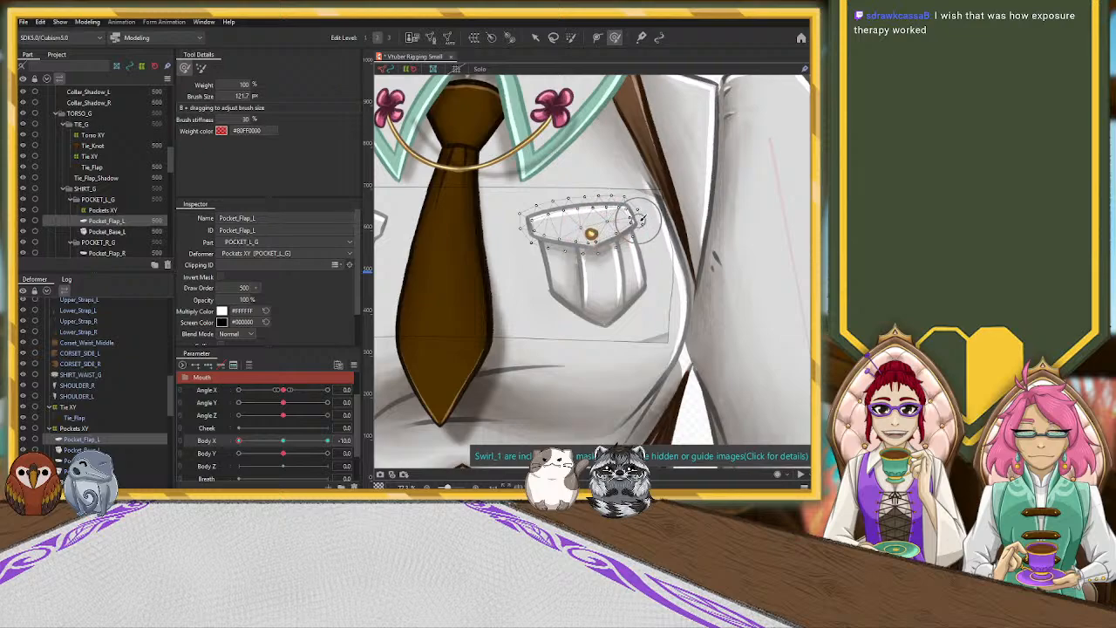
drag(283, 443, 223, 440)
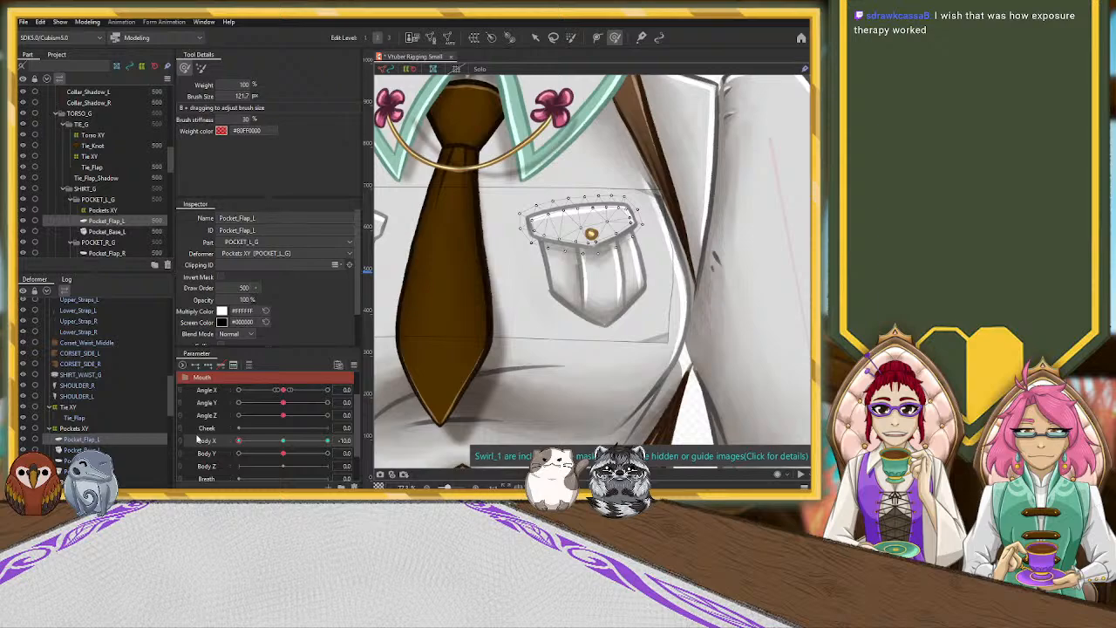
click(283, 442)
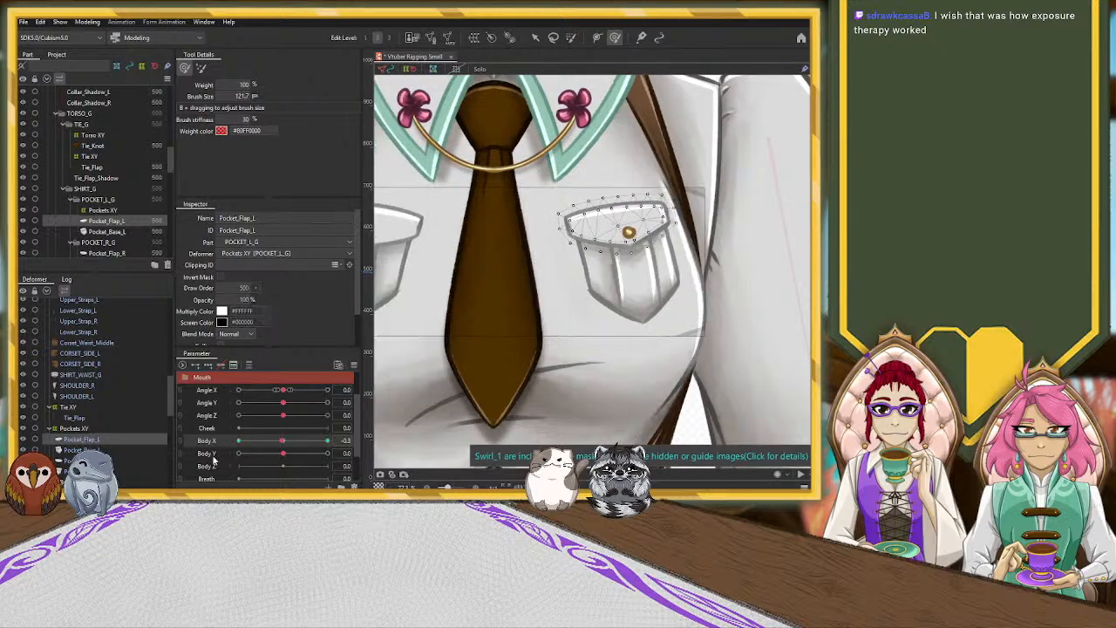
click(284, 442)
Key Pocket_Base_L on Body X and adjust its lower tip at Body X -10 with a 354.5 px deform brush.
click(125, 450)
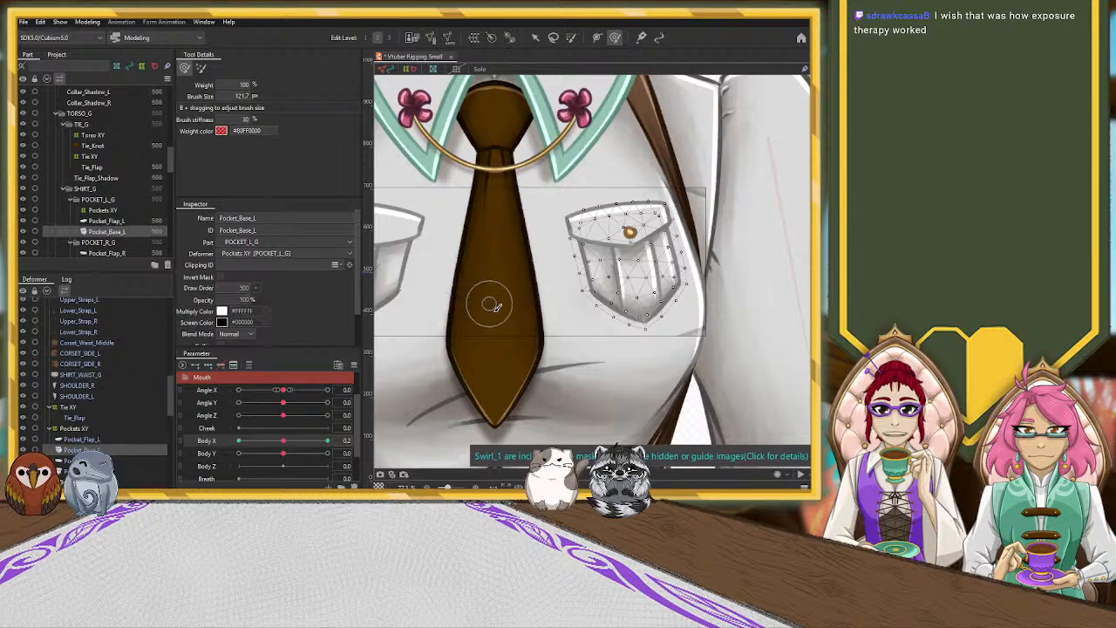
drag(498, 307, 519, 353)
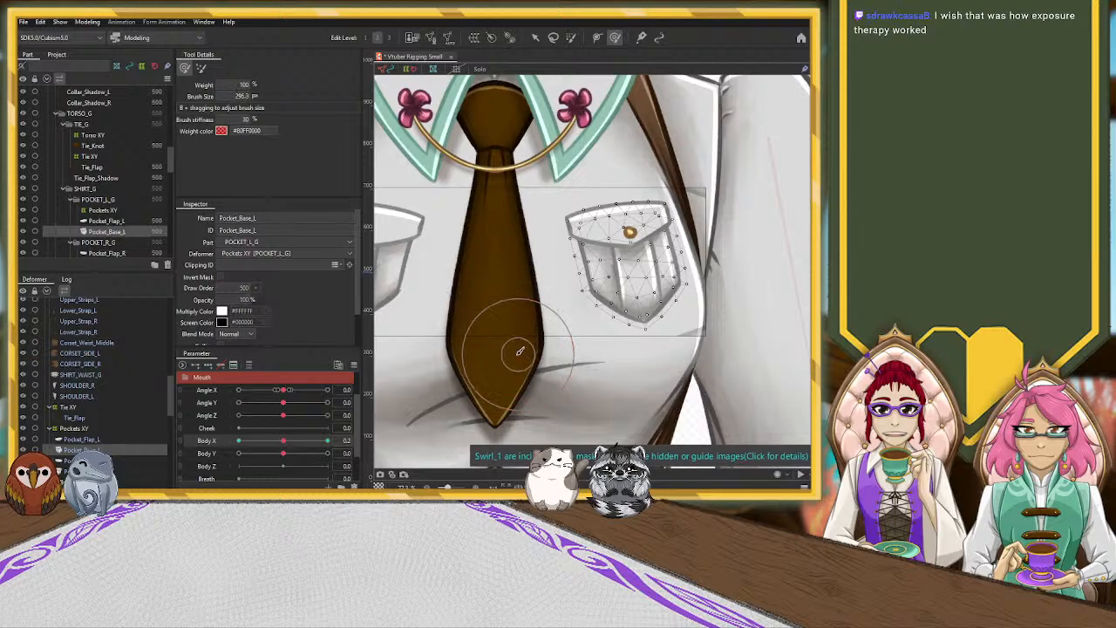
drag(283, 441, 215, 444)
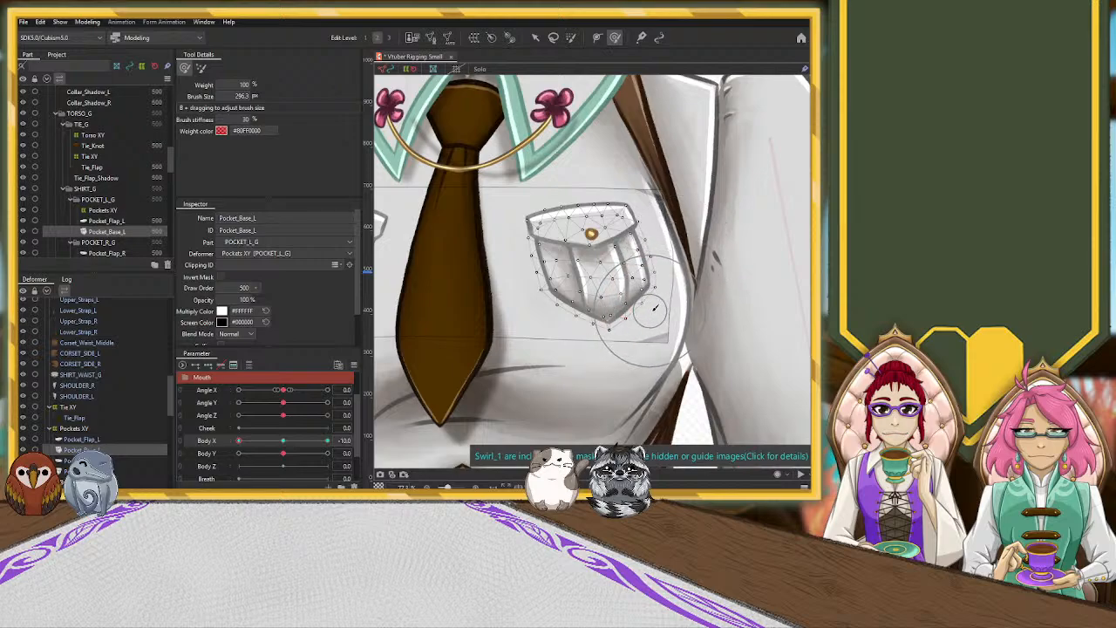
key(b)
drag(608, 351, 601, 339)
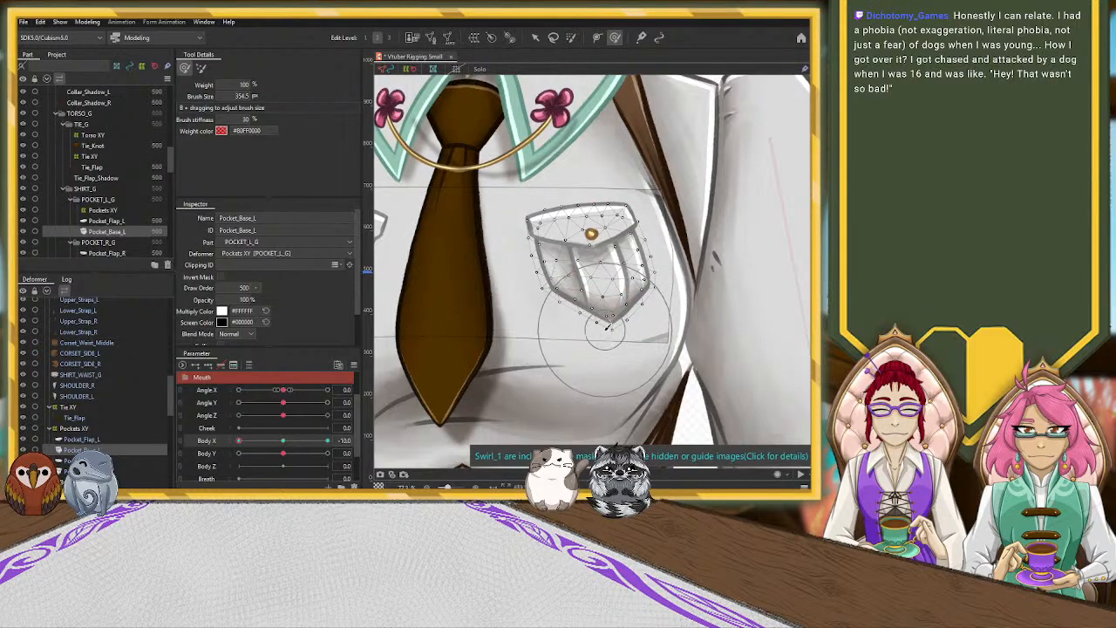
drag(600, 329, 599, 331)
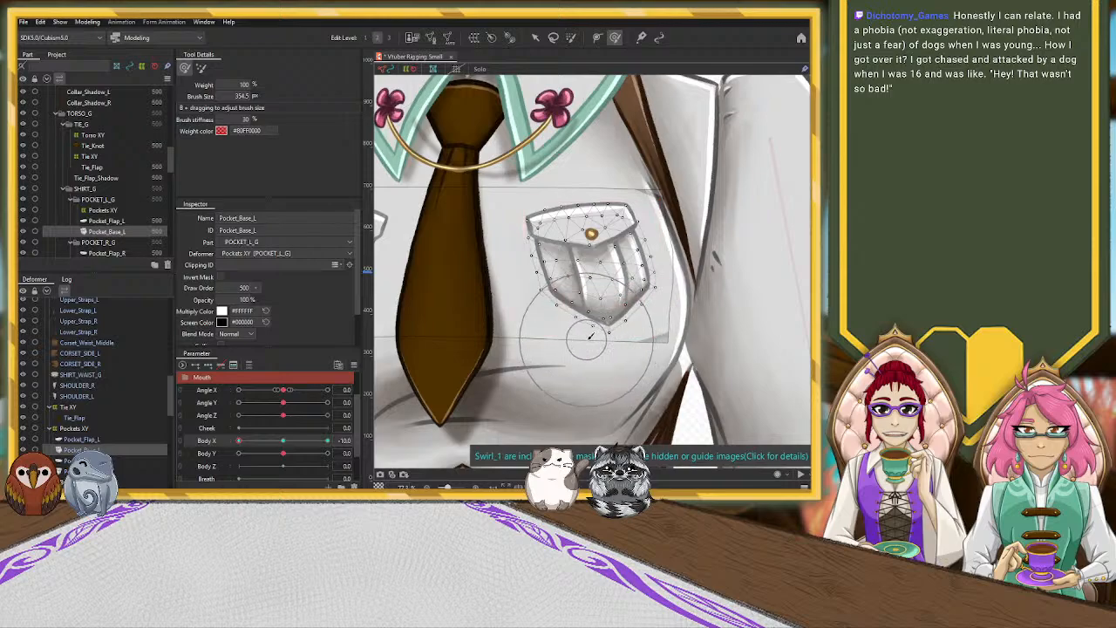
scroll(510, 205, down, 10)
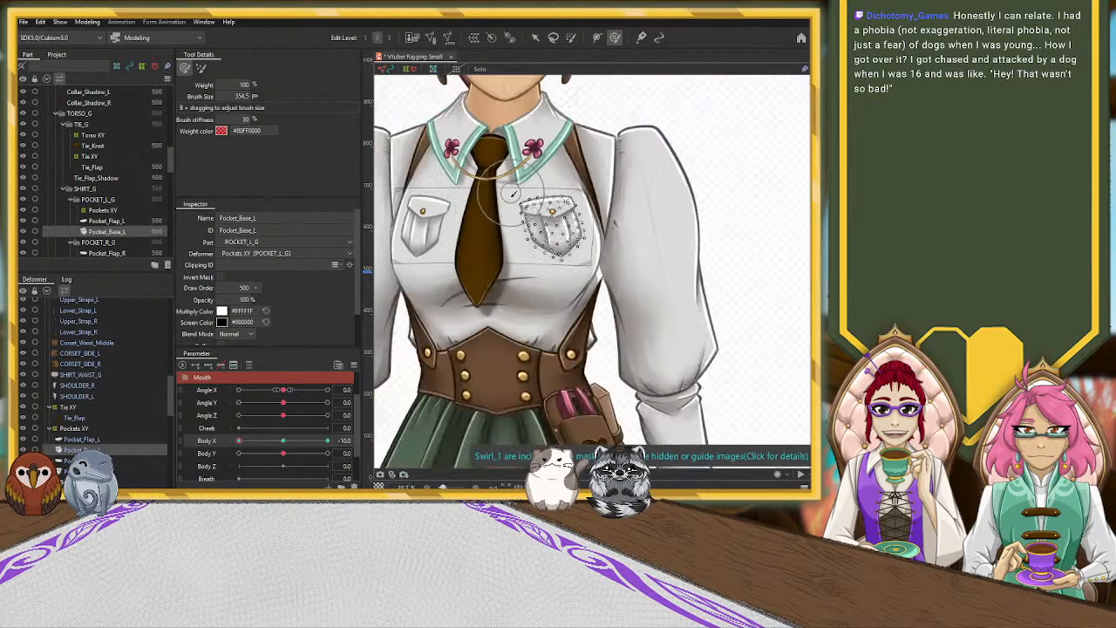
Check how the pockets move with the torso between Body X -10 and 0.
click(535, 38)
scroll(477, 153, up, 2)
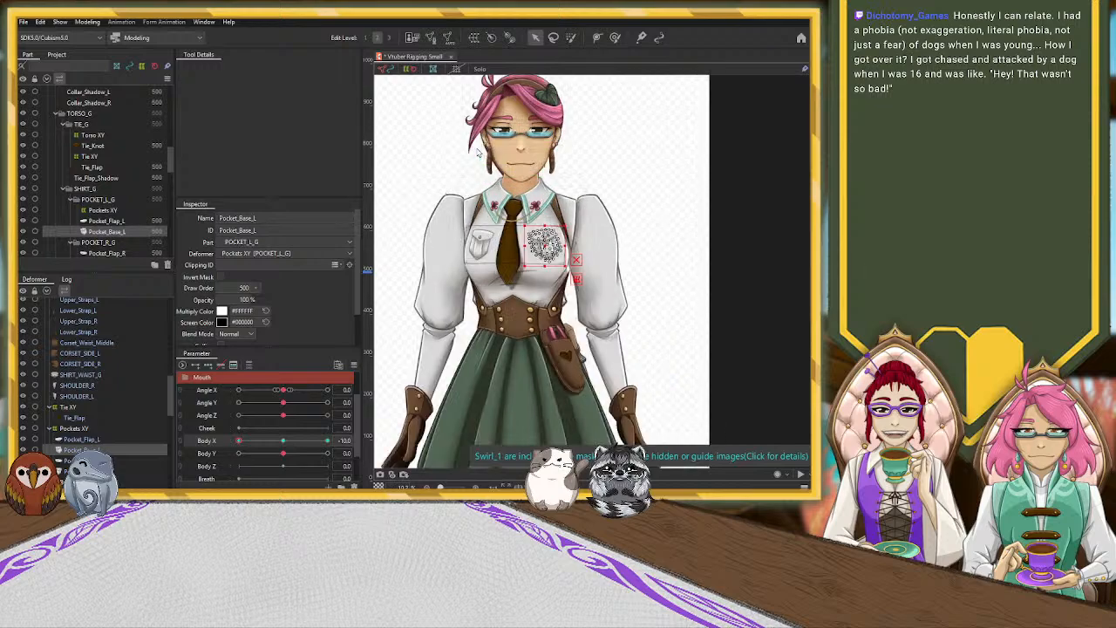
click(415, 140)
drag(245, 441, 187, 426)
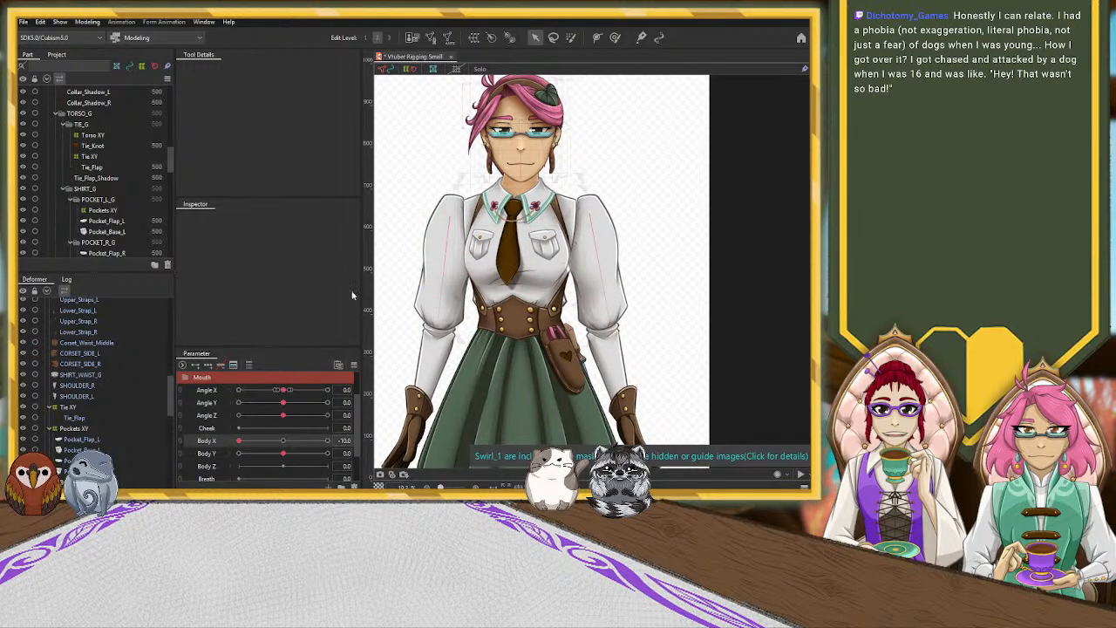
click(545, 242)
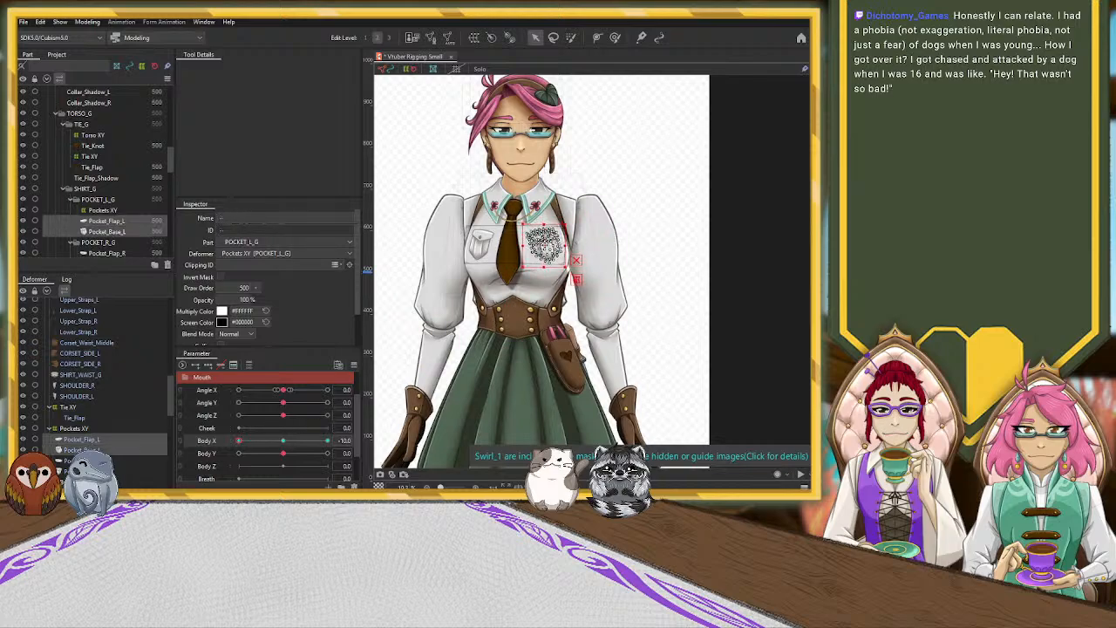
click(286, 440)
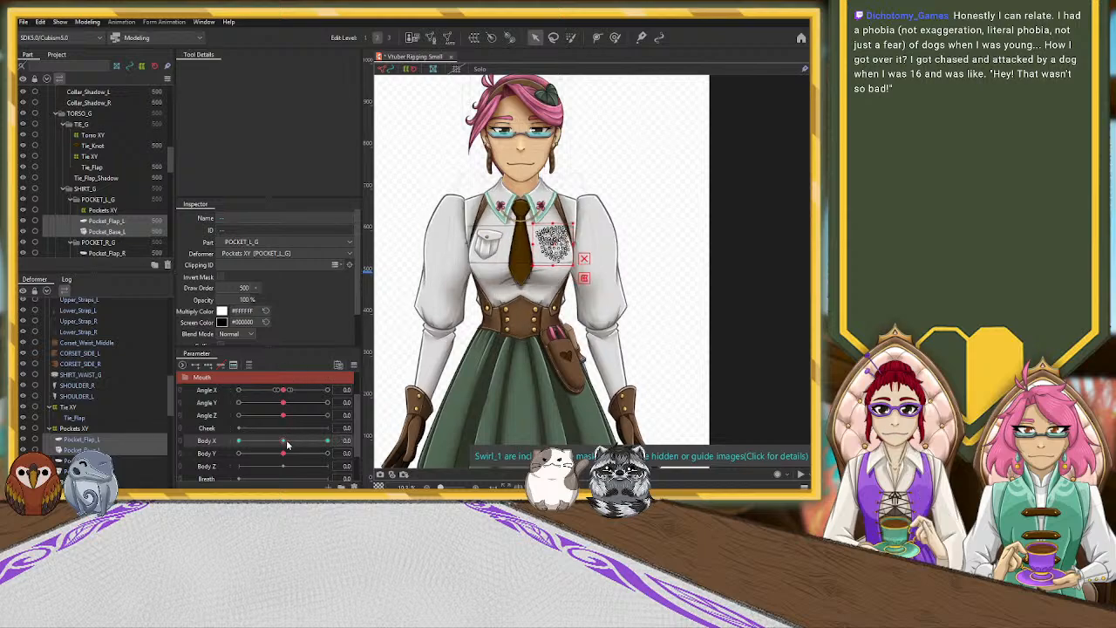
click(731, 239)
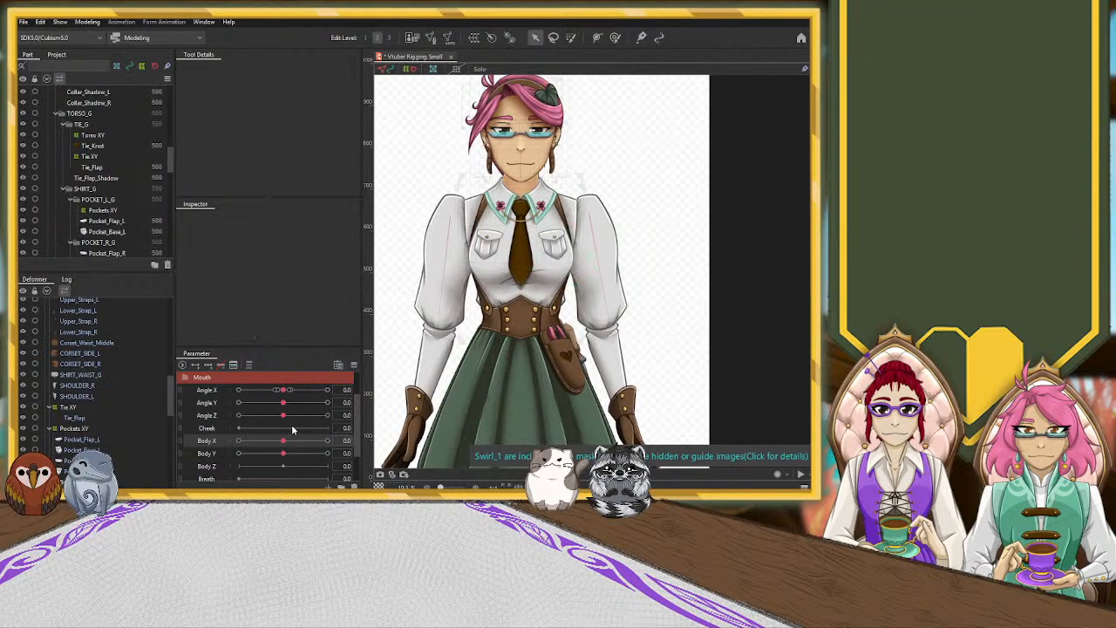
drag(284, 442, 210, 442)
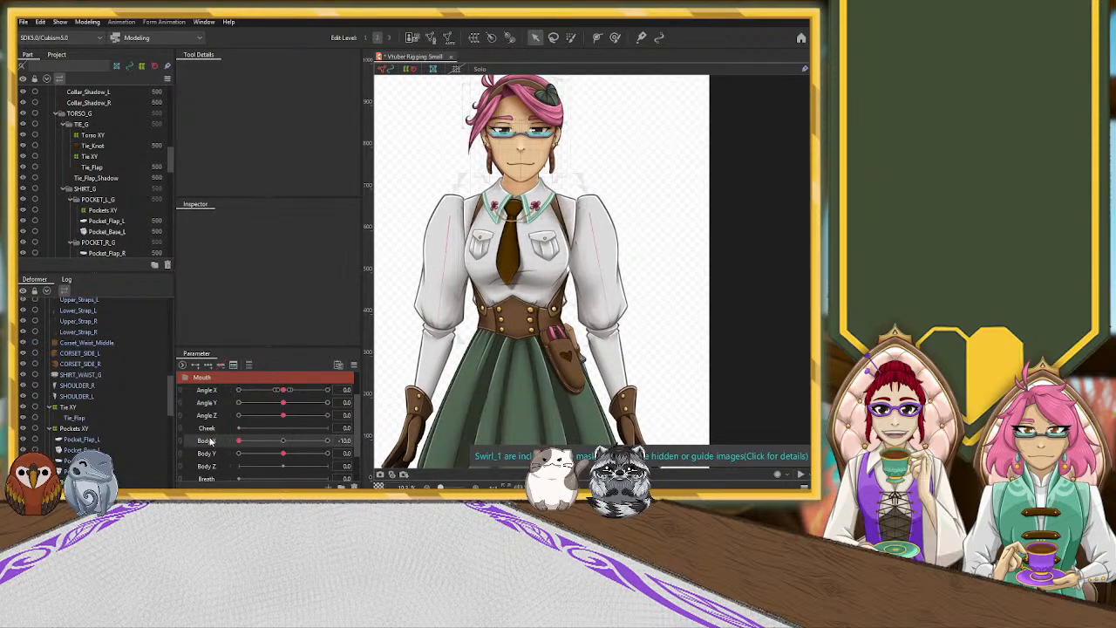
click(284, 442)
Key Lower_Strap_L on Body X and test how the strap follows the torso between Body X 0 and -10.
scroll(96, 407, down, 2)
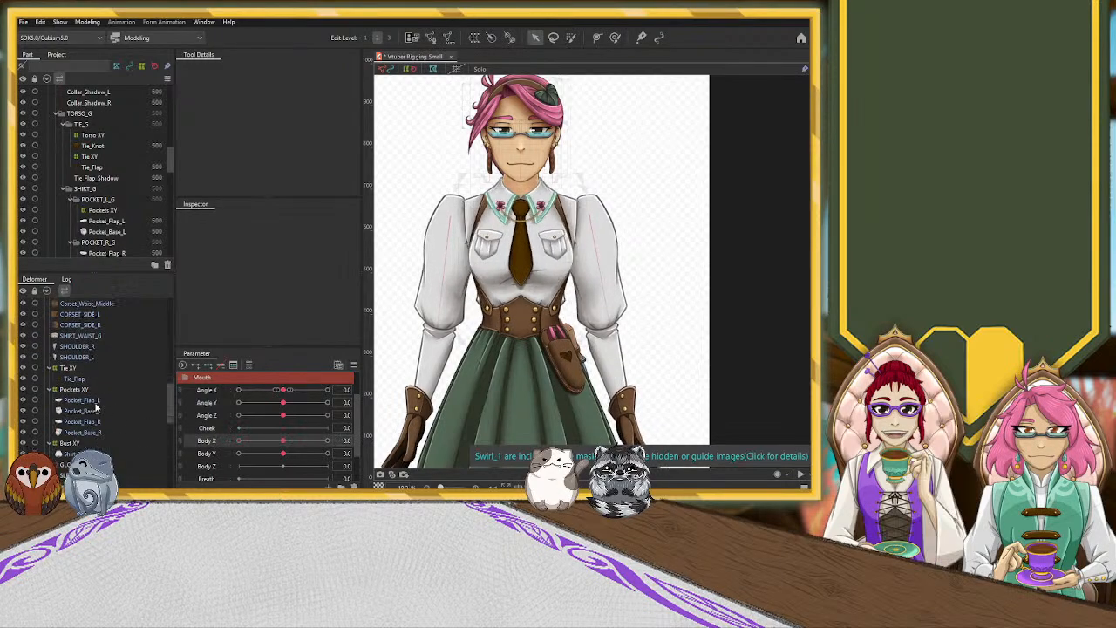
scroll(96, 406, up, 2)
scroll(95, 340, up, 1)
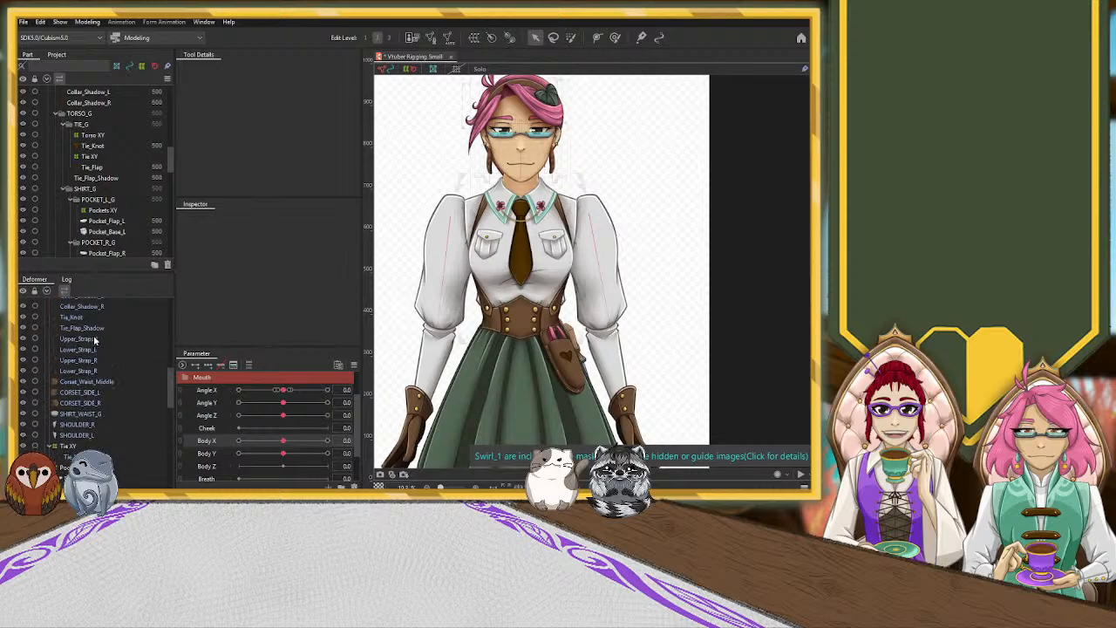
click(89, 371)
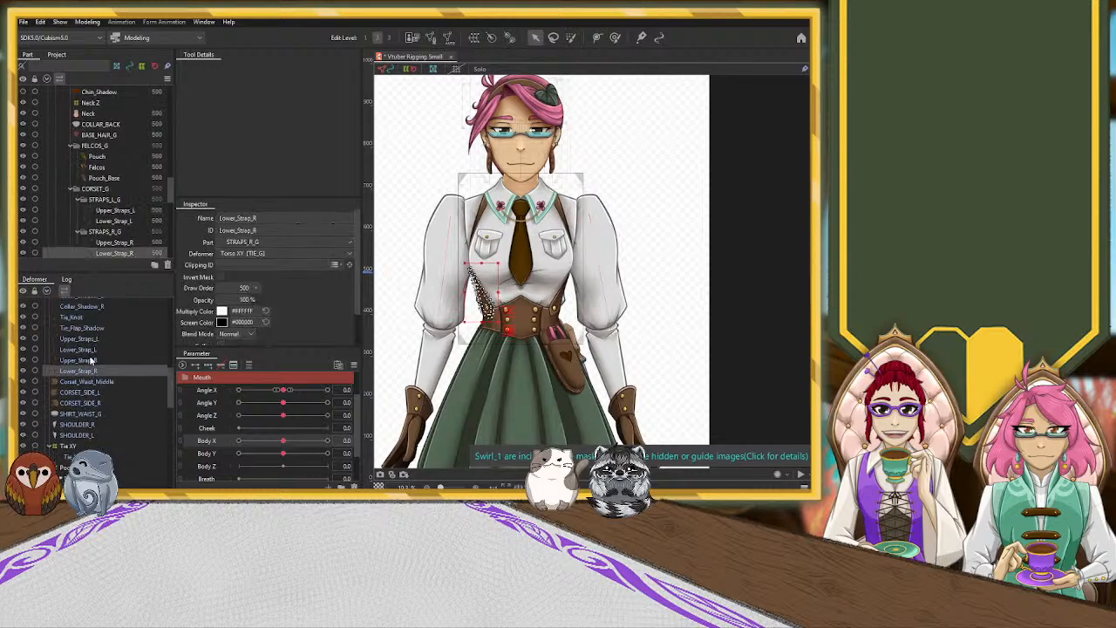
click(91, 360)
click(91, 350)
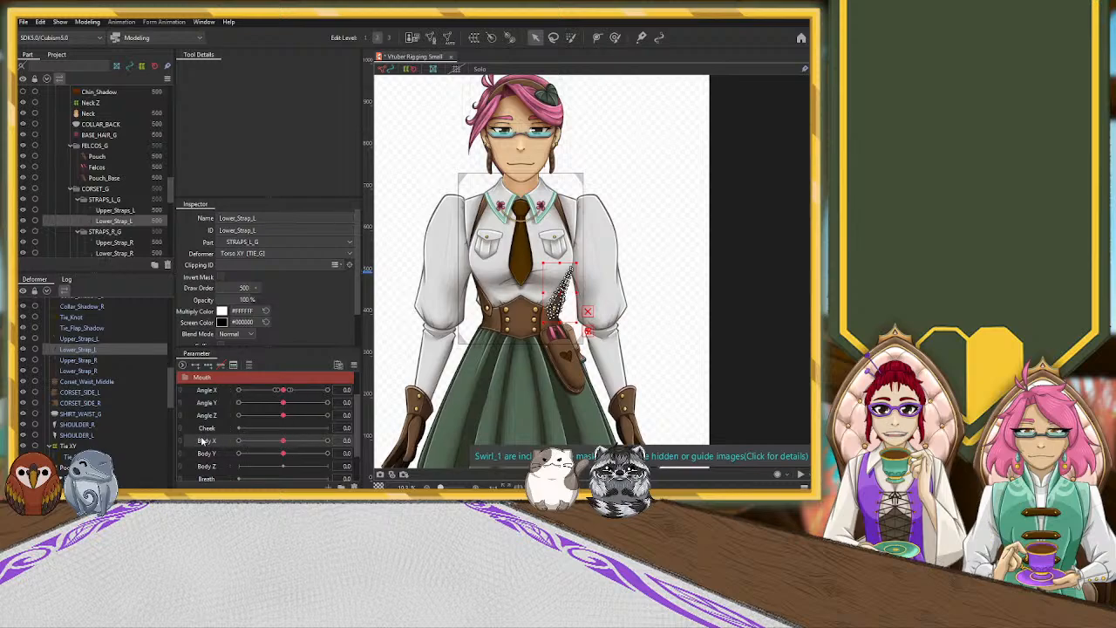
scroll(601, 312, up, 3)
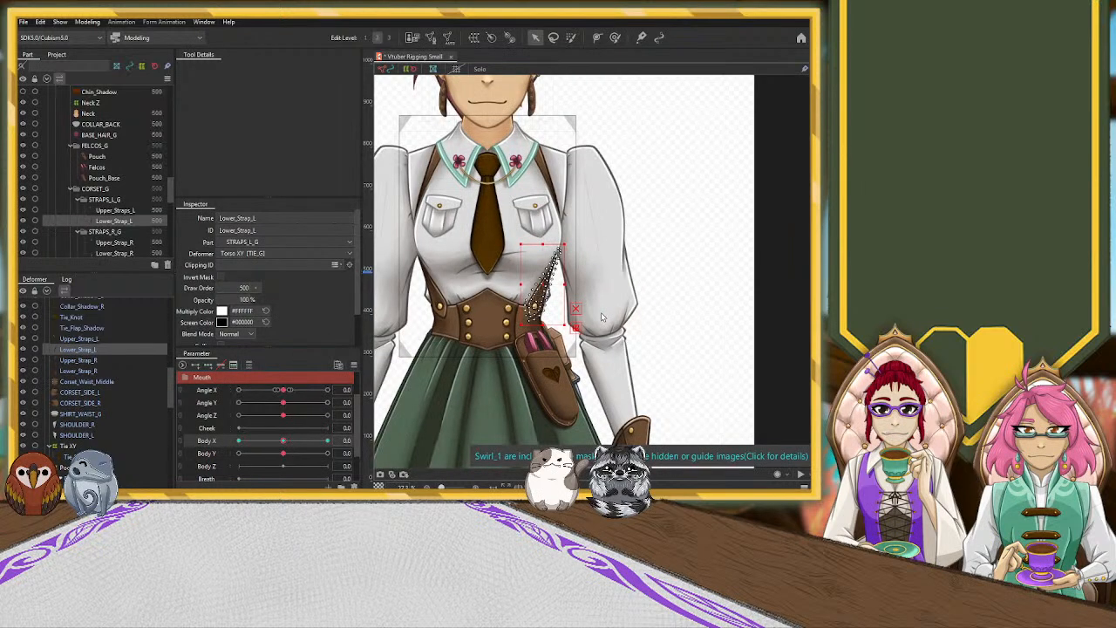
drag(284, 442, 207, 445)
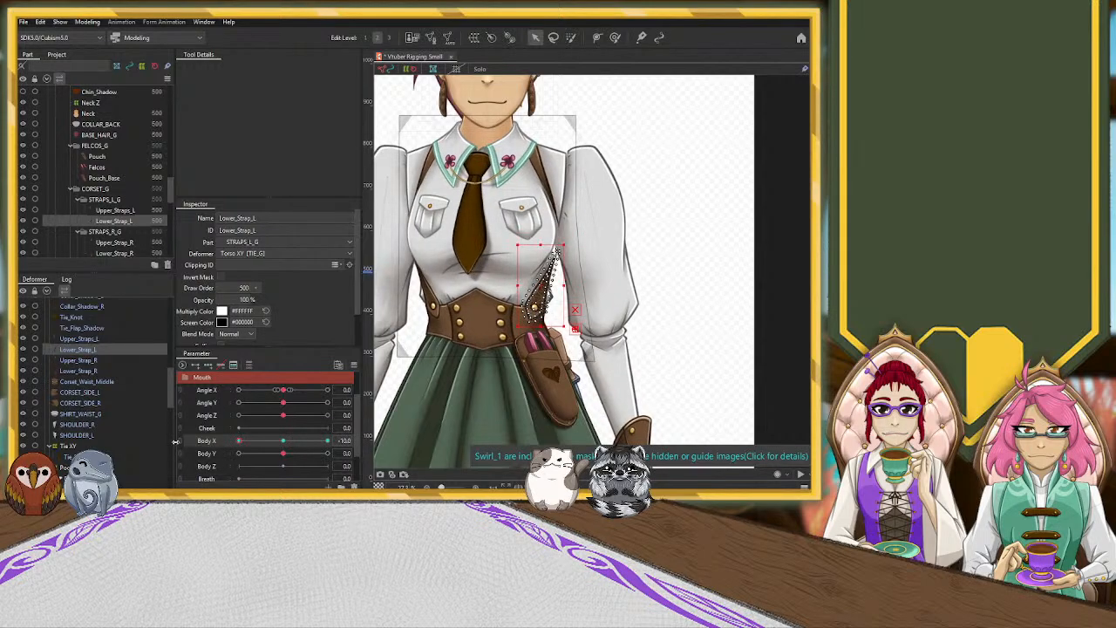
drag(516, 285, 514, 286)
click(327, 440)
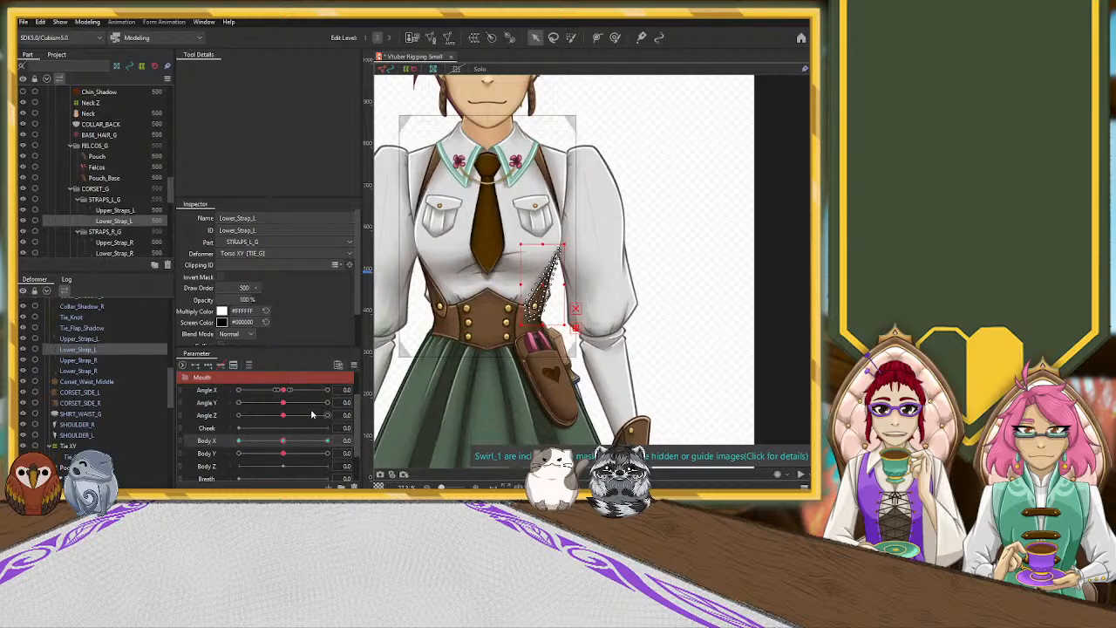
drag(282, 441, 239, 441)
Reshape Lower_Strap_L along the underside of the bust at Body X -10 with a 464.2 px deform brush.
scroll(593, 143, up, 2)
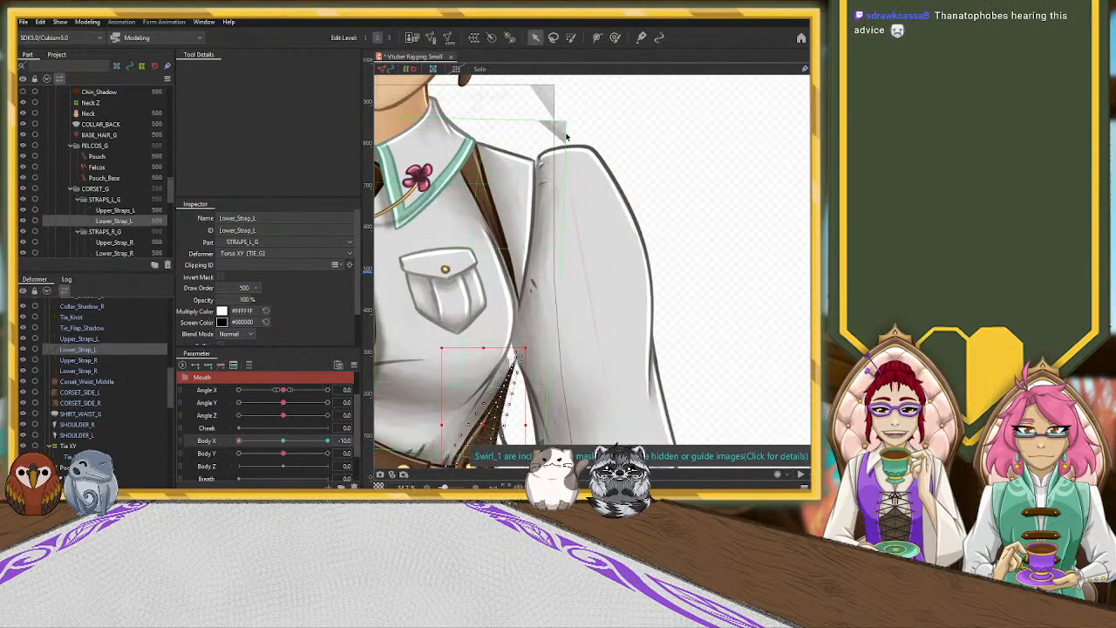
scroll(566, 127, down, 1)
scroll(593, 325, up, 2)
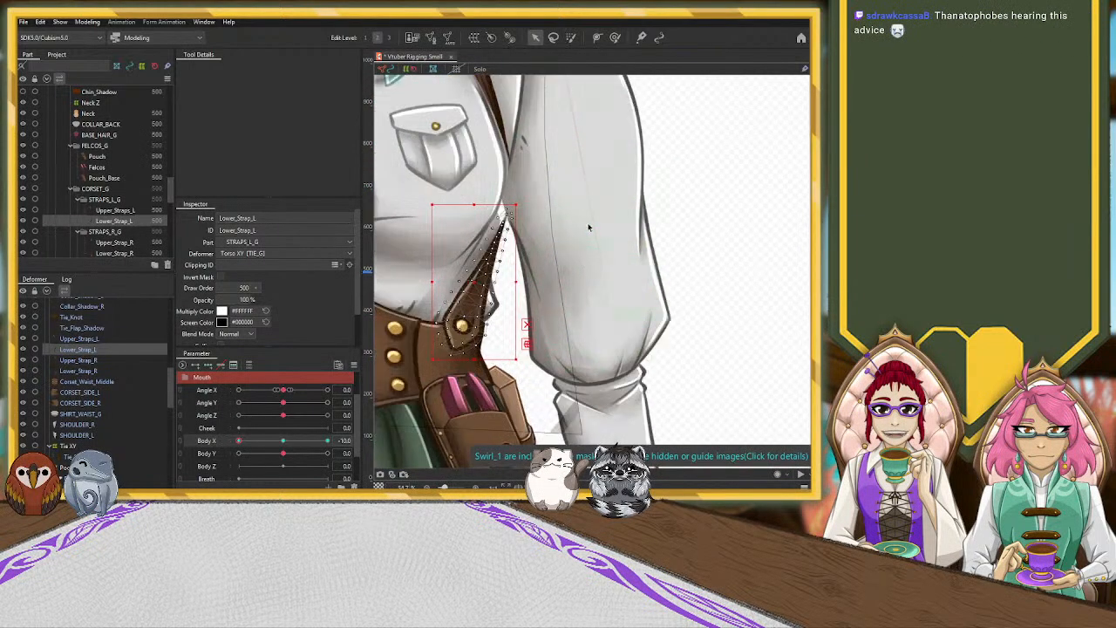
click(615, 37)
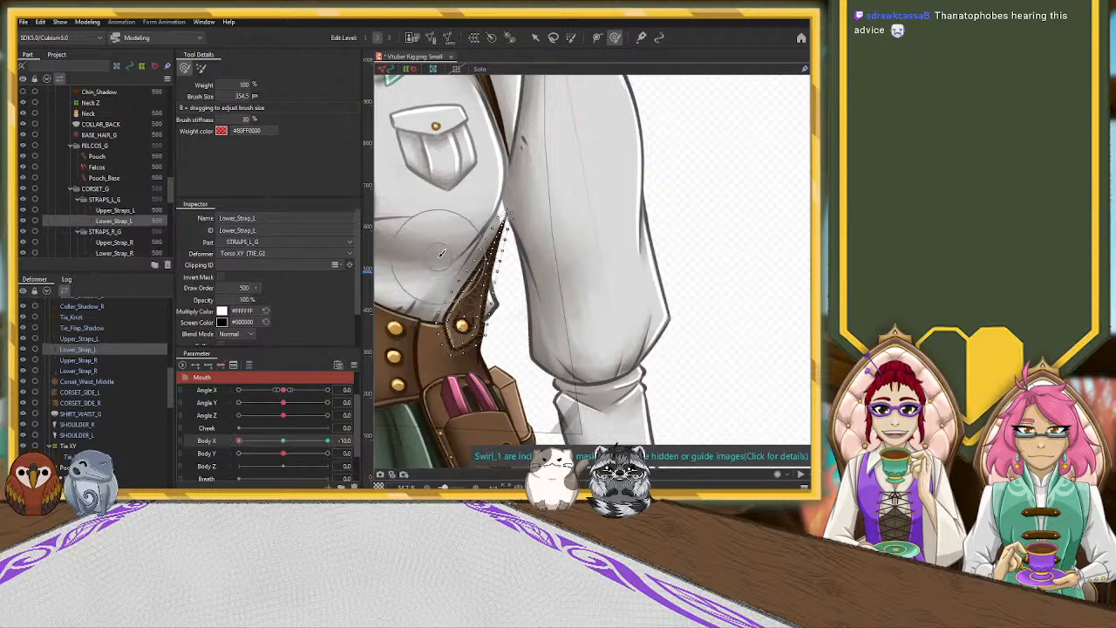
key(b)
drag(457, 246, 460, 203)
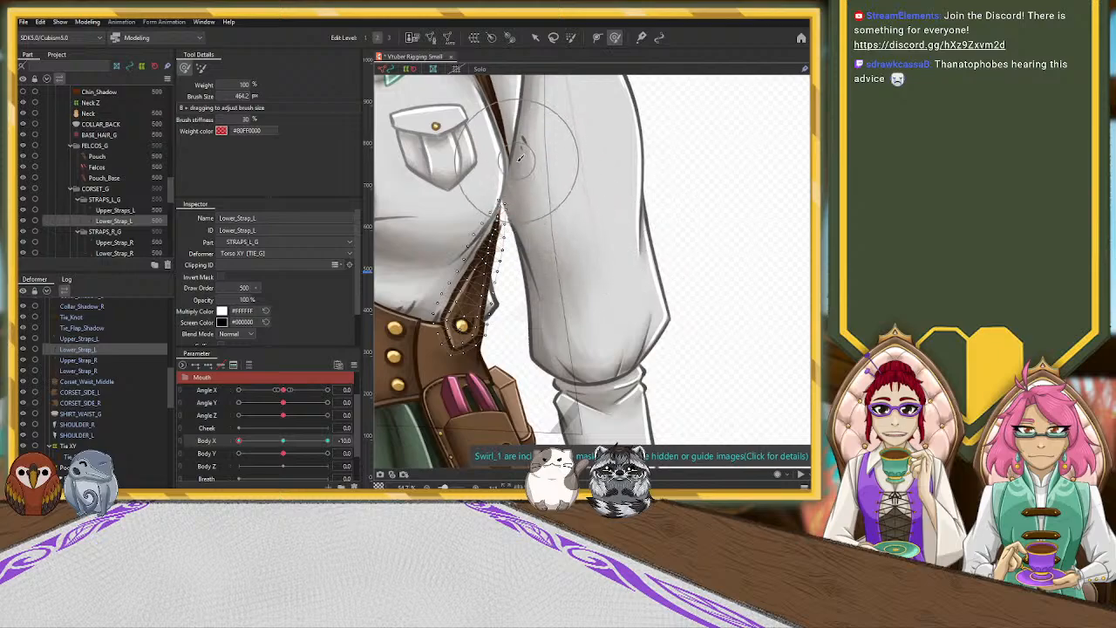
drag(434, 207, 441, 207)
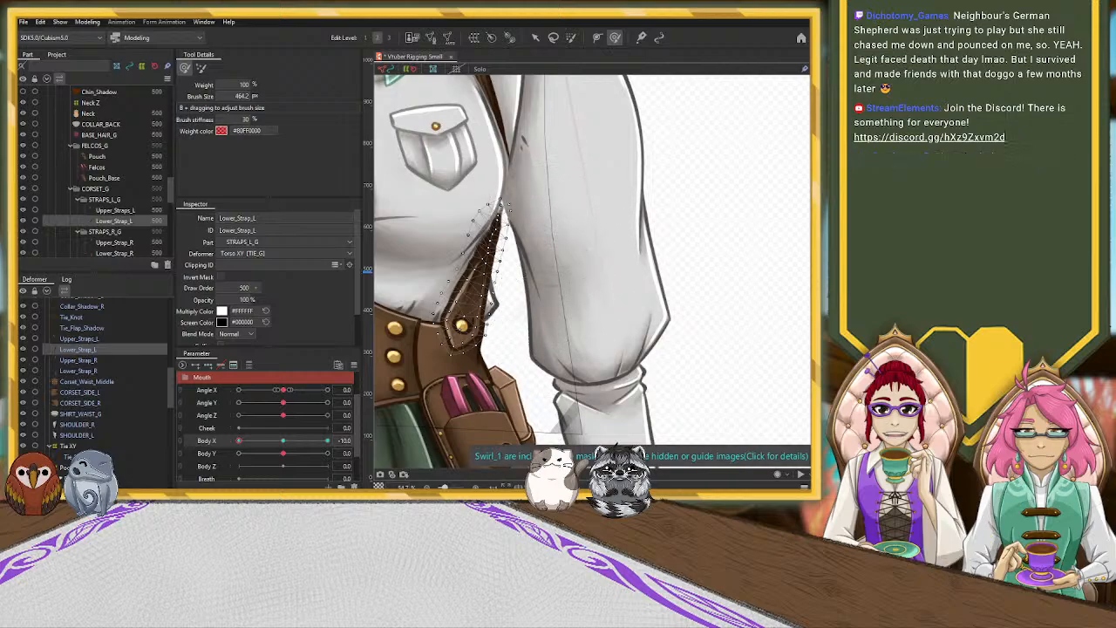
Key Upper_Straps_L on Body X and fit it to the chest at Body X -10 with a 519.0 px deform brush.
click(112, 339)
click(283, 443)
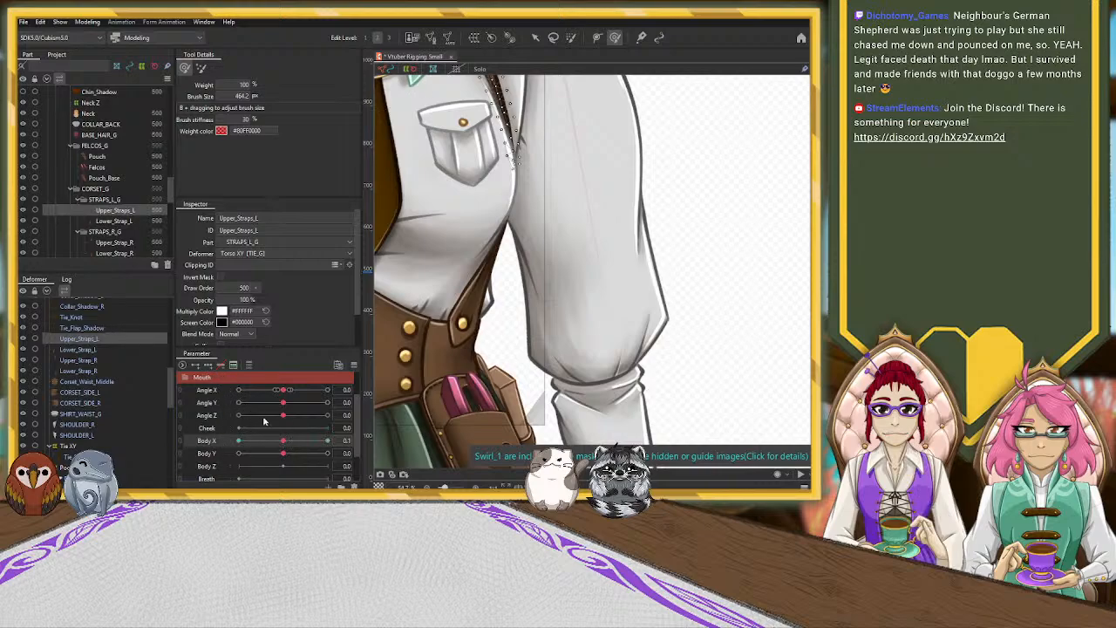
click(238, 440)
drag(604, 207, 620, 330)
key(b)
drag(567, 281, 574, 294)
drag(532, 235, 538, 242)
drag(548, 288, 549, 294)
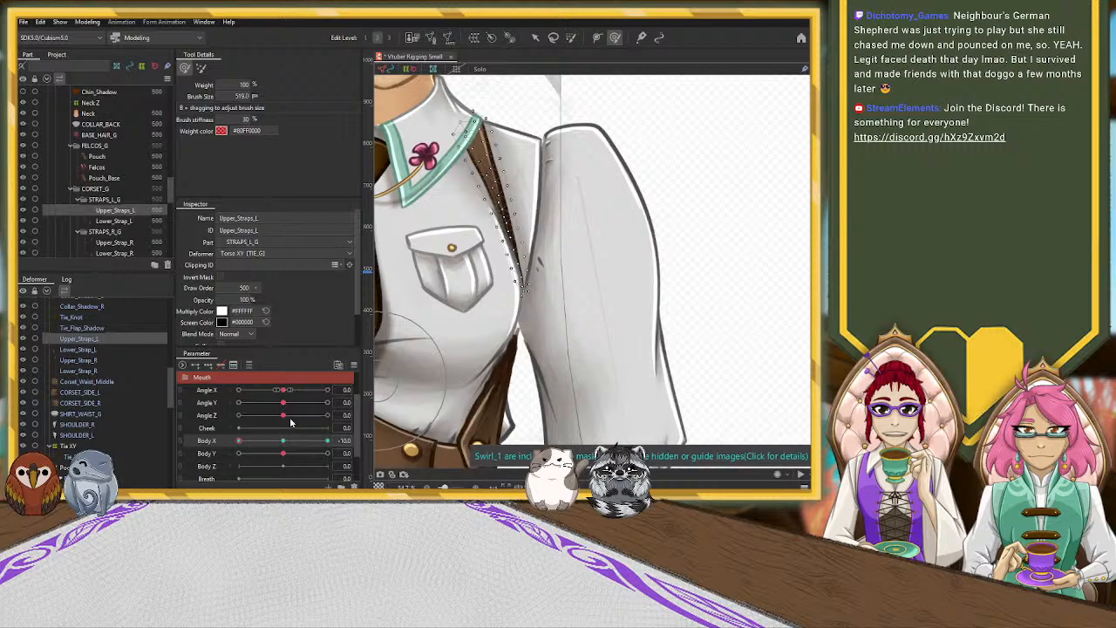
Key SHIRT_WAIST_G on Body X and move the torso through the Body X range.
click(108, 350)
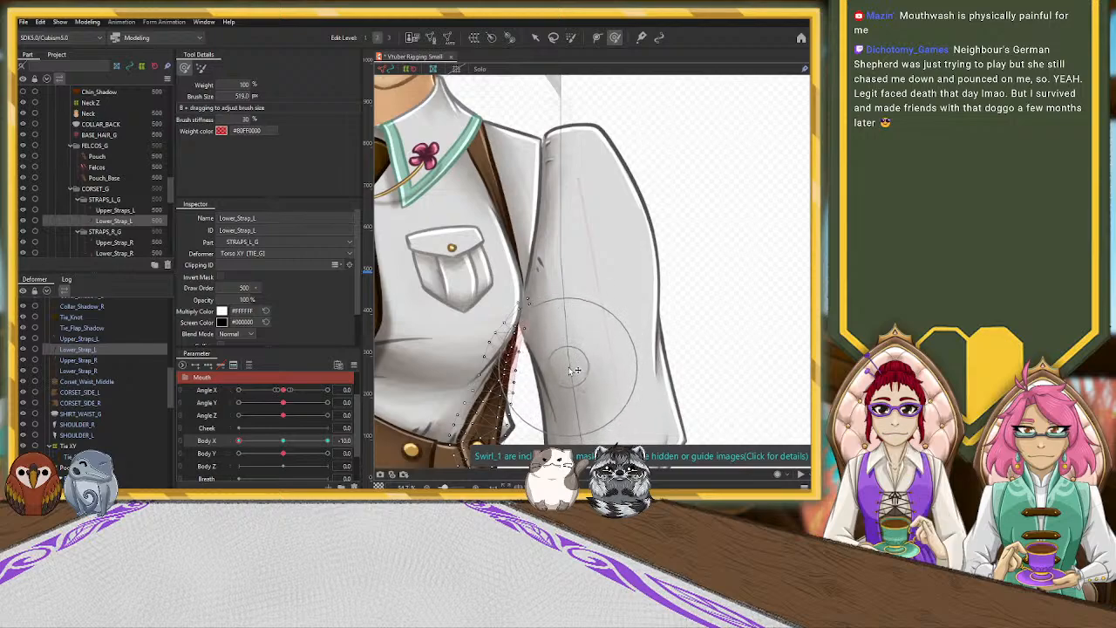
click(107, 413)
click(283, 441)
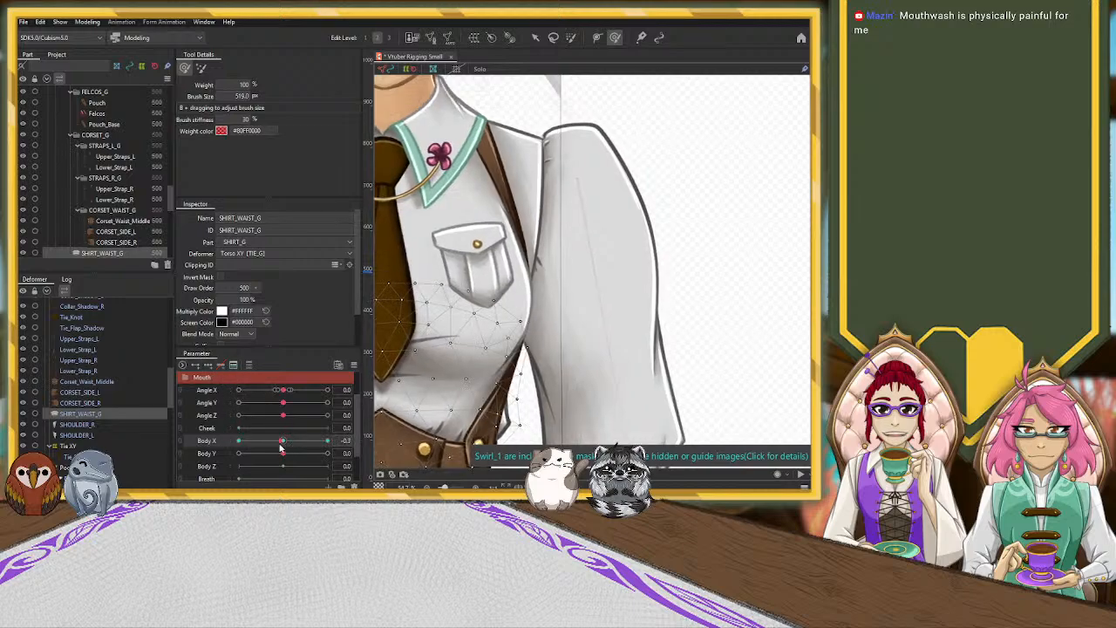
drag(283, 441, 327, 441)
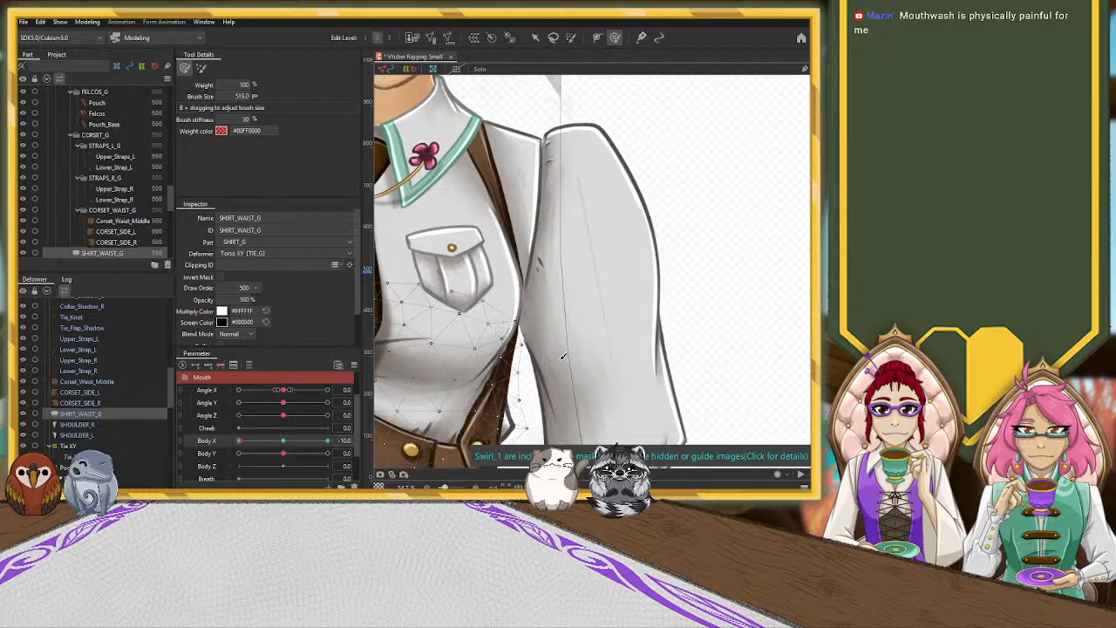
Check how the straps and shirt move with the torso between Body X -10 and 0.
scroll(587, 188, down, 4)
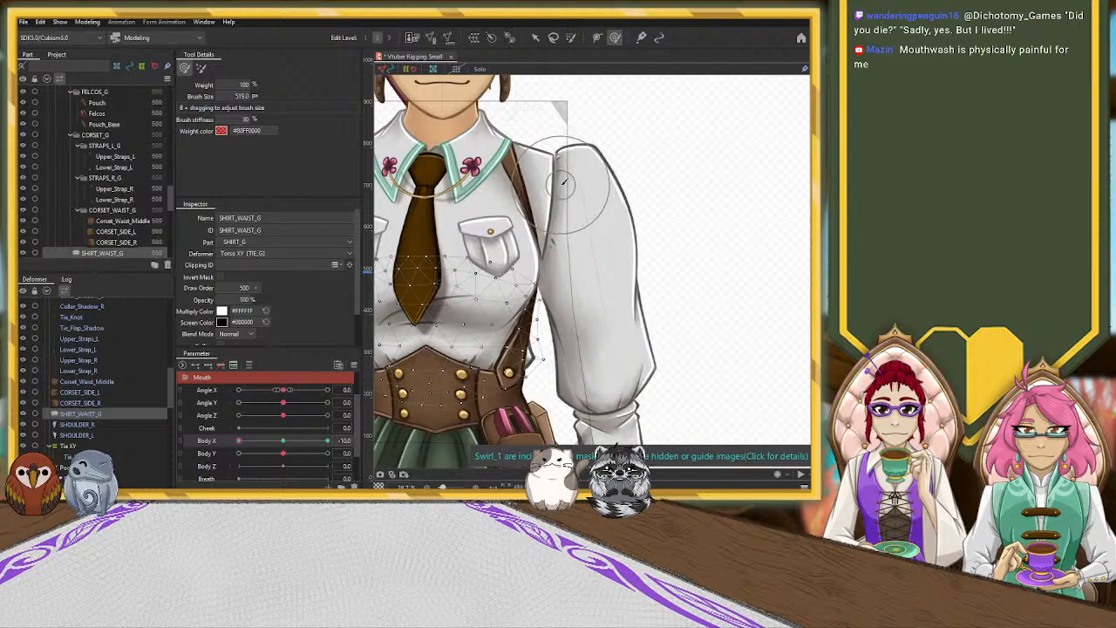
key(v)
scroll(589, 188, down, 2)
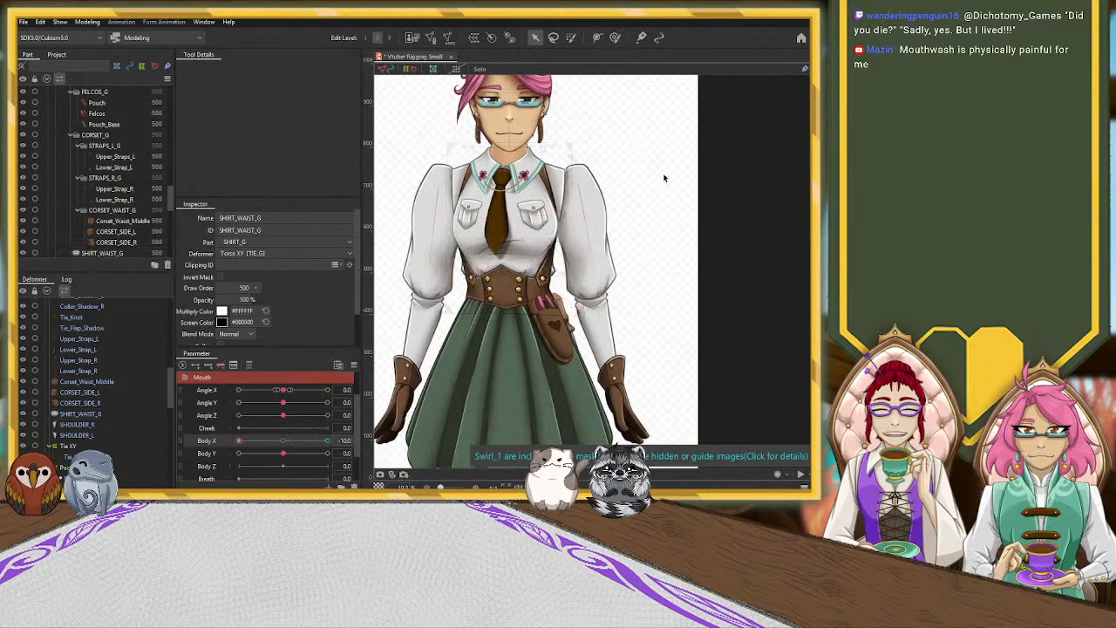
click(378, 391)
drag(282, 449, 184, 440)
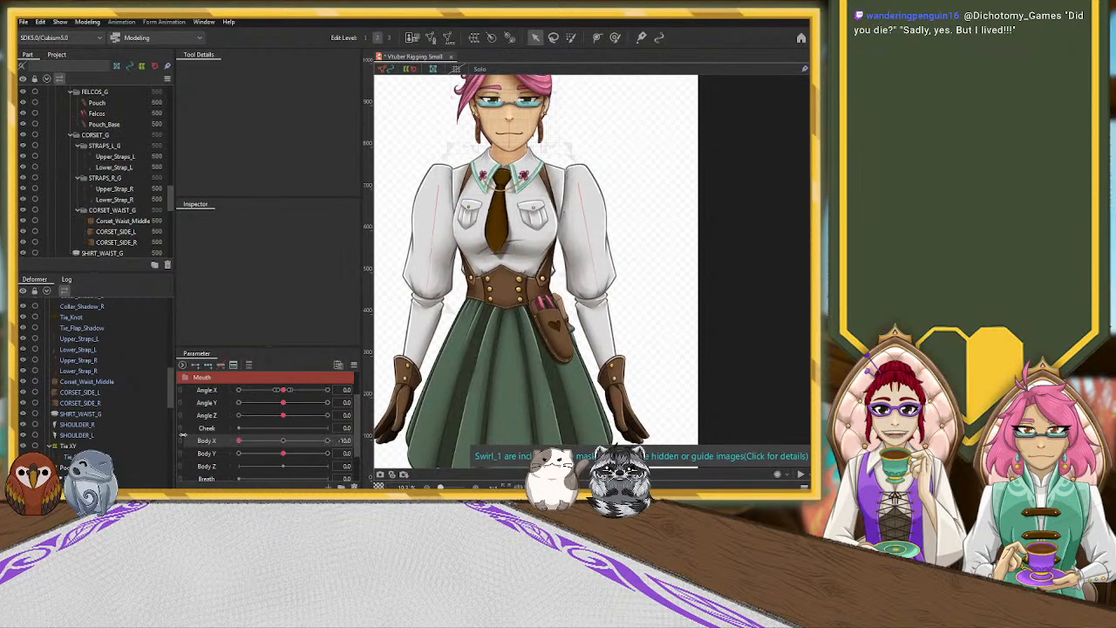
click(284, 441)
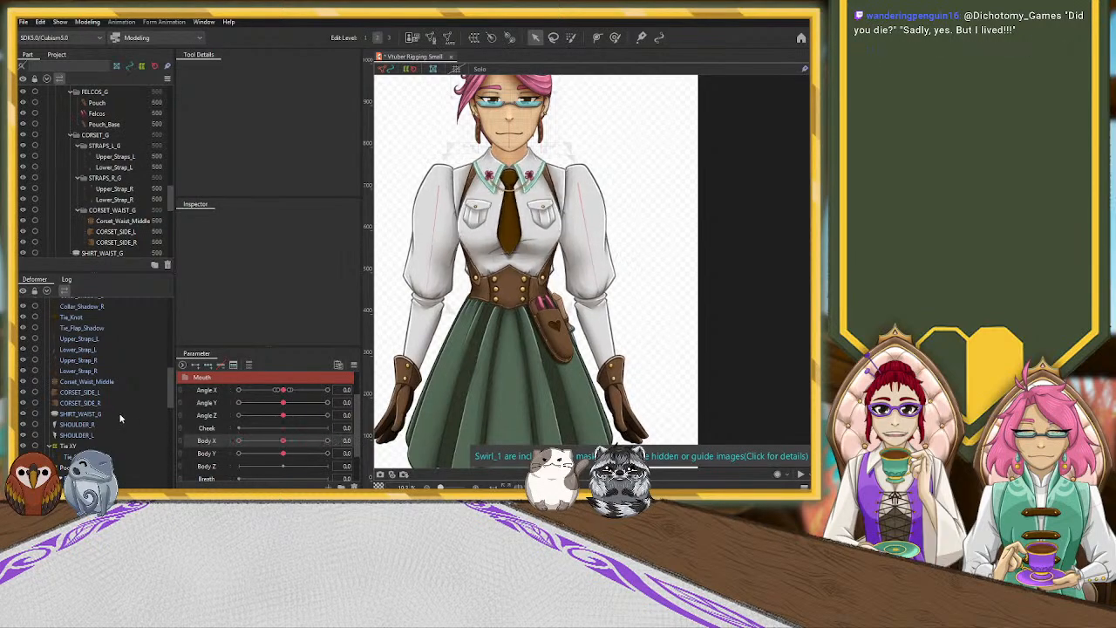
Key CORSET_SIDE_L on Body X and check its mesh at Body X -10.
click(100, 391)
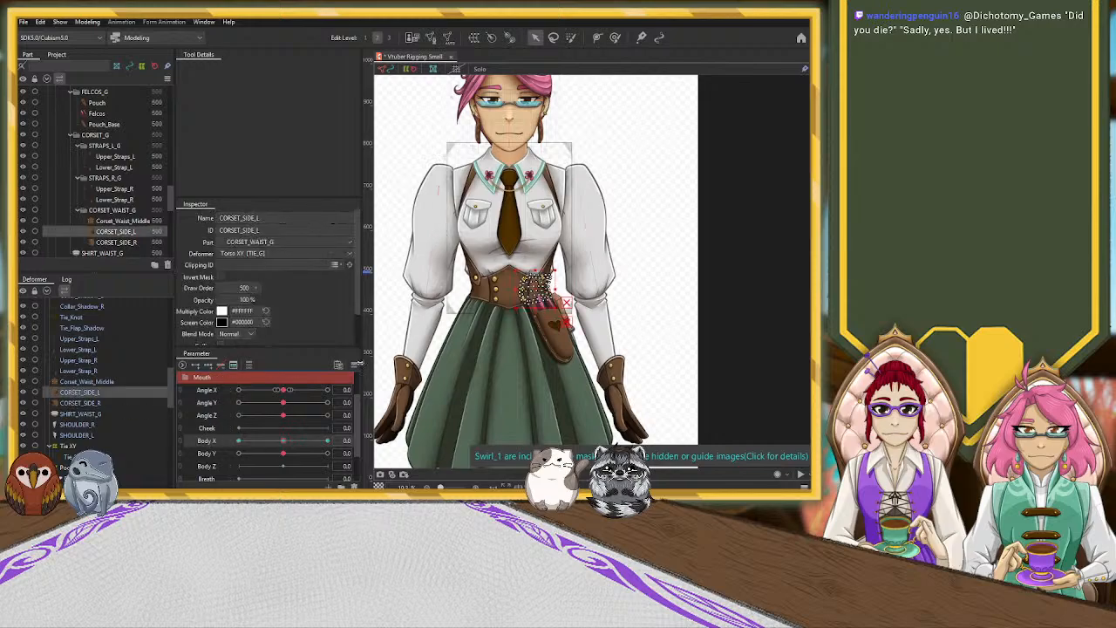
scroll(526, 329, up, 4)
drag(280, 442, 194, 441)
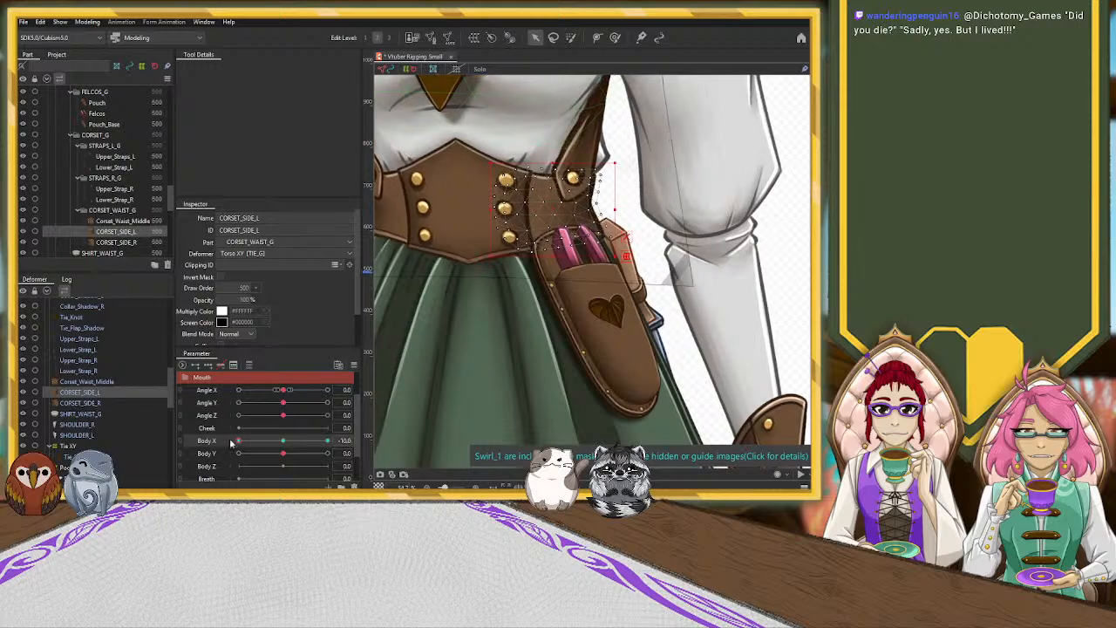
click(615, 37)
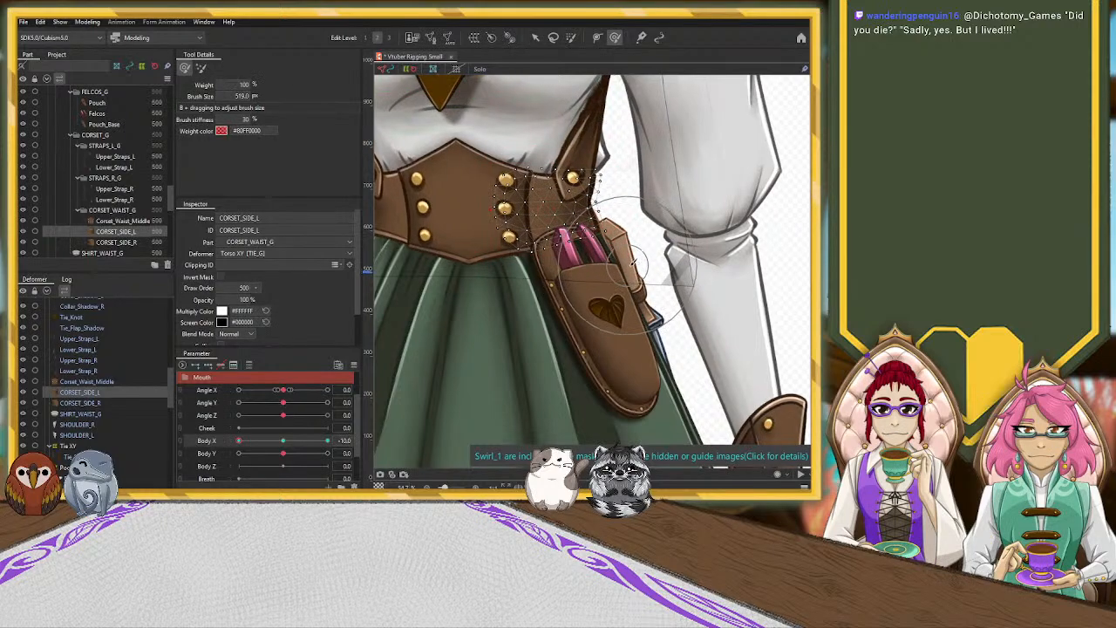
key(ctrl+m)
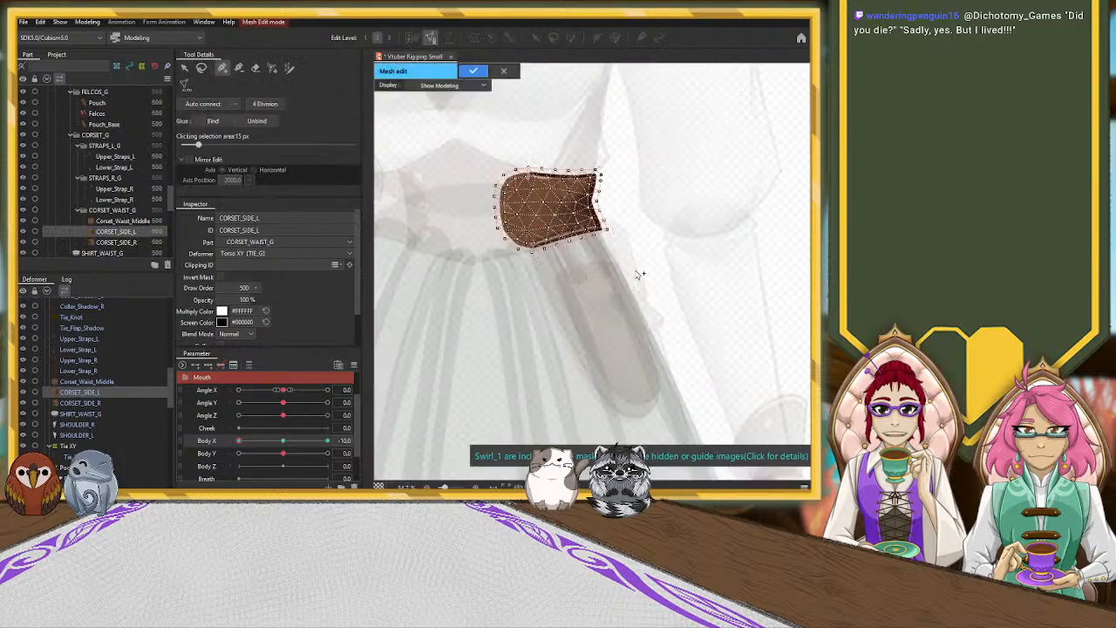
click(503, 70)
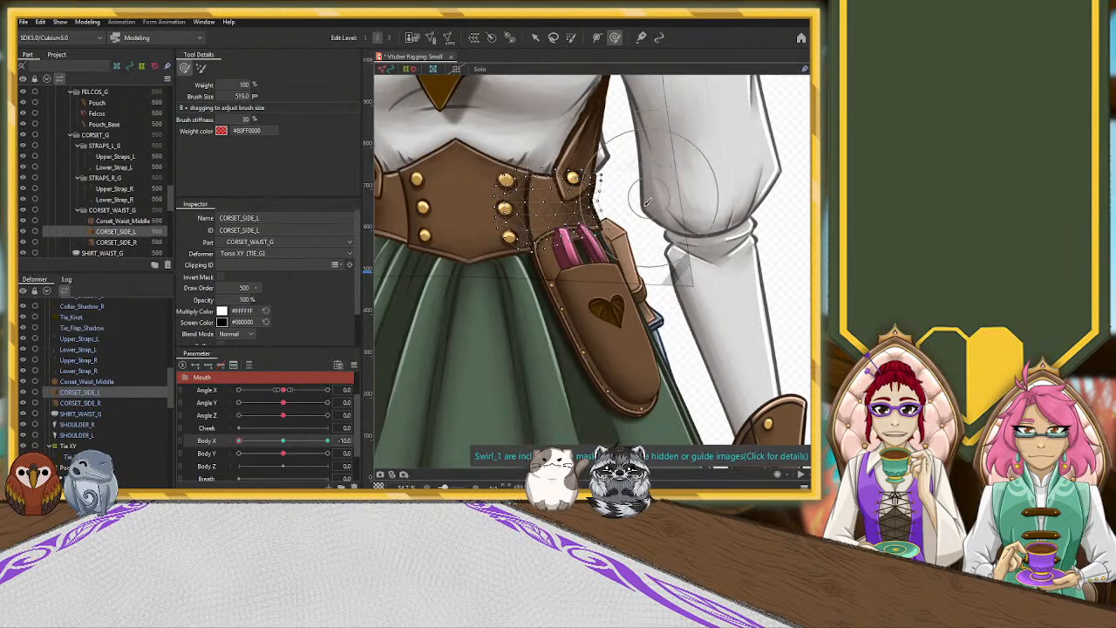
click(284, 441)
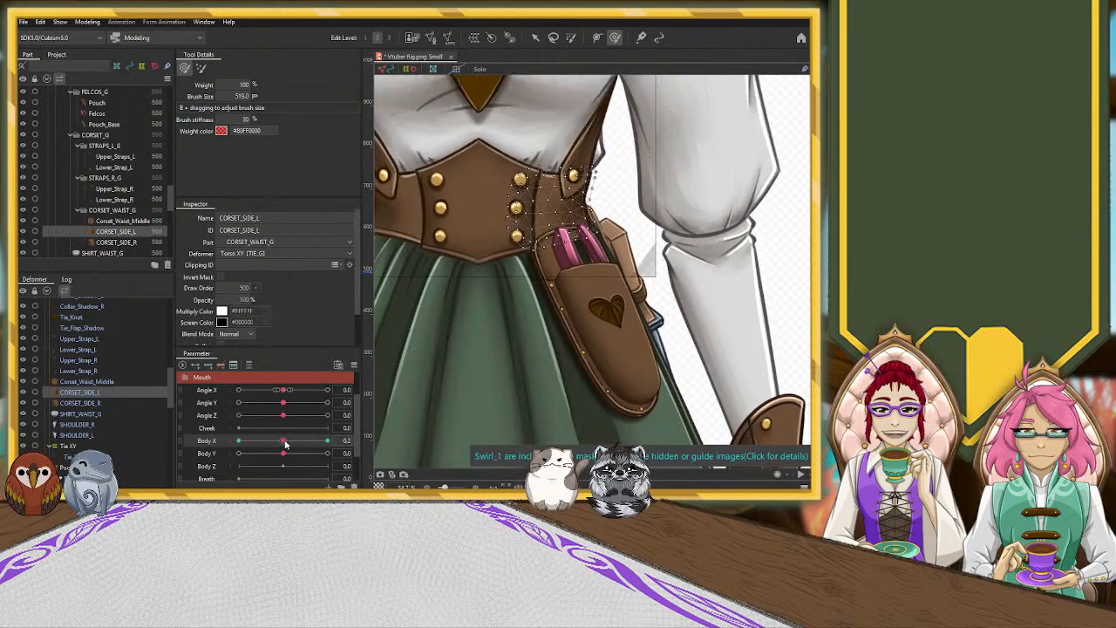
Adjust the edge of SHIRT_WAIST_G beside the character's left waist at Body X -10 with the 519.0 px deform brush.
click(99, 414)
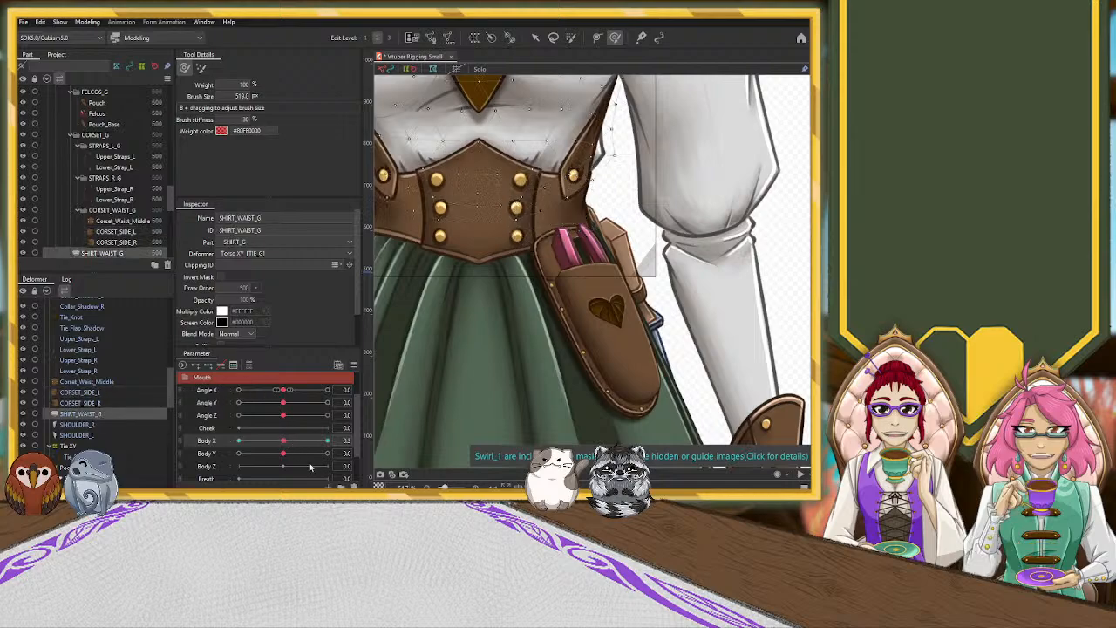
click(285, 442)
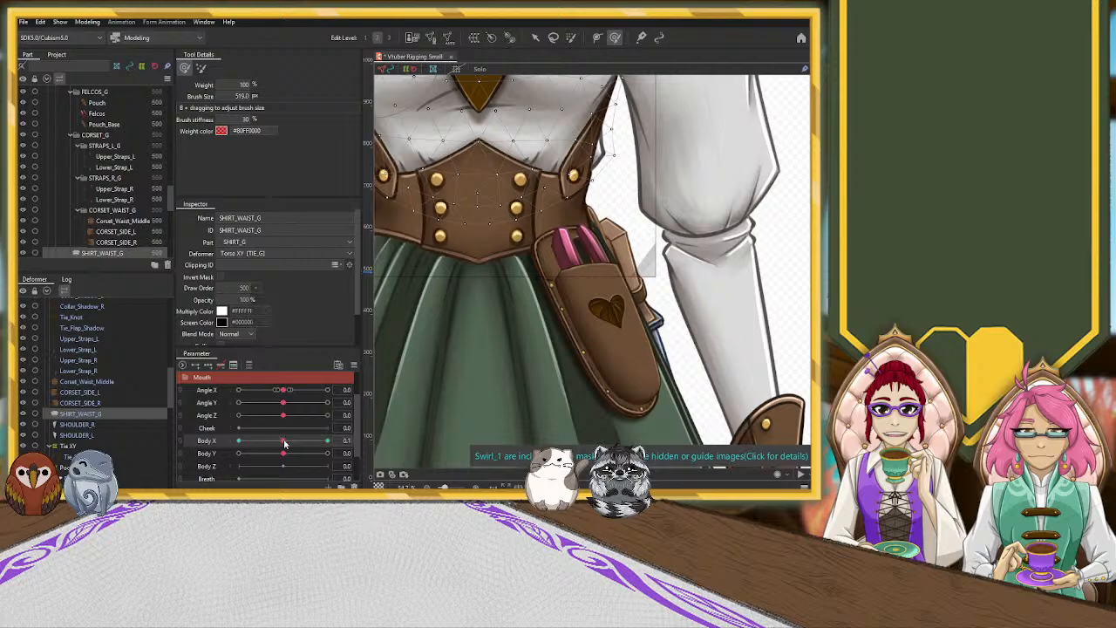
drag(284, 443, 216, 447)
mouse_move(634, 144)
mouse_down()
mouse_move(602, 131)
mouse_move(621, 162)
mouse_up()
drag(615, 160, 619, 161)
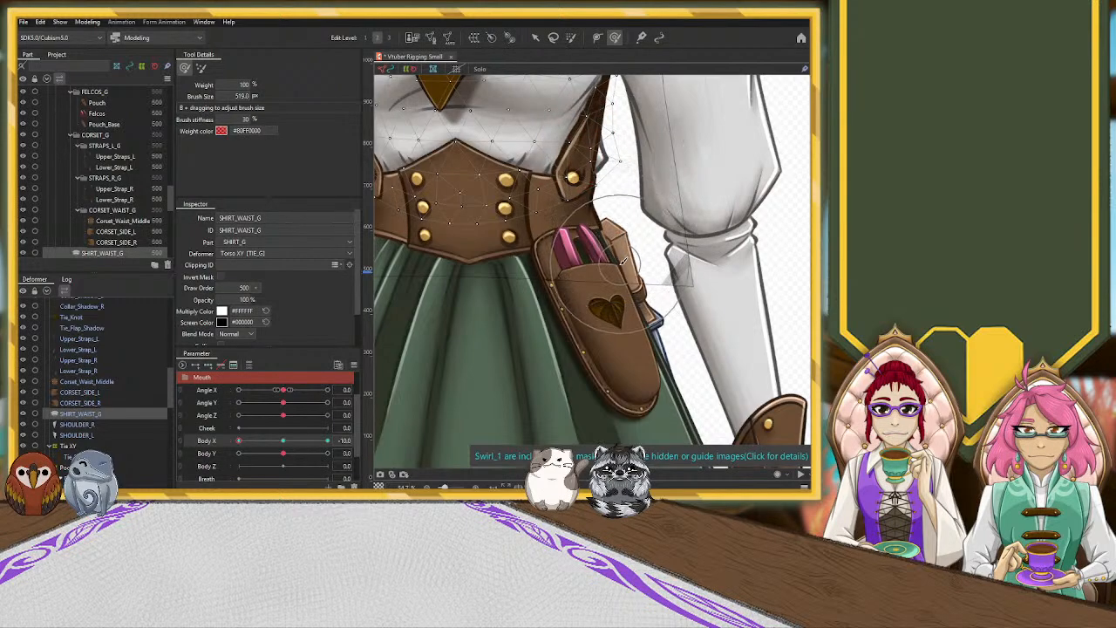
Check the waist and corset movement on the whole torso between Body X 0 and -10.
scroll(583, 353, down, 8)
click(536, 40)
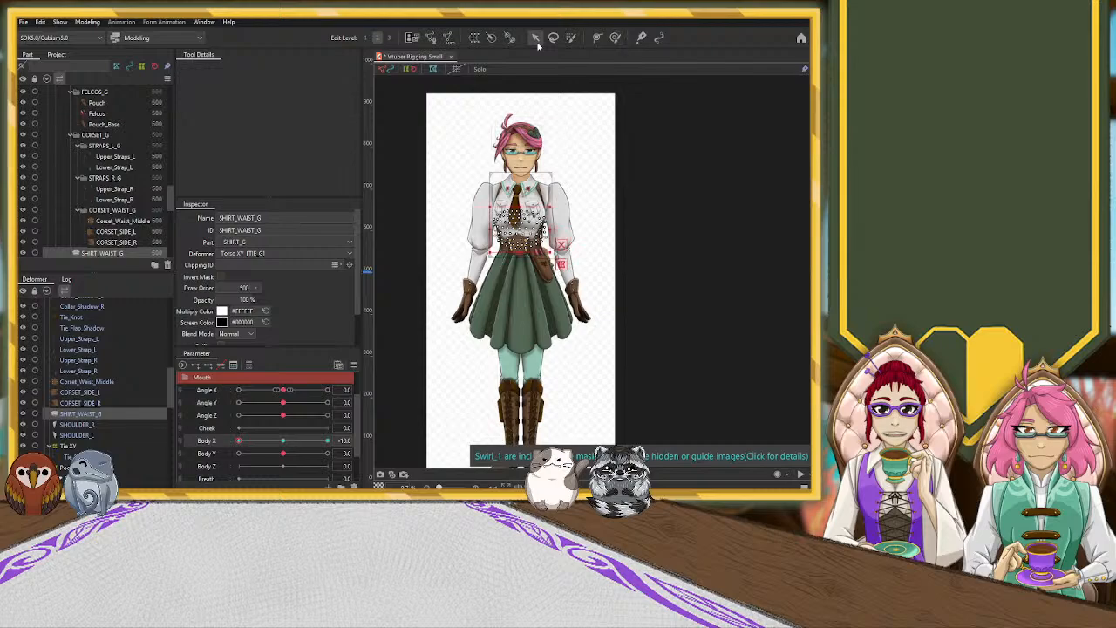
click(588, 192)
scroll(510, 218, up, 8)
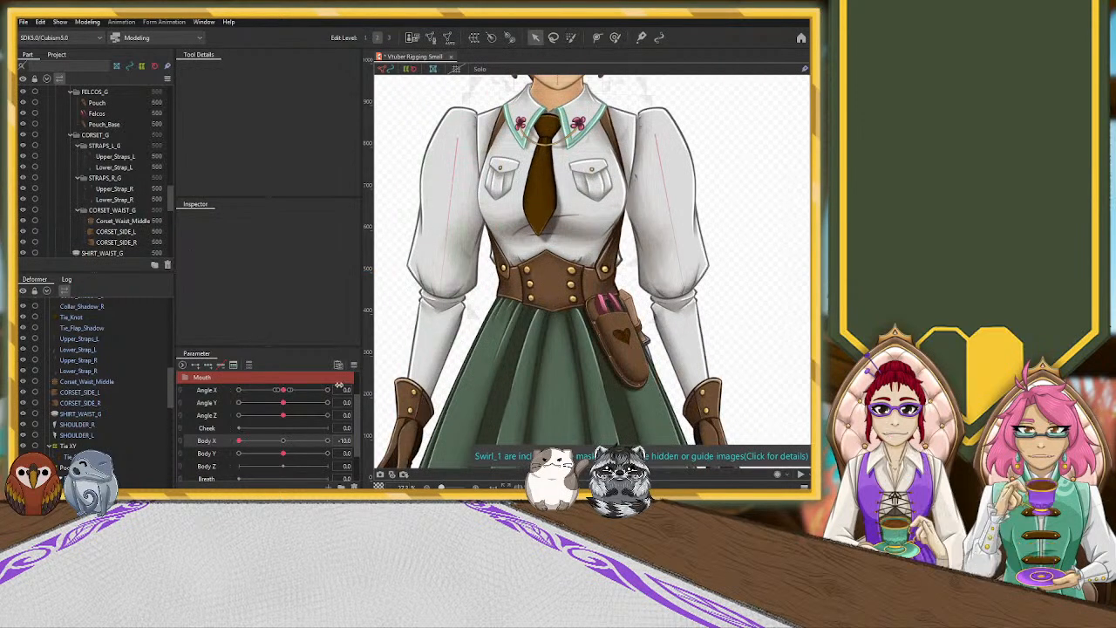
drag(284, 442, 211, 453)
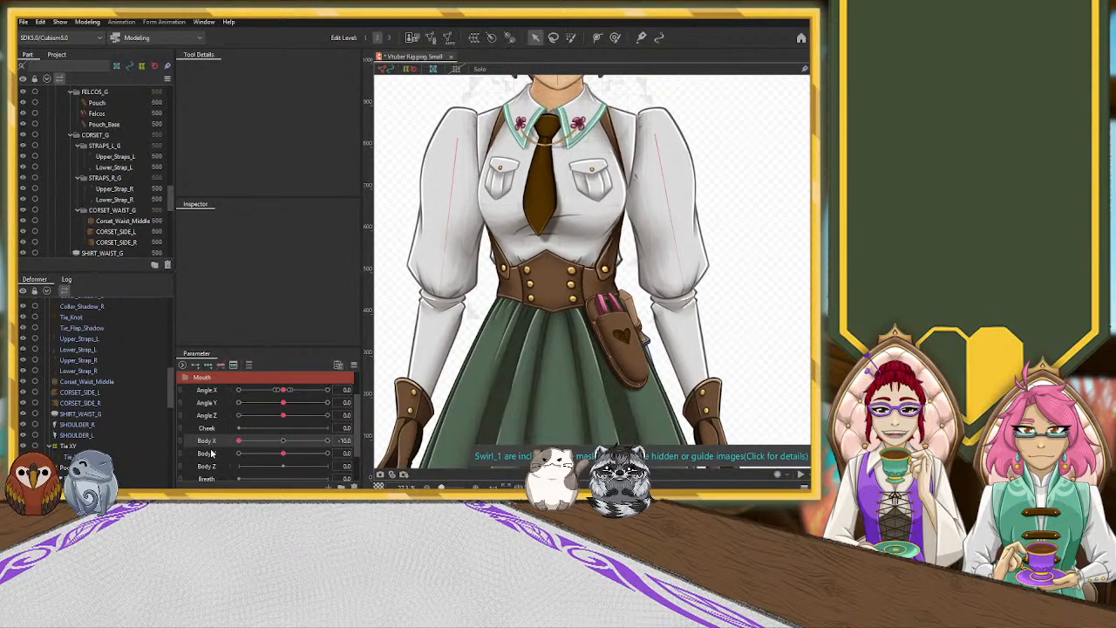
Add three keys to Corset_Waist_Middle on Body X and set Body X to -10.
click(107, 384)
click(287, 444)
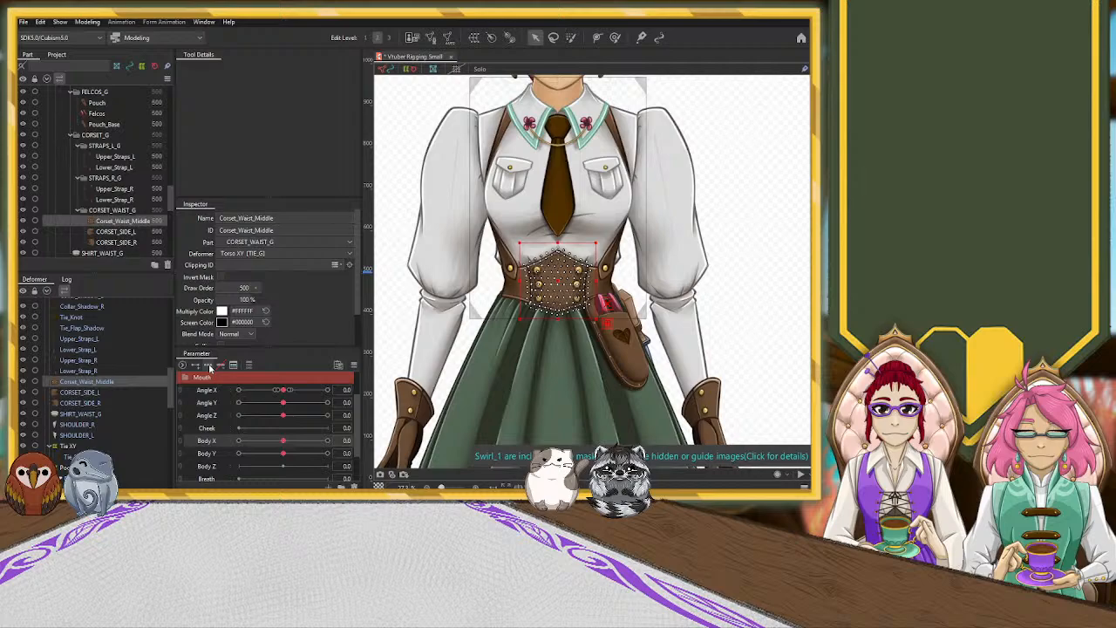
click(208, 366)
drag(283, 441, 210, 446)
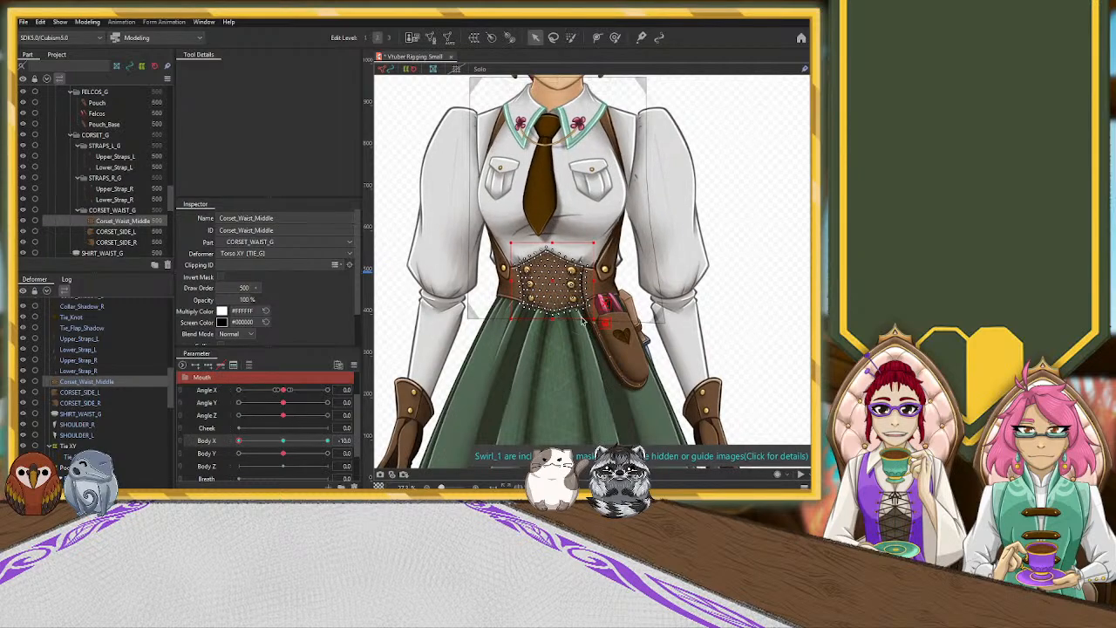
Shift and reshape the Corset_Waist_Middle mesh toward the turned side at Body X -10 with the deform brush.
click(615, 37)
scroll(579, 331, up, 2)
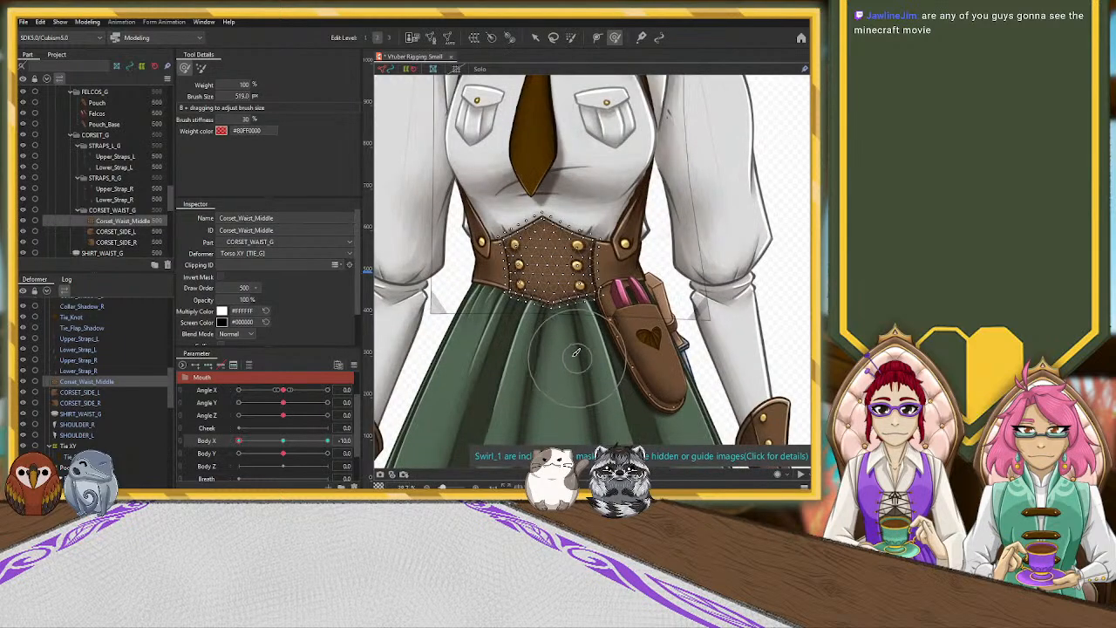
mouse_move(587, 324)
mouse_down()
mouse_move(555, 311)
mouse_move(506, 357)
mouse_move(523, 331)
mouse_up()
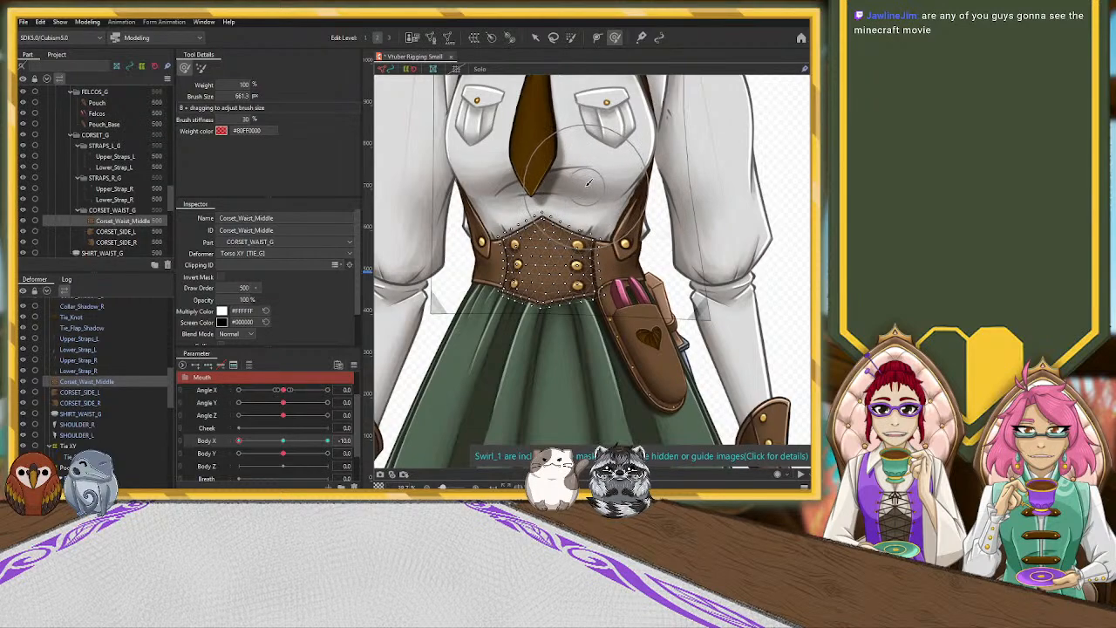
drag(615, 267, 567, 251)
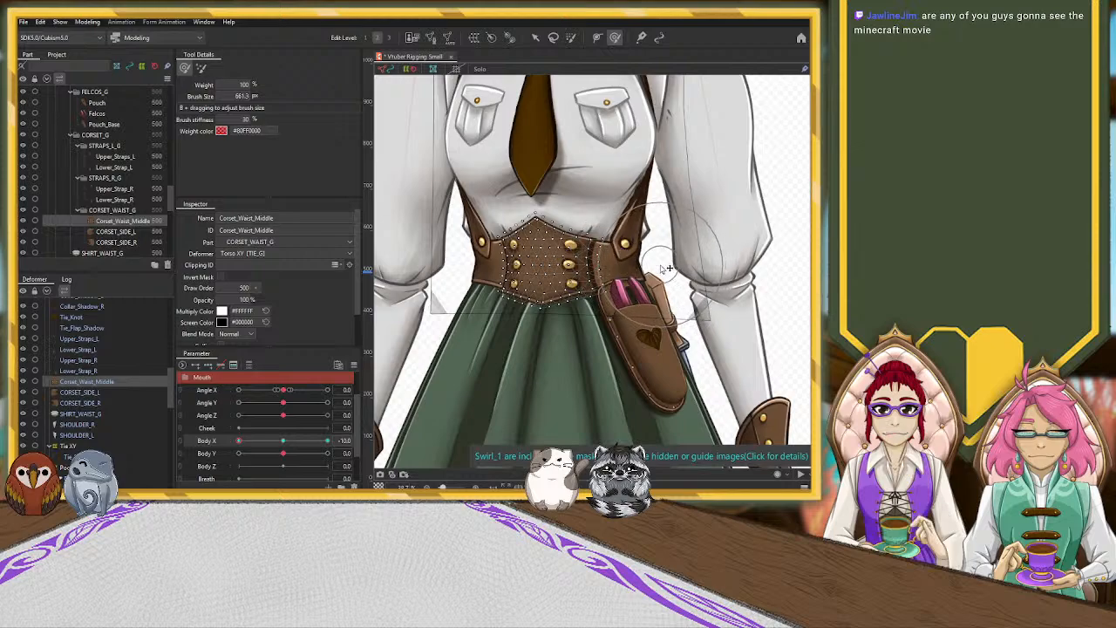
mouse_move(649, 262)
mouse_down()
mouse_move(638, 270)
mouse_move(598, 247)
mouse_up()
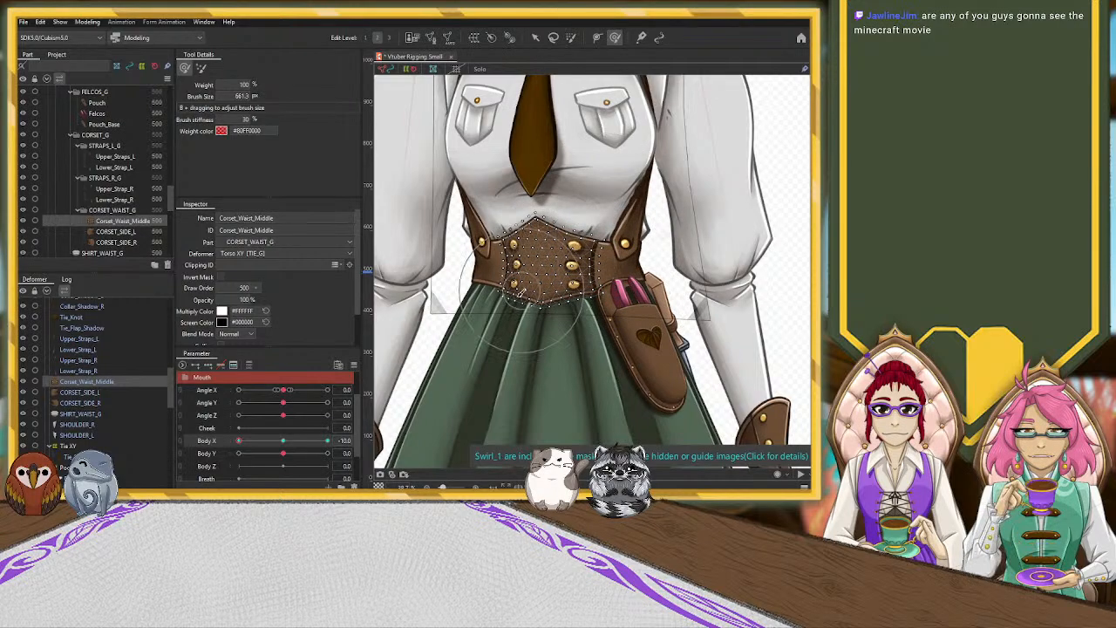
drag(502, 337, 472, 319)
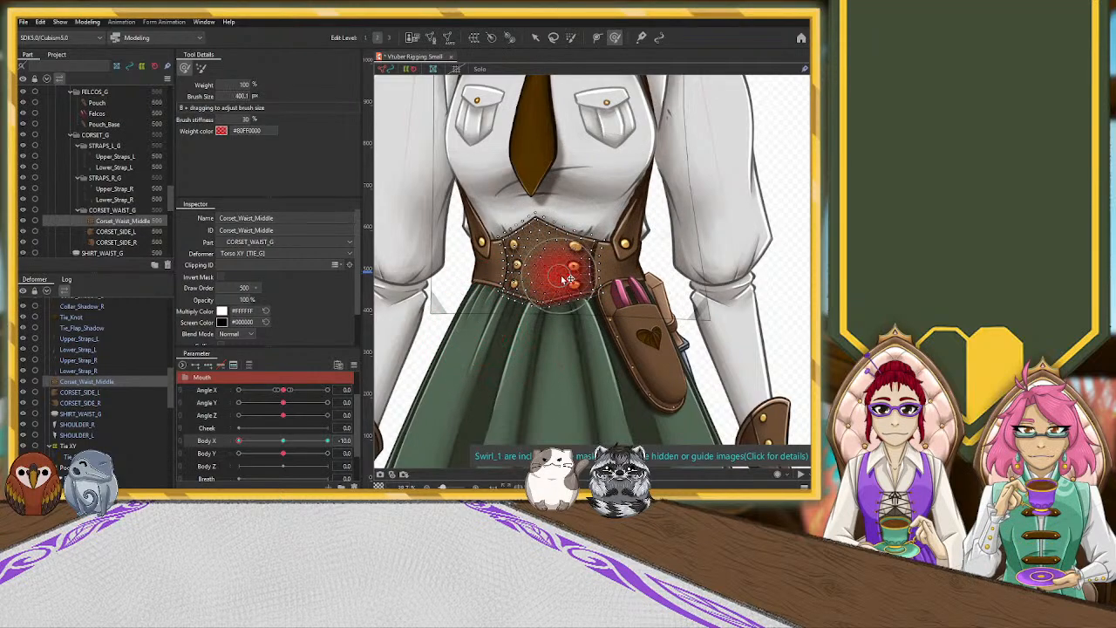
drag(570, 246, 576, 245)
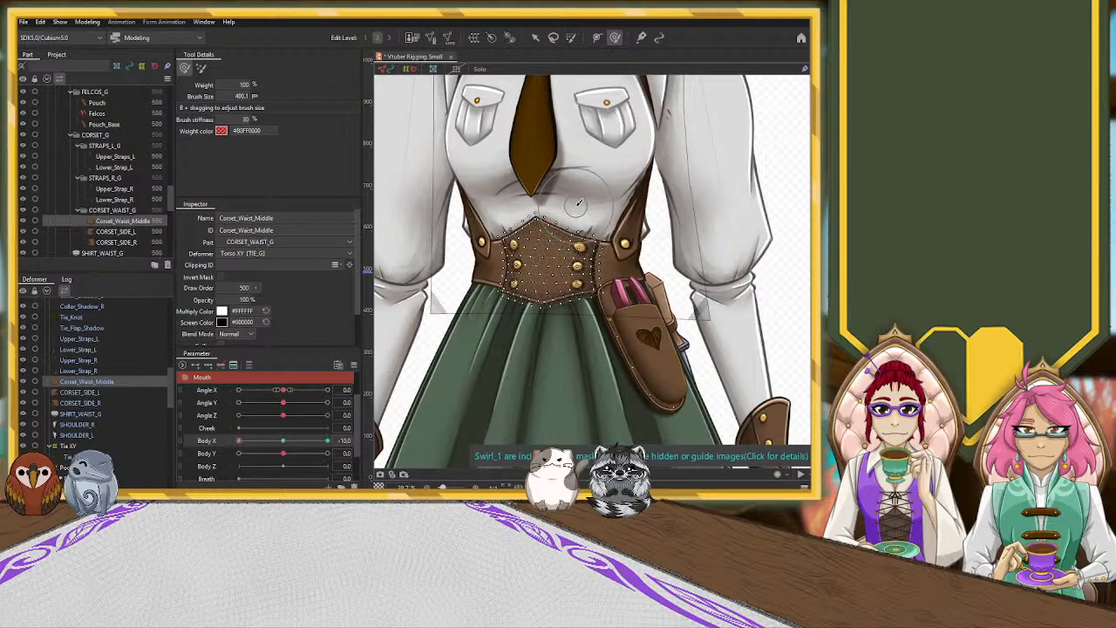
drag(282, 443, 228, 454)
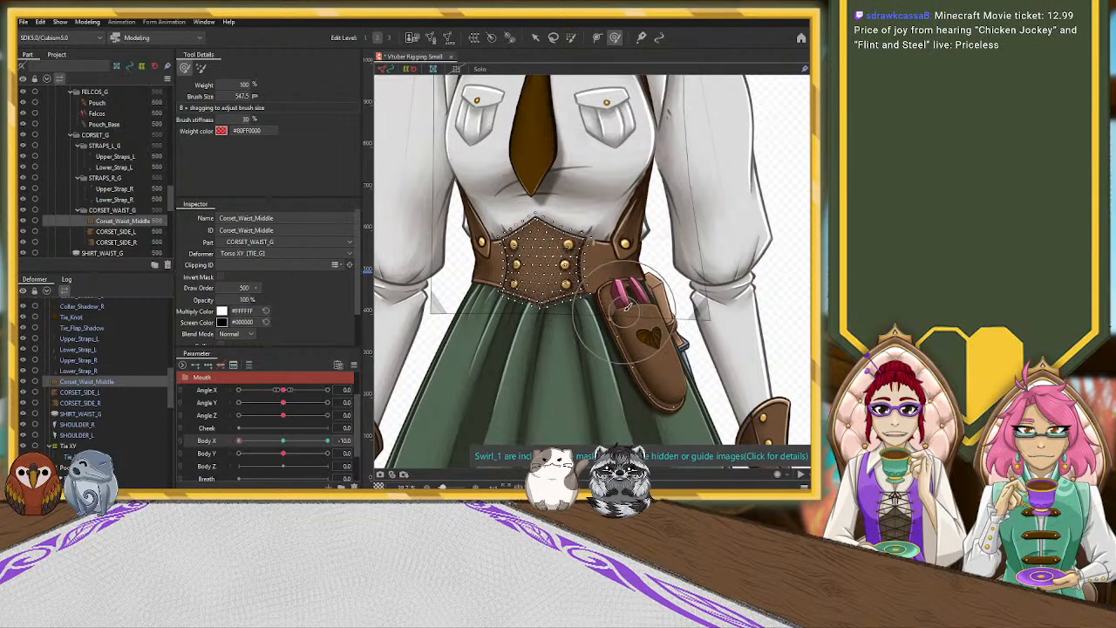
Fit CORSET_SIDE_L to the edge of the corset's middle panel at Body X -10 with the 547.5 px deform brush.
click(283, 440)
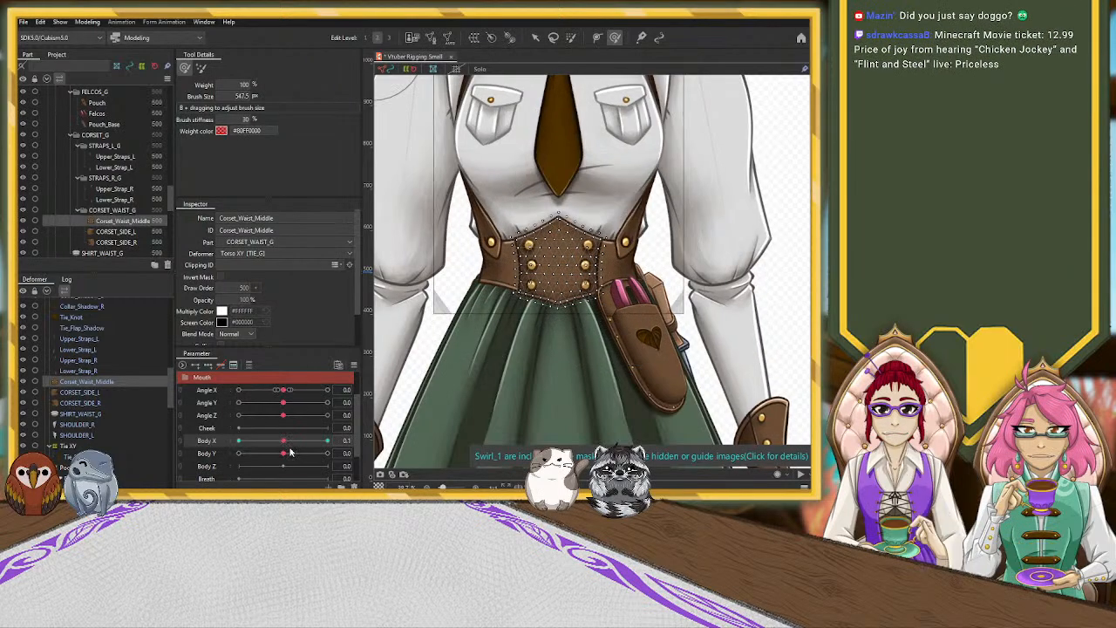
key(Down)
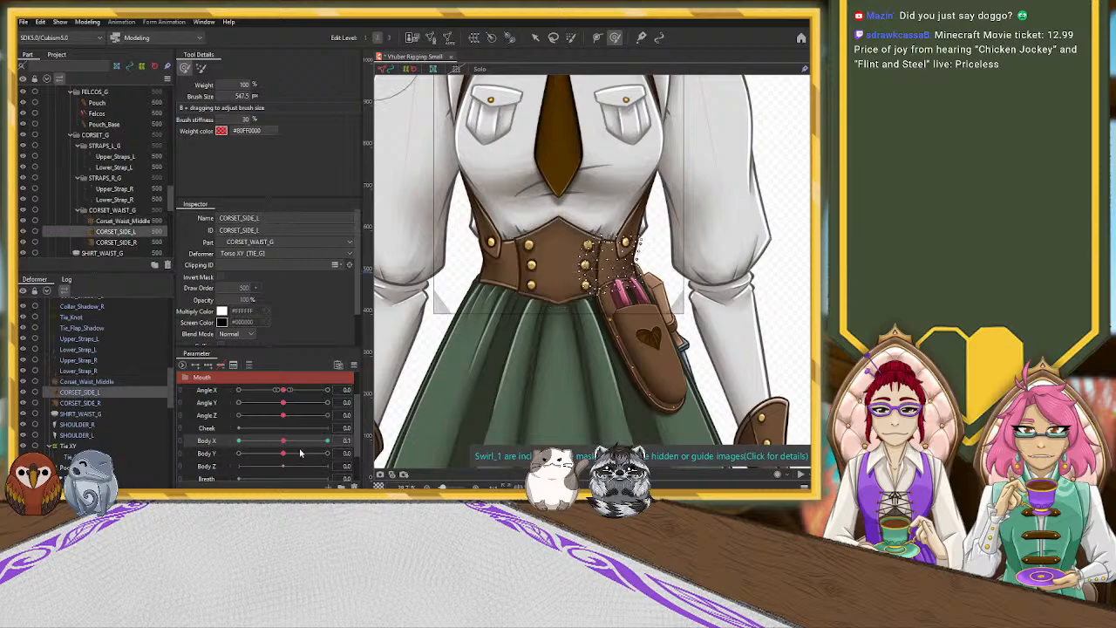
click(238, 440)
drag(590, 277, 586, 258)
drag(591, 315, 587, 317)
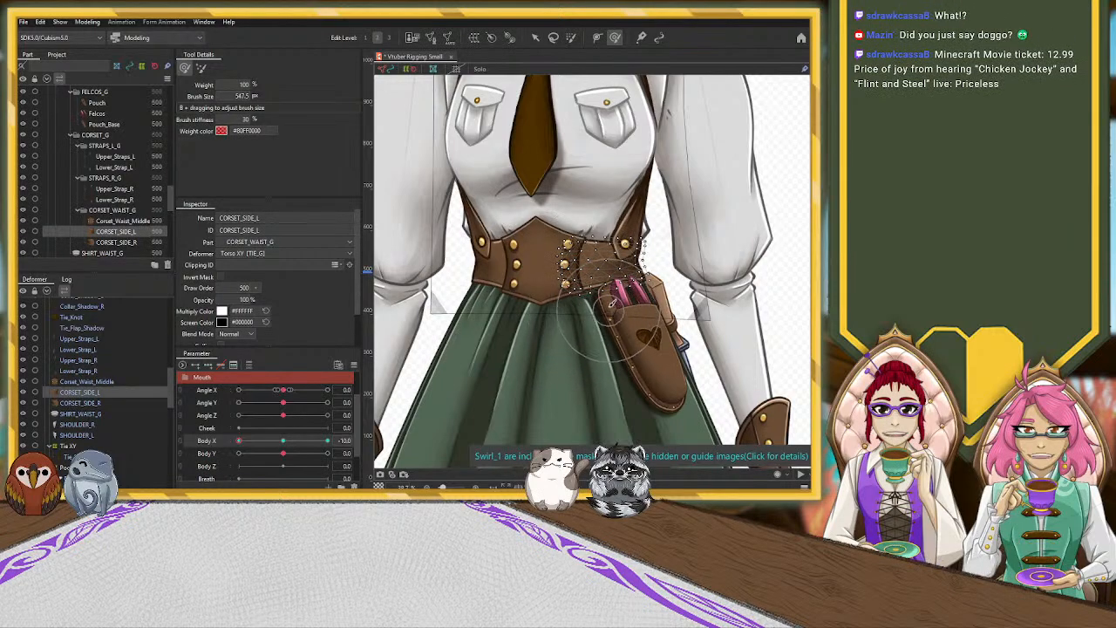
drag(327, 440, 208, 428)
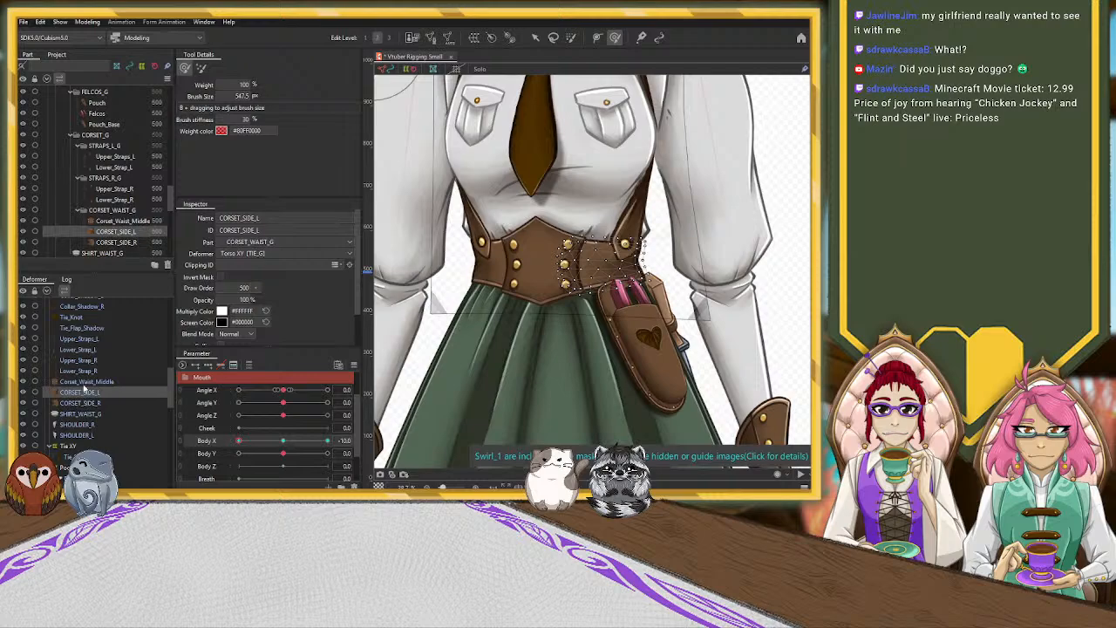
Move the buttoned lower end of Lower_Strap_L slightly inward over the corset at Body X -10 with the deform brush.
click(79, 350)
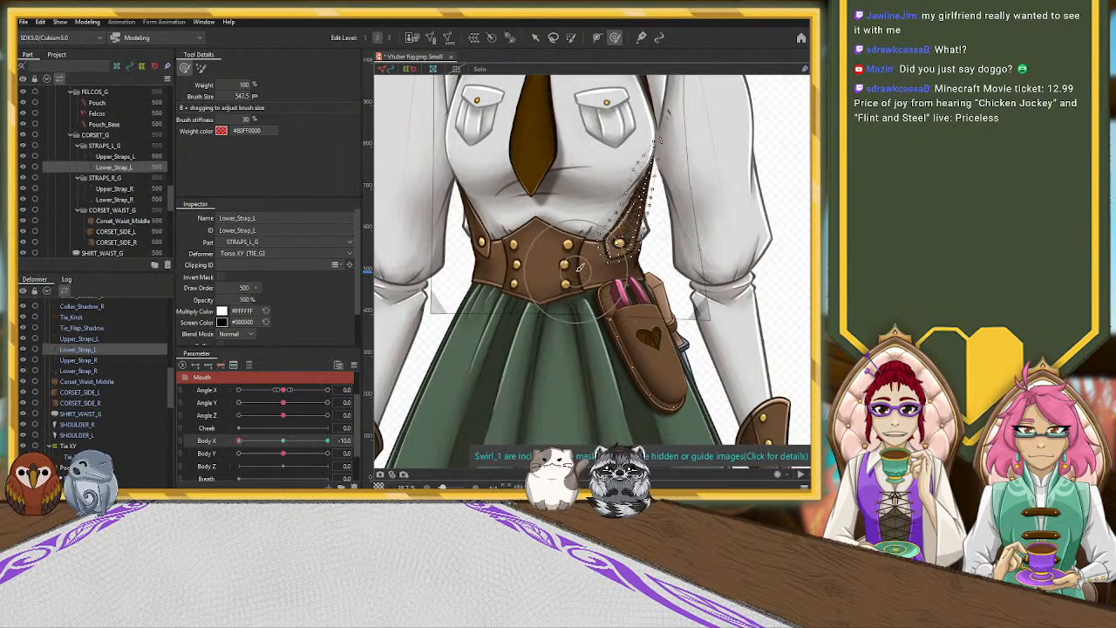
key(ctrl+e)
click(504, 70)
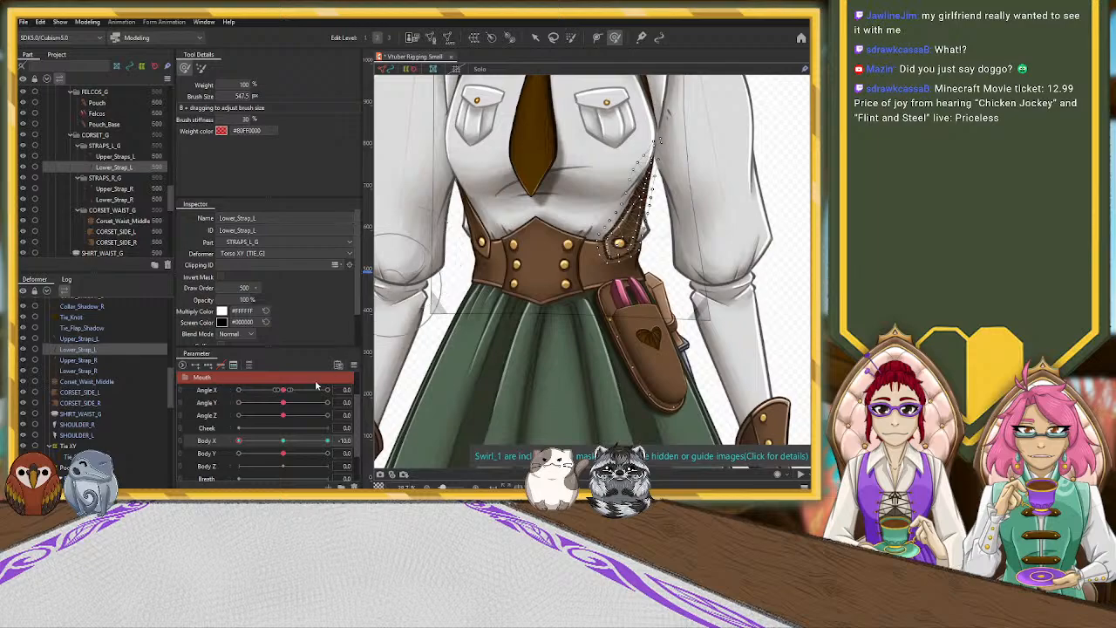
mouse_move(239, 440)
mouse_down()
mouse_move(286, 449)
mouse_move(225, 449)
mouse_move(340, 442)
mouse_move(238, 441)
mouse_up()
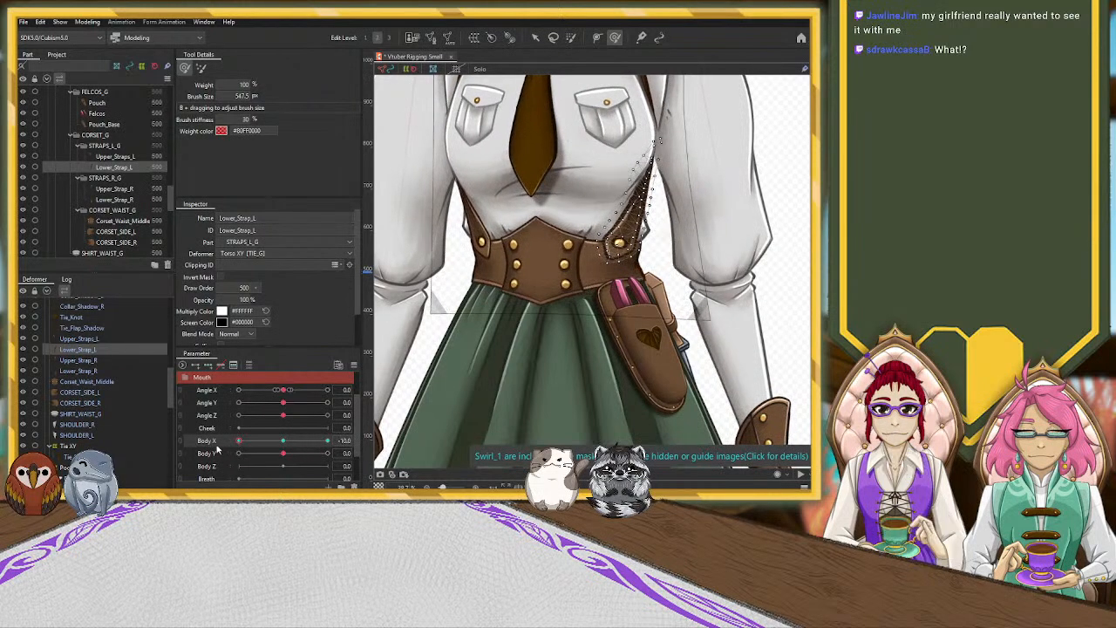
Refine the outer edge of CORSET_SIDE_L at Body X -10 with the deform brush reduced to 286.3 px.
click(80, 392)
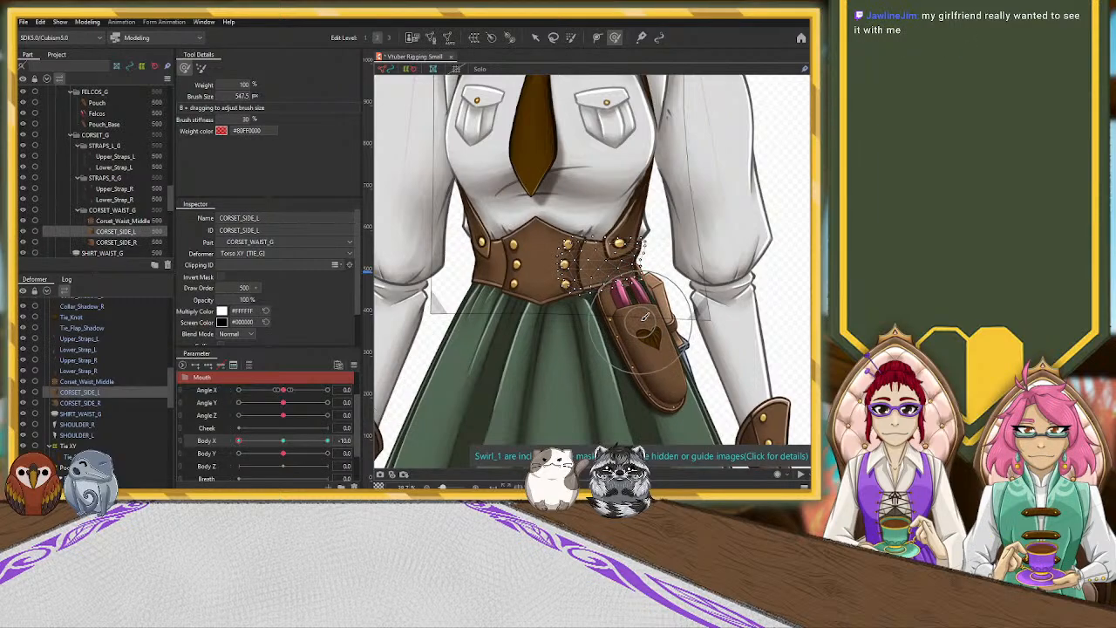
drag(656, 297, 654, 299)
drag(478, 393, 468, 351)
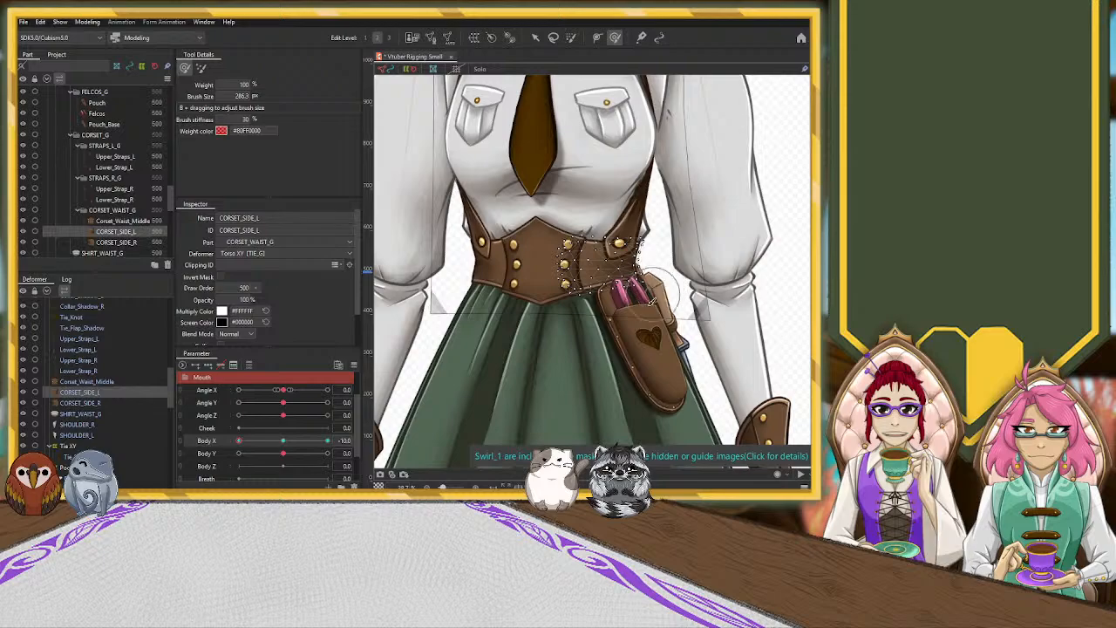
drag(241, 442, 211, 445)
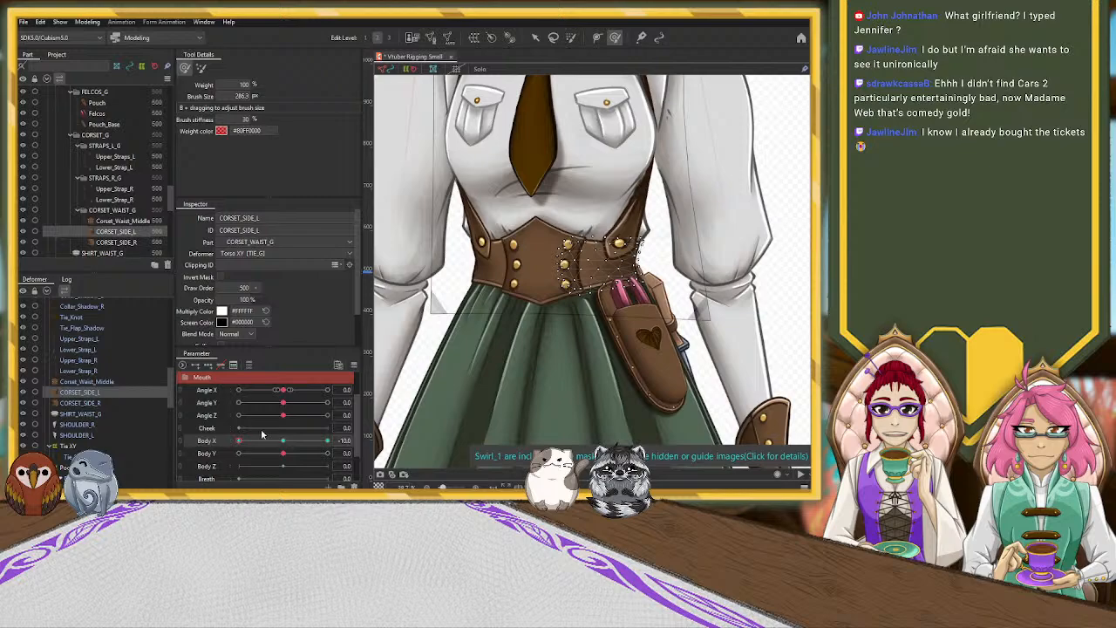
Check how the corset and straps move on the whole upper body between Body X -10 and 0.
drag(240, 441, 204, 454)
scroll(536, 262, down, 4)
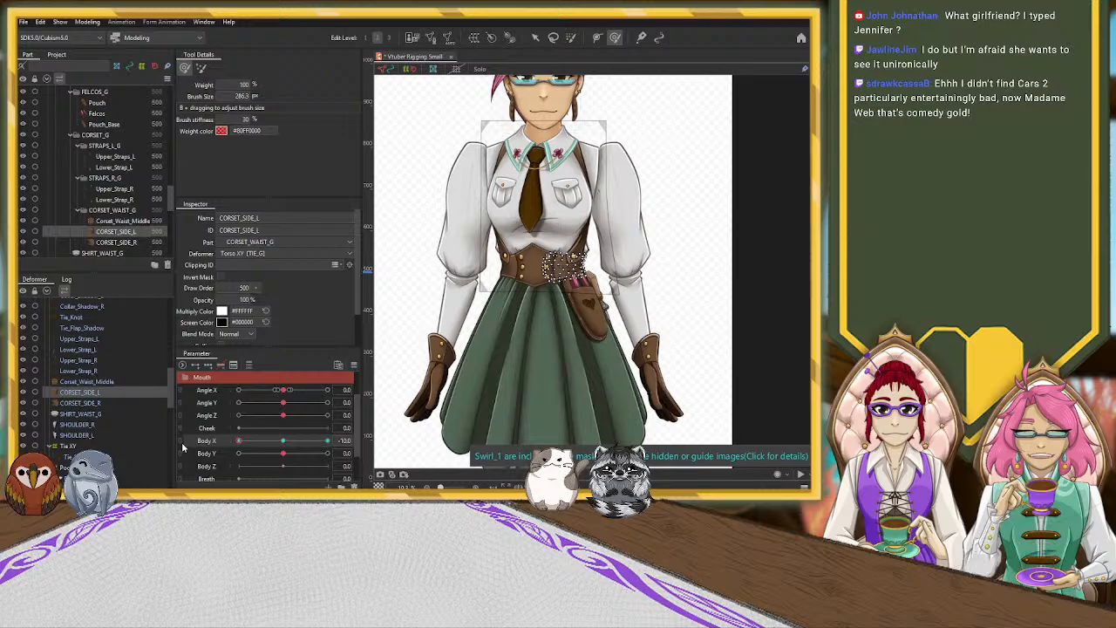
drag(238, 440, 282, 440)
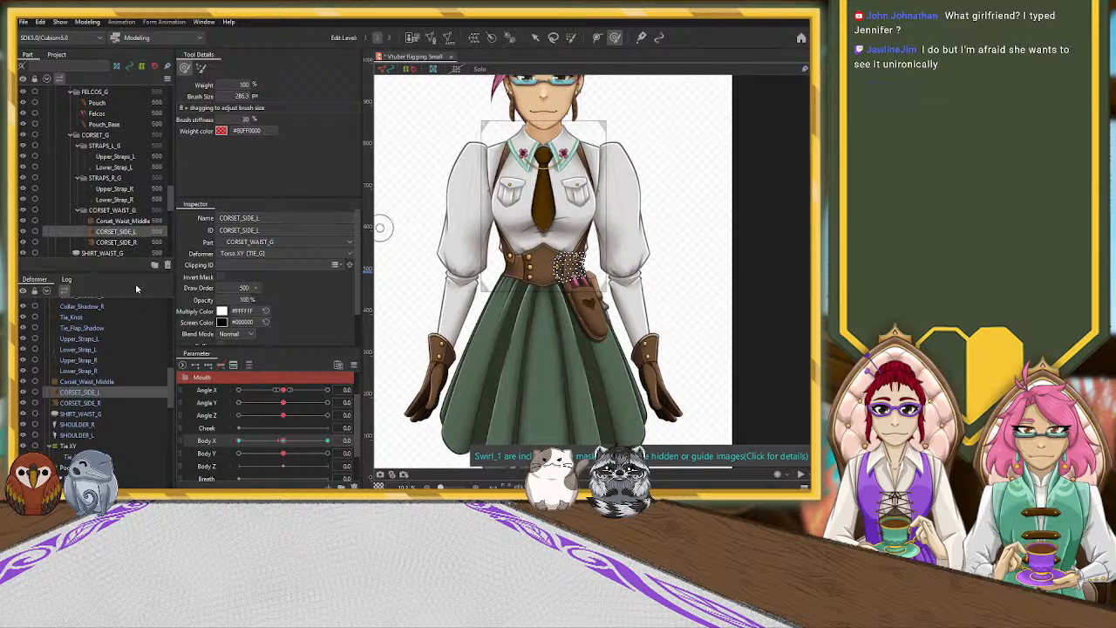
Find the unparented Chain_Shadow in the deformer hierarchy and move it under Torso XY.
scroll(129, 373, up, 5)
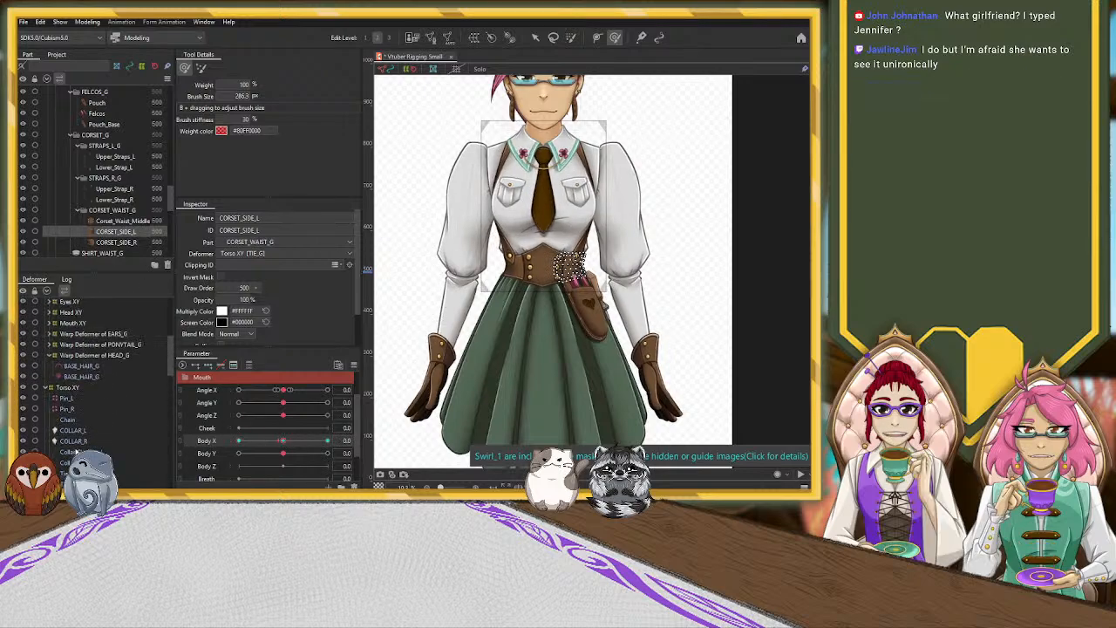
scroll(77, 452, up, 3)
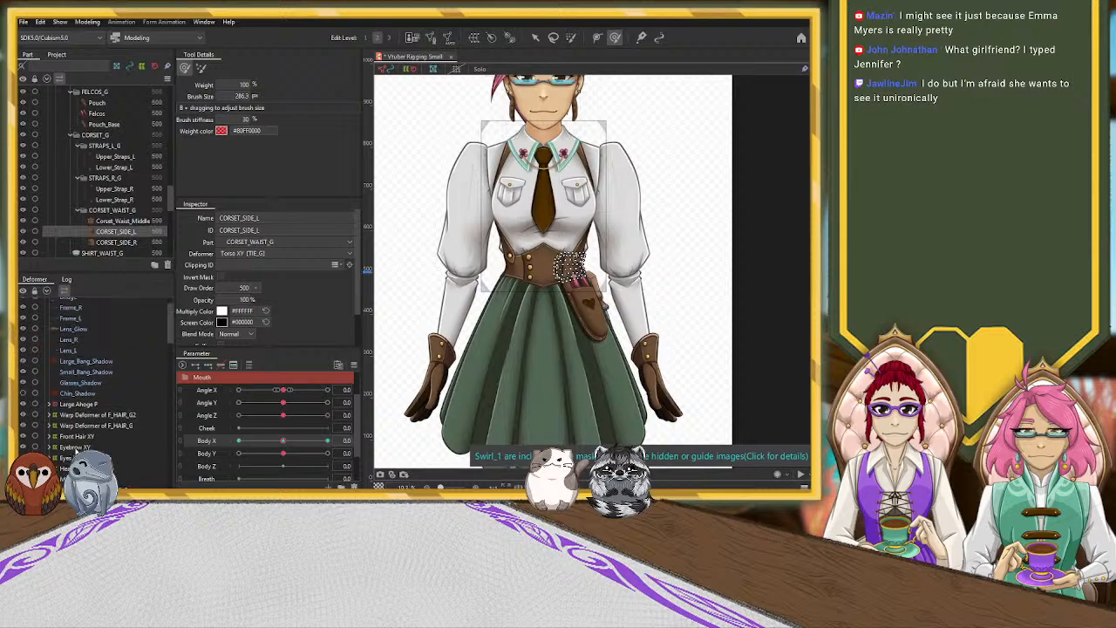
scroll(76, 452, up, 1)
scroll(94, 397, down, 2)
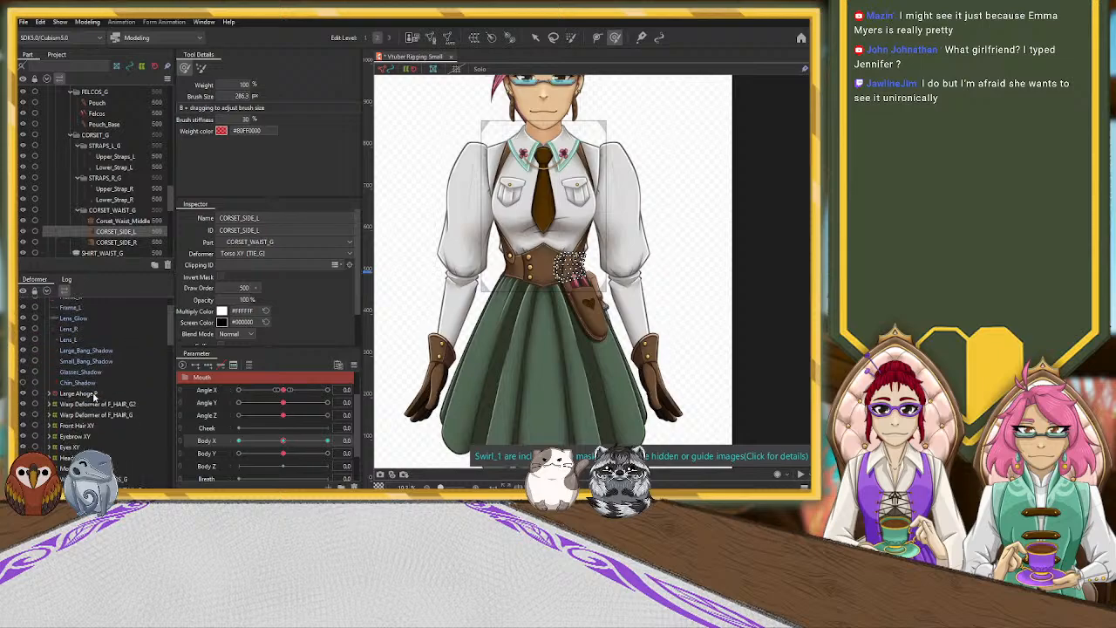
scroll(94, 397, down, 2)
scroll(94, 398, down, 8)
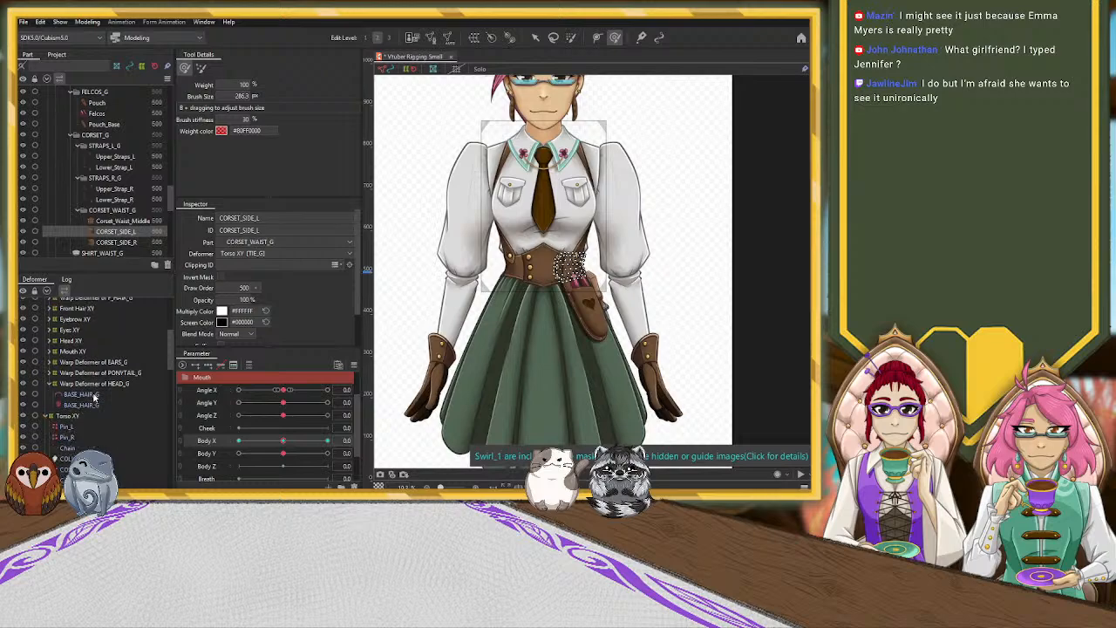
scroll(94, 398, down, 10)
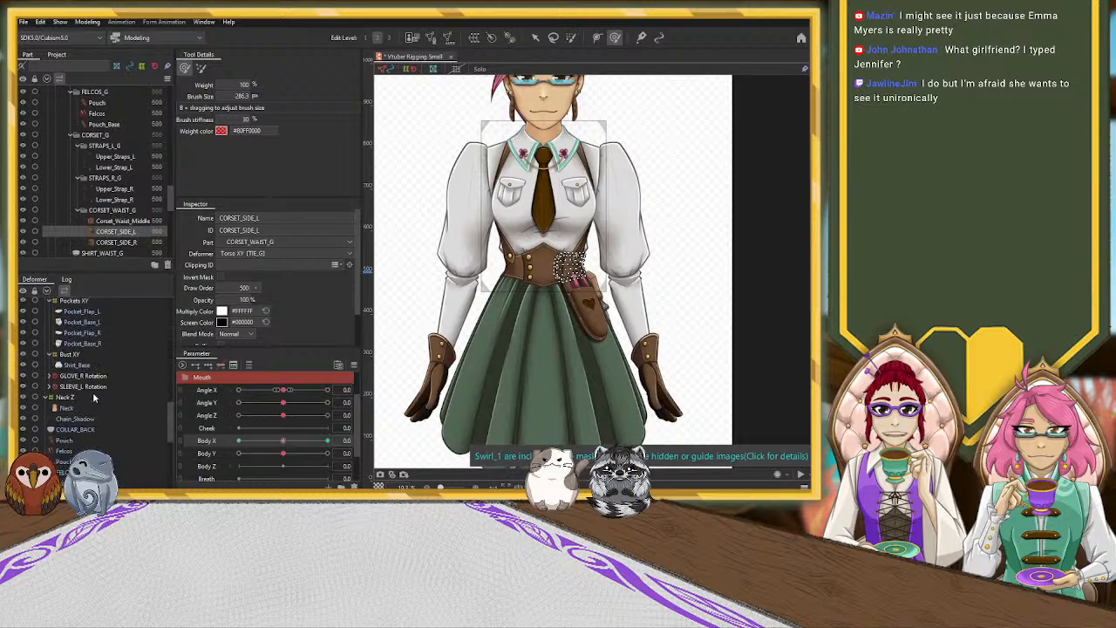
scroll(94, 397, down, 2)
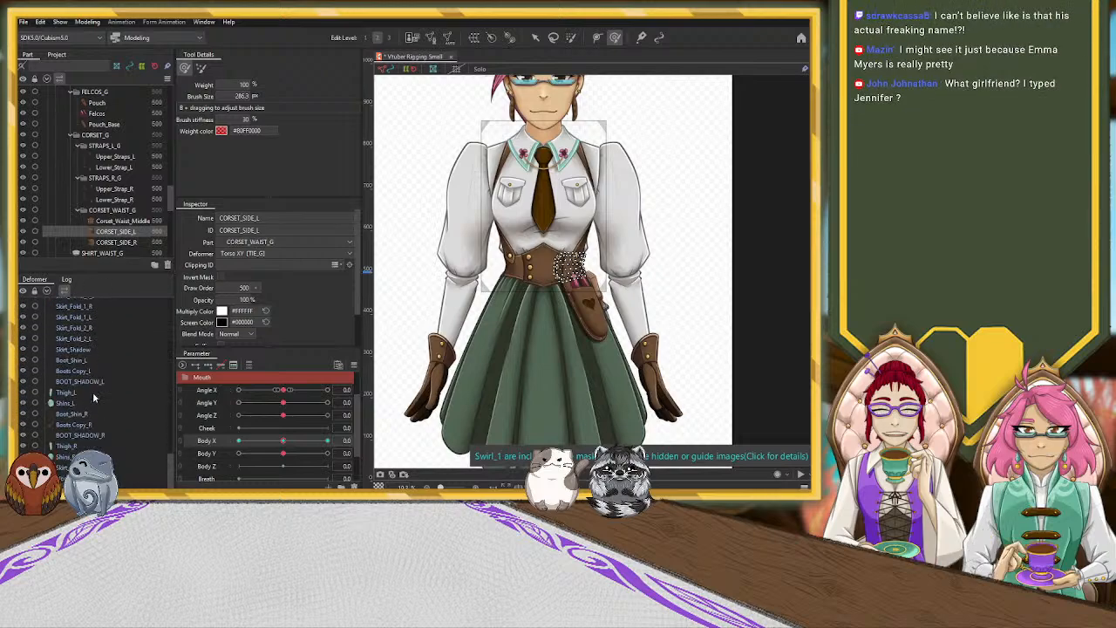
scroll(94, 397, up, 6)
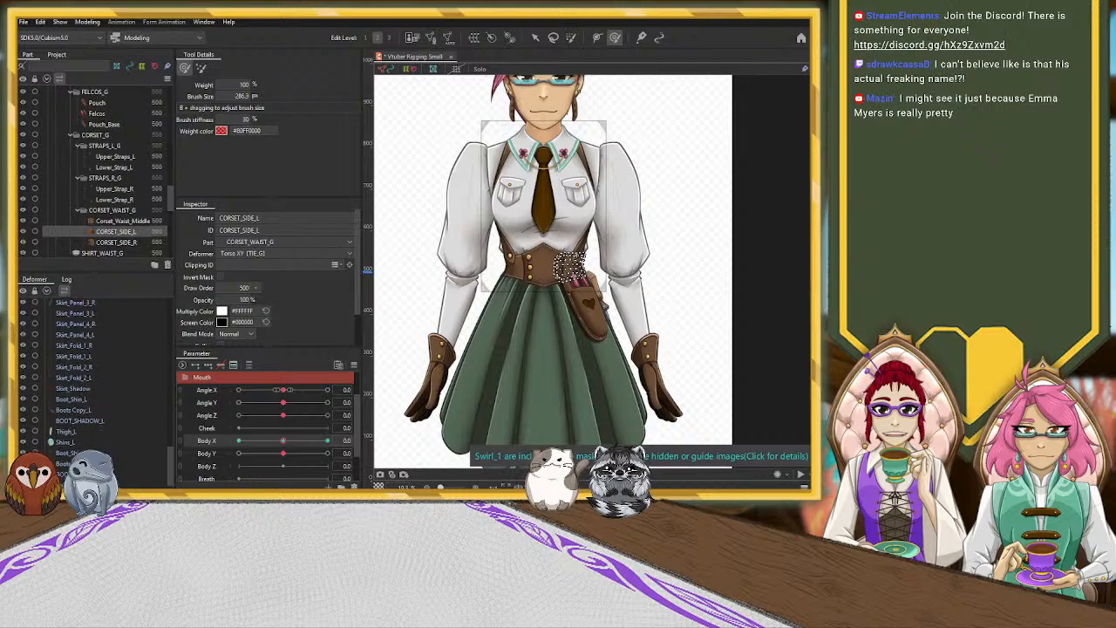
scroll(94, 398, up, 2)
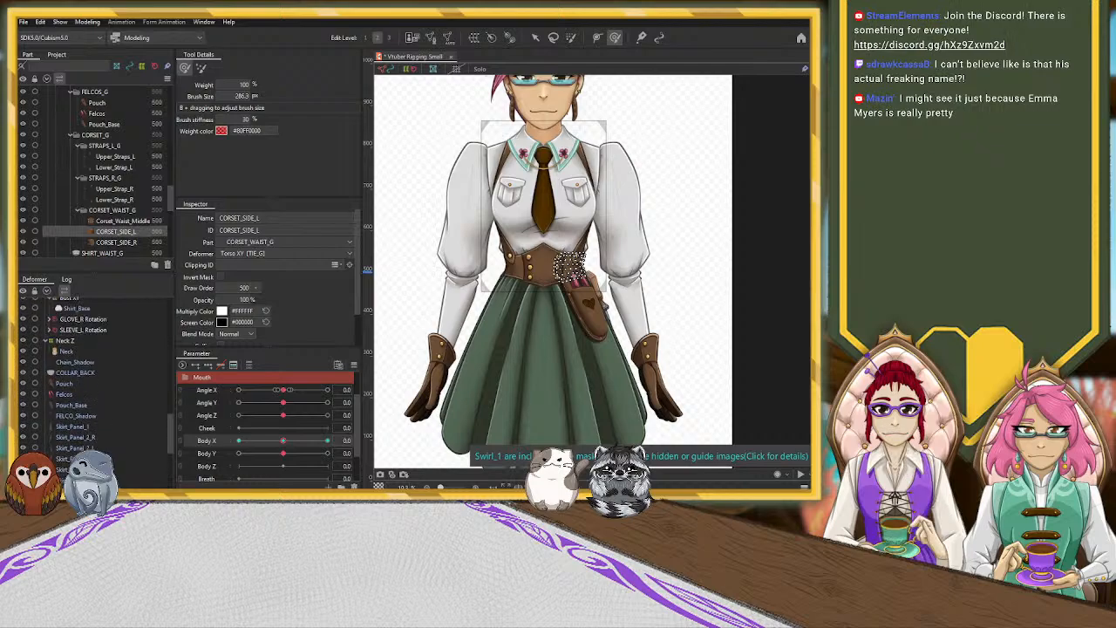
click(83, 362)
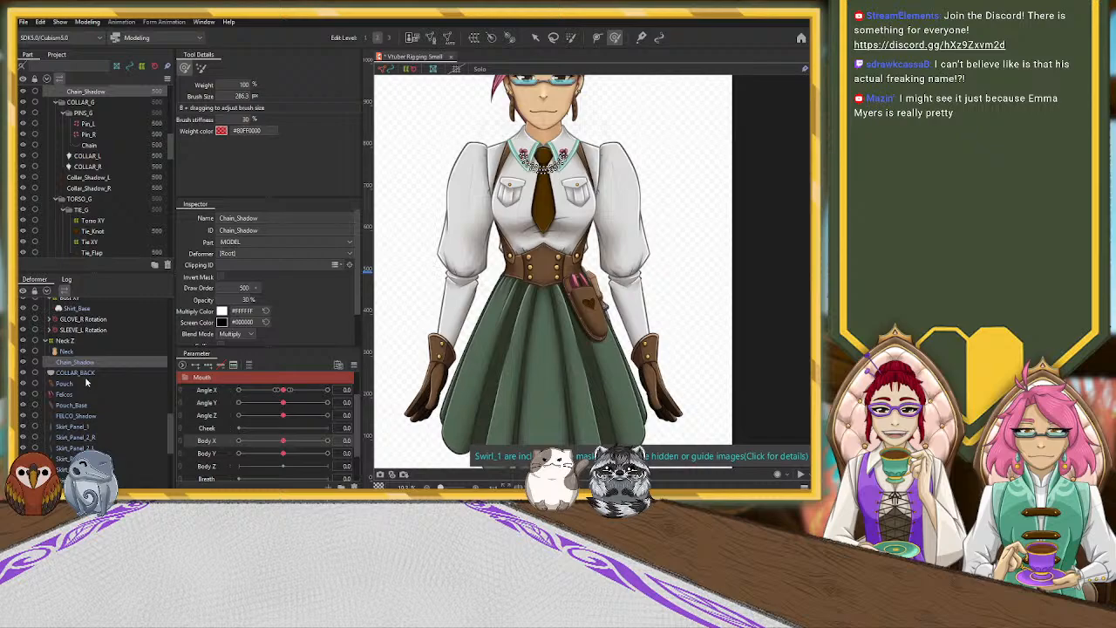
scroll(85, 379, up, 2)
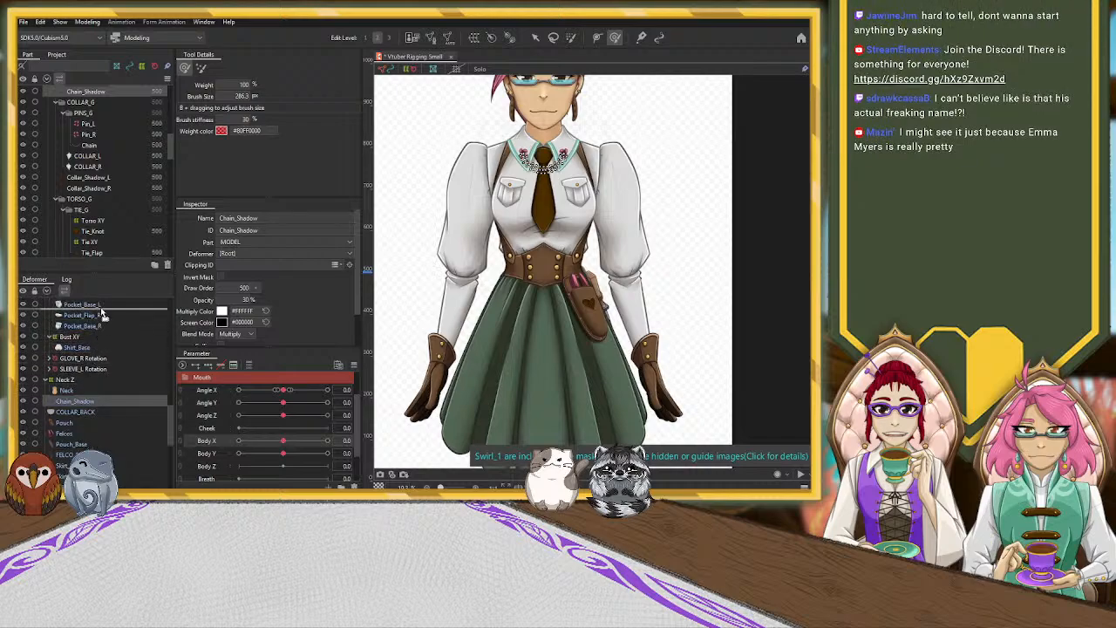
drag(84, 348, 81, 313)
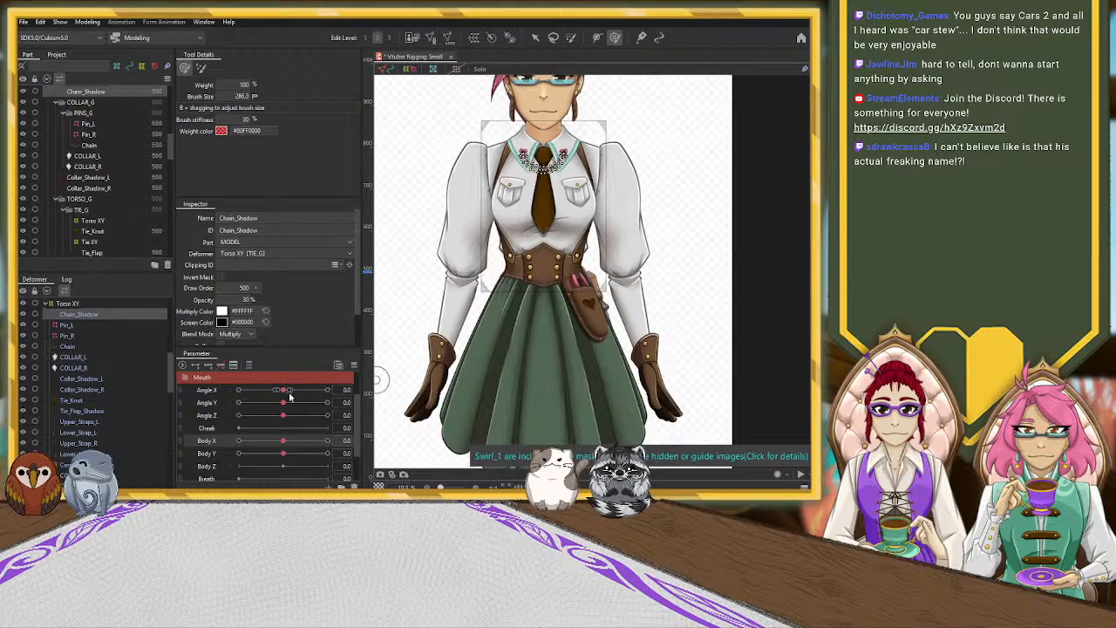
Check how Torso XY carries the chain shadow between Body X 0 and -10.
click(68, 304)
drag(288, 445, 209, 445)
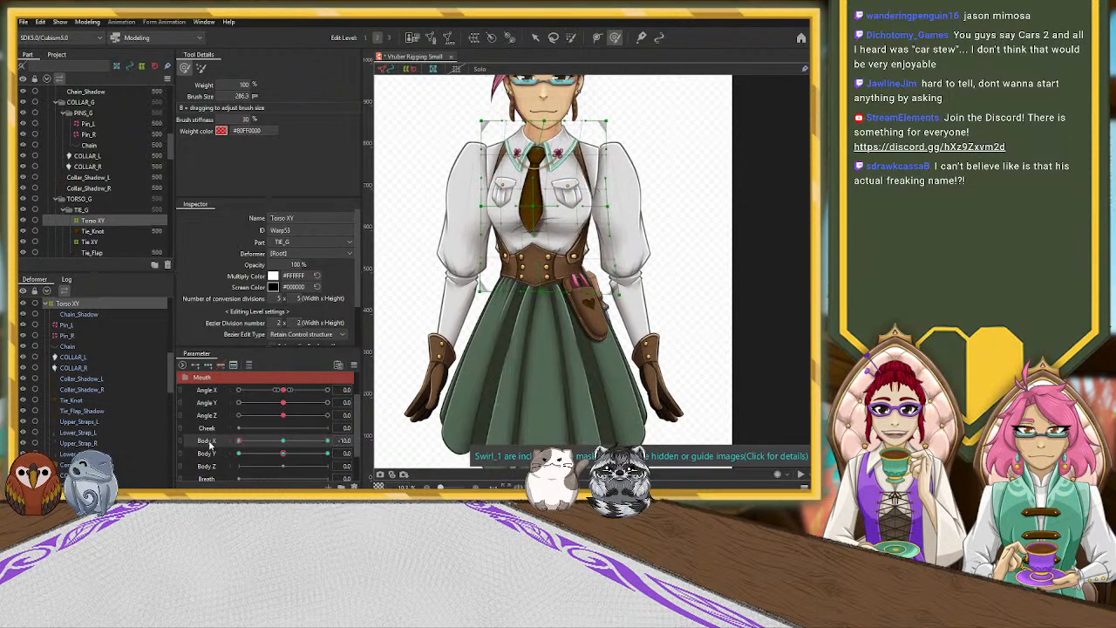
click(284, 443)
Shift the SLEEVE_L Rotation deformer slightly inward toward the torso at Body X -10.
scroll(111, 400, down, 5)
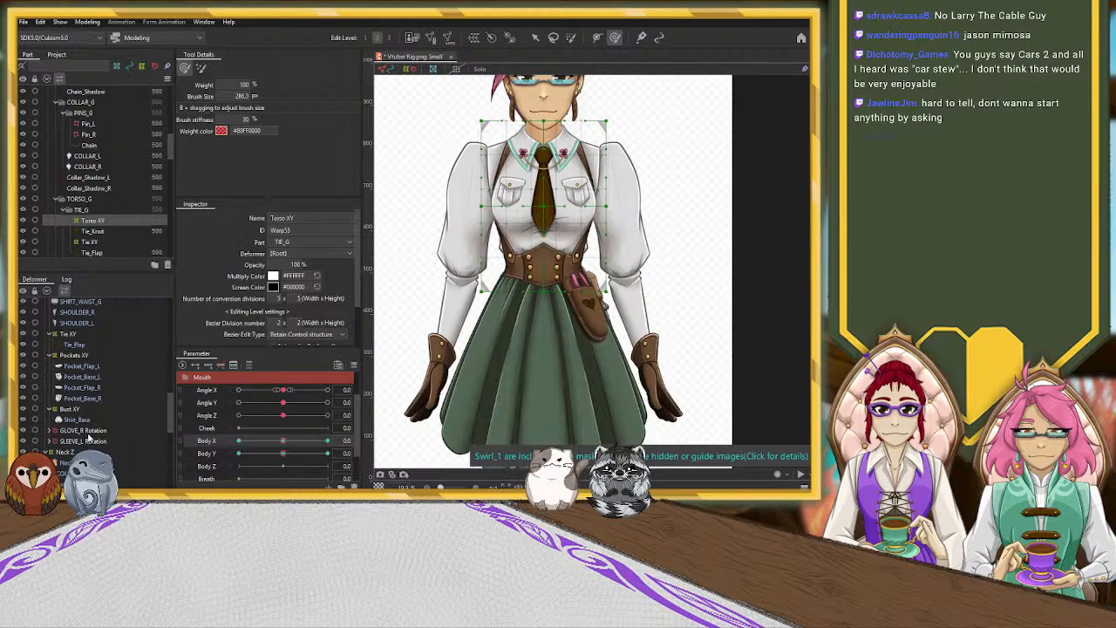
click(88, 431)
click(88, 440)
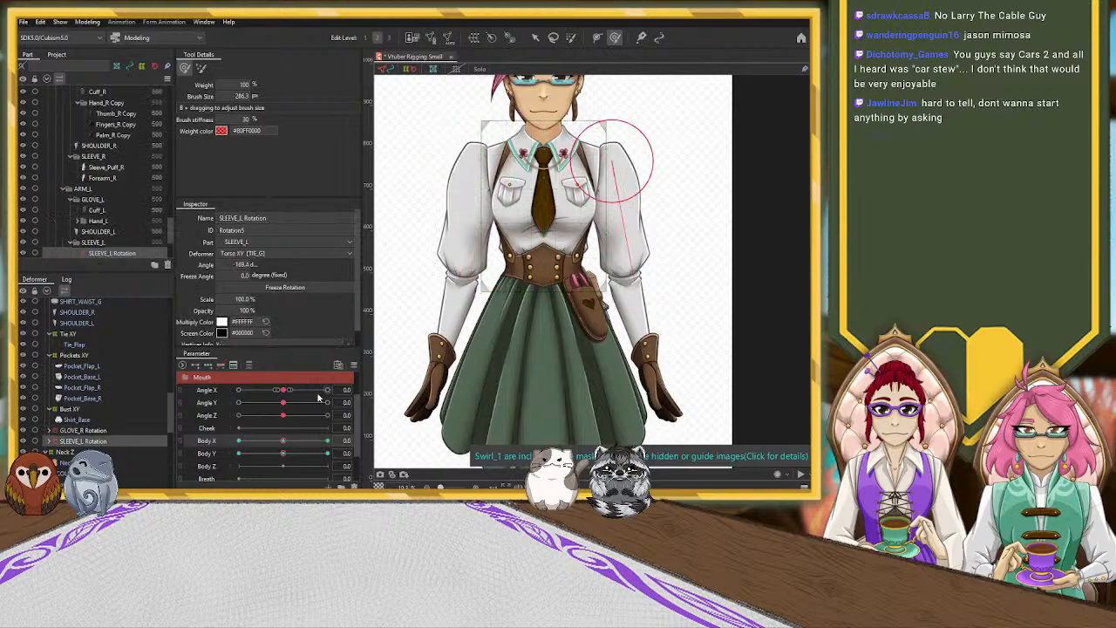
click(234, 442)
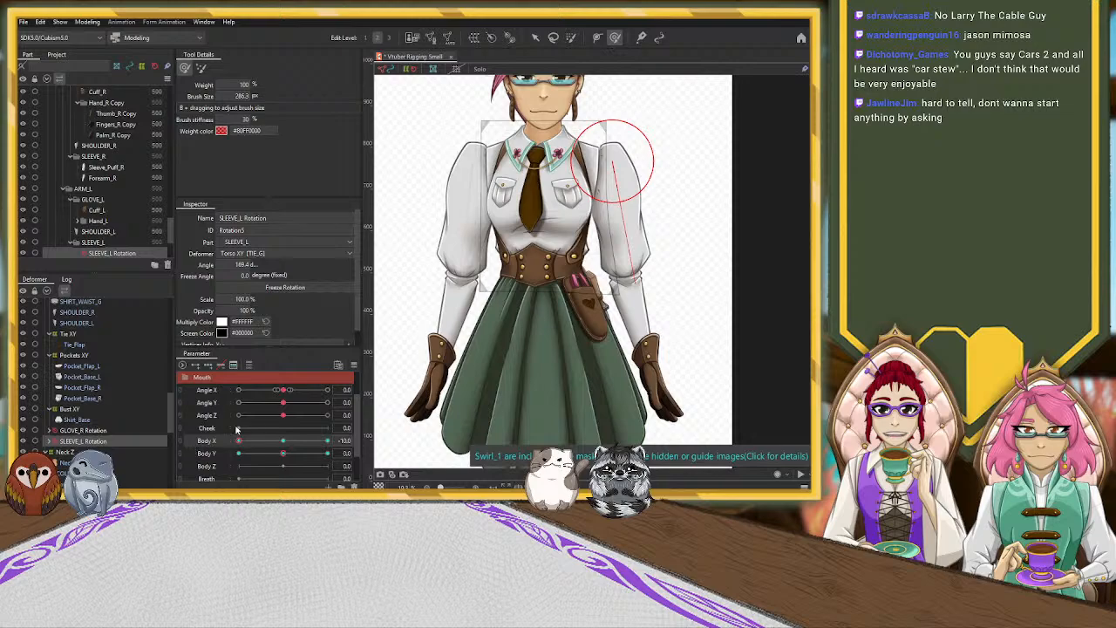
key(v)
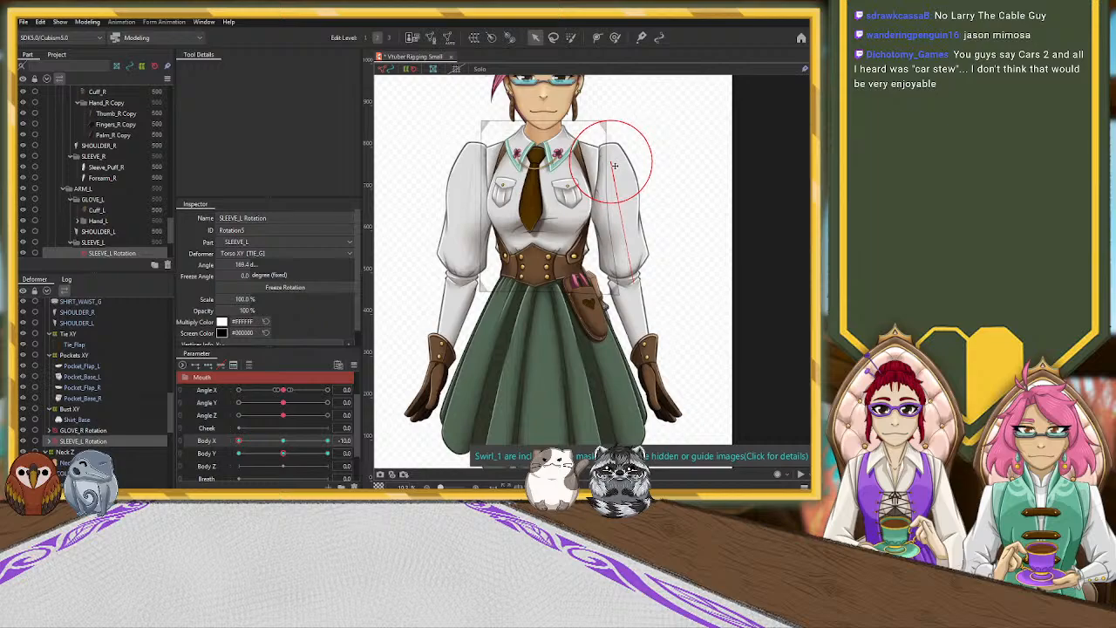
drag(242, 444, 200, 446)
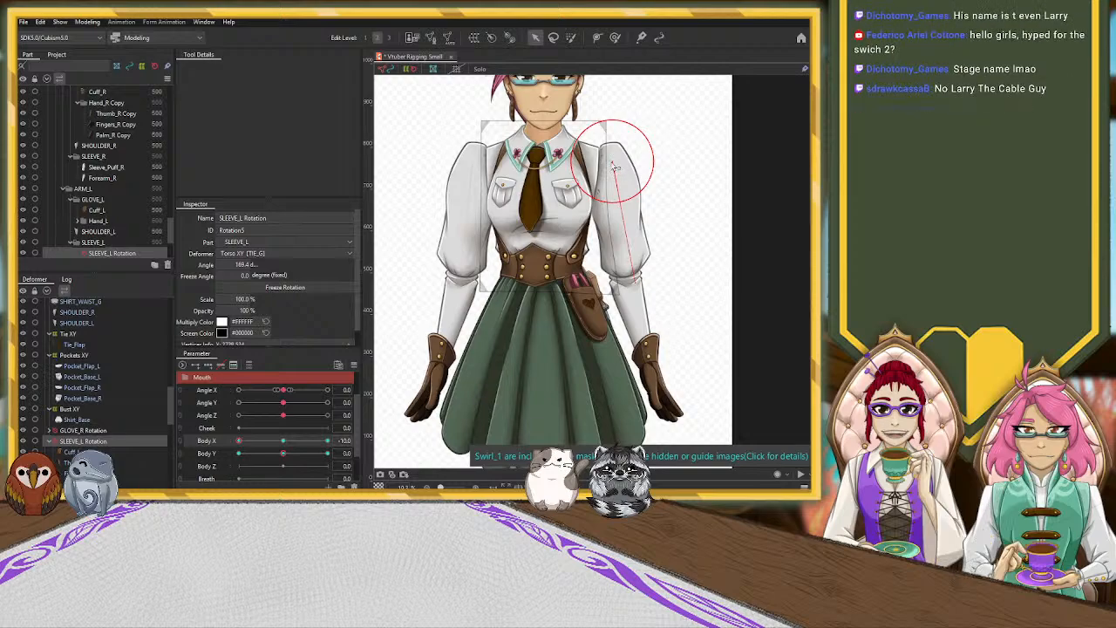
drag(613, 163, 612, 163)
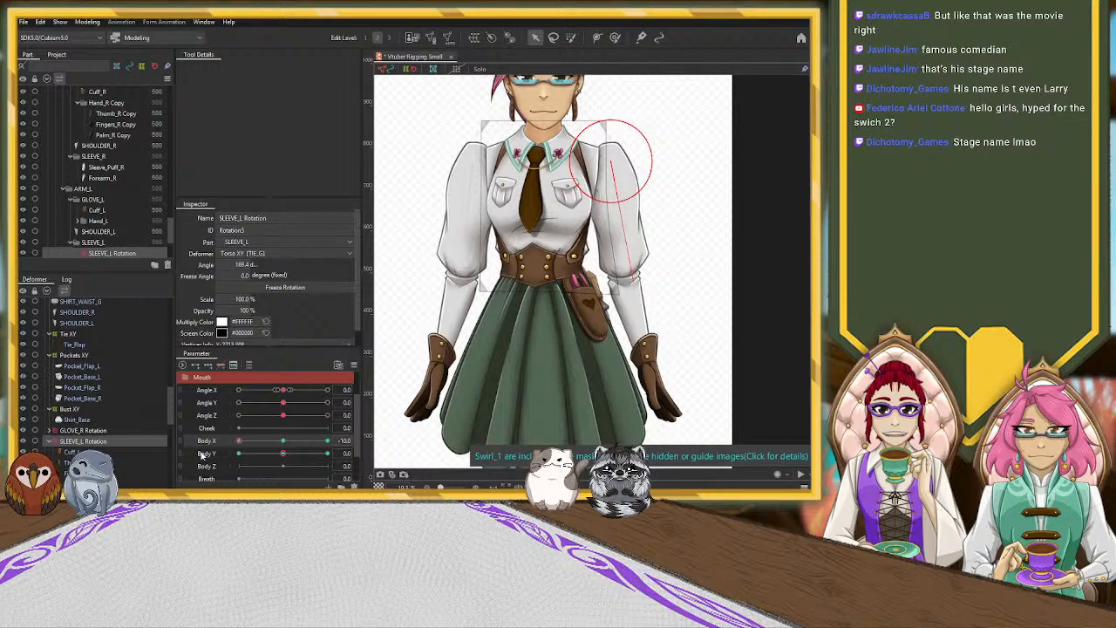
Check how the SLEEVE_L Rotation deformer follows the torso between Body X -10 and 0.
mouse_move(202, 455)
mouse_down()
mouse_move(336, 436)
mouse_move(170, 453)
mouse_move(302, 444)
mouse_move(209, 451)
mouse_up()
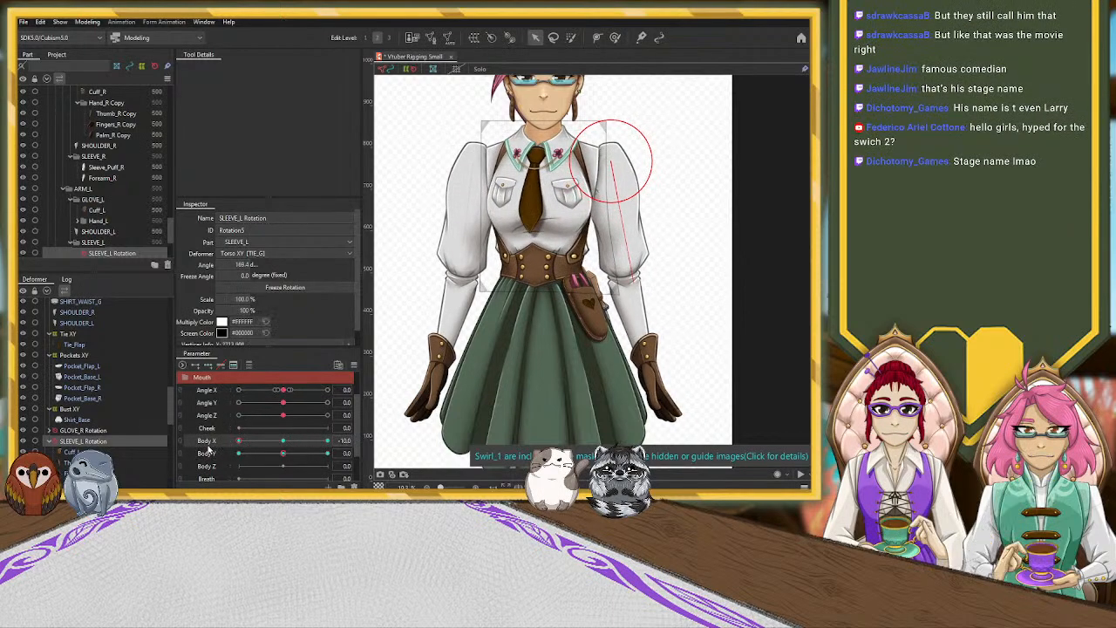
click(284, 442)
scroll(95, 425, up, 2)
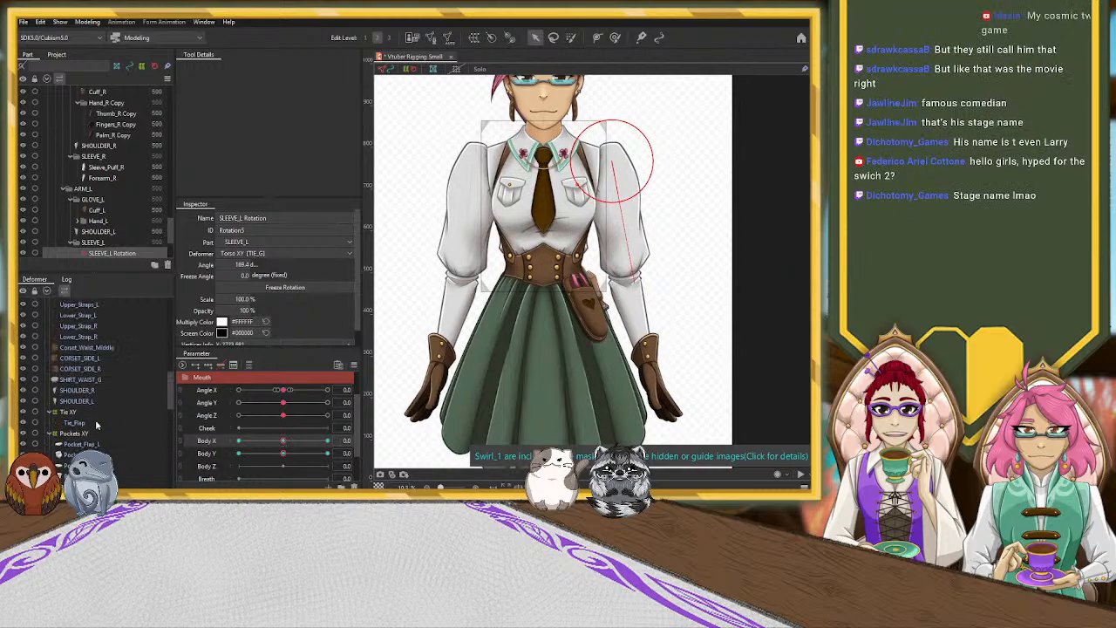
Check how the COLLAR_L and COLLAR_R meshes deform at Body X -10, and return Body X to 0.
scroll(96, 425, up, 1)
scroll(96, 425, up, 2)
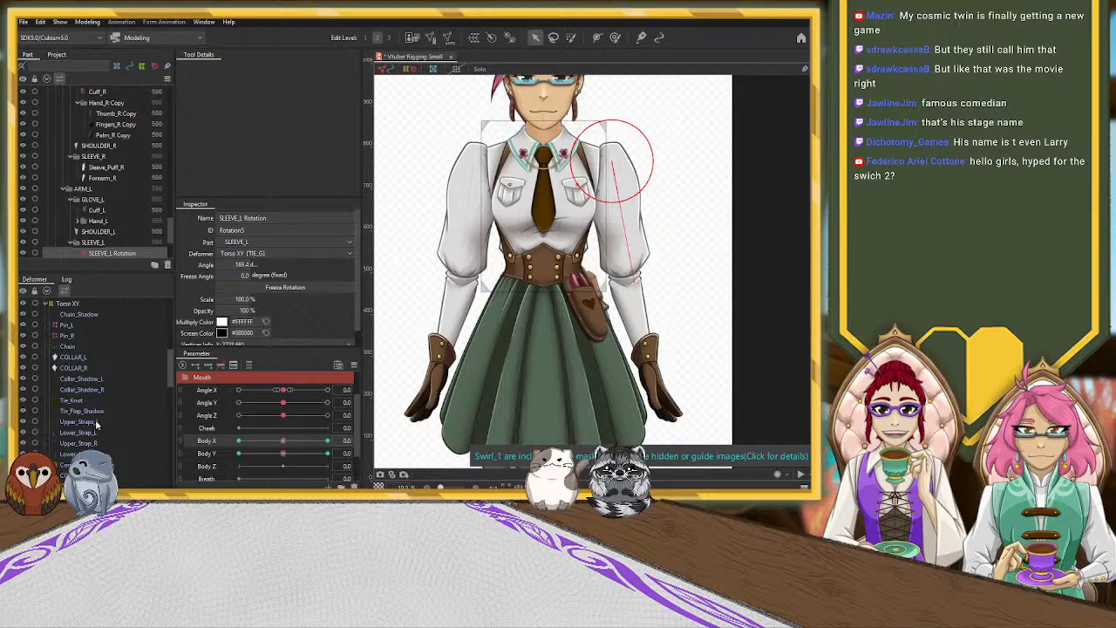
click(91, 358)
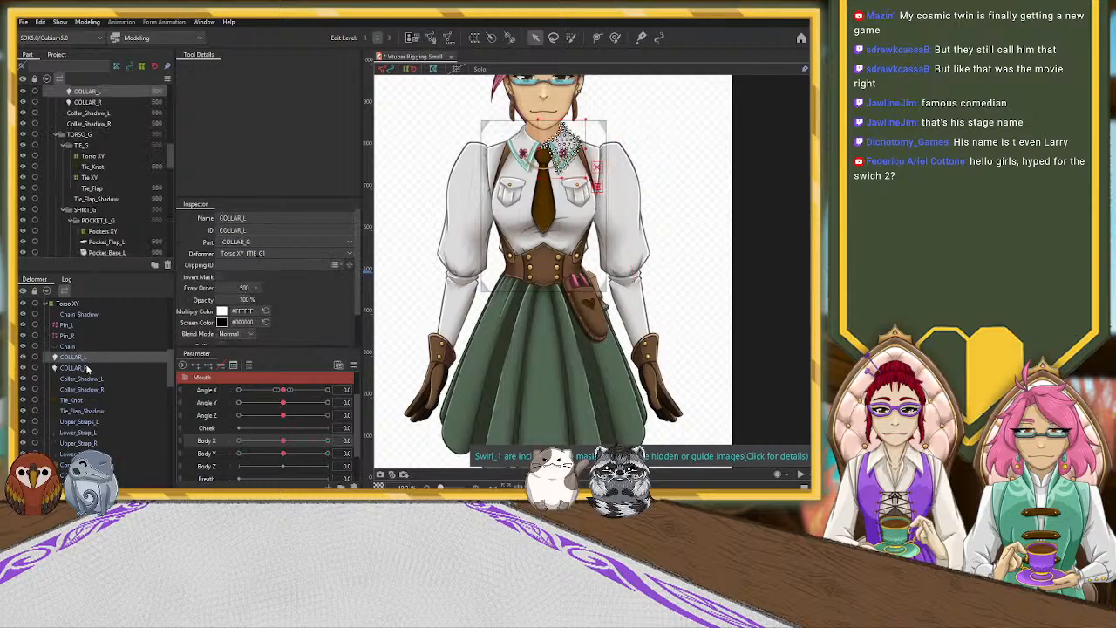
ctrl+click(87, 368)
drag(281, 442, 238, 442)
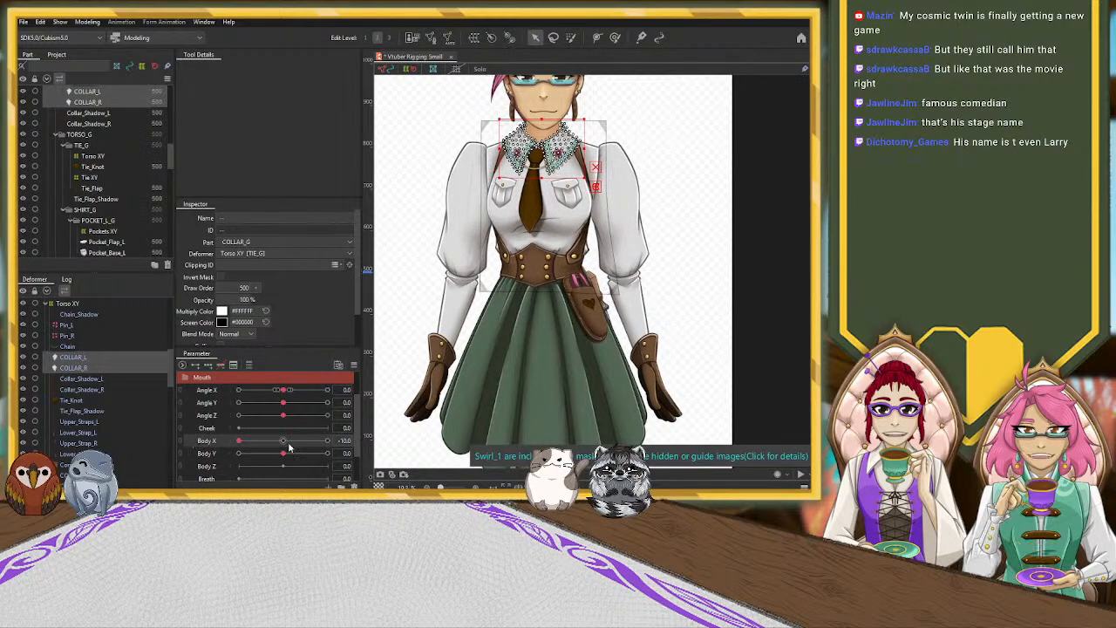
click(284, 442)
Check the Torso XY deformer's shape at both ends of the Body X range, and return Body X to 0.
click(95, 305)
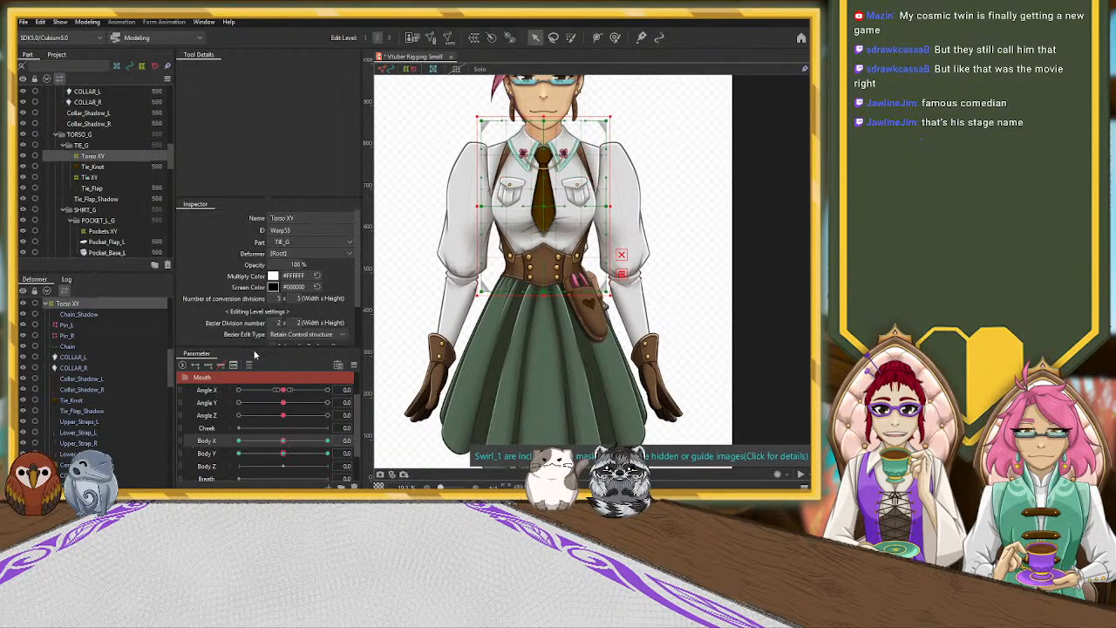
click(303, 442)
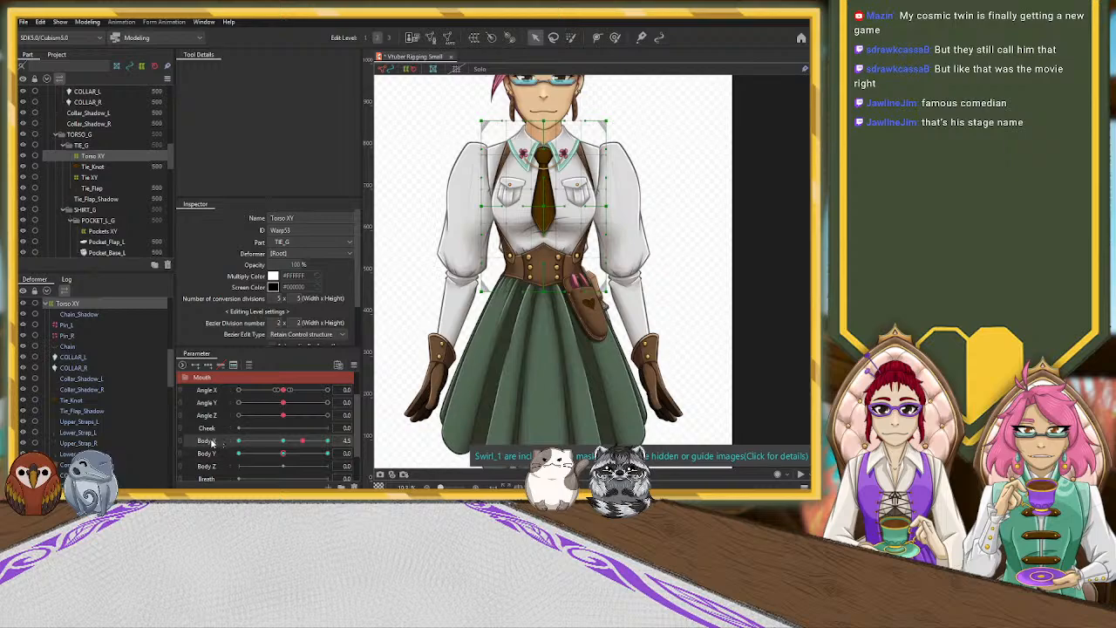
drag(283, 444, 239, 443)
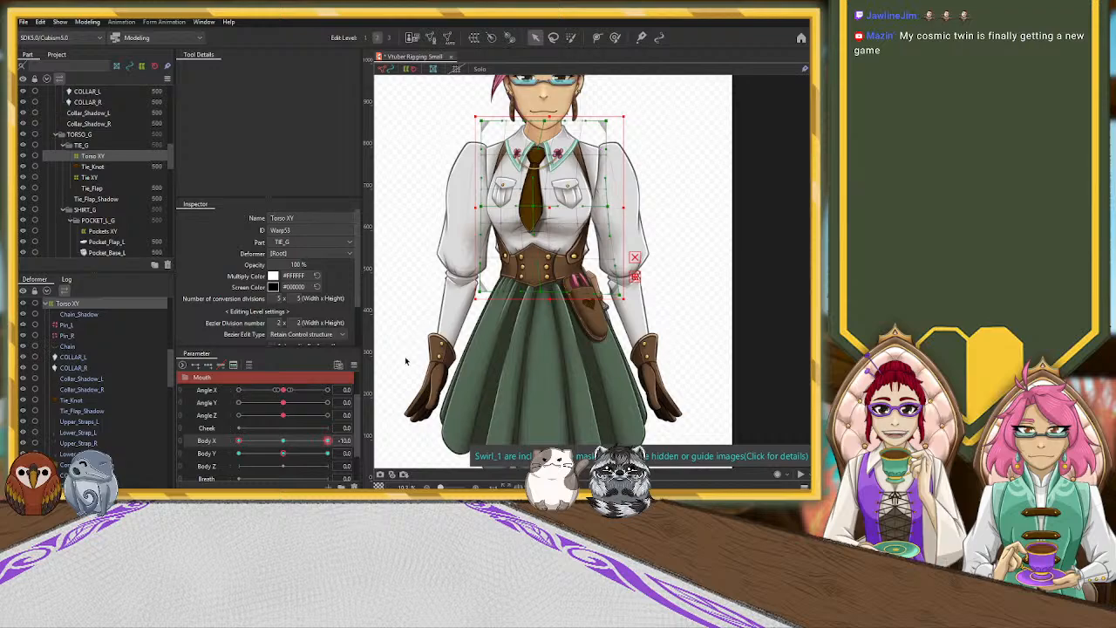
mouse_move(330, 442)
mouse_down()
mouse_move(220, 448)
mouse_move(378, 448)
mouse_move(225, 448)
mouse_move(345, 443)
mouse_up()
click(286, 446)
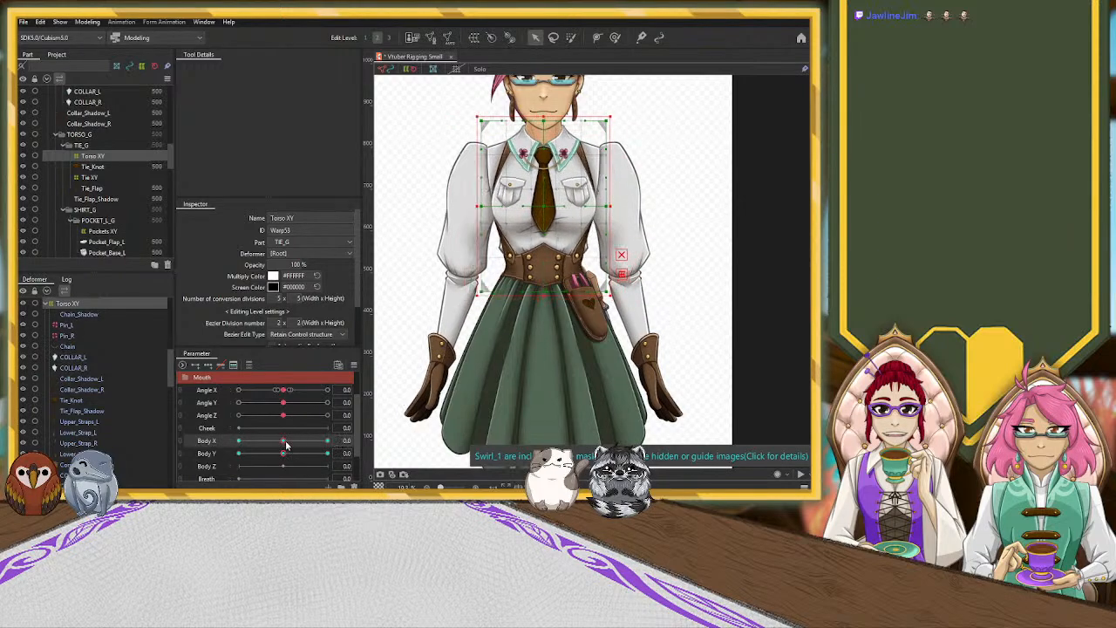
Check the Tie XY deformer's shape across the Body X range, and return Body X to 0.
scroll(70, 366, down, 5)
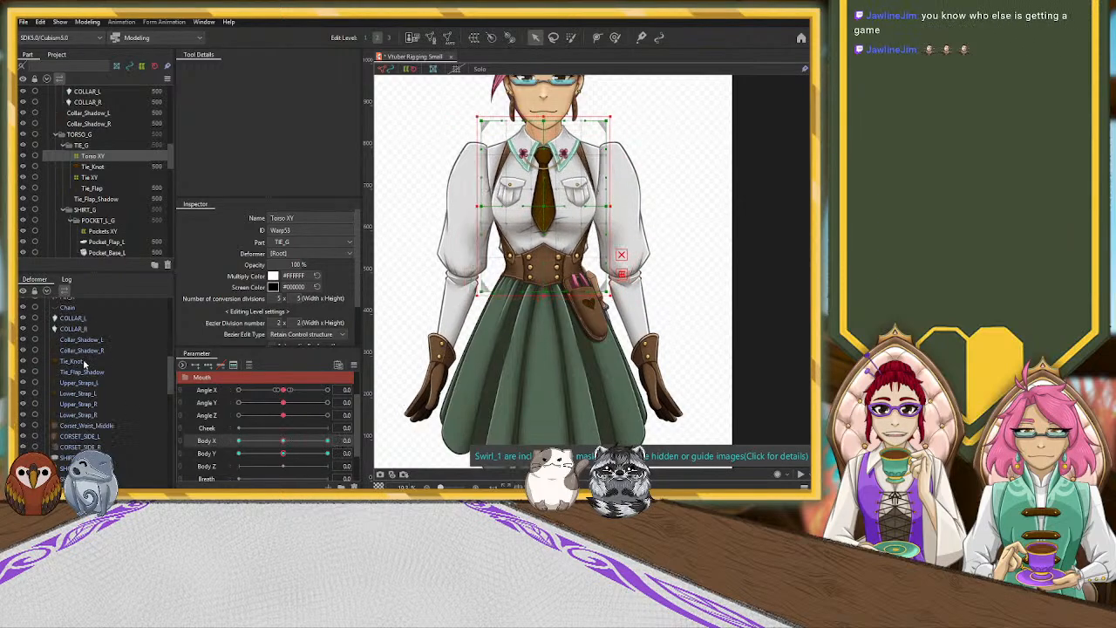
click(68, 373)
drag(288, 442, 335, 442)
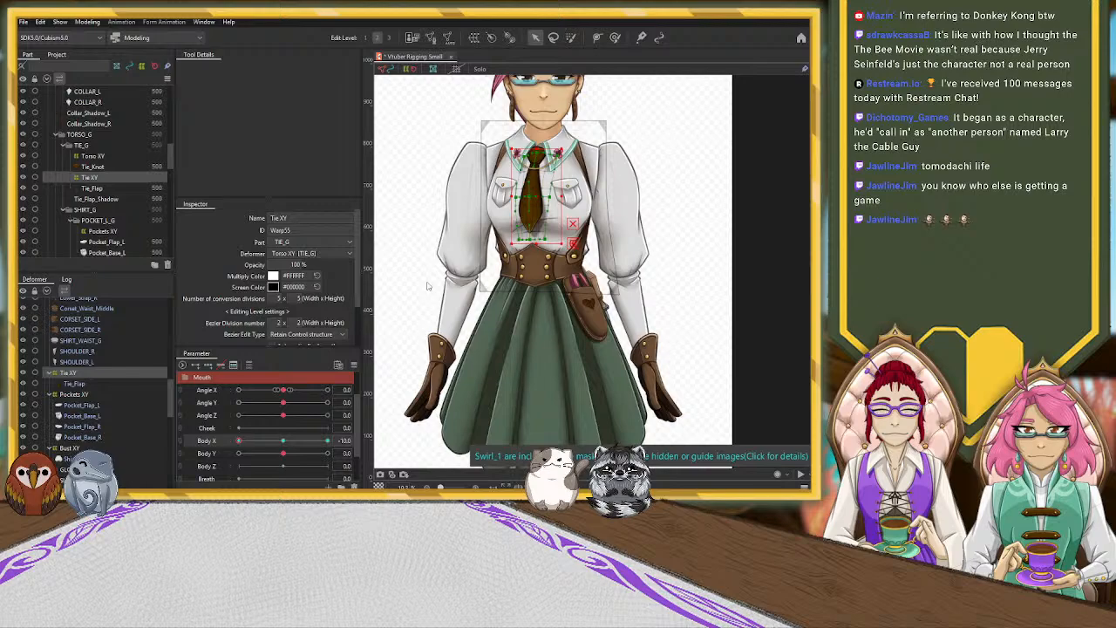
drag(239, 446, 372, 446)
click(284, 442)
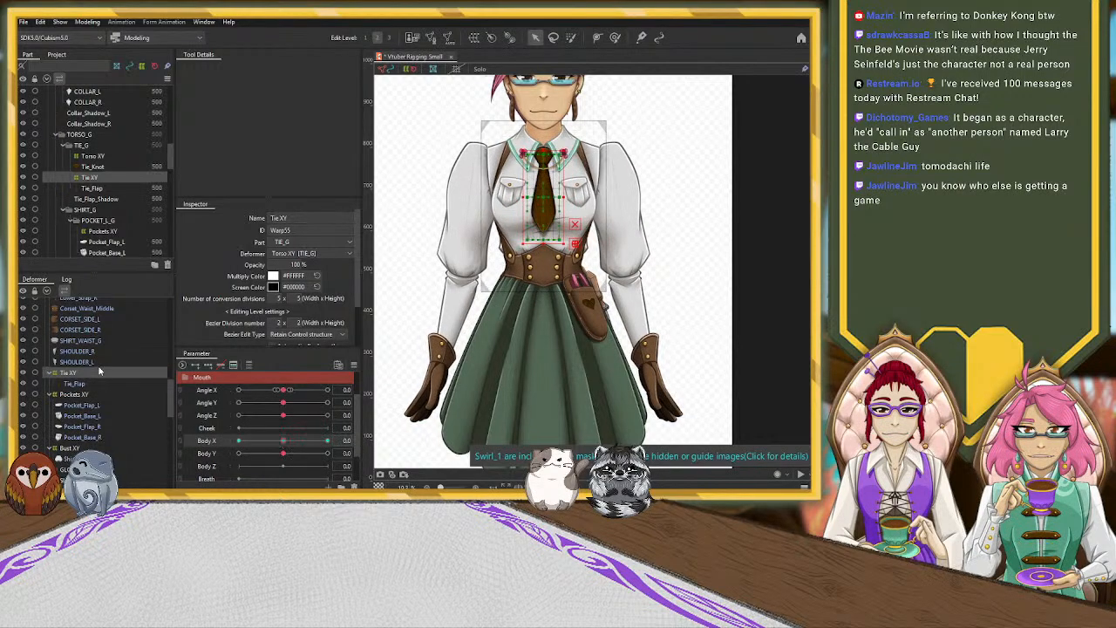
Preview the Pockets XY deformer at the Body X extremes, and bring the parameter back to 0.
click(78, 395)
drag(281, 443, 237, 443)
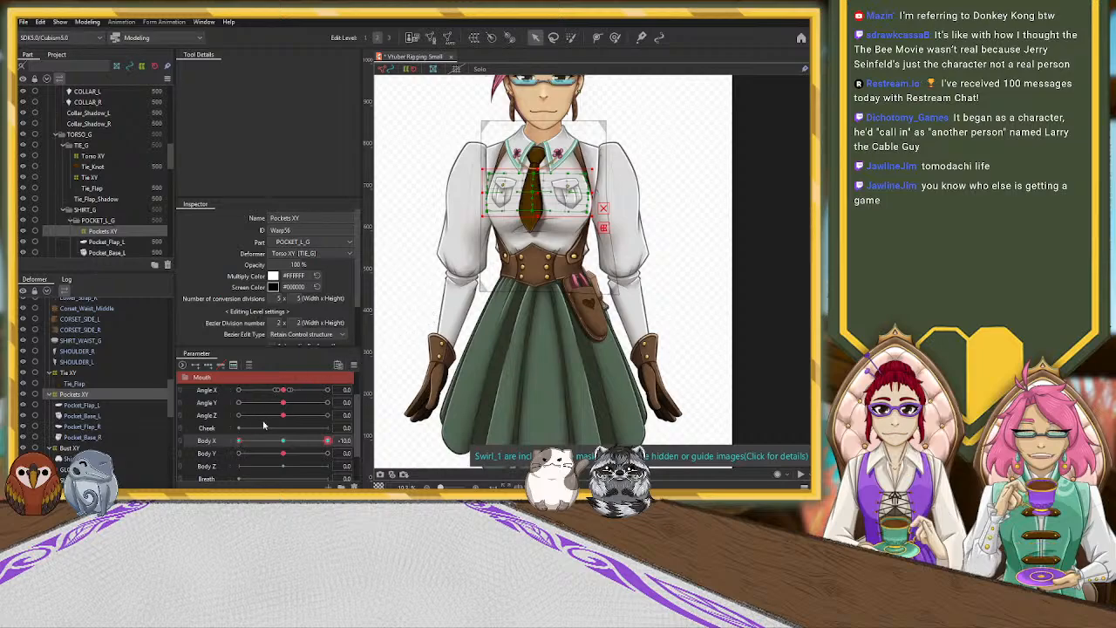
drag(238, 441, 353, 447)
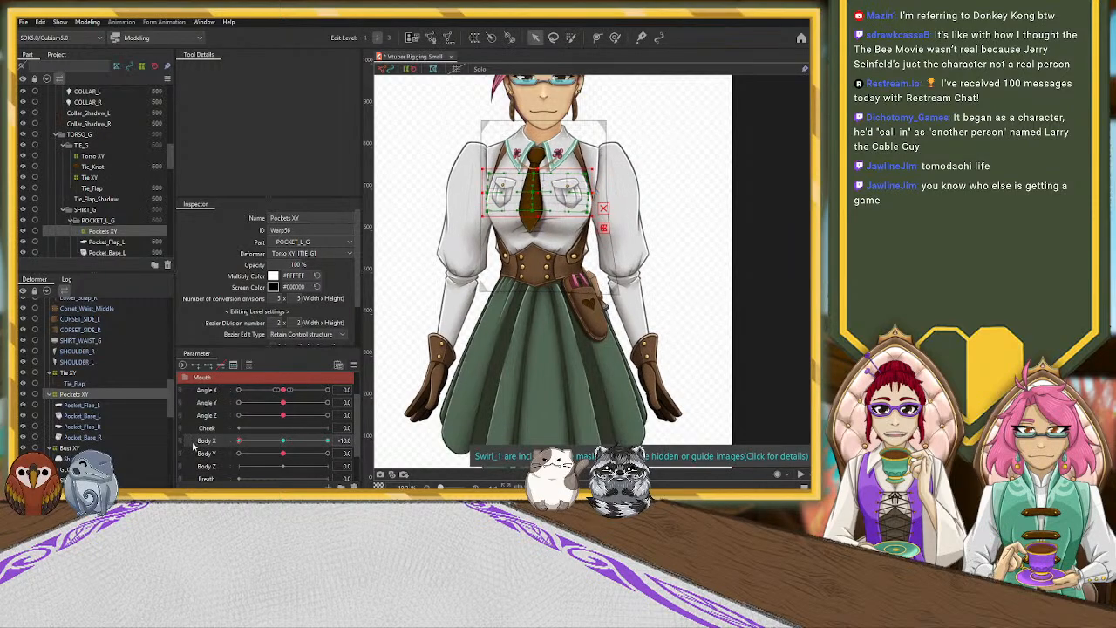
click(282, 442)
Preview the Bust XY deformer across the full Body X range, and bring the parameter back to 0.
scroll(123, 403, down, 1)
click(89, 408)
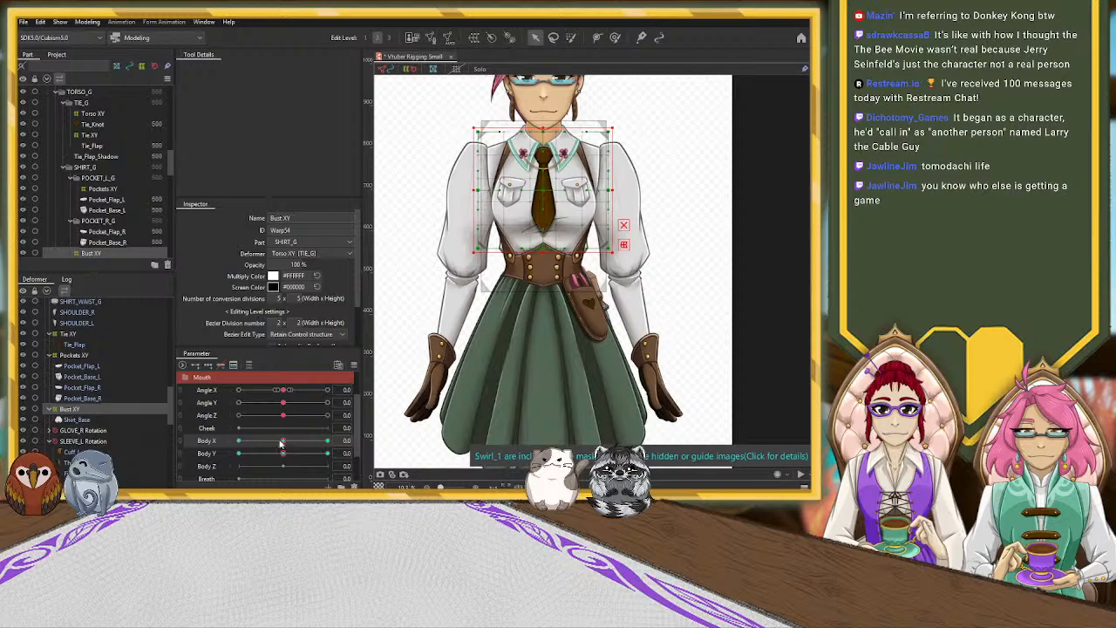
drag(278, 442, 238, 442)
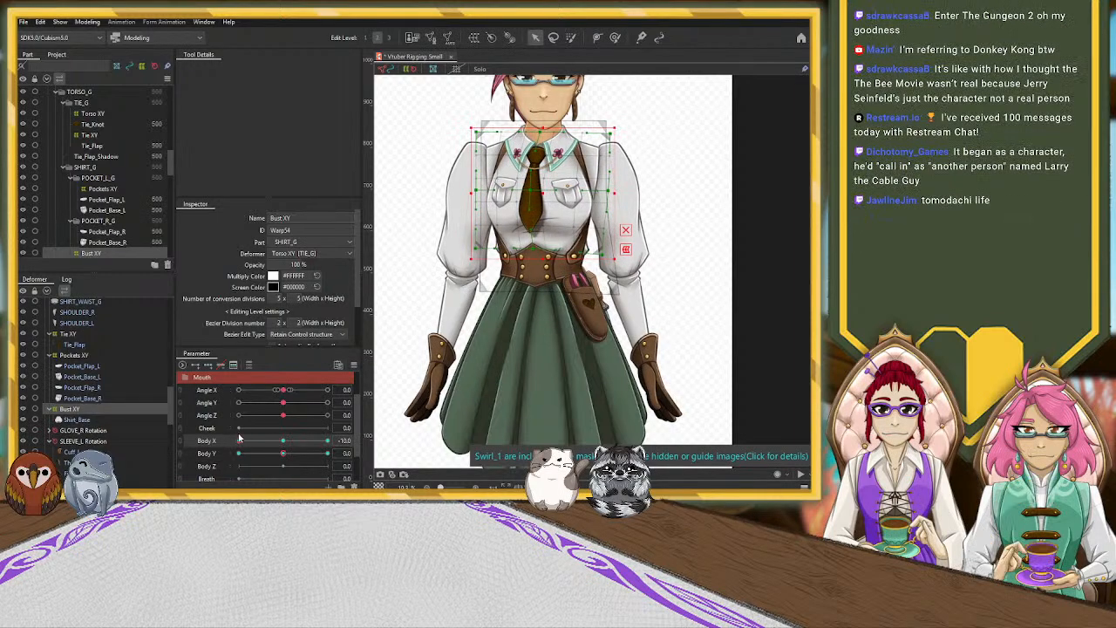
drag(244, 441, 345, 442)
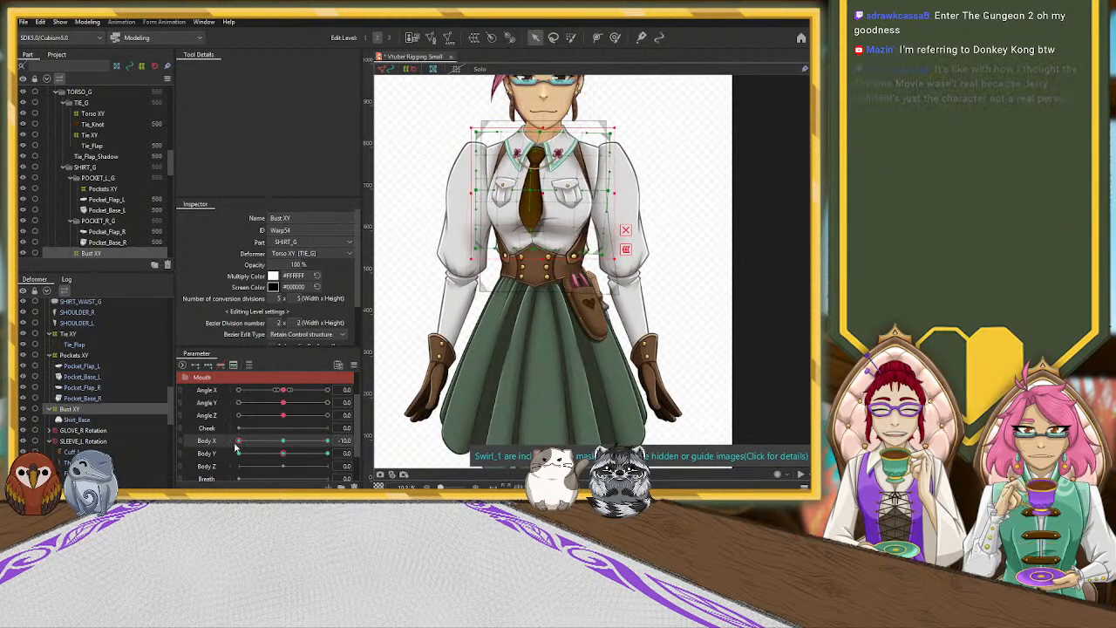
click(283, 443)
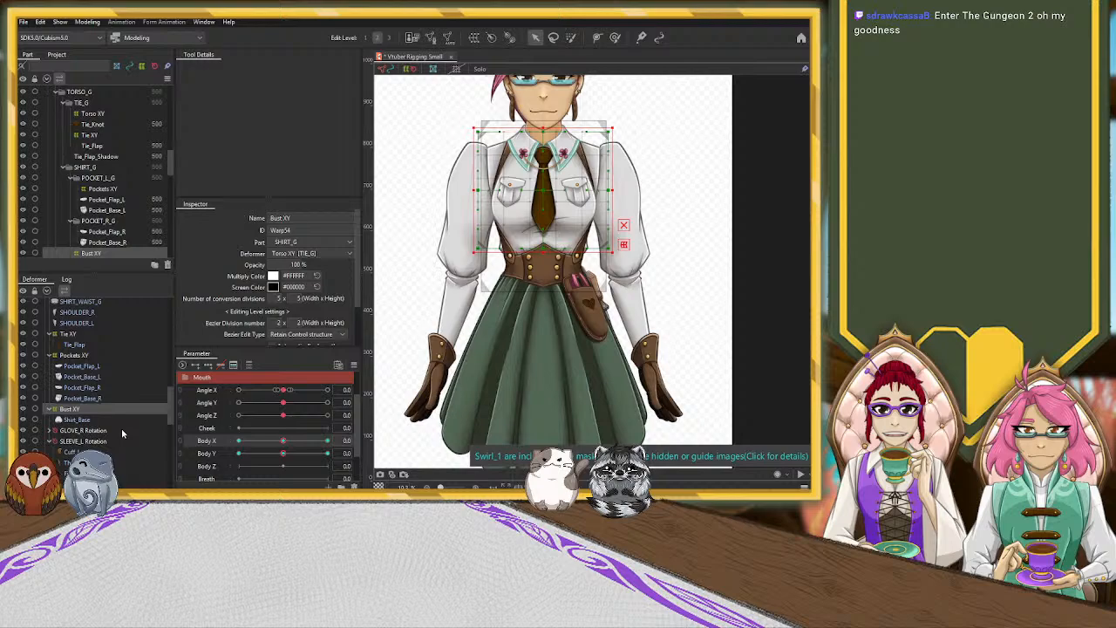
Examine the Corset_Waist_Middle mesh with Body X at -10.
scroll(122, 430, down, 1)
scroll(120, 427, up, 3)
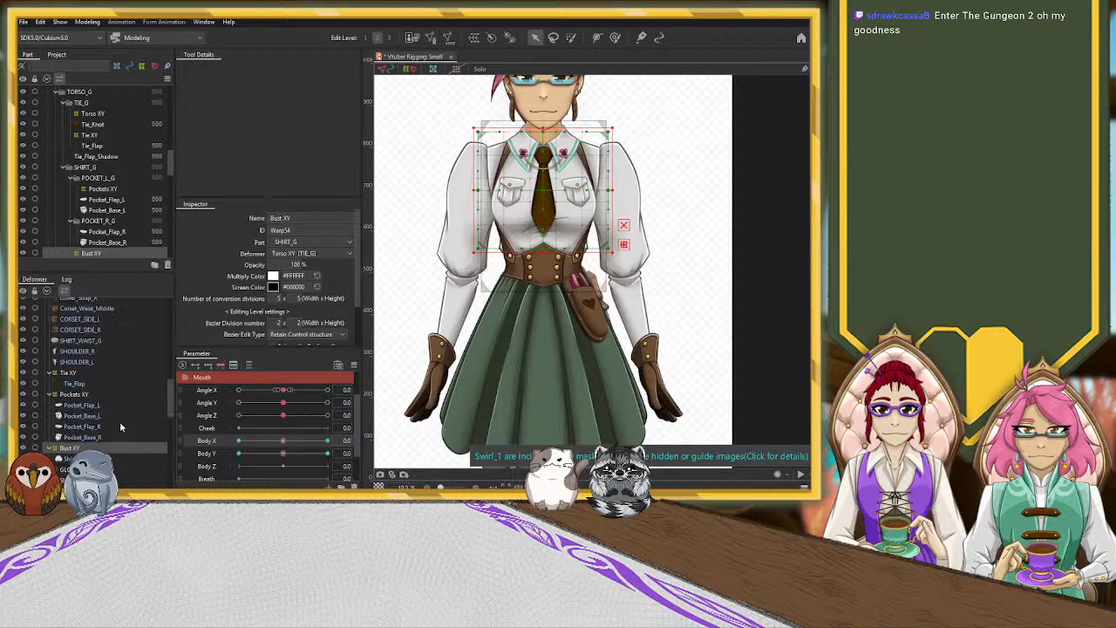
click(87, 386)
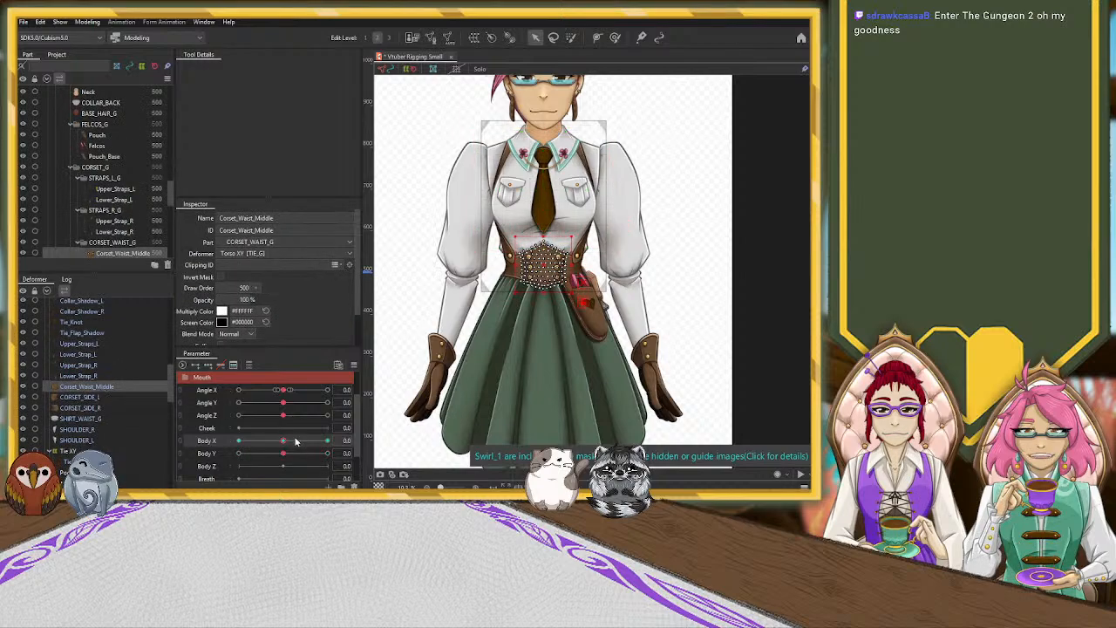
click(238, 440)
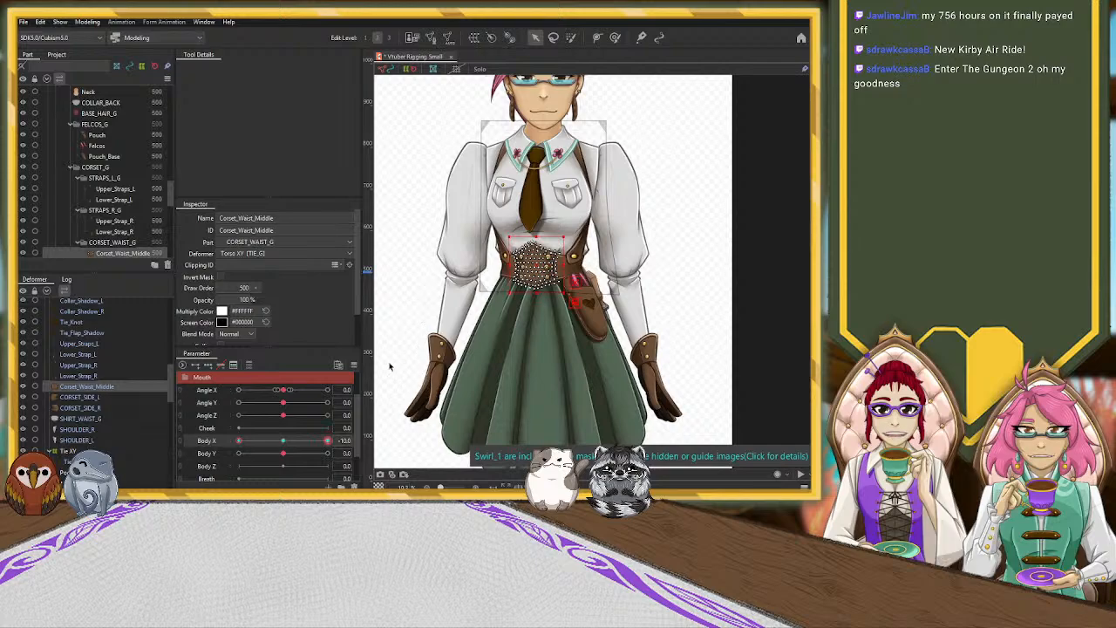
drag(239, 441, 207, 446)
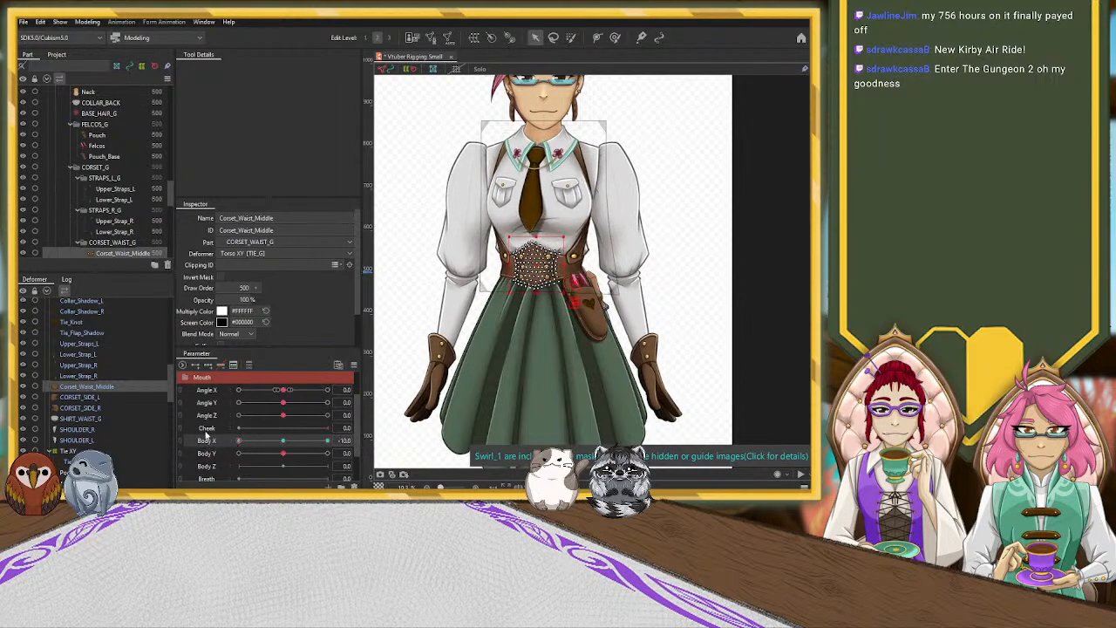
Compare the Lower_Strap_R mesh at Body X 0 and -10, ending with the parameter at 0.
click(85, 376)
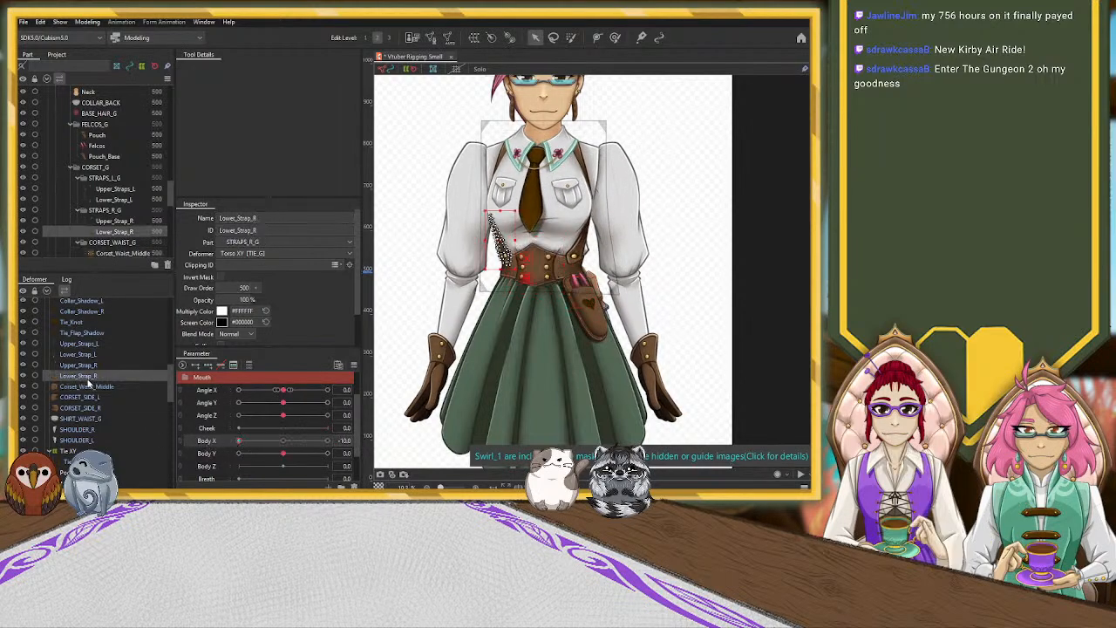
click(282, 441)
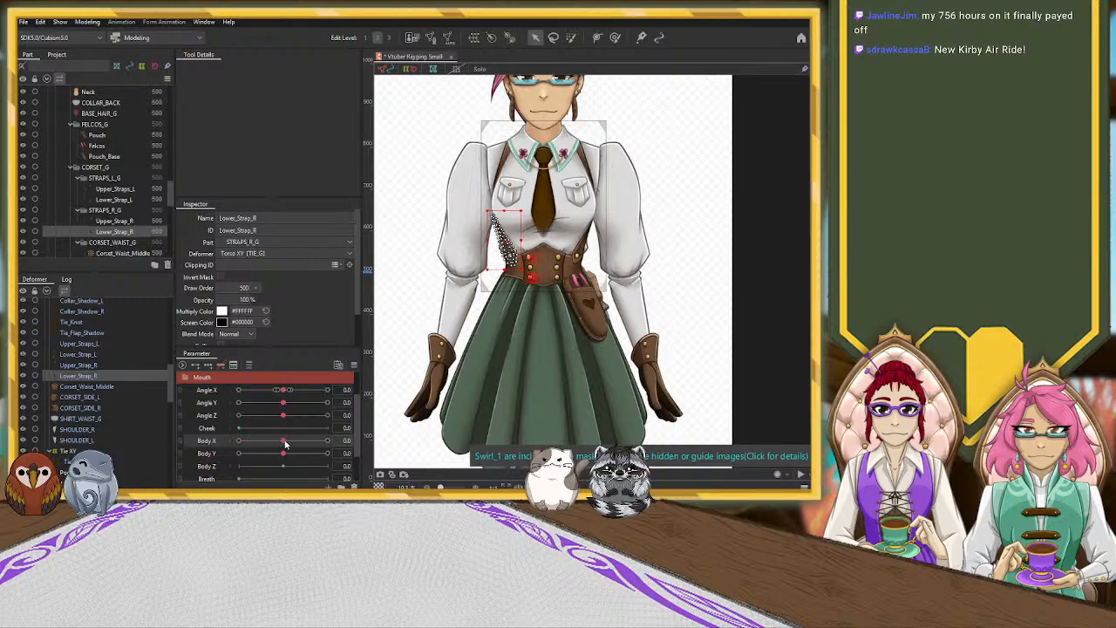
drag(284, 443, 197, 445)
click(284, 444)
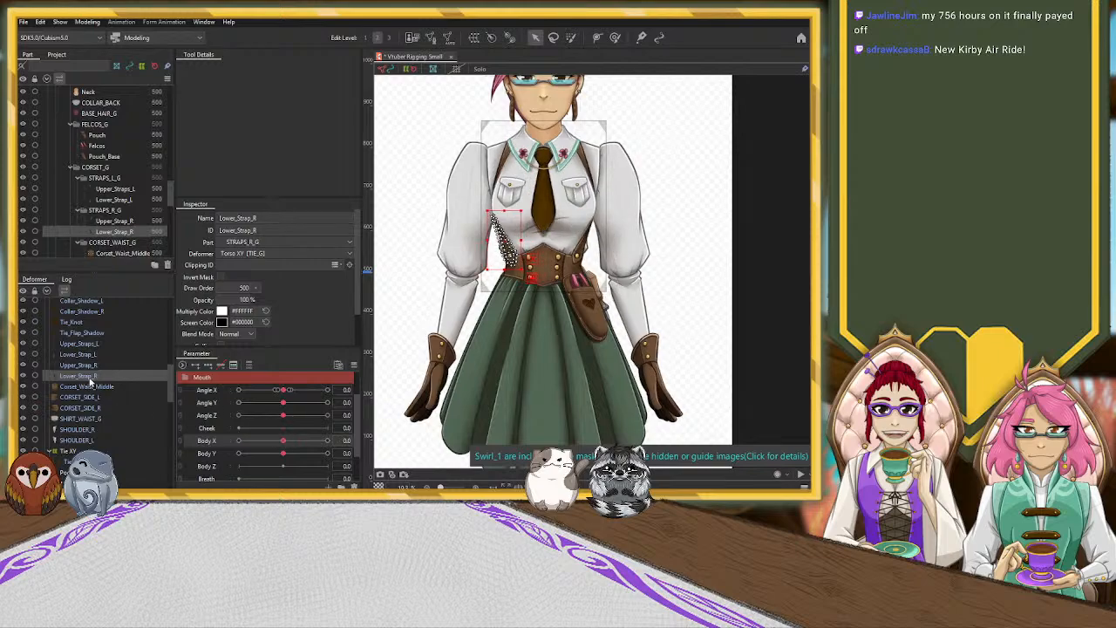
Compare the Lower_Strap_L mesh at Body X -10, 0 and 10, ending with the parameter at 0.
click(93, 355)
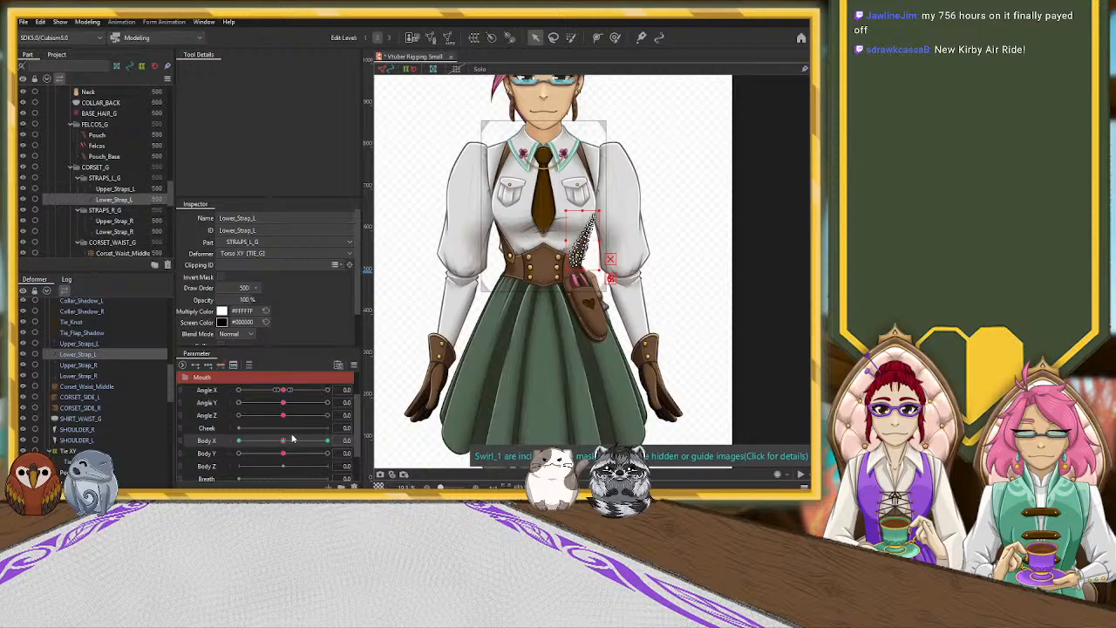
drag(264, 443, 241, 442)
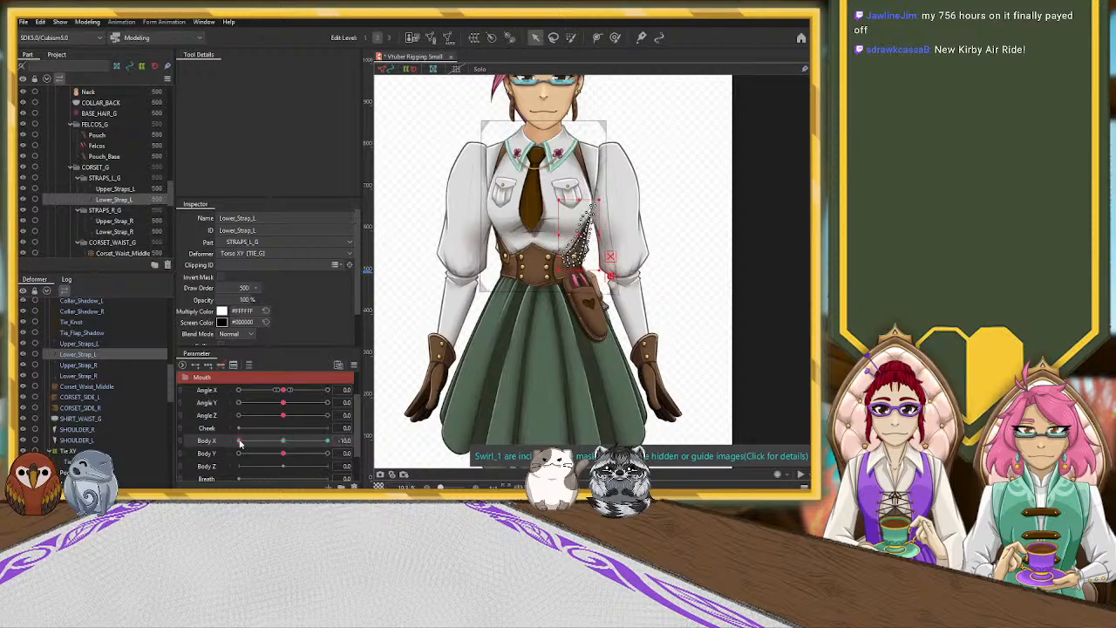
click(284, 442)
click(331, 440)
drag(328, 440, 284, 442)
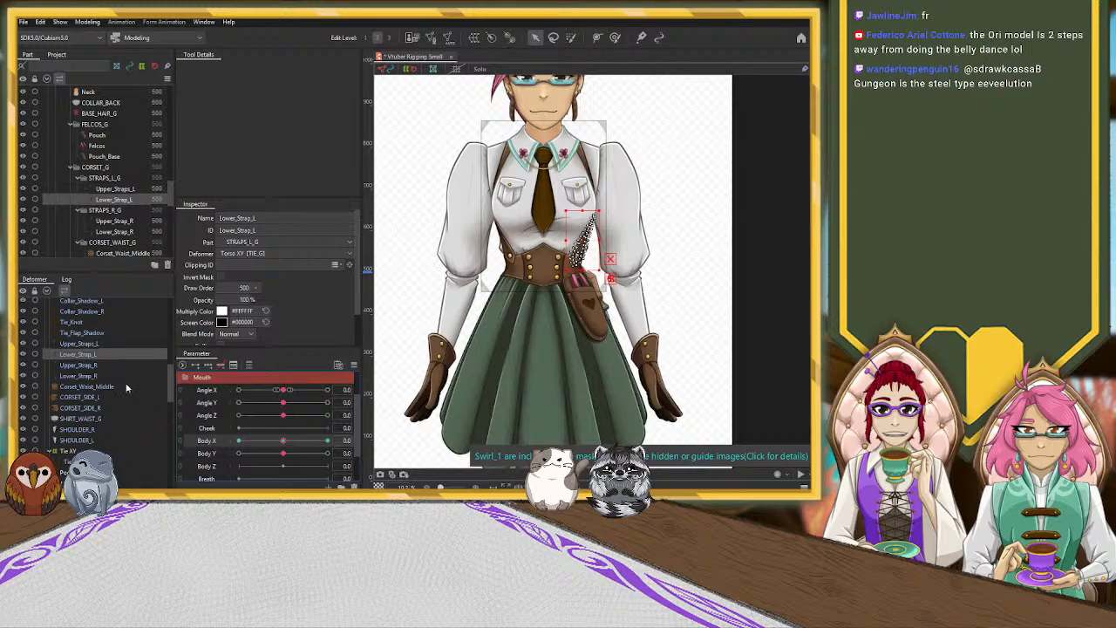
Try to paste a copy of the Lower_Strap_L mesh into the STRAPS_R_G group, and undo the paste.
click(93, 375)
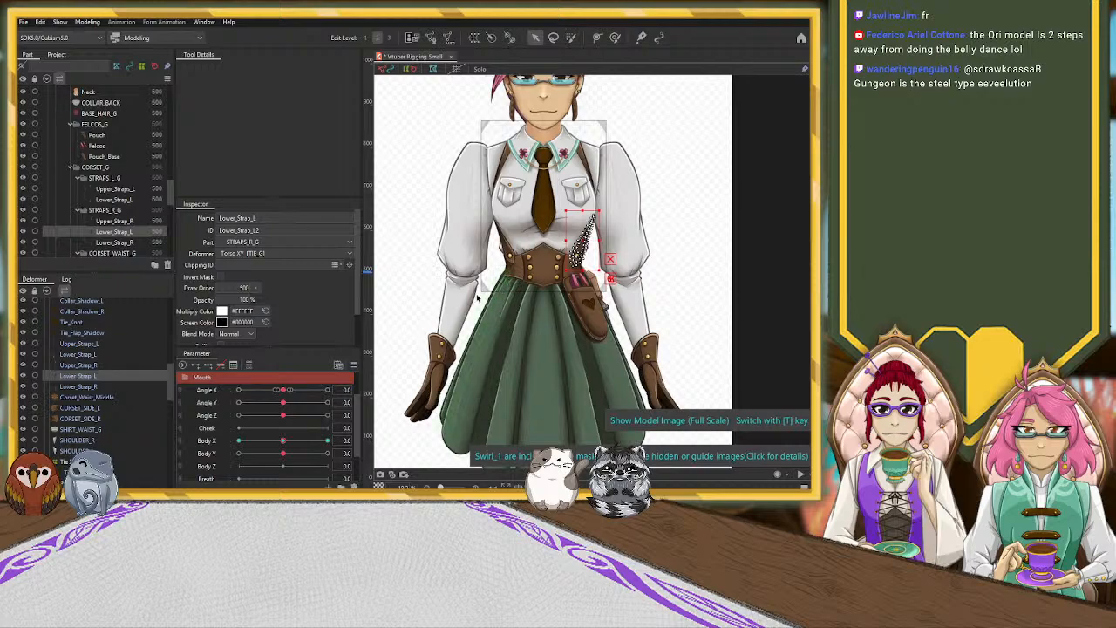
key(ctrl+z)
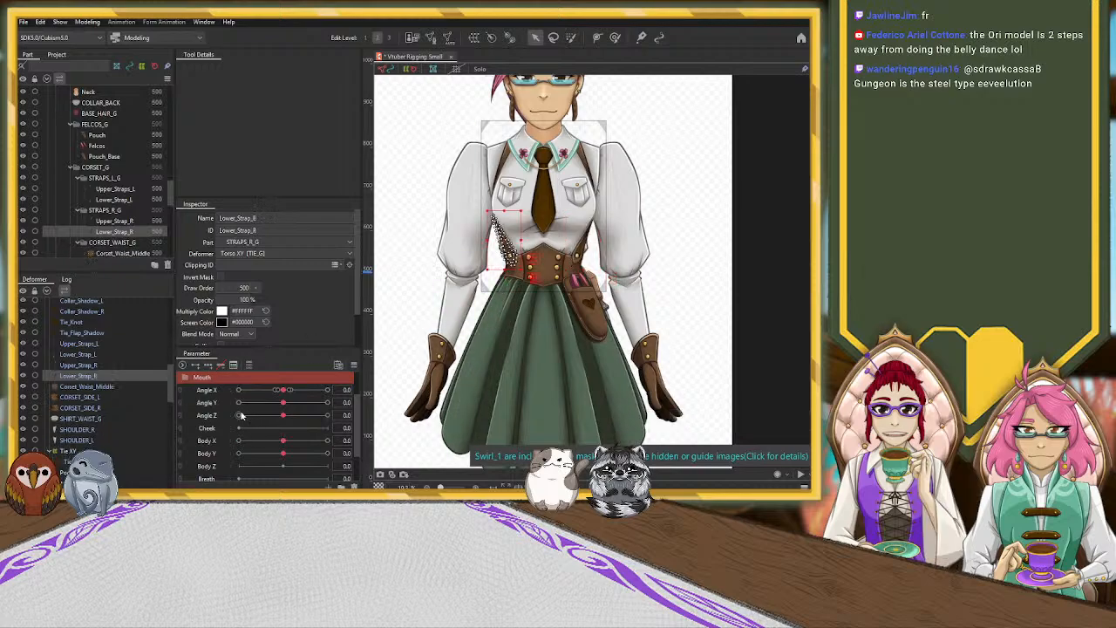
Compare the Body X keyforms of the Upper_Strap_R and Lower_Strap_L meshes, with Body X at 0.
click(93, 365)
click(94, 355)
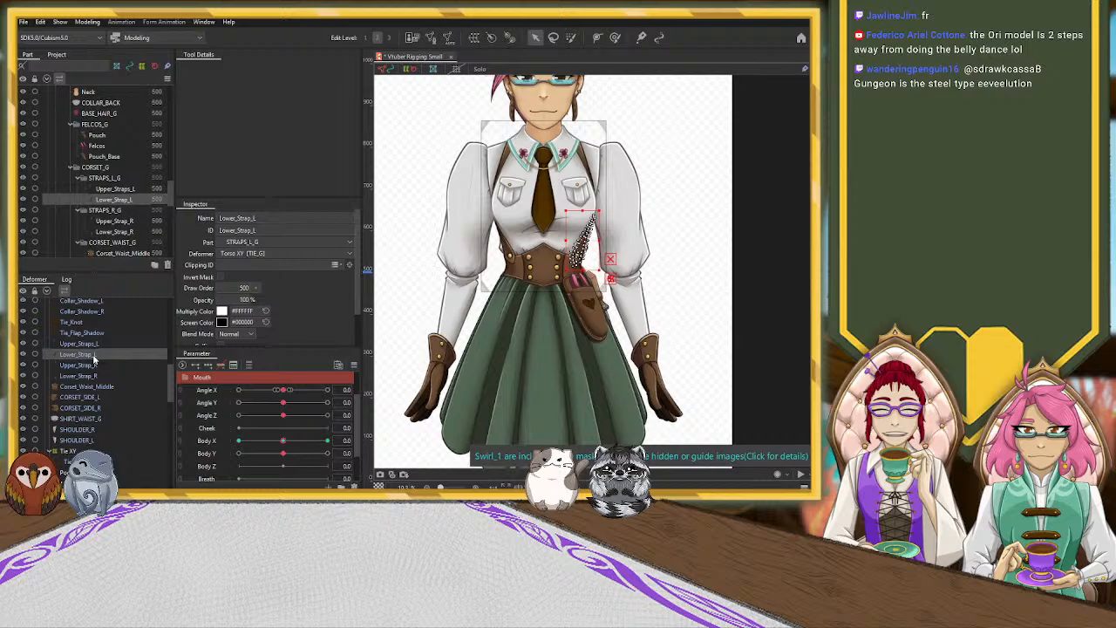
click(94, 365)
click(90, 355)
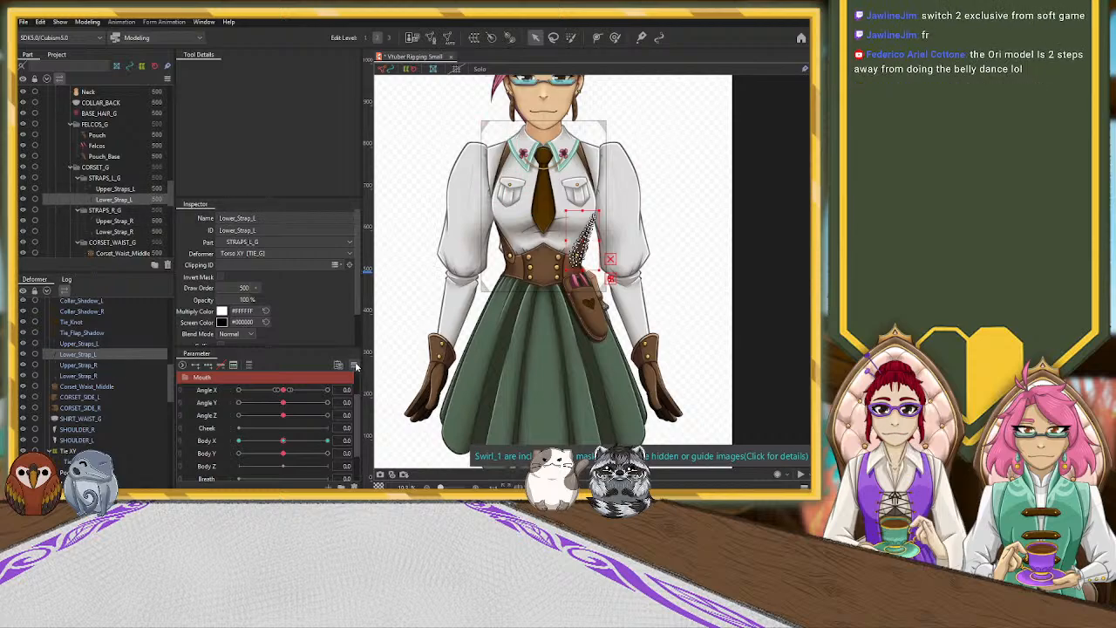
click(281, 442)
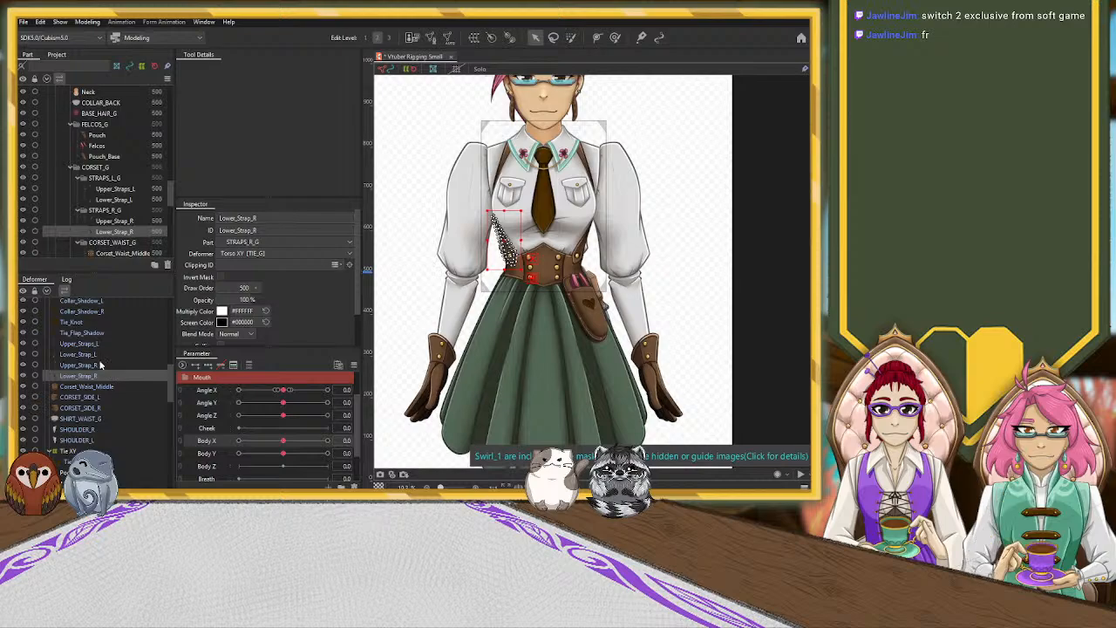
At Body X 10, nudge the Lower_Strap_L mesh slightly inward toward the torso's centre.
drag(282, 452, 372, 449)
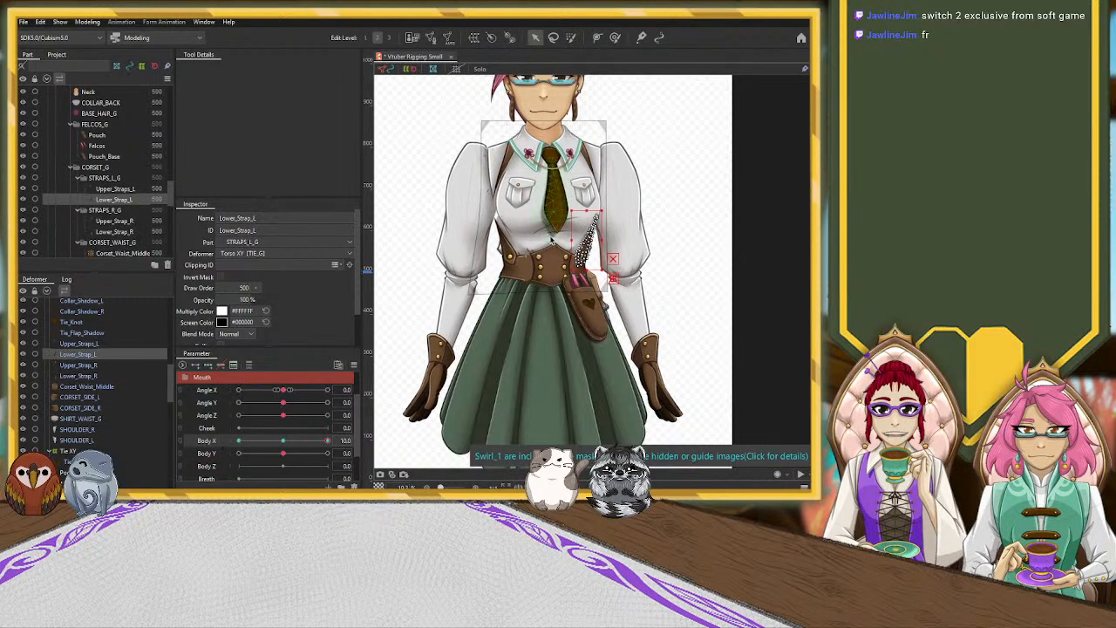
scroll(551, 240, up, 3)
scroll(551, 239, up, 2)
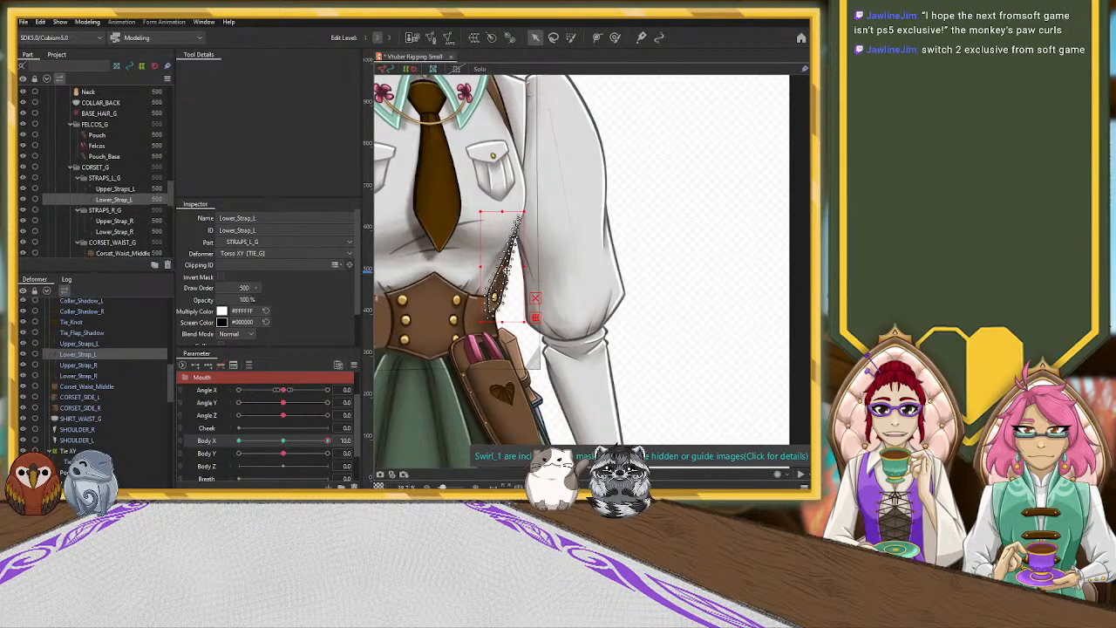
key(Left)
key(Left)
key(Left)
key(Left)
key(Left)
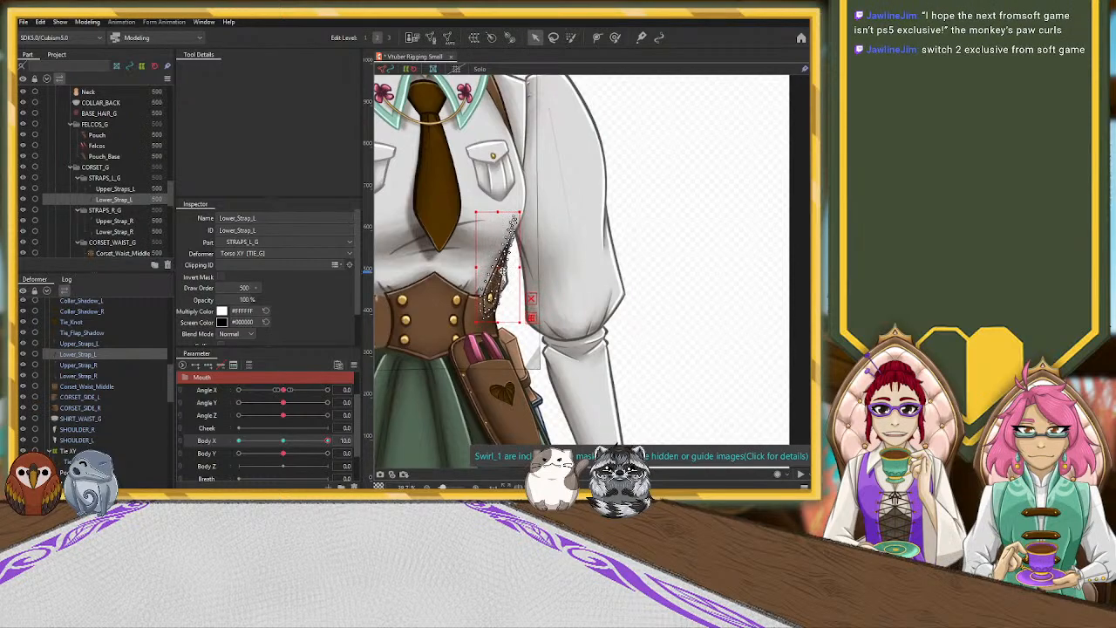
Bend Lower_Strap_L with the Deform Brush at Body X 10 so it follows the shirt edge beside the sleeve.
scroll(501, 284, up, 3)
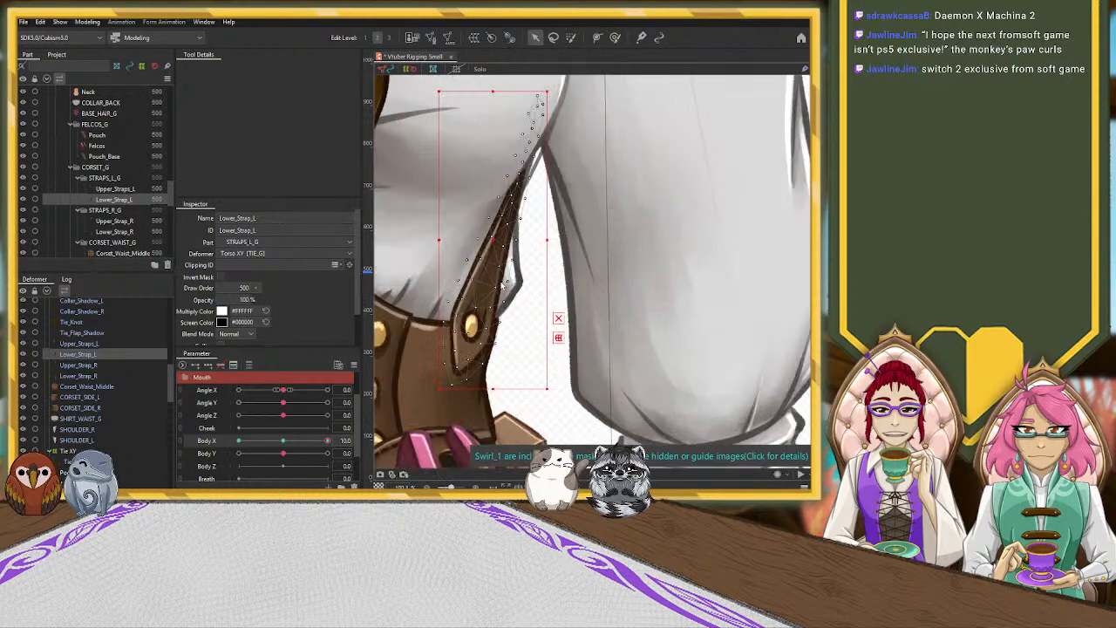
scroll(501, 284, down, 1)
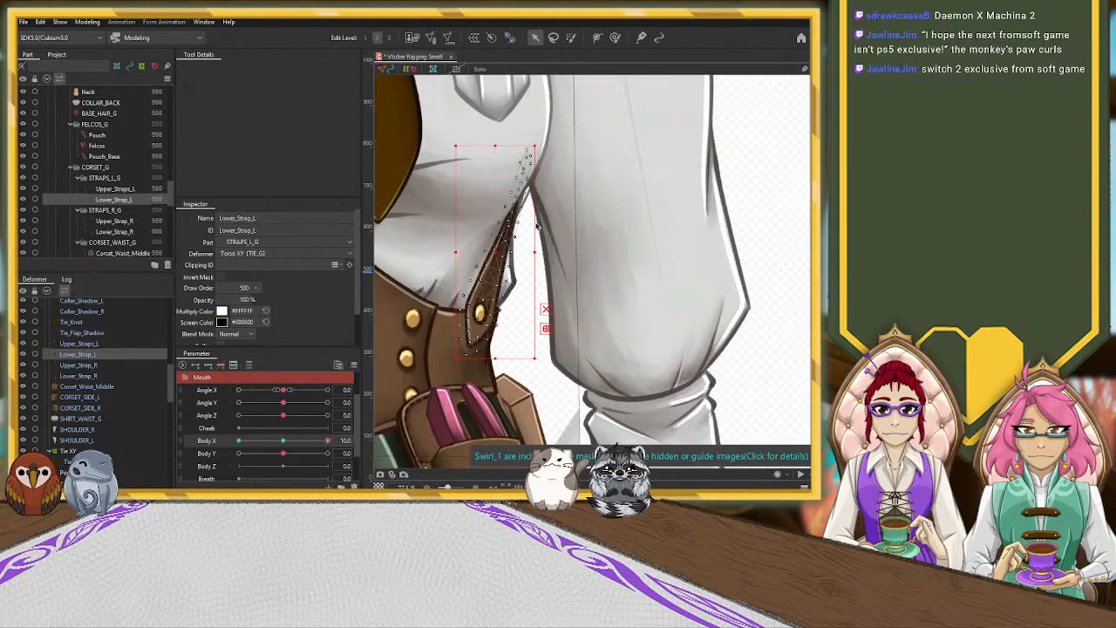
click(615, 37)
mouse_move(525, 164)
mouse_down()
mouse_move(520, 262)
mouse_move(532, 167)
mouse_up()
mouse_move(529, 164)
mouse_down()
mouse_move(540, 157)
mouse_move(528, 190)
mouse_up()
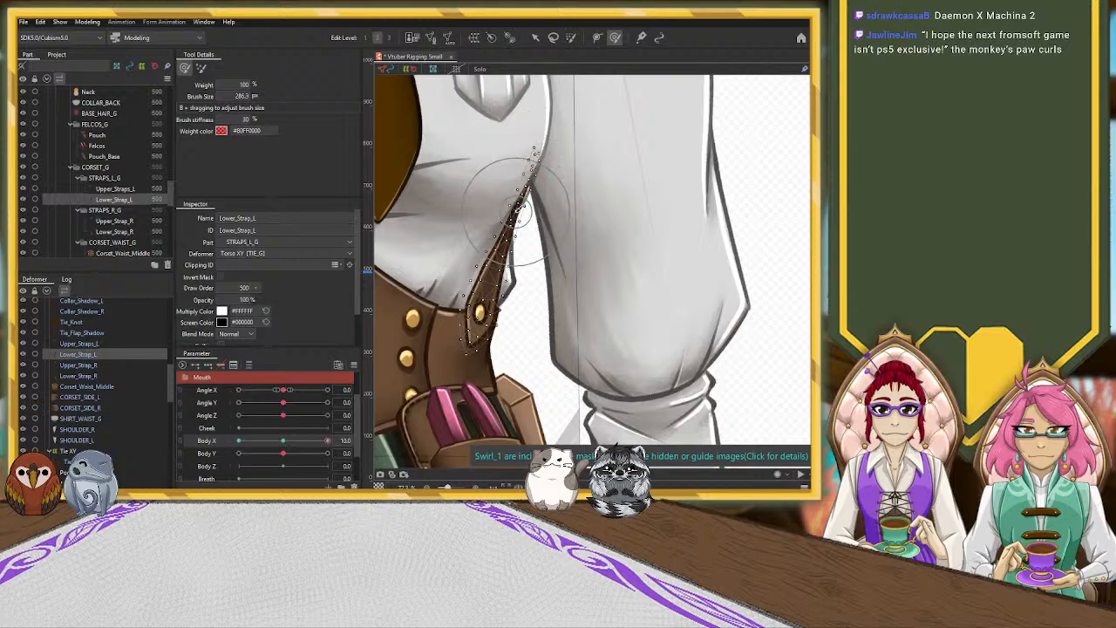
drag(493, 226, 483, 223)
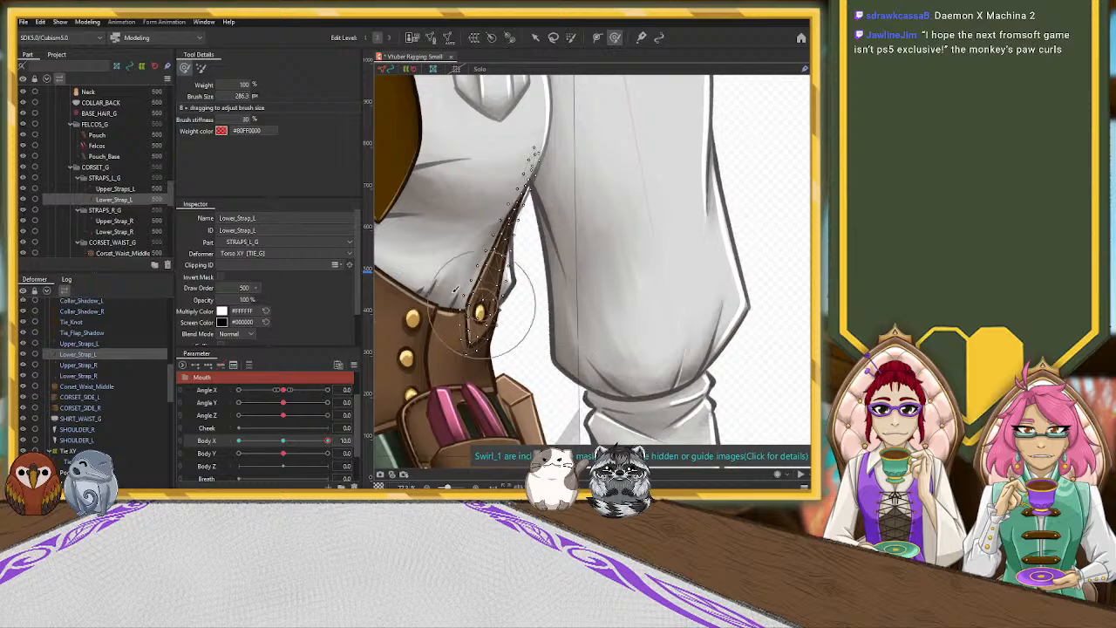
Inspect how the Lower_Strap_L mesh meets the shirt edge and sleeve at Body X 10.
scroll(502, 323, down, 3)
click(535, 37)
click(625, 186)
drag(556, 228, 635, 242)
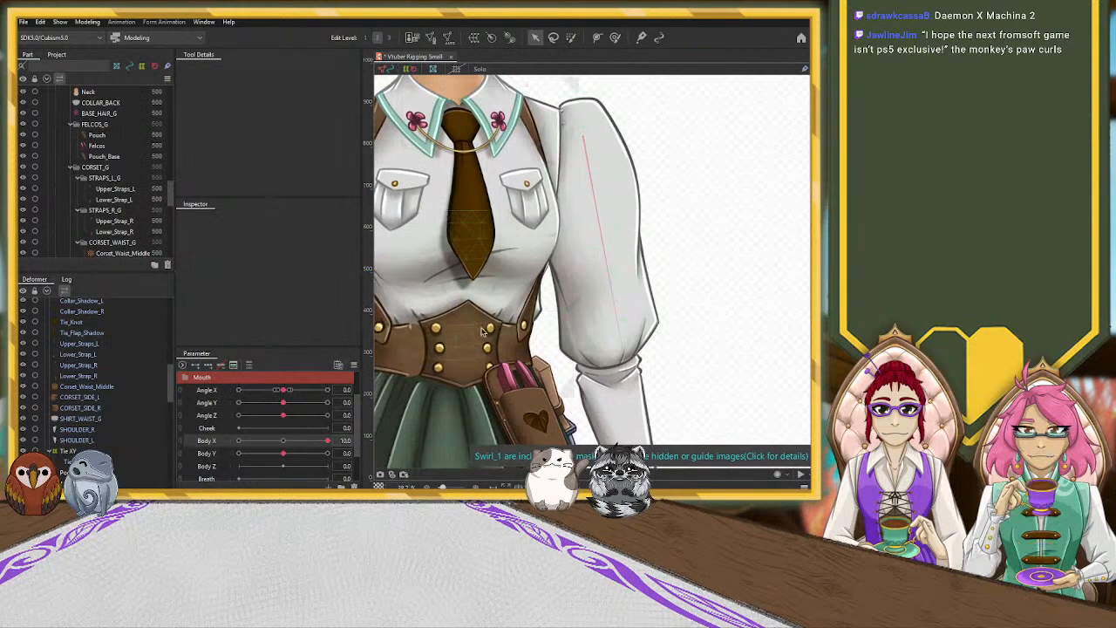
click(85, 365)
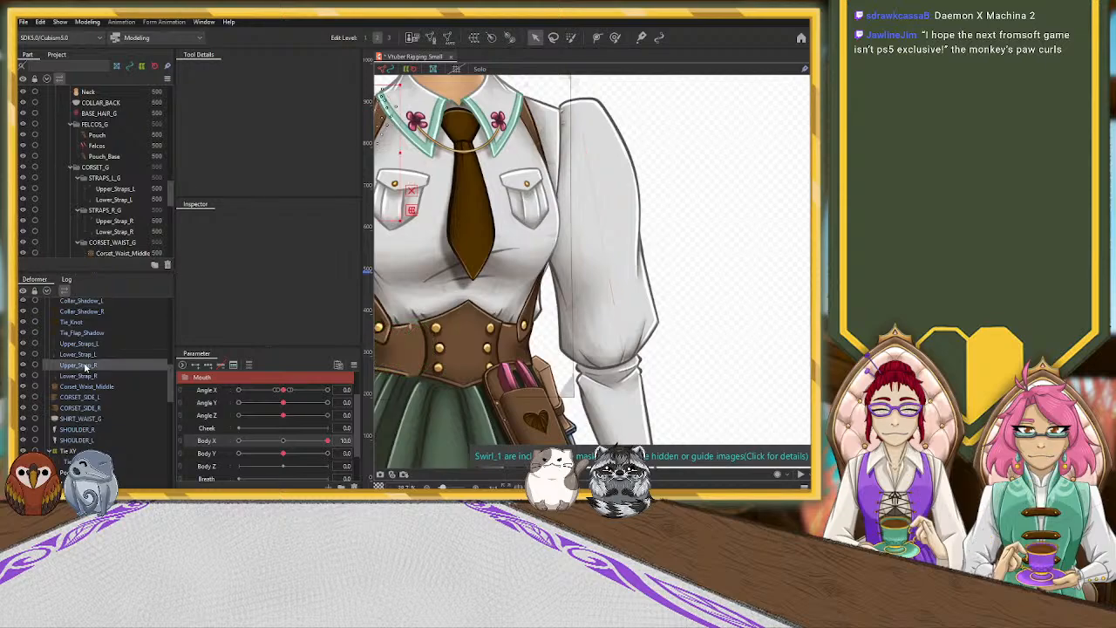
click(79, 354)
mouse_move(326, 441)
mouse_down()
mouse_move(288, 441)
mouse_move(327, 440)
mouse_up()
scroll(565, 277, up, 4)
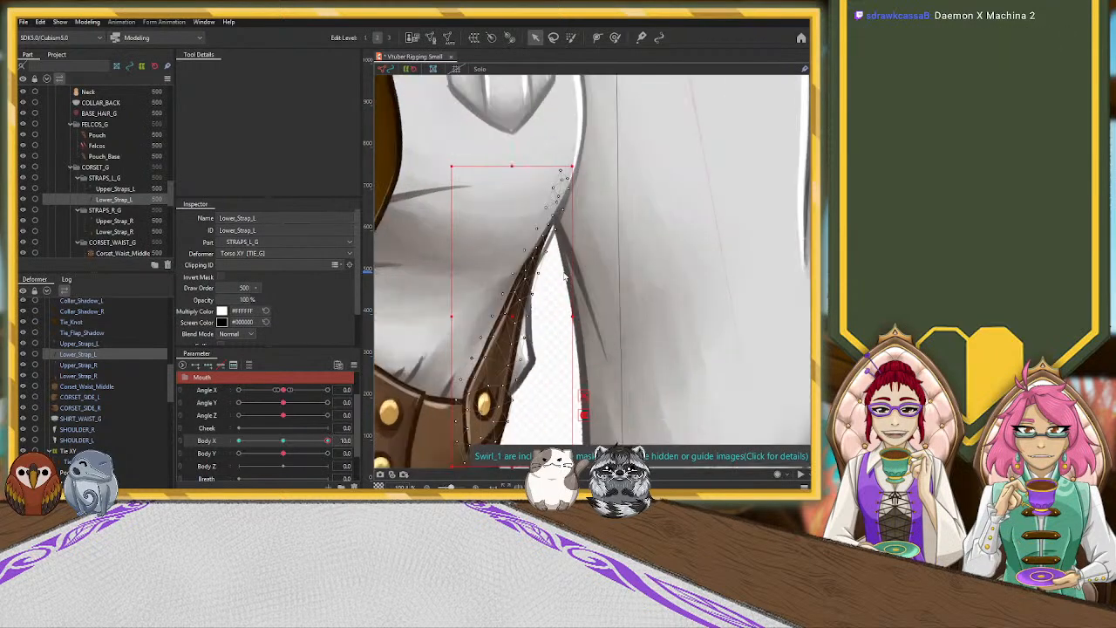
scroll(565, 278, up, 2)
click(549, 219)
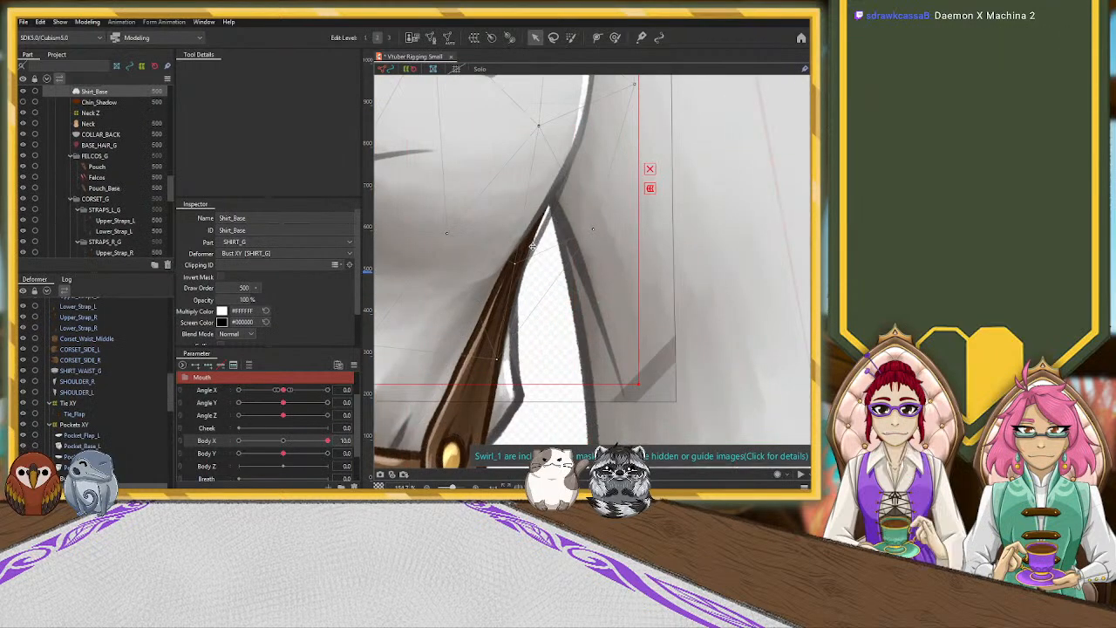
Compare the SHIRT_WAIST_G mesh at Body X 0, -10 and 10, ending with the parameter at 10.
scroll(528, 255, down, 3)
click(78, 371)
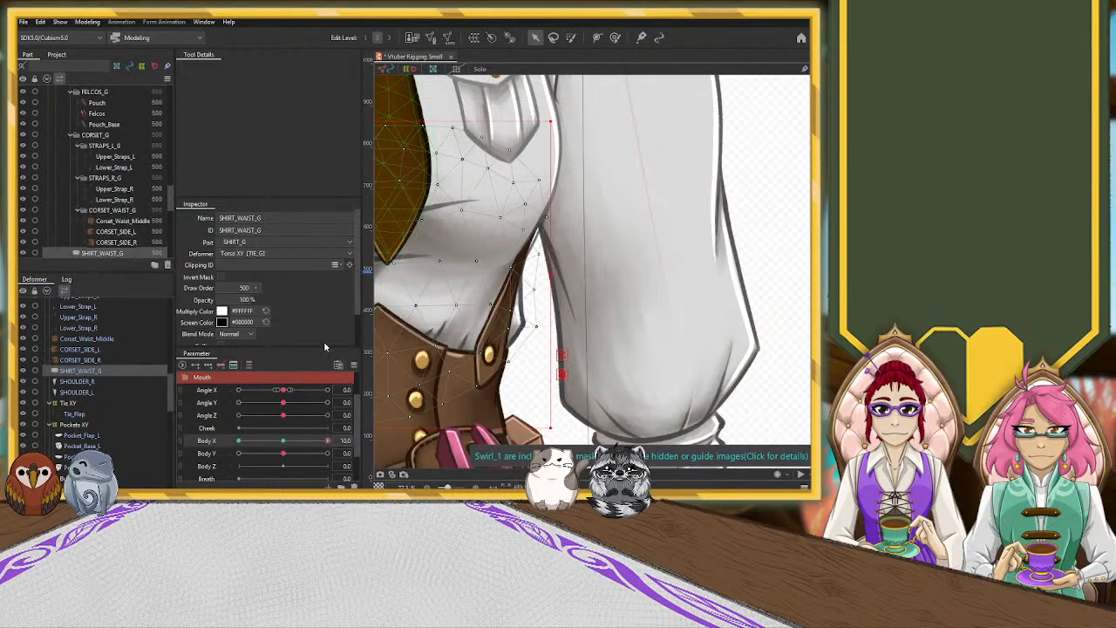
scroll(292, 393, down, 2)
click(284, 402)
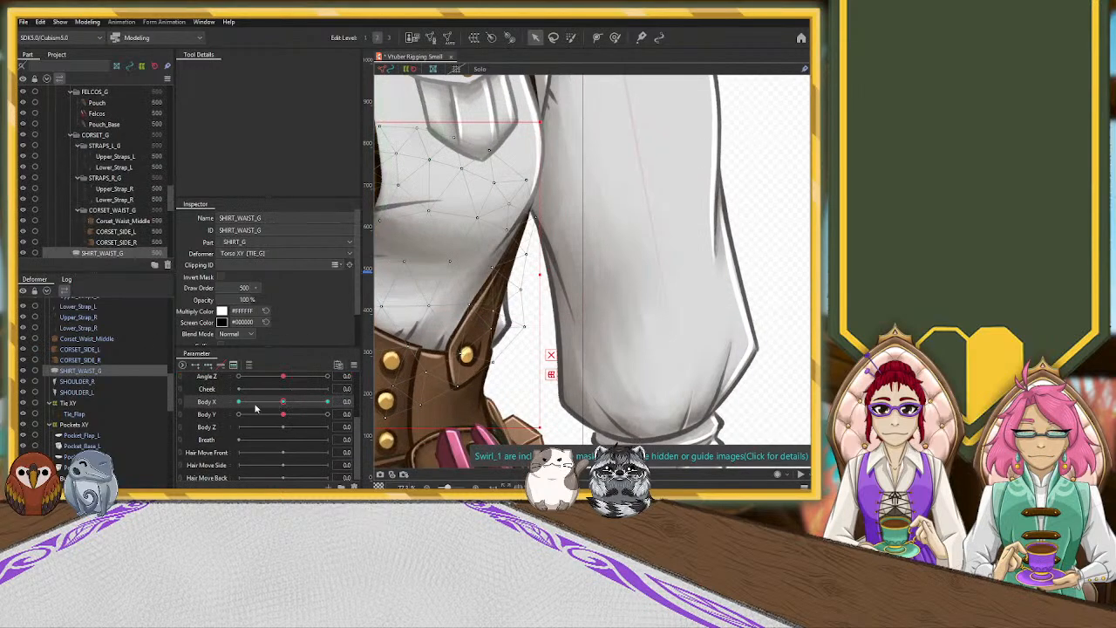
drag(283, 402, 168, 408)
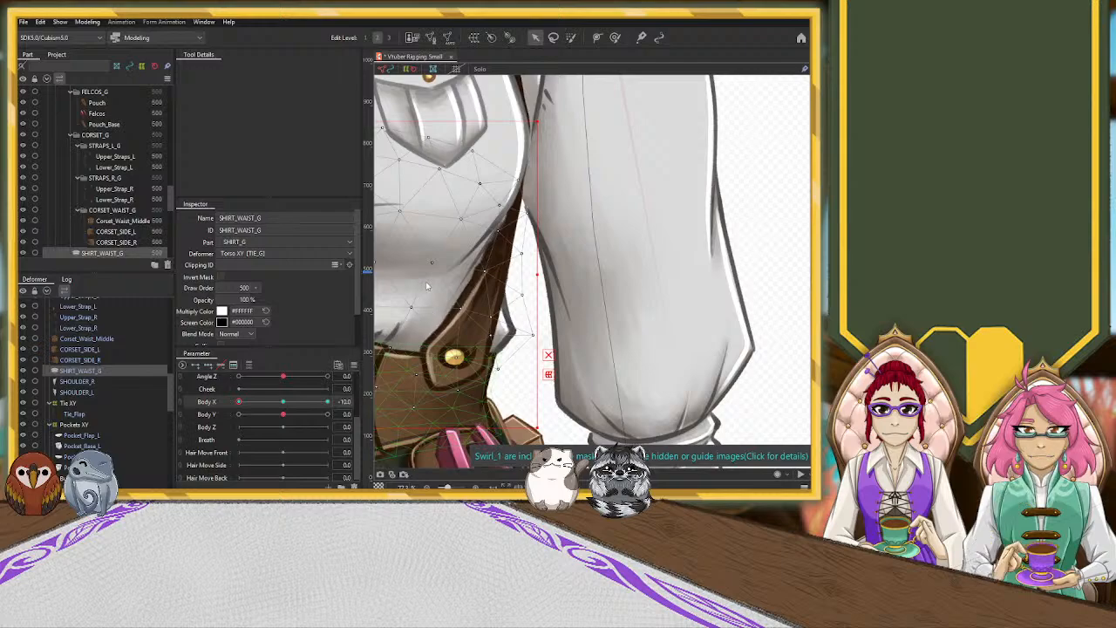
click(237, 403)
drag(237, 403, 349, 406)
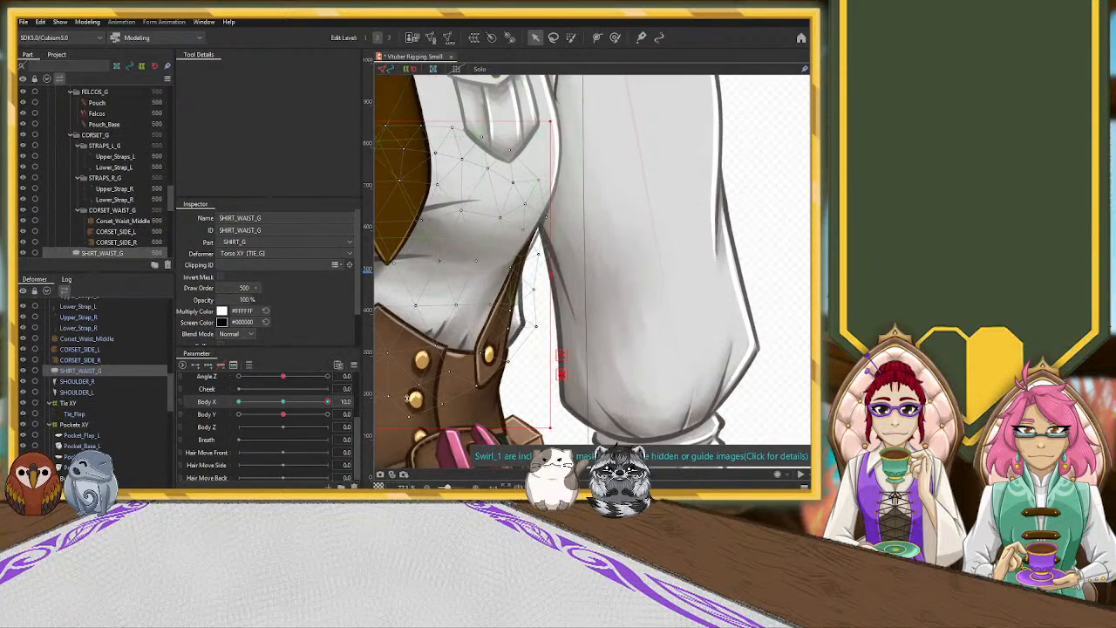
scroll(464, 349, down, 5)
drag(622, 290, 710, 278)
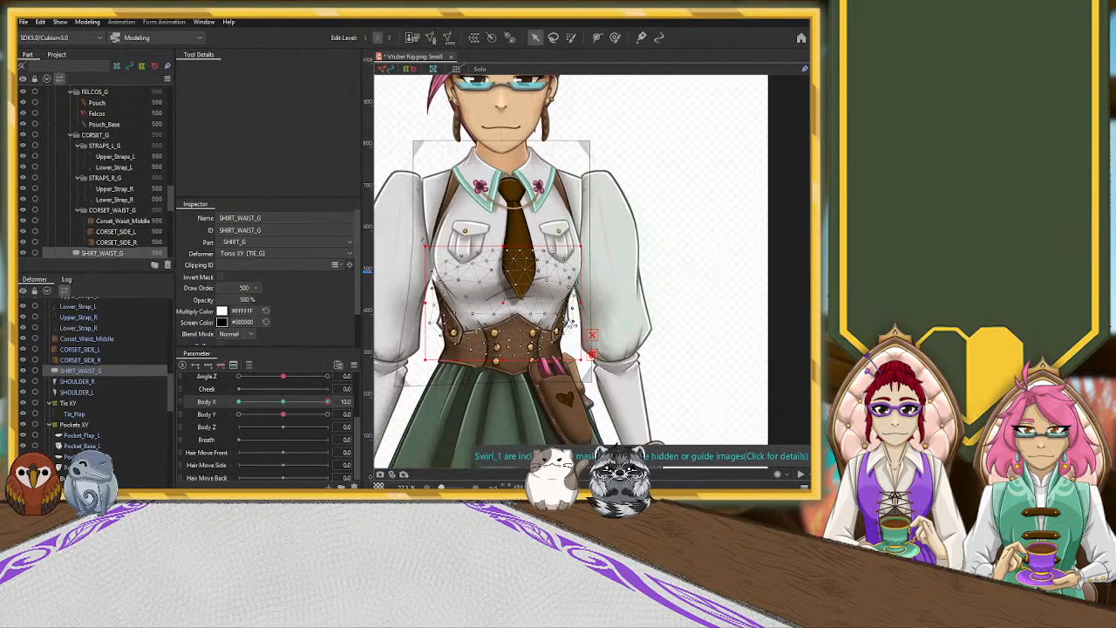
drag(327, 402, 366, 399)
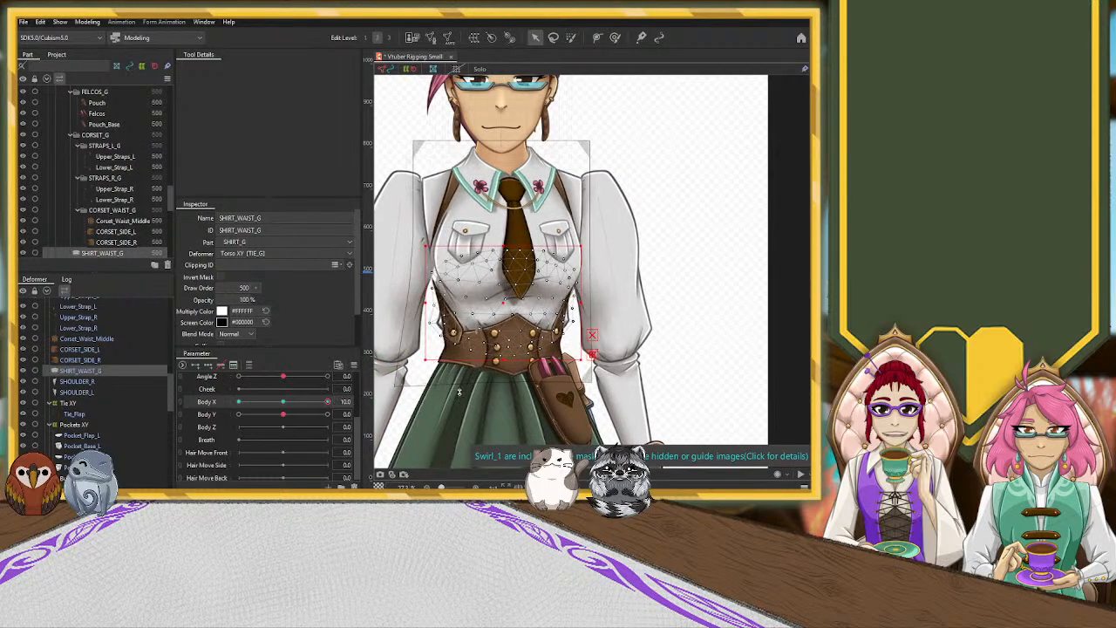
Check the CORSET_SIDE_R, CORSET_SIDE_L and Corset_Waist_Middle meshes for Body X keyforms at value 10.
click(99, 360)
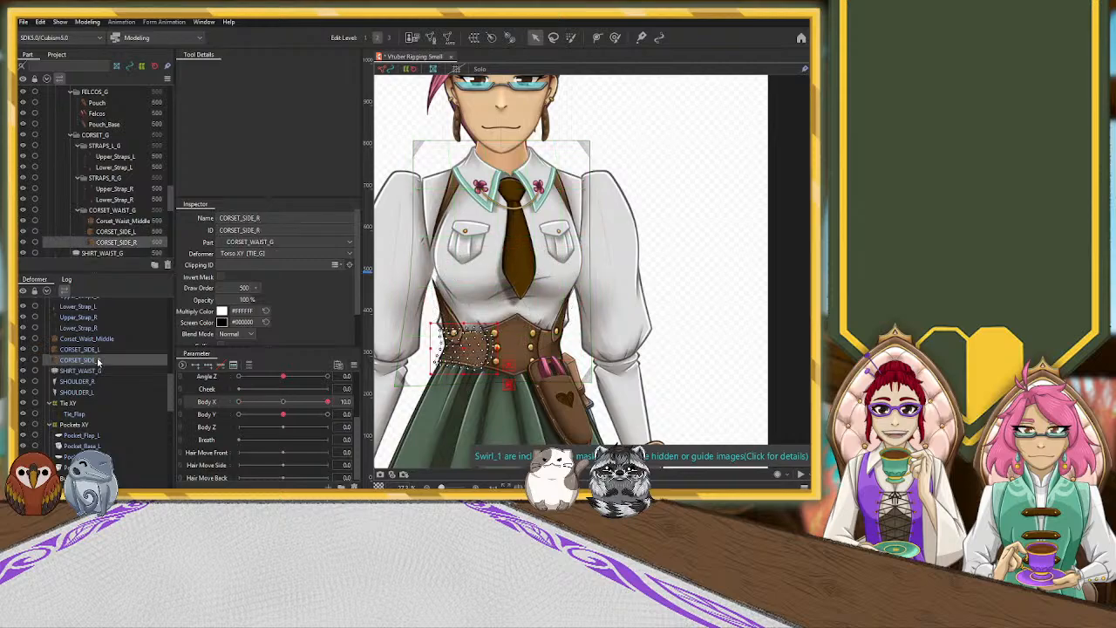
click(99, 350)
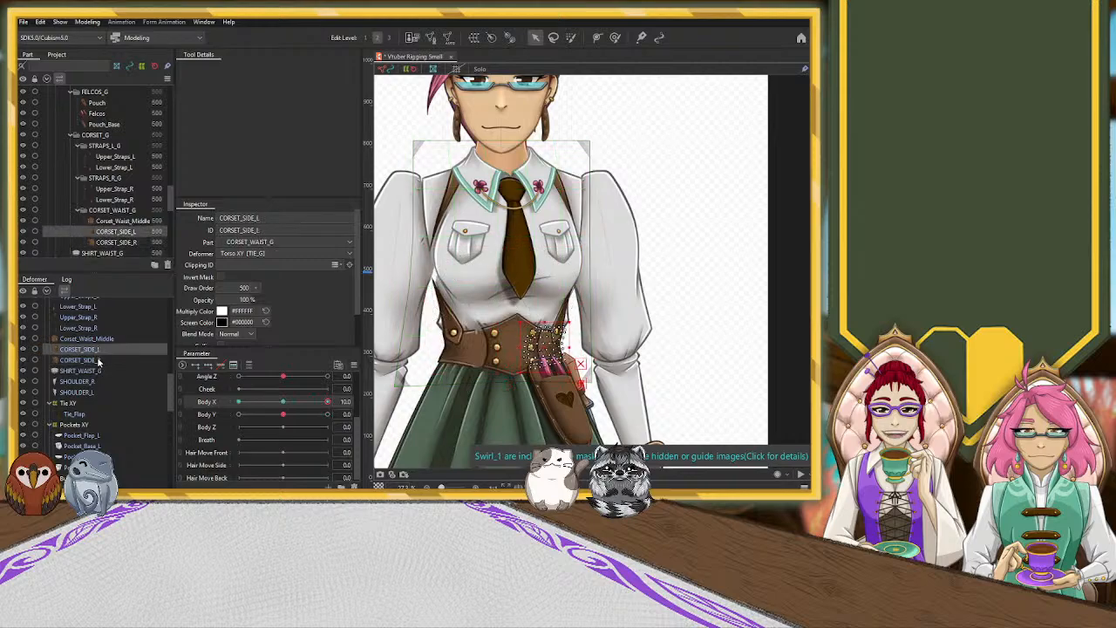
click(99, 360)
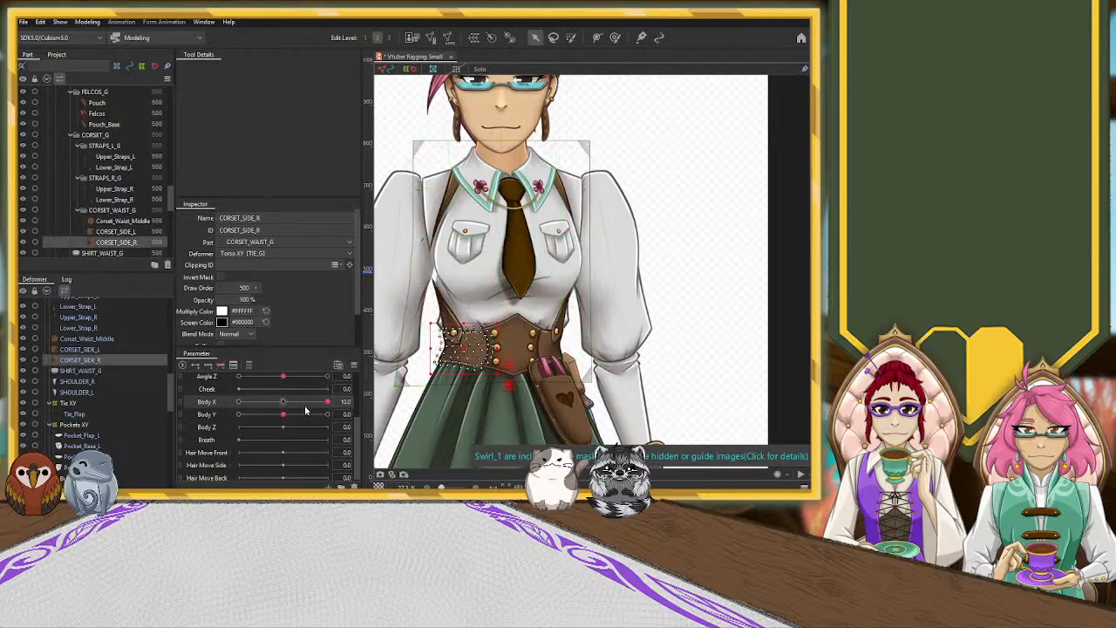
click(101, 339)
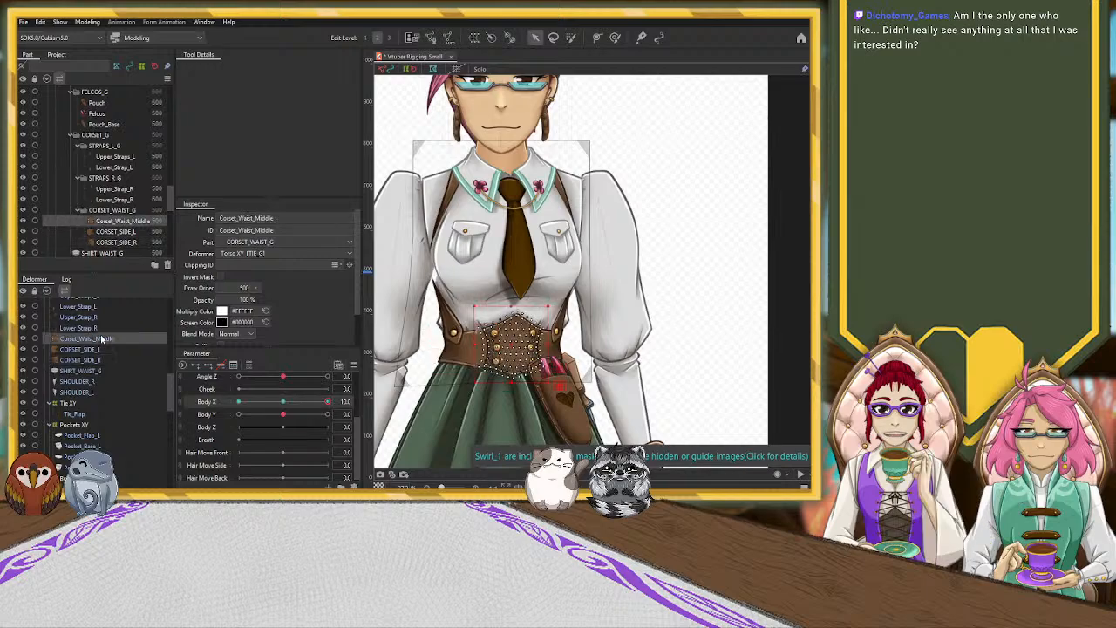
Examine the Tie_Flap mesh while varying Body X, ending with the parameter at 0.
click(75, 414)
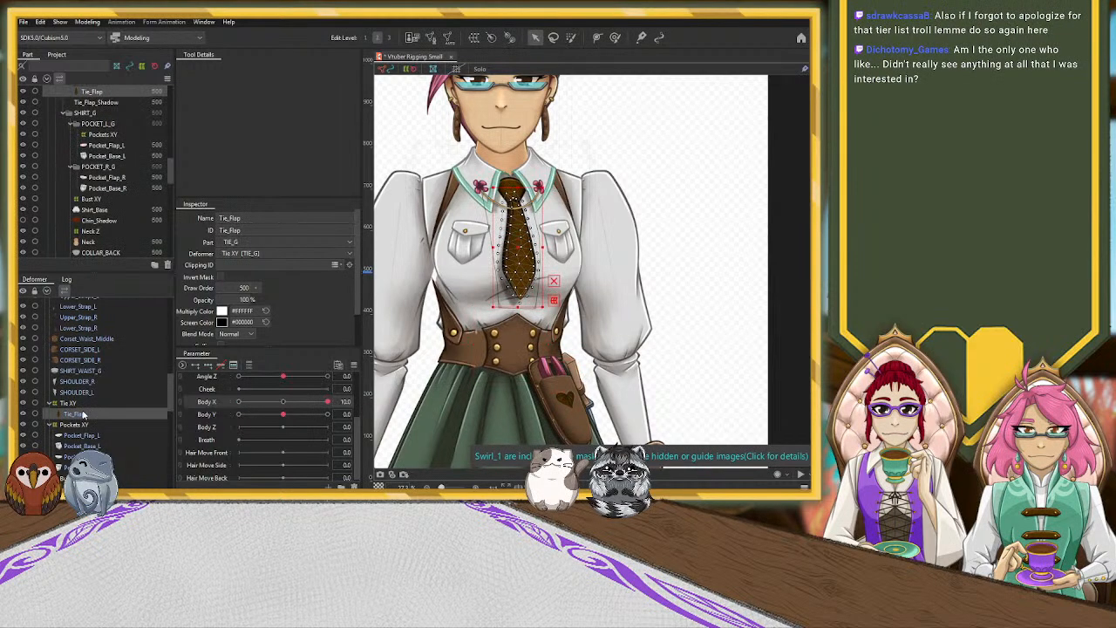
drag(327, 406, 408, 399)
drag(293, 401, 411, 386)
click(284, 402)
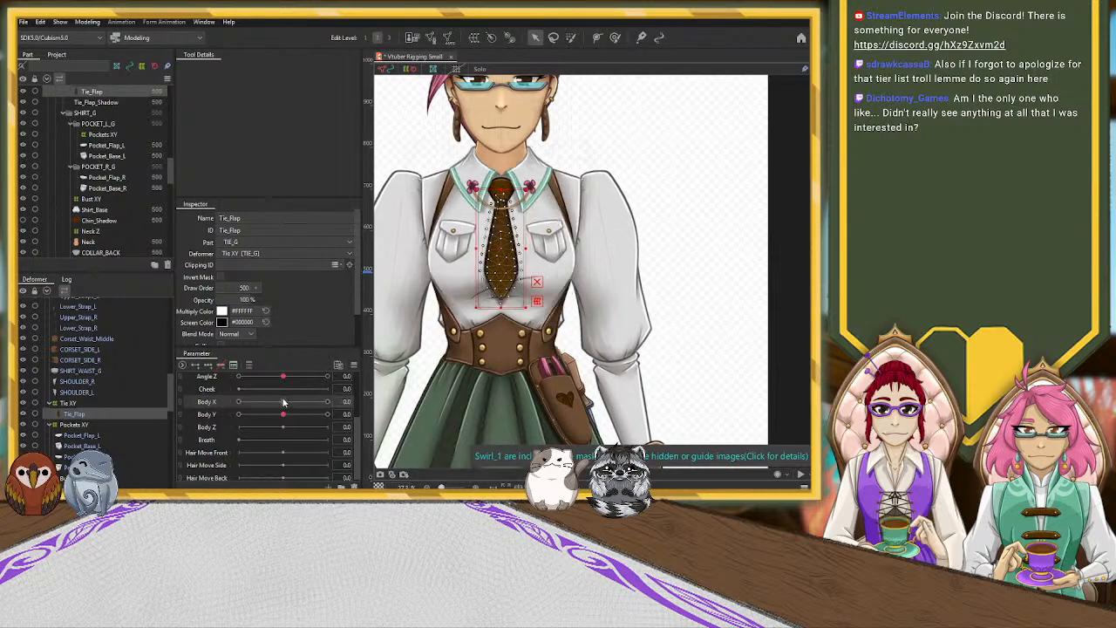
Add three Body X keyforms to Pocket_Flap_R and shift its button toward the tie with the Deform Brush at Body X 10.
scroll(103, 398, down, 1)
scroll(102, 395, down, 1)
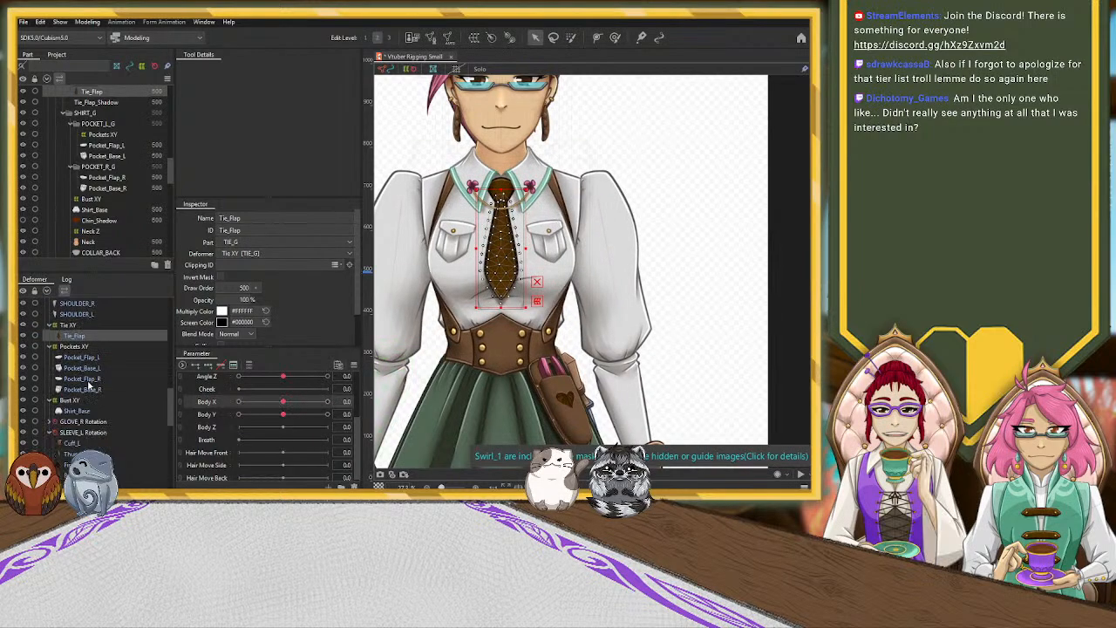
click(89, 379)
drag(283, 401, 328, 401)
click(283, 401)
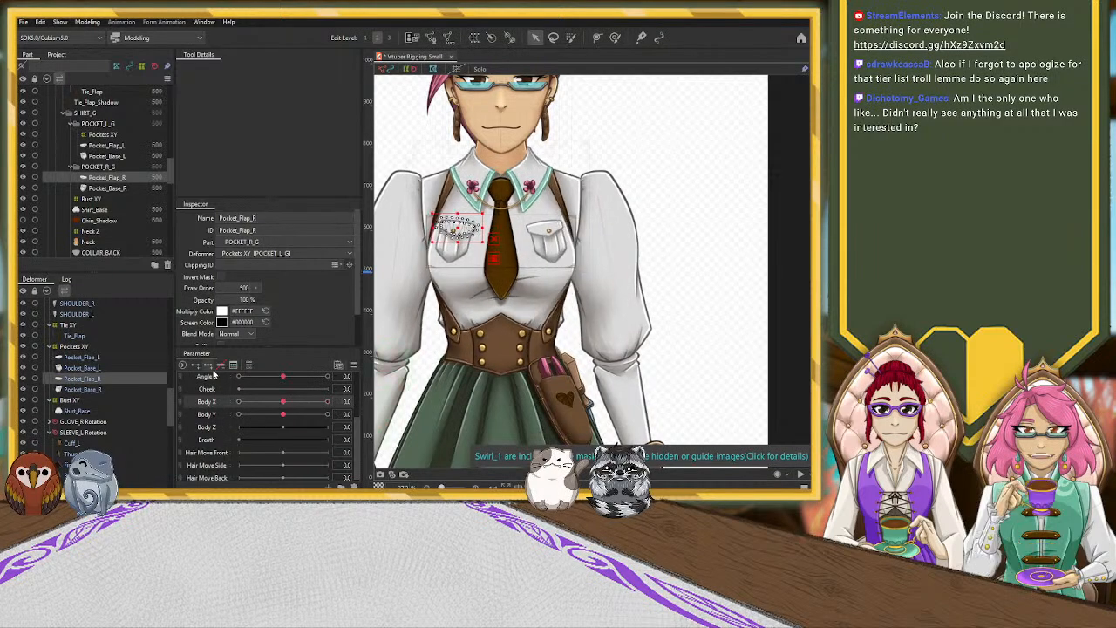
scroll(465, 224, up, 5)
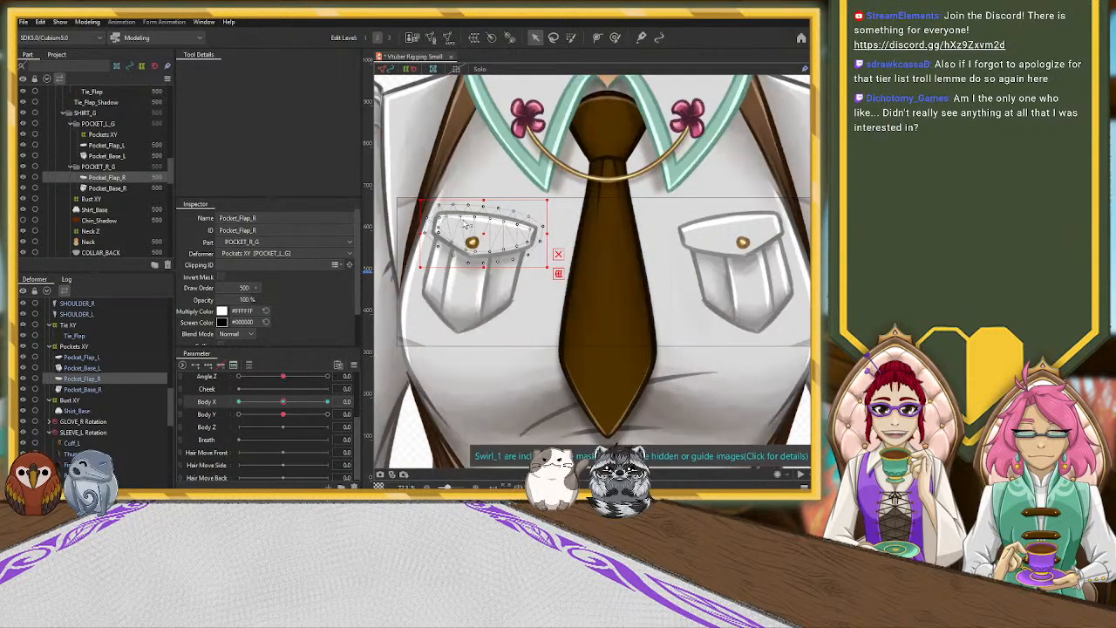
click(327, 401)
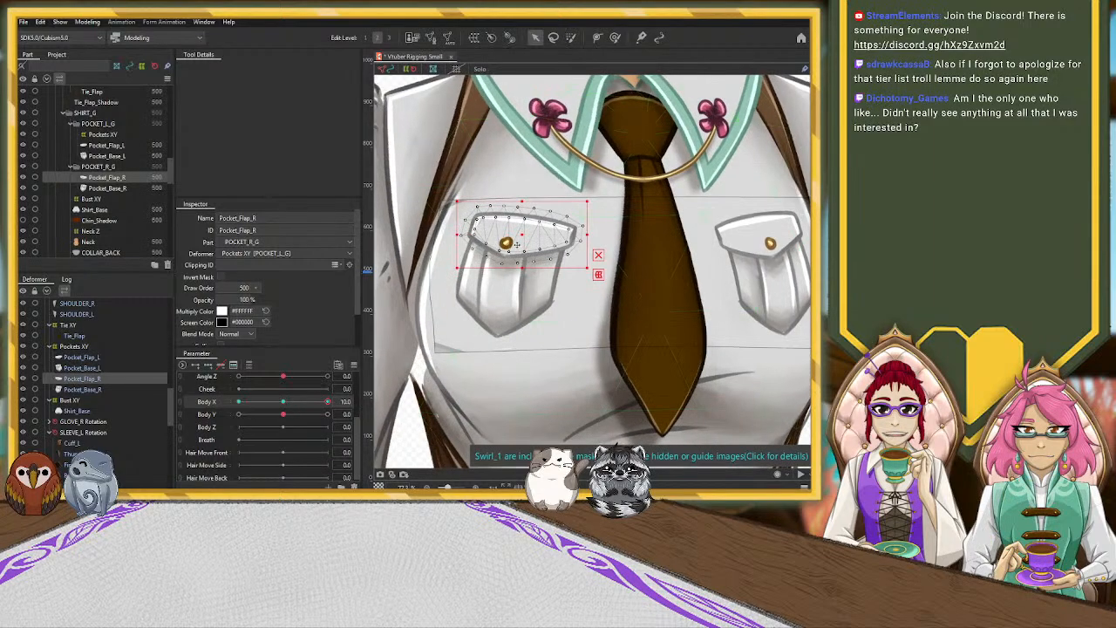
click(615, 37)
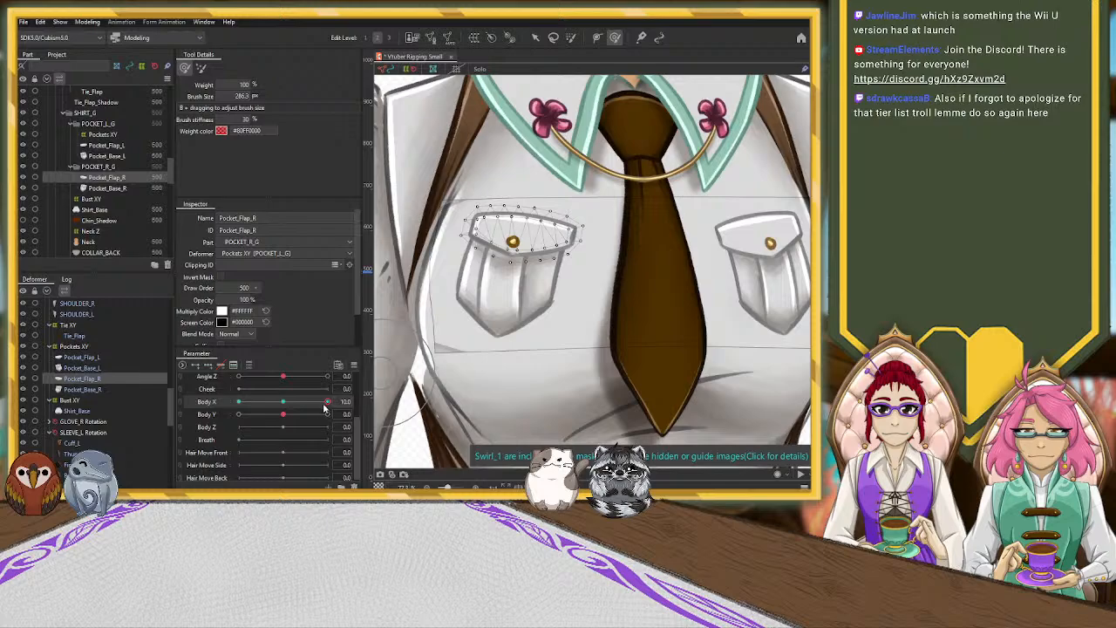
Return Body X to 0 and add three Body X keyforms to the Pocket_Base_R mesh.
click(283, 402)
click(101, 389)
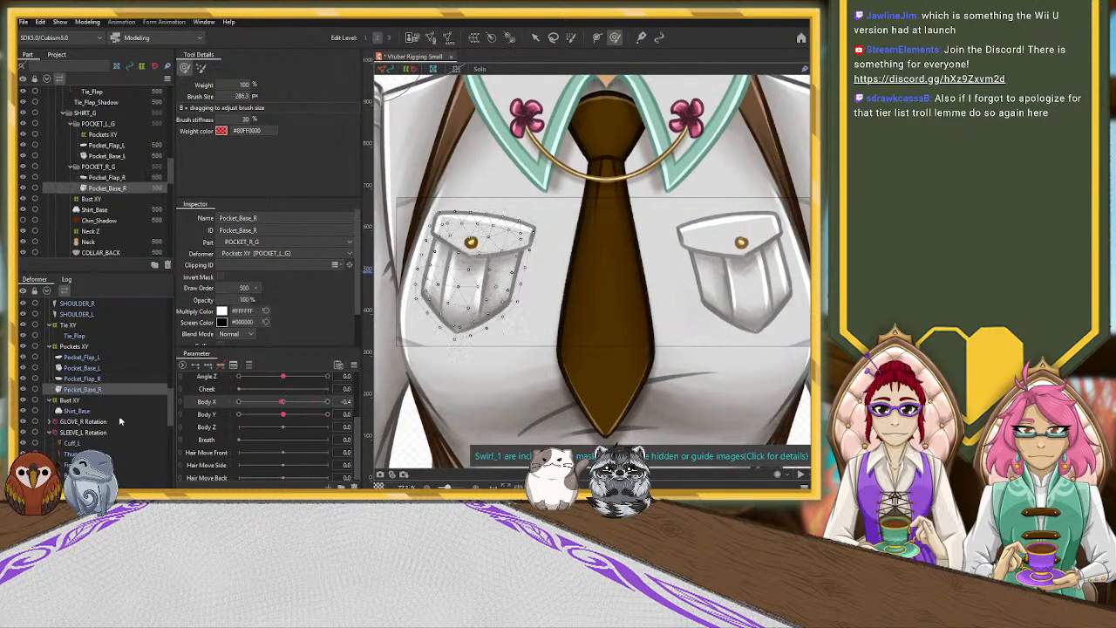
click(285, 403)
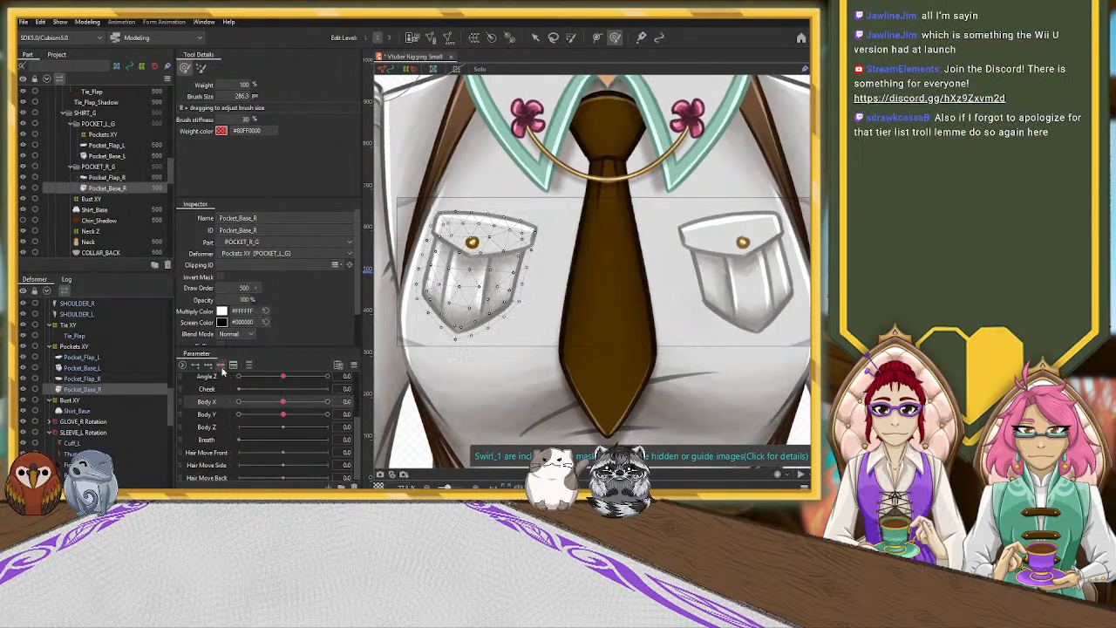
Reshape Pocket_Base_R at Body X 10 with the Deform Brush at size 321.2, leaving its mesh structure unedited.
click(327, 401)
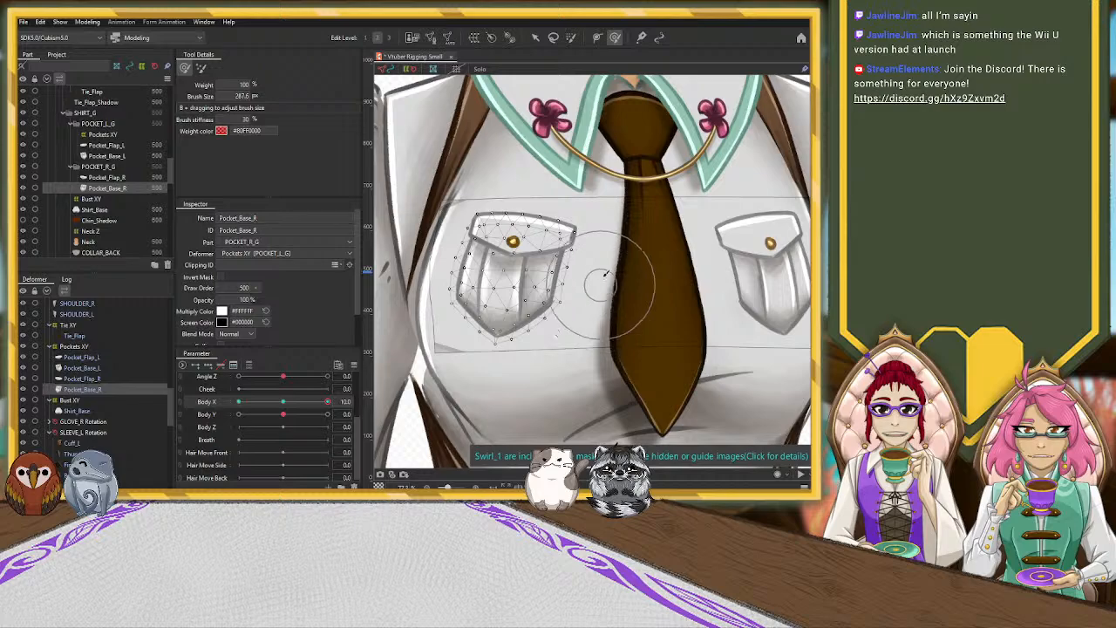
click(535, 38)
click(615, 37)
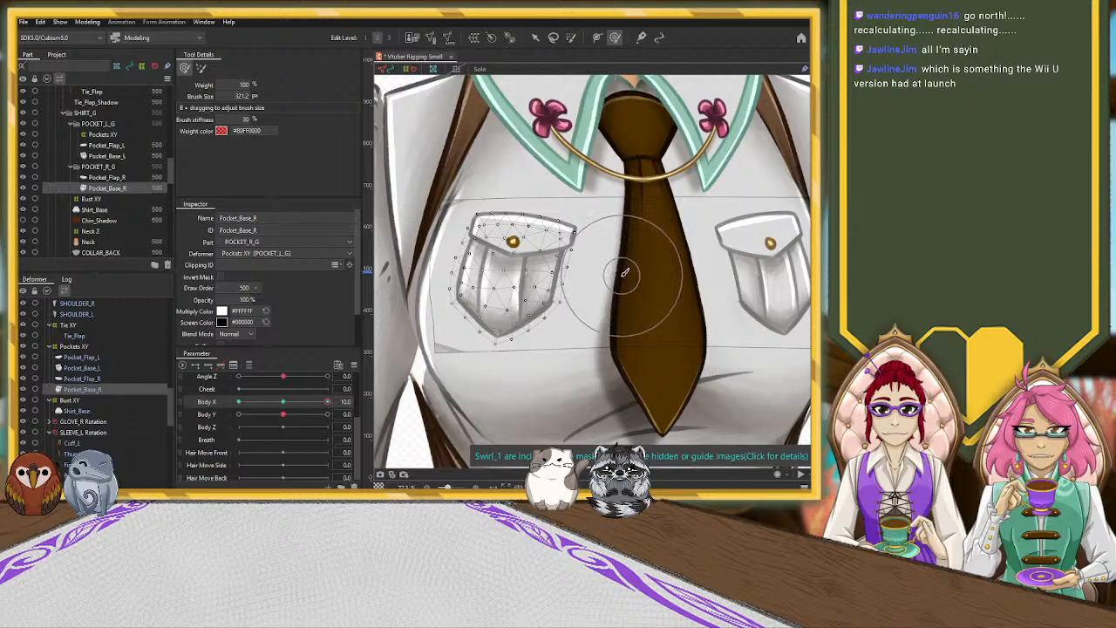
drag(486, 283, 492, 283)
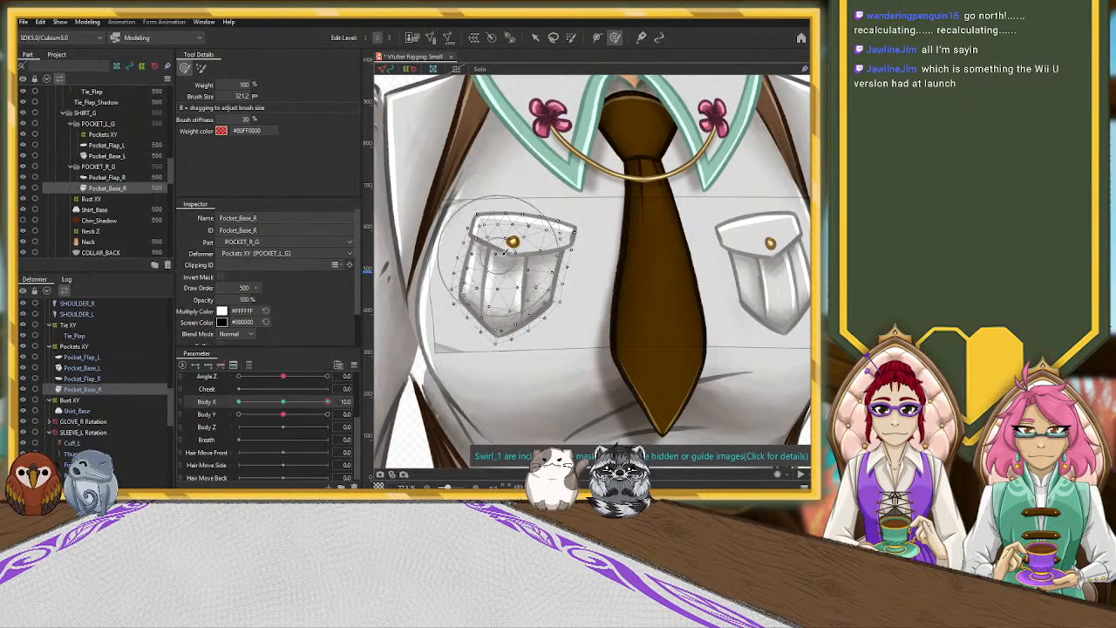
key(ctrl+e)
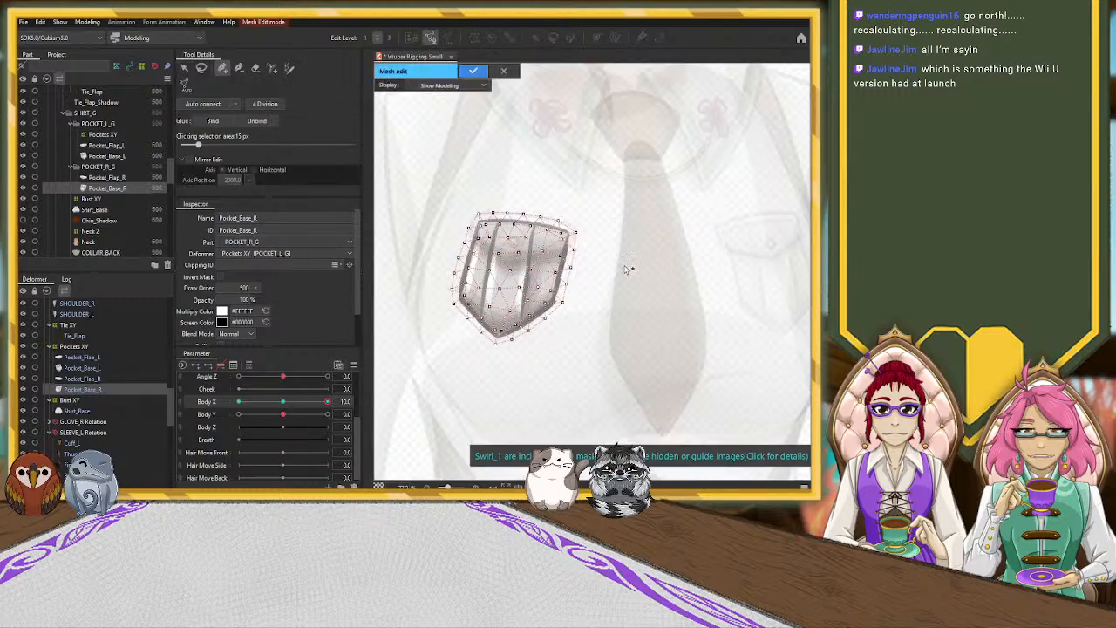
click(502, 71)
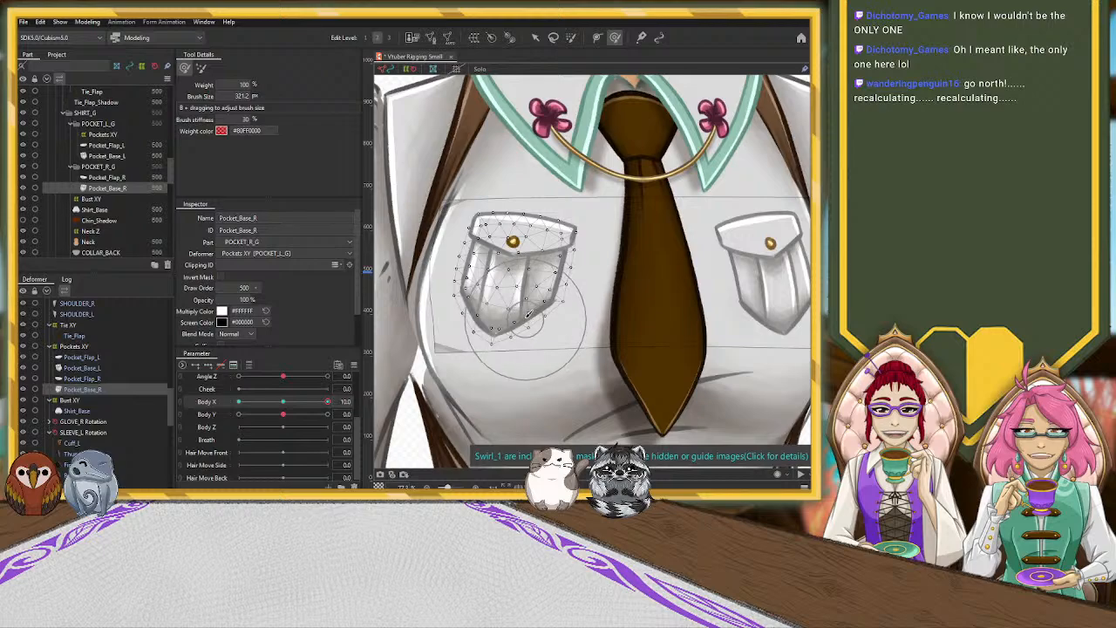
Undo the last Deform Brush stroke on Pocket_Base_R and review the pockets while varying Body X between -10 and 10.
drag(528, 313, 511, 292)
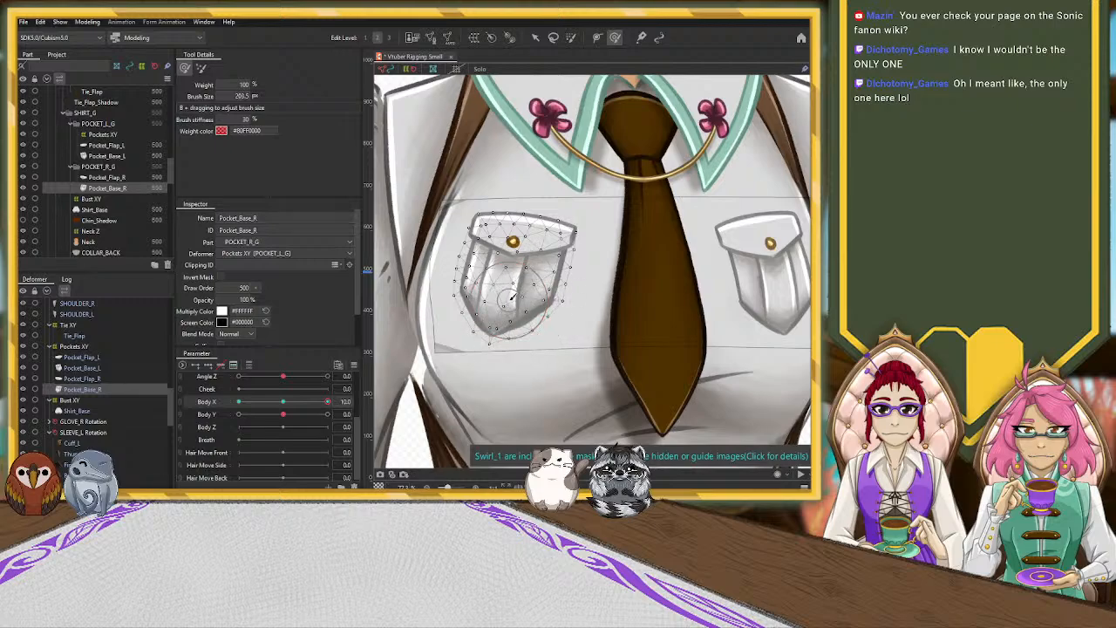
key(ctrl+z)
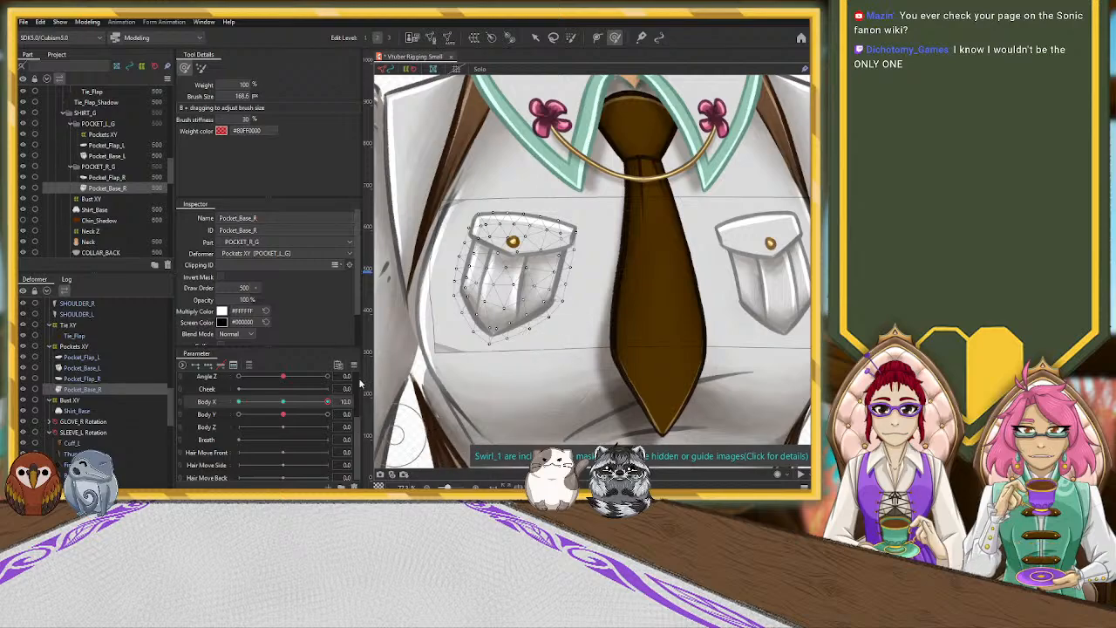
click(535, 37)
scroll(446, 194, down, 5)
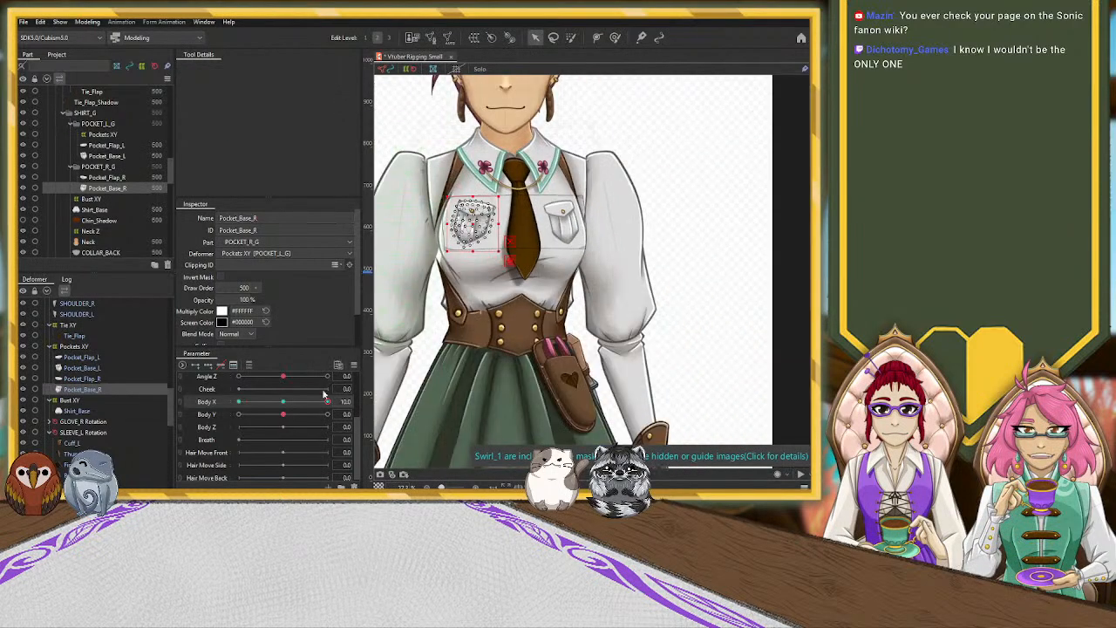
drag(327, 403, 187, 405)
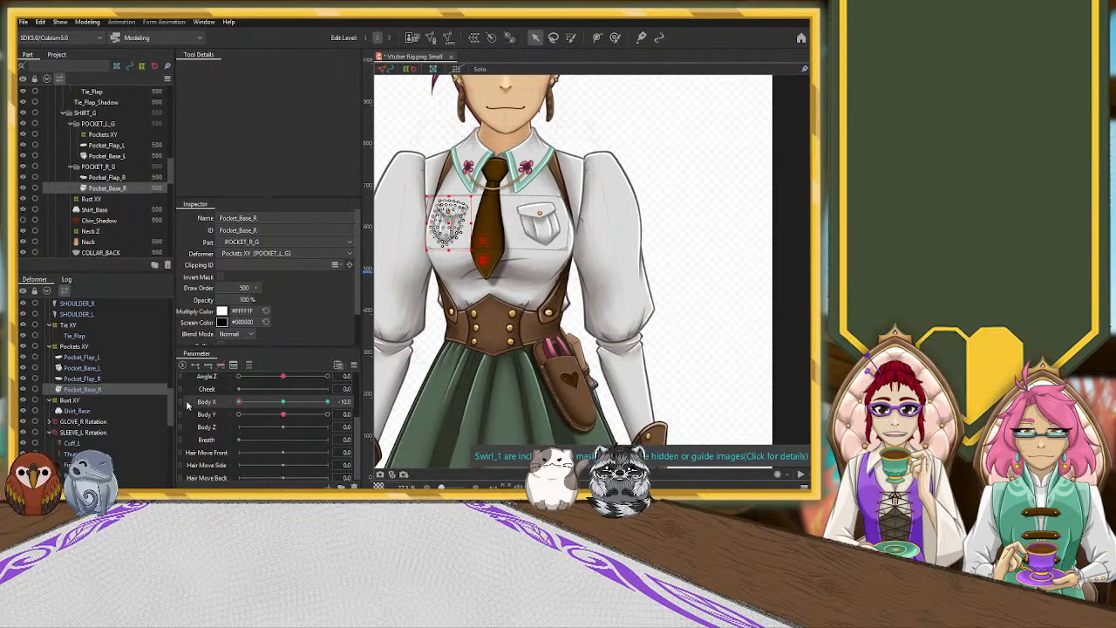
drag(281, 406, 279, 401)
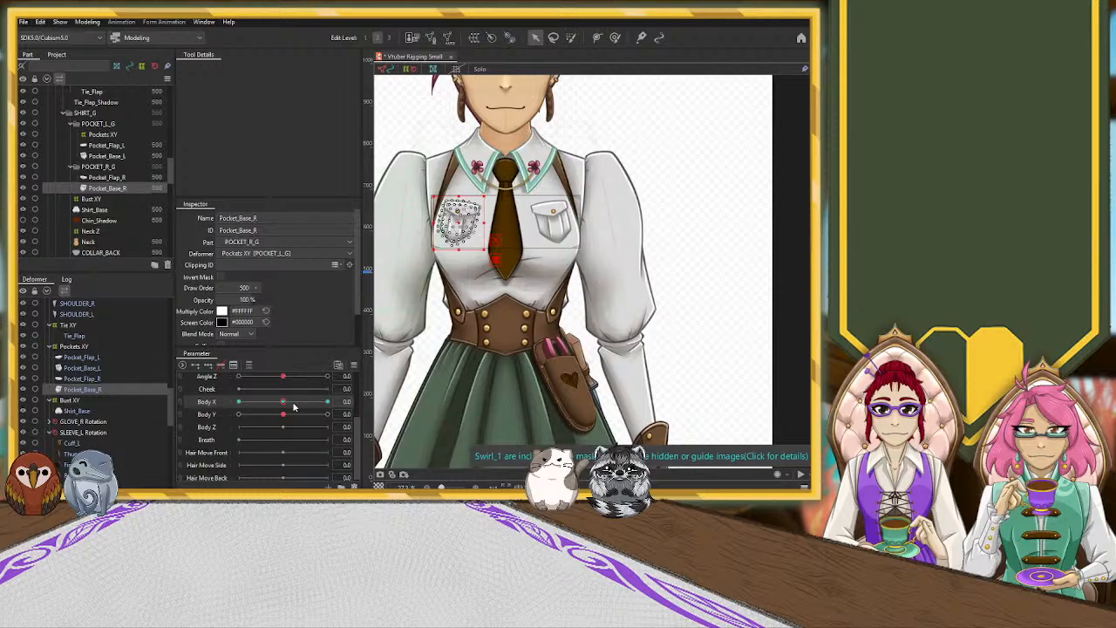
drag(282, 402, 326, 402)
At Body X -10, adjust the lower tip of Upper_Straps_L with the Deform Brush at size 441.1.
drag(214, 402, 185, 404)
scroll(578, 231, up, 2)
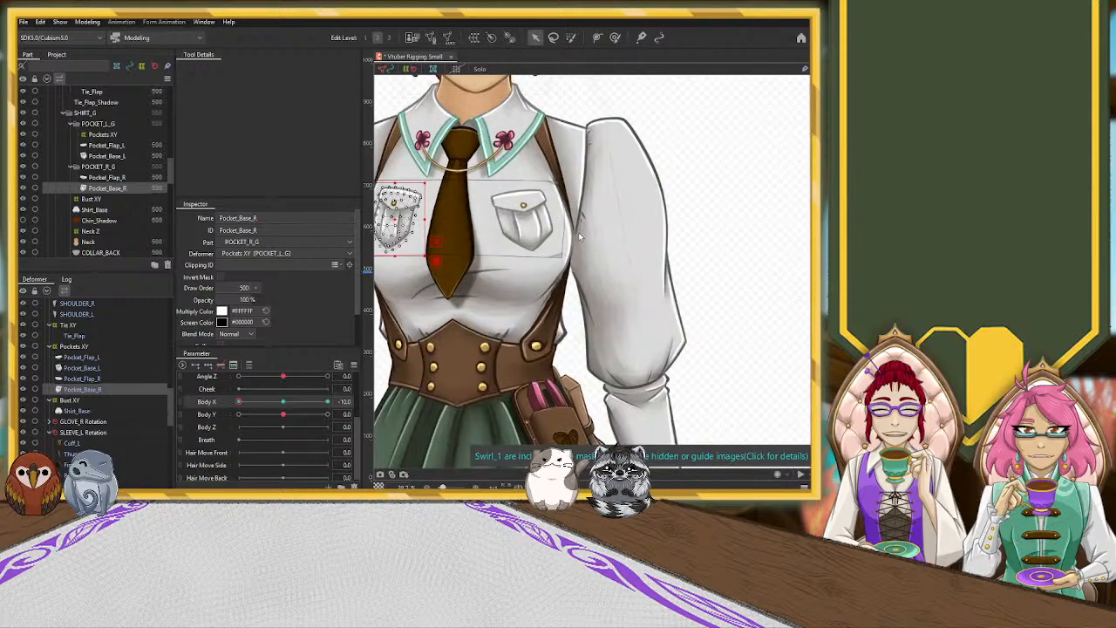
scroll(578, 231, up, 2)
click(584, 187)
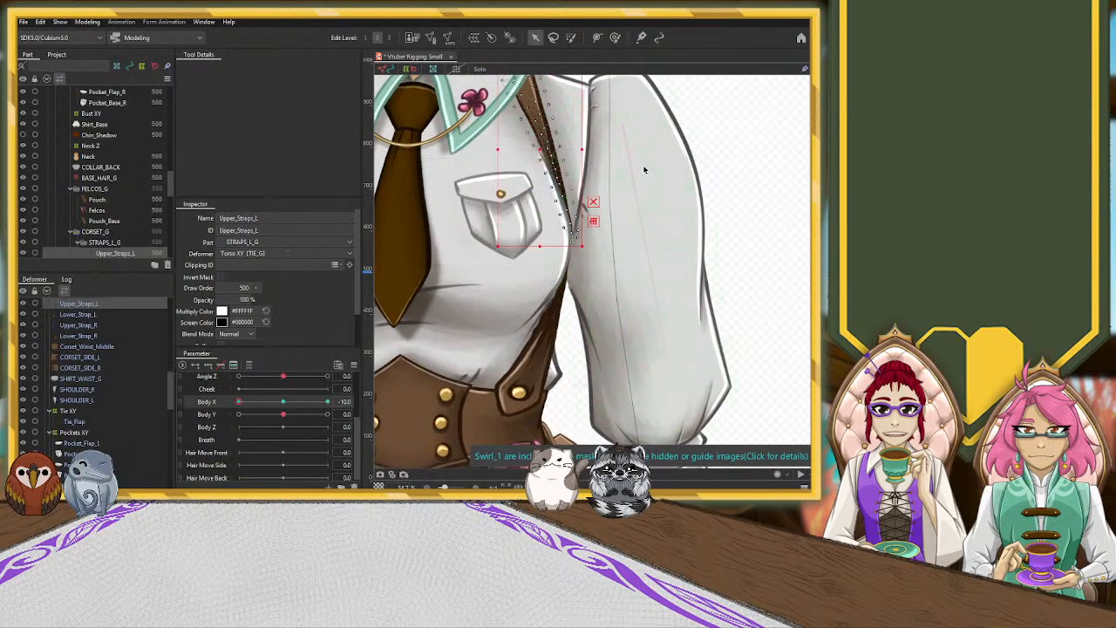
click(616, 38)
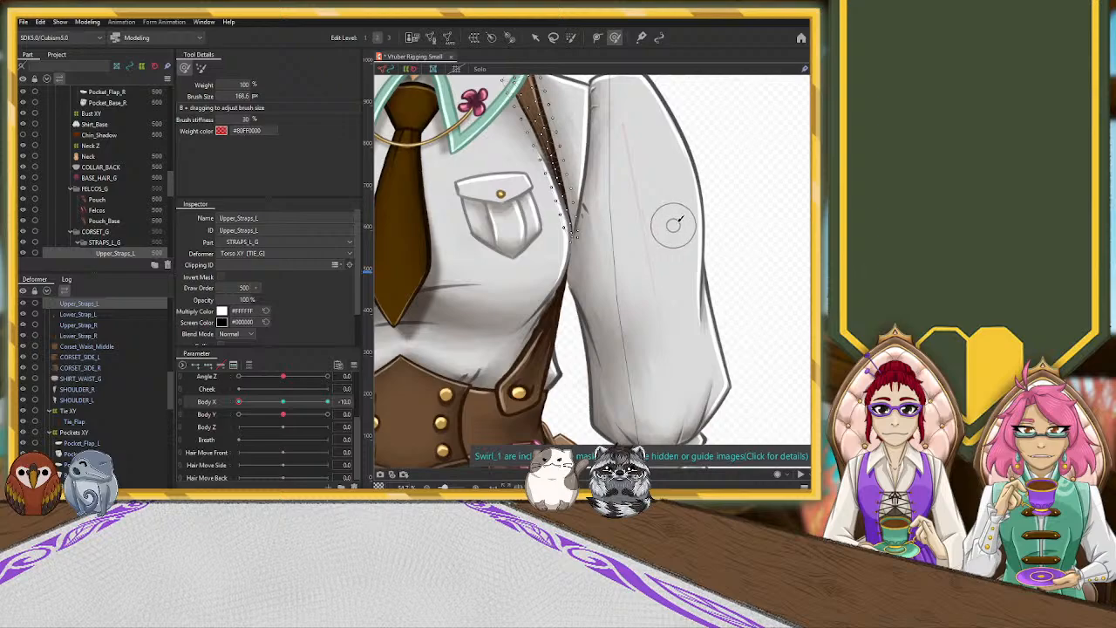
key(b)
drag(677, 185, 684, 250)
drag(601, 216, 601, 224)
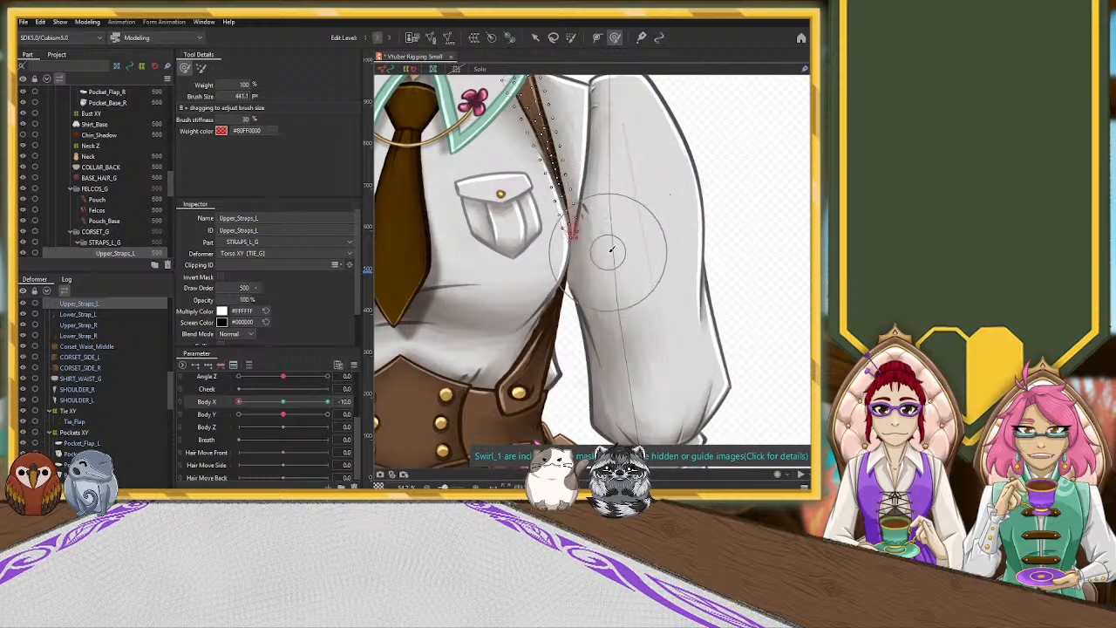
drag(605, 250, 610, 257)
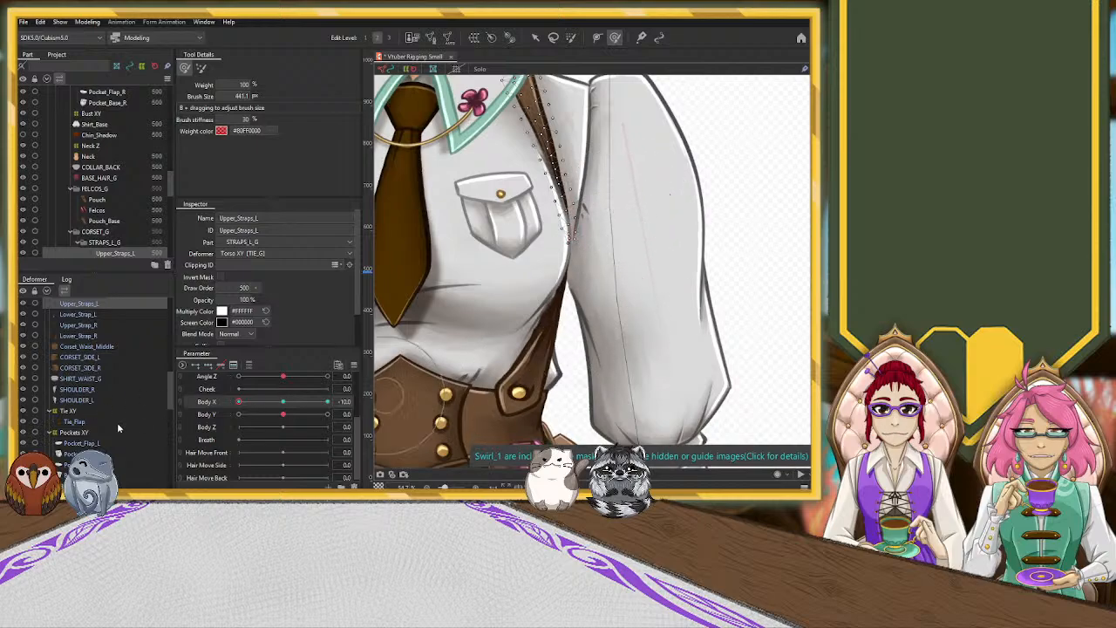
Reshape the upper end of Lower_Strap_L at Body X -10 with the Deform Brush and check its motion through Body X 10.
click(79, 315)
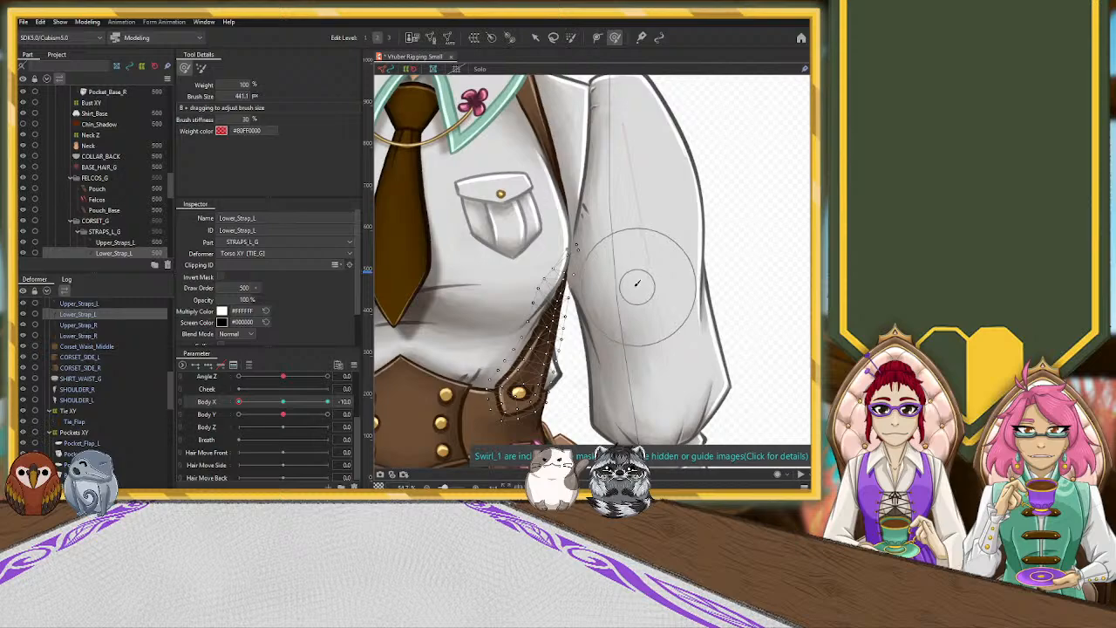
drag(596, 277, 588, 233)
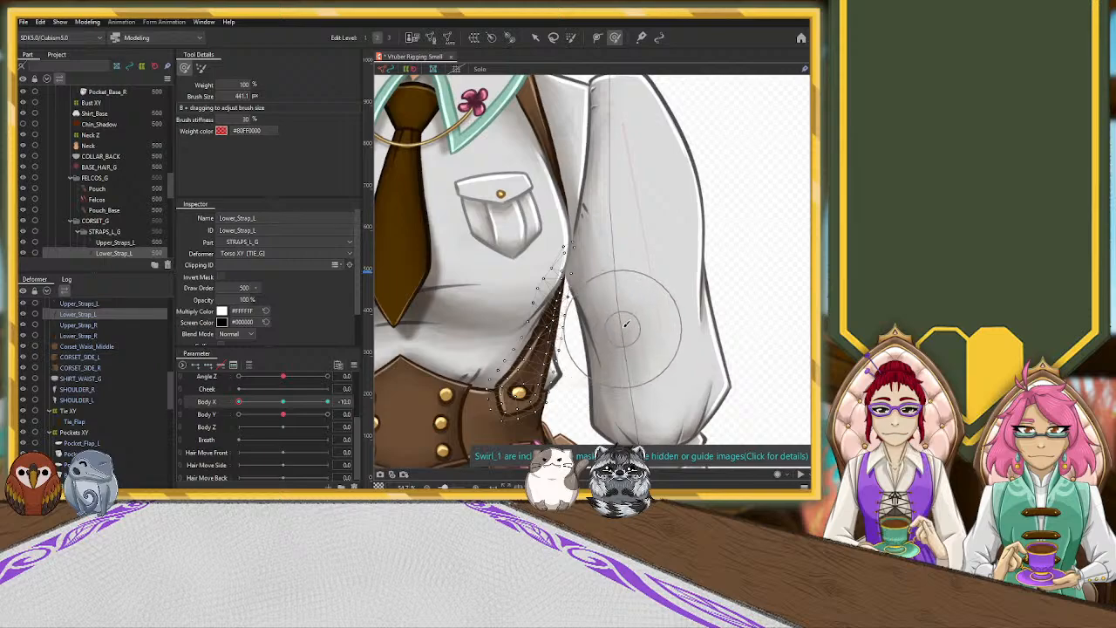
scroll(534, 215, down, 3)
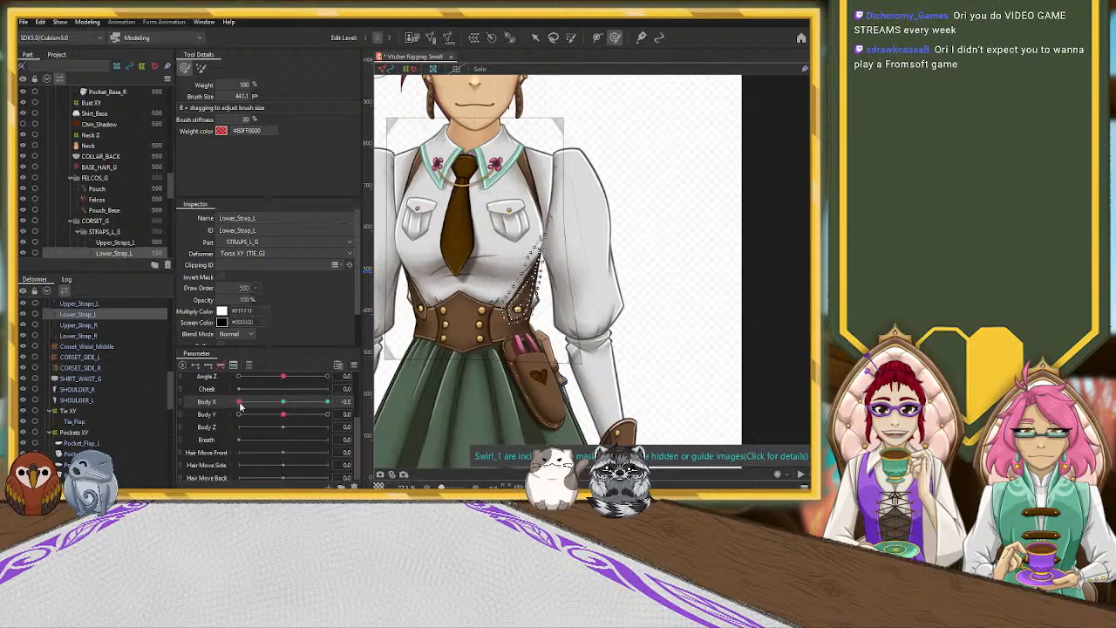
drag(241, 405, 346, 401)
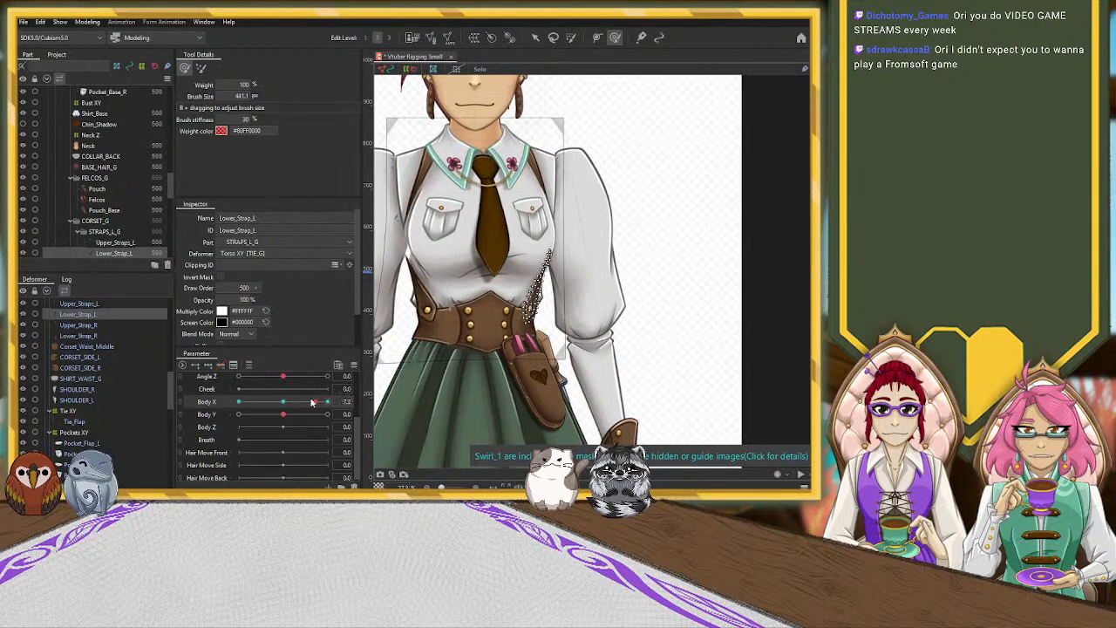
drag(305, 399, 369, 392)
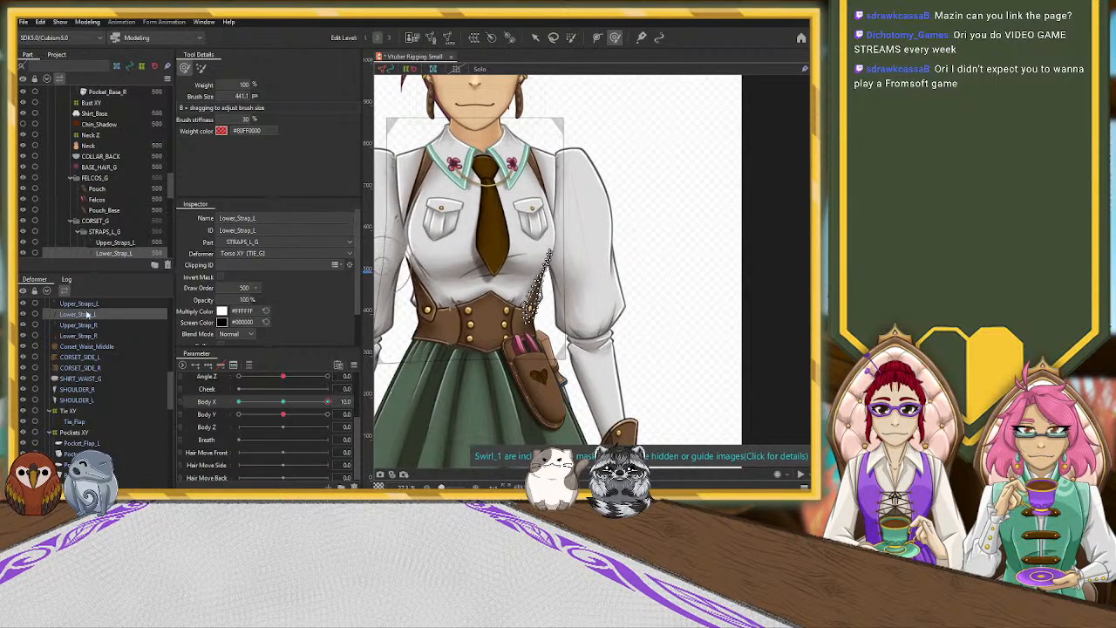
Add three Body X keyforms to Upper_Strap_R and adjust its shape at Body X 10 with the Deform Brush at size 624.7.
click(77, 325)
click(284, 402)
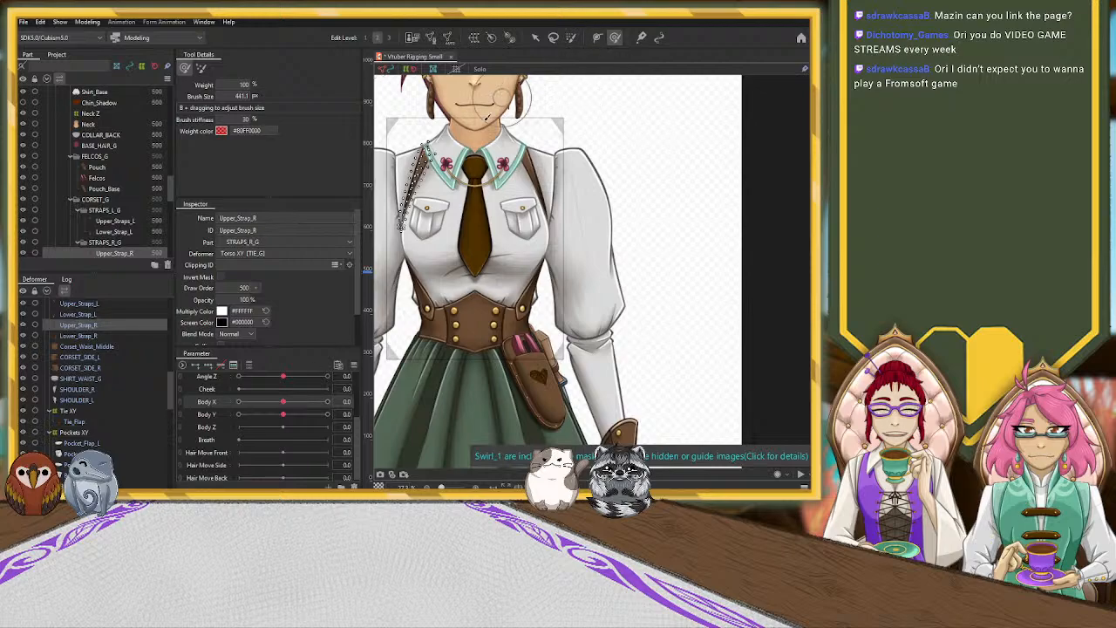
drag(283, 402, 328, 401)
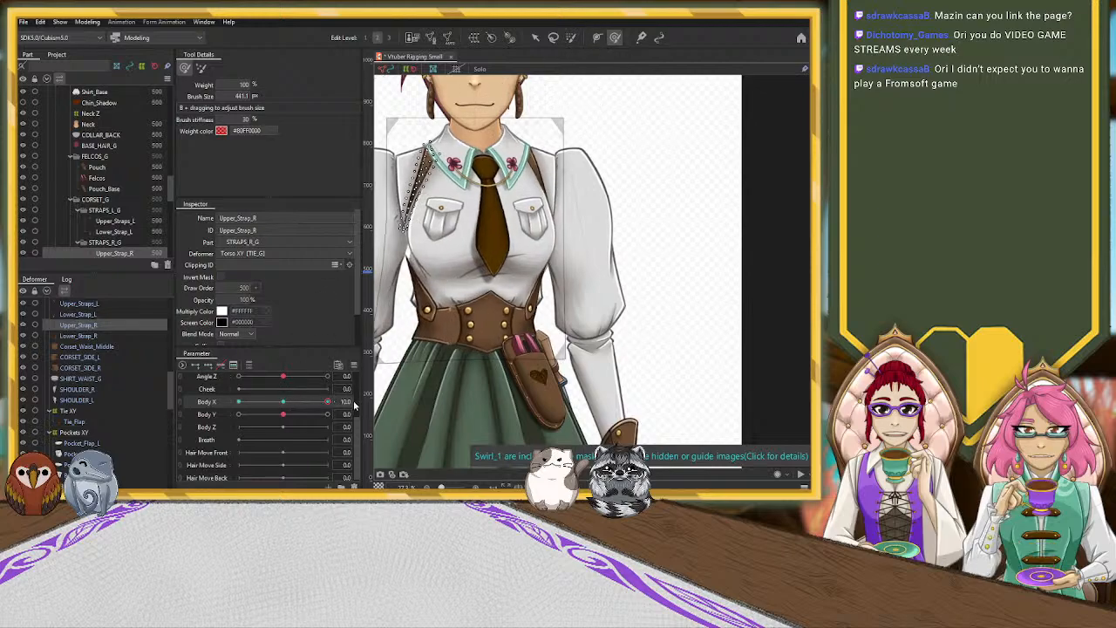
scroll(382, 146, up, 2)
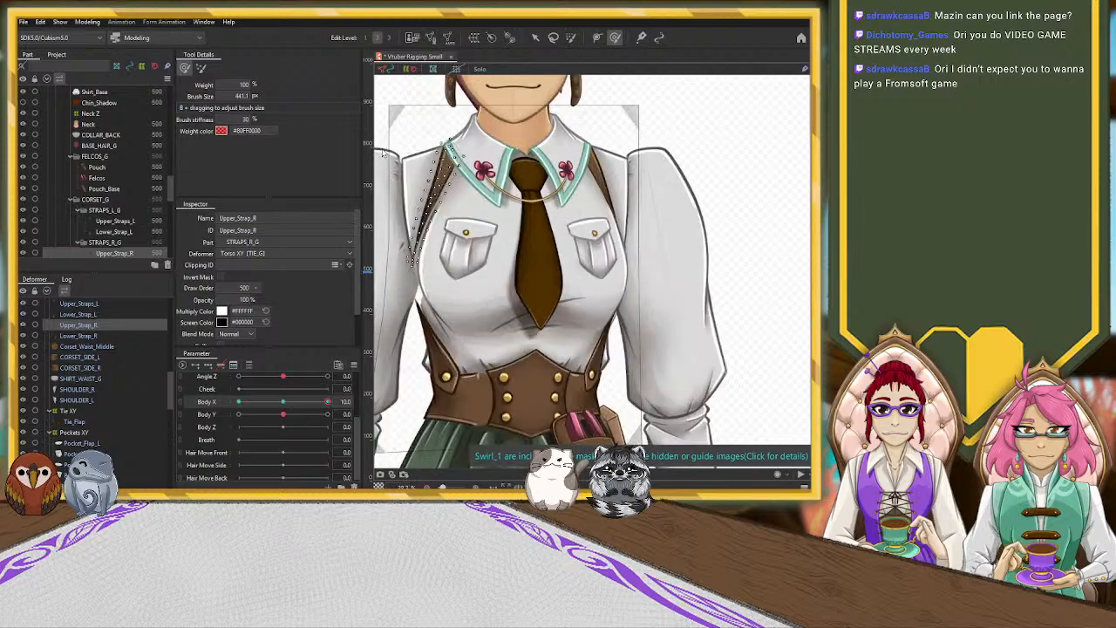
drag(417, 140, 501, 156)
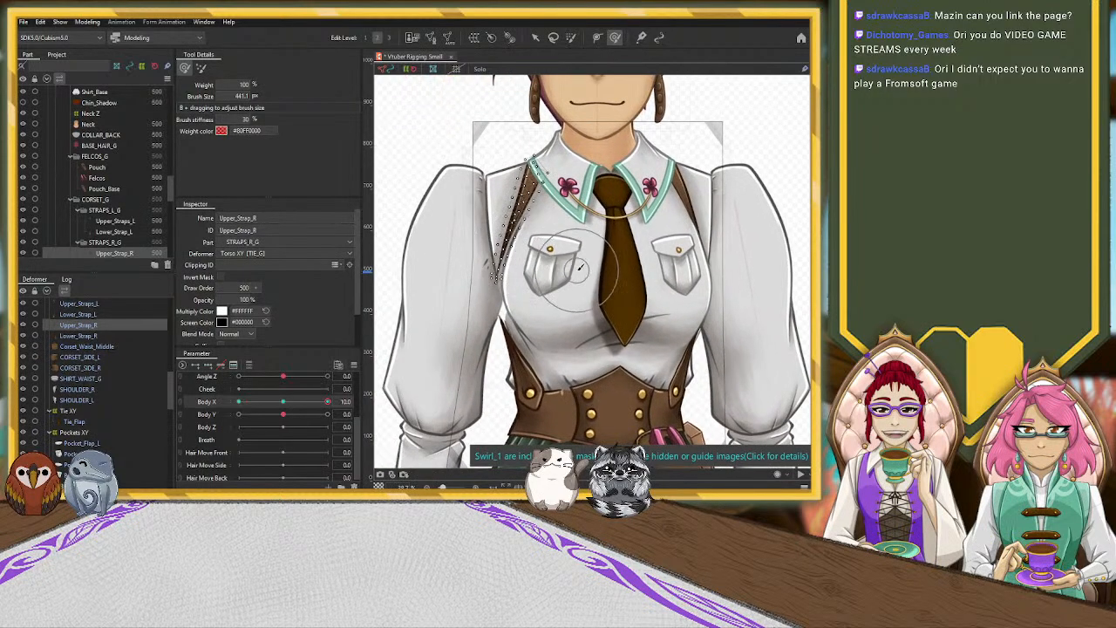
drag(602, 270, 609, 297)
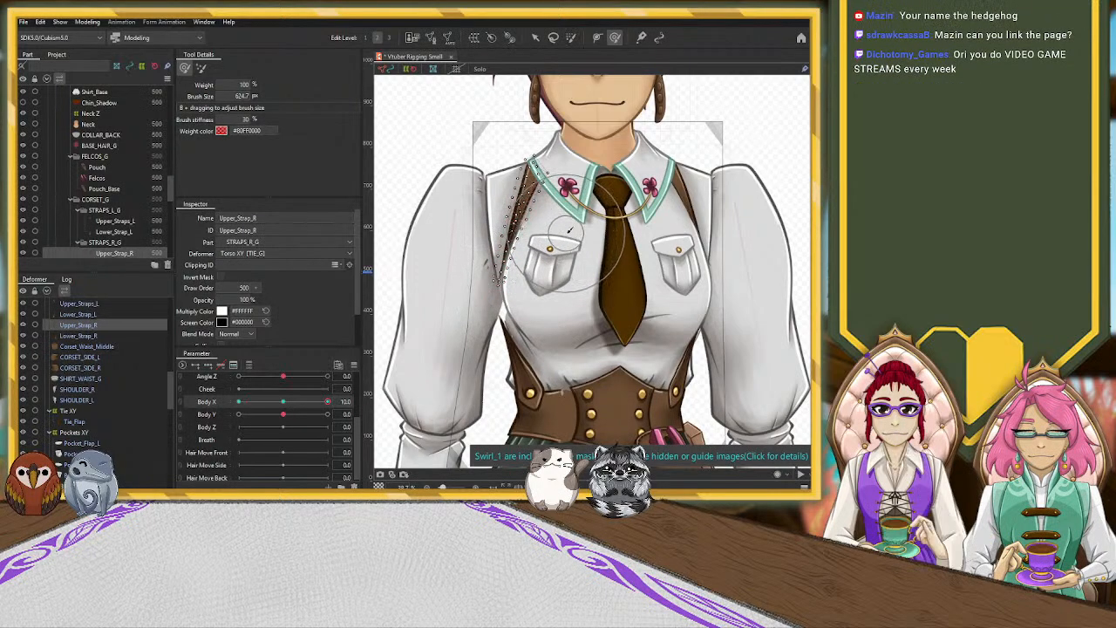
Refine Upper_Strap_R at Body X -10 with the Deform Brush and return Body X to 10.
drag(328, 402, 167, 401)
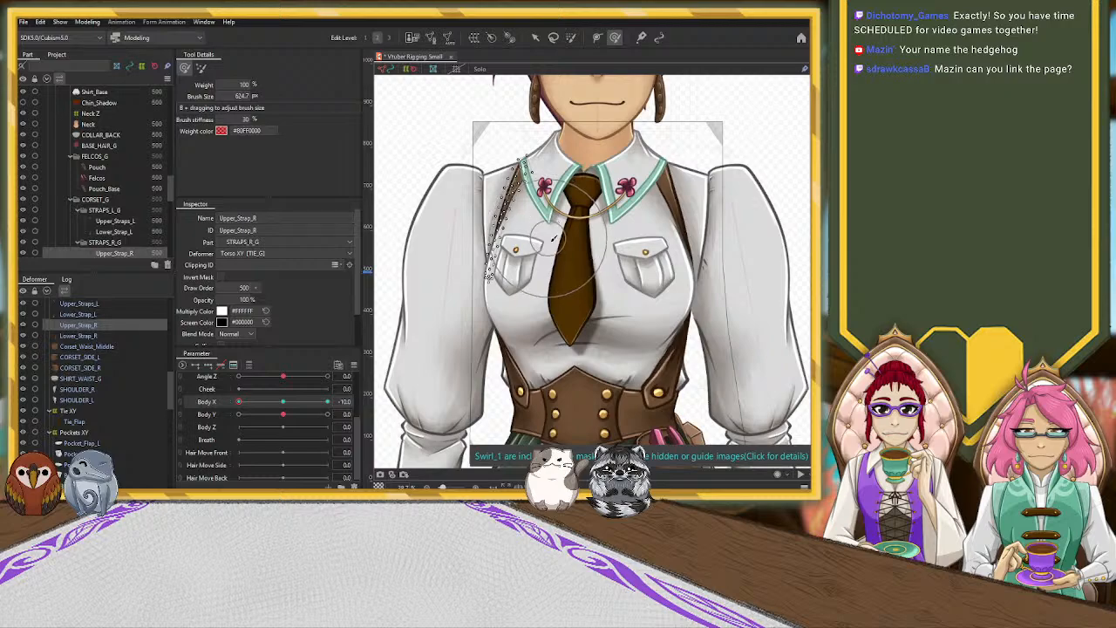
drag(553, 241, 565, 221)
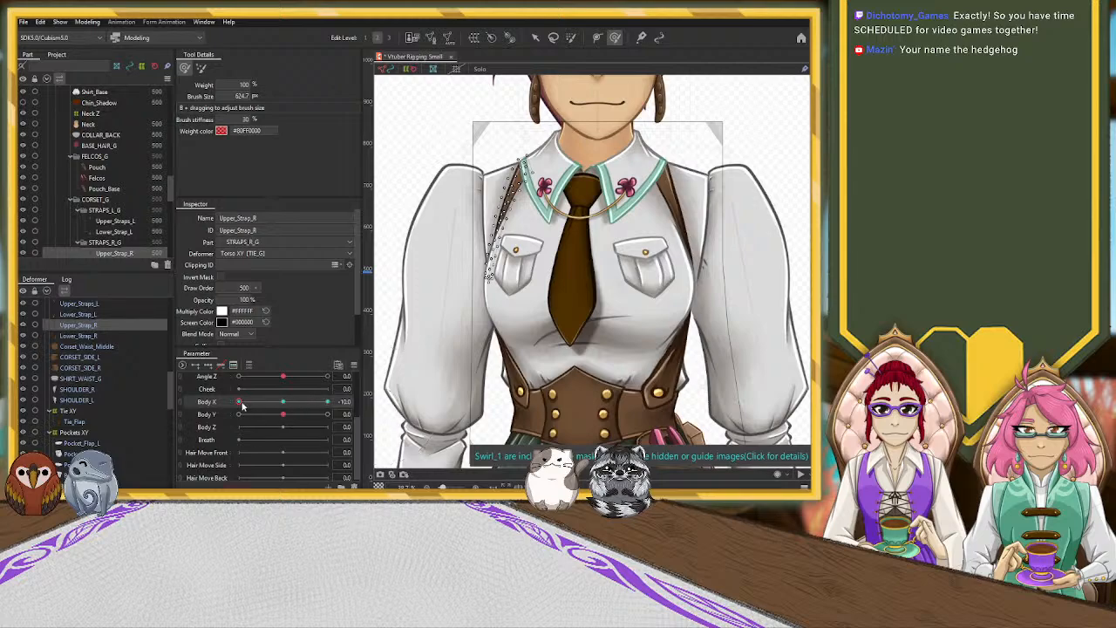
drag(242, 406, 359, 403)
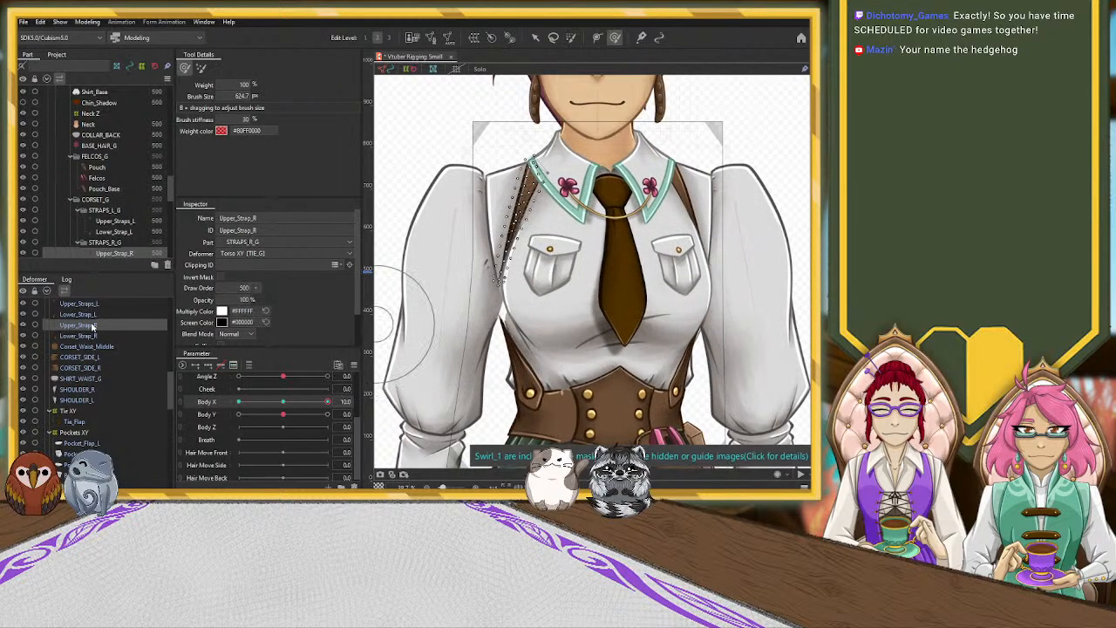
Inspect the Lower_Strap_L and Upper_Straps_L meshes, comparing the upper strap at Body X 0 and 10.
click(84, 315)
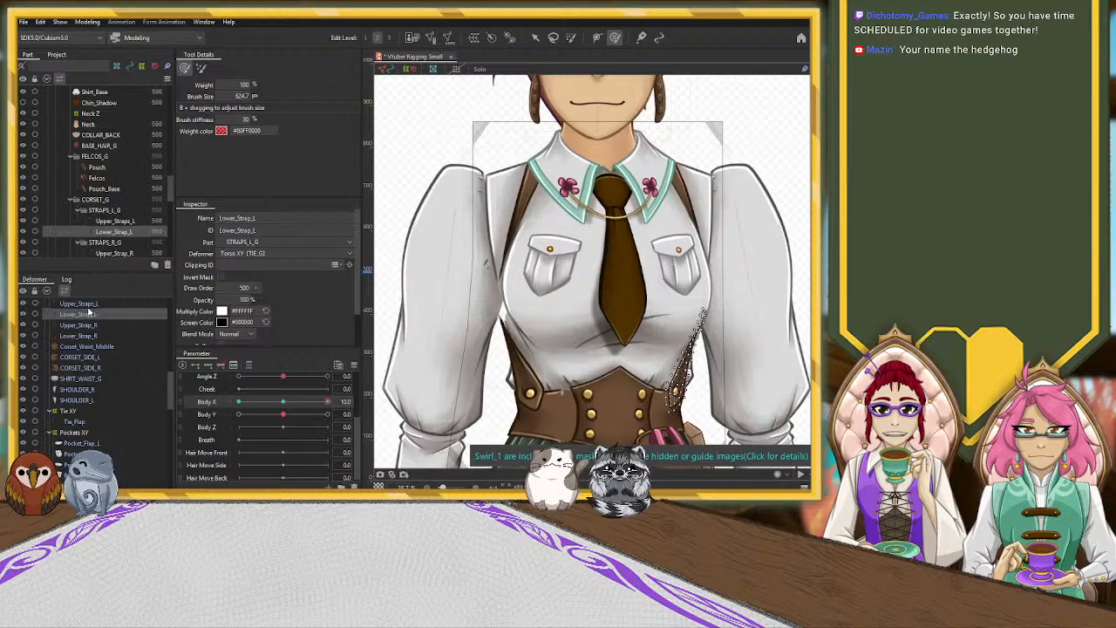
click(79, 303)
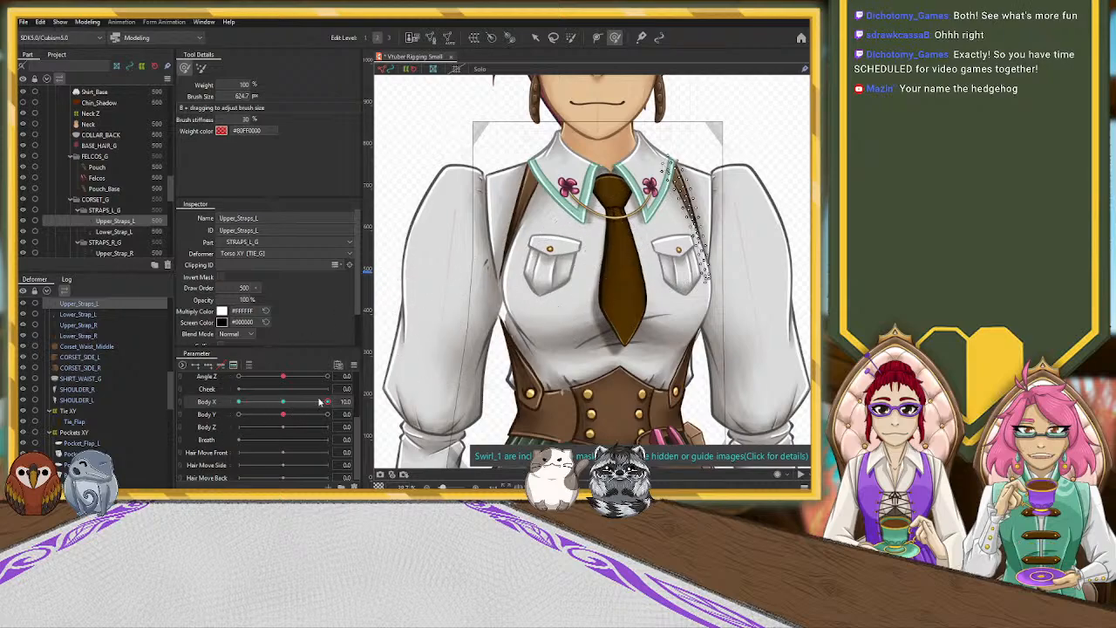
click(283, 402)
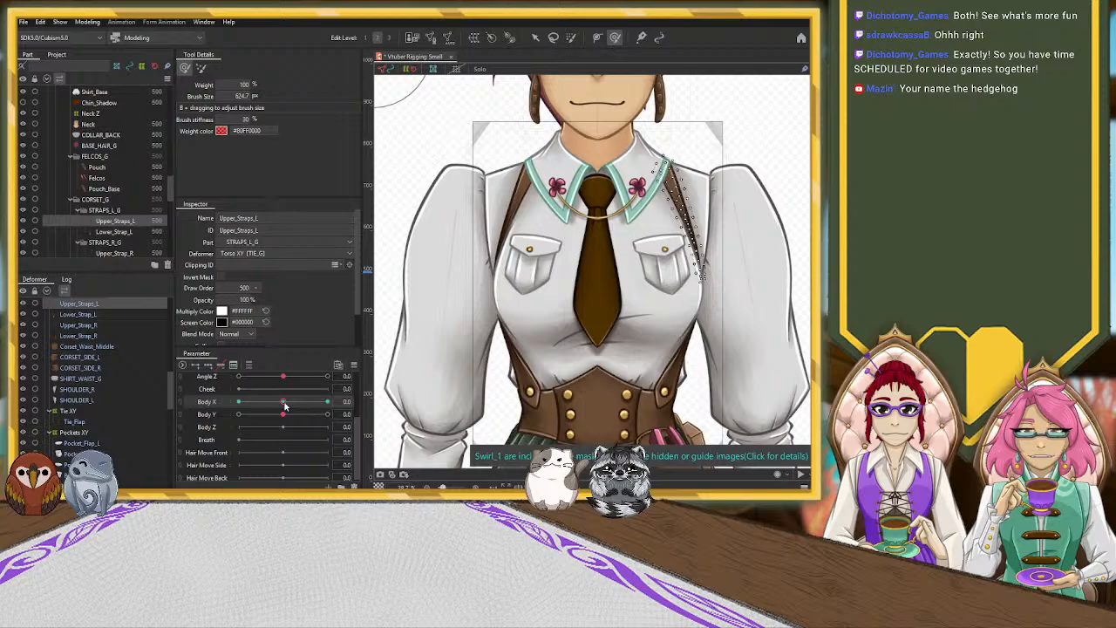
click(326, 401)
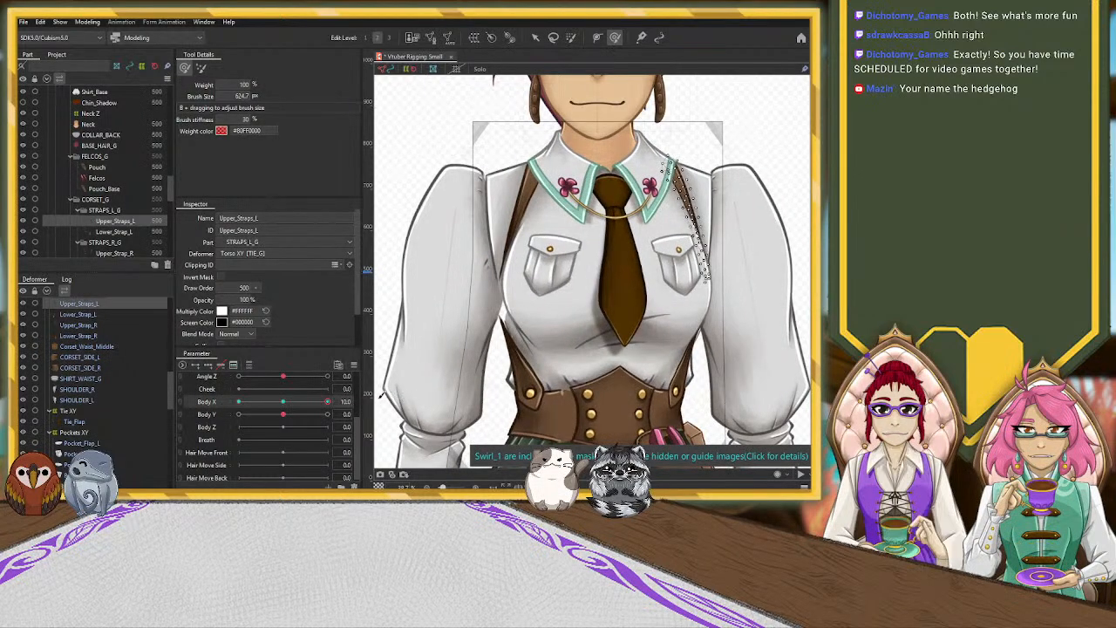
Push the outer edge of Upper_Strap_R toward the sleeve with the Deform Brush at Body X 10.
click(81, 314)
click(83, 324)
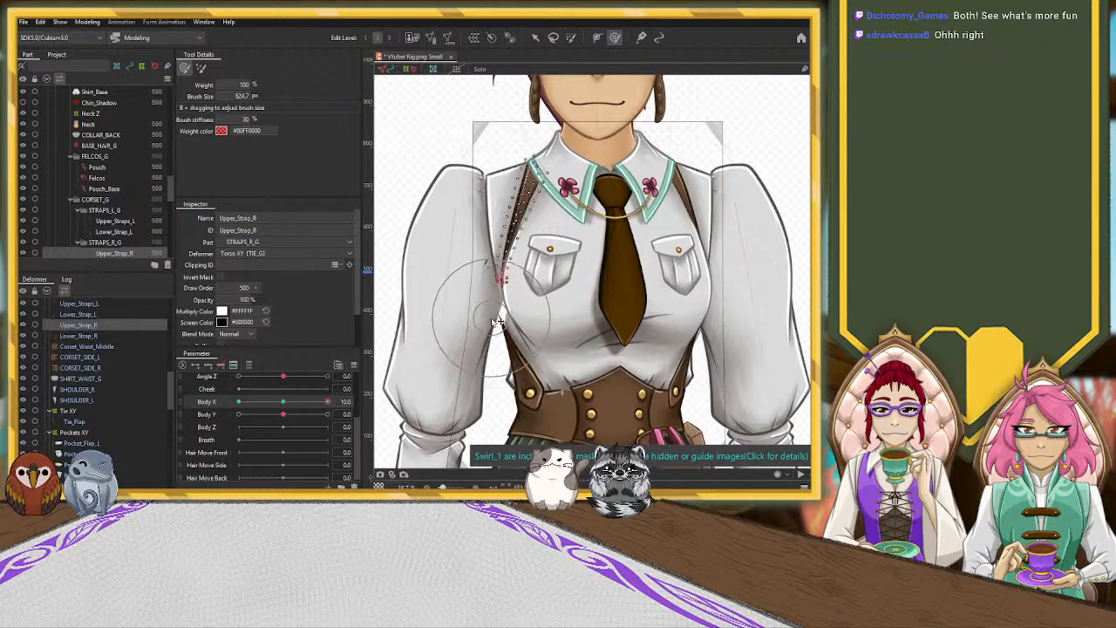
drag(462, 235, 454, 243)
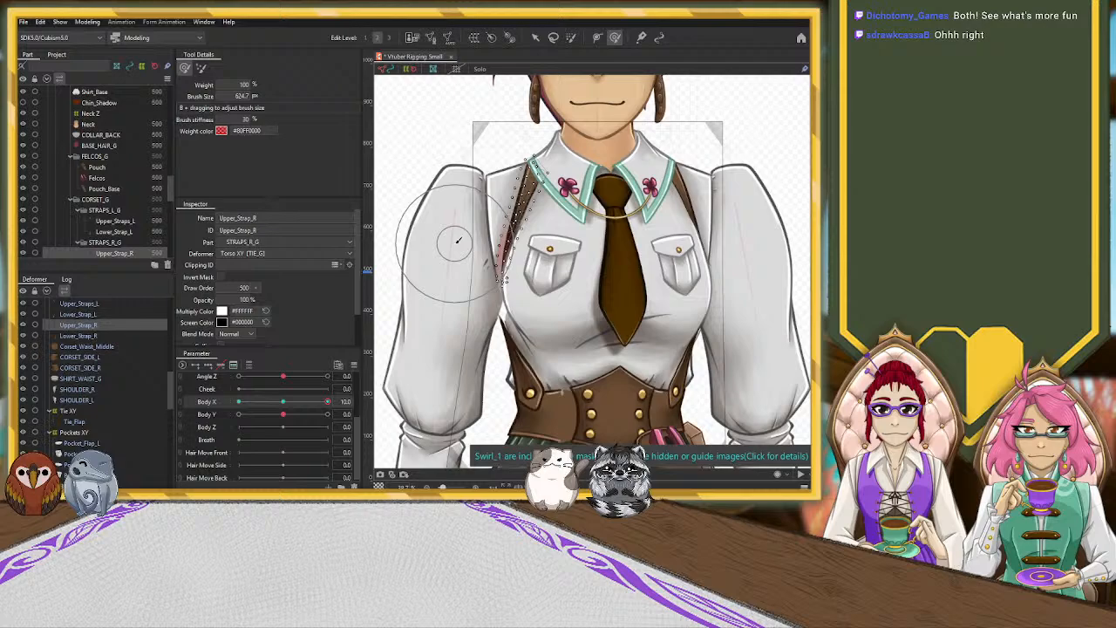
mouse_move(327, 404)
mouse_down()
mouse_move(180, 404)
mouse_move(346, 400)
mouse_up()
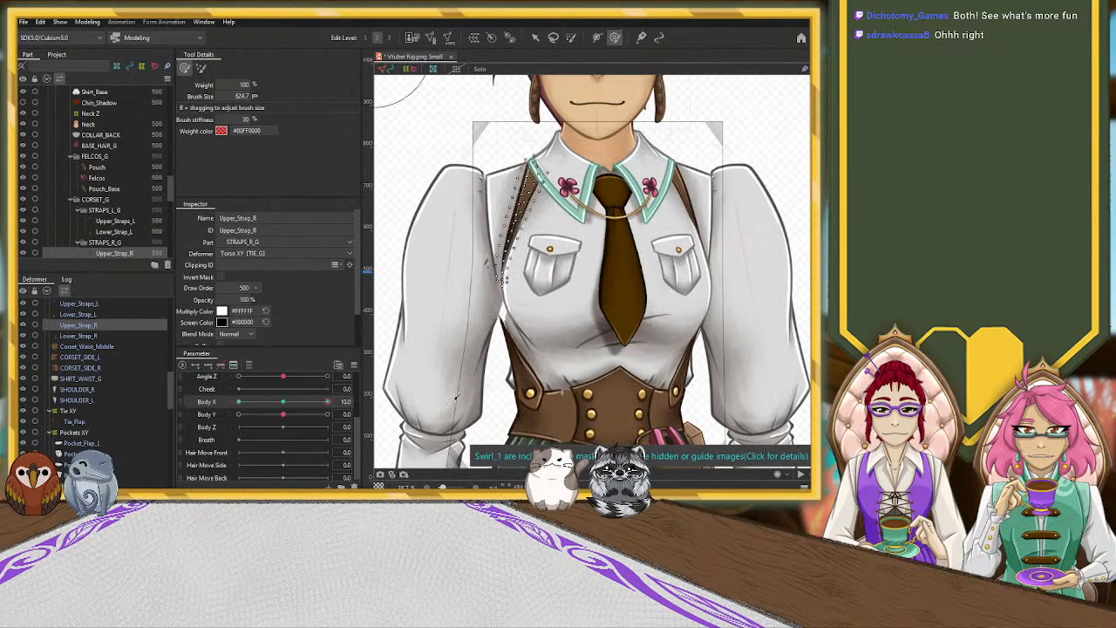
Add three Body X keyforms to Lower_Strap_R and shift the whole strap slightly toward the tie at Body X 10.
click(88, 337)
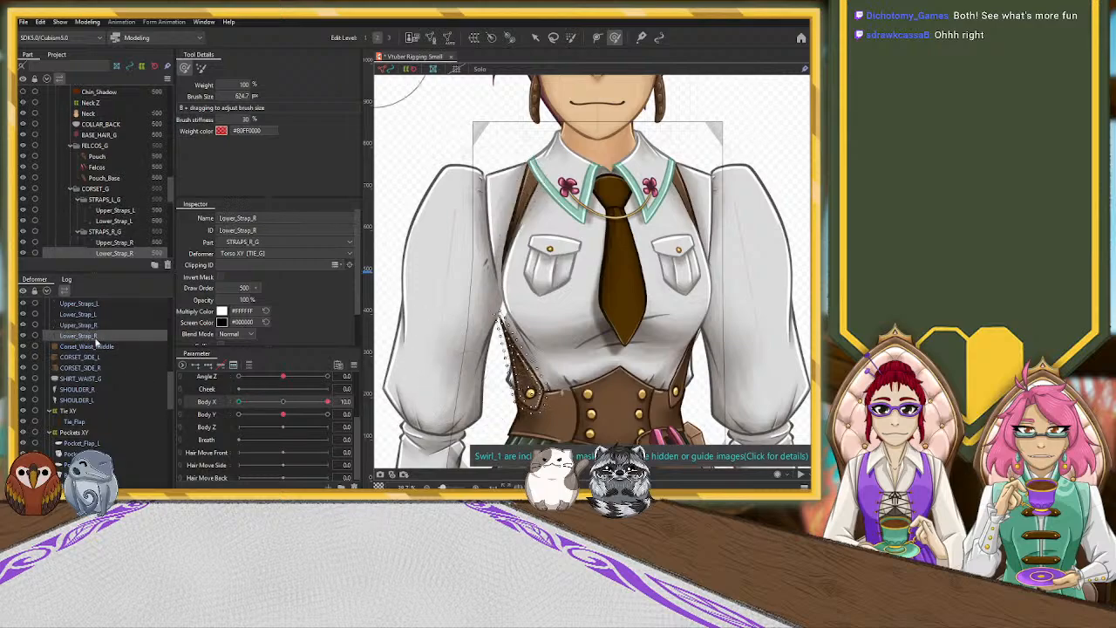
drag(275, 402, 288, 402)
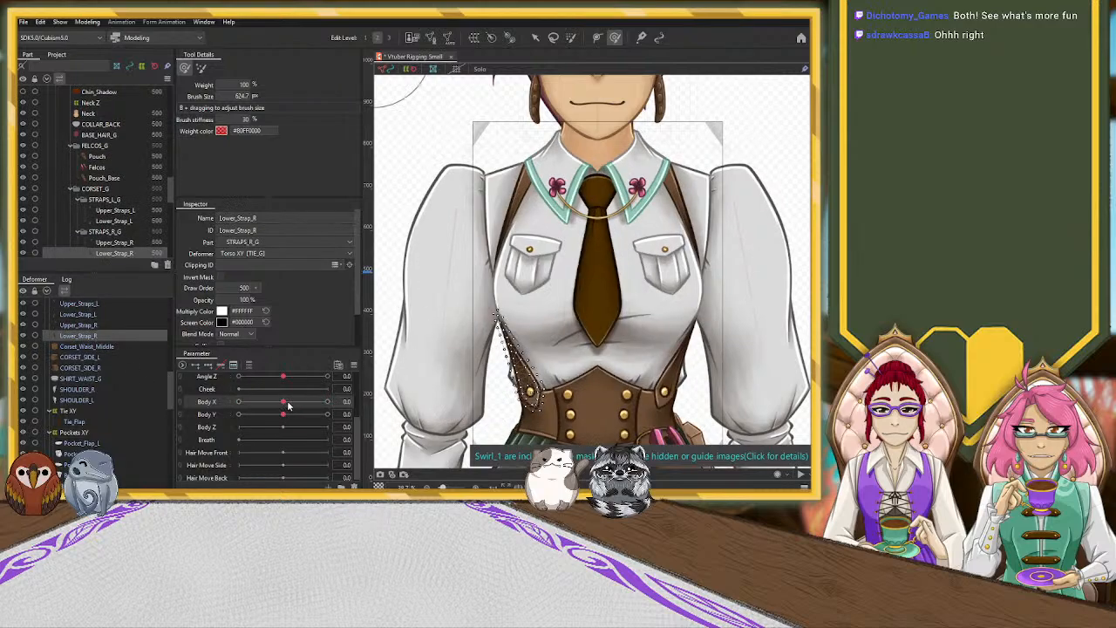
click(206, 367)
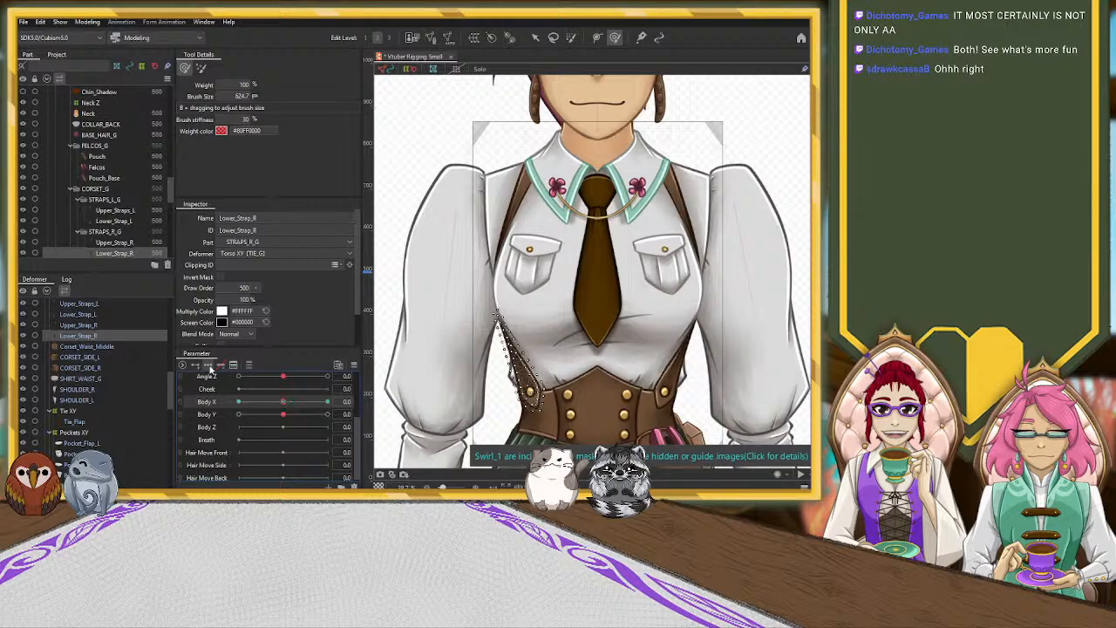
drag(275, 405, 327, 402)
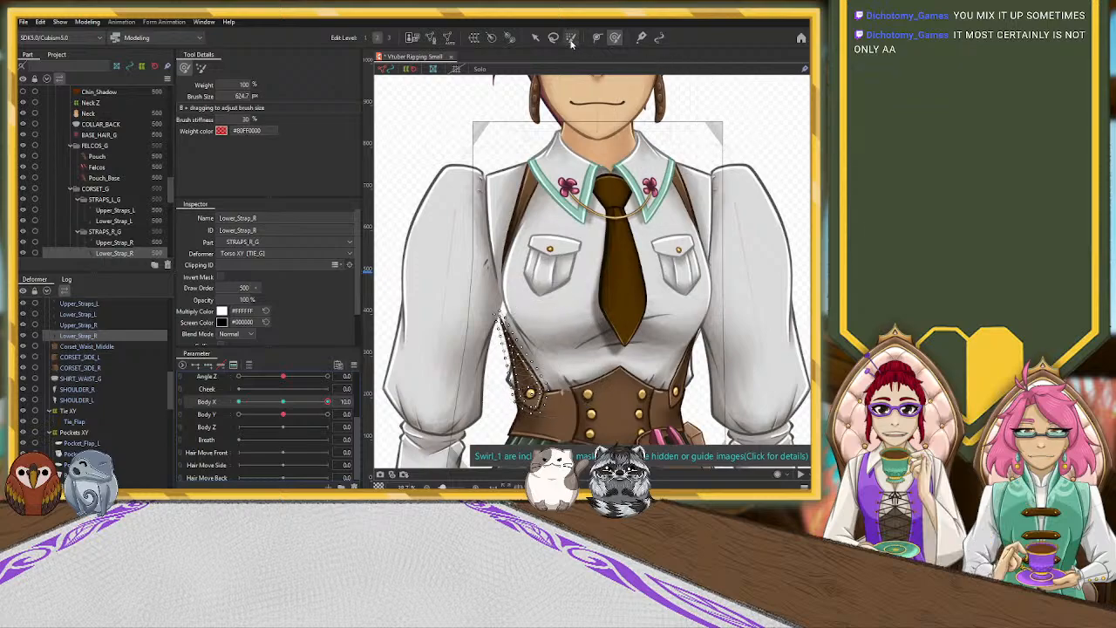
click(536, 37)
drag(519, 360, 525, 360)
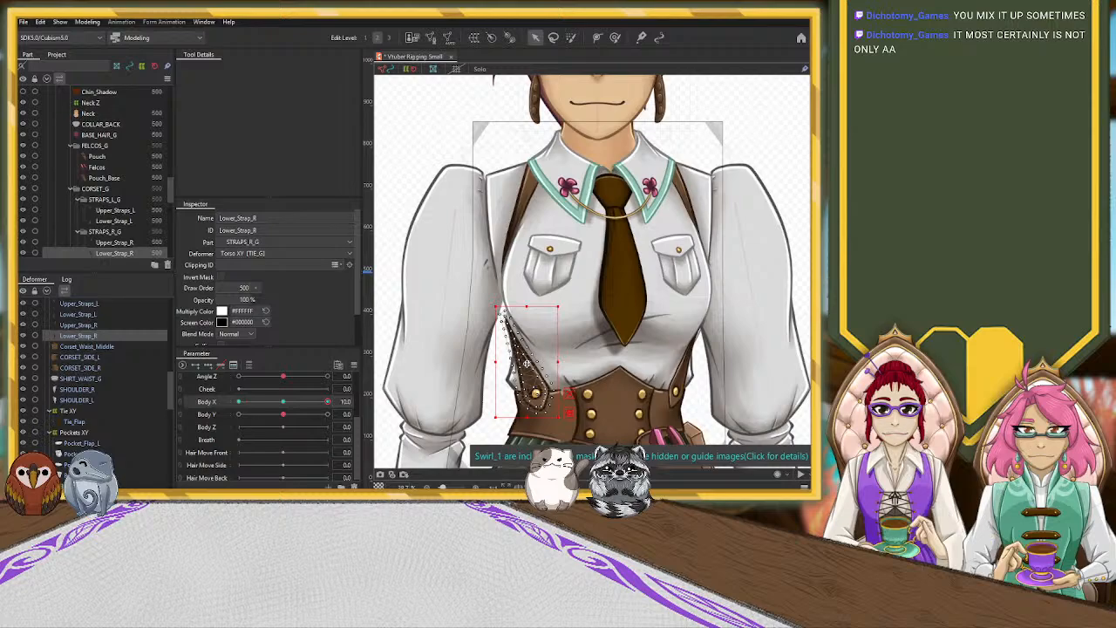
Shift Lower_Strap_R further toward the tie at Body X 10, refine it with the Deform Brush, and check Body X -10.
drag(526, 360, 530, 362)
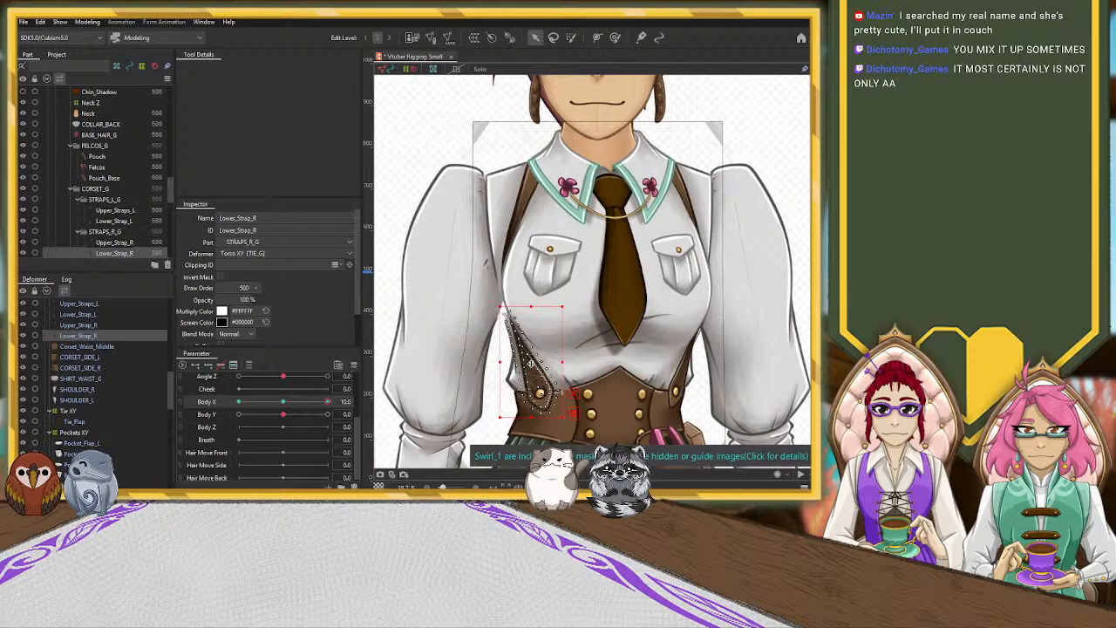
drag(532, 365, 531, 364)
click(615, 37)
scroll(564, 390, up, 2)
scroll(567, 388, up, 2)
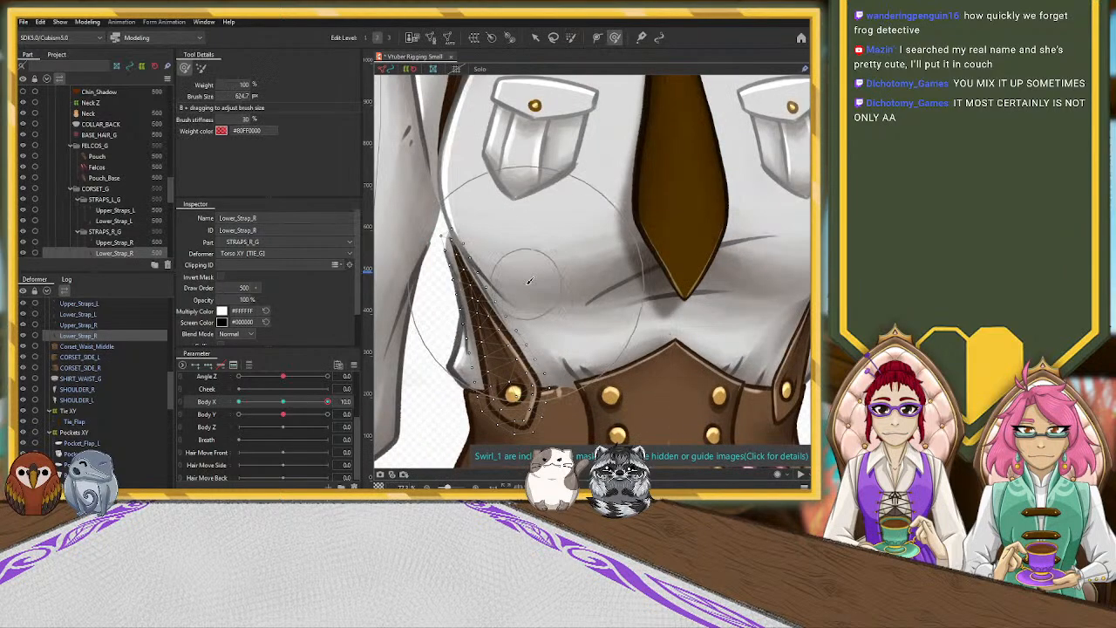
drag(560, 260, 563, 258)
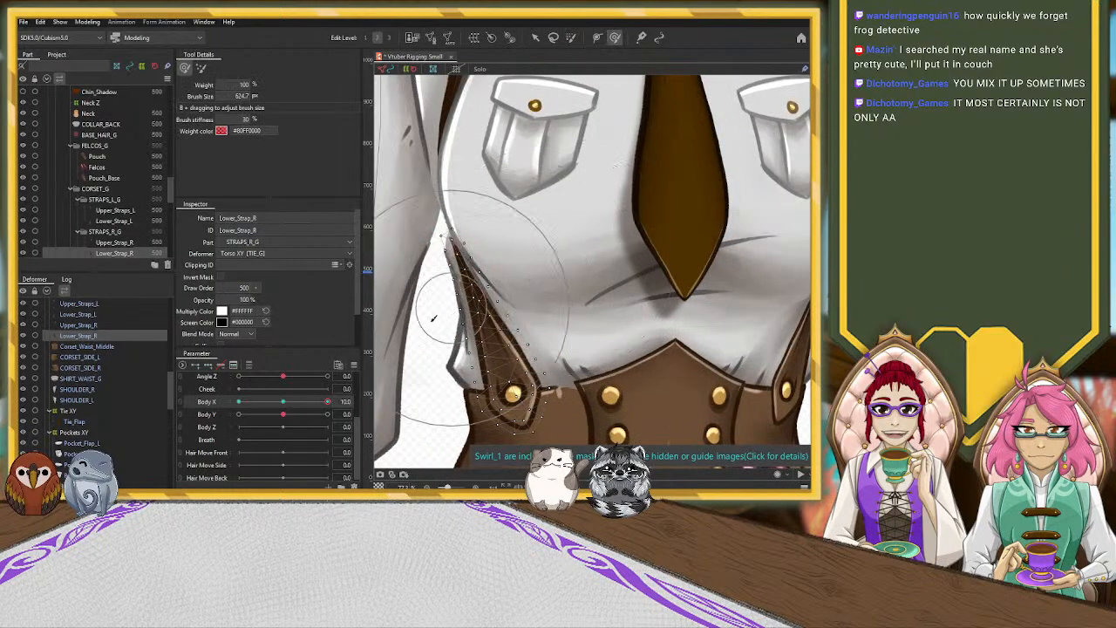
scroll(422, 320, down, 2)
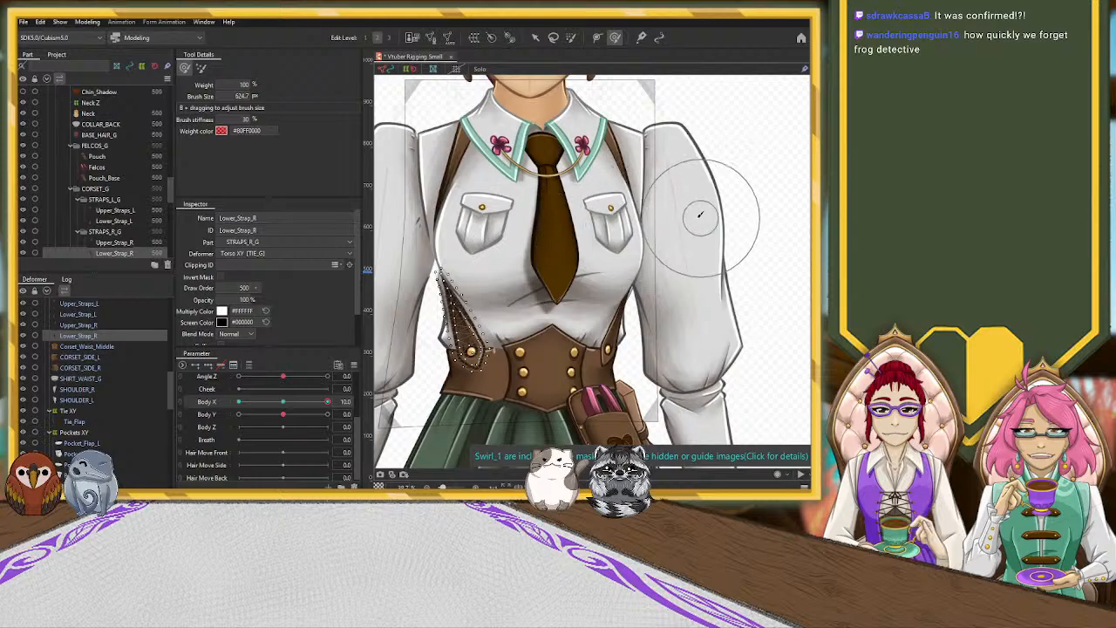
drag(328, 405, 186, 389)
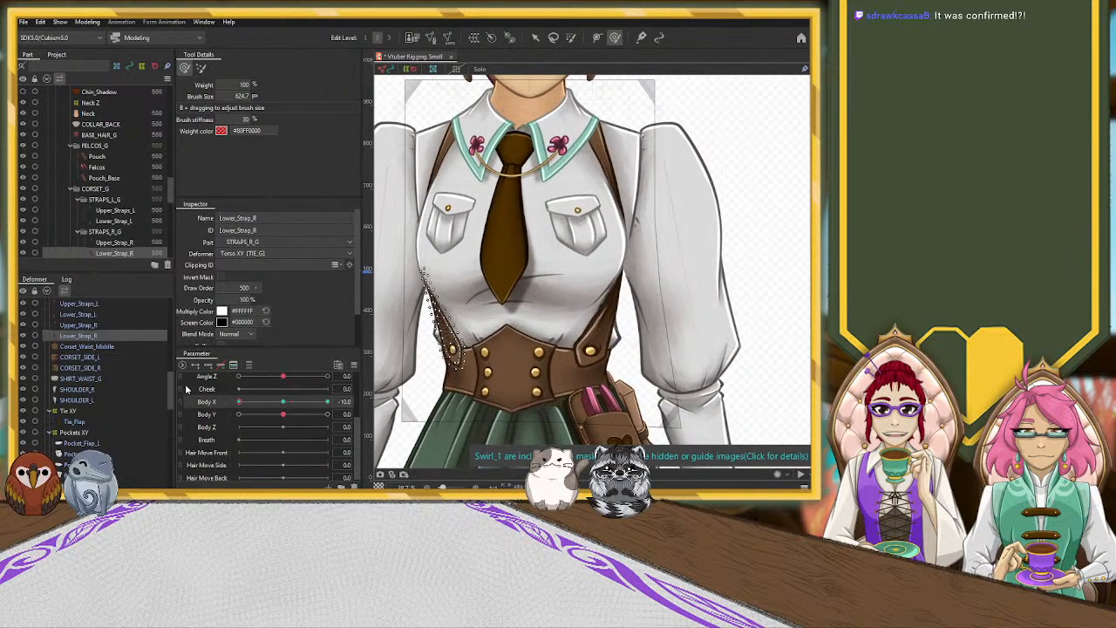
Replace the distorted Body X keyforms of Lower_Strap_L with three fresh ones and set Body X to -10.
click(79, 315)
click(282, 402)
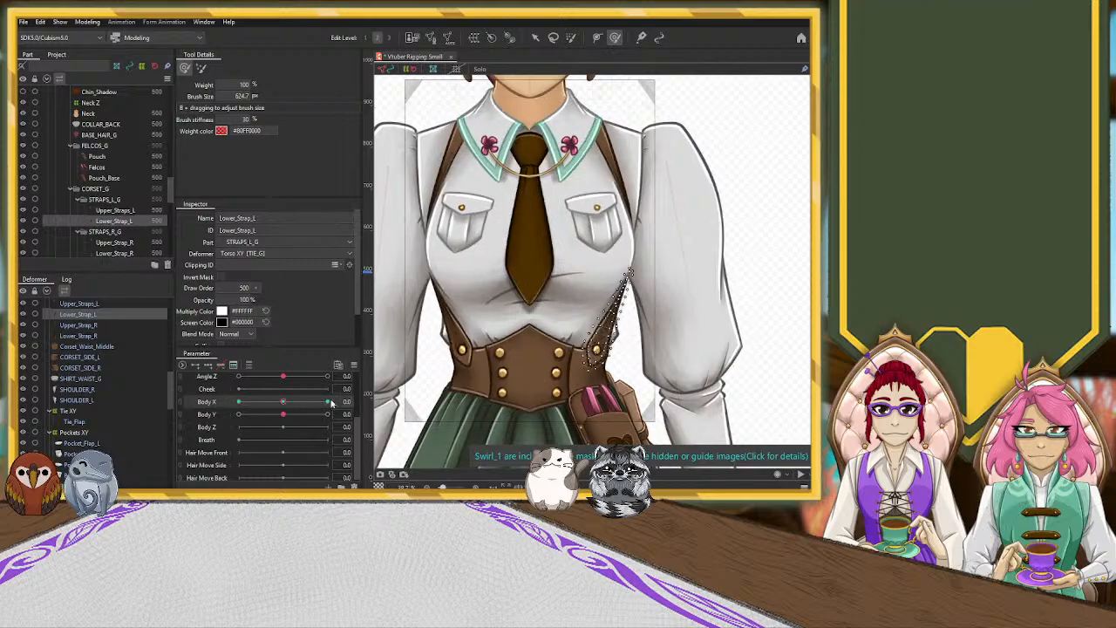
click(239, 402)
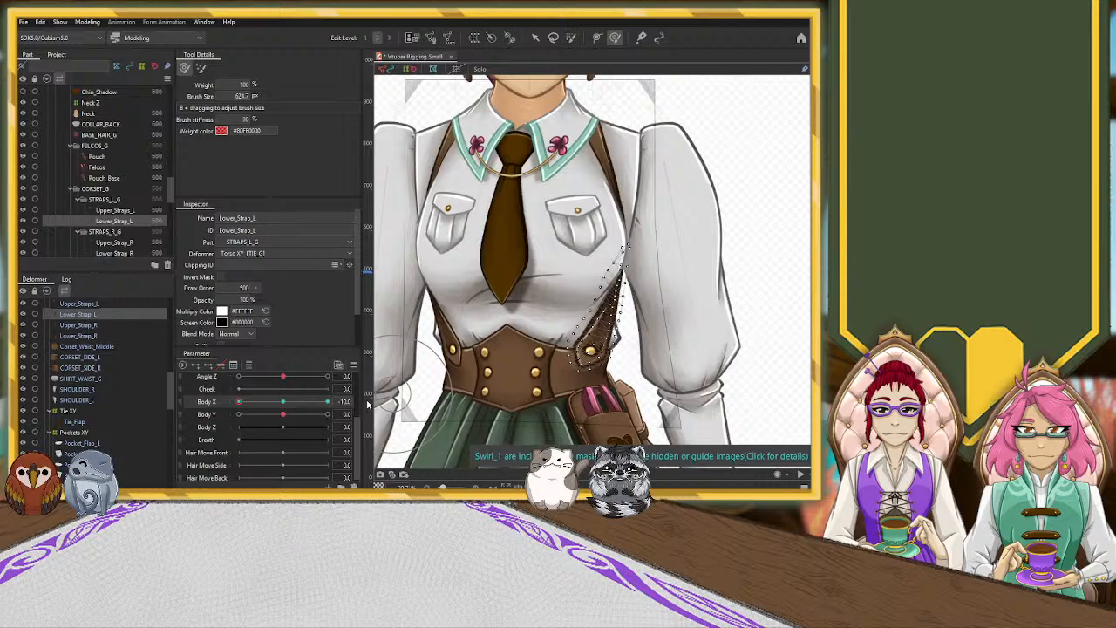
drag(240, 406, 320, 405)
click(282, 406)
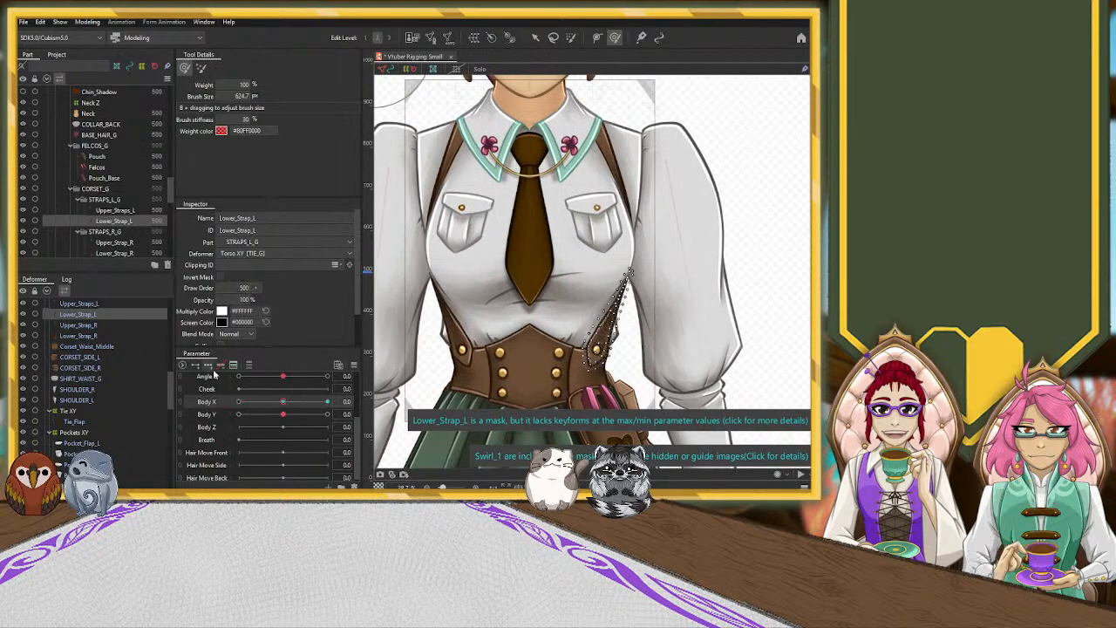
drag(281, 406, 219, 410)
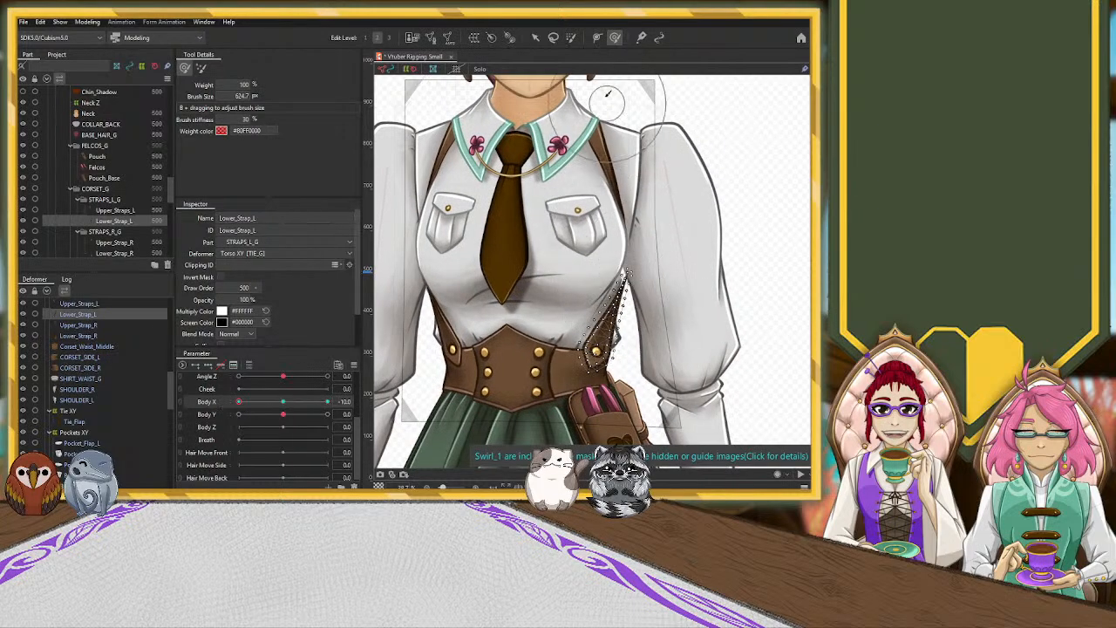
Move Lower_Strap_L slightly toward the tie at Body X -10 and adjust its upper part with the Deform Brush.
click(536, 37)
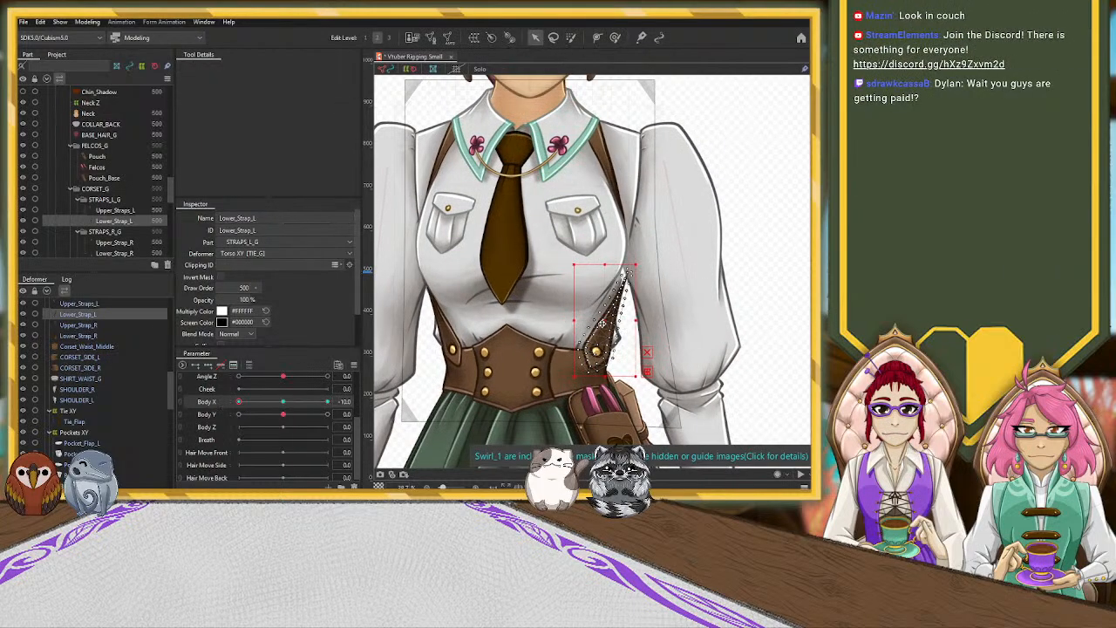
scroll(683, 323, up, 2)
drag(568, 320, 562, 321)
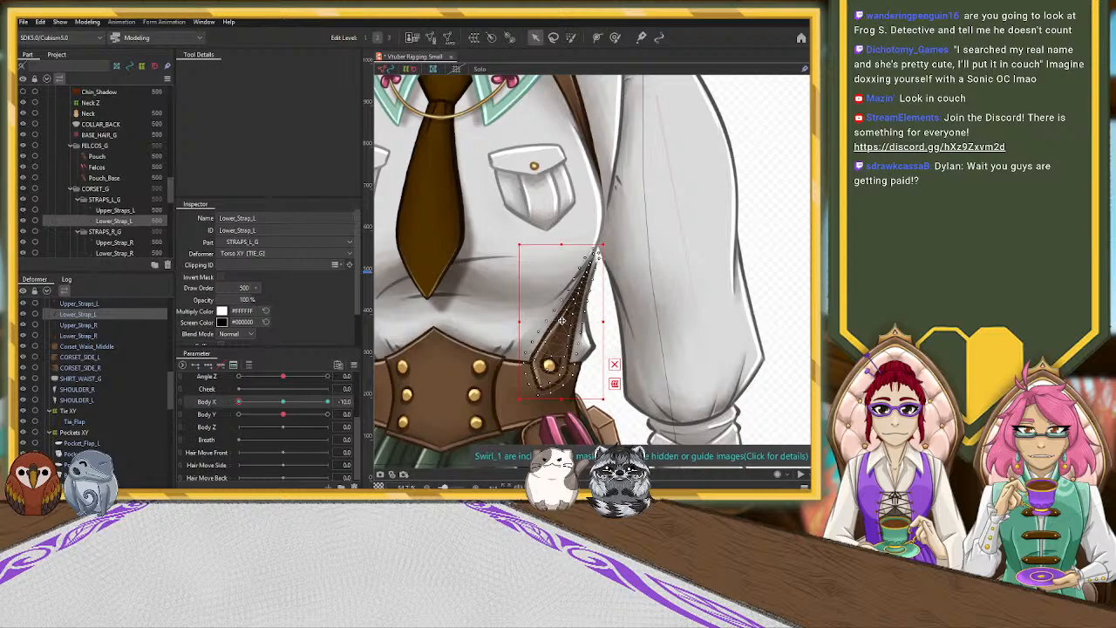
scroll(489, 307, down, 2)
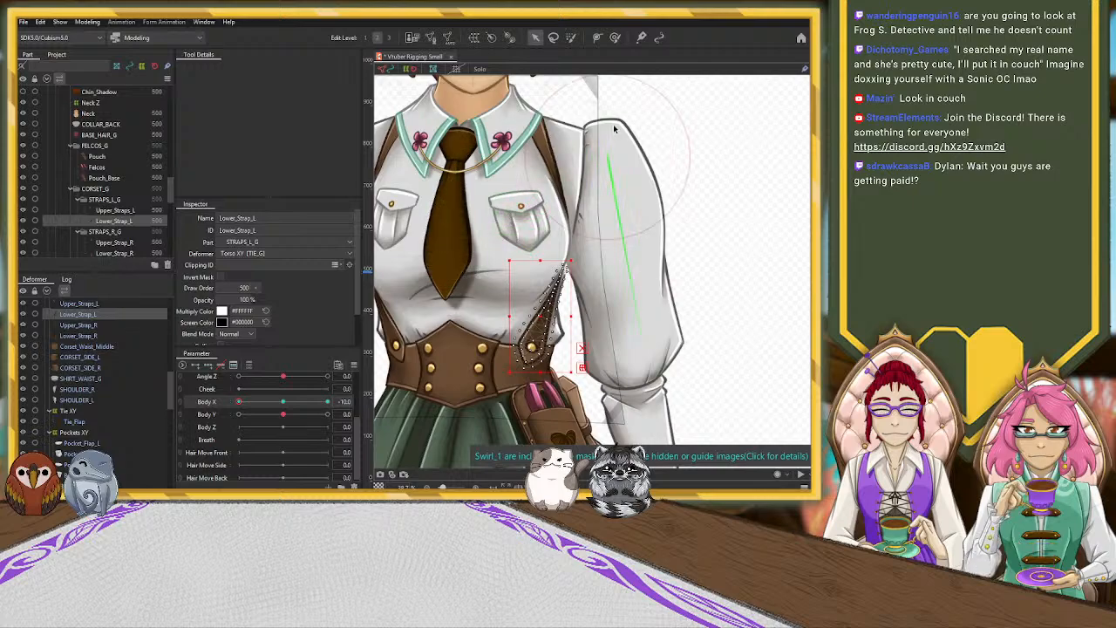
click(615, 37)
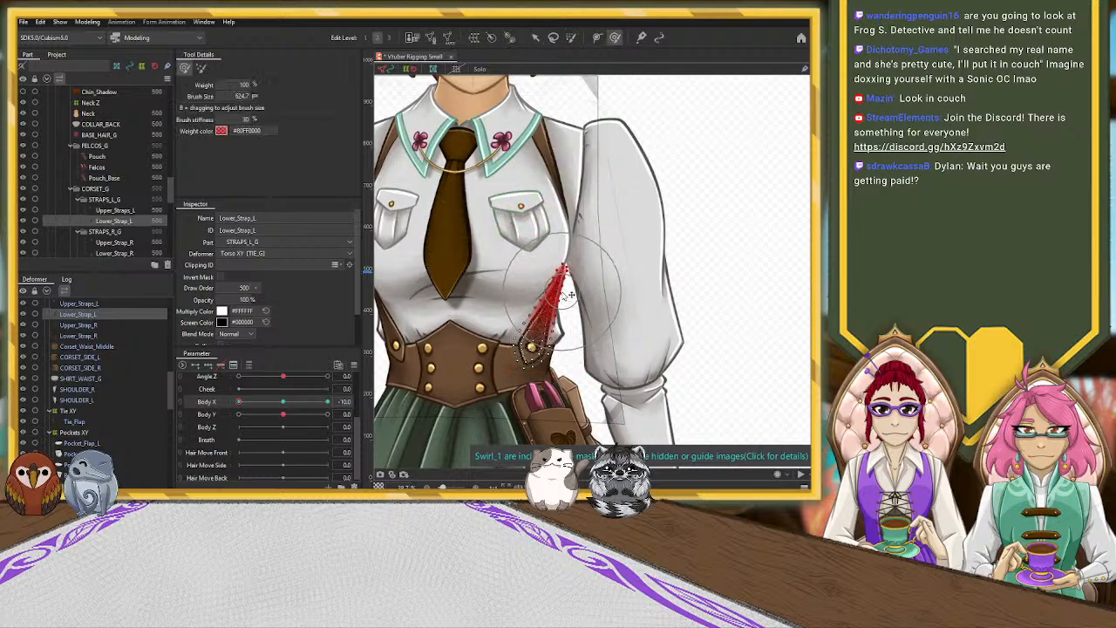
mouse_move(602, 249)
mouse_down()
mouse_move(610, 296)
mouse_move(595, 339)
mouse_move(602, 322)
mouse_move(610, 340)
mouse_move(627, 271)
mouse_up()
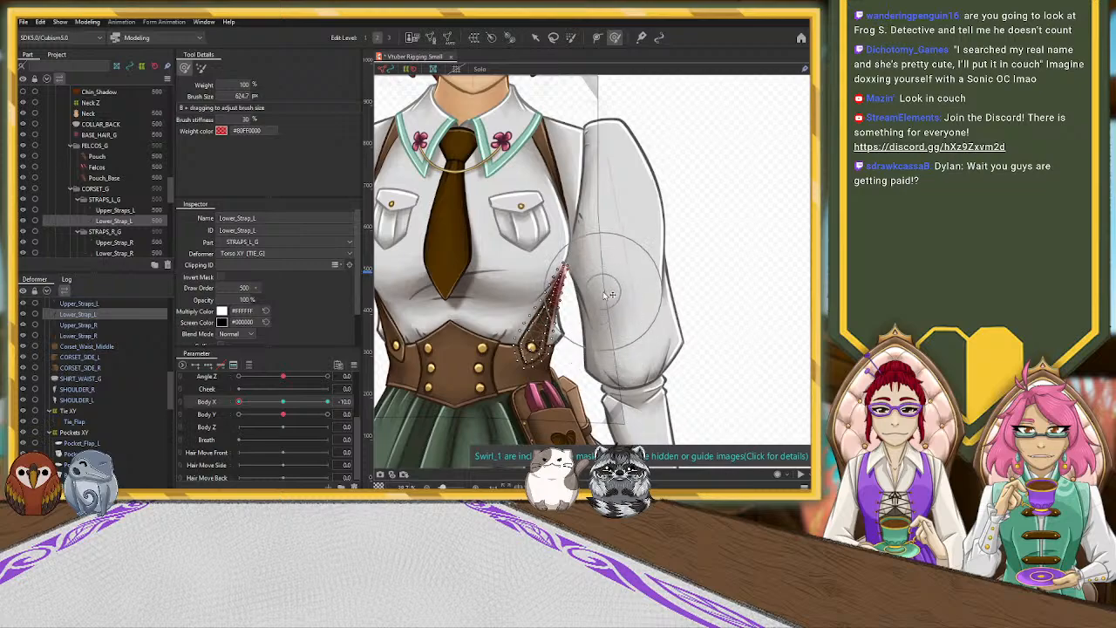
Adjust Lower_Strap_L at Body X 10 using a Deform Brush of about 405 px, and check the strap at Body X -10.
click(286, 402)
drag(243, 406, 327, 402)
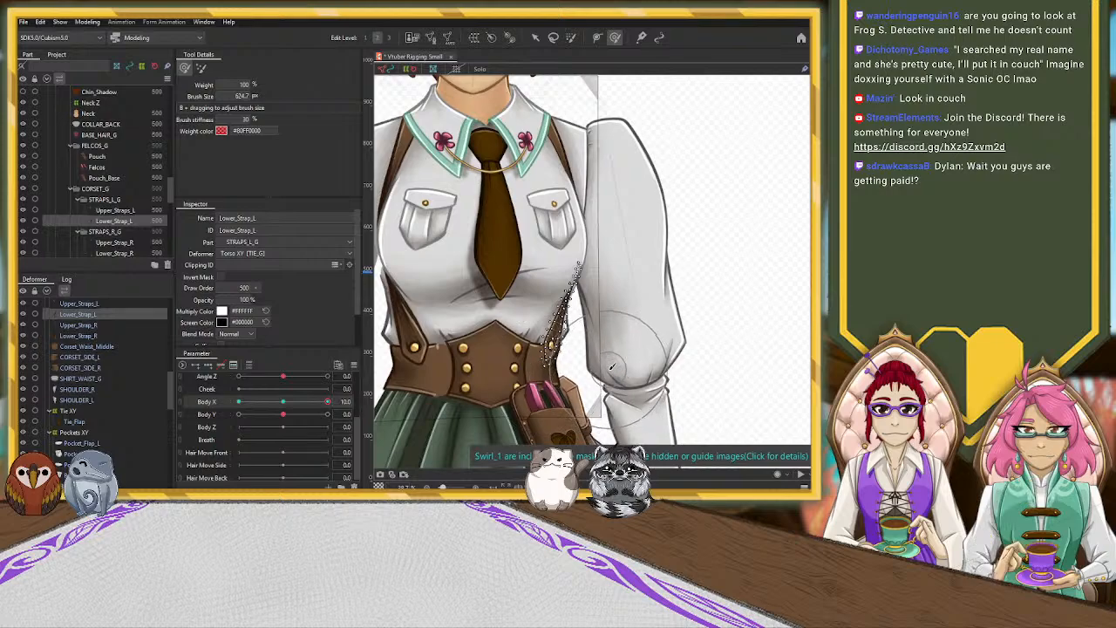
click(535, 37)
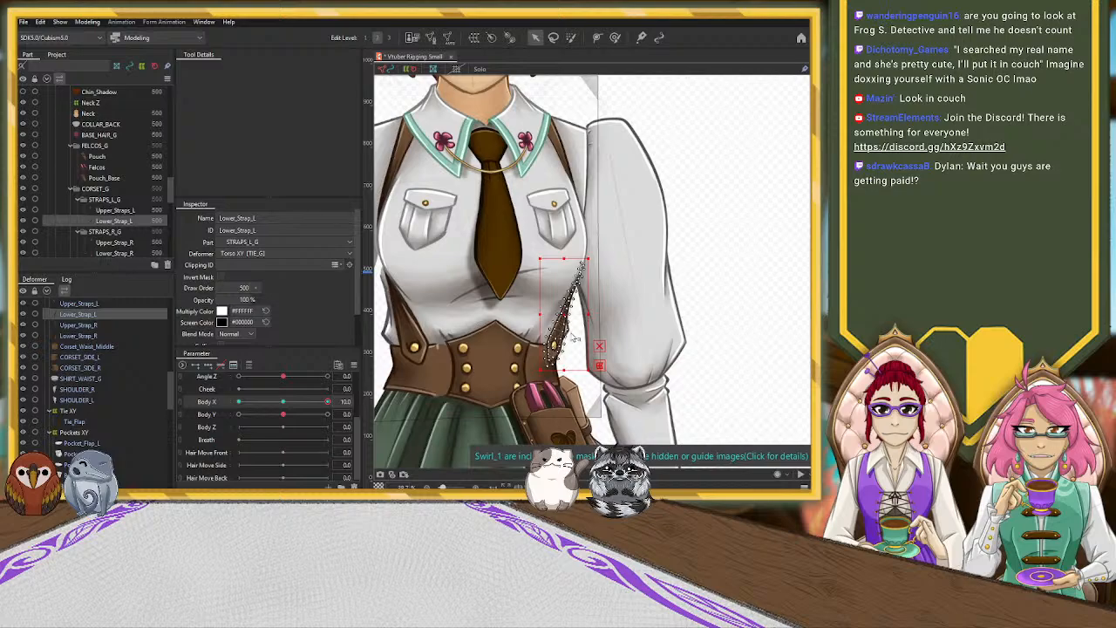
click(614, 37)
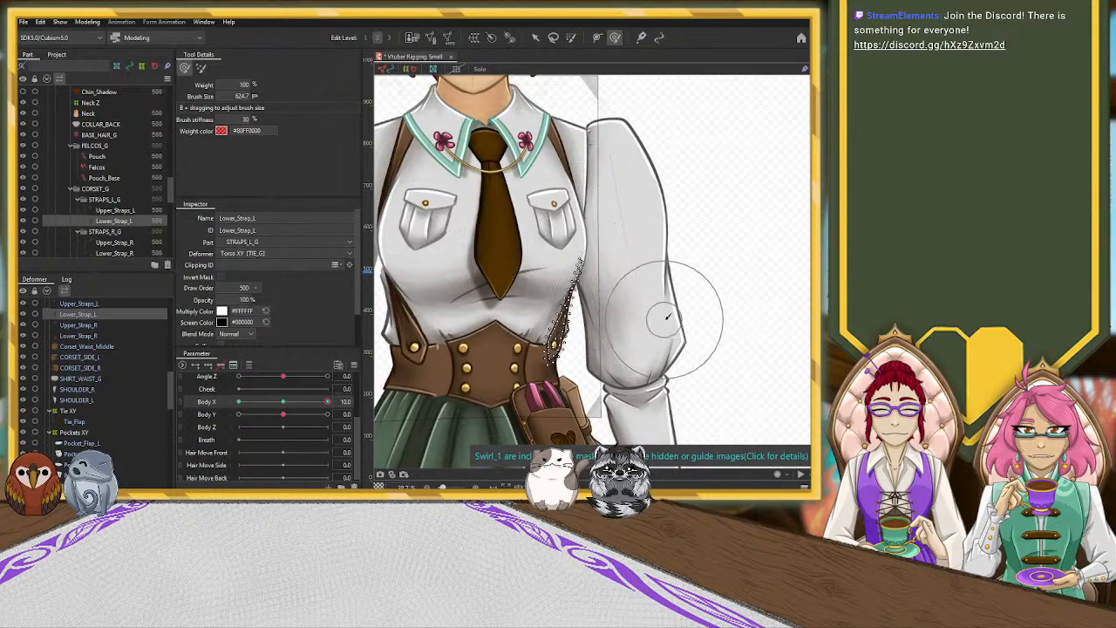
key(b)
drag(665, 285, 657, 259)
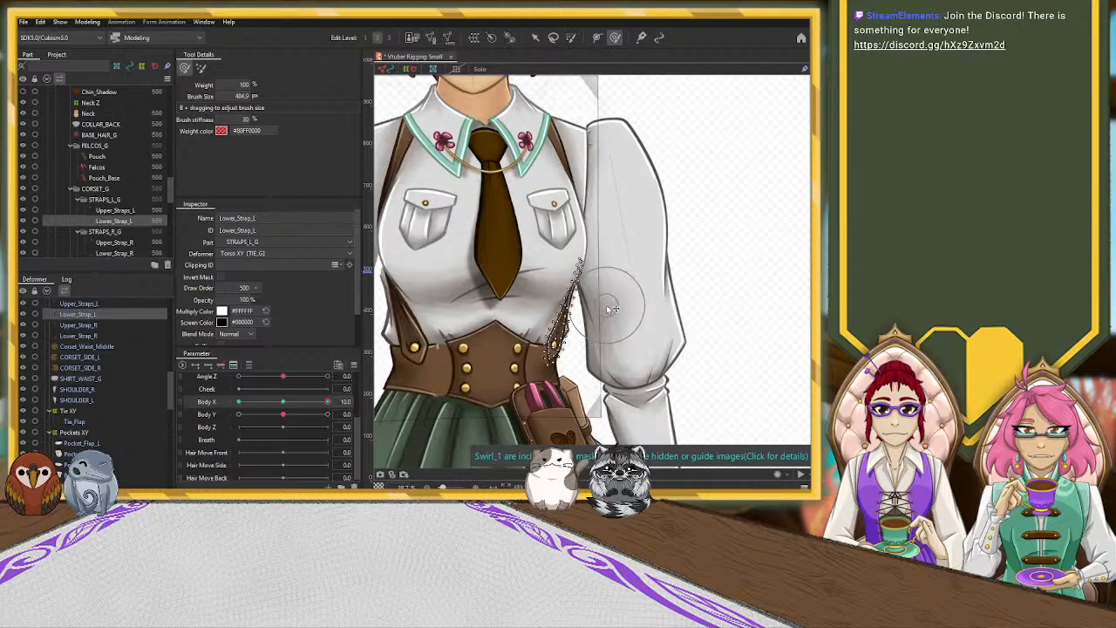
drag(327, 402, 224, 392)
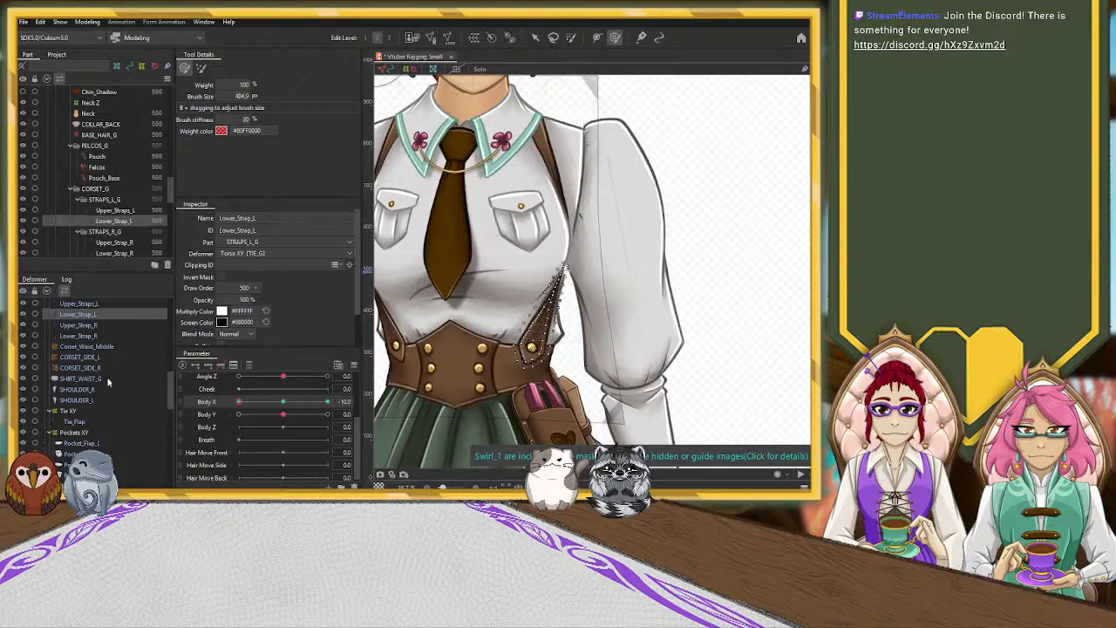
Reshape Lower_Strap_R at Body X -10 with a Deform Brush of about 503 px and return Body X to 10.
click(87, 336)
drag(416, 319, 512, 320)
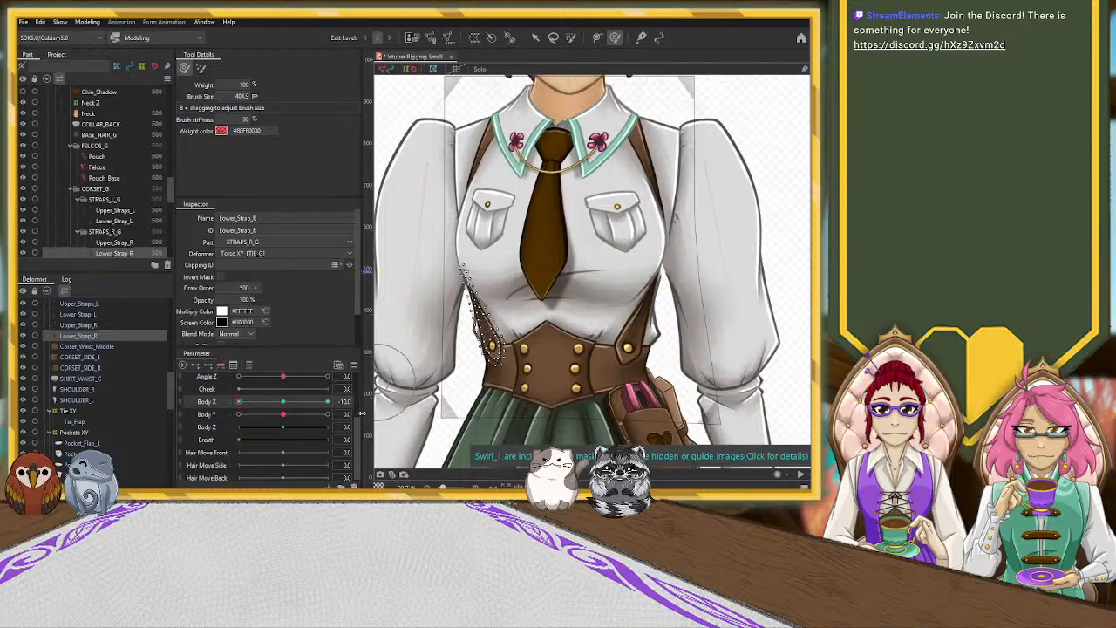
mouse_move(508, 321)
mouse_down()
mouse_move(478, 305)
mouse_move(493, 343)
mouse_up()
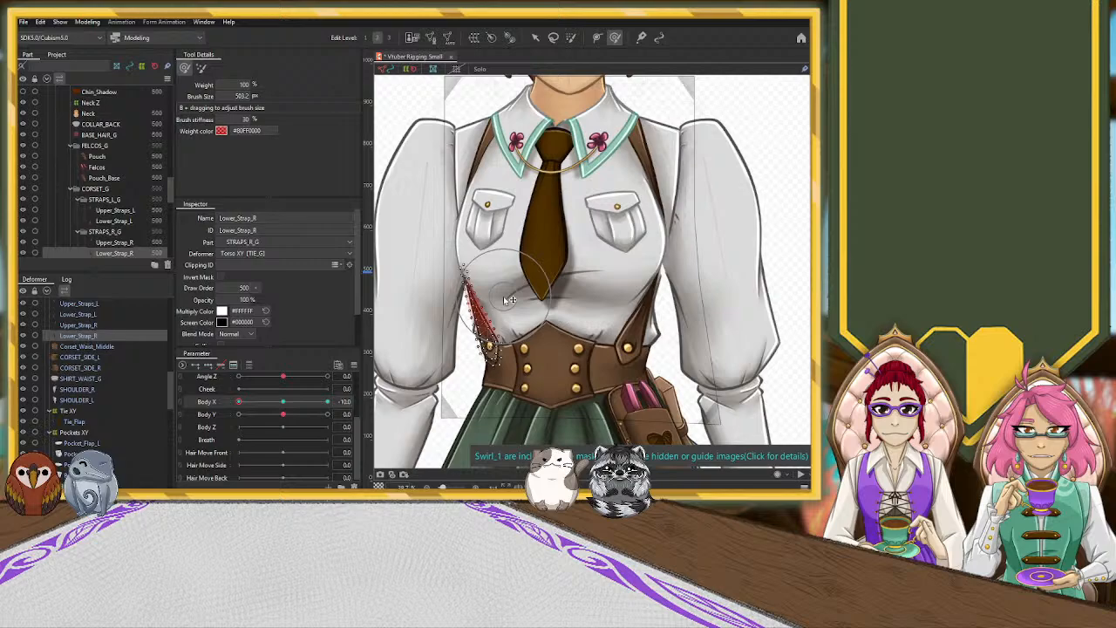
drag(238, 401, 327, 405)
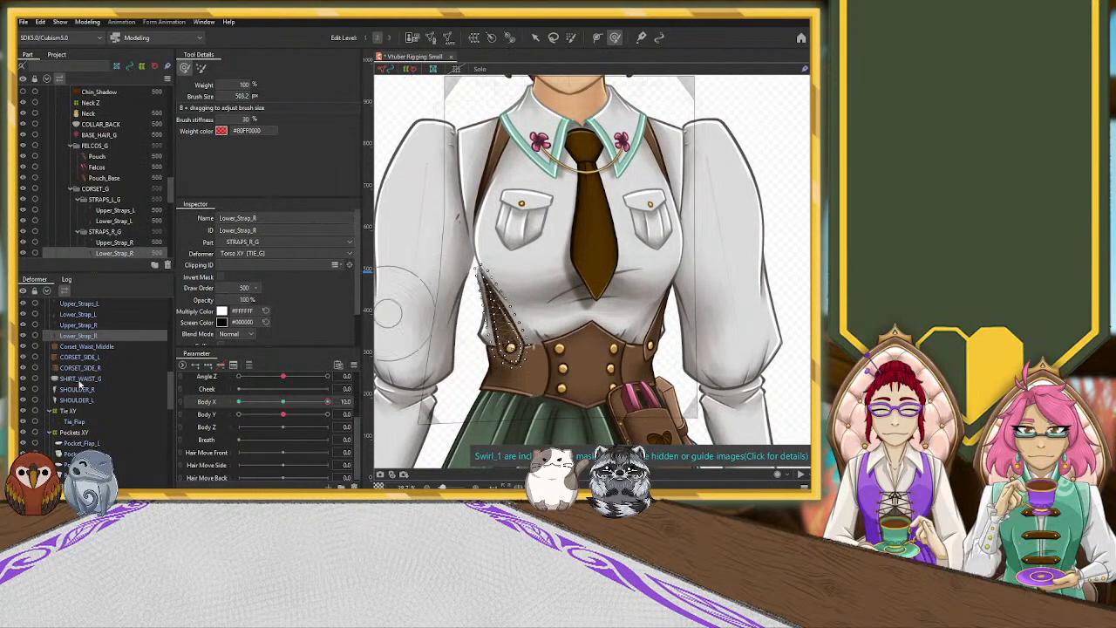
Reshape the side of SHIRT_WAIST_G beside Lower_Strap_R at Body X 10 with a Deform Brush of about 612 px.
click(81, 378)
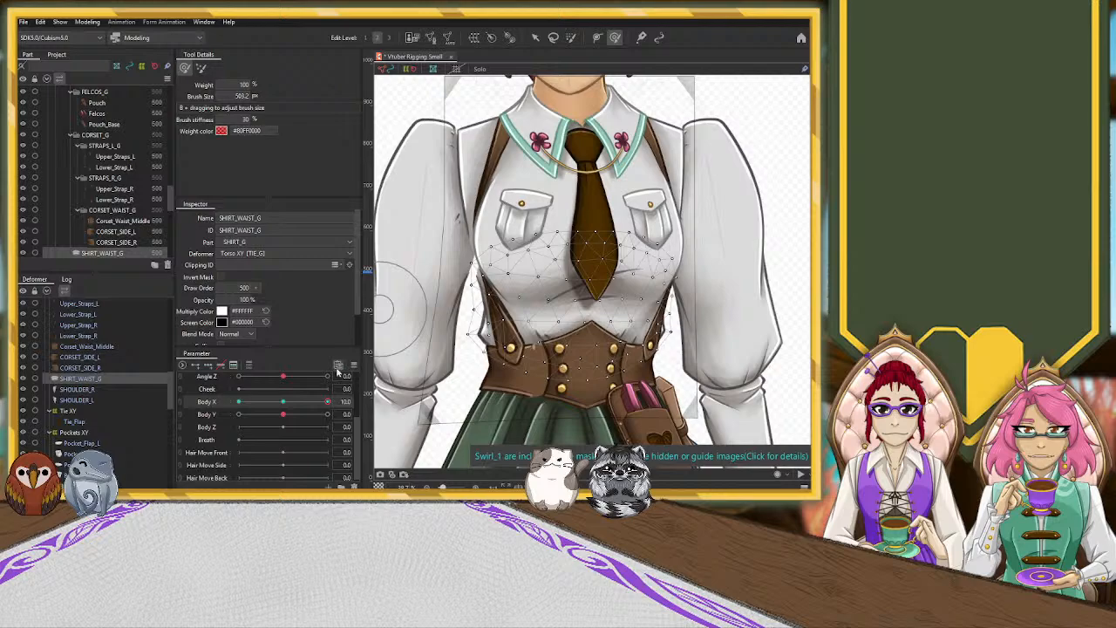
click(283, 404)
drag(283, 404, 329, 403)
drag(468, 316, 468, 333)
mouse_move(479, 256)
mouse_down()
mouse_move(485, 233)
mouse_move(471, 213)
mouse_up()
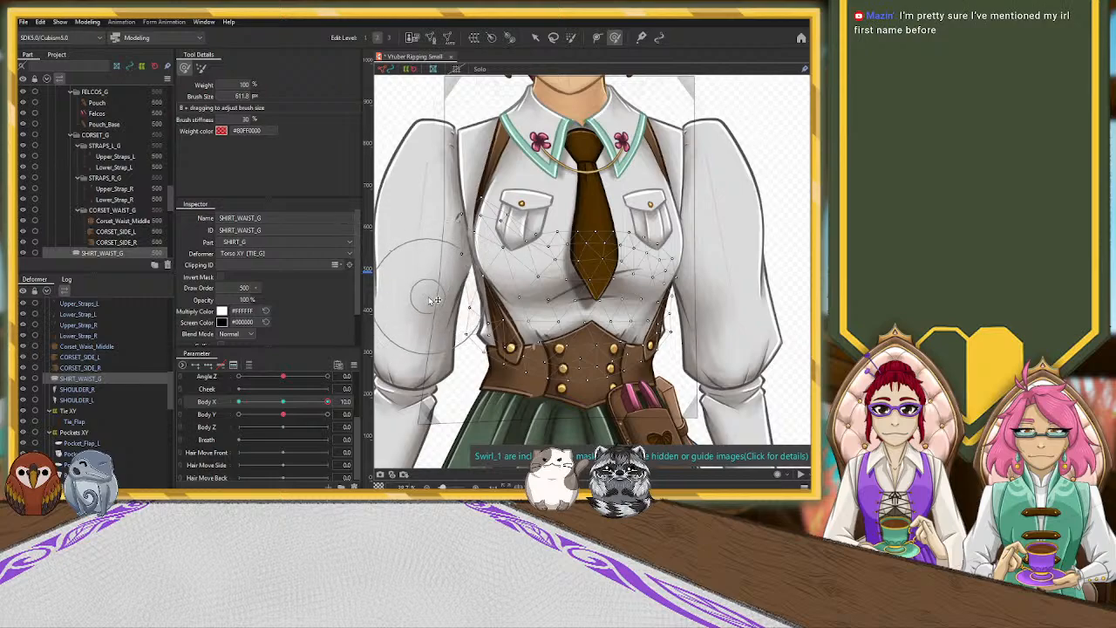
mouse_move(439, 323)
mouse_down()
mouse_move(438, 358)
mouse_move(440, 345)
mouse_up()
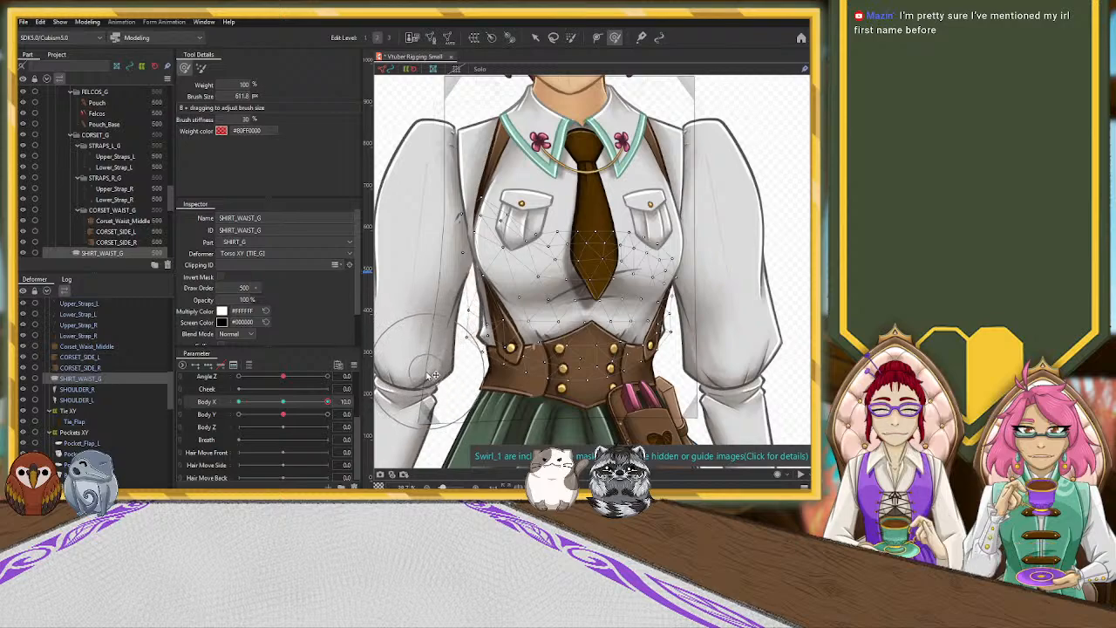
Reduce the Deform Brush to about 309 px and fine-tune the side edge of SHIRT_WAIST_G at Body X 10.
drag(427, 367, 401, 357)
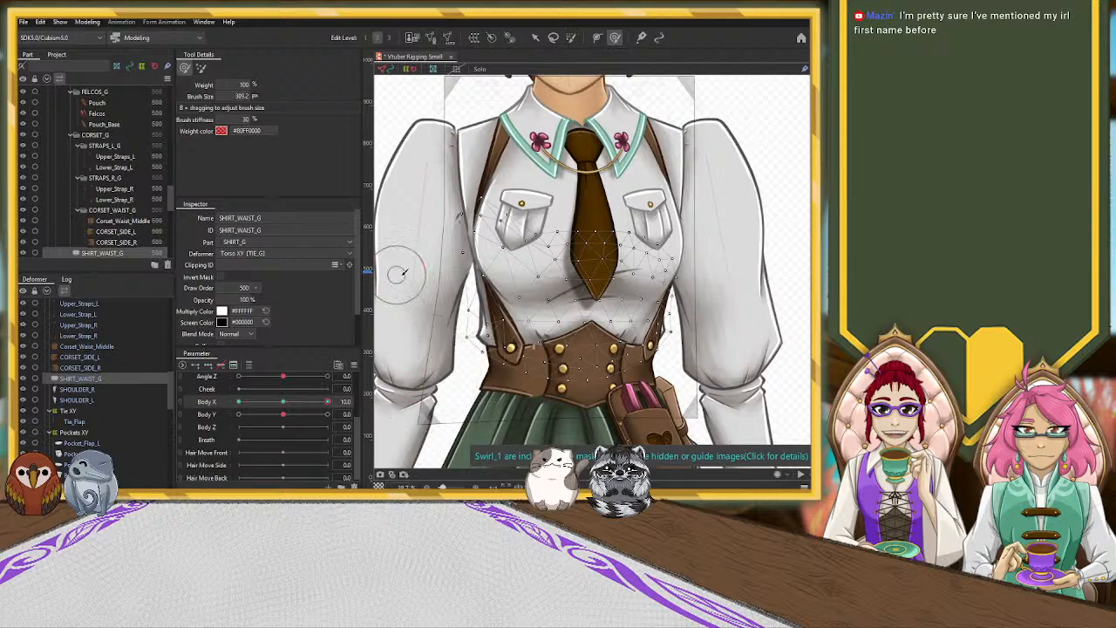
mouse_move(493, 311)
mouse_down()
mouse_move(462, 365)
mouse_move(464, 352)
mouse_up()
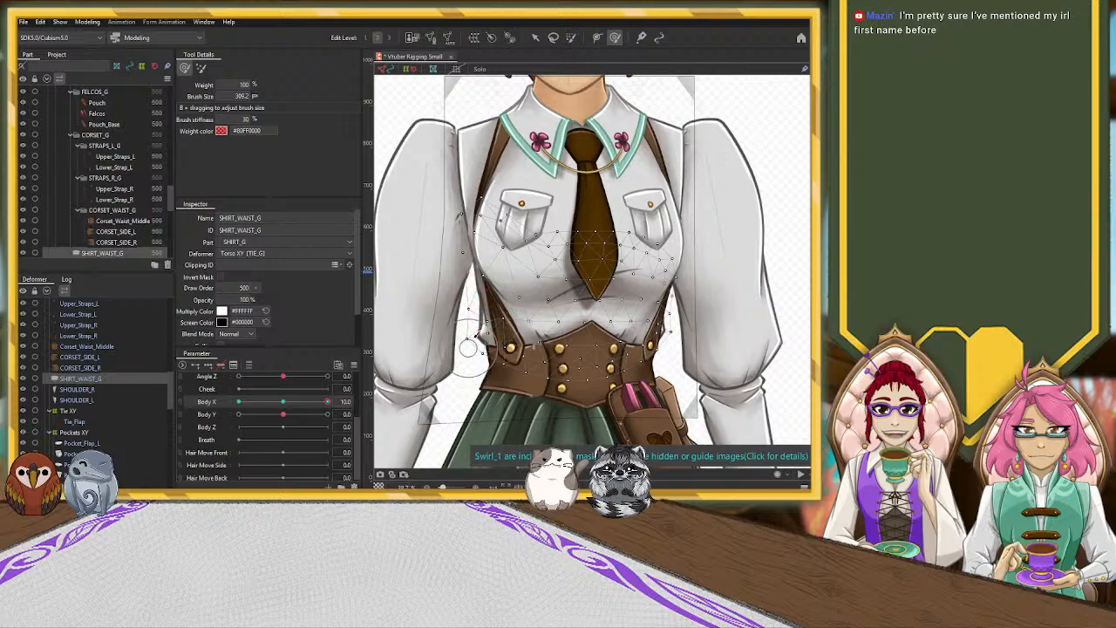
drag(467, 305, 464, 292)
drag(473, 279, 467, 305)
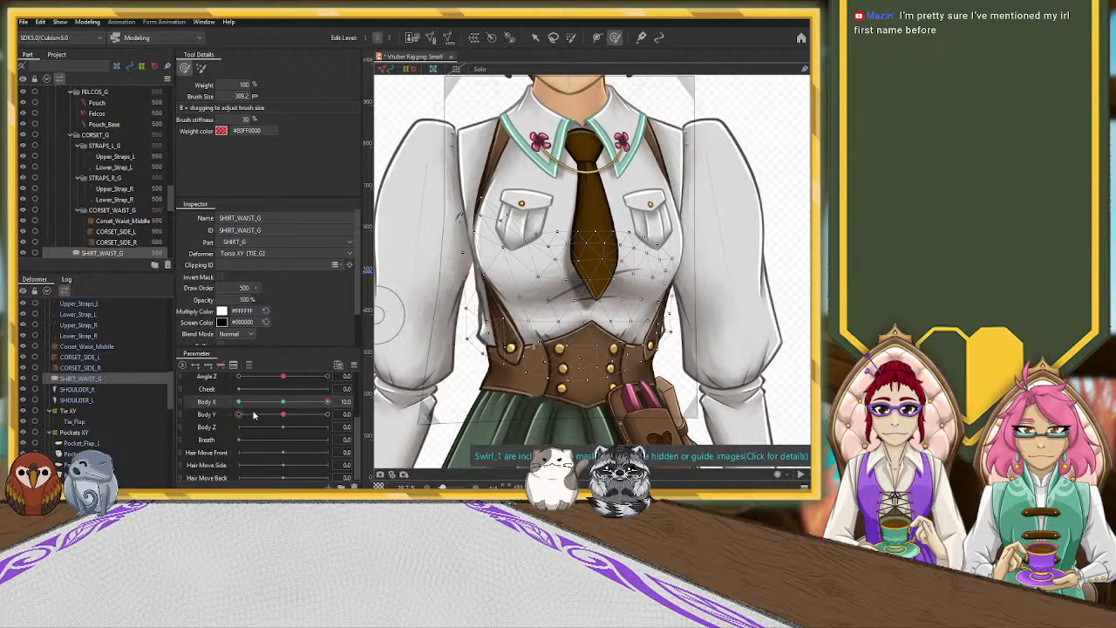
Review the SHIRT_WAIST_G side edge around Body X 10 and undo the last adjustment for comparison.
mouse_move(327, 402)
mouse_down()
mouse_move(217, 410)
mouse_move(381, 401)
mouse_move(137, 408)
mouse_move(379, 399)
mouse_move(284, 404)
mouse_move(349, 399)
mouse_up()
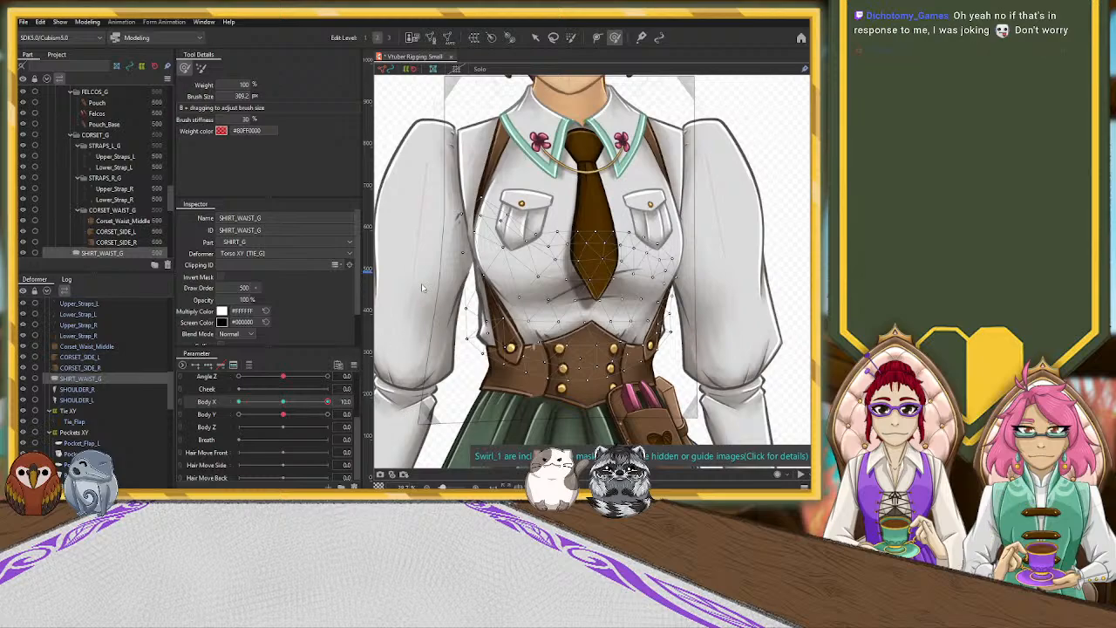
drag(336, 401, 395, 395)
drag(328, 402, 413, 390)
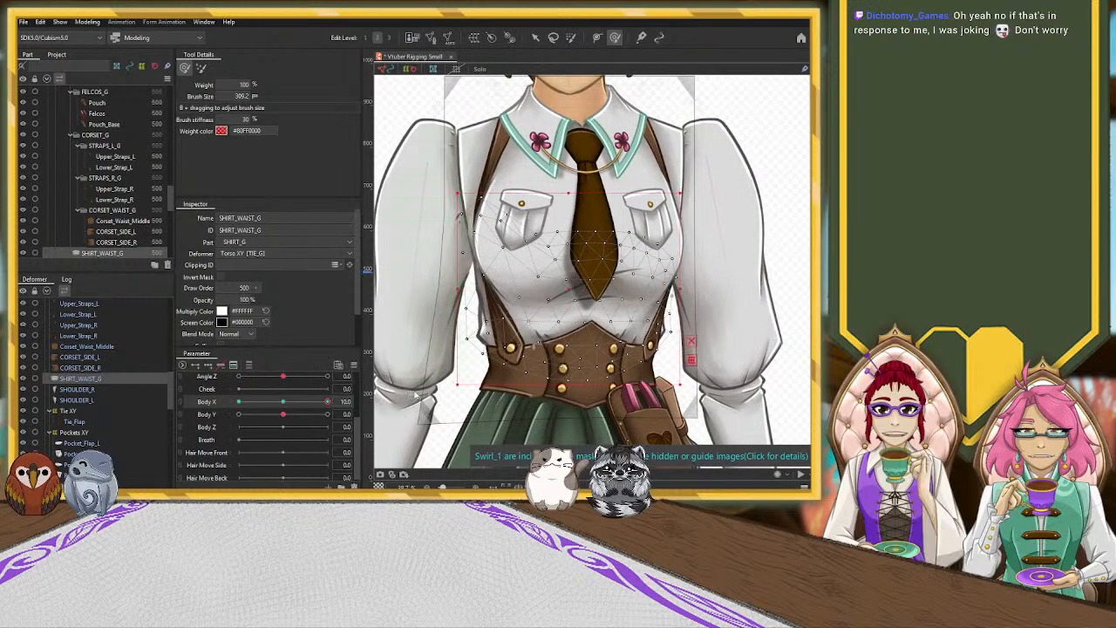
key(ctrl+z)
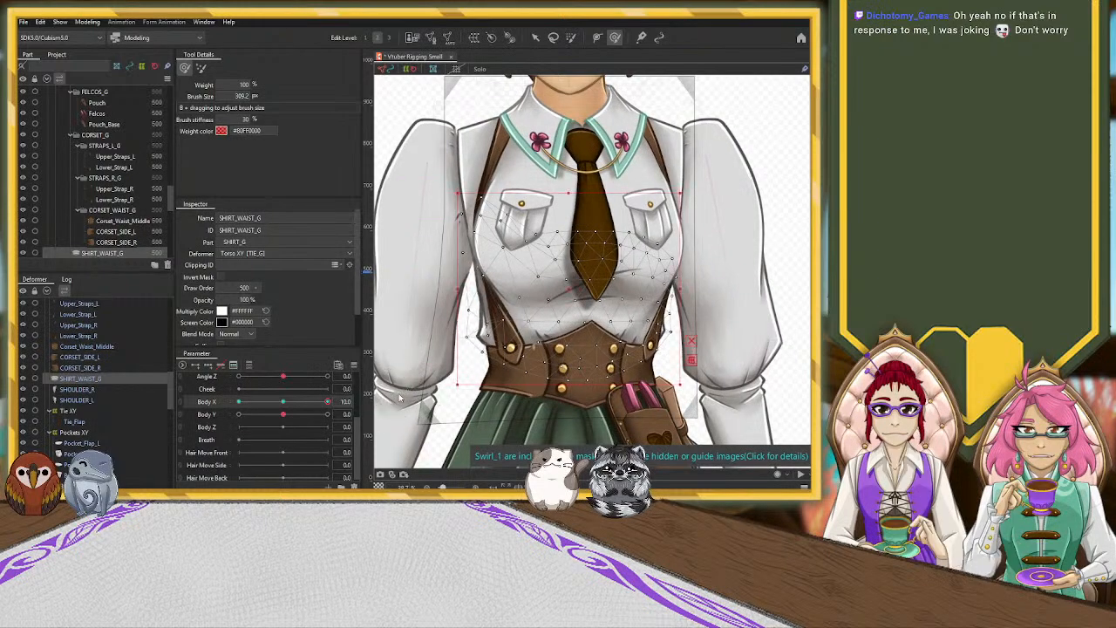
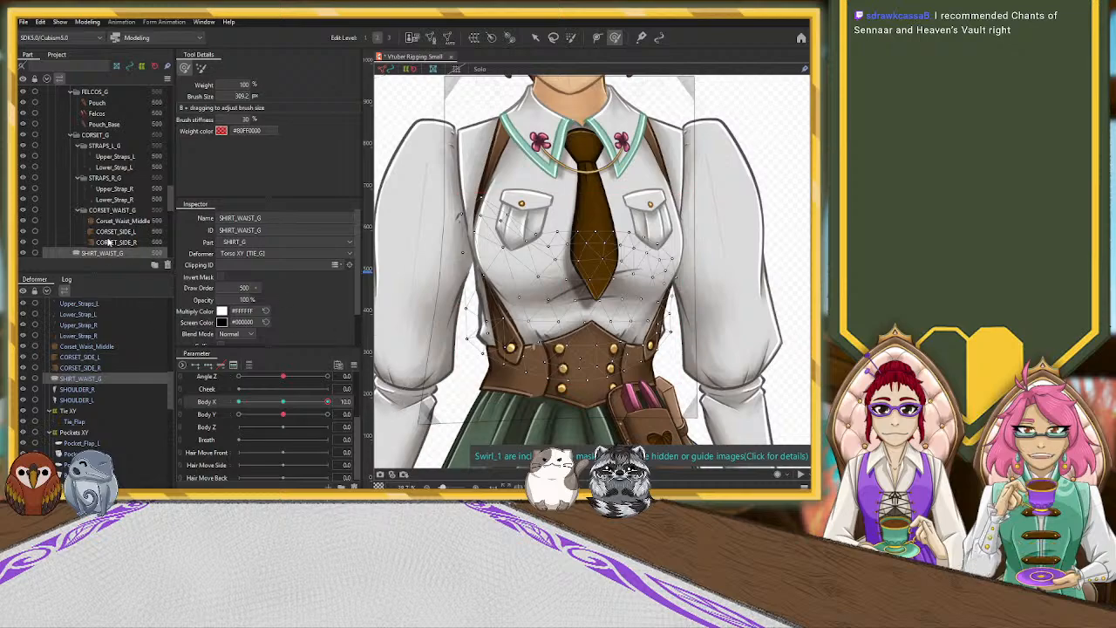
Collapse the ARMS_G part group and move SHIRT_WAIST_G directly below it in the part order.
scroll(108, 242, down, 3)
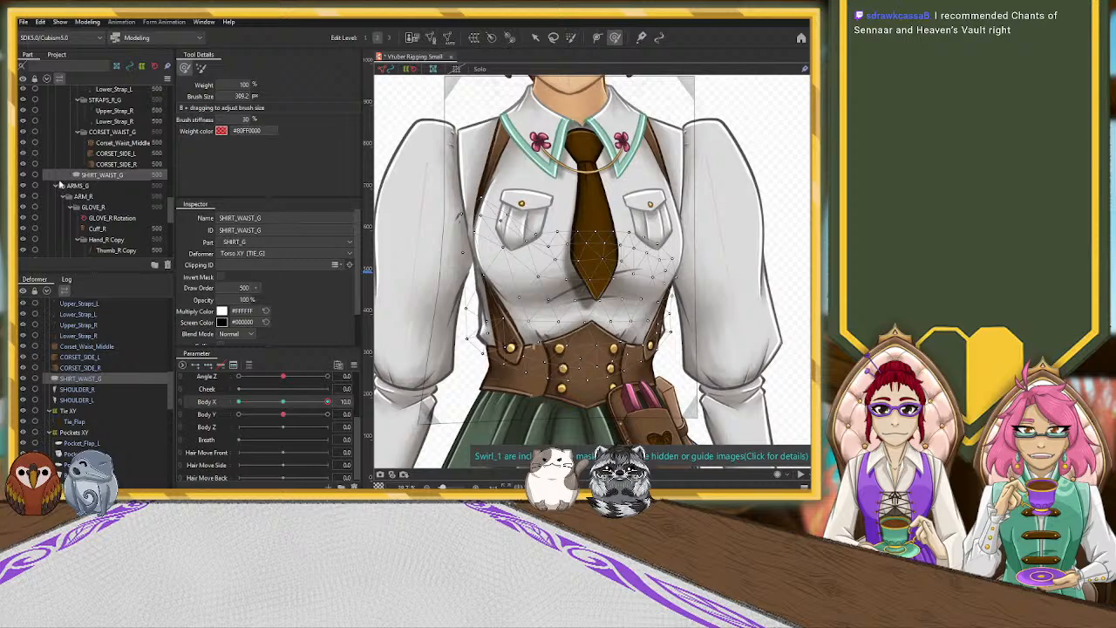
click(57, 185)
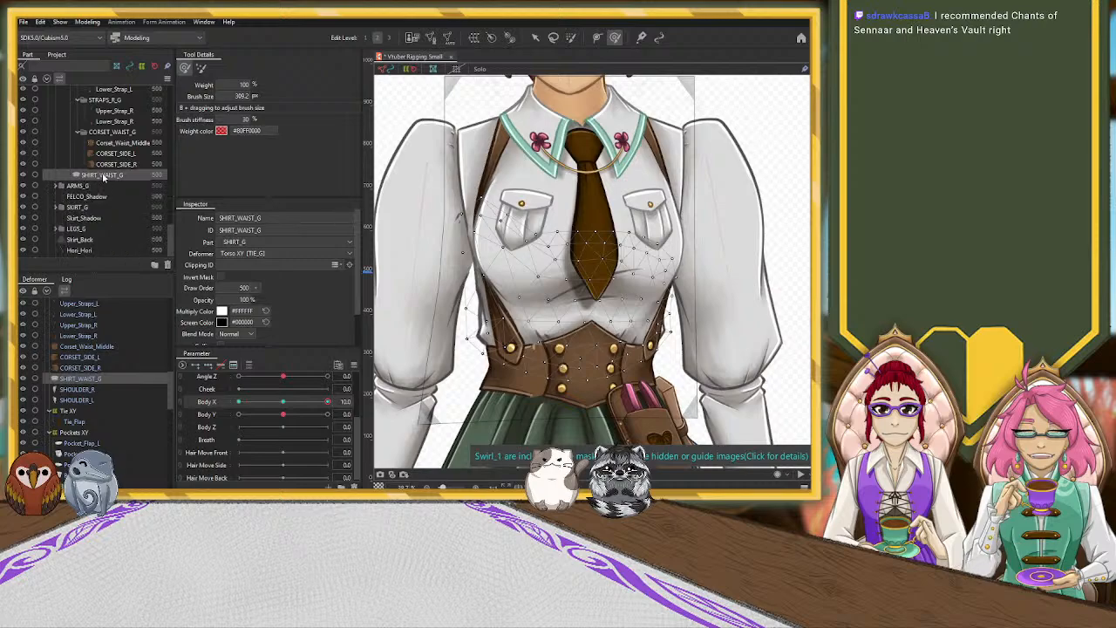
drag(101, 197, 101, 195)
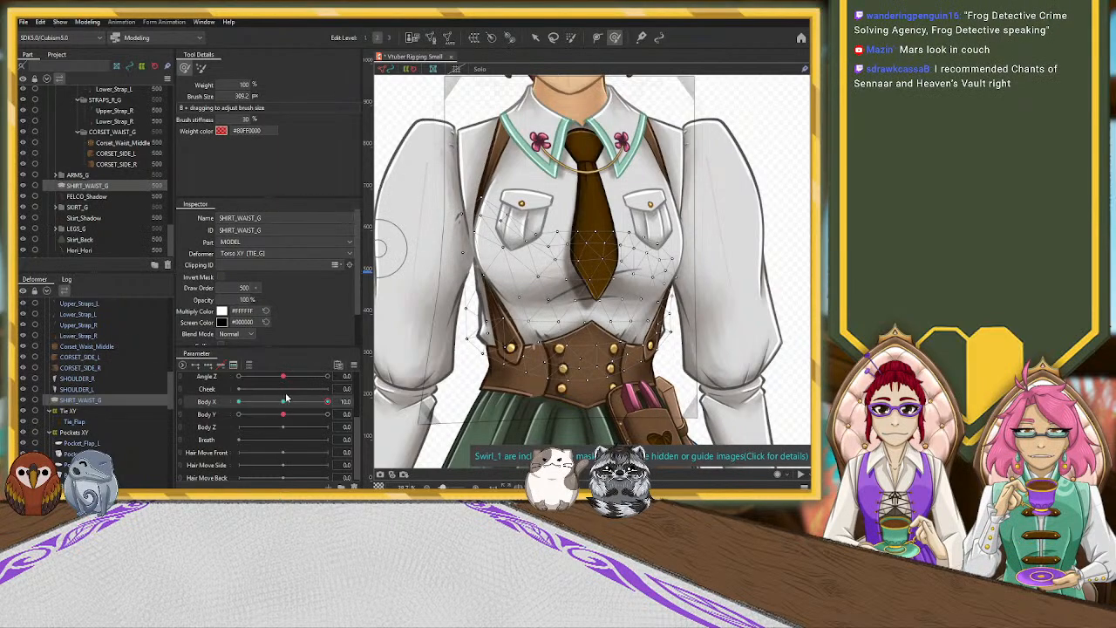
Add three Body X keyforms to CORSET_SIDE_R and set Body X to 10.
click(325, 402)
drag(282, 401, 371, 390)
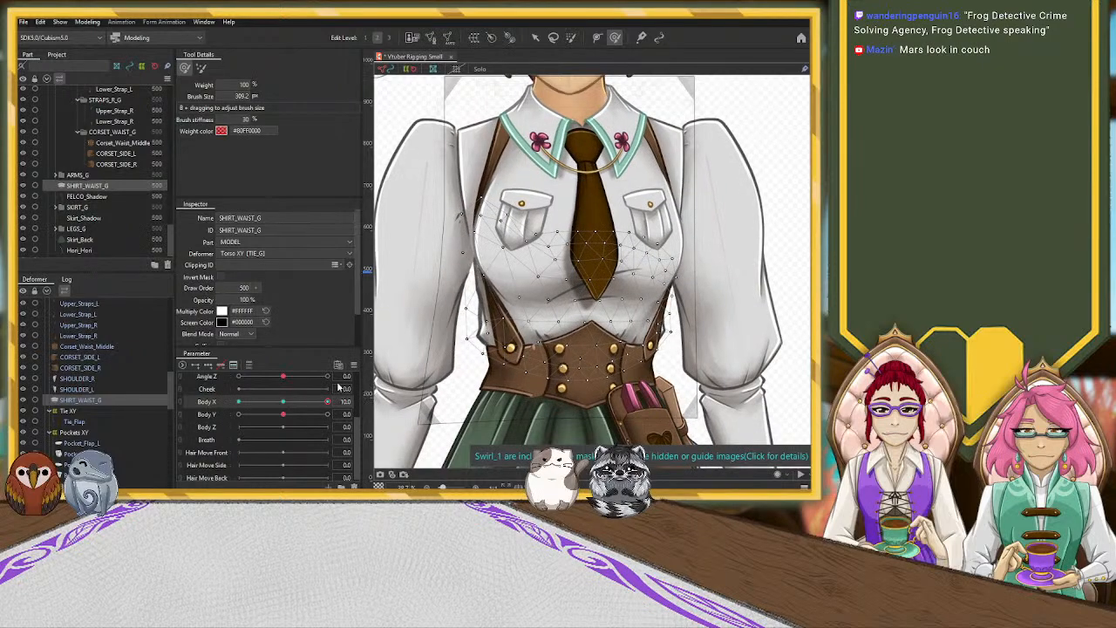
click(286, 404)
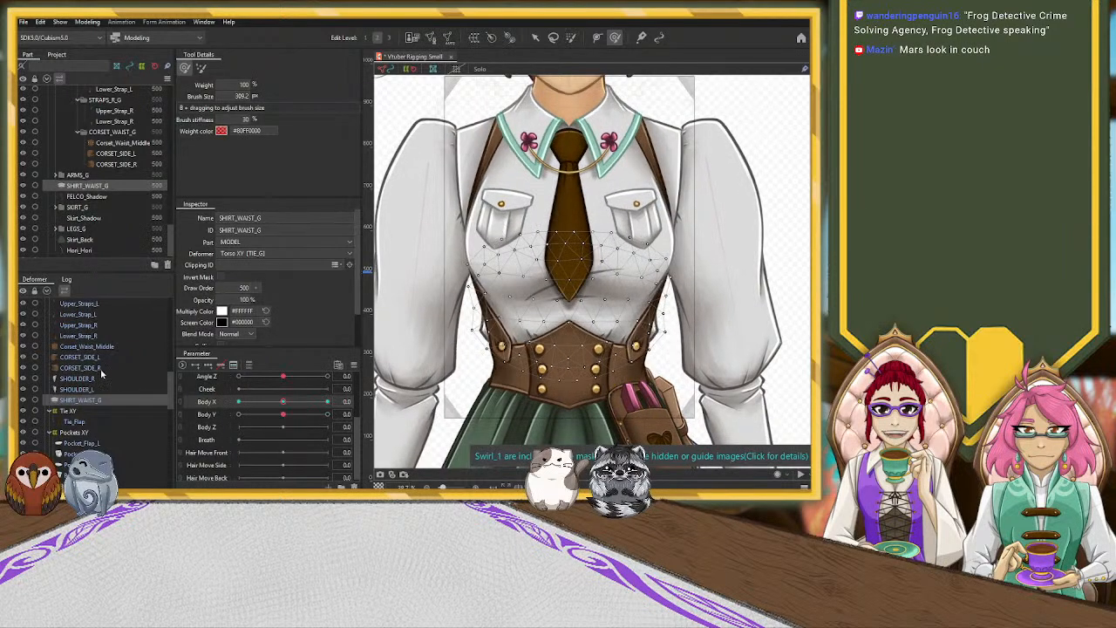
click(98, 368)
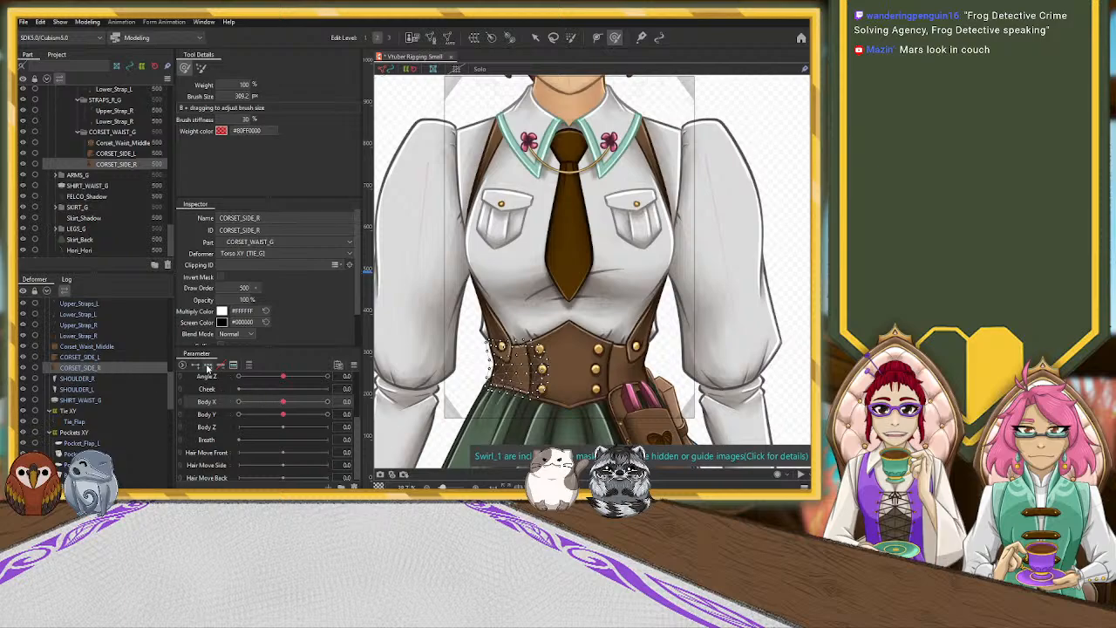
click(327, 401)
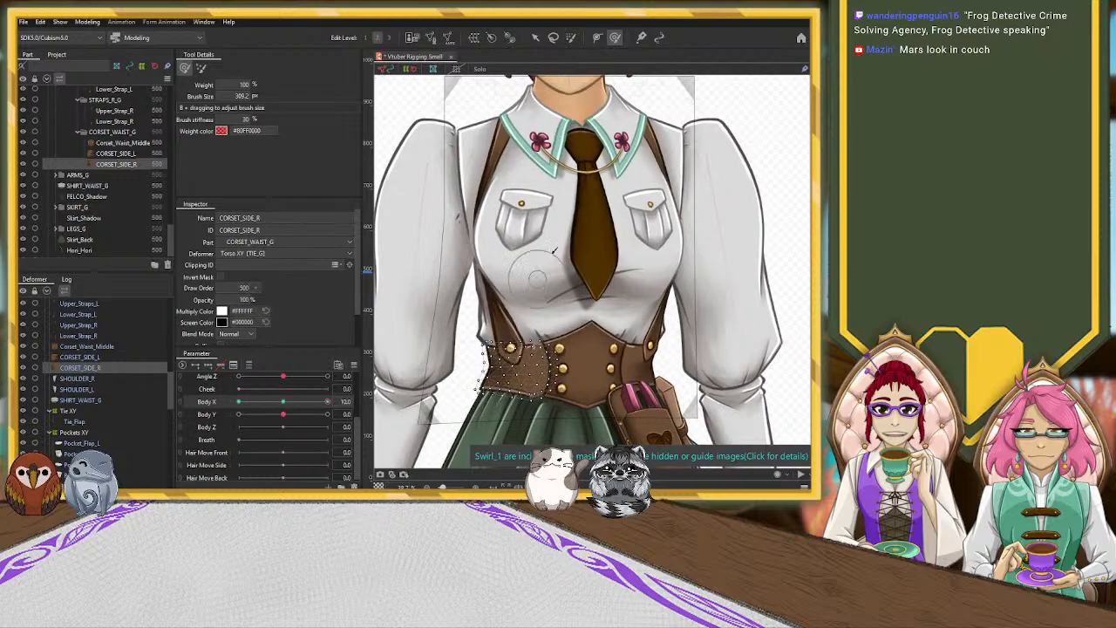
Reshape the outer side of CORSET_SIDE_R at Body X 10 and -10, reducing the Deform Brush from about 542 px to 304 px.
mouse_move(455, 404)
mouse_down()
mouse_move(468, 404)
mouse_move(462, 388)
mouse_move(493, 358)
mouse_move(570, 367)
mouse_move(551, 383)
mouse_move(558, 375)
mouse_up()
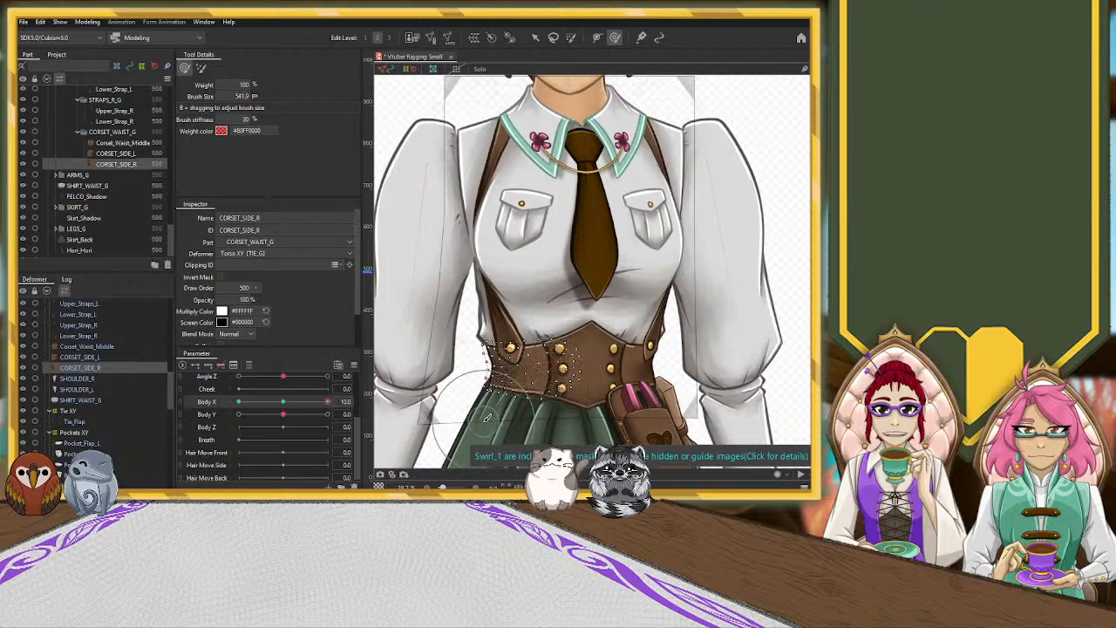
key(b)
drag(491, 424, 447, 392)
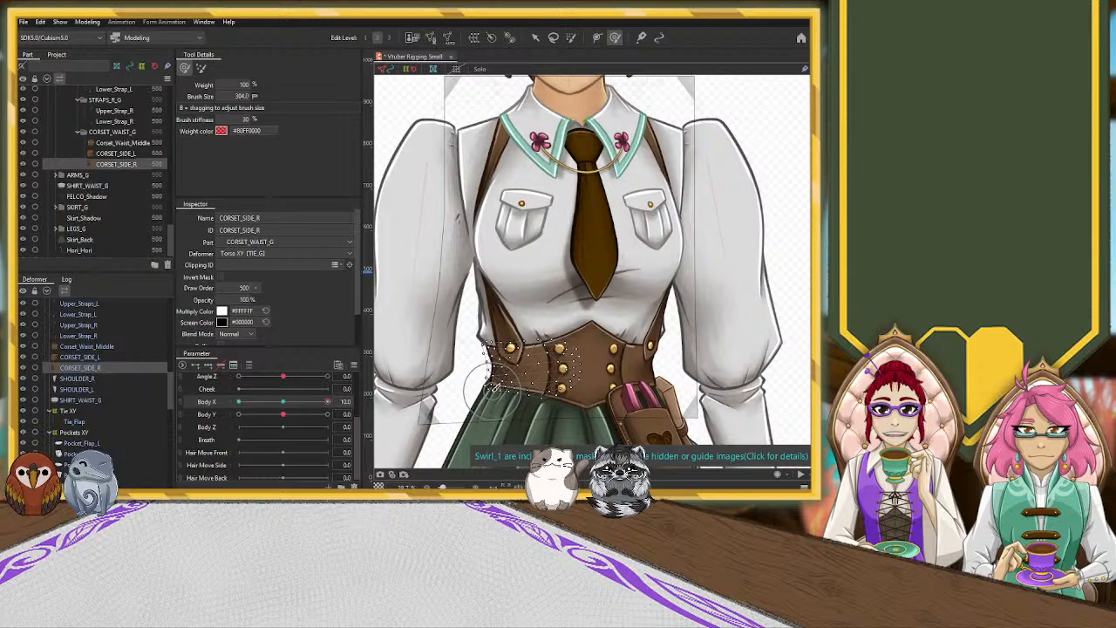
drag(327, 401, 238, 401)
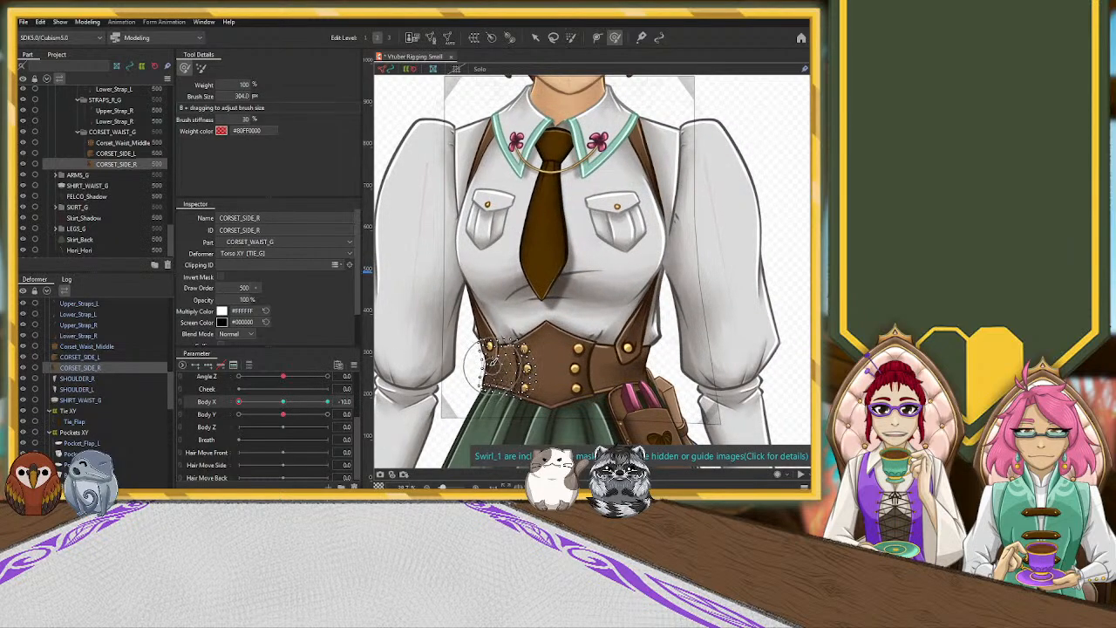
drag(244, 404, 191, 411)
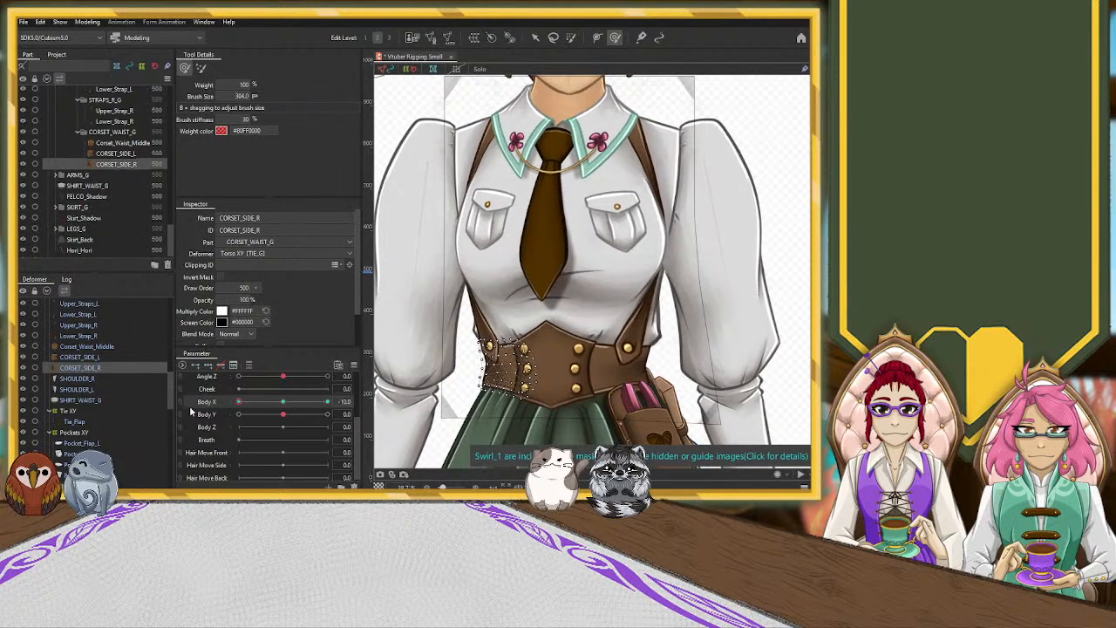
Shift Corset_Waist_Middle slightly toward CORSET_SIDE_R at Body X -10 and deselect it.
click(84, 348)
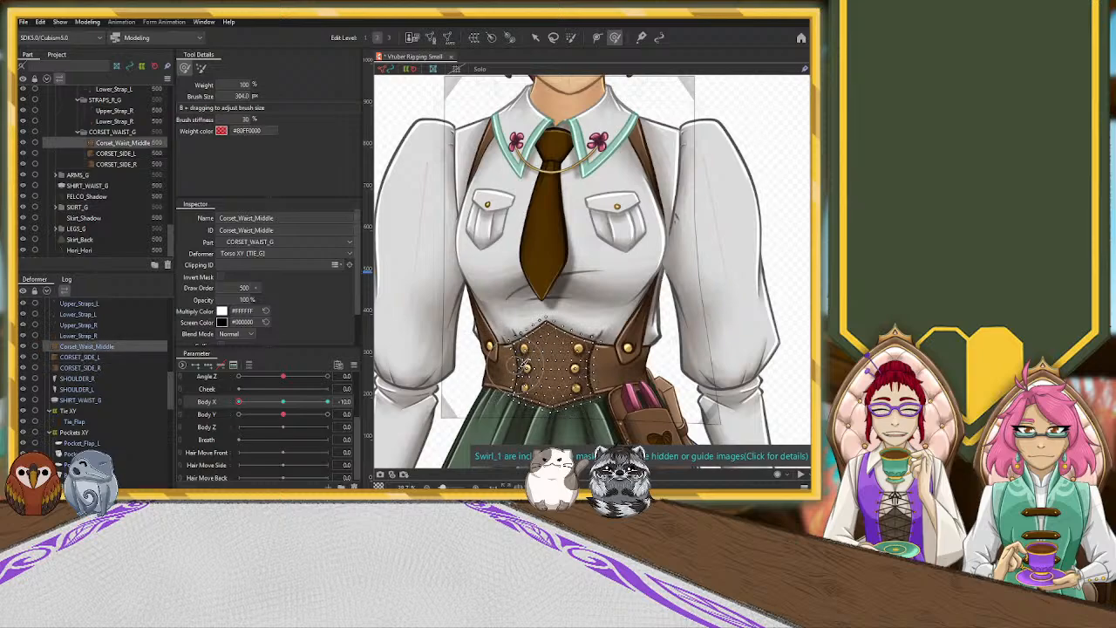
click(536, 38)
drag(555, 361, 550, 365)
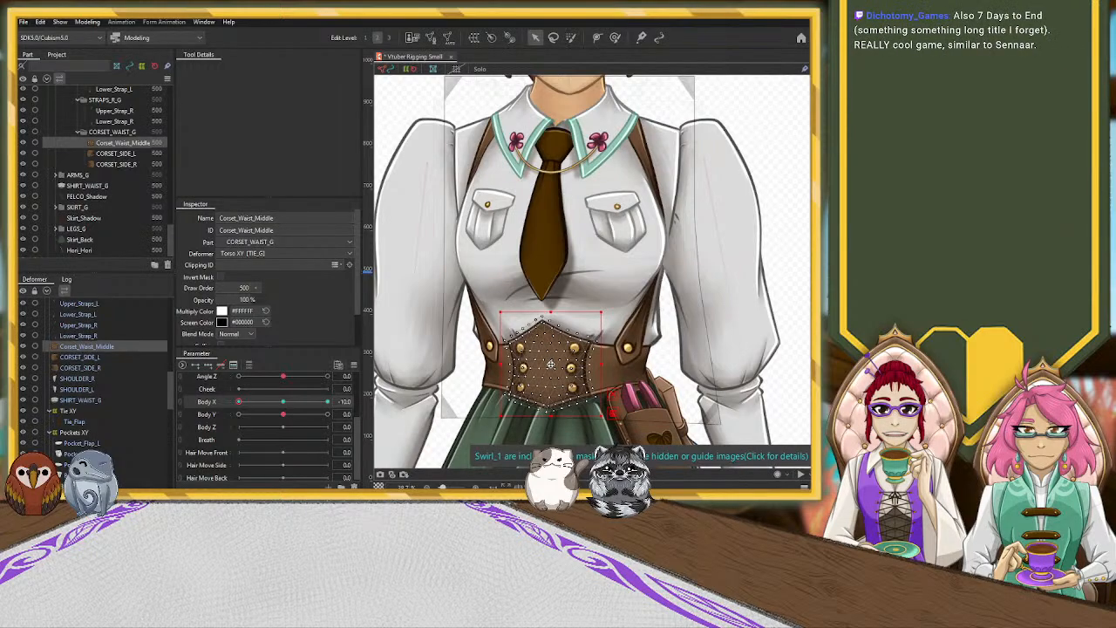
click(663, 286)
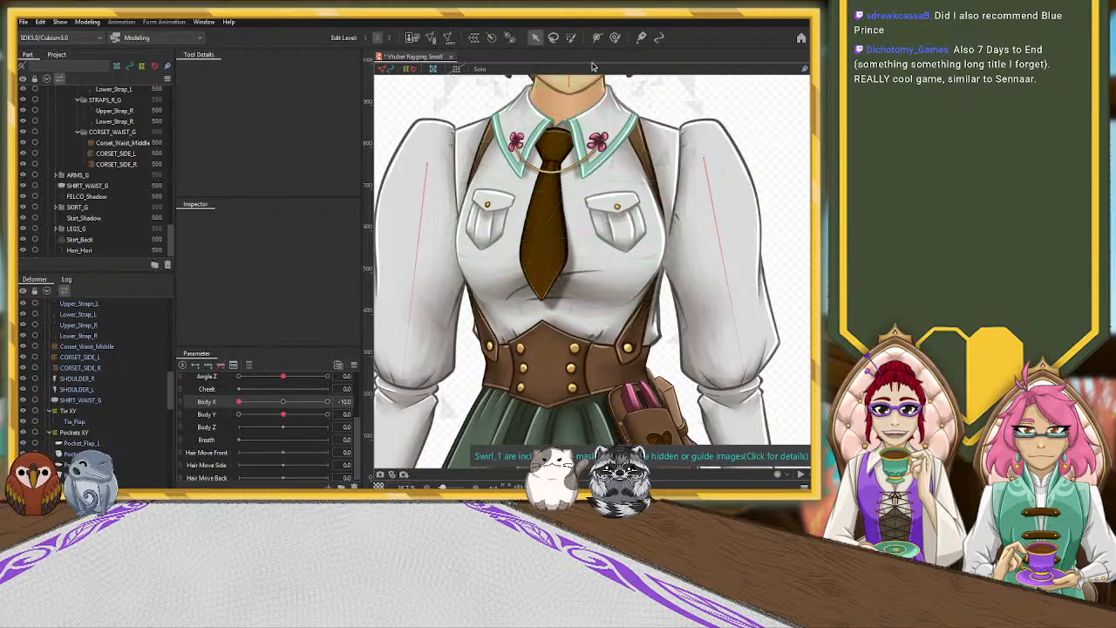
Brush-select the half of Corset_Waist_Middle beside CORSET_SIDE_R with an enlarged selection brush at 11% weight and nudge it.
click(615, 38)
click(571, 38)
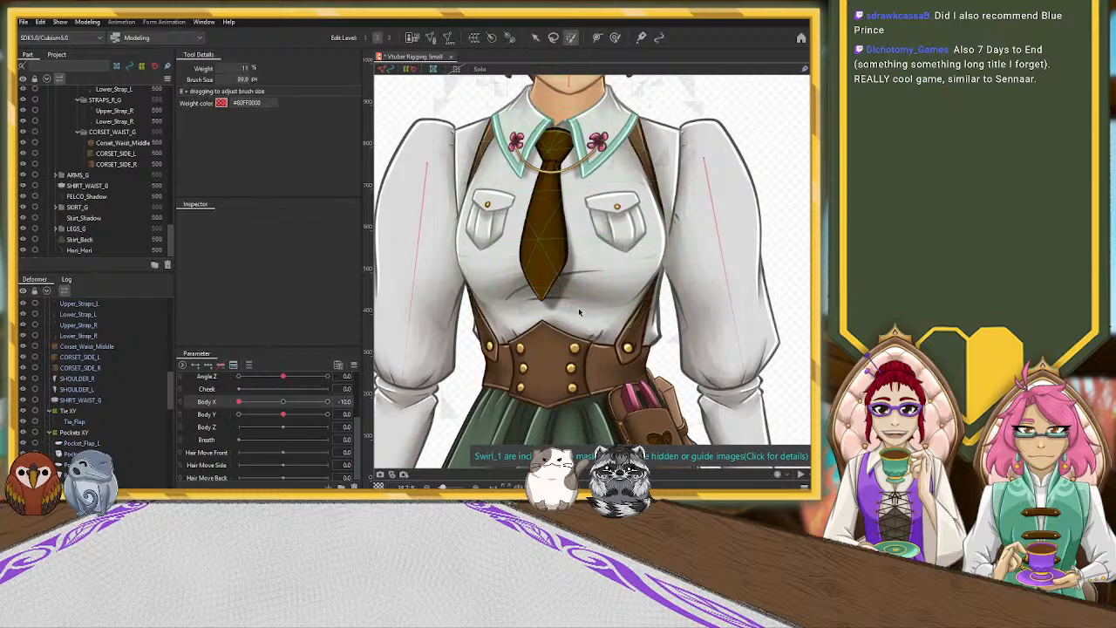
click(558, 349)
key(b)
drag(615, 273, 617, 356)
drag(526, 375, 523, 373)
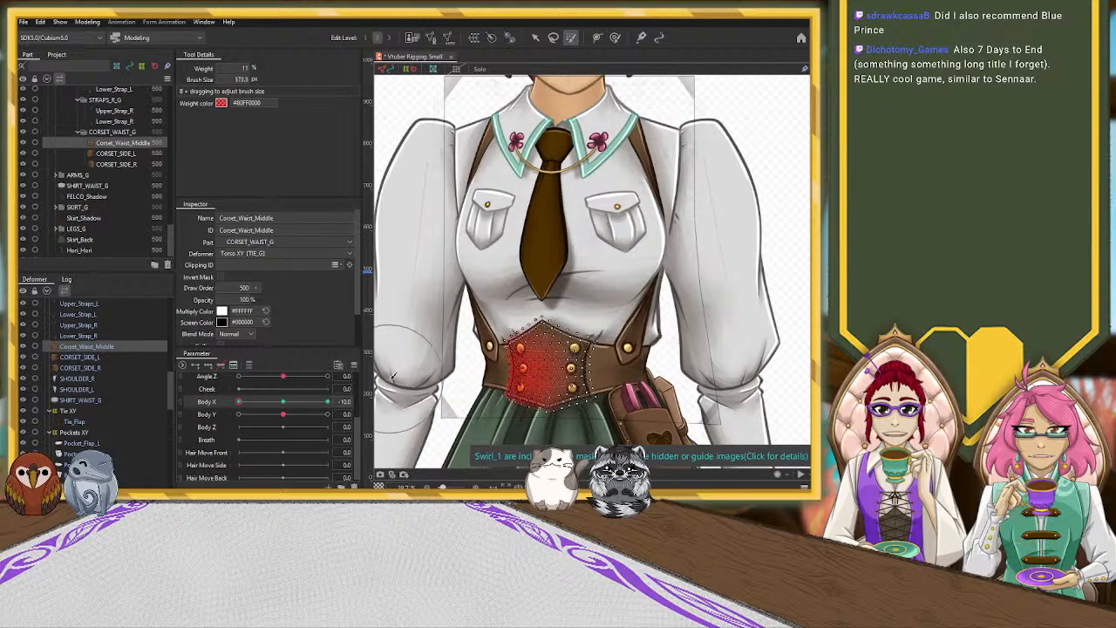
Reshape Corset_Waist_Middle down to its lower point at Body X -10 with a Deform Brush of about 470 px.
click(614, 37)
mouse_move(542, 364)
mouse_down()
mouse_move(538, 413)
mouse_move(533, 367)
mouse_move(525, 388)
mouse_move(535, 393)
mouse_move(556, 327)
mouse_move(539, 323)
mouse_move(545, 434)
mouse_move(579, 356)
mouse_move(542, 347)
mouse_move(521, 398)
mouse_up()
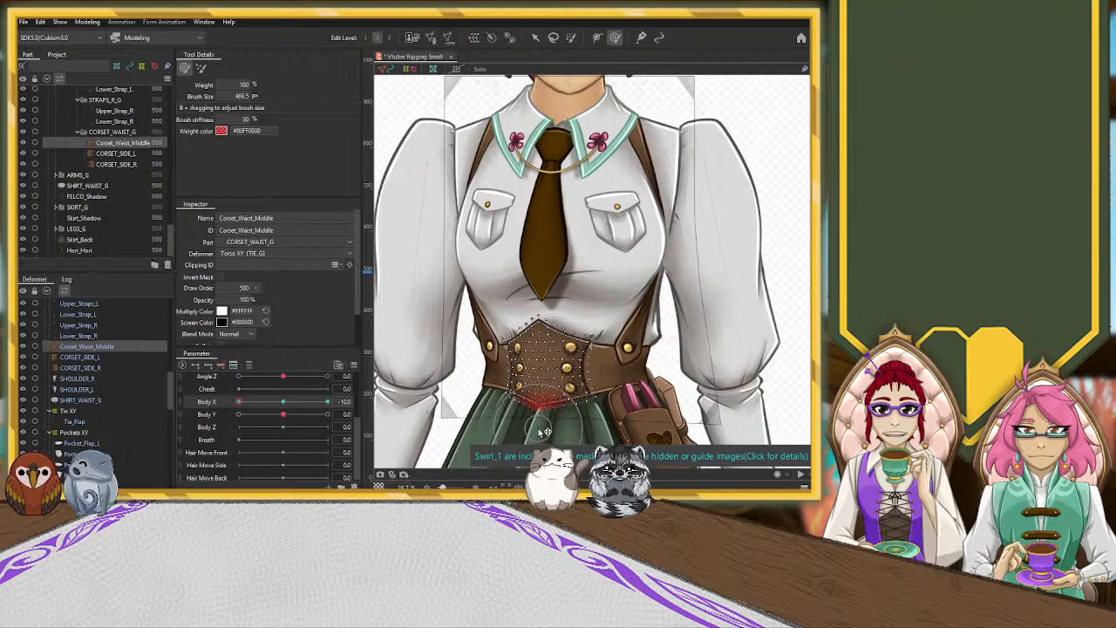
scroll(520, 383, down, 5)
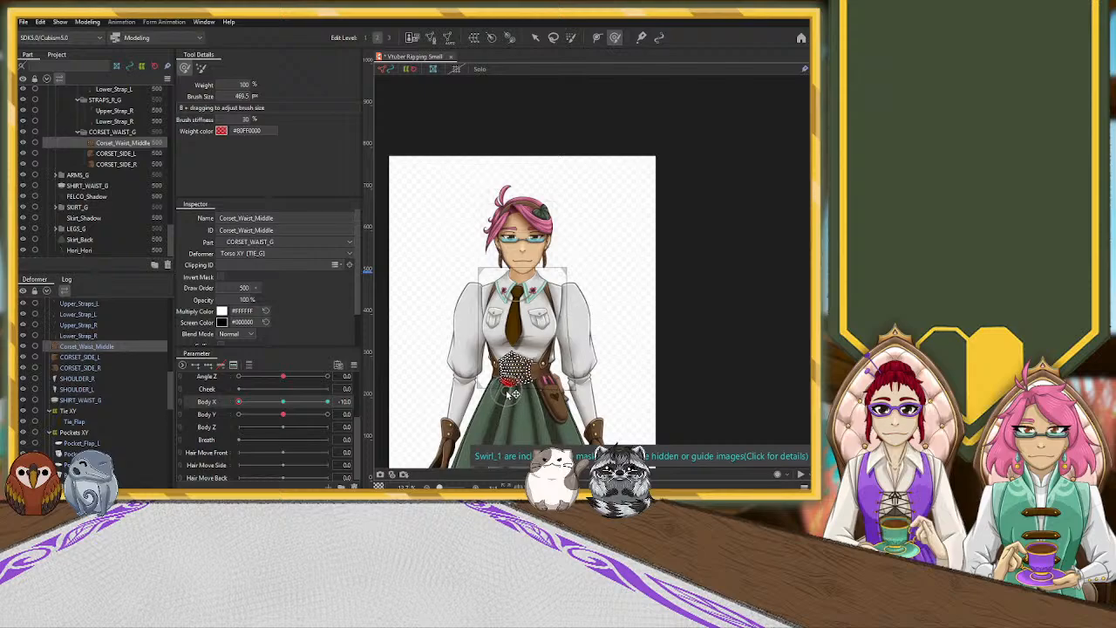
scroll(506, 389, up, 6)
scroll(493, 358, down, 3)
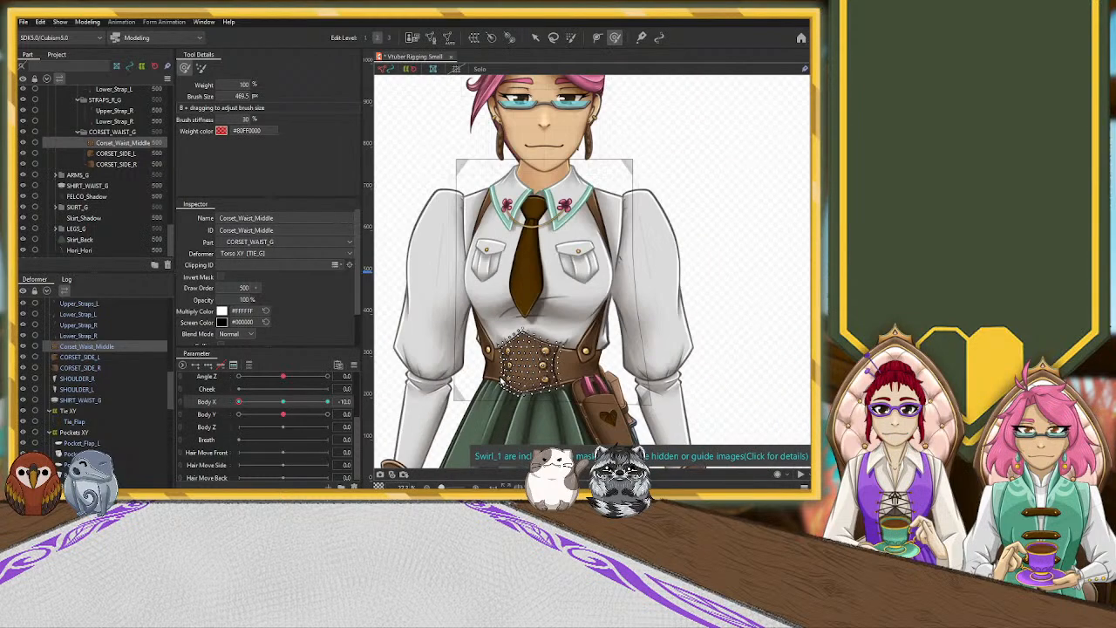
Examine the corset and torso movement across Body X -10, 0 and 10, with nothing selected for the full-figure check.
drag(239, 404, 288, 405)
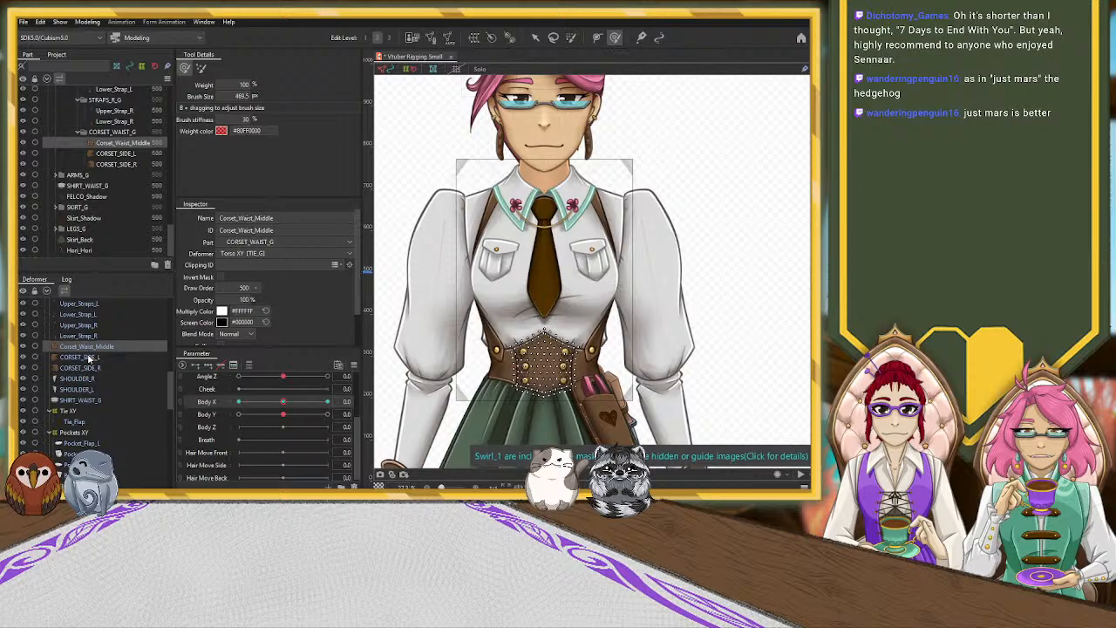
drag(284, 402, 203, 402)
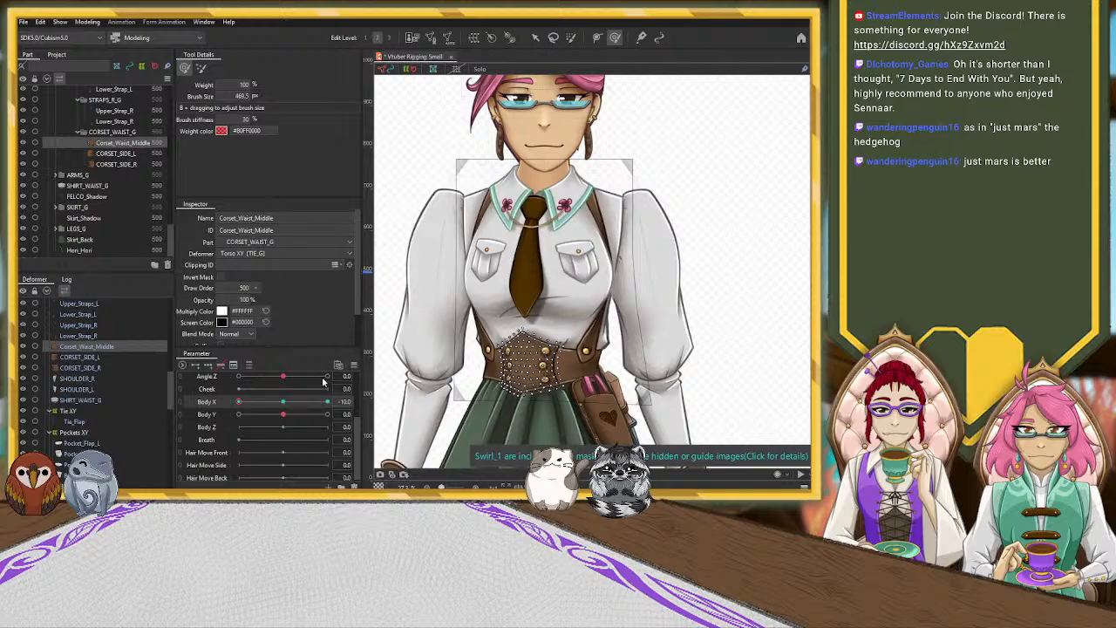
drag(240, 403, 270, 400)
click(284, 401)
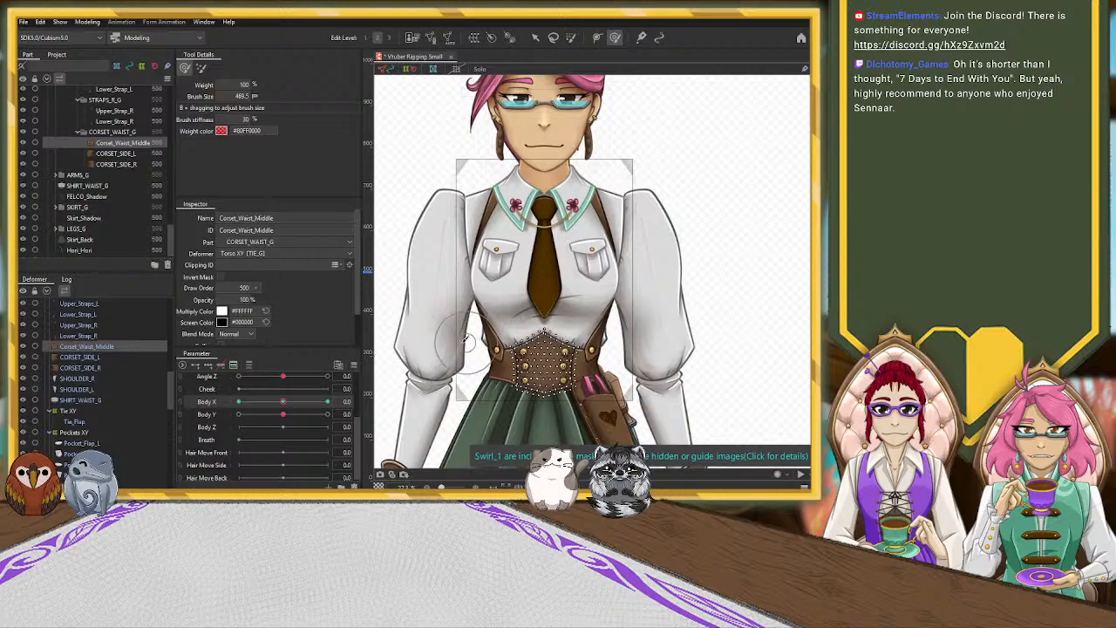
click(535, 44)
click(443, 122)
scroll(507, 185, down, 4)
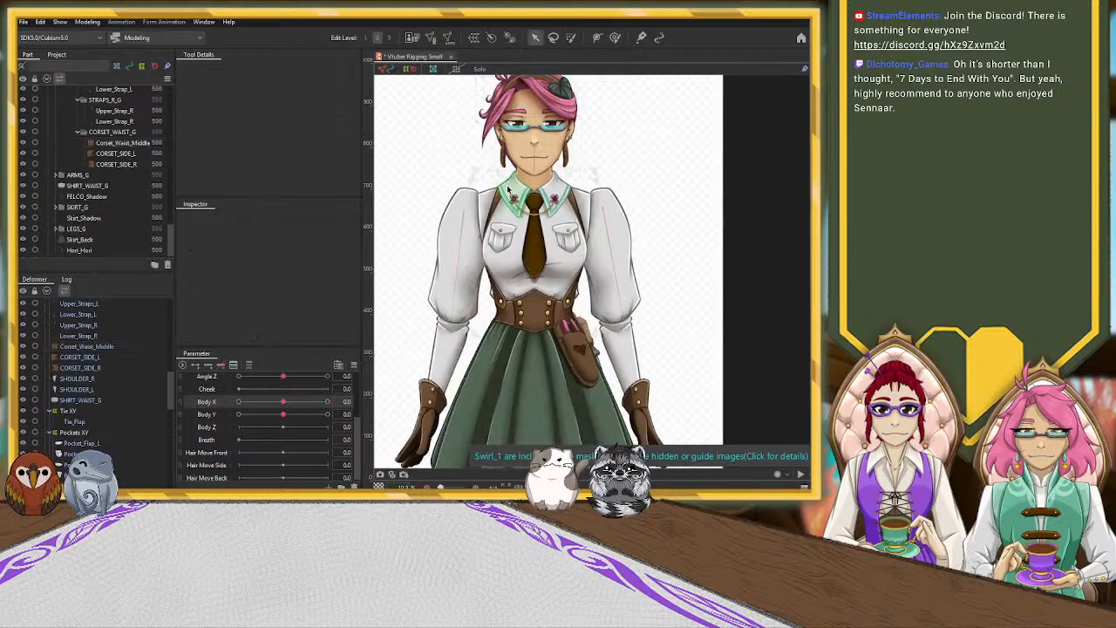
drag(281, 404, 331, 403)
scroll(104, 379, down, 2)
Shift the GLOVE_R Rotation deformer slightly toward the torso at Body X 10, and return Body X to 0.
scroll(104, 379, down, 2)
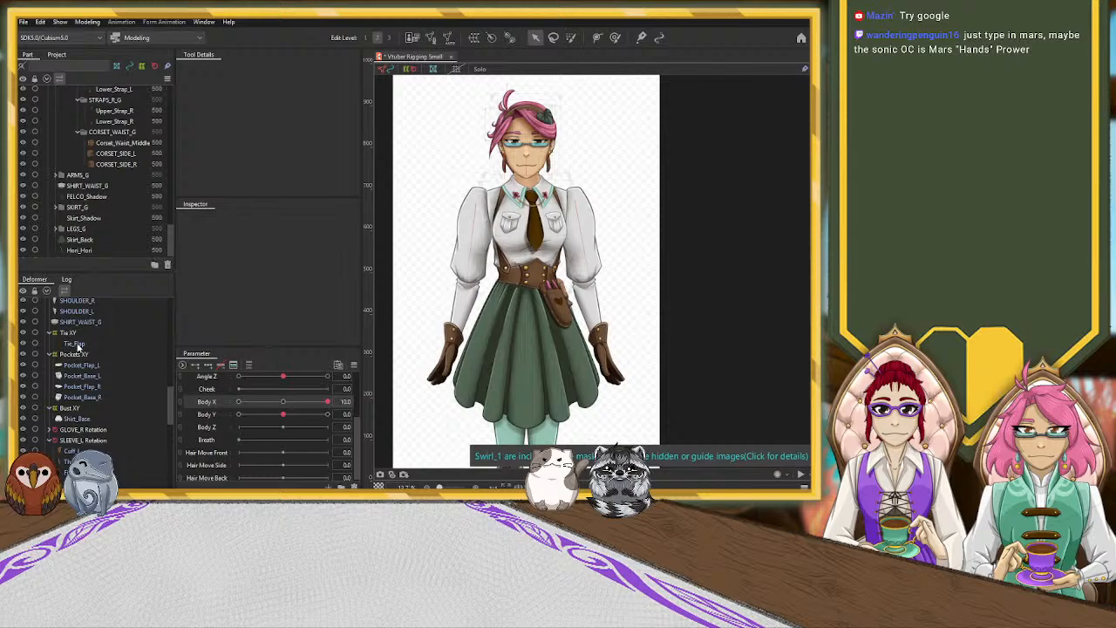
scroll(94, 381, down, 1)
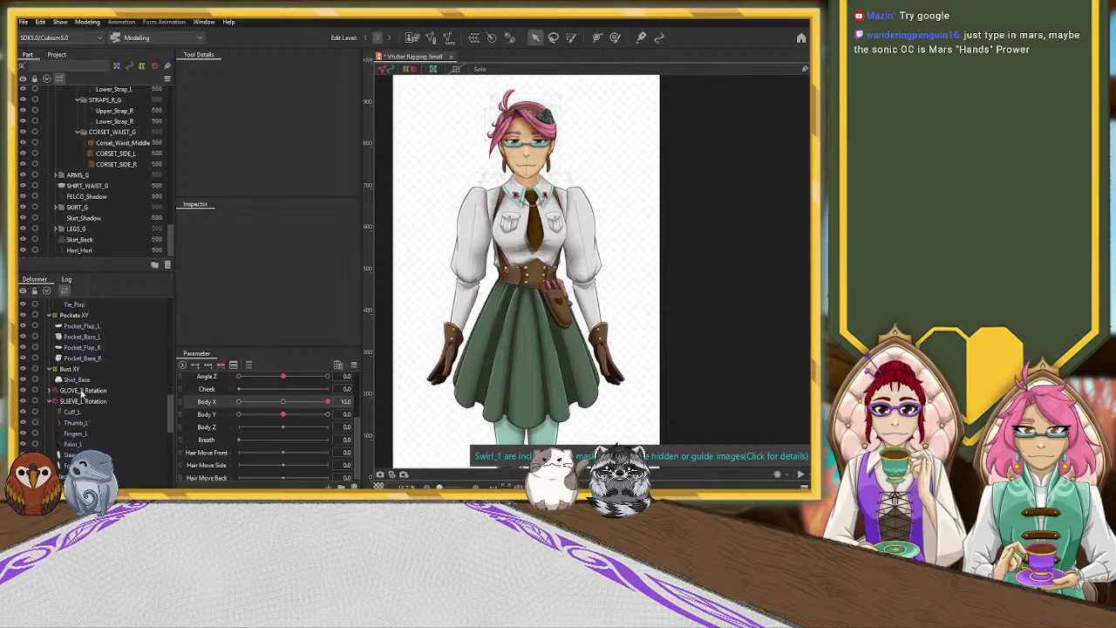
click(83, 401)
click(85, 390)
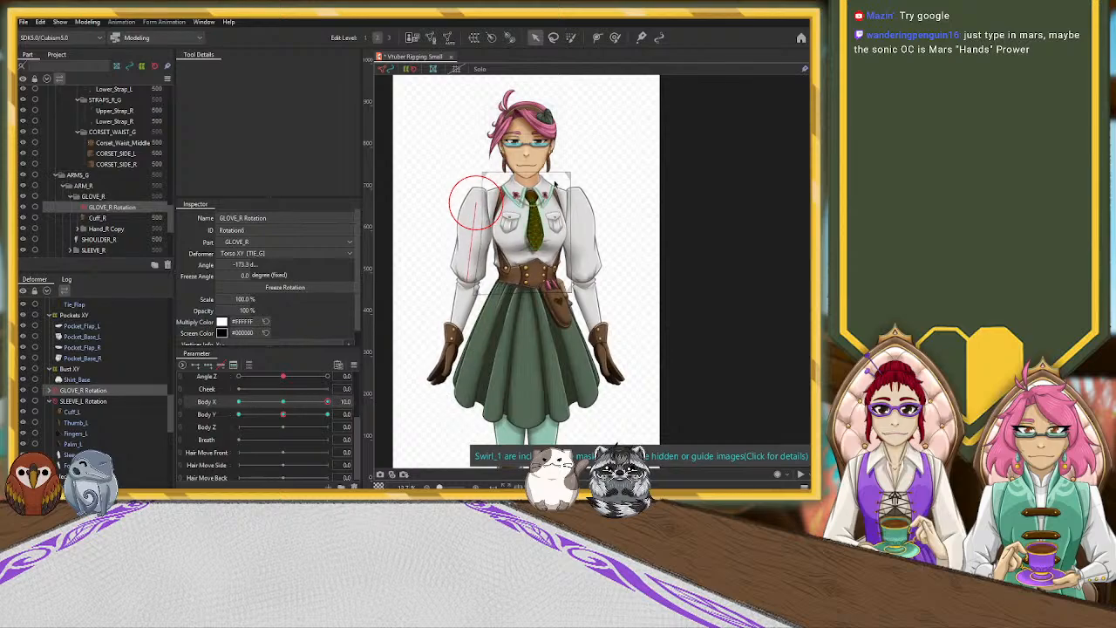
scroll(471, 177, up, 3)
scroll(471, 177, up, 3)
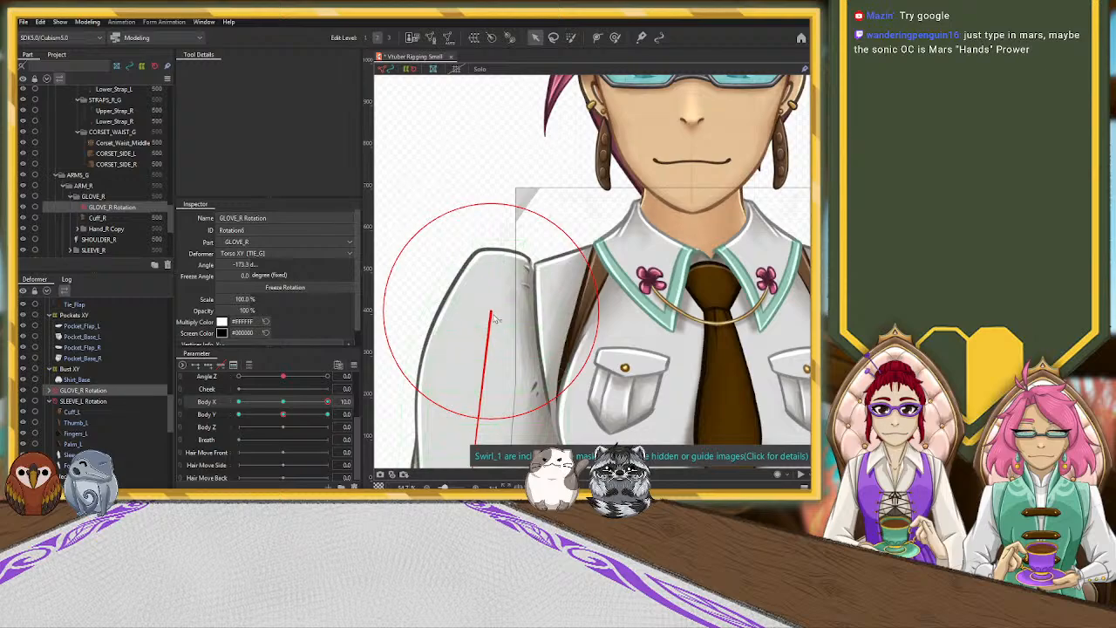
scroll(493, 319, down, 3)
drag(493, 314, 495, 314)
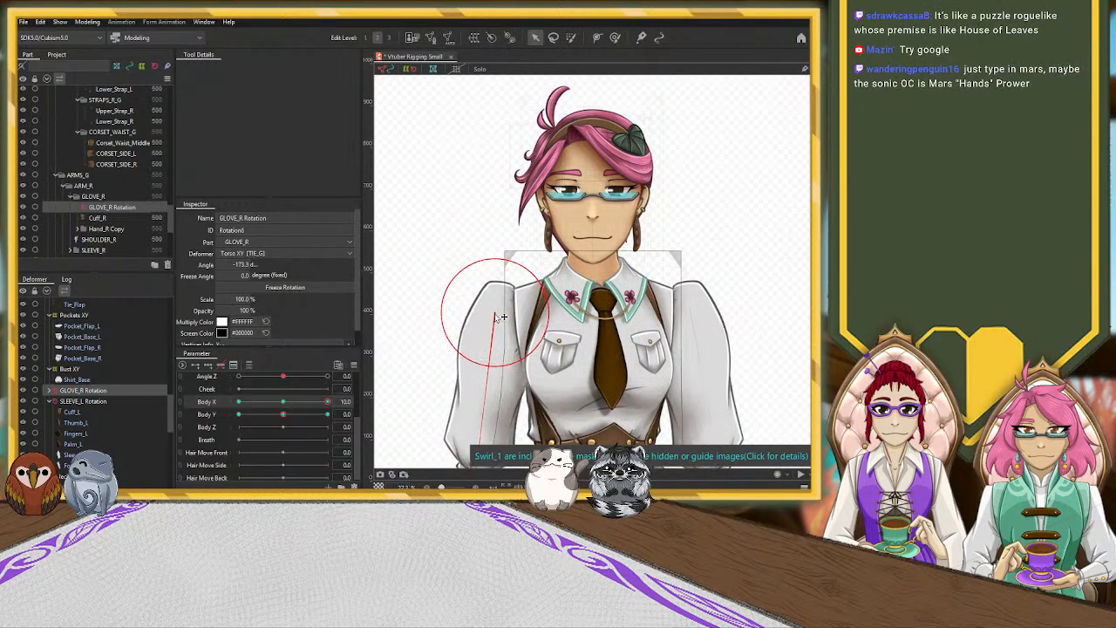
drag(329, 410, 285, 403)
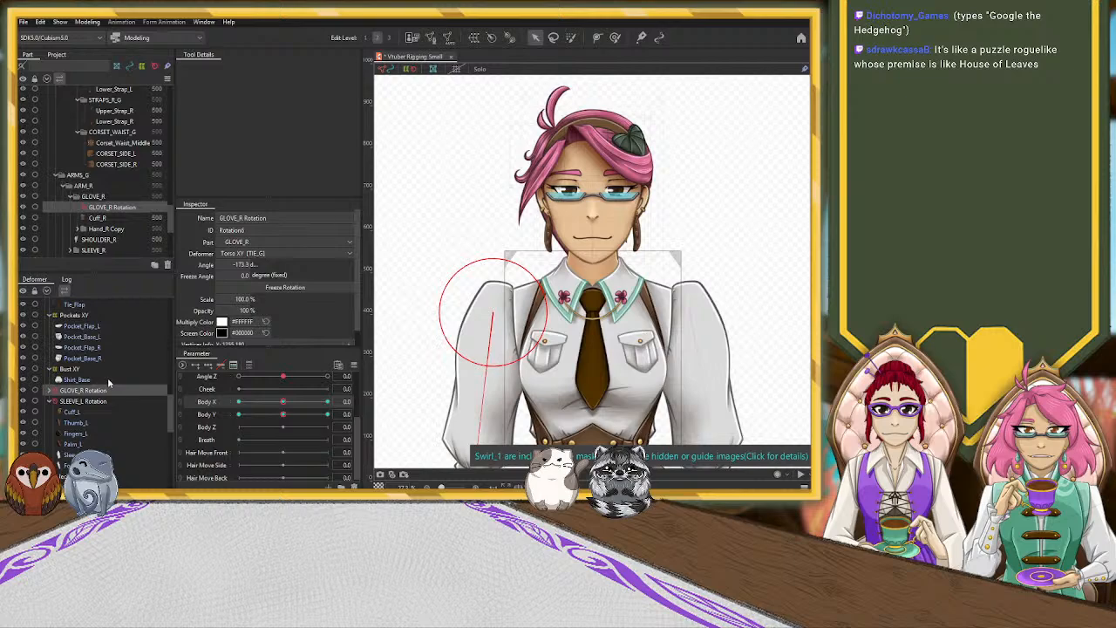
Create a warp deformer for Pin_L, Pin_R and Chain under Torso XY and add three Body X keyforms to it.
scroll(107, 377, up, 5)
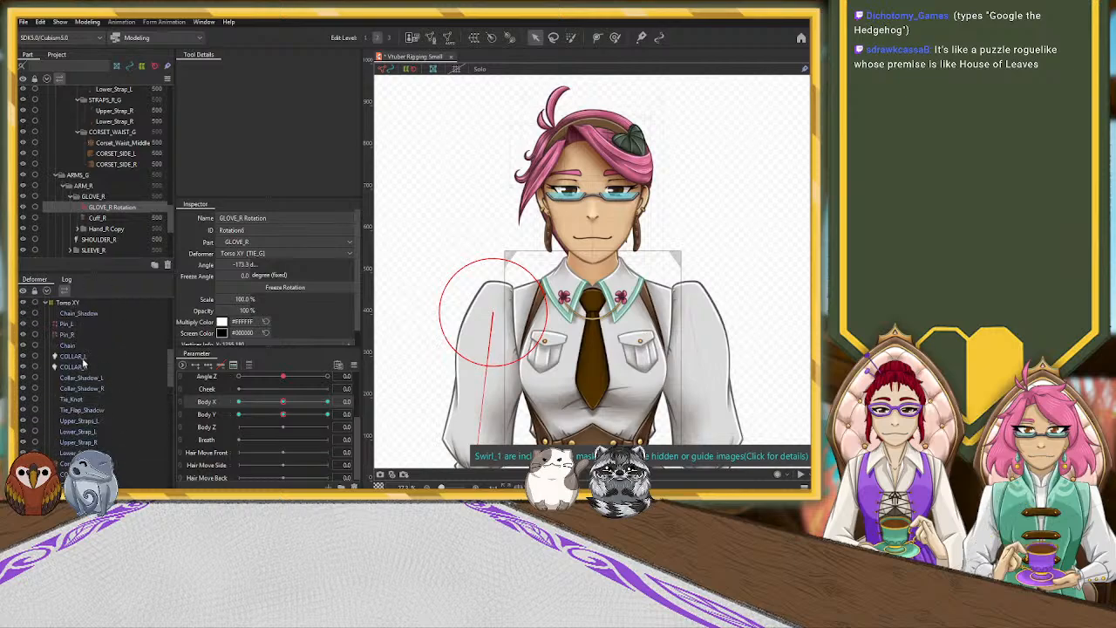
click(66, 324)
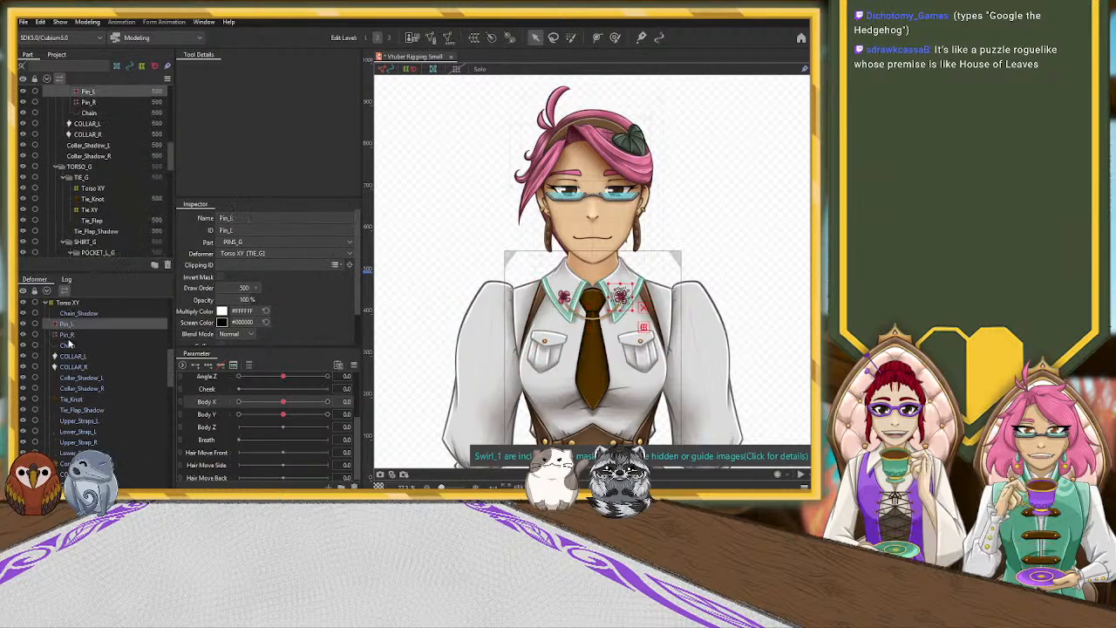
shift+click(68, 344)
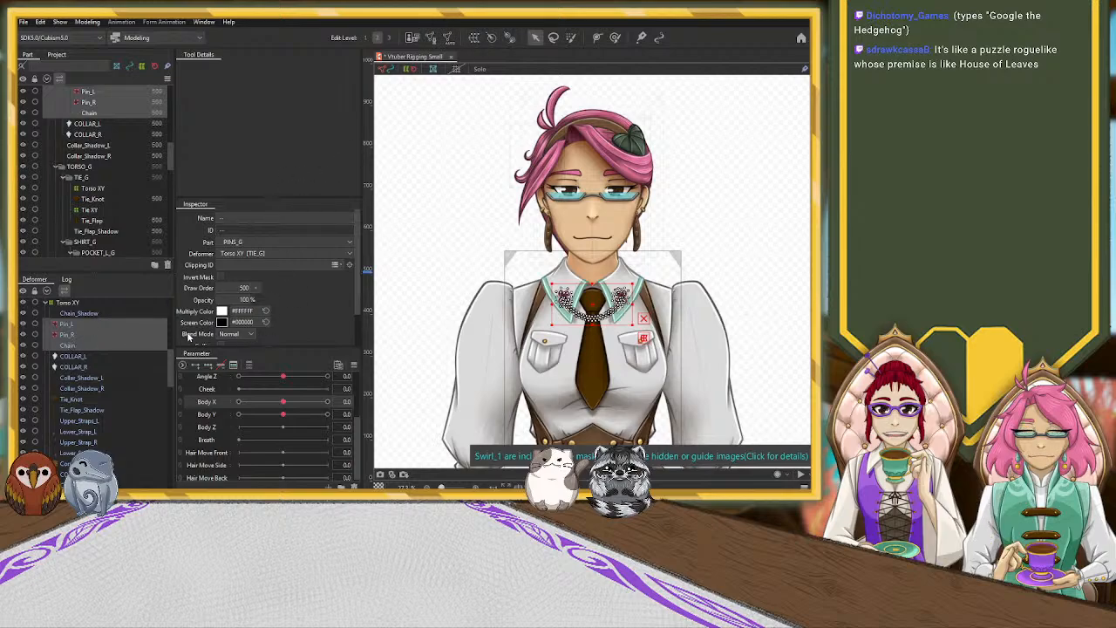
click(249, 335)
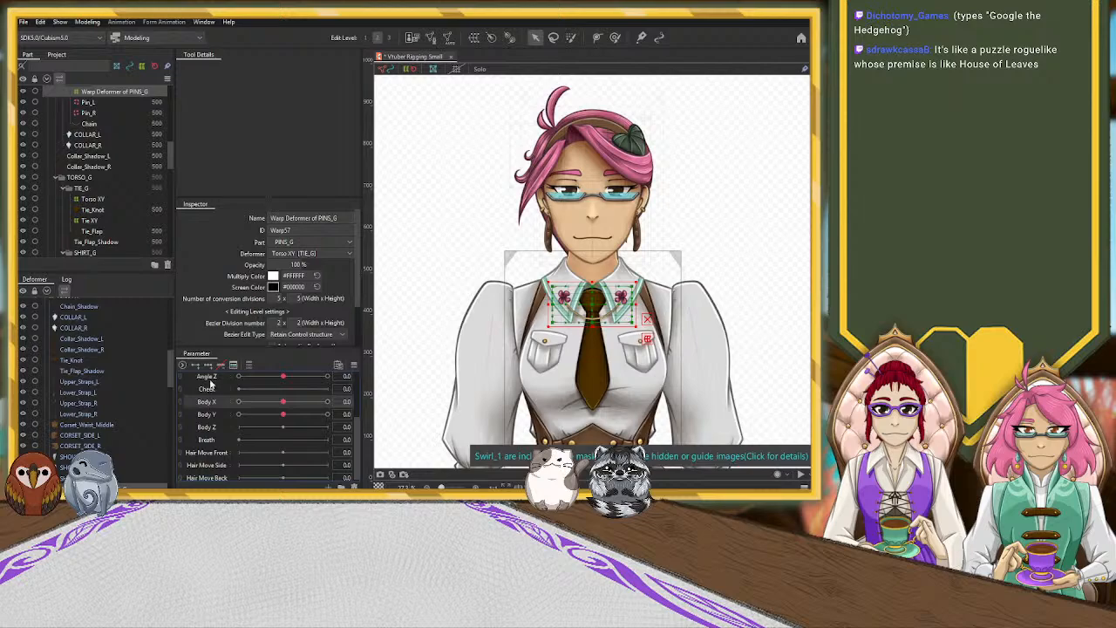
click(208, 366)
Pull both side edges of the PINS_G warp deformer slightly inward at Body X -10, undoing a stray adjustment in between.
drag(282, 402, 235, 403)
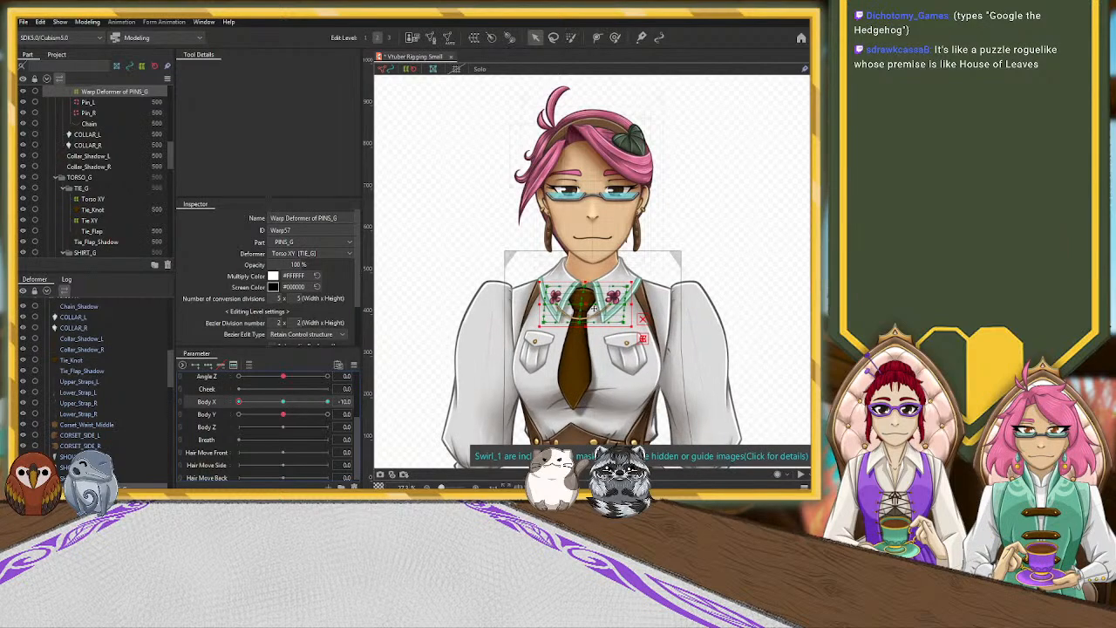
scroll(655, 274, up, 2)
scroll(656, 275, up, 2)
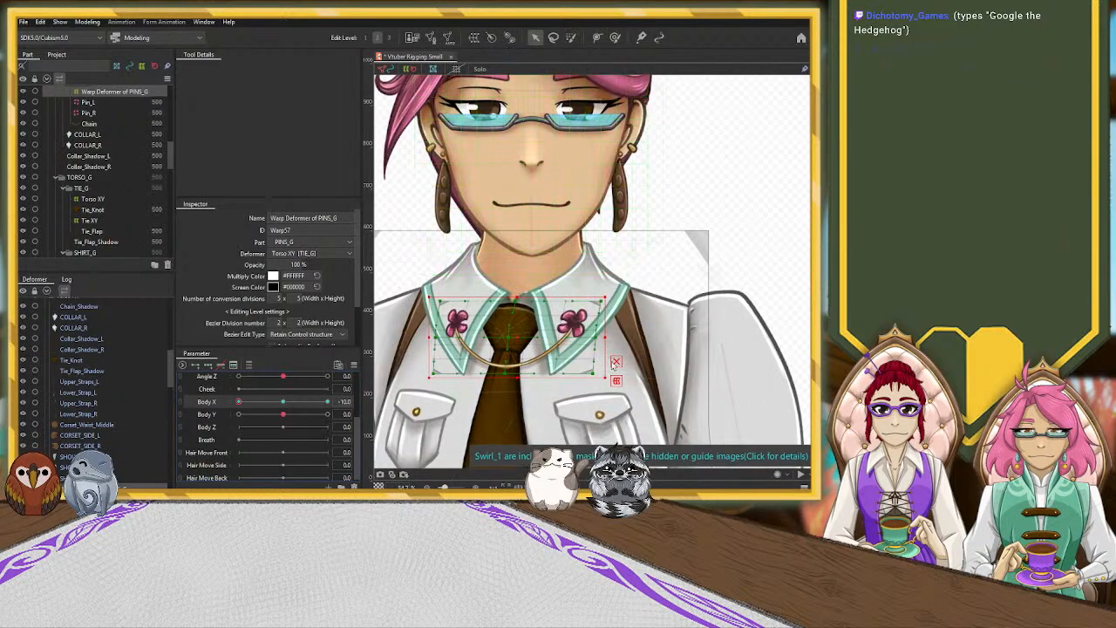
drag(599, 300, 594, 302)
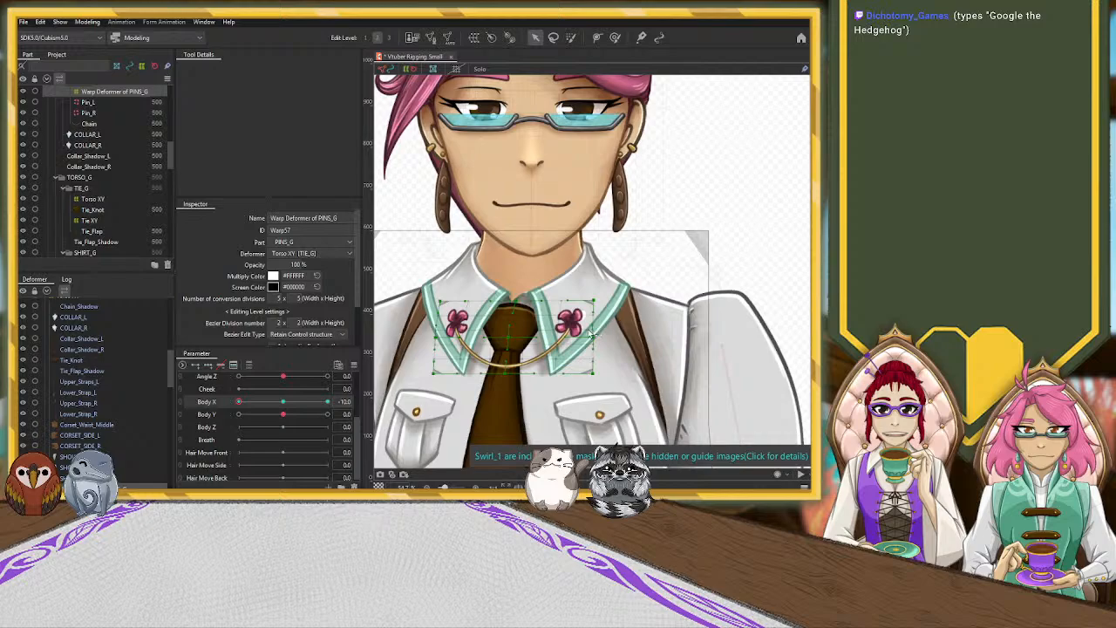
drag(508, 340, 624, 315)
key(ctrl+z)
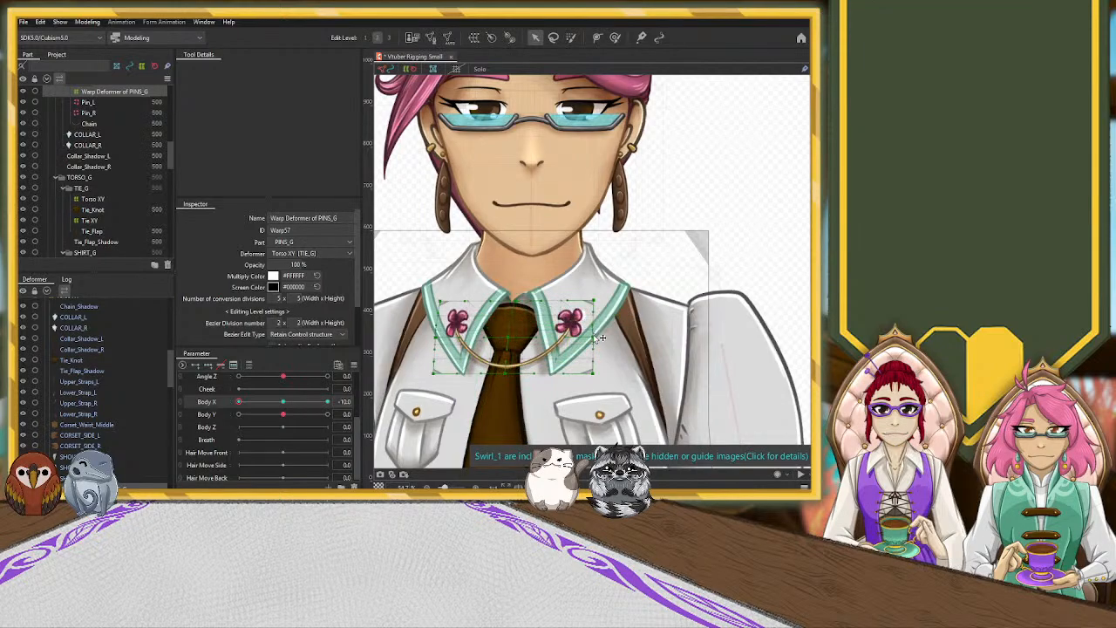
drag(435, 339, 441, 340)
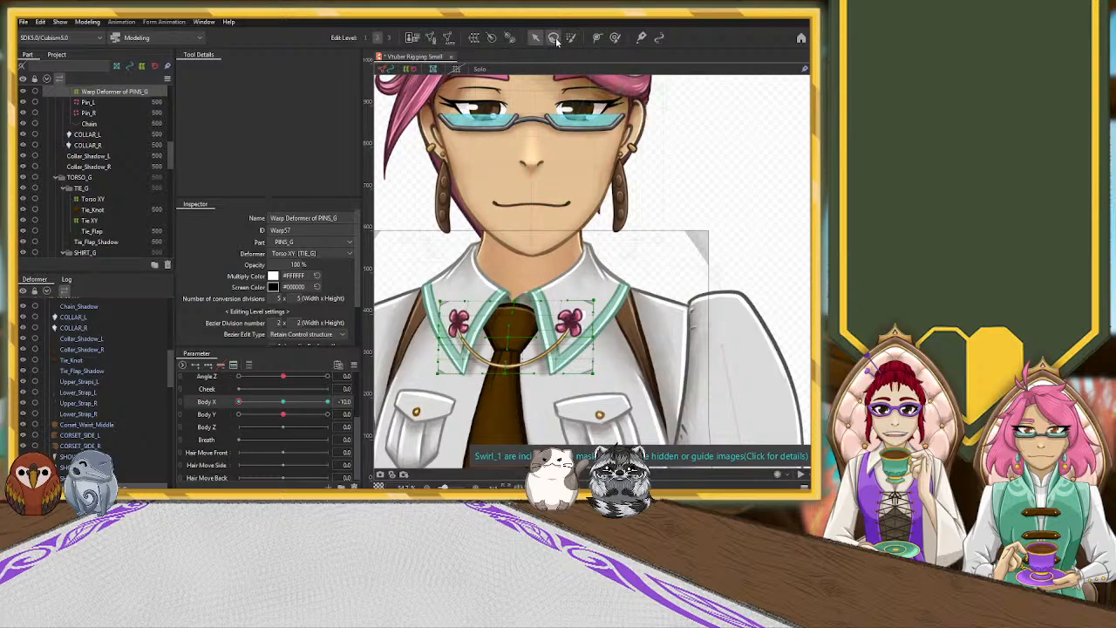
Shift the whole PINS_G warp deformer very slightly toward the figure's right arm at Body X -10.
click(719, 175)
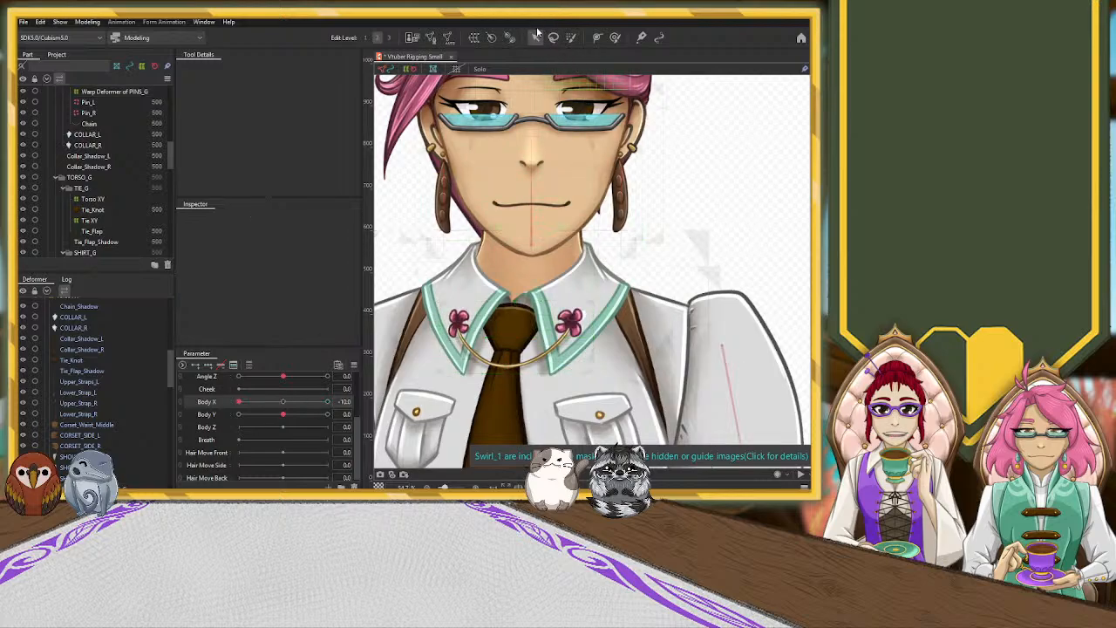
scroll(87, 384, up, 5)
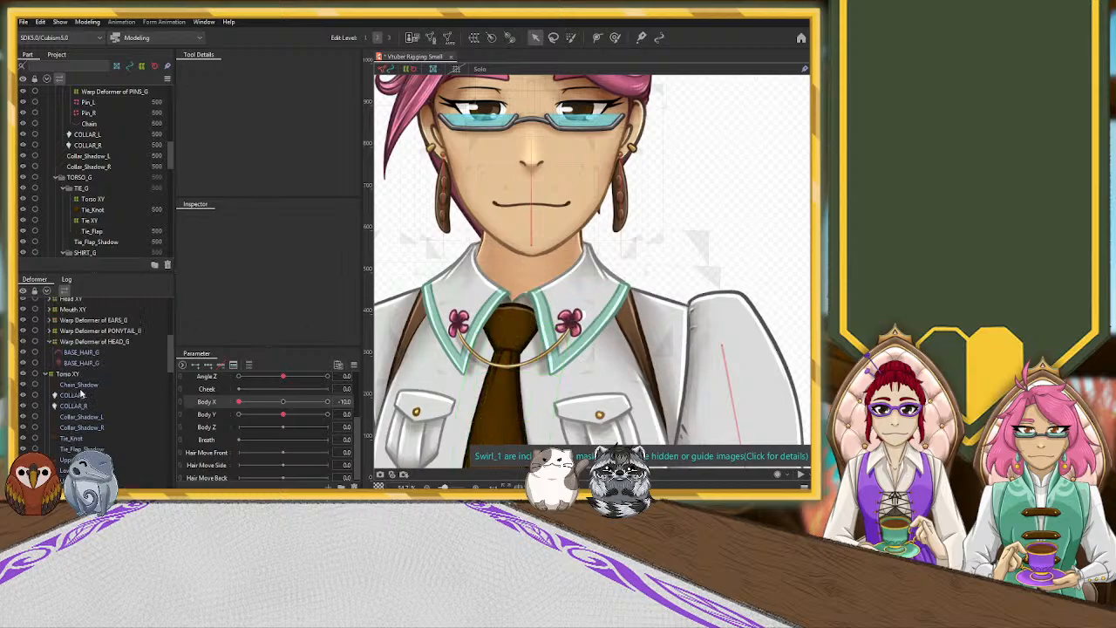
click(69, 452)
scroll(85, 435, down, 5)
click(93, 371)
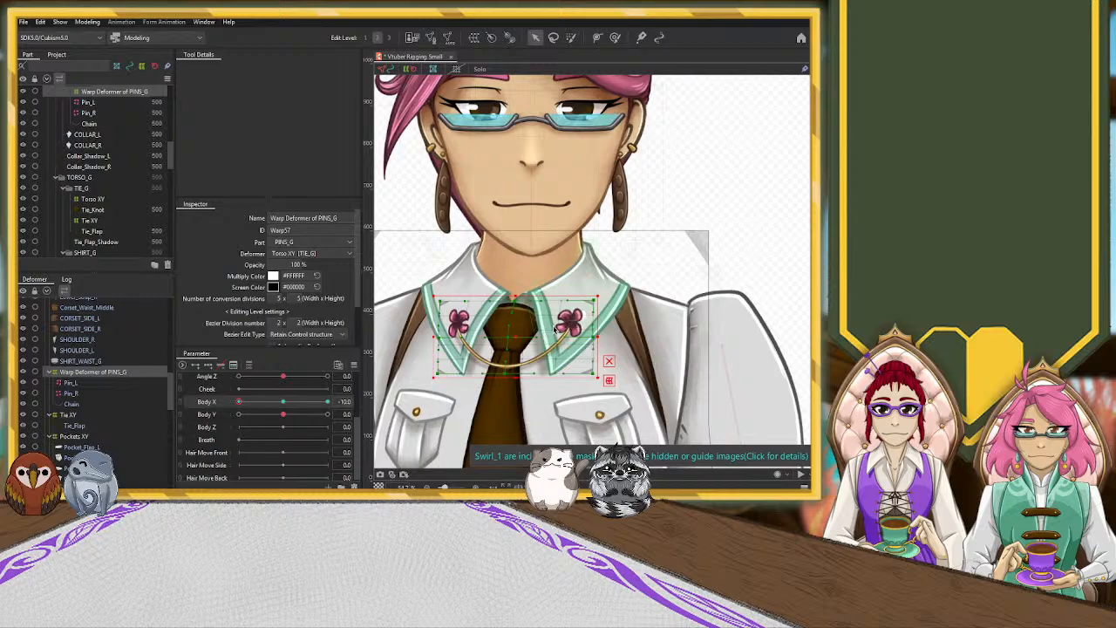
drag(517, 338, 516, 338)
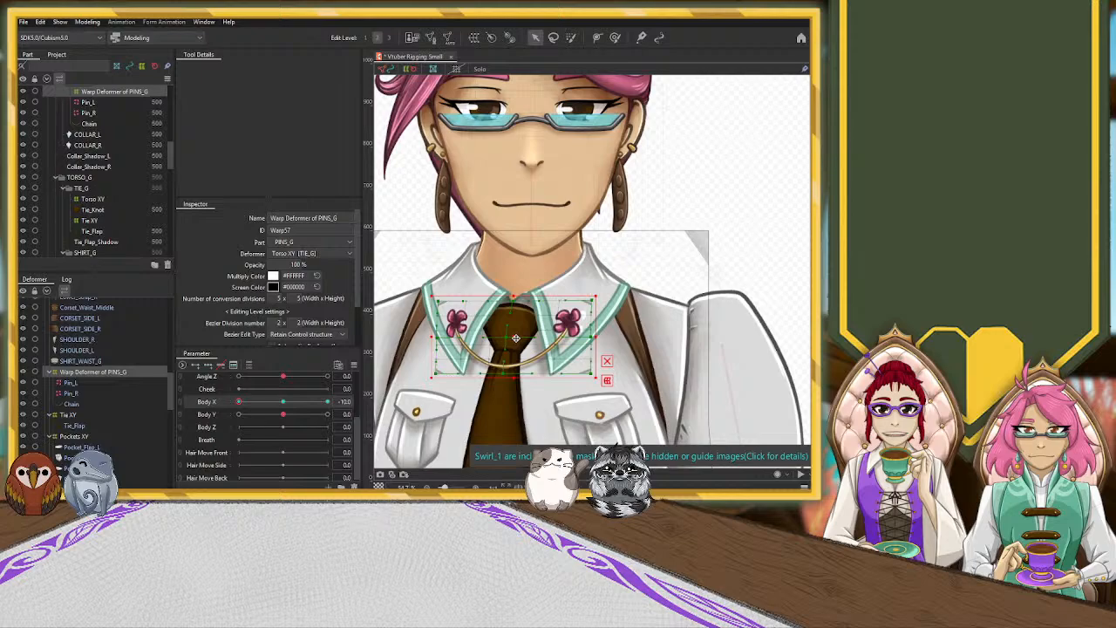
Pull the side edges of the PINS_G warp deformer slightly inward at Body X 10, and return Body X to 0.
drag(240, 401, 385, 409)
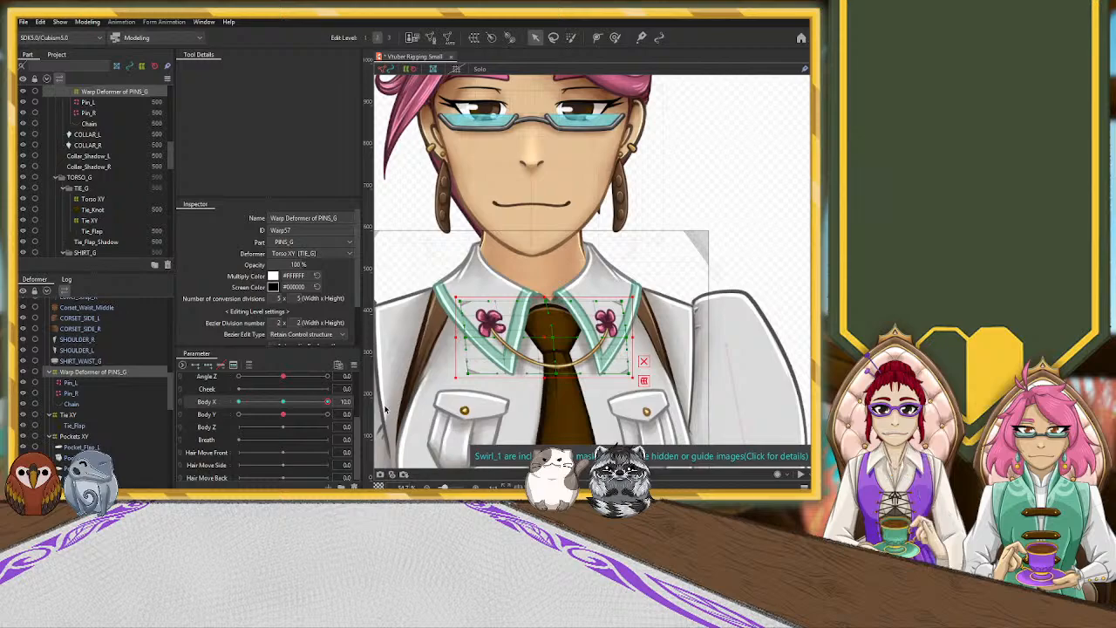
click(284, 402)
drag(284, 401, 212, 403)
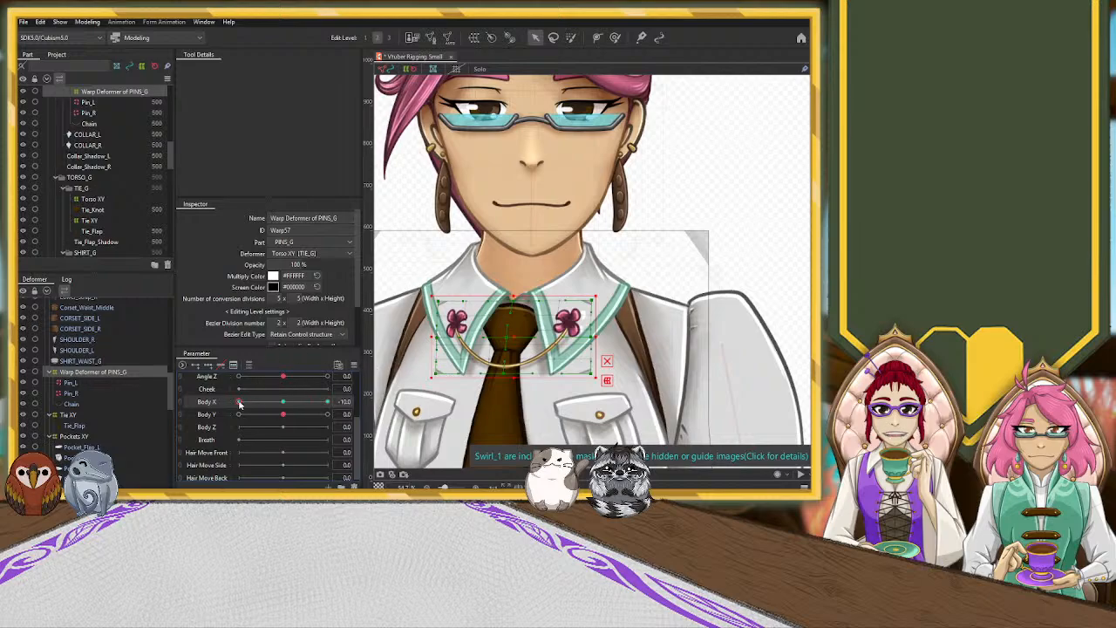
drag(238, 402, 328, 401)
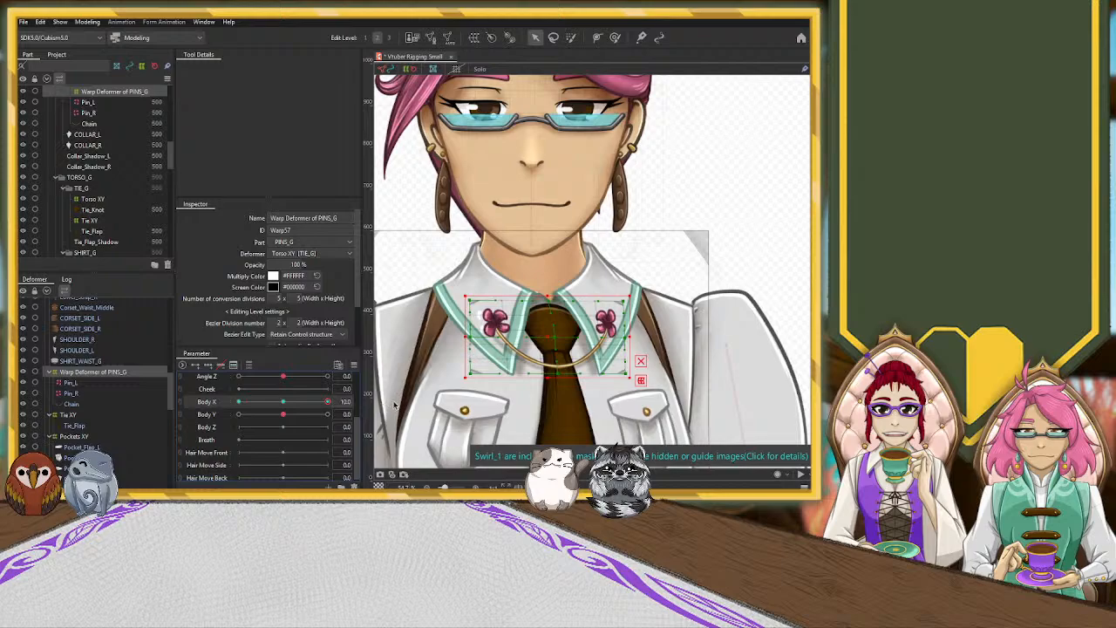
drag(464, 337, 454, 338)
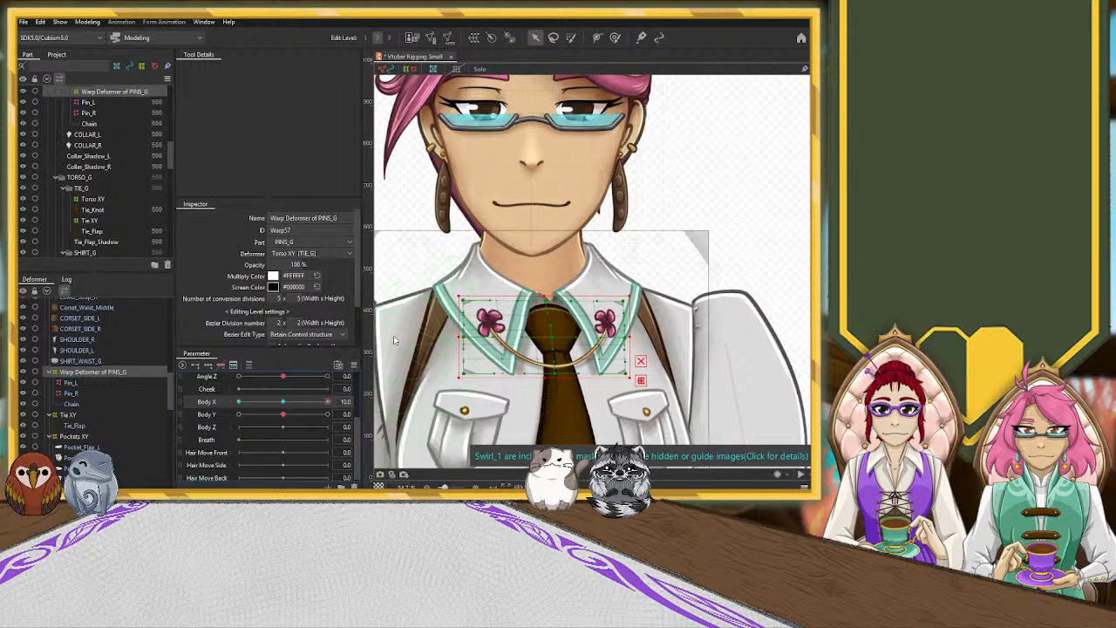
drag(327, 401, 283, 404)
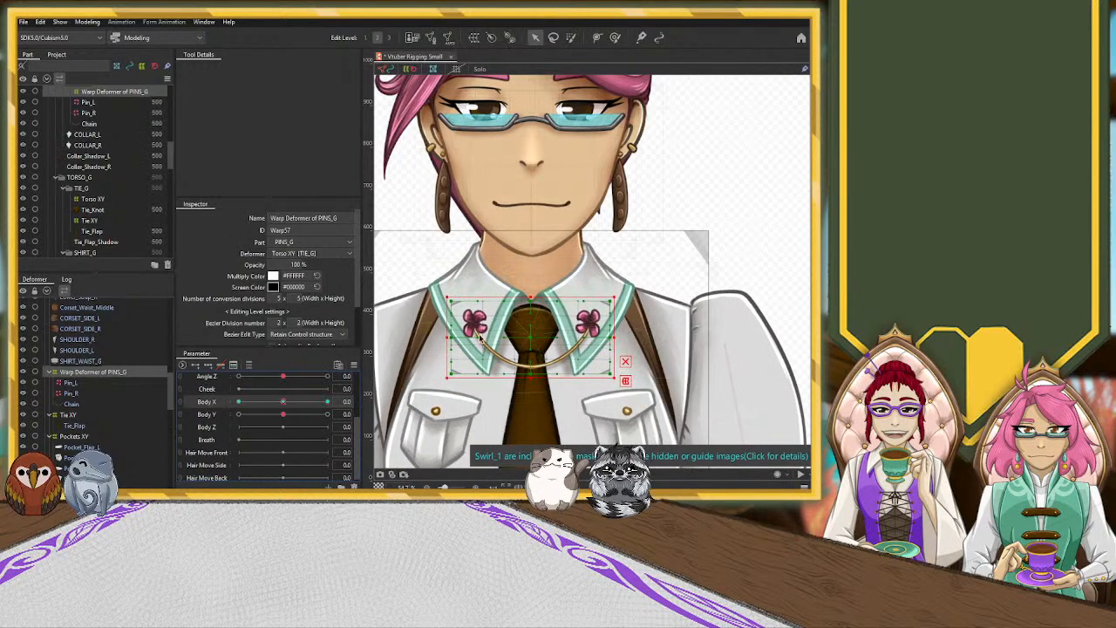
Examine the full figure at Body X -10 and 0 with nothing selected.
scroll(579, 162, down, 2)
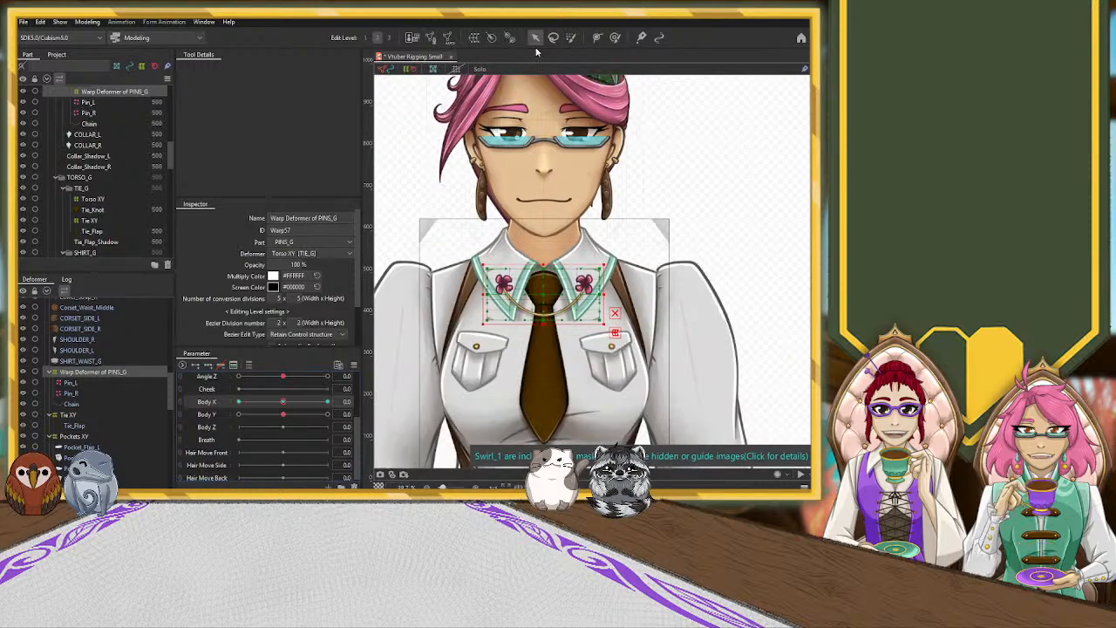
click(672, 131)
scroll(612, 163, down, 3)
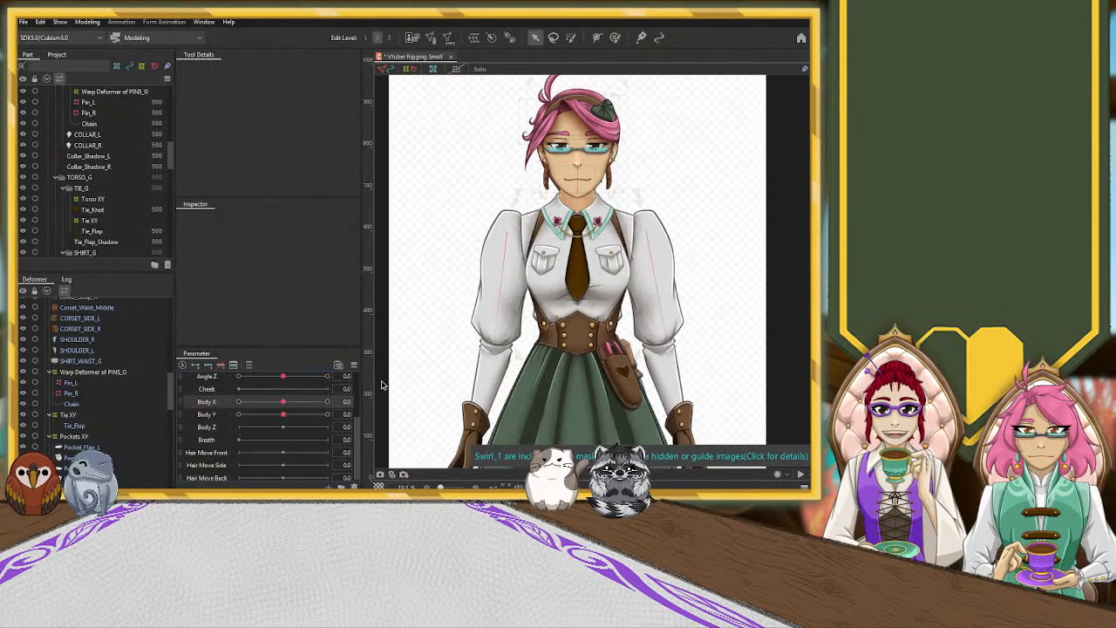
drag(284, 407, 181, 413)
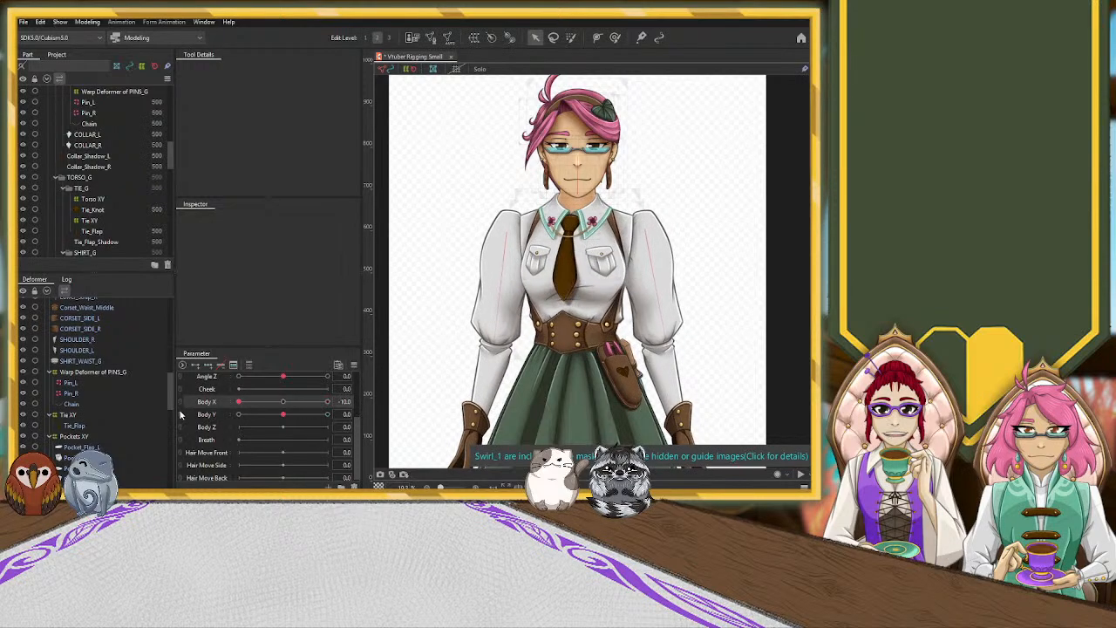
click(284, 402)
Widen the upper corners of the Torso XY warp deformer at Body Y -10 and lower its top edge slightly, undoing a first adjustment.
click(207, 416)
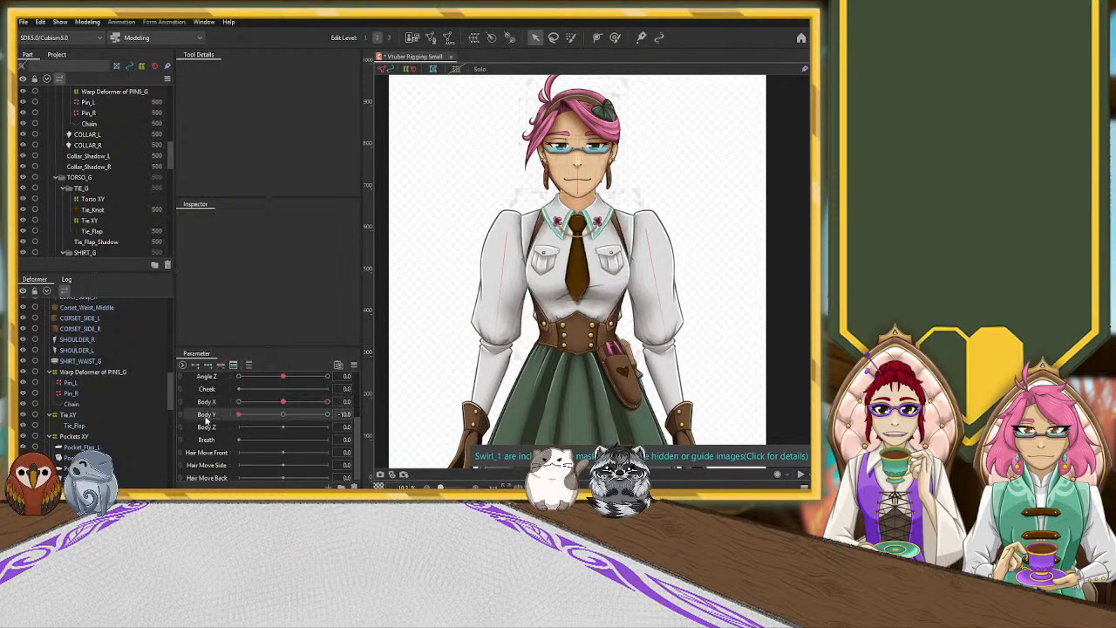
scroll(83, 377, up, 5)
click(68, 374)
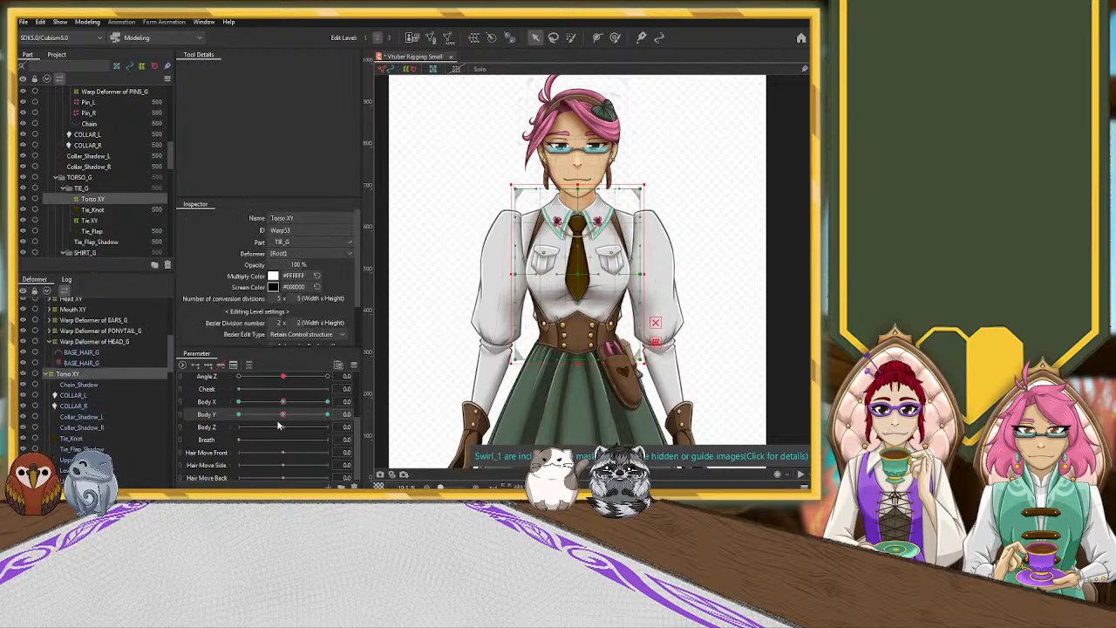
drag(283, 415, 212, 418)
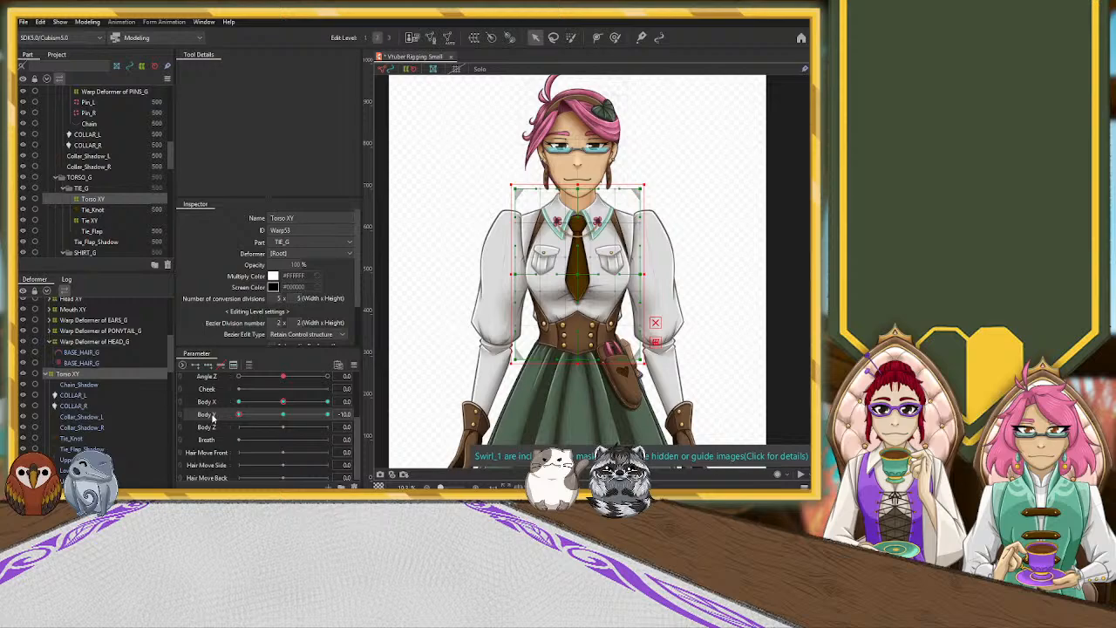
scroll(273, 400, up, 2)
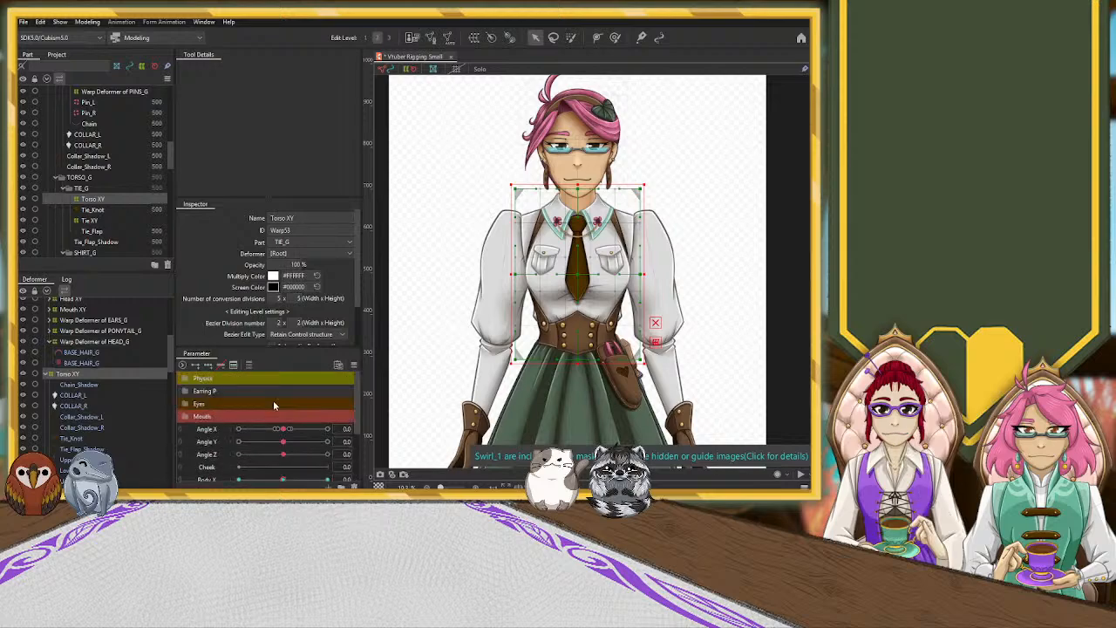
mouse_move(283, 404)
mouse_down()
mouse_move(212, 408)
mouse_move(284, 413)
mouse_up()
scroll(277, 420, down, 2)
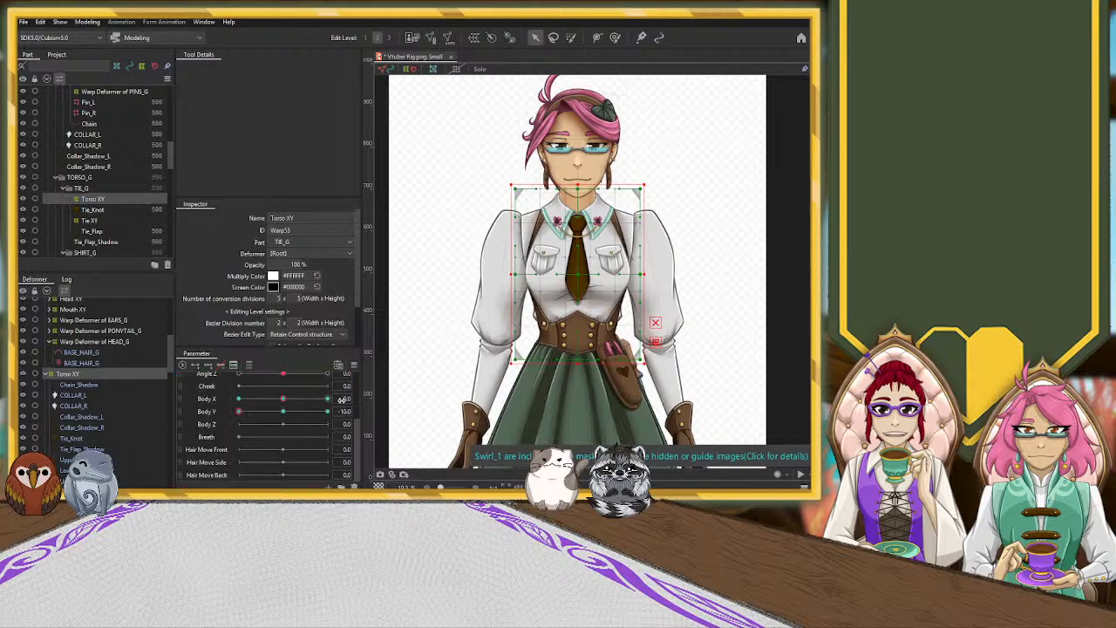
drag(578, 184, 577, 186)
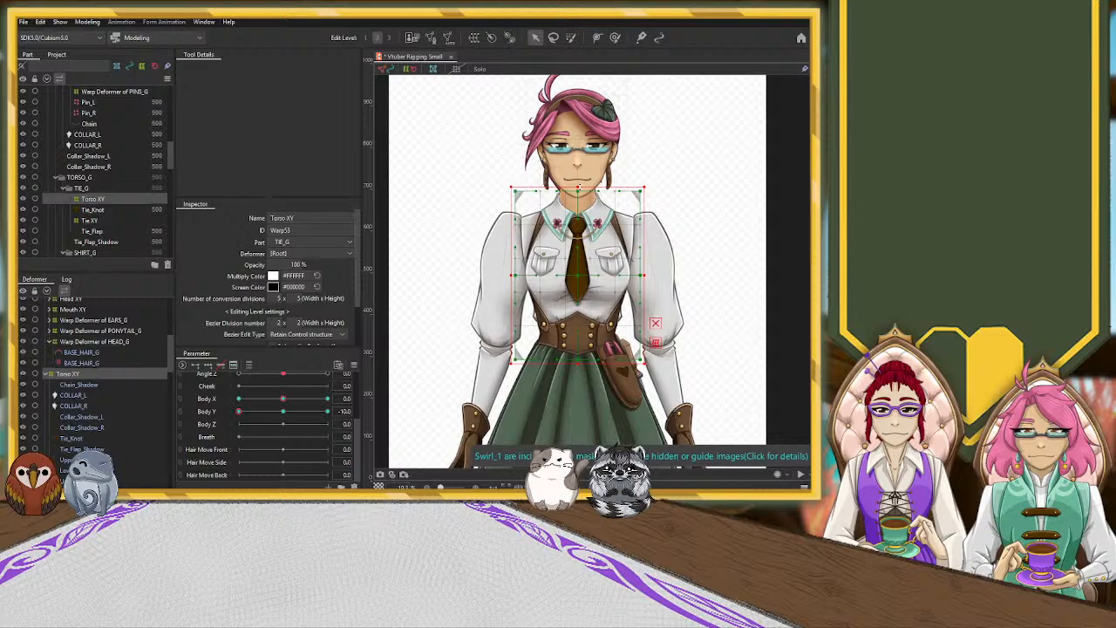
key(ctrl+z)
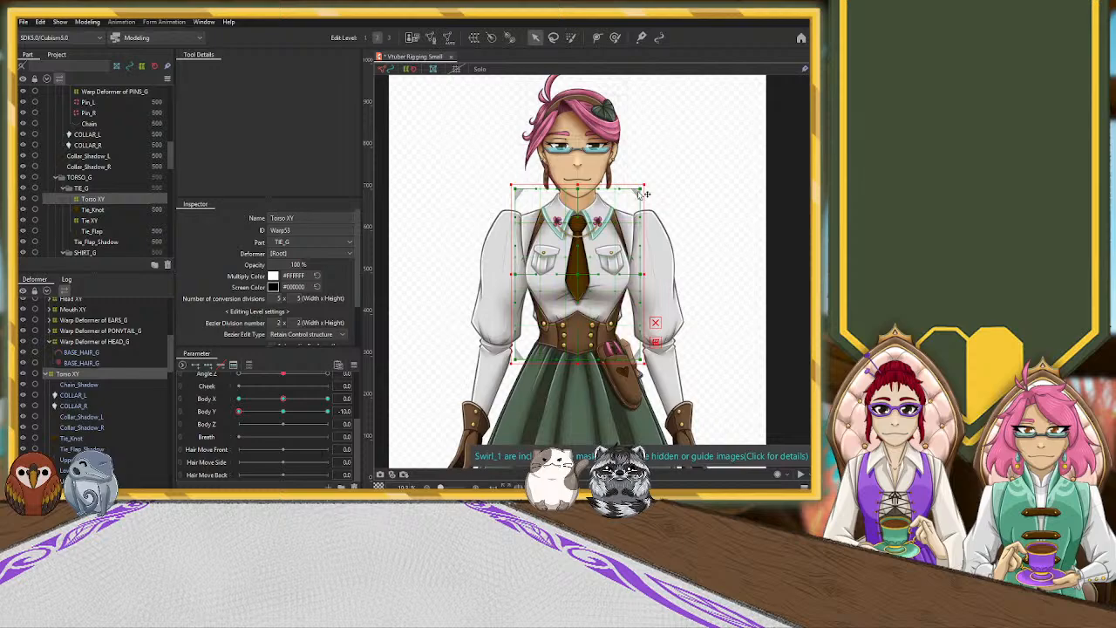
drag(641, 189, 646, 190)
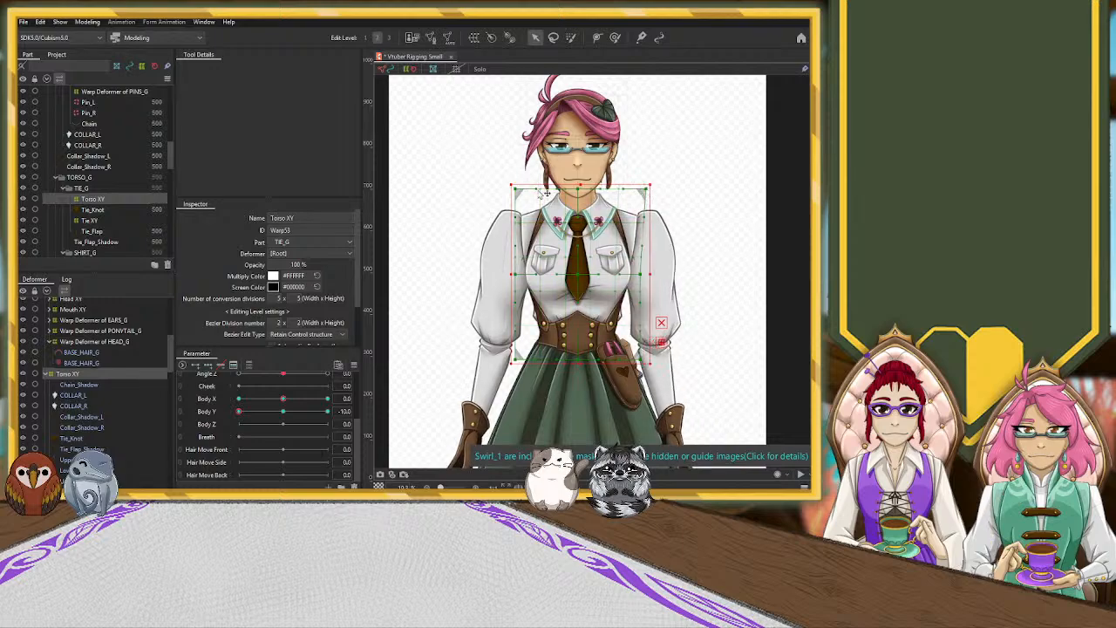
drag(523, 192, 513, 190)
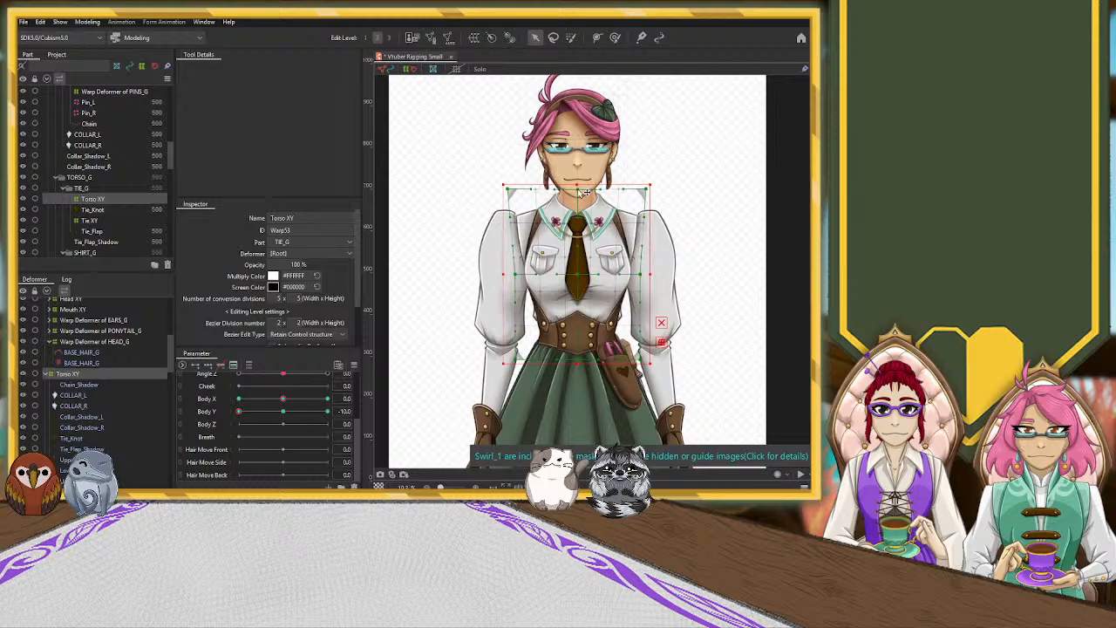
drag(576, 185, 577, 191)
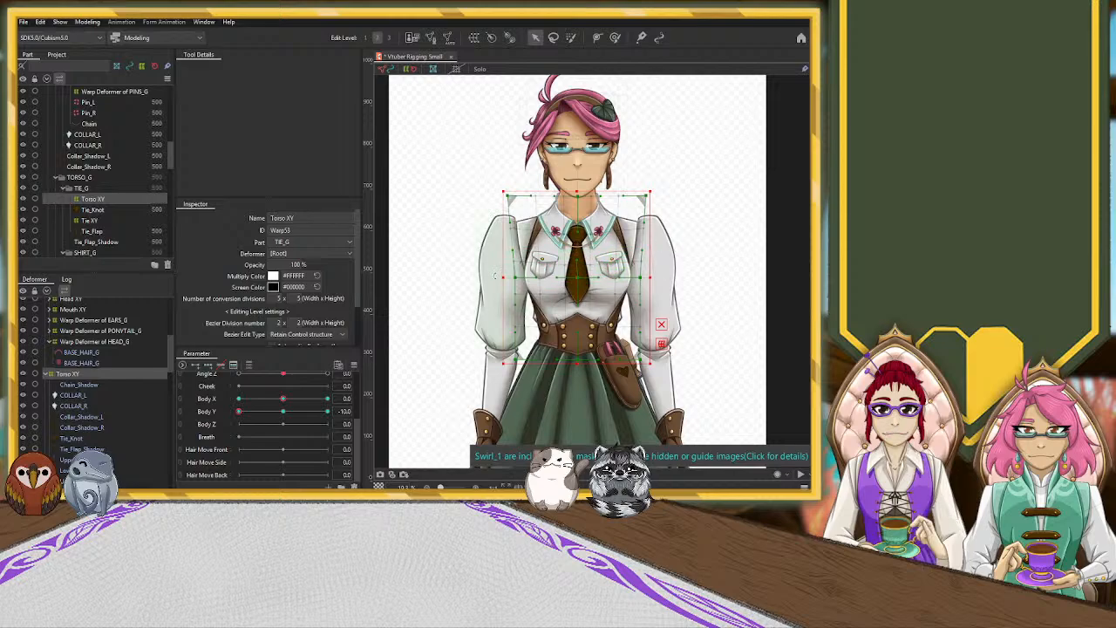
Add three Body Y keyforms to the Head Z rotation deformer and move it slightly down at Body Y -10.
scroll(136, 357, up, 4)
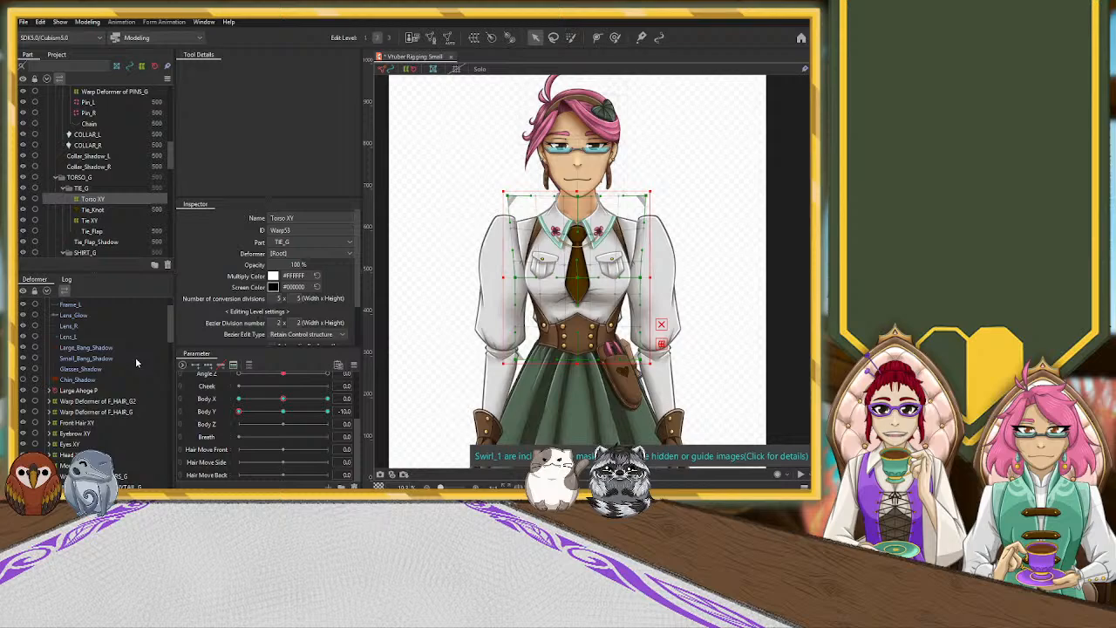
scroll(88, 372, up, 3)
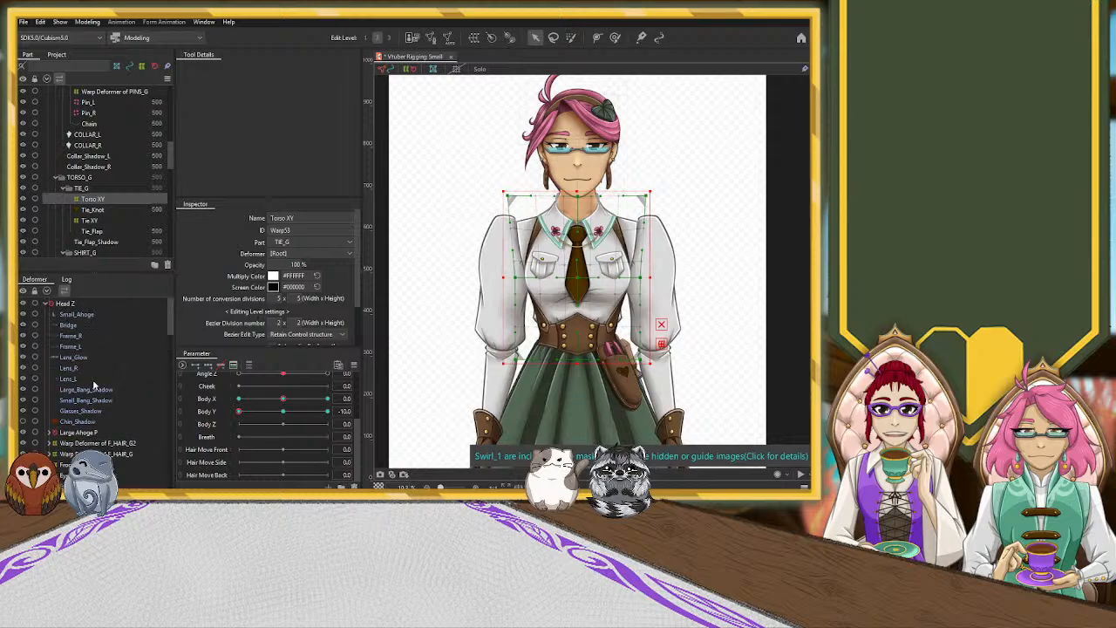
click(69, 304)
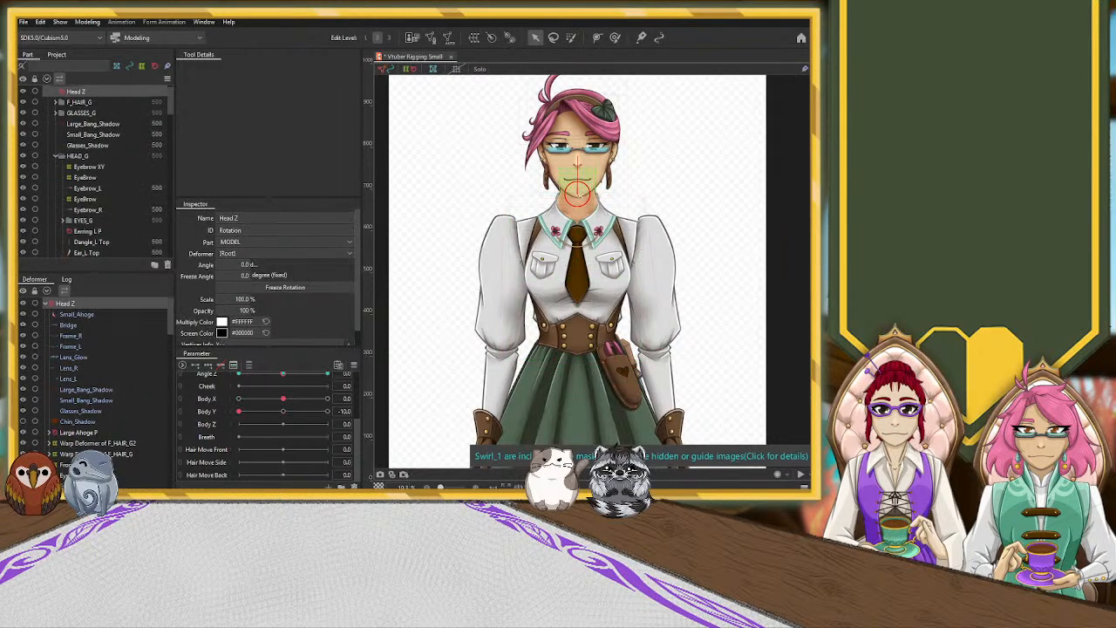
click(283, 412)
click(210, 366)
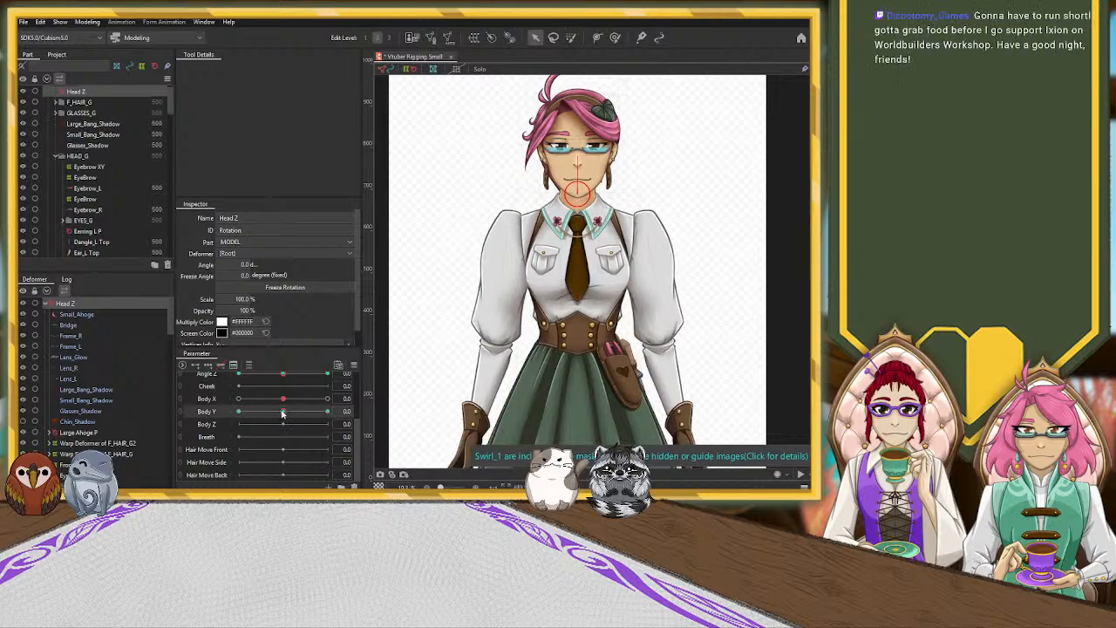
drag(283, 411, 216, 411)
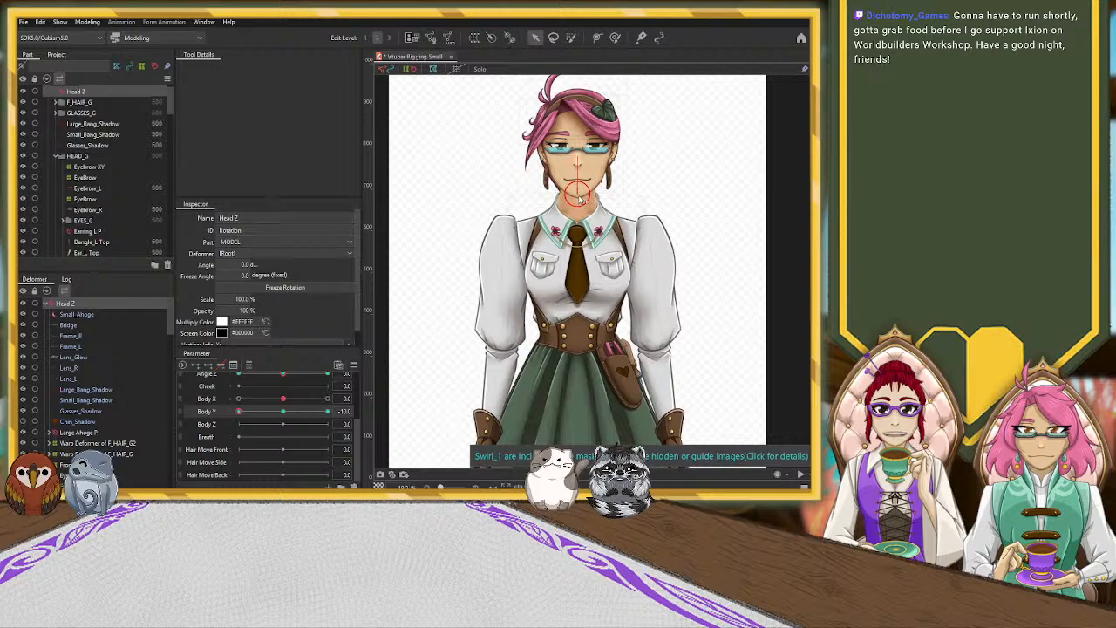
drag(579, 201, 582, 209)
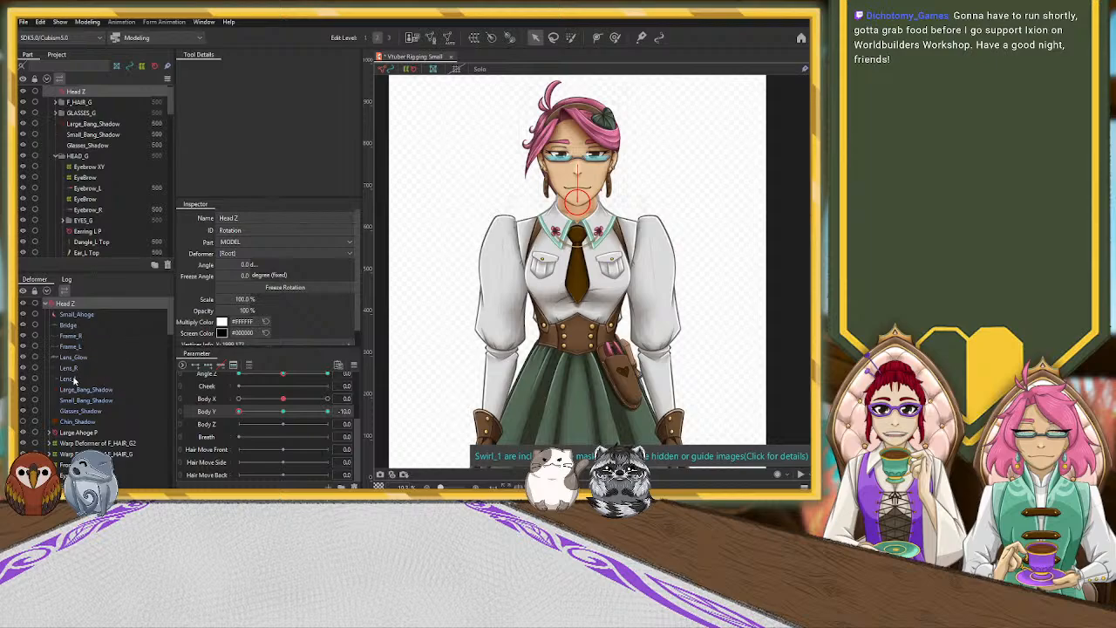
Add three Body Y keyforms to the Neck Z warp deformer, and lower and slightly widen it at Body Y -10.
scroll(70, 402, down, 2)
scroll(70, 403, down, 2)
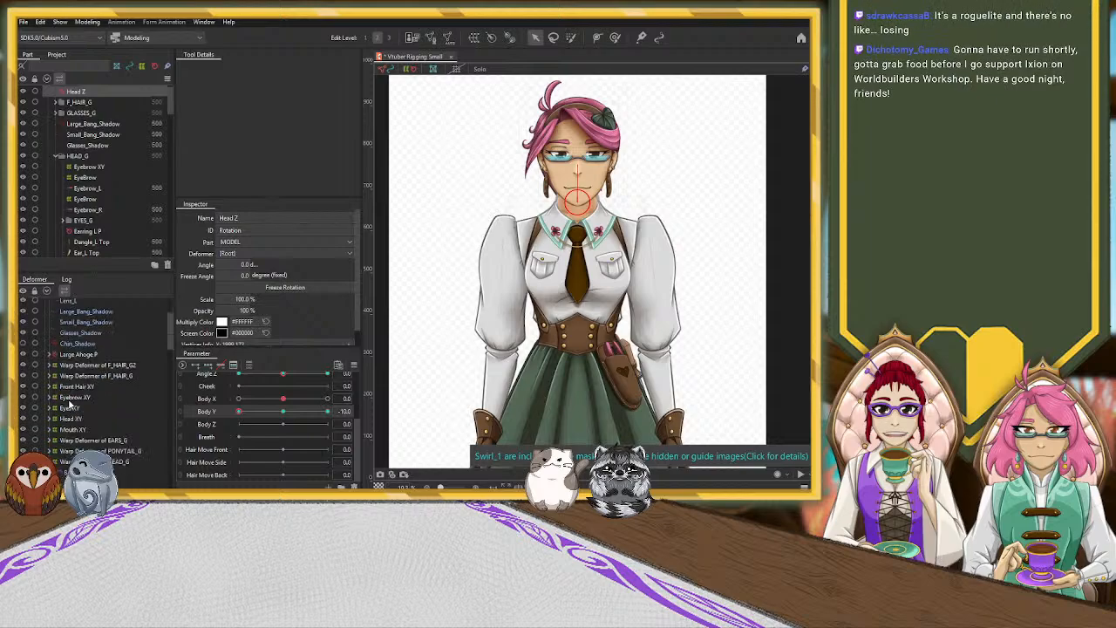
scroll(70, 403, down, 15)
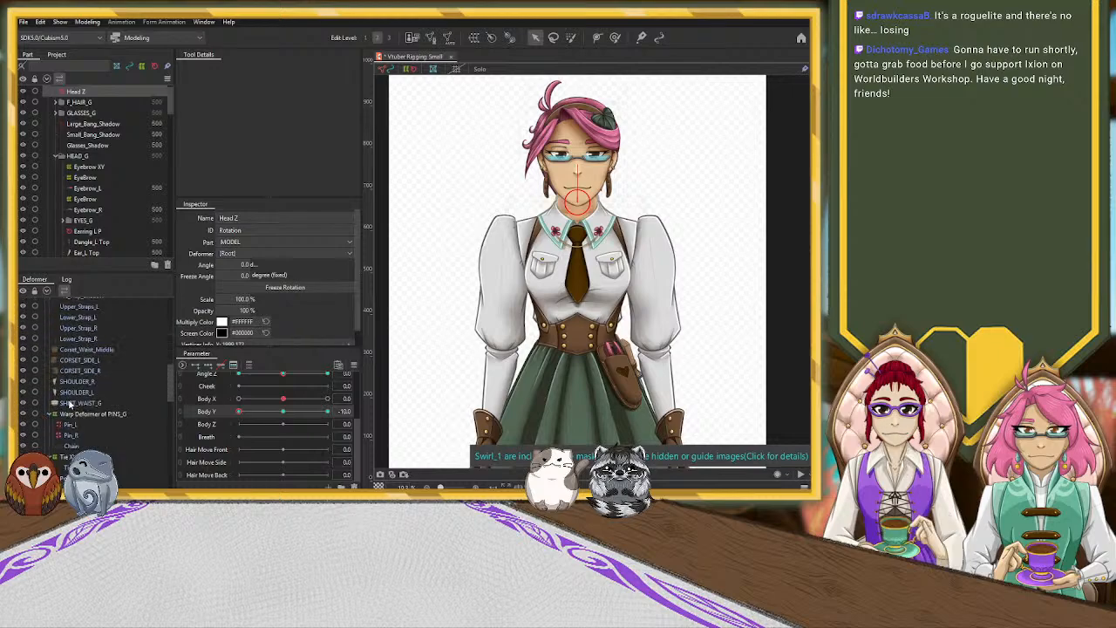
scroll(70, 404, down, 4)
click(65, 444)
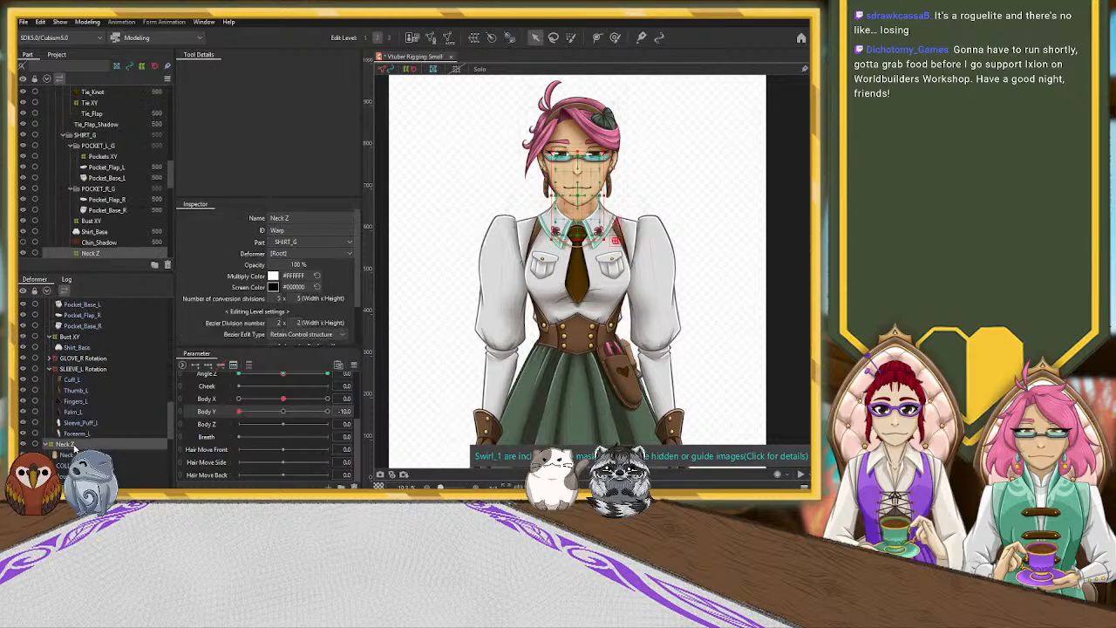
click(284, 412)
click(238, 411)
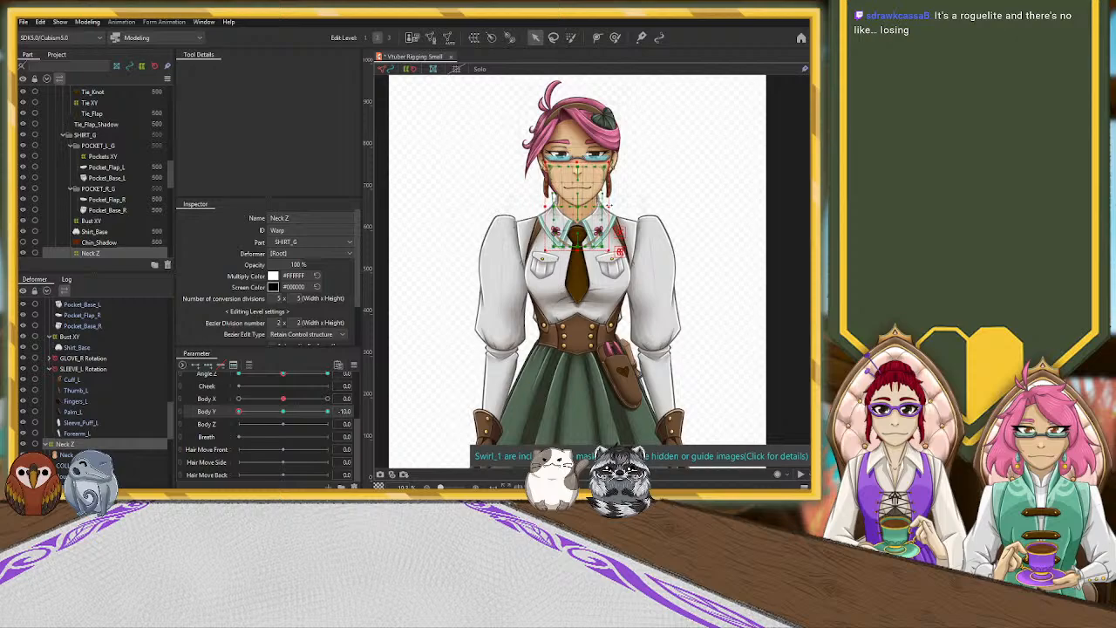
Add three Body Y keyforms to the COLLAR_BACK art mesh and move it down slightly at Body Y -10.
scroll(117, 424, down, 5)
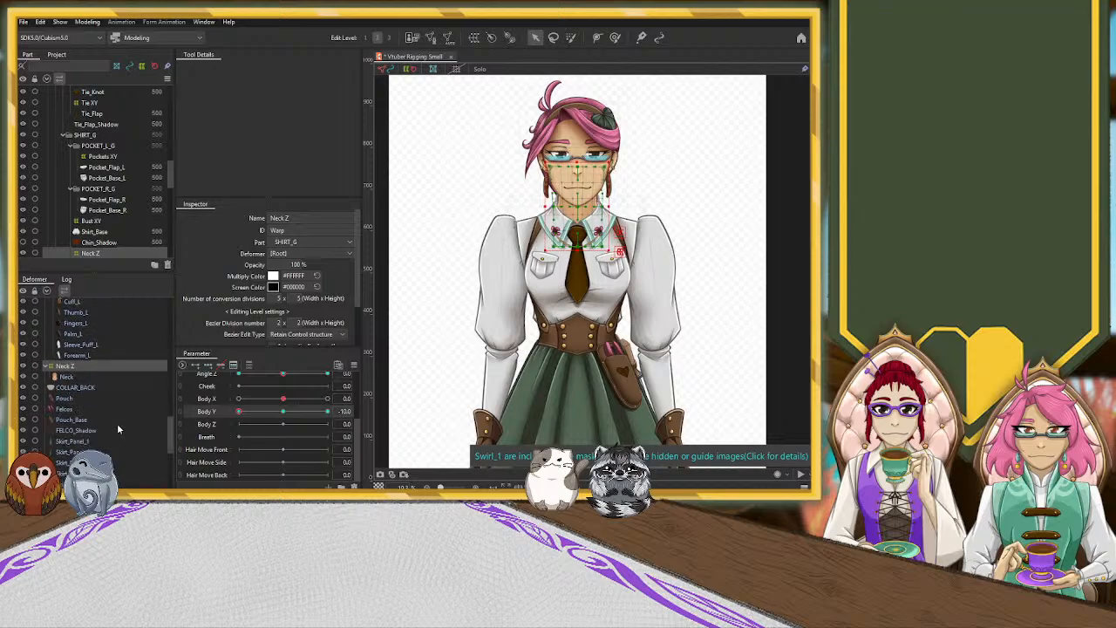
scroll(116, 423, up, 4)
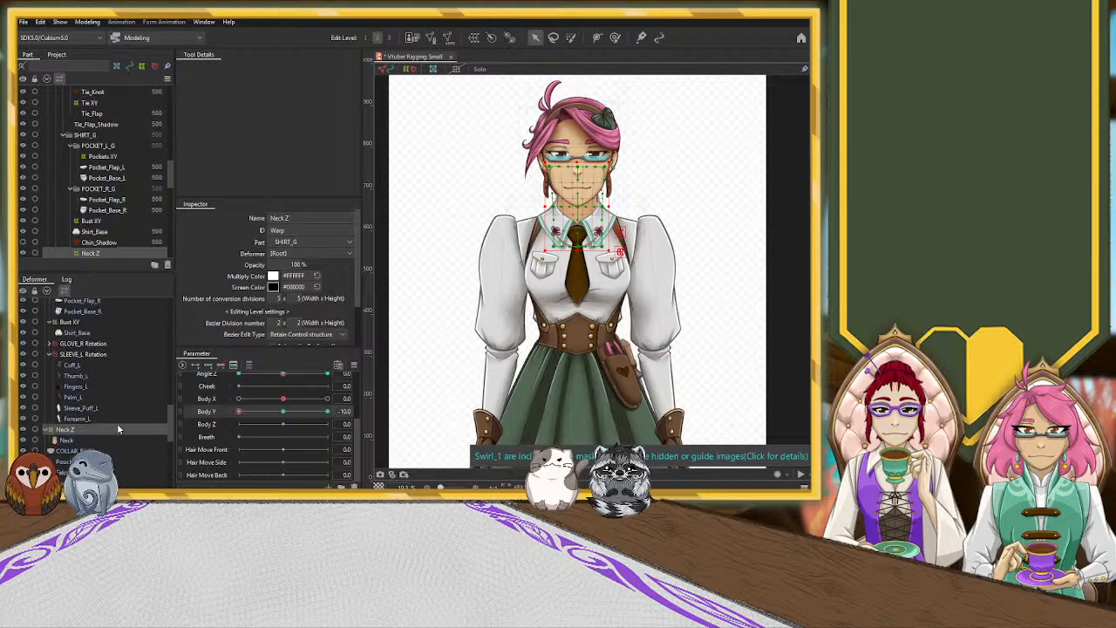
click(75, 450)
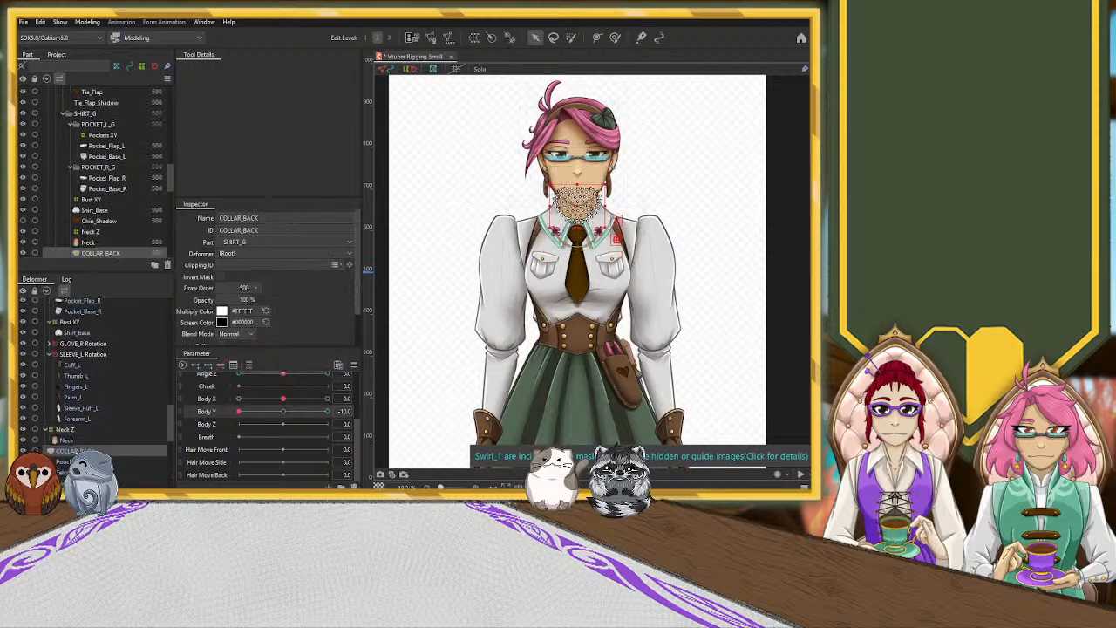
click(284, 413)
click(209, 366)
drag(284, 412, 153, 424)
drag(579, 203, 579, 213)
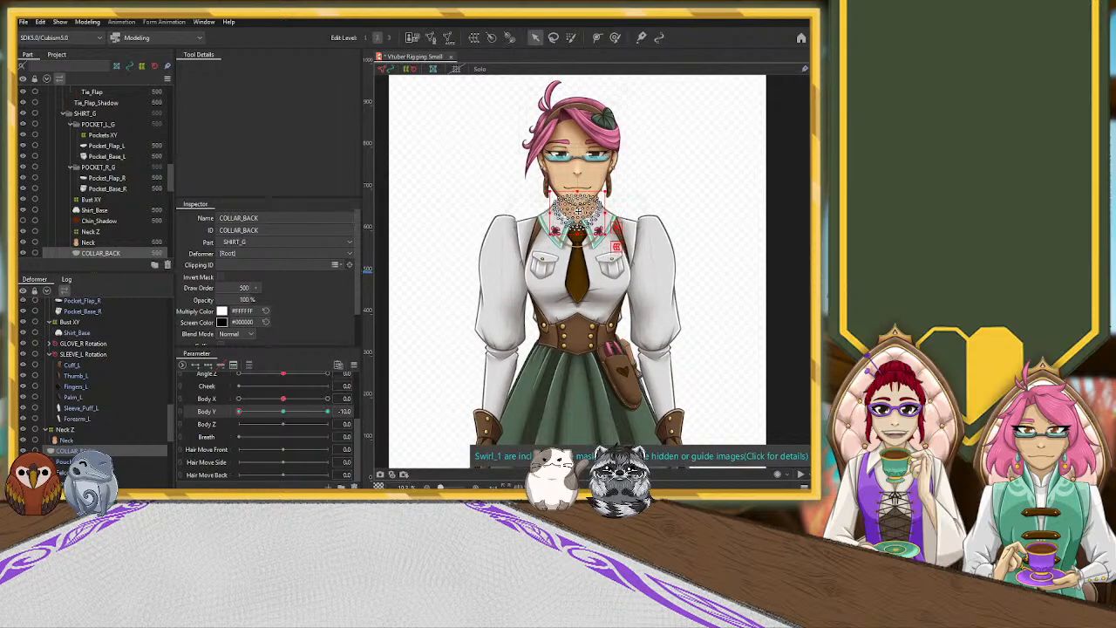
click(690, 150)
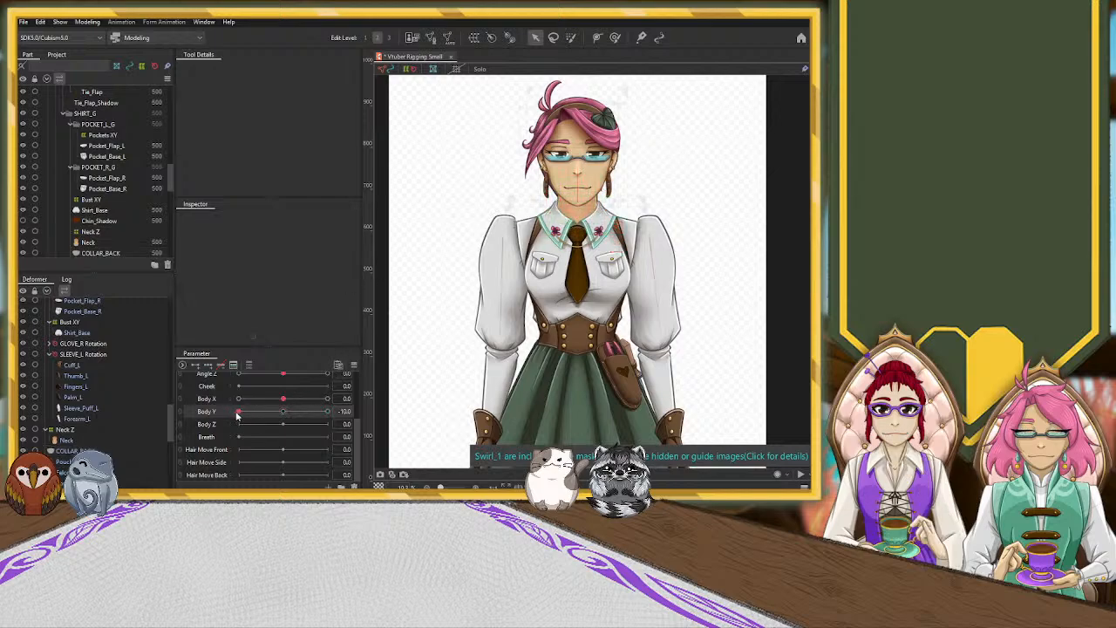
Narrow the Neck Z warp deformer slightly at Body Y -10 and preview the Body Y movement.
mouse_move(241, 417)
mouse_down()
mouse_move(344, 410)
mouse_move(228, 415)
mouse_up()
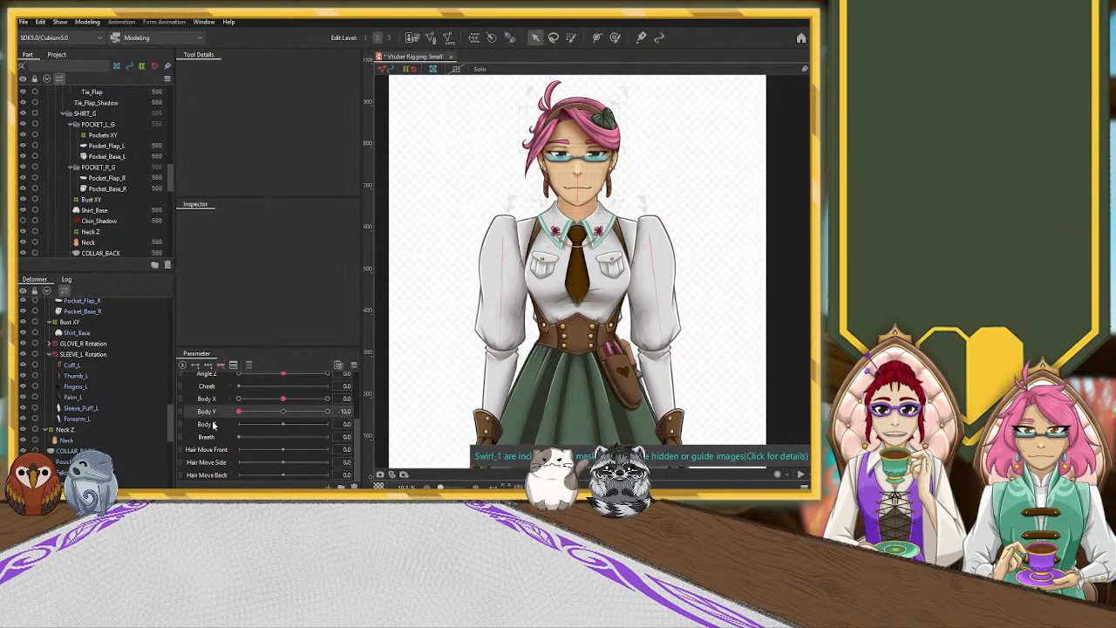
click(107, 440)
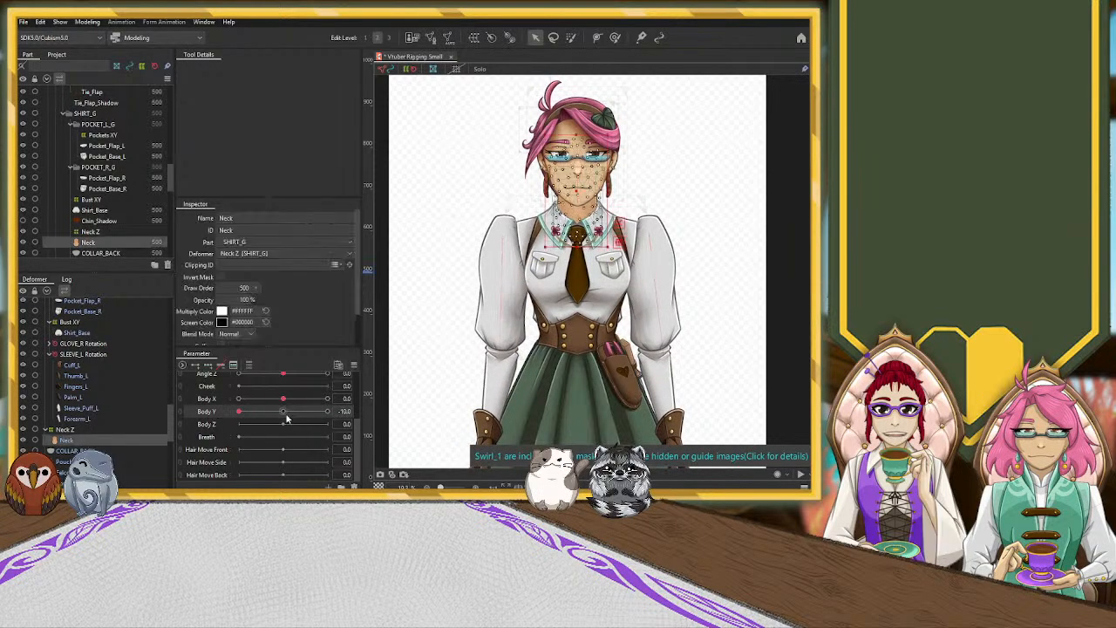
click(85, 429)
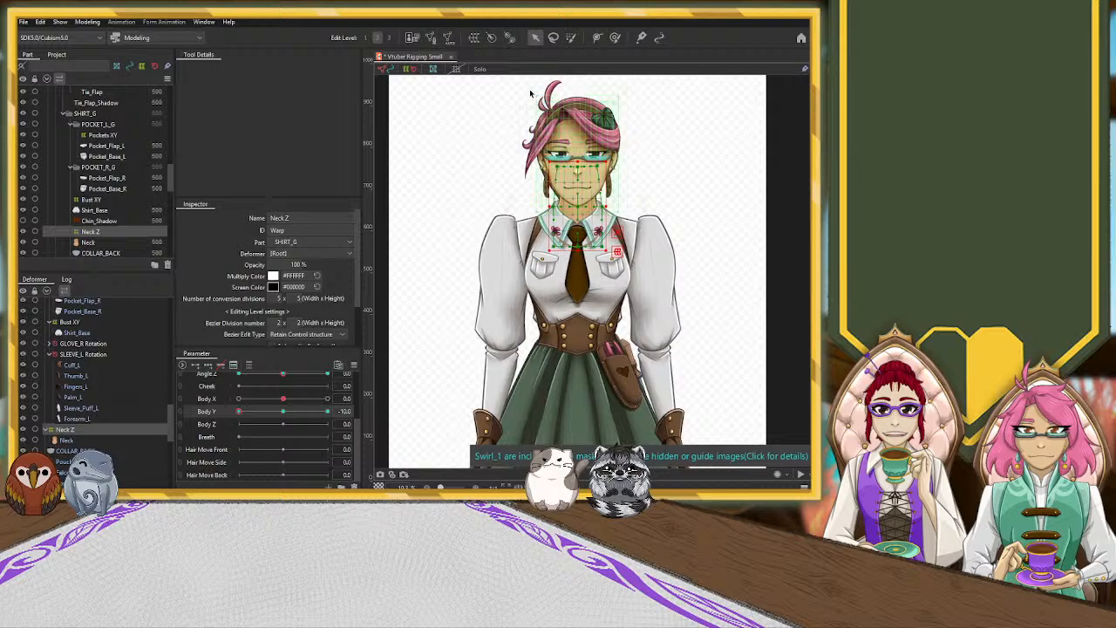
click(437, 190)
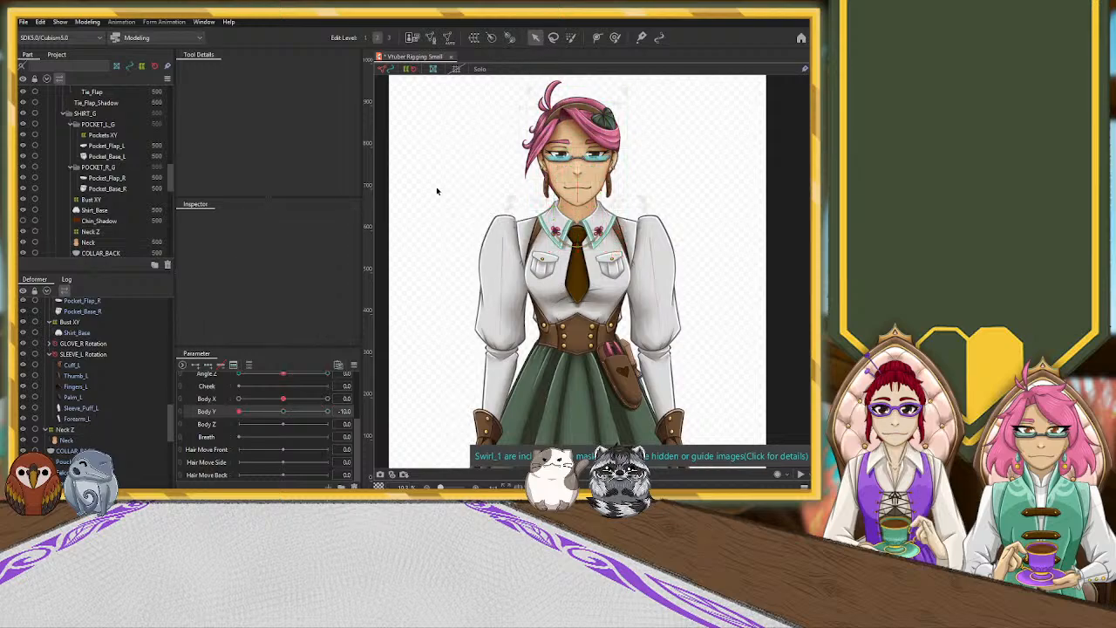
click(326, 411)
mouse_move(326, 411)
mouse_down()
mouse_move(206, 430)
mouse_move(322, 409)
mouse_up()
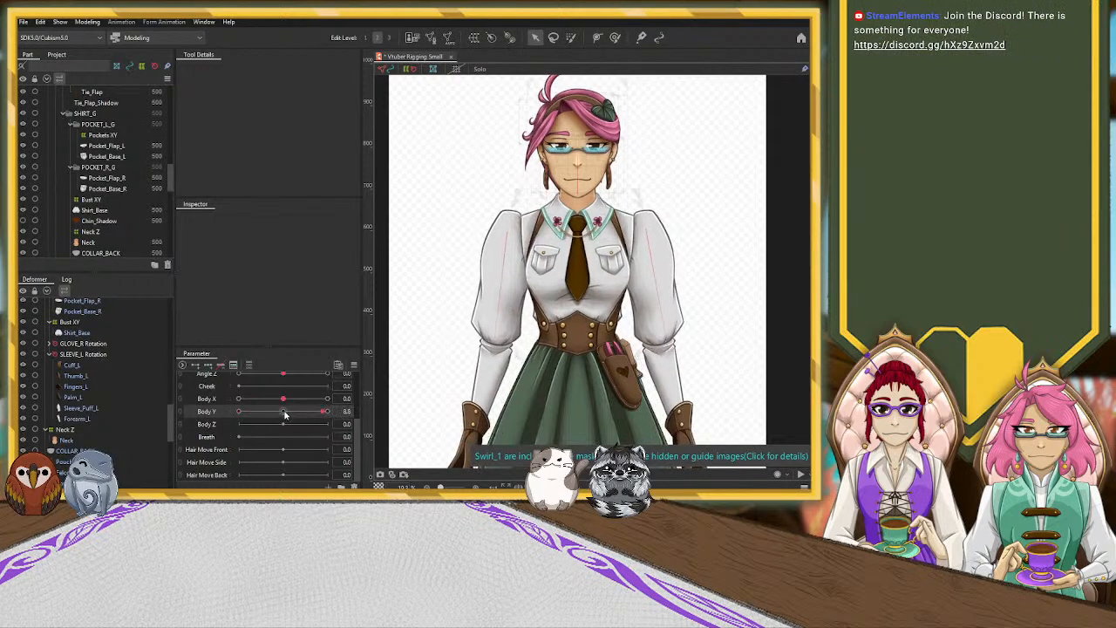
Lower the Head Z rotation deformer slightly further at Body Y -10, undoing a first move made at Body Y 0.
scroll(79, 366, up, 10)
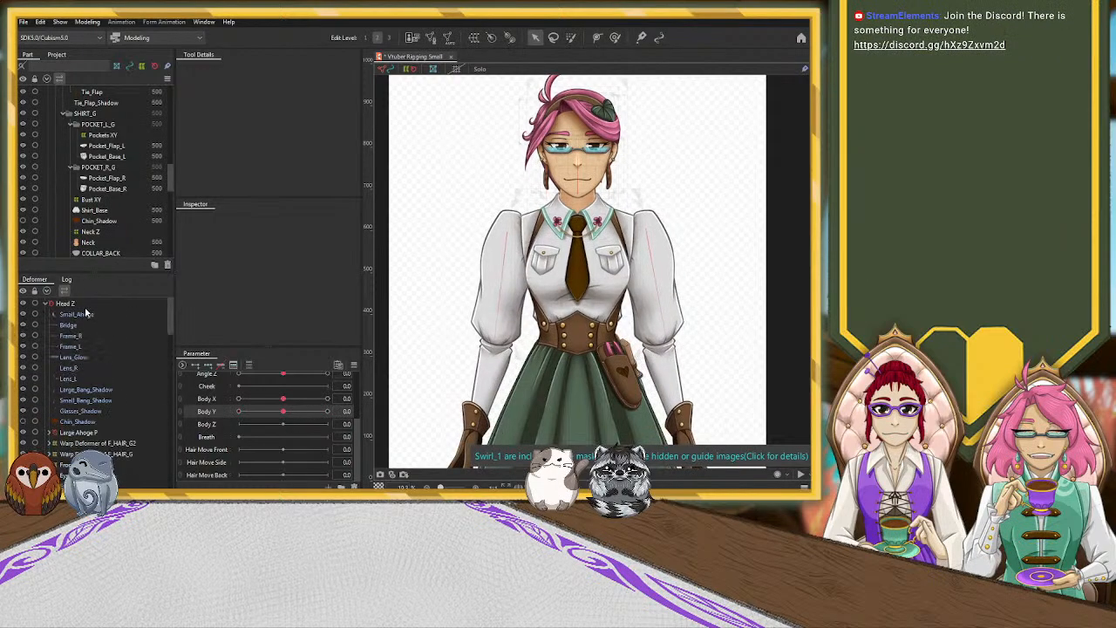
click(78, 305)
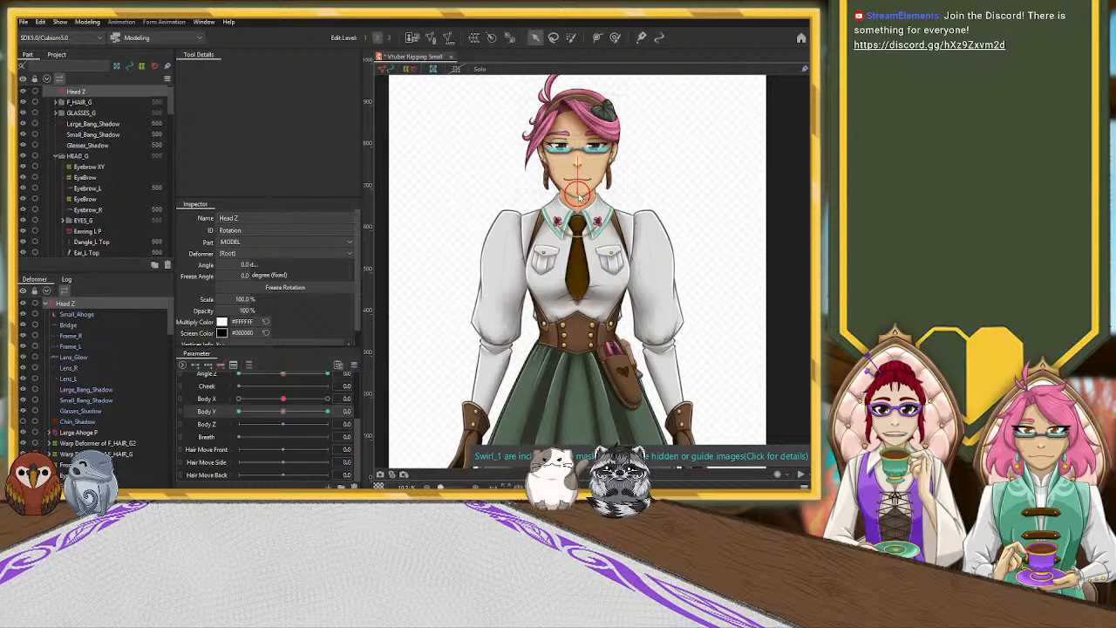
drag(579, 197, 579, 202)
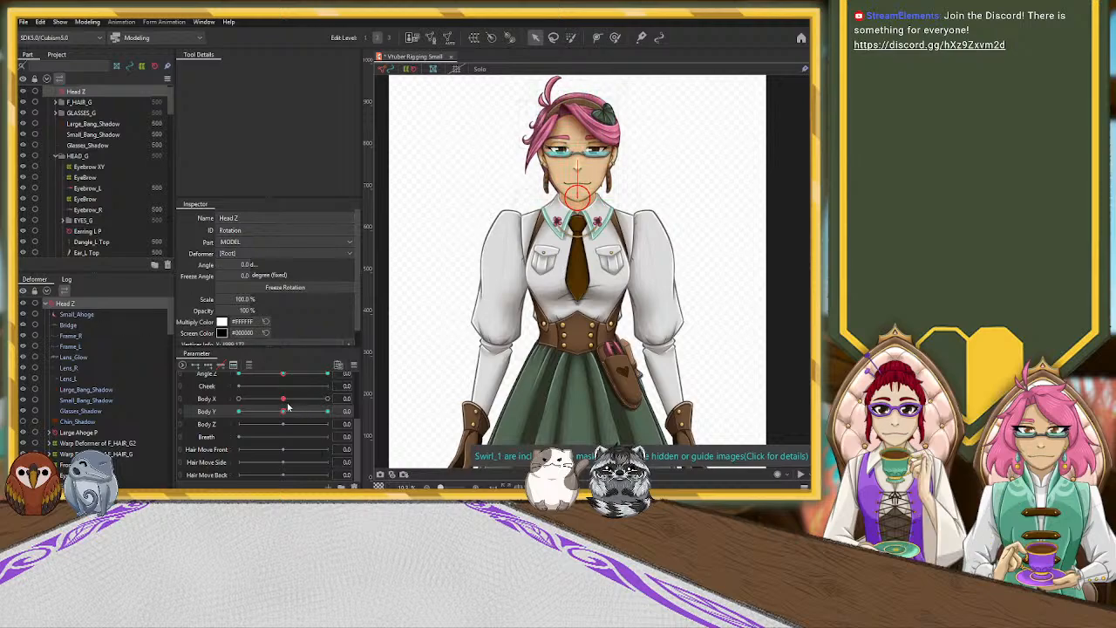
drag(282, 411, 239, 412)
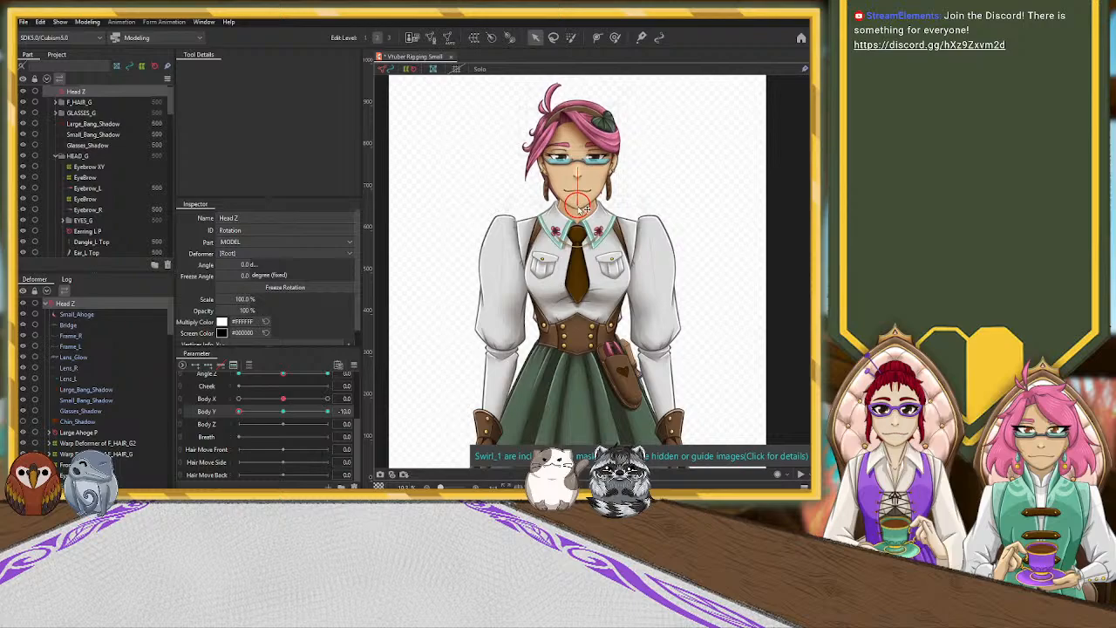
drag(242, 407, 217, 448)
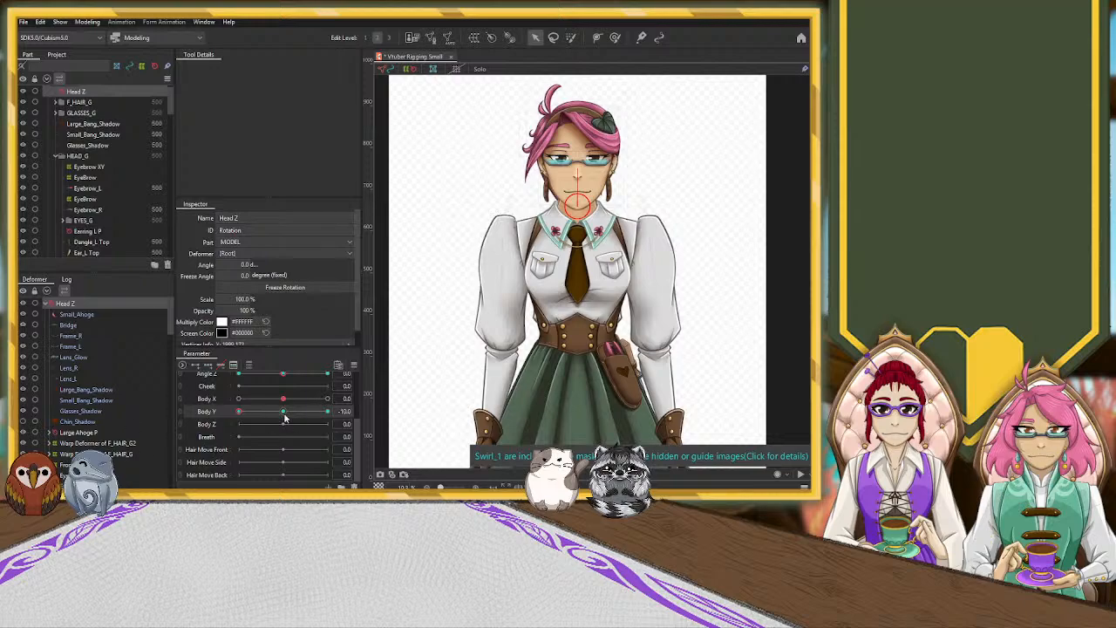
drag(285, 417, 282, 416)
Pull the centre of the Bust XY warp deformer downward at Body Y -10, then clear the selection.
scroll(91, 420, down, 5)
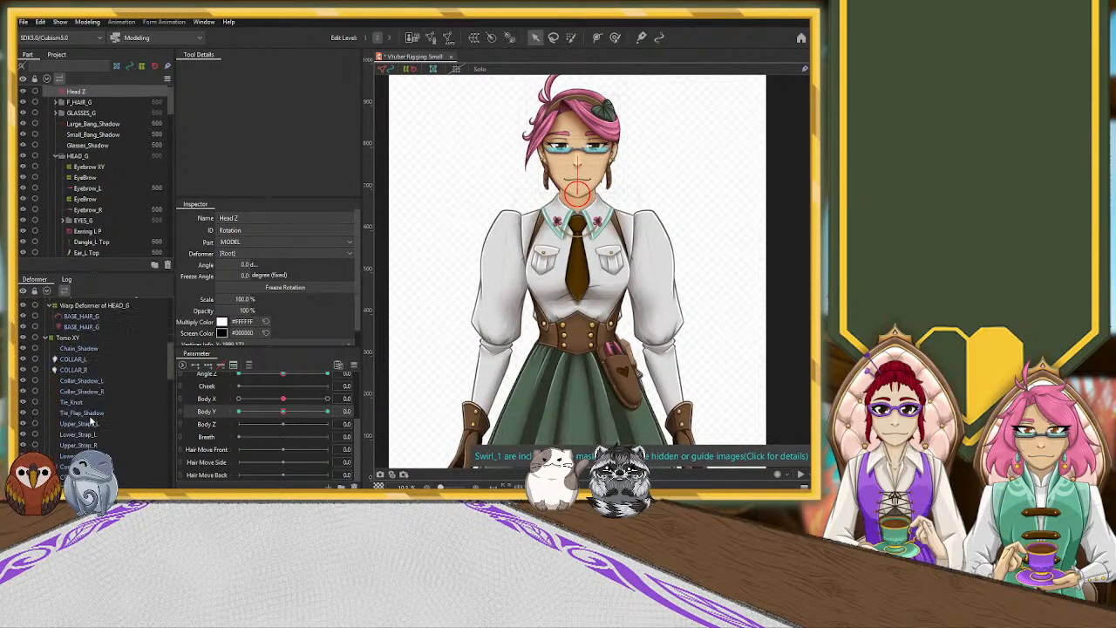
scroll(91, 420, down, 3)
scroll(83, 425, down, 2)
scroll(77, 428, down, 2)
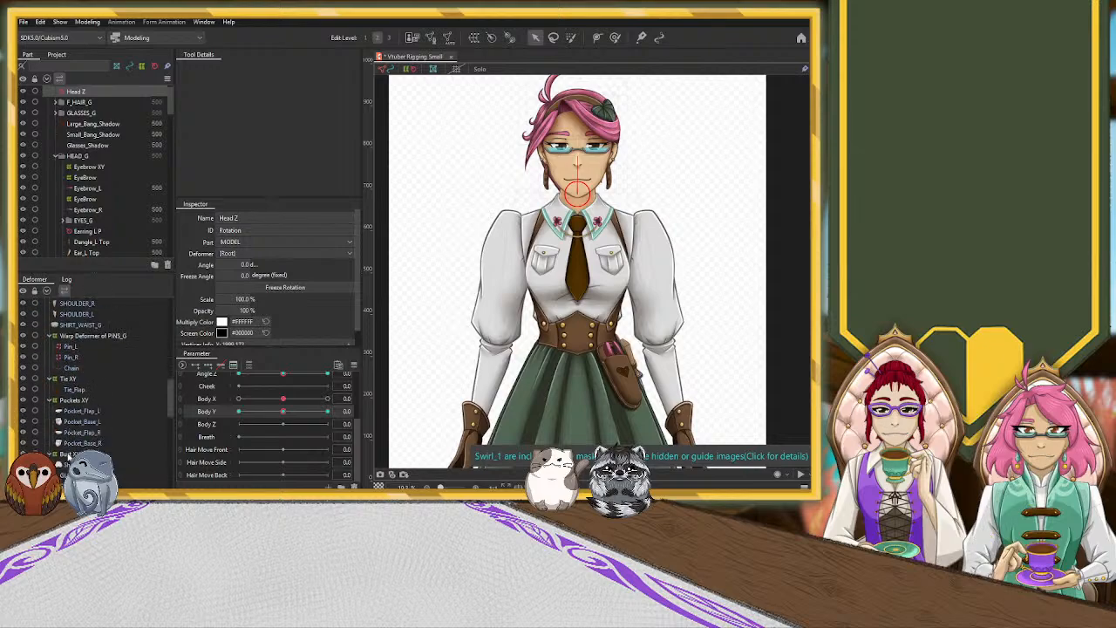
click(71, 454)
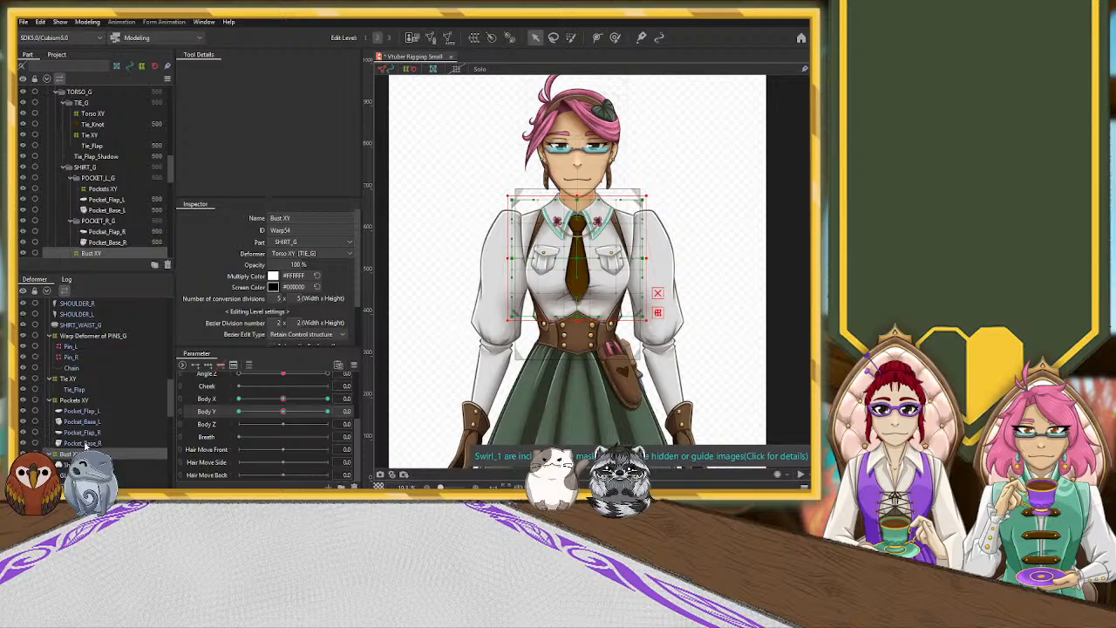
drag(283, 411, 238, 412)
drag(580, 265, 582, 284)
click(662, 297)
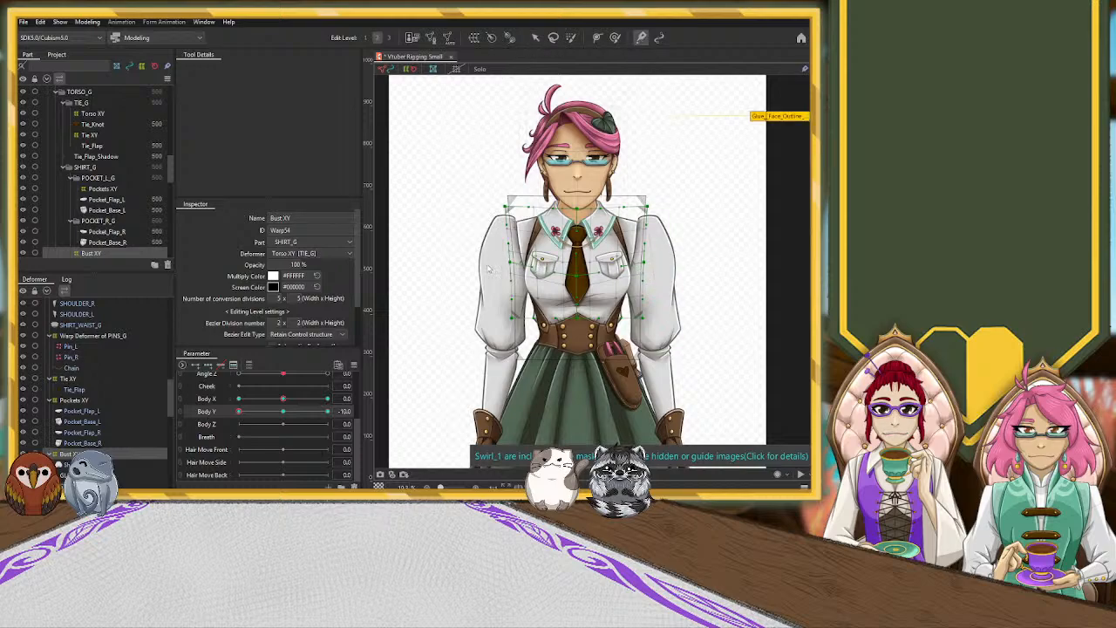
click(614, 37)
click(535, 38)
click(607, 96)
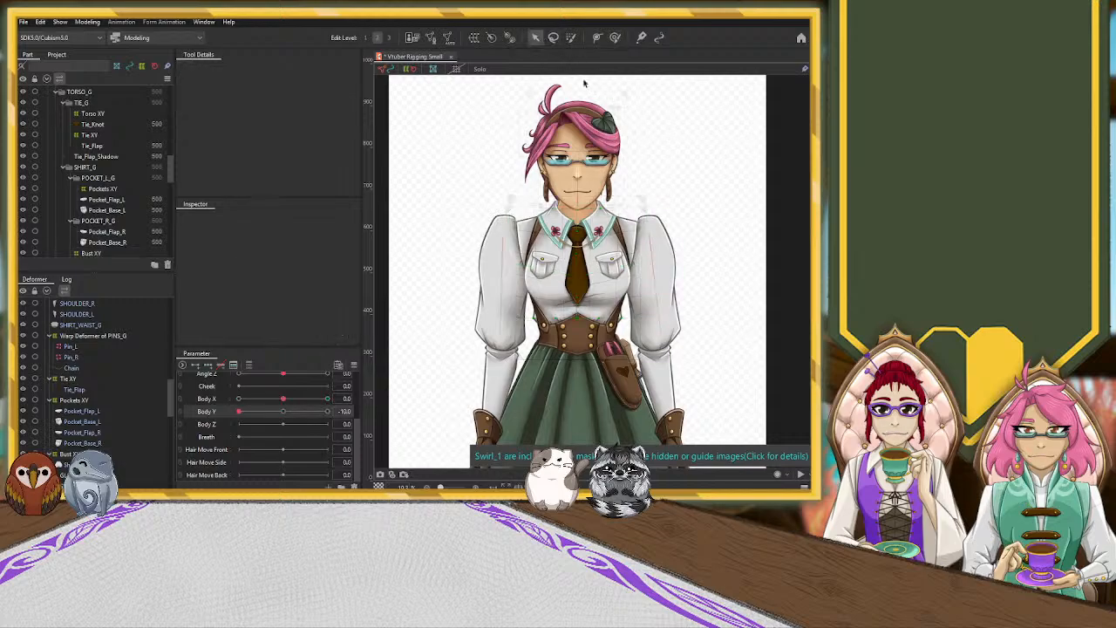
Widen the Bust XY warp deformer slightly at Body Y -10 and preview the bust's movement back to Body Y 0.
click(61, 379)
click(86, 401)
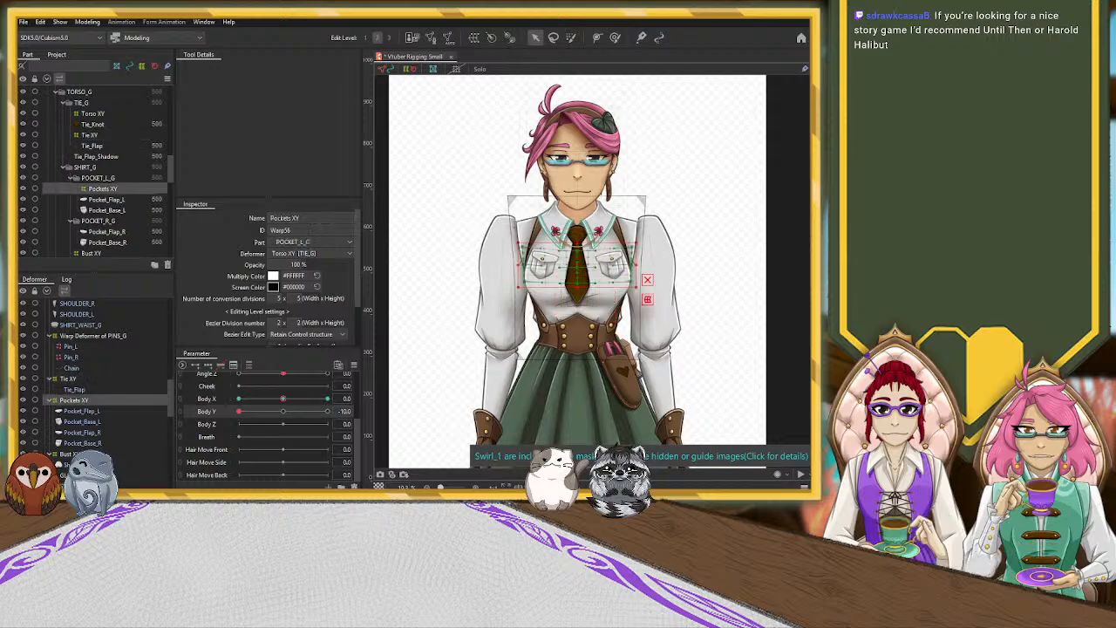
click(74, 453)
drag(653, 260, 653, 259)
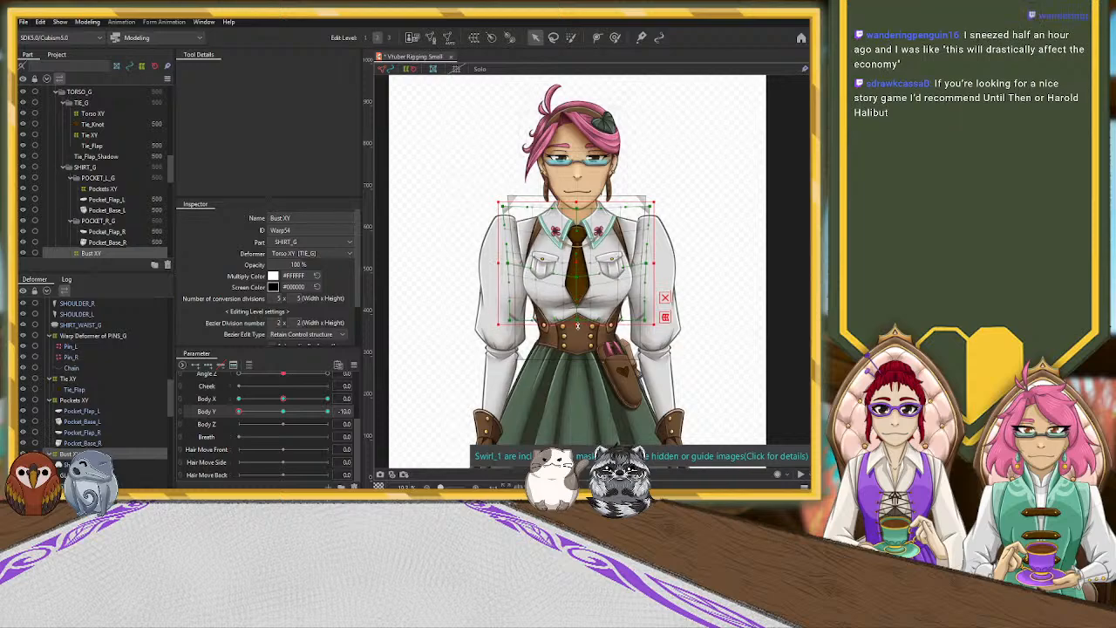
drag(240, 412, 200, 450)
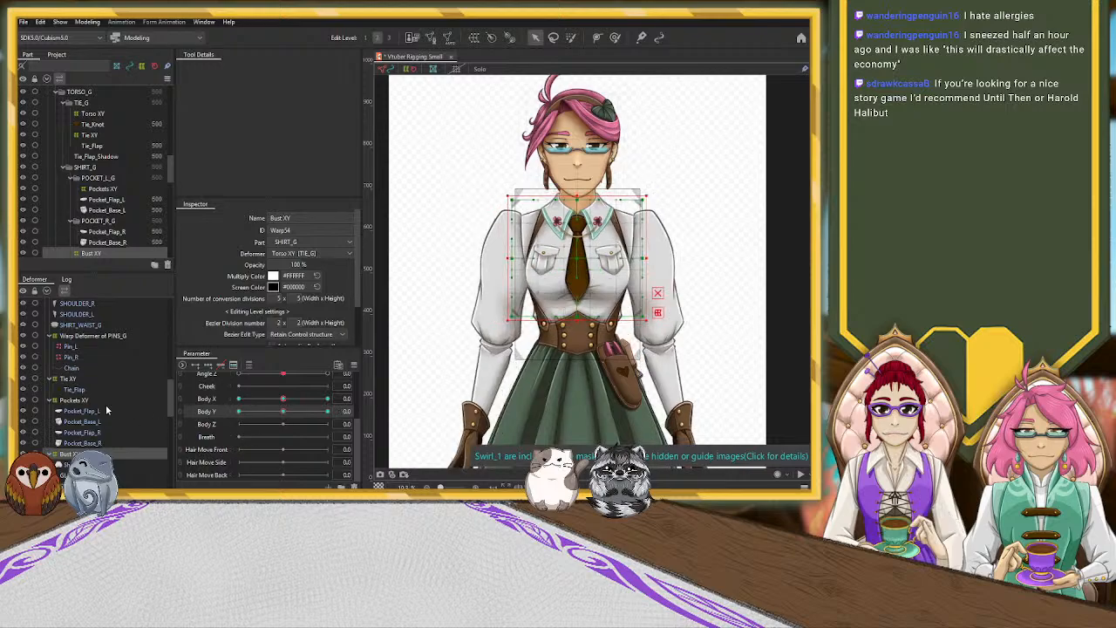
Add three Body Y keyforms to the Tie XY warp deformer, and stretch it downward and slightly wider at Body Y -10.
click(68, 378)
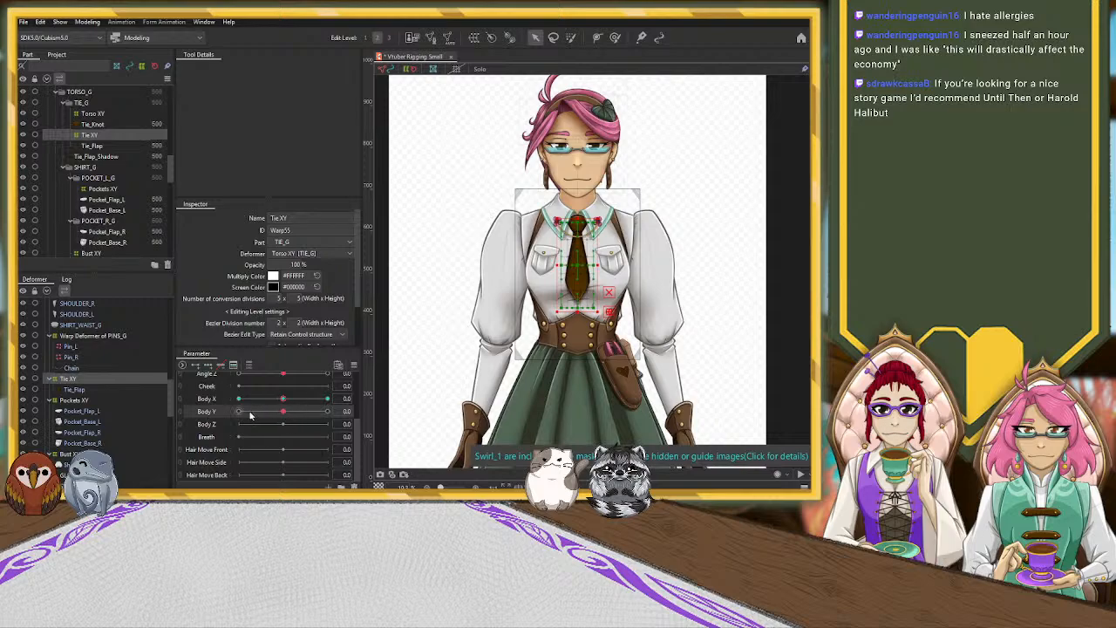
drag(283, 419, 147, 436)
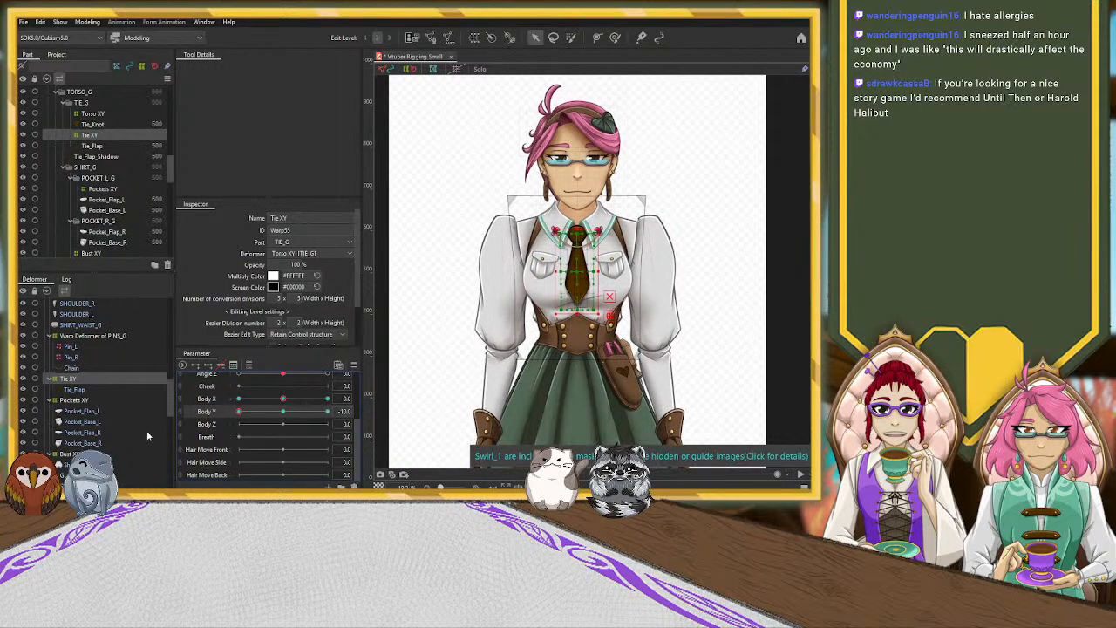
drag(576, 312, 577, 328)
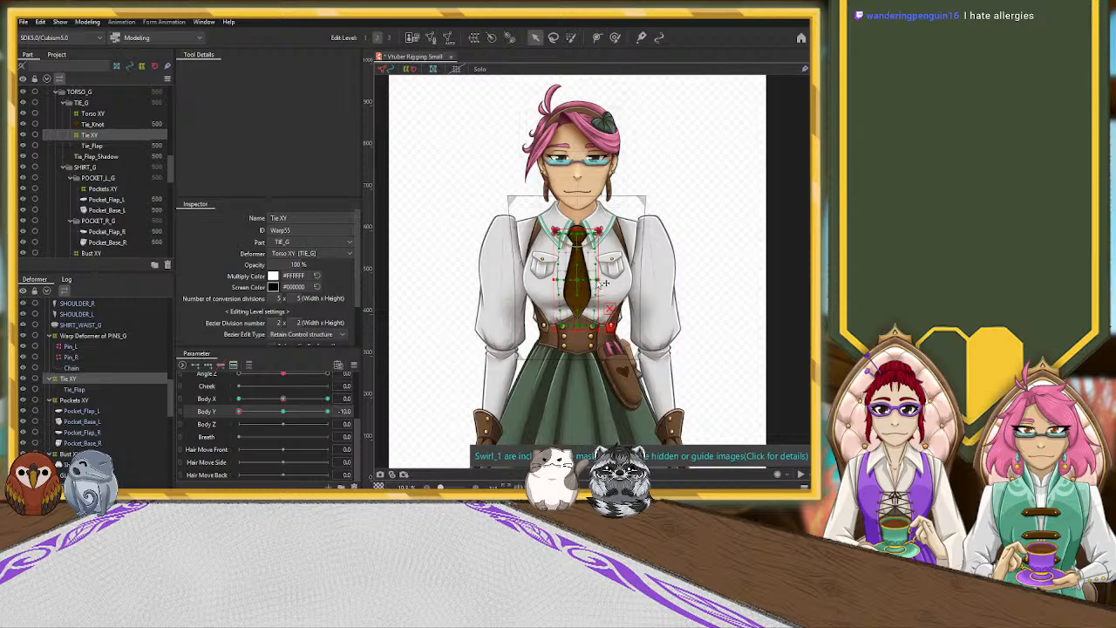
click(324, 411)
drag(323, 412, 203, 428)
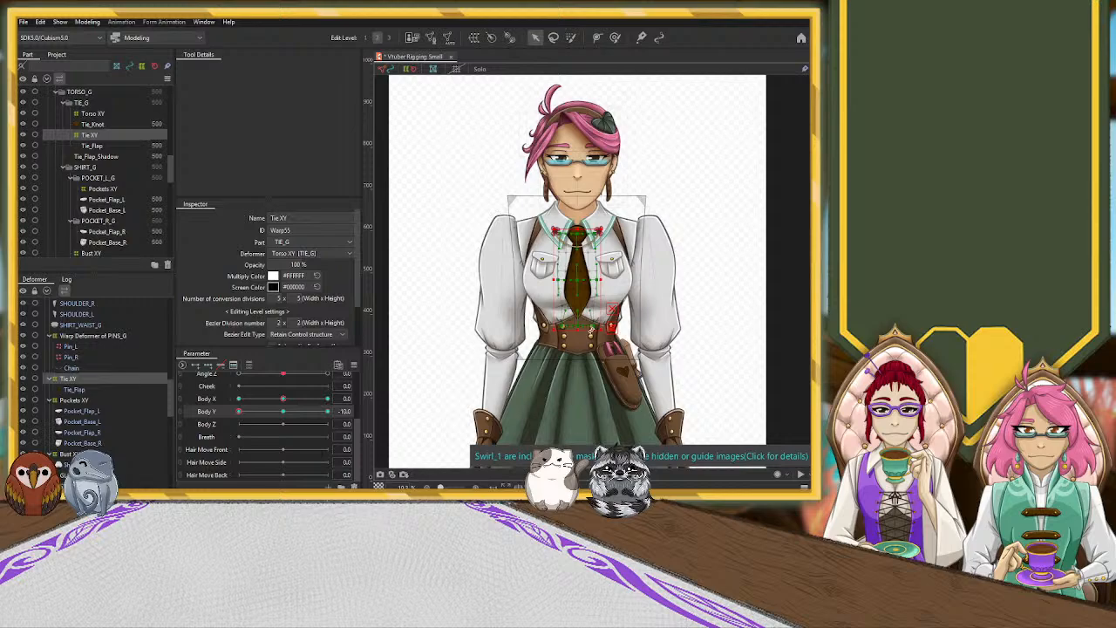
click(281, 412)
drag(281, 413, 224, 417)
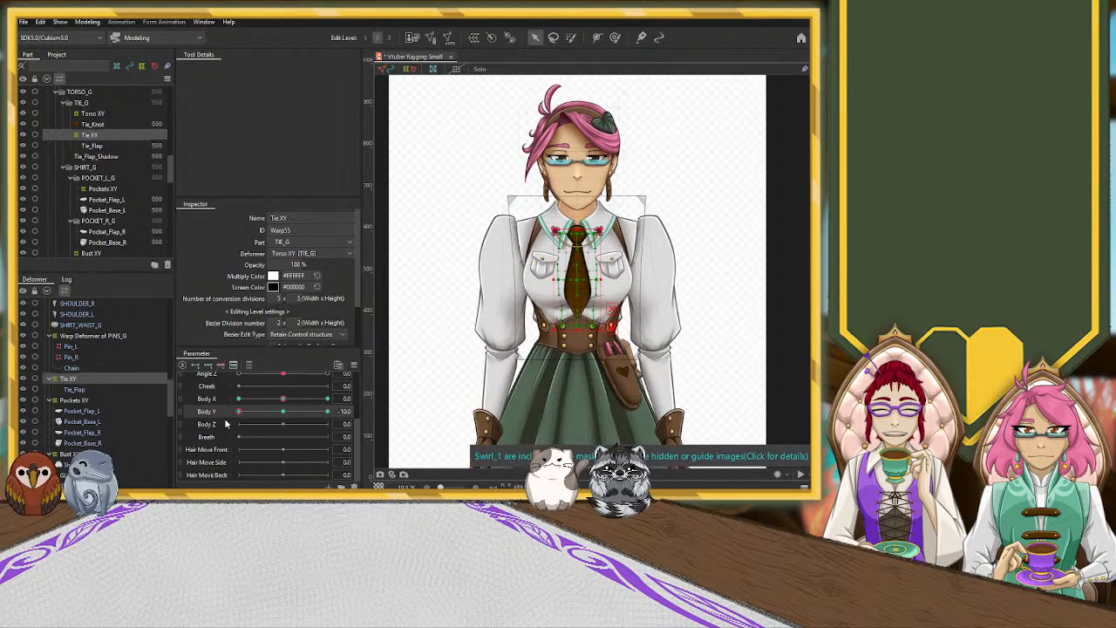
click(281, 412)
Move the Tie_Knot art mesh into the Tie XY warp deformer and check the whole tie's Body Y movement.
scroll(92, 399, down, 4)
scroll(90, 399, down, 5)
scroll(88, 399, down, 3)
click(76, 364)
scroll(77, 367, down, 3)
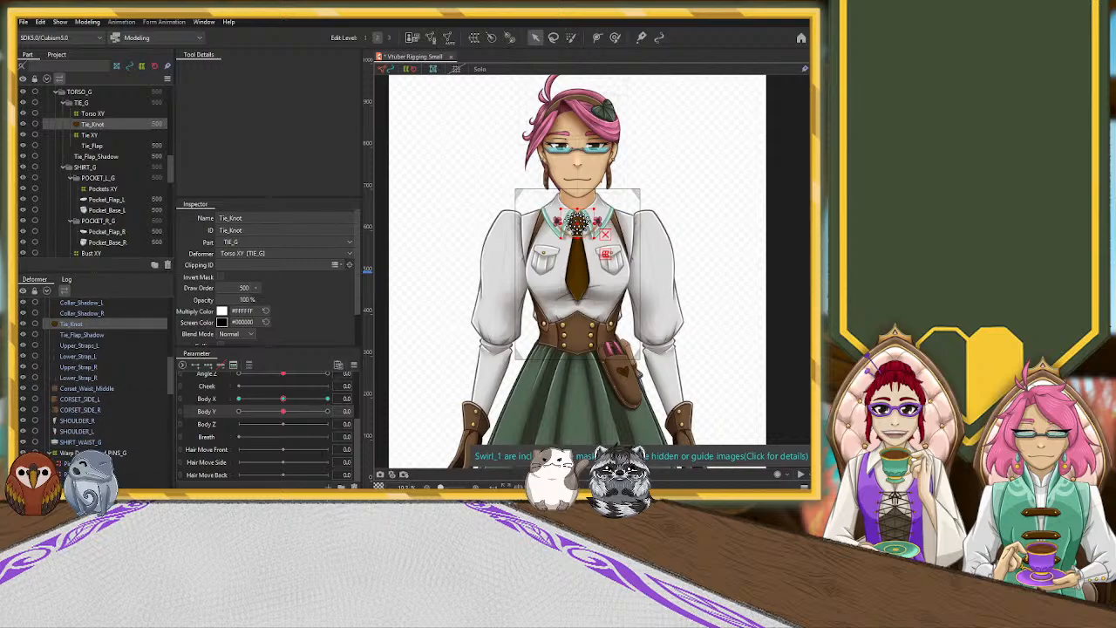
scroll(63, 471, down, 2)
scroll(61, 449, down, 3)
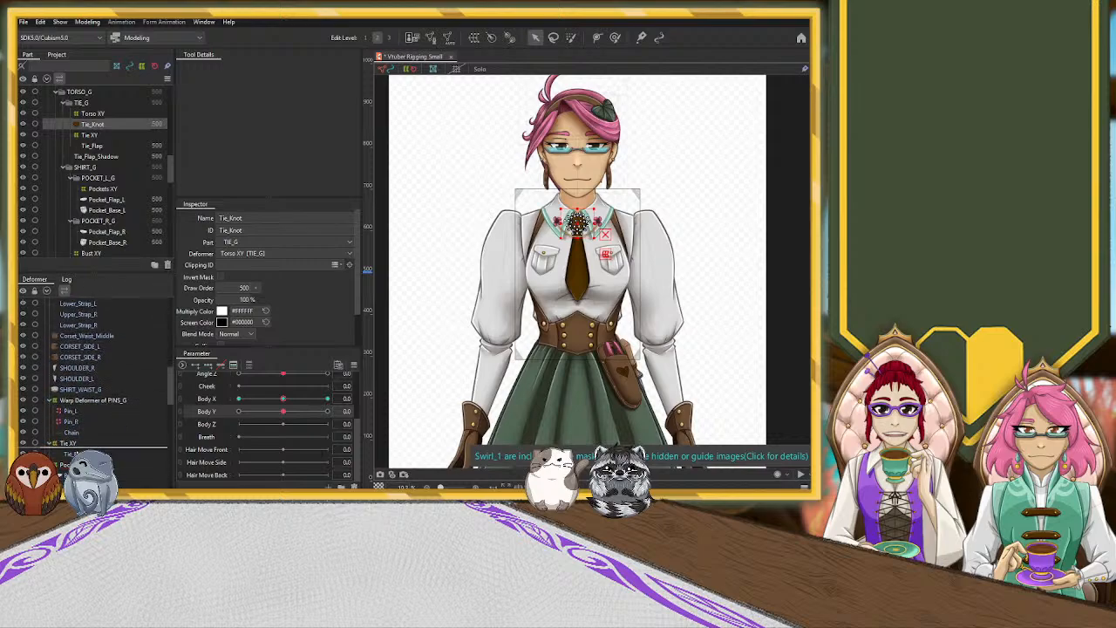
drag(59, 446, 61, 444)
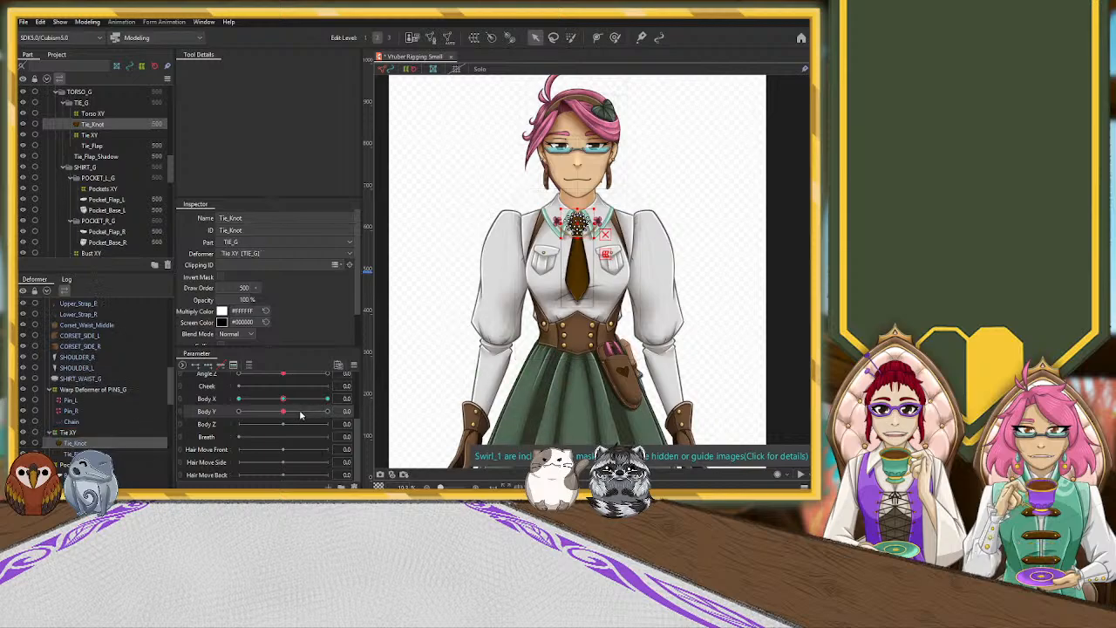
click(68, 432)
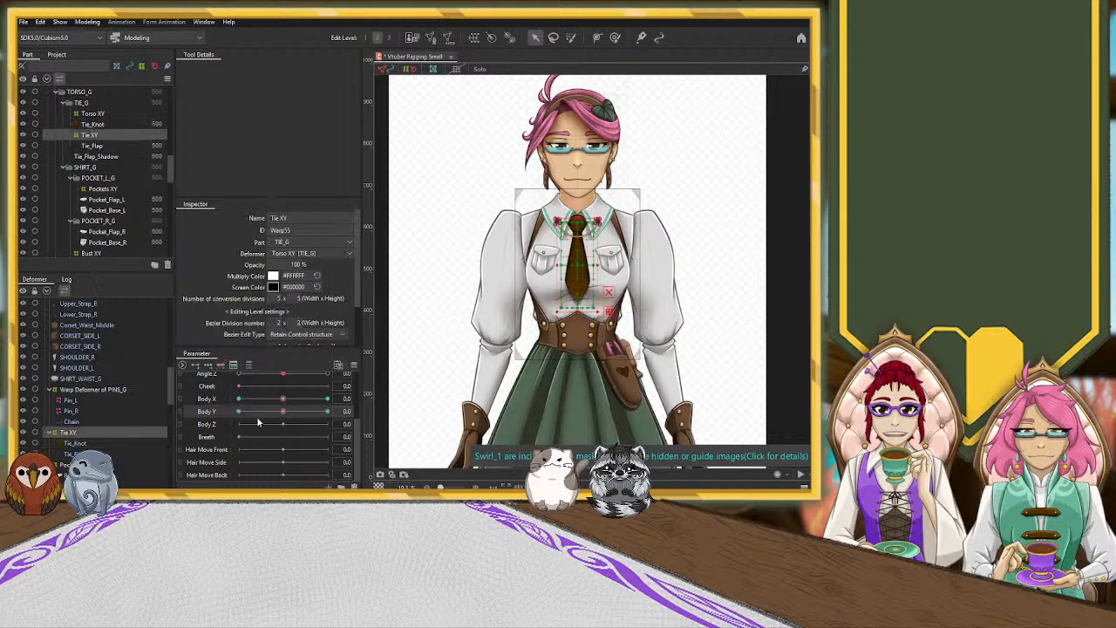
drag(283, 415, 220, 426)
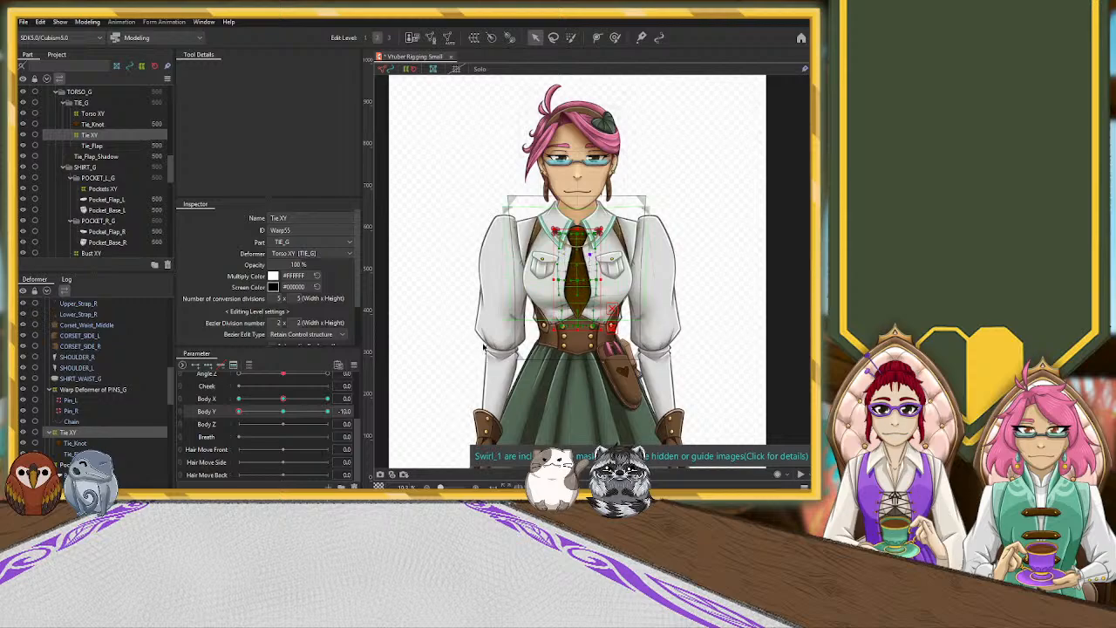
drag(251, 416, 284, 413)
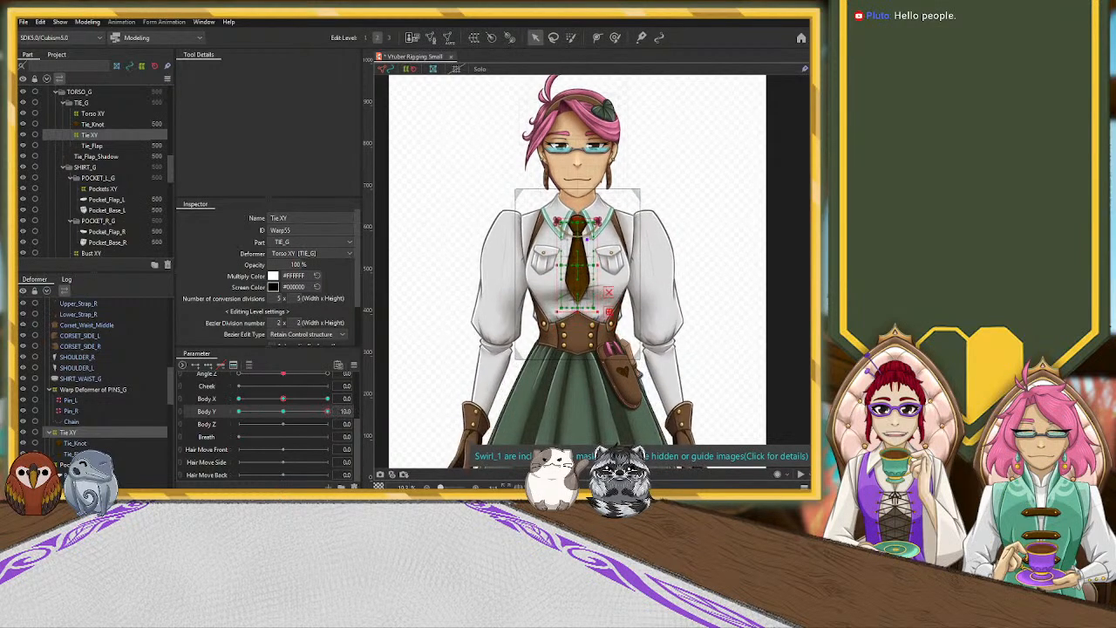
Add three Body Y keyforms to the Warp Deformer of PINS_G and stretch it slightly downward at Body Y -10.
click(115, 390)
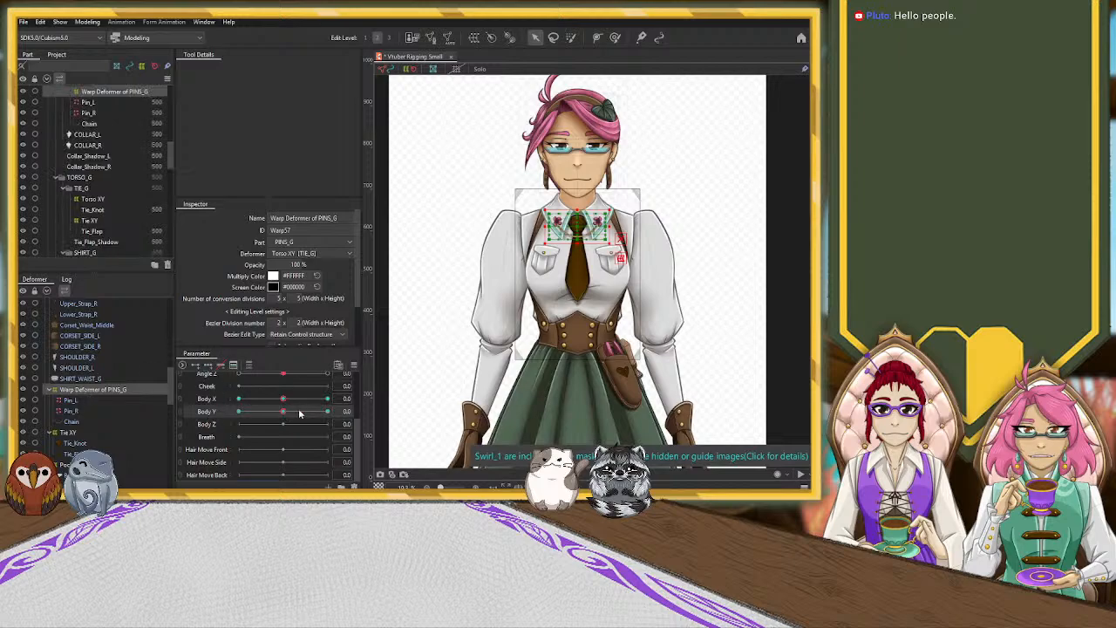
drag(297, 412, 238, 412)
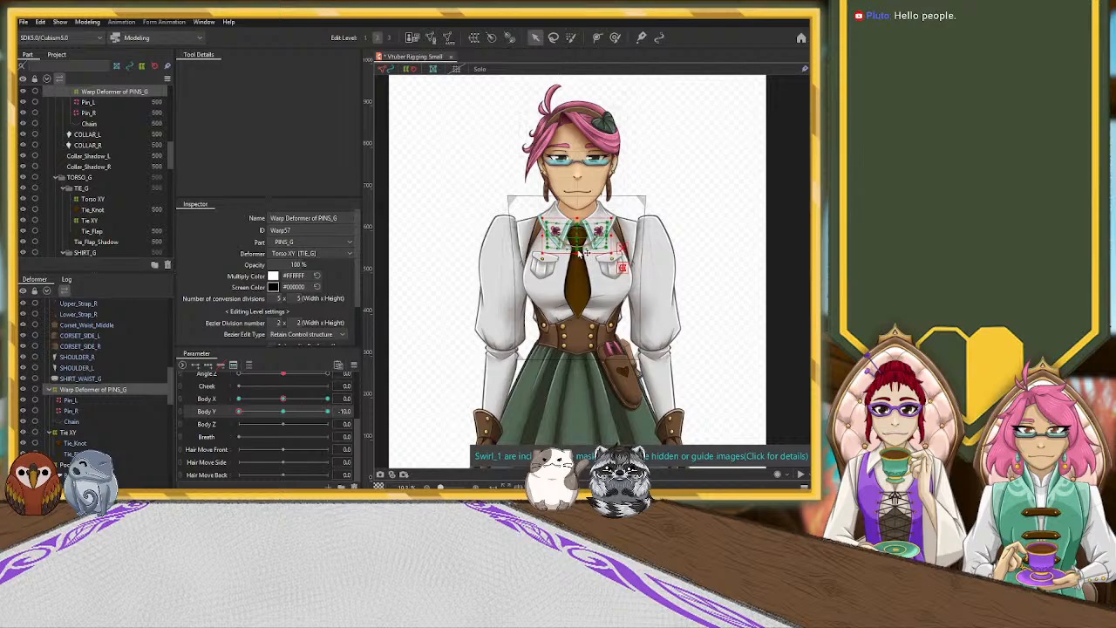
drag(576, 252, 576, 255)
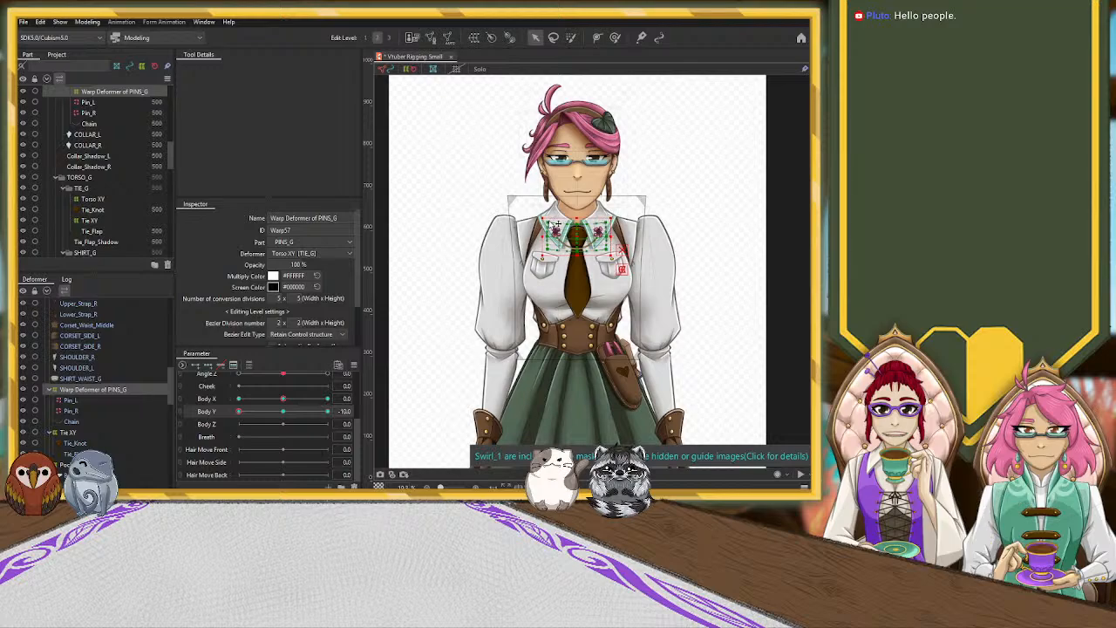
drag(238, 410, 217, 446)
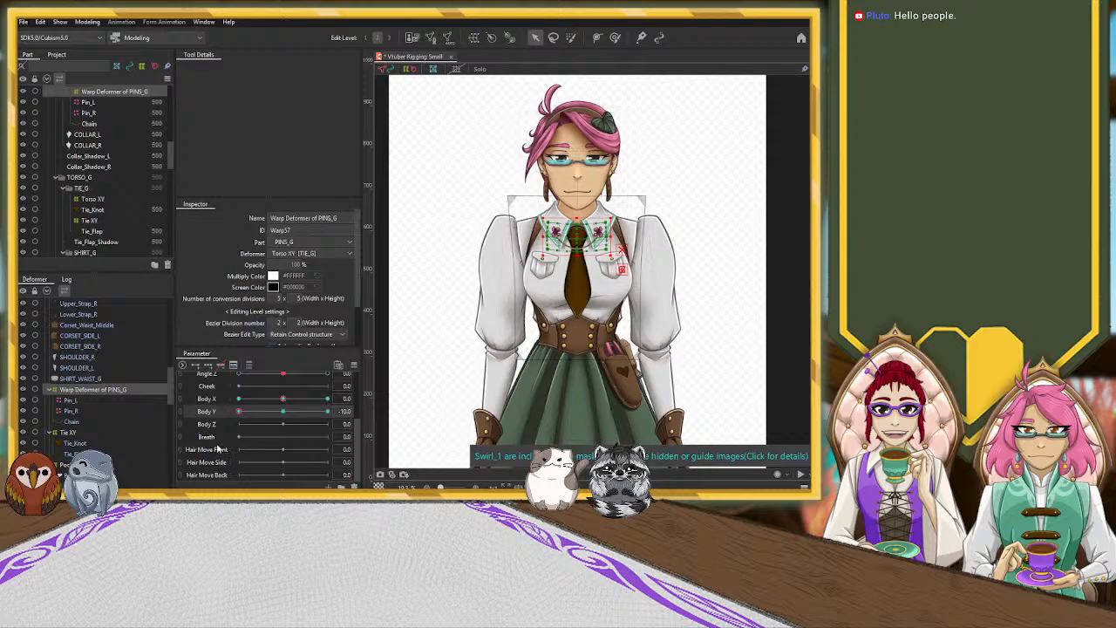
click(284, 418)
Add three Body Y keyforms to the Chain art mesh and stretch it downward at Body Y -10.
click(71, 421)
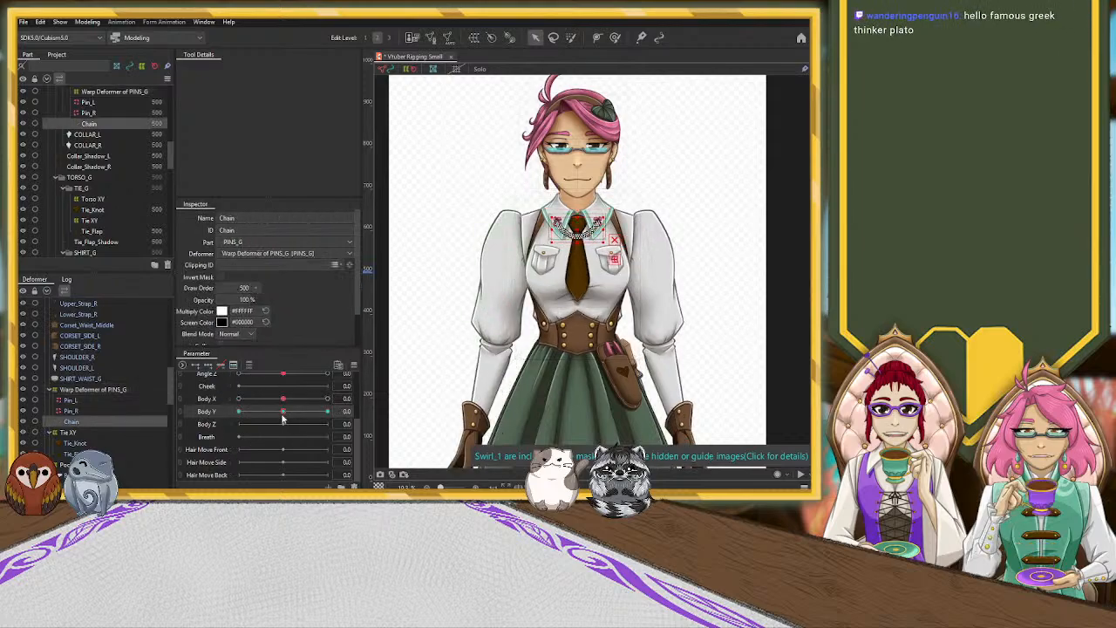
drag(282, 411, 238, 411)
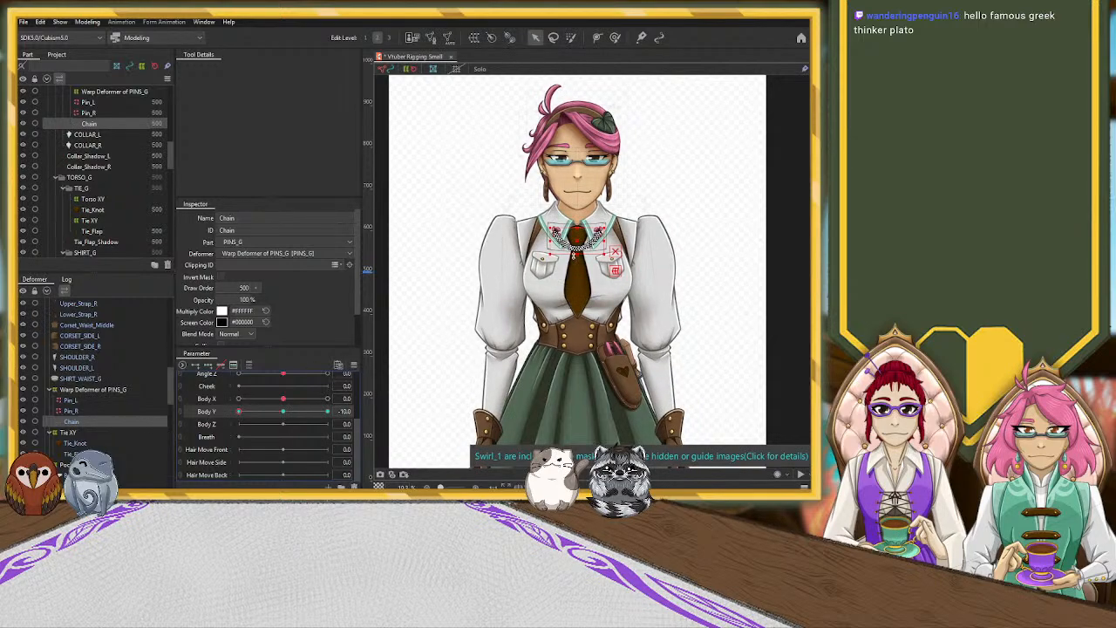
drag(576, 254, 576, 259)
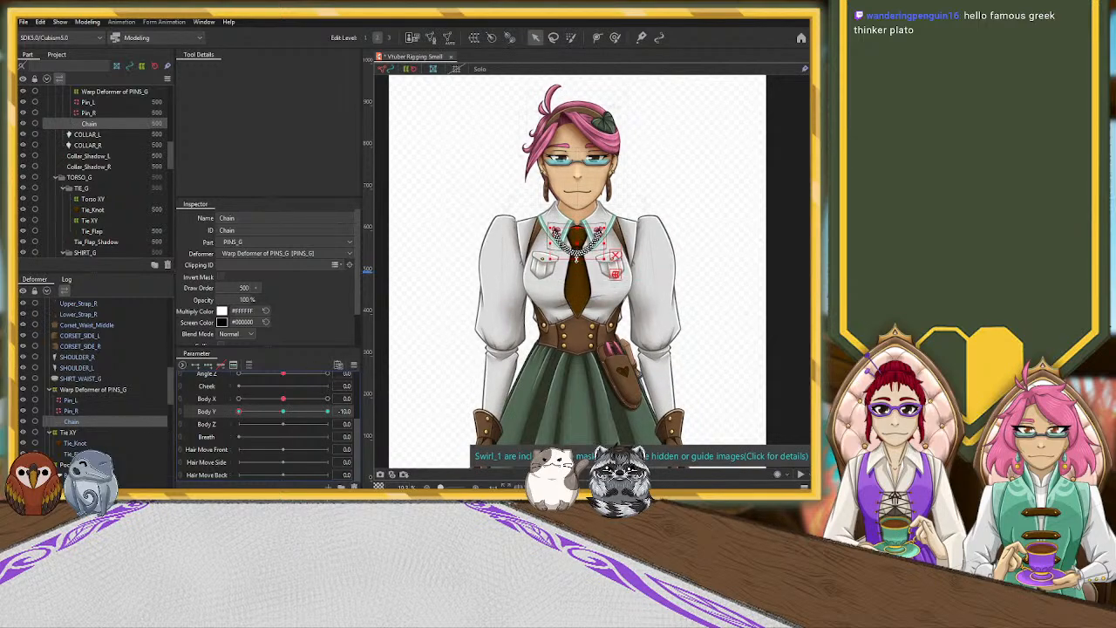
click(283, 411)
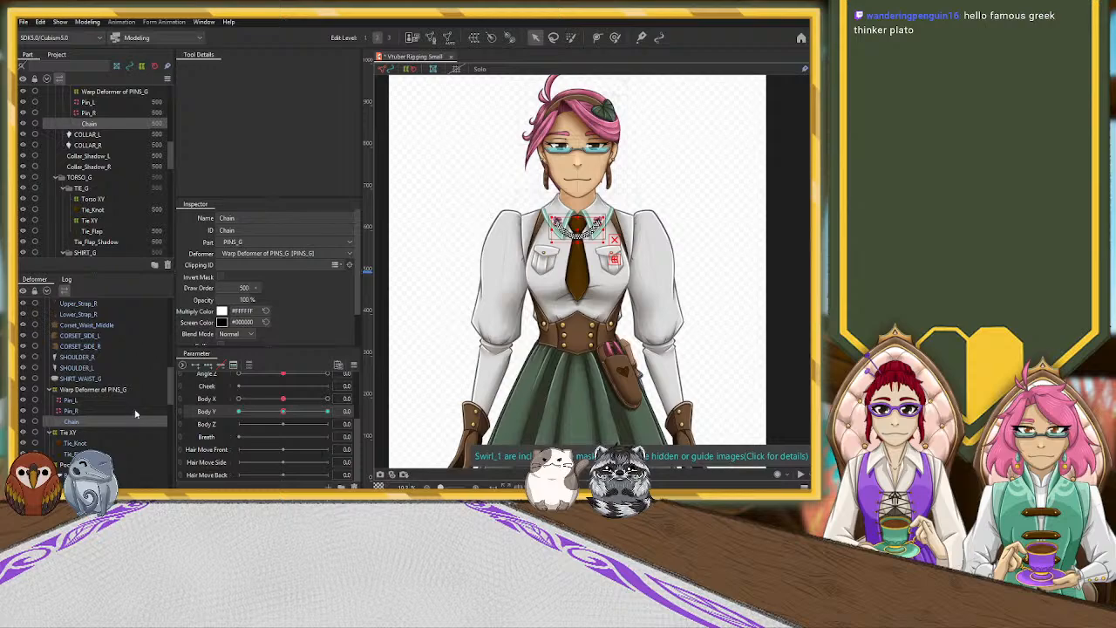
Clear the selection and preview the collar pins and chain moving between Body Y -10 and 0.
click(488, 164)
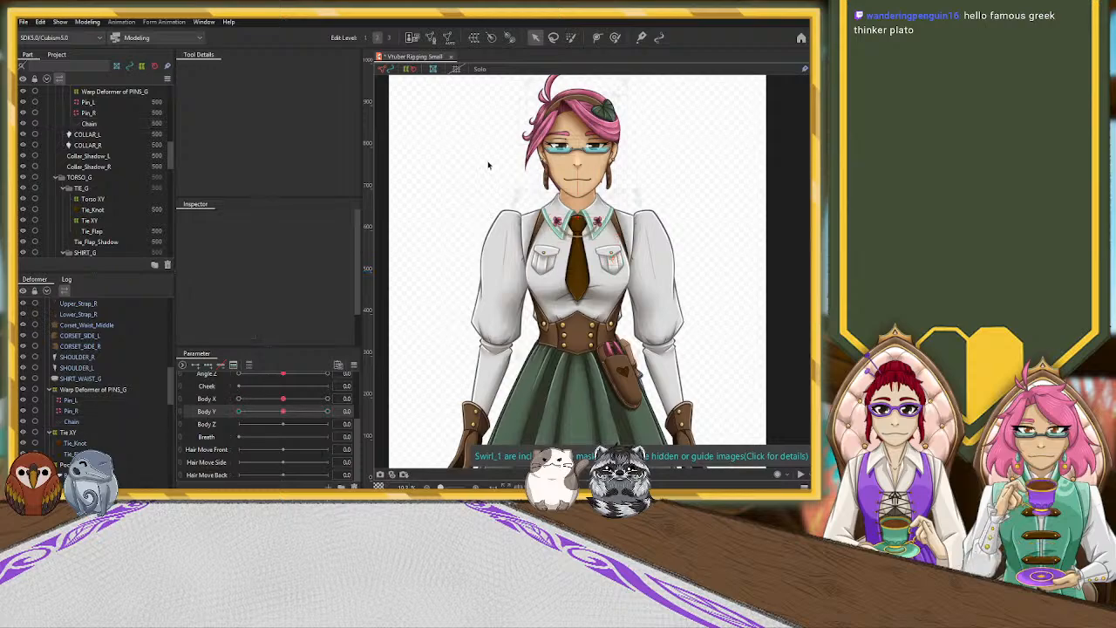
drag(283, 412, 238, 412)
mouse_move(187, 444)
mouse_down()
mouse_move(300, 428)
mouse_move(181, 462)
mouse_move(328, 440)
mouse_move(185, 462)
mouse_up()
click(284, 411)
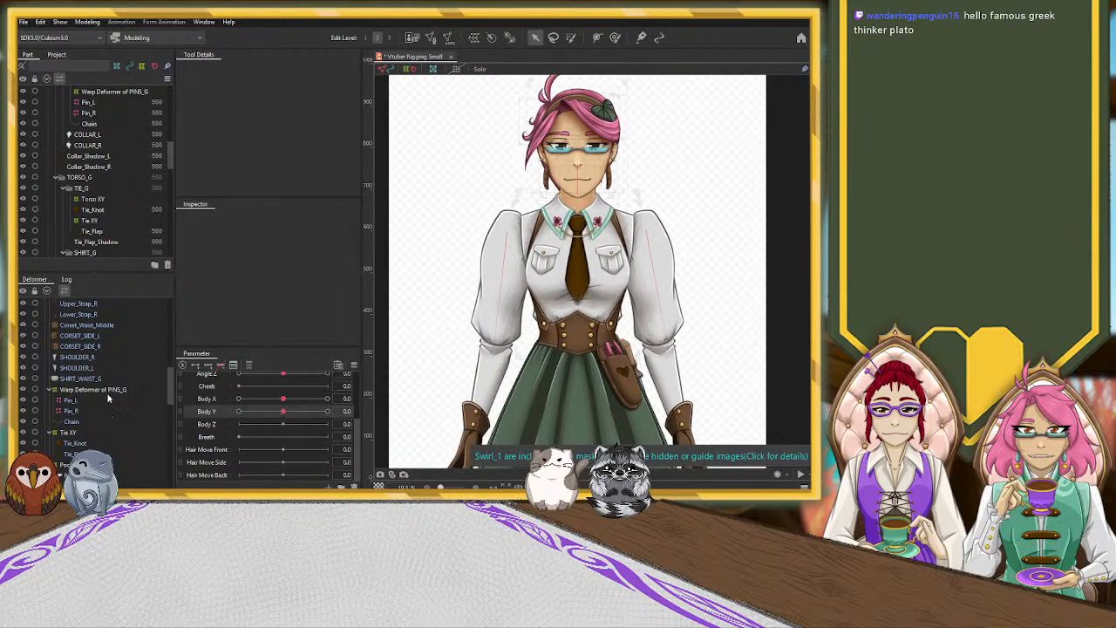
Add three Body Y keyforms to the Pockets XY warp deformer, and stretch it downward and slightly wider at Body Y -10.
click(80, 465)
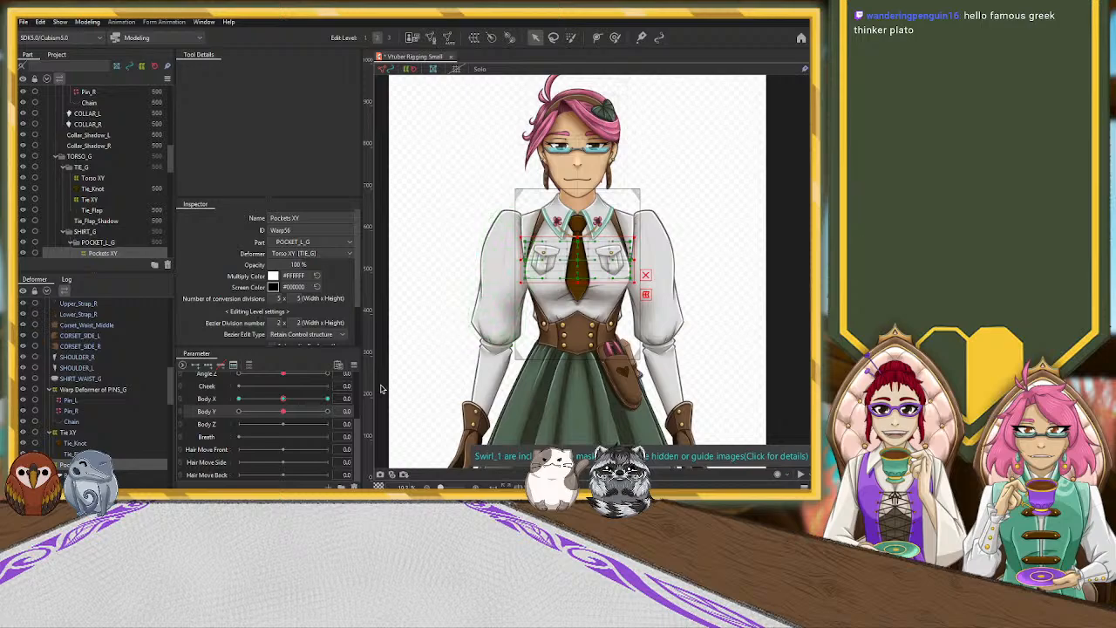
click(238, 410)
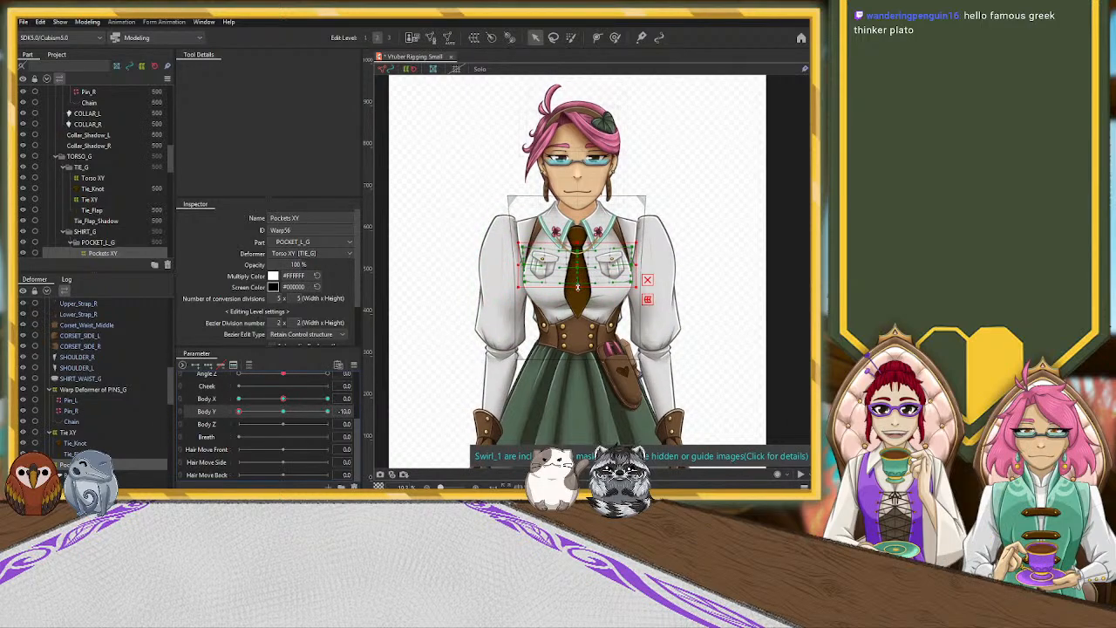
drag(573, 290, 578, 296)
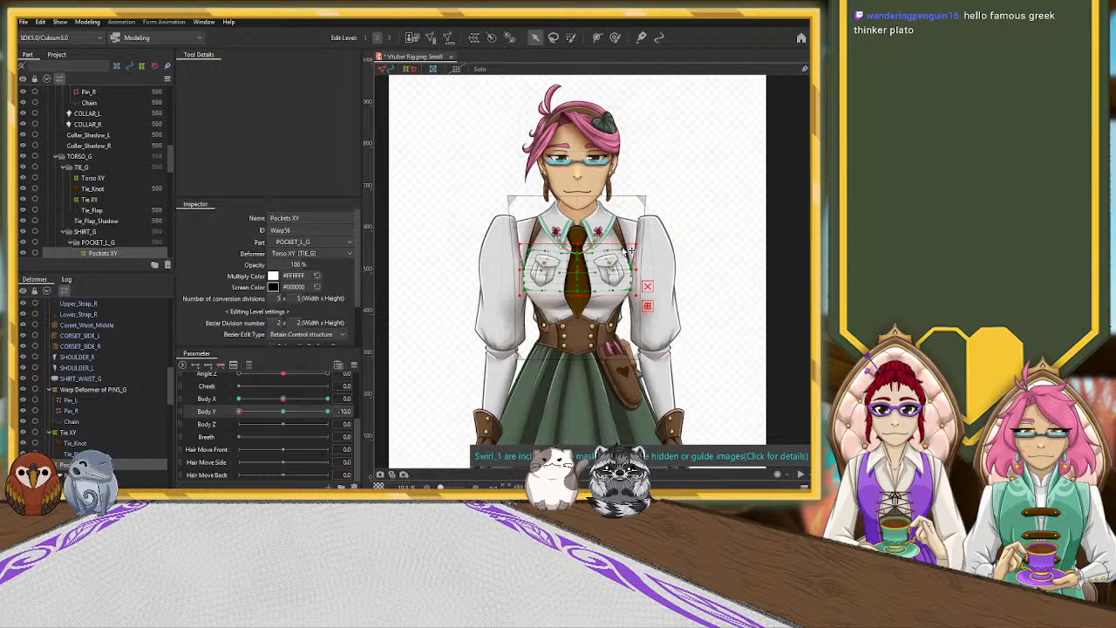
drag(635, 270, 639, 271)
drag(239, 411, 195, 456)
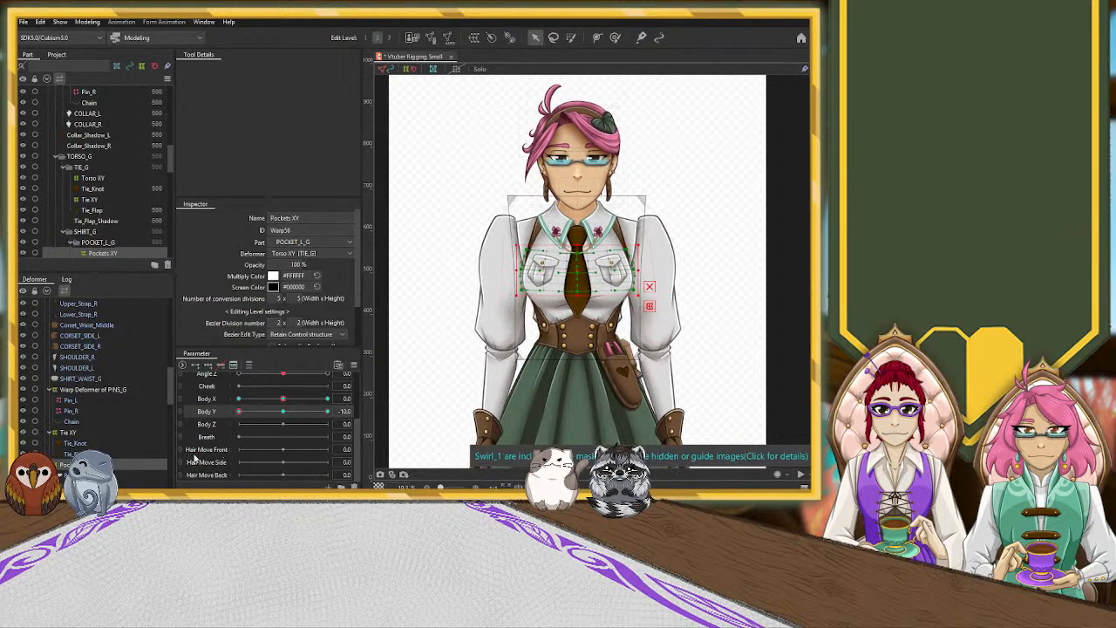
click(281, 415)
scroll(88, 393, up, 3)
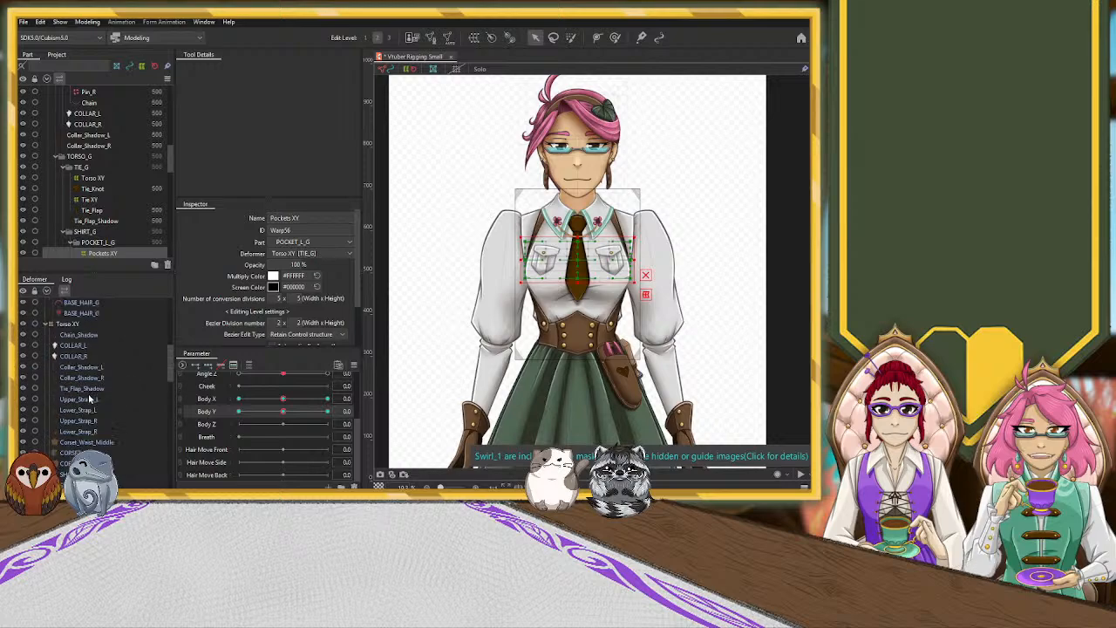
click(75, 346)
ctrl+click(72, 357)
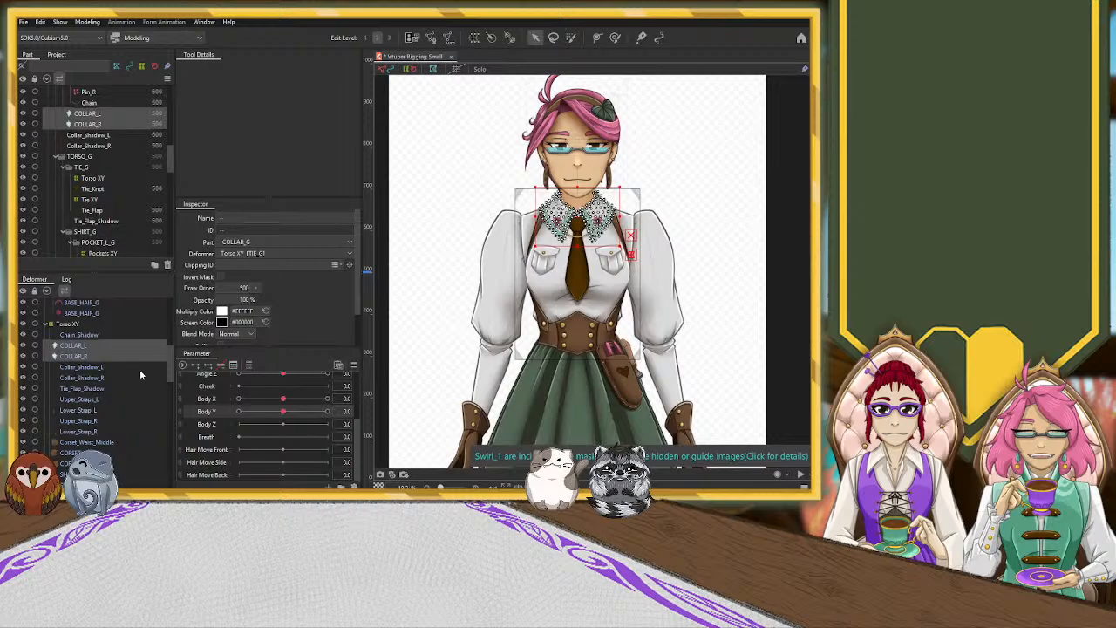
scroll(139, 375, down, 5)
scroll(139, 369, down, 1)
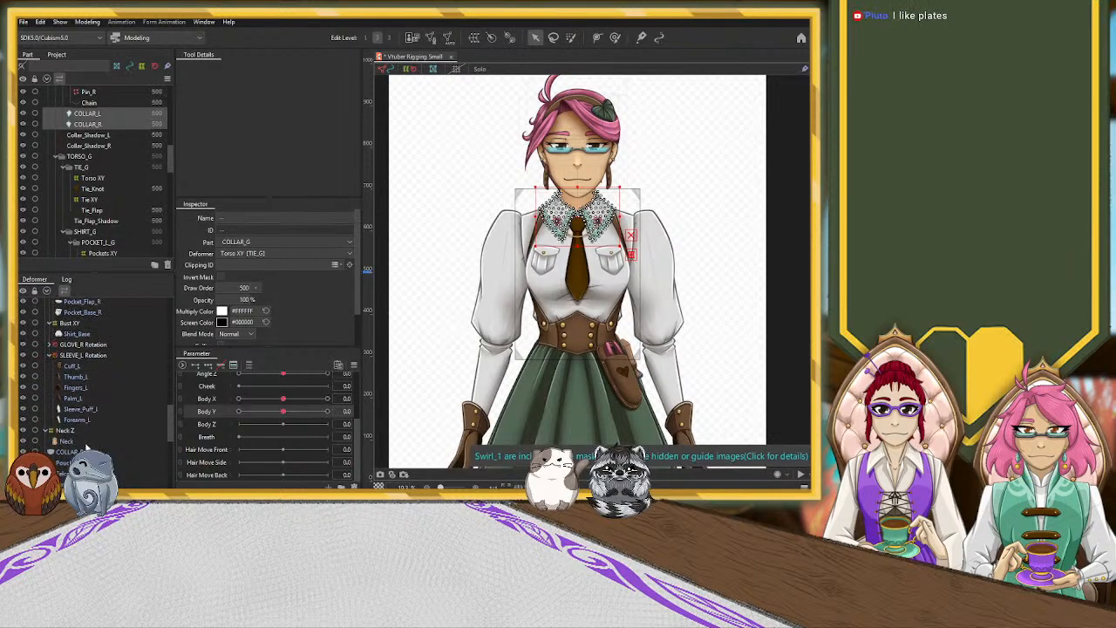
ctrl+click(78, 452)
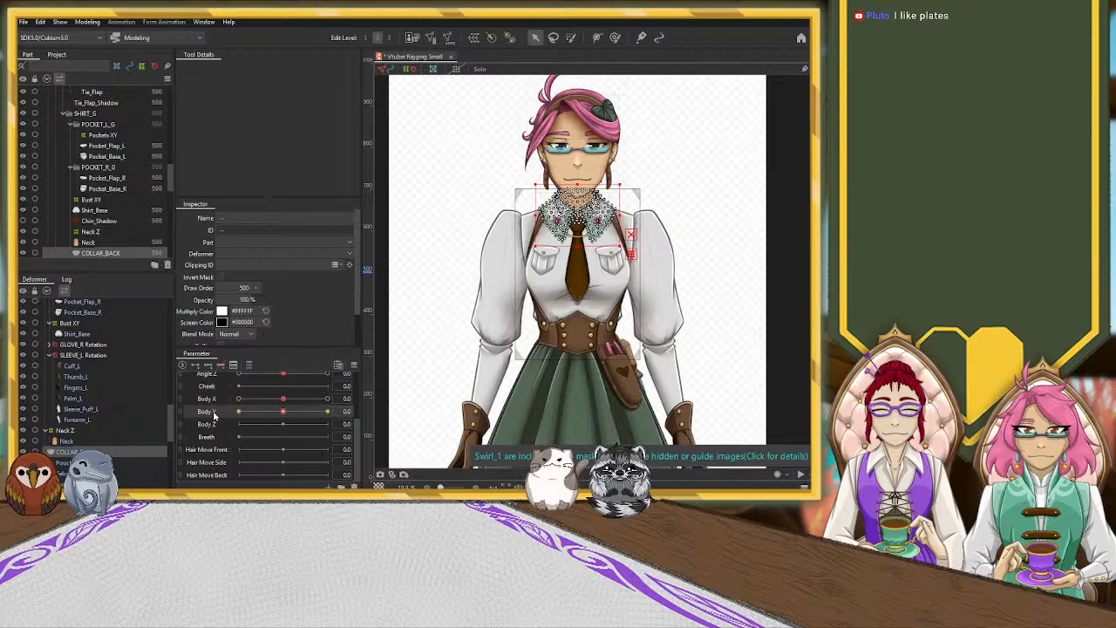
drag(285, 412, 196, 421)
click(284, 412)
scroll(125, 436, up, 5)
scroll(124, 431, up, 5)
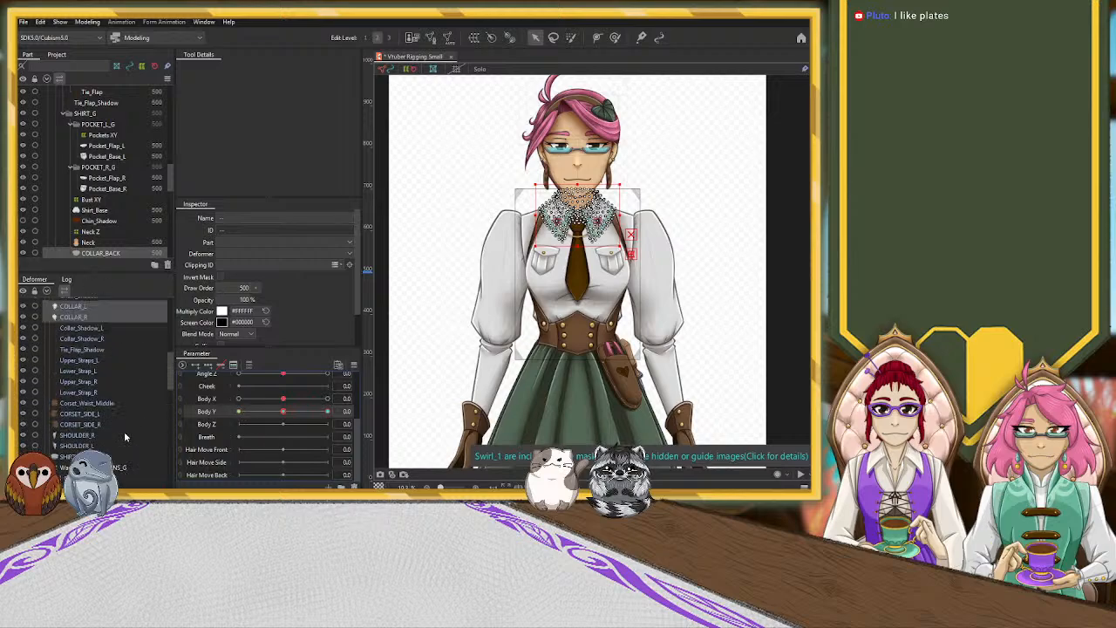
scroll(87, 418, down, 5)
scroll(62, 403, down, 5)
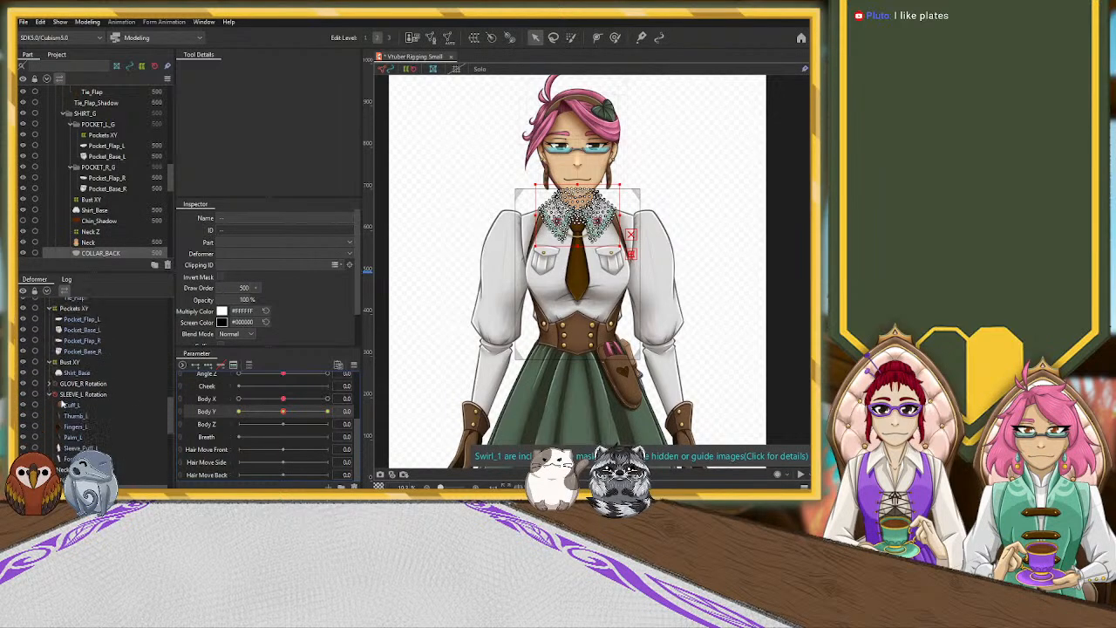
scroll(87, 397, up, 4)
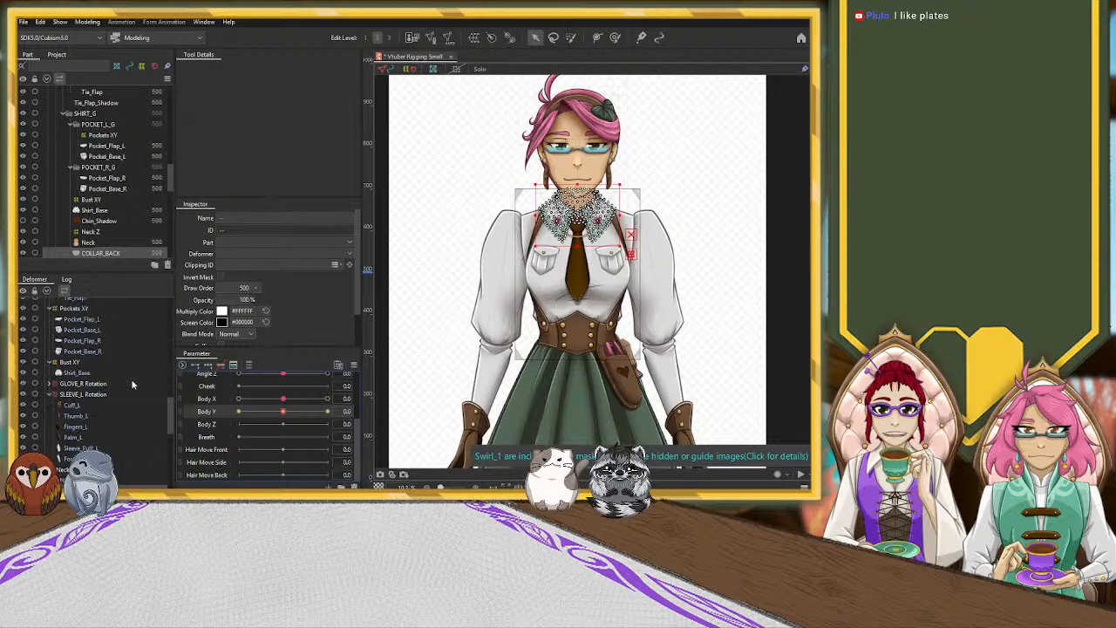
scroll(133, 384, up, 3)
Undo the last collar changes and check the Pockets XY warp deformer at Body Y 10 and -10.
key(ctrl+z)
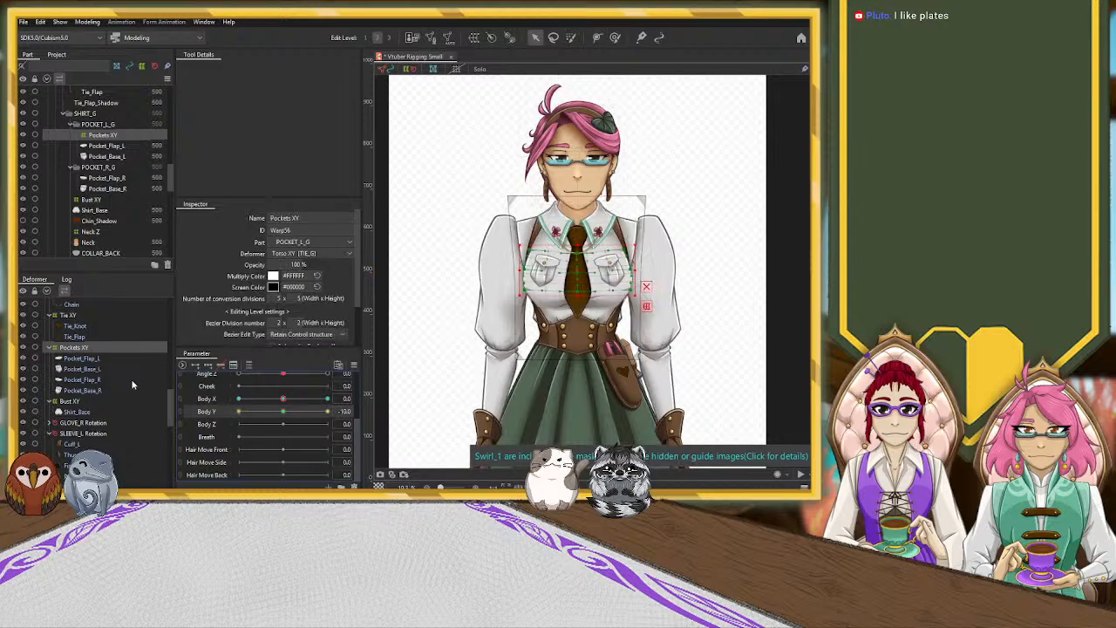
key(ctrl+z)
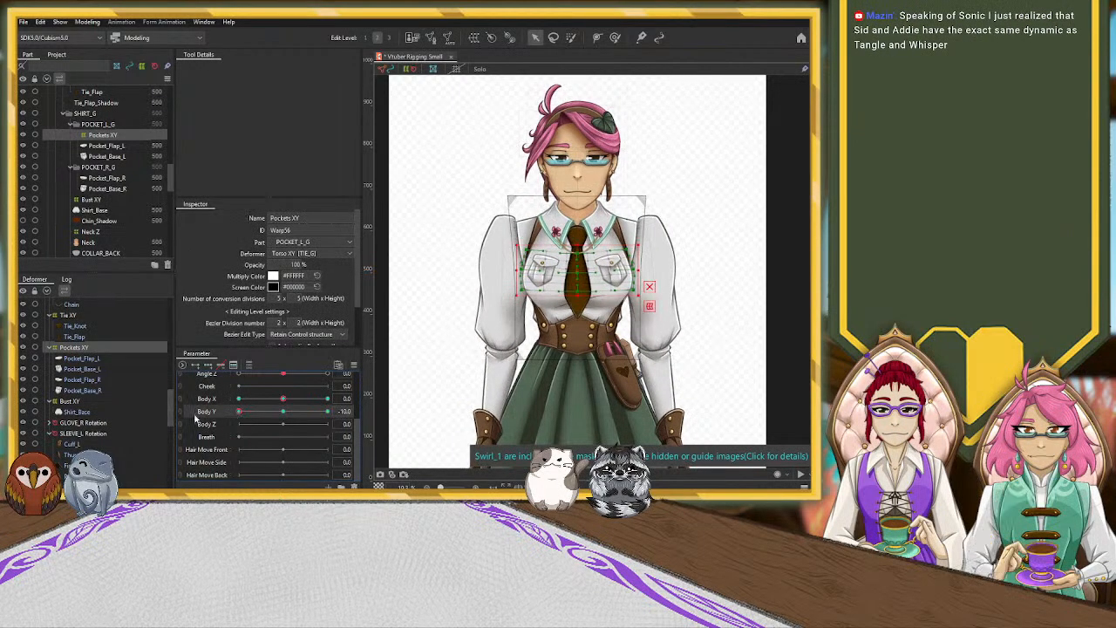
click(328, 410)
click(238, 411)
Create a warp deformer around the COLLAR_L and COLLAR_R art meshes at Body Y 0.
scroll(94, 407, up, 3)
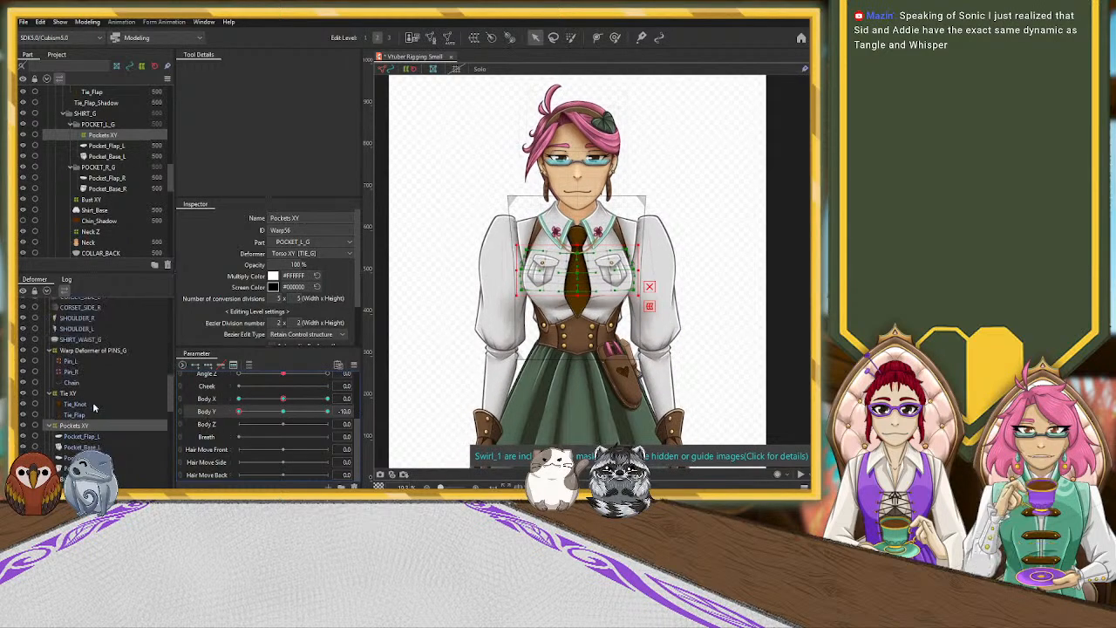
scroll(79, 399, up, 2)
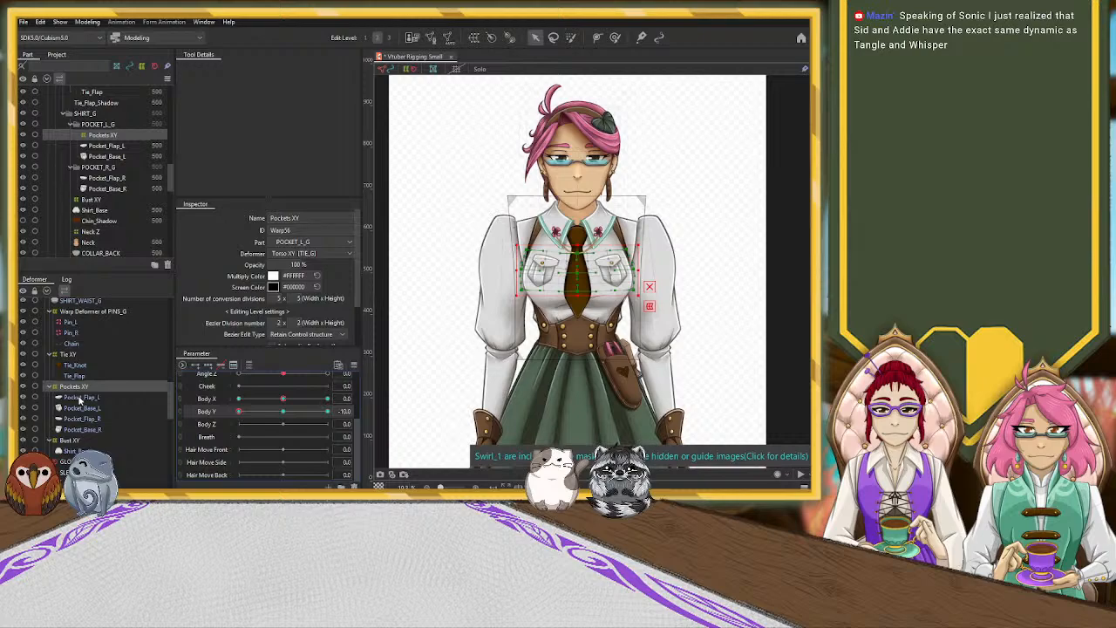
scroll(81, 399, down, 10)
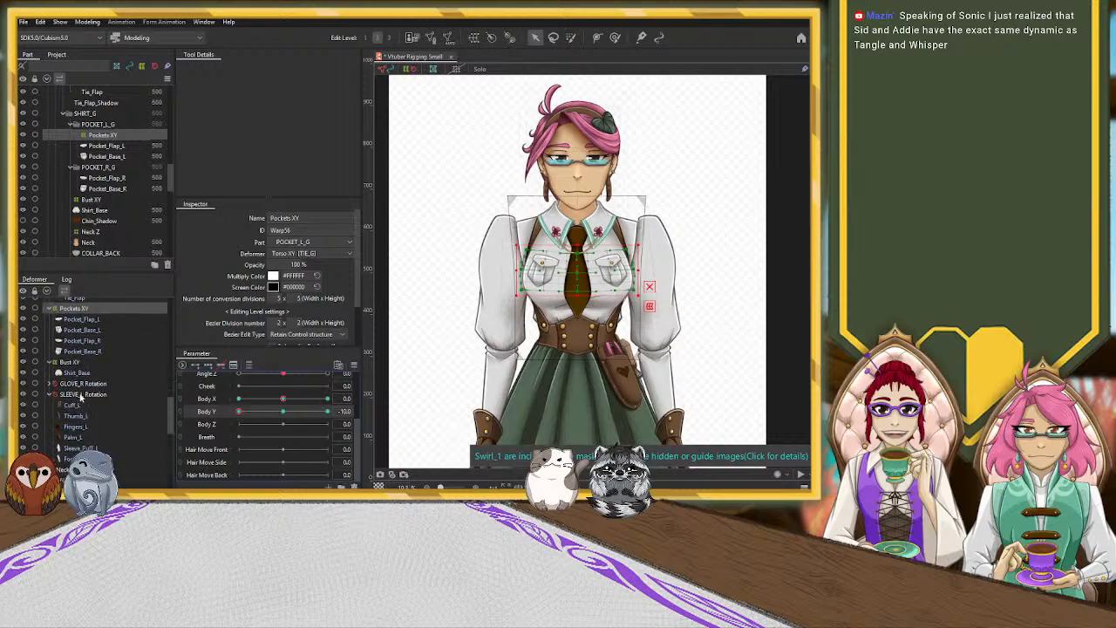
scroll(80, 398, up, 10)
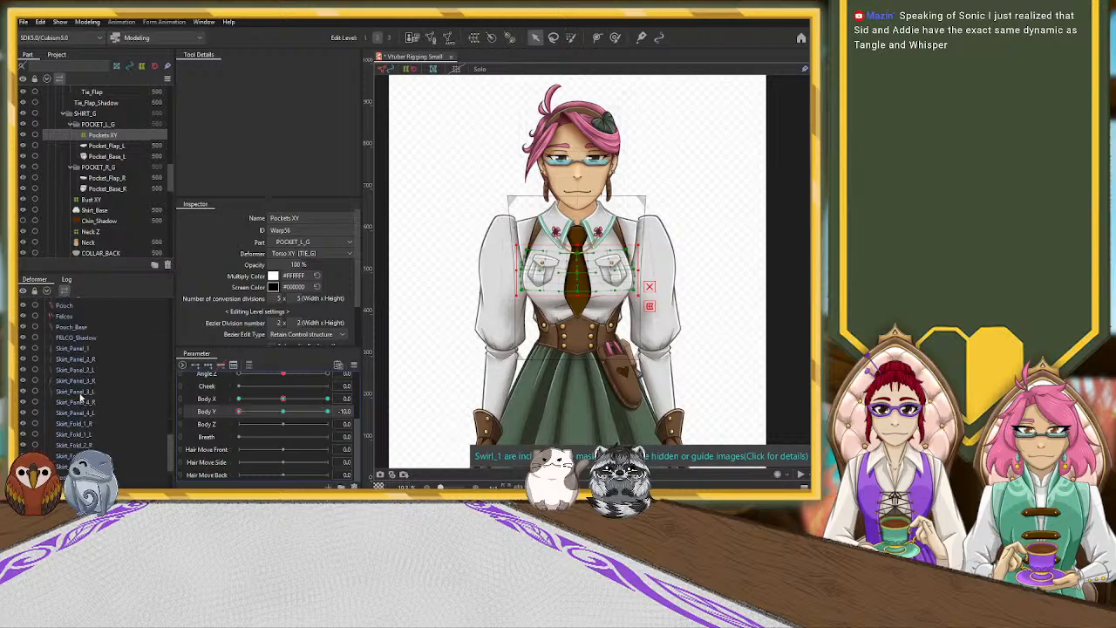
scroll(80, 399, up, 5)
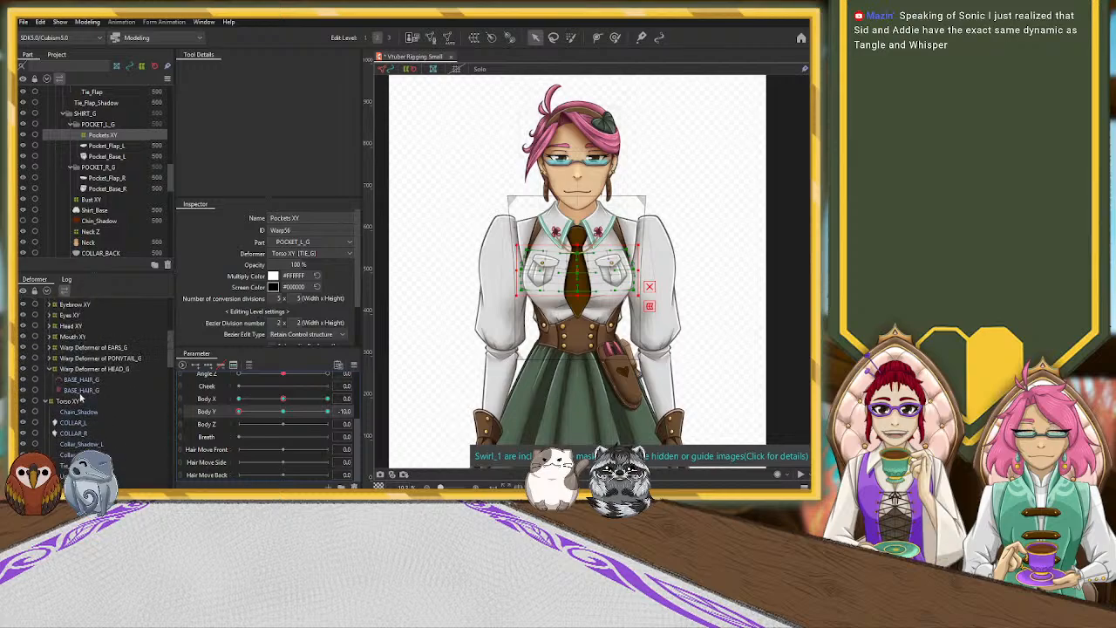
click(72, 422)
ctrl+click(73, 432)
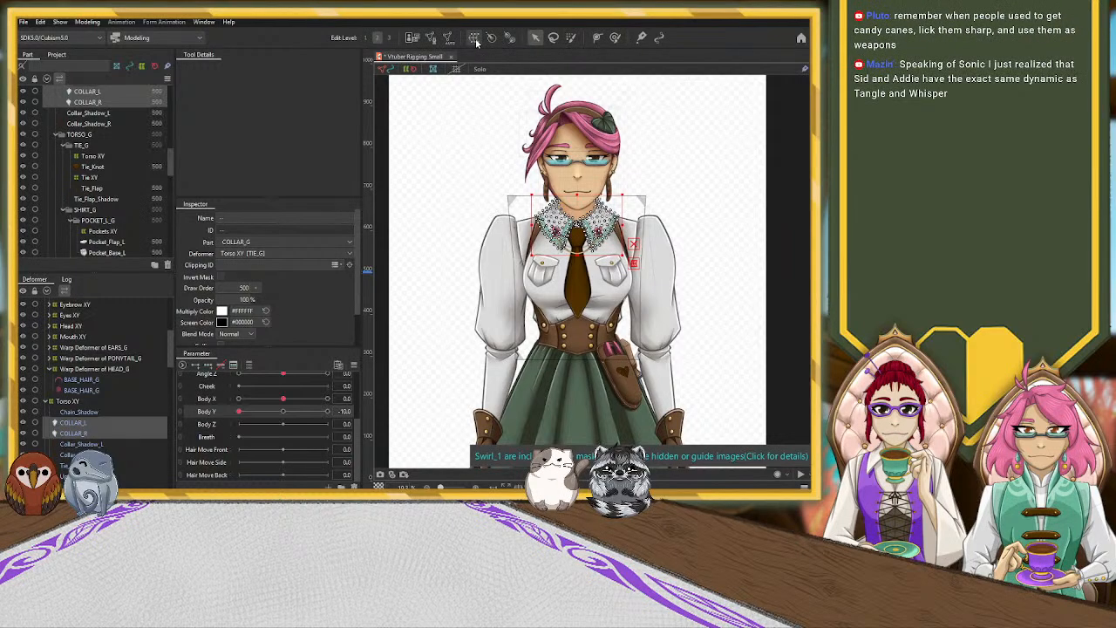
click(286, 415)
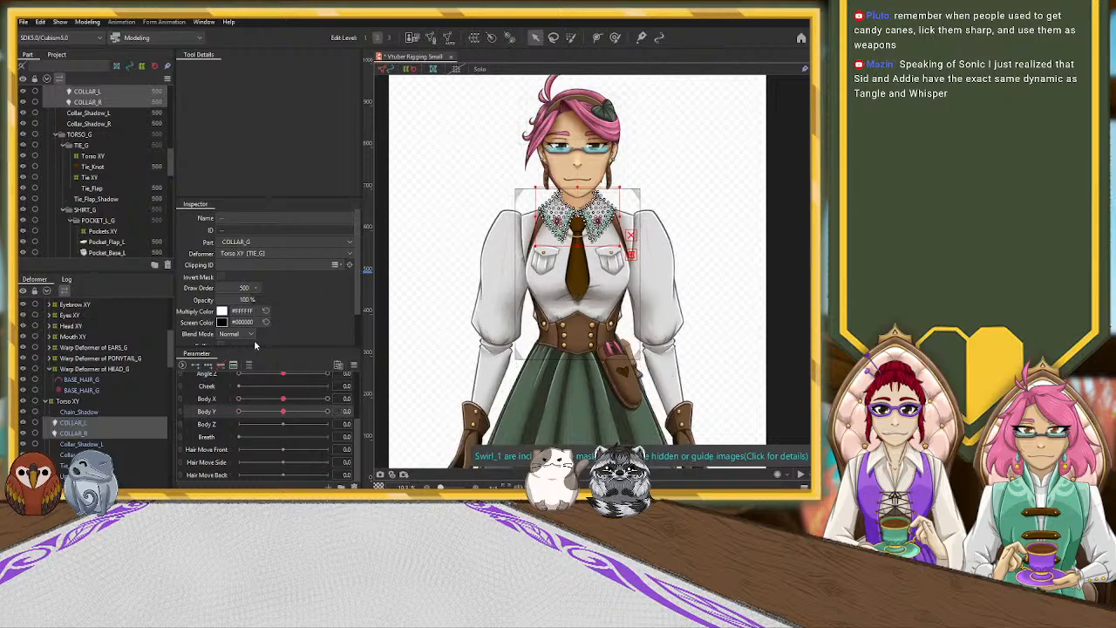
click(240, 336)
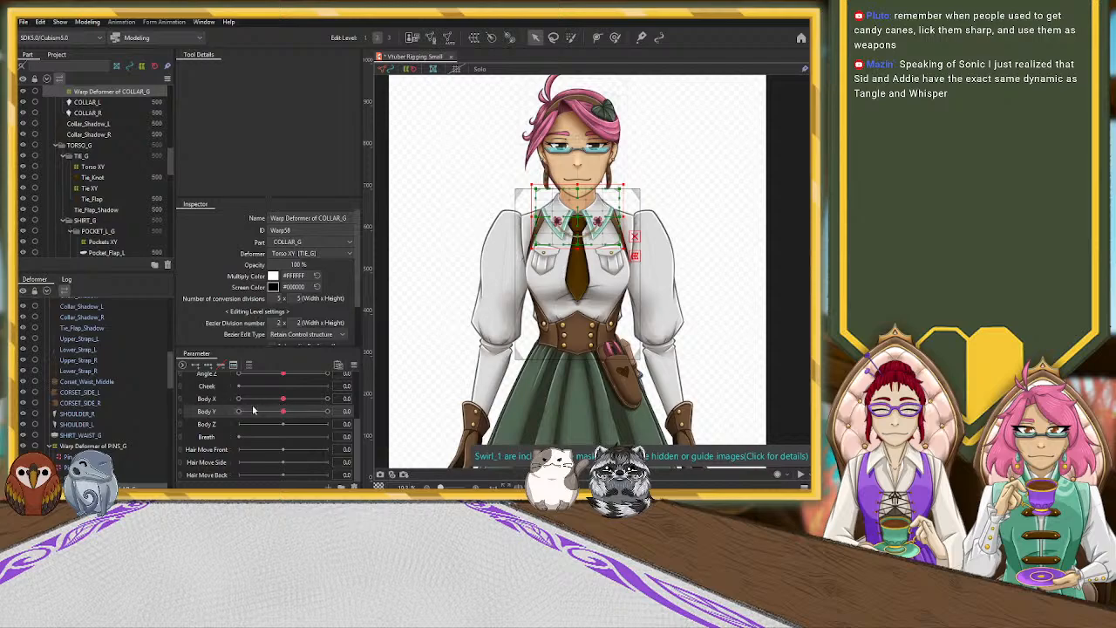
Add three Body Y keyforms to the new collar warp deformer and pull its upper corners slightly inward at Body Y -10.
click(324, 410)
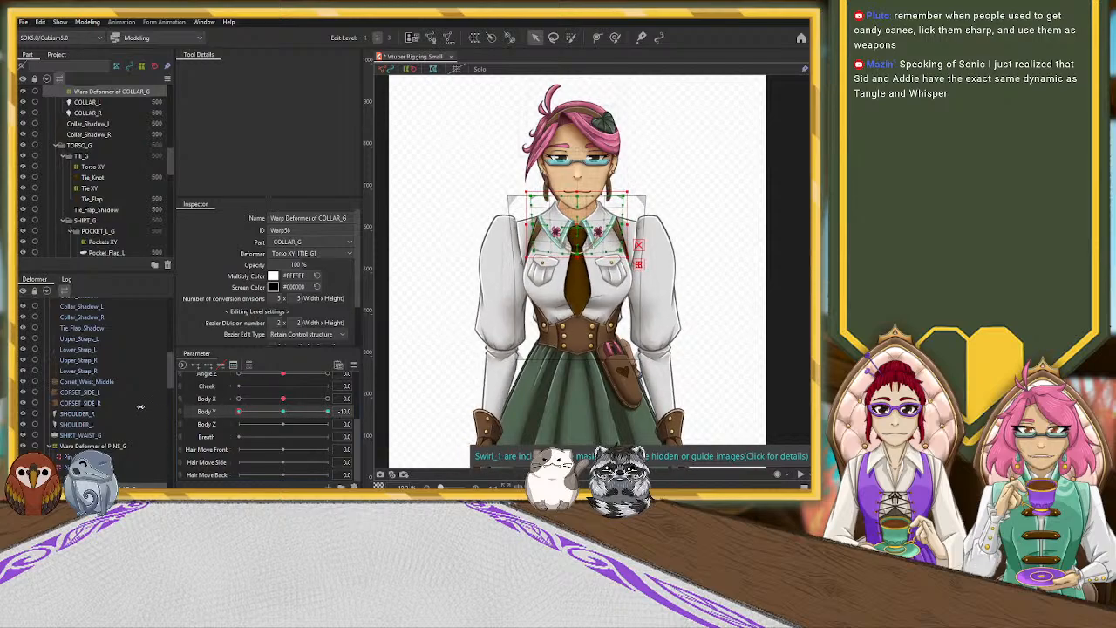
scroll(506, 270, up, 5)
scroll(507, 270, down, 3)
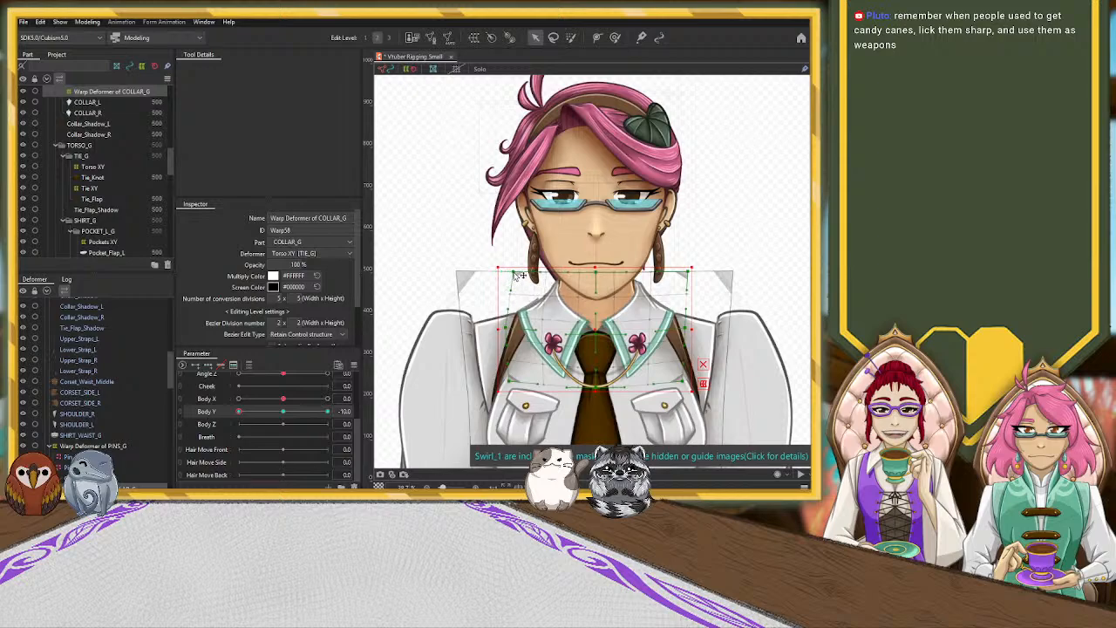
drag(688, 272, 681, 271)
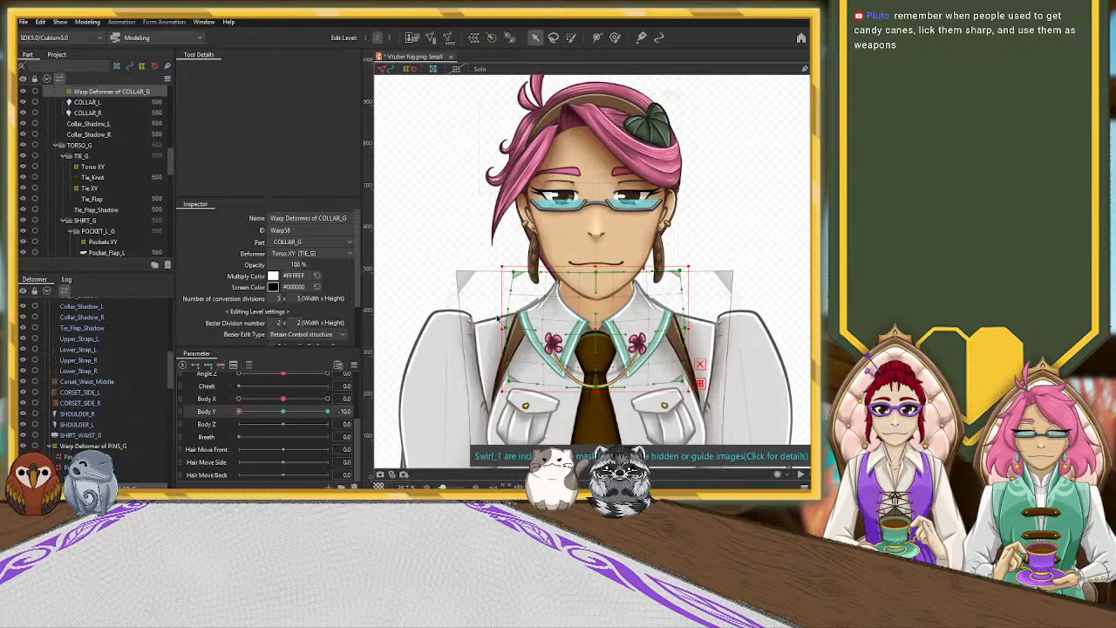
scroll(498, 318, down, 3)
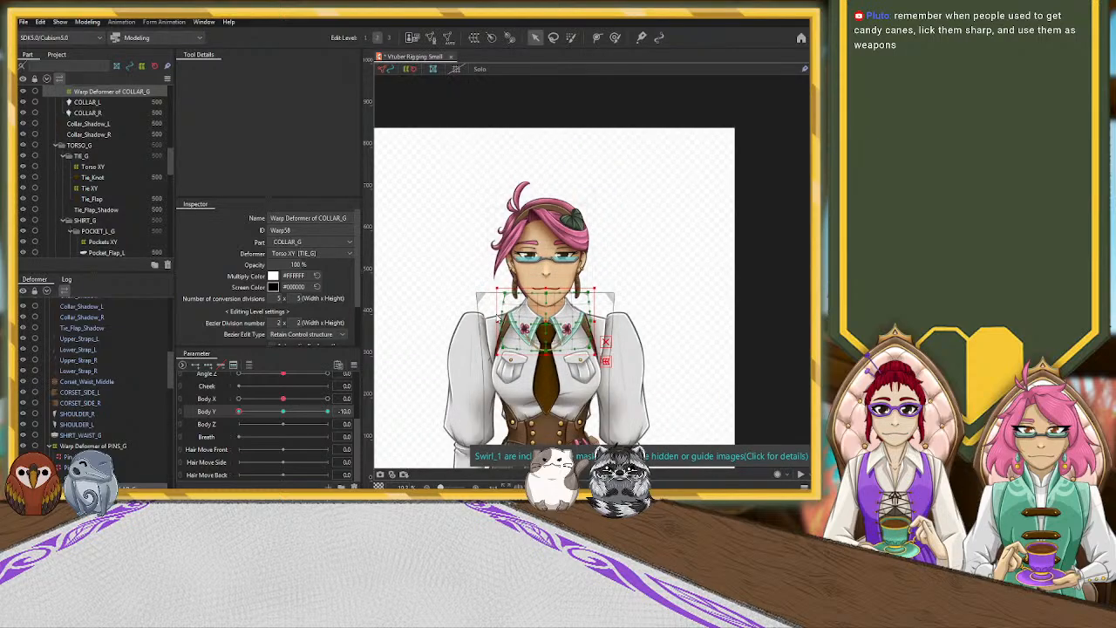
Deselect the collar deformer and examine the whole upper body at Body Y -10 and 0.
click(660, 202)
drag(237, 413, 205, 412)
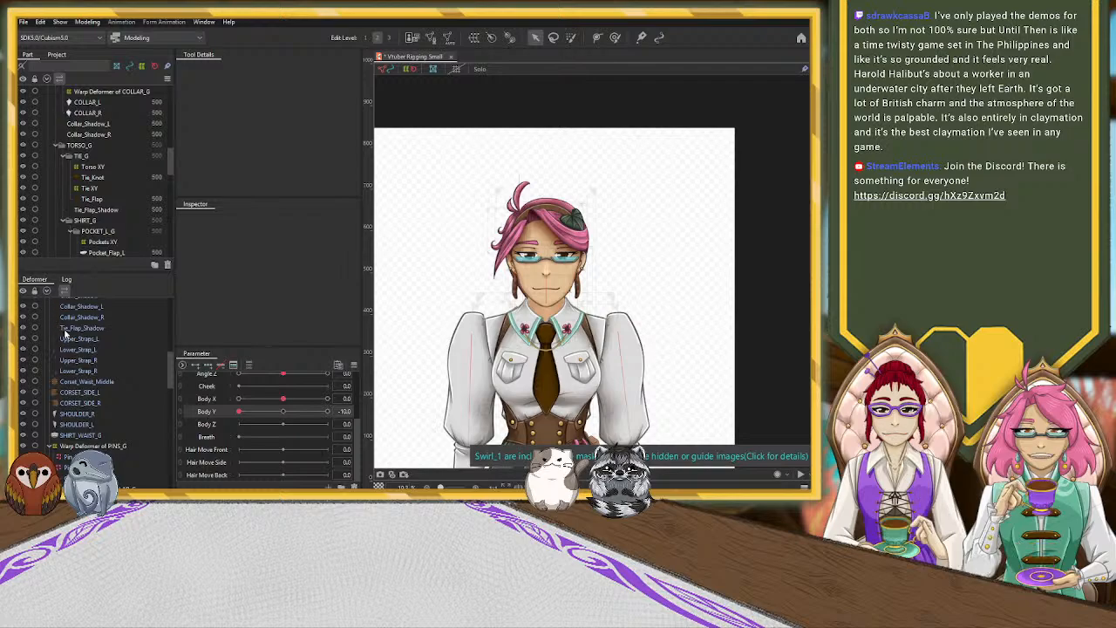
scroll(730, 262, down, 3)
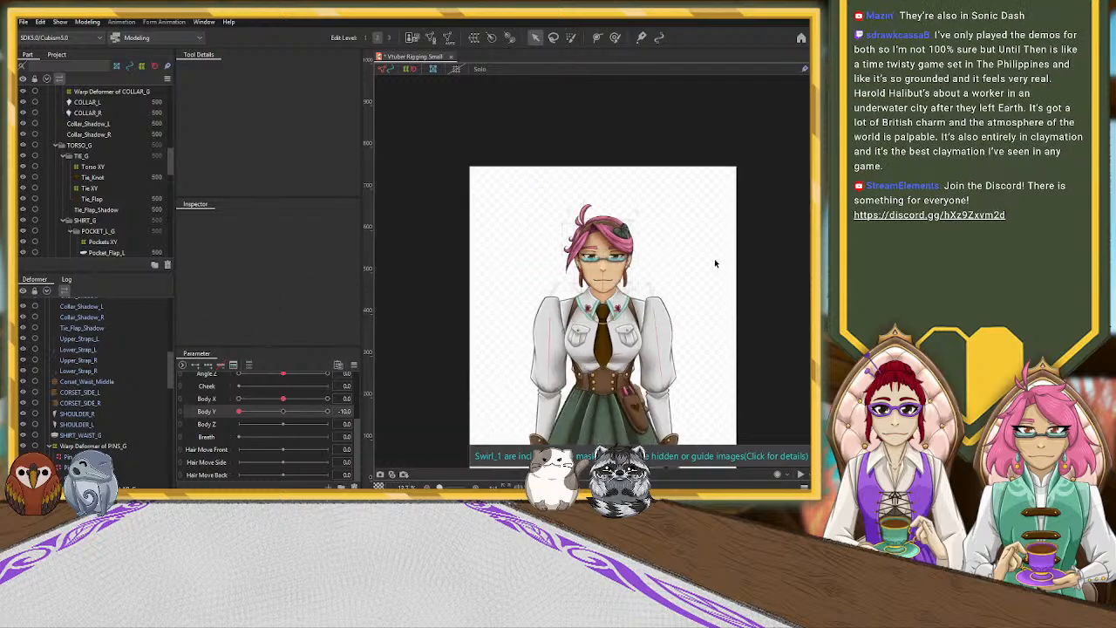
scroll(697, 284, up, 3)
drag(698, 341, 687, 242)
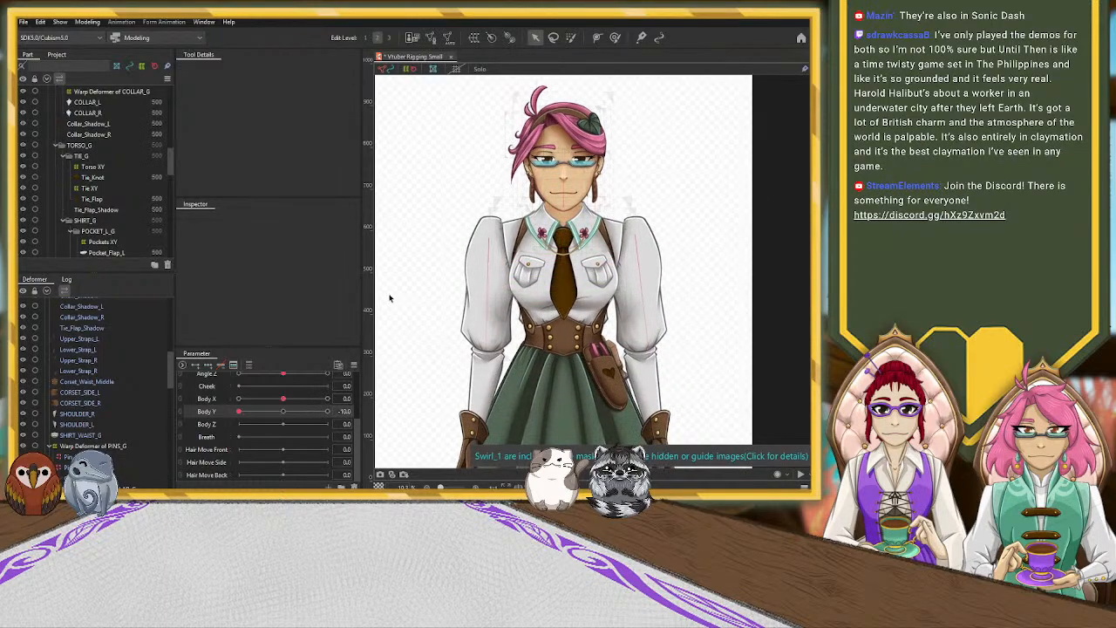
drag(283, 411, 213, 415)
click(284, 412)
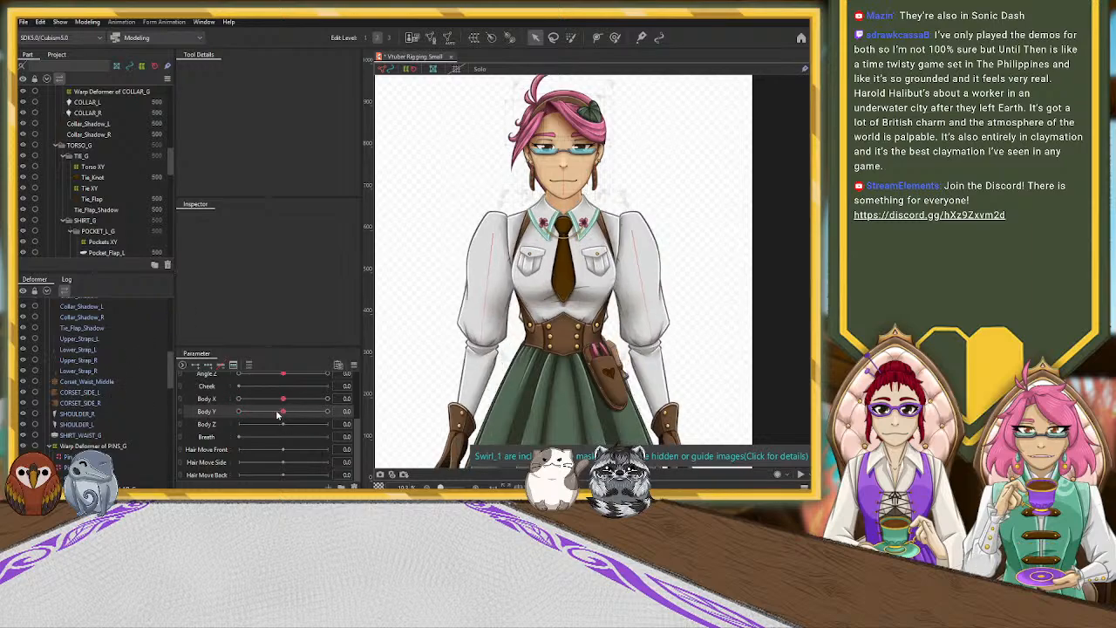
At Body Y -10, rotate the SLEEVE_L Rotation deformer inward so the arm hangs straighter, and shift its pivot slightly inward and down.
scroll(113, 395, up, 5)
scroll(109, 396, down, 6)
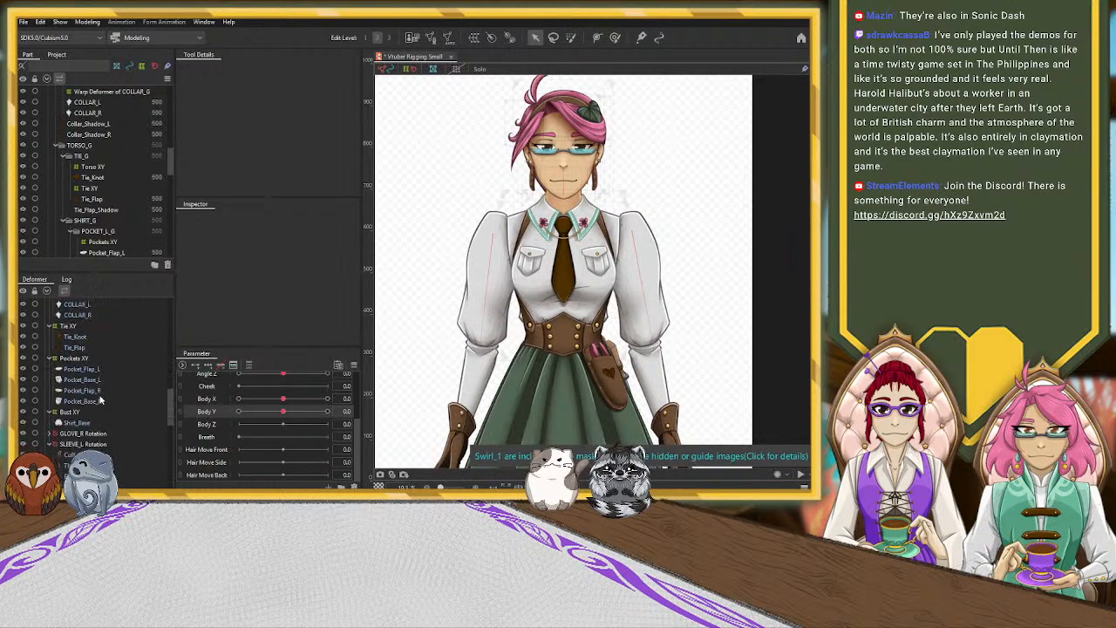
click(78, 328)
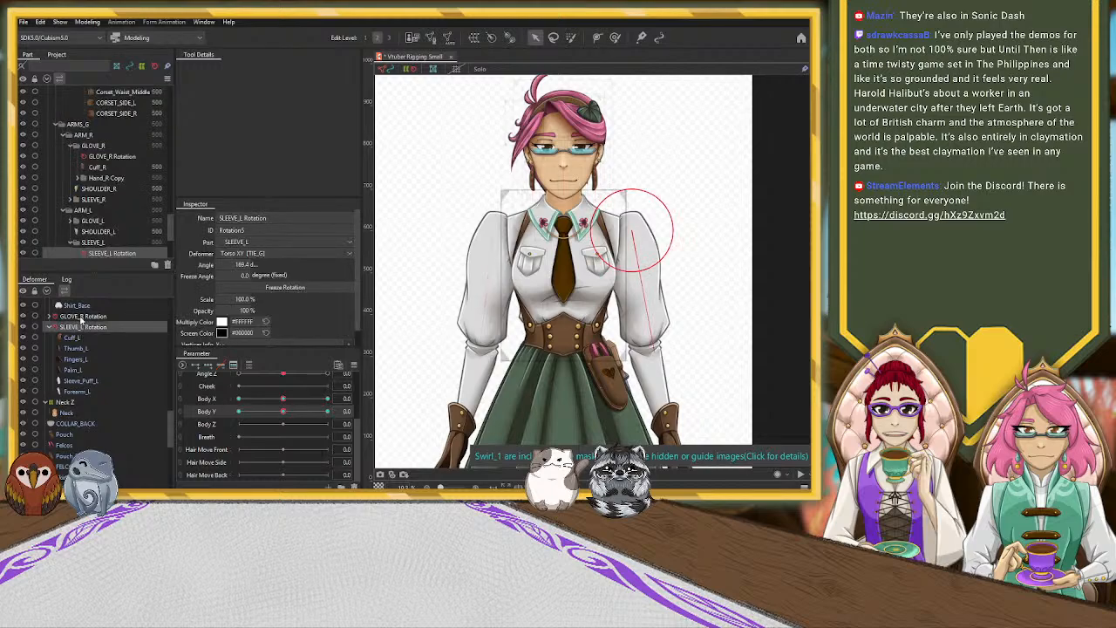
click(282, 411)
drag(283, 412, 238, 411)
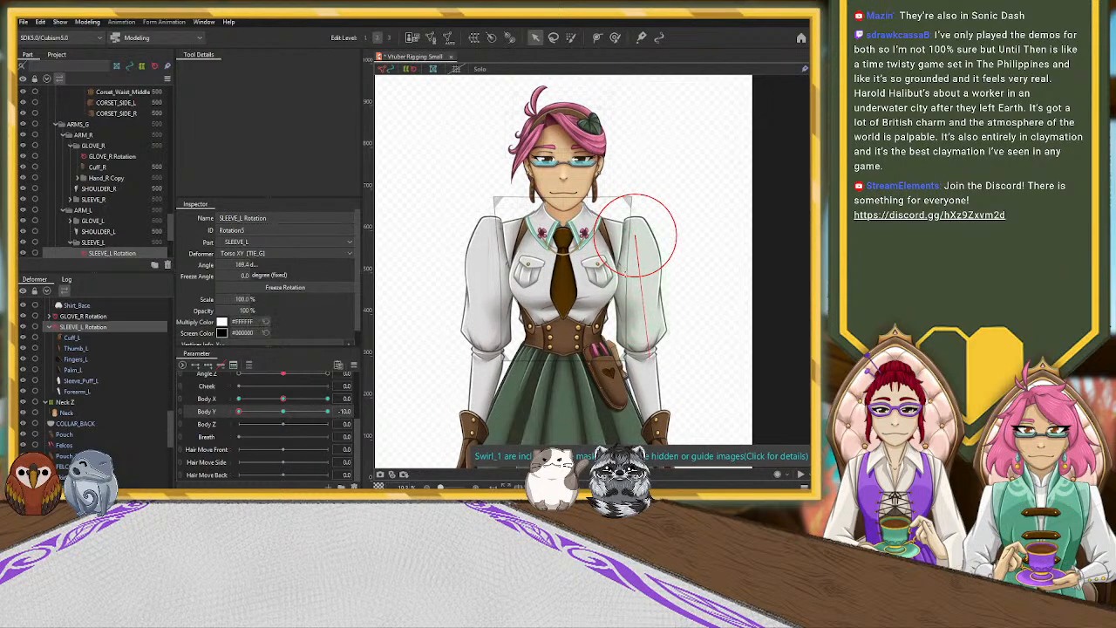
drag(650, 355, 636, 365)
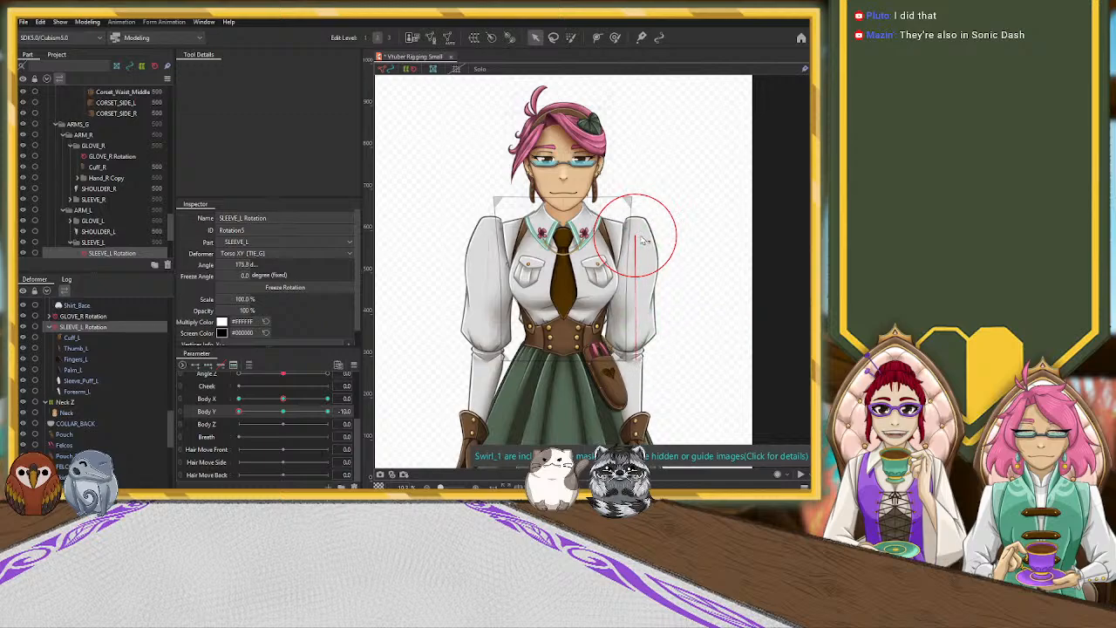
drag(641, 236, 634, 242)
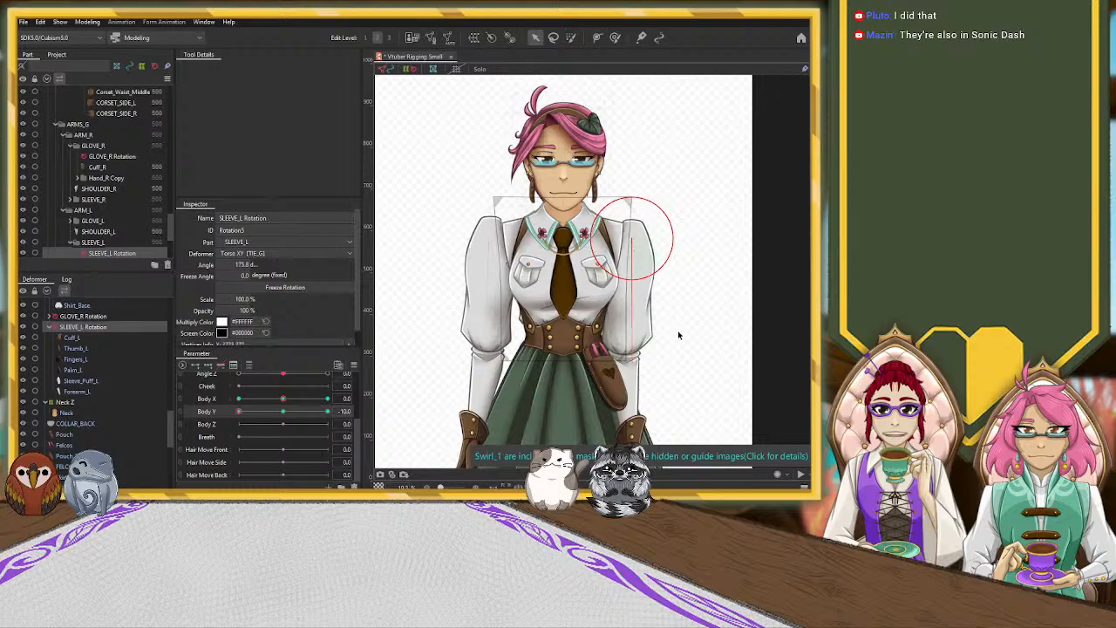
scroll(678, 336, down, 3)
scroll(693, 370, up, 2)
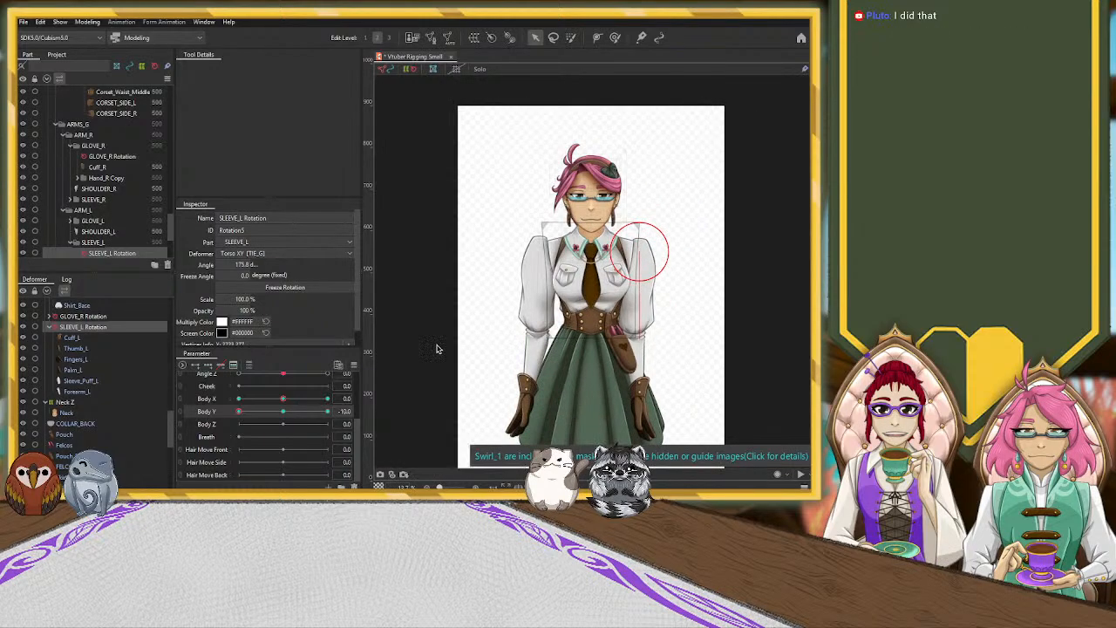
Check the SLEEVE_L Rotation deformer's angle and pivot coordinates at Body Y 0.
click(283, 412)
scroll(312, 279, down, 2)
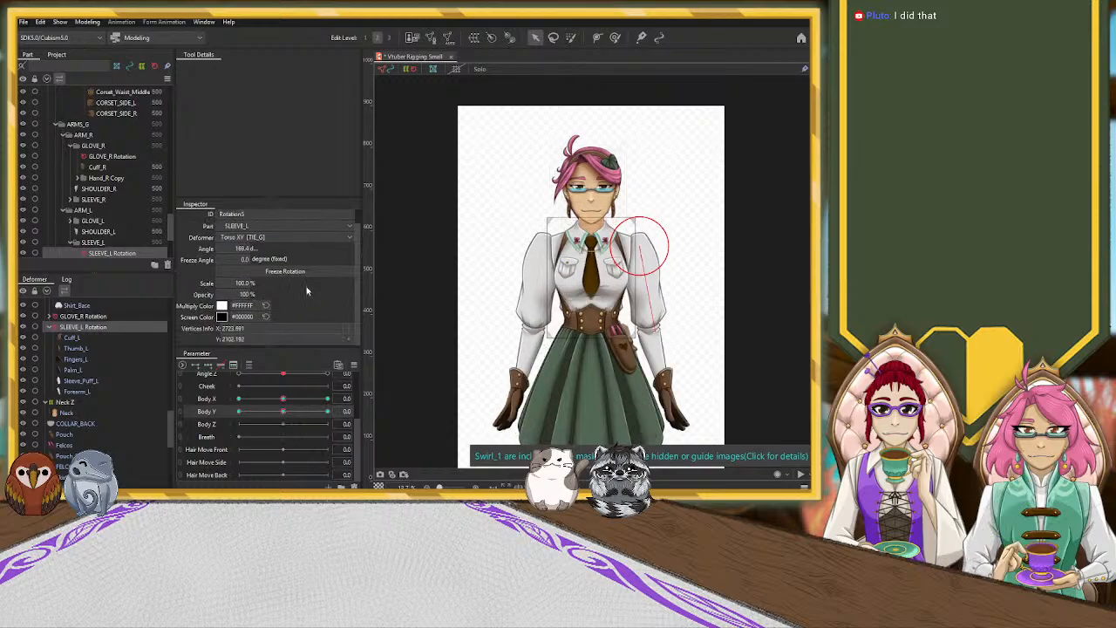
scroll(340, 312, up, 1)
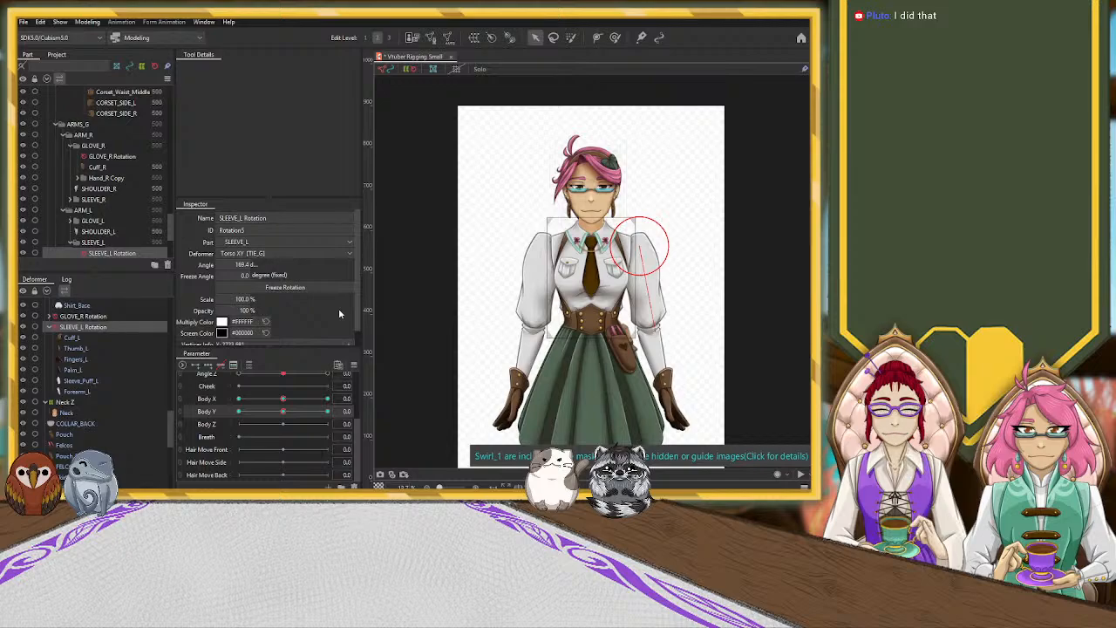
scroll(340, 312, down, 1)
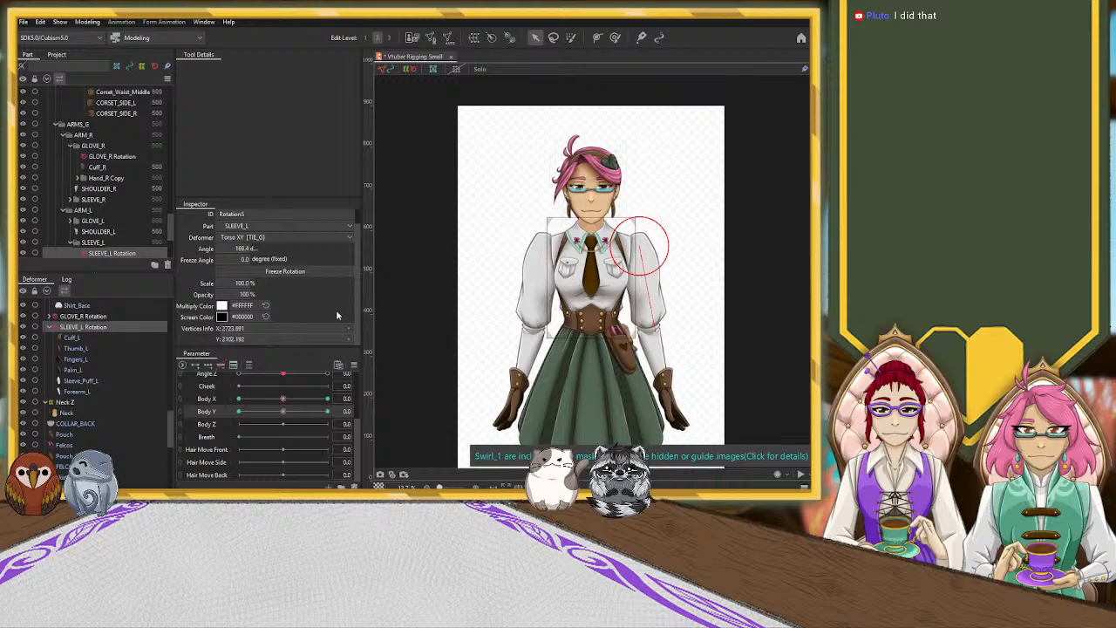
scroll(336, 314, up, 1)
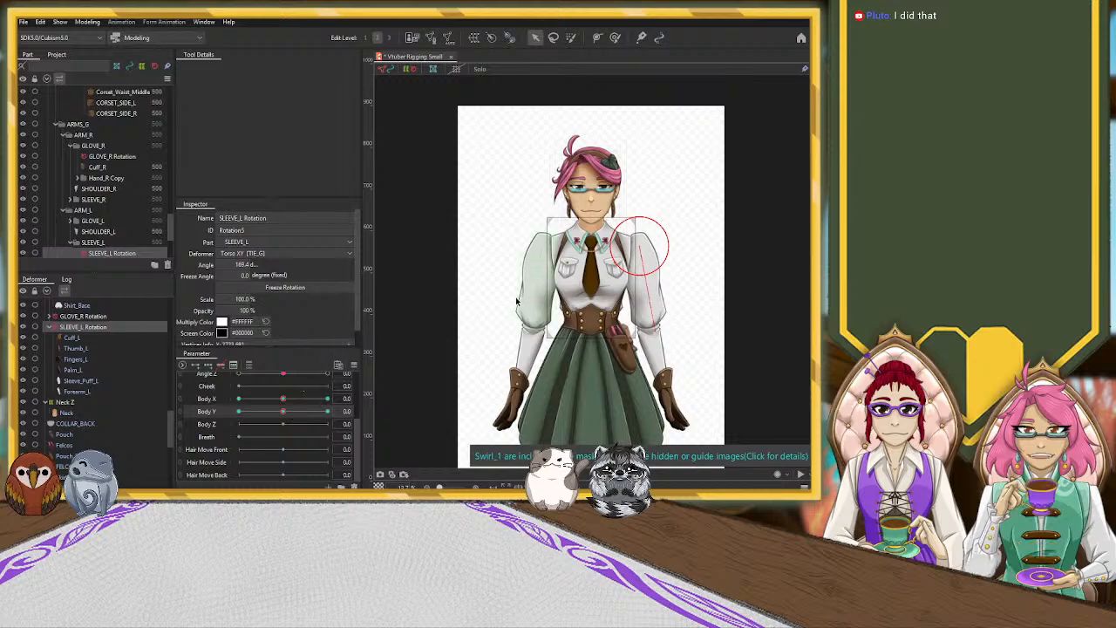
At Body Y -10, rotate the GLOVE_R Rotation deformer inward to -180° and nudge its pivot slightly inward and down.
click(98, 317)
drag(283, 415, 201, 423)
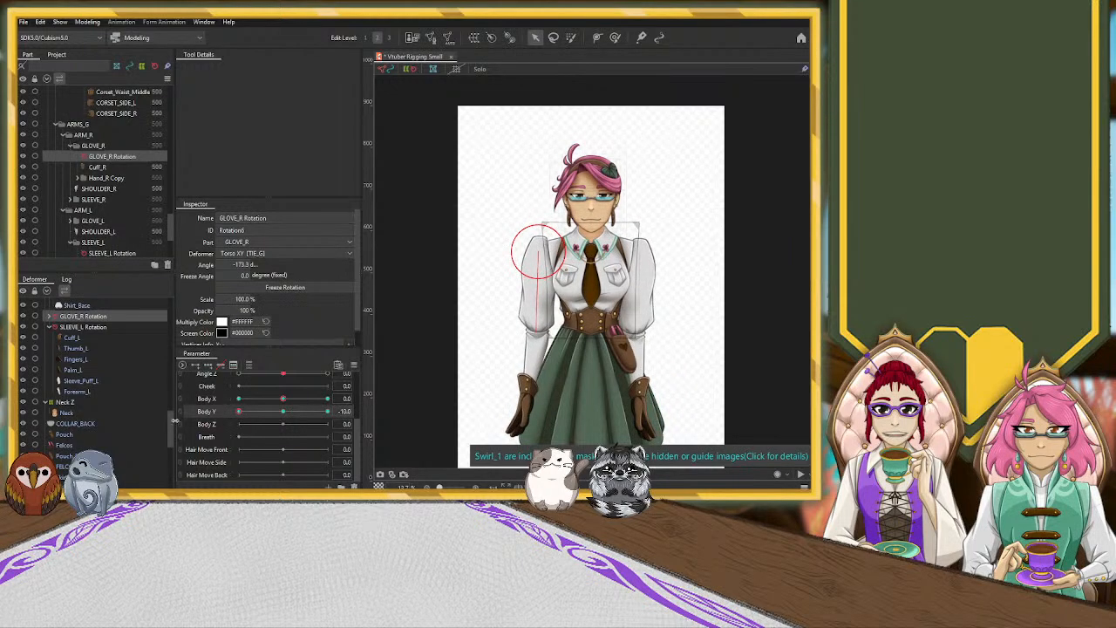
drag(536, 333, 547, 332)
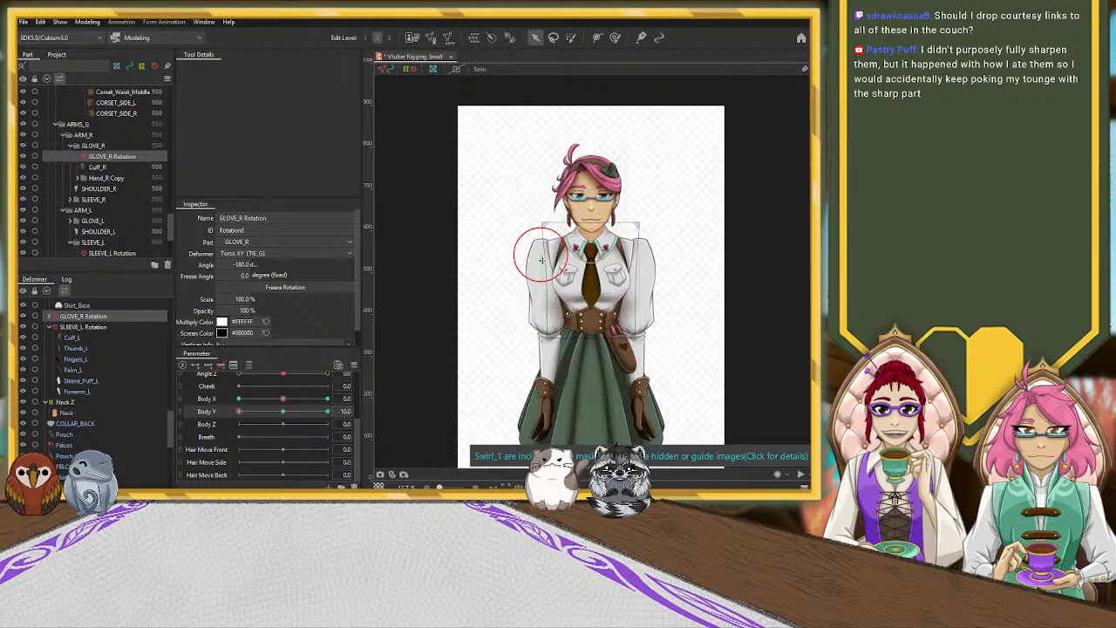
drag(283, 411, 228, 428)
scroll(574, 298, up, 3)
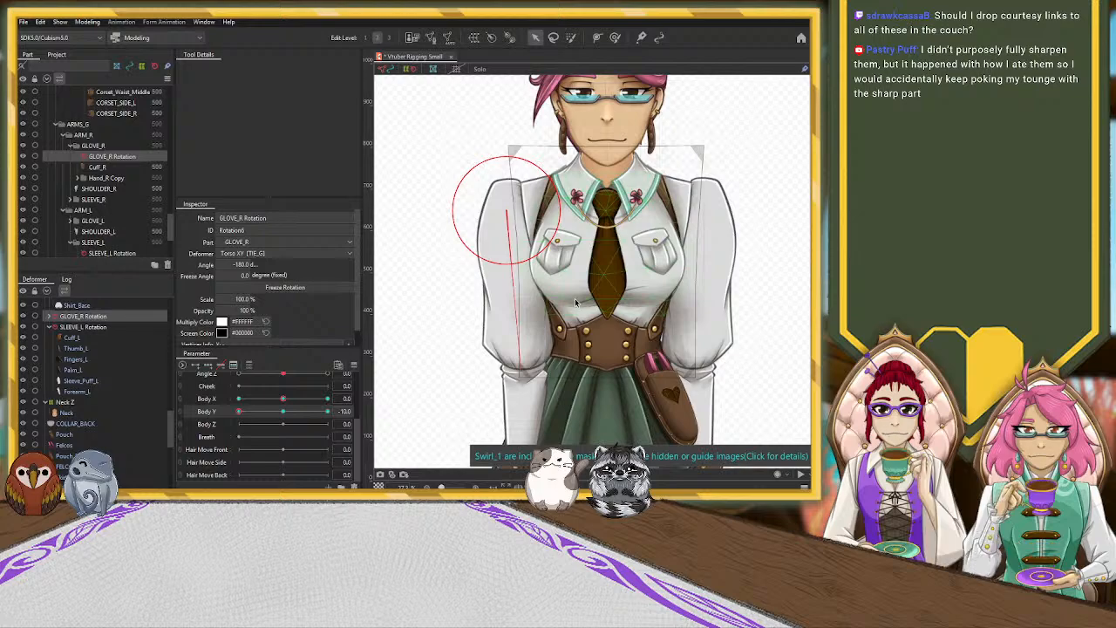
scroll(575, 298, down, 3)
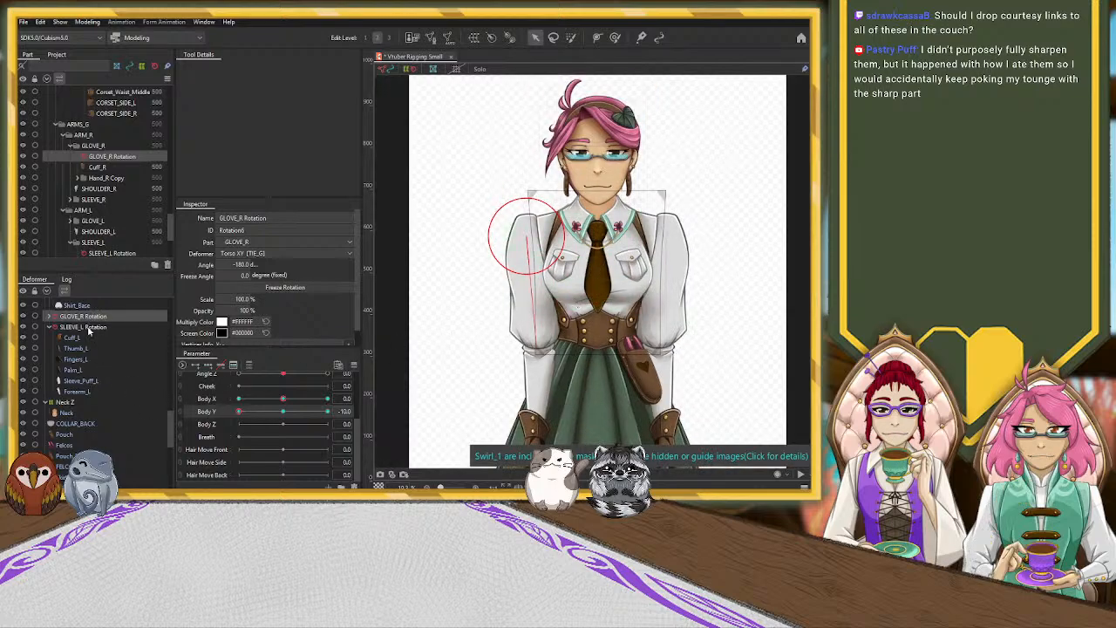
Review the SLEEVE_L Rotation deformer at Body Y -10, 10 and 0, with all its properties shown down to the pivot coordinates.
click(87, 328)
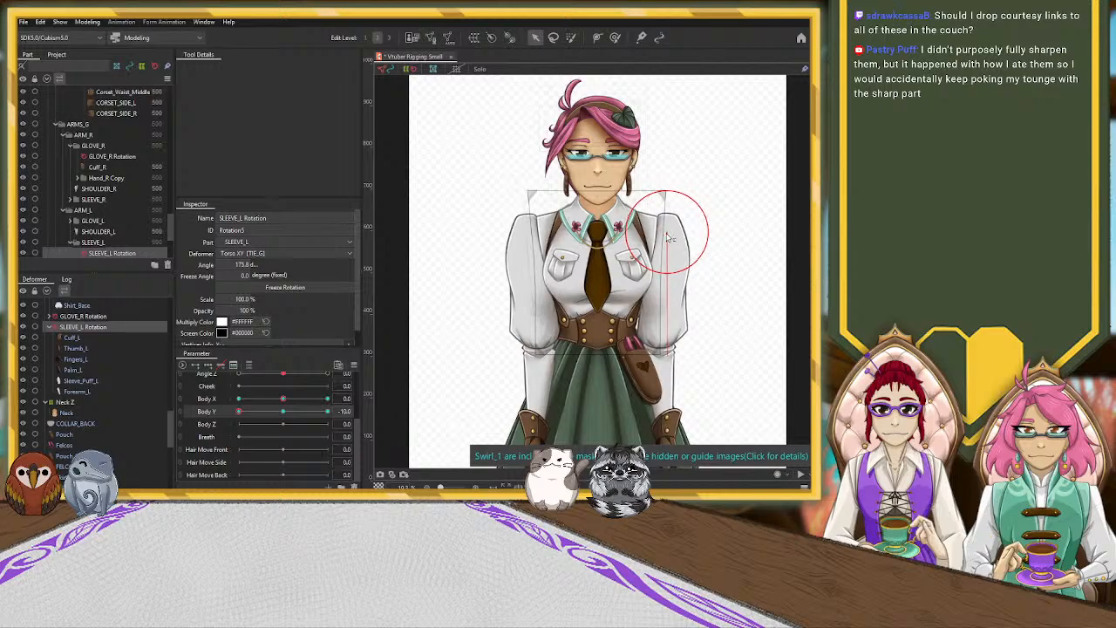
drag(240, 412, 330, 434)
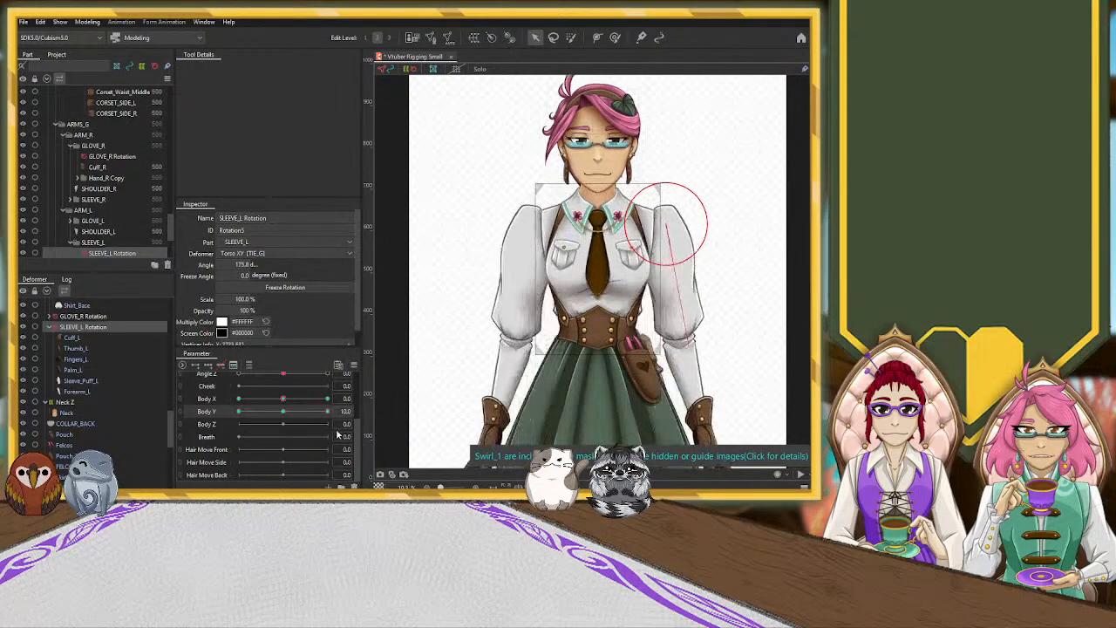
click(283, 411)
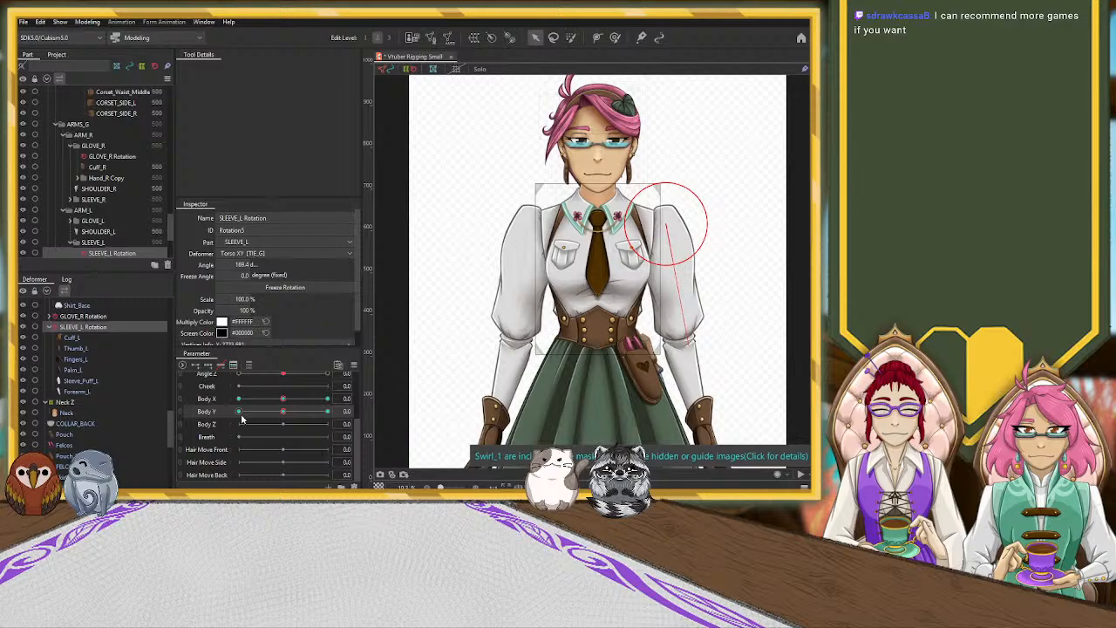
scroll(298, 307, down, 1)
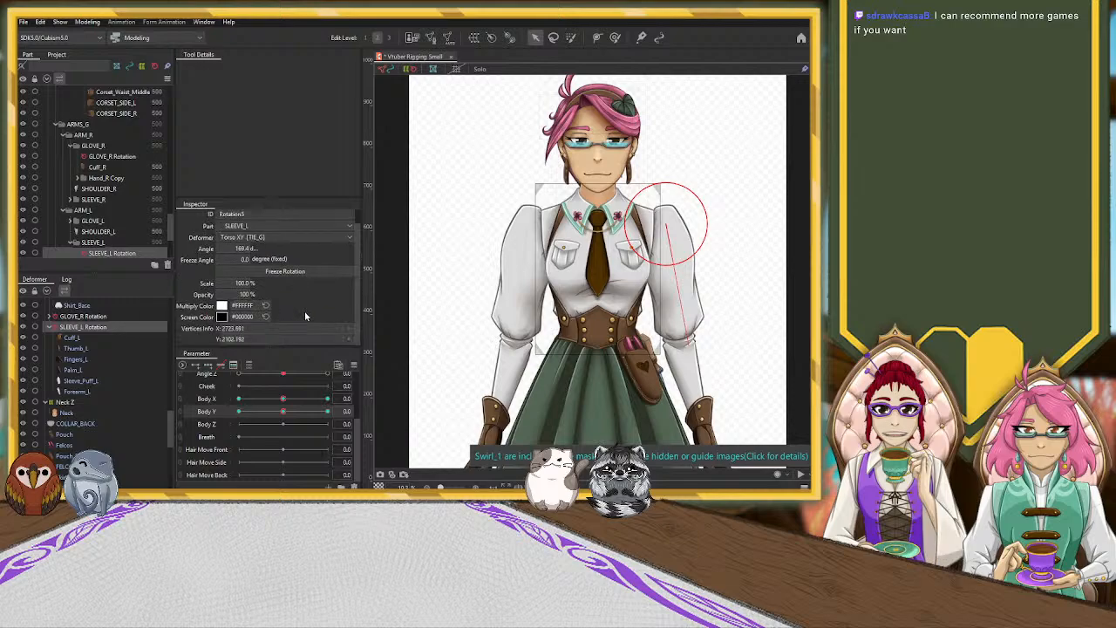
scroll(305, 315, up, 1)
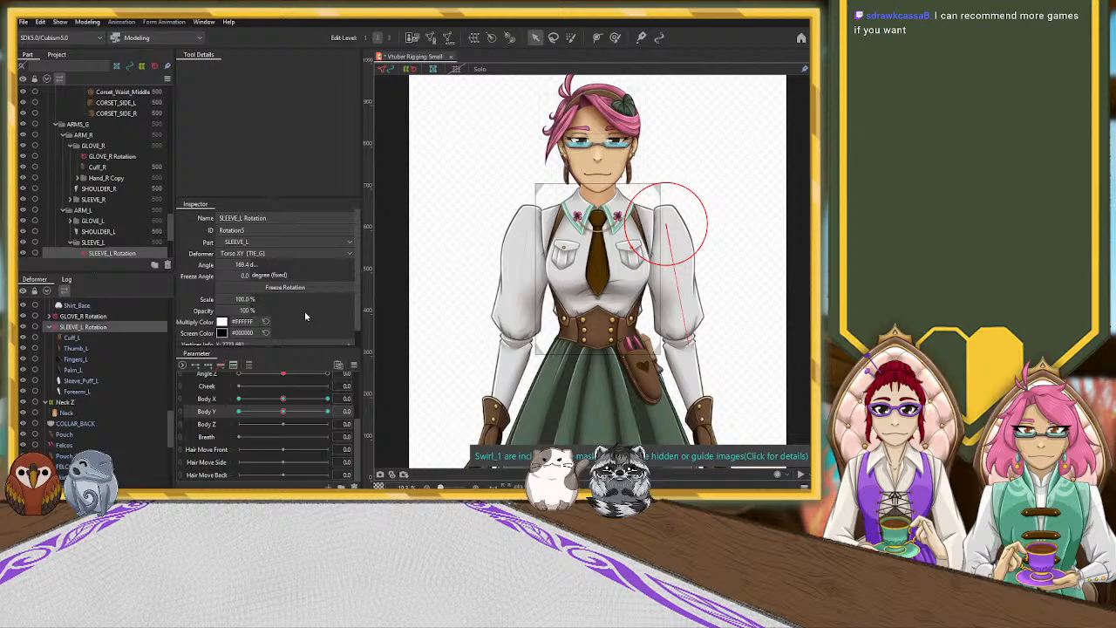
scroll(305, 316, down, 1)
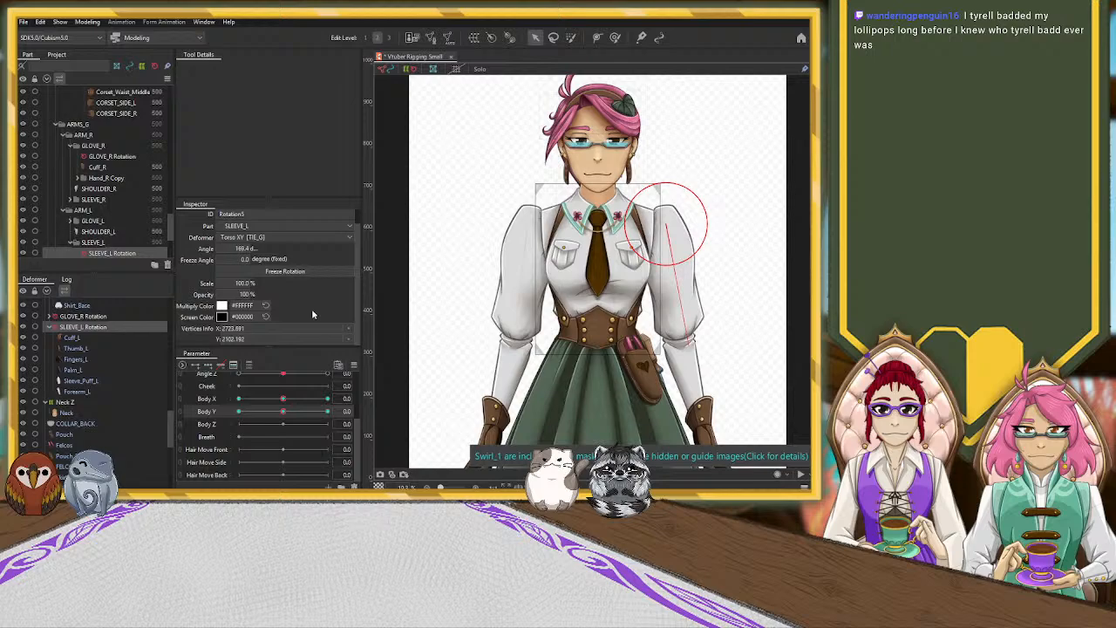
drag(277, 199, 309, 129)
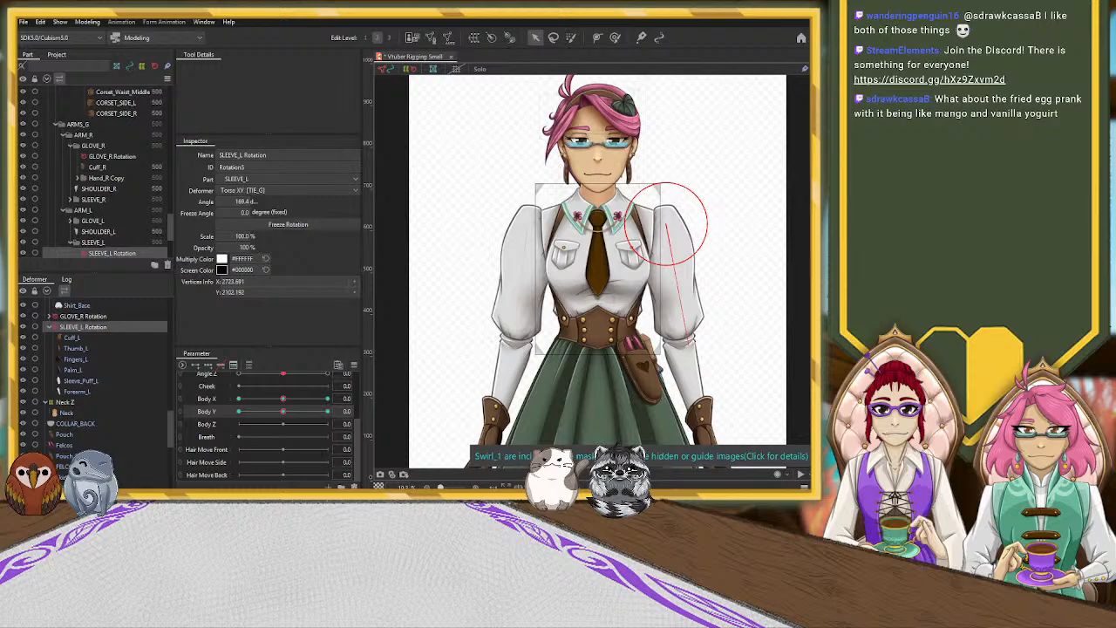
Look through the ARMS_G part folder and the deformer hierarchy for the left arm's meshes, starting from Cuff_L.
click(71, 337)
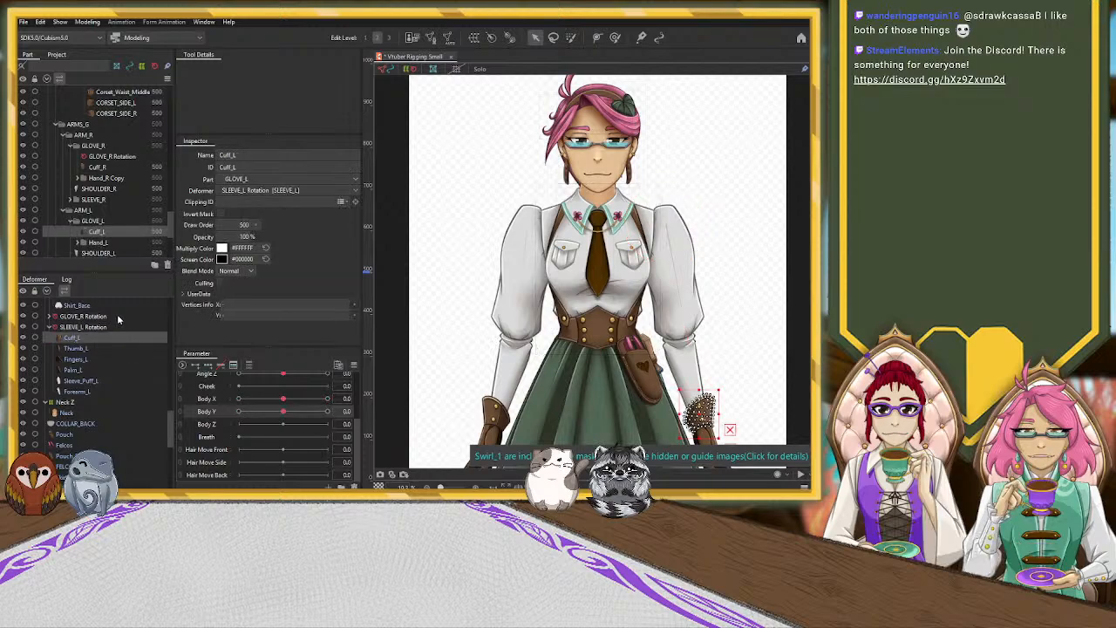
scroll(100, 190, down, 1)
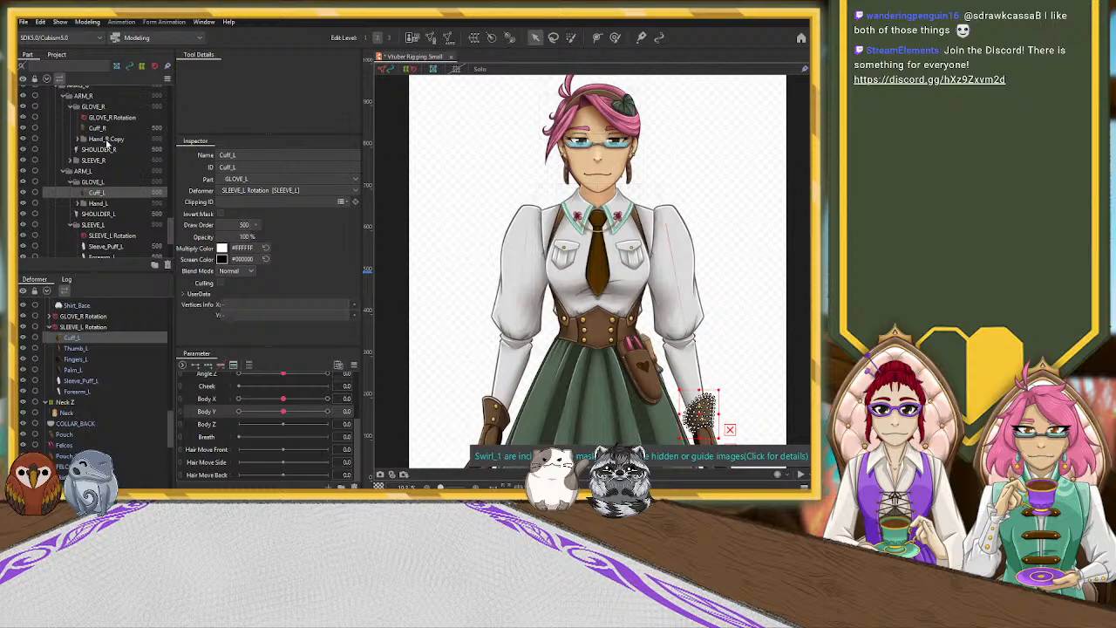
scroll(106, 147, up, 1)
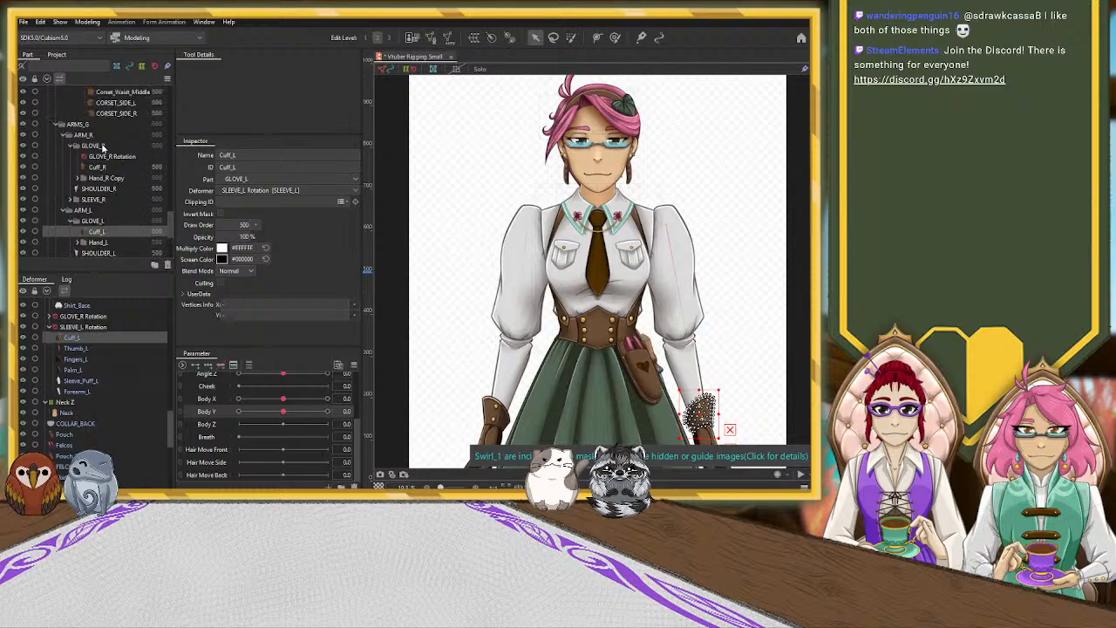
click(75, 125)
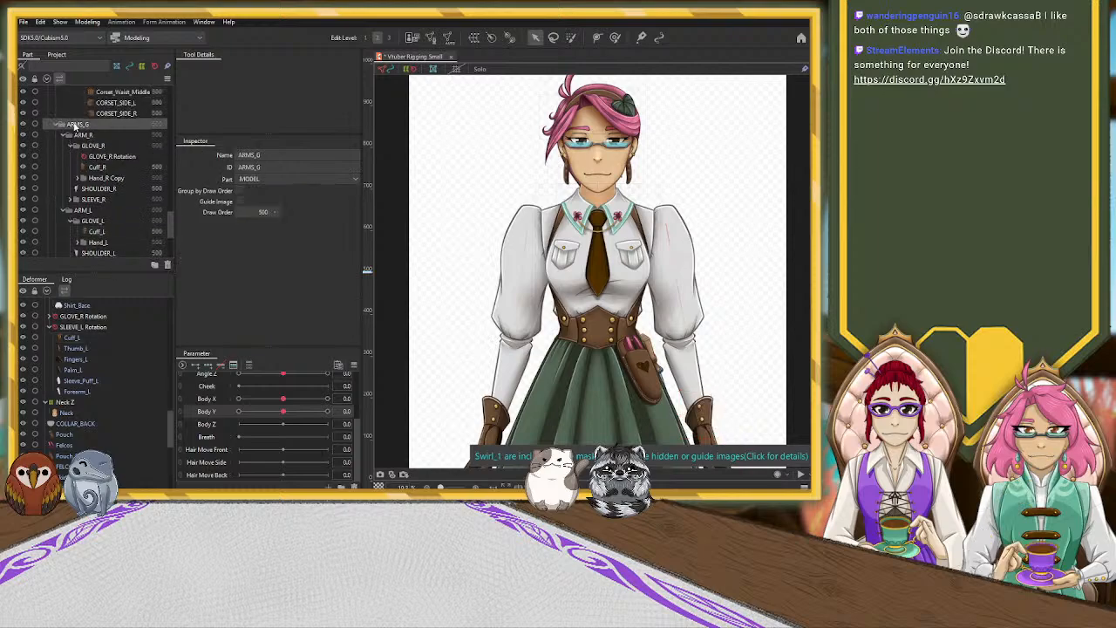
scroll(88, 235, down, 1)
scroll(87, 401, down, 10)
scroll(88, 401, up, 8)
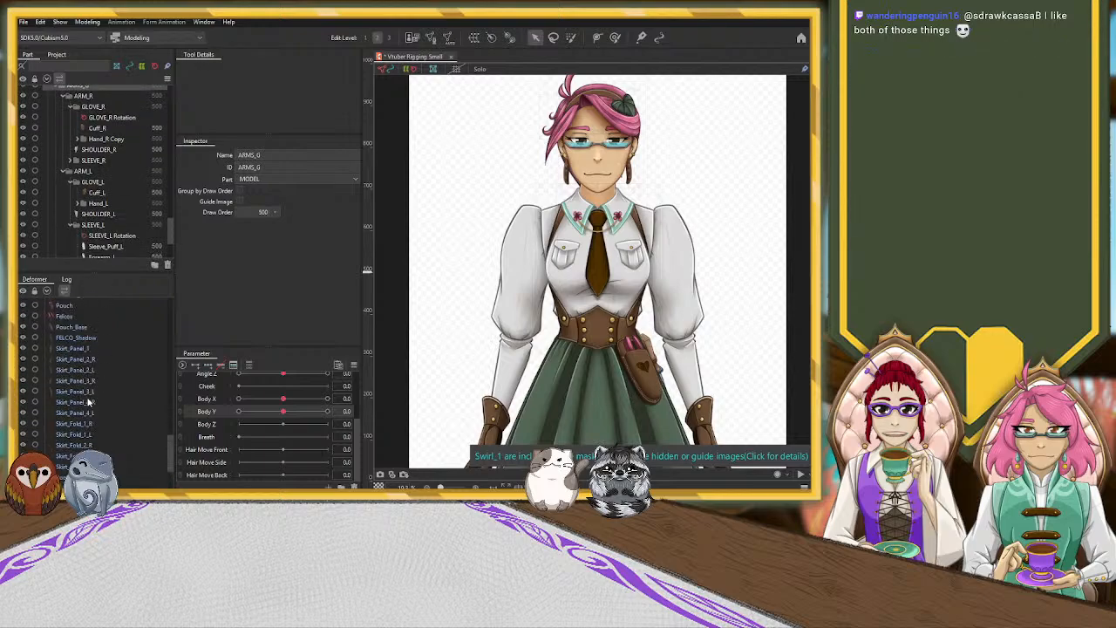
scroll(87, 403, up, 10)
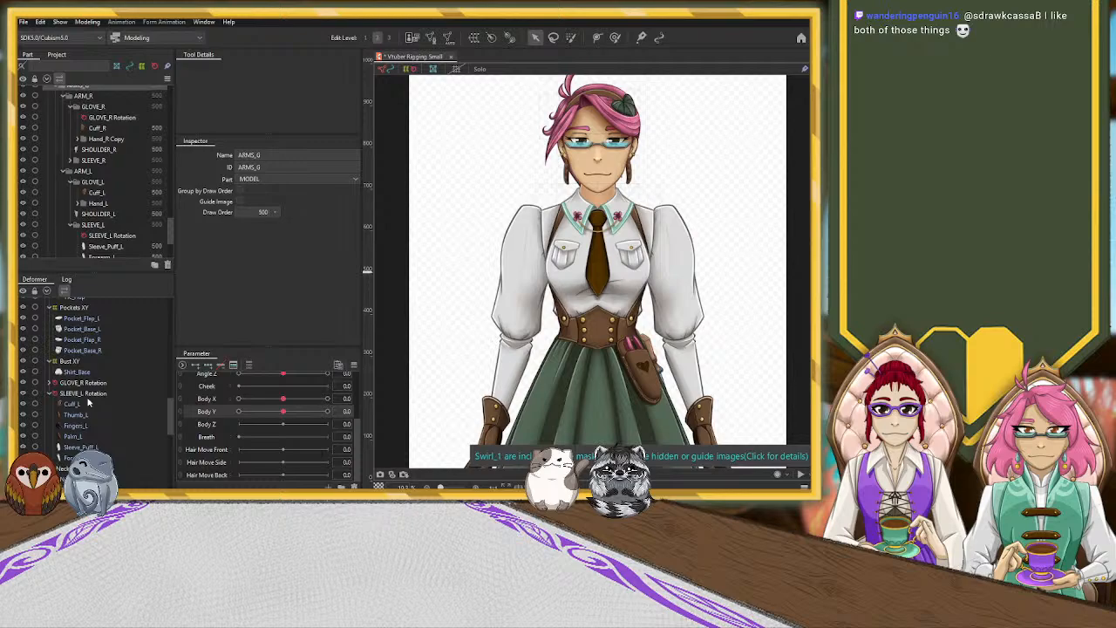
scroll(87, 402, up, 3)
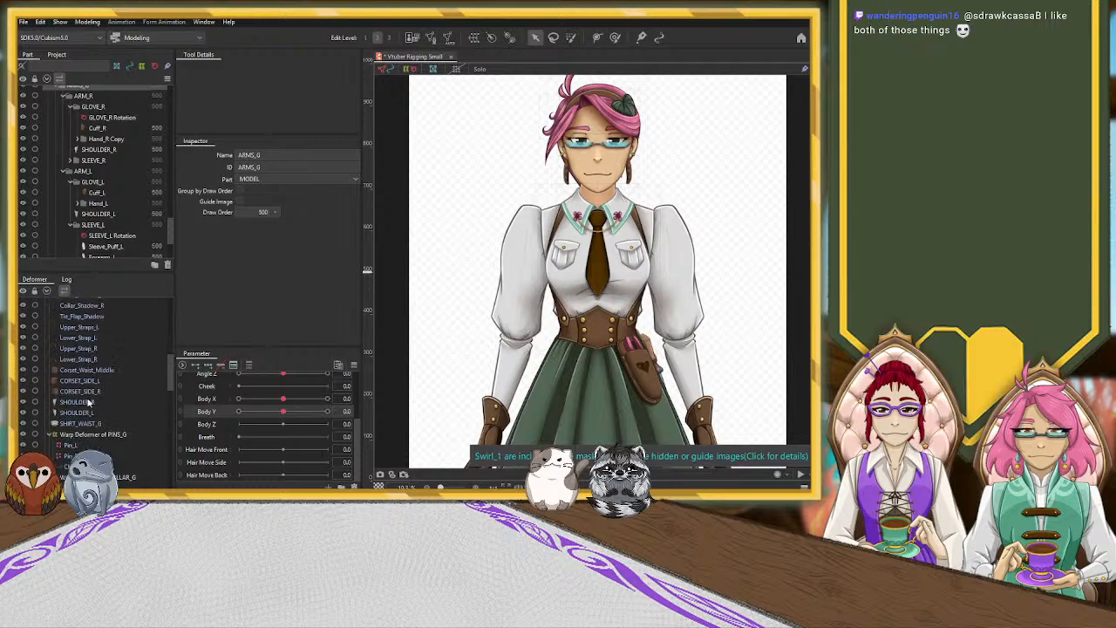
Select SHOULDER_L and look through the deformer hierarchy to examine where it sits relative to the other arm meshes.
click(87, 412)
scroll(87, 408, up, 6)
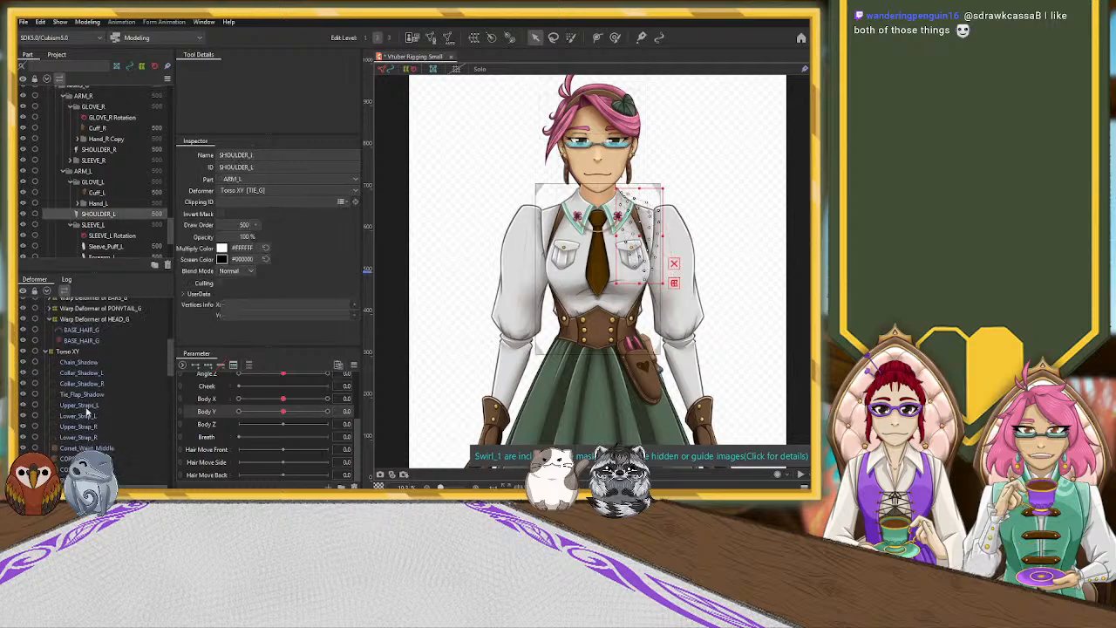
scroll(87, 403, up, 4)
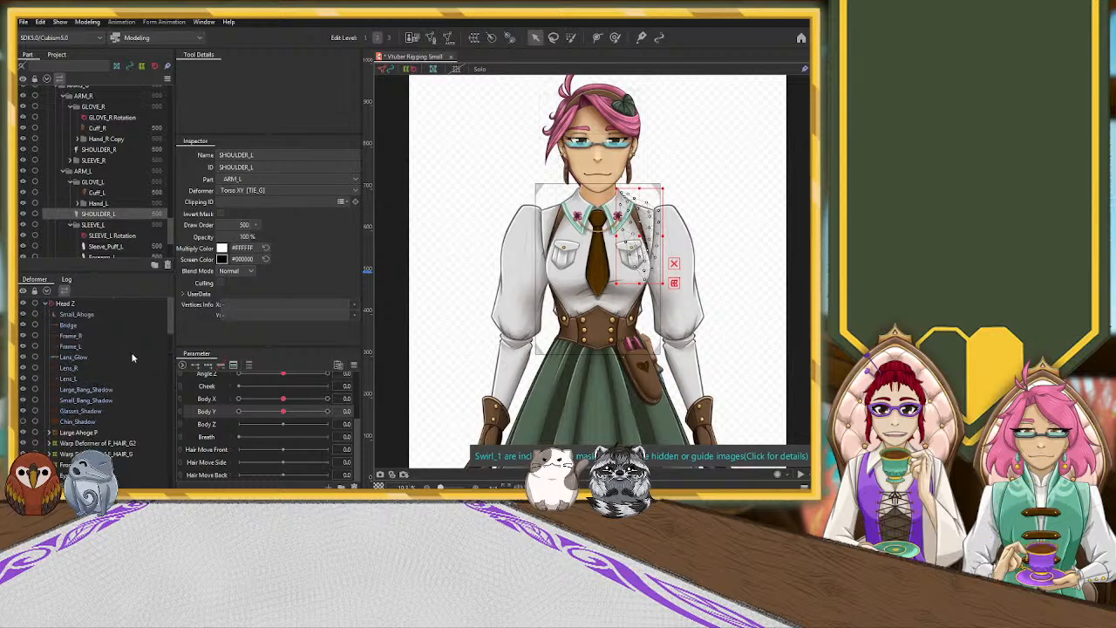
scroll(129, 353, down, 3)
scroll(104, 371, down, 10)
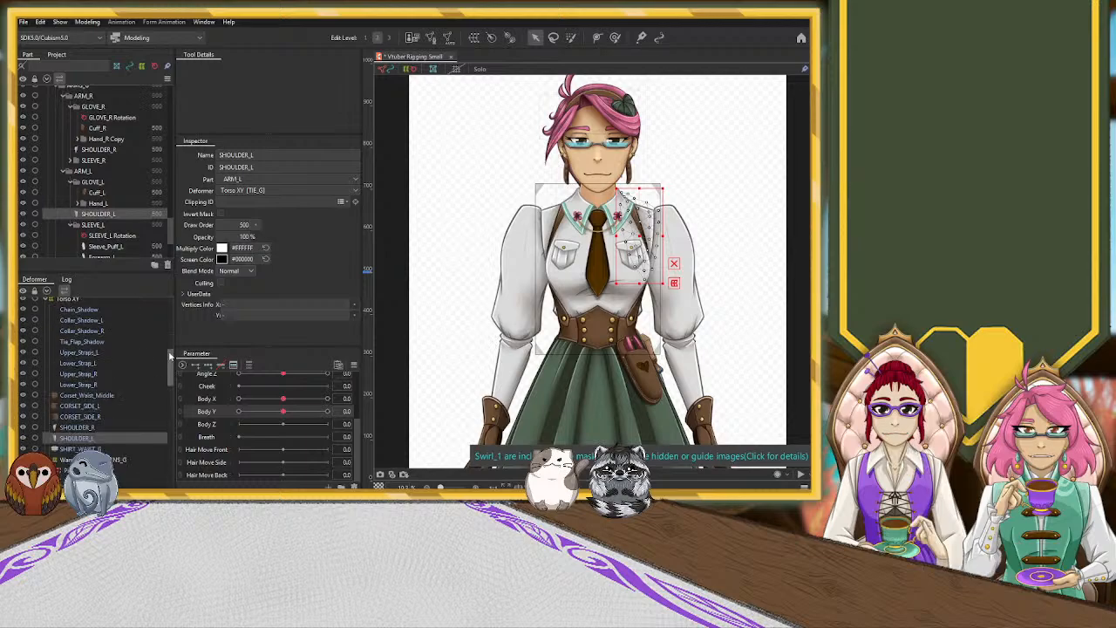
scroll(155, 357, down, 8)
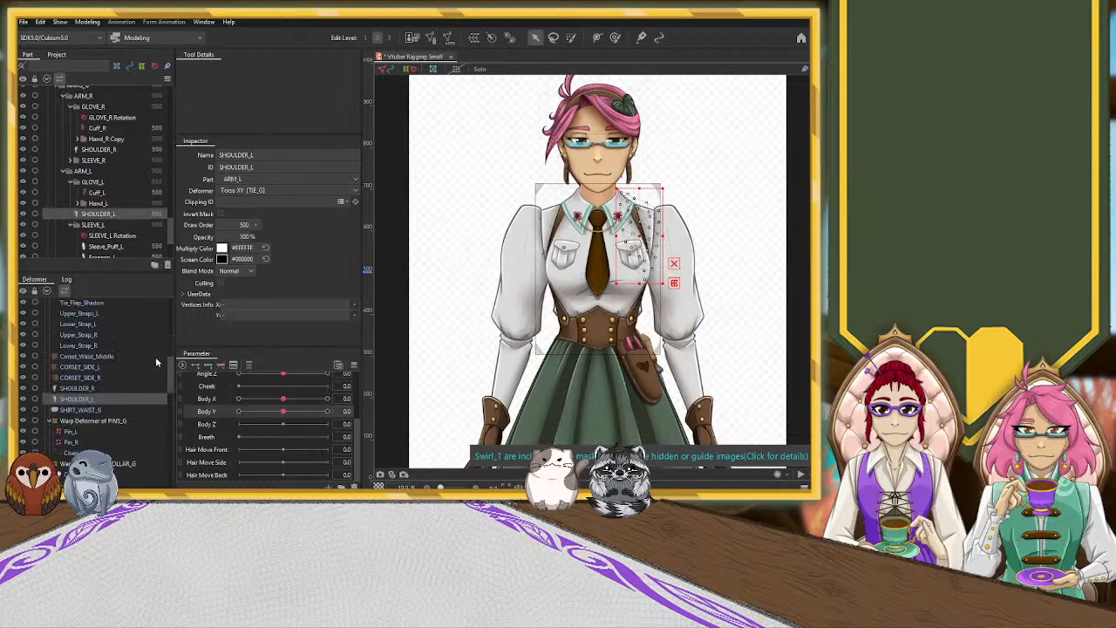
scroll(146, 350, down, 10)
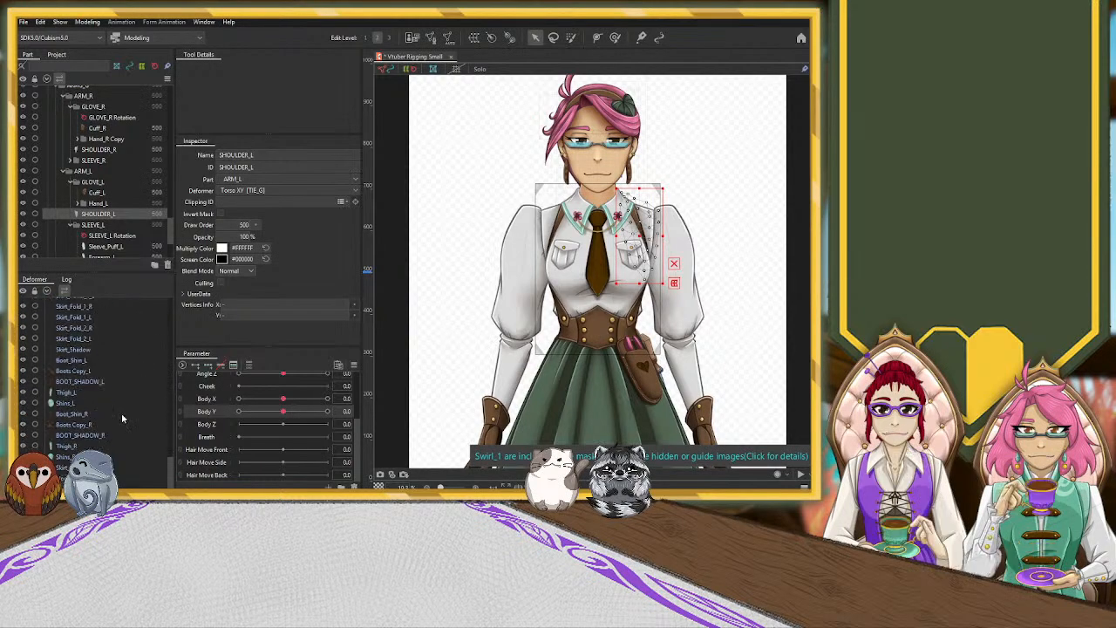
scroll(113, 415, up, 10)
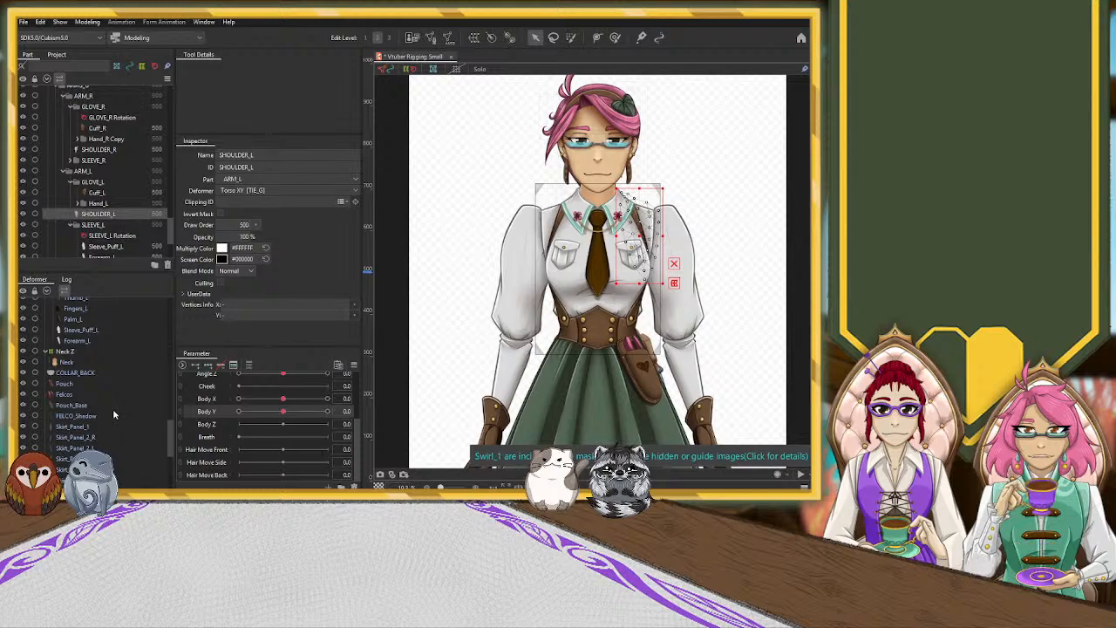
Check which meshes sit under the SLEEVE_L Rotation deformer and locate them in the ARM_L part folder.
click(96, 355)
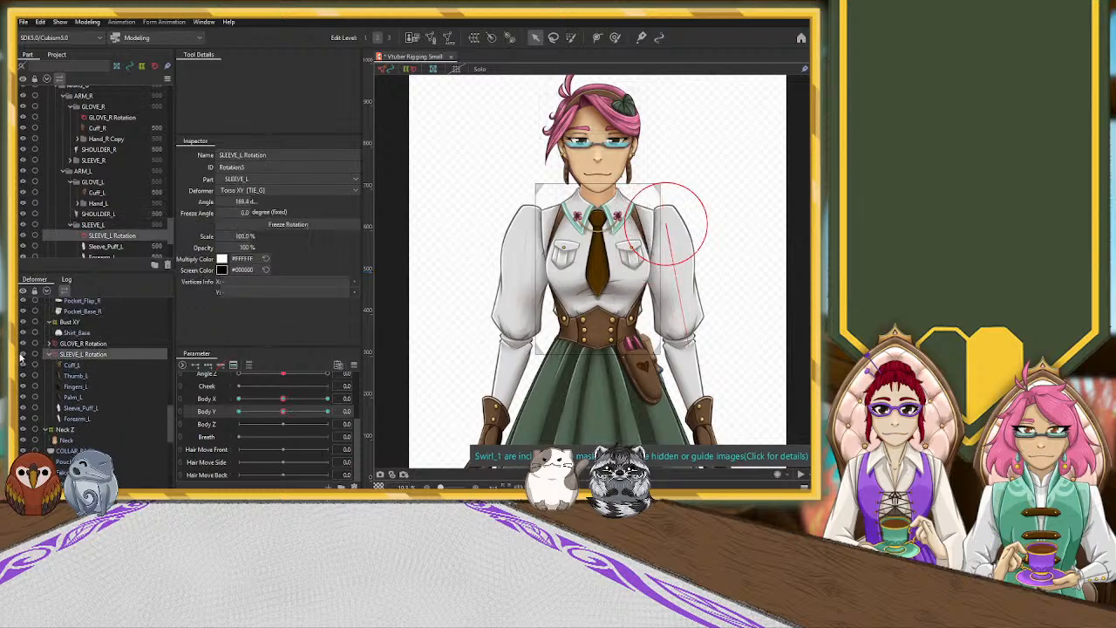
click(96, 364)
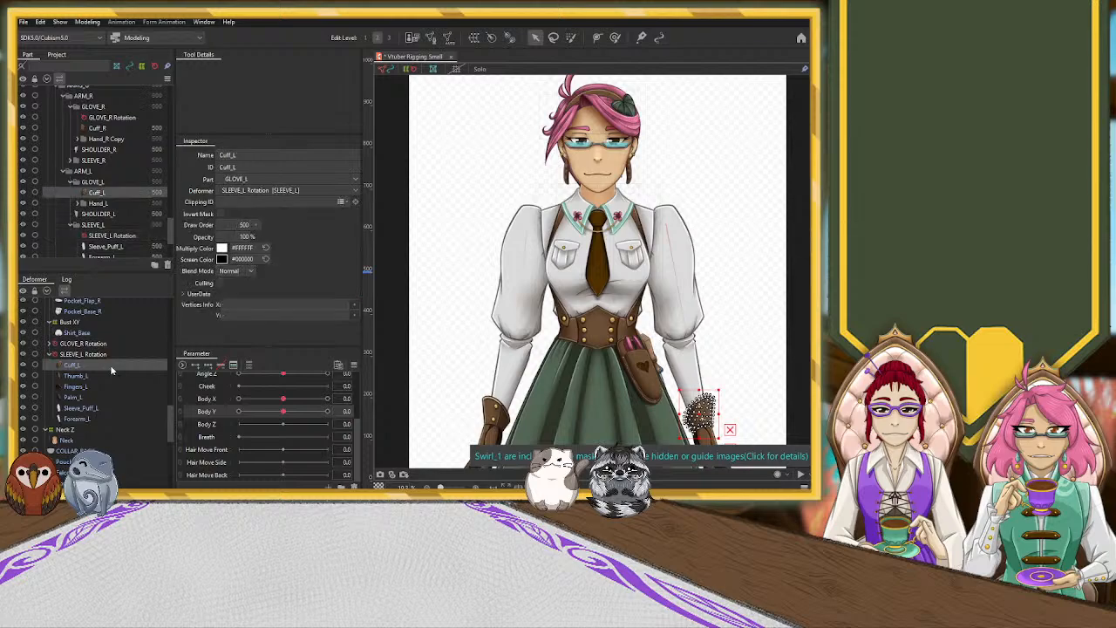
shift+click(95, 419)
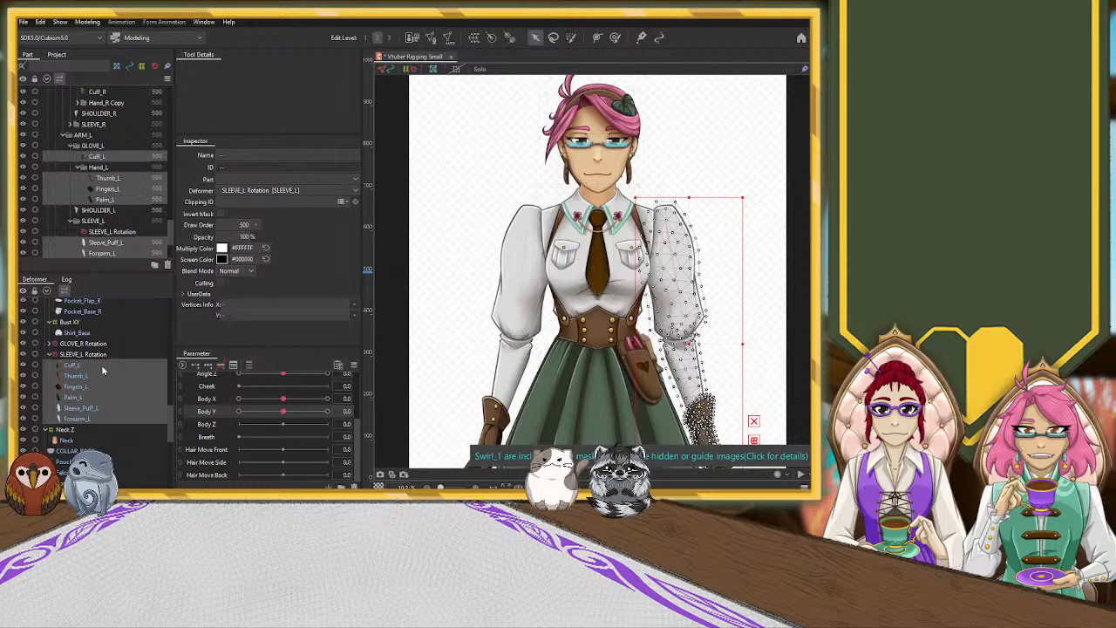
click(121, 154)
click(96, 145)
click(67, 136)
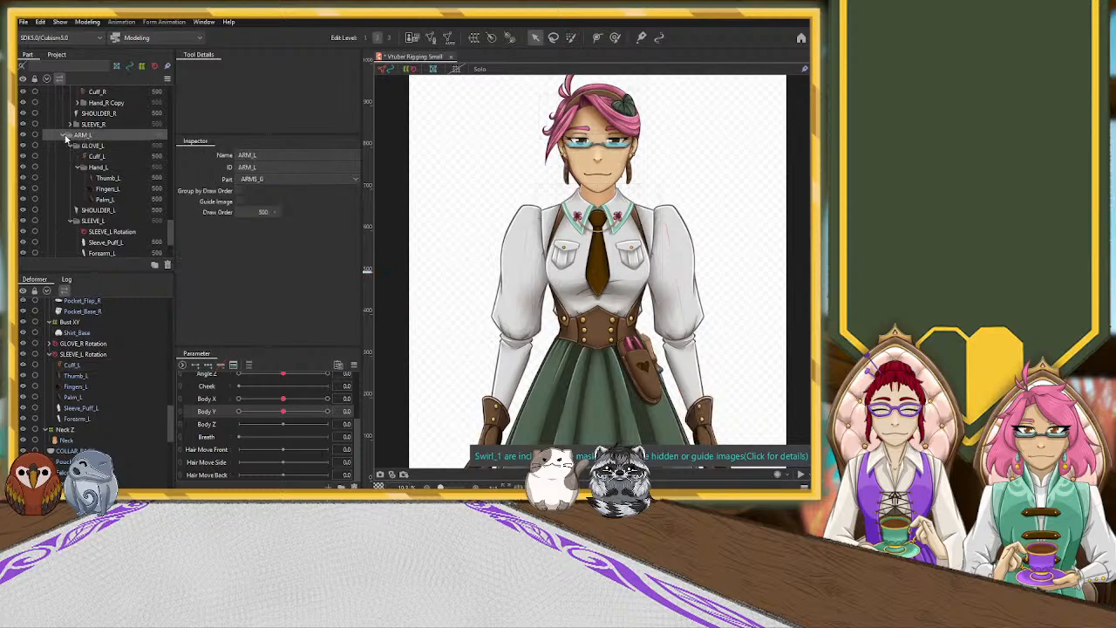
click(65, 137)
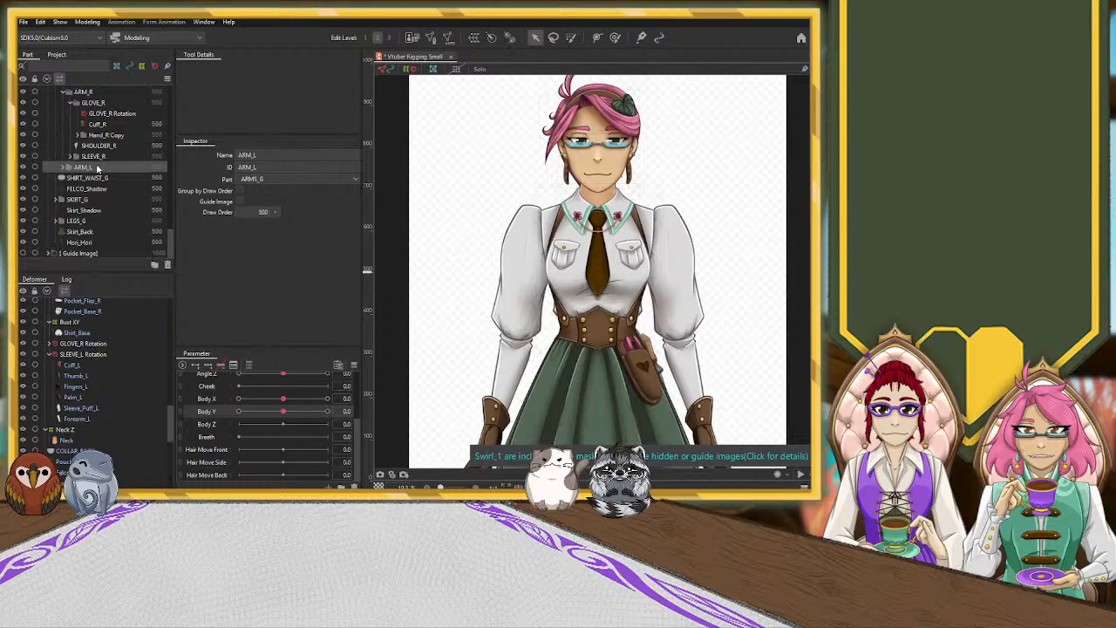
Select Cuff_L, Thumb_L, Fingers_L, Palm_L, SHOULDER_L, Sleeve_Puff_L and Forearm_L in ARM_L and add three keys to them on Body Y.
click(63, 166)
scroll(105, 201, down, 1)
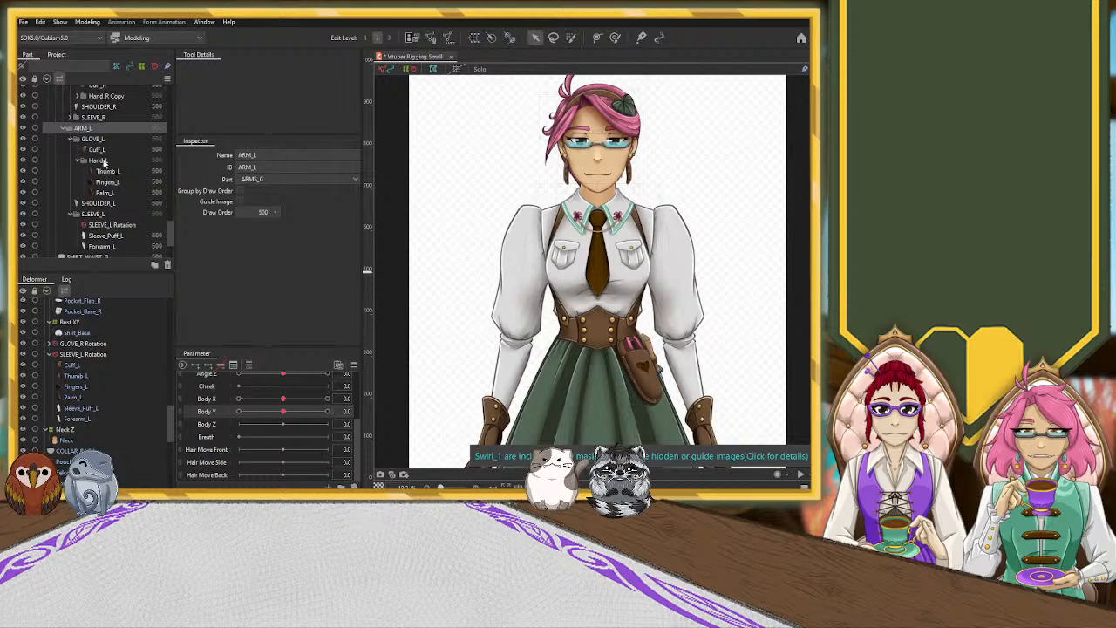
click(102, 150)
ctrl+click(109, 172)
ctrl+click(109, 183)
ctrl+click(107, 193)
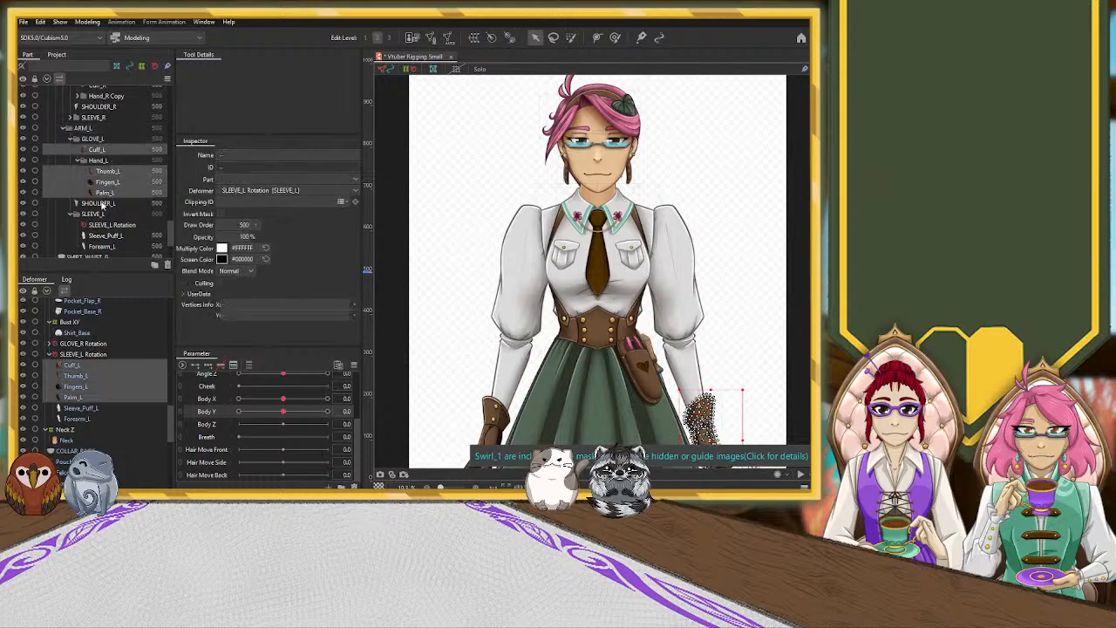
ctrl+click(102, 203)
scroll(109, 217, down, 1)
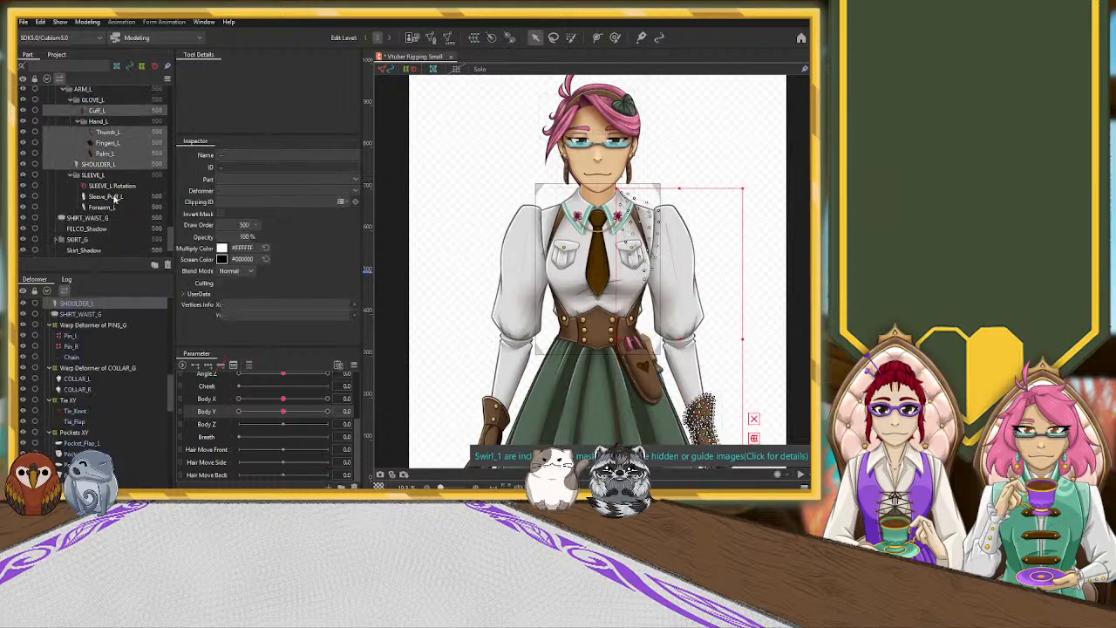
ctrl+click(104, 196)
ctrl+click(102, 206)
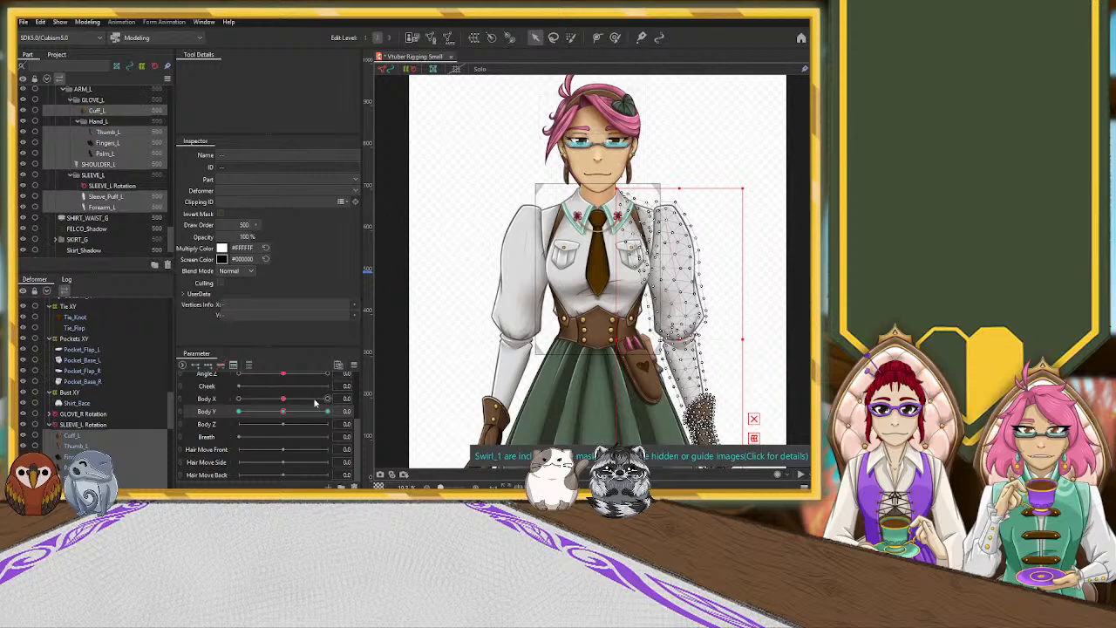
At Body Y -10, set the draw order of the selected left arm meshes to 0.
drag(283, 411, 212, 423)
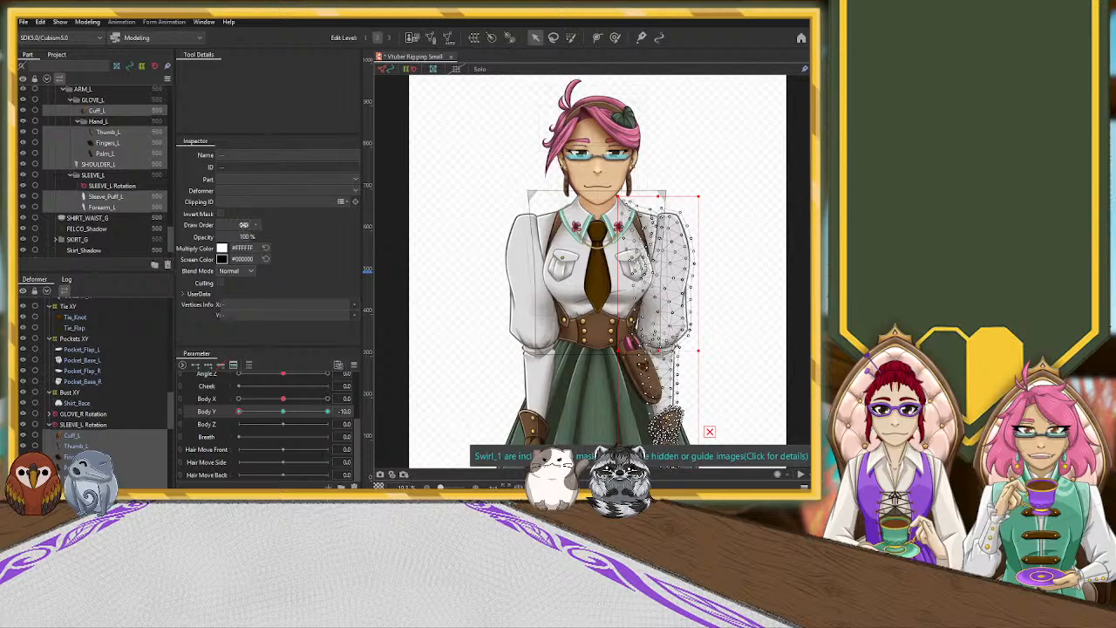
double_click(244, 225)
text(0)
key(Return)
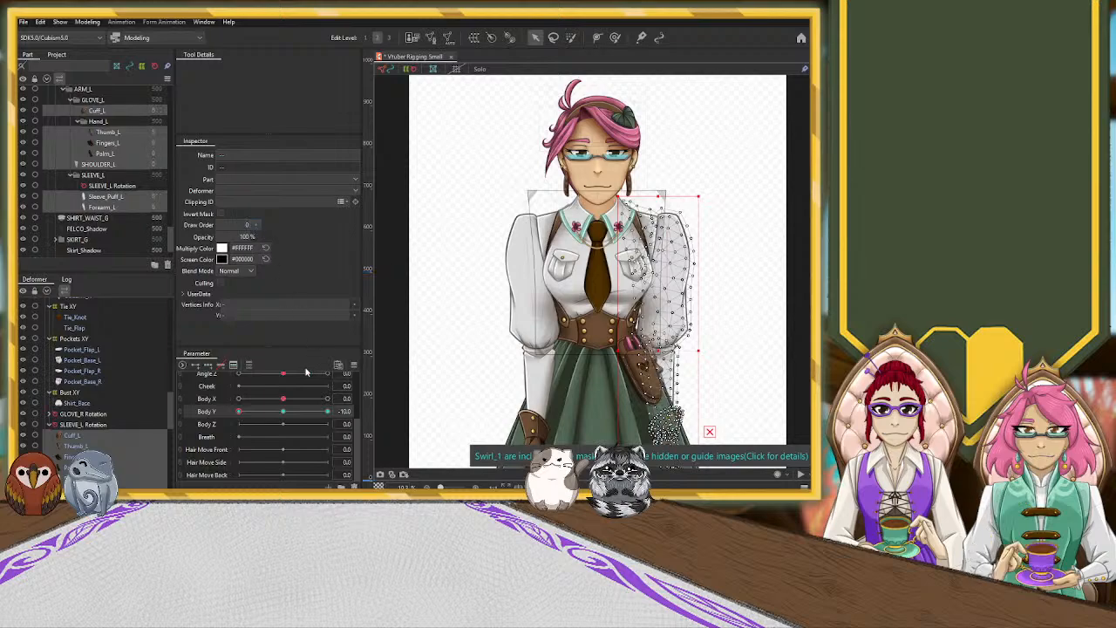
Scrub Body Y through its range to check the left arm's layering against the torso and skirt, and return it to 0.
click(313, 415)
drag(314, 415, 327, 415)
drag(326, 415, 157, 426)
drag(239, 412, 330, 419)
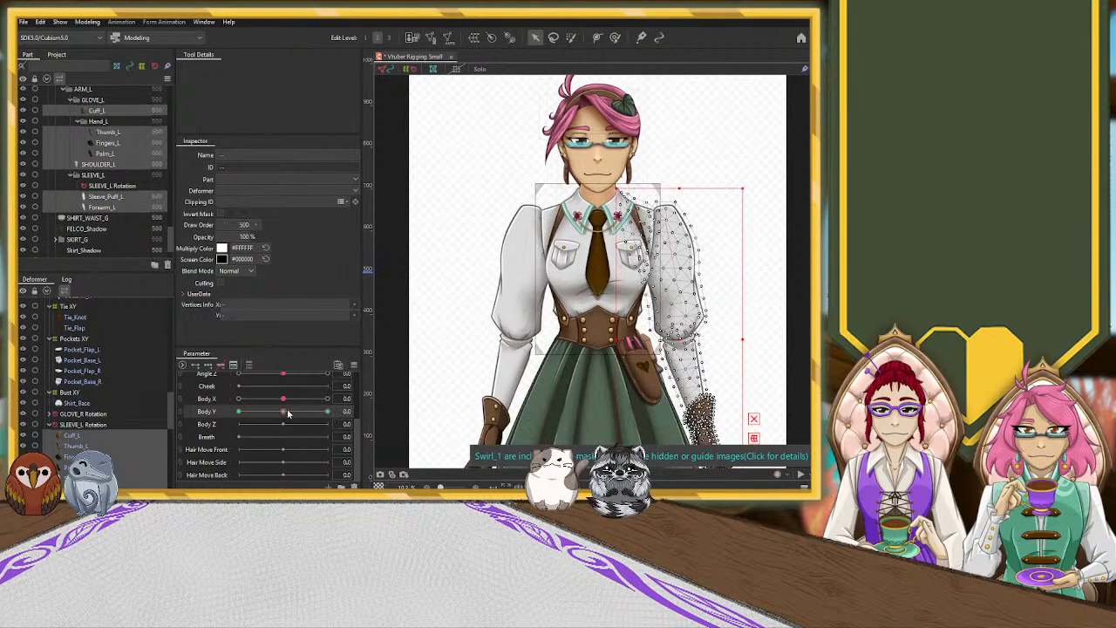
mouse_move(283, 418)
mouse_down()
mouse_move(253, 419)
mouse_move(310, 420)
mouse_up()
scroll(751, 232, down, 2)
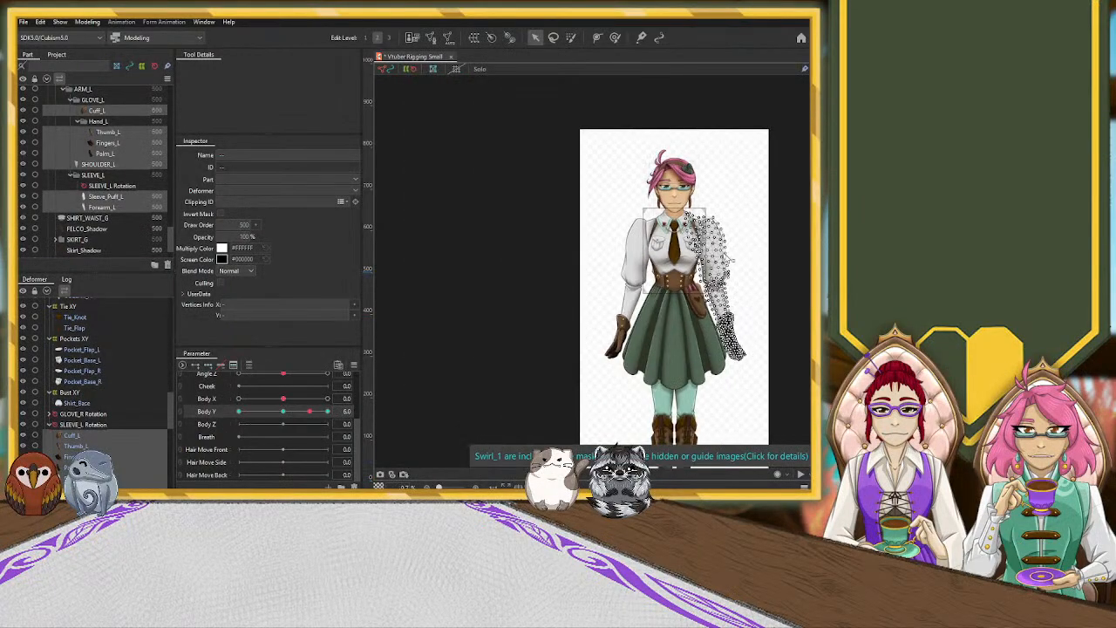
click(512, 161)
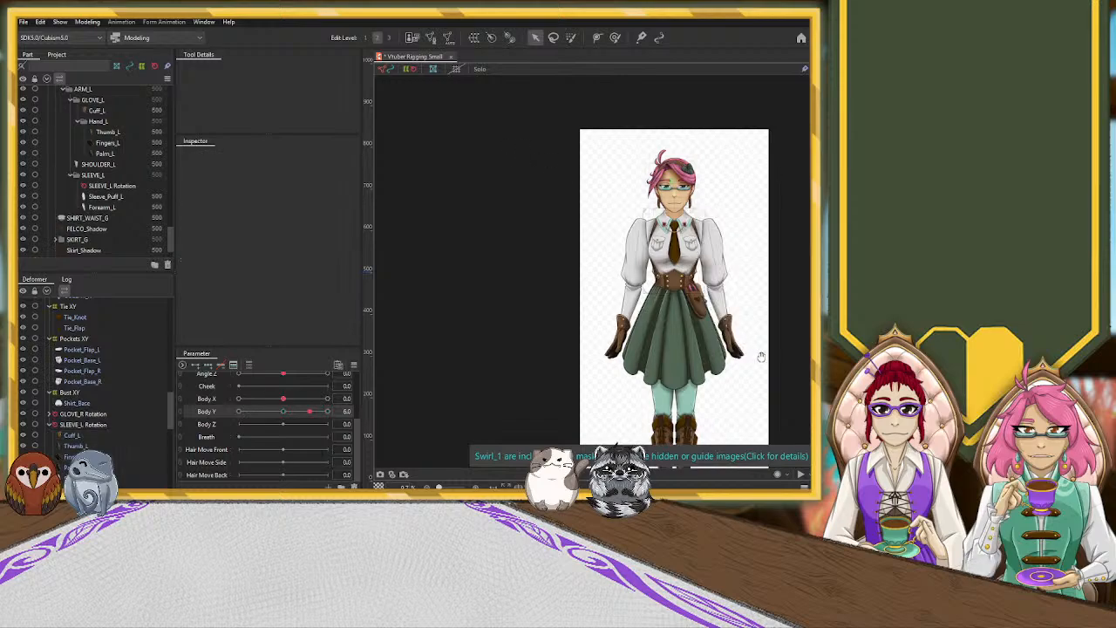
drag(760, 358, 712, 276)
scroll(714, 281, up, 2)
drag(692, 238, 707, 324)
drag(310, 413, 282, 411)
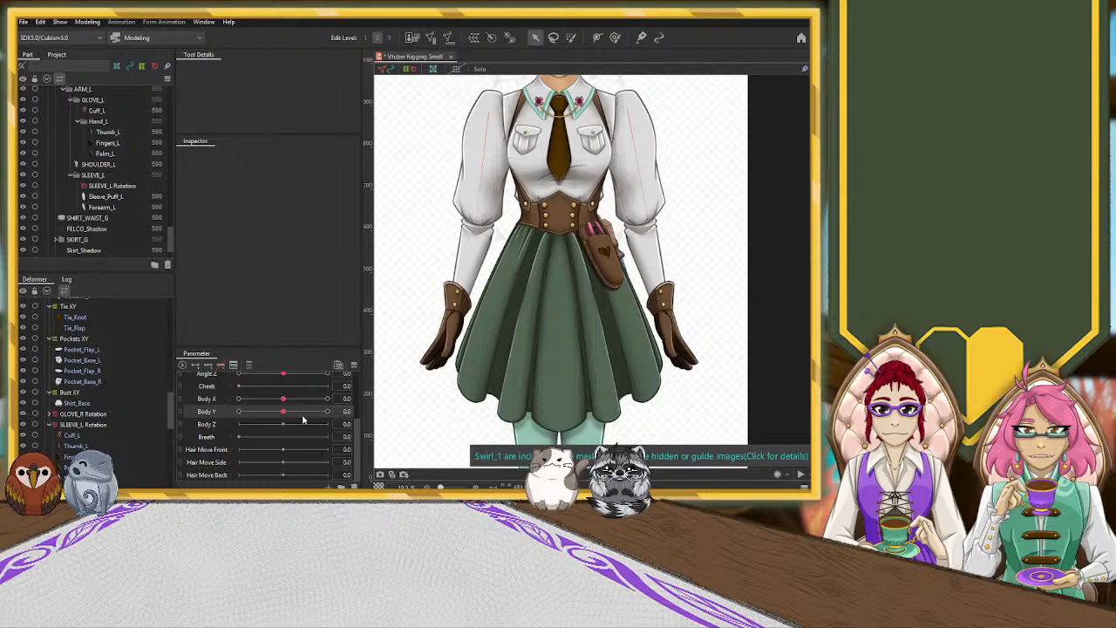
Expand the GLOVE_R Rotation deformer to list the right arm's meshes and select Cuff_R.
scroll(105, 399, down, 2)
click(99, 385)
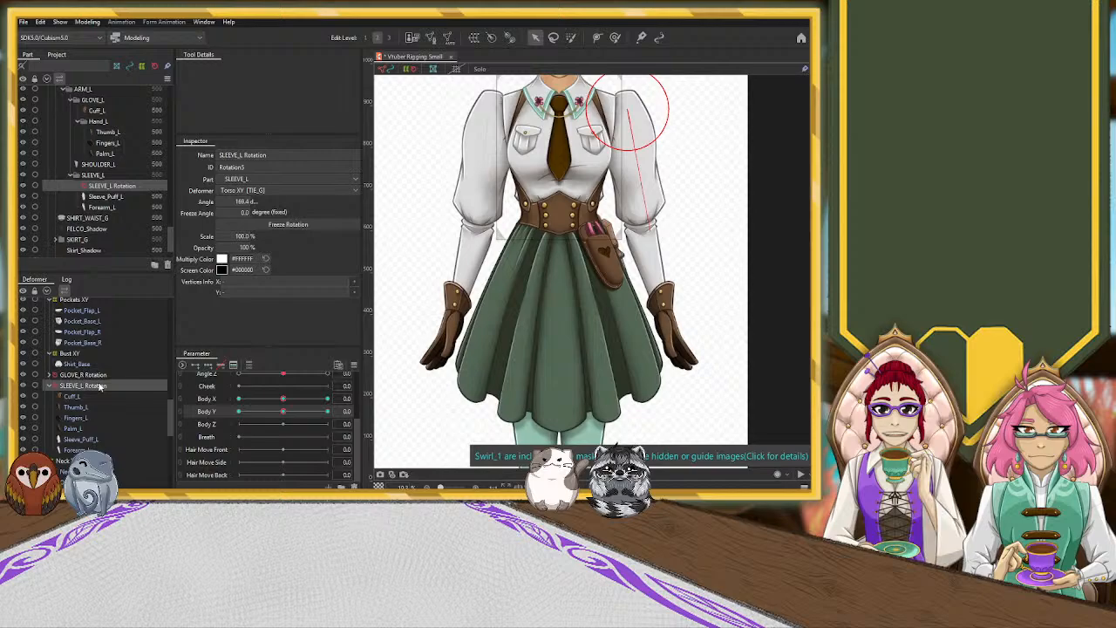
click(99, 375)
click(49, 374)
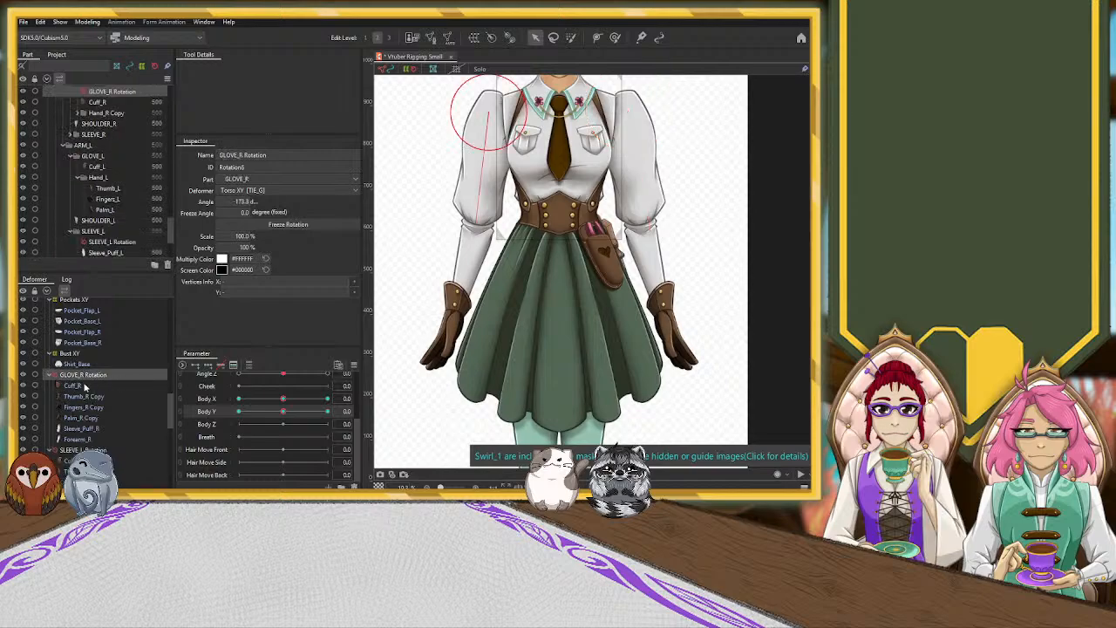
click(87, 386)
Reselect the left arm's cuff, hand, sleeve puff and forearm meshes to check their Body Y keys.
drag(98, 166, 110, 216)
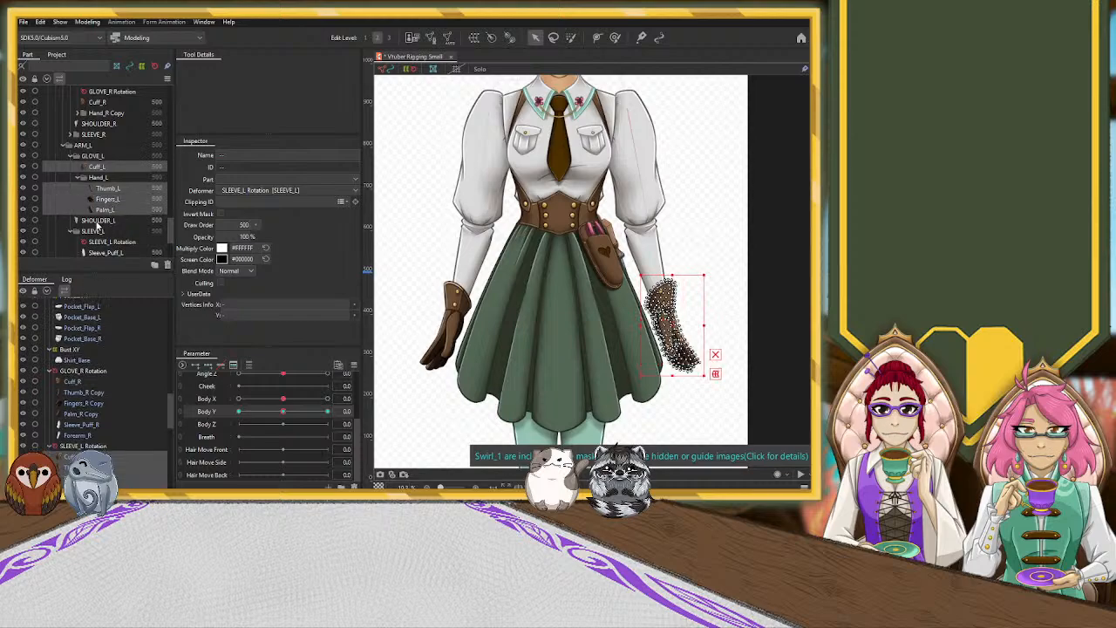
scroll(102, 226, down, 1)
ctrl+click(101, 216)
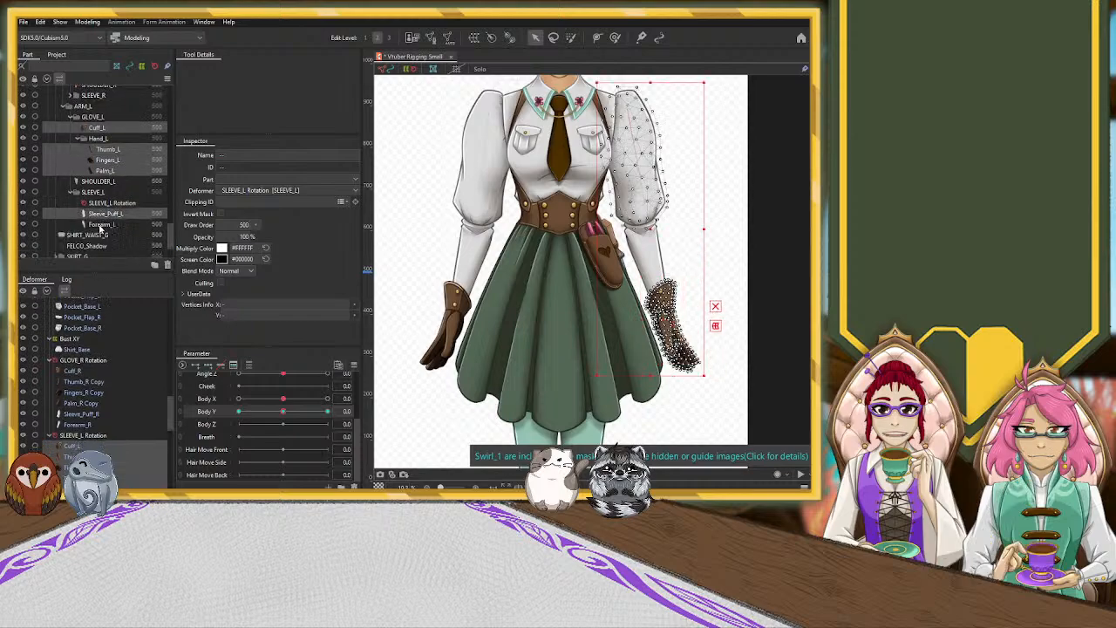
ctrl+click(100, 225)
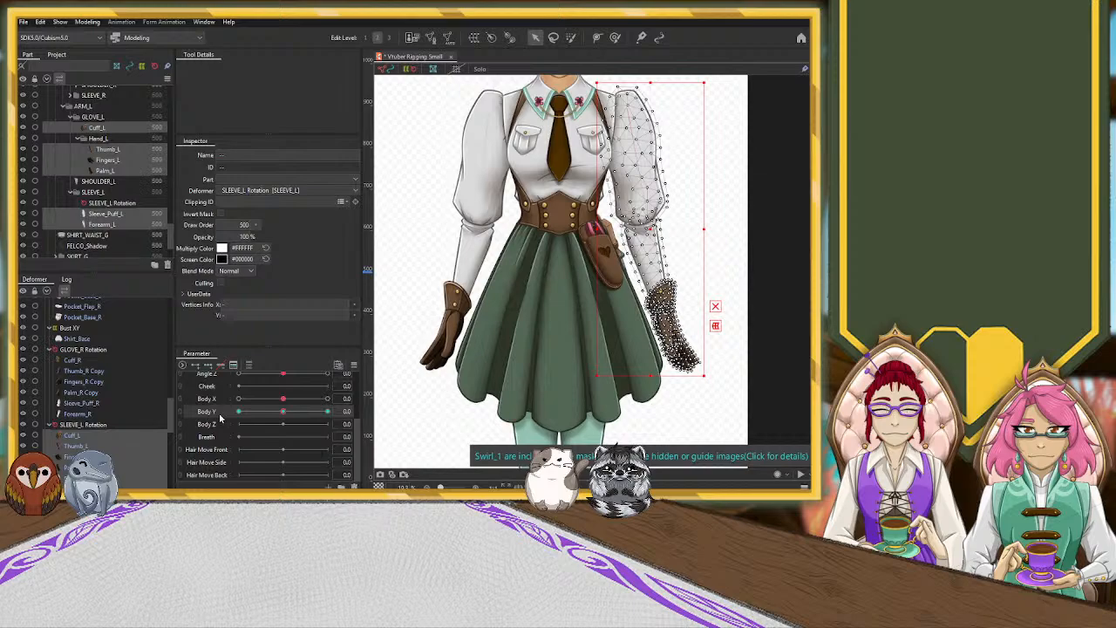
scroll(111, 192, up, 1)
scroll(113, 192, down, 1)
scroll(112, 192, up, 1)
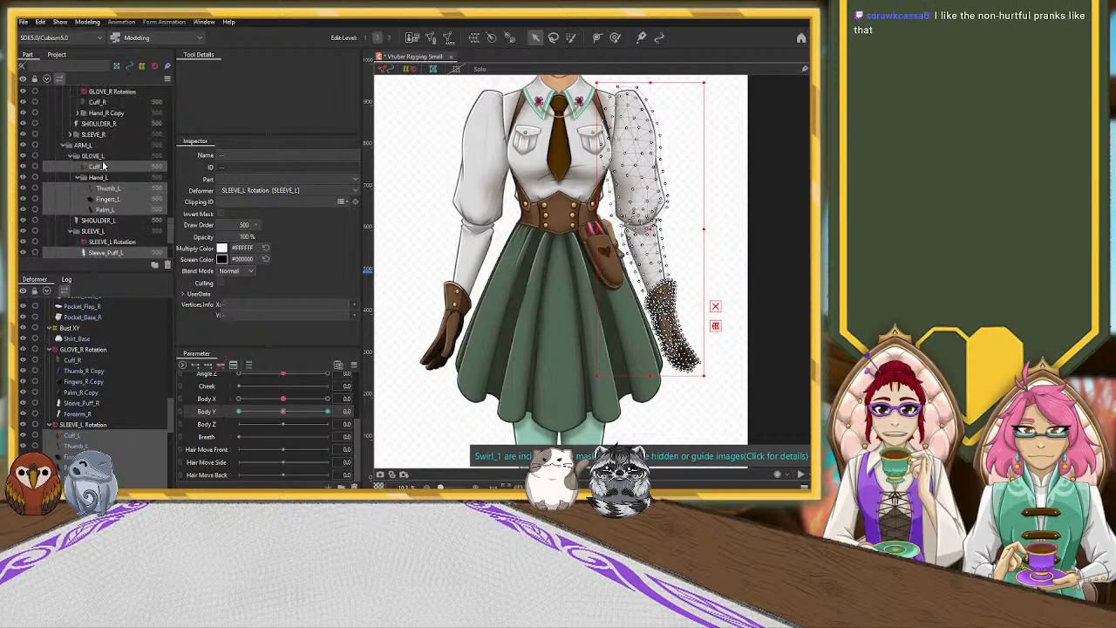
Collapse ARM_L, select Sleeve_Puff_R, Forearm_R and SHOULDER_R in ARM_R, and expand the Hand_R Copy folder.
click(67, 148)
click(64, 147)
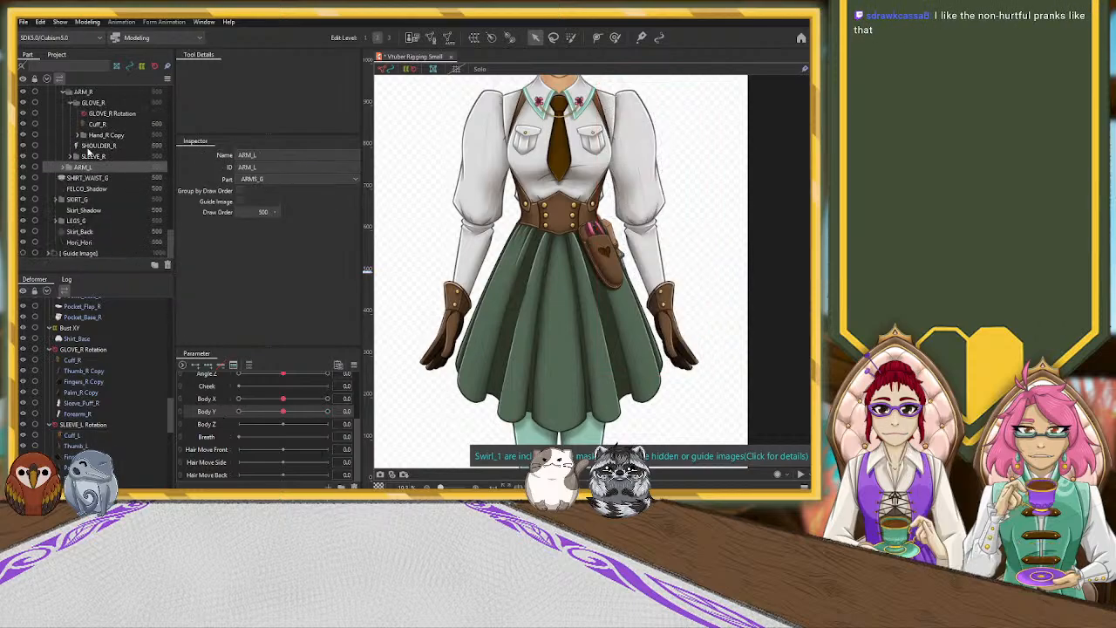
scroll(91, 151, up, 2)
scroll(86, 150, down, 1)
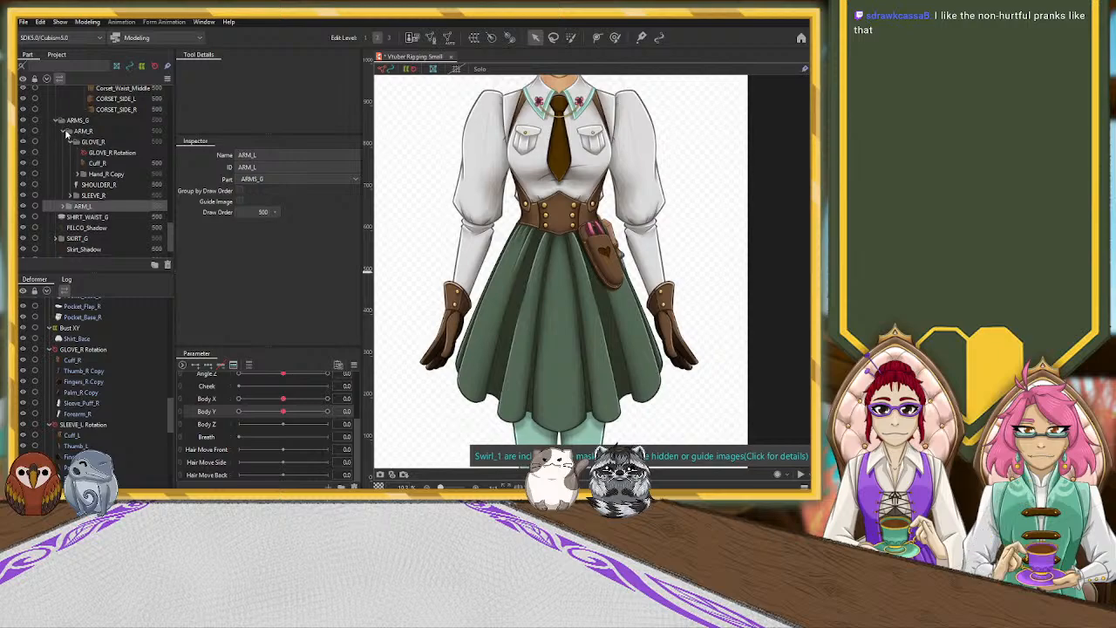
click(74, 197)
click(107, 214)
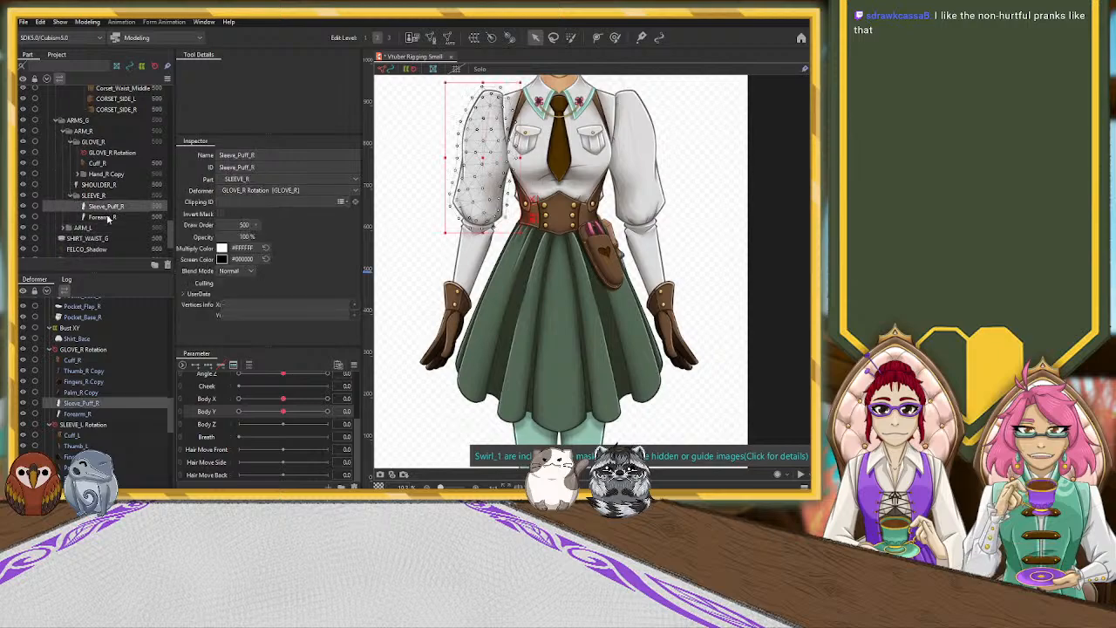
ctrl+click(108, 207)
ctrl+click(82, 181)
click(81, 176)
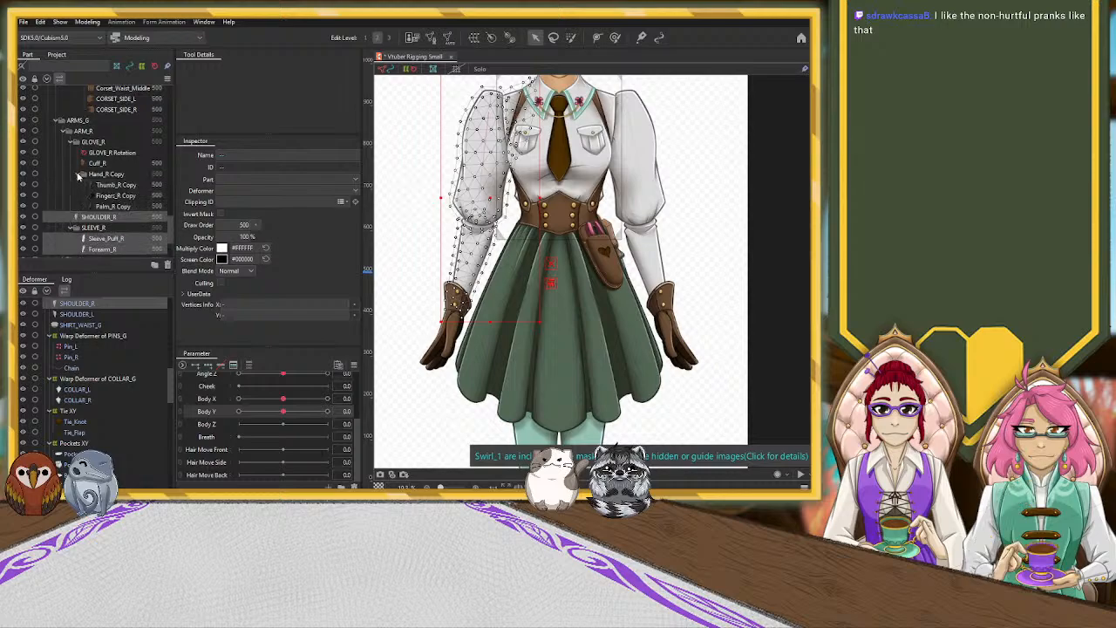
Add the right glove's cuff, thumb, fingers and palm to the sleeve selection and set their draw order to 0 at Body Y -10.
ctrl+click(101, 208)
ctrl+click(113, 195)
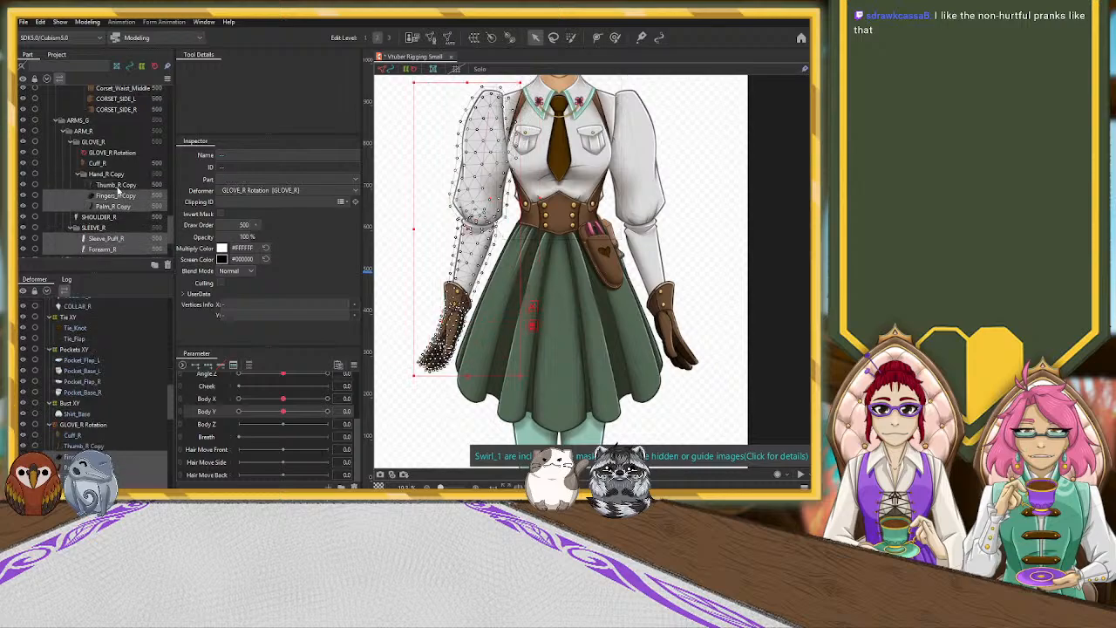
ctrl+click(115, 185)
ctrl+click(106, 165)
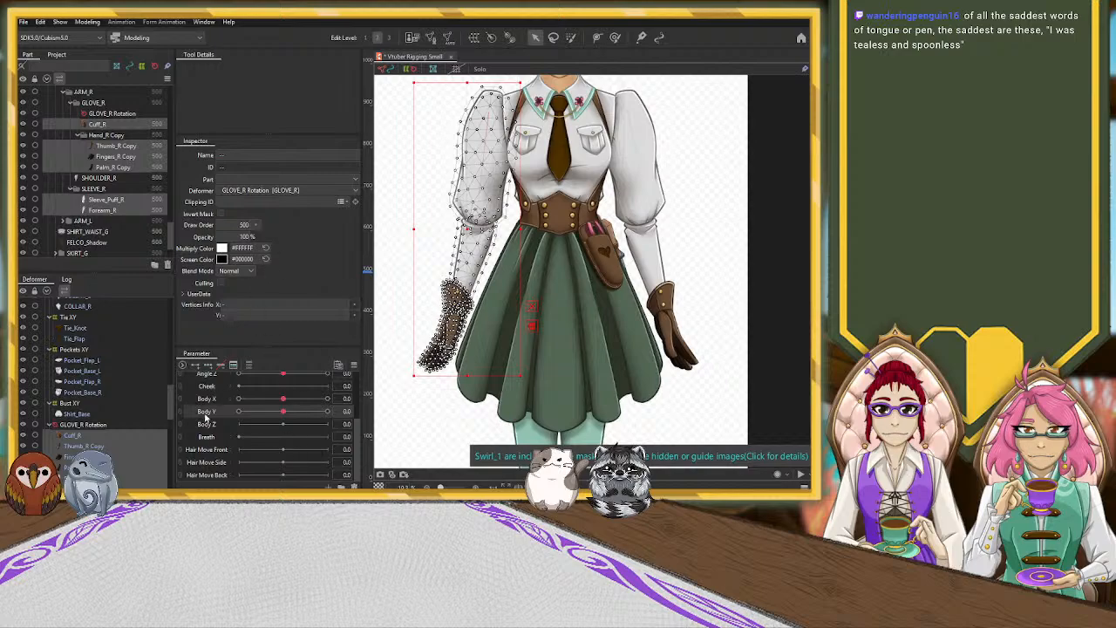
drag(282, 411, 327, 410)
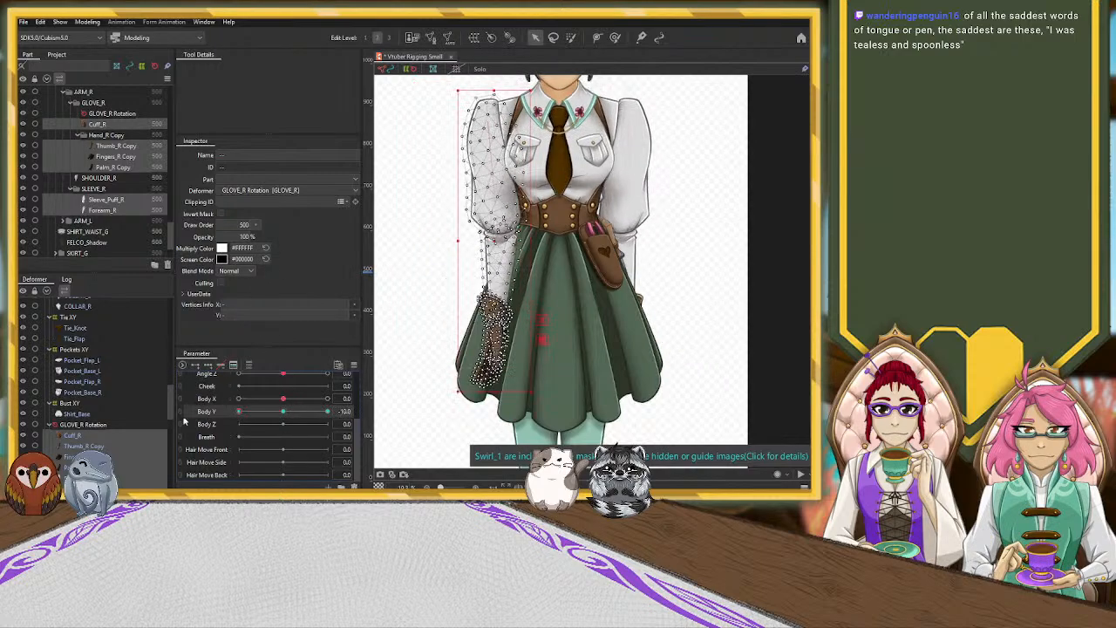
click(244, 225)
text(5)
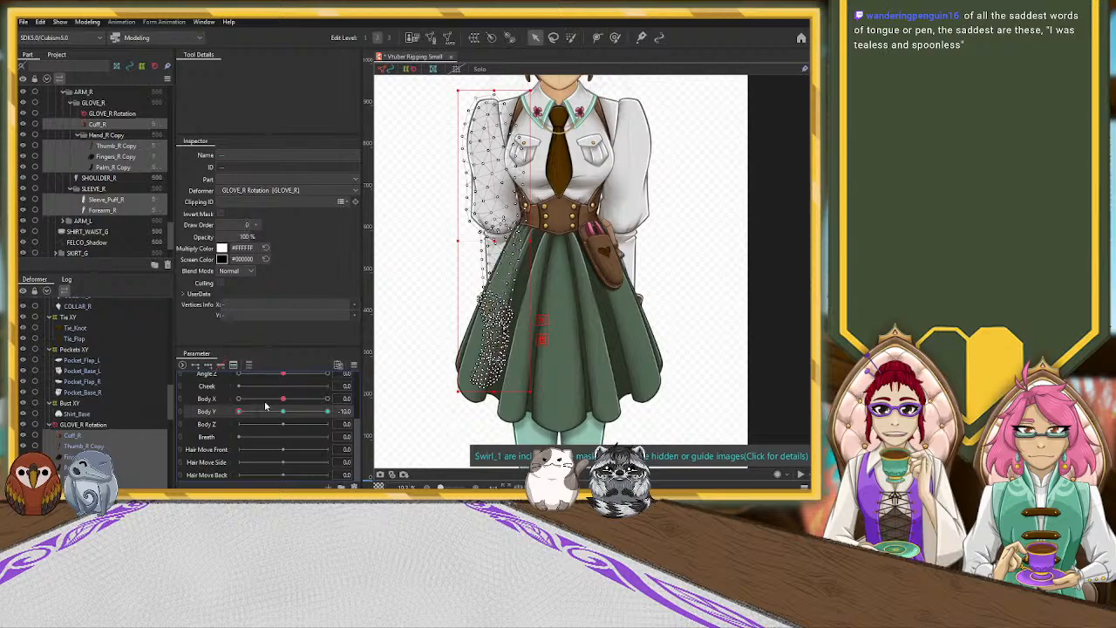
Preview the arm layering over the skirt by moving Body Y between -10, 0 and 10.
mouse_move(247, 413)
mouse_down()
mouse_move(325, 412)
mouse_move(185, 437)
mouse_move(317, 426)
mouse_move(198, 448)
mouse_up()
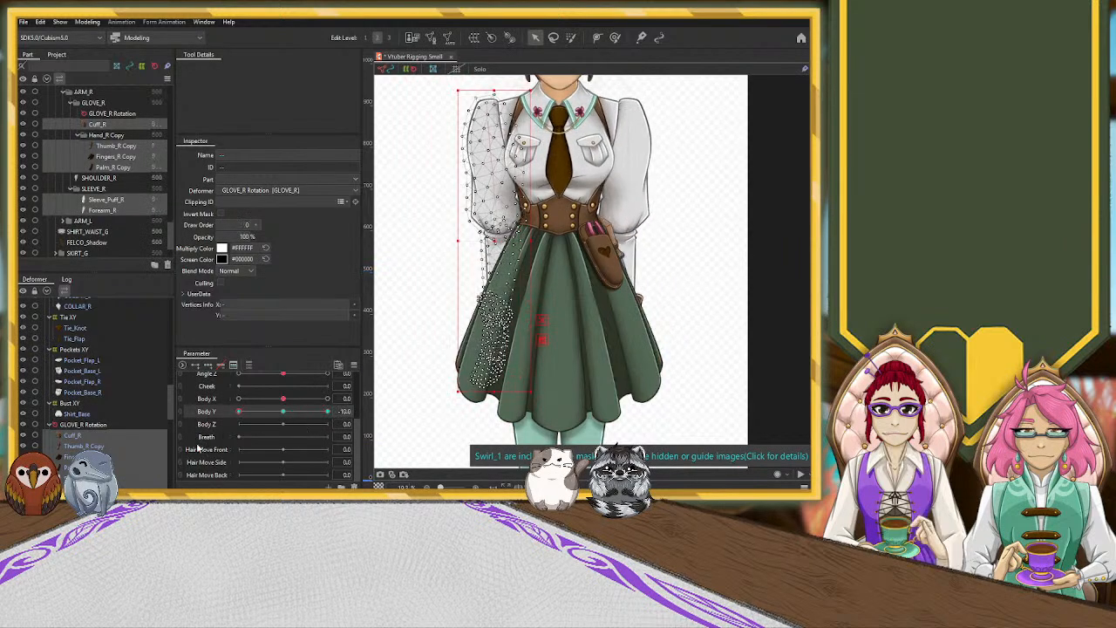
click(282, 411)
scroll(131, 410, up, 3)
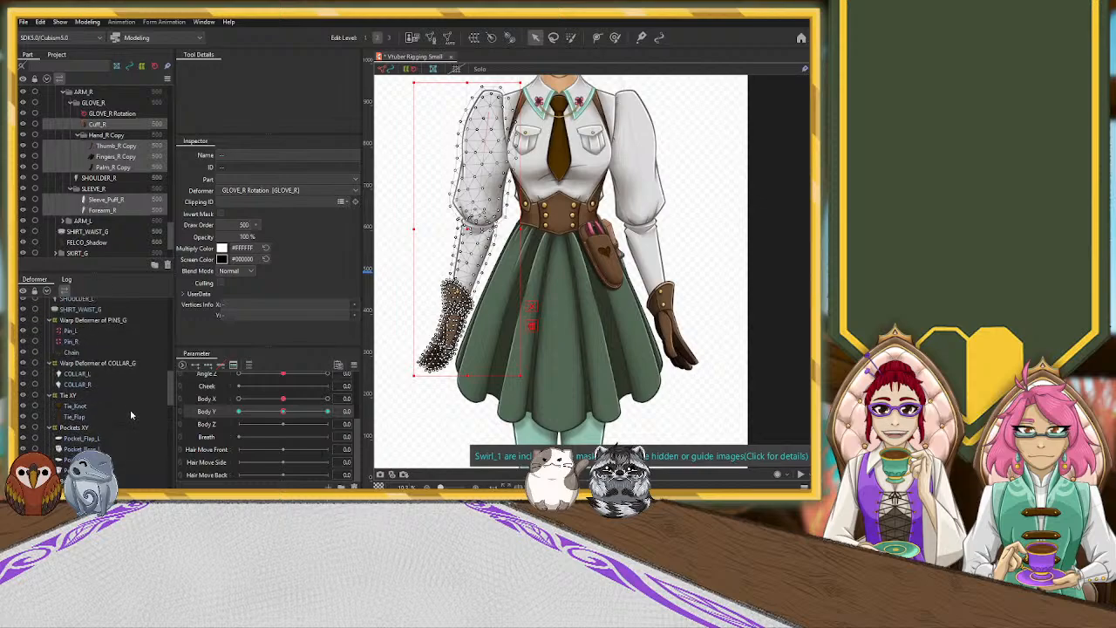
mouse_move(282, 411)
mouse_down()
mouse_move(215, 425)
mouse_move(305, 422)
mouse_move(202, 439)
mouse_up()
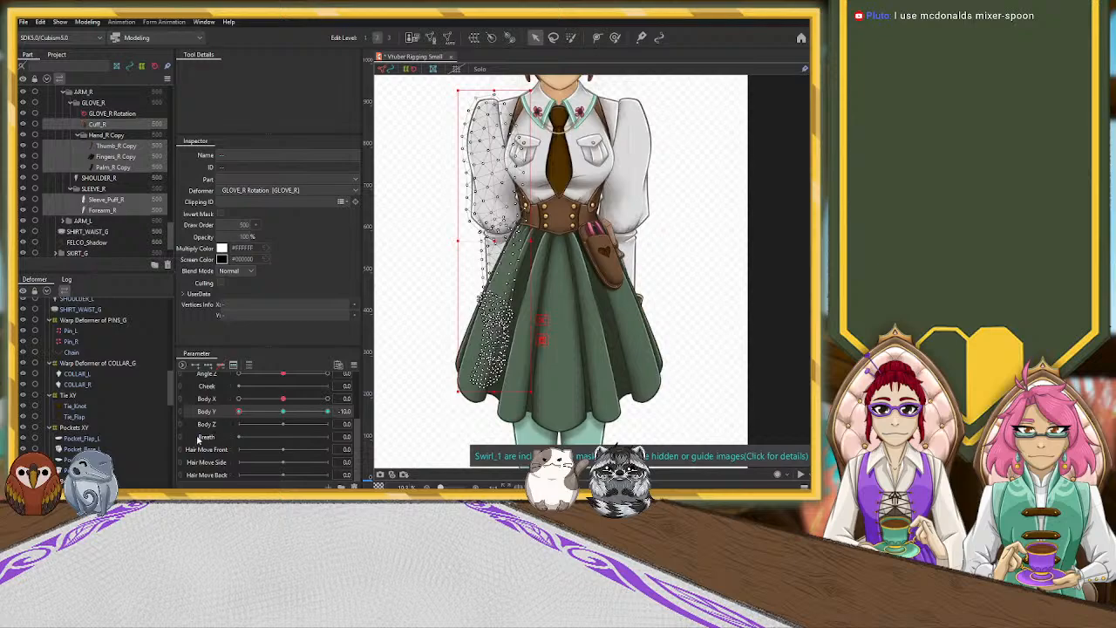
click(685, 187)
scroll(674, 236, up, 5)
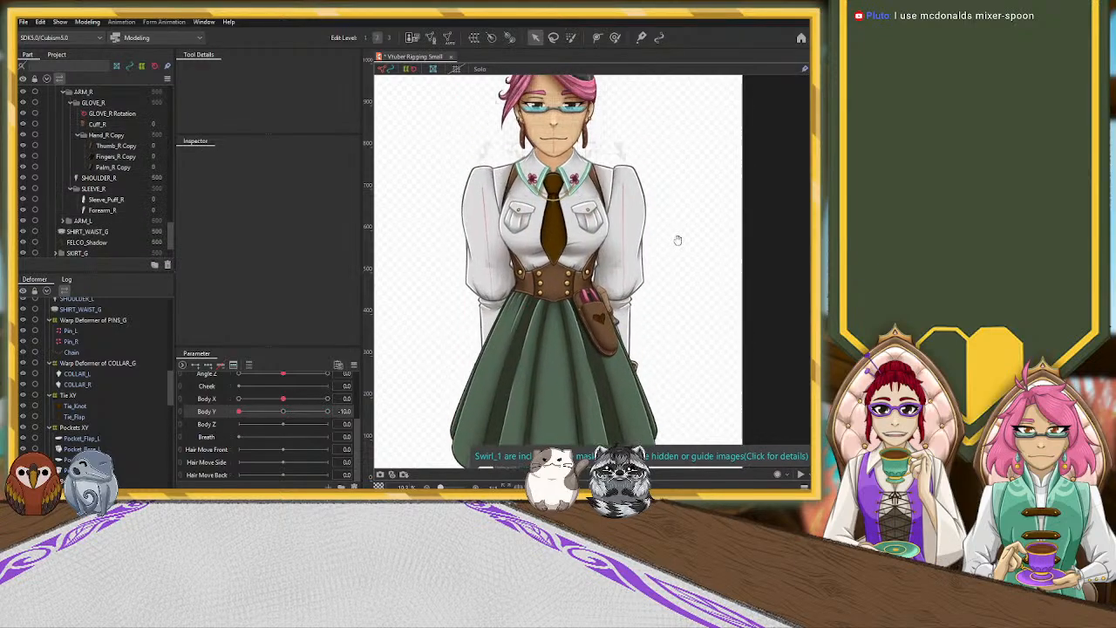
drag(239, 411, 340, 413)
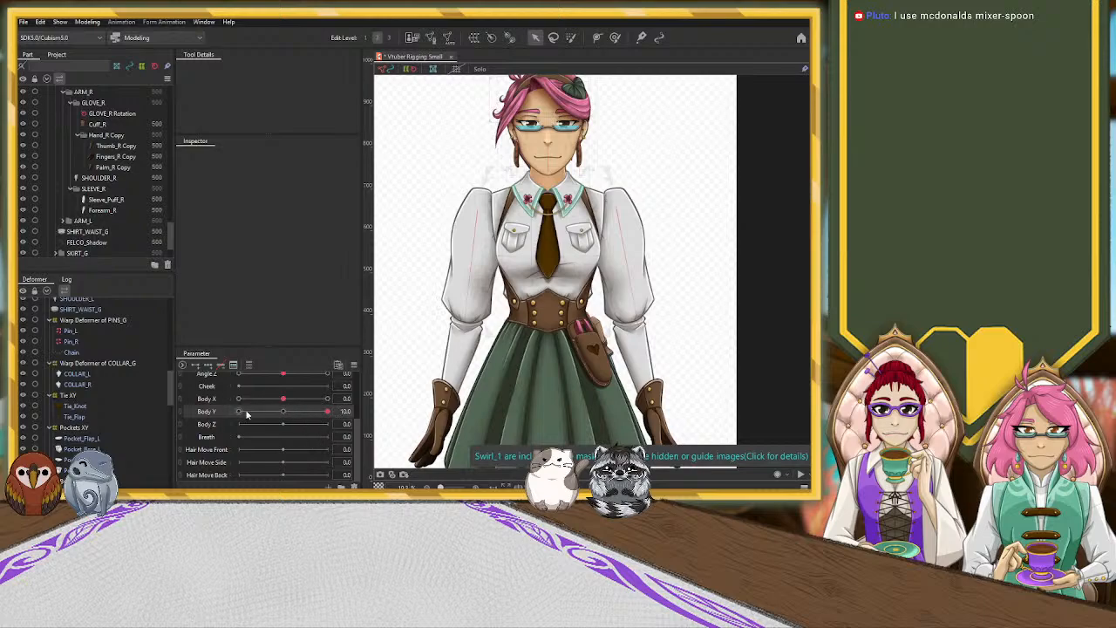
At Body Y 10, pull both upper corner points of the Torso XY deformer slightly inward to narrow the shoulders.
scroll(86, 357, down, 10)
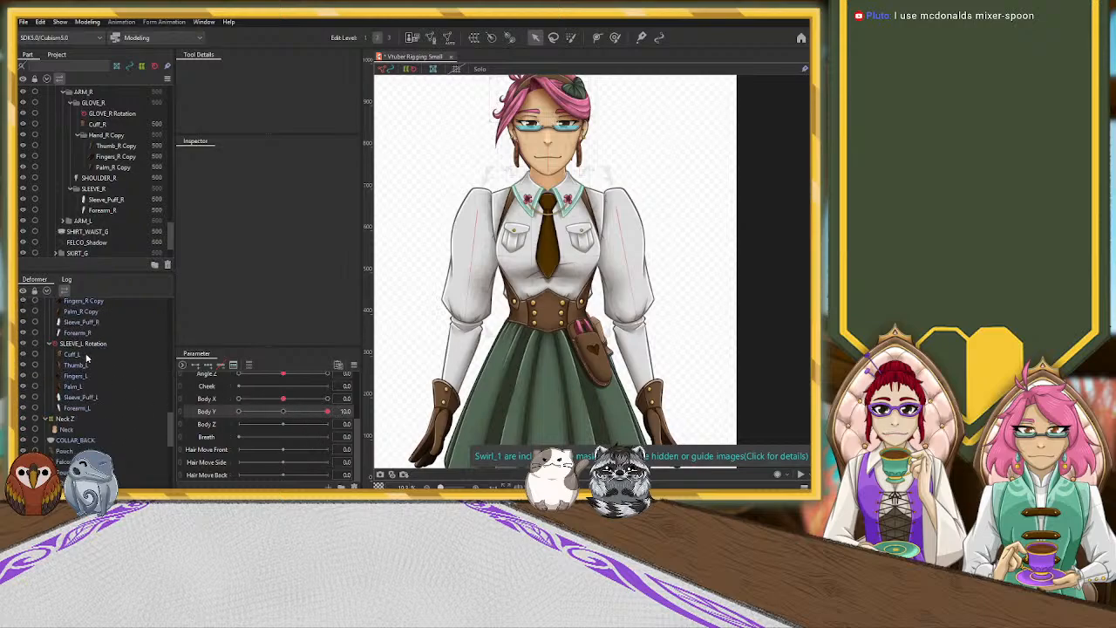
scroll(86, 358, up, 10)
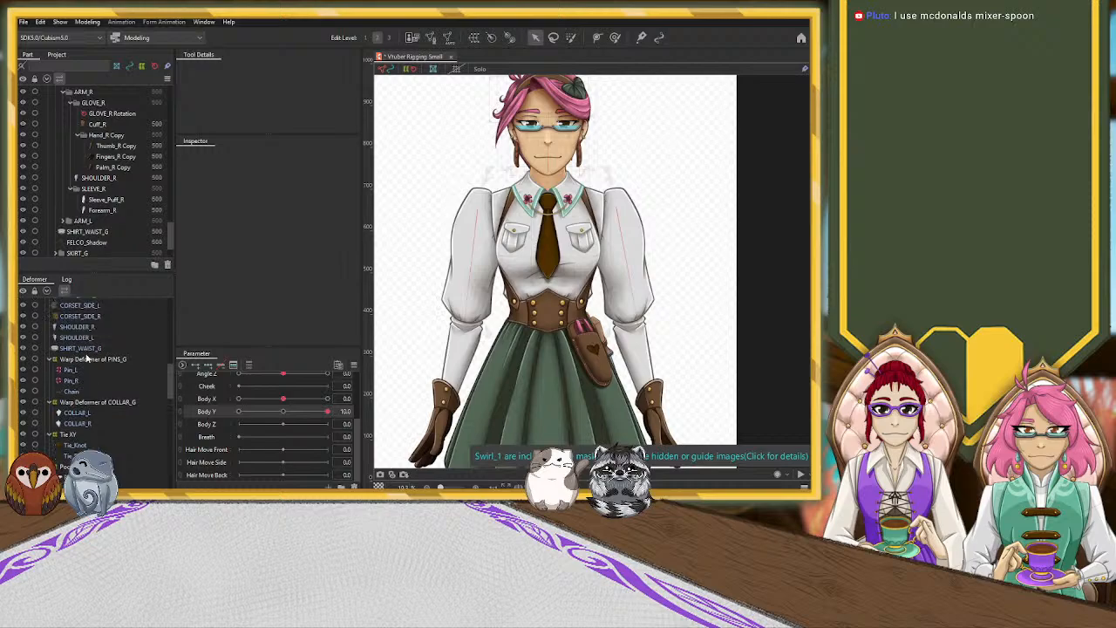
click(84, 355)
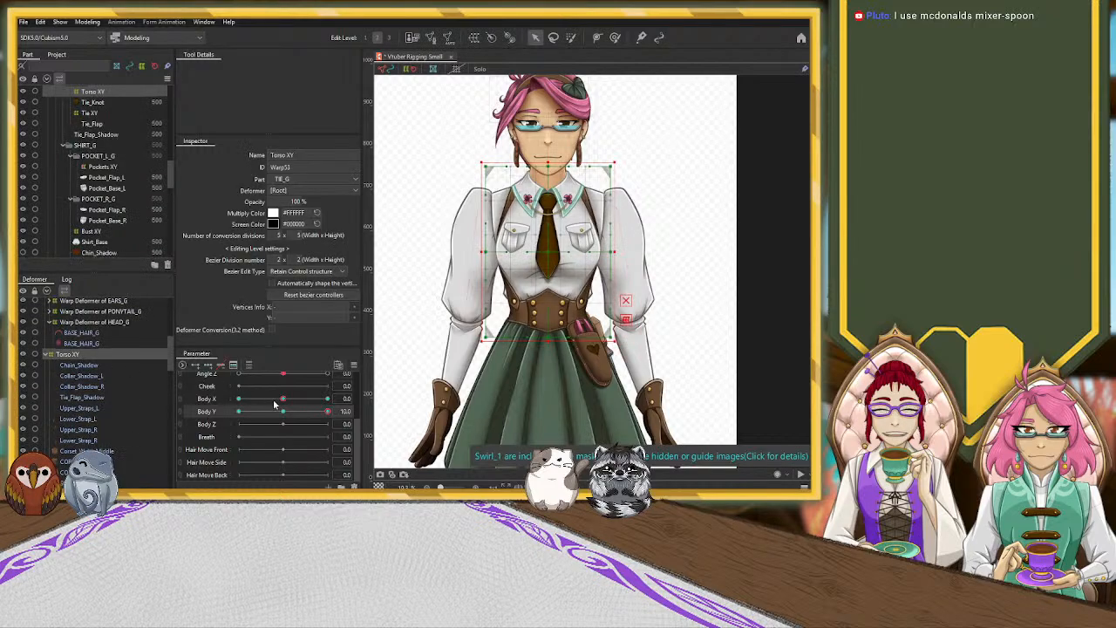
mouse_move(326, 410)
mouse_down()
mouse_move(199, 420)
mouse_move(340, 415)
mouse_up()
drag(487, 169, 502, 171)
key(ctrl+z)
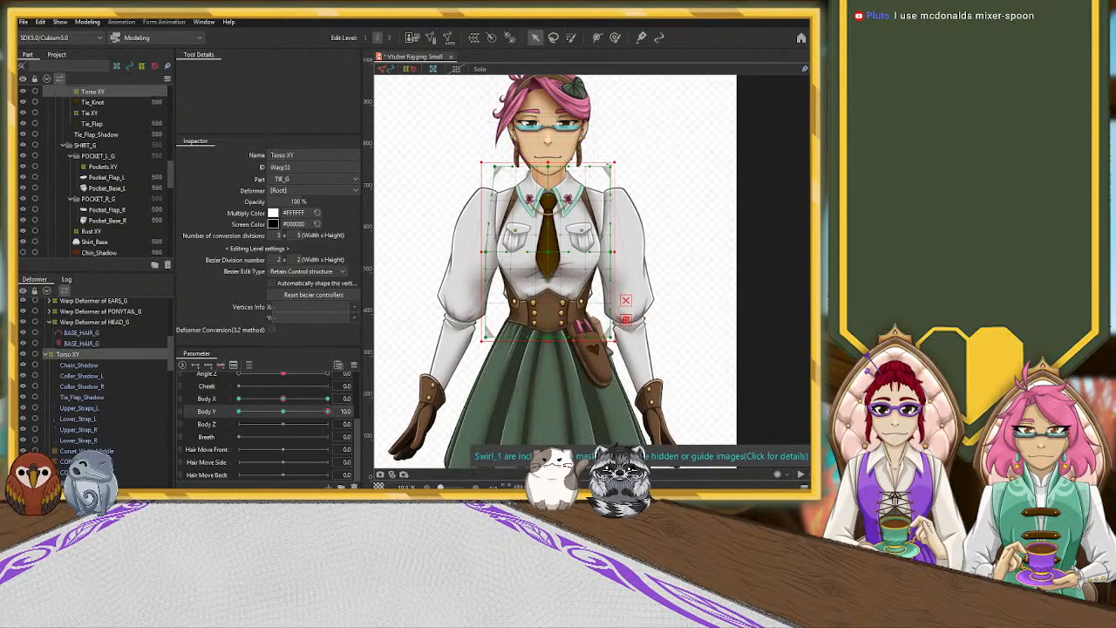
drag(611, 167, 602, 168)
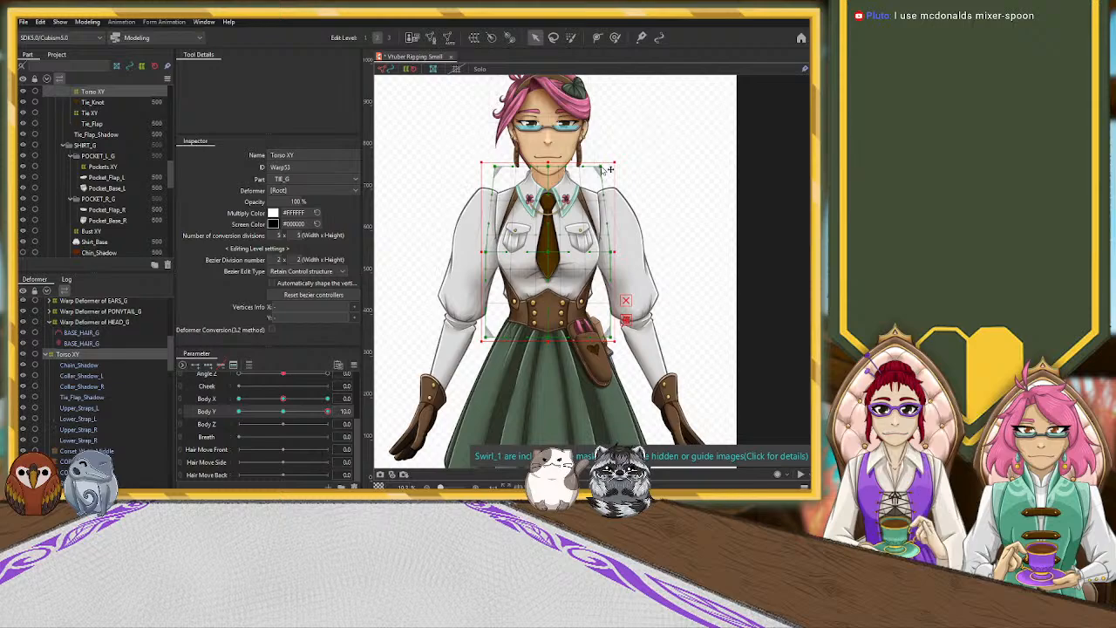
Hide the Torso XY deformer's bounding box and raise its central control point at Body Y 10.
drag(547, 254, 547, 251)
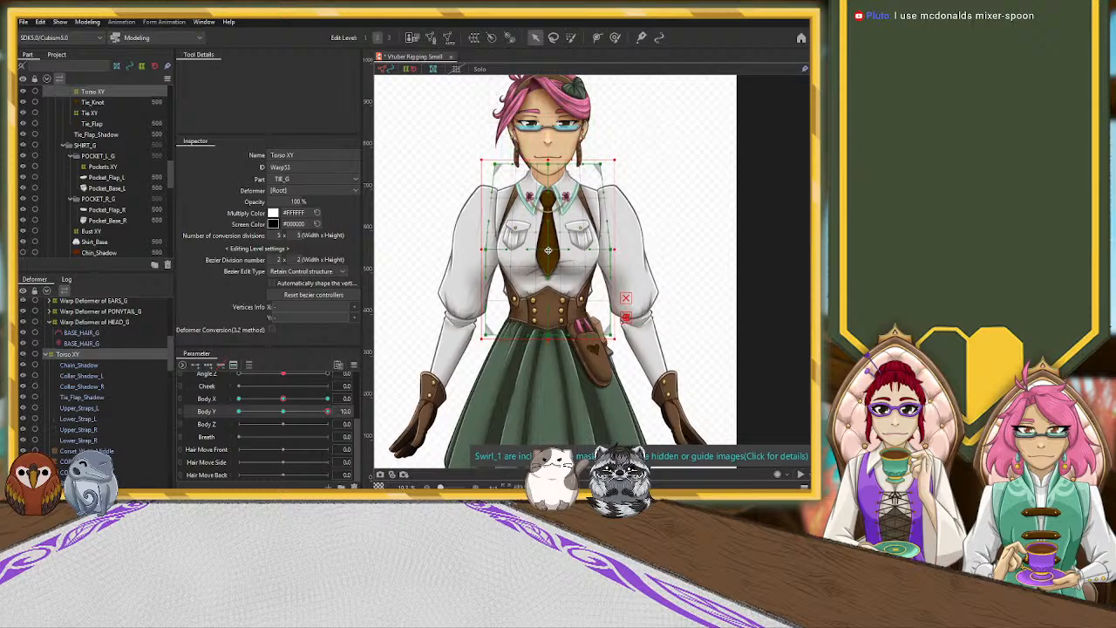
key(ctrl+z)
click(626, 300)
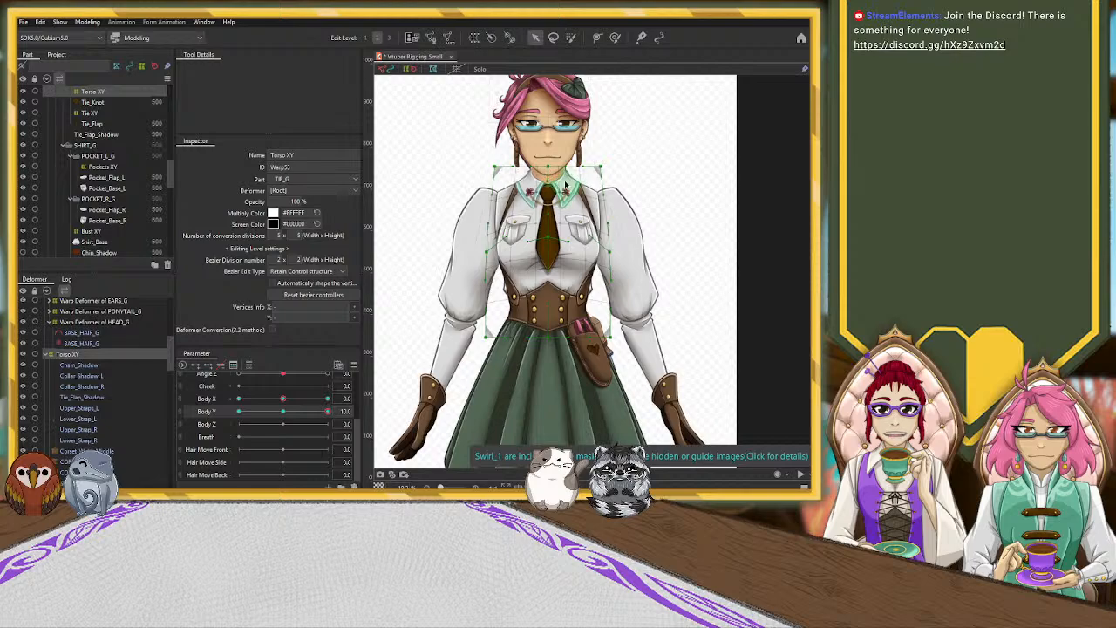
scroll(565, 189, up, 3)
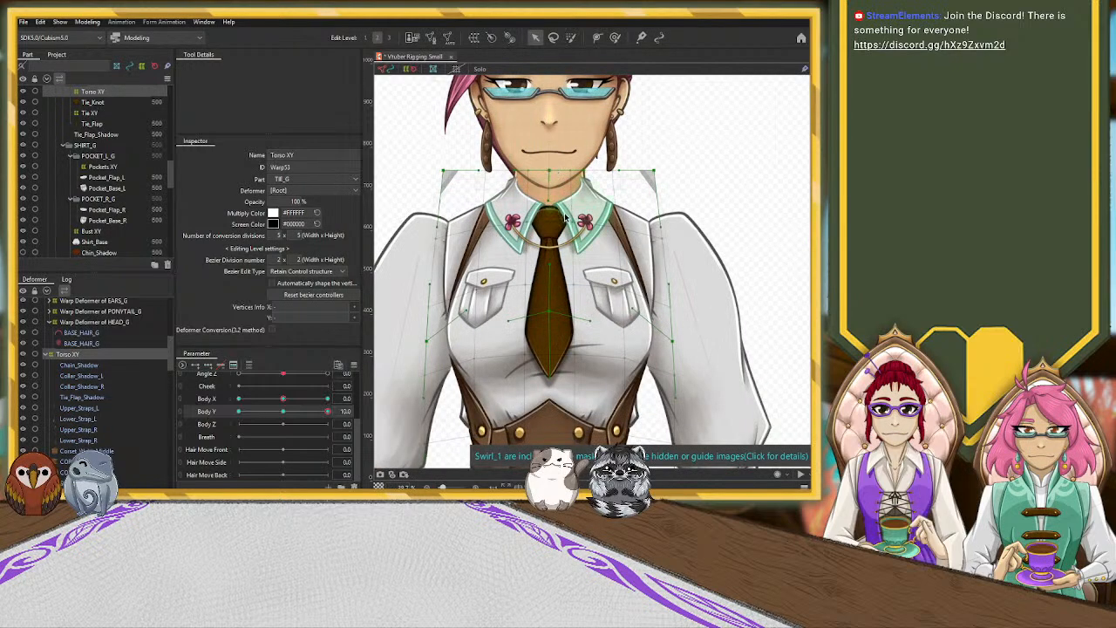
Compare the torso at Body Y 0, and try to narrow COLLAR_BACK horizontally at Body Y 10.
scroll(144, 416, down, 5)
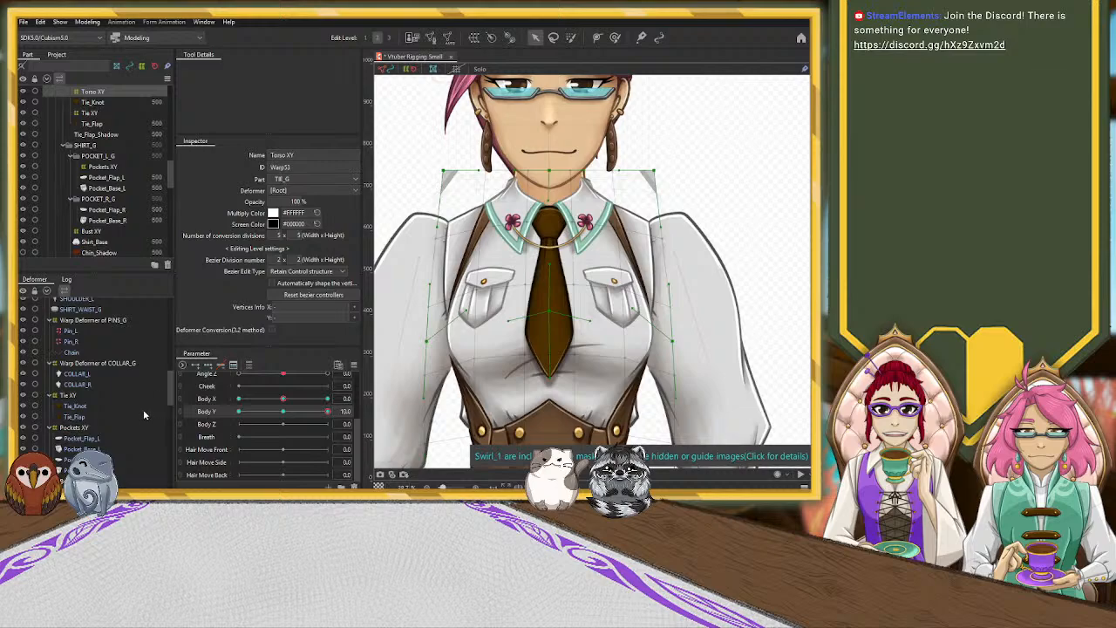
click(288, 413)
scroll(108, 407, down, 2)
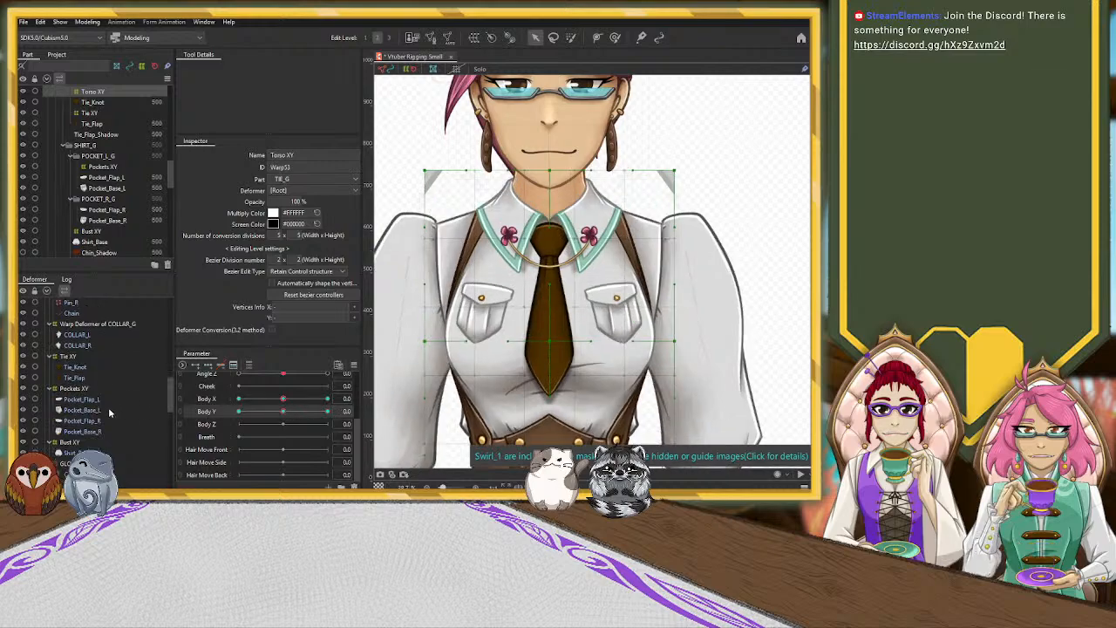
scroll(108, 407, down, 8)
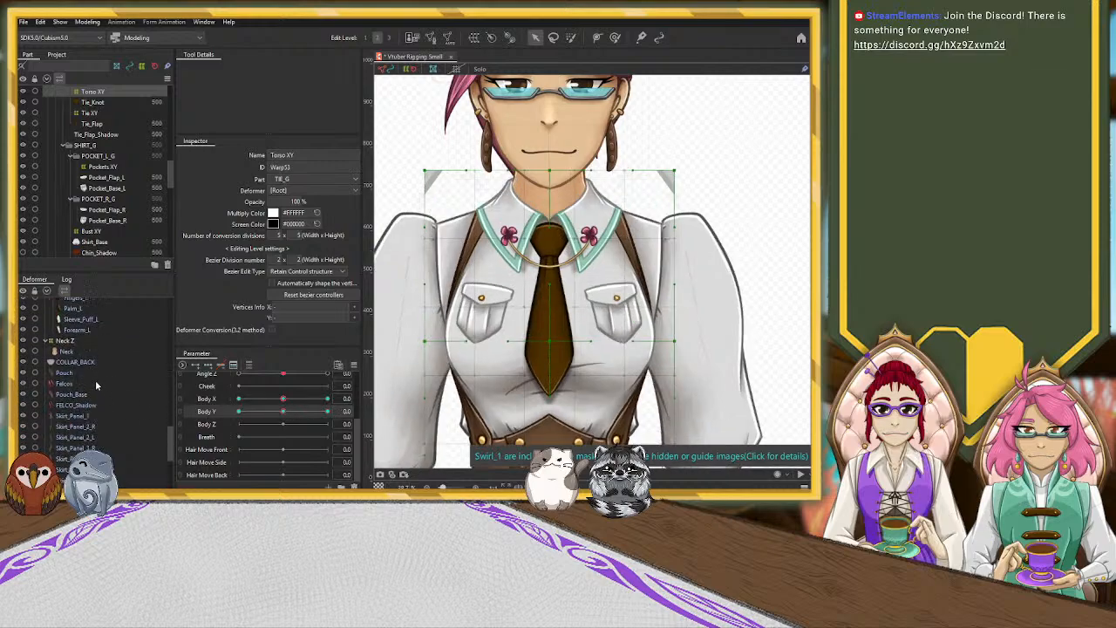
click(74, 361)
click(327, 410)
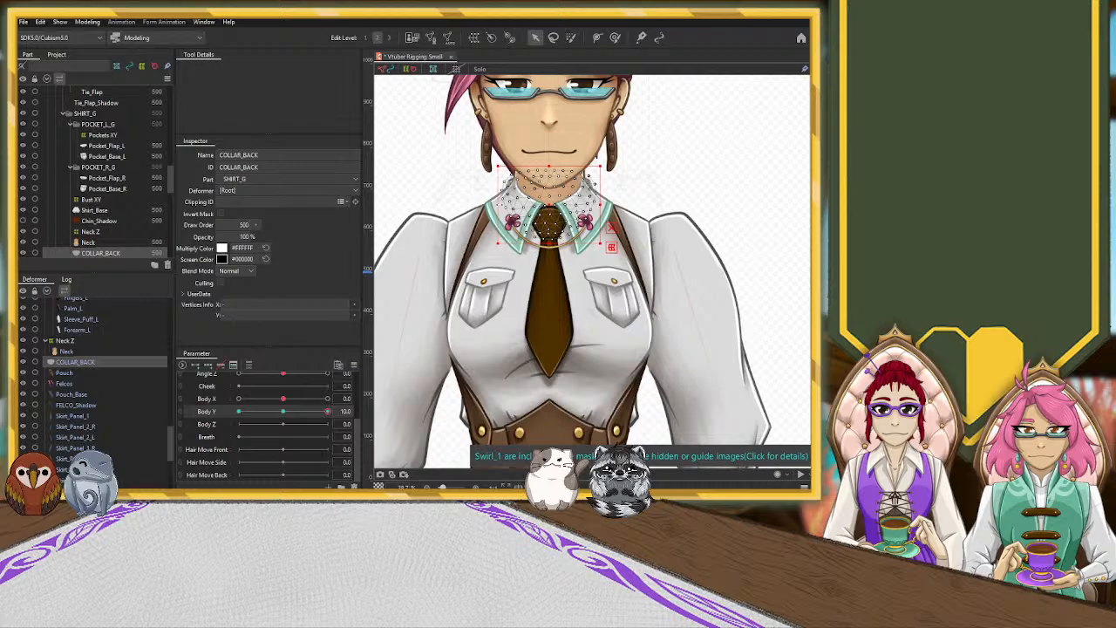
drag(600, 205, 595, 205)
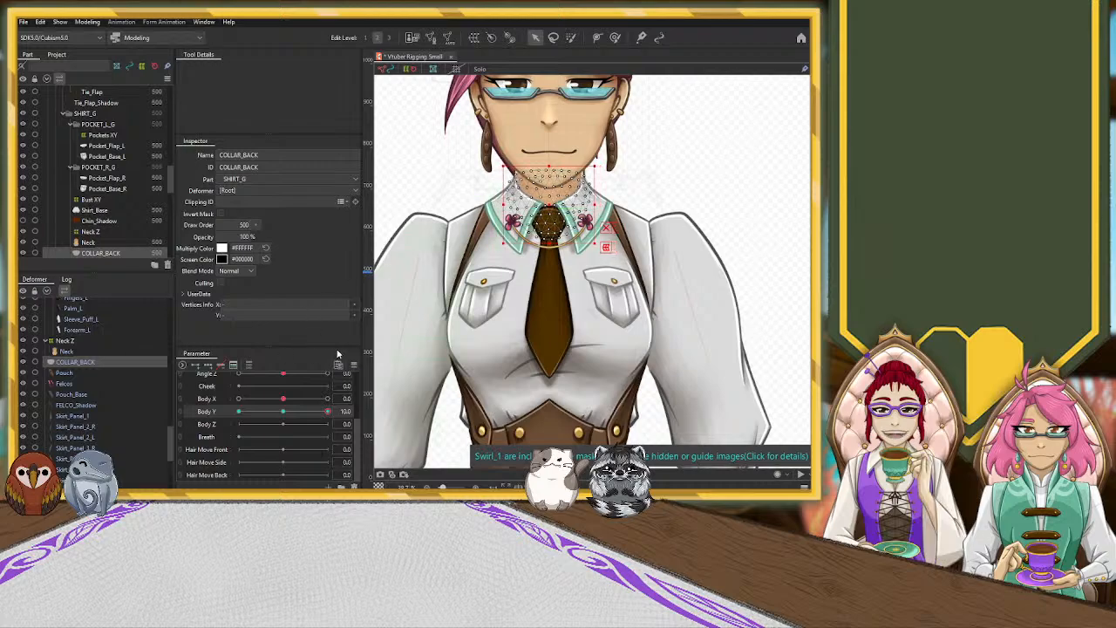
key(ctrl+z)
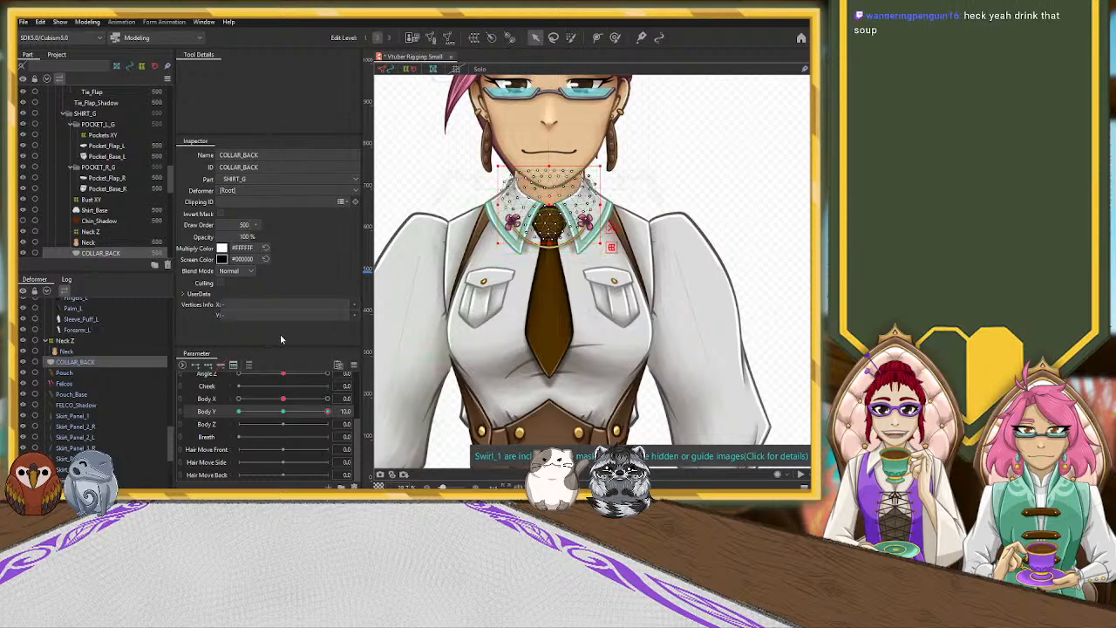
Spread the upper corner points of the COLLAR_G warp deformer outward at Body Y 10, with its bounding box hidden.
scroll(81, 380, up, 5)
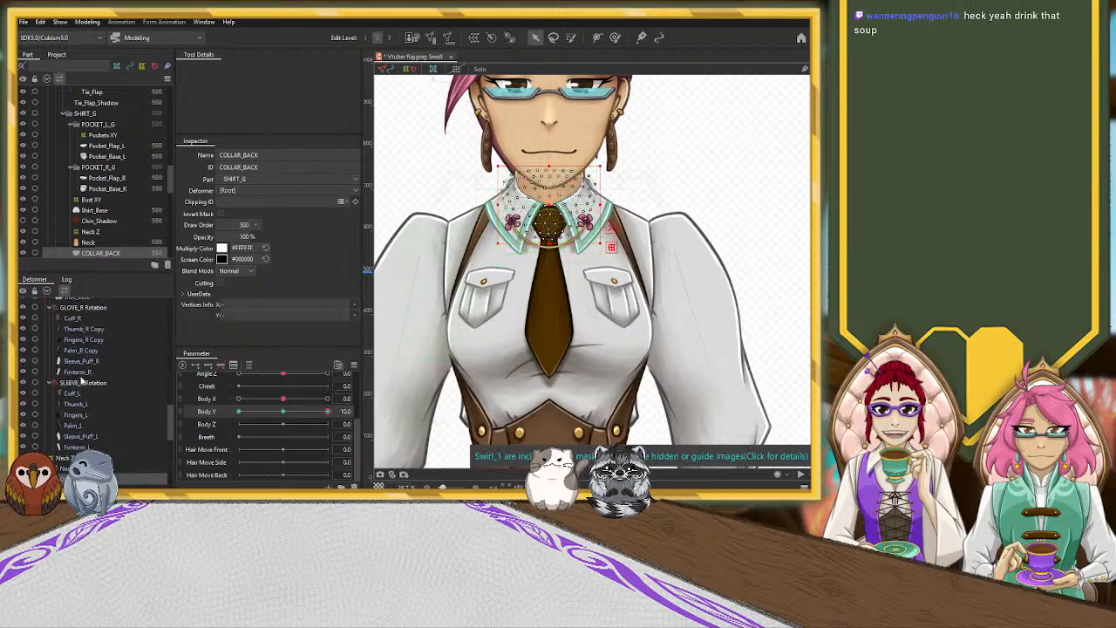
scroll(81, 380, up, 4)
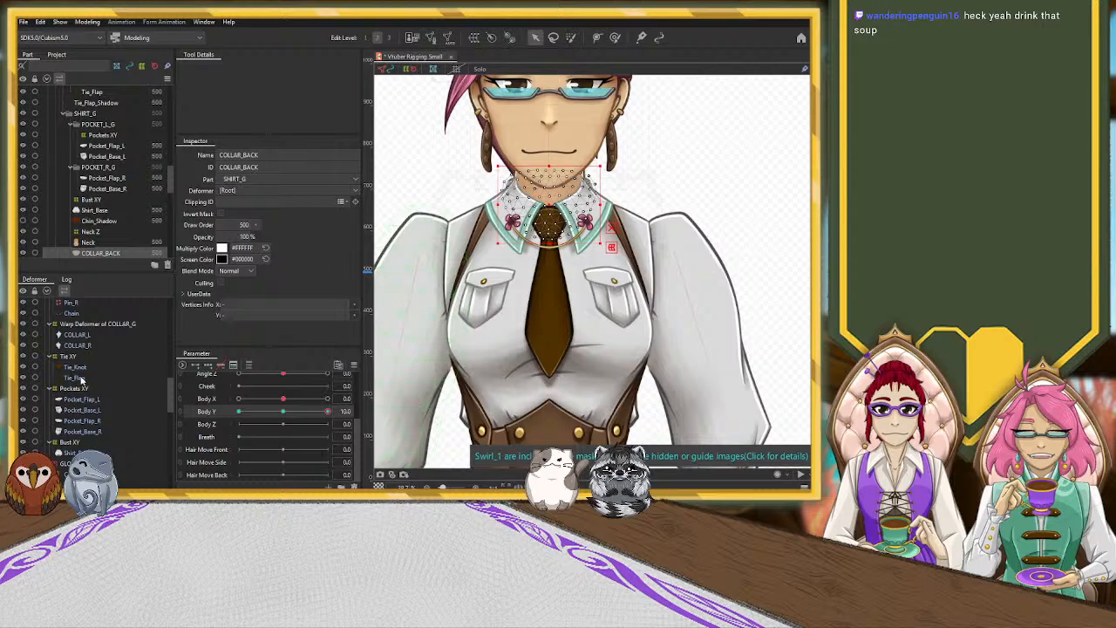
click(96, 363)
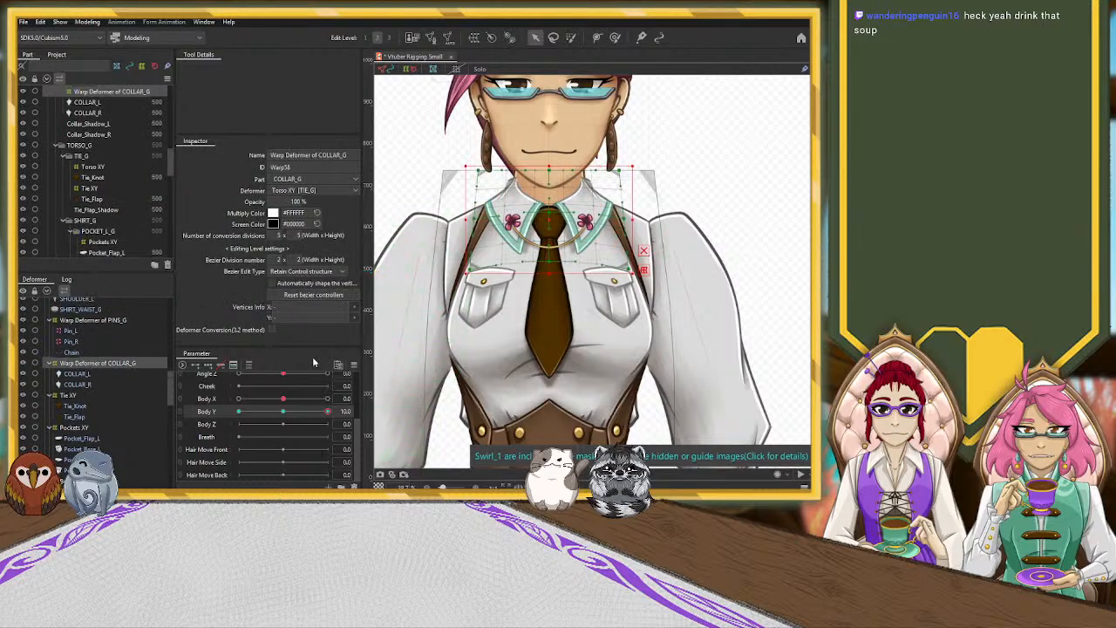
mouse_move(328, 413)
mouse_down()
mouse_move(284, 418)
mouse_move(338, 415)
mouse_up()
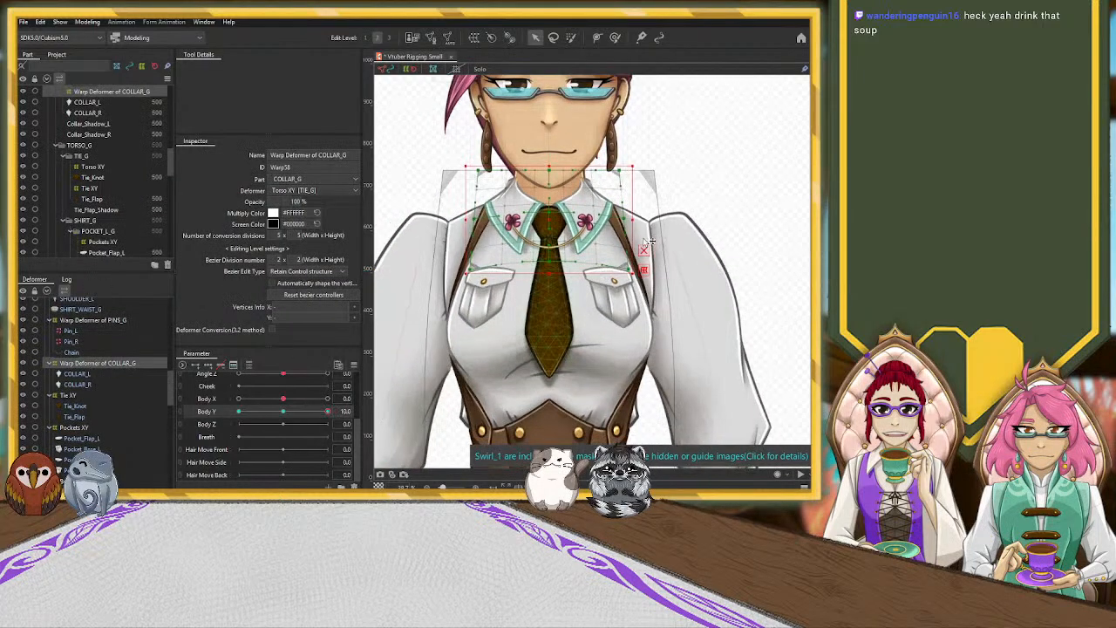
drag(633, 220, 639, 219)
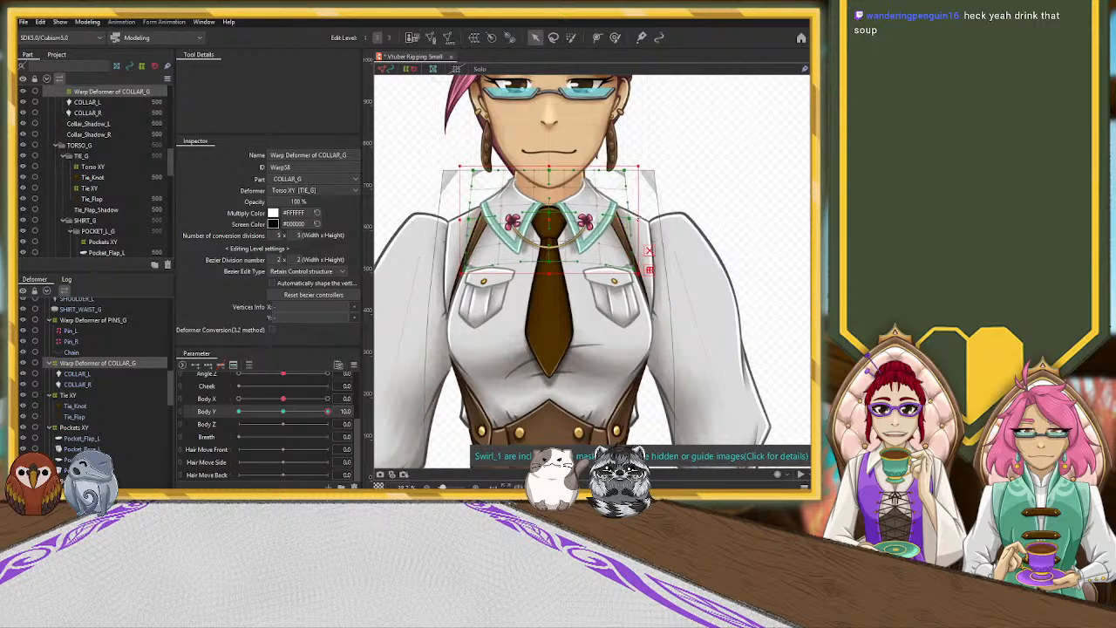
key(ctrl+z)
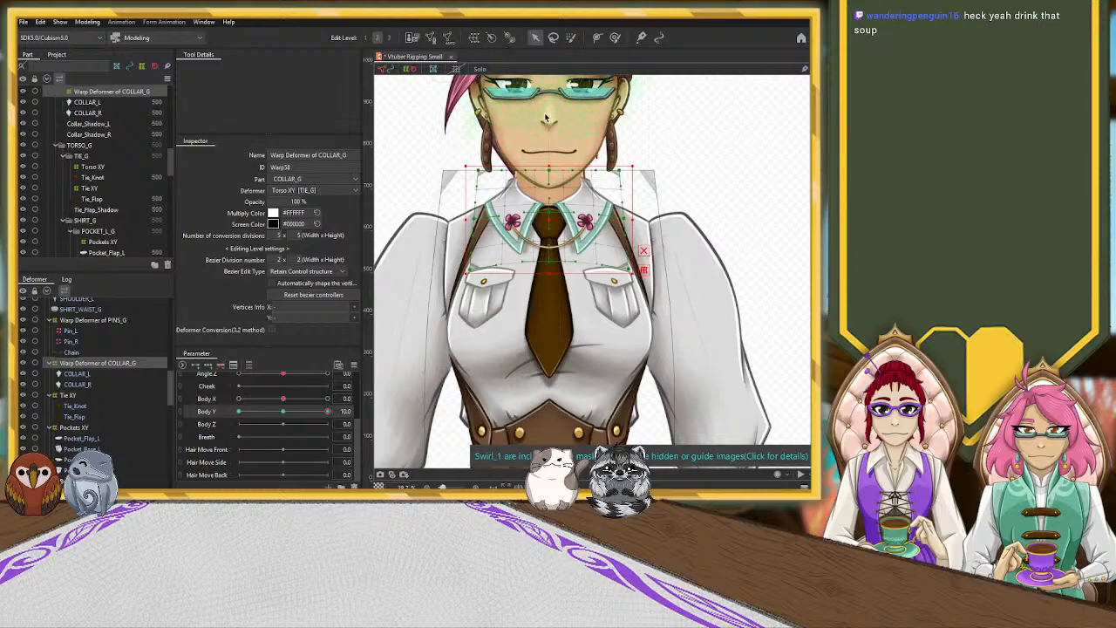
click(501, 192)
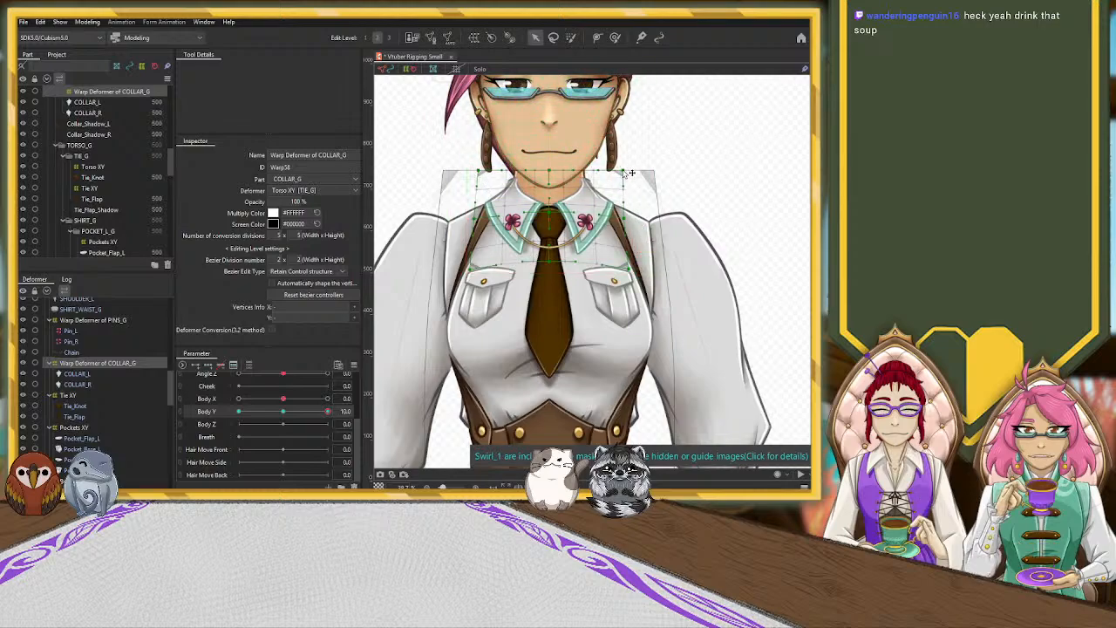
drag(628, 172, 638, 172)
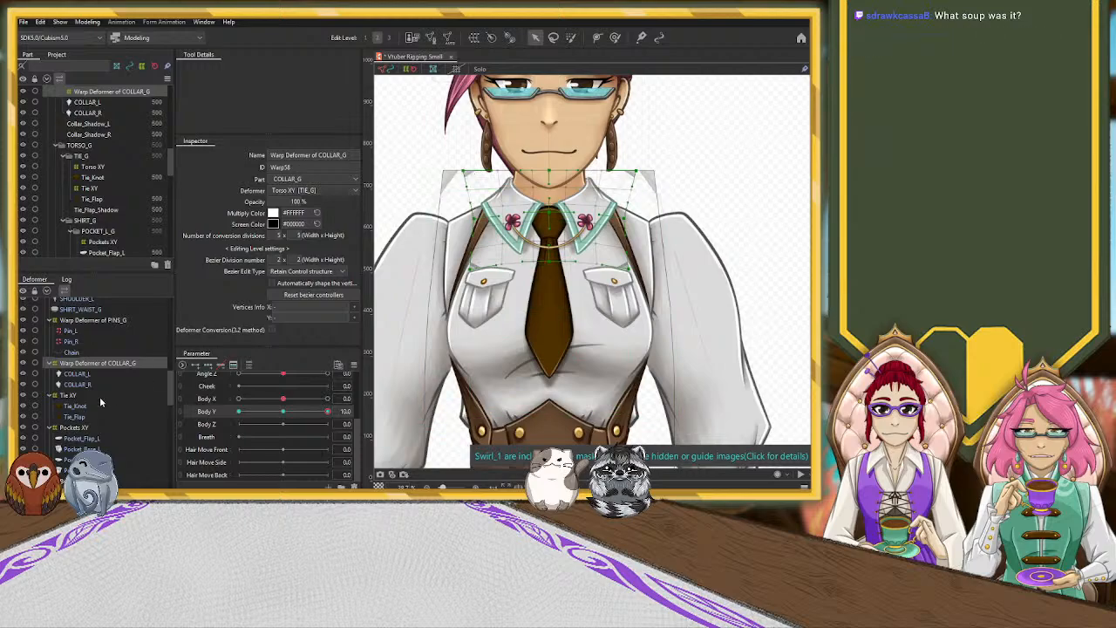
Nudge the COLLAR_BACK mesh slightly upward at Body Y 10.
scroll(88, 392, down, 5)
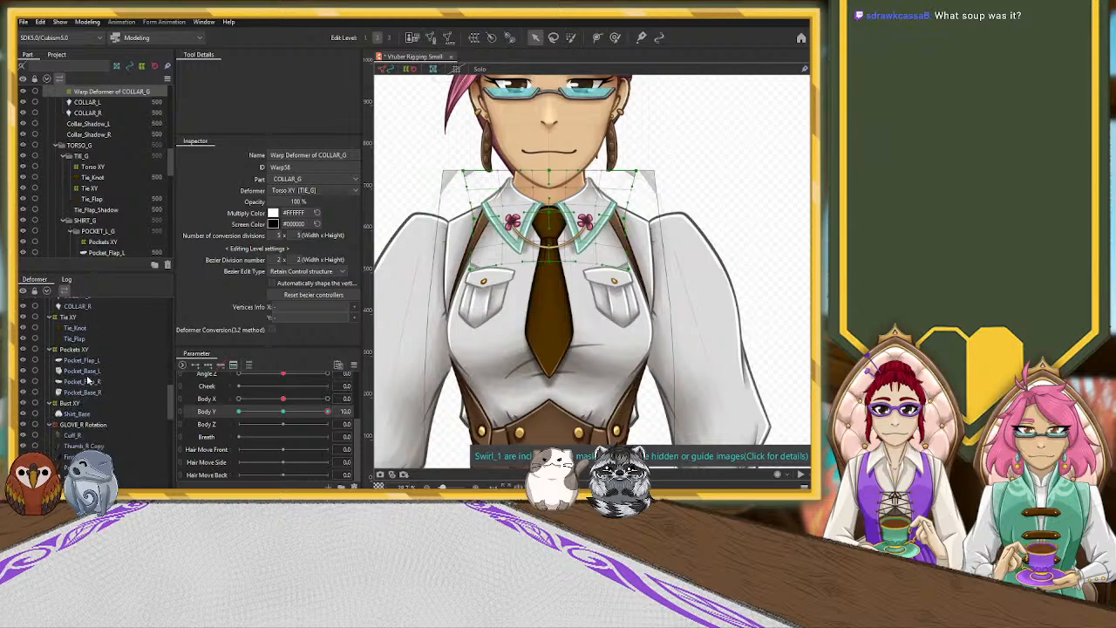
scroll(87, 379, down, 4)
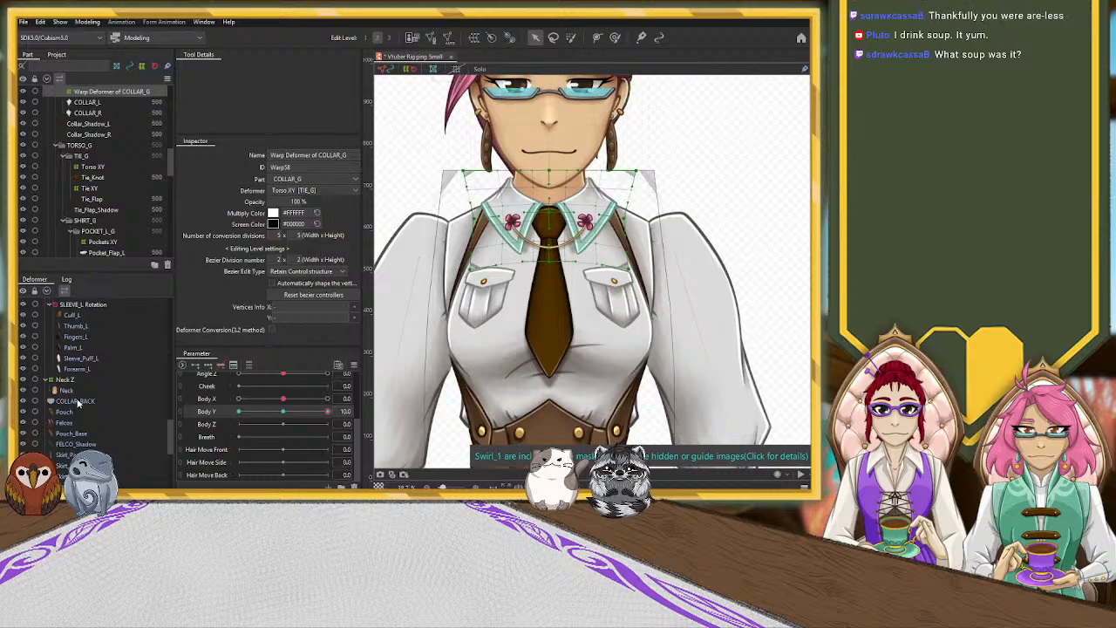
click(75, 400)
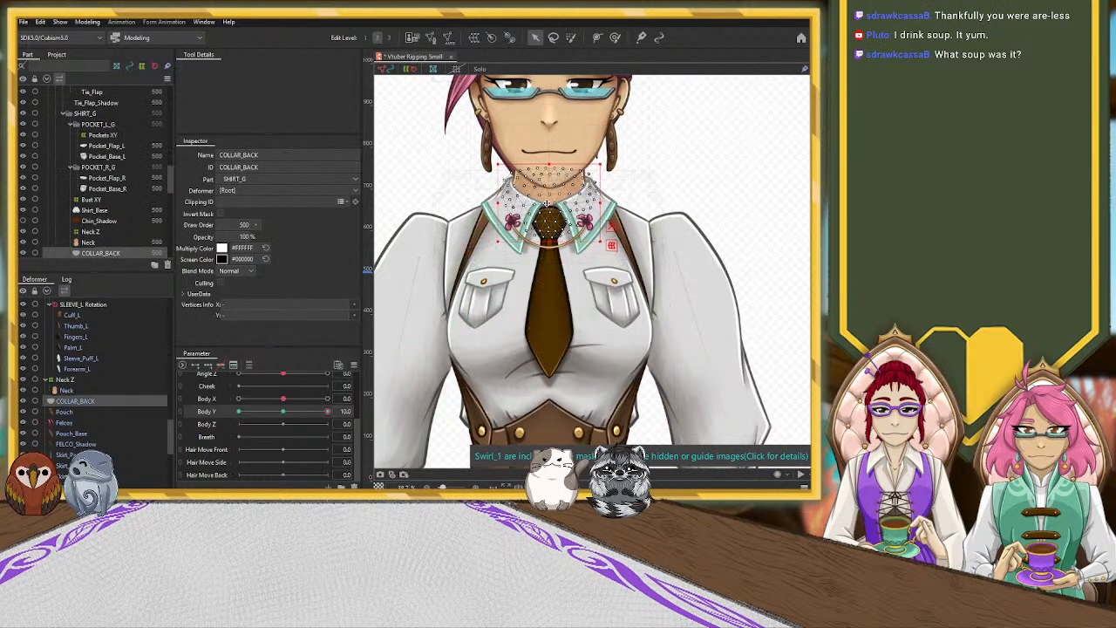
drag(327, 411, 391, 394)
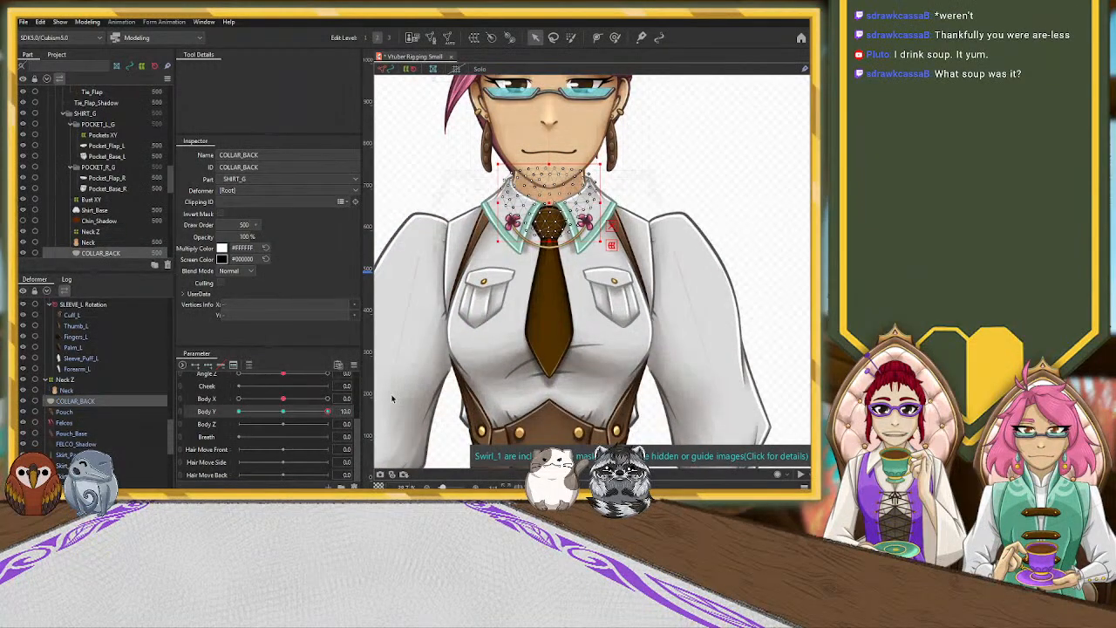
Raise the Head Z rotation deformer slightly at Body Y 10 and preview it across the Body Y range.
drag(717, 152, 720, 276)
scroll(126, 380, up, 6)
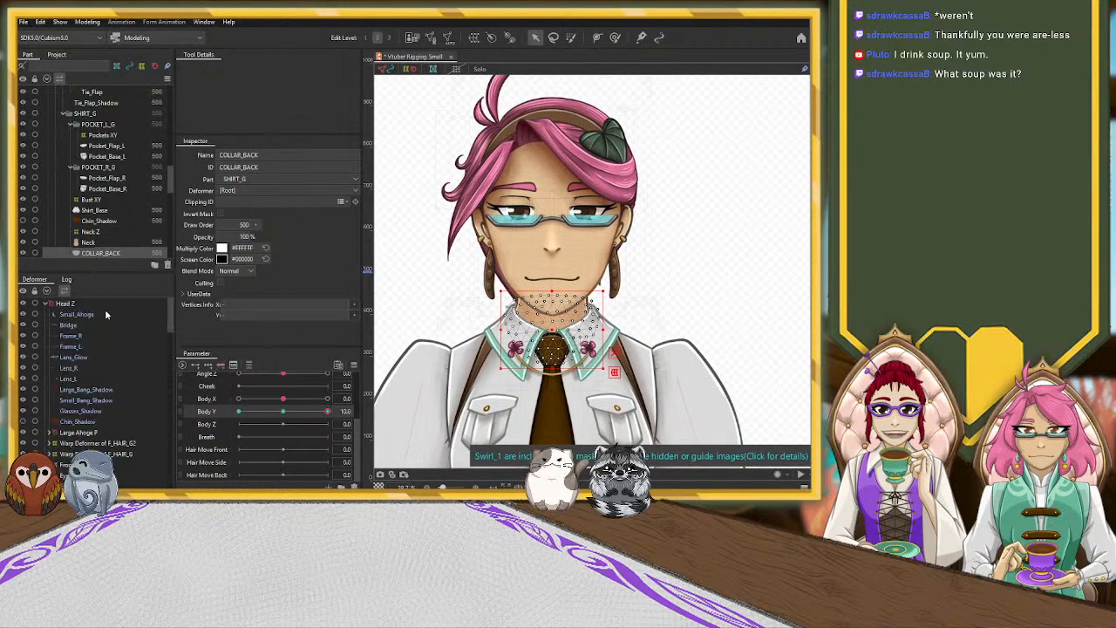
click(68, 303)
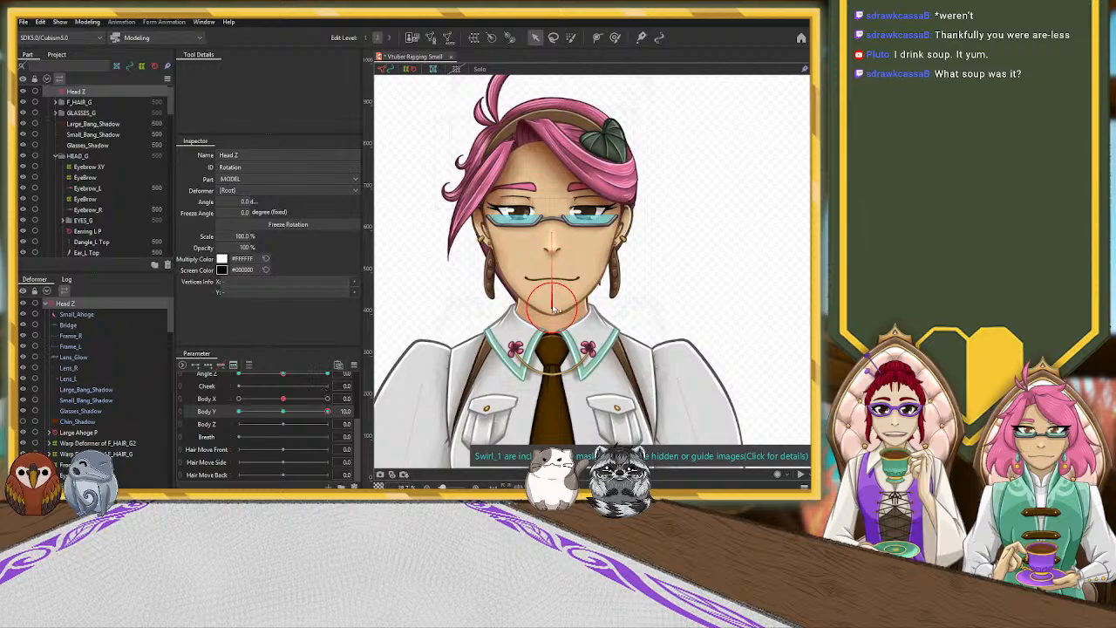
drag(553, 308, 553, 299)
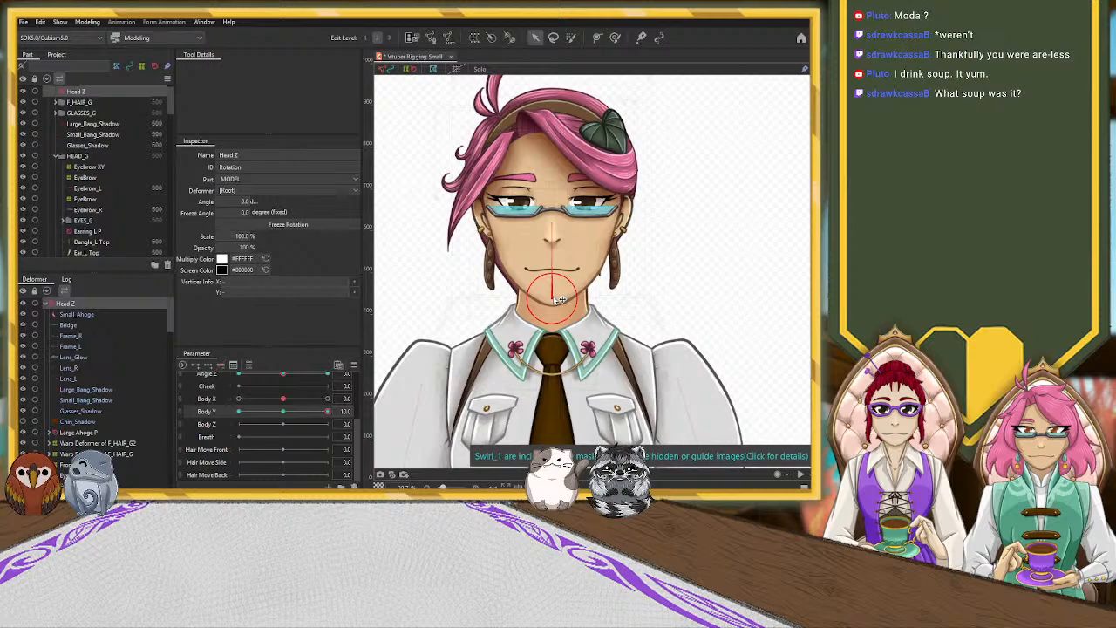
scroll(545, 296, down, 4)
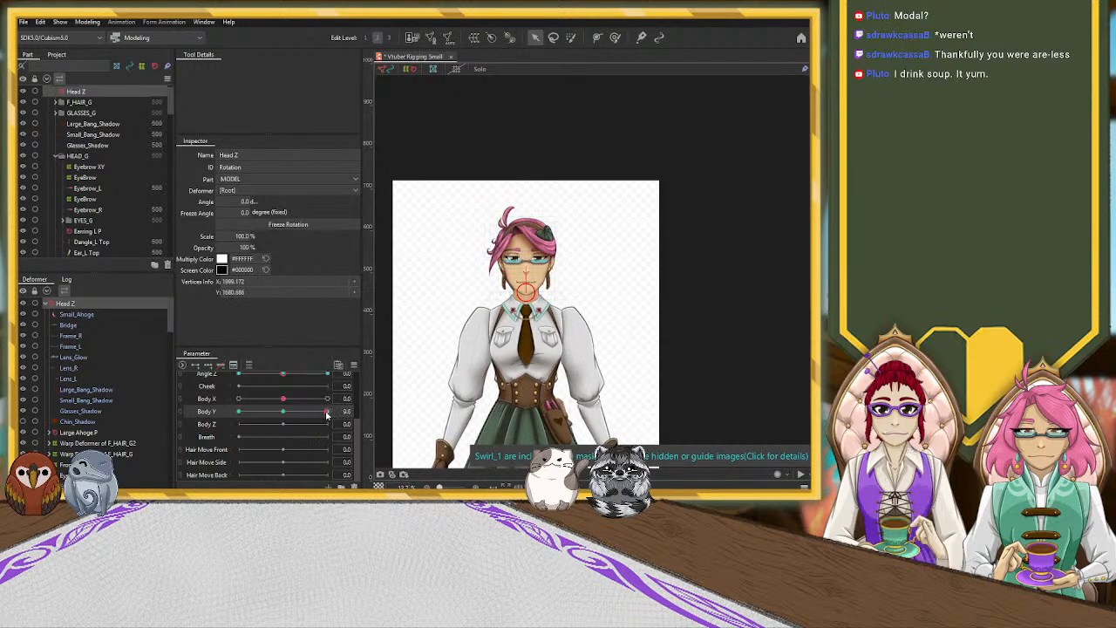
drag(244, 411, 433, 413)
Raise the lower middle control point of the Bust XY deformer at Body Y 10 and spread its lower corner points outward.
scroll(134, 417, down, 15)
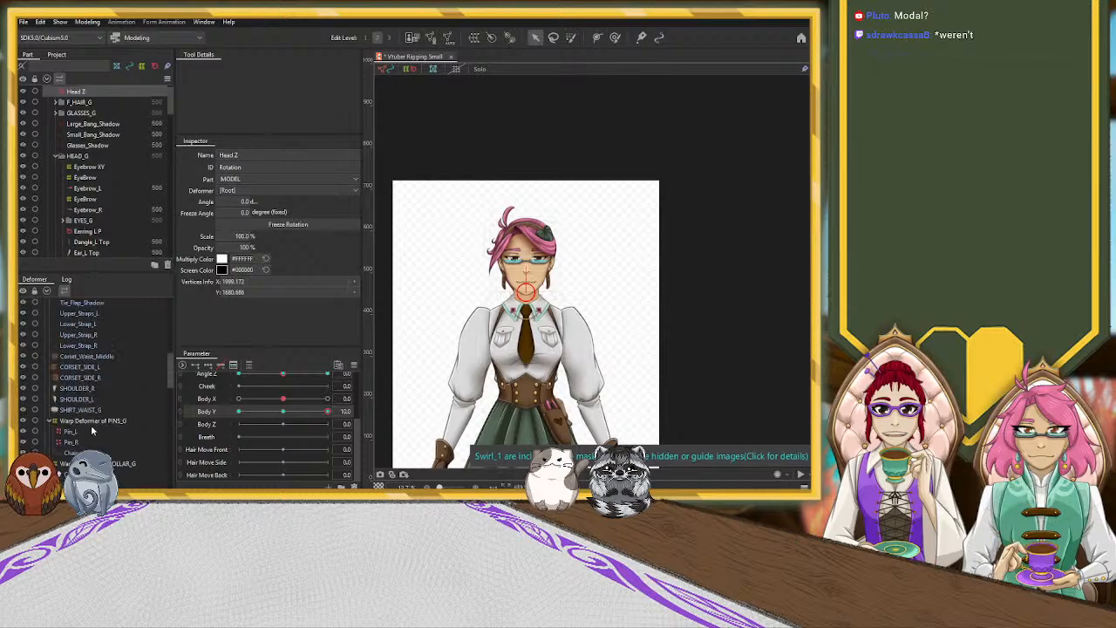
scroll(90, 425, down, 3)
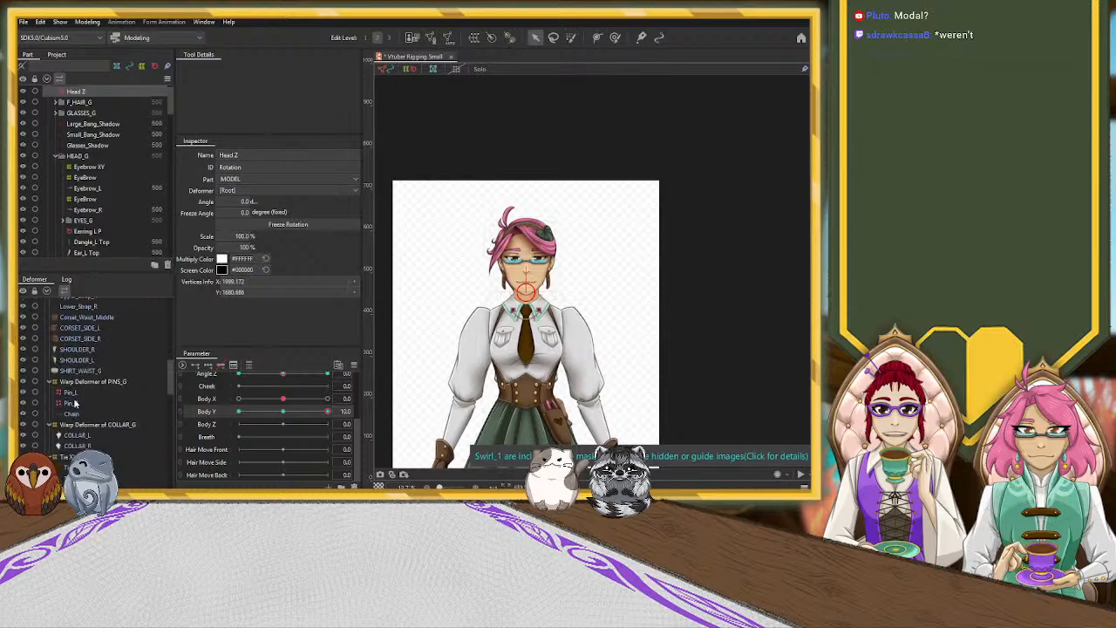
scroll(78, 409, down, 3)
scroll(79, 409, down, 3)
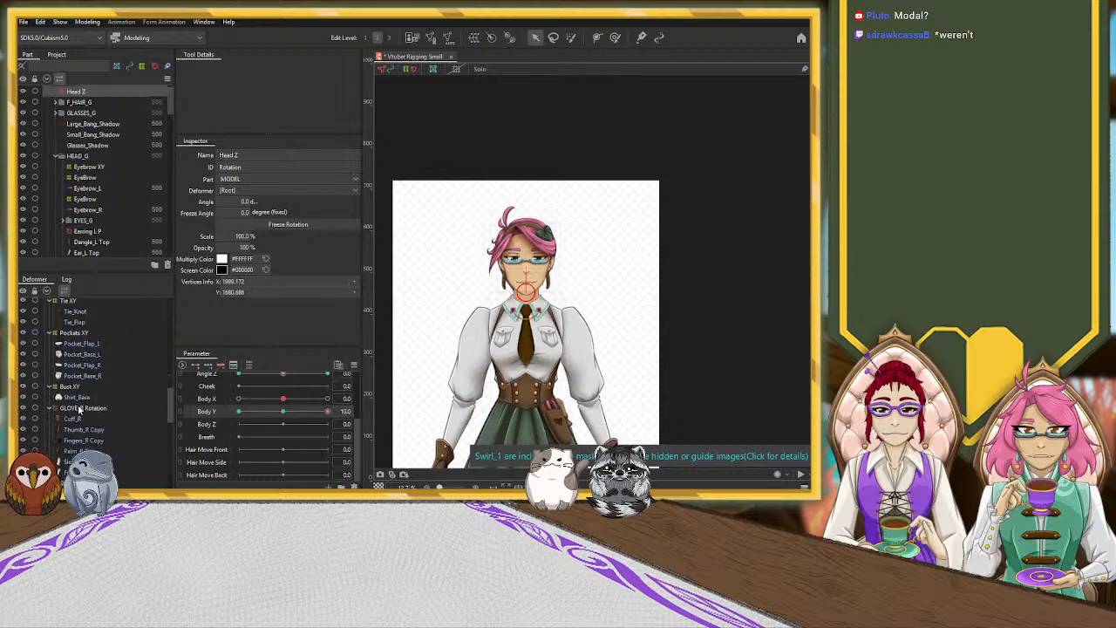
click(69, 386)
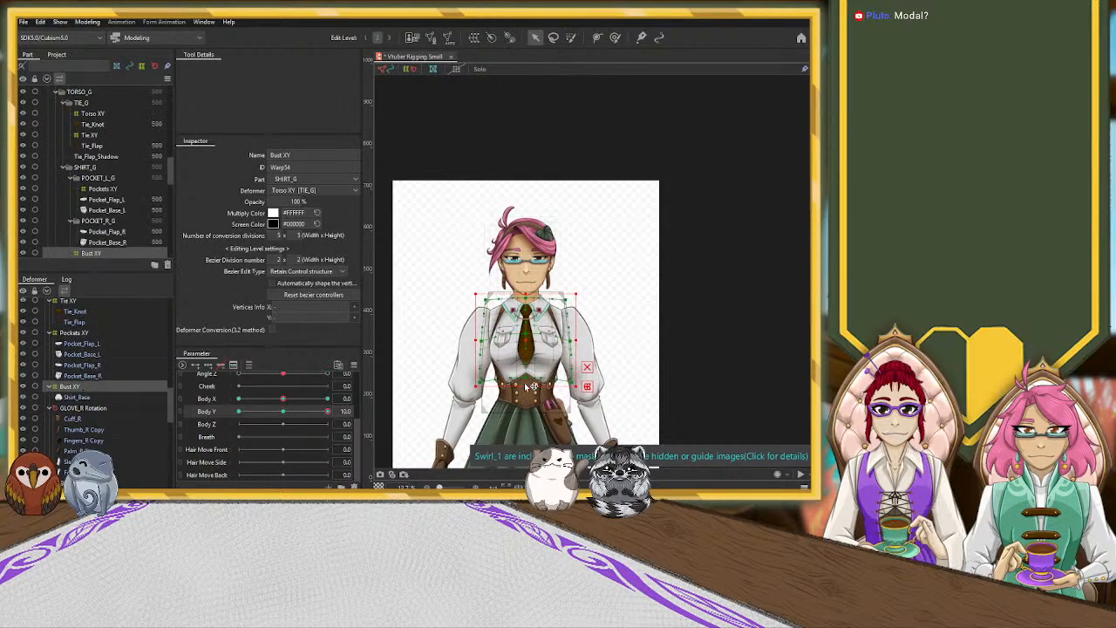
scroll(520, 386, up, 2)
drag(522, 386, 522, 378)
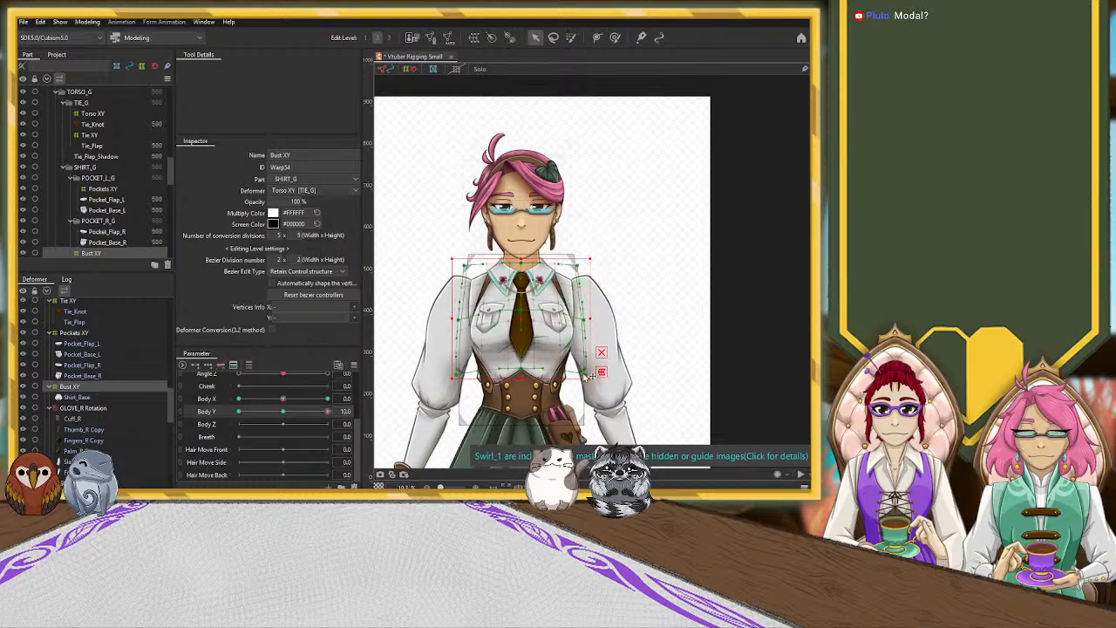
drag(597, 377, 601, 378)
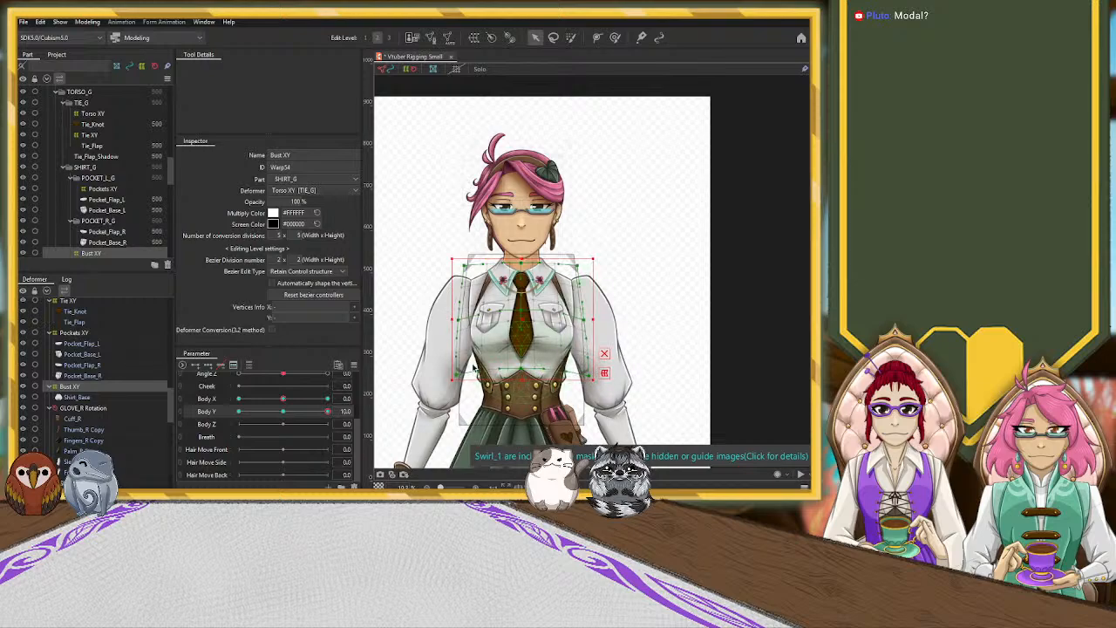
drag(457, 378, 452, 380)
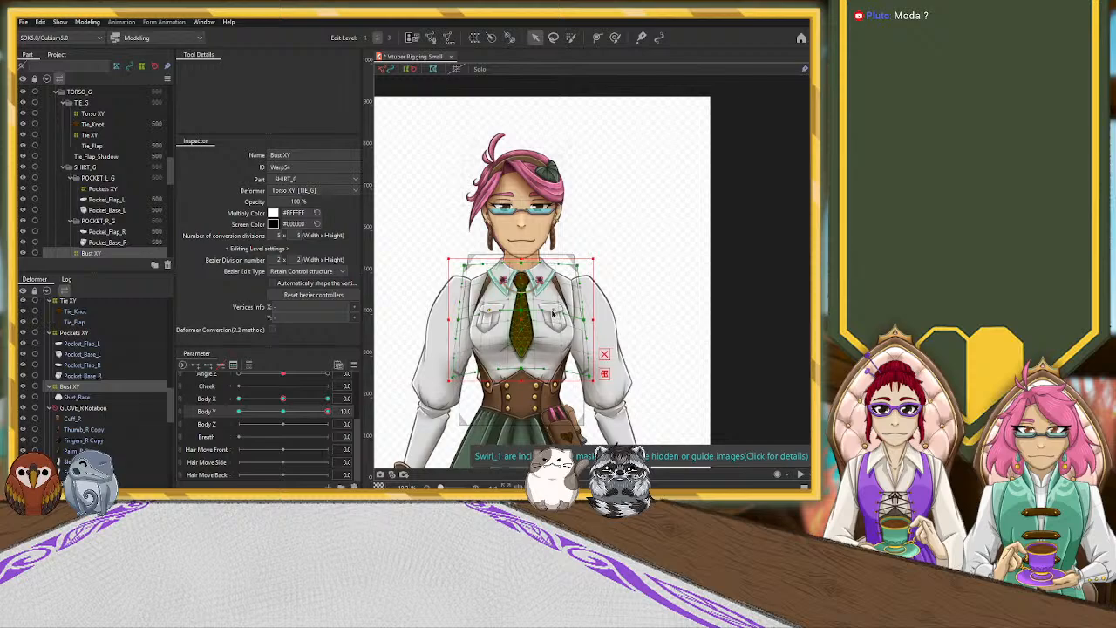
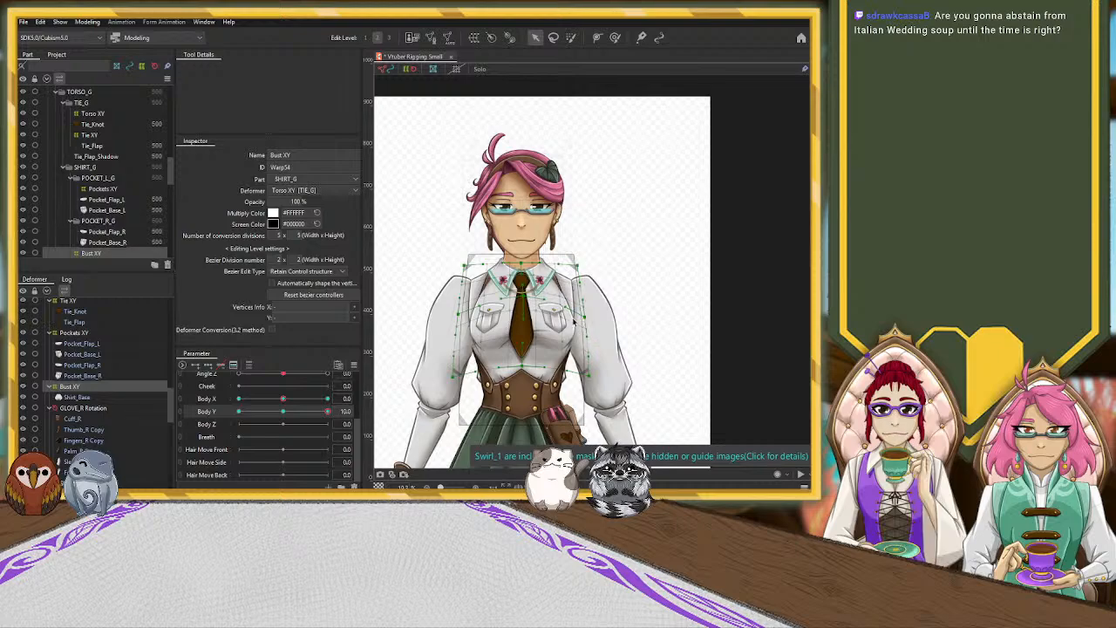
Shift the Pockets XY deformer upward and shorten it vertically at Body Y 10, and preview the Body Y motion.
scroll(476, 324, up, 2)
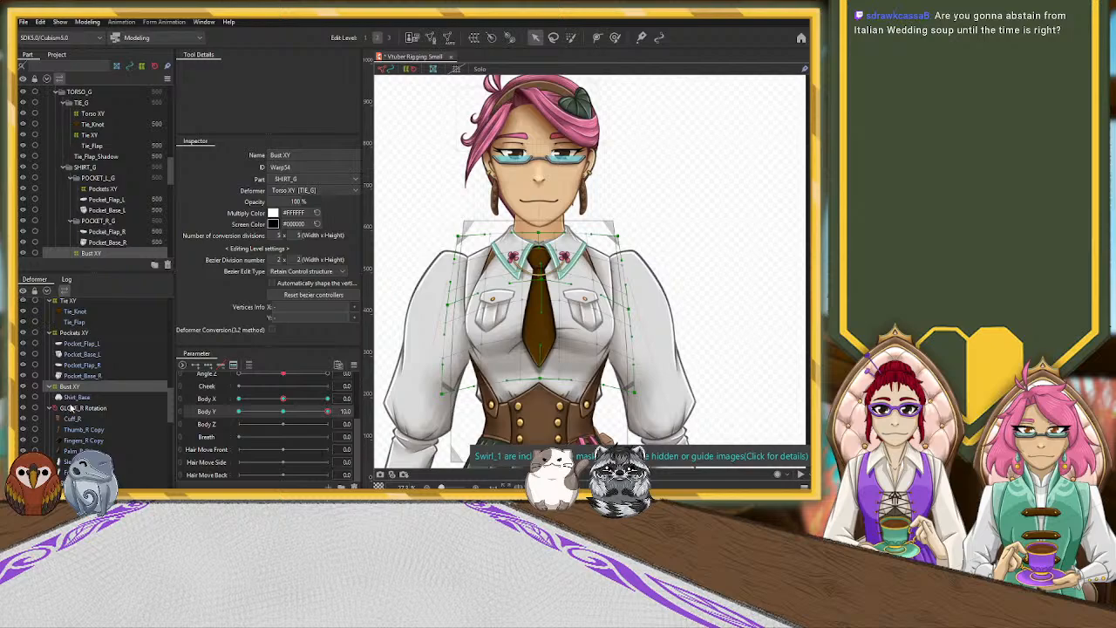
click(88, 375)
click(77, 333)
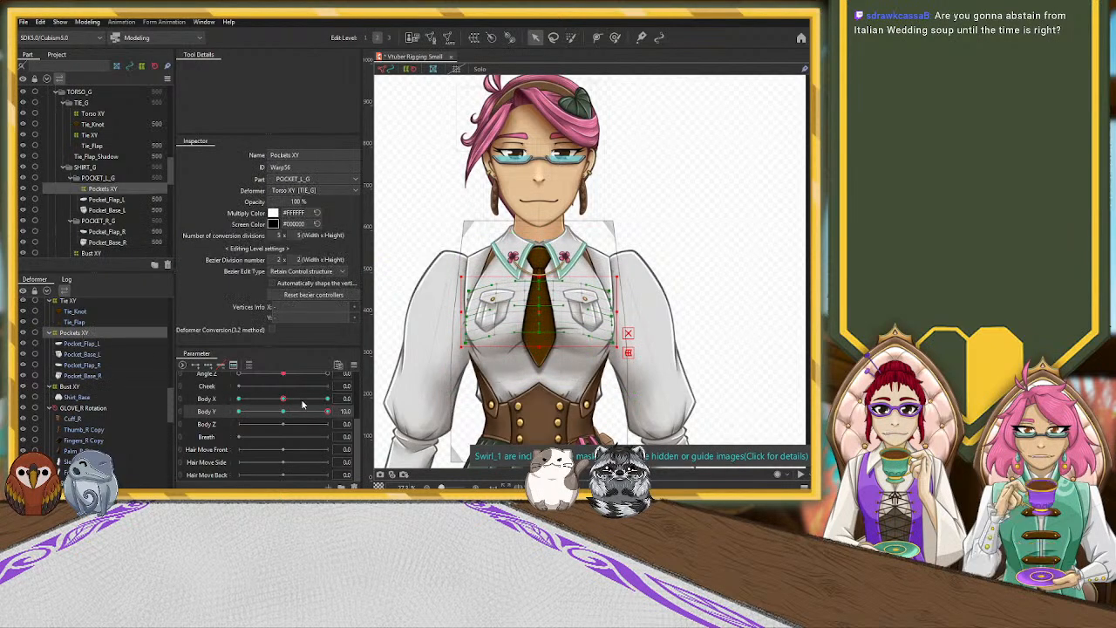
drag(537, 346, 540, 297)
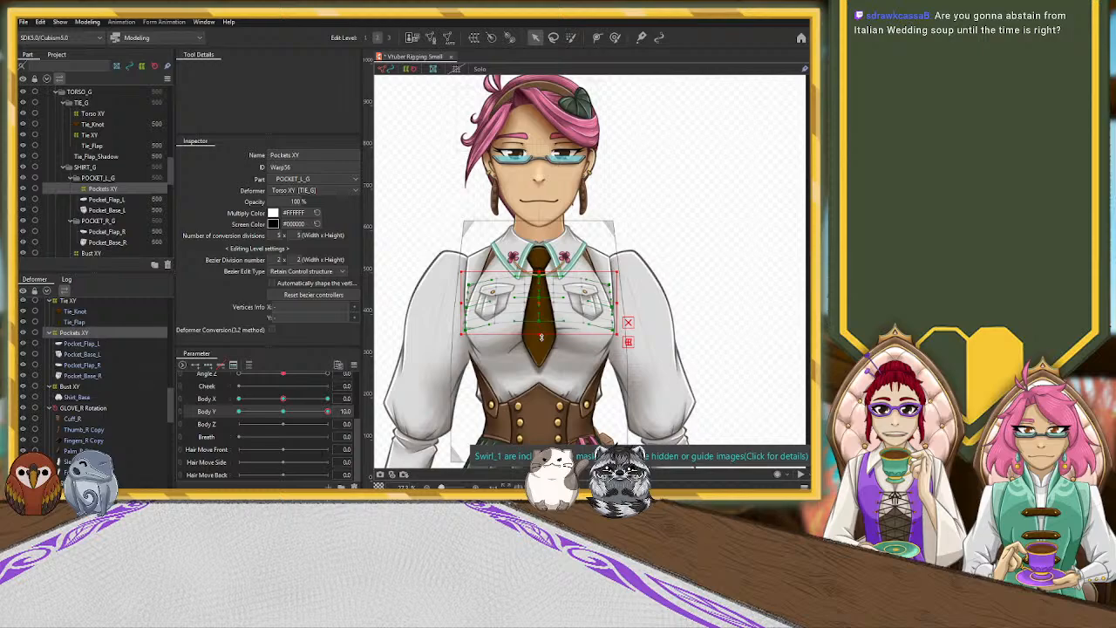
drag(311, 417, 341, 416)
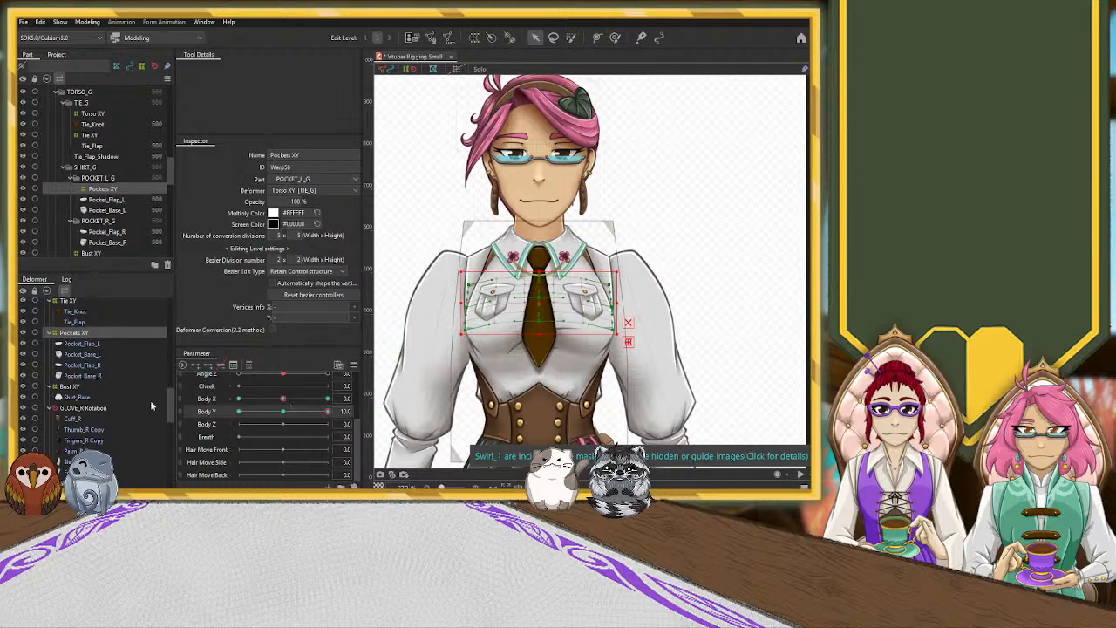
Examine the Bust XY deformer's upper middle control point near the tie knot and check the Body Y motion.
click(83, 397)
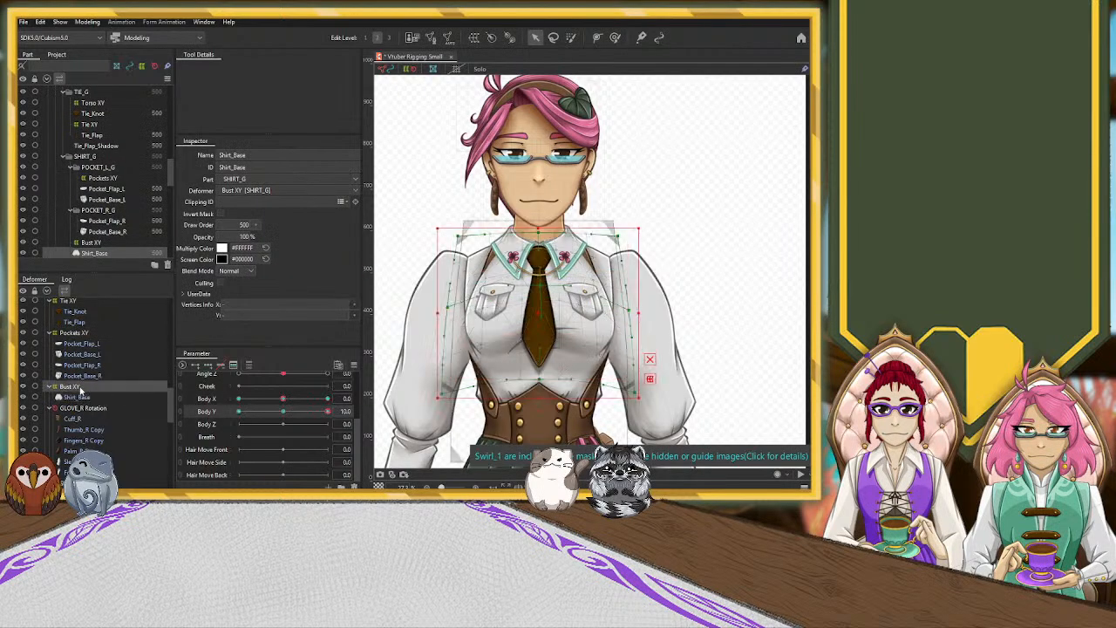
click(77, 388)
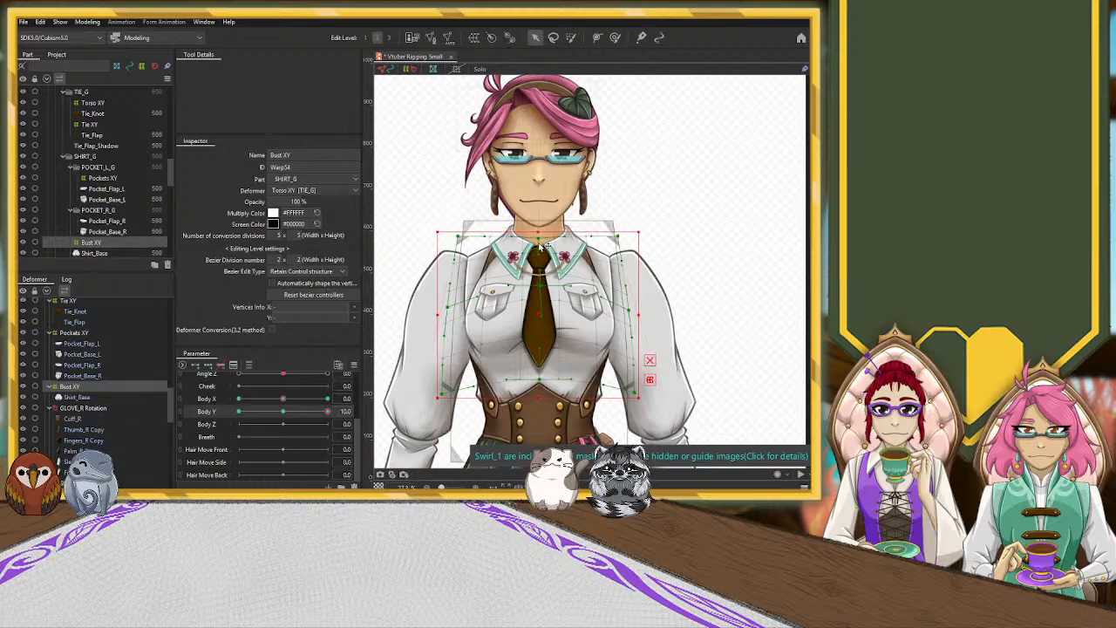
scroll(537, 251, up, 5)
scroll(536, 255, up, 2)
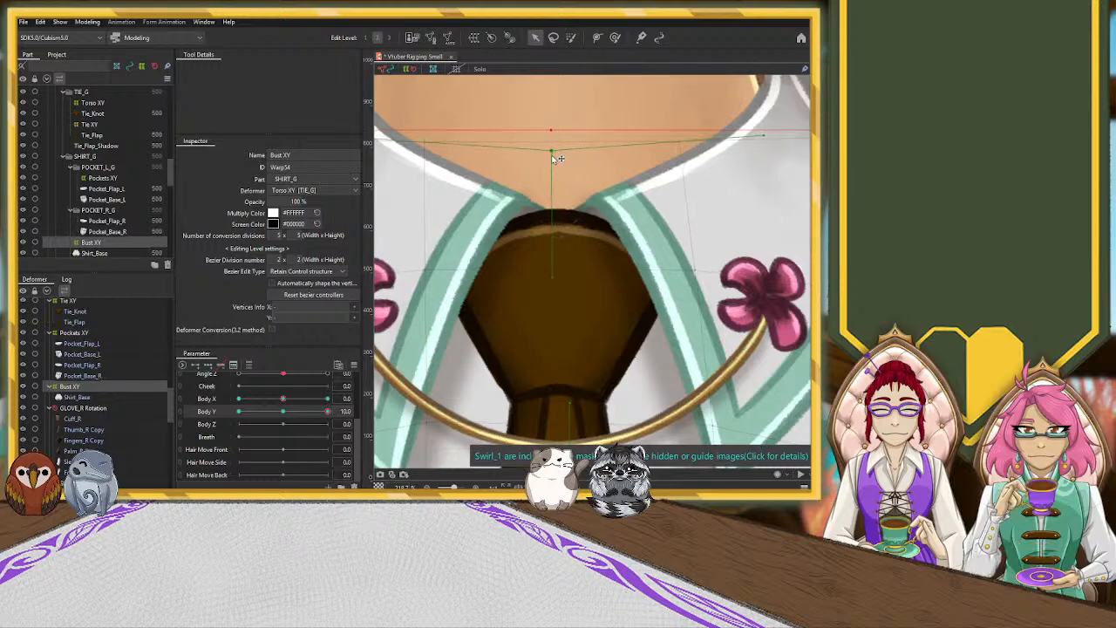
scroll(556, 224, down, 7)
scroll(556, 224, down, 2)
drag(327, 411, 402, 425)
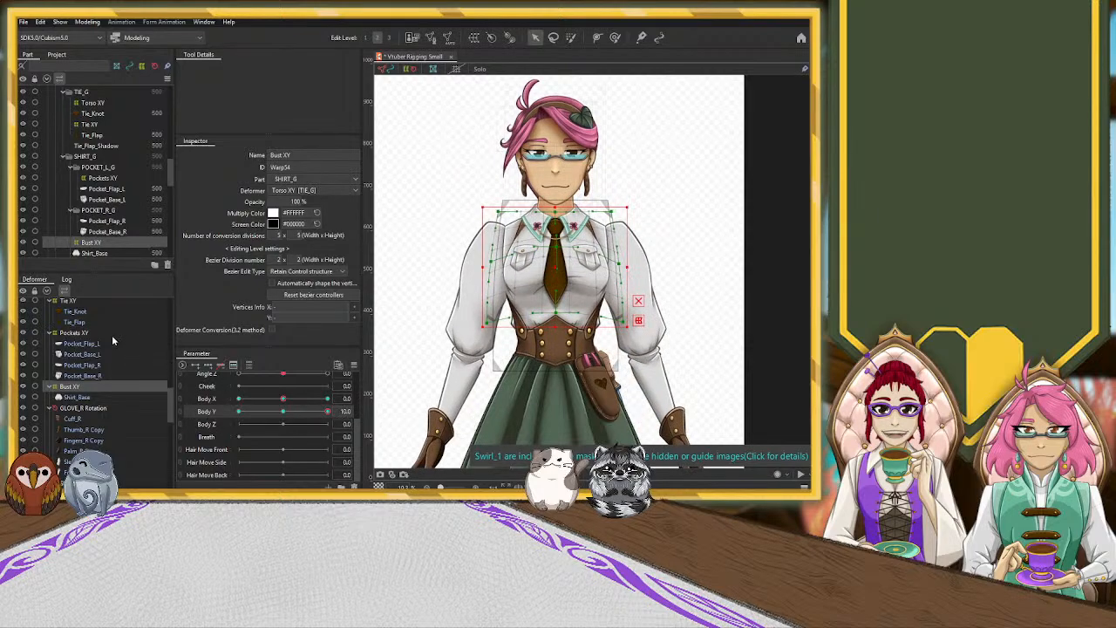
Test several heights for the Head Z rotation deformer at Body Y 10, and settle it lower at about Y 1783.
scroll(112, 340, up, 1)
scroll(112, 340, up, 5)
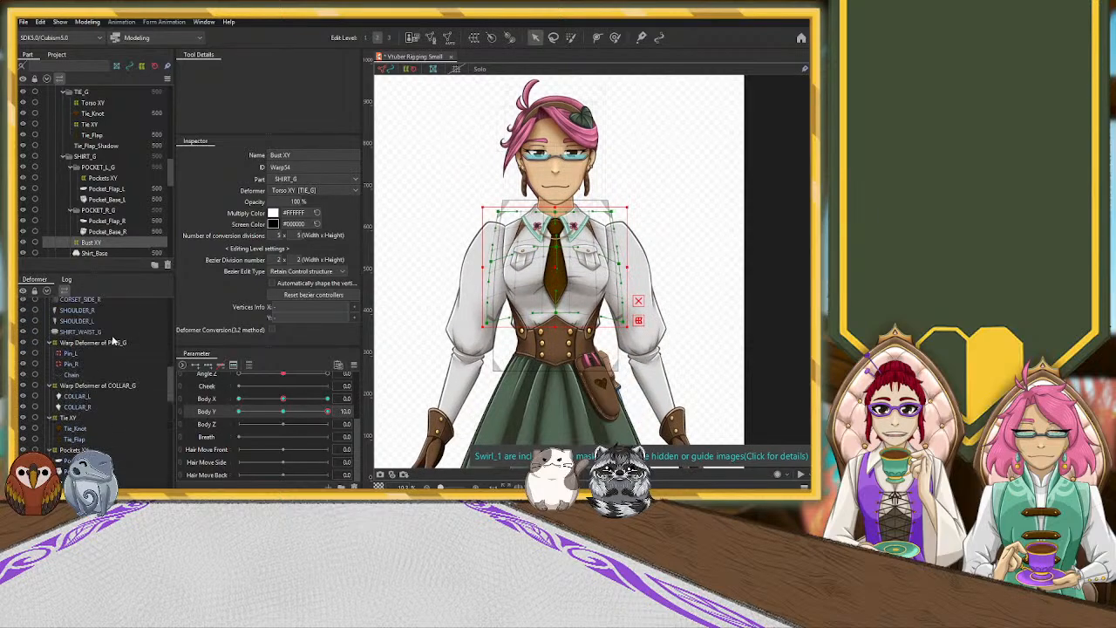
scroll(111, 335, up, 3)
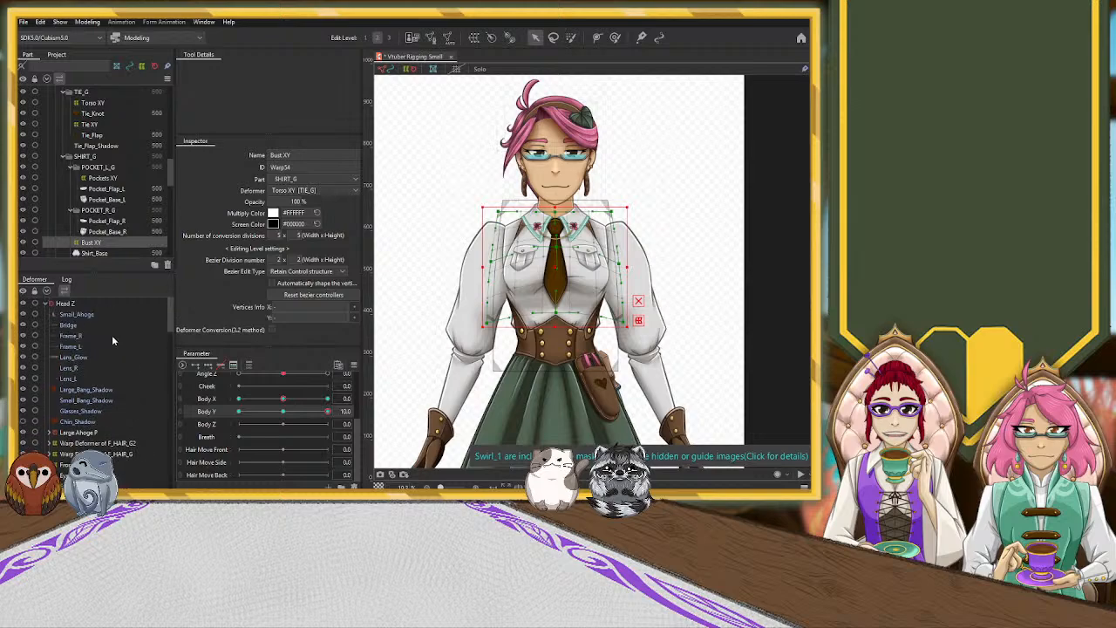
click(65, 302)
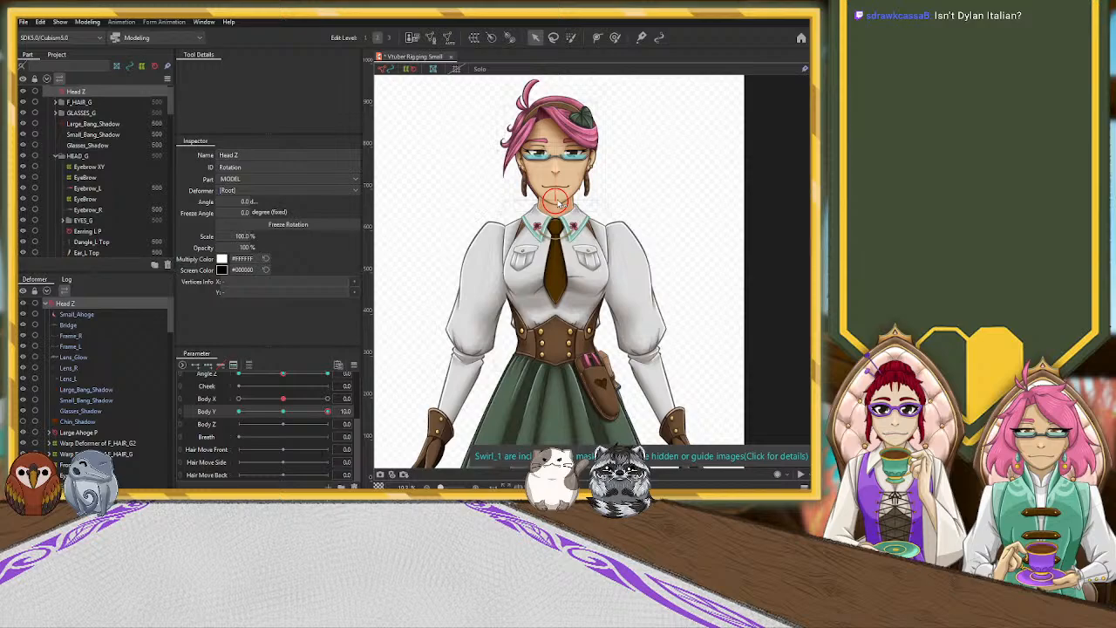
drag(558, 203, 559, 207)
mouse_move(327, 412)
mouse_down()
mouse_move(178, 423)
mouse_move(408, 411)
mouse_move(180, 424)
mouse_move(329, 411)
mouse_up()
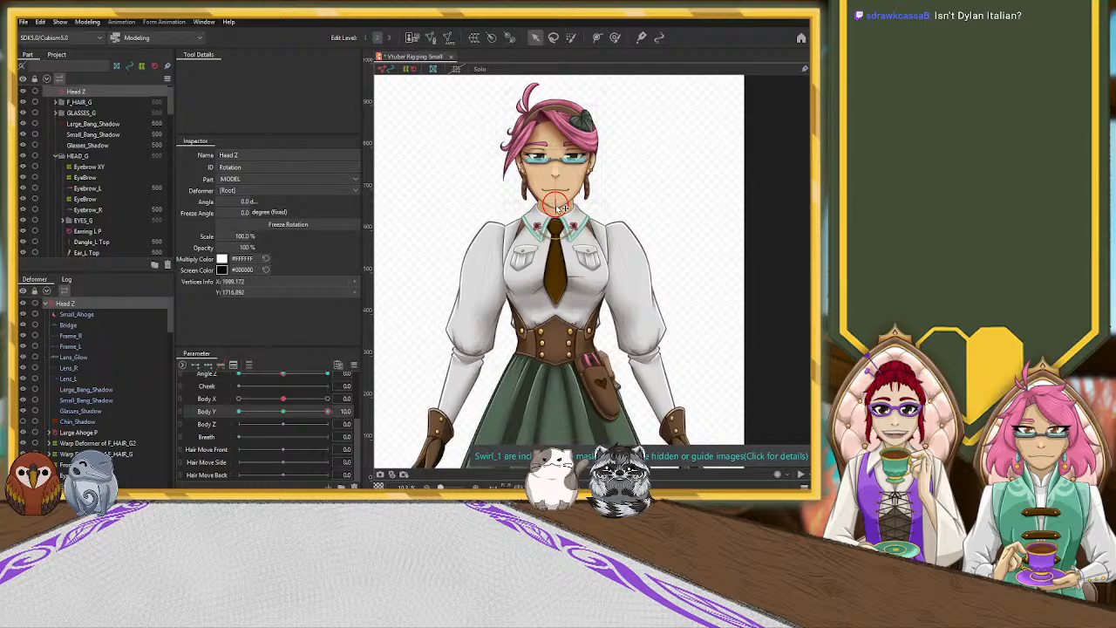
drag(556, 207, 556, 203)
drag(327, 411, 392, 418)
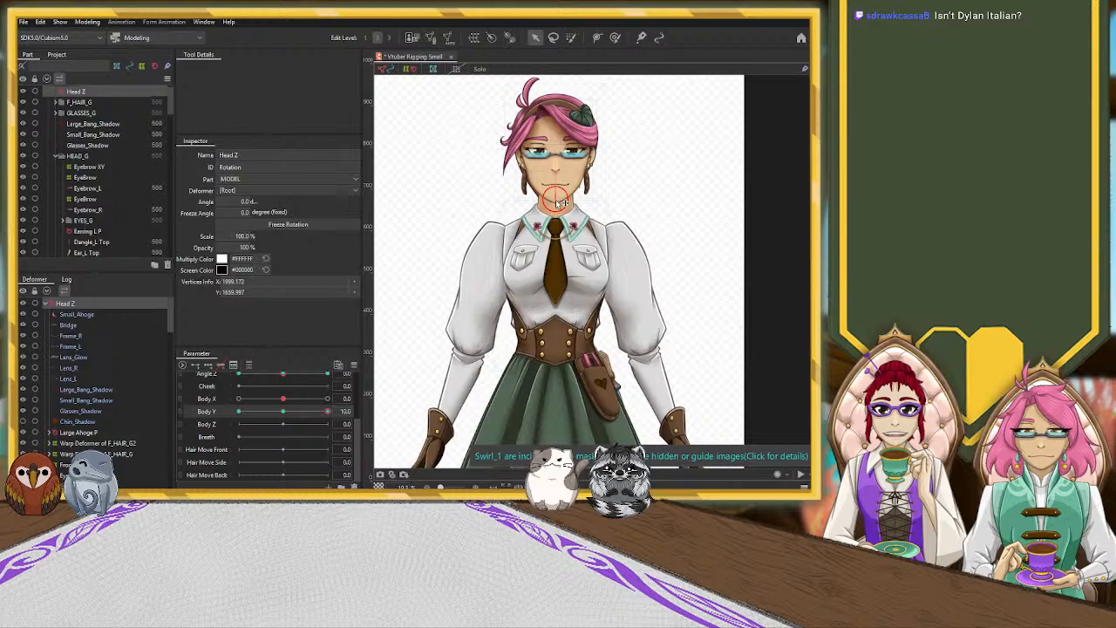
drag(557, 199, 563, 216)
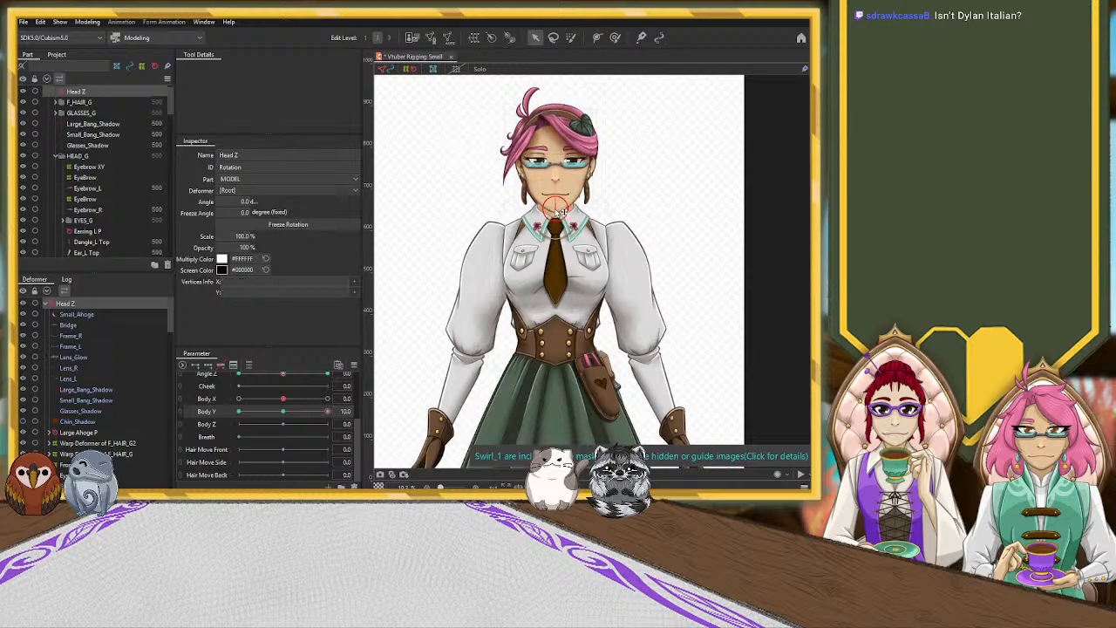
drag(326, 410, 420, 453)
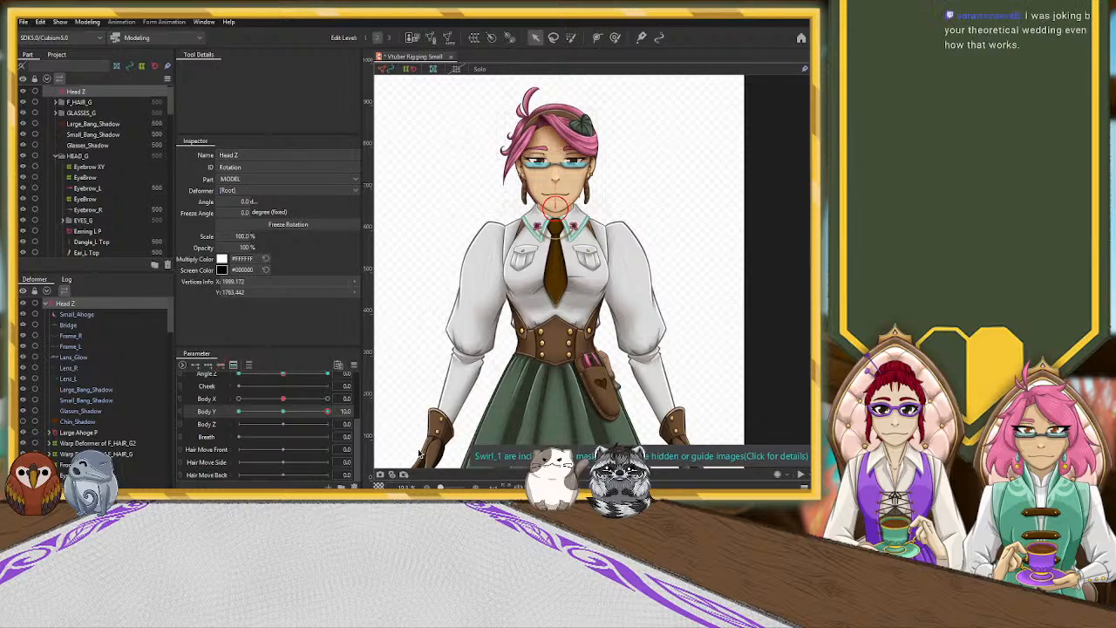
Preview Angle Y 15 with Body Y 10 and Angle Y -15 with Body Y -10, and return to Angle Y 0 and Body Y 10.
scroll(311, 384, up, 2)
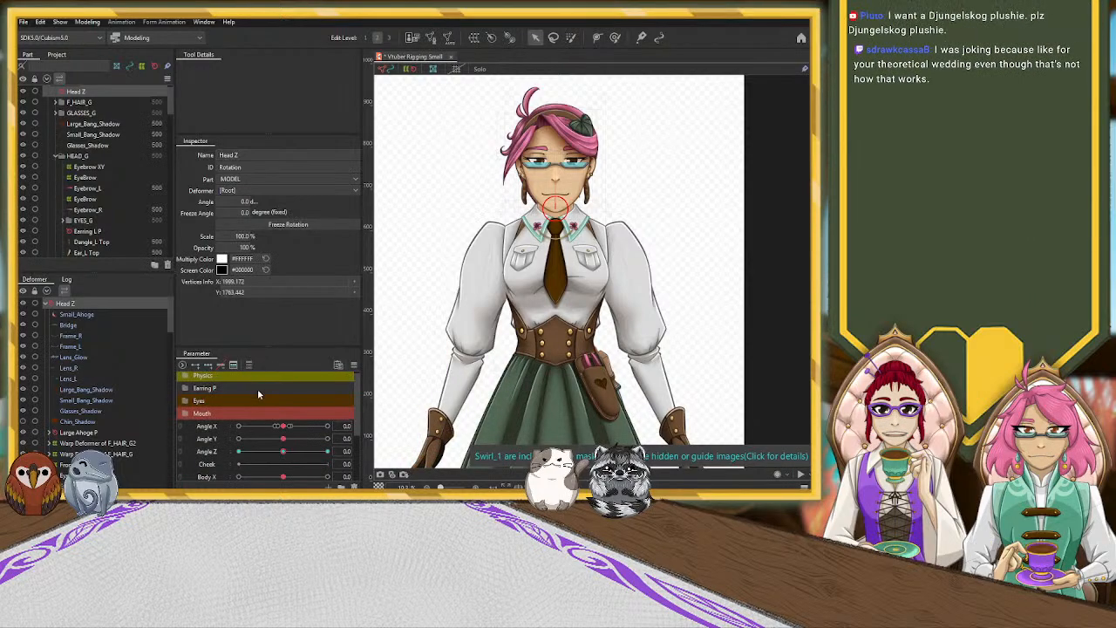
drag(285, 404, 363, 407)
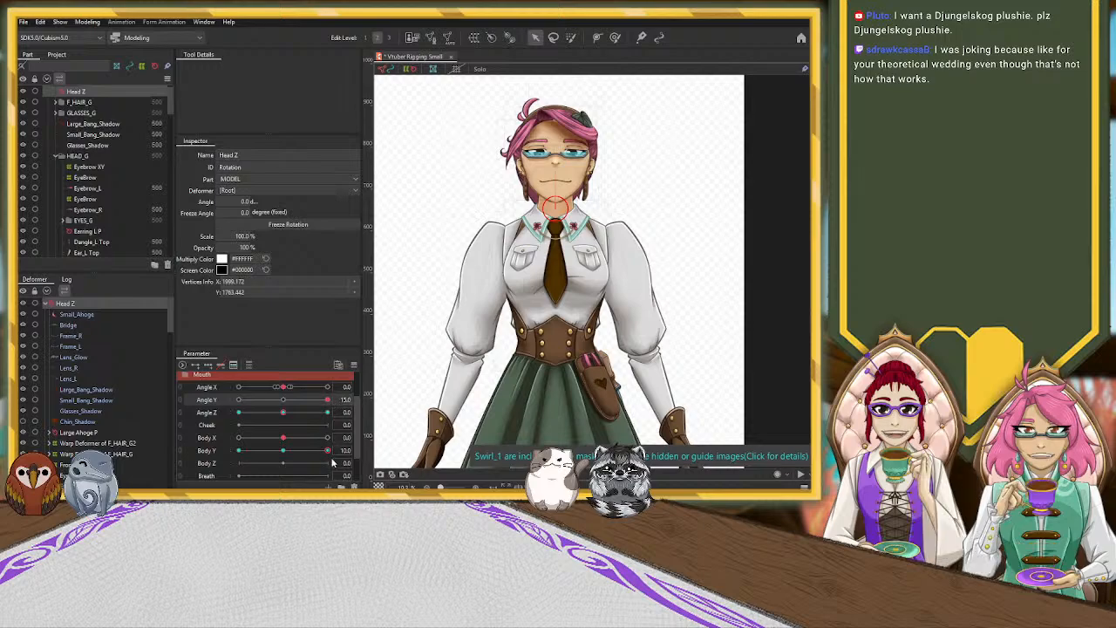
drag(328, 451, 225, 454)
drag(327, 399, 234, 401)
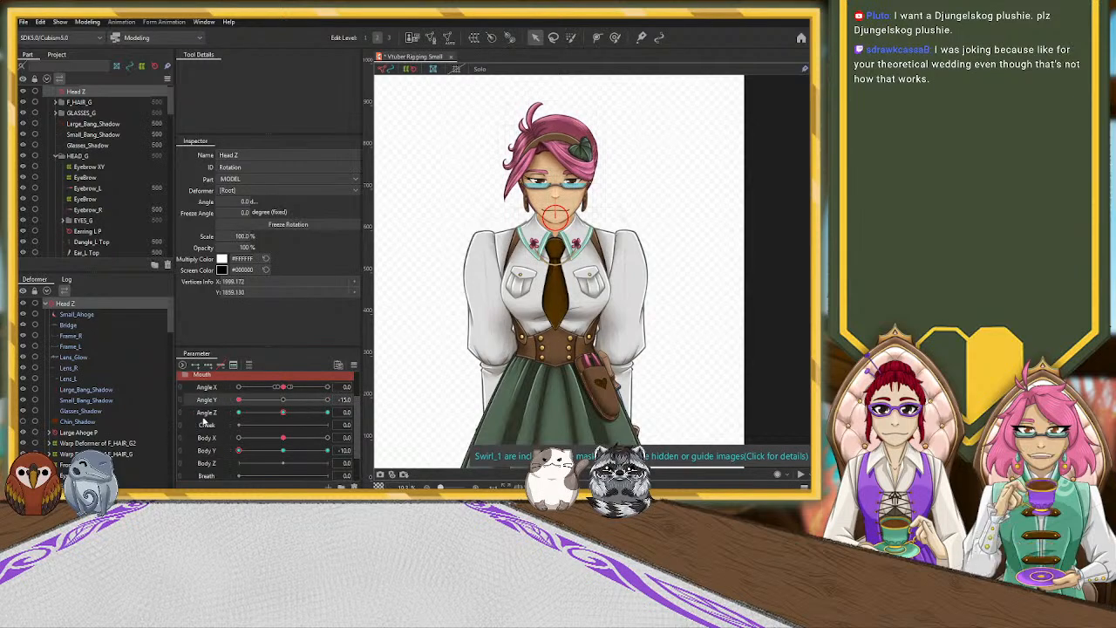
click(282, 400)
drag(238, 450, 366, 457)
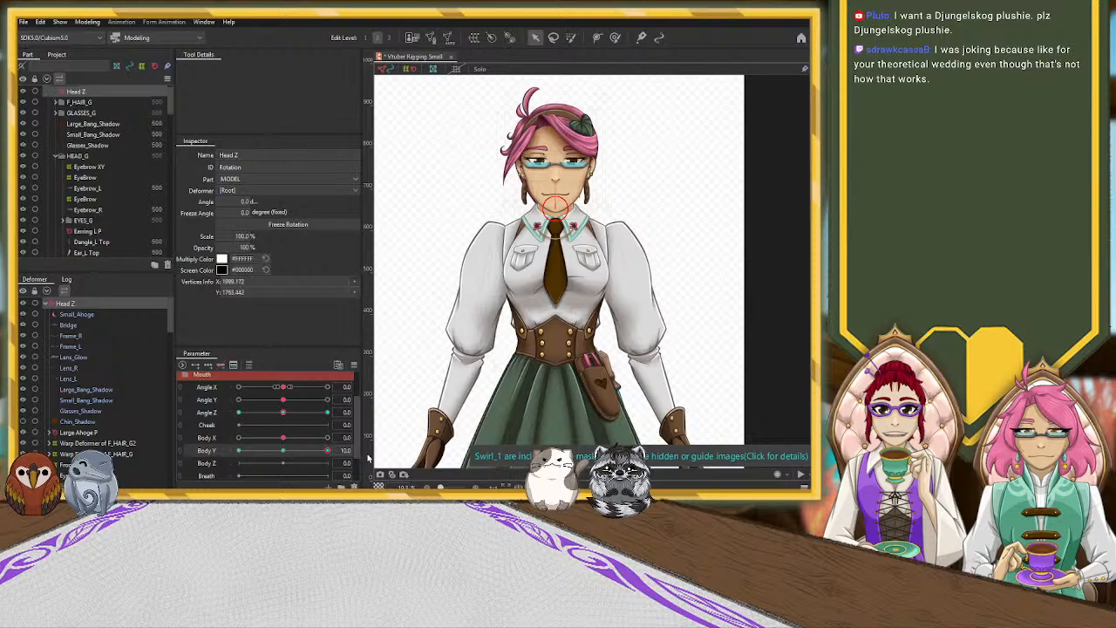
Try a higher Head Z position with Angle Y at 15 and Body Y at 10, and undo it.
click(283, 413)
click(283, 401)
drag(282, 403, 391, 403)
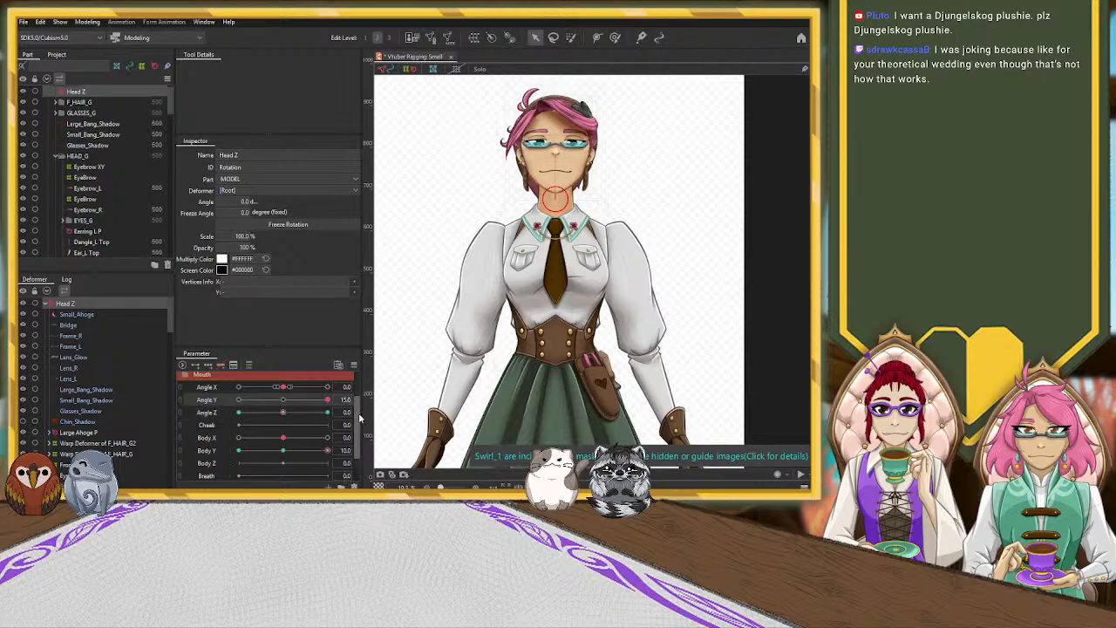
key(ctrl+z)
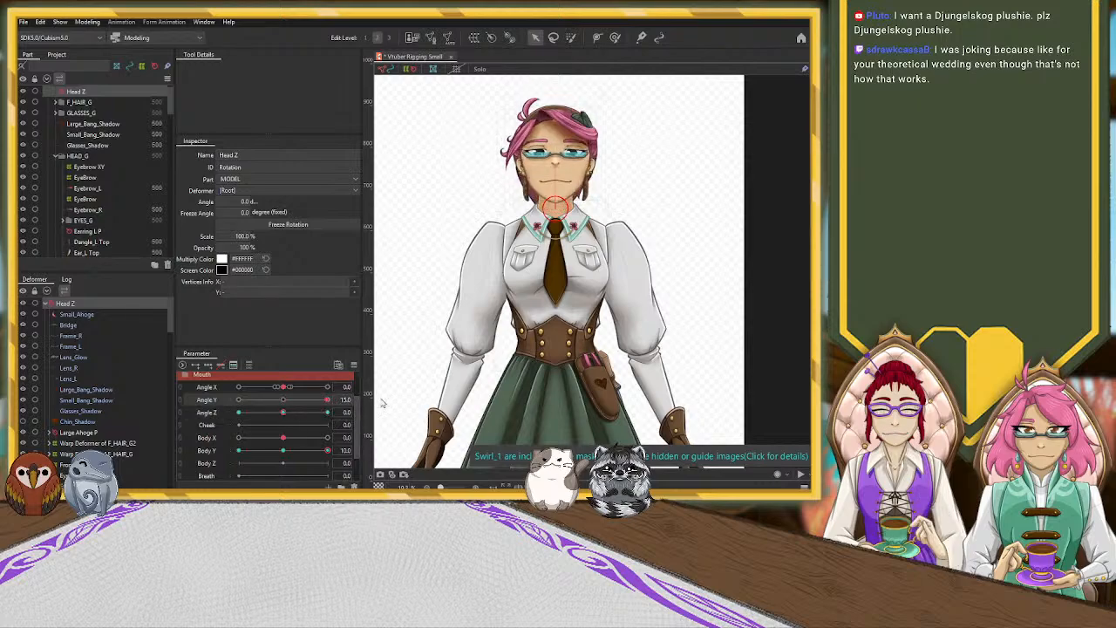
drag(283, 401, 416, 402)
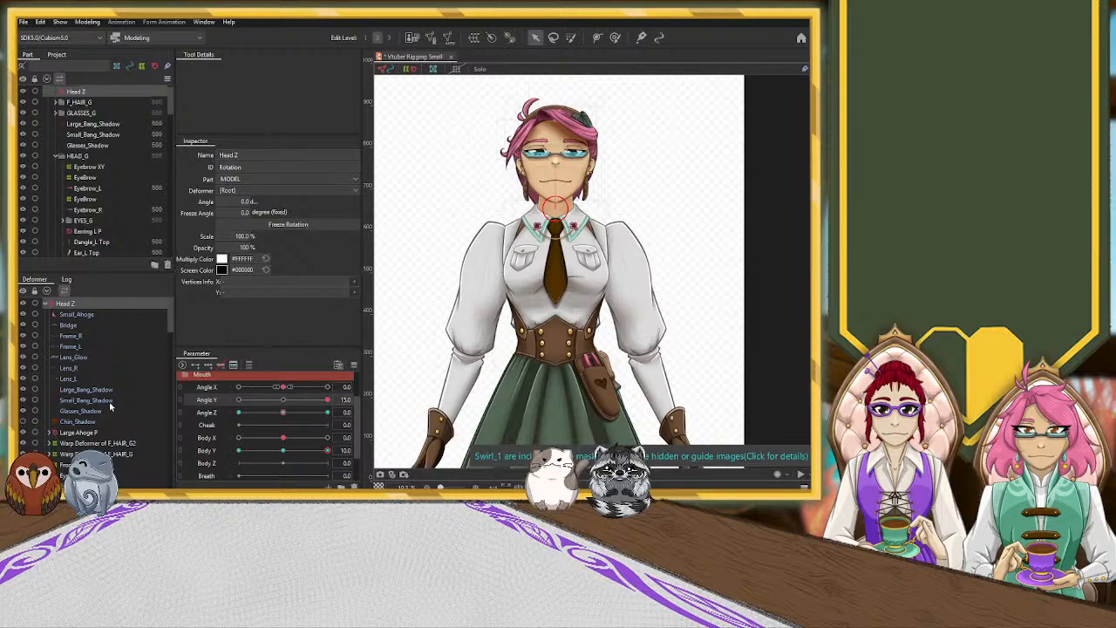
scroll(109, 388, down, 5)
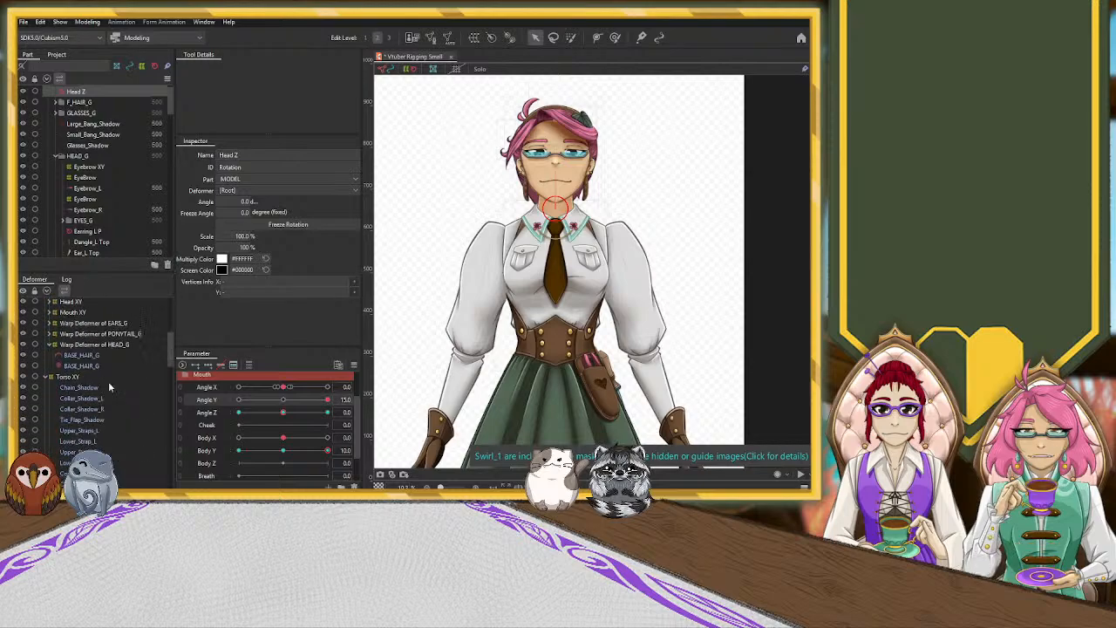
Select Lower_Strap_L, preview Body Y between 0 and -10, and add three Body Y keyforms to the strap.
scroll(108, 382, down, 3)
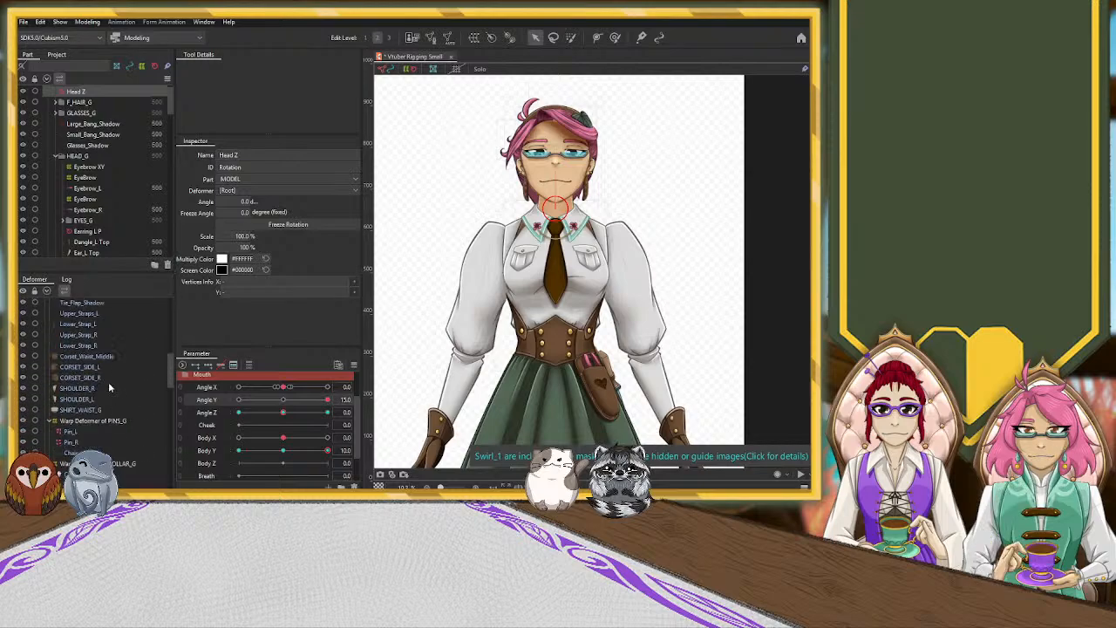
scroll(108, 382, up, 1)
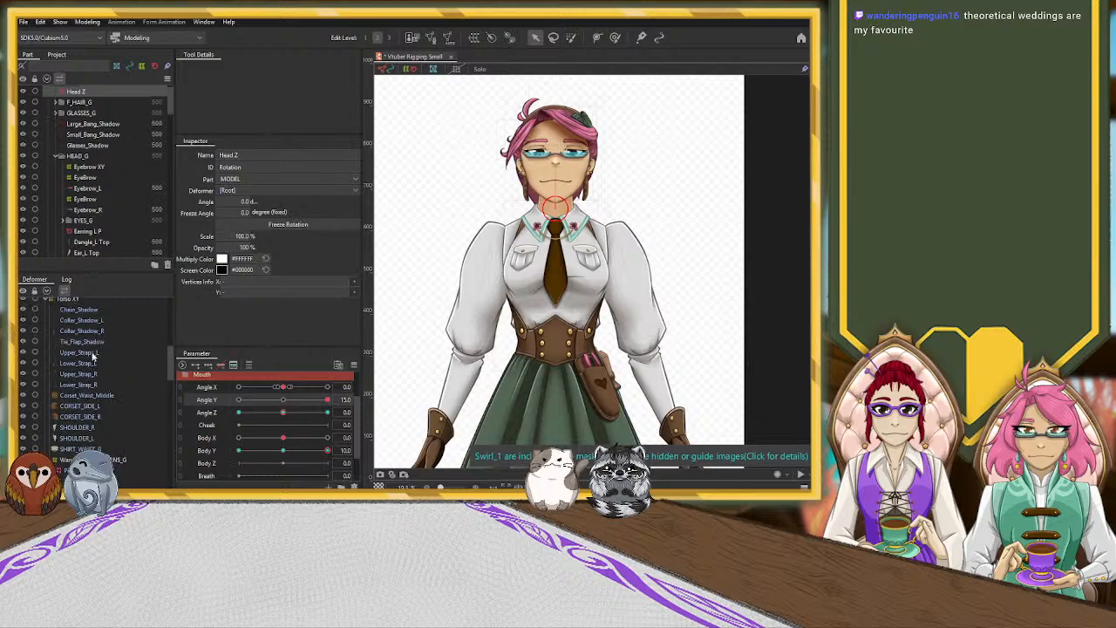
click(80, 363)
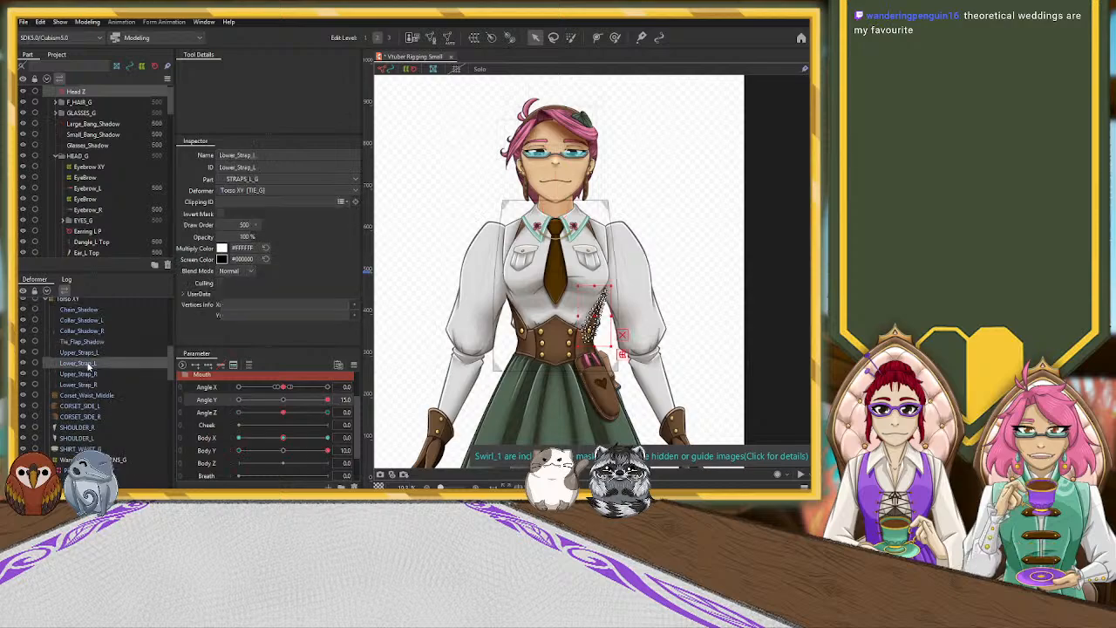
click(280, 451)
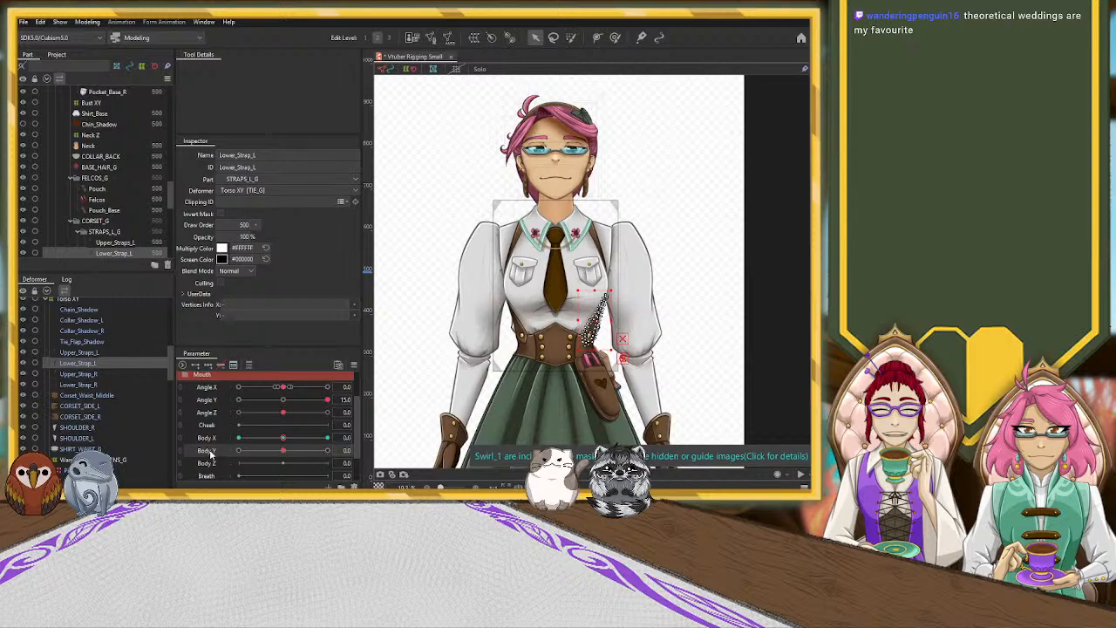
drag(283, 450, 222, 458)
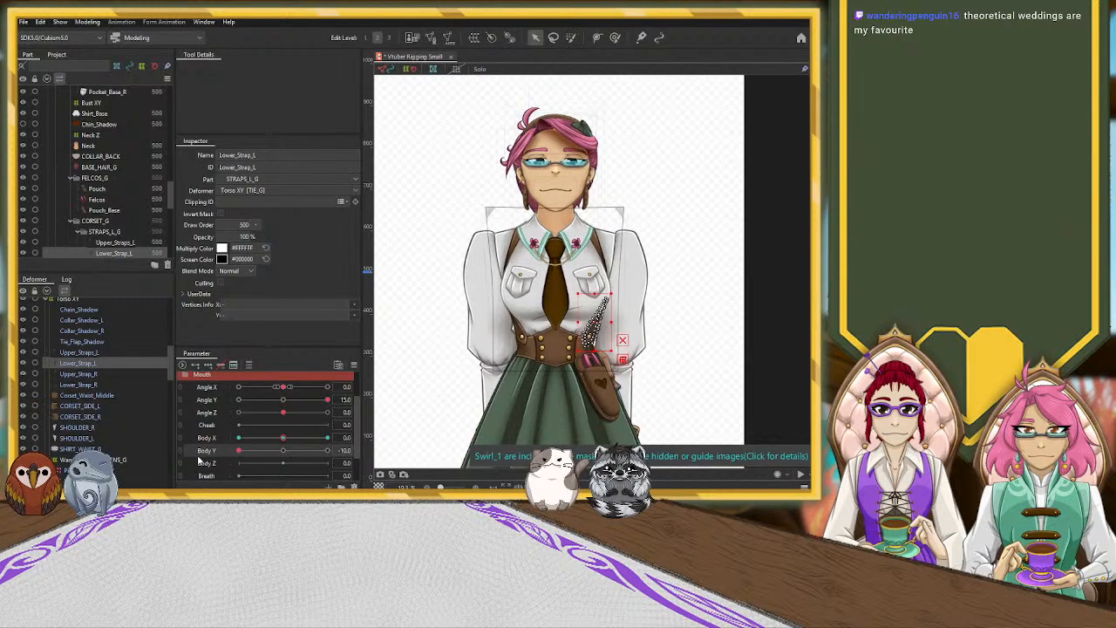
click(284, 451)
drag(288, 456, 240, 451)
click(280, 452)
click(208, 365)
Lower the upper end of Lower_Strap_L at Body Y -10 to meet the bust's underside.
scroll(572, 346, down, 3)
scroll(577, 272, up, 5)
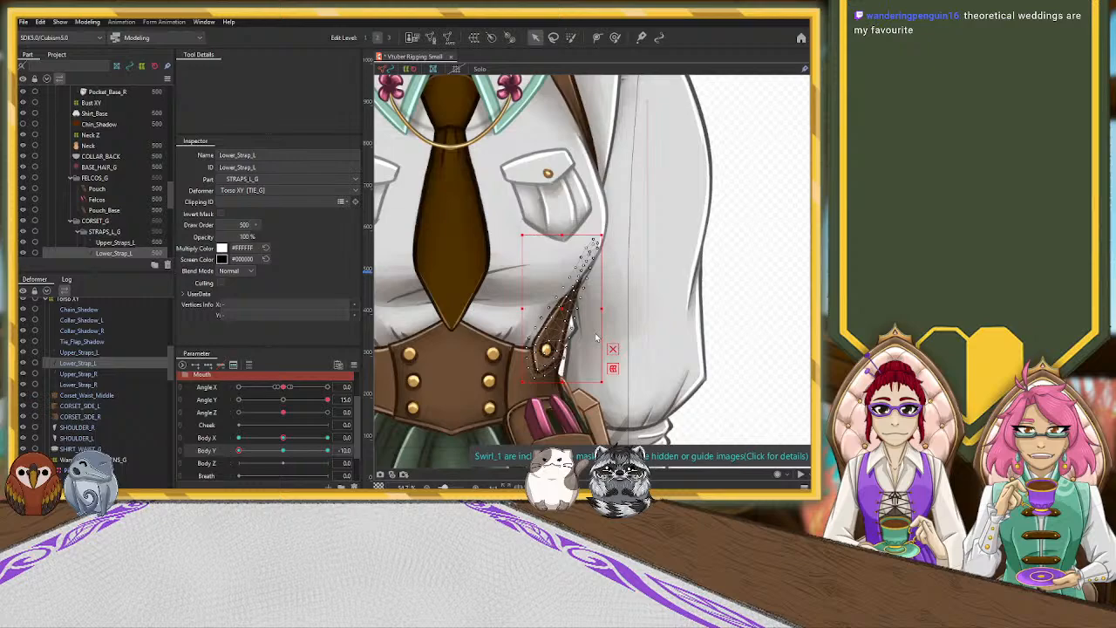
scroll(577, 272, down, 2)
drag(572, 262, 571, 273)
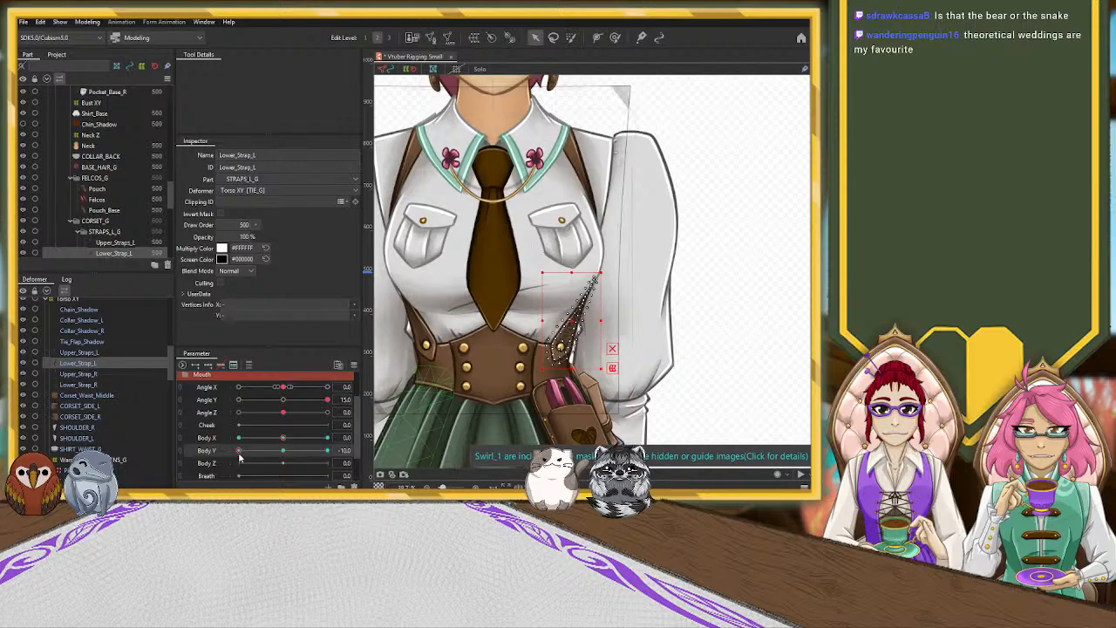
Stretch the upper end of Lower_Strap_L upward at Body Y 10 and check the strap's Body Y motion.
drag(239, 449, 327, 450)
drag(571, 248, 569, 230)
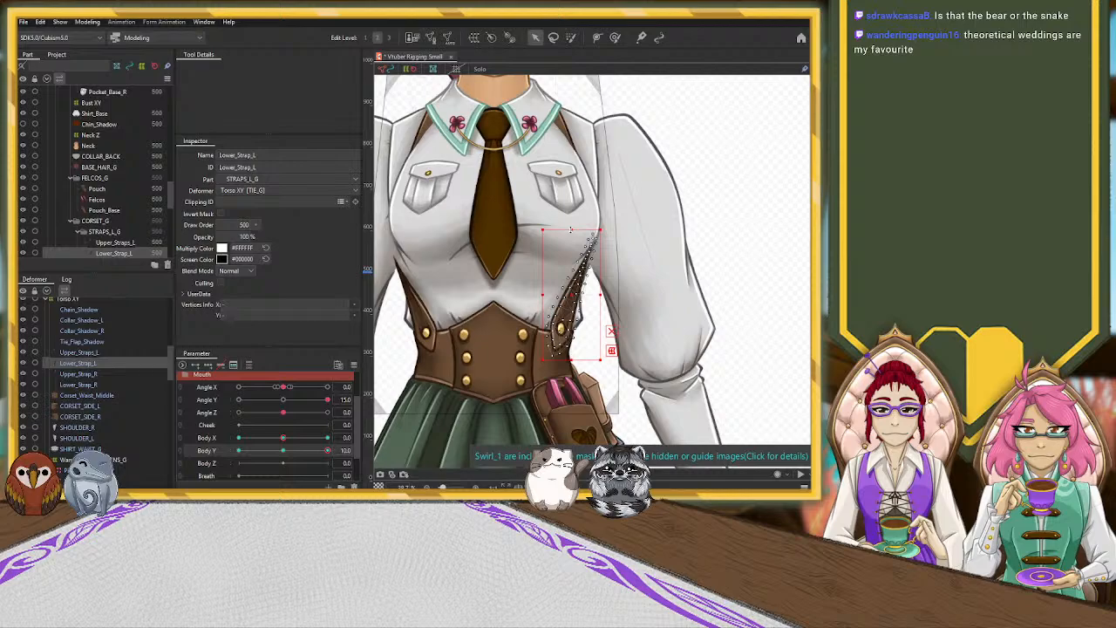
scroll(499, 310, down, 3)
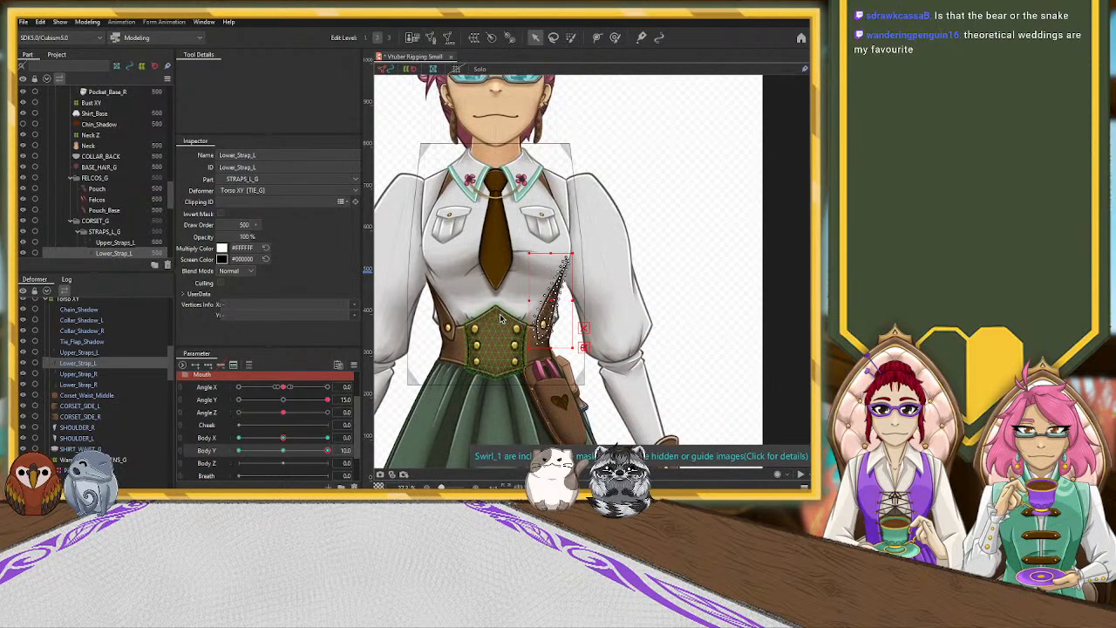
drag(326, 450, 218, 448)
click(279, 448)
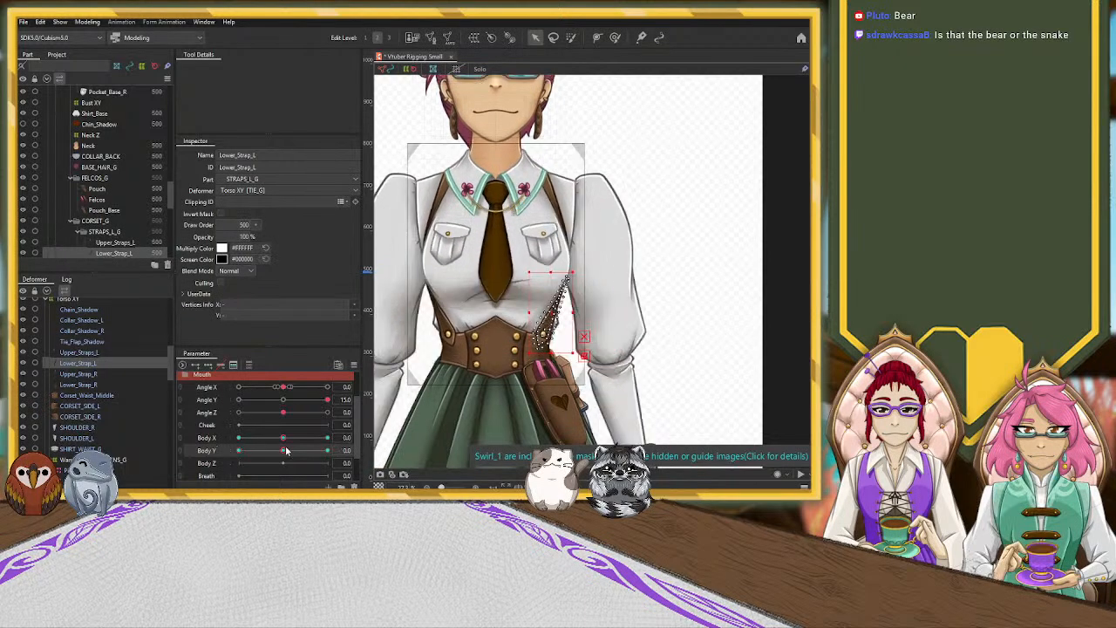
Add three Body Y keyforms to Lower_Strap_R and lower its upper end at Body Y -10.
click(79, 384)
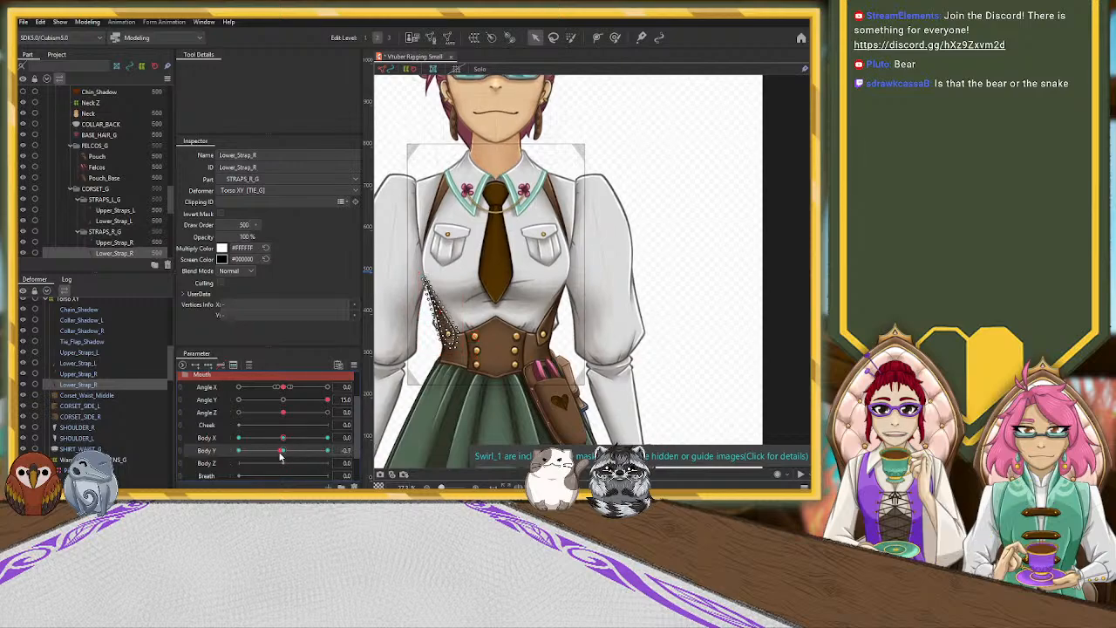
drag(282, 450, 148, 462)
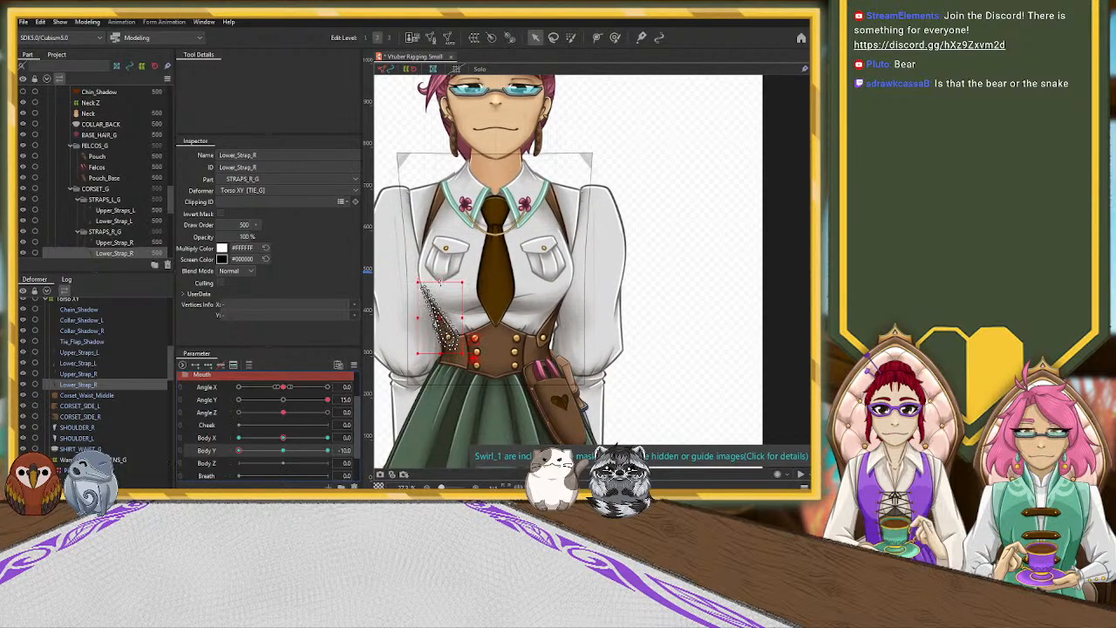
click(736, 276)
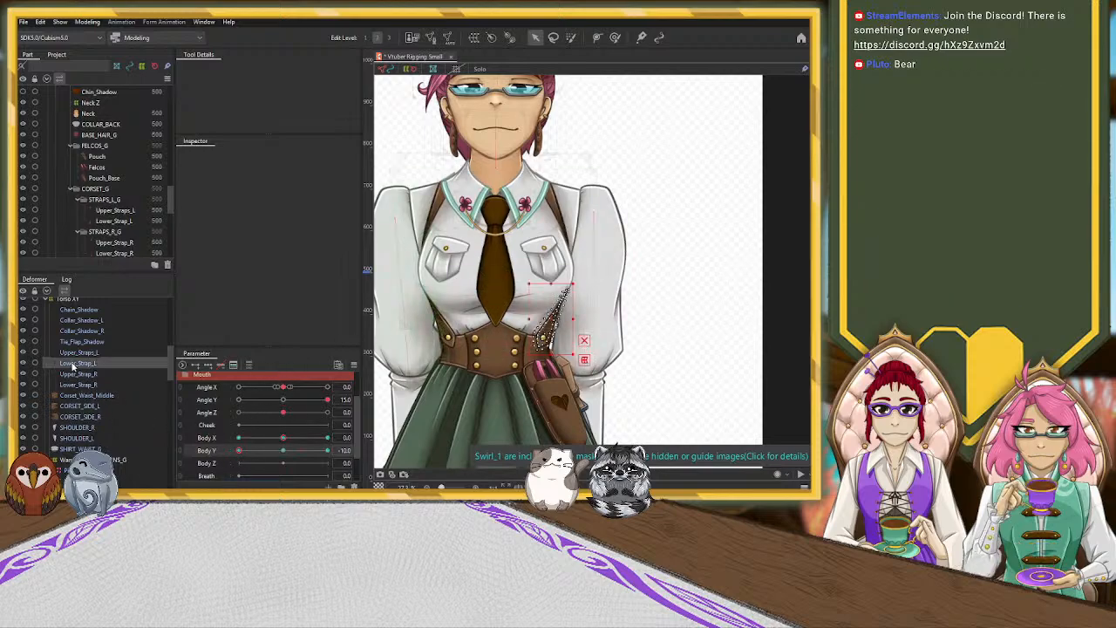
Stretch the upper end of Lower_Strap_R upward at Body Y 10 and preview the motion back to Body Y -10.
click(74, 363)
click(78, 385)
drag(238, 450, 331, 454)
drag(441, 271, 438, 249)
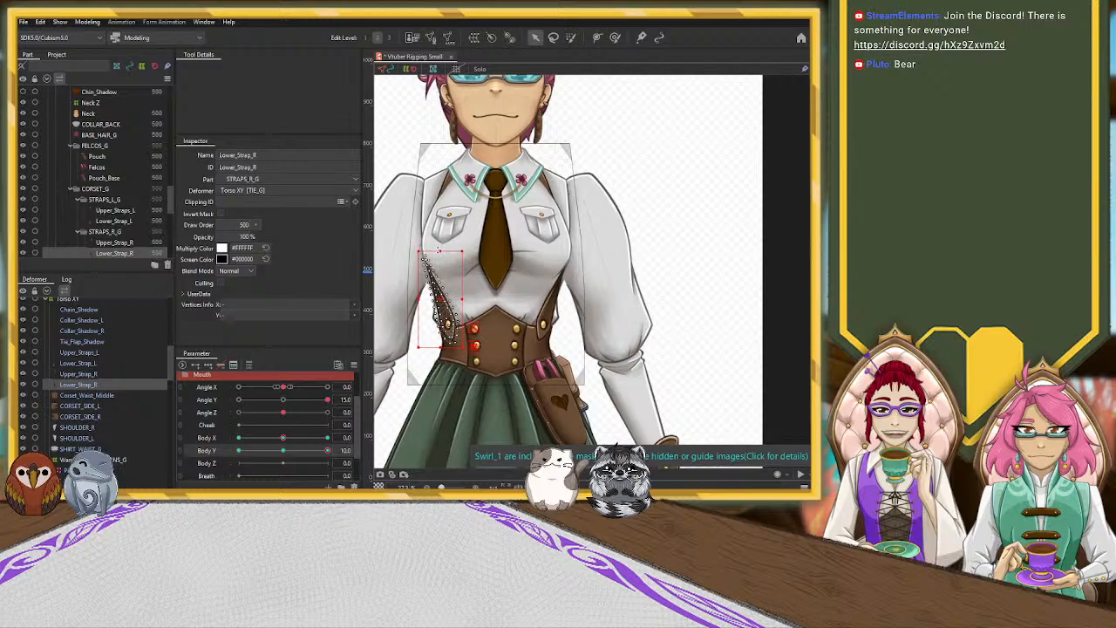
drag(328, 454, 413, 452)
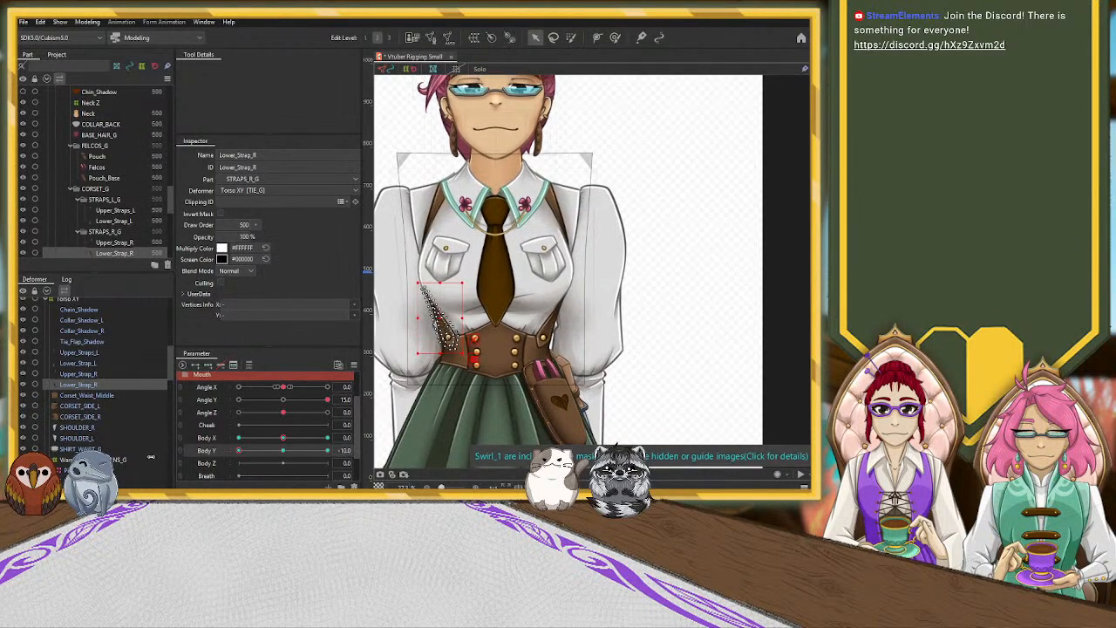
drag(319, 448, 183, 460)
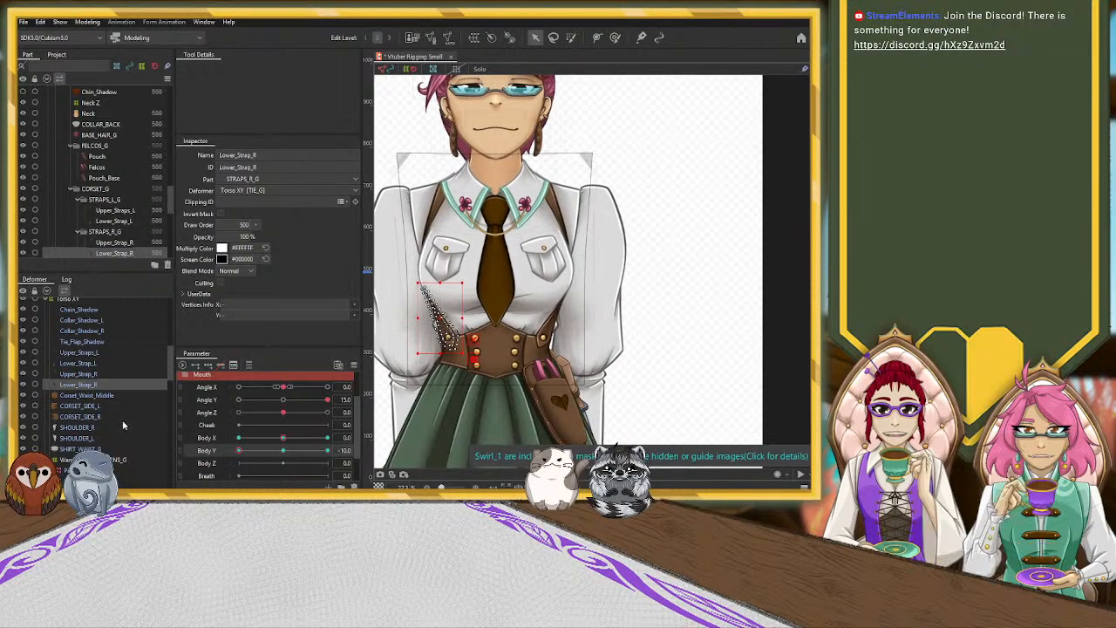
Select the Shirt_Base mesh and check its shape at Body Y -10 and 0.
scroll(87, 435, down, 5)
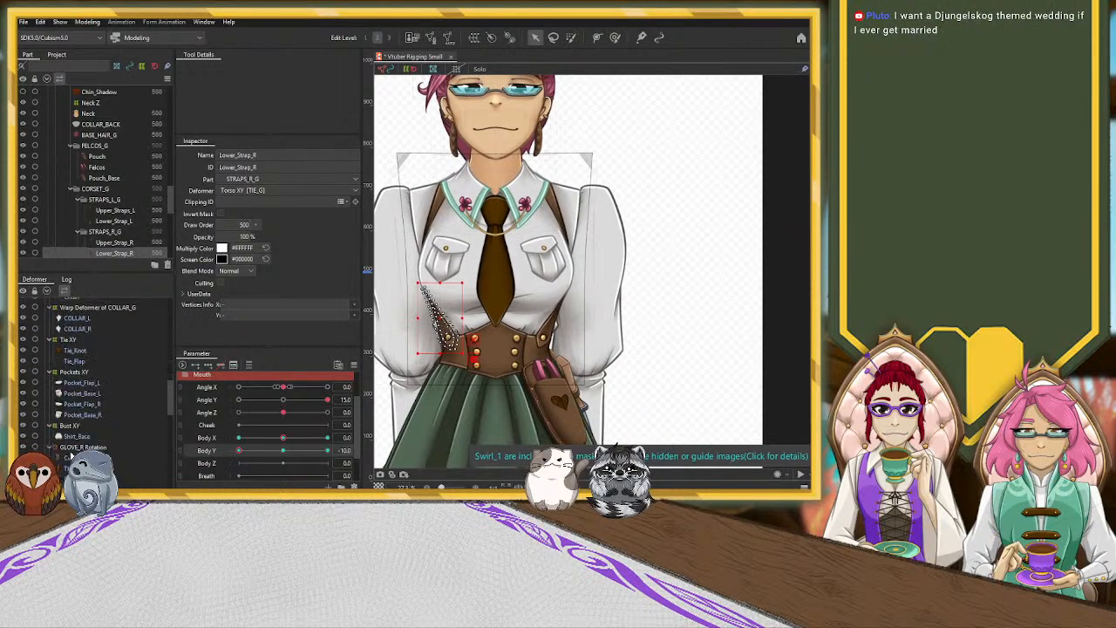
click(77, 436)
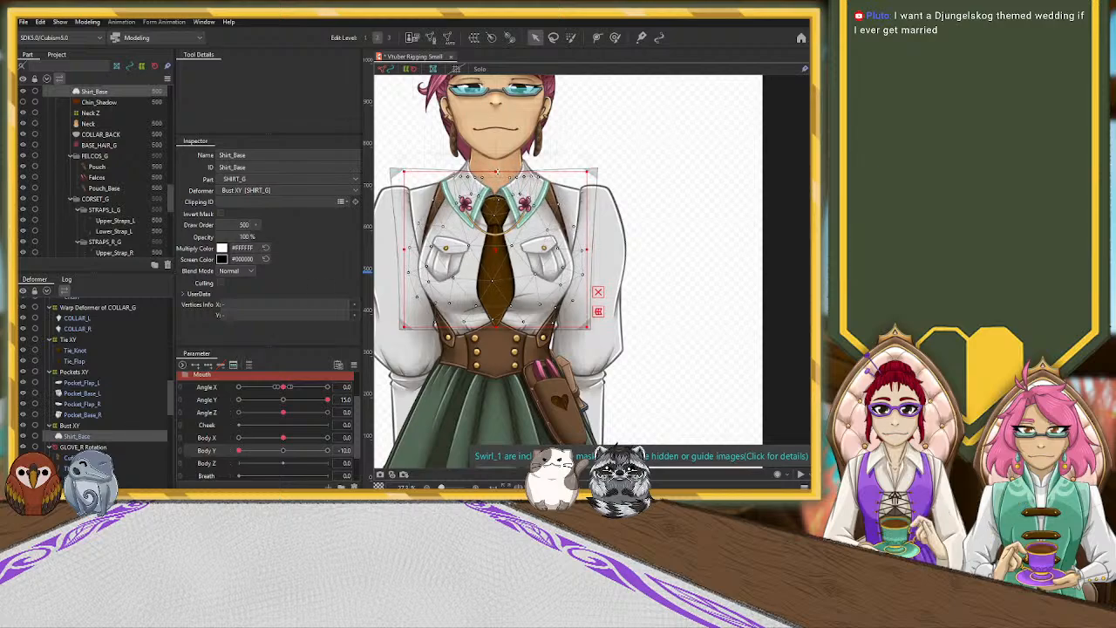
drag(244, 454, 194, 459)
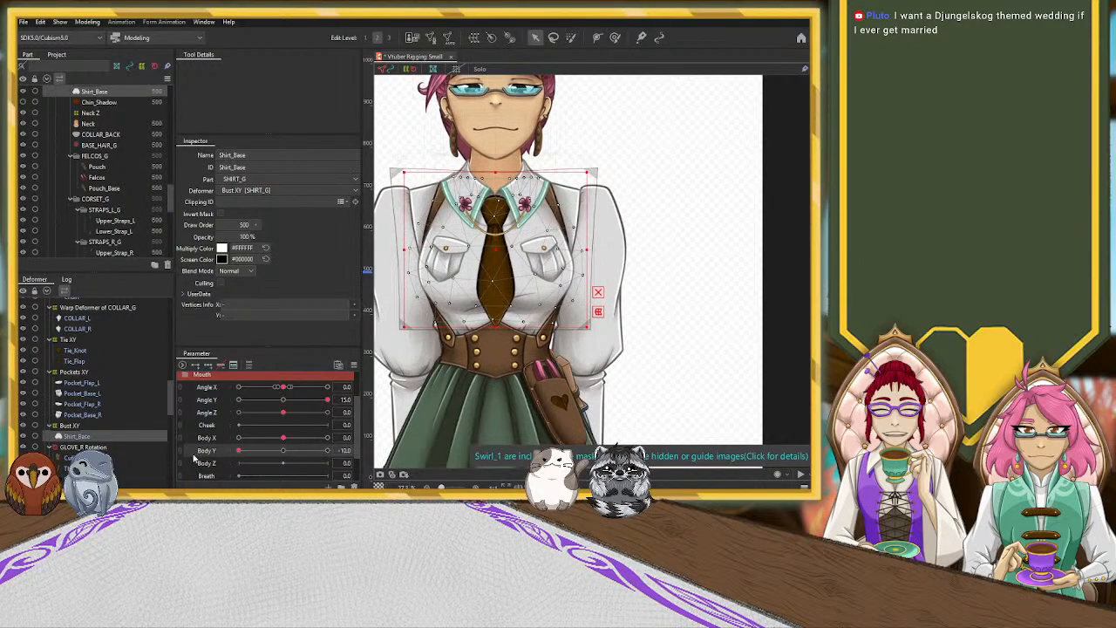
click(273, 451)
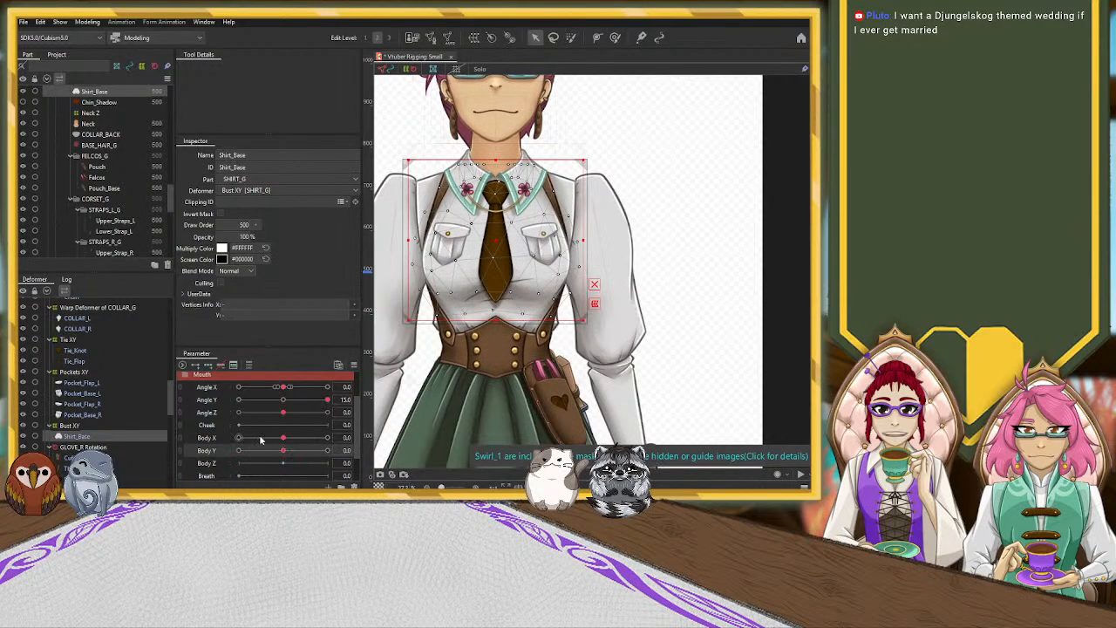
Shorten the Tie XY deformer at Body Y 10 by raising its lower edge.
click(78, 339)
click(327, 450)
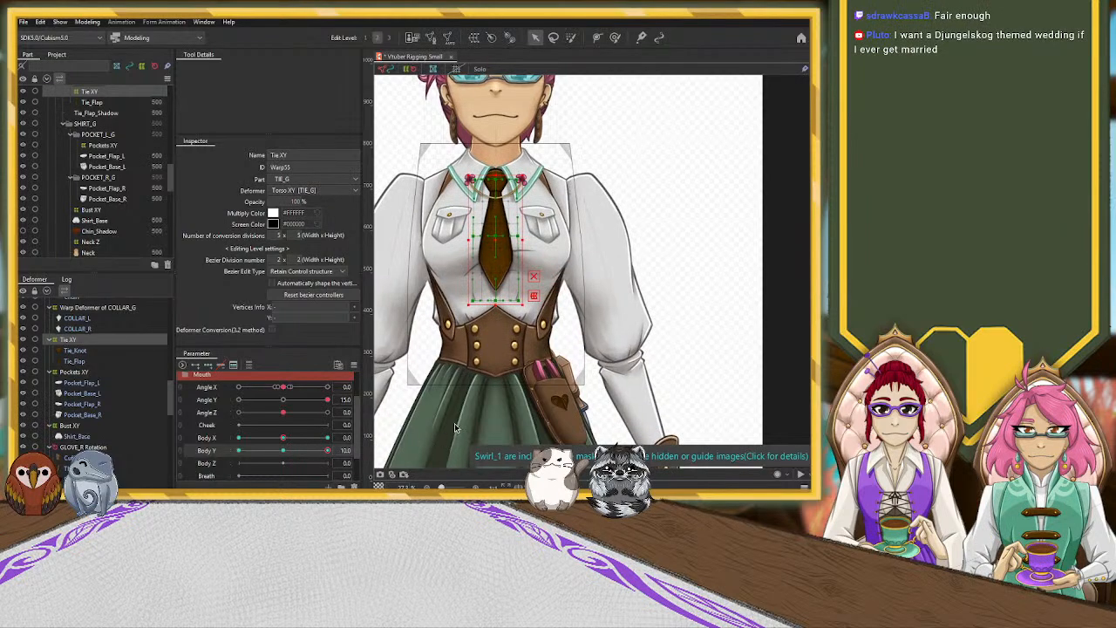
drag(495, 299, 495, 281)
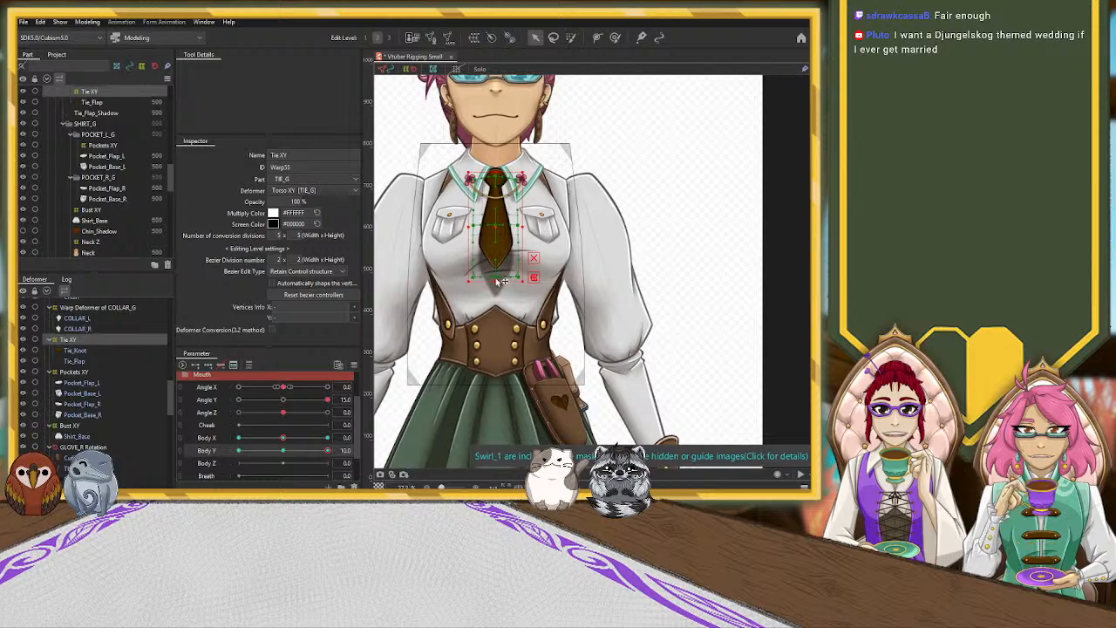
Flare the lower sides of the Tie XY deformer outward and pull its centre and lower middle control points down.
scroll(500, 262, up, 3)
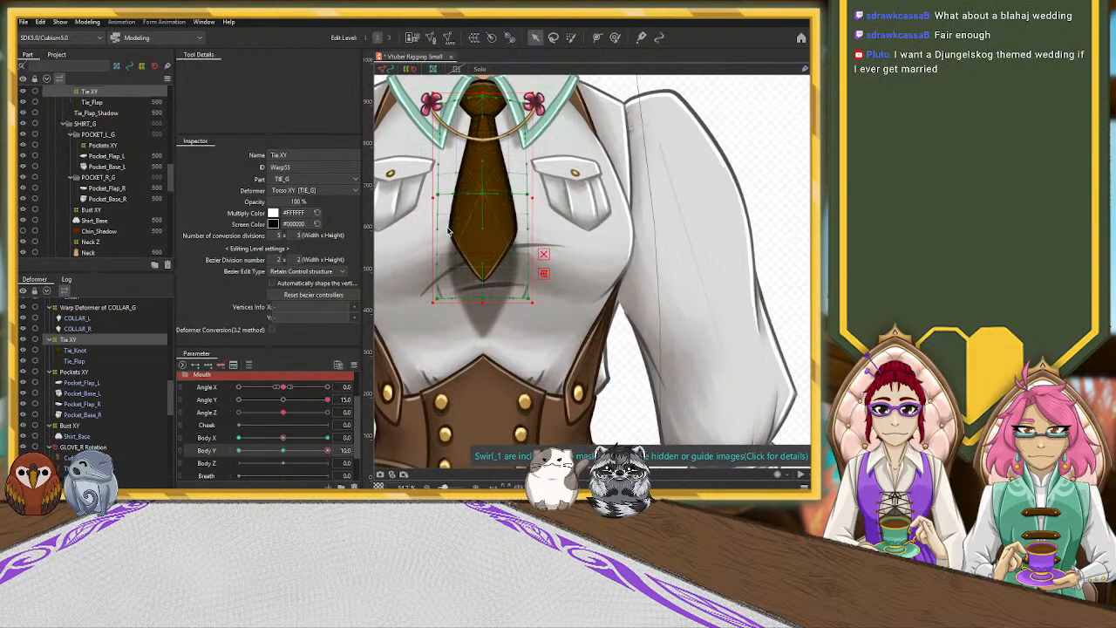
drag(428, 232, 427, 231)
drag(528, 228, 538, 228)
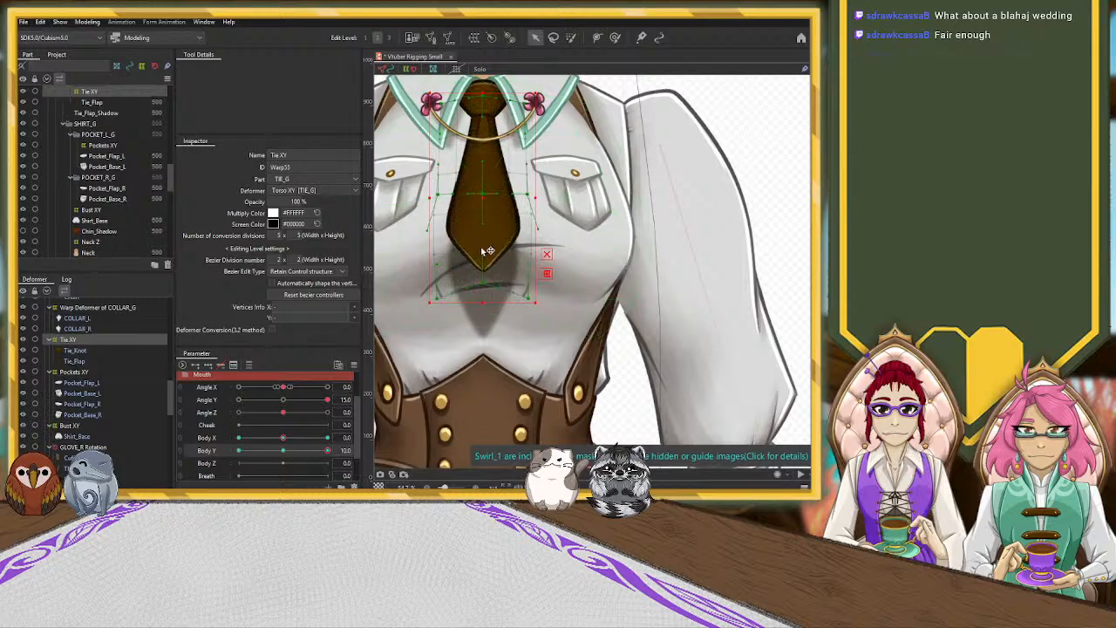
click(547, 253)
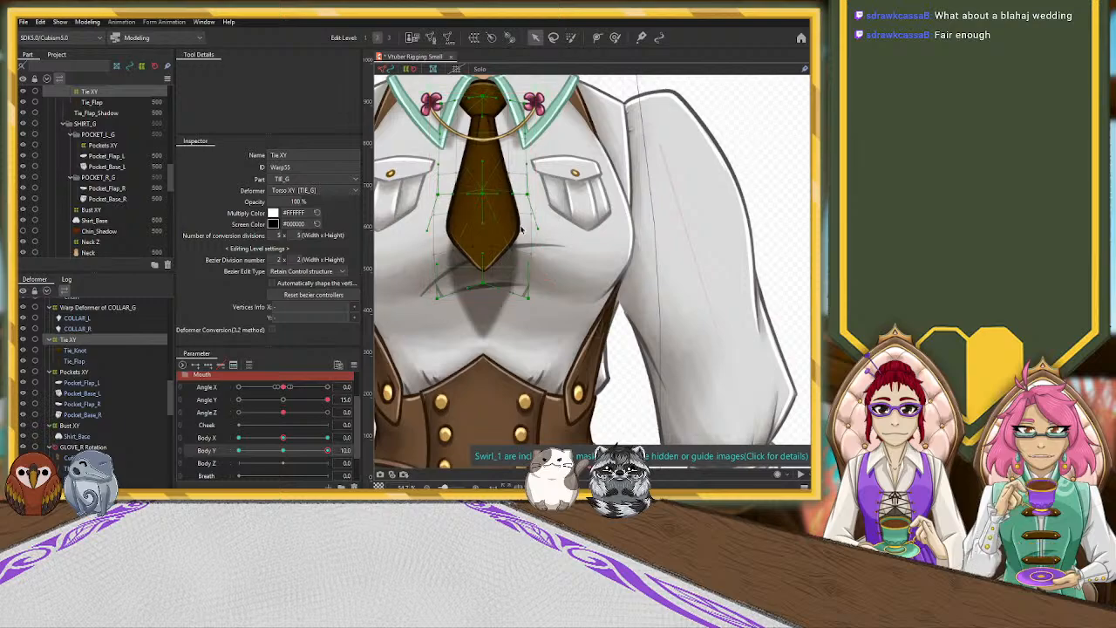
drag(483, 195, 483, 202)
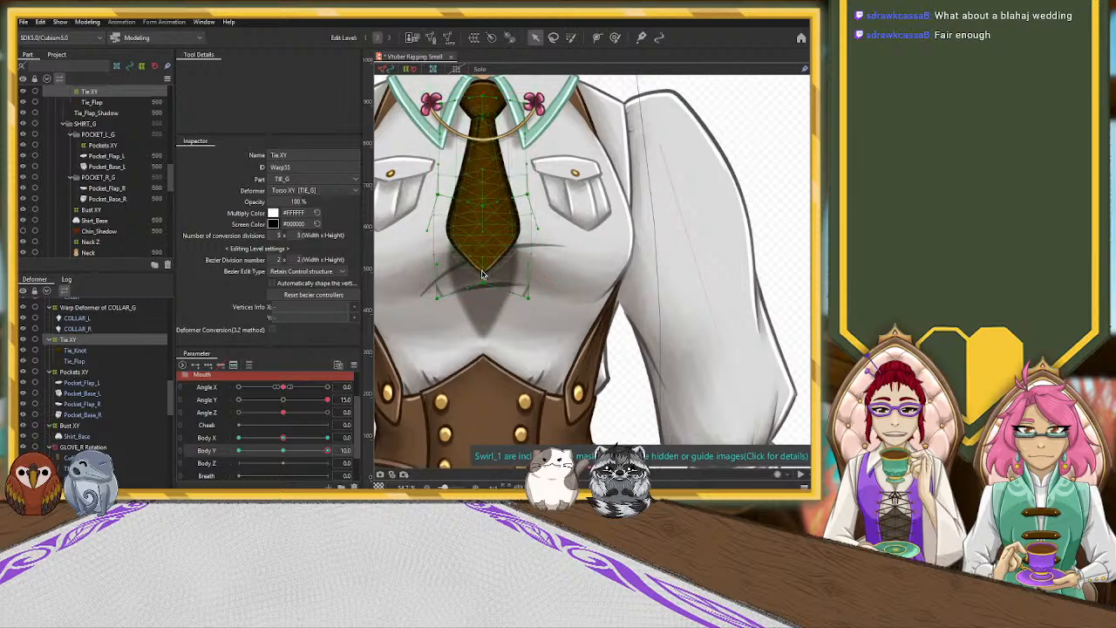
drag(488, 273, 488, 294)
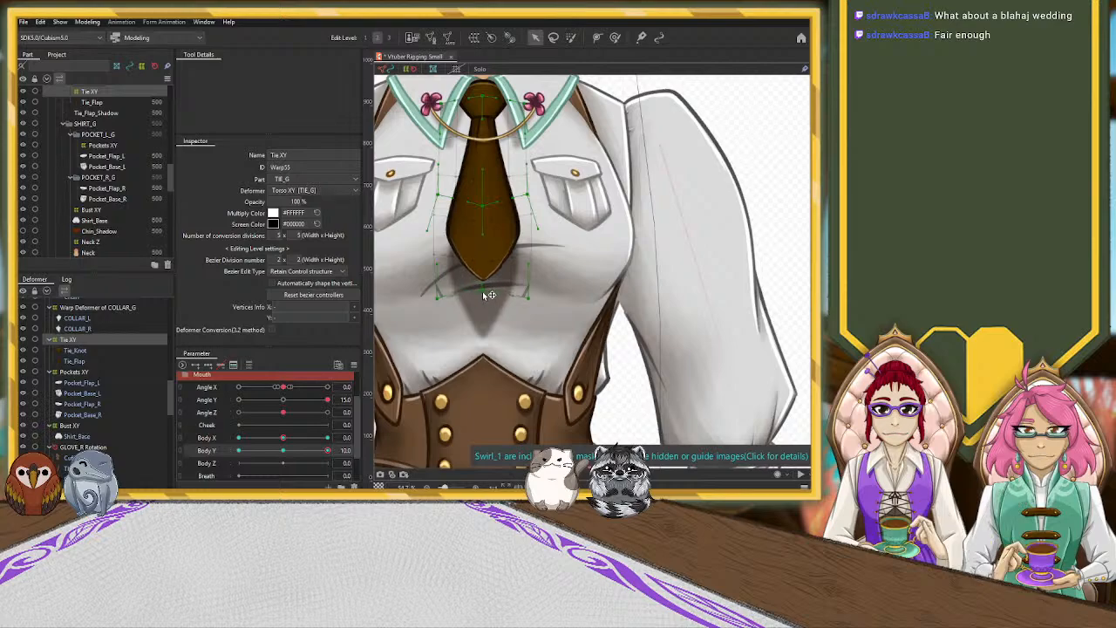
Add three Body Y keyforms to Tie_Flap_Shadow and stretch its lower edge downward at Body Y -10.
scroll(488, 295, down, 2)
drag(170, 392, 207, 351)
click(481, 314)
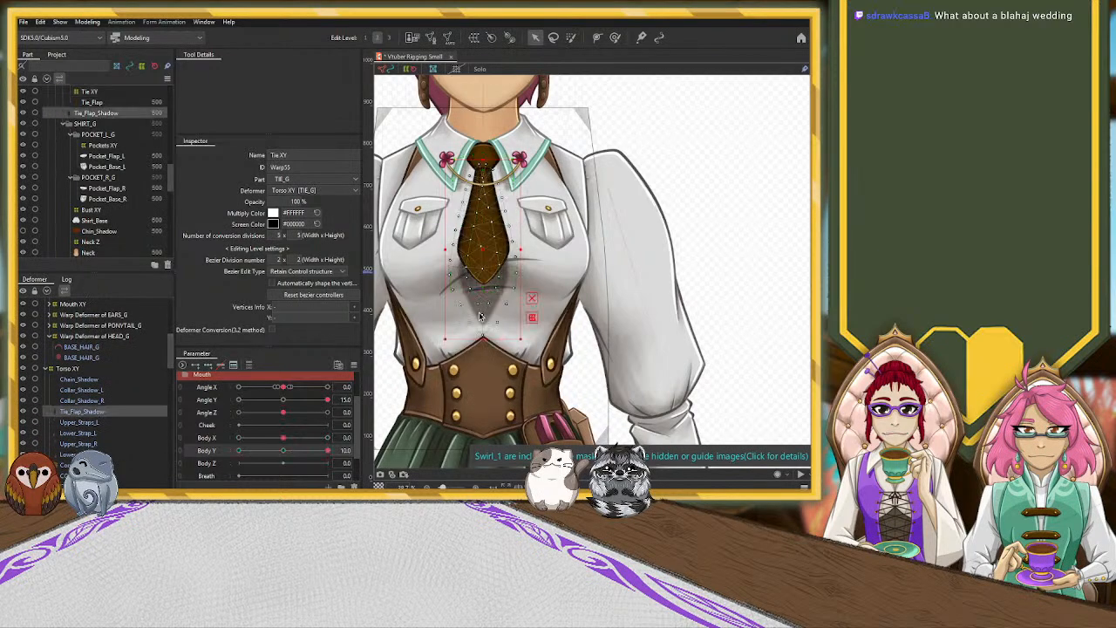
click(282, 450)
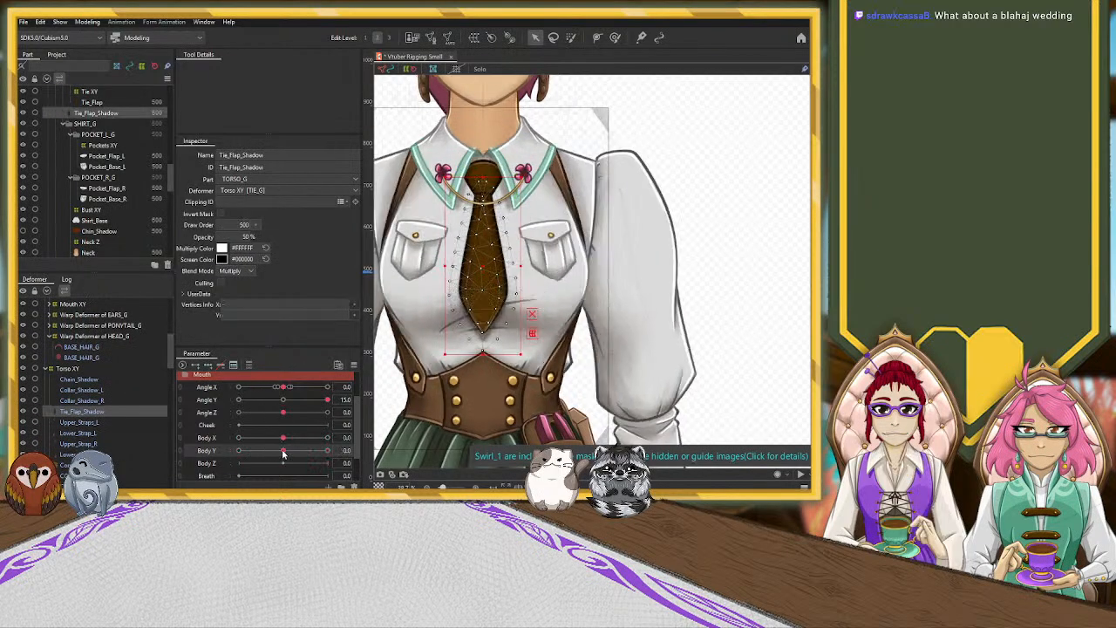
click(239, 450)
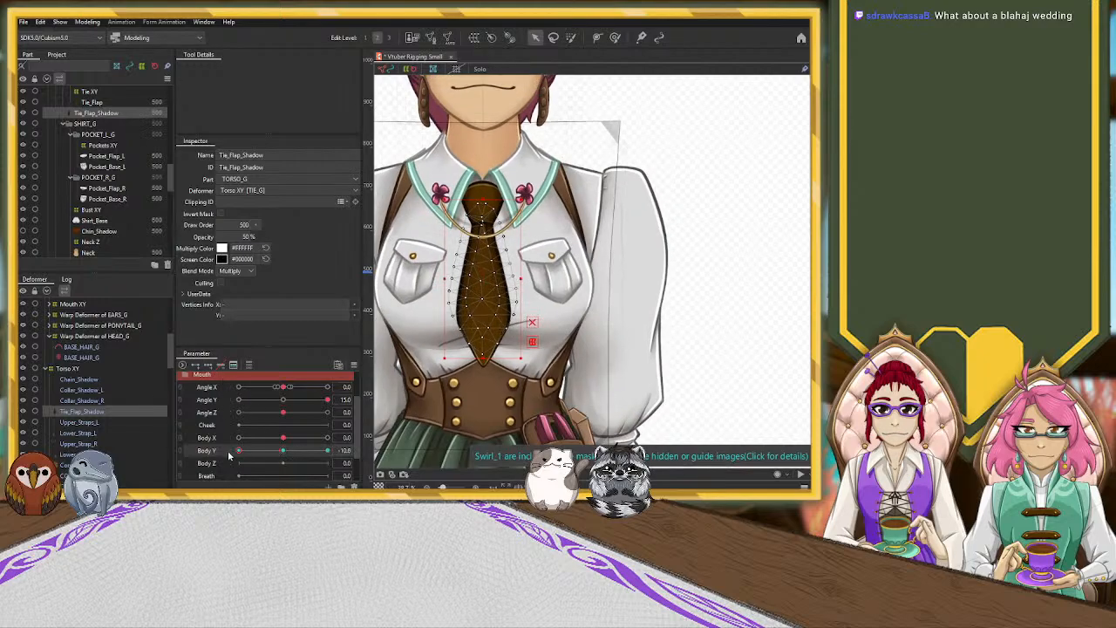
drag(484, 360, 482, 402)
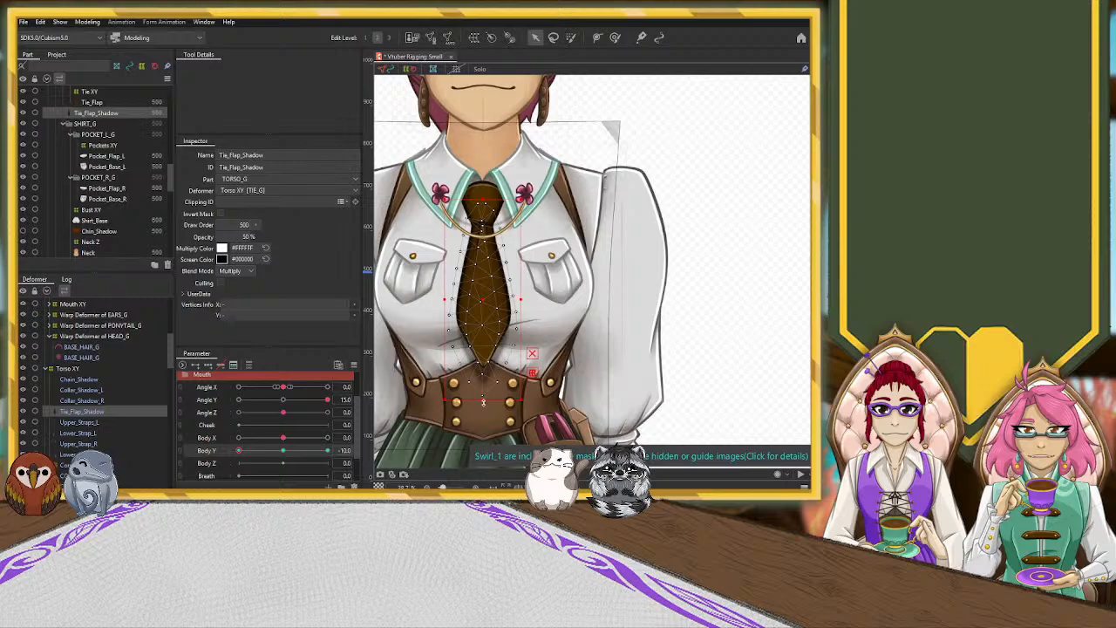
Shorten Tie_Flap_Shadow at Body Y 10 by raising its lower edge, widen it slightly, and check the Body Y motion.
click(239, 449)
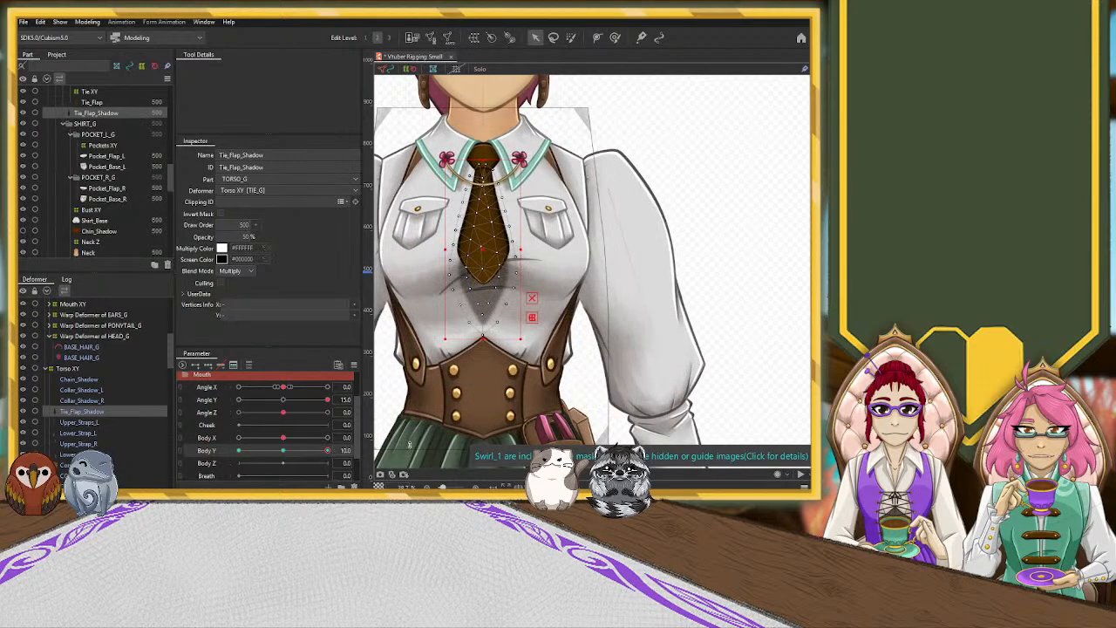
drag(483, 340, 483, 307)
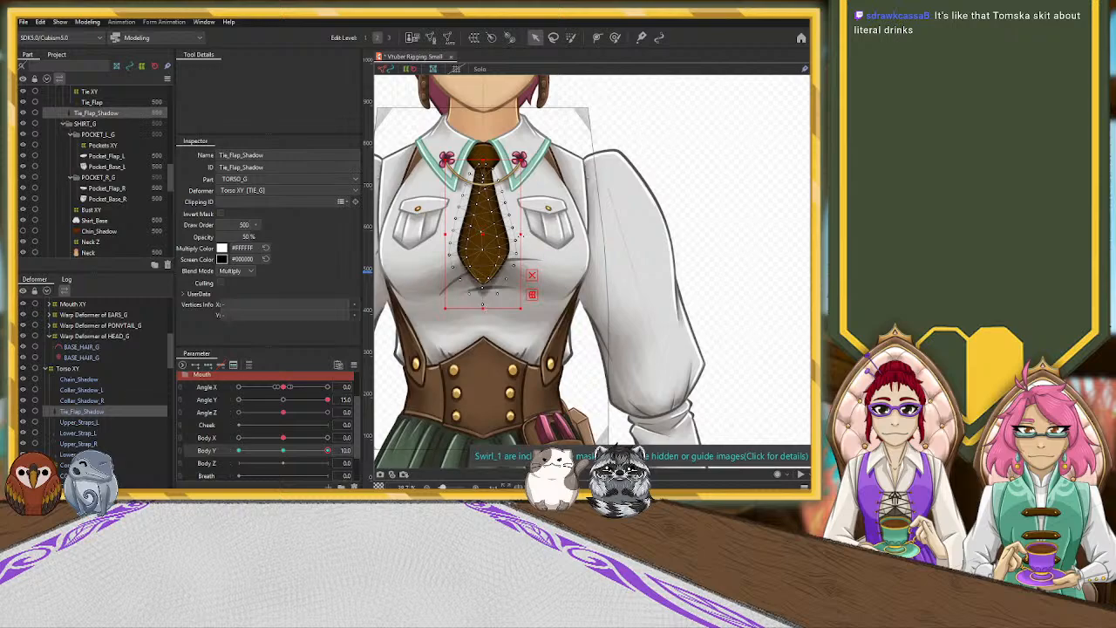
drag(522, 234, 526, 236)
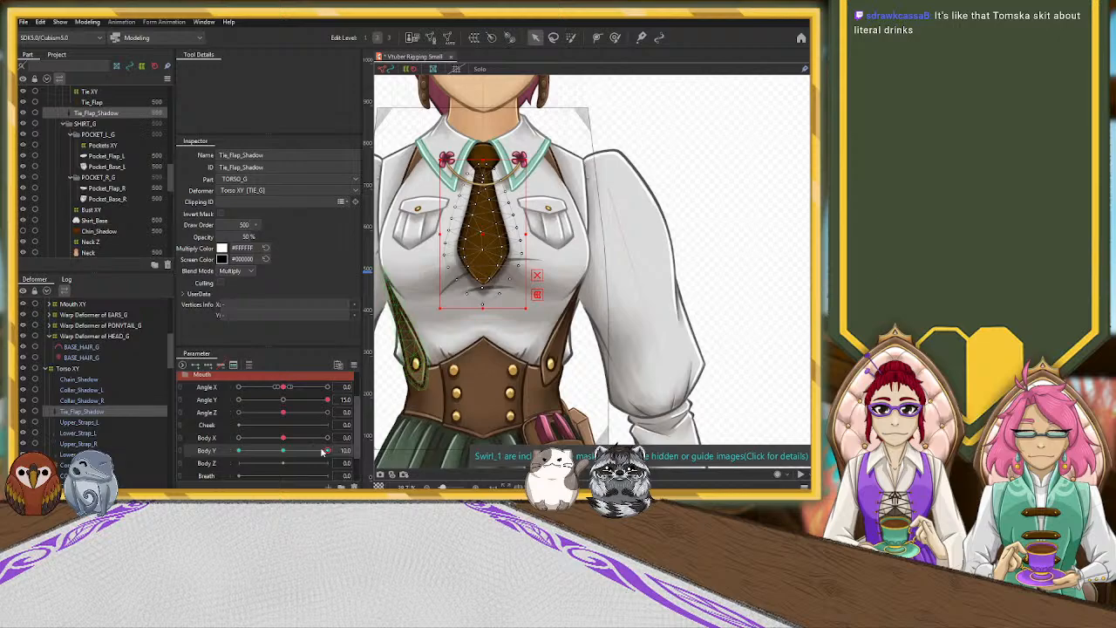
drag(323, 451, 347, 398)
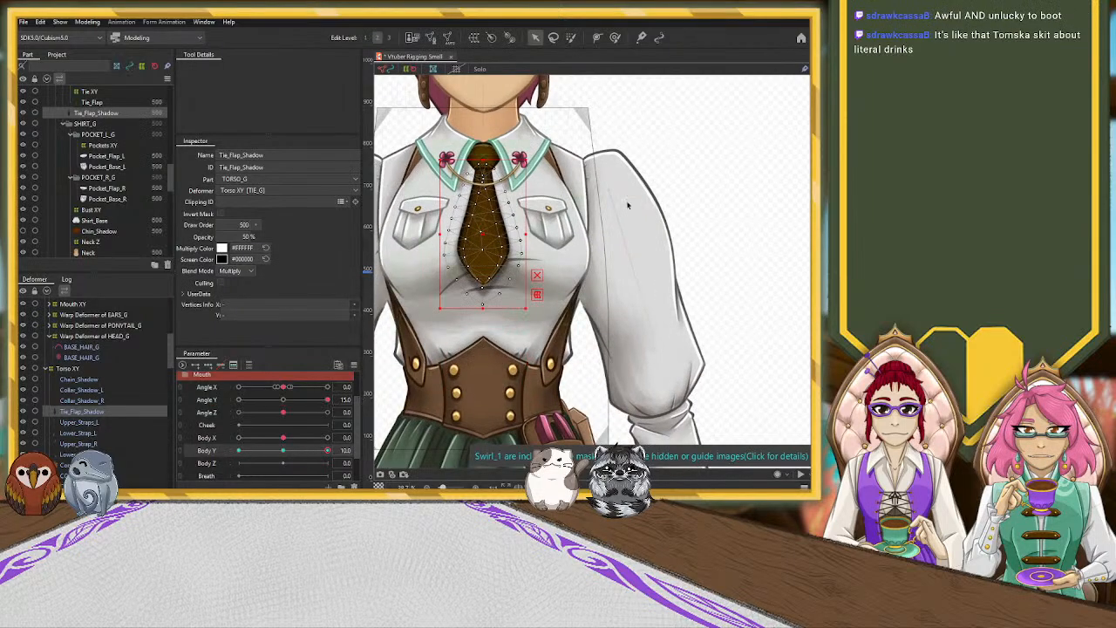
Check the Body Y motion on the whole upper body with the Torso XY deformer selected, then return Body Y to 0.
click(705, 150)
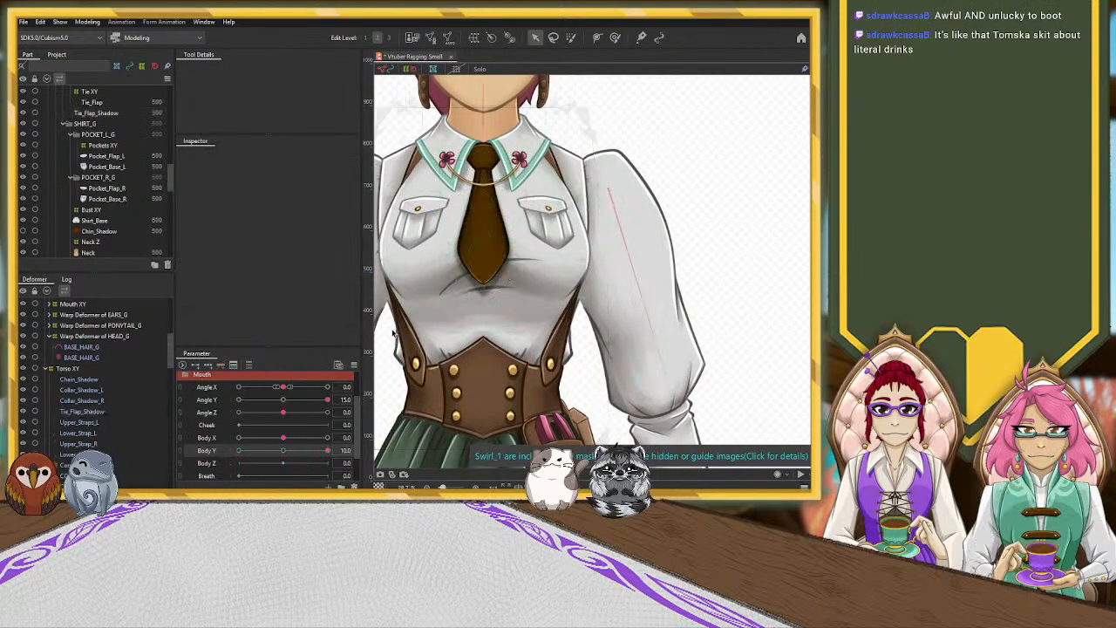
scroll(552, 322, down, 2)
drag(574, 289, 627, 289)
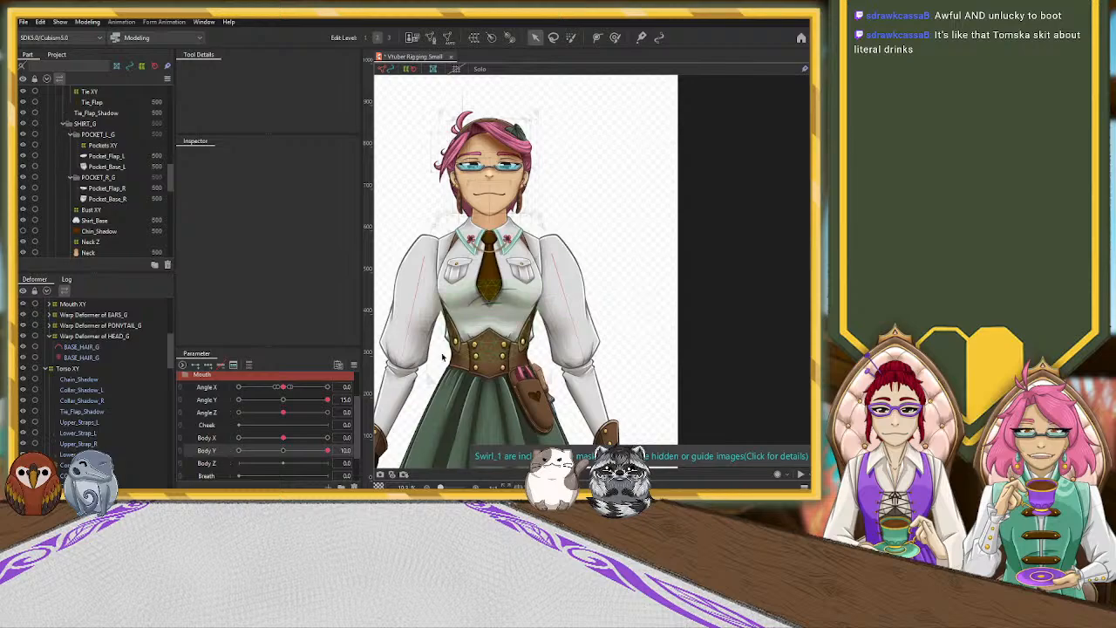
drag(327, 454, 374, 446)
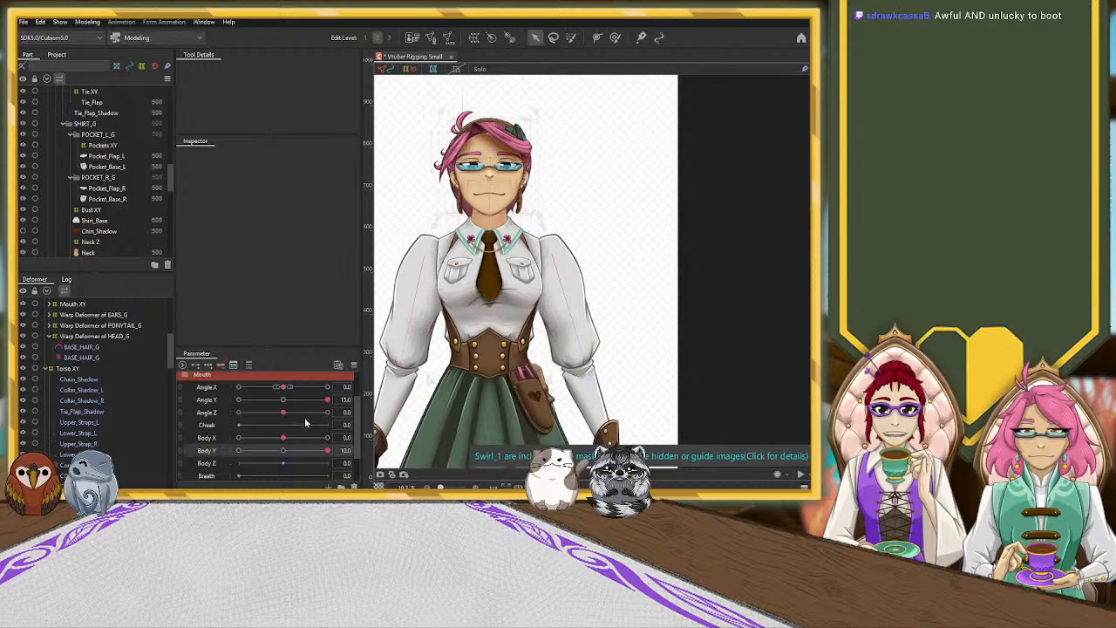
click(284, 451)
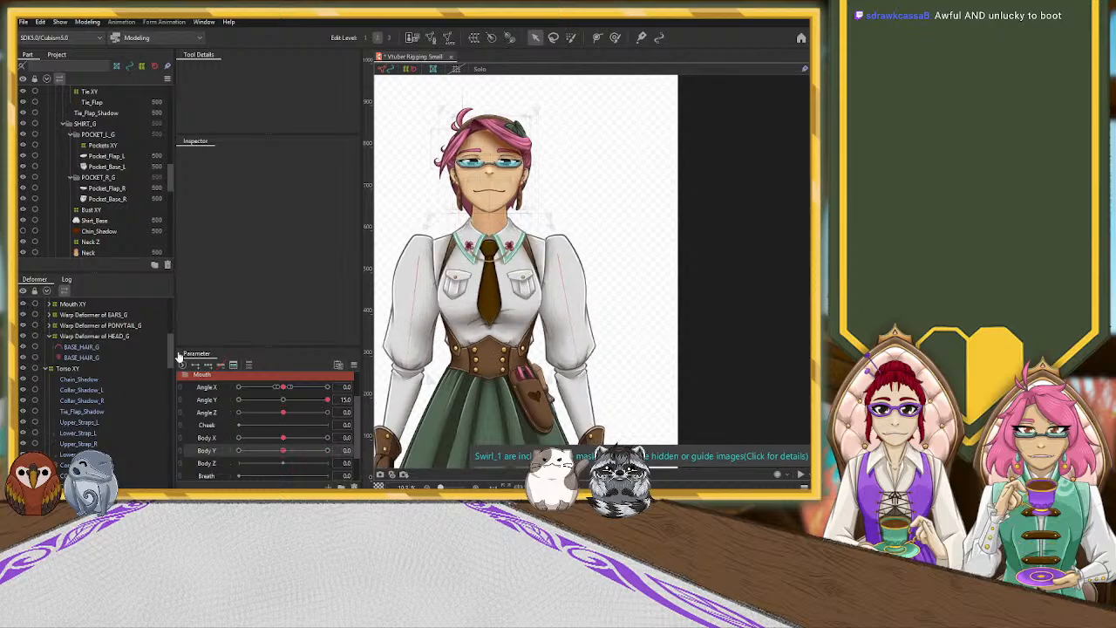
click(74, 368)
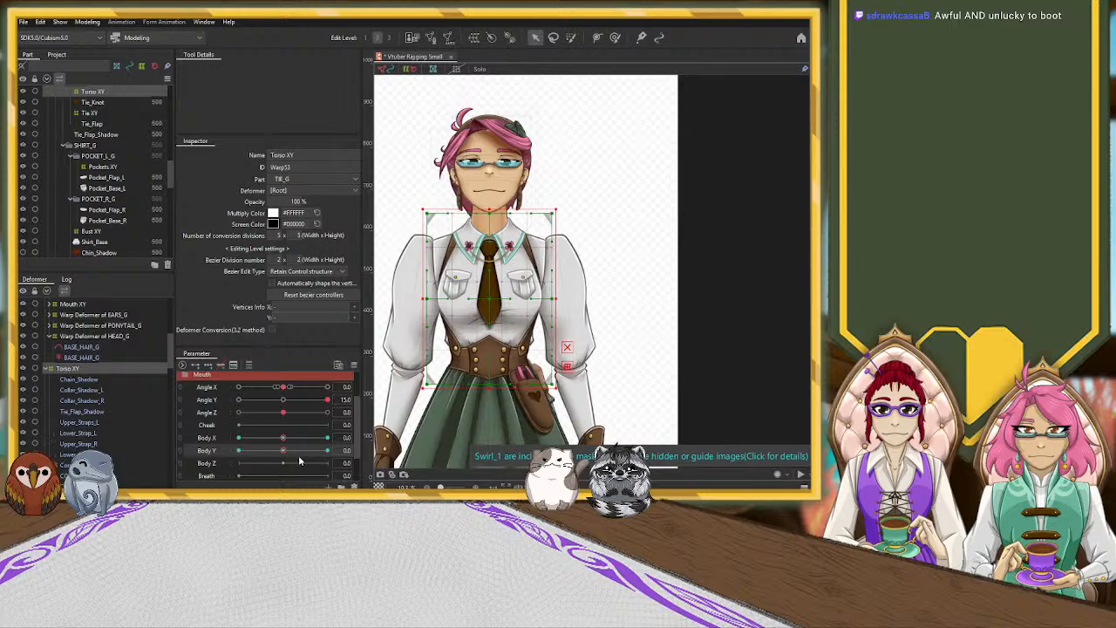
drag(284, 451, 329, 451)
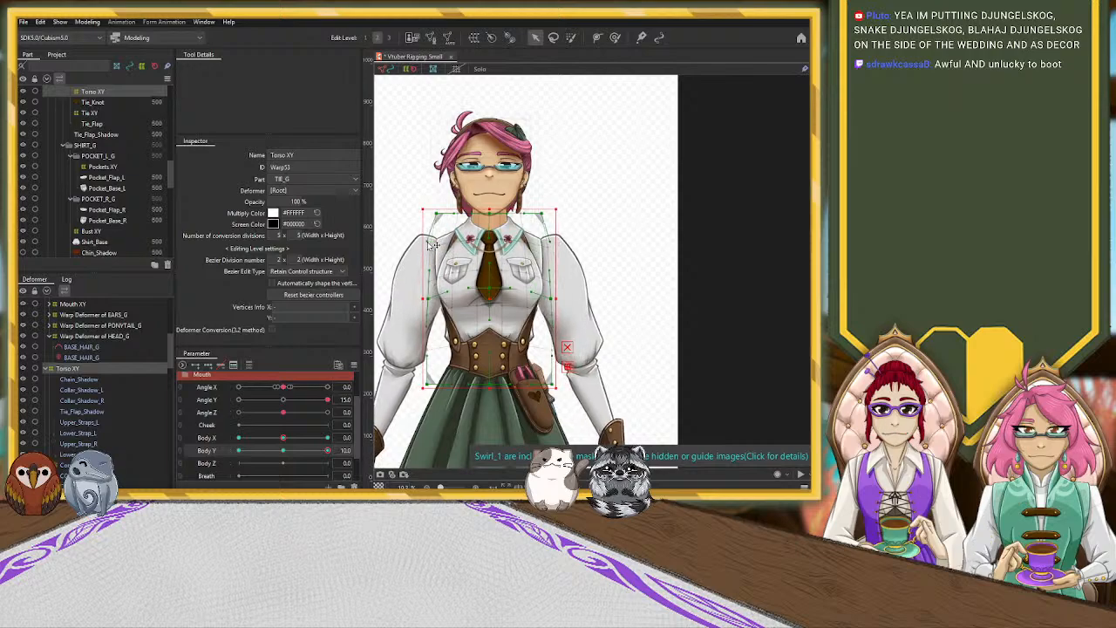
drag(312, 455, 346, 450)
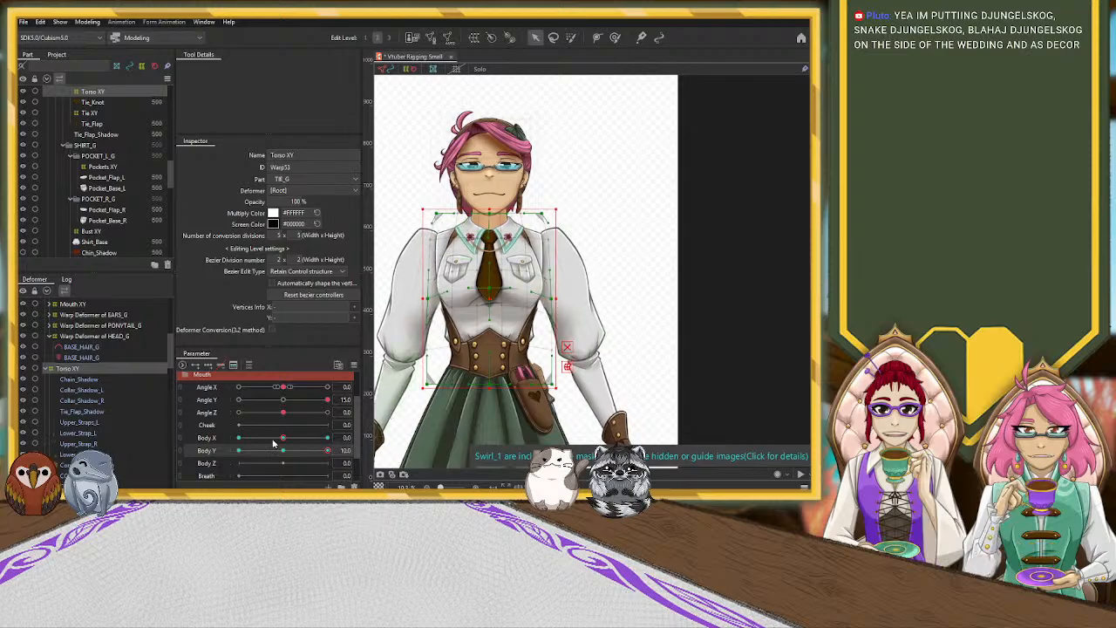
drag(328, 451, 376, 440)
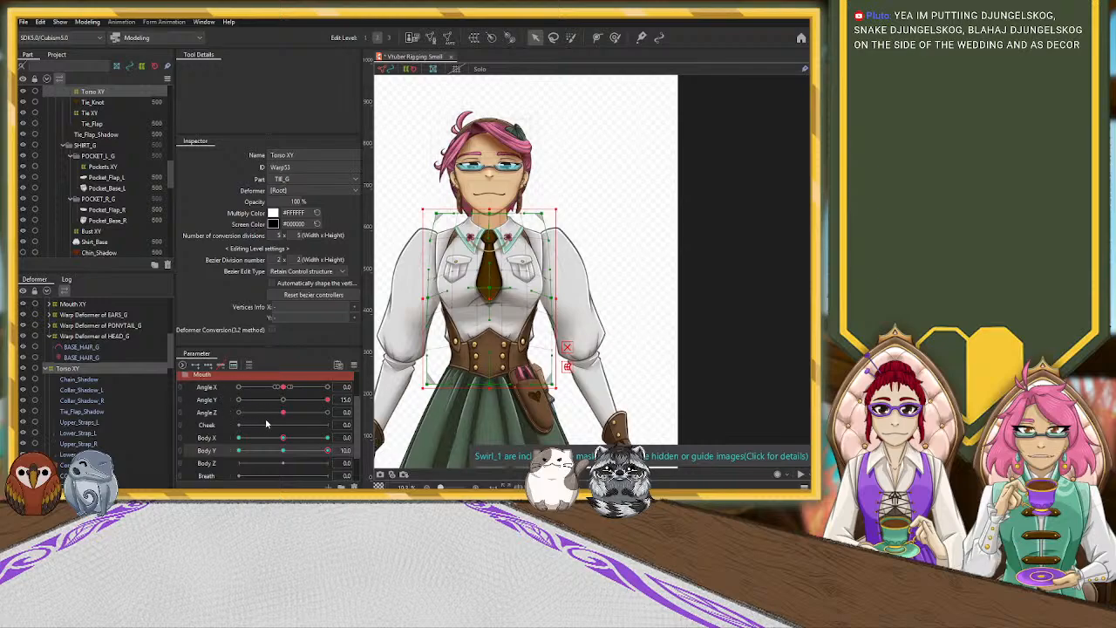
click(282, 451)
At Body Y 10, rotate the GLOVE_R Rotation deformer inward to about -185 degrees and shift its pivot slightly towards the torso.
scroll(109, 422, down, 3)
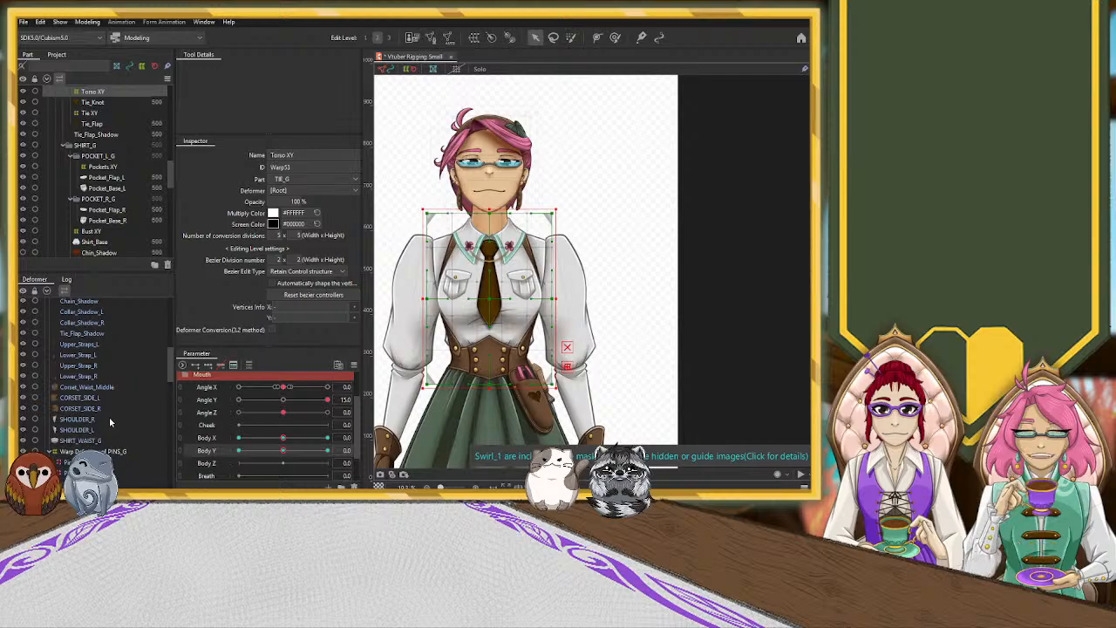
scroll(113, 419, down, 5)
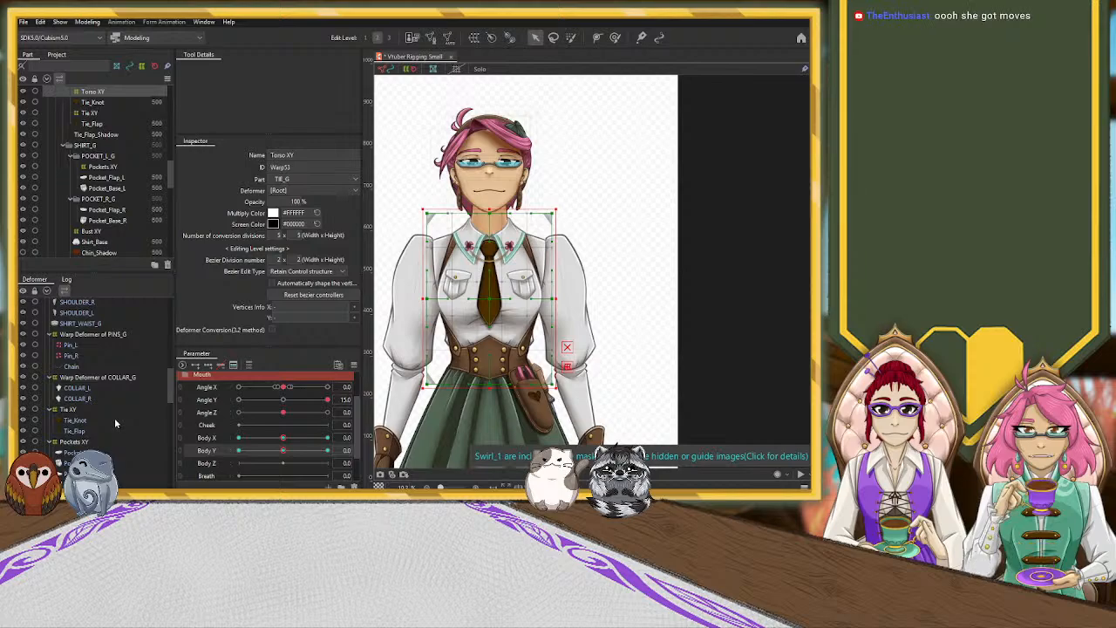
scroll(114, 421, down, 6)
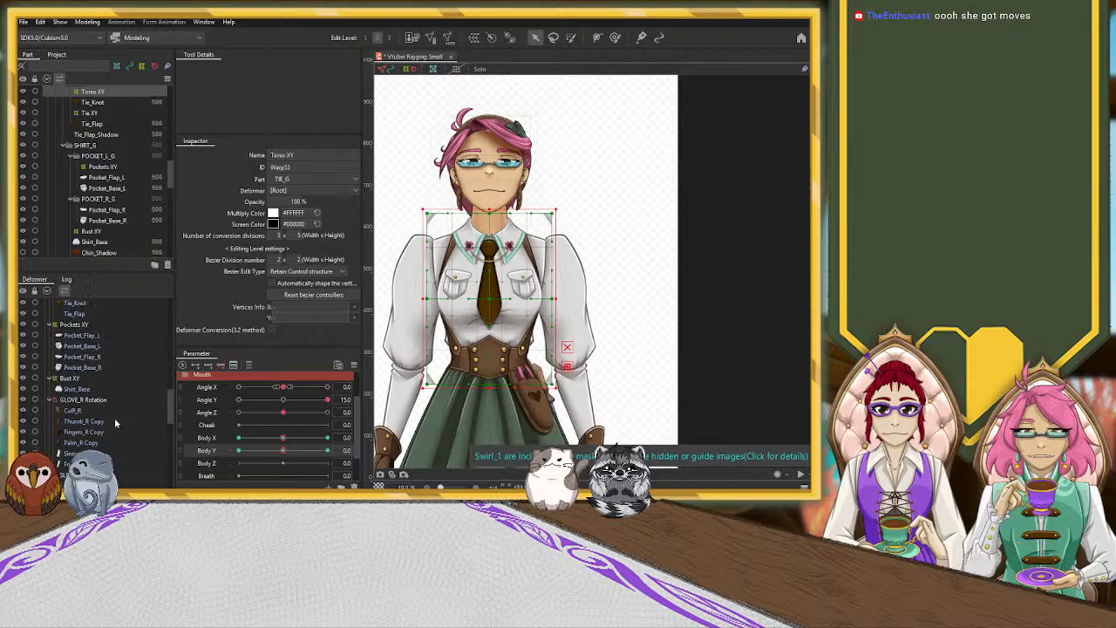
click(83, 360)
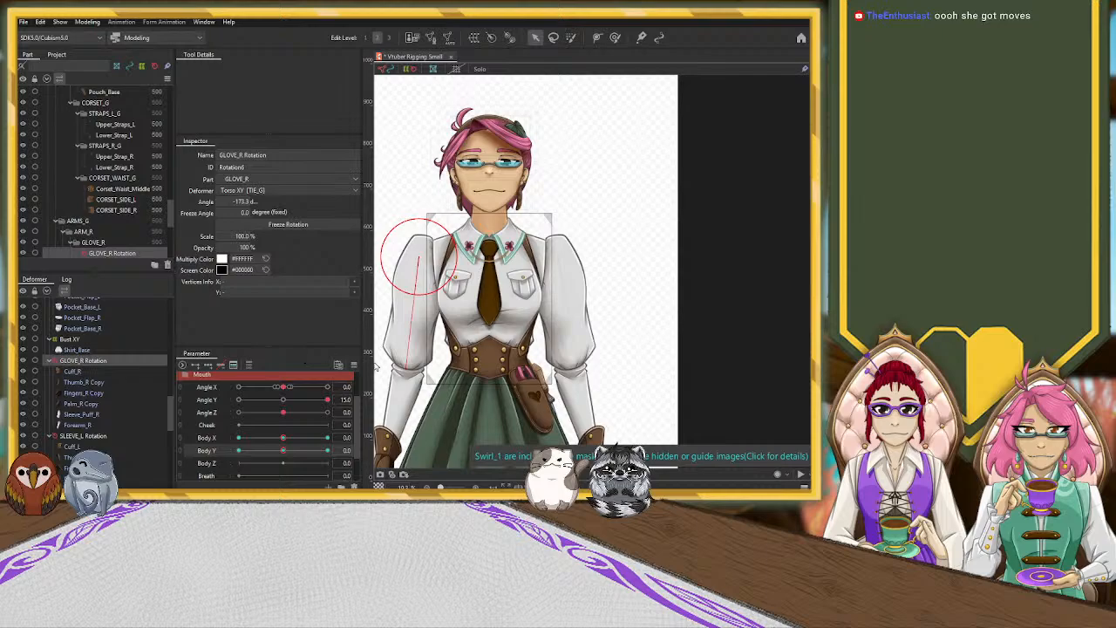
drag(284, 450, 574, 309)
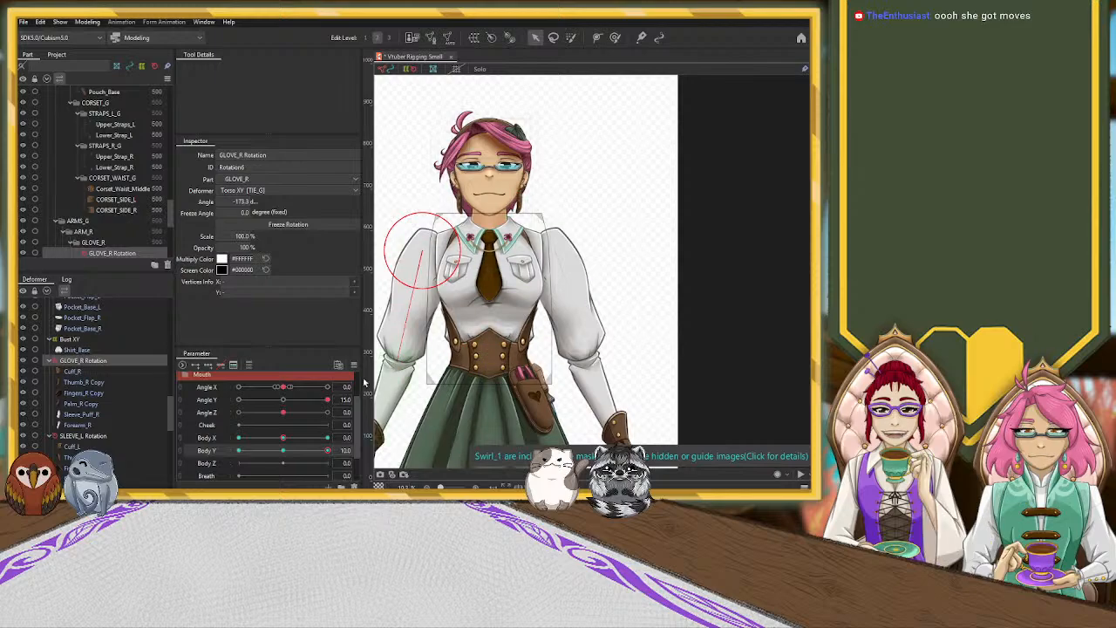
drag(396, 362, 422, 362)
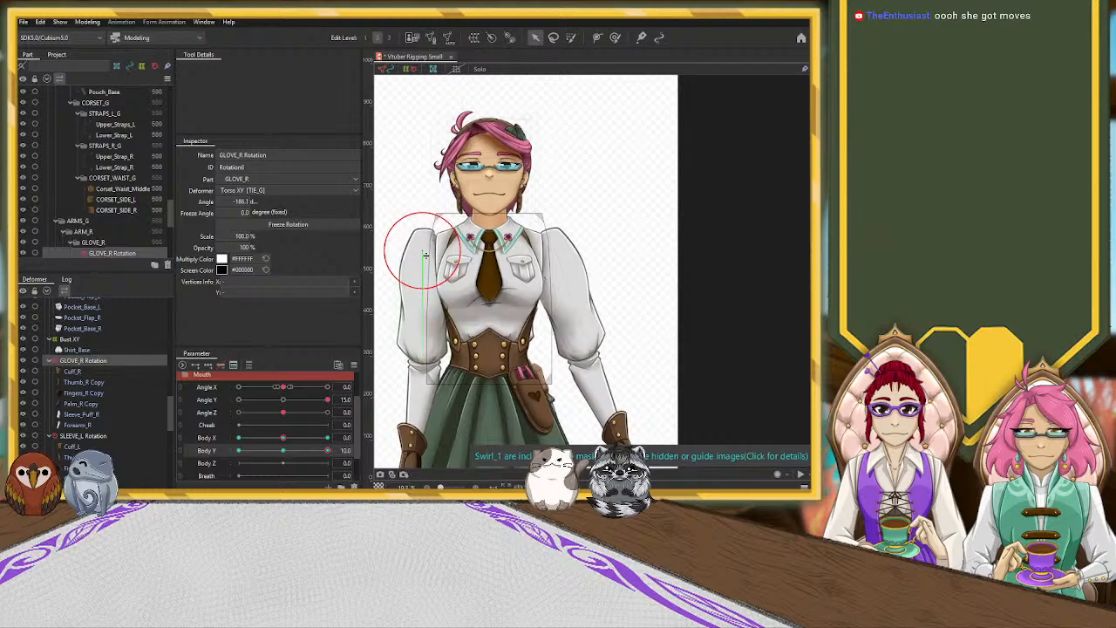
drag(428, 252, 430, 256)
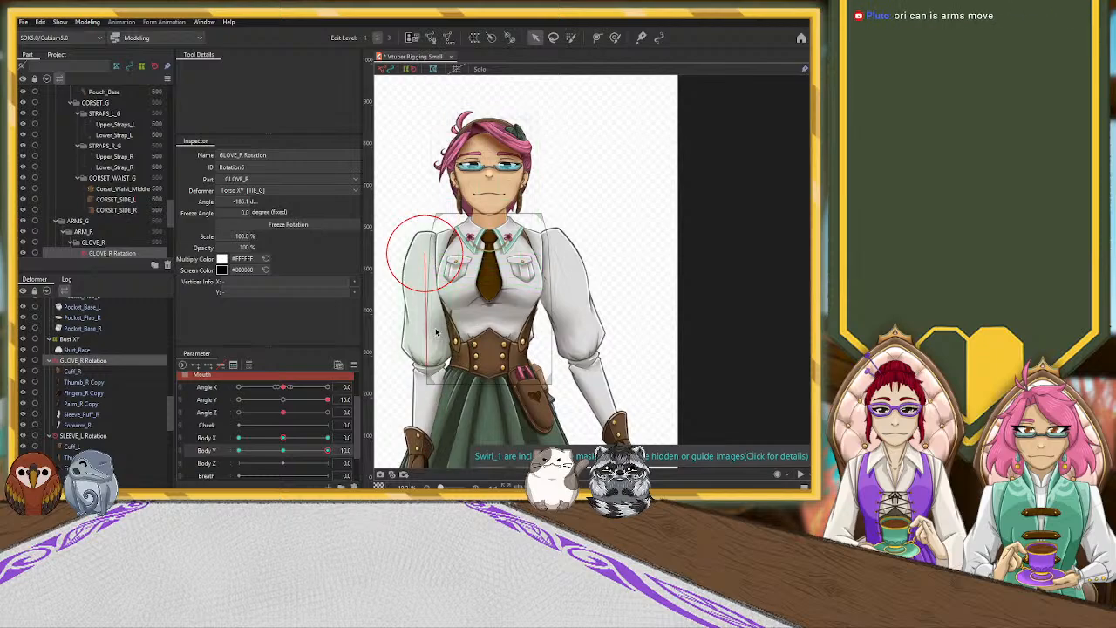
mouse_move(436, 359)
mouse_down()
mouse_move(415, 366)
mouse_move(426, 371)
mouse_up()
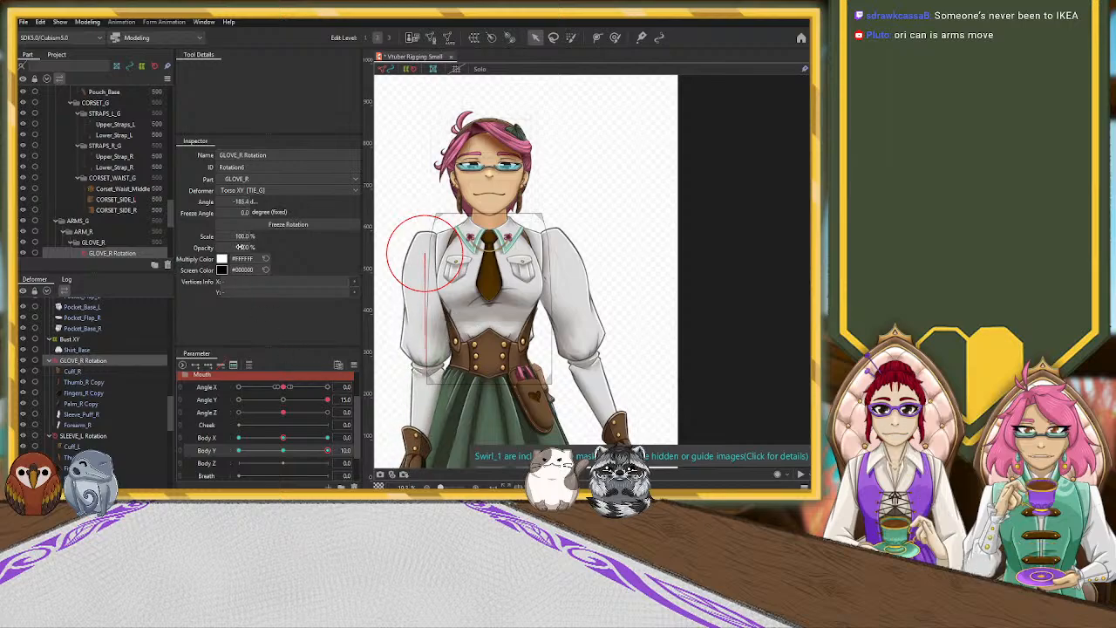
Move the SLEEVE_L Rotation pivot towards the torso at Body Y 10, rotate it inward to 184.2 degrees, and check the Body Y motion.
click(83, 435)
drag(582, 359, 554, 256)
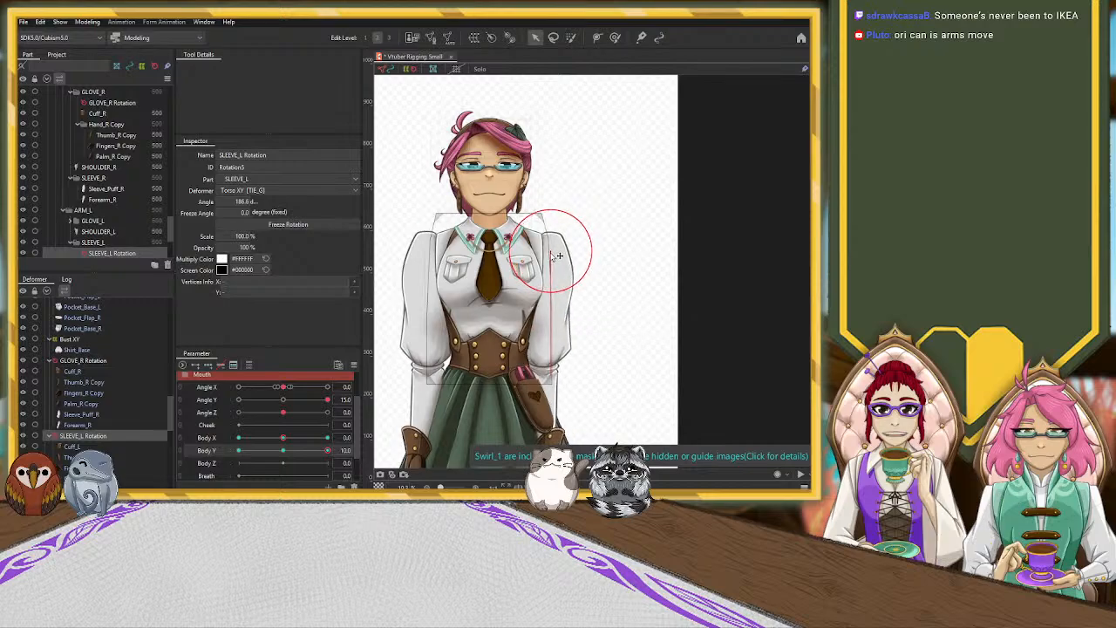
drag(549, 373, 557, 376)
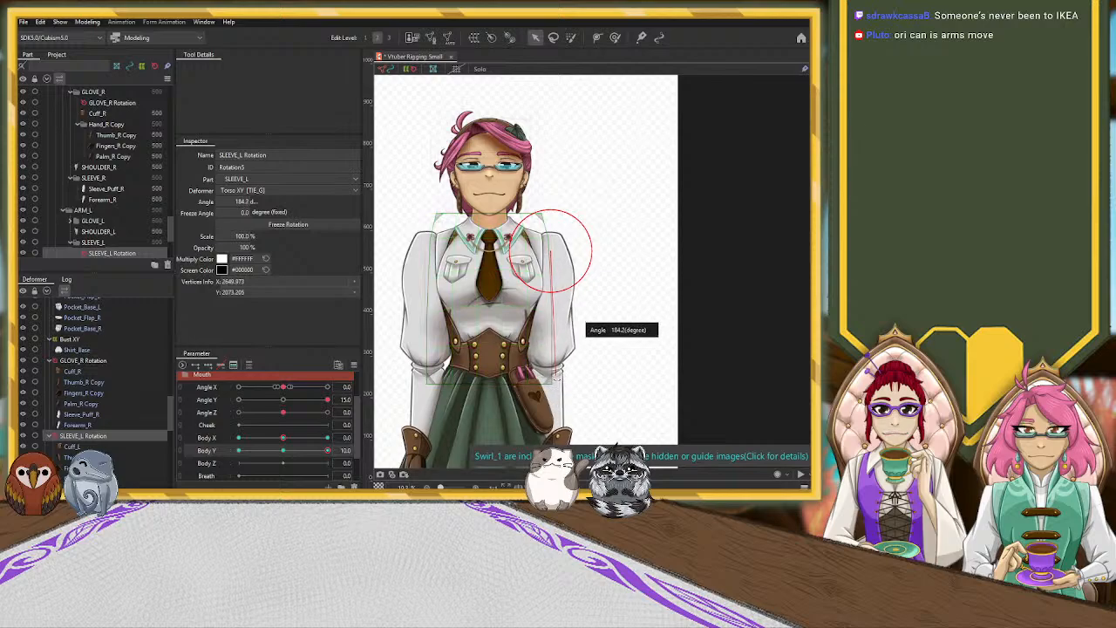
mouse_move(655, 356)
mouse_down()
mouse_move(635, 339)
mouse_move(648, 238)
mouse_move(637, 308)
mouse_move(646, 359)
mouse_up()
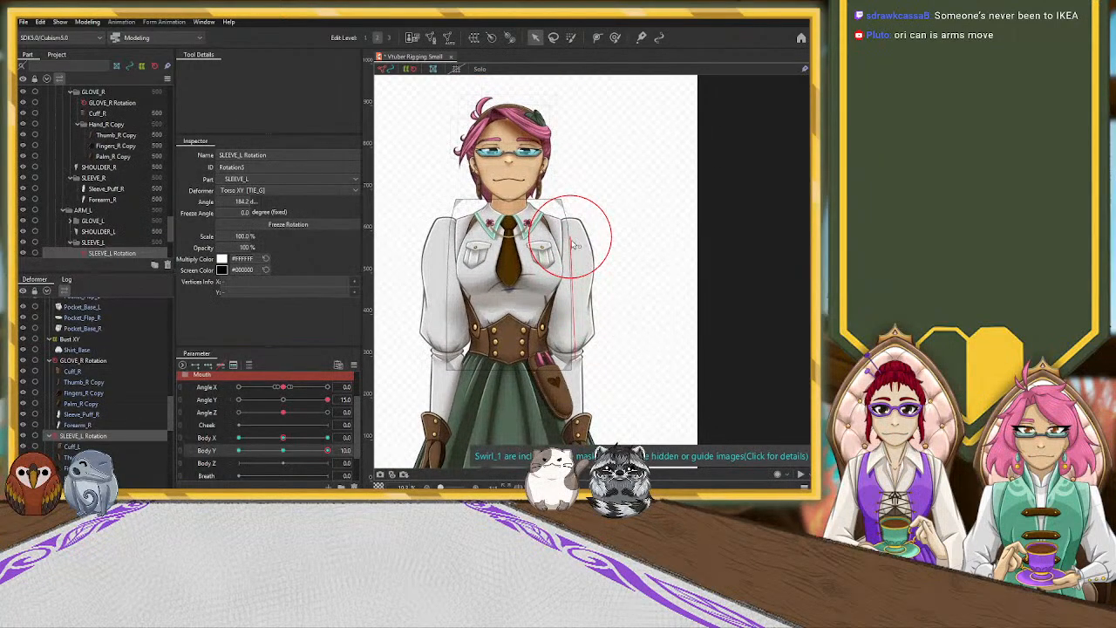
drag(327, 451, 354, 459)
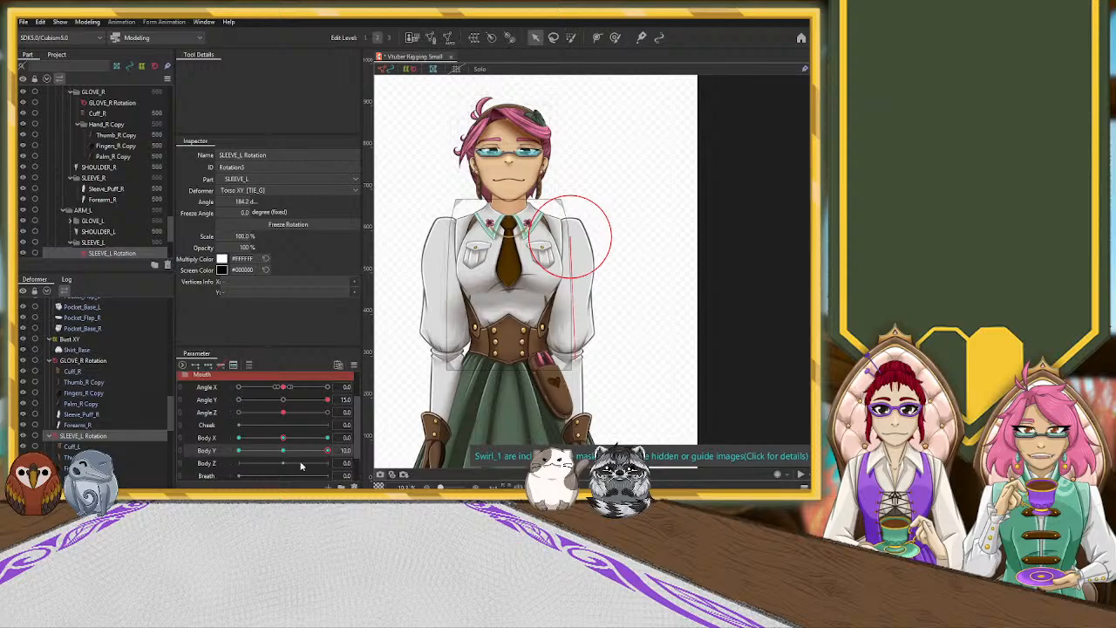
Set the draw order of all left arm parts, from Cuff_L to Forearm_L, to 0 at Body Y 10.
scroll(87, 432, down, 1)
click(73, 408)
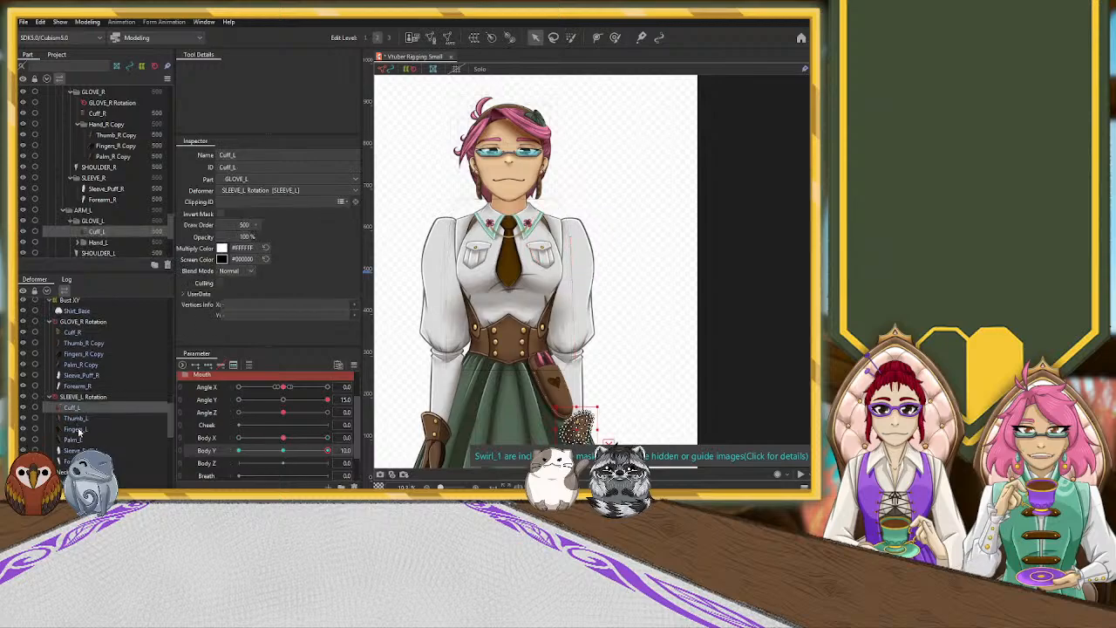
shift+click(74, 460)
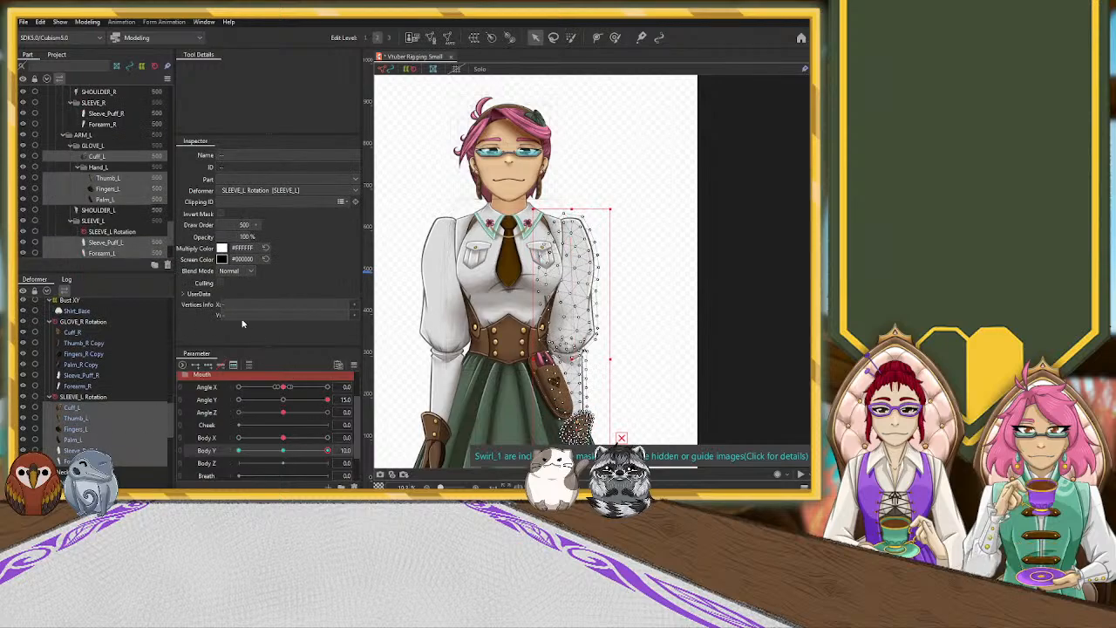
click(244, 225)
text(0)
key(Return)
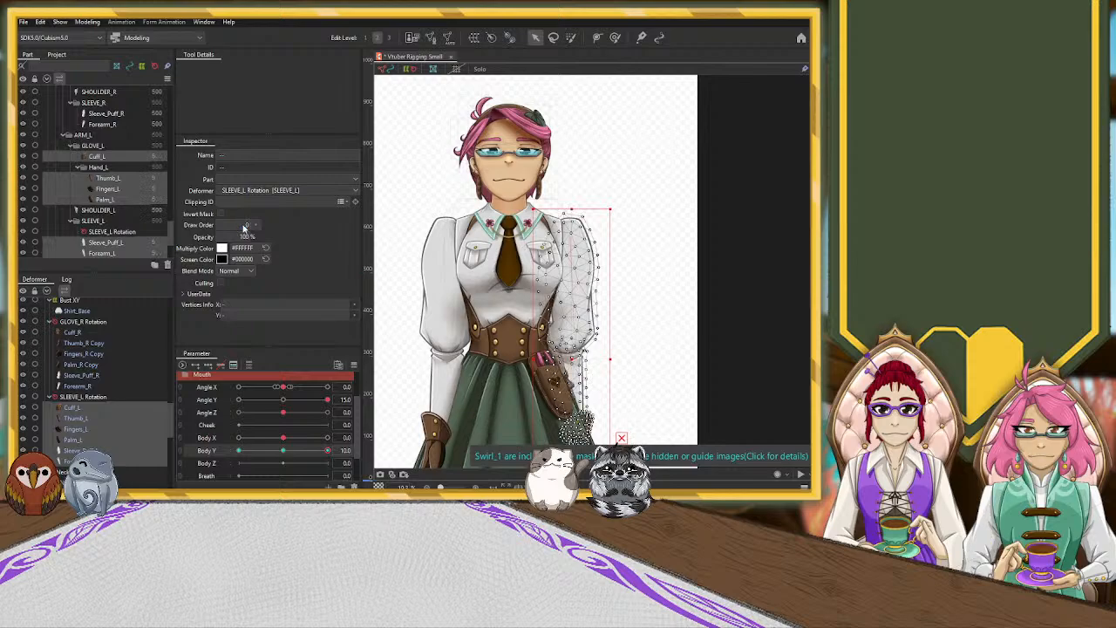
Set the draw order of all right arm parts, from Cuff_R to Forearm_R, to 0 at Body Y 10.
click(74, 333)
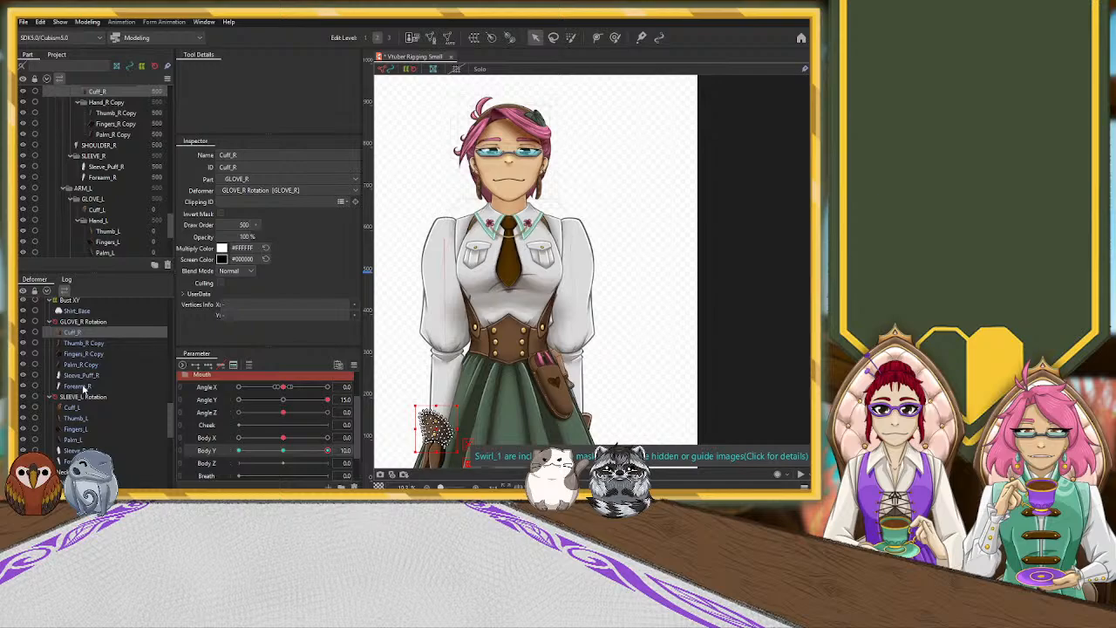
shift+click(77, 386)
click(241, 225)
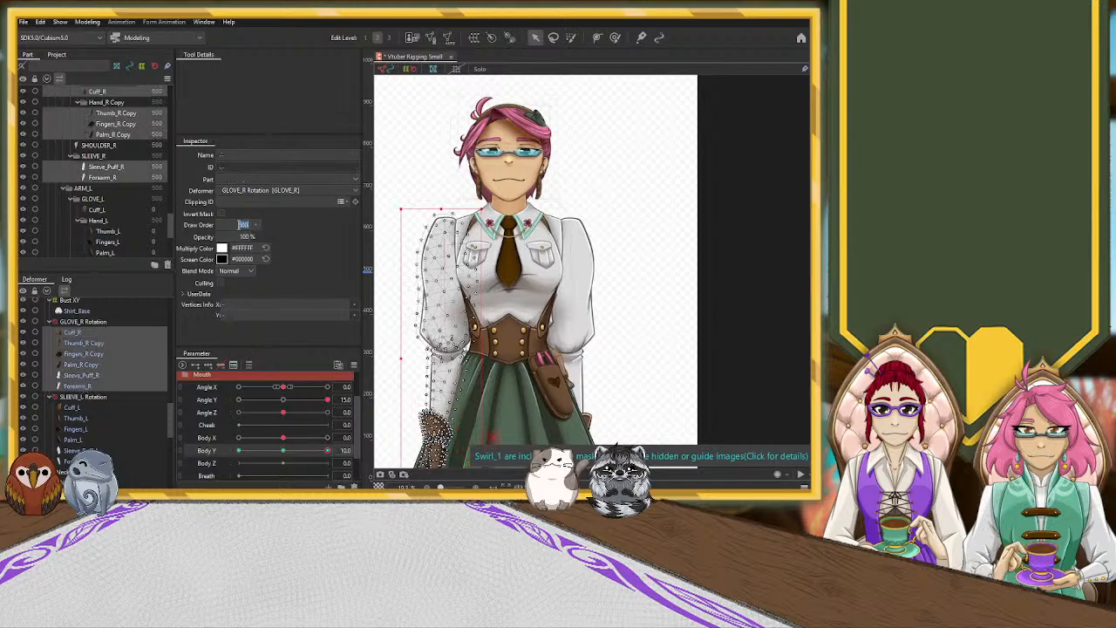
text(0)
key(Return)
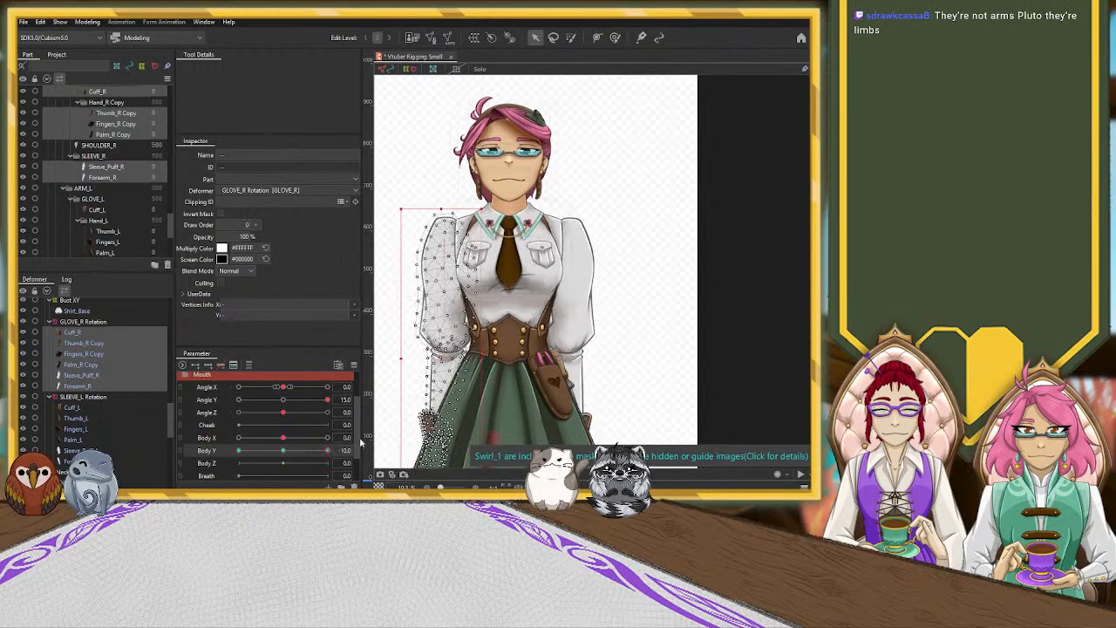
Clear the selection, check the arms across the Body Y range, and return Body Y and Angle Y to 0.
click(559, 94)
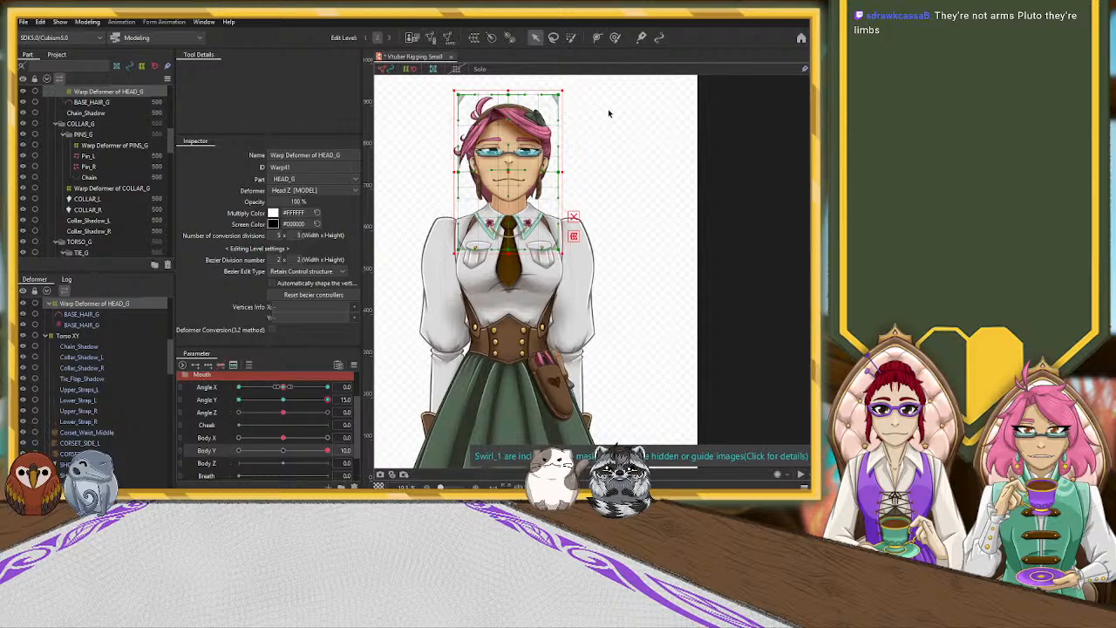
click(607, 112)
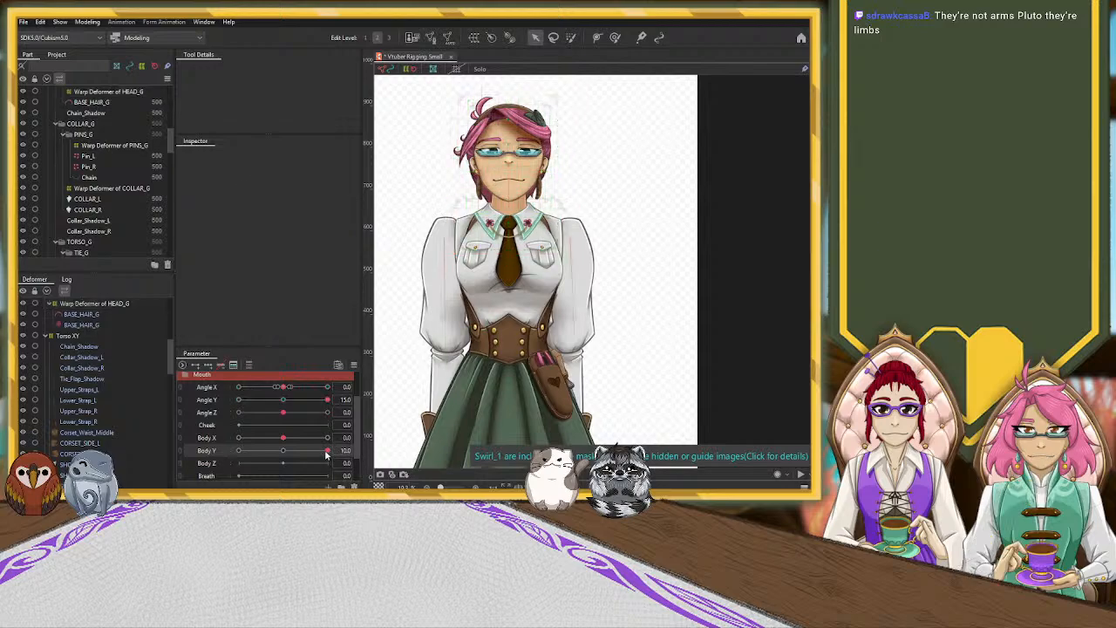
drag(296, 455, 283, 458)
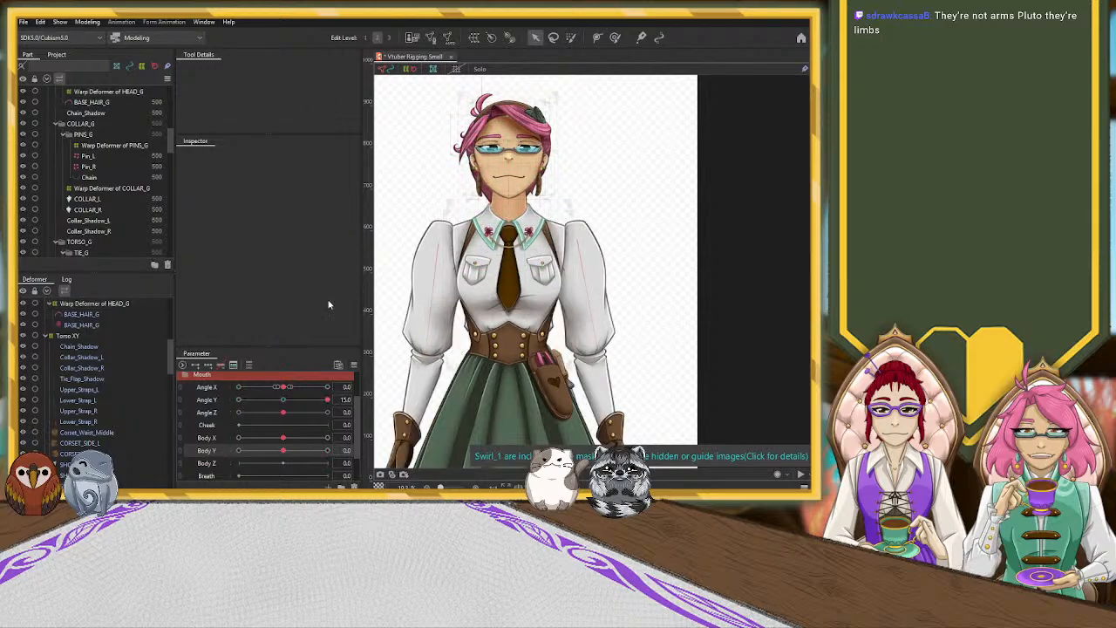
scroll(277, 397, up, 2)
click(285, 444)
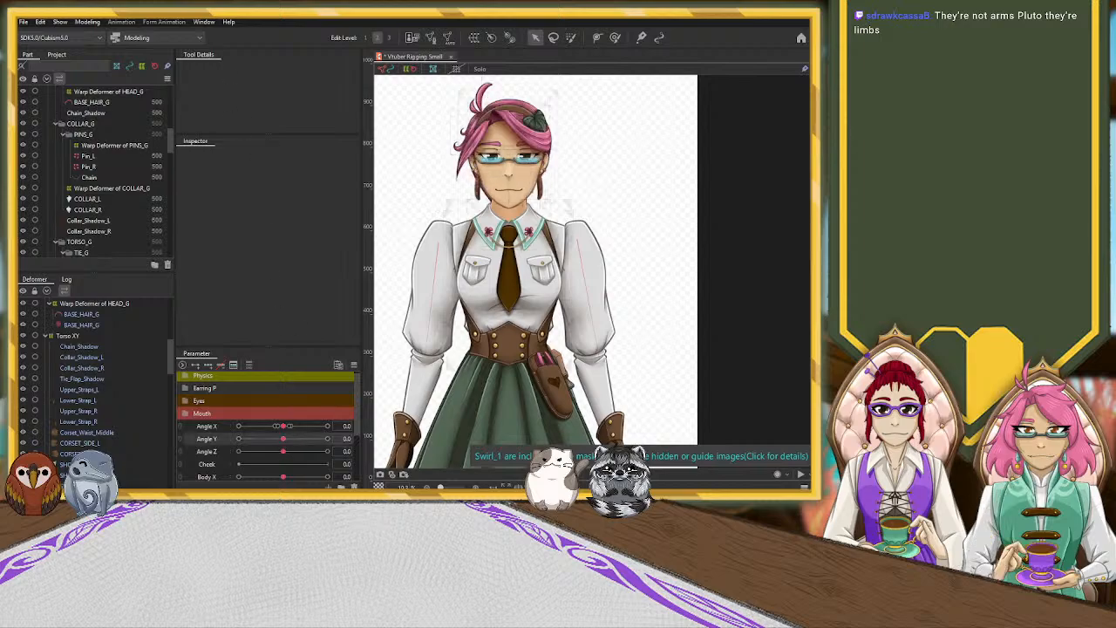
Preview the head and body motion in the physics settings by moving the model and the Body Y parameter, then close the preview.
click(104, 240)
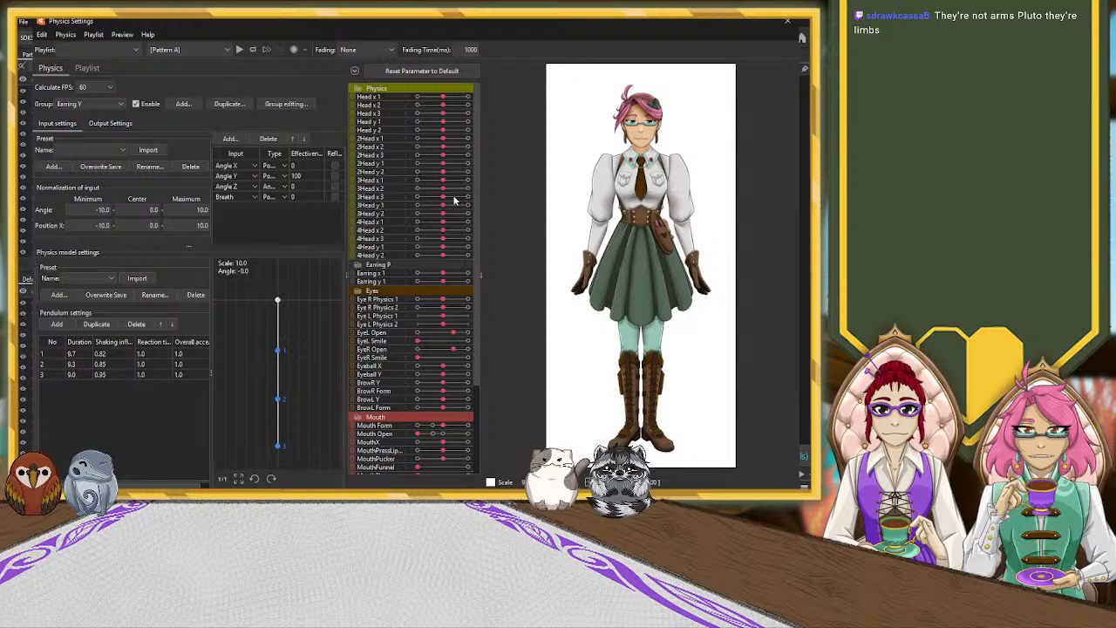
scroll(647, 125, up, 2)
drag(656, 169, 644, 97)
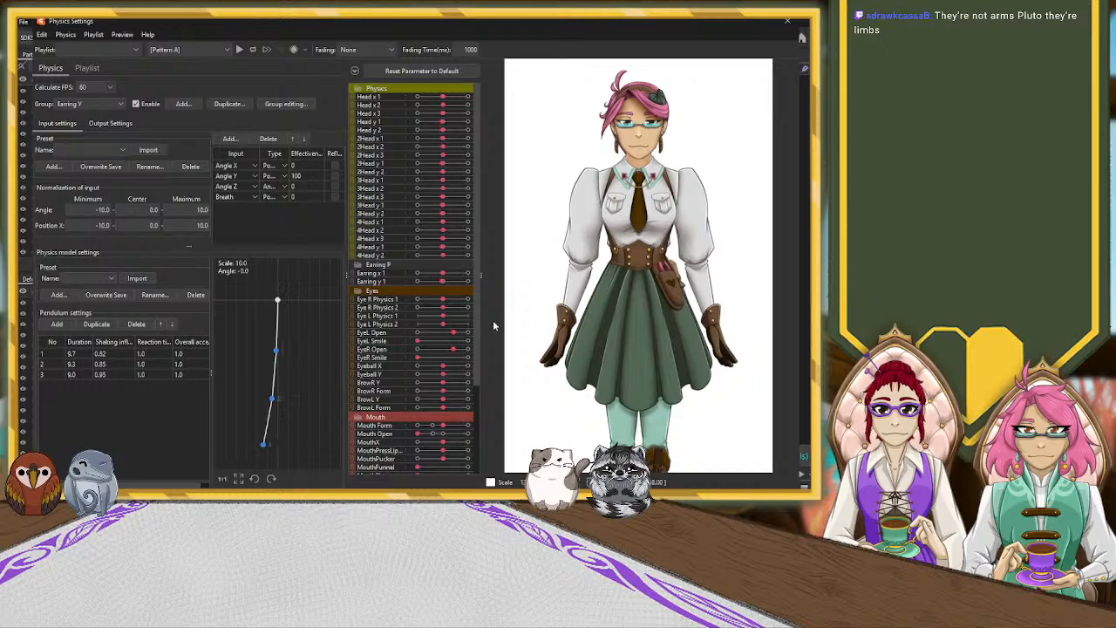
scroll(475, 317, down, 5)
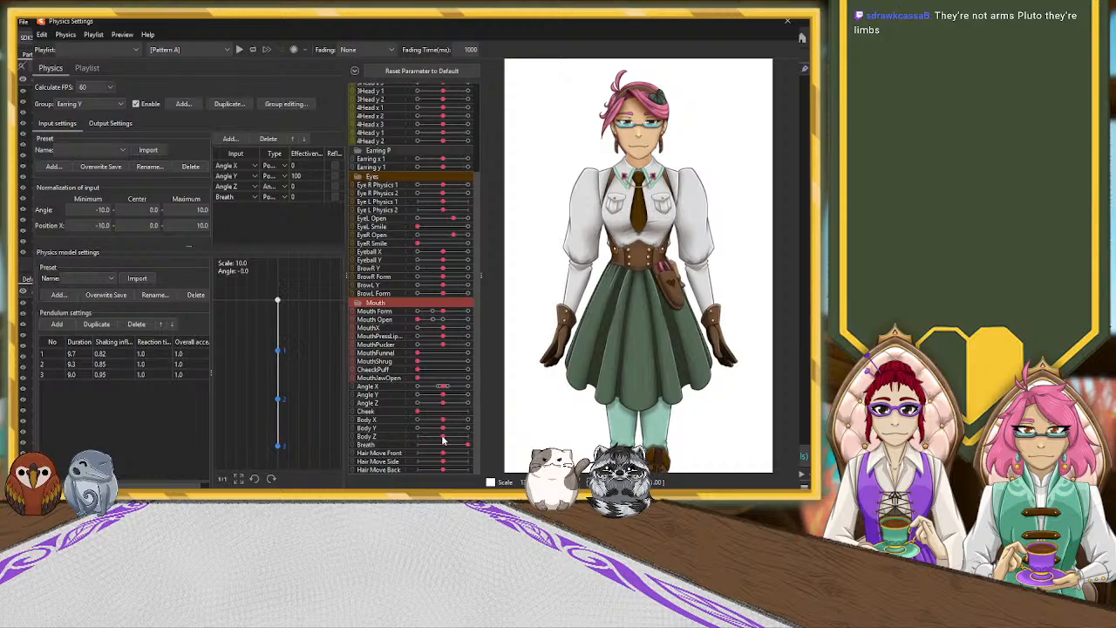
mouse_move(443, 429)
mouse_down()
mouse_move(498, 431)
mouse_move(372, 435)
mouse_move(498, 425)
mouse_move(393, 427)
mouse_move(445, 430)
mouse_up()
mouse_move(669, 147)
mouse_down()
mouse_move(660, 91)
mouse_move(567, 96)
mouse_move(683, 76)
mouse_move(683, 161)
mouse_up()
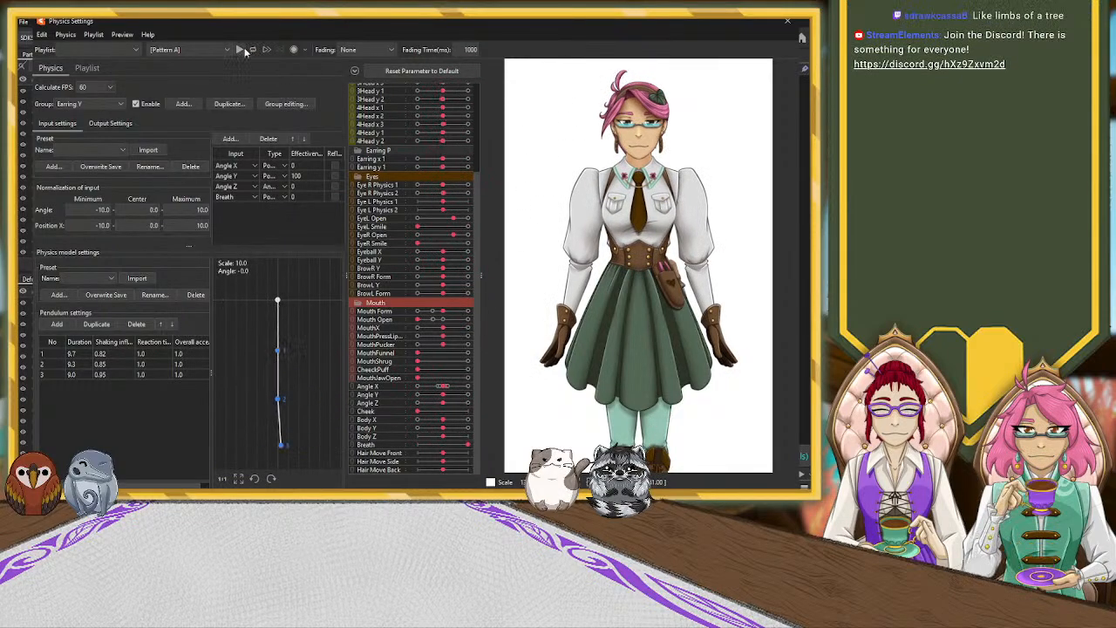
click(788, 20)
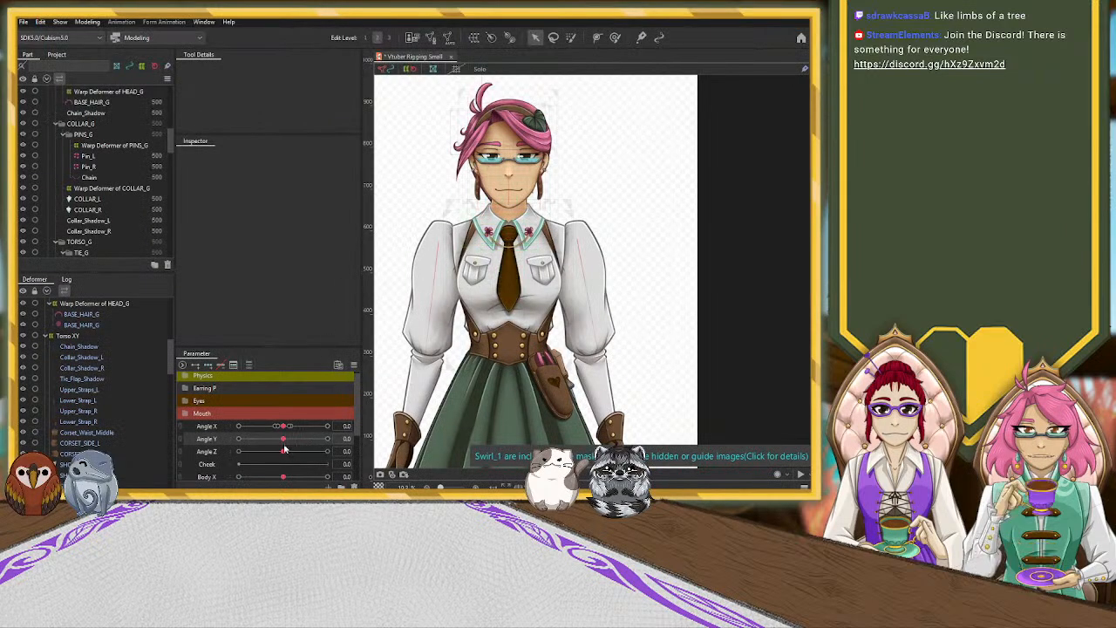
At Body Y 10, adjust the Bust XY warp deformer's control point above the shirt pocket on the chest.
scroll(334, 436, down, 3)
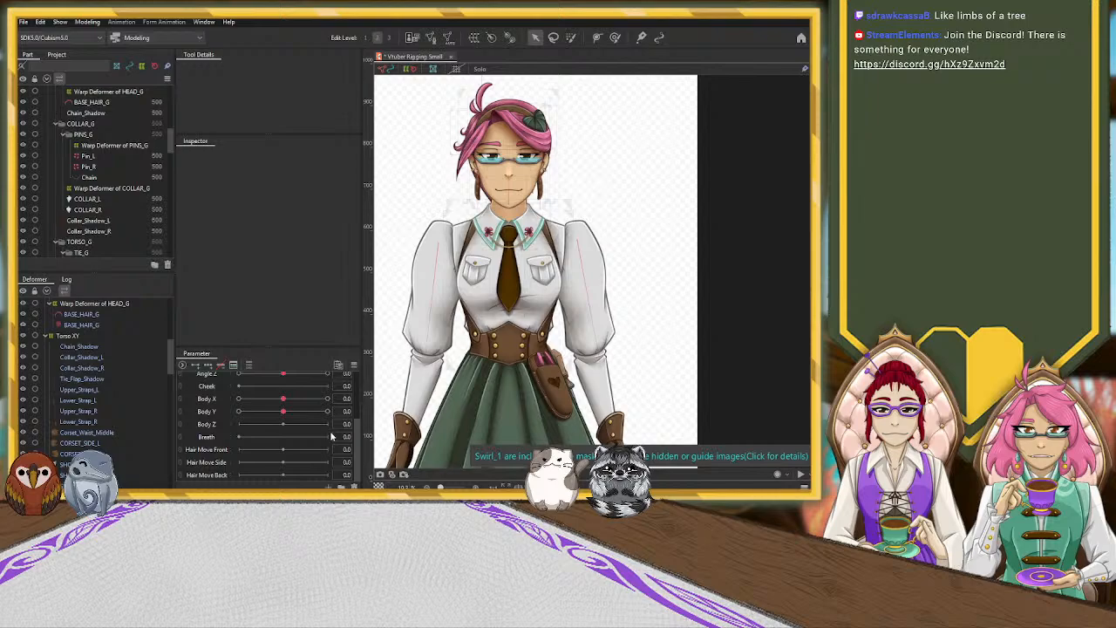
scroll(331, 435, up, 1)
drag(285, 450, 330, 451)
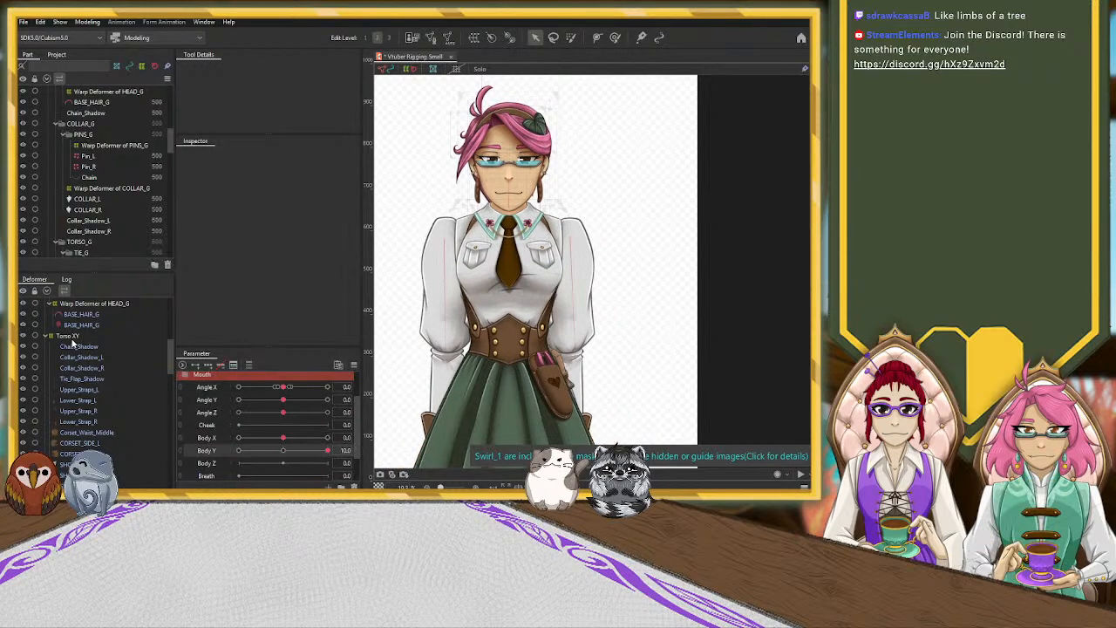
scroll(102, 371, down, 2)
scroll(90, 385, down, 3)
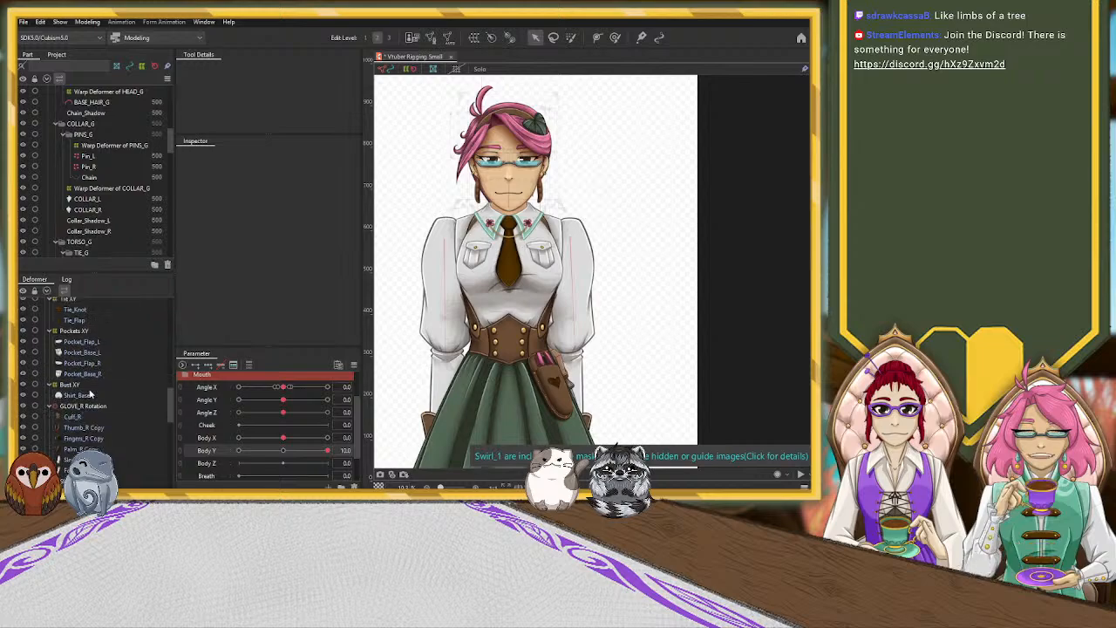
click(73, 386)
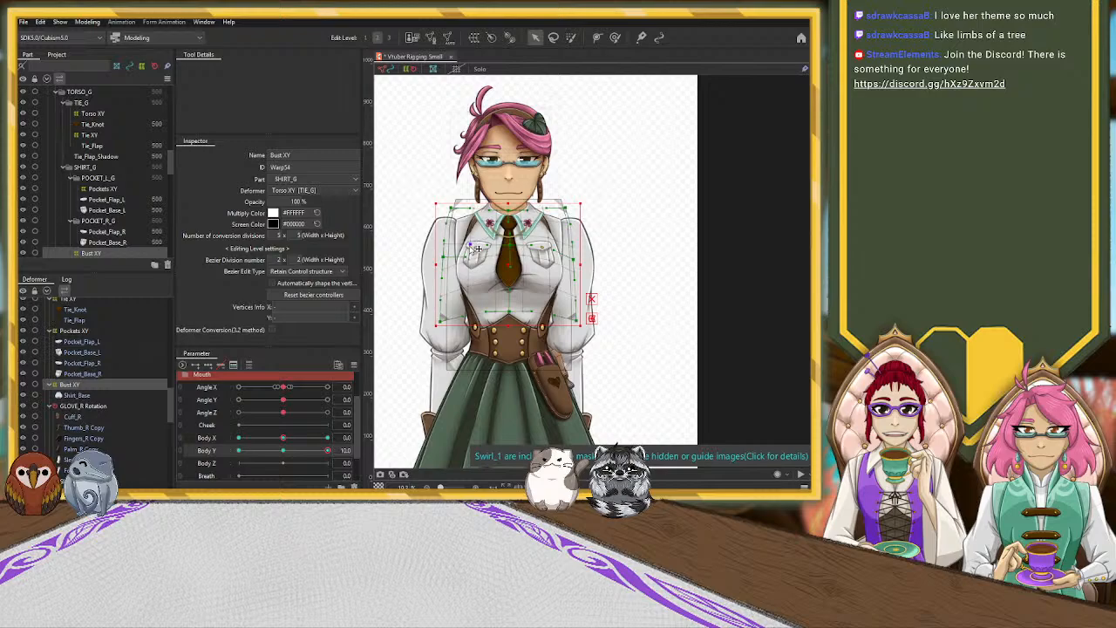
click(446, 245)
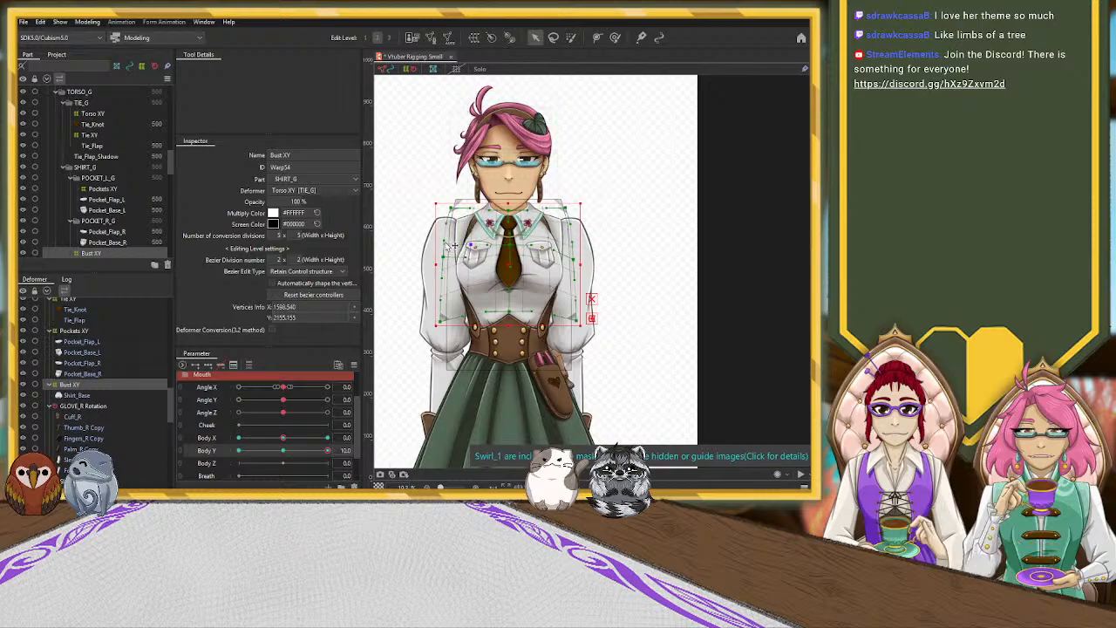
key(shift+Up)
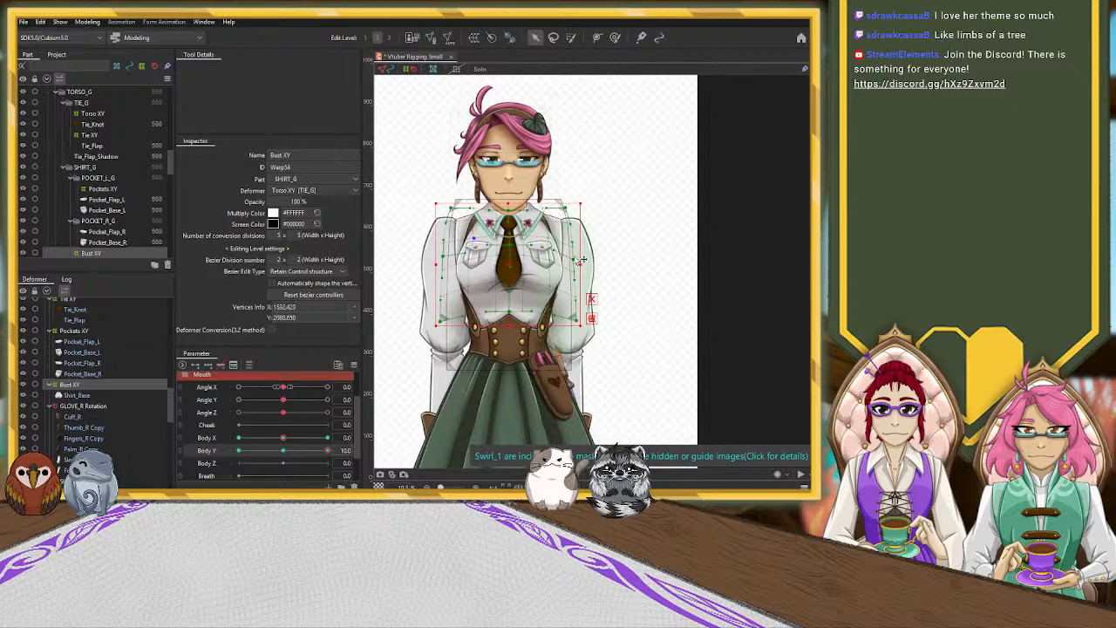
key(ctrl+z)
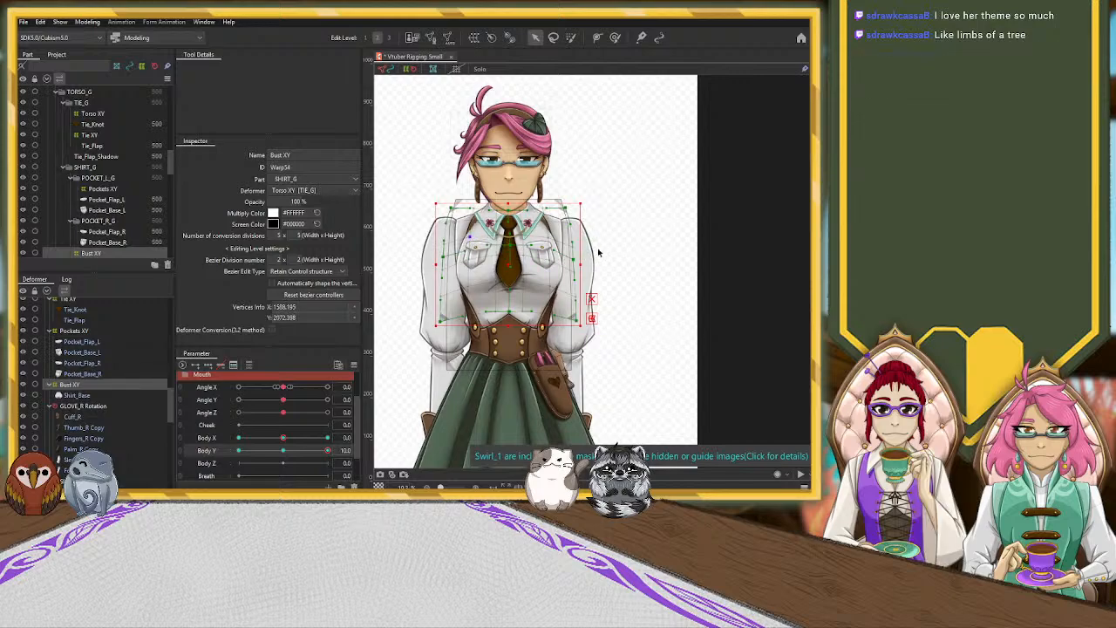
Refine both sides of the upper chest on the Bust XY deformer with the Deform Brush and clear the selection.
click(614, 37)
drag(549, 233, 549, 227)
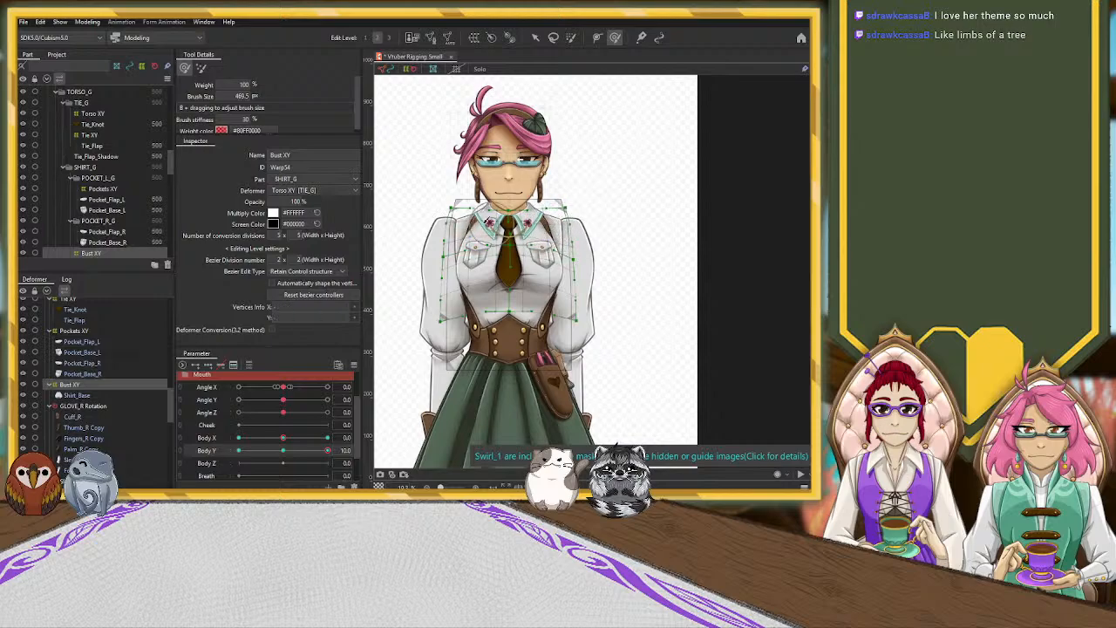
drag(466, 226, 468, 228)
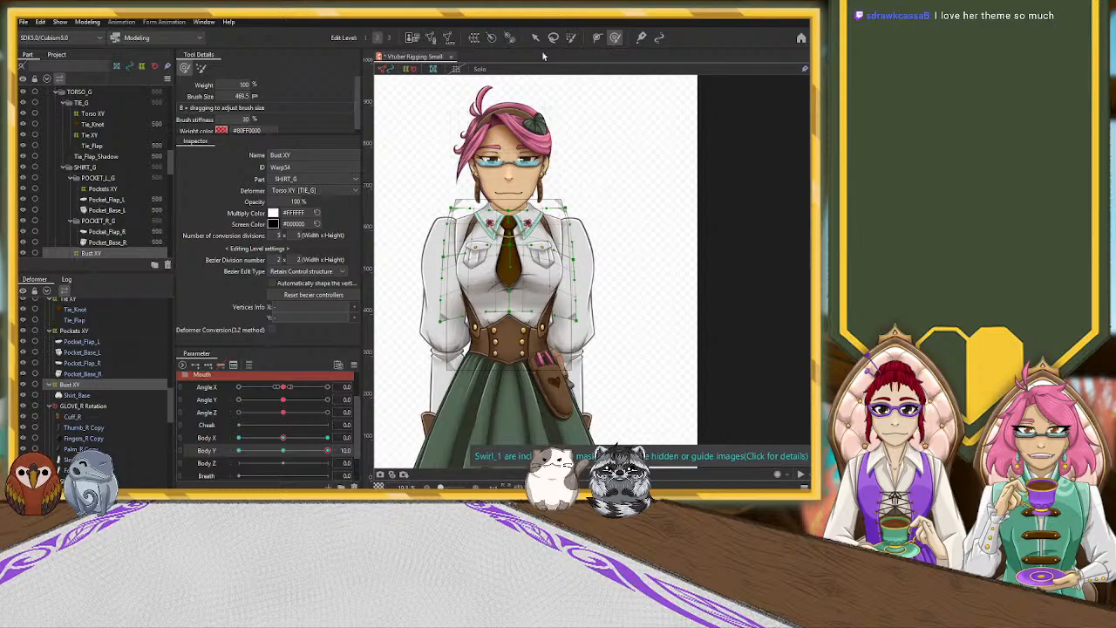
key(v)
click(629, 146)
Check the full figure with Body Y returned to 0, preview Body X at -10, and return Body X to 0.
drag(328, 450, 381, 433)
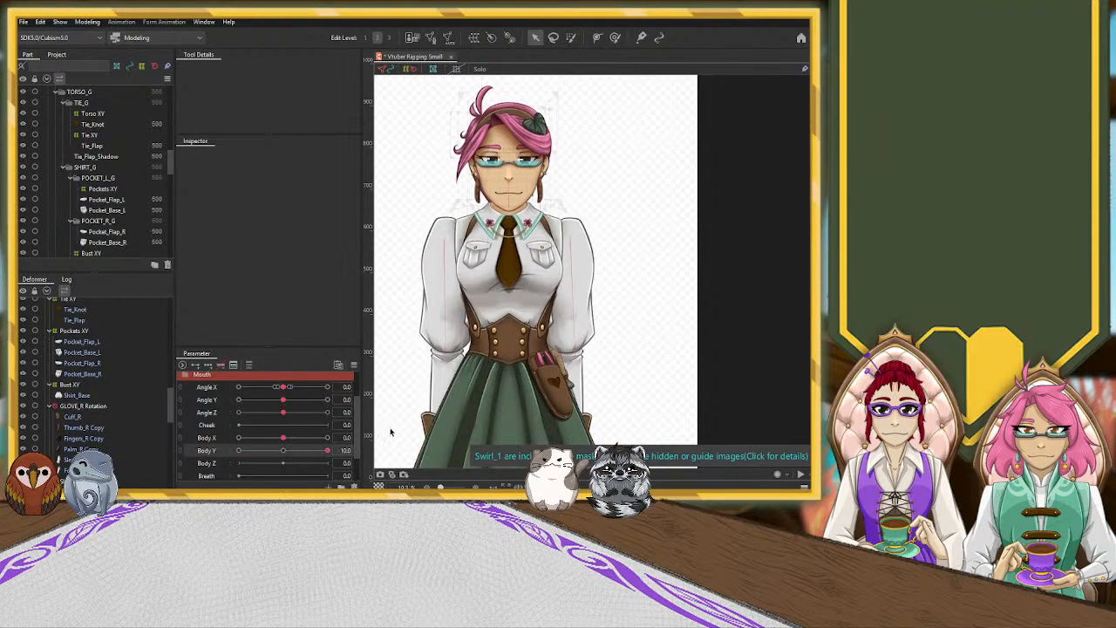
scroll(659, 325, down, 4)
click(283, 451)
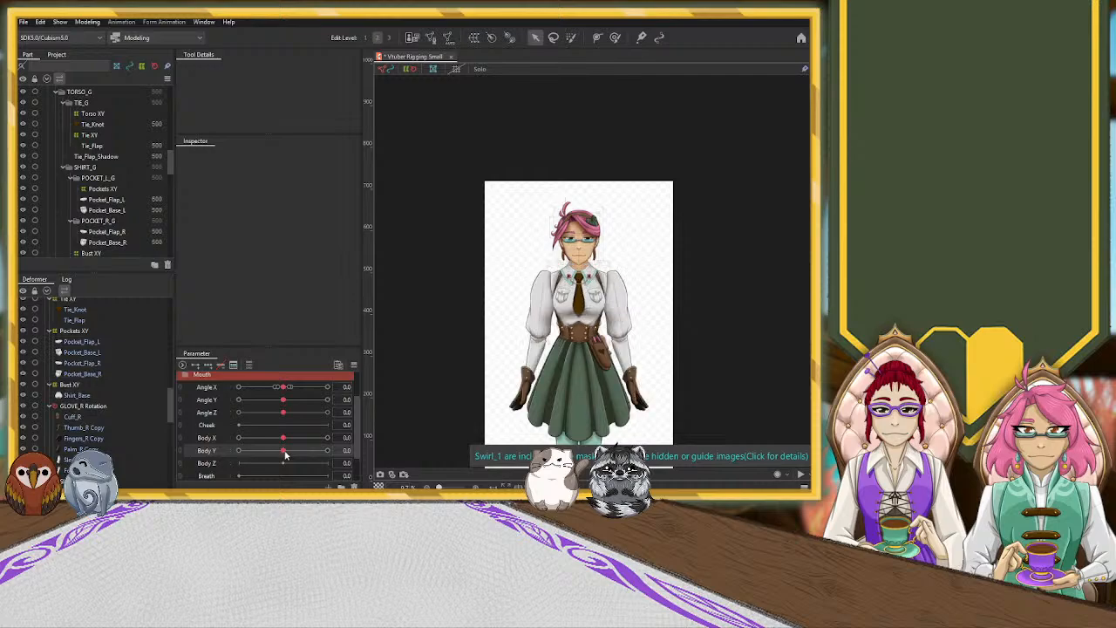
scroll(646, 317, up, 3)
scroll(647, 319, down, 1)
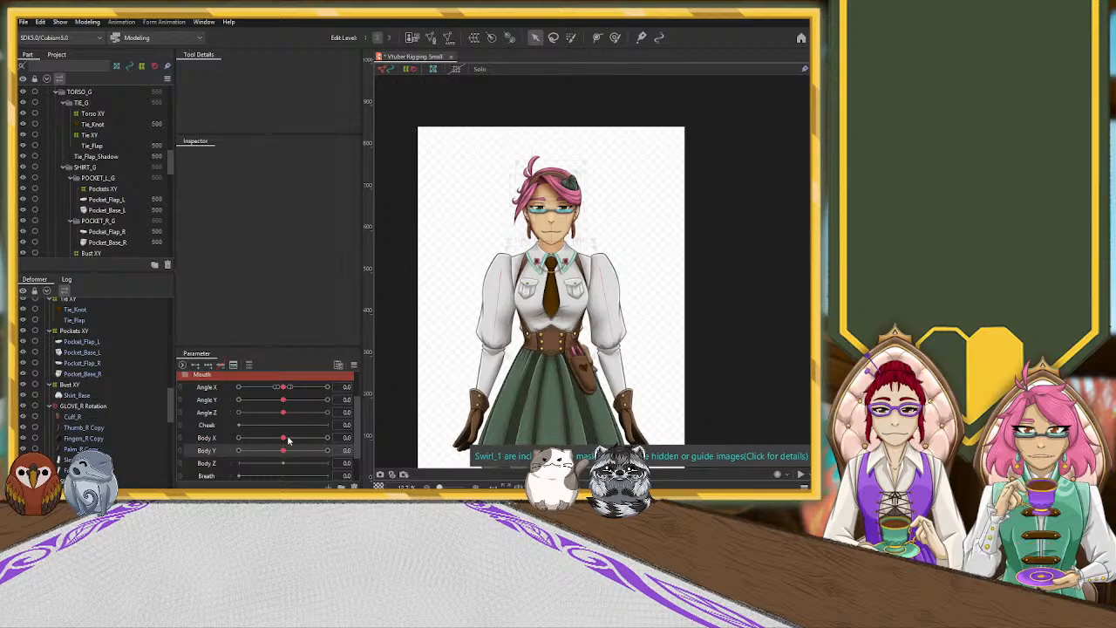
drag(289, 440, 160, 441)
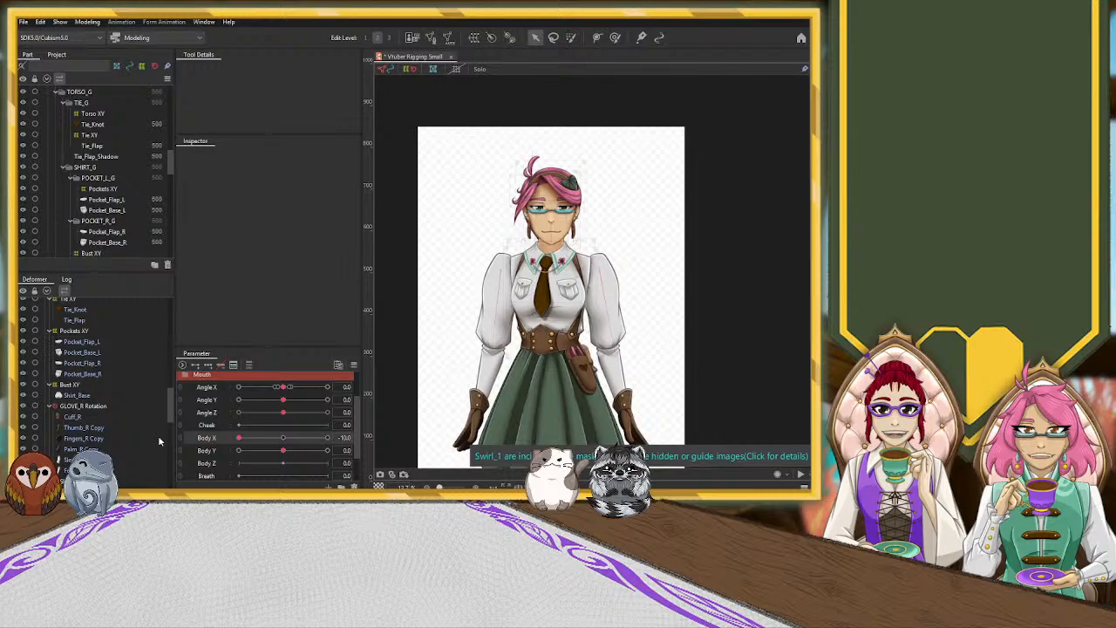
click(280, 437)
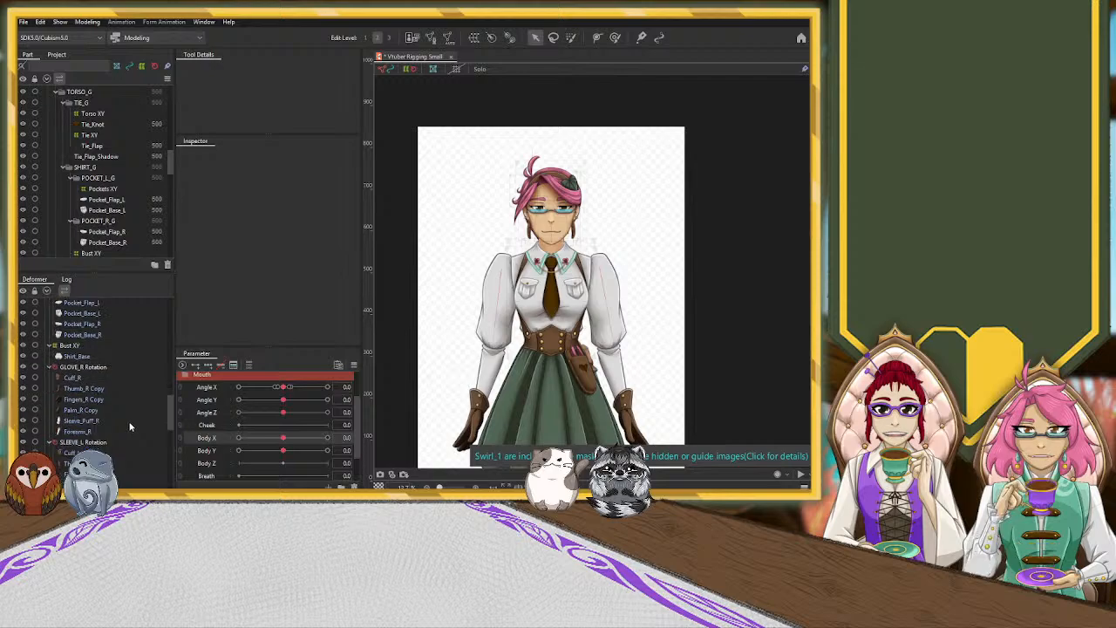
Select the Pouch, Felcos, Pouch_Base and FELCO_Shadow art meshes together.
scroll(126, 428, down, 3)
scroll(127, 423, down, 4)
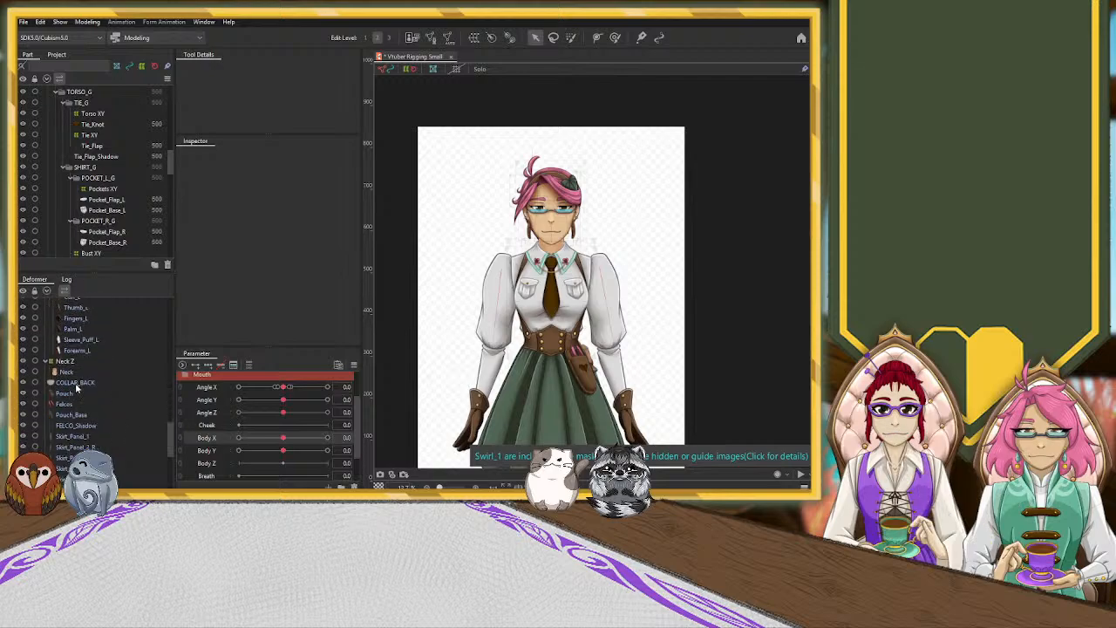
click(73, 394)
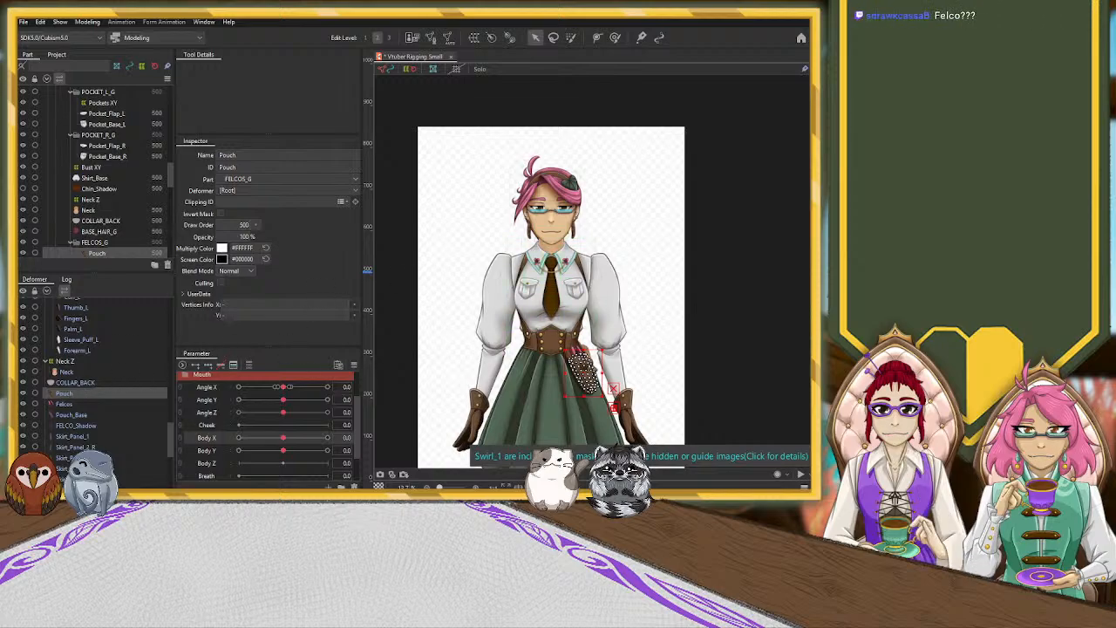
scroll(576, 411, up, 4)
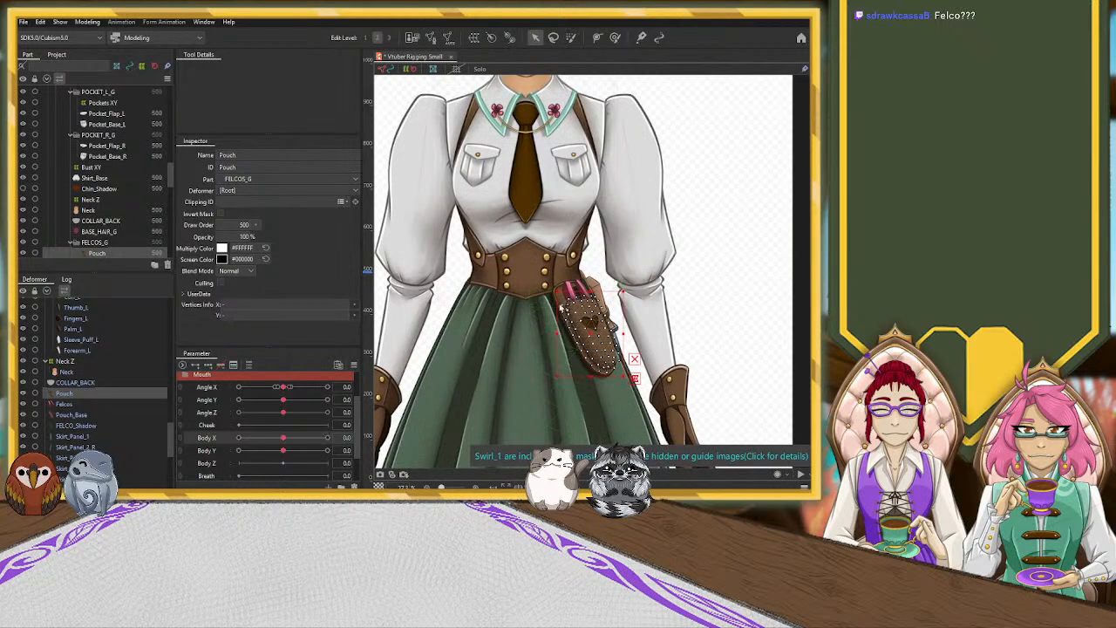
ctrl+click(77, 403)
ctrl+click(77, 415)
ctrl+click(77, 426)
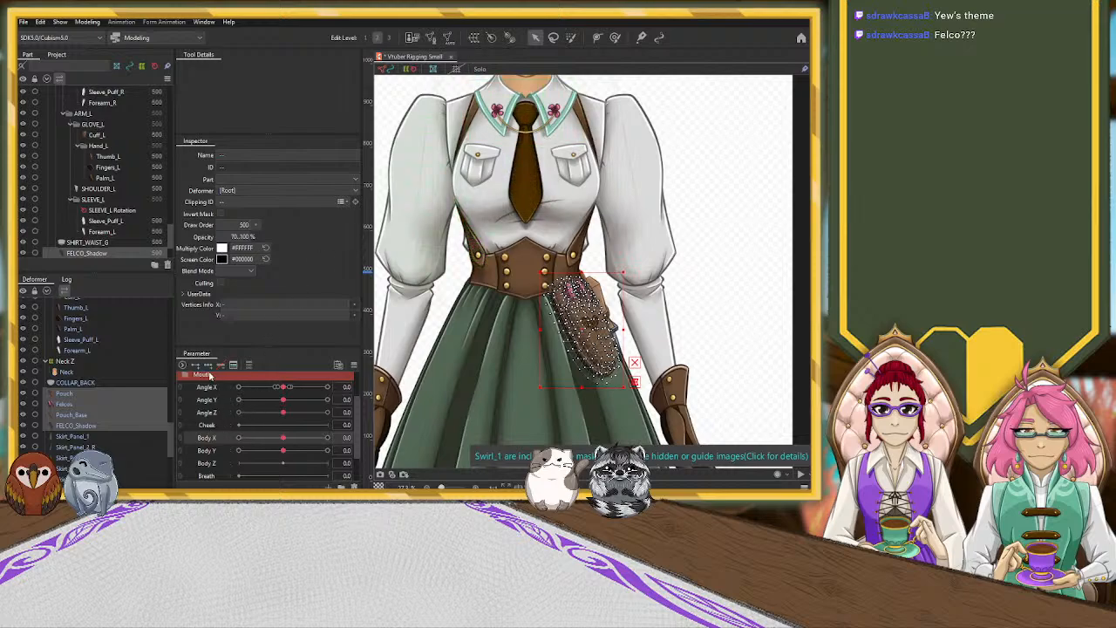
drag(279, 439, 238, 438)
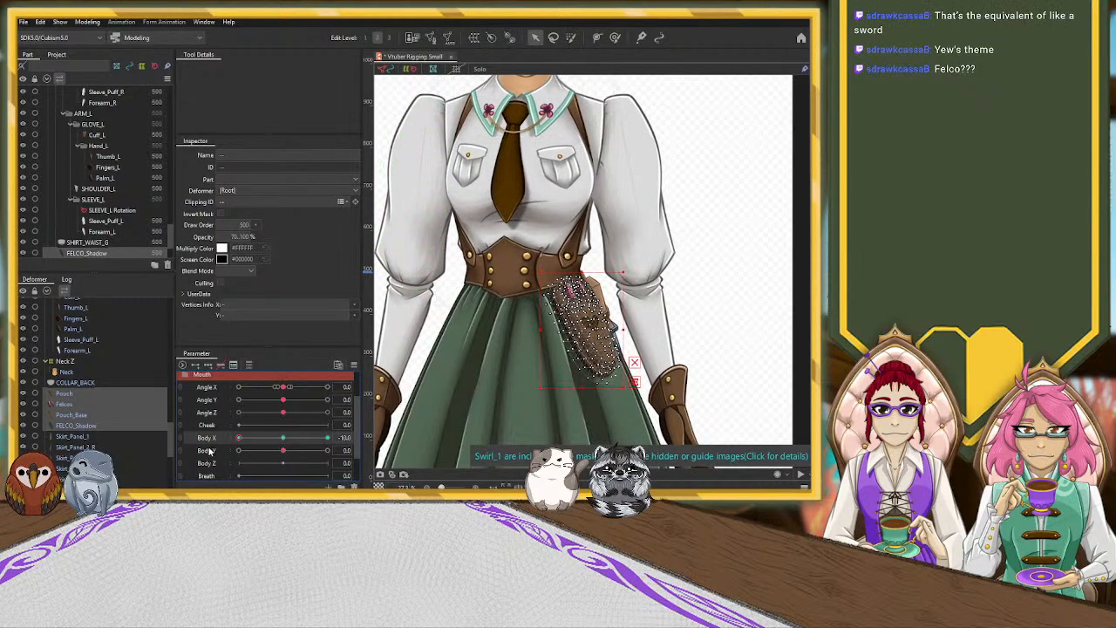
drag(582, 331, 575, 329)
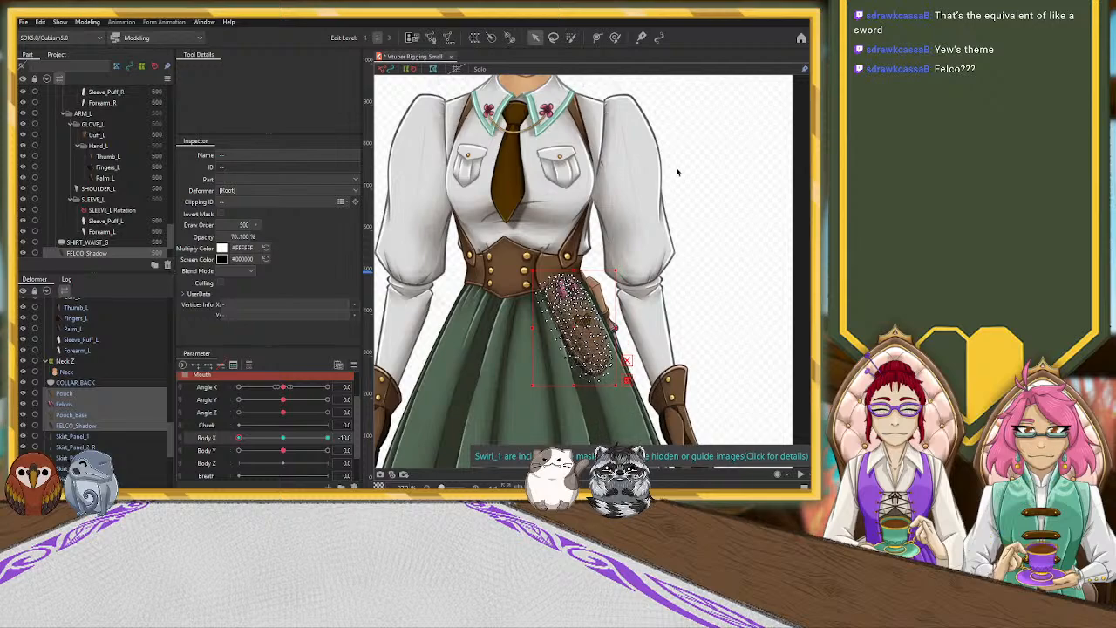
key(ctrl+z)
key(ctrl+z)
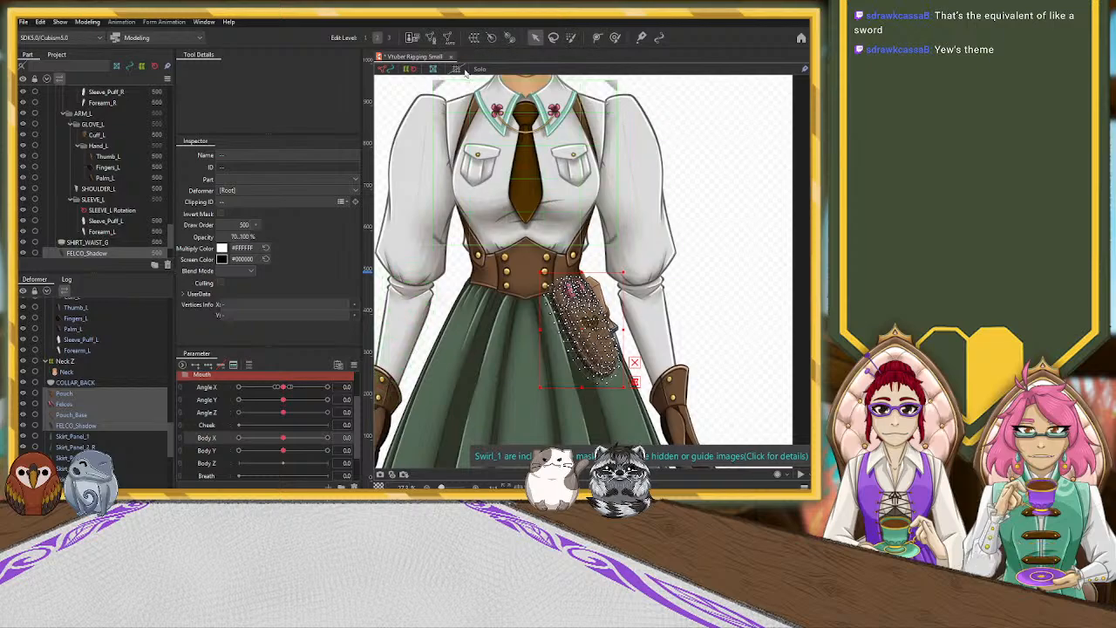
Create a warp deformer for the selected pouch parts, give it three Body X keys, and shift it toward the body's centre at Body X -10.
click(259, 335)
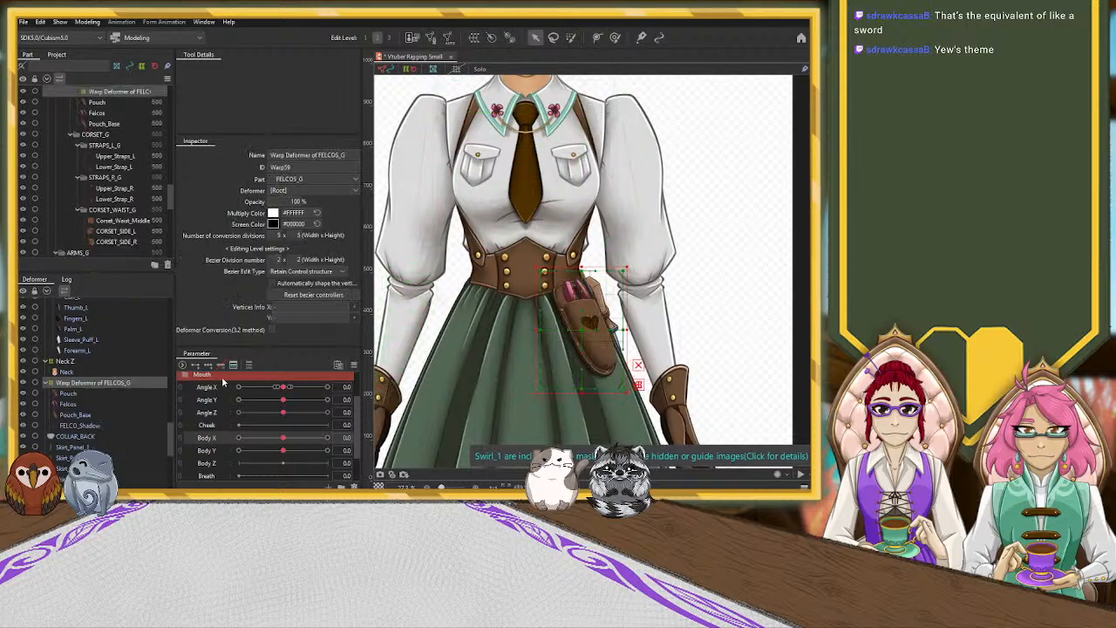
click(50, 383)
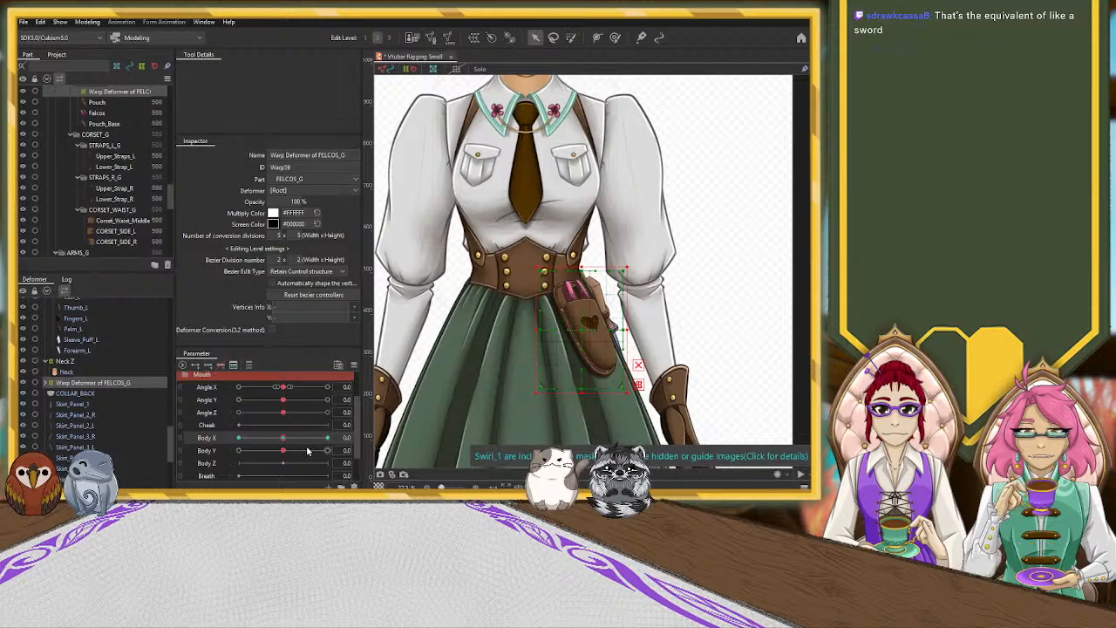
drag(282, 438, 201, 449)
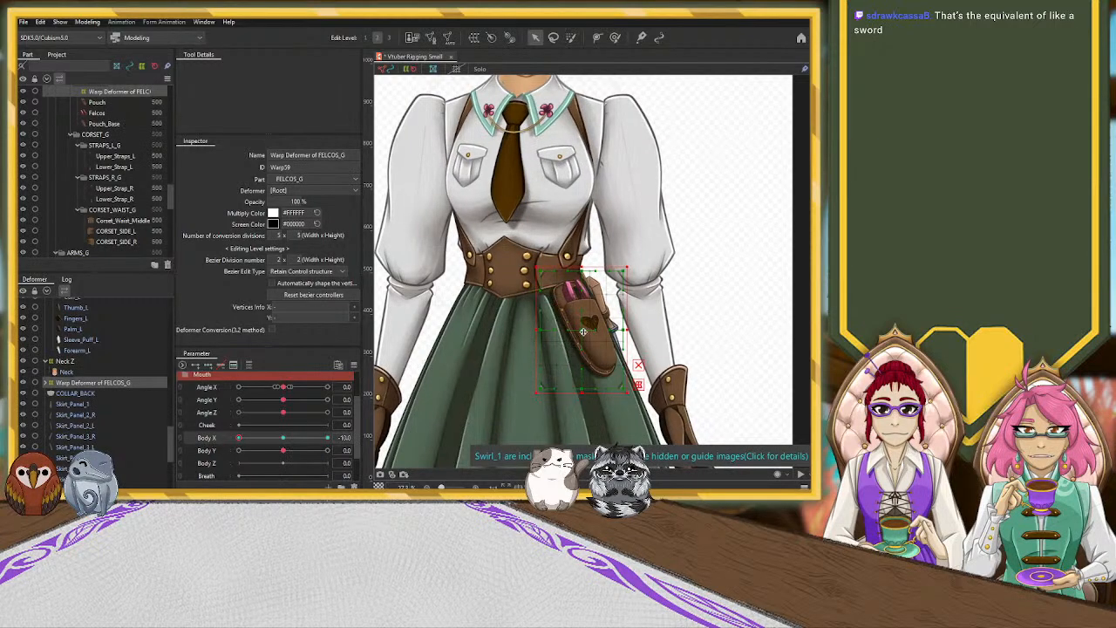
mouse_move(583, 330)
mouse_down()
mouse_move(601, 332)
mouse_move(574, 332)
mouse_up()
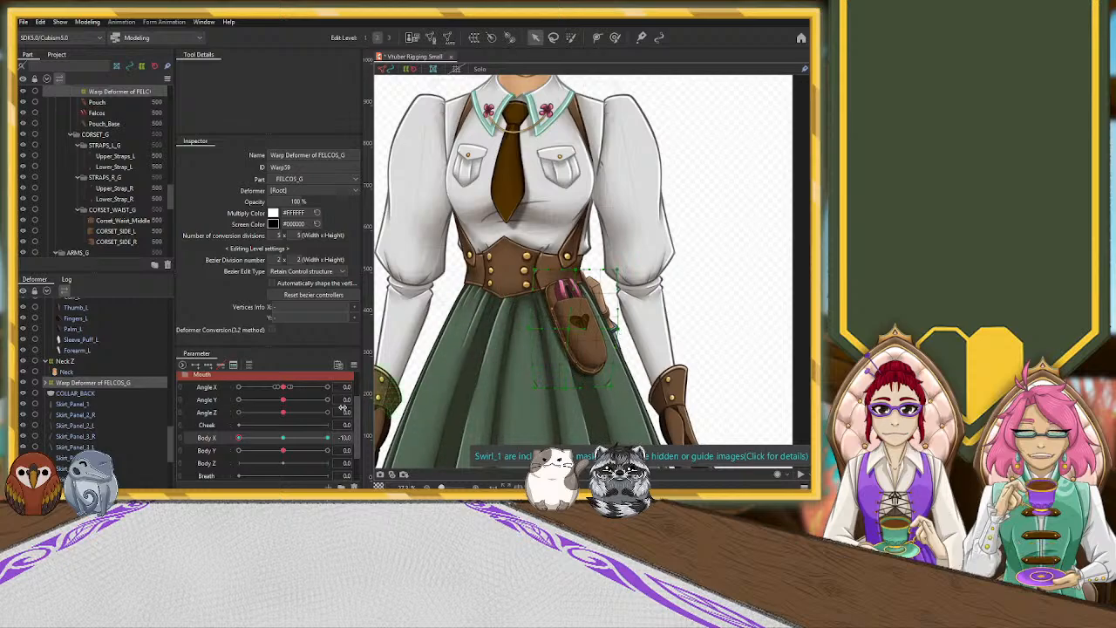
Add three Body X keys to Pouch and Felcos, nudge both slightly inward at Body X -10, and clear the selection.
click(48, 382)
click(69, 403)
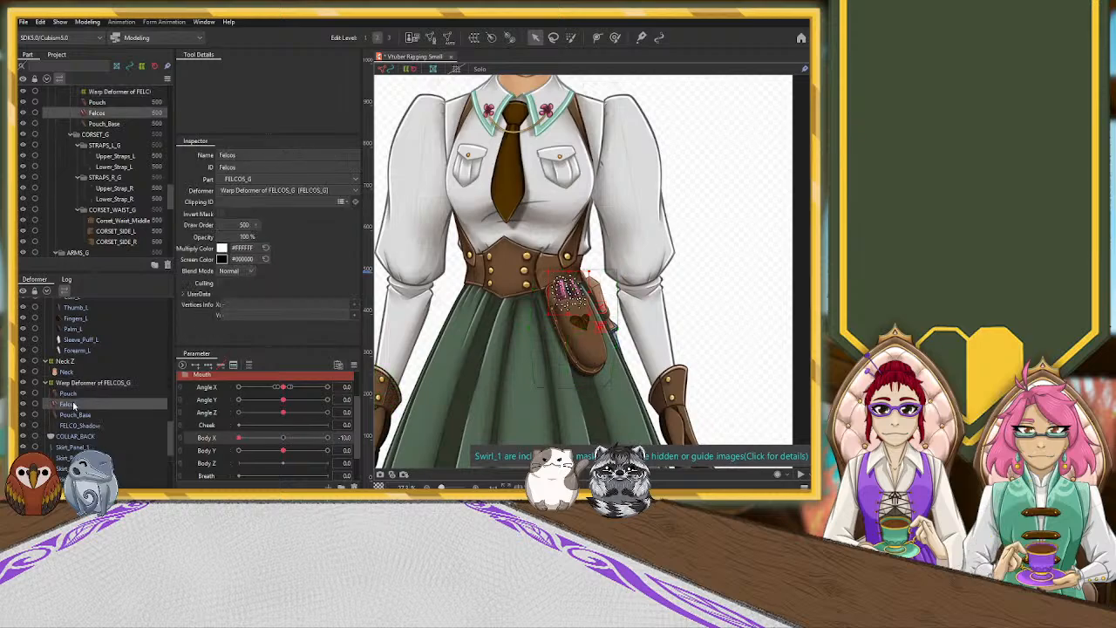
ctrl+click(73, 394)
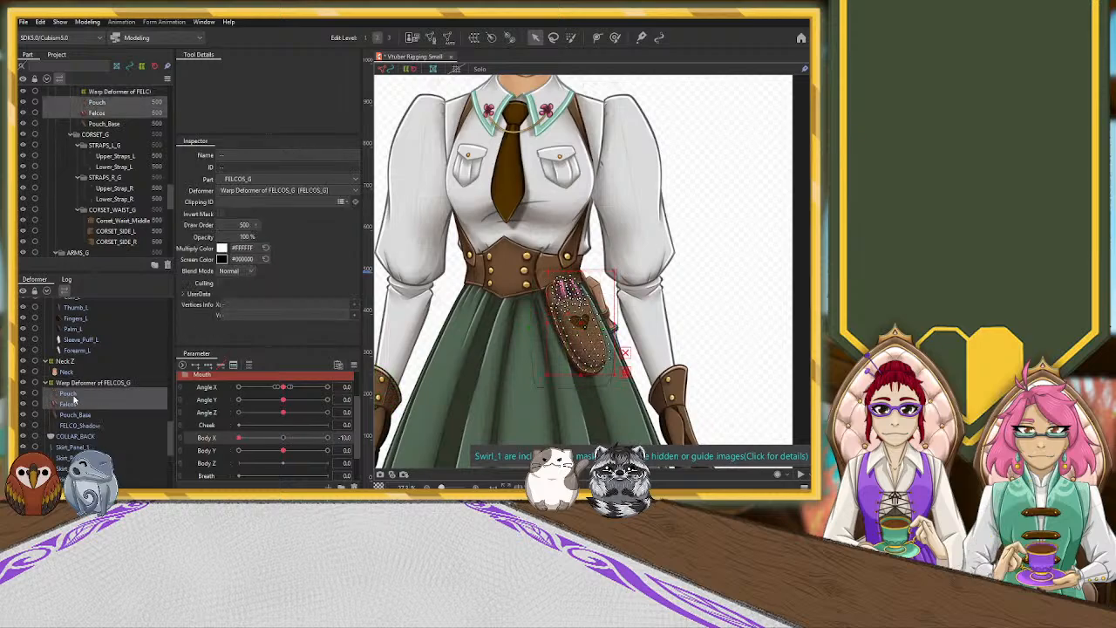
click(284, 438)
drag(276, 440, 214, 435)
drag(615, 328, 614, 328)
key(Left)
key(Left)
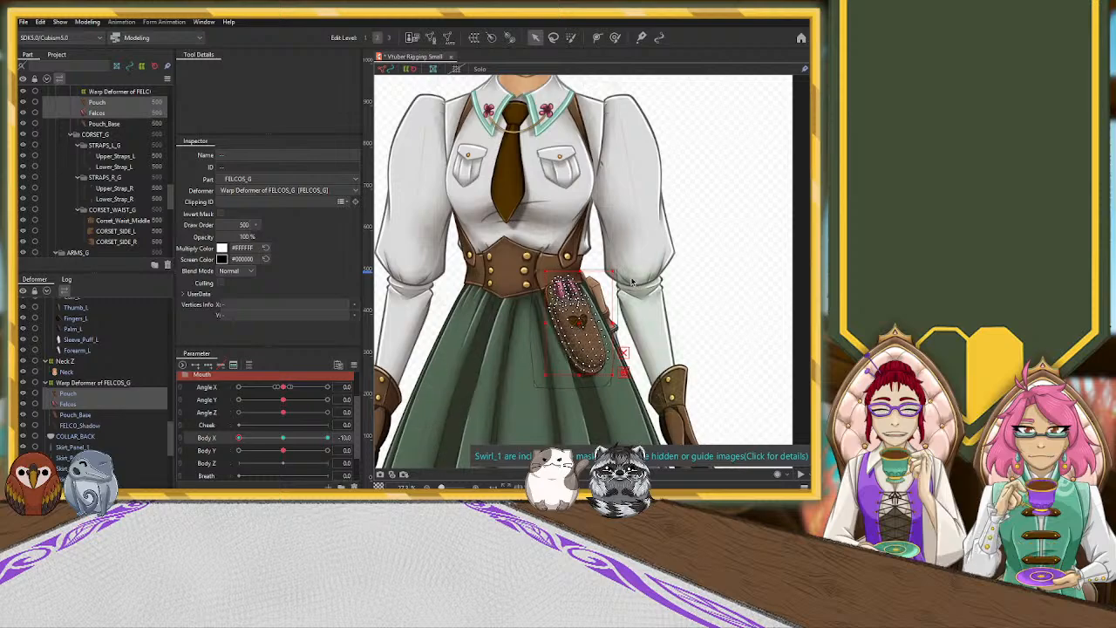
click(131, 407)
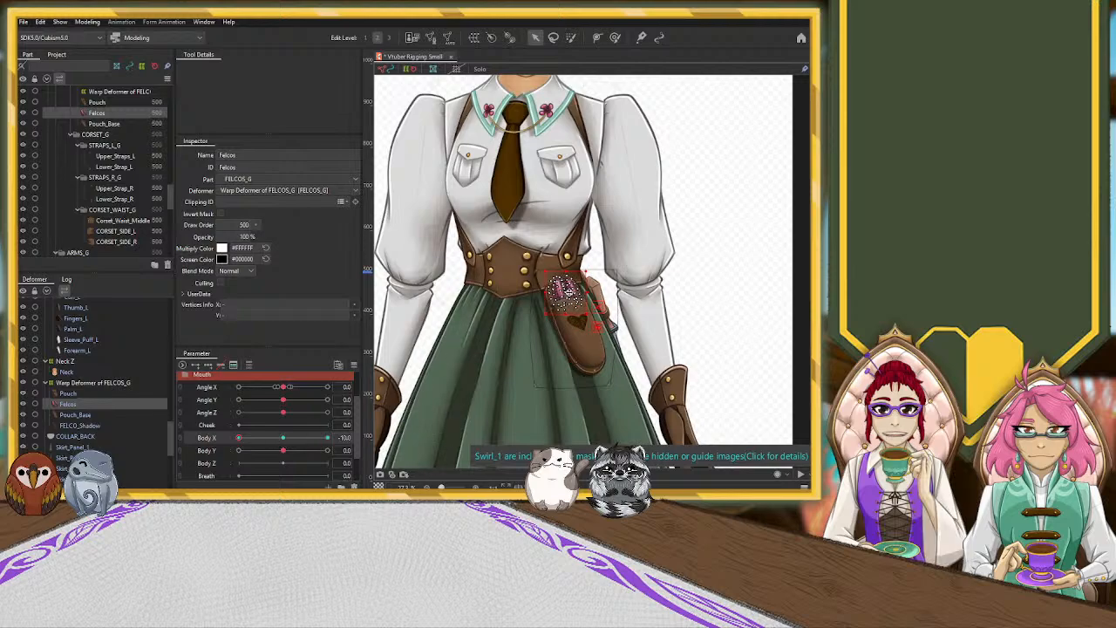
click(697, 130)
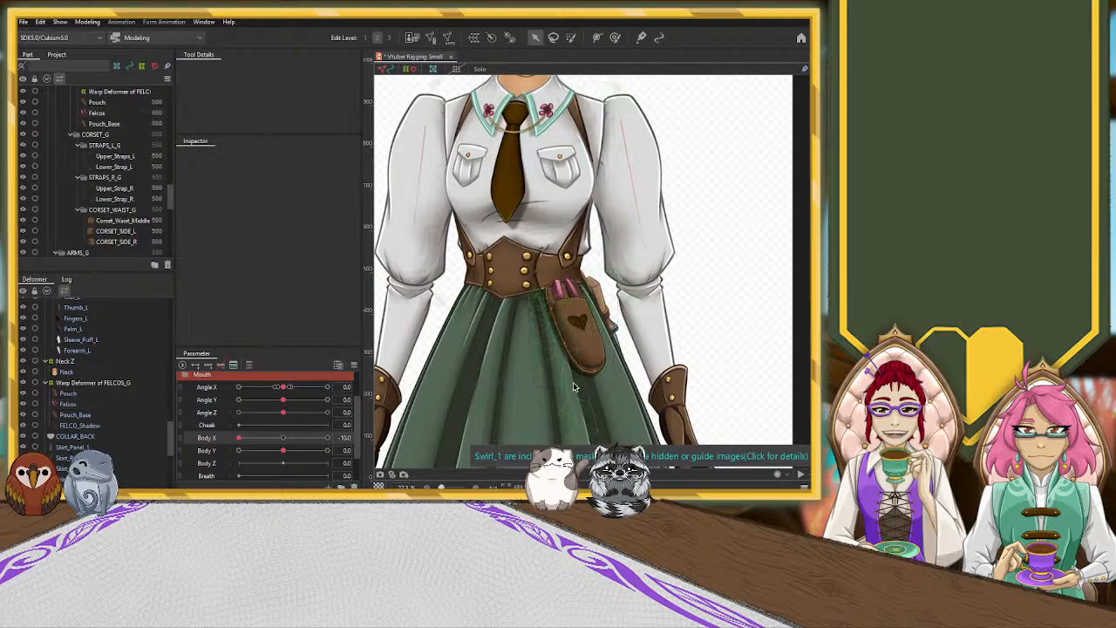
At Body X 10, shift the FELCOS_G warp deformer outward along the hip and reshape its upper outer corner.
click(242, 445)
drag(242, 445, 338, 453)
click(94, 384)
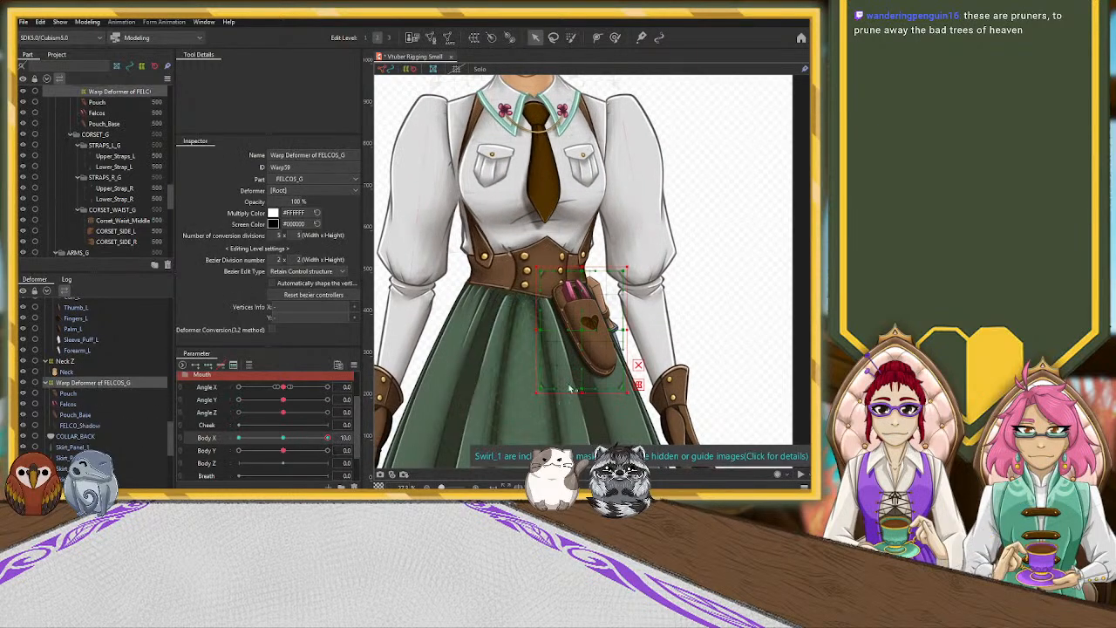
drag(591, 332, 554, 331)
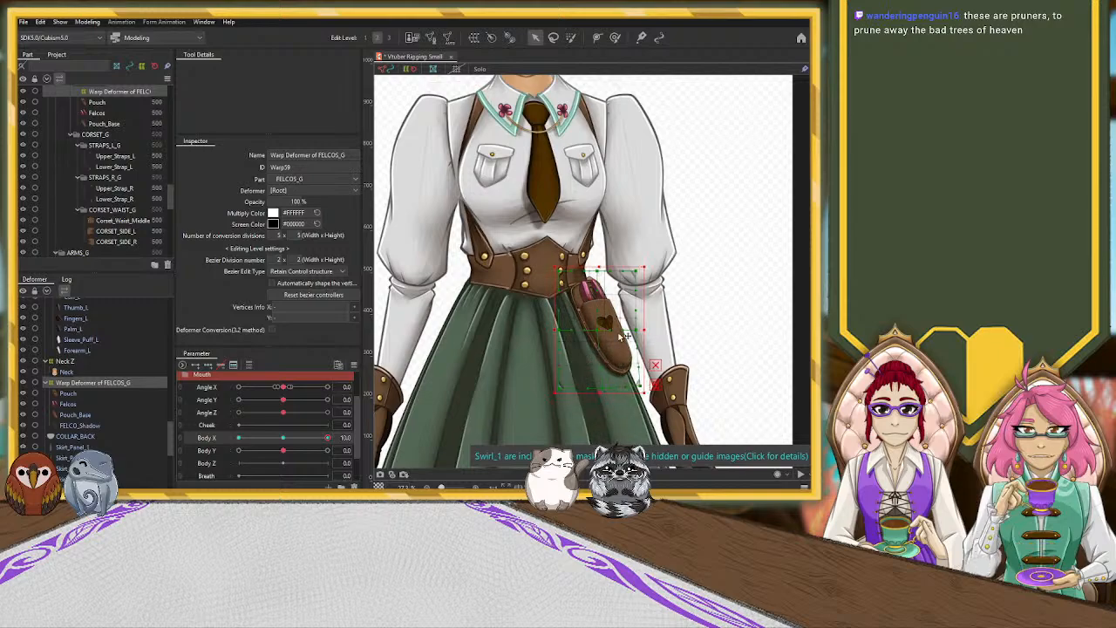
scroll(644, 383, up, 3)
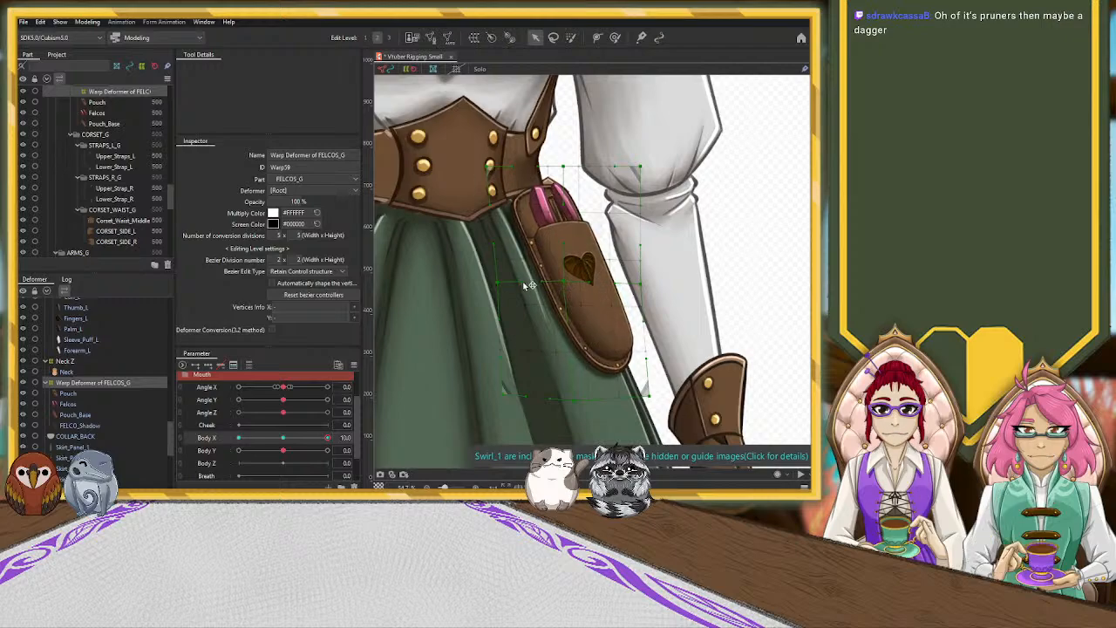
drag(640, 166, 635, 174)
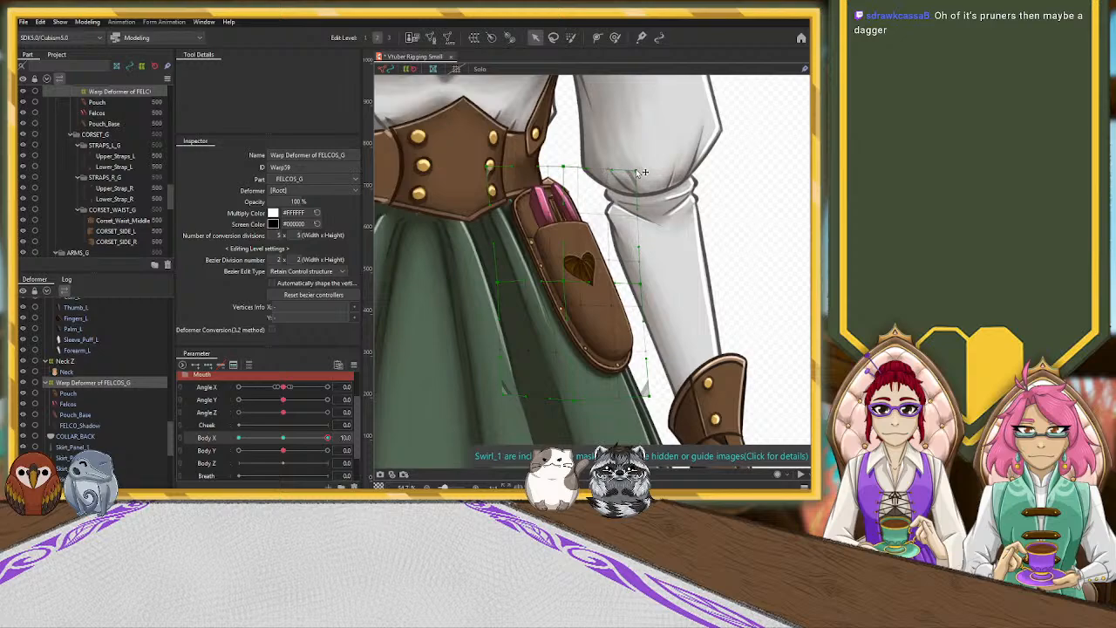
At Body X 10, nudge the Felcos and Pouch art meshes together slightly outward, away from the body's centre.
click(96, 403)
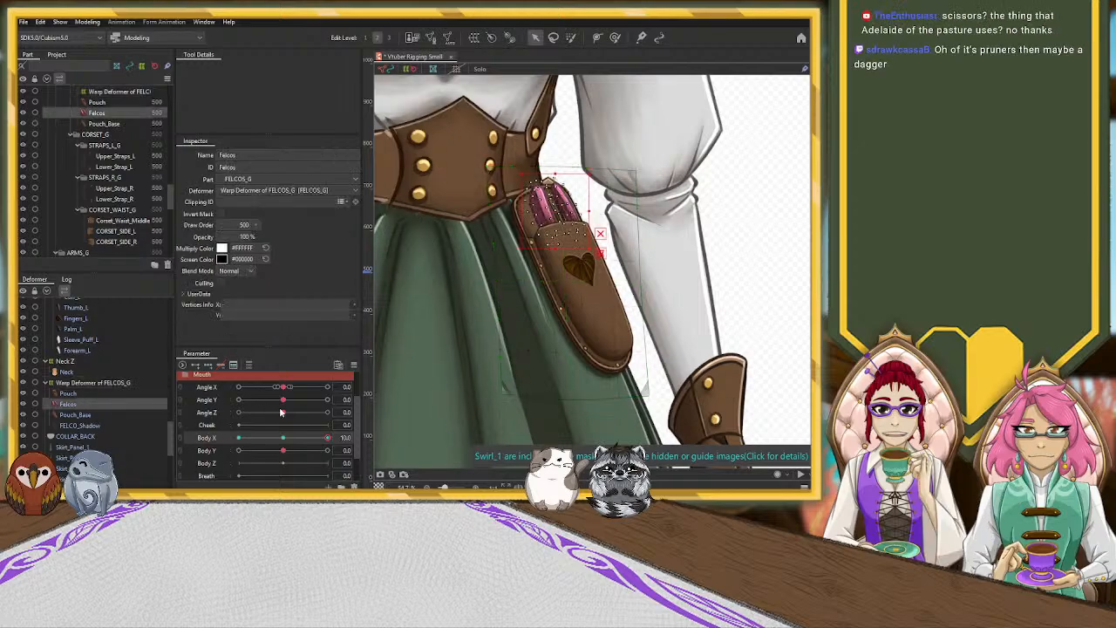
ctrl+click(70, 394)
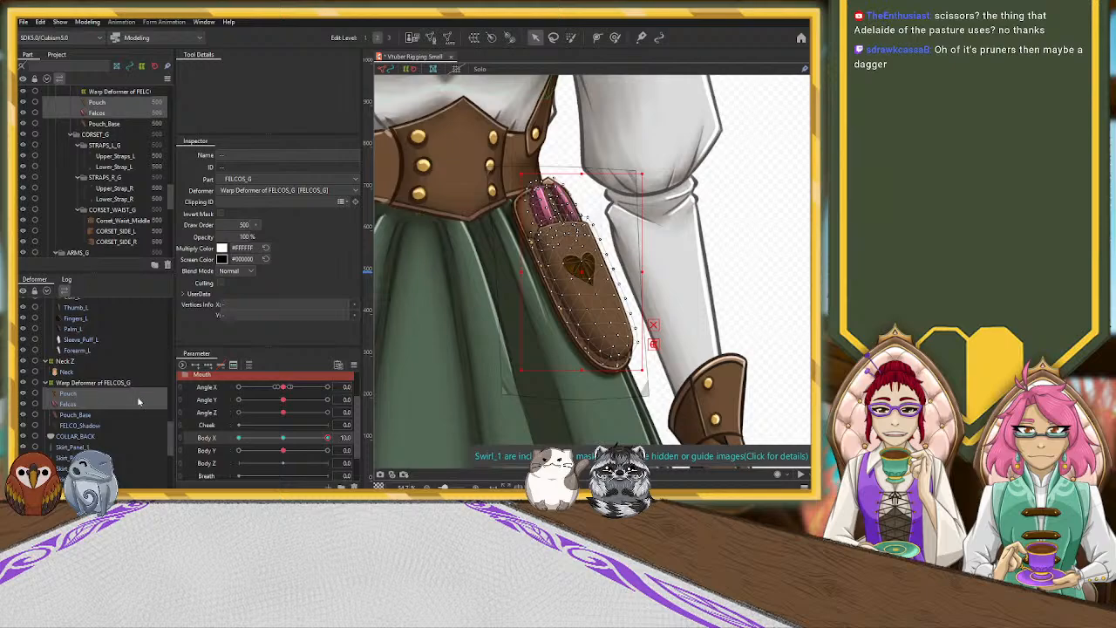
drag(589, 274, 591, 274)
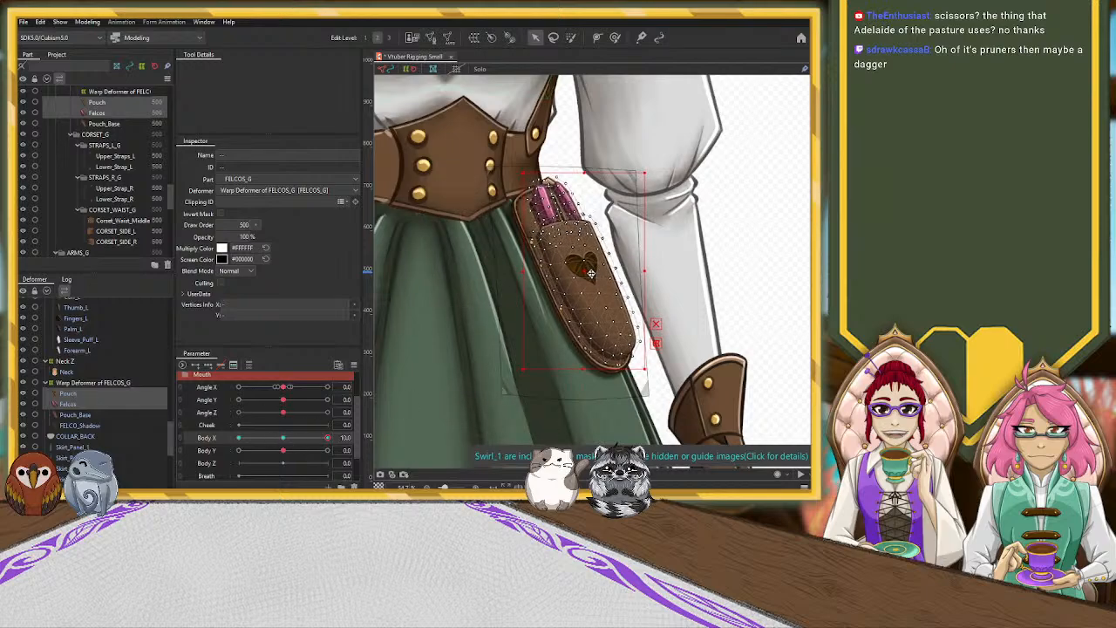
At Body X 10, reshape the lower part of the Pouch mesh with a smaller deform brush.
click(80, 395)
click(615, 38)
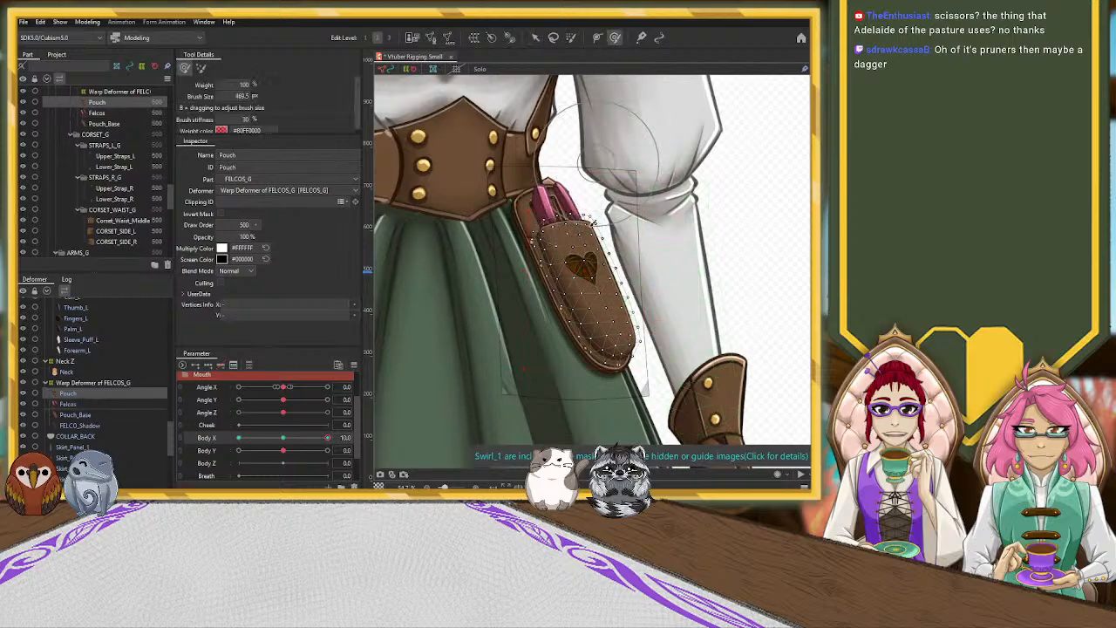
drag(544, 350, 498, 330)
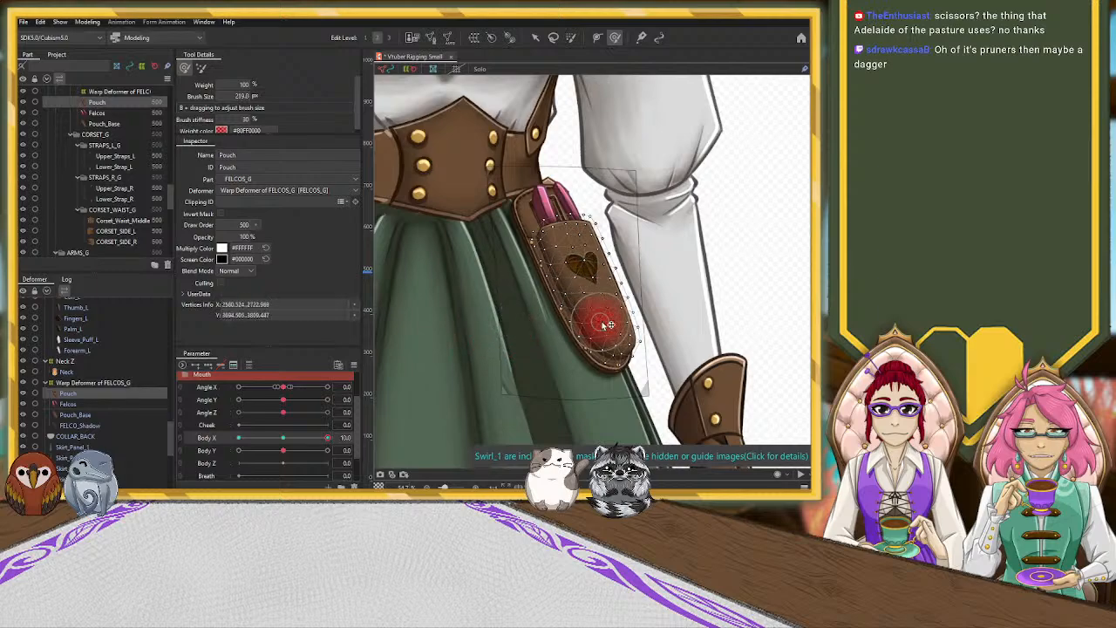
mouse_move(577, 353)
mouse_down()
mouse_move(558, 305)
mouse_move(580, 257)
mouse_move(573, 274)
mouse_move(565, 247)
mouse_move(550, 296)
mouse_move(547, 280)
mouse_move(541, 287)
mouse_move(603, 224)
mouse_move(586, 297)
mouse_move(566, 317)
mouse_move(587, 346)
mouse_move(559, 251)
mouse_move(533, 248)
mouse_move(572, 348)
mouse_up()
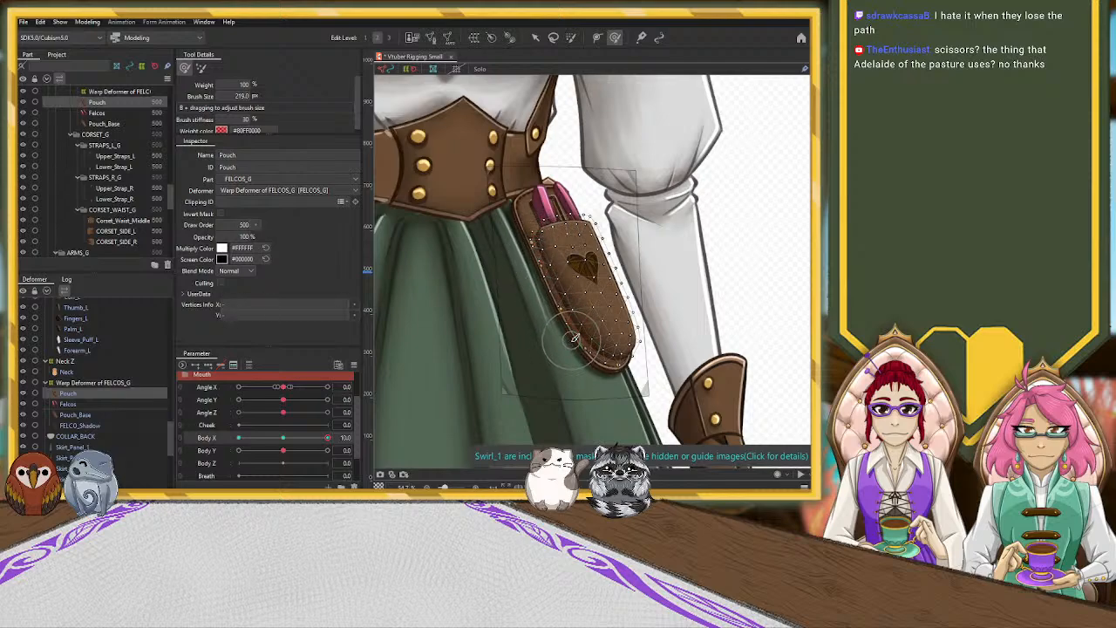
click(84, 405)
click(536, 38)
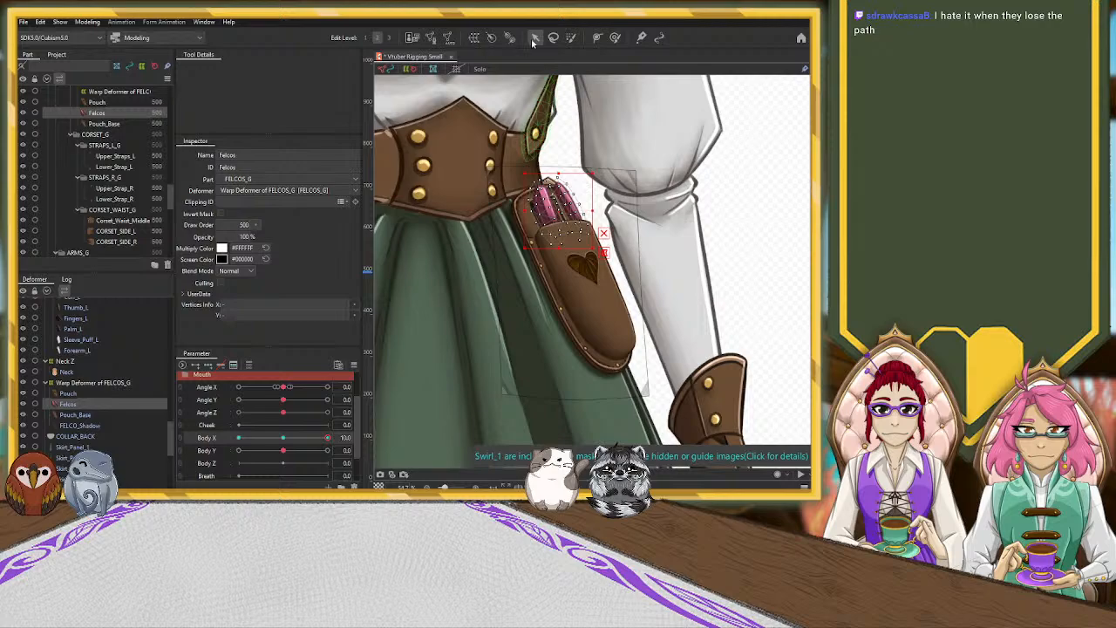
At Body X -10, nudge the FELCOS_G warp deformer very slightly over the hip.
click(665, 225)
scroll(542, 148, down, 3)
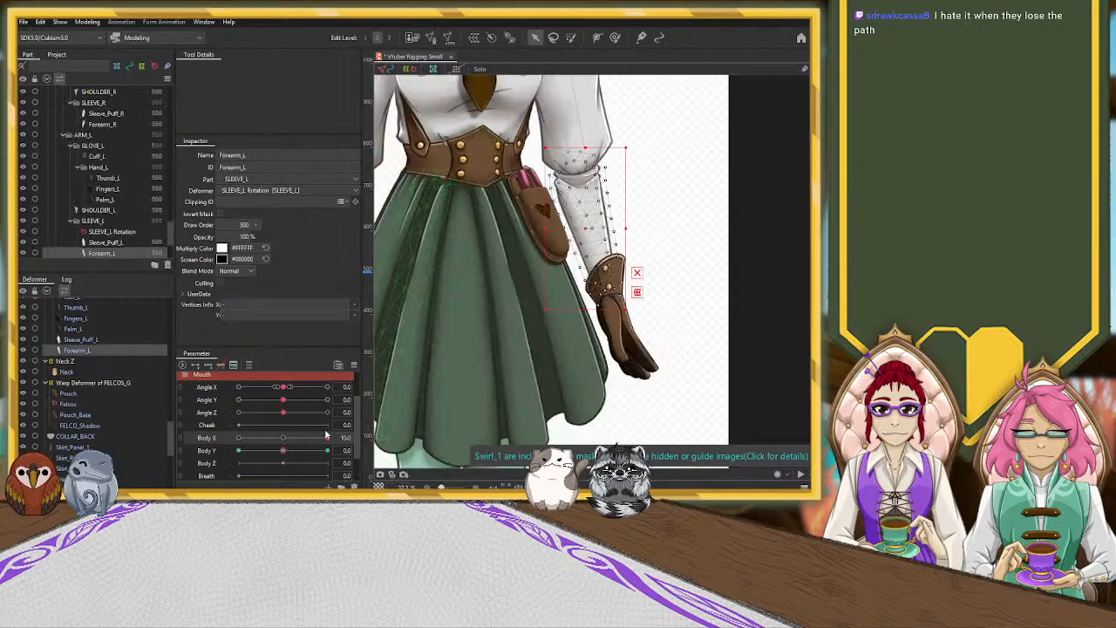
drag(327, 443, 209, 447)
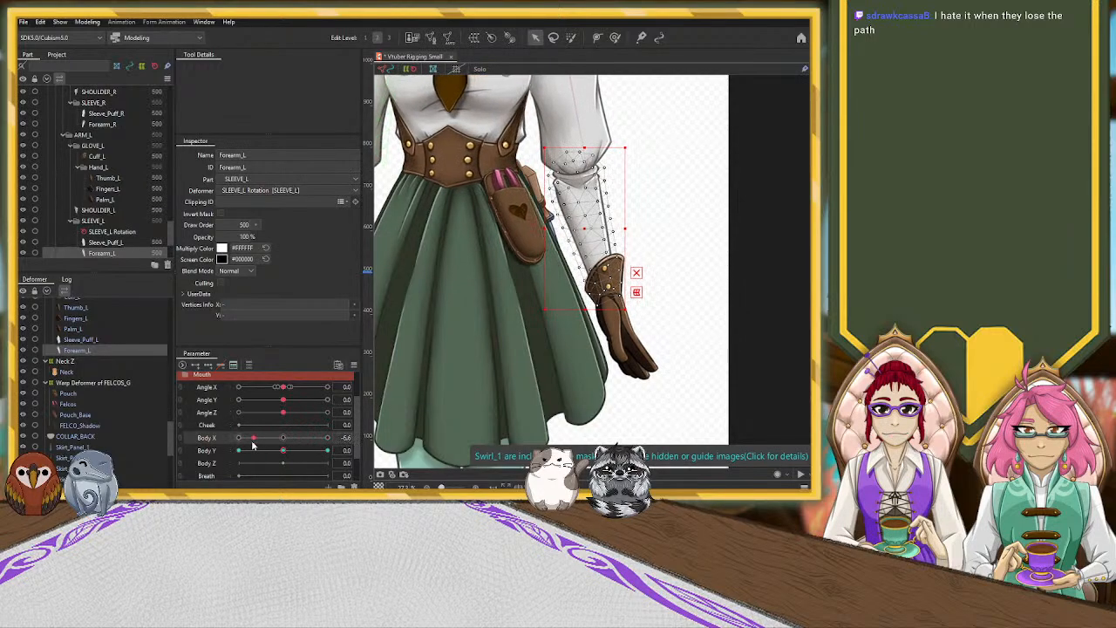
click(74, 385)
drag(501, 217, 500, 218)
At Body X 10, shift the FELCOS_G warp deformer slightly inward on the hip and nudge its centre control point outward.
drag(240, 439, 332, 441)
drag(537, 219, 531, 216)
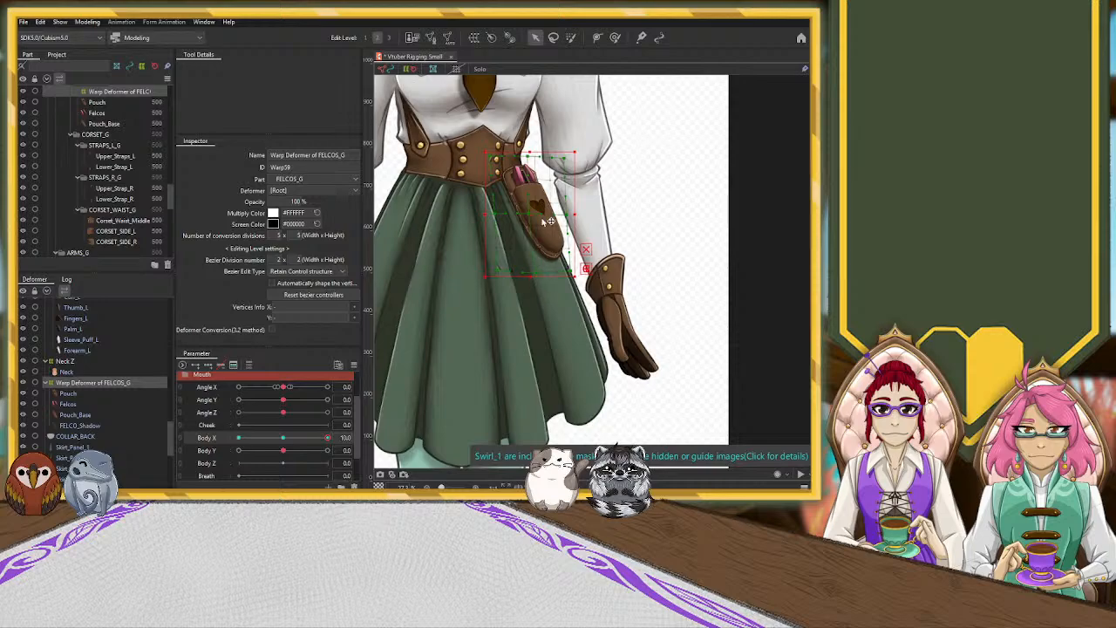
scroll(543, 219, up, 3)
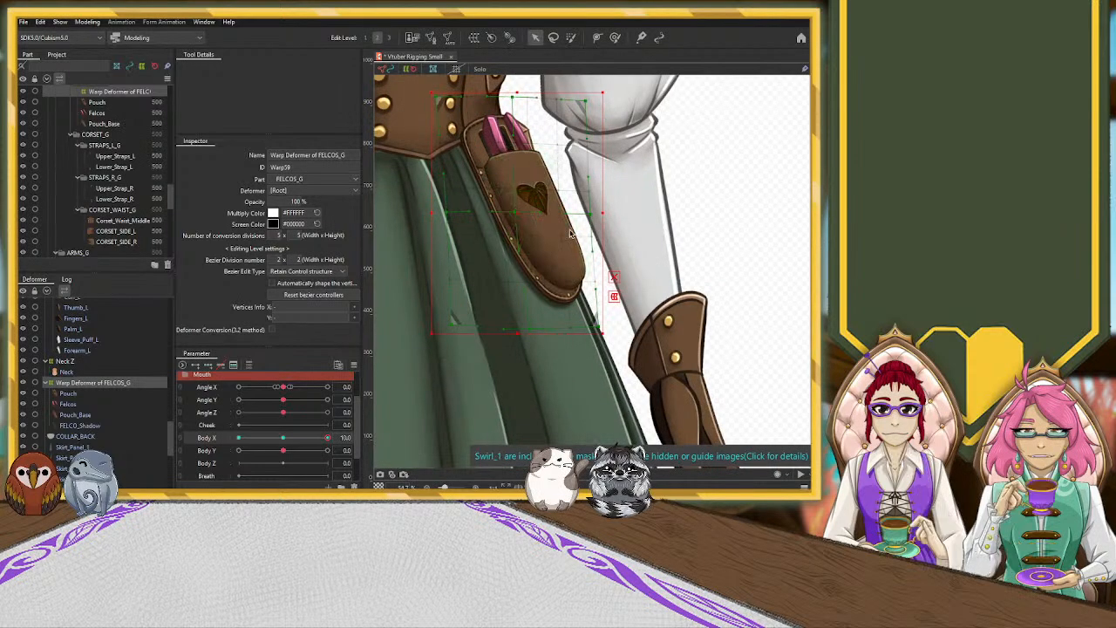
drag(515, 217, 520, 215)
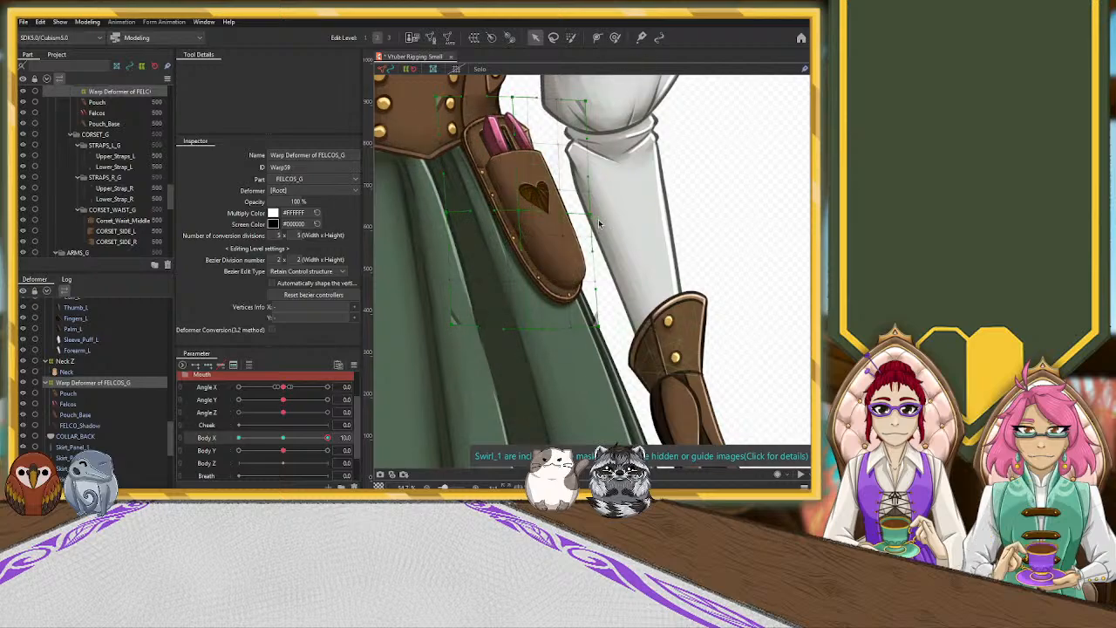
click(673, 191)
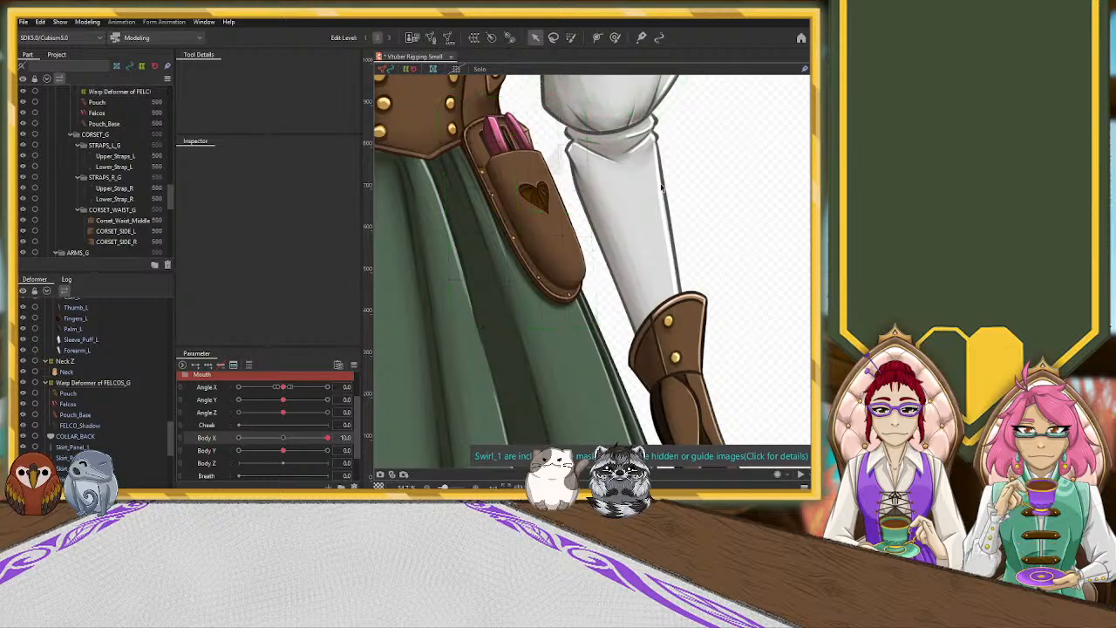
At Body X 10, narrow the FELCOS_G warp deformer from its inner side, tilt it slightly and fine-tune its centre point.
click(92, 382)
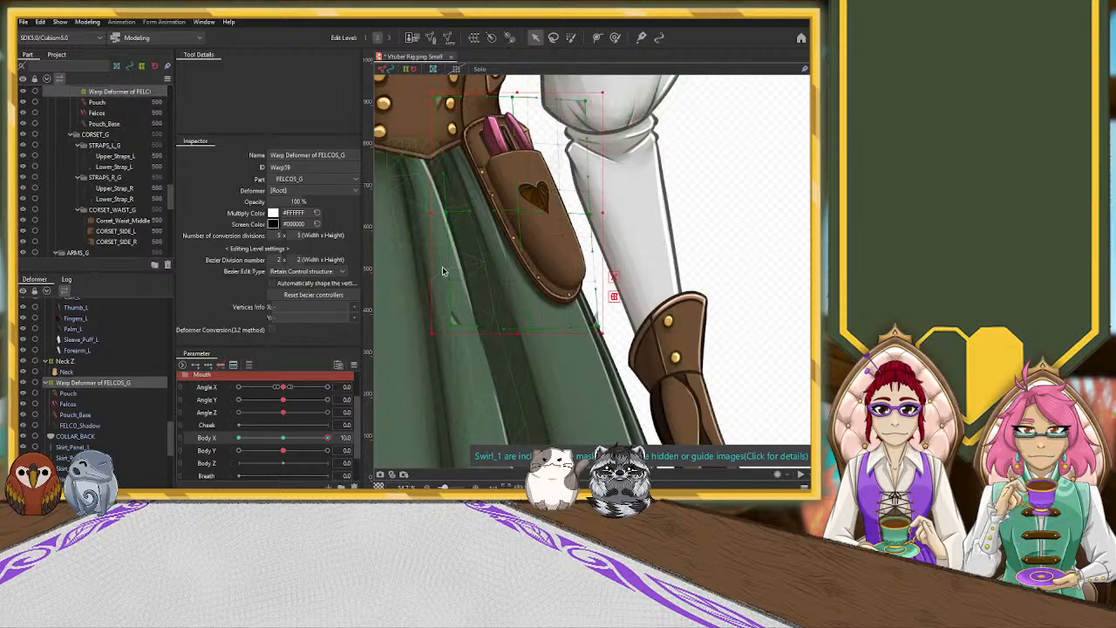
drag(433, 213, 441, 215)
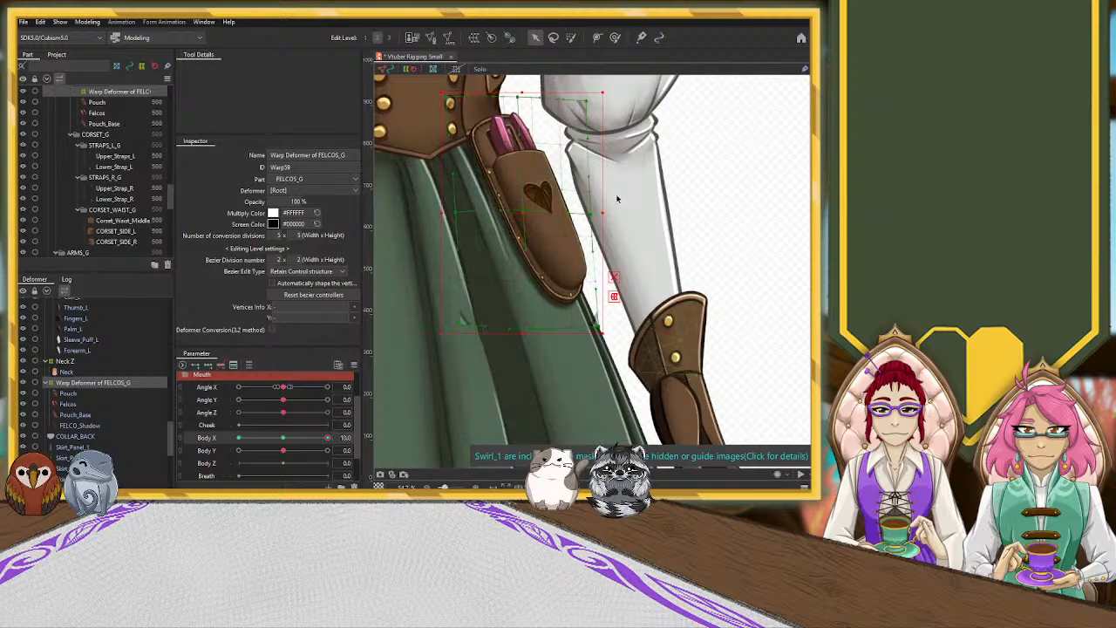
drag(604, 211, 598, 213)
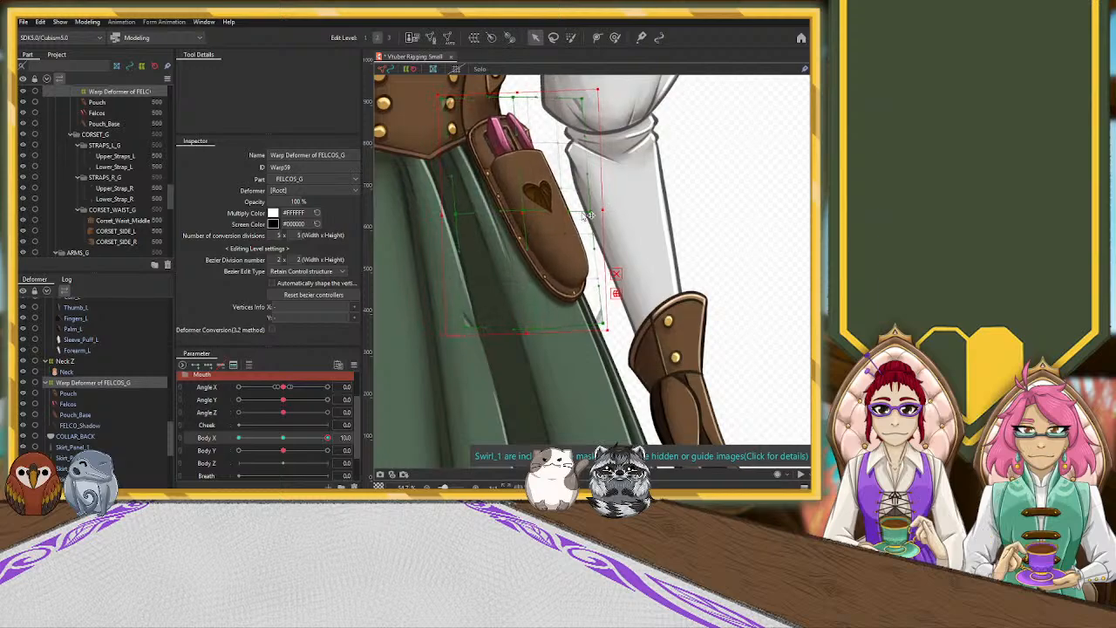
drag(525, 214, 524, 214)
click(727, 162)
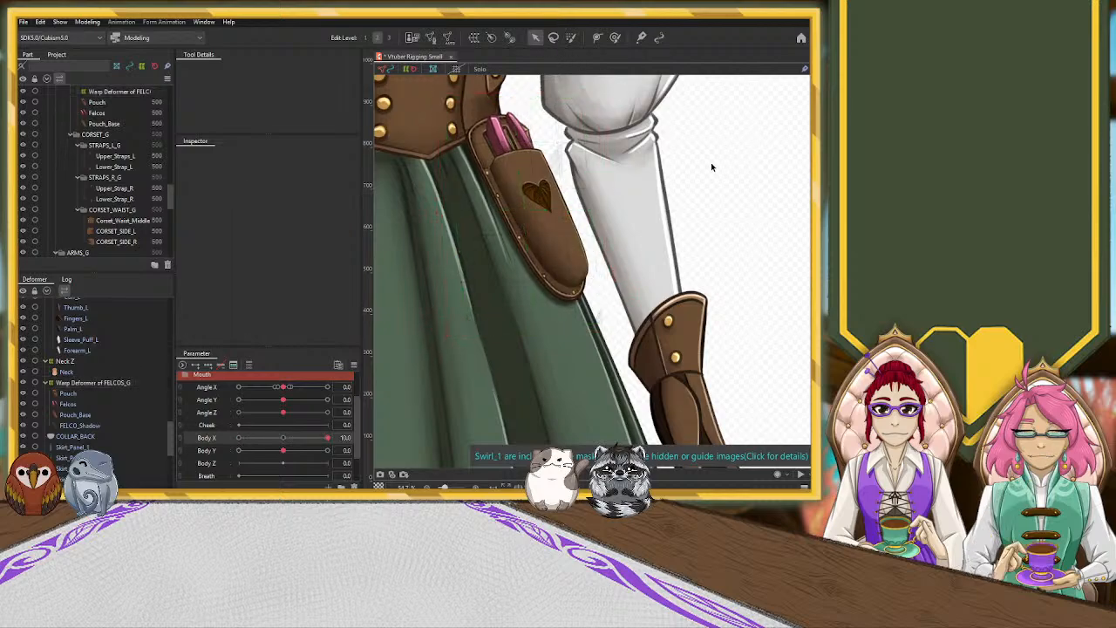
Compare the pouch at both Body X extremes, and at Body X 10 push the Felcos pruners slightly outward with the deform brush.
scroll(397, 247, down, 3)
scroll(576, 199, down, 3)
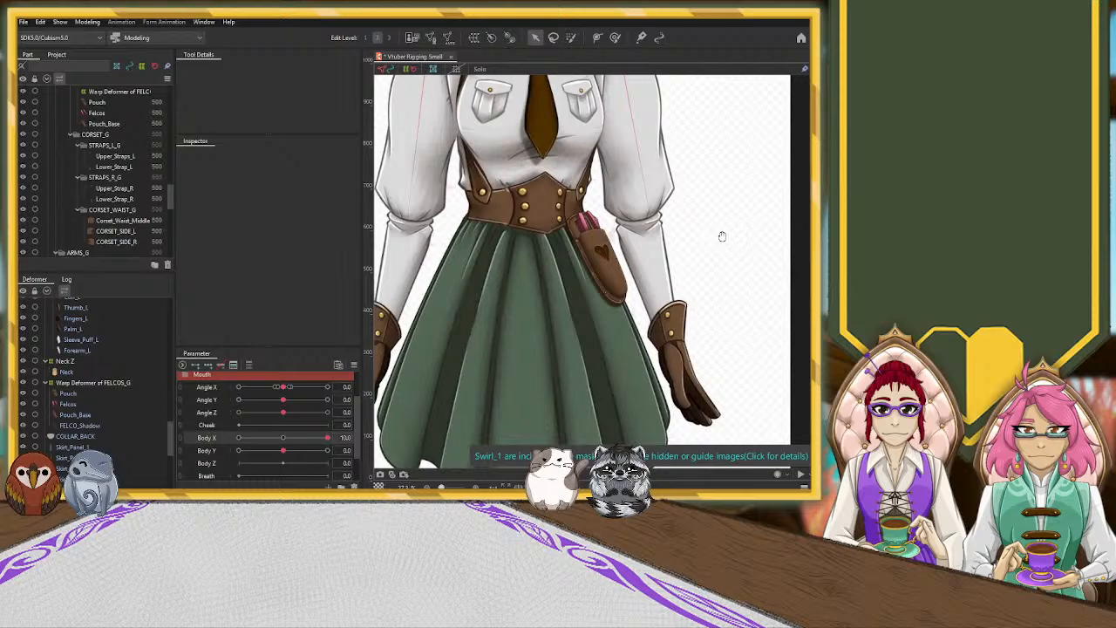
drag(329, 437, 419, 433)
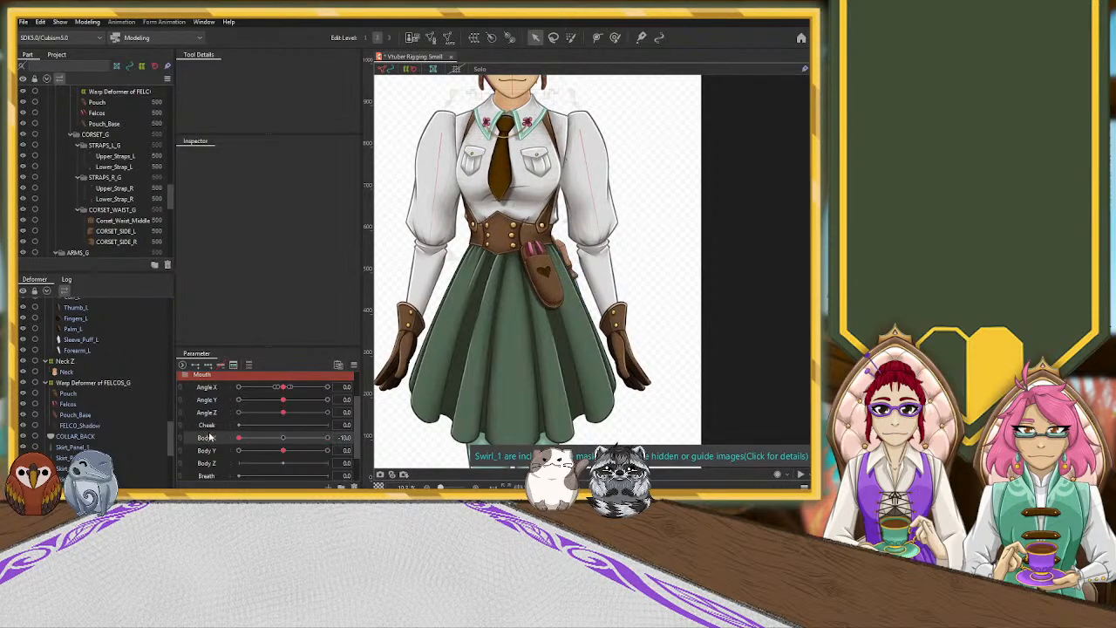
drag(327, 437, 364, 432)
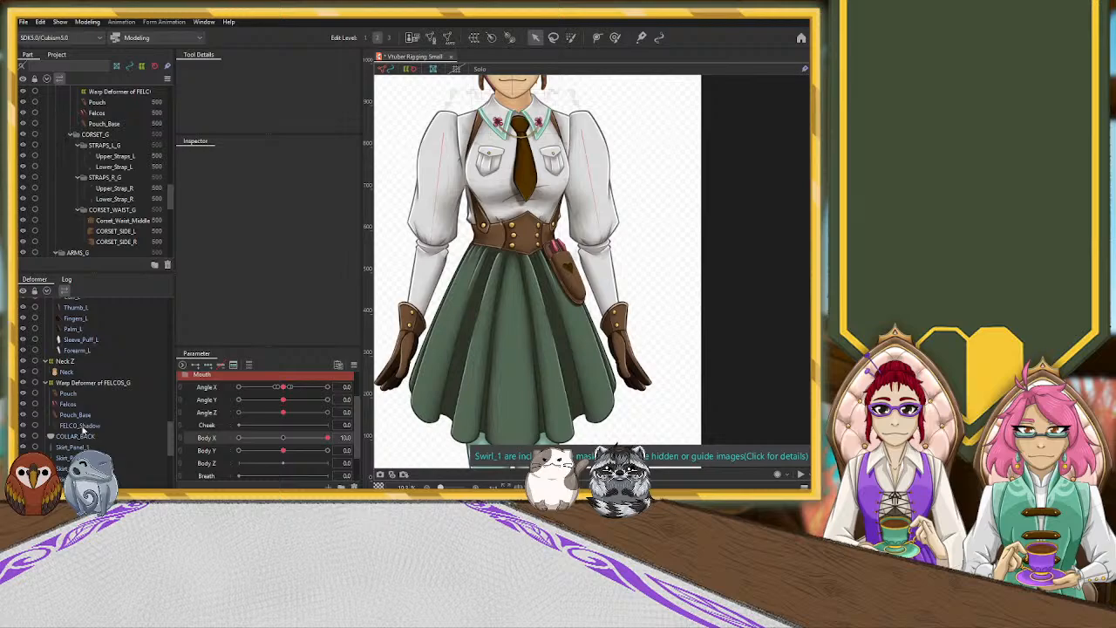
click(68, 403)
scroll(543, 270, up, 3)
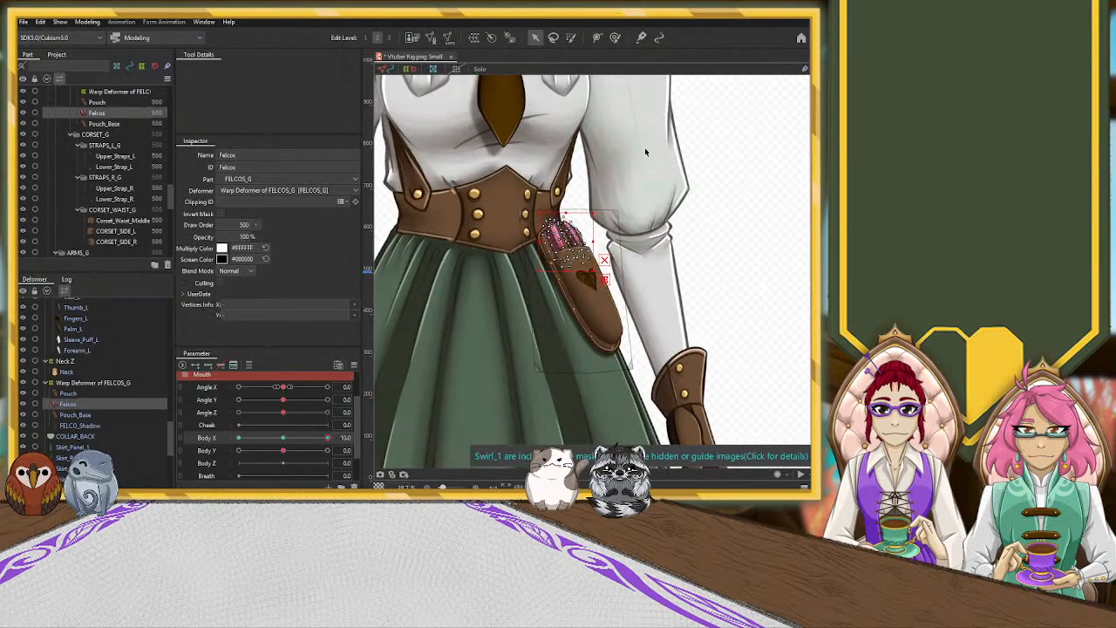
click(614, 37)
scroll(549, 196, up, 2)
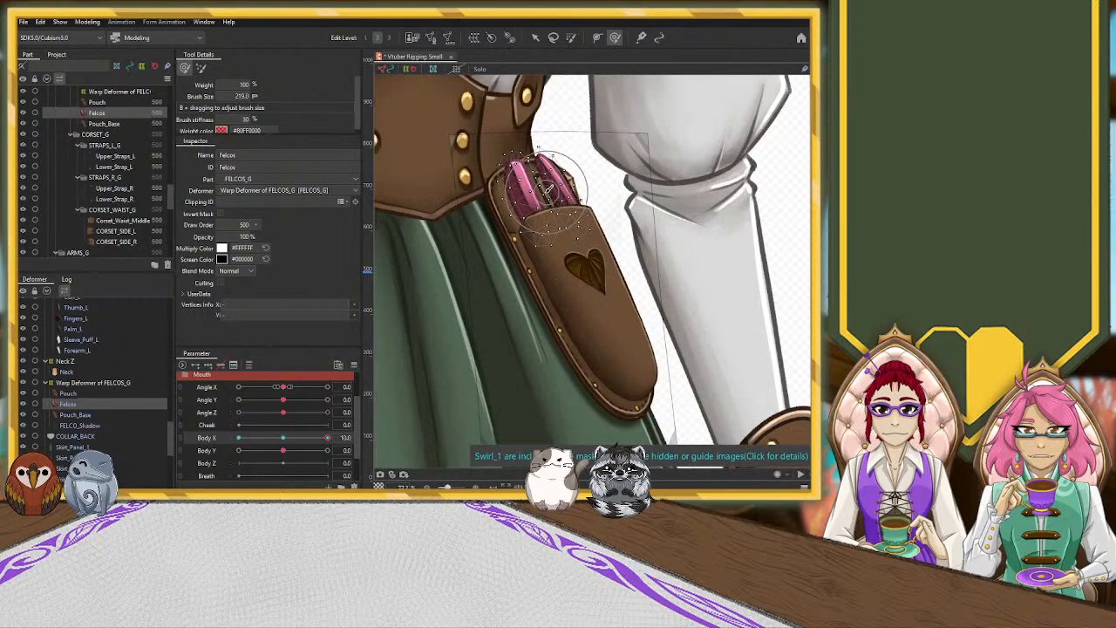
mouse_move(545, 196)
mouse_down()
mouse_move(563, 189)
mouse_move(554, 209)
mouse_move(563, 186)
mouse_up()
click(535, 38)
click(605, 120)
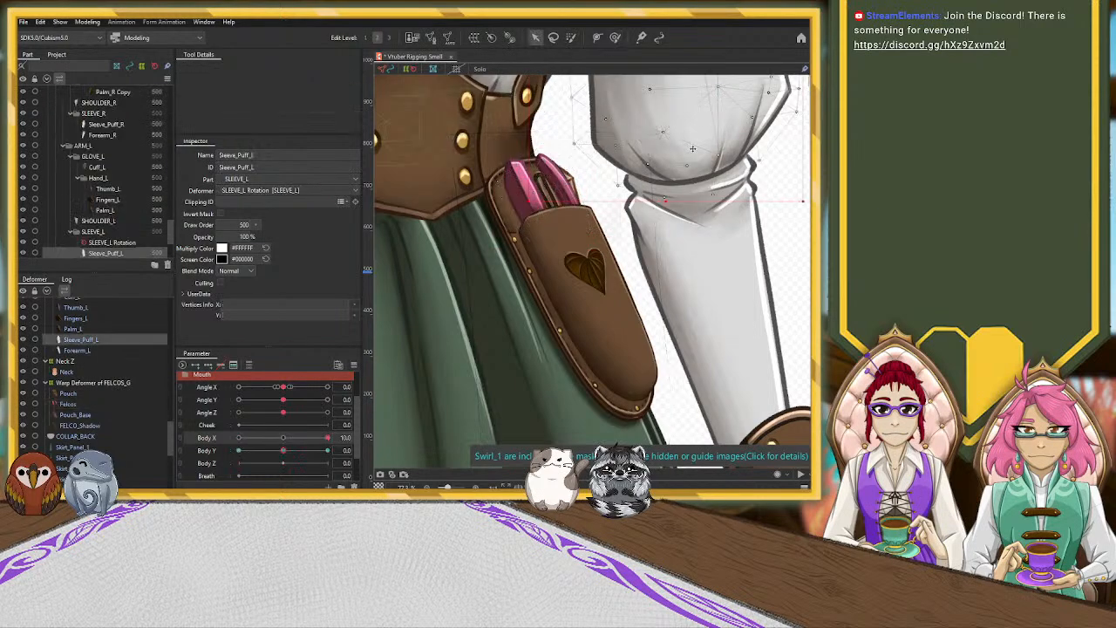
Sweep Body X across its range to check the pouch's movement on the whole figure.
scroll(502, 181, down, 5)
scroll(502, 181, down, 3)
click(636, 245)
drag(598, 213, 610, 280)
drag(325, 442, 347, 427)
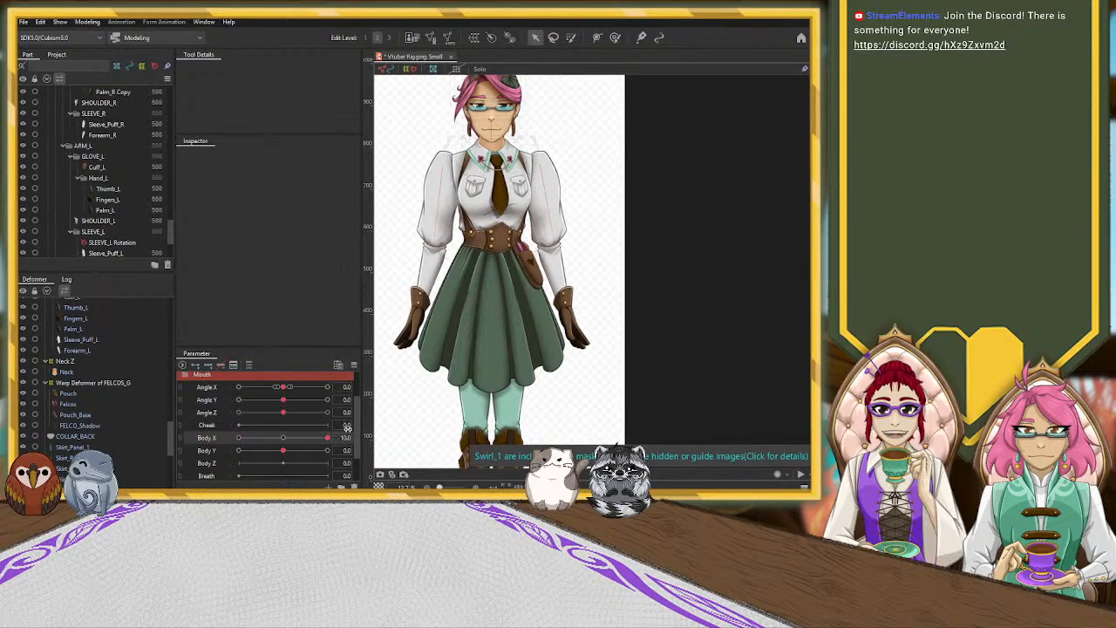
click(283, 438)
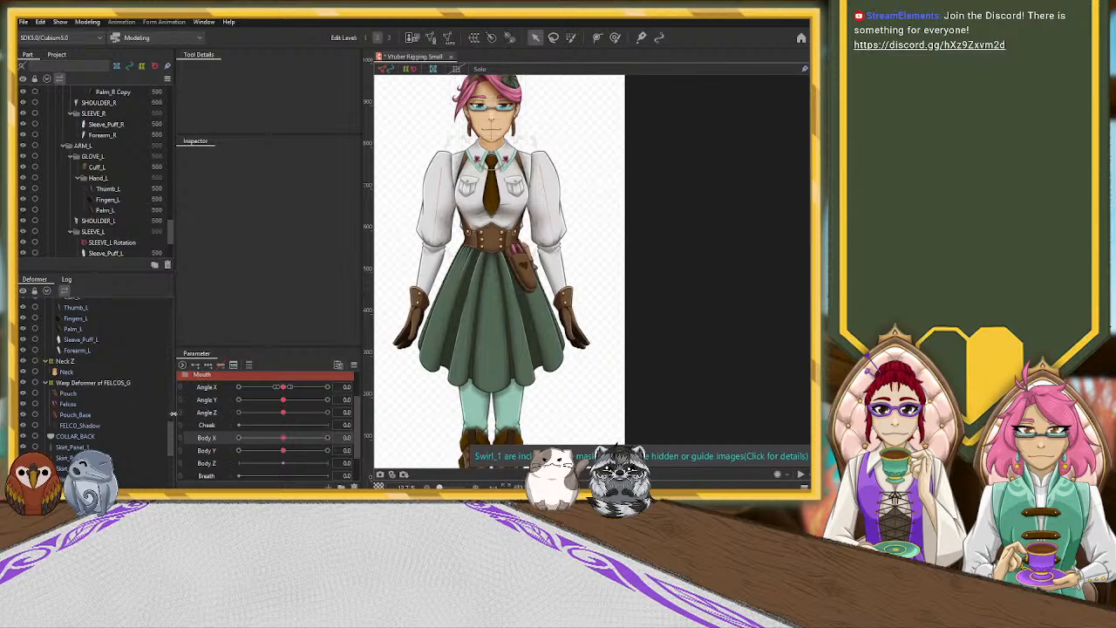
At Body X 10, rotate the GLOVE_R Rotation deformer inward to about -180° so the right arm hangs closer to the body.
scroll(85, 385, up, 3)
click(81, 365)
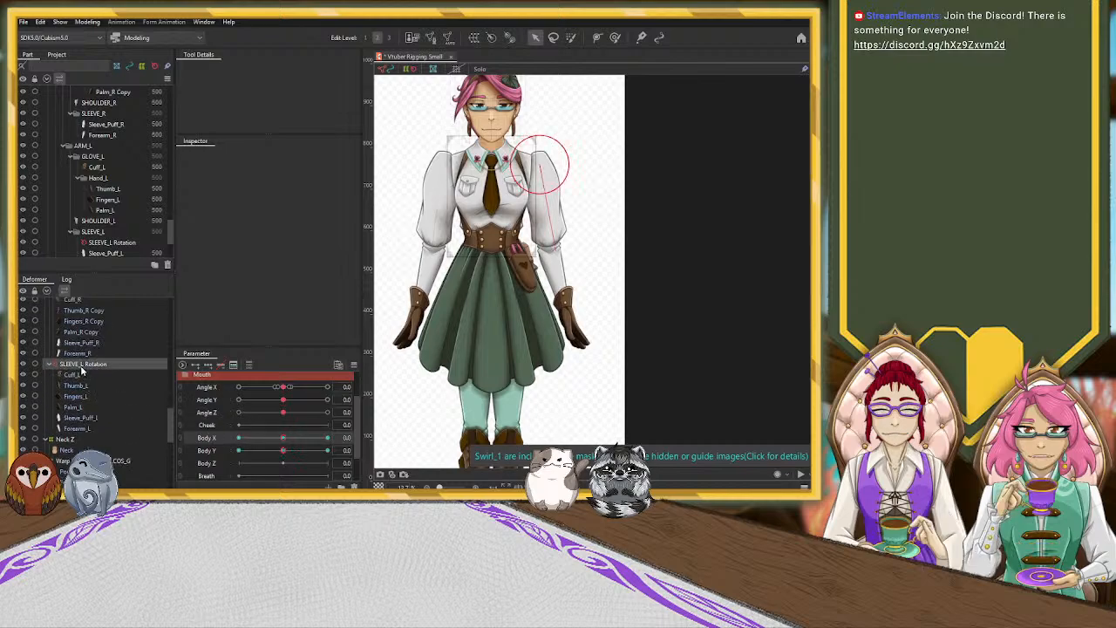
key(ctrl+z)
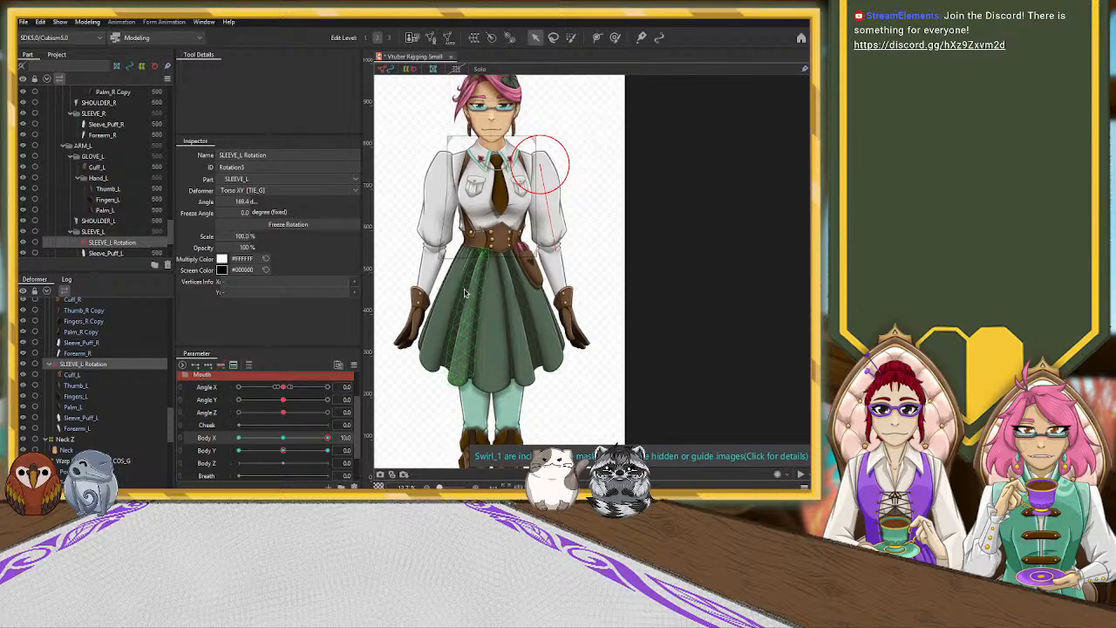
click(436, 198)
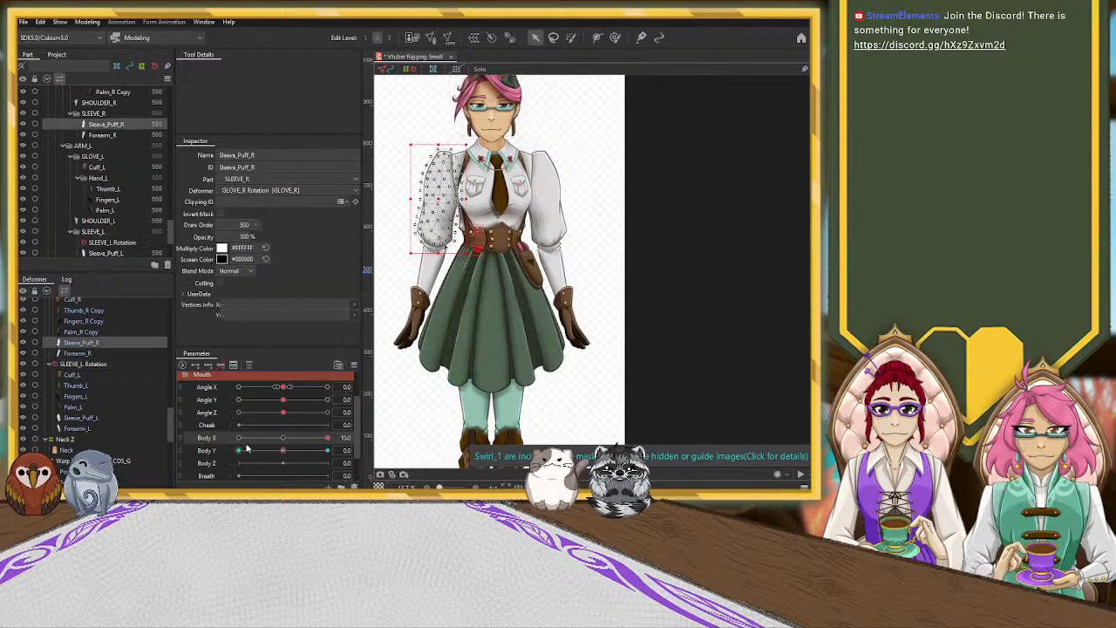
scroll(83, 355, up, 2)
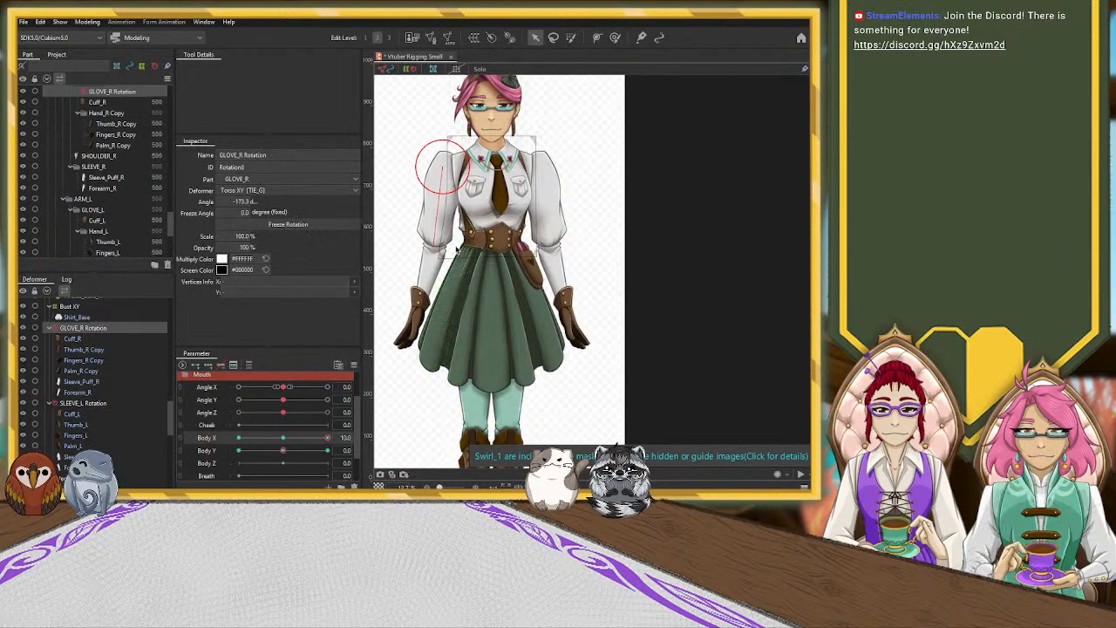
drag(459, 186, 469, 190)
drag(443, 249, 444, 248)
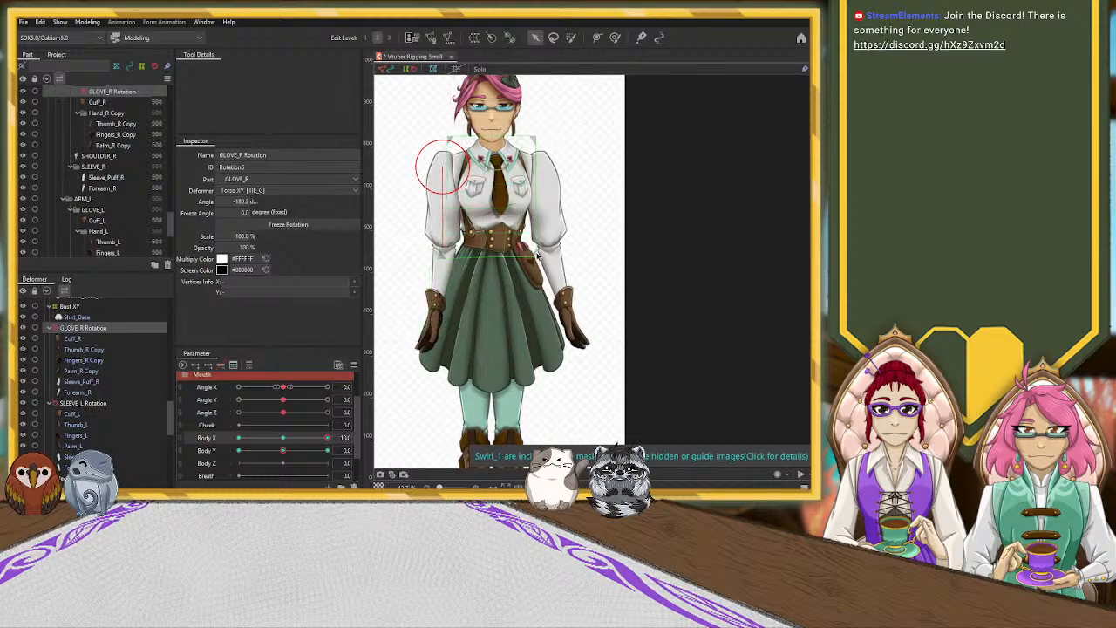
At Body X 10, rotate the SLEEVE_L Rotation deformer inward to about 179° so the left arm hangs closer to the body.
scroll(89, 347, up, 1)
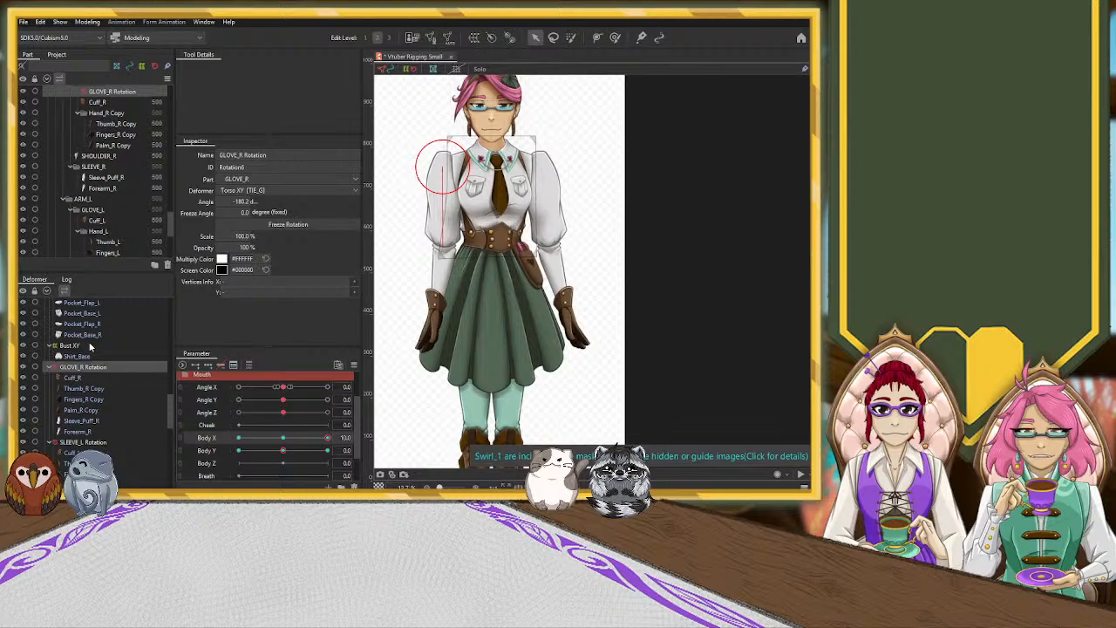
click(88, 442)
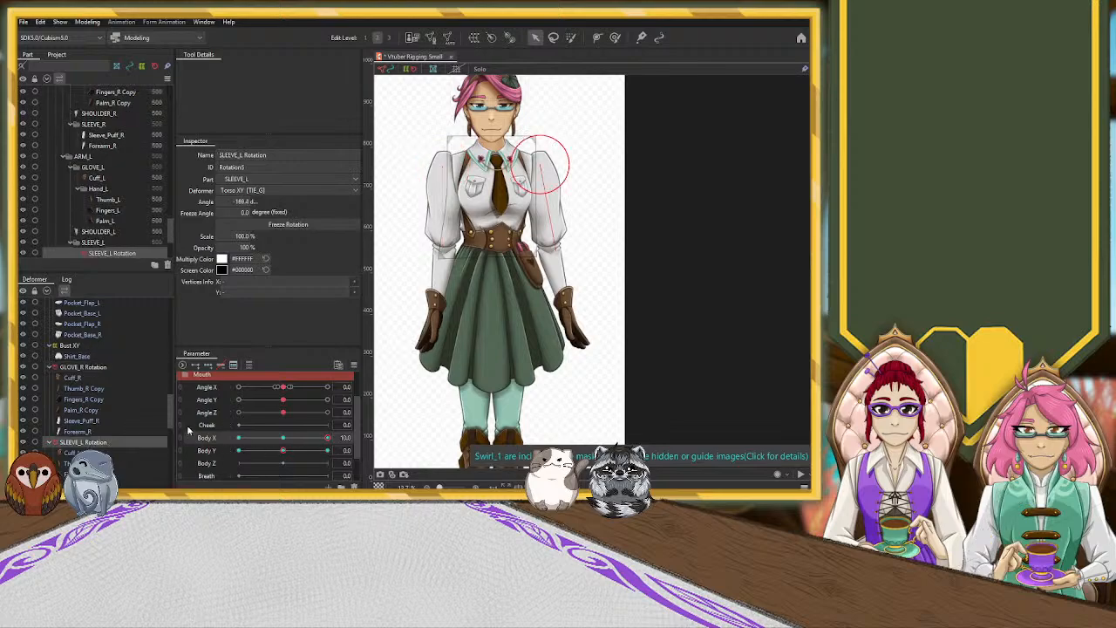
drag(571, 251, 539, 252)
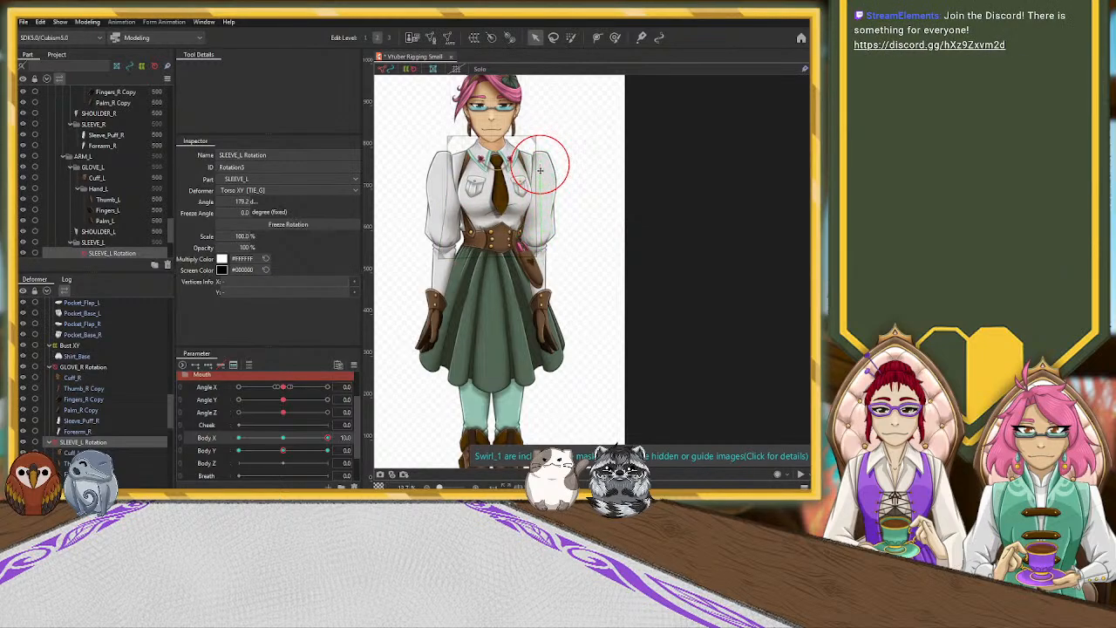
At Body X 10, nudge the GLOVE_R Rotation deformer slightly inward and down at the right shoulder.
click(99, 367)
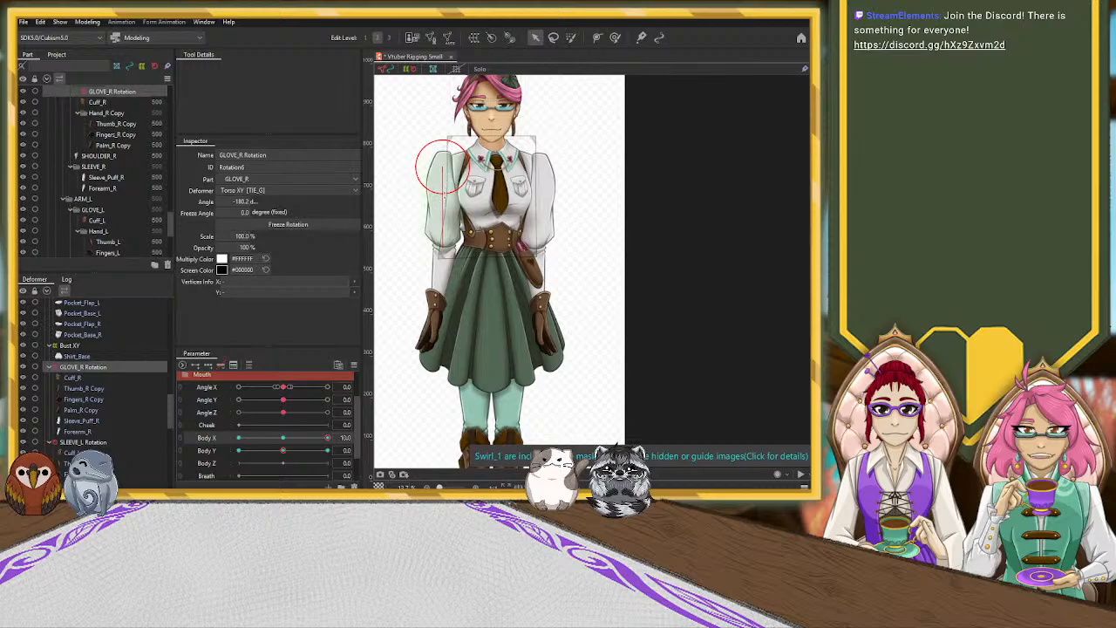
scroll(445, 173, up, 2)
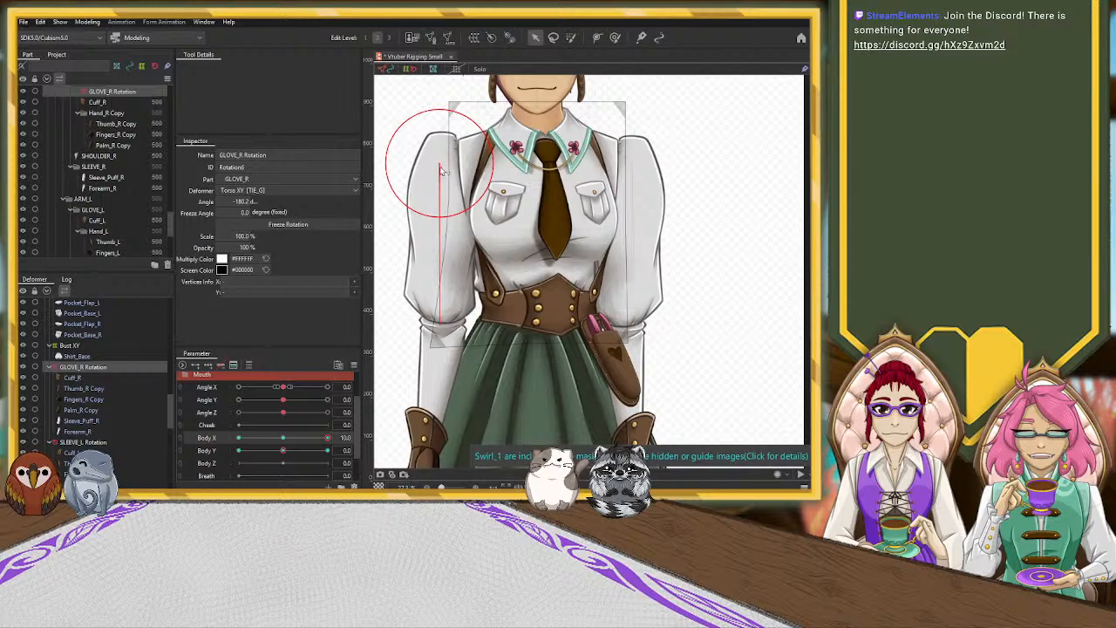
drag(440, 170, 442, 173)
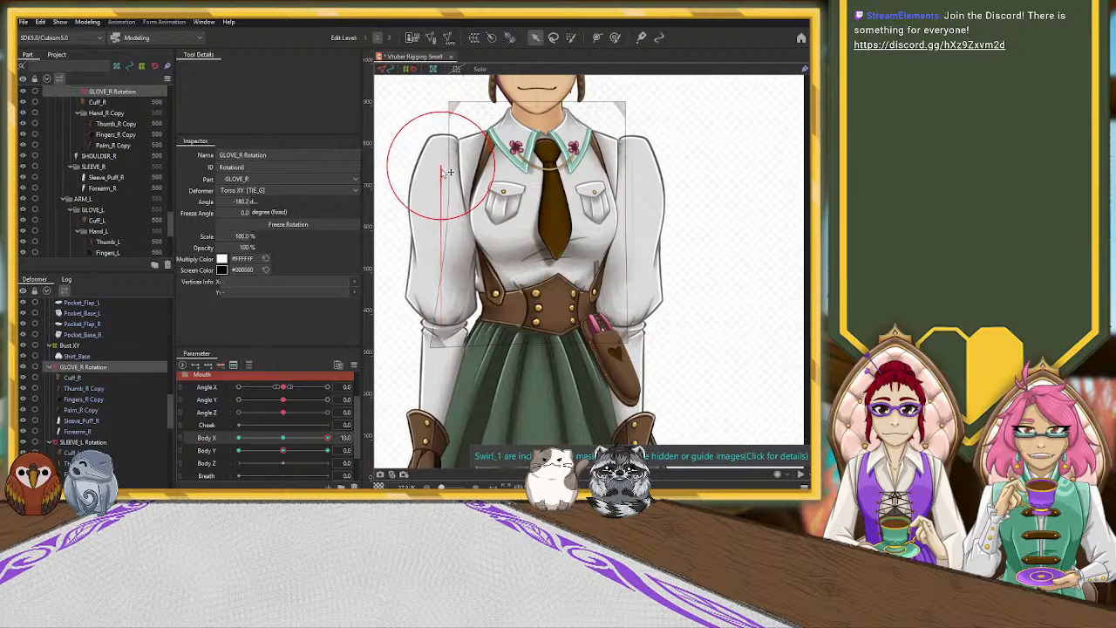
scroll(505, 202, down, 2)
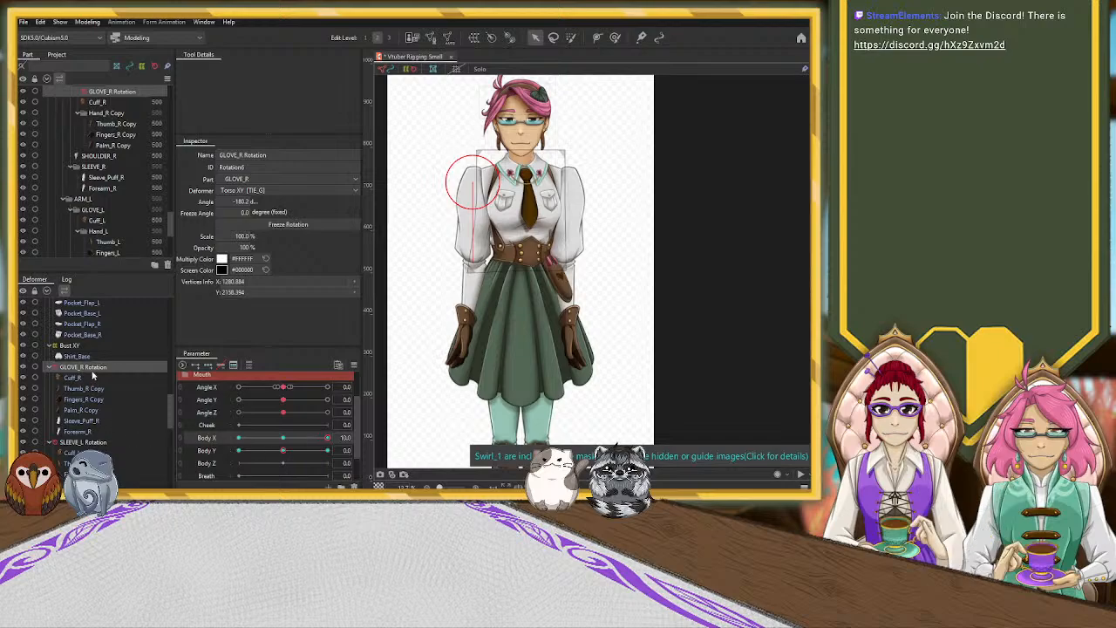
Add Body X keyforms at -10, 0 and 10 to the left arm's cuff, hand, sleeve puff and forearm meshes under SLEEVE_L Rotation.
click(90, 442)
scroll(90, 440, down, 2)
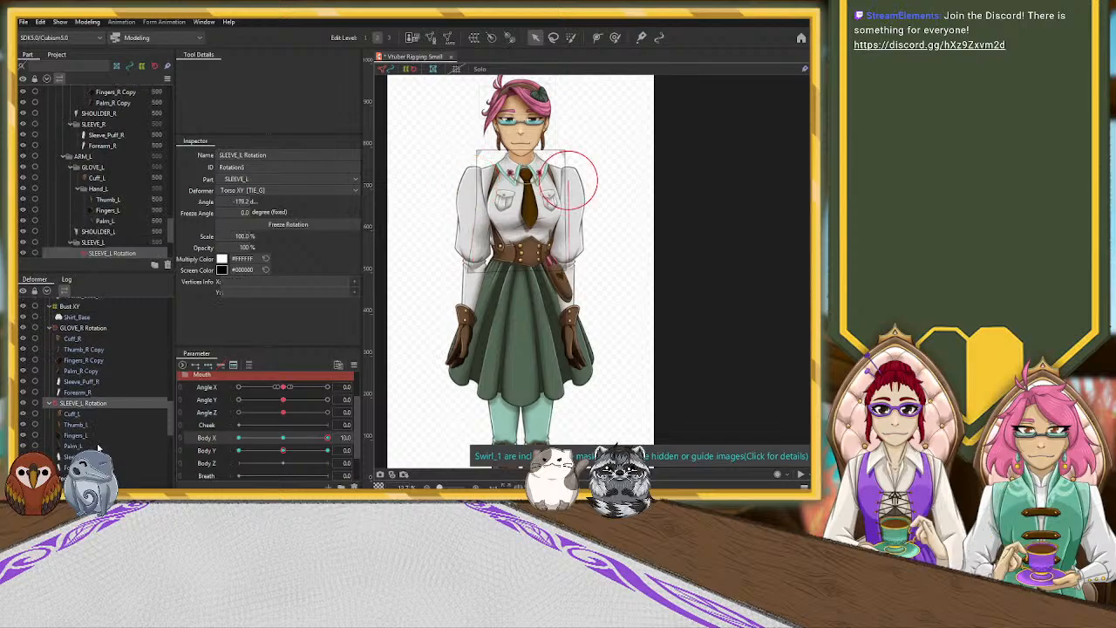
click(78, 376)
shift+click(76, 429)
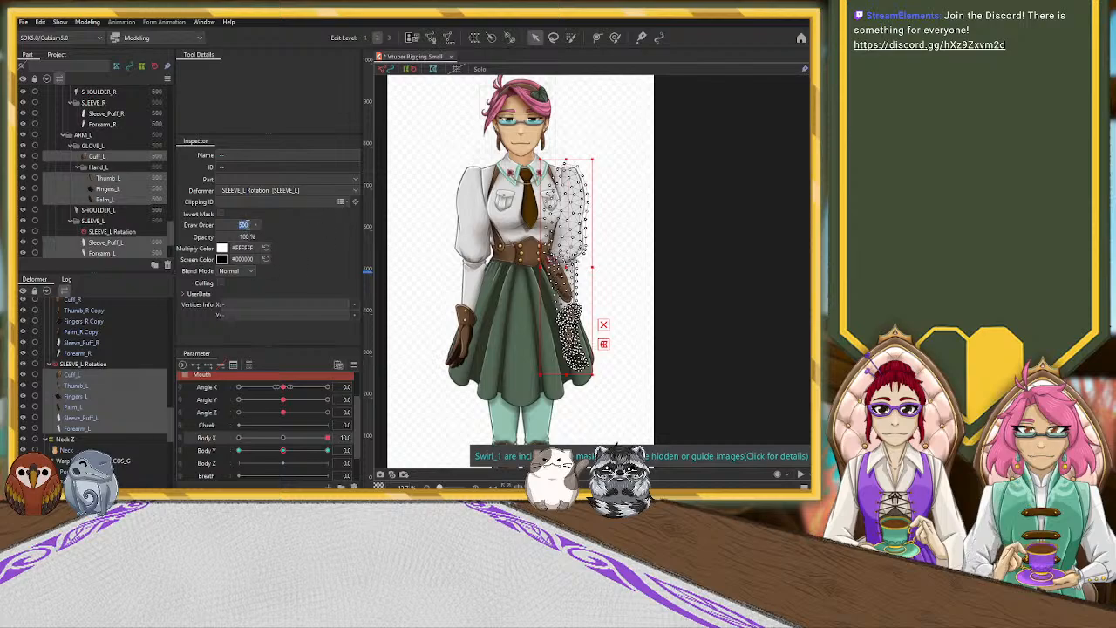
click(315, 443)
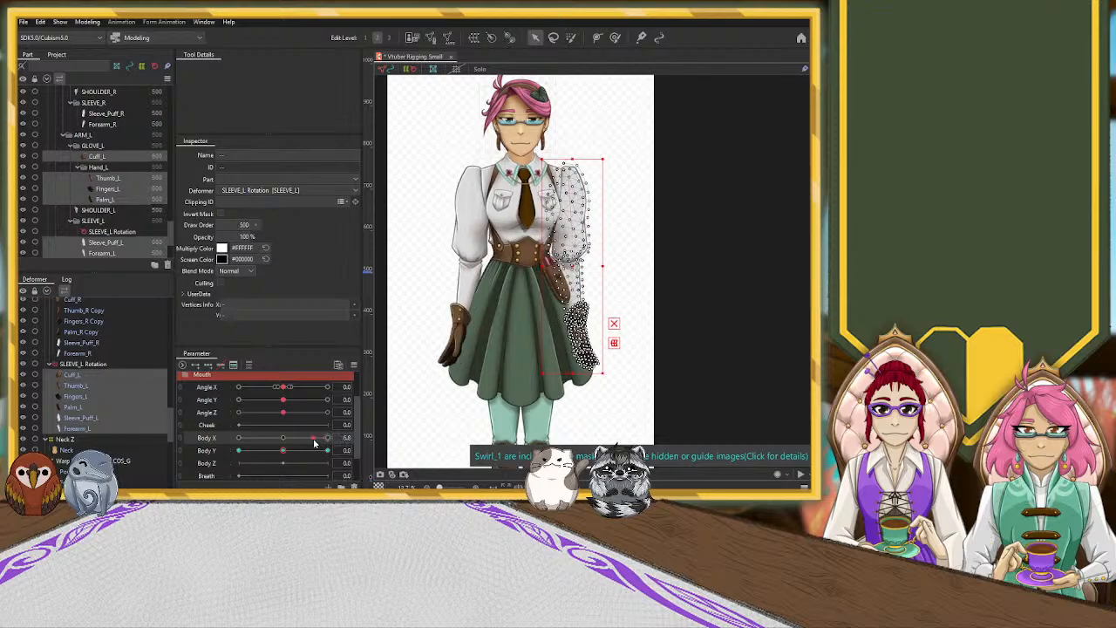
drag(309, 441, 350, 439)
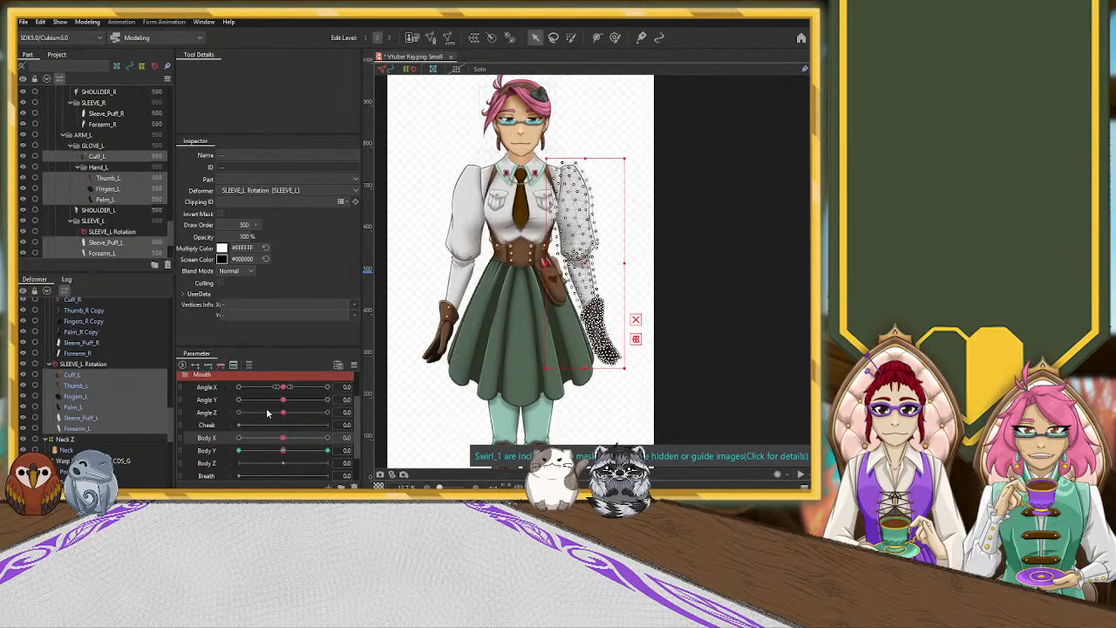
click(323, 442)
At Body X 10, set the draw order of the left arm meshes to 0 and check the arm across the Body X range.
drag(323, 442, 359, 303)
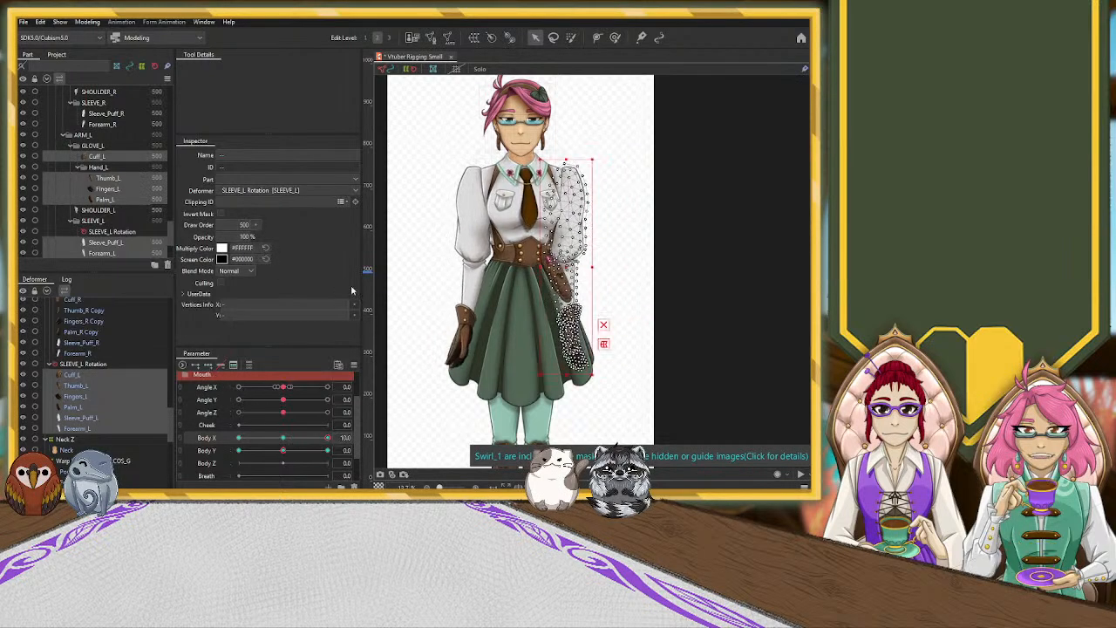
click(244, 225)
text(0)
key(Return)
key(ctrl+z)
click(440, 421)
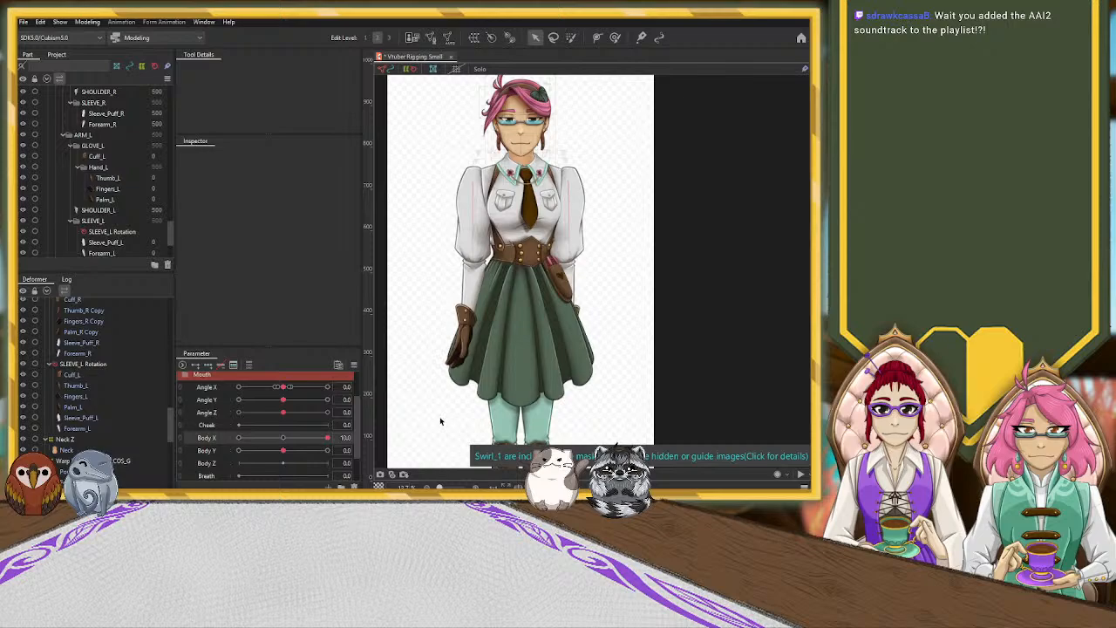
drag(328, 439, 240, 448)
click(284, 439)
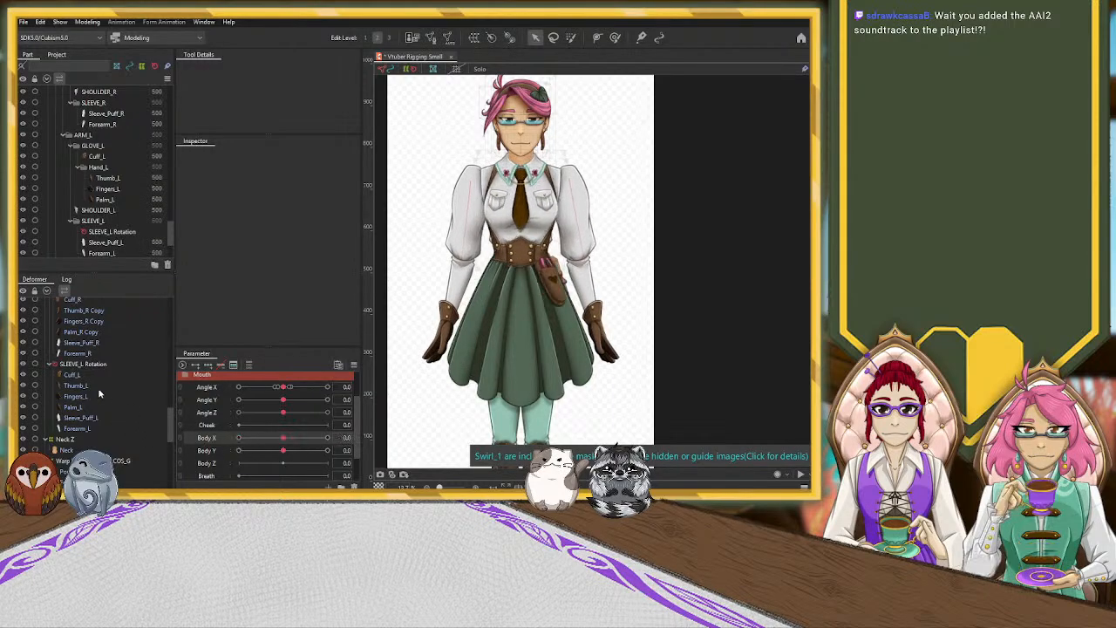
Copy the SLEEVE_L Rotation deformer's pose from Body X 10 to Body X -10 and compare both extremes.
click(87, 364)
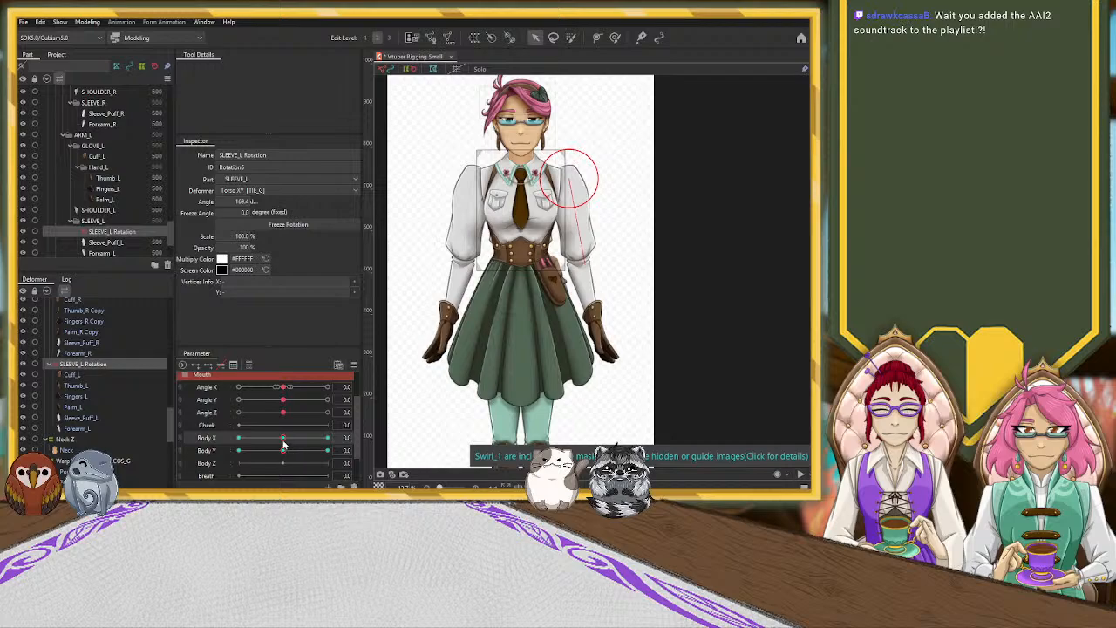
drag(284, 442, 206, 449)
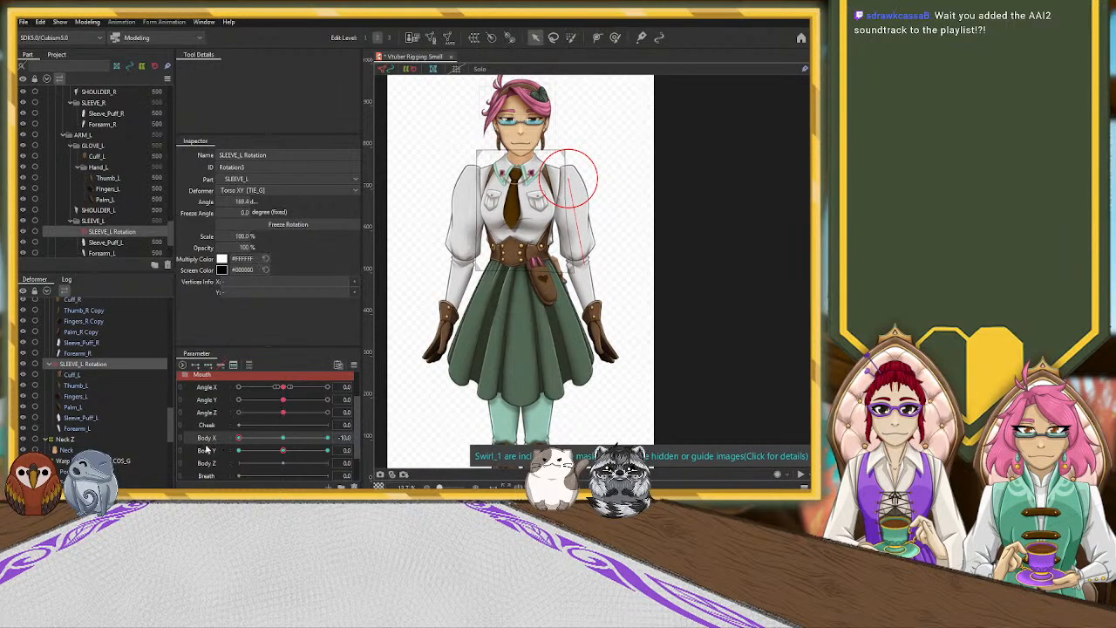
click(284, 438)
drag(327, 438, 211, 449)
drag(283, 446, 330, 443)
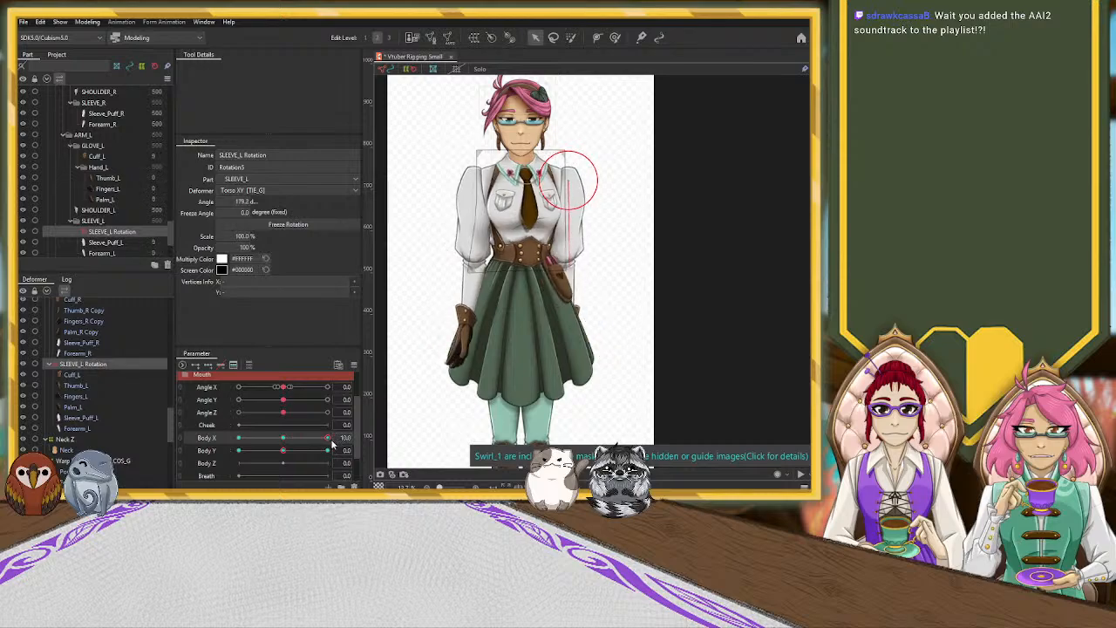
drag(243, 437, 238, 438)
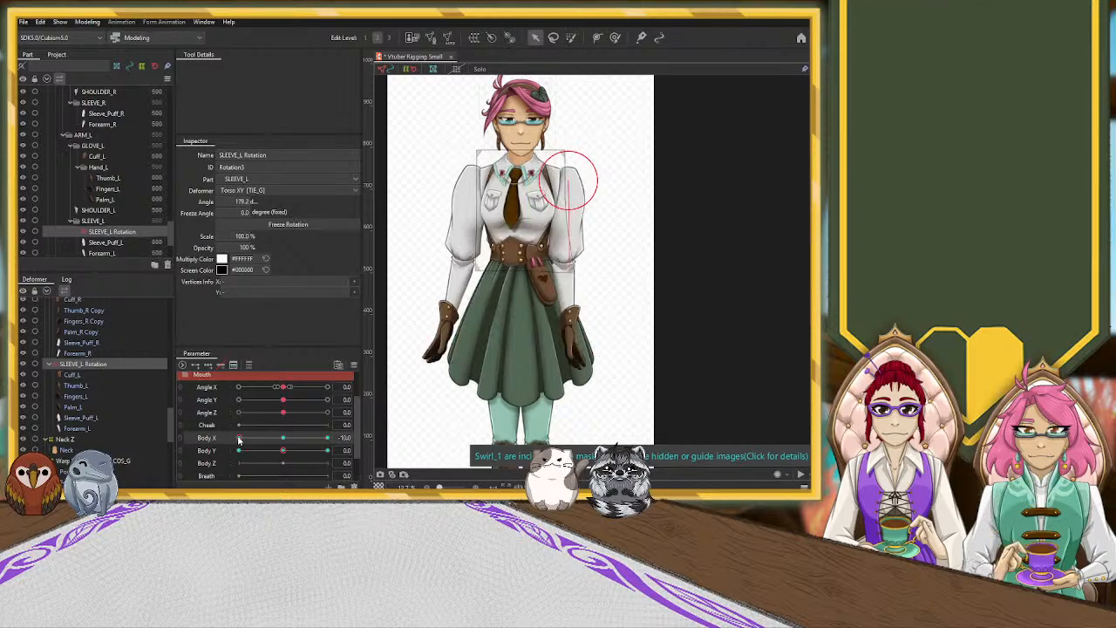
drag(241, 440, 330, 439)
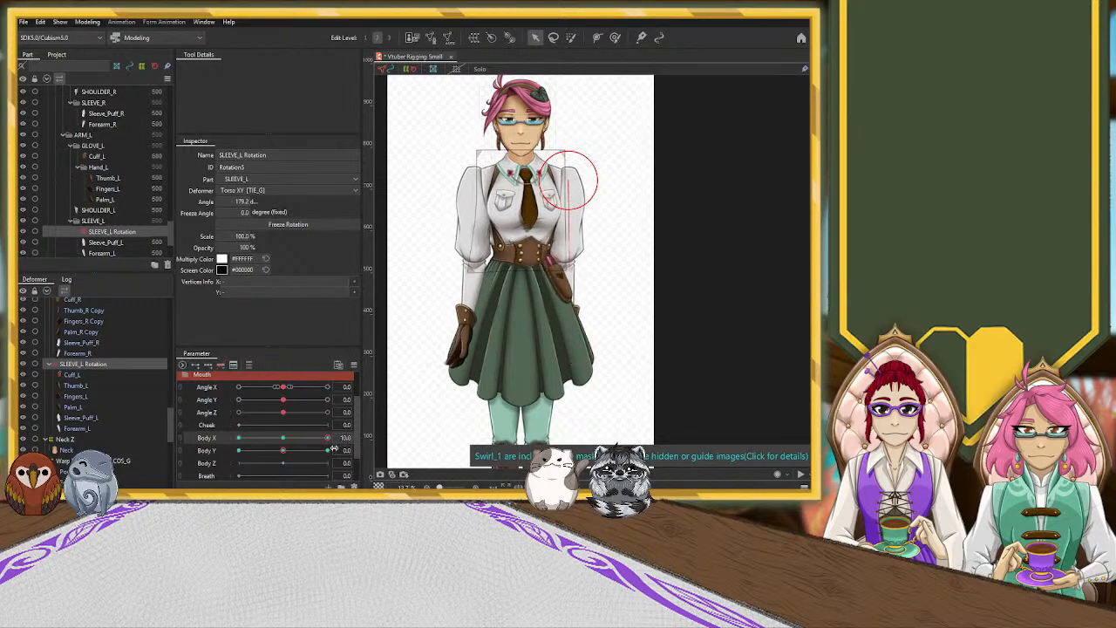
Give the GLOVE_R Rotation deformer the same pose at Body X -10 as it has at Body X 10.
click(284, 438)
scroll(74, 349, up, 2)
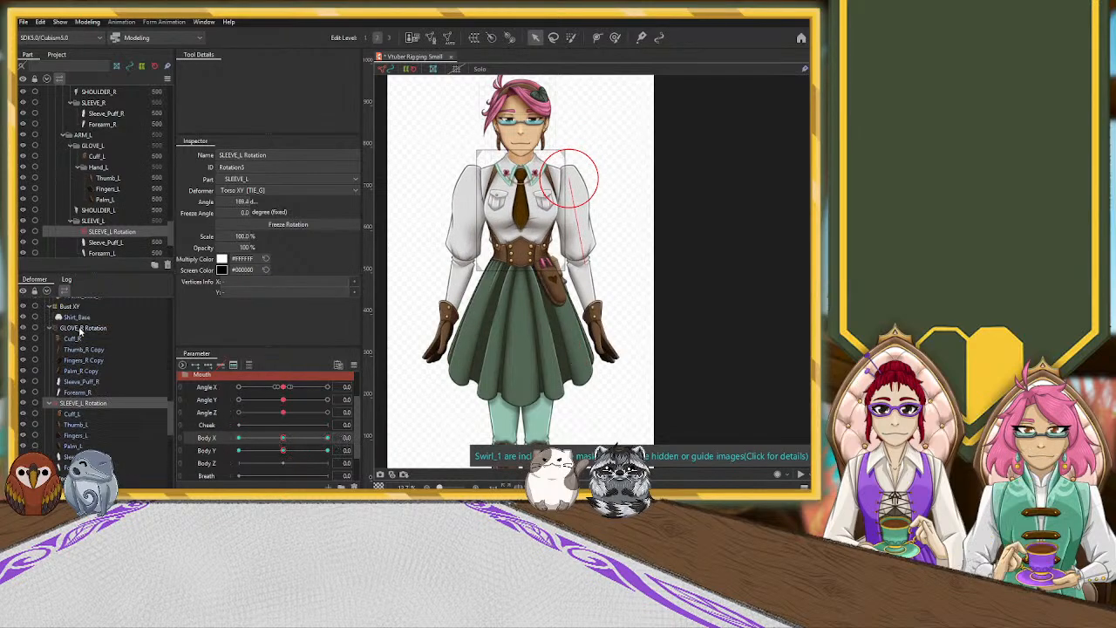
click(77, 328)
drag(283, 438, 239, 440)
key(ctrl+v)
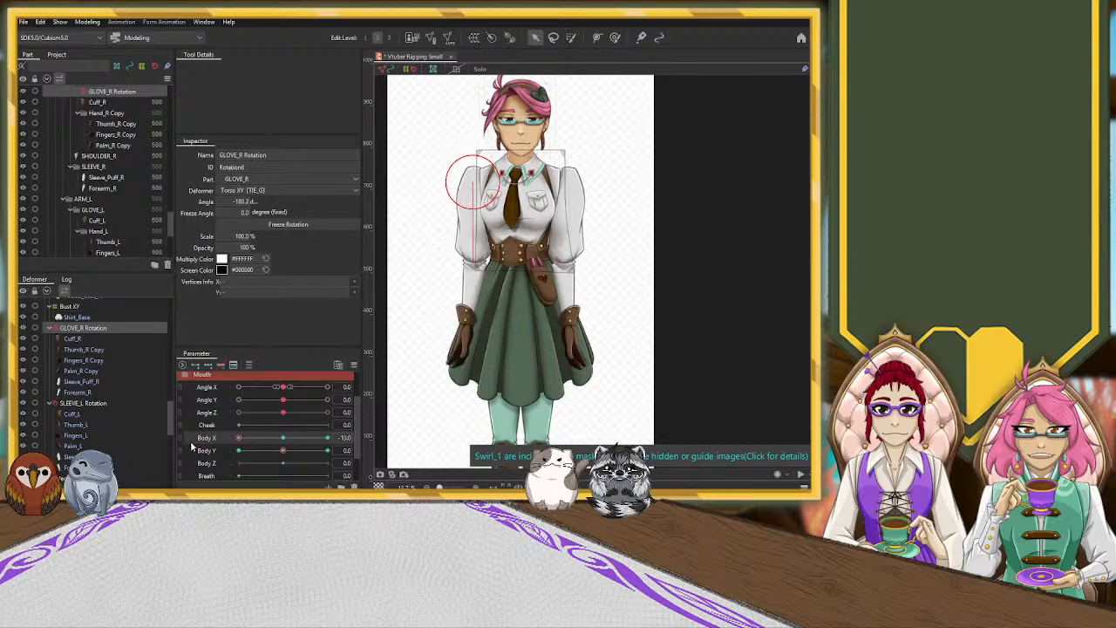
Add Body X keyforms to the right arm's cuff, hand, sleeve puff and forearm meshes, and set their draw order to 0 at Body X -10.
click(77, 339)
shift+click(86, 392)
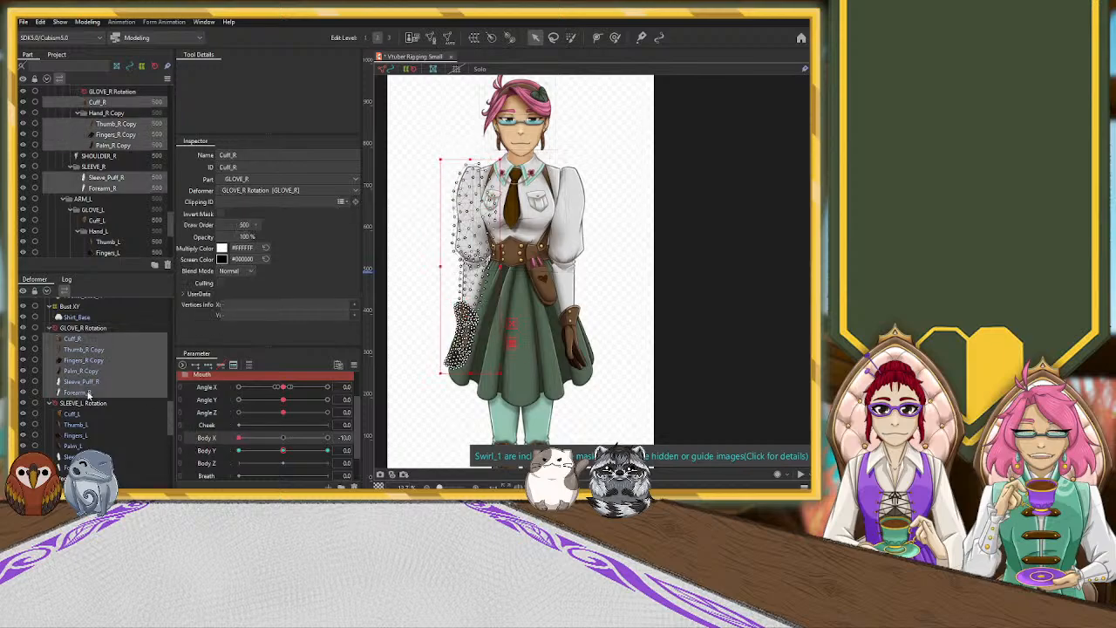
click(284, 439)
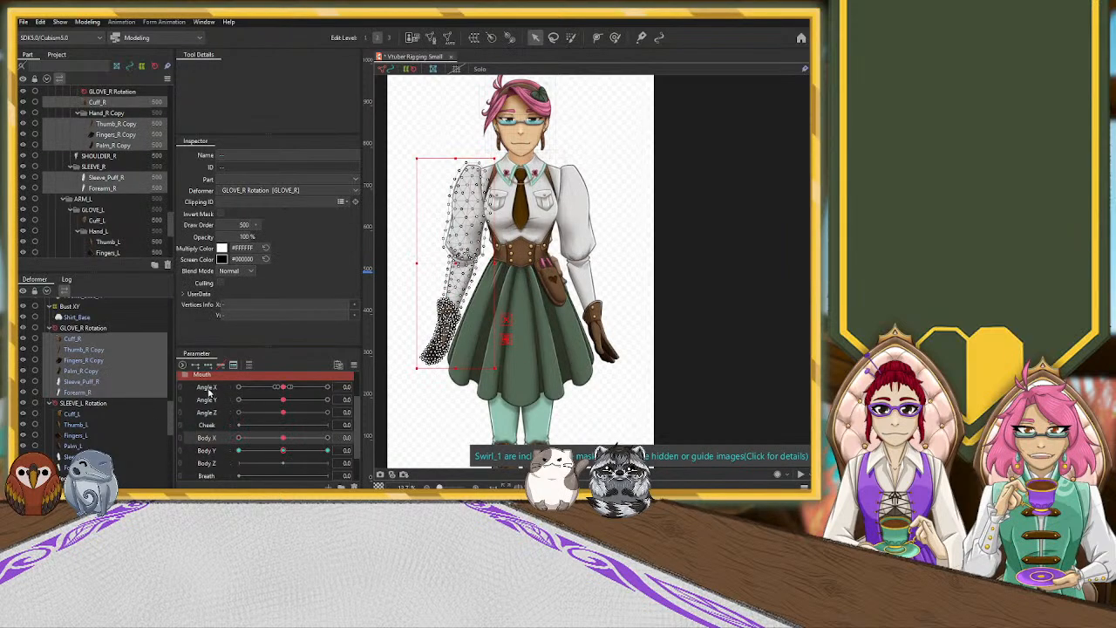
click(239, 437)
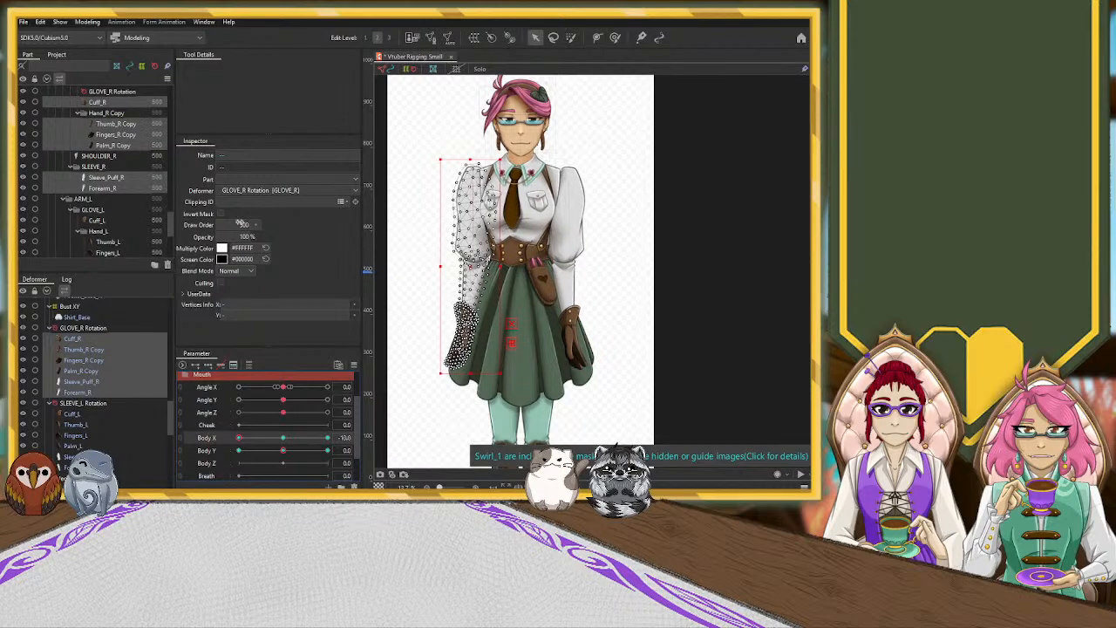
click(613, 282)
Sweep Body X between its extremes to check how both arms pass behind the skirt on the whole figure.
mouse_move(365, 442)
mouse_down()
mouse_move(213, 463)
mouse_move(327, 457)
mouse_move(266, 461)
mouse_move(335, 474)
mouse_move(213, 486)
mouse_move(297, 463)
mouse_move(218, 469)
mouse_move(240, 463)
mouse_move(370, 457)
mouse_up()
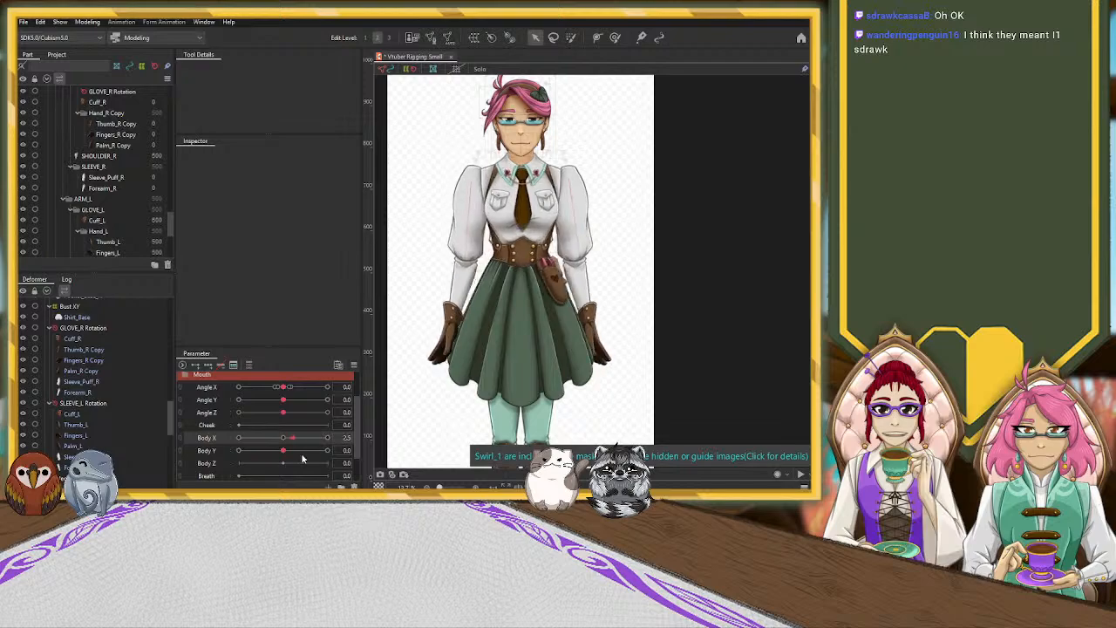
scroll(586, 380, down, 3)
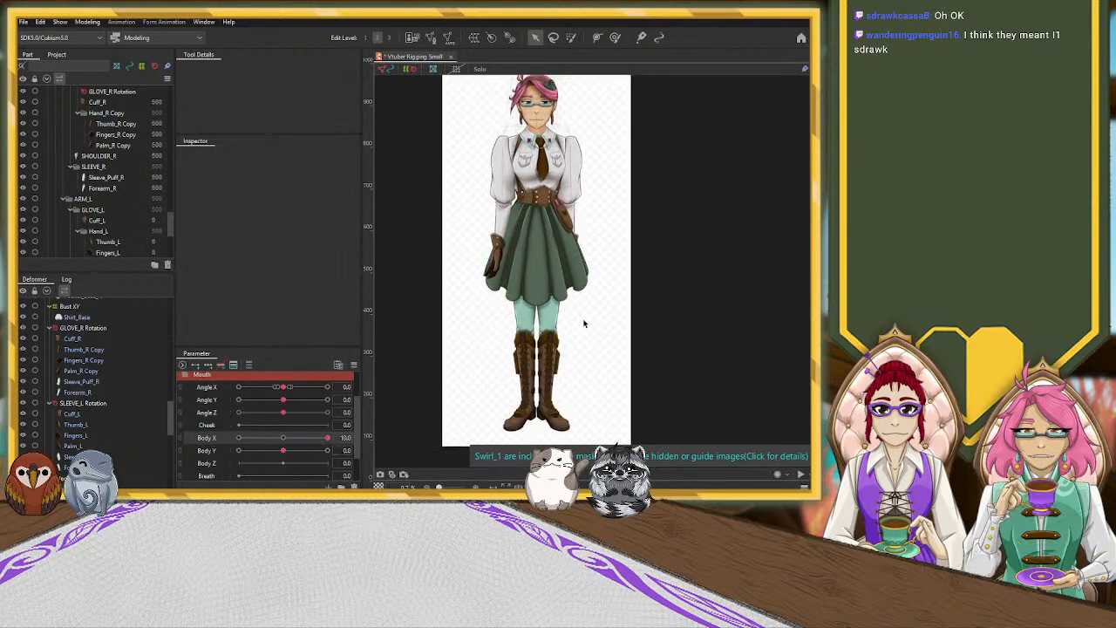
scroll(583, 319, up, 2)
drag(610, 270, 607, 391)
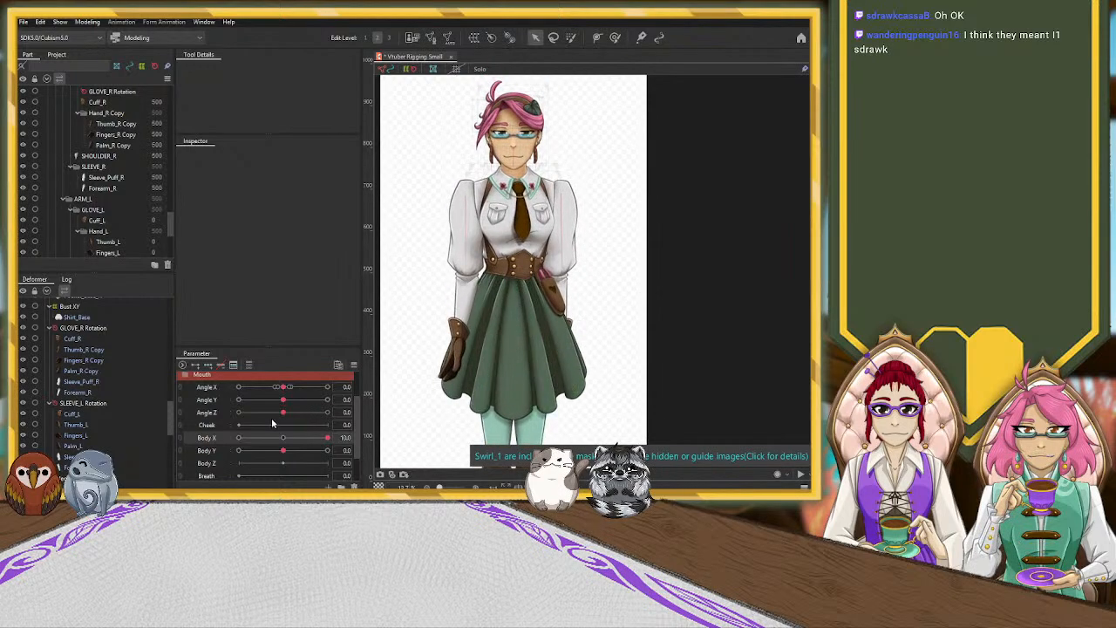
drag(326, 438, 209, 450)
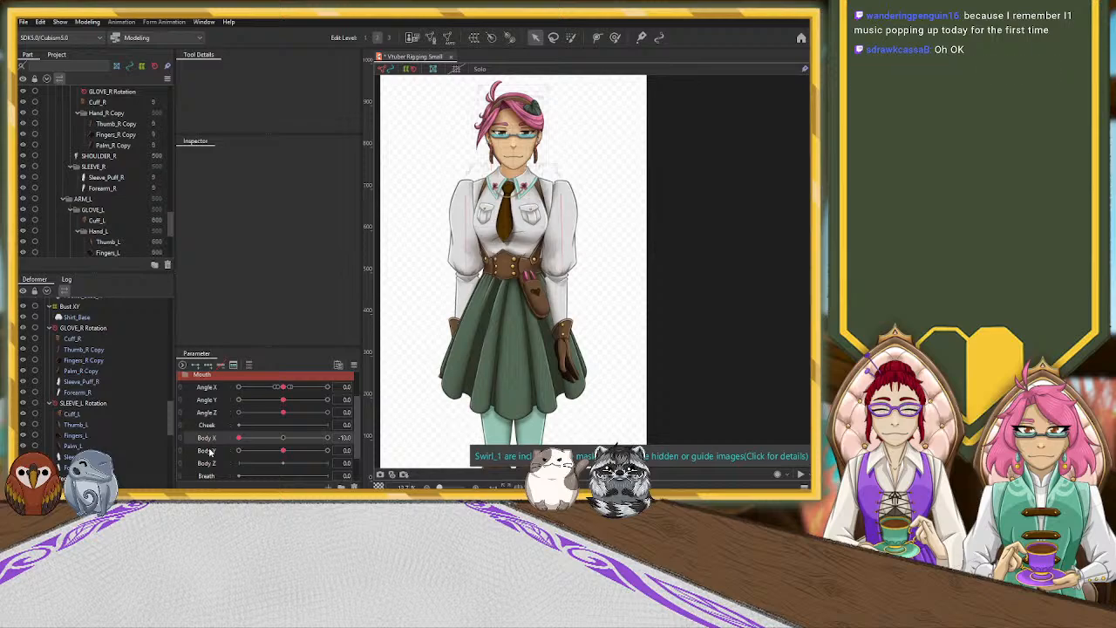
scroll(172, 415, down, 2)
scroll(173, 415, down, 5)
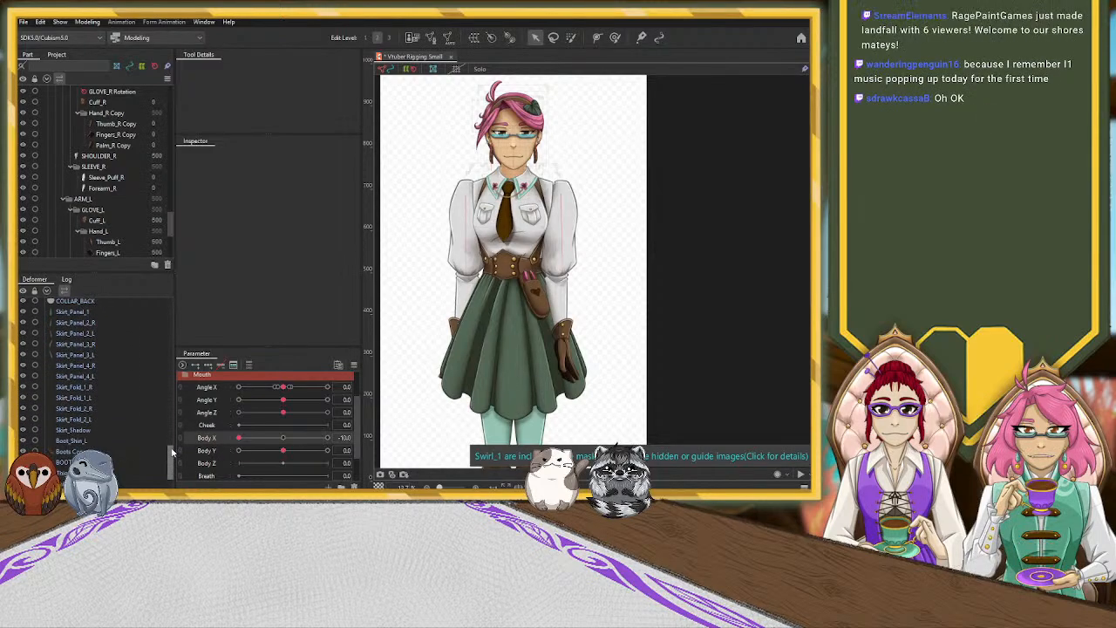
click(100, 354)
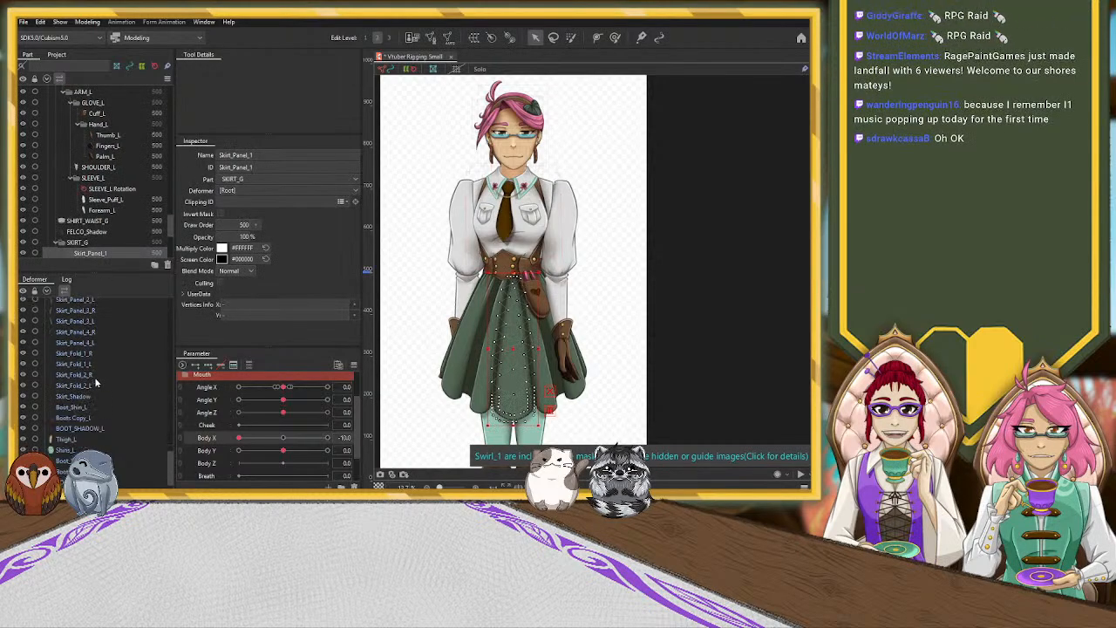
shift+click(88, 389)
shift+click(88, 397)
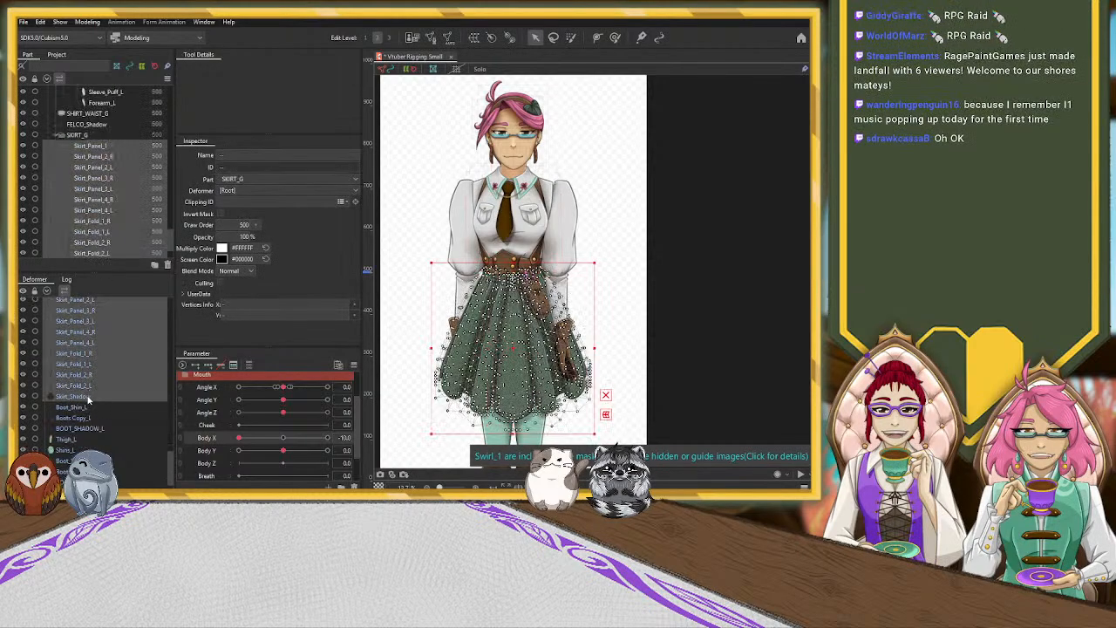
scroll(96, 407, down, 2)
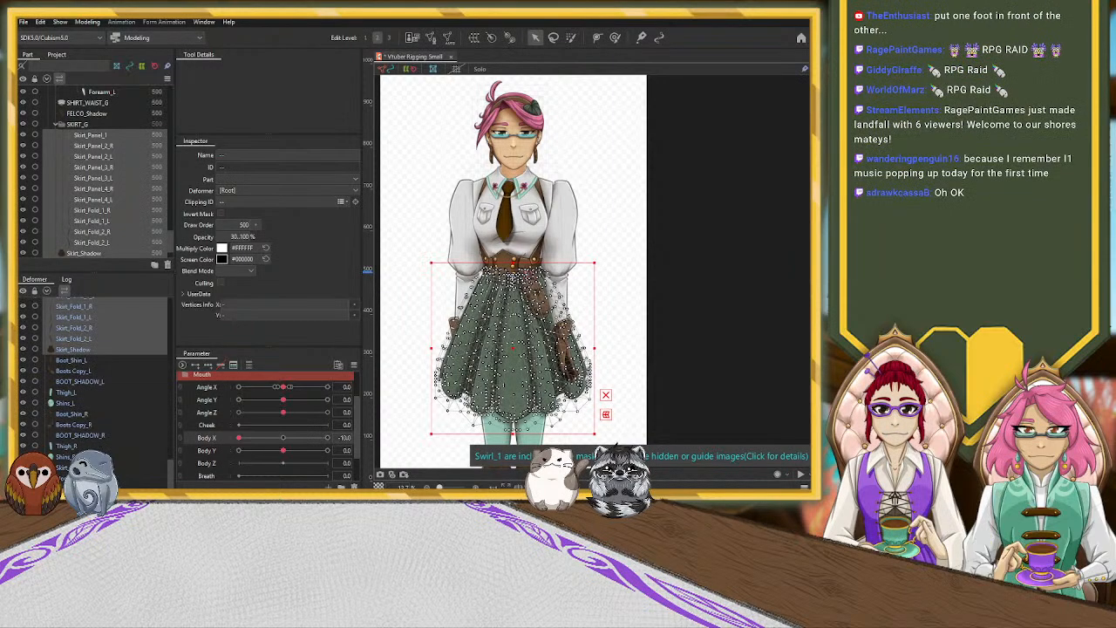
shift+click(87, 467)
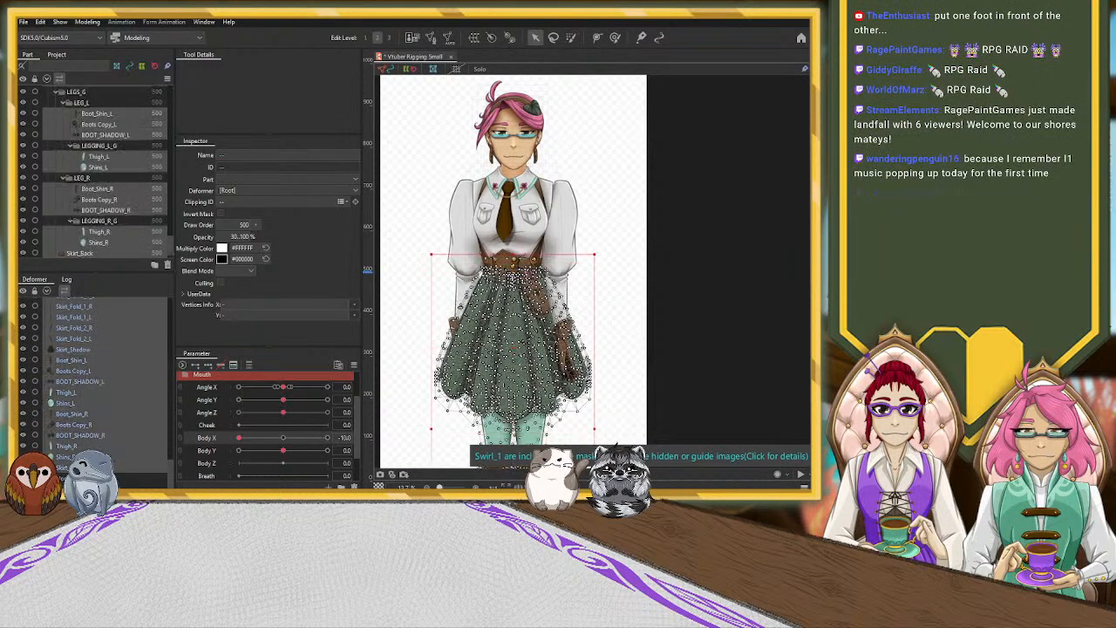
scroll(111, 380, up, 4)
click(112, 379)
Create a 5 x 5 warp deformer in SKIRT_G around the skirt panels, folds, Skirt_Shadow and Skirt_Back.
click(99, 349)
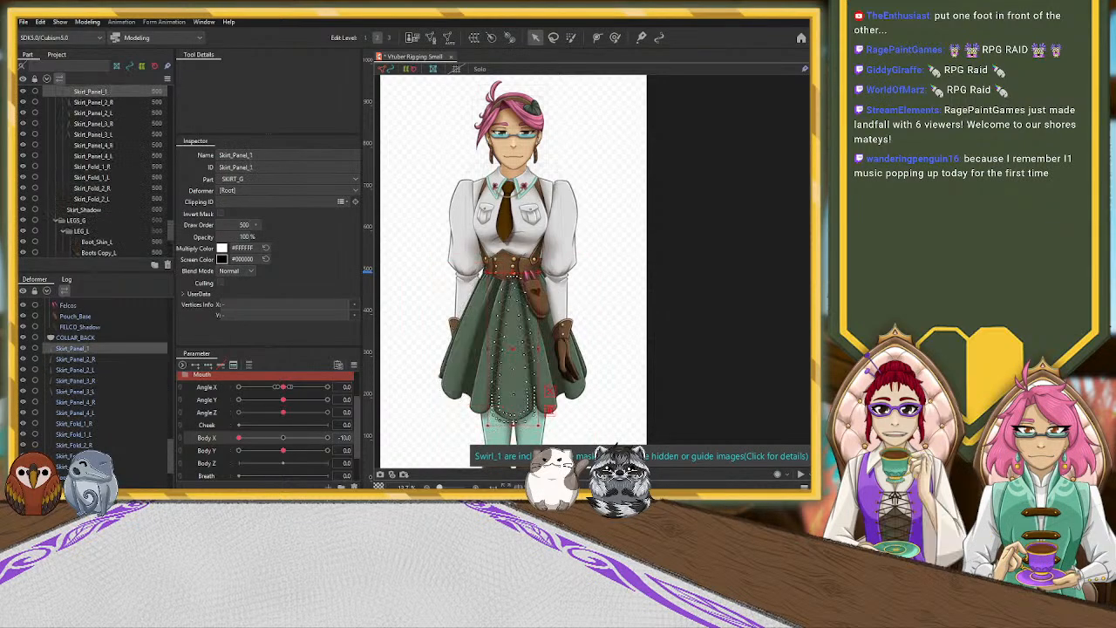
shift+click(102, 445)
scroll(101, 371, down, 3)
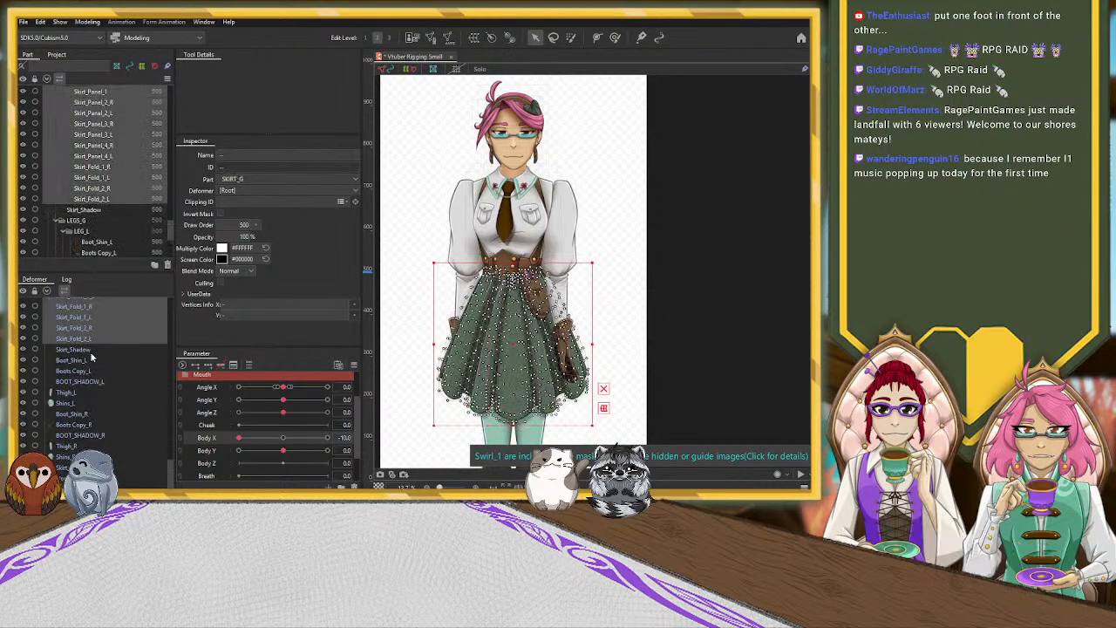
shift+click(89, 350)
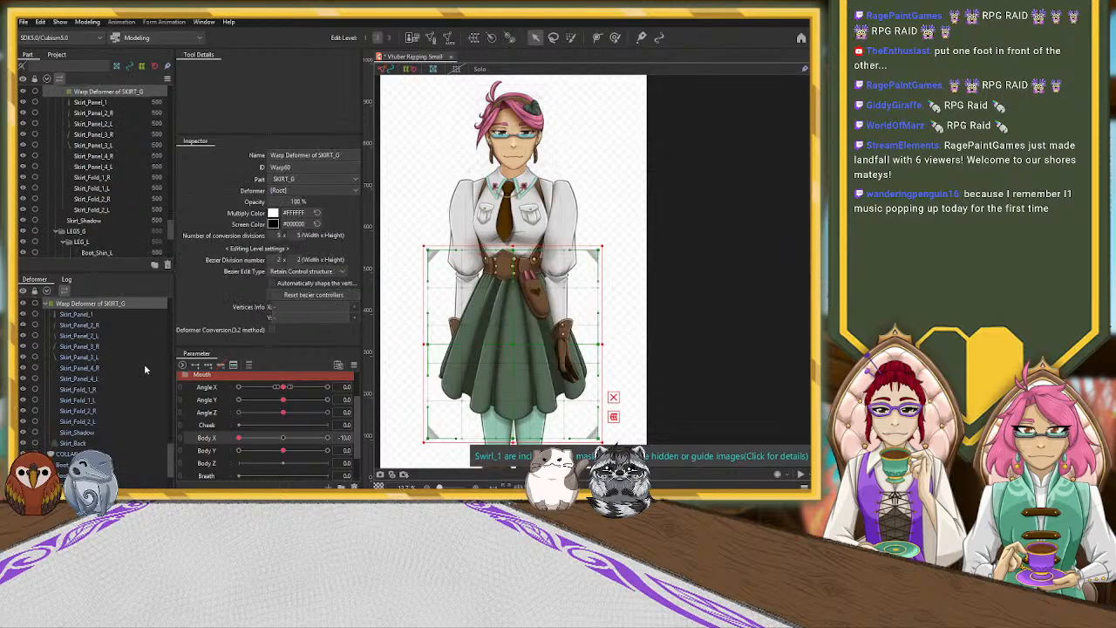
Add Body X keyforms at -10, 0 and 10 to the whole-skirt warp deformer and try bending its upper corners at Body X -10.
click(284, 438)
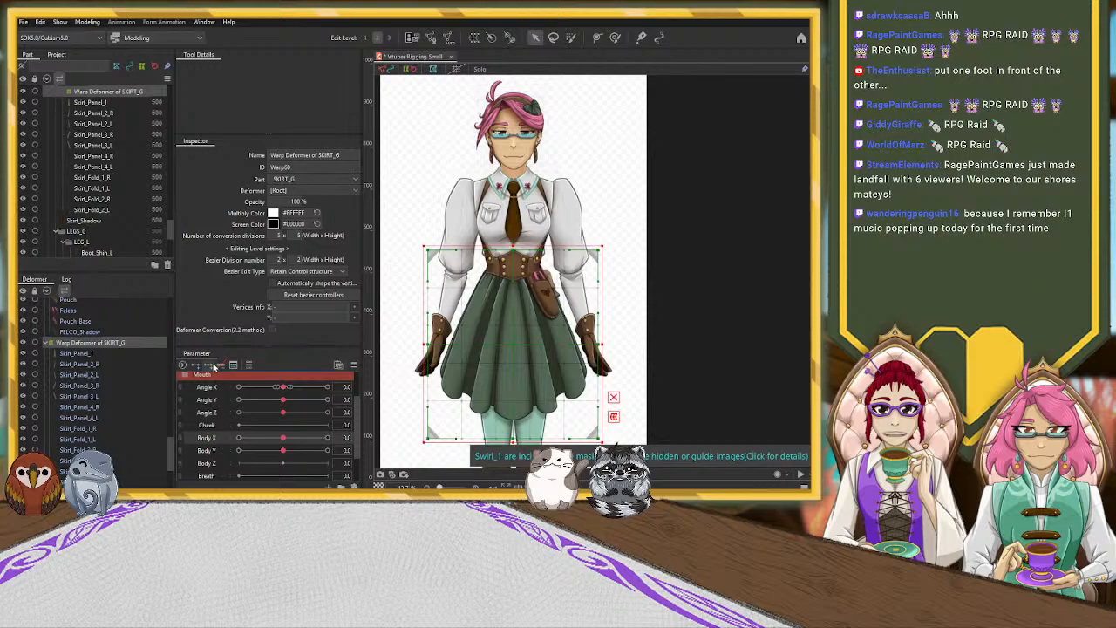
drag(284, 438, 238, 437)
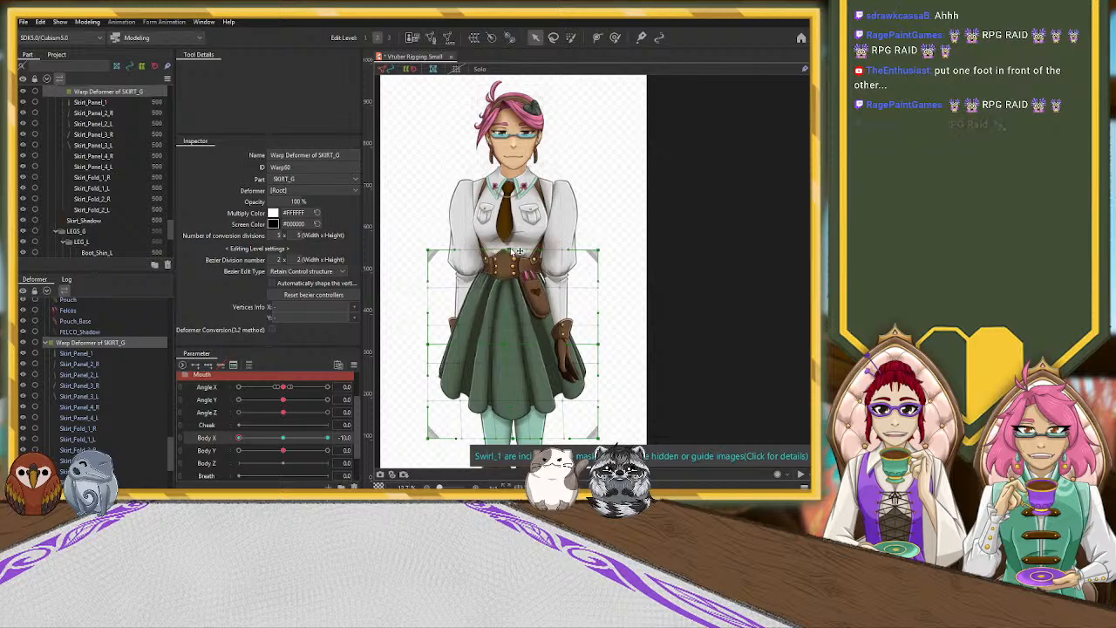
drag(598, 251, 621, 251)
drag(430, 256, 436, 259)
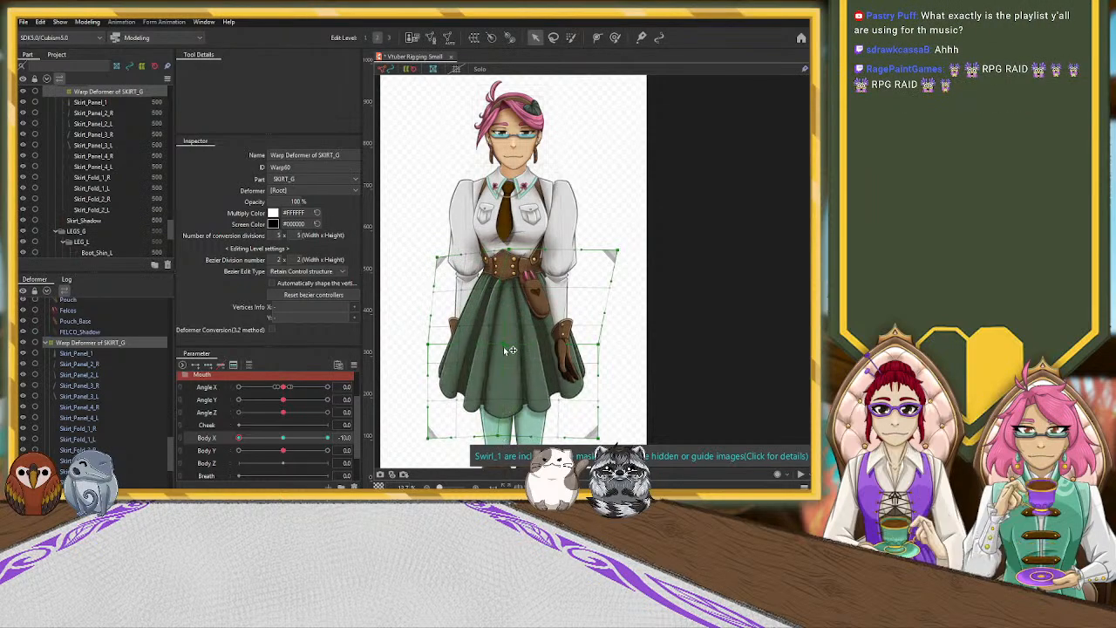
scroll(516, 313, up, 2)
scroll(516, 309, down, 2)
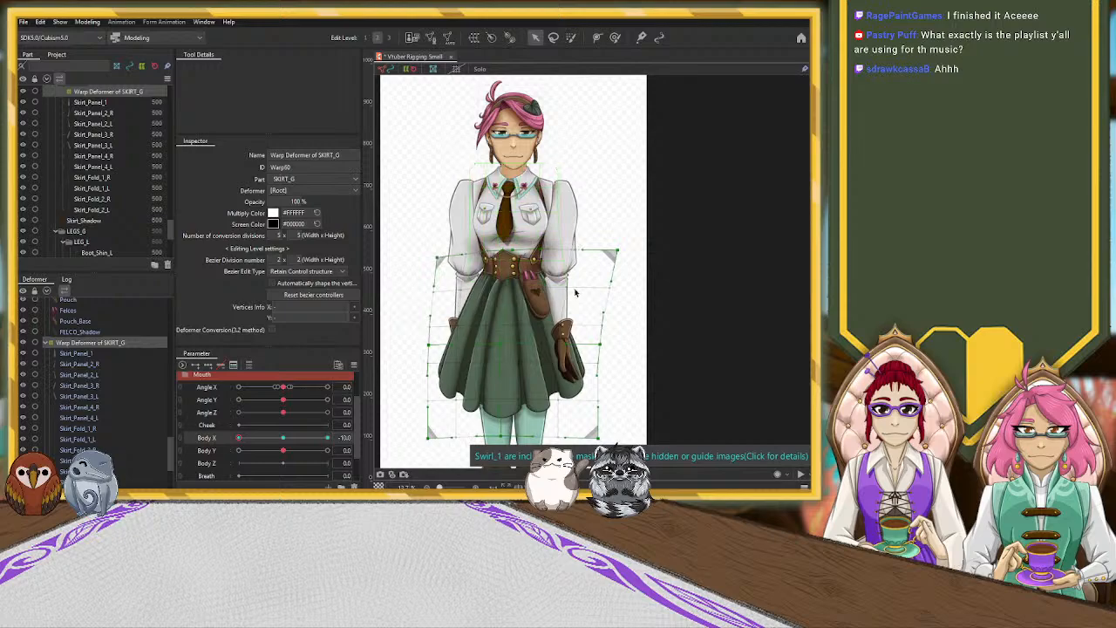
Undo the skirt bend, its Body X keyforms and the single warp deformer around the whole skirt.
key(ctrl+z)
key(ctrl+z)
key(ctrl+z)
key(ctrl+z)
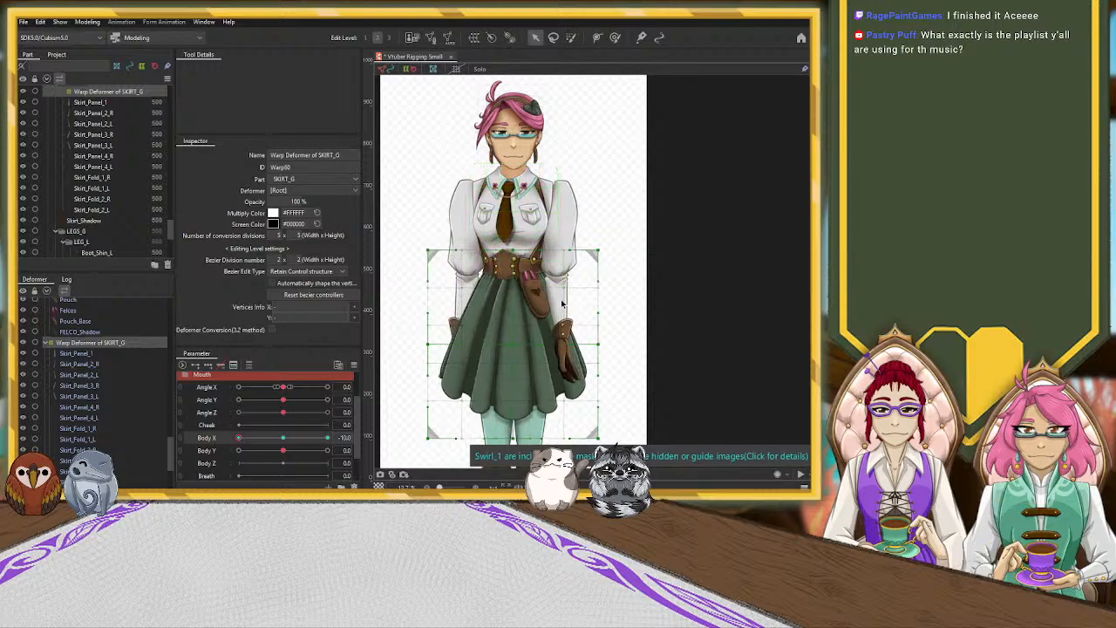
Create a warp deformer named Skirt R X around Skirt_Panel_2_R, Skirt_Panel_3_R, Skirt_Panel_4_R, Skirt_Fold_1_R and Skirt_Fold_2_R.
click(562, 304)
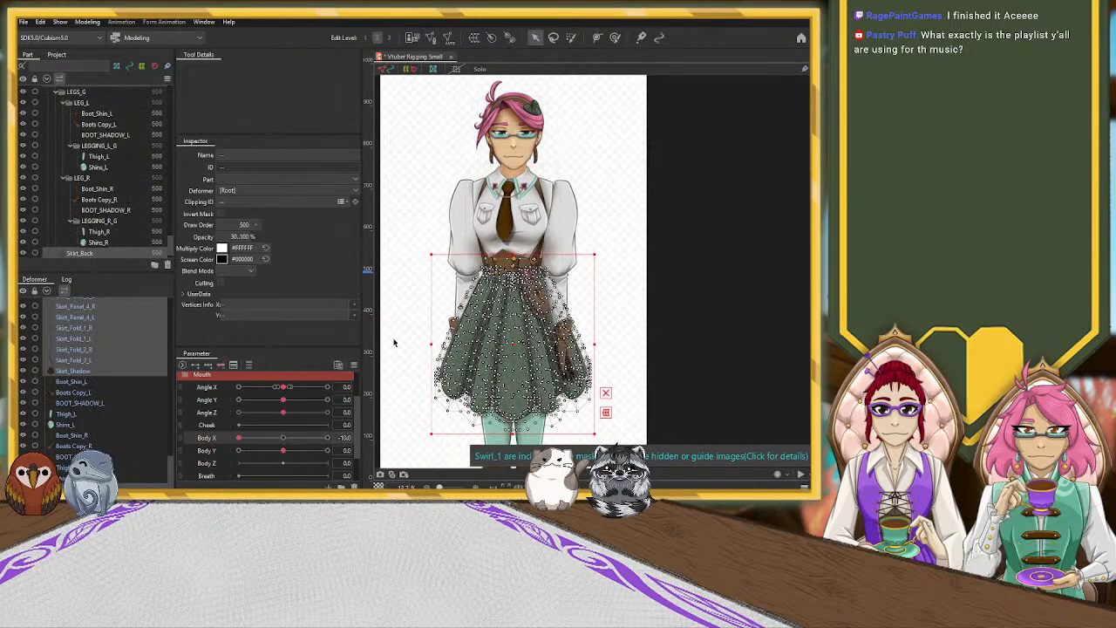
scroll(123, 394, up, 2)
click(122, 394)
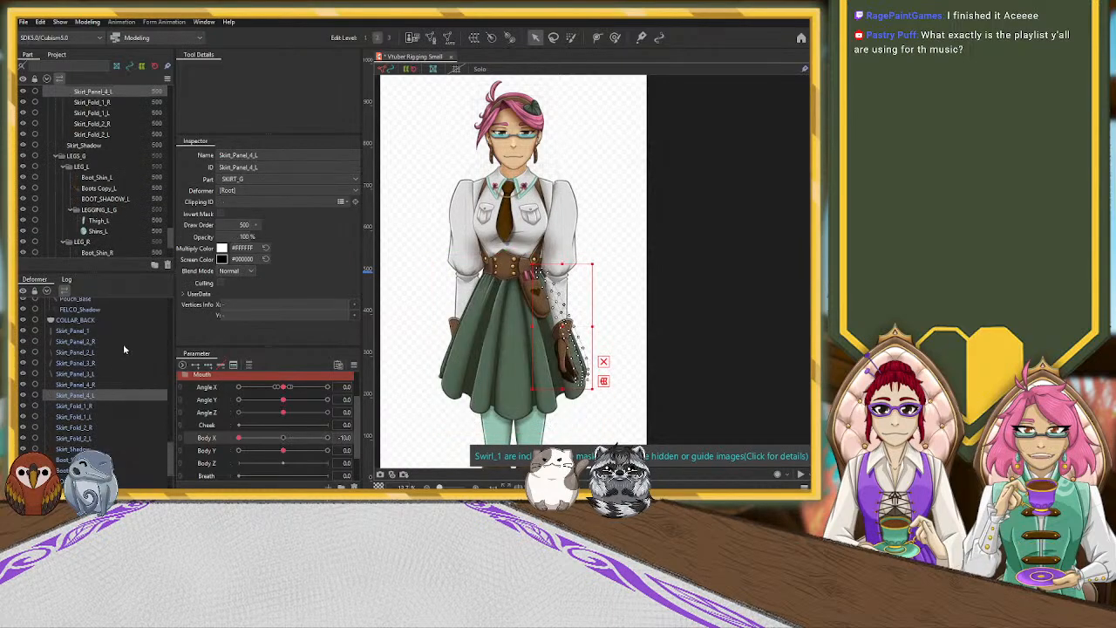
click(86, 331)
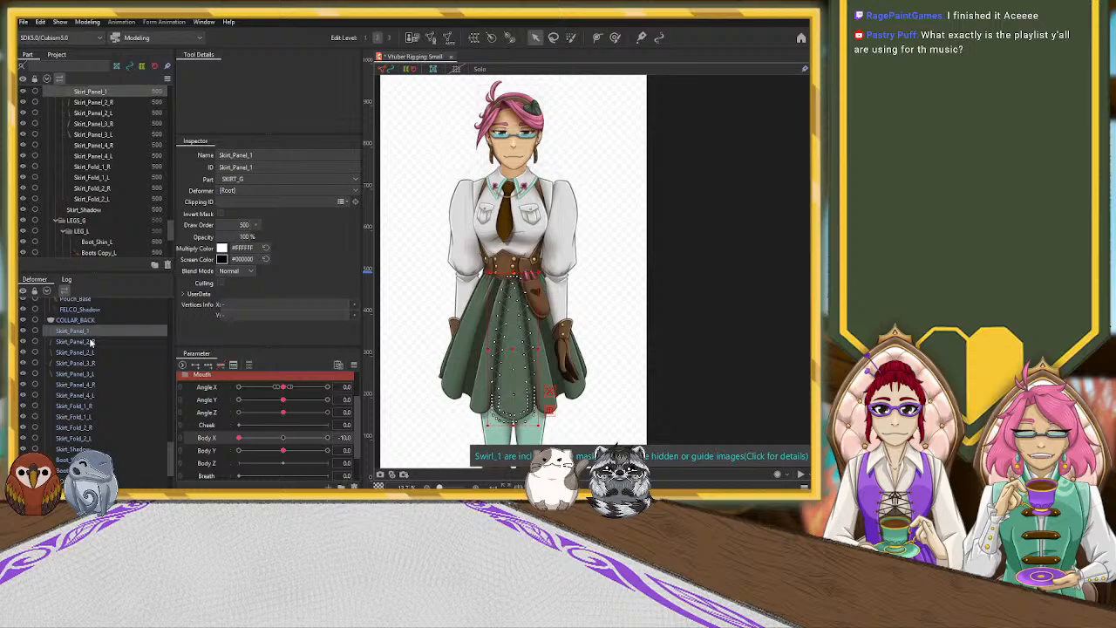
click(90, 342)
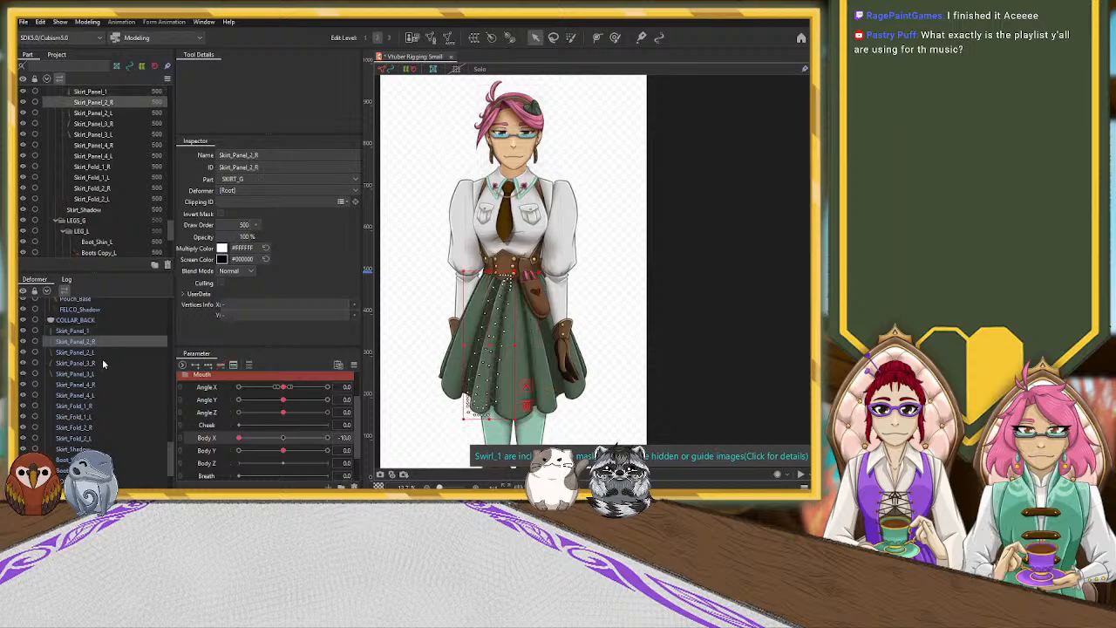
ctrl+click(102, 363)
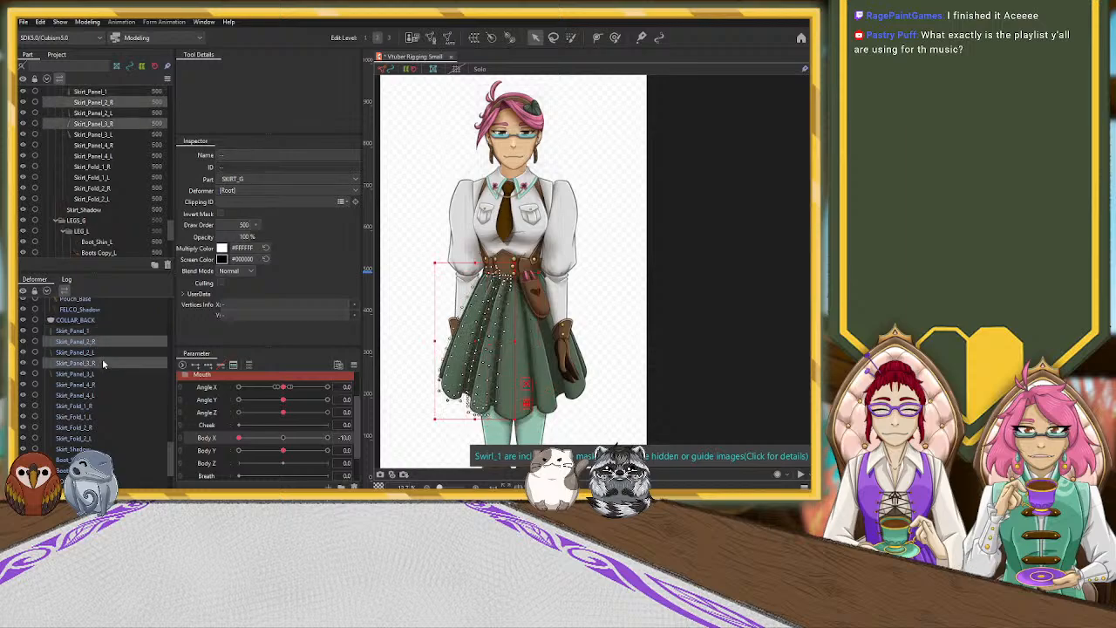
ctrl+click(96, 407)
ctrl+click(97, 427)
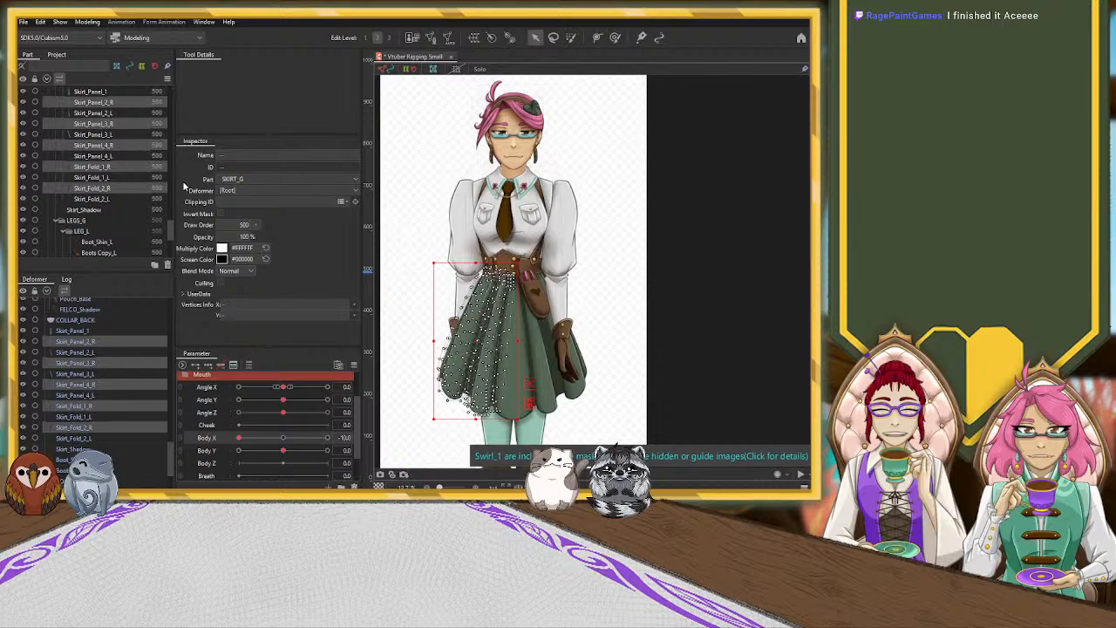
click(257, 332)
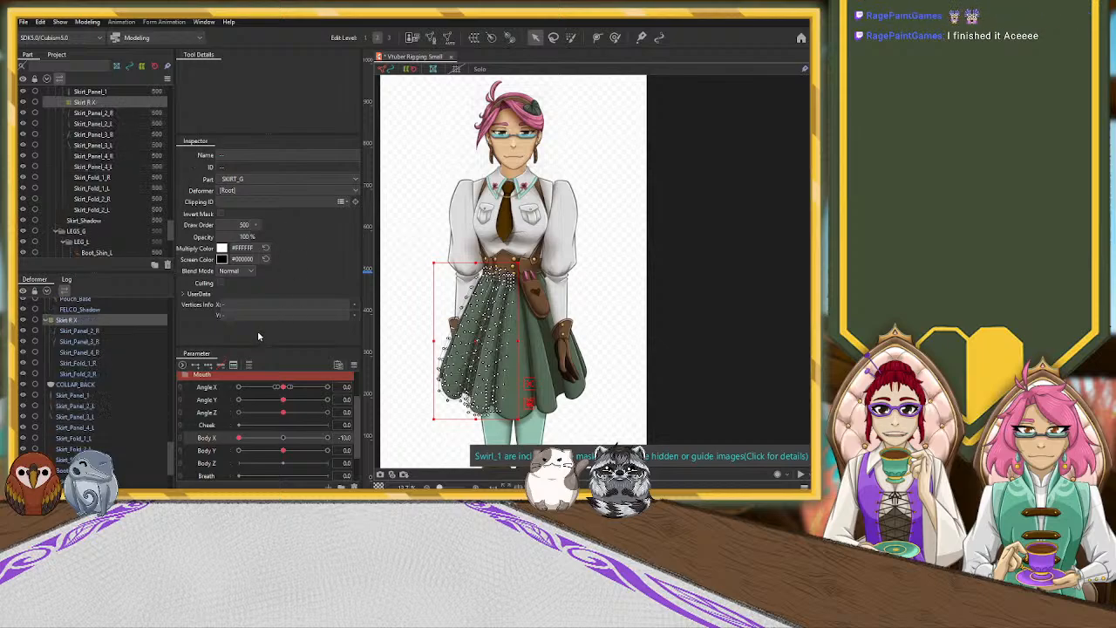
Create a 5 x 5 warp deformer named Skirt L X around the left skirt panels 2 to 4 and both left folds, and collapse both skirt deformers.
click(77, 405)
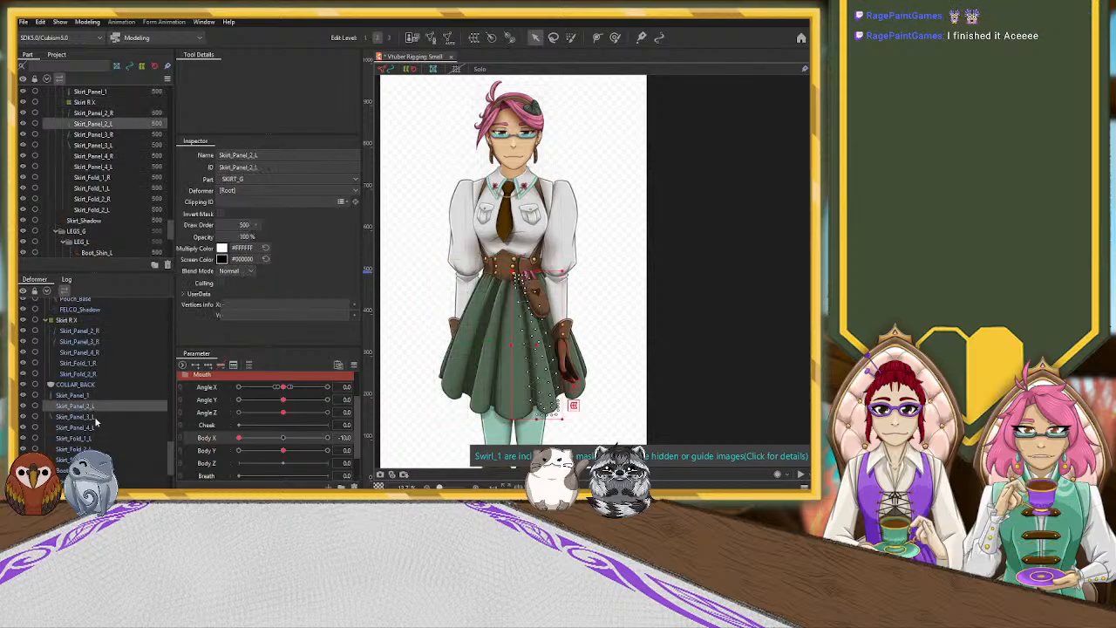
shift+click(73, 449)
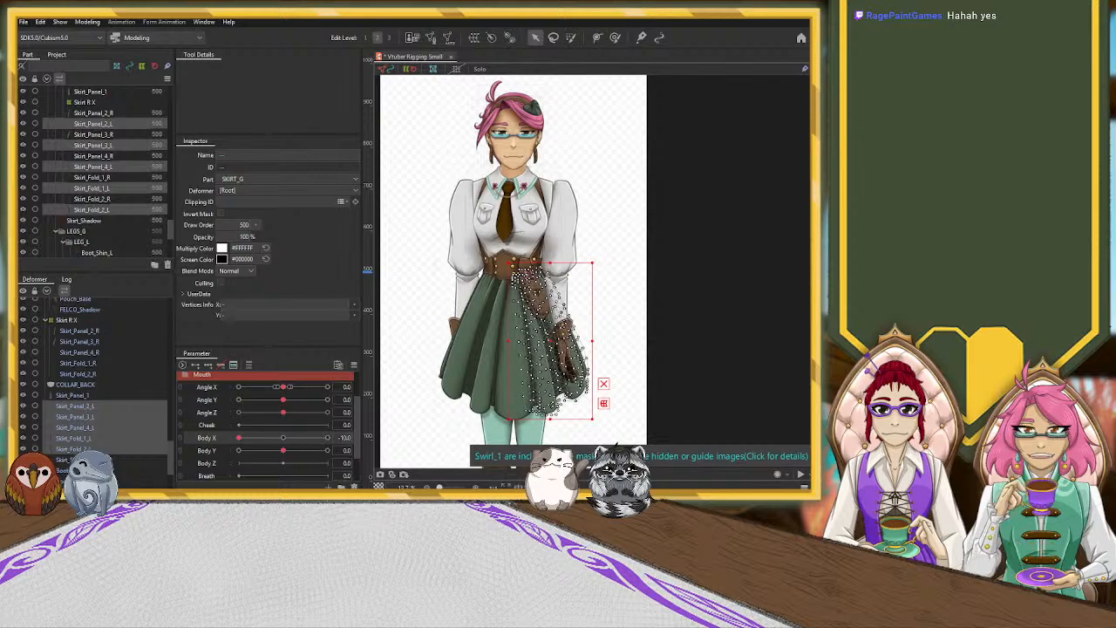
key(Return)
mouse_move(290, 445)
mouse_down()
mouse_move(253, 440)
mouse_move(333, 450)
mouse_move(228, 453)
mouse_move(284, 451)
mouse_up()
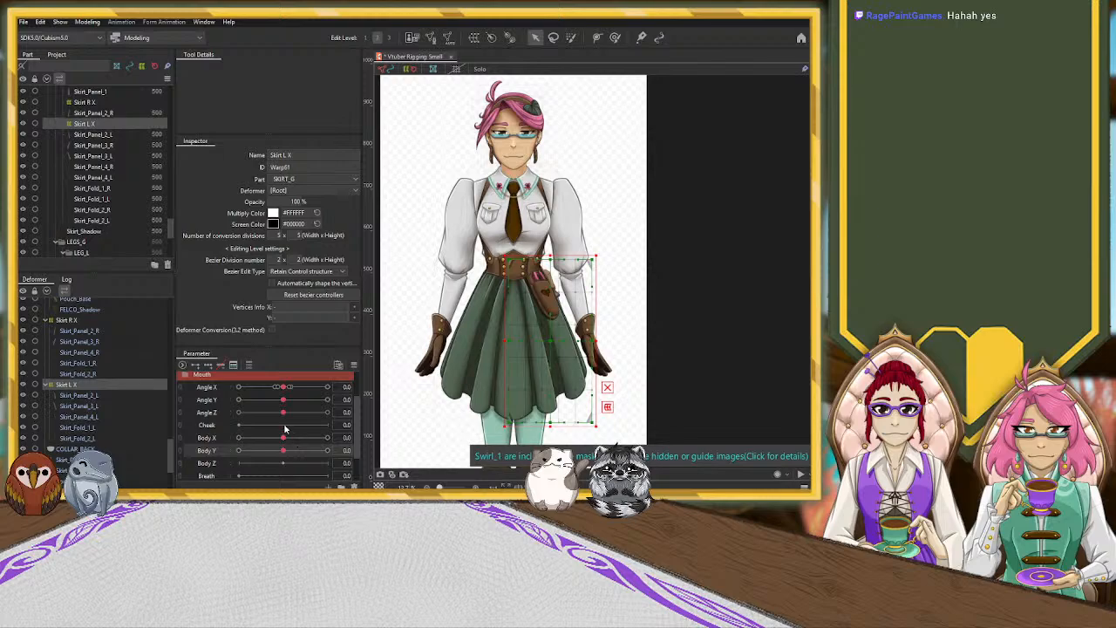
click(47, 384)
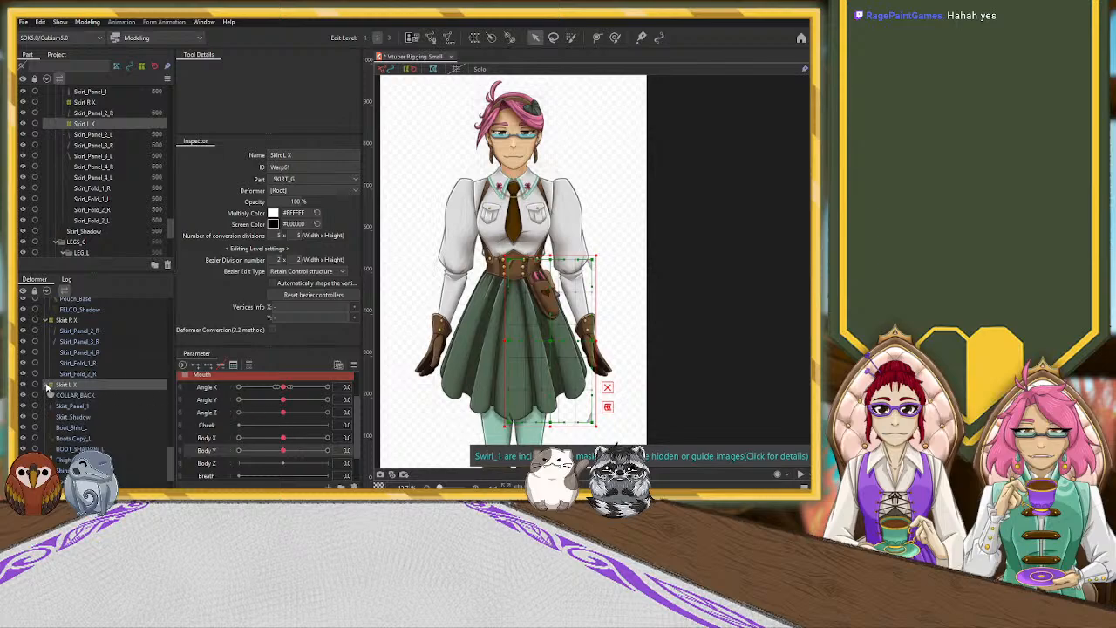
click(48, 320)
Examine the skirt and legs with Skirt R X selected at Body X -10, and return Body X to 0.
click(57, 320)
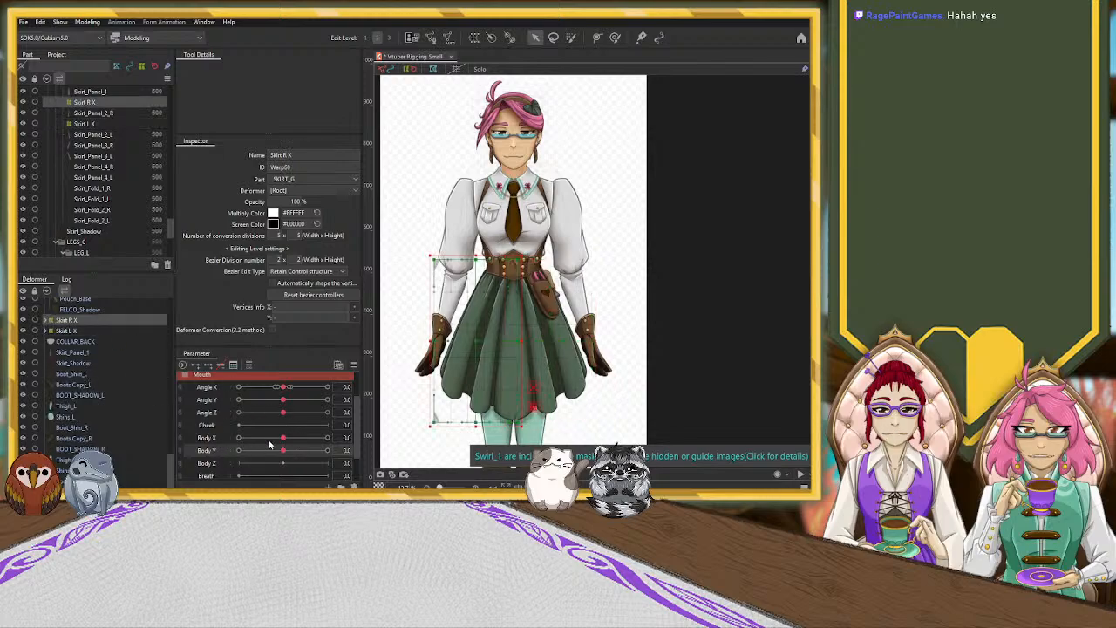
drag(281, 443, 209, 441)
scroll(500, 392, down, 3)
drag(556, 438, 572, 331)
scroll(550, 340, up, 3)
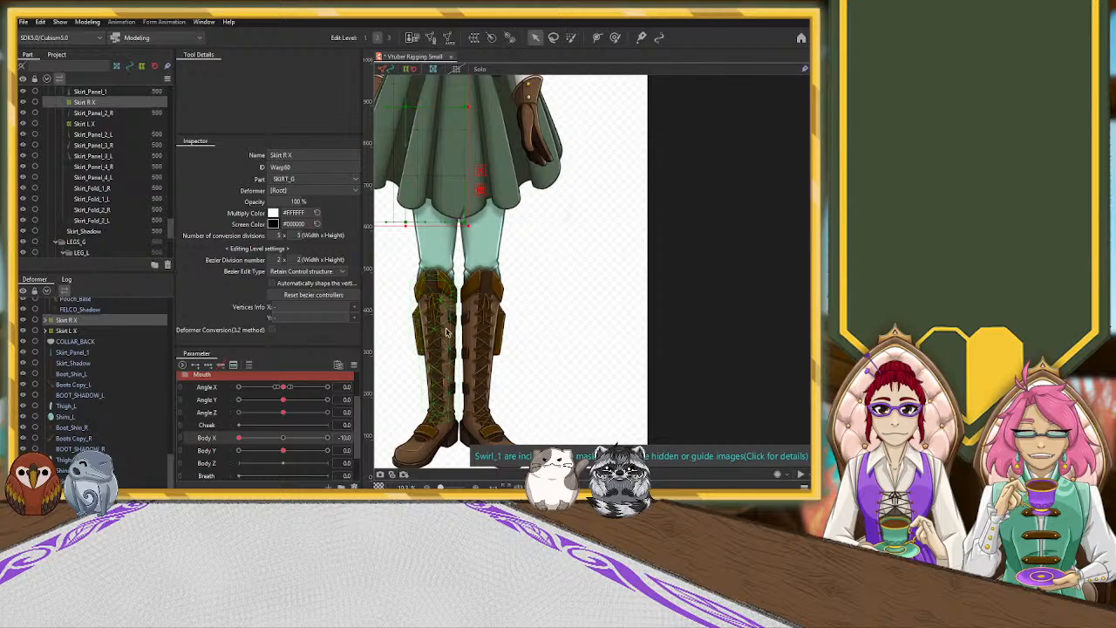
drag(588, 229, 653, 374)
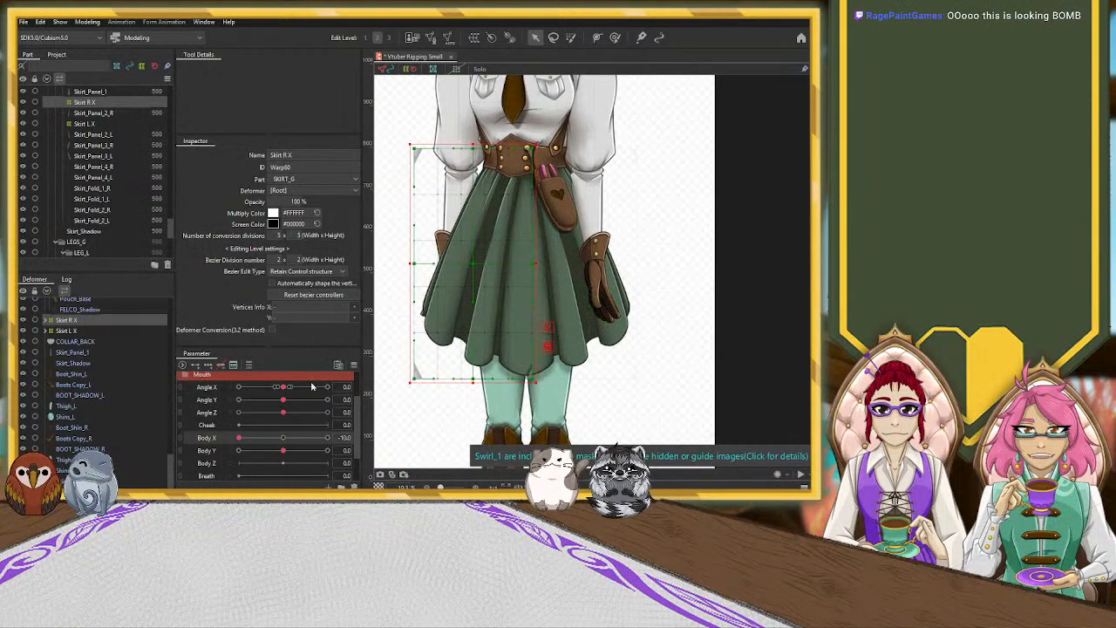
click(283, 437)
scroll(510, 311, down, 1)
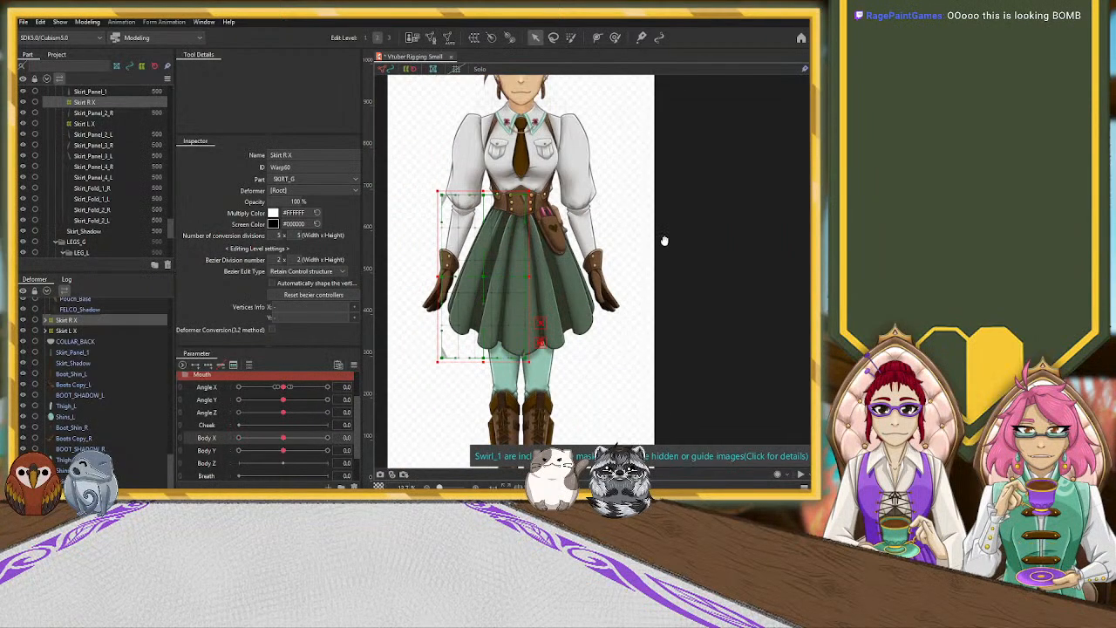
drag(663, 239, 679, 282)
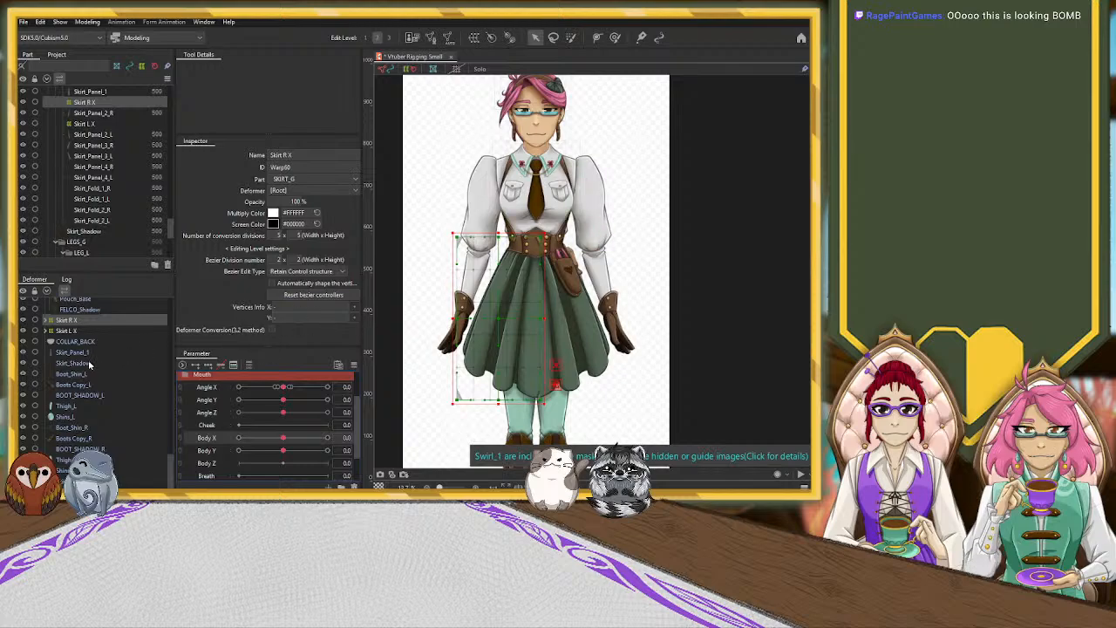
Turn on the visibility of all objects in the deformer list so the hidden hair parts show again.
scroll(88, 359, down, 5)
scroll(89, 363, up, 9)
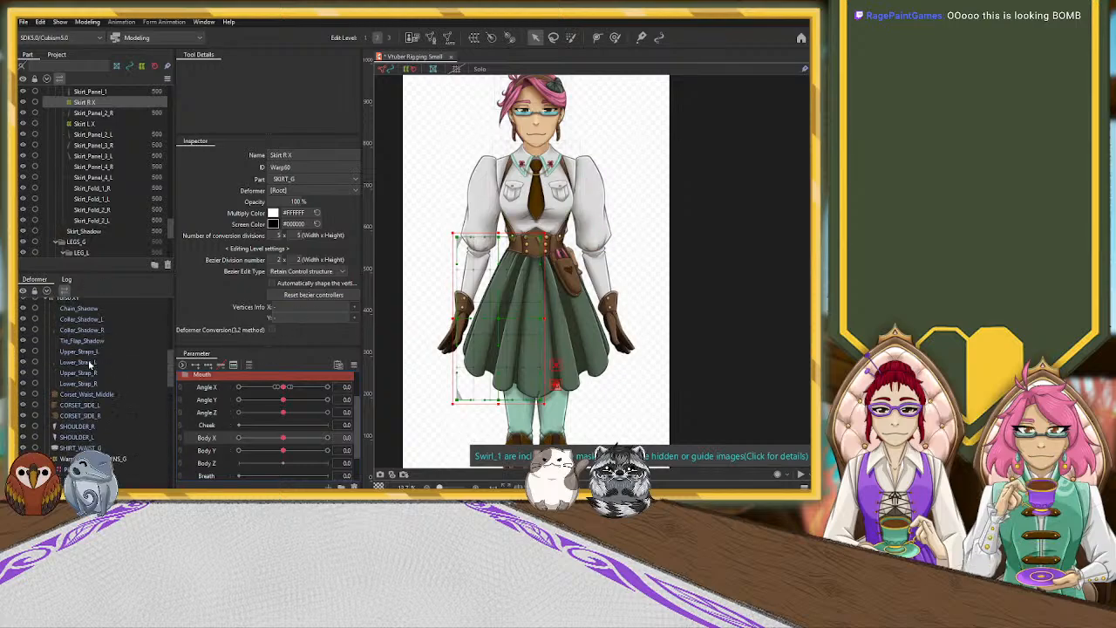
scroll(86, 356, down, 1)
scroll(85, 355, down, 8)
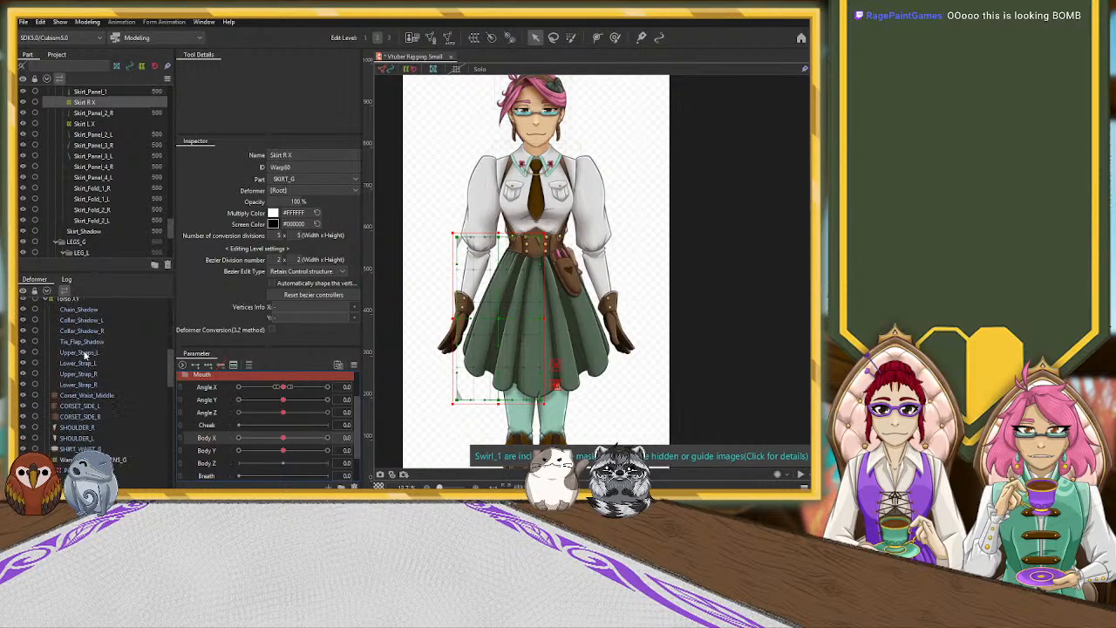
click(23, 291)
click(23, 292)
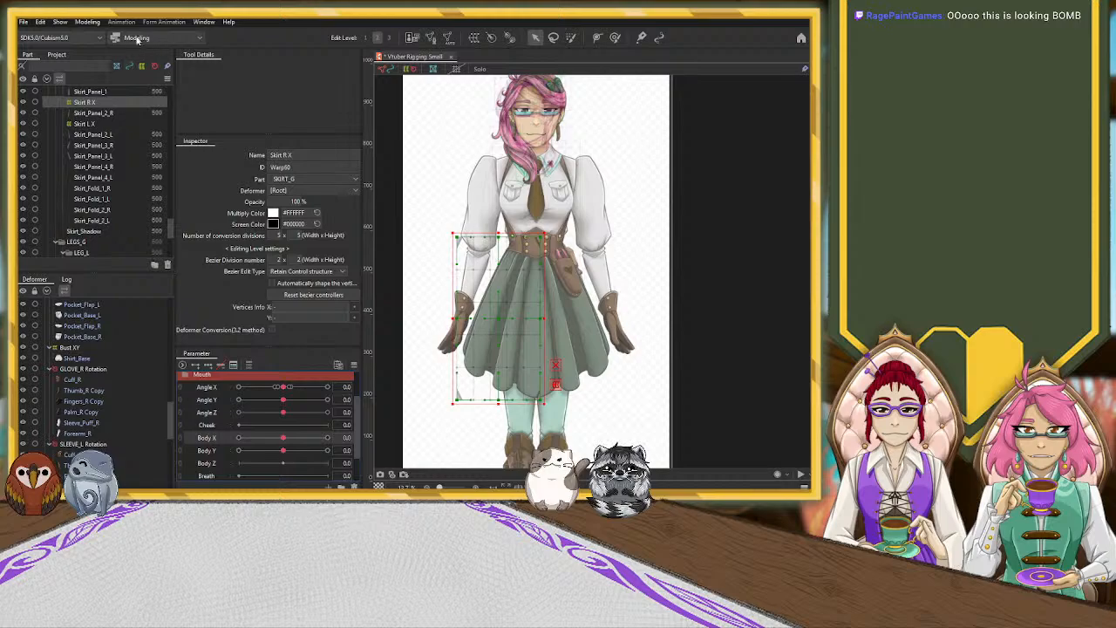
Hide the Guide Image part and save the model.
scroll(153, 177, down, 5)
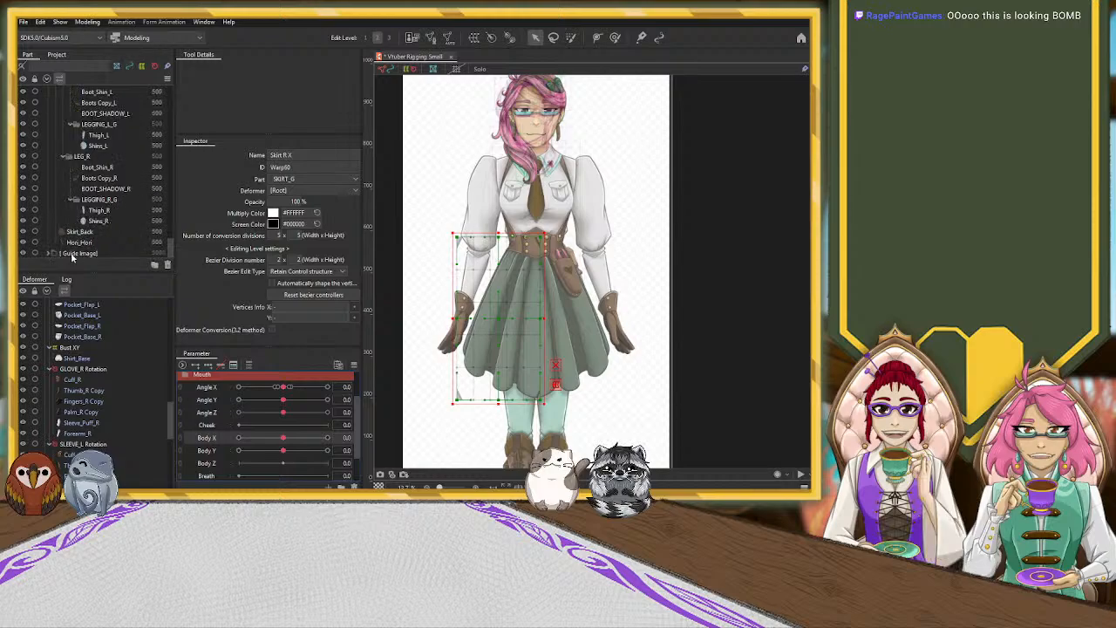
click(22, 254)
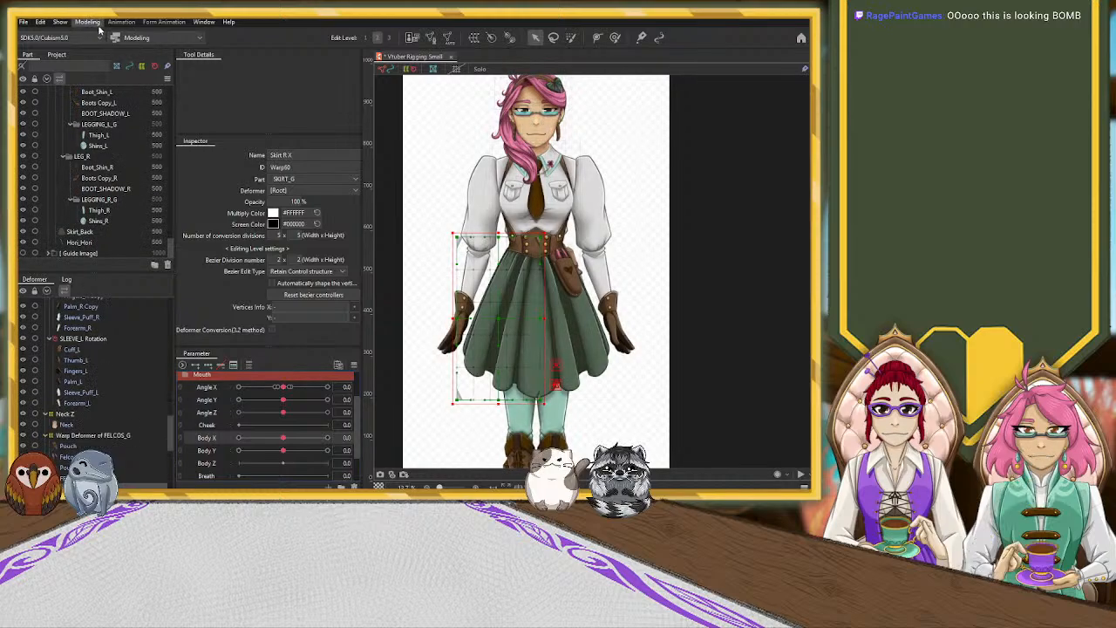
click(433, 130)
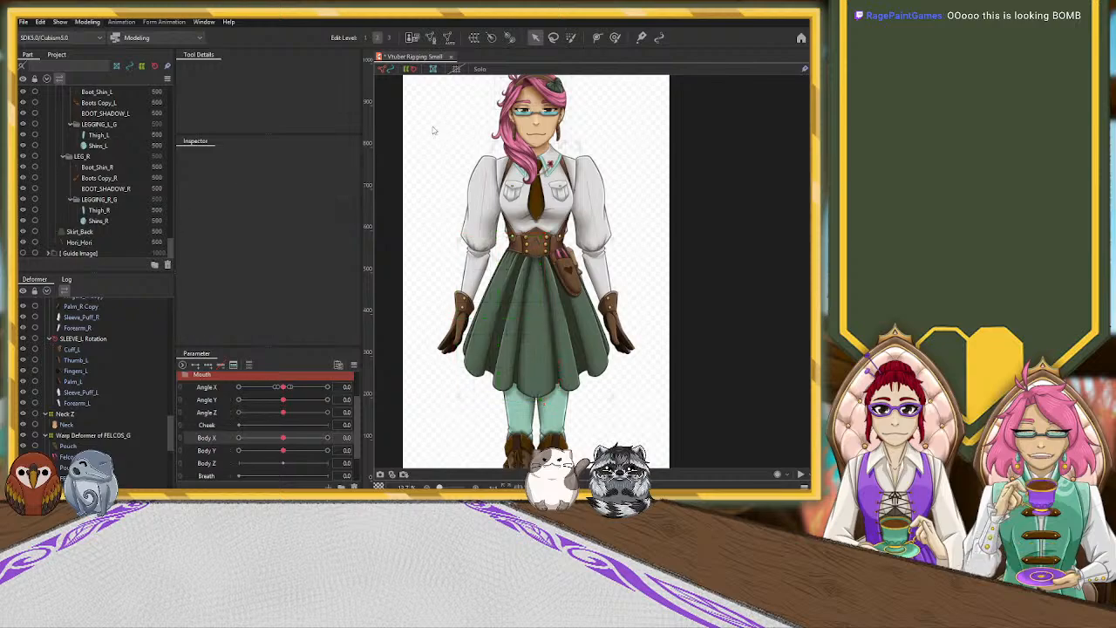
key(ctrl+s)
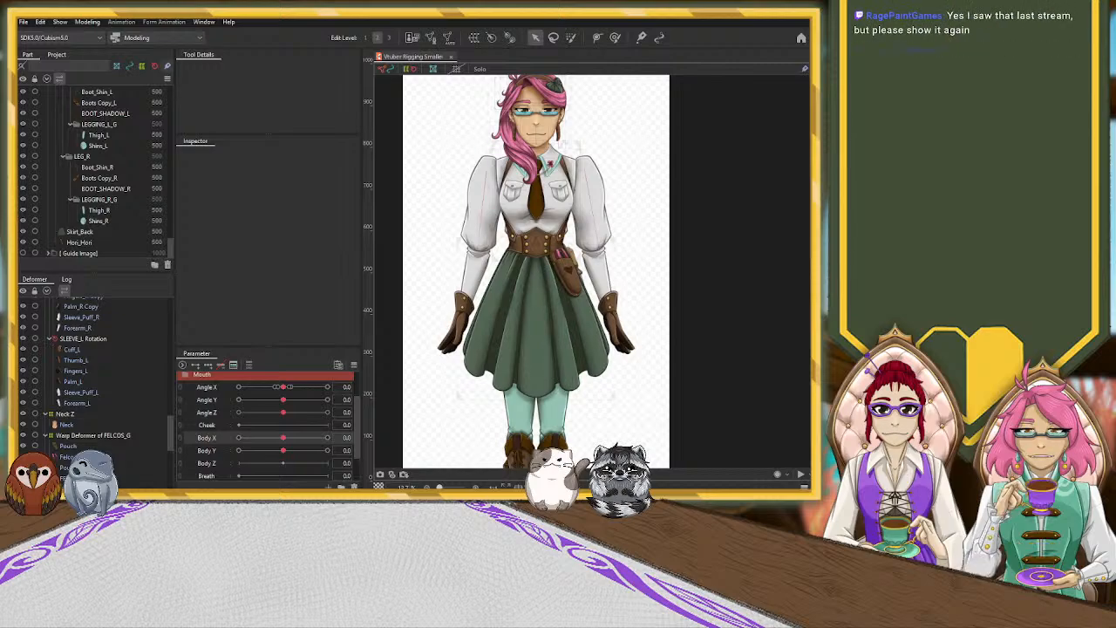
Preview the model's head, hair, earring and body movement in Physics Settings, and close the preview.
click(109, 245)
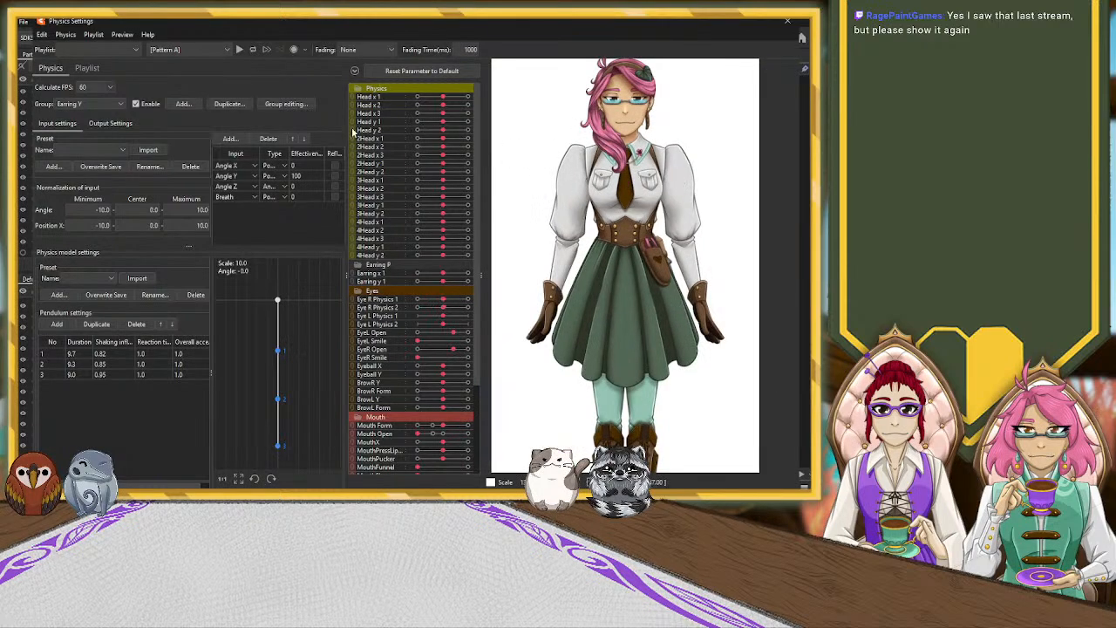
scroll(676, 128, down, 2)
drag(698, 114, 634, 324)
scroll(672, 184, up, 4)
scroll(633, 326, up, 3)
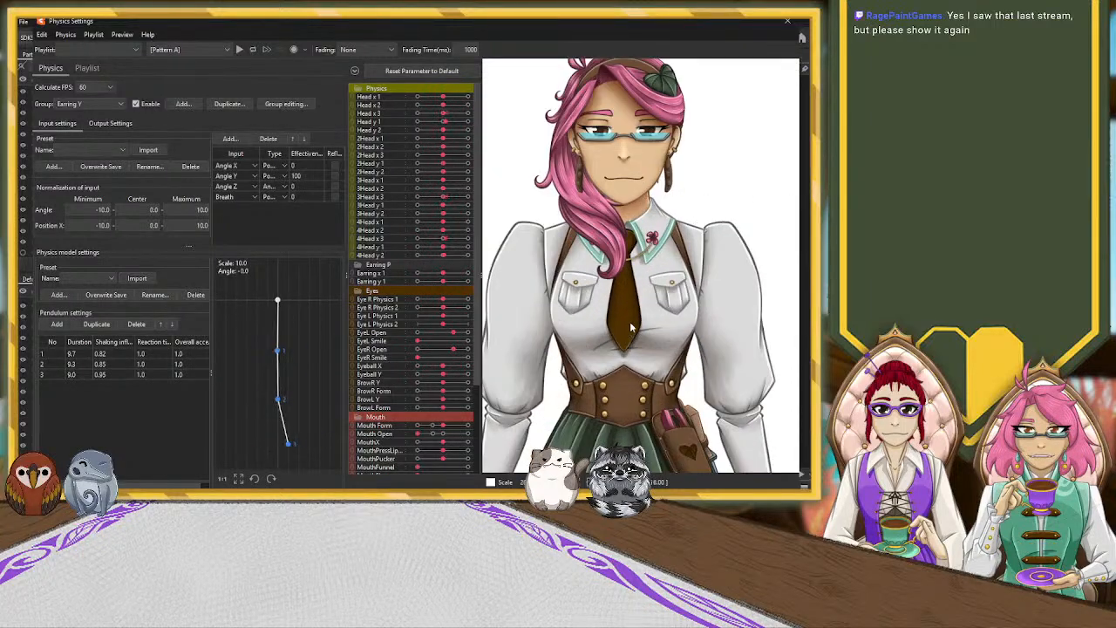
scroll(633, 325, down, 3)
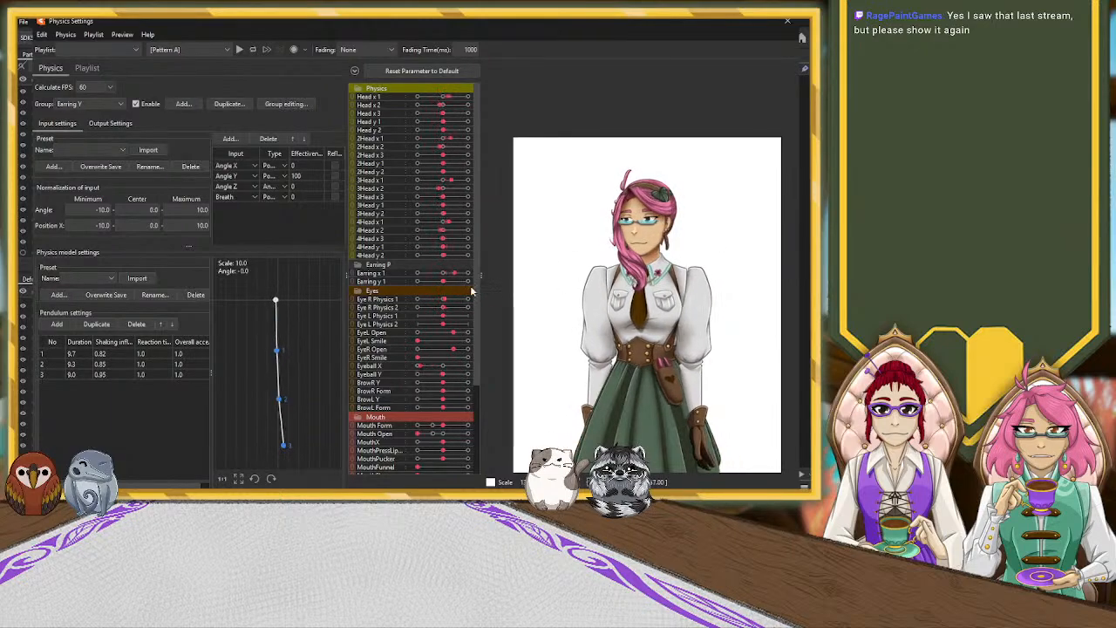
drag(727, 209, 570, 296)
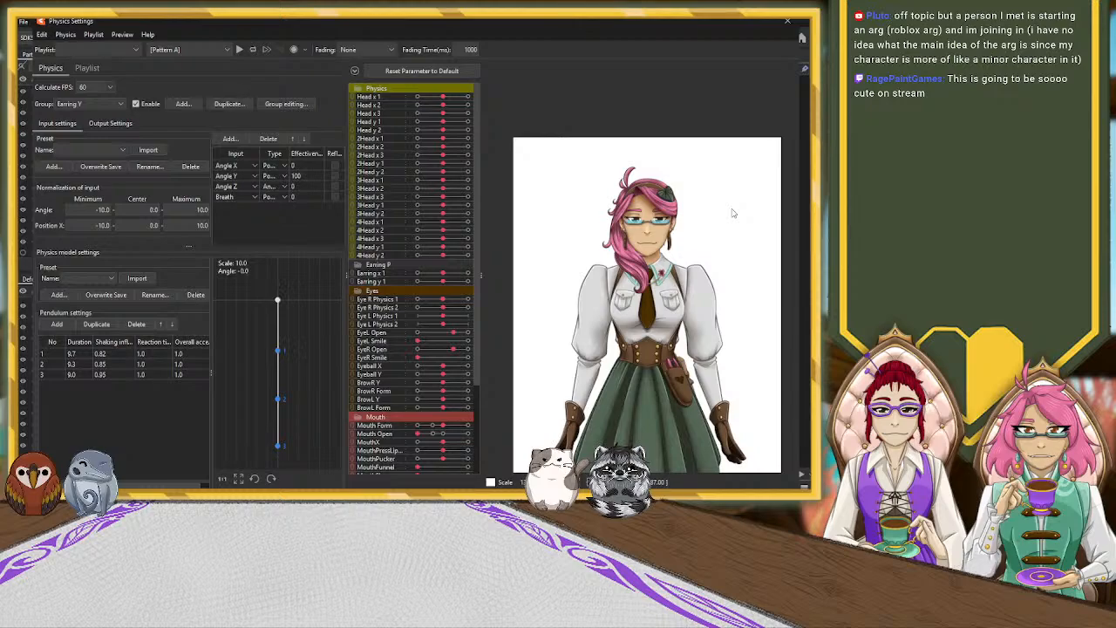
click(788, 21)
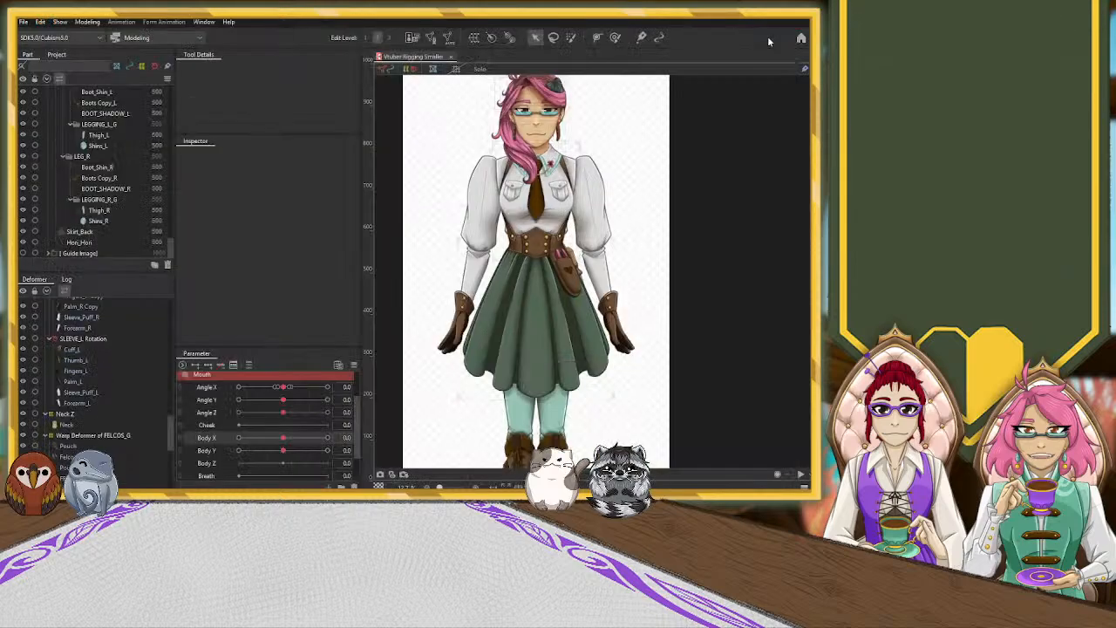
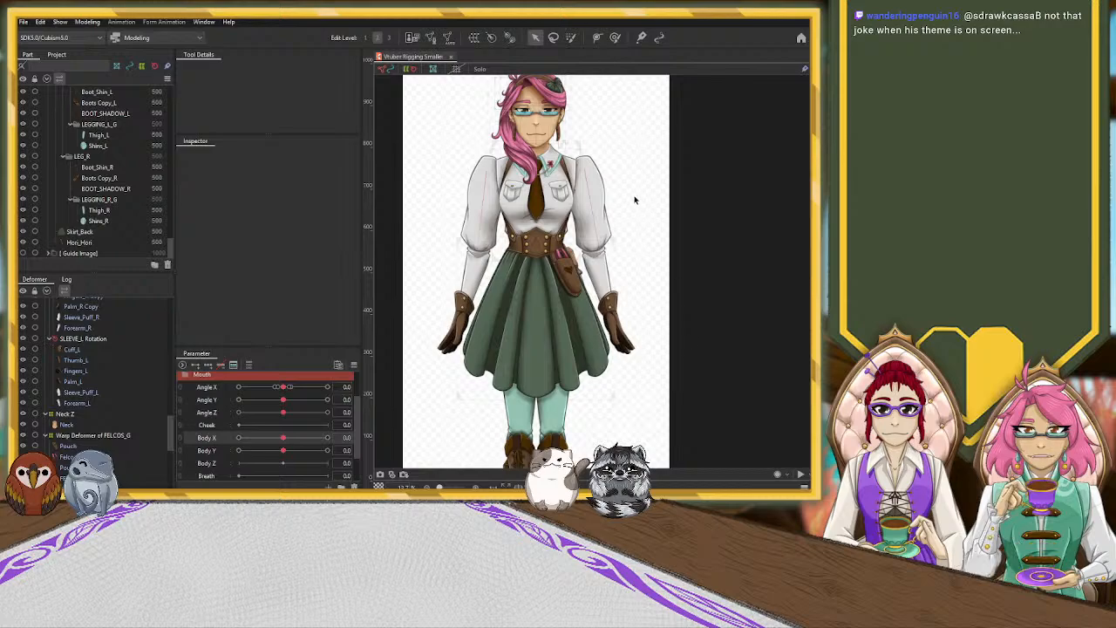
Try keying the Hori_Hori part on Body X and setting its draw order to 1000 at Body X -10.
scroll(635, 200, up, 2)
mouse_move(282, 437)
mouse_down()
mouse_move(327, 438)
mouse_move(284, 440)
mouse_up()
scroll(118, 397, down, 5)
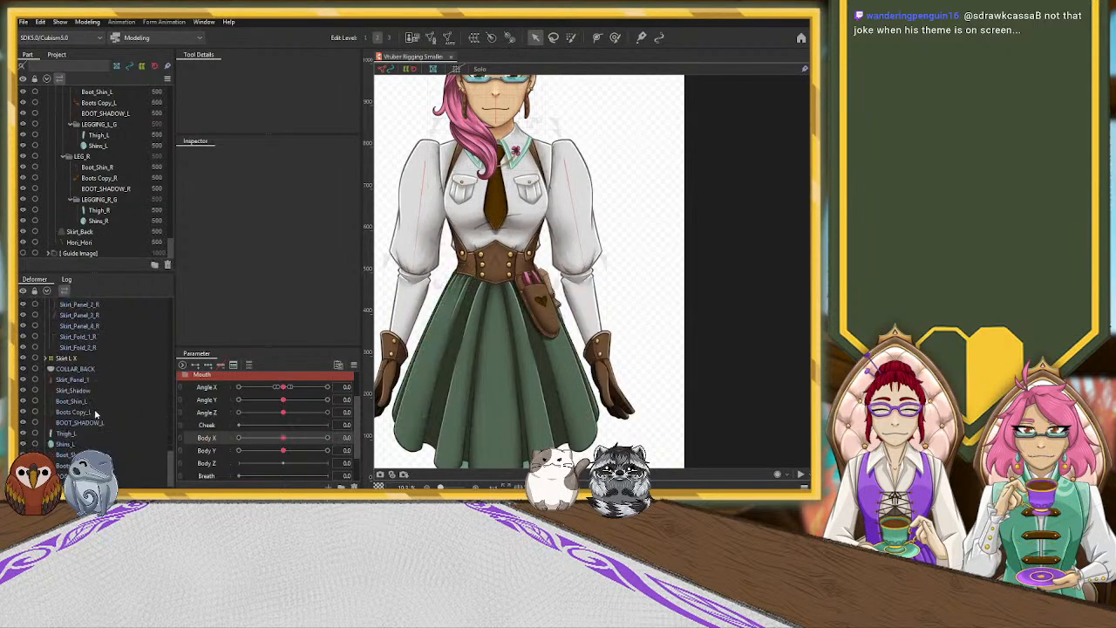
scroll(96, 415, down, 2)
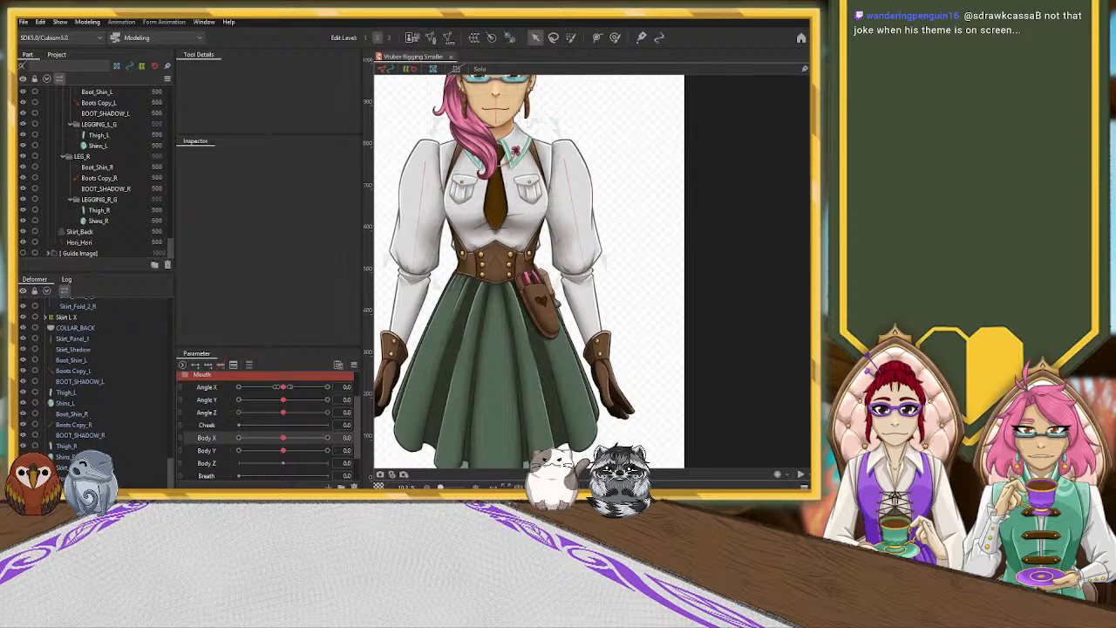
click(82, 477)
drag(541, 267, 542, 271)
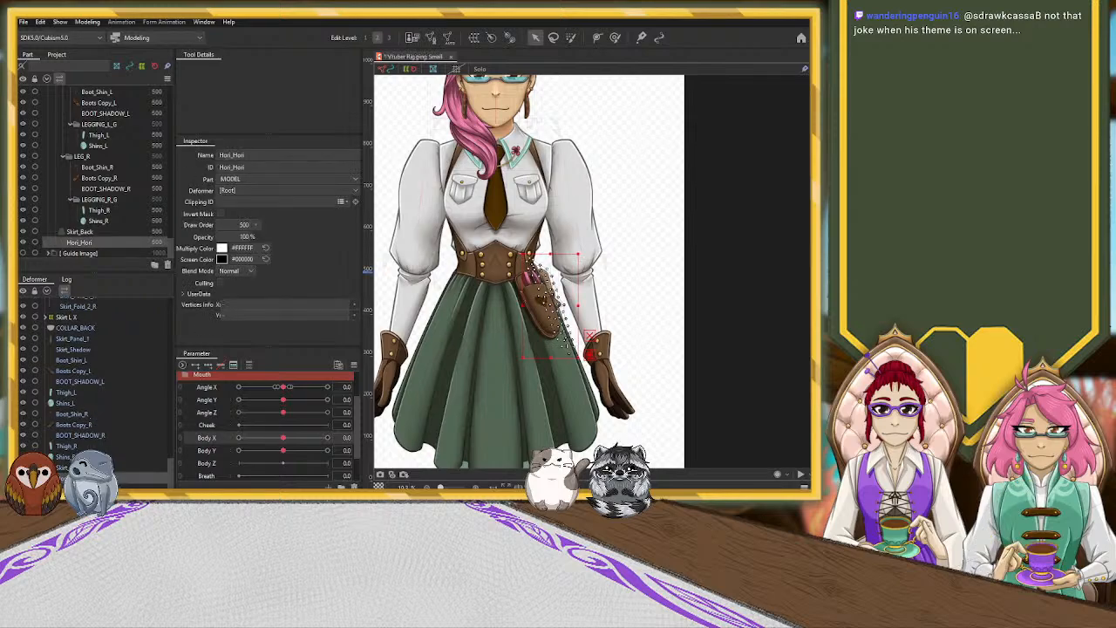
mouse_move(282, 437)
mouse_down()
mouse_move(225, 447)
mouse_move(328, 450)
mouse_move(262, 448)
mouse_move(283, 442)
mouse_up()
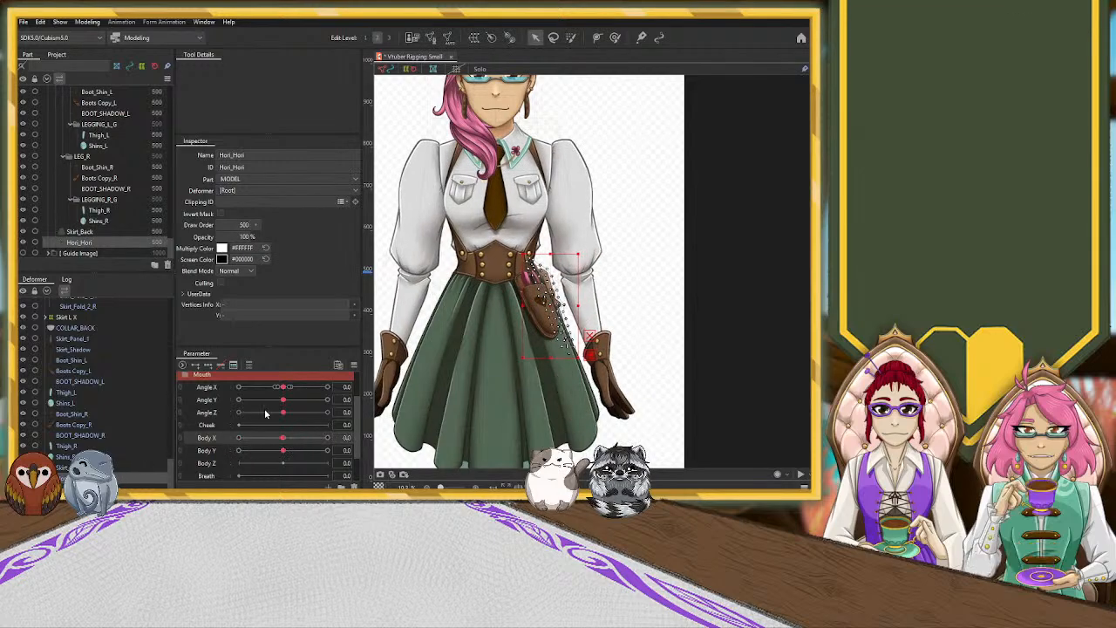
drag(286, 440, 237, 439)
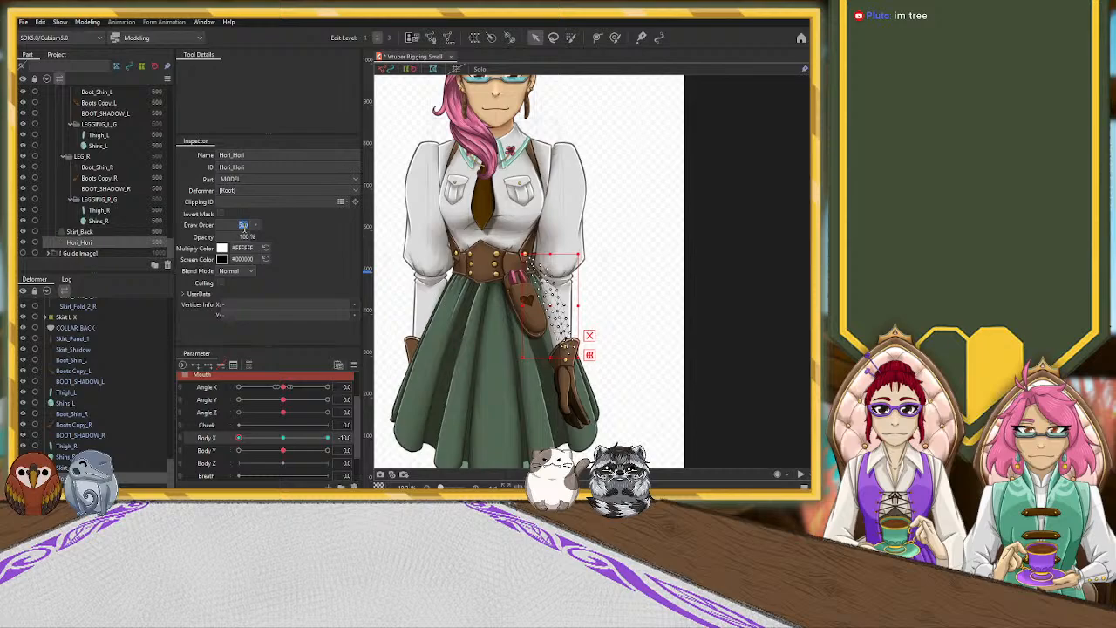
text(1000)
key(Return)
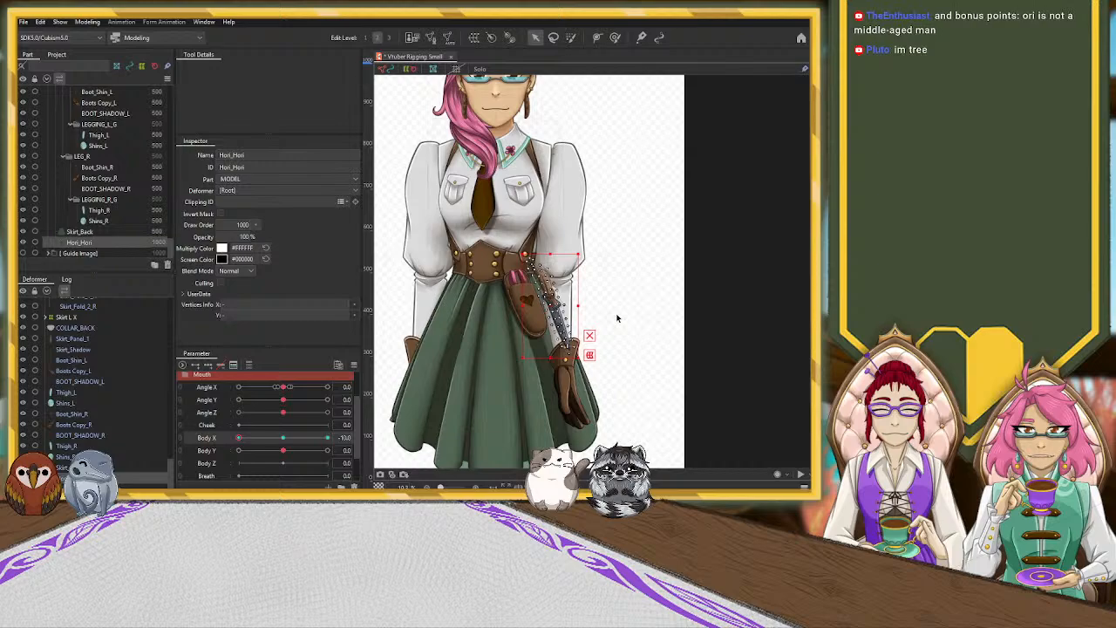
Undo Hori_Hori's draw order of 1000, retry adjusting it at Body X -10, and undo its Body X keys.
key(ctrl+z)
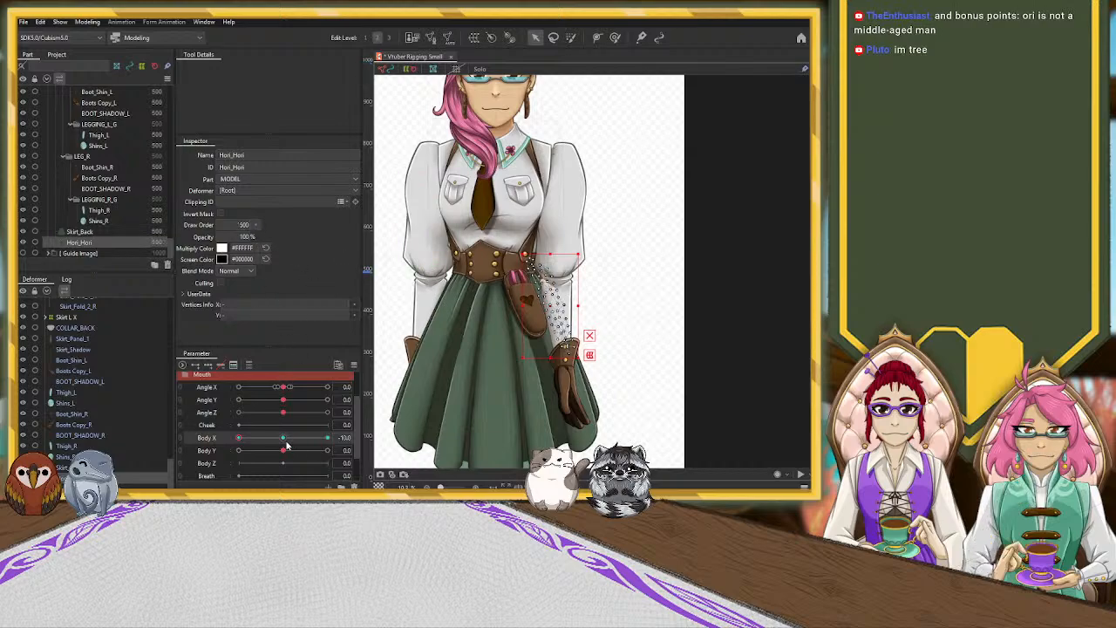
mouse_move(239, 438)
mouse_down()
mouse_move(267, 440)
mouse_move(239, 439)
mouse_up()
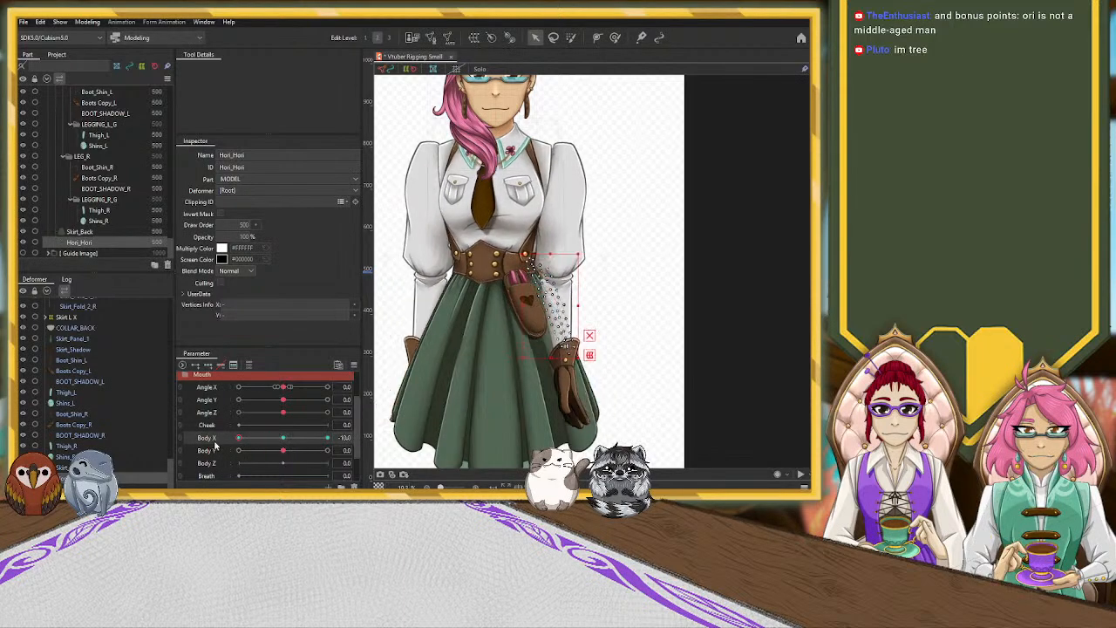
click(244, 224)
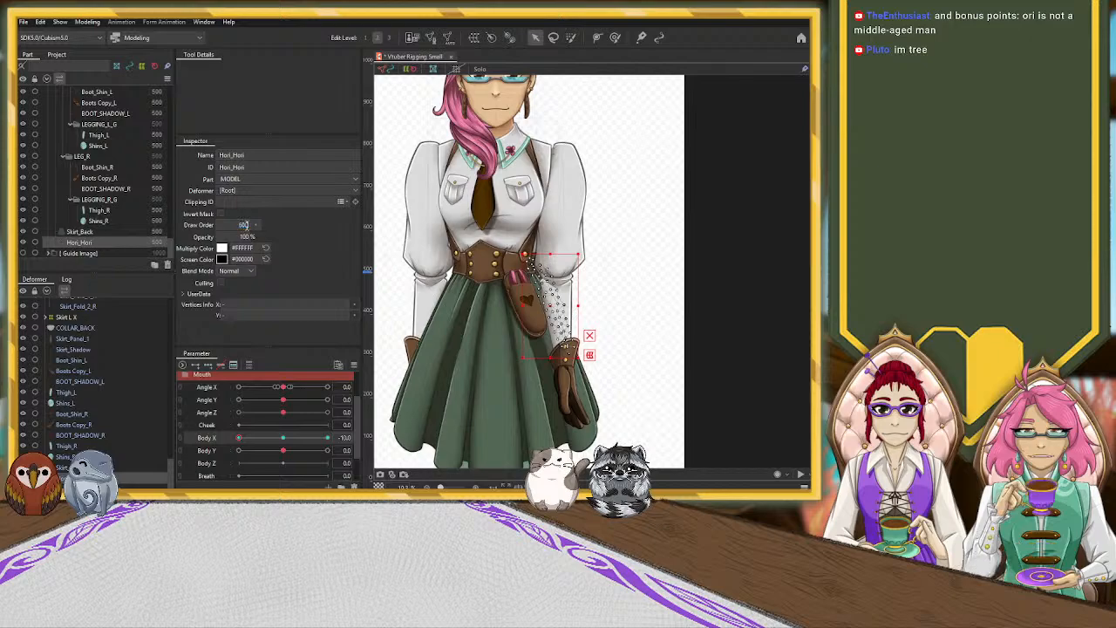
text(600)
key(Return)
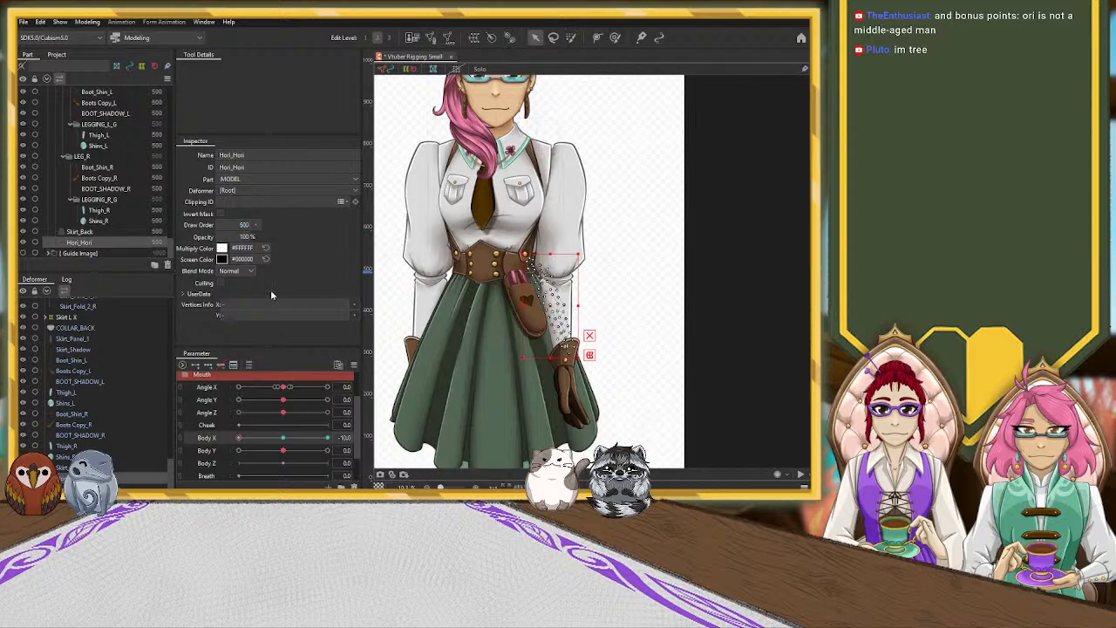
click(256, 225)
drag(256, 225, 259, 232)
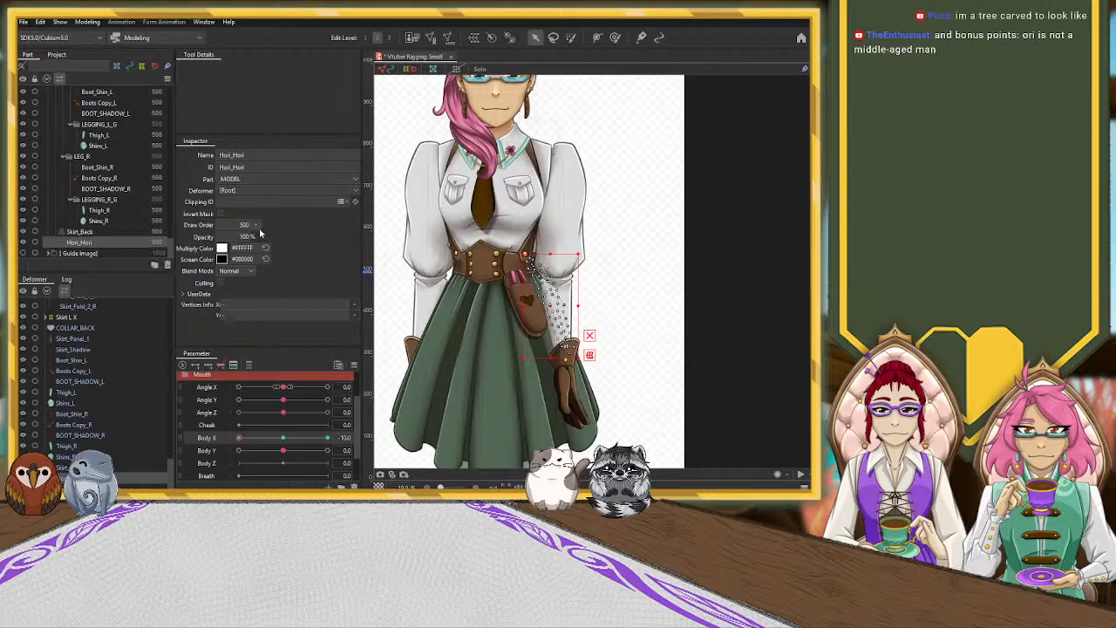
key(ctrl+z)
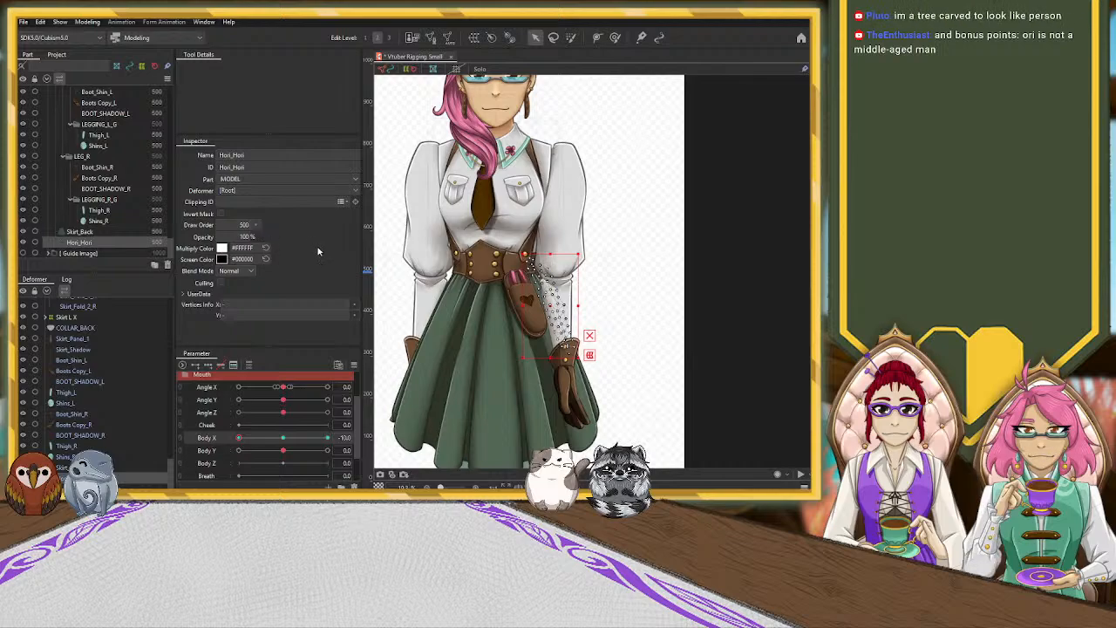
drag(244, 444, 323, 440)
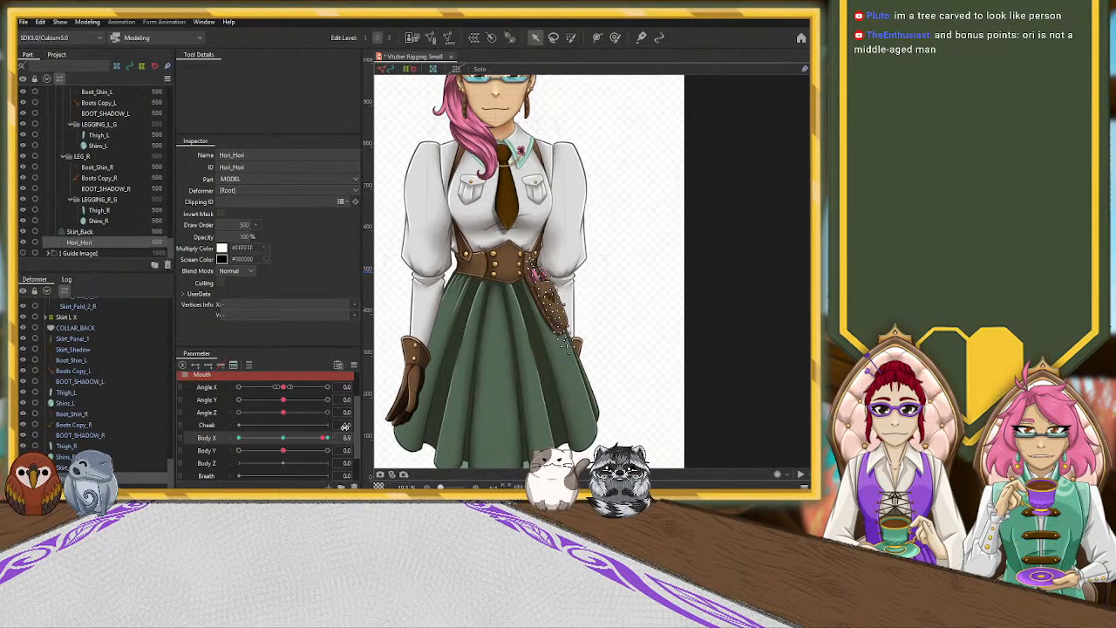
key(ctrl+z)
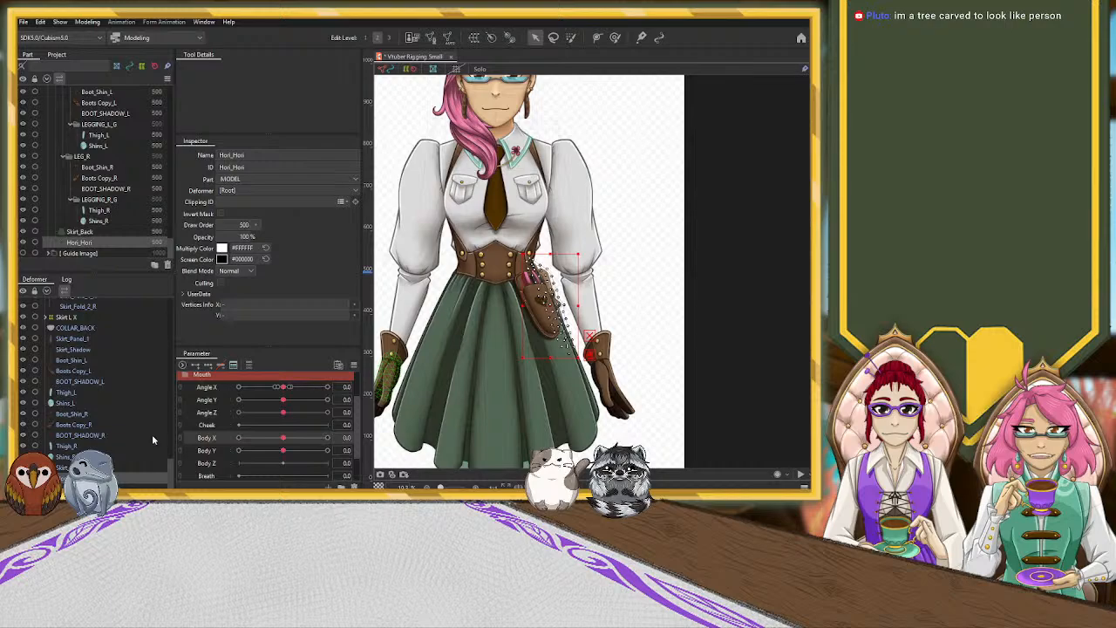
Examine the pouch, arms and torso while varying Body X, including at -10, and return Body X to 0.
scroll(137, 427, up, 1)
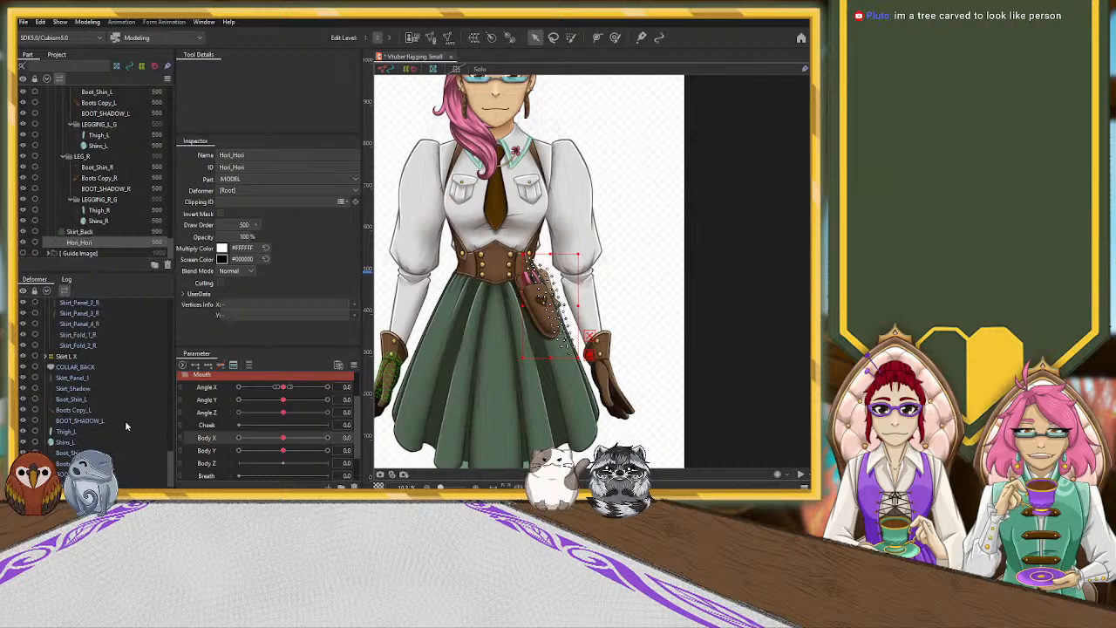
scroll(109, 422, up, 1)
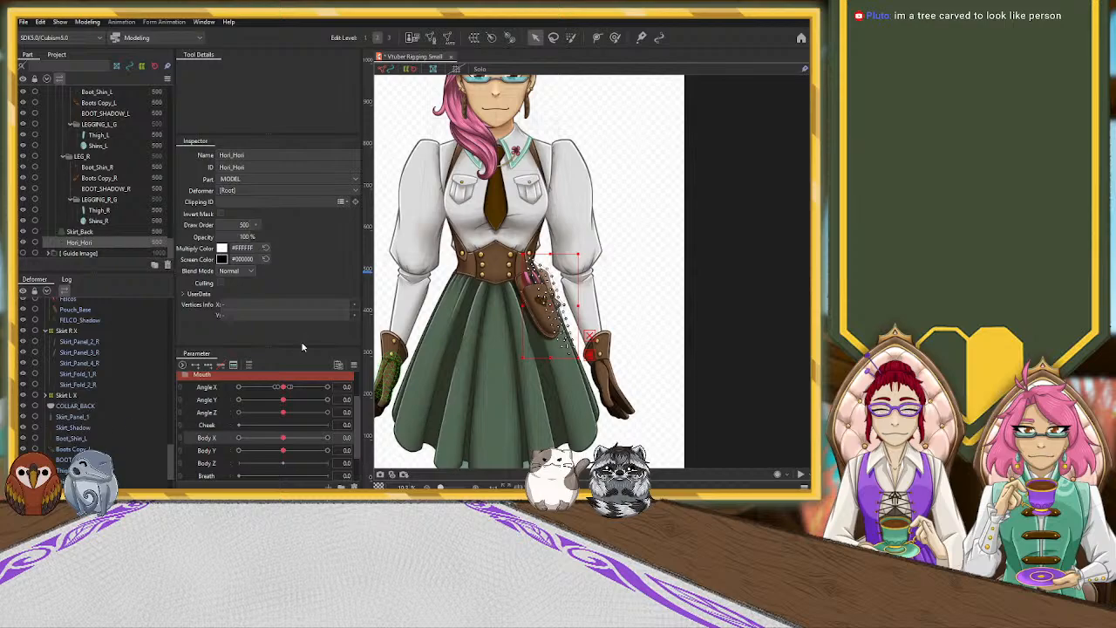
drag(282, 436, 359, 459)
drag(281, 443, 282, 438)
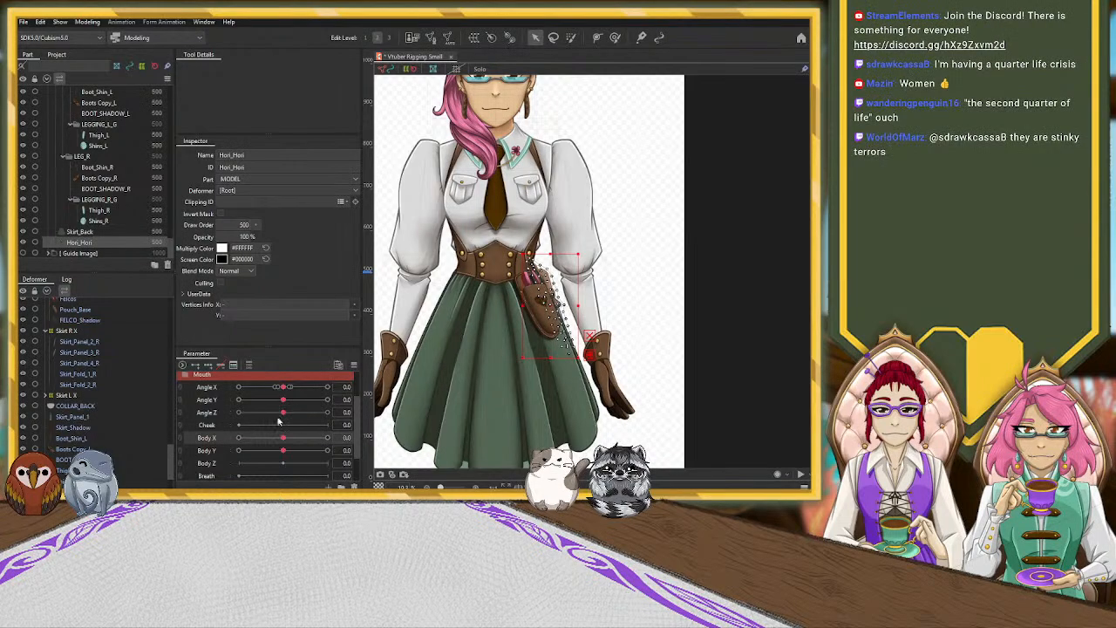
mouse_move(283, 438)
mouse_down()
mouse_move(403, 443)
mouse_move(276, 438)
mouse_move(281, 450)
mouse_move(477, 443)
mouse_move(235, 456)
mouse_move(289, 443)
mouse_up()
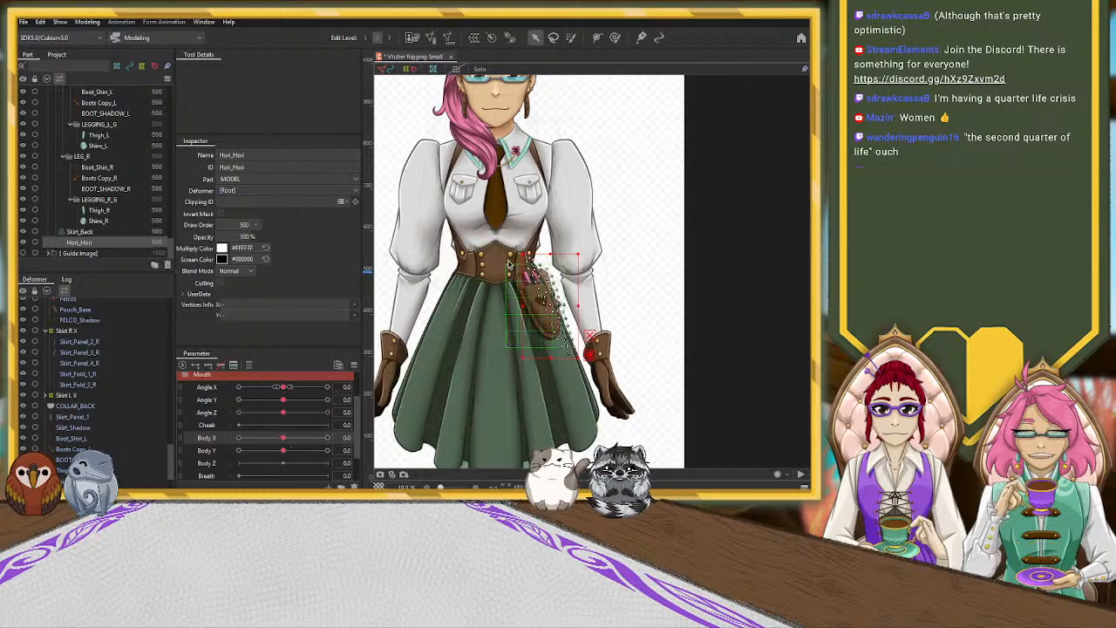
click(650, 167)
drag(652, 169, 669, 248)
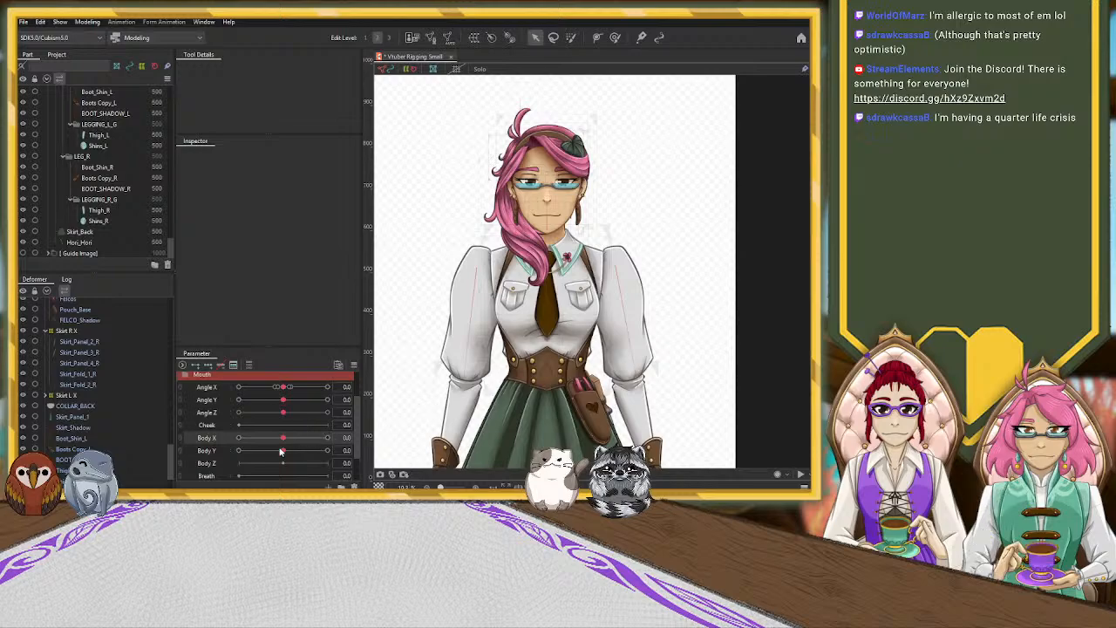
drag(283, 439, 224, 447)
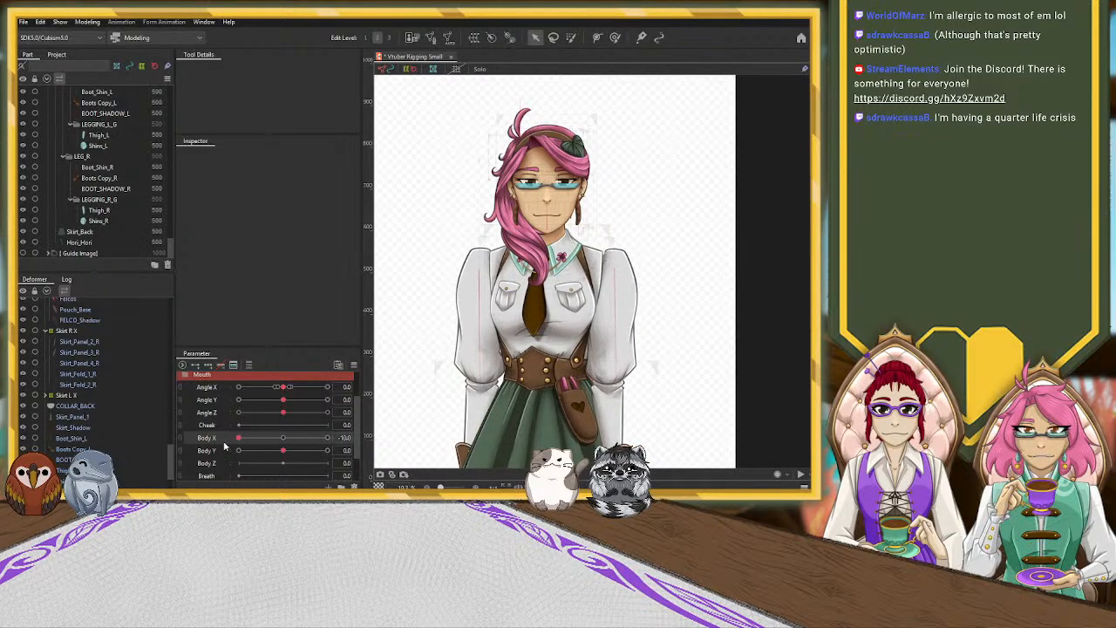
click(285, 439)
Select the Bust XY warp deformer and set Body X to -10 with the collar and chest in close view.
scroll(104, 435, down, 2)
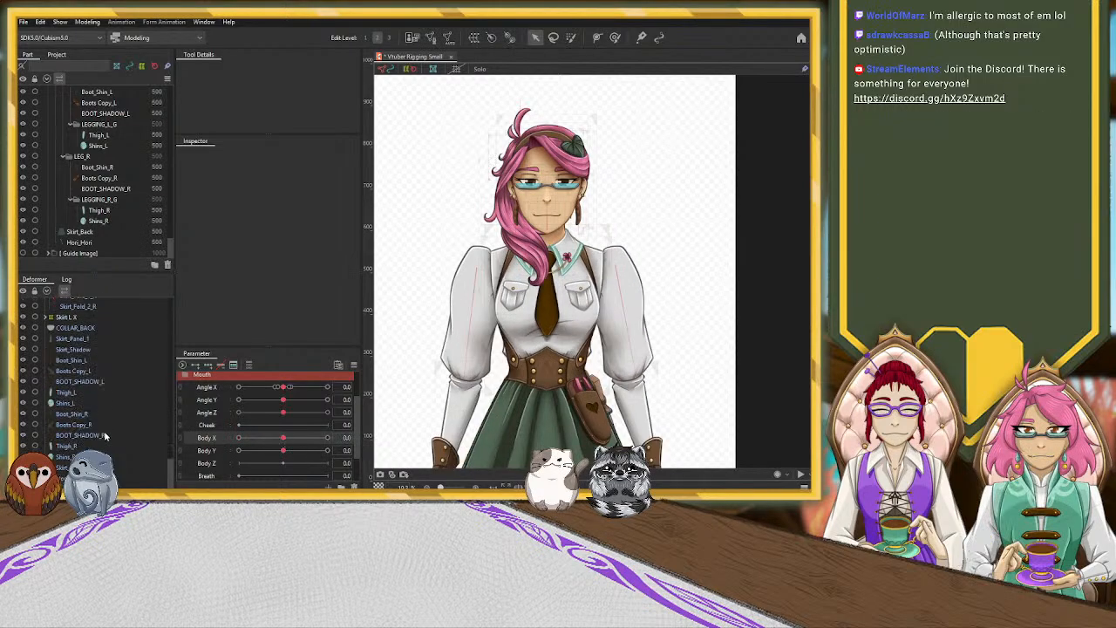
scroll(104, 435, up, 10)
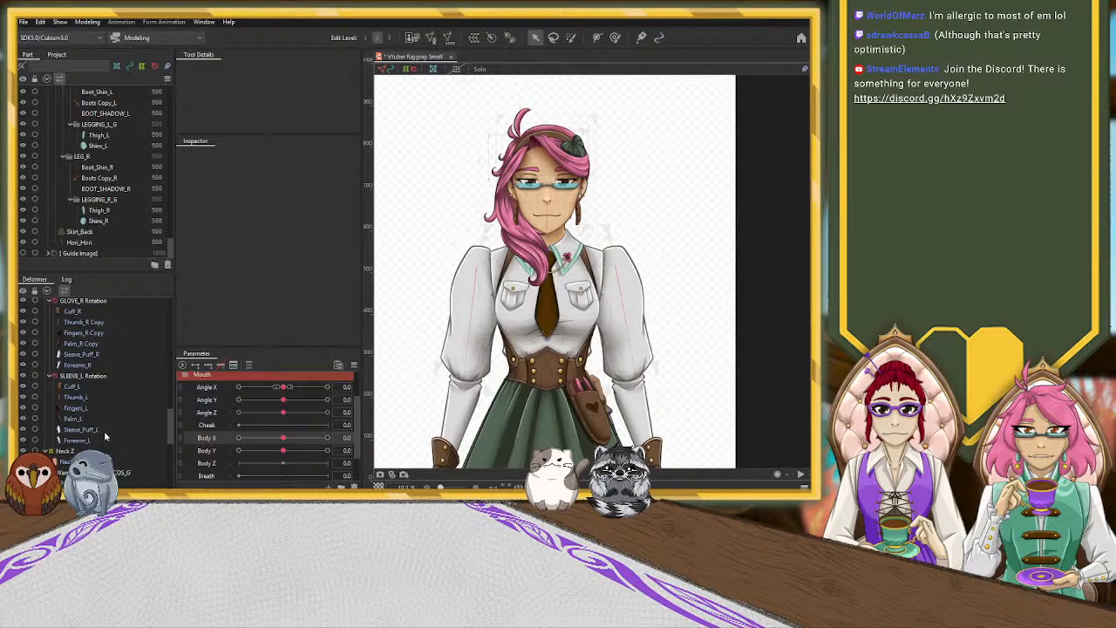
scroll(104, 431, up, 1)
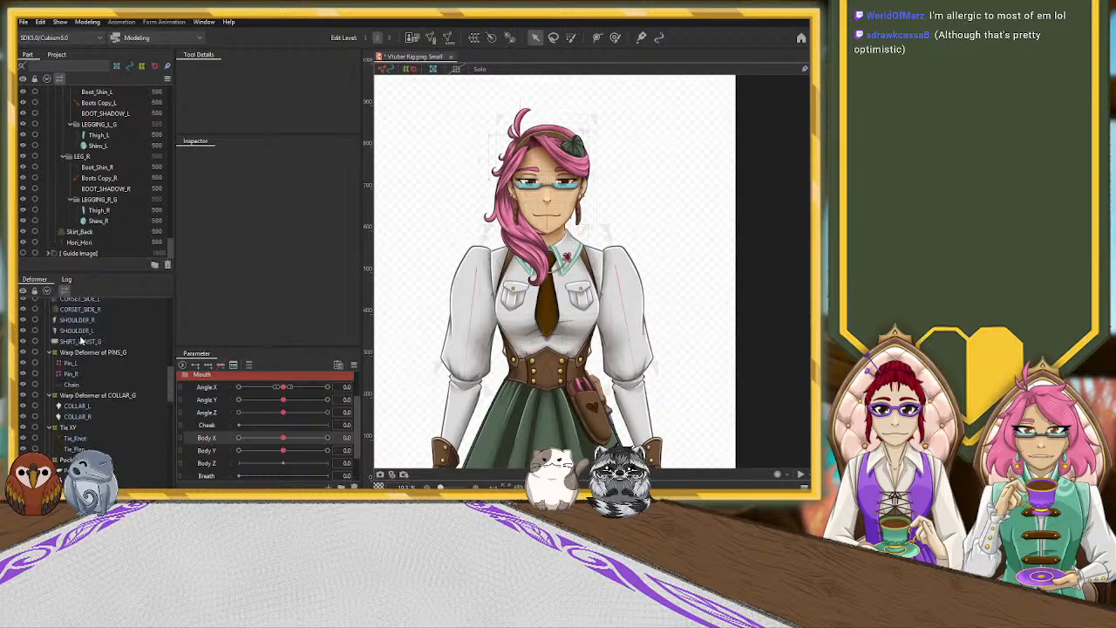
click(81, 341)
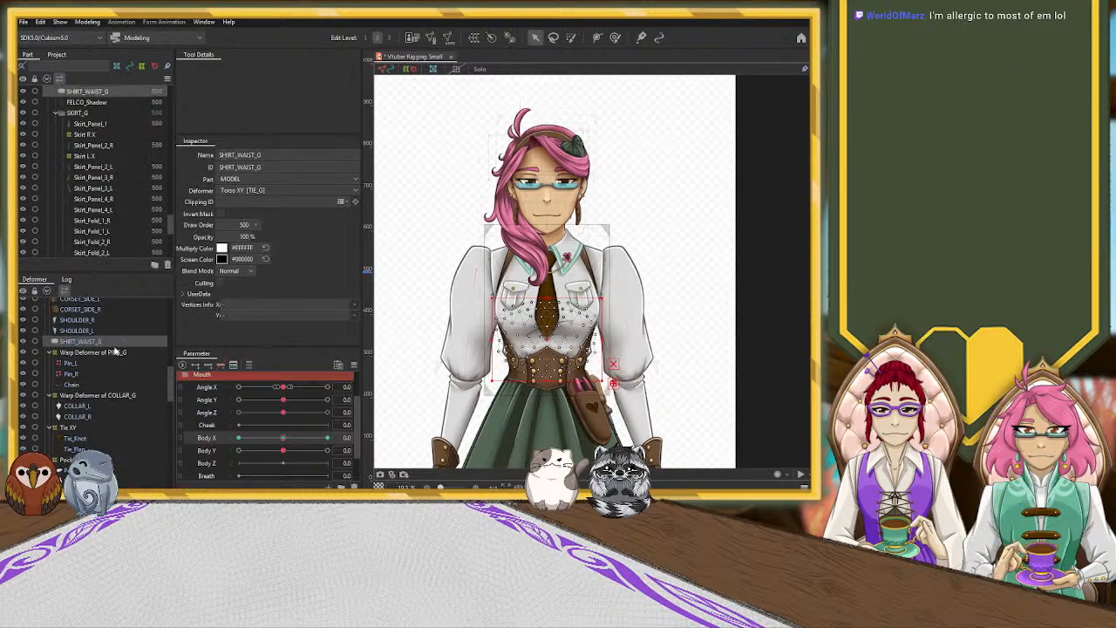
scroll(114, 343, down, 3)
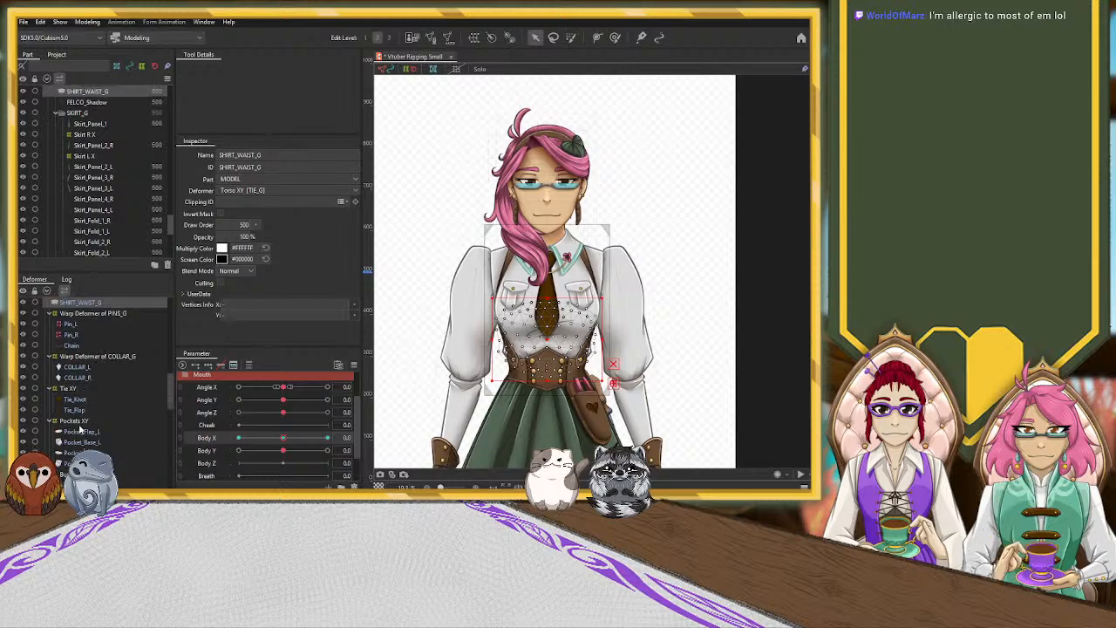
scroll(83, 434, down, 1)
click(70, 435)
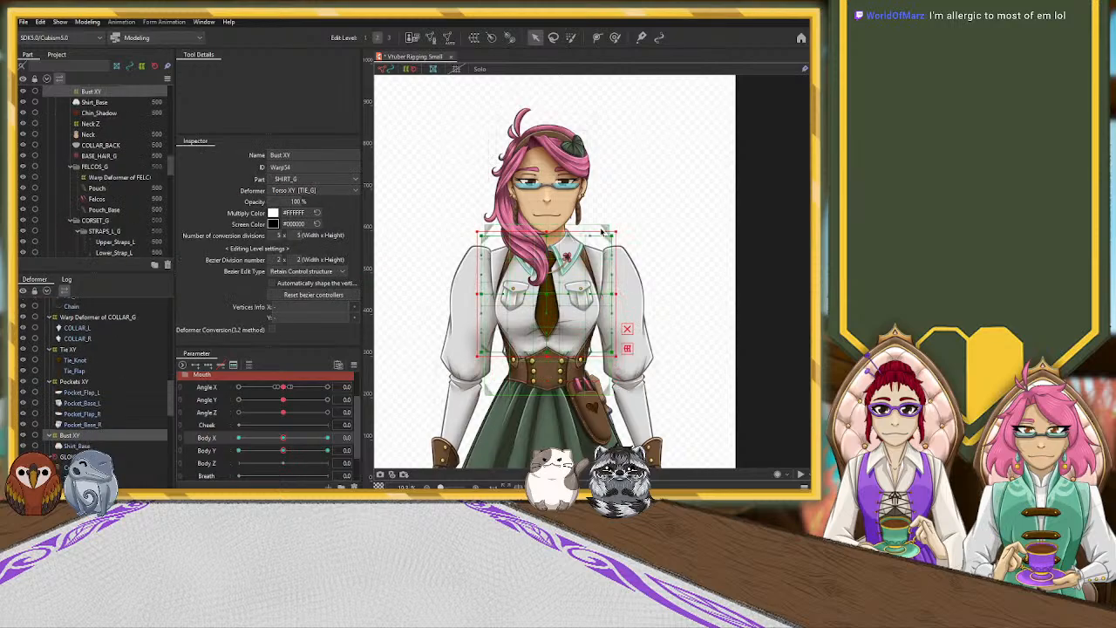
scroll(558, 237, up, 3)
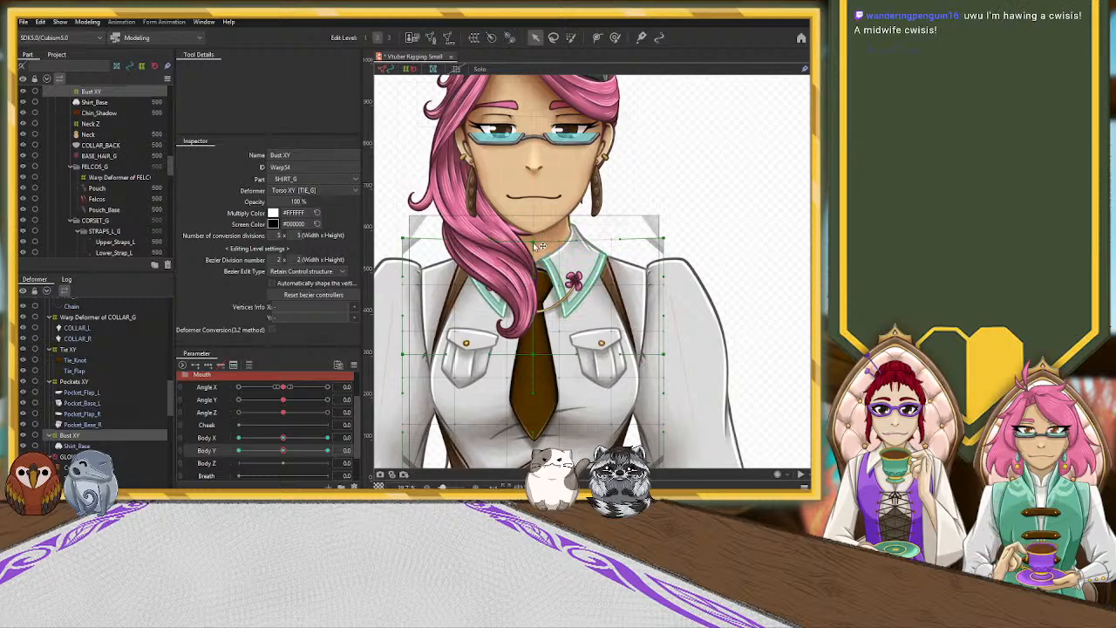
drag(282, 437, 238, 437)
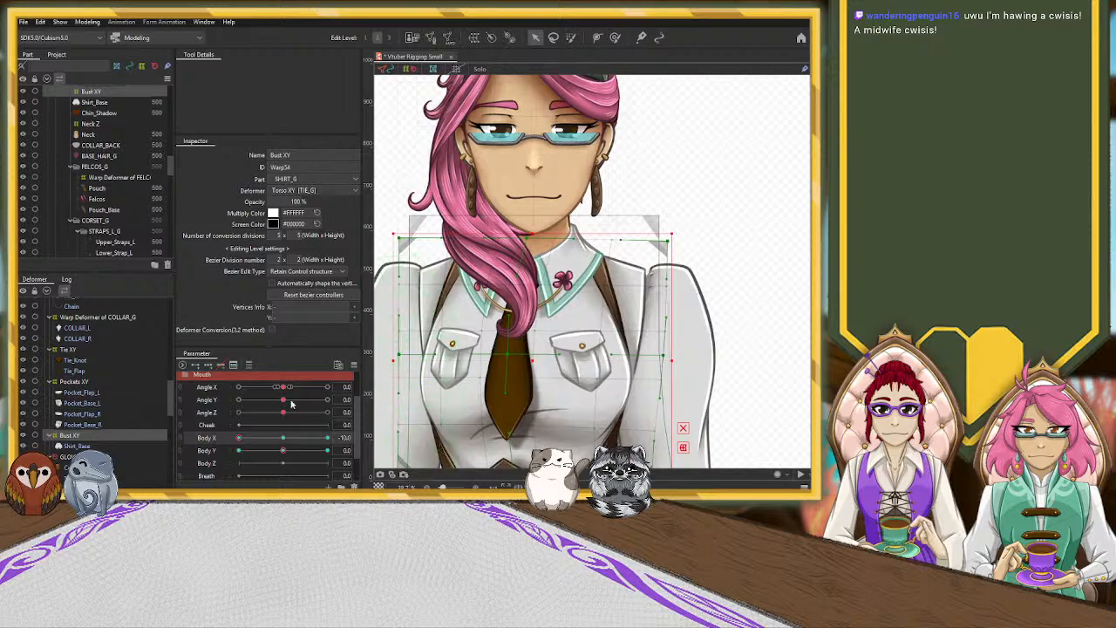
Hide the PONYTAIL_G part group to uncover the collar, neck and tie.
scroll(91, 340, down, 10)
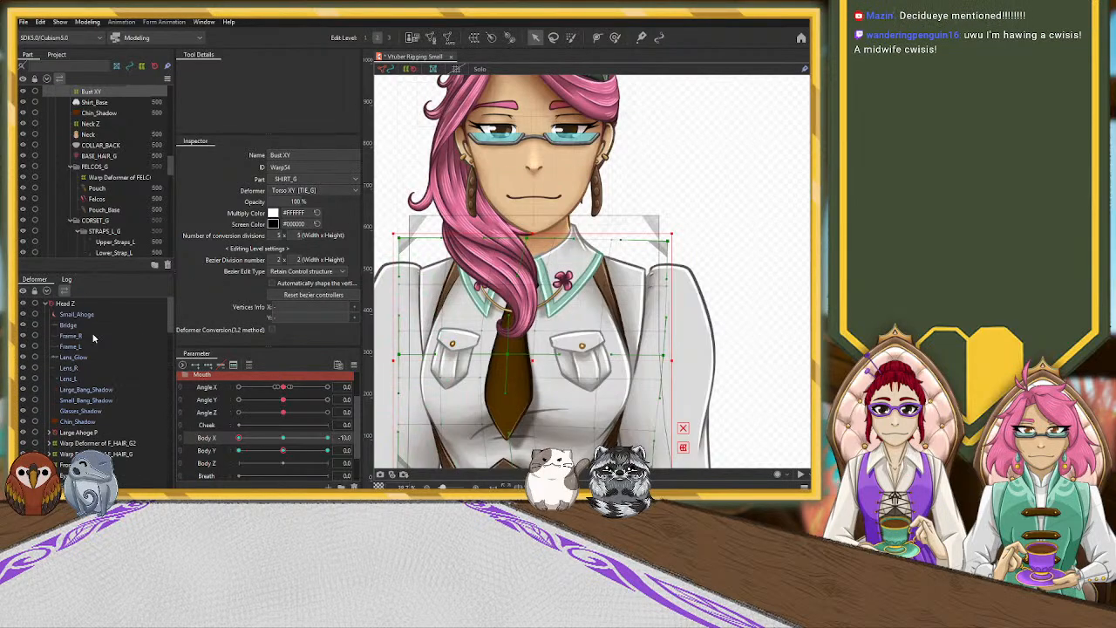
scroll(72, 415, down, 6)
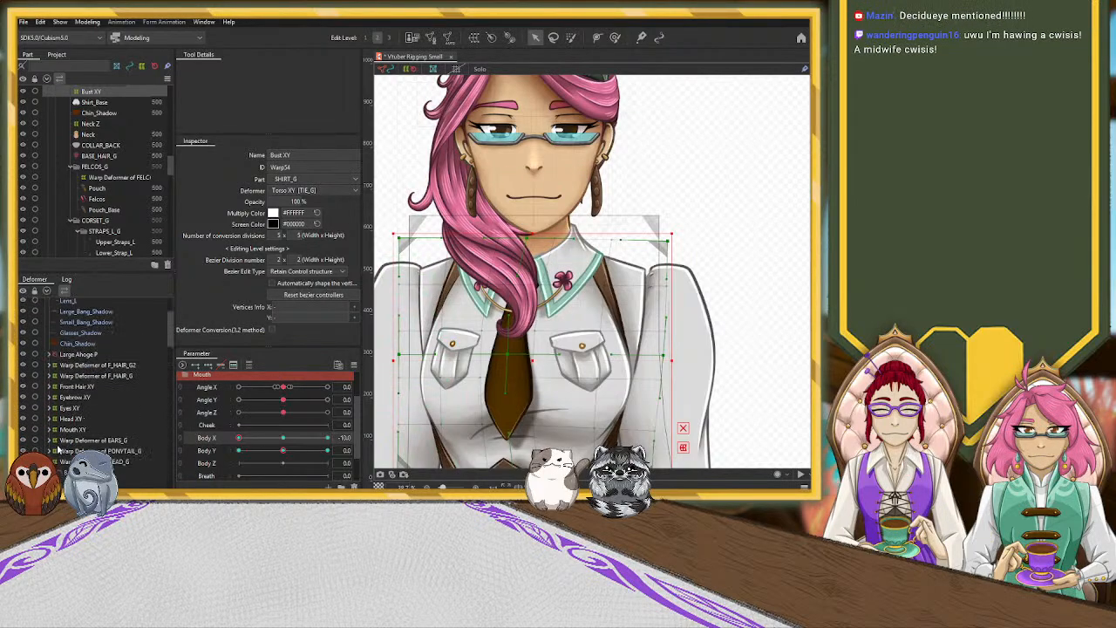
scroll(58, 448, up, 3)
scroll(54, 323, up, 3)
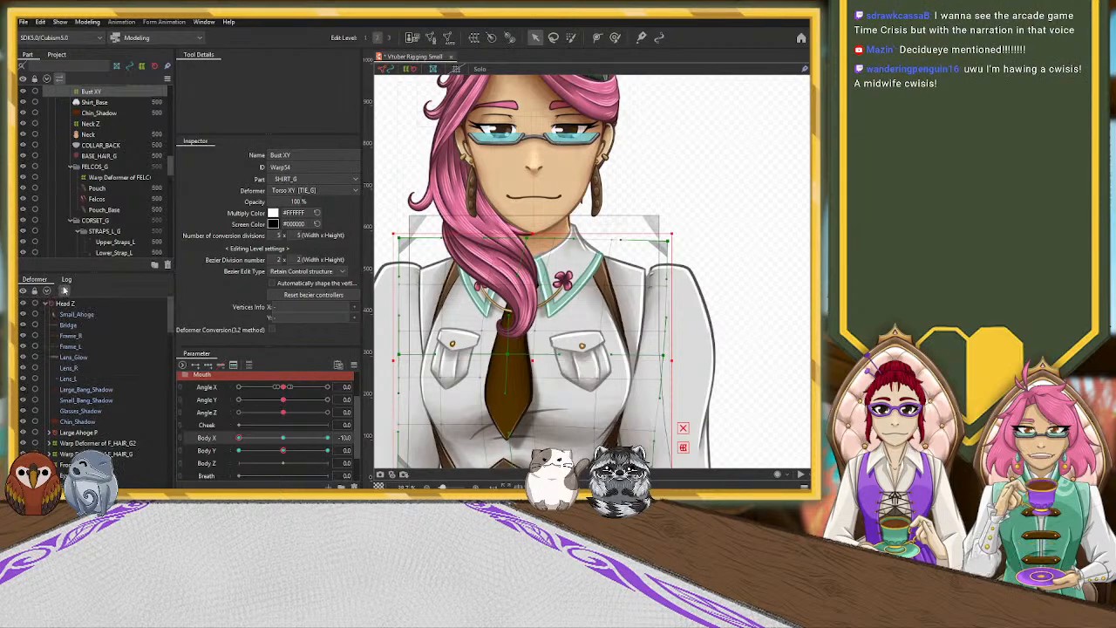
scroll(104, 159, up, 6)
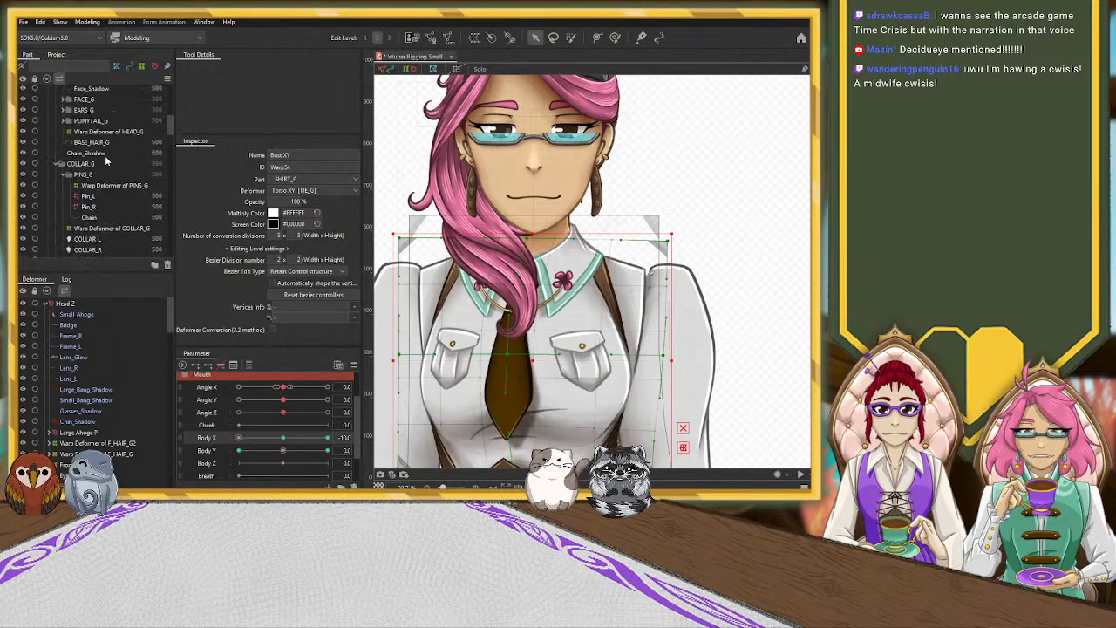
scroll(105, 159, up, 3)
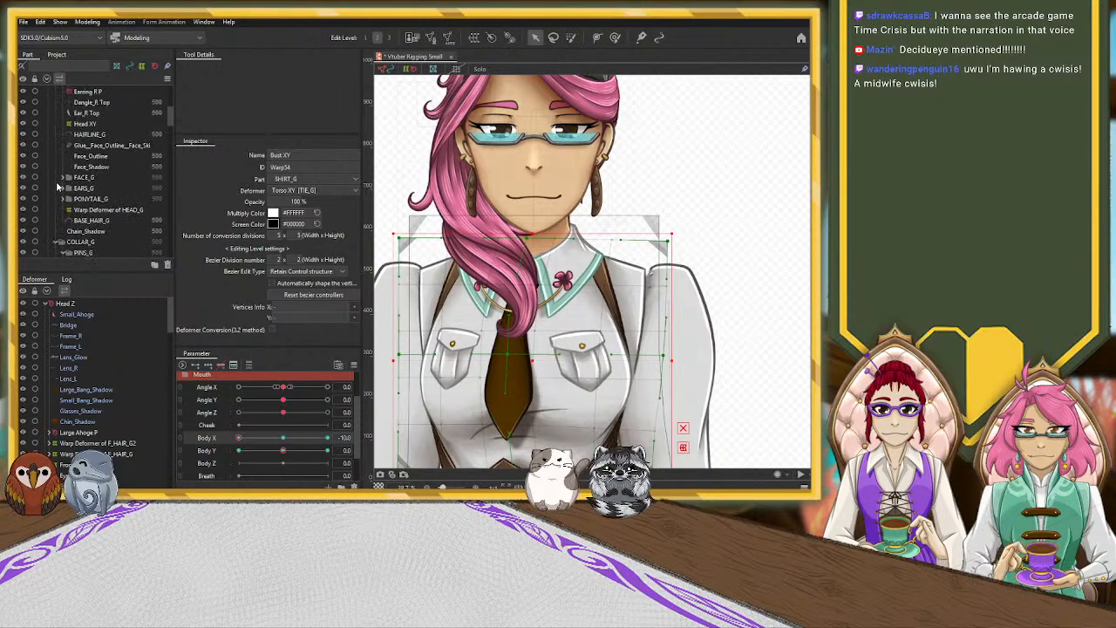
click(23, 200)
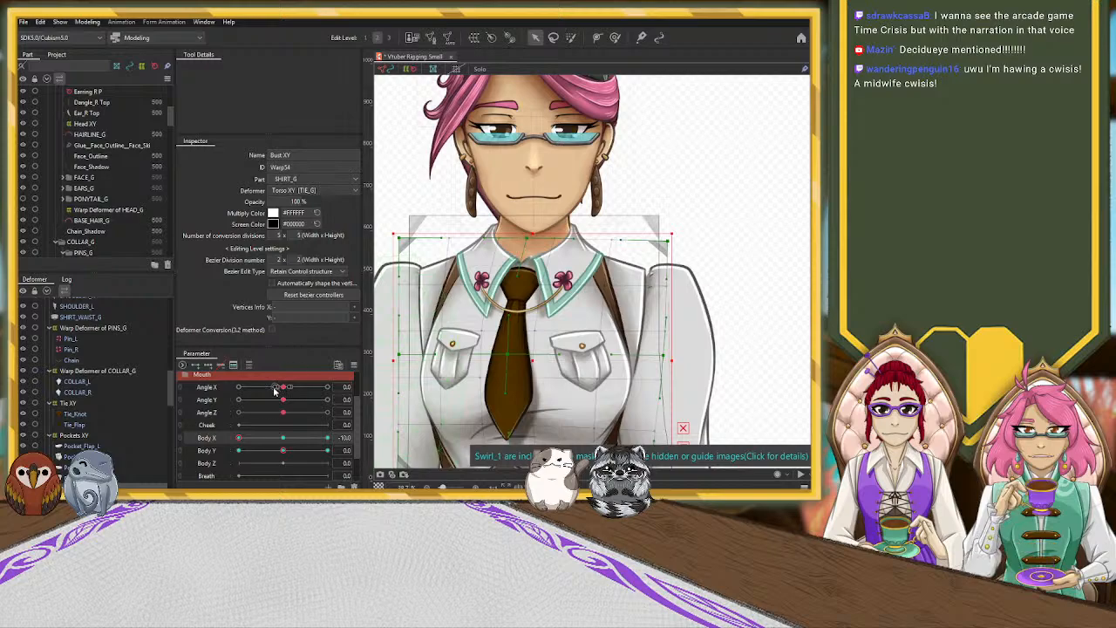
scroll(285, 397, down, 3)
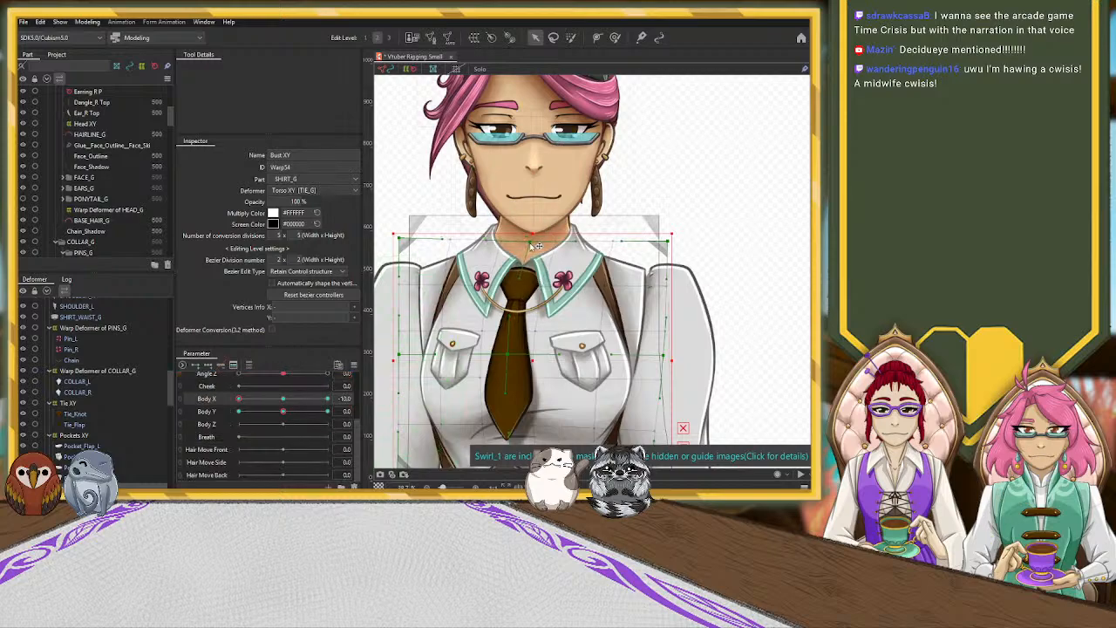
Examine how the bust, collar and arms move while varying Body X and raising Body Y to 10, with Body X returned to 0.
drag(239, 398, 328, 399)
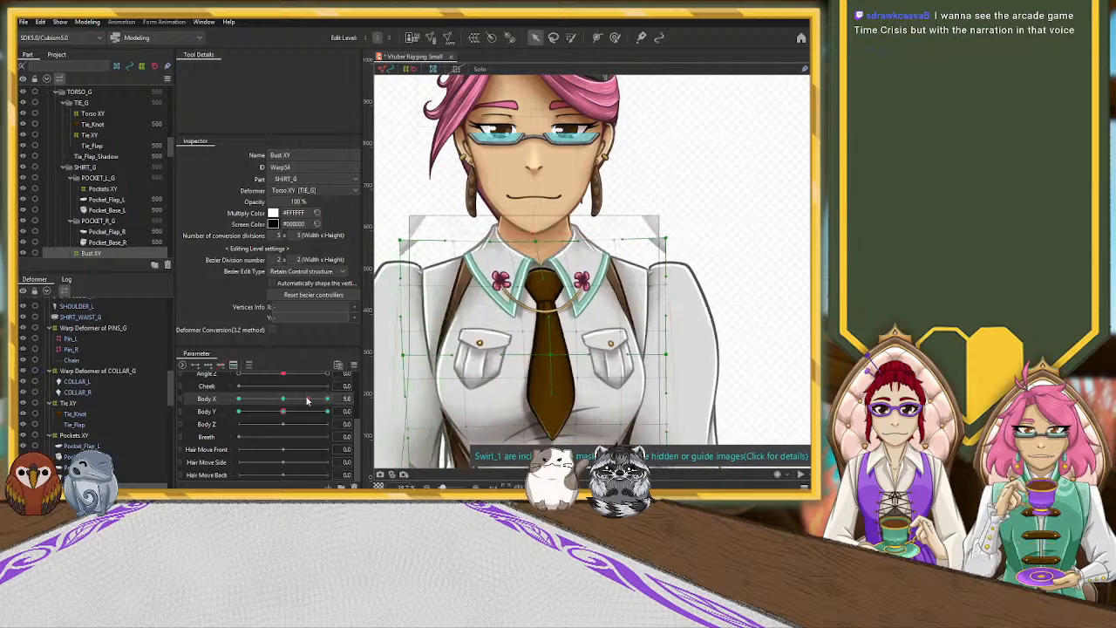
key(ctrl+z)
key(ctrl+y)
click(285, 400)
drag(282, 411, 371, 411)
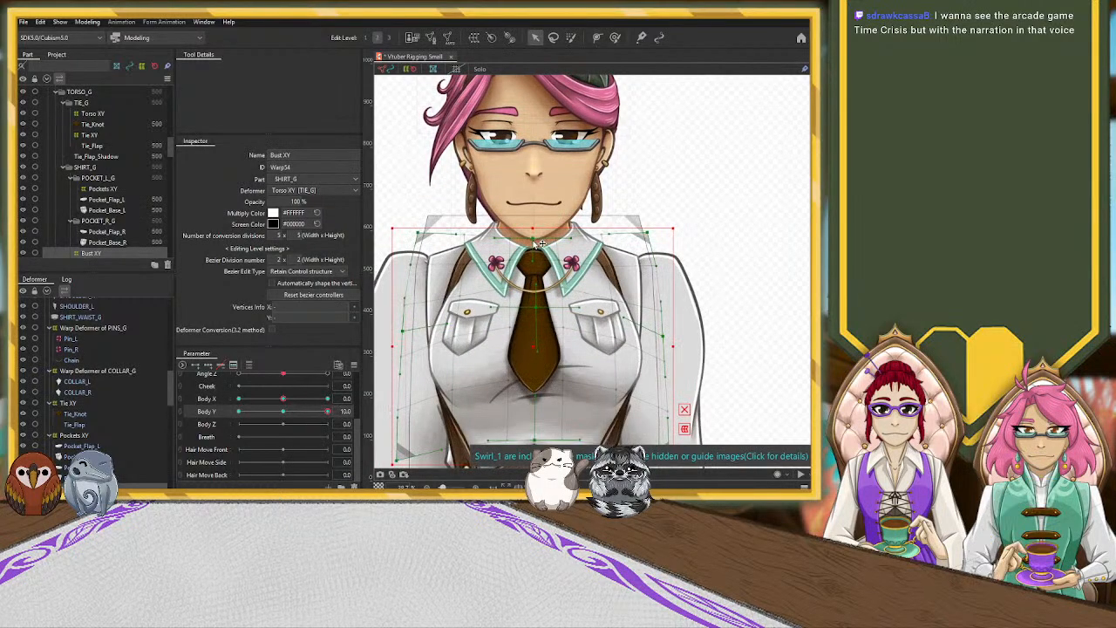
drag(327, 410, 353, 413)
scroll(627, 242, down, 3)
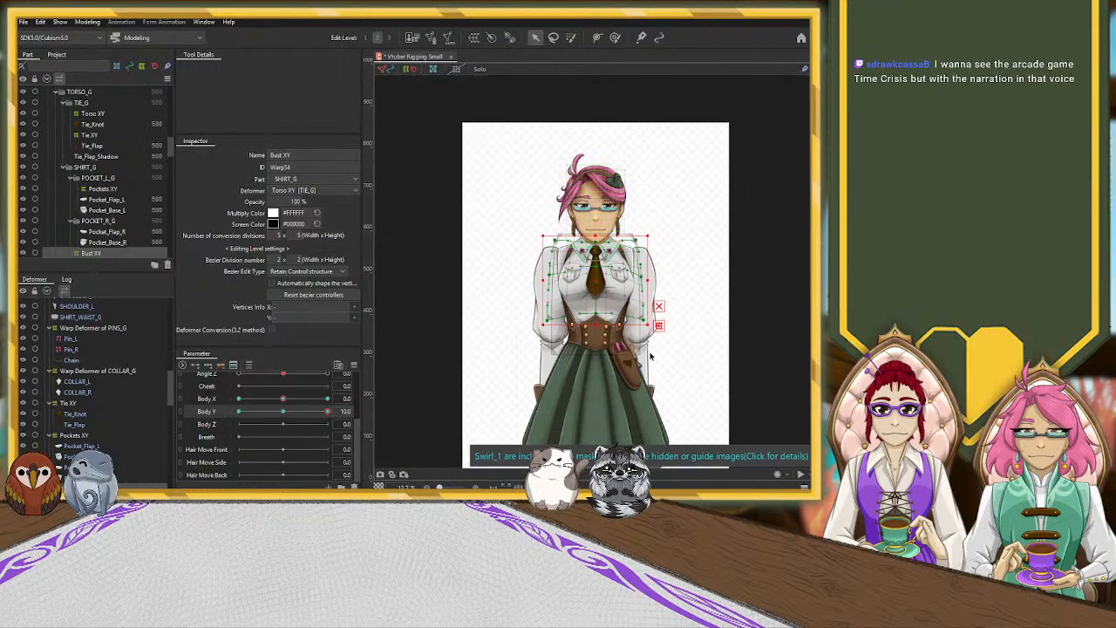
scroll(608, 373, up, 1)
drag(327, 411, 375, 412)
scroll(133, 418, up, 3)
Select the Warp Deformer of FELCOS_G and add three Body Y keys at -10, 0 and 10.
scroll(133, 418, down, 5)
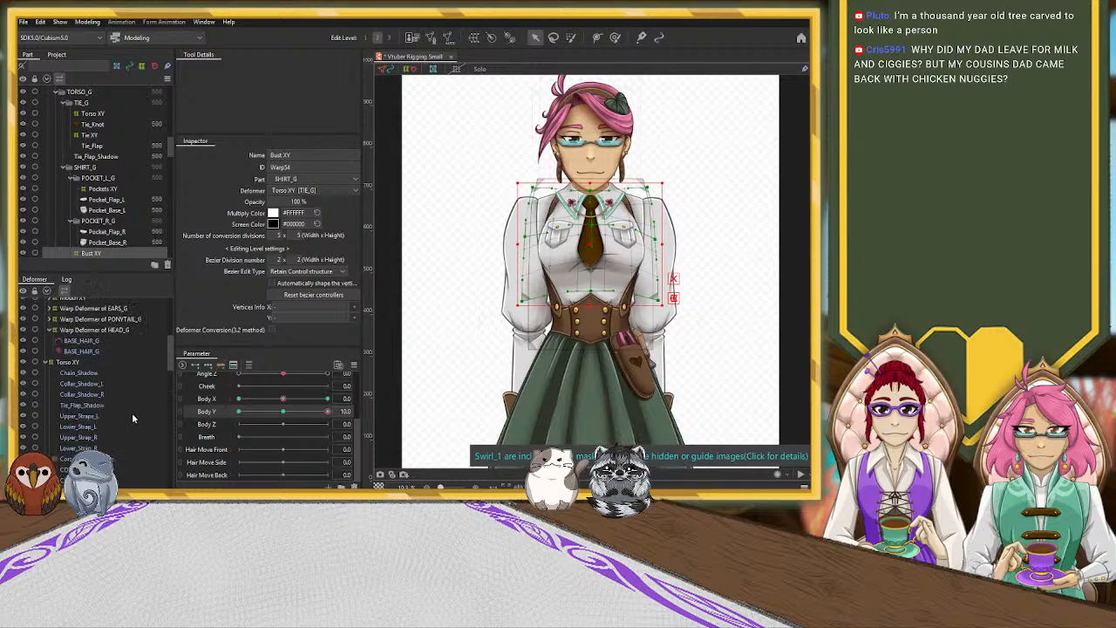
scroll(132, 413, down, 8)
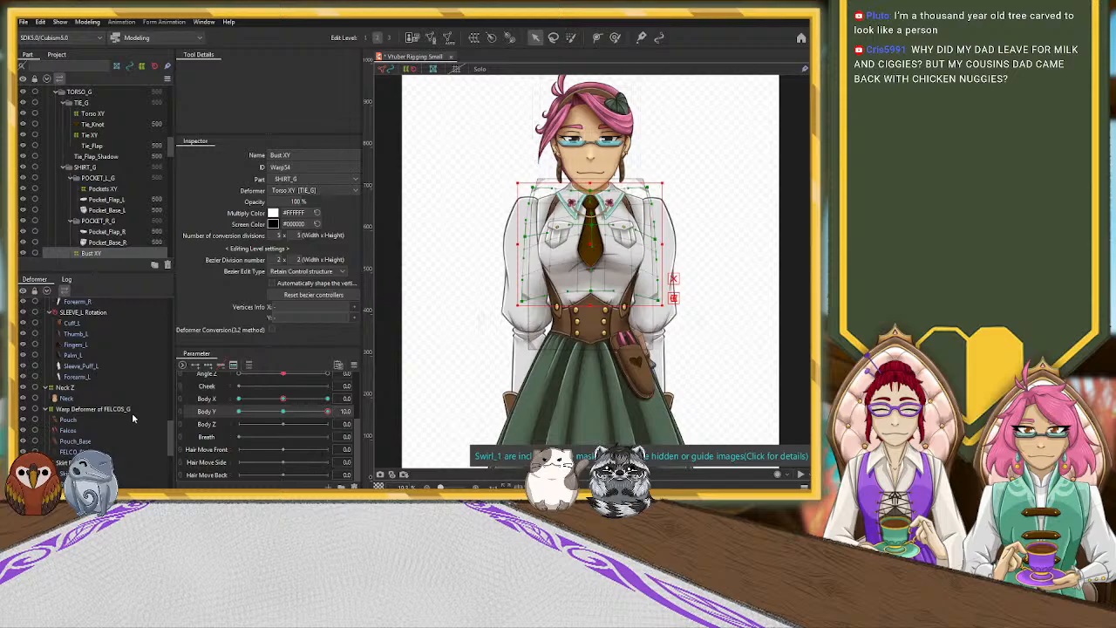
click(92, 370)
click(282, 413)
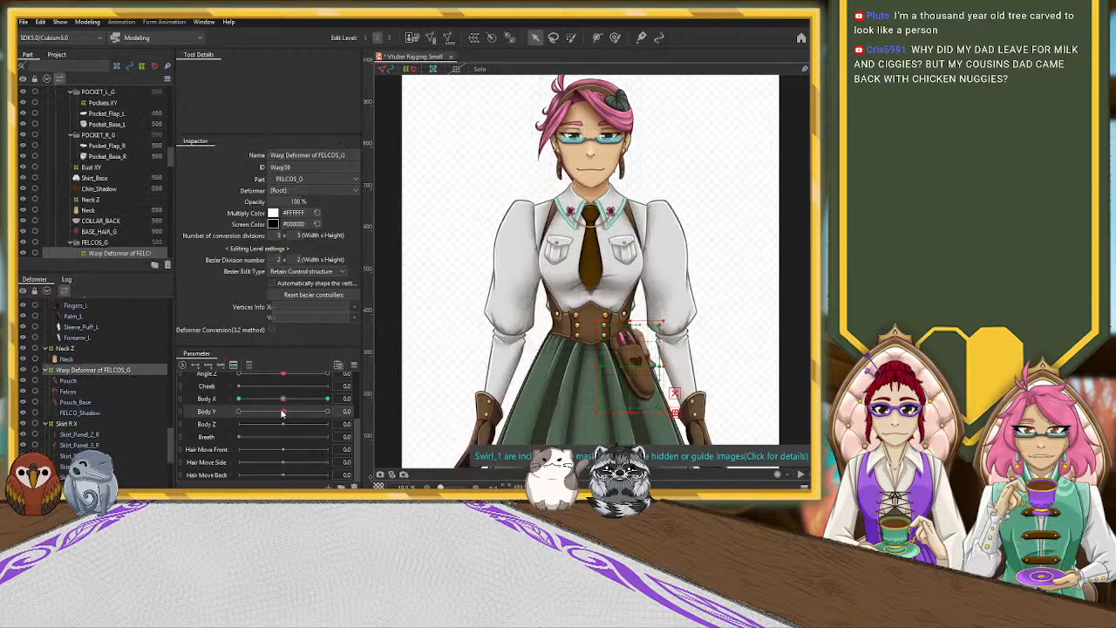
click(209, 366)
At Body Y 10, shift the FELCOS_G warp deformer slightly upward and raise its lower edge so the pouch follows the torso.
drag(285, 410, 345, 411)
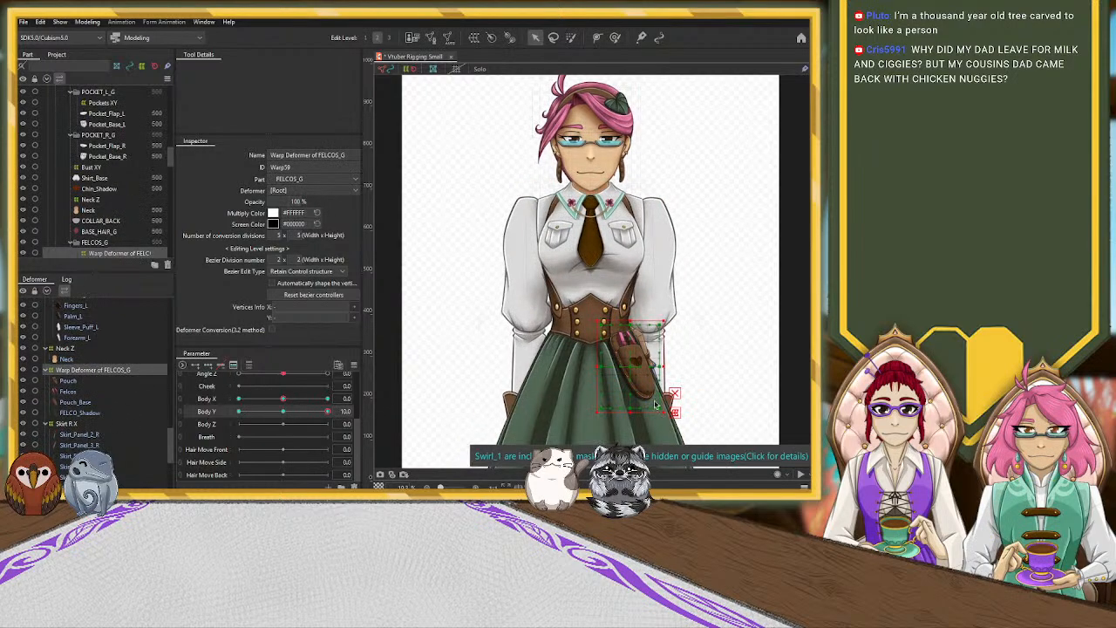
drag(631, 365, 631, 363)
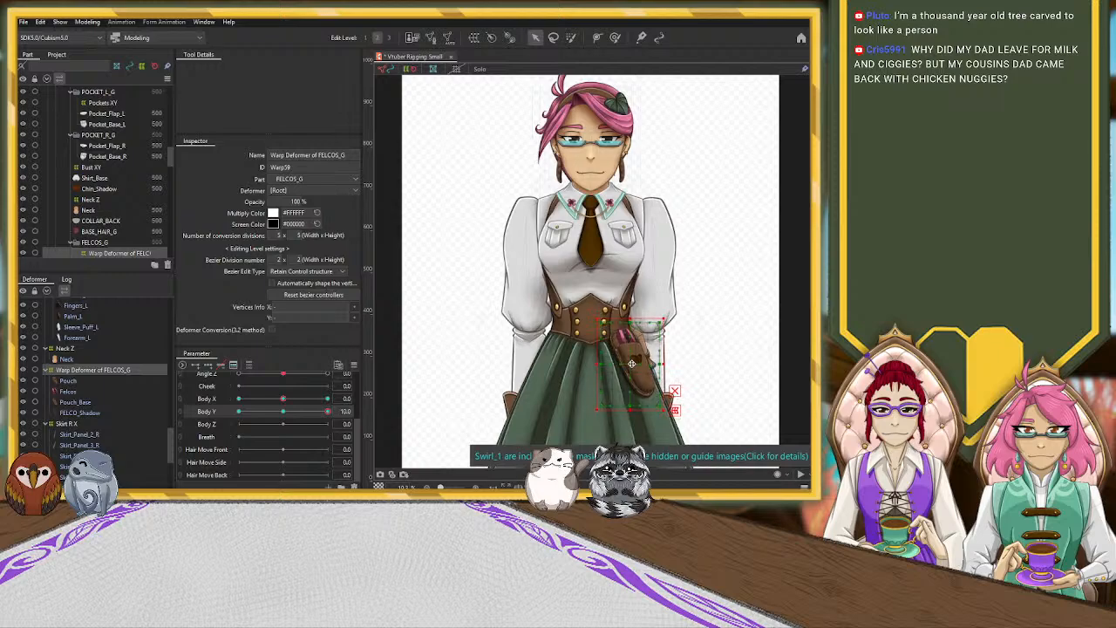
drag(633, 411, 632, 406)
At Body Y -10, shift the pouch's warp deformer slightly downward, check it across Body Y and return Body Y to 0.
drag(328, 411, 217, 420)
drag(631, 365, 631, 368)
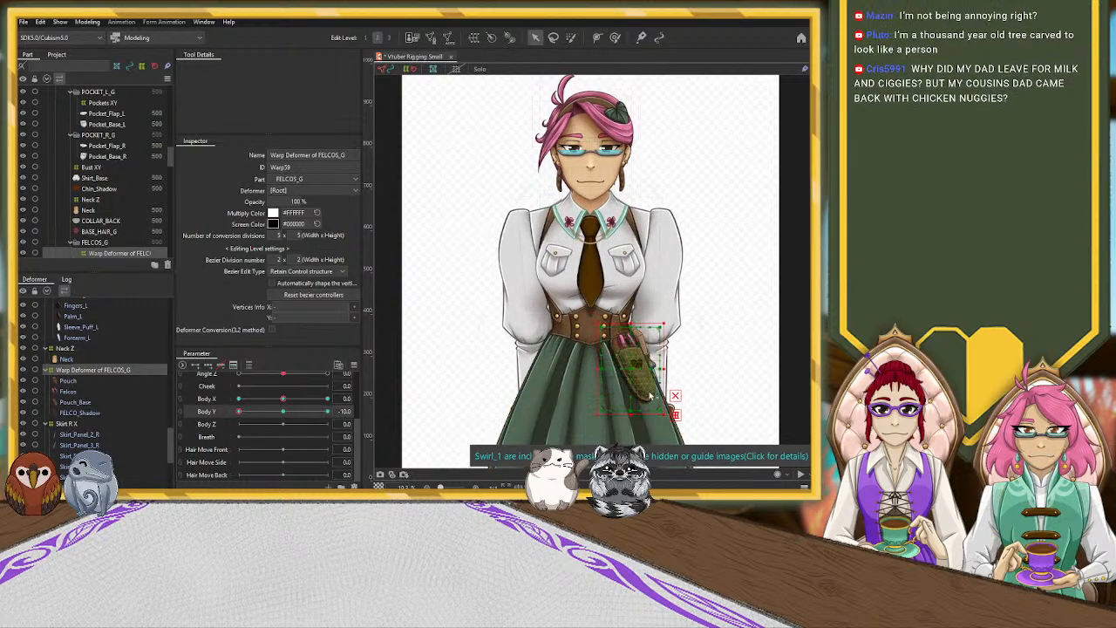
drag(240, 411, 170, 417)
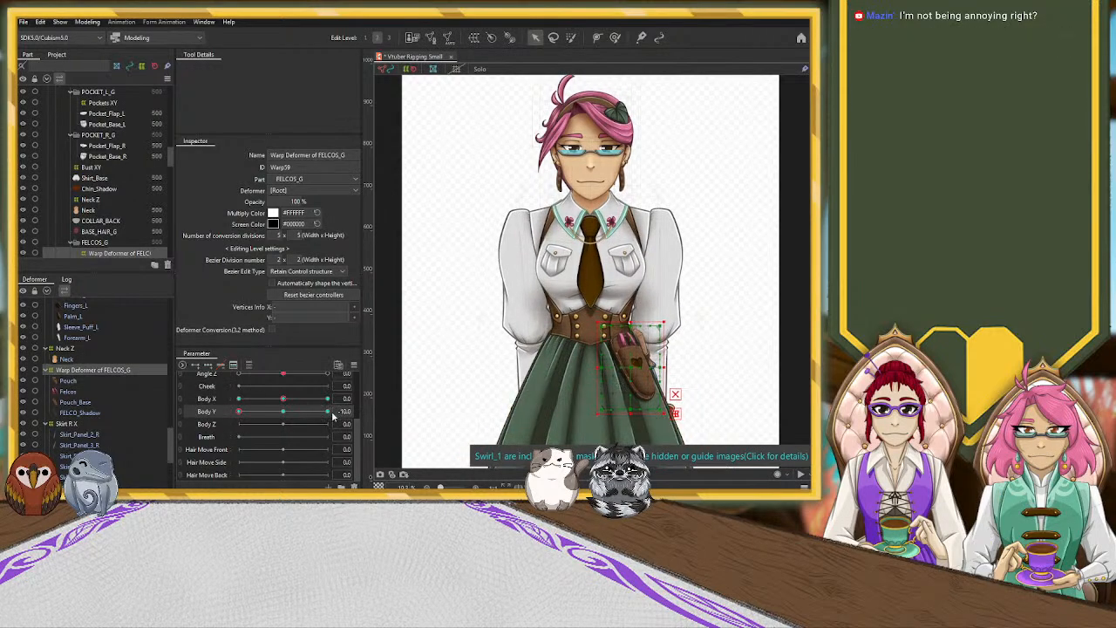
click(280, 414)
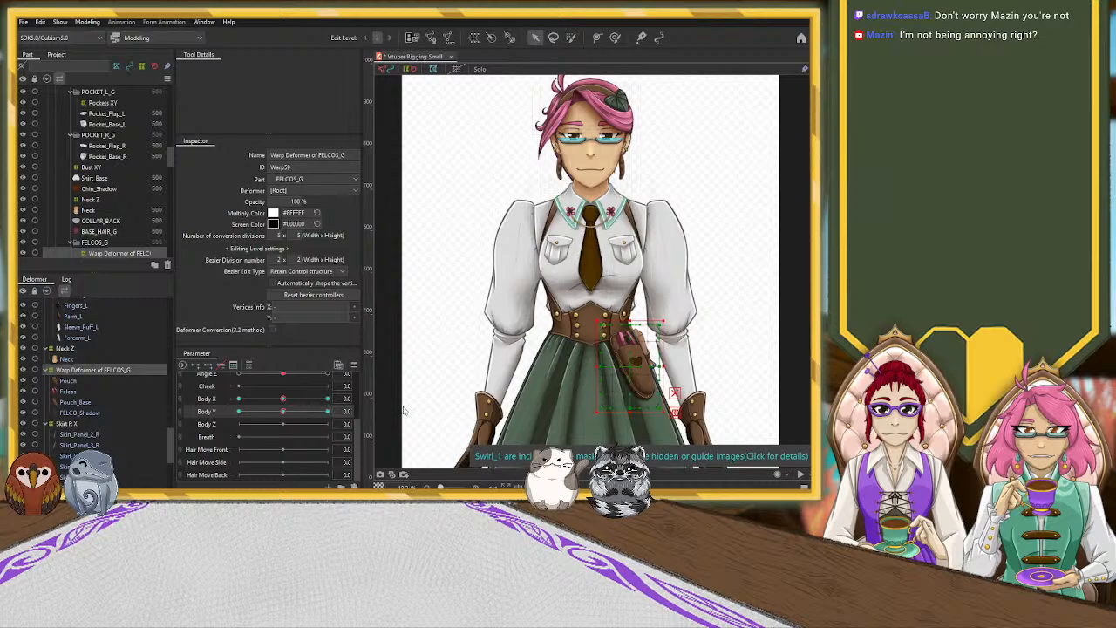
mouse_move(282, 411)
mouse_down()
mouse_move(192, 427)
mouse_move(217, 423)
mouse_move(158, 419)
mouse_move(282, 411)
mouse_up()
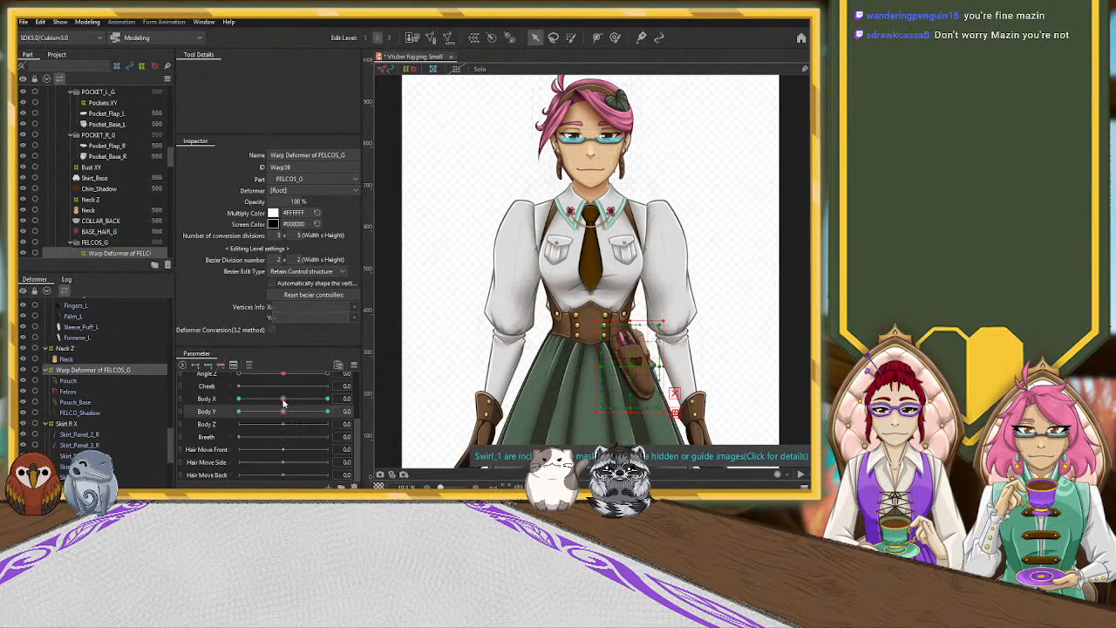
Combine Body X and Body Y into one grid, check the pouch at several combined poses and reset both to 0.
click(180, 400)
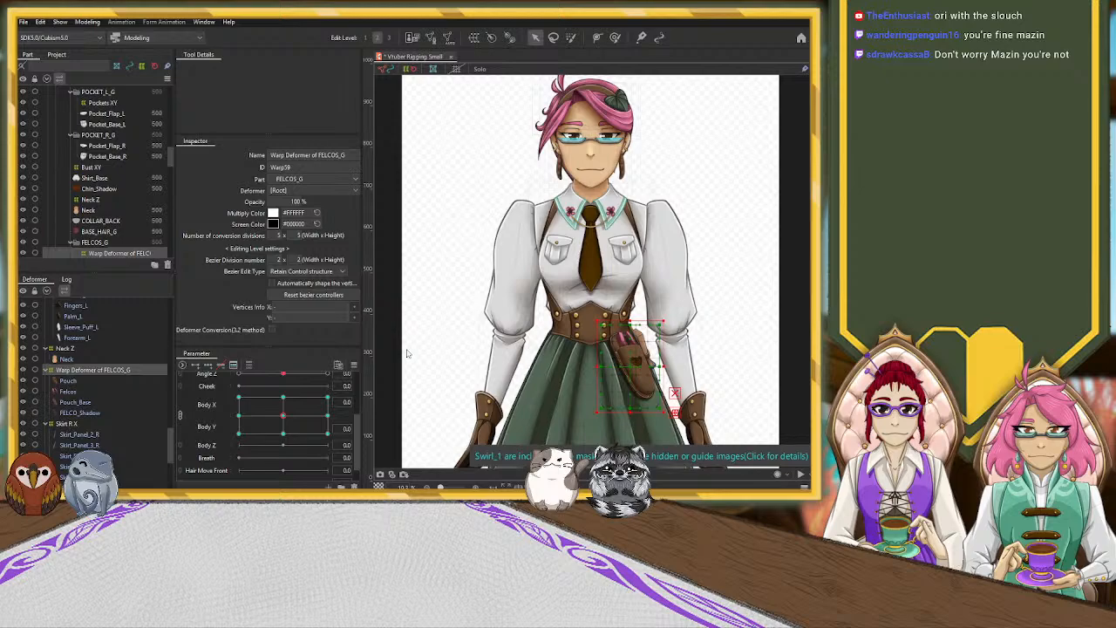
drag(282, 414, 329, 374)
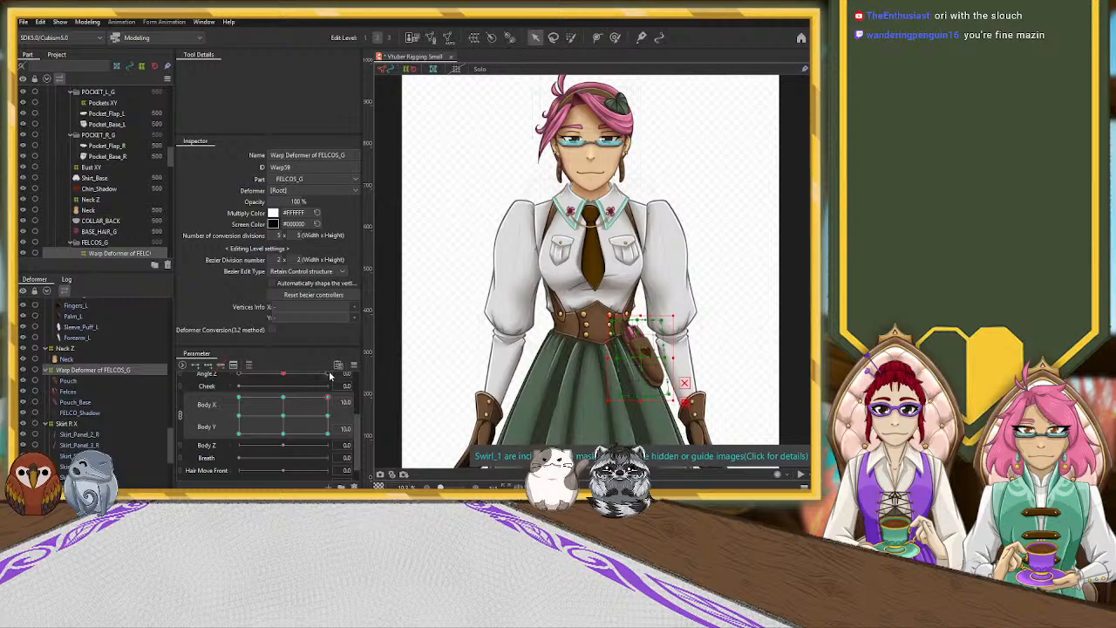
click(284, 409)
drag(287, 423, 273, 395)
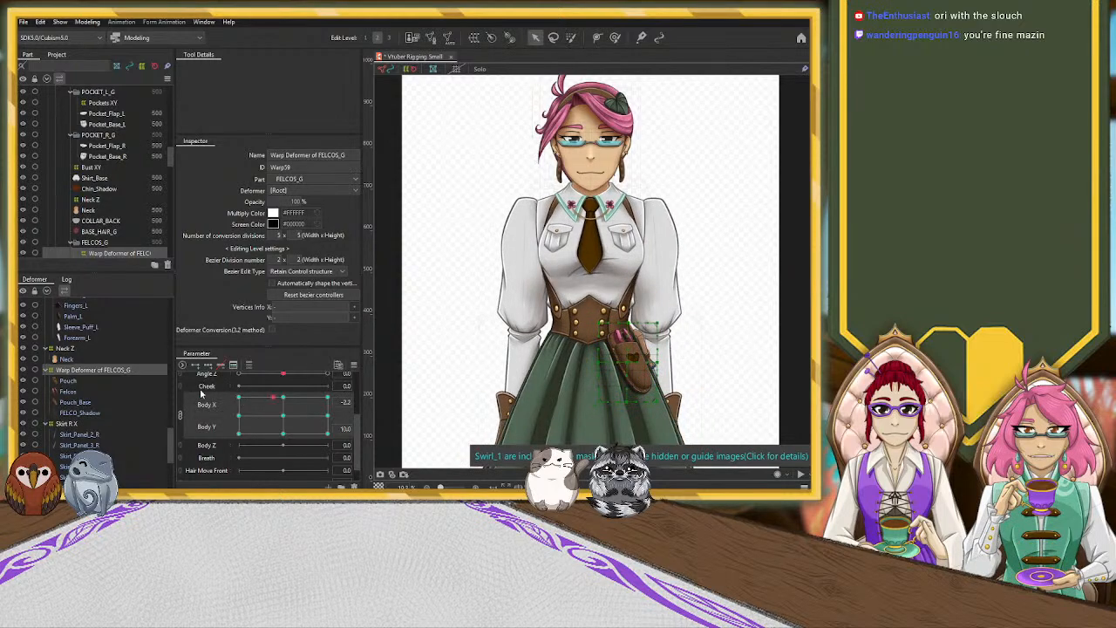
click(283, 419)
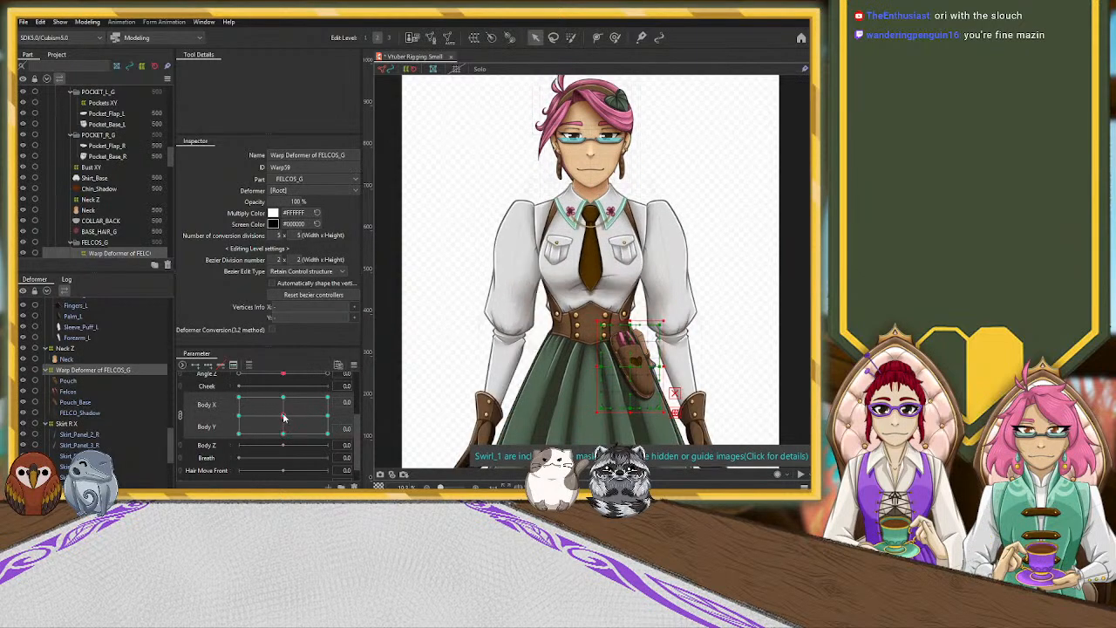
mouse_move(283, 418)
mouse_down()
mouse_move(322, 440)
mouse_move(282, 434)
mouse_up()
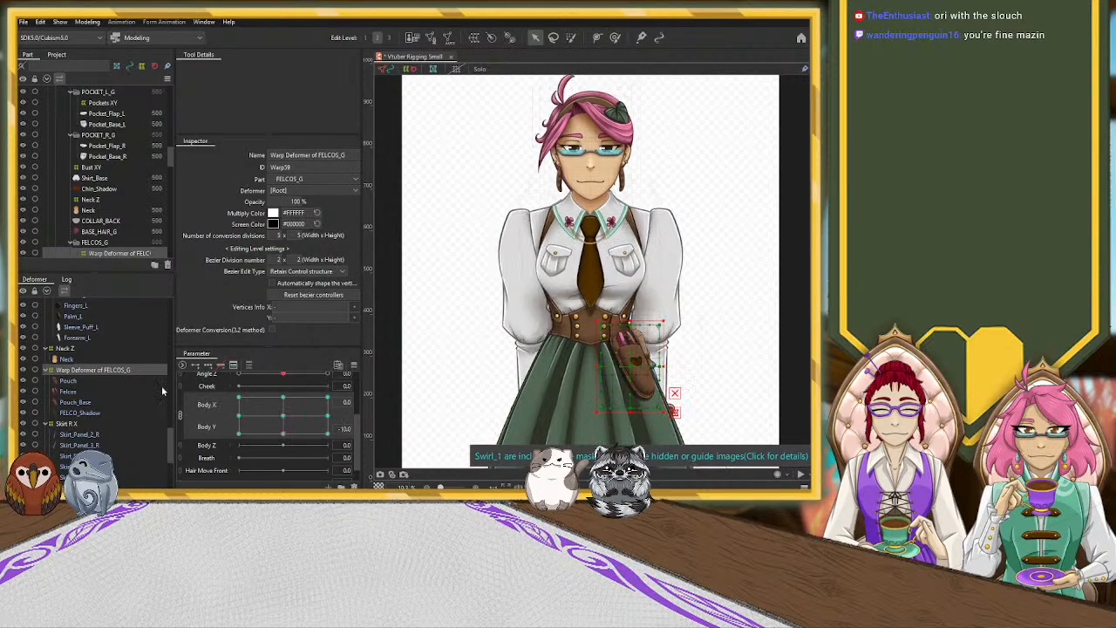
click(282, 399)
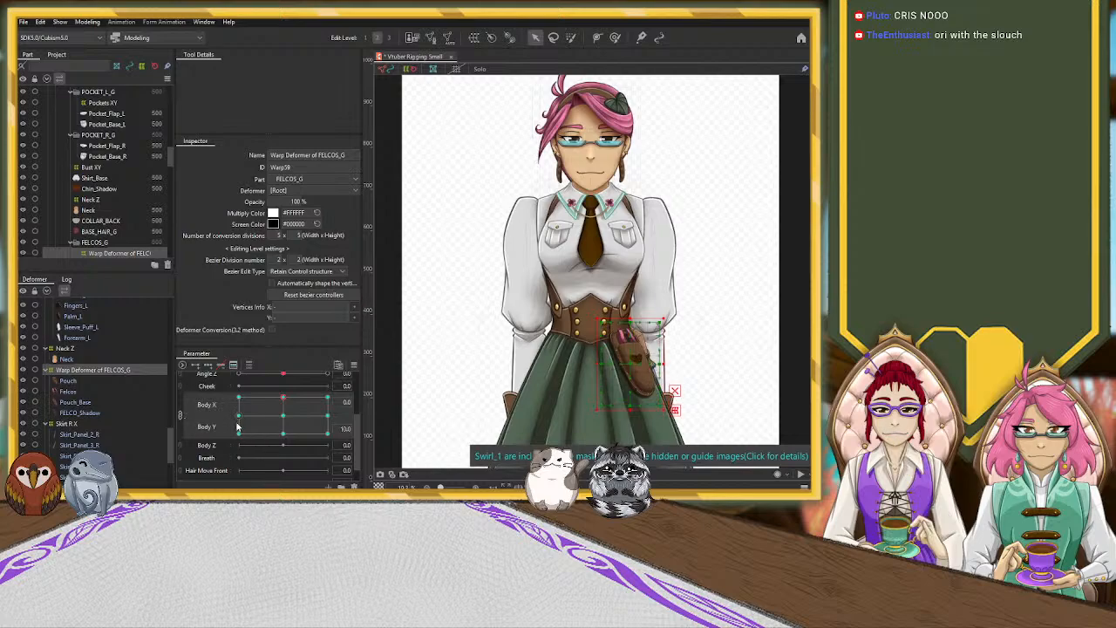
click(181, 416)
drag(326, 415, 283, 411)
Select the Torso XY warp deformer, examine it at Body X 10 with Body Y 10, and reset both to 0.
drag(171, 446, 183, 347)
click(70, 380)
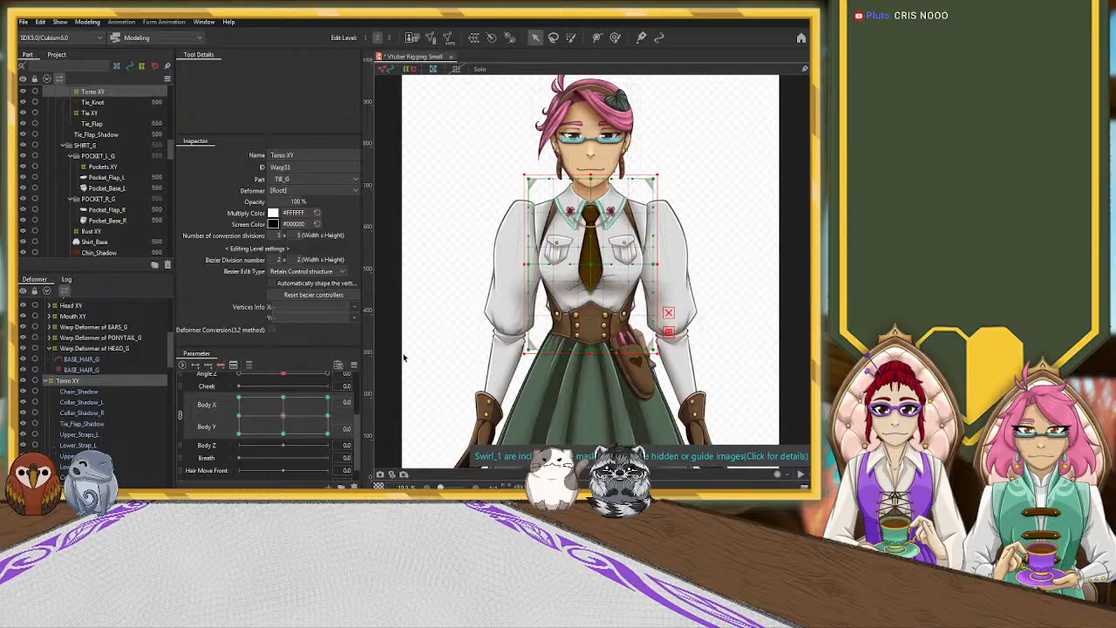
drag(283, 420, 400, 396)
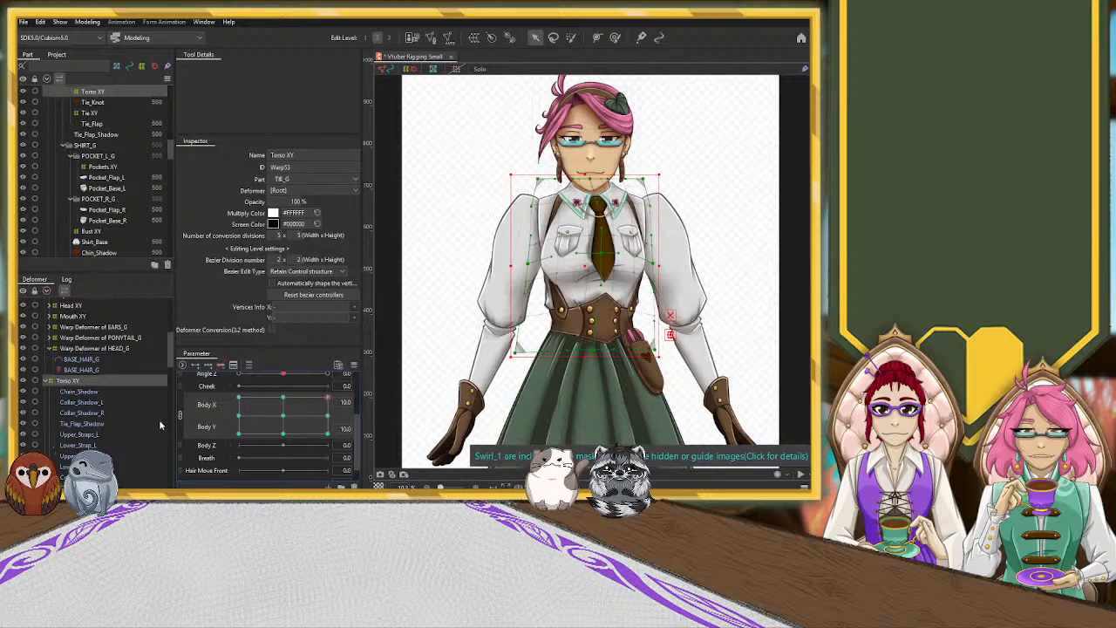
click(281, 417)
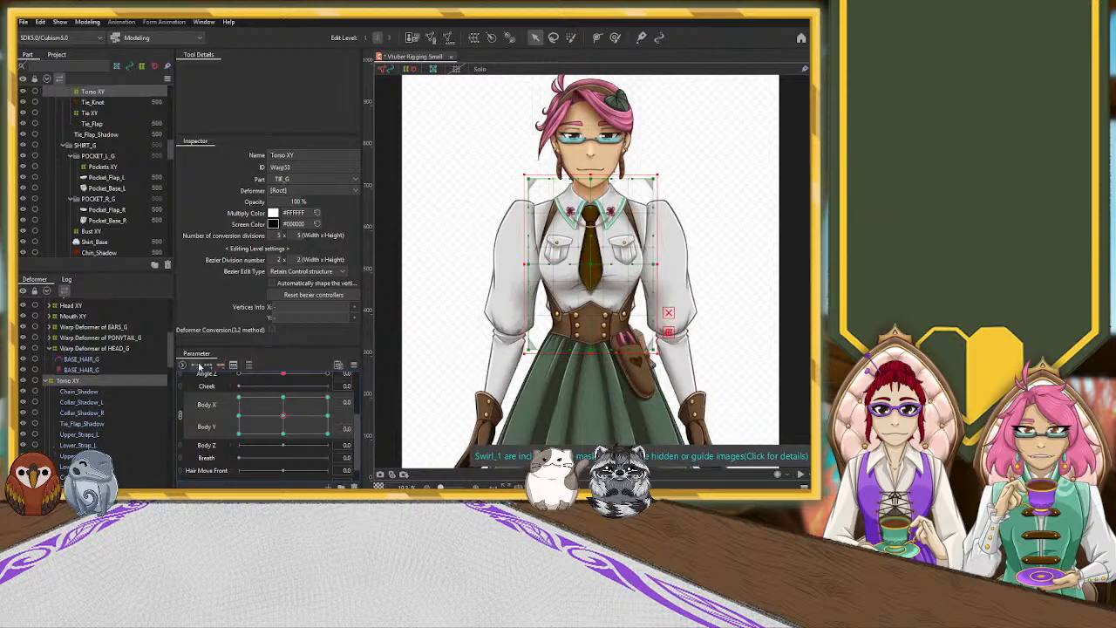
Go through the meshes under Torso XY from Chain_Shadow to Upper_Strap_R, examining each one's Body X and Body Y keys.
scroll(171, 354, down, 2)
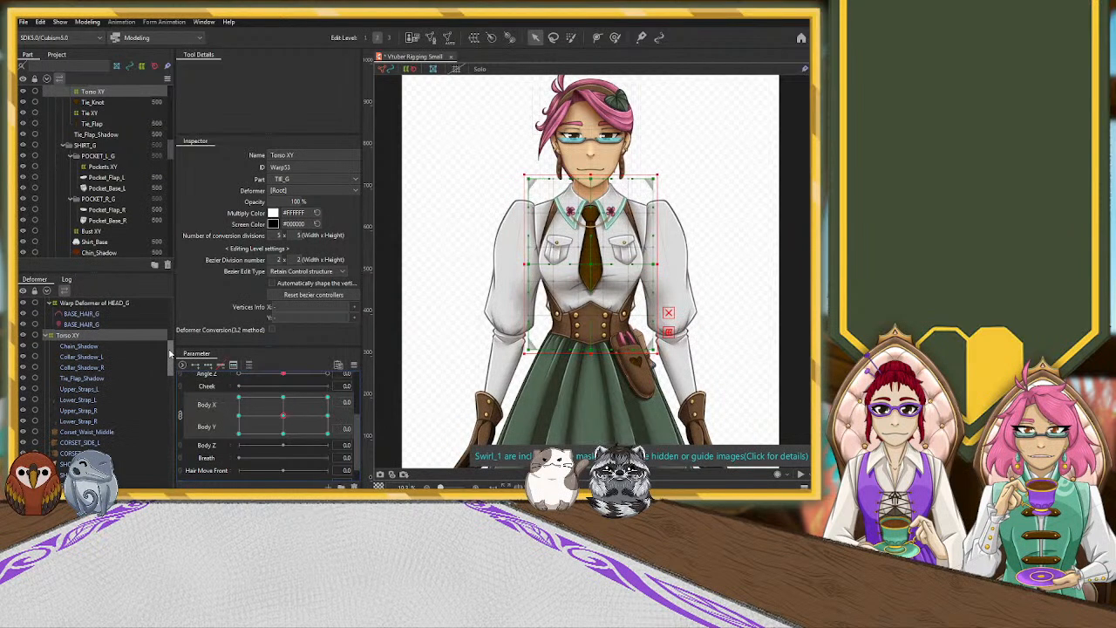
click(88, 346)
click(96, 357)
click(96, 367)
click(98, 378)
click(98, 389)
click(98, 399)
click(98, 410)
Compare the Lower_Strap_L and Upper_Strap_R meshes at Body X -10 with Body Y 10.
click(97, 400)
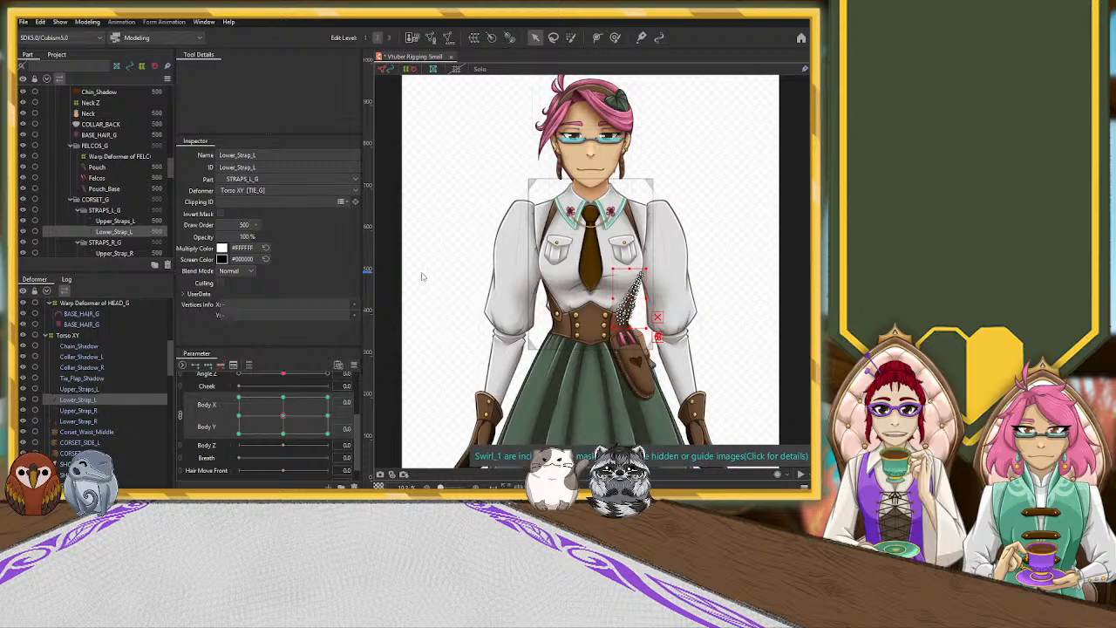
click(432, 198)
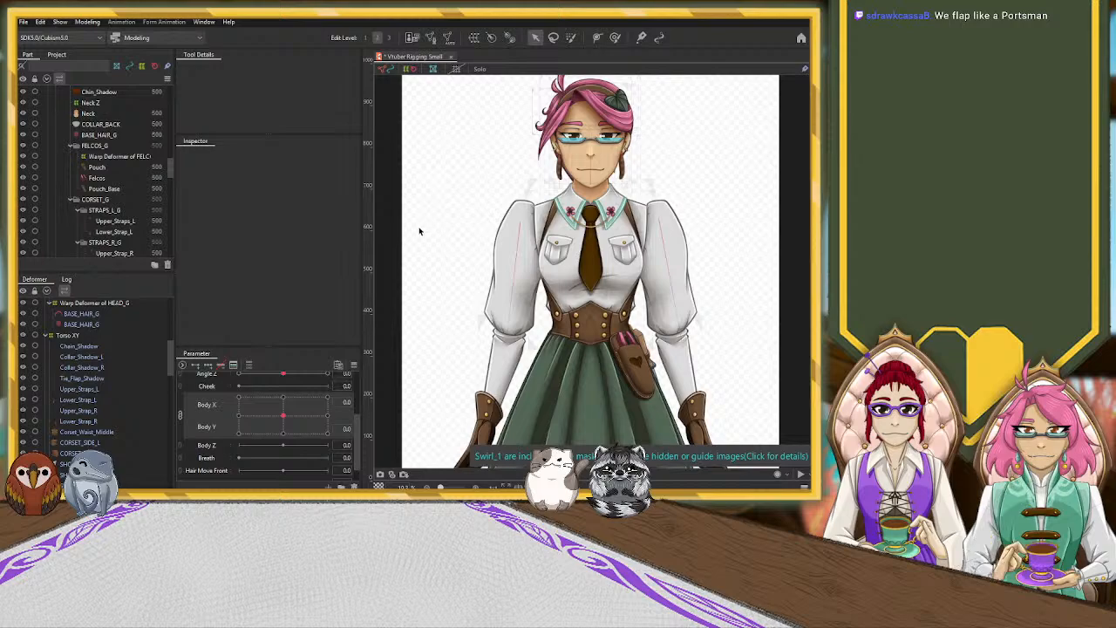
key(ctrl+z)
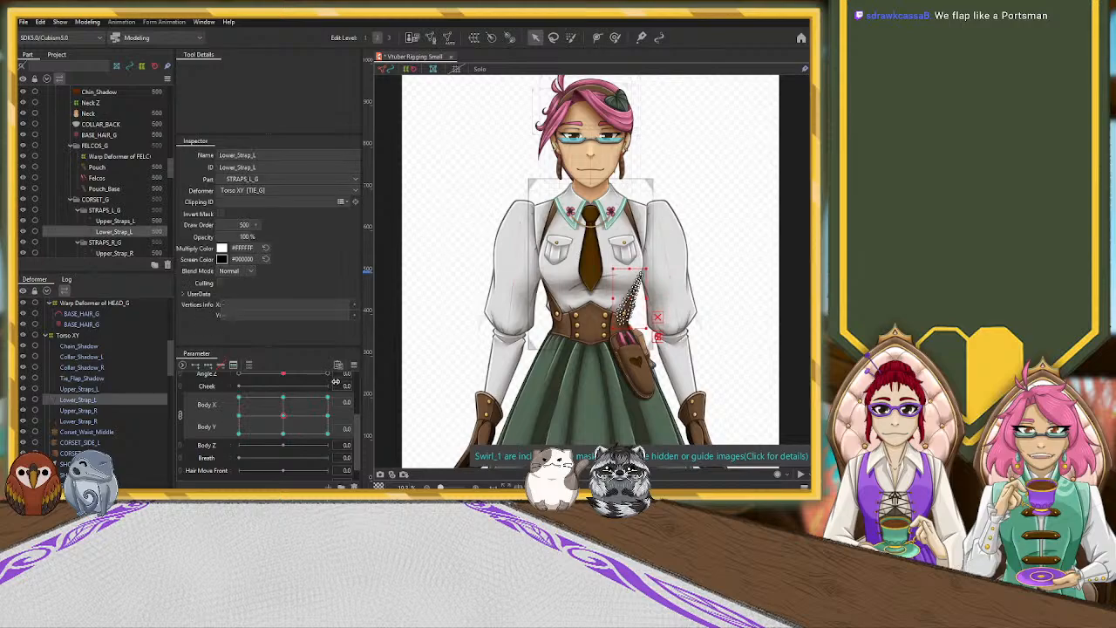
drag(283, 417, 201, 389)
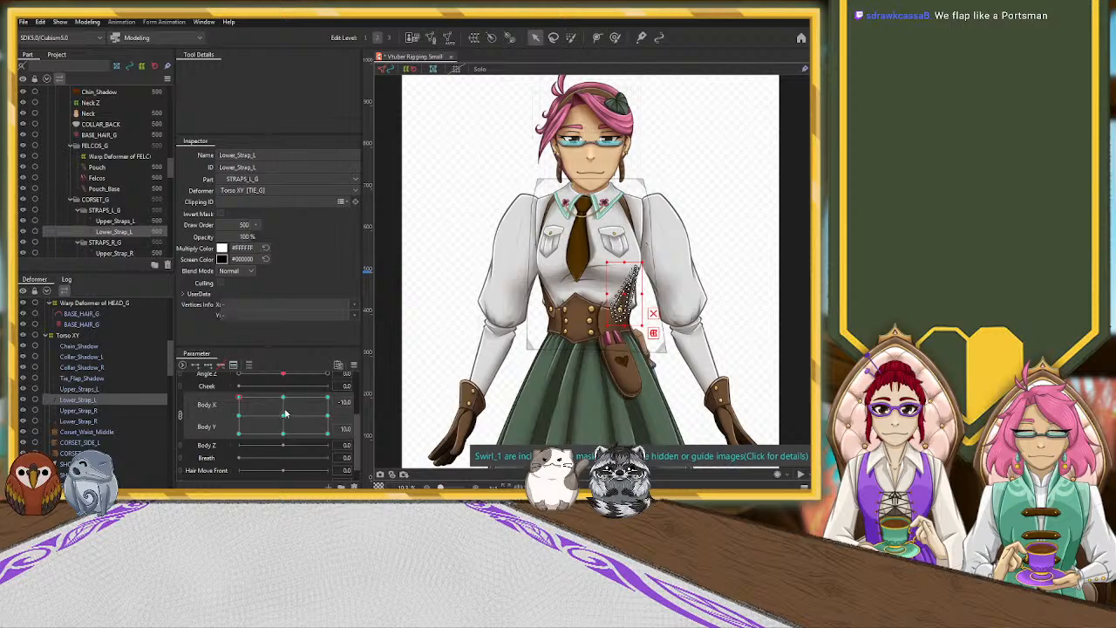
key(ctrl+z)
drag(283, 423, 199, 385)
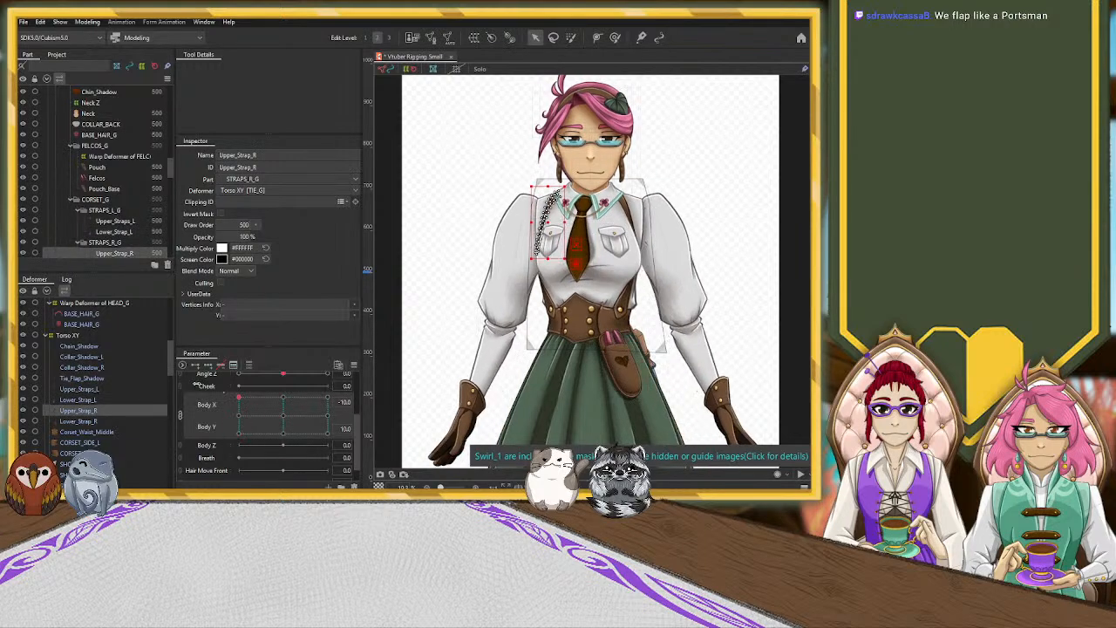
Undo the recent series of changes to the Torso XY parts, going back to the warp deformer of FELCOS_G.
click(75, 336)
key(ctrl+z)
key(ctrl+z)
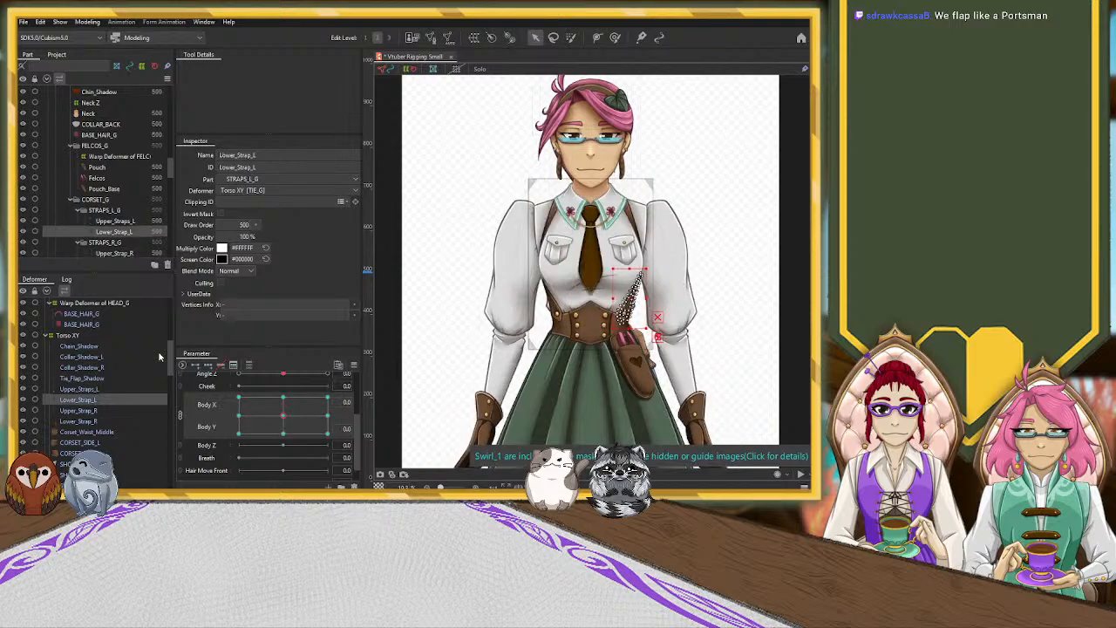
key(ctrl+z)
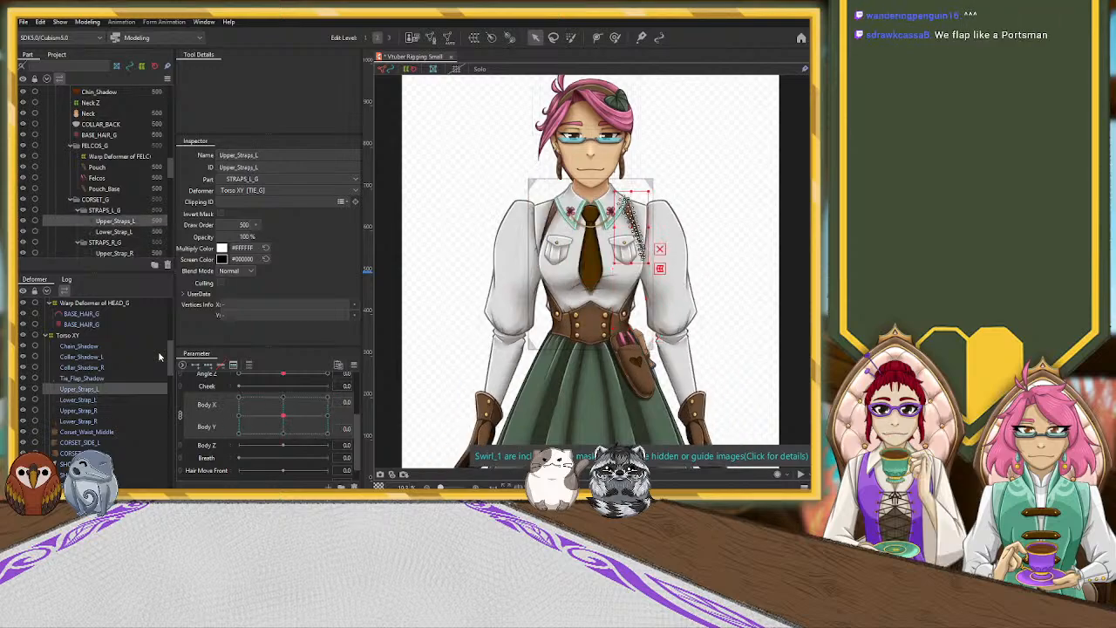
key(ctrl+z)
key(ctrl+z)
key(ctrl+z)
key(ctrl+z)
key(ctrl+z)
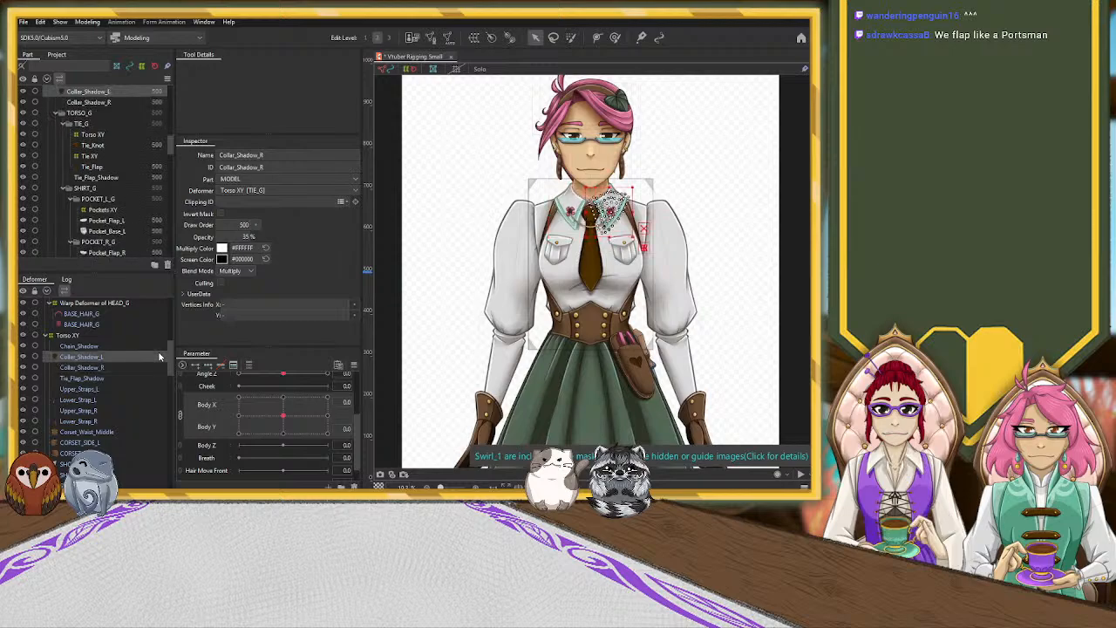
key(ctrl+z)
key(ctrl+z)
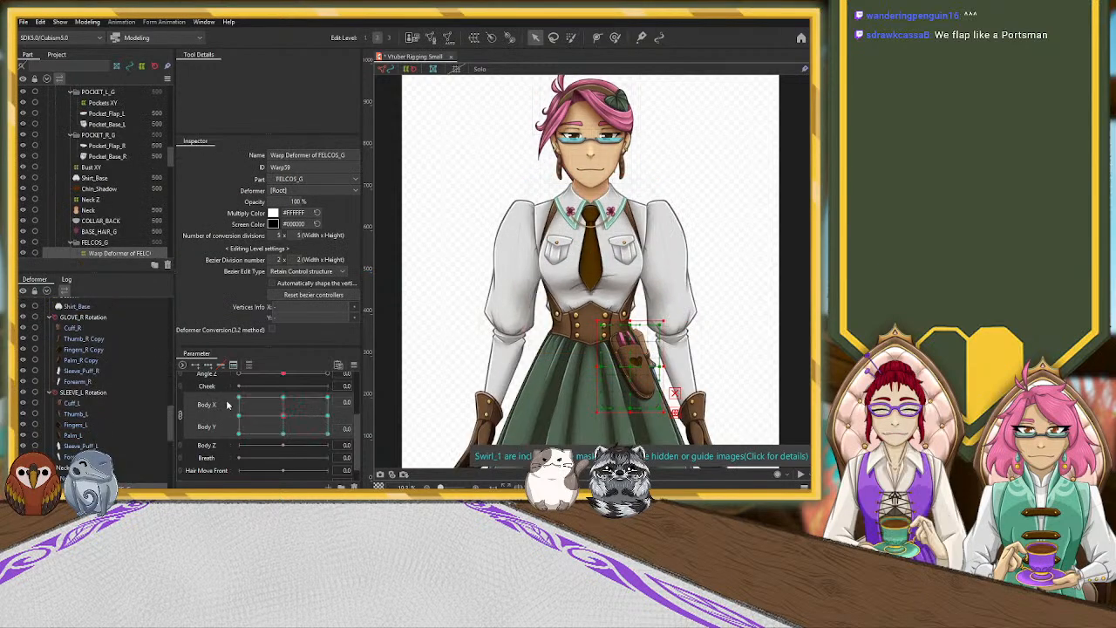
Unlink Body X from Body Y and, at Body Y 10, pull the bottom of the FELCOS_G warp deformer up slightly.
drag(282, 415, 289, 384)
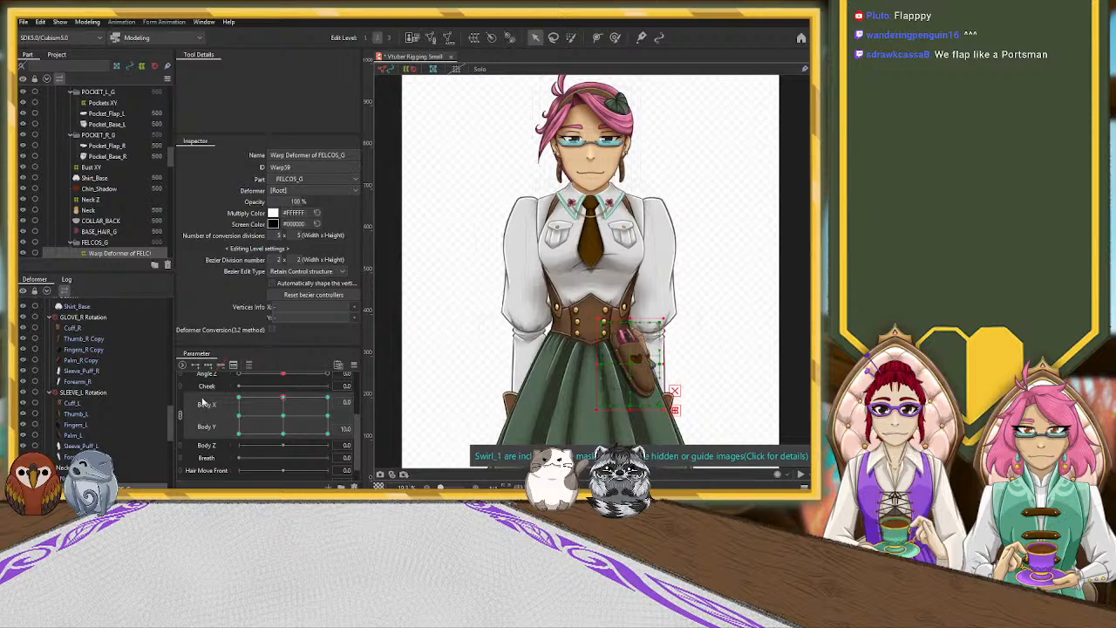
click(180, 416)
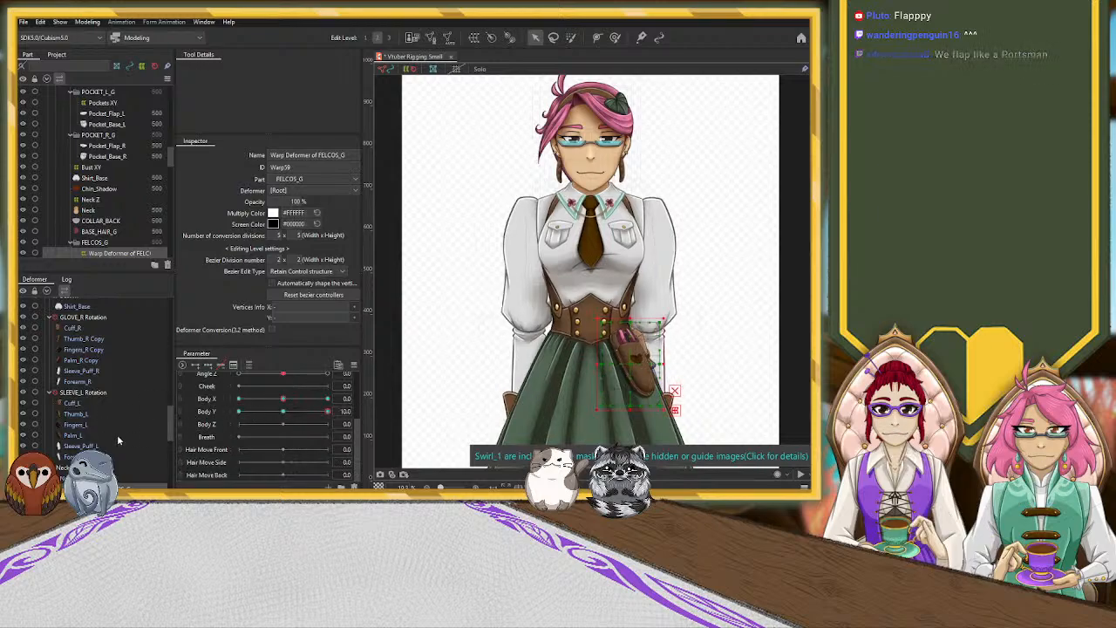
scroll(119, 436, down, 5)
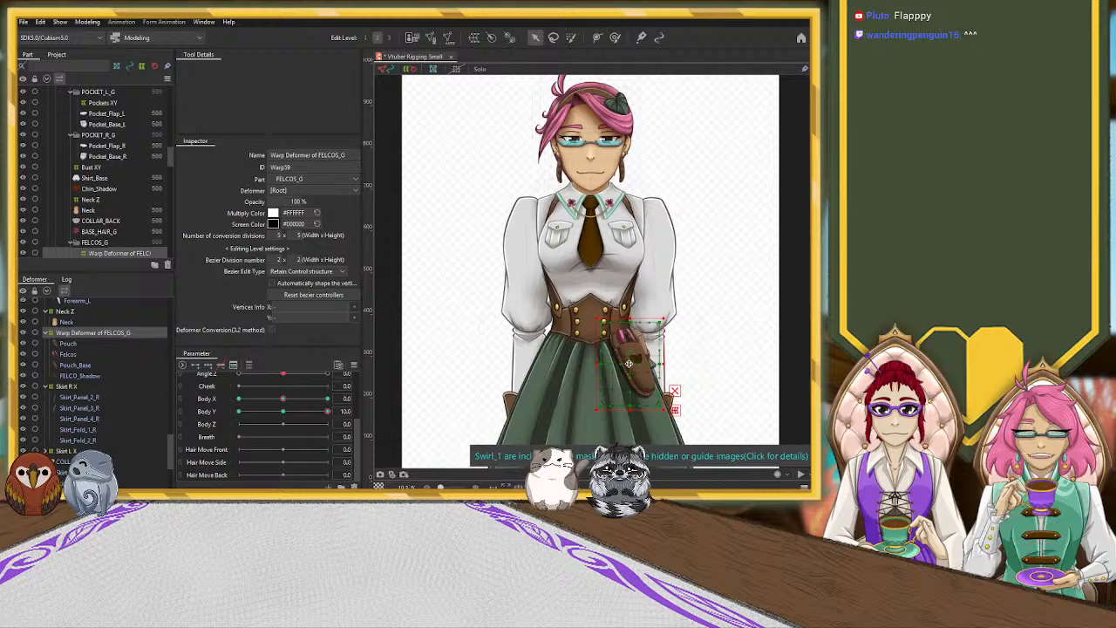
mouse_move(327, 410)
mouse_down()
mouse_move(226, 419)
mouse_move(331, 412)
mouse_up()
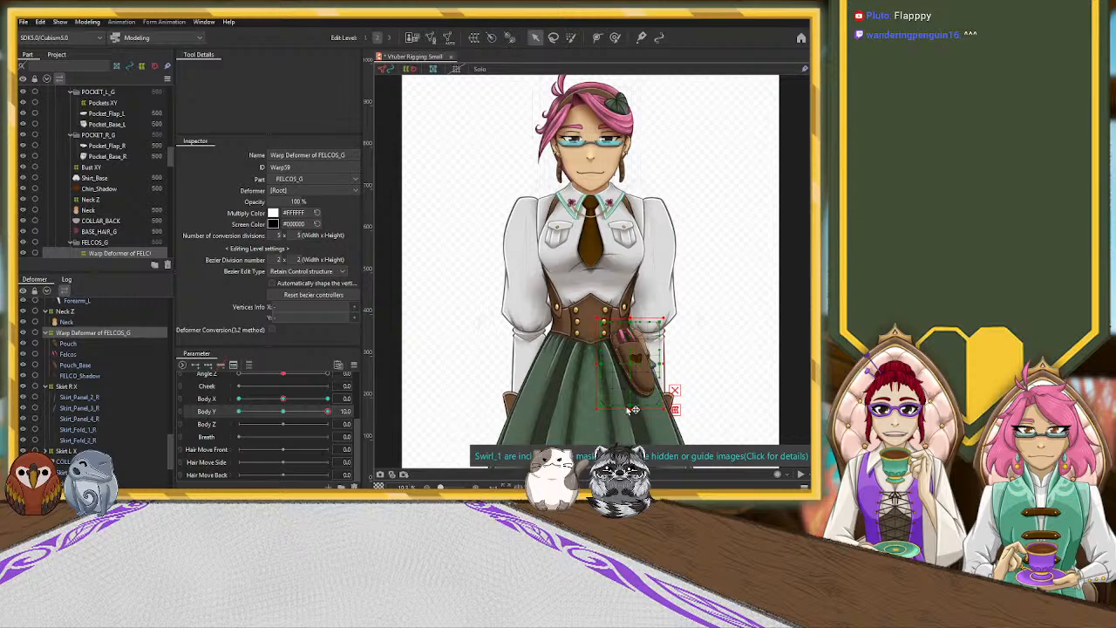
drag(630, 409, 630, 404)
Return Body Y to 0 and link Body X and Body Y again as a combined parameter.
drag(326, 411, 282, 412)
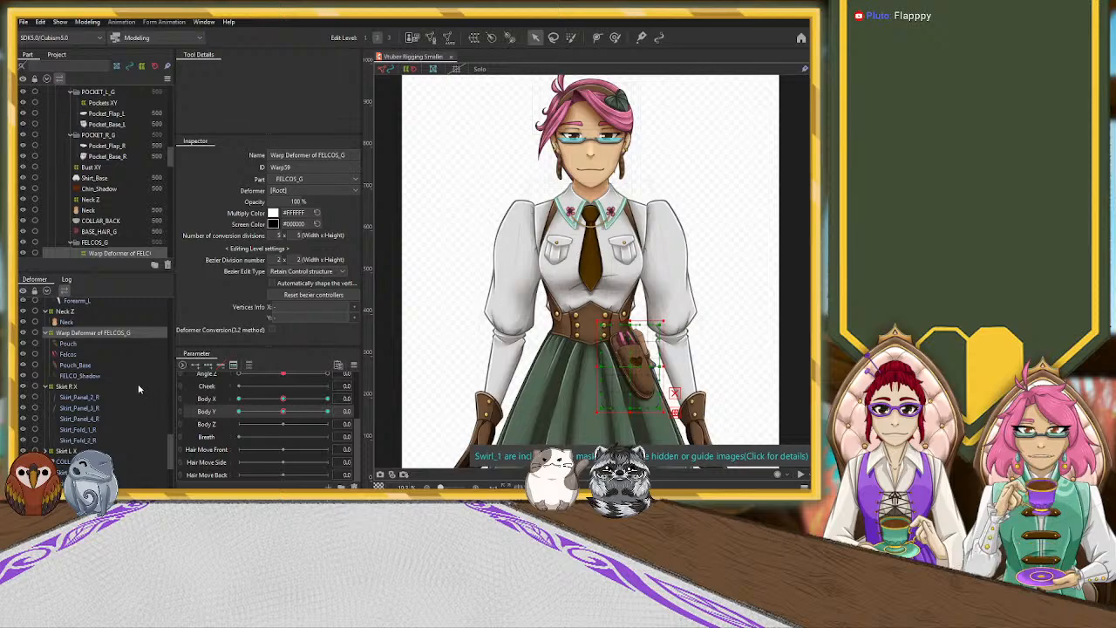
scroll(138, 390, up, 2)
click(182, 401)
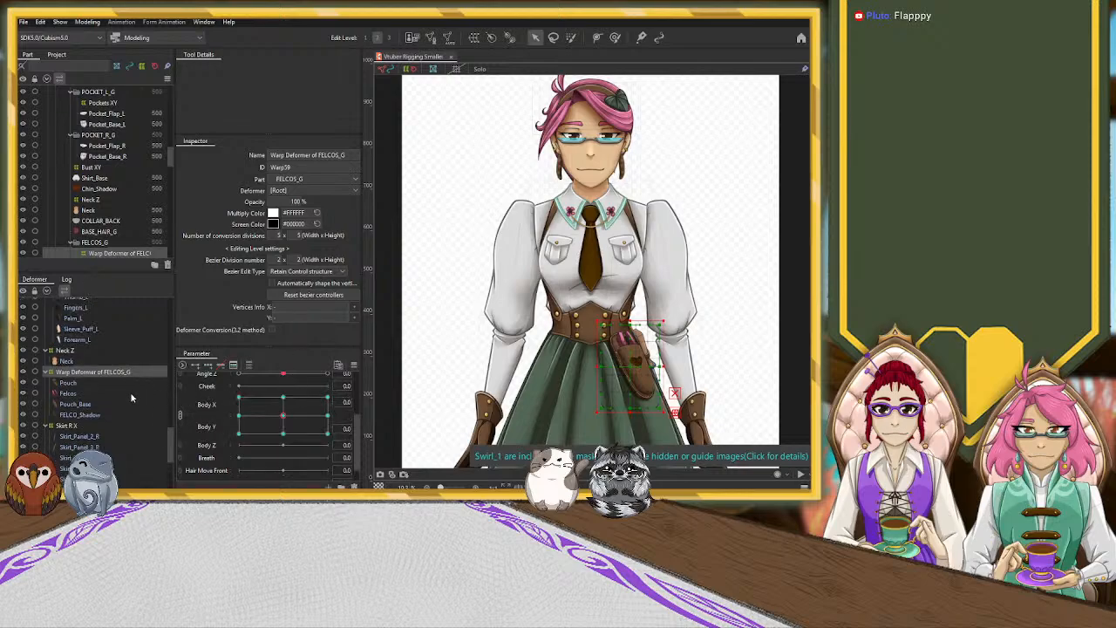
Update the combined Body X/Body Y keyforms of Torso XY, Chain_Shadow, both collar shadows and Tie_Flap_Shadow, one object at a time.
scroll(130, 392, up, 6)
scroll(130, 397, up, 10)
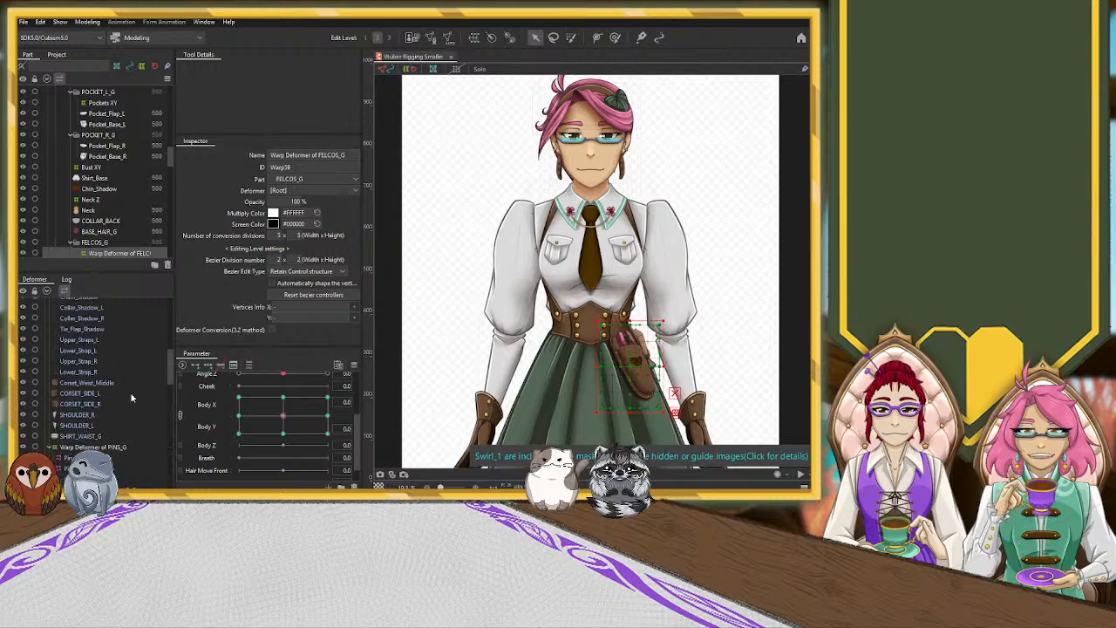
click(70, 403)
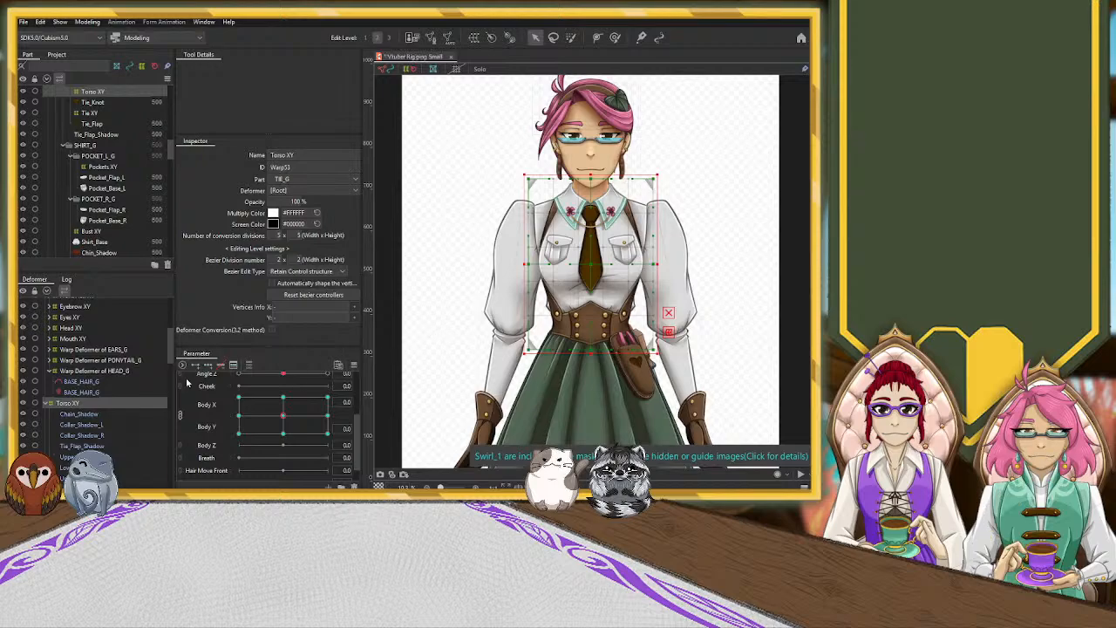
scroll(104, 367, down, 3)
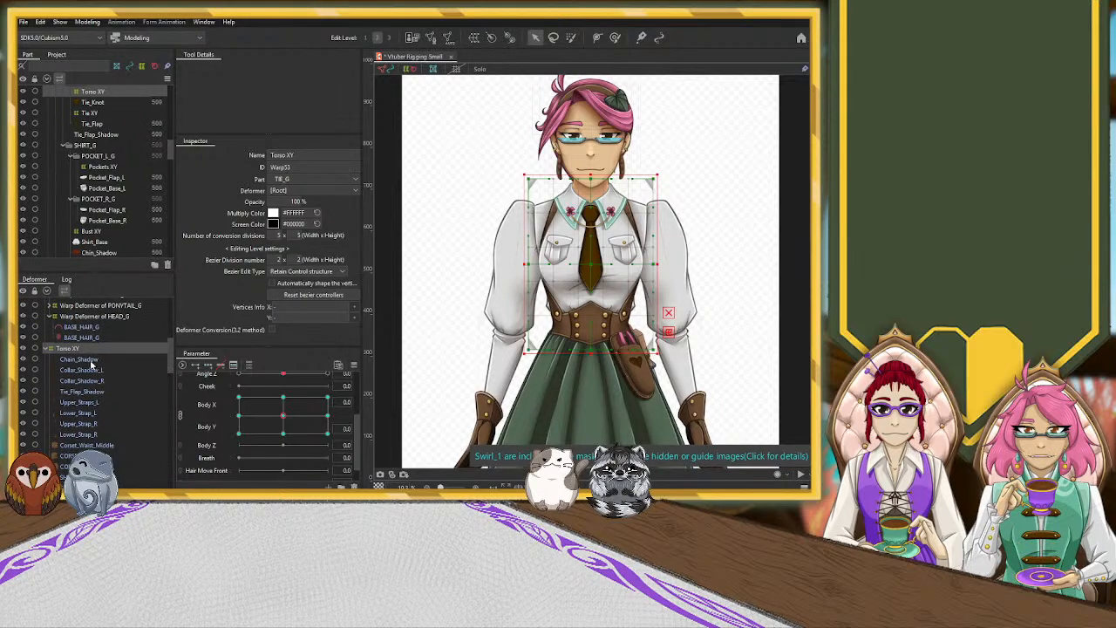
click(91, 362)
click(92, 372)
click(92, 382)
click(95, 393)
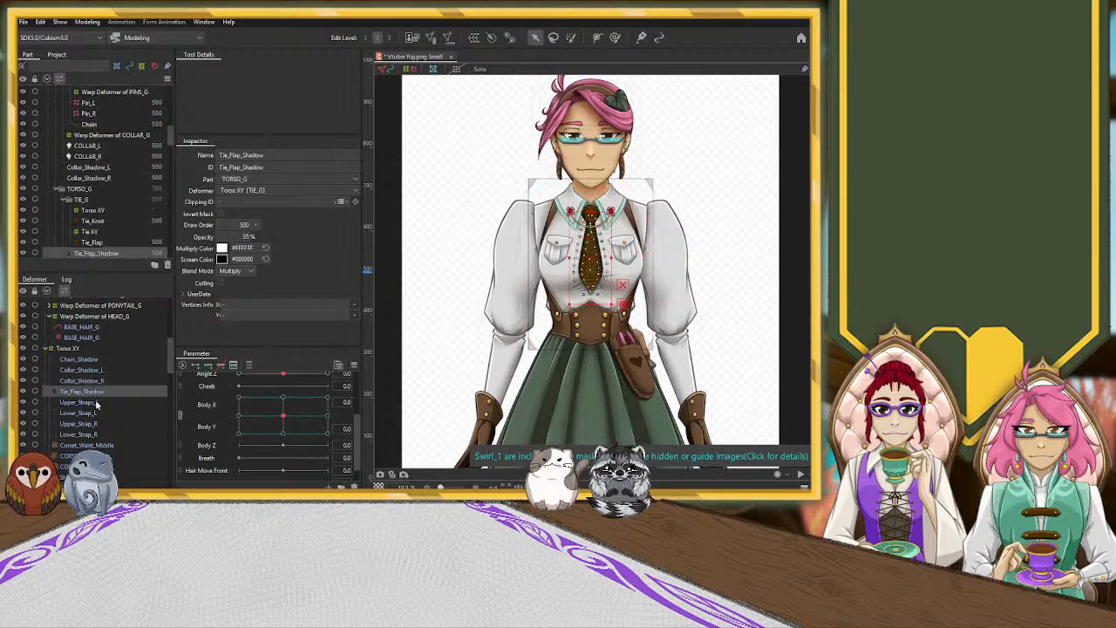
Update the combined Body X/Body Y keyforms of the upper and lower straps on both sides, one strap at a time.
click(97, 403)
scroll(99, 394, down, 2)
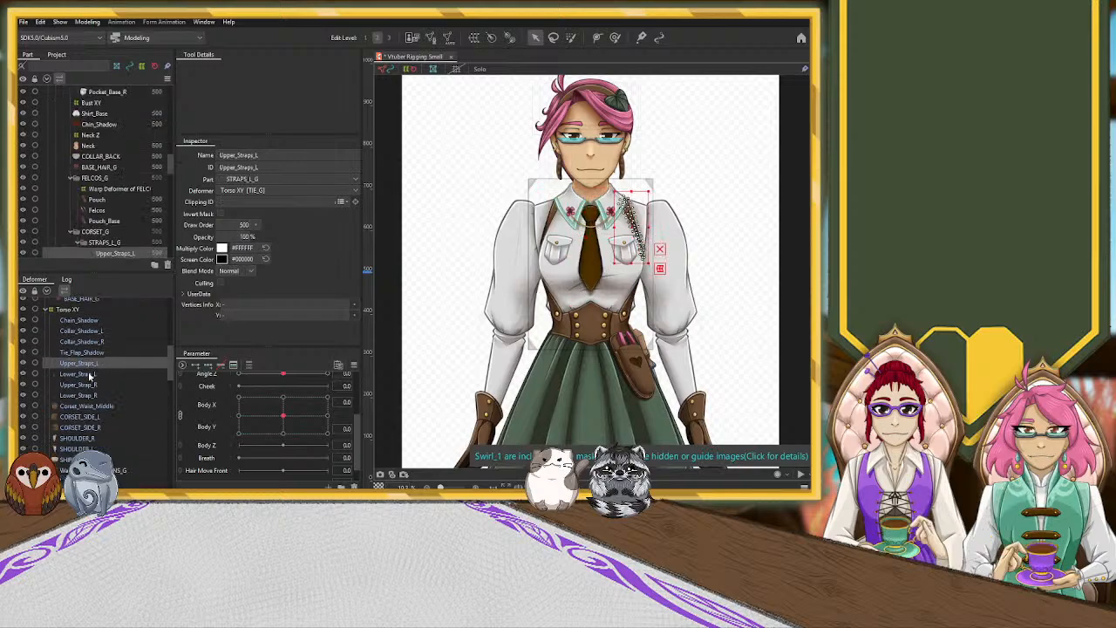
click(90, 376)
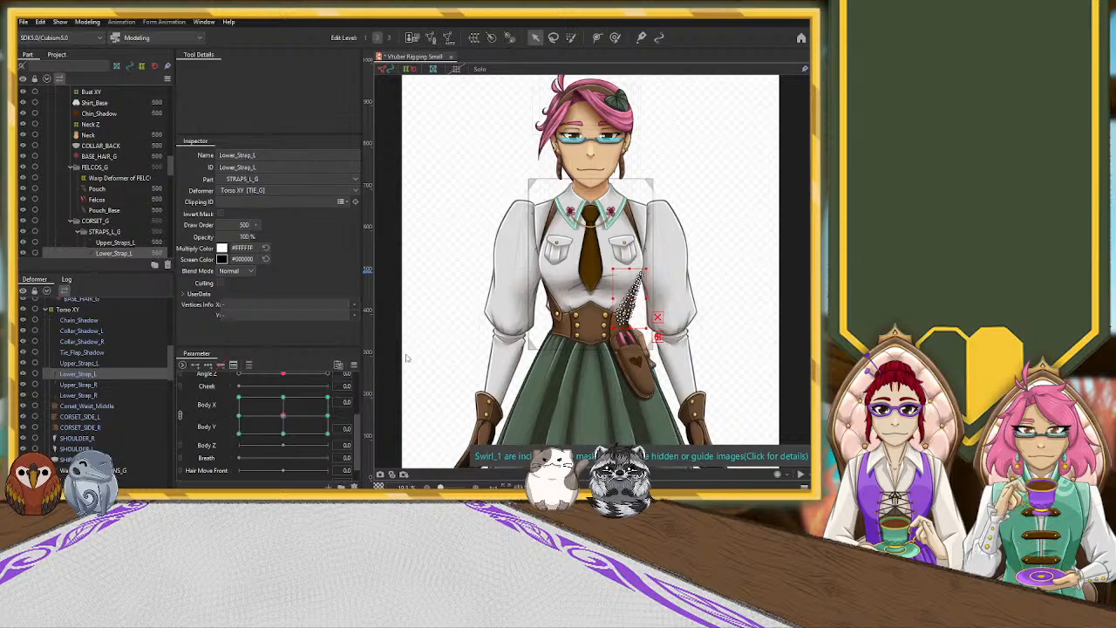
click(104, 383)
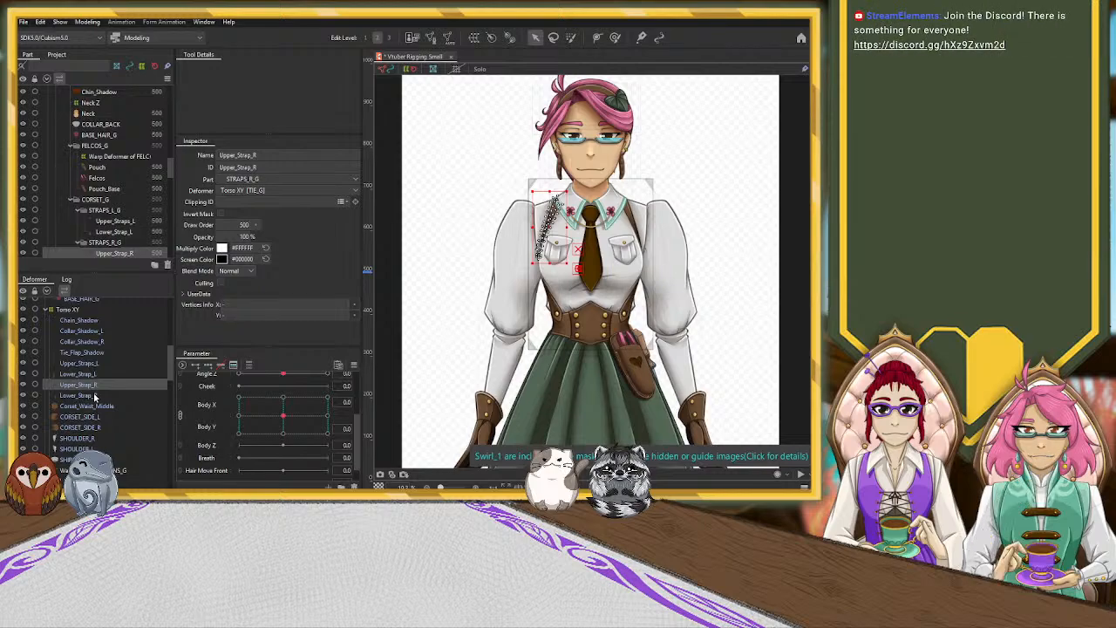
click(95, 396)
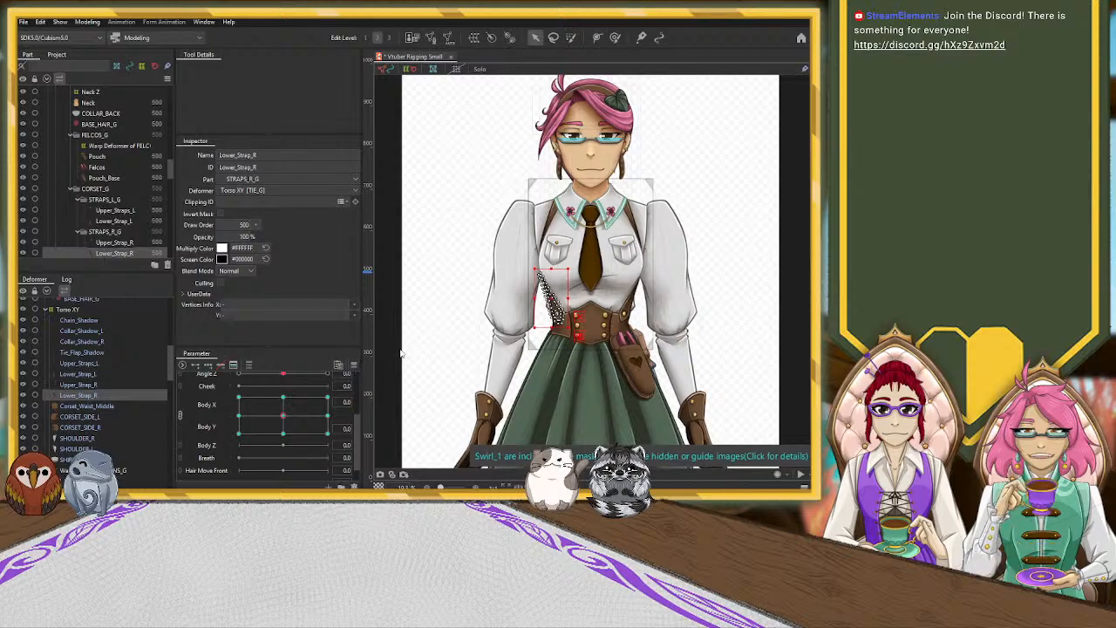
Update the combined Body X/Body Y keyforms of Corset_Waist_Middle, CORSET_SIDE_L, CORSET_SIDE_R and SHOULDER_R in turn.
click(87, 406)
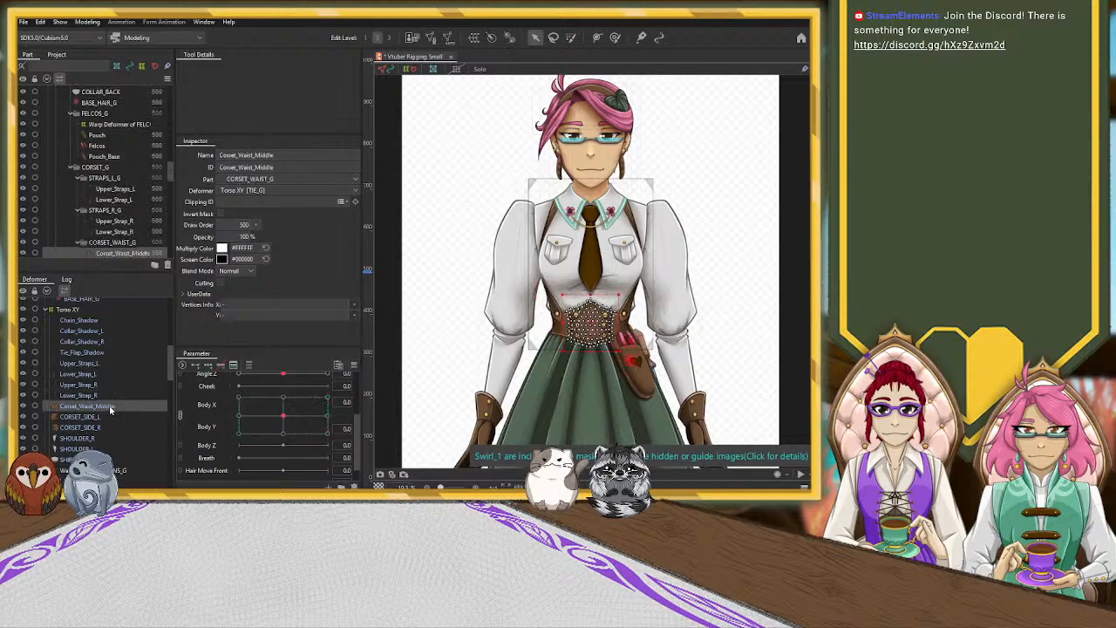
click(109, 417)
click(106, 428)
click(105, 439)
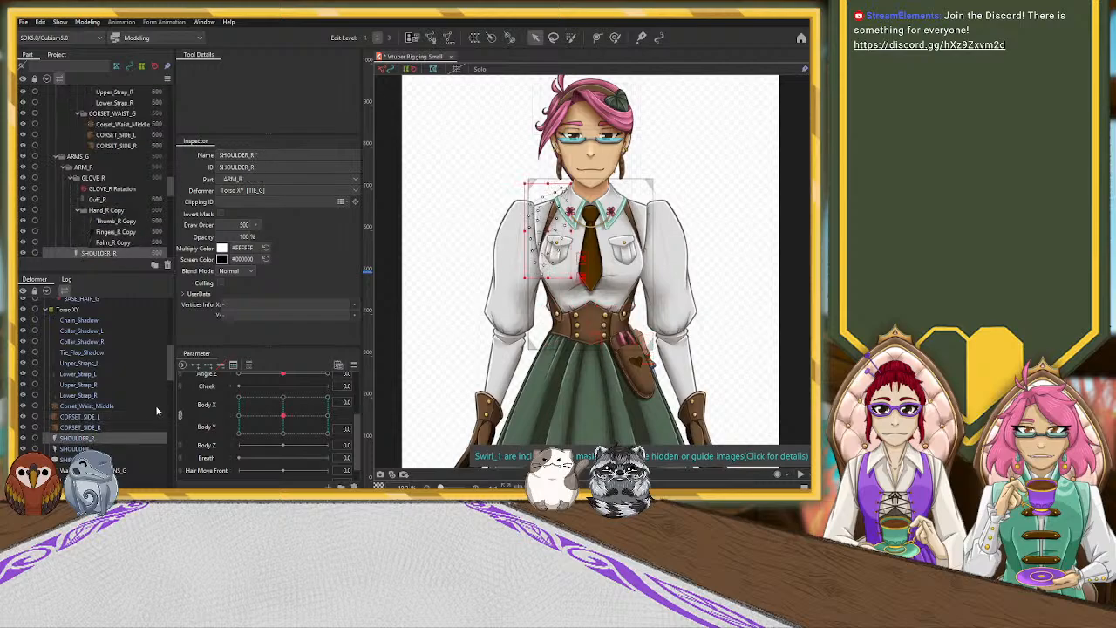
Update the combined Body X/Body Y keyforms of the warp deformers of PINS_G and COLLAR_G.
drag(170, 381, 161, 395)
click(92, 364)
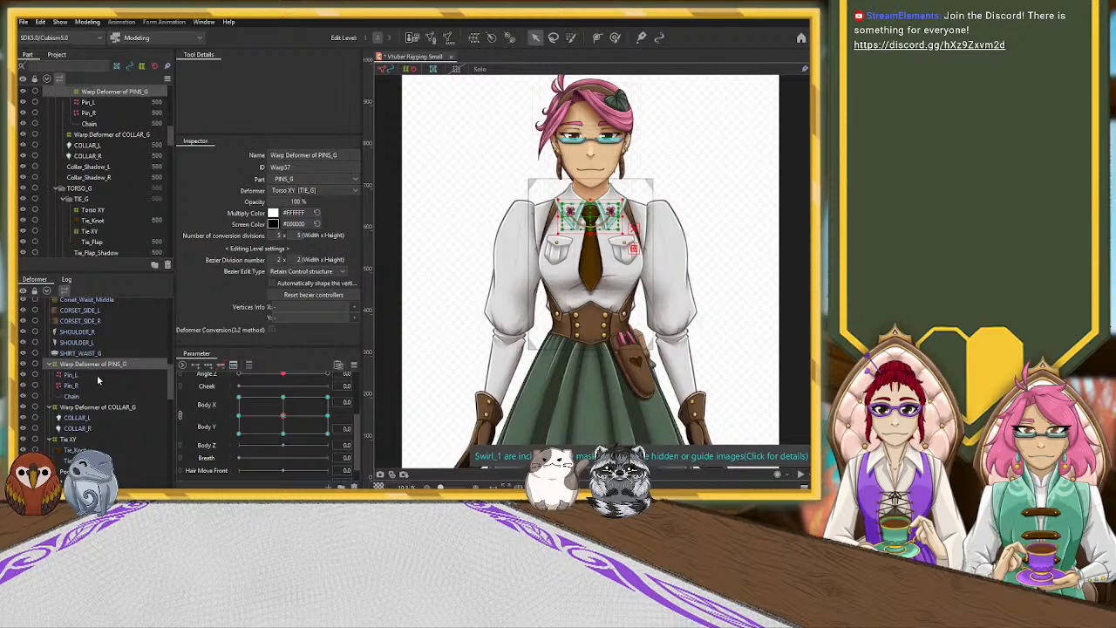
click(85, 407)
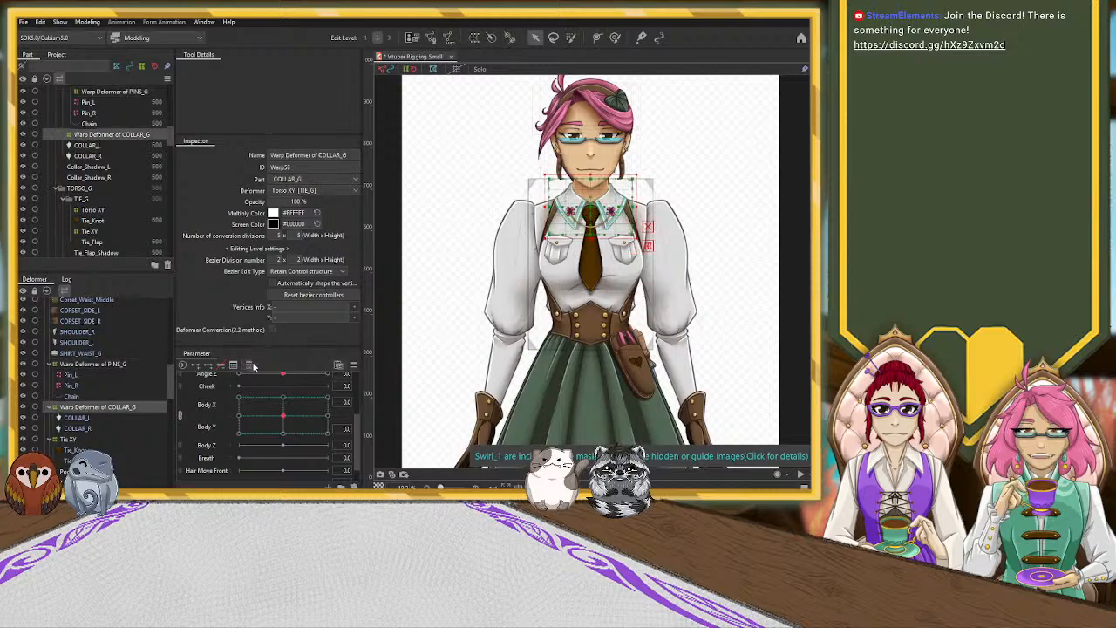
click(95, 419)
Update the combined Body X/Body Y keyforms of the Tie XY, Pockets XY and Bust XY warp deformers in turn.
click(70, 438)
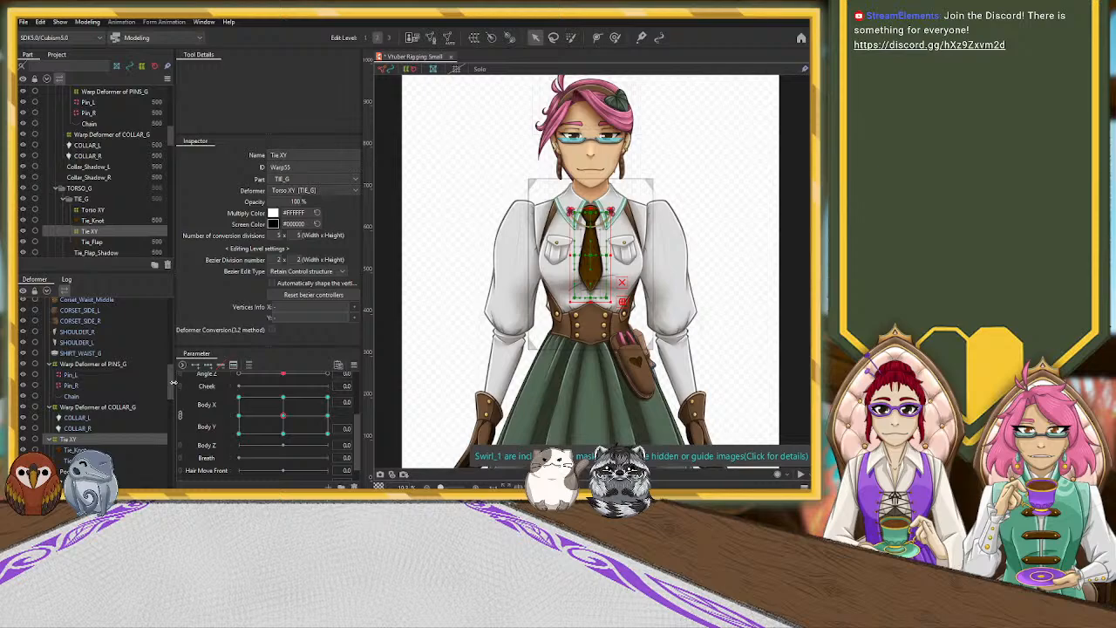
scroll(148, 382, down, 3)
click(91, 349)
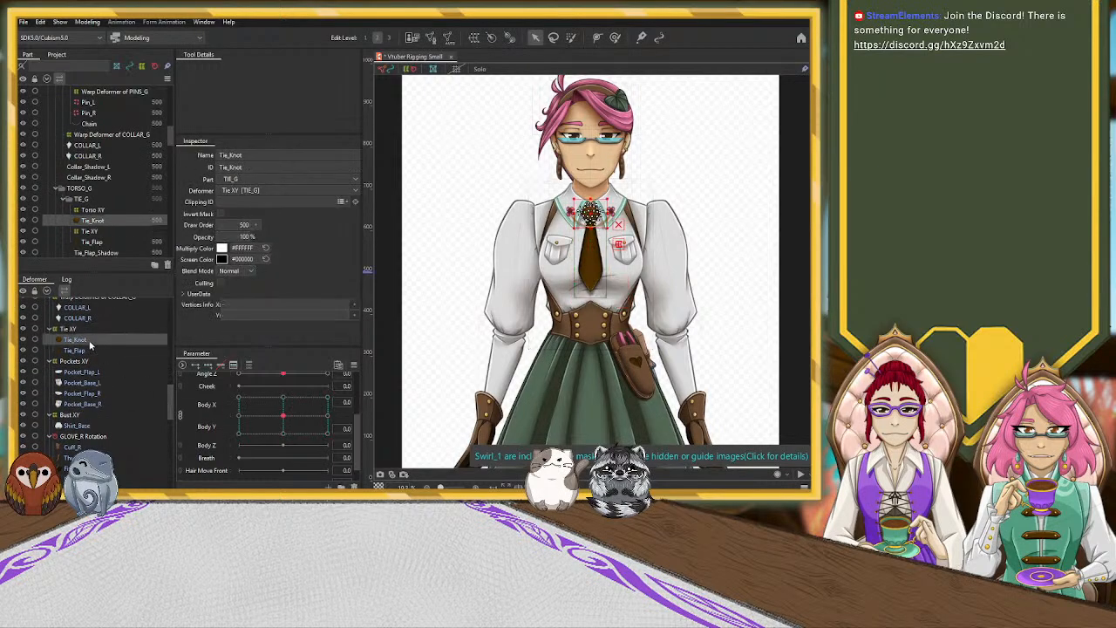
click(87, 372)
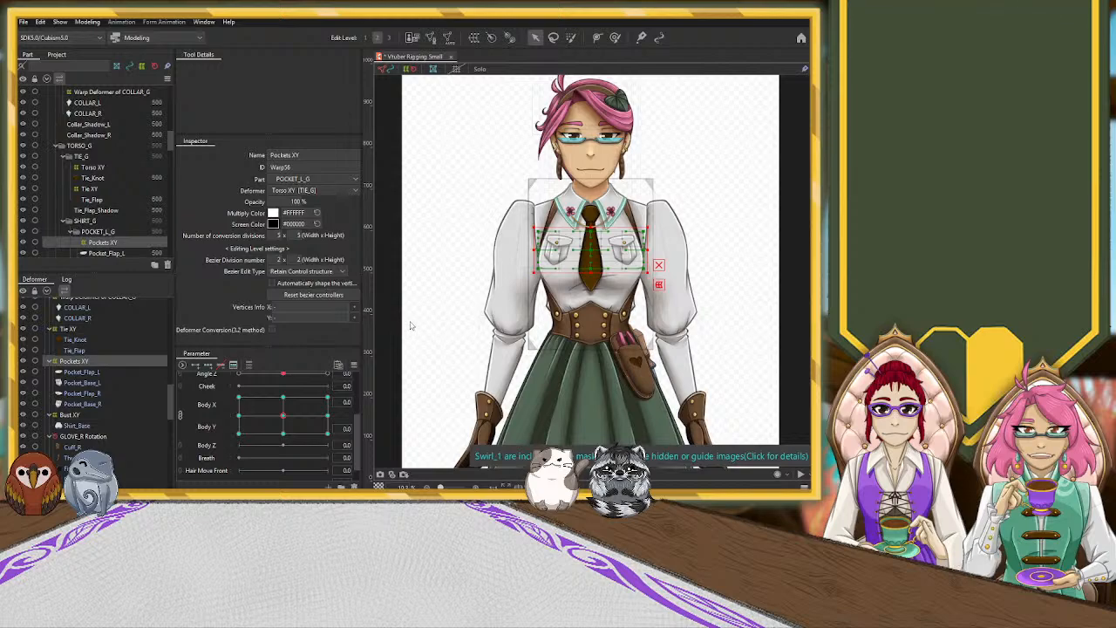
drag(172, 394, 172, 406)
click(78, 354)
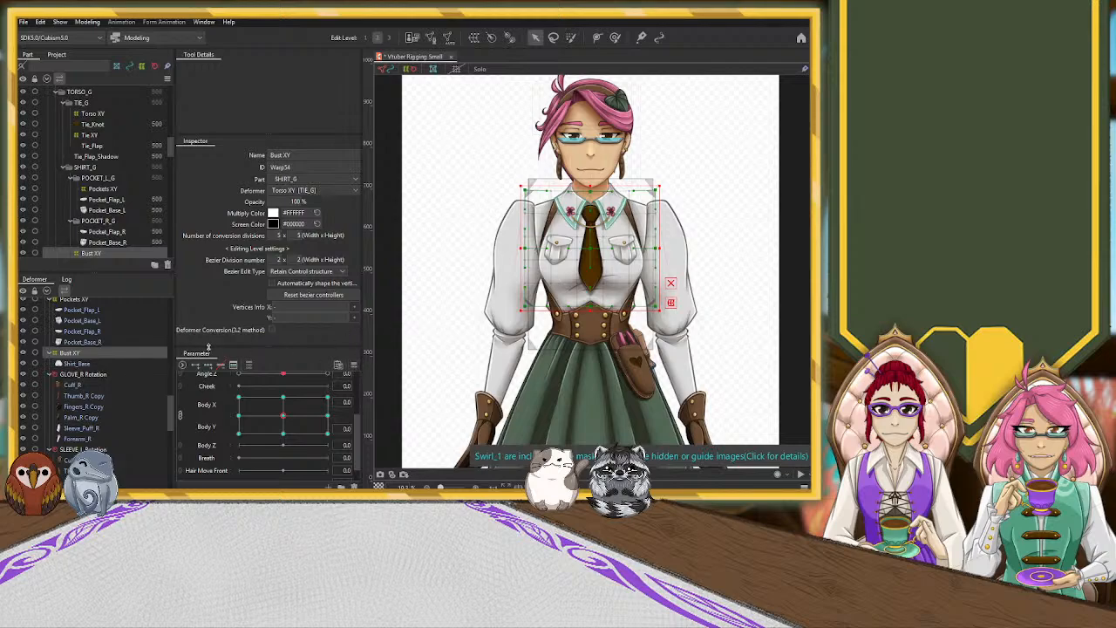
Update the combined Body X/Body Y keyforms of GLOVE_R Rotation, SLEEVE_L Rotation and the warp deformer of FELCOS_G.
click(143, 377)
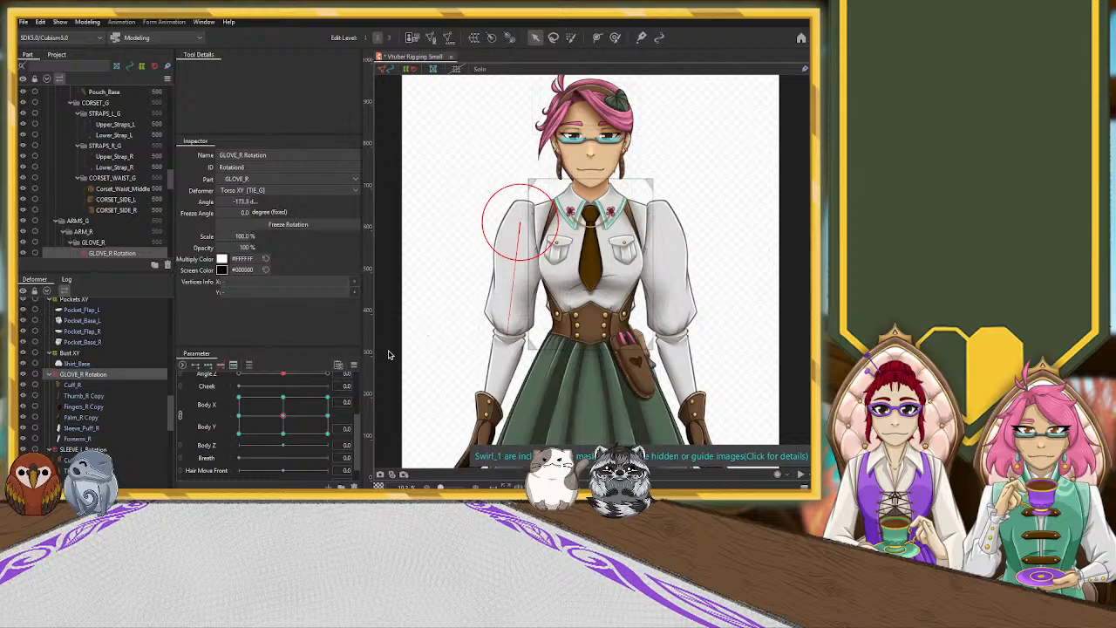
click(103, 449)
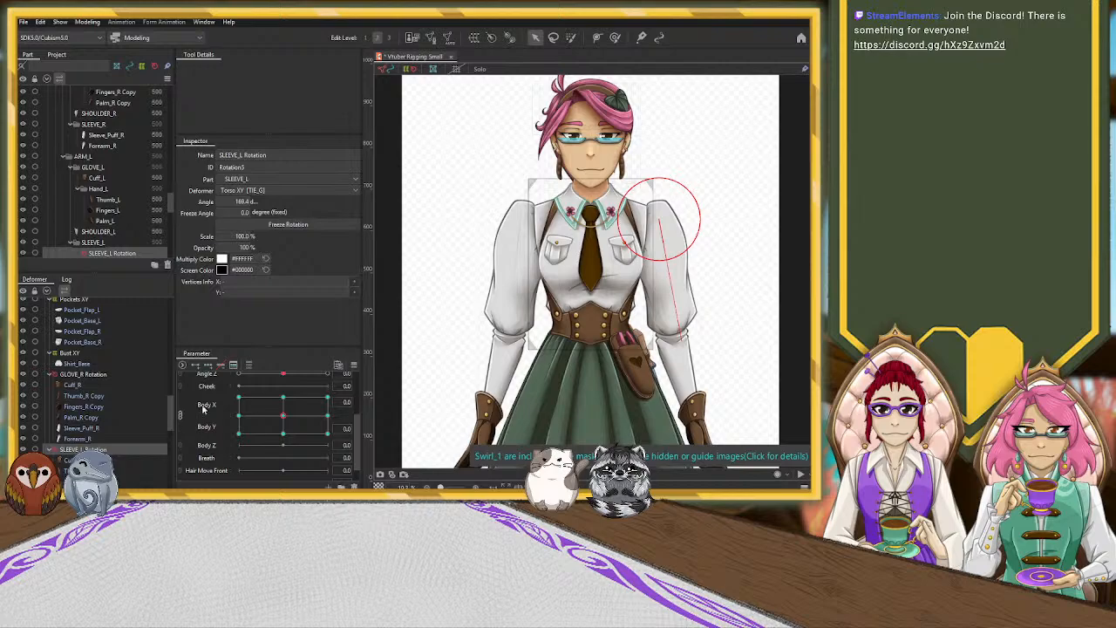
click(156, 417)
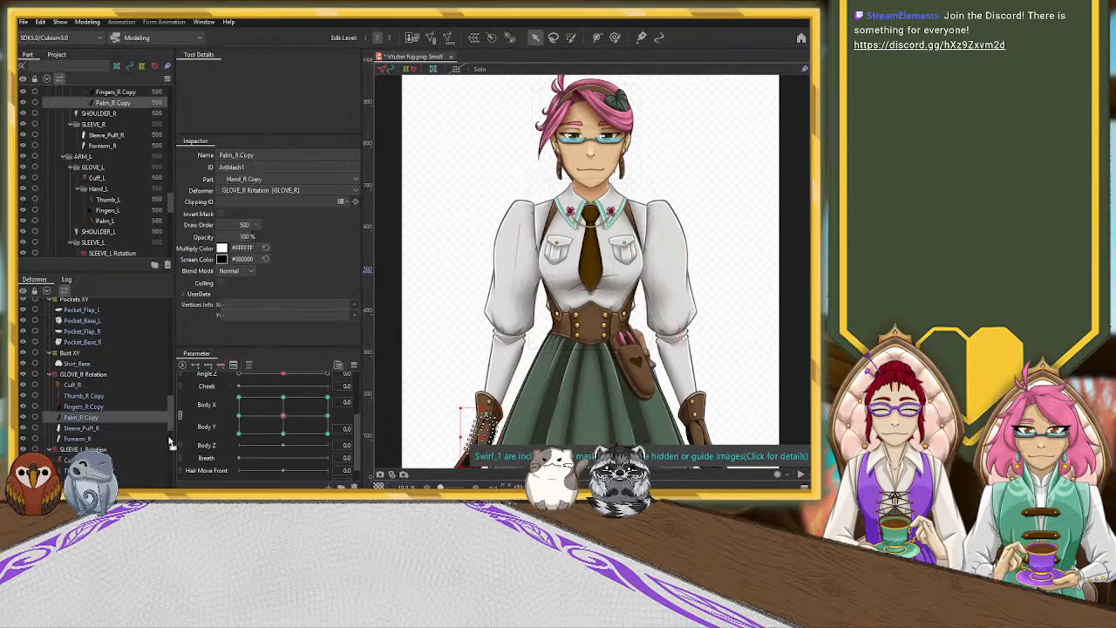
drag(170, 429, 170, 452)
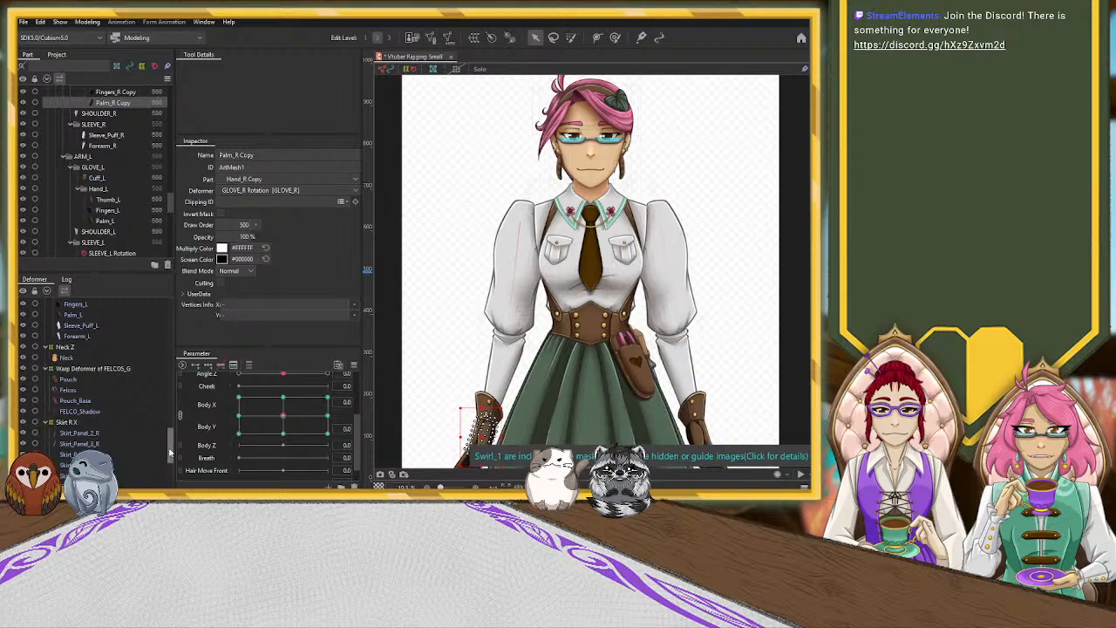
click(123, 370)
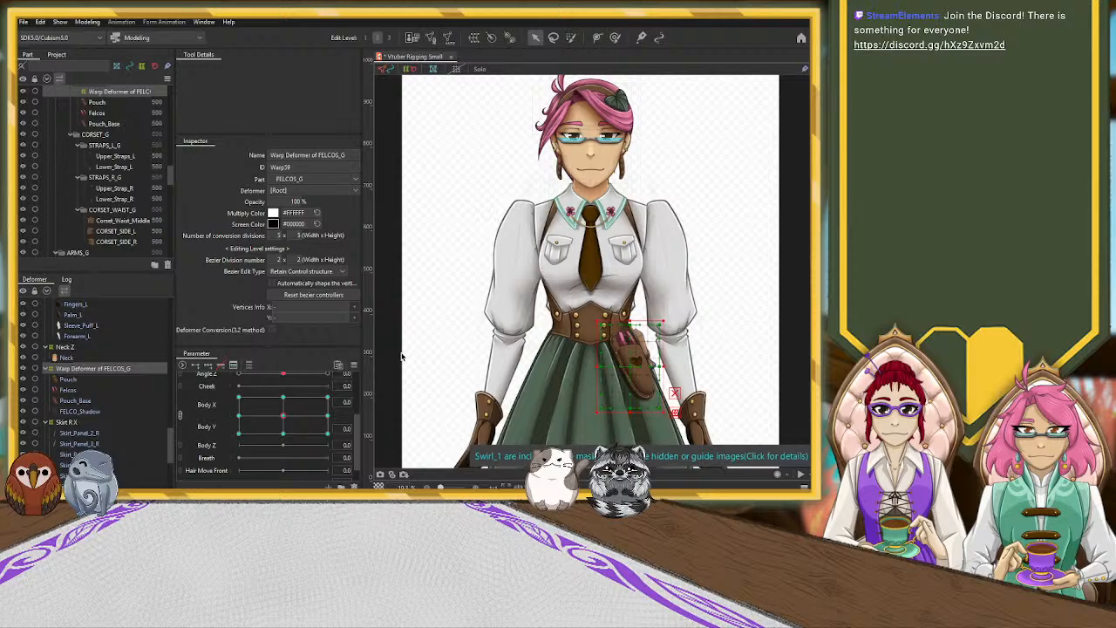
Test the body movement by taking the linked Body X and Body Y to diagonal extremes, including -10/10 and -10/-10, with the skirt in view.
drag(281, 425, 355, 375)
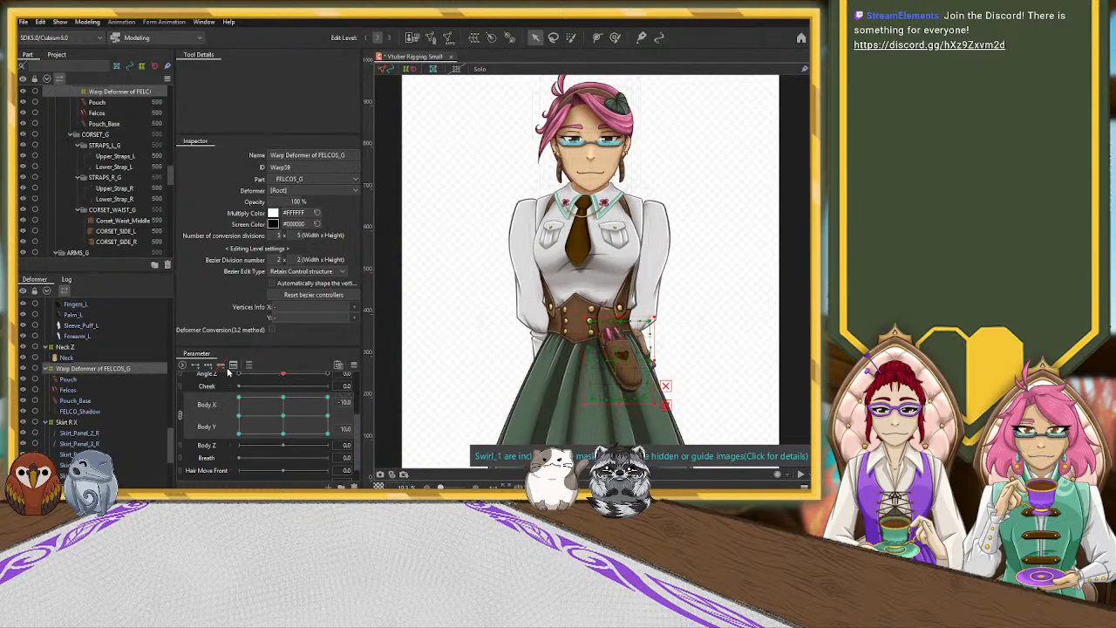
drag(393, 371, 283, 416)
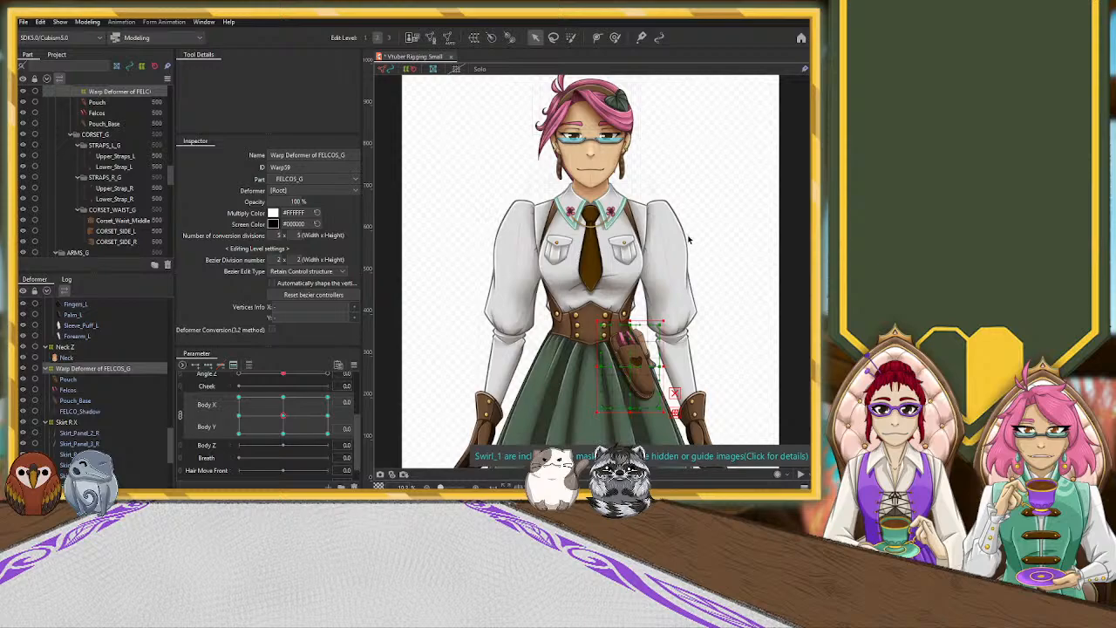
scroll(688, 238, down, 2)
drag(484, 325, 433, 280)
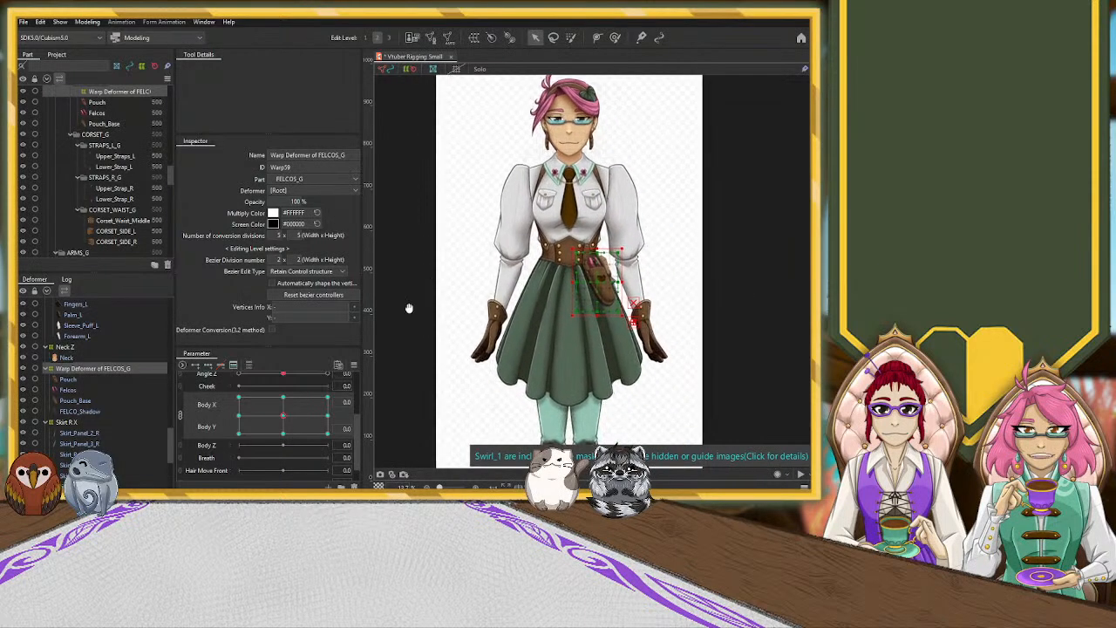
drag(282, 417, 238, 433)
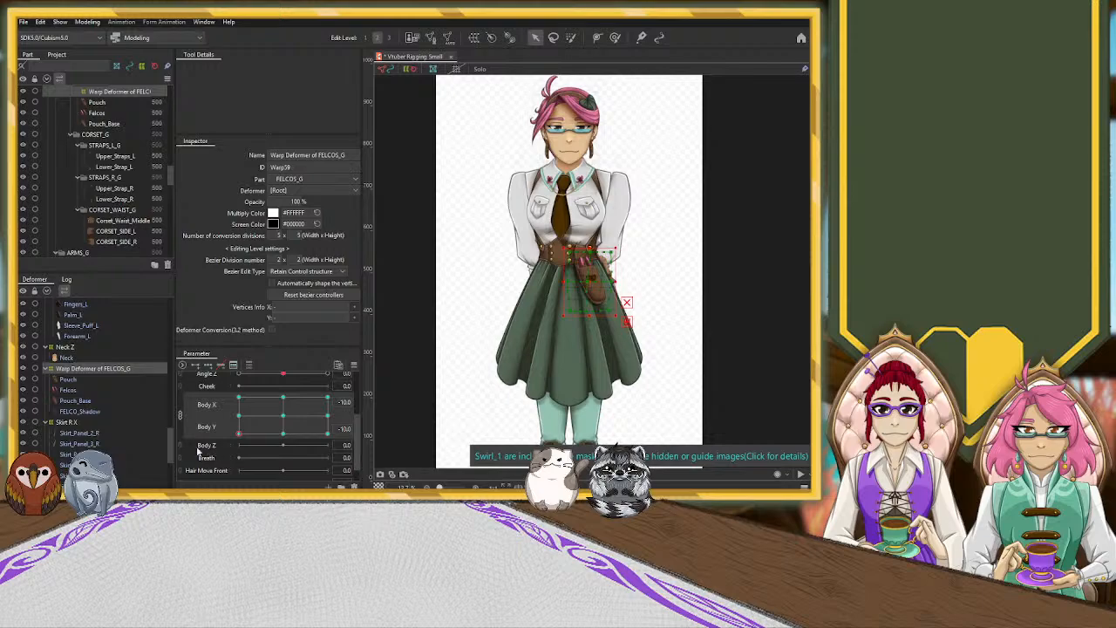
Reset Body X and Body Y to 0, select the Skirt R X warp deformer and unlink the two body parameters.
click(286, 418)
scroll(81, 382, down, 1)
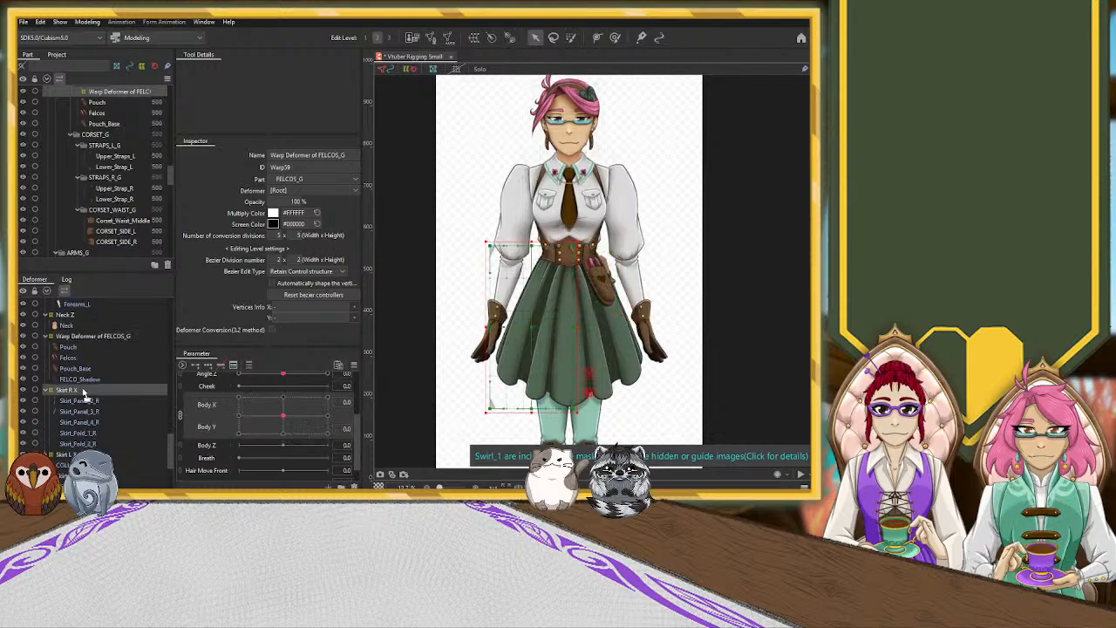
click(83, 390)
click(181, 415)
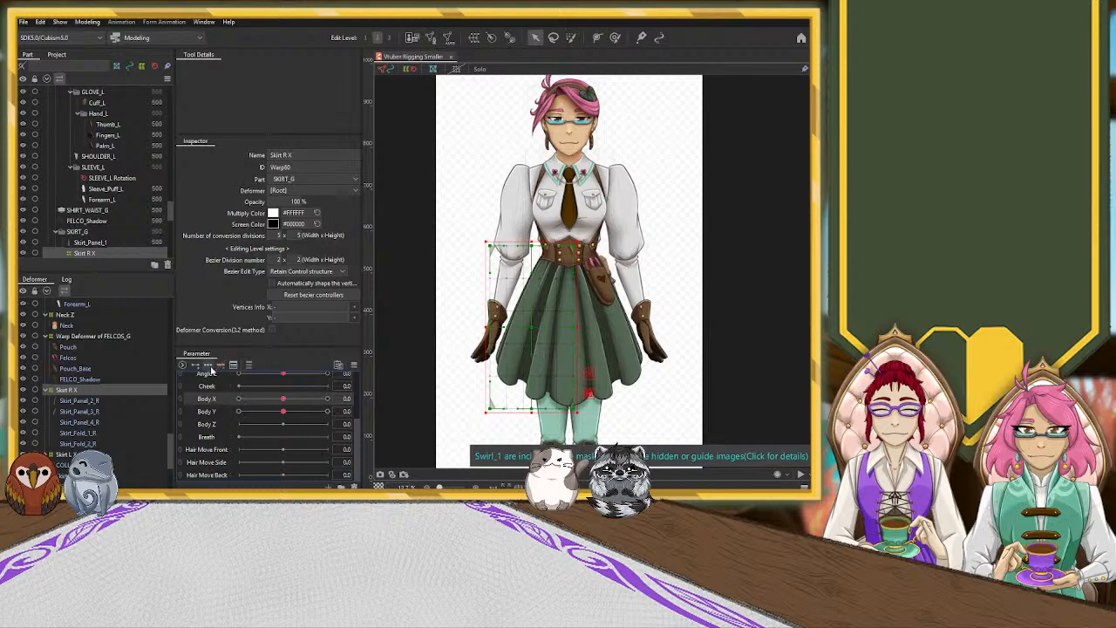
Add three Body X keyforms to Skirt R X and pull its outer edge slightly inward at Body X -10.
drag(283, 402, 238, 399)
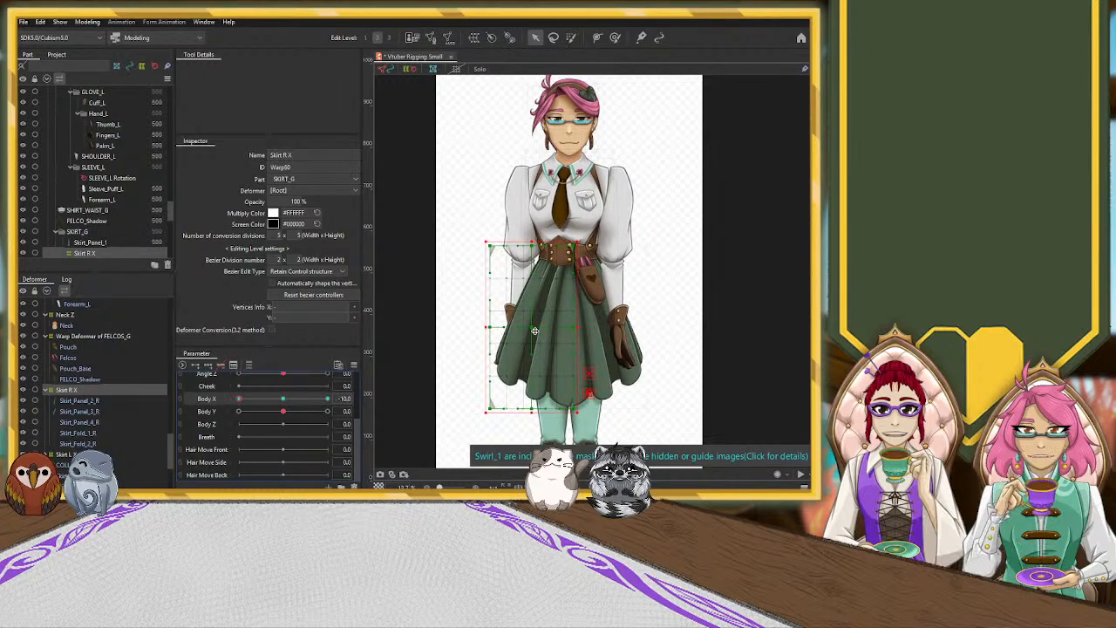
drag(486, 327, 489, 327)
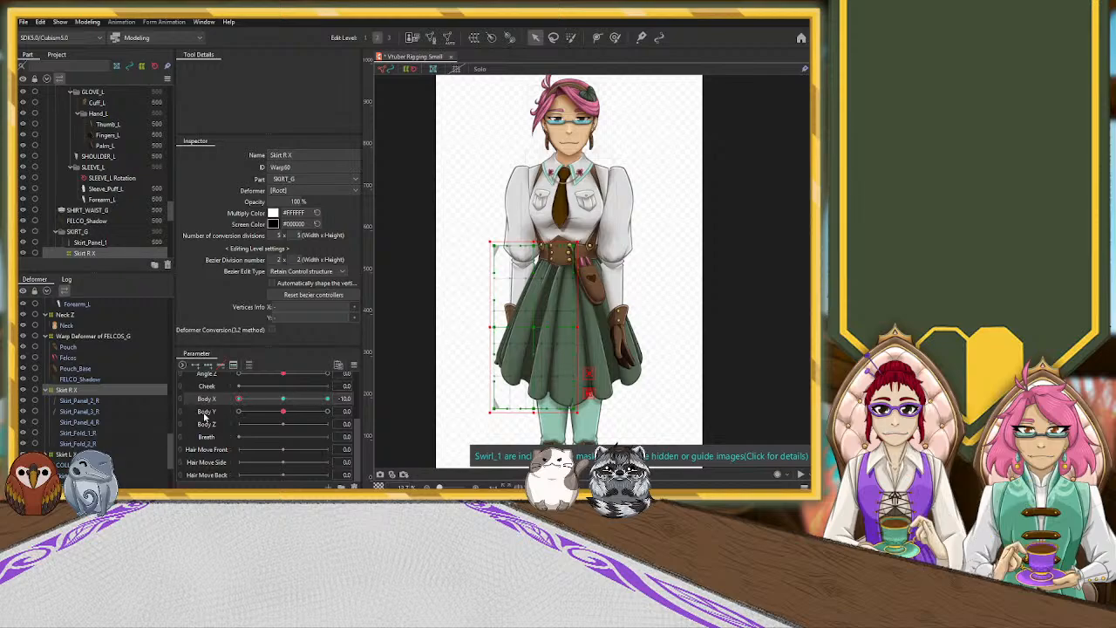
click(283, 398)
Add three Body X keyforms to the Skirt_Back mesh and narrow it slightly from the character's right side at Body X -10.
scroll(169, 476, down, 3)
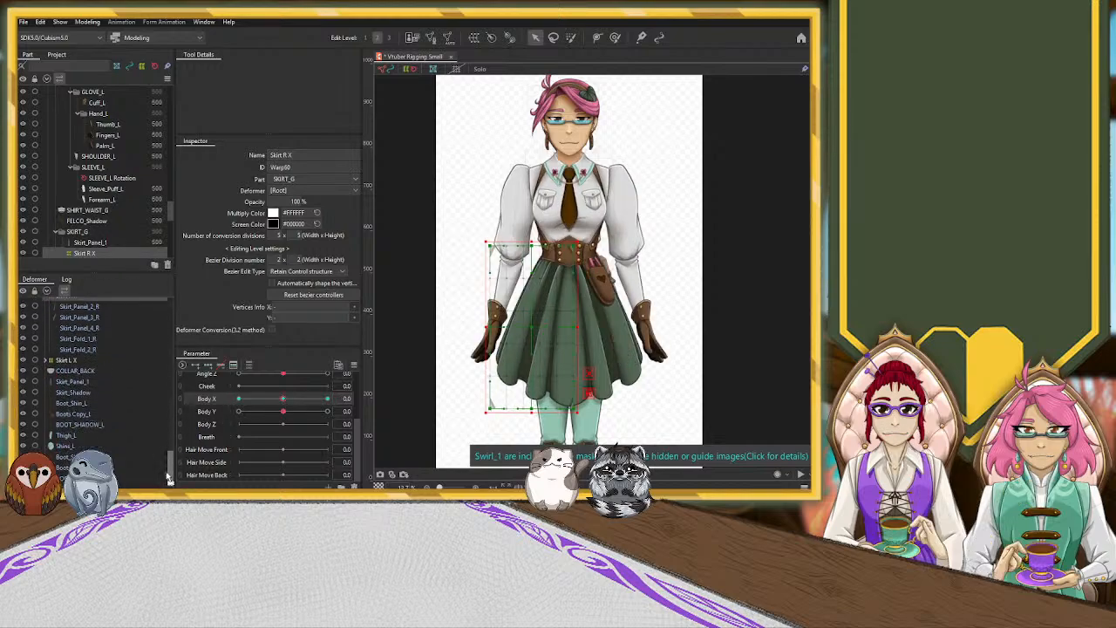
scroll(169, 476, down, 2)
click(139, 467)
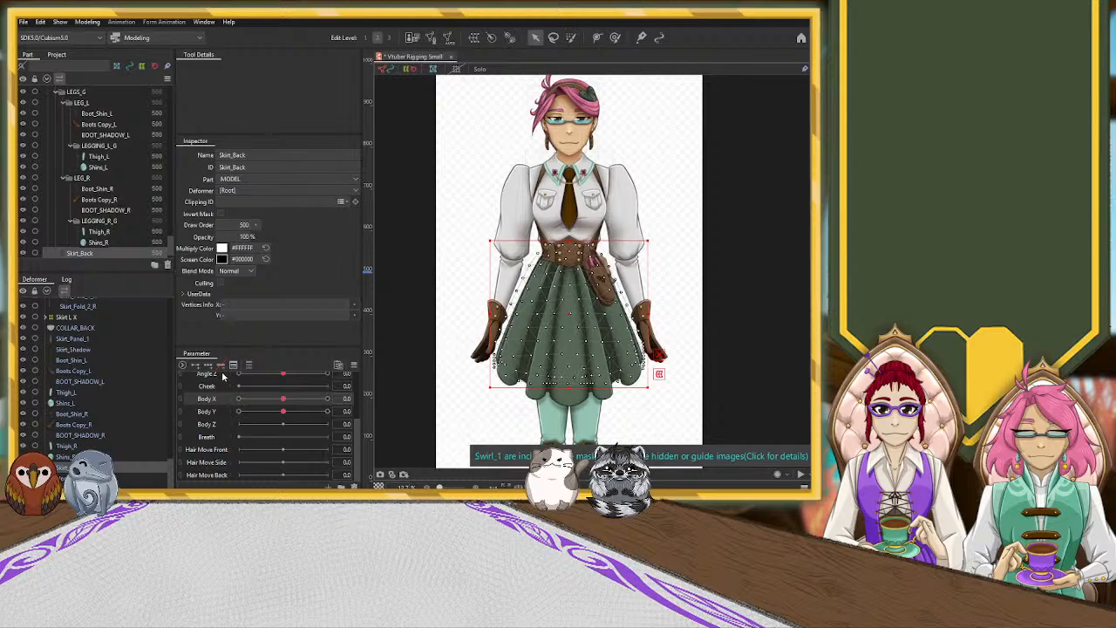
drag(282, 399, 238, 398)
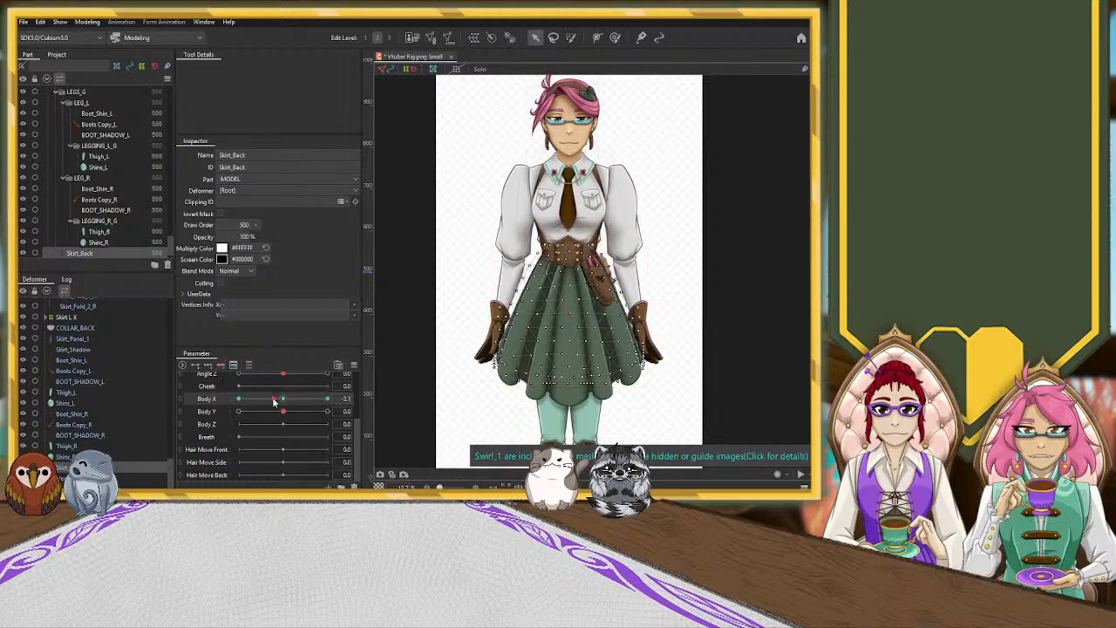
drag(489, 315, 496, 316)
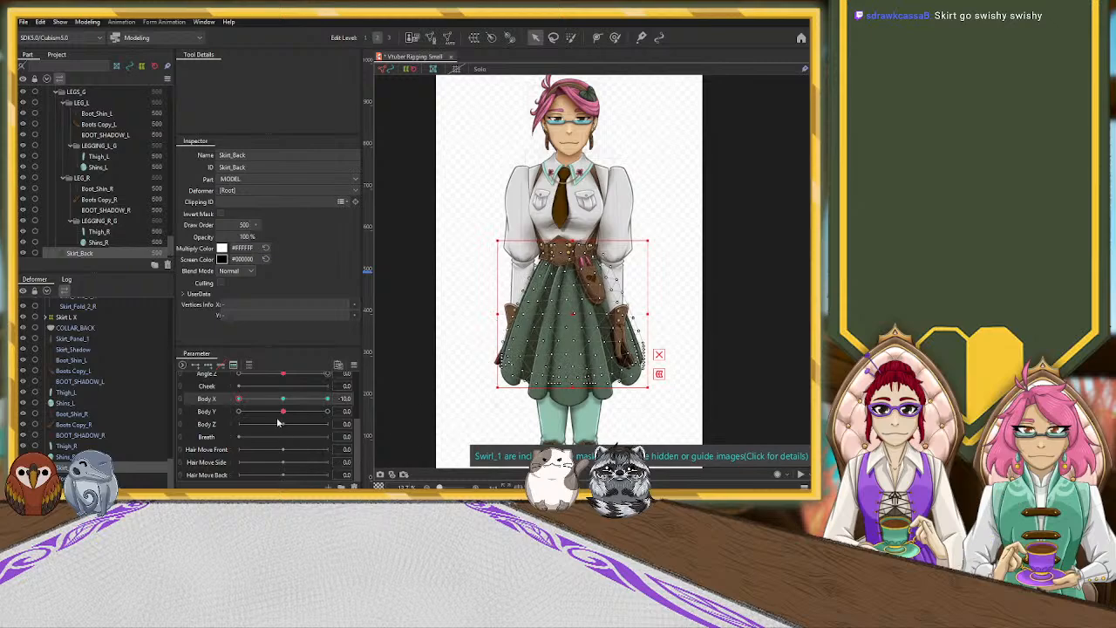
Add three Body X keyforms to the Skirt L X warp deformer and return Body X to -10.
scroll(98, 394, up, 3)
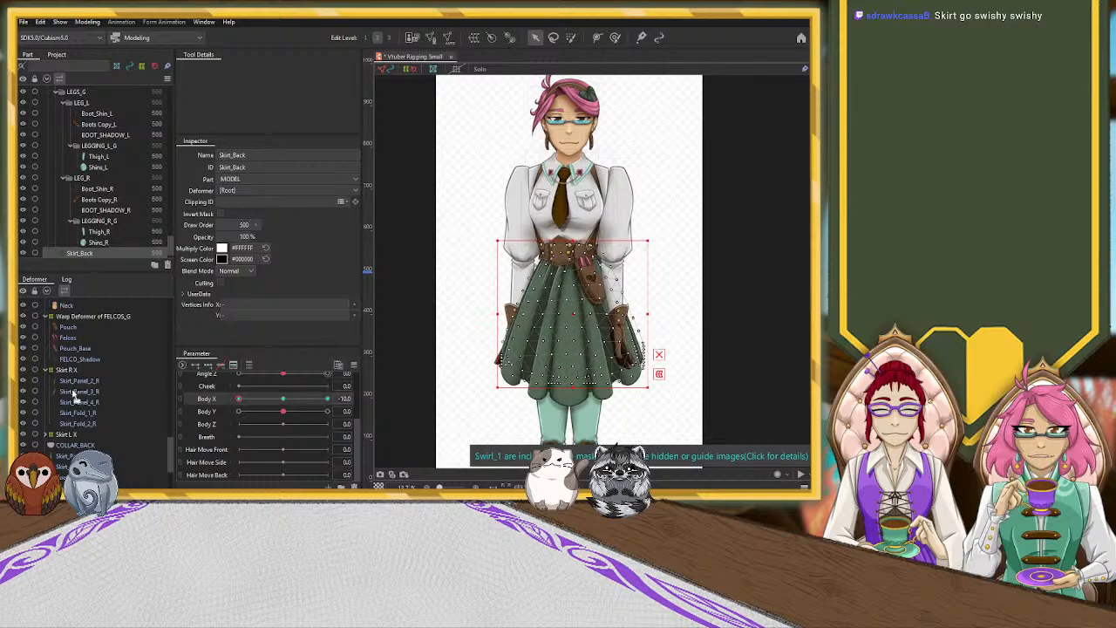
click(66, 434)
click(75, 348)
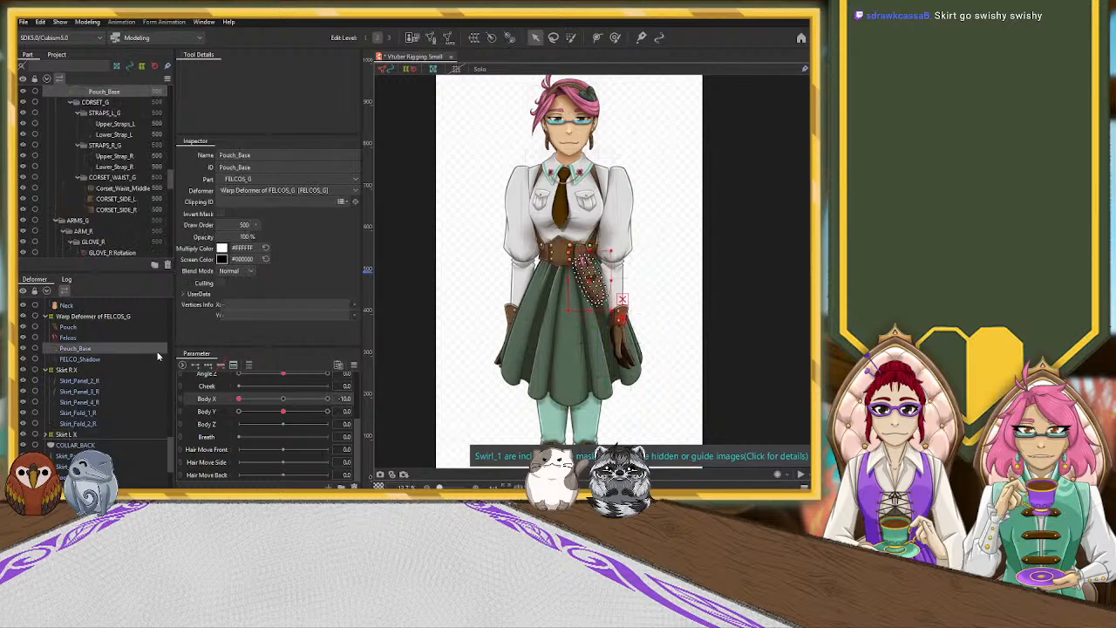
click(66, 434)
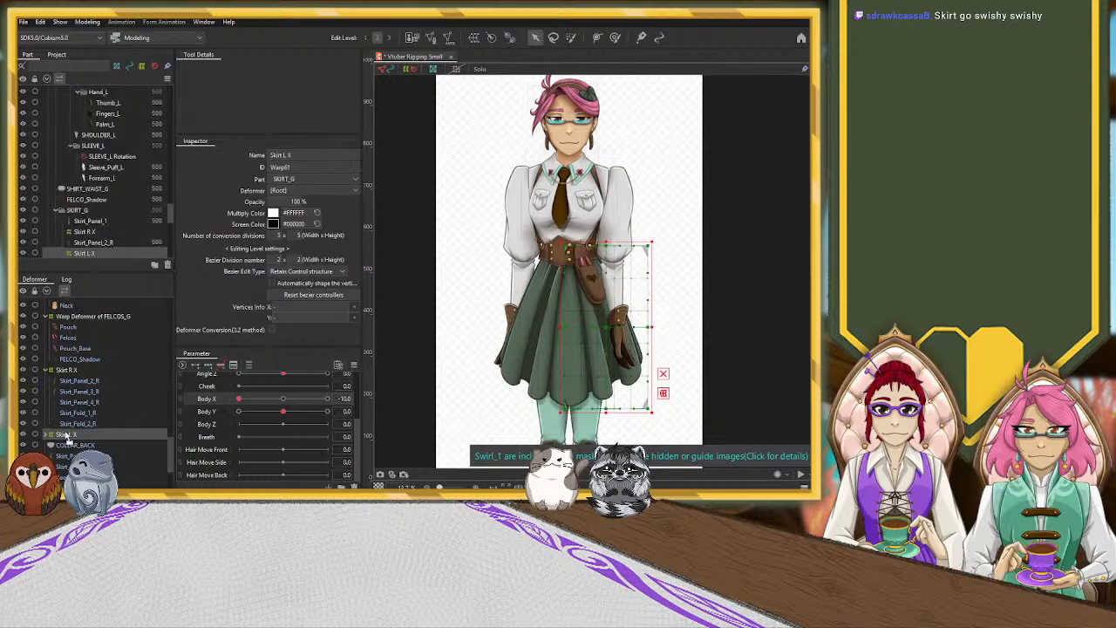
click(282, 399)
click(238, 398)
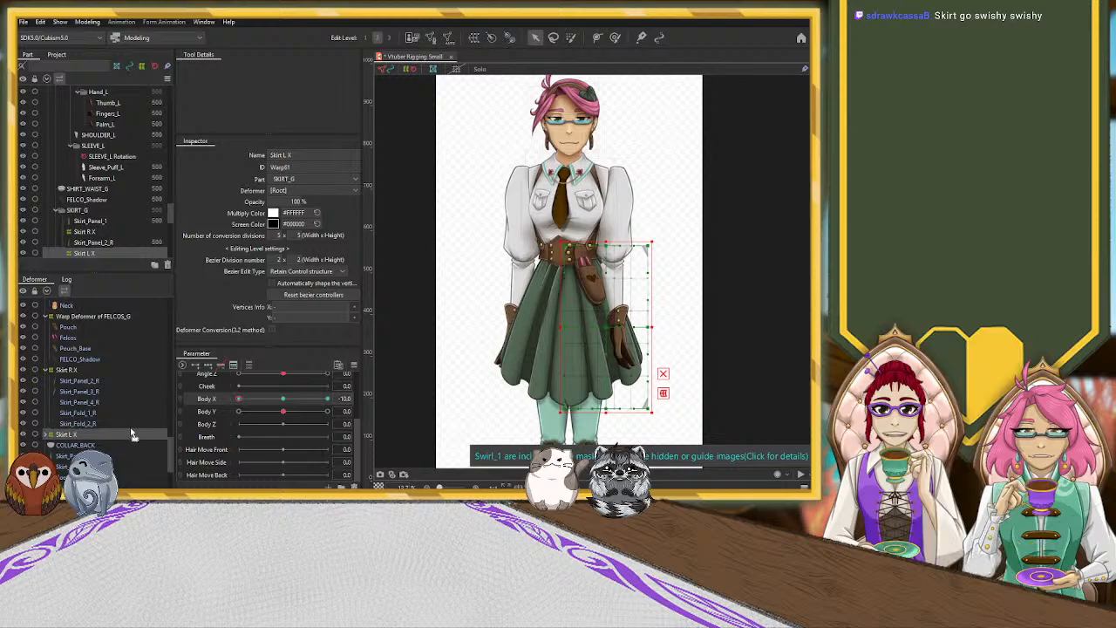
Shift the central control point of Skirt R X at Body X -10 to bend the skirt panels inside it.
click(87, 371)
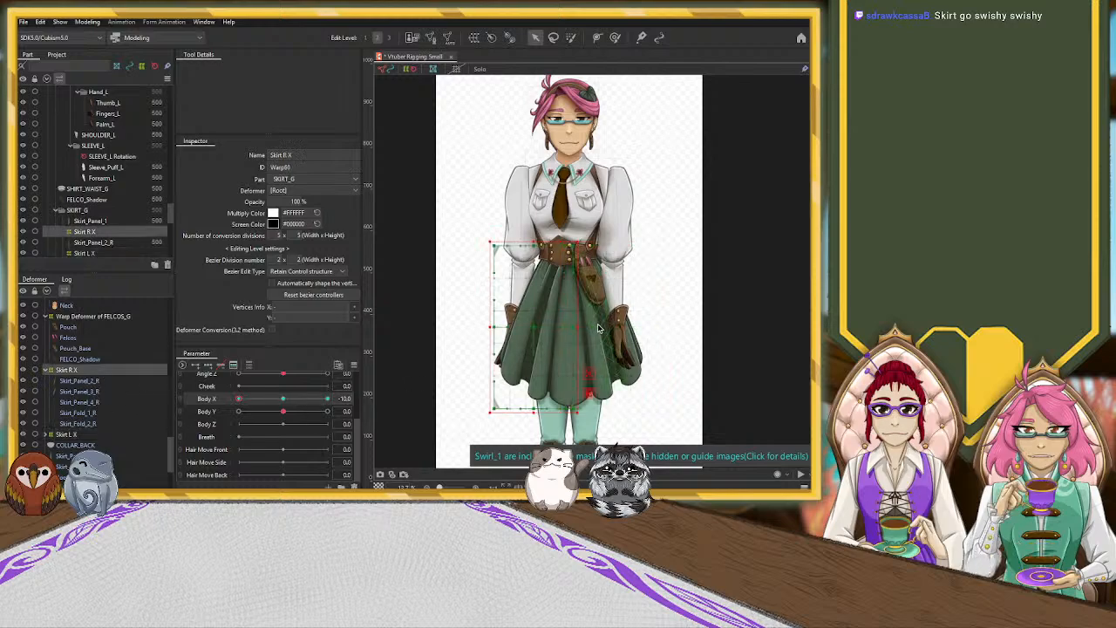
drag(534, 329, 538, 330)
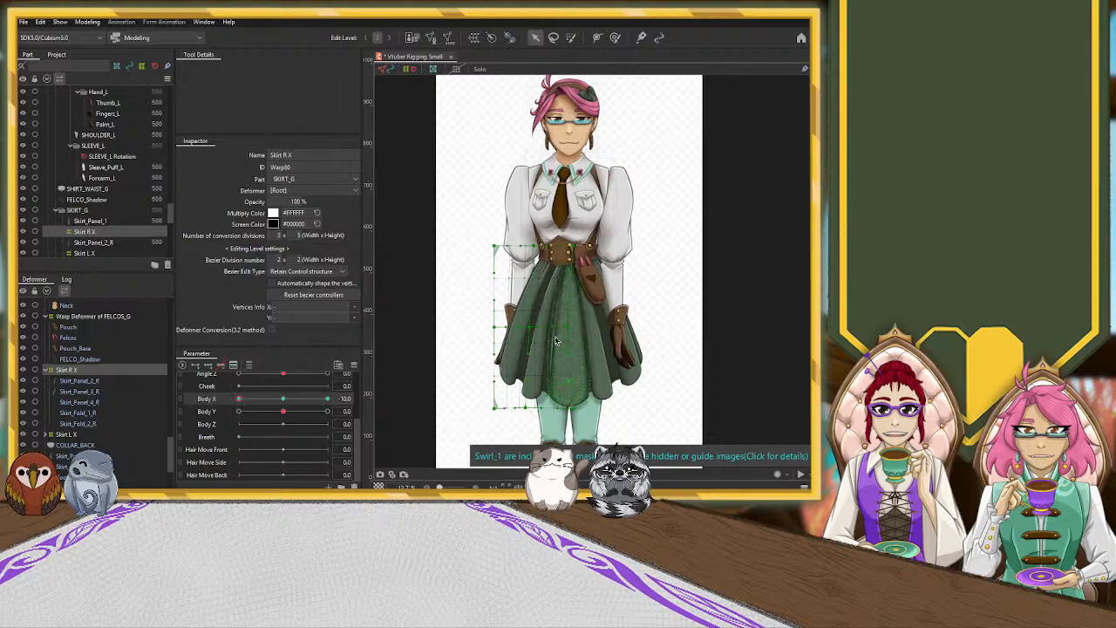
click(599, 199)
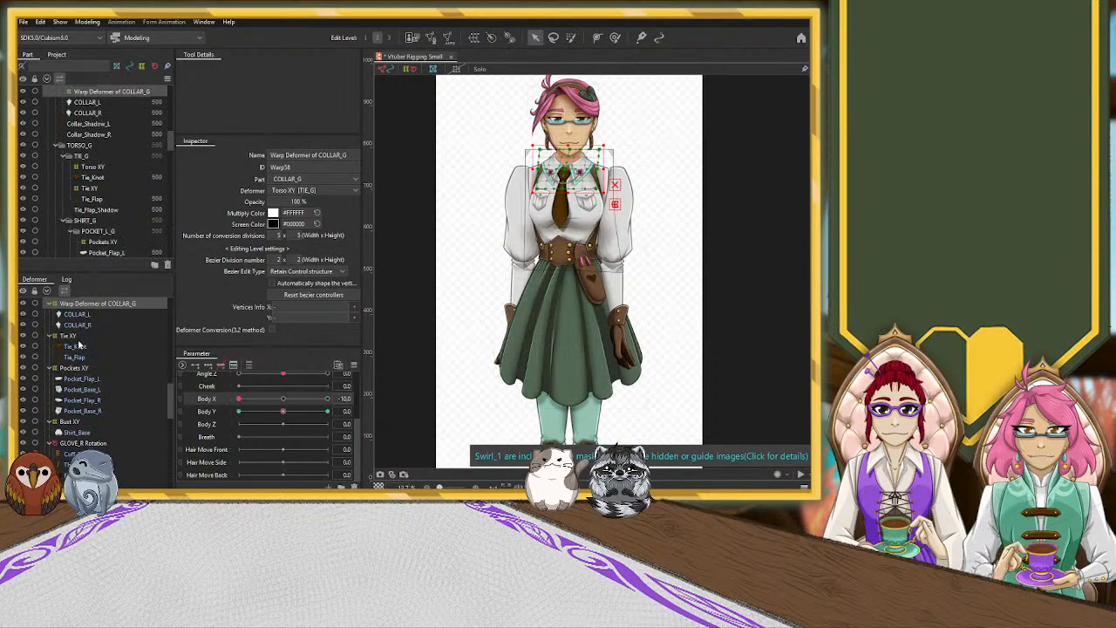
scroll(87, 375, down, 5)
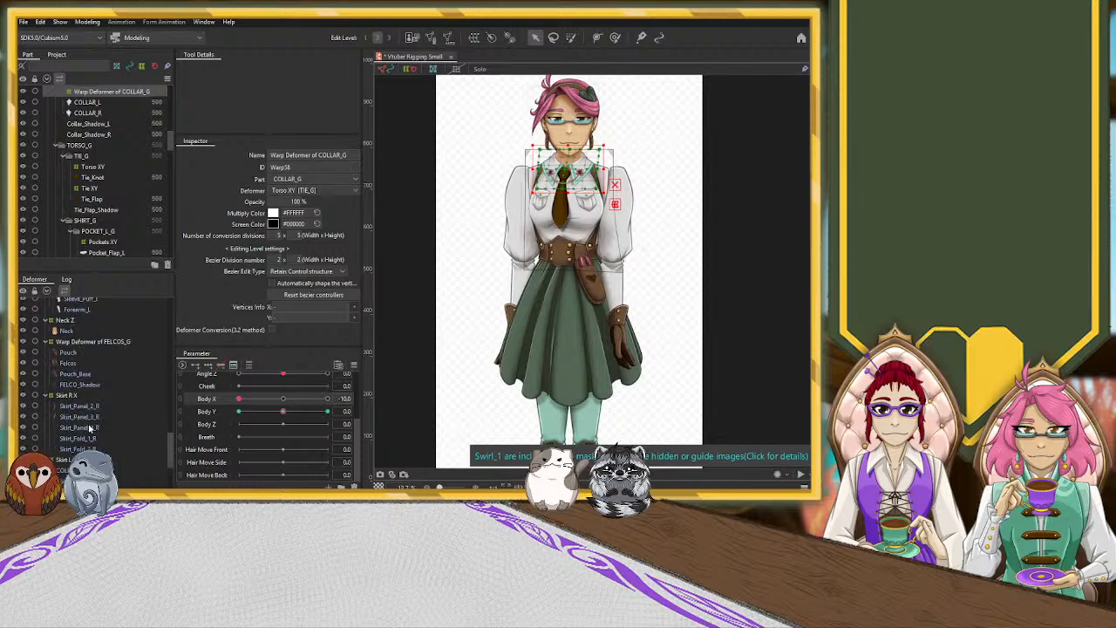
Try moving the inner edge of Skirt R X toward the character's right and its upper outer corner inward at Body X -10.
click(75, 396)
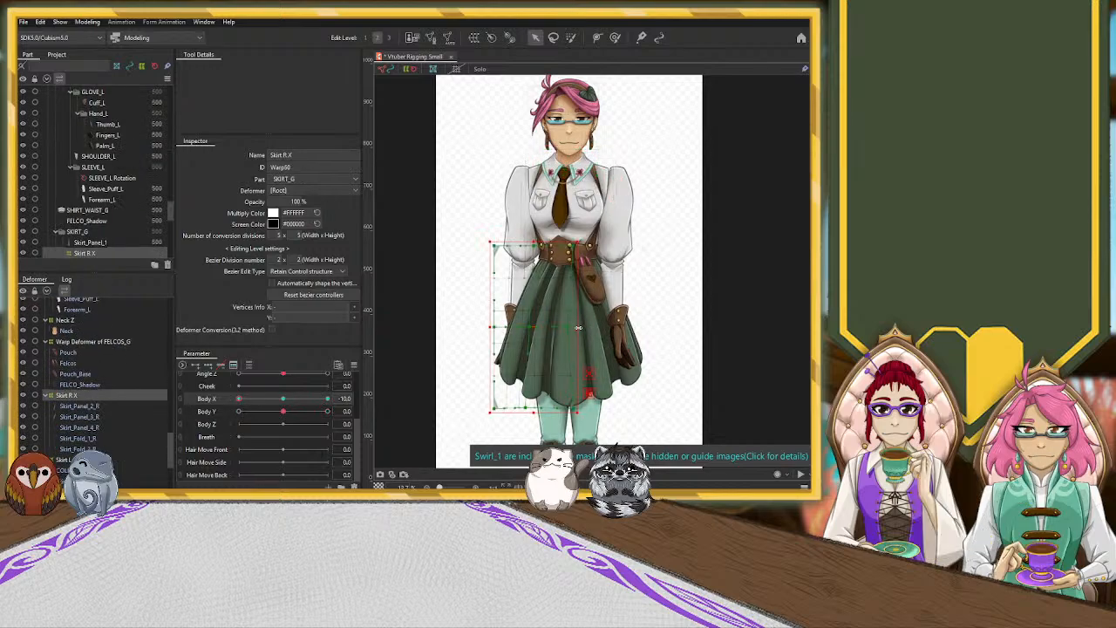
drag(578, 328, 567, 328)
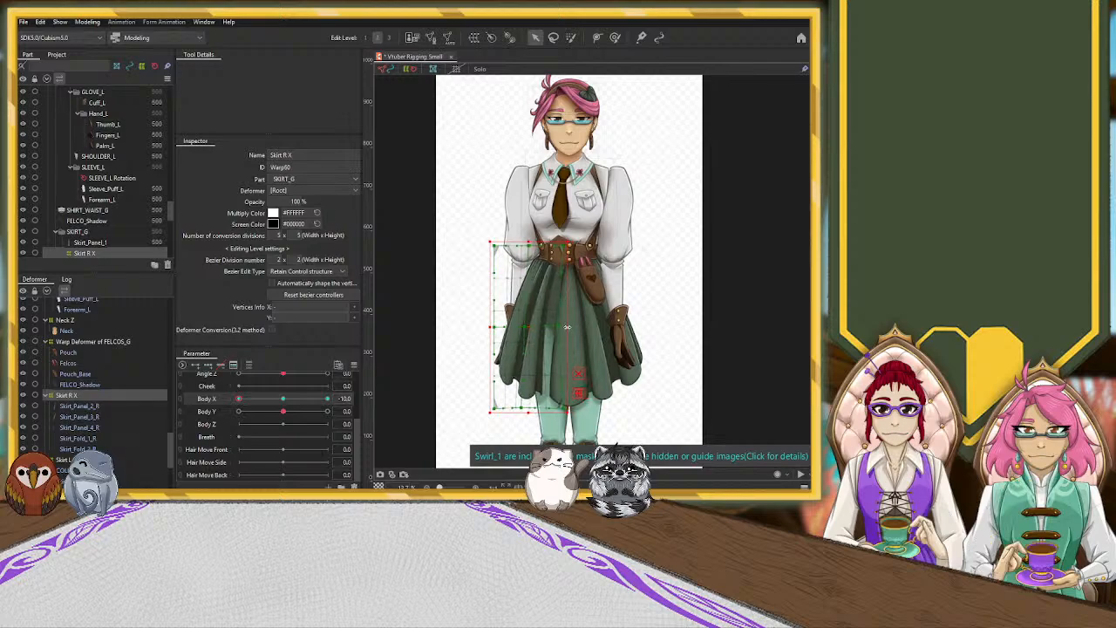
drag(495, 246, 509, 249)
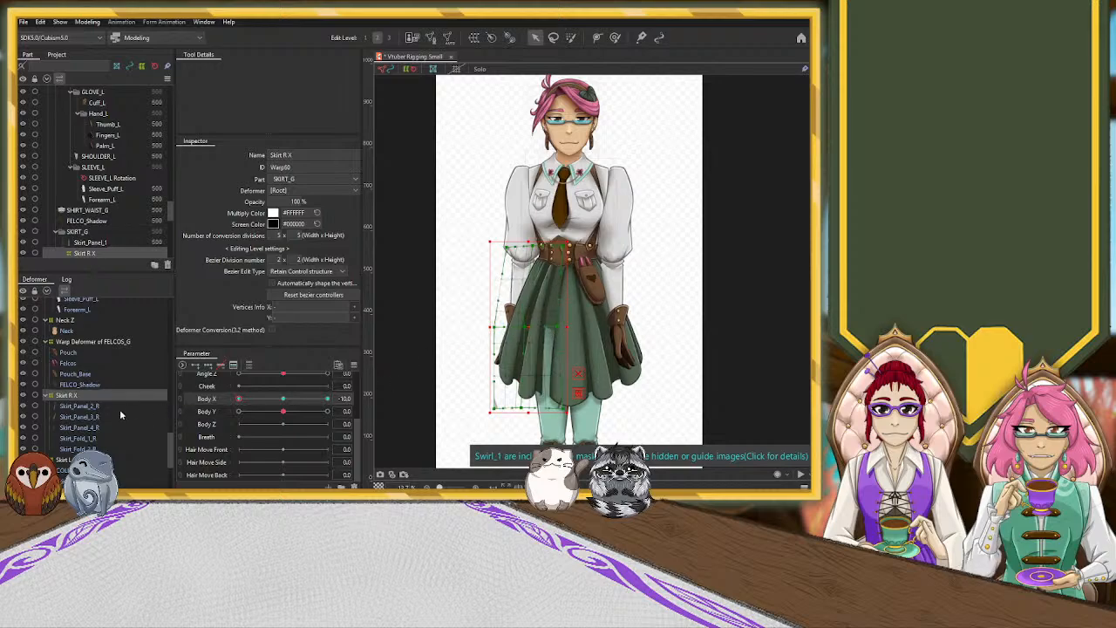
Try adding three Body X keyforms directly to the Skirt_Panel_1 mesh, and undo them.
scroll(84, 441, down, 3)
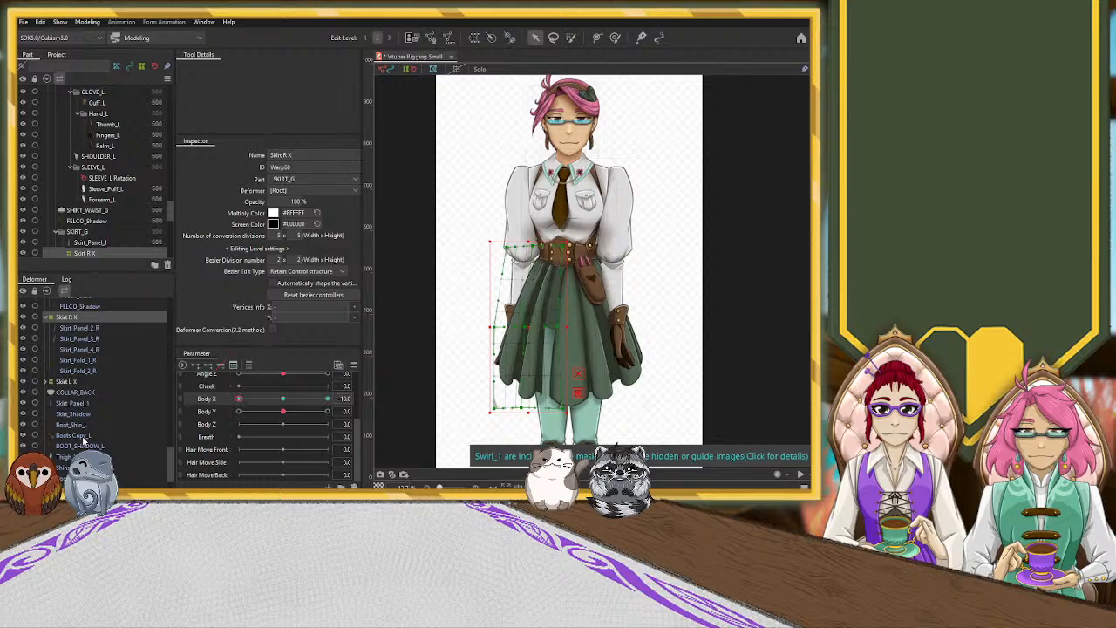
click(74, 402)
click(209, 366)
drag(283, 399, 170, 404)
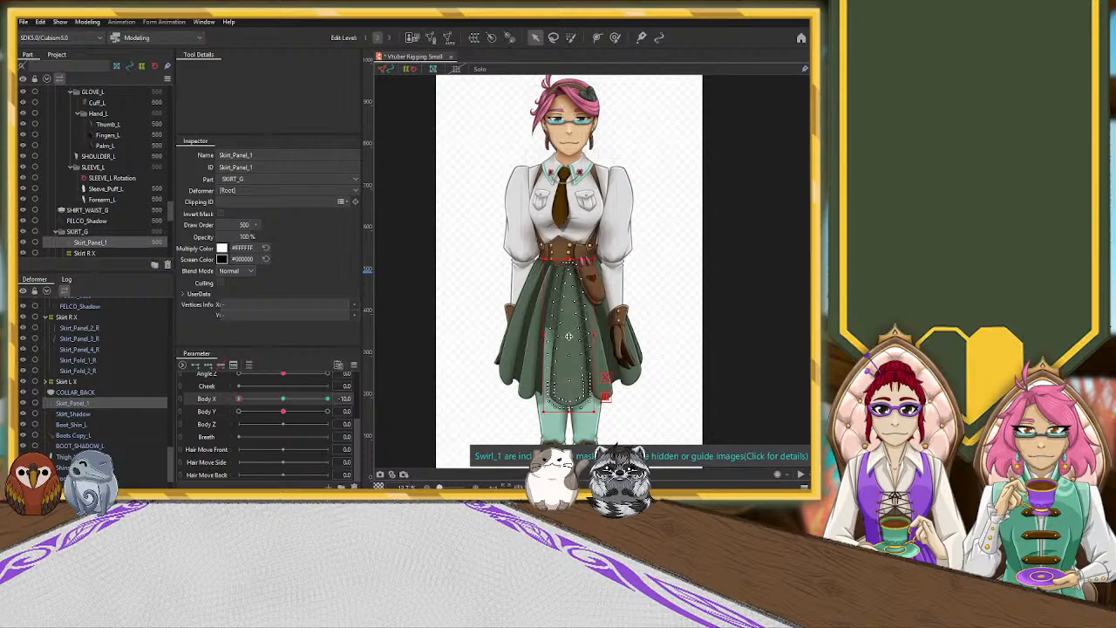
key(ctrl+z)
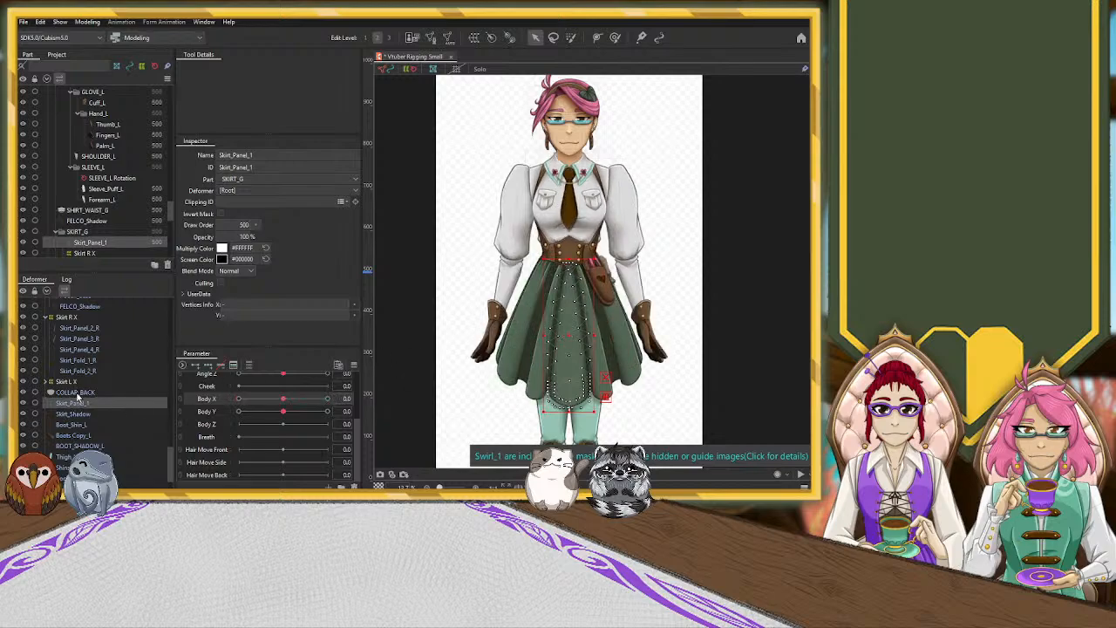
Create a warp deformer around Skirt_Panel_1 and add three Body X keyforms to it, with Body X set to -10.
click(474, 39)
click(259, 331)
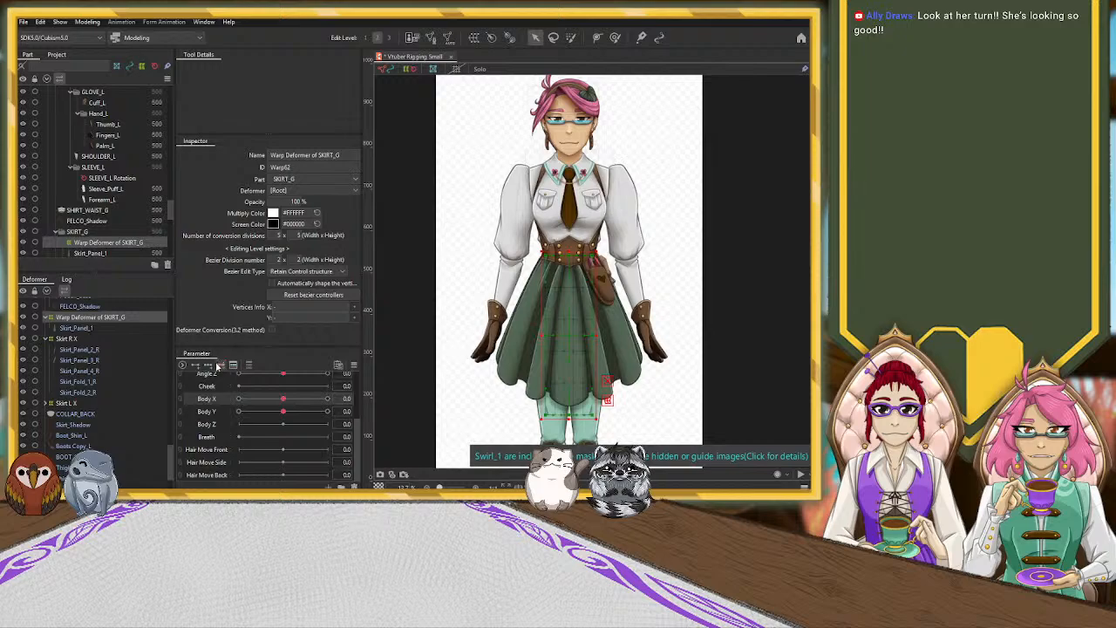
drag(273, 397, 238, 398)
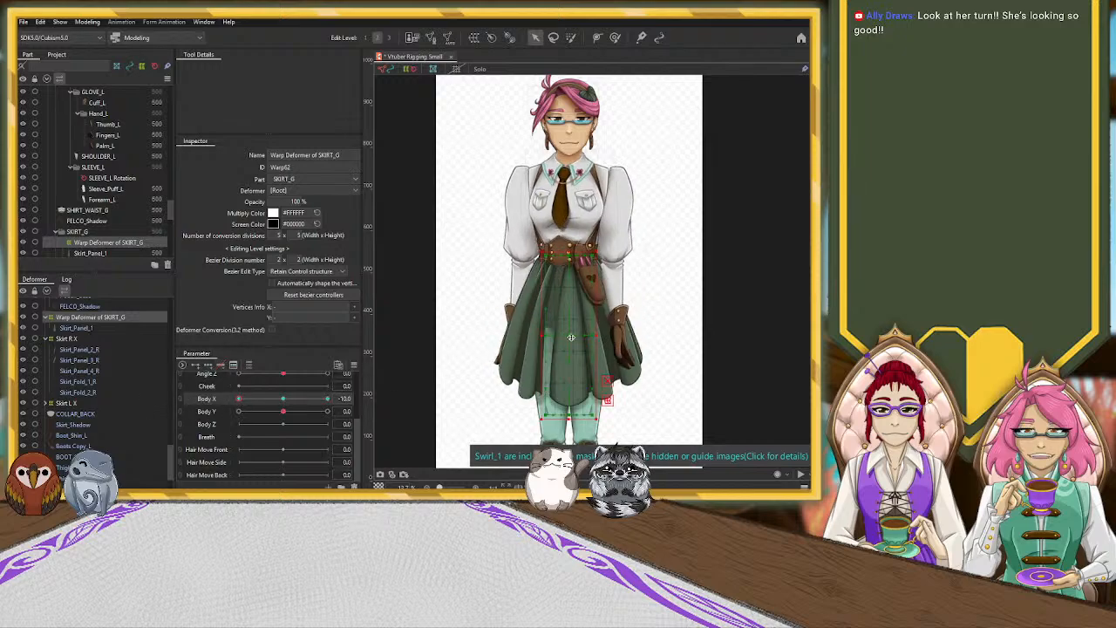
Shift the front panel's warp deformer toward the character's right at Body X -10 and test the Body X movement.
drag(571, 336, 560, 336)
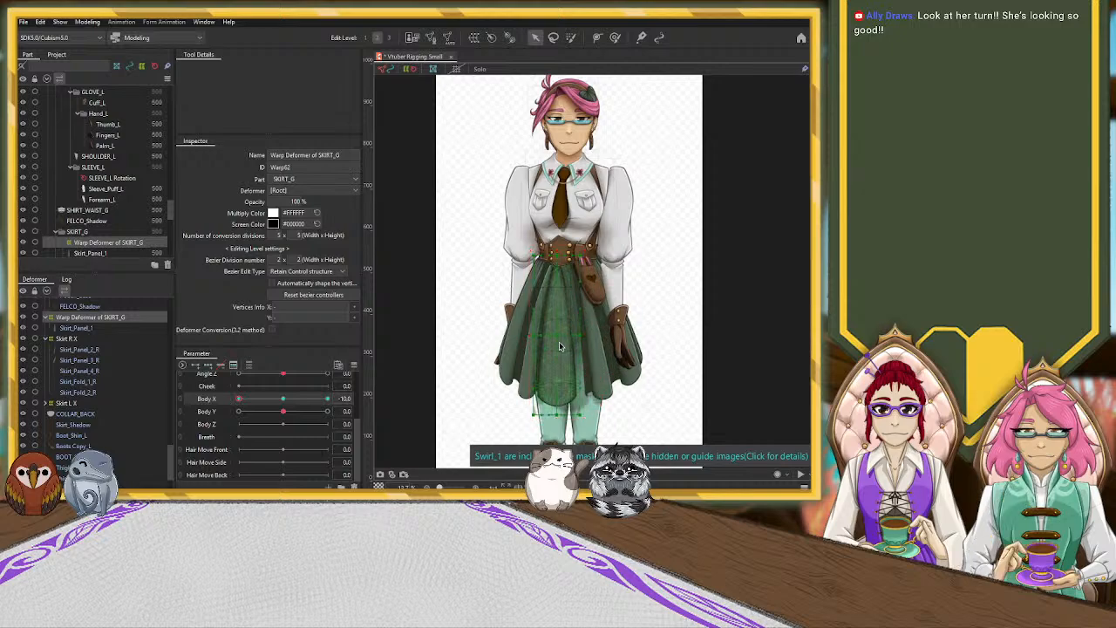
drag(565, 339, 557, 339)
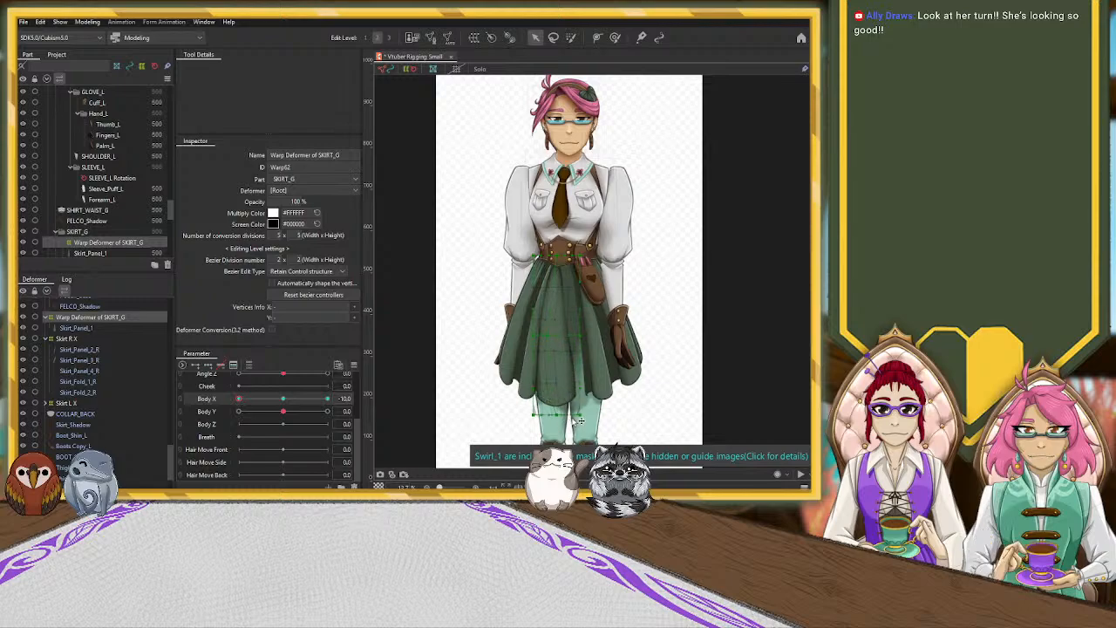
scroll(561, 384, up, 3)
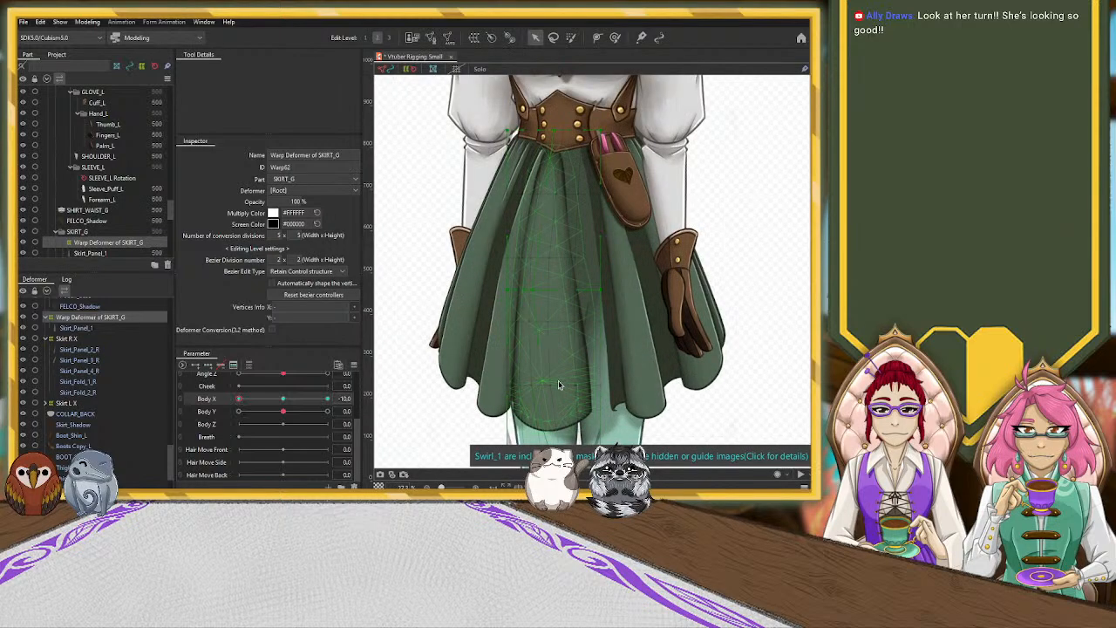
scroll(558, 385, down, 1)
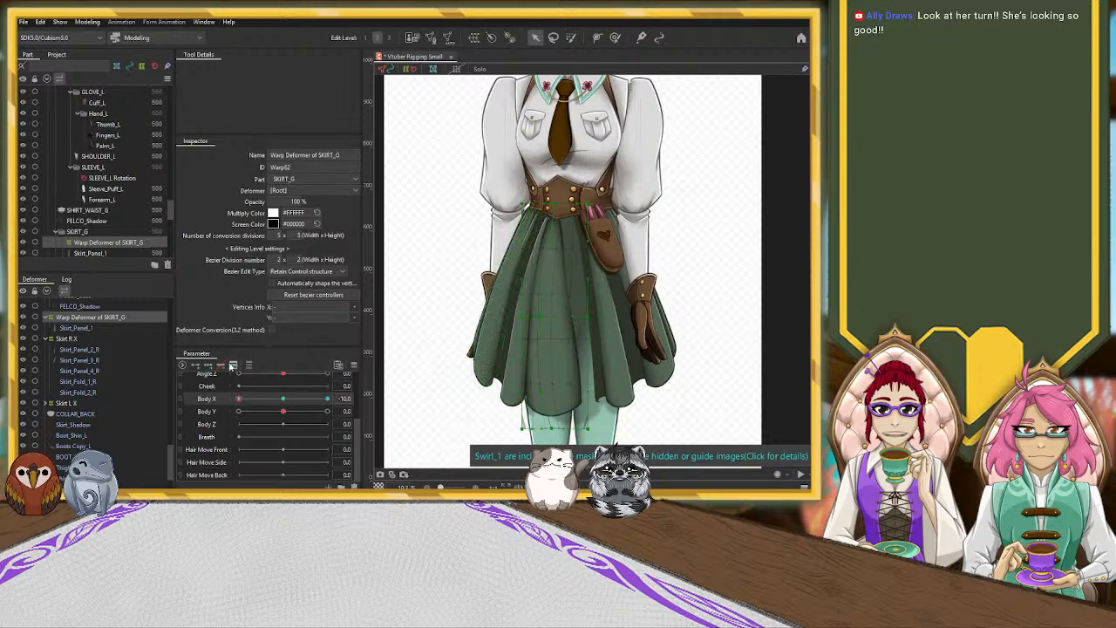
click(284, 399)
drag(284, 400, 206, 410)
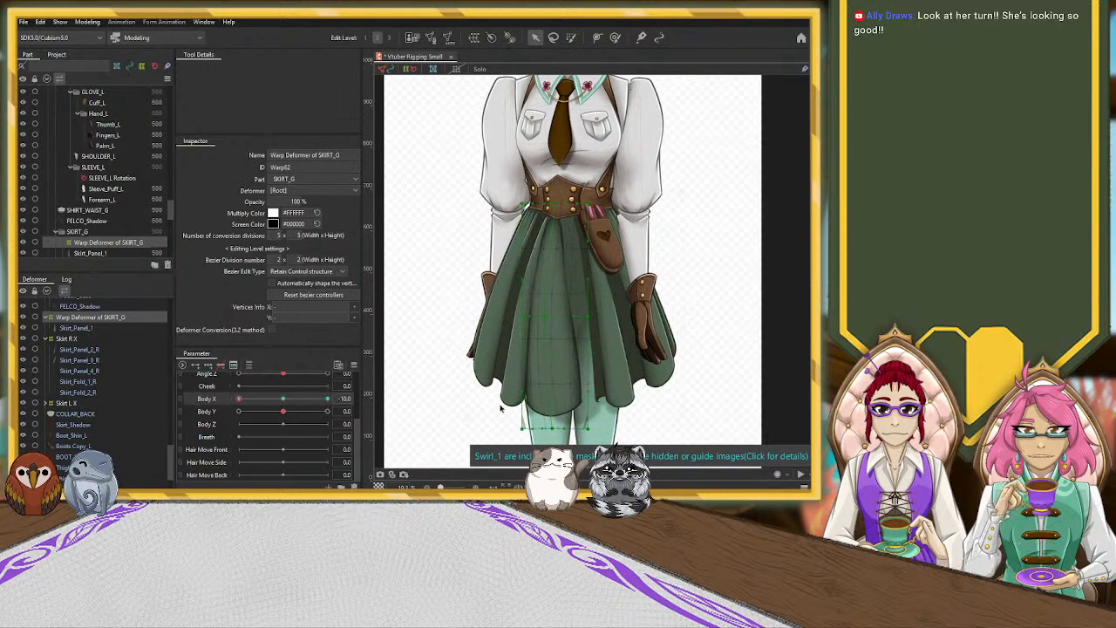
Undo the front panel's warp deformer and the last edge and corner changes to Skirt R X.
key(ctrl+z)
key(ctrl+z)
key(ctrl+z)
key(ctrl+z)
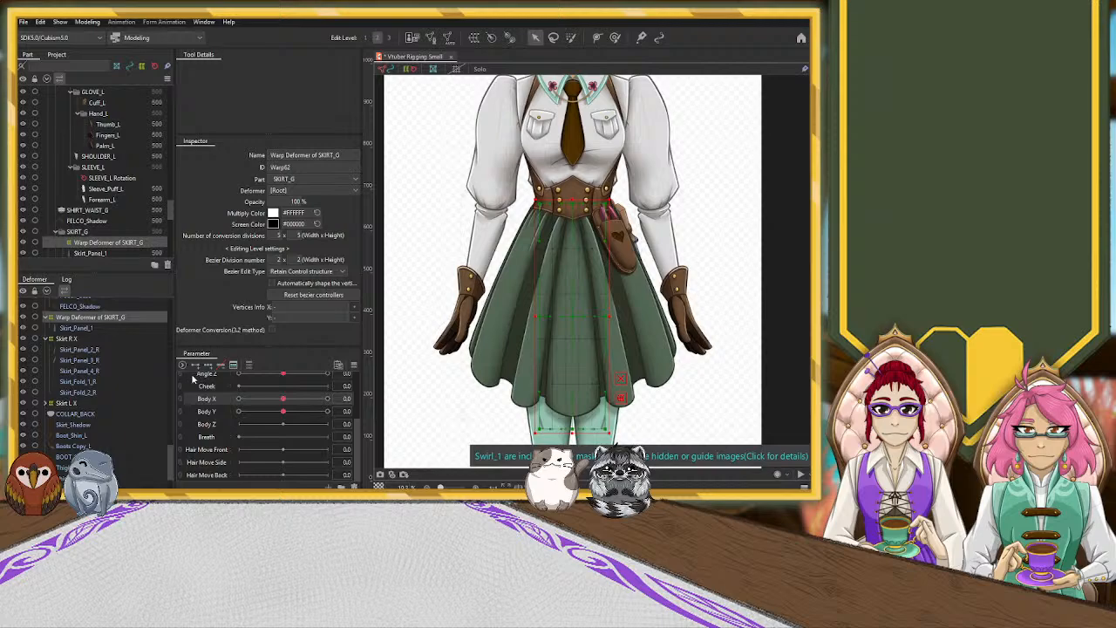
key(ctrl+z)
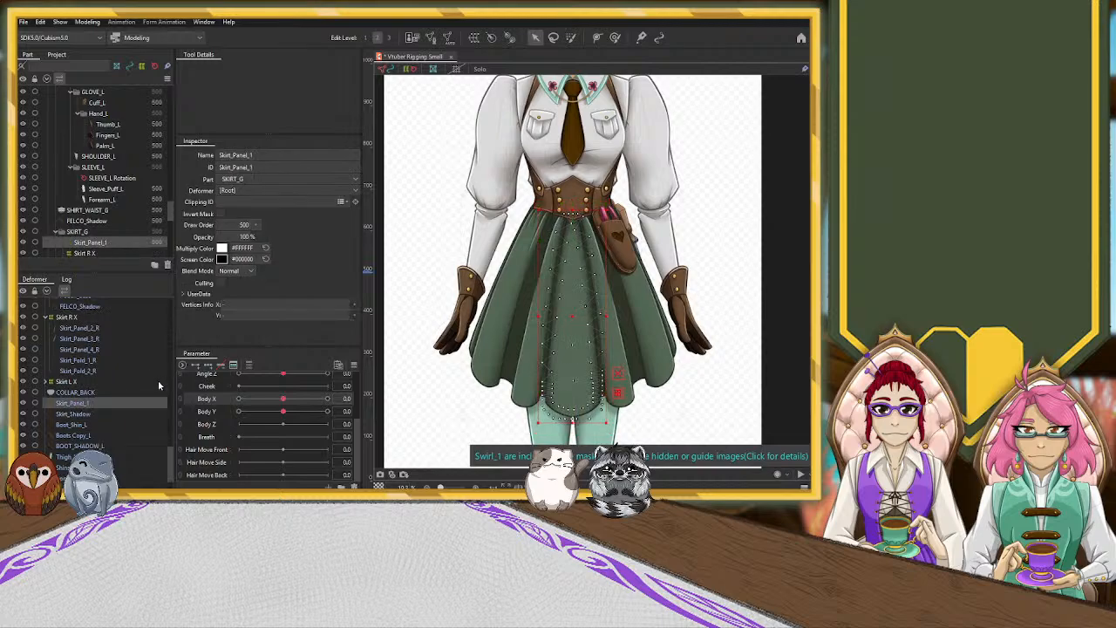
key(ctrl+y)
key(ctrl+y)
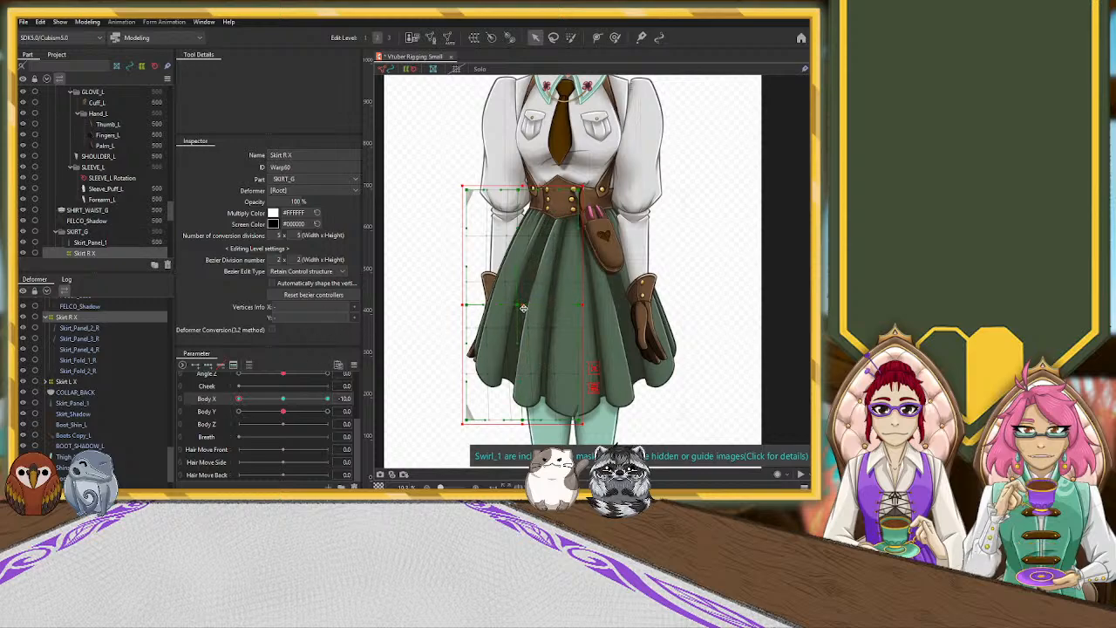
Add three Body X keyforms to Skirt_Panel_4_R and nudge the mesh slightly inward at Body X -10.
scroll(523, 308, up, 5)
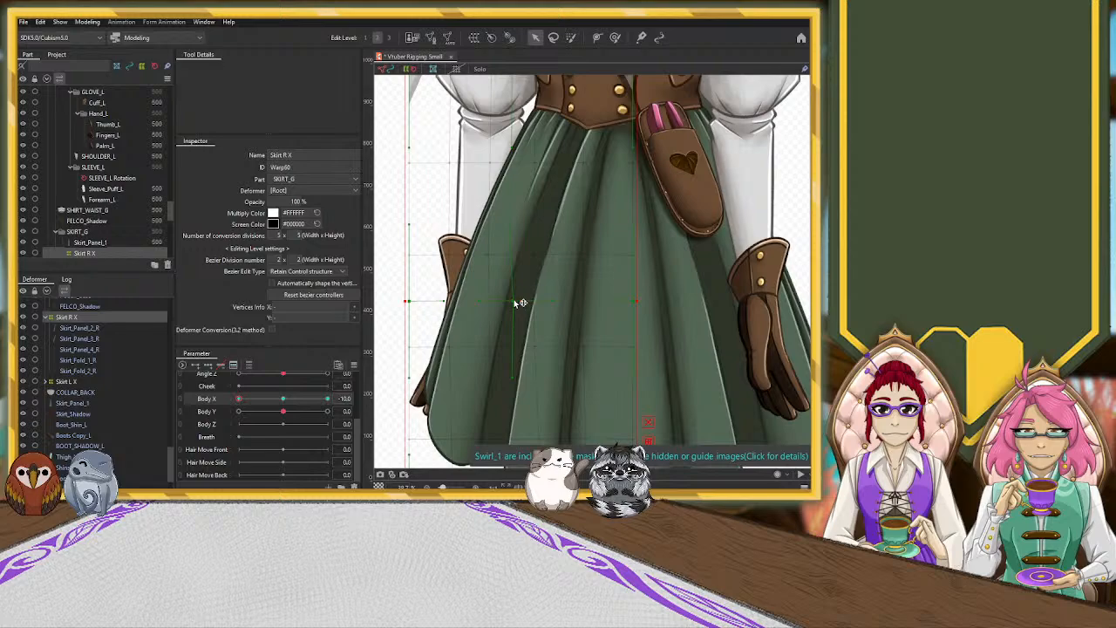
click(90, 326)
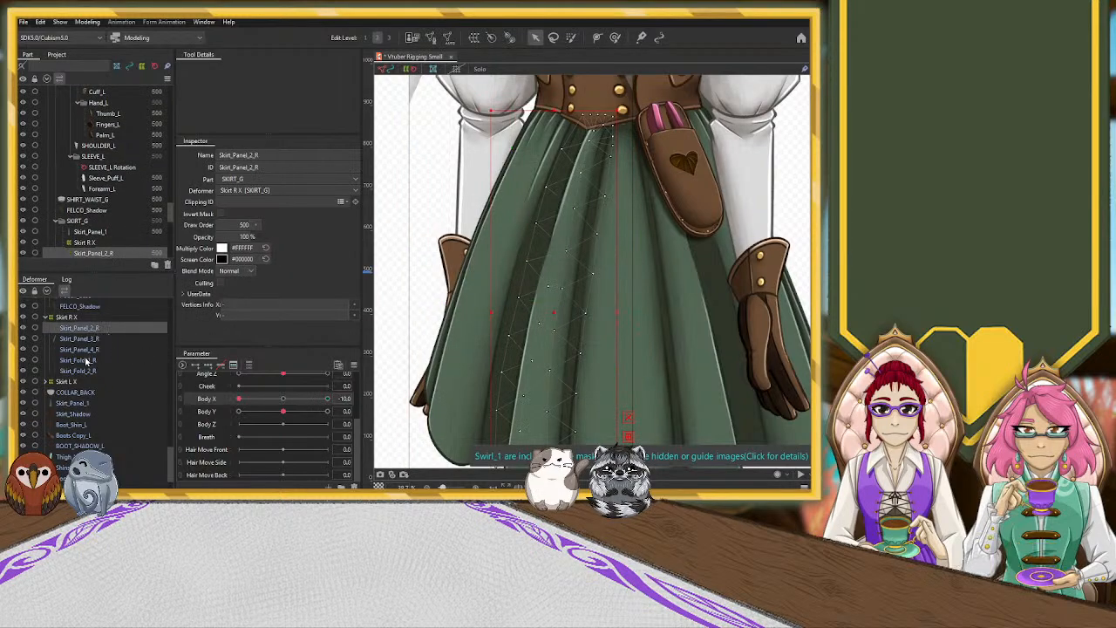
click(91, 369)
key(Up)
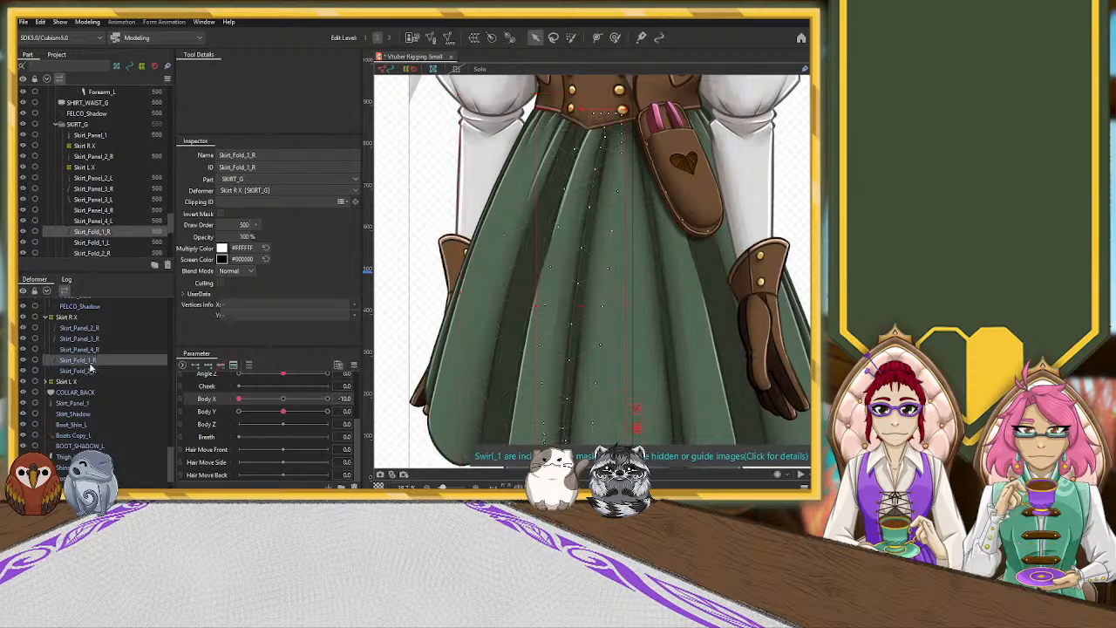
click(89, 350)
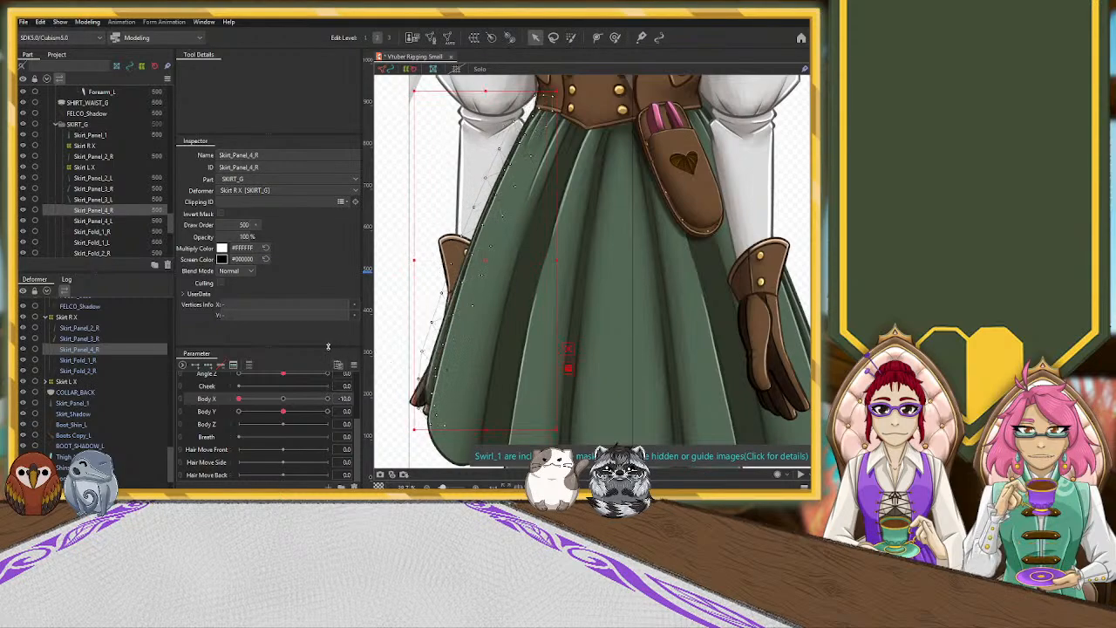
drag(274, 401, 238, 399)
drag(486, 263, 492, 263)
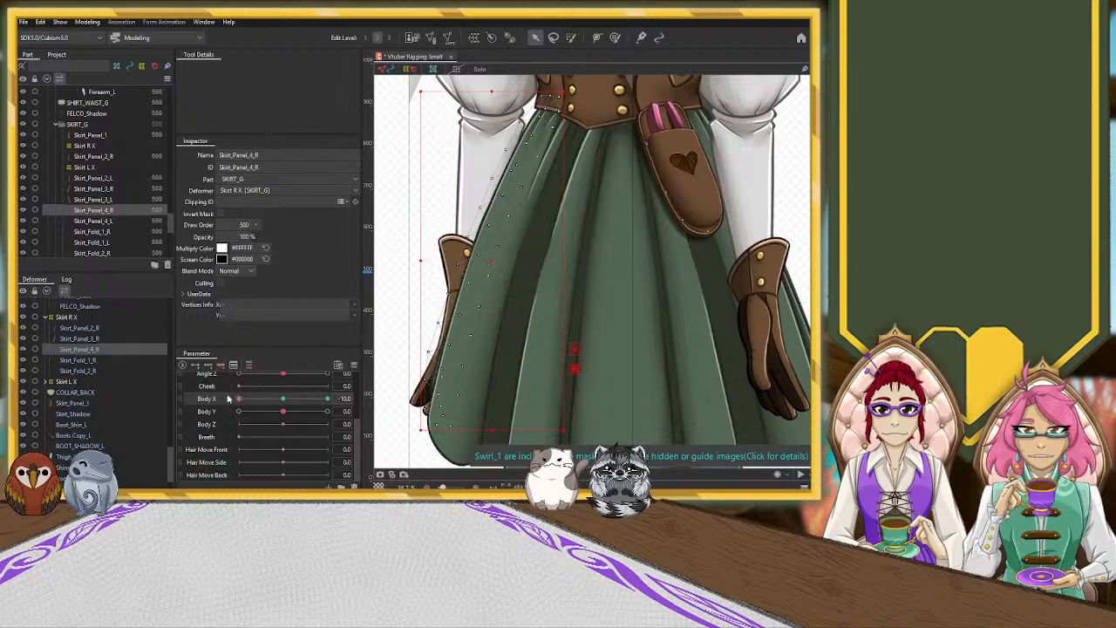
click(285, 400)
Add three Body X keyforms to Skirt_Panel_3_R and nudge the mesh slightly outward at Body X -10.
click(87, 339)
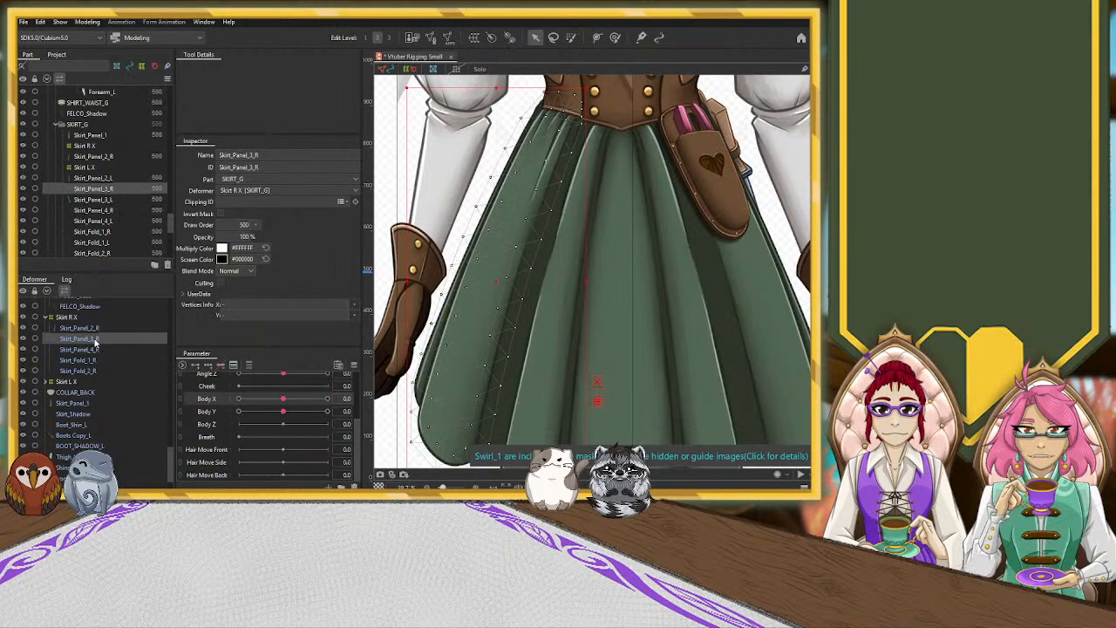
click(207, 365)
drag(283, 399, 137, 389)
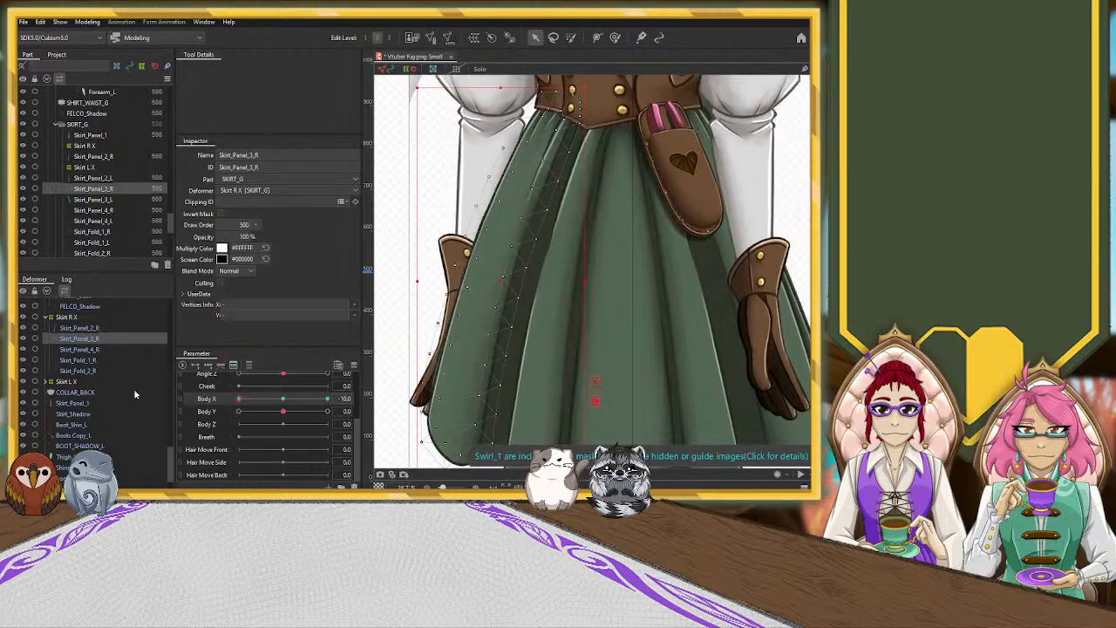
drag(500, 282, 495, 283)
scroll(488, 329, down, 2)
scroll(488, 329, up, 1)
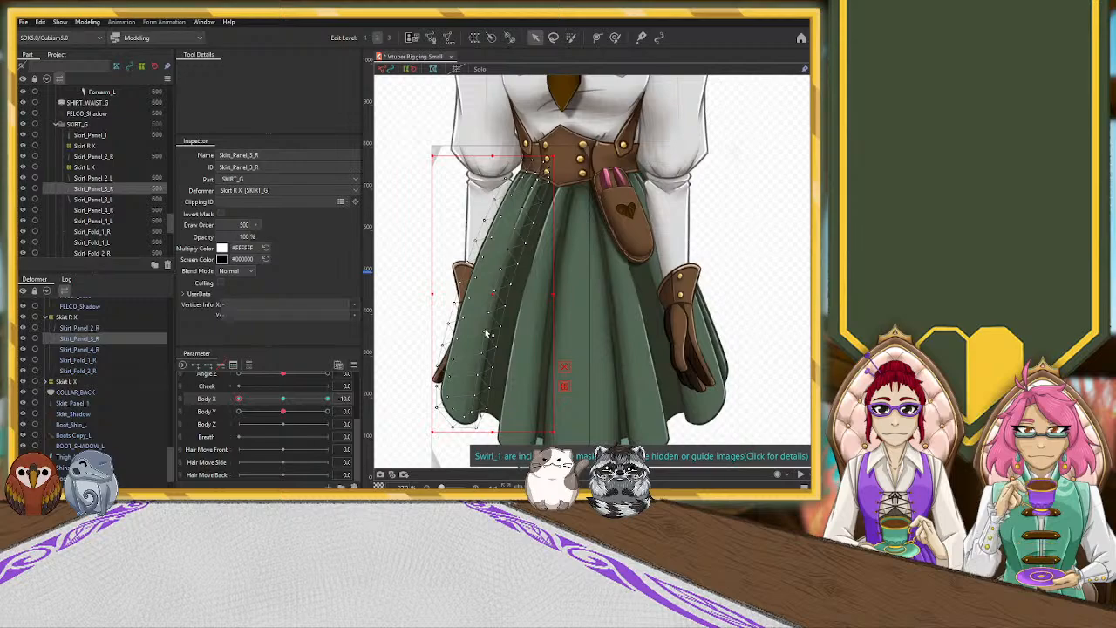
click(282, 398)
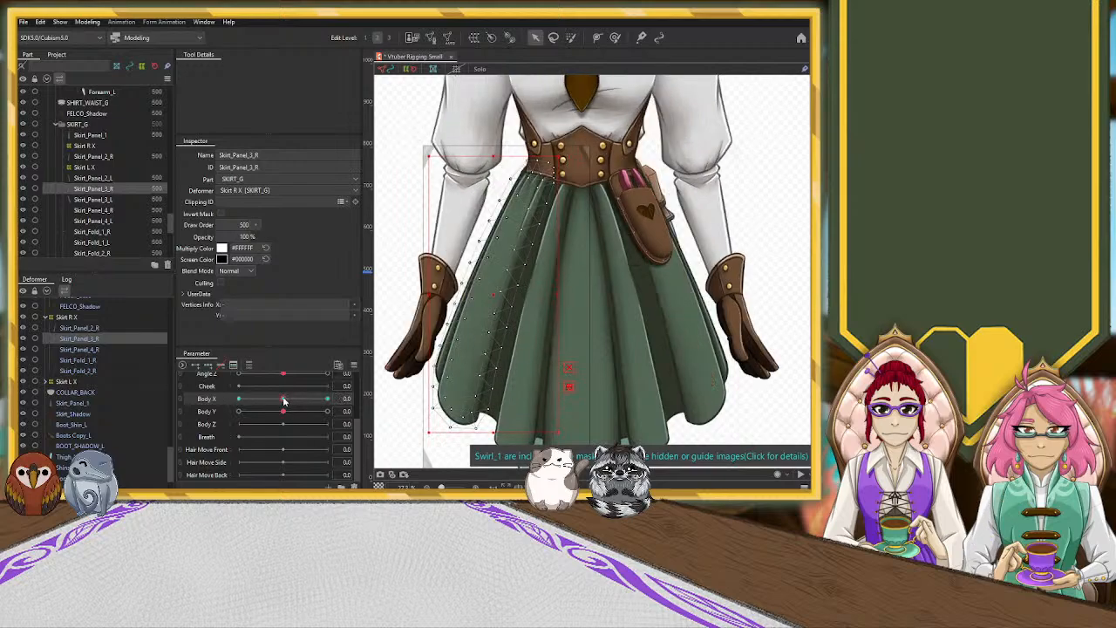
Give Skirt_Panel_2_R three Body X keyforms and shift it toward the character's right and slightly up at Body X -10.
click(80, 328)
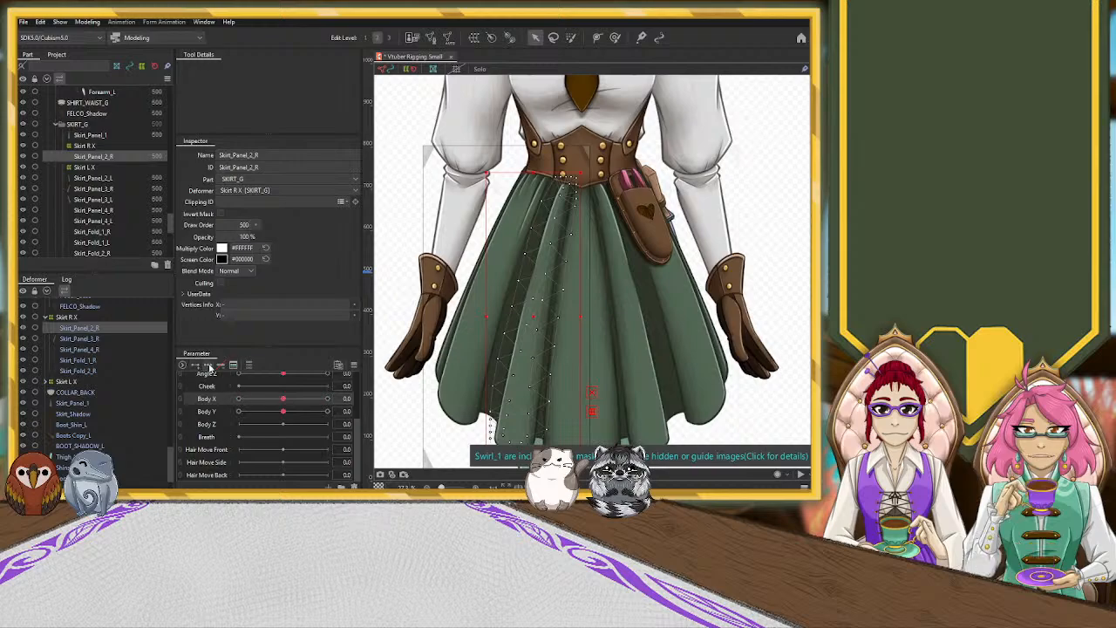
click(238, 399)
drag(536, 314, 515, 306)
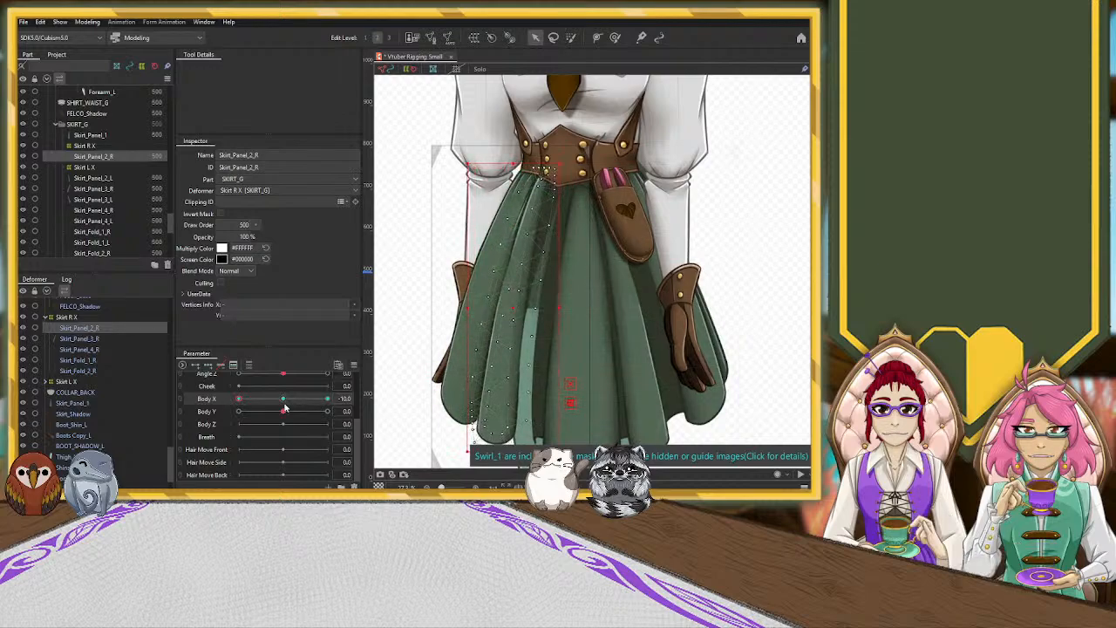
Add three Body X keyforms to Skirt_Fold_2_R, shift it toward the character's right at -10, and return Body X to 0.
click(89, 349)
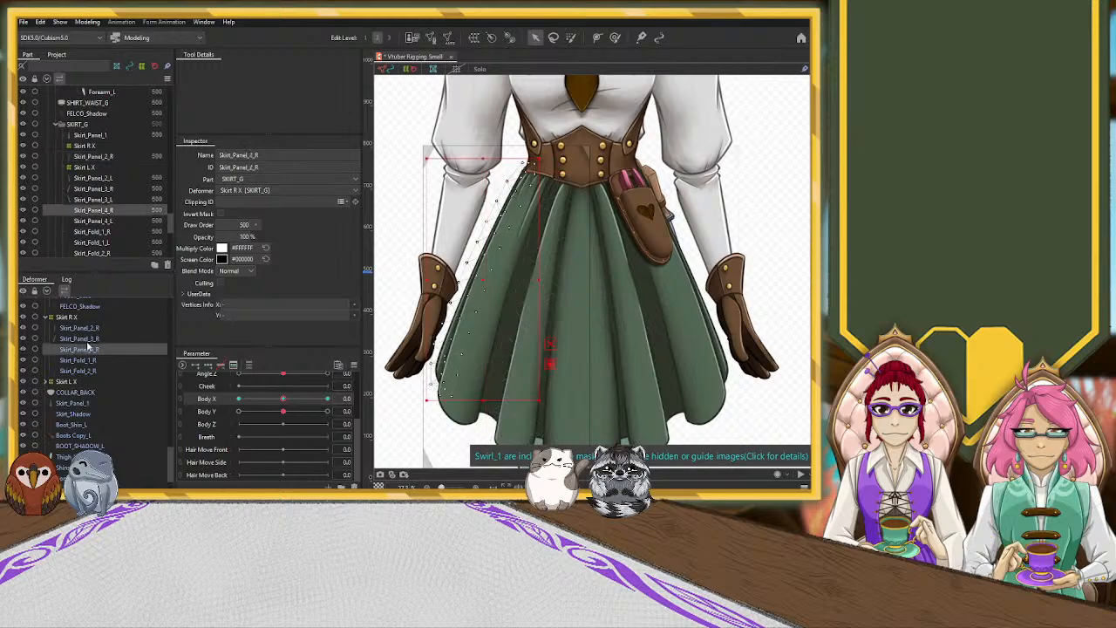
click(83, 360)
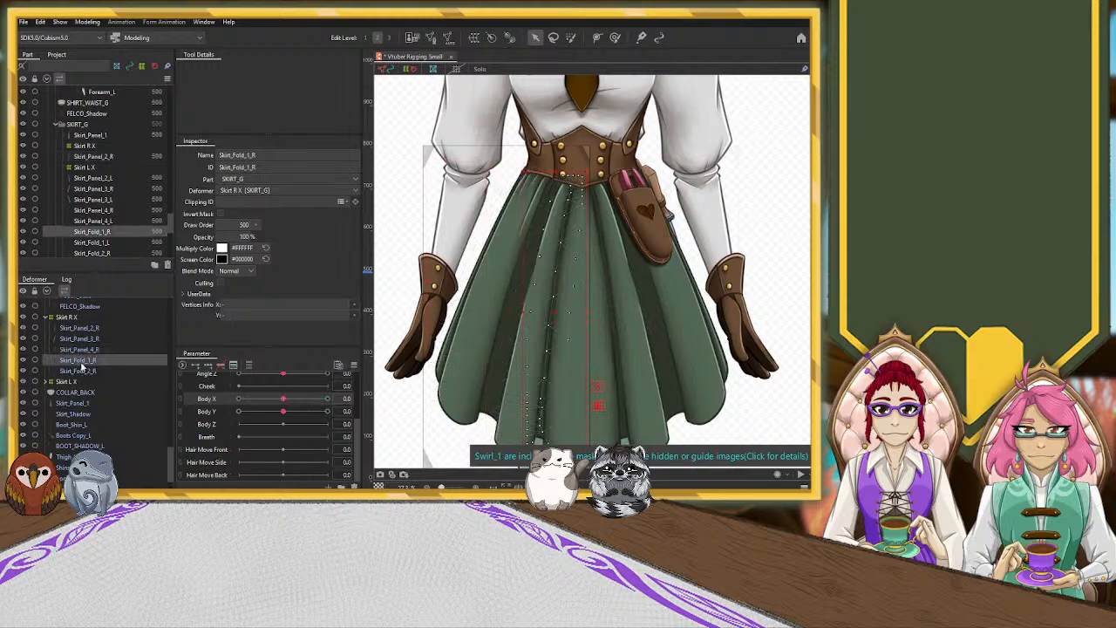
click(80, 370)
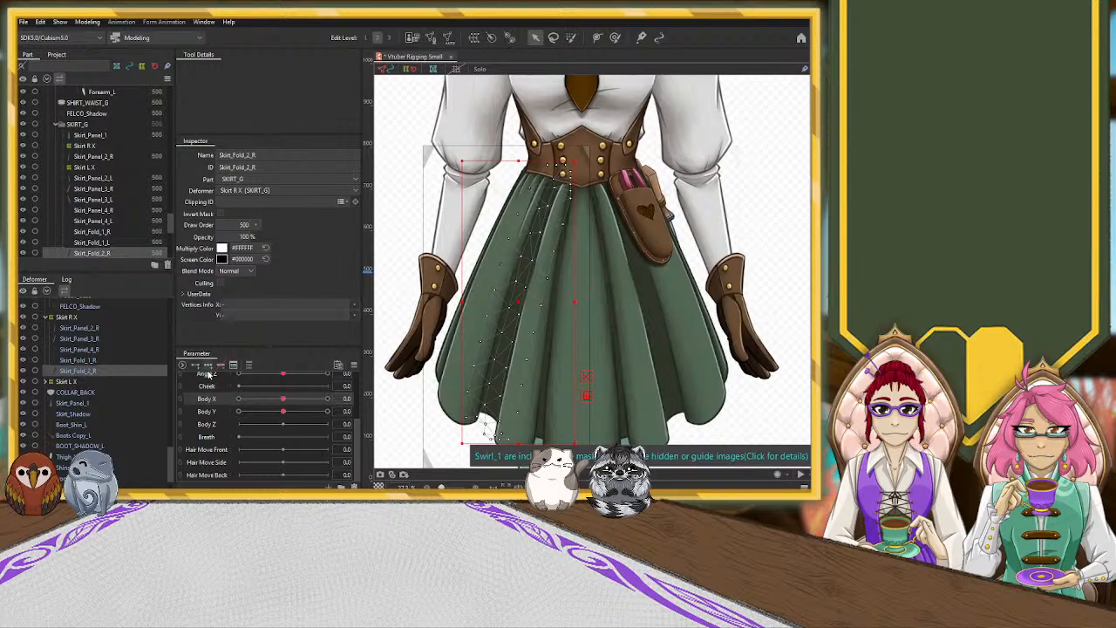
click(238, 399)
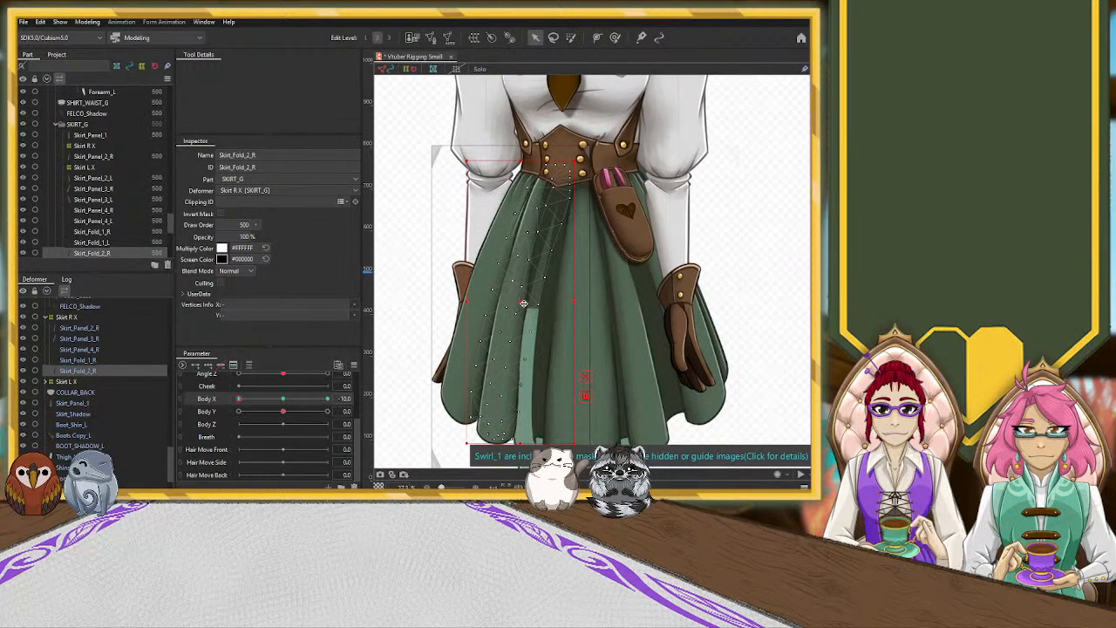
drag(517, 303, 499, 298)
drag(239, 399, 207, 391)
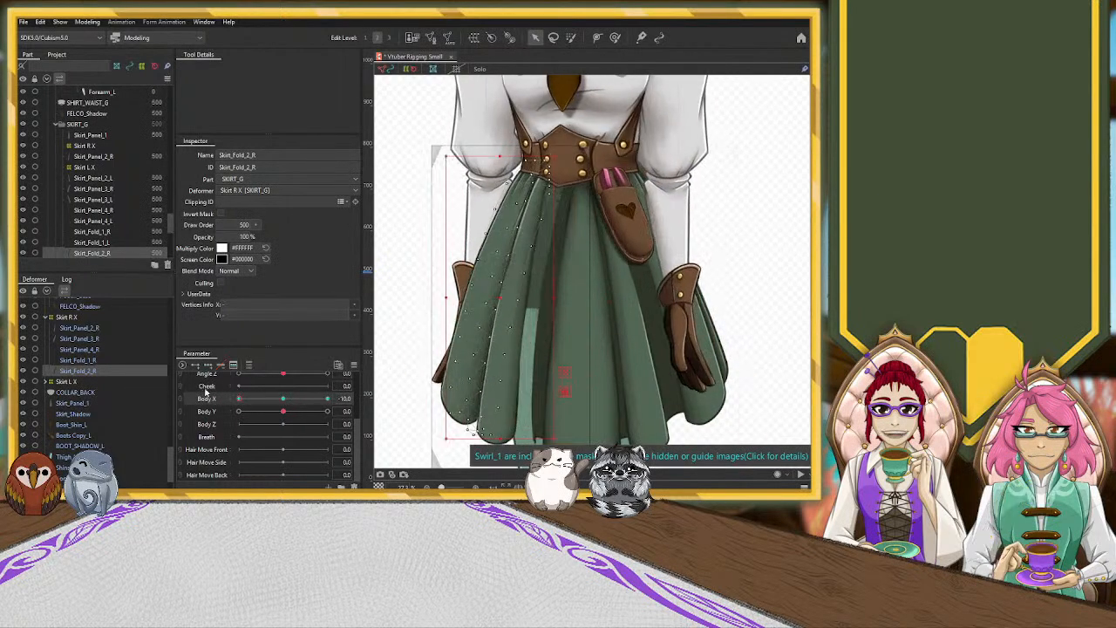
click(282, 399)
Create a warp deformer around Skirt_Panel_1 and add three Body X keyforms to it, with Body X set to -10.
click(73, 402)
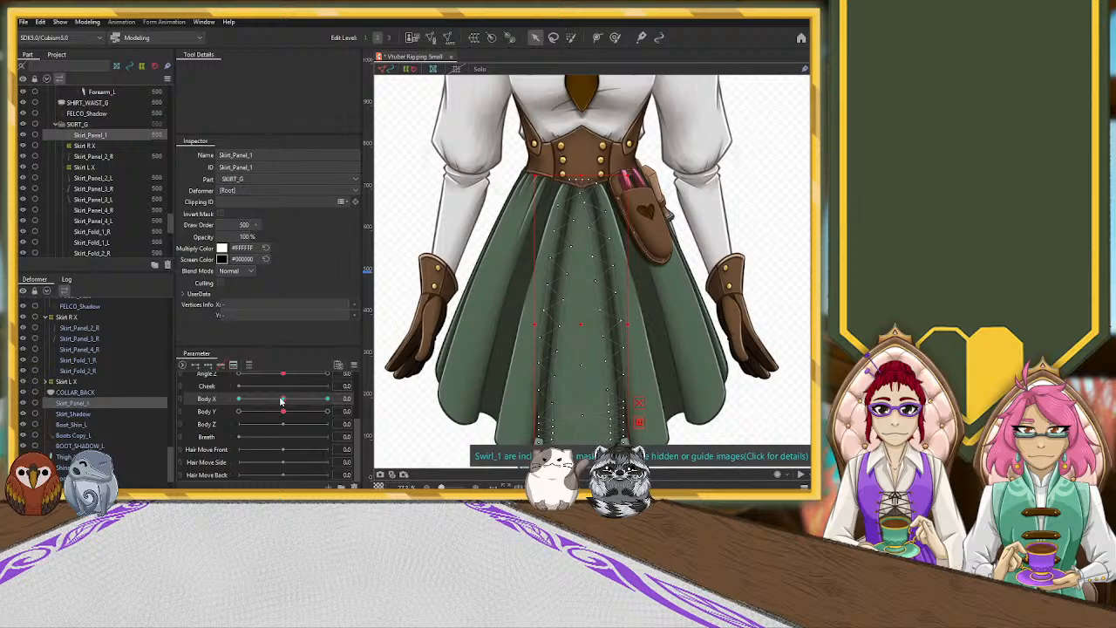
mouse_move(282, 399)
mouse_down()
mouse_move(210, 401)
mouse_move(283, 398)
mouse_up()
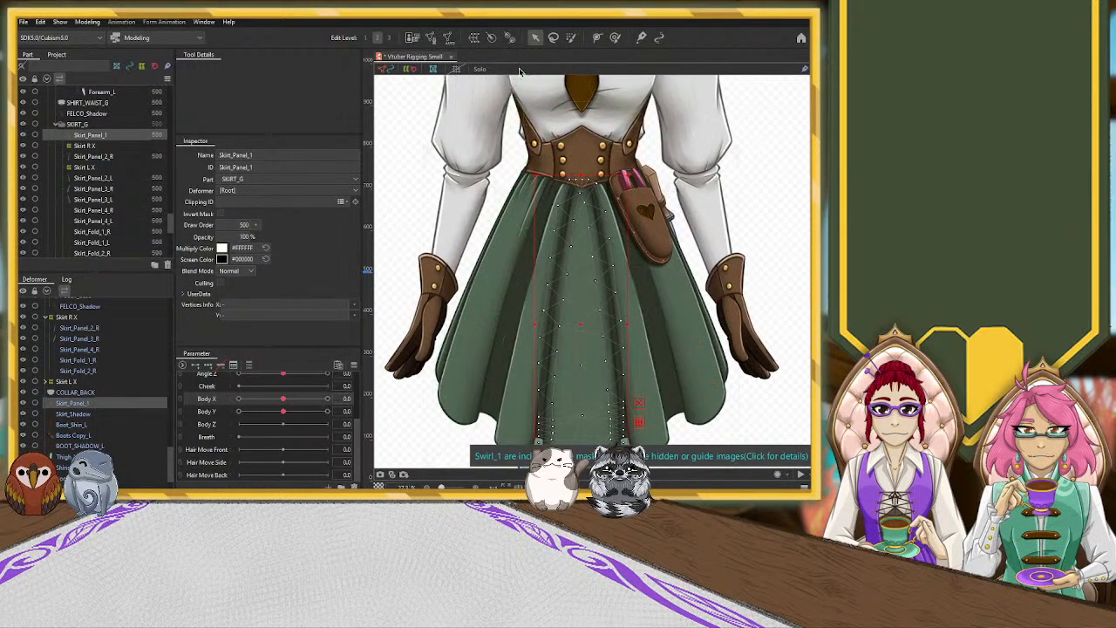
click(261, 335)
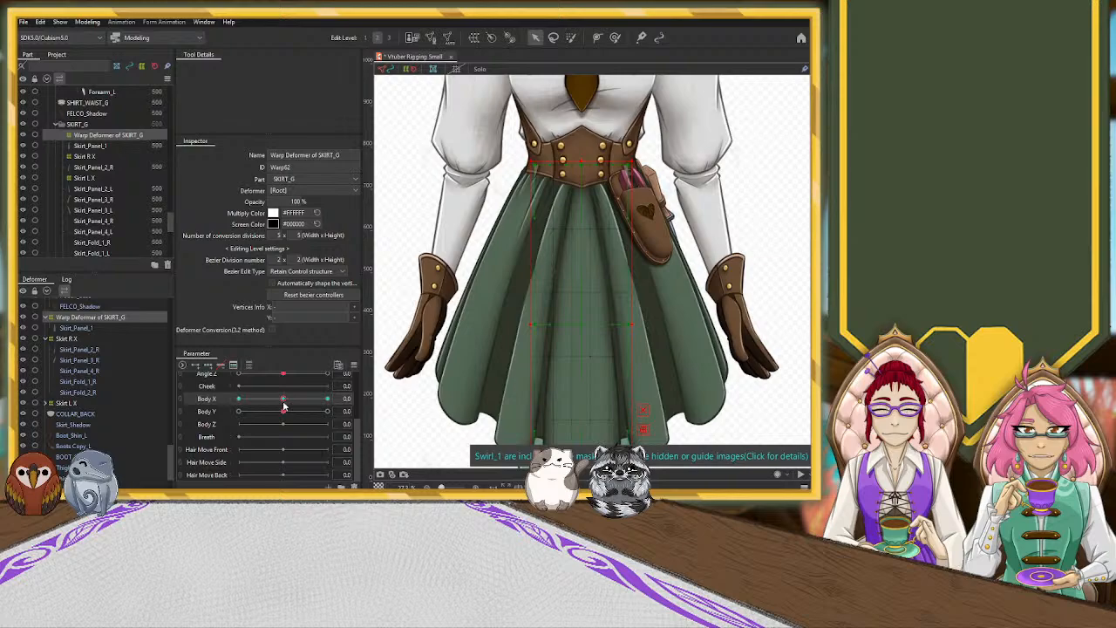
drag(283, 402, 238, 399)
Test the whole body's Body X and Body Y movement, and return both parameters to 0.
scroll(585, 215, down, 3)
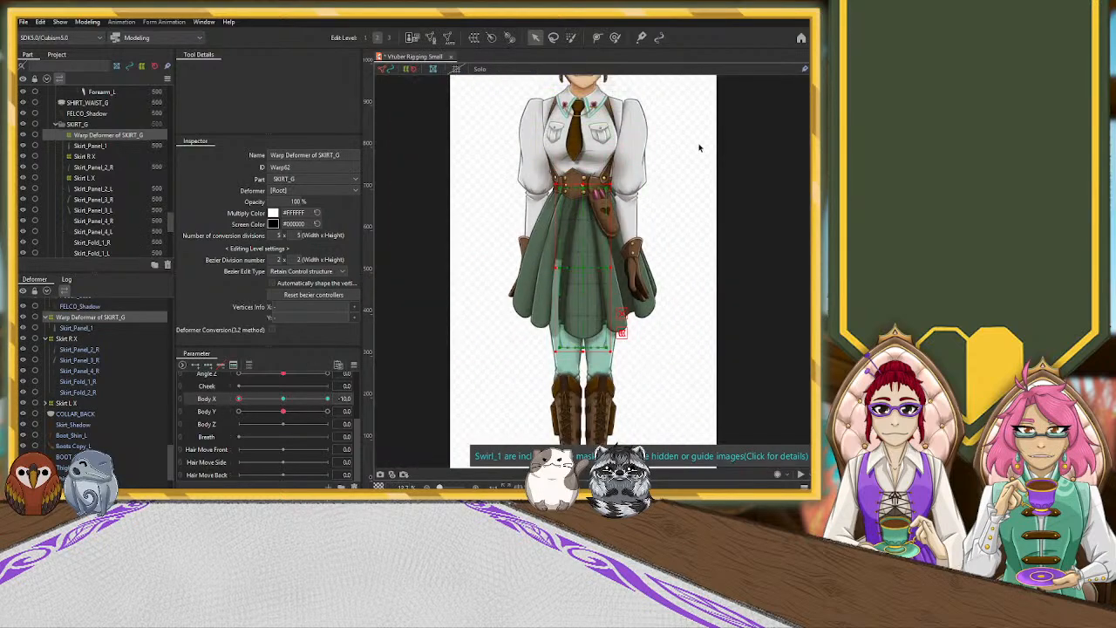
drag(698, 148, 683, 200)
mouse_move(262, 401)
mouse_down()
mouse_move(284, 398)
mouse_move(140, 408)
mouse_move(177, 414)
mouse_up()
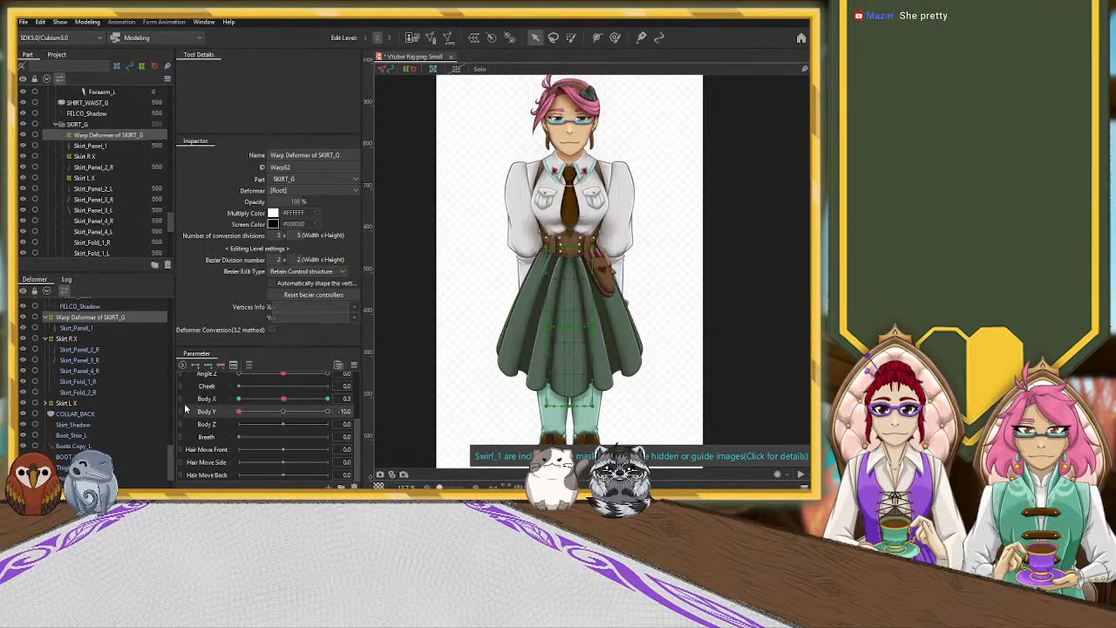
click(181, 400)
drag(283, 433, 193, 414)
click(182, 418)
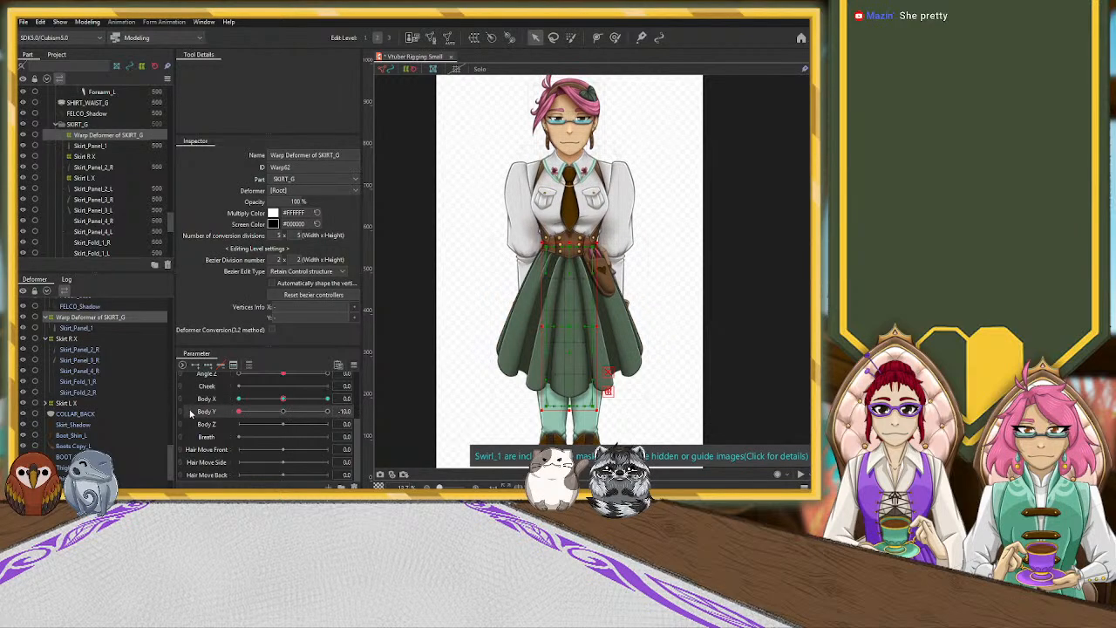
click(290, 413)
Move the front skirt panel's warp deformer toward the character's right at Body X -10.
scroll(561, 356, up, 2)
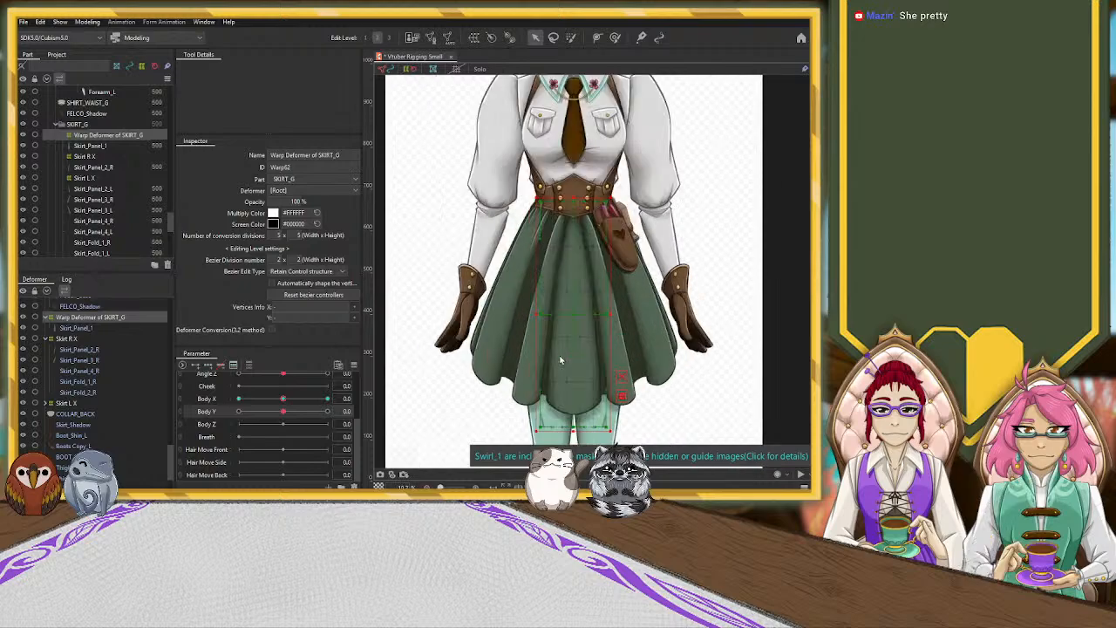
drag(284, 400, 195, 403)
mouse_move(573, 314)
mouse_down()
mouse_move(551, 314)
mouse_move(582, 317)
mouse_move(558, 313)
mouse_up()
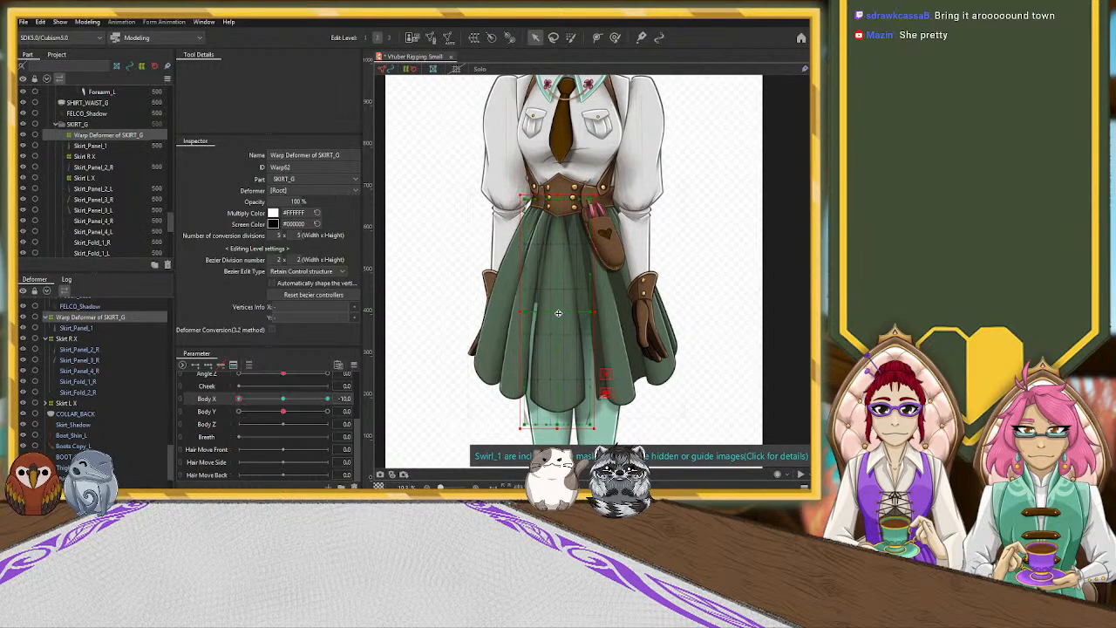
click(558, 316)
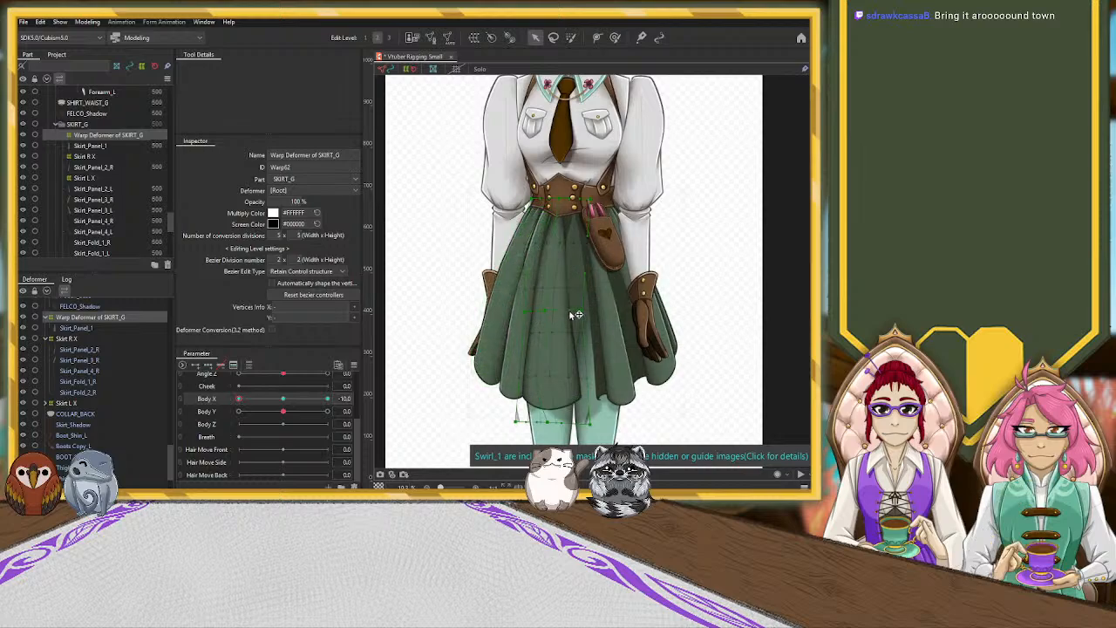
Add three Body X keyforms to Skirt_Fold_1_R, shift it to follow the front panel at -10, and test the Body X movement.
click(85, 393)
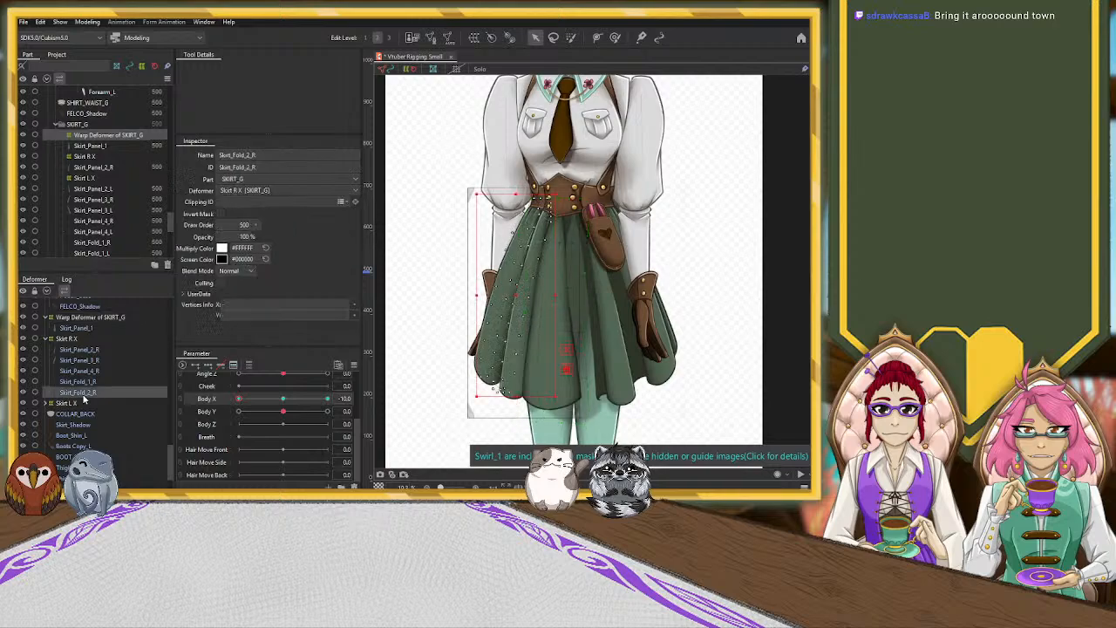
click(90, 383)
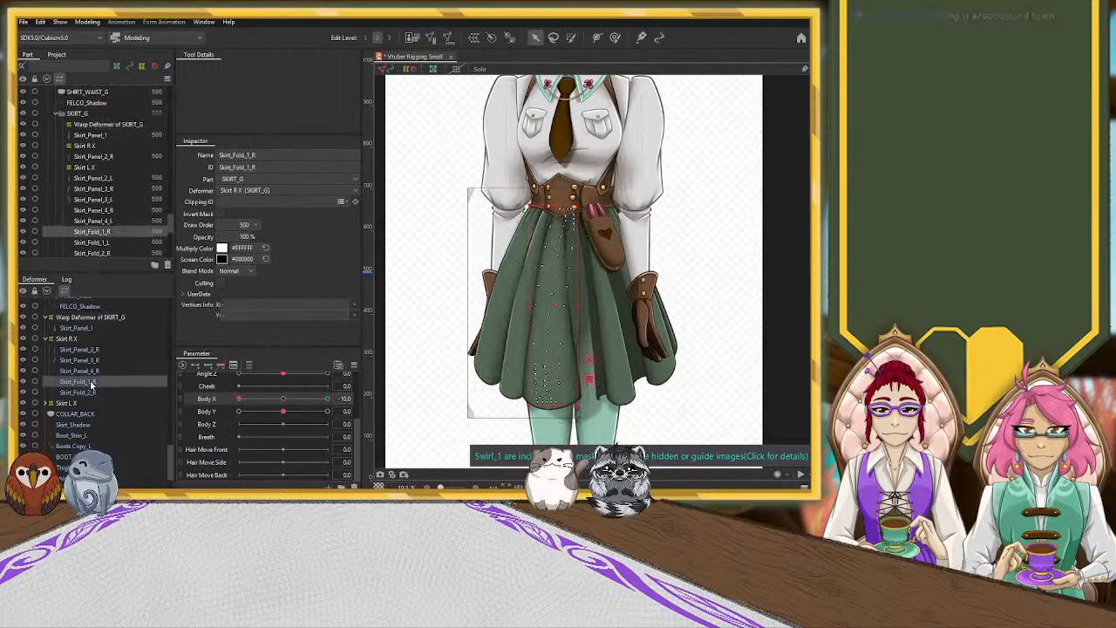
click(283, 399)
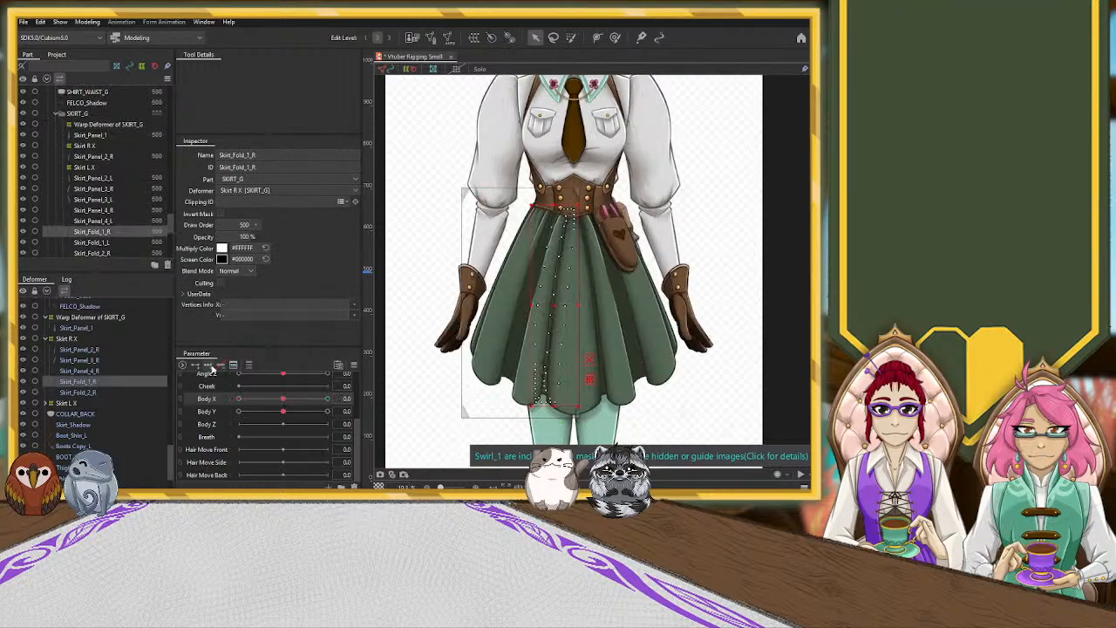
click(238, 398)
drag(553, 306, 540, 302)
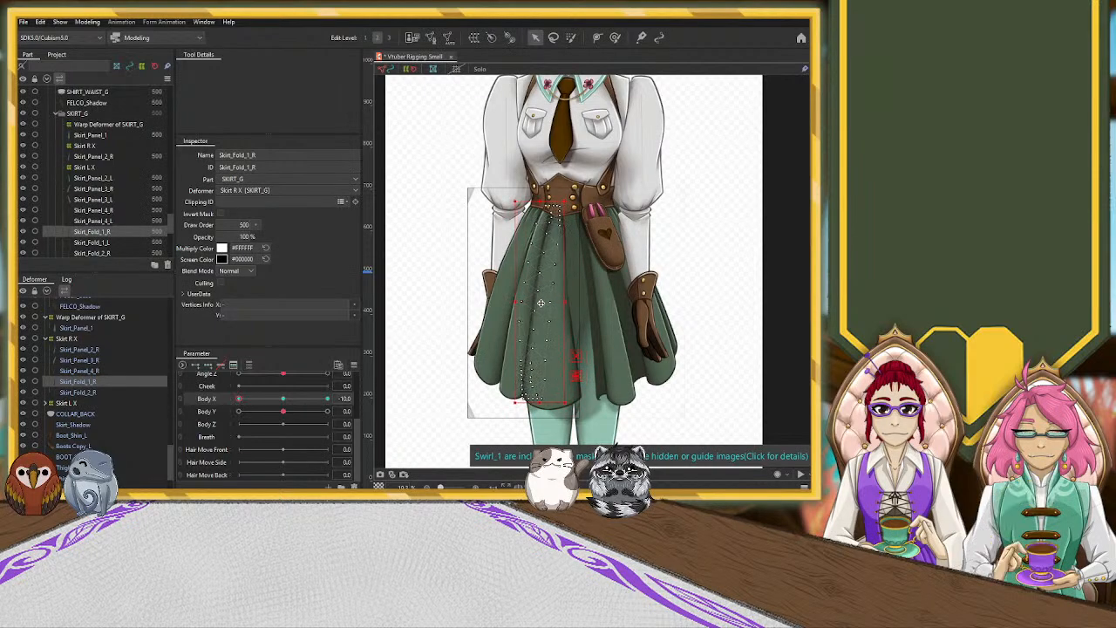
drag(284, 398, 218, 403)
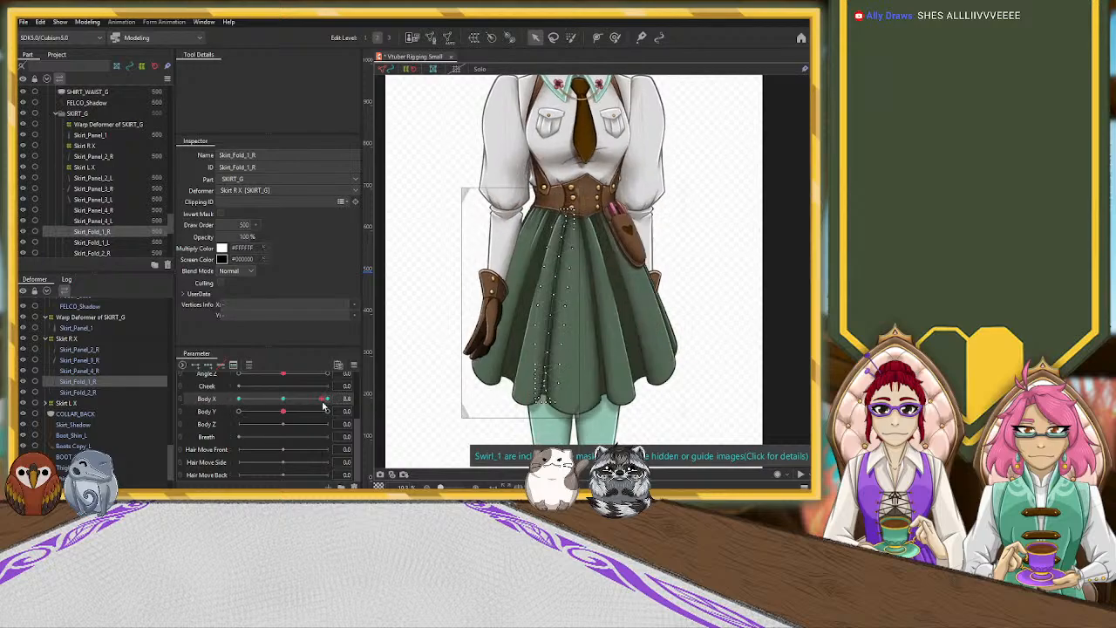
At Body X -10, narrow Skirt_Panel_3_R from its outer edge and reshape that edge with a deform brush enlarged to about 1100 px.
click(78, 360)
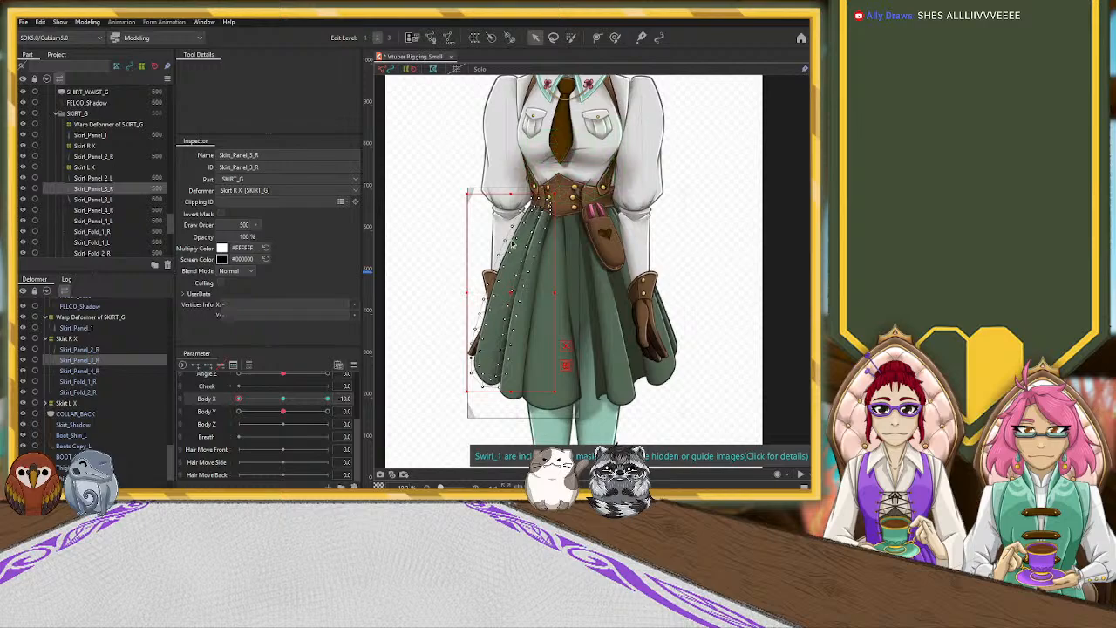
drag(467, 292, 475, 292)
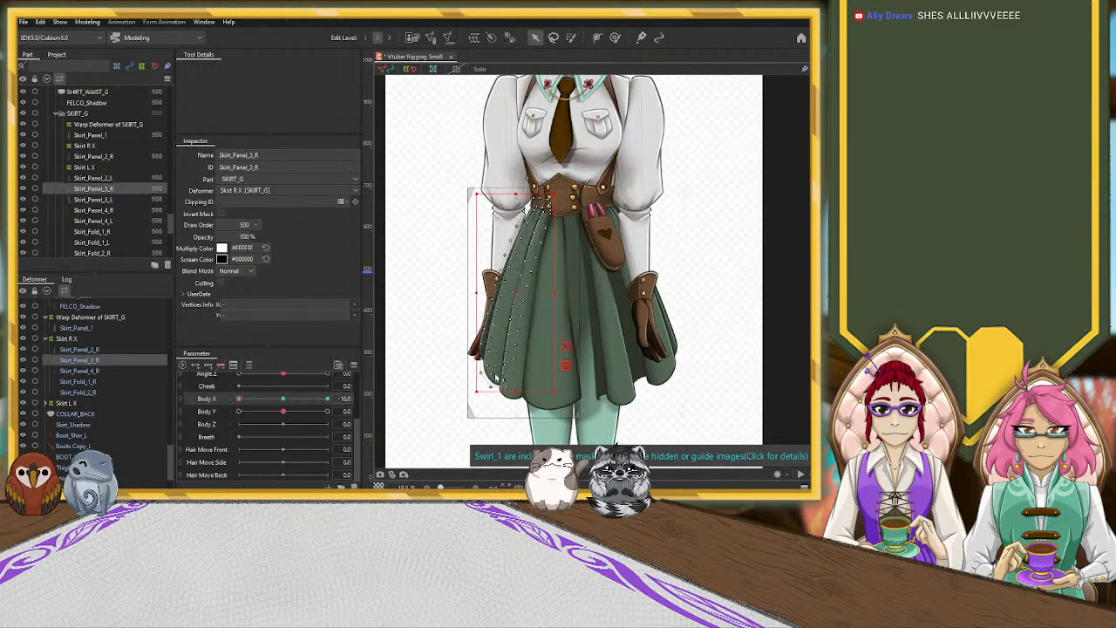
click(614, 37)
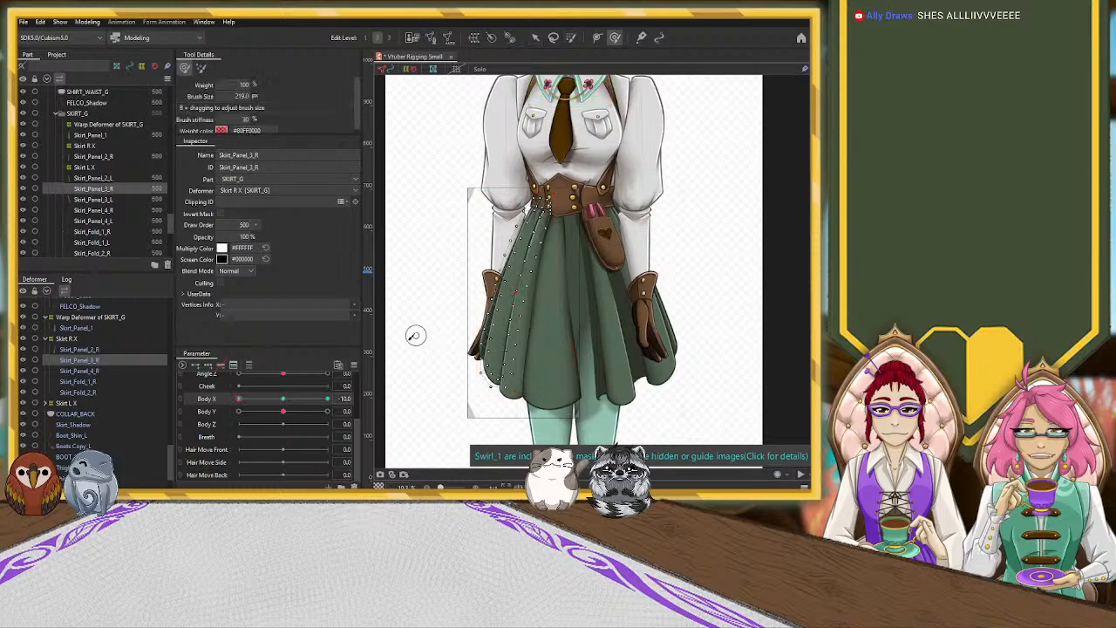
key(b)
drag(406, 341, 419, 411)
drag(482, 354, 471, 332)
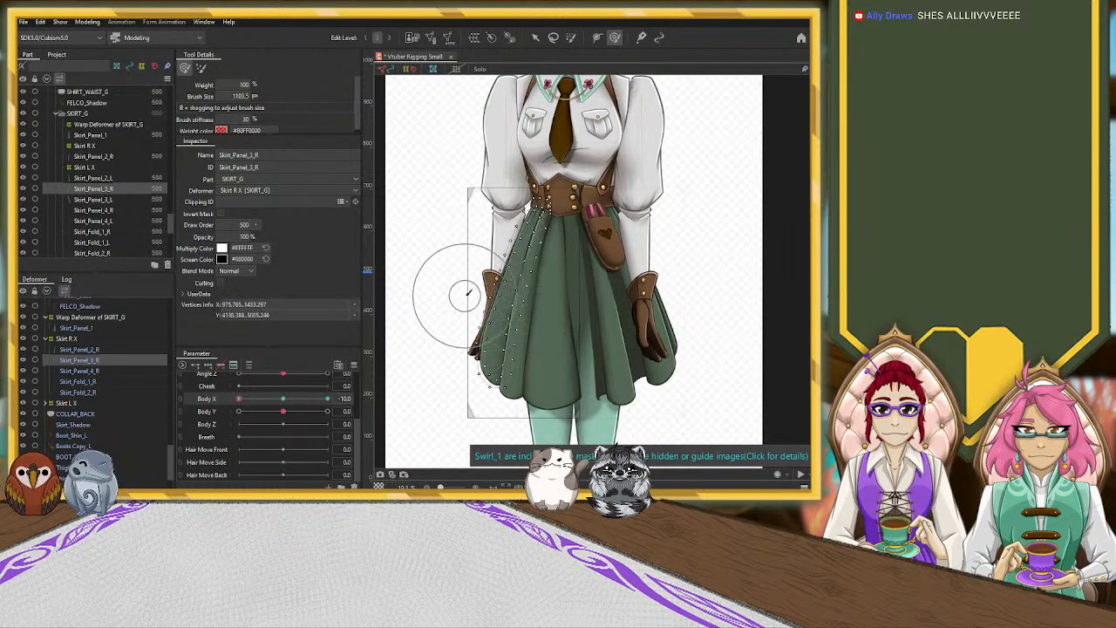
mouse_move(454, 317)
mouse_down()
mouse_move(453, 332)
mouse_move(443, 311)
mouse_move(449, 324)
mouse_move(455, 271)
mouse_move(448, 289)
mouse_move(439, 267)
mouse_move(462, 253)
mouse_move(463, 269)
mouse_up()
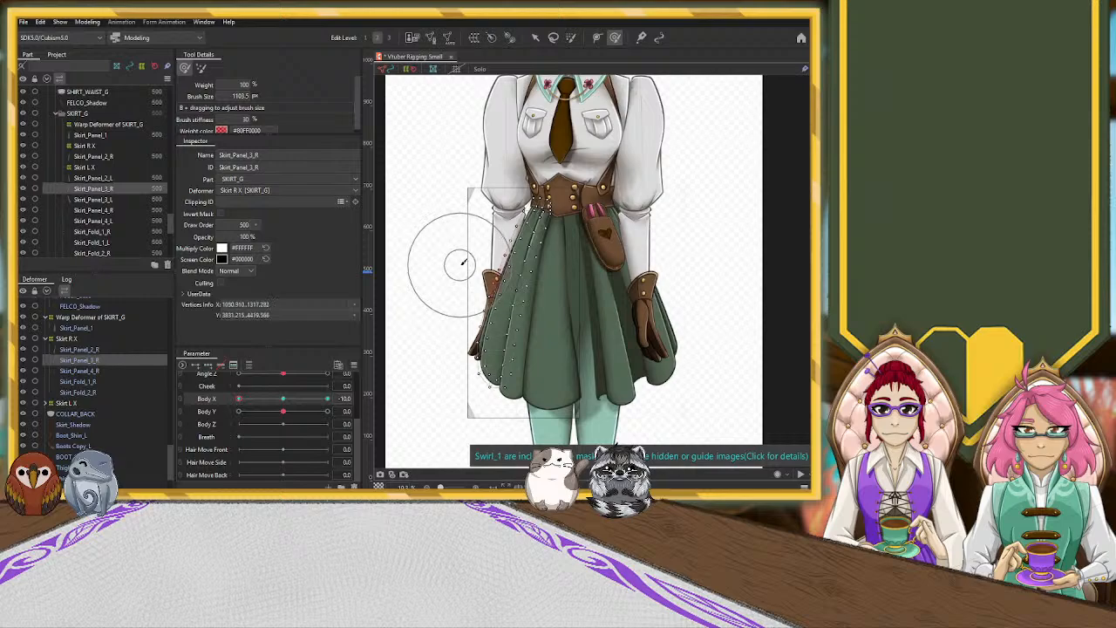
At Body X -10, refine Skirt_Panel_3_R's outer edge, inner edge and hem with the deform brush, and test the Body X movement.
drag(260, 409, 277, 408)
drag(260, 407, 220, 412)
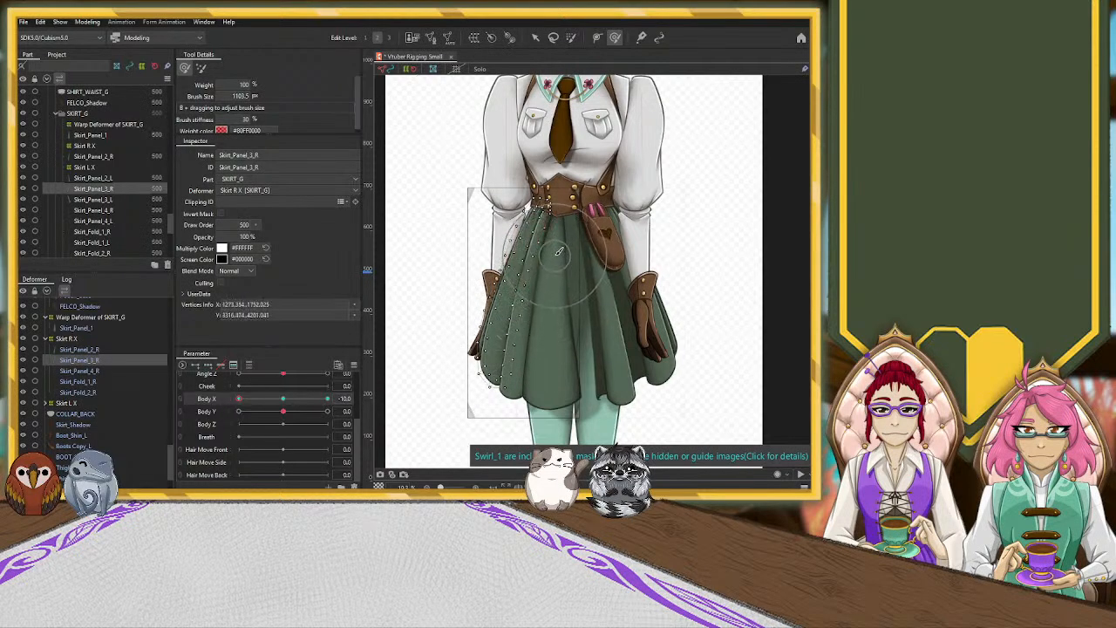
mouse_move(543, 296)
mouse_down()
mouse_move(529, 365)
mouse_move(532, 353)
mouse_up()
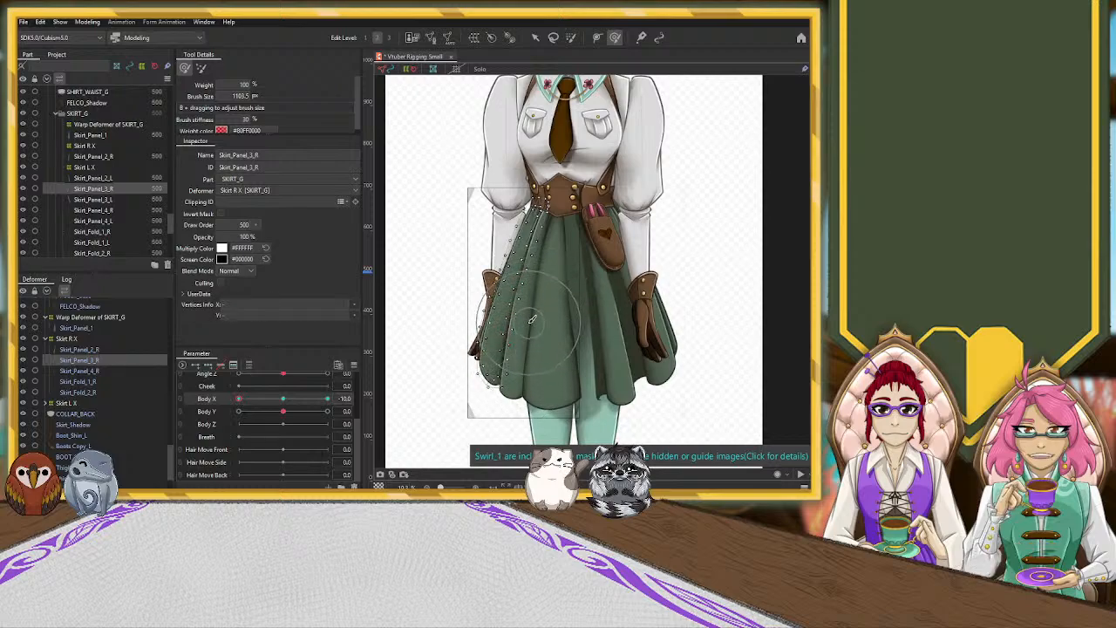
drag(542, 280, 547, 294)
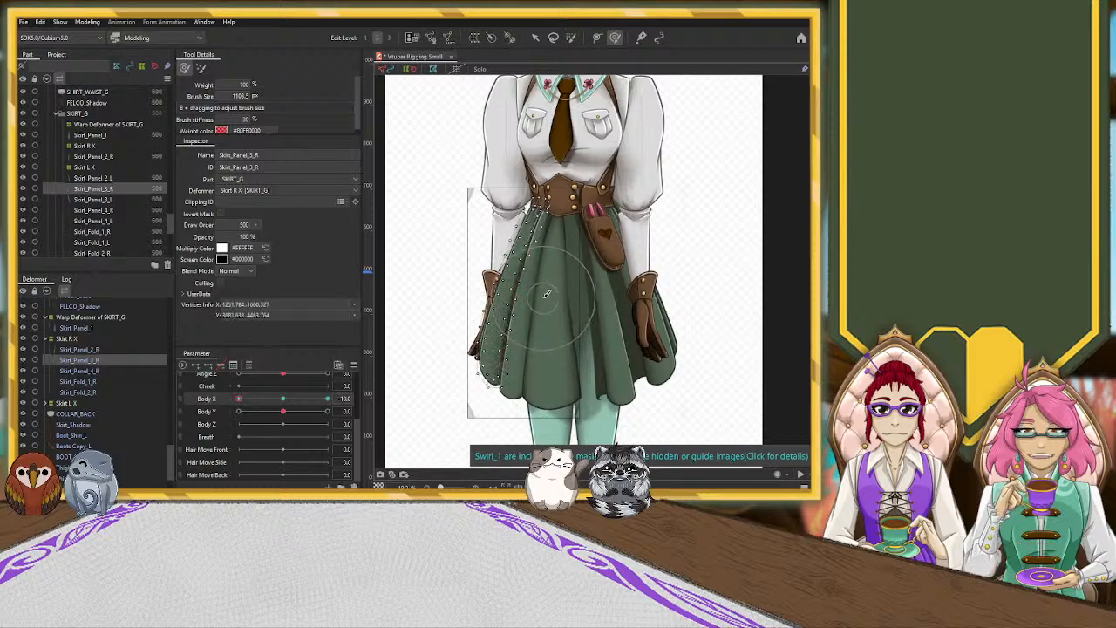
drag(509, 404, 509, 407)
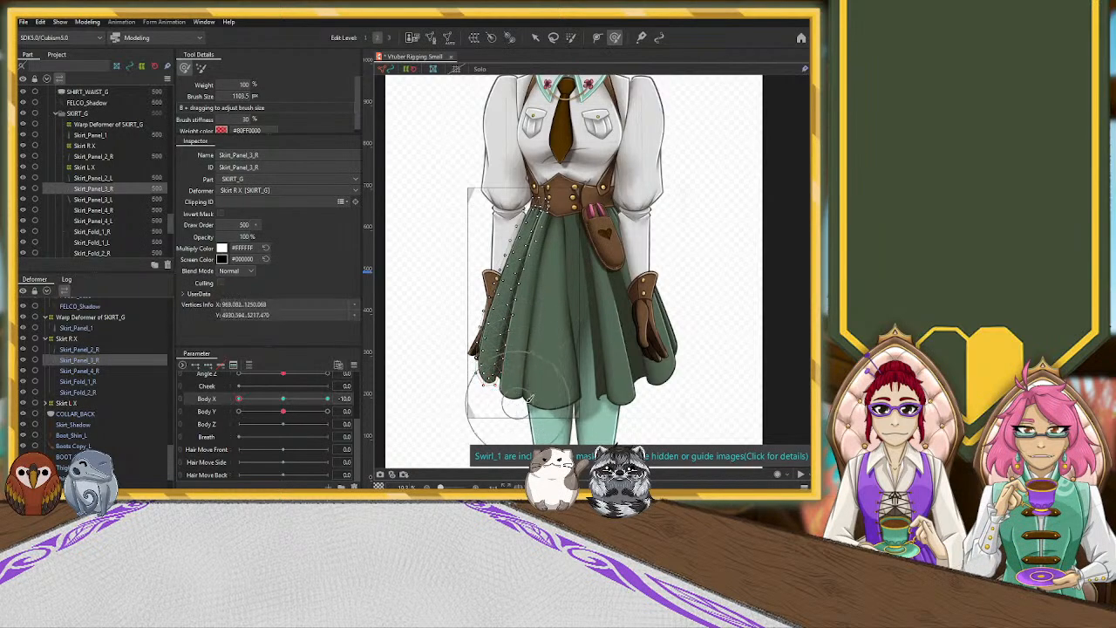
mouse_move(240, 400)
mouse_down()
mouse_move(318, 409)
mouse_move(222, 411)
mouse_move(305, 407)
mouse_move(209, 400)
mouse_move(285, 415)
mouse_move(233, 411)
mouse_up()
drag(544, 196, 531, 217)
drag(509, 259, 512, 255)
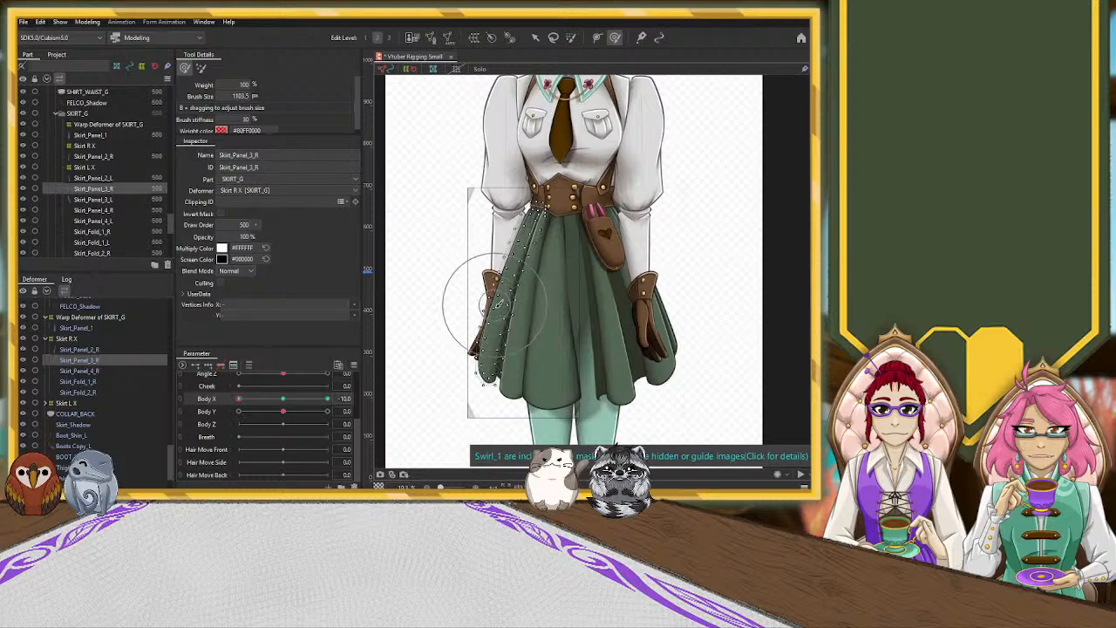
At Body X -10, nudge the waist ends of Skirt_Panel_2_R and Skirt_Panel_3_R with the deform brush and recheck the Body X movement.
click(79, 371)
click(80, 350)
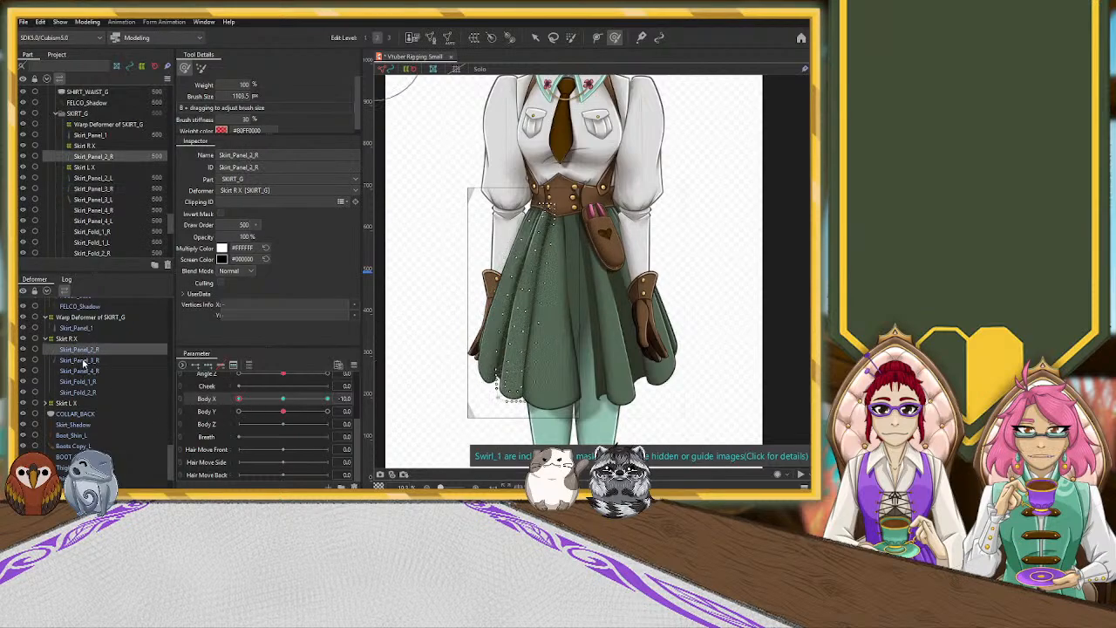
drag(549, 207, 556, 209)
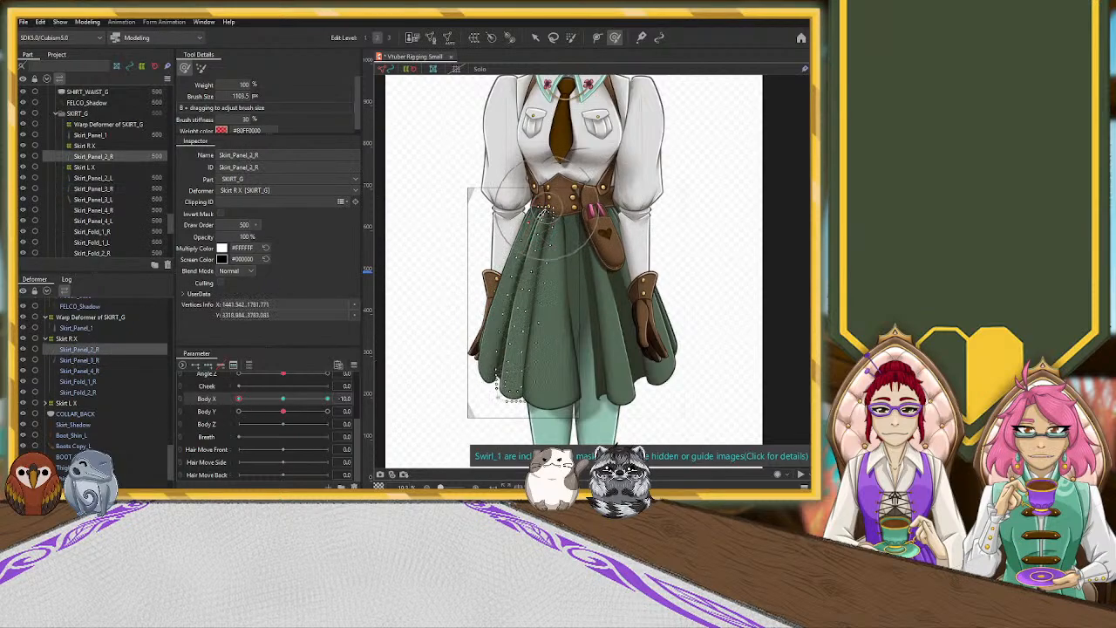
key(Down)
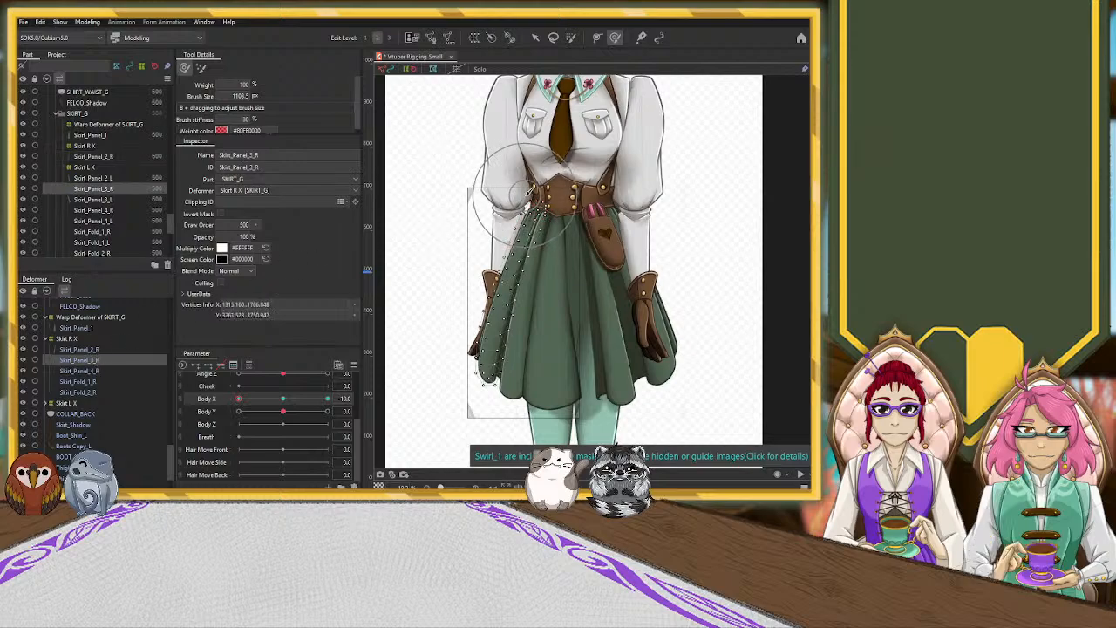
mouse_move(238, 399)
mouse_down()
mouse_move(292, 404)
mouse_move(223, 396)
mouse_up()
click(543, 178)
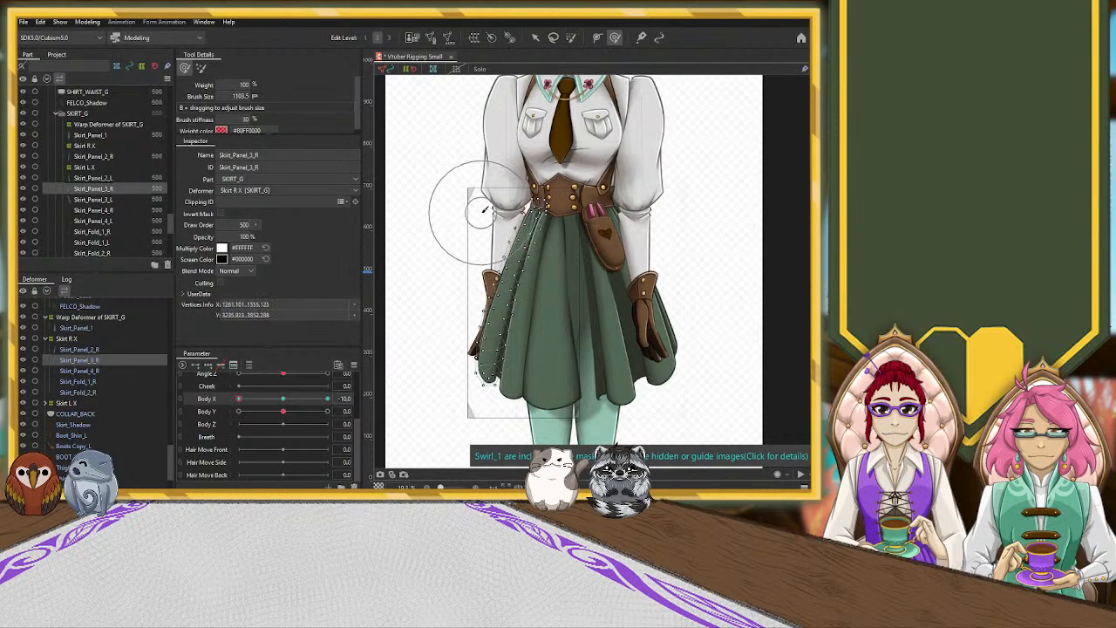
mouse_move(240, 399)
mouse_down()
mouse_move(283, 404)
mouse_move(214, 409)
mouse_move(285, 403)
mouse_move(224, 404)
mouse_up()
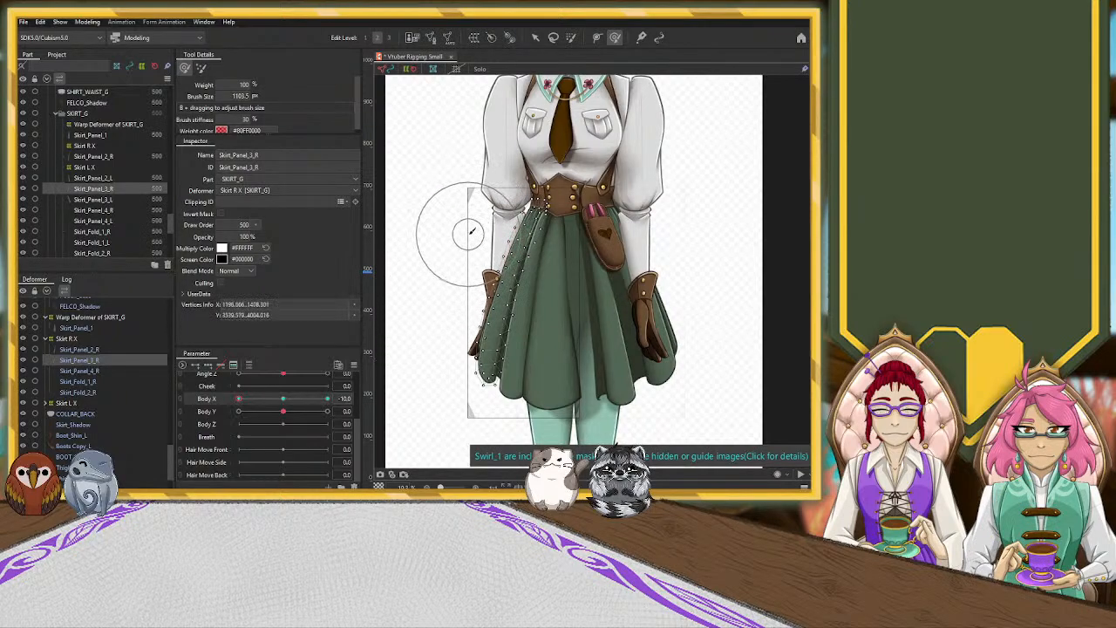
mouse_move(250, 402)
mouse_down()
mouse_move(296, 401)
mouse_move(238, 401)
mouse_up()
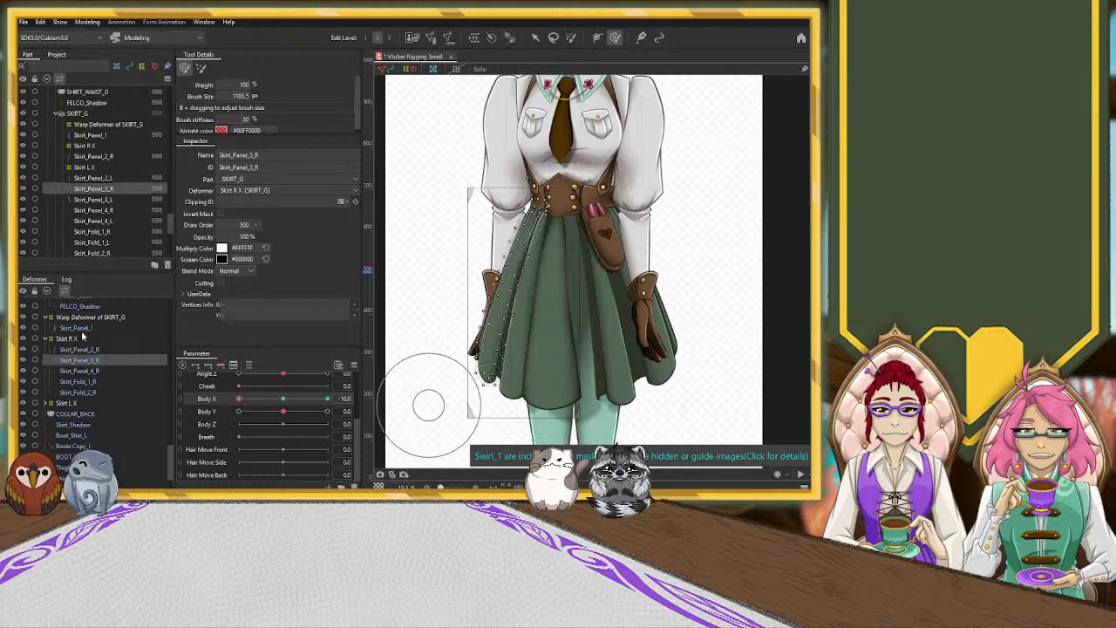
At Body X -10, adjust the lower side of the SKIRT_G warp deformer with the deform brush, and test Body X through 0 and 10.
click(84, 318)
mouse_move(582, 377)
mouse_down()
mouse_move(593, 332)
mouse_move(593, 407)
mouse_up()
drag(584, 324, 586, 316)
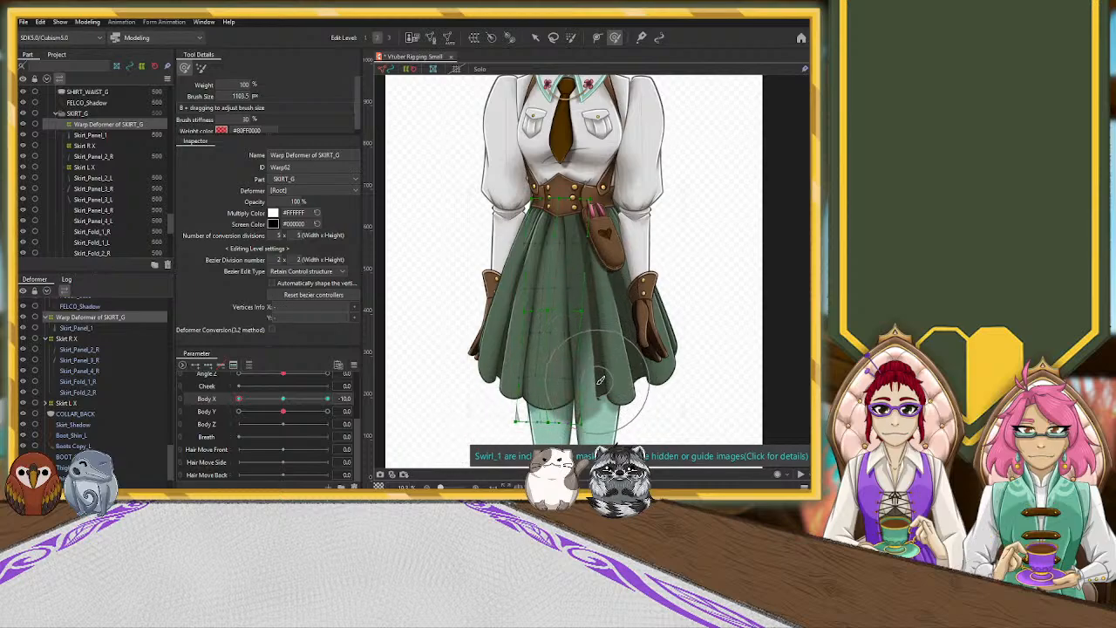
drag(240, 400, 345, 403)
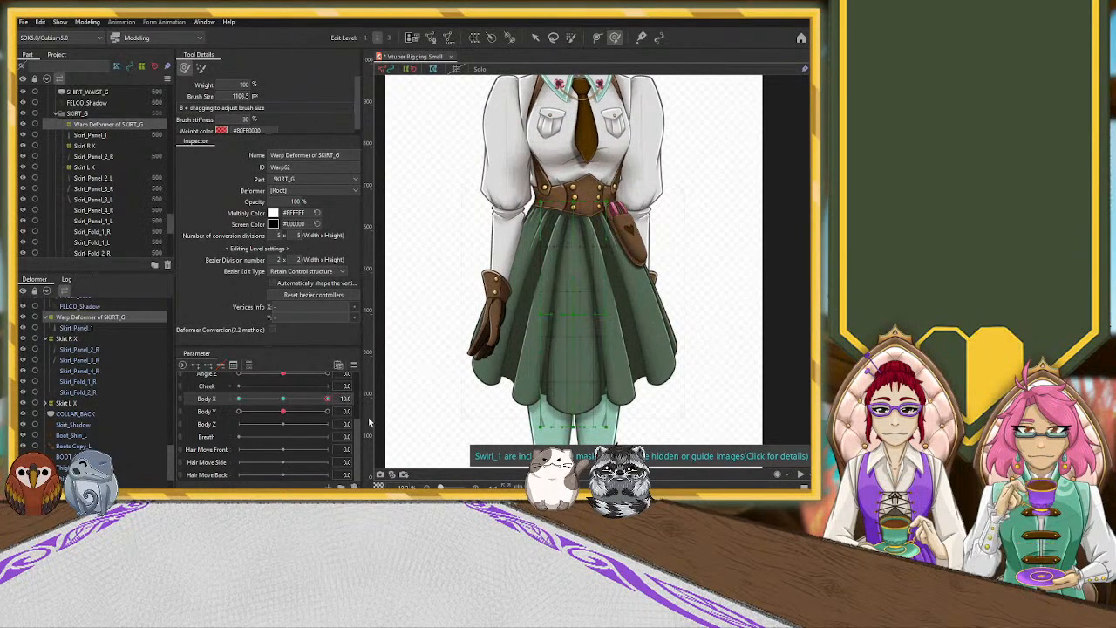
click(287, 400)
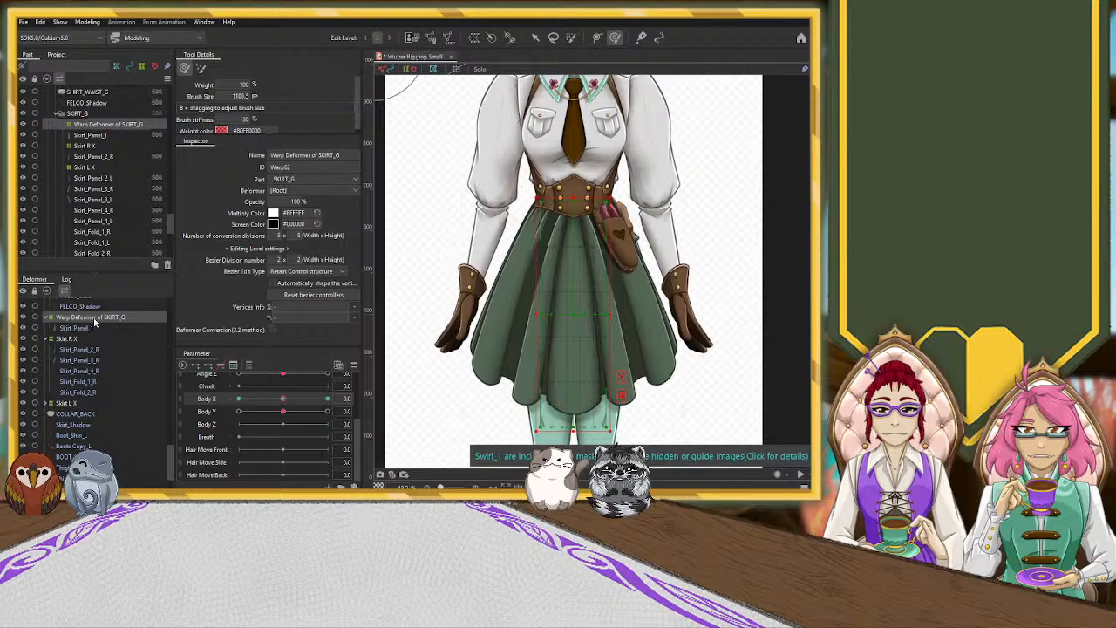
drag(283, 398, 347, 410)
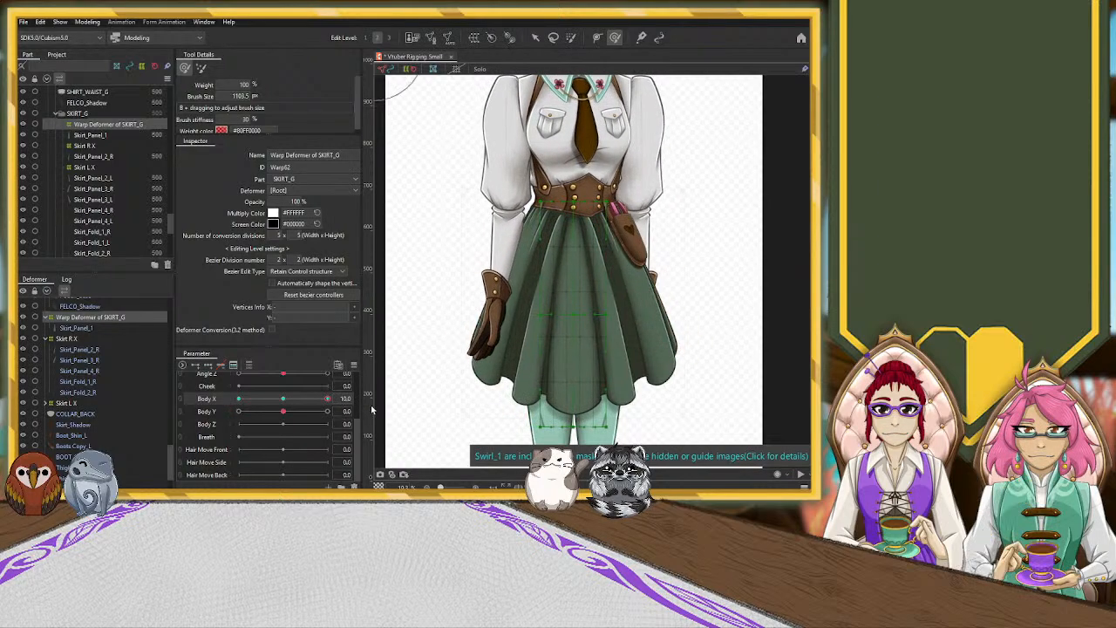
At Body X 10, shift the central and lower control points of the Skirt L X warp deformer outward, and return Body X to 0.
click(70, 404)
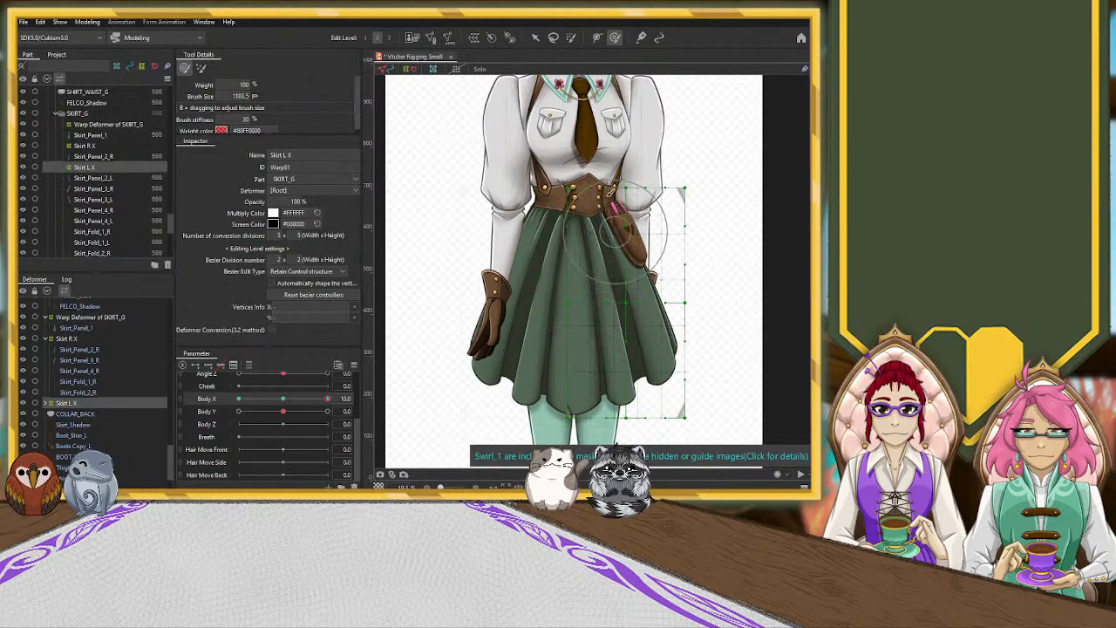
click(535, 38)
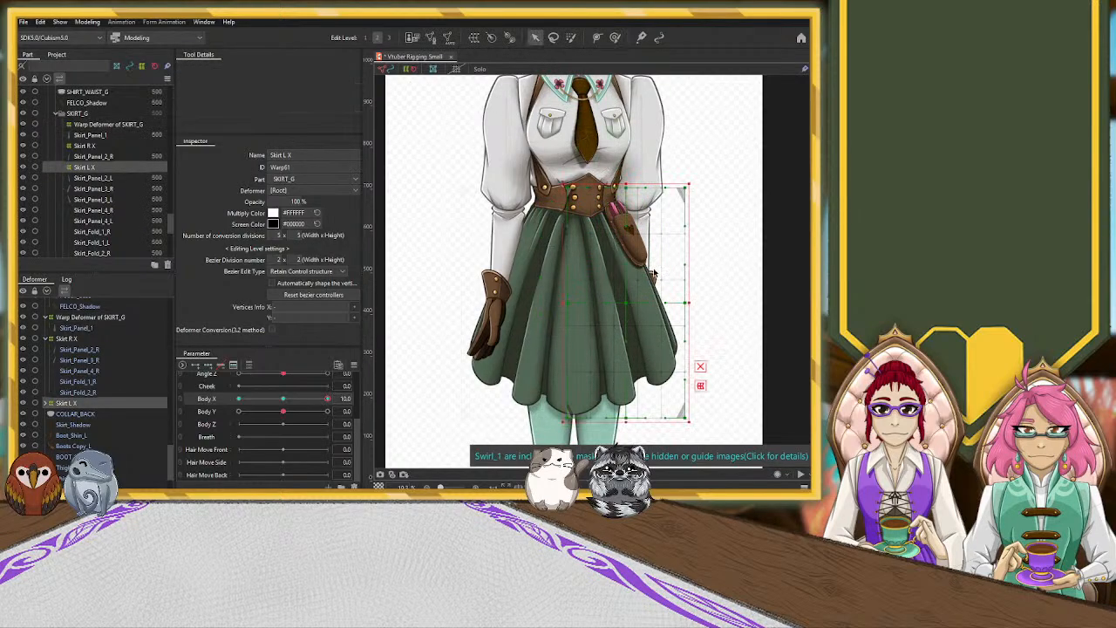
click(700, 366)
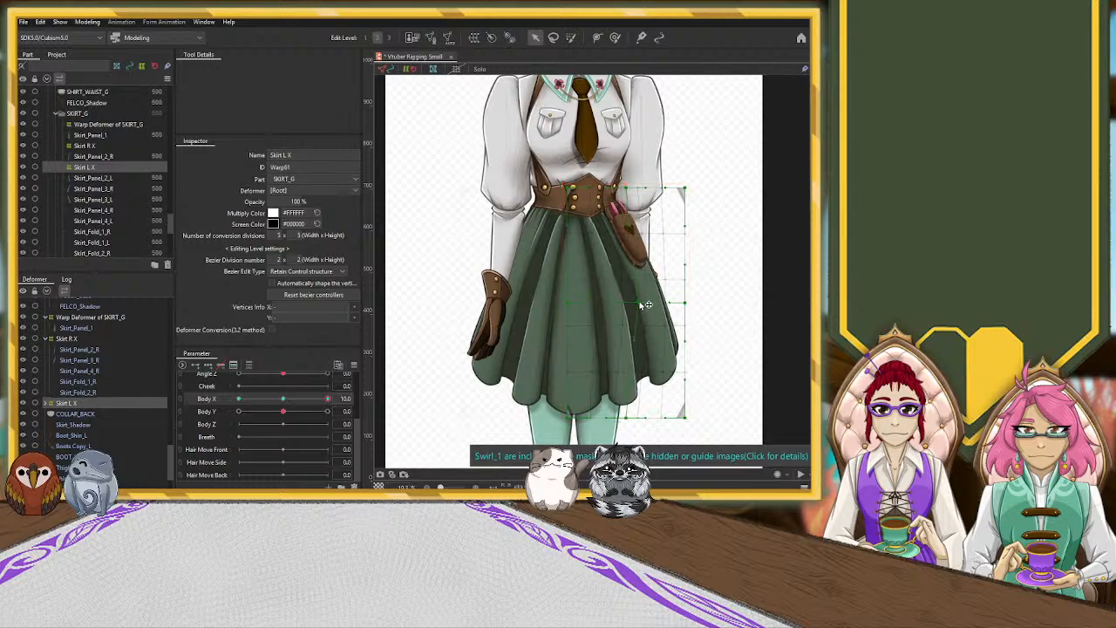
click(644, 306)
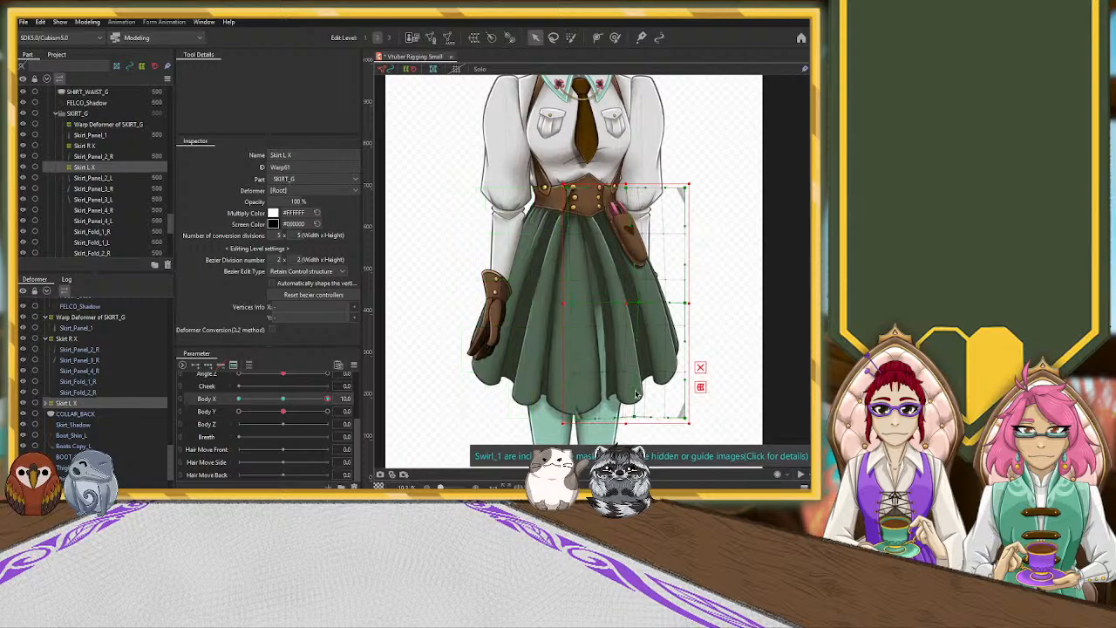
click(283, 398)
click(94, 349)
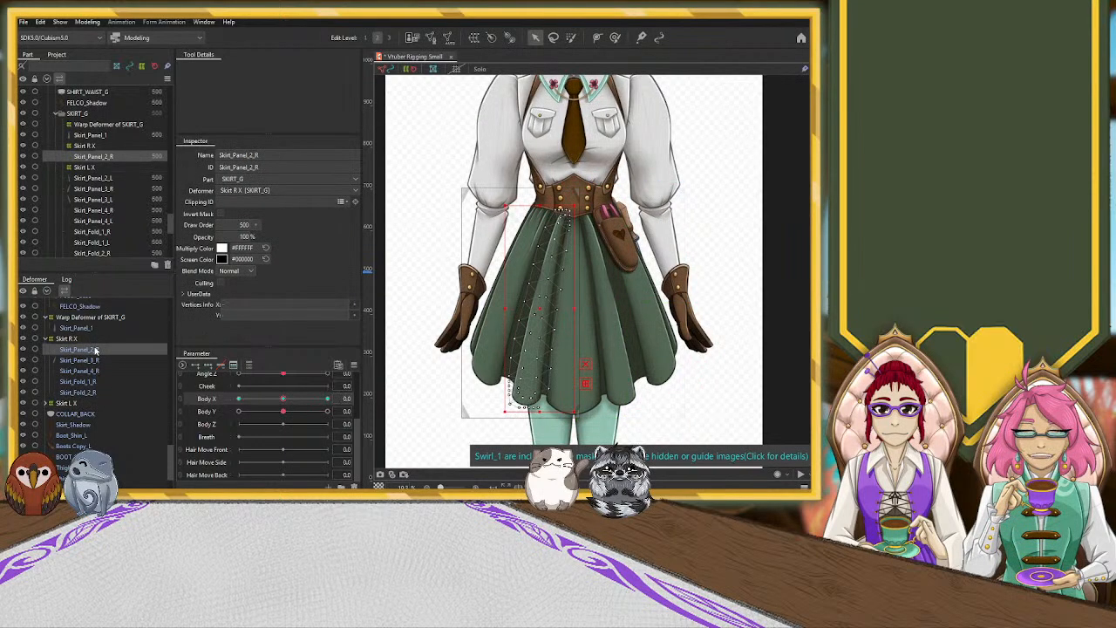
click(78, 414)
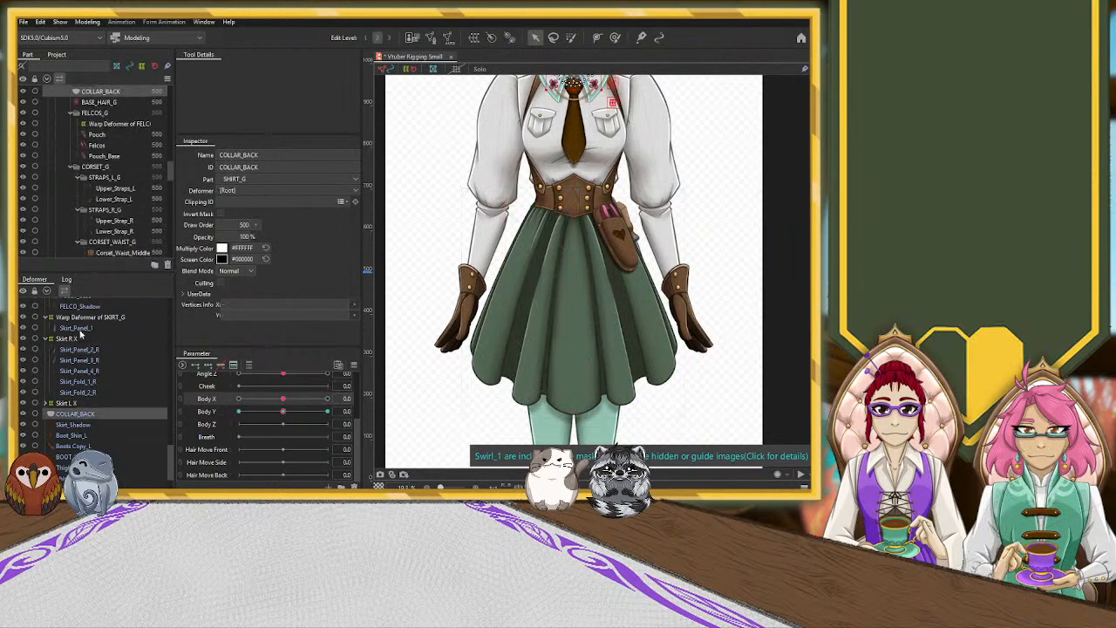
scroll(87, 340, down, 2)
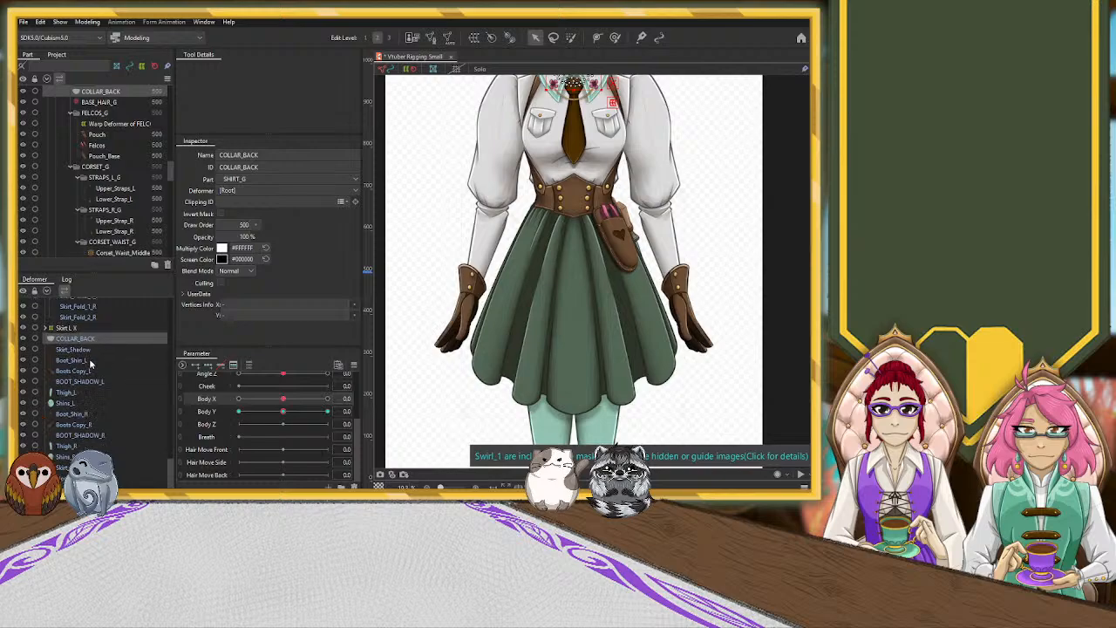
scroll(89, 359, up, 2)
scroll(99, 384, up, 3)
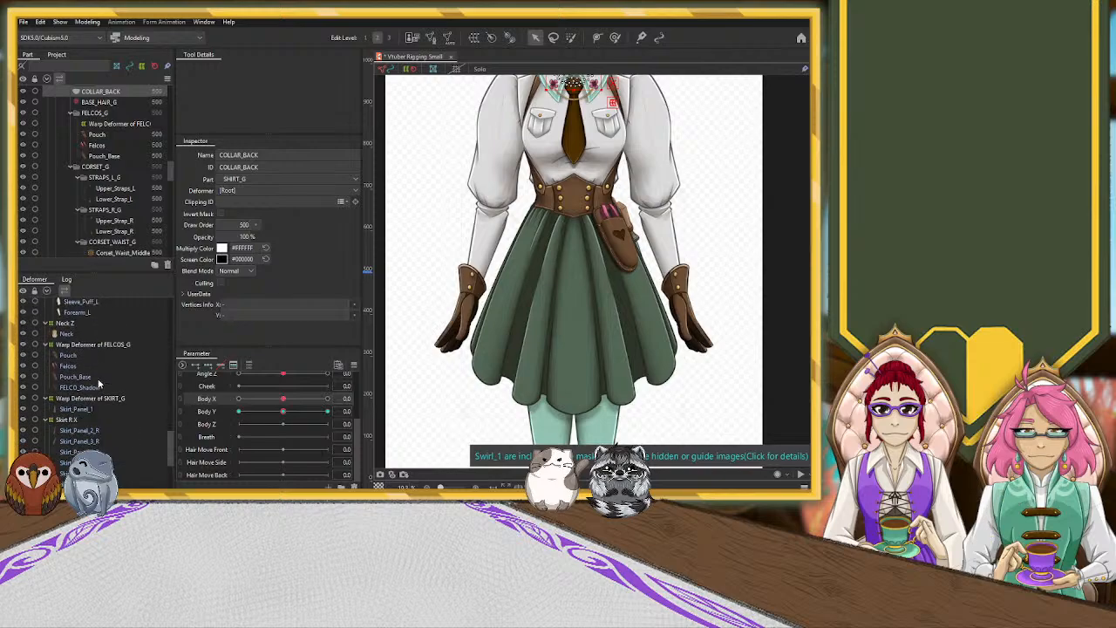
click(96, 399)
scroll(95, 400, down, 2)
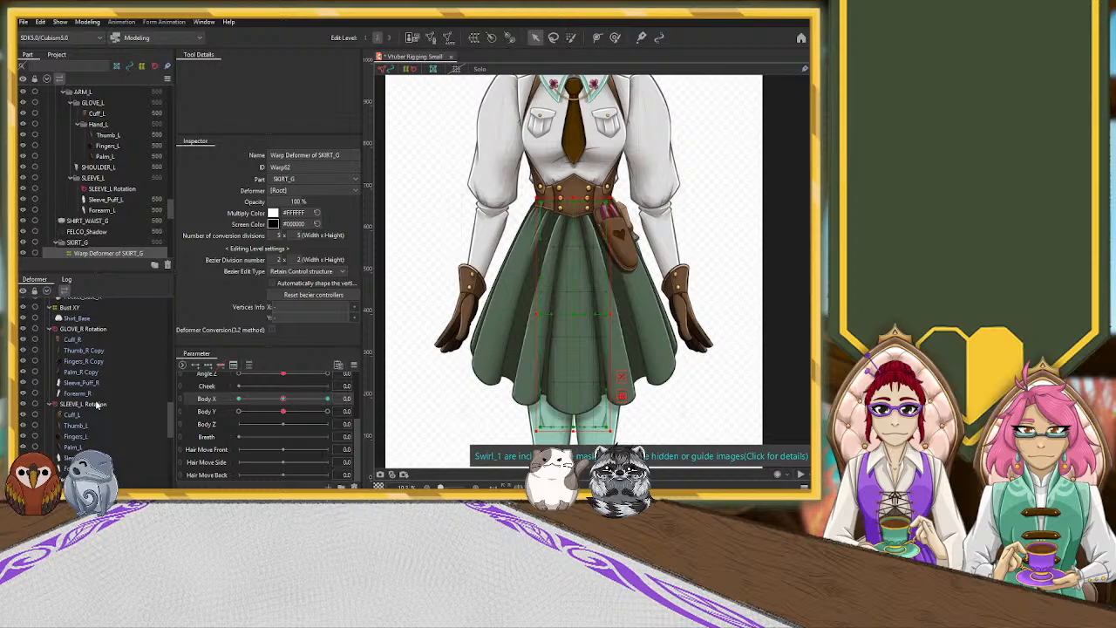
Add three Body X keyforms to Skirt_Panel_2_L, check it at Body X 10, and return the parameter to 0.
click(658, 327)
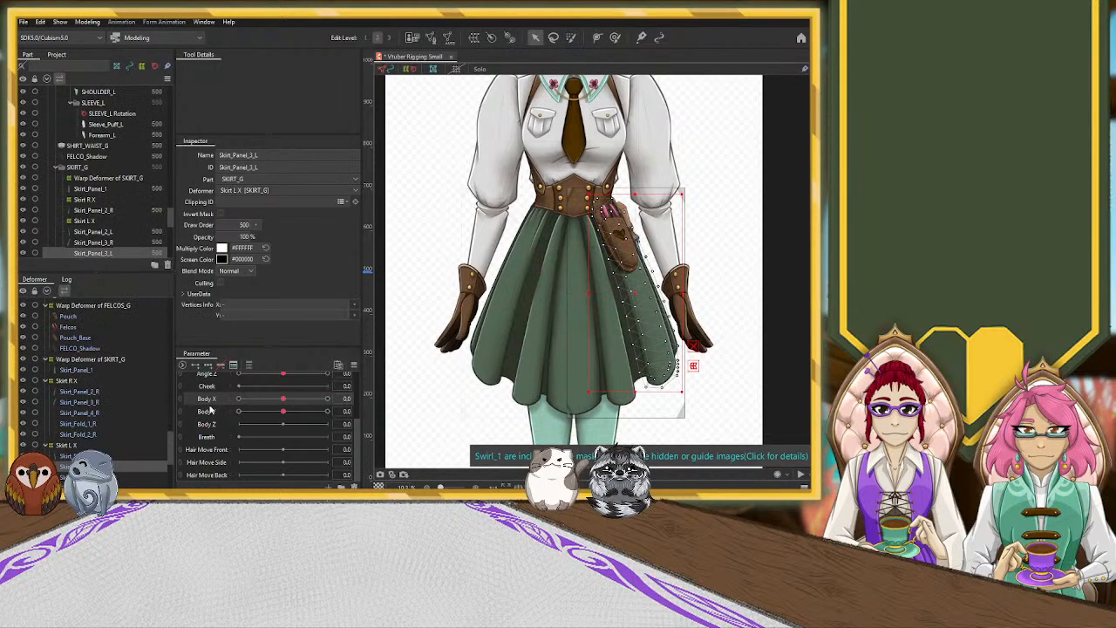
click(66, 445)
scroll(170, 451, down, 2)
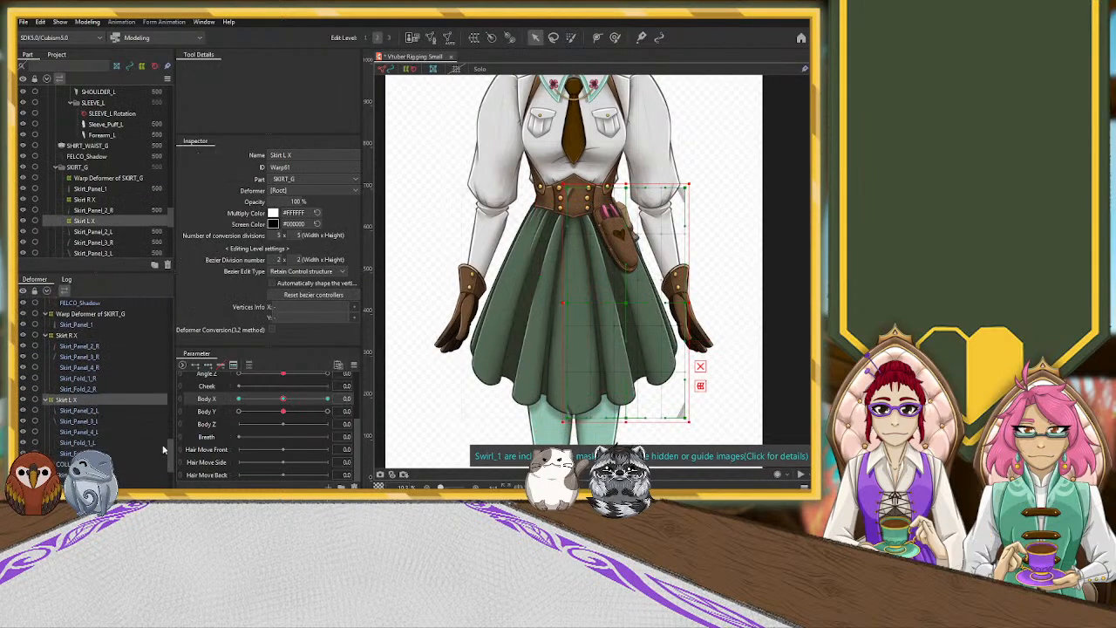
click(80, 410)
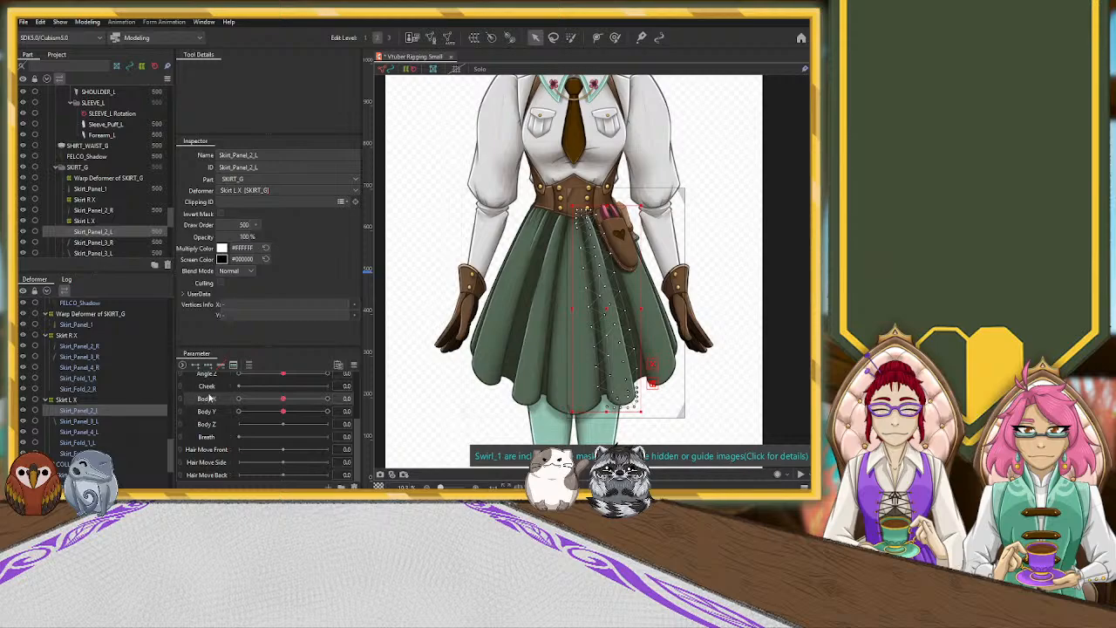
drag(283, 398, 430, 399)
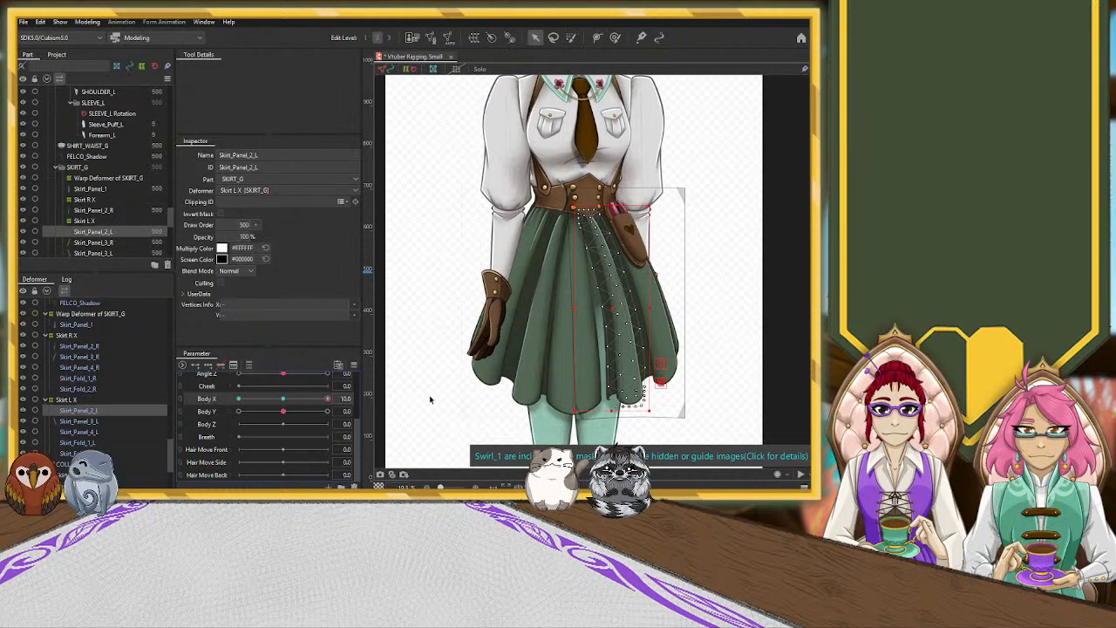
click(284, 399)
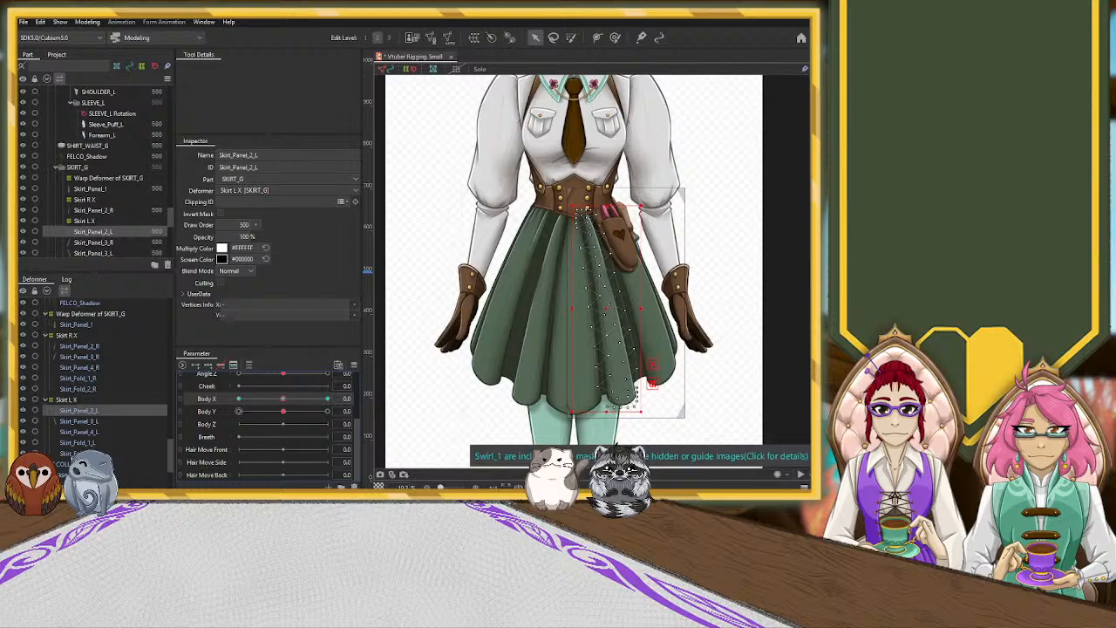
Add three Body X keyforms to Skirt_Panel_4_L and move the panel slightly inward at Body X 10.
click(81, 443)
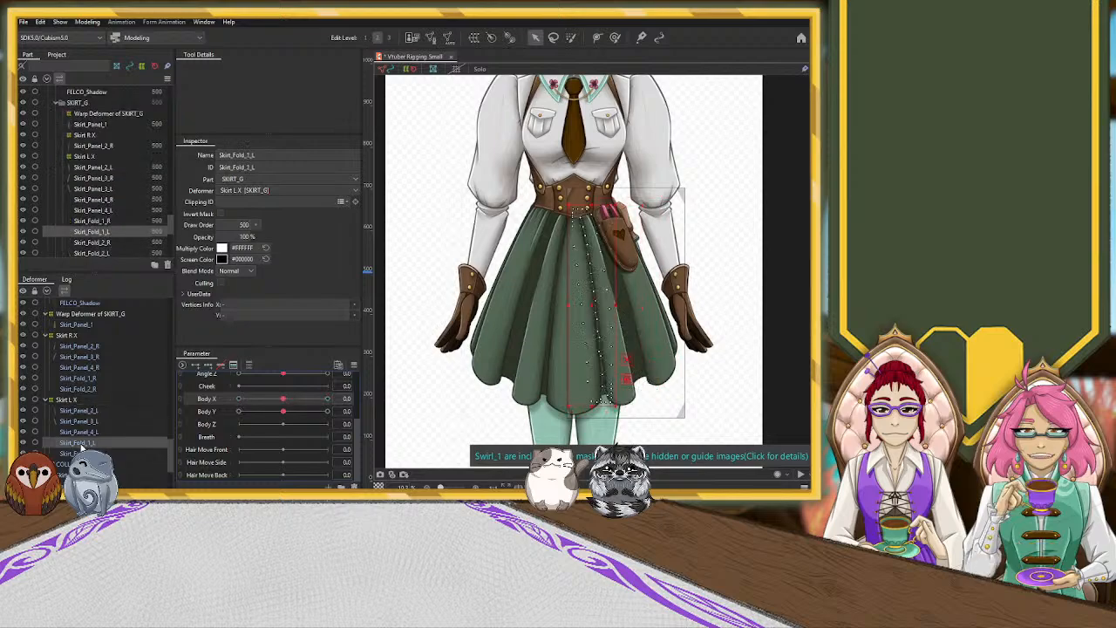
click(88, 431)
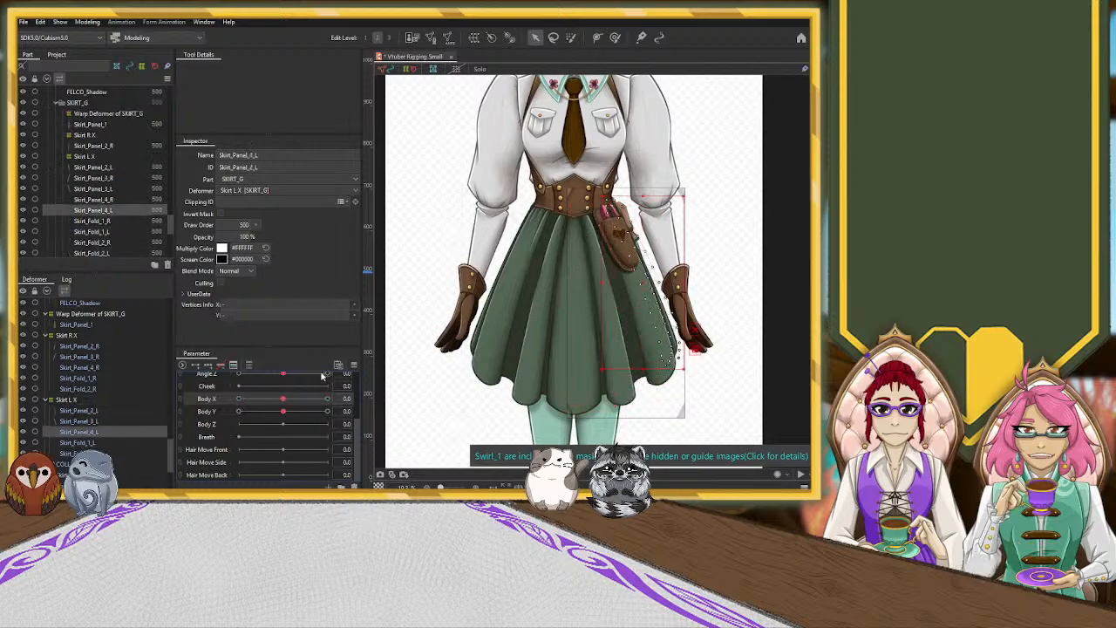
click(210, 366)
drag(284, 399, 328, 399)
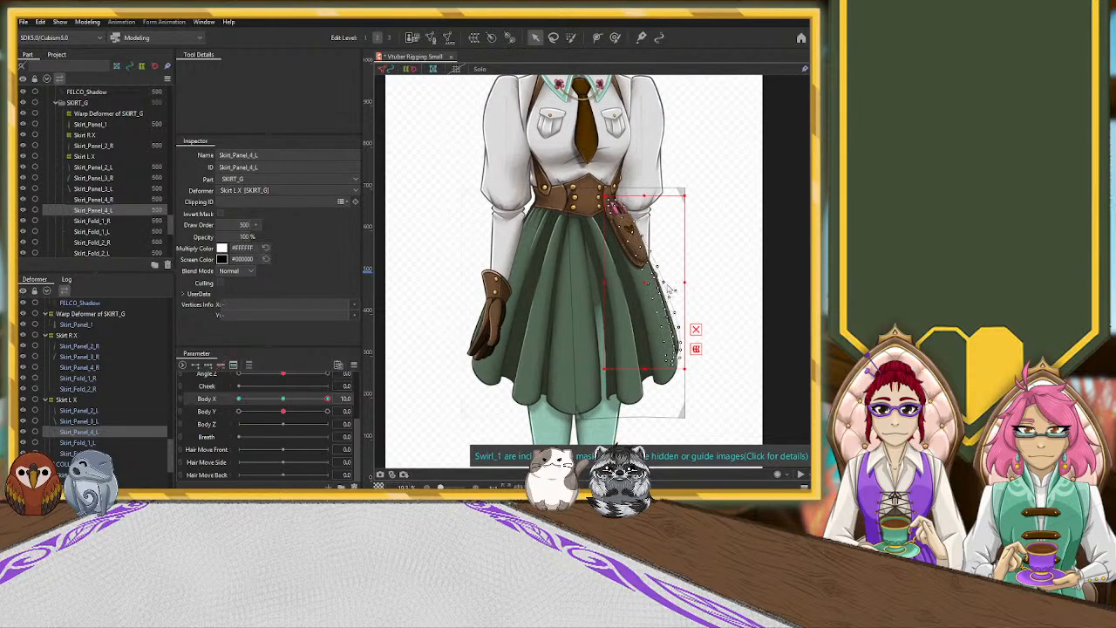
drag(644, 285, 638, 285)
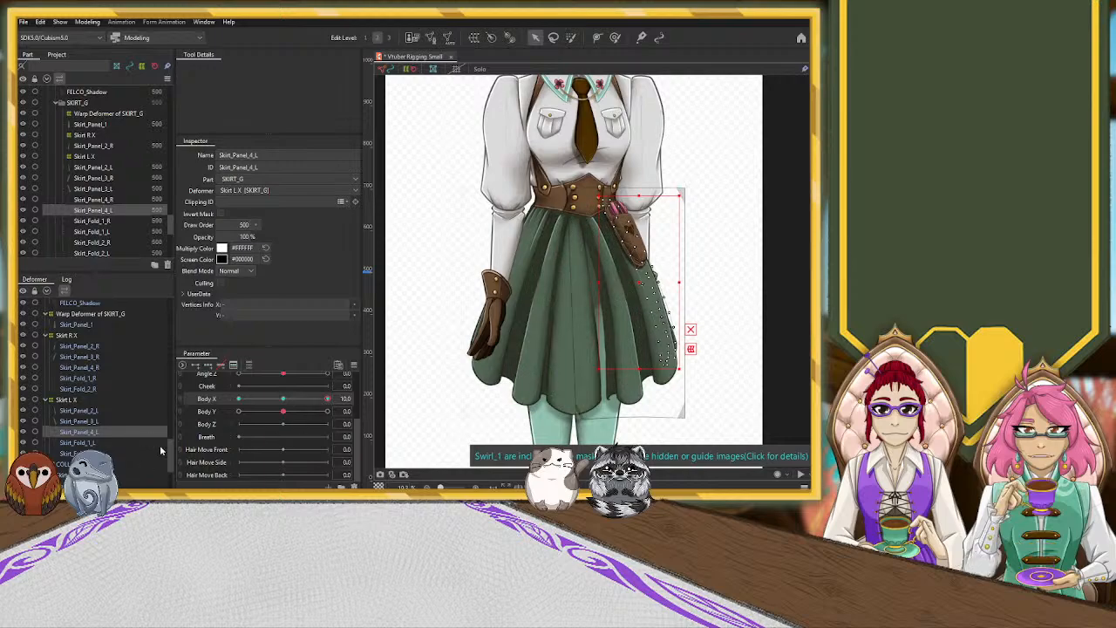
Select Skirt_Back and narrow it by pulling in its left edge at Body X -10 and its right edge at Body X 10.
scroll(169, 453, down, 2)
click(562, 354)
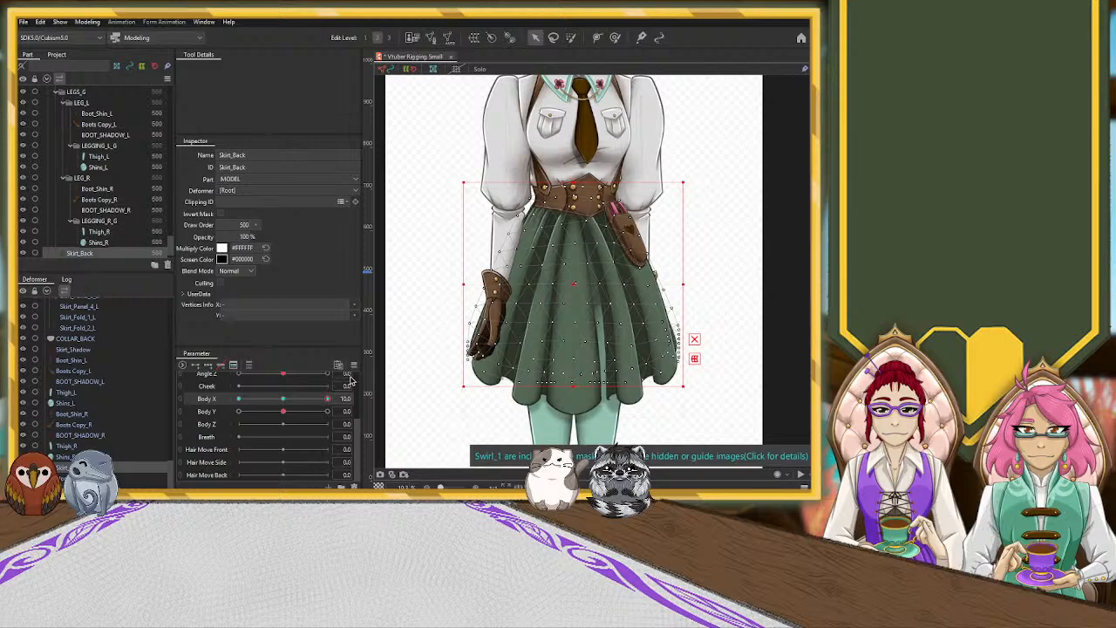
drag(327, 399, 231, 410)
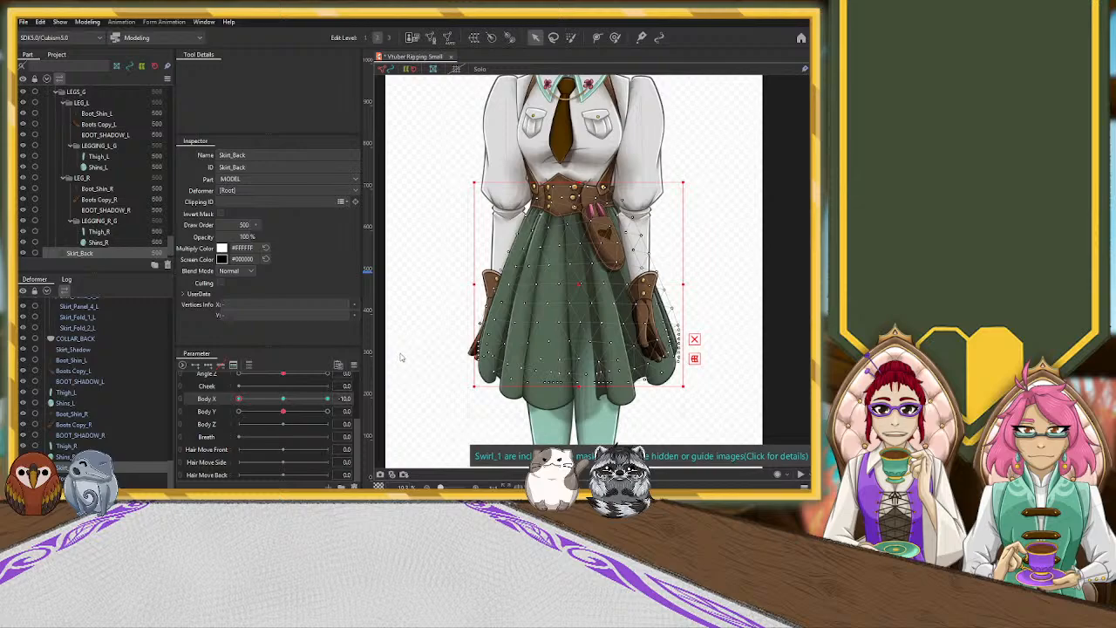
drag(239, 401, 358, 395)
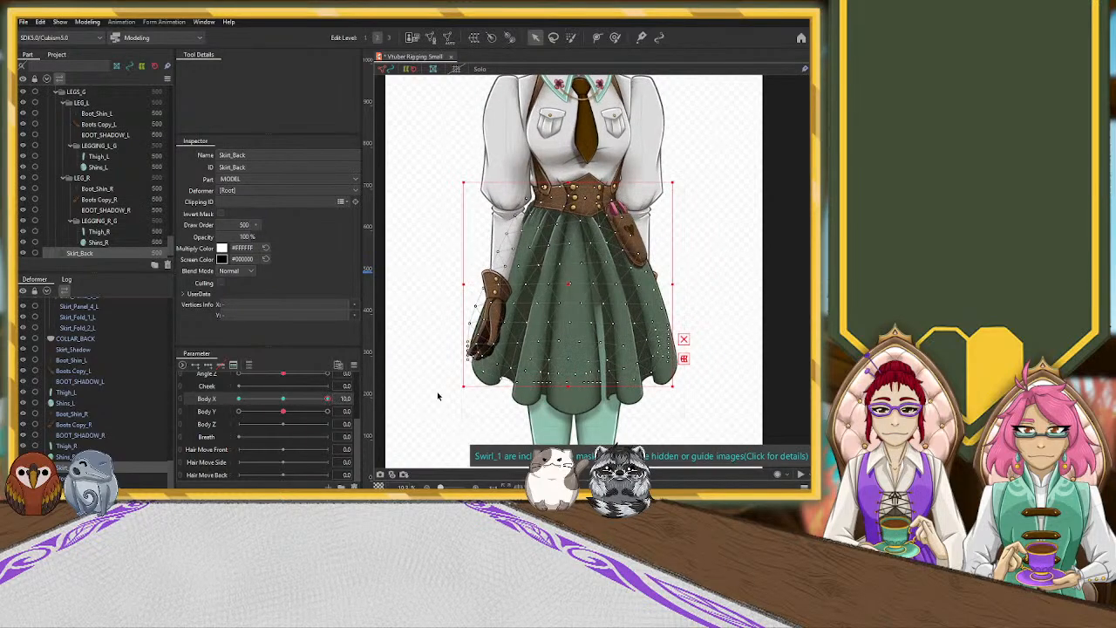
Select Skirt_Panel_3_L and hide the felco pouch meshes covering that side of the skirt.
scroll(117, 417, up, 2)
scroll(114, 409, up, 2)
click(93, 374)
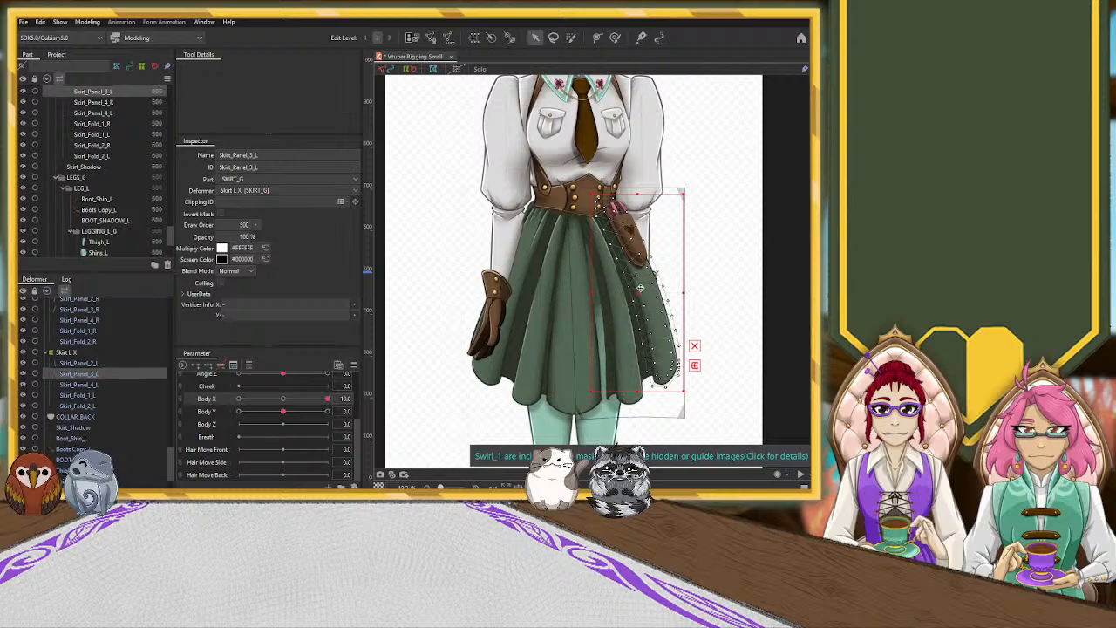
scroll(26, 371, up, 5)
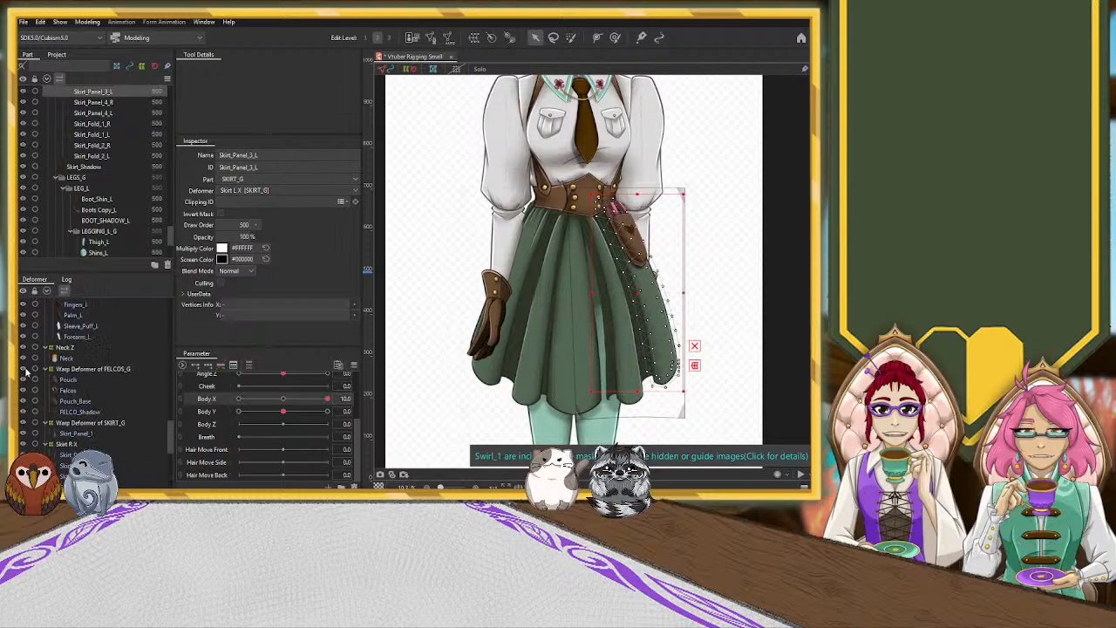
click(25, 401)
click(23, 411)
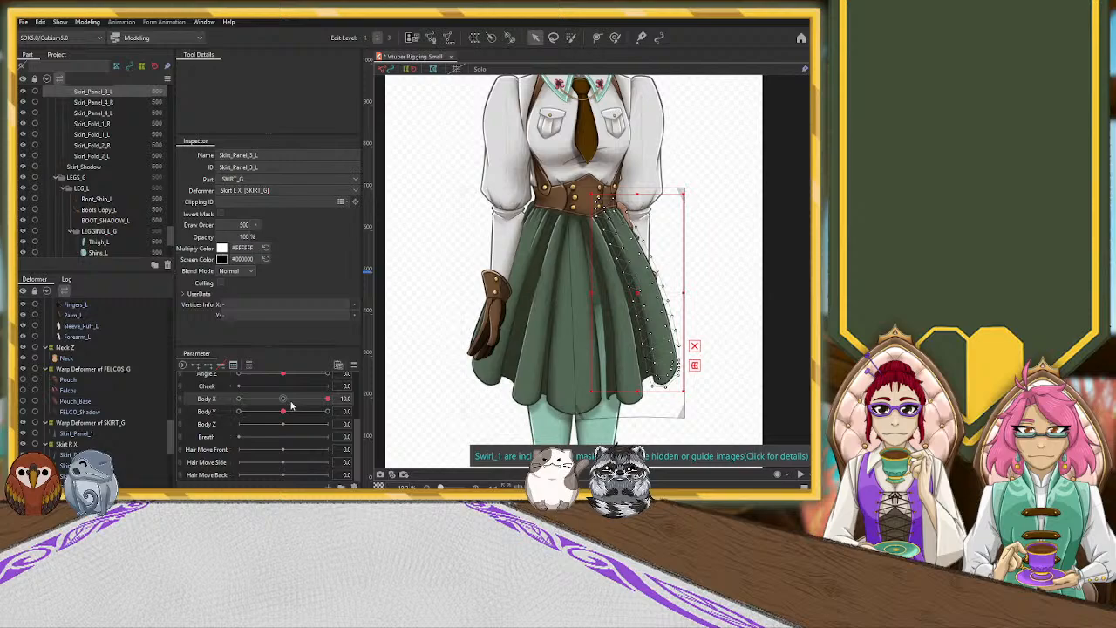
Add three Body X keyforms to Skirt_Panel_3_L, narrow the panel from its inner edge at Body X 10, and return Body X to 0.
scroll(98, 440, down, 5)
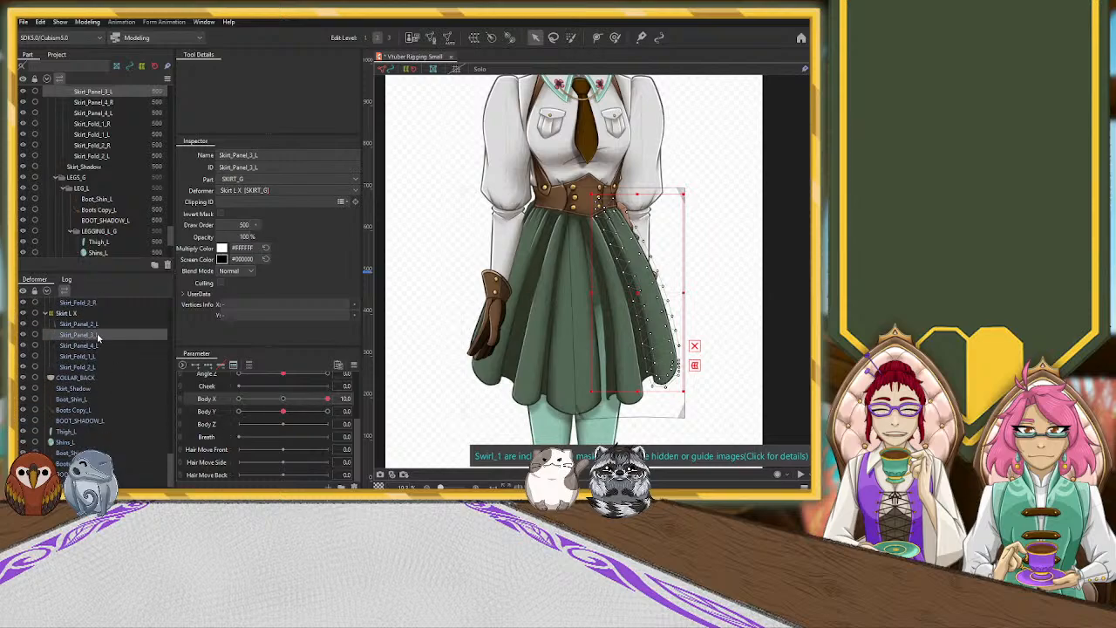
click(284, 399)
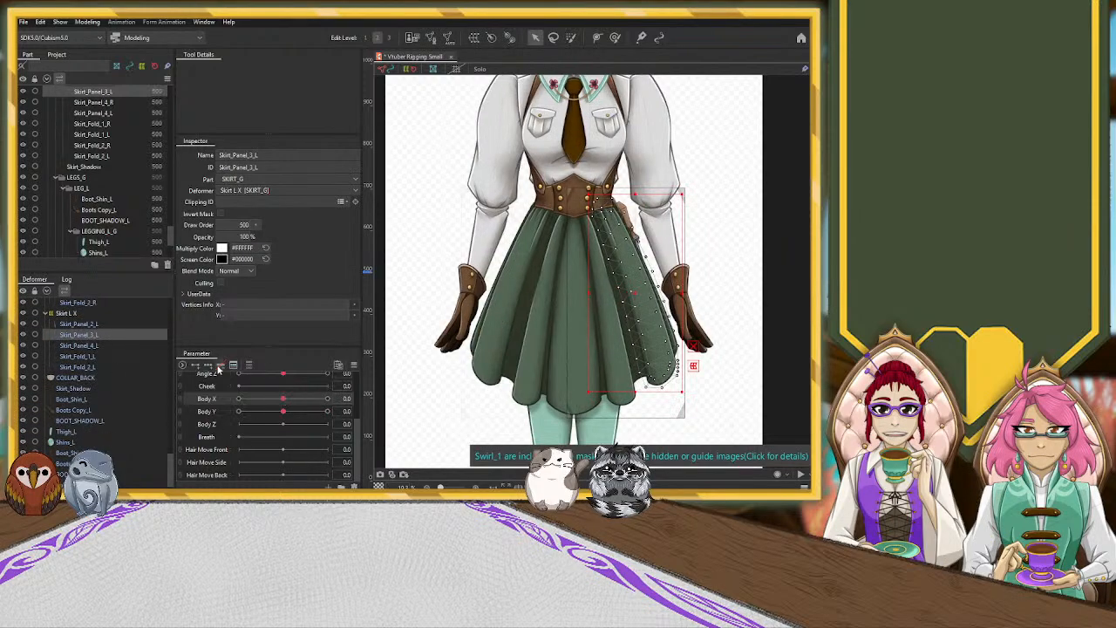
drag(281, 398, 328, 398)
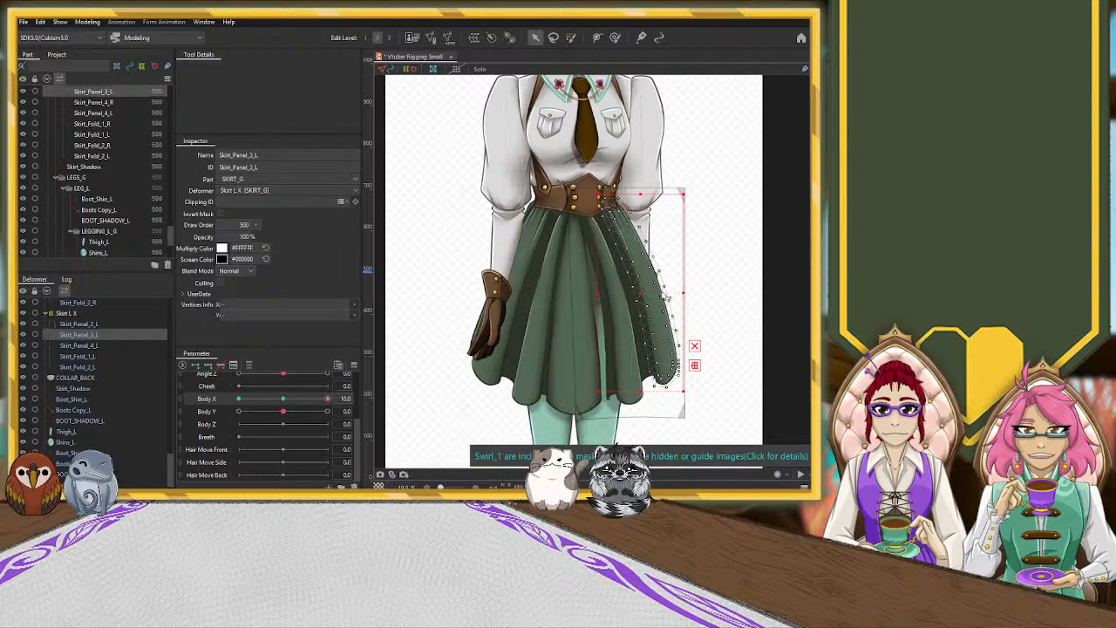
click(281, 401)
Add three Body X keyforms to Skirt_Fold_1_L and try shifting the fold slightly outward at Body X 10.
click(99, 346)
click(109, 356)
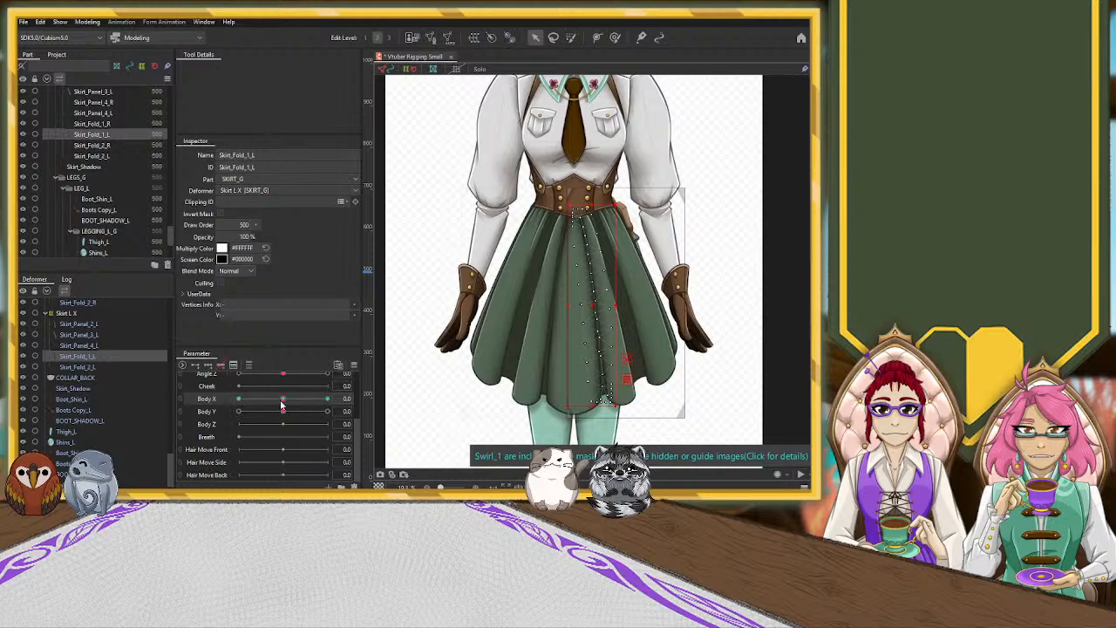
click(326, 399)
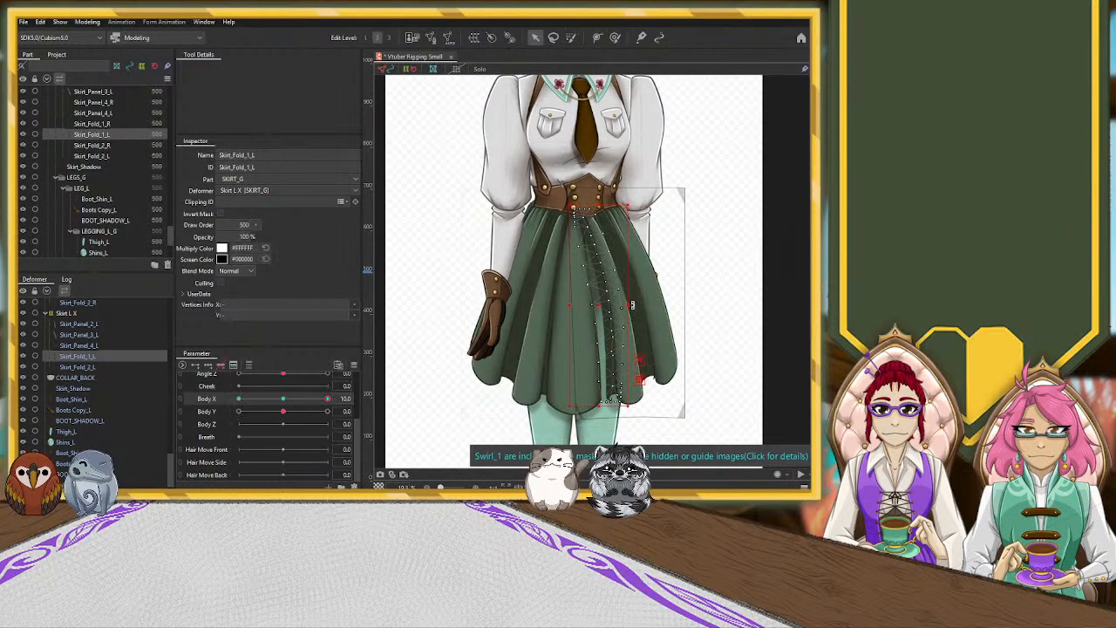
drag(601, 306, 610, 307)
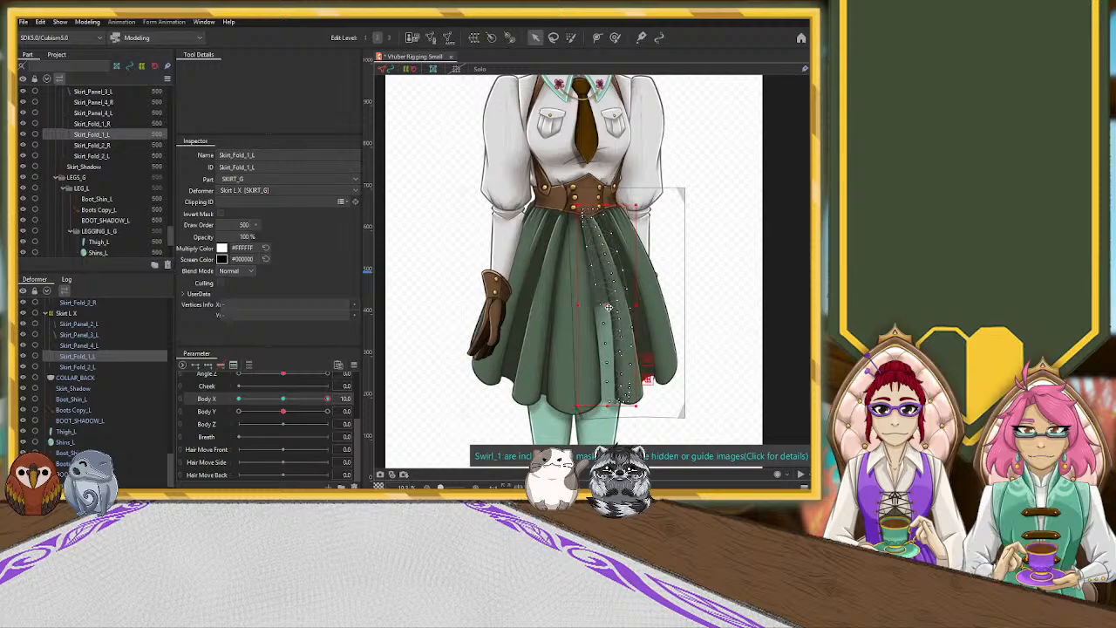
click(282, 398)
Shift Skirt_Panel_2_L outward at Body X 10 and return Body X to 0.
click(87, 324)
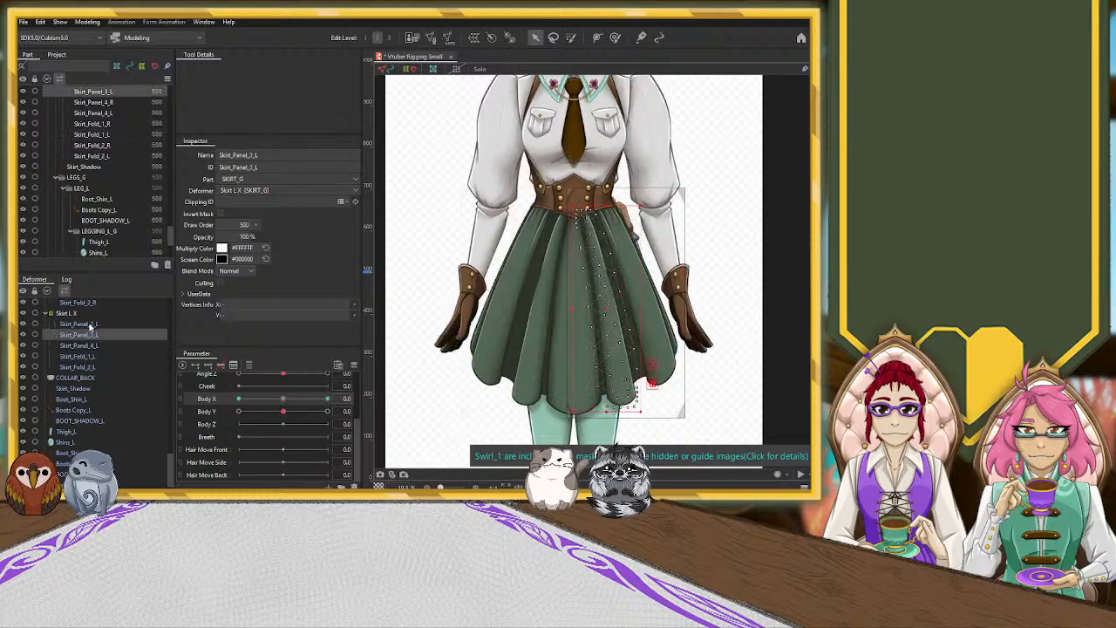
click(327, 398)
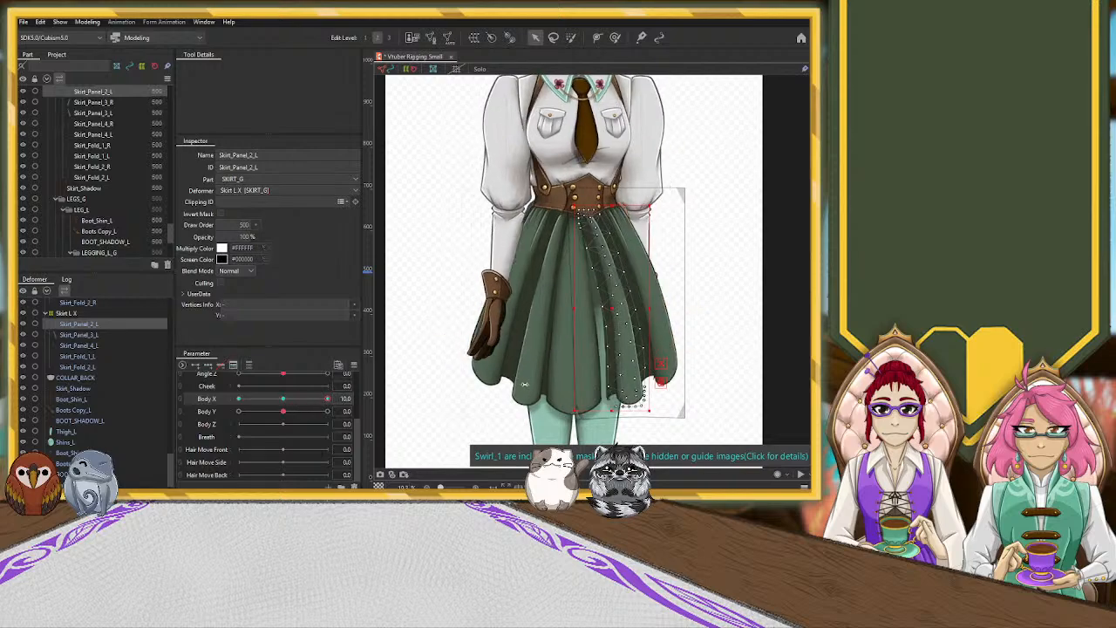
drag(614, 309, 625, 306)
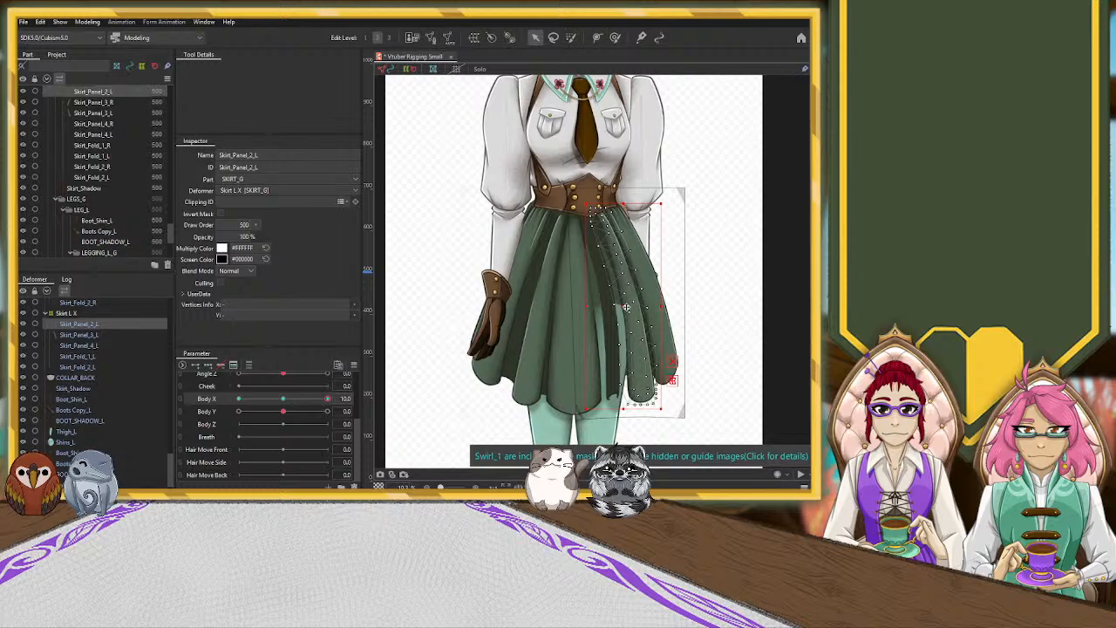
key(ctrl+z)
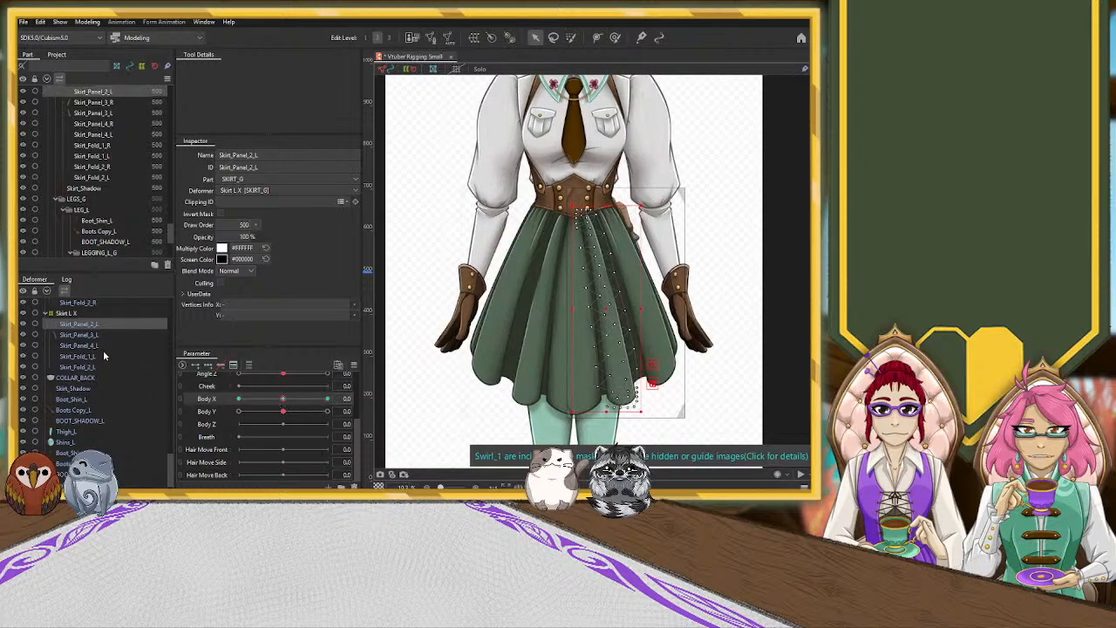
At Body X 10, undo a small resize of Skirt_Fold_1_L and shift the fold outward behind Skirt_Panel_2_L.
click(80, 346)
click(77, 355)
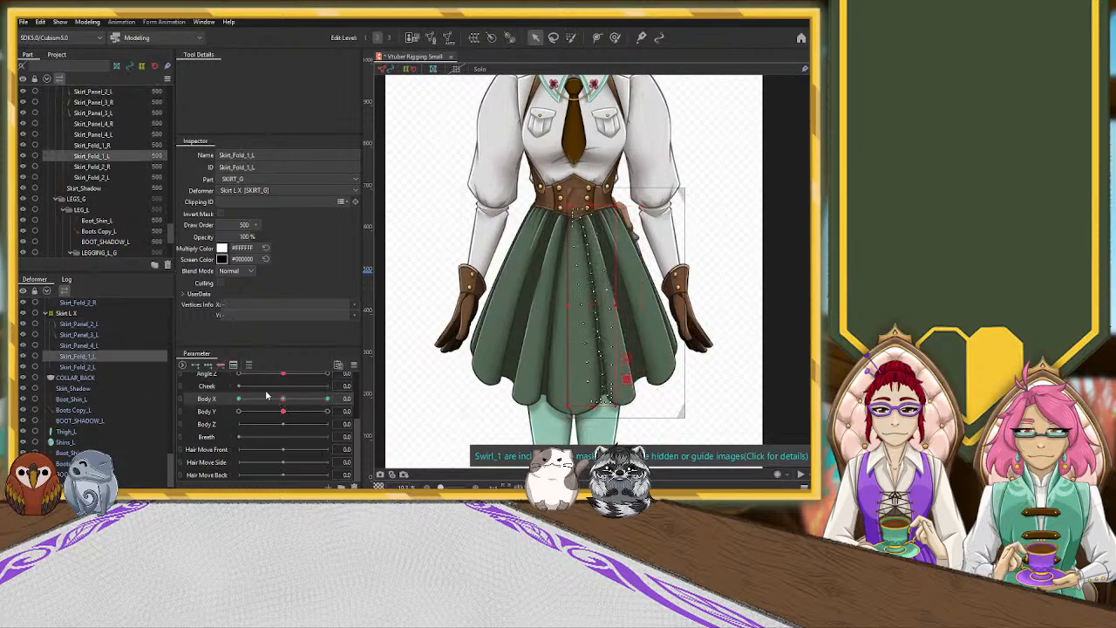
drag(282, 399, 398, 399)
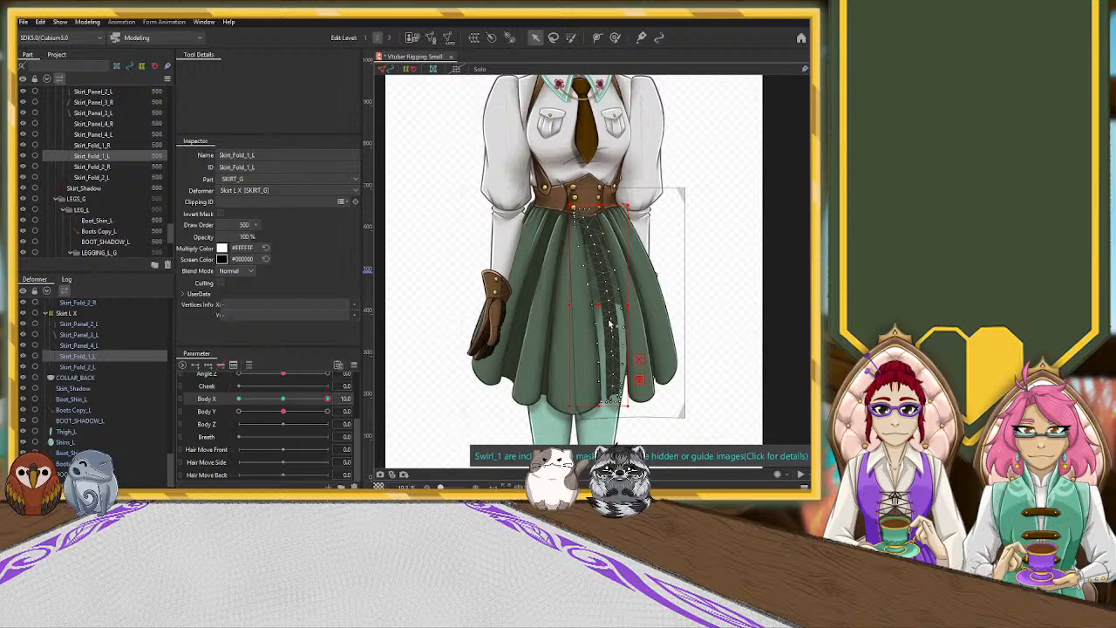
drag(630, 408, 633, 406)
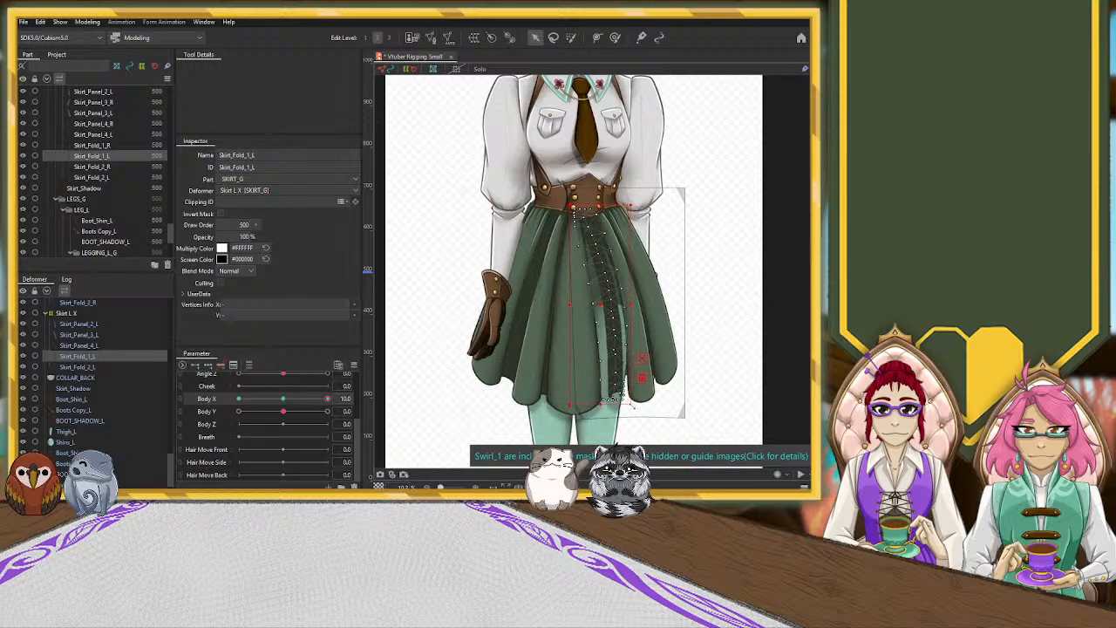
key(ctrl+z)
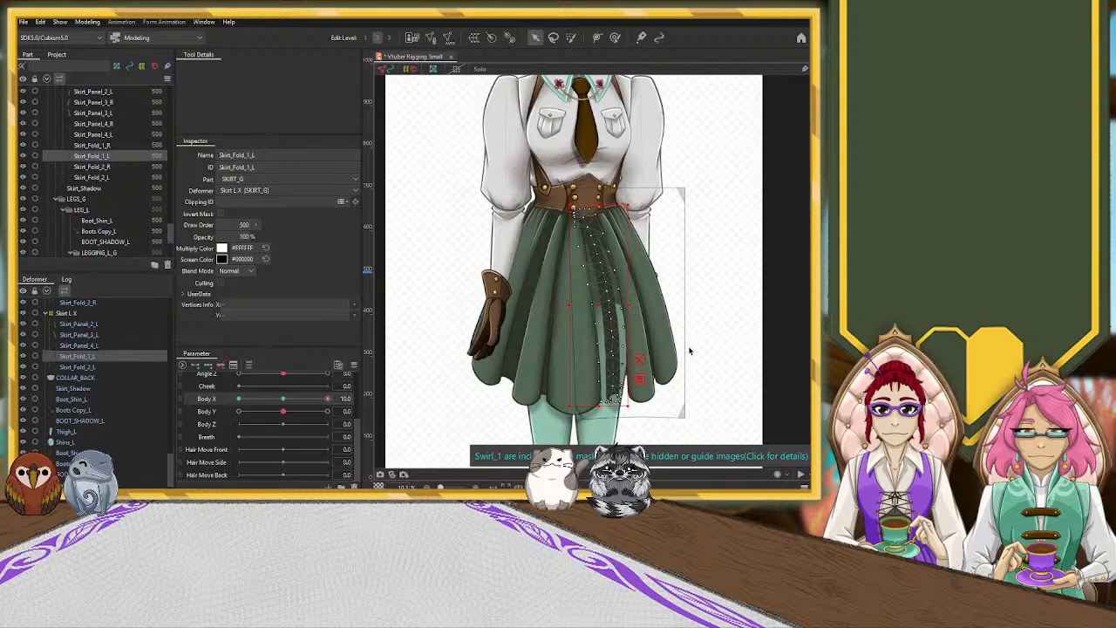
drag(600, 306, 613, 306)
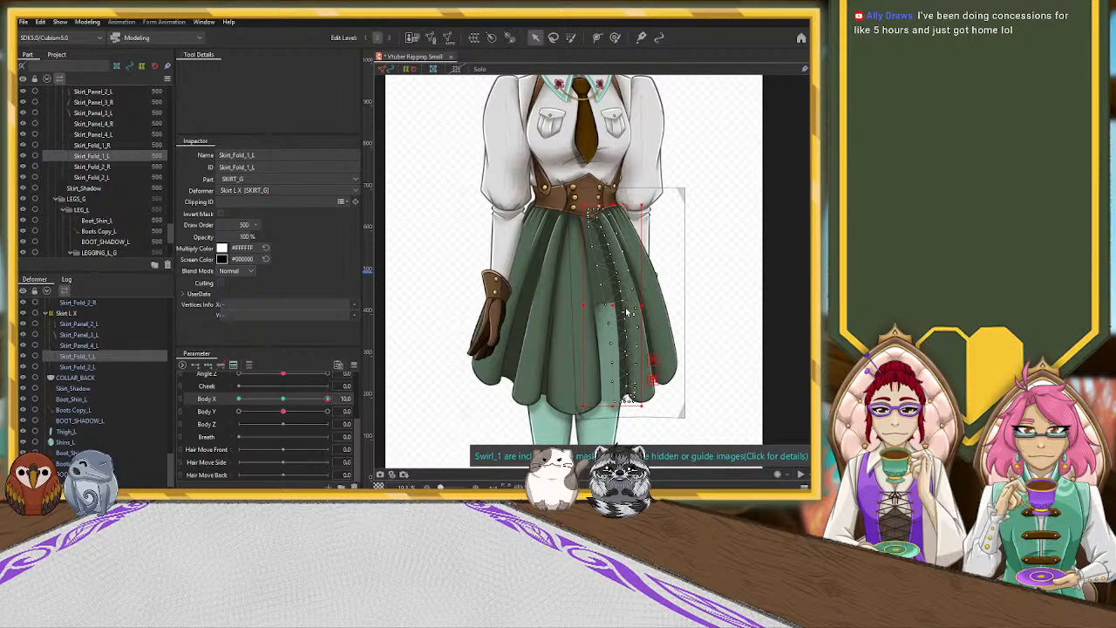
click(614, 38)
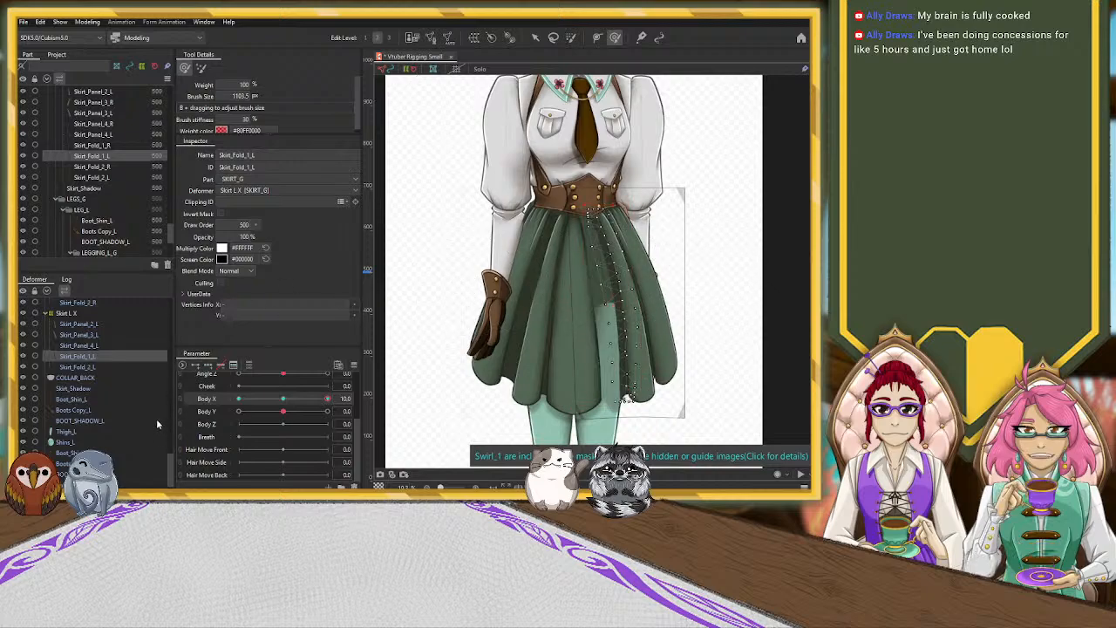
Add three Body X keyforms to Skirt_Fold_2_L and shift the fold outward at Body X 10.
click(284, 401)
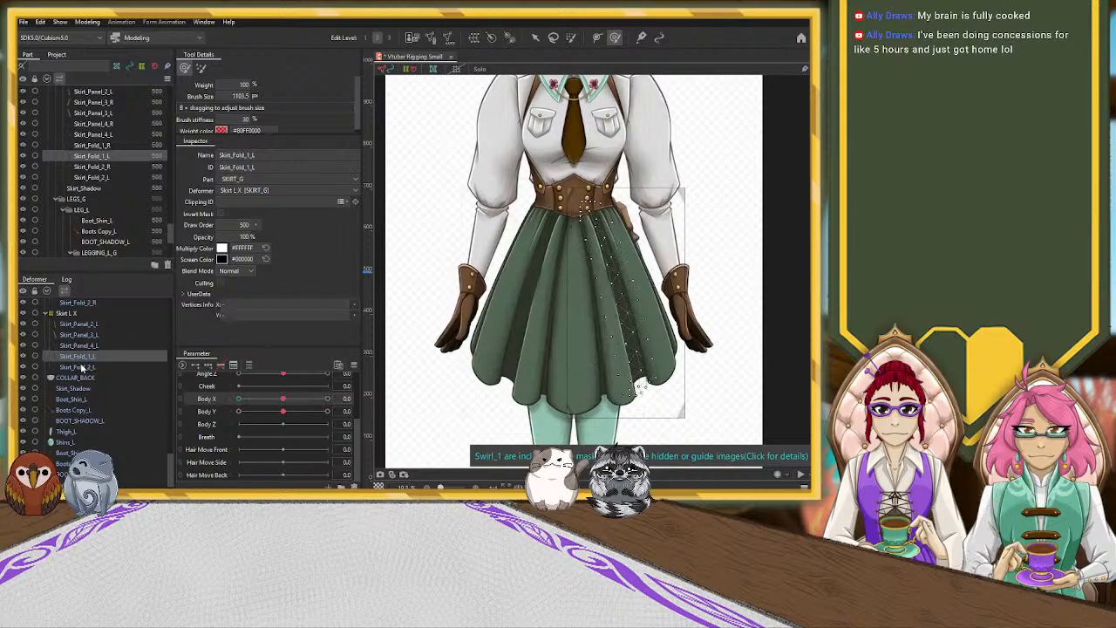
click(80, 367)
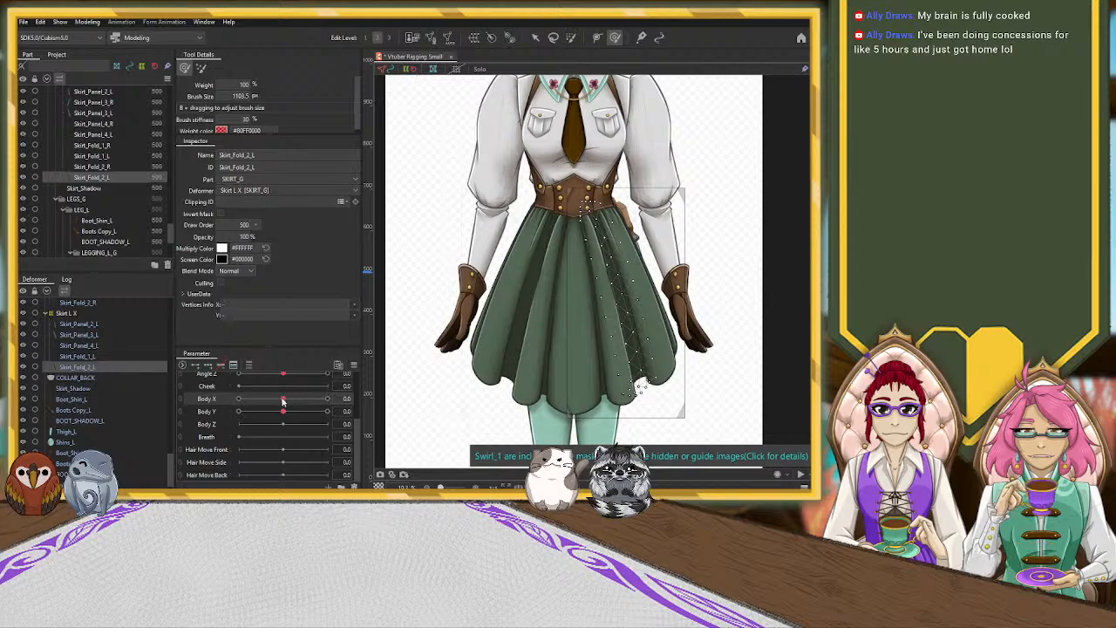
click(327, 399)
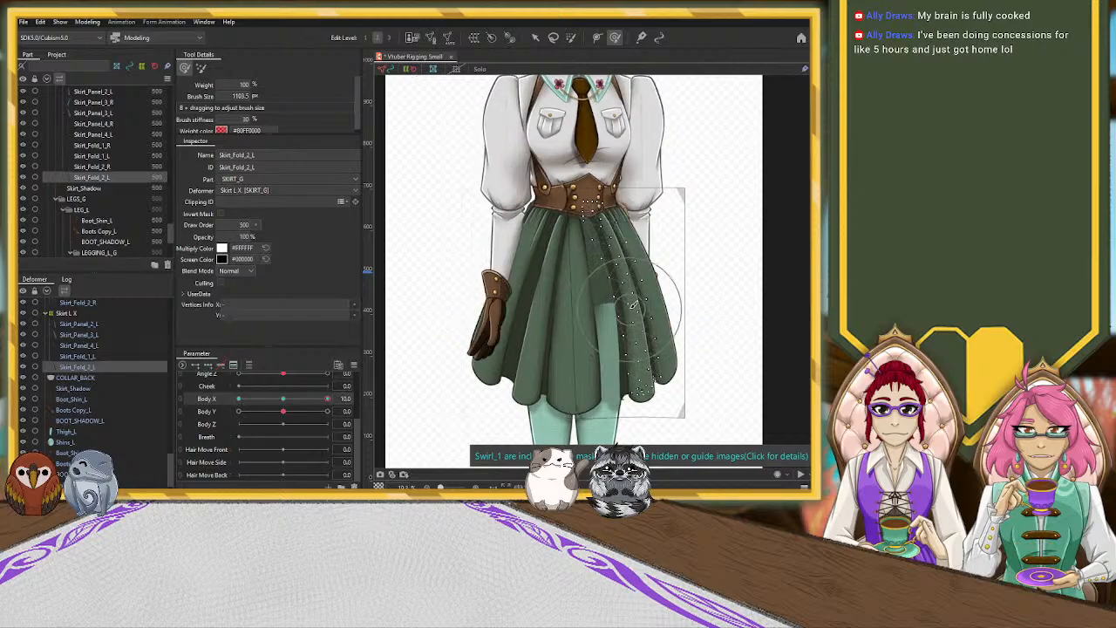
click(536, 39)
drag(620, 296, 636, 299)
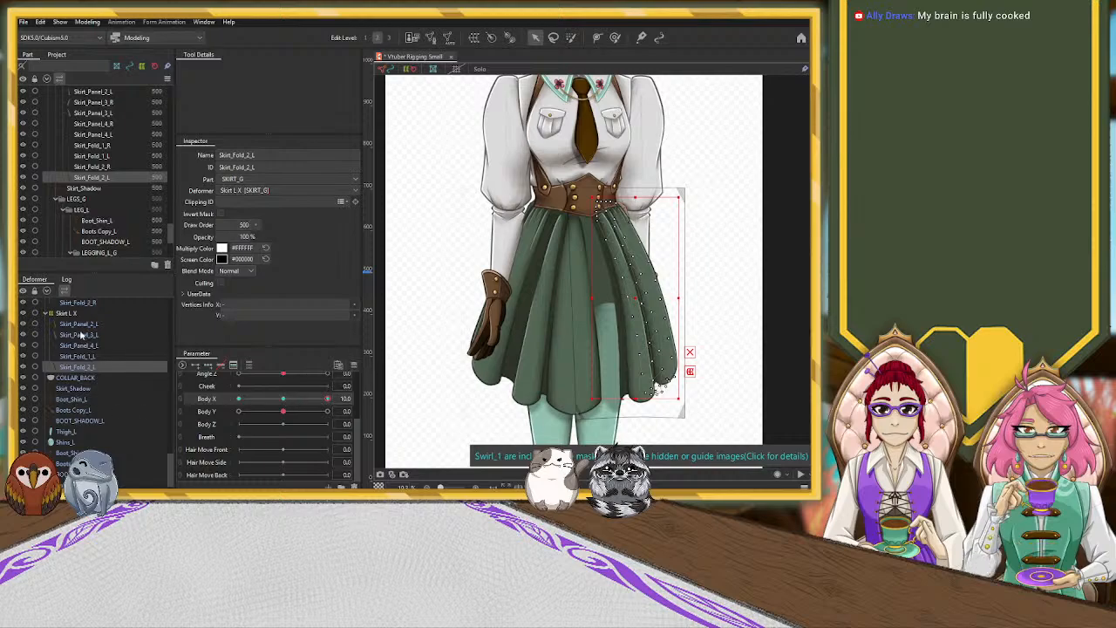
Check the SKIRT_G warp deformer at Body X -10 and reshape it at Body X 10 as the mirrored counterpart.
scroll(81, 335, up, 3)
click(79, 305)
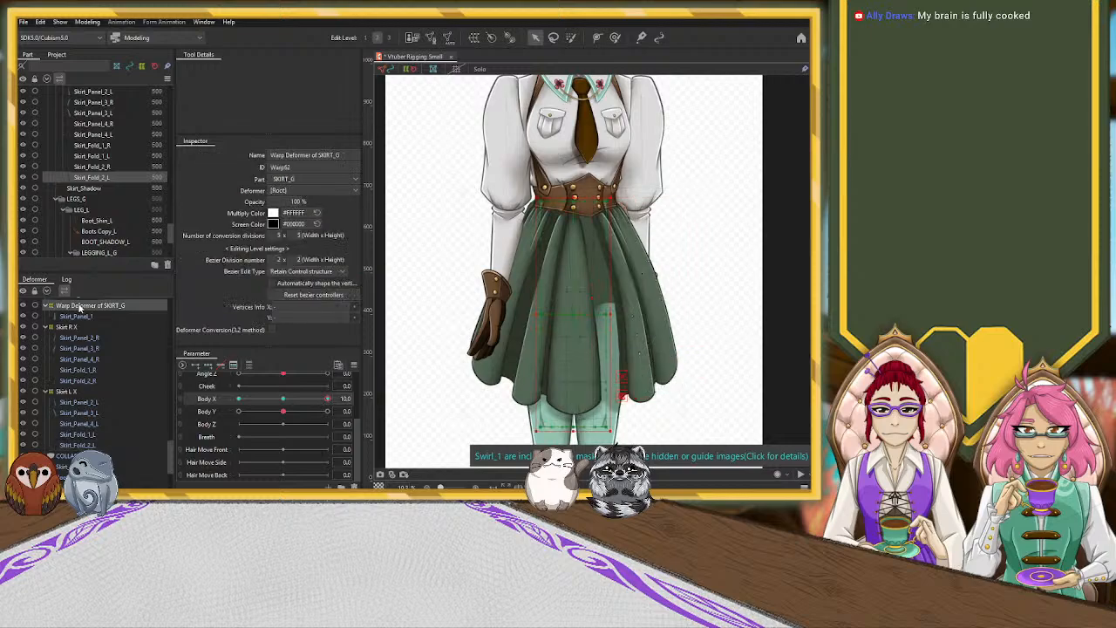
drag(306, 401, 199, 408)
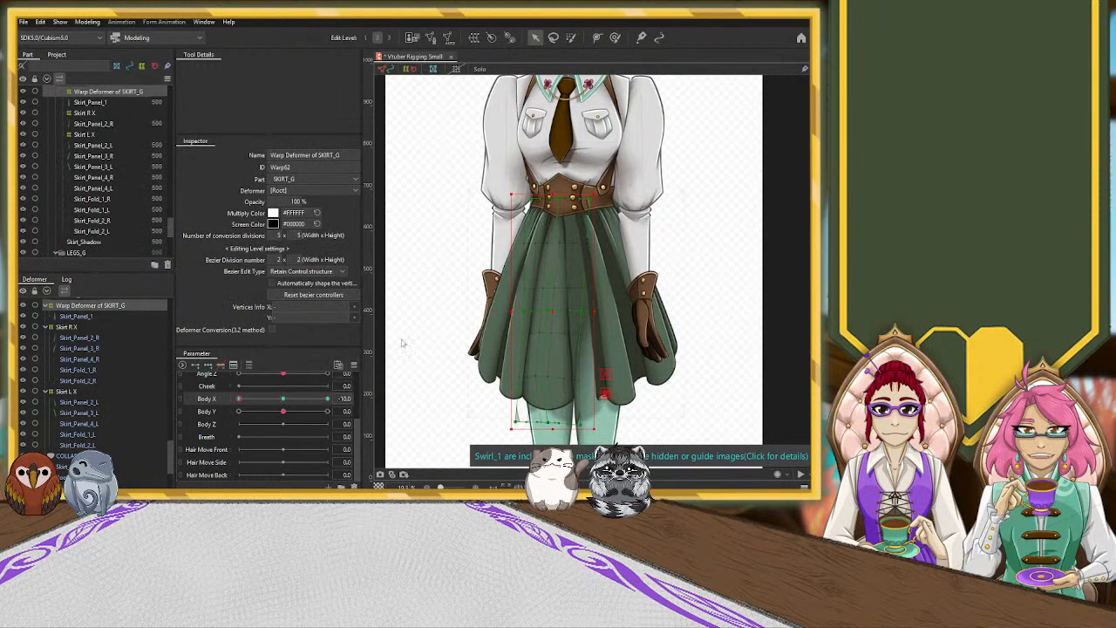
drag(241, 400, 409, 423)
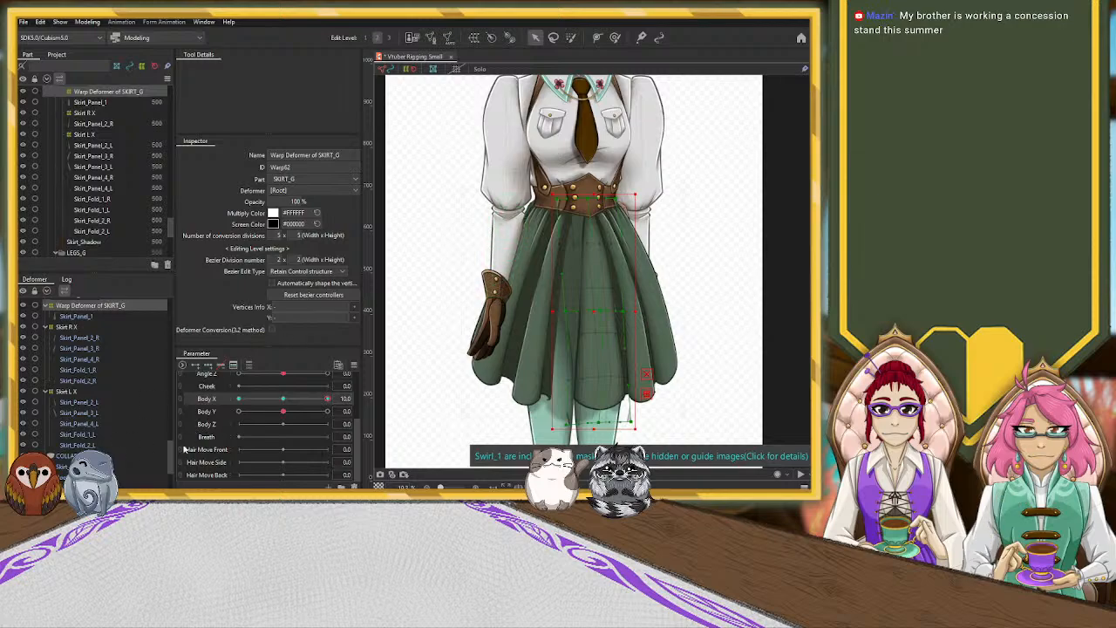
Pull in Skirt_Back's left edge at Body X 10 and its right edge at Body X -10, and recheck it at 10.
scroll(170, 470, down, 4)
click(80, 467)
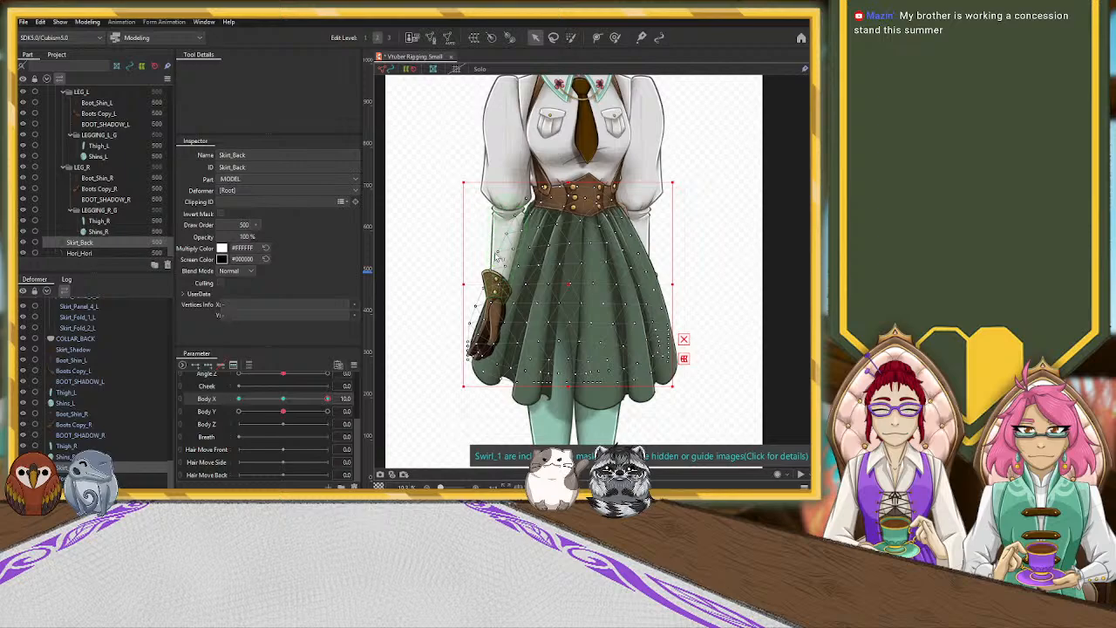
drag(463, 284, 470, 284)
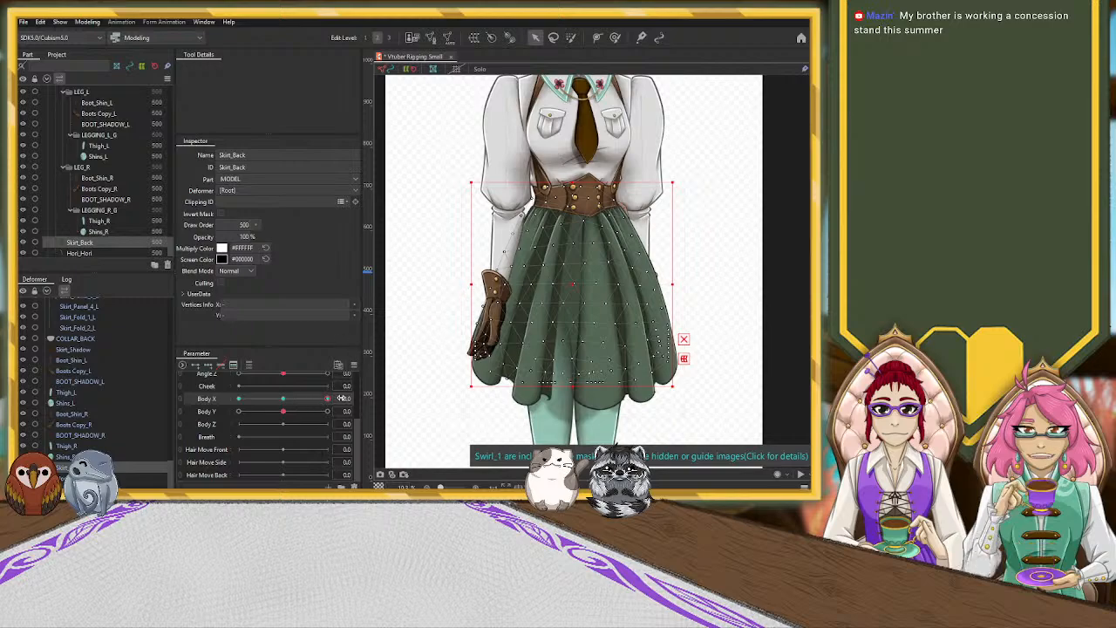
drag(327, 398, 214, 402)
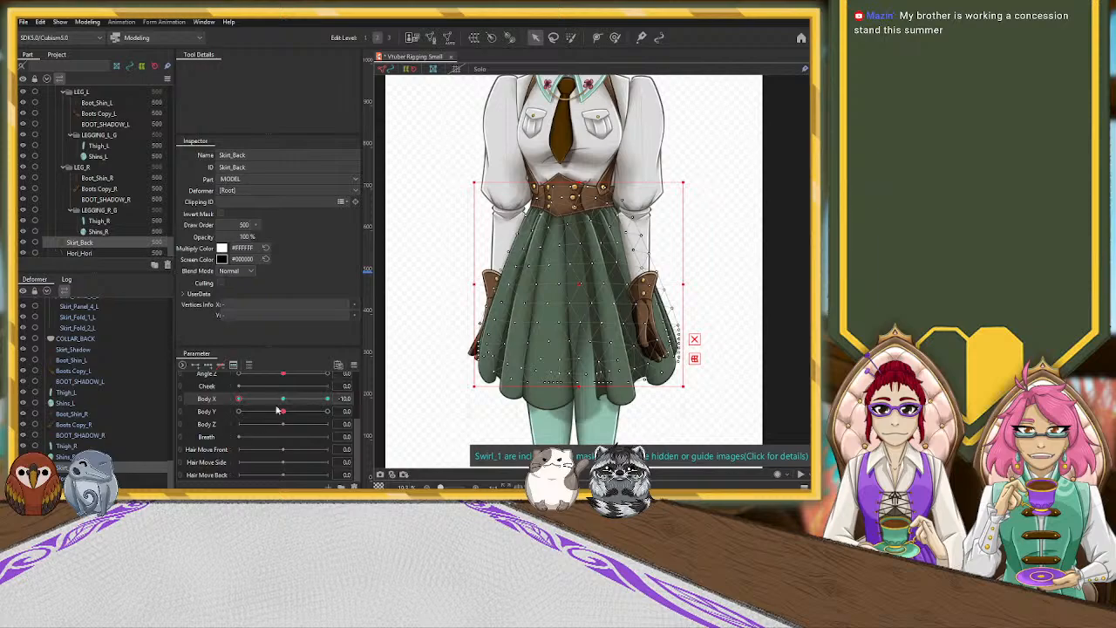
drag(683, 285, 674, 284)
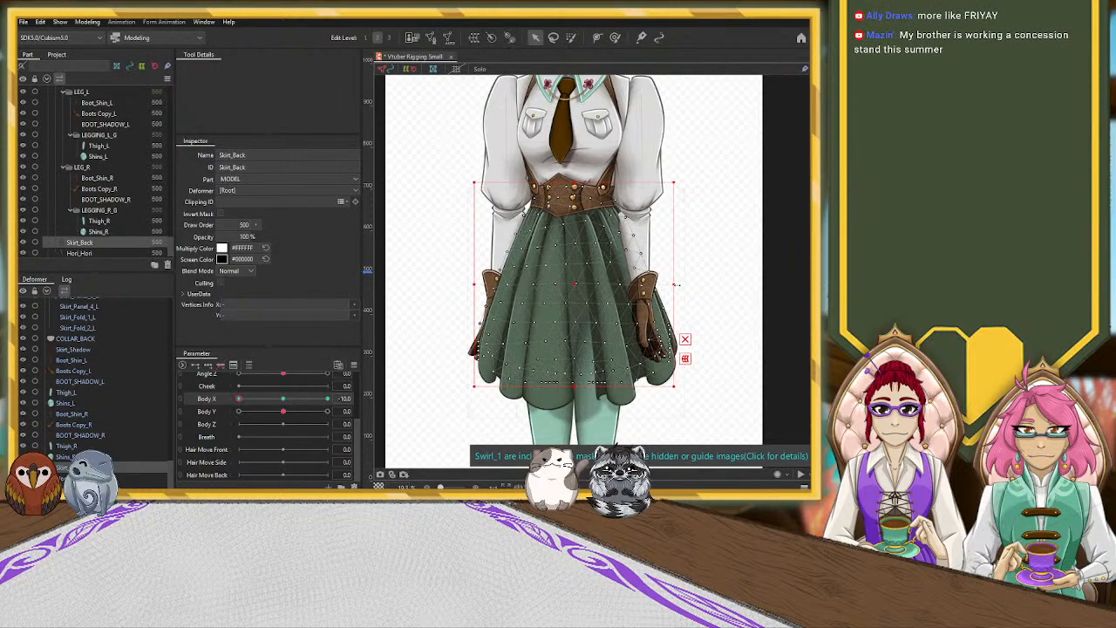
drag(238, 398, 209, 398)
drag(283, 398, 341, 400)
Stretch the Skirt R X warp deformer at Body X 10, extending its inner edge toward the skirt's centre and its upper outer corner outward.
scroll(80, 367, up, 5)
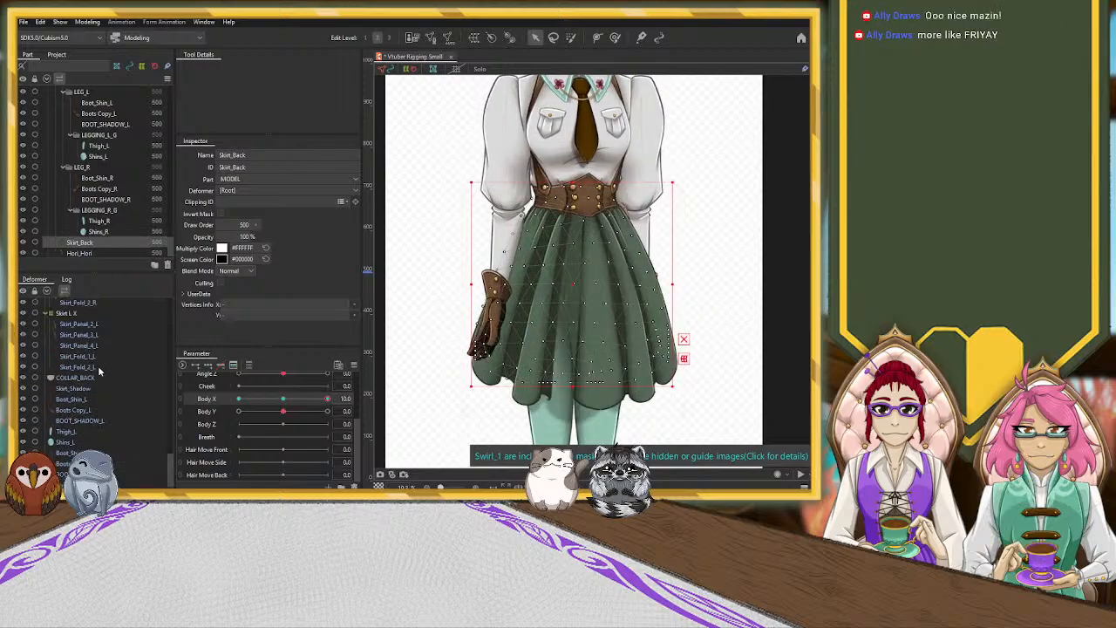
click(67, 366)
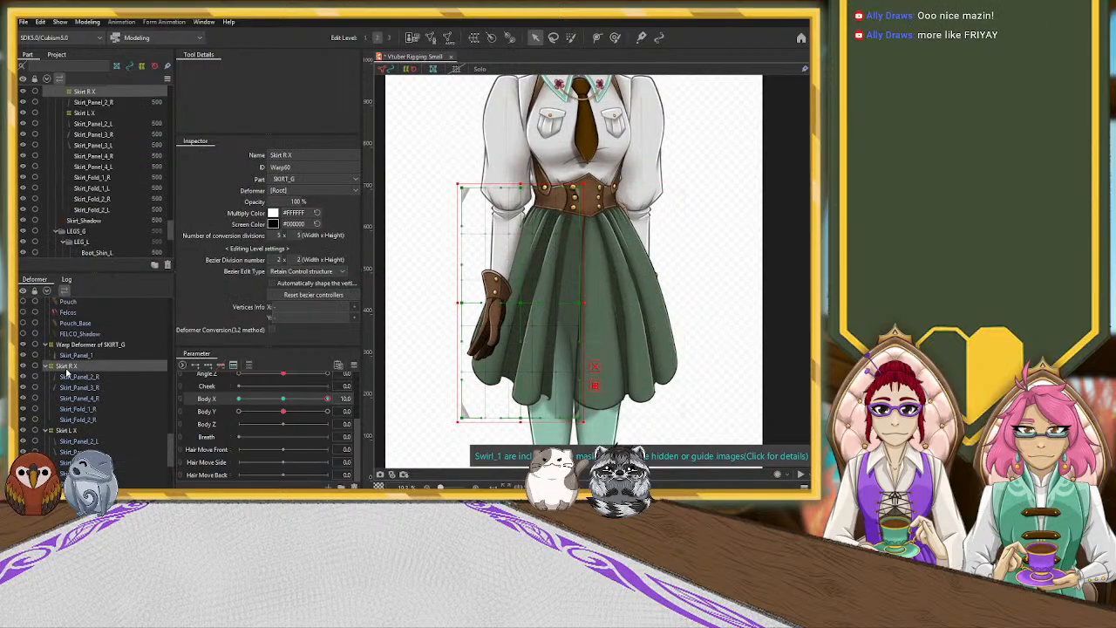
drag(587, 303, 597, 305)
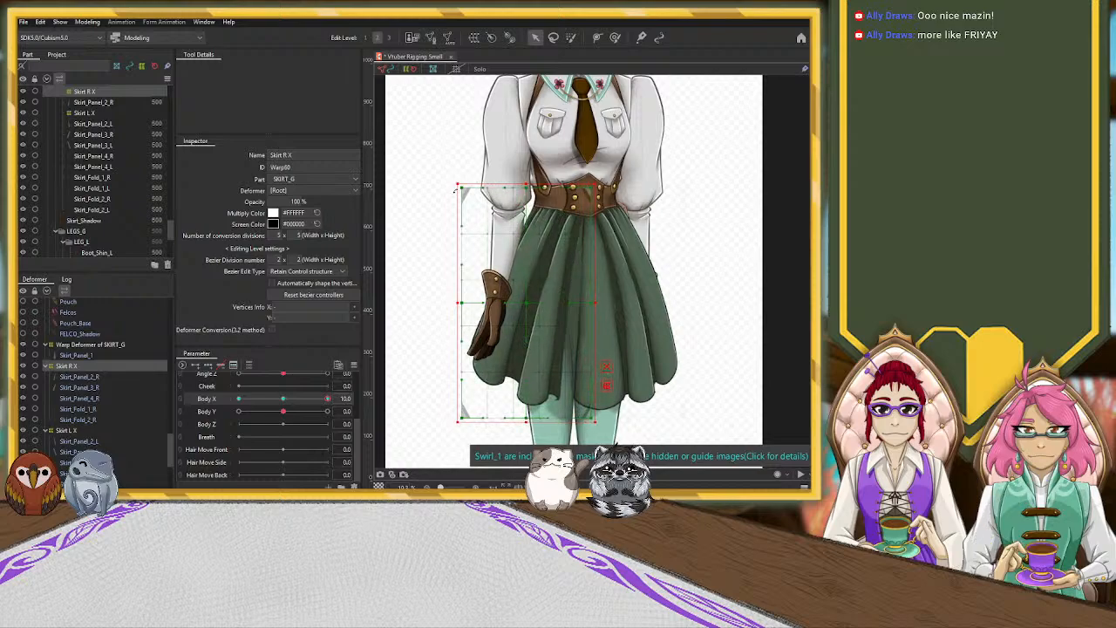
drag(468, 192, 454, 185)
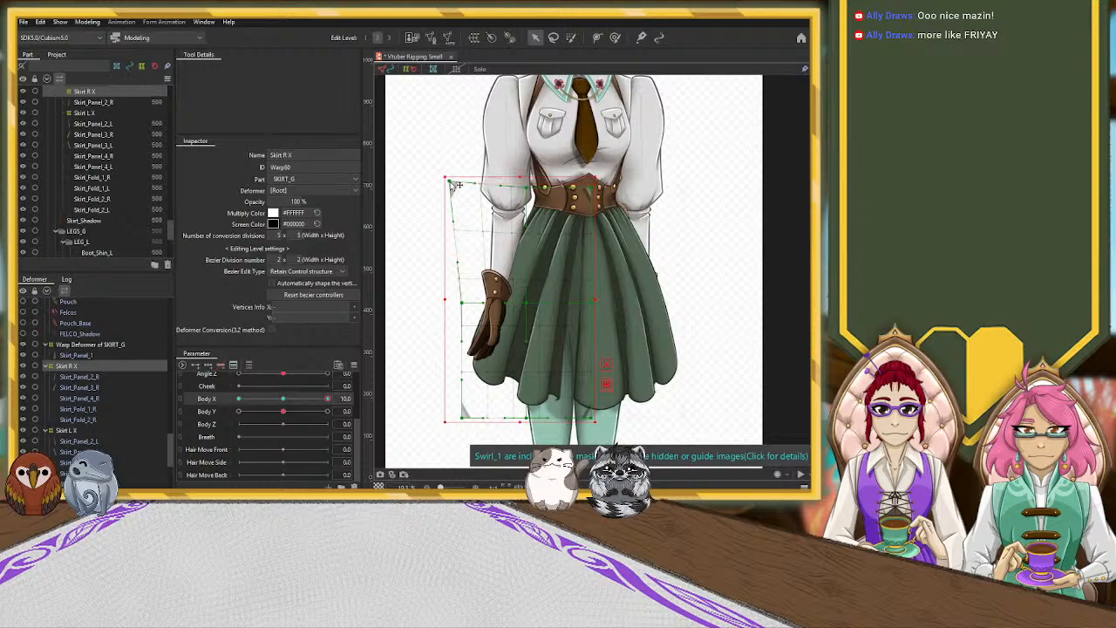
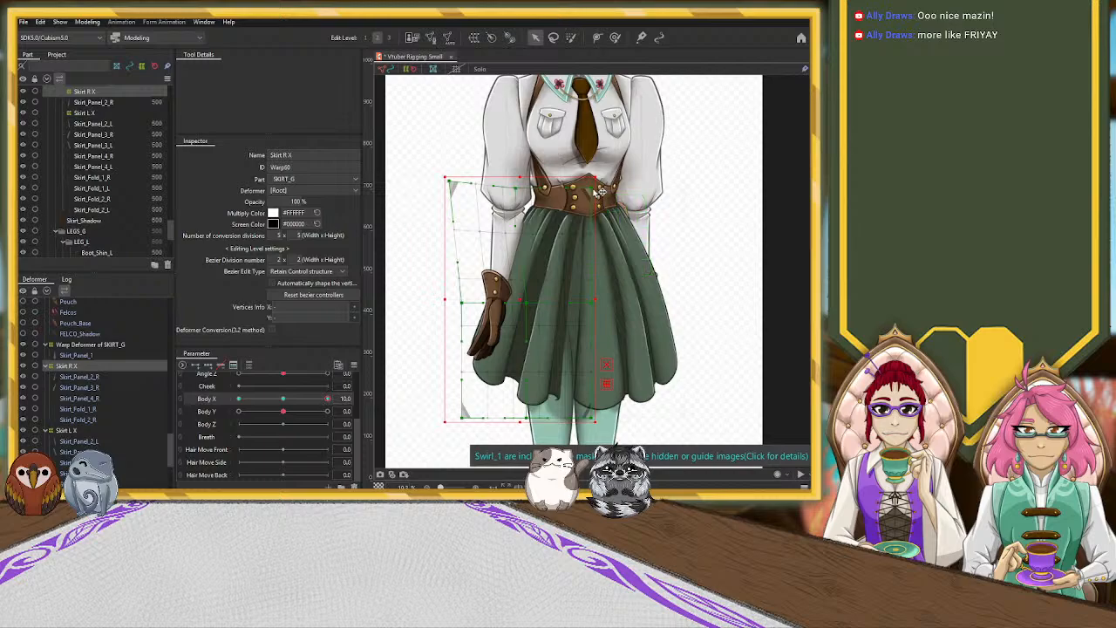
drag(593, 189, 594, 189)
drag(593, 303, 598, 303)
click(569, 342)
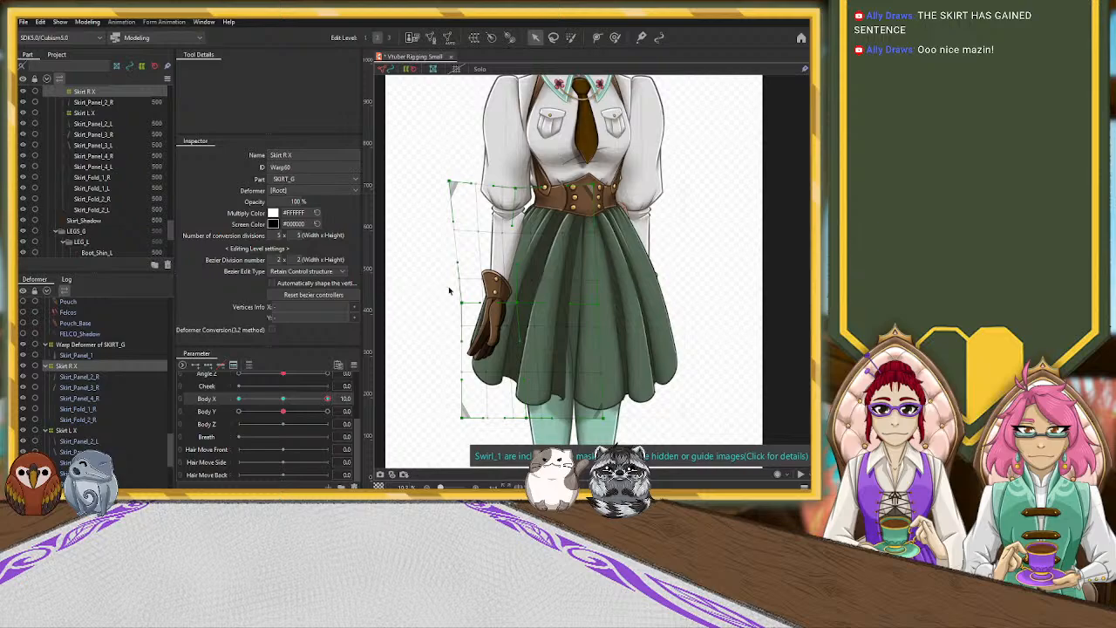
Hide the ARMS_G part group so the arms do not cover the skirt.
drag(170, 229, 171, 201)
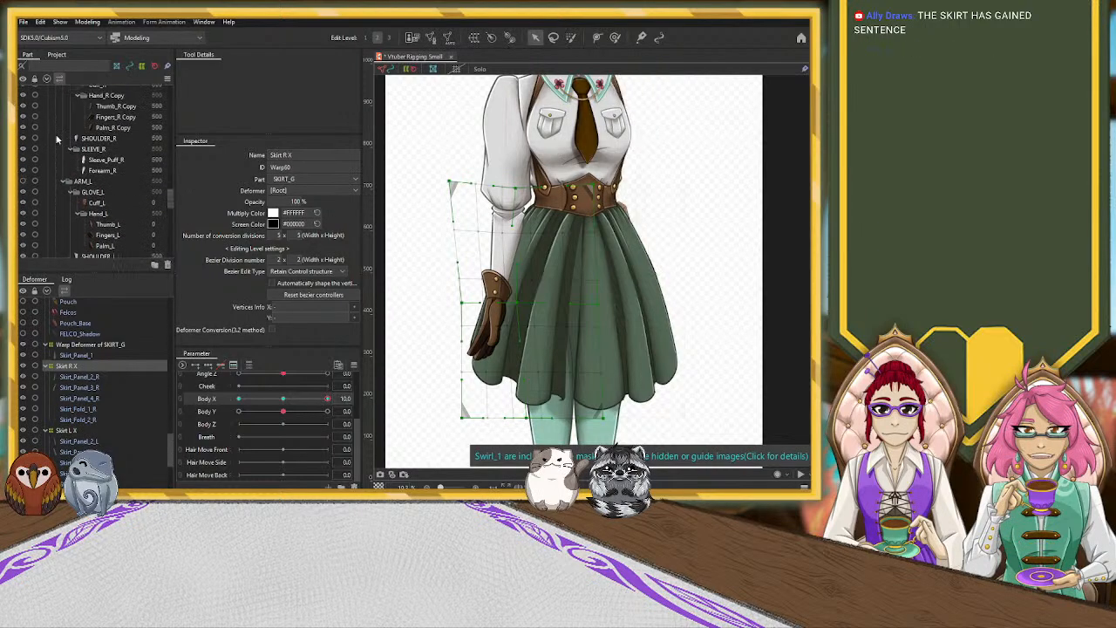
drag(172, 200, 172, 193)
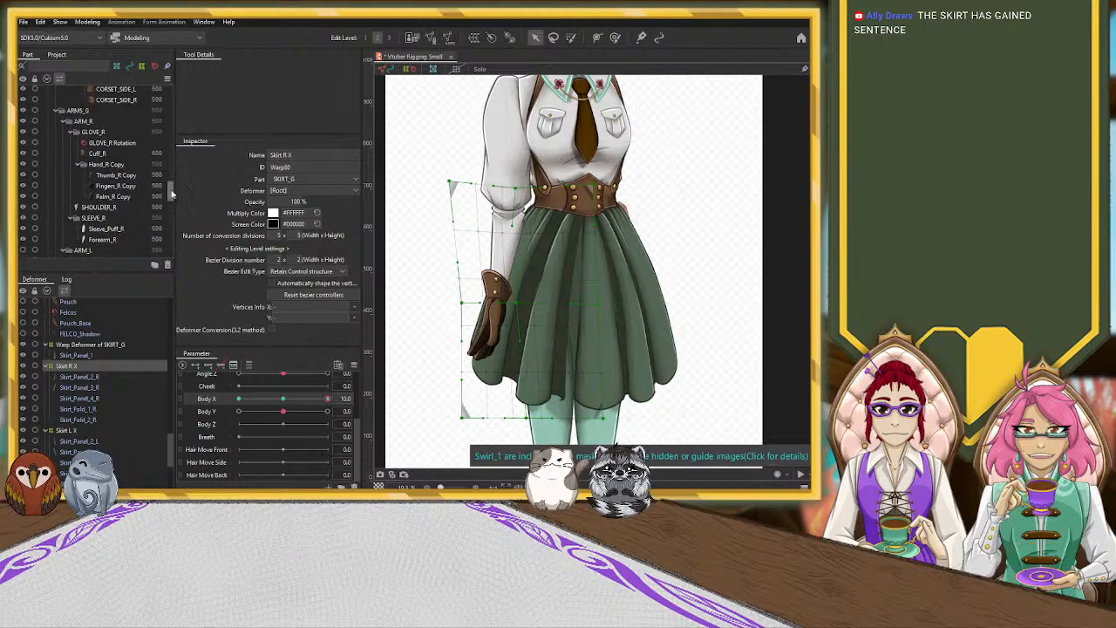
click(23, 110)
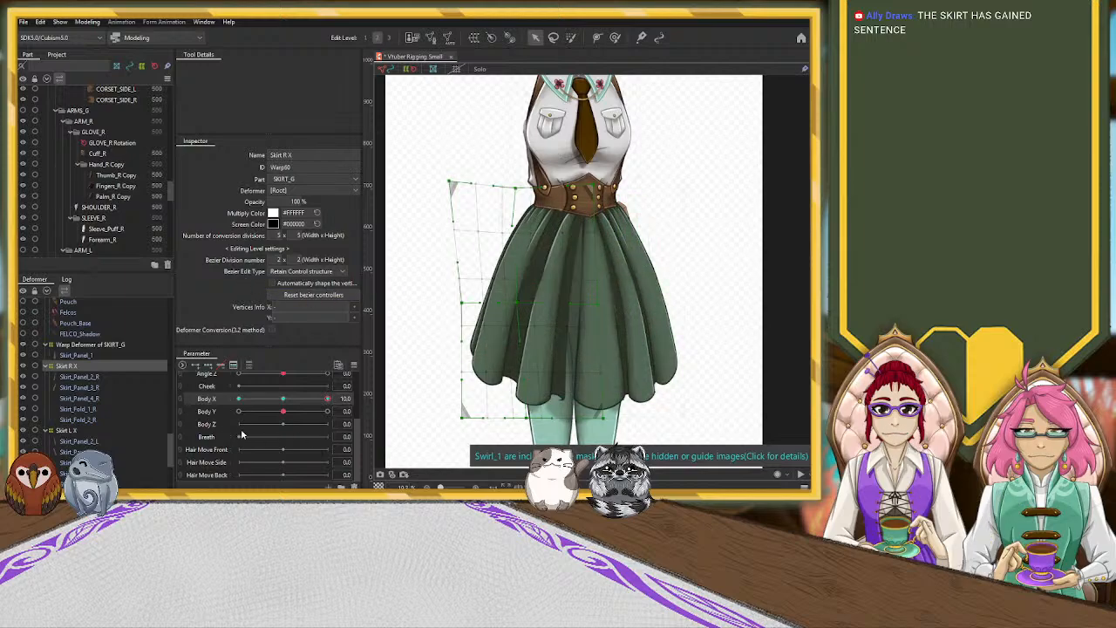
Check the right-side skirt panels and folds at Body X 10 and widen Skirt_Panel_3_R slightly toward the skirt's centre.
click(105, 376)
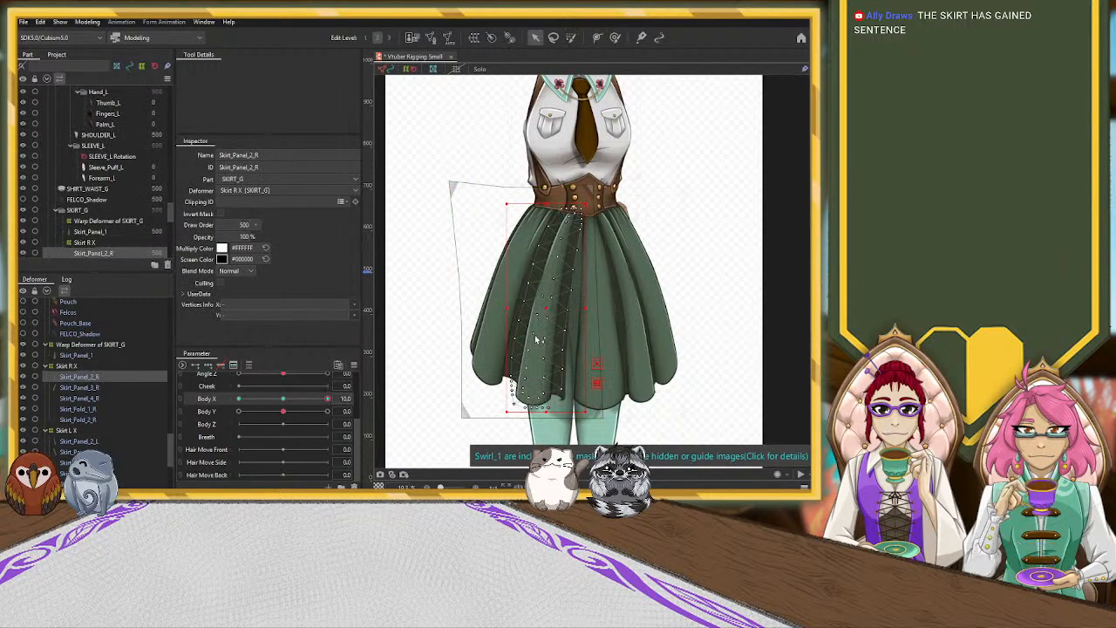
click(95, 399)
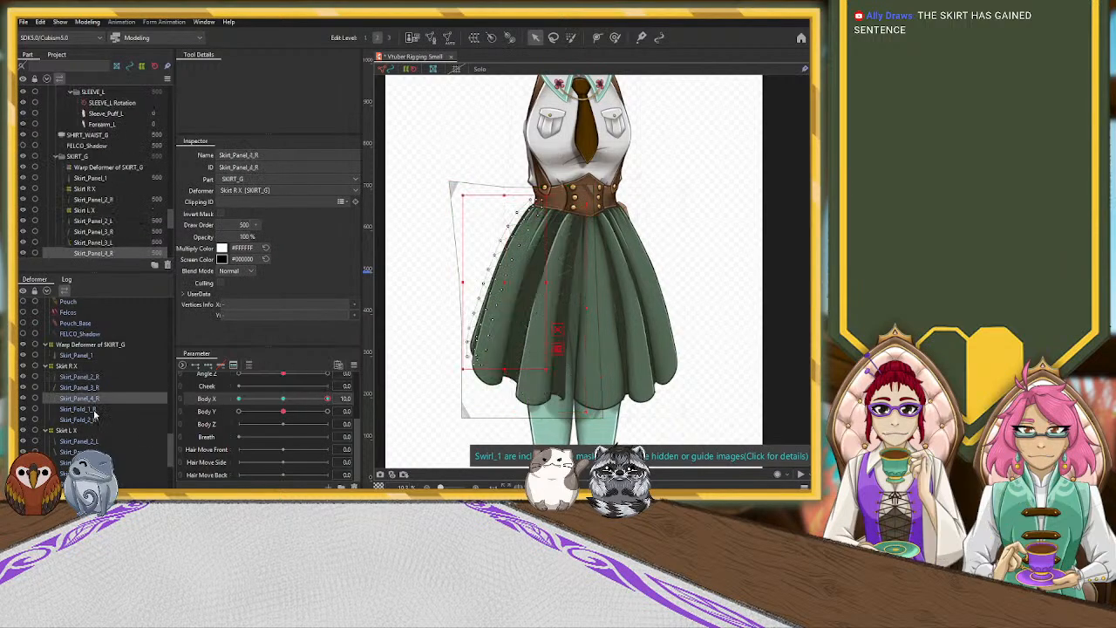
click(95, 409)
click(98, 400)
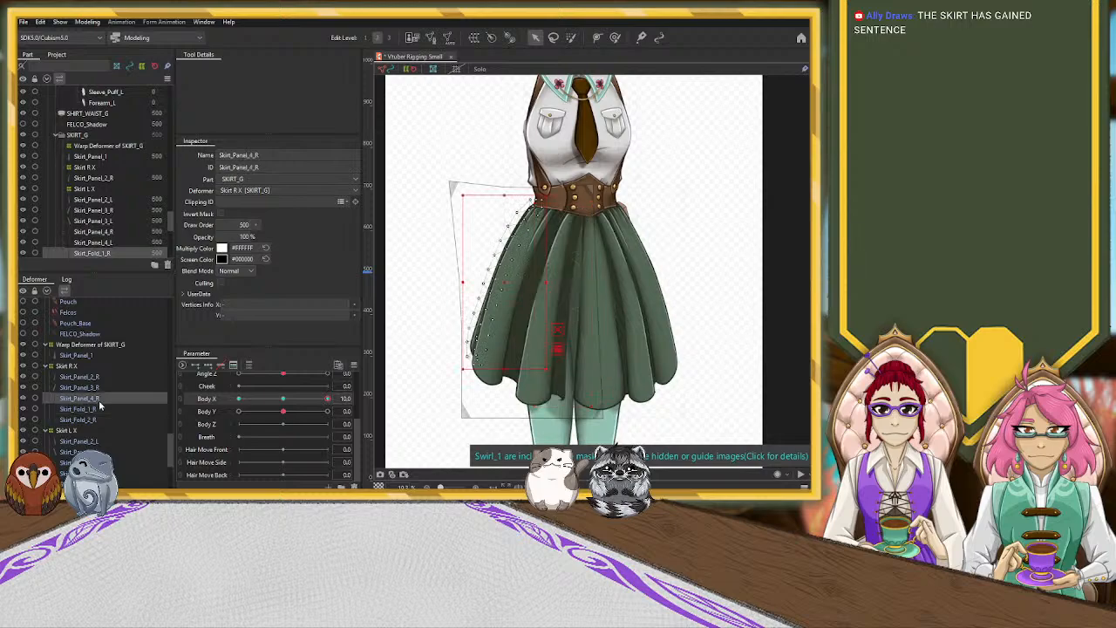
click(87, 387)
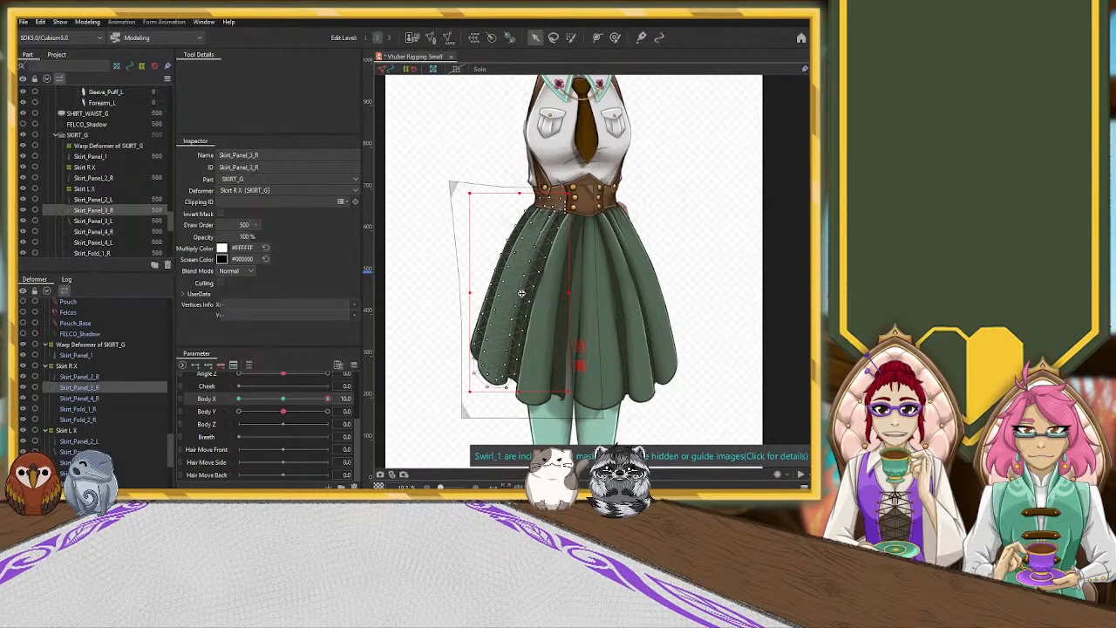
click(87, 418)
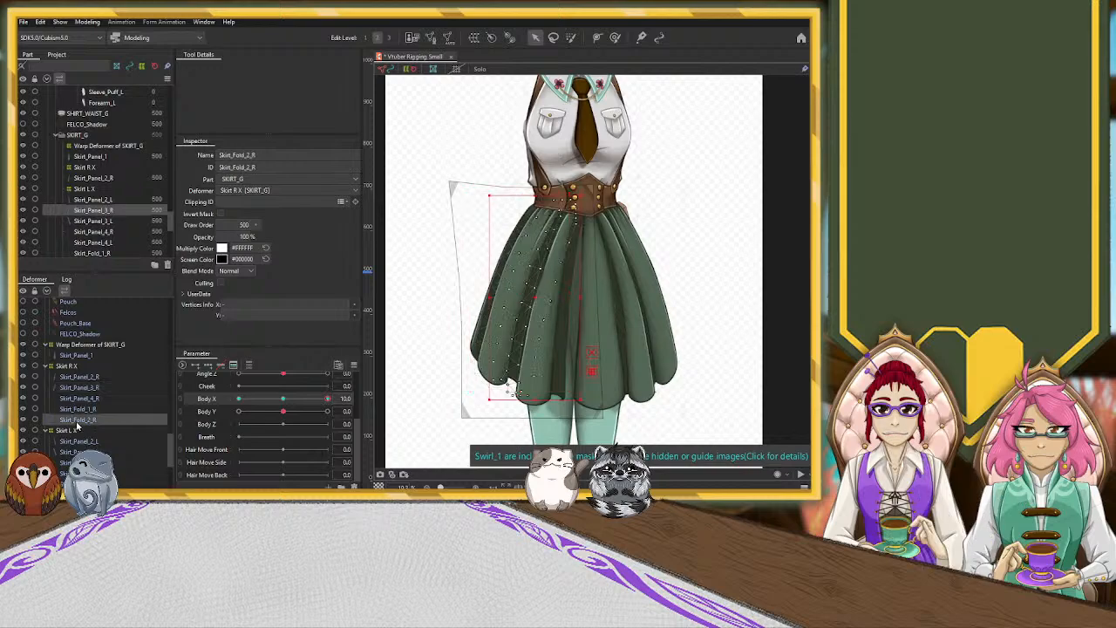
click(89, 401)
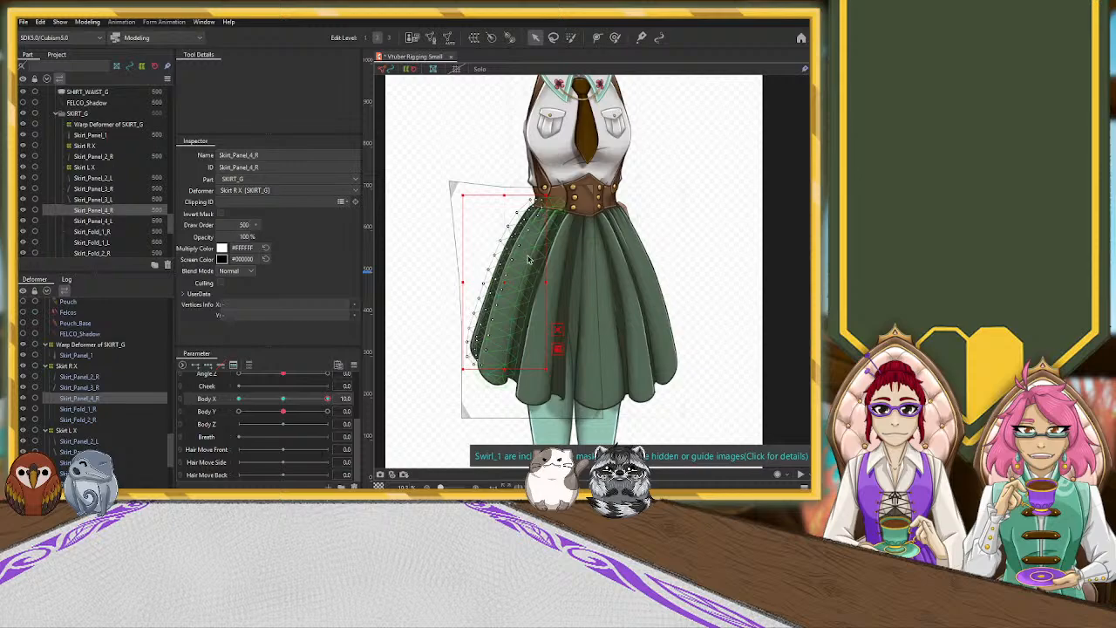
key(b)
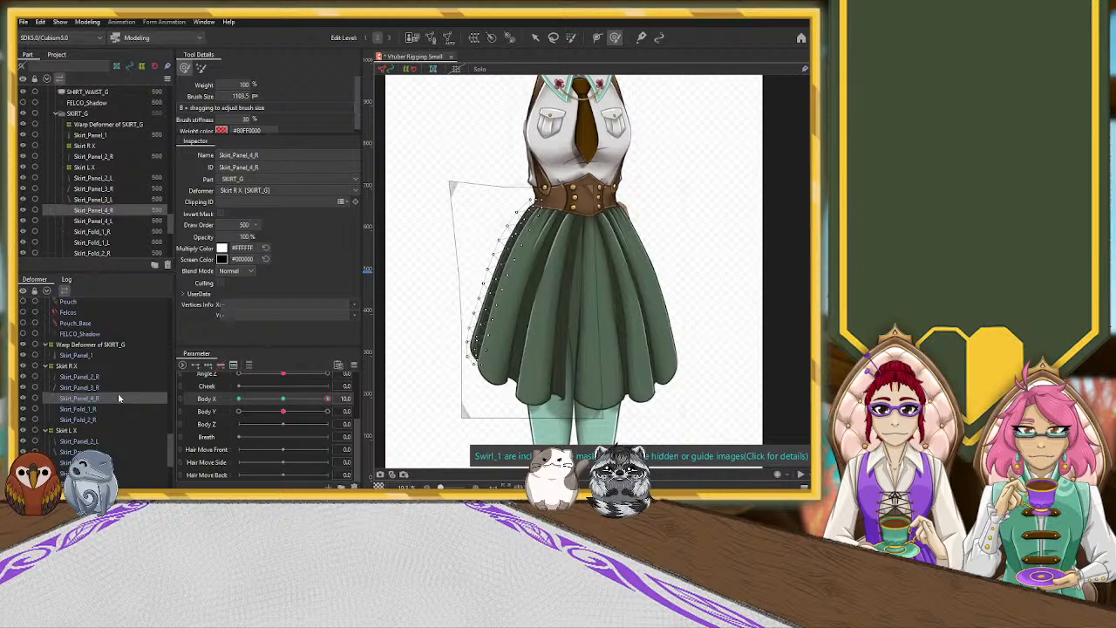
click(81, 389)
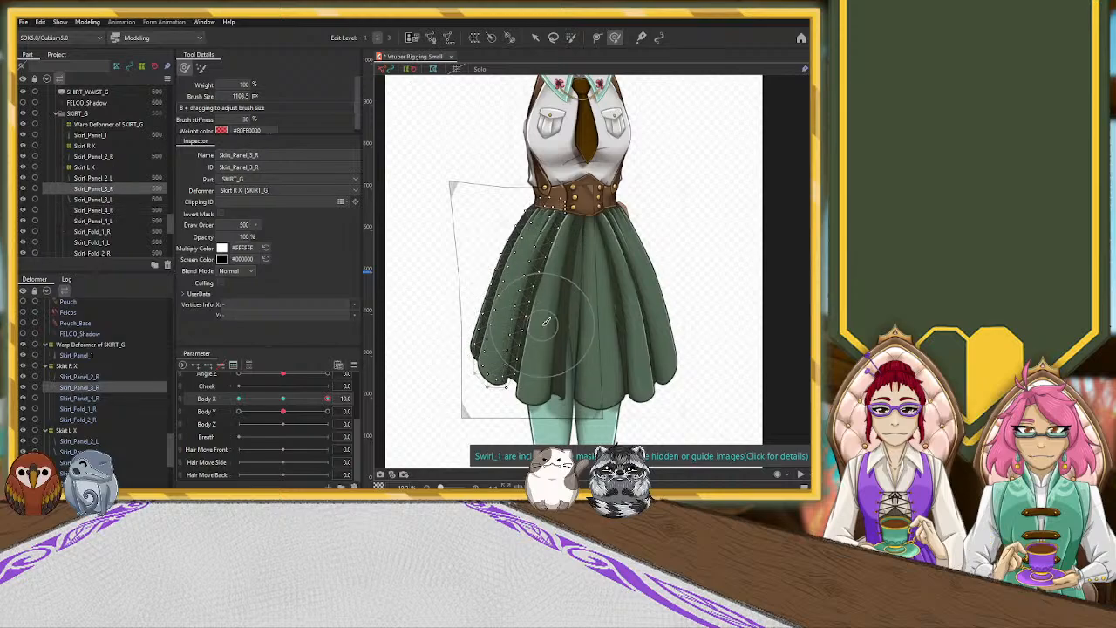
click(536, 36)
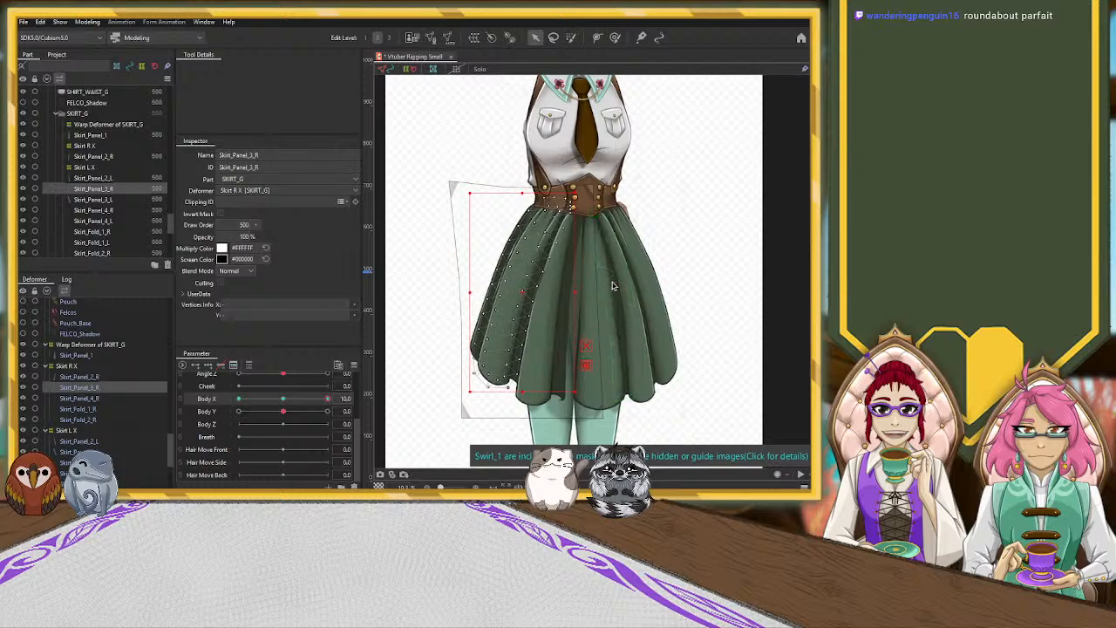
Widen Skirt_Back's left edge slightly at Body X 10 and refine its upper edge near the waist with the deform brush.
click(480, 331)
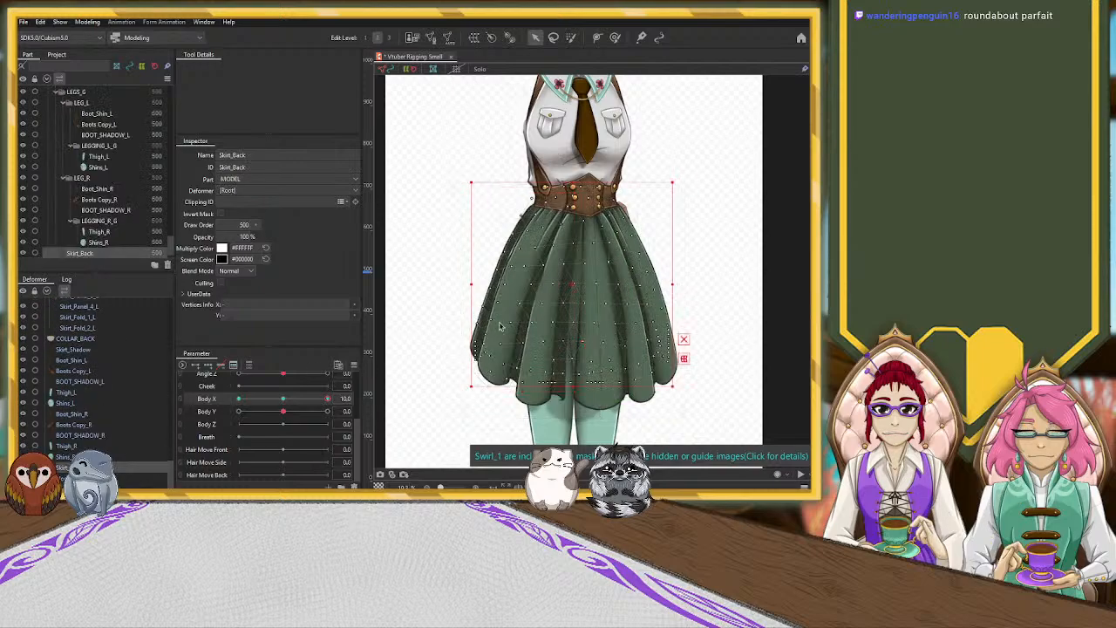
drag(470, 284, 466, 286)
click(614, 36)
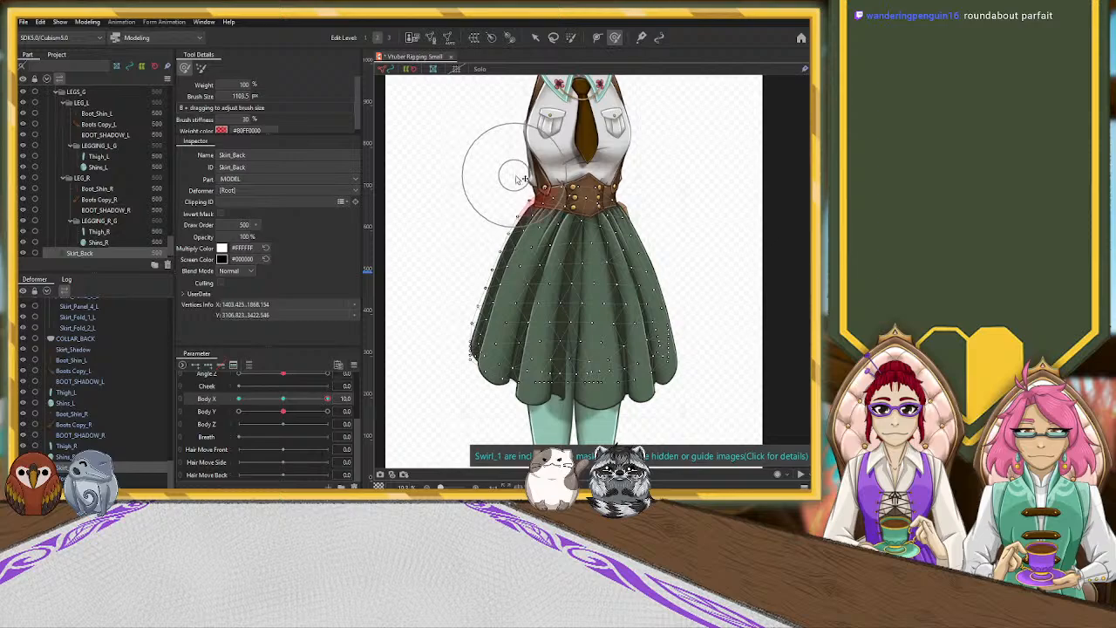
drag(512, 230, 520, 232)
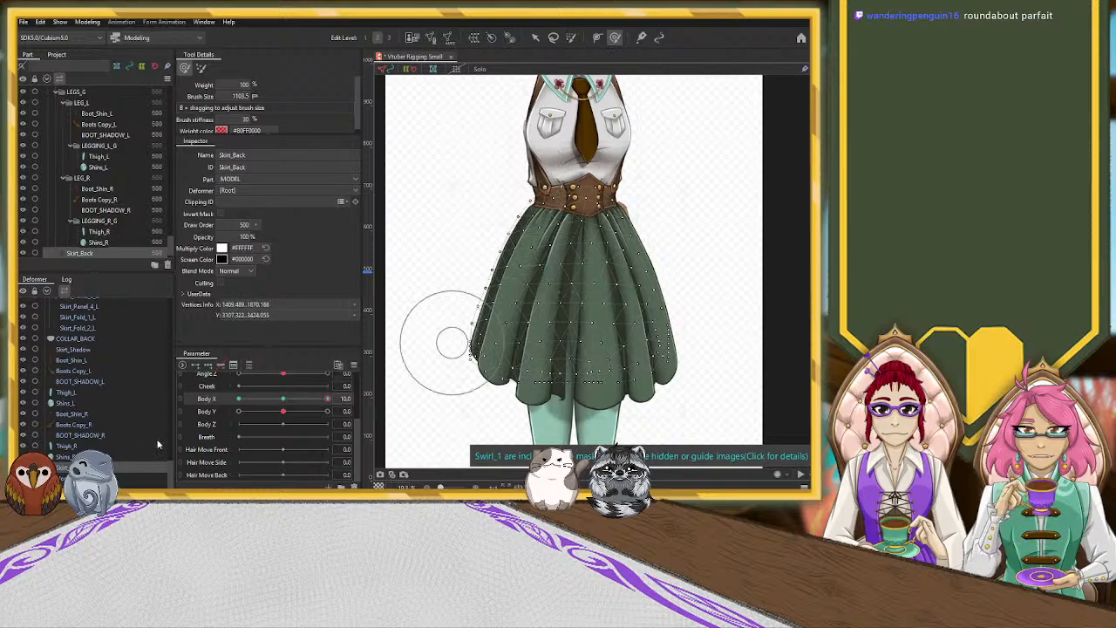
Adjust Skirt_Panel_4_R at Body X 10 with the deform brush.
scroll(139, 423, up, 3)
click(88, 401)
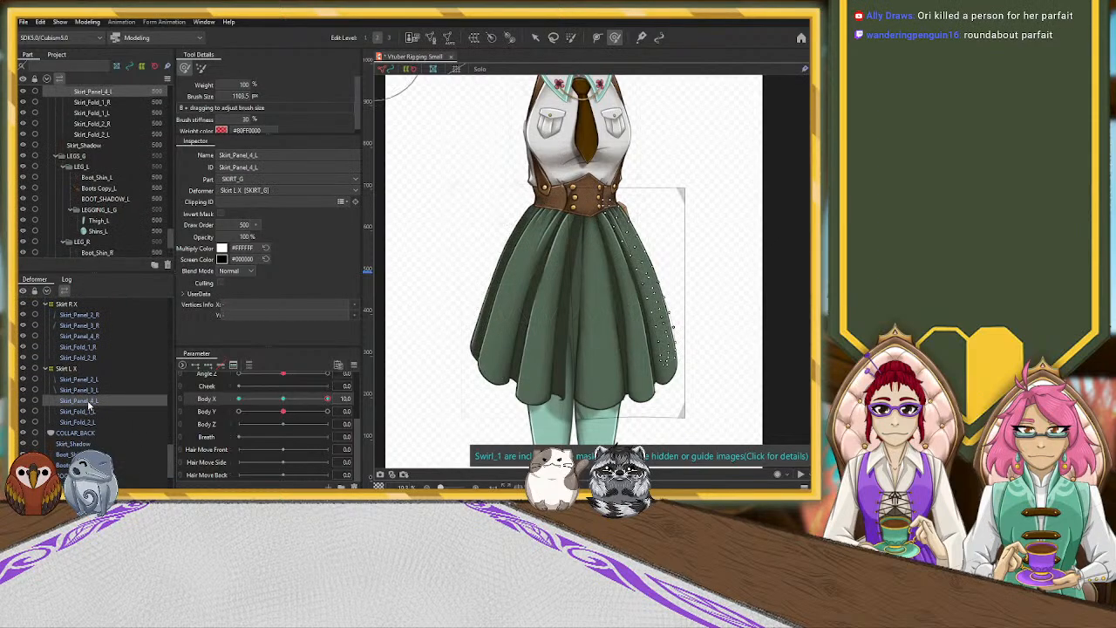
click(87, 357)
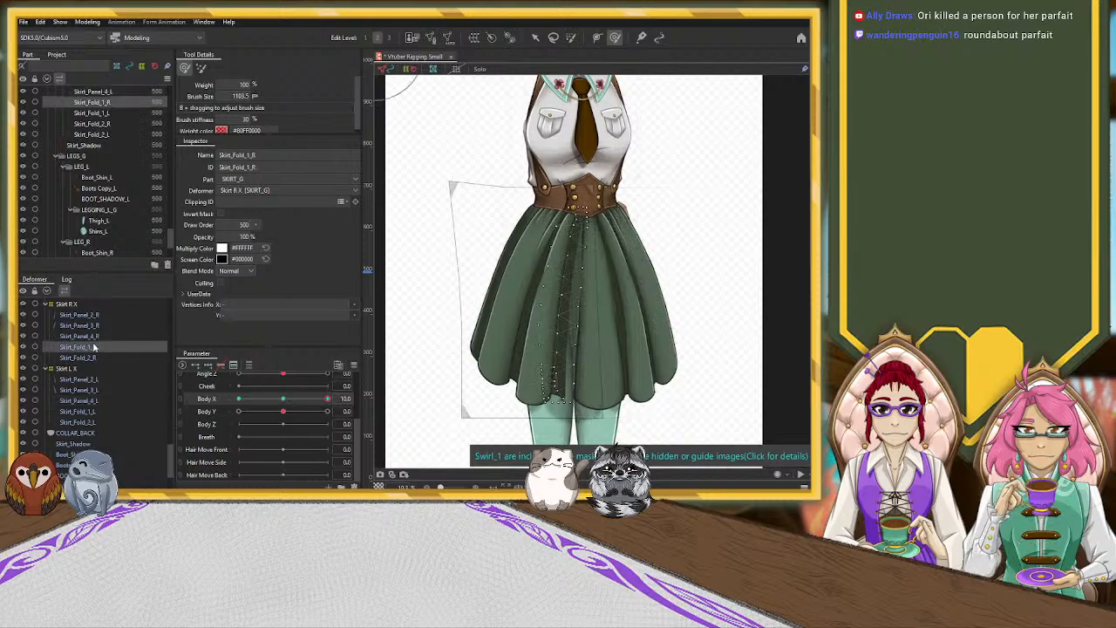
click(84, 336)
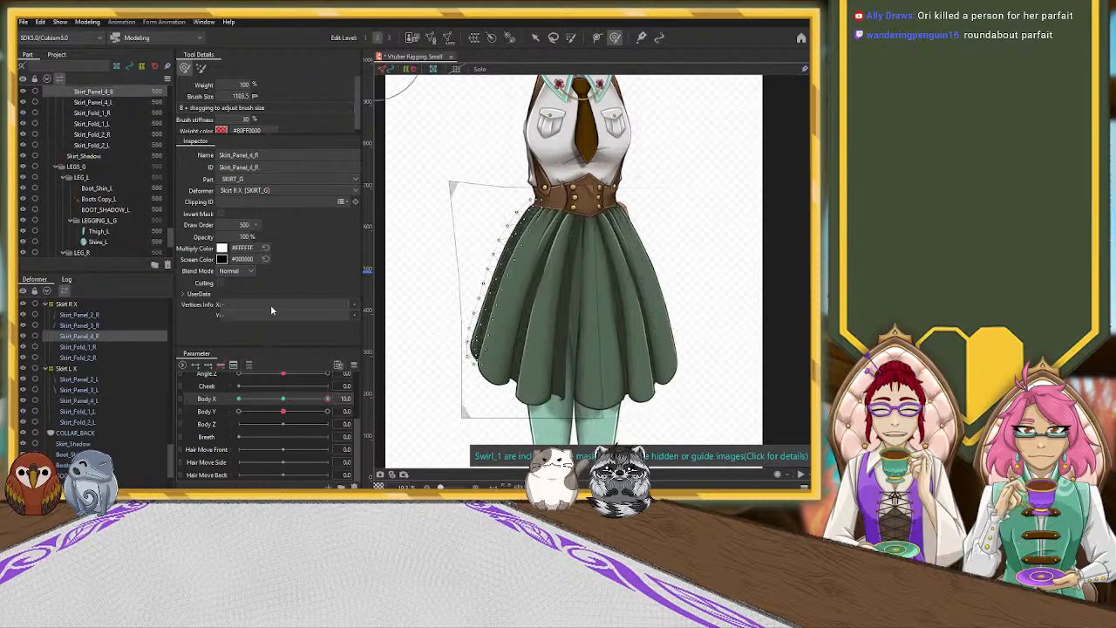
drag(559, 250, 575, 235)
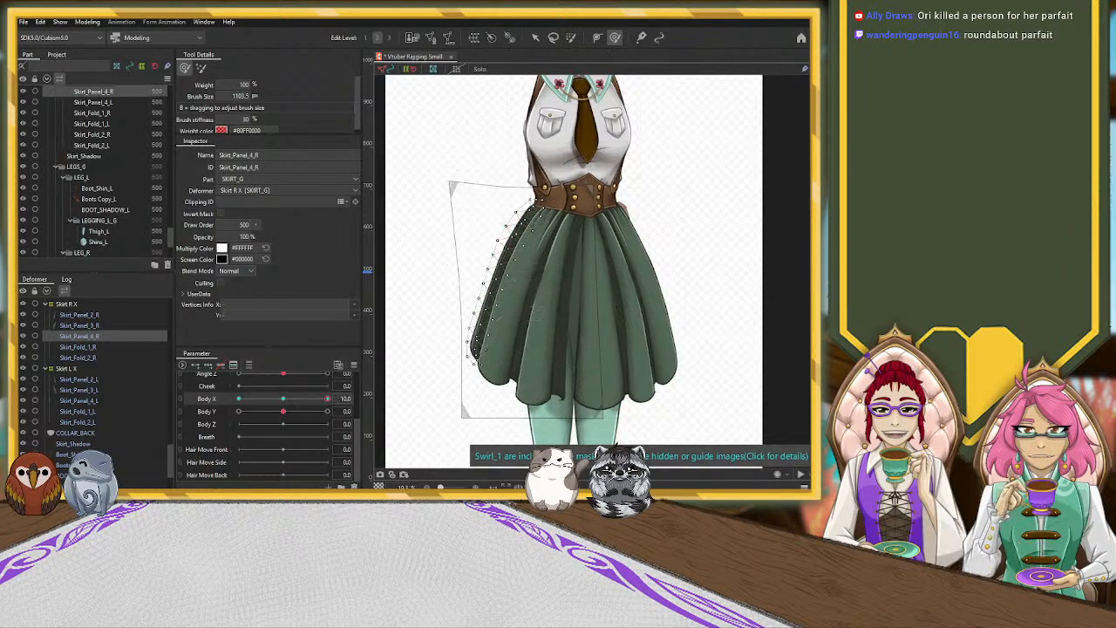
Shift Skirt_Panel_2_R slightly toward the skirt's centre at Body X 10 and check Skirt R X across the Body X movement.
click(78, 325)
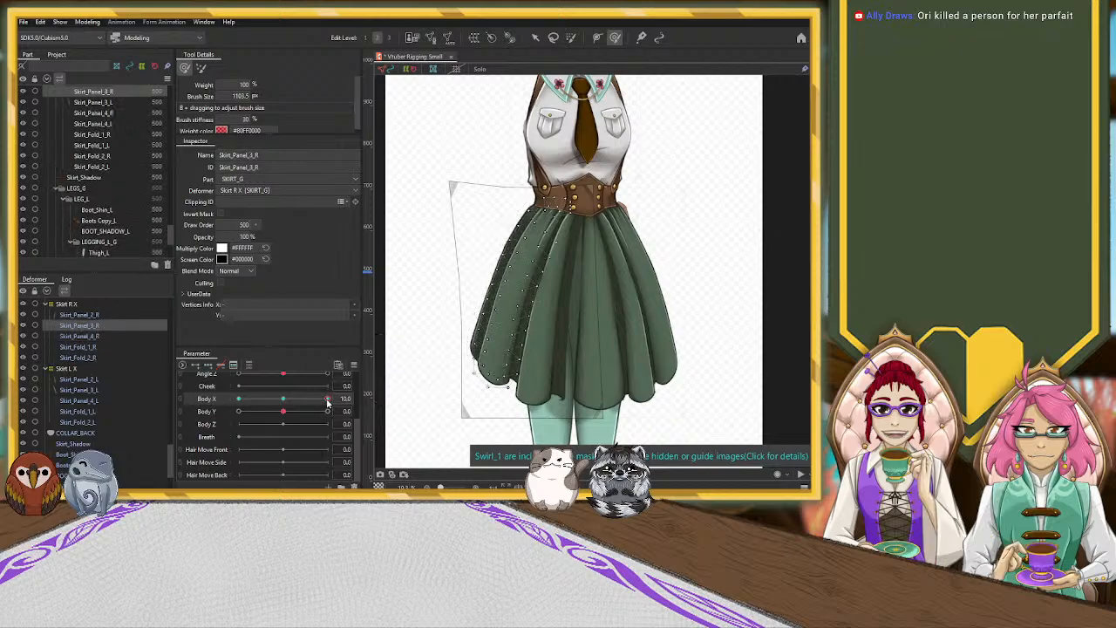
click(79, 314)
click(535, 37)
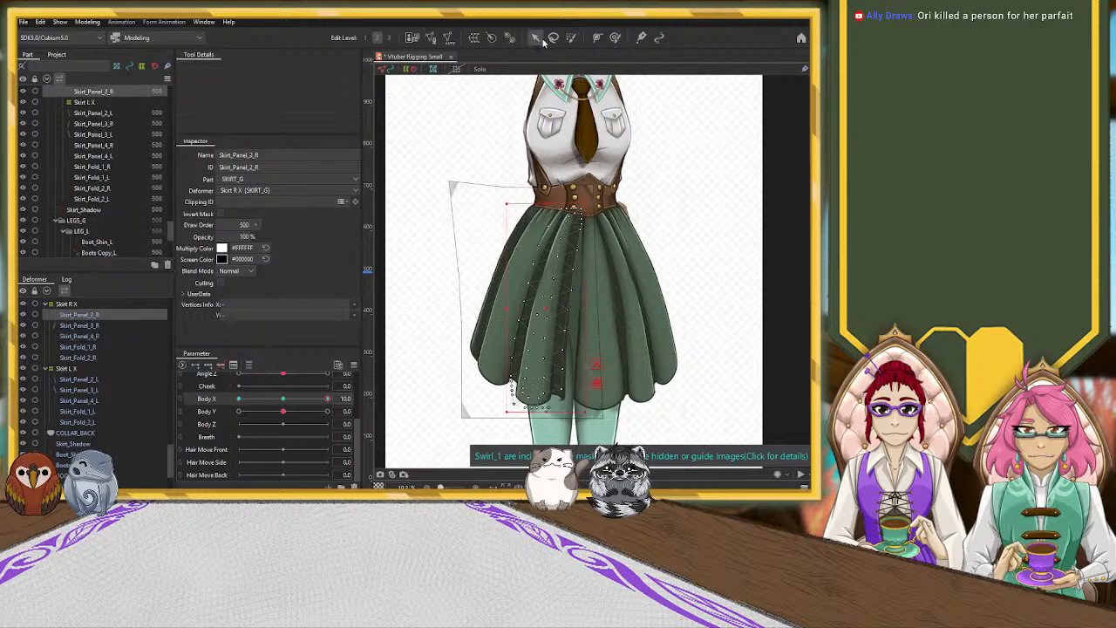
drag(545, 308, 550, 309)
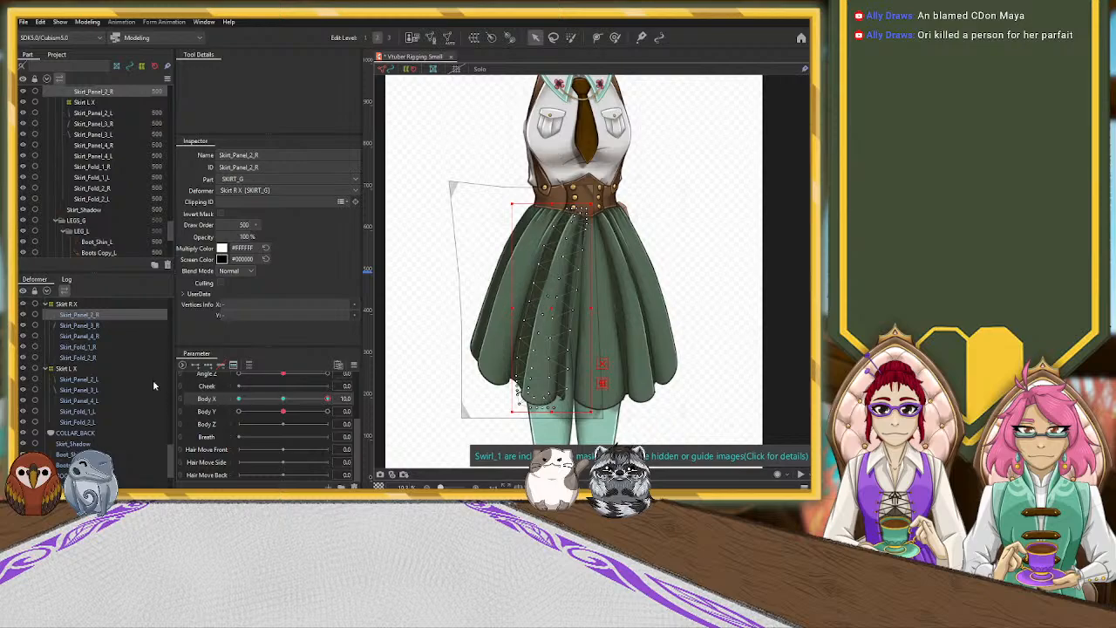
click(75, 304)
click(269, 398)
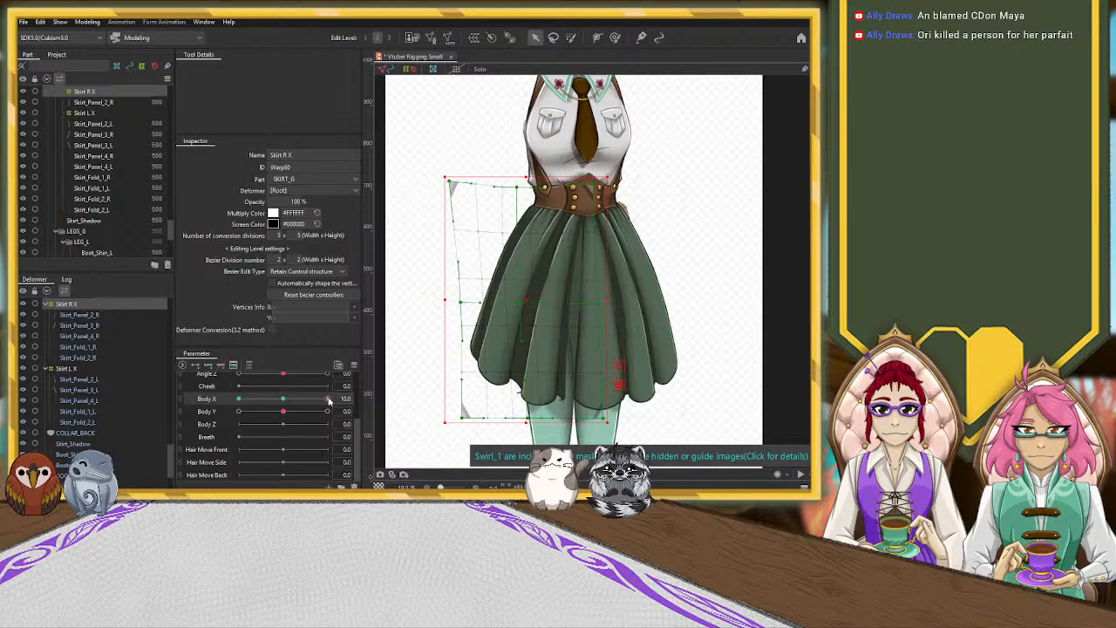
drag(277, 401, 368, 399)
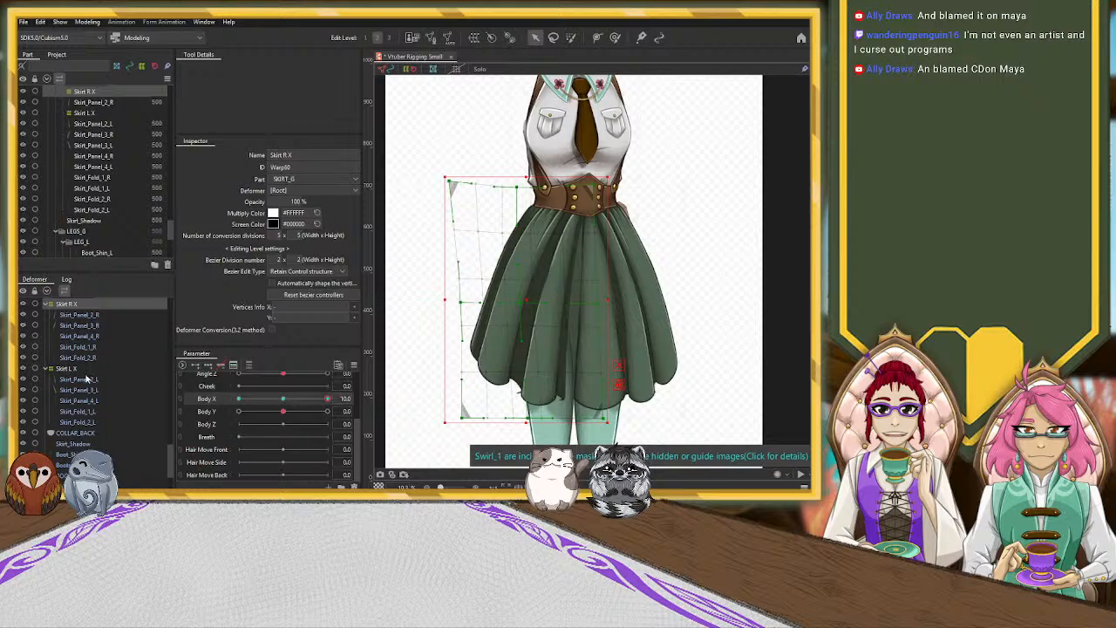
Check Skirt_Panel_3_L, Skirt_Panel_3_R and the neighbouring skirt panels at Body X 10, ending with Skirt_Panel_2_R selected.
click(78, 379)
click(79, 390)
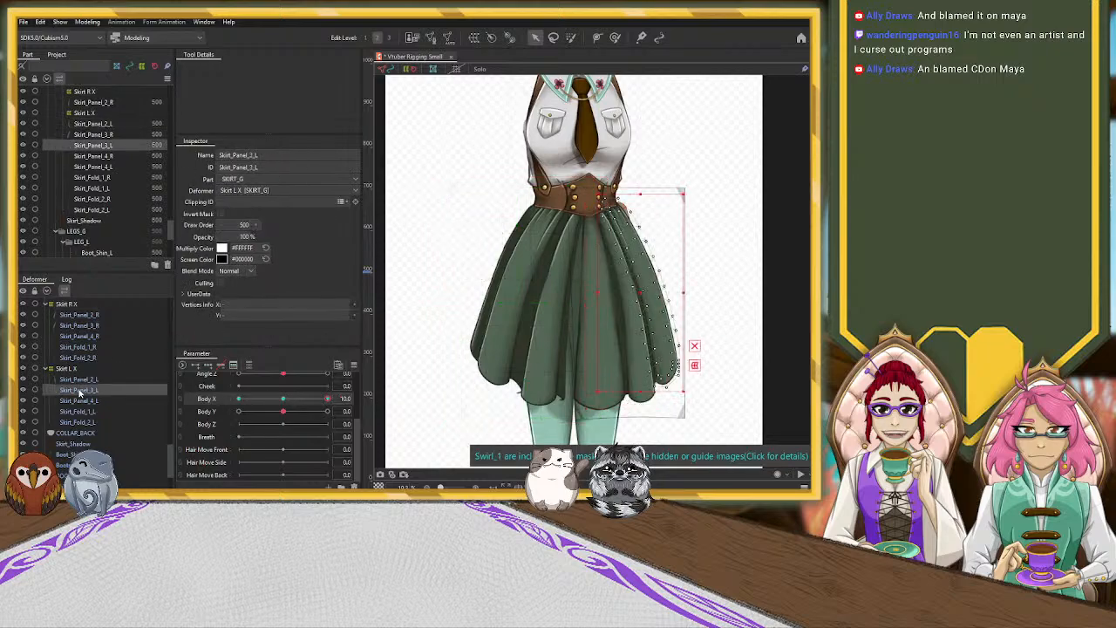
click(79, 325)
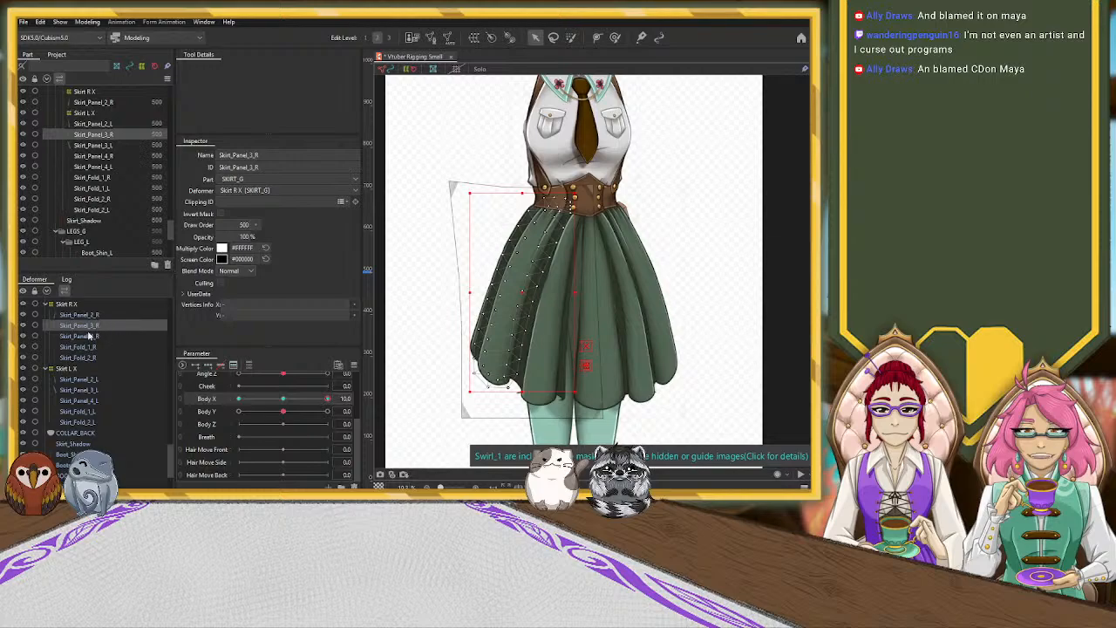
click(64, 337)
click(86, 326)
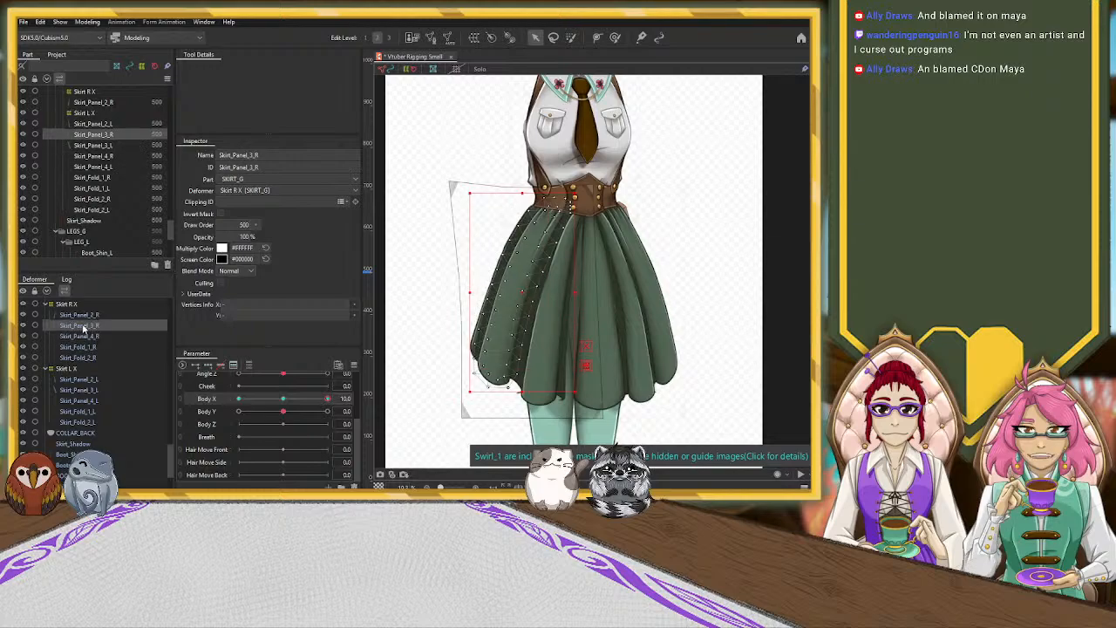
click(89, 315)
Try shifting Skirt_Panel_2_R toward the skirt's centre at Body X 10 and reshaping it near the waist with the deform brush.
drag(593, 307, 603, 308)
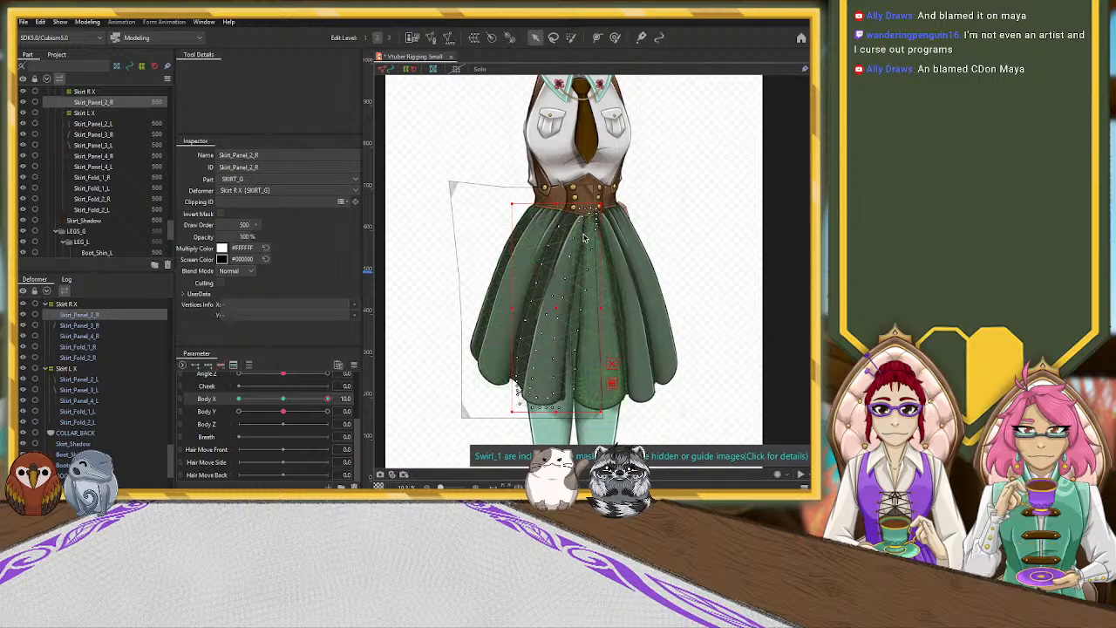
click(616, 38)
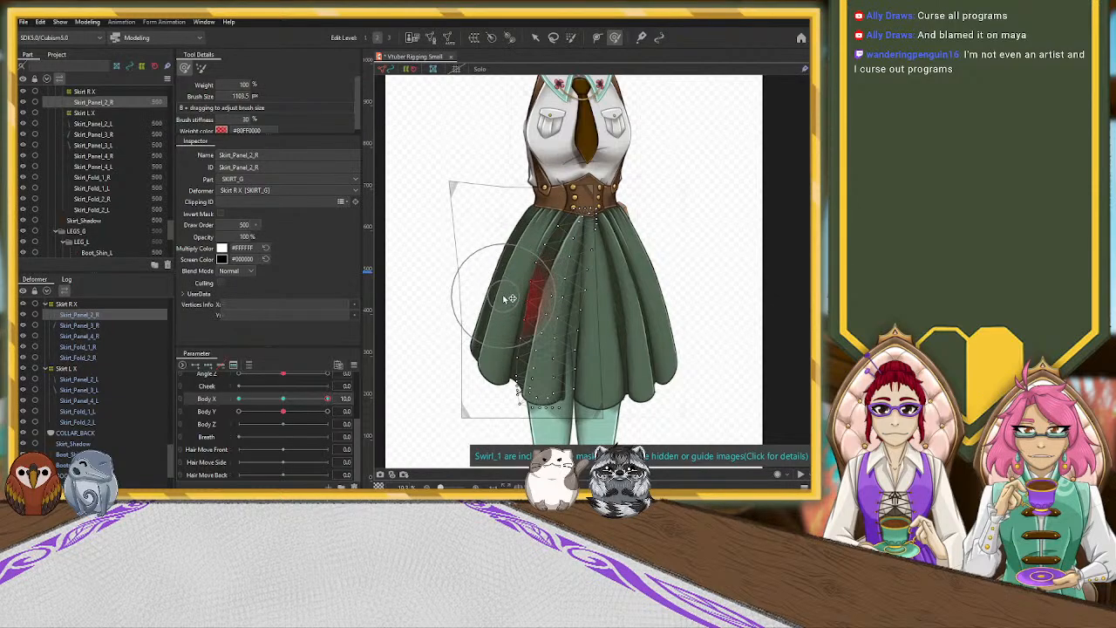
drag(552, 197, 550, 200)
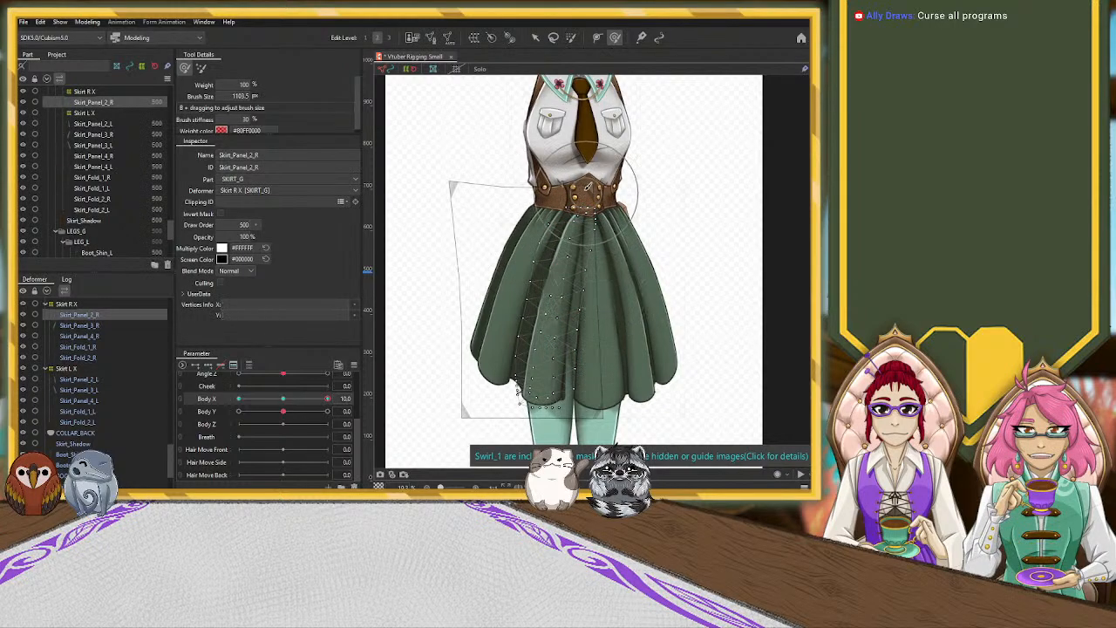
click(536, 37)
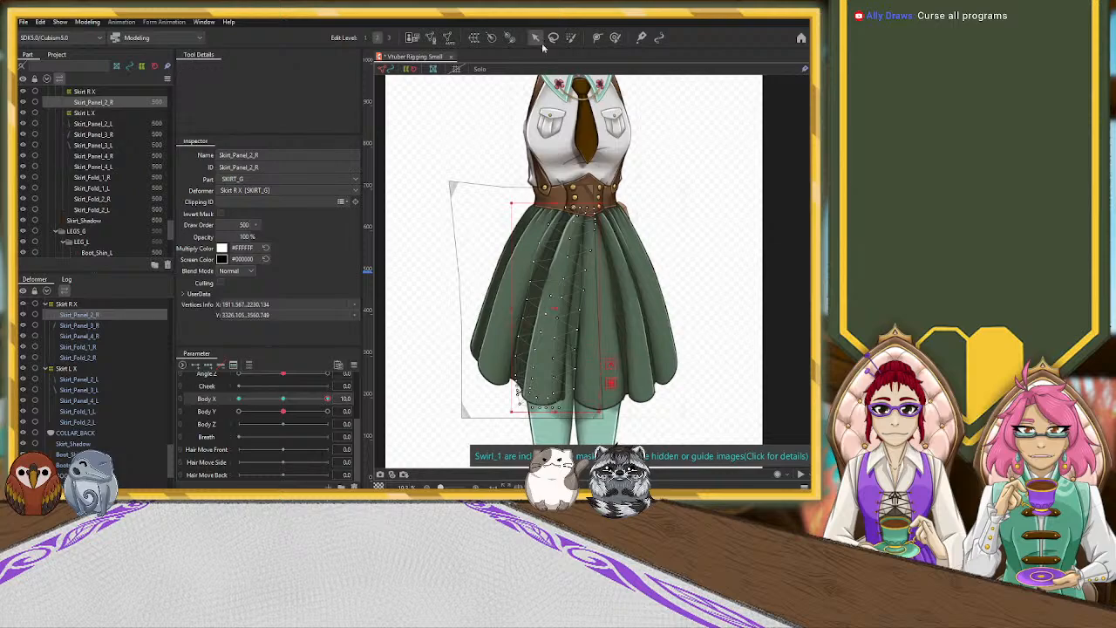
drag(560, 308, 556, 305)
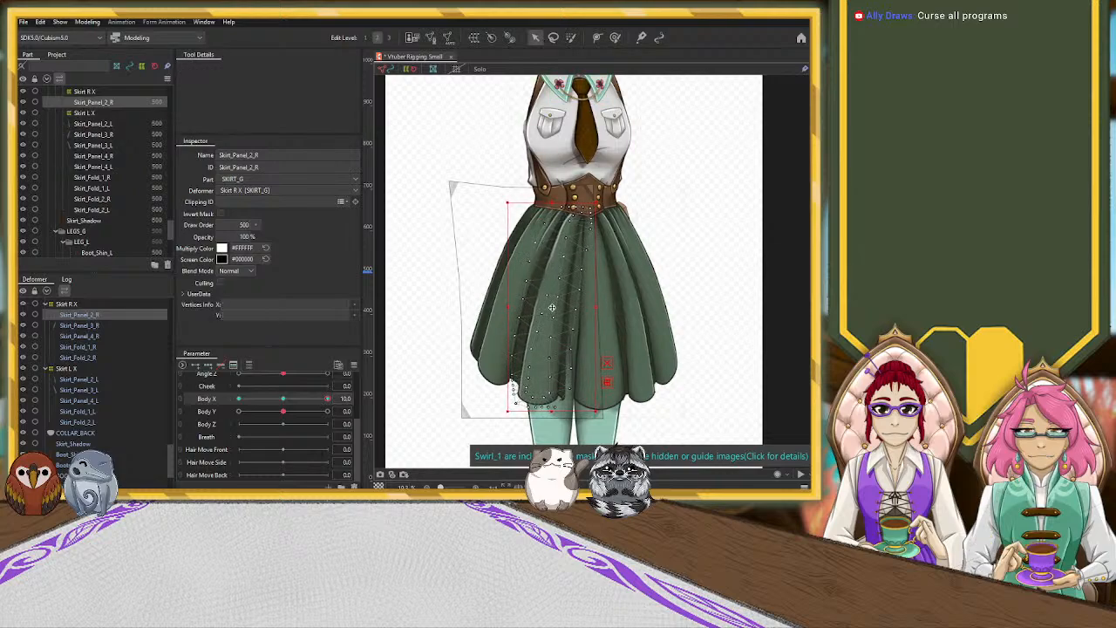
Try refining Skirt_Panel_2_R's upper part with smaller deform brushes, and undo the recent changes to the panel.
click(613, 37)
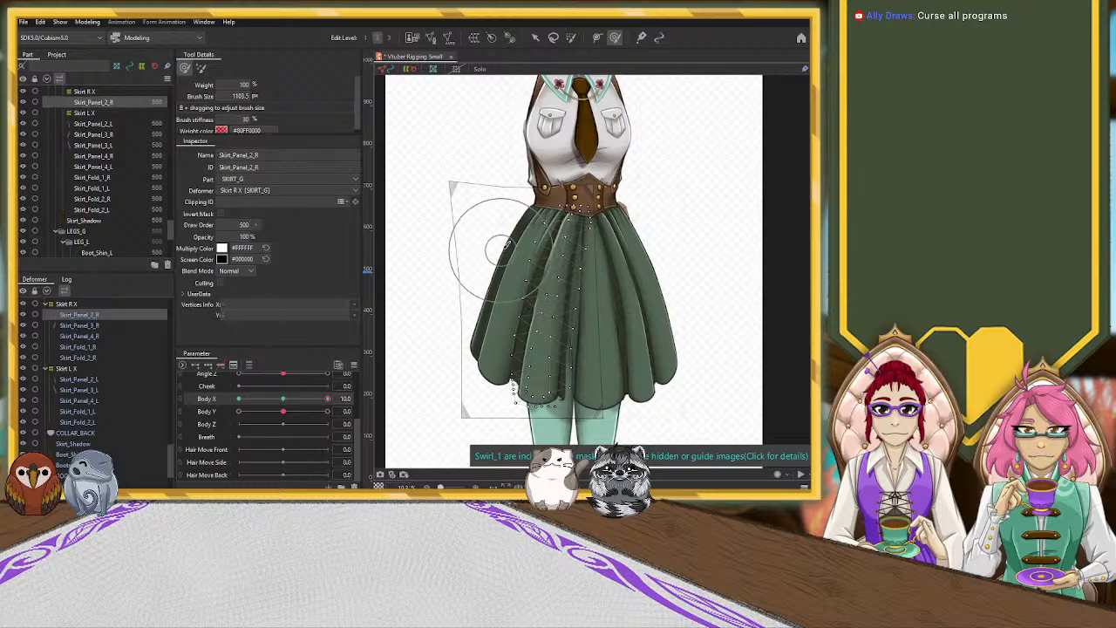
drag(500, 251, 530, 257)
drag(529, 200, 551, 209)
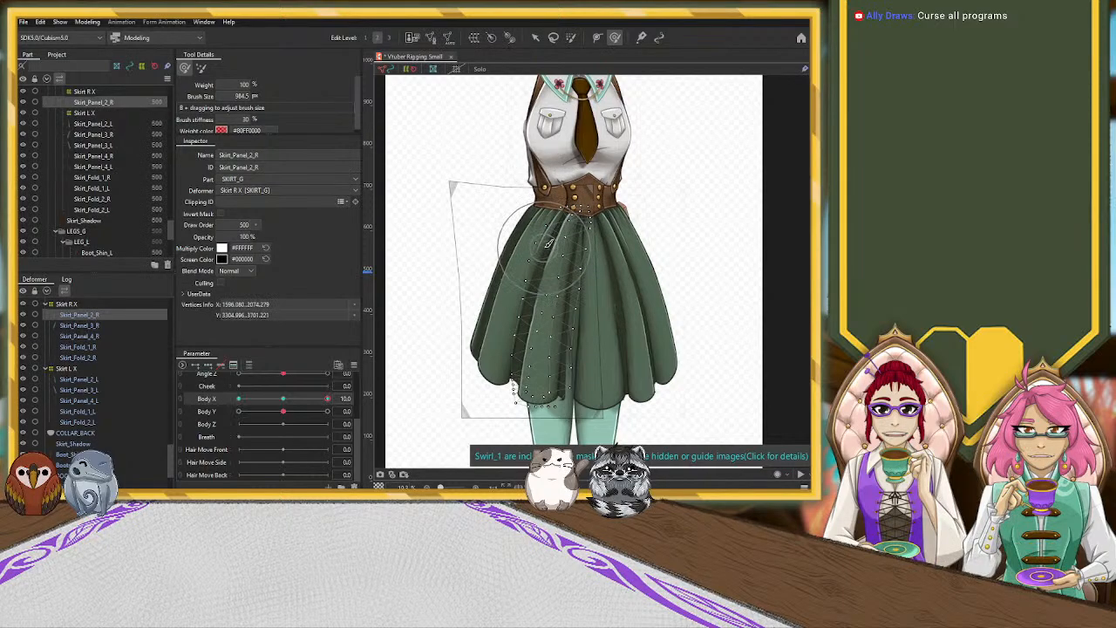
drag(542, 253, 503, 224)
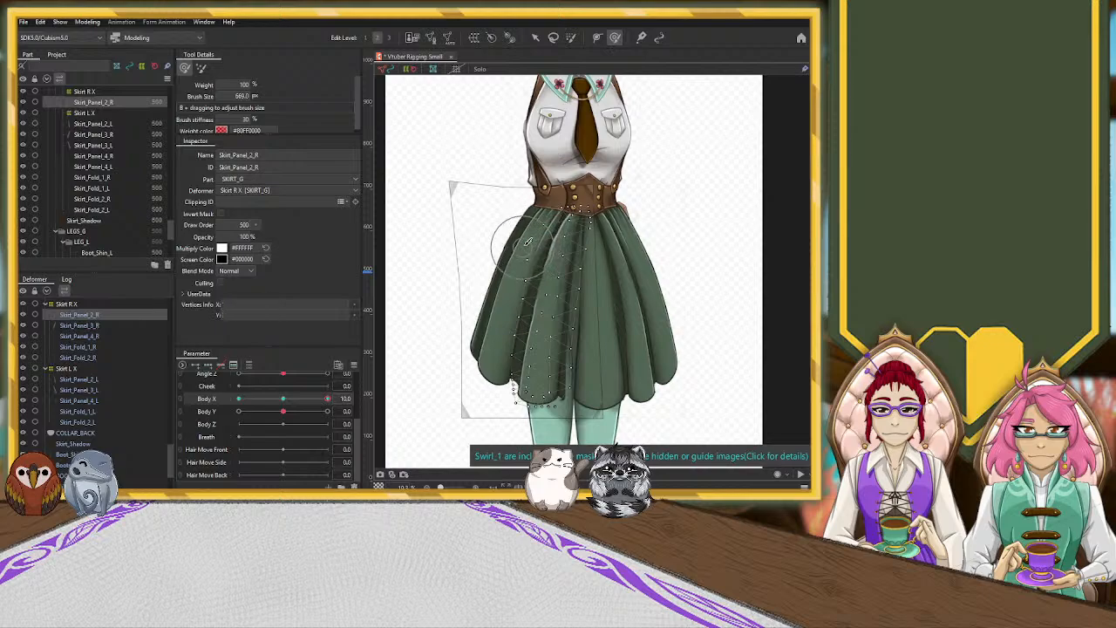
mouse_move(324, 400)
mouse_down()
mouse_move(225, 410)
mouse_move(336, 410)
mouse_up()
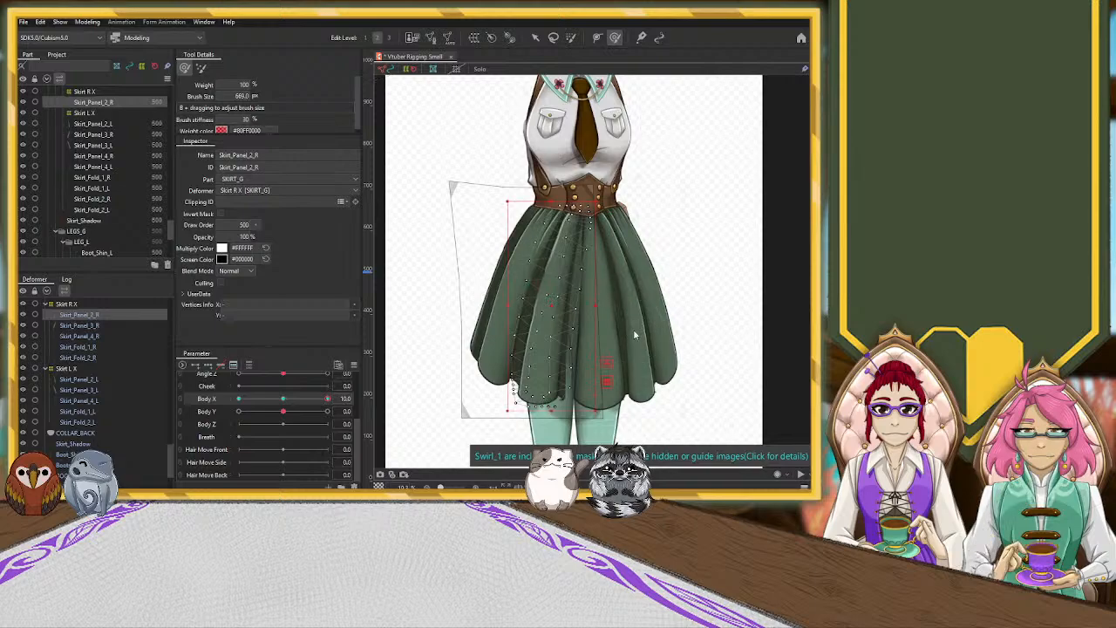
key(ctrl+z)
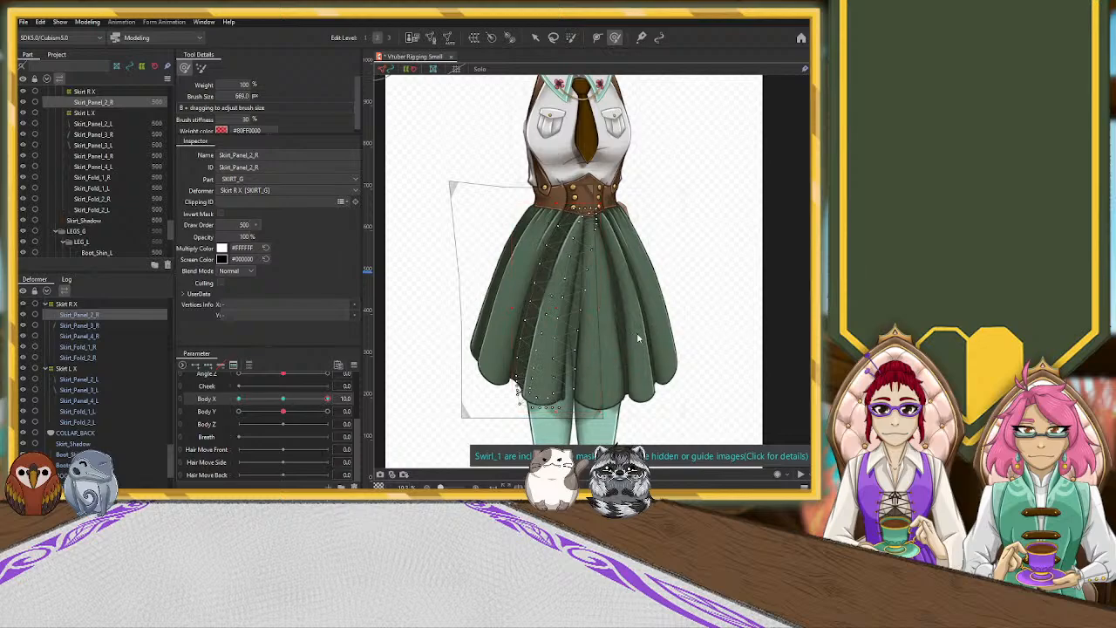
key(ctrl+z)
key(ctrl+z)
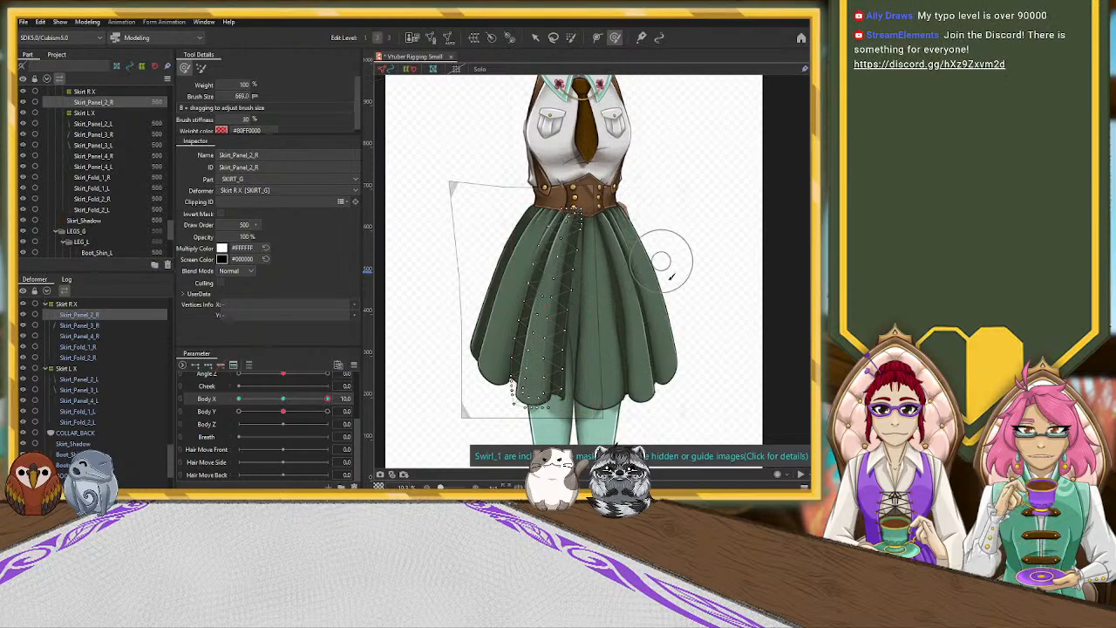
Set the deform brush size to 1553.5 and reshape Skirt_Panel_2_R at Body X 10, pulling its inner edge toward the skirt's centre.
drag(670, 281, 678, 361)
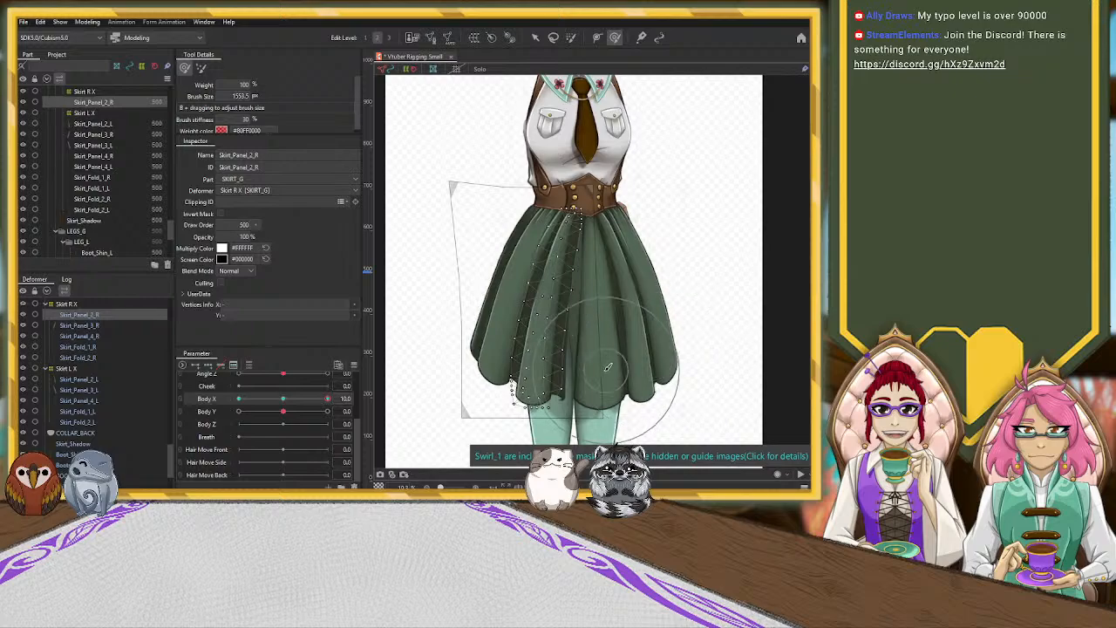
drag(602, 373, 611, 389)
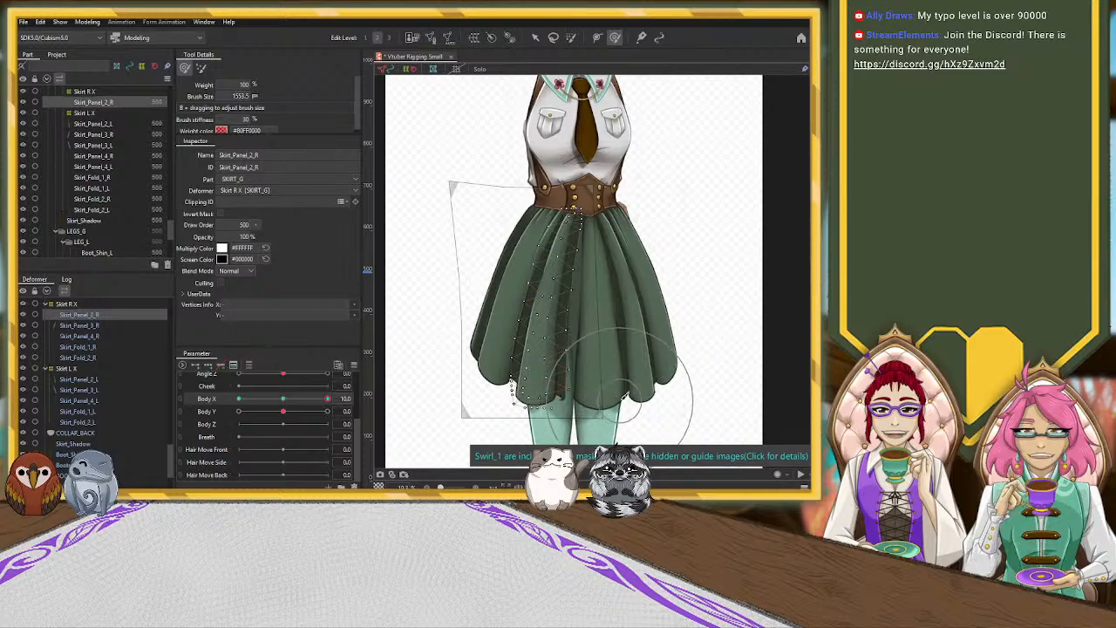
drag(630, 265, 659, 225)
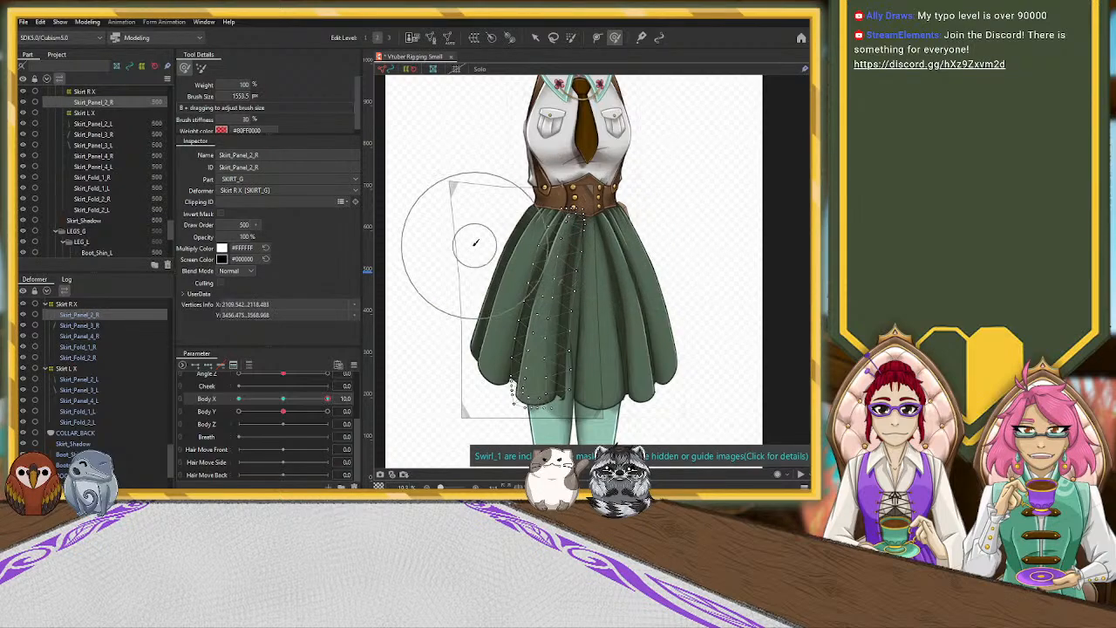
drag(476, 265, 496, 234)
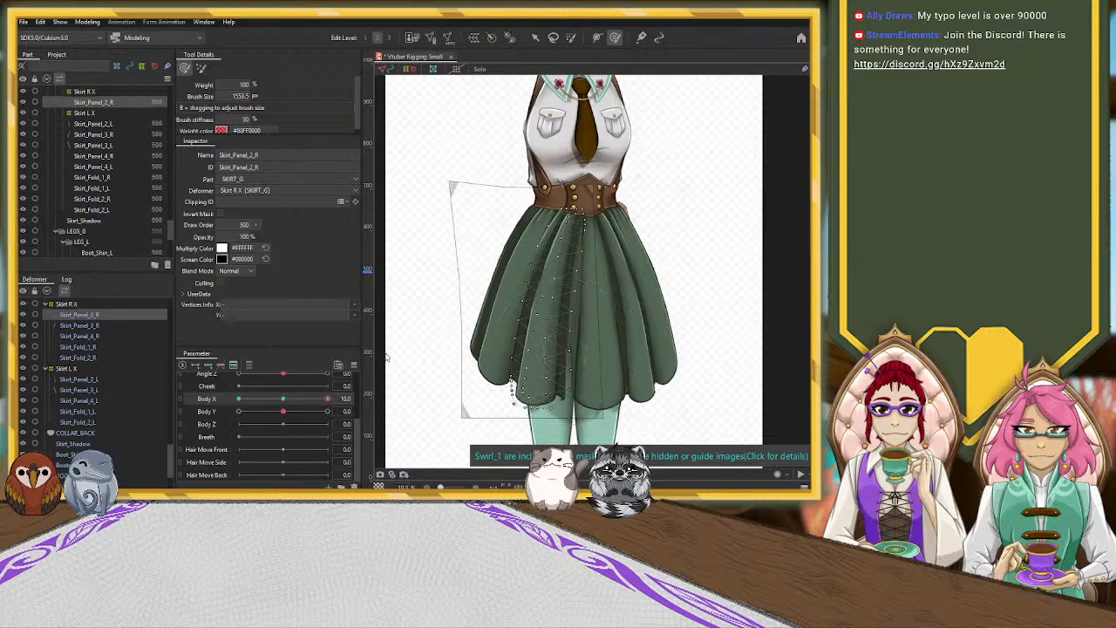
click(535, 37)
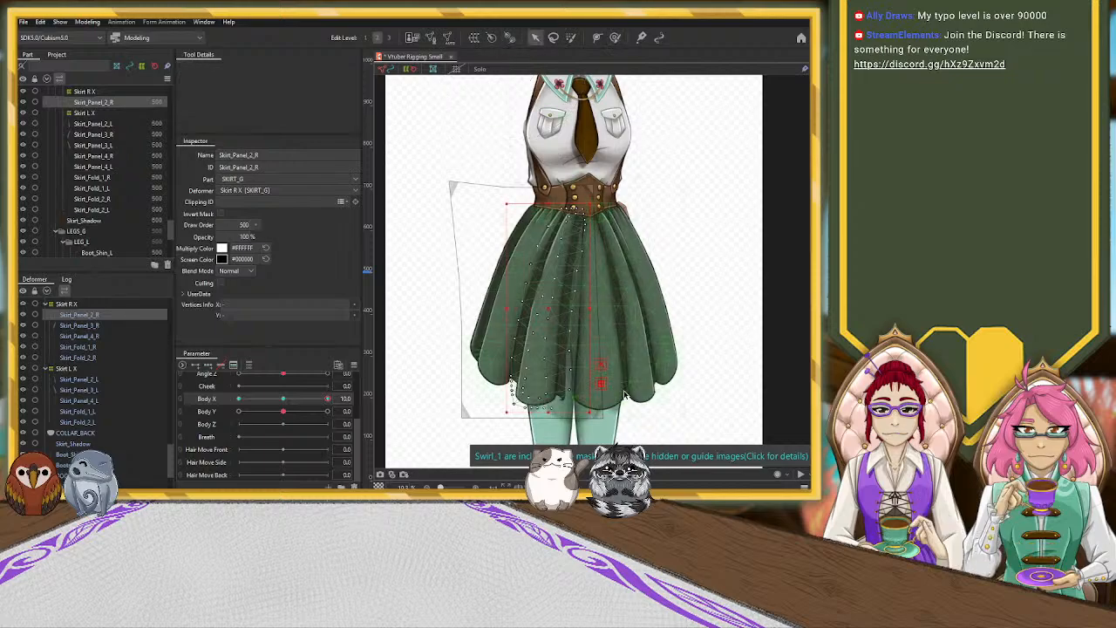
Check Skirt_Fold_1_L and Skirt_Fold_2_L against the front skirt panels at Body X 10.
click(626, 398)
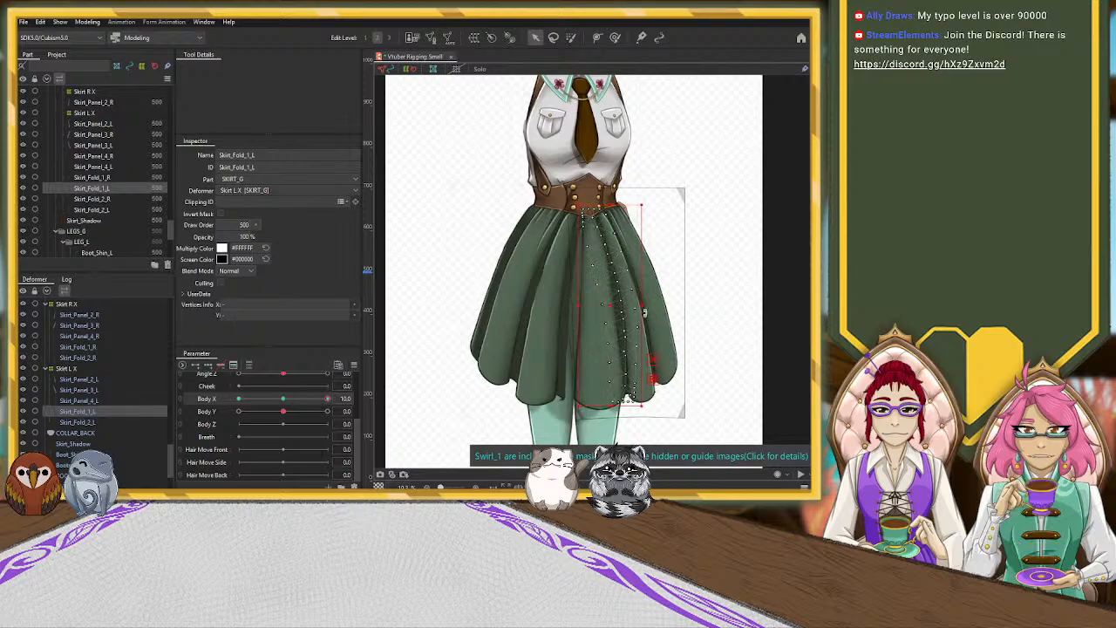
click(649, 351)
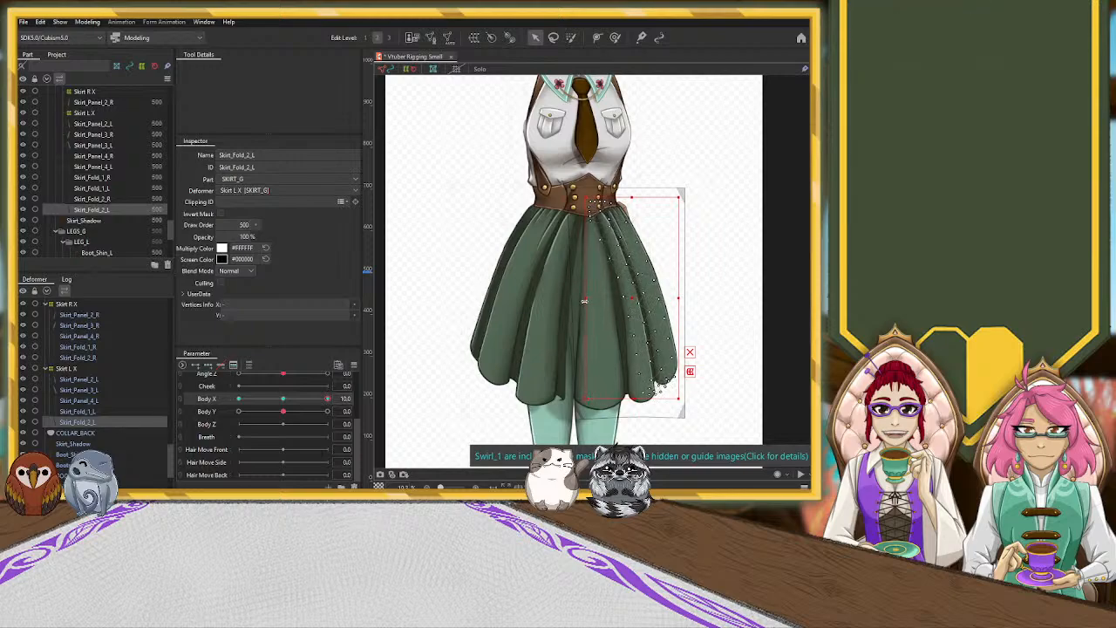
mouse_move(330, 399)
mouse_down()
mouse_move(256, 411)
mouse_move(369, 405)
mouse_move(306, 414)
mouse_move(348, 410)
mouse_up()
Reshape the lower part of Skirt_Fold_1_R at Body X 10 with the deform brush.
click(566, 382)
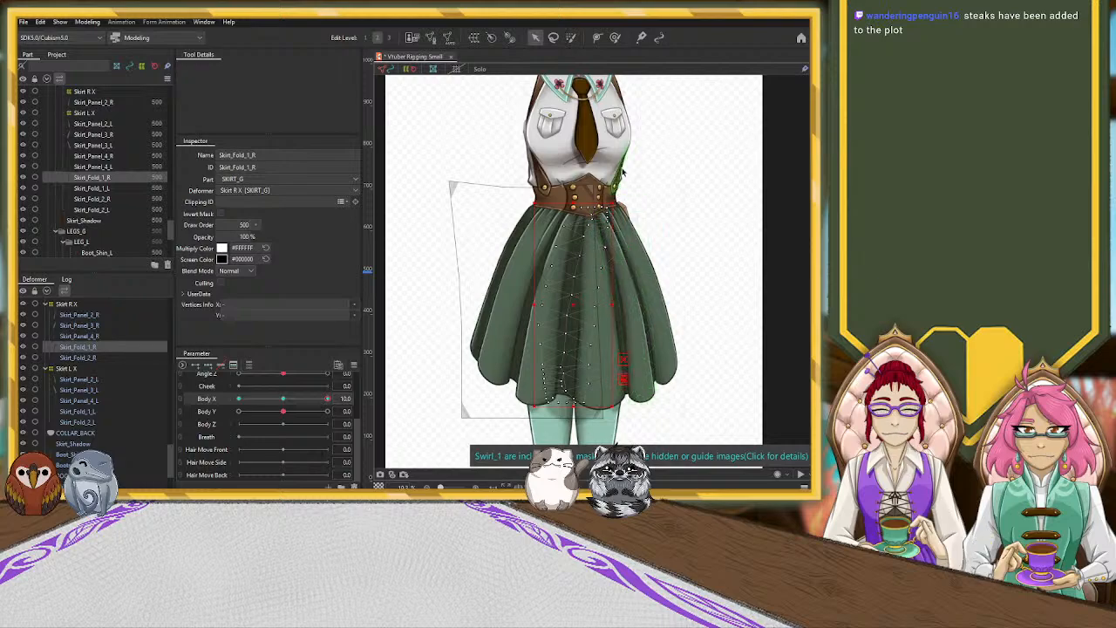
click(613, 37)
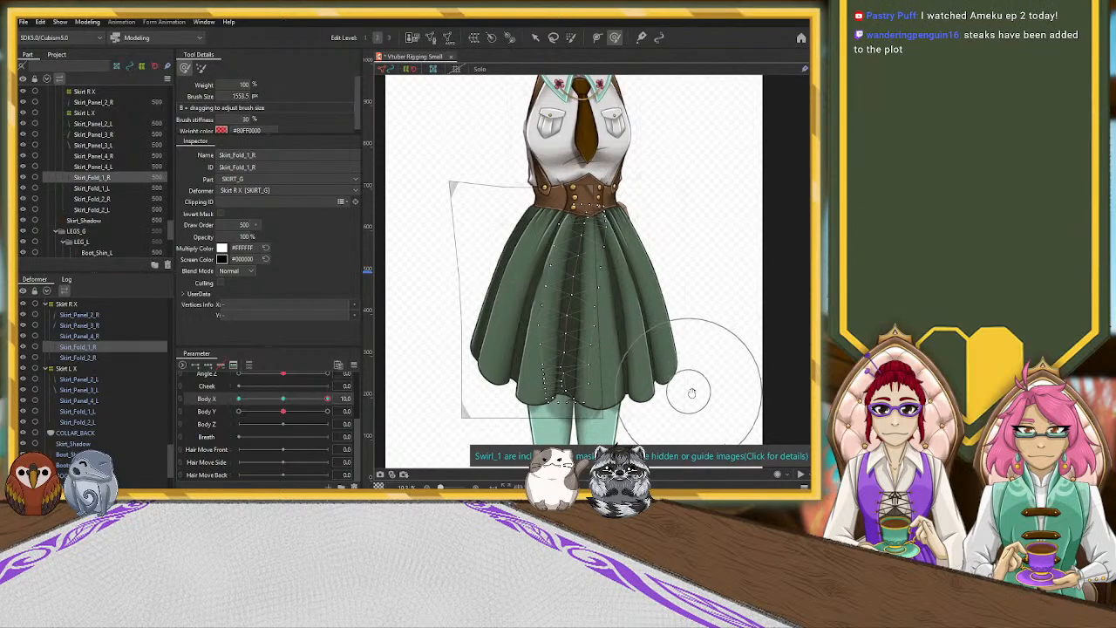
drag(679, 391, 675, 295)
drag(592, 367, 604, 358)
mouse_move(515, 355)
mouse_down()
mouse_move(537, 380)
mouse_move(562, 359)
mouse_up()
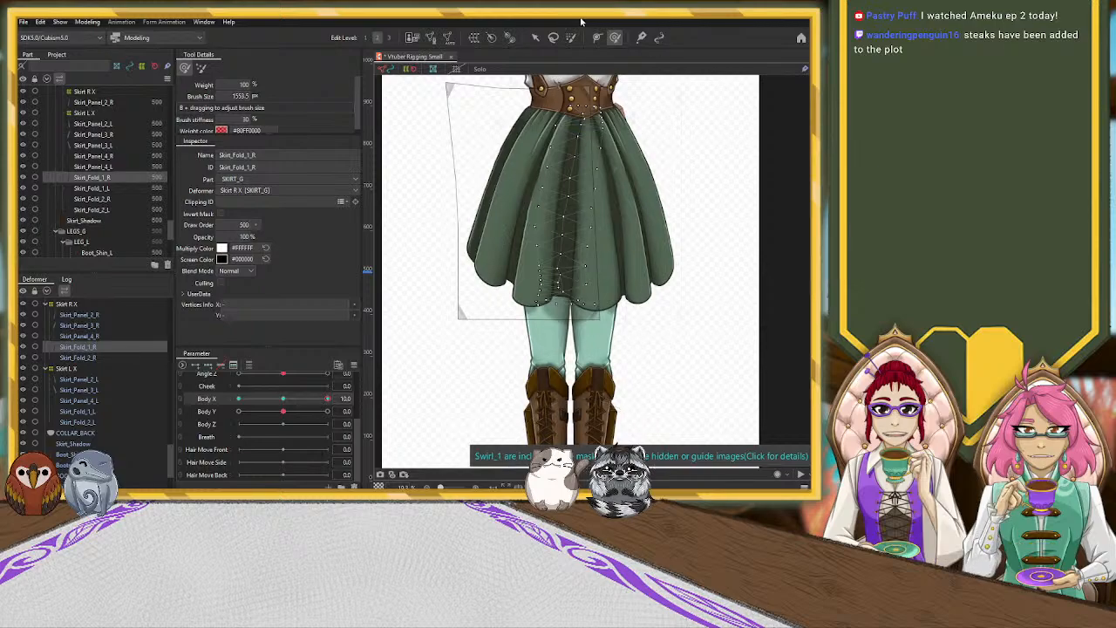
click(535, 37)
Extend the Skirt L X warp's inner corners toward the opposite side and its upper outer corner slightly outward at Body X -10.
click(680, 112)
drag(328, 402, 181, 424)
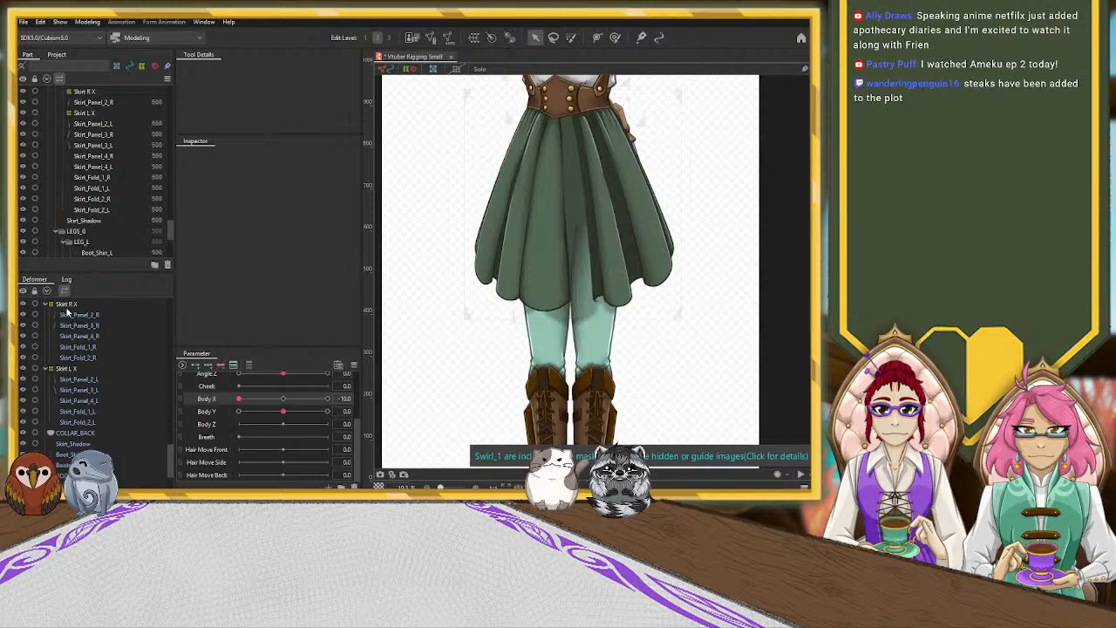
click(67, 305)
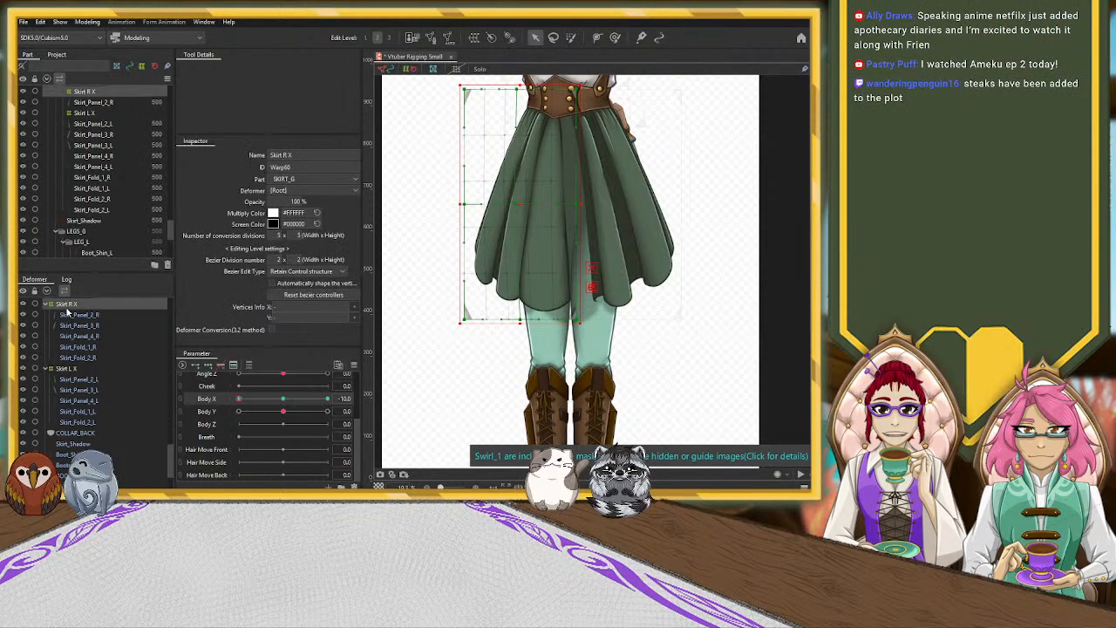
click(69, 369)
mouse_move(553, 206)
mouse_down()
mouse_move(563, 205)
mouse_move(547, 209)
mouse_up()
key(ctrl+z)
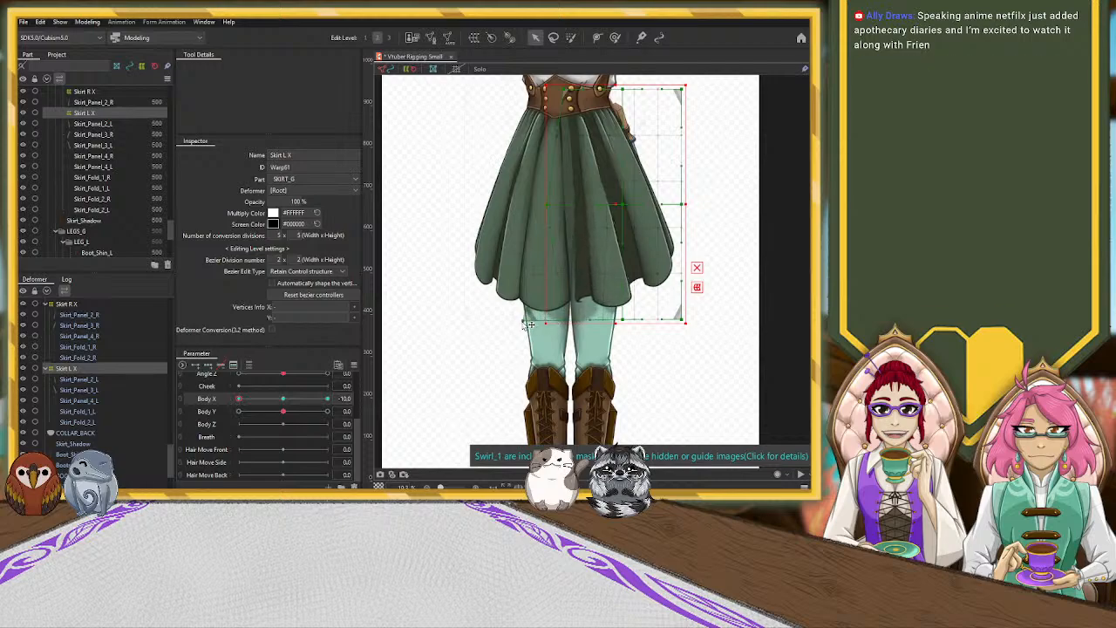
drag(523, 324, 516, 322)
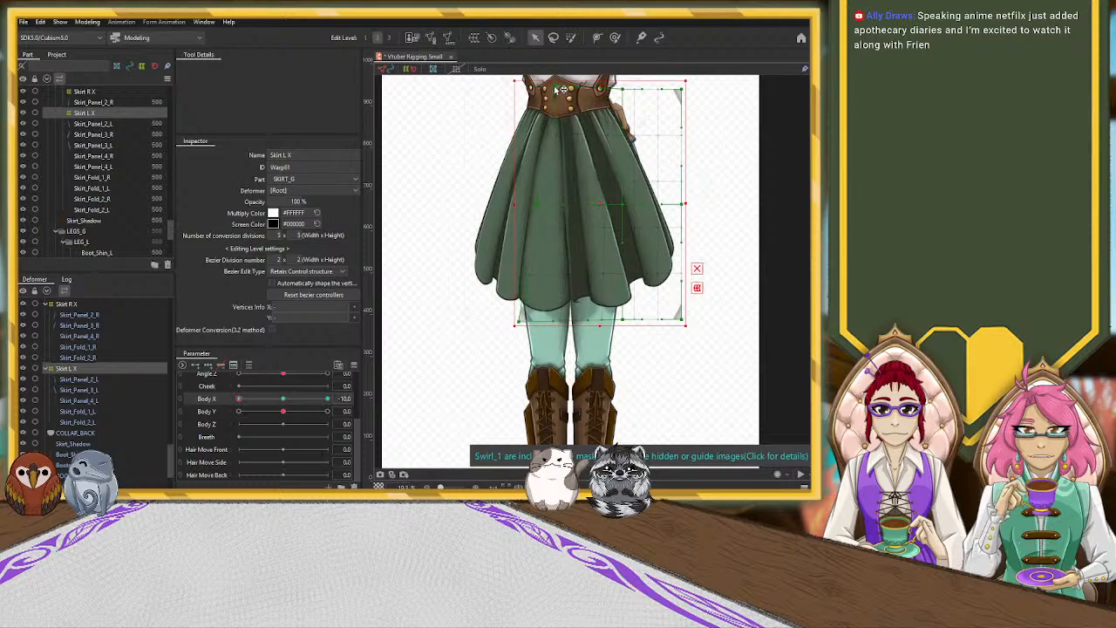
drag(690, 91, 695, 93)
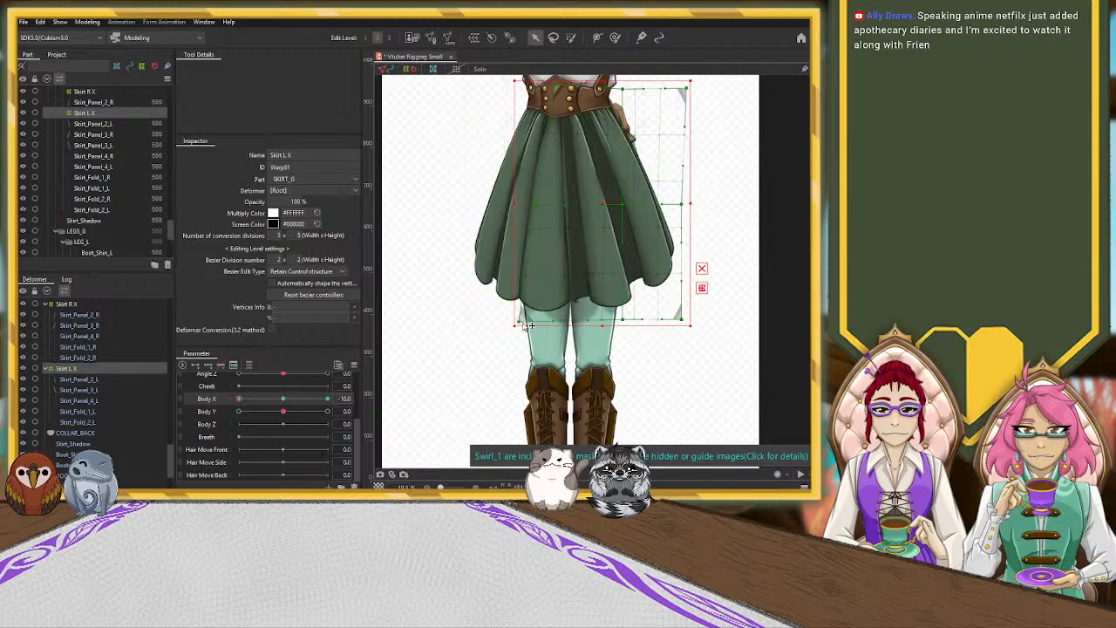
Reset the Skirt R X warp at Body X 10 to its Body X 0 form.
click(283, 399)
click(87, 304)
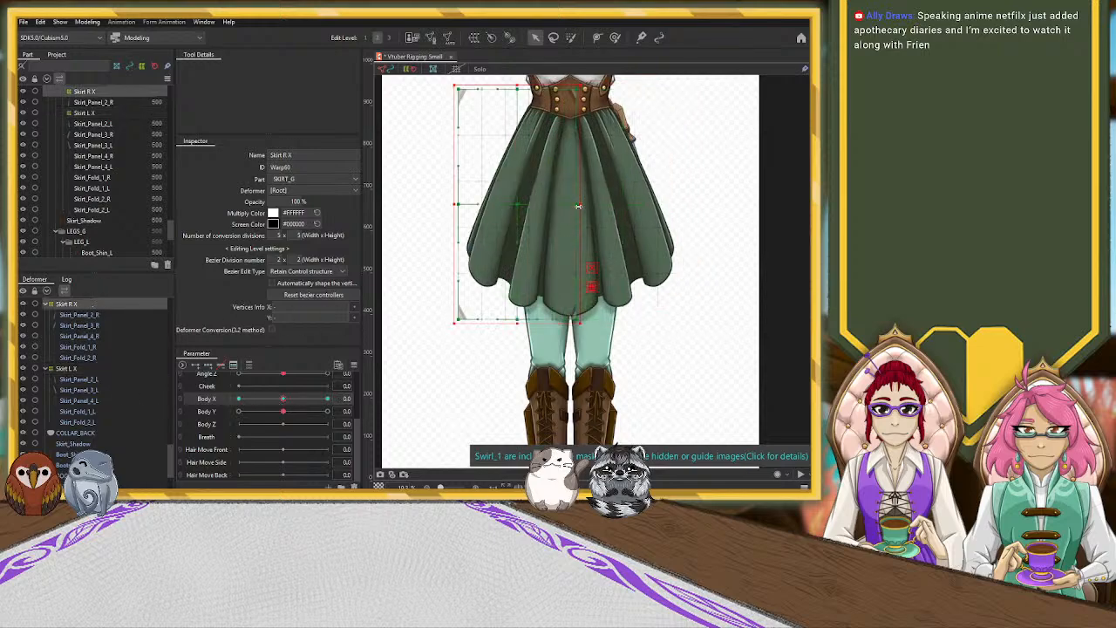
drag(283, 399, 378, 396)
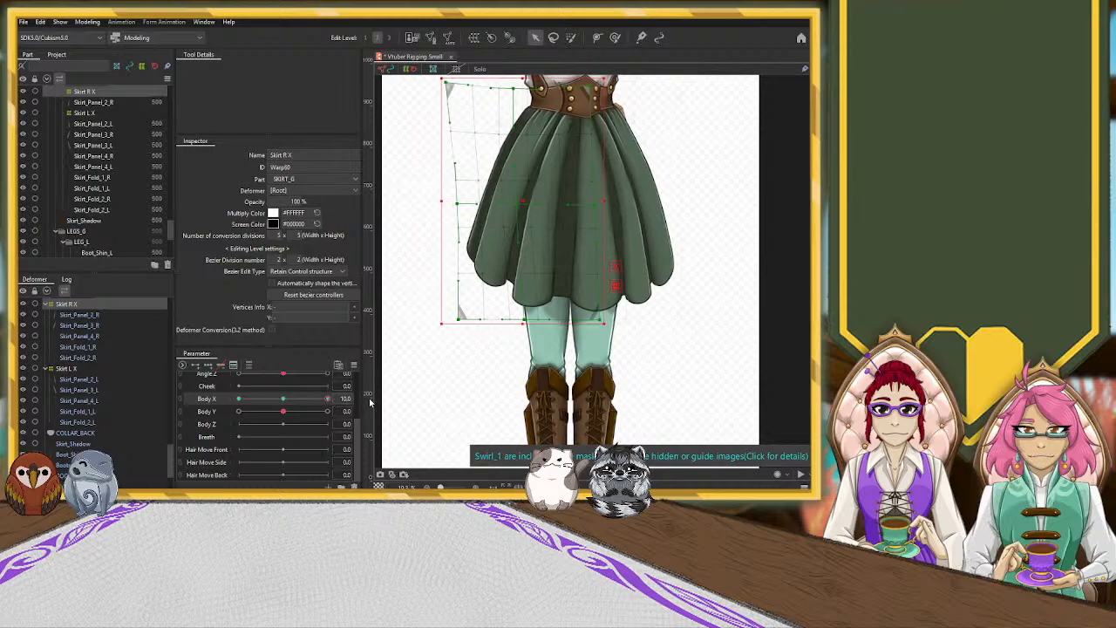
key(ctrl+z)
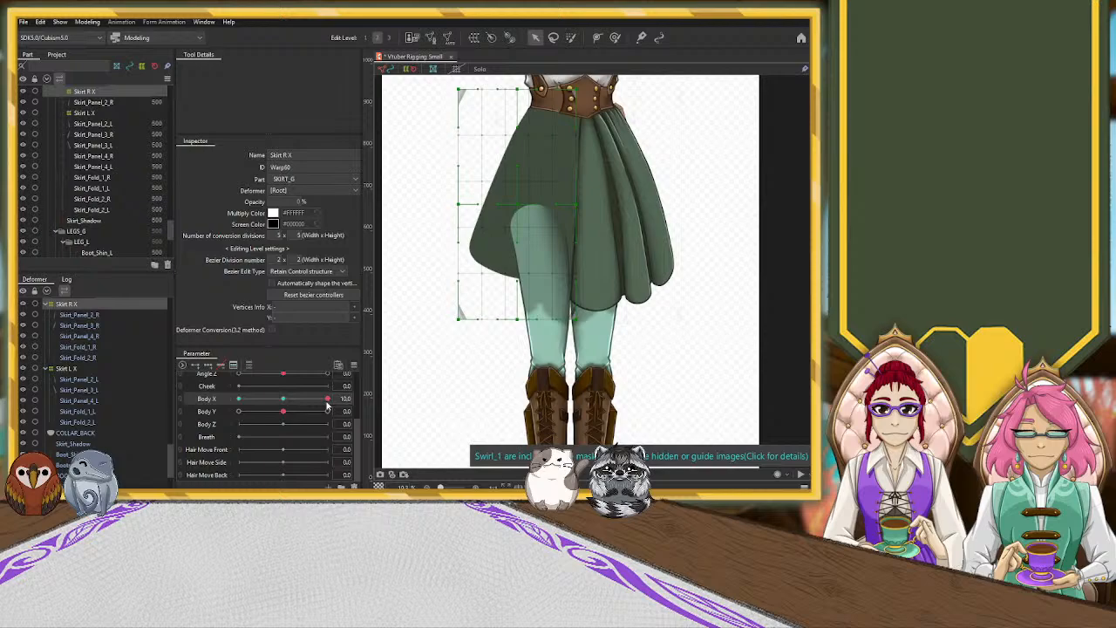
key(ctrl+y)
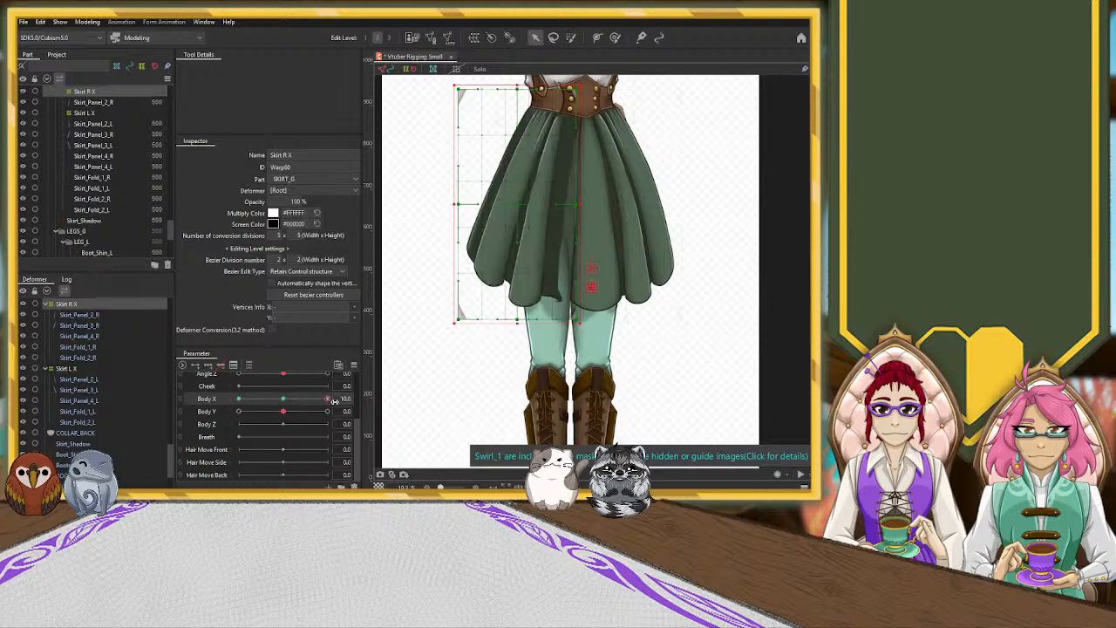
Extend the Skirt R X warp's inner edge toward the opposite side at Body X 10, adjust its lower middle point and bulge its outer edge.
drag(328, 401, 392, 404)
drag(594, 205, 594, 205)
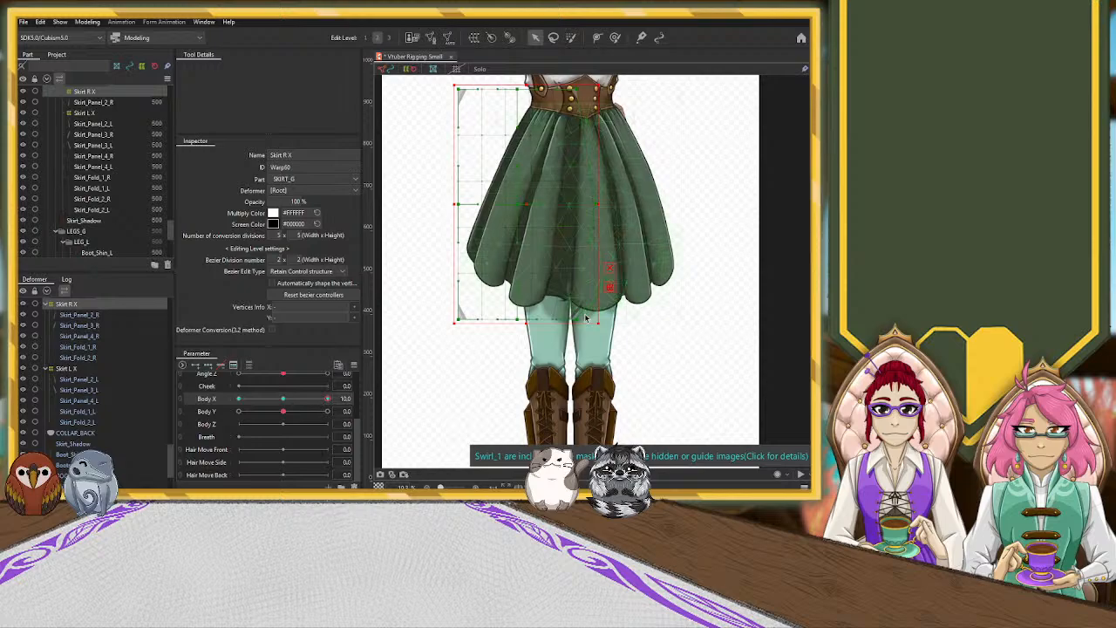
drag(597, 323, 610, 323)
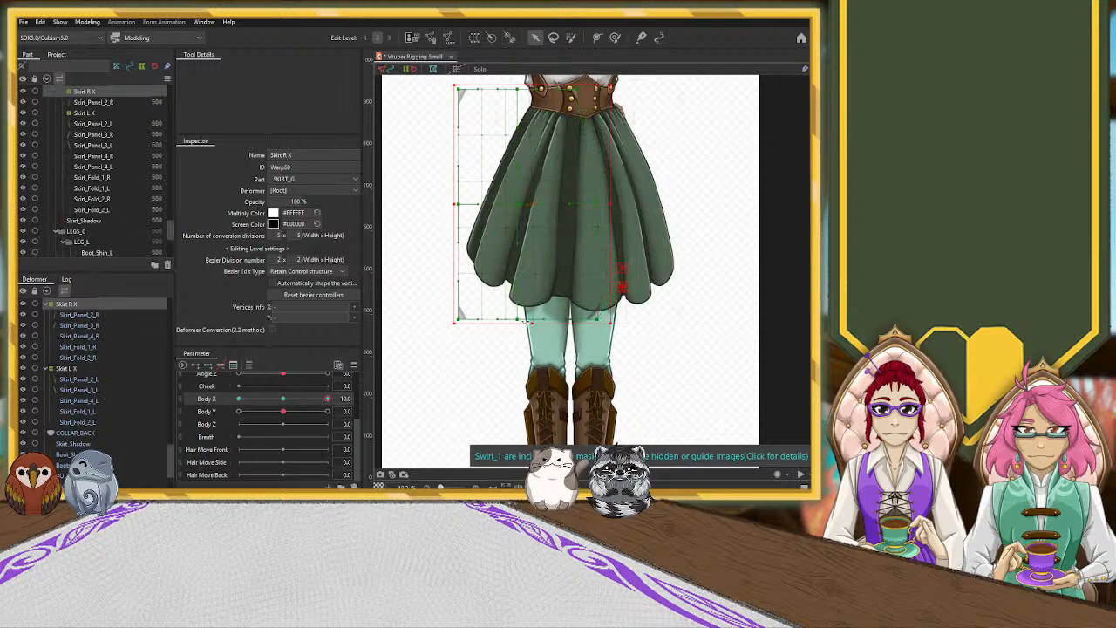
drag(523, 323, 535, 325)
drag(533, 323, 528, 322)
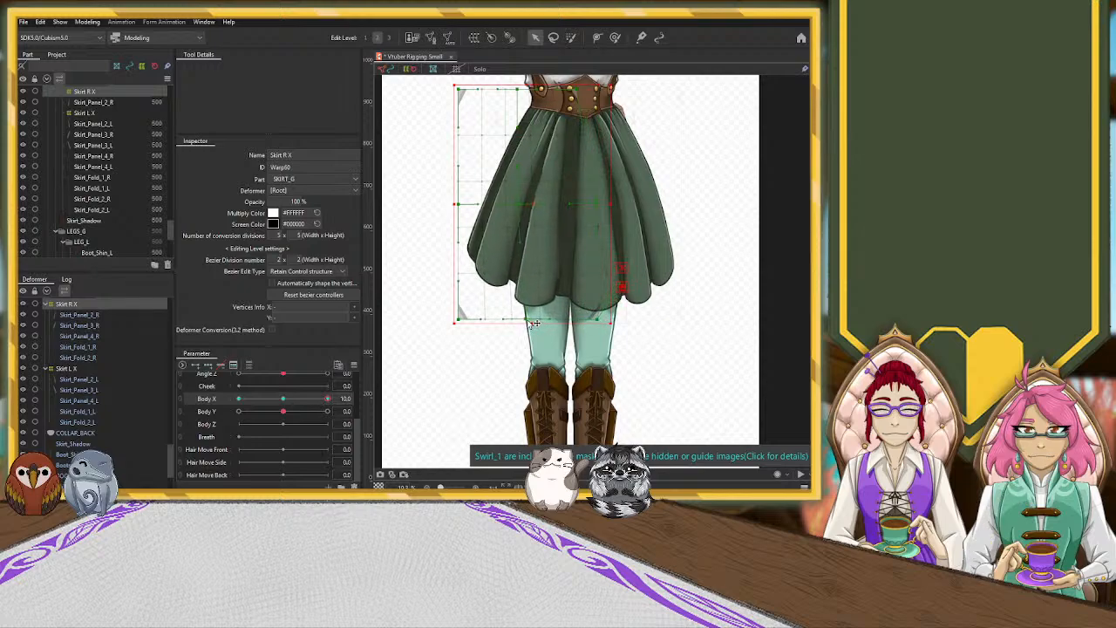
drag(467, 209, 447, 203)
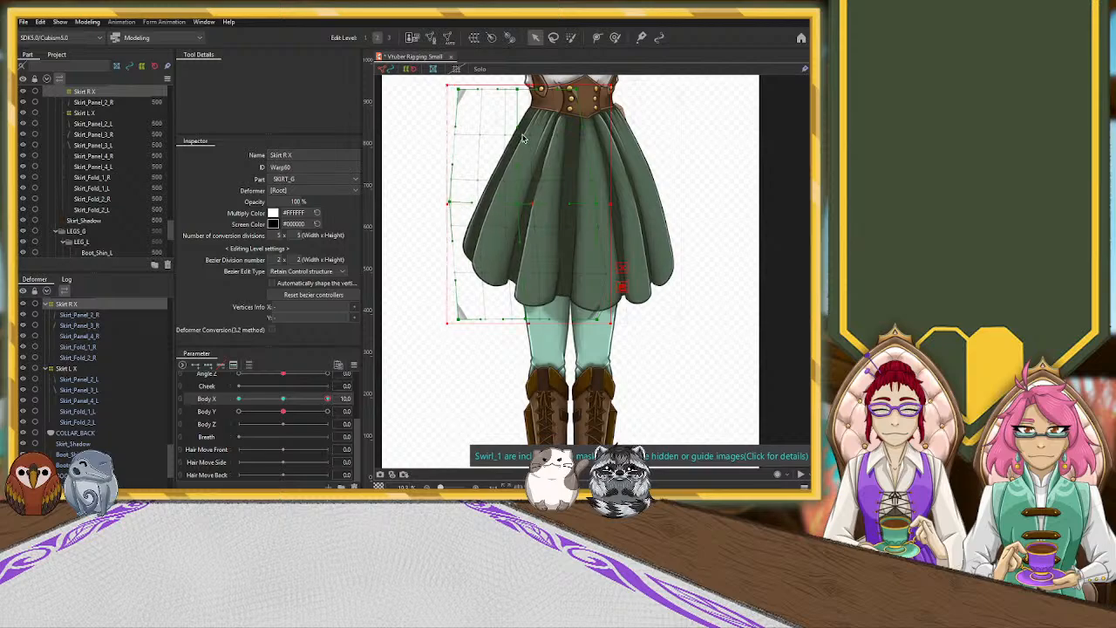
Fine-tune the interior points of the Skirt R X warp at Body X 10 and compare the skirt with Body X -10.
click(503, 181)
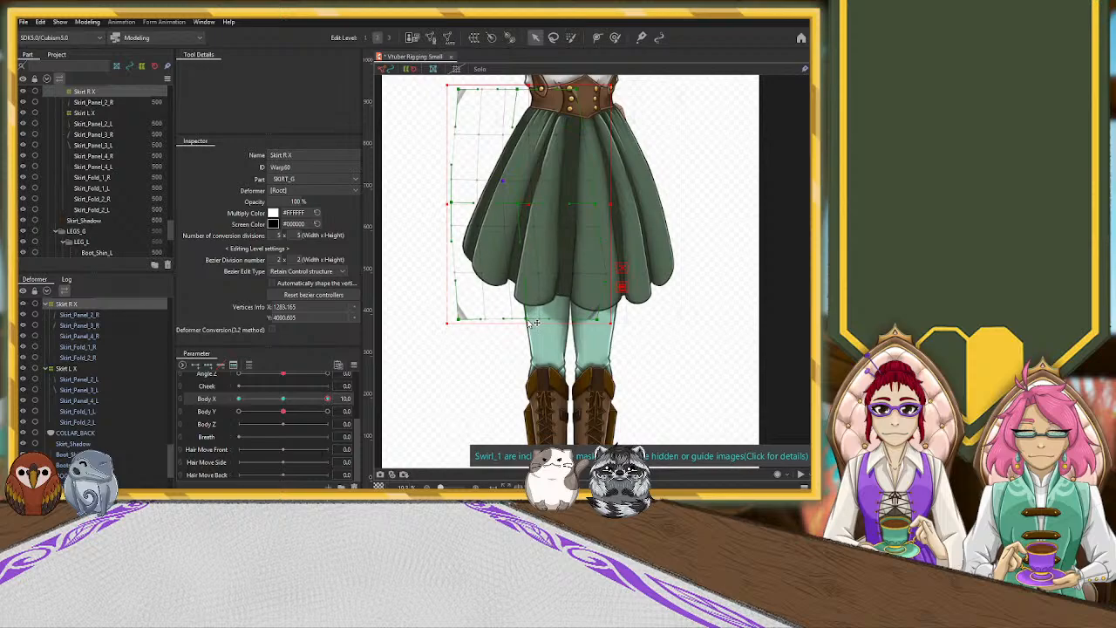
click(564, 276)
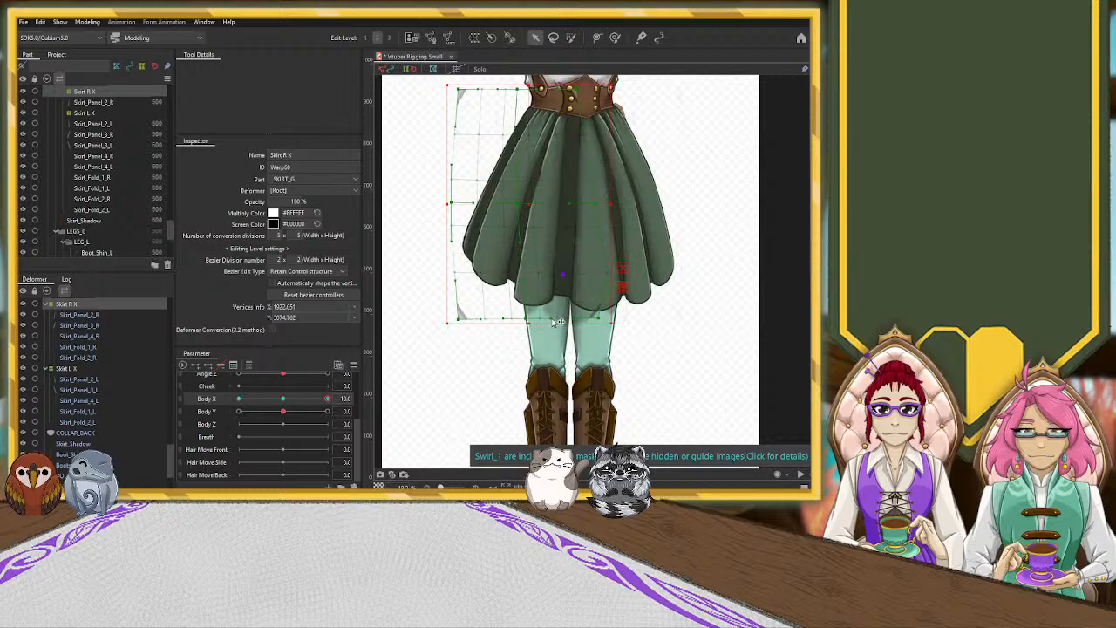
click(559, 135)
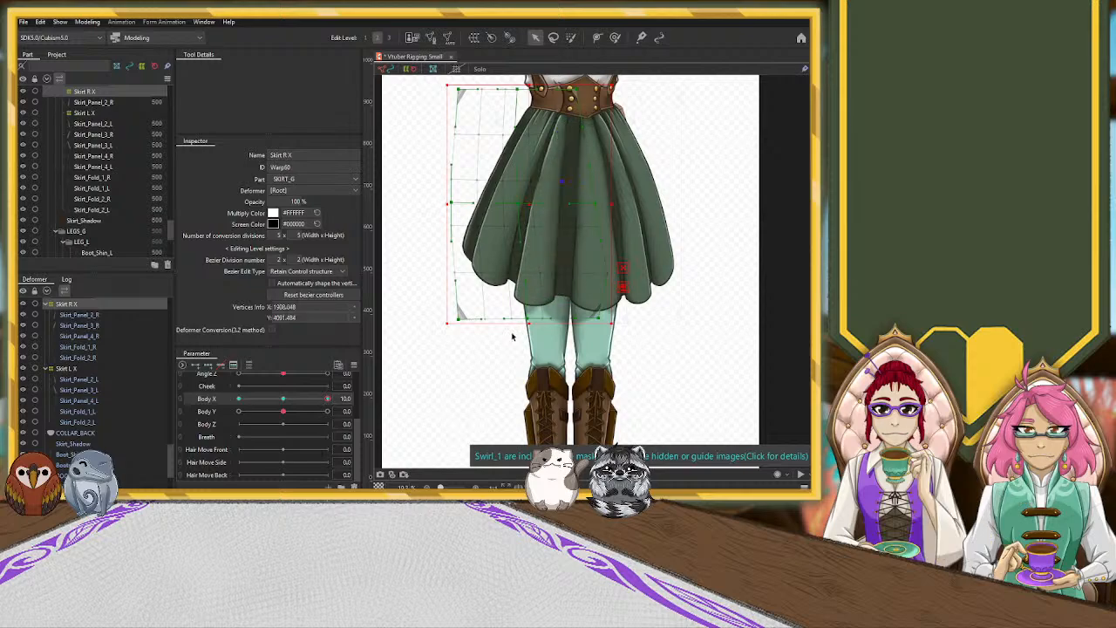
drag(327, 398, 231, 402)
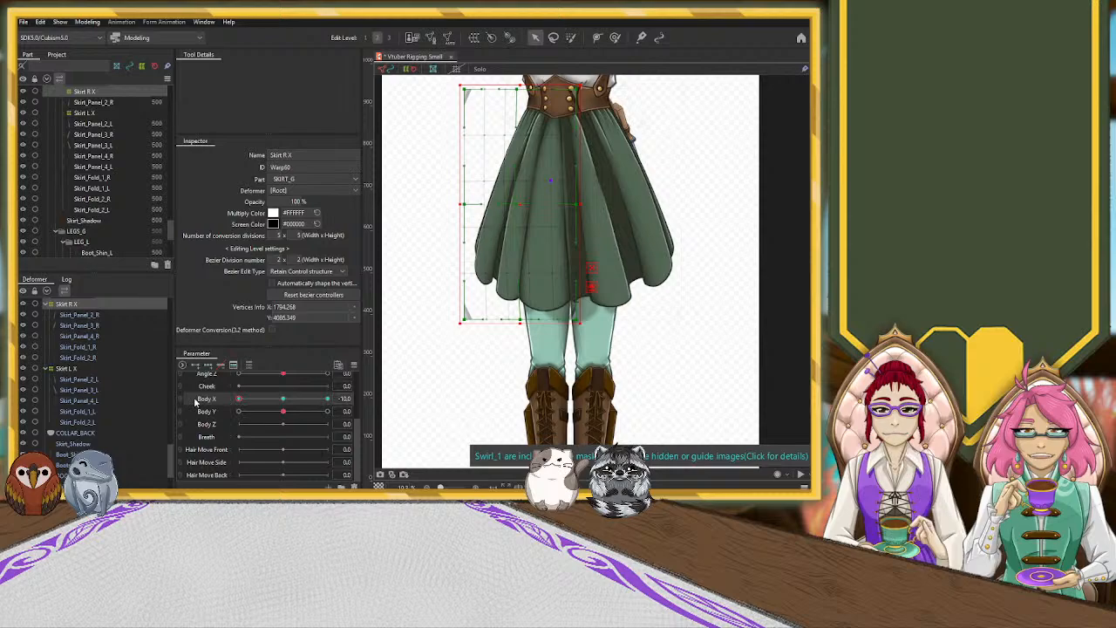
drag(239, 399, 380, 377)
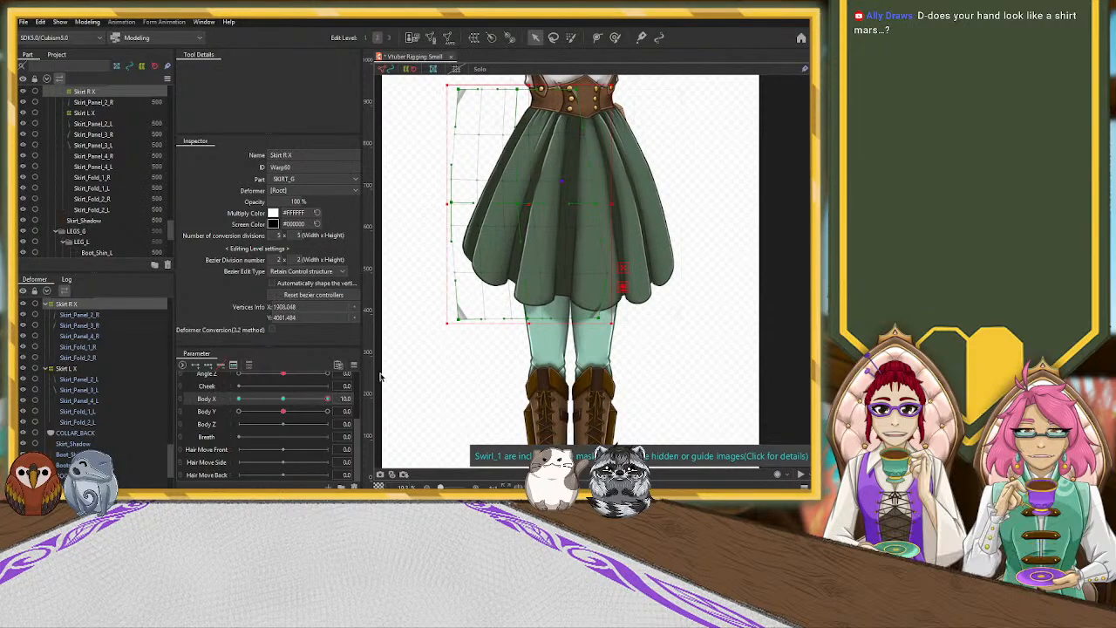
Reshape the upper part and outer edge of Skirt_Panel_2_R at Body X 10 with the deform brush.
click(550, 216)
click(615, 37)
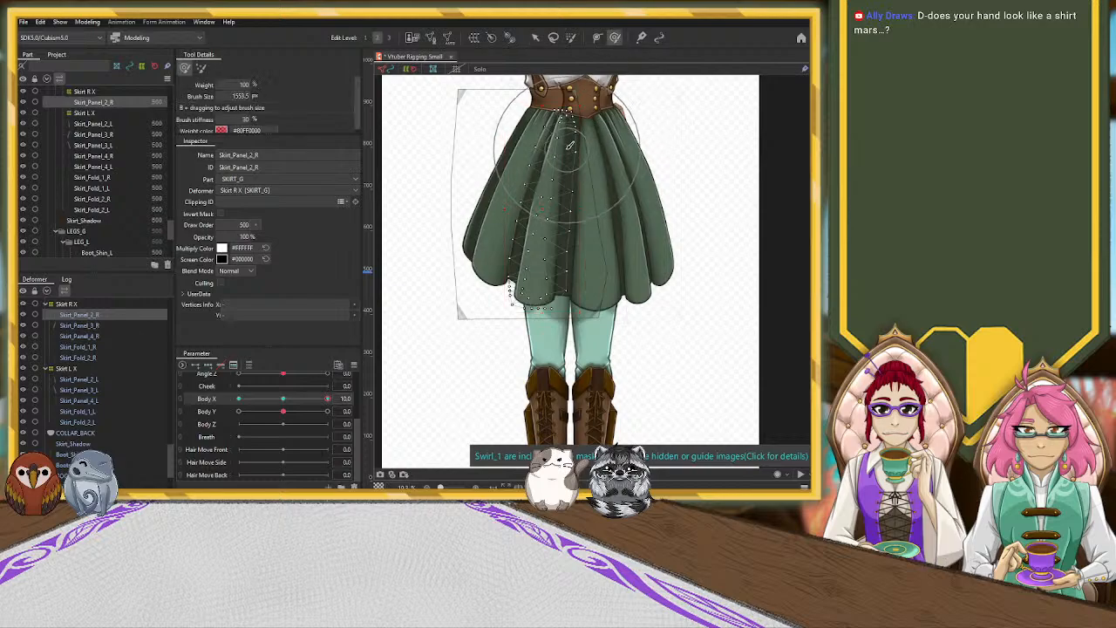
drag(569, 147, 565, 130)
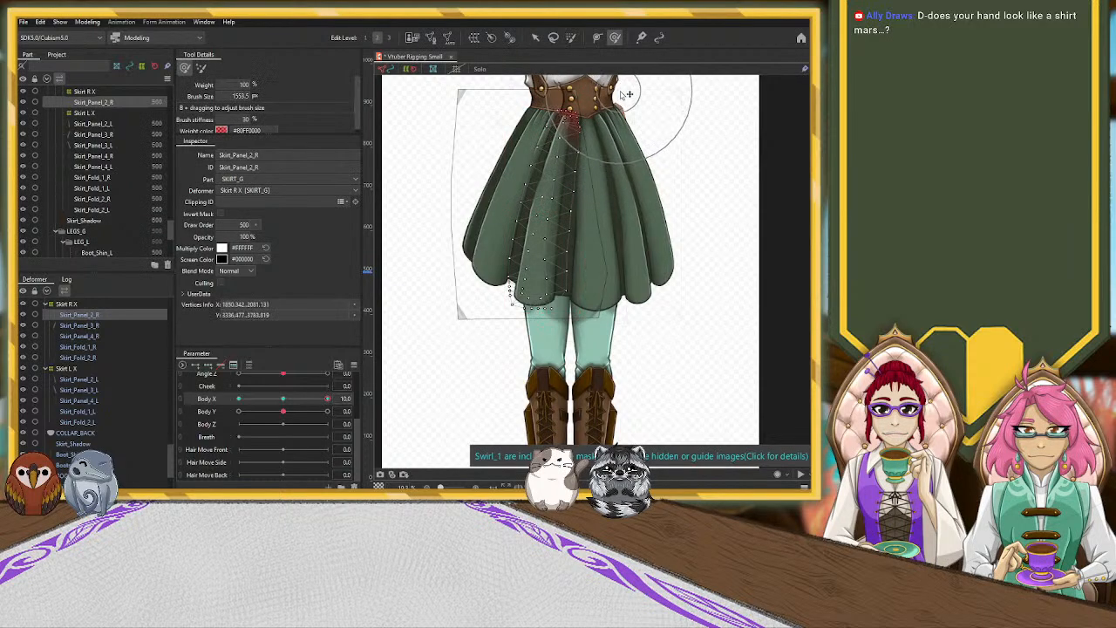
mouse_move(473, 112)
mouse_down()
mouse_move(485, 173)
mouse_move(440, 205)
mouse_move(451, 258)
mouse_up()
drag(560, 149, 565, 147)
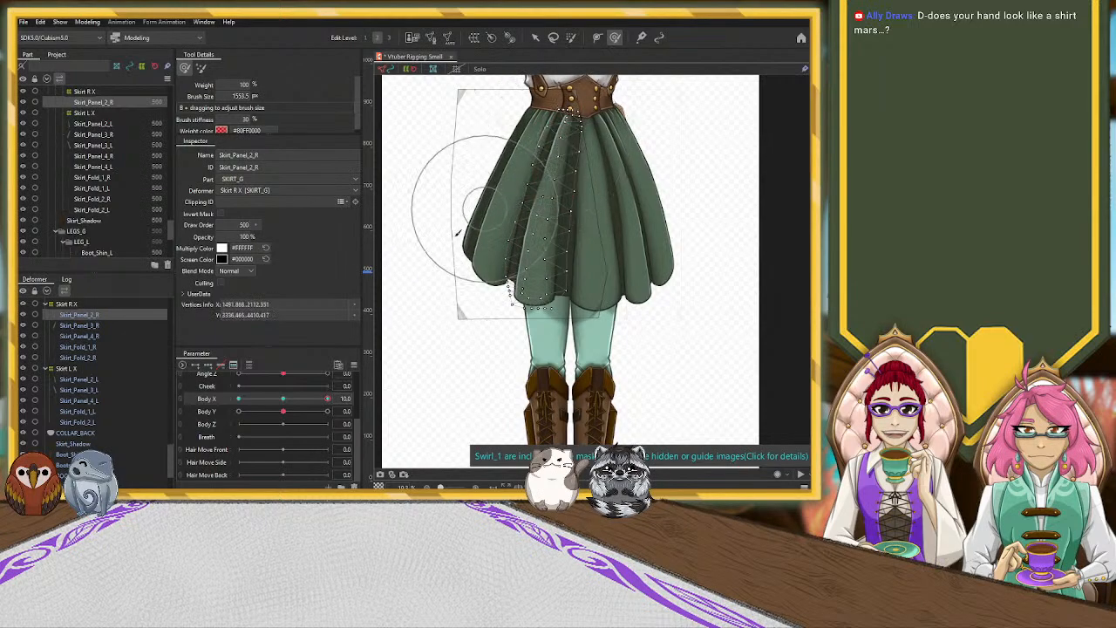
Widen Skirt_Fold_1_L toward the R side at Body X -10 and adjust its hem with the deform brush.
drag(327, 398, 219, 405)
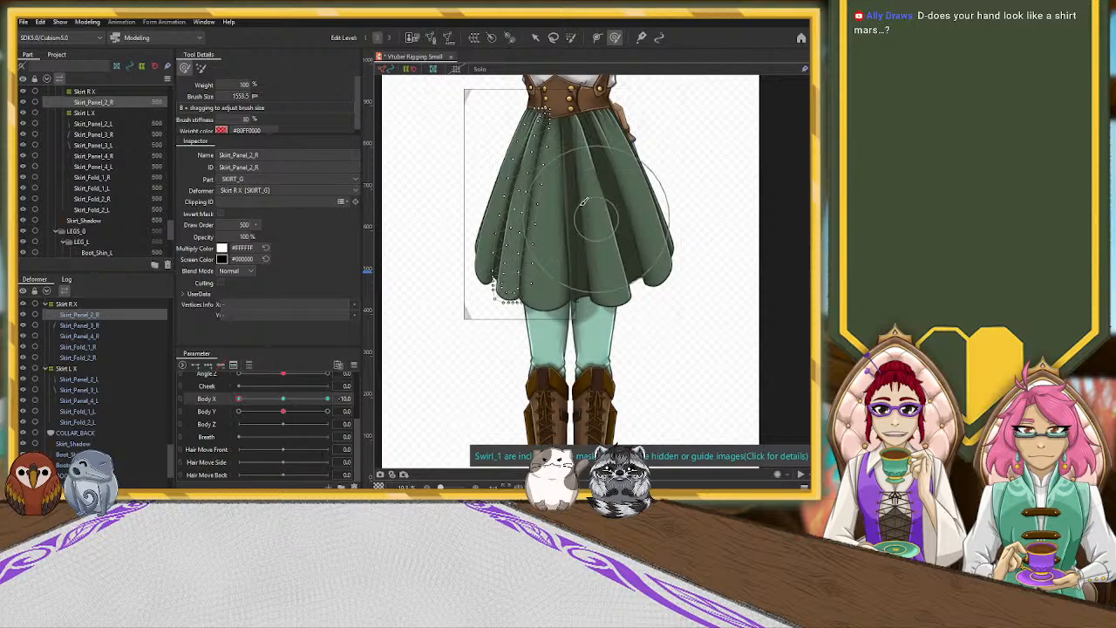
click(536, 38)
click(577, 229)
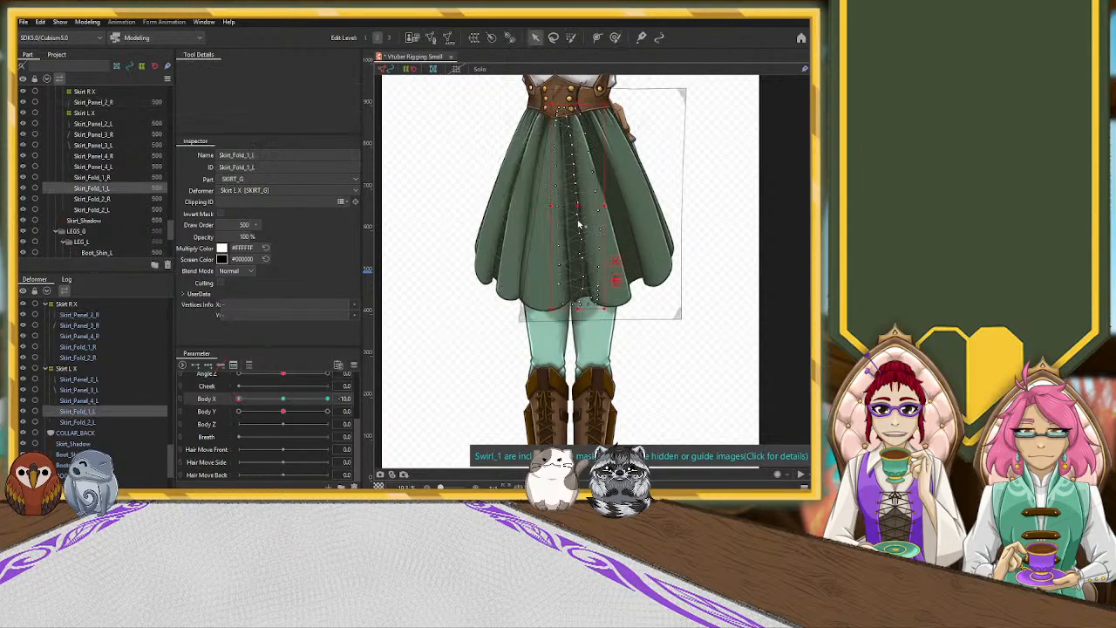
drag(549, 206, 543, 208)
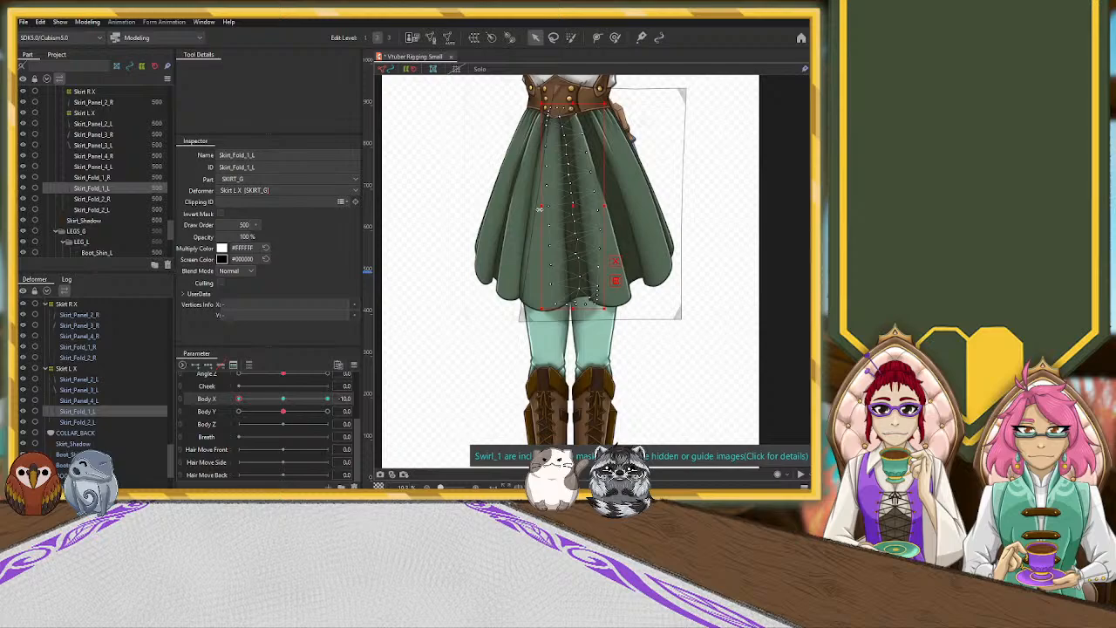
click(614, 38)
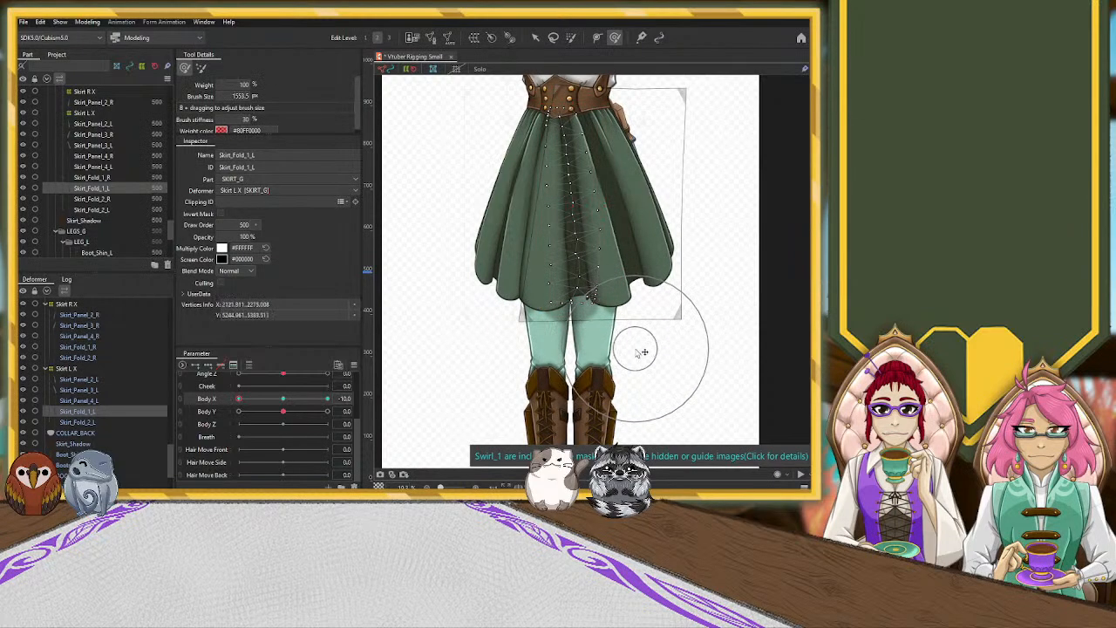
key(v)
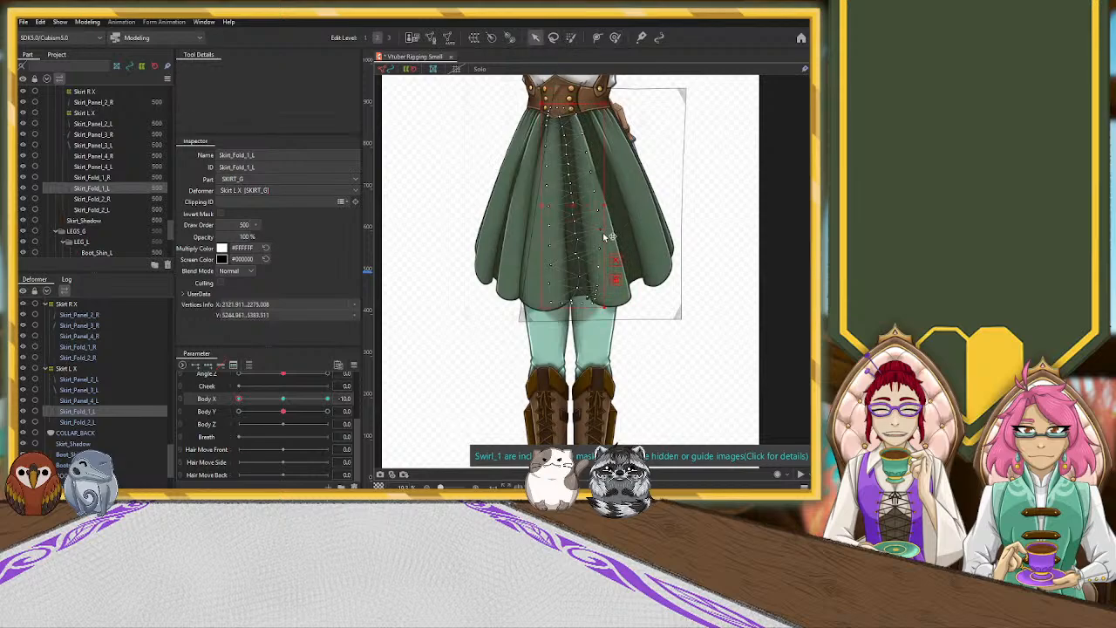
Stretch Skirt_Panel_2_L slightly toward the R side at Body X -10 and refine its upper part and hem with the deform brush.
click(626, 303)
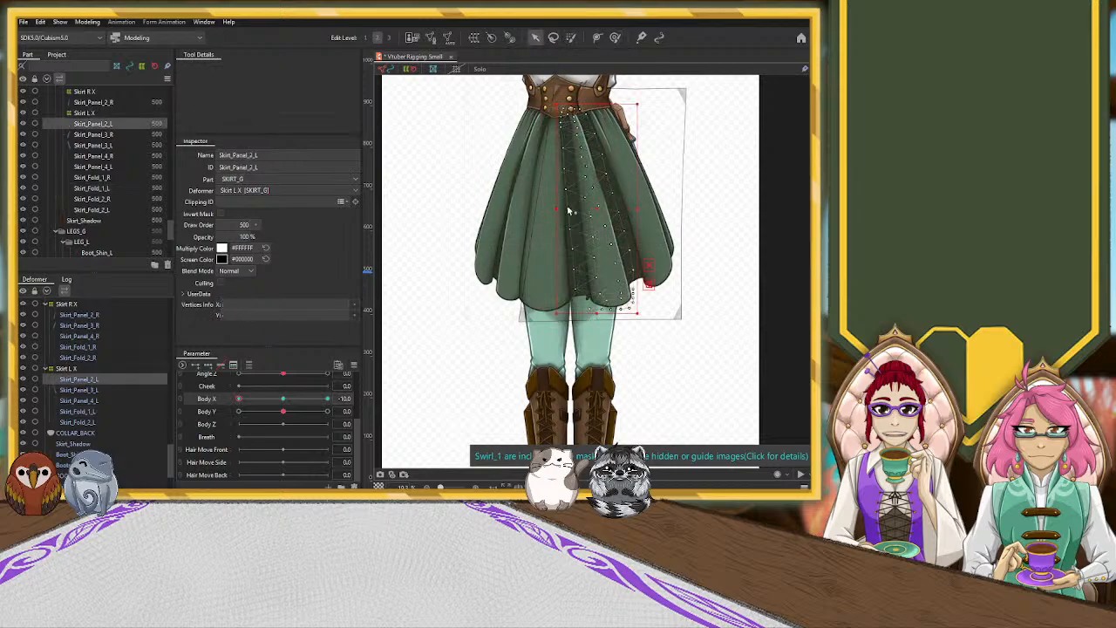
drag(555, 209, 551, 210)
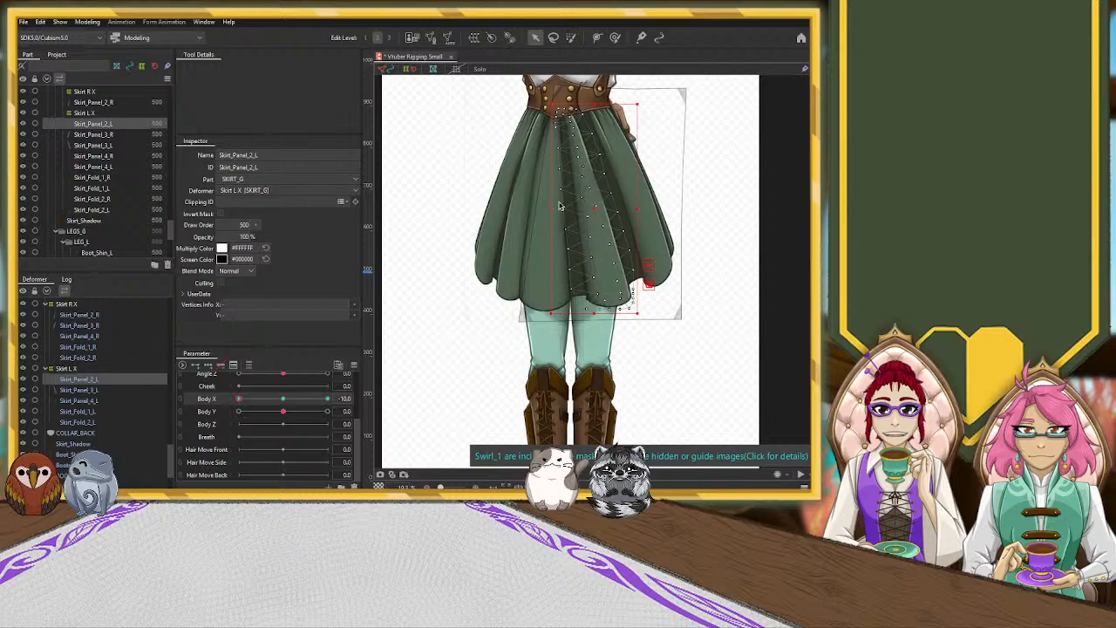
click(616, 37)
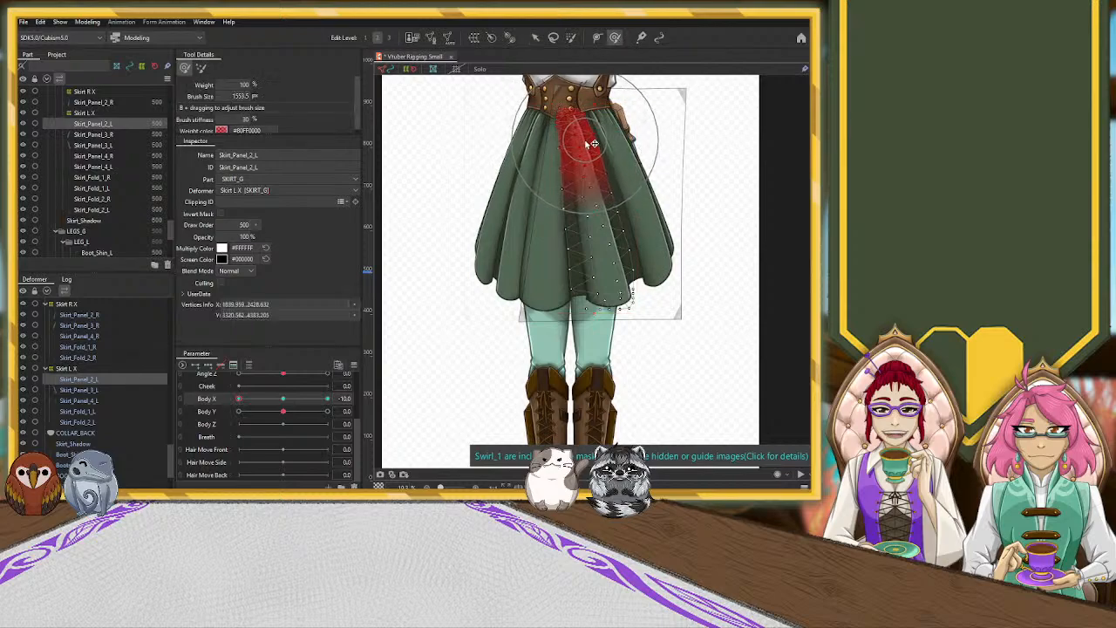
mouse_move(638, 186)
mouse_down()
mouse_move(649, 174)
mouse_move(641, 122)
mouse_move(634, 129)
mouse_up()
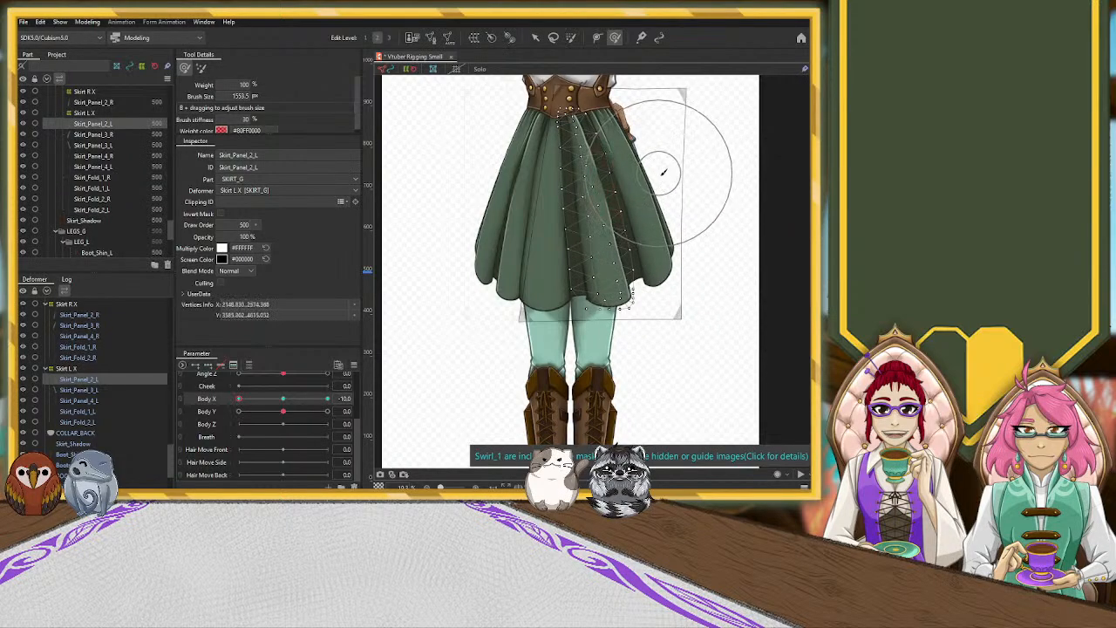
mouse_move(532, 404)
mouse_down()
mouse_move(533, 354)
mouse_move(564, 358)
mouse_up()
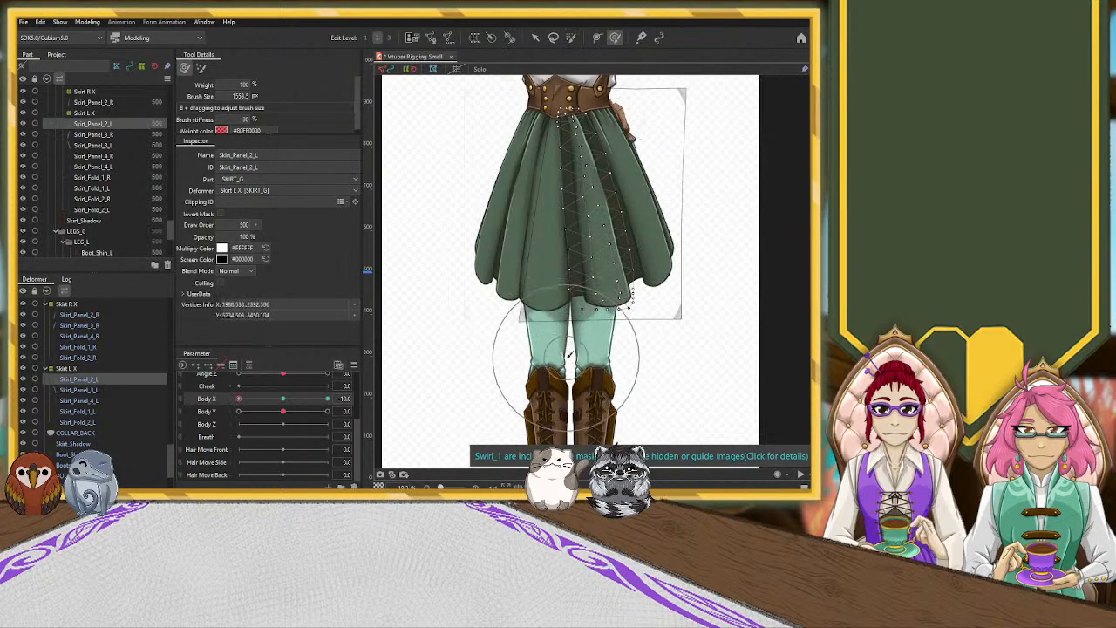
Adjust the lower part of Skirt_Panel_3_L at Body X -10 with the deform brush.
click(533, 38)
click(664, 272)
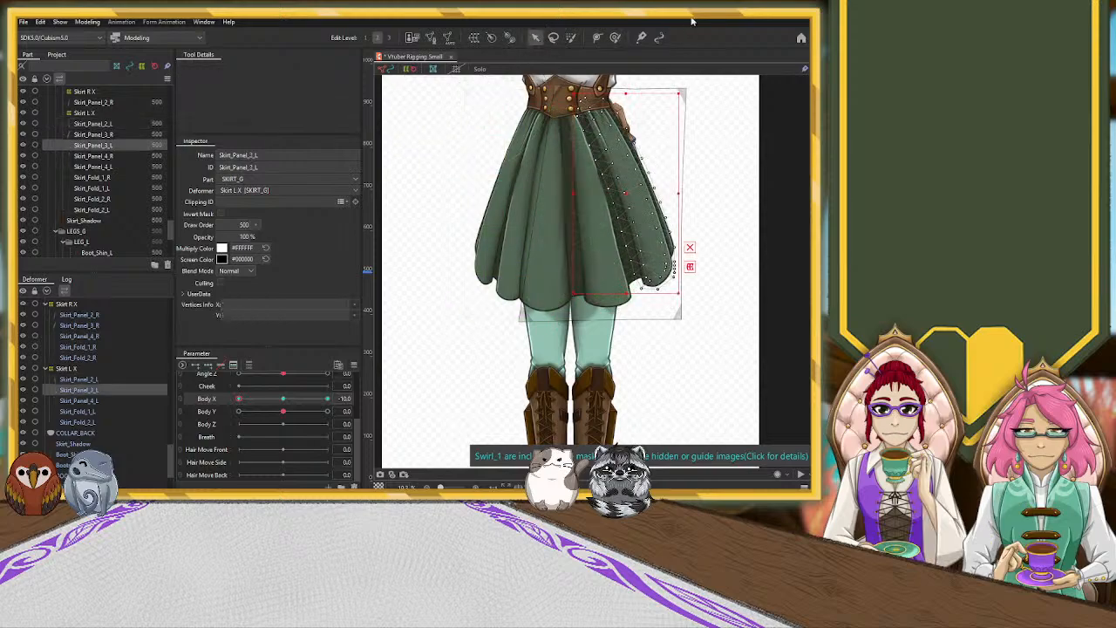
click(616, 38)
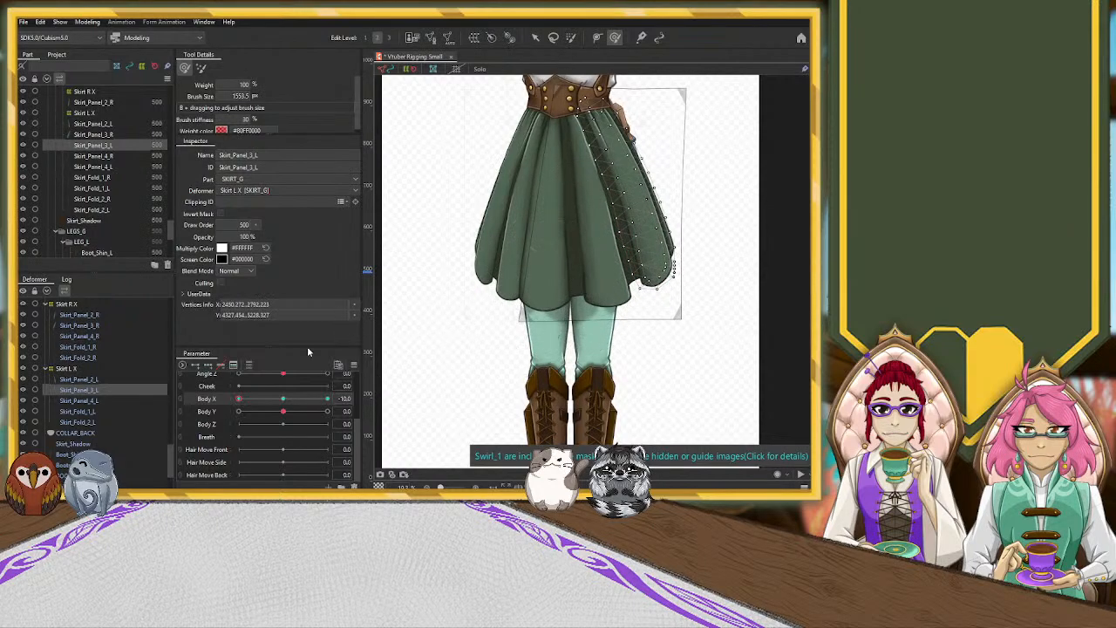
Refine Skirt_Panel_2_R's upper area and lower outer edge at Body X 10 with the deform brush.
drag(240, 399, 342, 398)
click(536, 37)
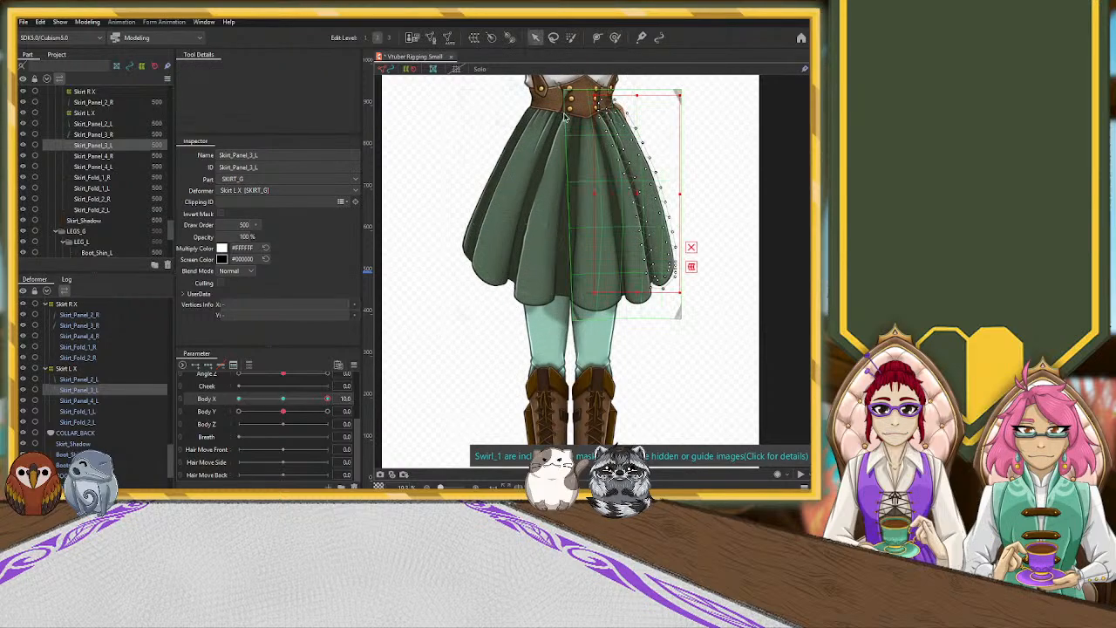
click(565, 142)
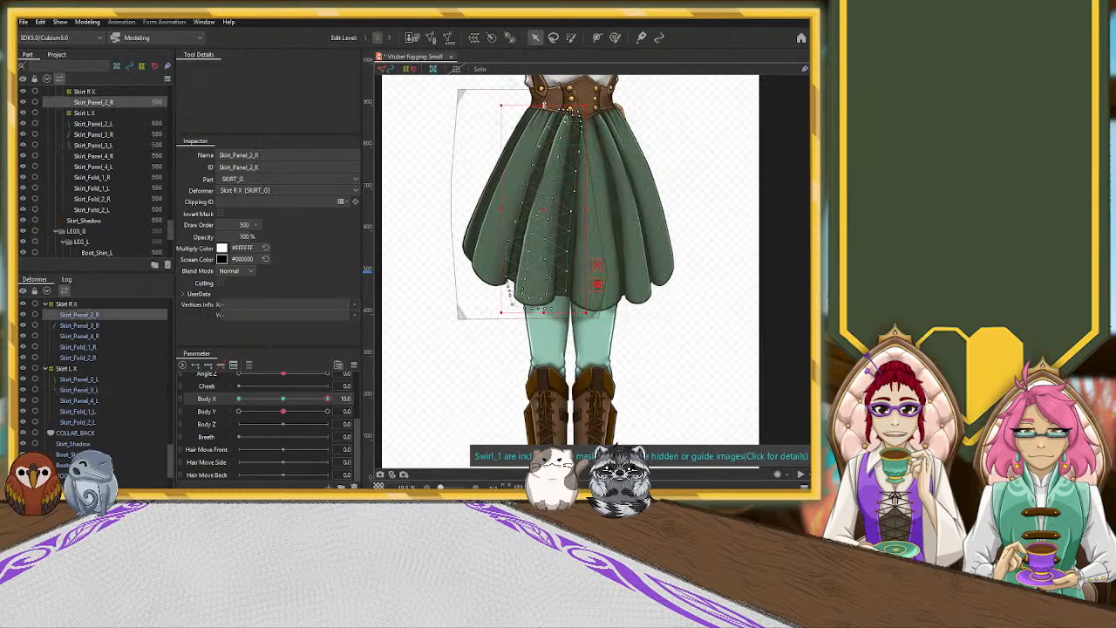
click(615, 38)
drag(556, 118, 545, 136)
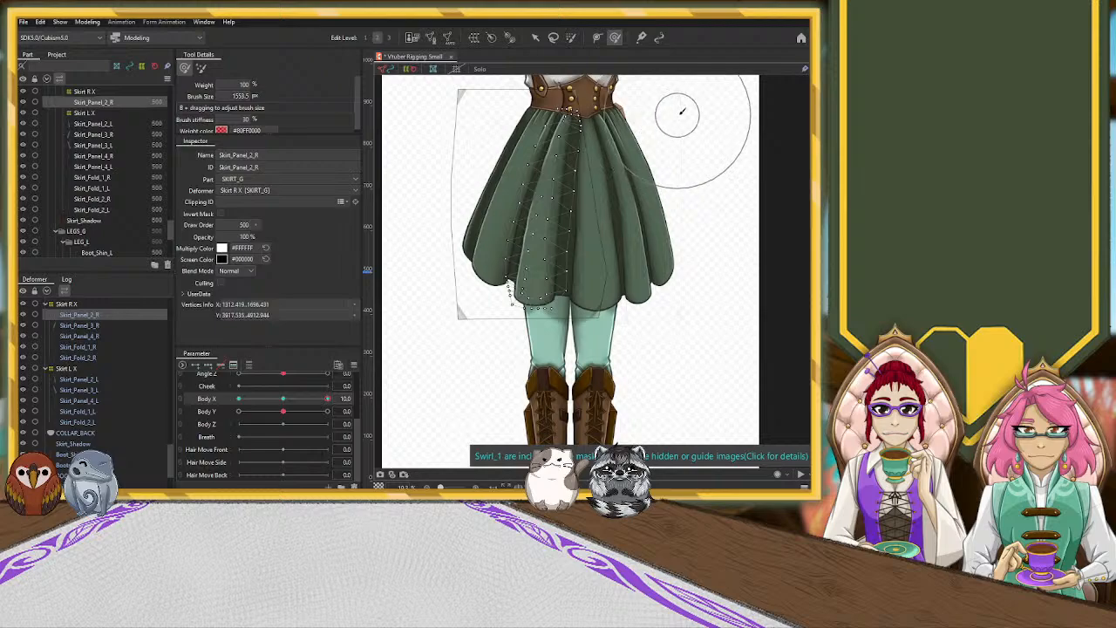
drag(684, 112, 680, 161)
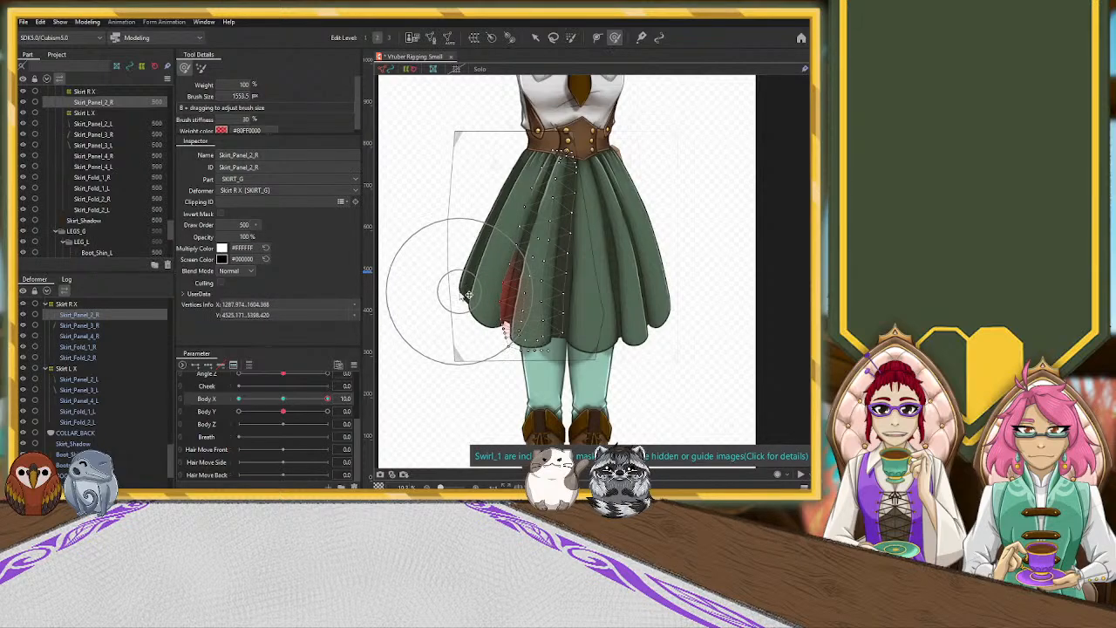
Pull Skirt_Panel_2_R's outer edge outward at Body X -10 with the deform brush and compare it with Body X 10.
drag(327, 399, 238, 398)
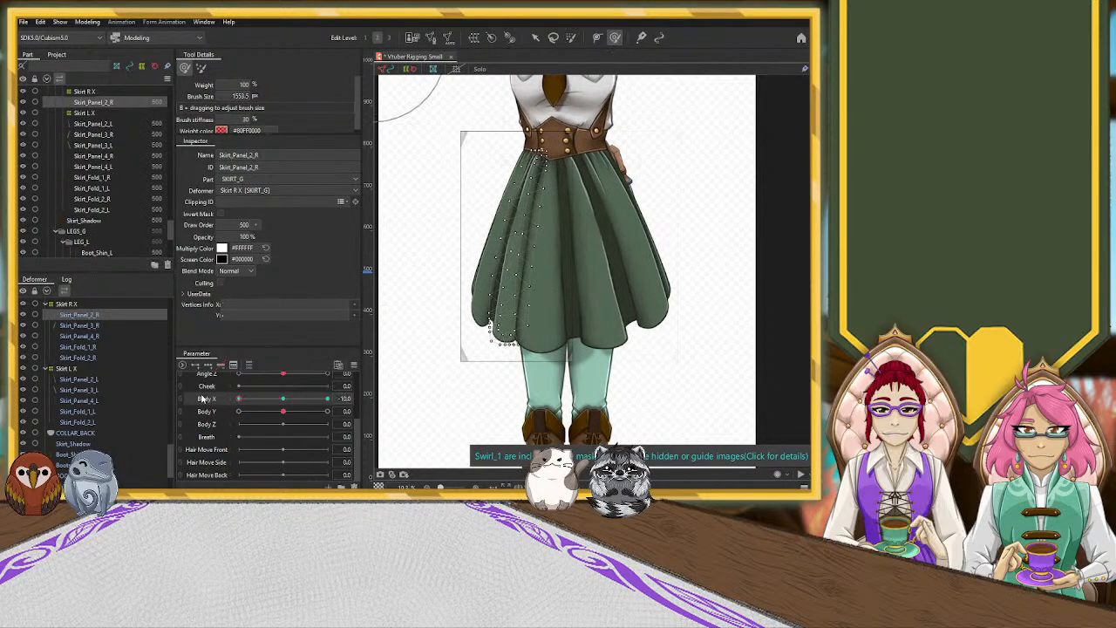
mouse_move(465, 302)
mouse_down()
mouse_move(456, 324)
mouse_move(473, 249)
mouse_move(485, 264)
mouse_up()
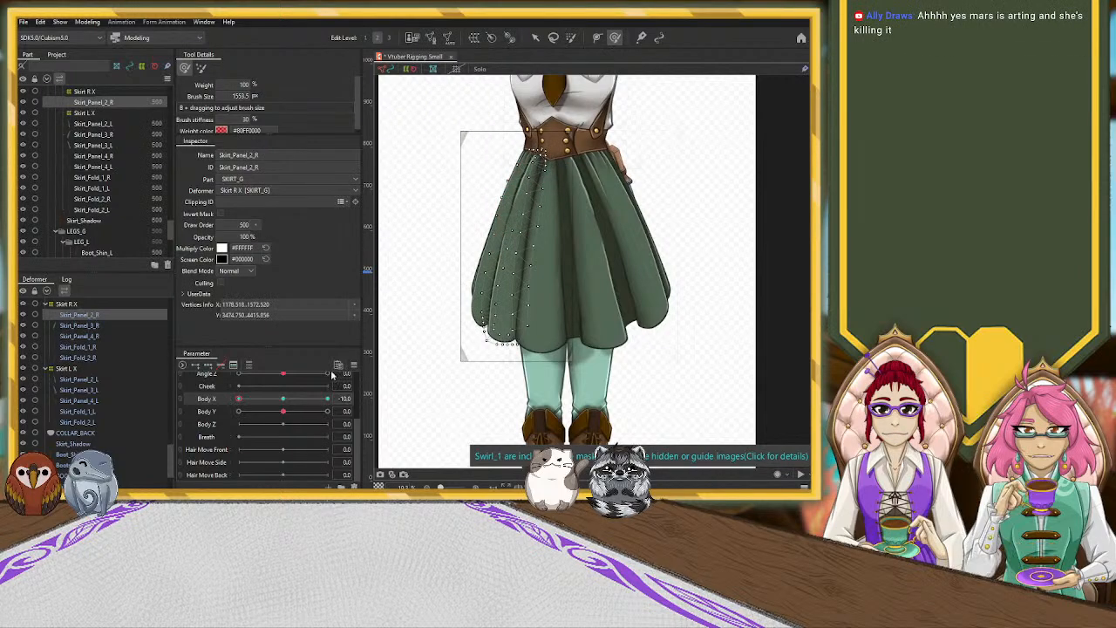
drag(241, 400, 386, 396)
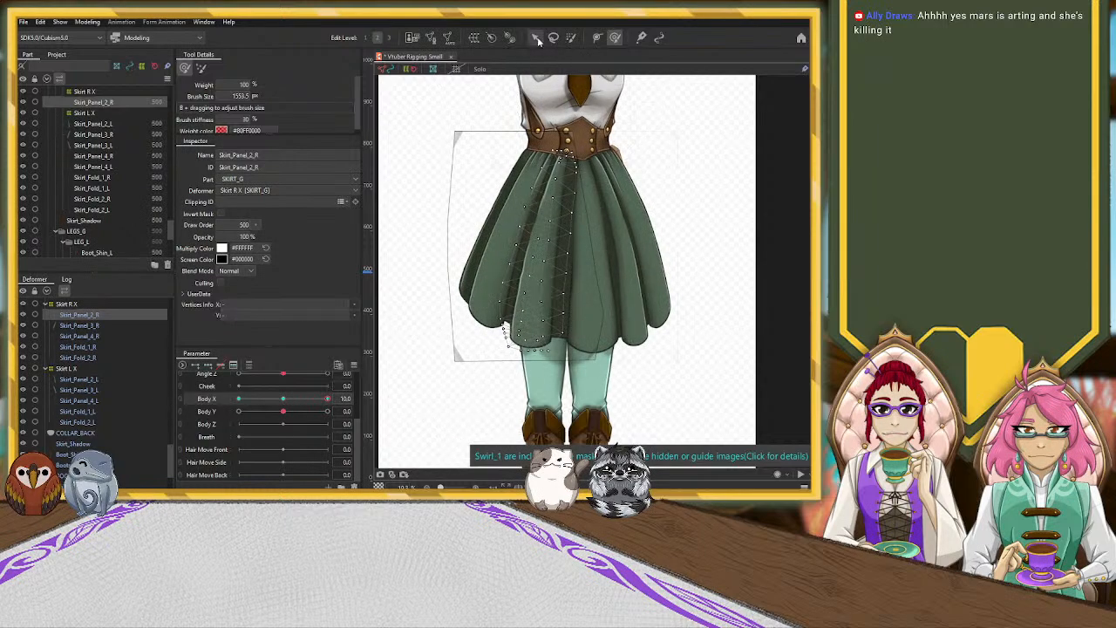
Widen Skirt_Panel_1's warp deformer toward the R side at Body X 10 and compare the front panel with Body X -10.
key(v)
click(553, 277)
drag(560, 255, 552, 254)
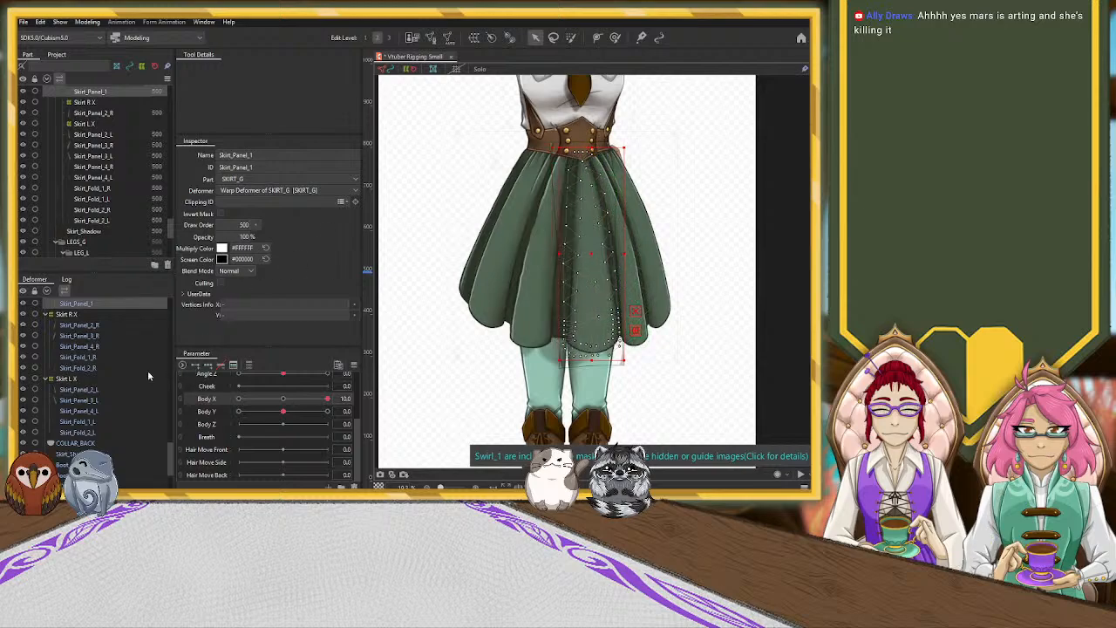
scroll(90, 318, up, 1)
click(87, 332)
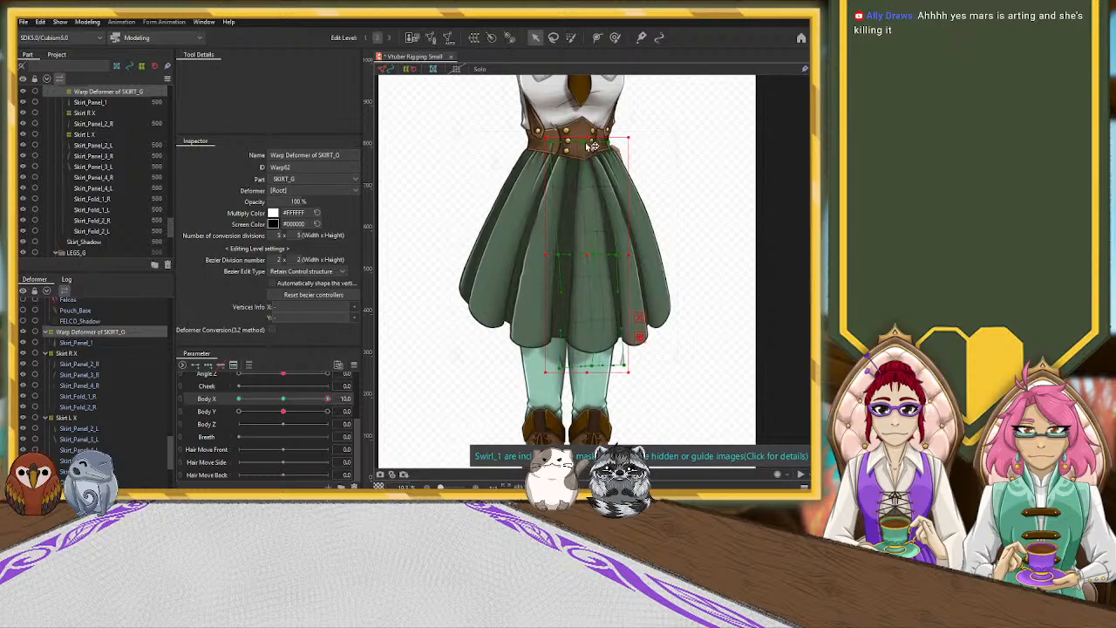
drag(544, 256, 535, 256)
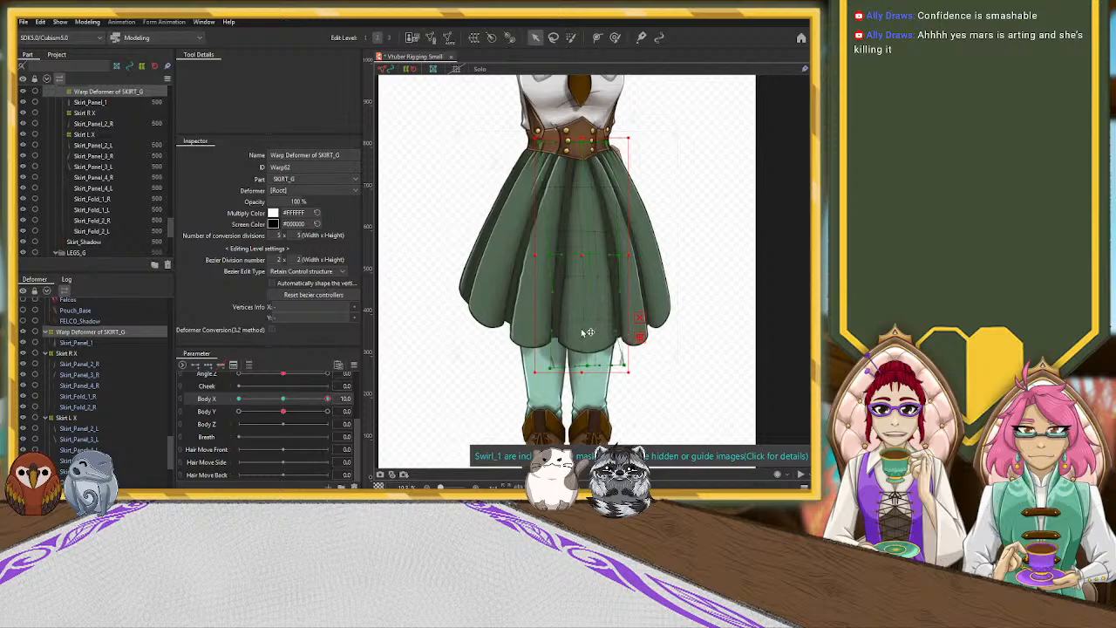
drag(328, 403, 238, 399)
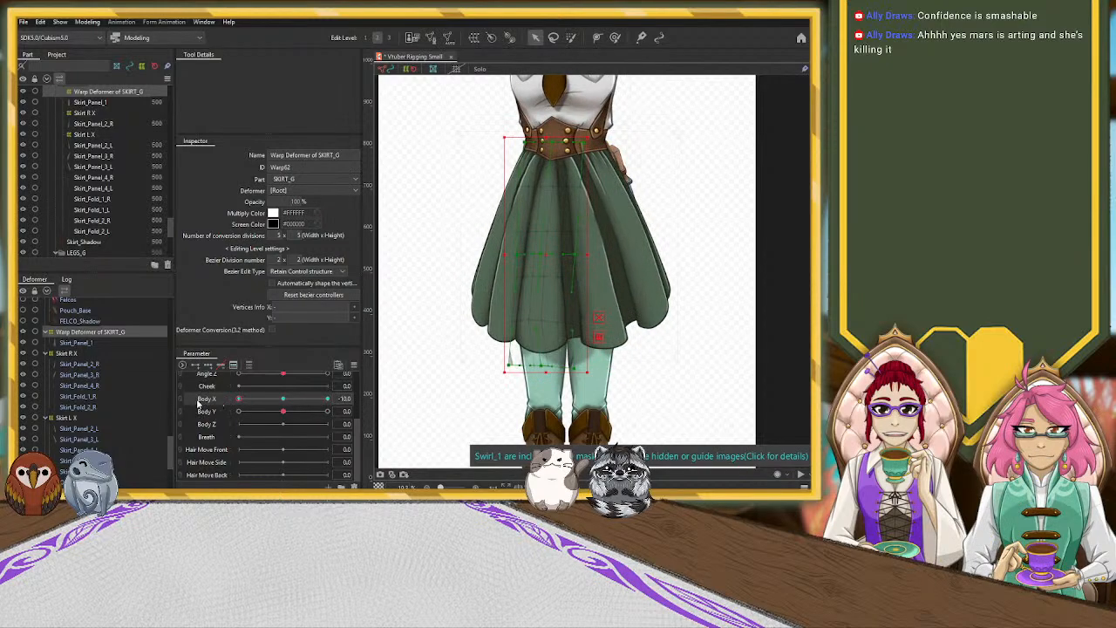
Compare the skirt at Body X -10 and 10, and narrow Skirt_Panel_2_R from its outer side at Body X 10.
click(328, 401)
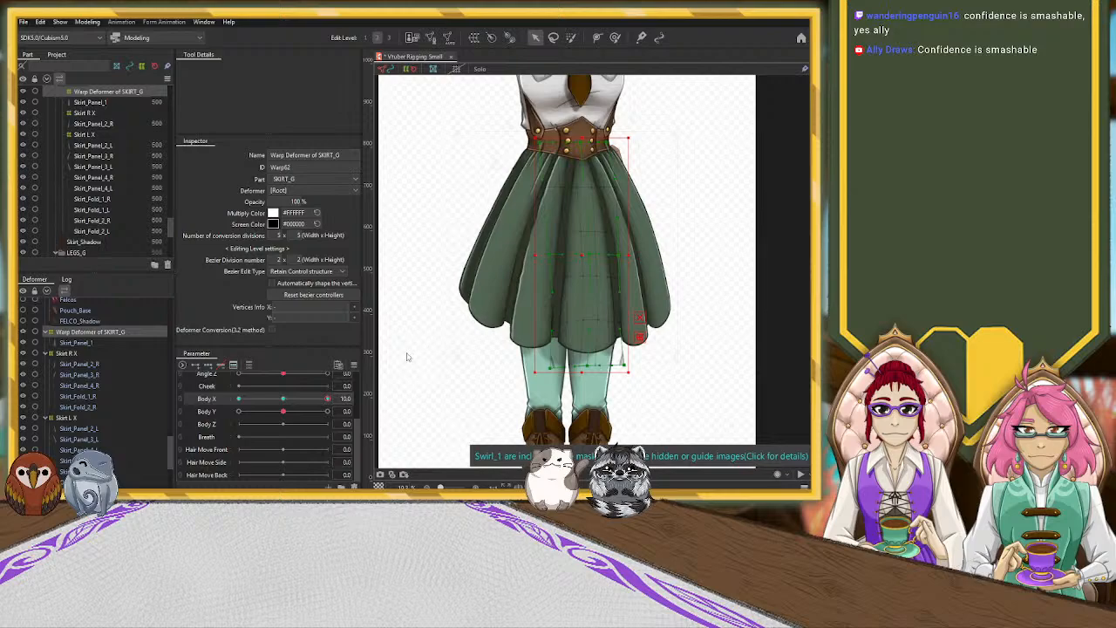
drag(329, 401, 182, 407)
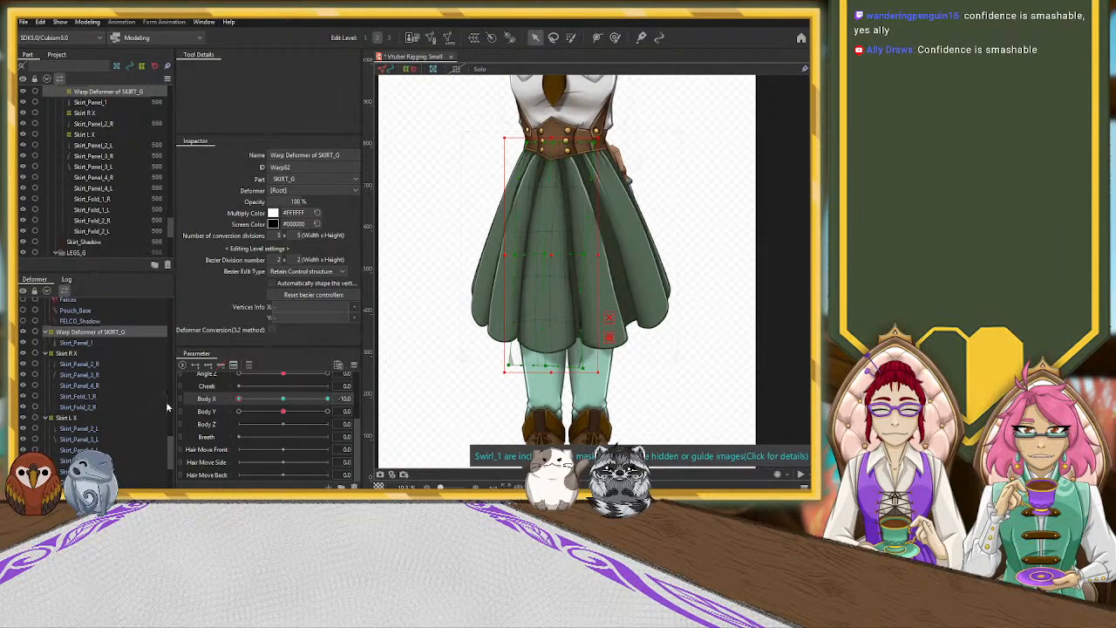
drag(81, 393, 332, 410)
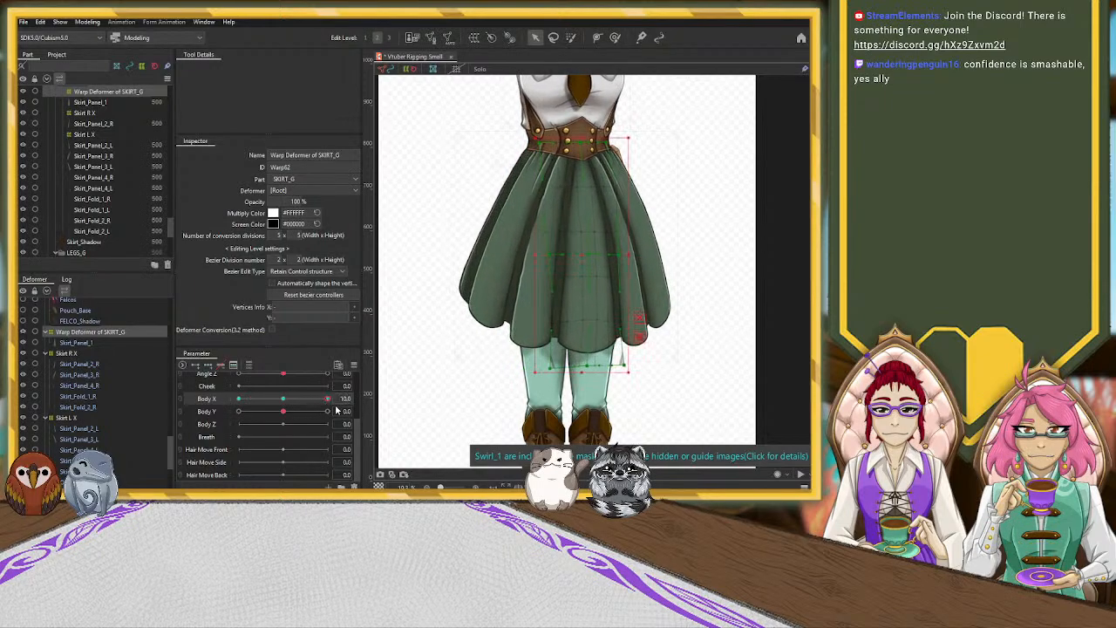
click(551, 281)
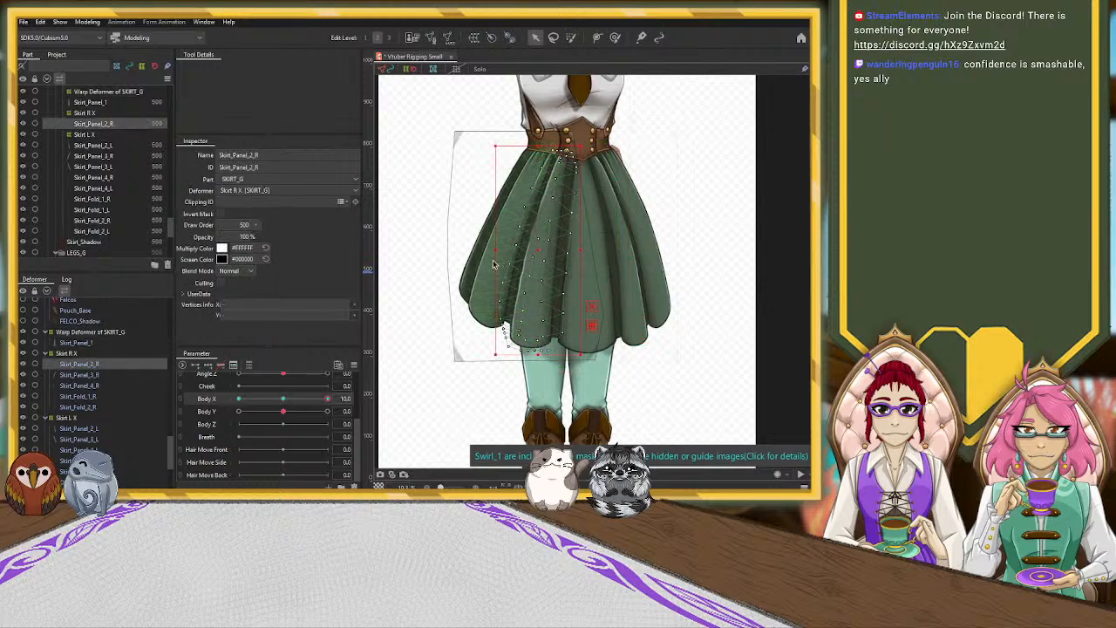
drag(495, 253, 504, 253)
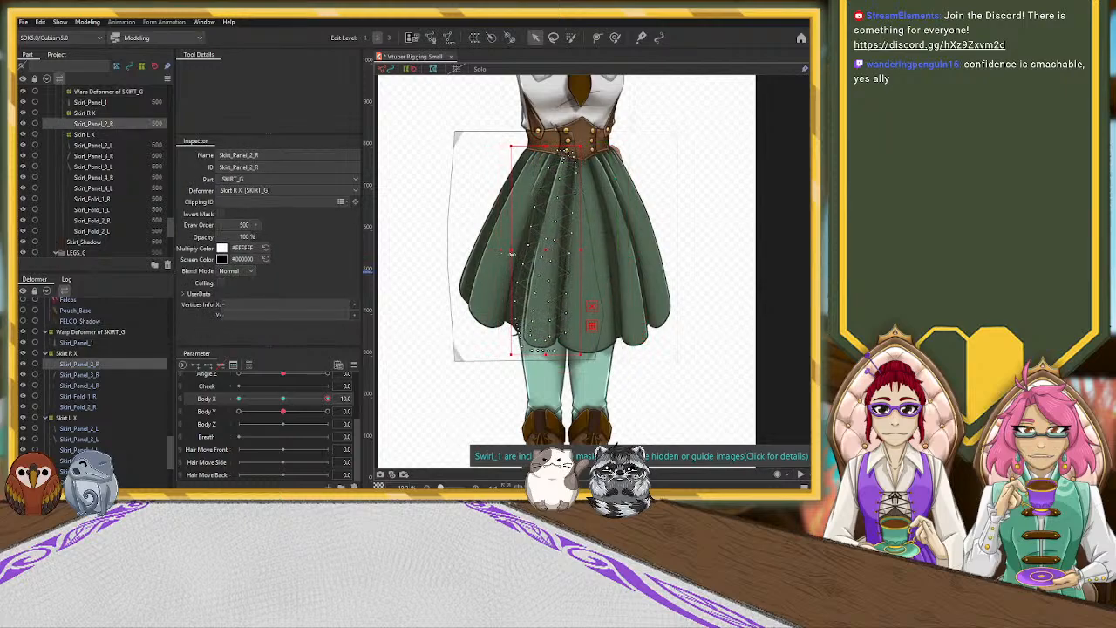
Widen Skirt_Fold_2_R slightly toward the front panel at Body X 10.
click(530, 279)
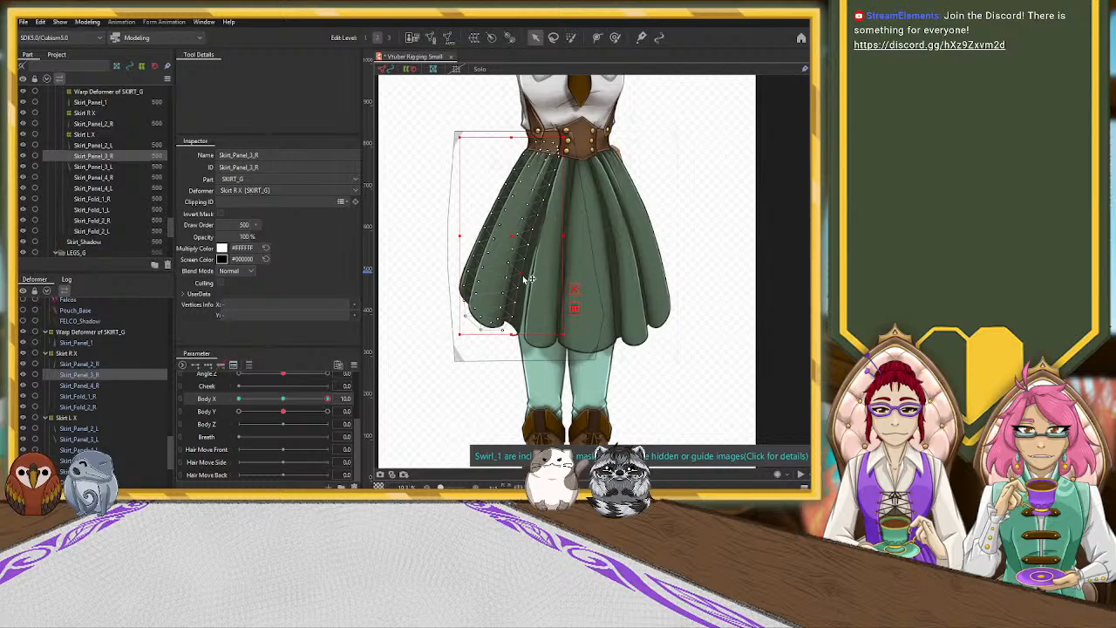
click(526, 310)
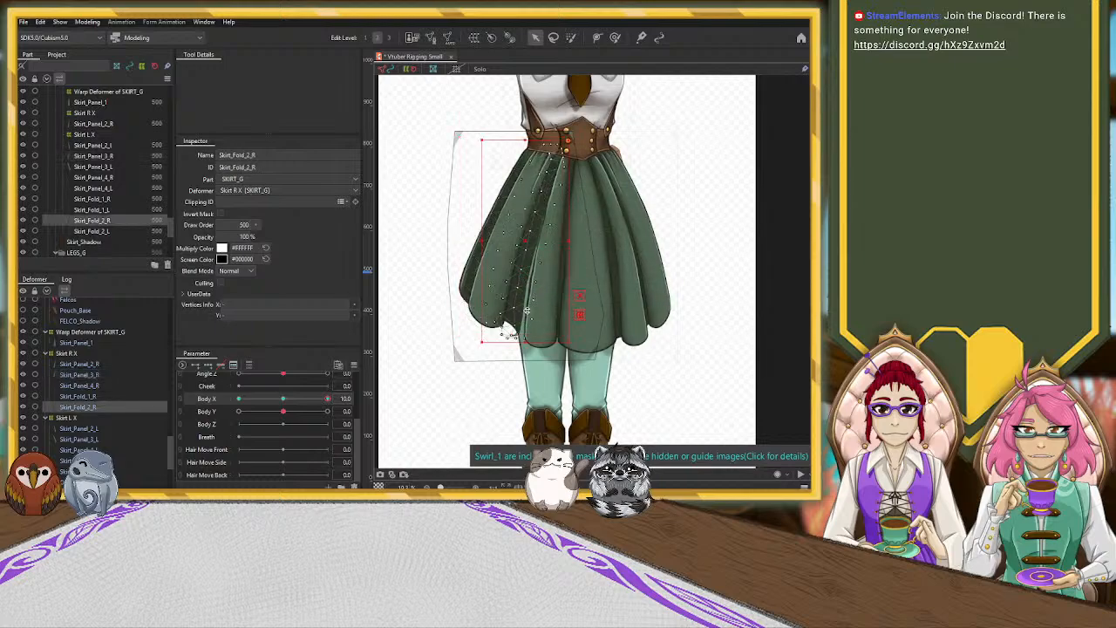
drag(571, 244, 574, 244)
Widen Skirt_Panel_3_R toward the front panel at Body X 10, tilt it slightly and shift it outward.
click(562, 258)
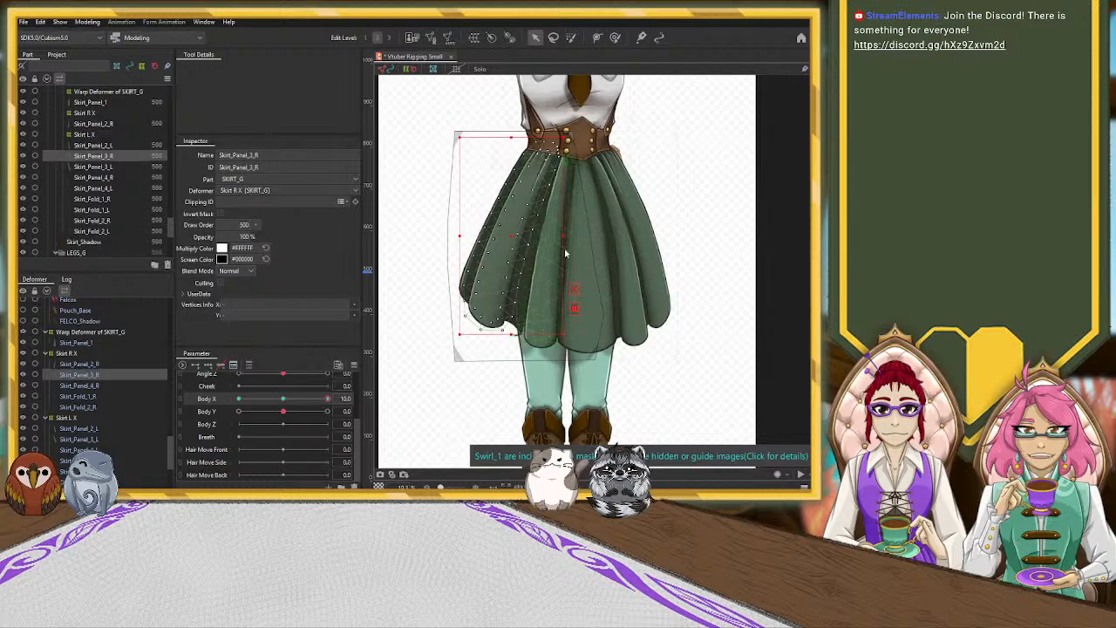
drag(562, 237, 580, 237)
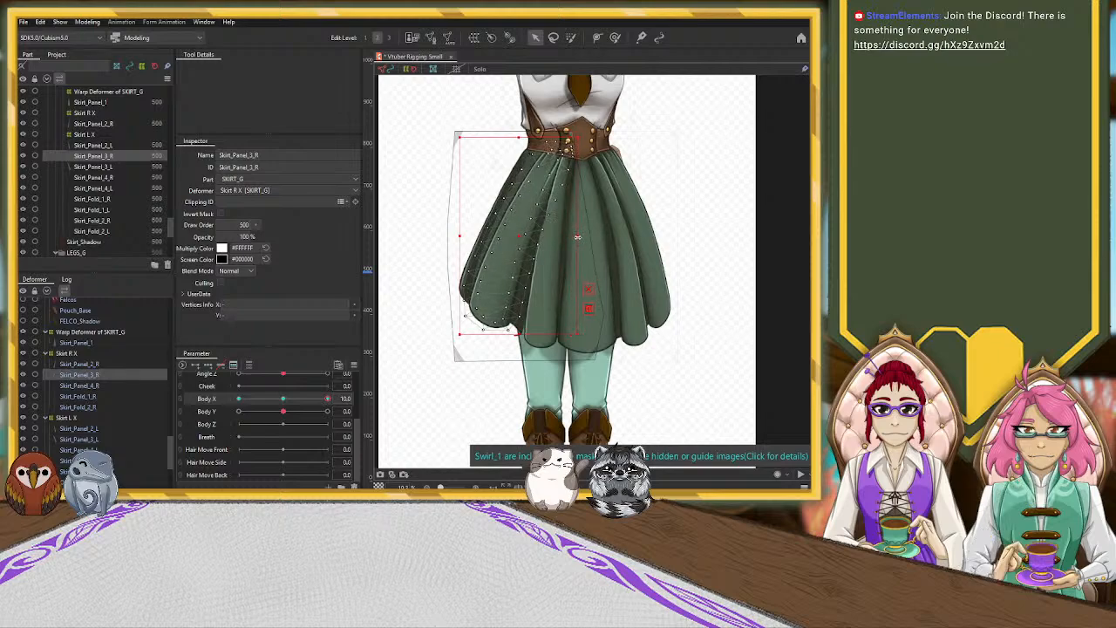
drag(521, 134, 514, 136)
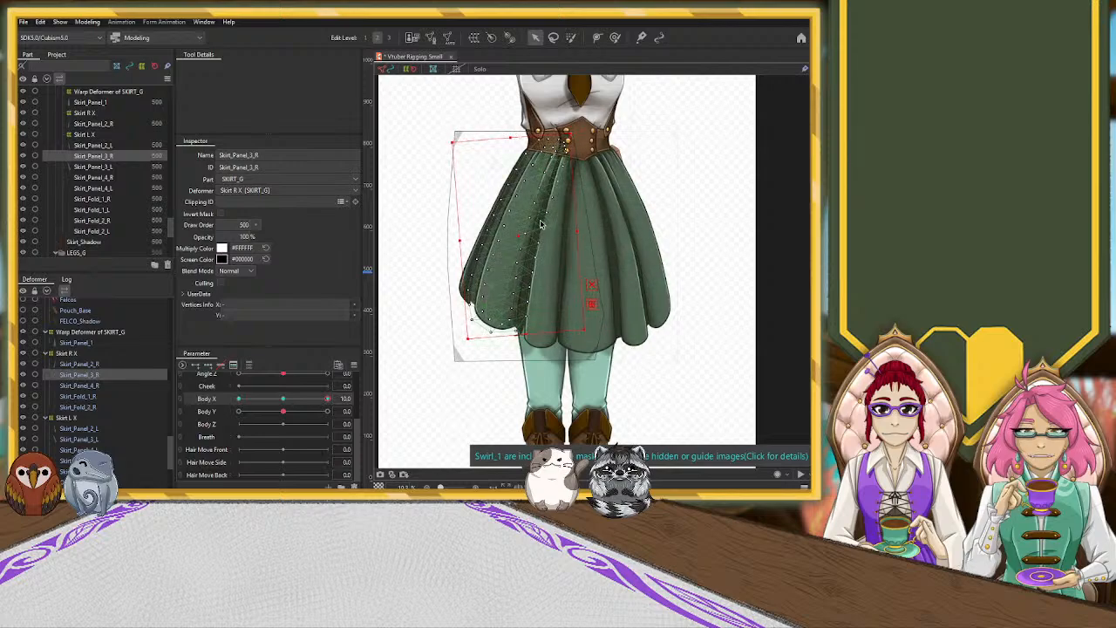
drag(519, 236, 514, 236)
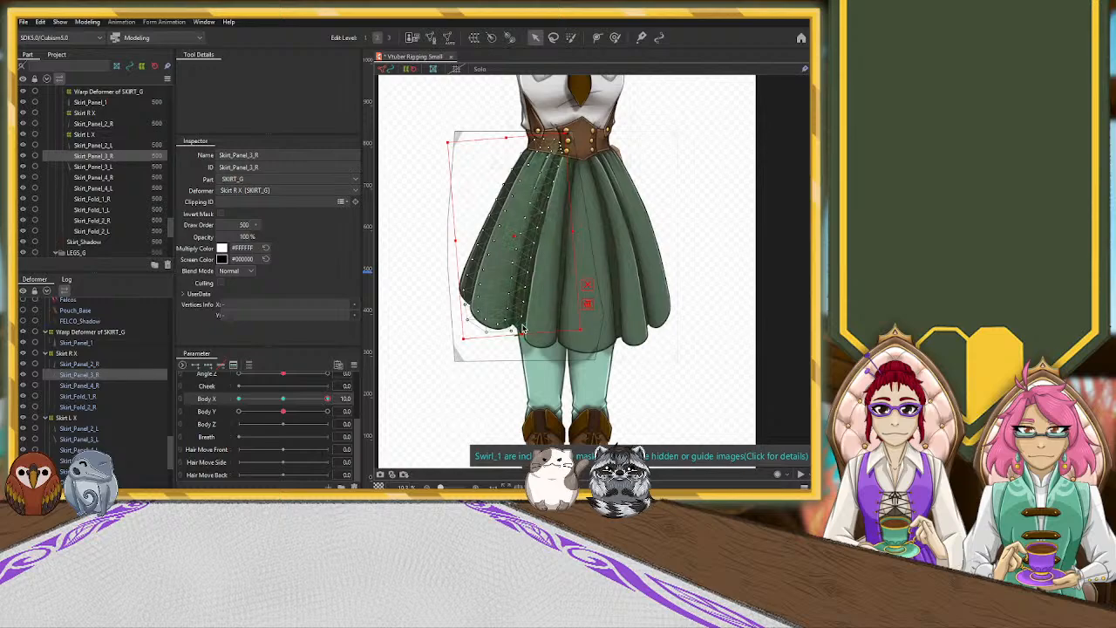
Tilt Skirt_Fold_2_R to follow the neighbouring panels at Body X 10 and refine its shape with the deform brush.
click(543, 259)
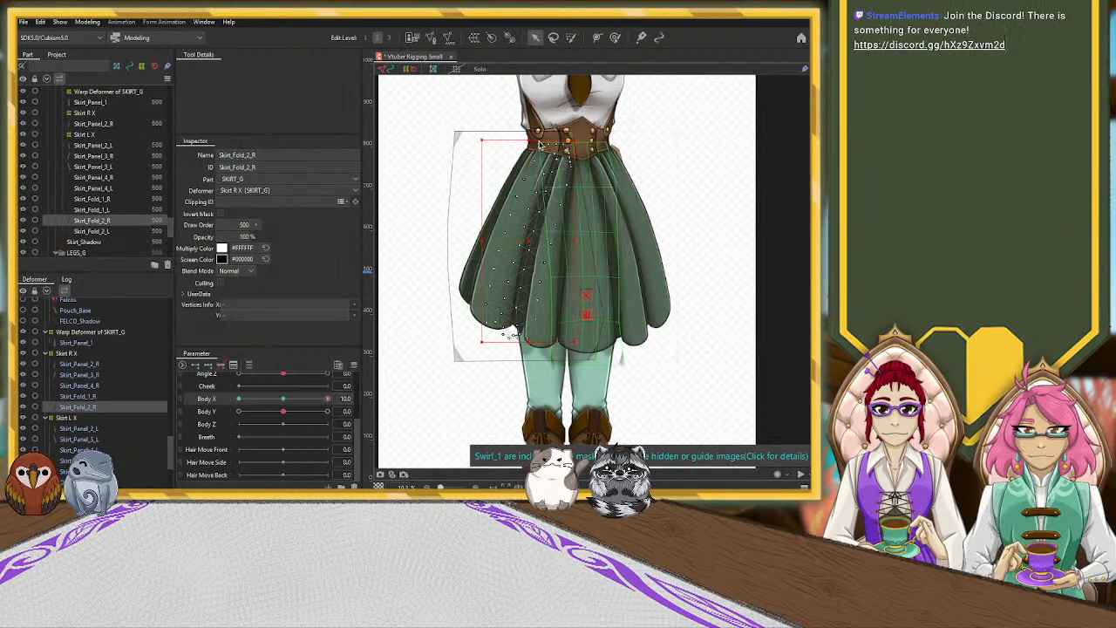
drag(538, 145, 522, 138)
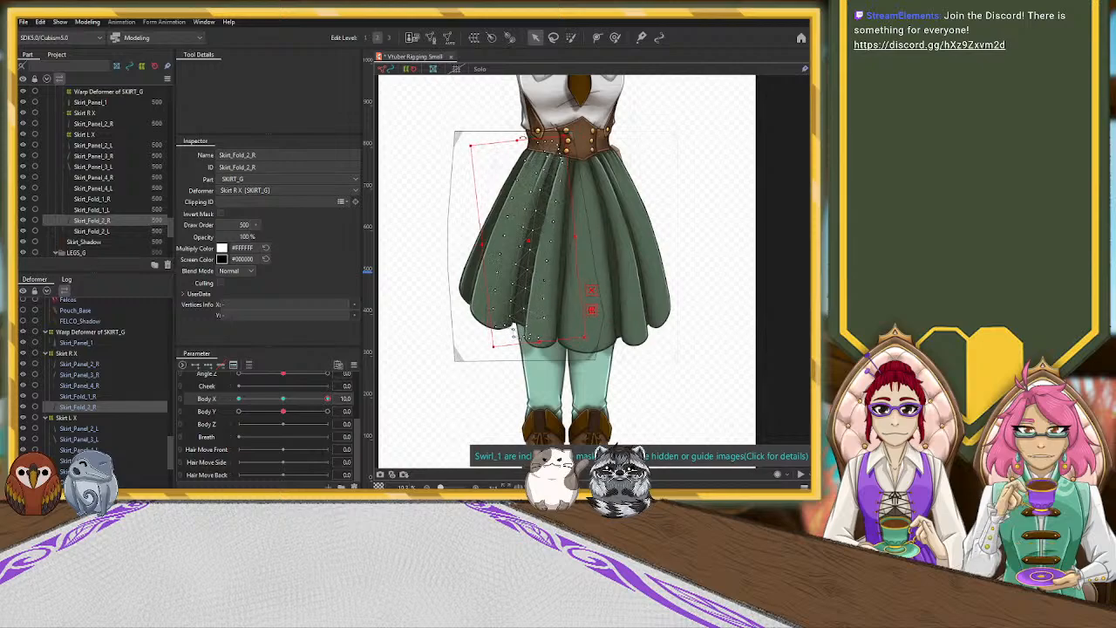
click(614, 36)
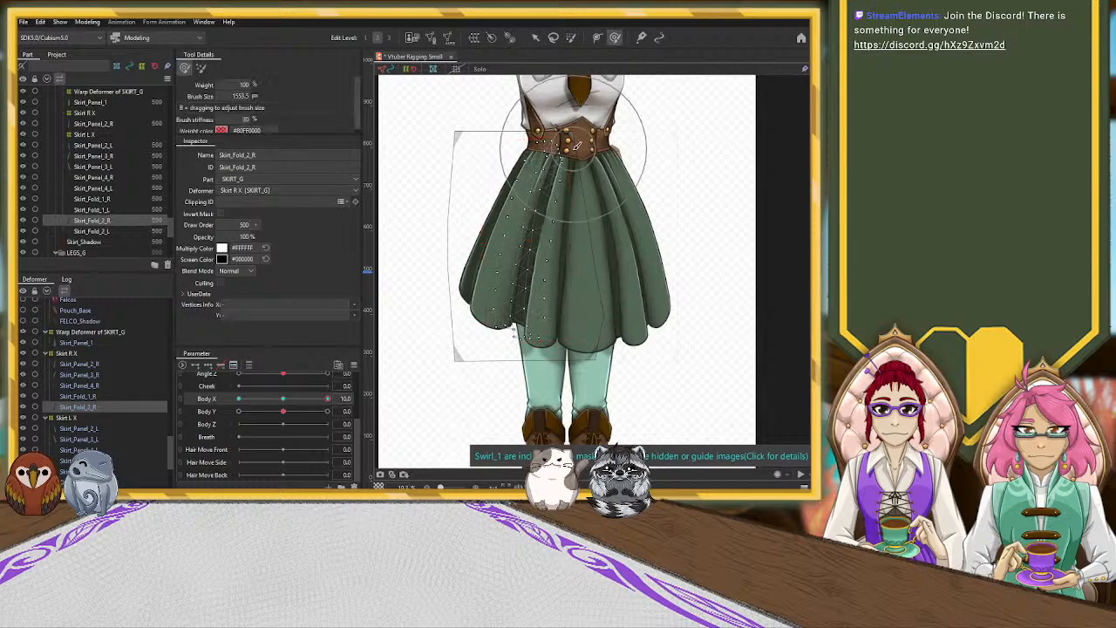
drag(588, 172, 599, 173)
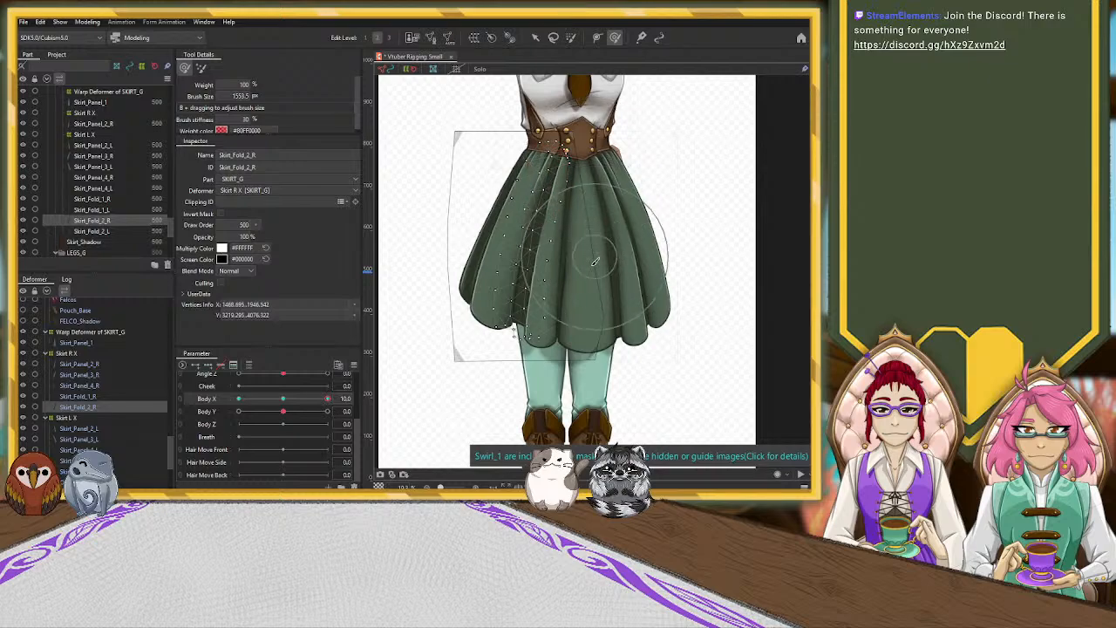
Adjust Skirt_Panel_4_R with the deform brush at Body X 10 and compare the skirt with Body X -10.
click(536, 37)
click(482, 255)
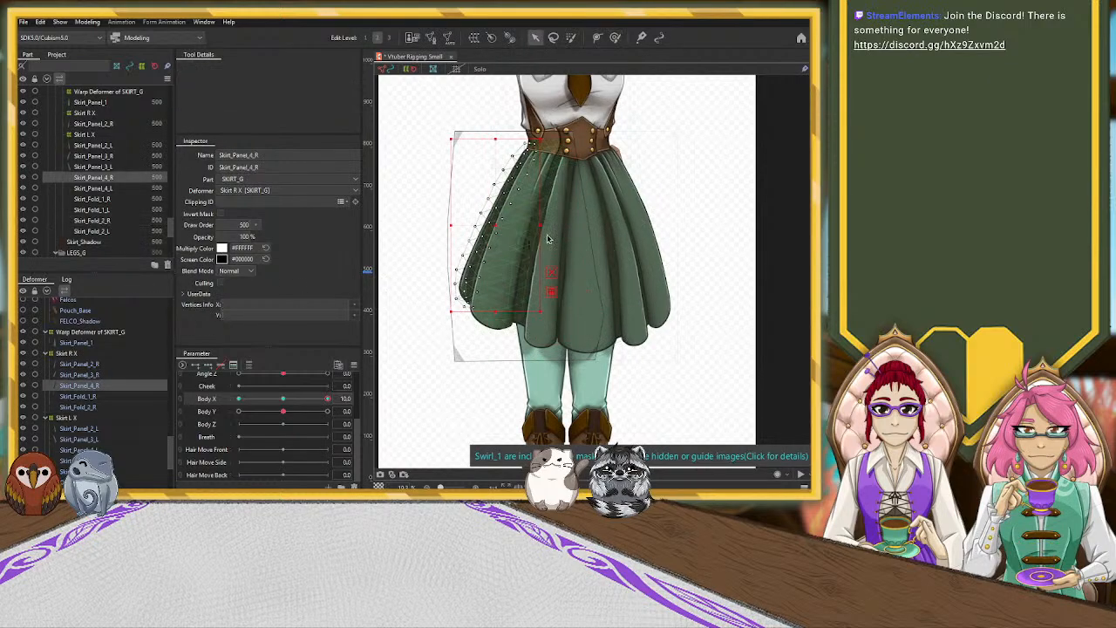
click(614, 36)
drag(528, 274, 542, 274)
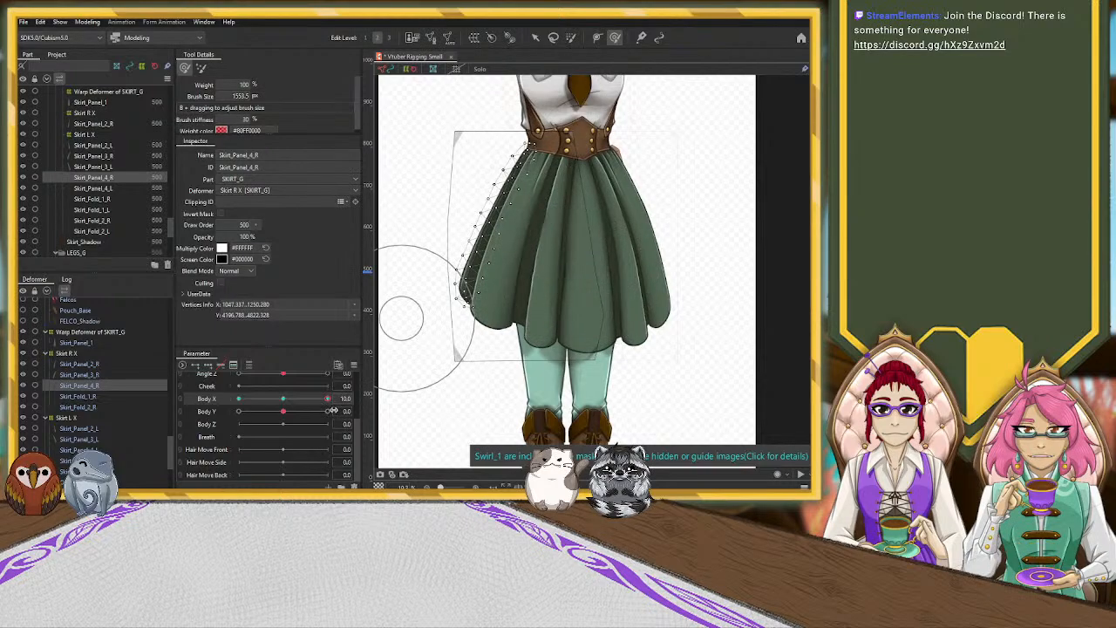
drag(327, 403, 232, 406)
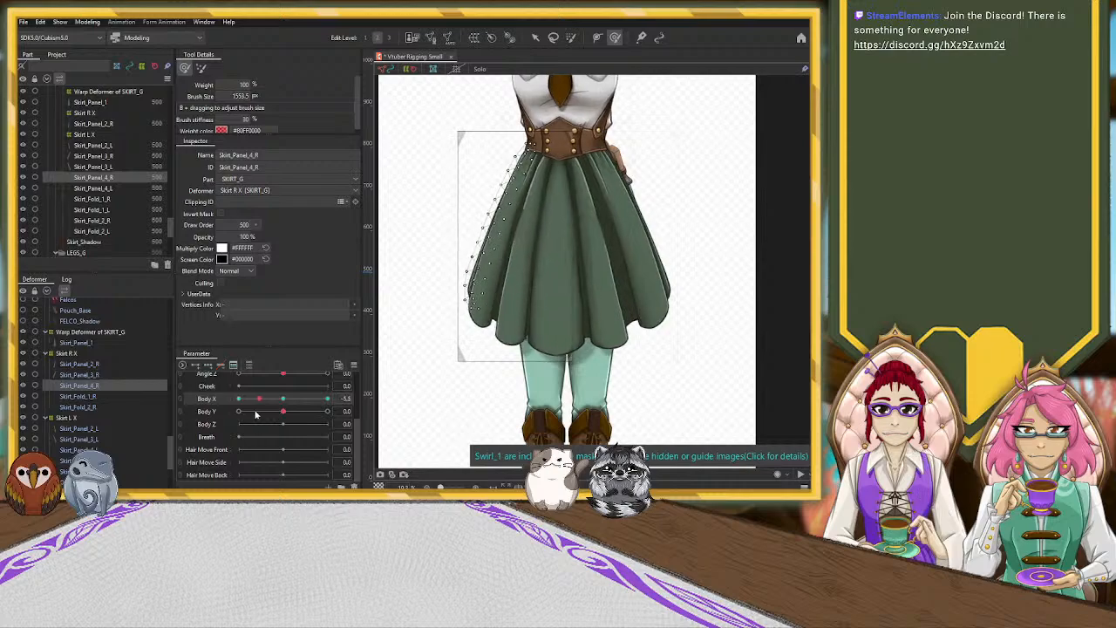
drag(238, 399, 363, 409)
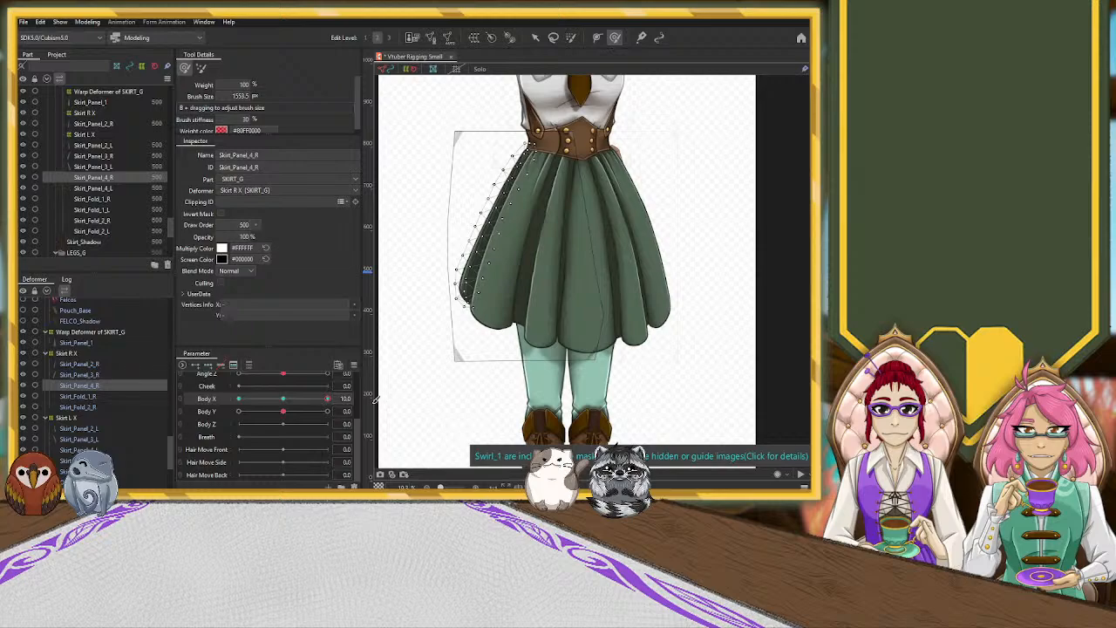
Narrow and tilt Skirt_Panel_2_R at Body X -10, and pull its outer edge into shape with the deform brush.
drag(327, 398, 218, 407)
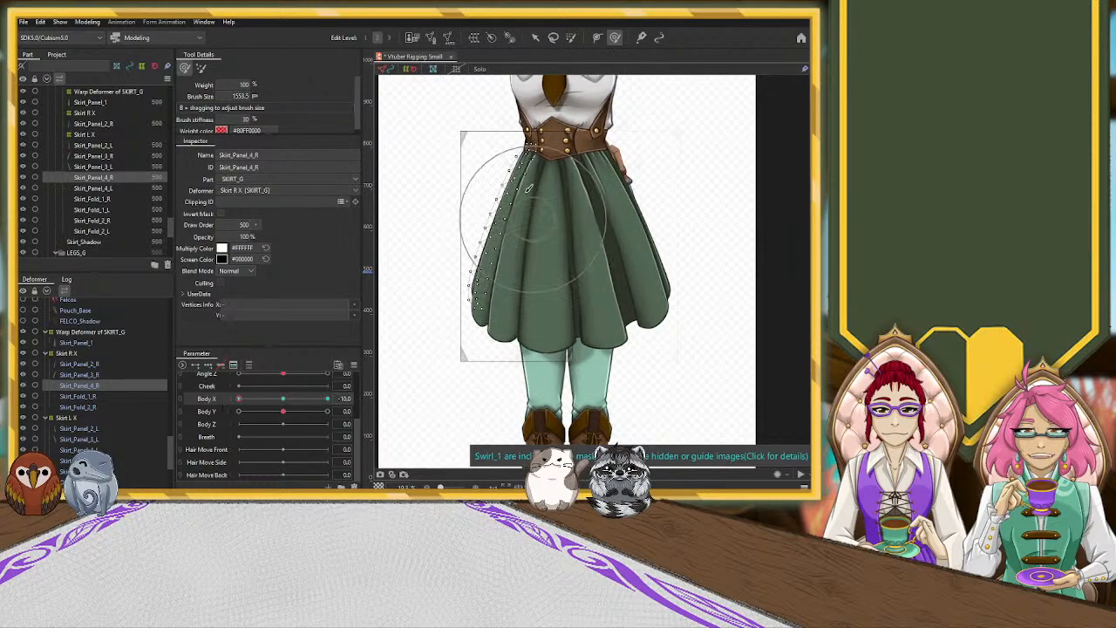
click(535, 37)
click(514, 282)
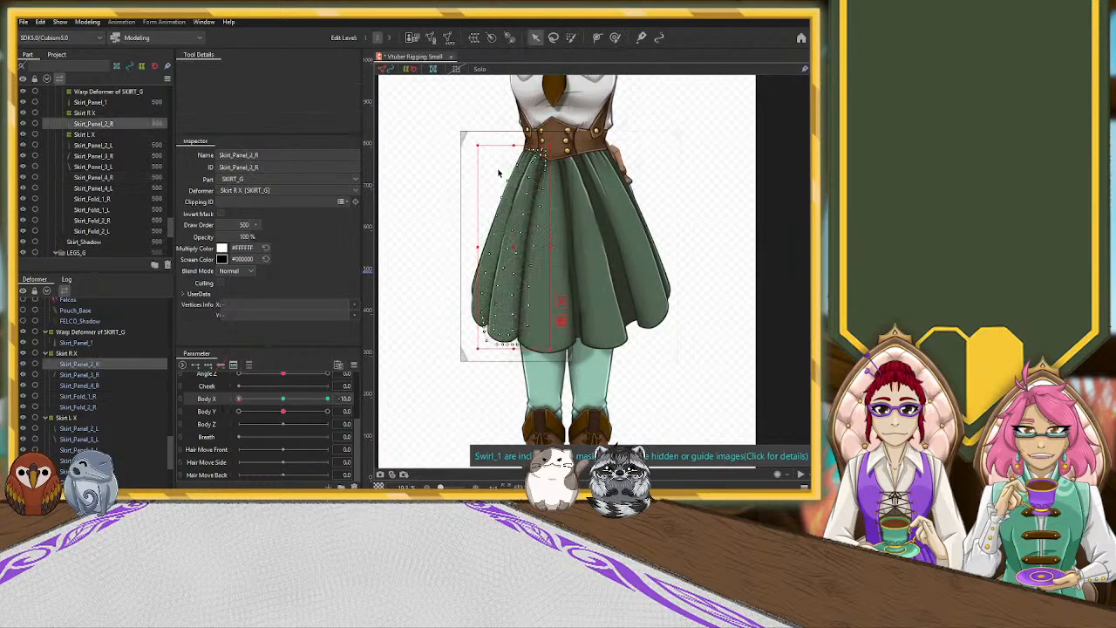
drag(483, 247, 488, 247)
drag(524, 141, 529, 142)
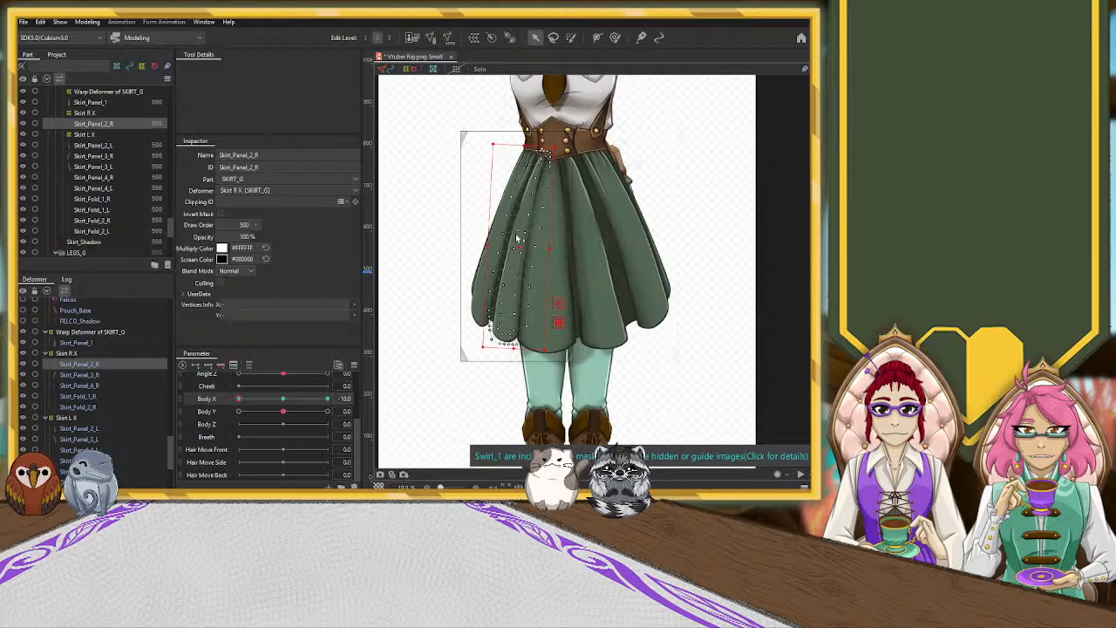
click(615, 38)
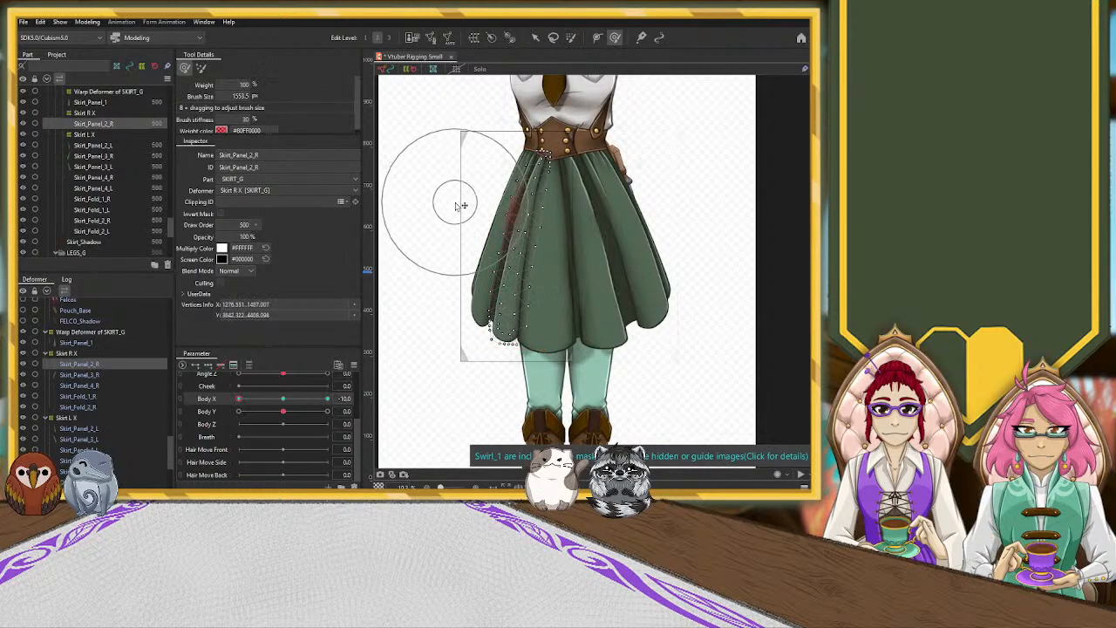
click(535, 37)
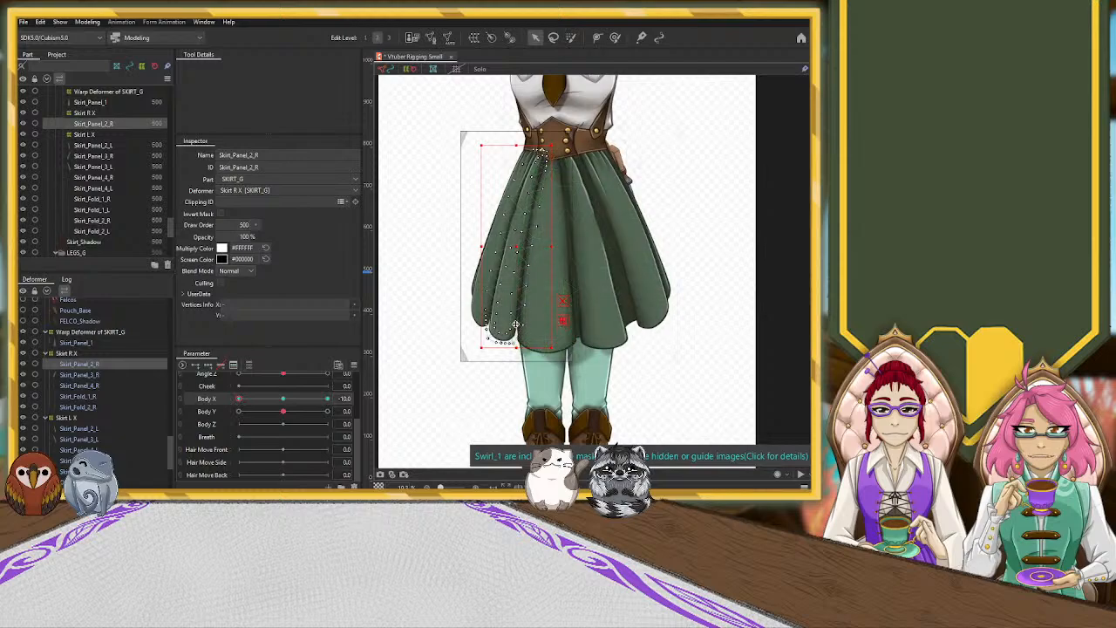
Widen Skirt_Fold_1_R at Body X -10 and reshape its lower edge with the deform brush.
click(93, 398)
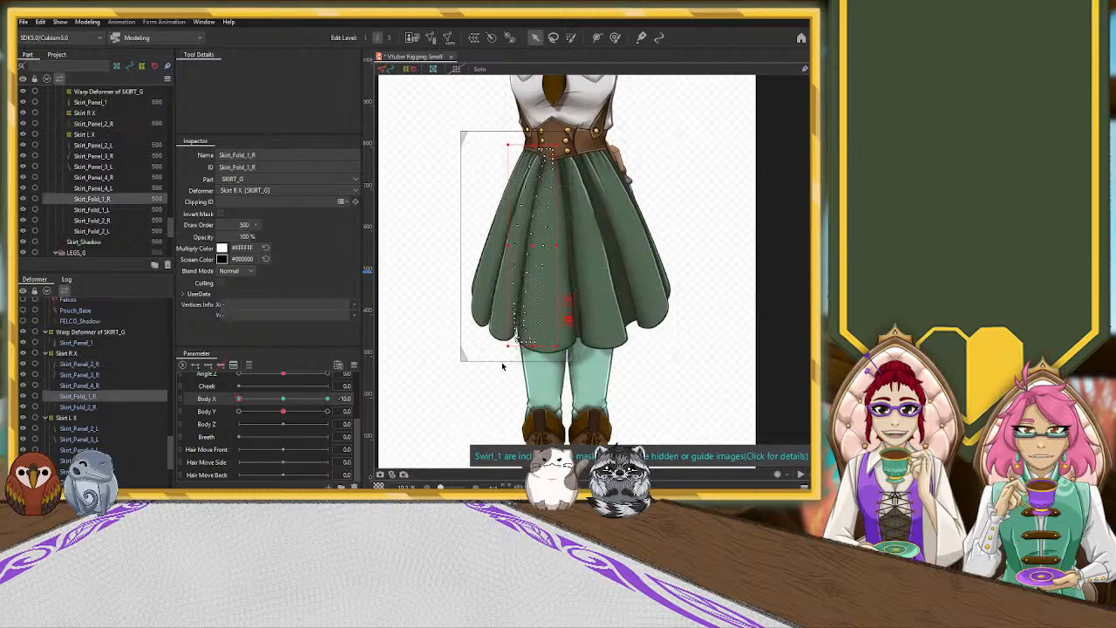
drag(506, 347, 560, 349)
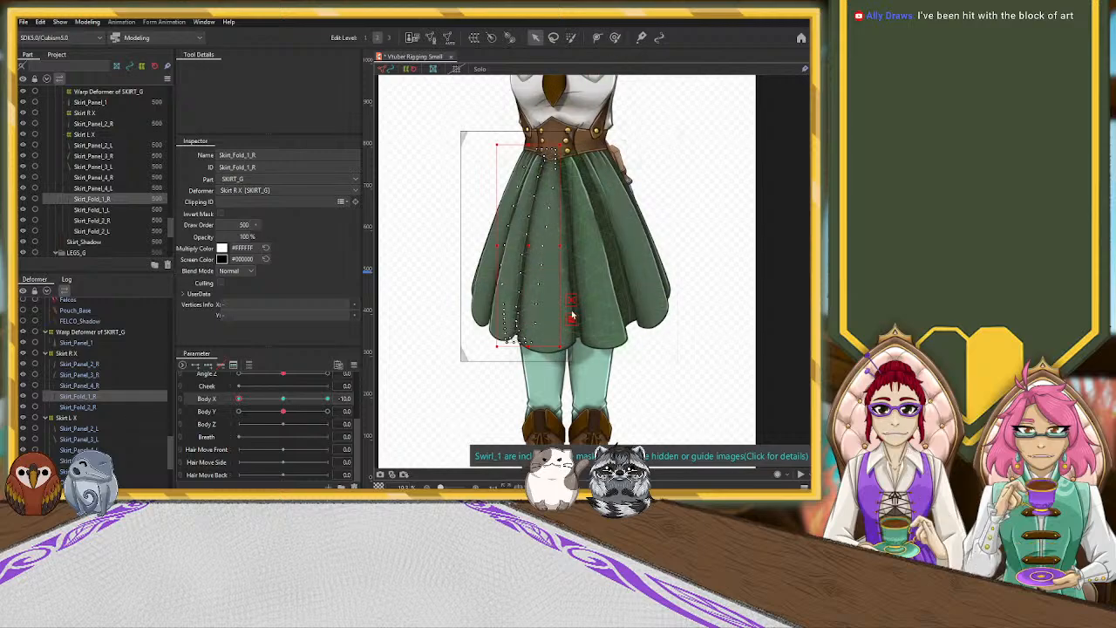
click(615, 39)
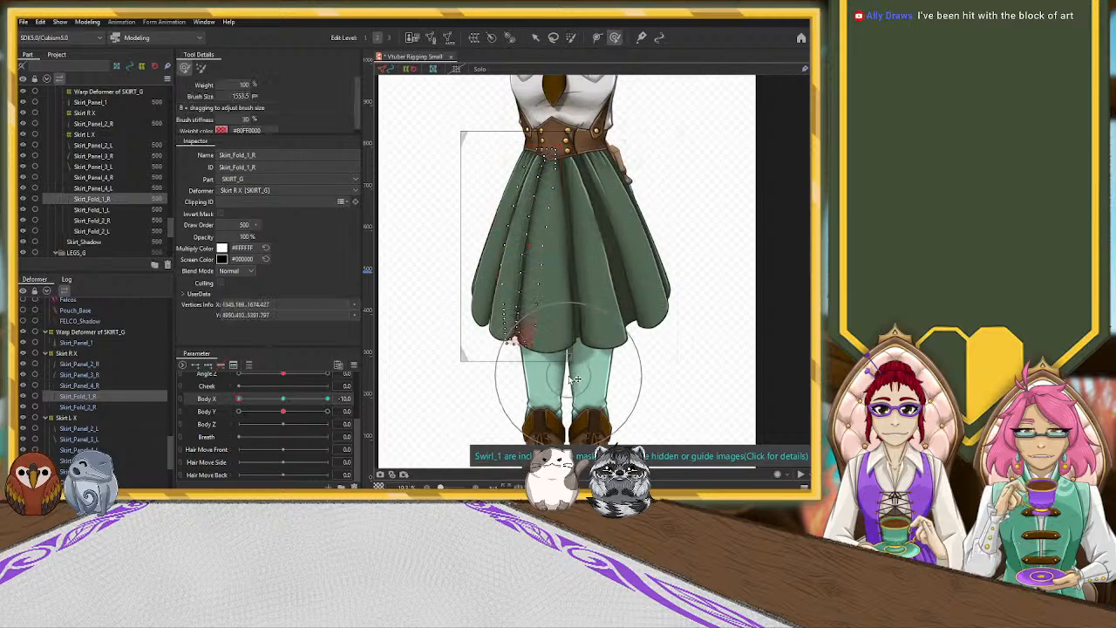
mouse_move(571, 392)
mouse_down()
mouse_move(460, 398)
mouse_move(451, 371)
mouse_move(463, 384)
mouse_move(434, 345)
mouse_move(563, 373)
mouse_up()
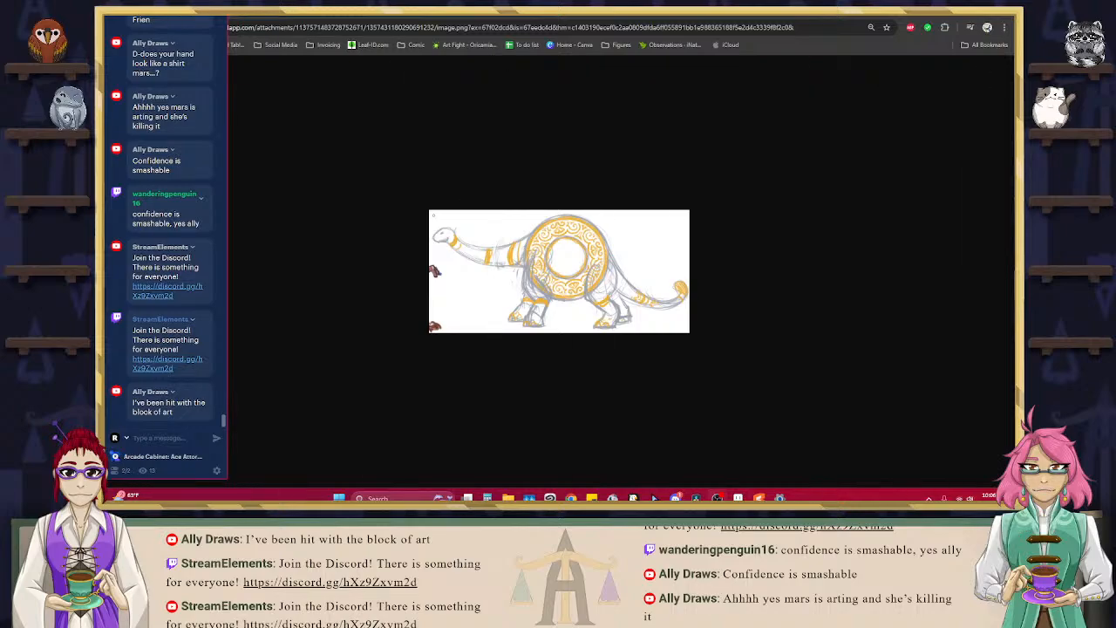
Switch to the browser and examine the shared dinosaur sketches one after another, enlarging the ring-bodied one.
click(189, 15)
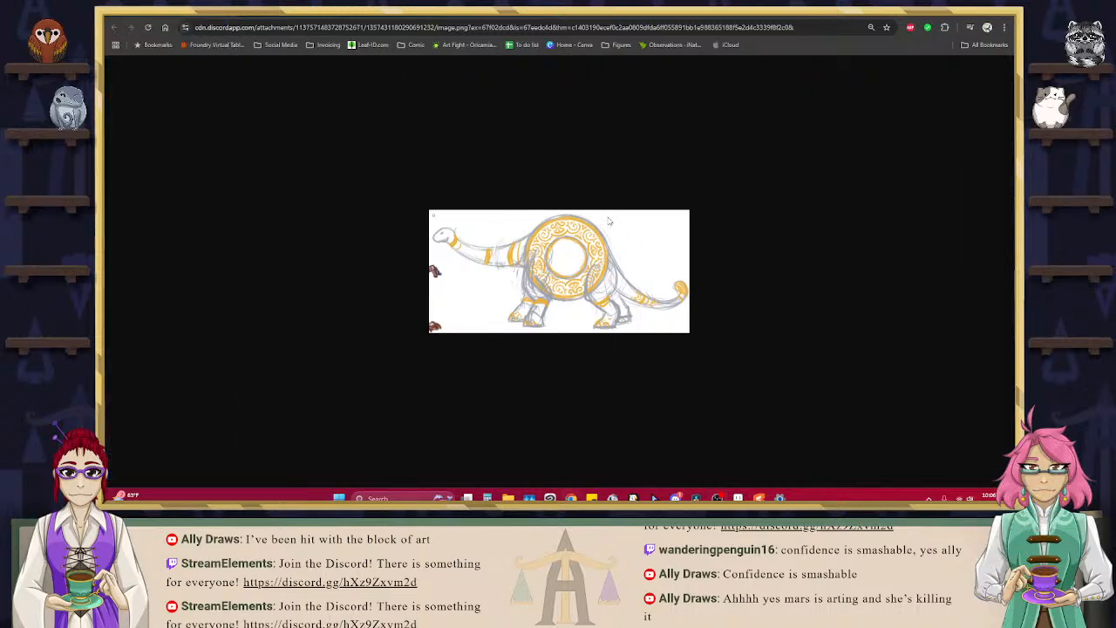
scroll(608, 220, up, 5)
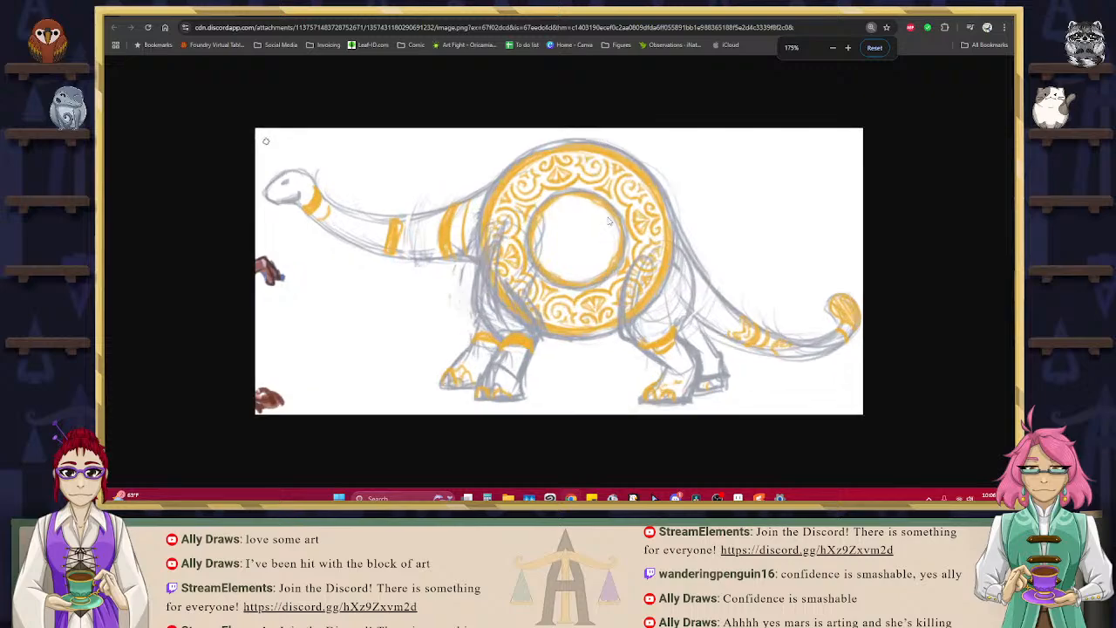
scroll(608, 220, up, 1)
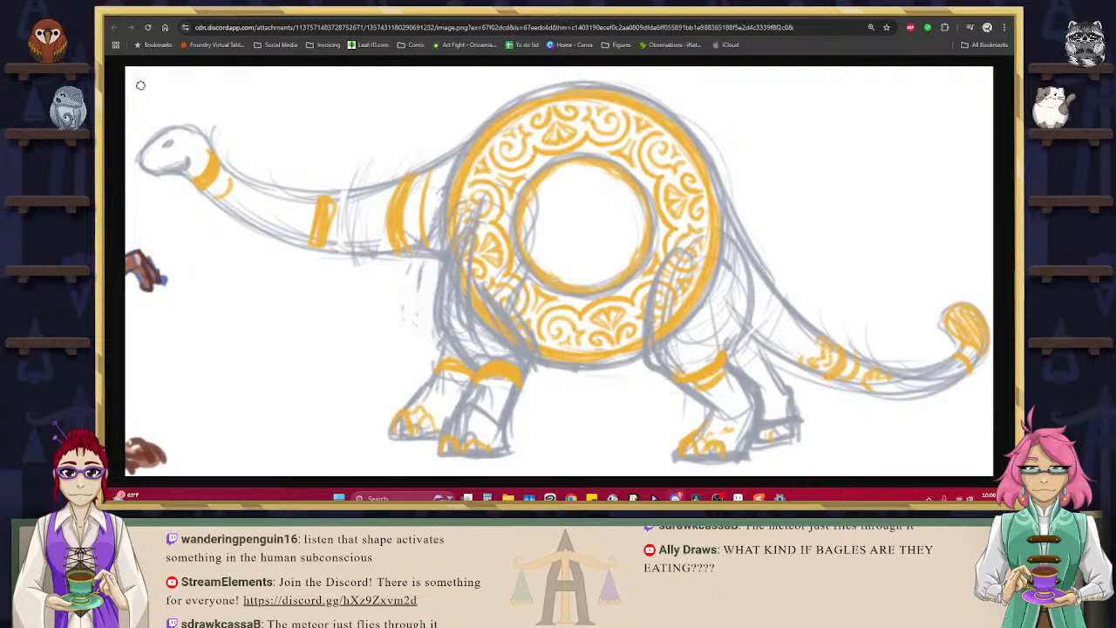
key(ctrl+Tab)
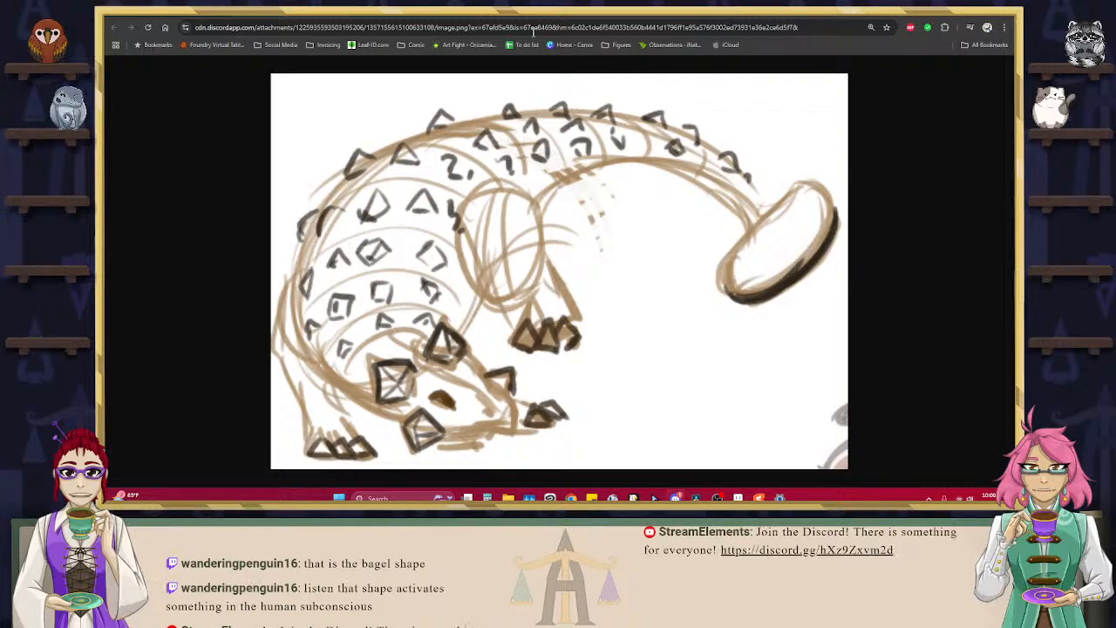
key(ctrl+Tab)
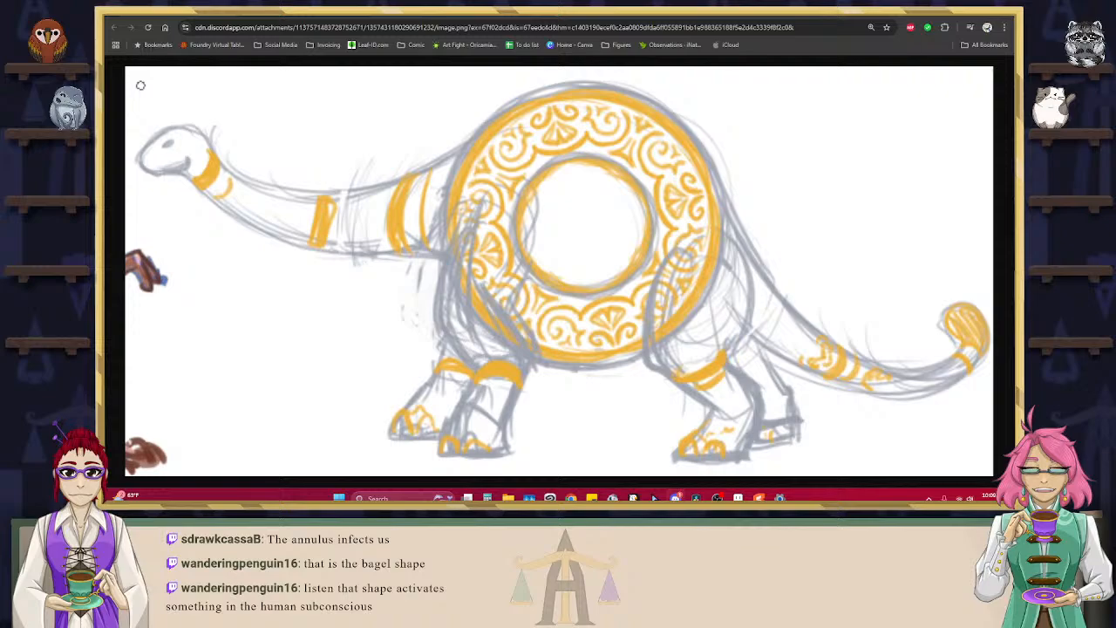
key(ctrl+Tab)
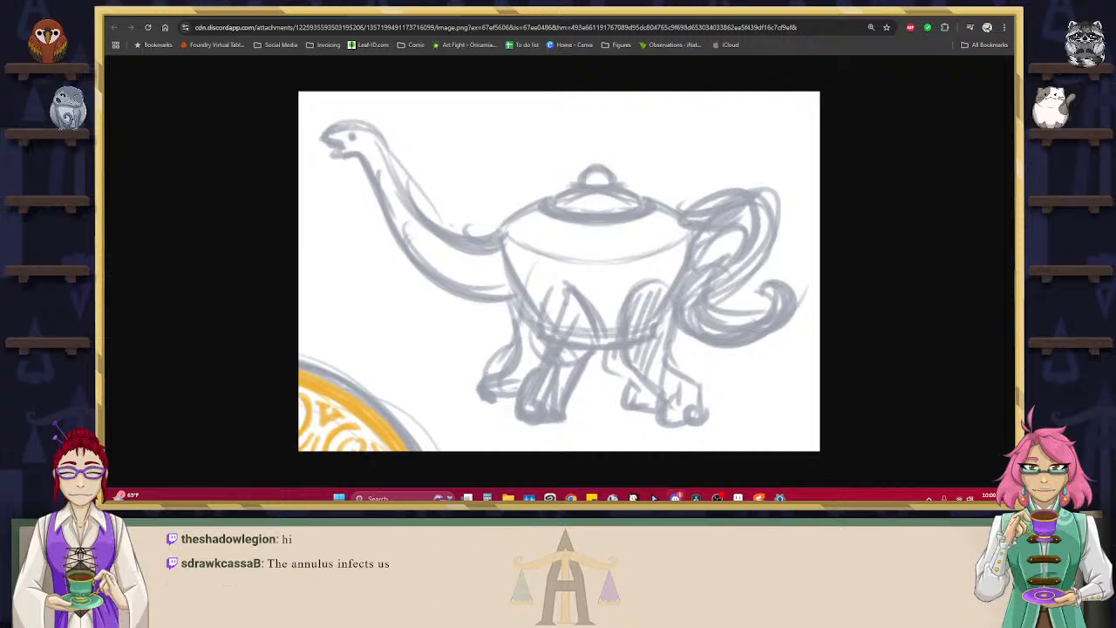
key(ctrl+Tab)
scroll(805, 275, down, 5)
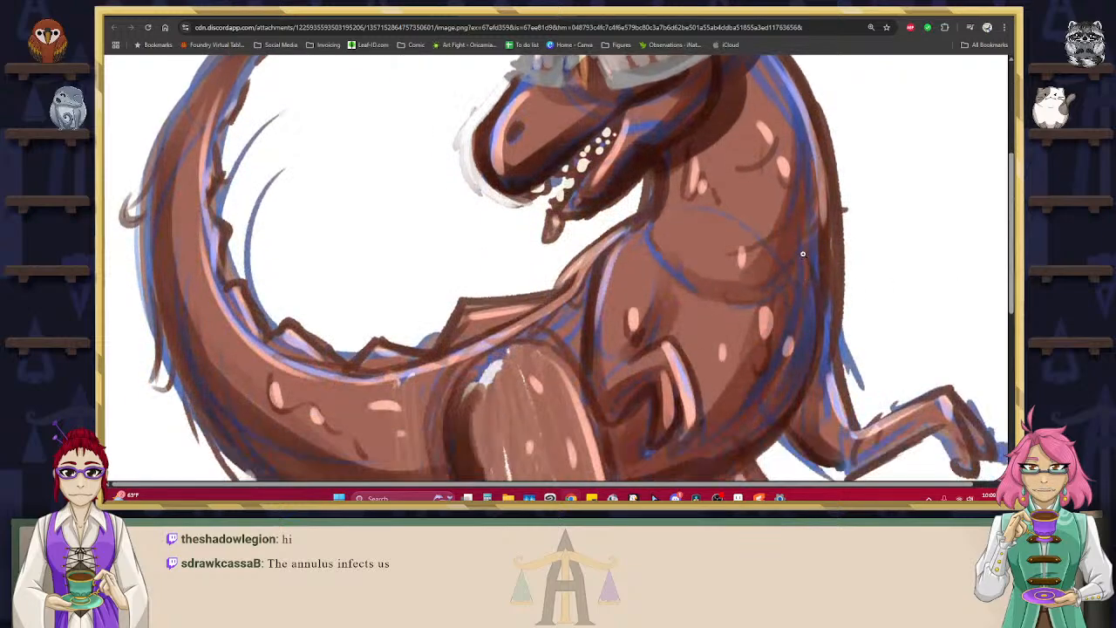
Change the browser zoom on the brown dinosaur sketch to examine it.
click(870, 27)
click(874, 48)
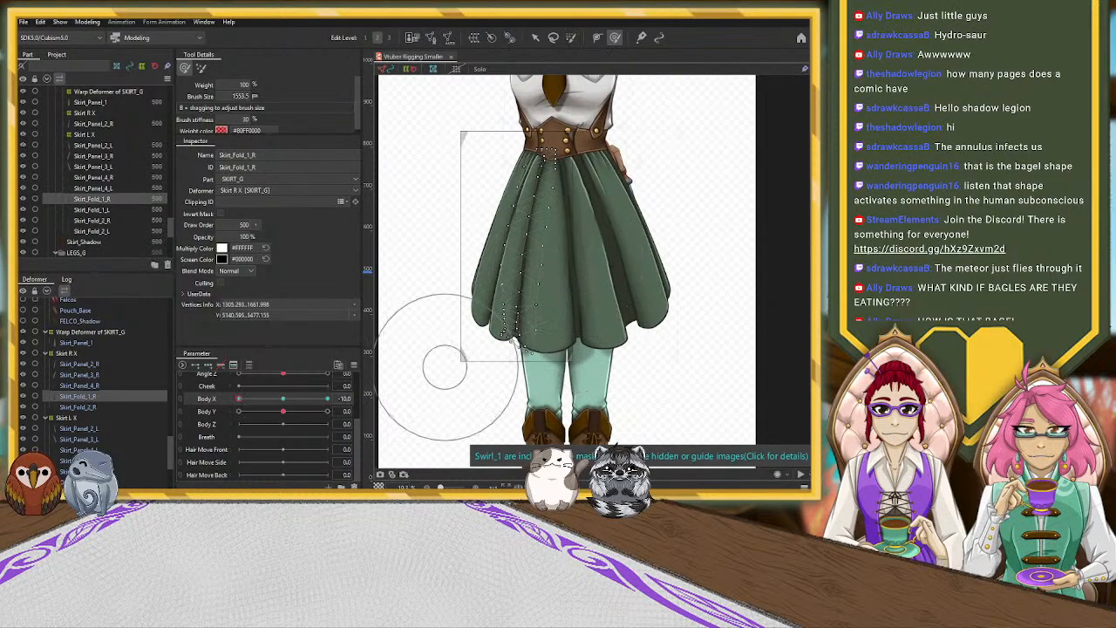
Switch back to Live2D Cubism Editor, adjust Skirt_Fold_1_R's lower part with the deform brush at Body X -10, and undo the last stroke.
mouse_move(239, 399)
mouse_down()
mouse_move(337, 397)
mouse_move(239, 399)
mouse_up()
drag(559, 299, 549, 302)
drag(546, 315, 523, 346)
key(ctrl+z)
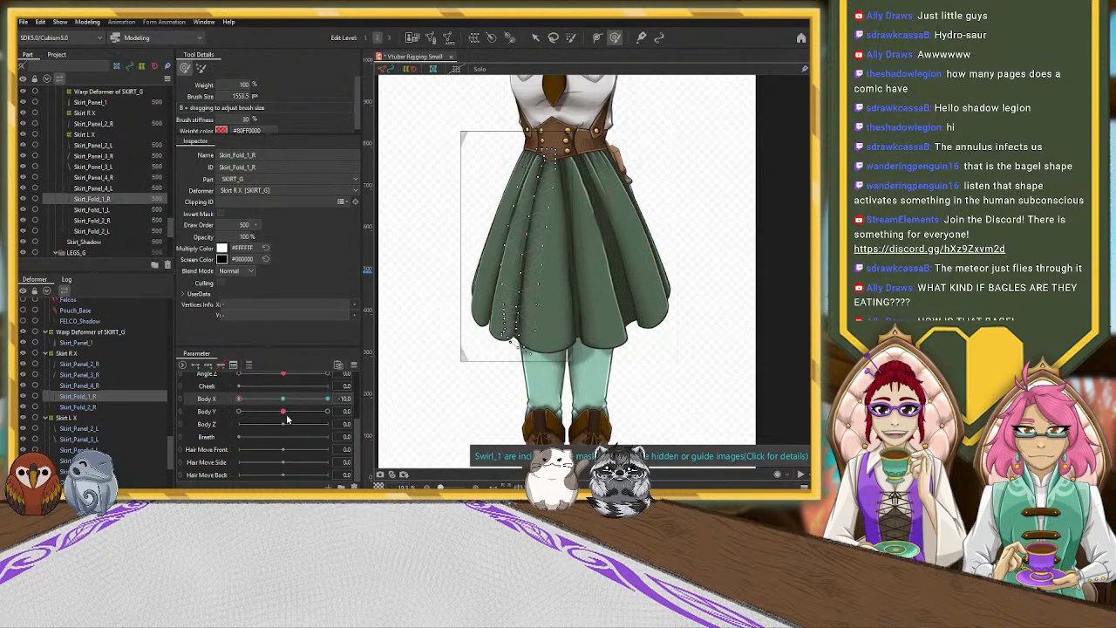
Reshape the inner and outer edges of Skirt_Panel_2_R at Body X -10 with the deform brush.
key(v)
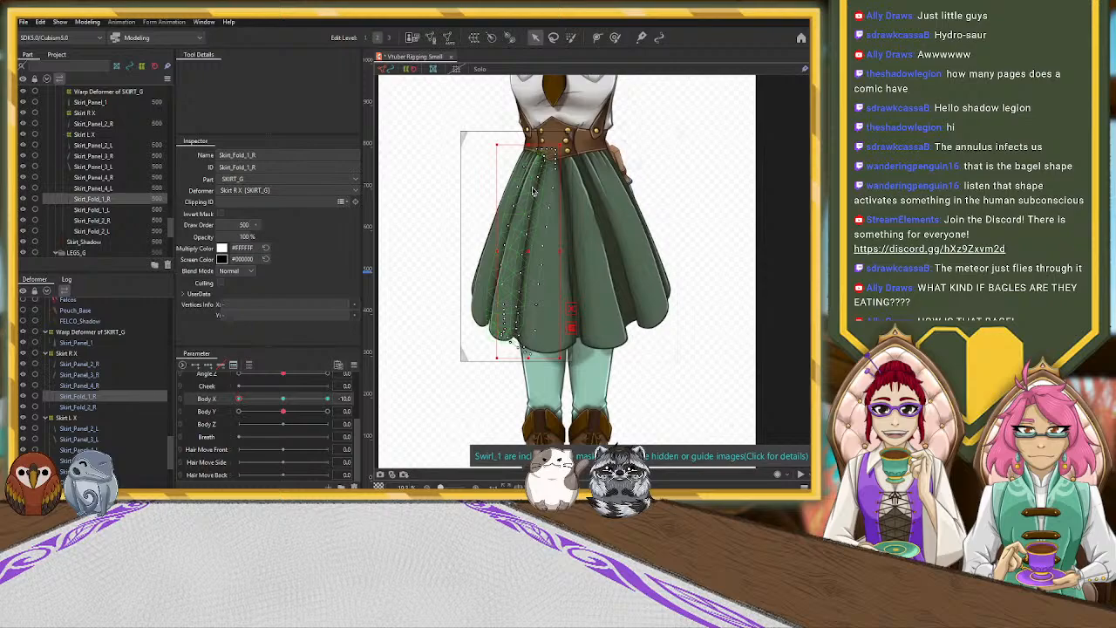
click(532, 190)
click(616, 37)
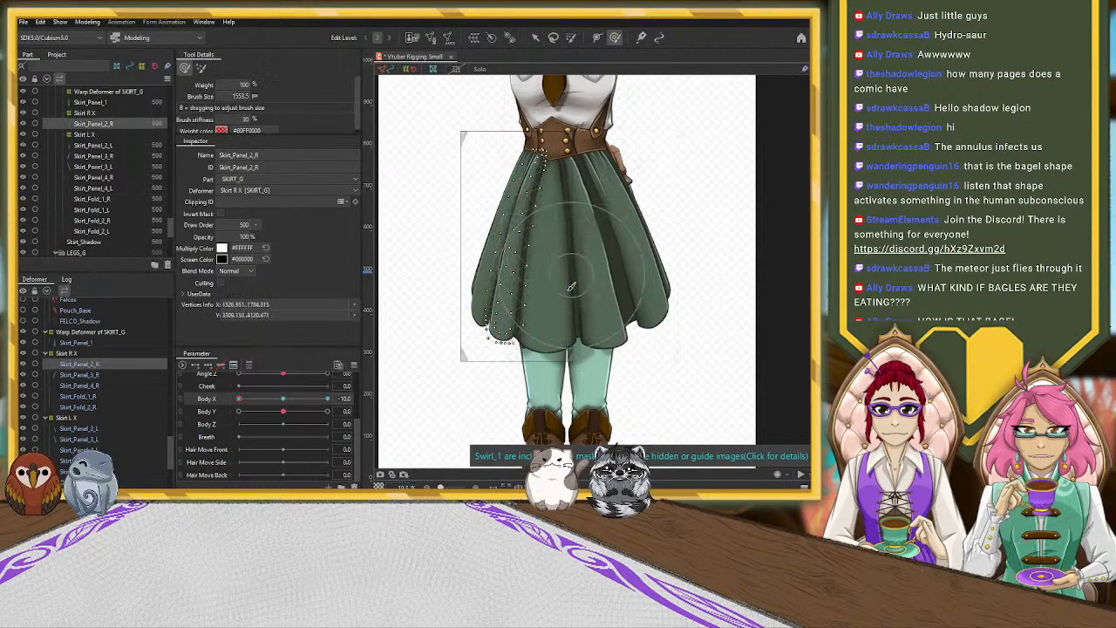
drag(553, 331, 547, 336)
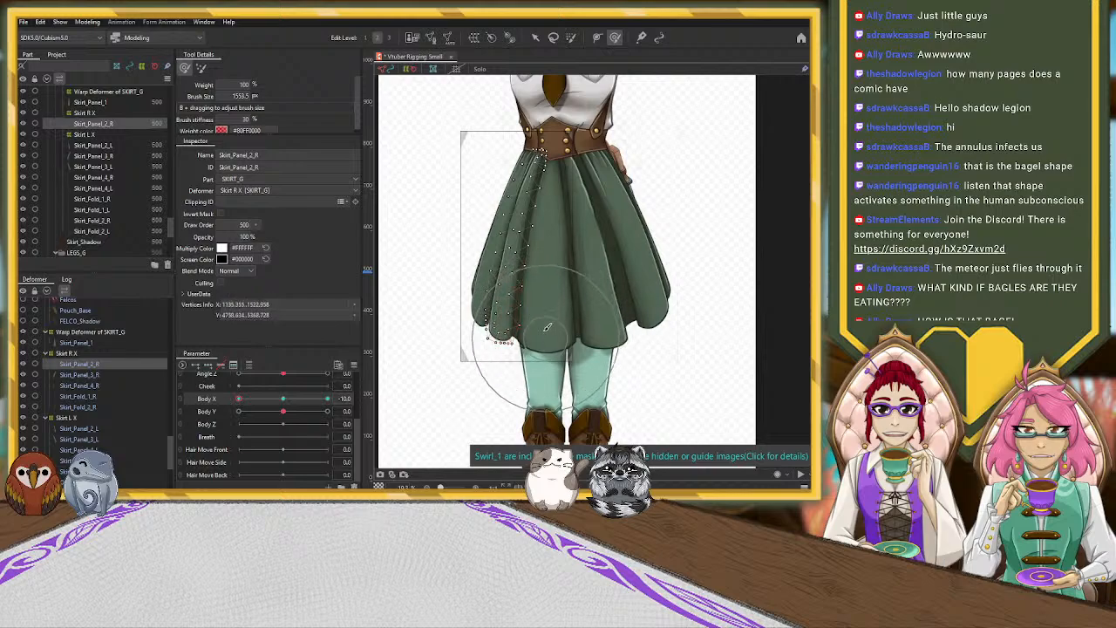
drag(461, 219, 448, 250)
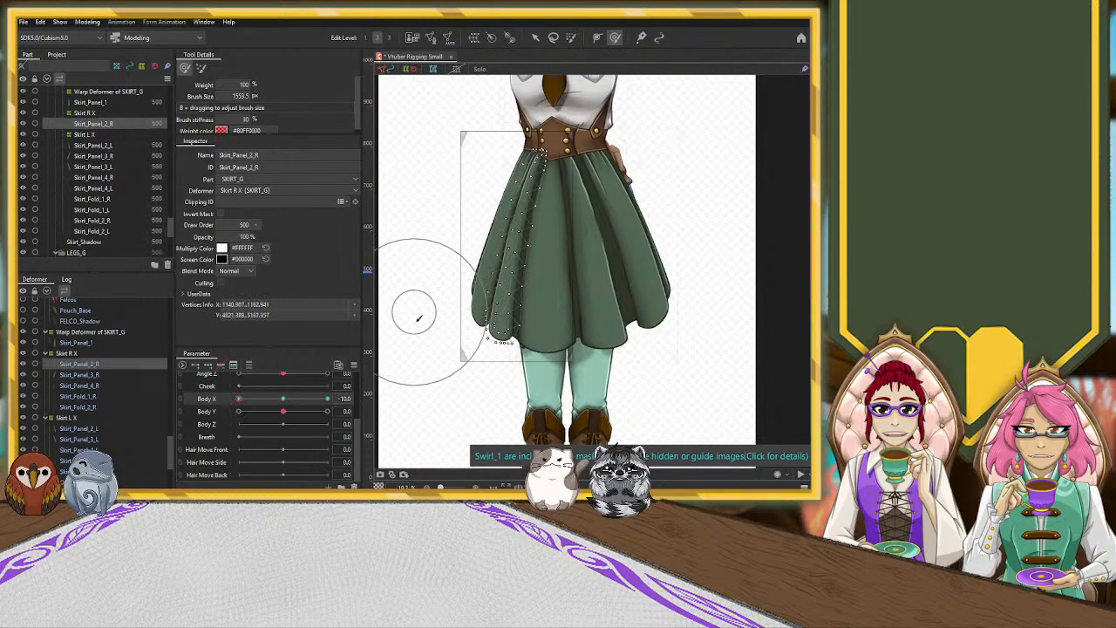
key(b)
drag(423, 294, 413, 268)
mouse_move(494, 268)
mouse_down()
mouse_move(499, 294)
mouse_move(497, 267)
mouse_up()
key(v)
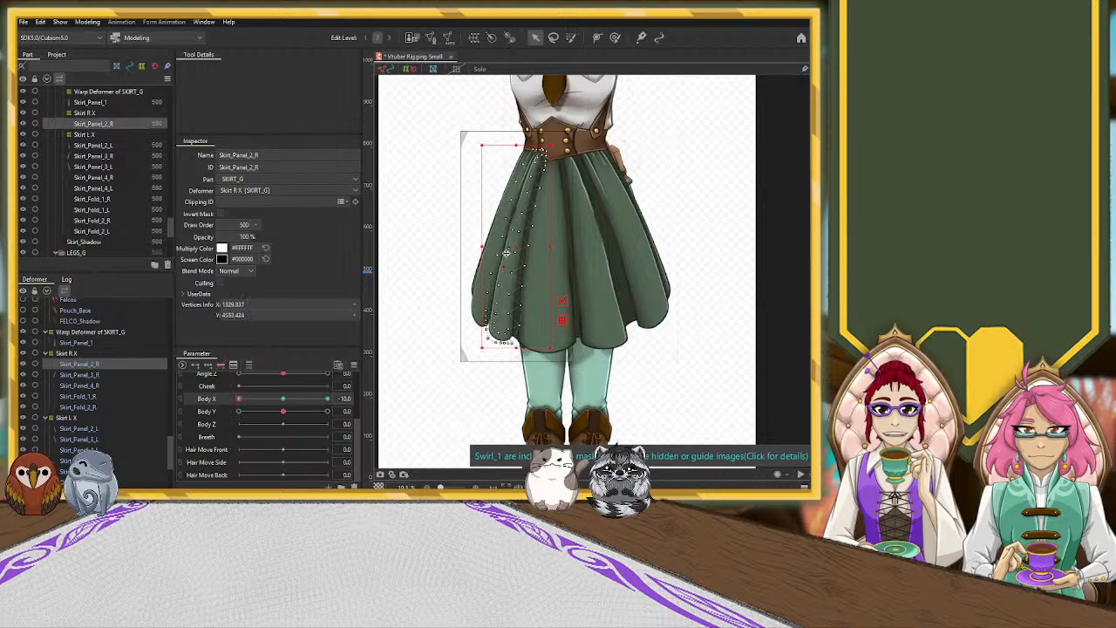
Stretch Skirt_Panel_2_R slightly downward at Body X -10 and check the skirt by sweeping Body X.
scroll(505, 255, up, 3)
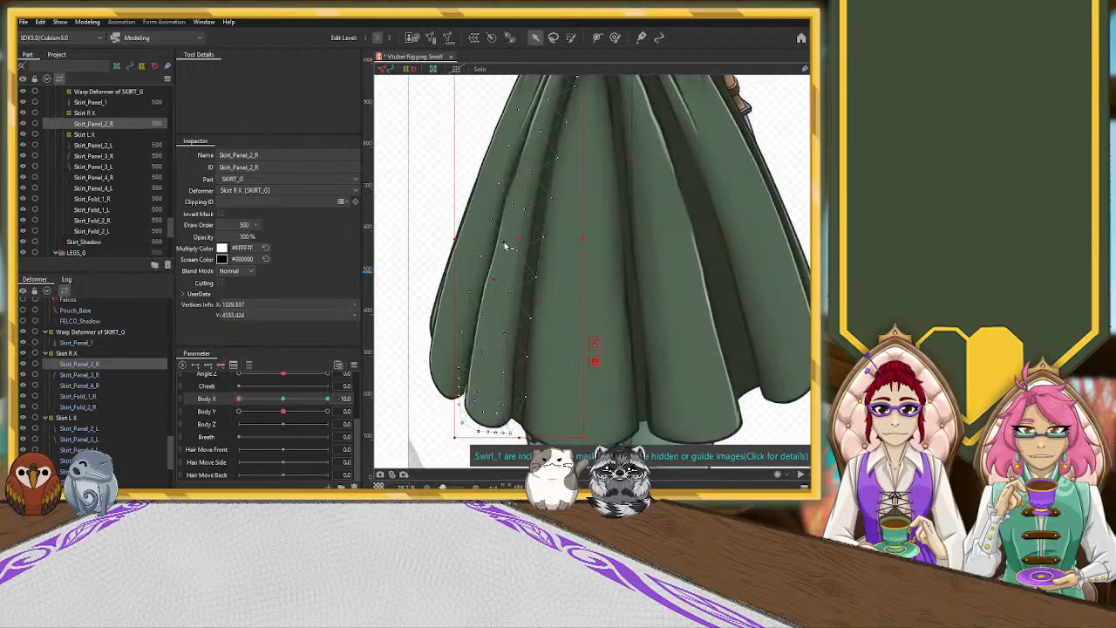
click(510, 244)
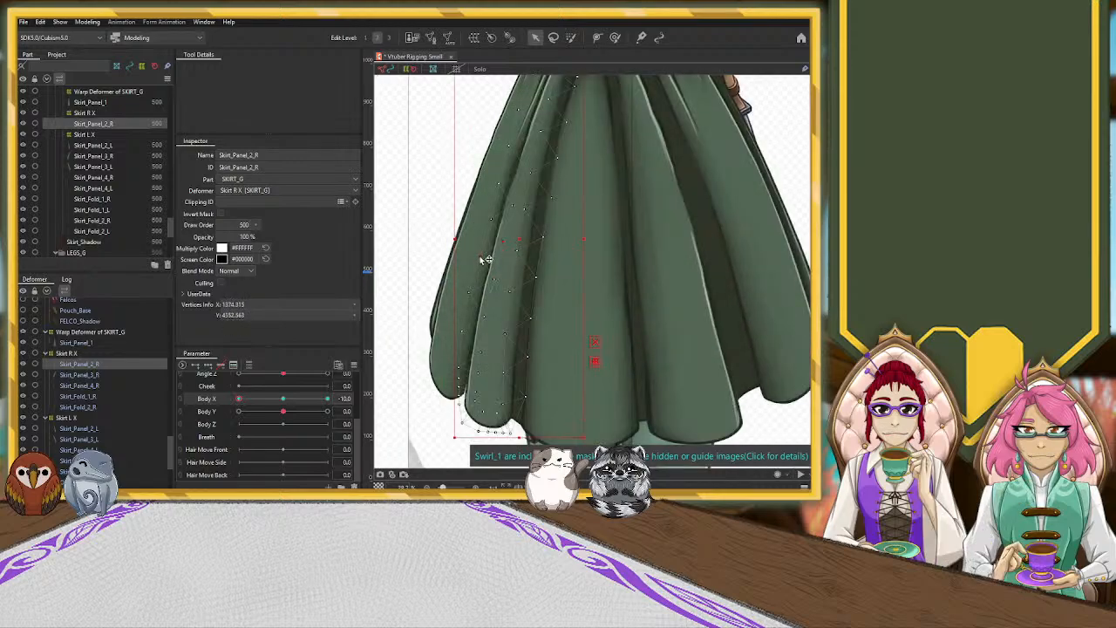
click(529, 174)
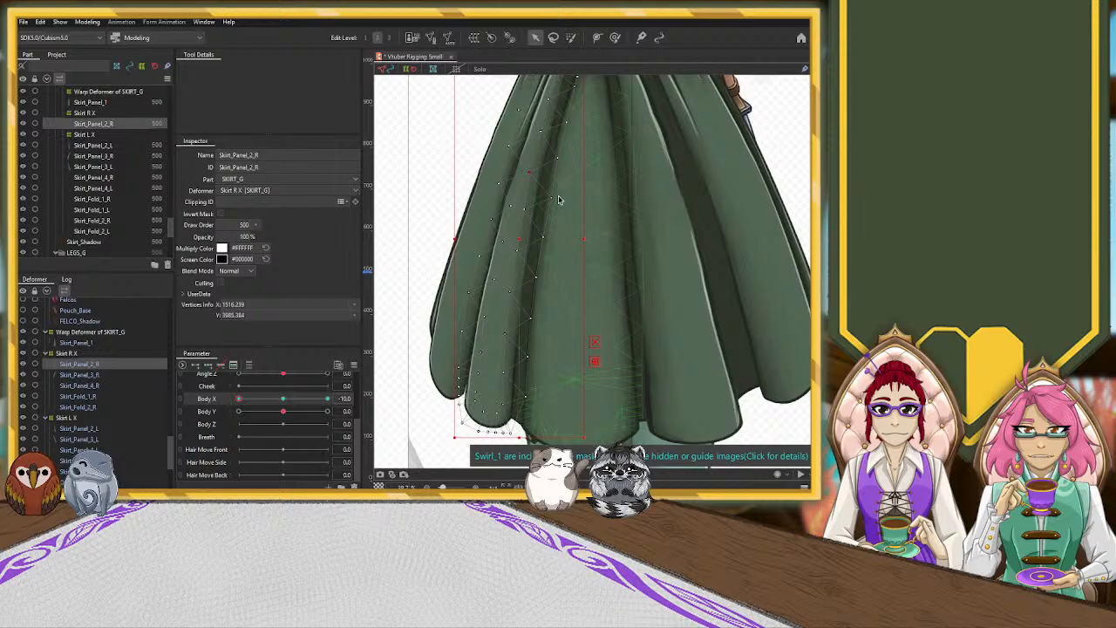
scroll(559, 200, down, 4)
drag(280, 398, 224, 410)
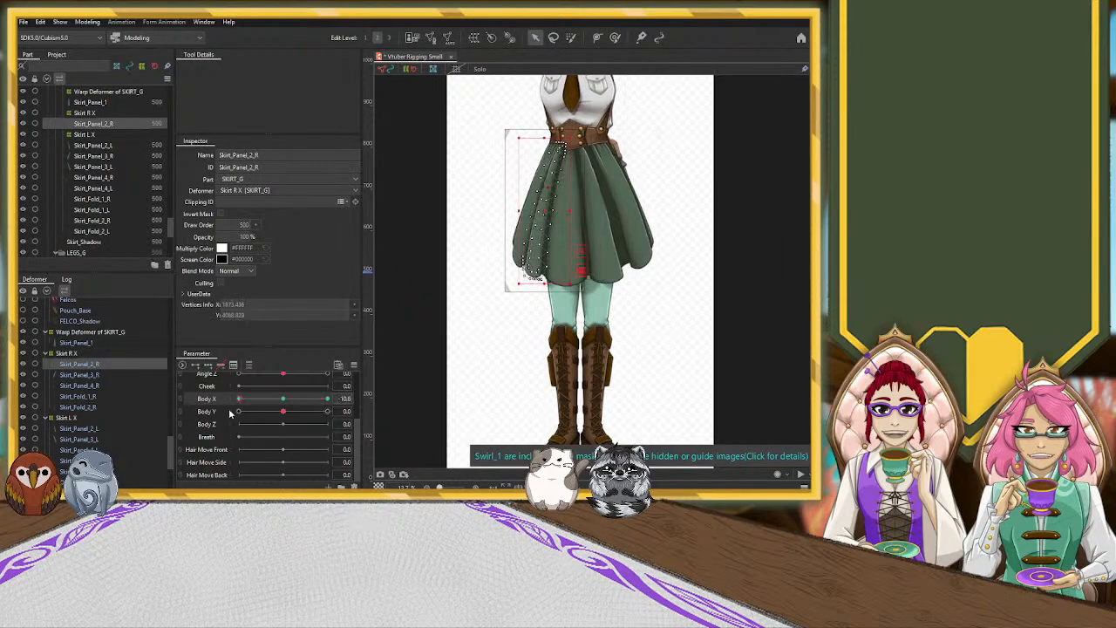
drag(545, 283, 546, 289)
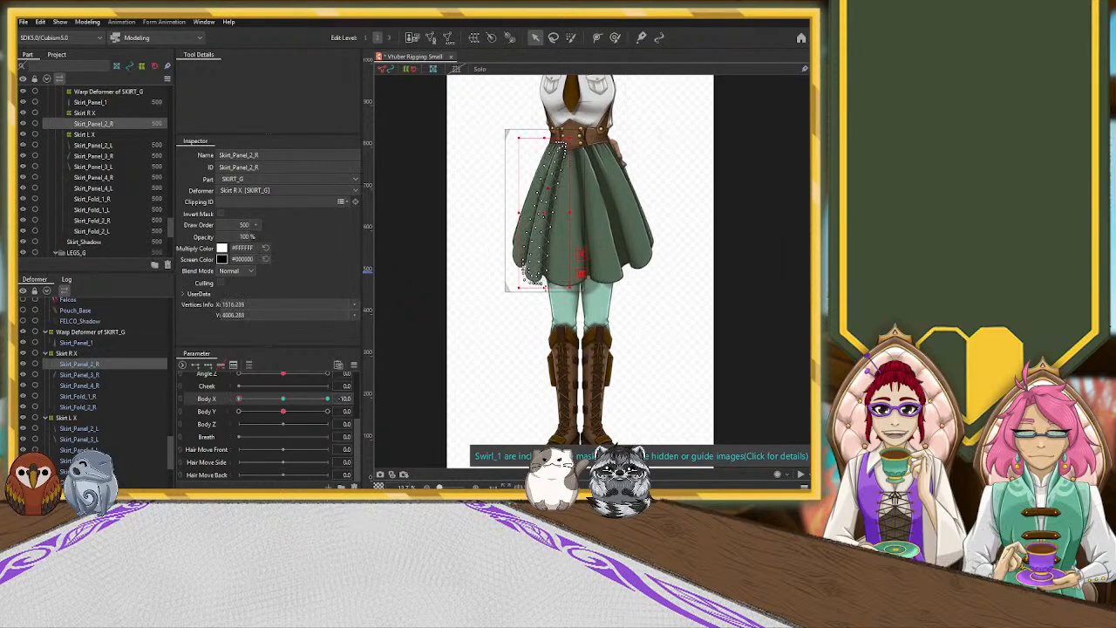
mouse_move(241, 401)
mouse_down()
mouse_move(356, 400)
mouse_move(223, 404)
mouse_up()
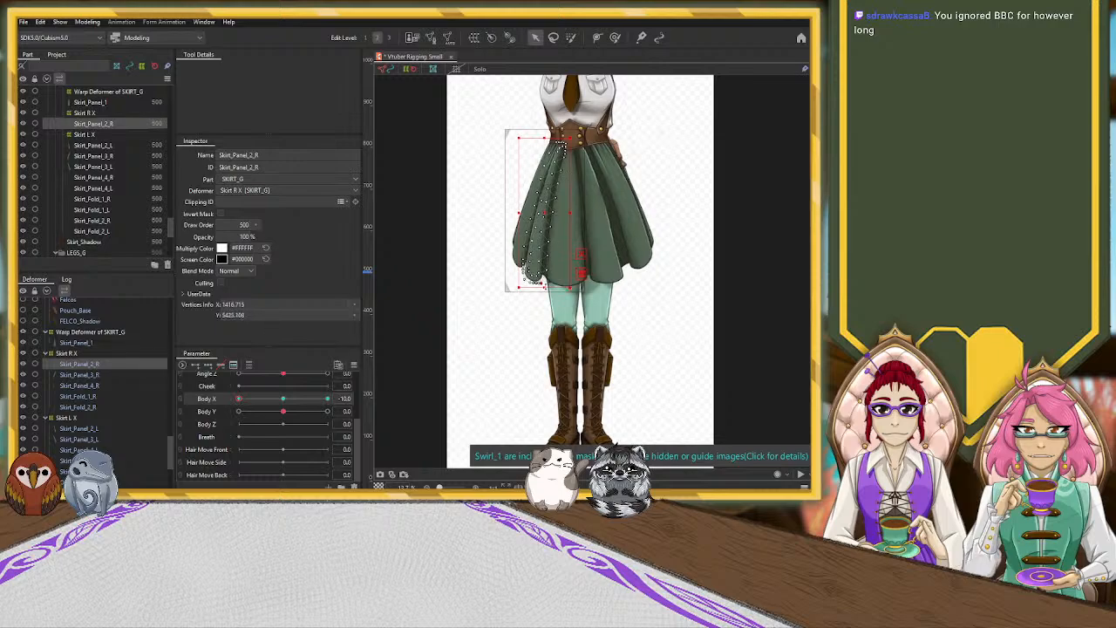
drag(243, 401, 174, 405)
Narrow Skirt_Panel_2_L at Body X -10 and adjust its outer edge and waist area with the deform brush.
click(620, 266)
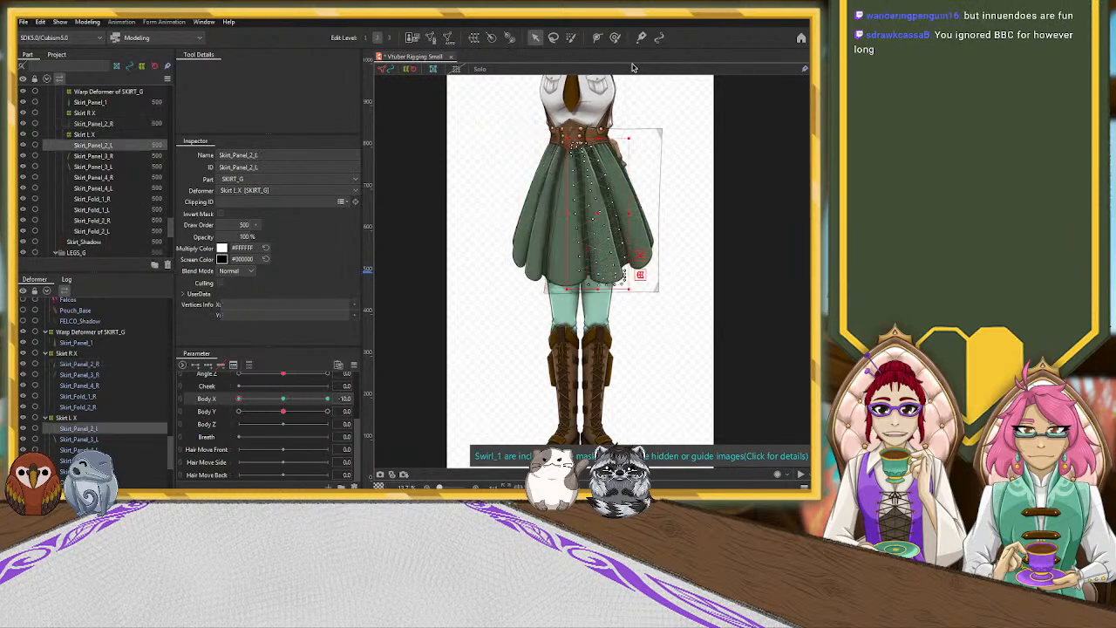
drag(628, 217, 599, 214)
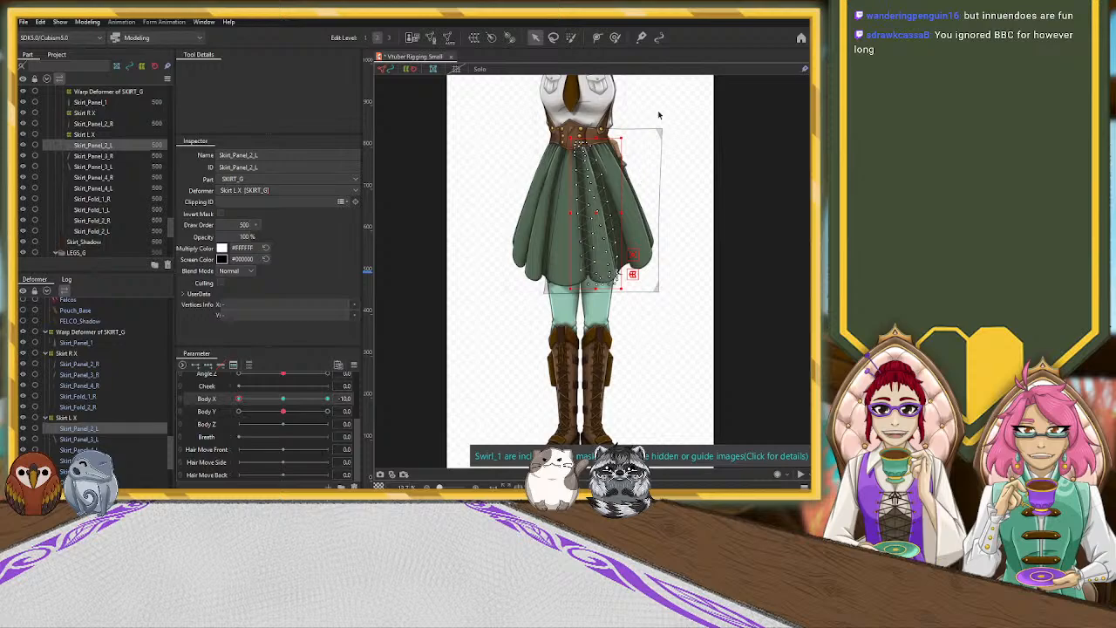
click(614, 37)
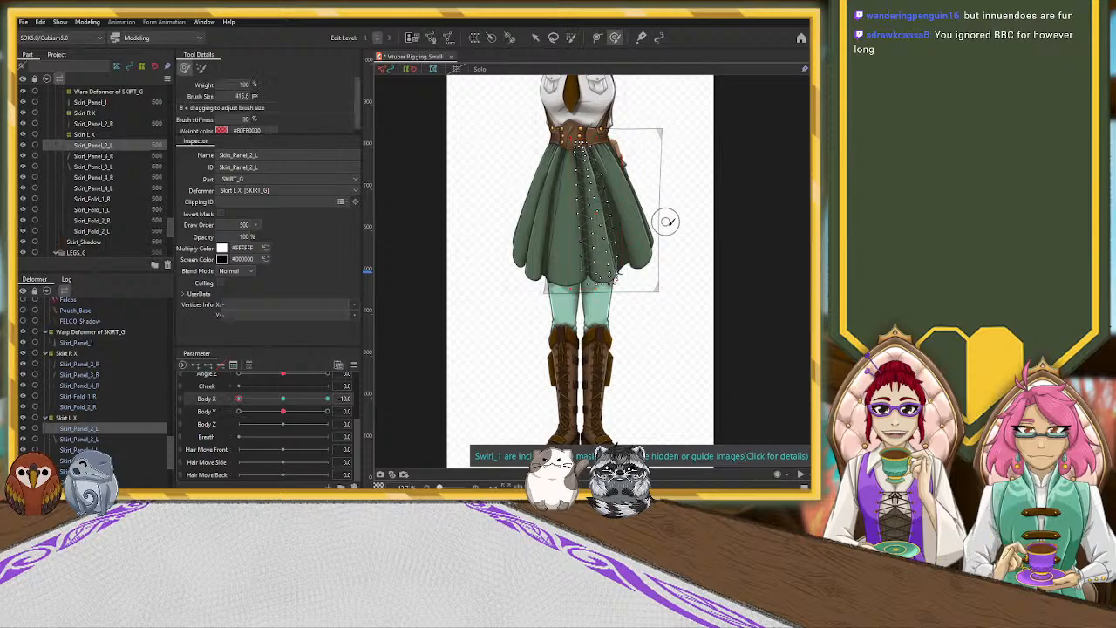
drag(679, 216, 677, 253)
mouse_move(608, 159)
mouse_down()
mouse_move(616, 188)
mouse_move(573, 191)
mouse_up()
drag(582, 153, 583, 155)
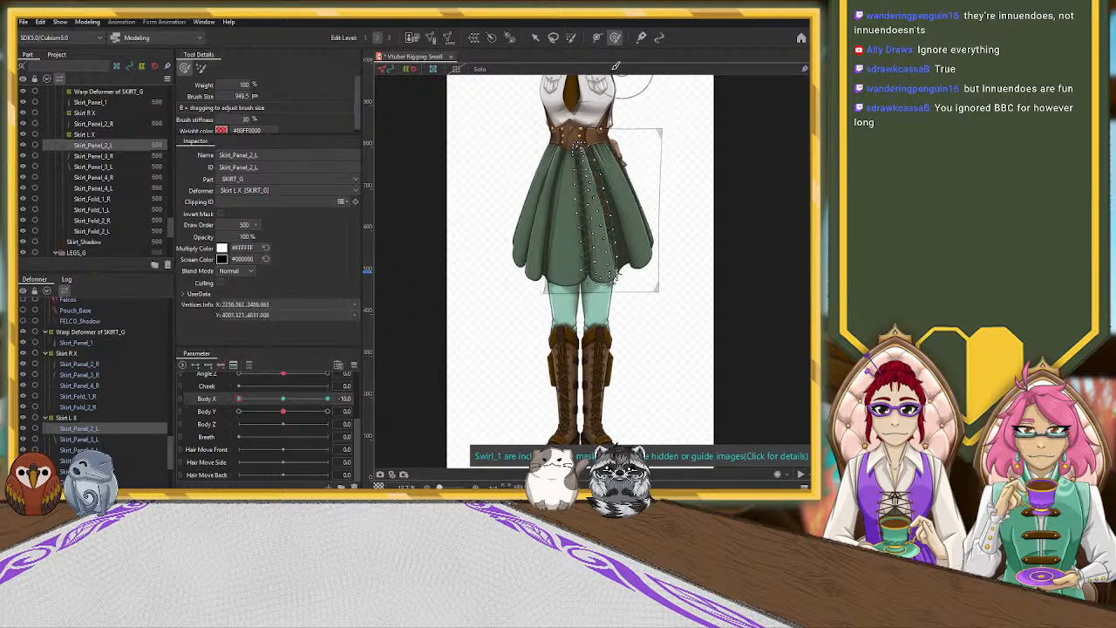
Narrow Skirt_Panel_2_L further at Body X -10, refine its inner edge with the deform brush, and check the Body X movement.
click(535, 37)
drag(622, 215, 594, 213)
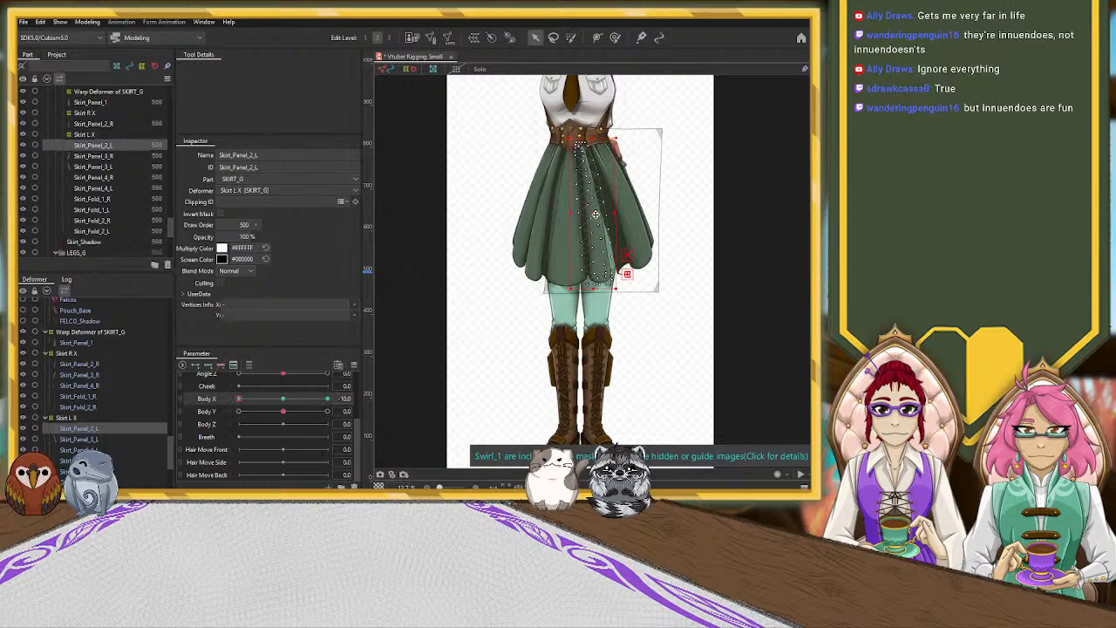
click(615, 37)
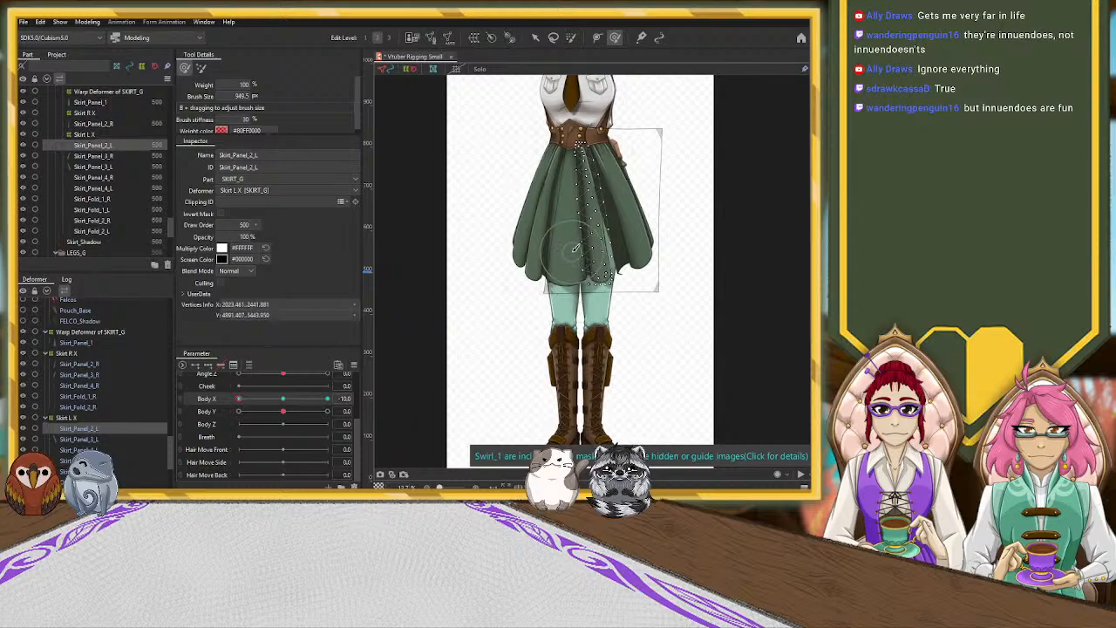
drag(579, 254, 570, 229)
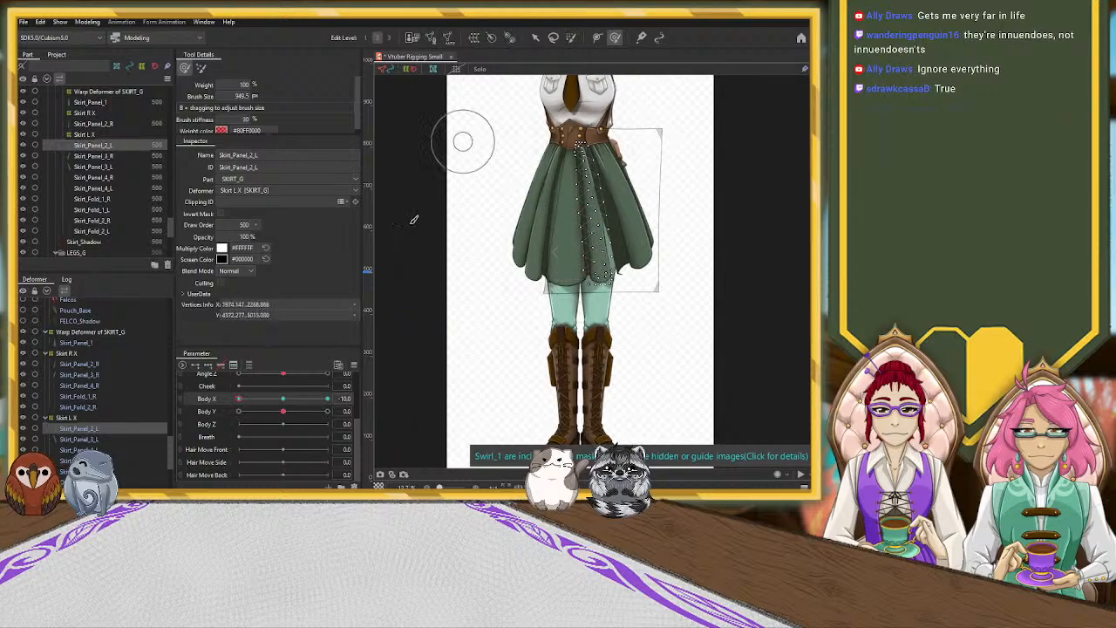
drag(239, 399, 201, 406)
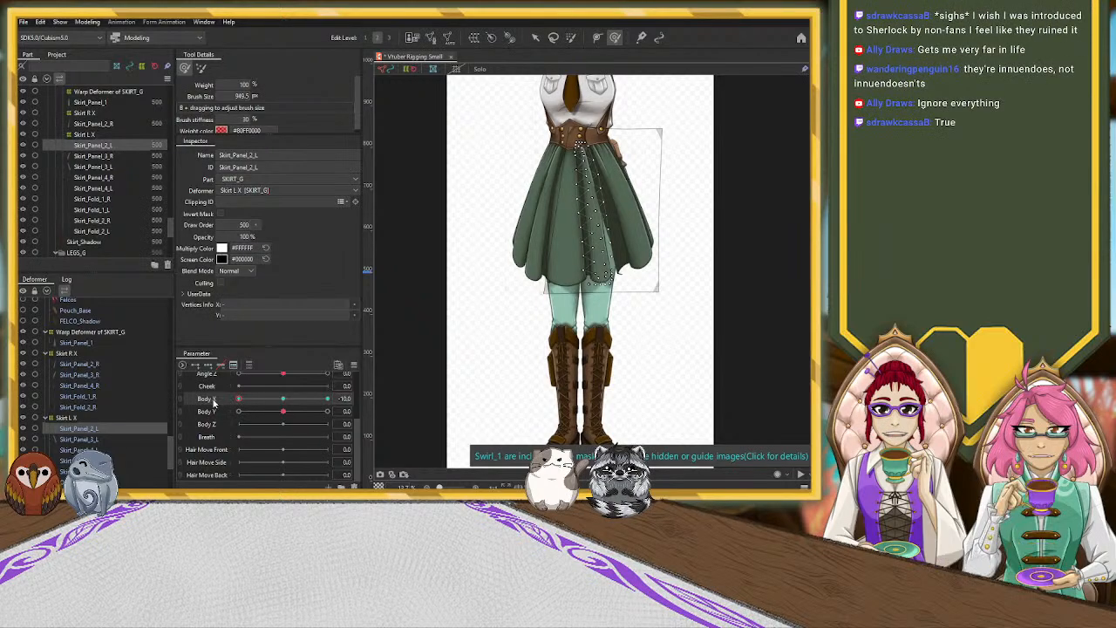
Tilt Skirt_Fold_2_L clockwise and shift it toward the skirt's centre at Body X -10.
click(535, 37)
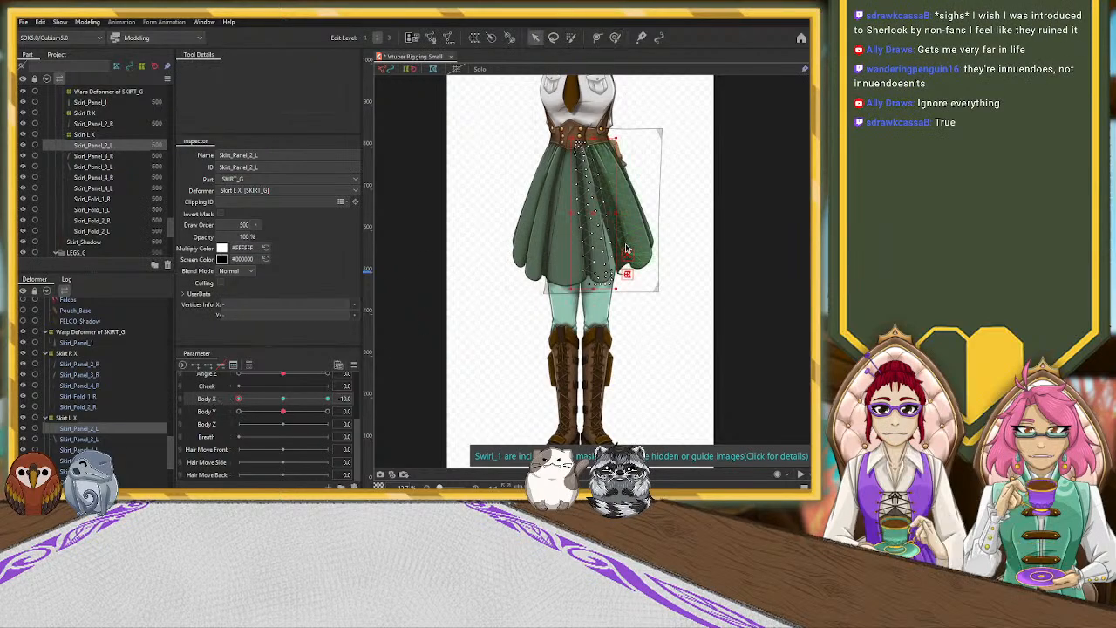
click(619, 201)
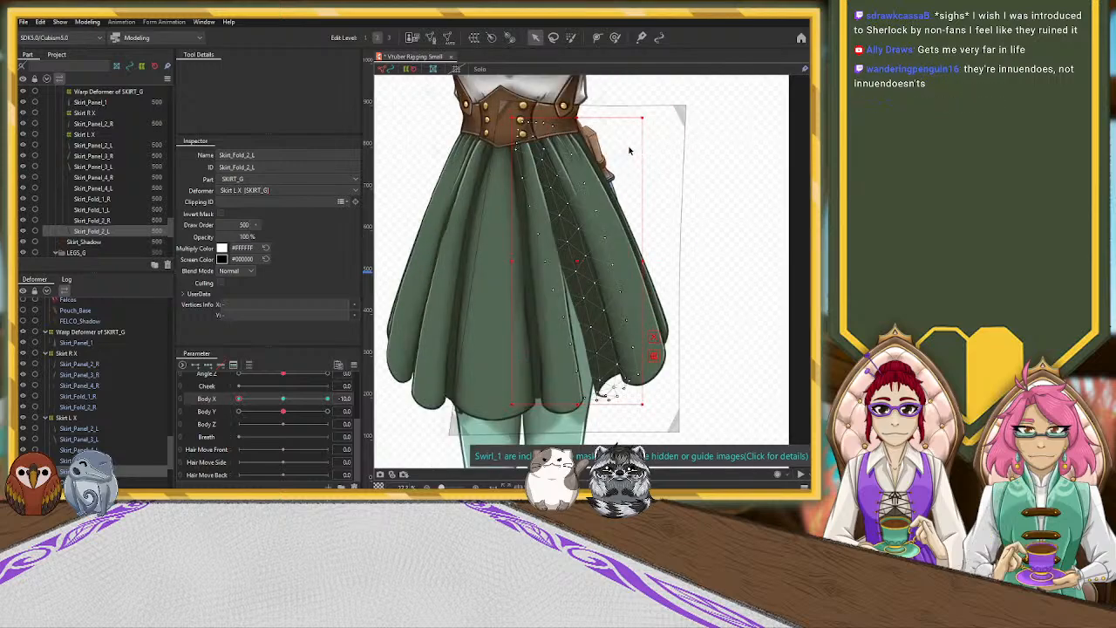
scroll(623, 133, up, 3)
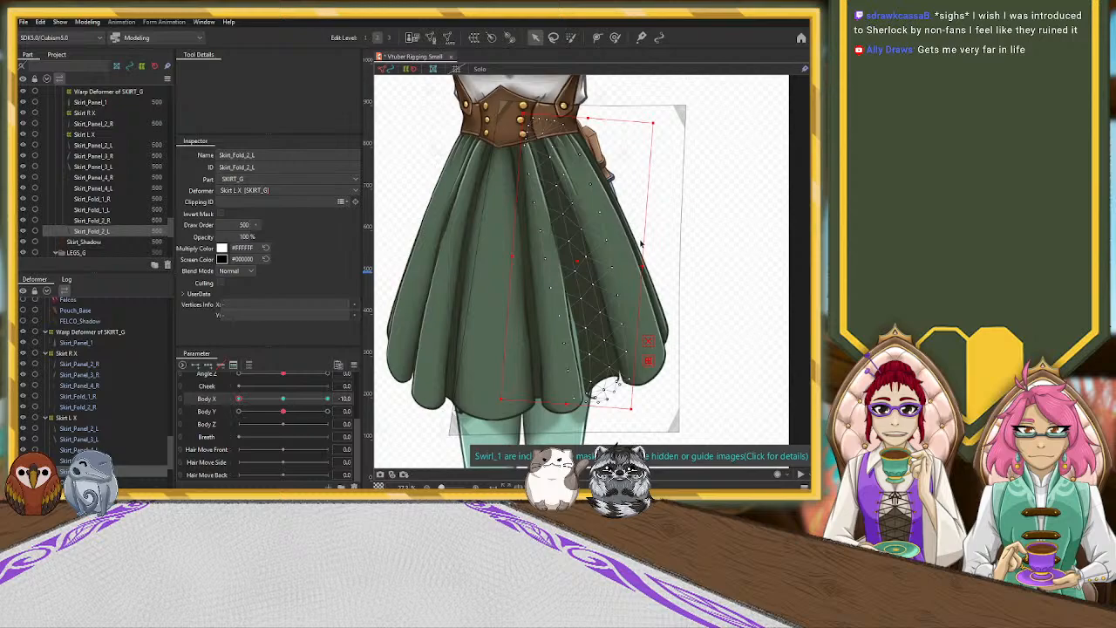
drag(580, 264, 566, 267)
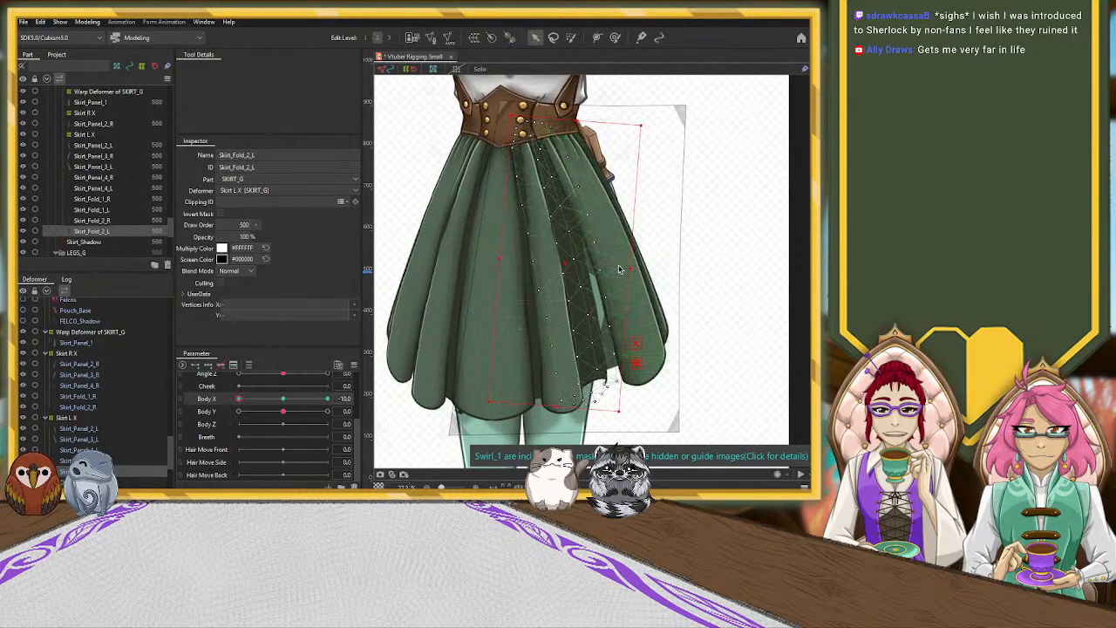
Tilt Skirt_Panel_3_L clockwise, widen it toward the skirt's centre, and reposition it at Body X -10.
click(619, 269)
drag(605, 111, 614, 111)
drag(601, 256, 598, 258)
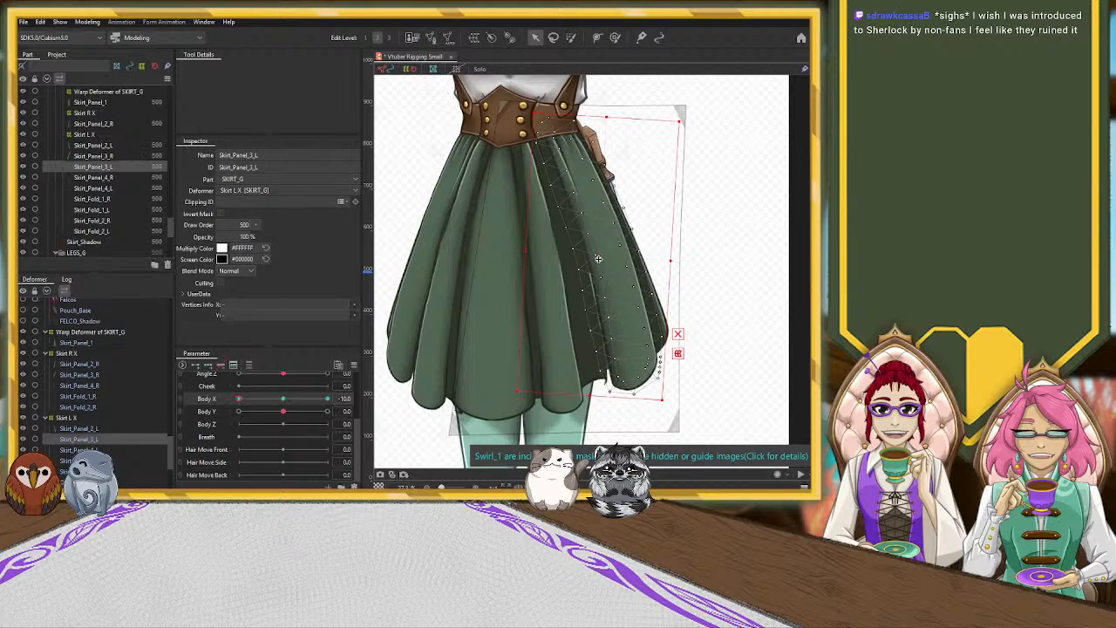
drag(525, 256, 511, 255)
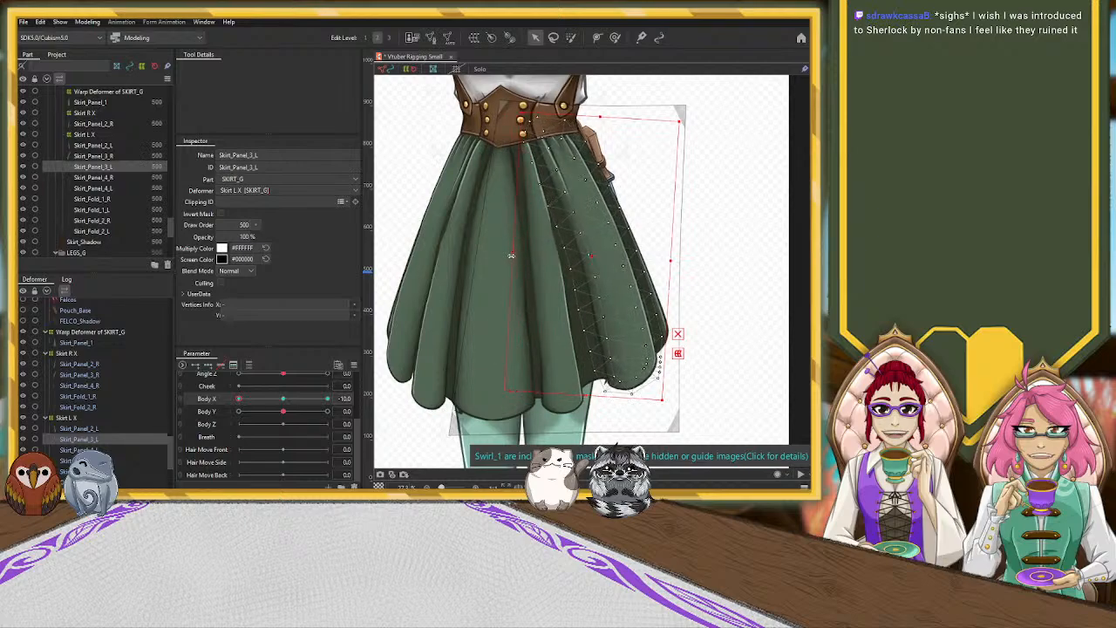
drag(600, 114, 608, 114)
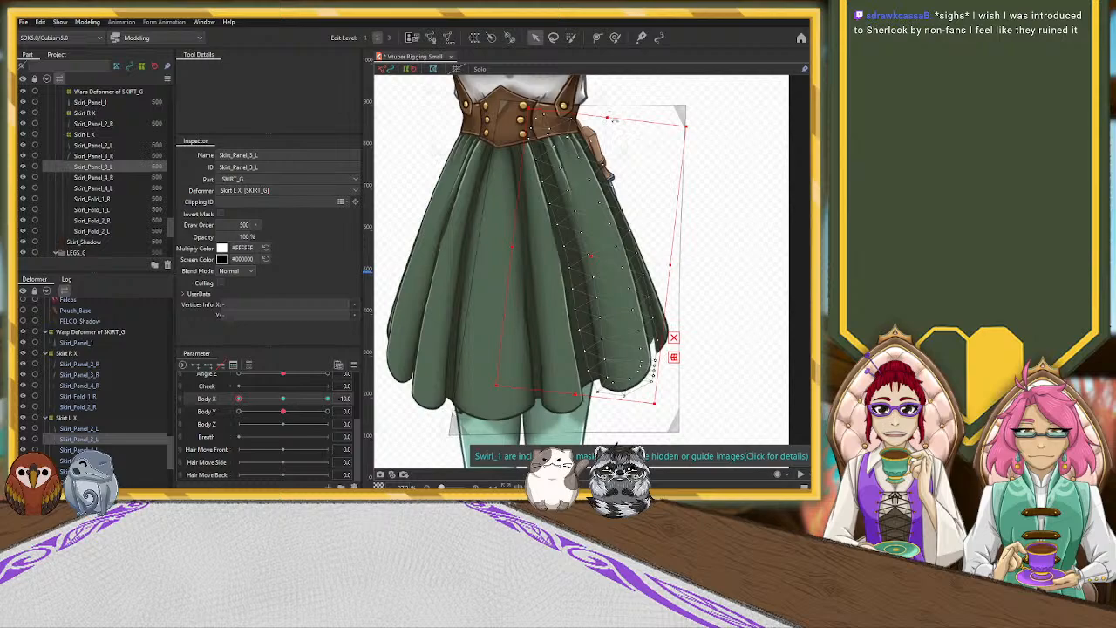
drag(593, 255, 597, 258)
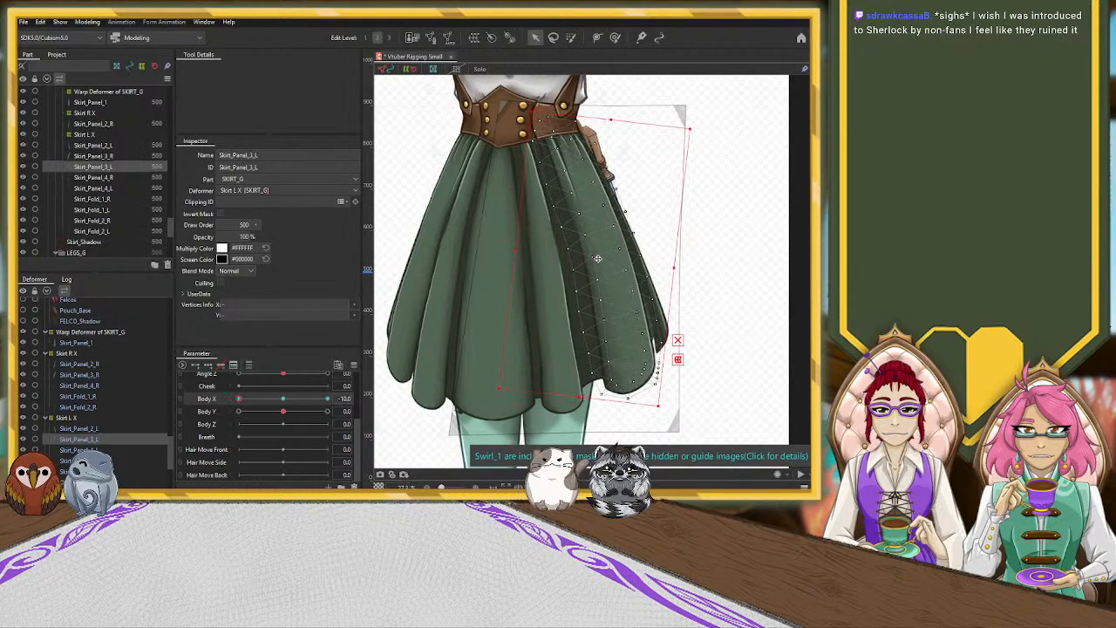
Adjust the lower part of Skirt_Panel_4_L at Body X -10 with the deform brush.
click(665, 324)
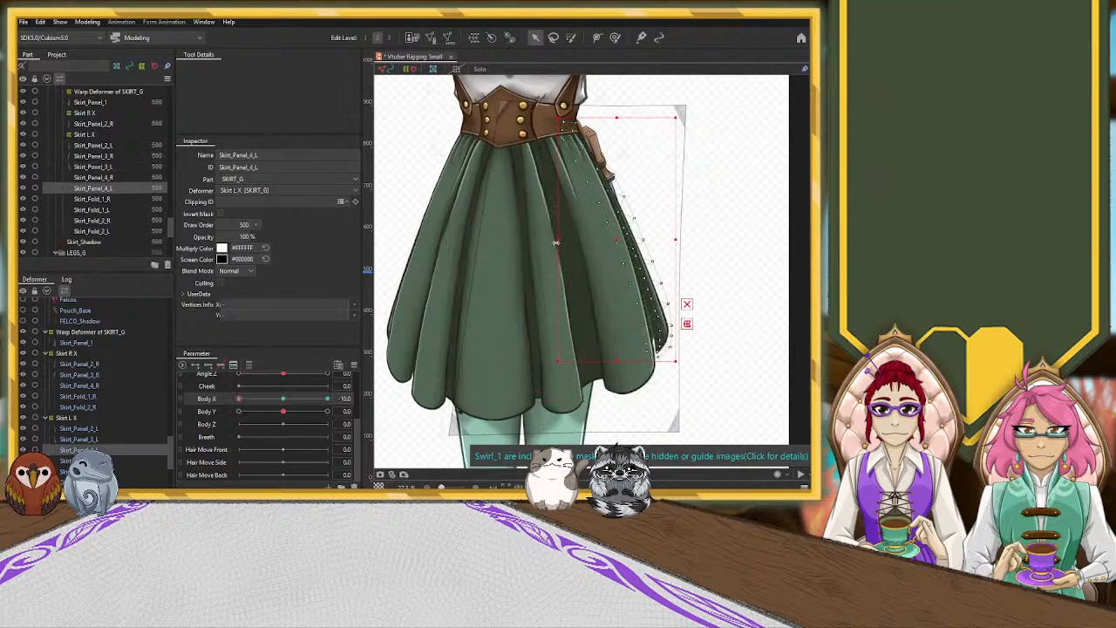
drag(556, 242, 556, 243)
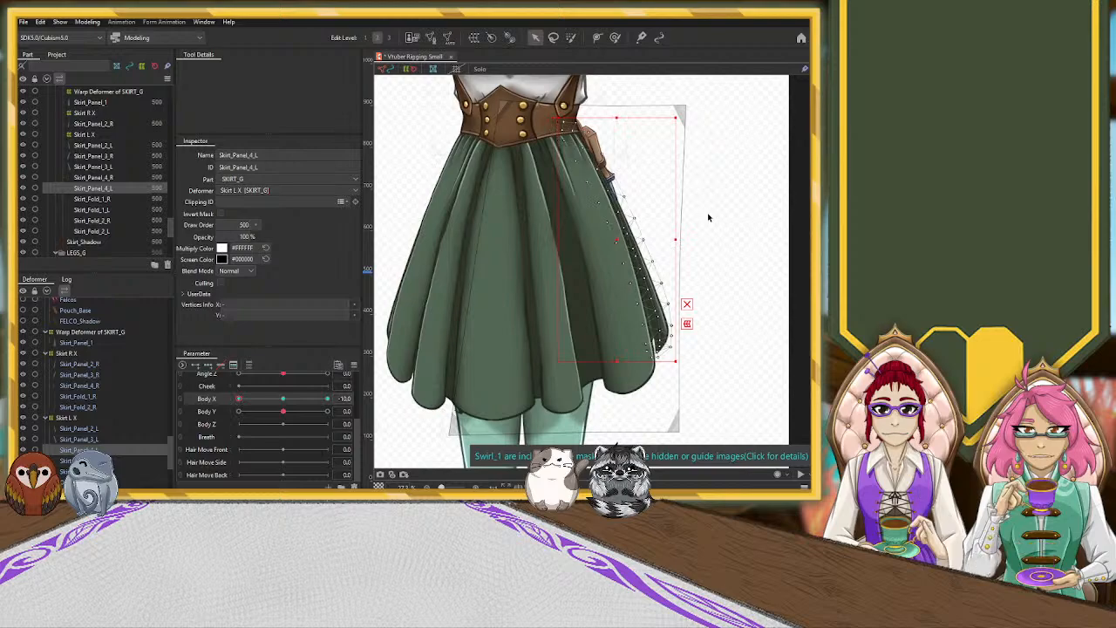
click(615, 38)
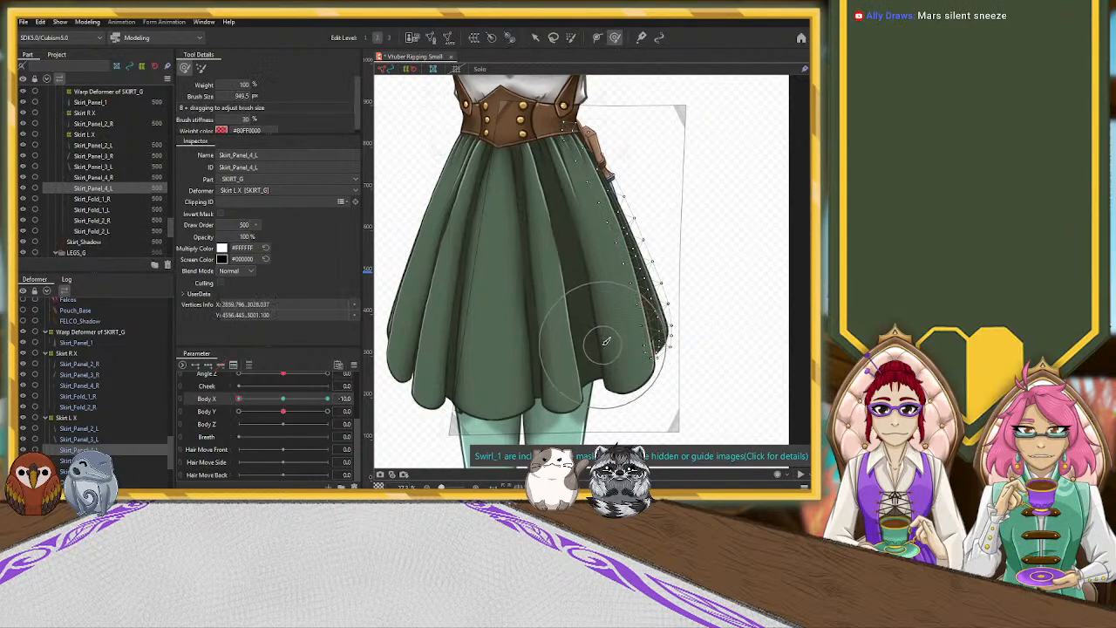
mouse_move(605, 321)
mouse_down()
mouse_move(590, 279)
mouse_move(561, 323)
mouse_up()
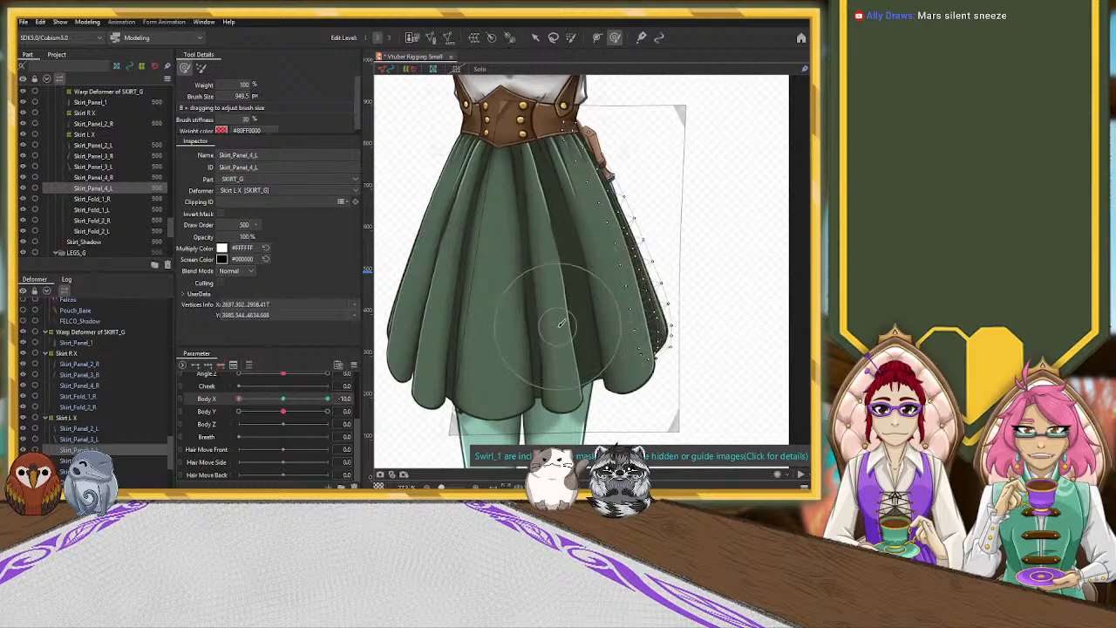
click(535, 38)
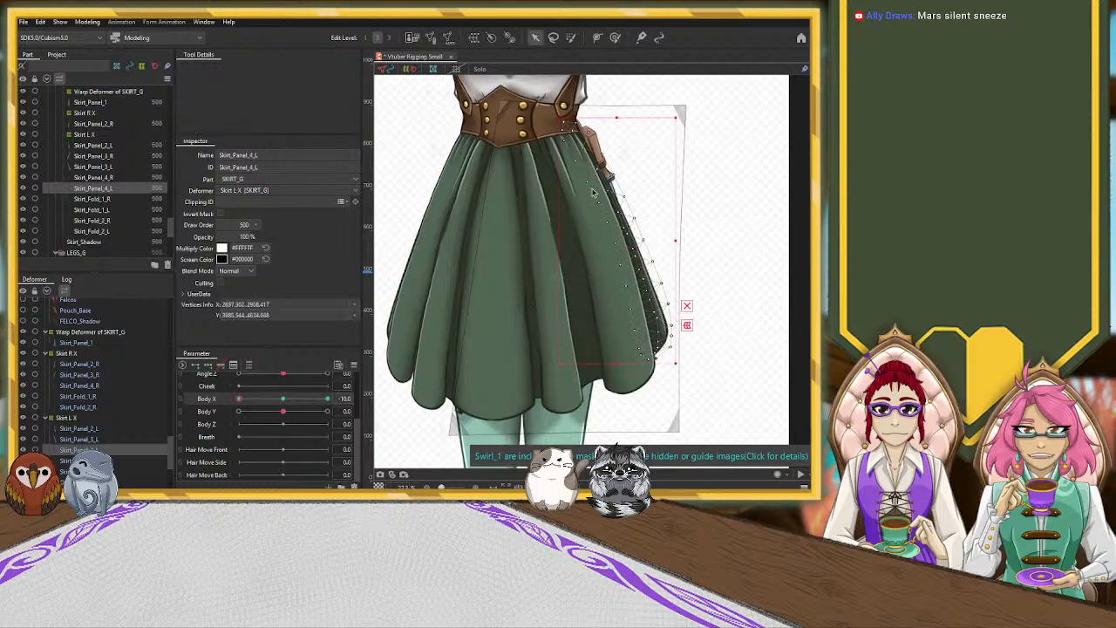
Nudge the outer hem vertices of Skirt_Panel_3_L slightly outward with the deform brush at Body X -10.
click(620, 330)
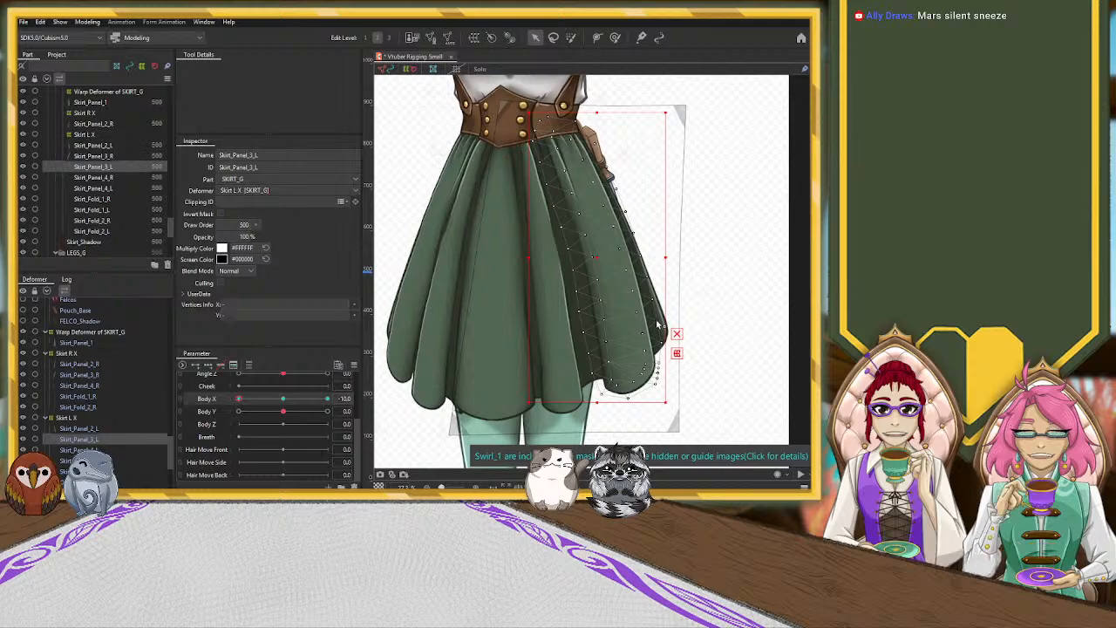
click(615, 38)
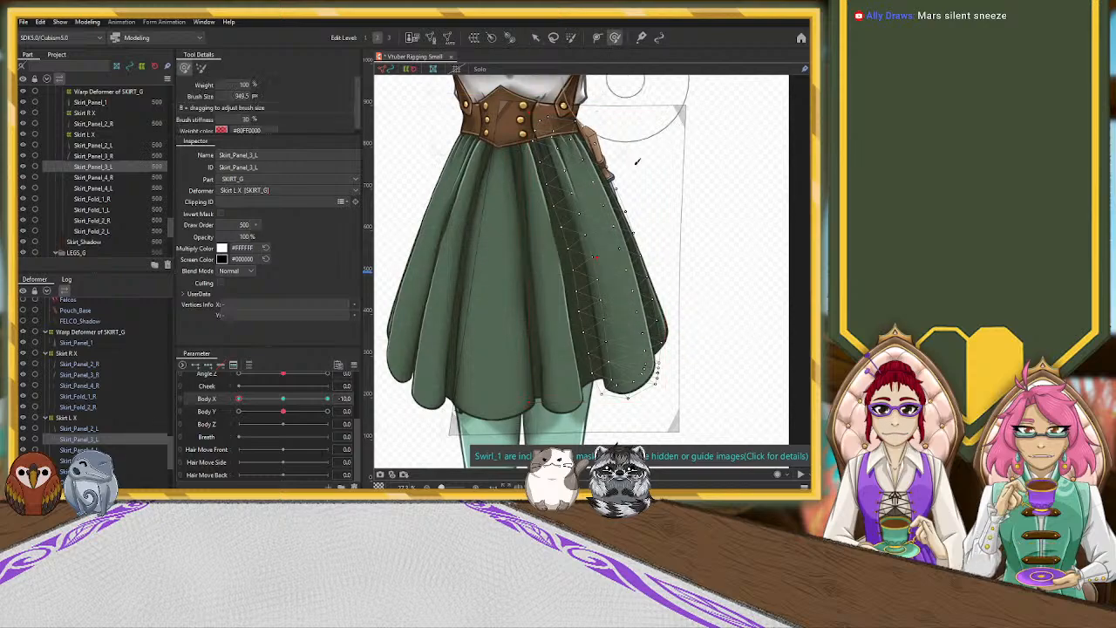
drag(670, 305, 679, 292)
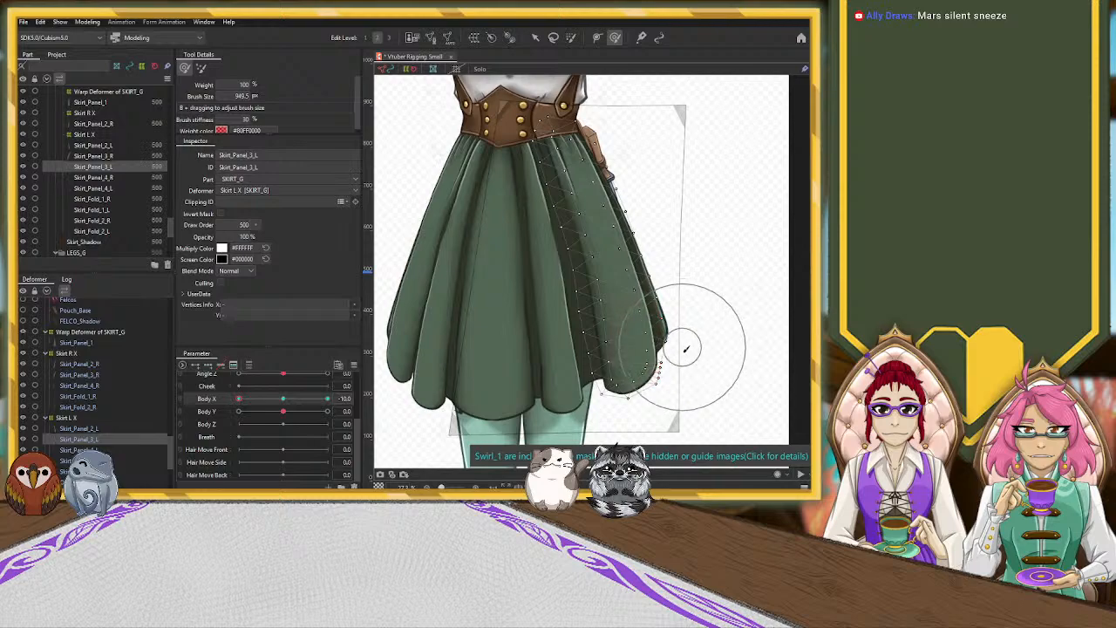
drag(642, 418, 668, 403)
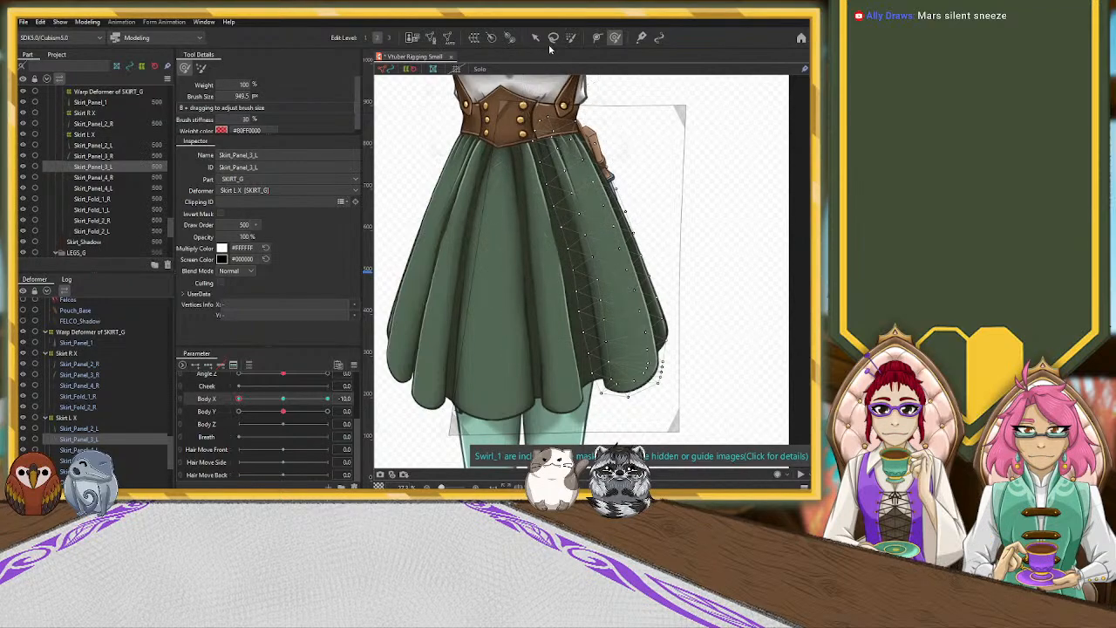
Adjust the lower hem vertices of Skirt_Fold_2_L with the deform brush at Body X -10.
key(v)
click(588, 388)
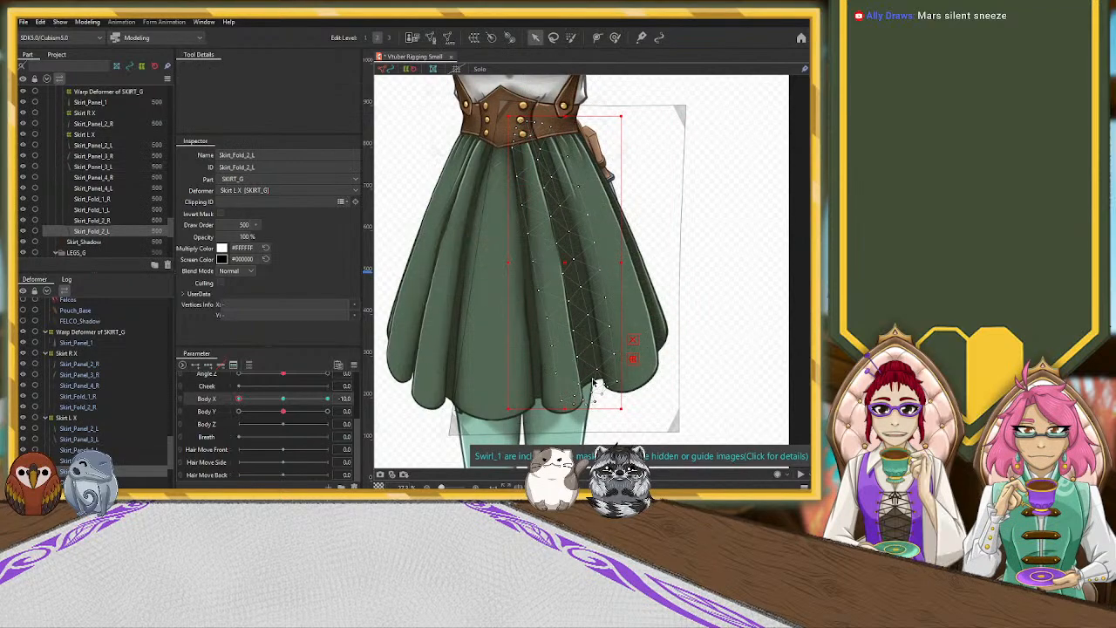
click(614, 36)
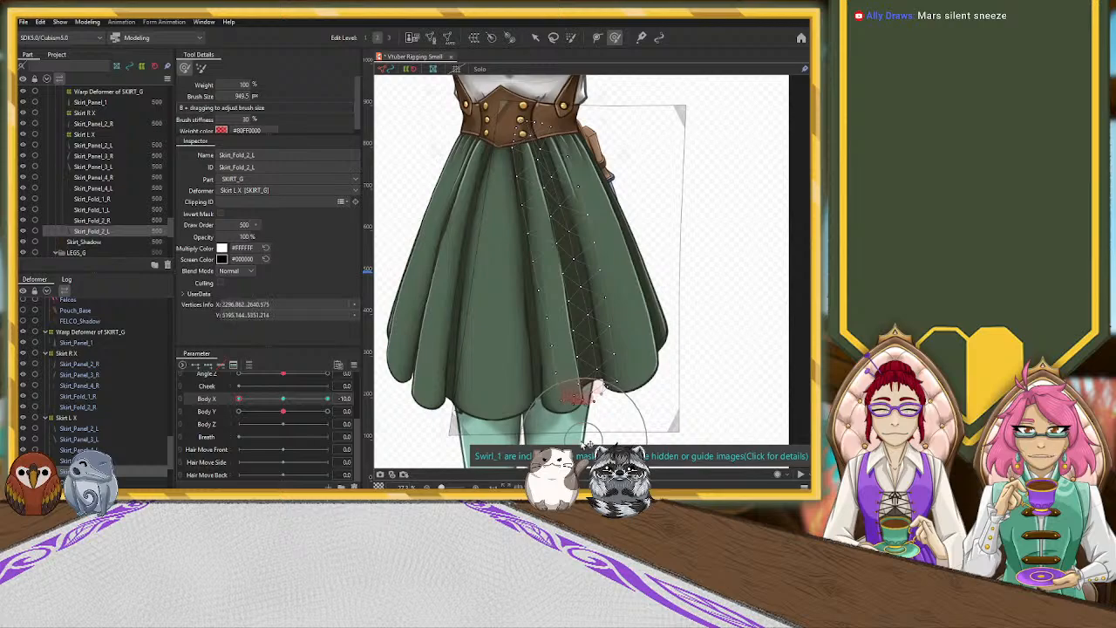
click(535, 37)
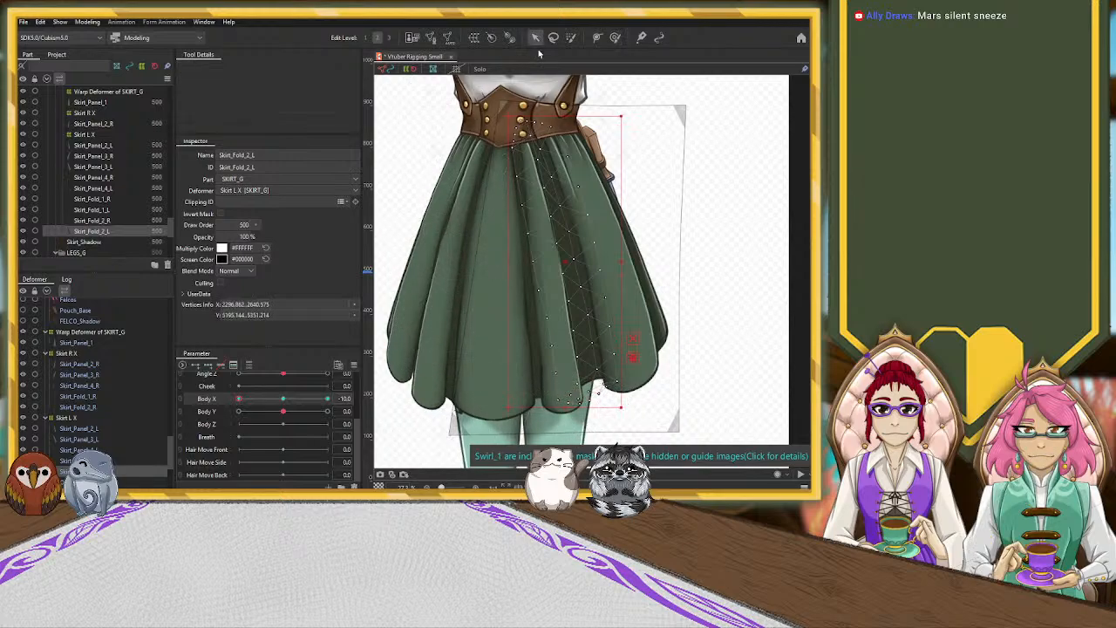
Try to reshape the lower hem of Skirt_Fold_1_R with the deform brush, and undo the last stroke.
click(453, 349)
click(616, 38)
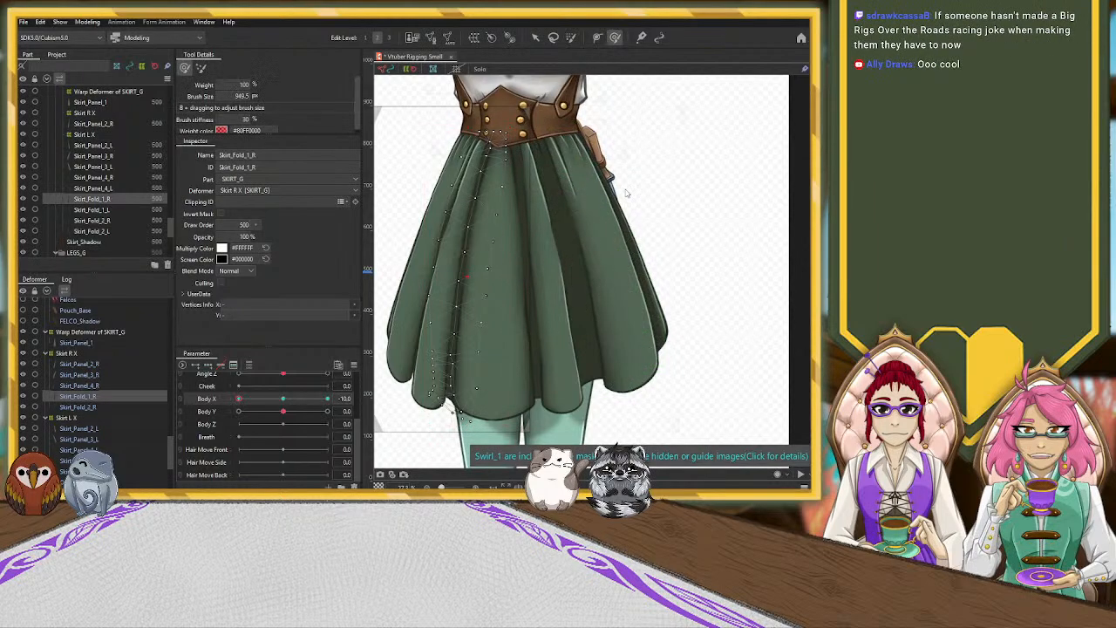
drag(628, 191, 577, 121)
drag(615, 351, 642, 251)
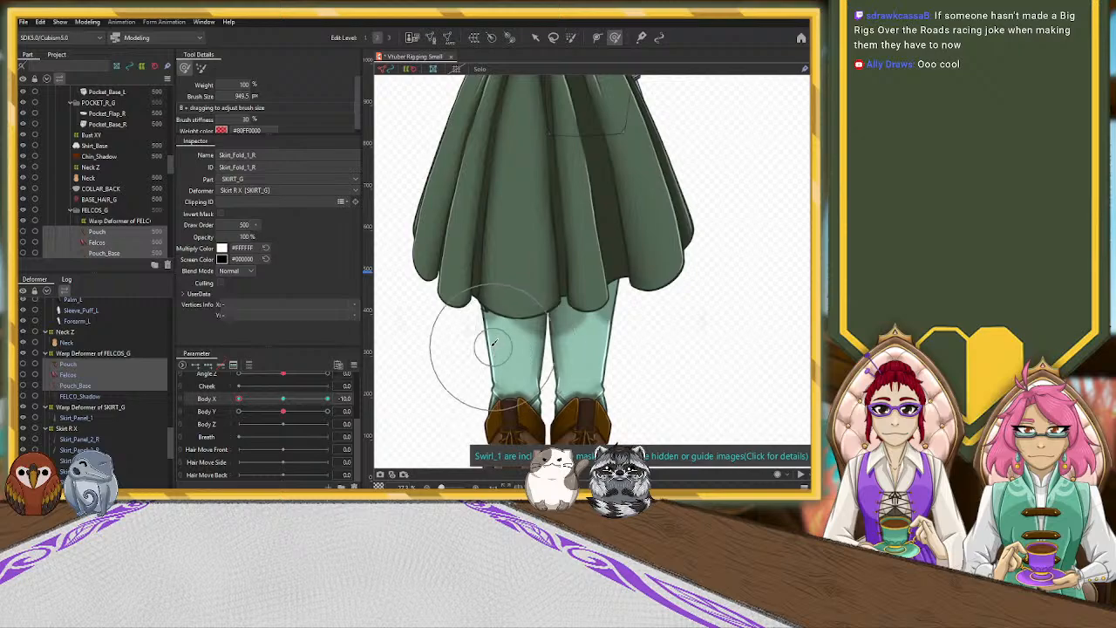
click(535, 37)
click(506, 144)
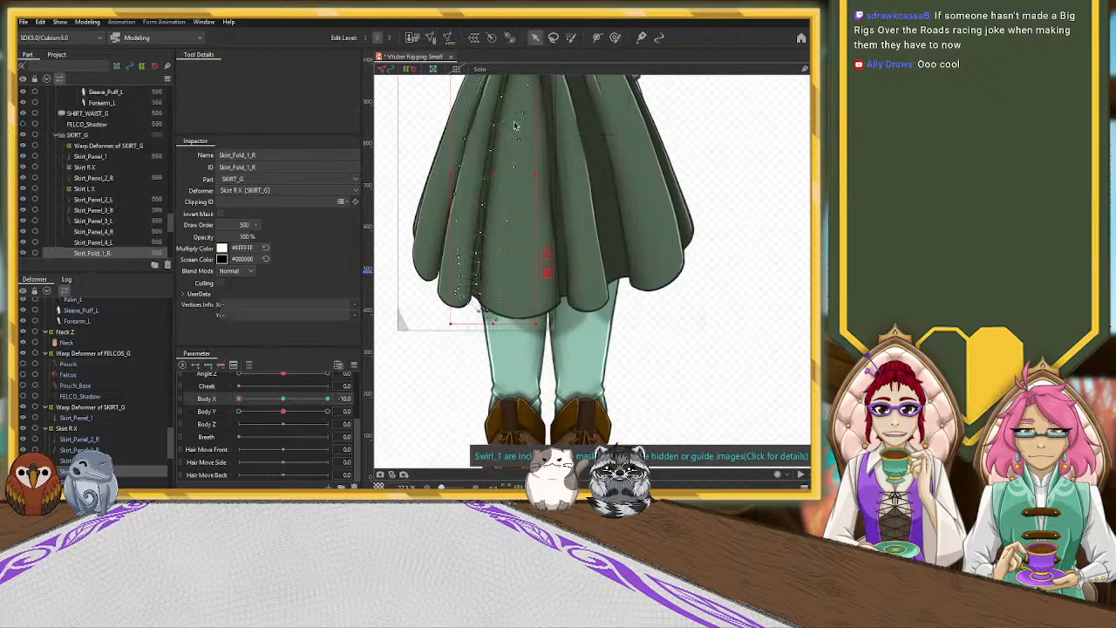
click(615, 38)
click(475, 324)
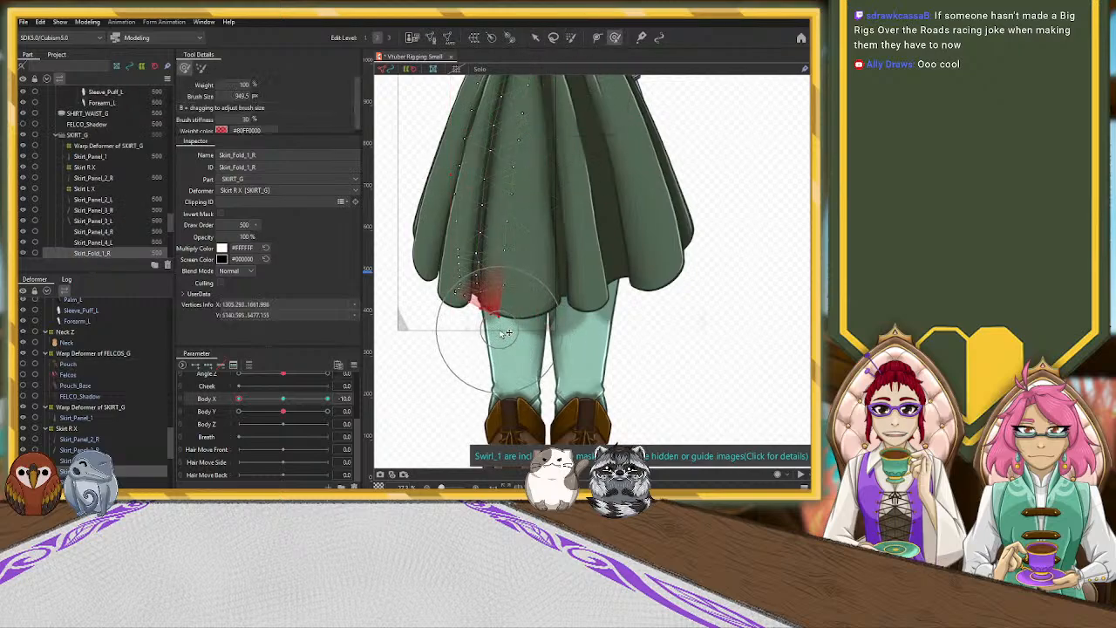
key(ctrl+z)
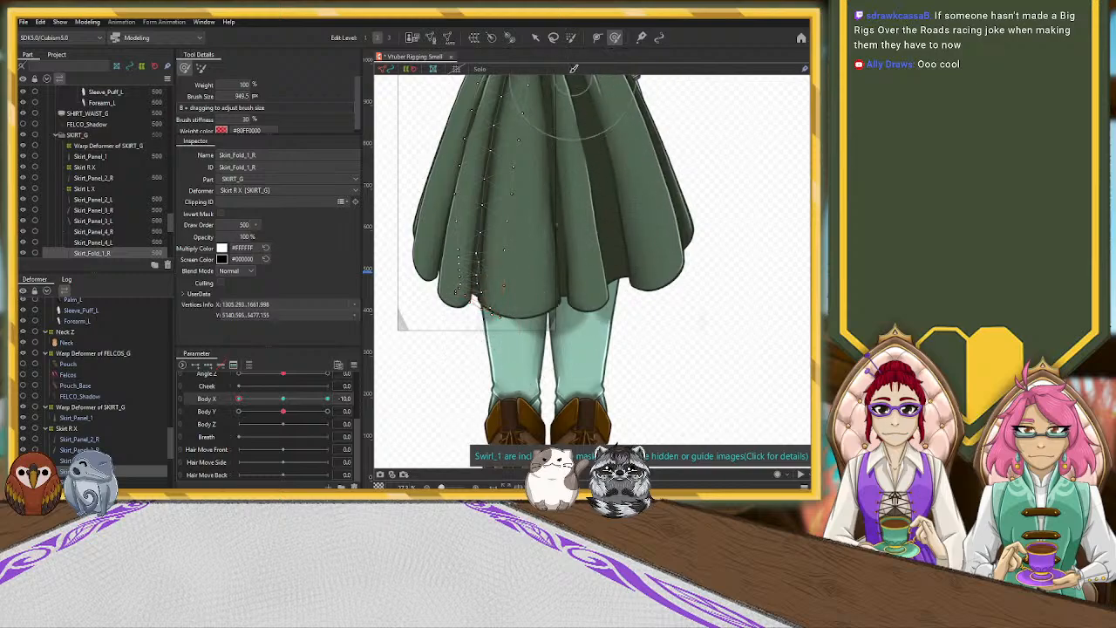
Try to stretch Skirt_Panel_1 slightly downward at Body X -10, and undo the stretch.
click(535, 38)
click(466, 315)
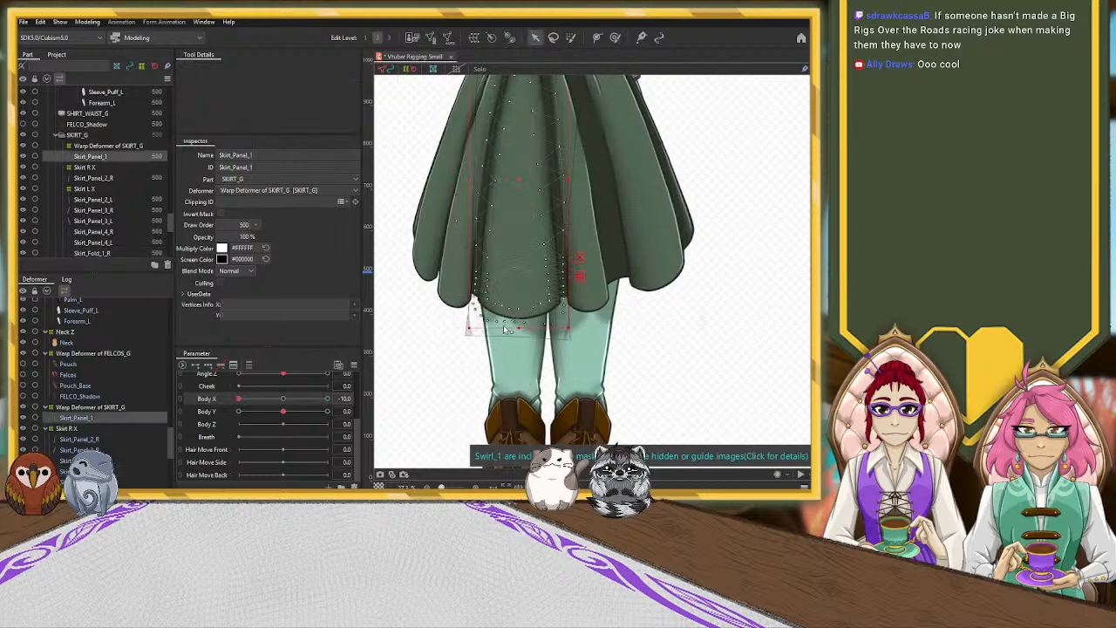
drag(518, 327, 520, 334)
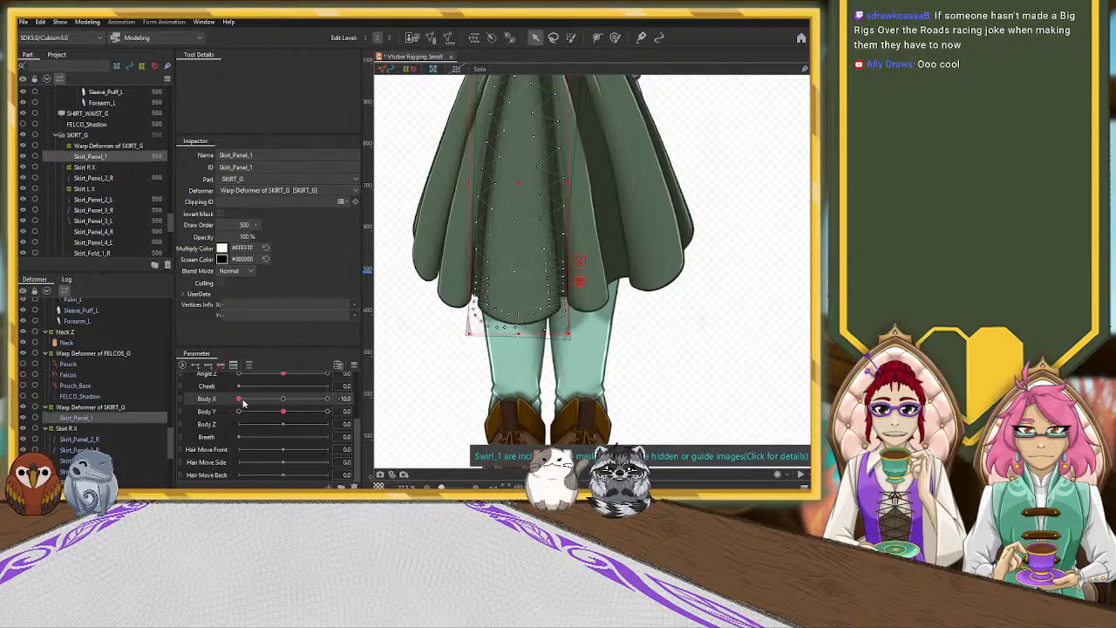
key(ctrl+z)
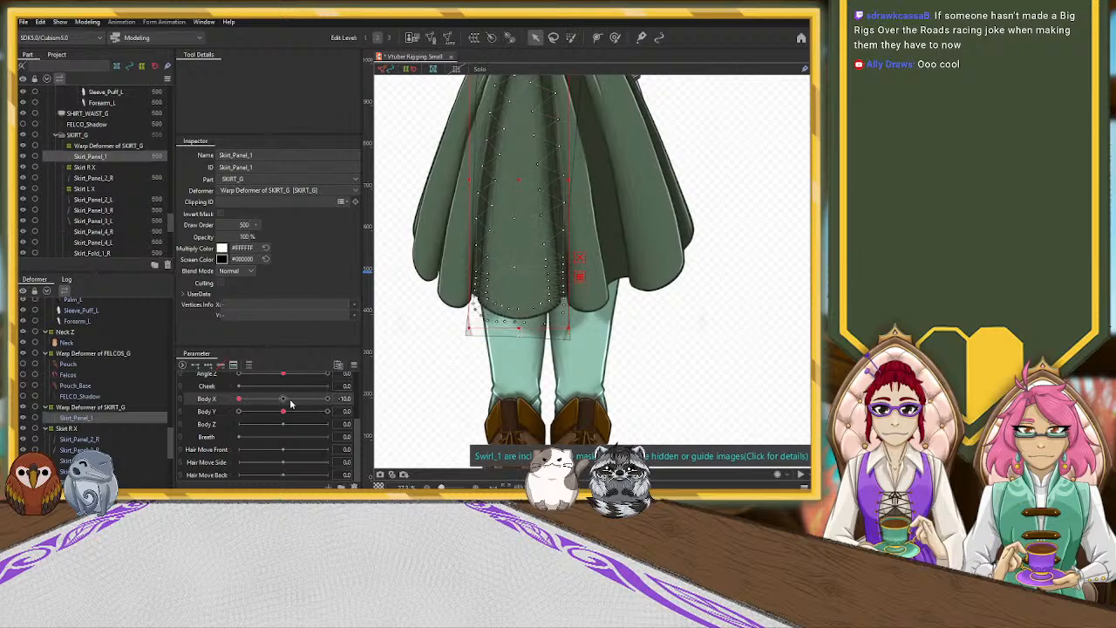
Stretch the lower edge of the SKIRT_G warp deformer slightly downward at both Body X -10 and Body X 10.
click(98, 409)
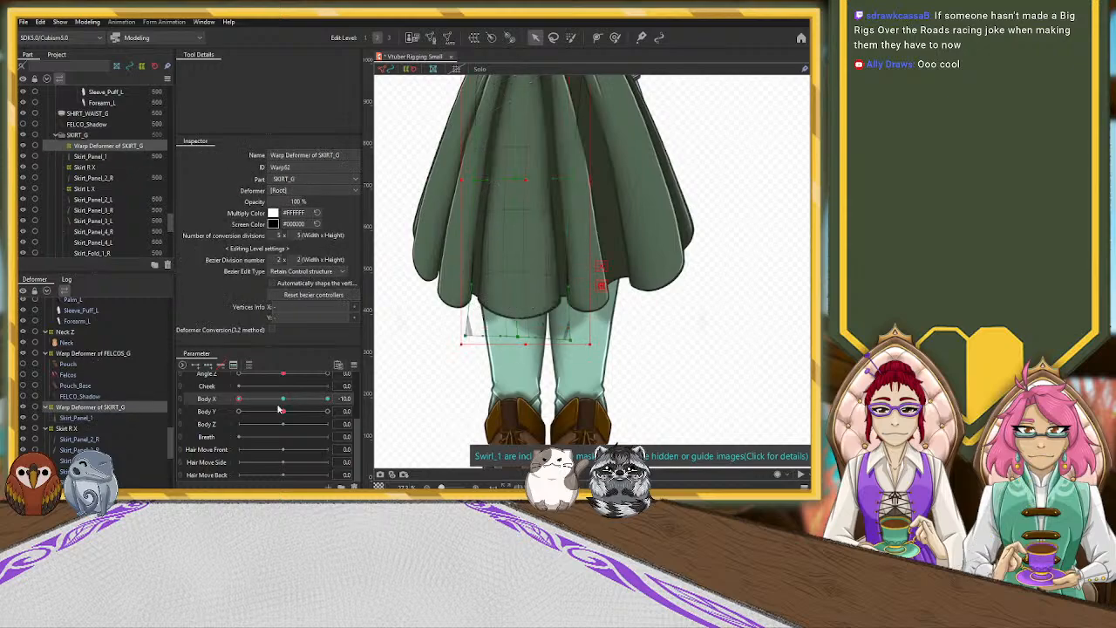
drag(523, 344, 523, 351)
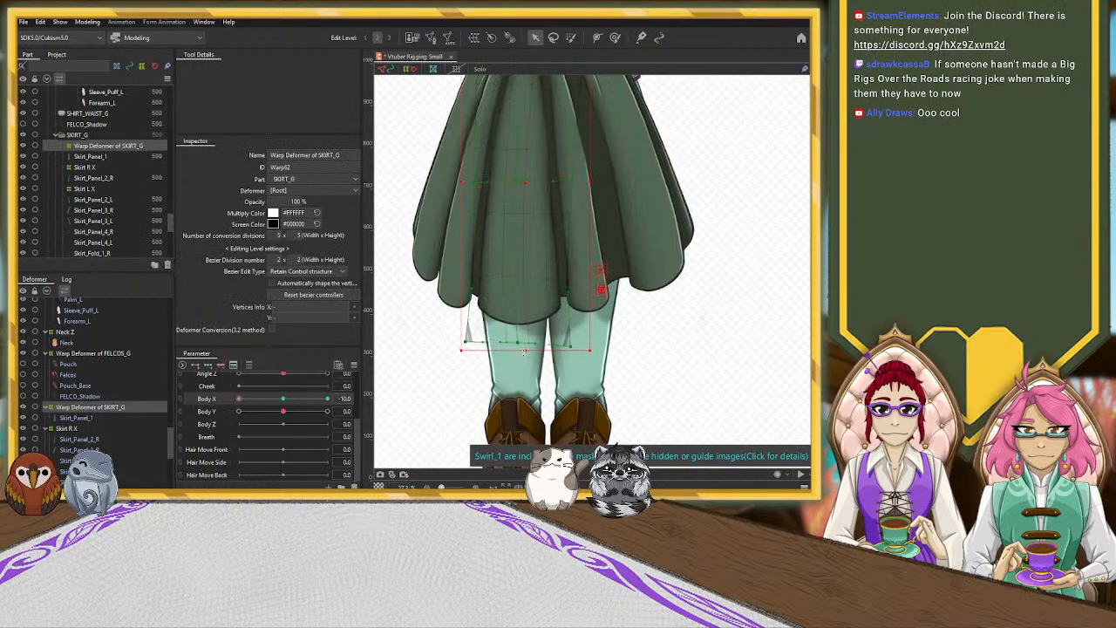
drag(239, 401, 386, 402)
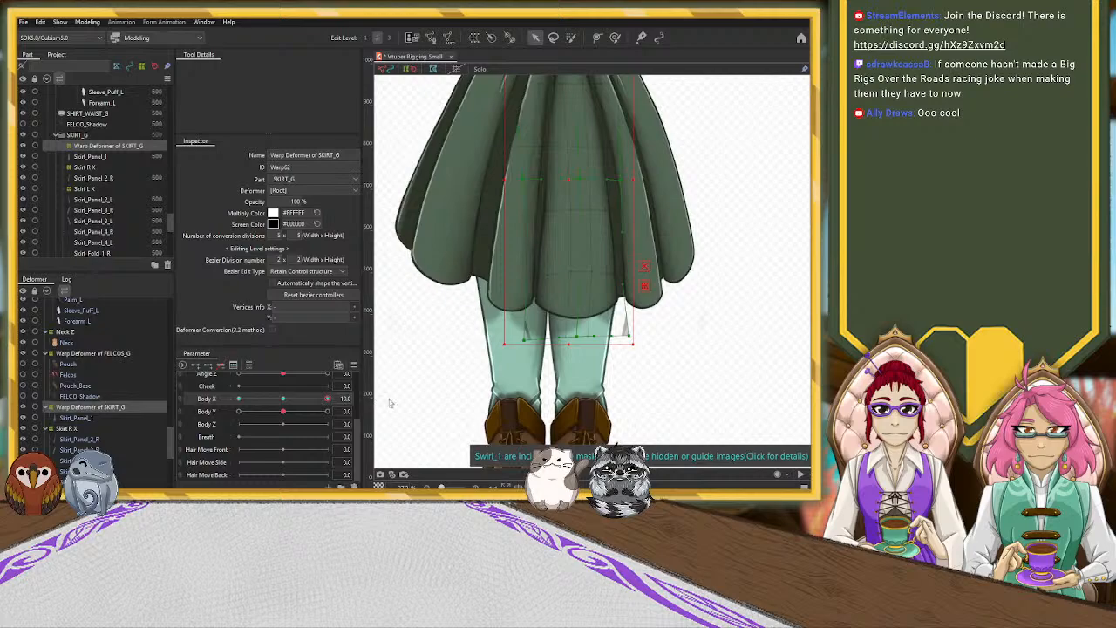
drag(568, 347, 569, 351)
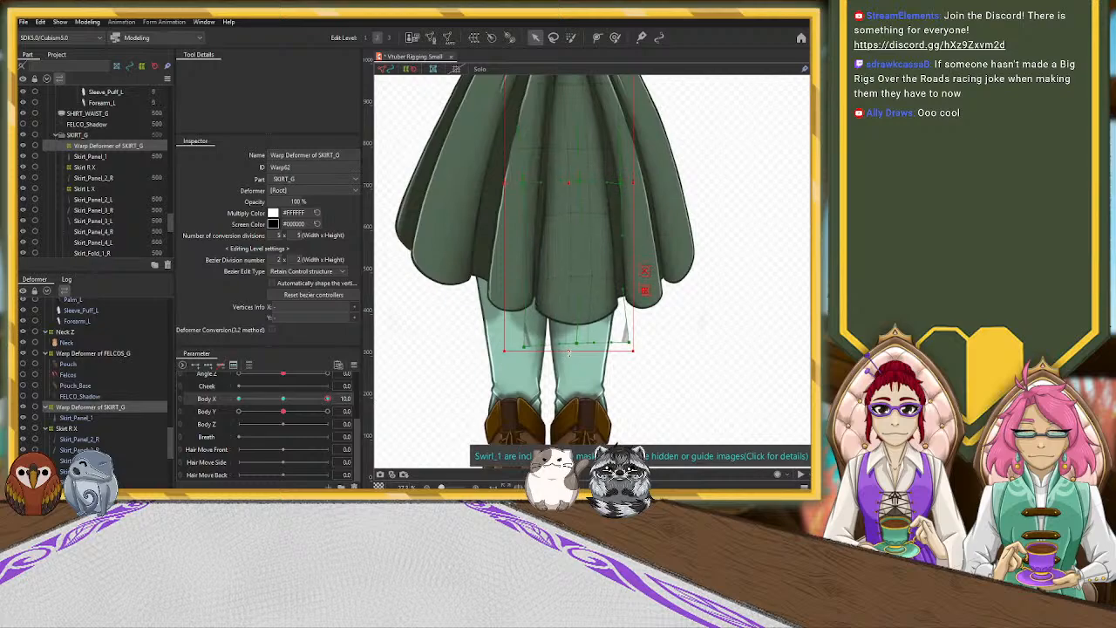
Deselect the skirt deformer and check the whole figure's turn across the Body X range.
mouse_move(327, 402)
mouse_down()
mouse_move(233, 410)
mouse_move(339, 395)
mouse_up()
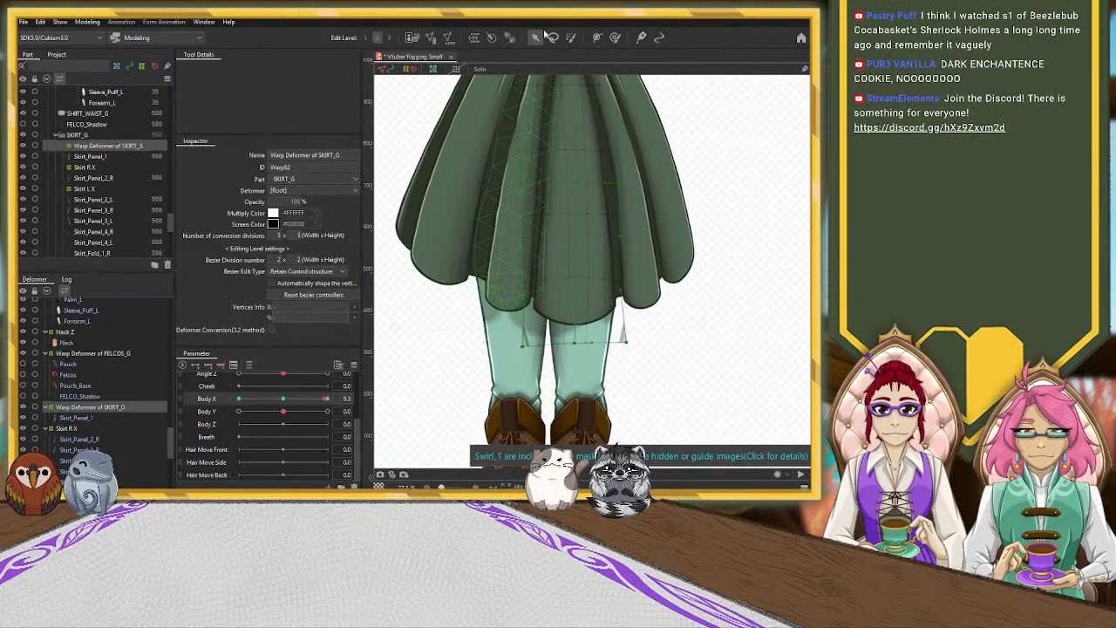
click(439, 306)
drag(703, 175, 704, 244)
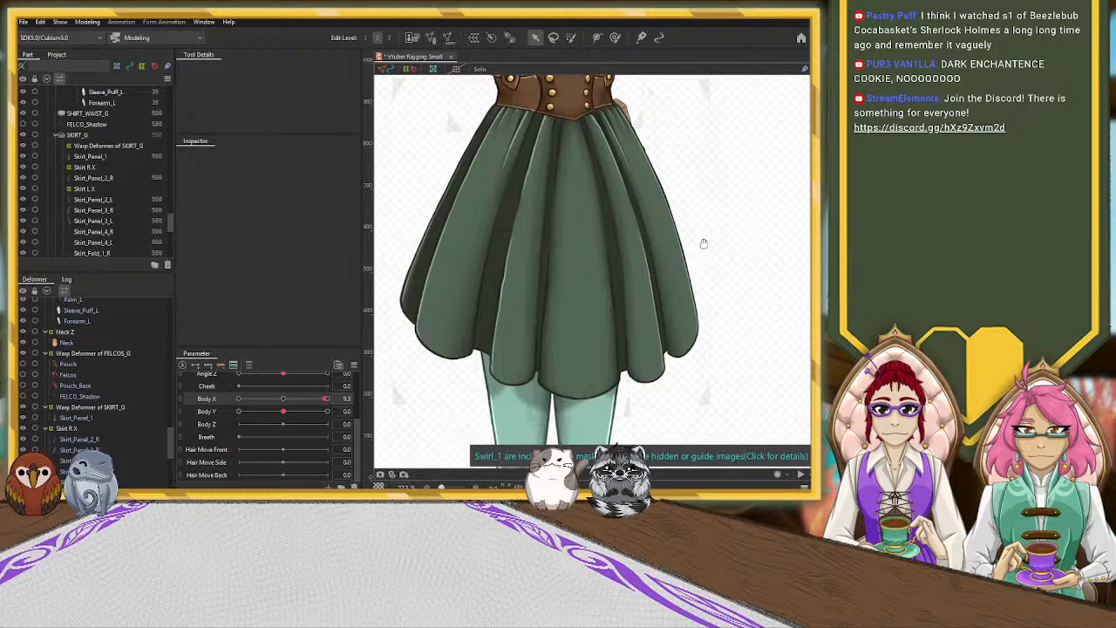
scroll(701, 249, down, 3)
drag(757, 190, 669, 264)
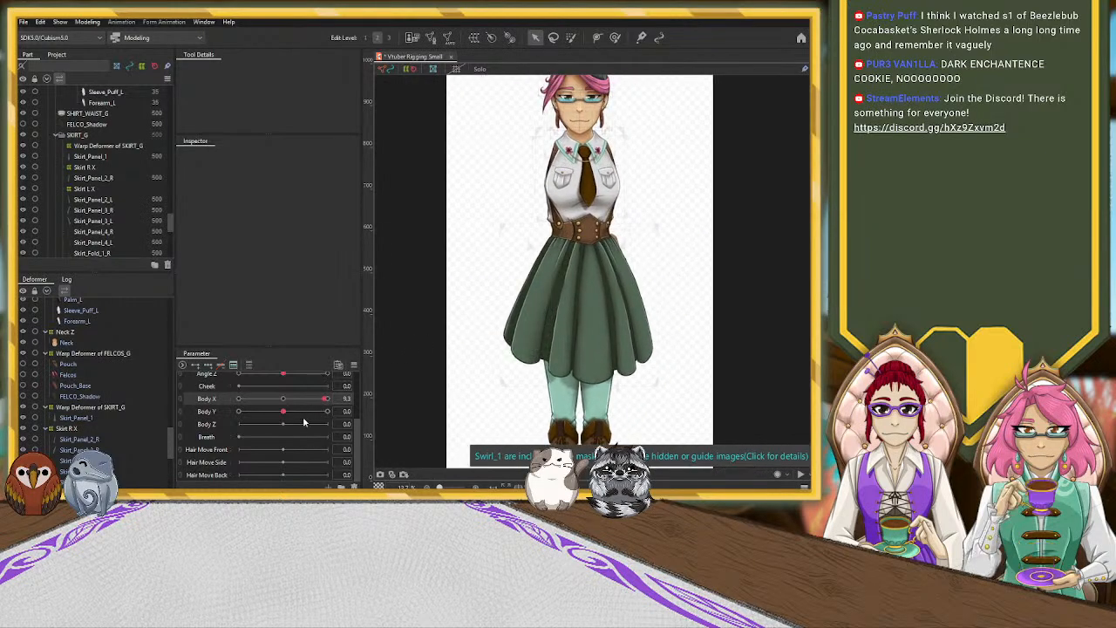
drag(328, 401, 367, 415)
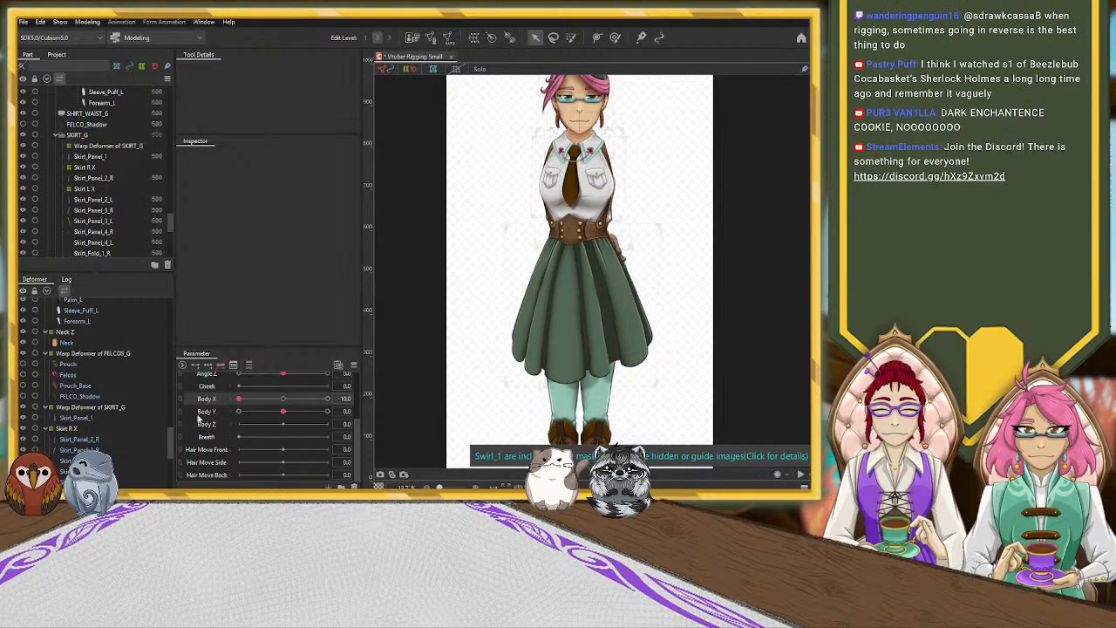
Make all hidden parts and deformers visible again, and hide the guide image.
click(25, 79)
scroll(48, 216, down, 8)
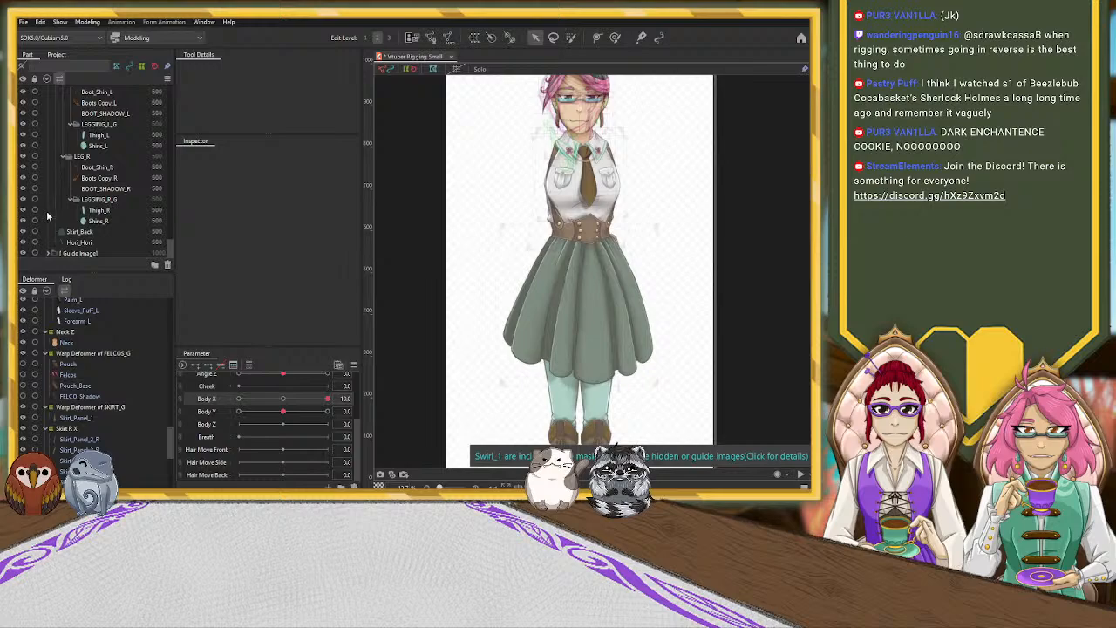
click(25, 254)
drag(332, 403, 305, 408)
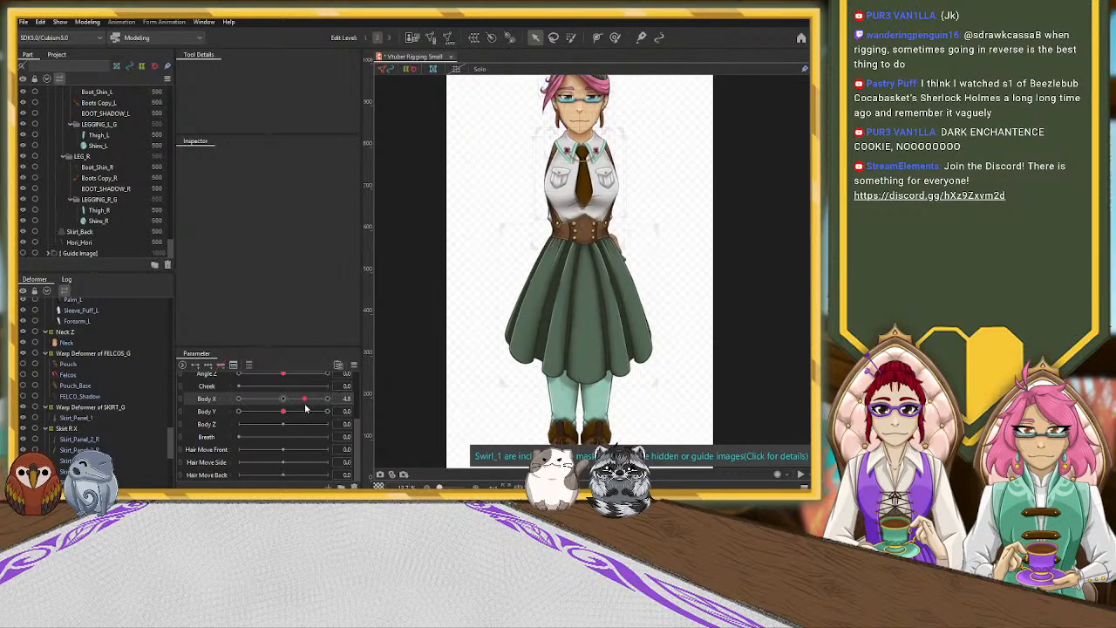
click(22, 79)
click(23, 79)
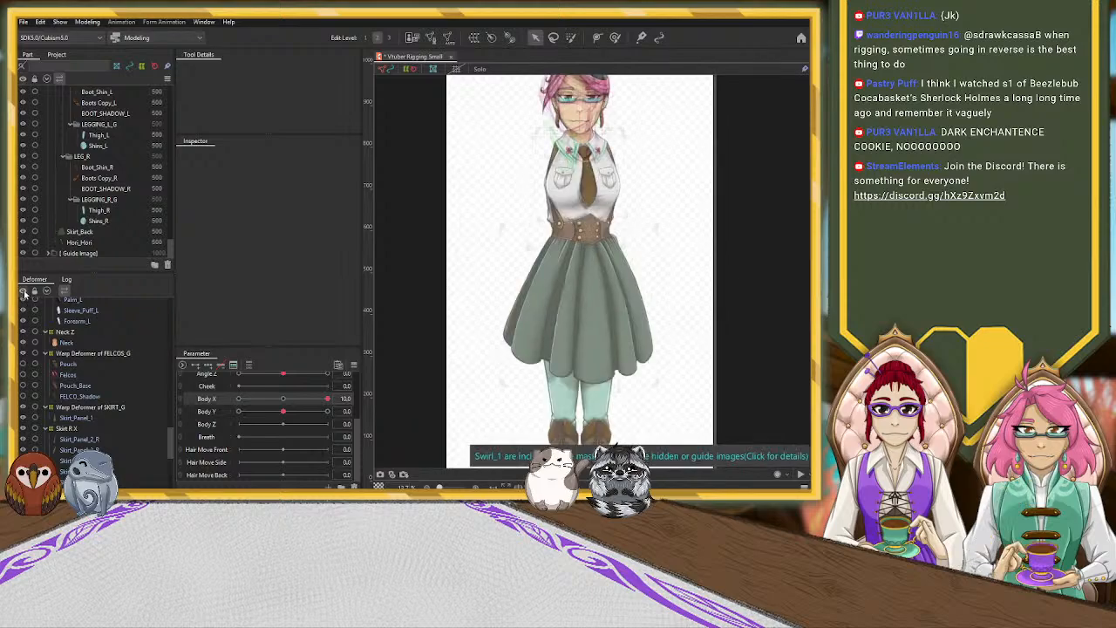
click(24, 291)
click(24, 291)
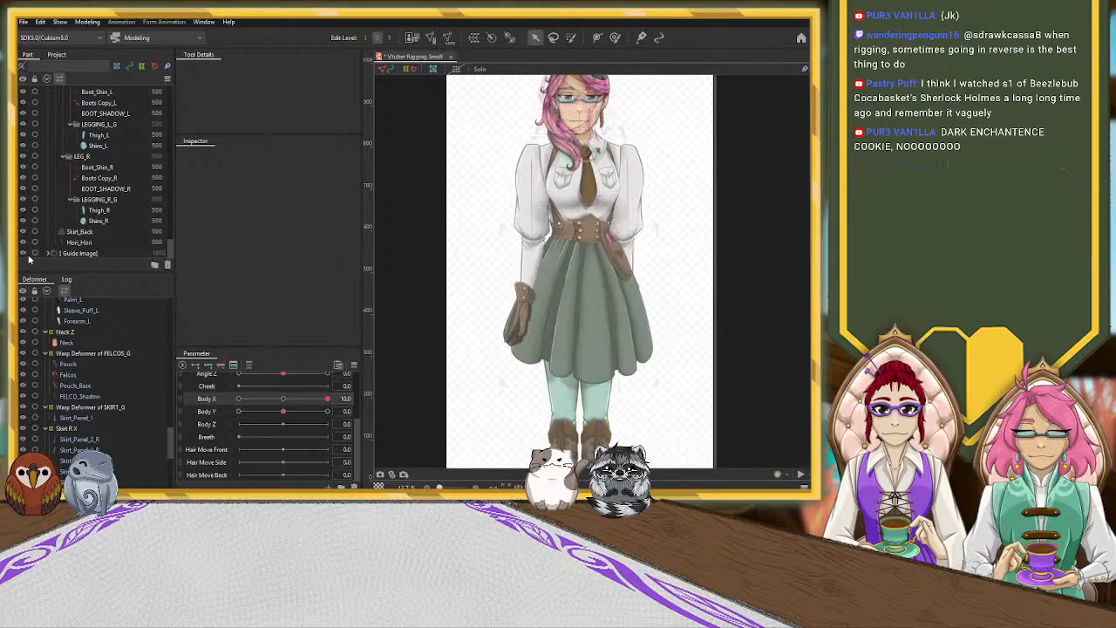
Preview the full figure turning across the Body X range, and return Body X to 0.
drag(328, 398, 344, 422)
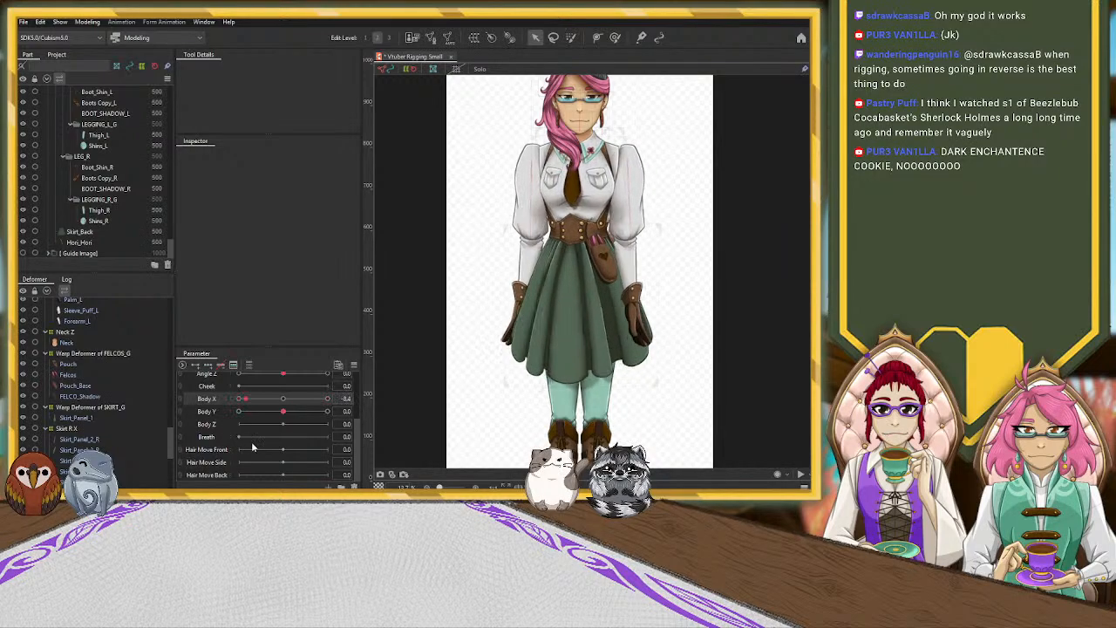
drag(401, 433, 264, 434)
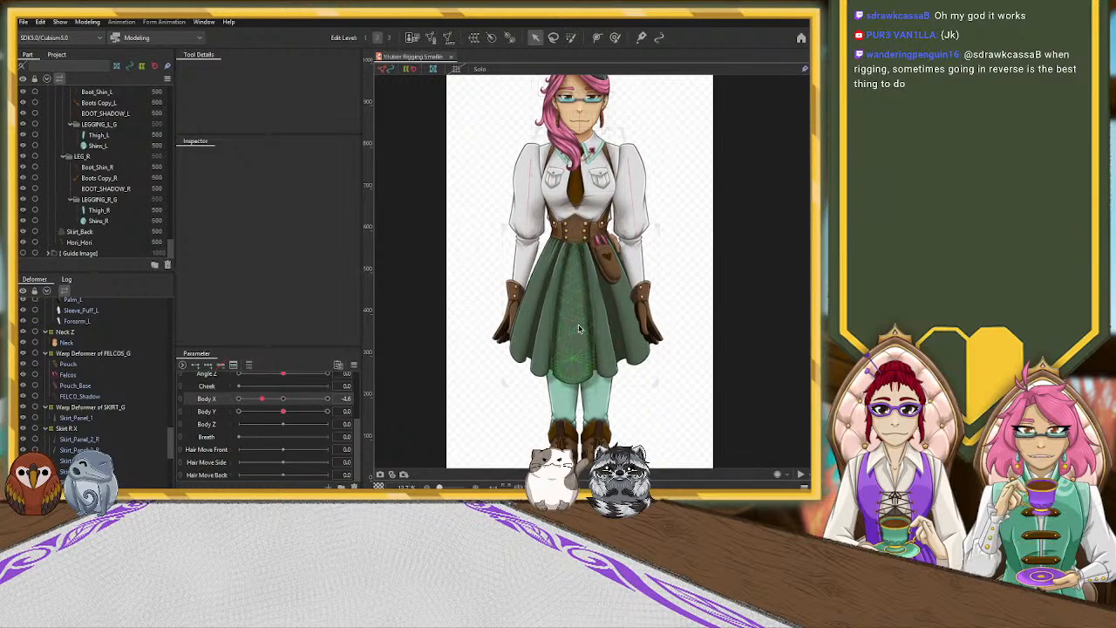
click(283, 399)
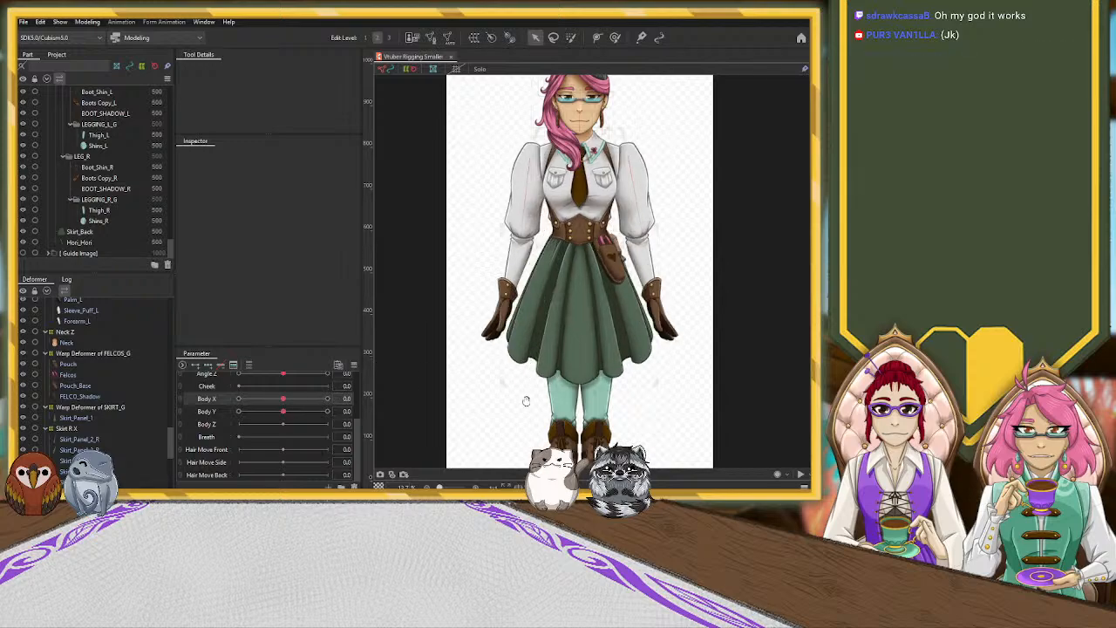
Examine the legs and boots below the skirt with Body X at -10.
drag(526, 400, 479, 266)
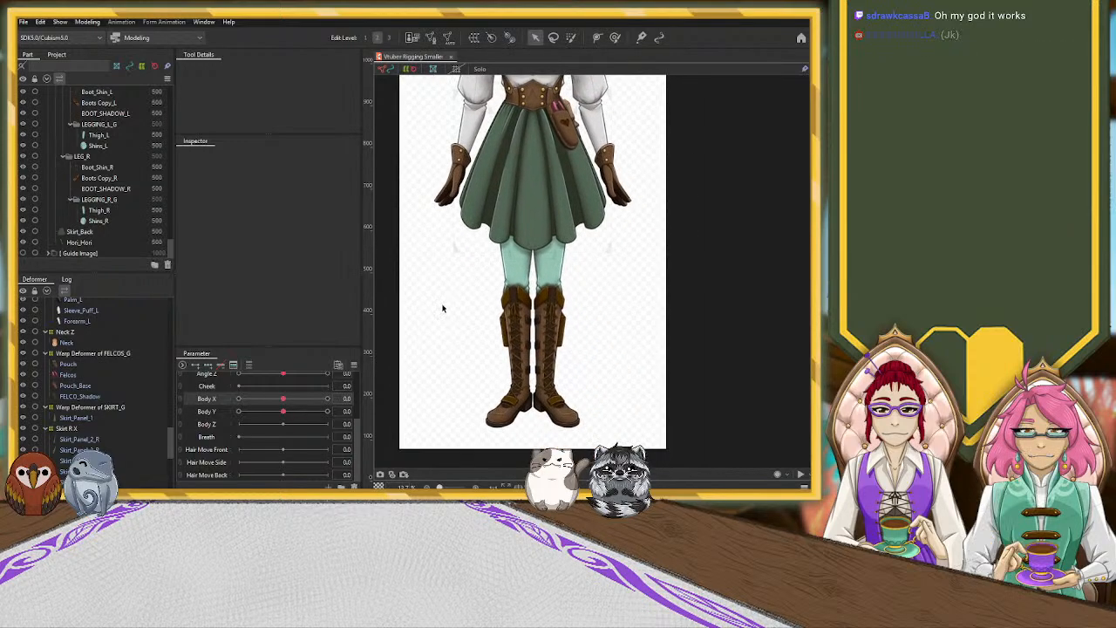
drag(286, 400, 238, 403)
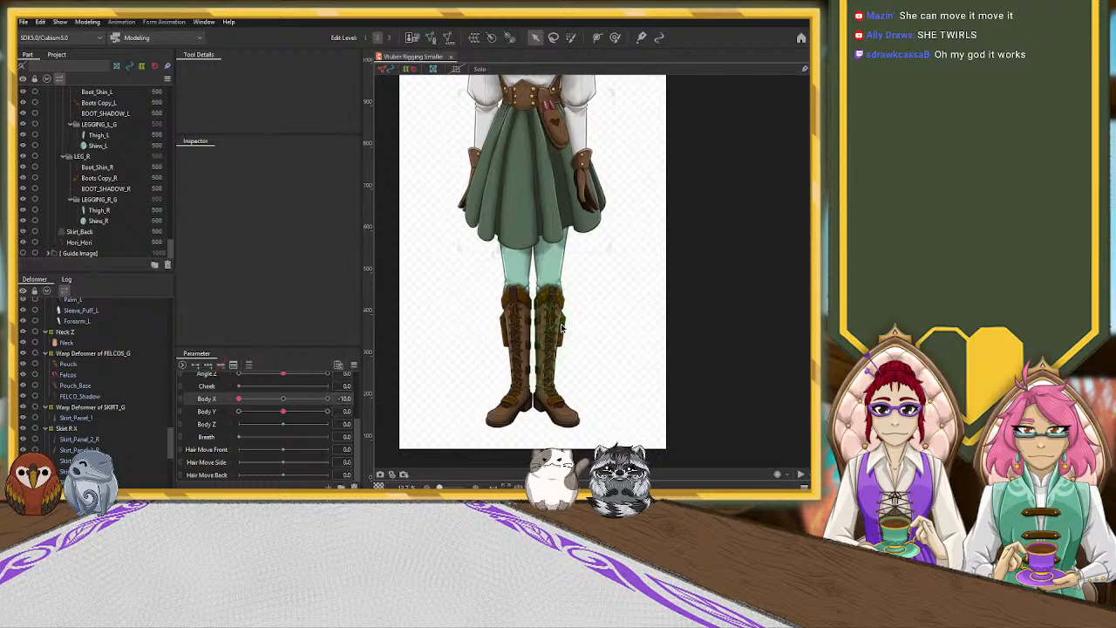
scroll(566, 330, up, 2)
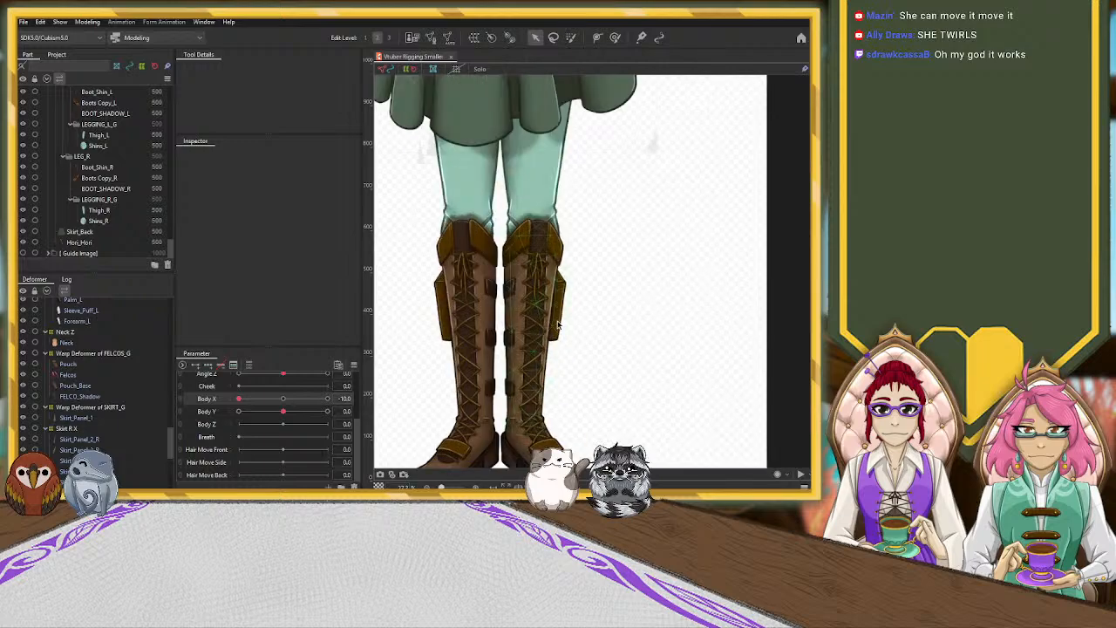
scroll(551, 388, down, 3)
scroll(549, 440, up, 2)
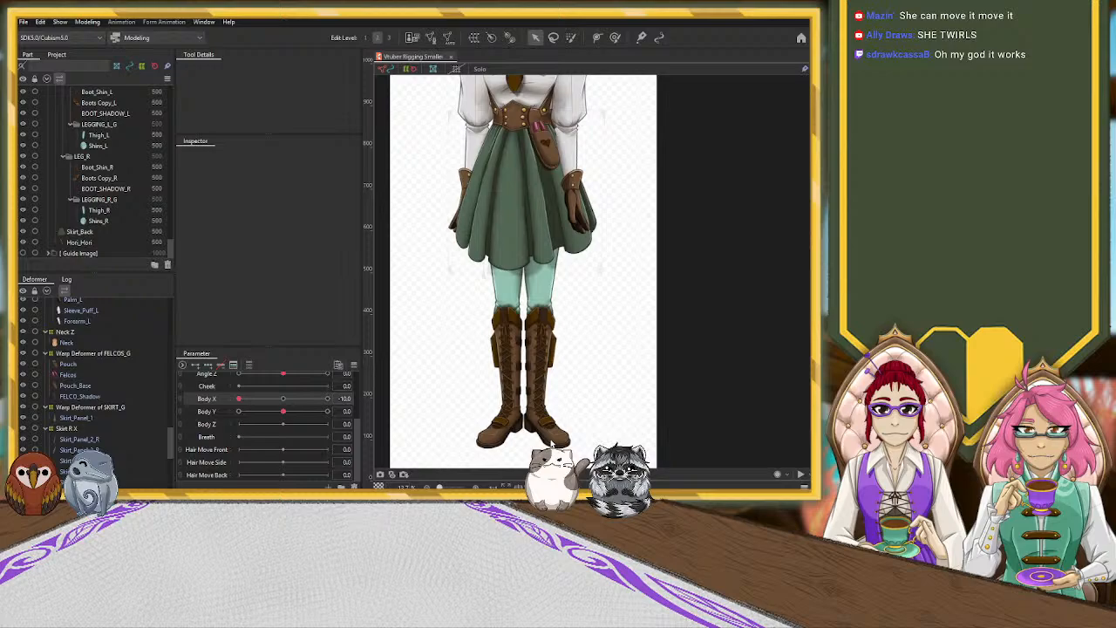
scroll(551, 444, down, 2)
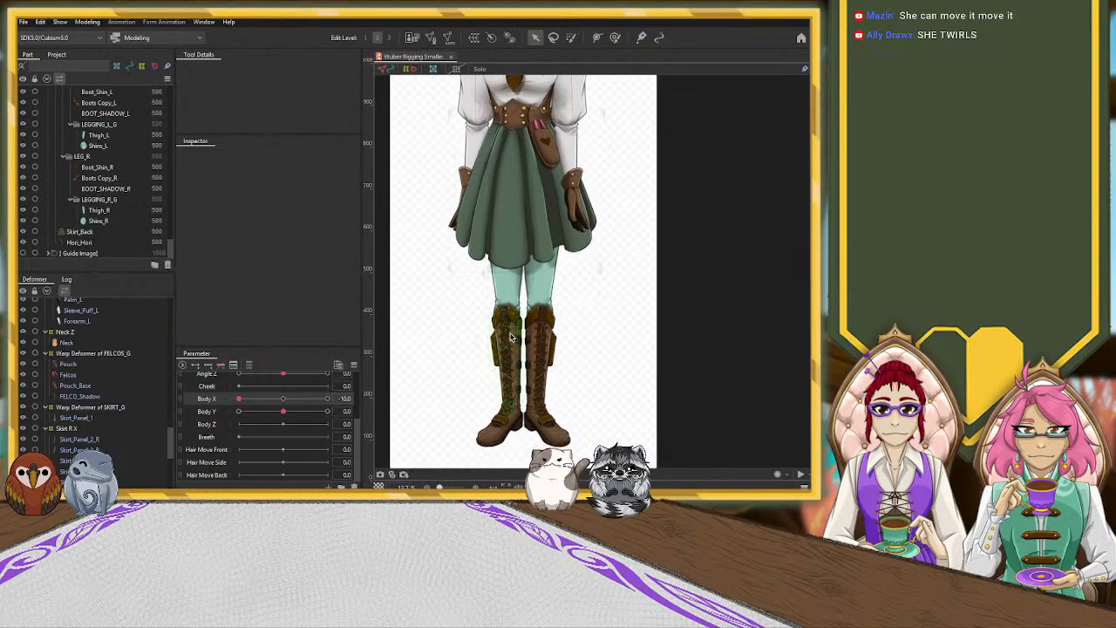
Examine which meshes make up the left leg by selecting its boot shin, thigh and foot in turn at Body X -10.
click(559, 438)
click(540, 366)
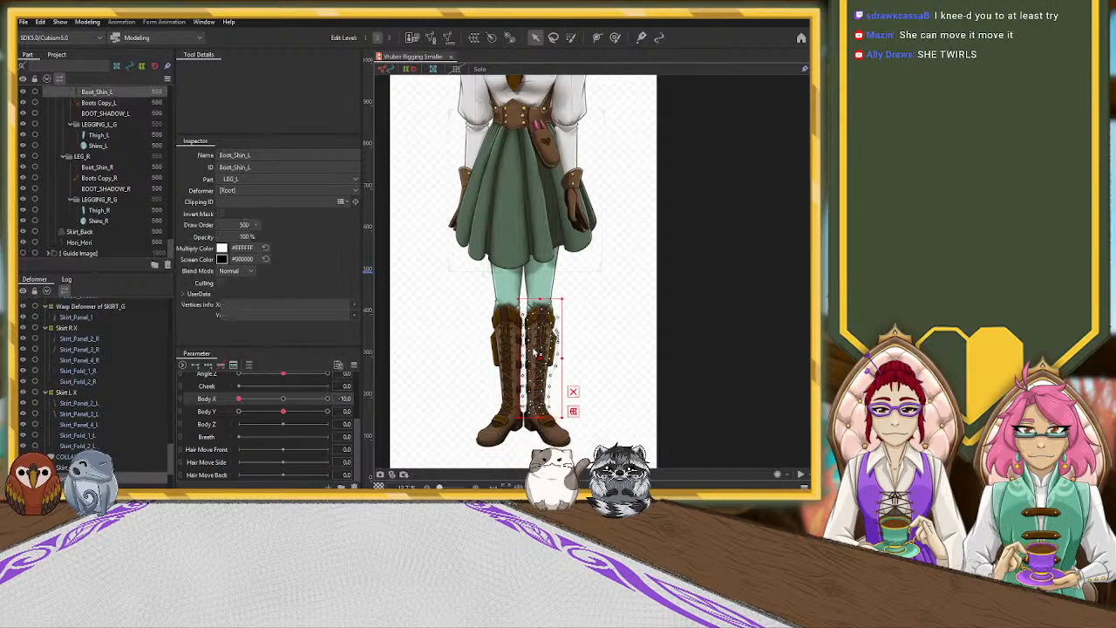
click(550, 288)
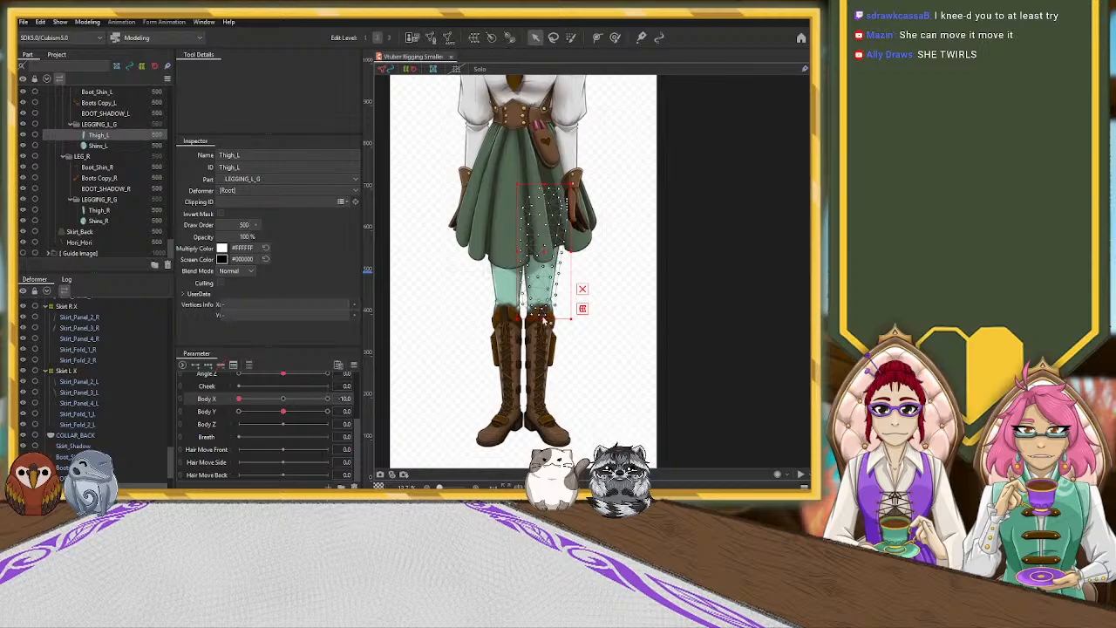
click(558, 436)
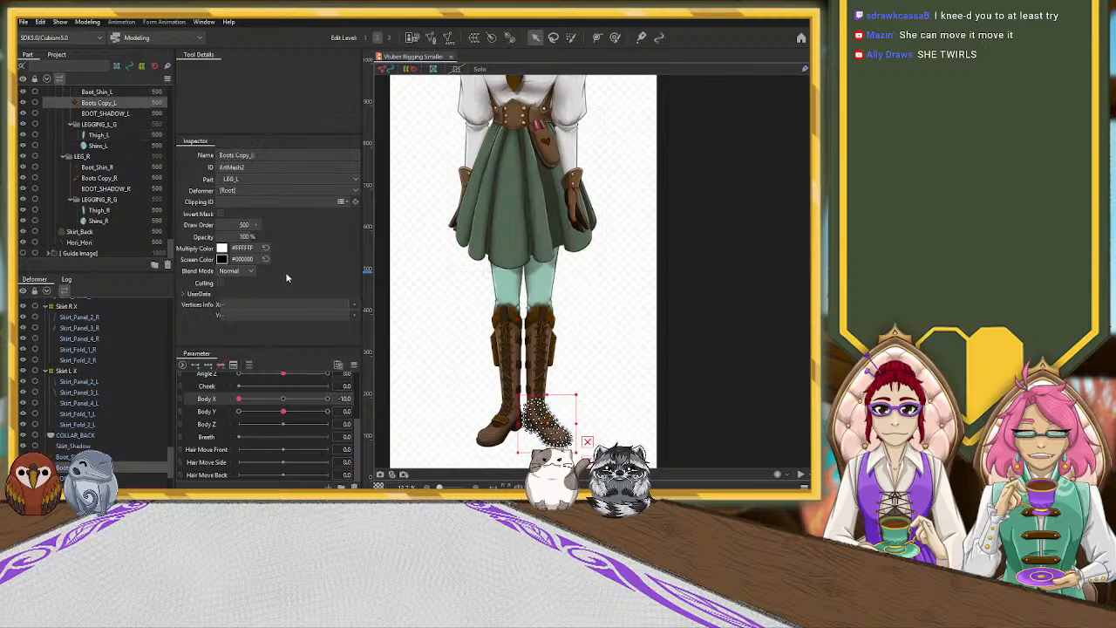
click(433, 308)
scroll(444, 309, up, 4)
drag(240, 403, 204, 421)
drag(609, 408, 616, 332)
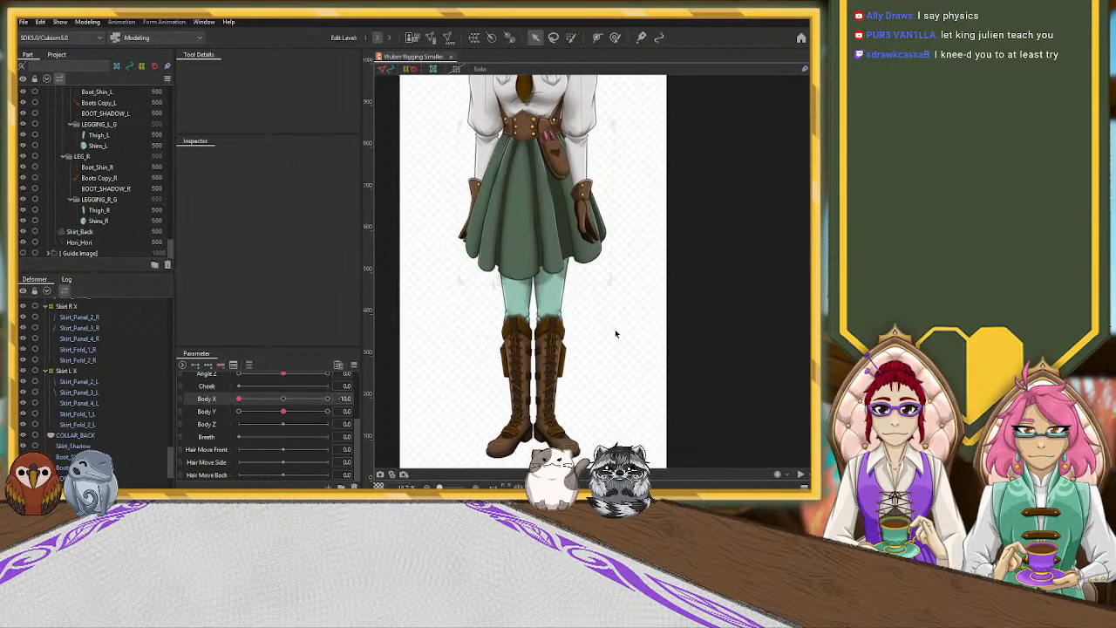
click(555, 316)
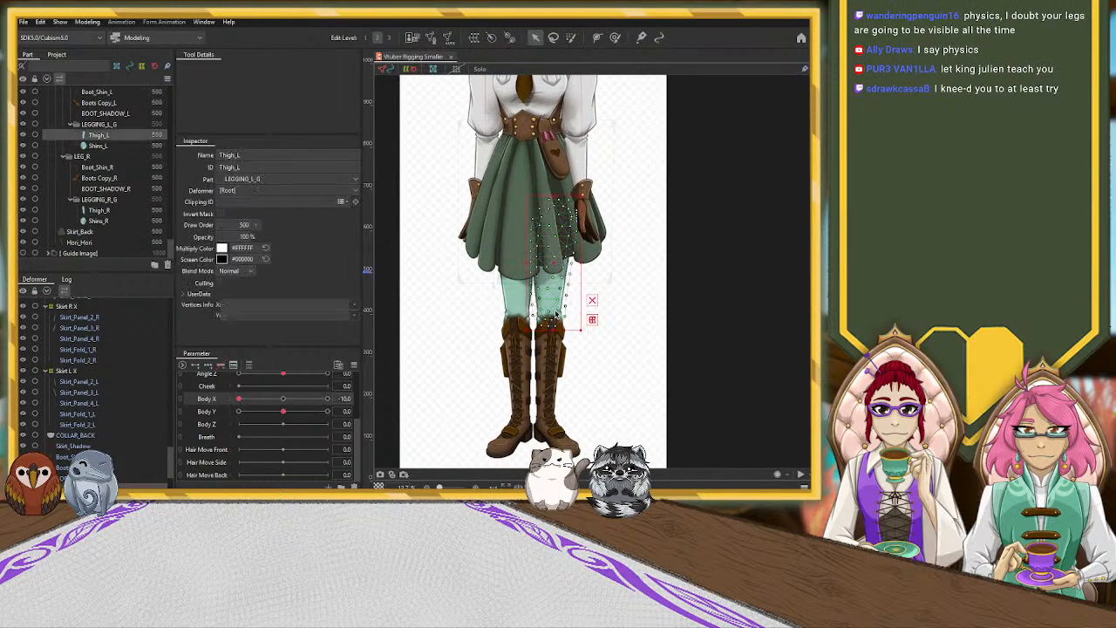
click(558, 363)
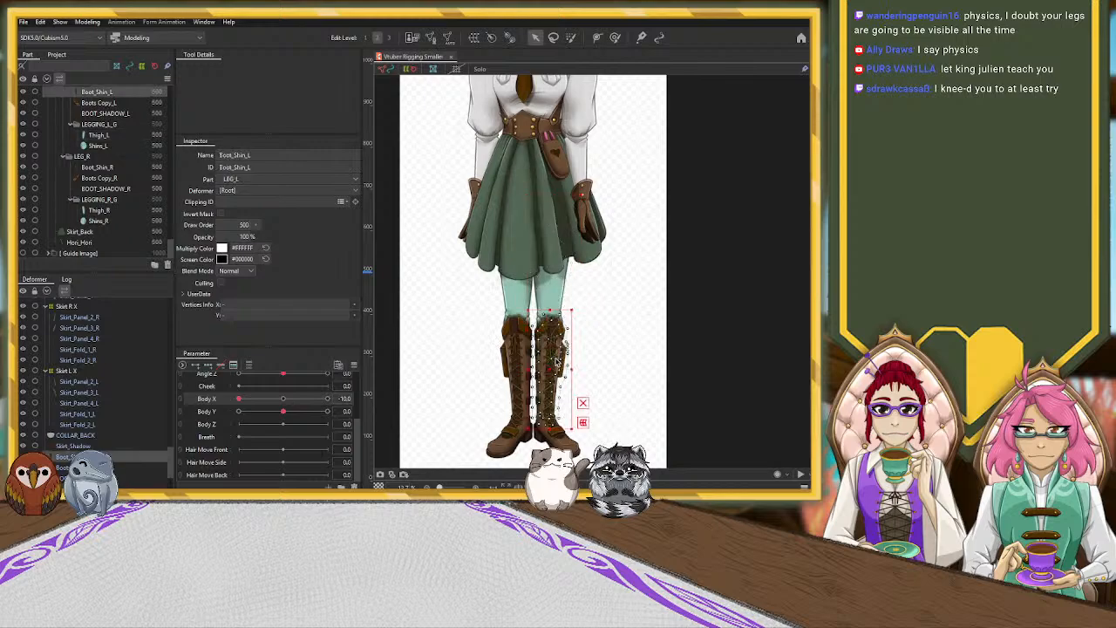
click(567, 442)
click(552, 305)
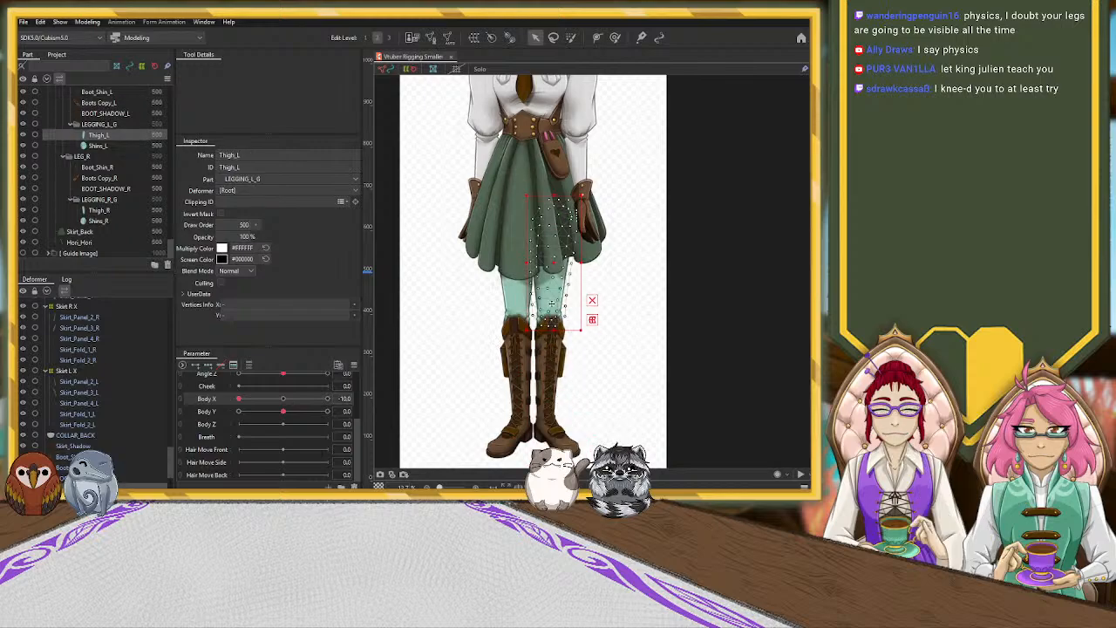
Create a warp deformer around Boot_Shin_L, Boots Copy_L, BOOT_SHADOW_L, Thigh_L and Shins_L.
scroll(142, 428, down, 3)
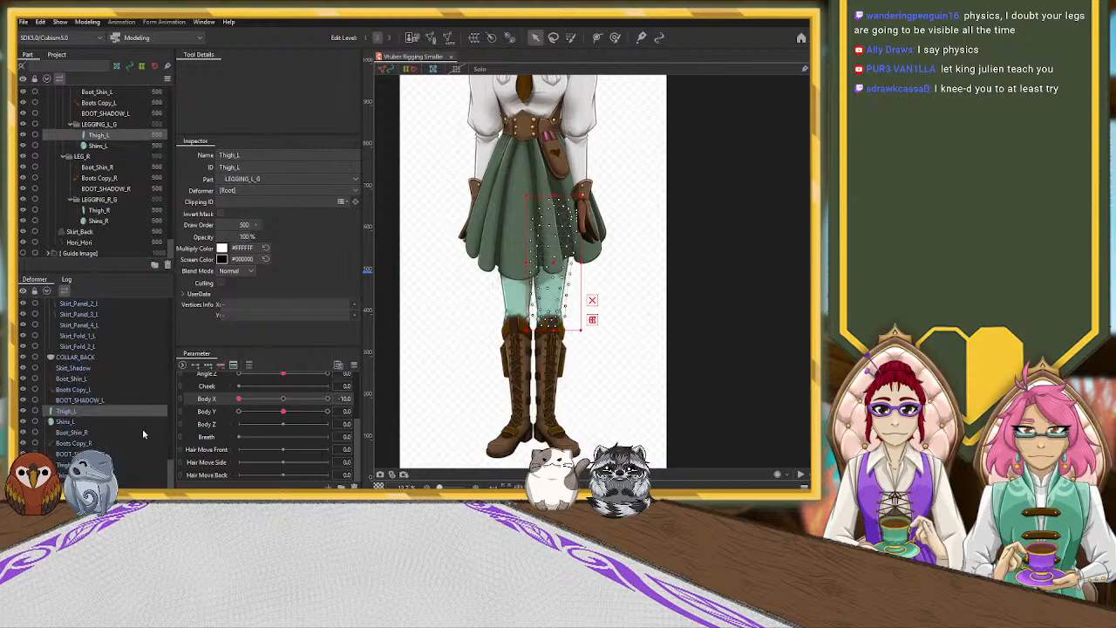
click(87, 399)
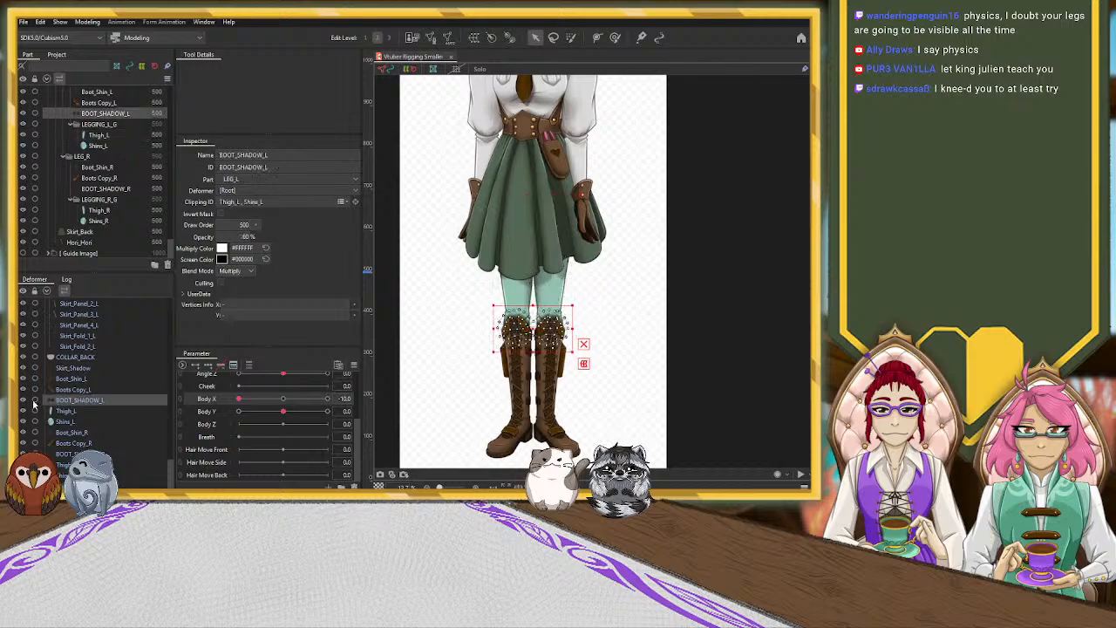
click(65, 411)
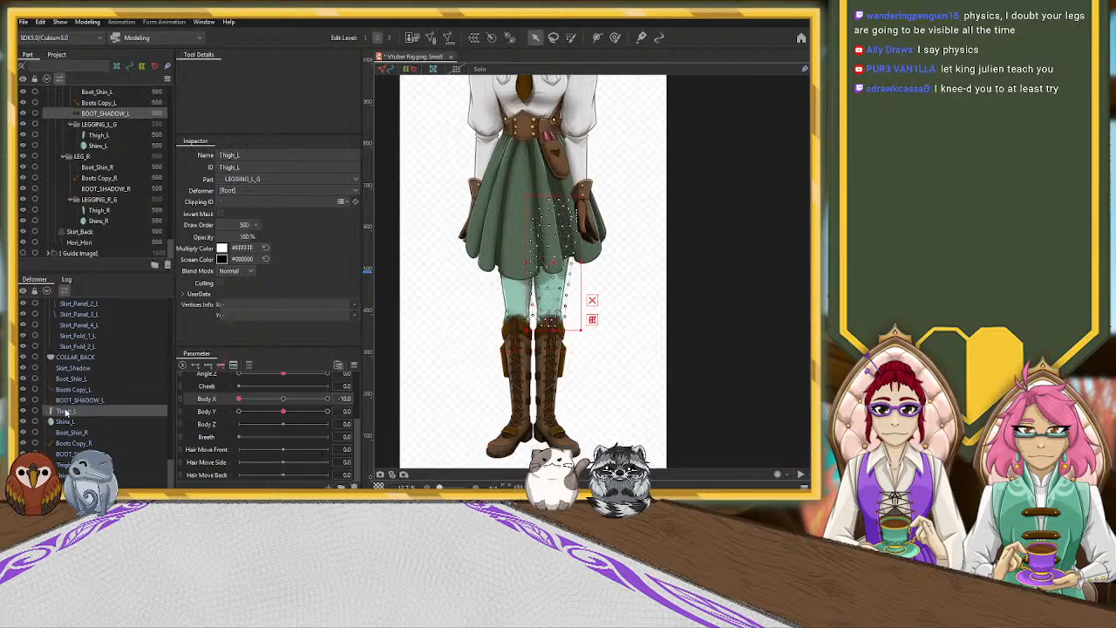
ctrl+click(78, 399)
ctrl+click(65, 421)
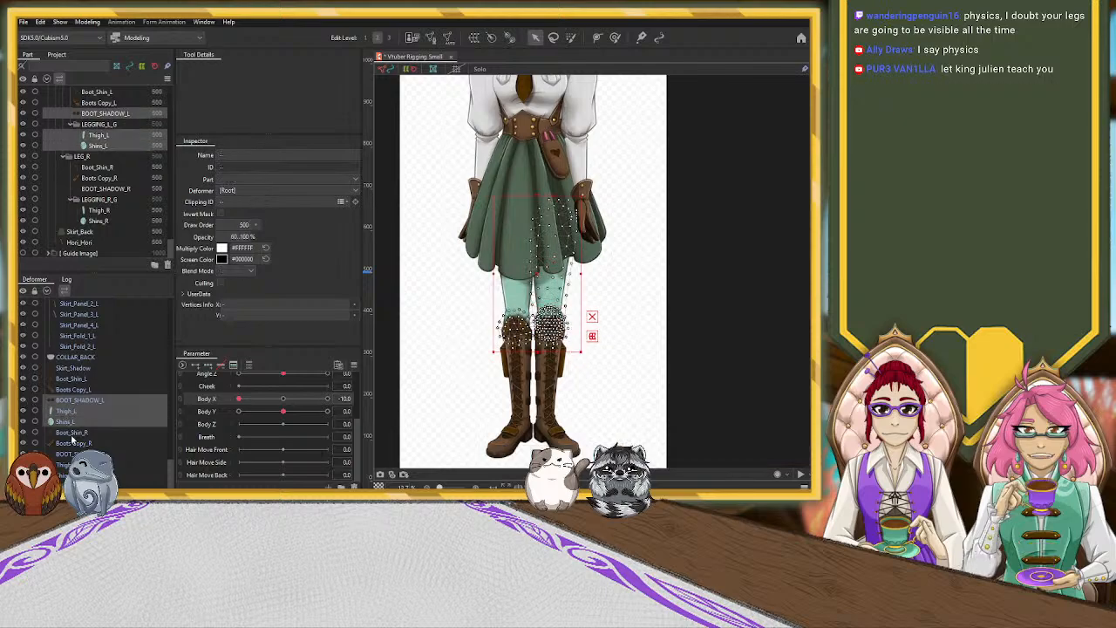
ctrl+click(72, 435)
ctrl+click(74, 434)
ctrl+click(87, 389)
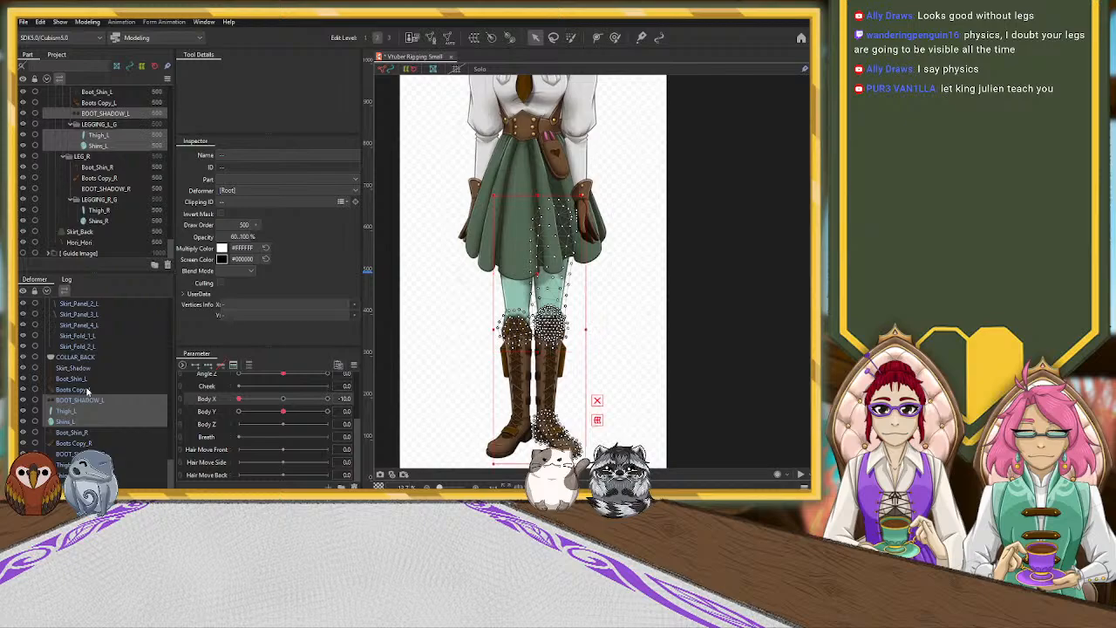
ctrl+click(89, 381)
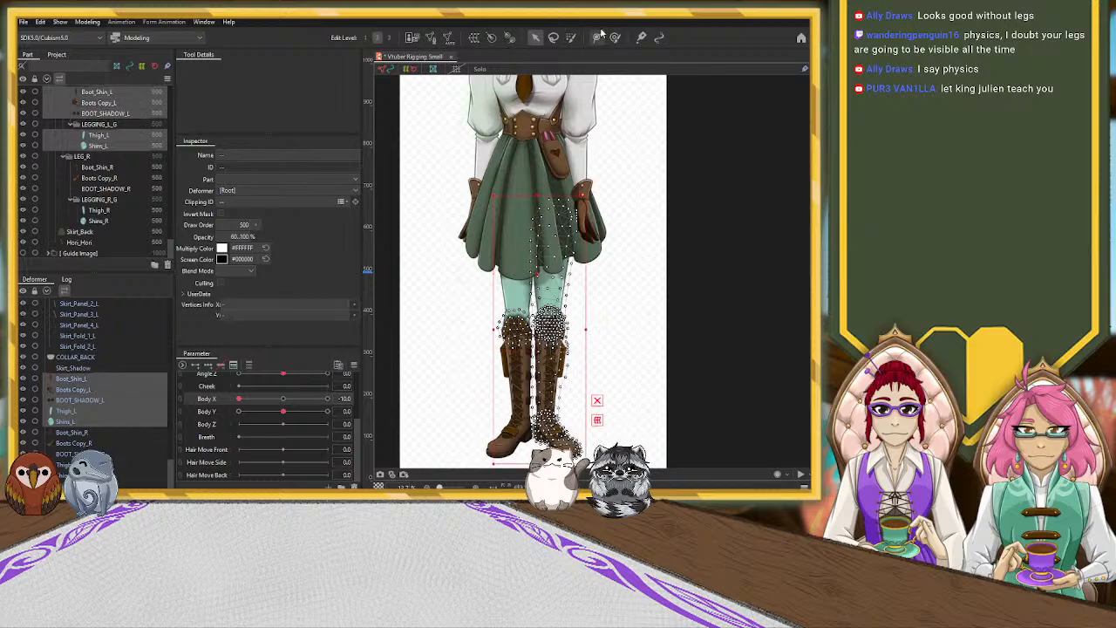
click(472, 42)
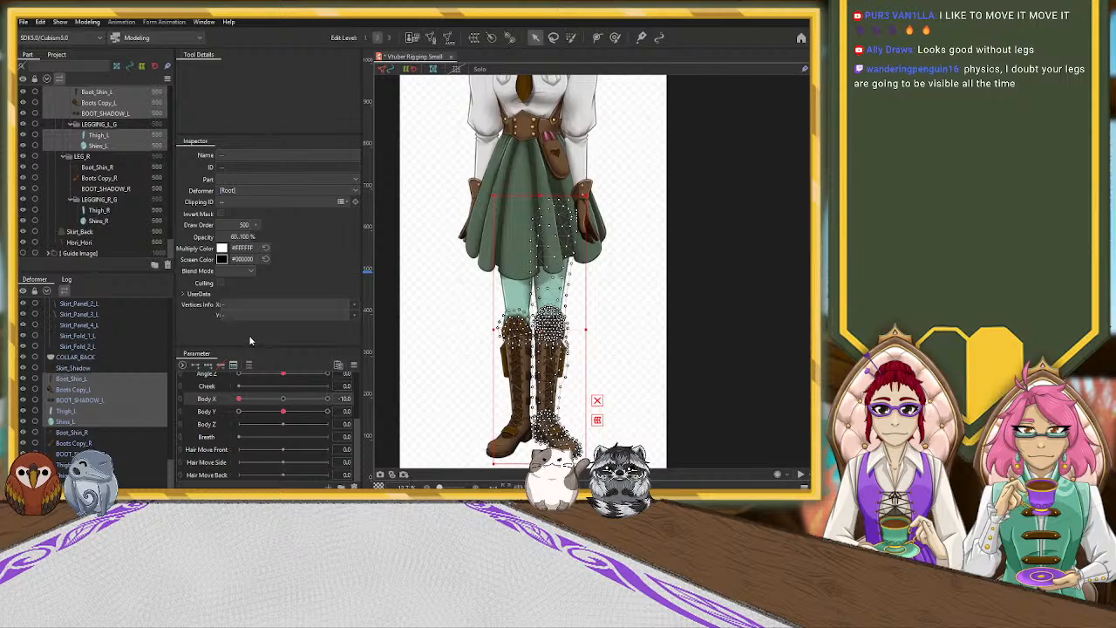
click(249, 336)
Key the left leg's warp deformer at three points on Body X and narrow it at knee height for Body X -10.
drag(283, 399, 238, 399)
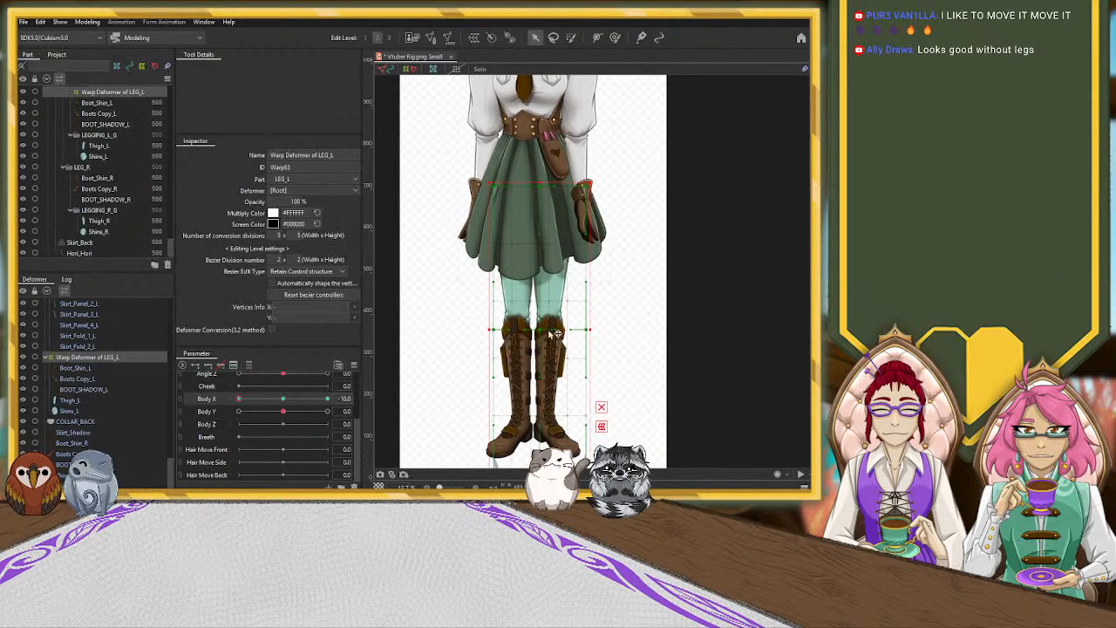
drag(535, 331, 536, 332)
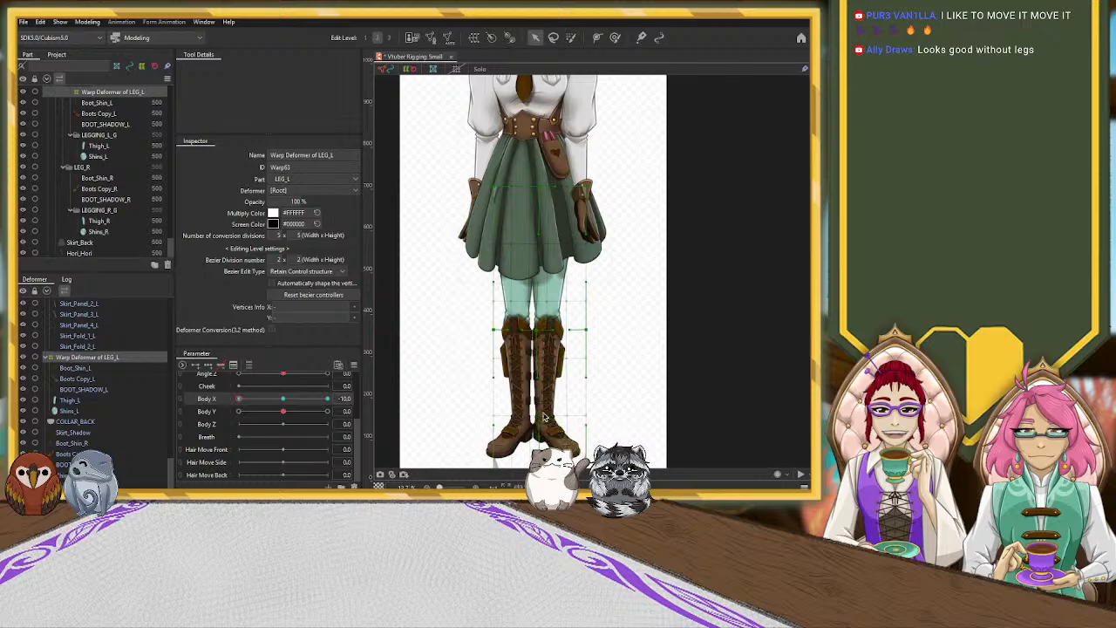
click(565, 394)
click(586, 383)
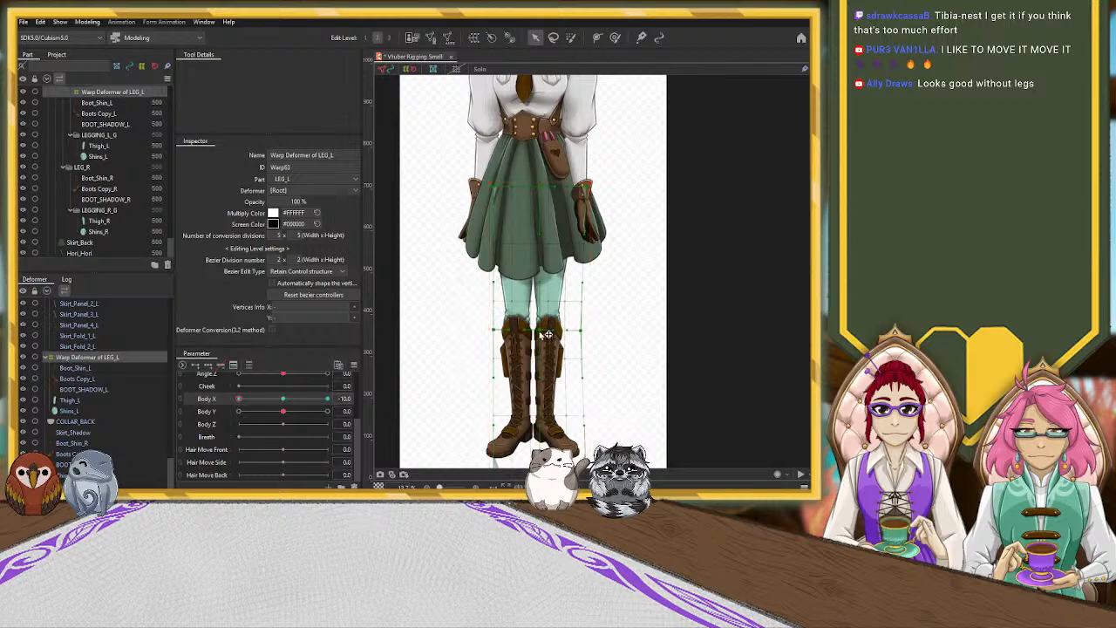
drag(486, 332, 512, 331)
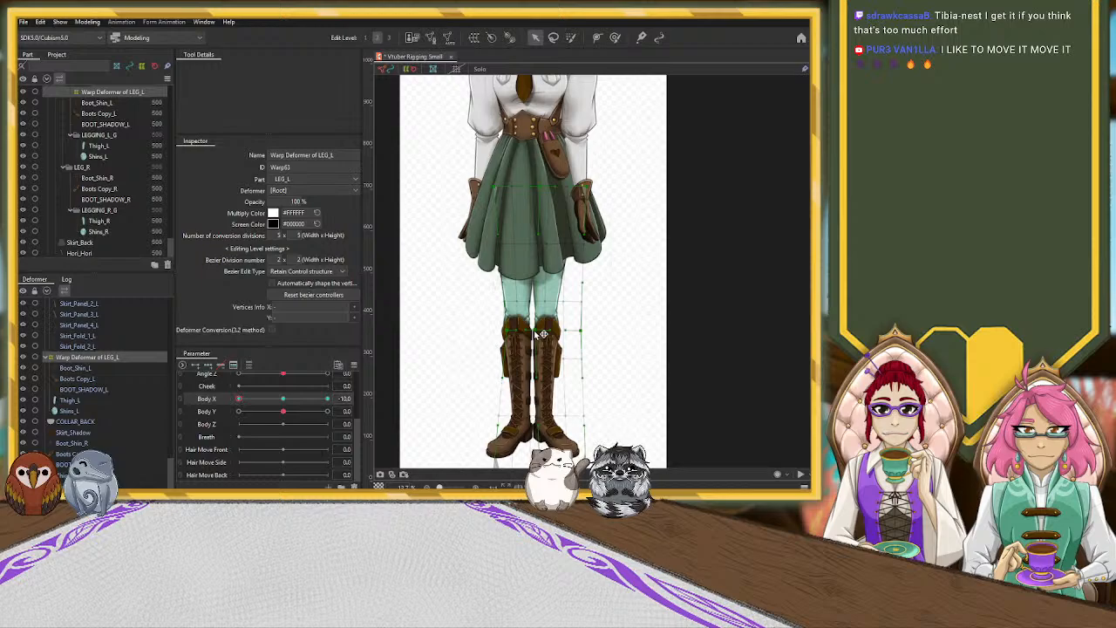
Fine-tune the middle control handle just above the knee in the left leg's warp deformer, shifting it slightly inward.
scroll(535, 335, up, 1)
scroll(535, 334, up, 1)
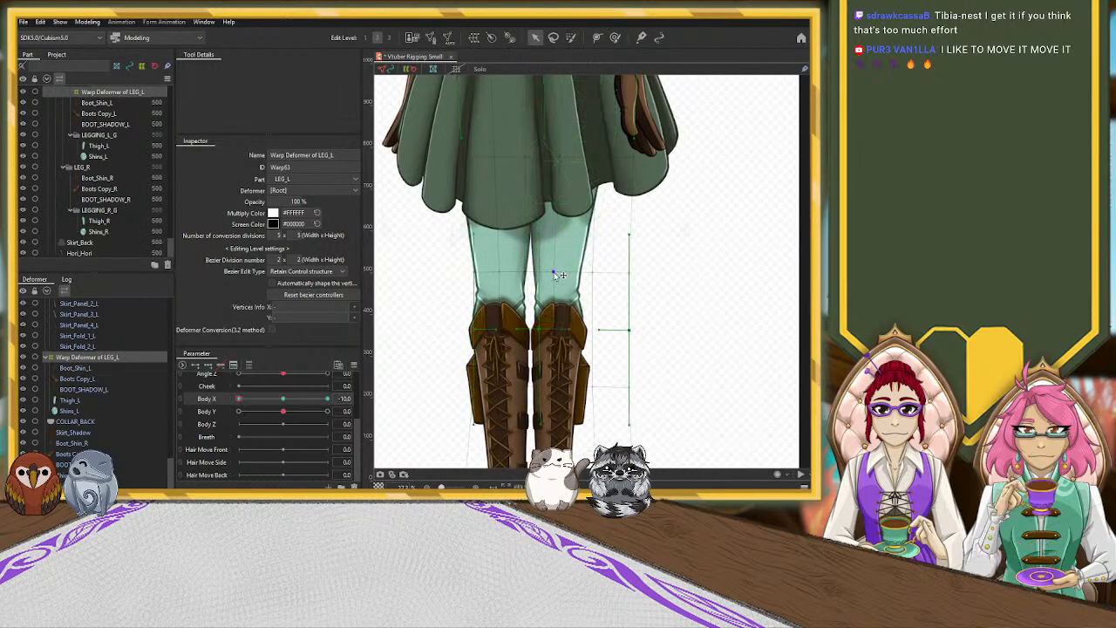
click(545, 272)
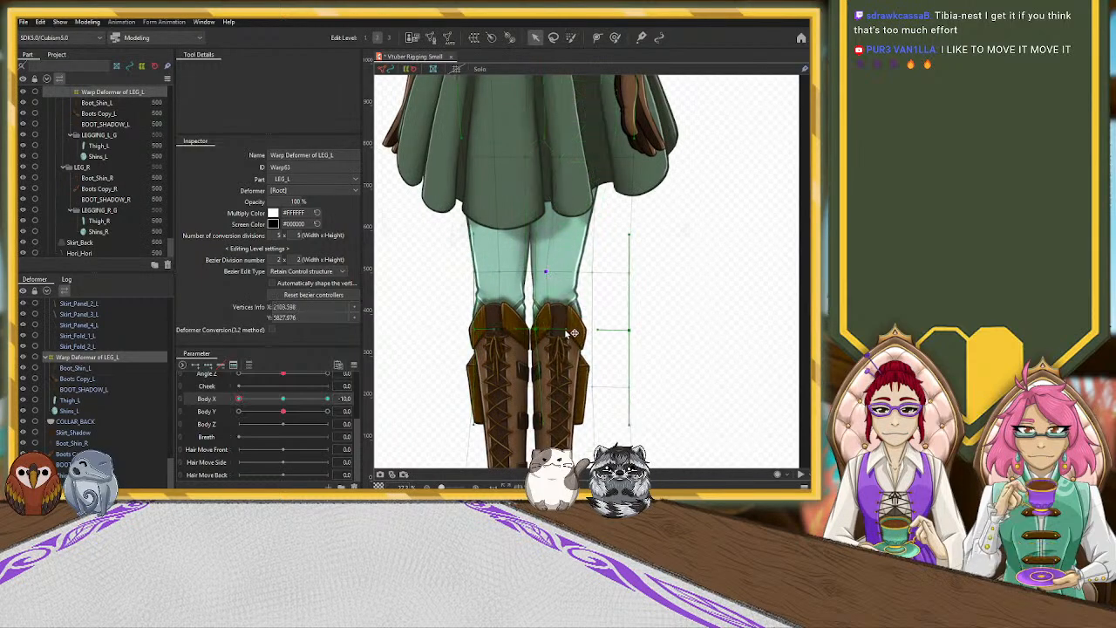
drag(559, 333, 565, 332)
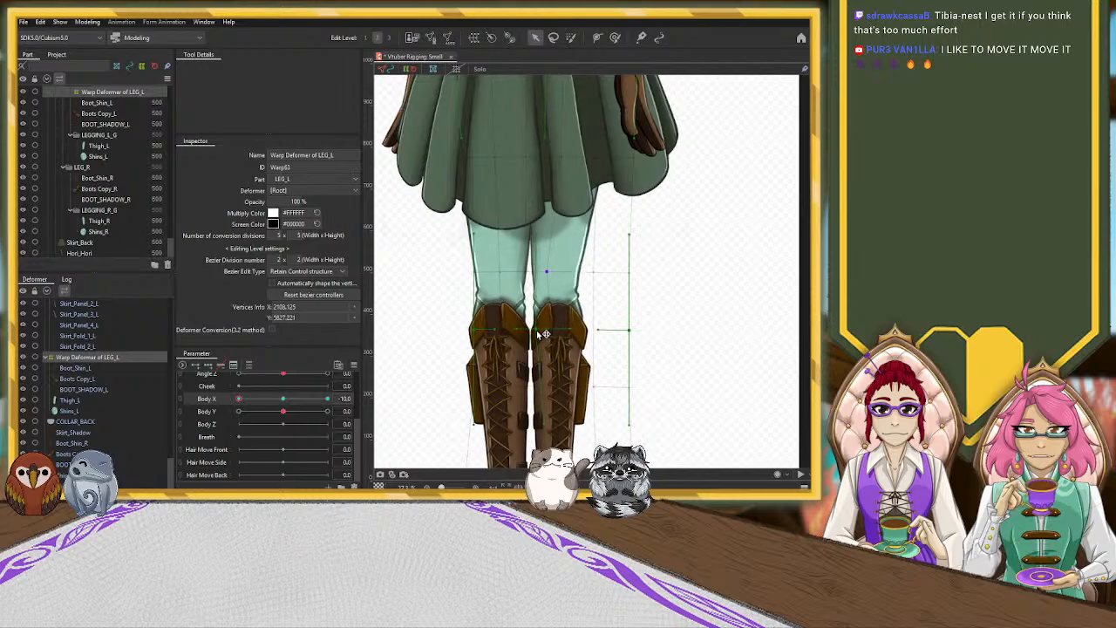
Create a separate warp deformer for the left boot's foot, Boots Copy_L, and key it at three points on Body X.
scroll(542, 334, down, 1)
scroll(631, 378, down, 1)
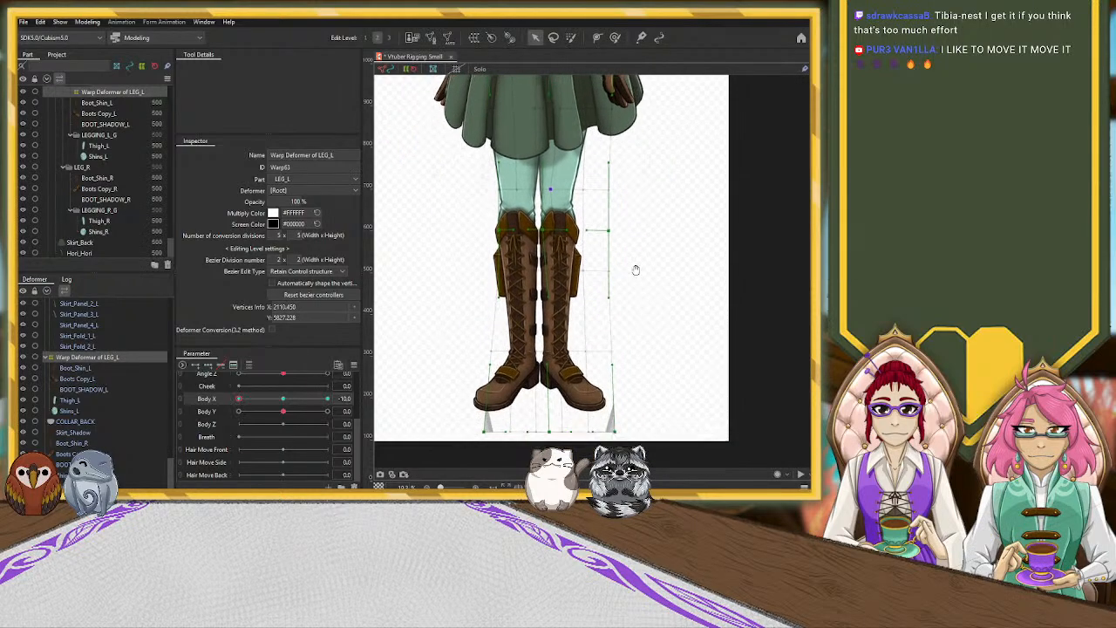
click(576, 385)
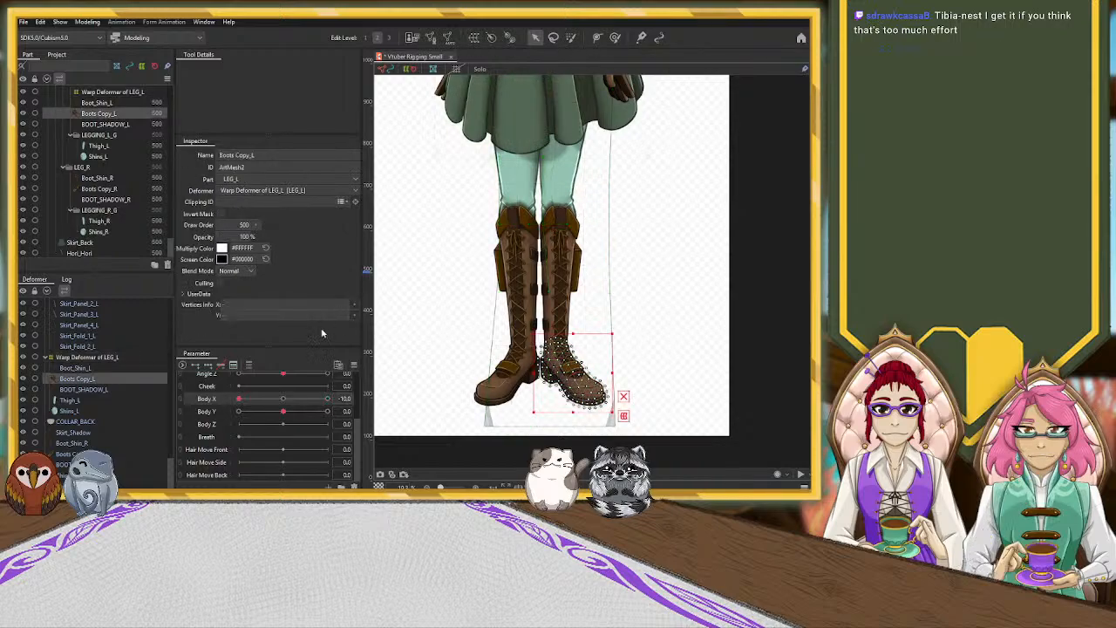
click(262, 335)
click(284, 400)
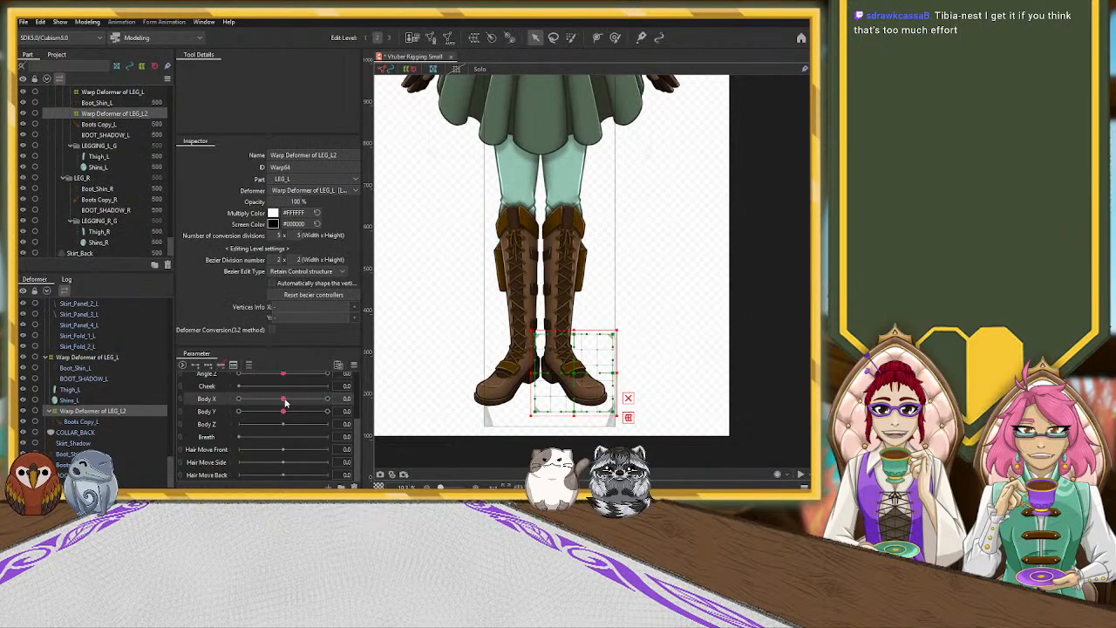
click(238, 399)
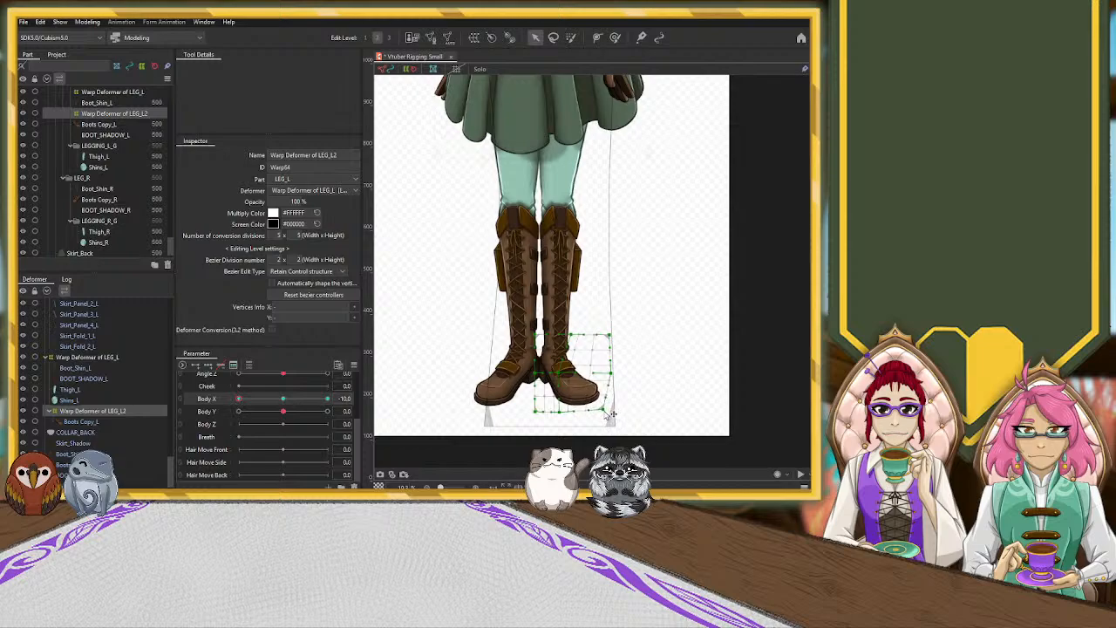
Undo the last reshaping of the left foot's warp deformer at Body X -10 and deselect it.
key(ctrl+z)
key(ctrl+z)
key(ctrl+z)
key(ctrl+z)
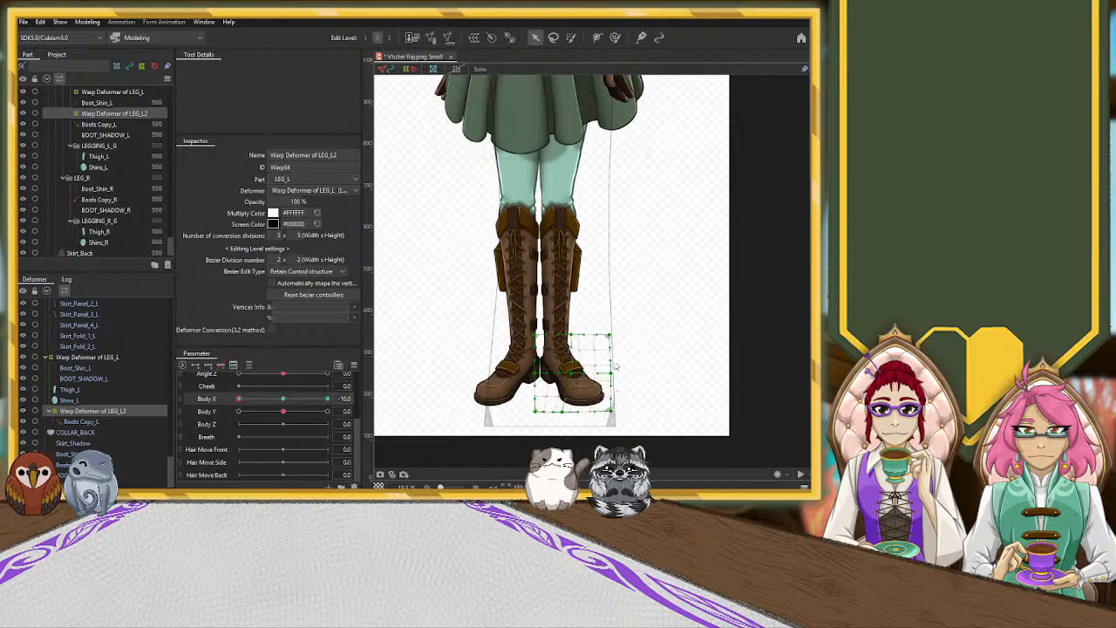
click(660, 365)
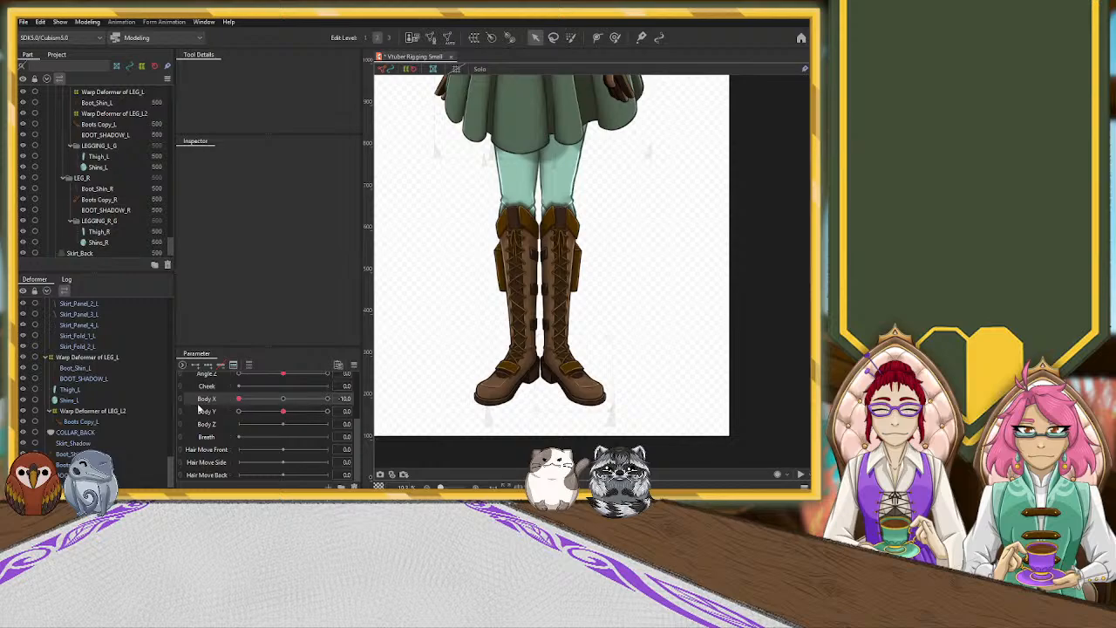
Reshape Warp Deformer of LEG_L2 at Body X -10, narrowing the left foot and adjusting its outer edge points.
scroll(102, 425, down, 1)
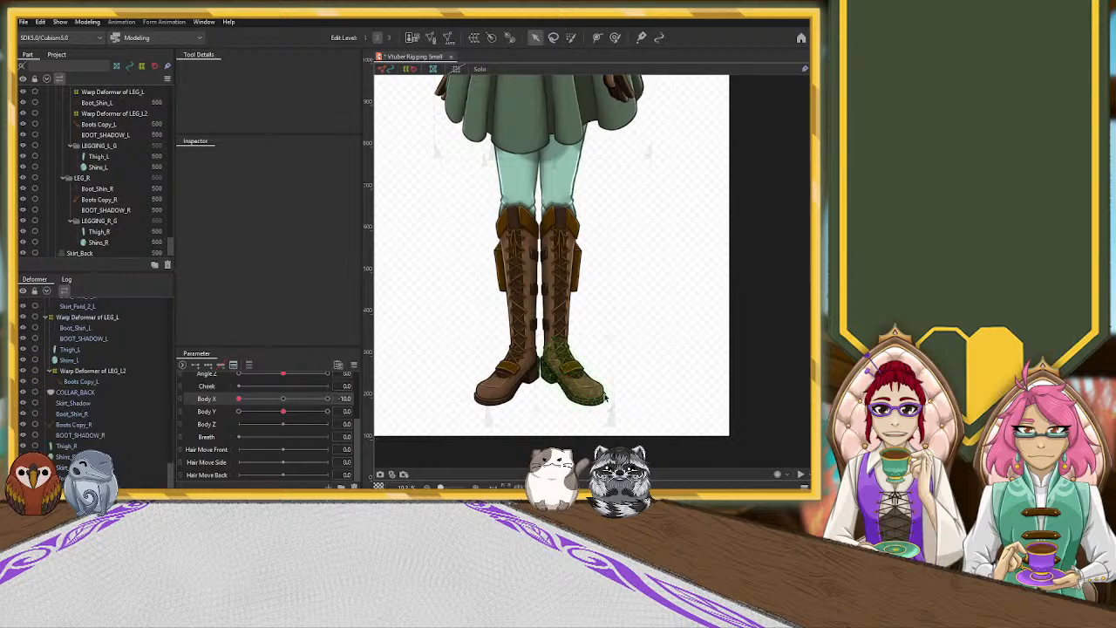
click(84, 371)
click(283, 399)
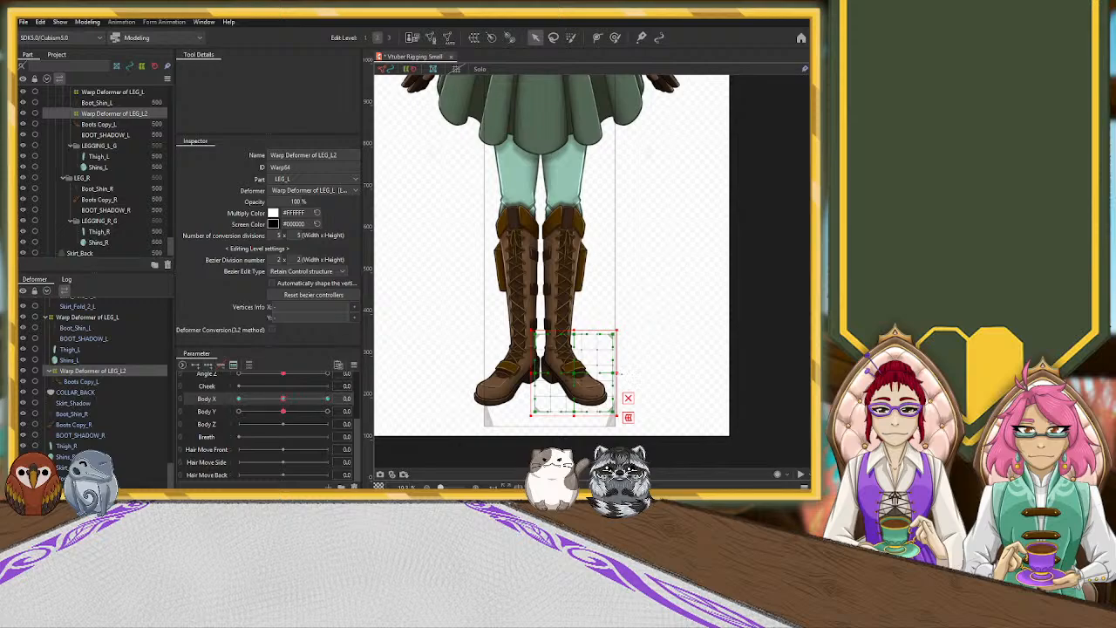
drag(280, 399, 184, 406)
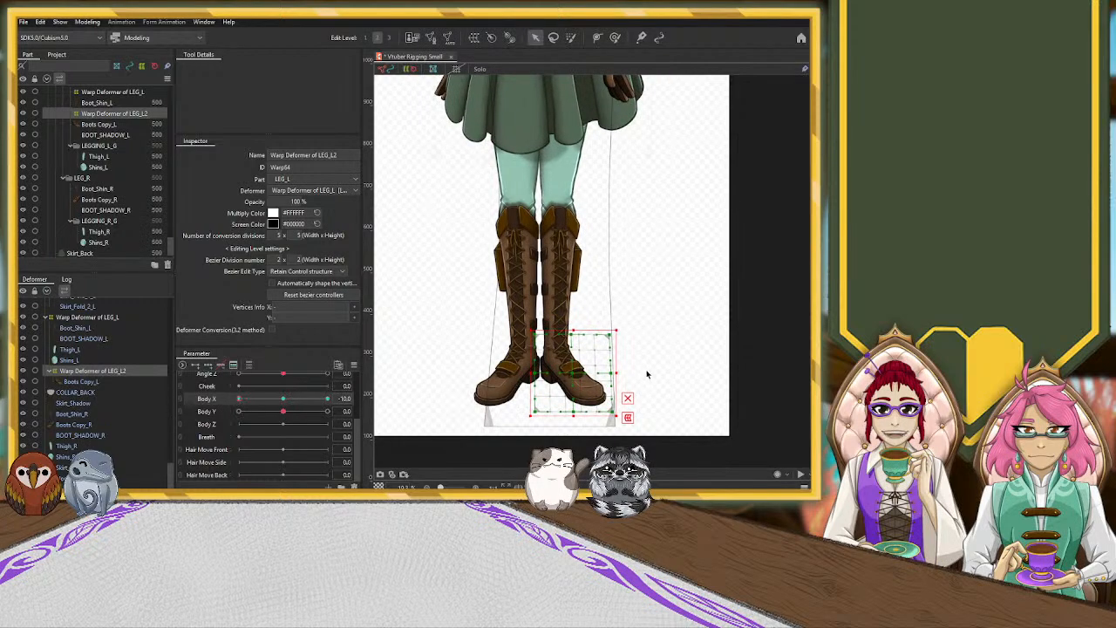
drag(616, 374, 608, 374)
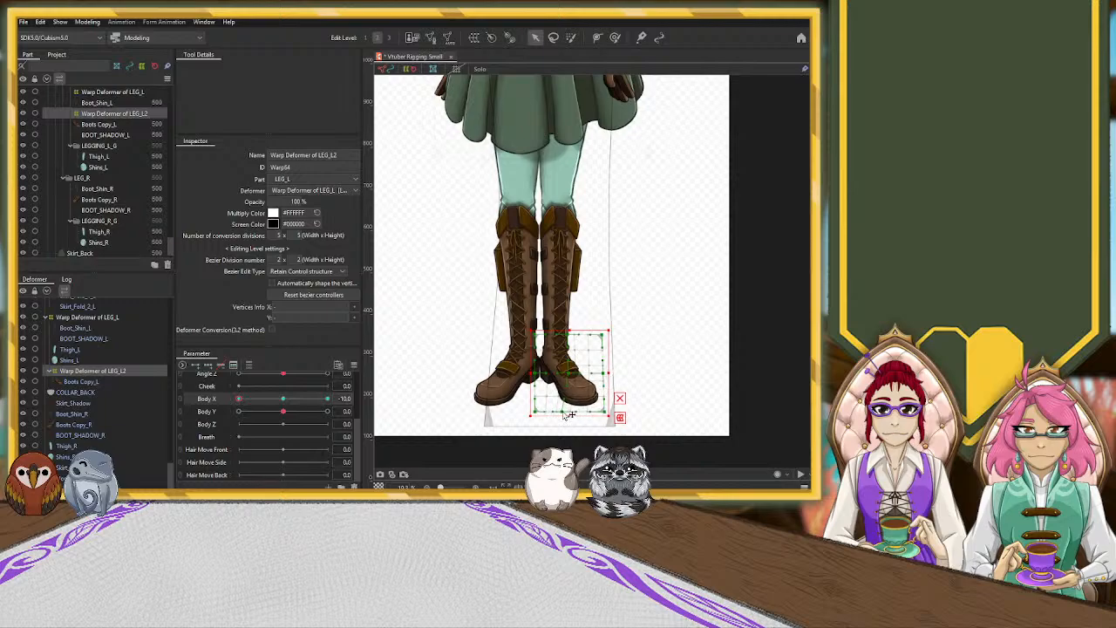
drag(530, 374, 589, 376)
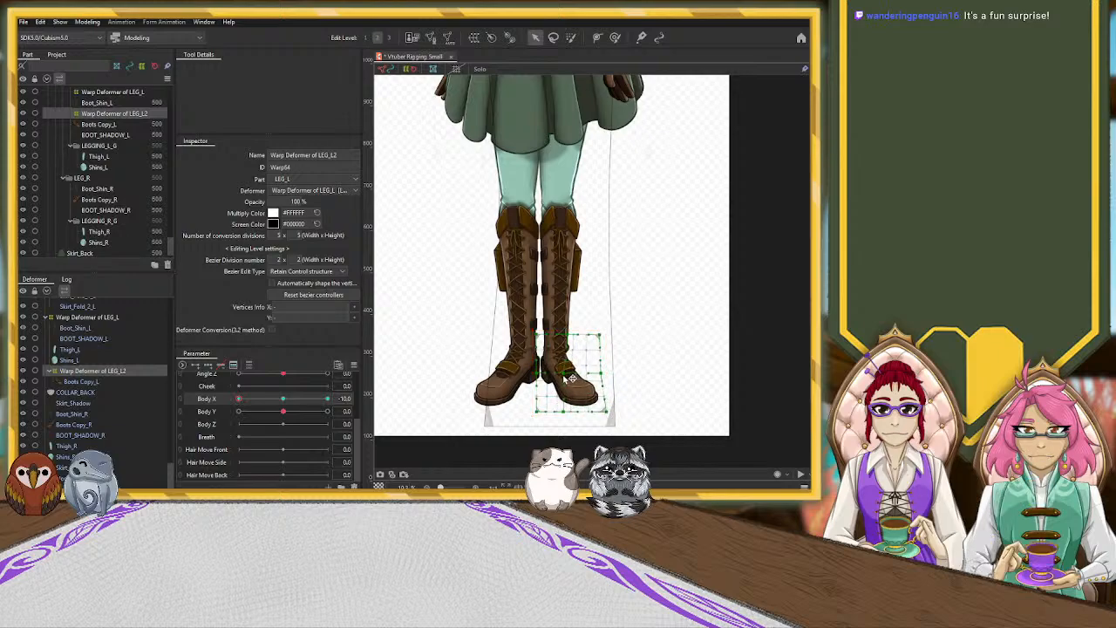
drag(602, 373, 606, 376)
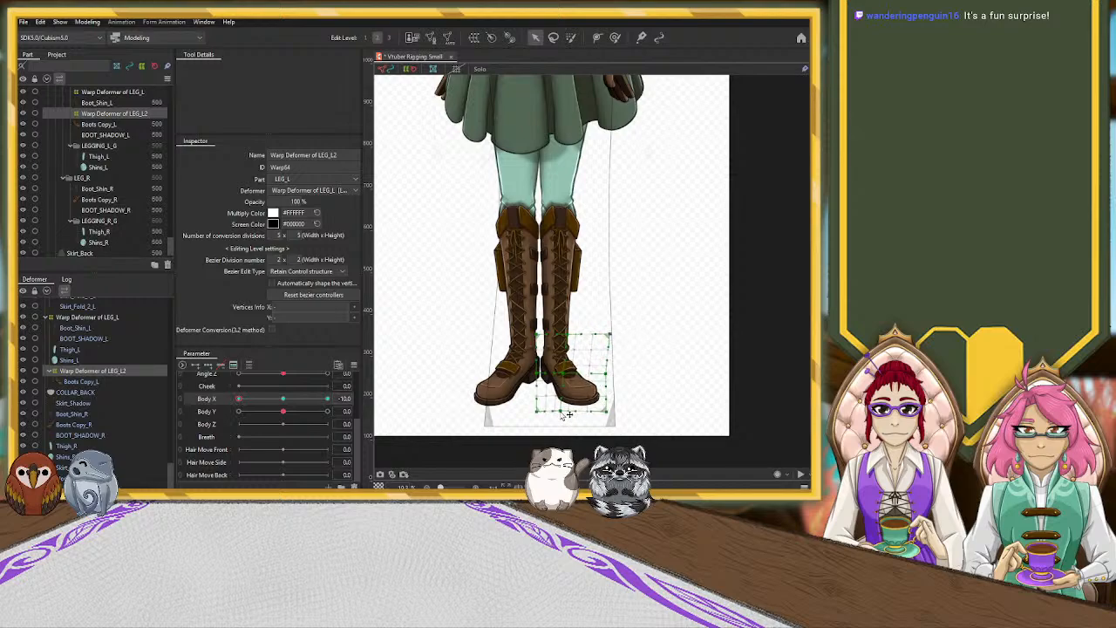
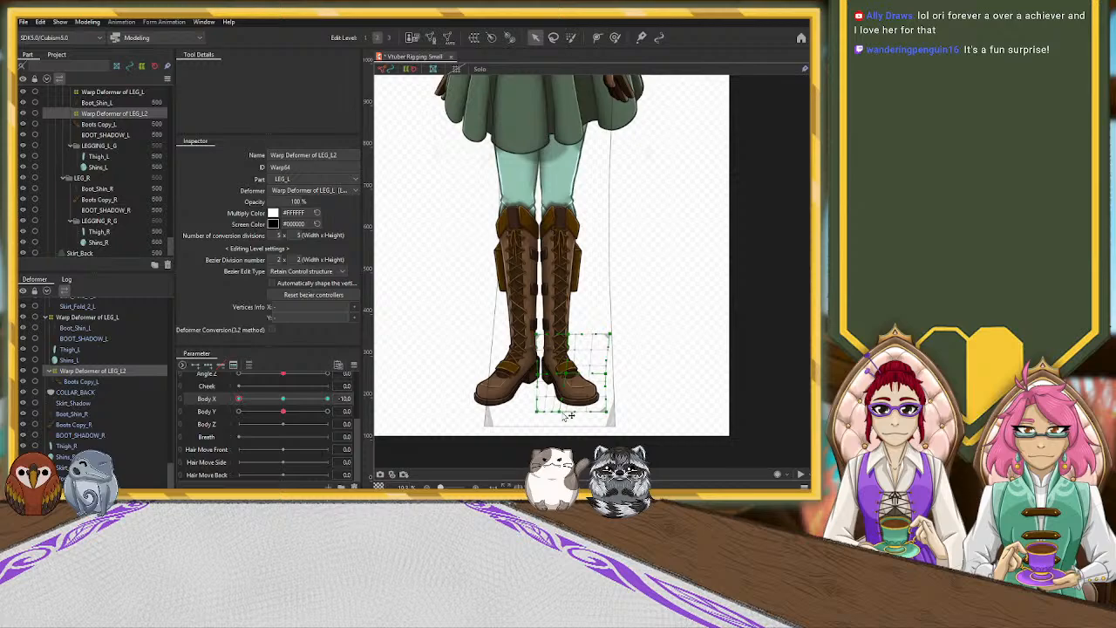
Fine-tune the bottom edge of Warp Deformer of LEG_L2 at Body X -10, raising it slightly under the left foot.
click(531, 250)
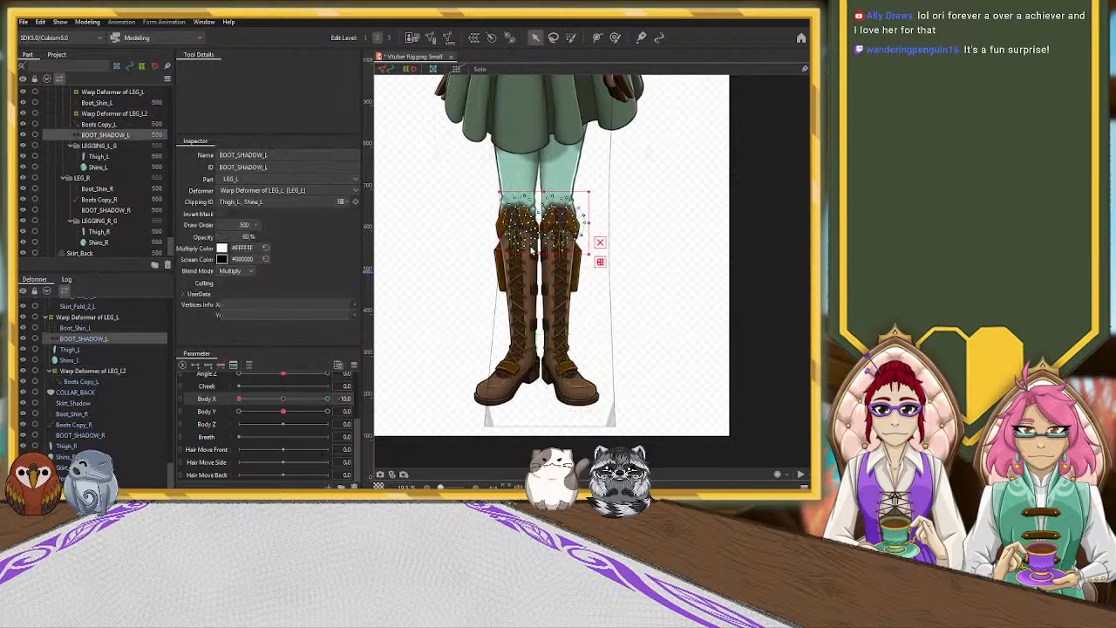
click(79, 370)
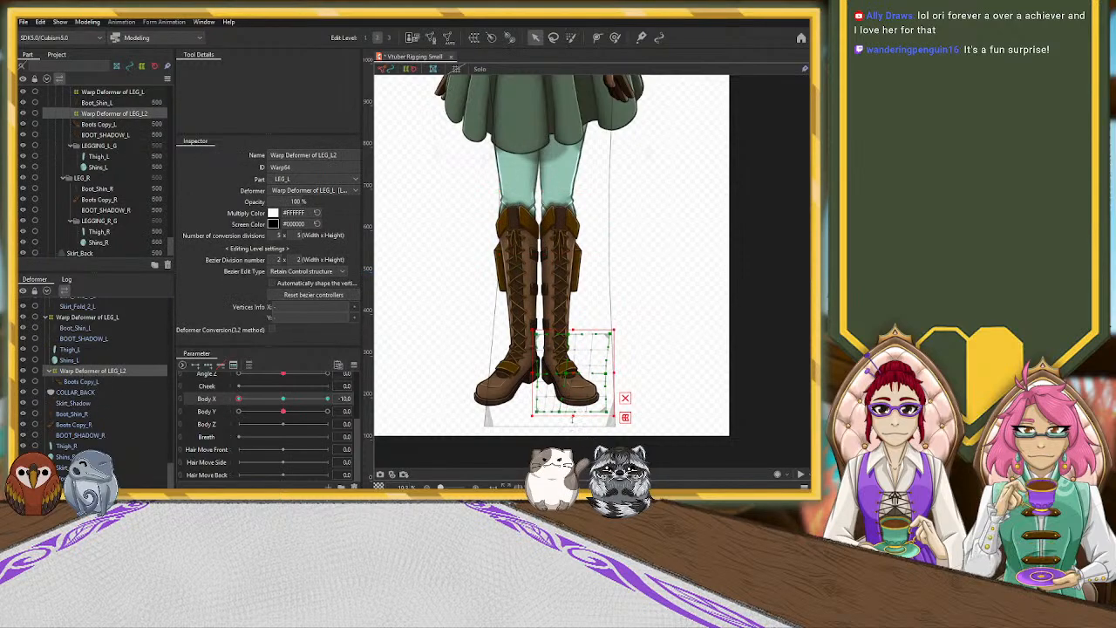
drag(572, 416, 571, 415)
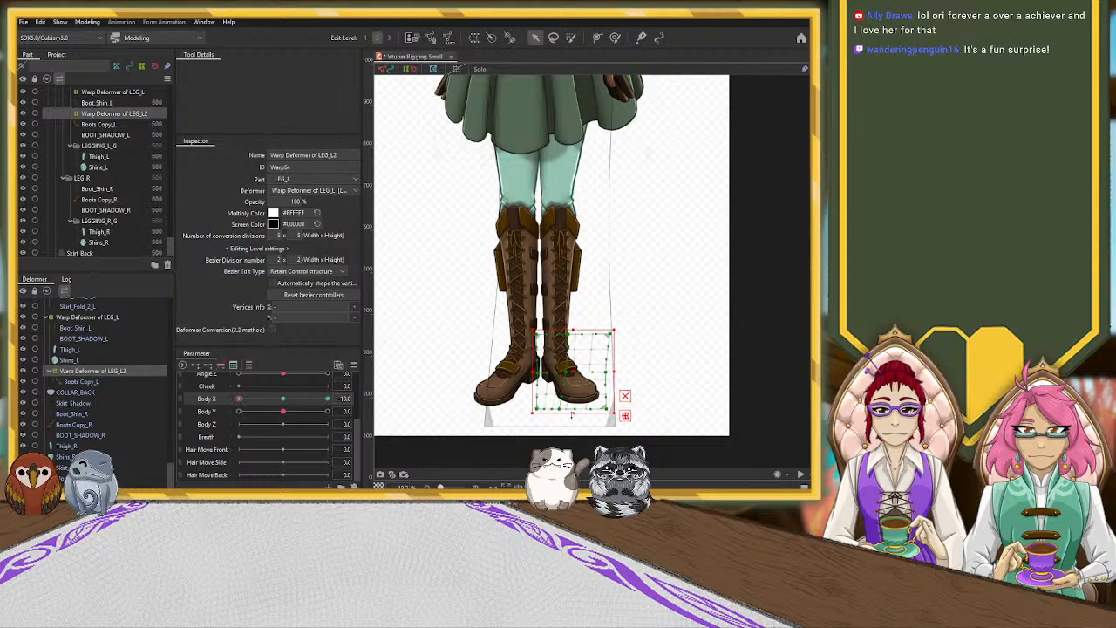
Create a separate warp deformer for Boot_Shin_L and key it at three points on Body X.
click(562, 279)
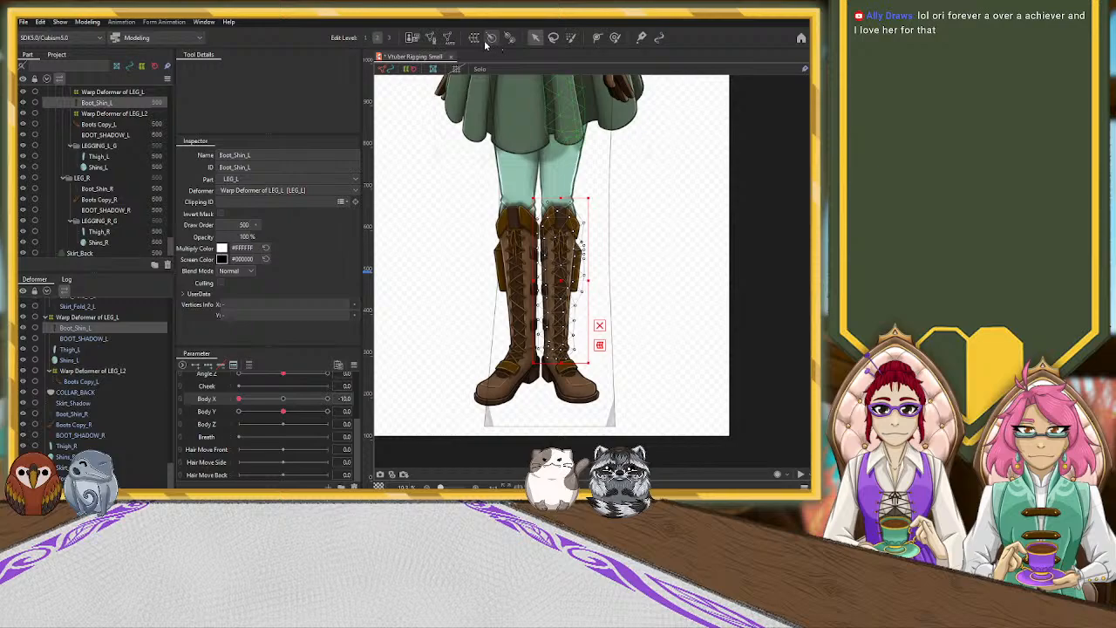
click(252, 343)
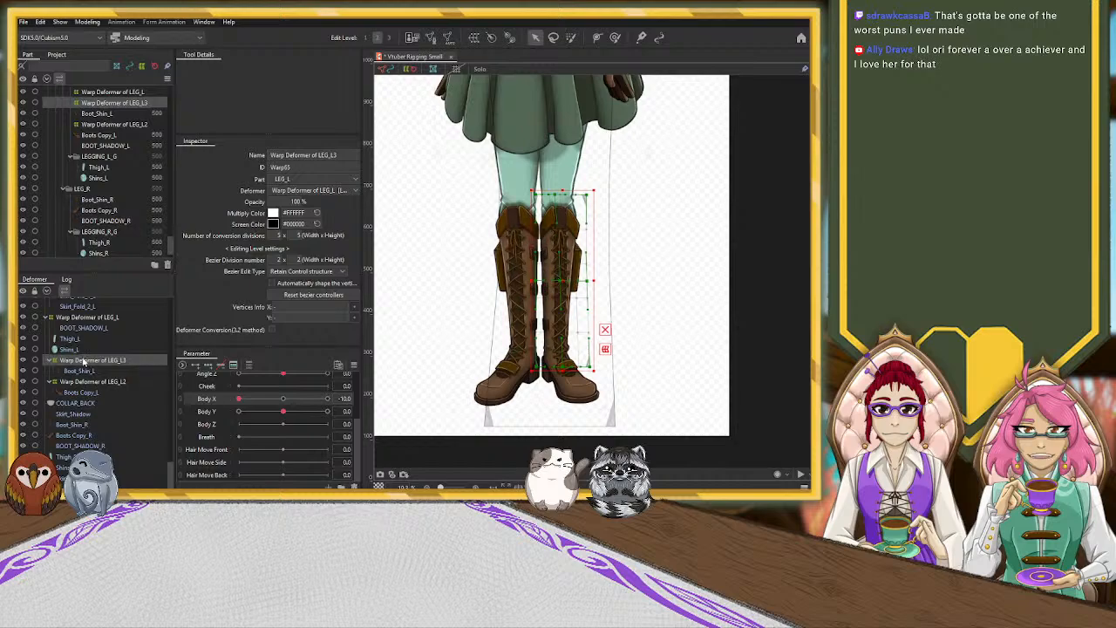
click(282, 401)
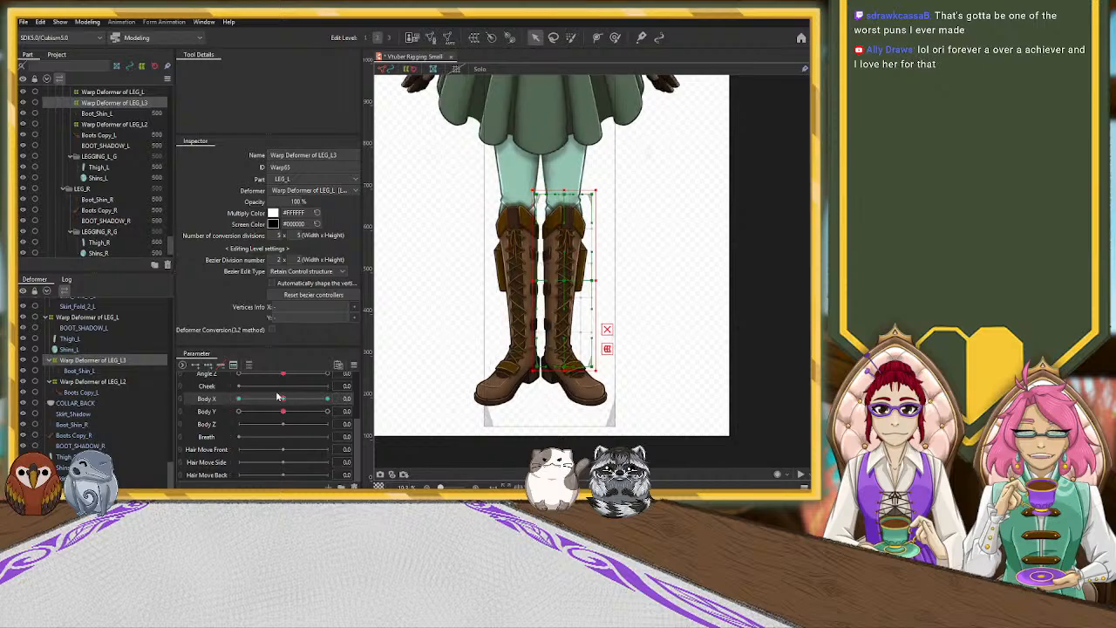
Reshape the Boot_Shin_L warp deformer at Body X -10, moving its outer middle point outward and pulling the lower outer corner inward.
drag(281, 398, 131, 399)
scroll(551, 306, up, 3)
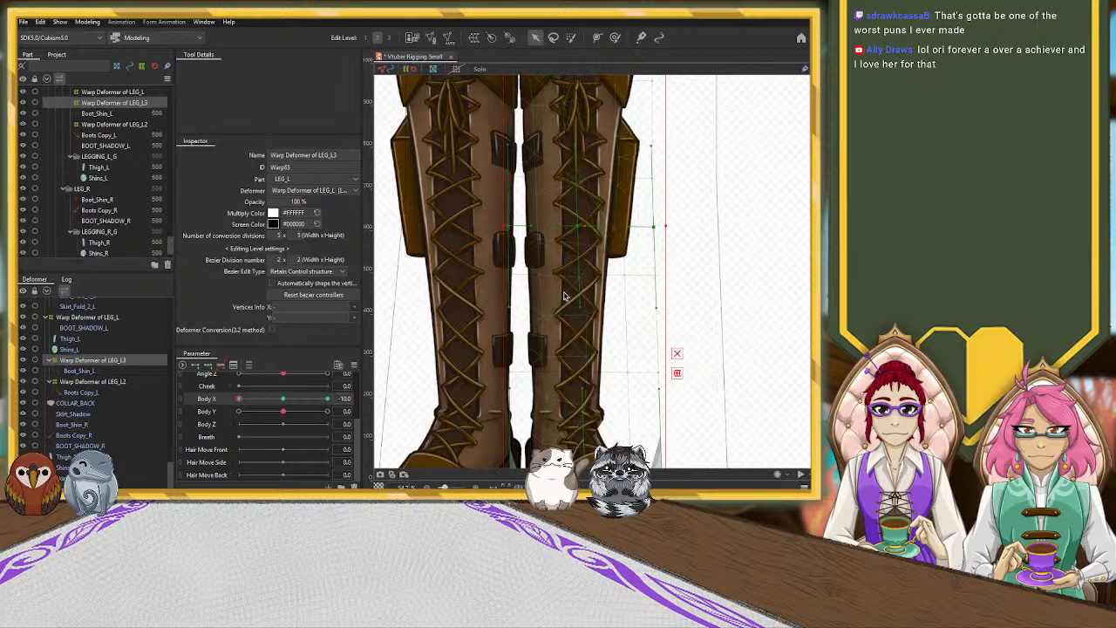
scroll(578, 228, up, 3)
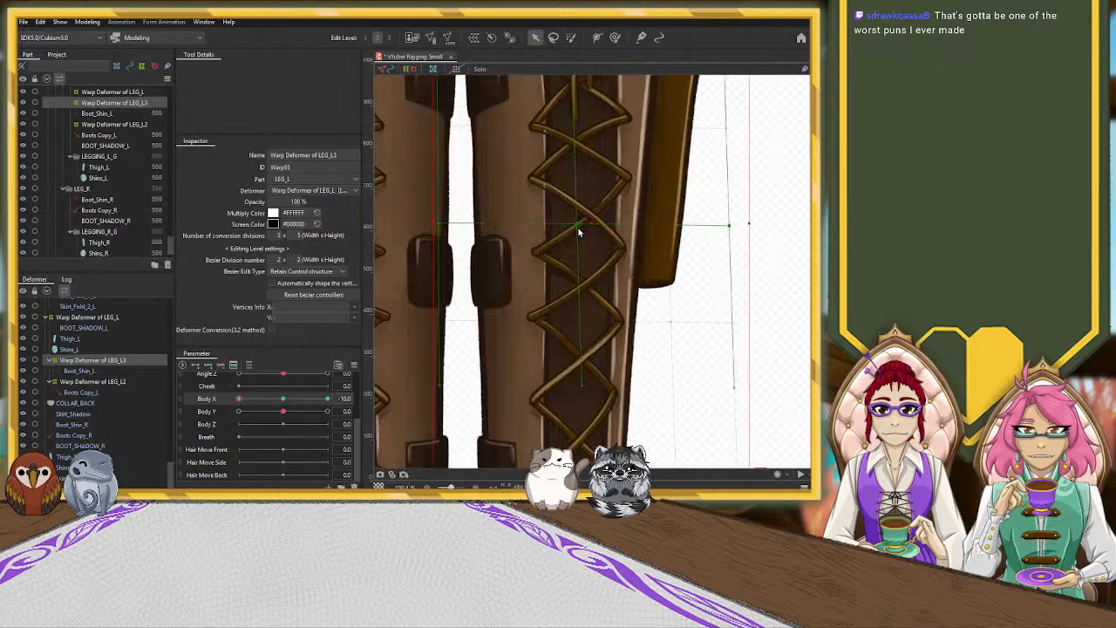
scroll(541, 229, down, 5)
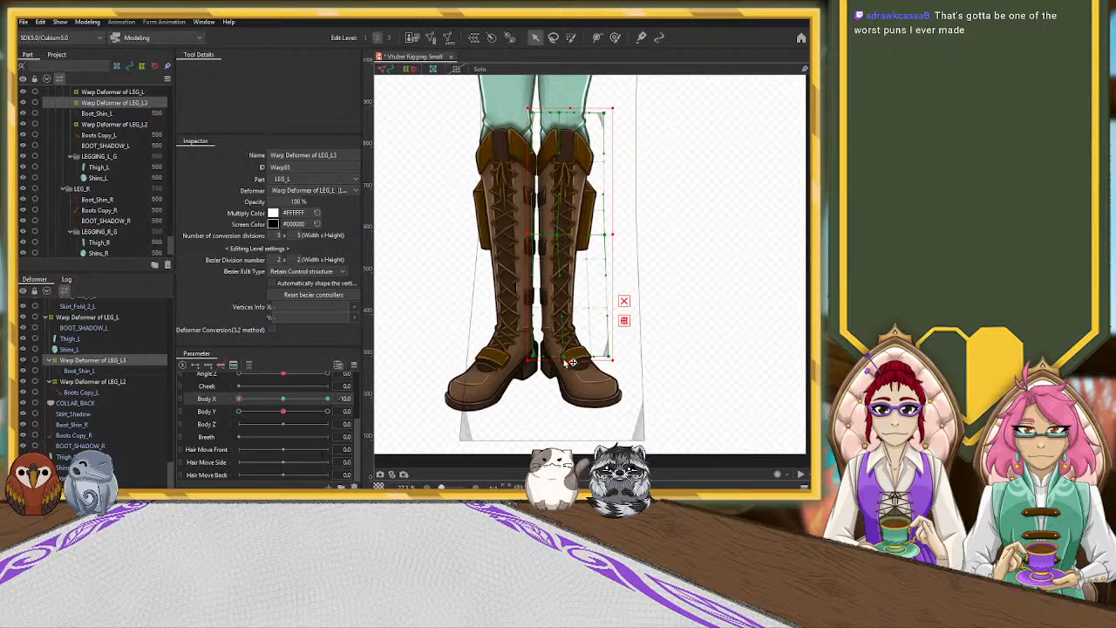
drag(604, 235, 611, 234)
drag(610, 357, 621, 356)
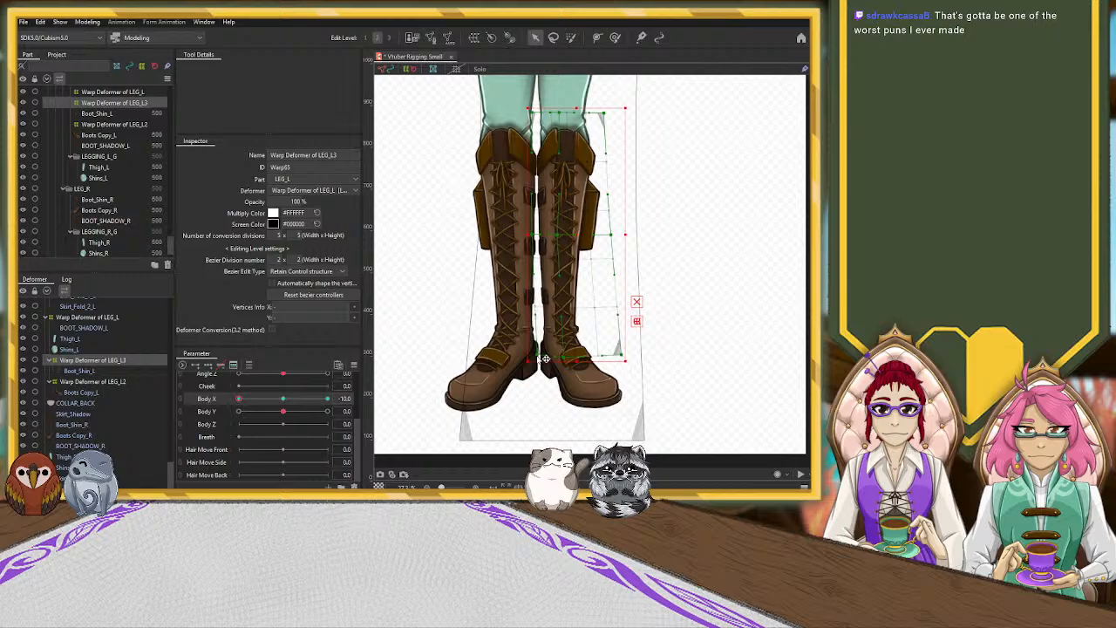
drag(629, 356, 586, 356)
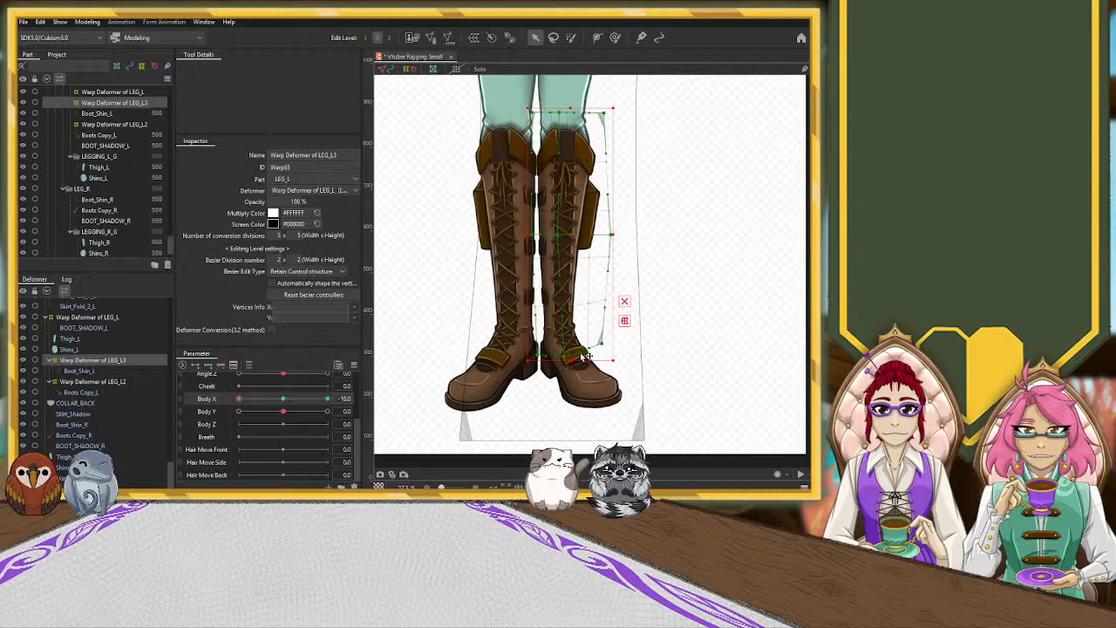
scroll(459, 345, down, 3)
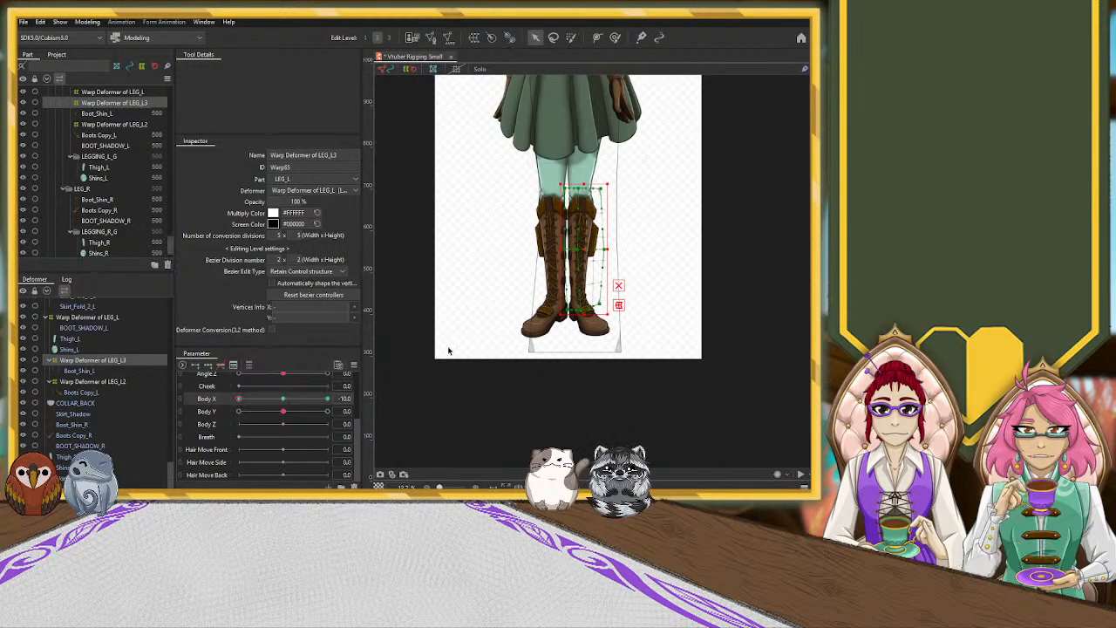
drag(260, 397, 130, 404)
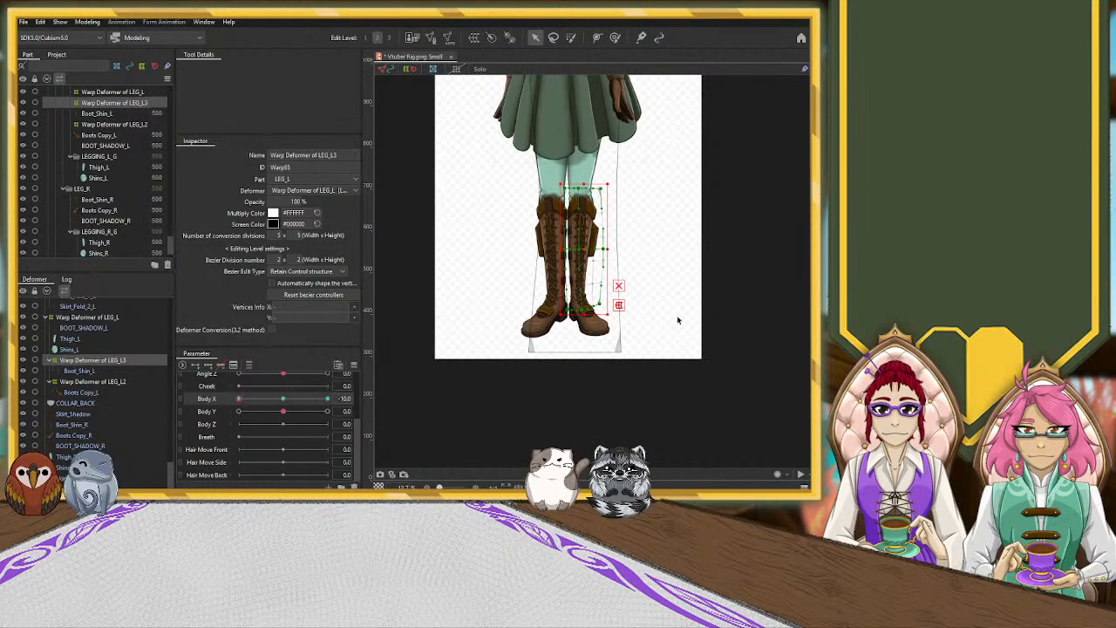
Undo the left boot's shin and foot warp deformers along with the Body X keys of the left leg's warp deformer.
key(Delete)
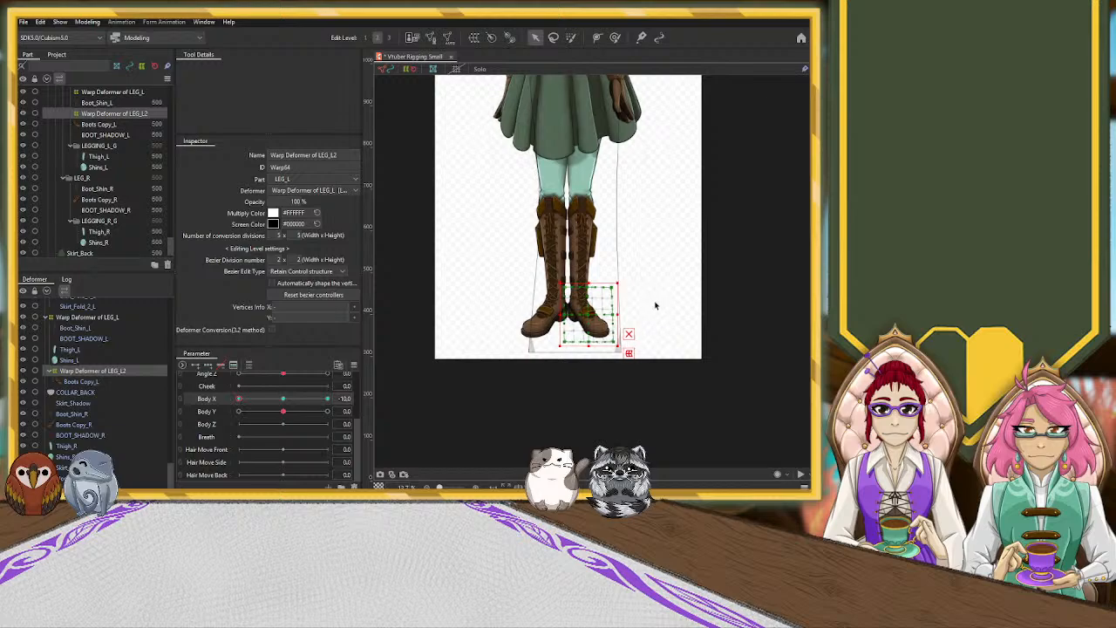
key(Delete)
key(ctrl+z)
key(ctrl+z)
key(ctrl+z)
key(ctrl+z)
key(ctrl+z)
key(ctrl+z)
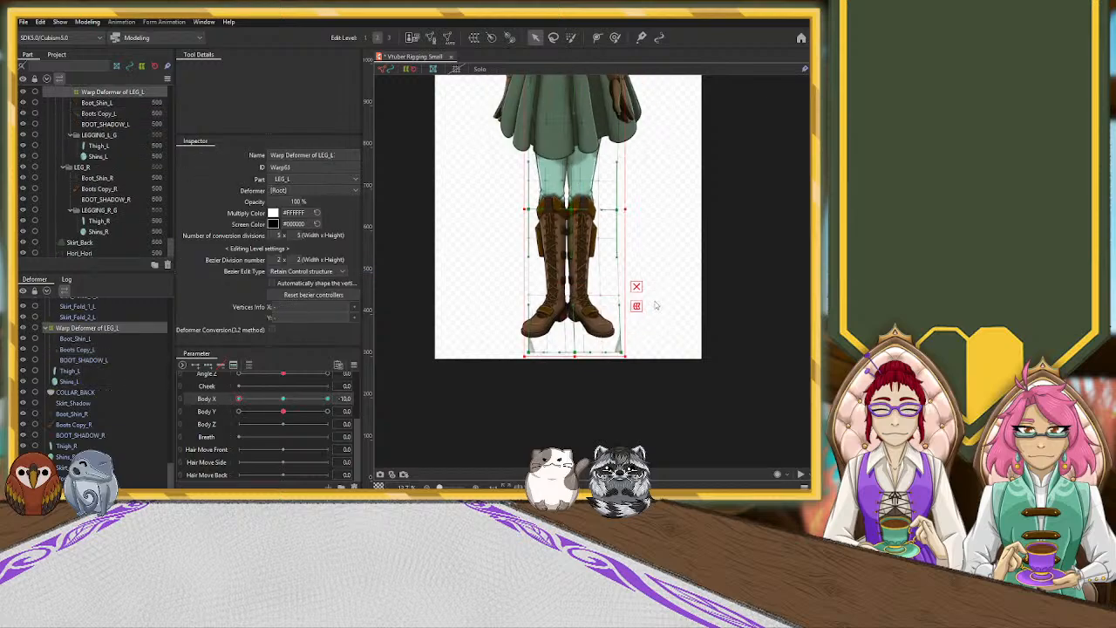
key(ctrl+z)
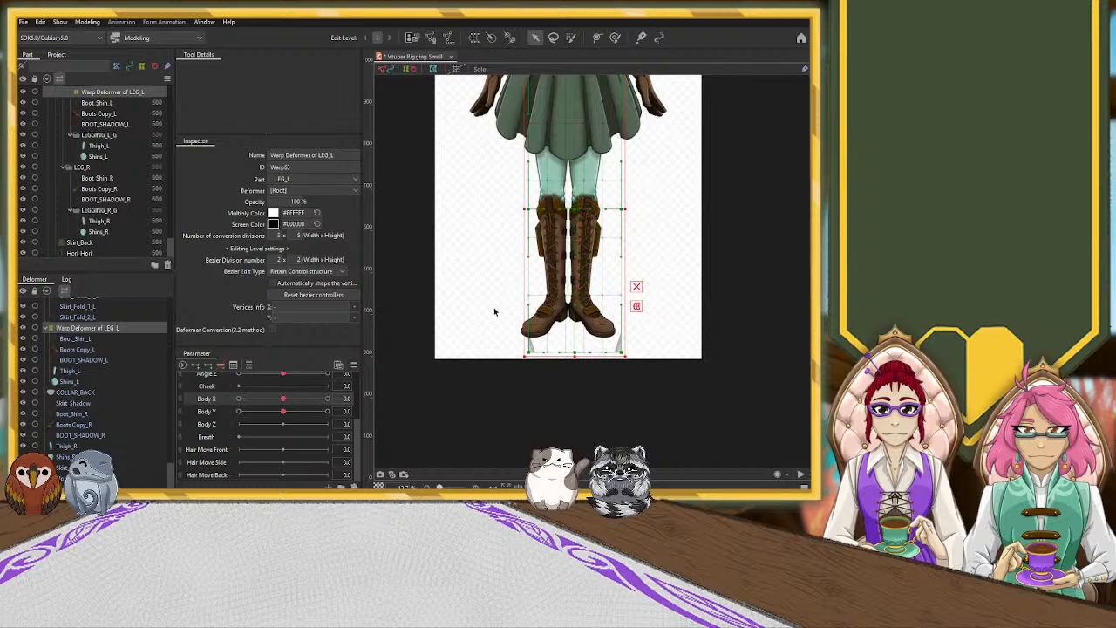
Compare the skirt and undeformed legs at Body X 0 and Body X -10.
drag(283, 398, 193, 399)
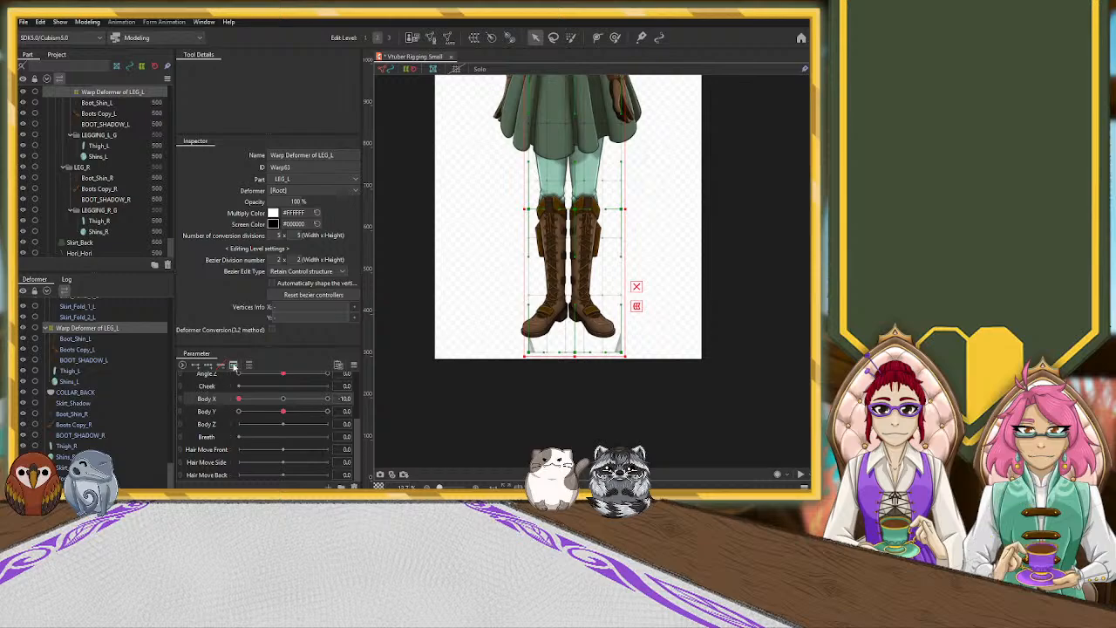
click(284, 399)
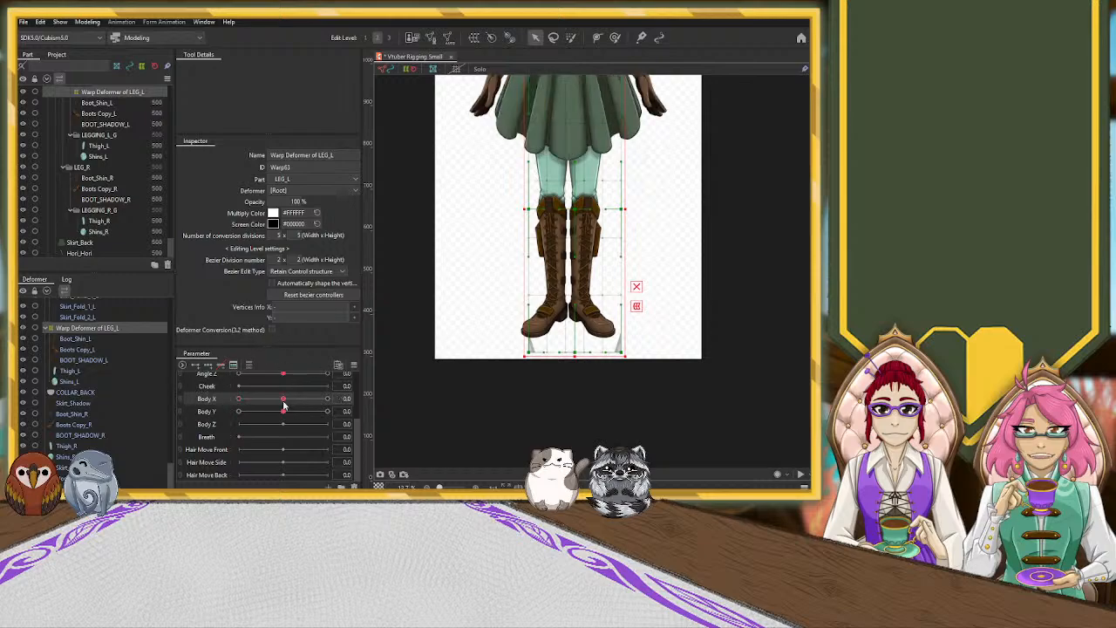
click(713, 240)
drag(668, 209, 650, 288)
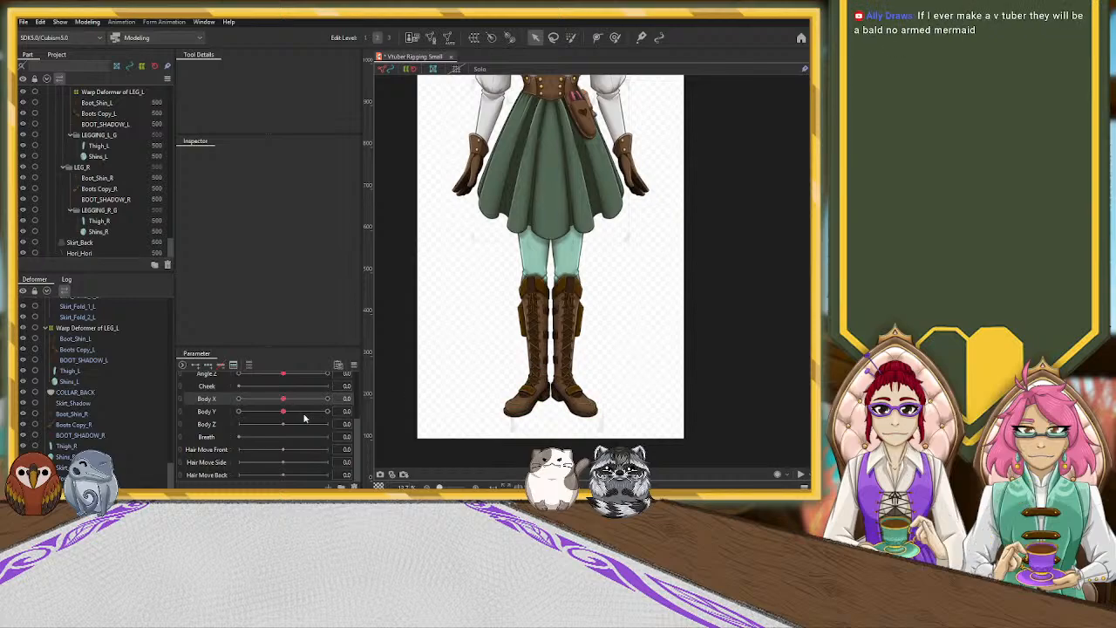
drag(283, 400, 226, 405)
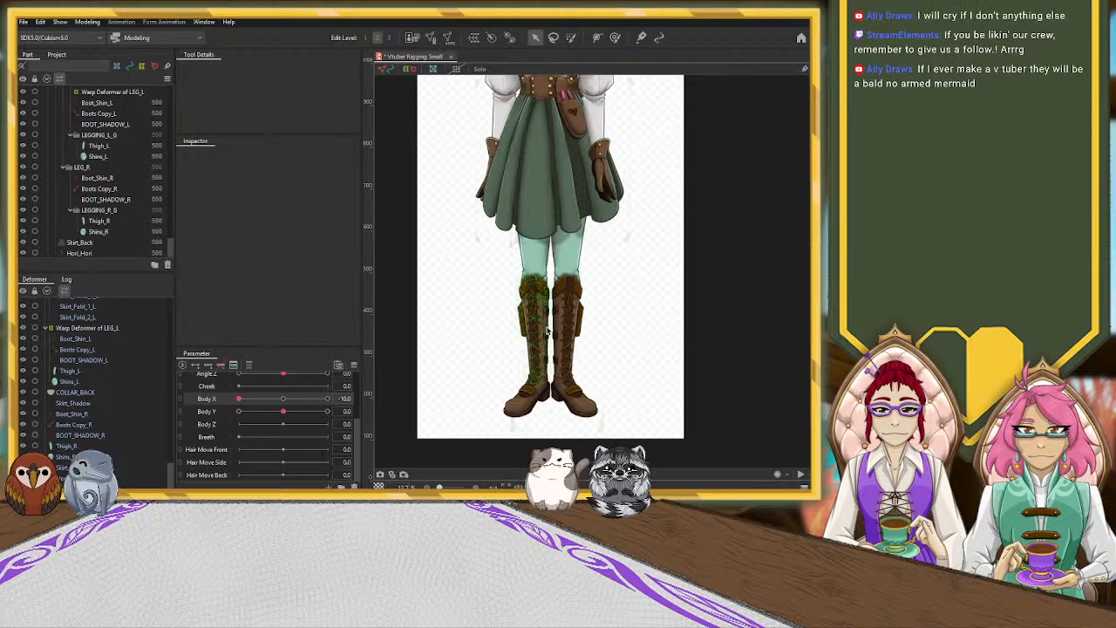
scroll(105, 429, up, 1)
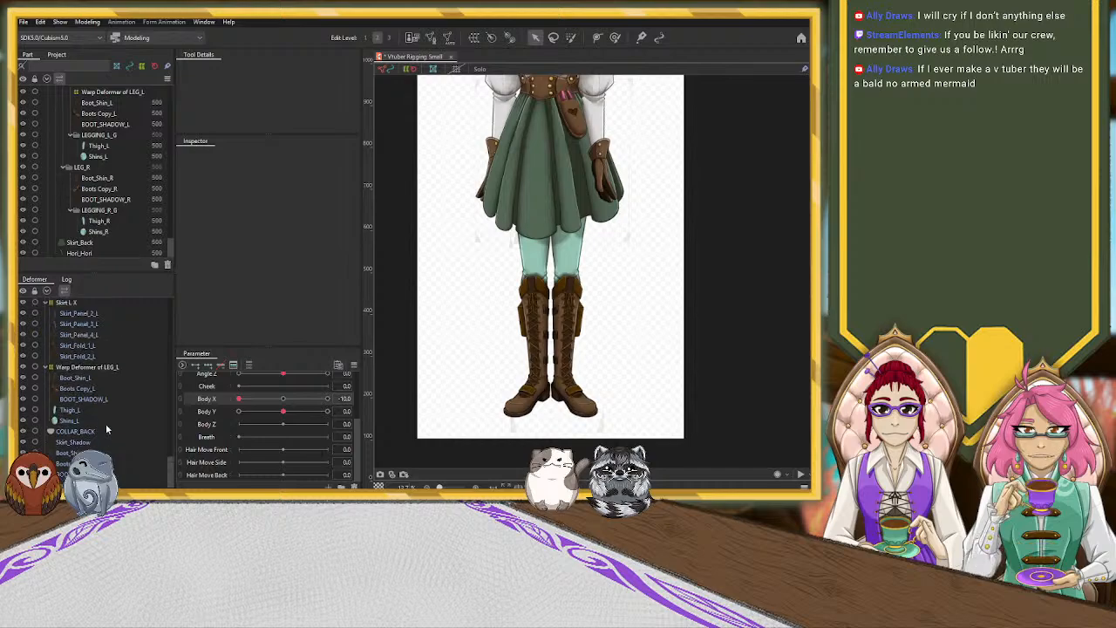
Undo the creation of Warp Deformer of LEG_L, releasing the left leg's meshes from it.
click(111, 367)
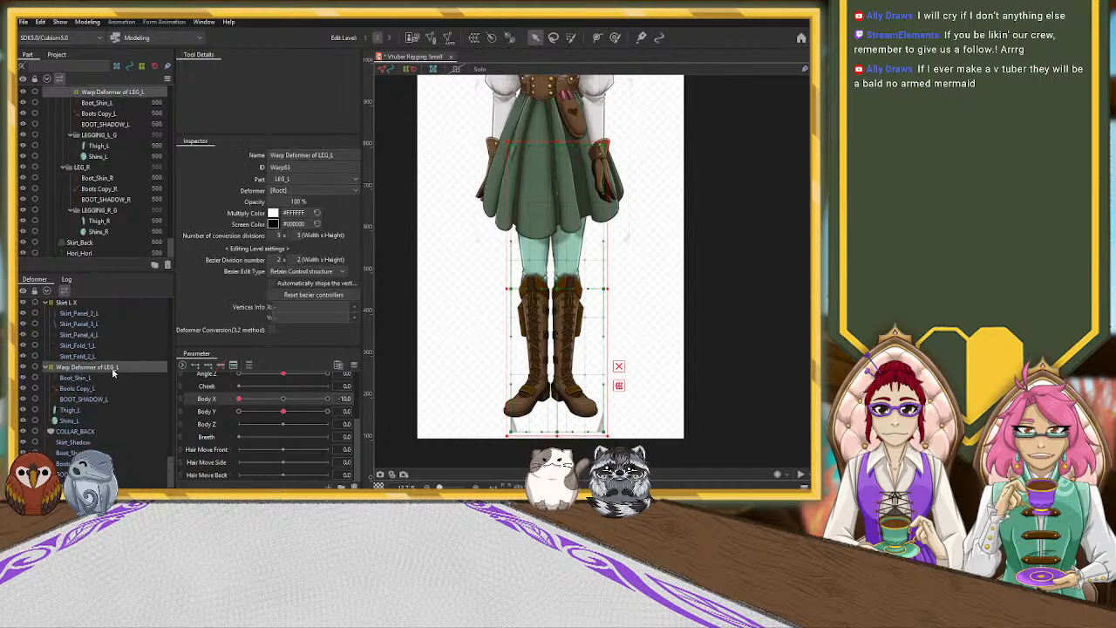
key(ctrl+z)
key(ctrl+z)
key(ctrl+z)
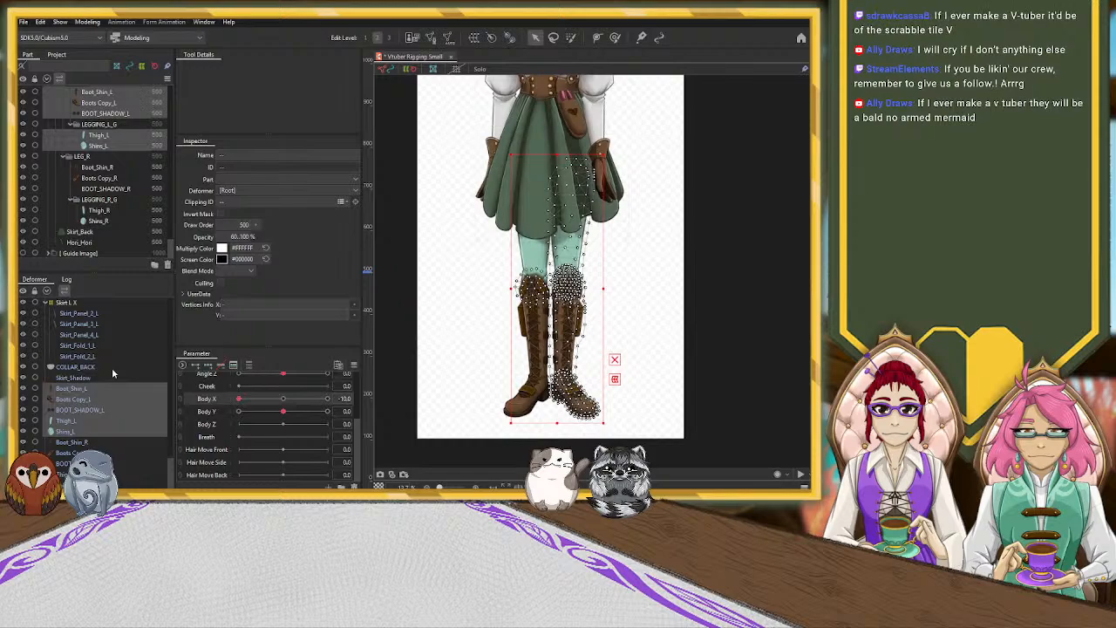
Create one warp deformer around both lower legs, containing Boot_Shin, BOOT_SHADOW and Shins of the left and right sides.
scroll(112, 390, down, 1)
click(74, 393)
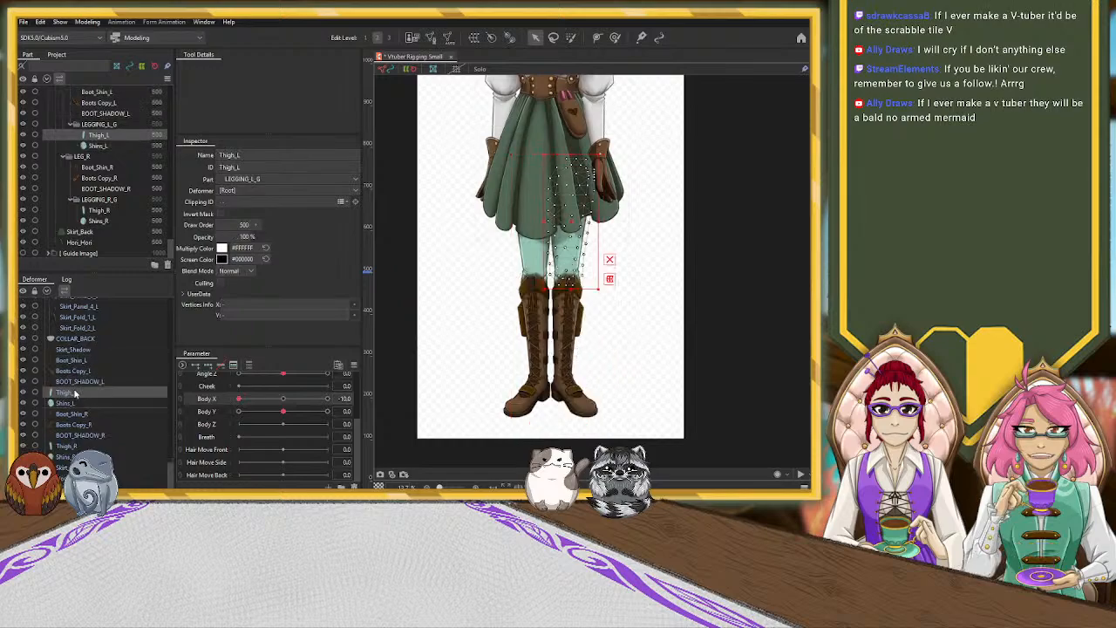
click(78, 406)
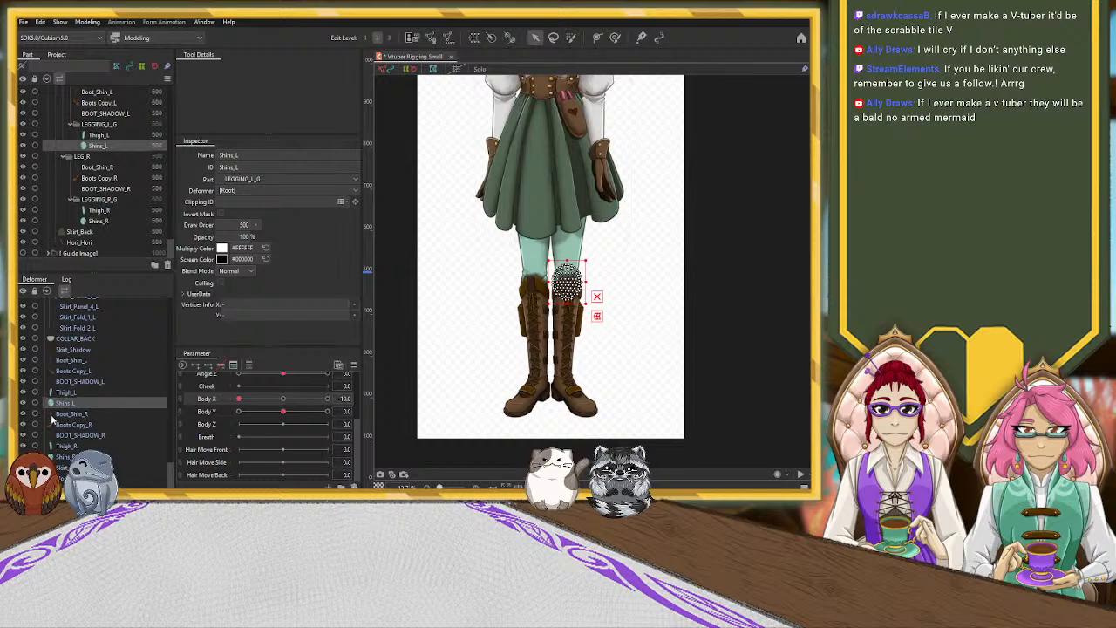
ctrl+click(78, 415)
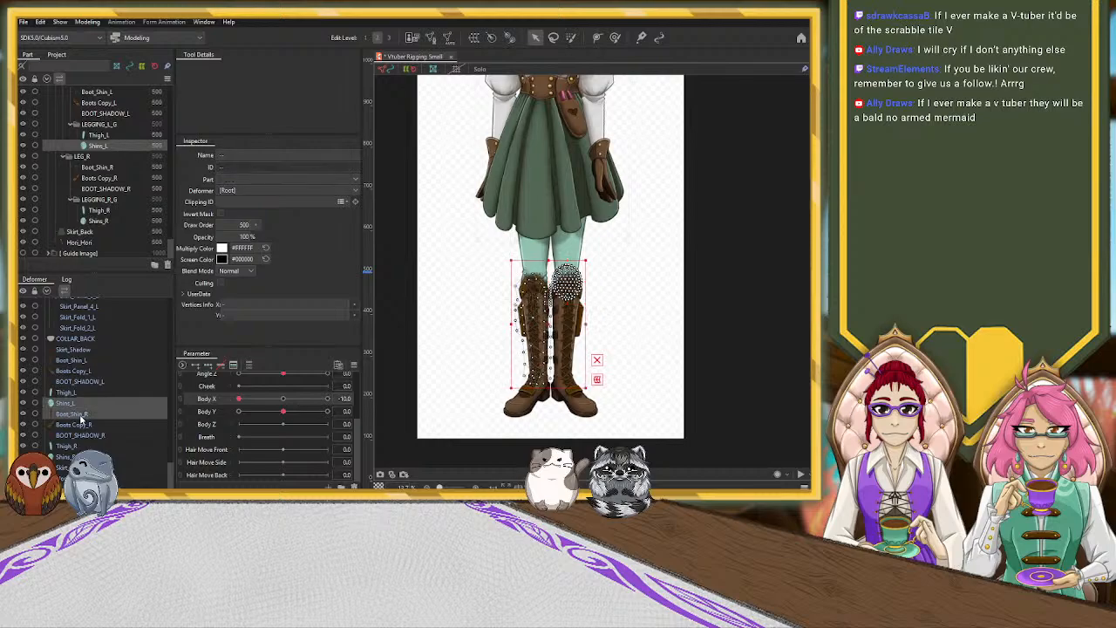
ctrl+click(78, 438)
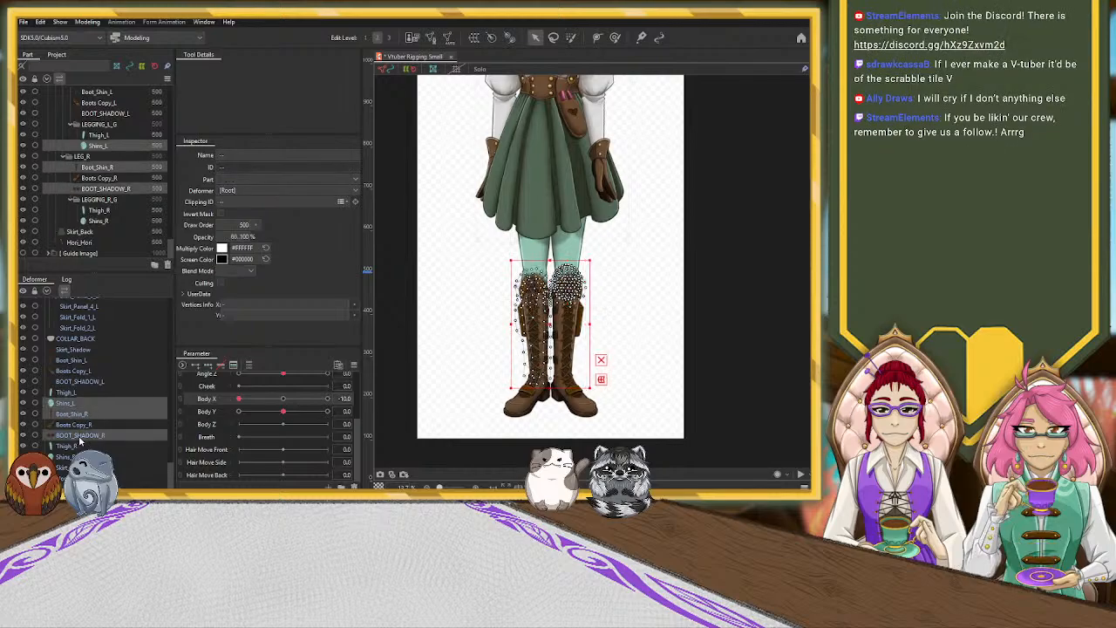
ctrl+click(87, 381)
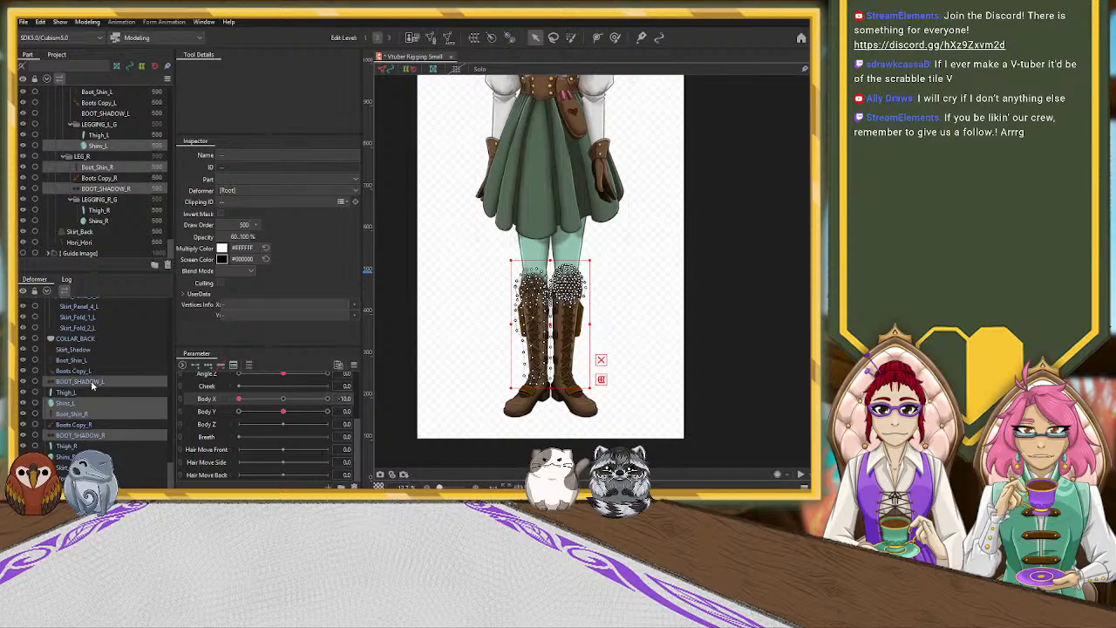
ctrl+click(91, 361)
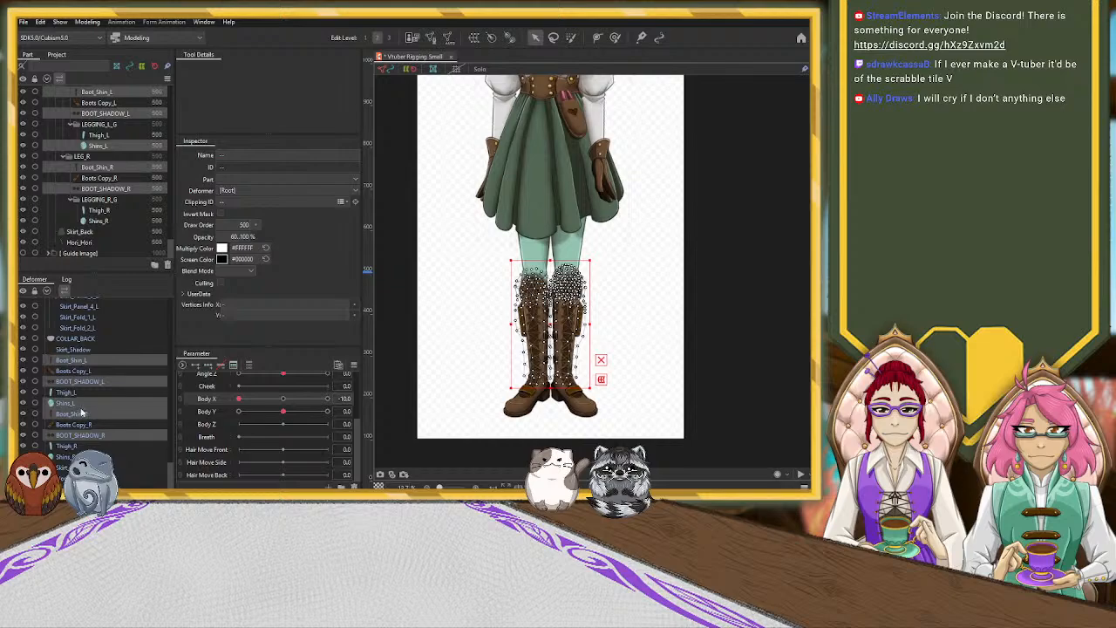
ctrl+click(66, 456)
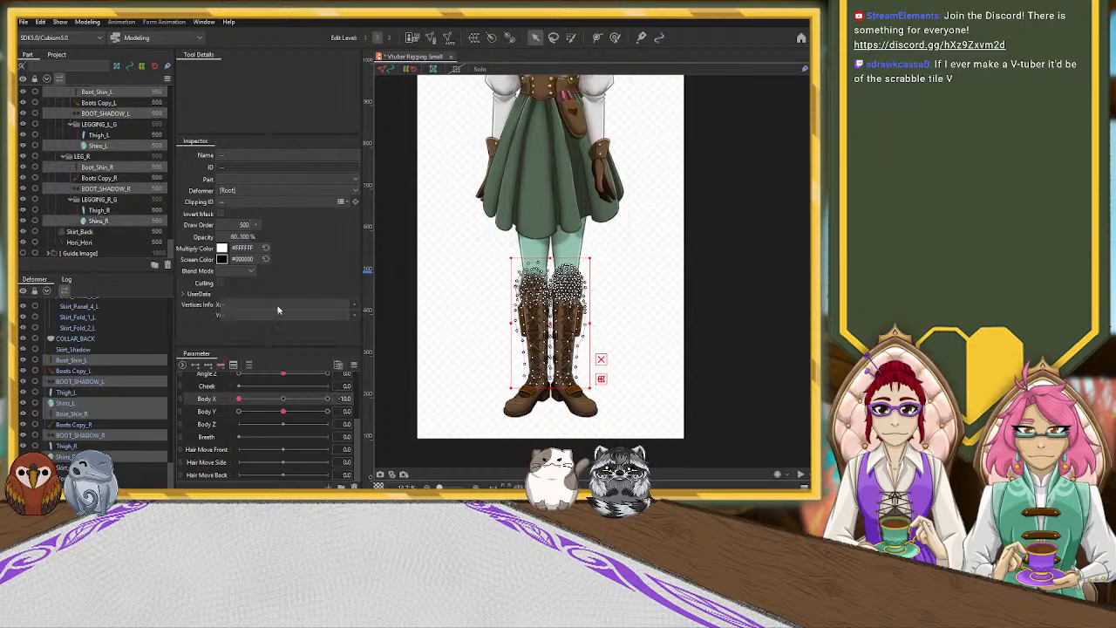
click(264, 334)
With Body X at 0, key the new lower-leg warp deformer at three points on Body Y and set Body Y to -10.
click(283, 398)
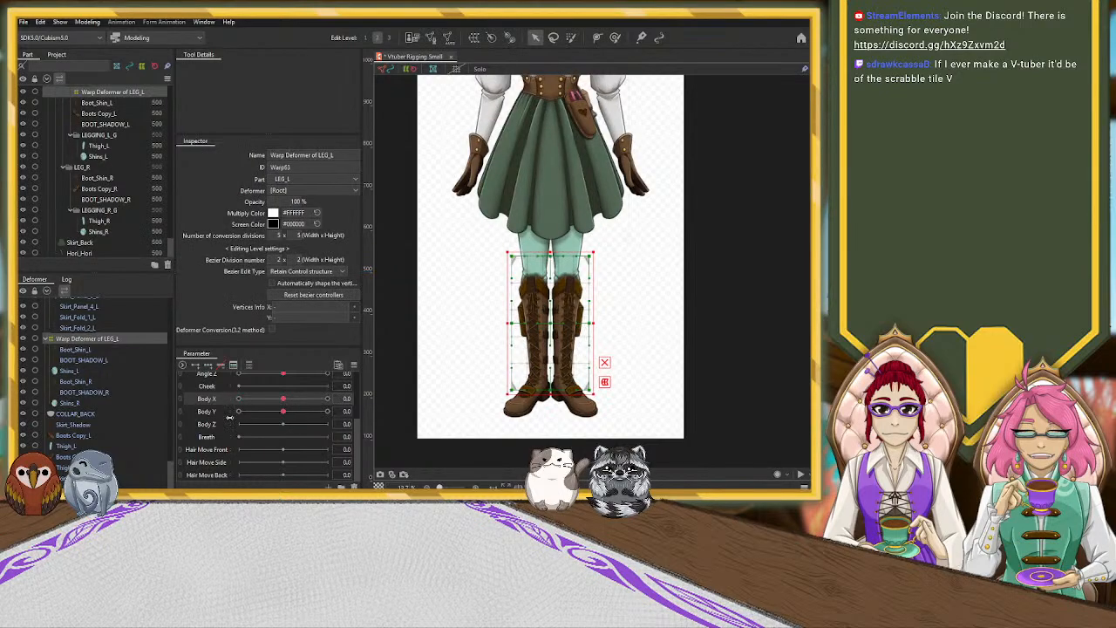
click(210, 411)
drag(283, 415, 161, 425)
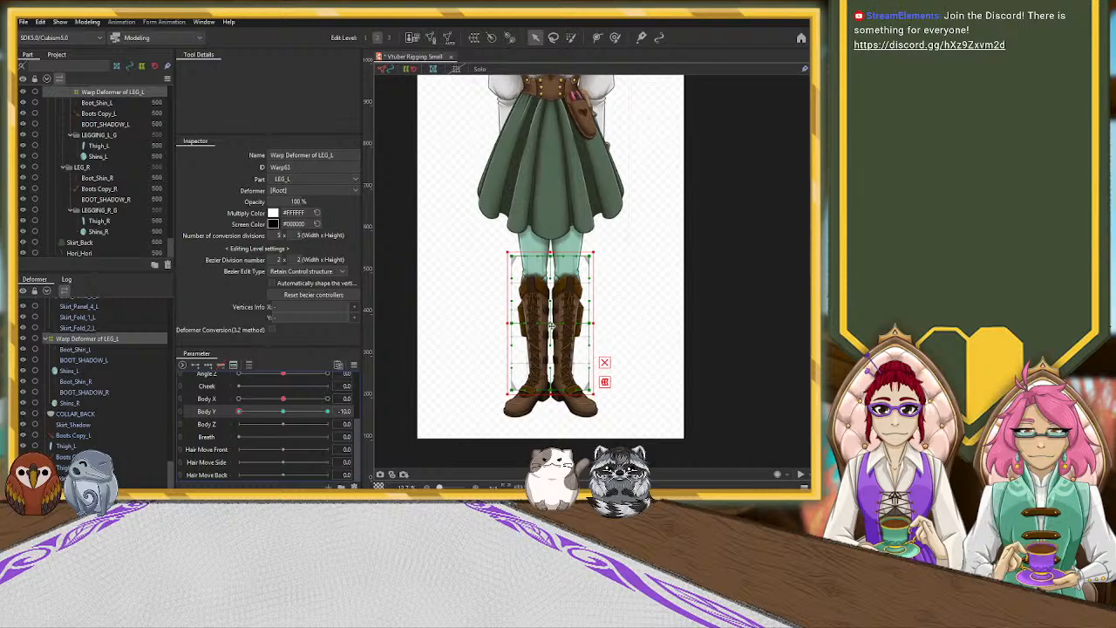
At Body Y -10, lower the top edge of the lower-leg warp deformer and flare its upper and middle side points outward.
scroll(552, 327, up, 2)
scroll(547, 309, up, 1)
scroll(547, 309, down, 2)
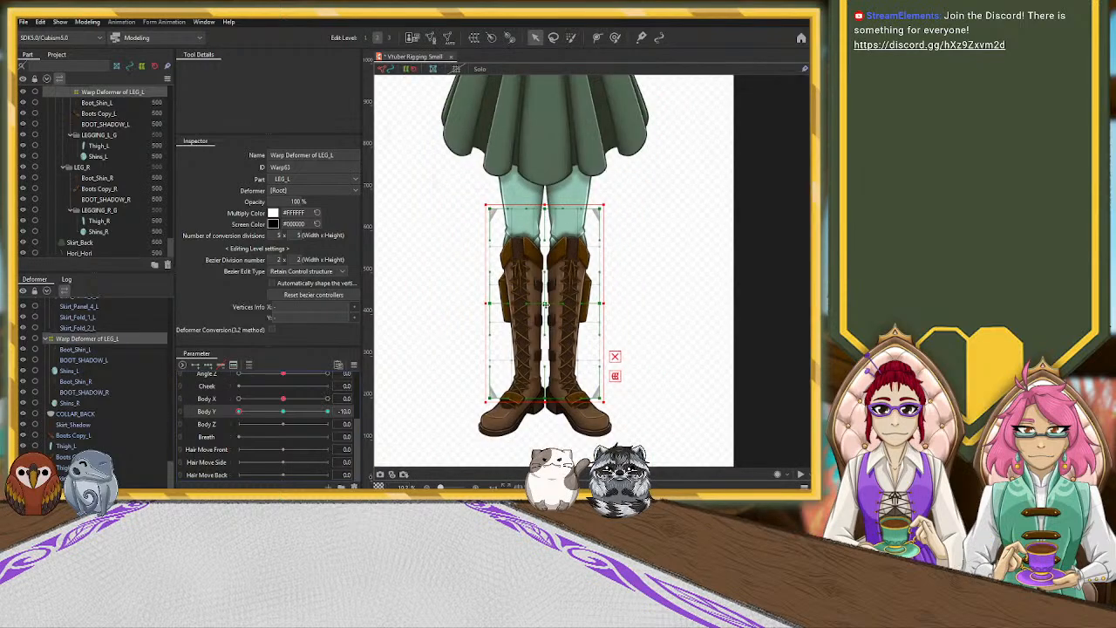
drag(544, 212, 544, 227)
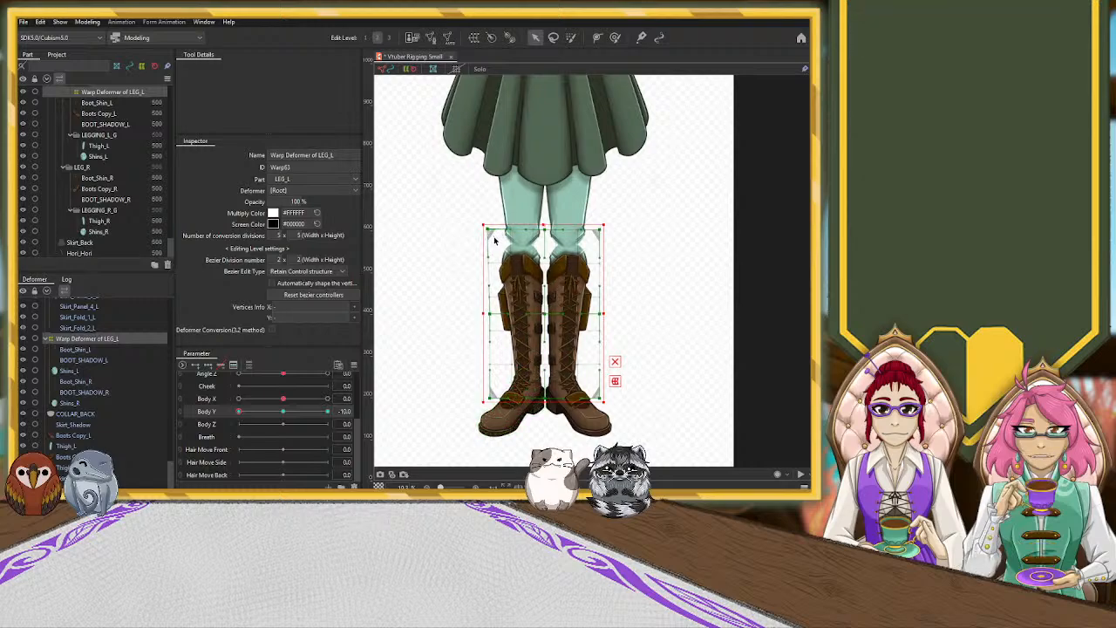
drag(493, 234, 491, 235)
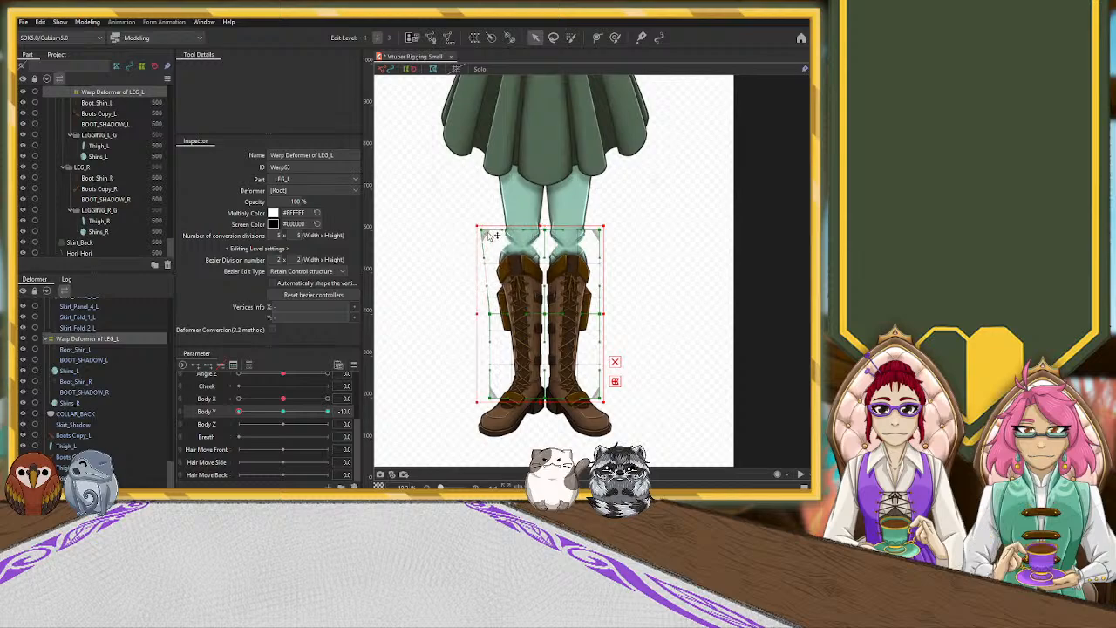
drag(609, 235, 619, 237)
drag(601, 316, 603, 315)
drag(490, 315, 484, 315)
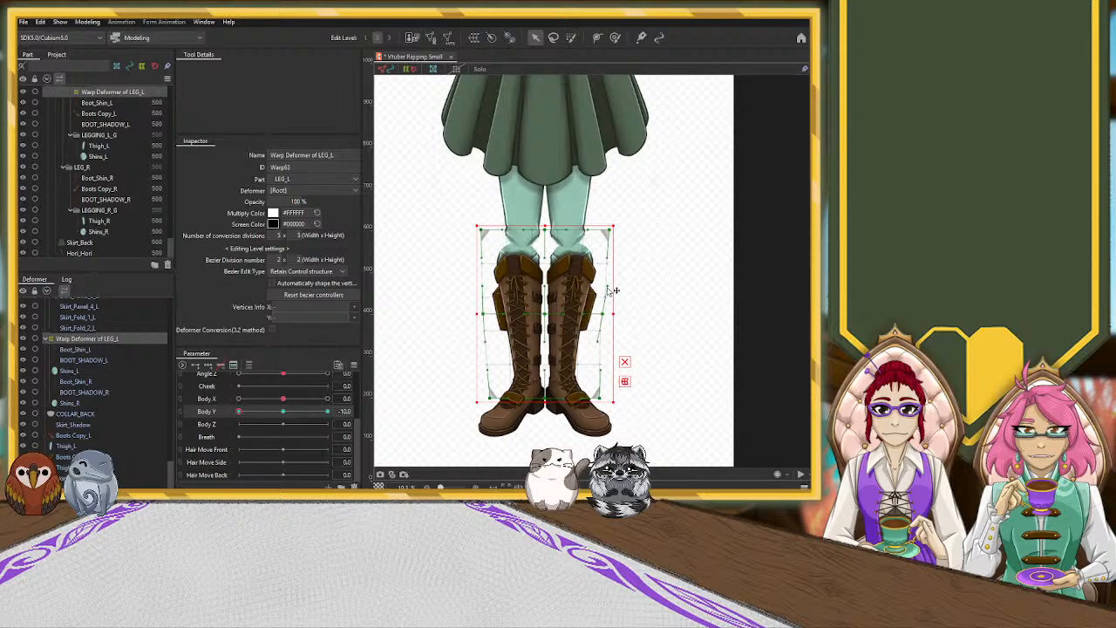
drag(482, 286, 480, 286)
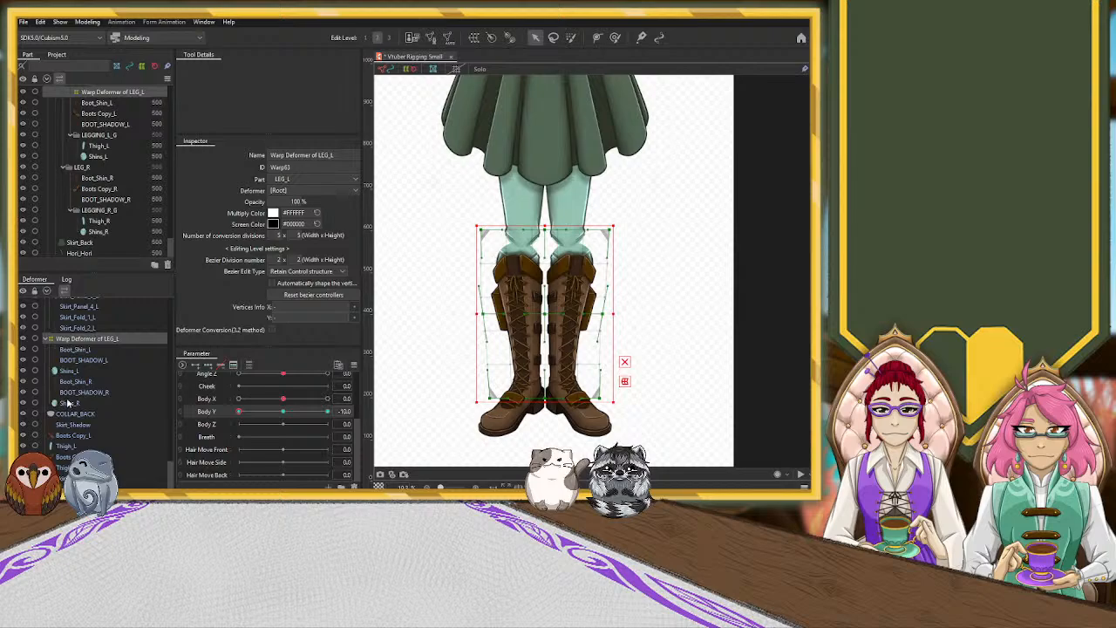
Create a warp deformer around Thigh_L and Thigh_R, key it at three points on Body Y, and set Body Y to -10.
click(66, 446)
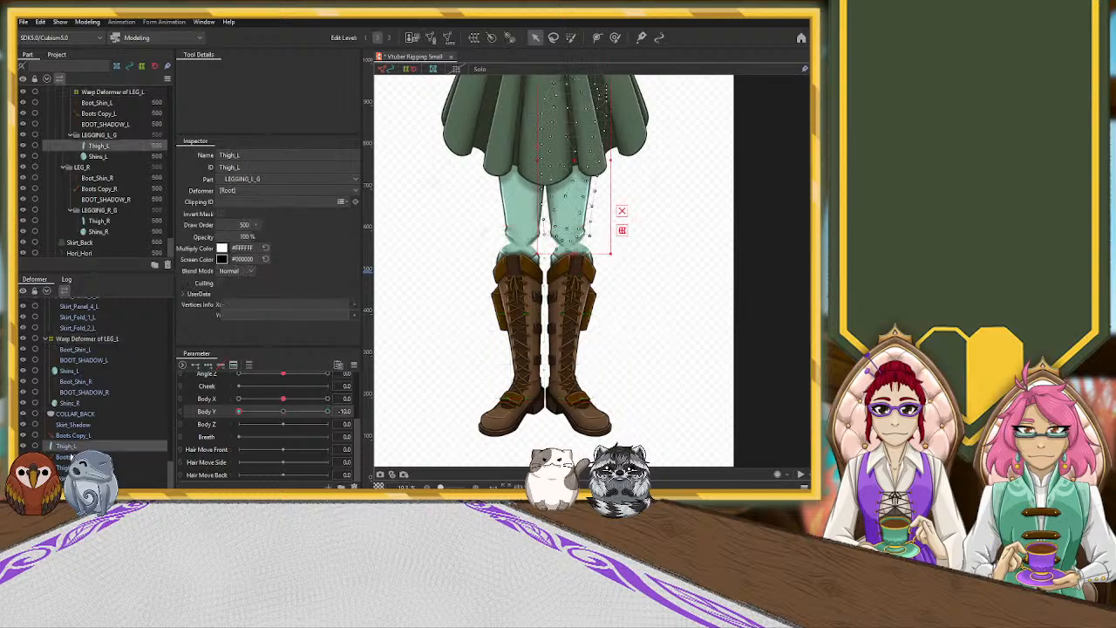
ctrl+click(66, 467)
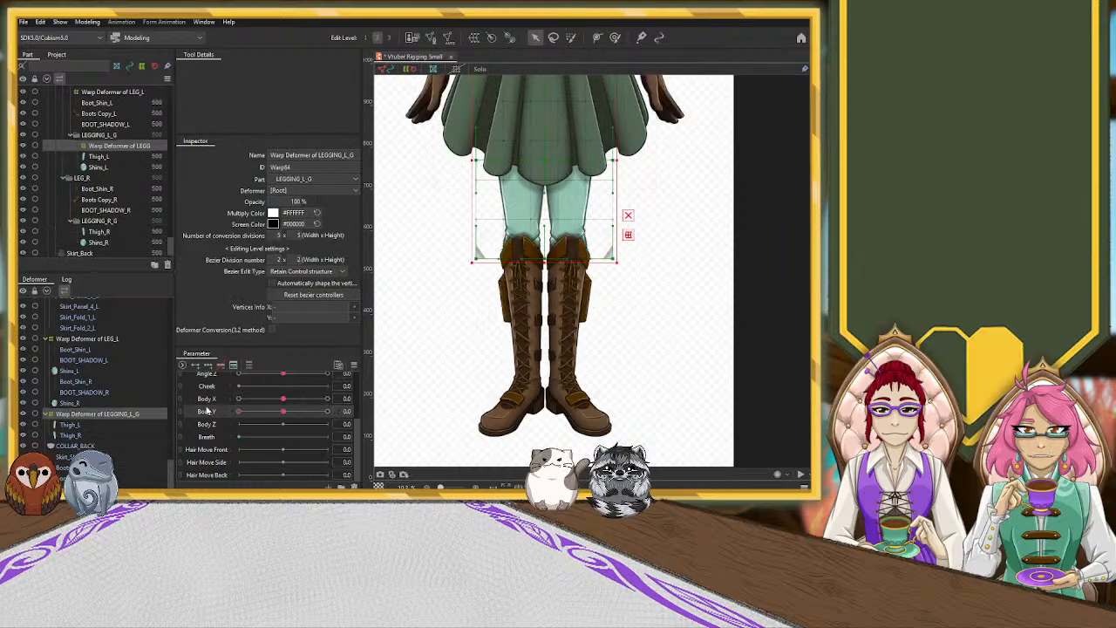
click(238, 411)
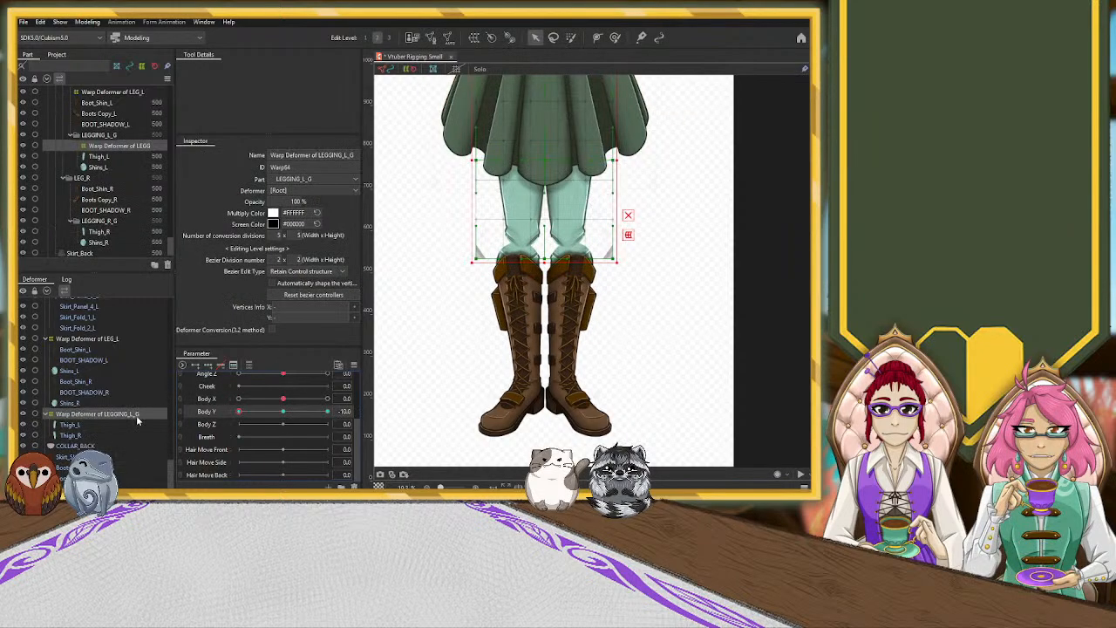
At Body Y -10, shift the thigh warp deformer downward and flare its lower corners outward to meet the boots.
drag(548, 161, 547, 174)
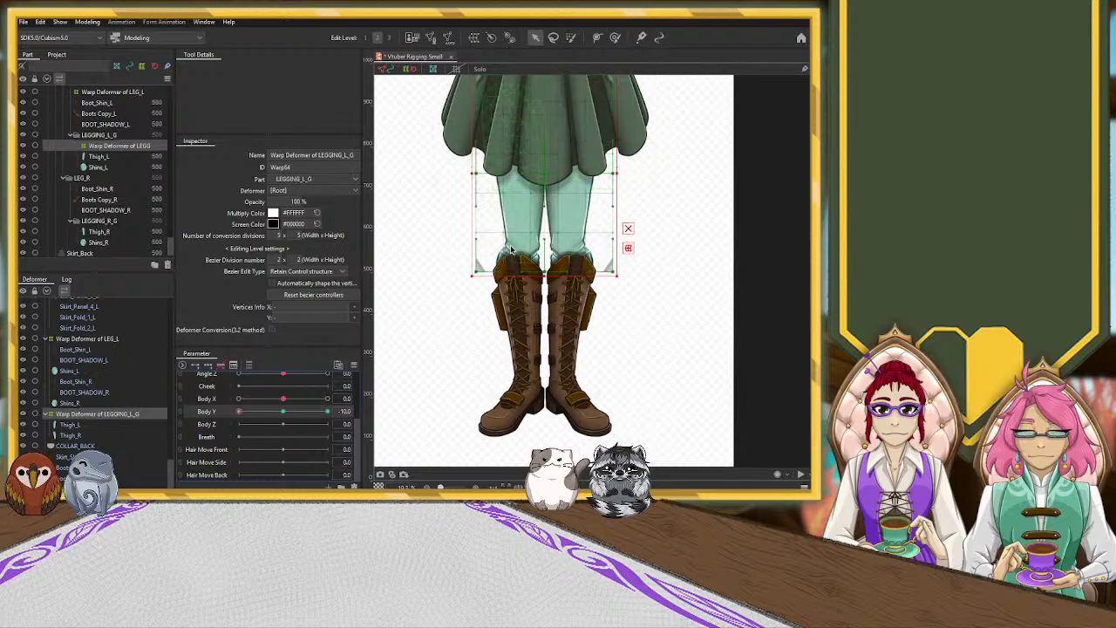
drag(475, 276, 455, 274)
drag(614, 272, 629, 274)
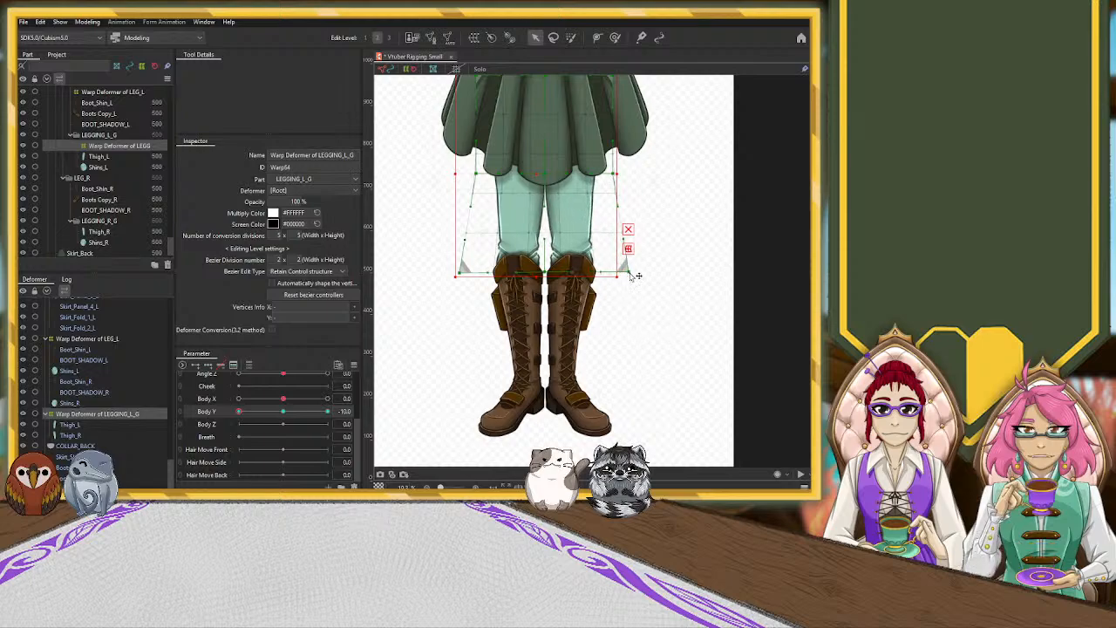
drag(543, 176, 543, 180)
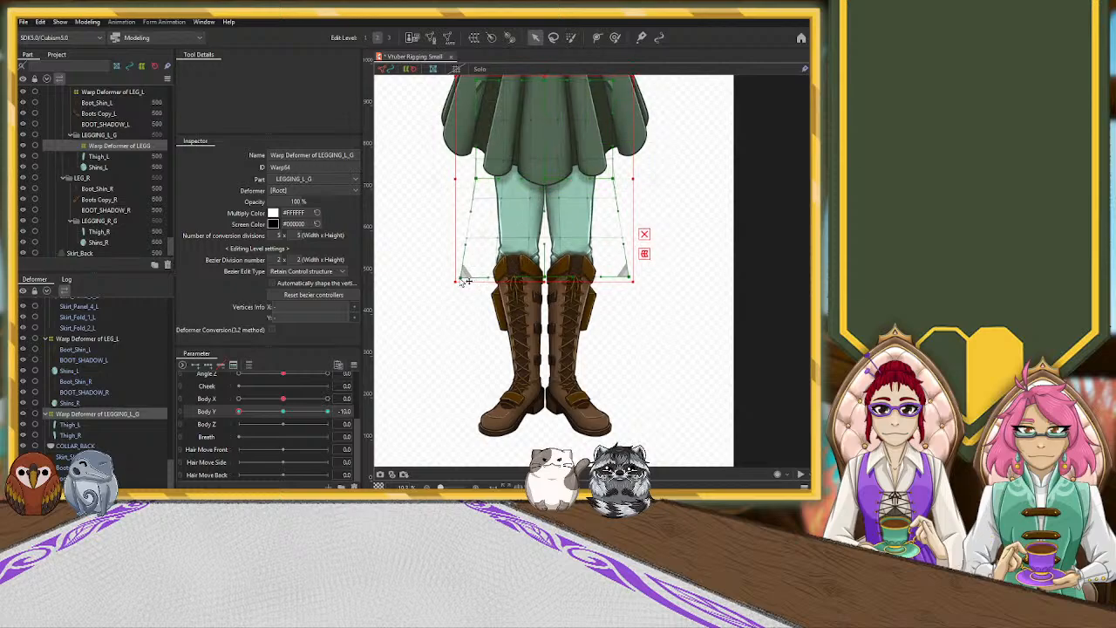
drag(461, 279, 462, 279)
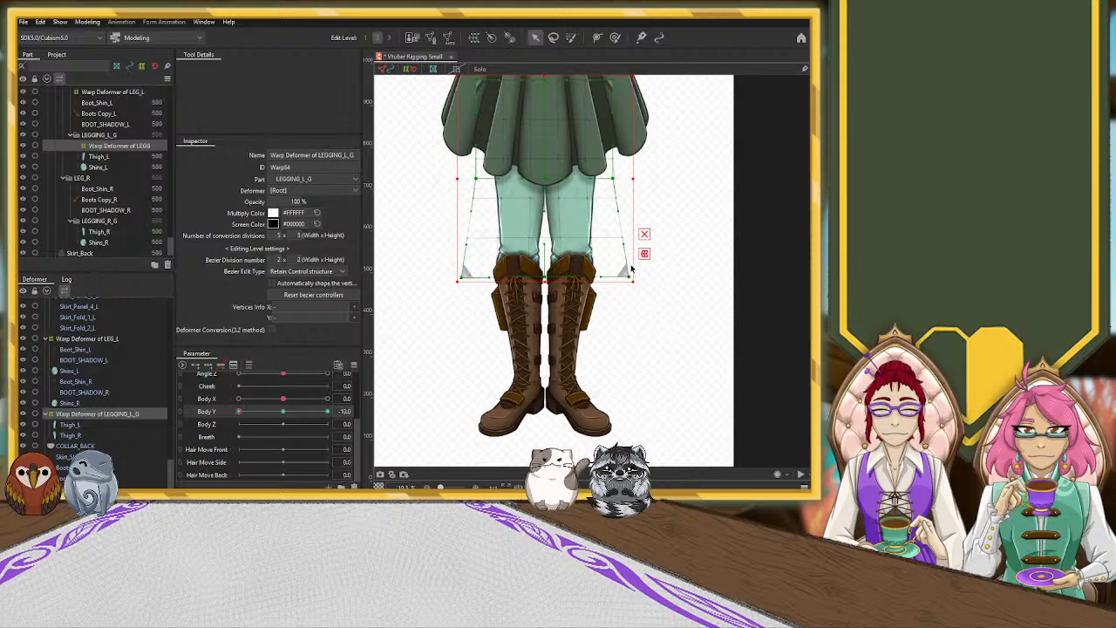
drag(630, 276, 626, 276)
scroll(698, 189, down, 1)
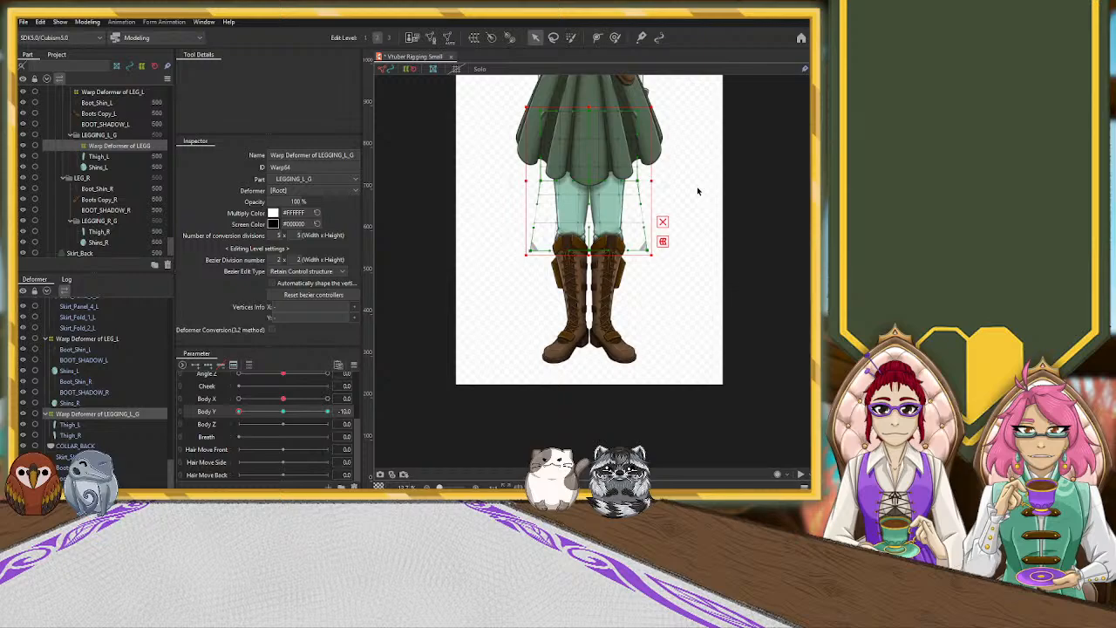
scroll(694, 195, up, 1)
Wrap Boot_Shin_L and Boot_Shin_R in a warp deformer keyed at three points on Body Y, and lower its top edge at -10.
click(527, 324)
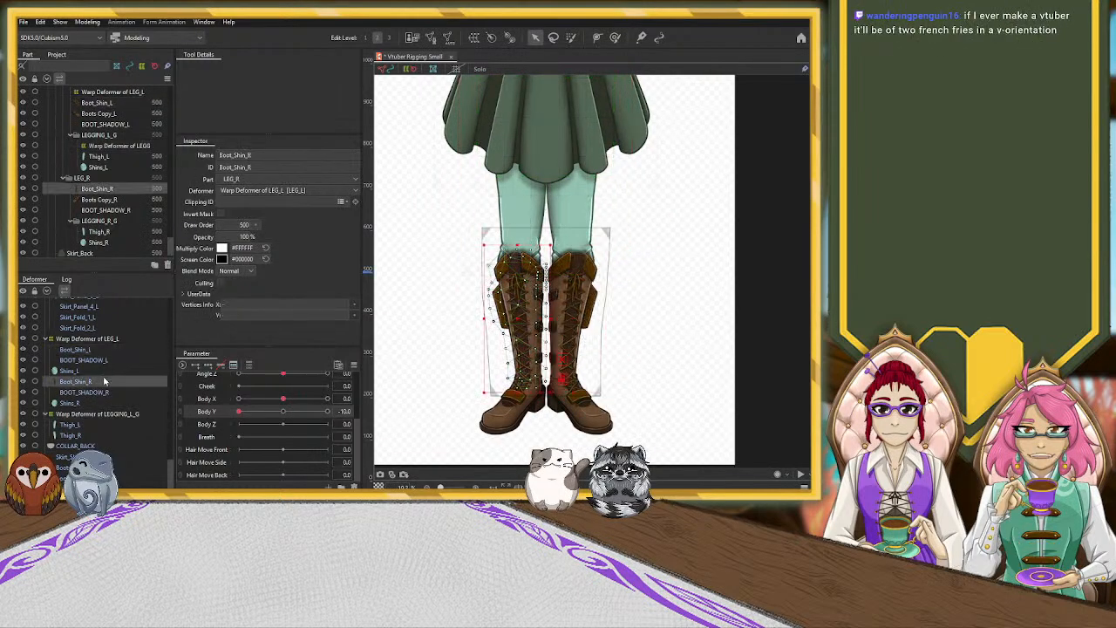
ctrl+click(90, 350)
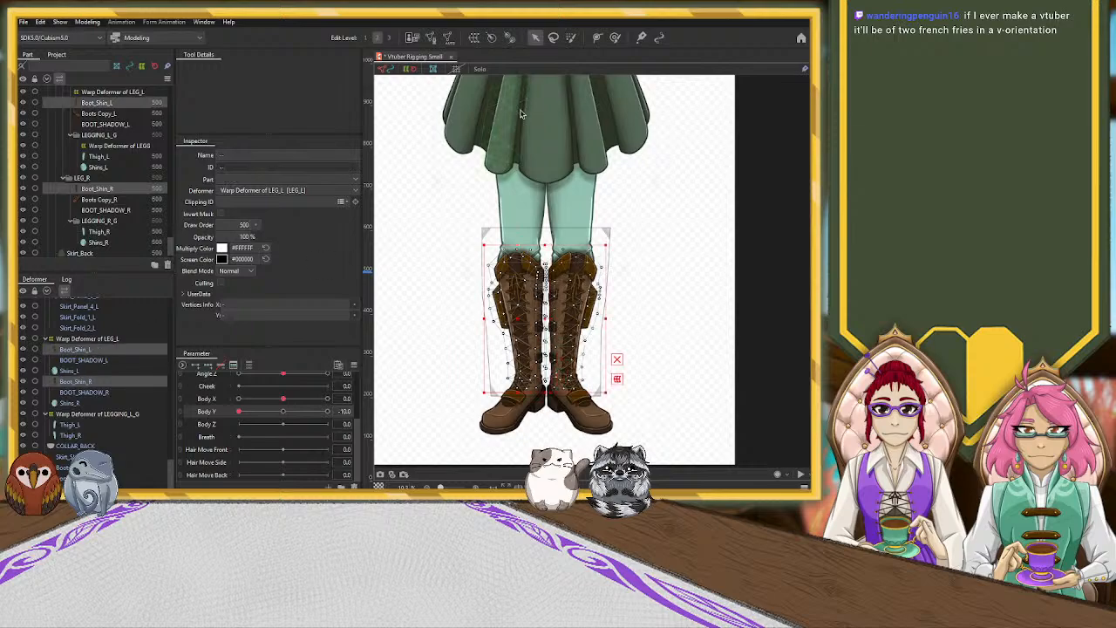
click(475, 38)
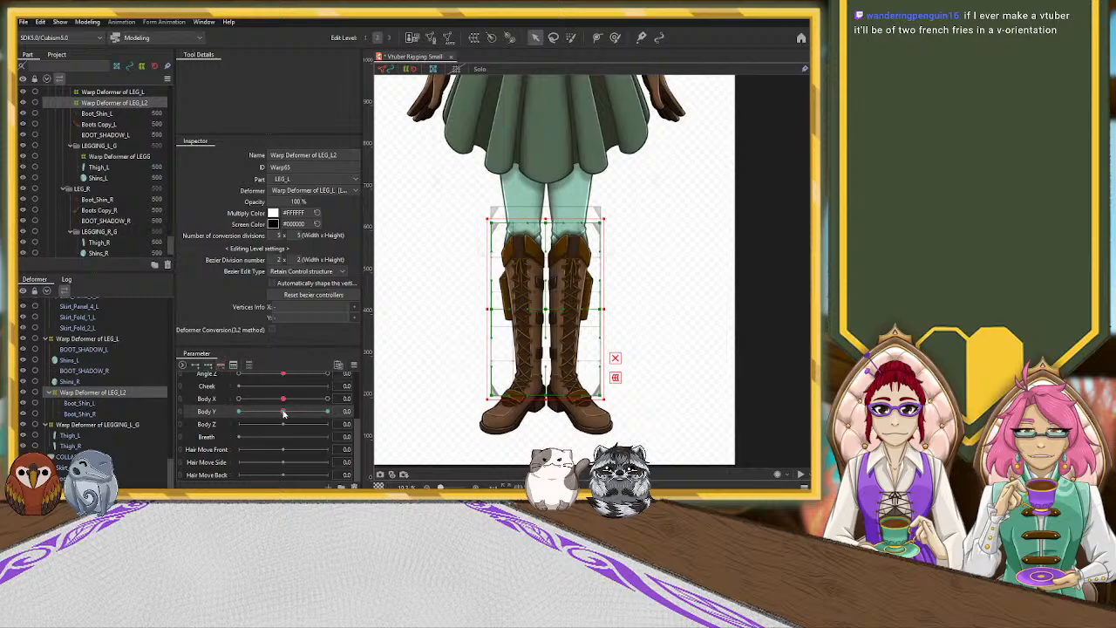
drag(283, 412, 205, 414)
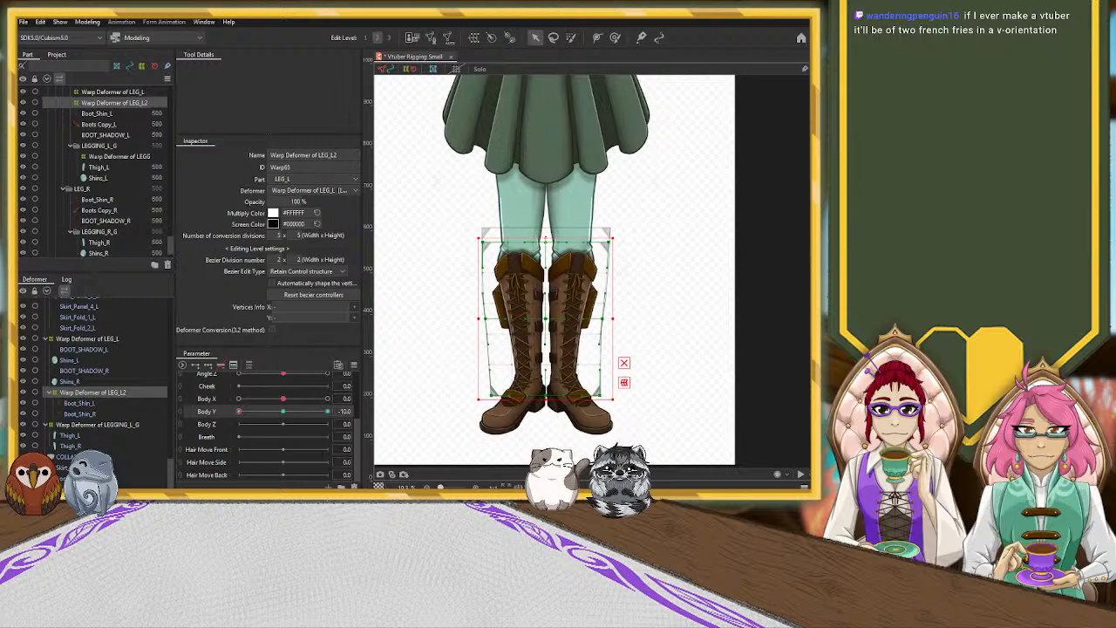
drag(546, 238, 547, 248)
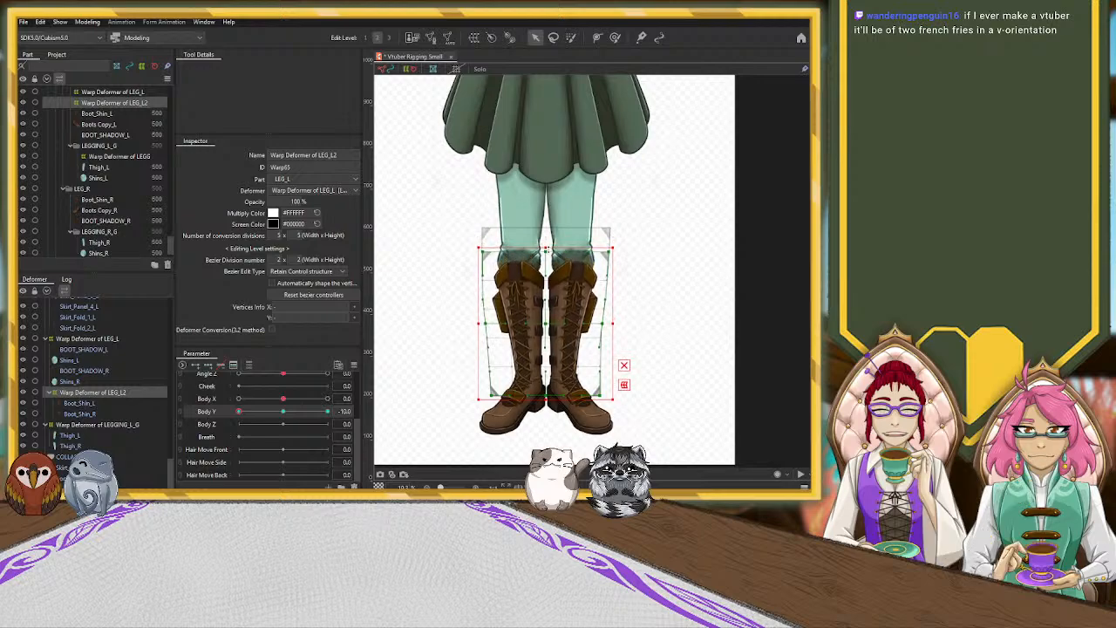
Create a warp deformer around BOOT_SHADOW and Shins of both sides, keyed at three points on Body Y.
click(541, 273)
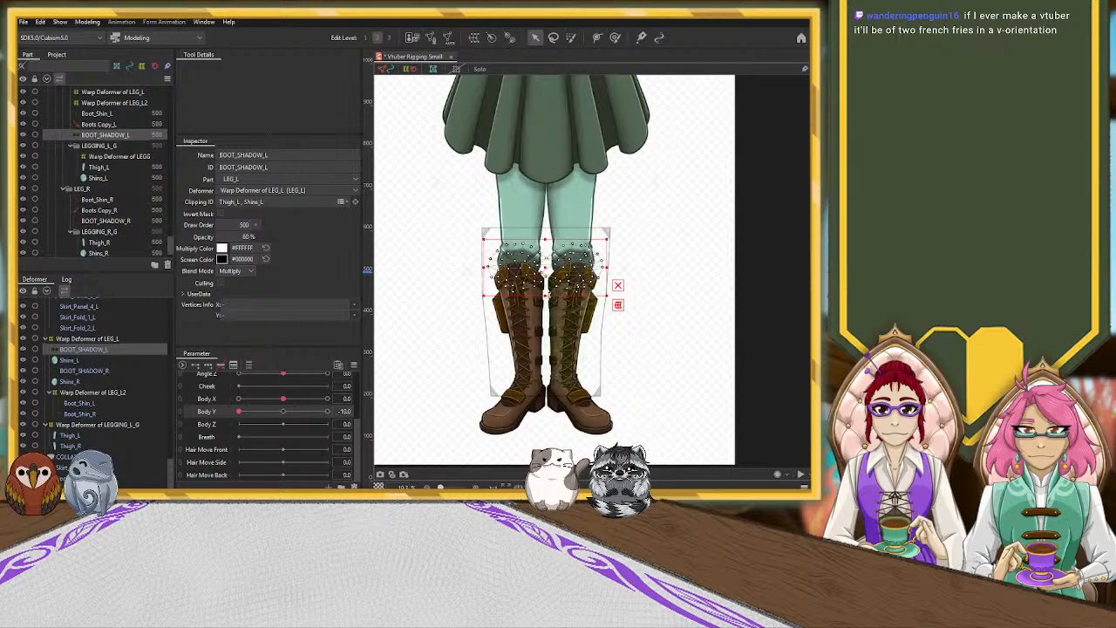
click(77, 360)
ctrl+click(73, 381)
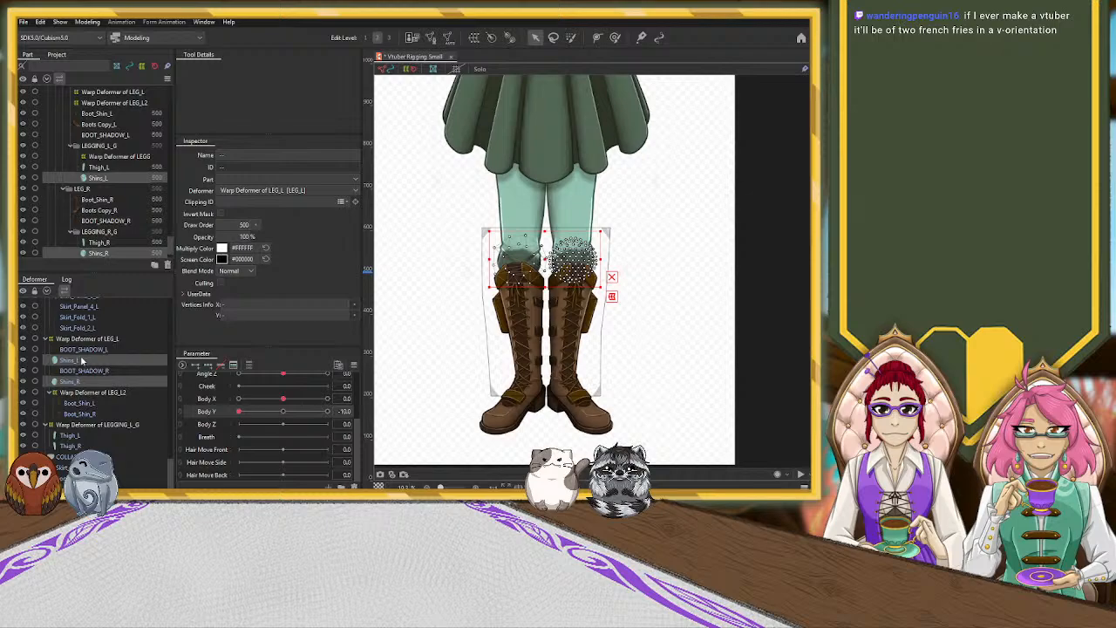
ctrl+click(80, 370)
ctrl+click(83, 348)
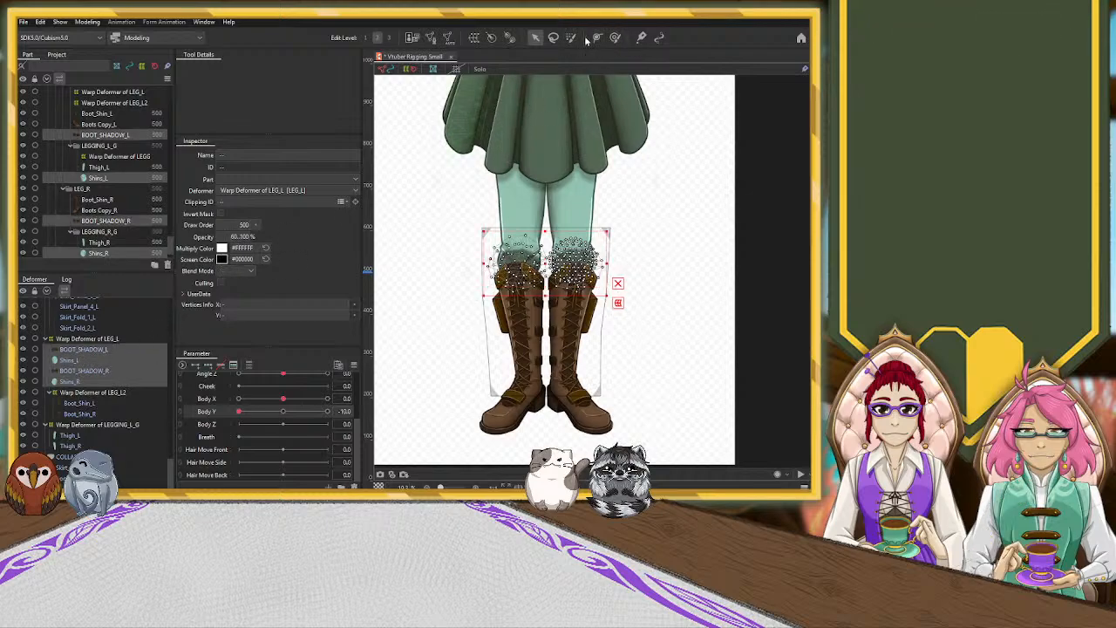
click(257, 340)
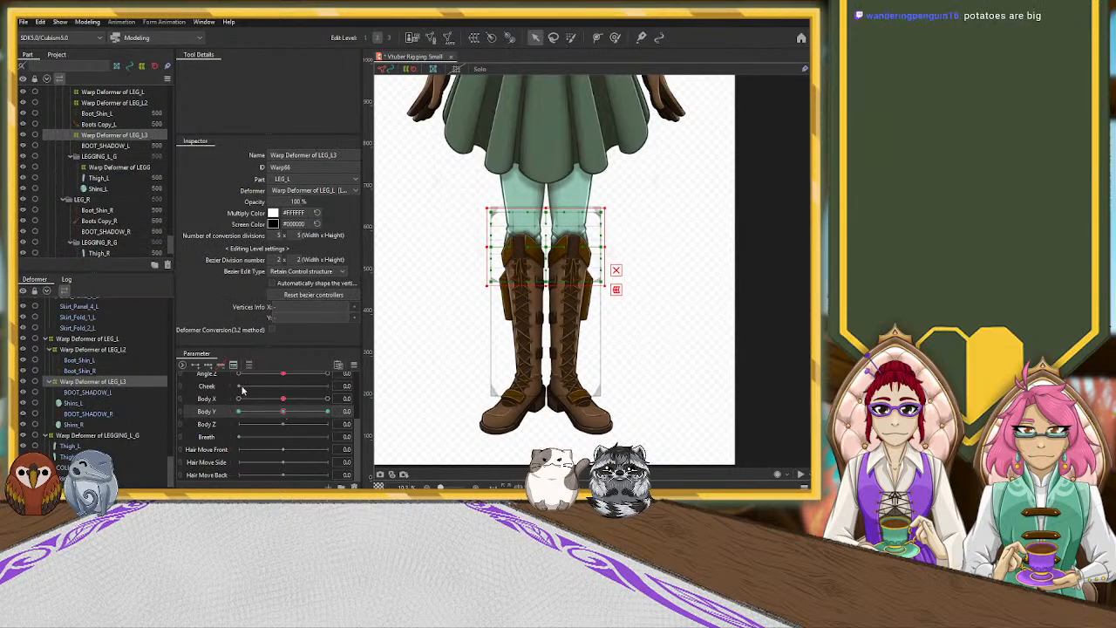
At Body Y -10, stretch the shin and boot-shadow warp deformer downward over the boot tops and slightly upward.
drag(285, 413, 238, 412)
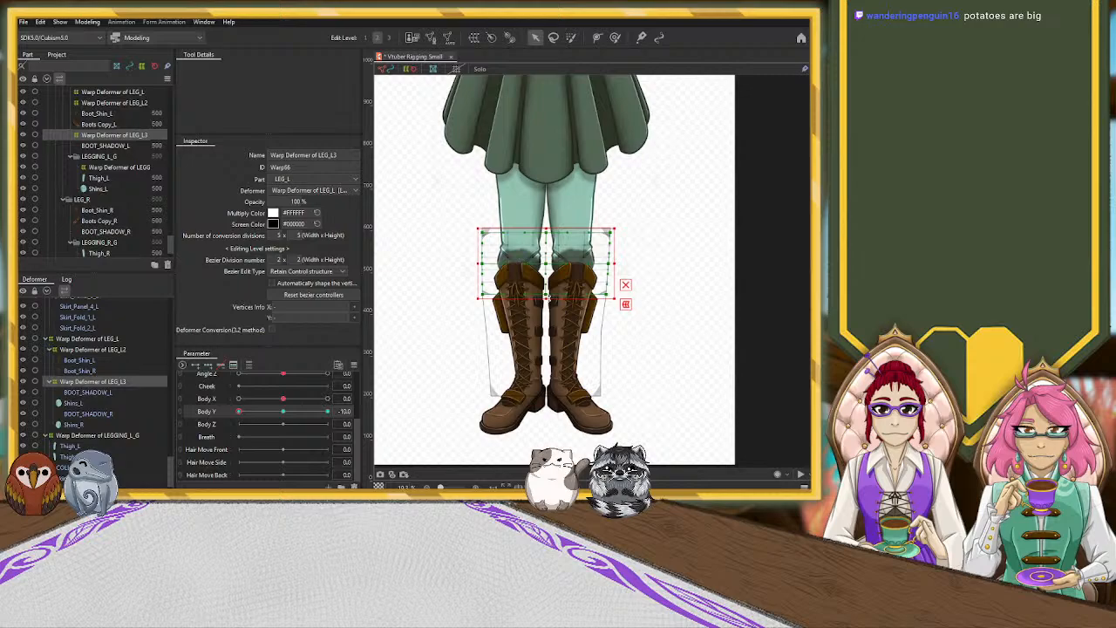
drag(545, 301, 545, 314)
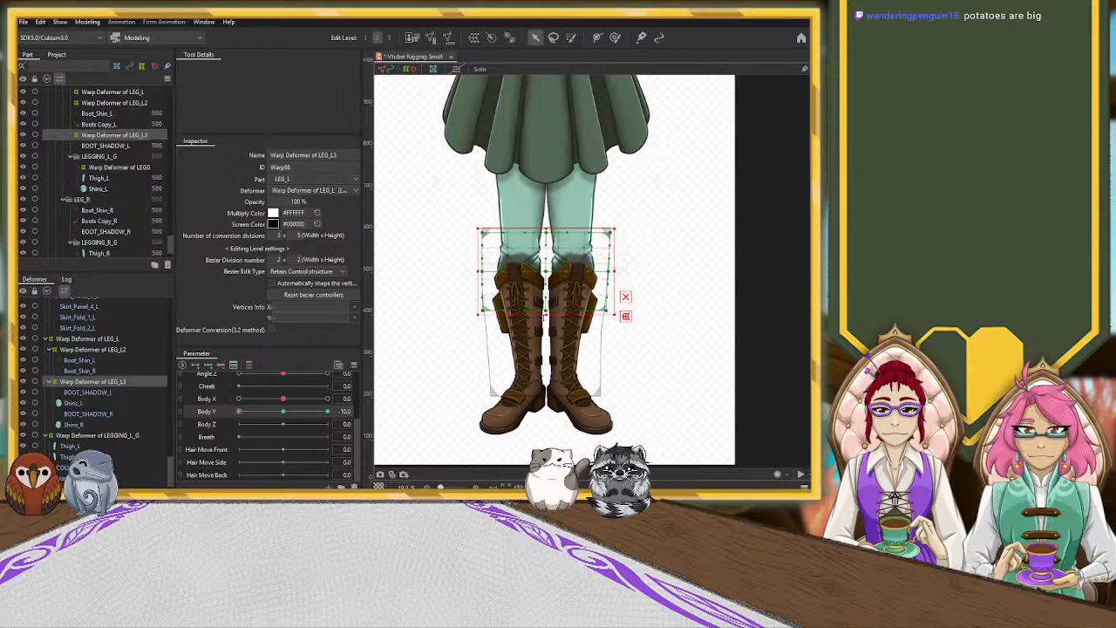
drag(546, 225, 546, 223)
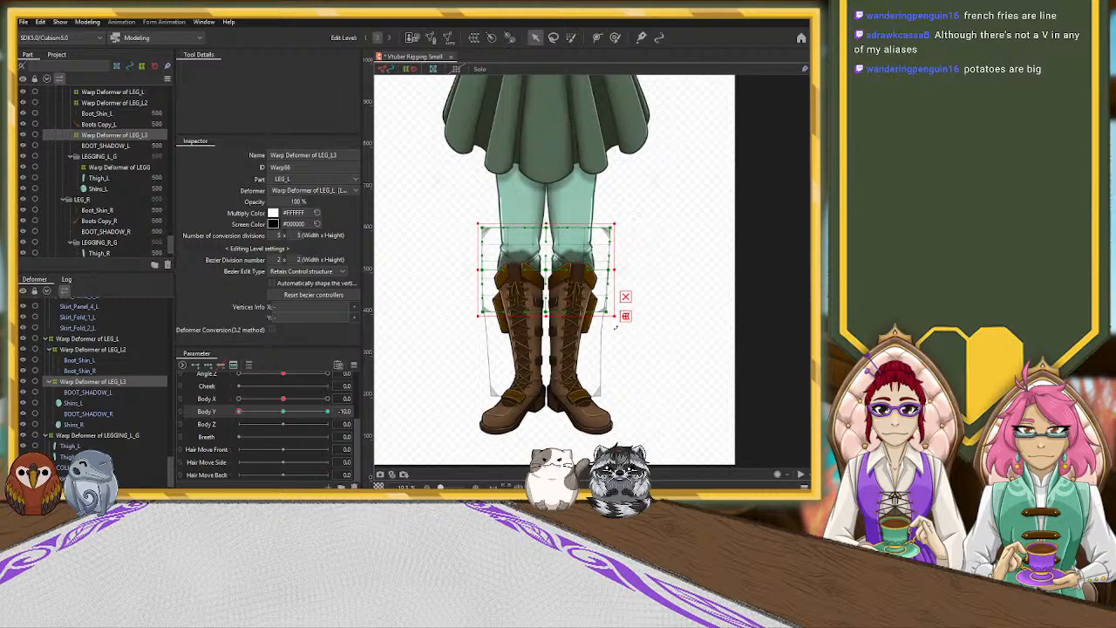
At Body Y -10, widen the middle of the thigh warp deformer and check the legs' overall shape.
click(584, 254)
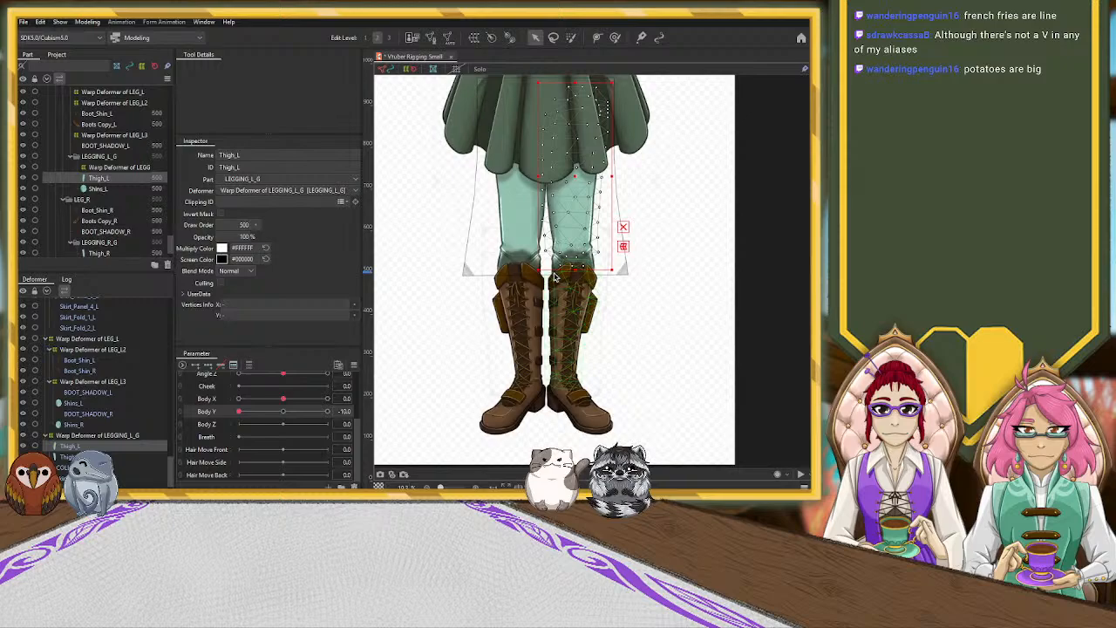
click(87, 434)
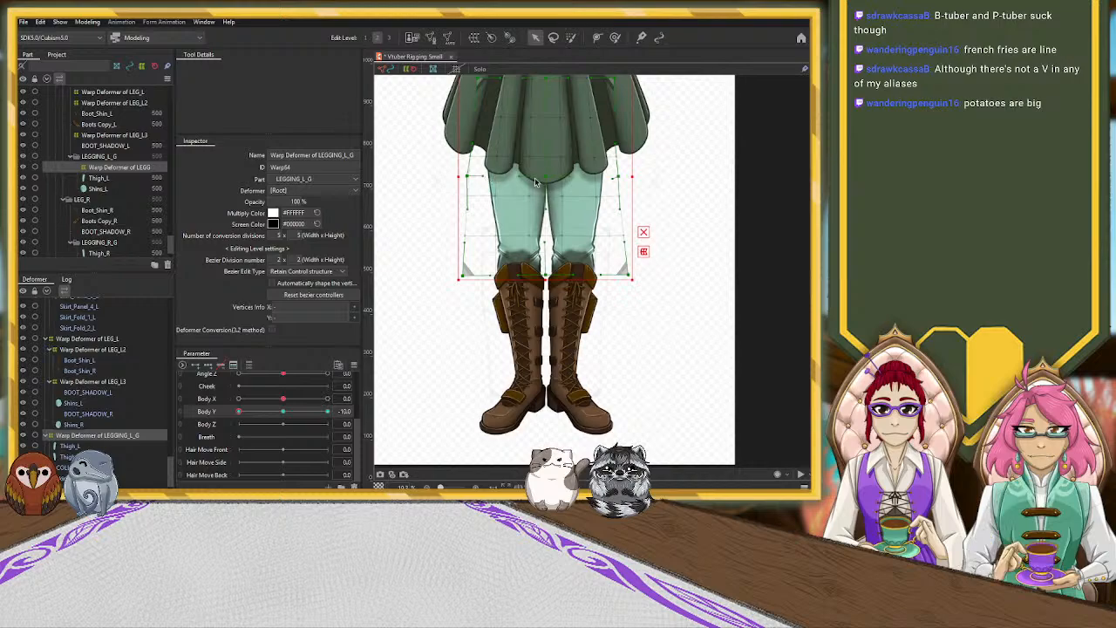
scroll(569, 187, down, 3)
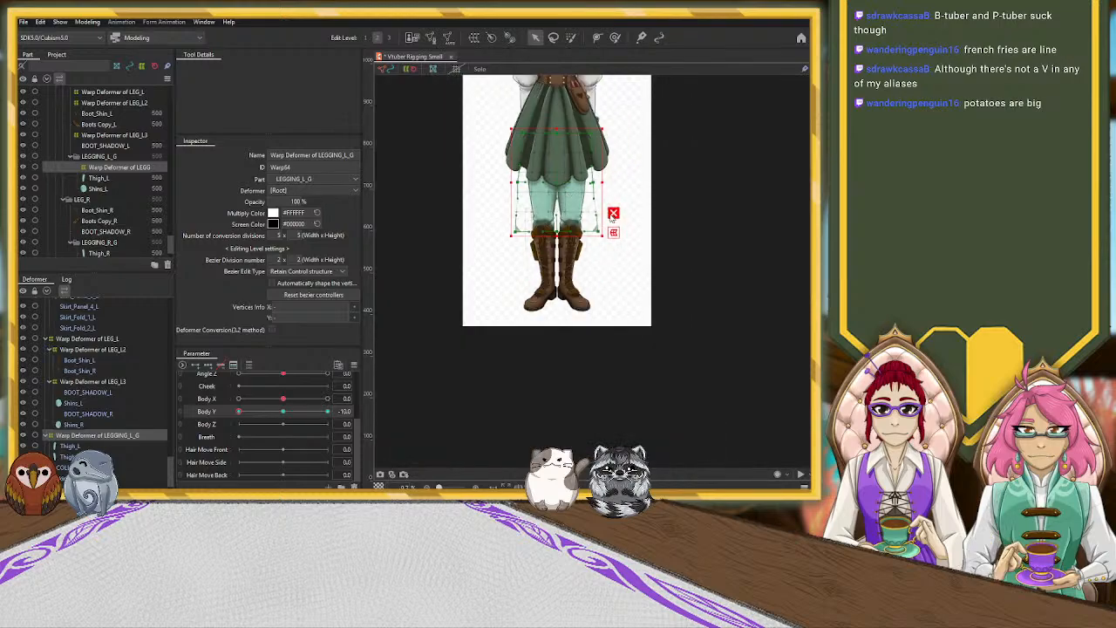
scroll(581, 220, up, 2)
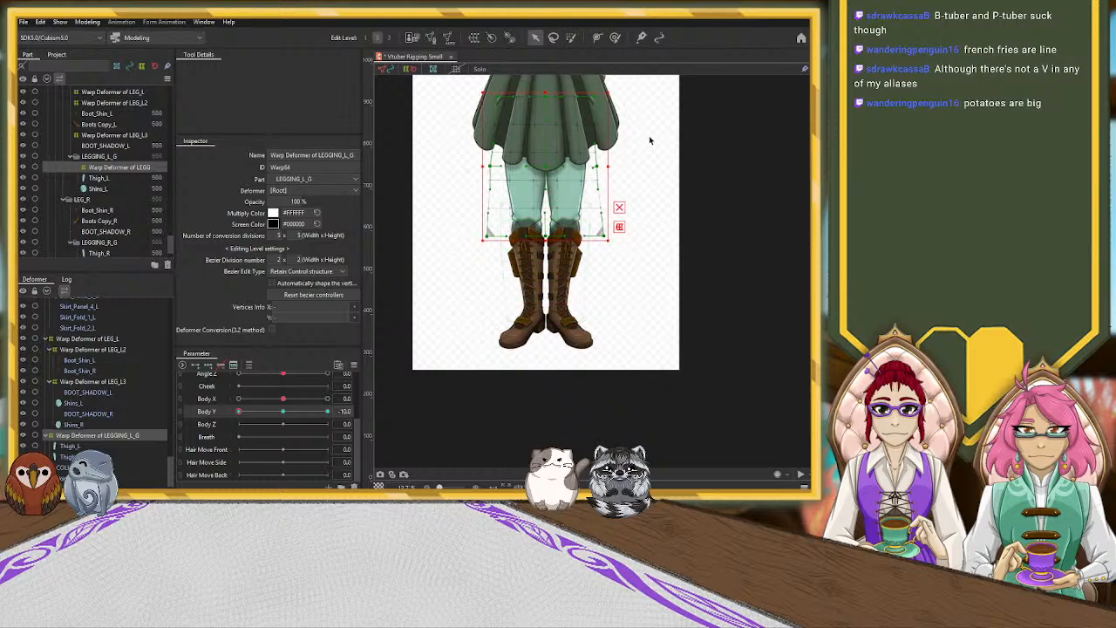
click(650, 139)
scroll(630, 209, up, 1)
scroll(630, 210, down, 1)
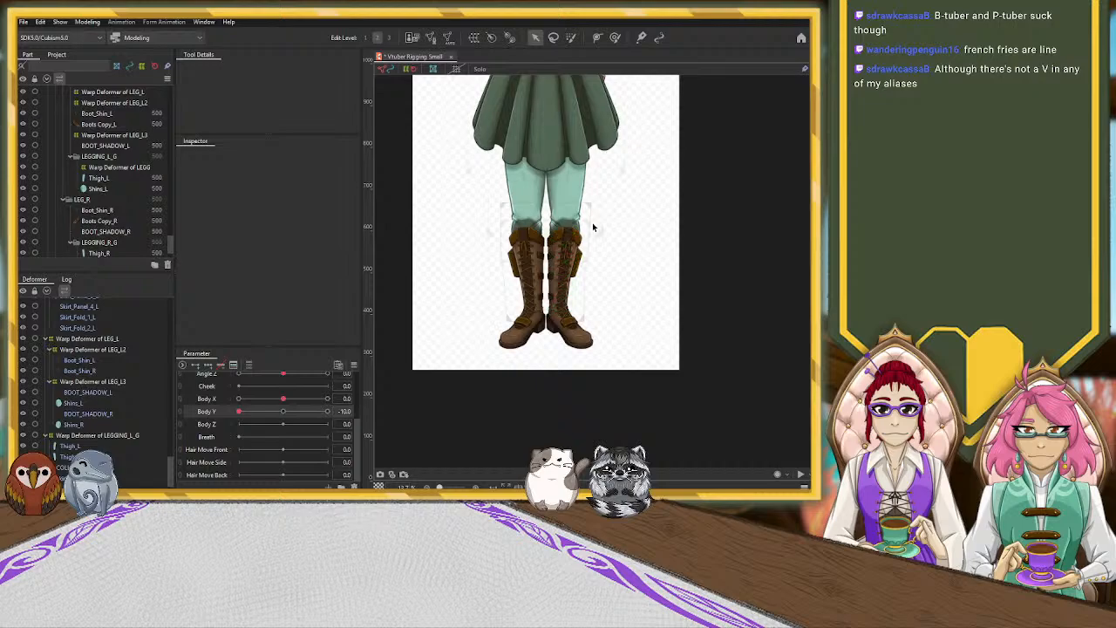
scroll(607, 222, up, 3)
scroll(598, 229, down, 2)
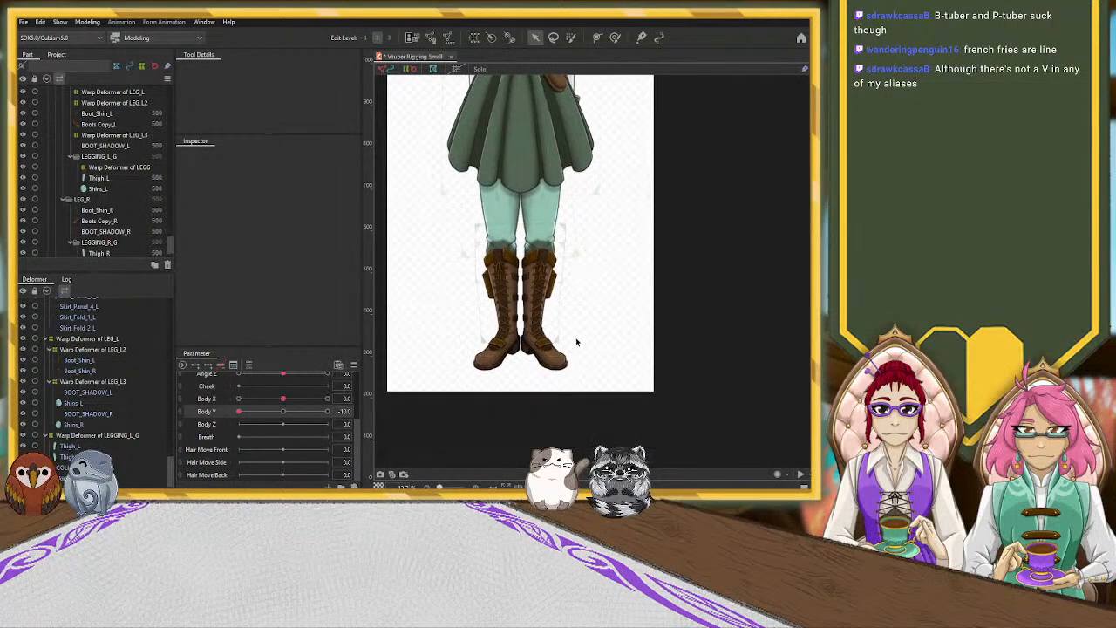
Key Boots Copy_L at three points on Body Y and shift the boot slightly outward at Body Y -10.
click(537, 344)
click(283, 411)
click(201, 367)
drag(282, 411, 238, 412)
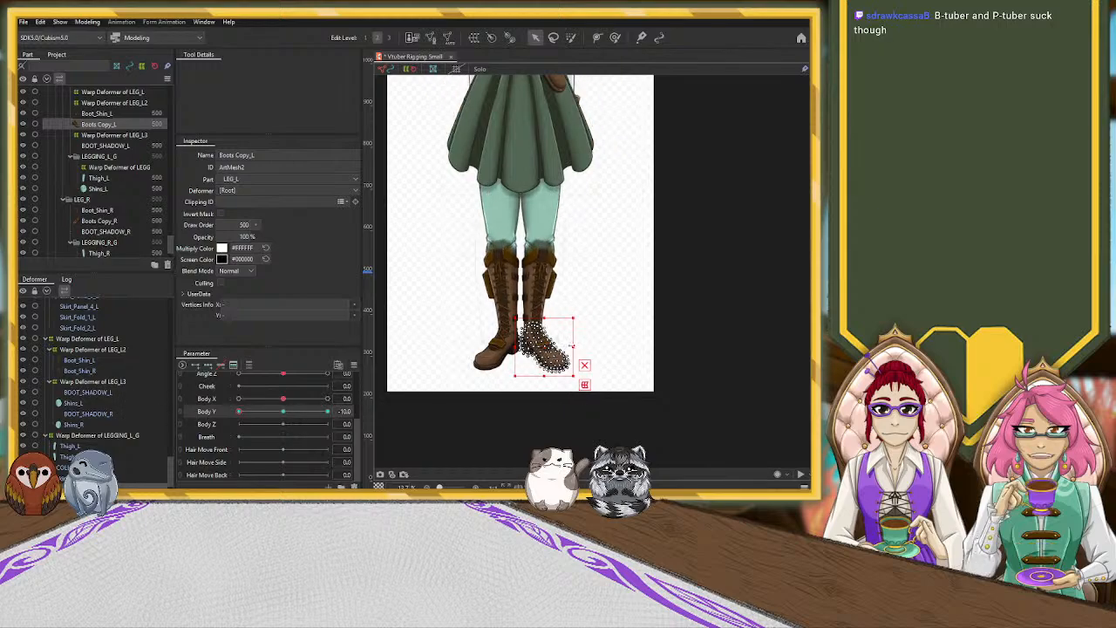
Key Boots Copy_R at three points on Body Y and shift the boot slightly outward at Body Y -10.
click(495, 347)
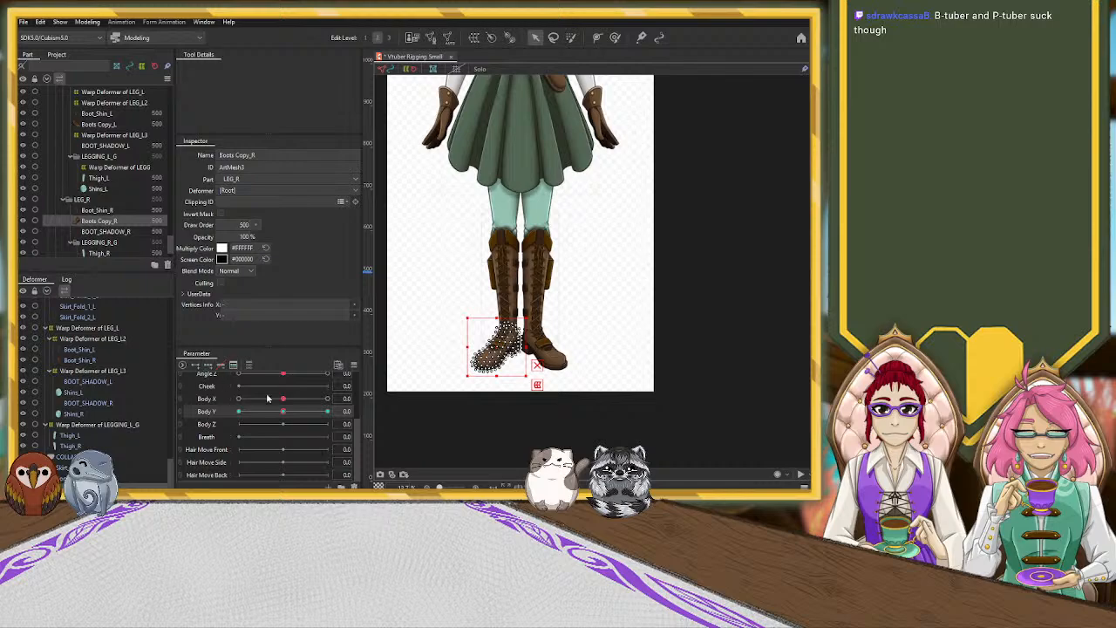
drag(499, 347, 491, 348)
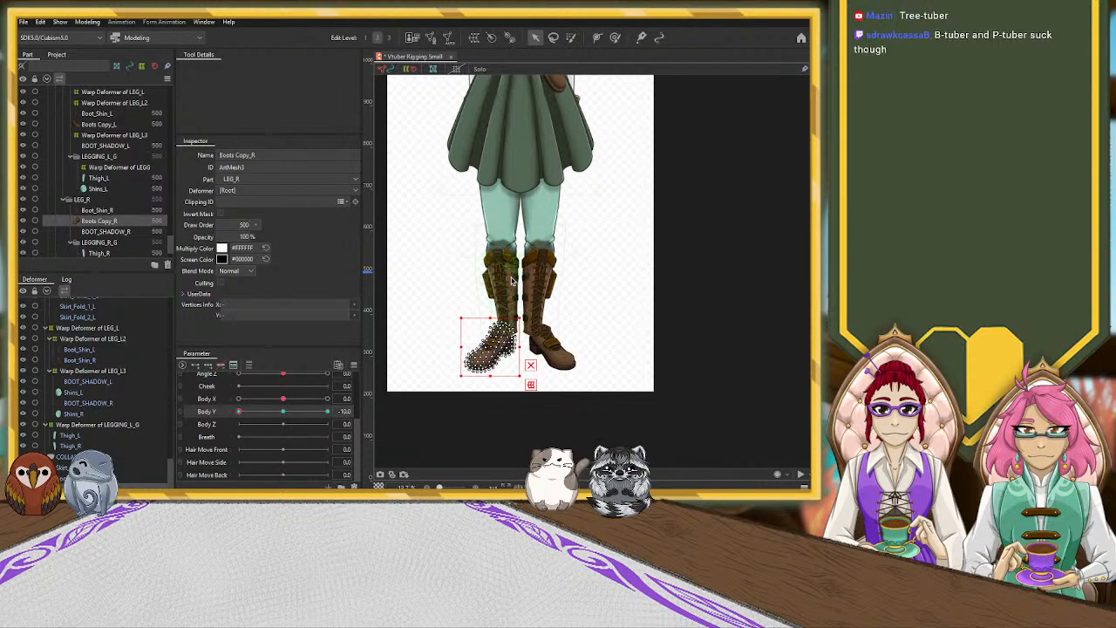
click(558, 323)
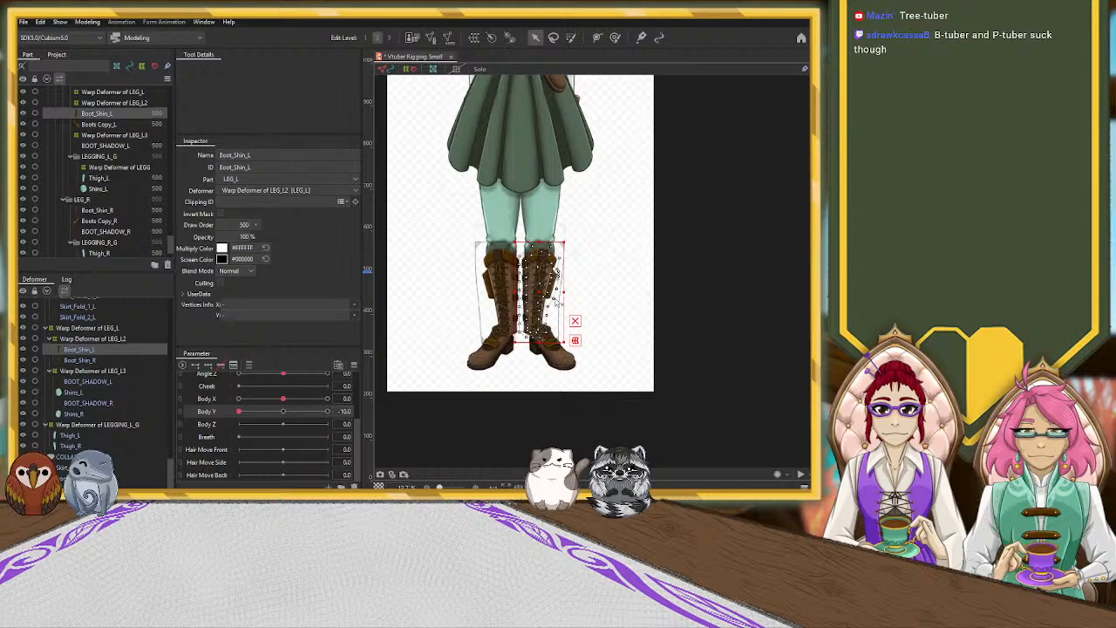
Key Boot_Shin_L at three points on Body Y, and at Body Y -10 tilt and nudge it to line up with the boot.
click(207, 364)
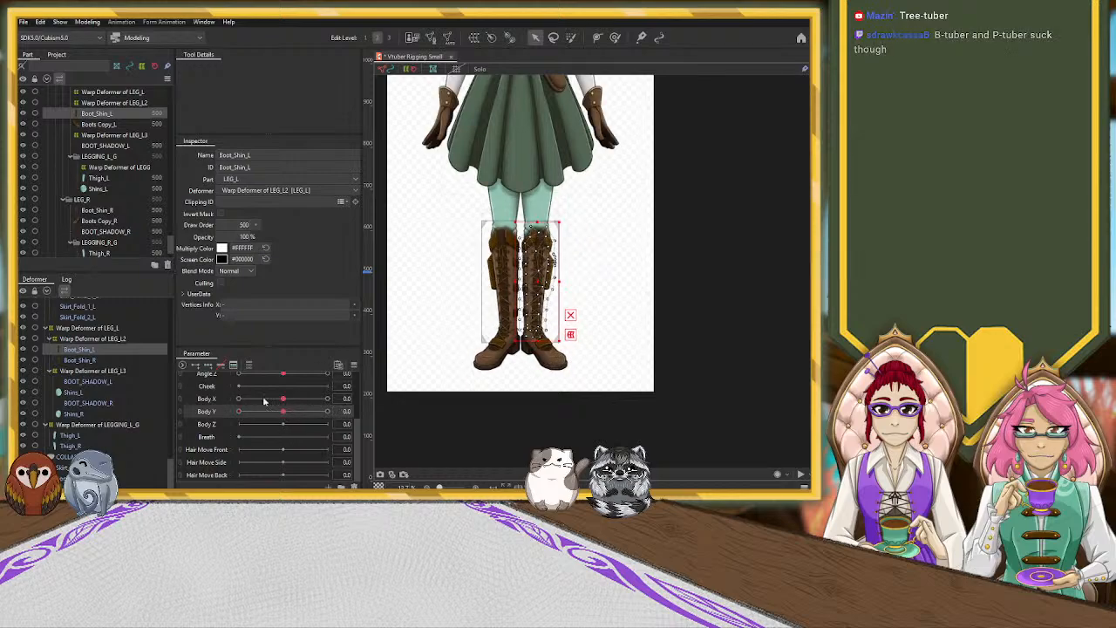
drag(282, 413, 161, 422)
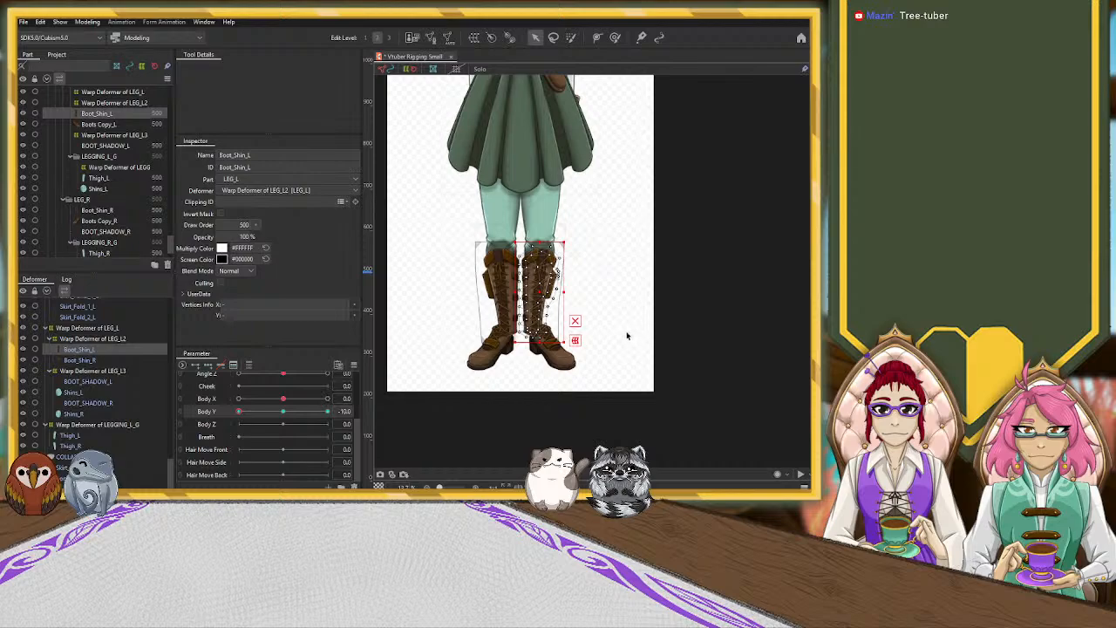
scroll(627, 331, up, 3)
drag(474, 149, 462, 150)
drag(474, 251, 482, 252)
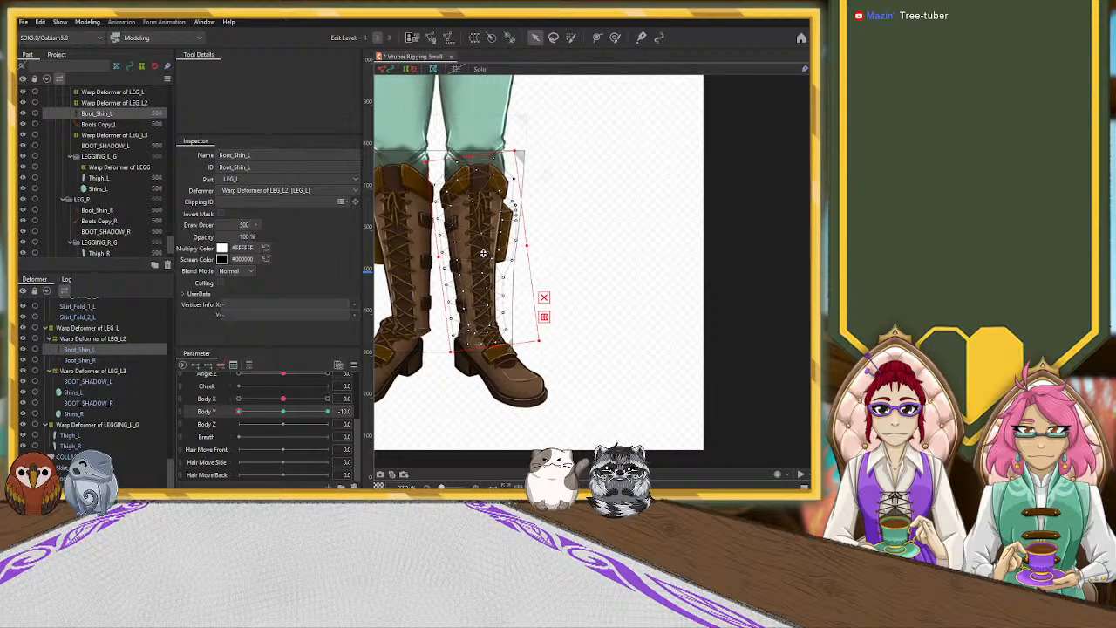
scroll(493, 344, up, 3)
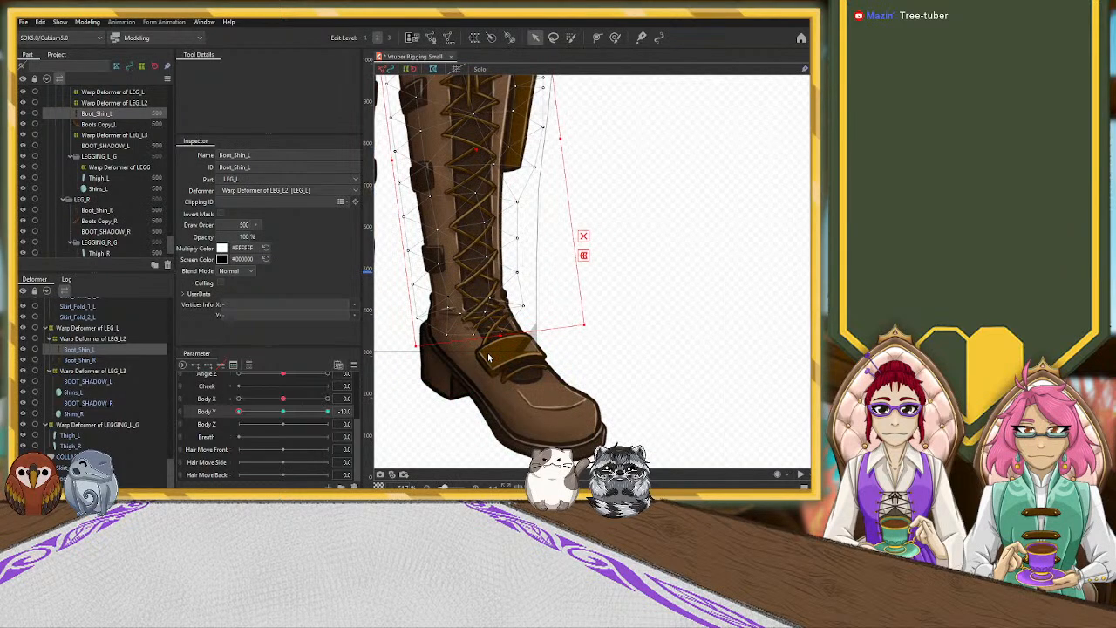
scroll(489, 357, down, 3)
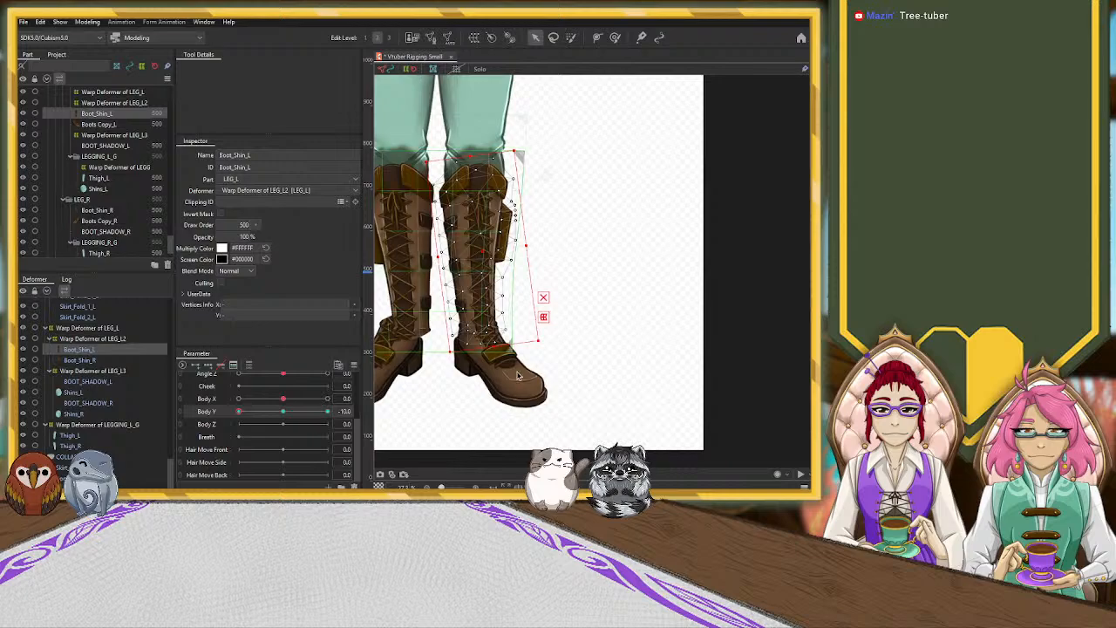
drag(494, 347, 491, 340)
scroll(460, 333, down, 3)
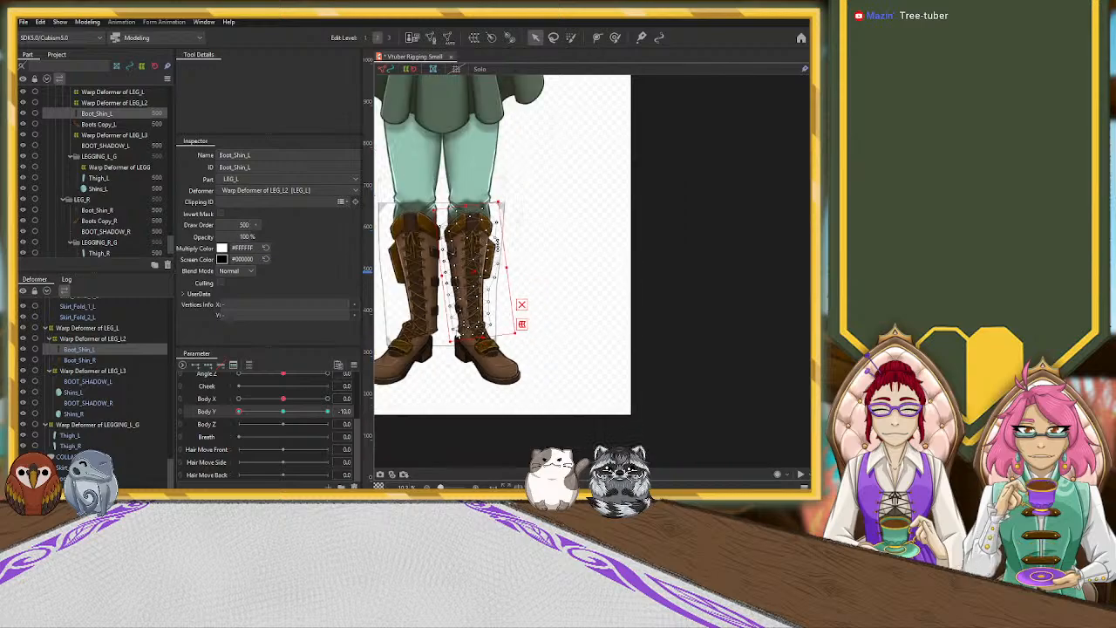
Key Boot_Shin_R at three points on Body Y, and at Body Y -10 tilt and nudge it to line up with the boot.
click(416, 317)
click(282, 410)
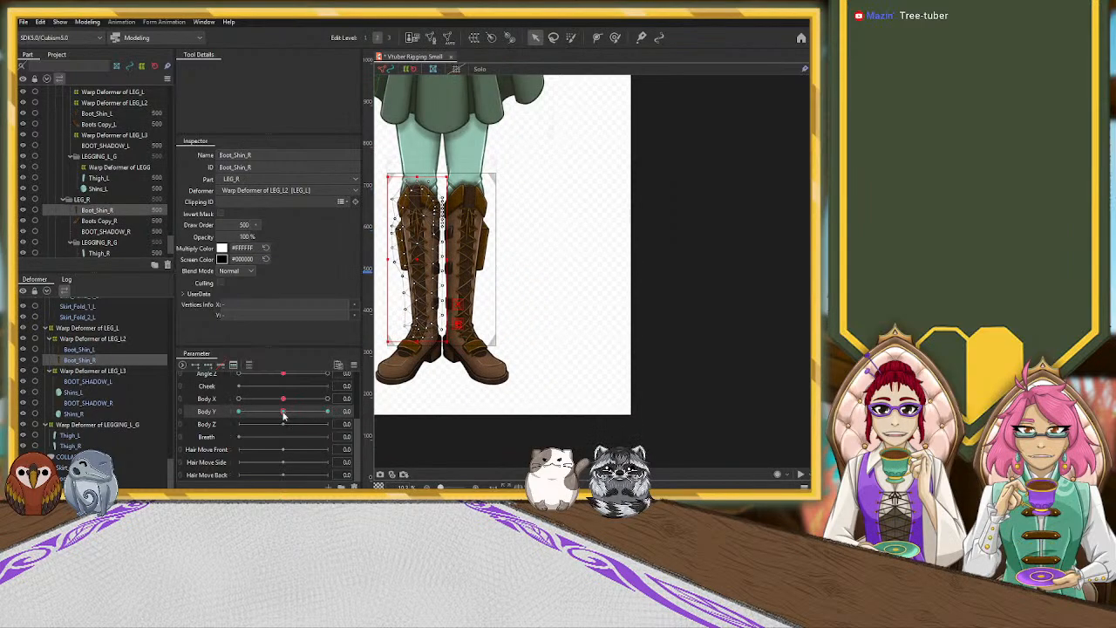
click(238, 411)
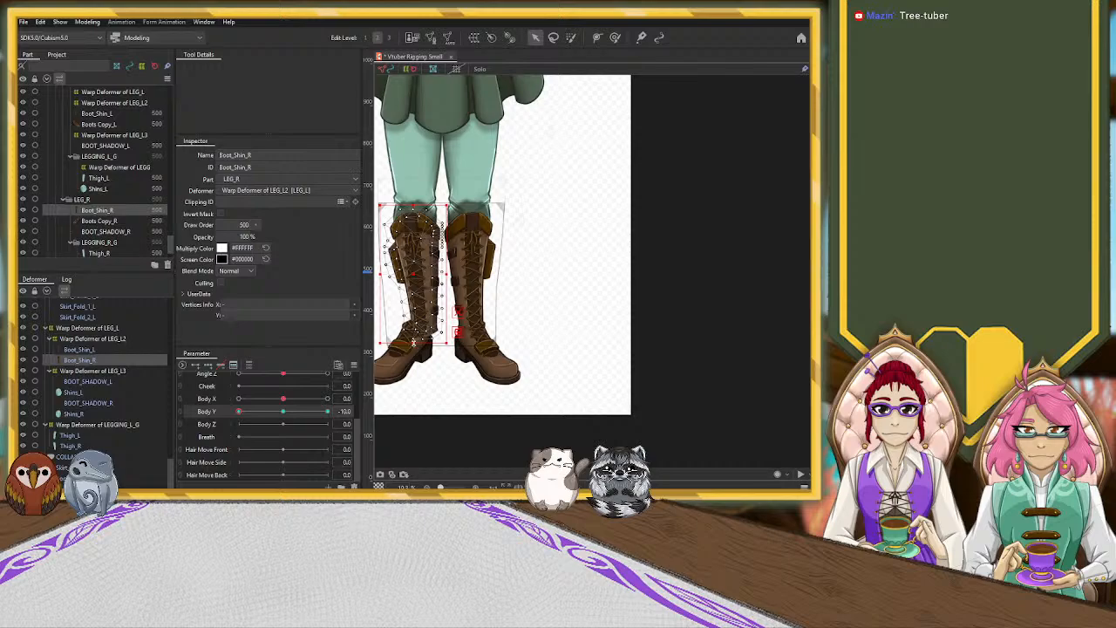
drag(418, 201, 426, 201)
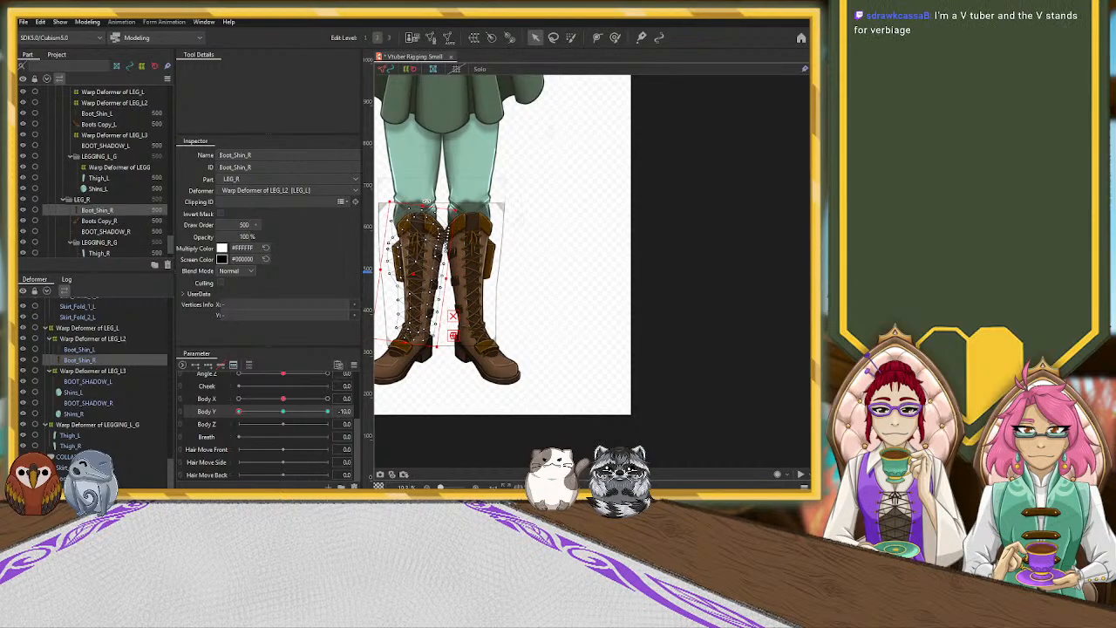
drag(414, 272, 409, 271)
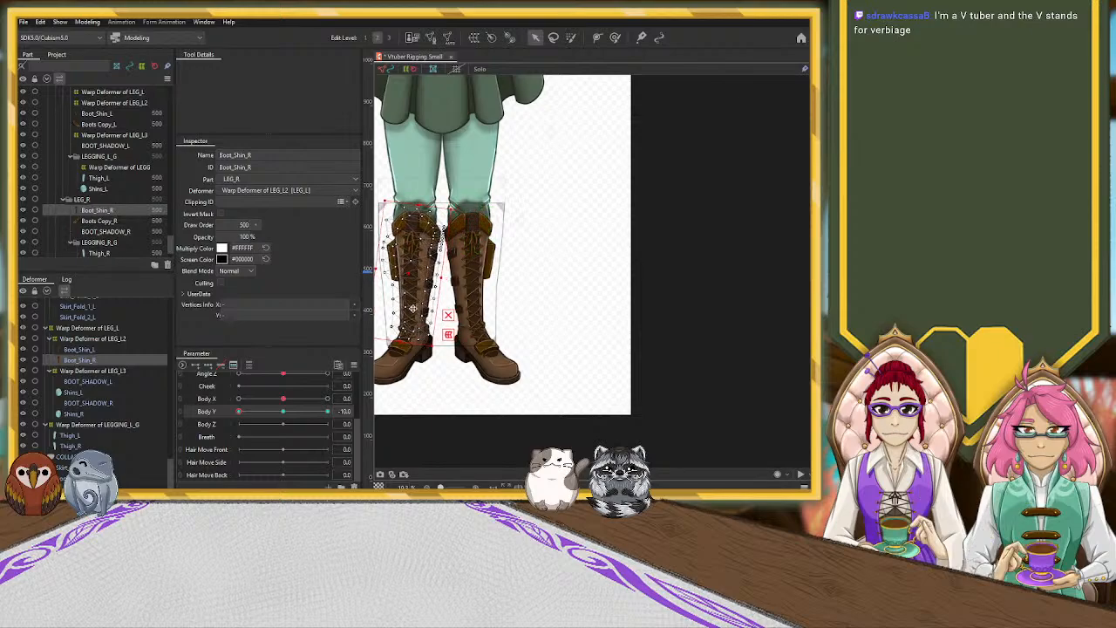
drag(419, 199, 416, 198)
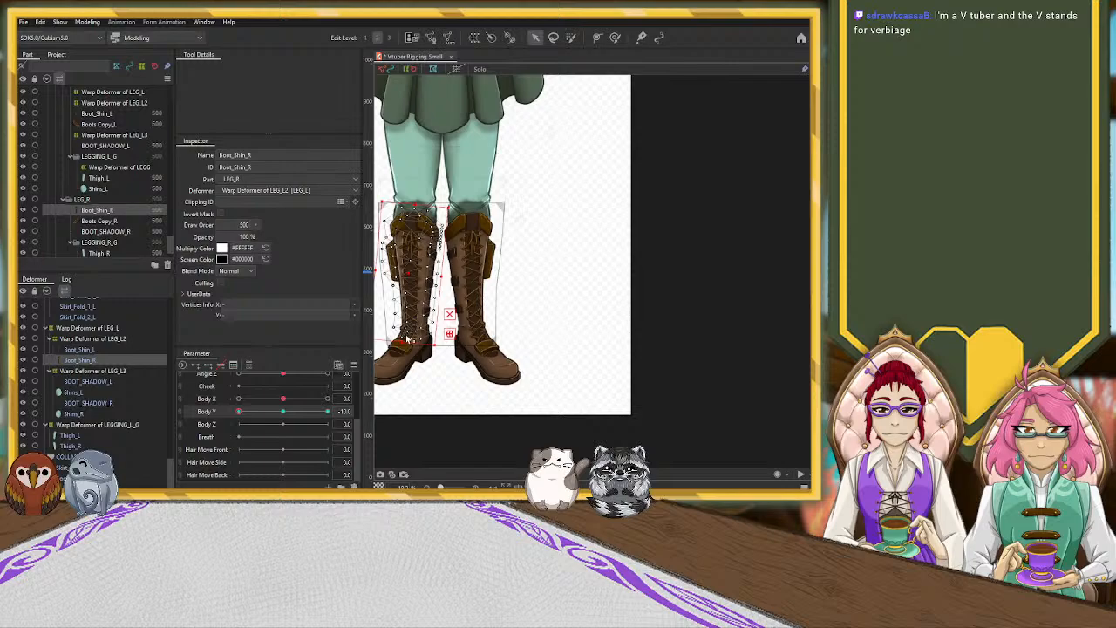
drag(404, 344, 404, 340)
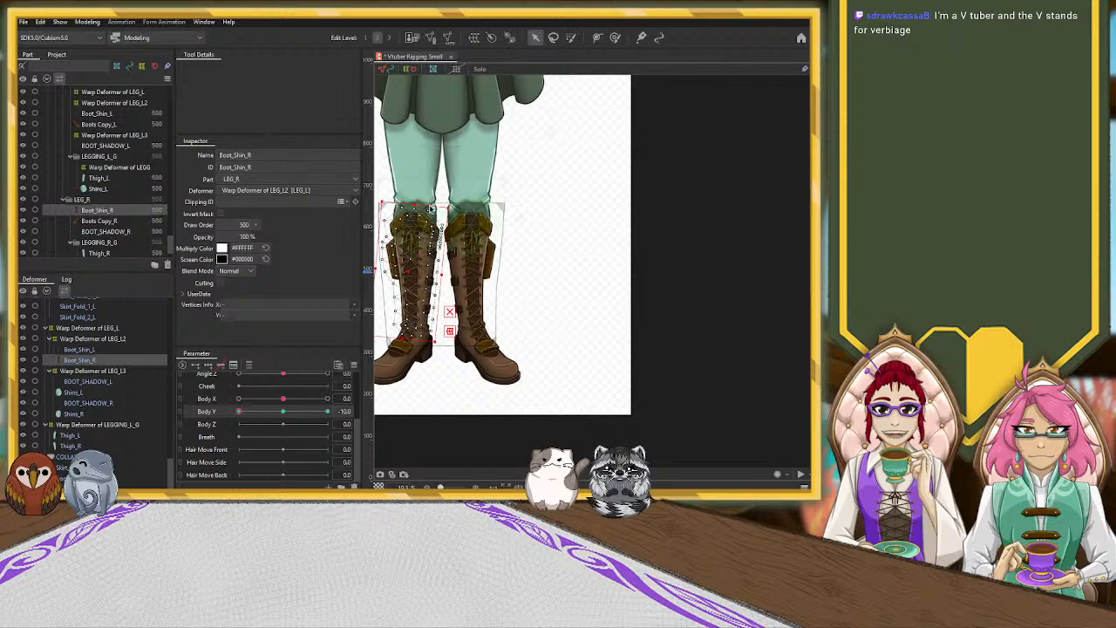
drag(422, 202, 419, 202)
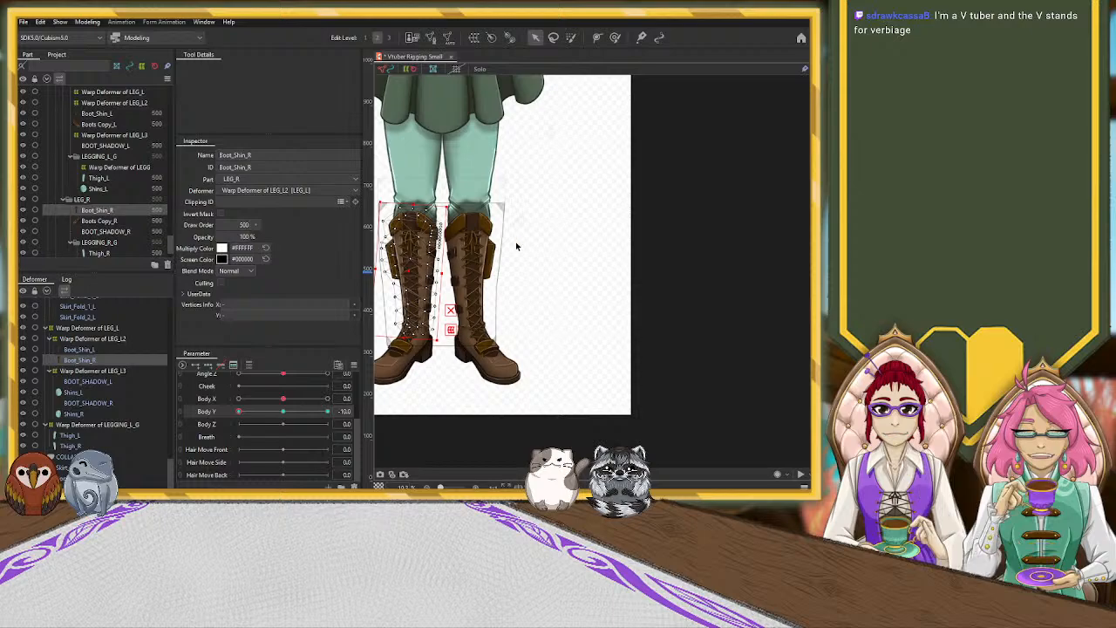
Check the full figure's pose across the Body Y range and return Body Y to 0.
click(562, 178)
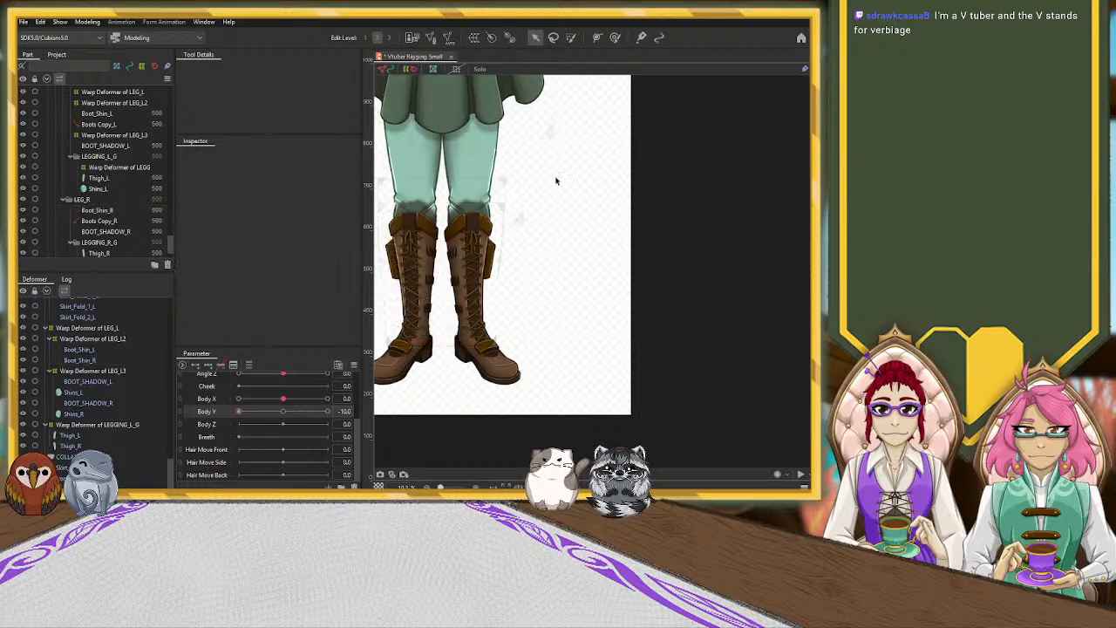
drag(535, 180, 563, 244)
scroll(602, 236, down, 3)
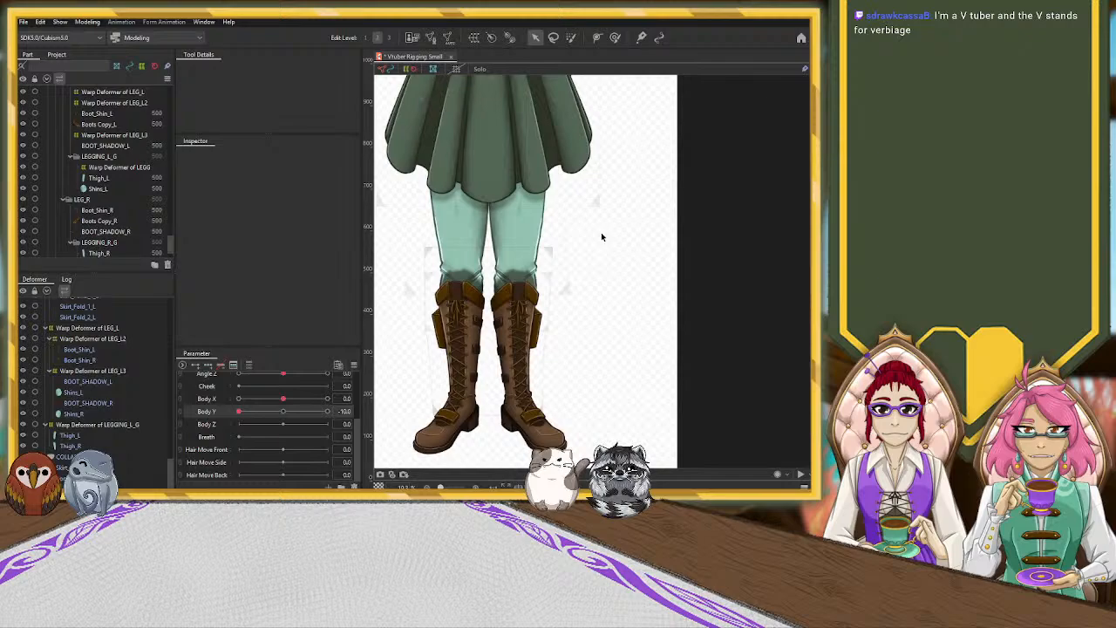
scroll(600, 240, down, 3)
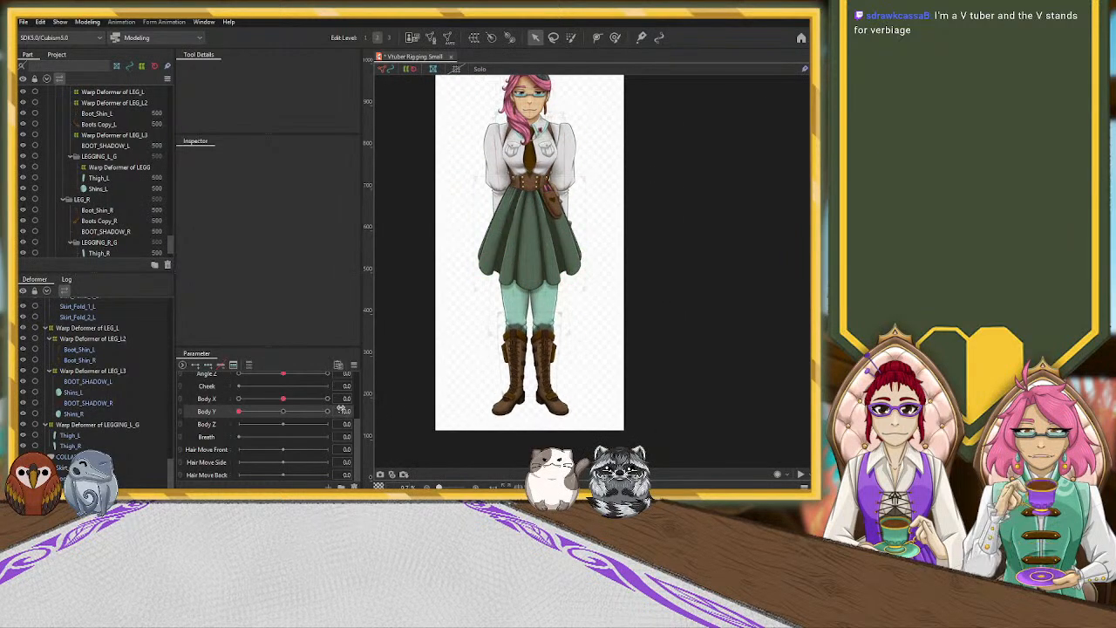
drag(254, 410, 231, 435)
click(281, 418)
Collapse the Skirt L X, Skirt R X and Warp Deformer of SKIRT_G groups in the deformer hierarchy.
scroll(115, 399, up, 5)
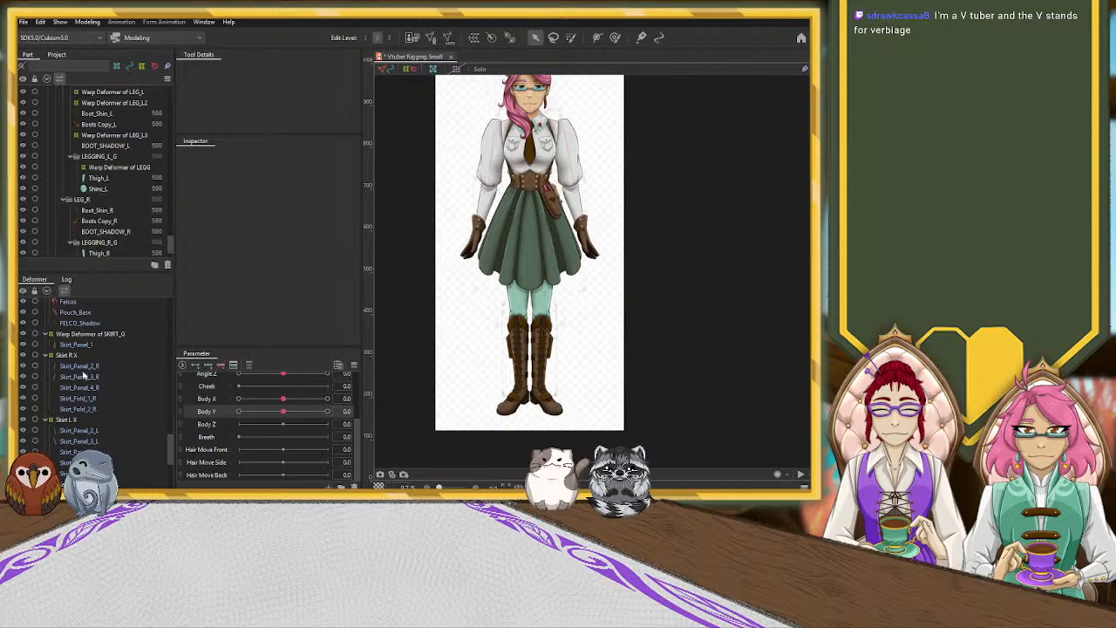
click(68, 356)
click(79, 333)
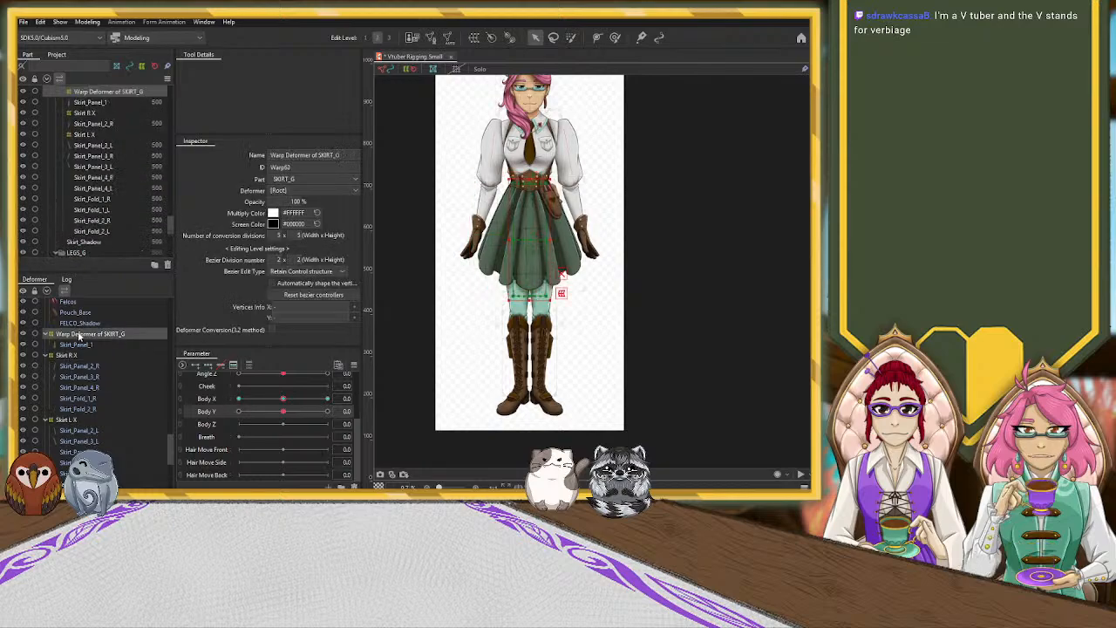
click(72, 355)
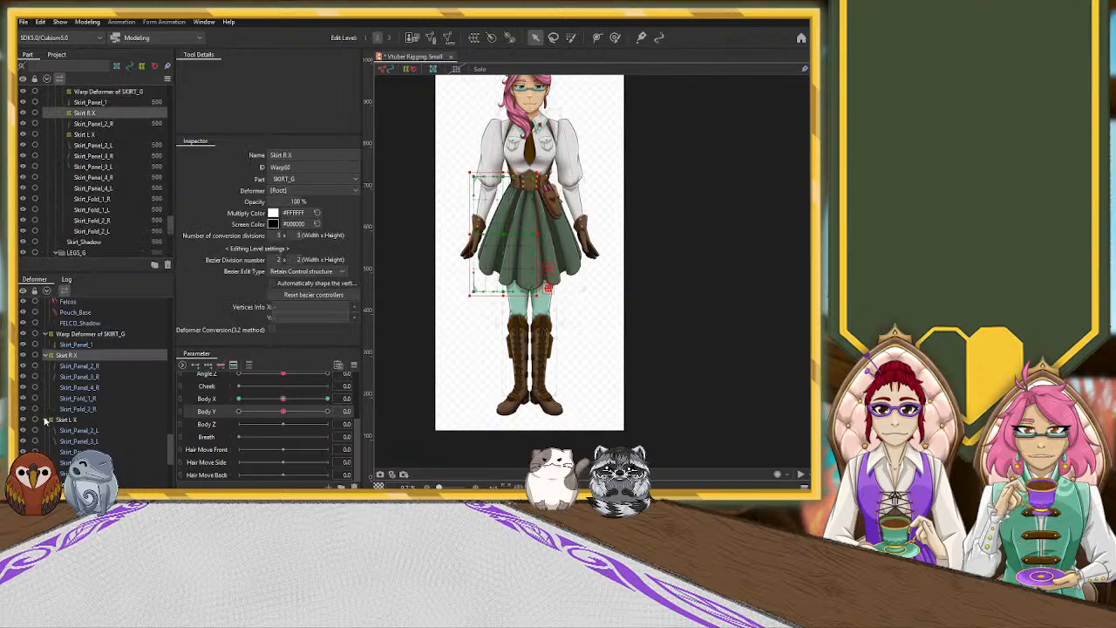
click(50, 419)
click(50, 356)
click(57, 336)
click(47, 336)
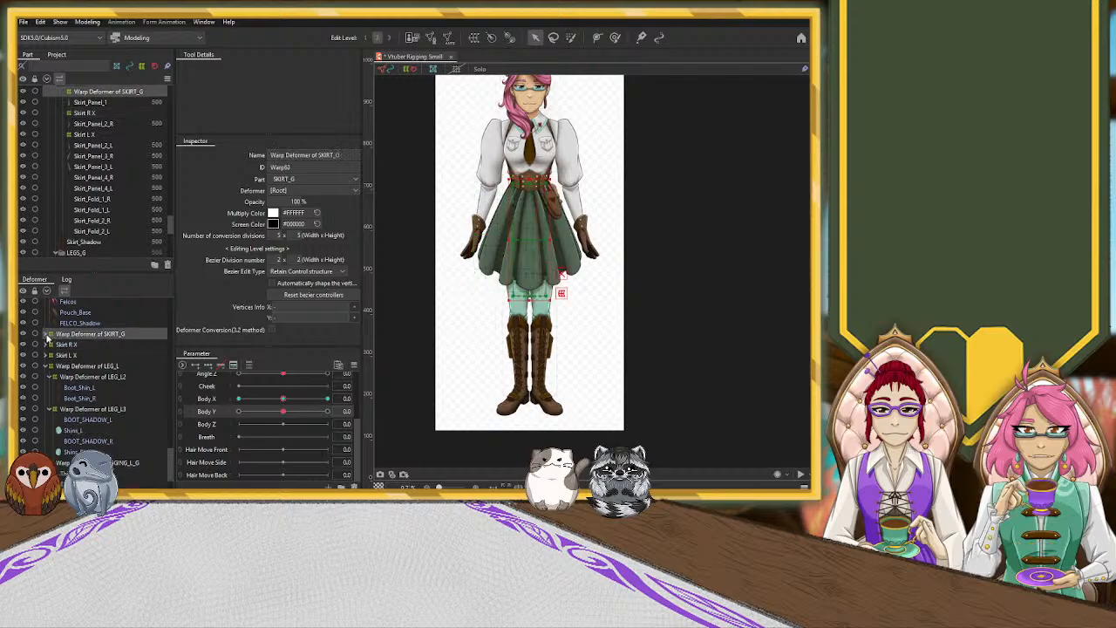
Create a new parent warp deformer around Warp Deformer of SKIRT_G.
click(73, 344)
click(74, 356)
click(53, 335)
click(65, 346)
click(66, 355)
click(81, 335)
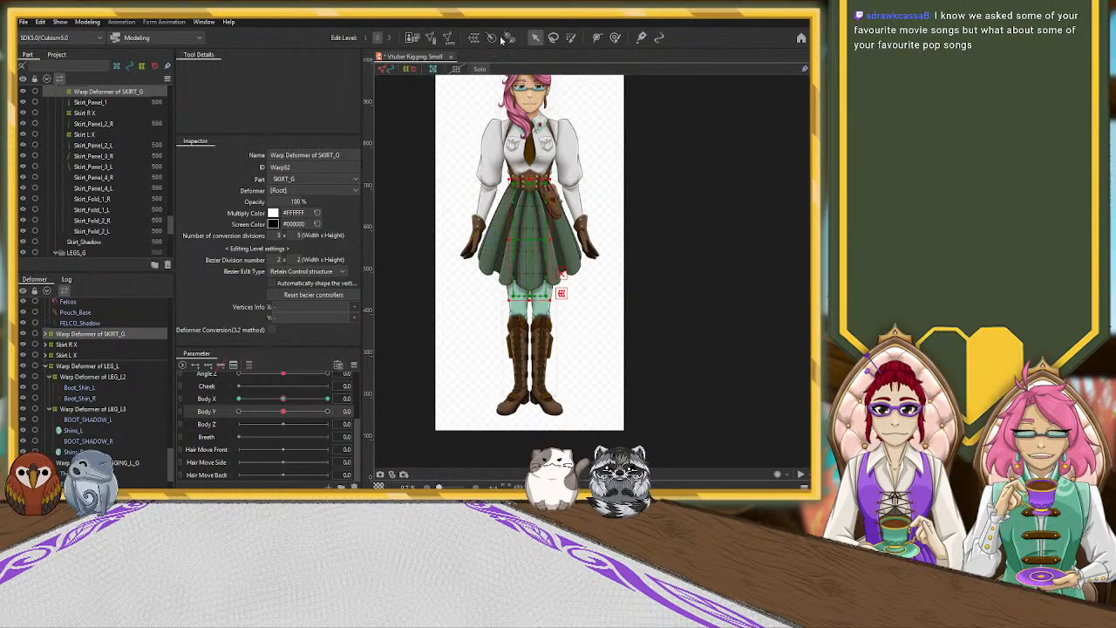
click(249, 338)
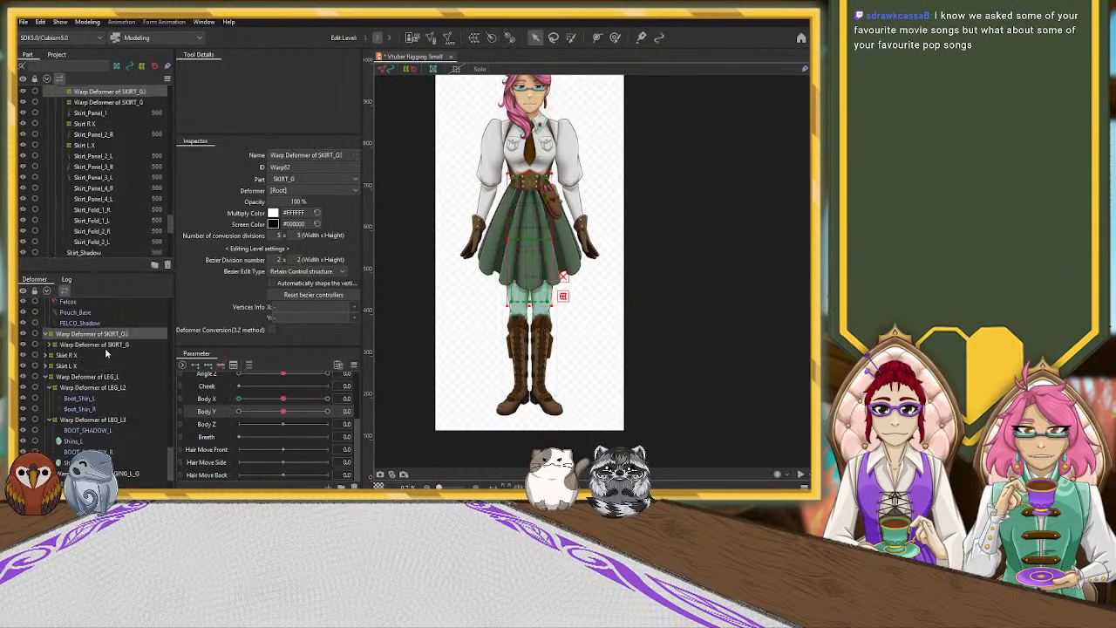
Move Skirt R X, Skirt L X and Skirt_Back into the new parent skirt warp deformer.
click(76, 356)
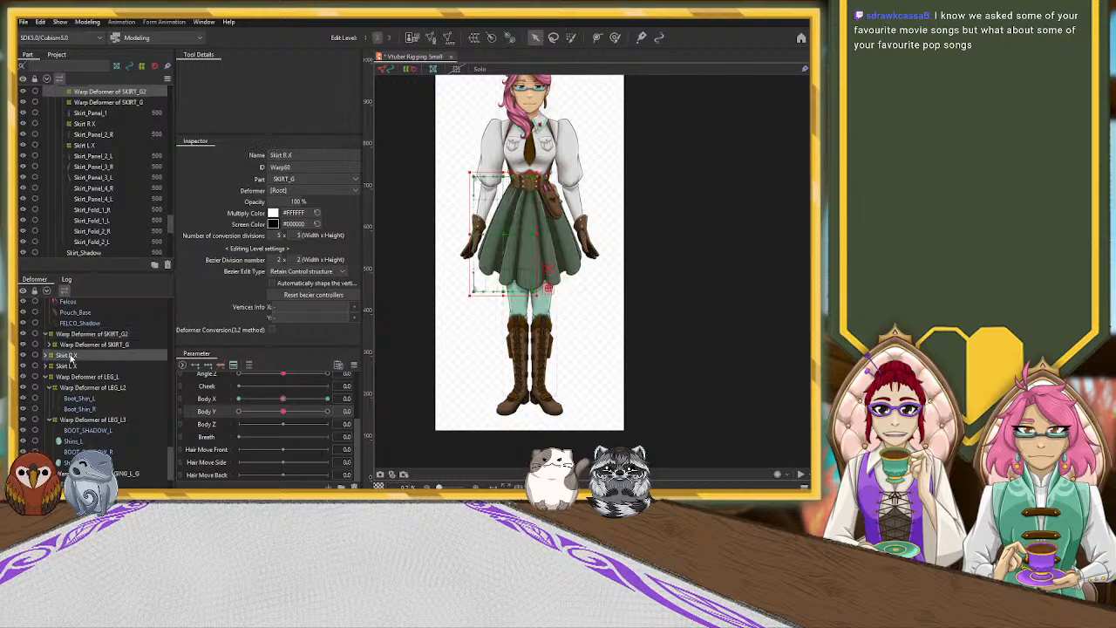
ctrl+click(70, 366)
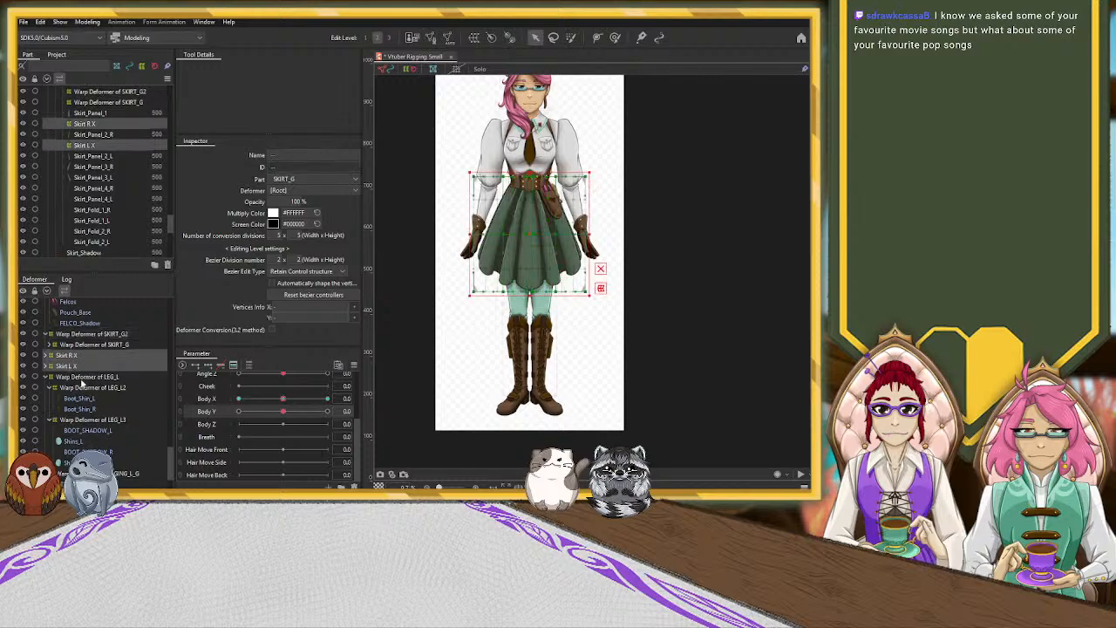
scroll(76, 418, down, 3)
scroll(80, 428, down, 1)
ctrl+click(72, 449)
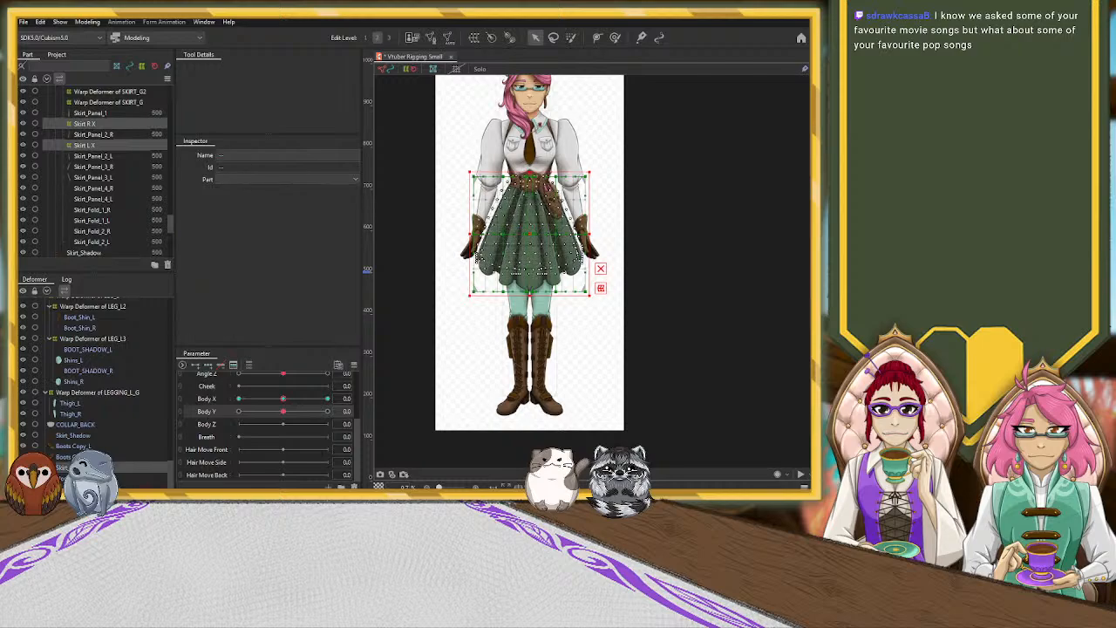
scroll(91, 430, up, 4)
drag(84, 432, 82, 411)
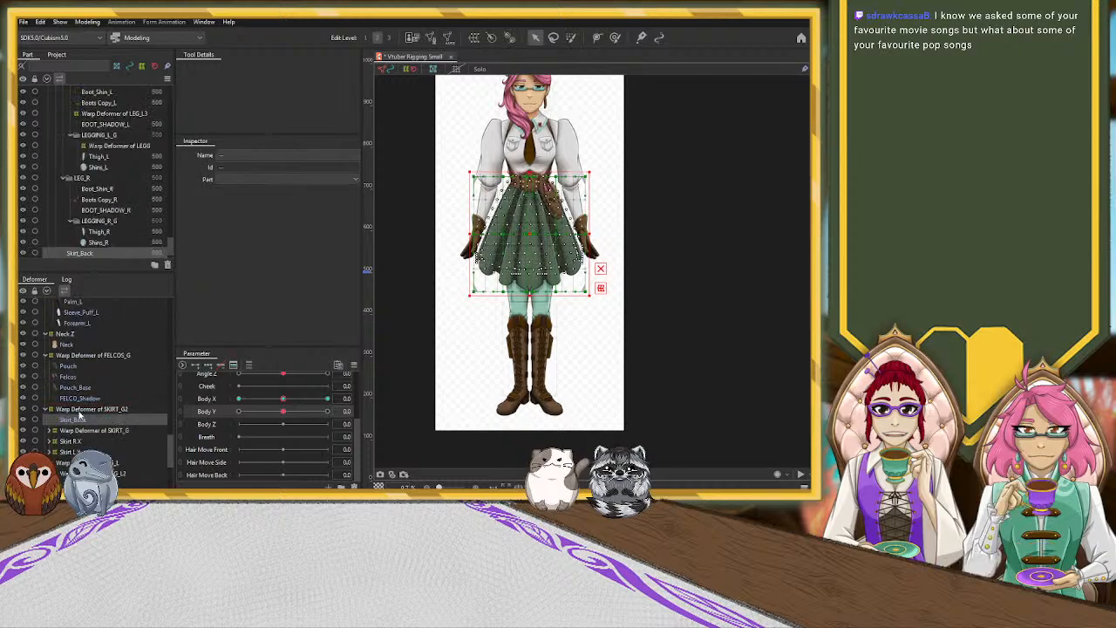
Key the parent skirt deformer at three points on Body Y and widen its grid to enclose the whole skirt.
click(51, 410)
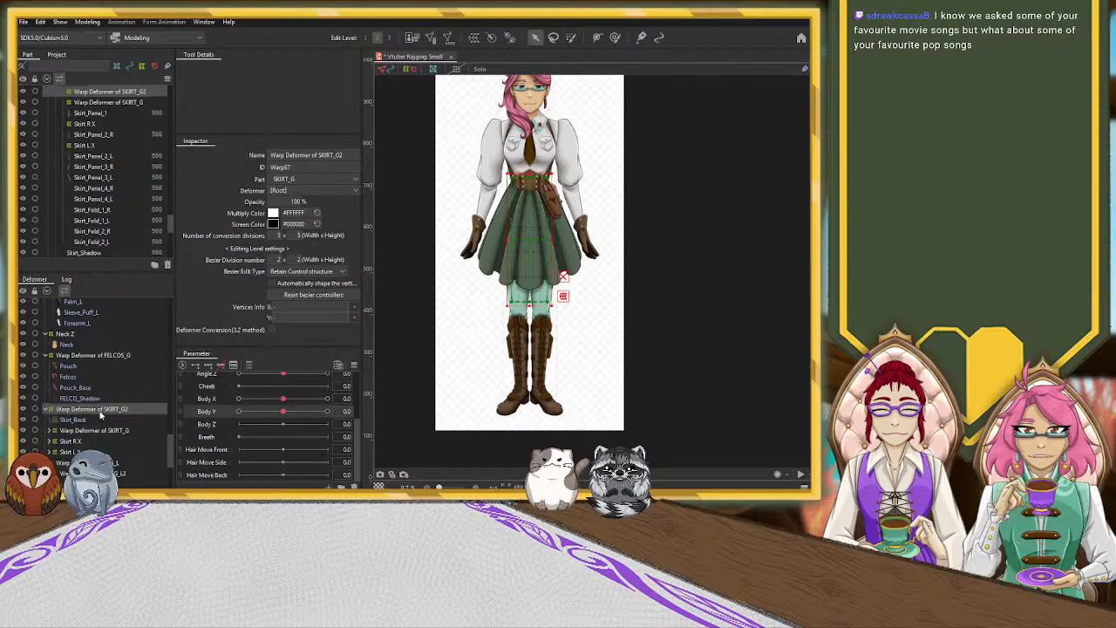
drag(280, 411, 238, 411)
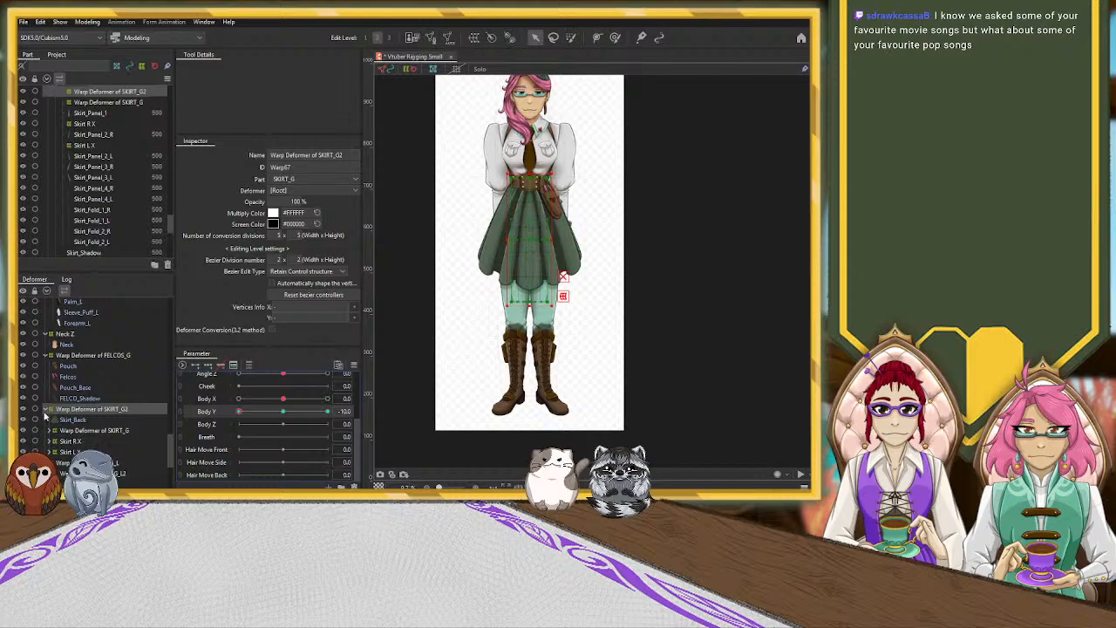
click(85, 430)
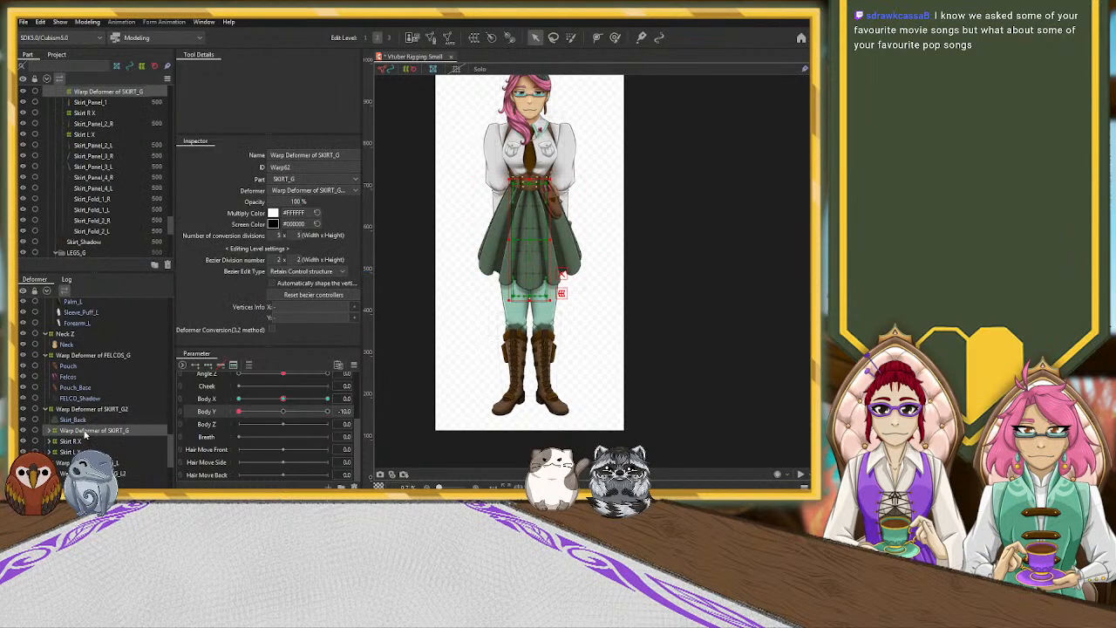
click(101, 410)
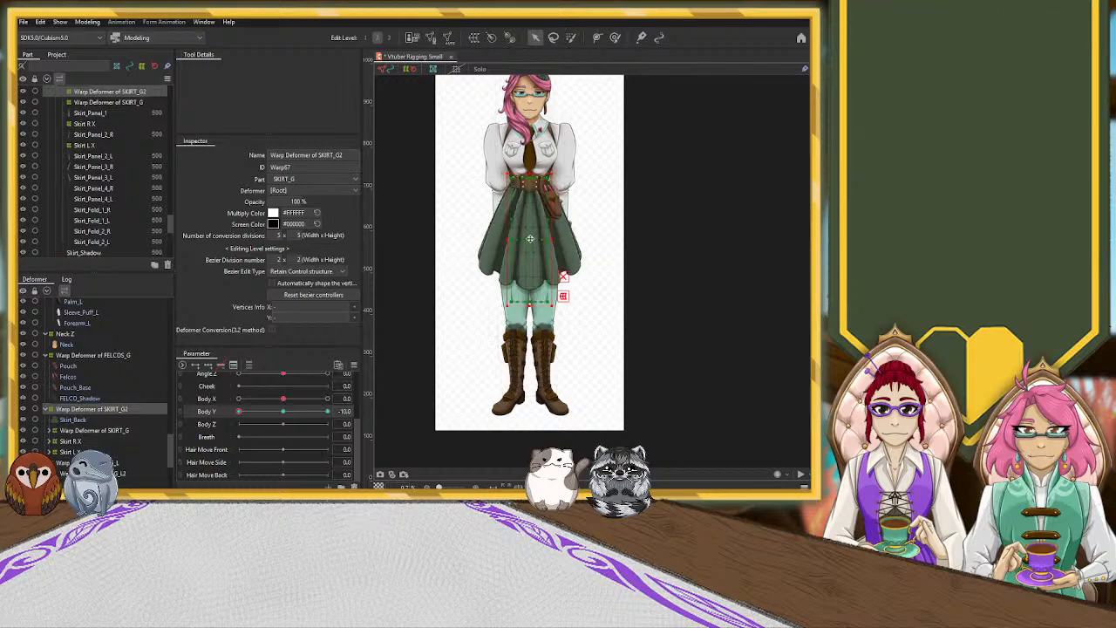
drag(551, 235, 603, 237)
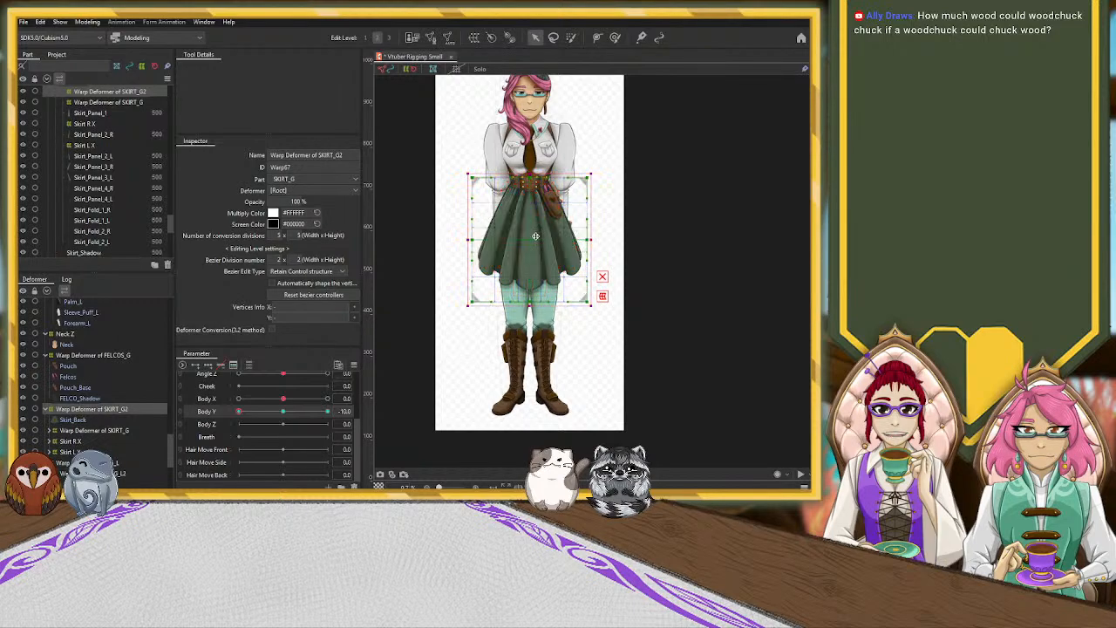
At Body Y -10, widen the parent skirt deformer and extend its hem downward, undoing the last corner adjustment.
scroll(609, 240, up, 2)
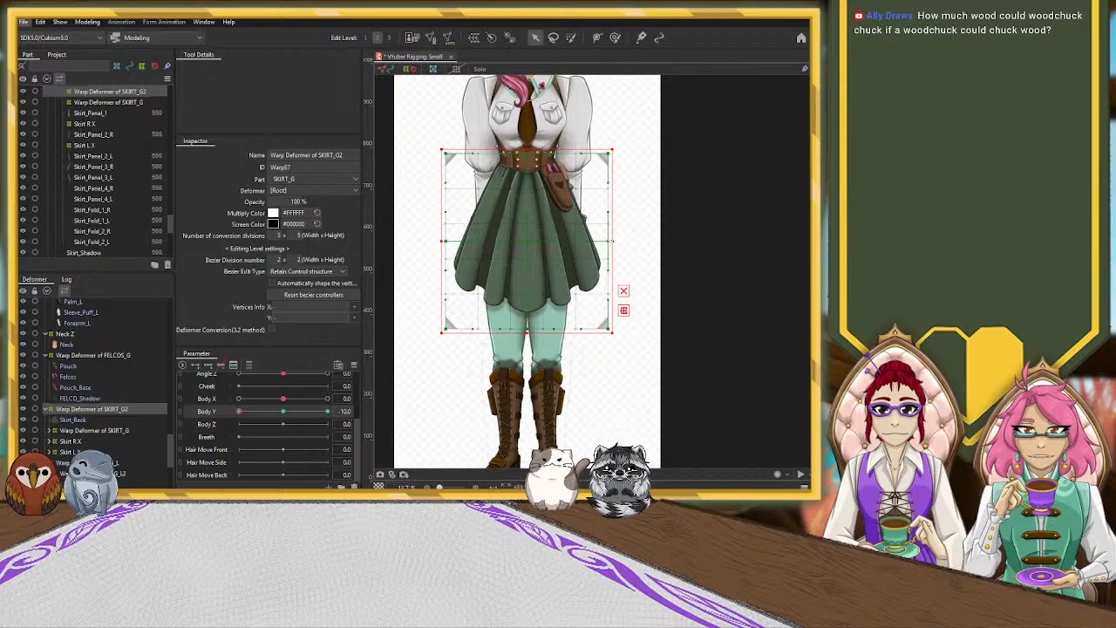
drag(612, 242, 619, 241)
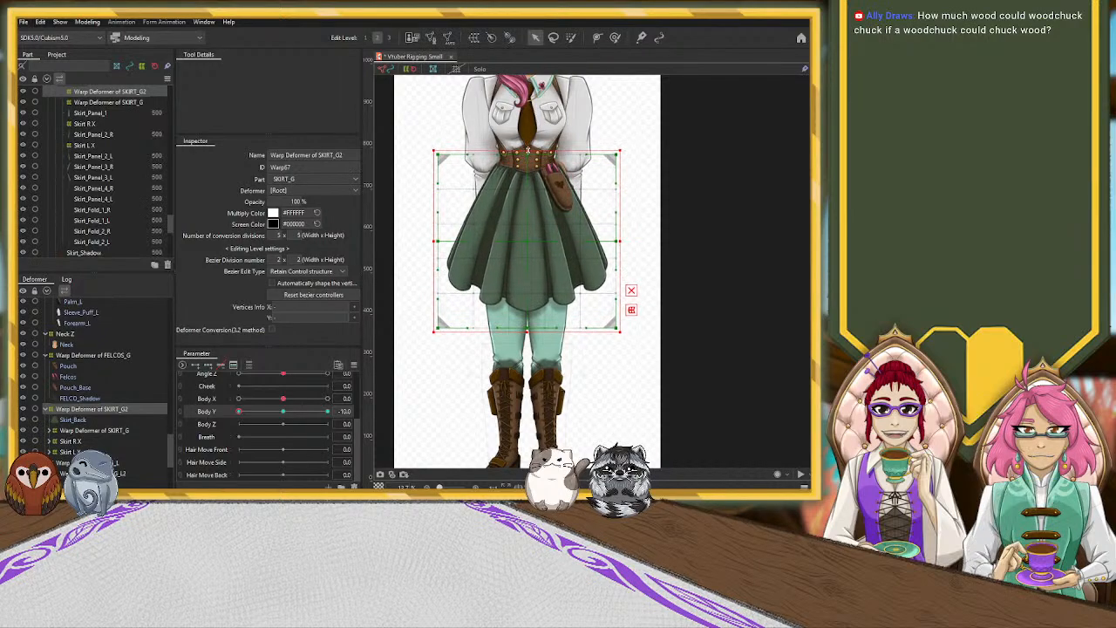
drag(527, 150, 527, 152)
drag(527, 331, 527, 340)
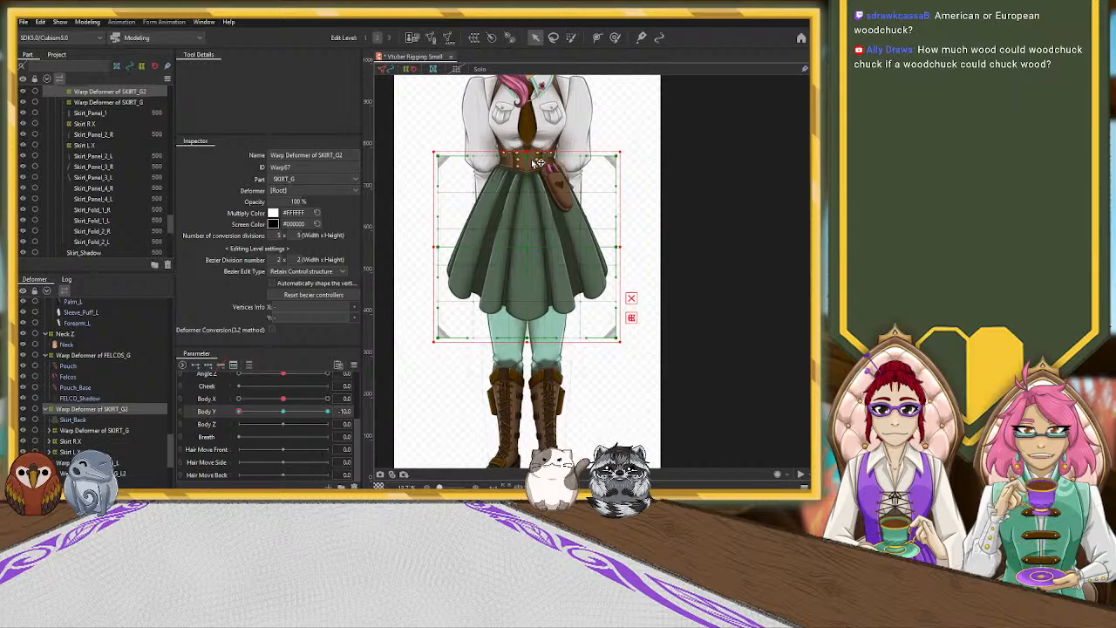
drag(526, 153, 526, 150)
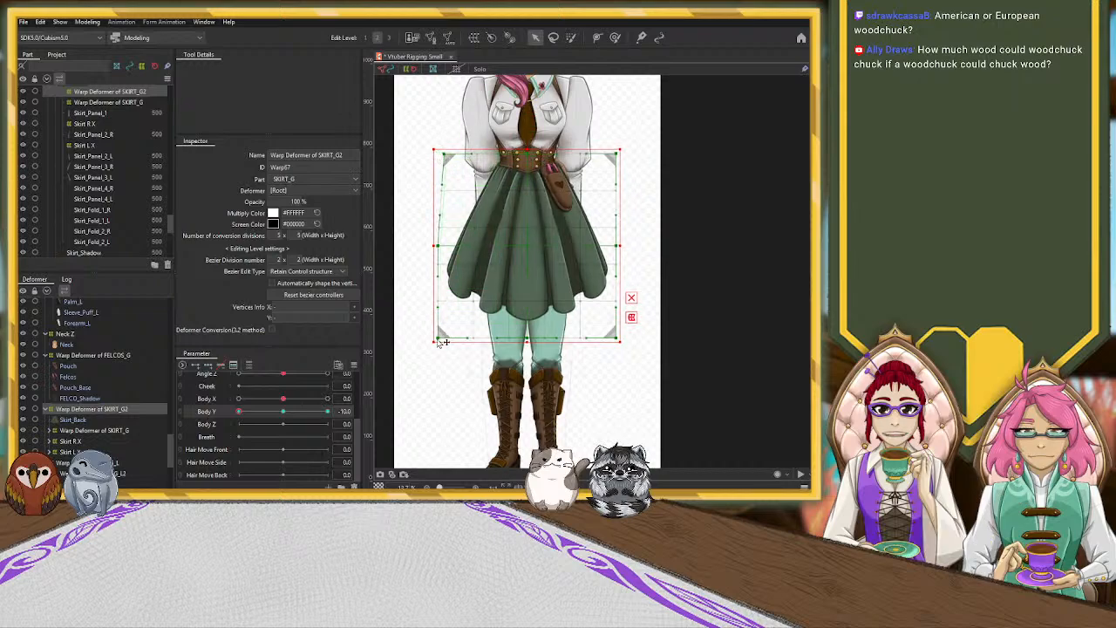
drag(435, 339, 429, 341)
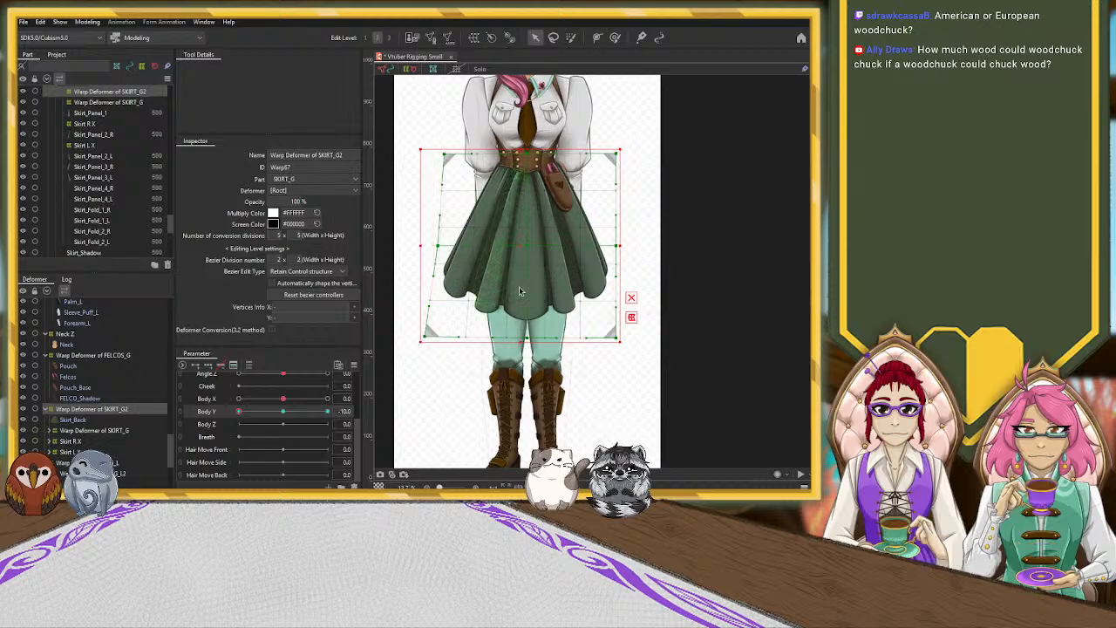
key(ctrl+z)
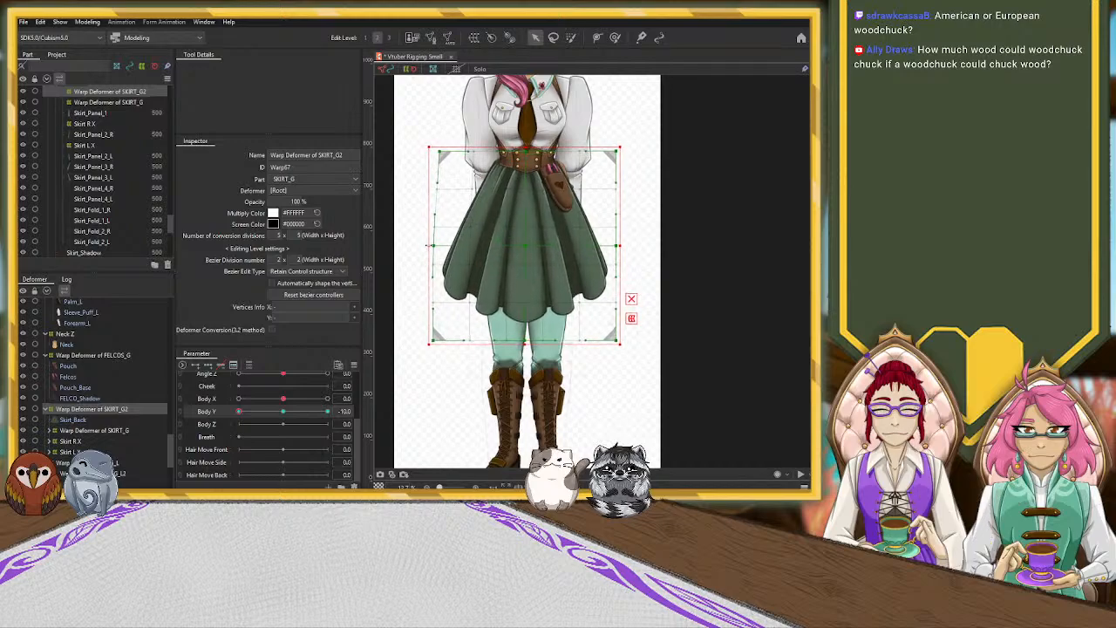
Enlarge the parent skirt deformer further at Body Y -10, lowering the hem and bowing both sides outward.
drag(620, 246, 625, 247)
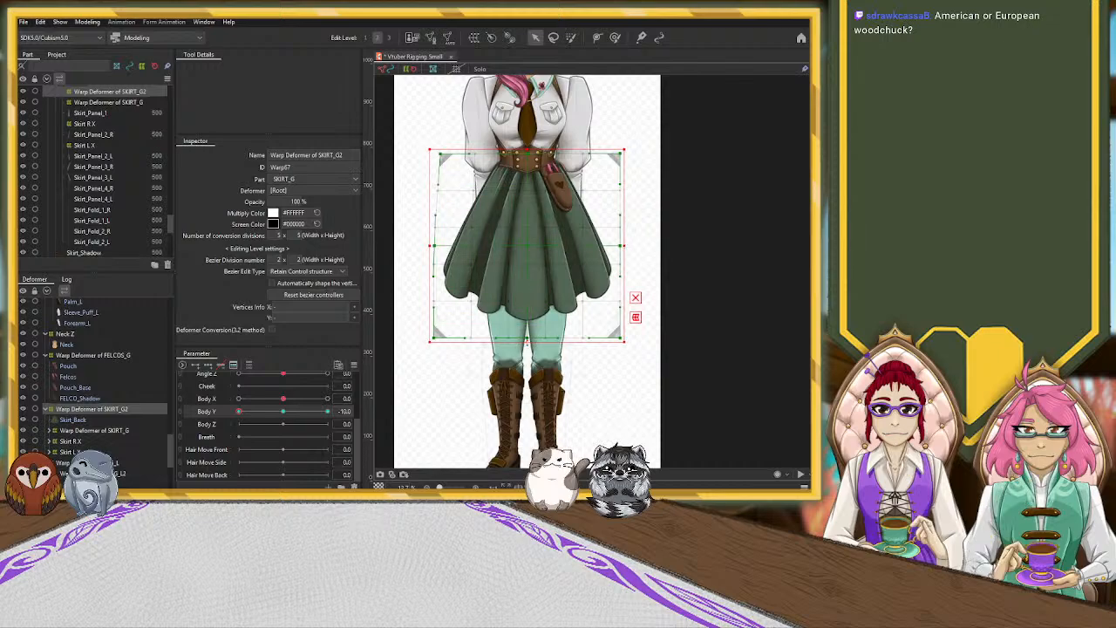
drag(525, 339, 526, 348)
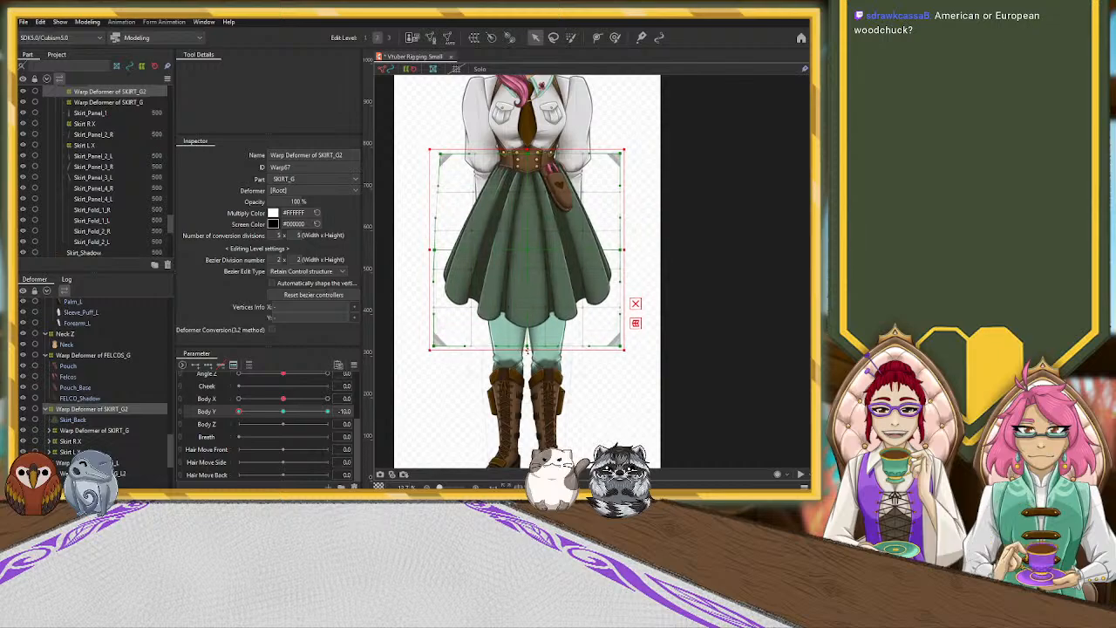
drag(627, 252, 631, 252)
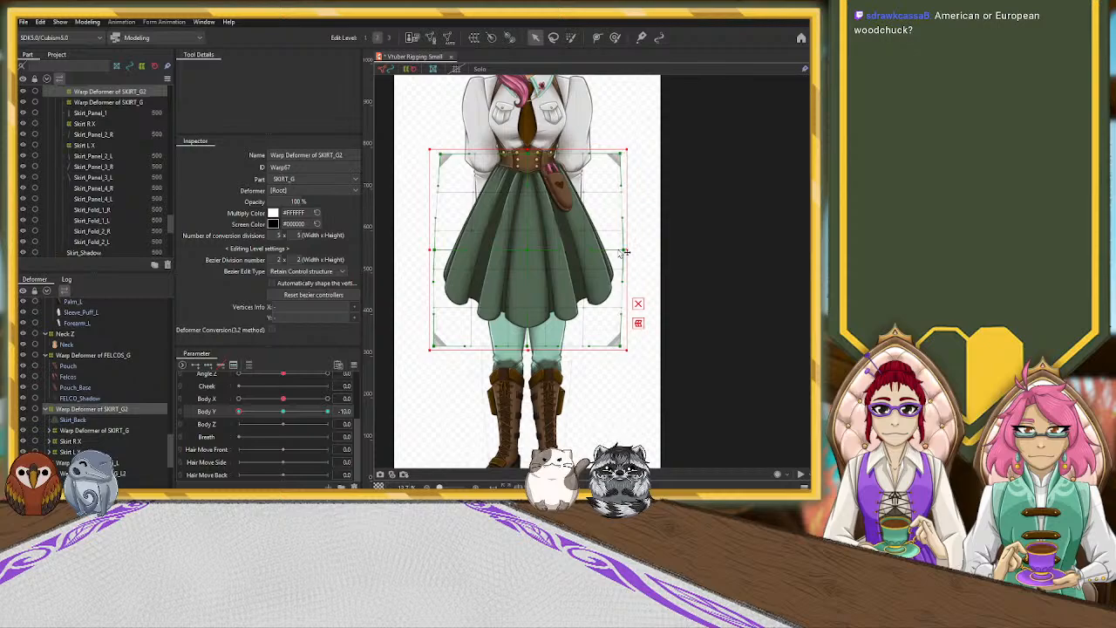
drag(433, 251, 424, 251)
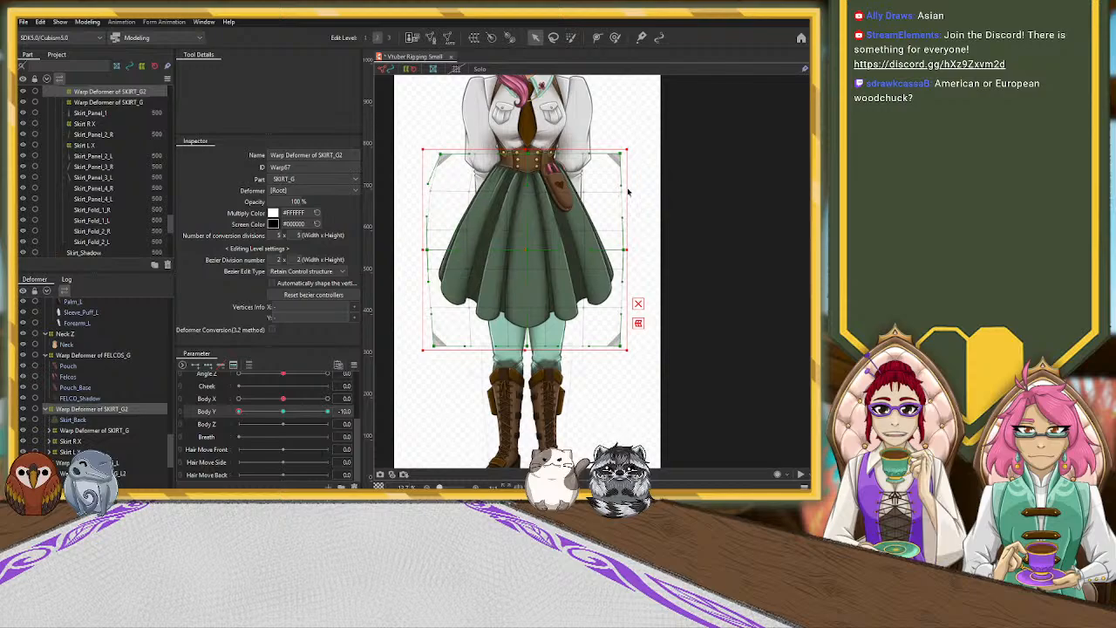
drag(622, 184, 640, 224)
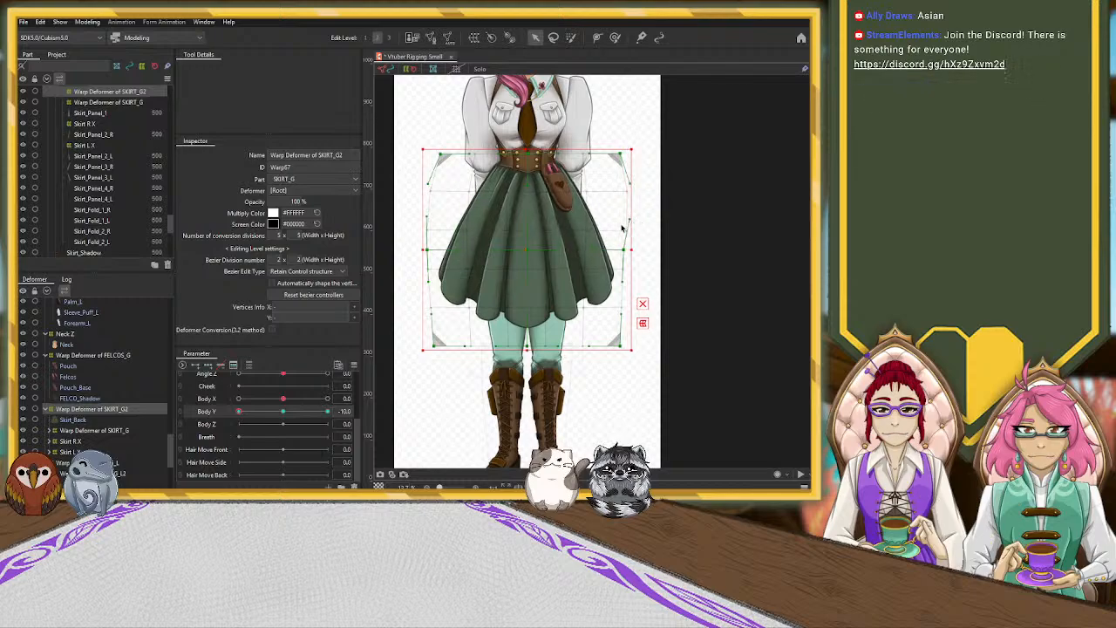
Shift Warp Deformer of FELCOS_G slightly outward at Body Y -10 so the pouch sits on the flared skirt.
click(564, 213)
click(114, 356)
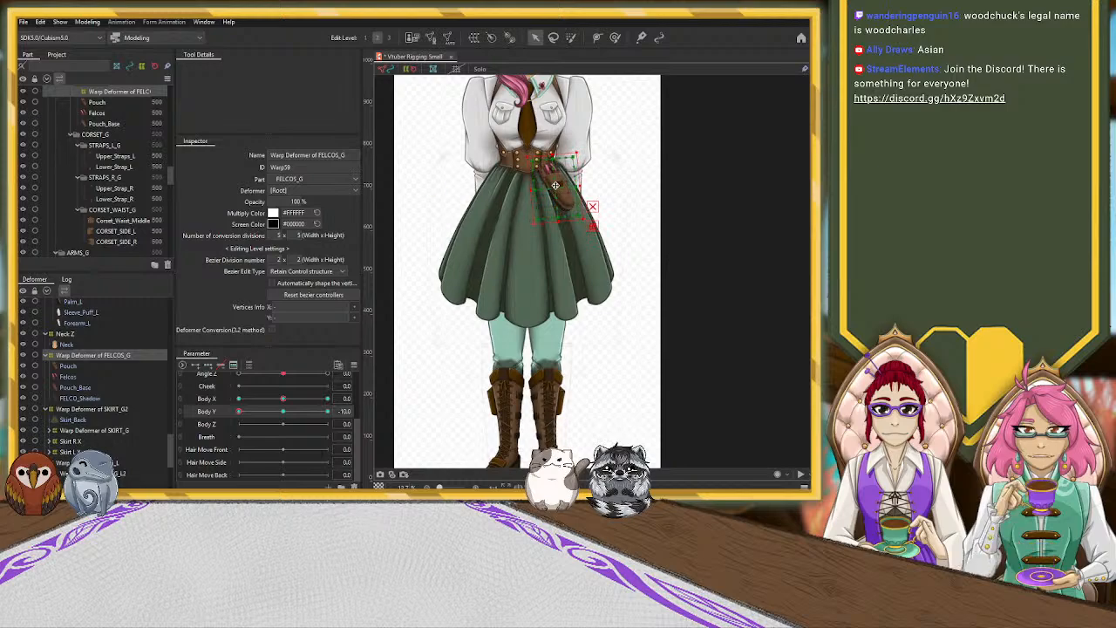
drag(558, 187, 561, 186)
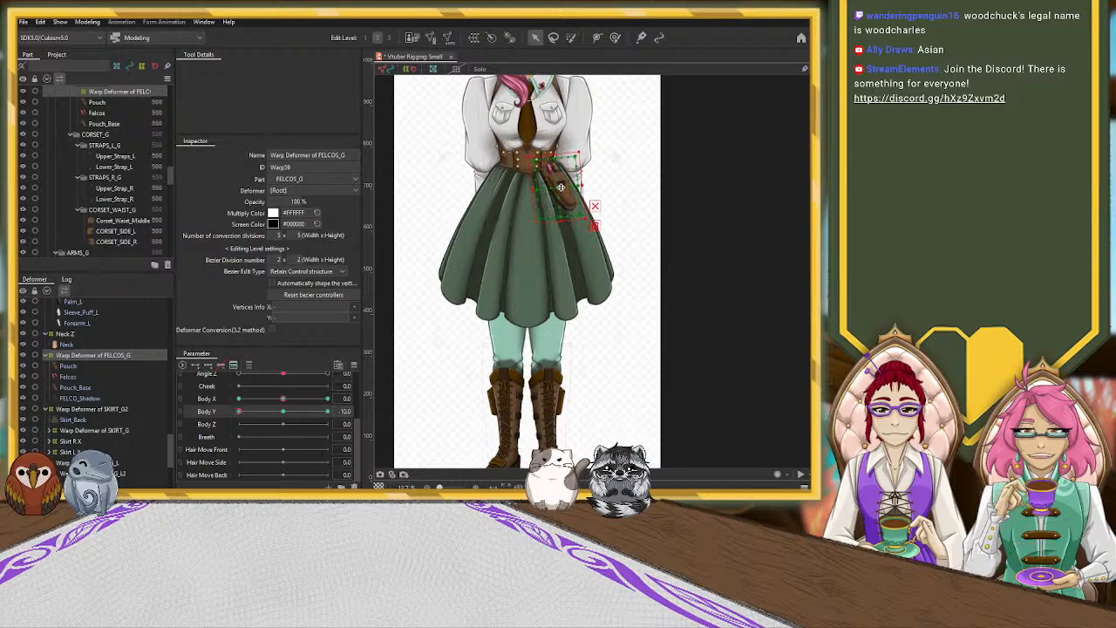
Check the pouch and skirt movement at the Body Y extremes and at Body X 10 combined with Body Y -10.
drag(238, 410, 335, 419)
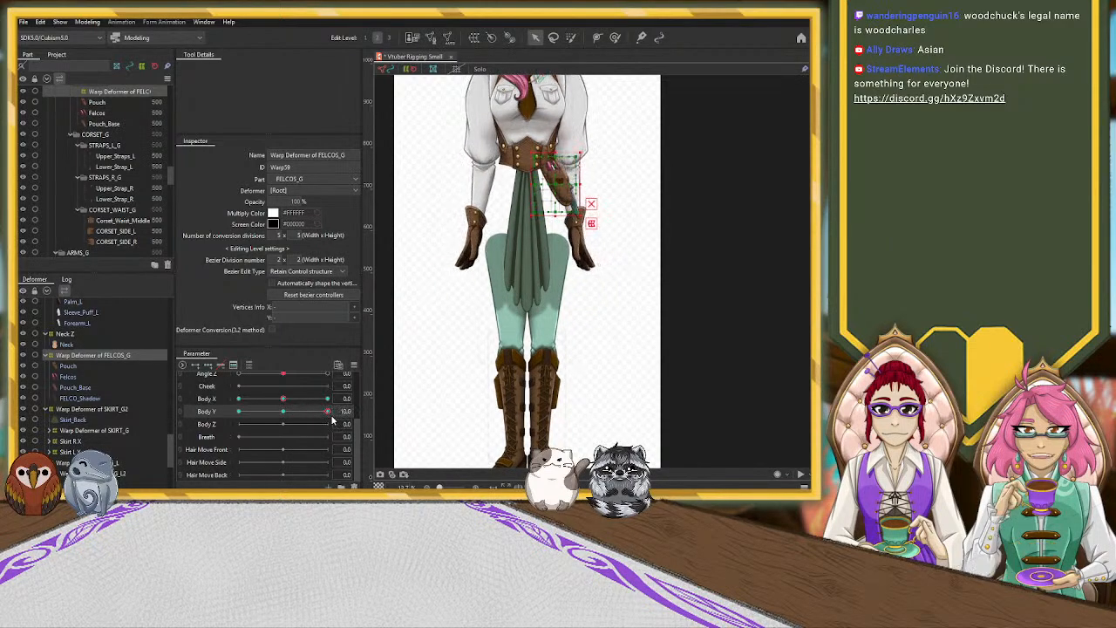
click(282, 411)
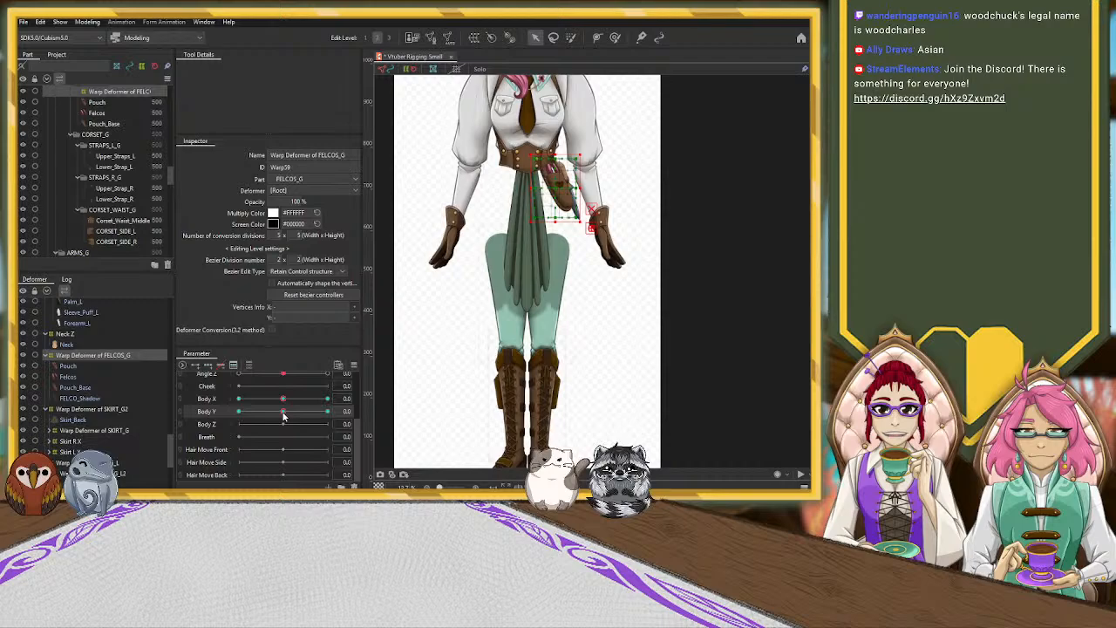
click(239, 411)
drag(283, 400, 371, 401)
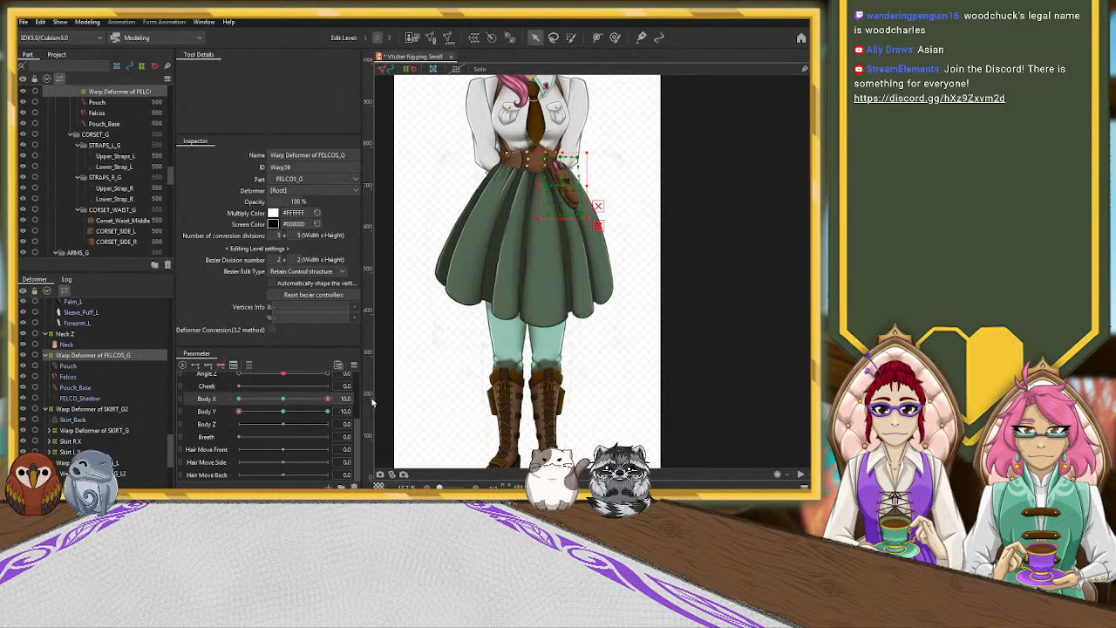
click(282, 398)
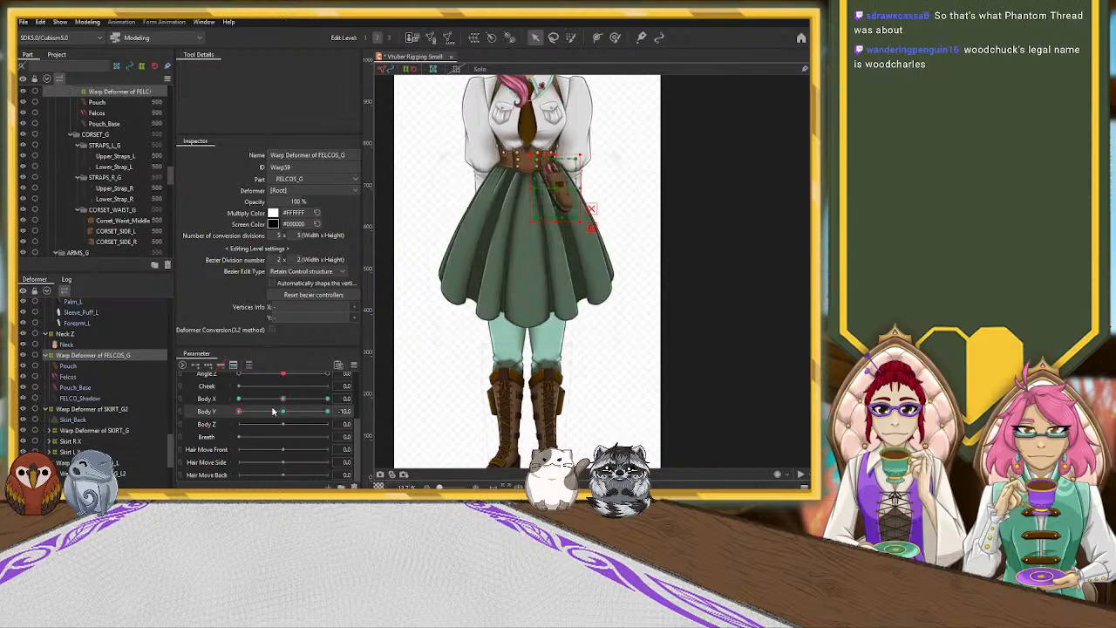
Undo the pouch and skirt deformer edits back to before the parent skirt deformer was created.
click(283, 413)
key(ctrl+z)
drag(282, 412, 214, 412)
click(94, 409)
key(ctrl+v)
key(ctrl+z)
key(ctrl+z)
key(ctrl+z)
key(ctrl+z)
key(ctrl+z)
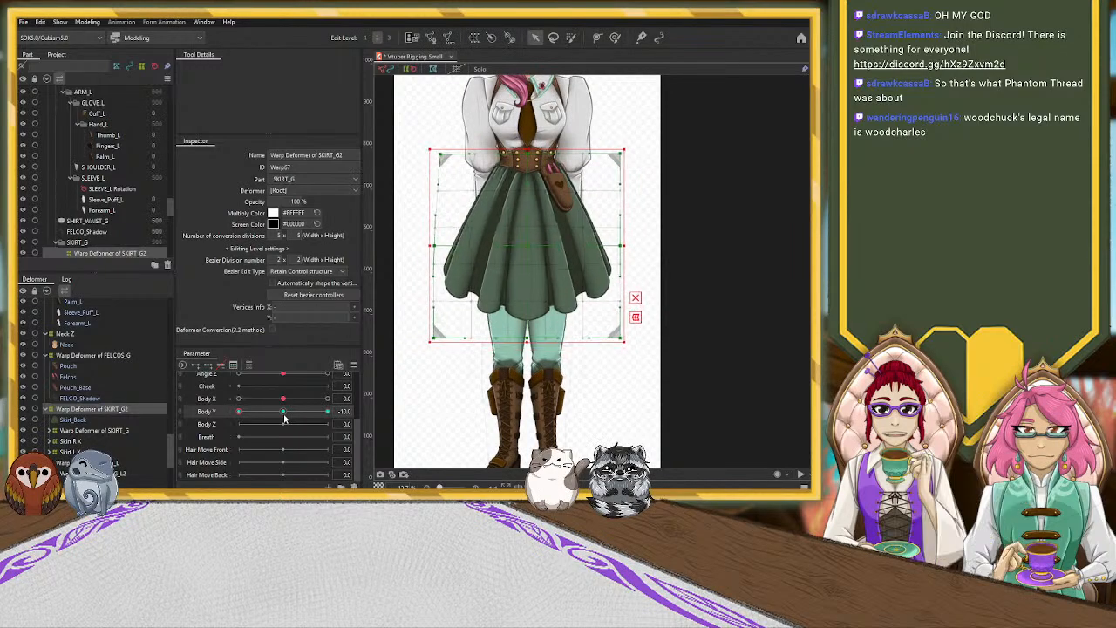
key(ctrl+z)
key(ctrl+z)
key(ctrl+z)
key(ctrl+z)
key(ctrl+z)
key(ctrl+z)
key(ctrl+z)
key(ctrl+z)
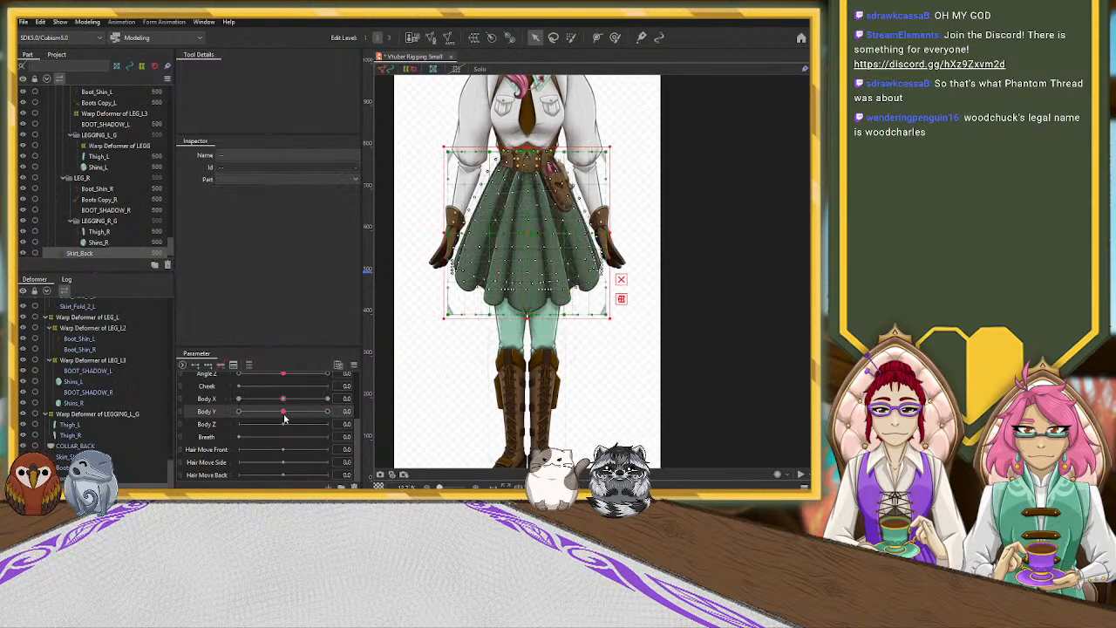
key(ctrl+z)
Check the skirt at Body X 10, reset Body X to 0, and test the lower end of Body Y.
drag(282, 399, 349, 407)
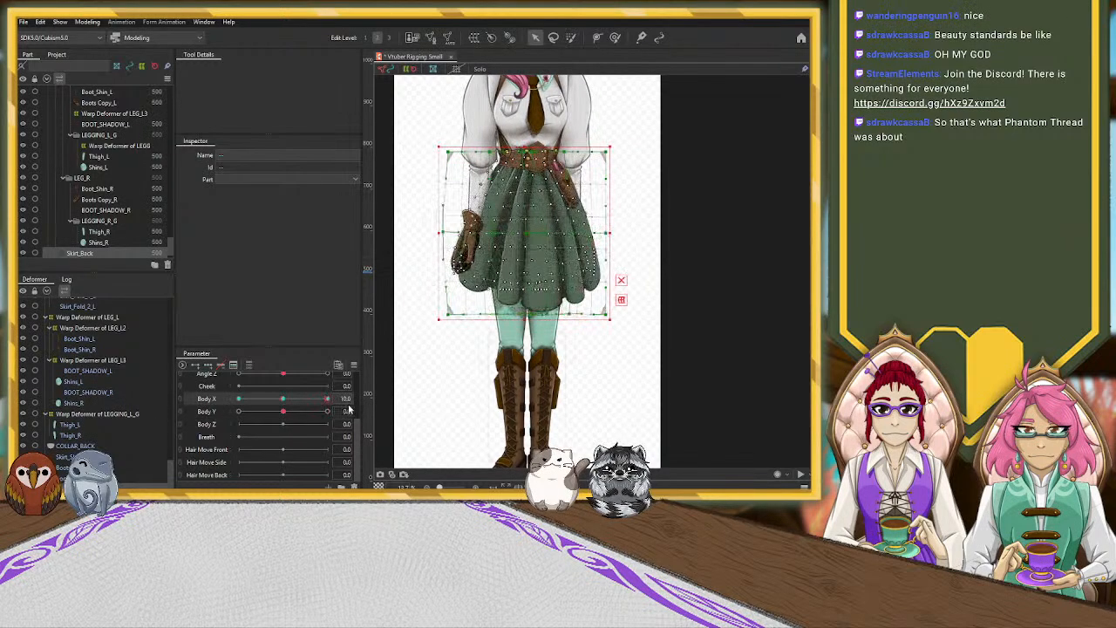
click(282, 413)
click(283, 400)
drag(282, 414, 167, 415)
key(ctrl+z)
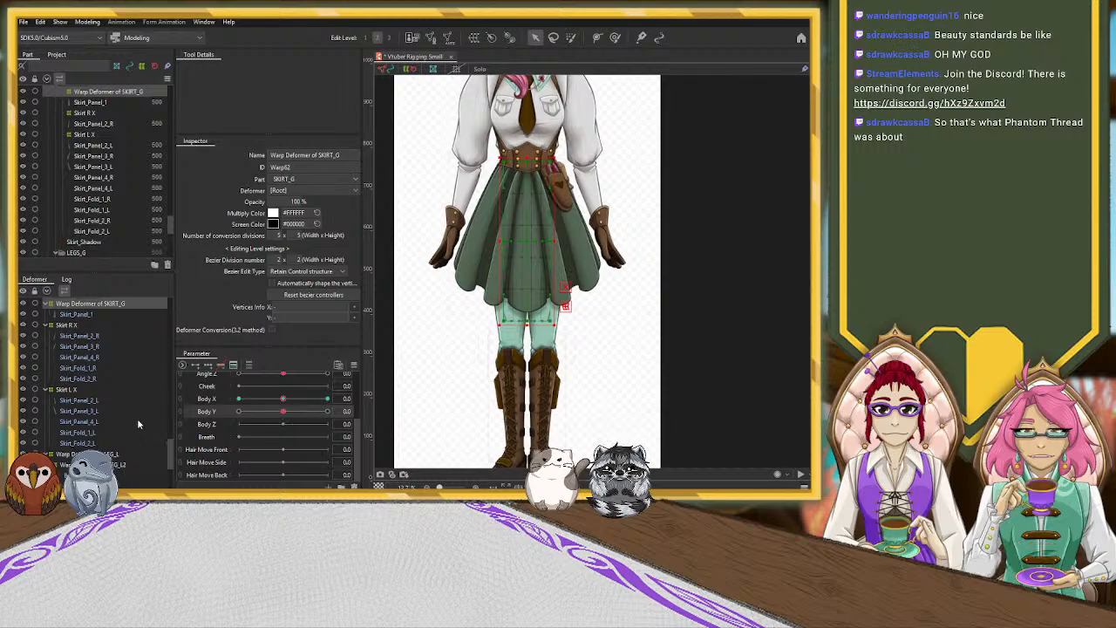
Examine the extents and parameter keys of Warp Deformer of LEG_L, Skirt L X and Warp Deformer of SKIRT_G.
scroll(135, 424, down, 5)
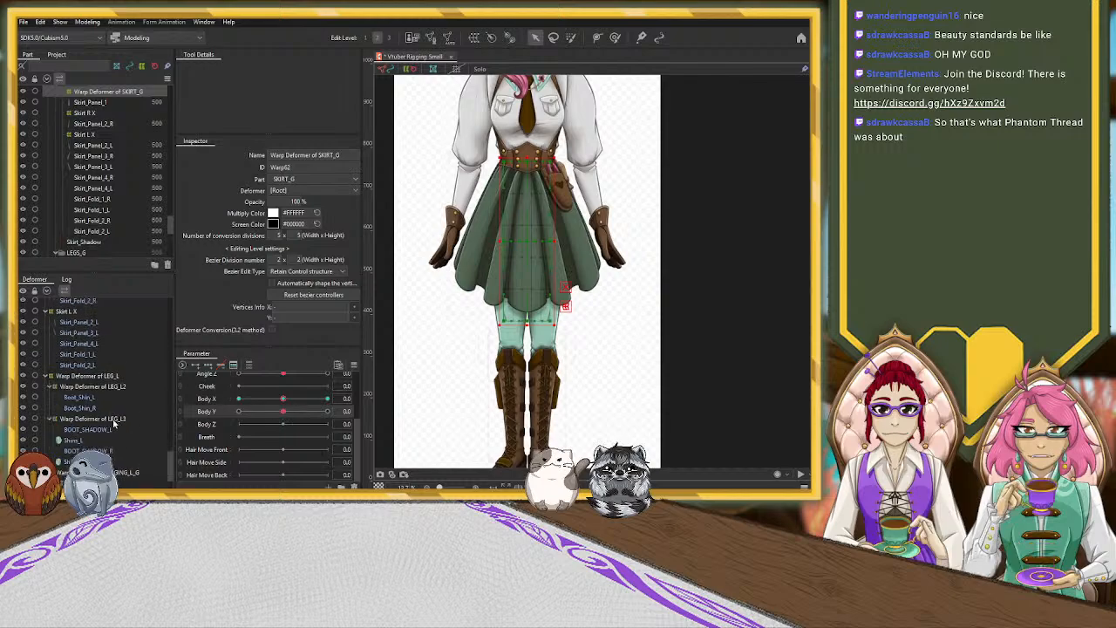
click(109, 379)
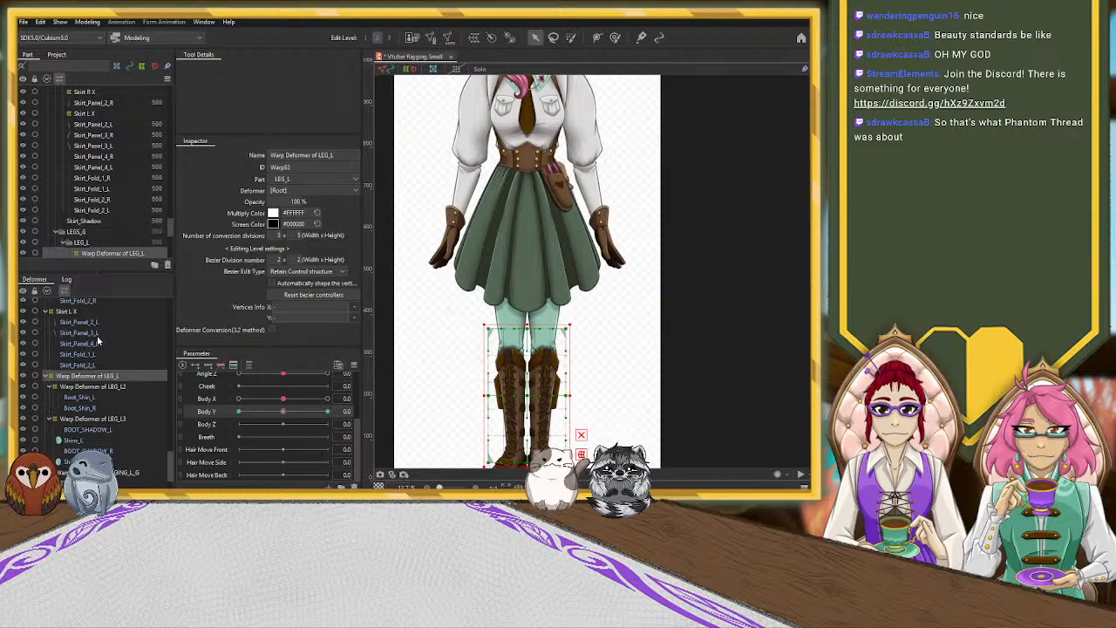
click(79, 314)
scroll(131, 419, up, 5)
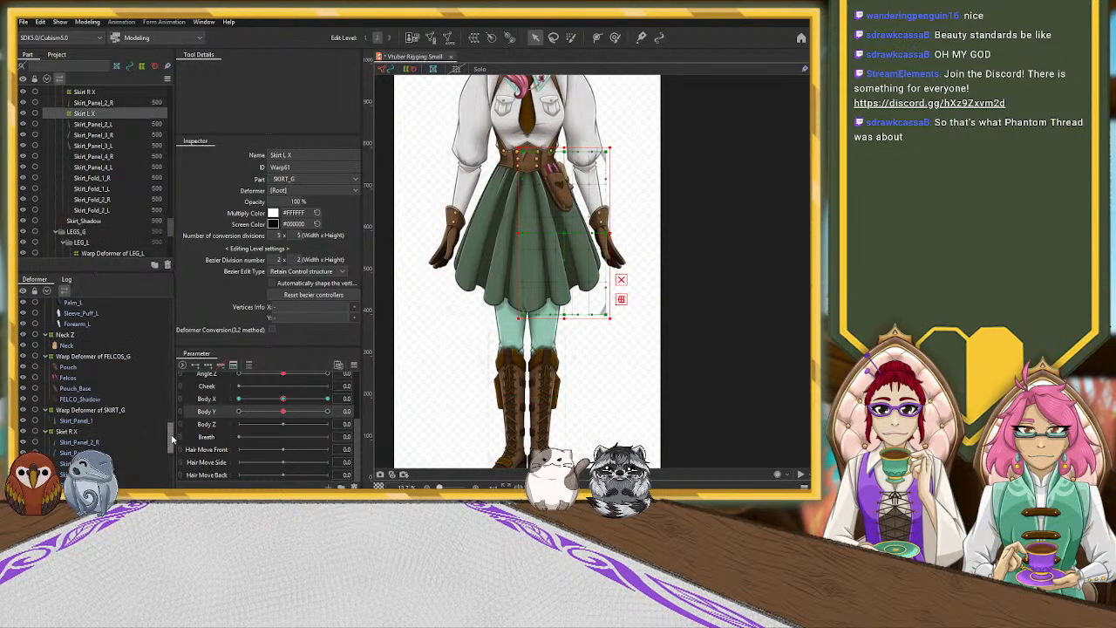
click(92, 366)
scroll(109, 371, up, 2)
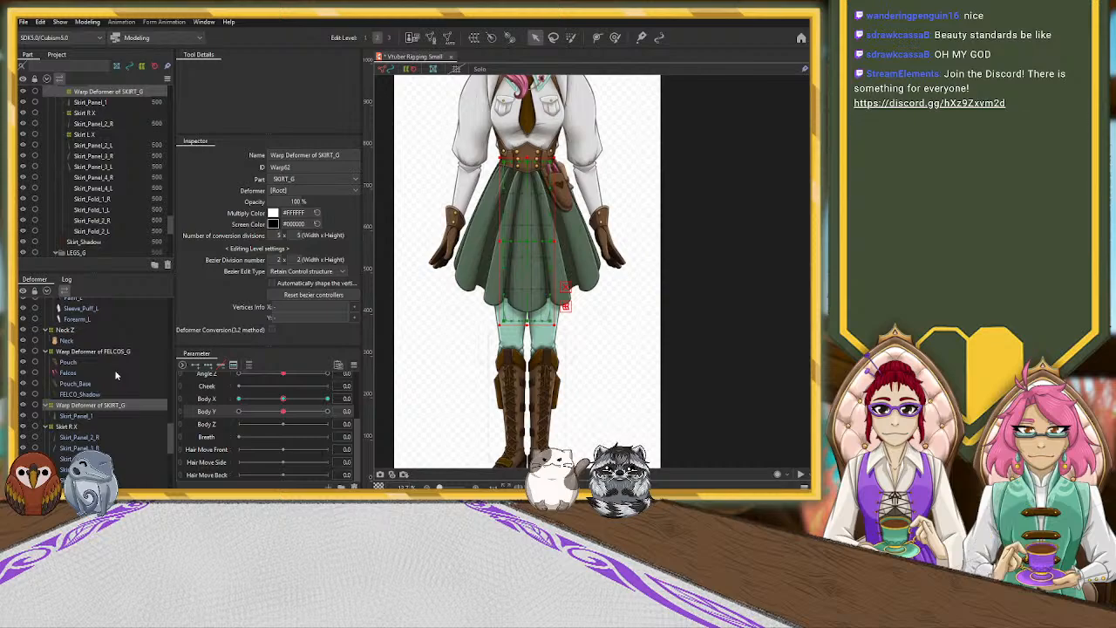
scroll(116, 374, down, 2)
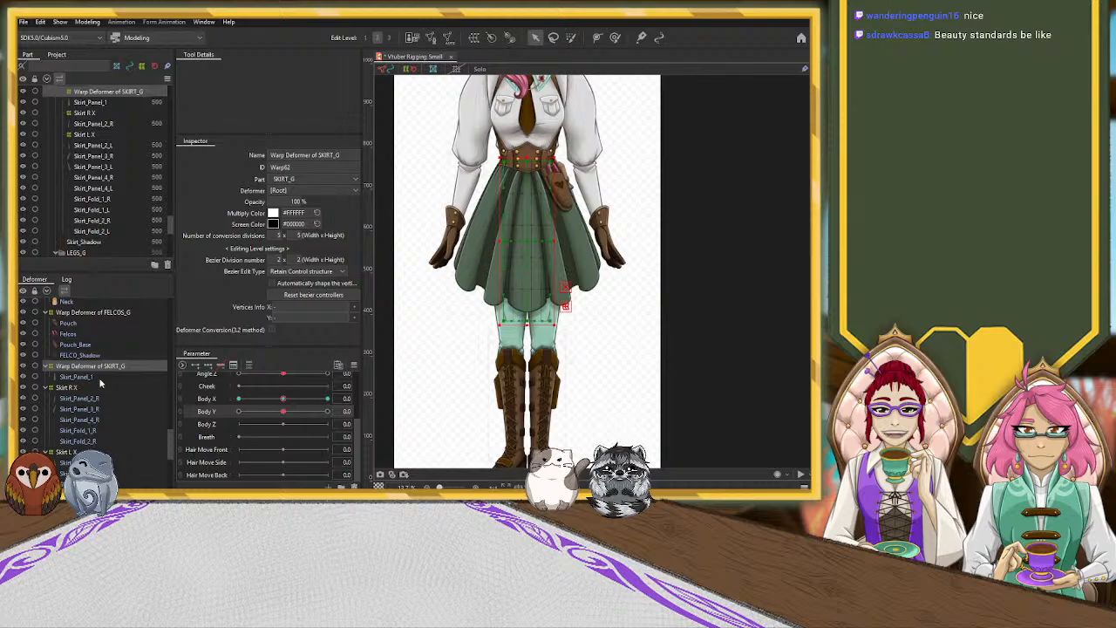
click(79, 377)
click(104, 367)
ctrl+click(100, 377)
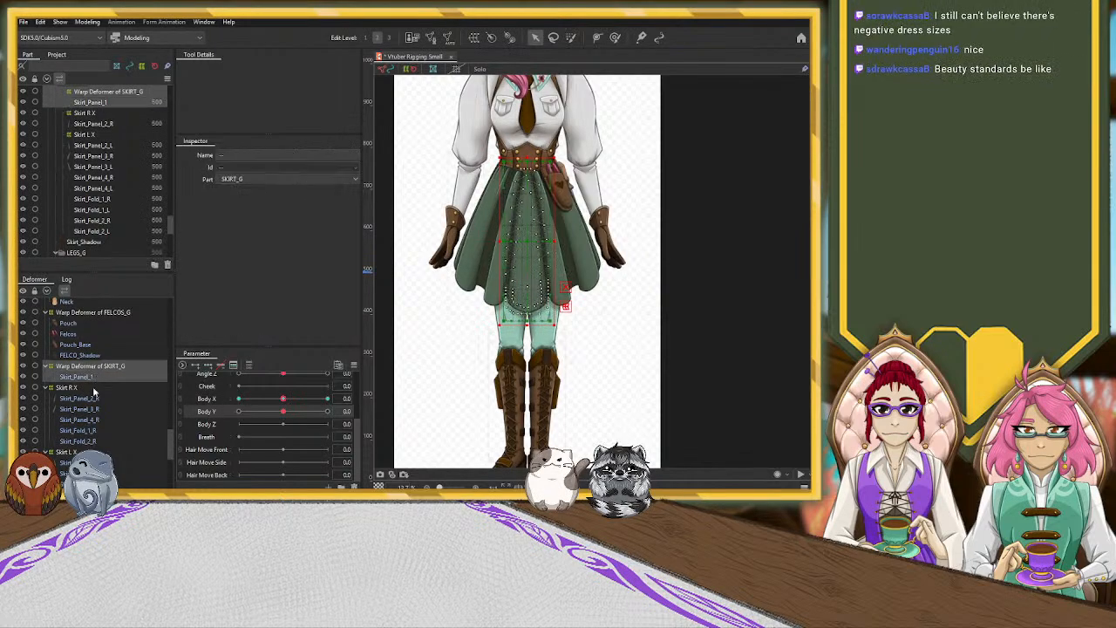
ctrl+click(95, 388)
ctrl+click(94, 399)
ctrl+click(93, 409)
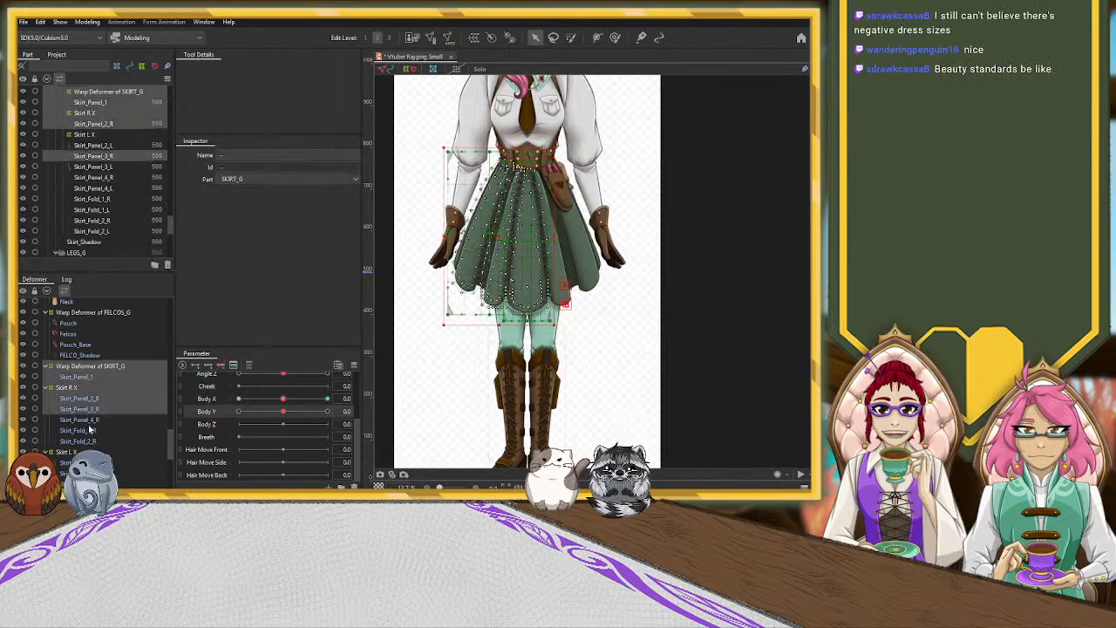
ctrl+click(90, 430)
ctrl+click(90, 420)
ctrl+click(87, 441)
ctrl+click(80, 451)
scroll(82, 450, down, 3)
ctrl+click(79, 384)
ctrl+click(78, 395)
ctrl+click(78, 405)
ctrl+click(79, 417)
ctrl+click(79, 427)
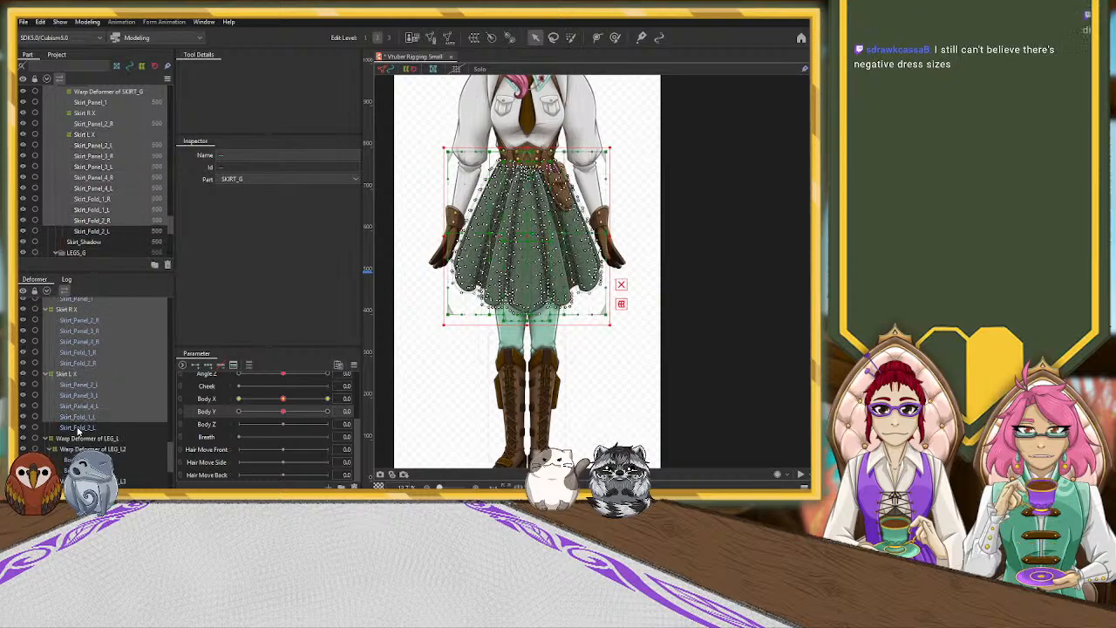
scroll(79, 431, down, 5)
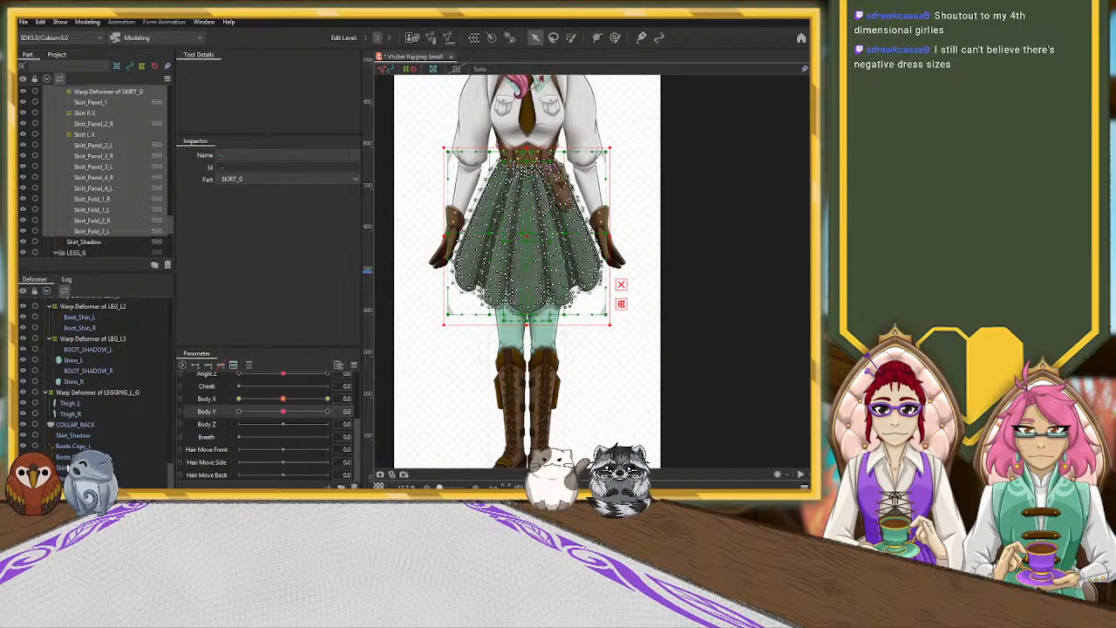
ctrl+click(68, 468)
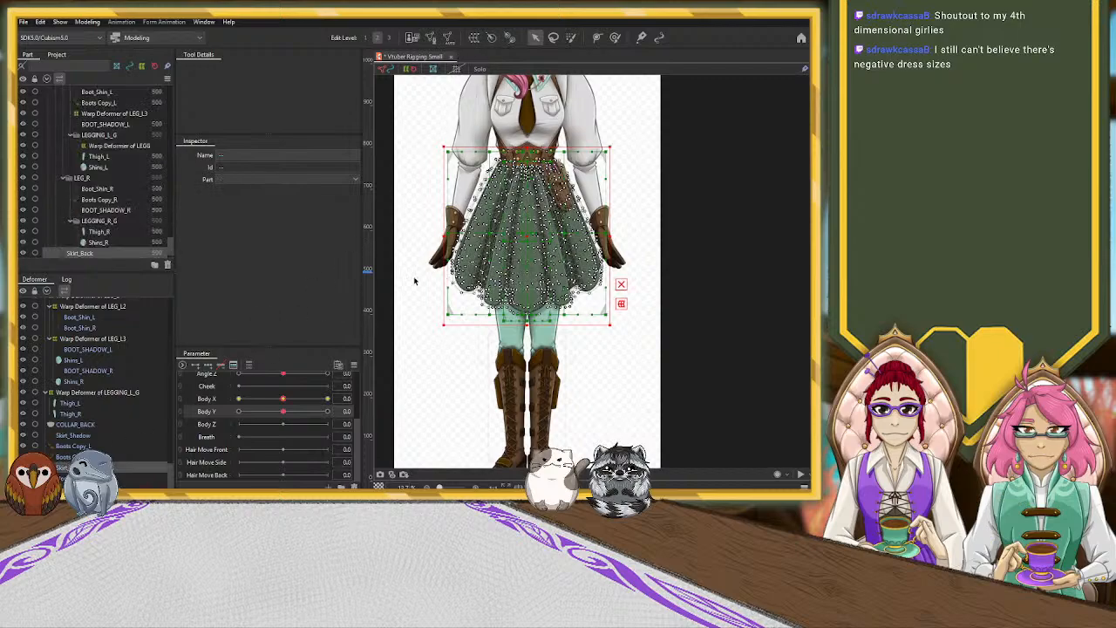
scroll(127, 380, up, 6)
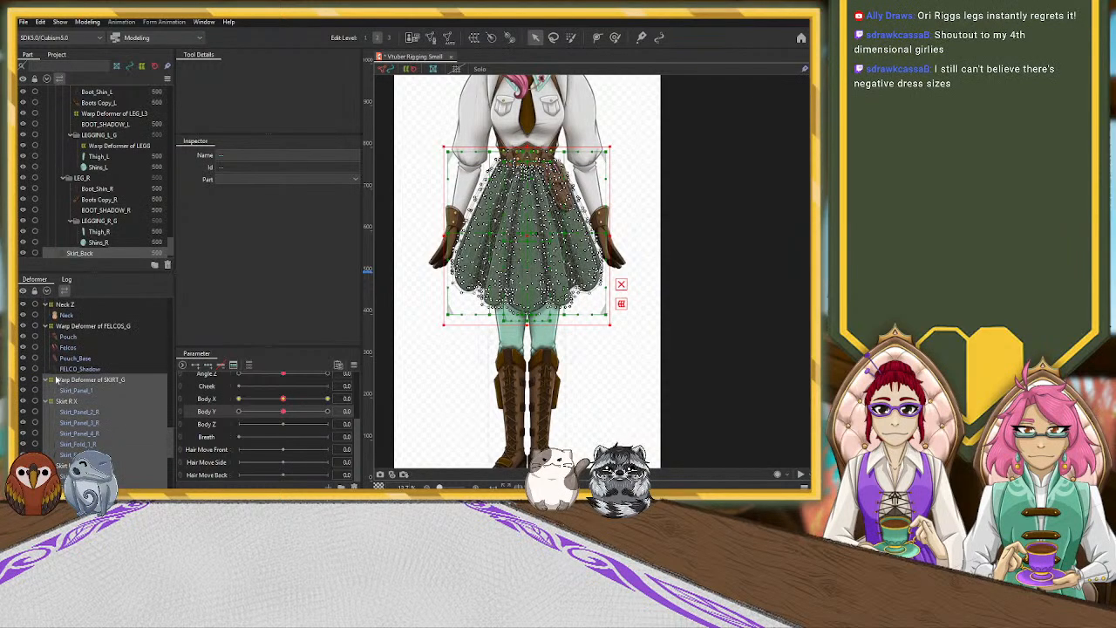
click(47, 381)
click(50, 382)
click(47, 380)
scroll(95, 375, down, 1)
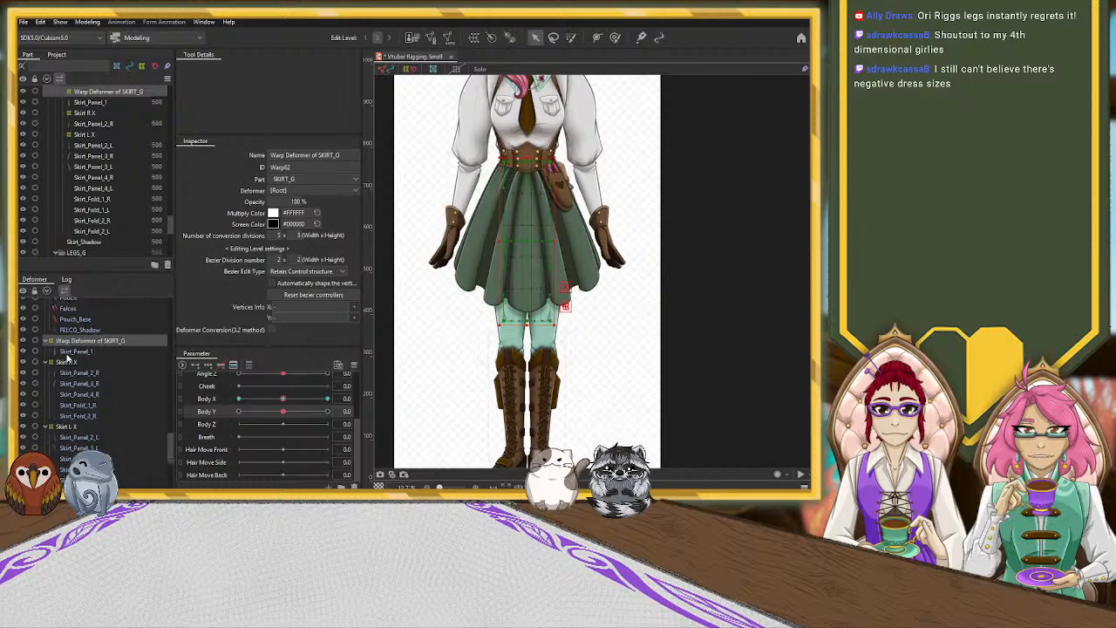
Move Skirt R X, Skirt L X and Skirt_Back into Warp Deformer of SKIRT_G and select that deformer.
click(66, 361)
ctrl+click(70, 425)
drag(62, 363, 69, 342)
scroll(73, 356, down, 3)
scroll(73, 356, down, 3)
drag(63, 466, 79, 341)
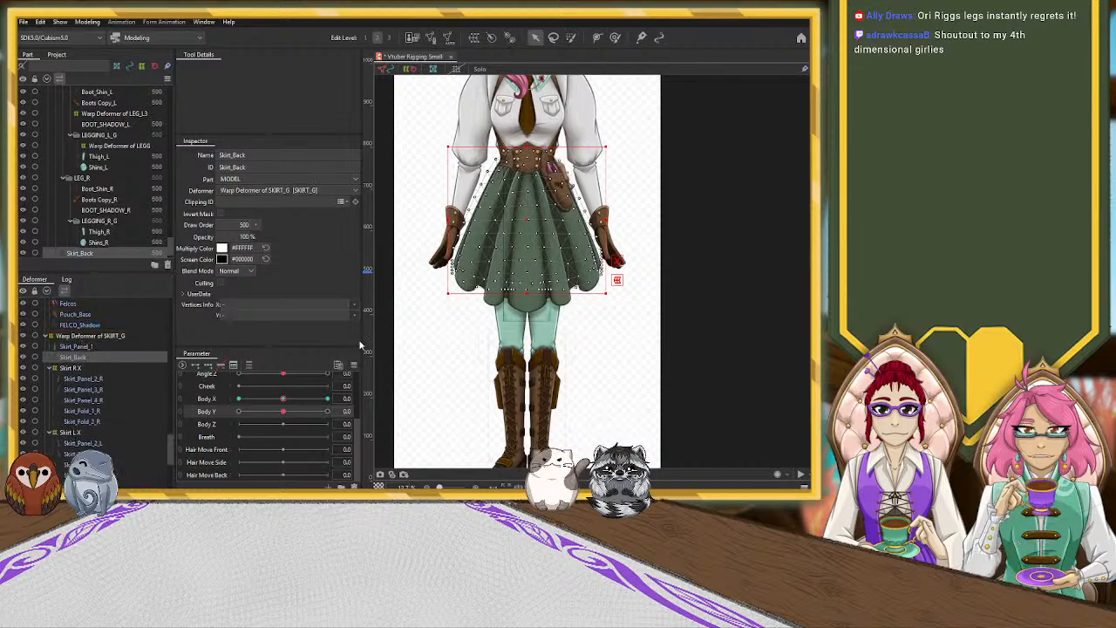
click(131, 336)
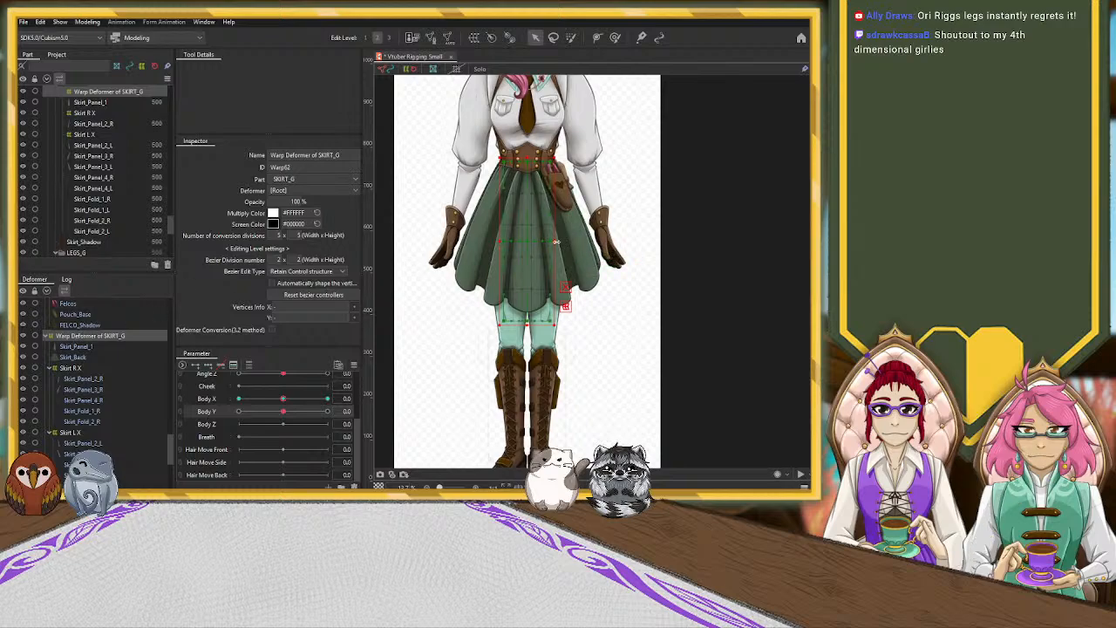
drag(556, 242, 559, 242)
key(ctrl+z)
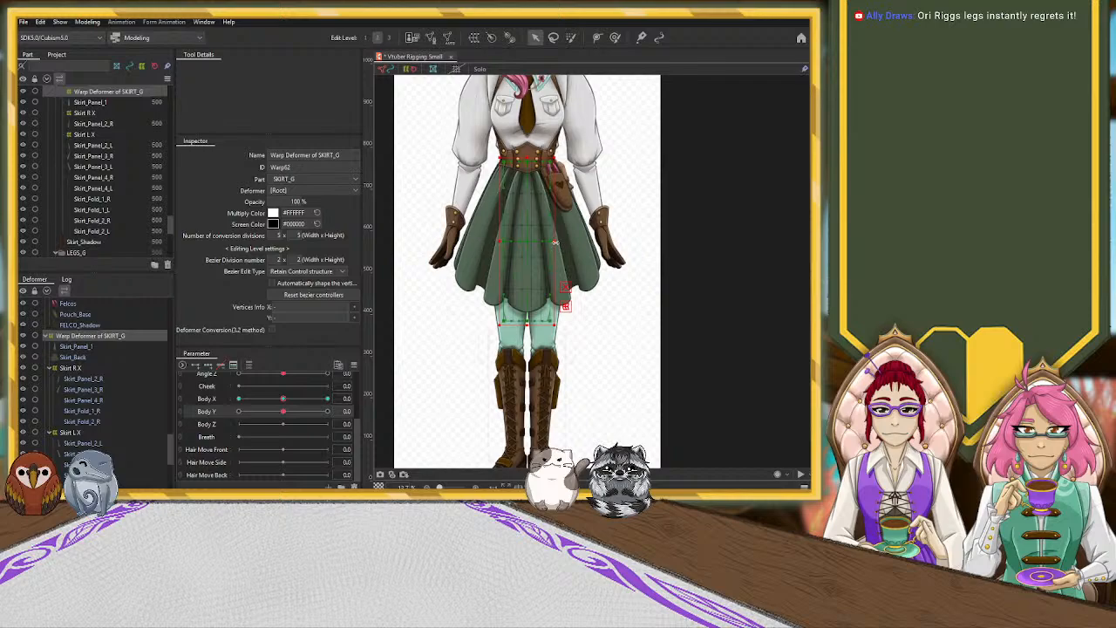
key(ctrl+a)
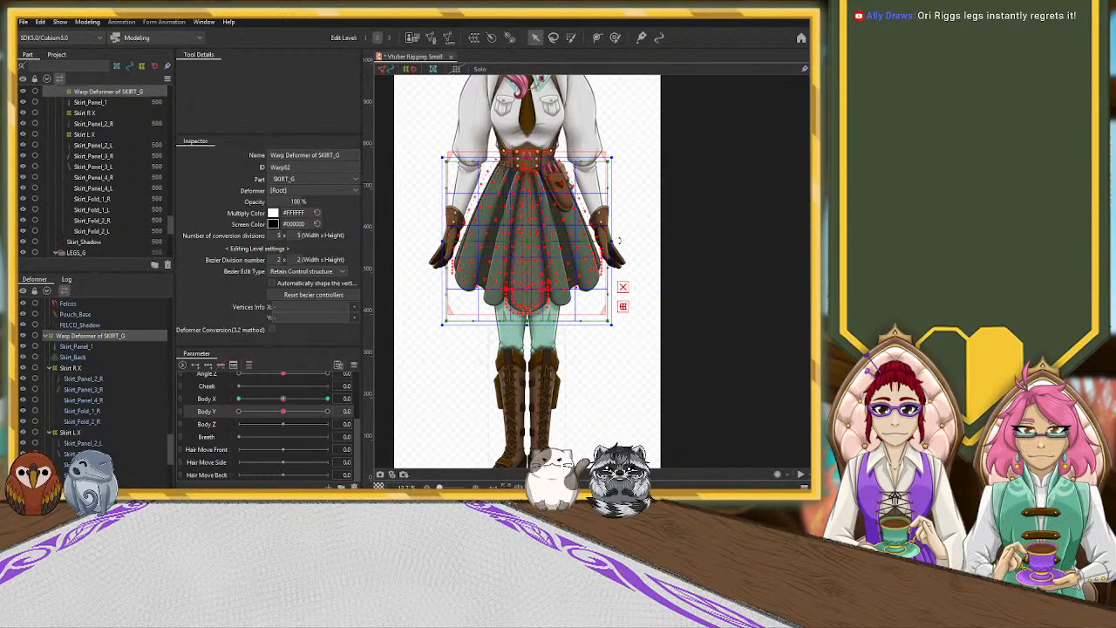
key(Escape)
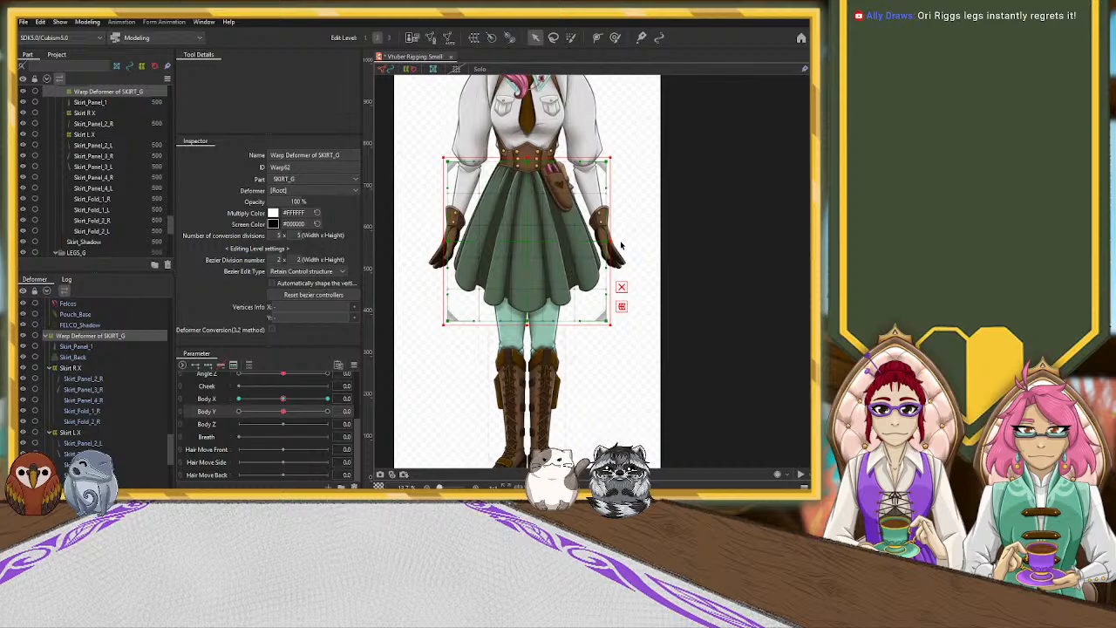
Check how the skirt follows Body X up to 10 and reset Body X to 0.
click(279, 403)
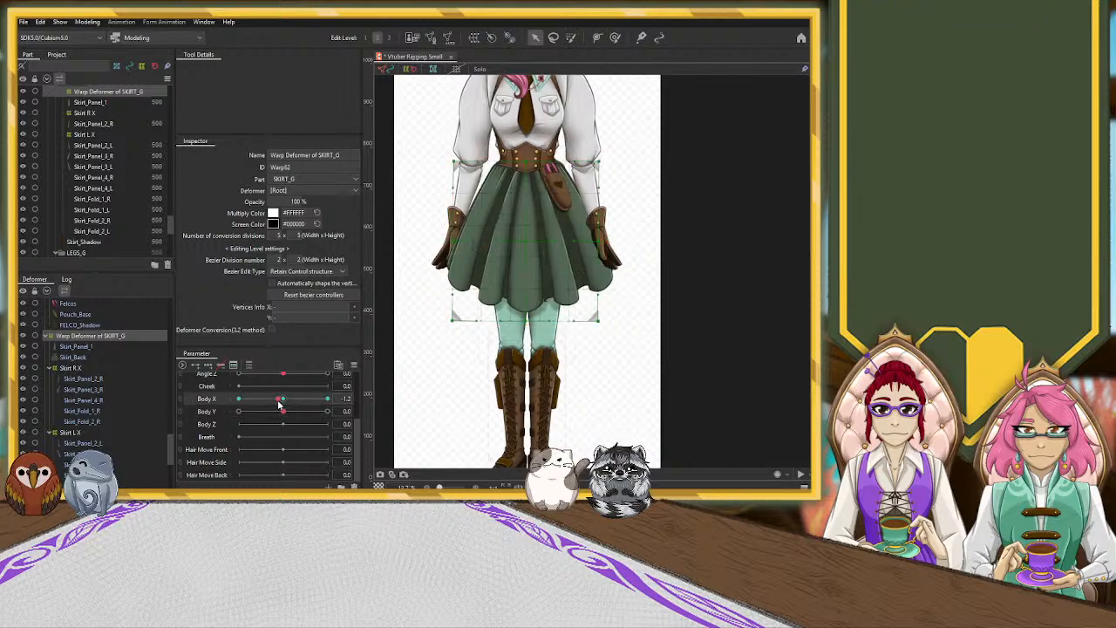
click(280, 404)
drag(280, 404, 391, 398)
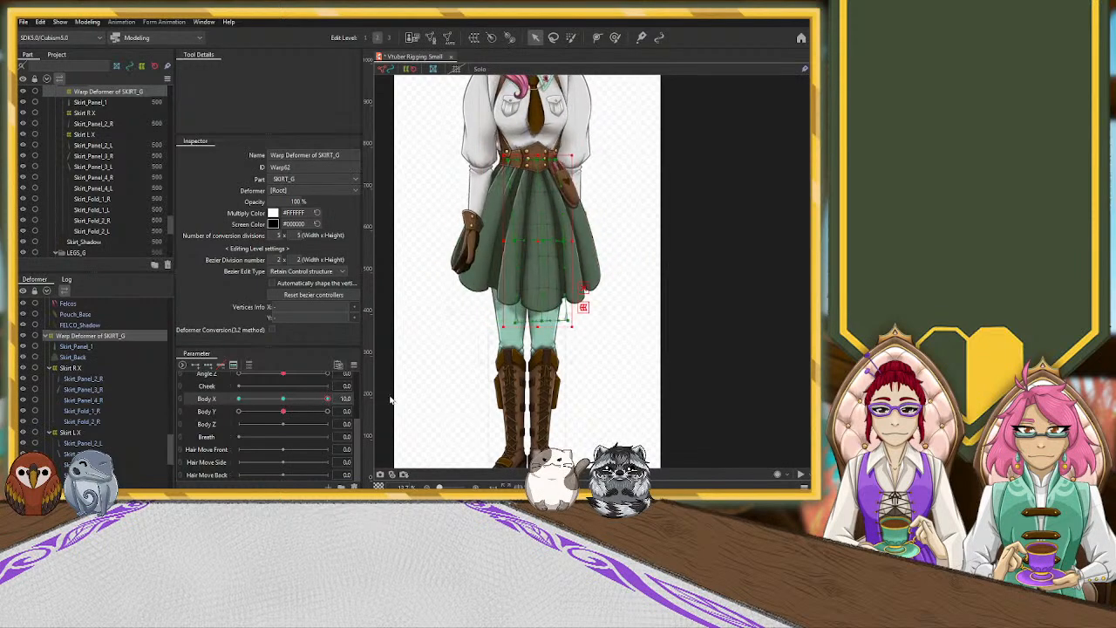
click(282, 400)
Add Body Y keys at -10, 0 and 10 to Warp Deformer of SKIRT_G, preview both ends and return Body Y to 0.
click(212, 413)
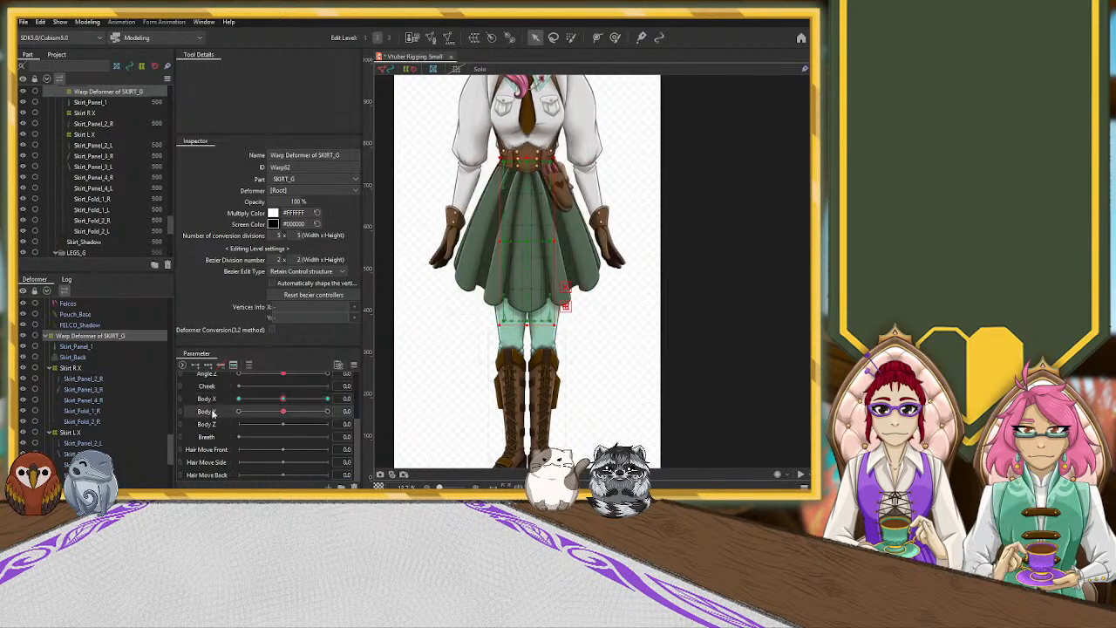
drag(280, 411, 183, 423)
click(282, 412)
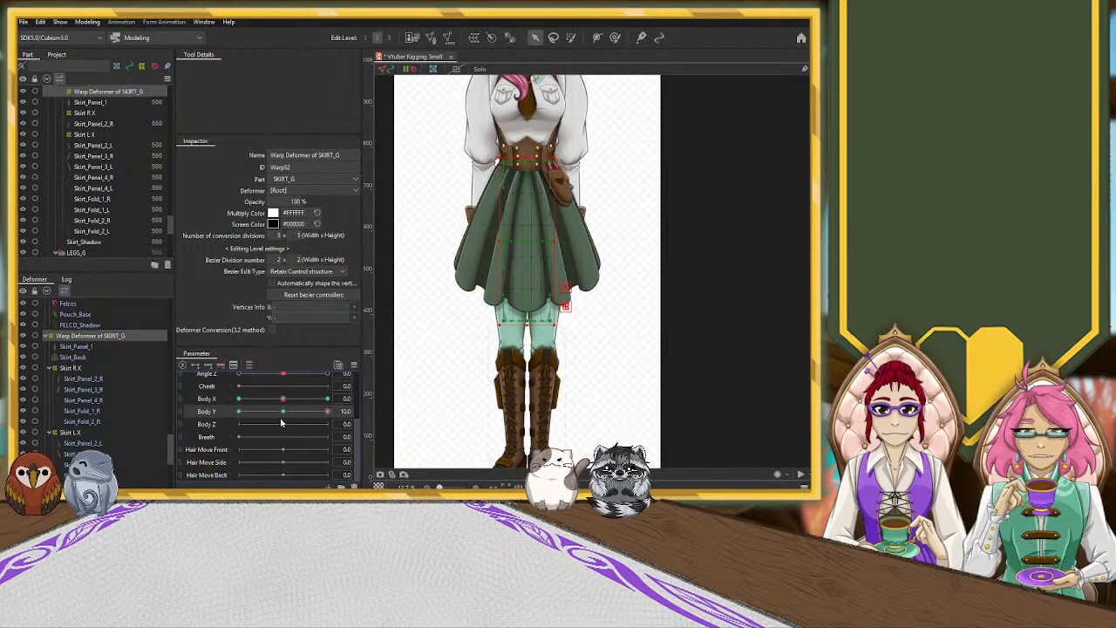
drag(287, 419, 172, 415)
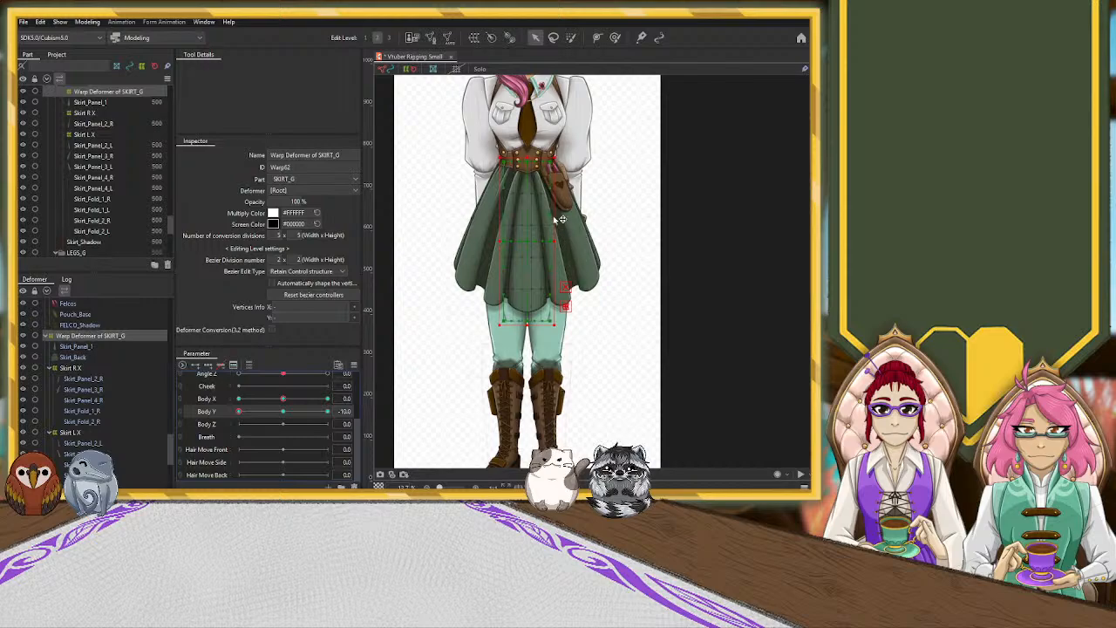
click(283, 413)
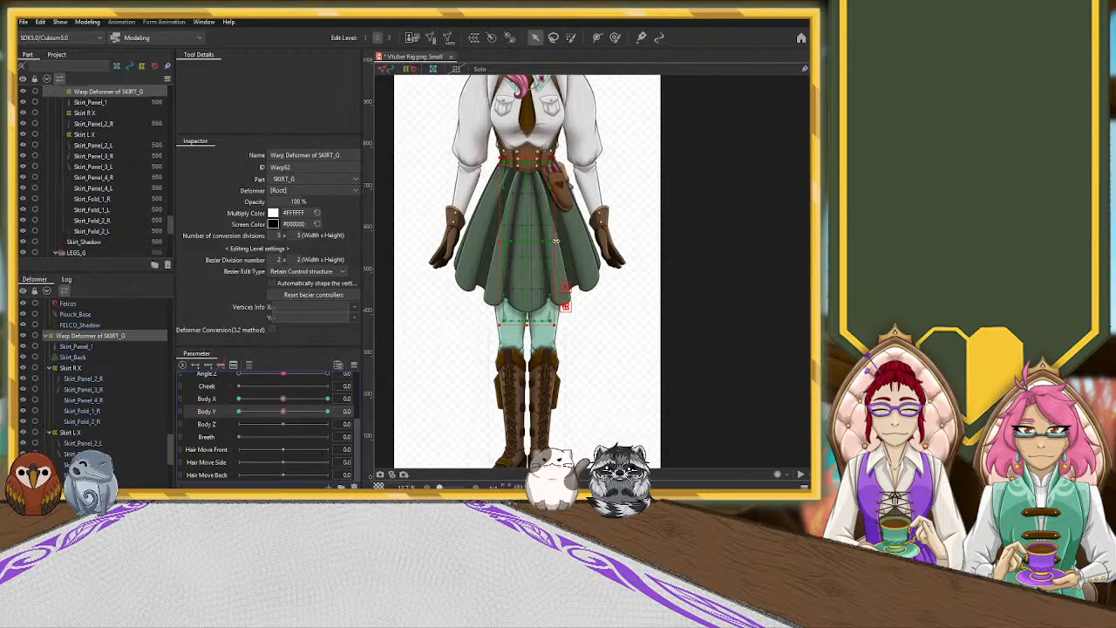
Undo the skirt grouping and the leg, legging and boot edits back to before Warp Deformer of LEG_L was created.
scroll(97, 347, up, 2)
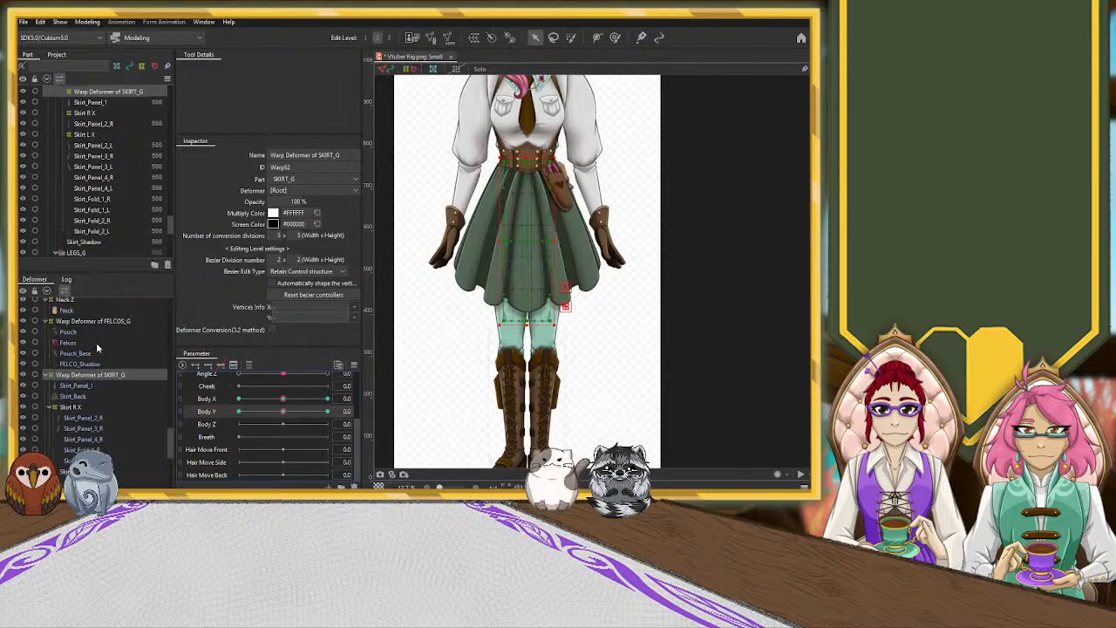
scroll(83, 357, down, 2)
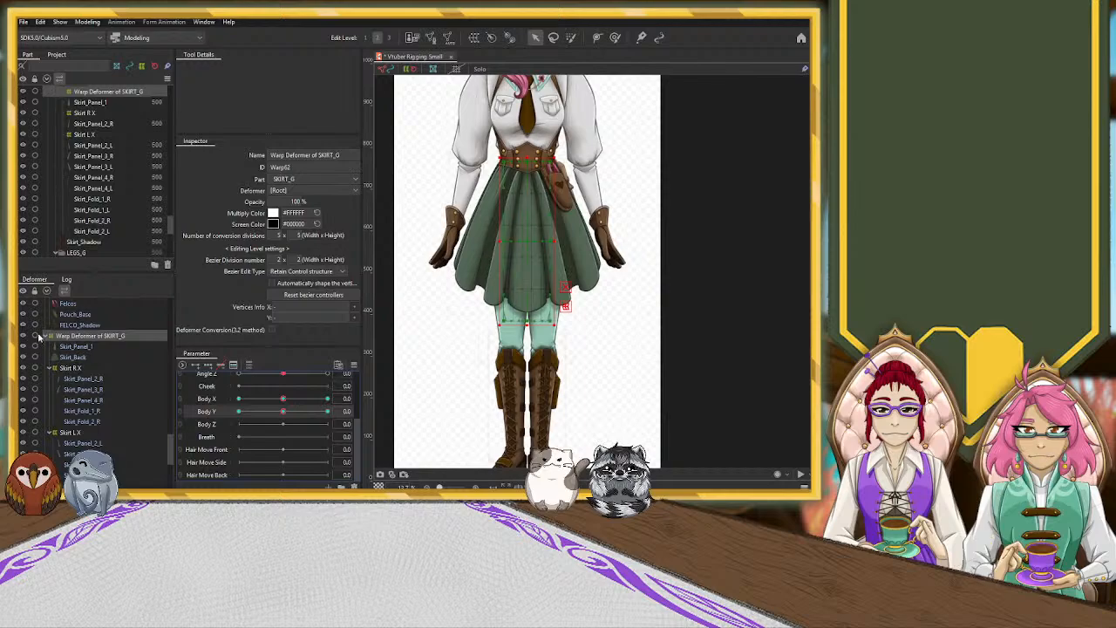
key(ctrl+z)
key(ctrl+z)
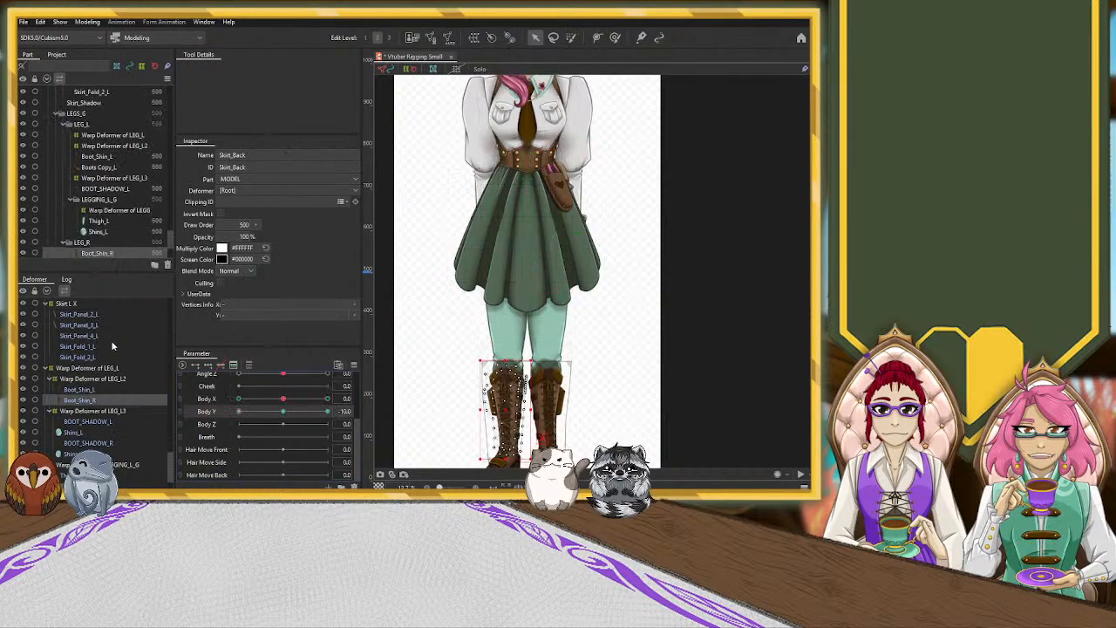
key(ctrl+z)
key(ctrl+z)
key(ctrl+z)
key(ctrl+z)
key(ctrl+z)
key(ctrl+z)
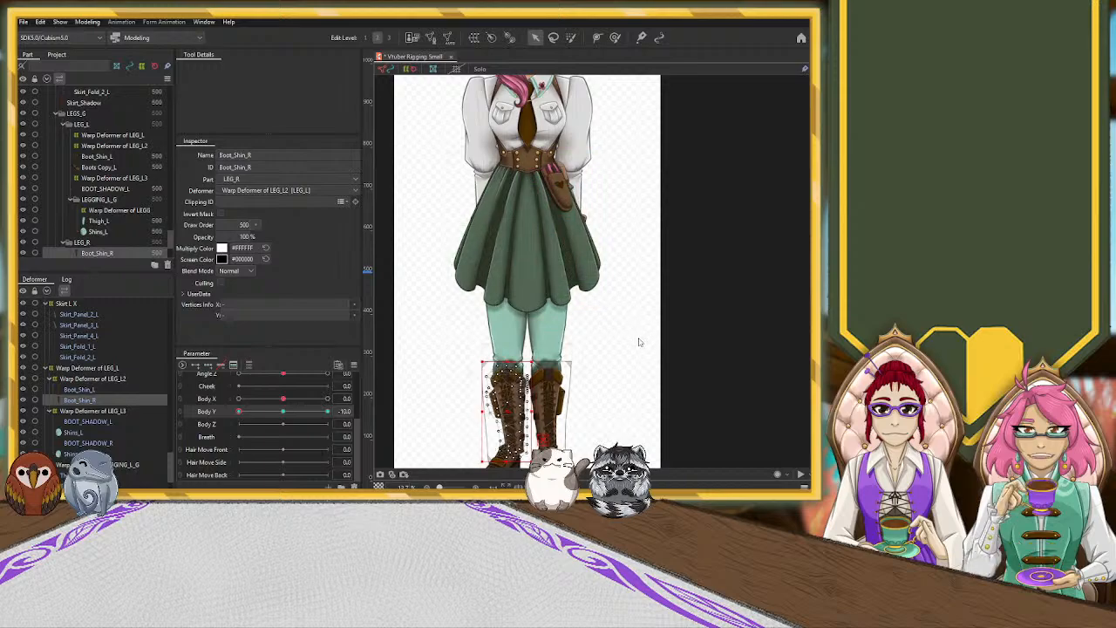
key(ctrl+z)
key(ctrl+z)
key(ctrl+z)
key(ctrl+z)
key(ctrl+z)
key(ctrl+z)
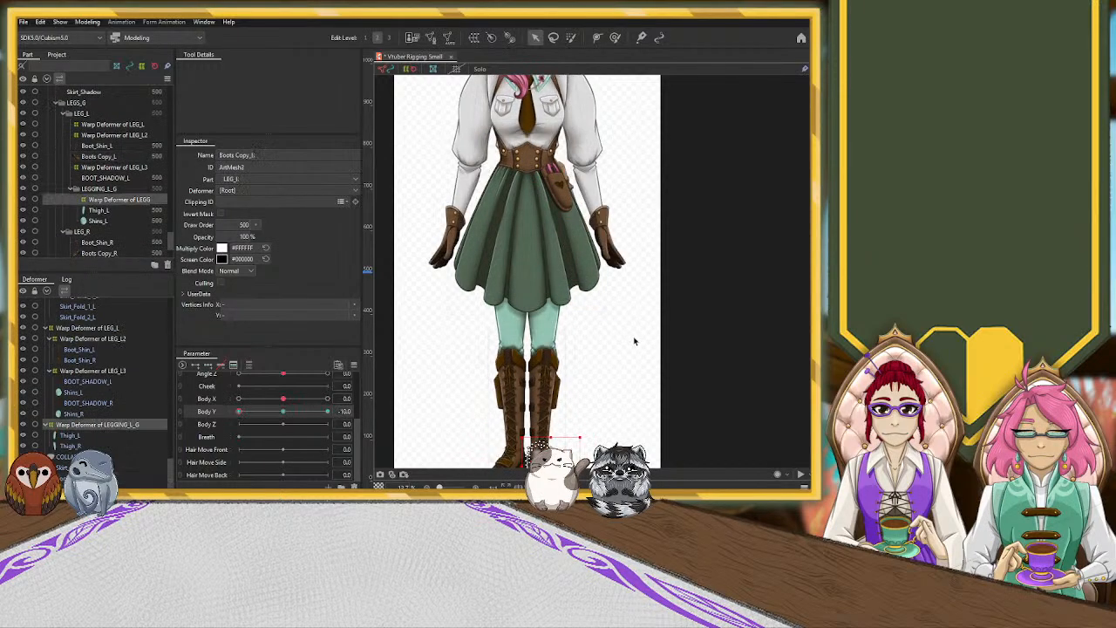
key(ctrl+z)
key(ctrl+z)
key(ctrl+z)
key(ctrl+z)
key(ctrl+z)
key(ctrl+z)
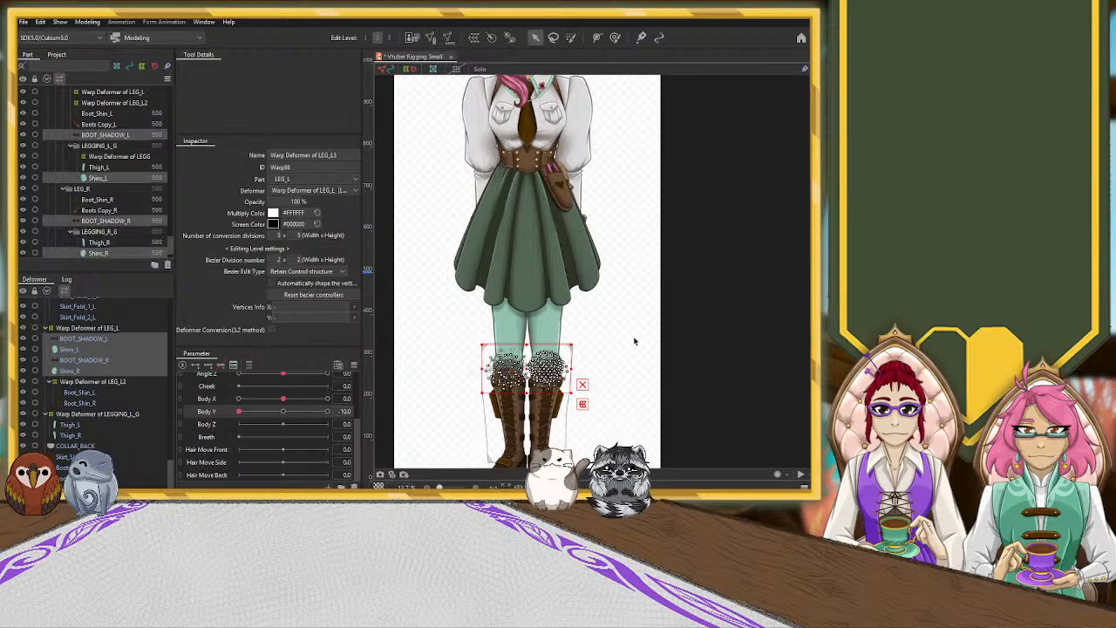
key(ctrl+z)
key(ctrl+z)
key(ctrl+z)
key(ctrl+z)
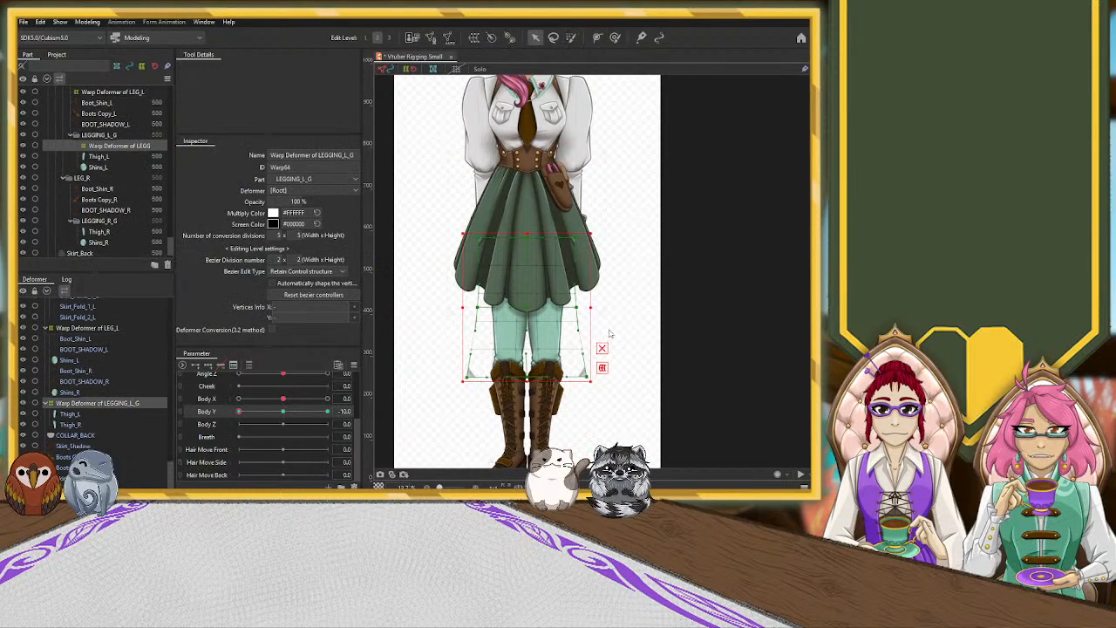
key(ctrl+z)
key(ctrl+z)
key(ctrl+z)
key(ctrl+z)
key(ctrl+z)
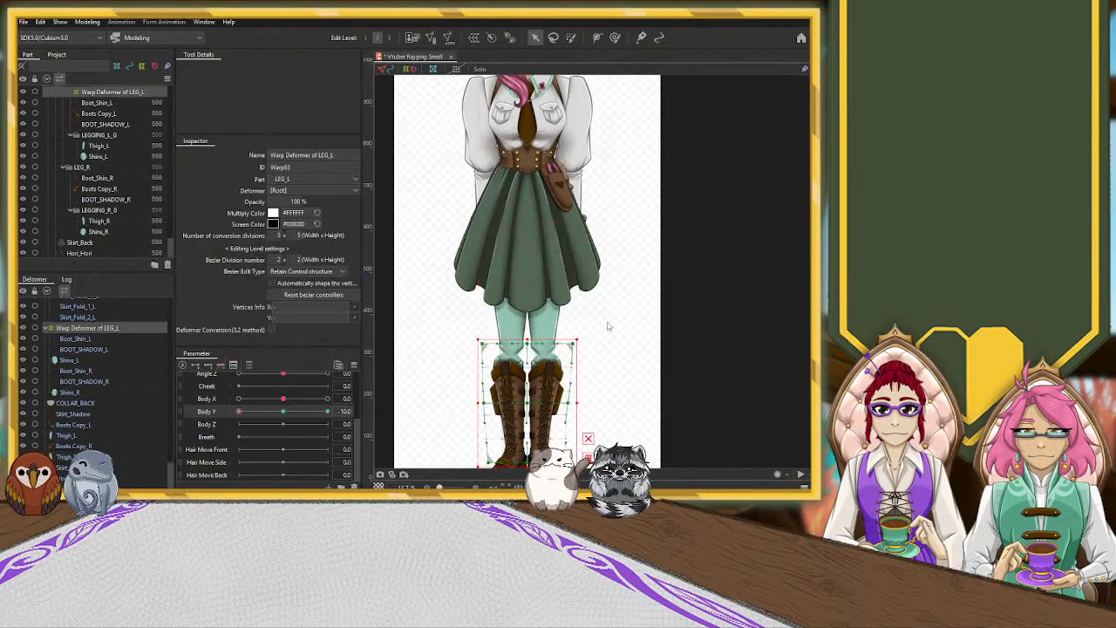
key(ctrl+z)
key(ctrl+z)
key(ctrl+z)
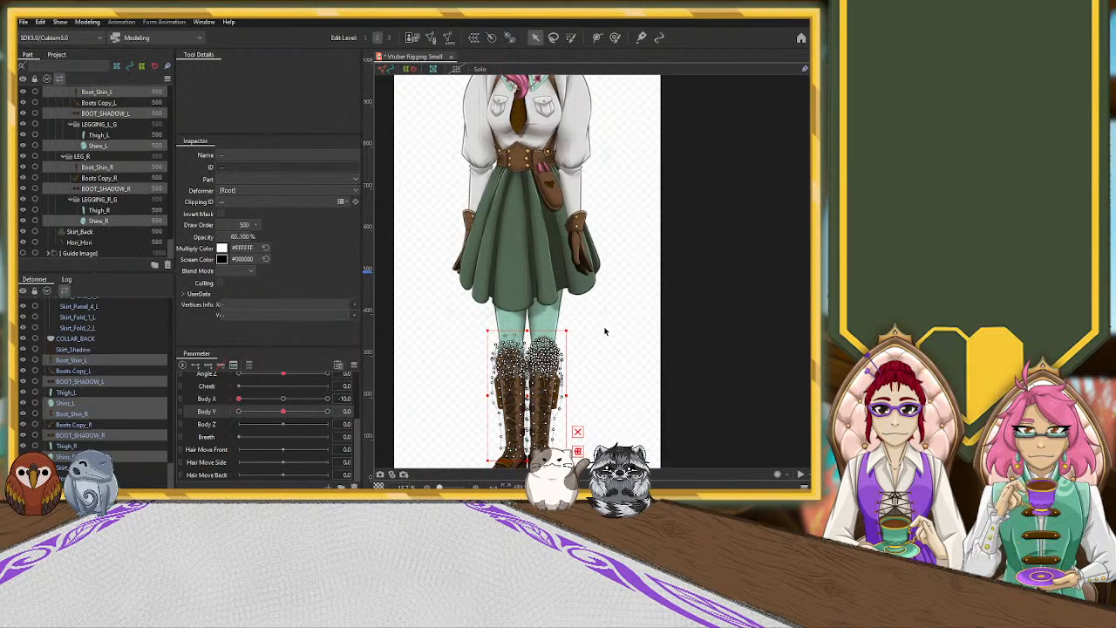
key(ctrl+z)
key(ctrl+z)
key(ctrl+z)
key(ctrl+z)
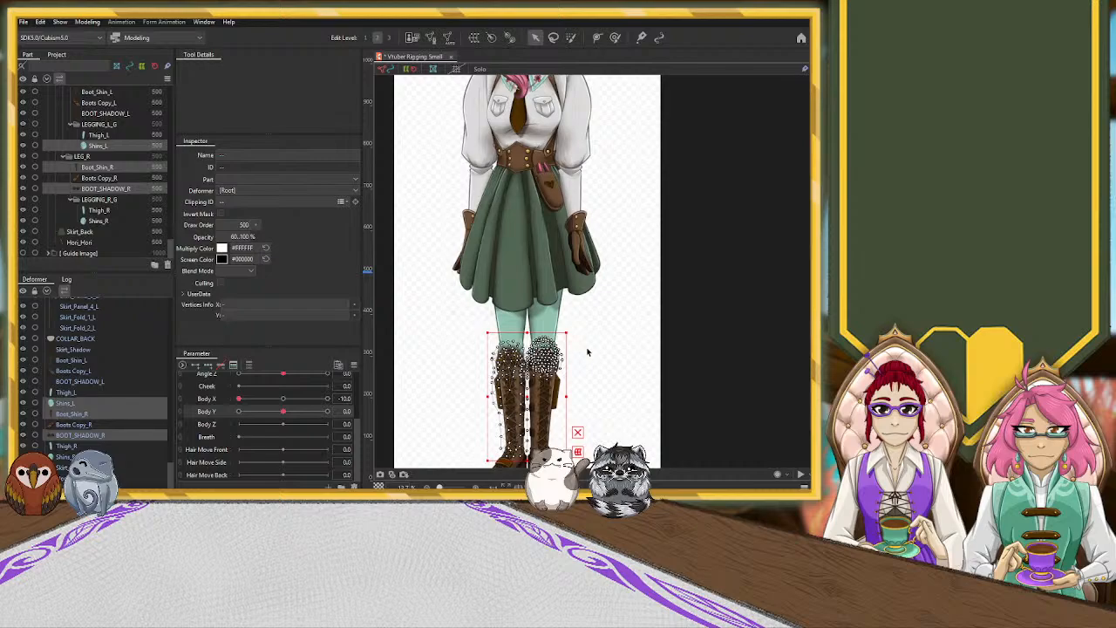
key(ctrl+z)
key(ctrl+z)
key(ctrl+z)
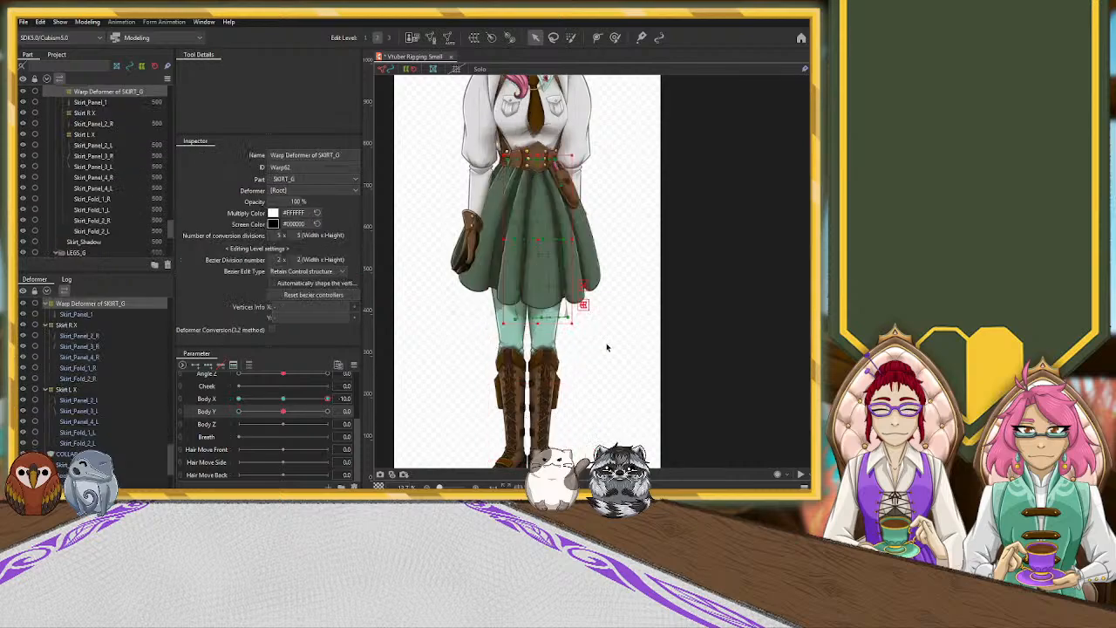
Check the skirt against the legs at both ends of Body X, leaving it at -10.
drag(329, 398, 455, 394)
drag(335, 400, 198, 414)
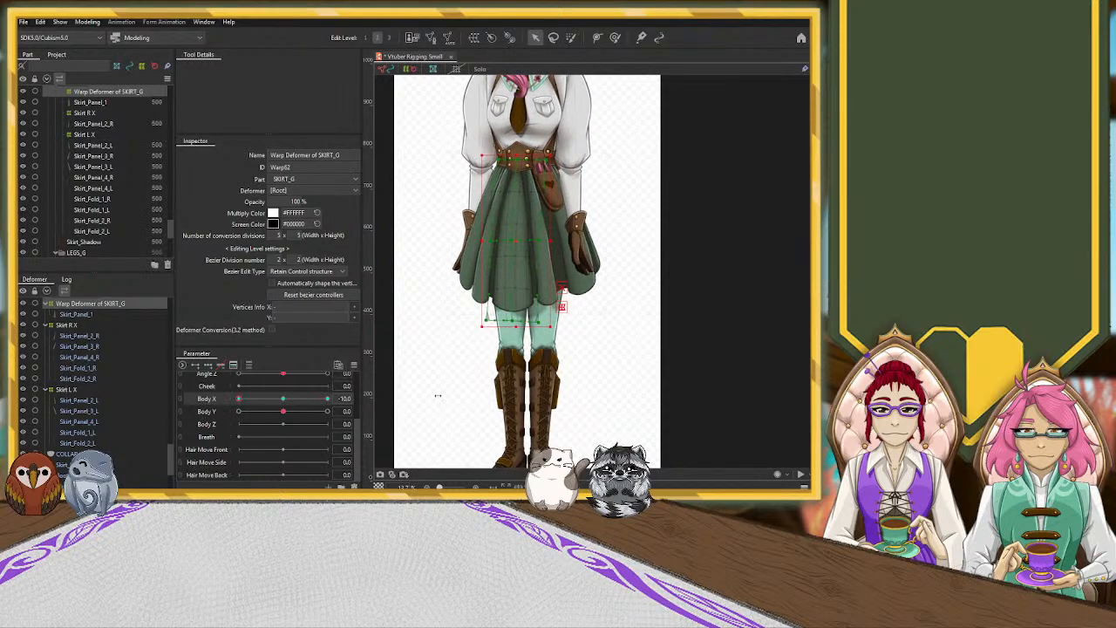
Create a rotation deformer from hip to knee for all right leg and boot parts and swing it outward to about 185.7 degrees.
drag(628, 400, 619, 332)
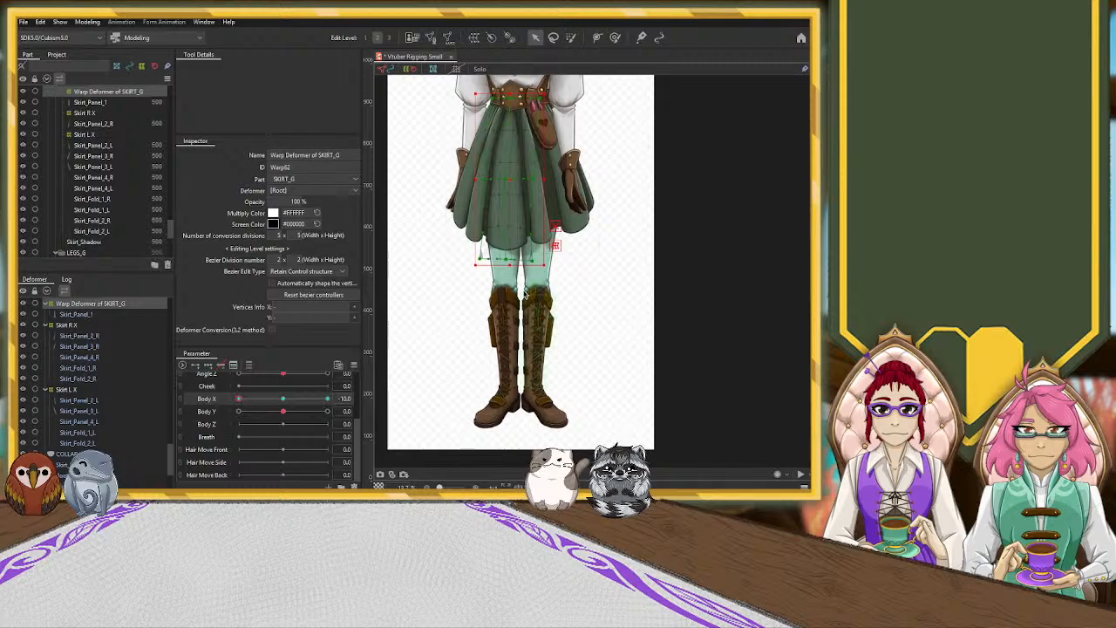
click(506, 280)
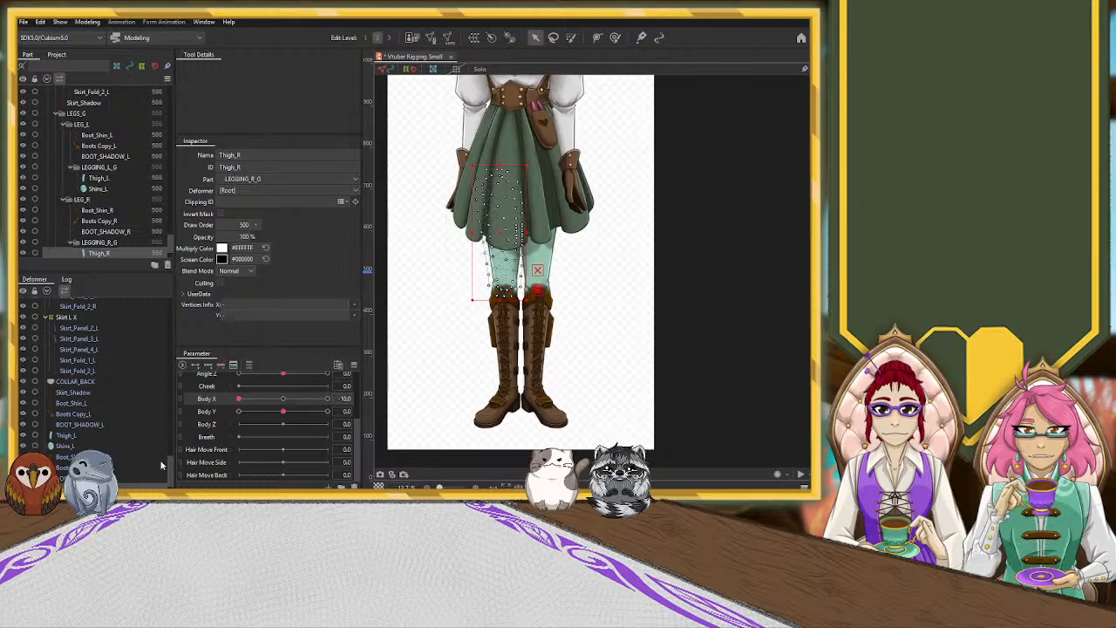
scroll(157, 458, down, 2)
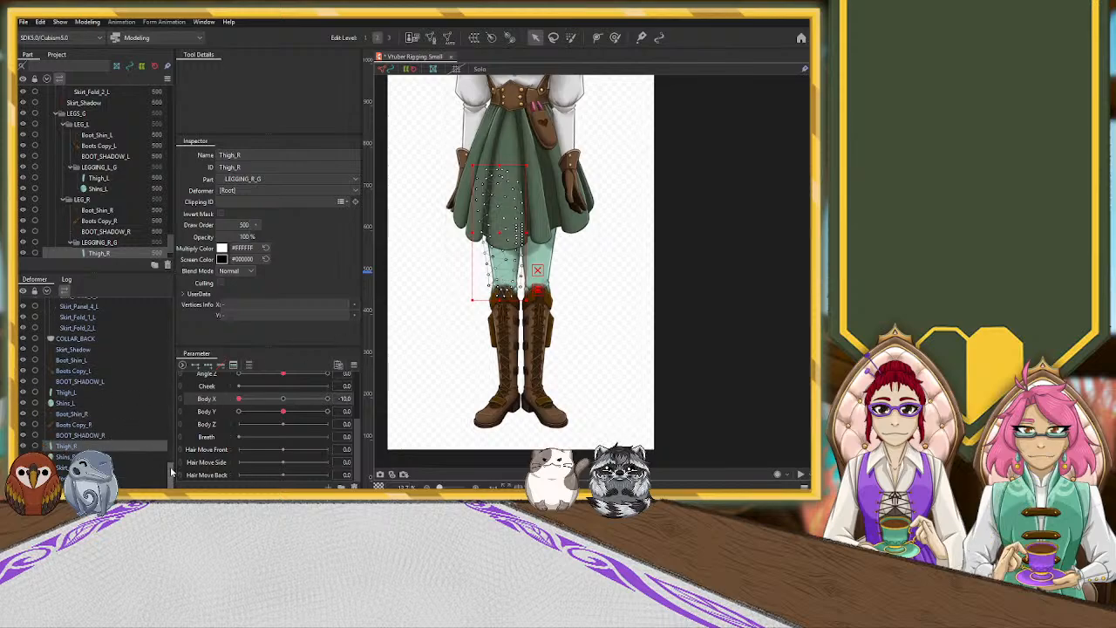
ctrl+click(66, 457)
ctrl+click(79, 434)
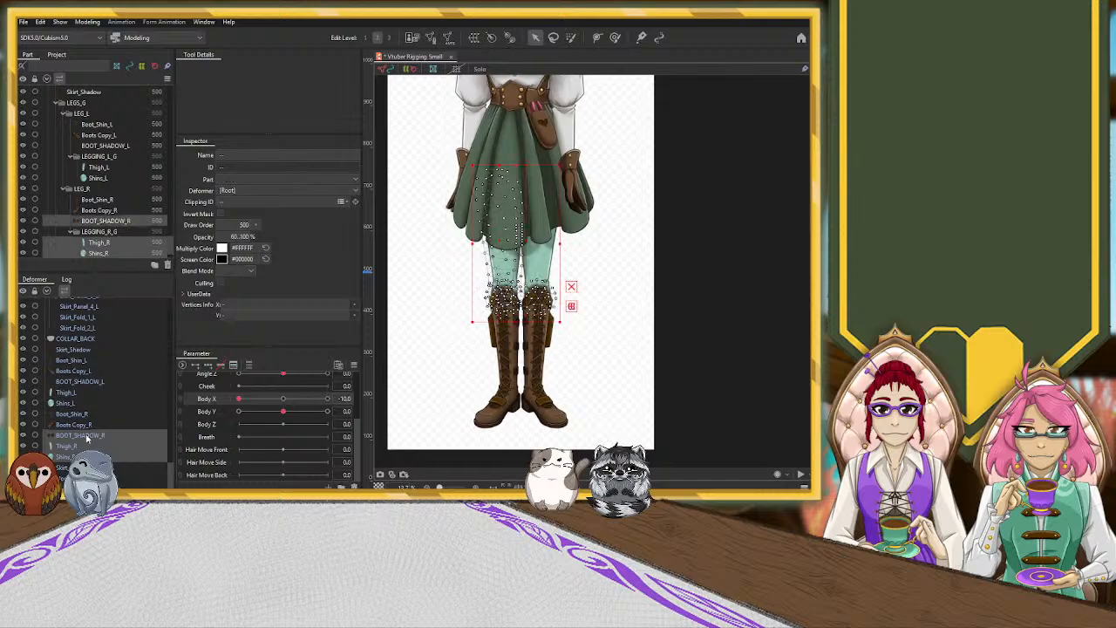
ctrl+click(90, 424)
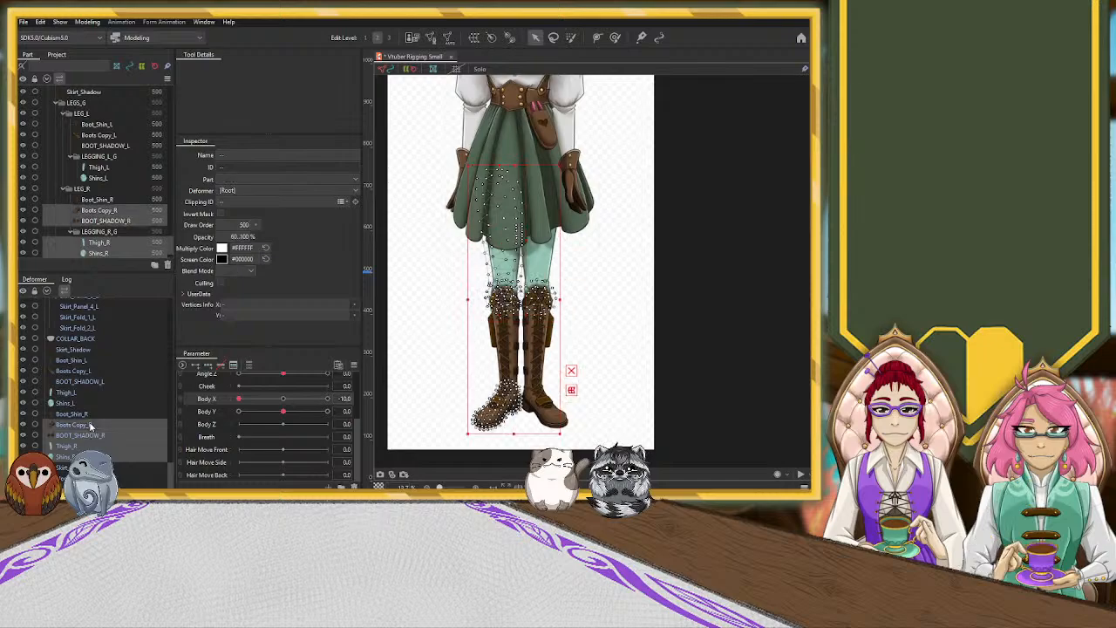
ctrl+click(87, 415)
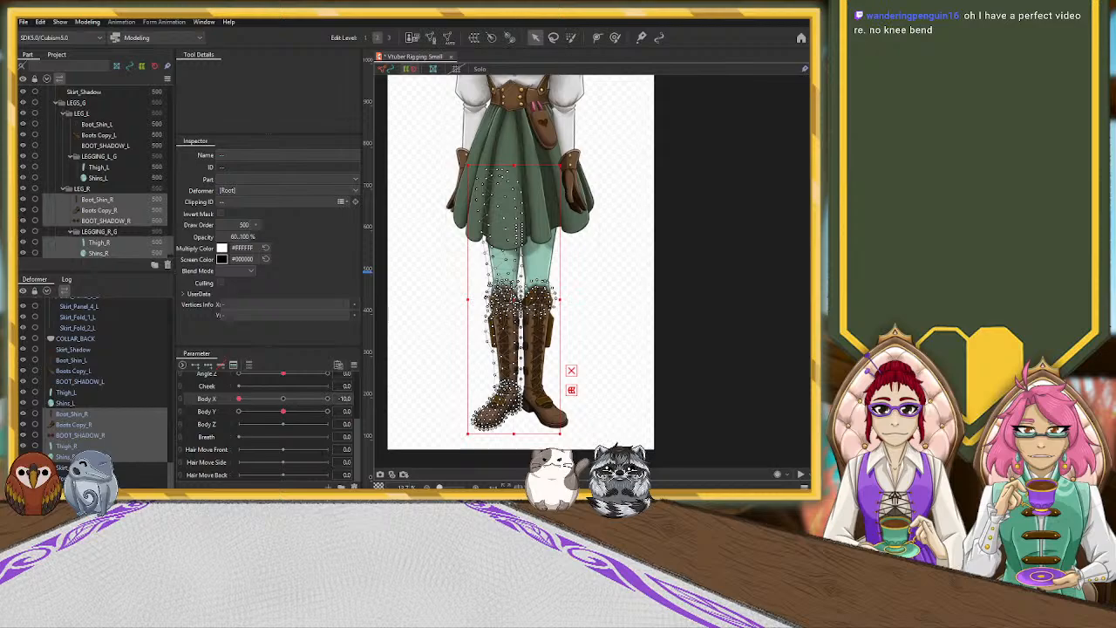
click(510, 37)
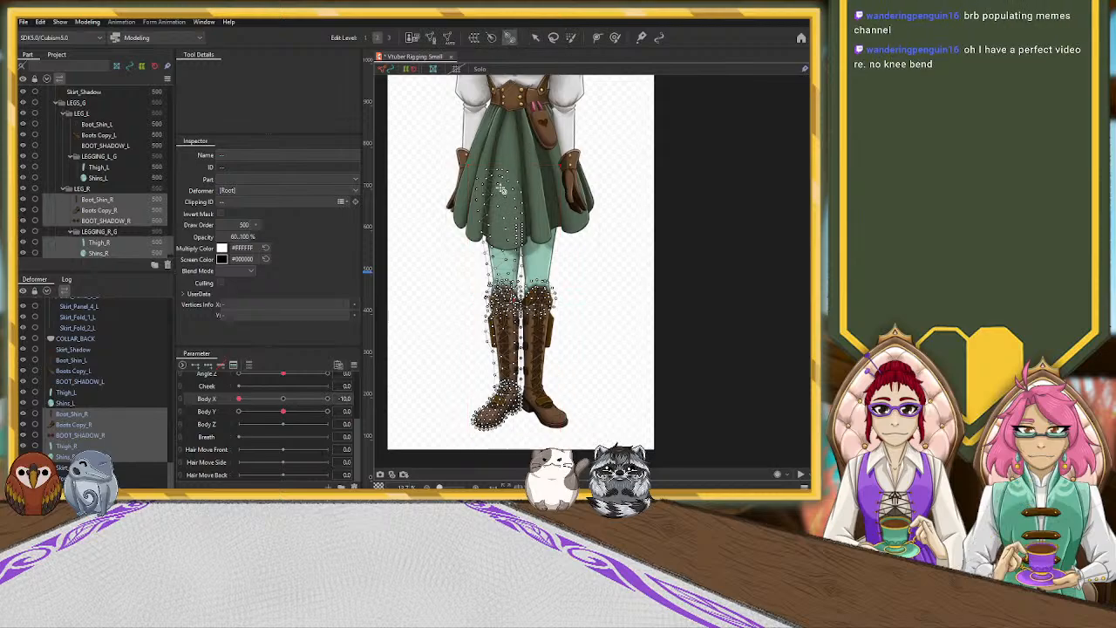
drag(499, 183, 503, 287)
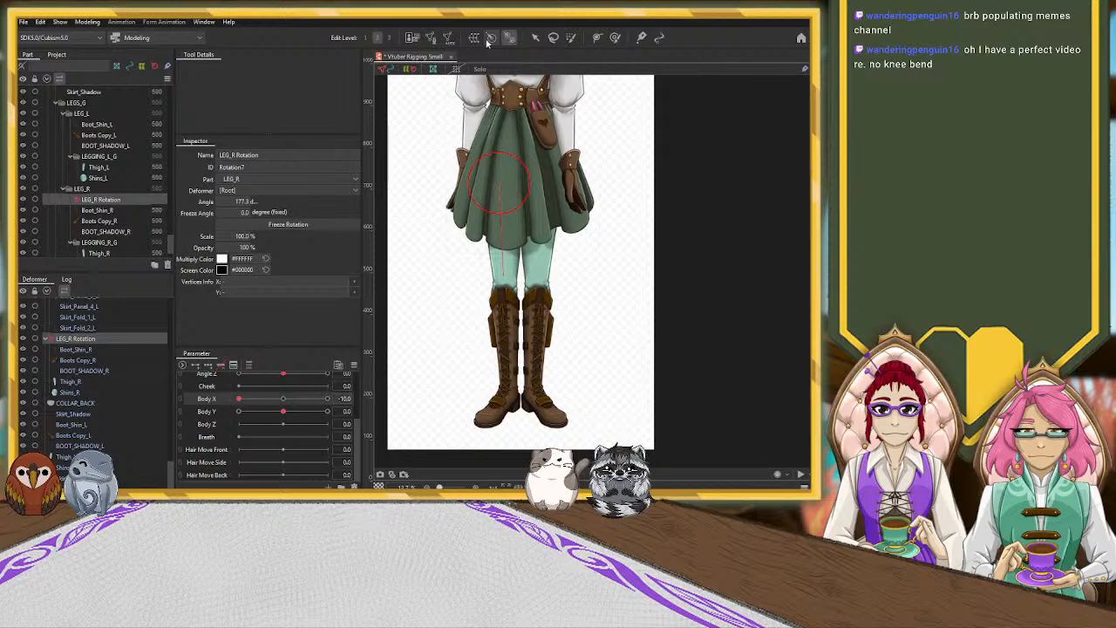
click(541, 42)
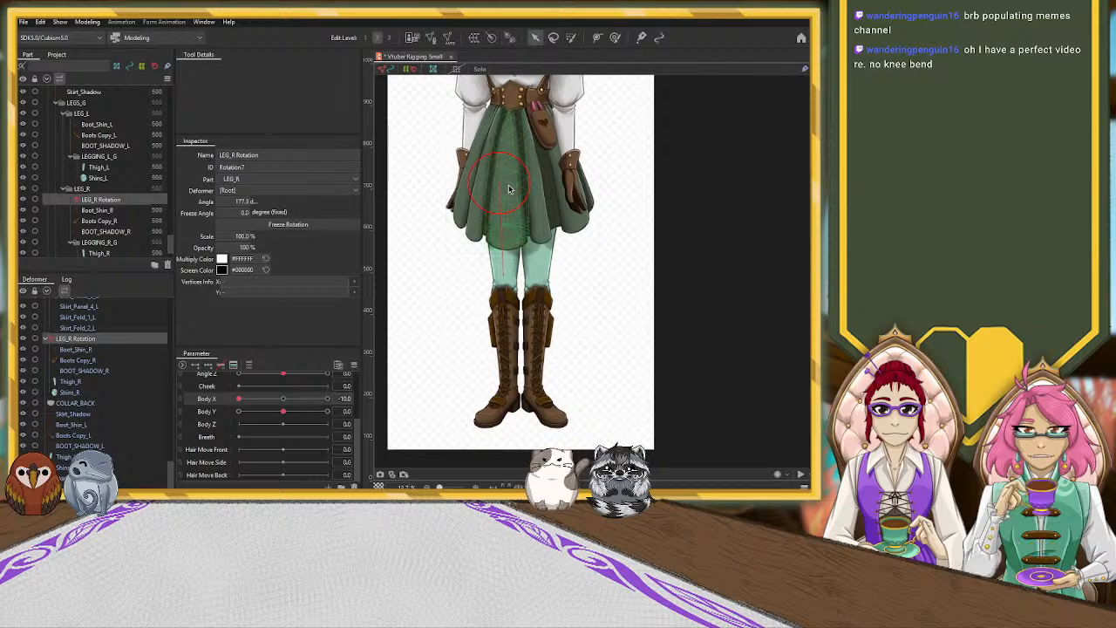
drag(503, 286, 489, 279)
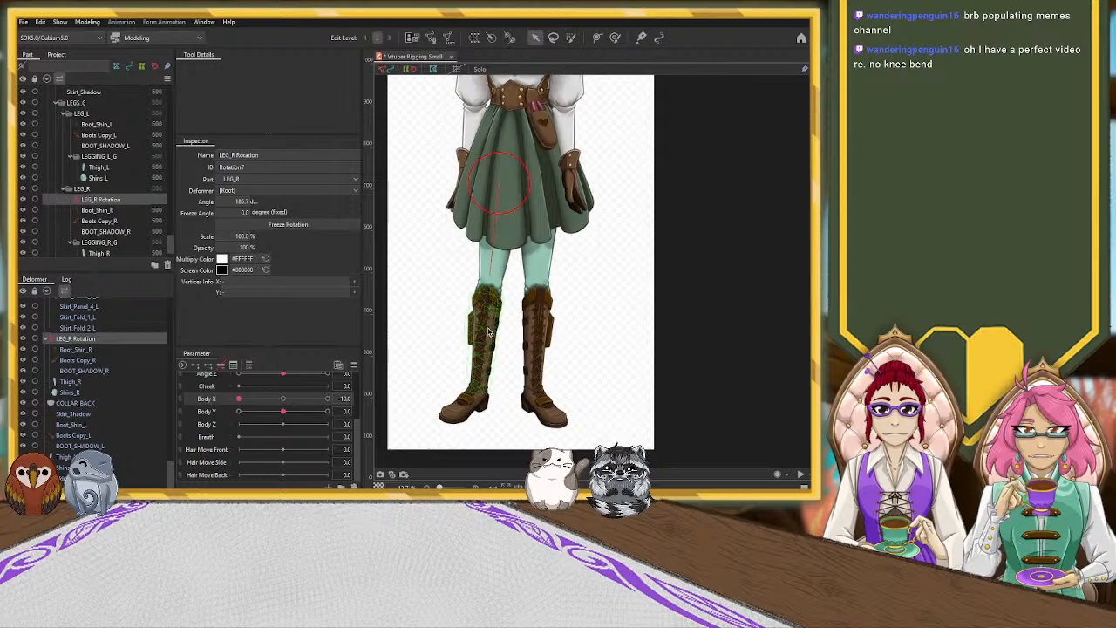
Try adding a knee-to-ankle rotation deformer to the right shin, boot and boot-shadow parts and swinging the lower leg inward at Body X -10.
click(82, 360)
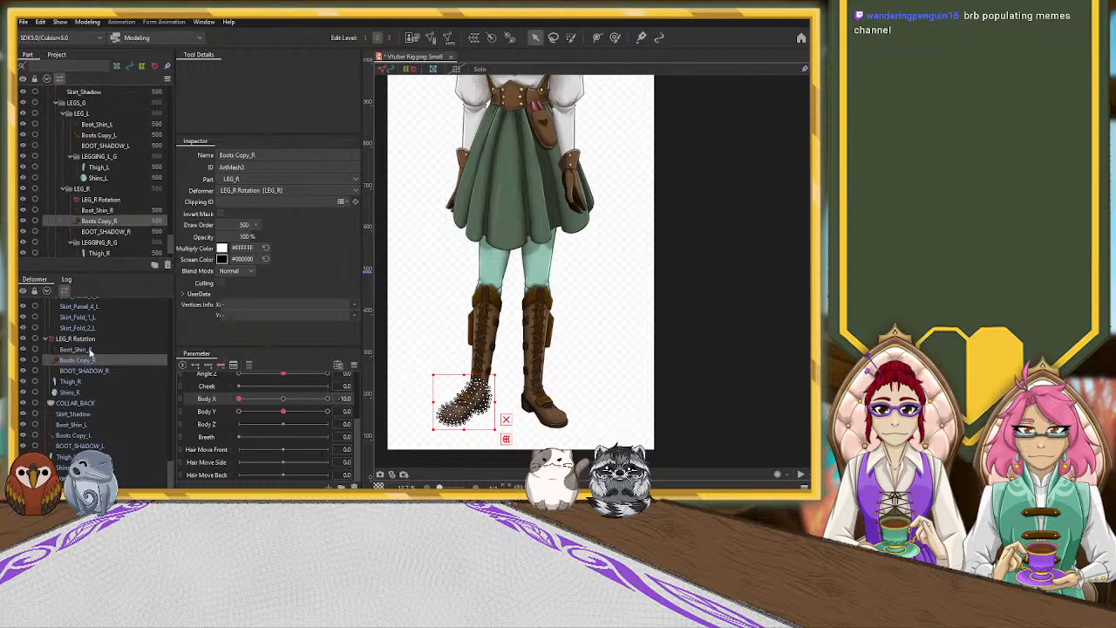
ctrl+click(87, 350)
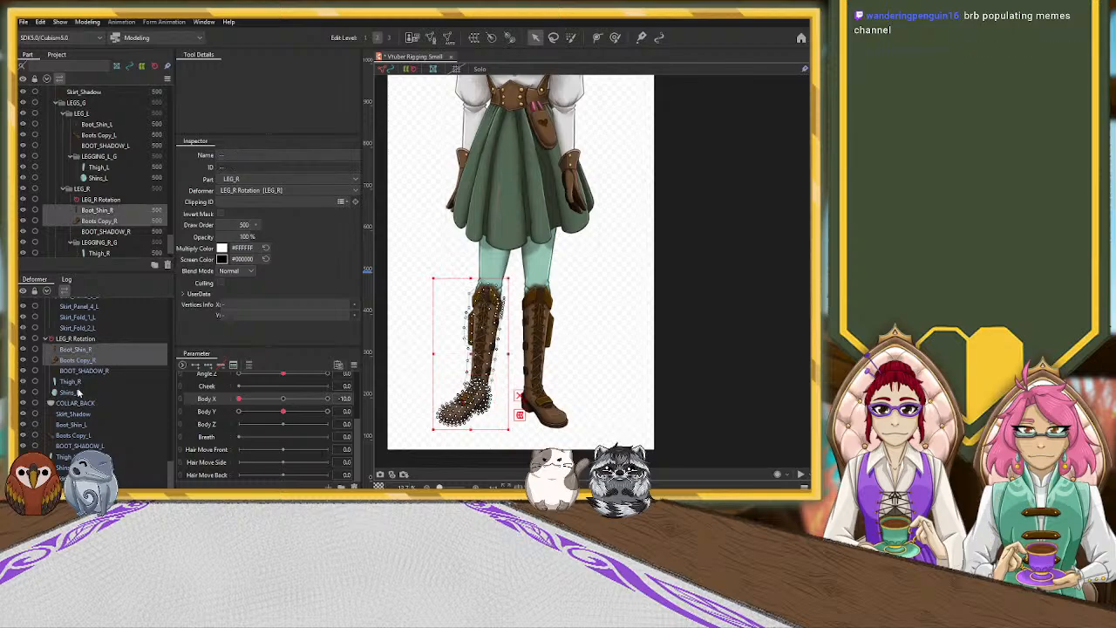
ctrl+click(78, 393)
ctrl+click(87, 370)
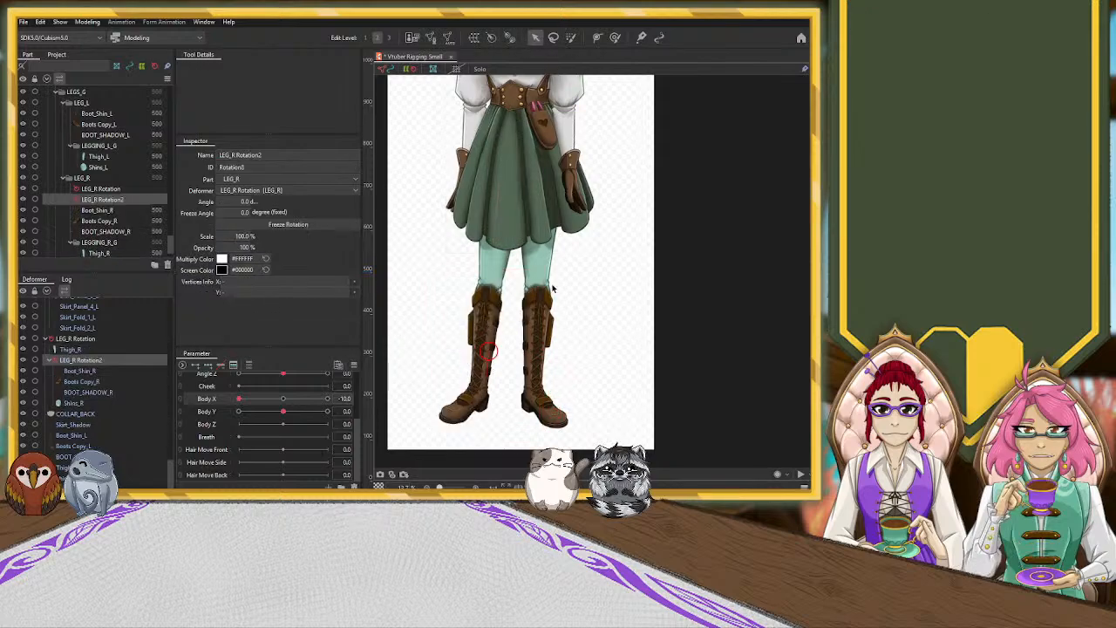
key(ctrl+z)
click(509, 39)
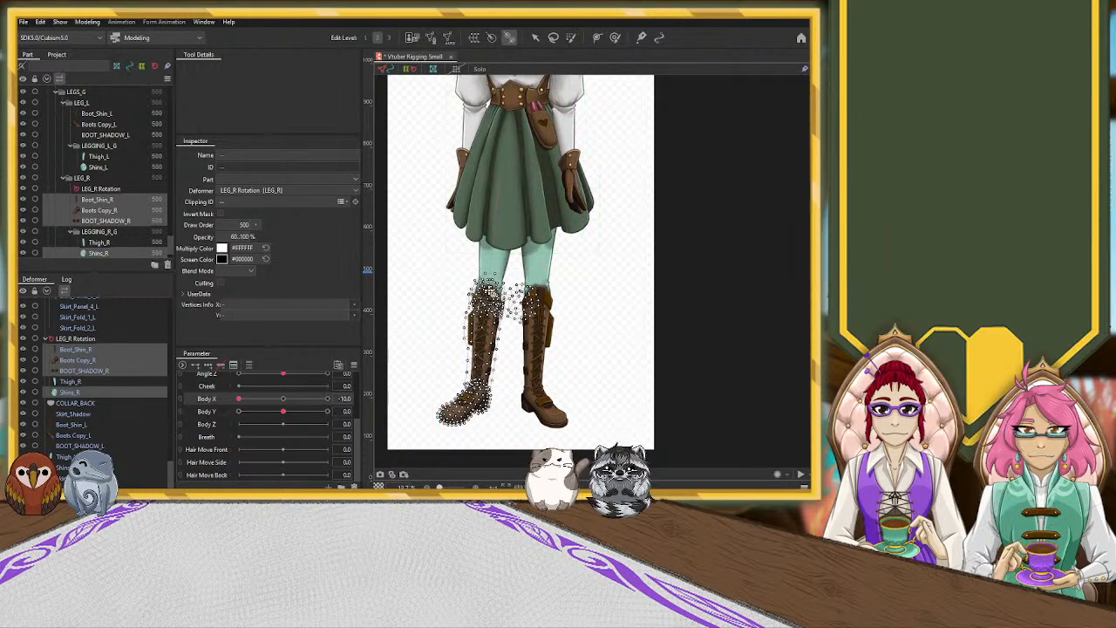
drag(490, 279, 482, 381)
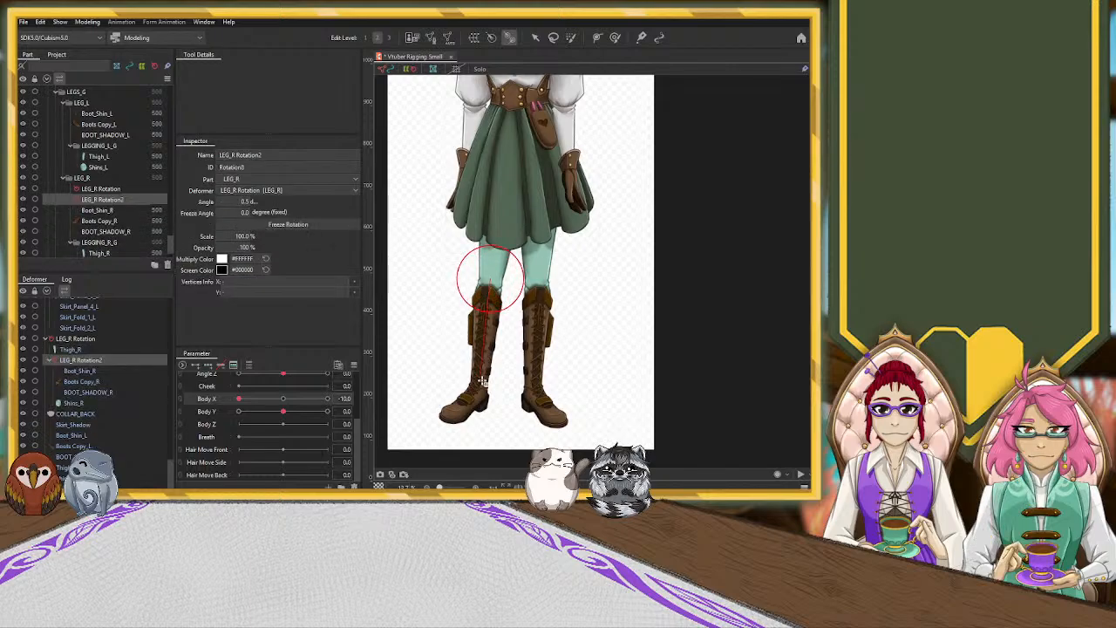
drag(478, 377, 492, 386)
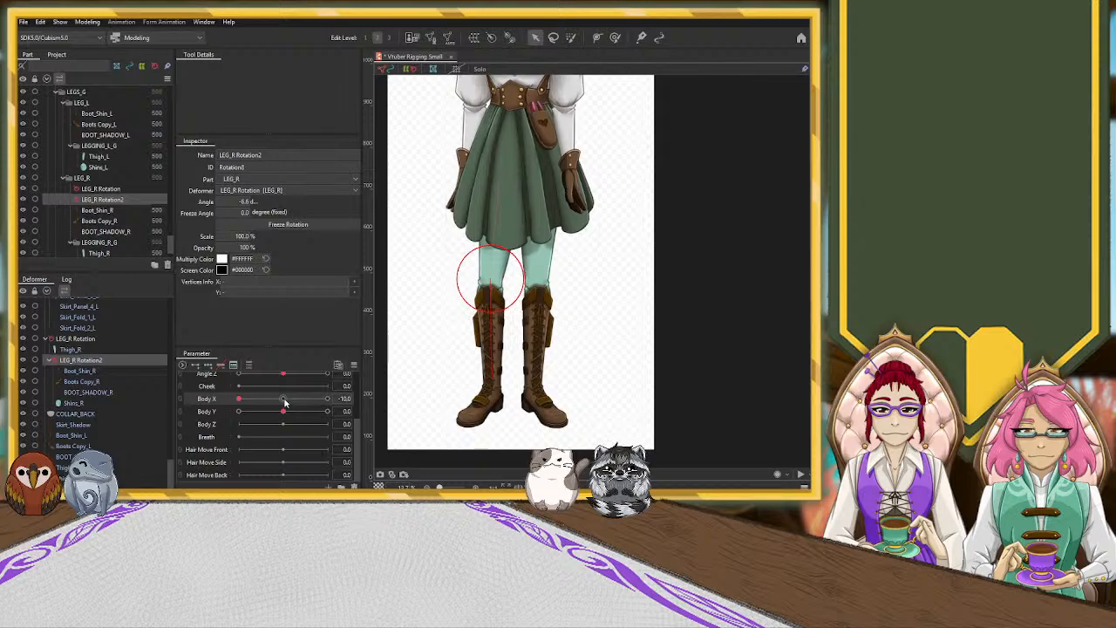
Undo the right knee deformer and the hip deformer's outward swing, and return Body X to 0.
key(ctrl+z)
key(ctrl+z)
key(ctrl+z)
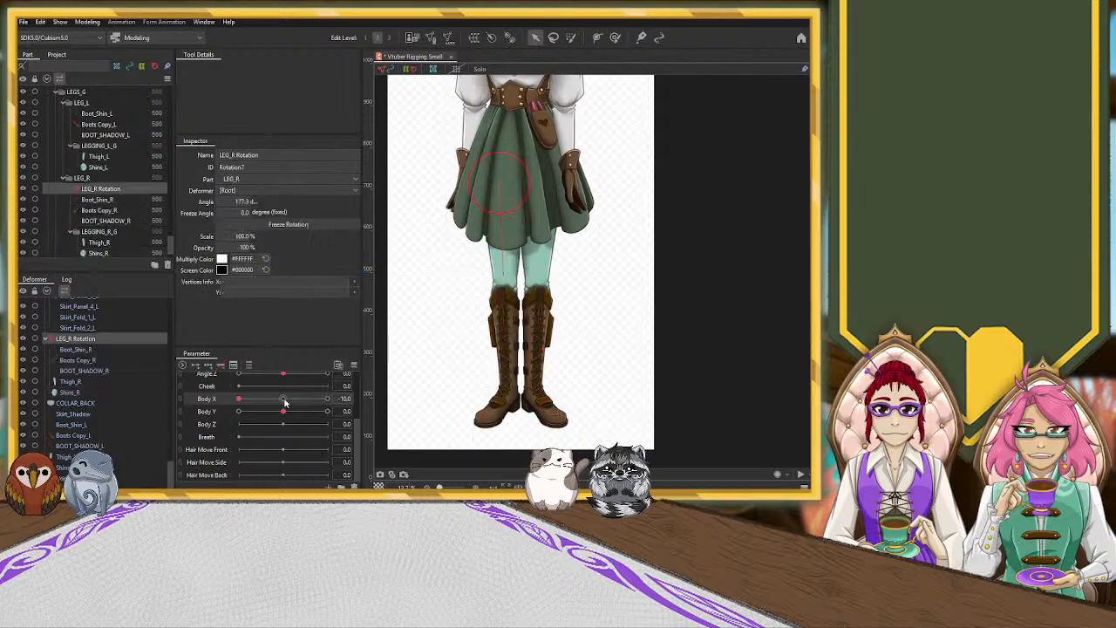
click(283, 400)
drag(284, 401, 282, 400)
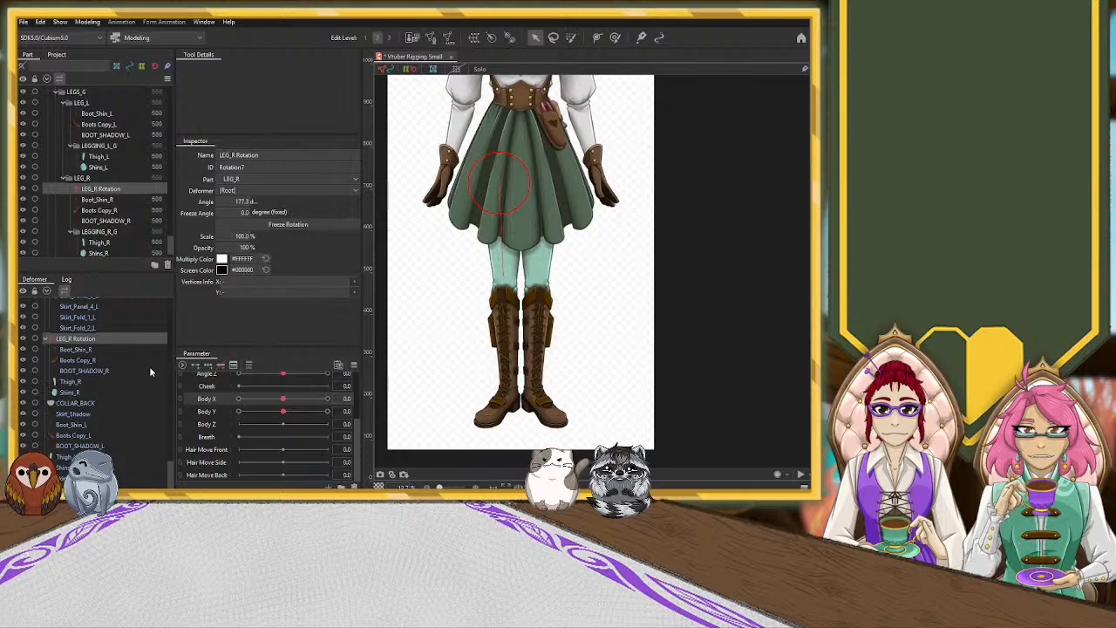
Create a rotation deformer from knee to ankle for Boot_Shin_R, Boots Copy_R, BOOT_SHADOW_R and Shins_R, nested under the right hip deformer.
click(74, 361)
ctrl+click(85, 349)
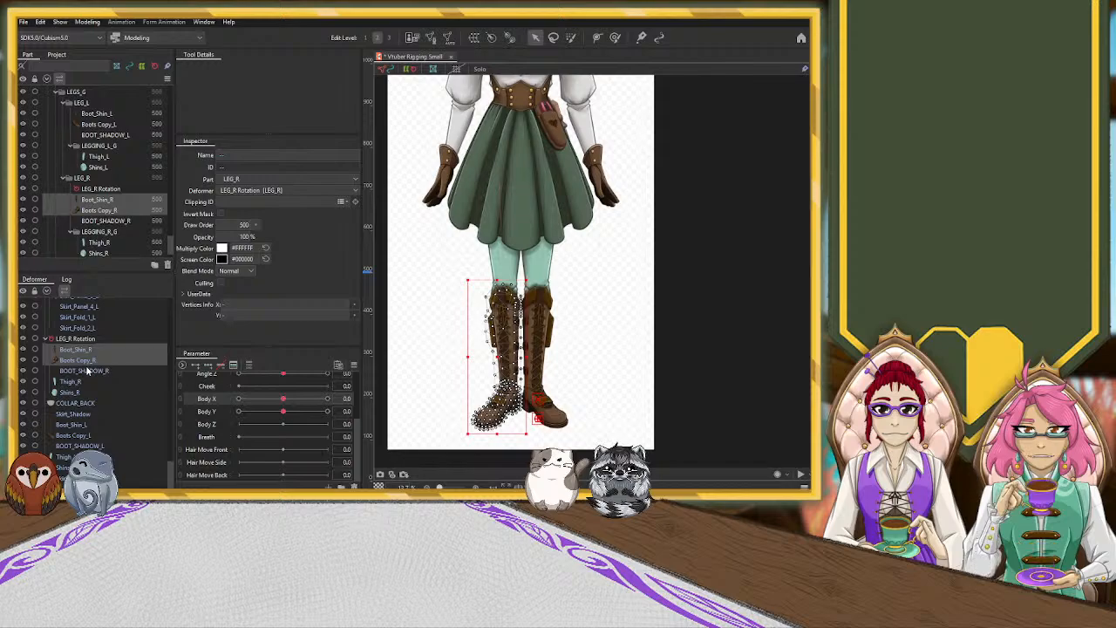
ctrl+click(83, 371)
ctrl+click(69, 393)
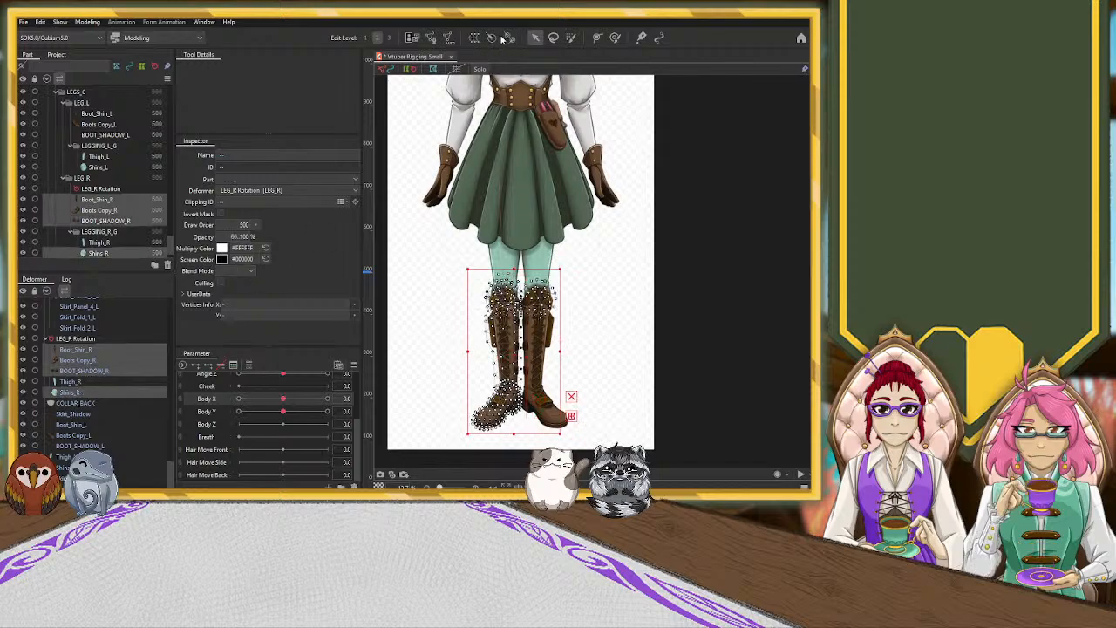
drag(502, 293, 510, 393)
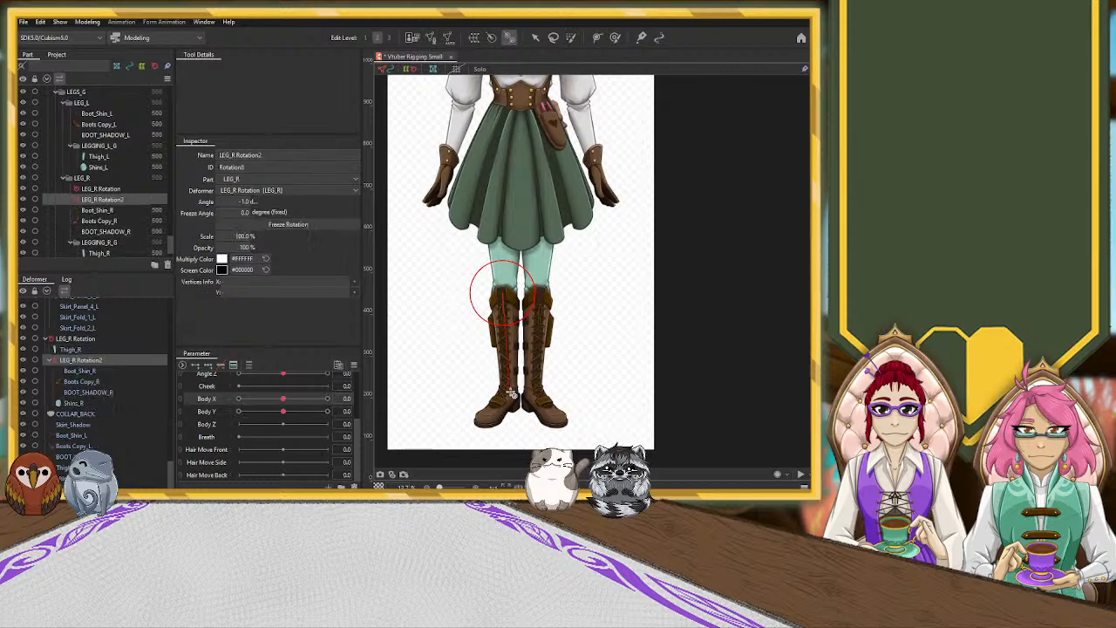
key(v)
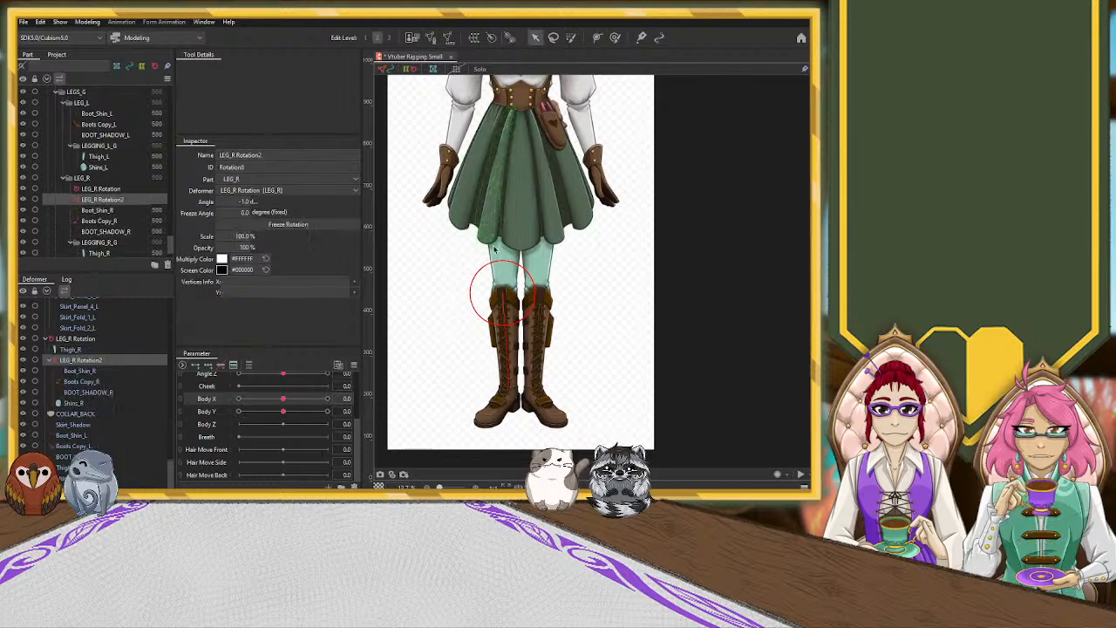
Create a rotation deformer at the right ankle for Boots Copy_R, nested under the knee deformer.
click(497, 404)
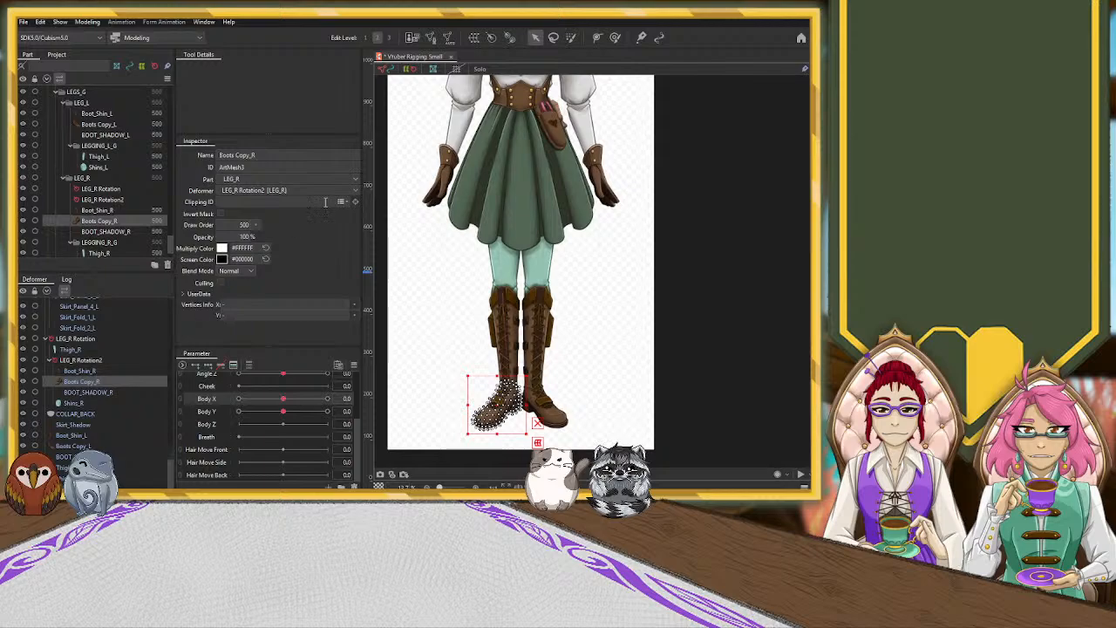
click(510, 39)
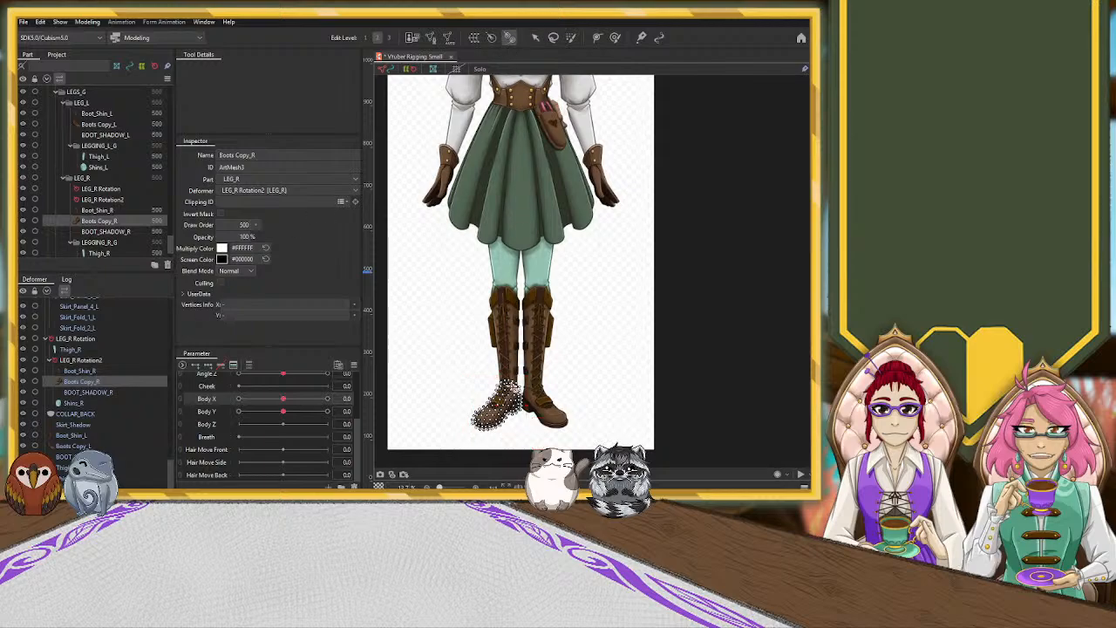
drag(510, 386, 516, 421)
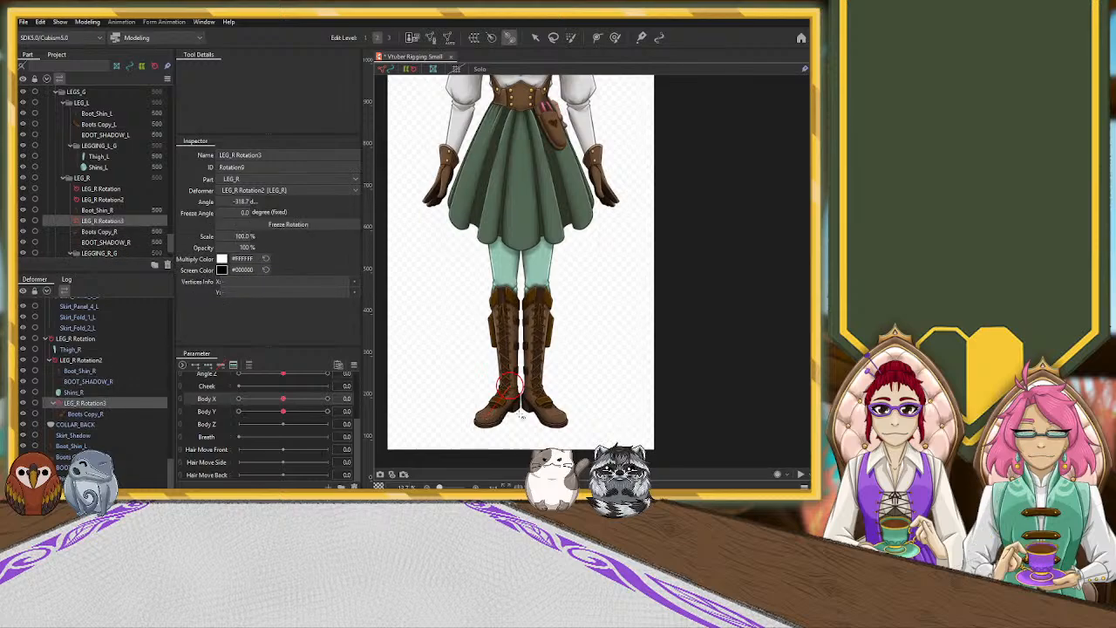
Add Body X keys at -10, 0 and 10 to the right hip, knee and ankle rotation deformers and set Body X to -10.
ctrl+click(81, 360)
ctrl+click(76, 338)
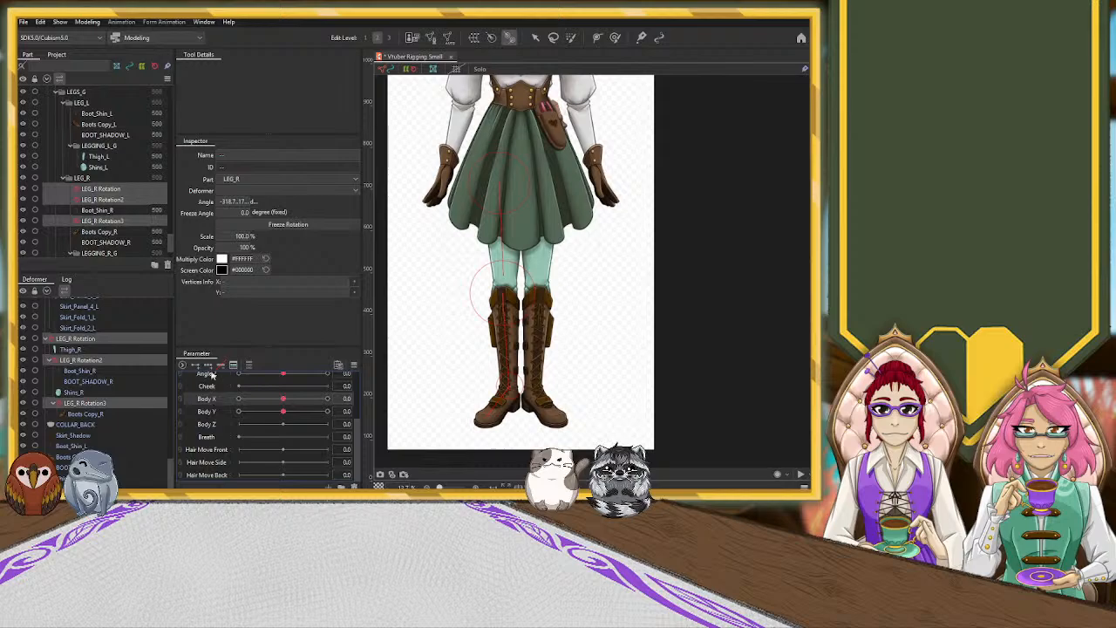
drag(283, 401, 238, 398)
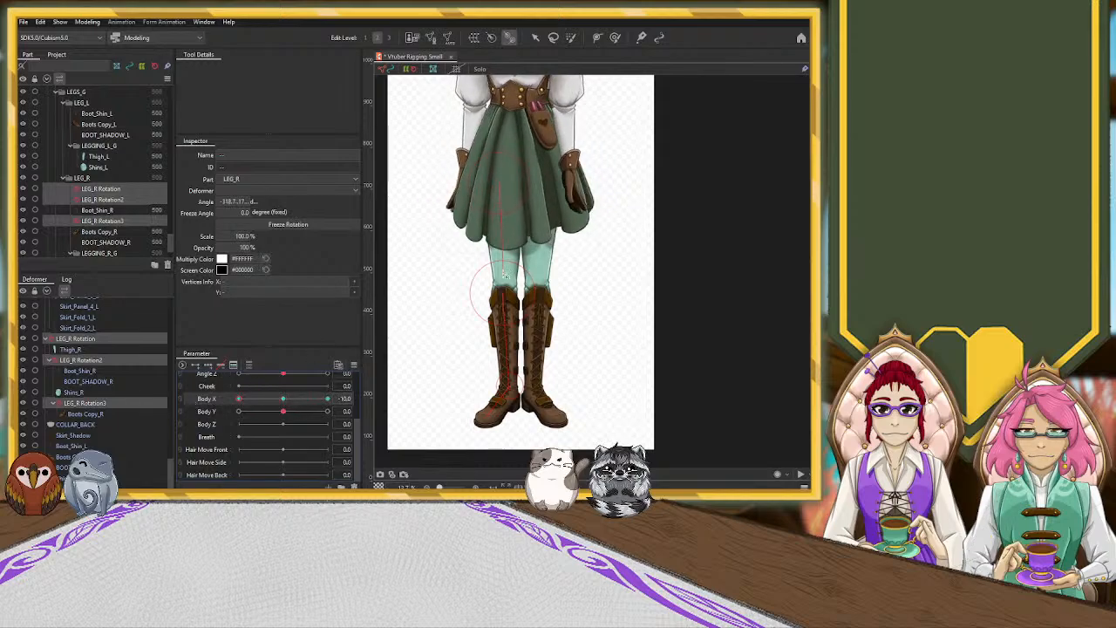
Pose the right leg at Body X -10 by swinging the thigh slightly outward and adjusting the knee and ankle rotations.
click(535, 37)
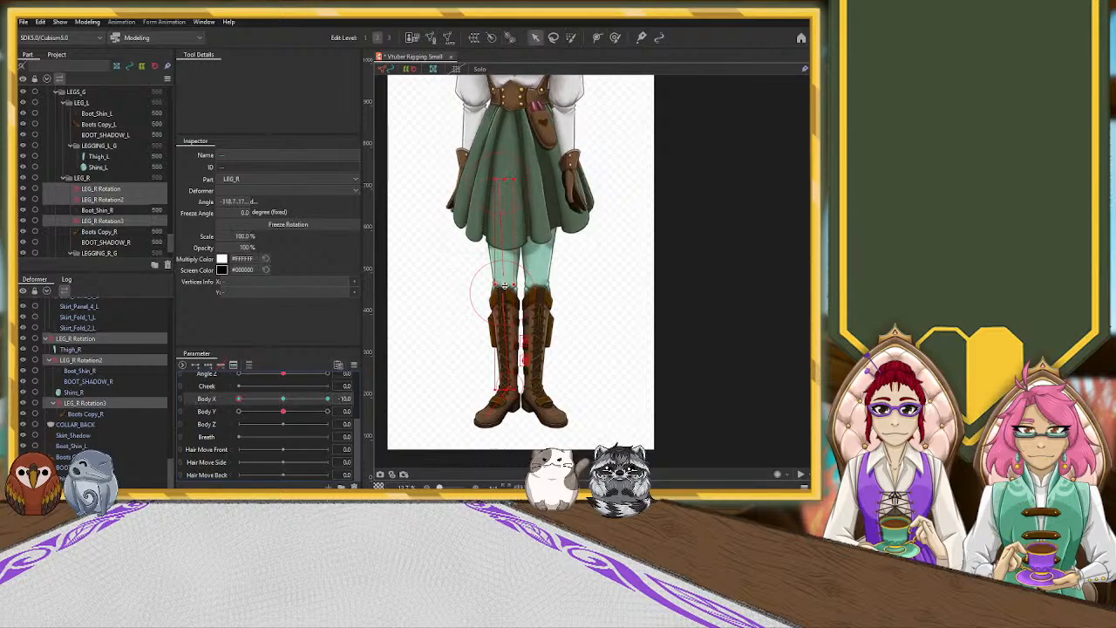
drag(504, 272, 483, 414)
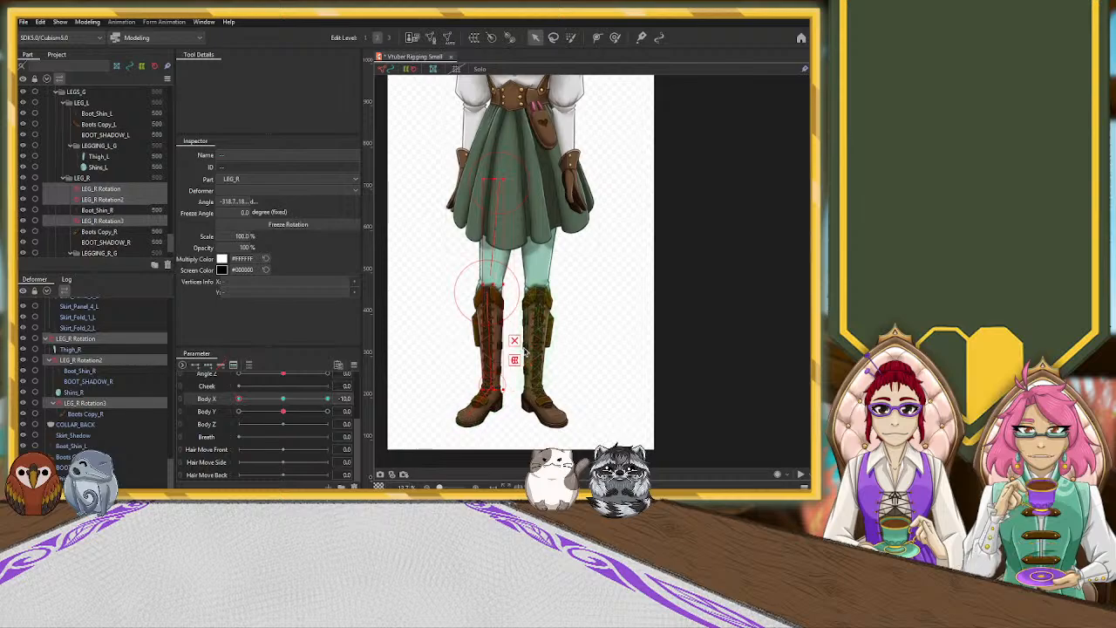
drag(524, 351, 509, 377)
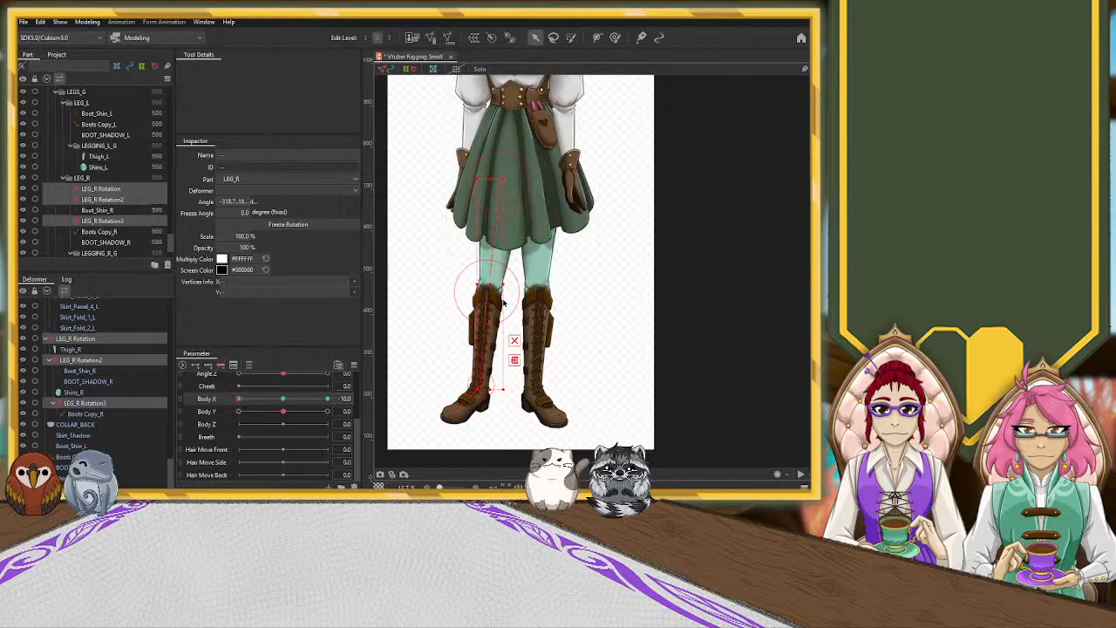
drag(494, 283, 501, 286)
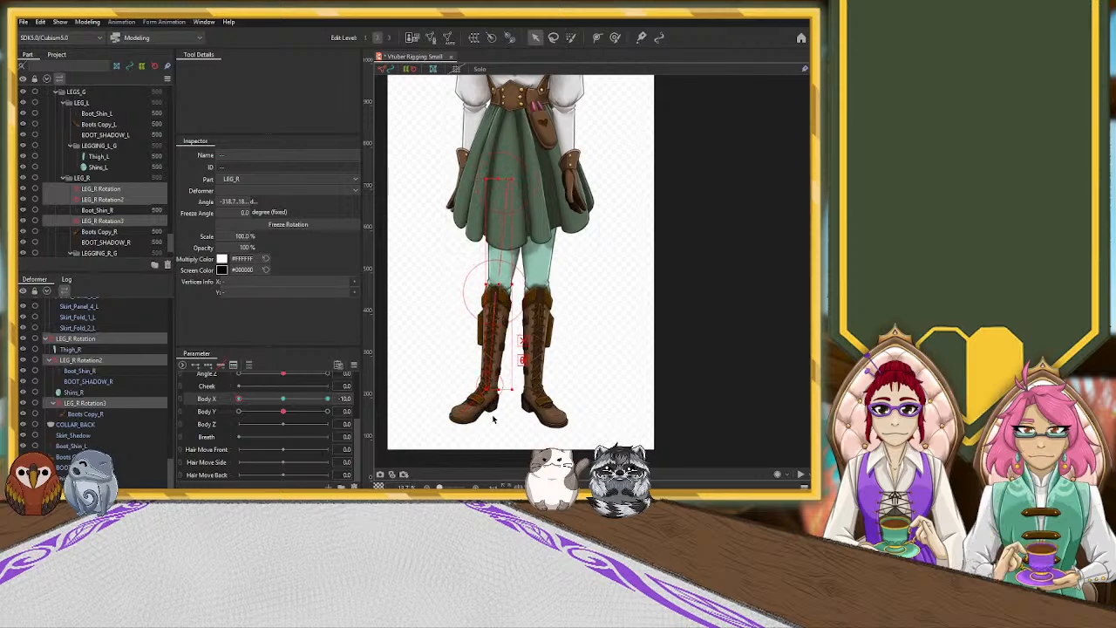
drag(463, 412, 469, 417)
drag(240, 400, 183, 436)
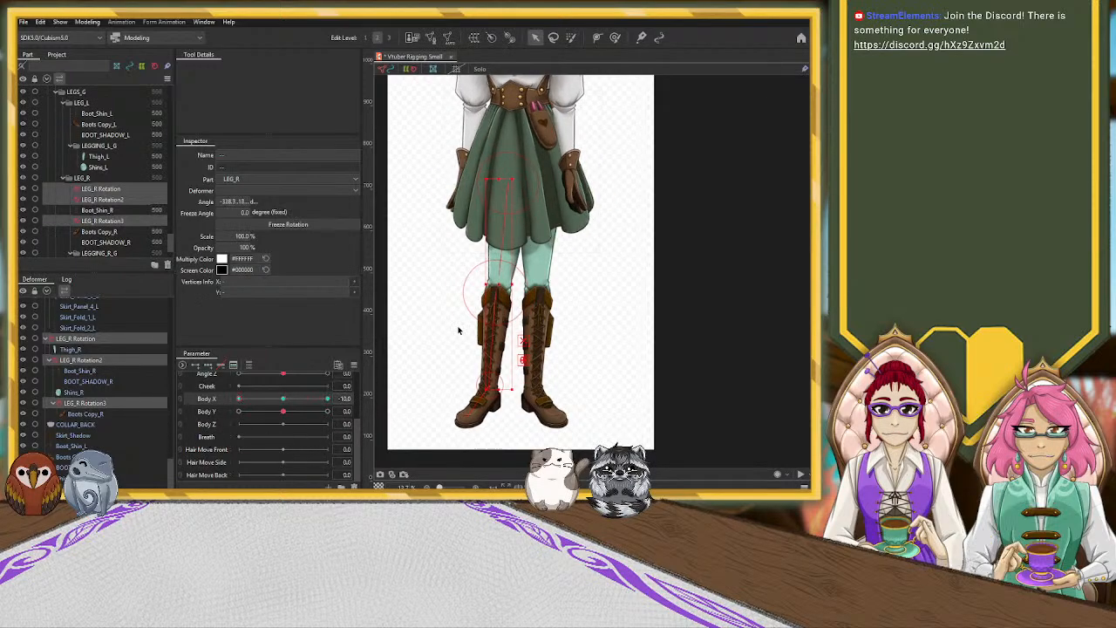
mouse_move(499, 283)
mouse_down()
mouse_move(488, 282)
mouse_move(504, 285)
mouse_up()
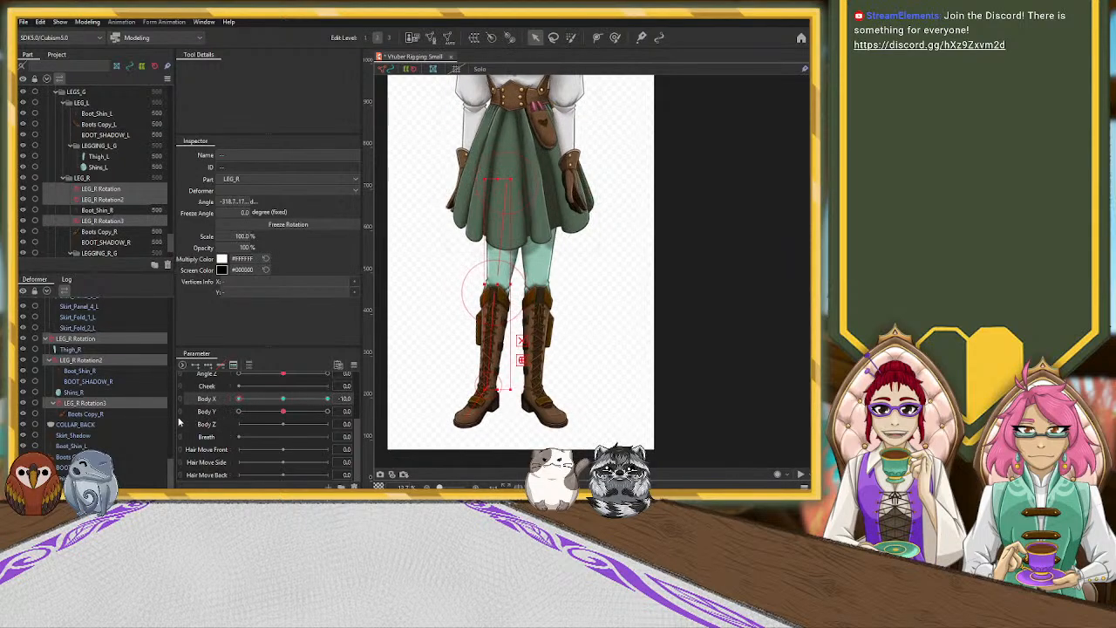
drag(238, 424, 265, 444)
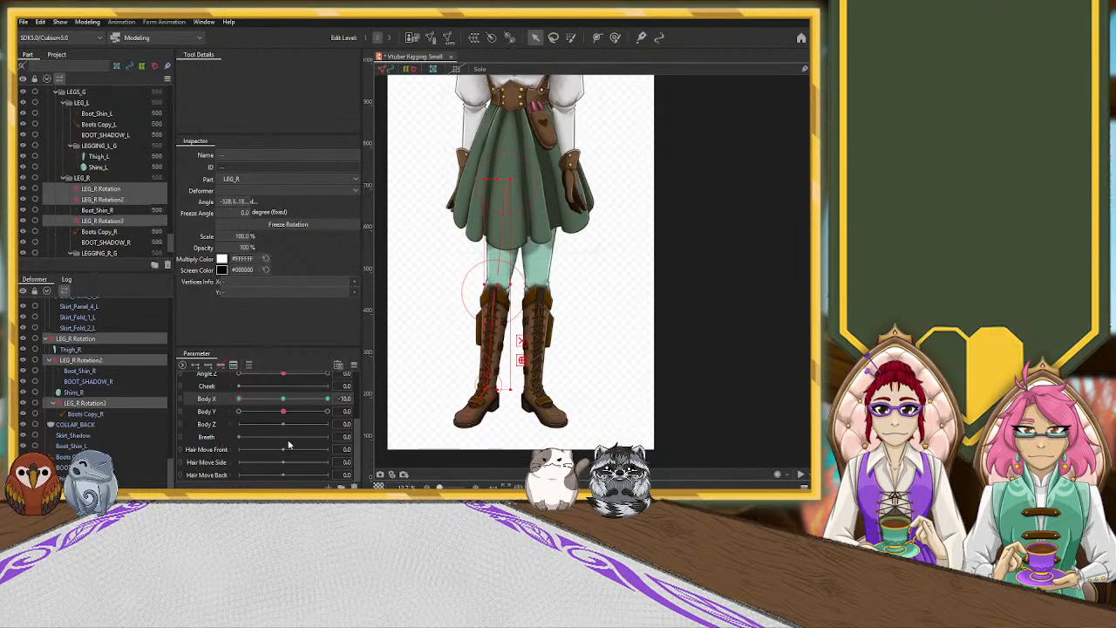
Return Body X to 0 and create a warp deformer for Boots Copy_R under the ankle rotation deformer.
click(477, 401)
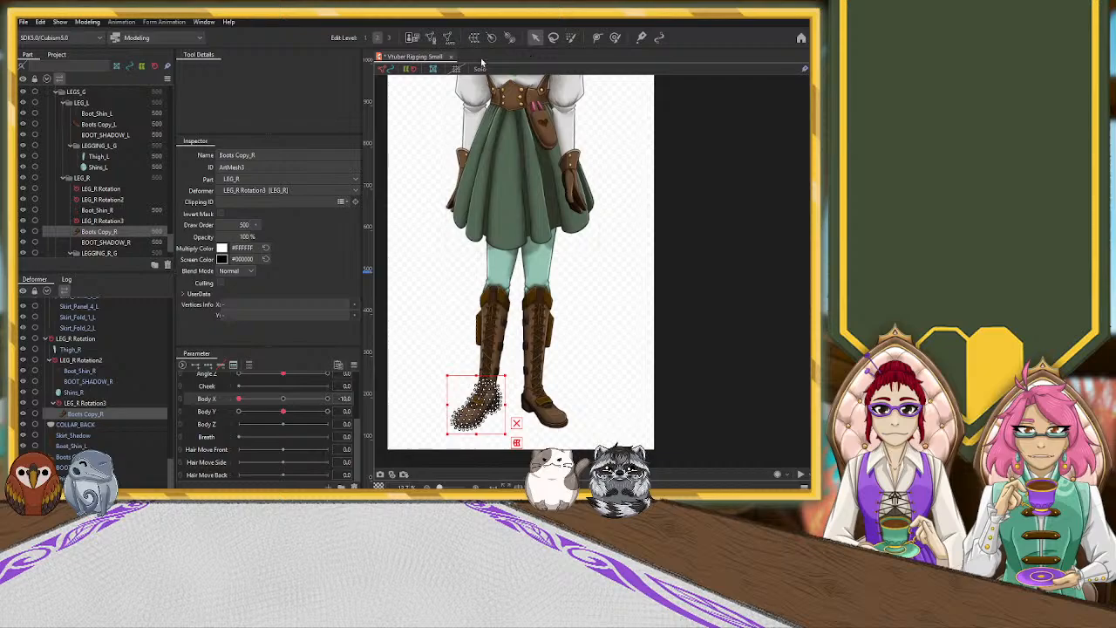
click(282, 398)
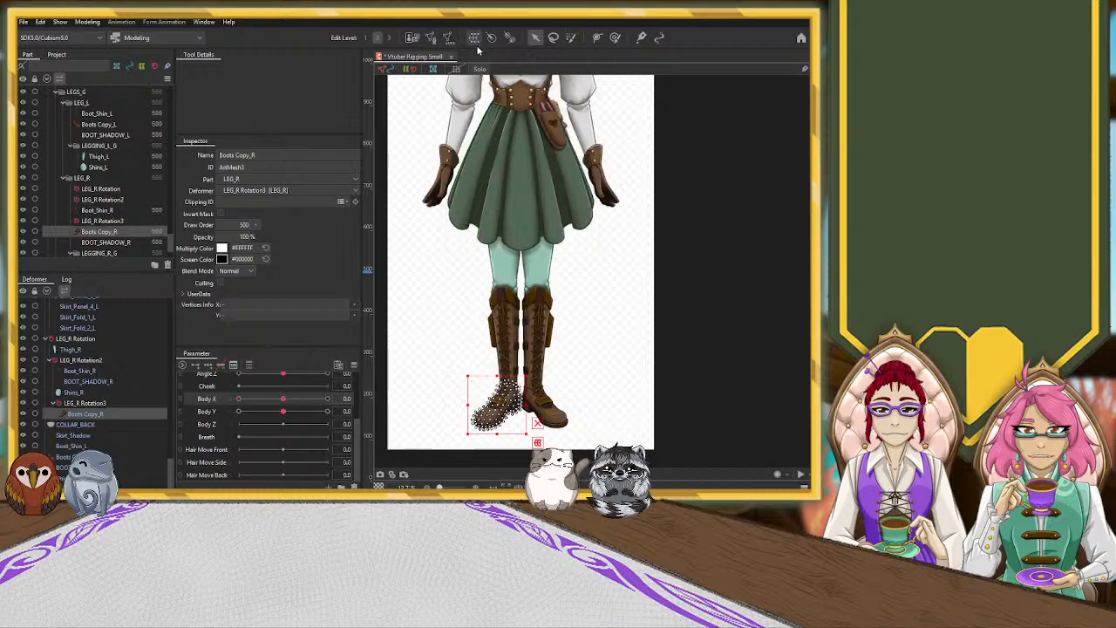
click(258, 344)
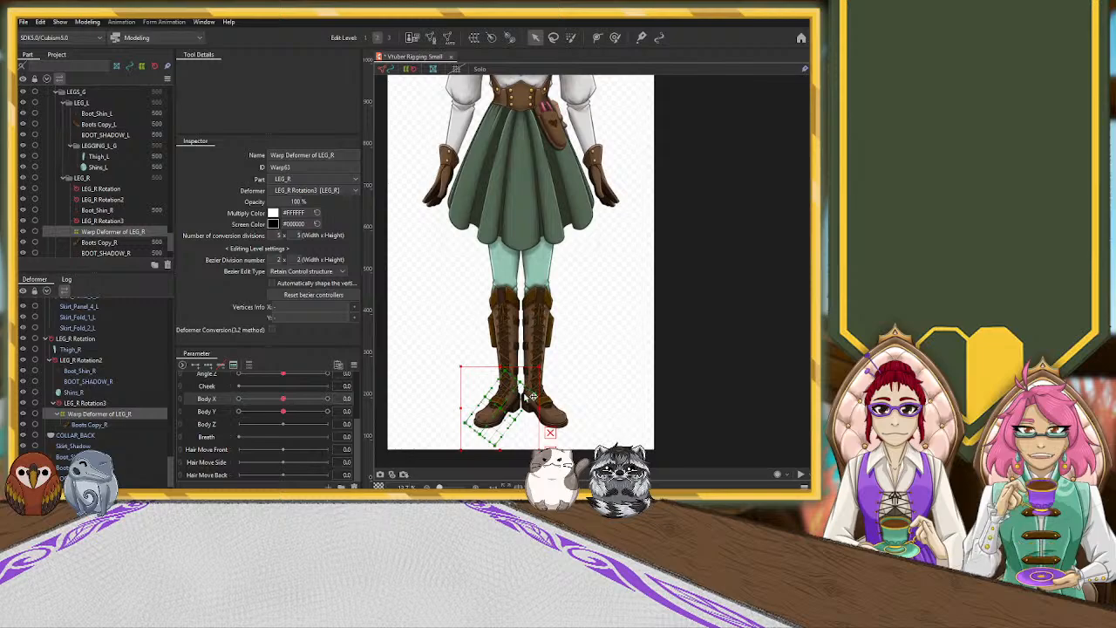
Rotate the right foot's warp deformer upright and resize it to fit closely around the boot.
scroll(521, 435, up, 5)
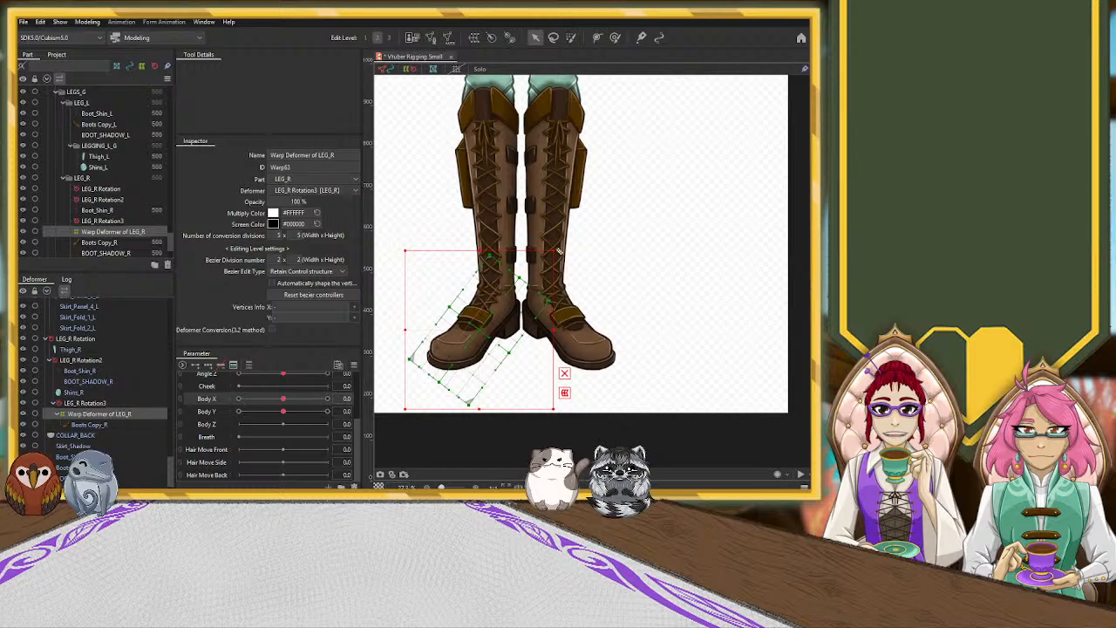
drag(560, 251, 490, 247)
key(ctrl+z)
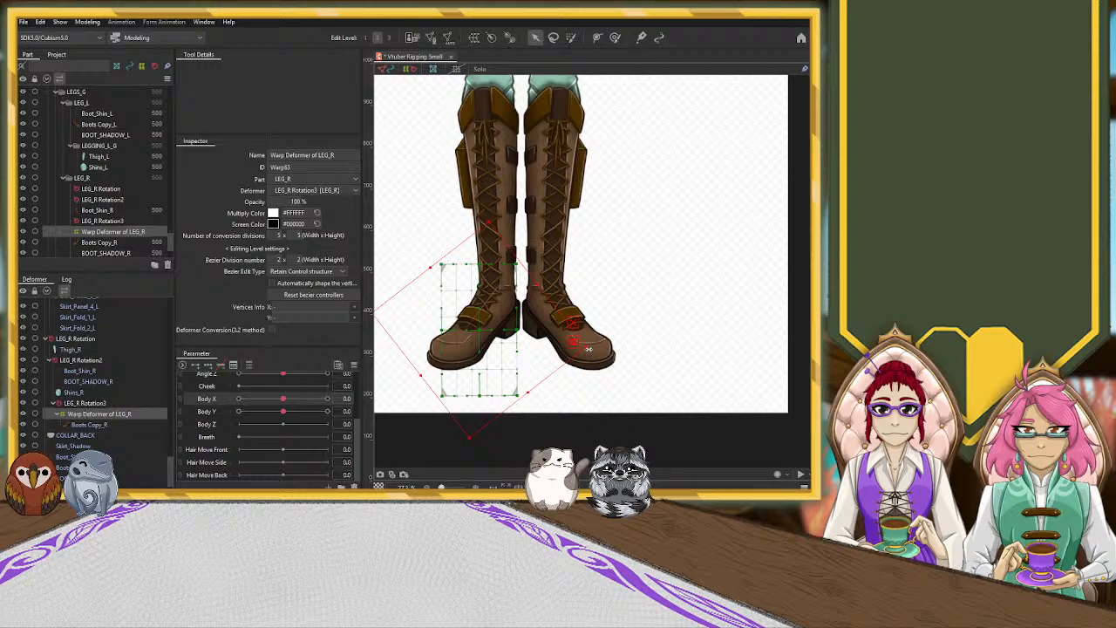
drag(589, 349, 601, 351)
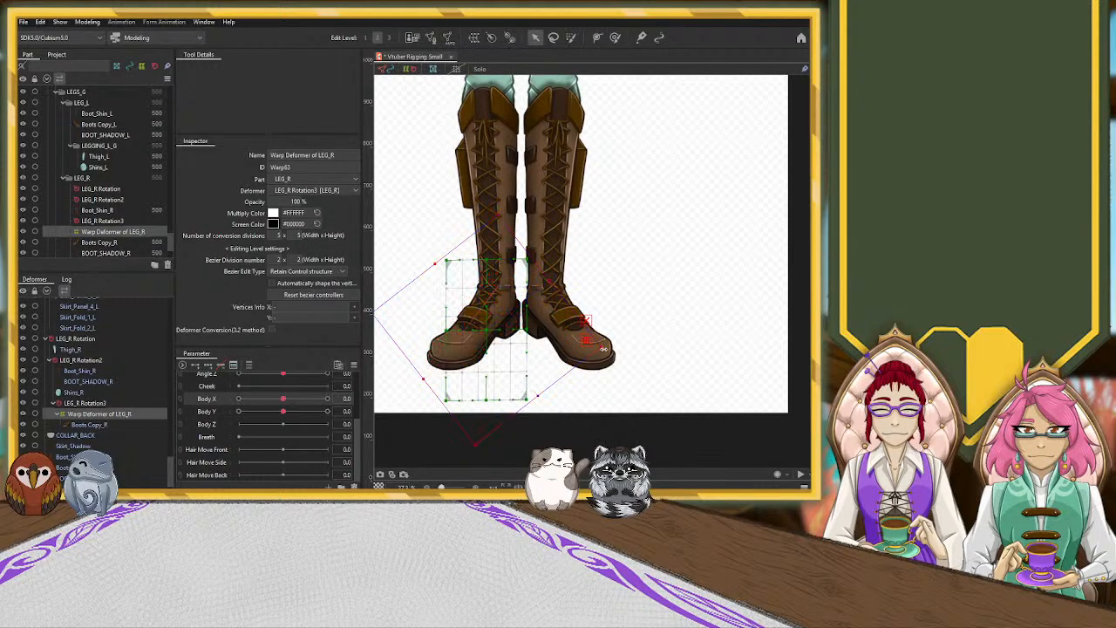
key(ctrl+z)
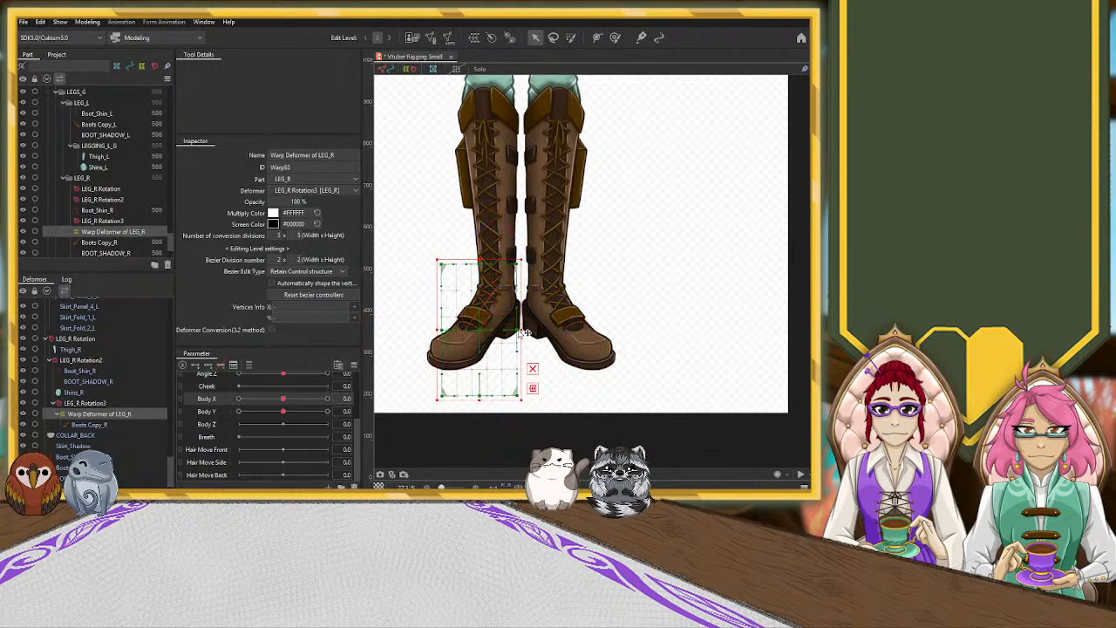
drag(523, 333, 533, 334)
drag(446, 338, 412, 330)
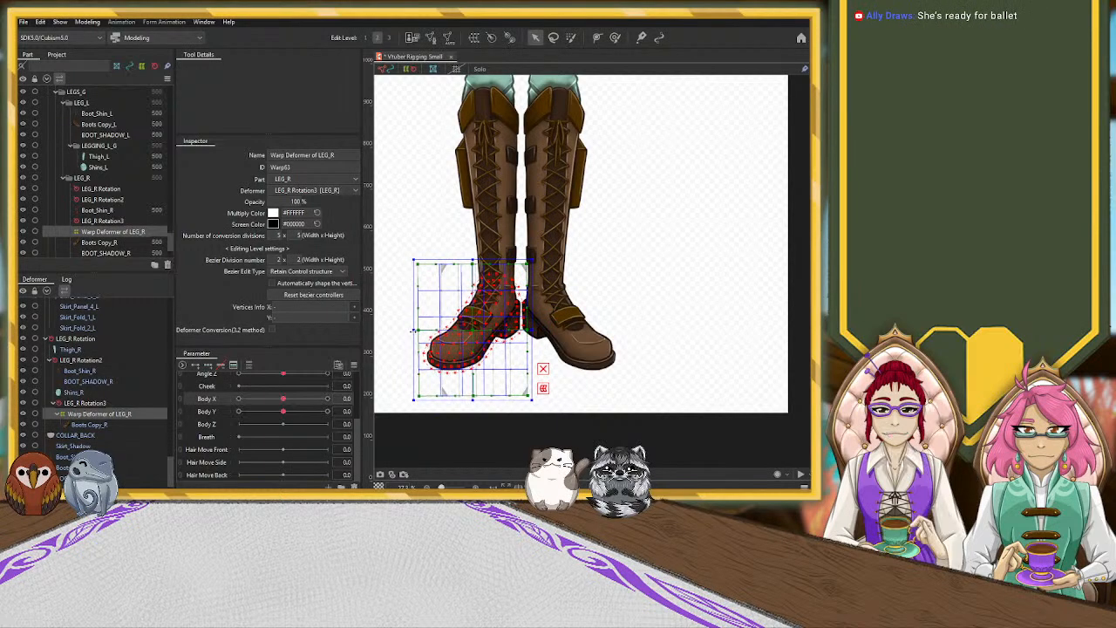
drag(474, 398, 473, 380)
drag(476, 260, 476, 266)
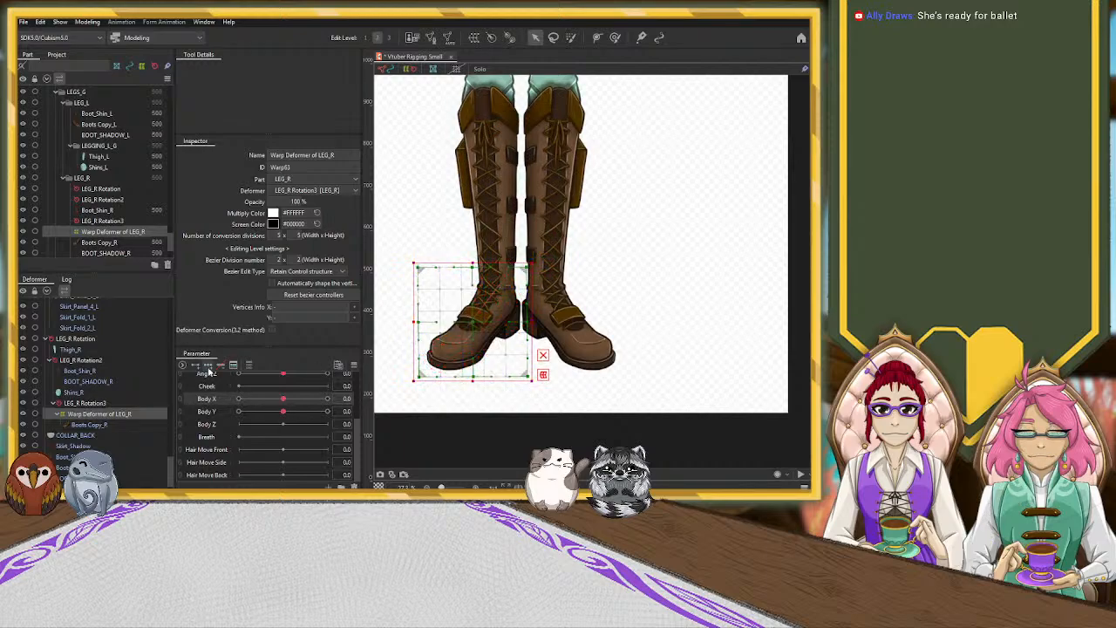
Key the right foot's warp deformer at Body X -10, 0 and 10, and reshape its grid around the toe and ankle at -10.
drag(285, 400, 212, 402)
drag(488, 378, 453, 381)
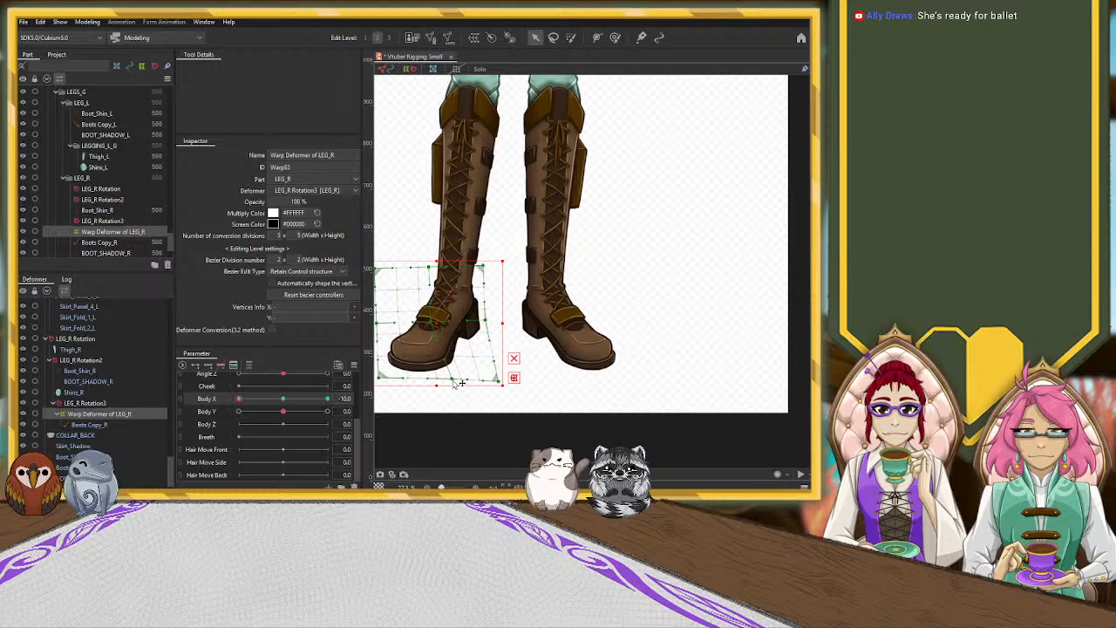
scroll(436, 324, up, 2)
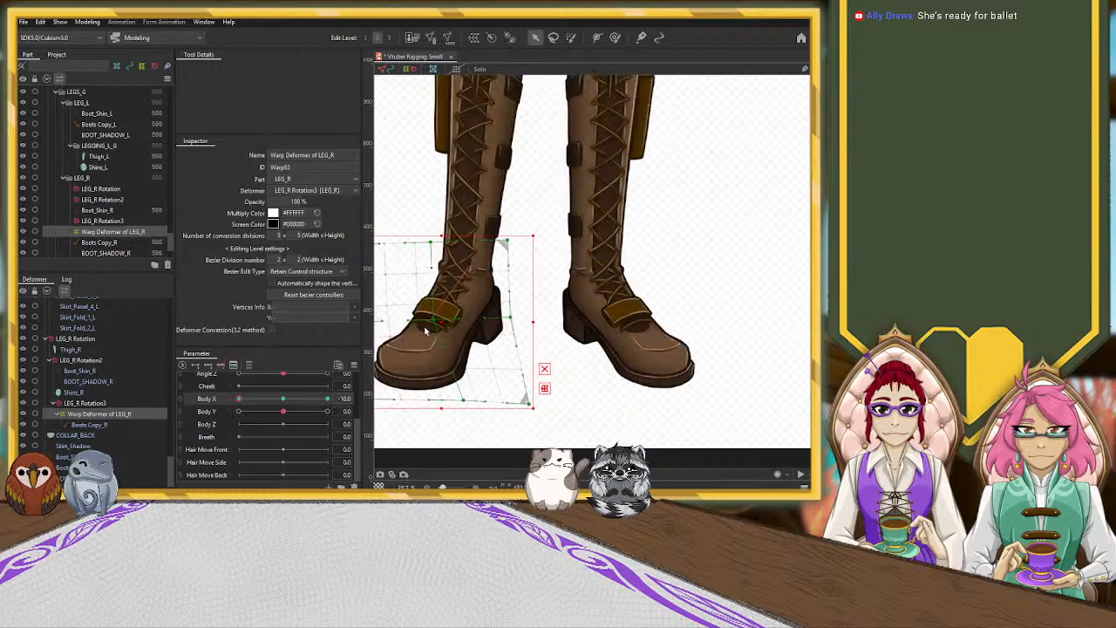
drag(432, 319, 467, 319)
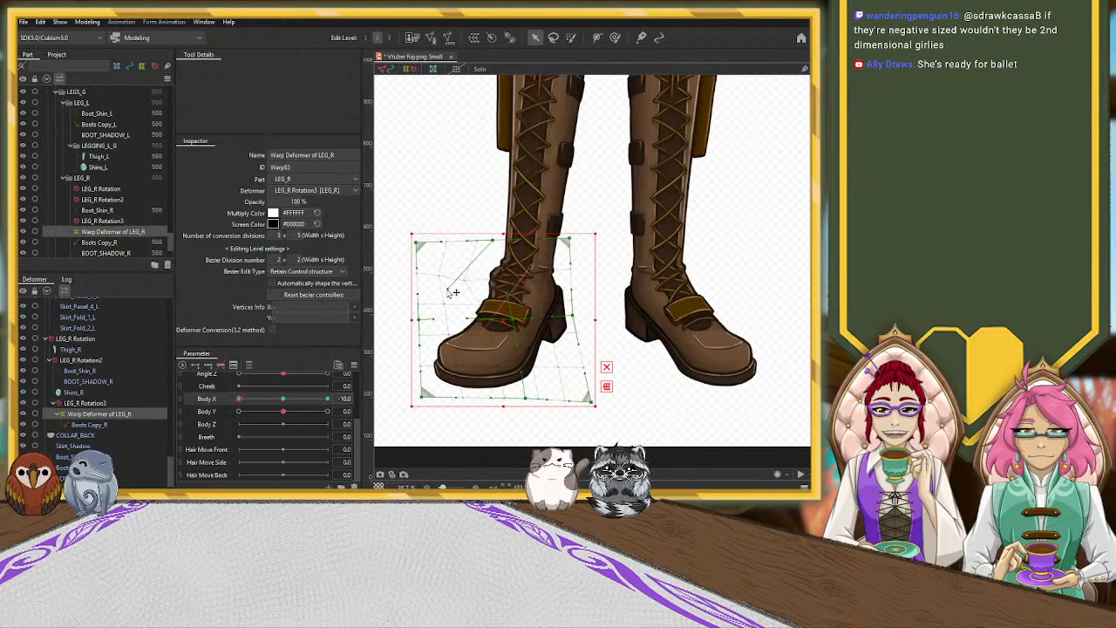
drag(445, 293, 491, 266)
drag(468, 318, 482, 303)
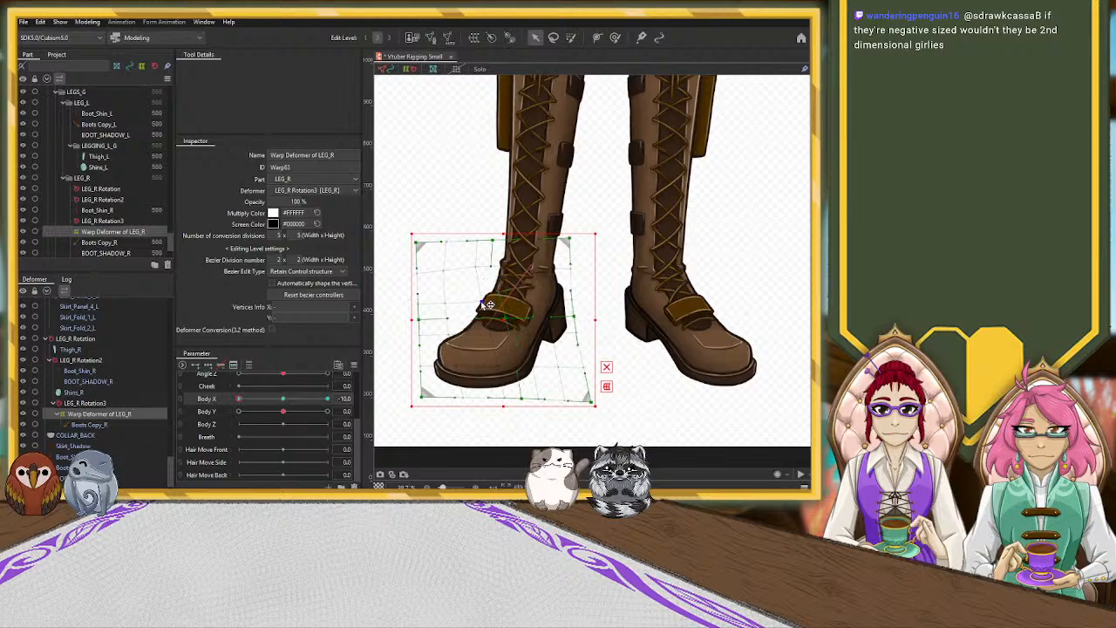
click(485, 304)
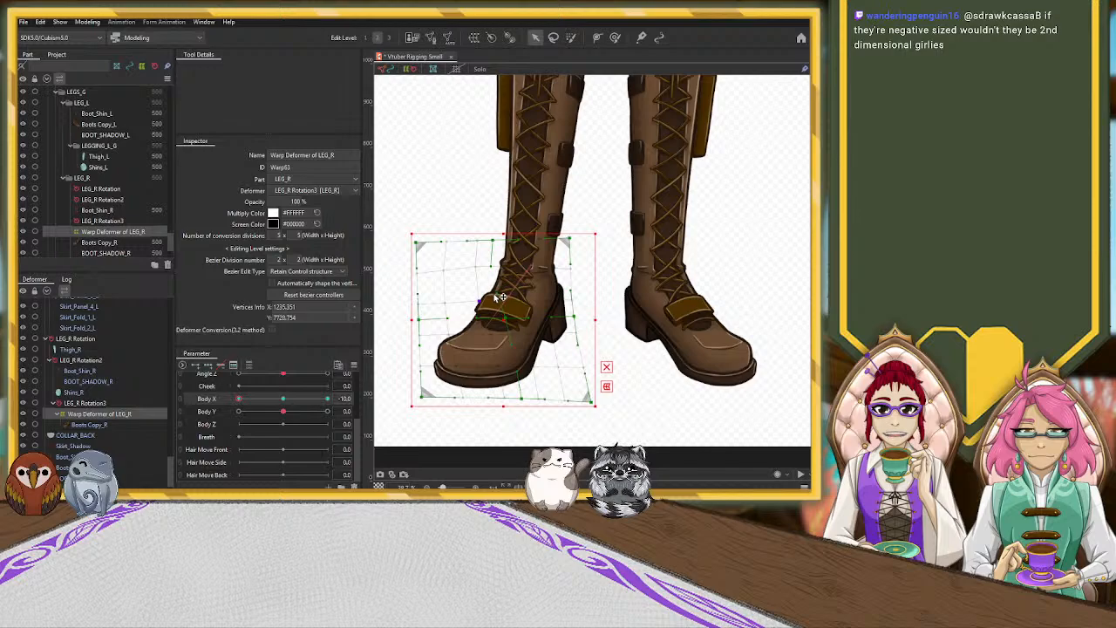
Pull in the heel-side lower corner of the right foot's warp at Body X -10 and deselect the deformer.
scroll(504, 299, down, 3)
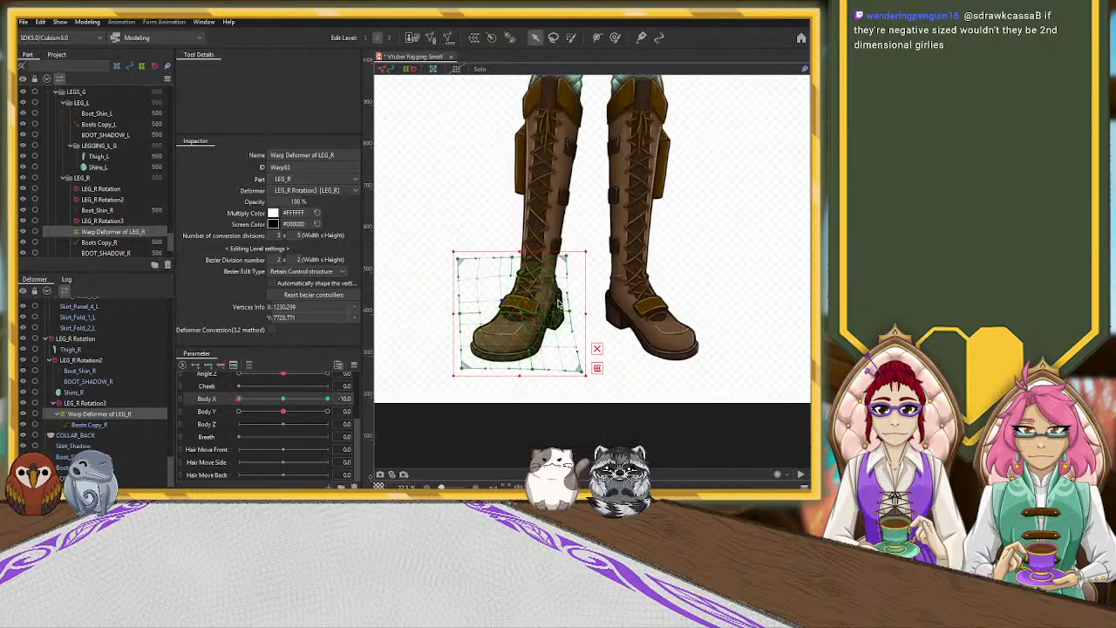
drag(676, 270, 596, 332)
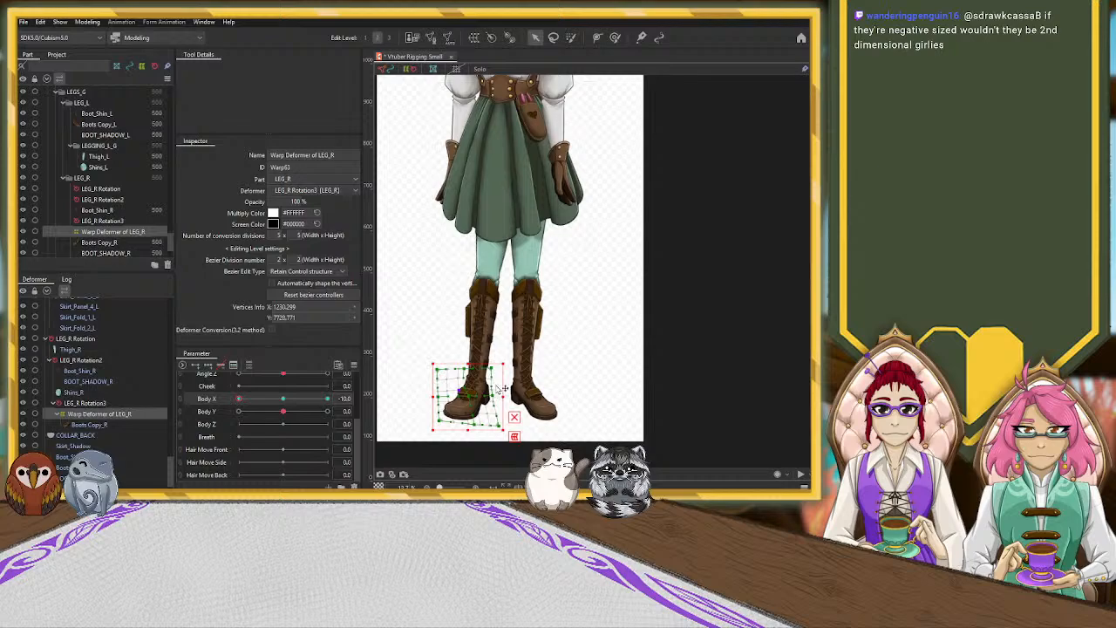
scroll(504, 389, up, 3)
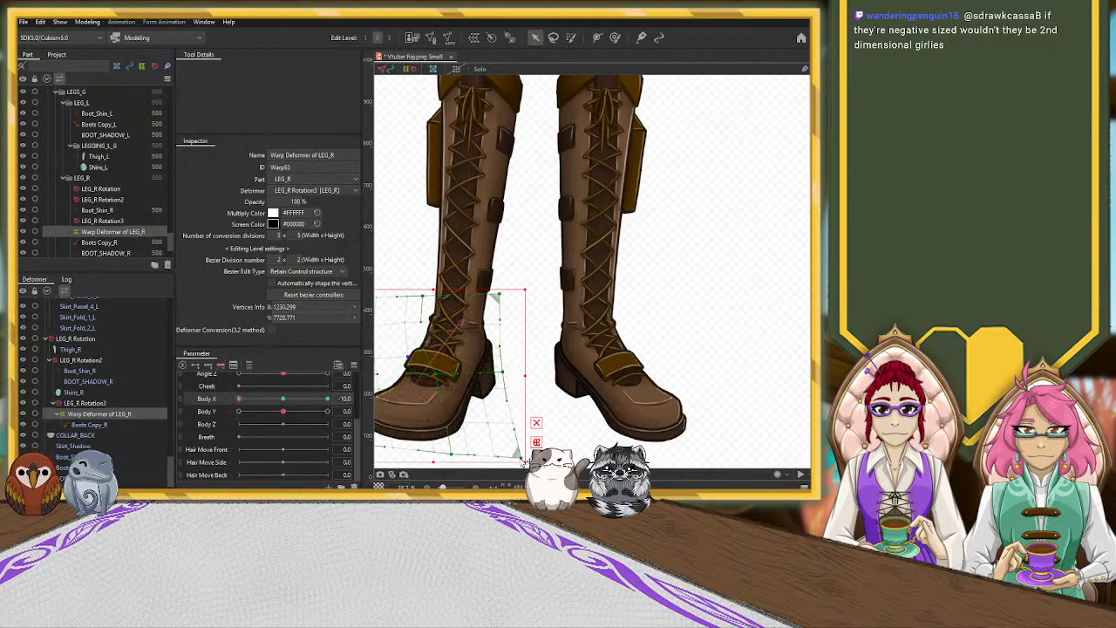
scroll(491, 421, down, 3)
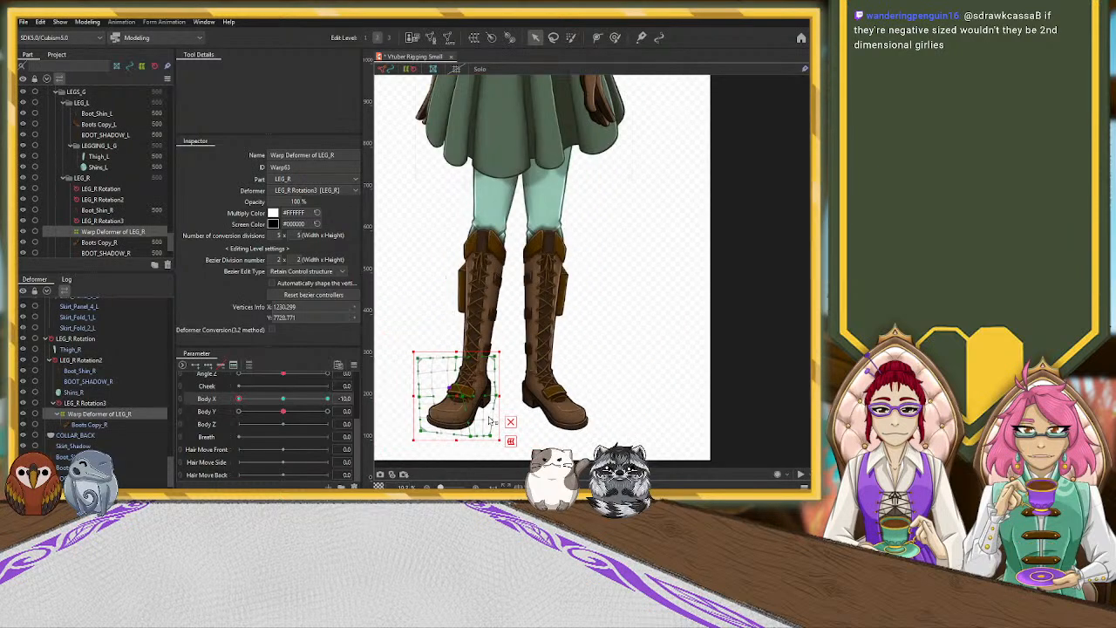
scroll(491, 421, down, 2)
click(403, 390)
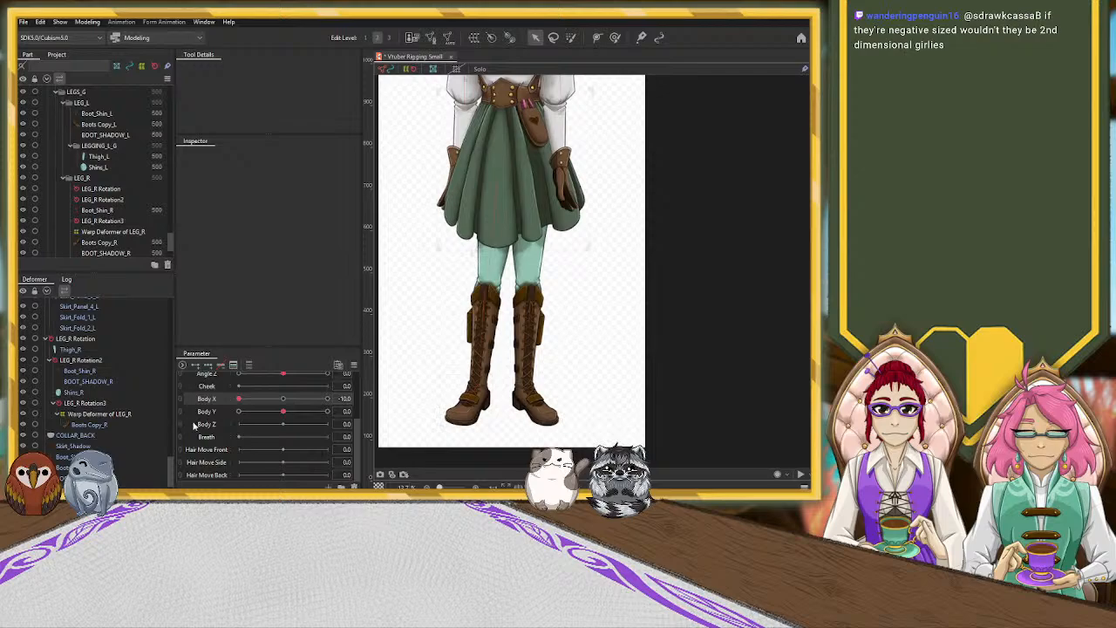
click(481, 330)
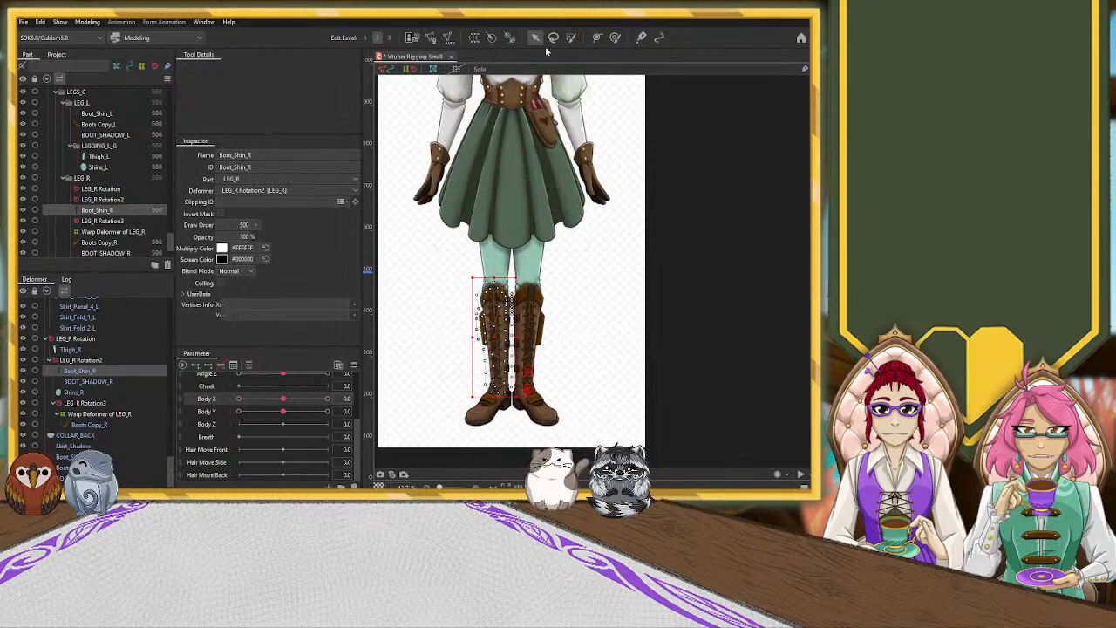
click(258, 343)
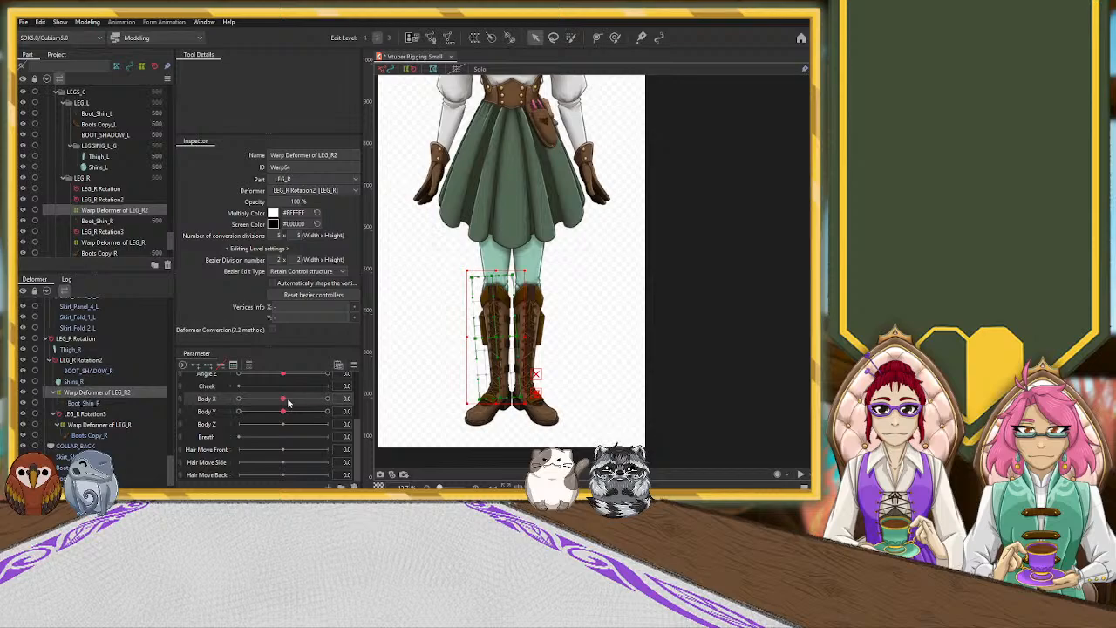
scroll(535, 358, up, 2)
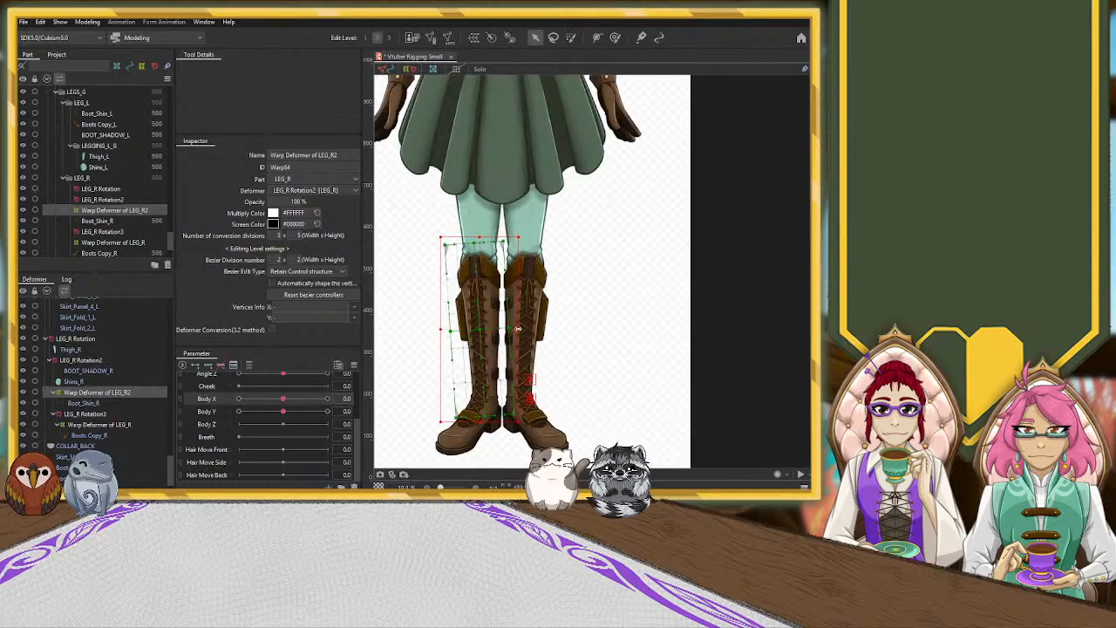
drag(518, 328, 521, 329)
key(ctrl+z)
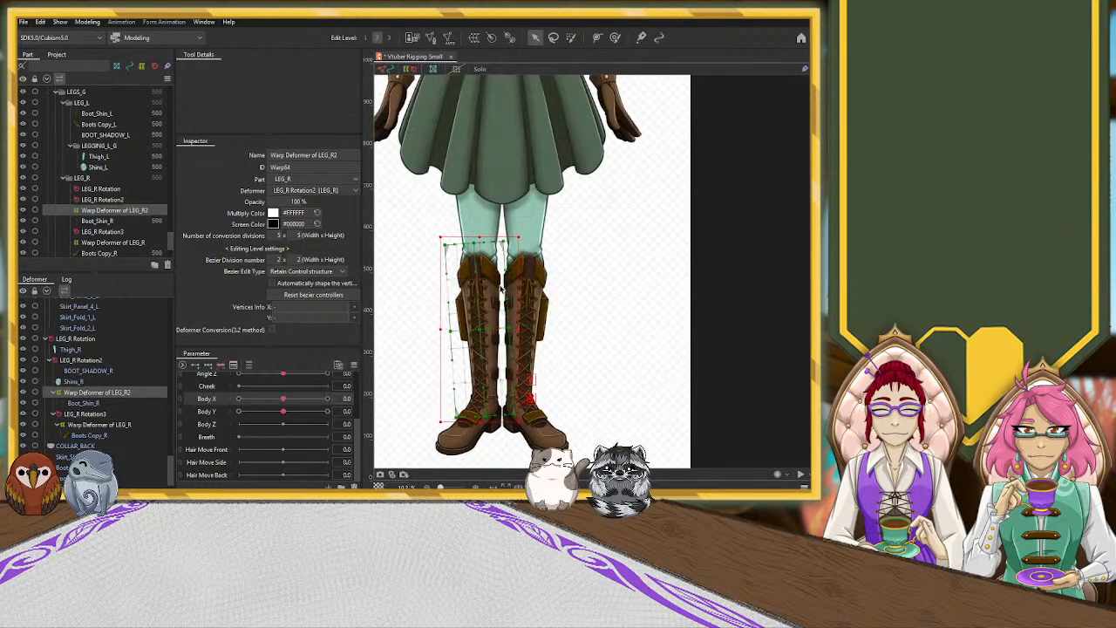
drag(525, 235, 529, 241)
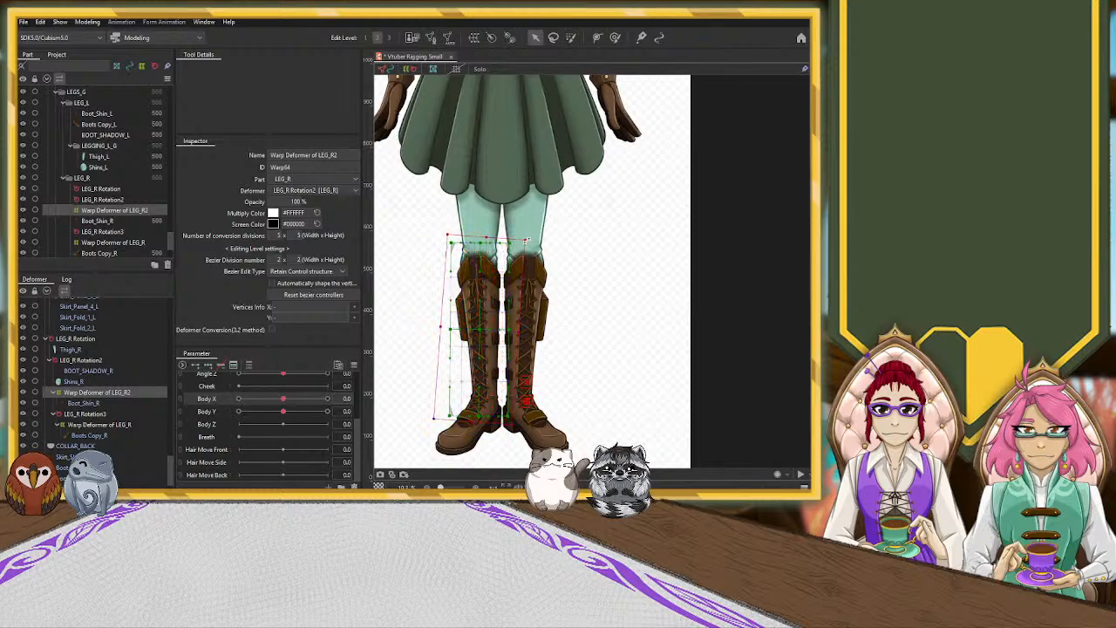
key(ctrl+z)
key(ctrl+z)
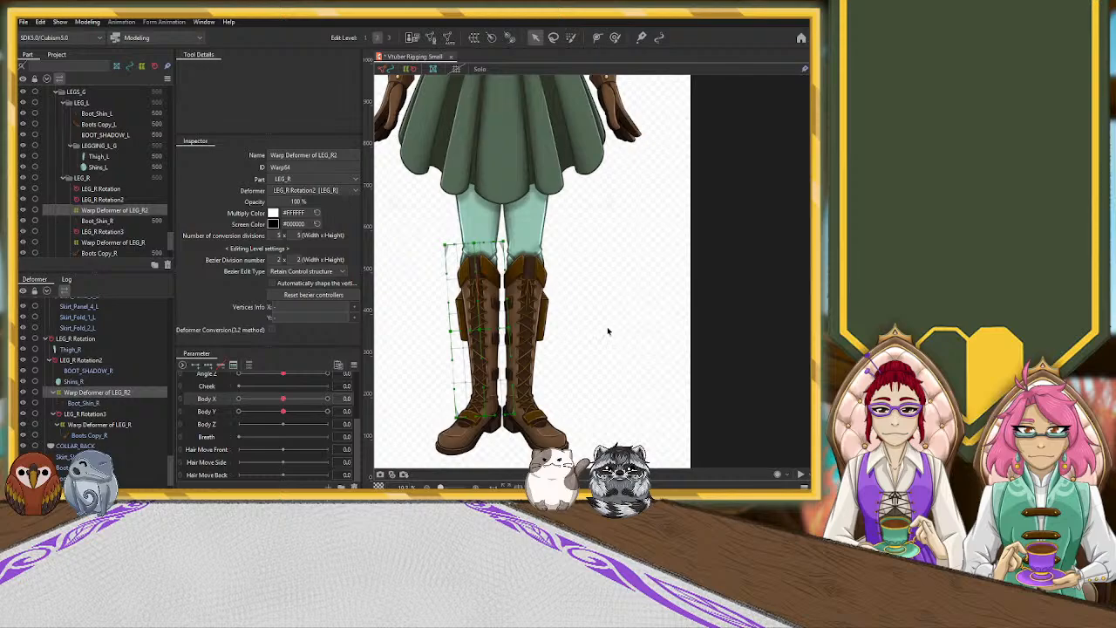
mouse_move(283, 402)
mouse_down()
mouse_move(355, 401)
mouse_move(234, 404)
mouse_move(299, 401)
mouse_move(283, 402)
mouse_up()
key(ctrl+z)
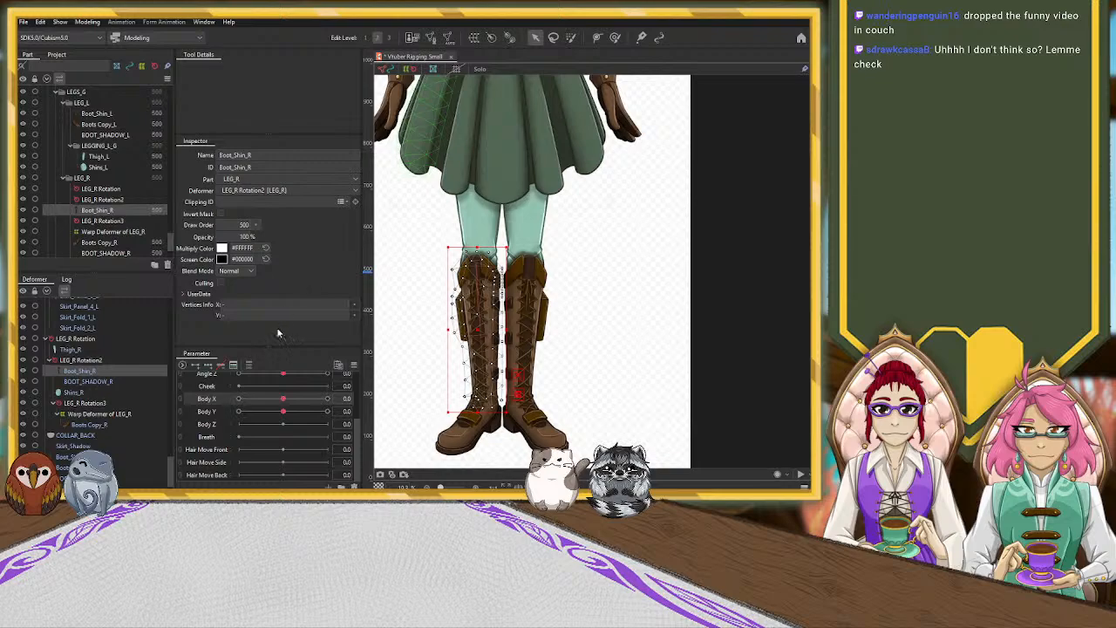
Create a warp deformer for Boot_Shin_R under LEG_R Rotation2, then straighten and widen it around the right boot shaft.
click(246, 338)
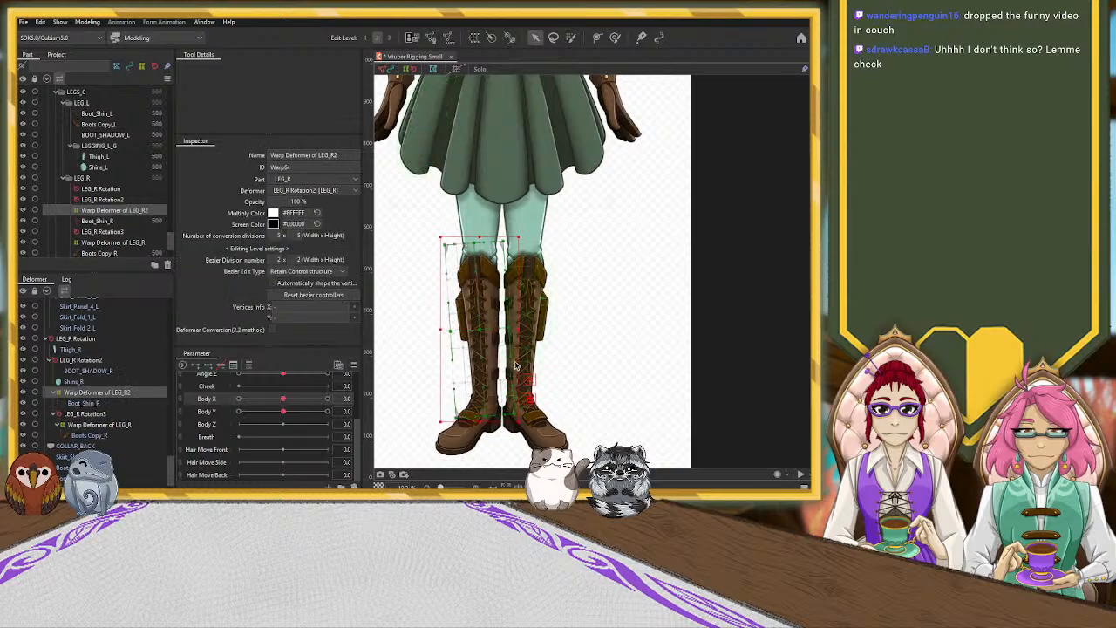
click(503, 264)
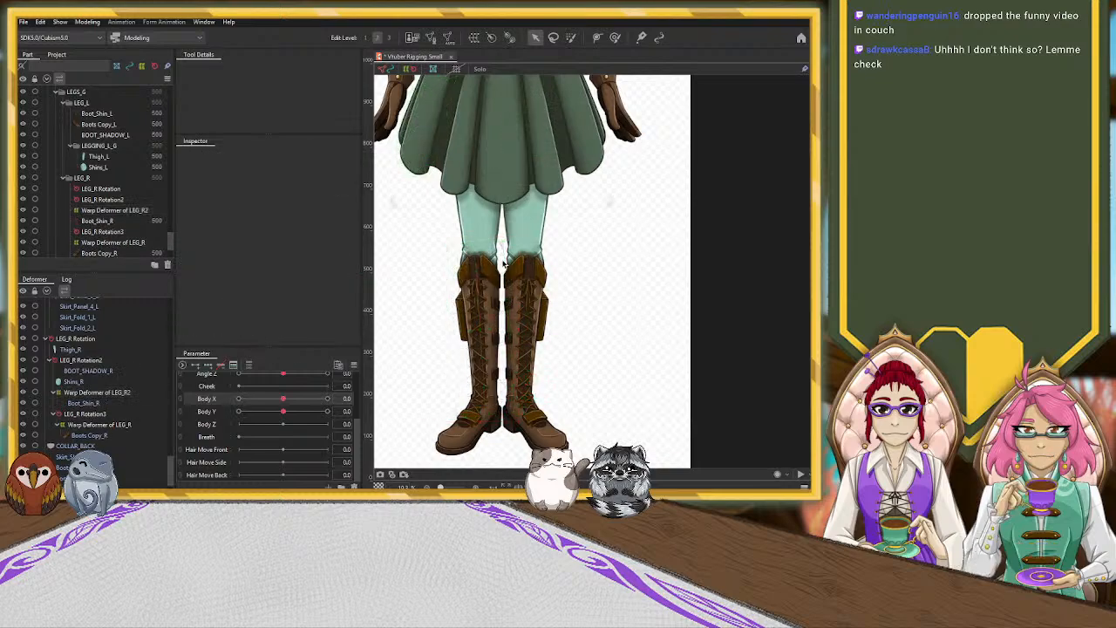
click(503, 264)
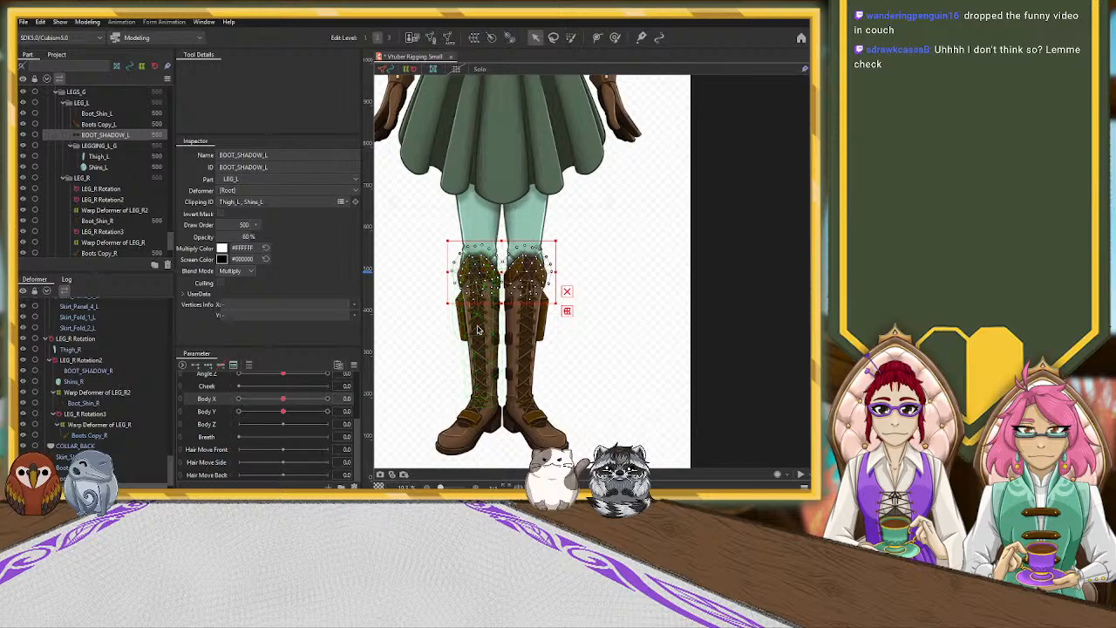
click(97, 393)
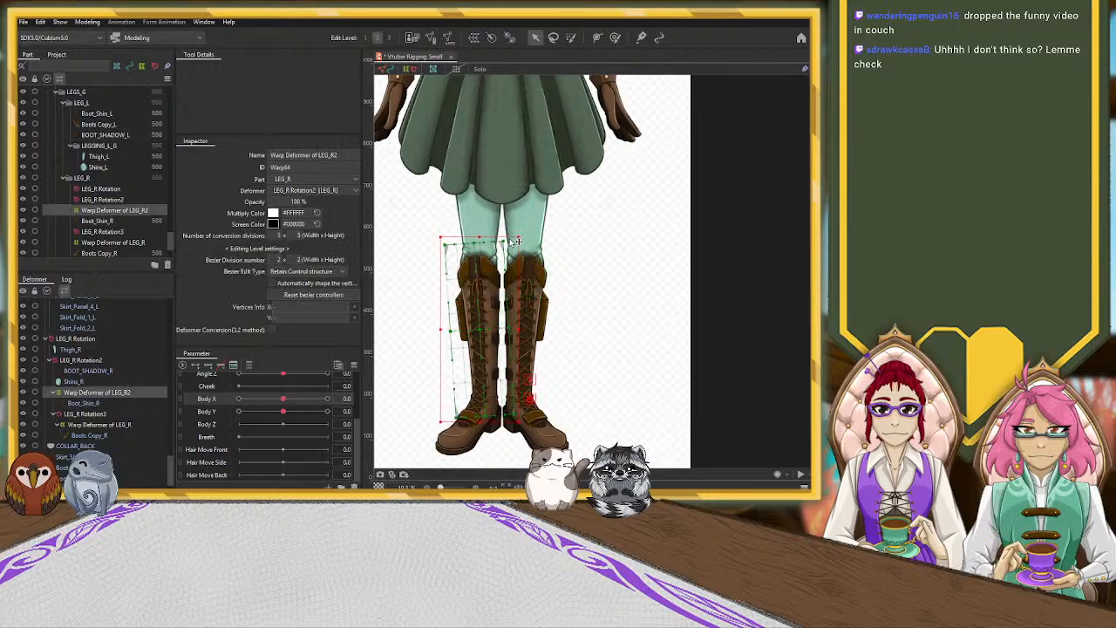
drag(509, 236, 520, 247)
drag(518, 334, 524, 335)
drag(441, 326, 428, 324)
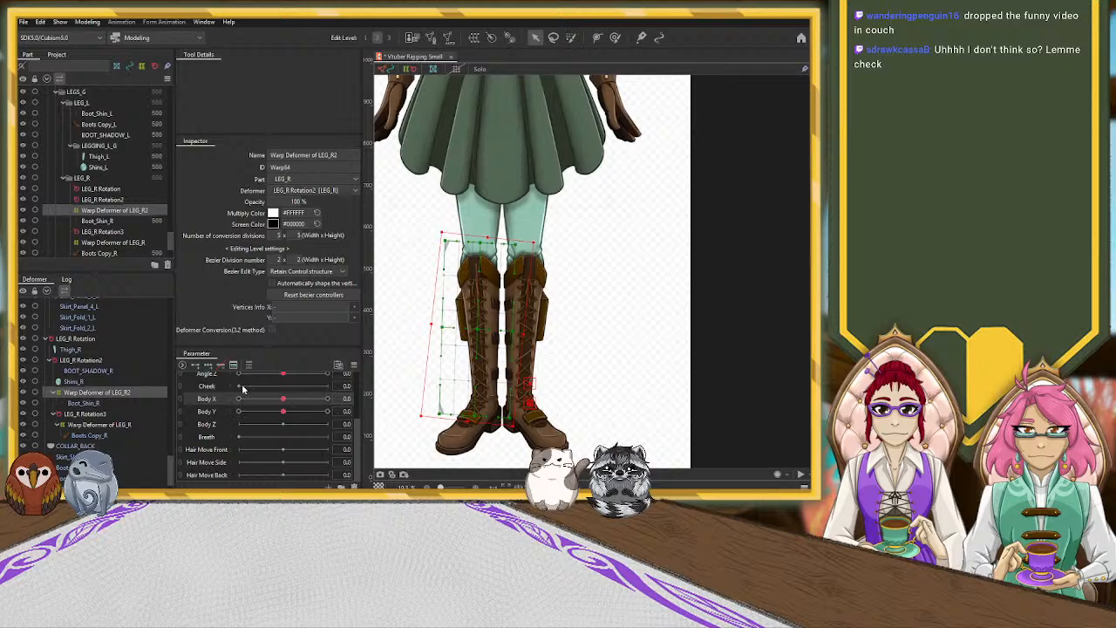
Add Body X keys at -10, 0 and 10 to the right boot shaft's warp deformer and set Body X to -10.
drag(285, 399, 238, 398)
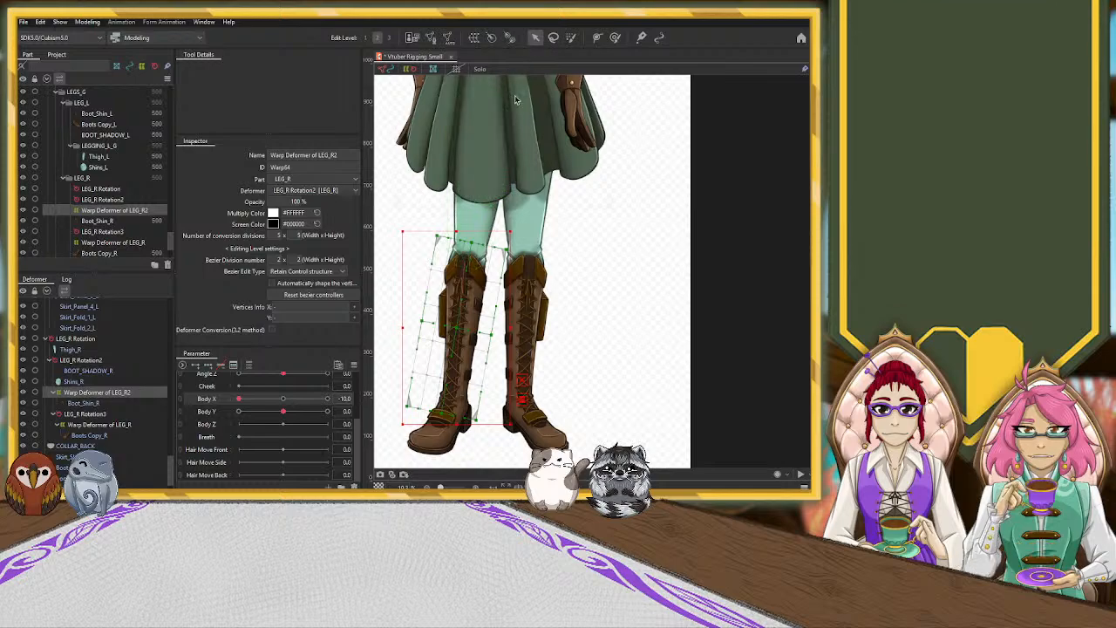
click(283, 399)
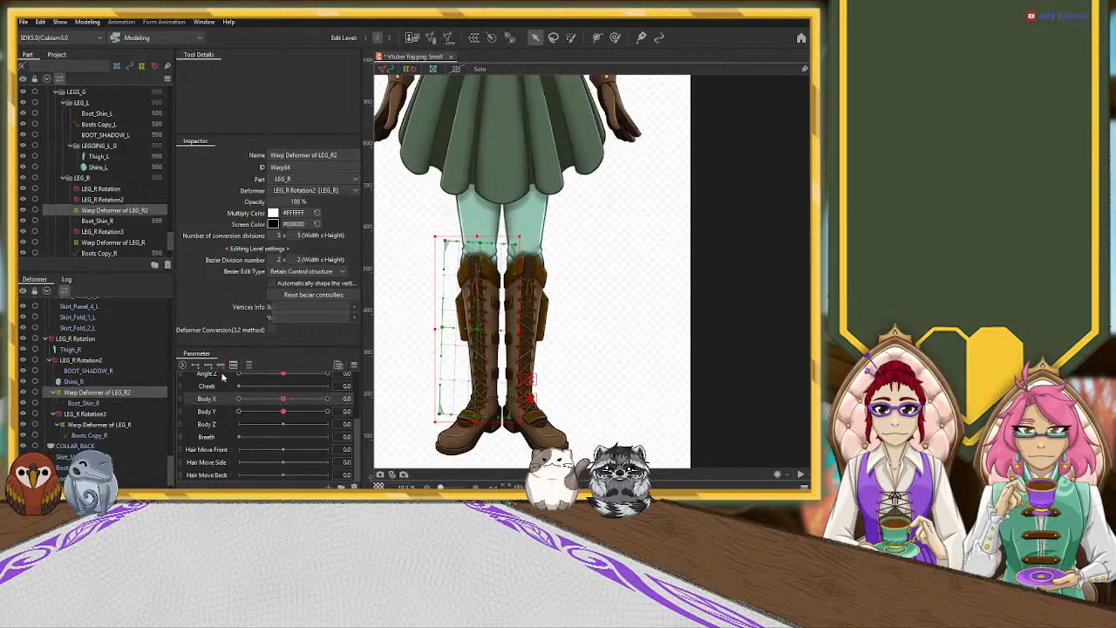
click(238, 398)
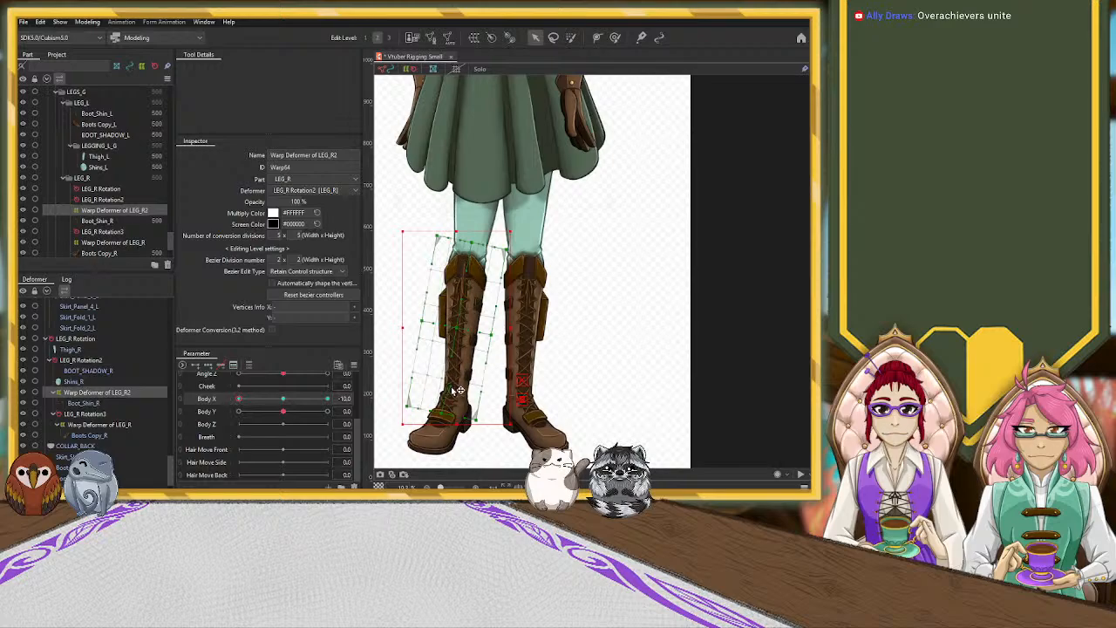
Reshape the middle and lower part of the right boot shaft's warp at Body X -10, pushing its outer edge outward.
scroll(462, 363, up, 2)
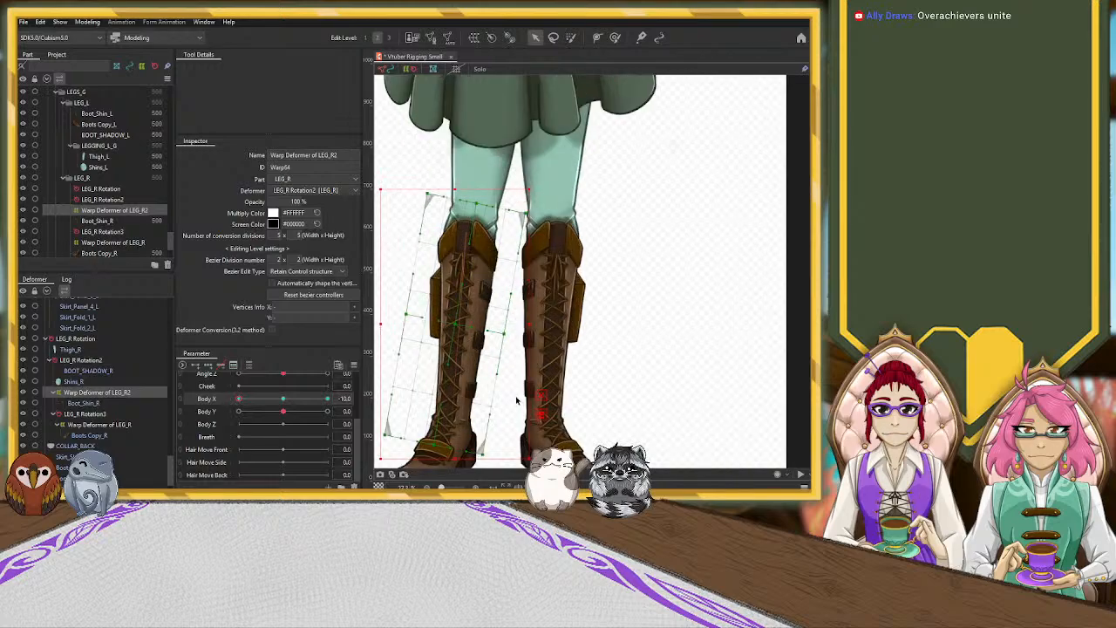
drag(456, 323, 428, 325)
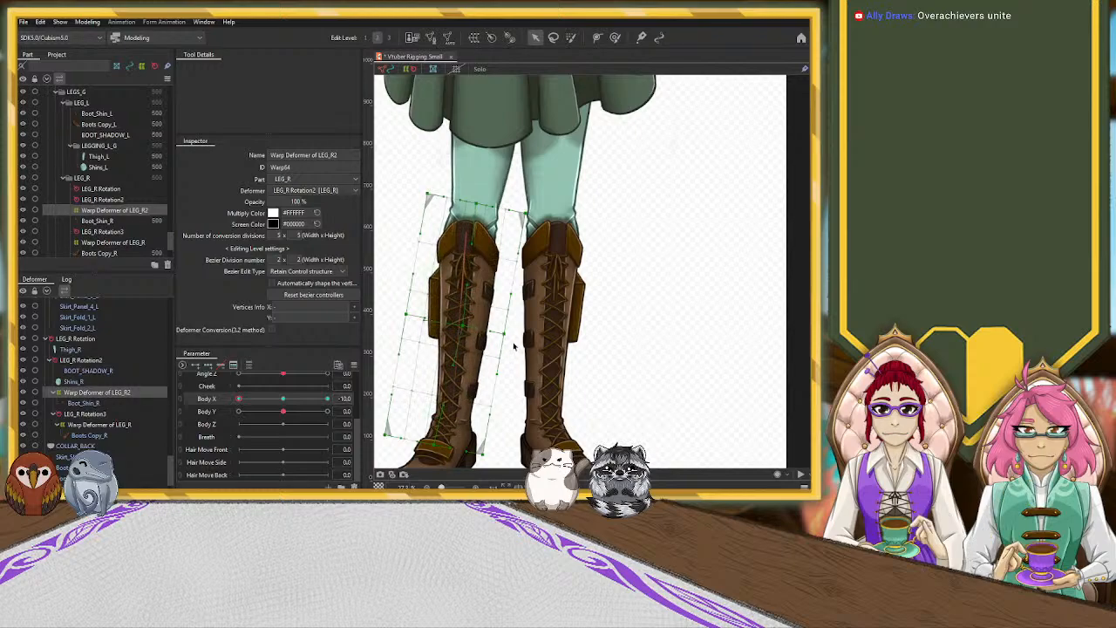
drag(505, 334, 509, 336)
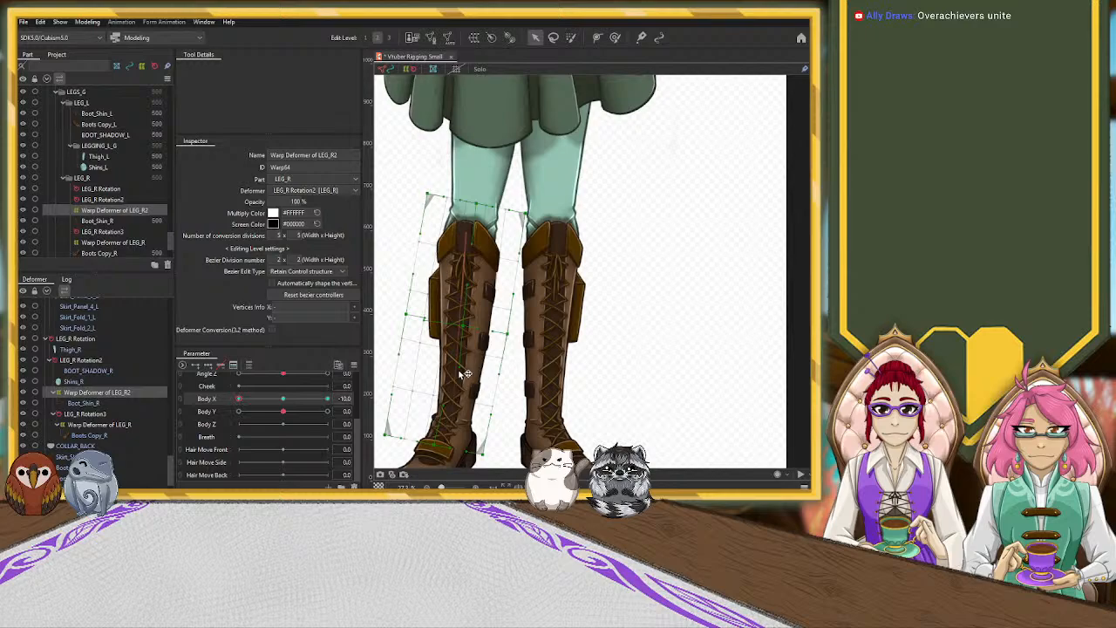
drag(399, 354, 381, 350)
drag(444, 406, 435, 408)
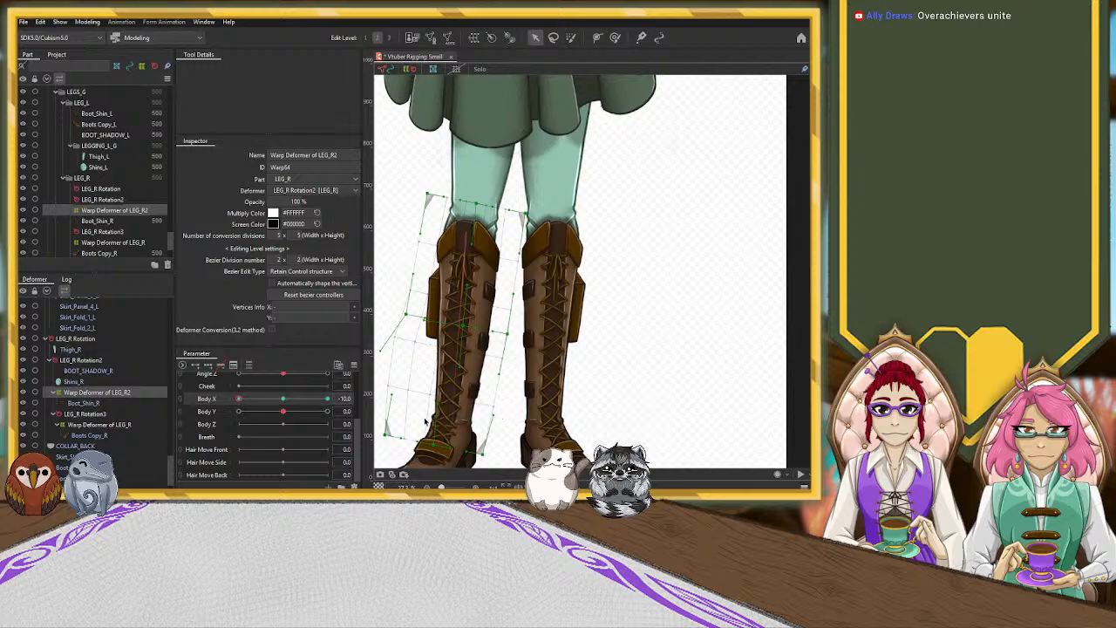
drag(441, 450, 361, 428)
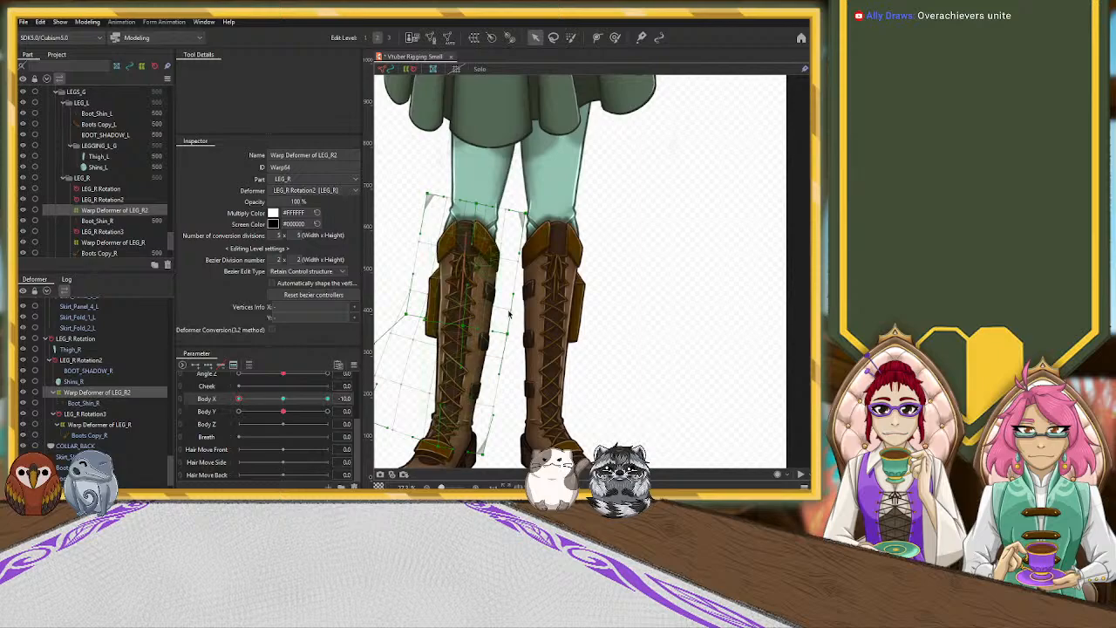
Reshape the upper part of the right boot shaft's warp at Body X -10, shifting the cuff inward and smoothing the outer edge.
drag(526, 216, 537, 216)
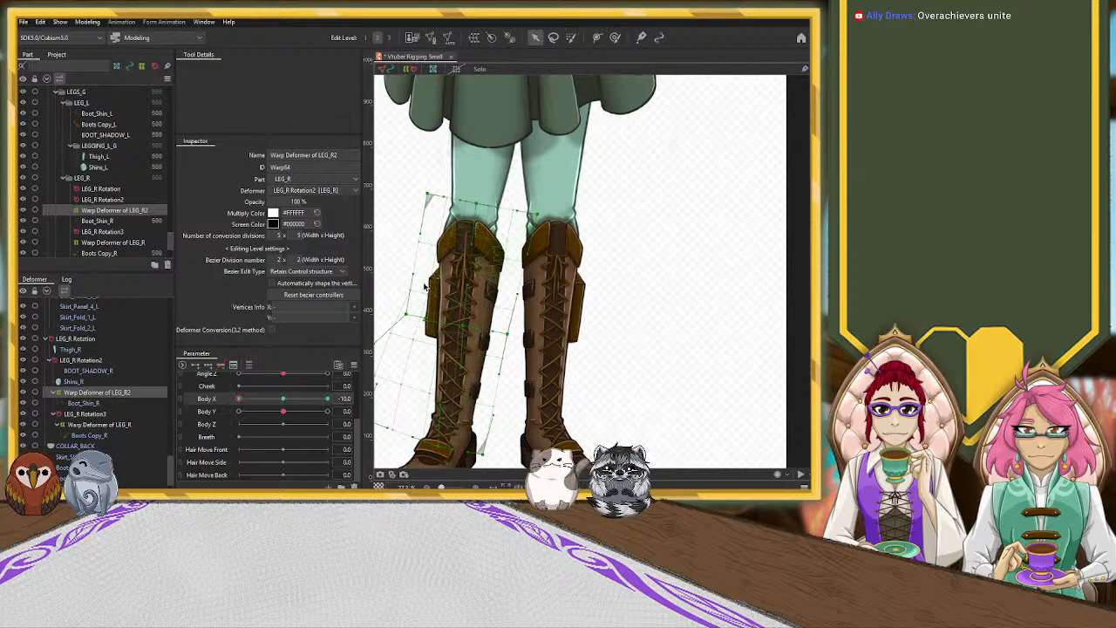
drag(414, 275, 401, 274)
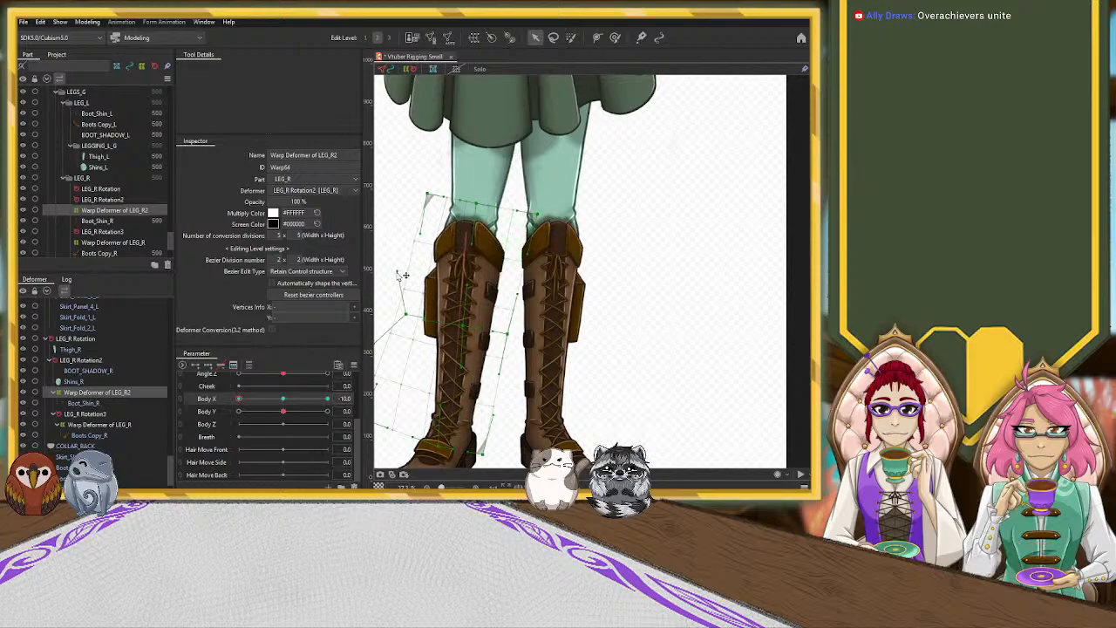
drag(428, 195, 434, 193)
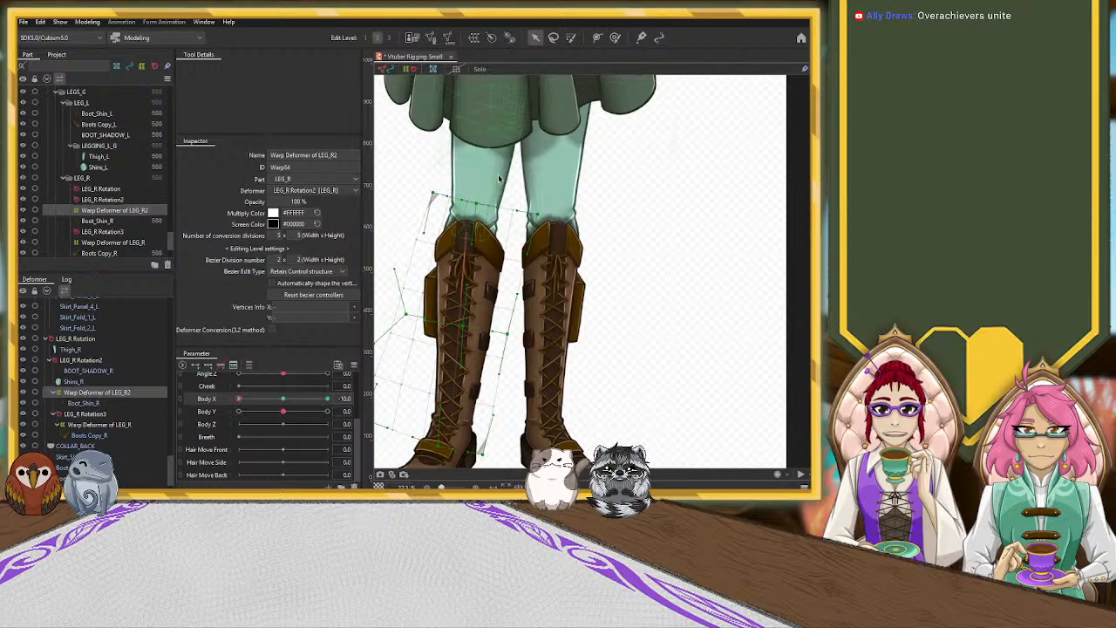
drag(472, 250, 484, 247)
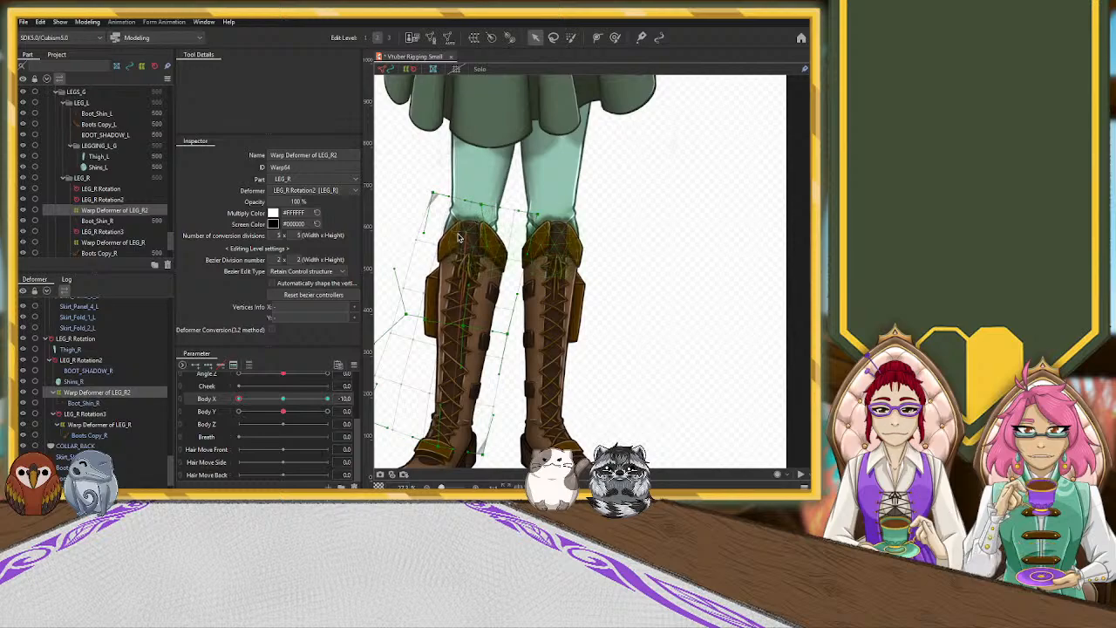
drag(424, 247, 410, 237)
click(401, 288)
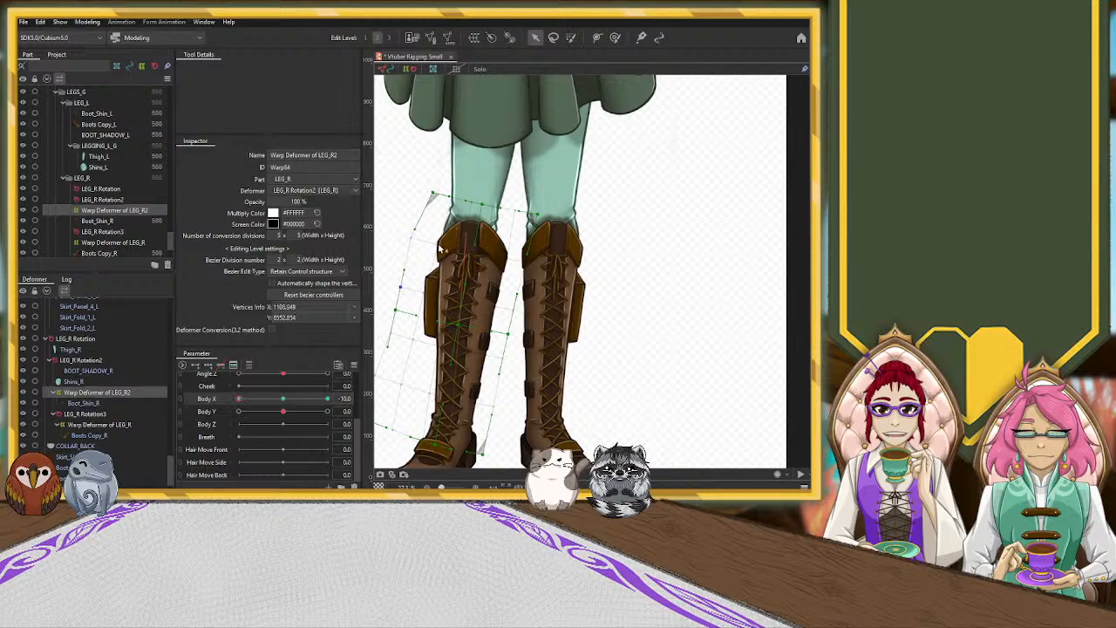
Add Body X keys at -10, 0 and 10 to BOOT_SHADOW_R, widen it past the left boot's outer edge at -10, and scrub Body X to check.
click(528, 260)
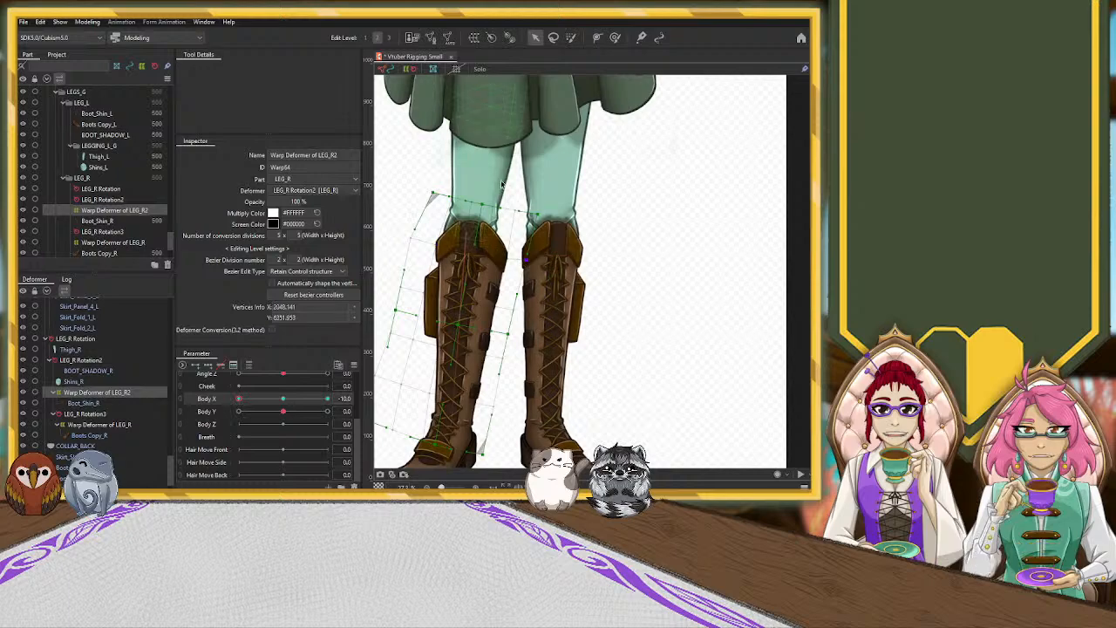
click(466, 220)
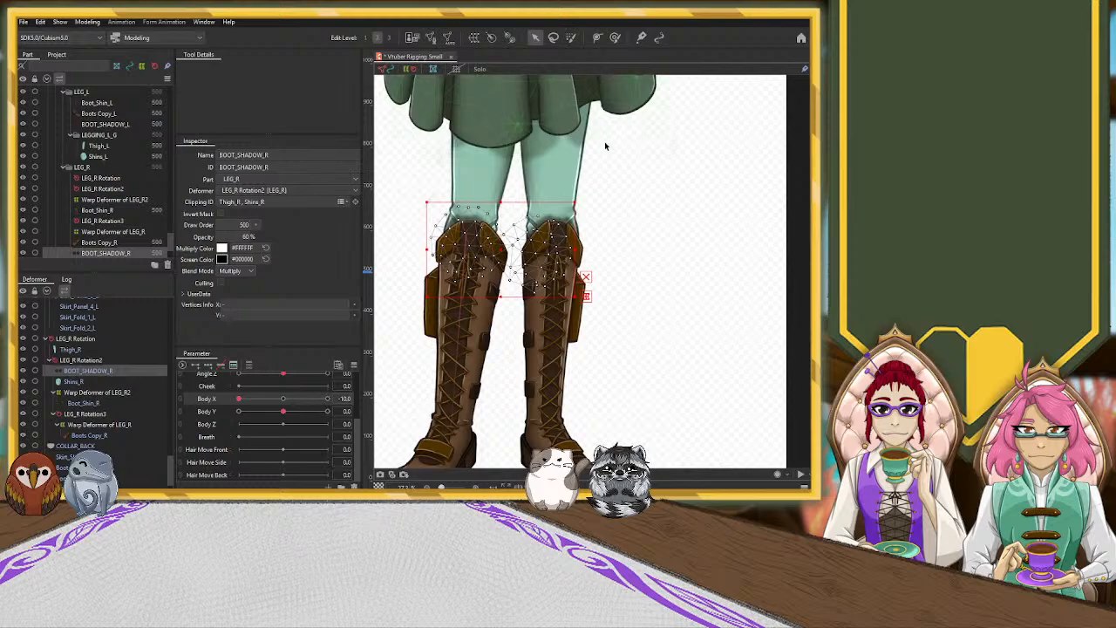
click(282, 399)
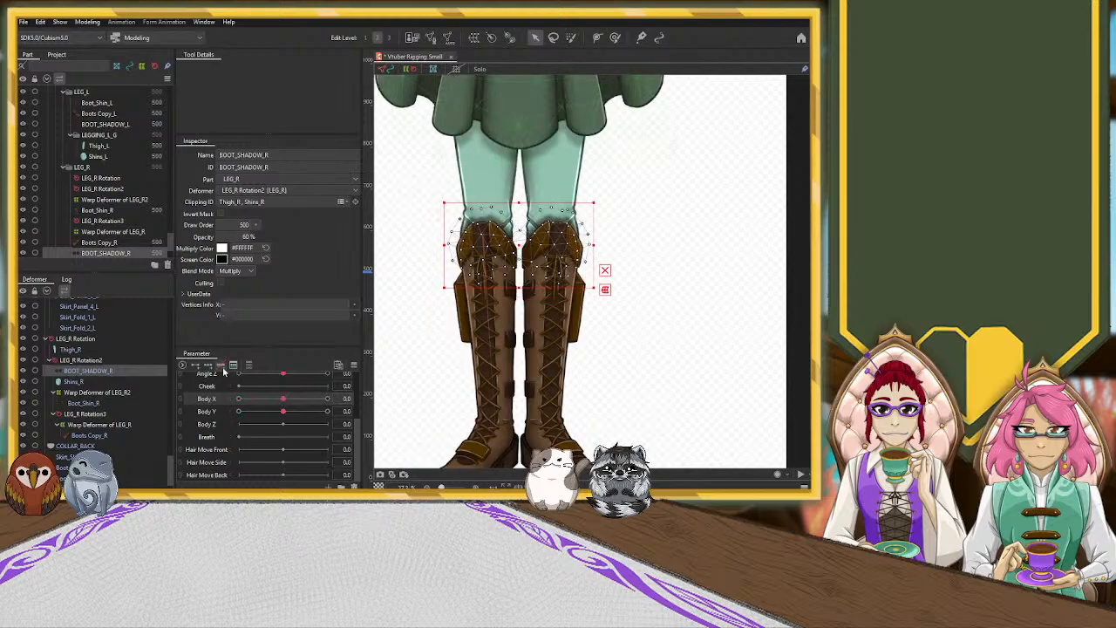
click(238, 399)
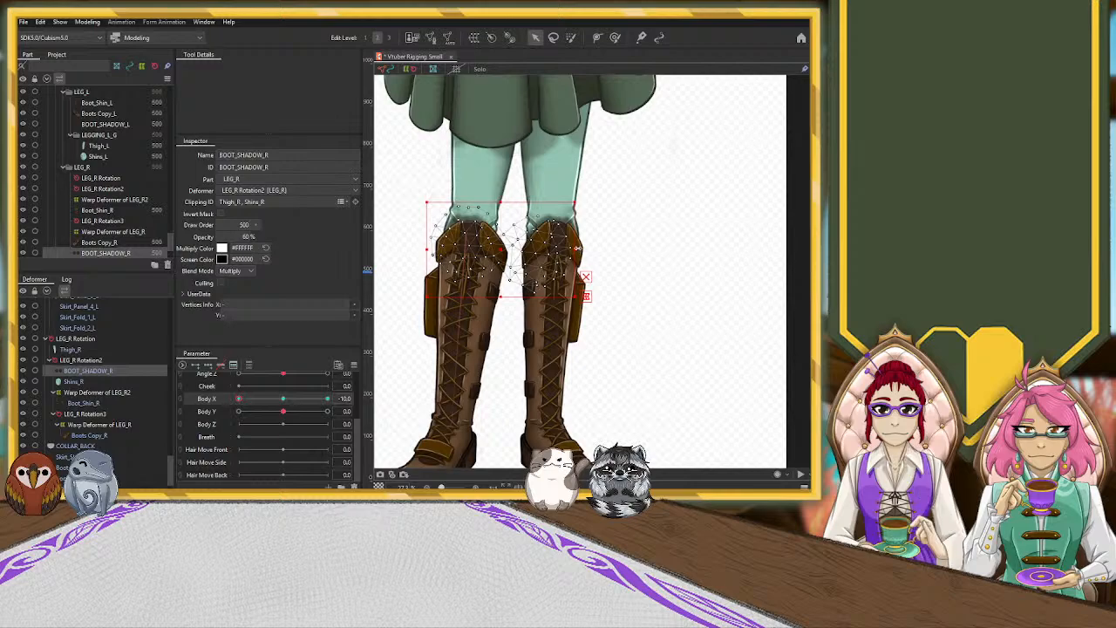
drag(584, 249, 600, 248)
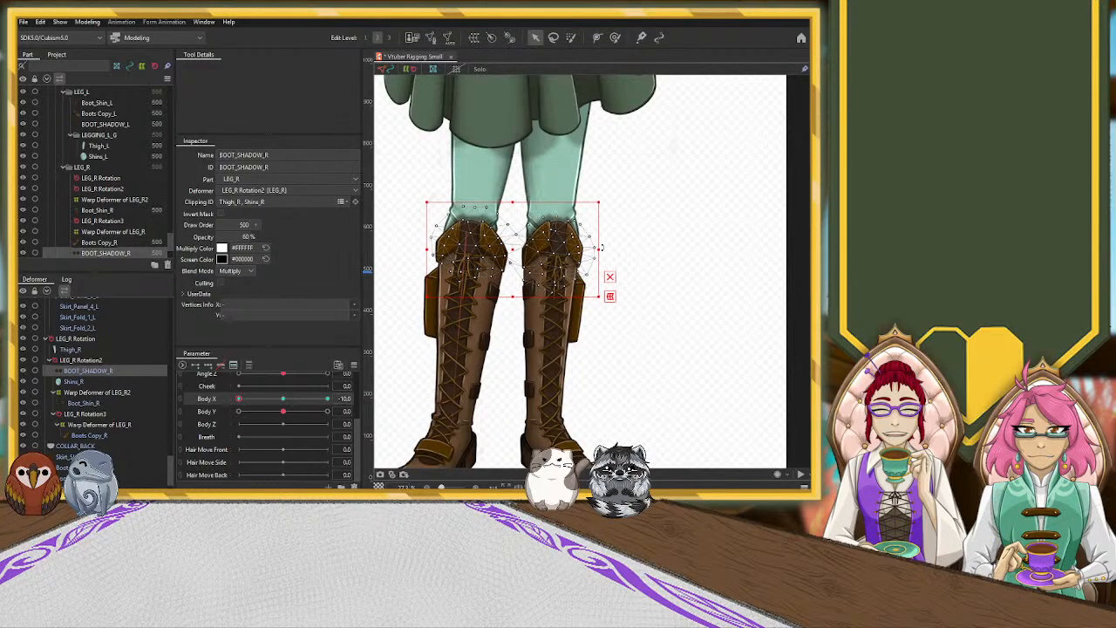
drag(288, 400, 184, 405)
Add Body X keys at -10, 0 and 10 to Shins_R and set Body X to -10.
click(501, 177)
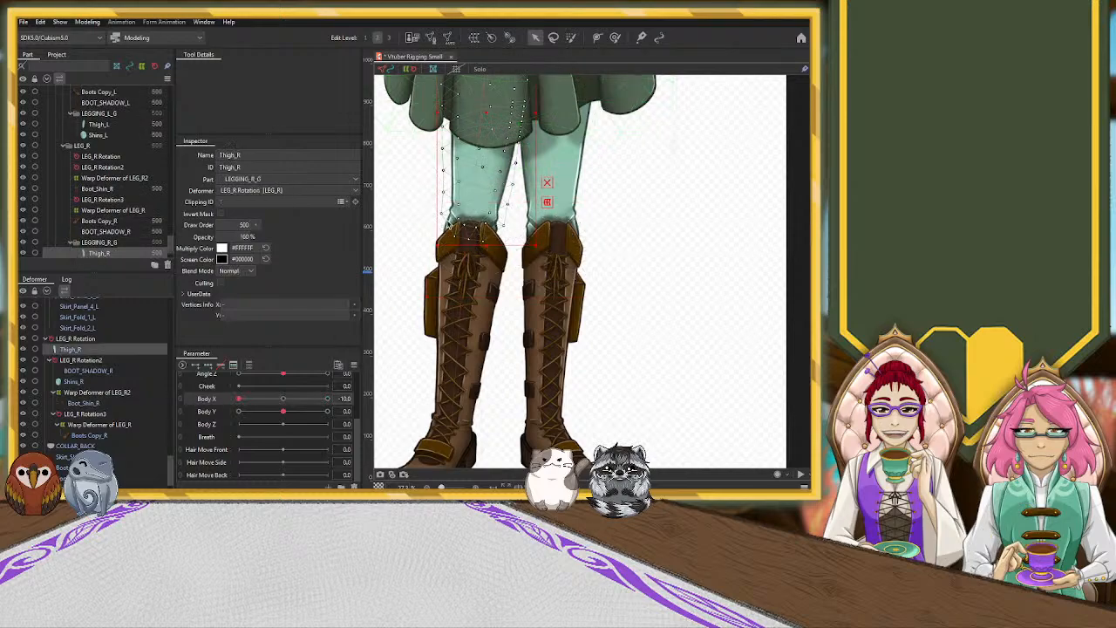
click(569, 216)
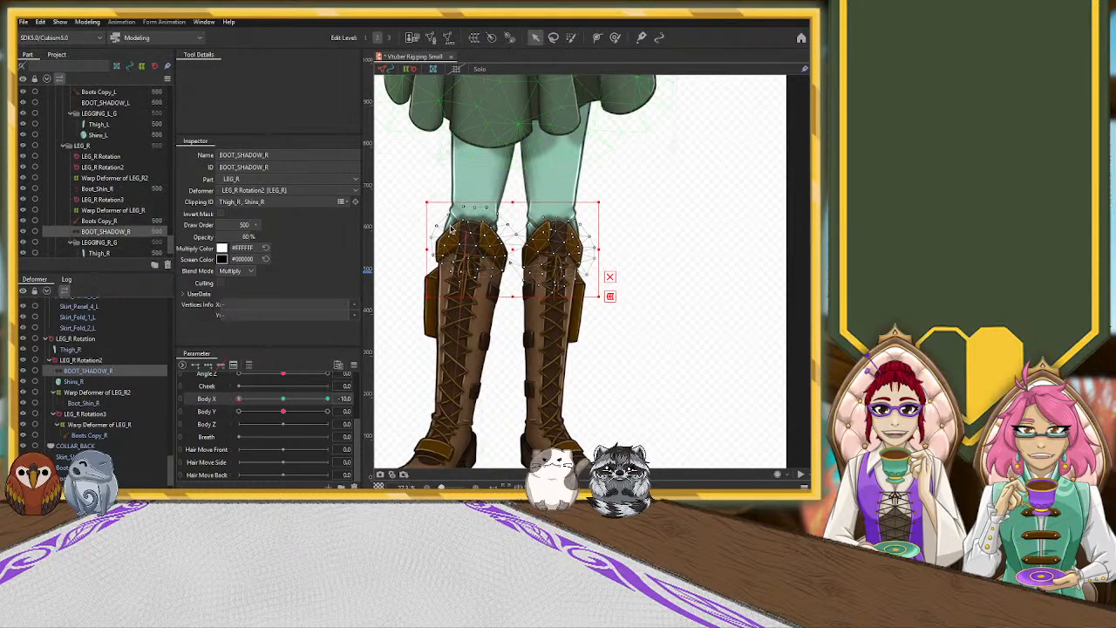
click(562, 173)
click(74, 370)
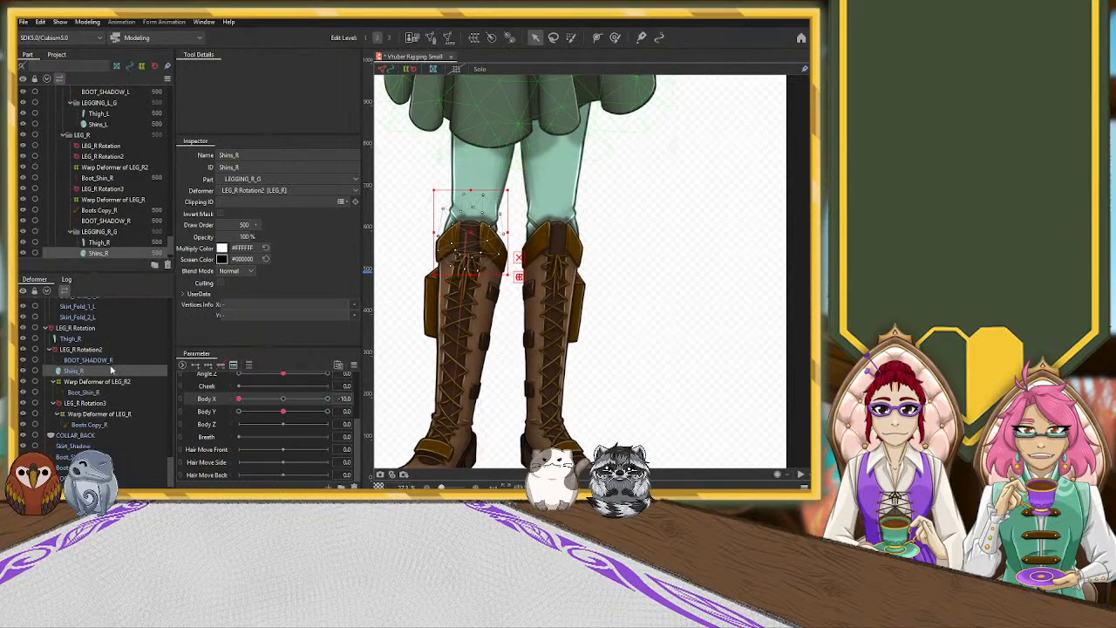
click(282, 399)
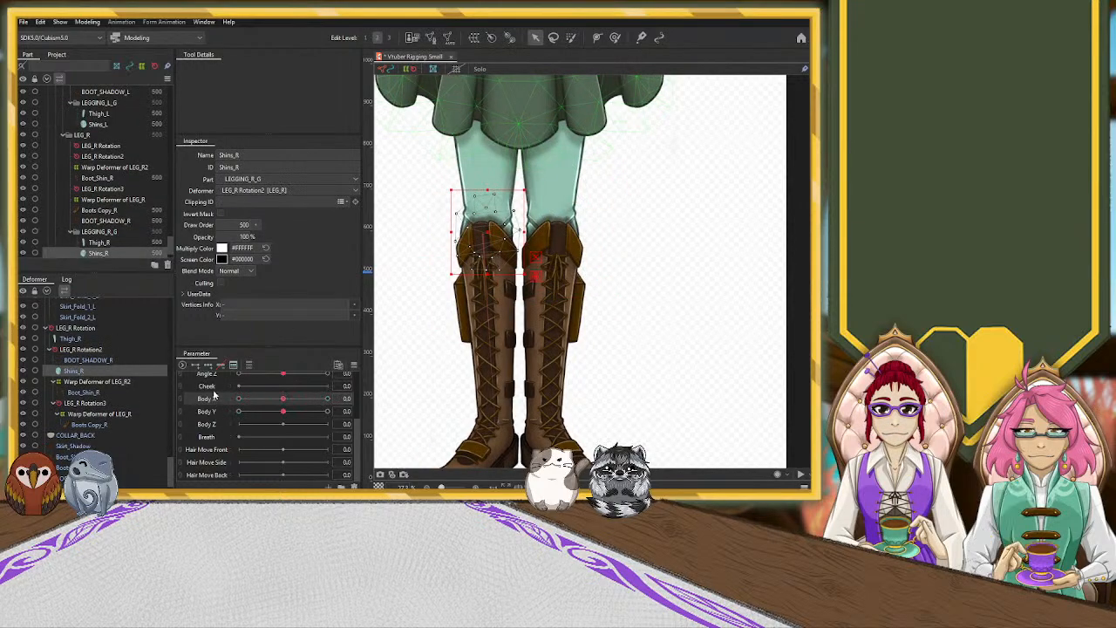
click(209, 366)
click(238, 398)
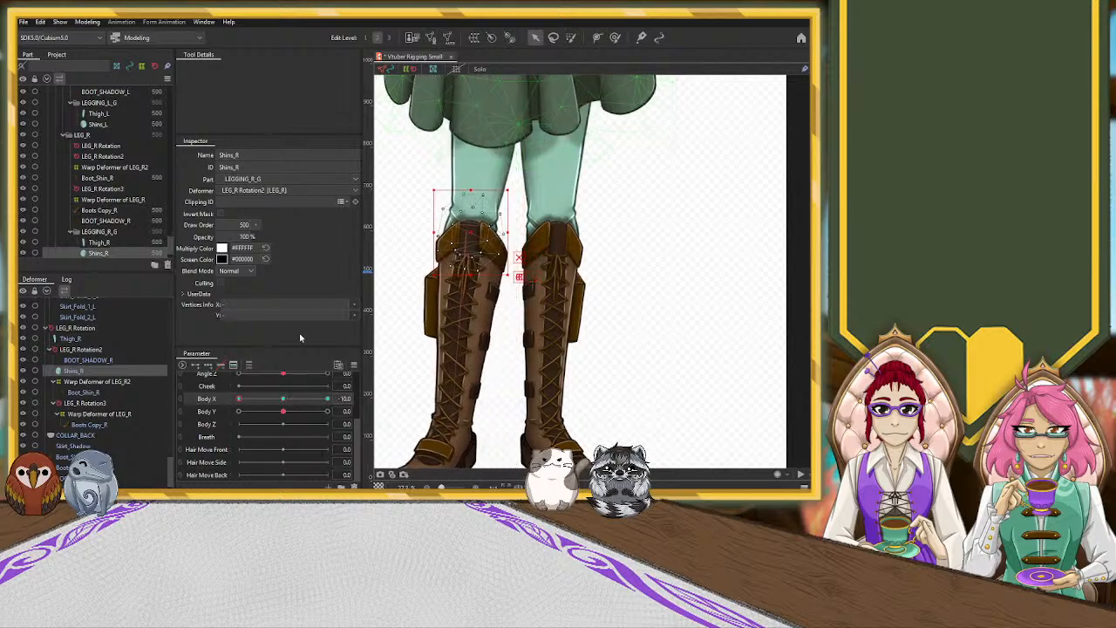
Push the inner edge of Shins_R toward the other leg with the deform brush at Body X -10.
drag(513, 234, 521, 234)
key(ctrl+z)
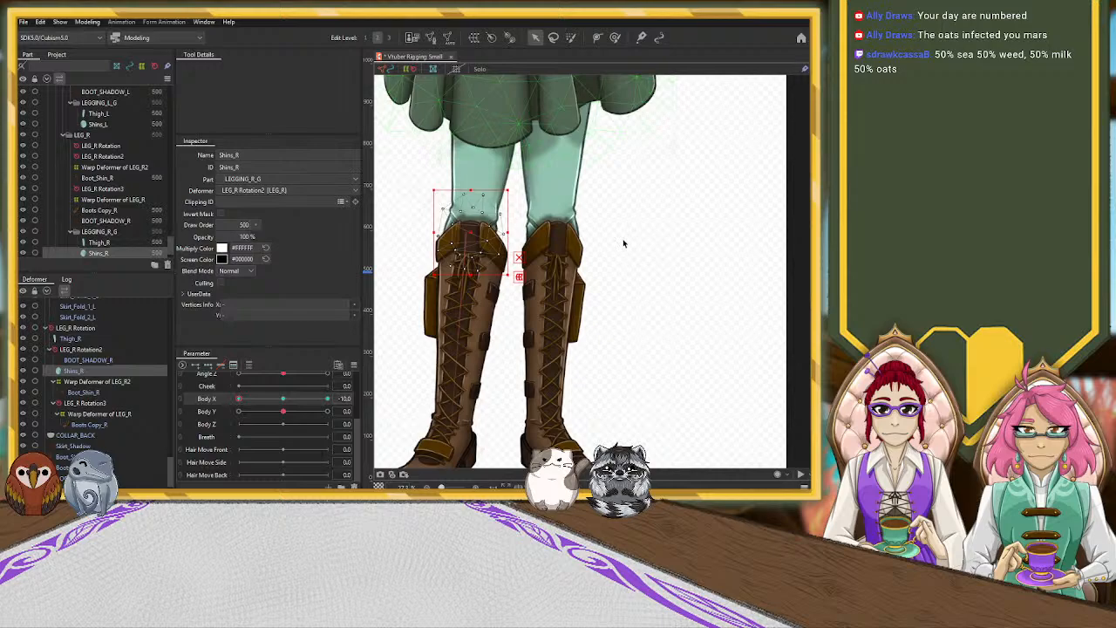
click(614, 38)
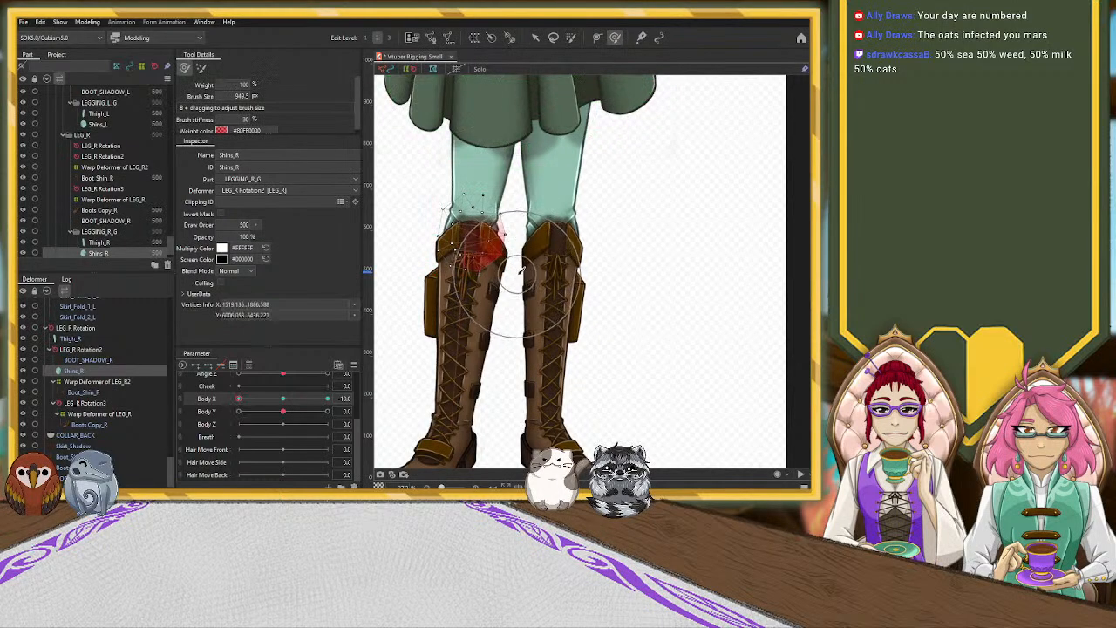
drag(524, 275, 530, 277)
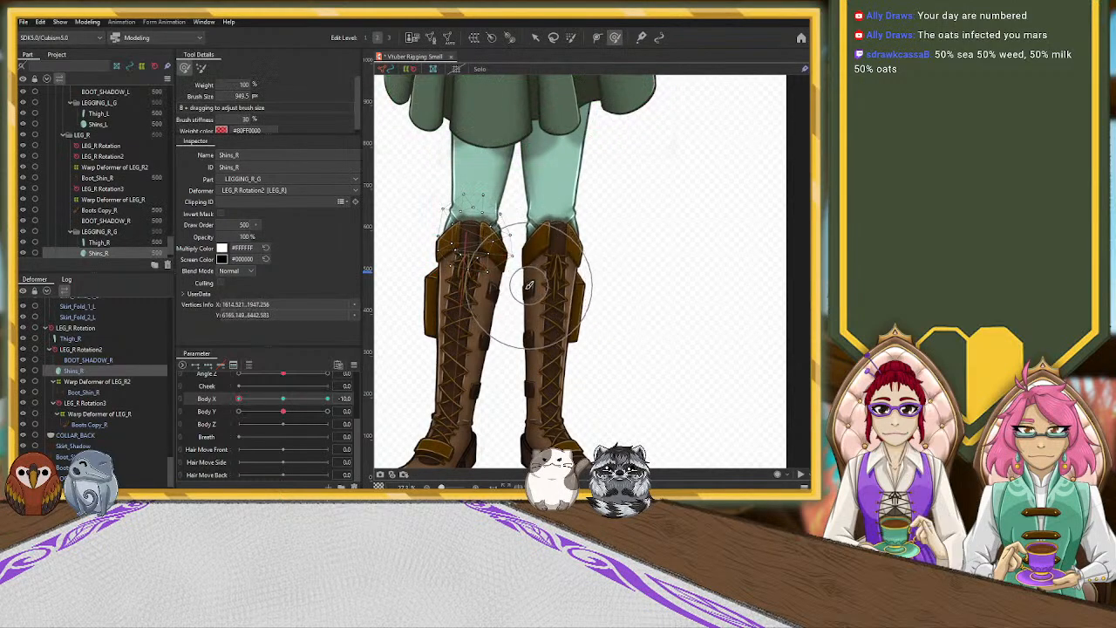
Add Body X keys at -10, 0 and 10 to Thigh_R and set Body X to -10.
click(71, 338)
click(284, 400)
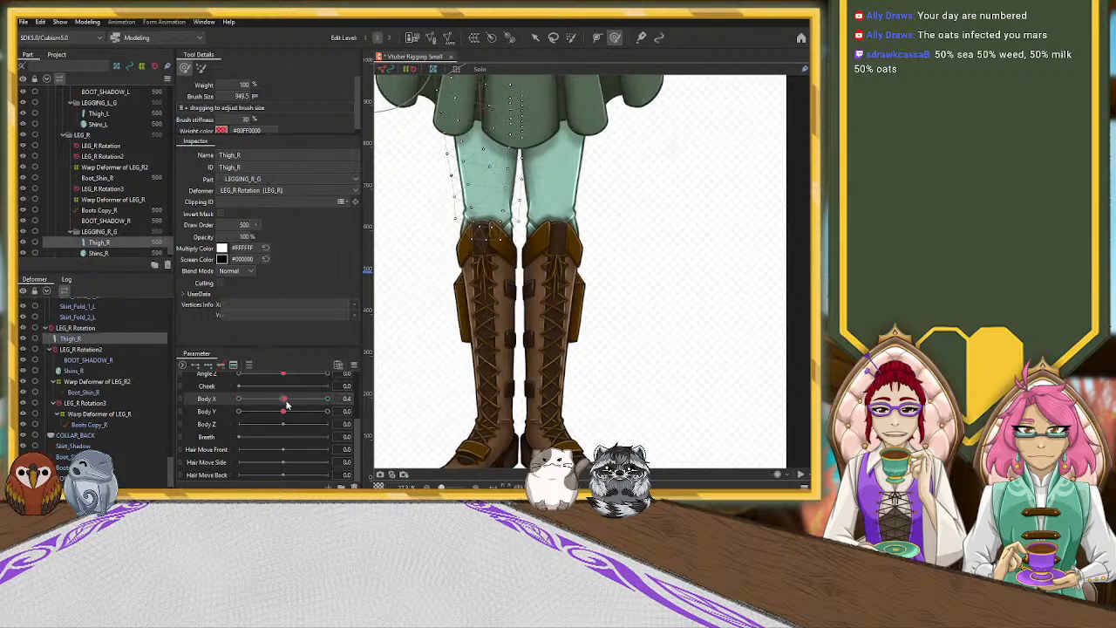
click(210, 366)
drag(284, 399, 159, 404)
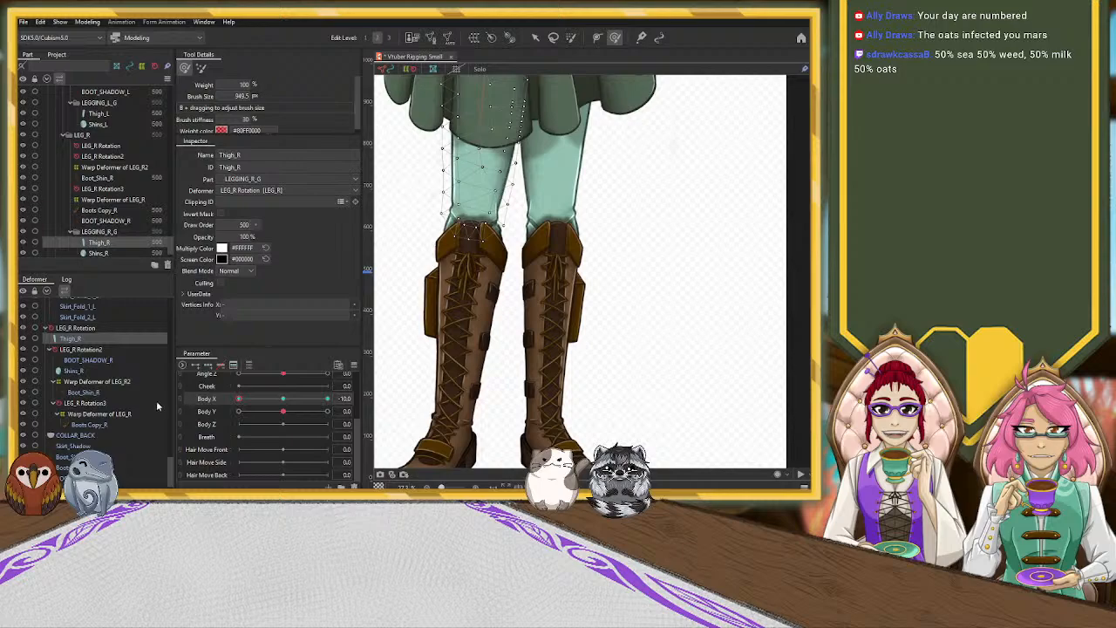
Push the lower inner edge of Thigh_R toward the other leg with the deform brush at Body X -10.
drag(513, 231, 526, 230)
drag(551, 190, 553, 194)
key(ctrl+e)
click(503, 71)
mouse_move(563, 149)
mouse_down()
mouse_move(552, 257)
mouse_move(538, 259)
mouse_move(534, 246)
mouse_move(527, 274)
mouse_up()
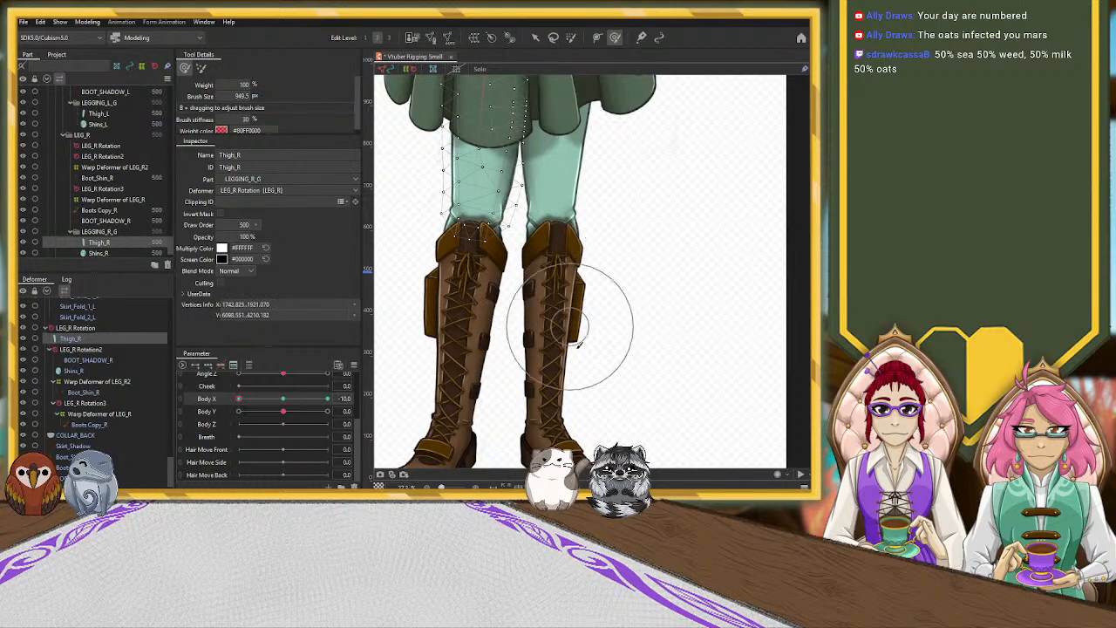
Refine the outer and inner contours of Thigh_R between skirt and boot at Body X -10, then scrub Body X to check the motion.
scroll(577, 276, down, 5)
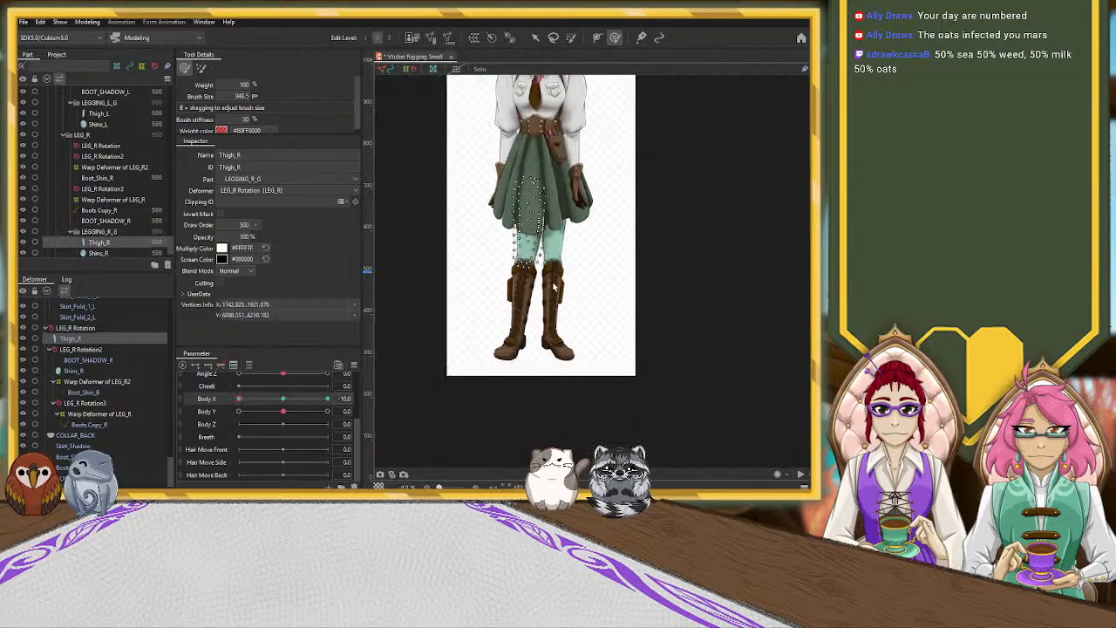
scroll(577, 276, up, 2)
scroll(560, 270, down, 3)
scroll(554, 271, up, 5)
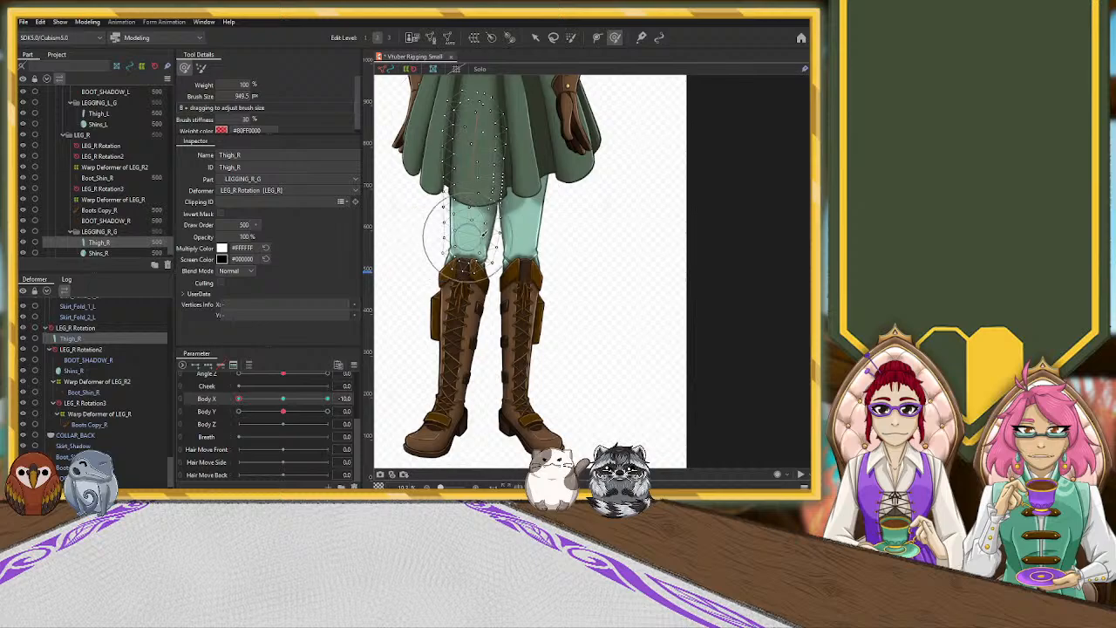
mouse_move(440, 244)
mouse_down()
mouse_move(453, 221)
mouse_move(442, 223)
mouse_move(432, 262)
mouse_up()
drag(426, 209, 431, 213)
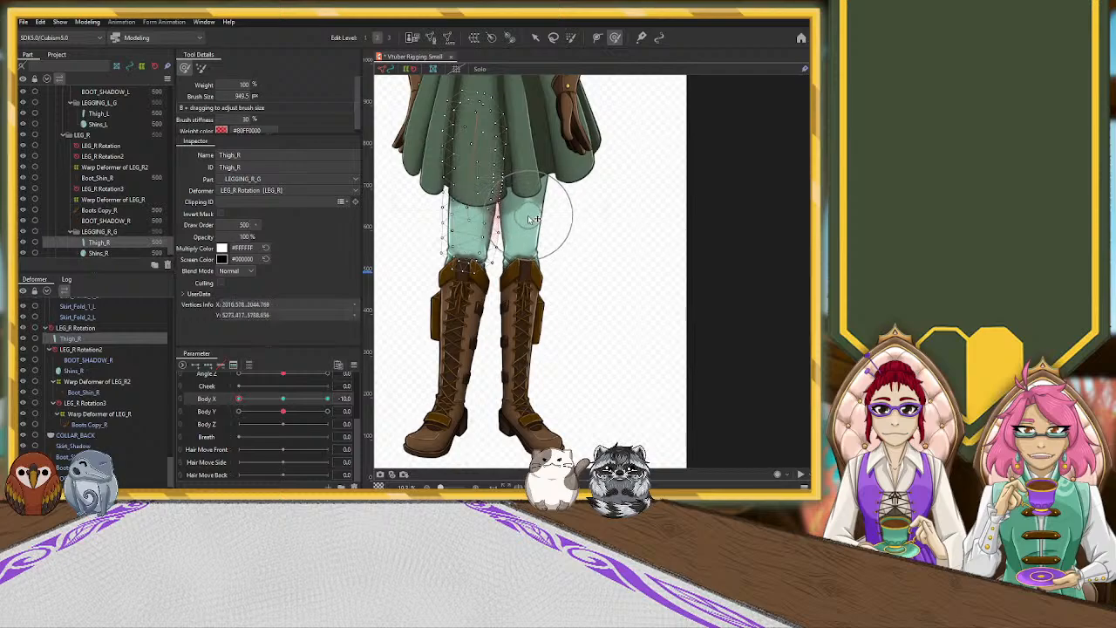
drag(538, 204, 545, 184)
mouse_move(523, 249)
mouse_down()
mouse_move(498, 261)
mouse_move(510, 272)
mouse_up()
scroll(506, 305, down, 2)
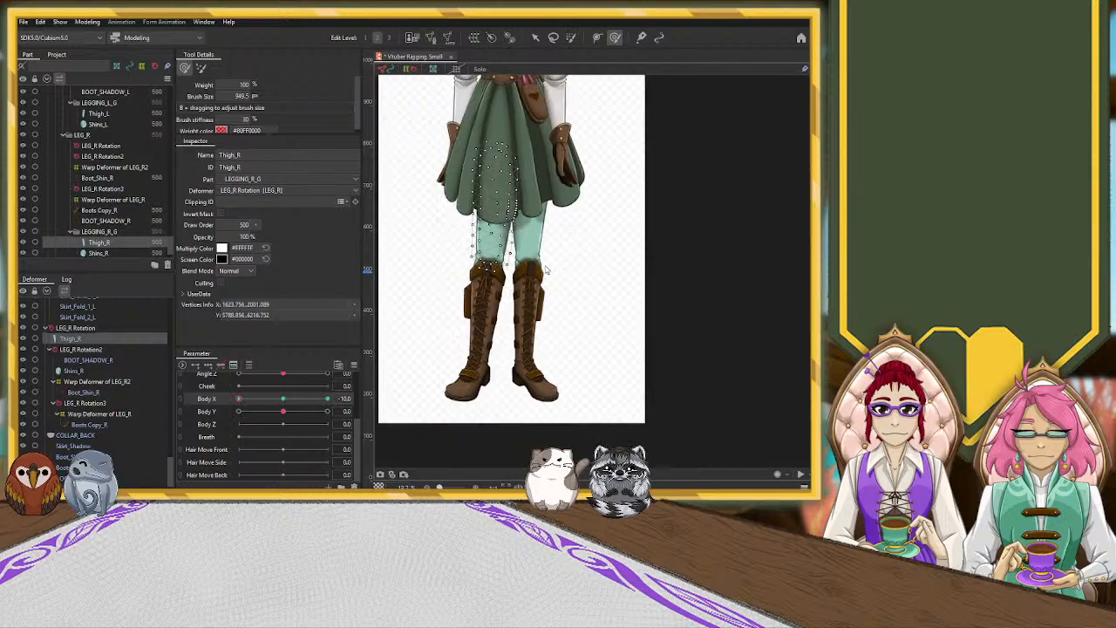
mouse_move(247, 401)
mouse_down()
mouse_move(317, 411)
mouse_move(223, 419)
mouse_up()
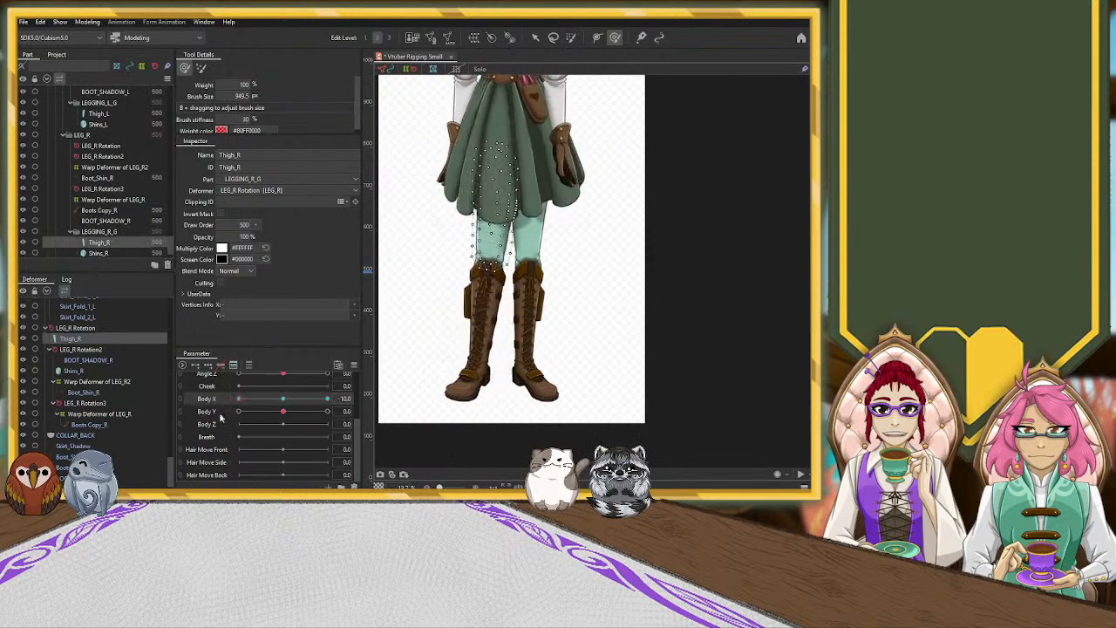
Enlarge the deform brush to about 1446 px, smooth both edges of Thigh_R at Body X -10, and scrub Body X to check the result.
scroll(386, 249, up, 2)
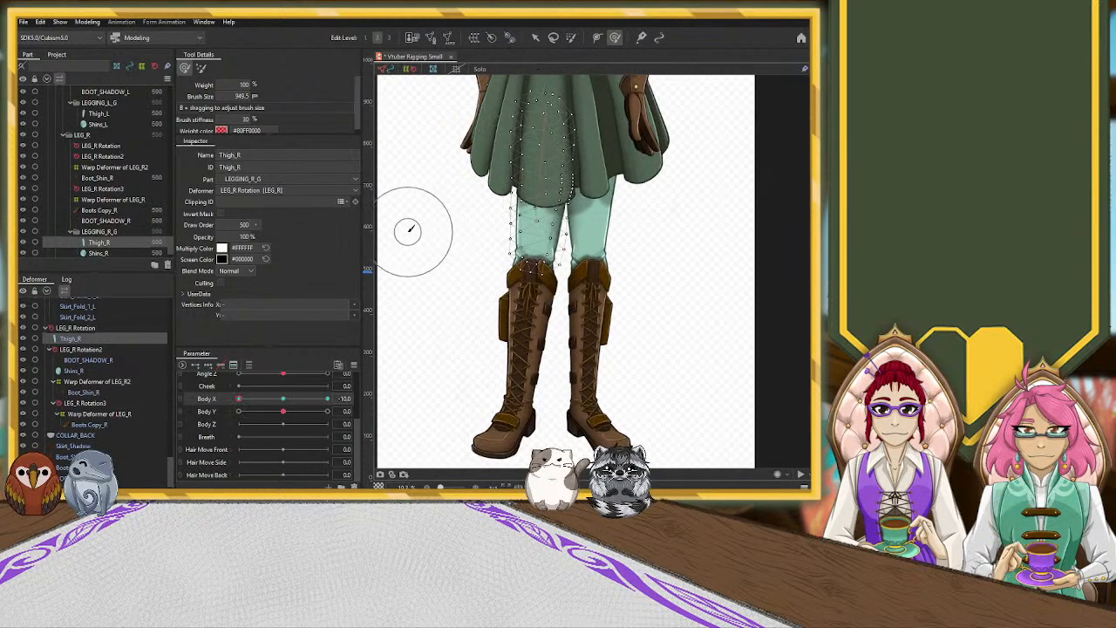
key(b)
drag(428, 271, 434, 272)
drag(482, 124, 490, 128)
drag(603, 136, 609, 140)
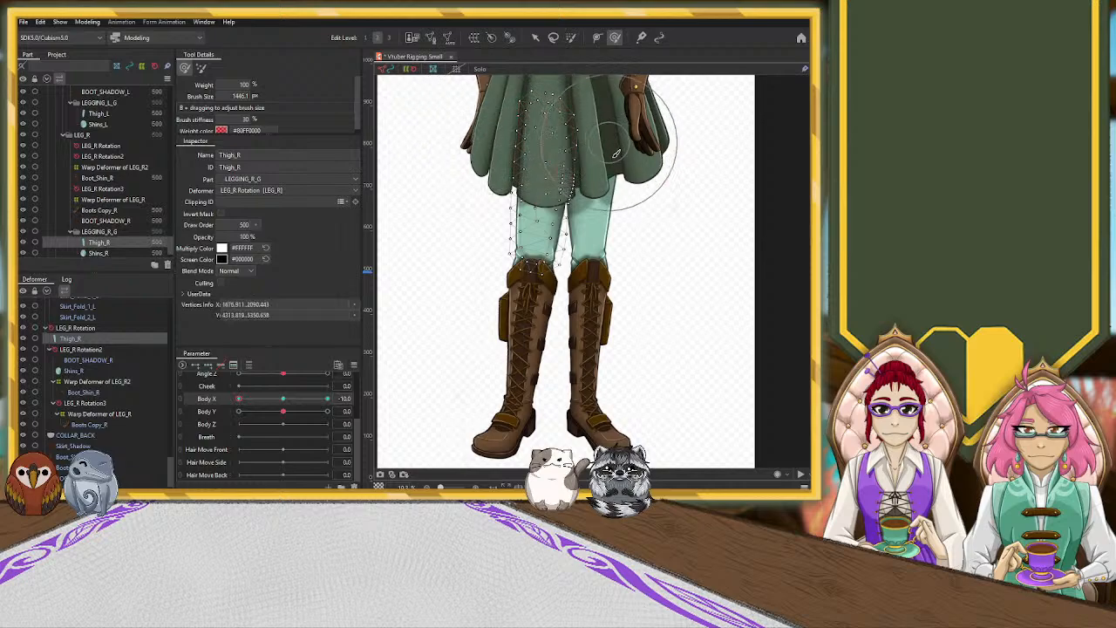
drag(620, 220, 620, 220)
drag(464, 227, 466, 227)
mouse_move(535, 296)
mouse_down()
mouse_move(503, 304)
mouse_move(591, 301)
mouse_up()
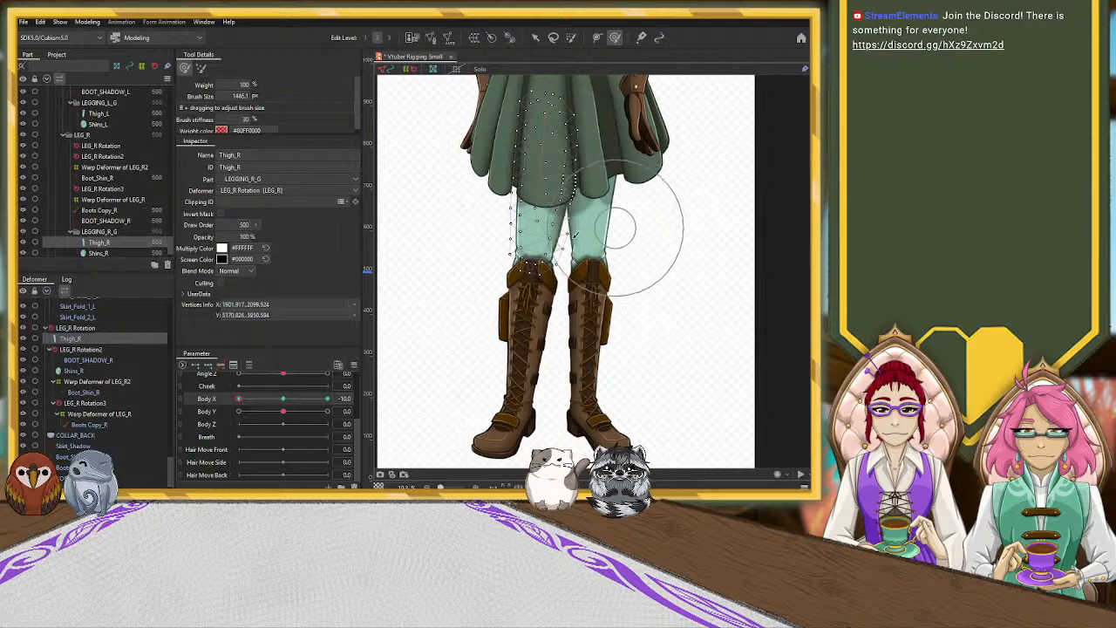
scroll(485, 250, down, 3)
click(534, 39)
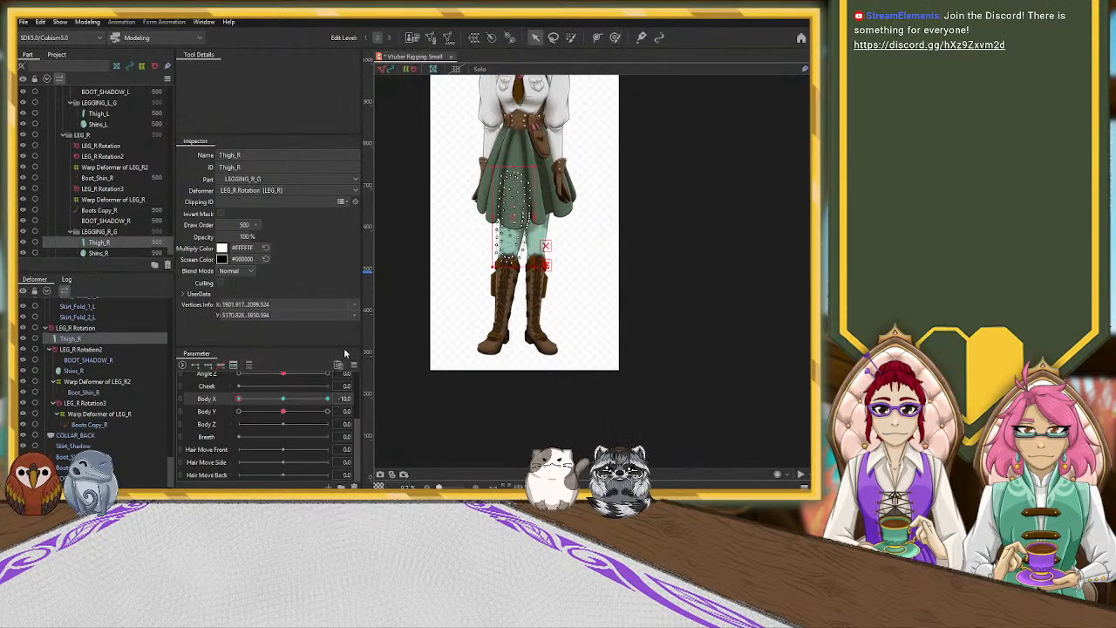
drag(247, 403, 218, 420)
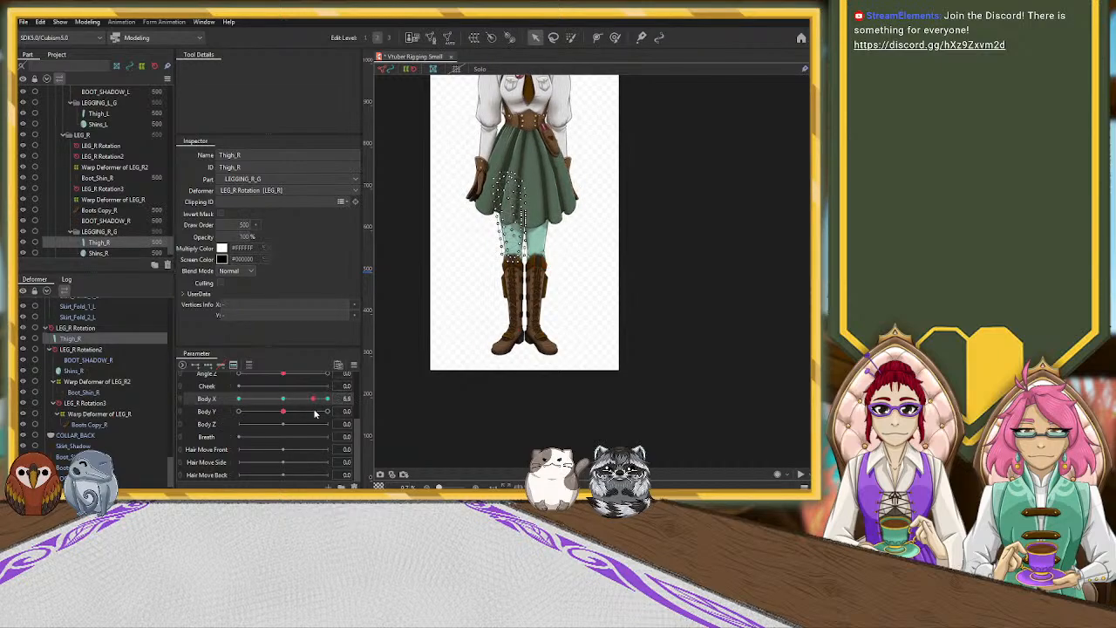
Rotate the right ankle's LEG_R Rotation3 deformer to about -335 degrees at Body X -10.
click(497, 335)
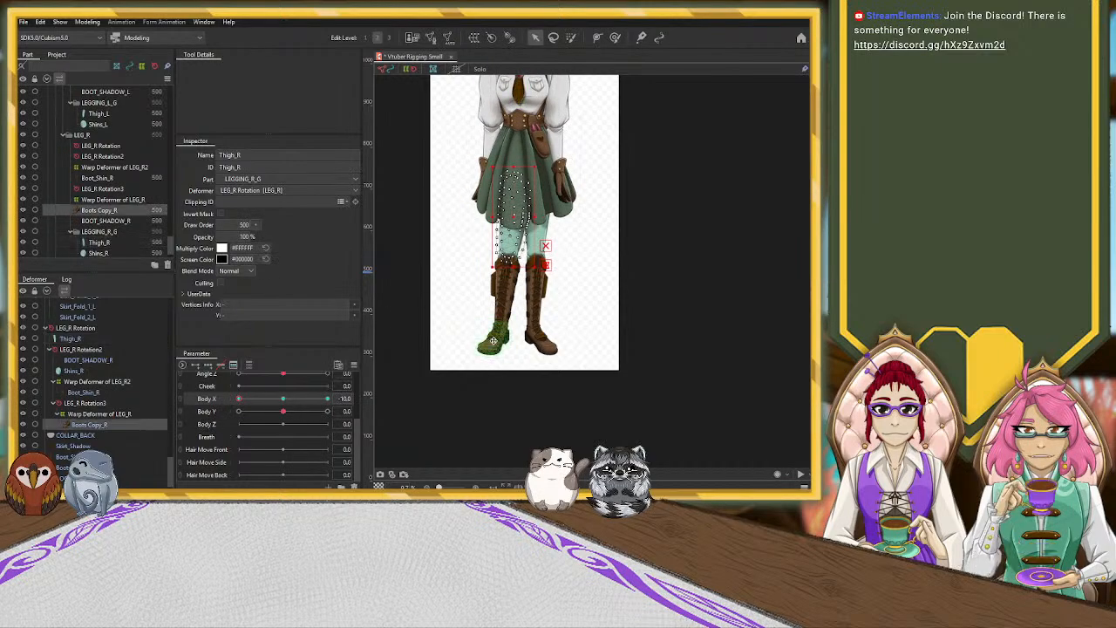
scroll(505, 337, up, 3)
click(85, 403)
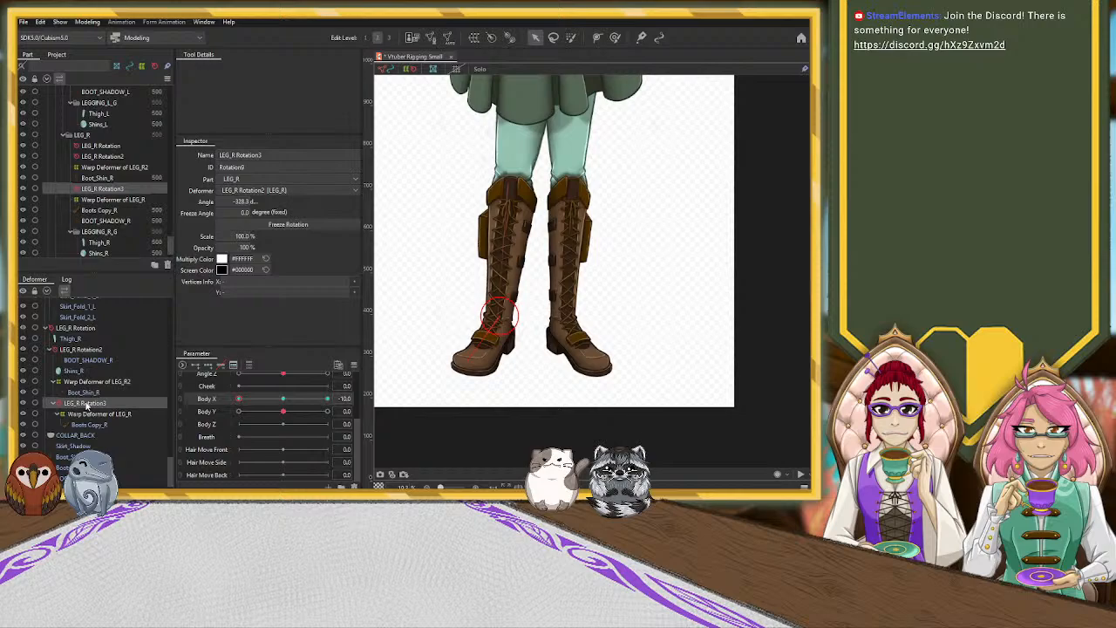
drag(467, 361, 473, 364)
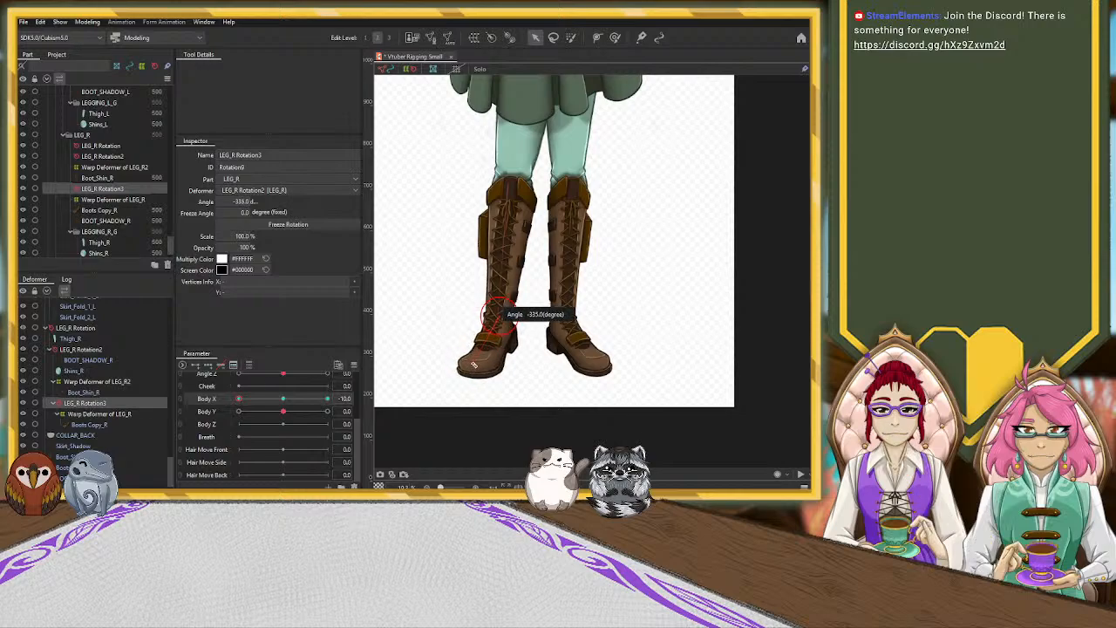
scroll(542, 222, down, 5)
scroll(542, 223, up, 4)
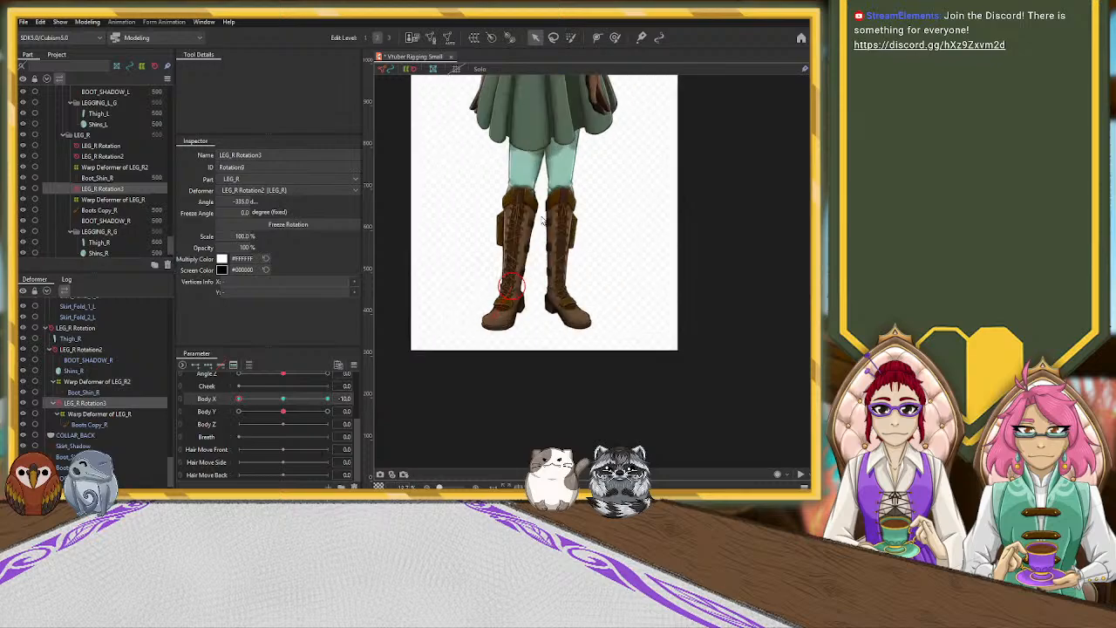
Stretch the right foot's warp deformer slightly downward at Body X -10, rotate LEG_R Rotation3 to about -333 degrees, and scrub Body X to check.
click(505, 314)
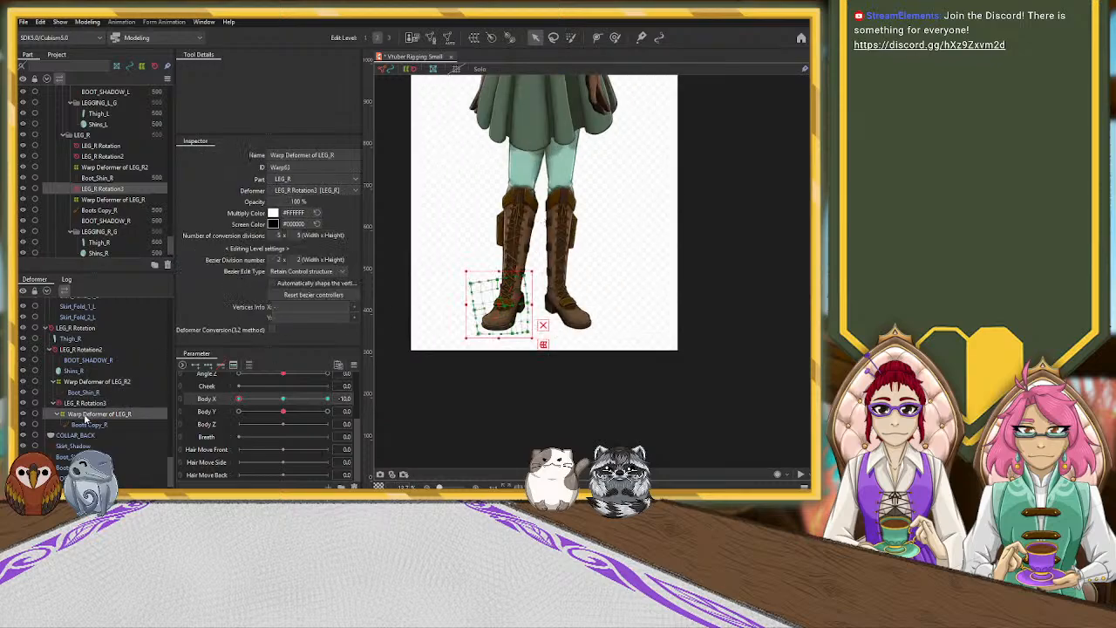
drag(500, 341, 498, 345)
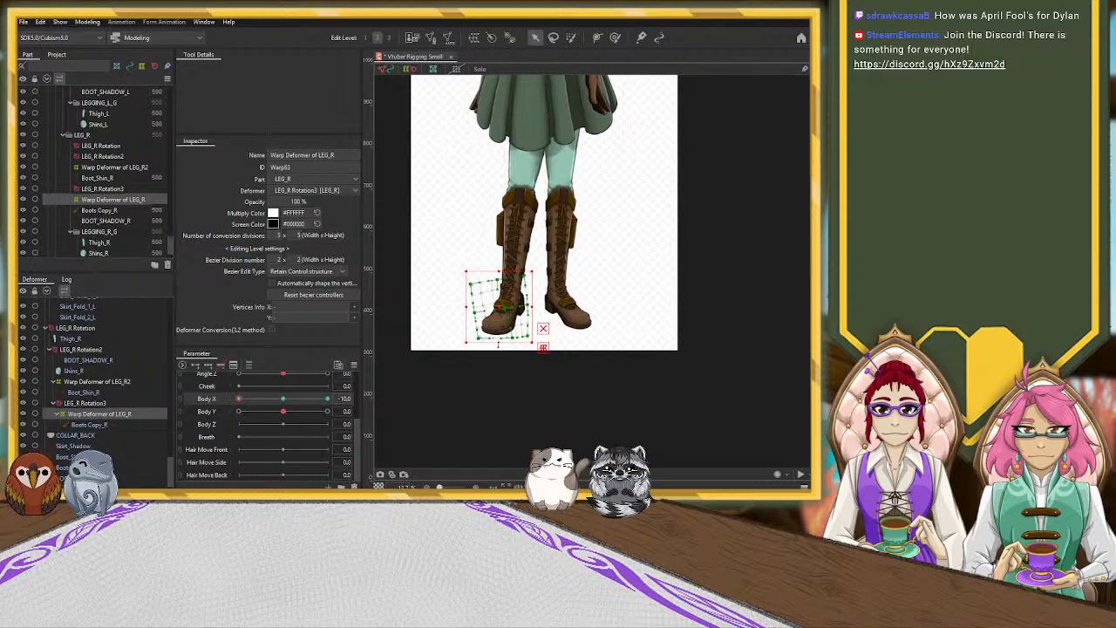
drag(494, 323, 488, 322)
drag(244, 403, 190, 419)
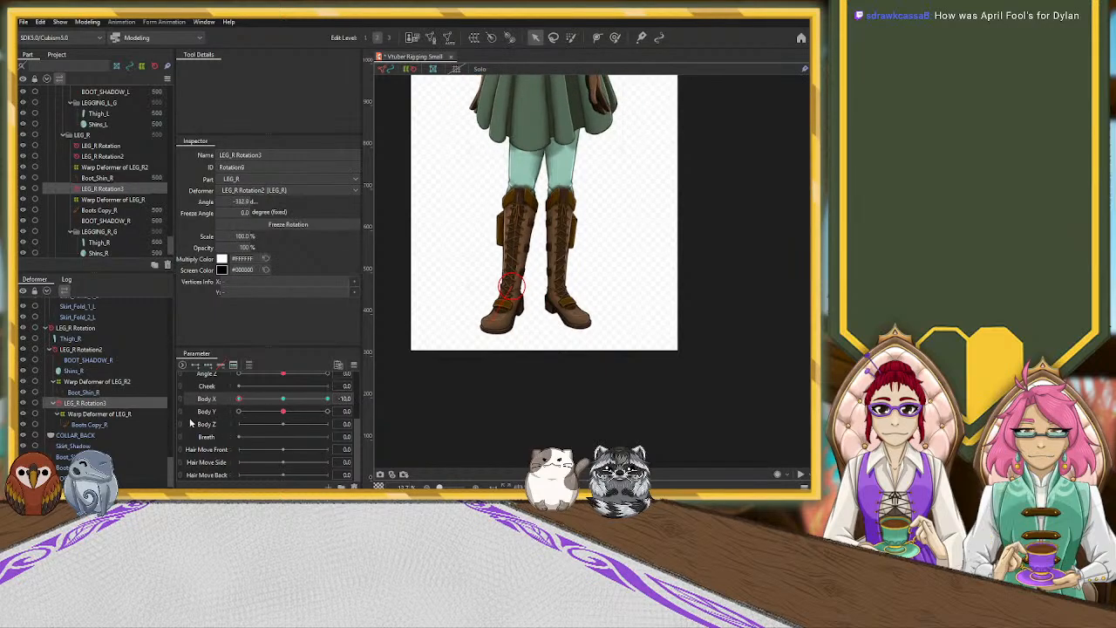
drag(618, 189, 609, 314)
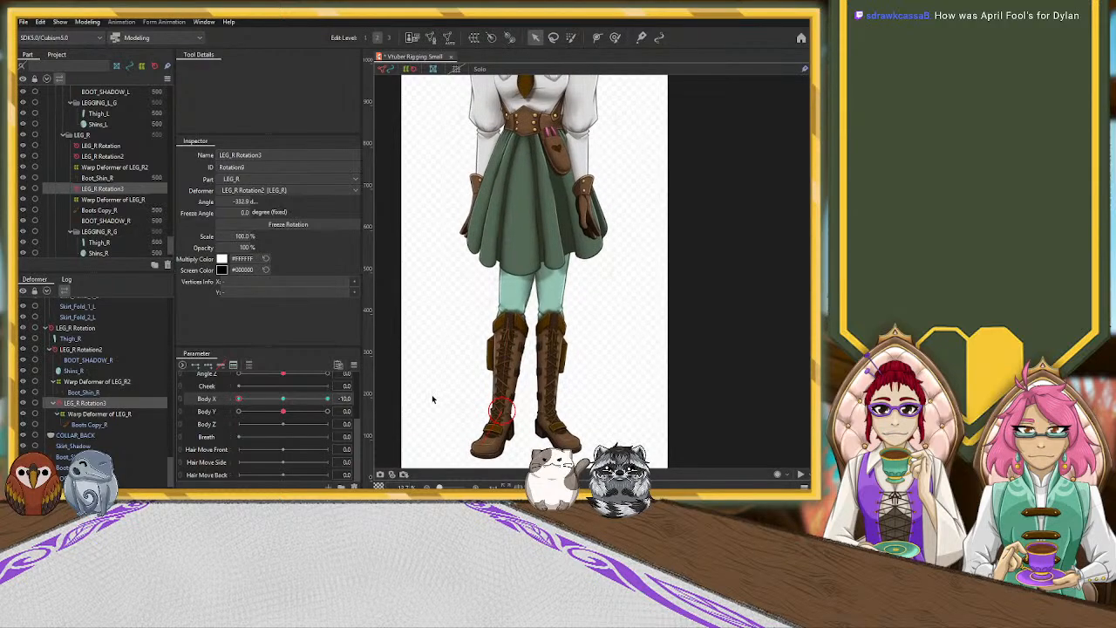
Try to shift the LEG_R Rotation deformer slightly away from the other leg at Body X -10.
click(96, 329)
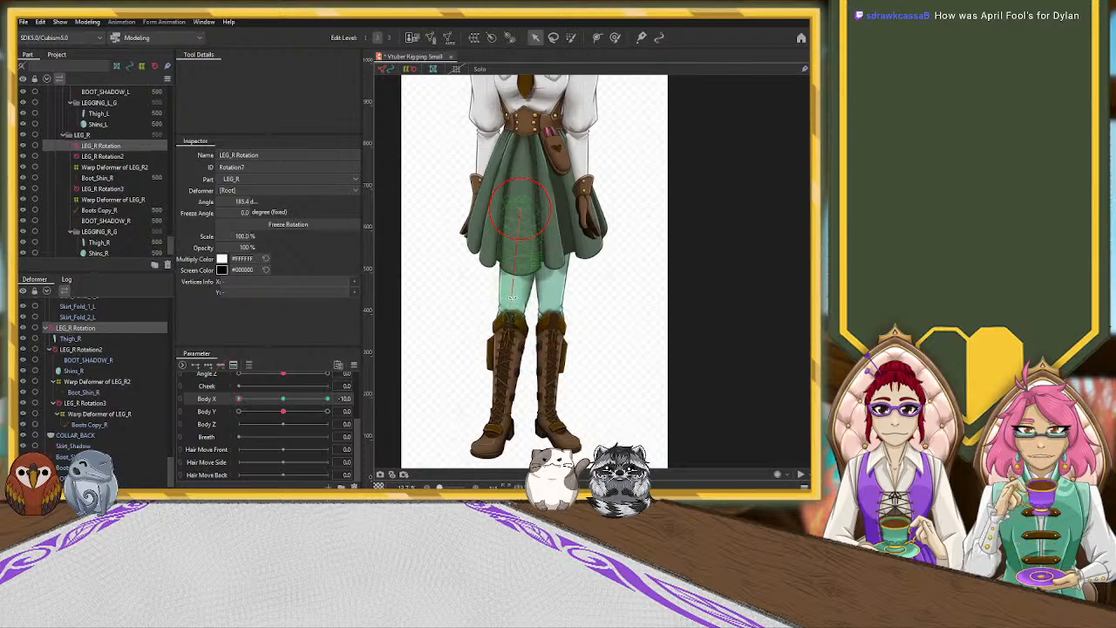
drag(520, 209, 510, 215)
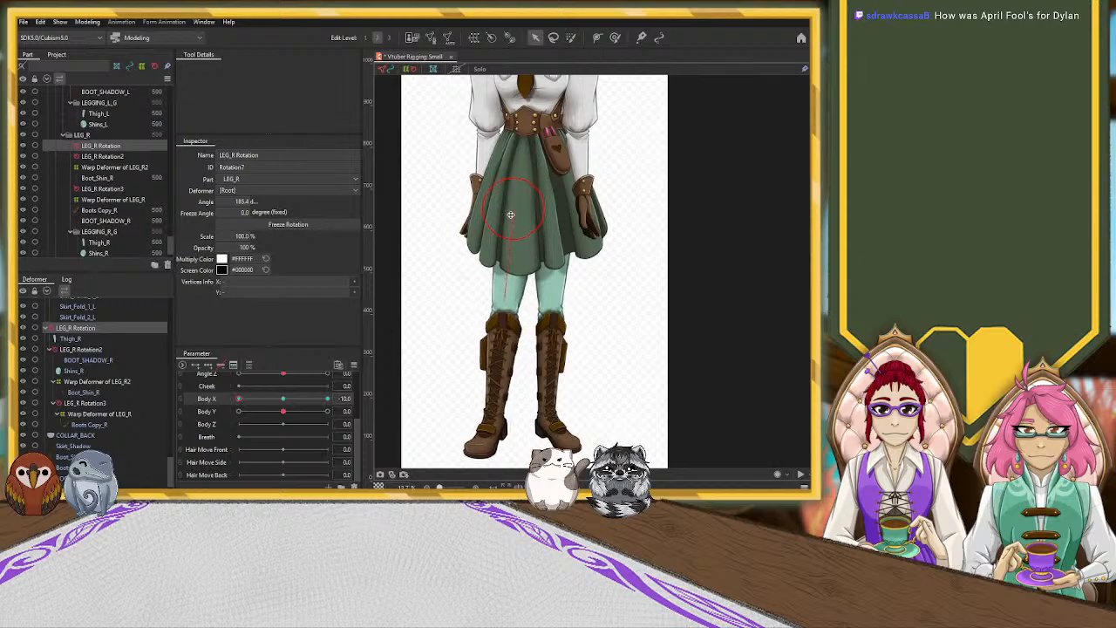
drag(509, 215, 511, 214)
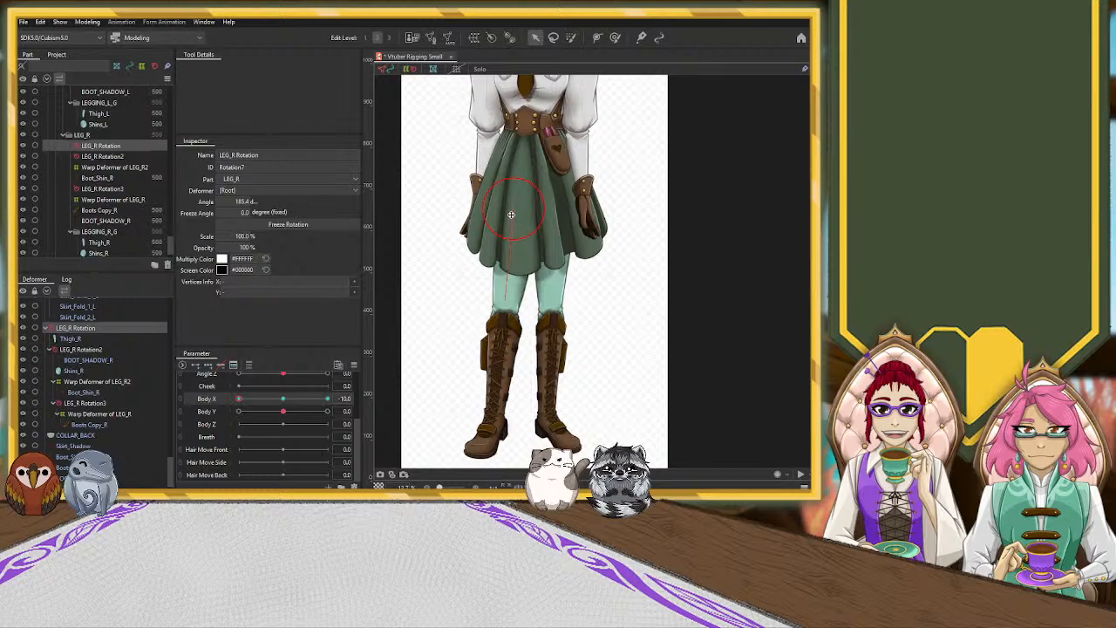
mouse_move(246, 400)
mouse_down()
mouse_move(287, 401)
mouse_move(237, 410)
mouse_up()
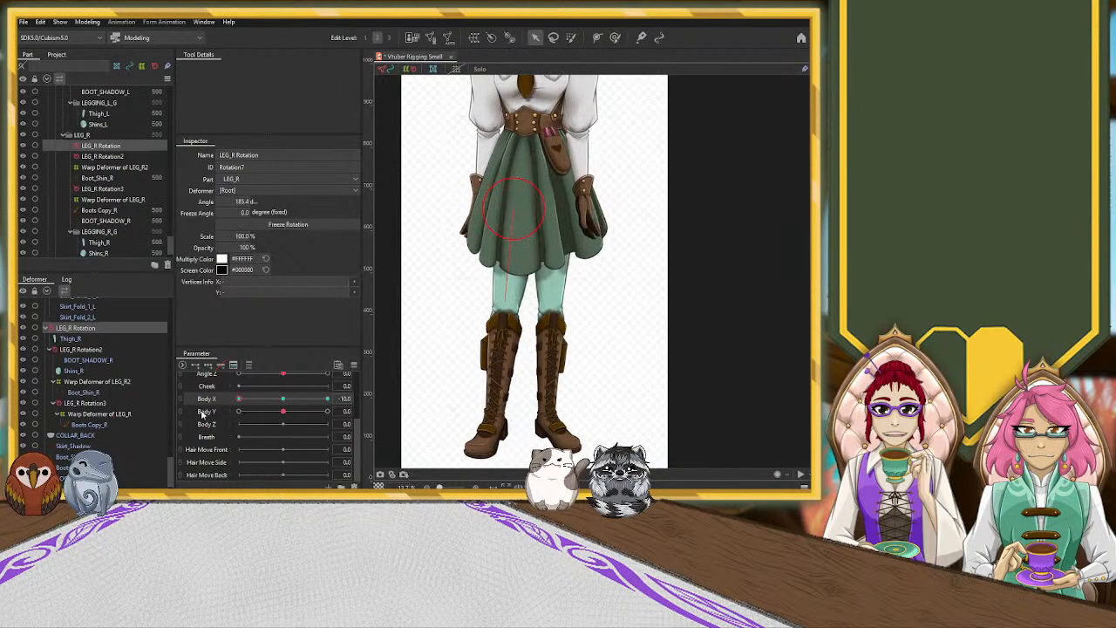
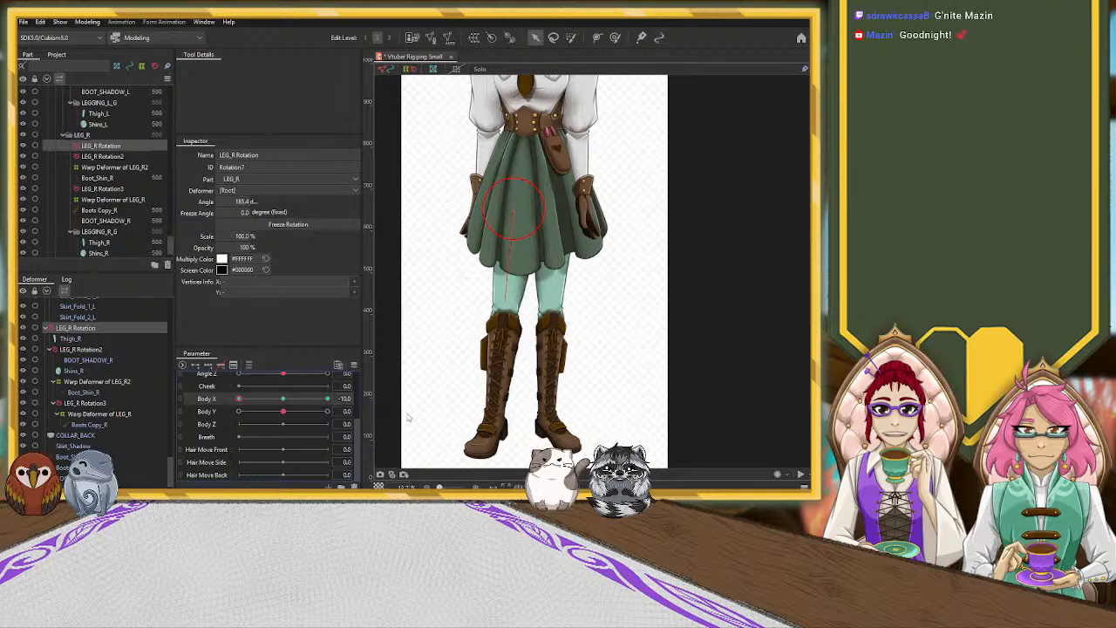
key(ctrl+z)
Inspect how the LEG_R deformers and meshes, from LEG_R Rotation2 down to Boots Copy_R, are keyed on Body X.
click(100, 351)
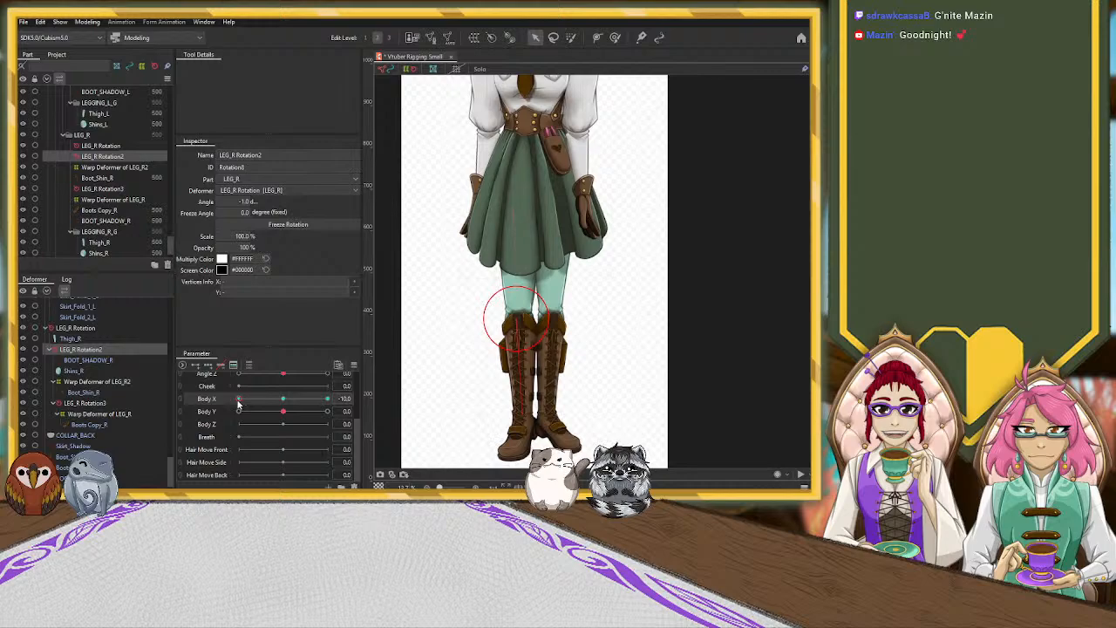
click(81, 339)
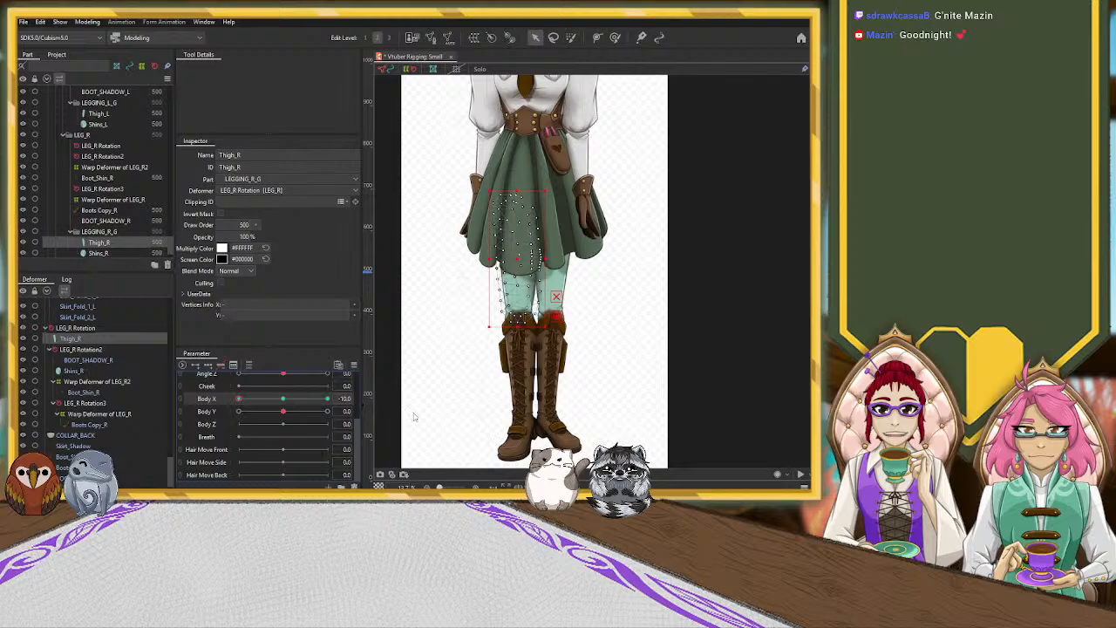
click(87, 349)
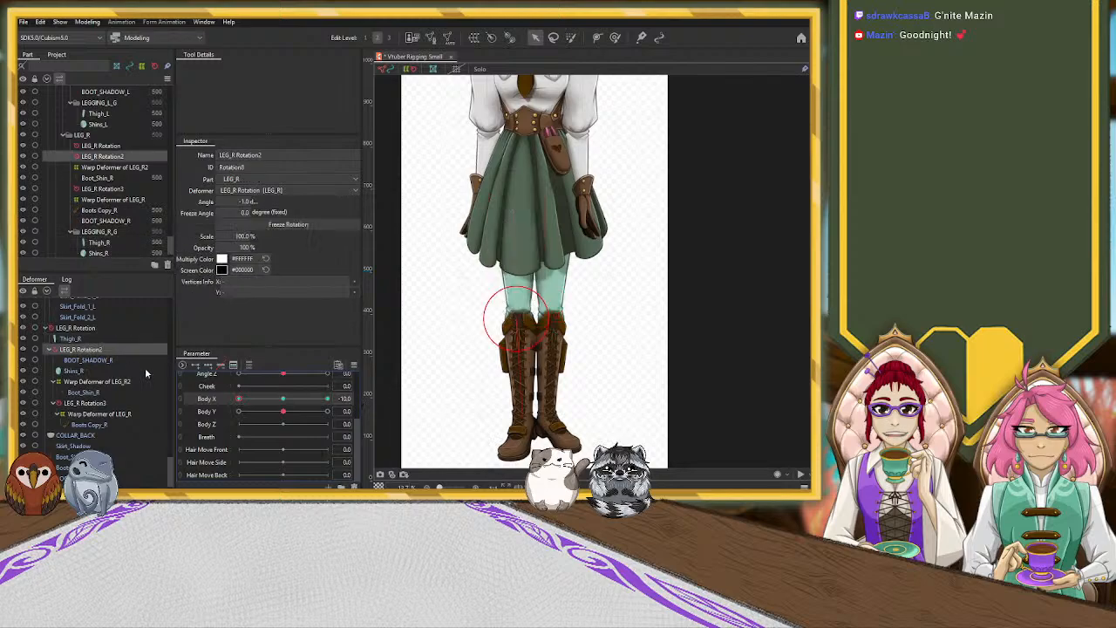
click(328, 399)
click(240, 399)
click(119, 362)
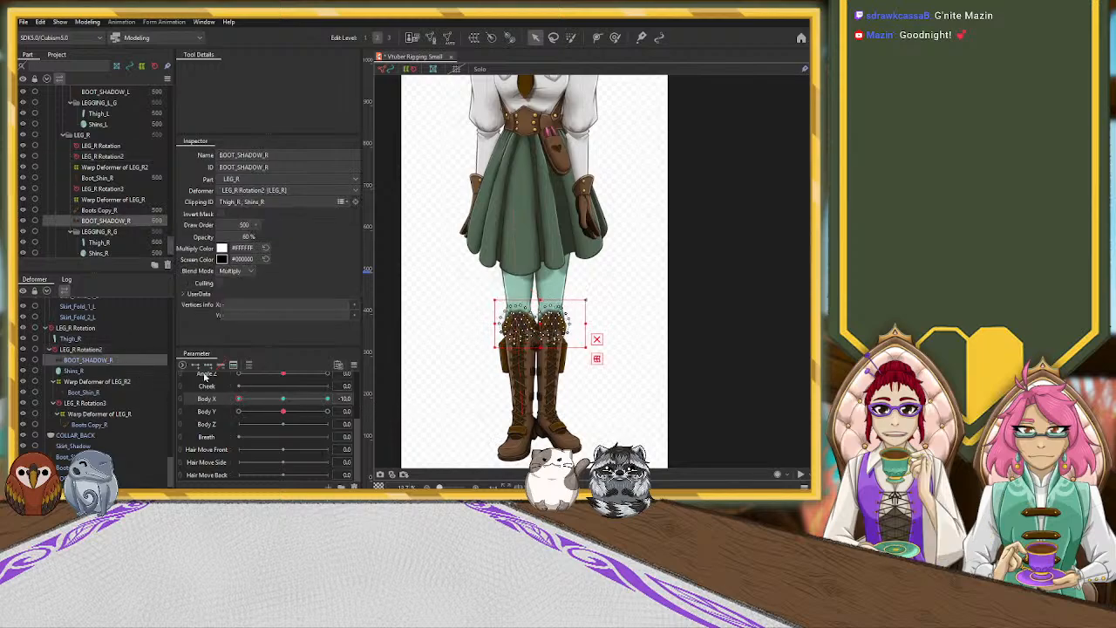
click(76, 371)
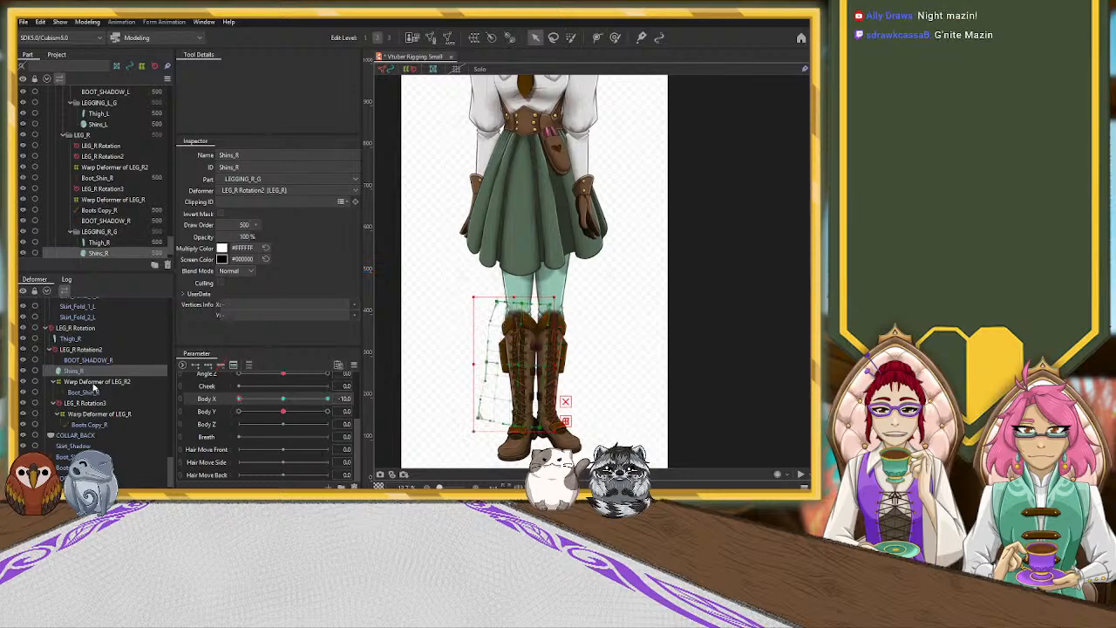
click(94, 382)
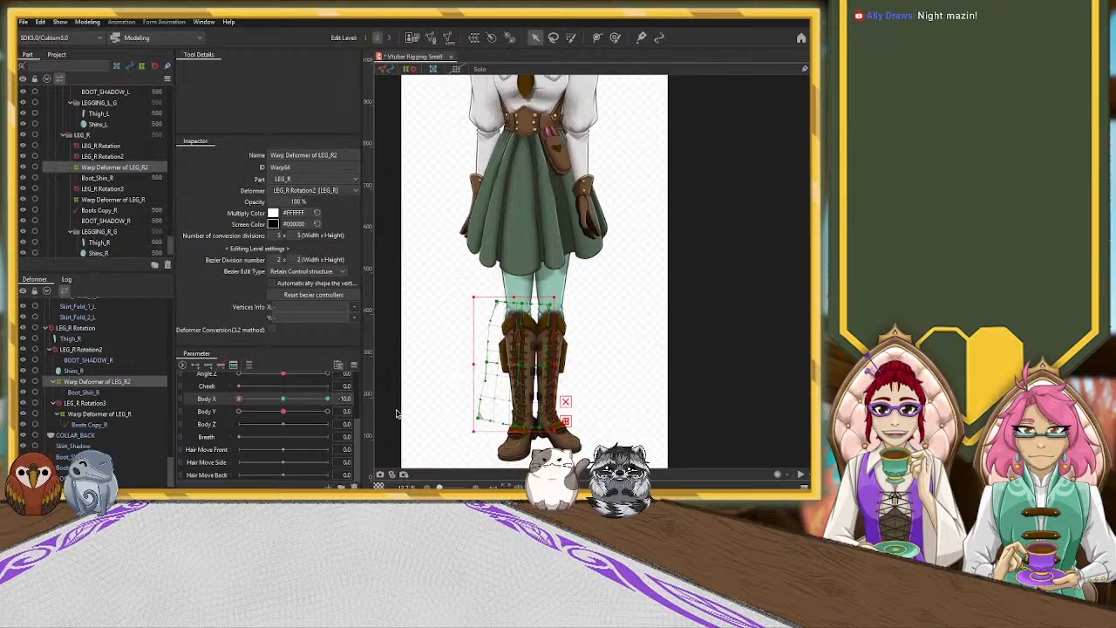
click(102, 394)
click(116, 404)
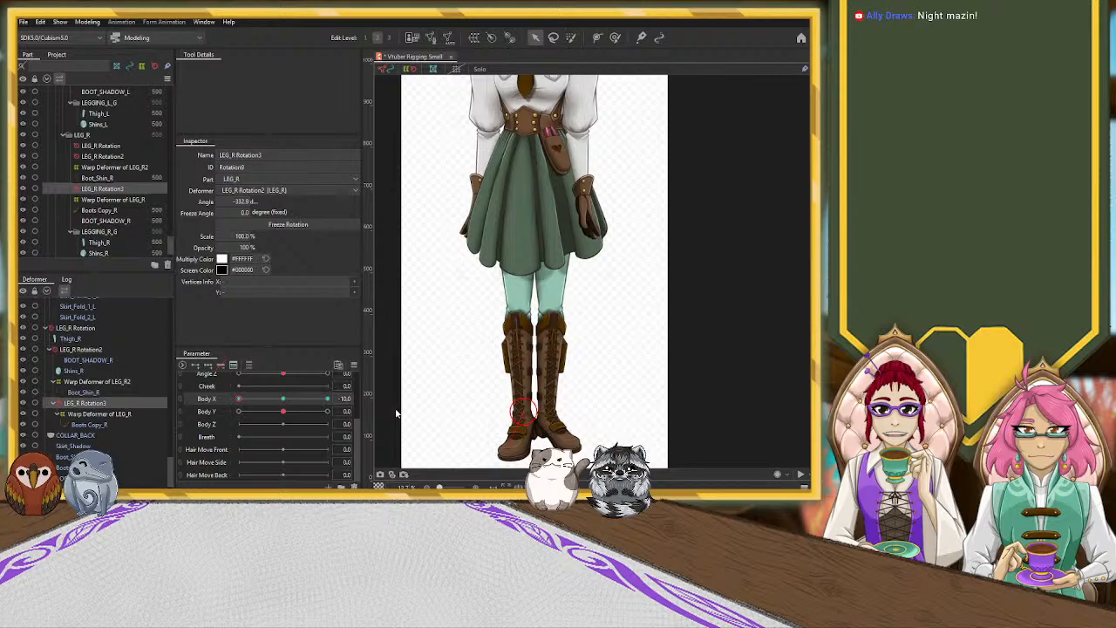
click(113, 413)
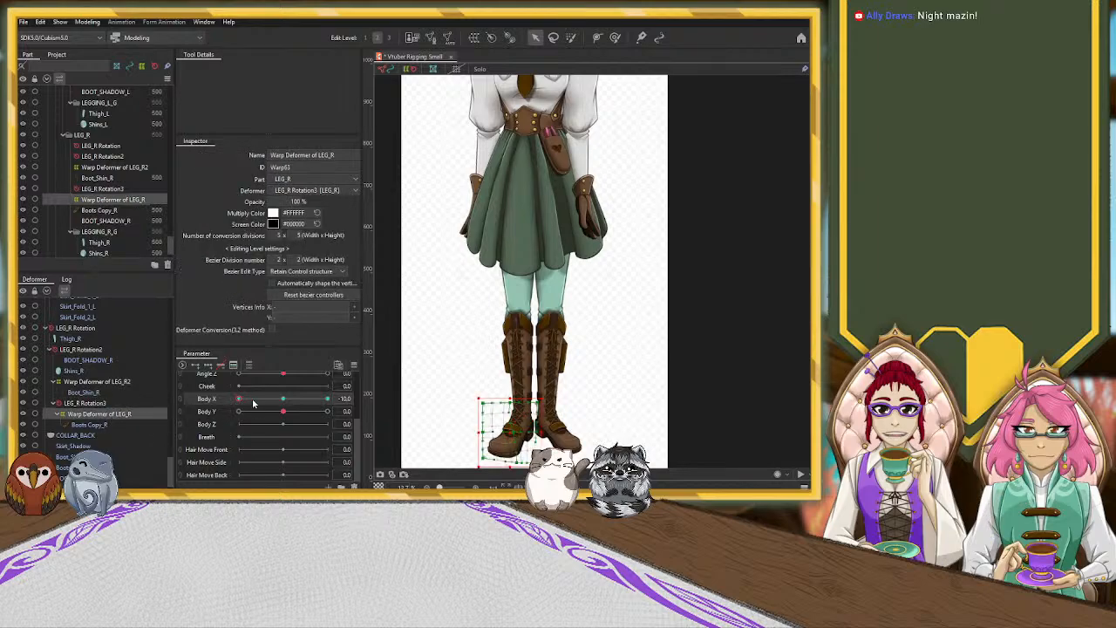
click(111, 425)
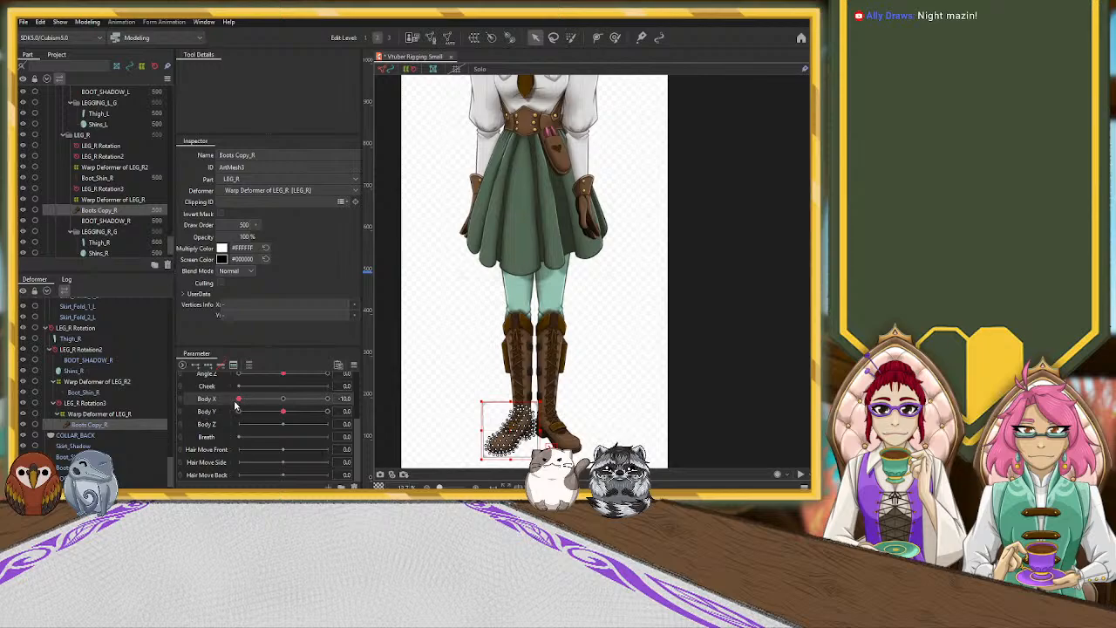
click(122, 403)
At Body X 10, draw a deform path down the Thigh_R mesh from the upper thigh to the knee.
drag(238, 398, 337, 397)
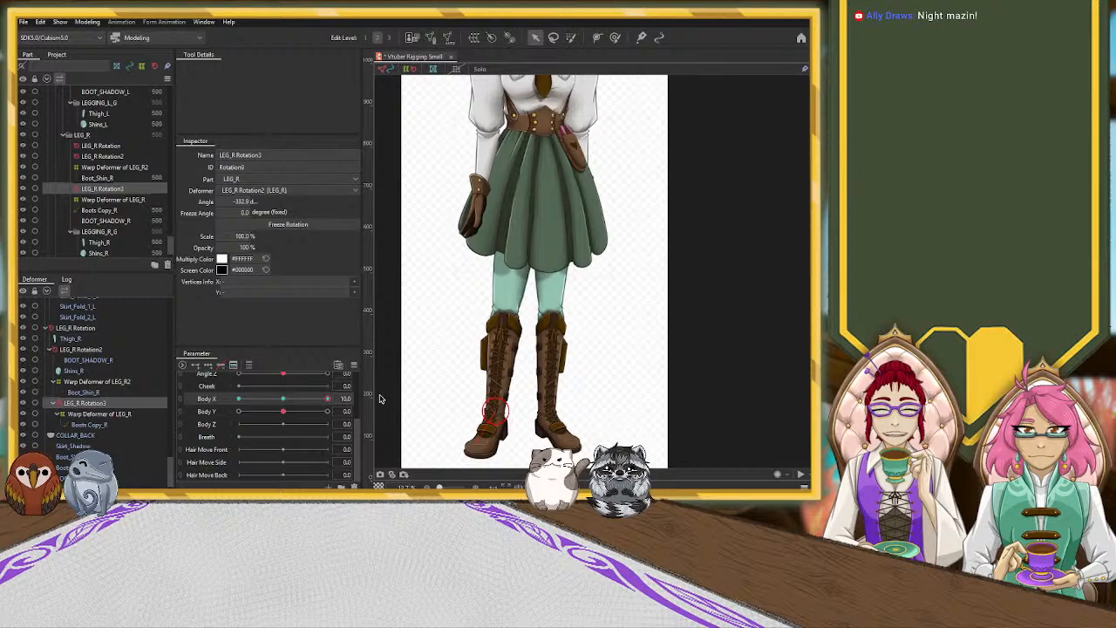
click(514, 296)
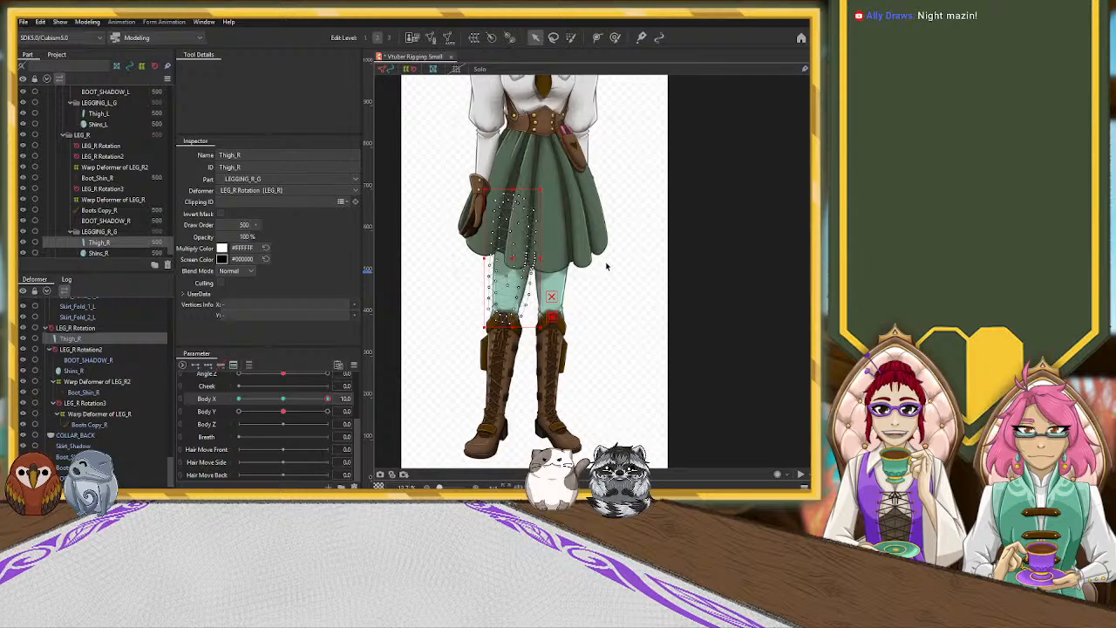
click(597, 37)
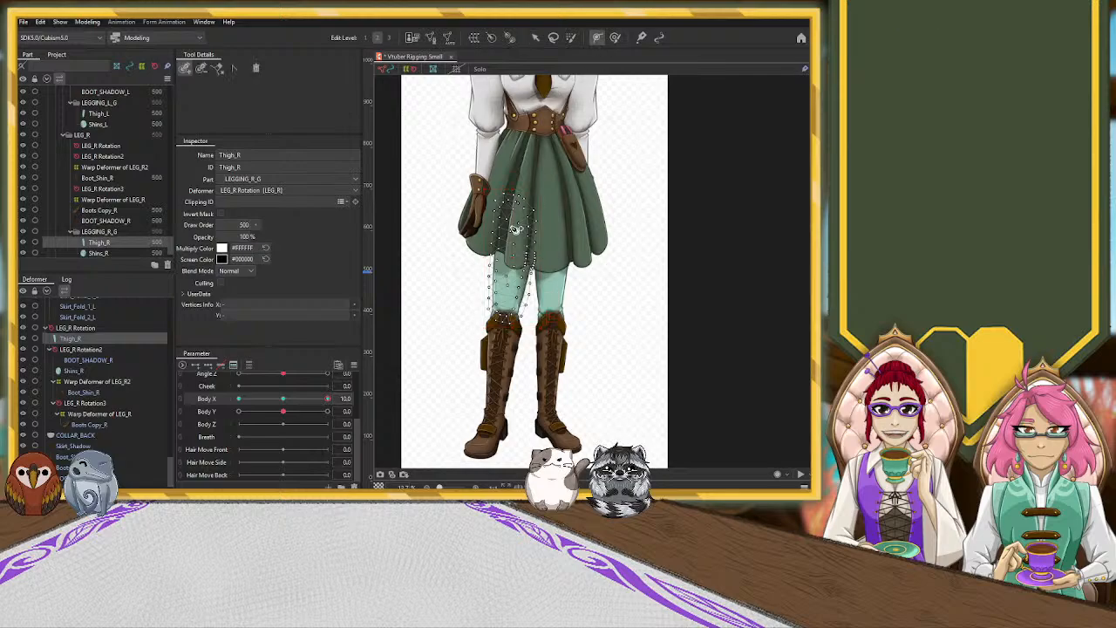
click(515, 207)
click(511, 233)
click(507, 262)
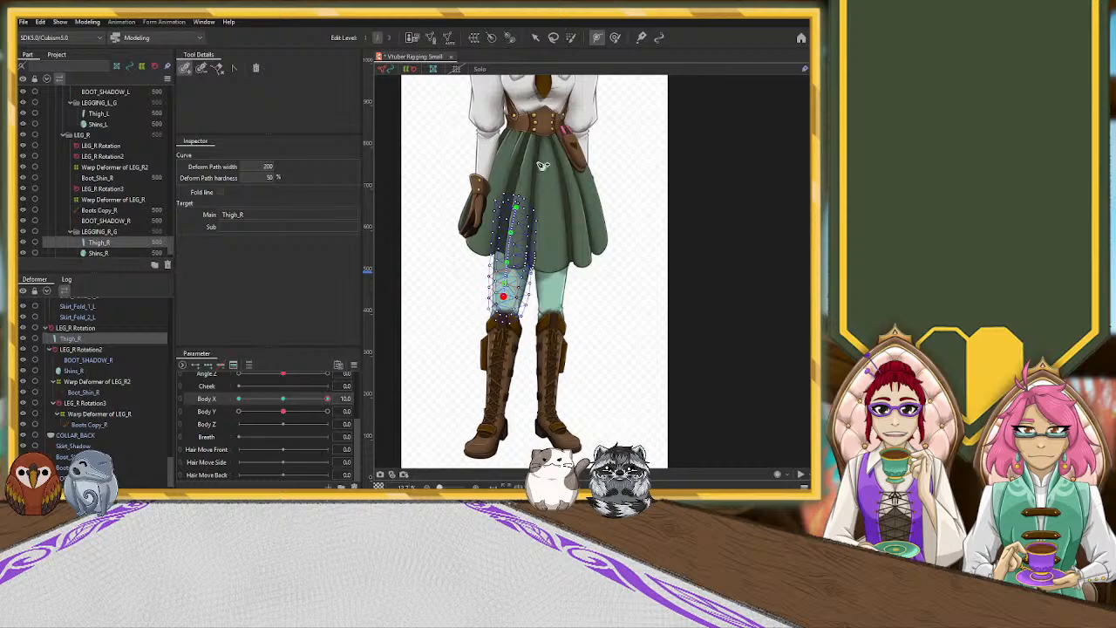
Bend Thigh_R slightly at Body X 10 by adjusting the lower points of its deform path.
click(534, 36)
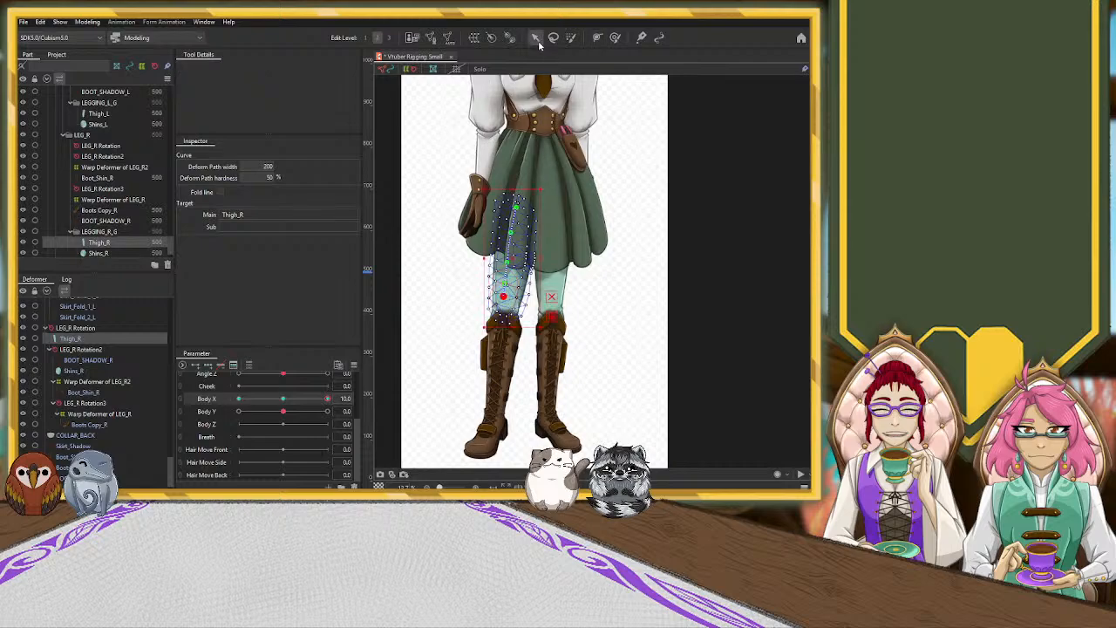
click(516, 260)
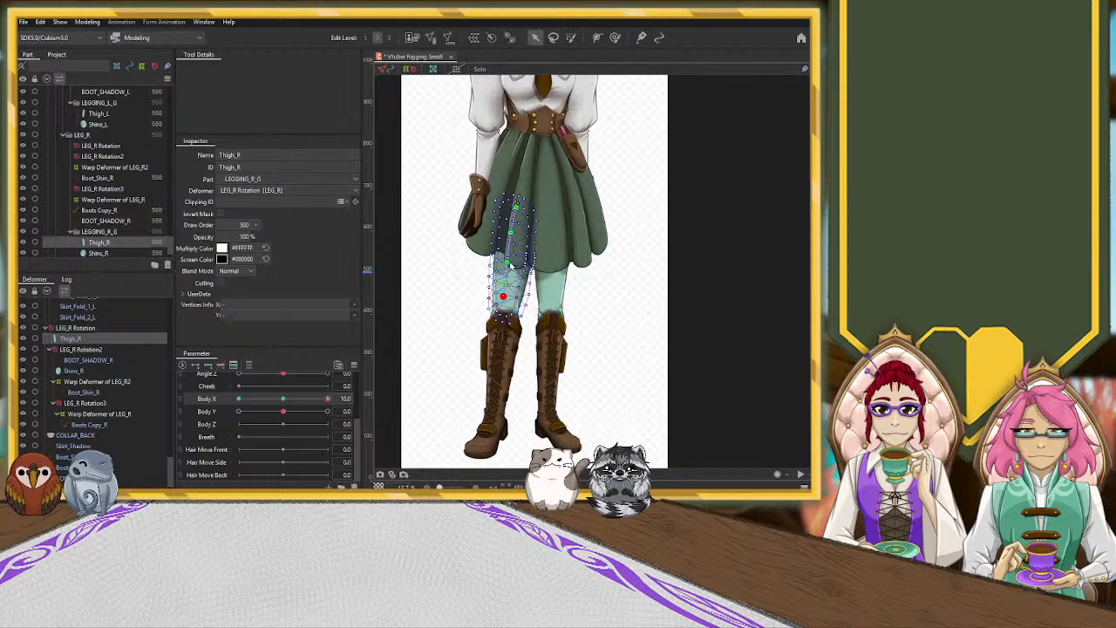
click(506, 261)
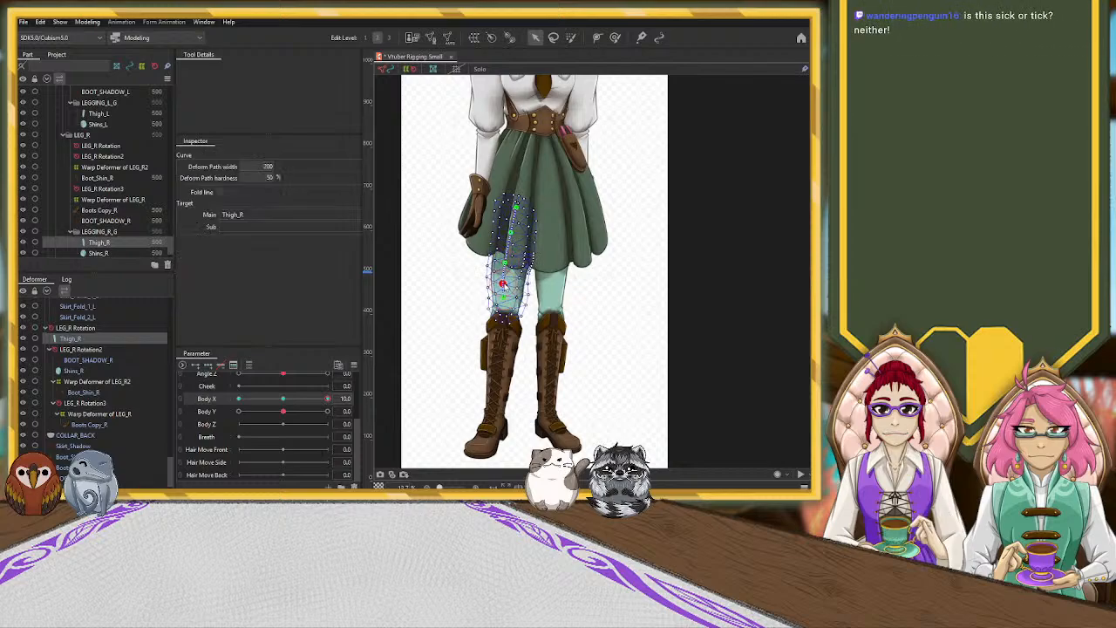
click(502, 297)
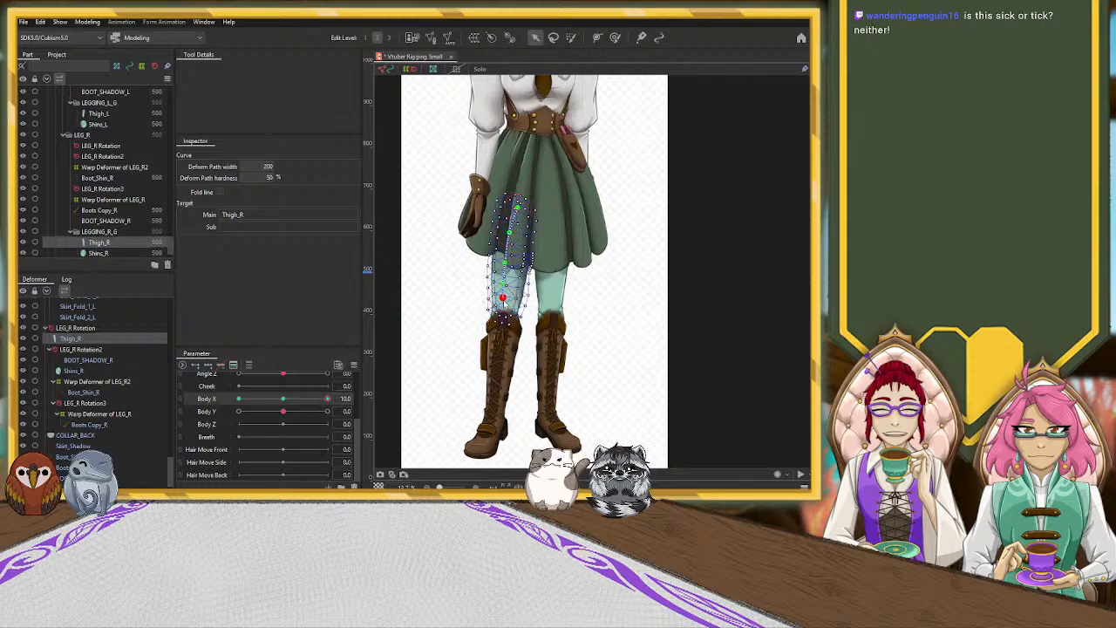
drag(504, 285, 503, 283)
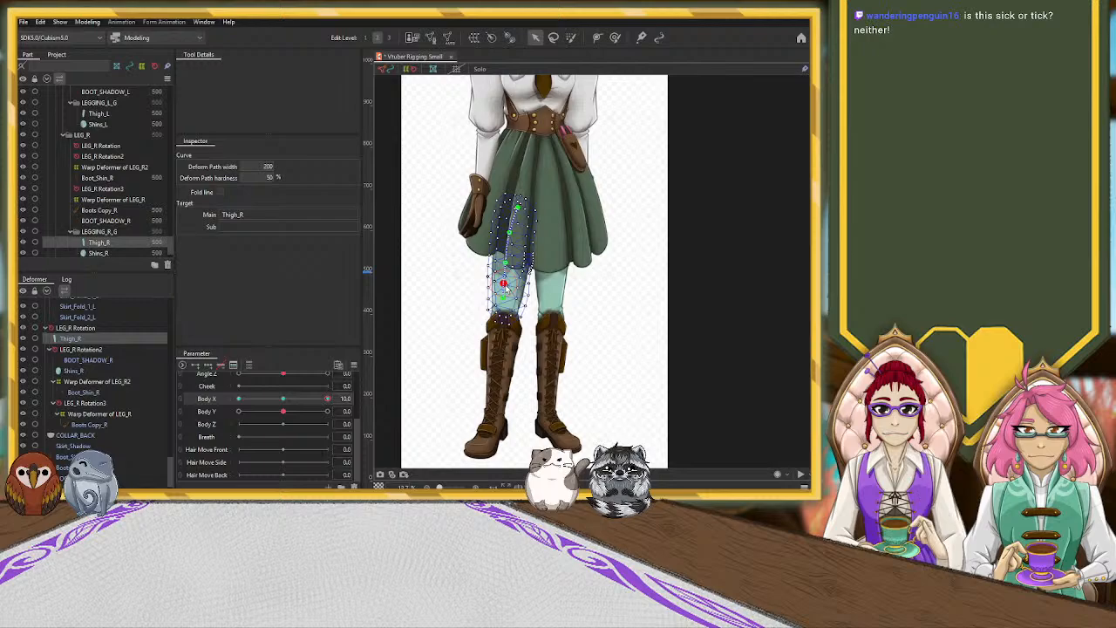
click(524, 318)
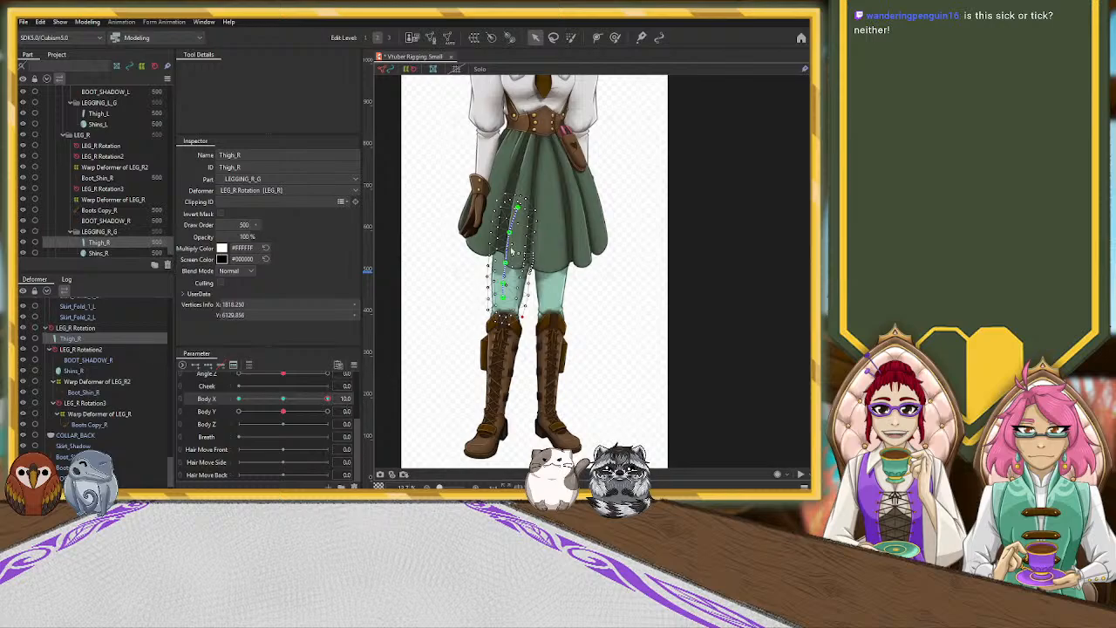
Scrub Body X to check the thigh's deformation and clear the selection at Body X 10.
click(615, 38)
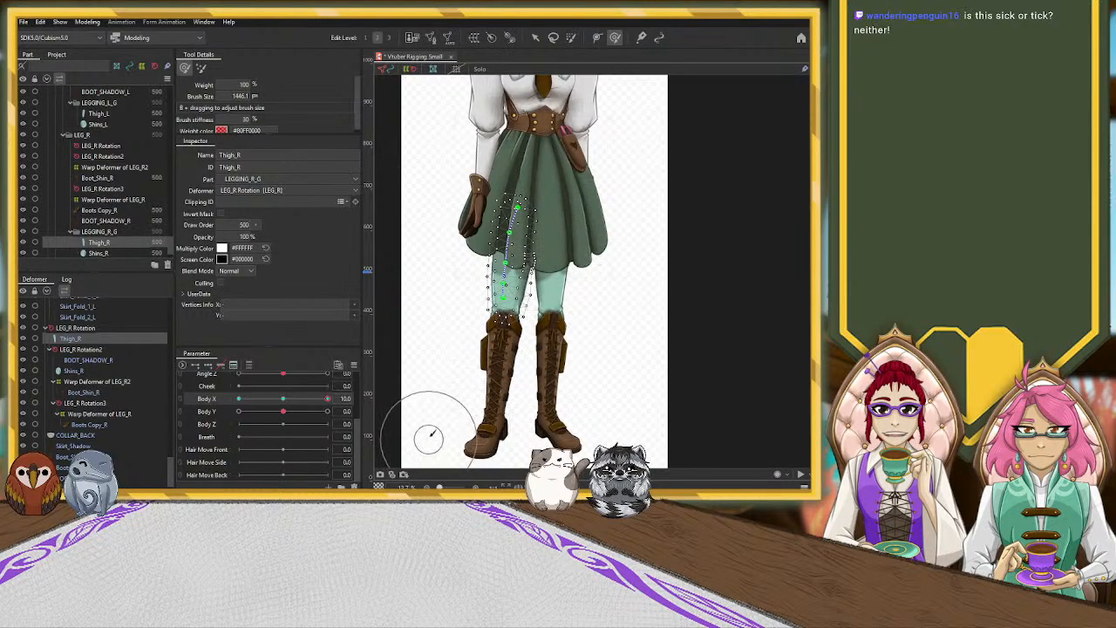
drag(323, 399, 360, 410)
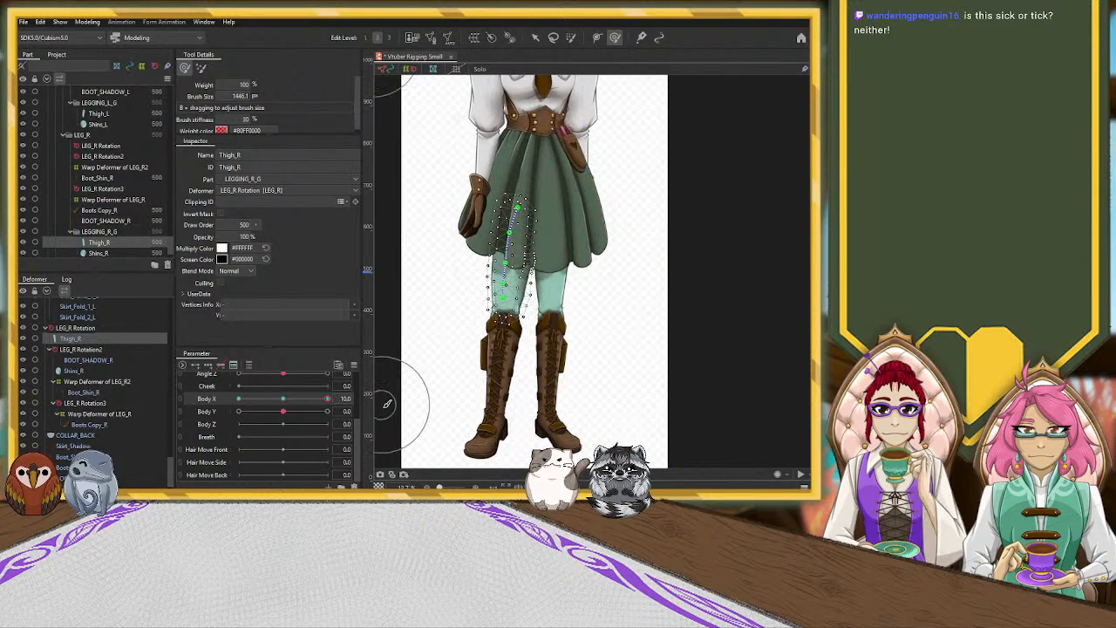
click(535, 38)
click(431, 385)
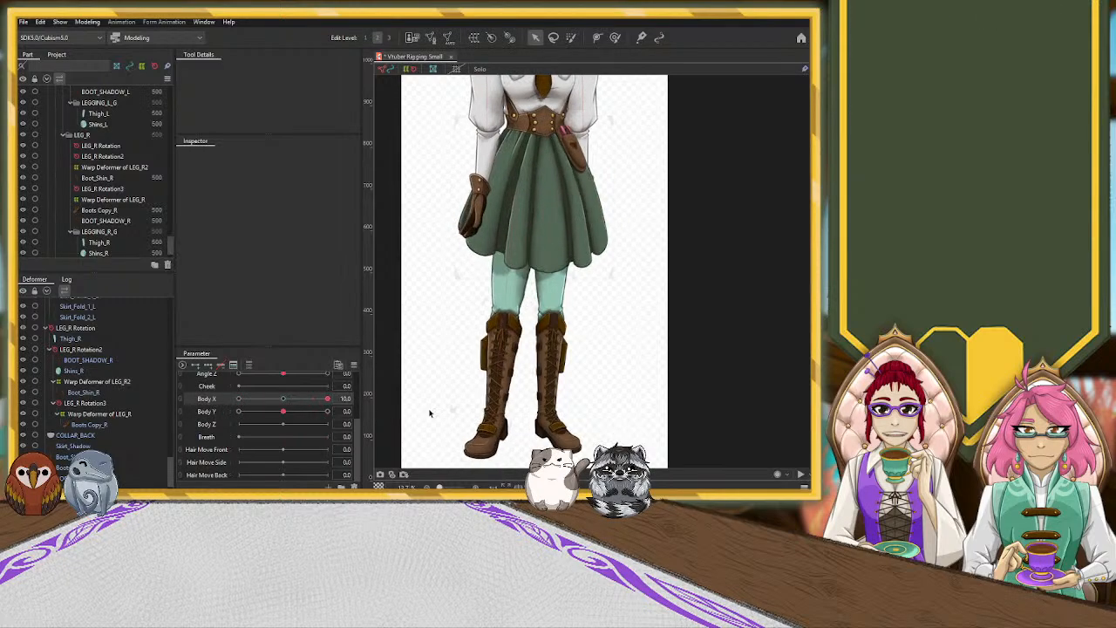
Push the outer edge of the Thigh_R mesh slightly inward with the Deform Brush at Body X 10, and check it by scrubbing Body X.
click(615, 38)
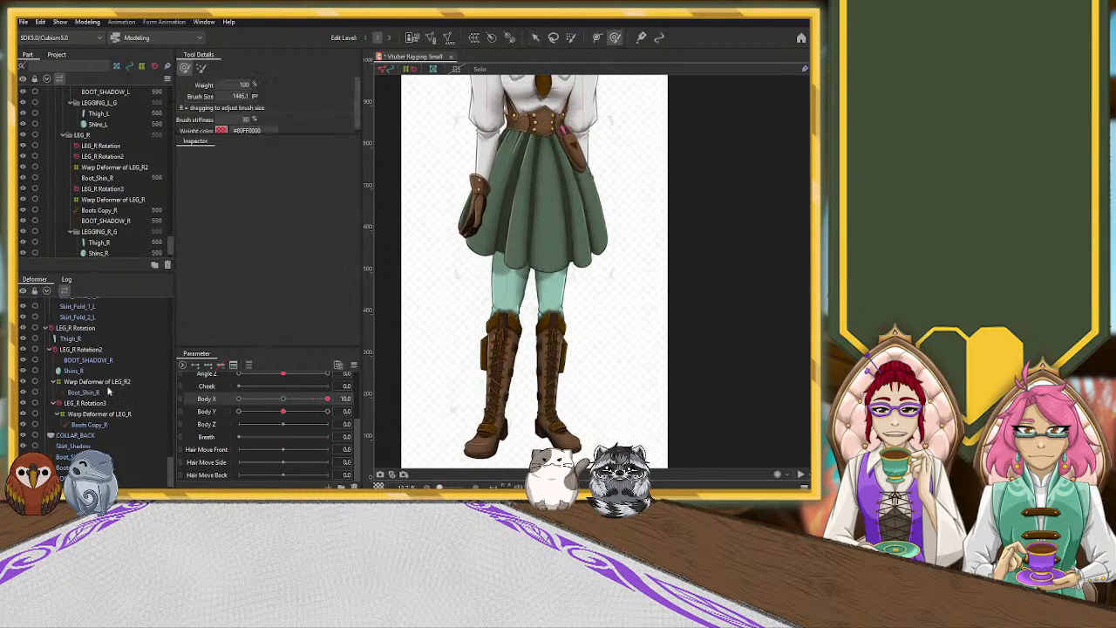
click(83, 348)
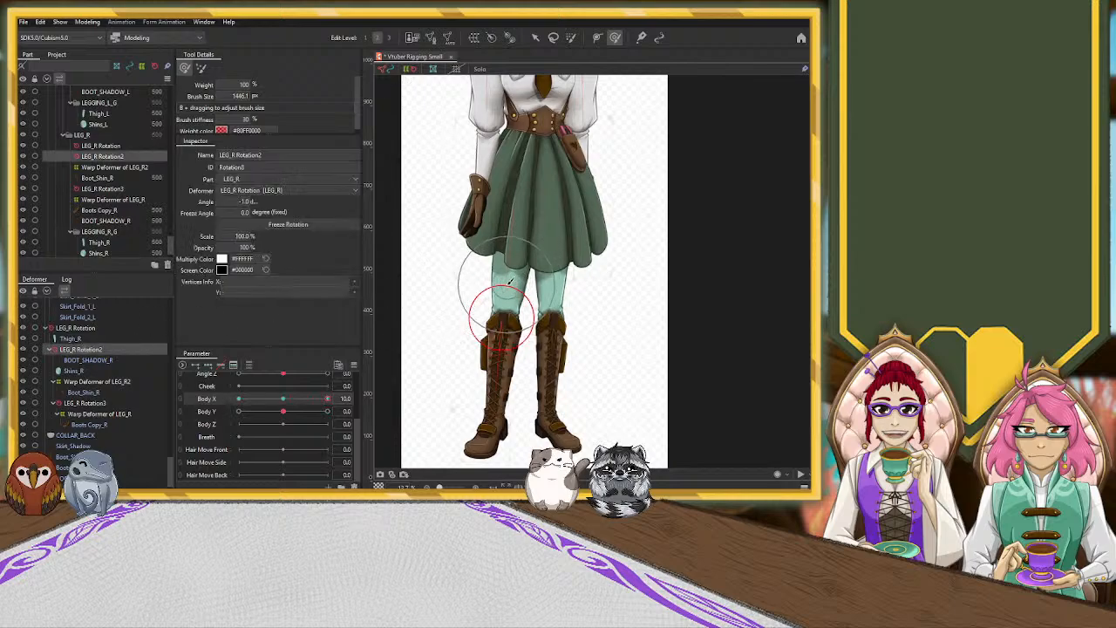
click(536, 37)
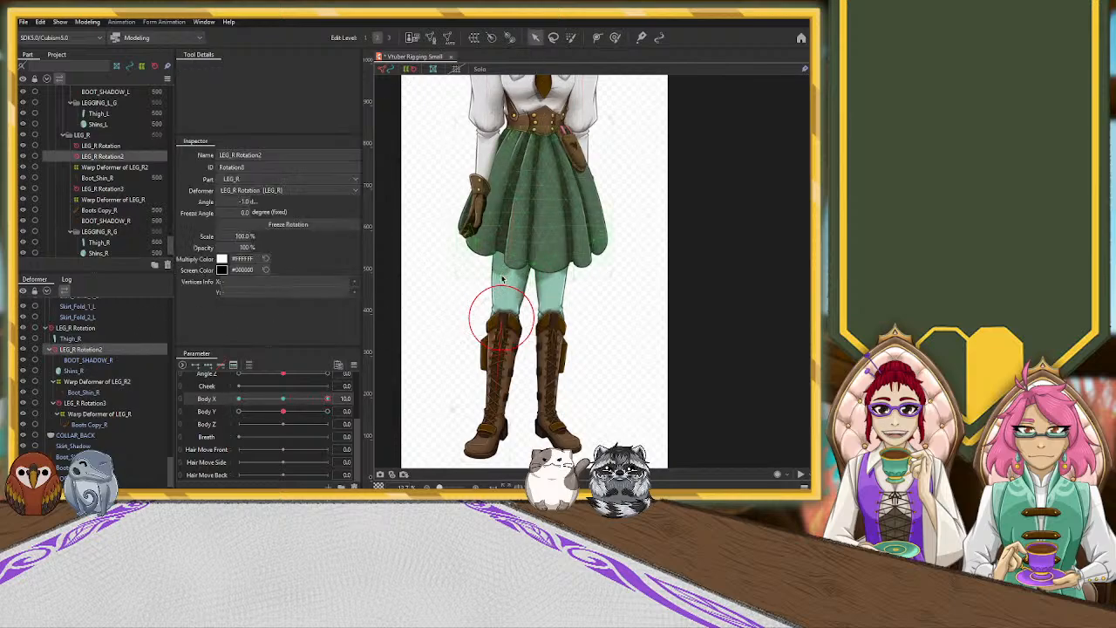
click(499, 291)
click(615, 37)
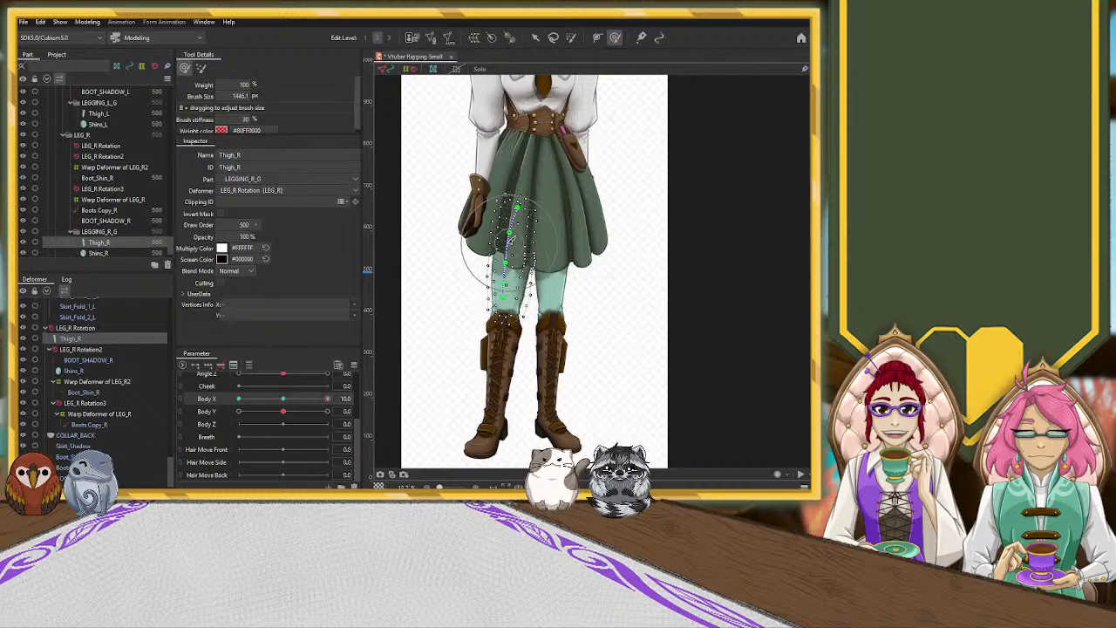
drag(470, 259, 473, 288)
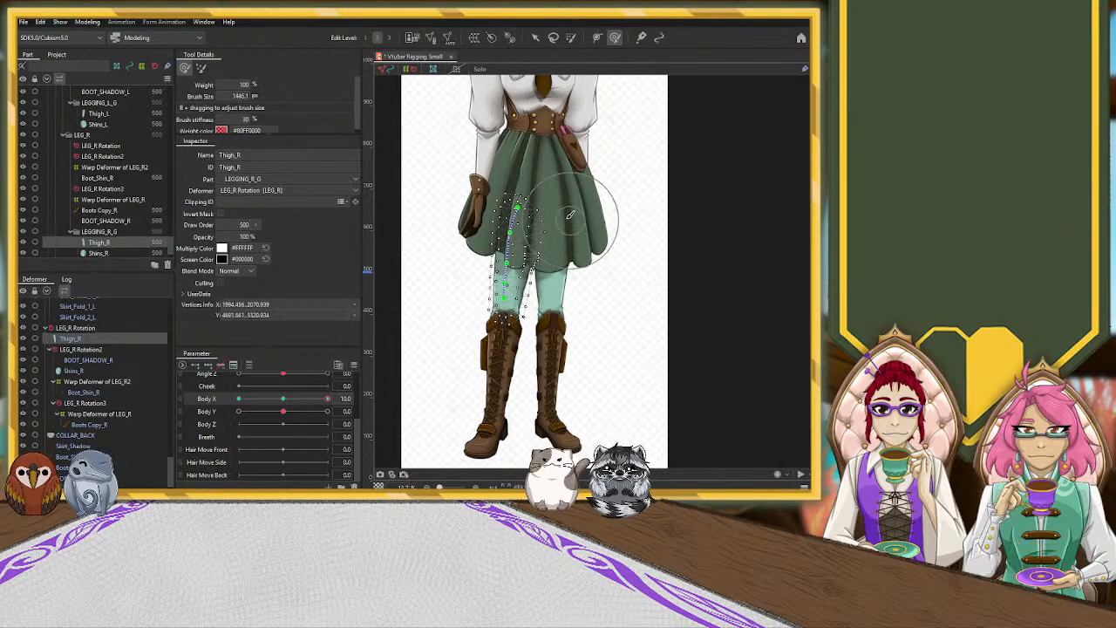
drag(329, 400, 393, 402)
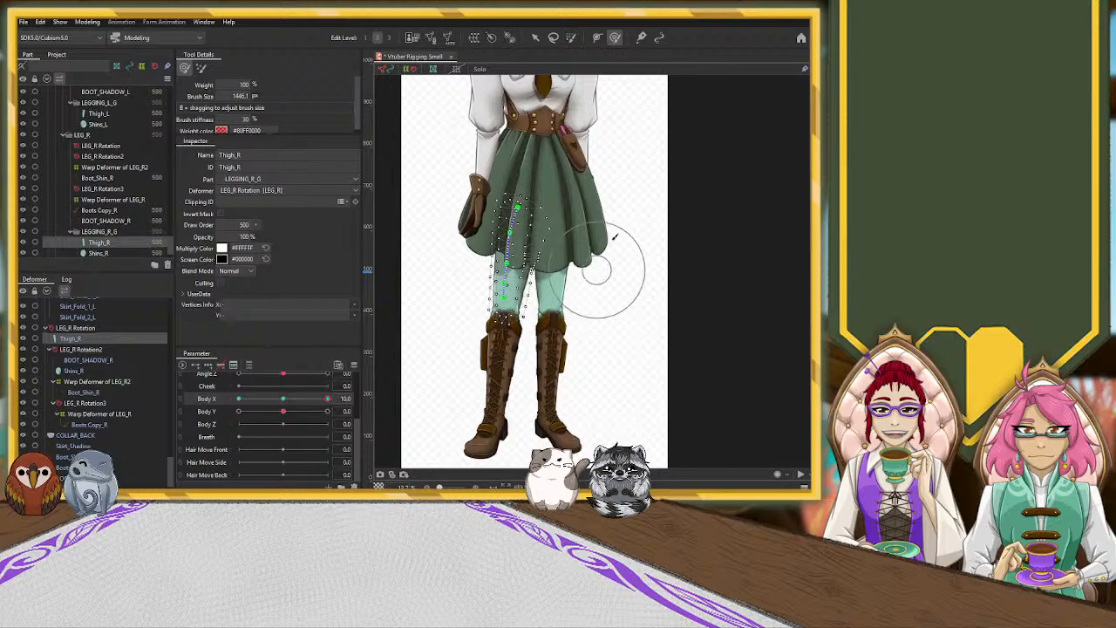
Try to shift the LEG_R Rotation deformer slightly toward the other leg at Body X 10.
click(93, 328)
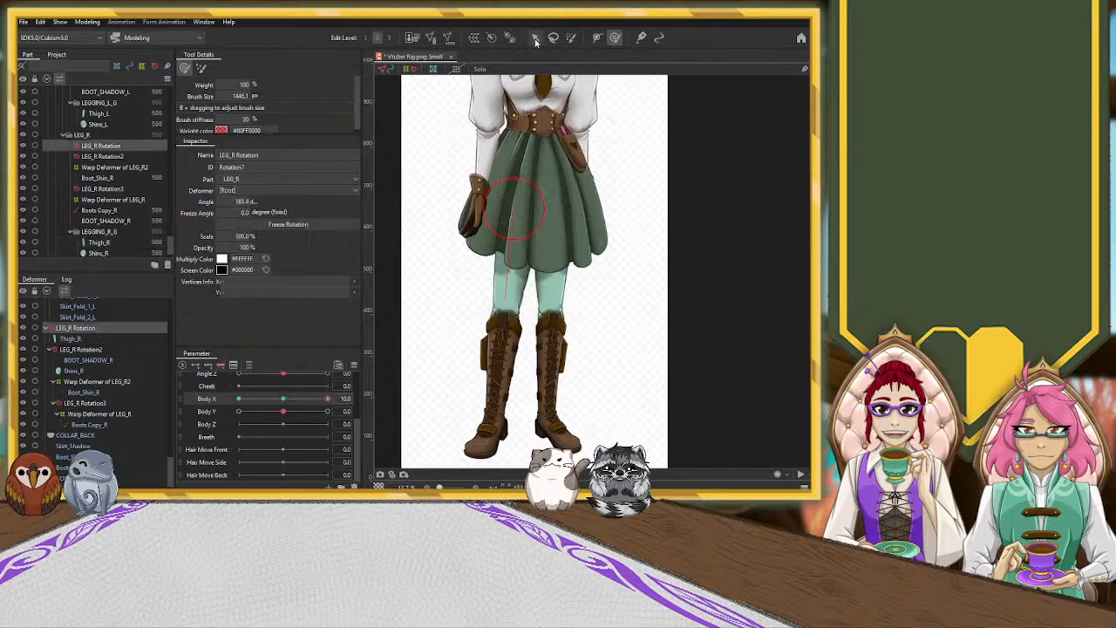
drag(514, 214, 519, 215)
key(ctrl+z)
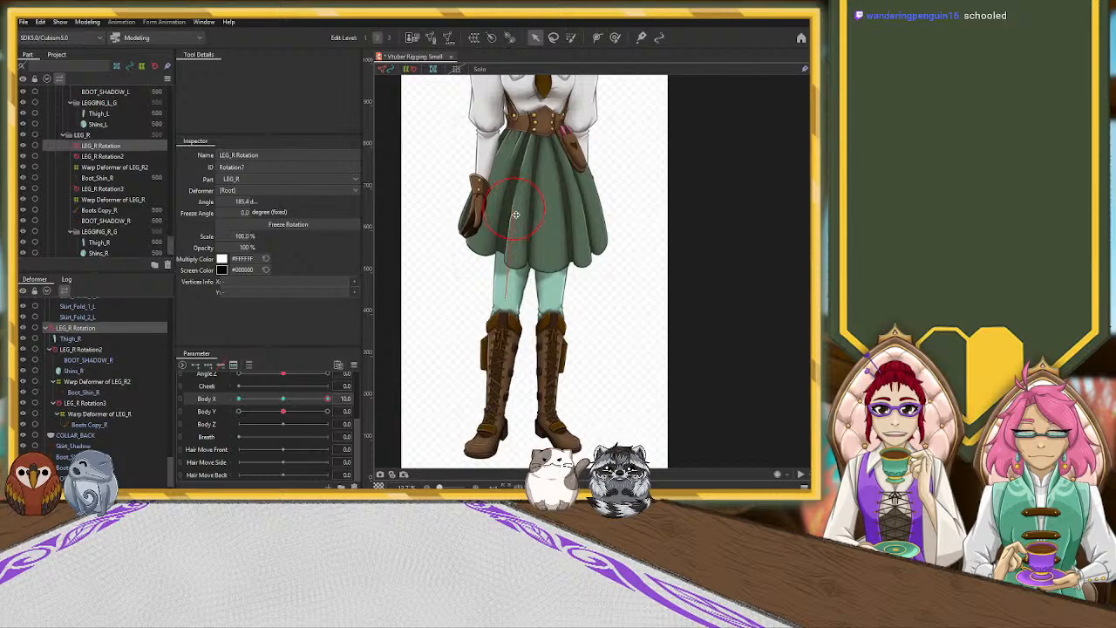
drag(513, 216, 510, 215)
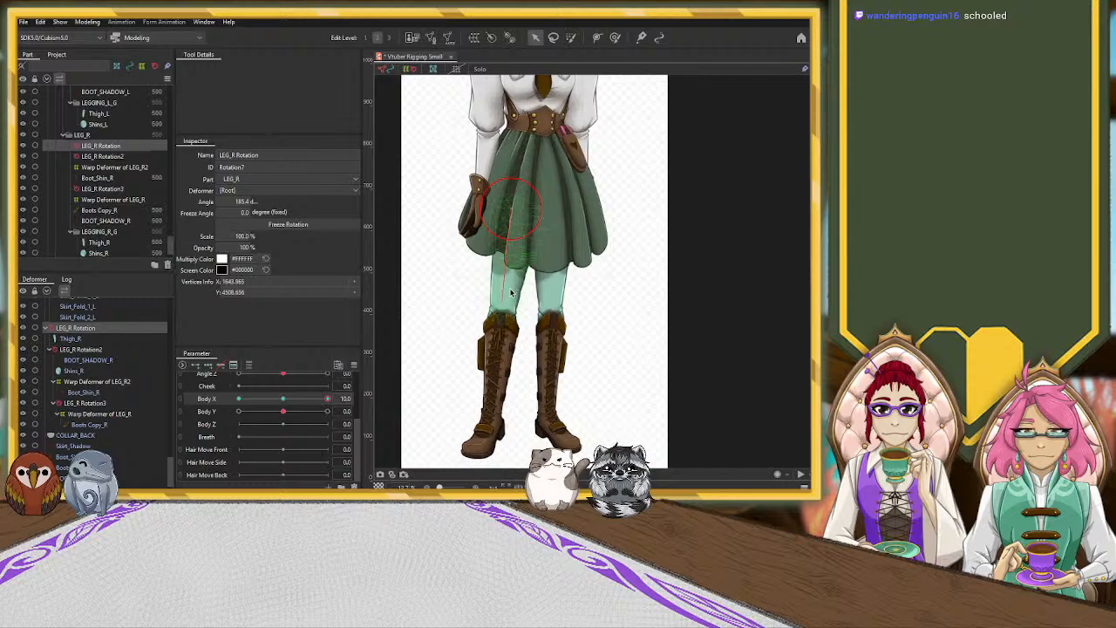
click(515, 258)
click(83, 329)
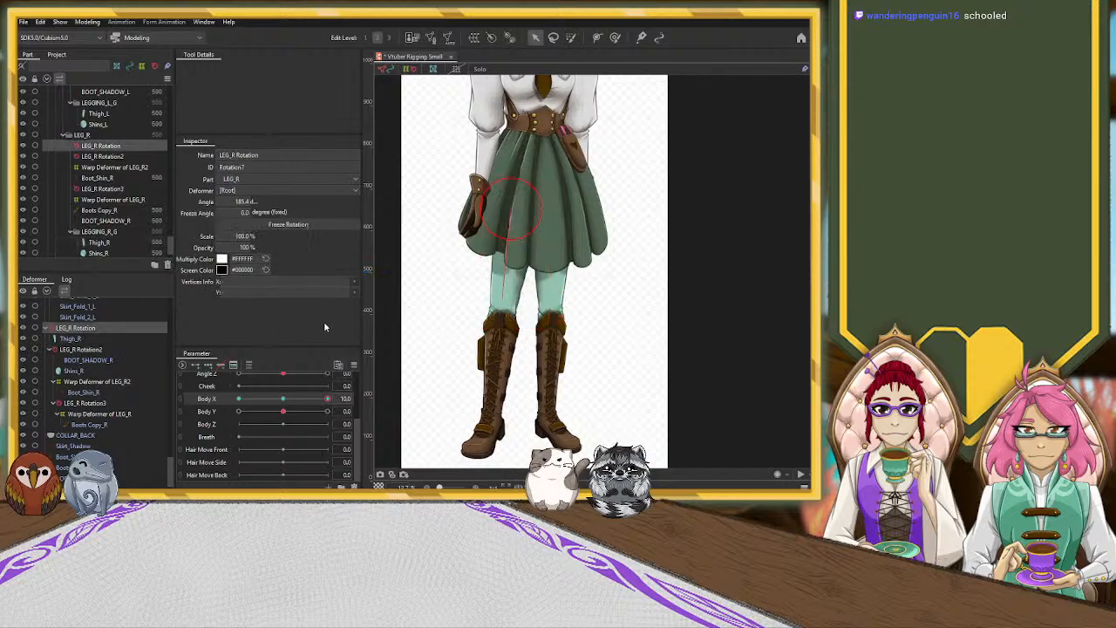
drag(497, 300, 491, 299)
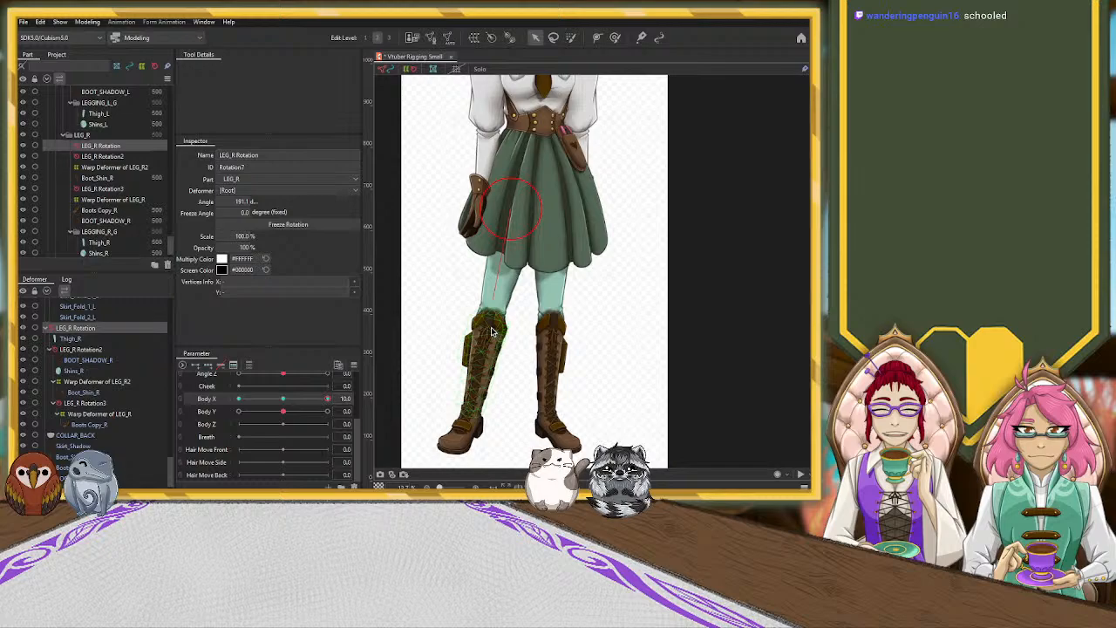
click(66, 350)
drag(470, 412, 484, 414)
key(ctrl+z)
key(ctrl+z)
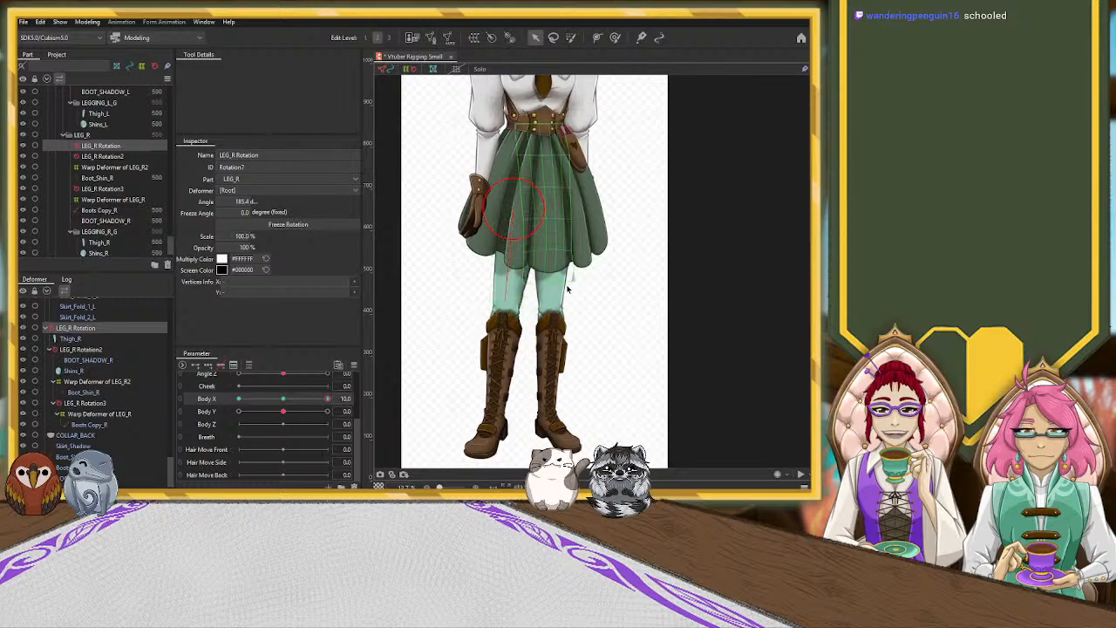
Rotate LEG_R Rotation slightly toward the other leg and LEG_R Rotation2 slightly outward at Body X 10, and check the pose by scrubbing Body X.
drag(513, 301, 505, 303)
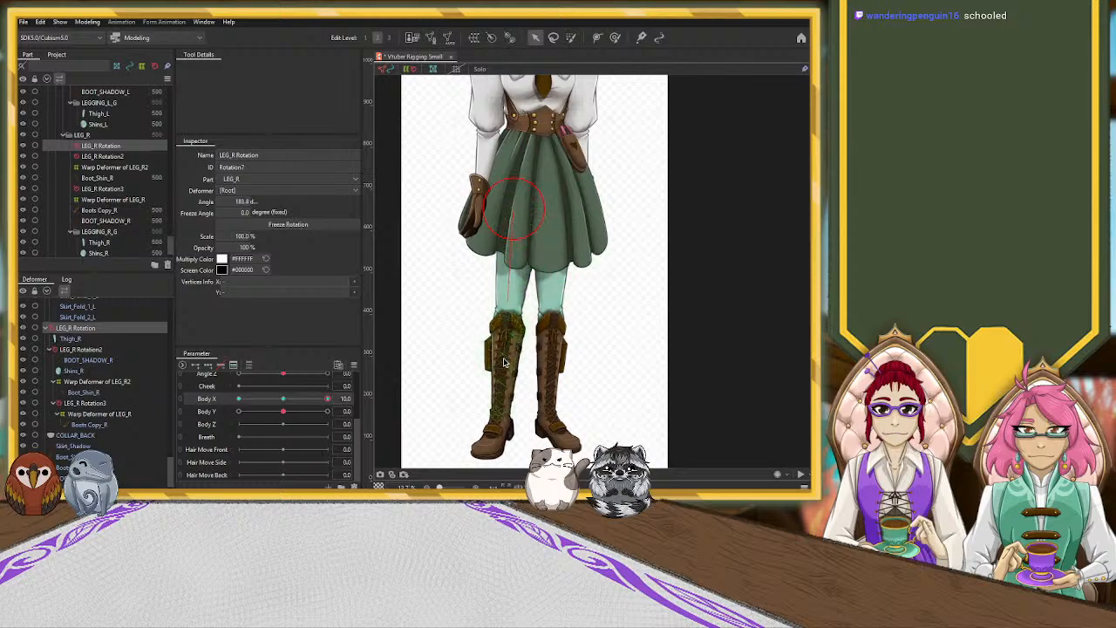
click(501, 414)
drag(501, 414, 497, 420)
drag(327, 399, 184, 404)
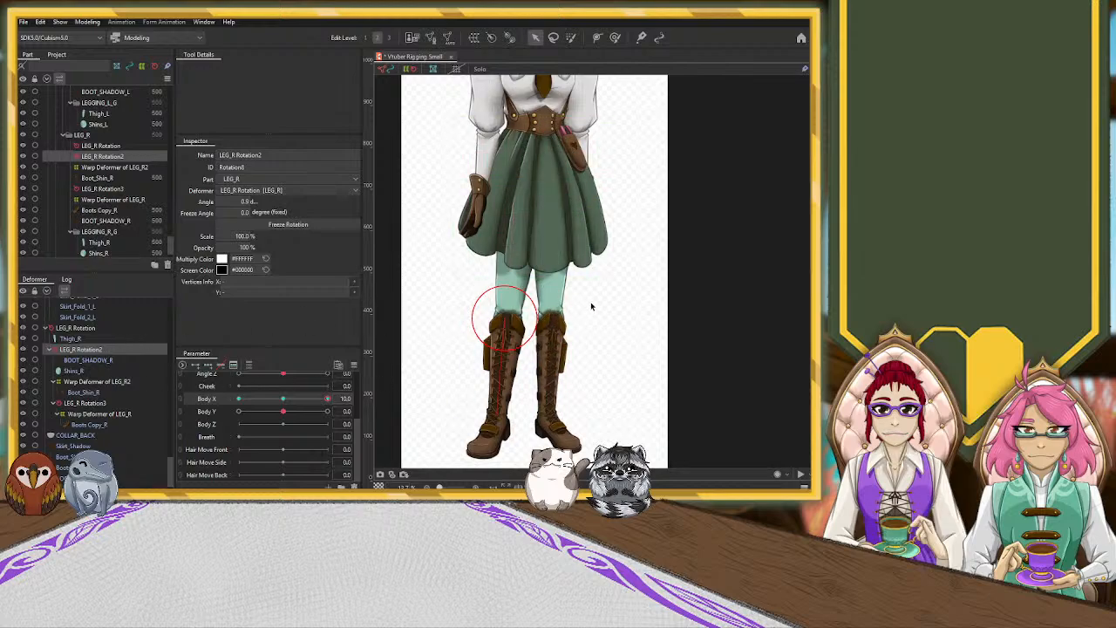
Create the rotation deformer LEG_L Rotation from hip to knee for Boot_Shin_L, Boots Copy_L, BOOT_SHADOW_L, Thigh_L and Shins_L.
click(45, 327)
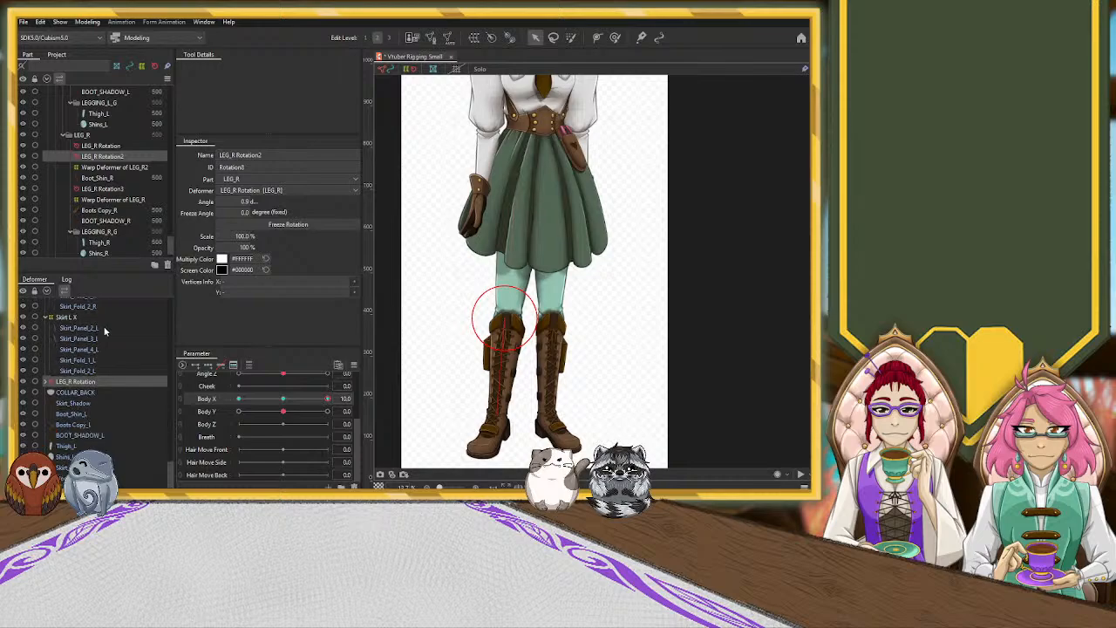
click(78, 416)
ctrl+click(80, 426)
ctrl+click(79, 435)
ctrl+click(78, 447)
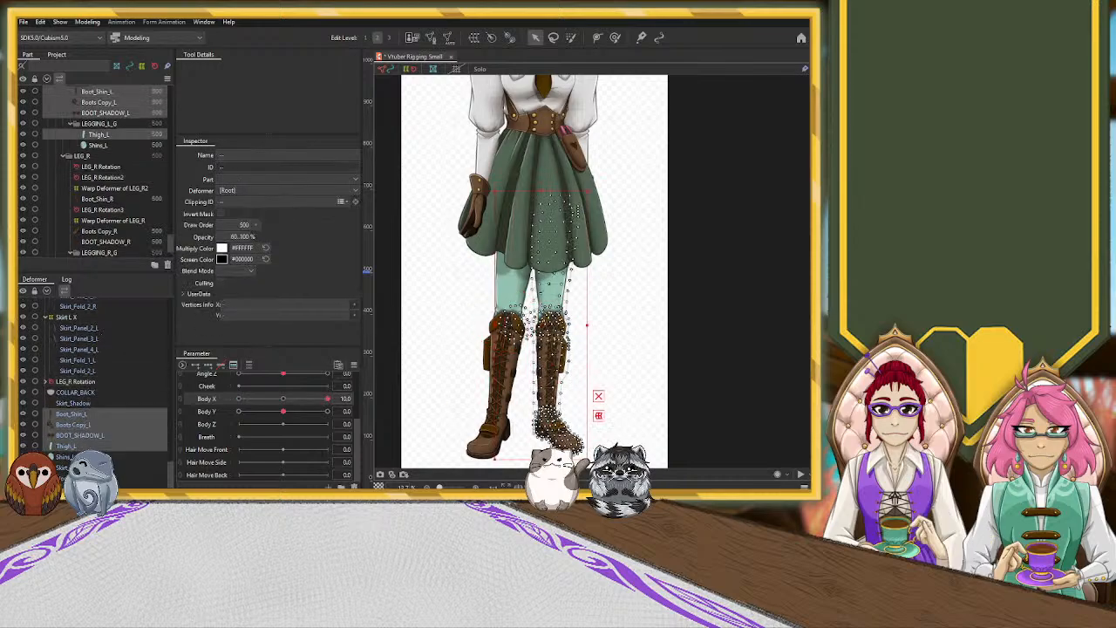
ctrl+click(74, 456)
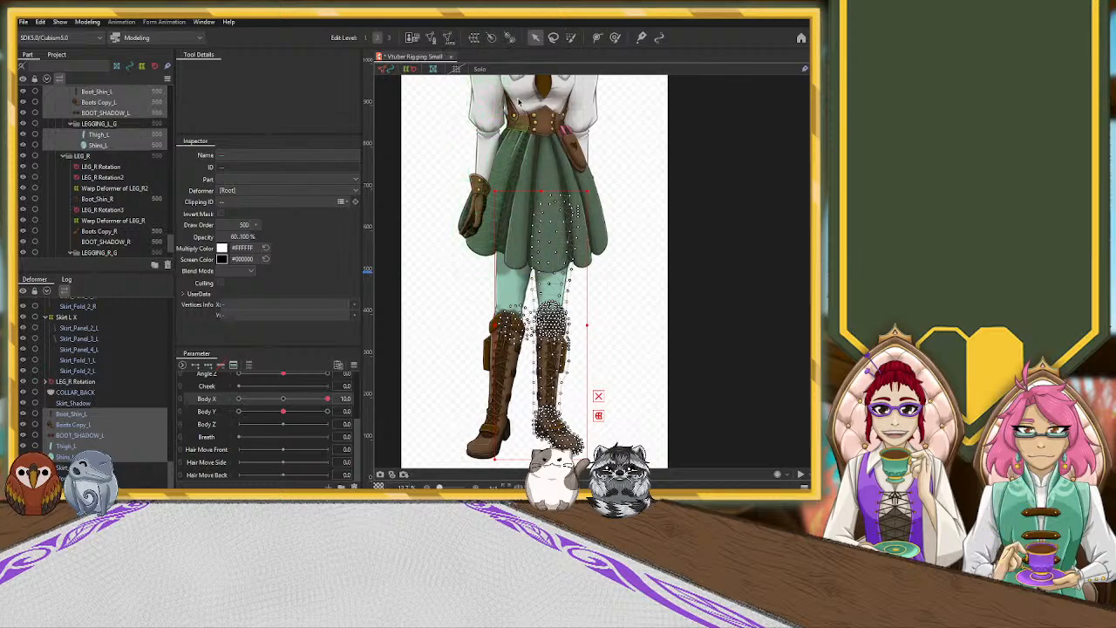
click(509, 38)
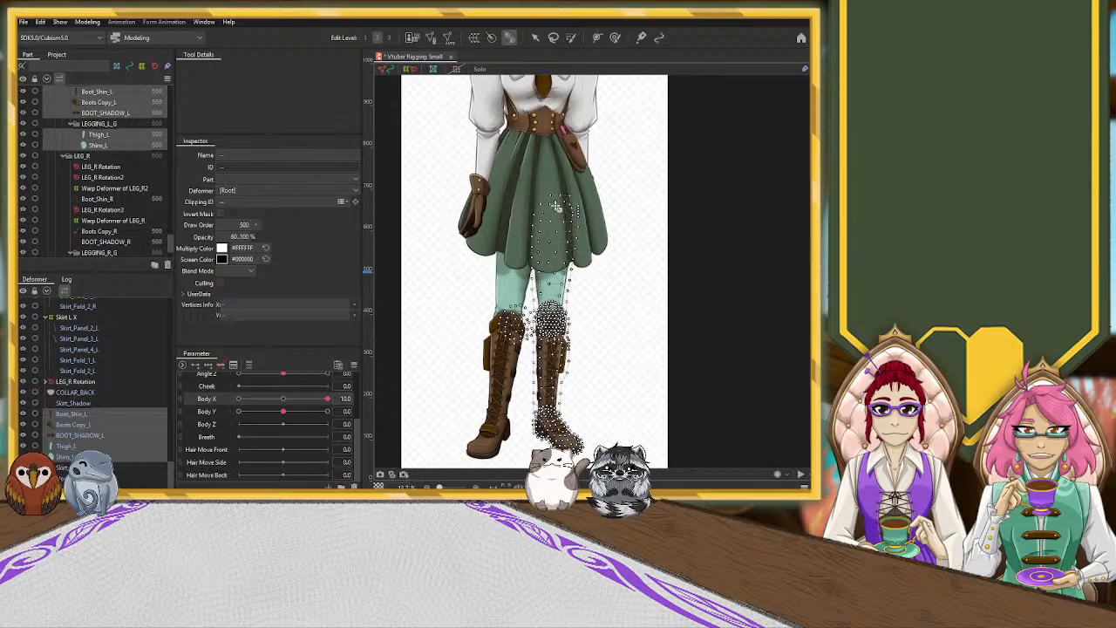
click(551, 319)
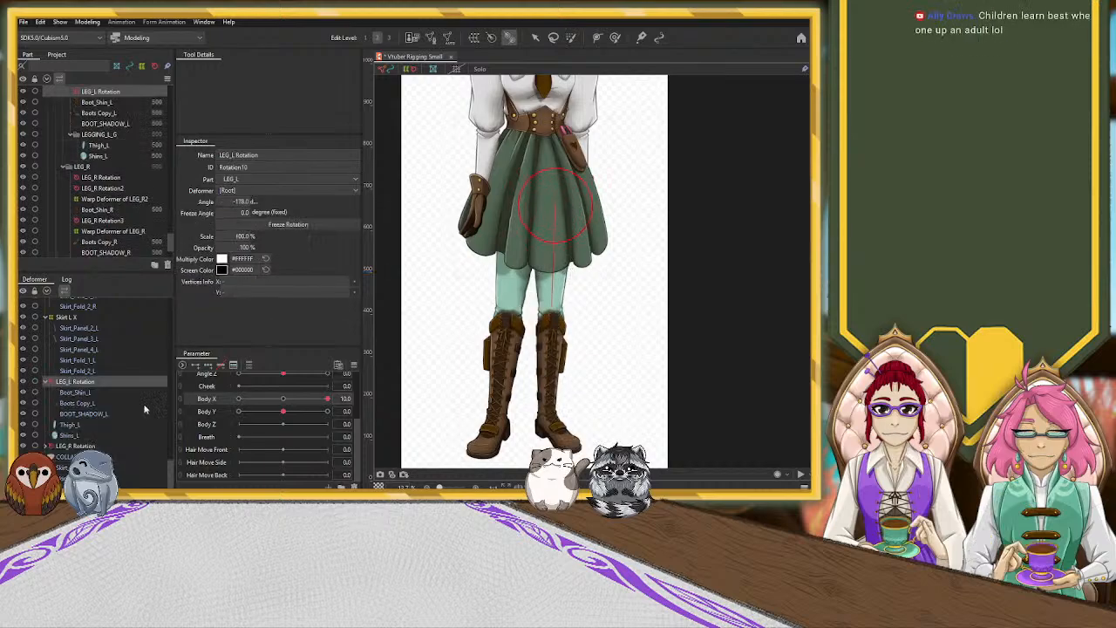
Create the child rotation deformer LEG_L Rotation2 from knee to ankle for Boot_Shin_L, Boots Copy_L, BOOT_SHADOW_L and Shins_L.
click(78, 404)
ctrl+click(81, 393)
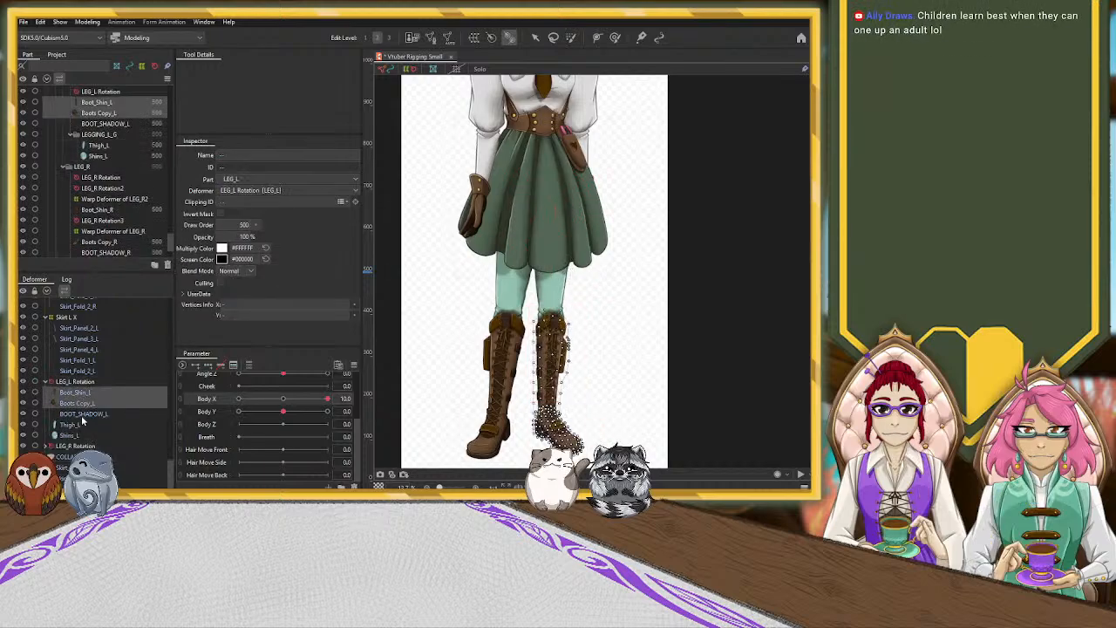
ctrl+click(82, 414)
ctrl+click(68, 435)
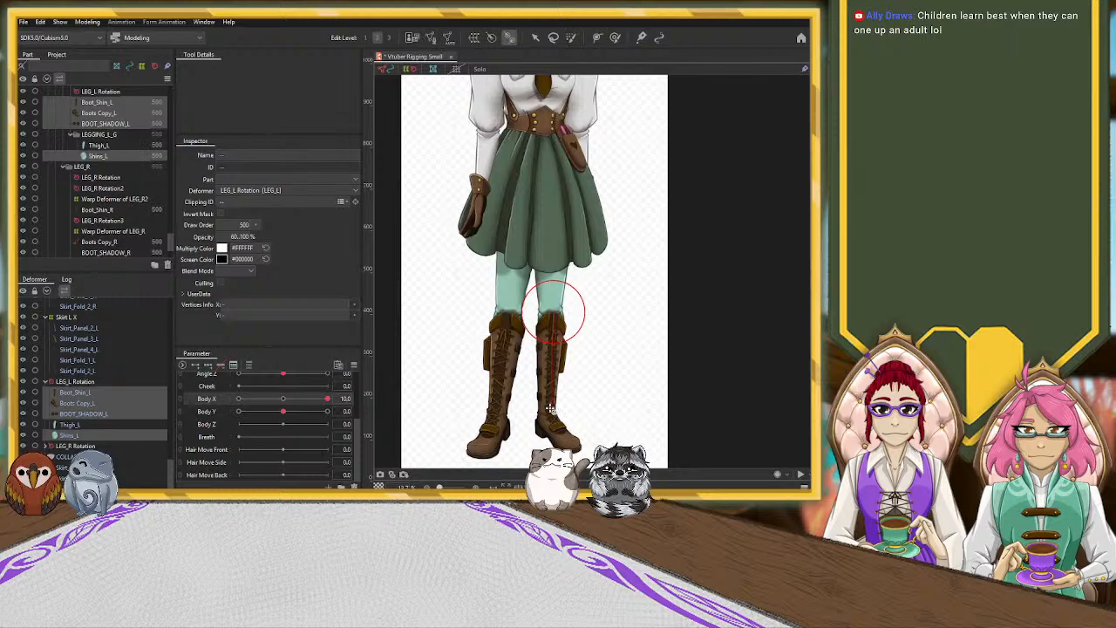
Create the child rotation deformer LEG_L Rotation3 from ankle to toe for Boots Copy_L.
click(103, 403)
click(81, 424)
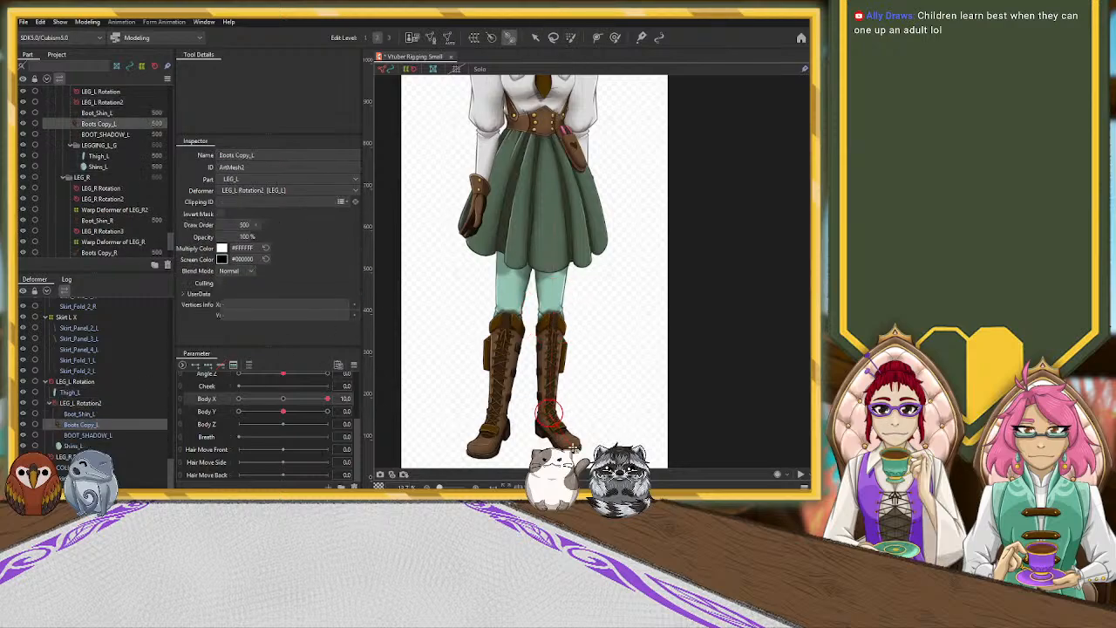
drag(572, 445, 574, 446)
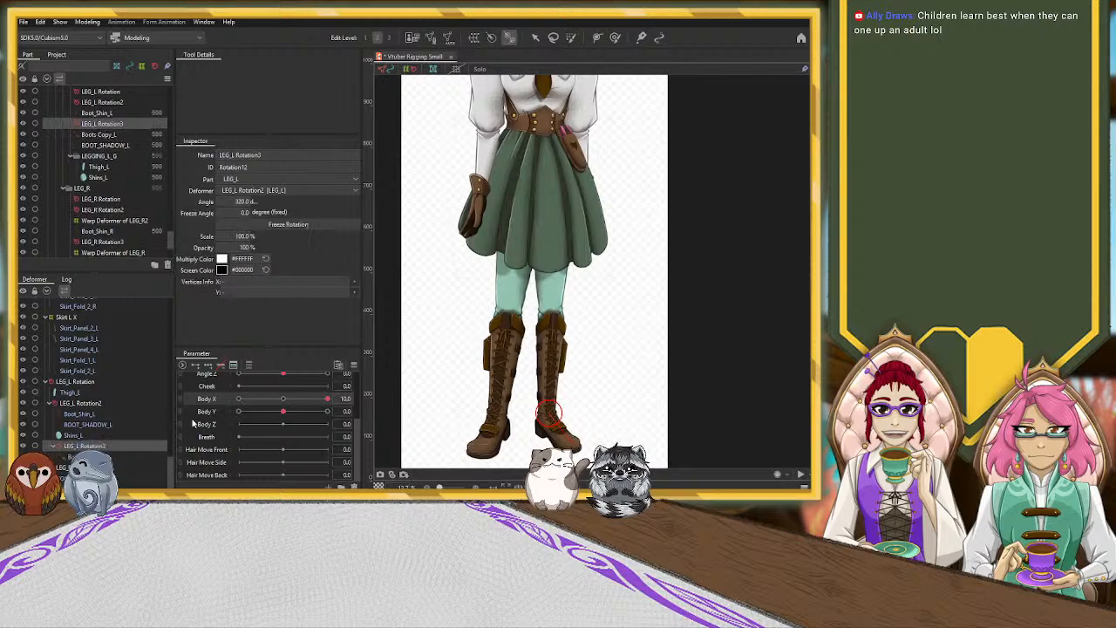
Add three Body X keys to LEG_L Rotation and shift the deformer slightly toward the other leg at Body X 10.
click(85, 383)
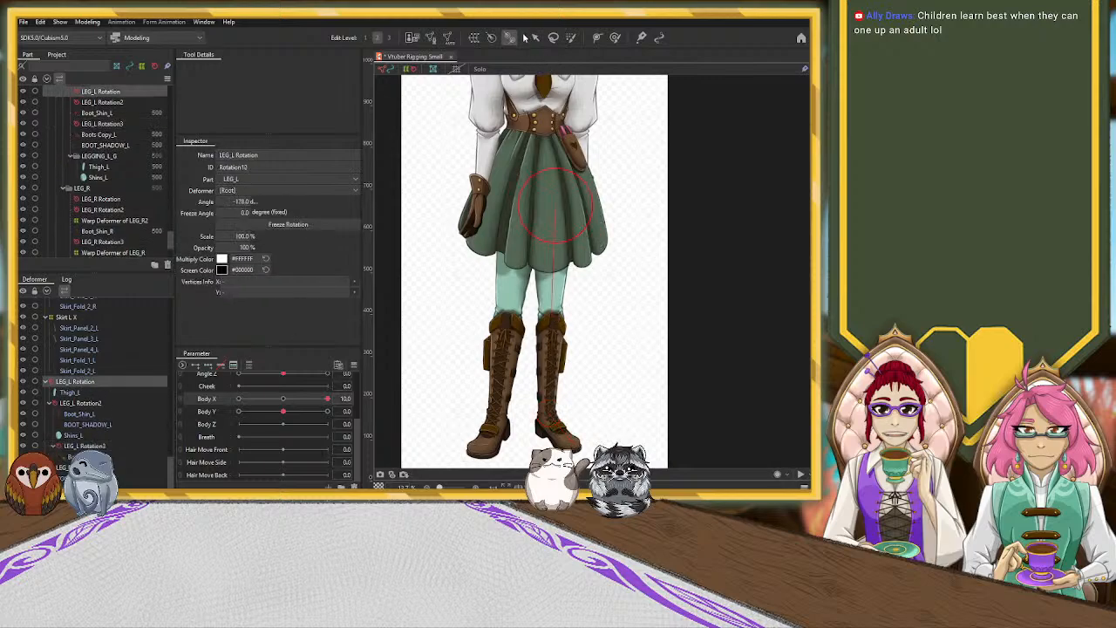
click(282, 400)
click(208, 366)
drag(283, 399, 416, 389)
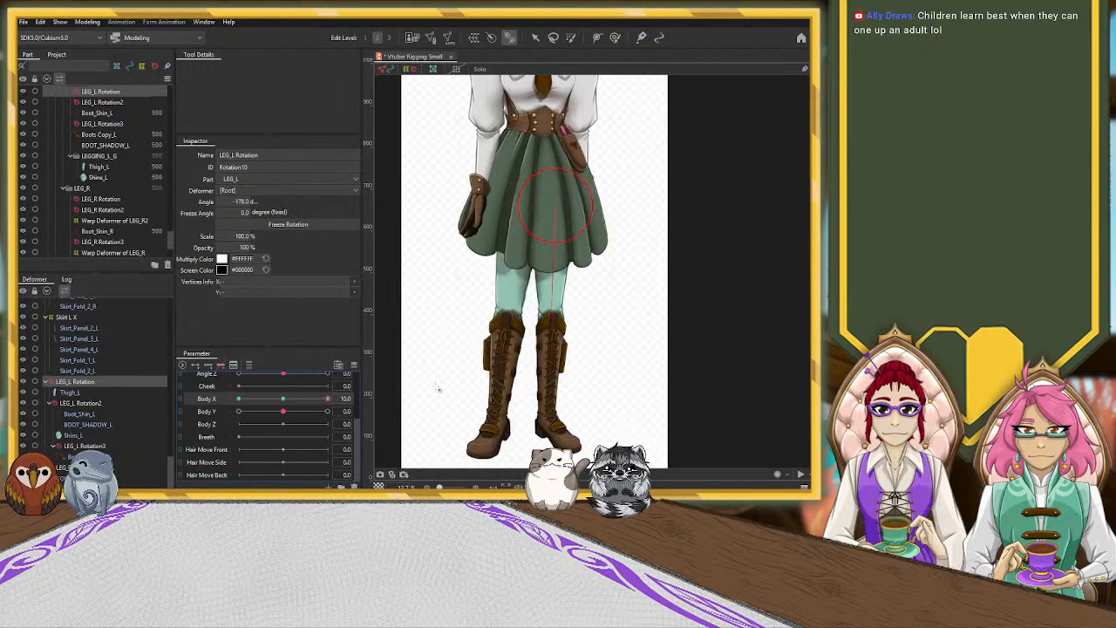
click(535, 36)
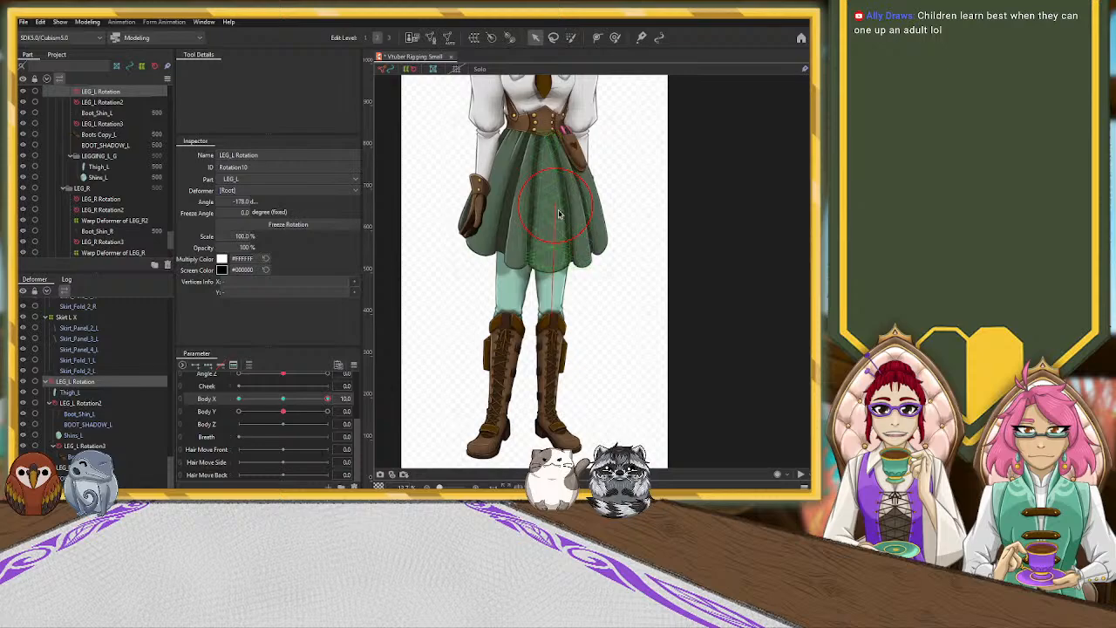
drag(555, 213, 549, 214)
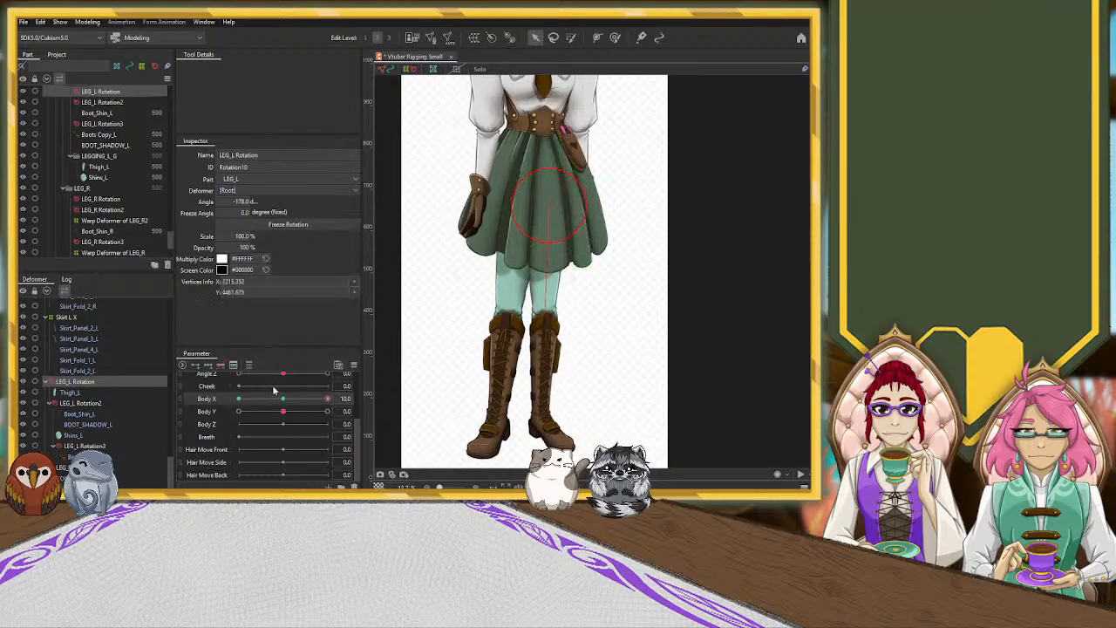
Key the meshes Thigh_L, Shins_L, Boot_Shin_L, Boots Copy_L and BOOT_SHADOW_L on Body X and set their draw order to 0 at Body X 10.
click(70, 393)
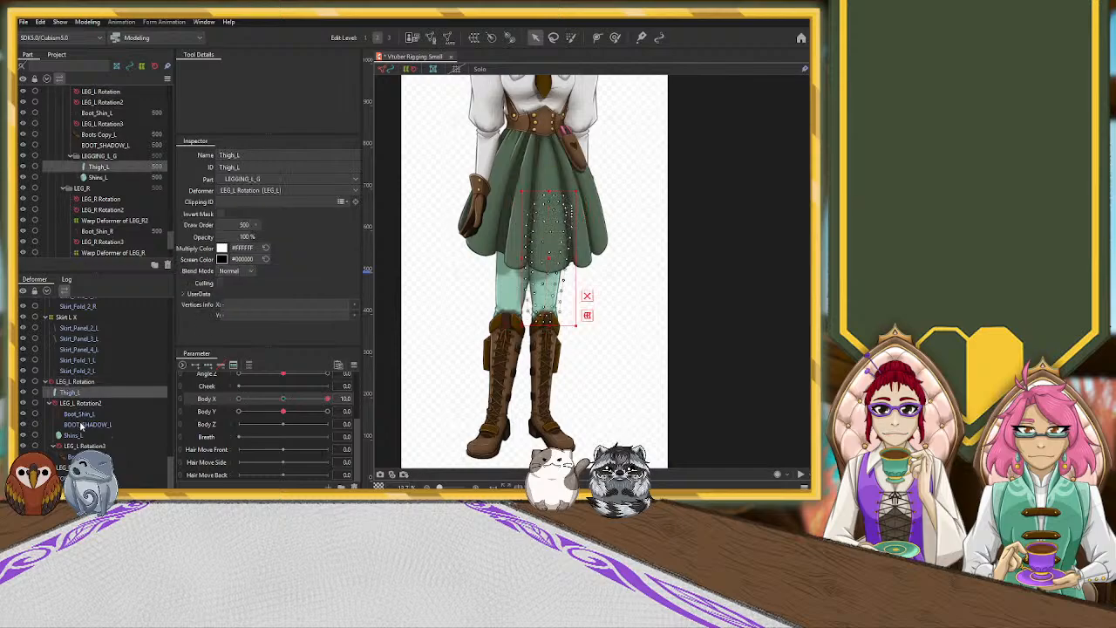
ctrl+click(78, 413)
ctrl+click(85, 424)
ctrl+click(76, 435)
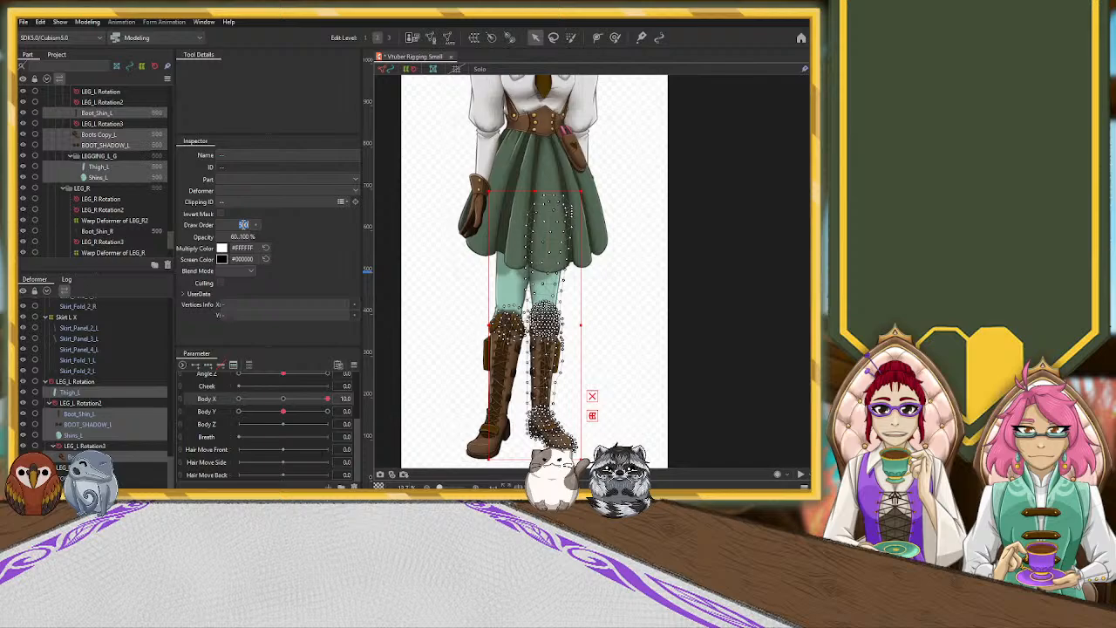
click(243, 226)
drag(328, 399, 393, 405)
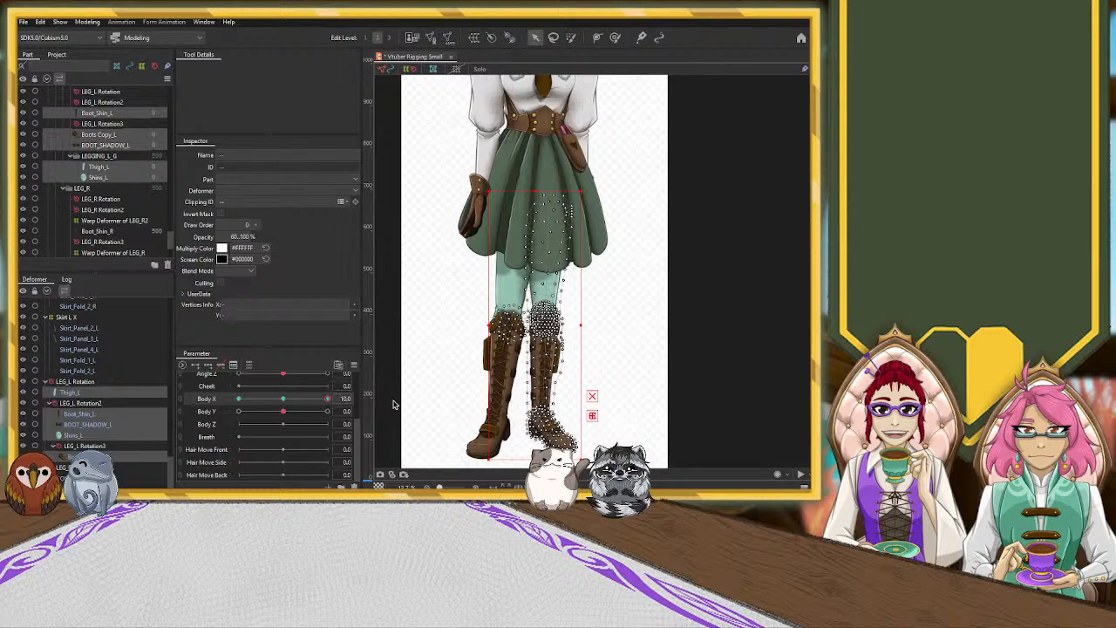
Move LEG_L Rotation slightly up and inward at Body X 10, and rotate it so the lower leg swings slightly outward.
click(85, 382)
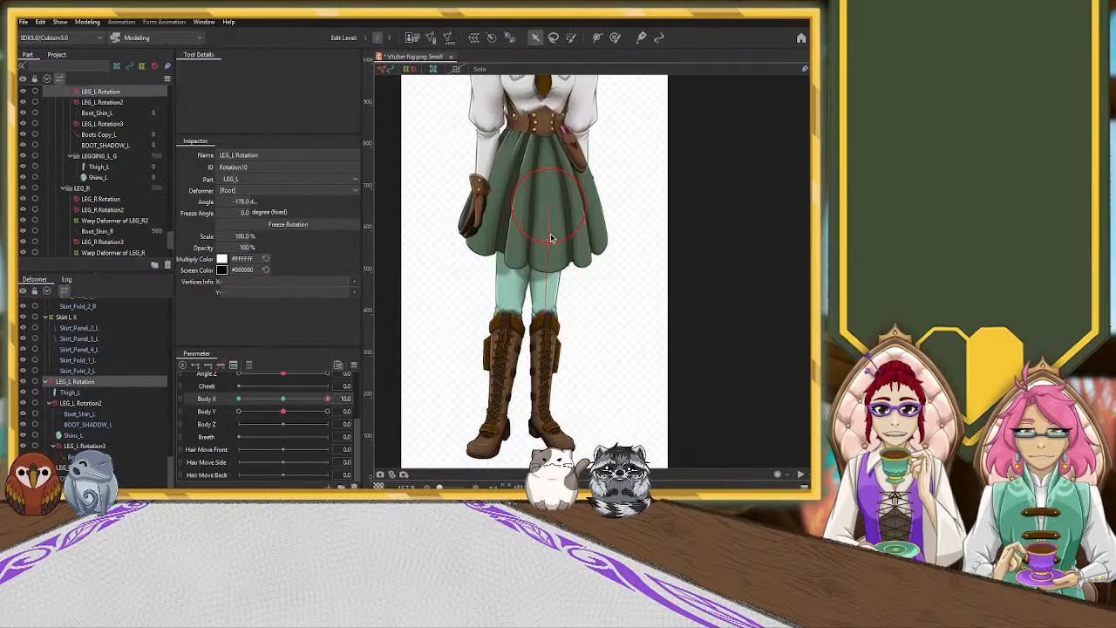
mouse_move(548, 212)
mouse_down()
mouse_move(560, 209)
mouse_move(546, 204)
mouse_up()
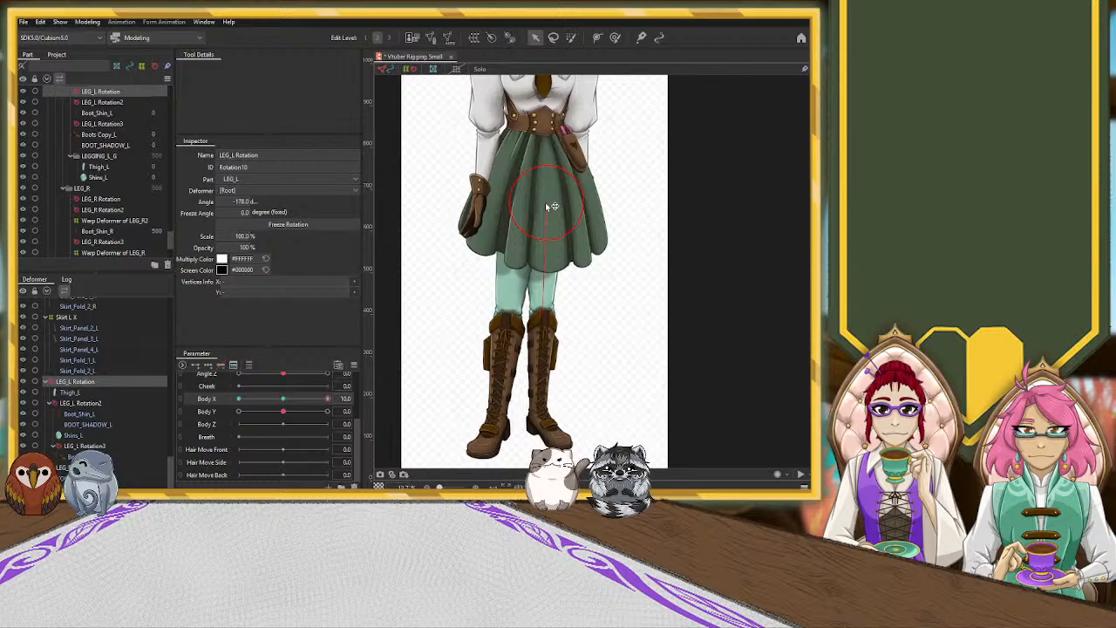
drag(546, 316, 547, 318)
Try to adjust the angle of the left foot by rotating LEG_L Rotation3 slightly at Body X 10.
click(553, 410)
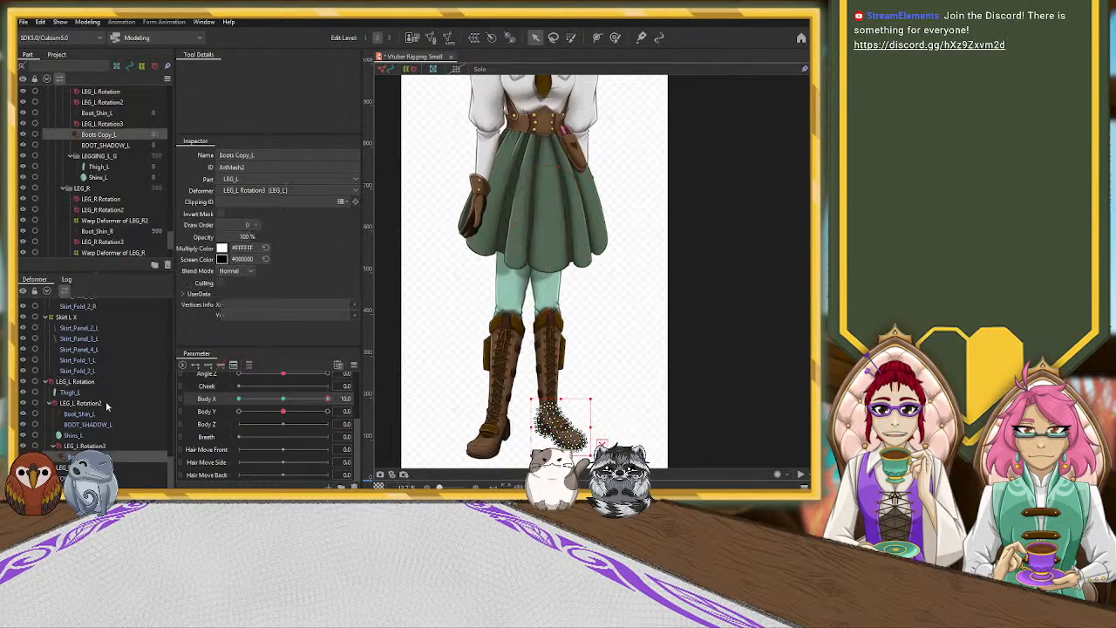
click(553, 410)
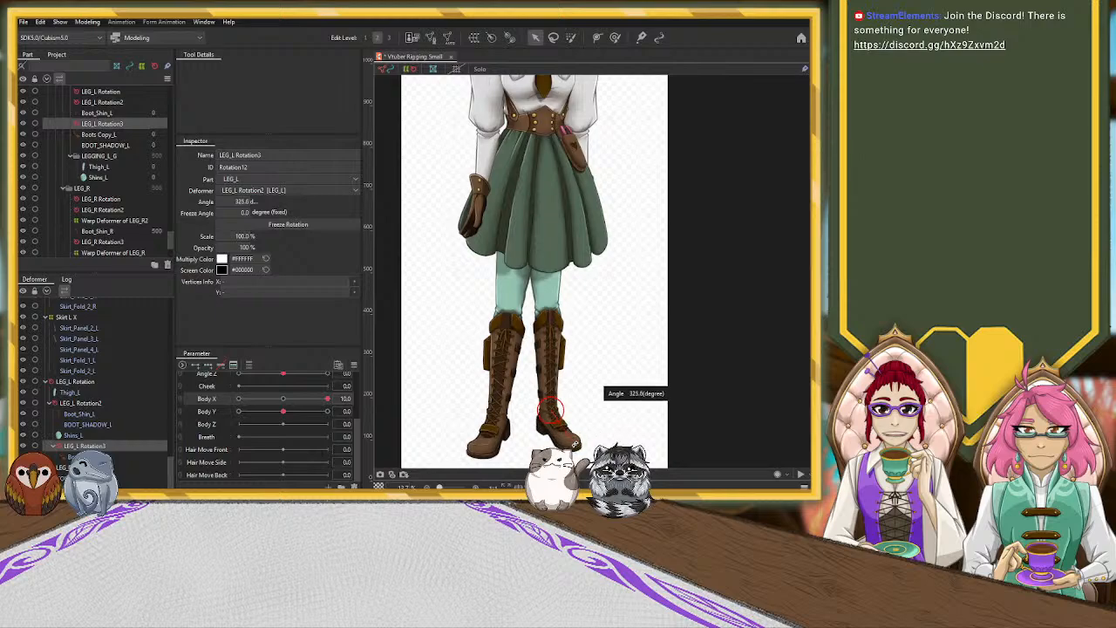
drag(577, 443, 577, 446)
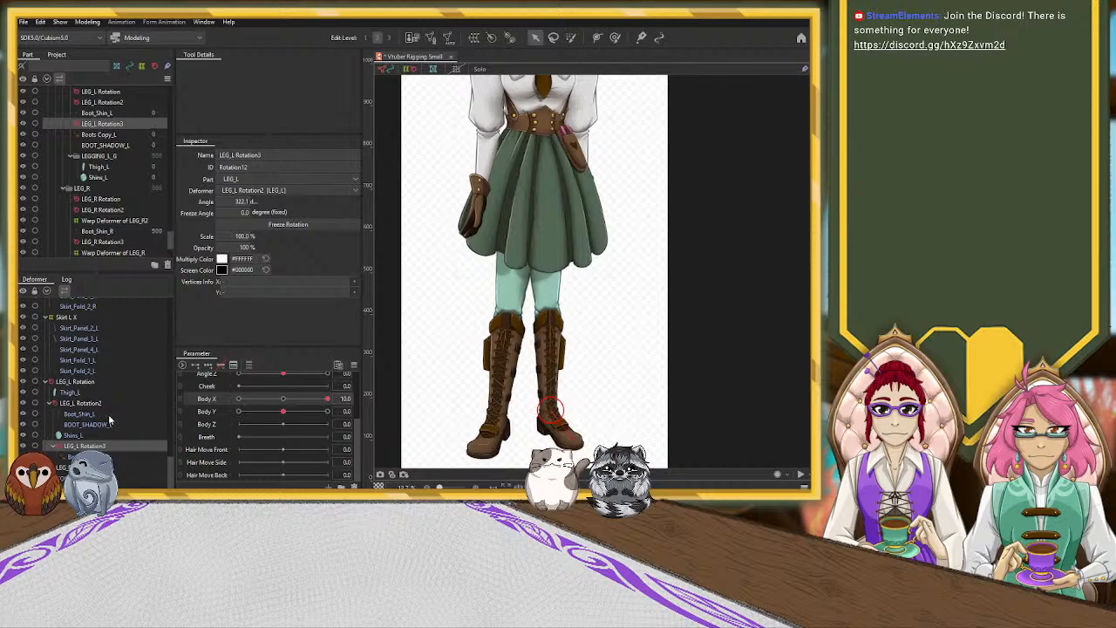
click(78, 394)
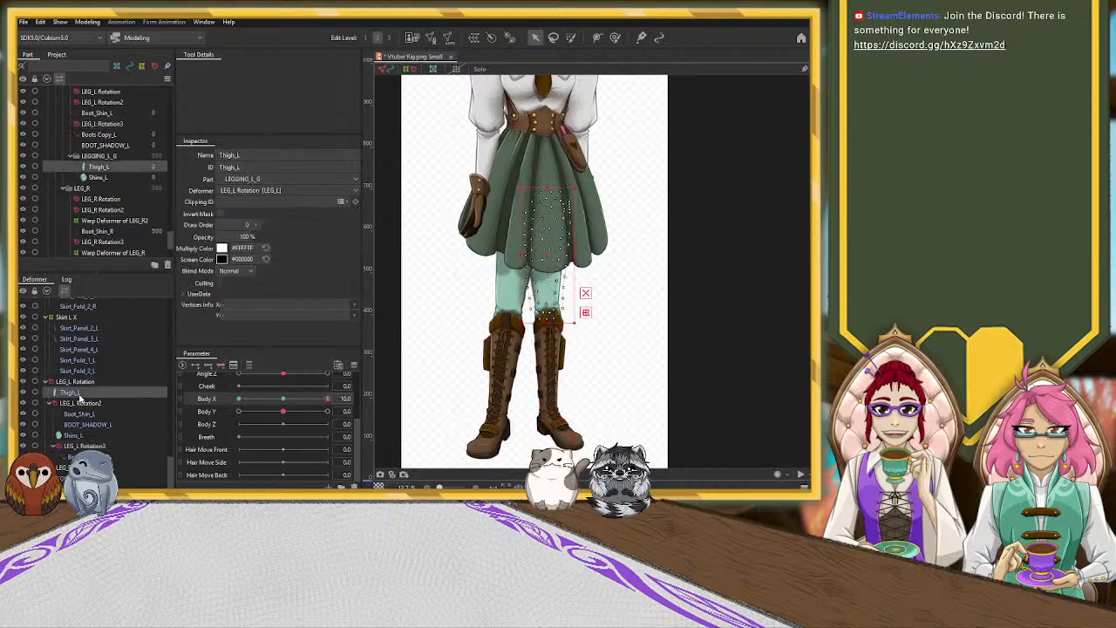
ctrl+click(80, 413)
ctrl+click(83, 425)
ctrl+click(74, 435)
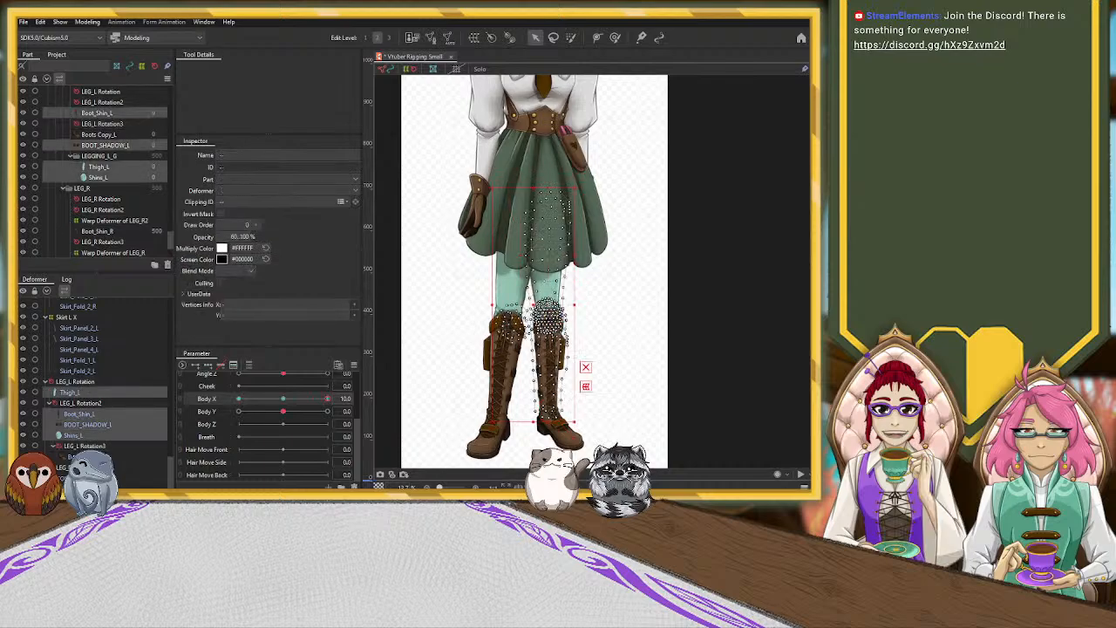
ctrl+click(78, 456)
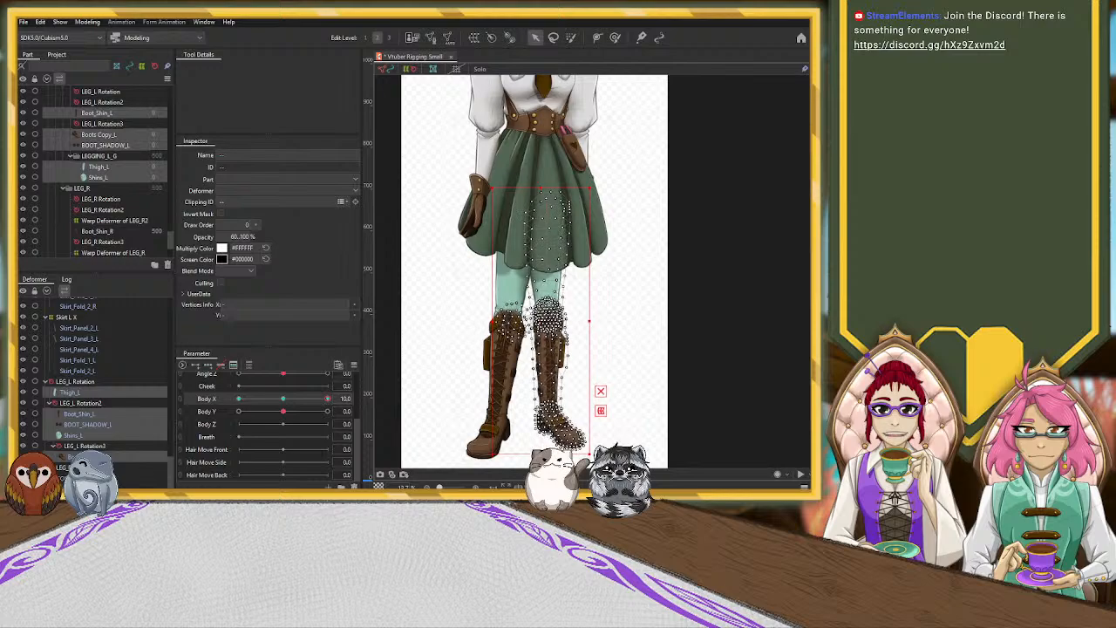
Undo the rotation of LEG_L Rotation3 and return Body X to 0 with that deformer selected.
click(85, 445)
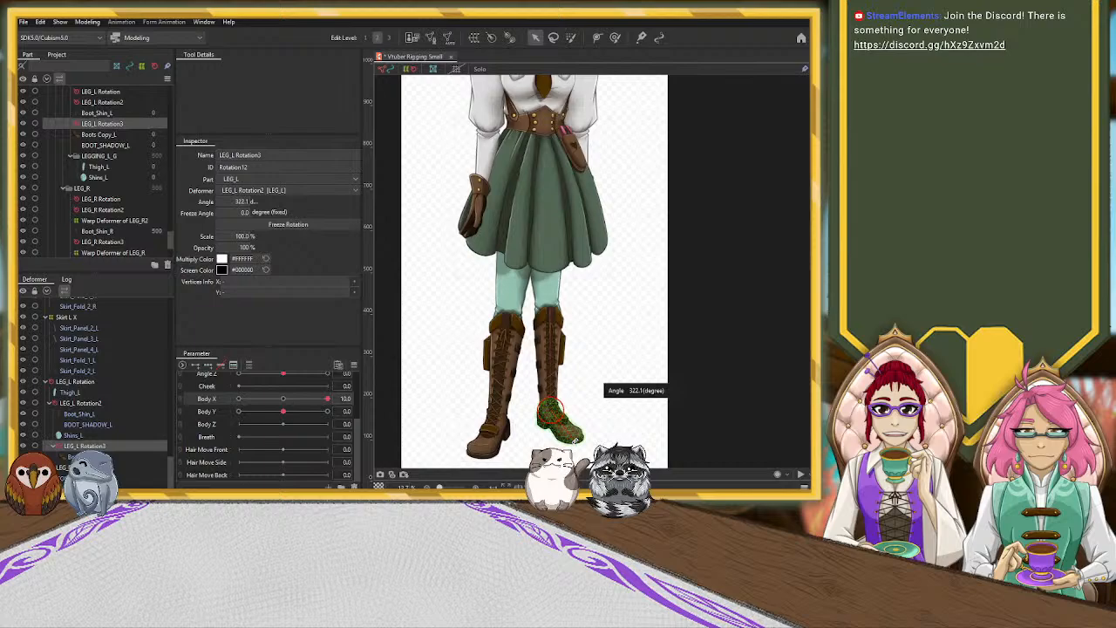
click(284, 398)
key(ctrl+z)
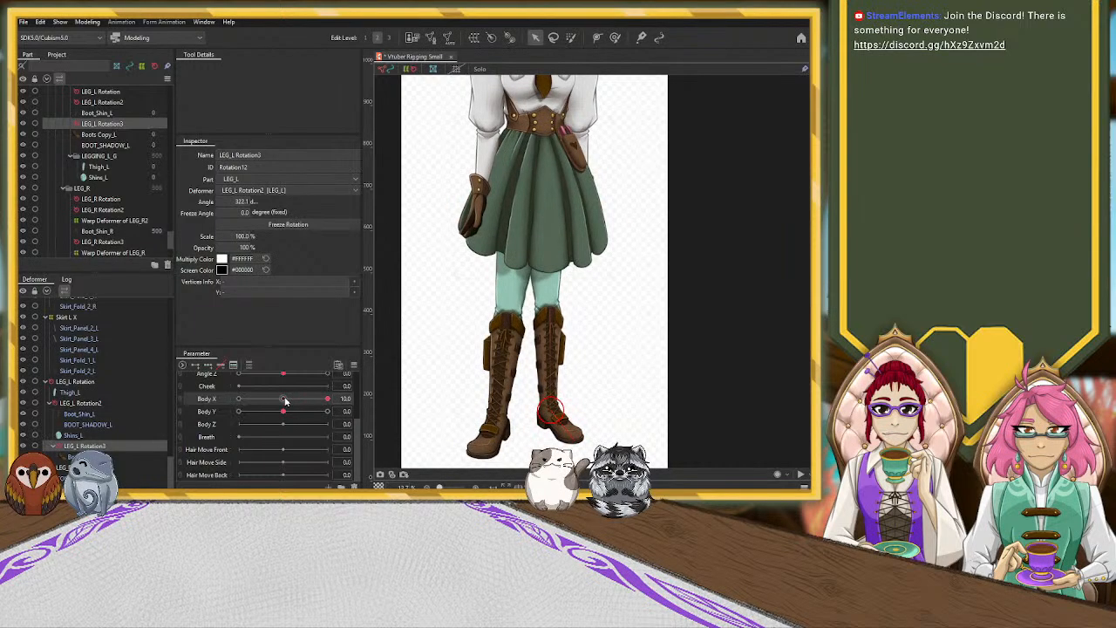
key(ctrl+z)
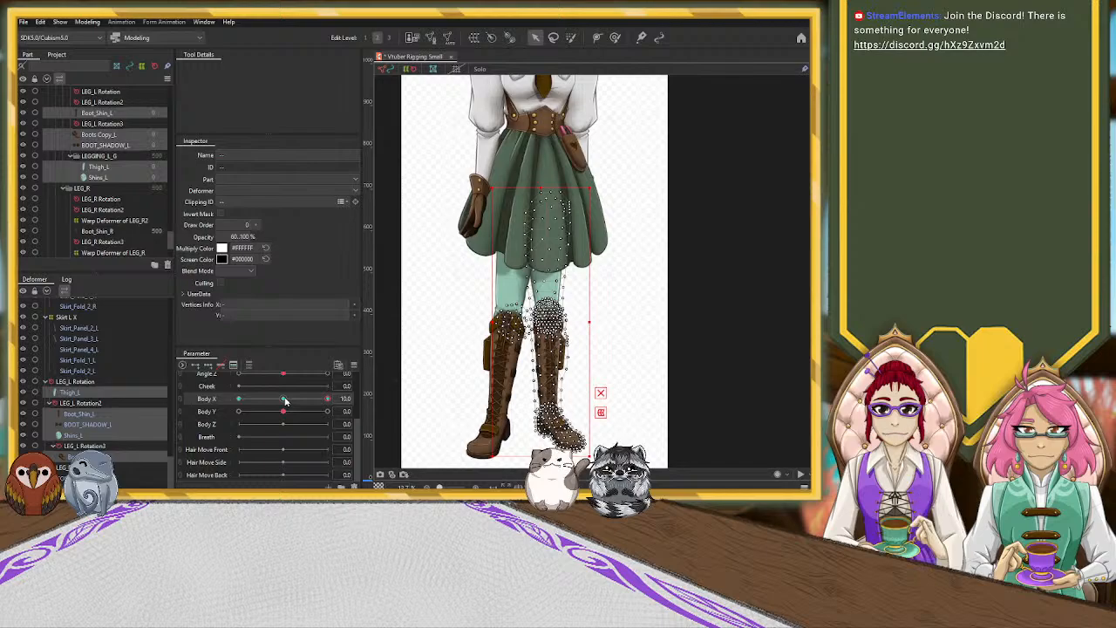
key(ctrl+y)
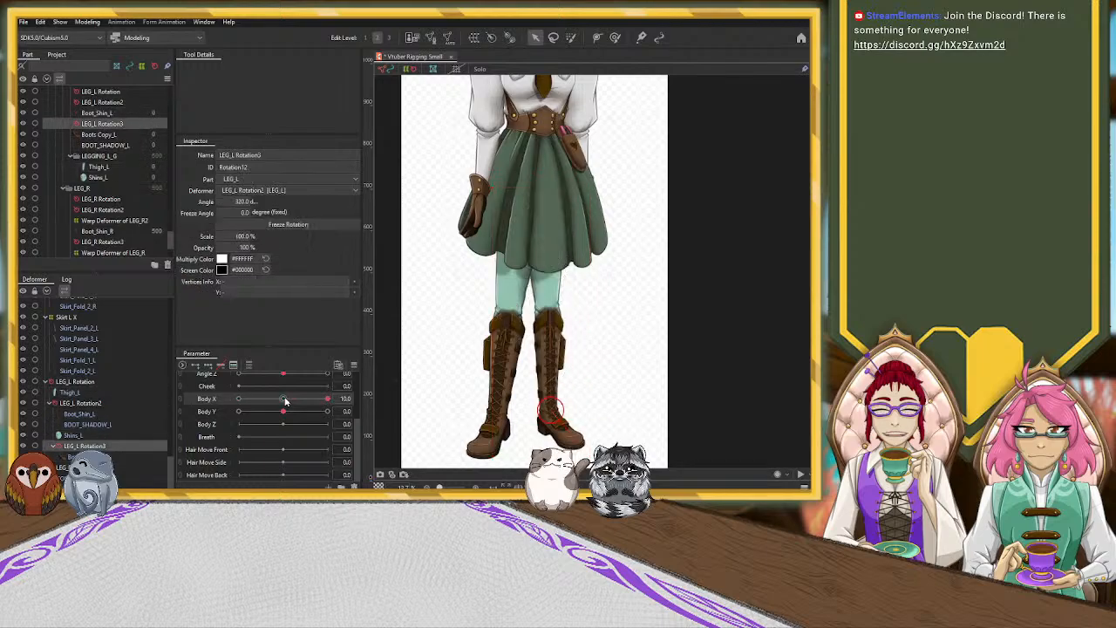
key(ctrl+y)
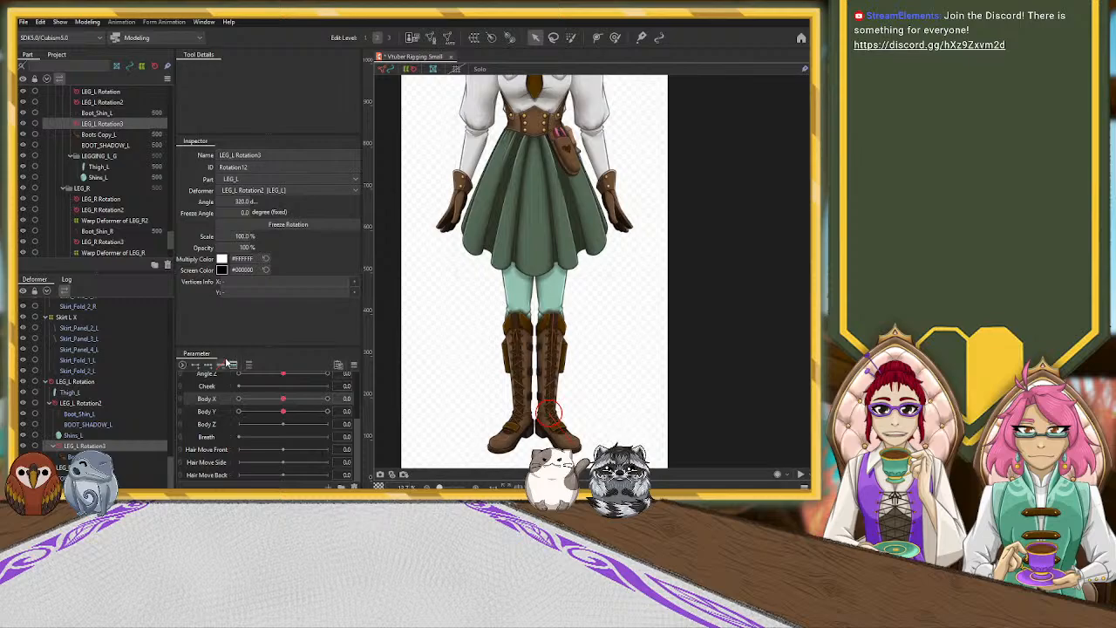
Undo the recent move and rotation of LEG_L Rotation and the draw order change on the left leg meshes.
key(ctrl+z)
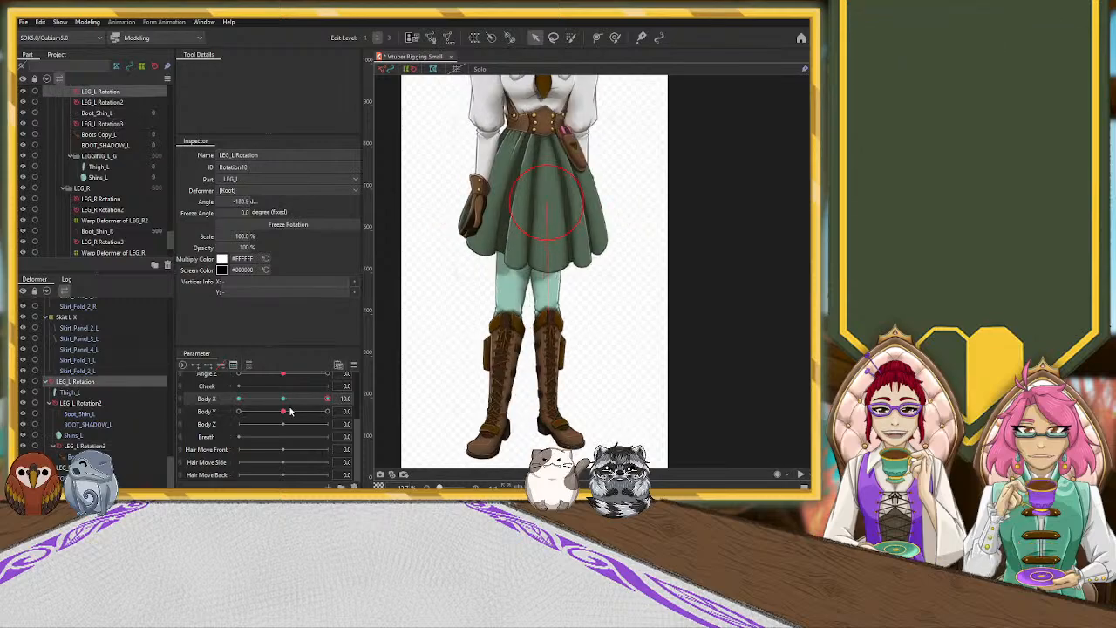
key(ctrl+y)
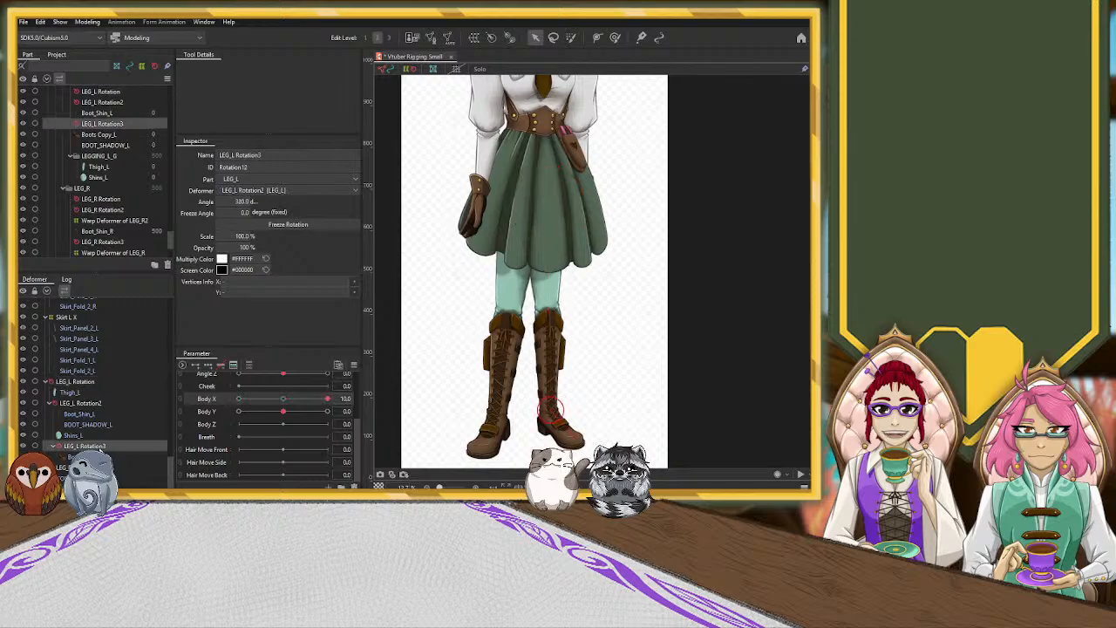
drag(325, 400, 235, 406)
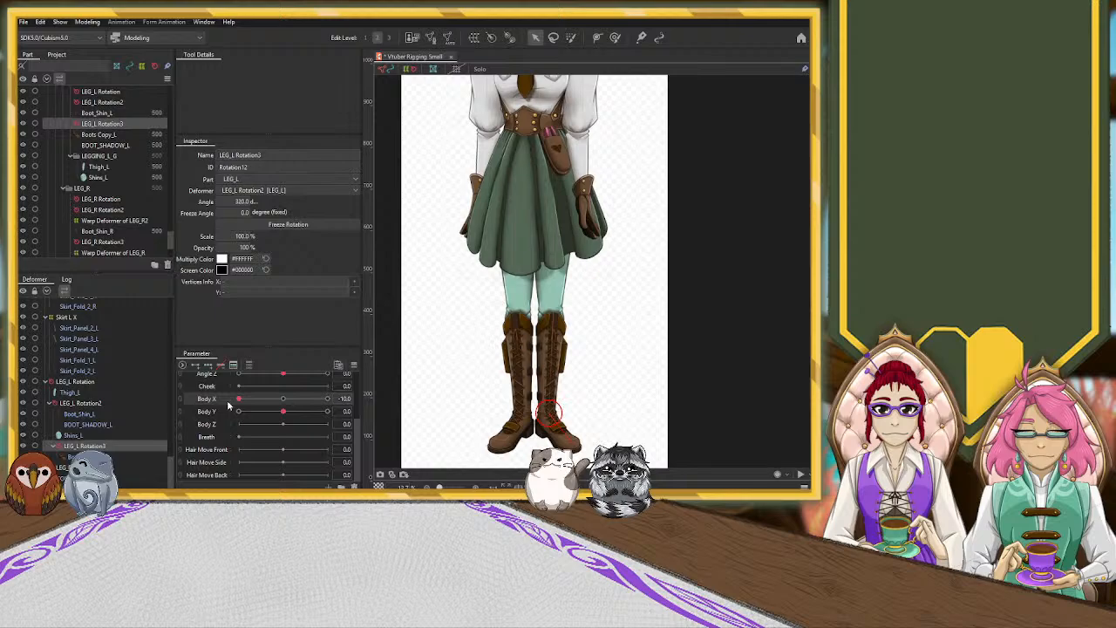
key(ctrl+z)
key(ctrl+z)
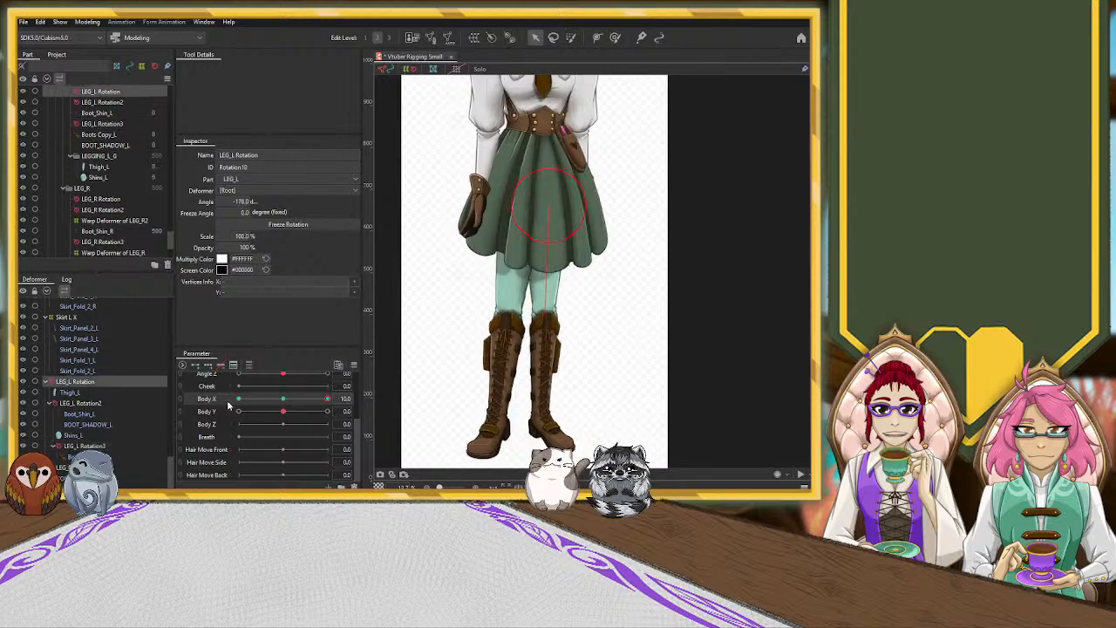
key(ctrl+z)
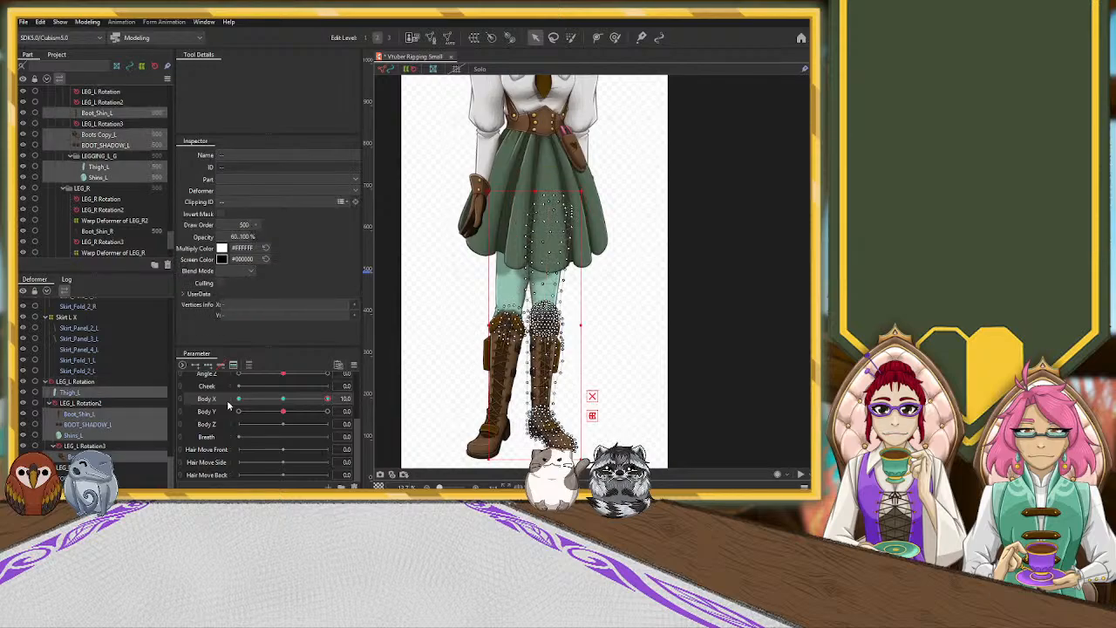
Select LEG_L Rotation3, add Body X keys at -10, 0 and 10, and sweep Body X to check the leg.
drag(327, 398, 356, 401)
click(77, 456)
click(85, 447)
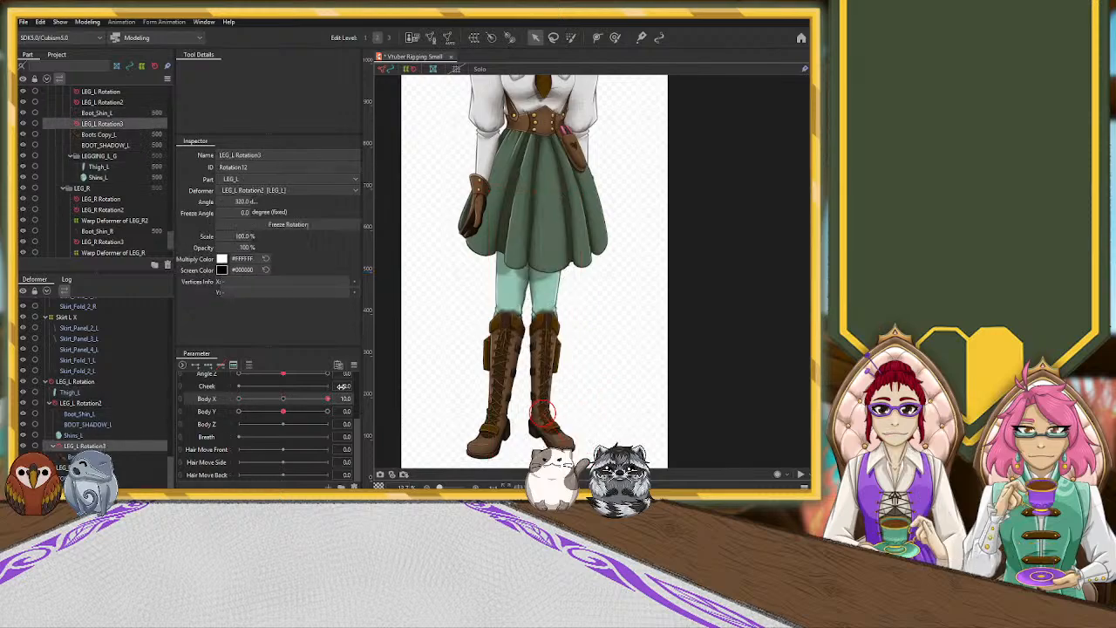
click(283, 404)
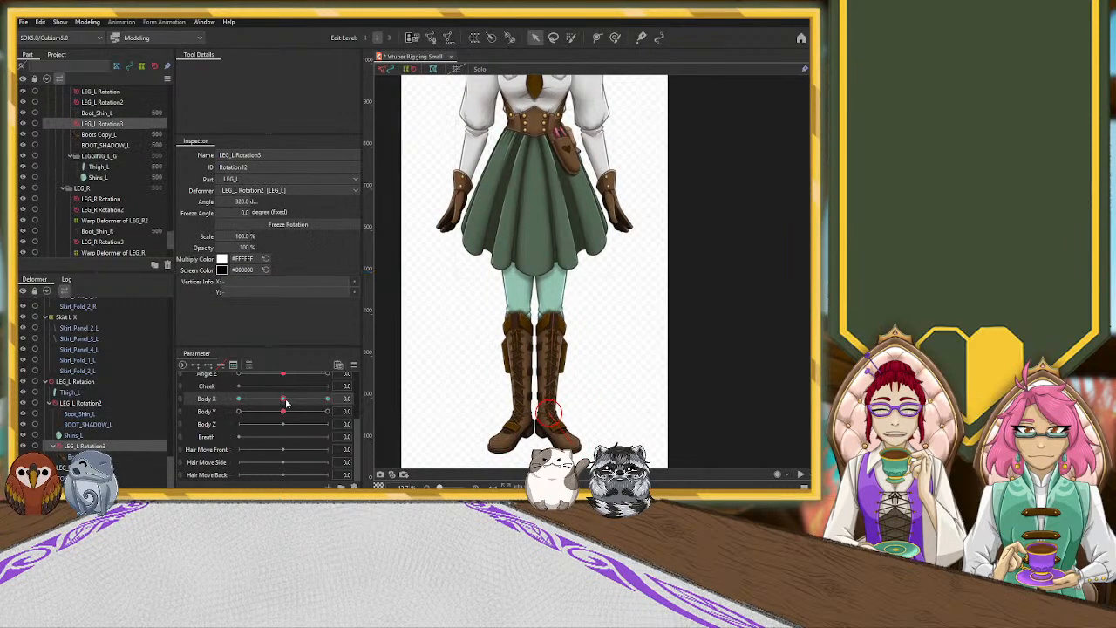
drag(289, 405, 453, 406)
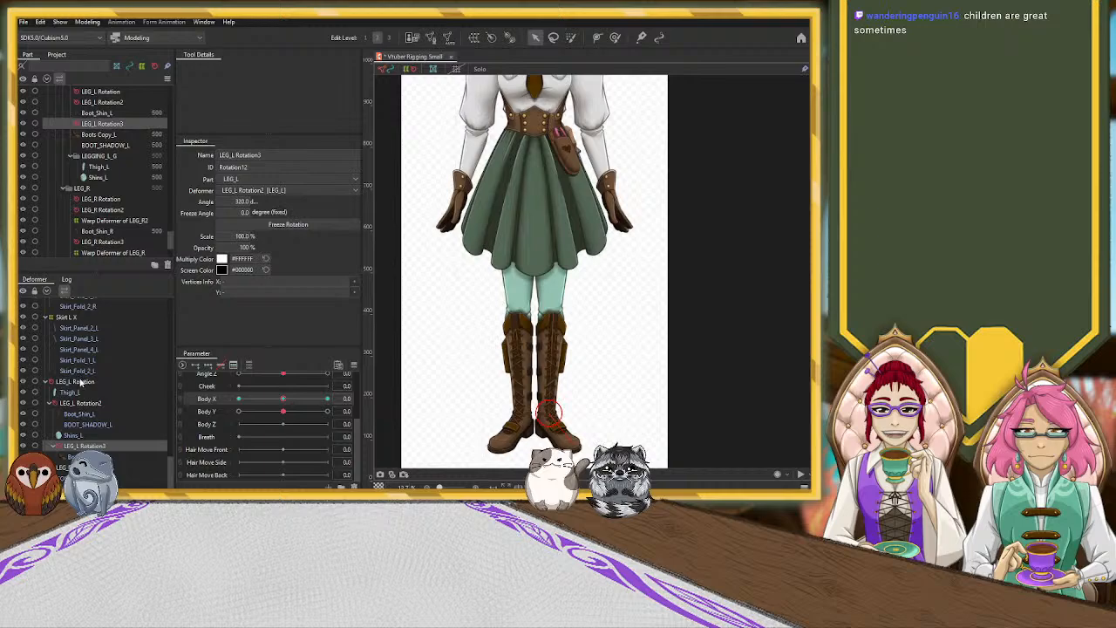
Set the draw order of Thigh_L, Boot_Shin_L, BOOT_SHADOW_L, Shins_L and Boots Copy_L to 0 at Body X 10.
click(81, 393)
ctrl+click(80, 414)
ctrl+click(81, 424)
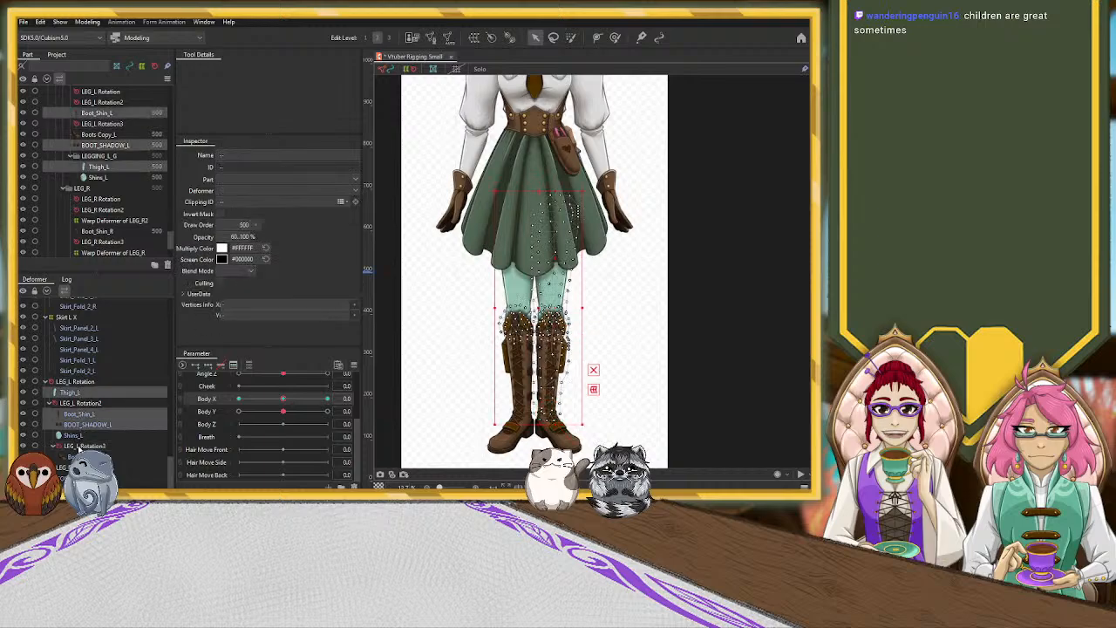
ctrl+click(79, 445)
ctrl+click(79, 455)
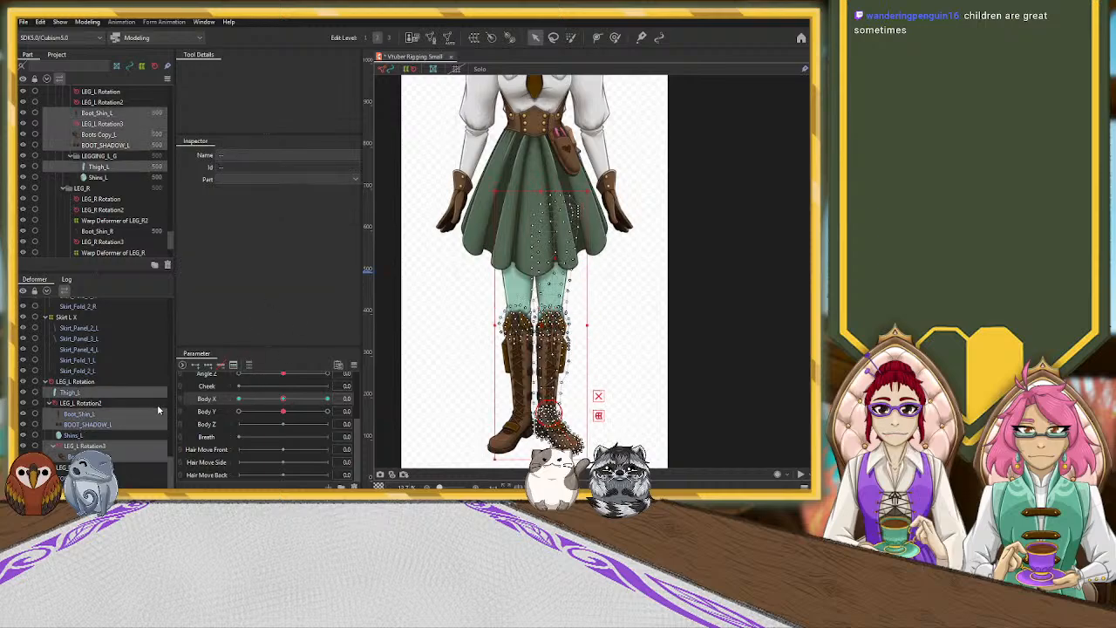
ctrl+click(85, 446)
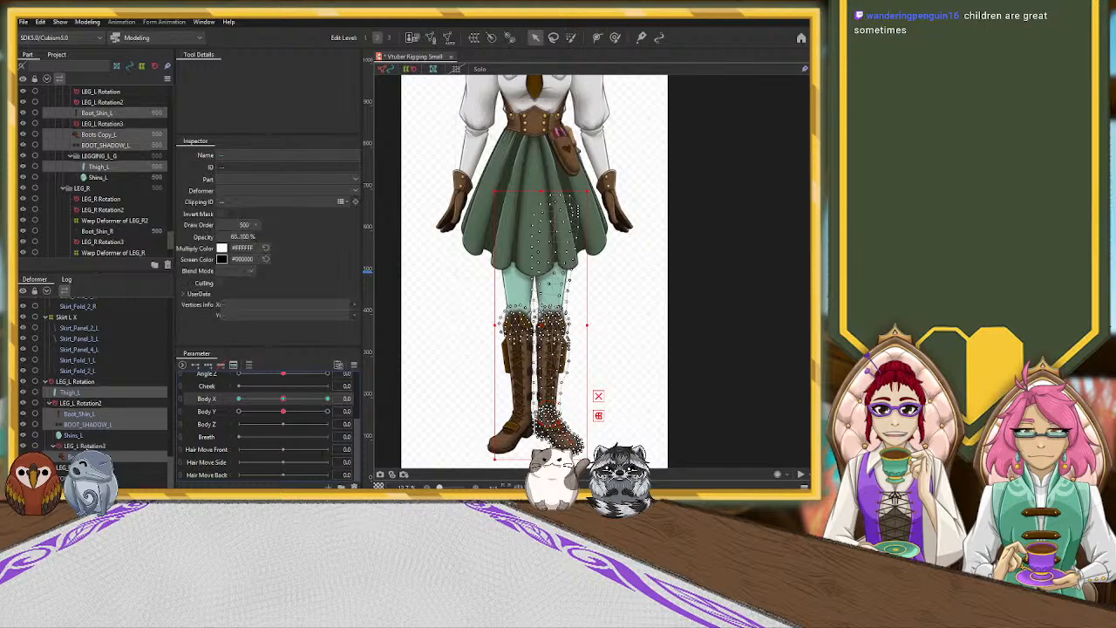
ctrl+click(88, 434)
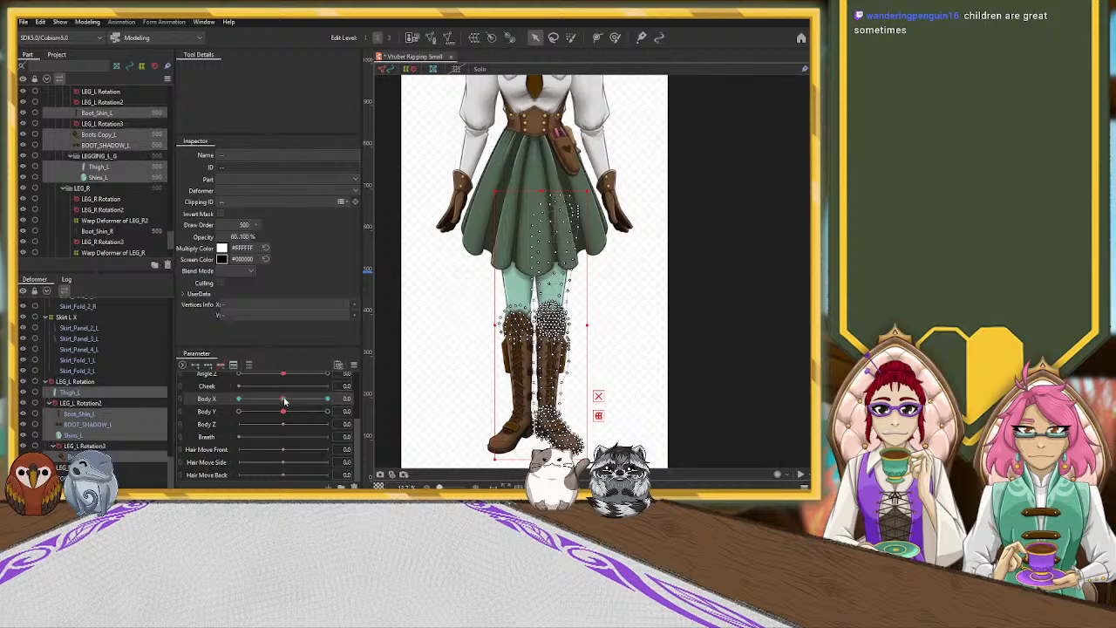
drag(281, 401, 417, 406)
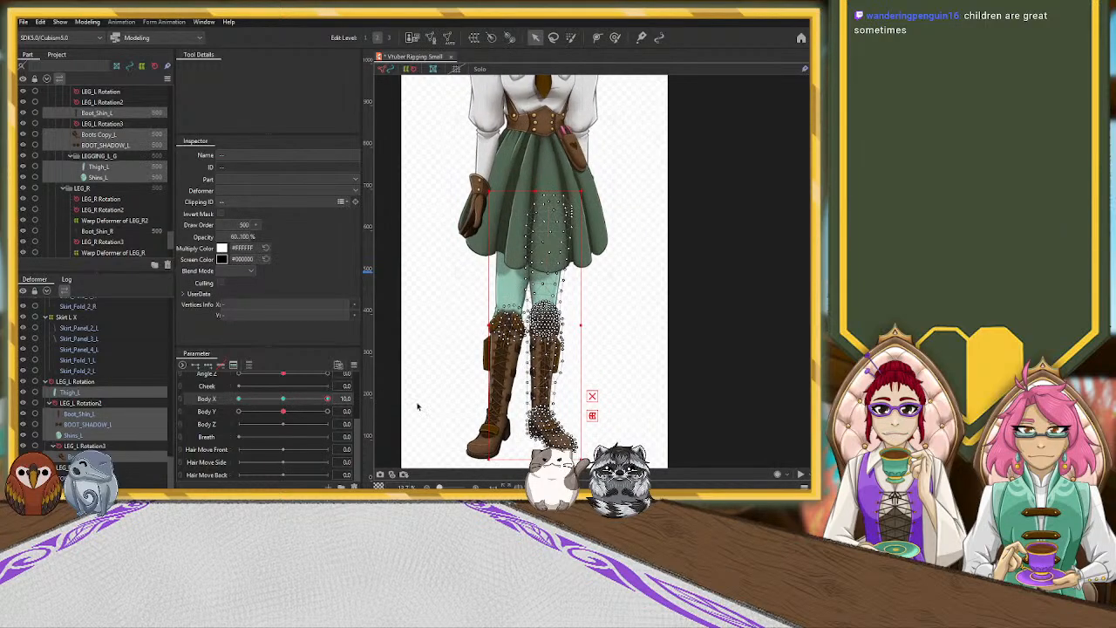
click(244, 226)
text(0)
key(Return)
drag(328, 400, 427, 414)
key(ctrl+z)
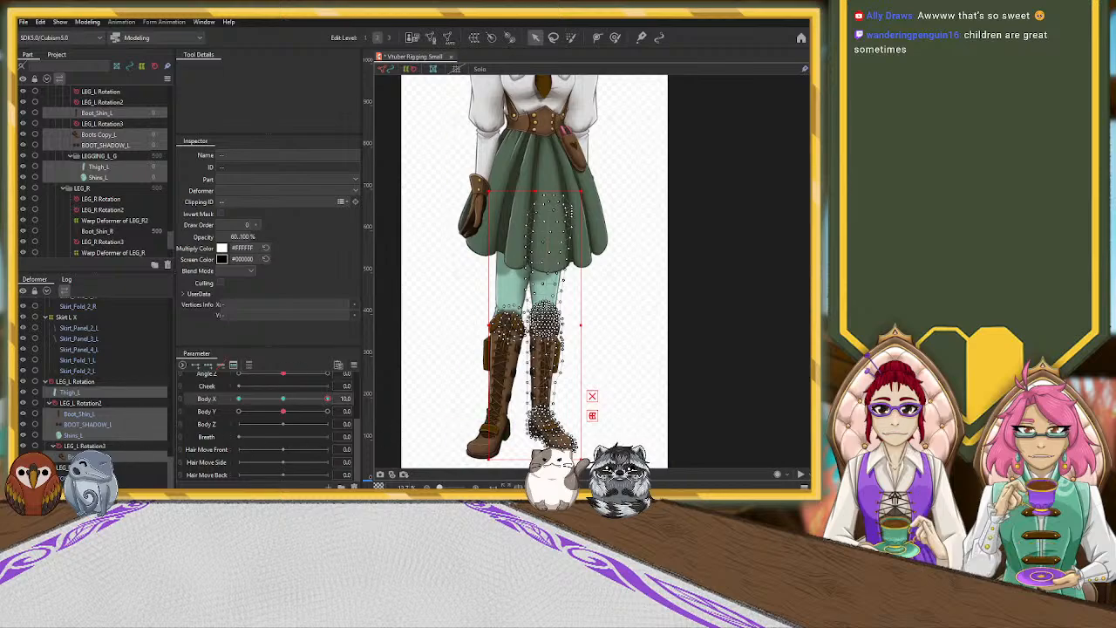
Rotate LEG_L Rotation3 to about 323.2 degrees at Body X 10, and sweep Body X to check the foot.
click(122, 456)
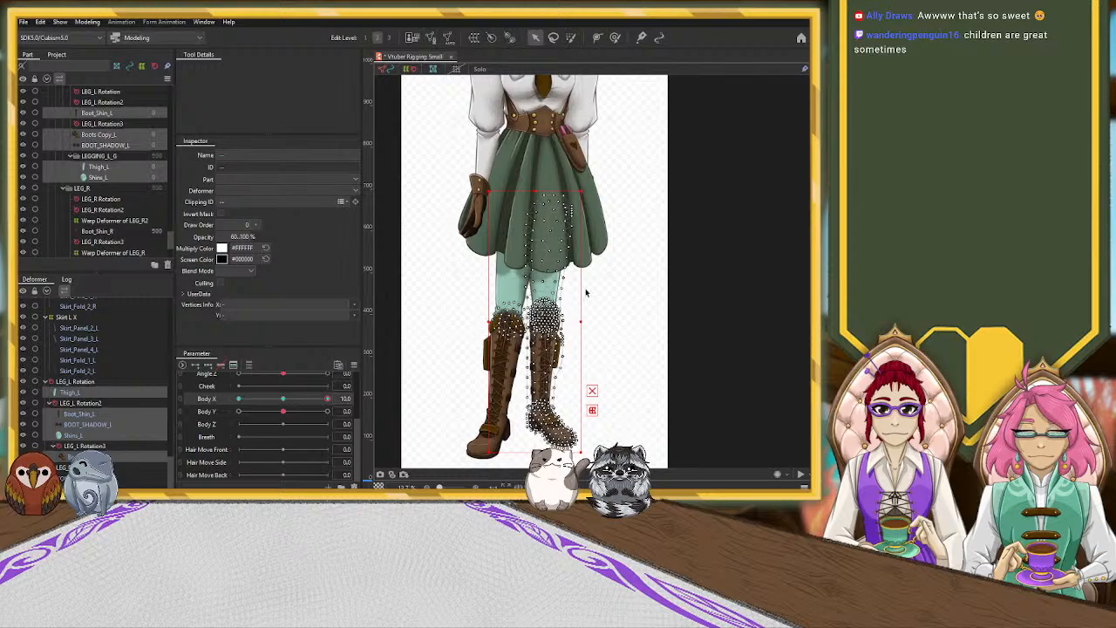
click(71, 392)
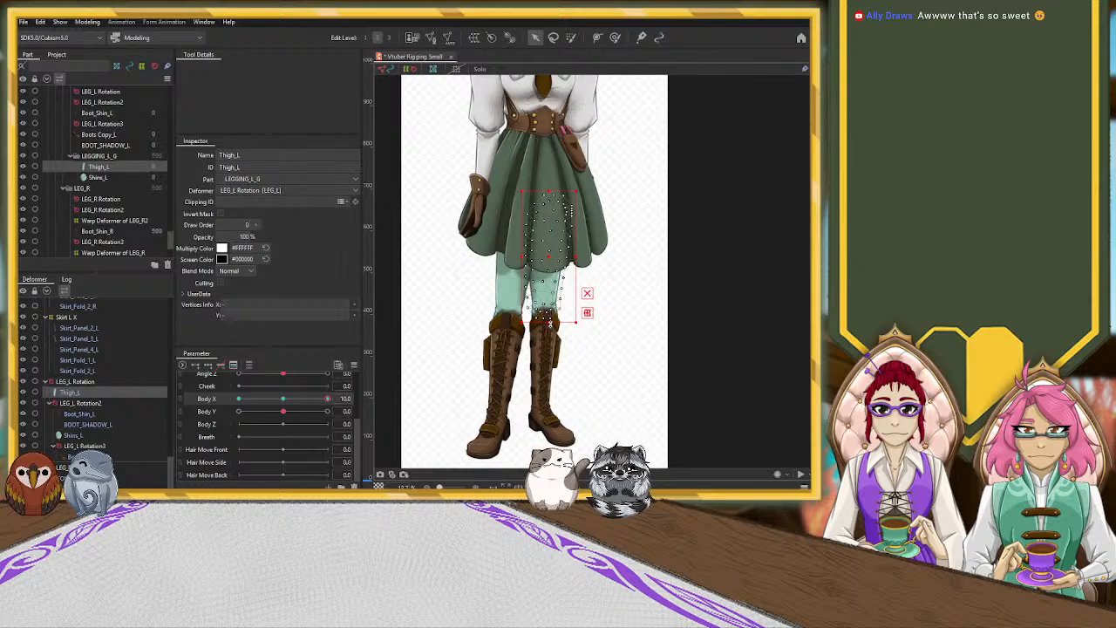
click(616, 357)
click(566, 440)
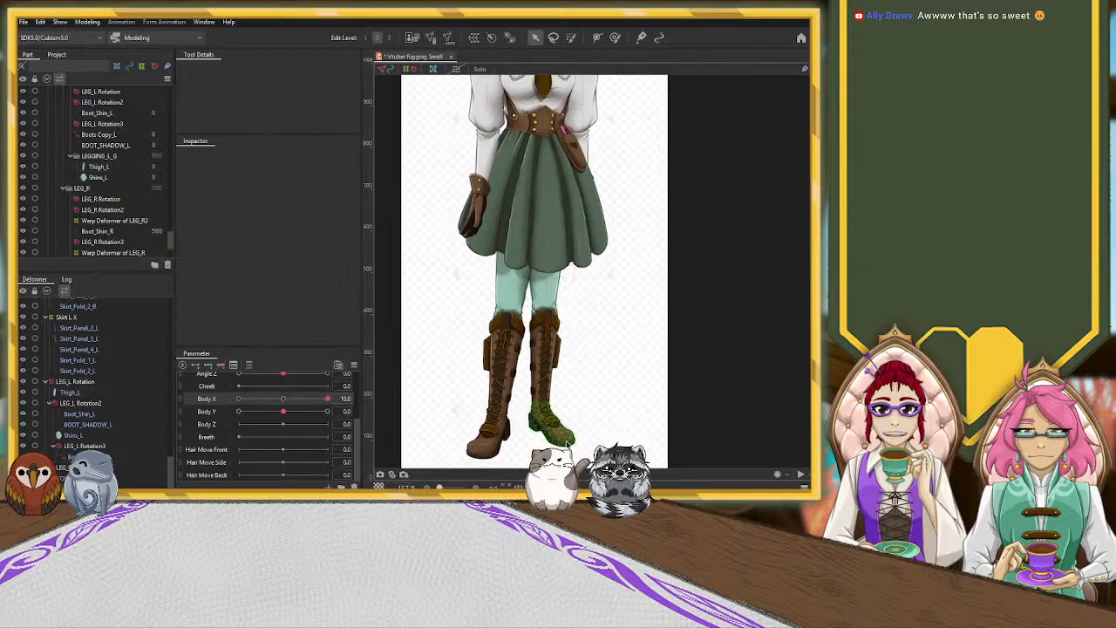
click(83, 446)
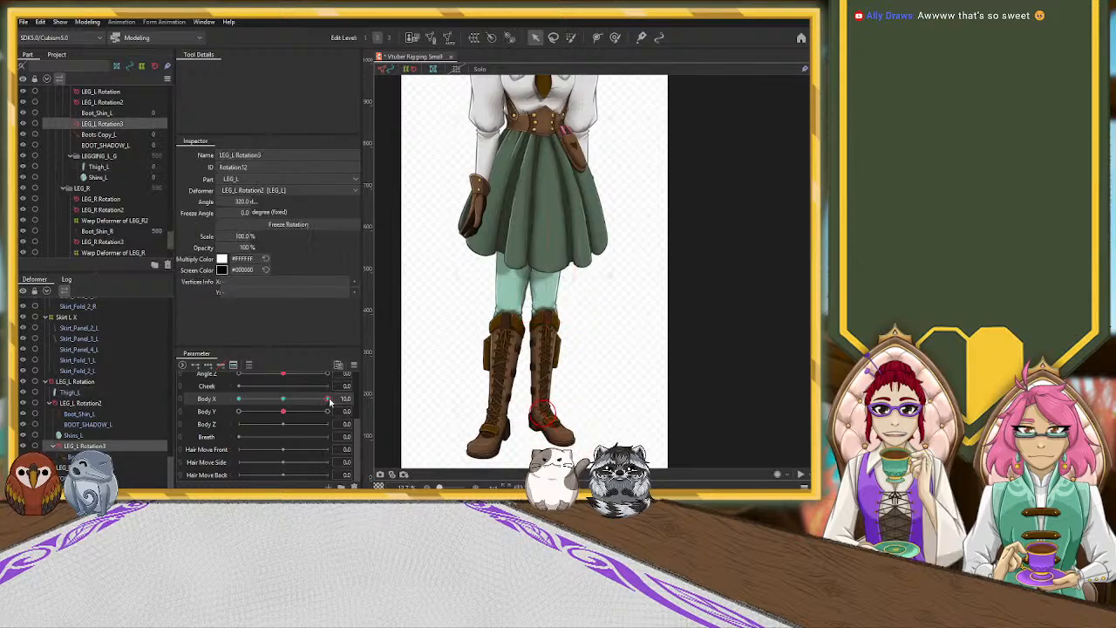
drag(555, 422, 555, 427)
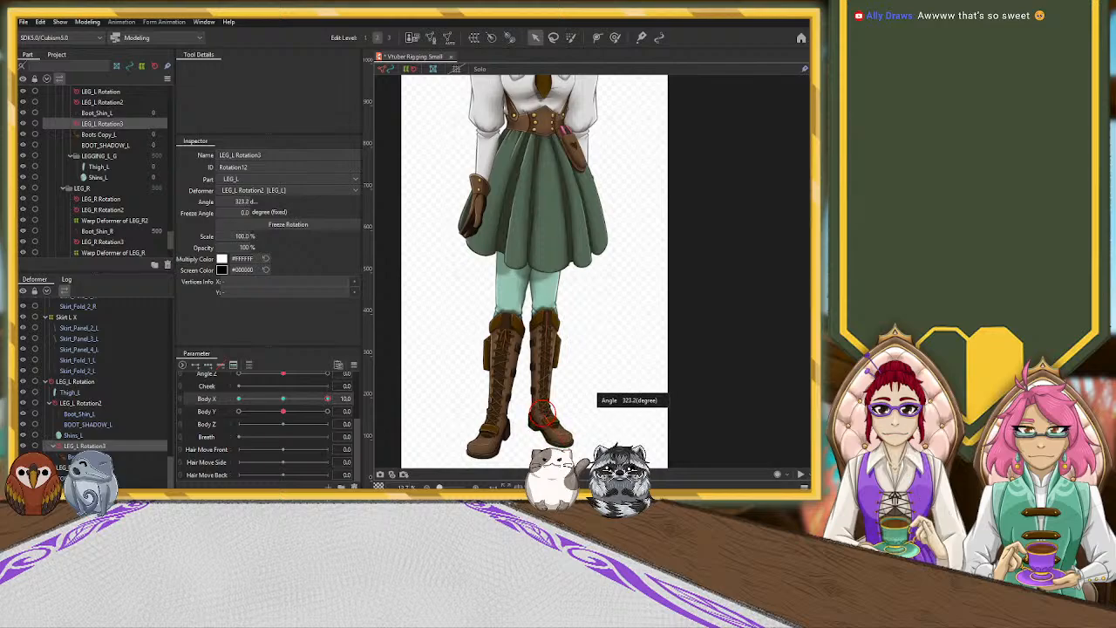
drag(327, 399, 233, 402)
drag(153, 409, 429, 412)
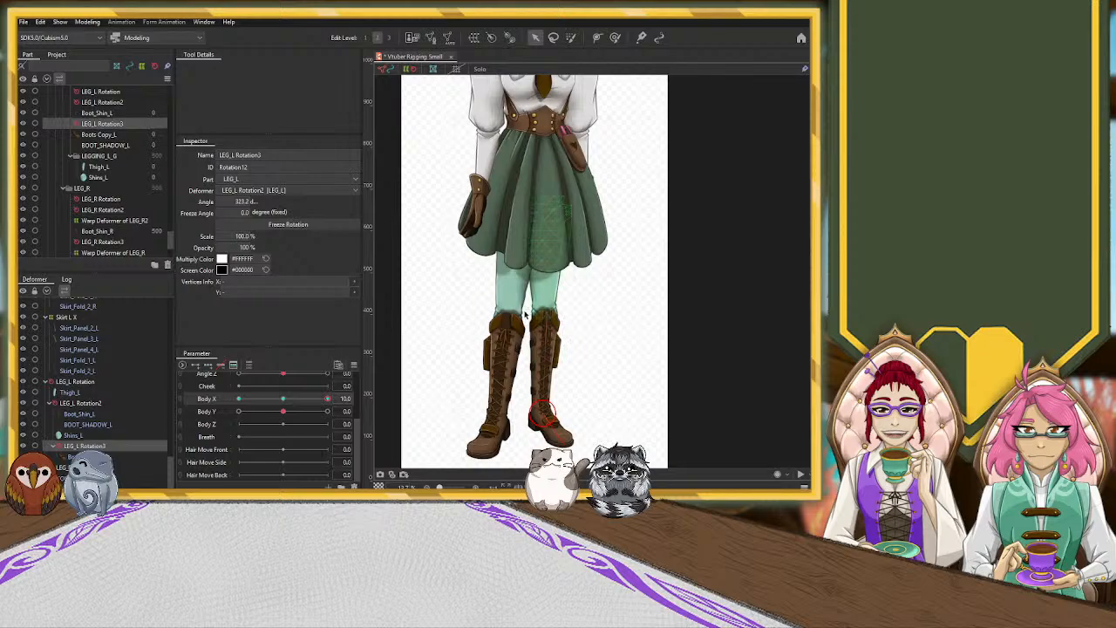
Move LEG_L Rotation slightly up and outward at Body X 10, and sweep Body X to check the leg.
click(79, 381)
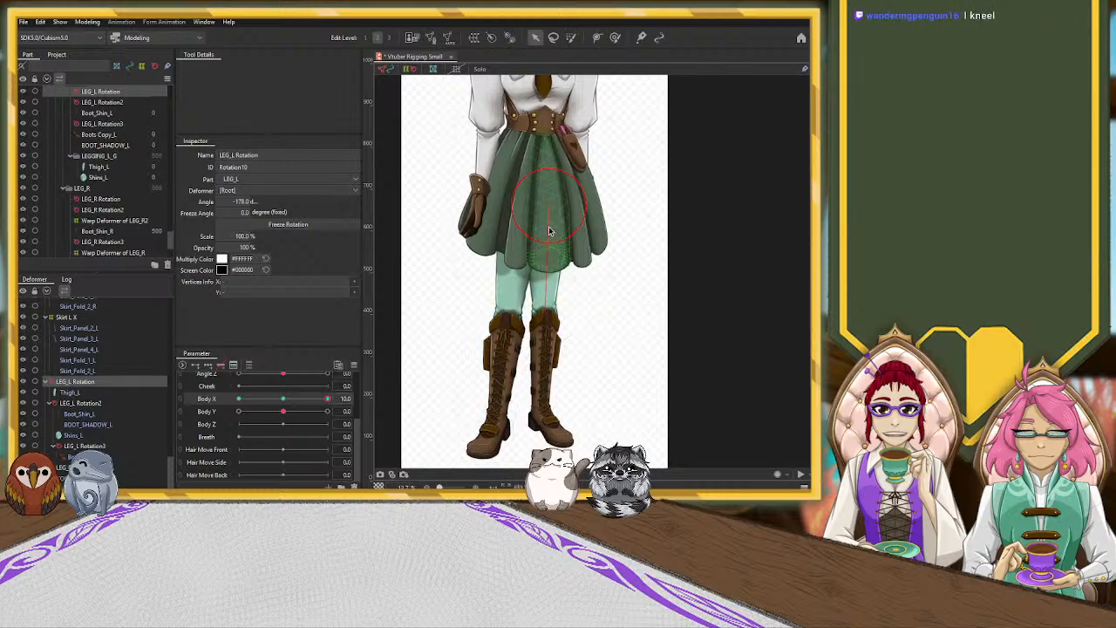
mouse_move(550, 209)
mouse_down()
mouse_move(564, 205)
mouse_move(553, 204)
mouse_up()
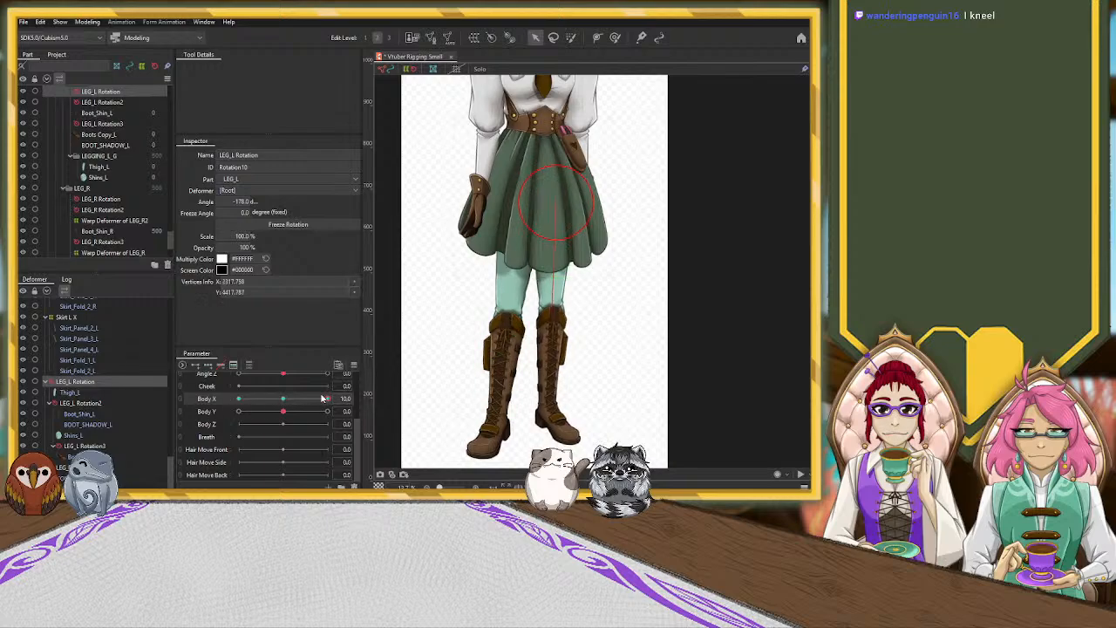
drag(327, 400, 371, 398)
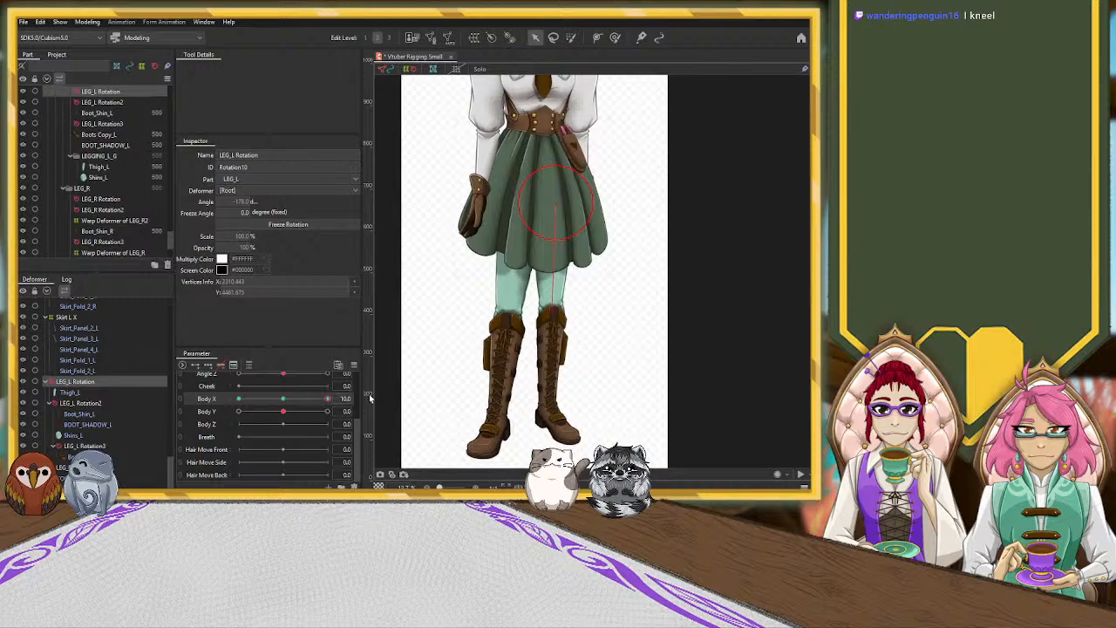
Fine-tune the left foot's angle by rotating LEG_L Rotation3 slightly at Body X 10.
click(560, 434)
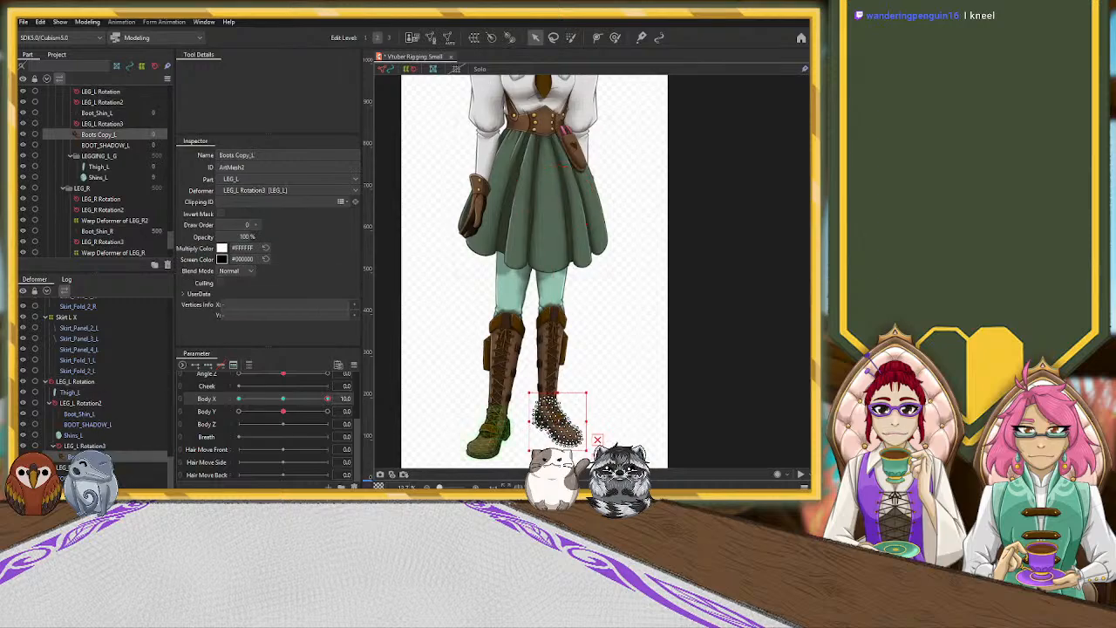
click(106, 446)
drag(575, 441, 576, 442)
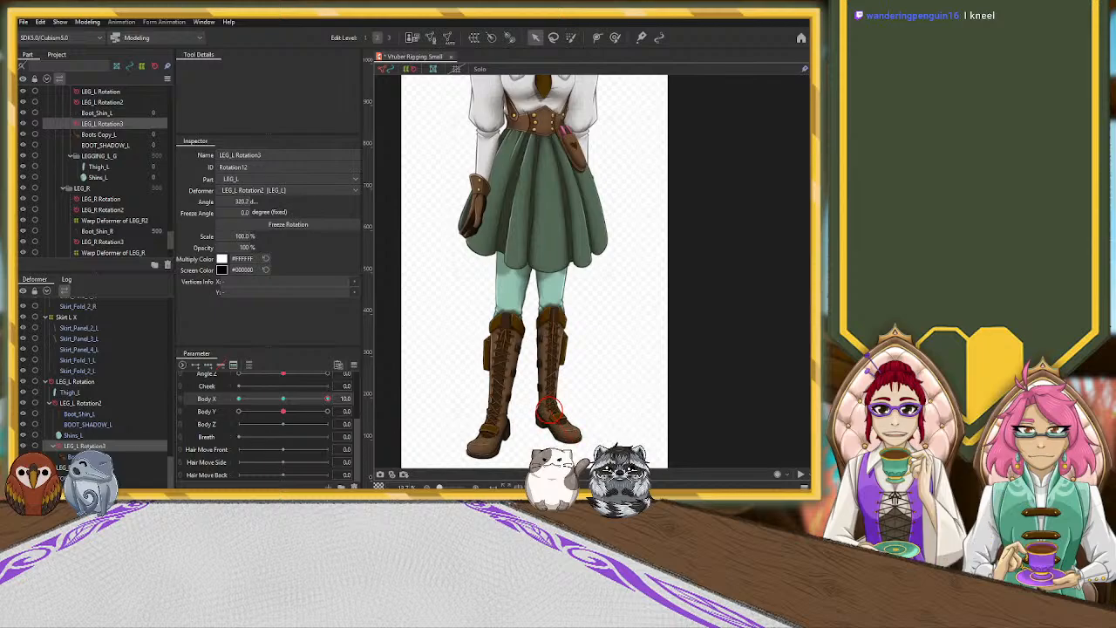
Try to create a warp deformer for Boots Copy_L while Body X is at 10, and undo it.
click(562, 423)
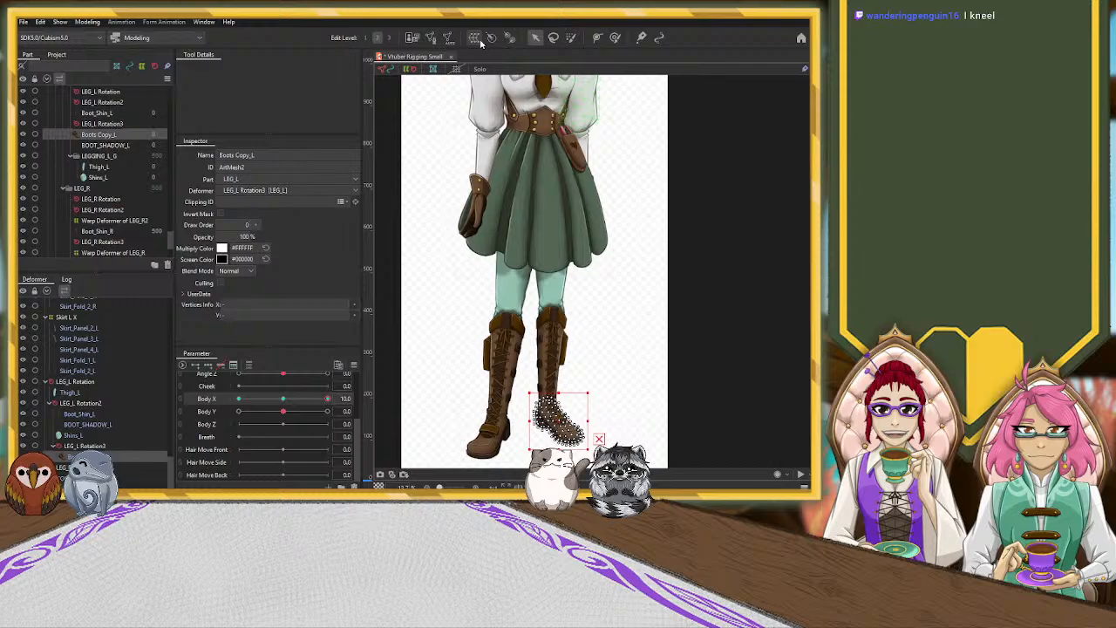
click(271, 328)
click(283, 398)
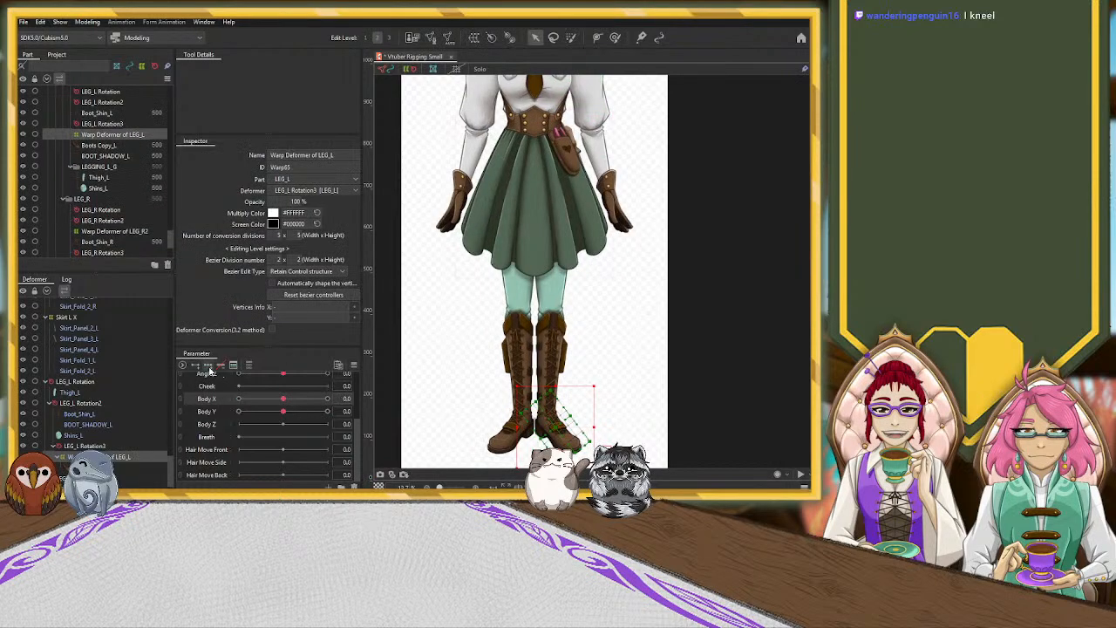
click(327, 399)
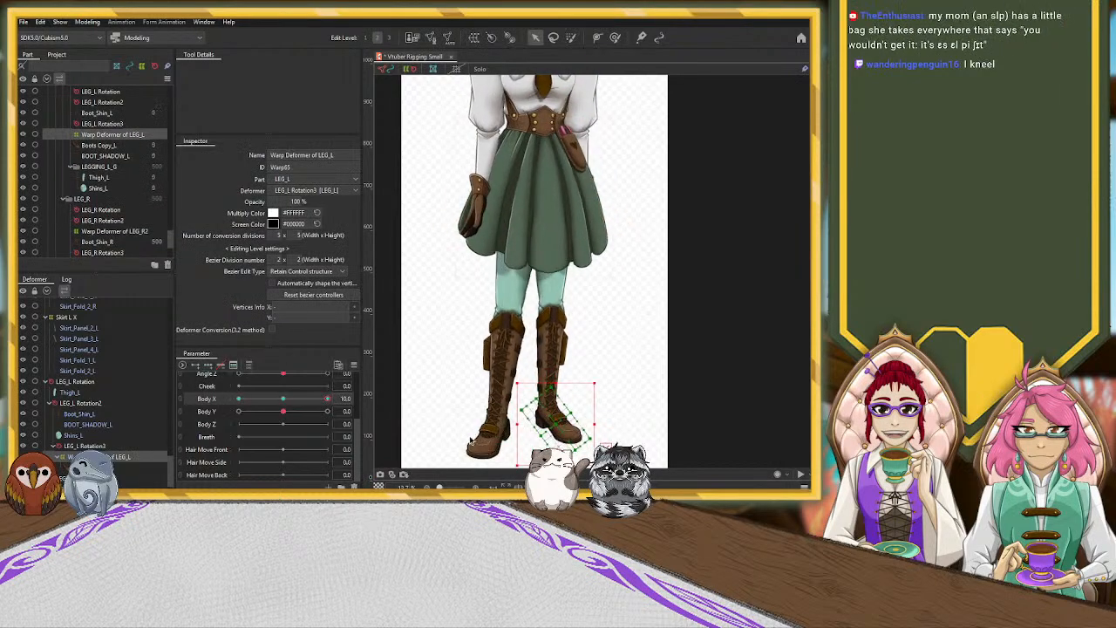
click(284, 398)
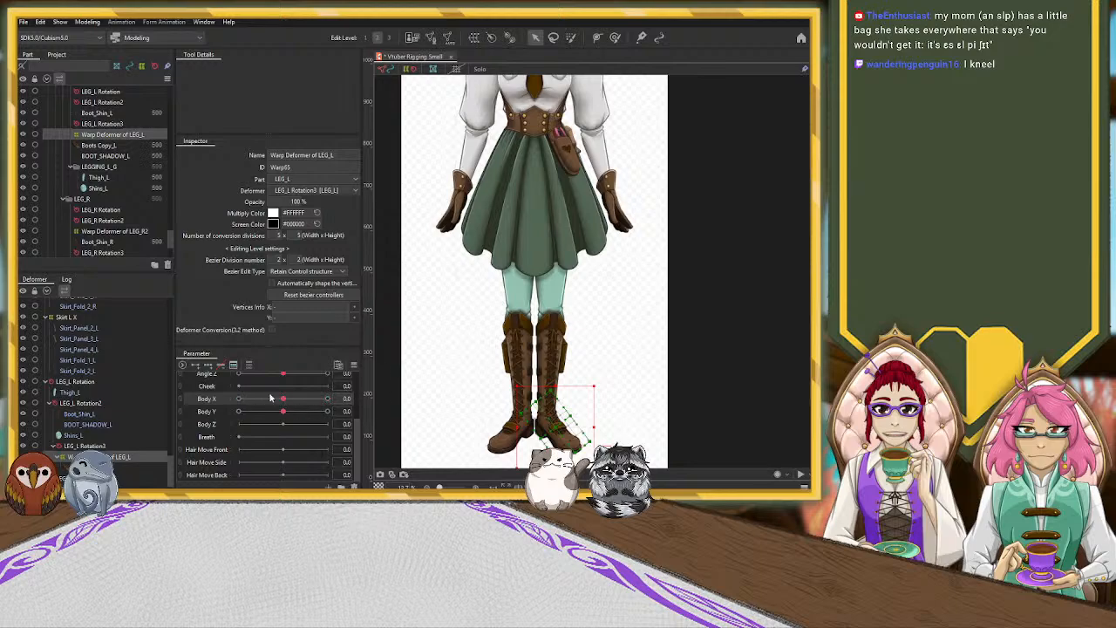
key(ctrl+z)
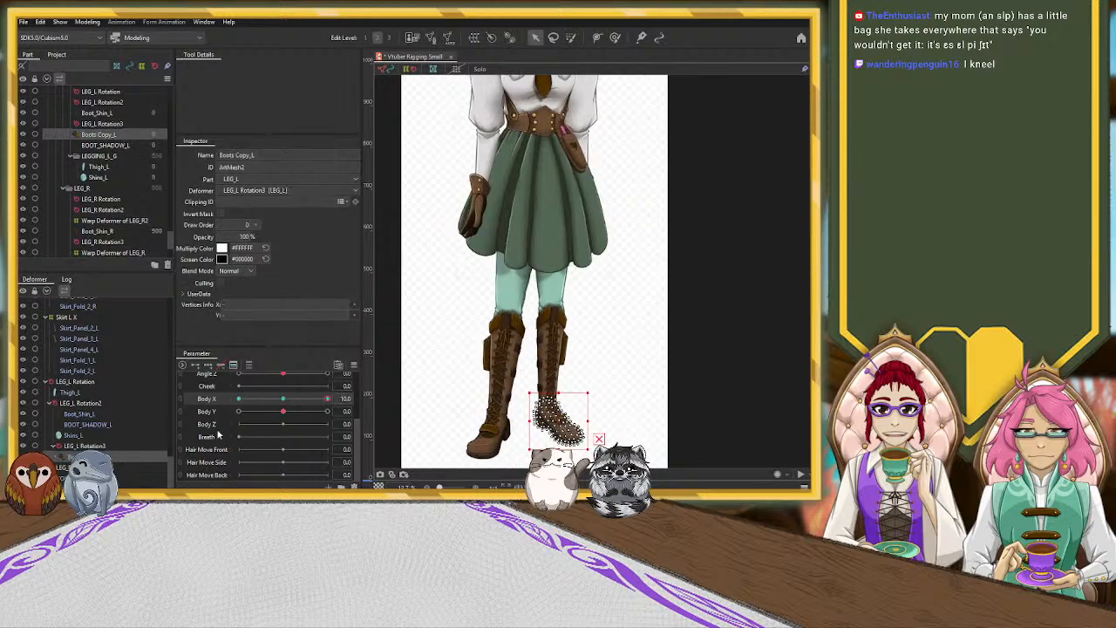
Create a warp deformer for Boots Copy_L under LEG_L Rotation3 at Body X 0, then turn its grid upright and widen it around the boot.
click(283, 401)
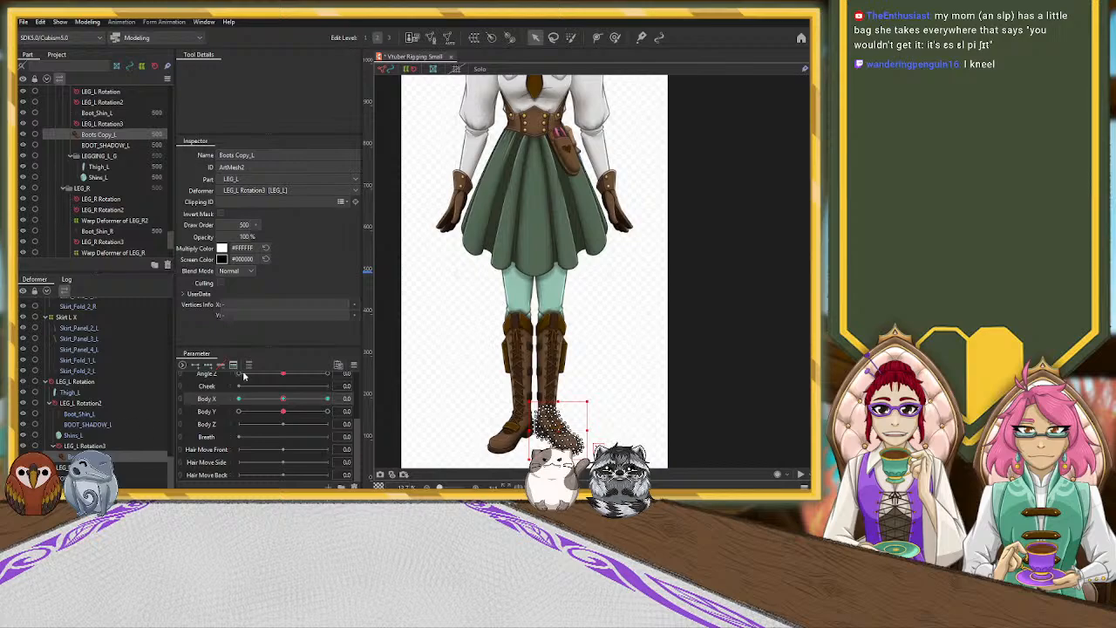
key(ctrl+y)
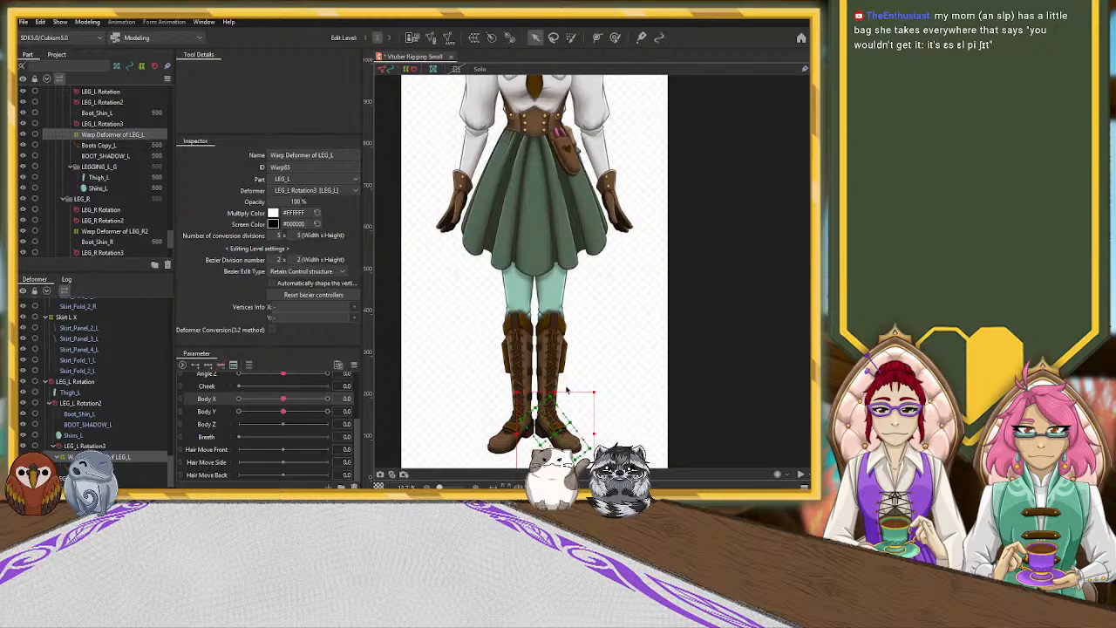
drag(554, 389, 602, 412)
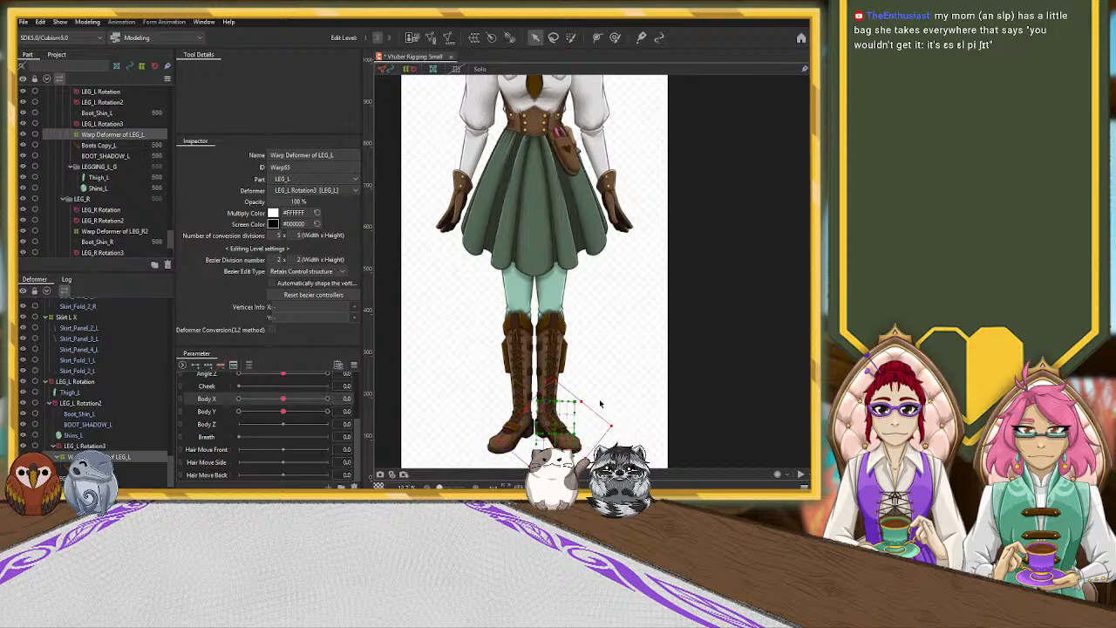
click(327, 398)
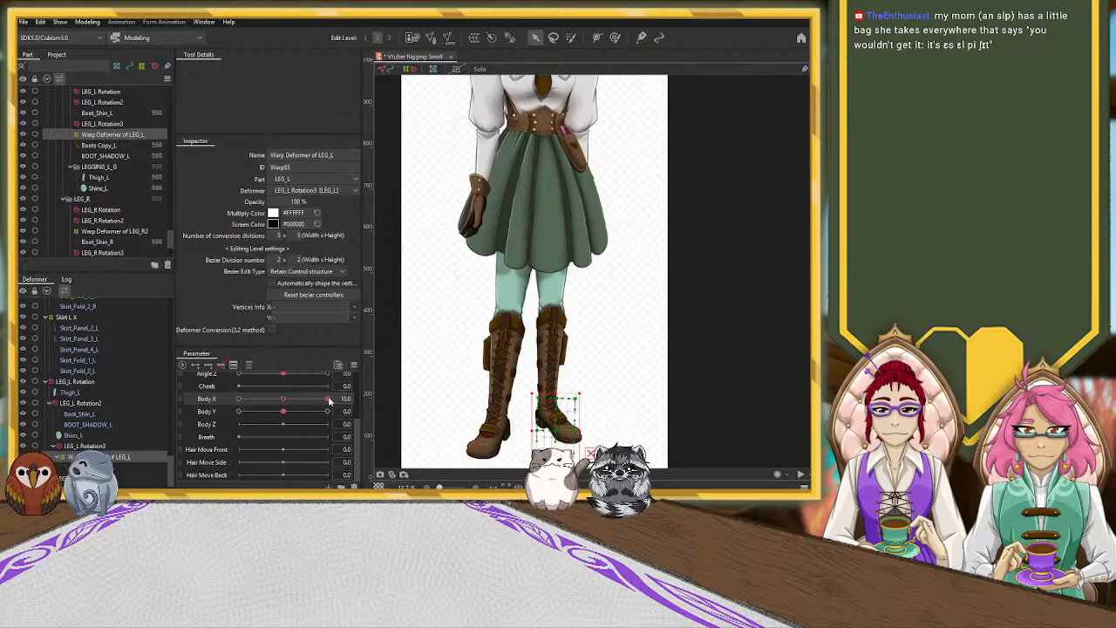
click(283, 400)
drag(581, 434, 523, 434)
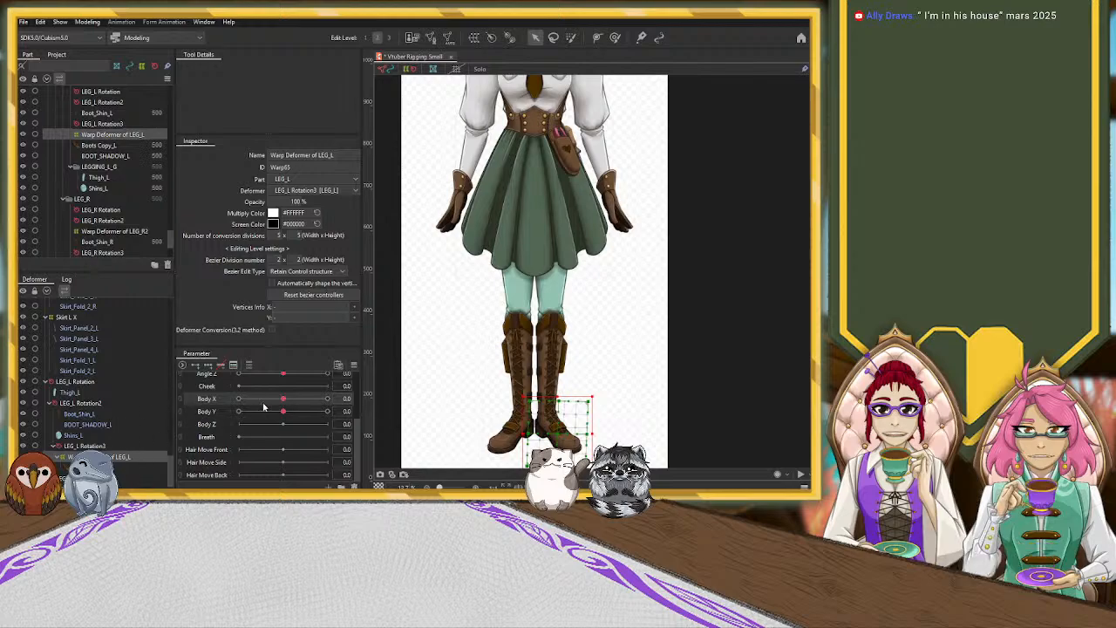
Sweep Body X between 0 and 10 with Boot_Shin_L selected to examine how the left leg follows.
drag(283, 398, 369, 408)
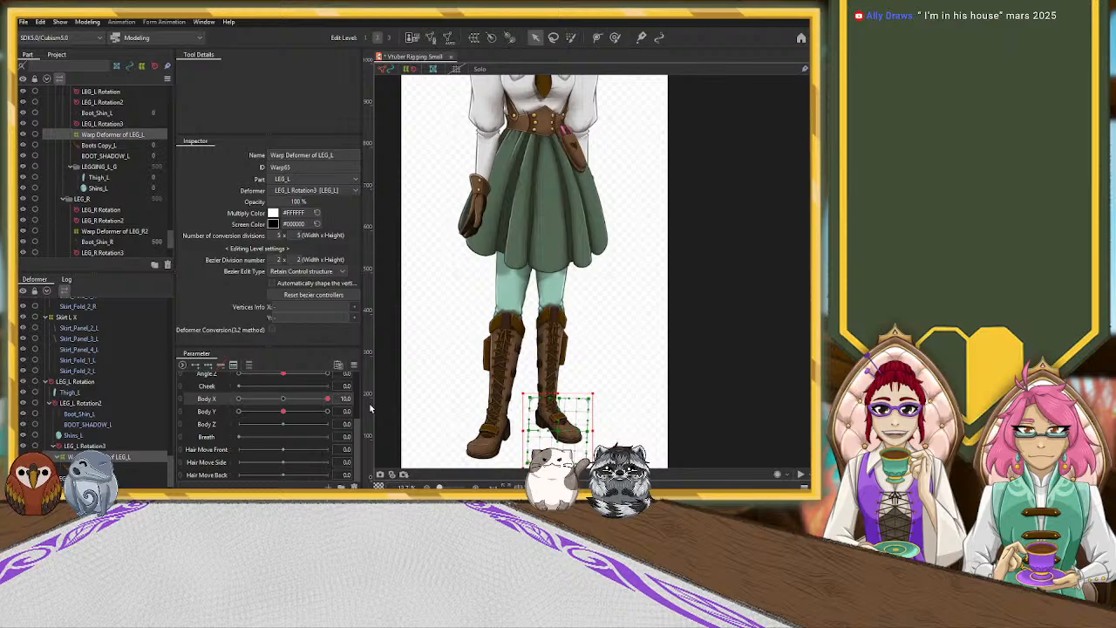
click(79, 414)
scroll(87, 411, down, 1)
scroll(87, 410, up, 5)
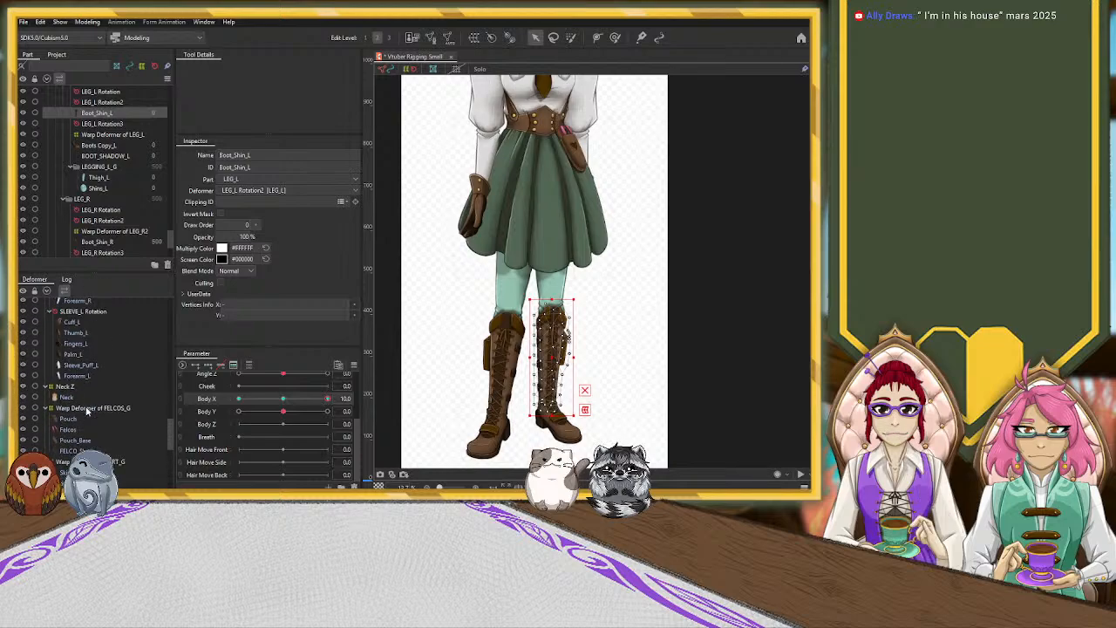
scroll(87, 411, down, 5)
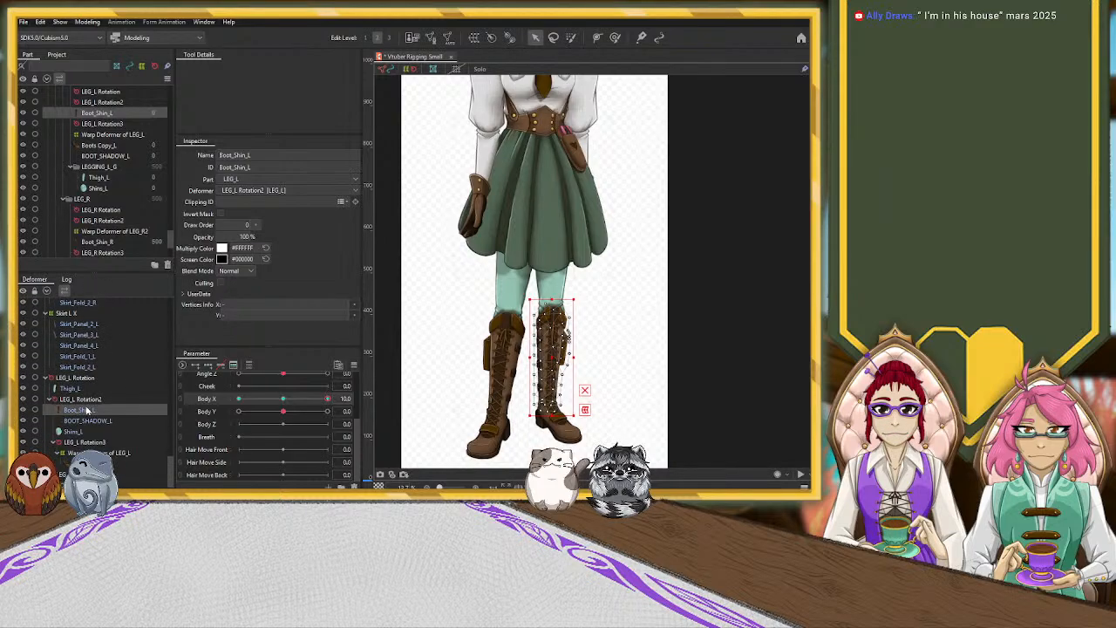
scroll(622, 281, down, 2)
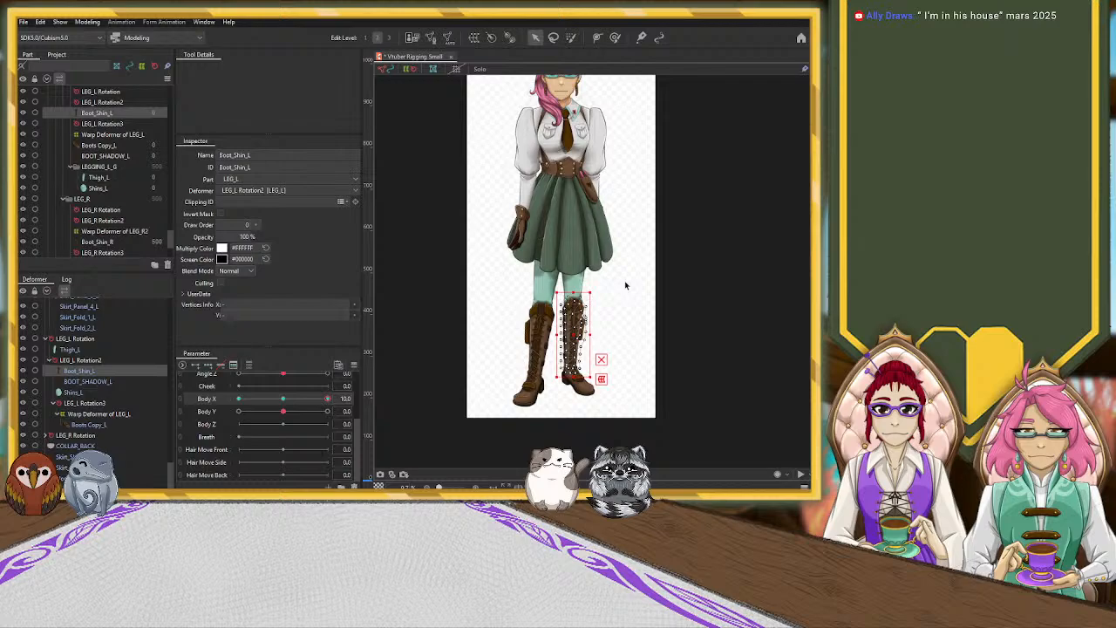
scroll(624, 285, down, 2)
scroll(624, 285, up, 2)
mouse_move(327, 399)
mouse_down()
mouse_move(206, 398)
mouse_move(410, 396)
mouse_move(266, 399)
mouse_move(392, 403)
mouse_move(233, 419)
mouse_move(431, 410)
mouse_up()
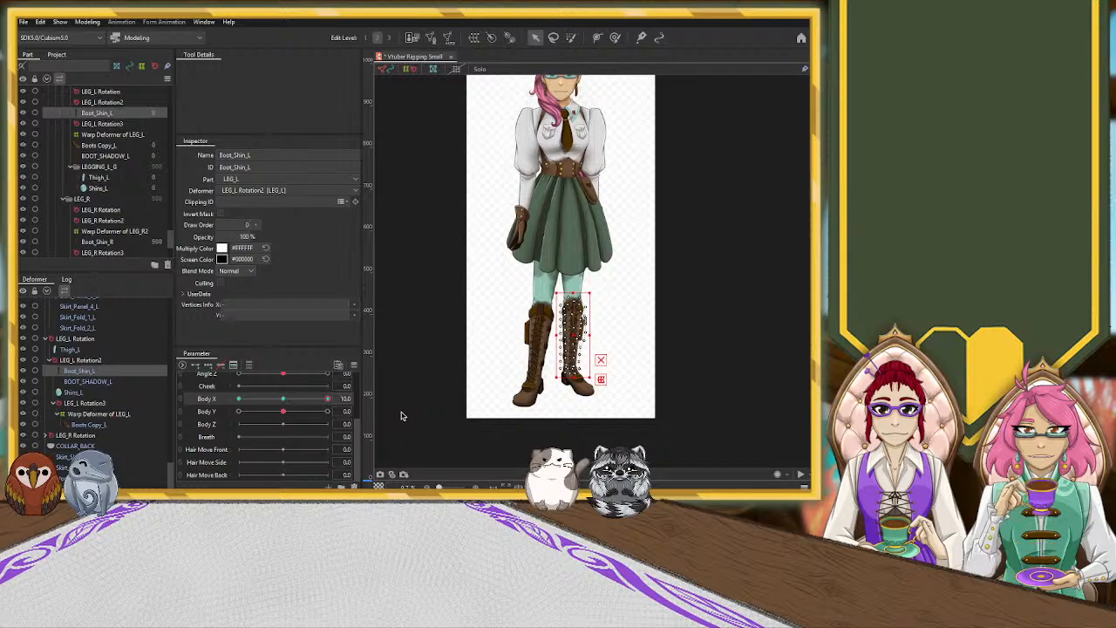
mouse_move(329, 400)
mouse_down()
mouse_move(259, 416)
mouse_move(371, 410)
mouse_move(239, 401)
mouse_move(382, 406)
mouse_move(253, 401)
mouse_move(360, 404)
mouse_move(278, 411)
mouse_move(368, 407)
mouse_move(271, 413)
mouse_move(360, 410)
mouse_up()
click(283, 399)
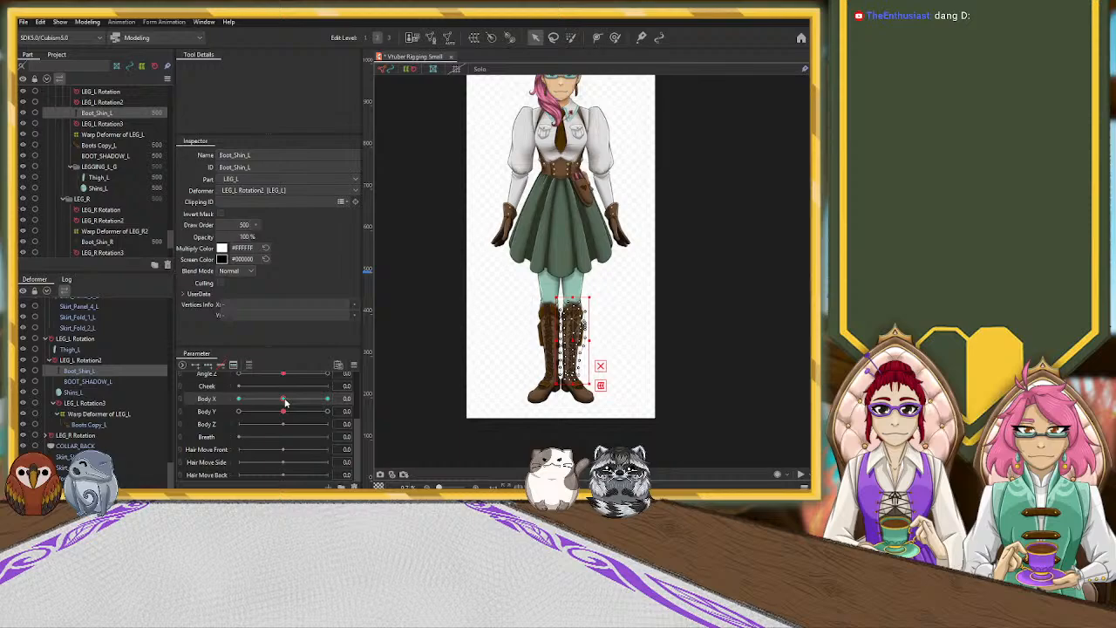
At Body X -10, rotate LEG_L Rotation outward to about -185 degrees.
drag(283, 399, 199, 408)
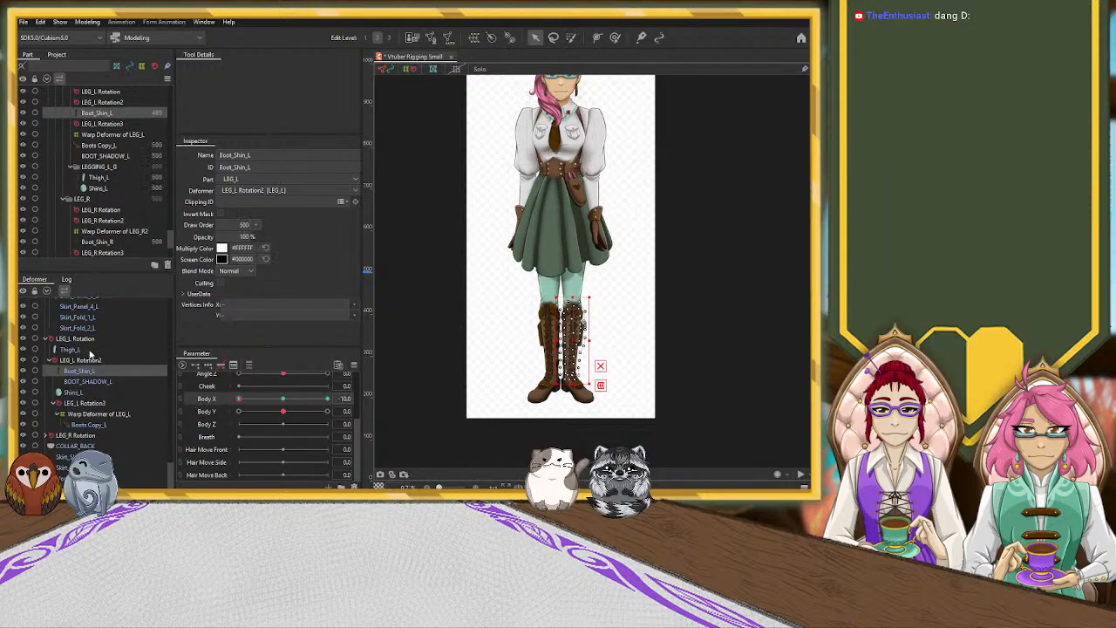
click(77, 338)
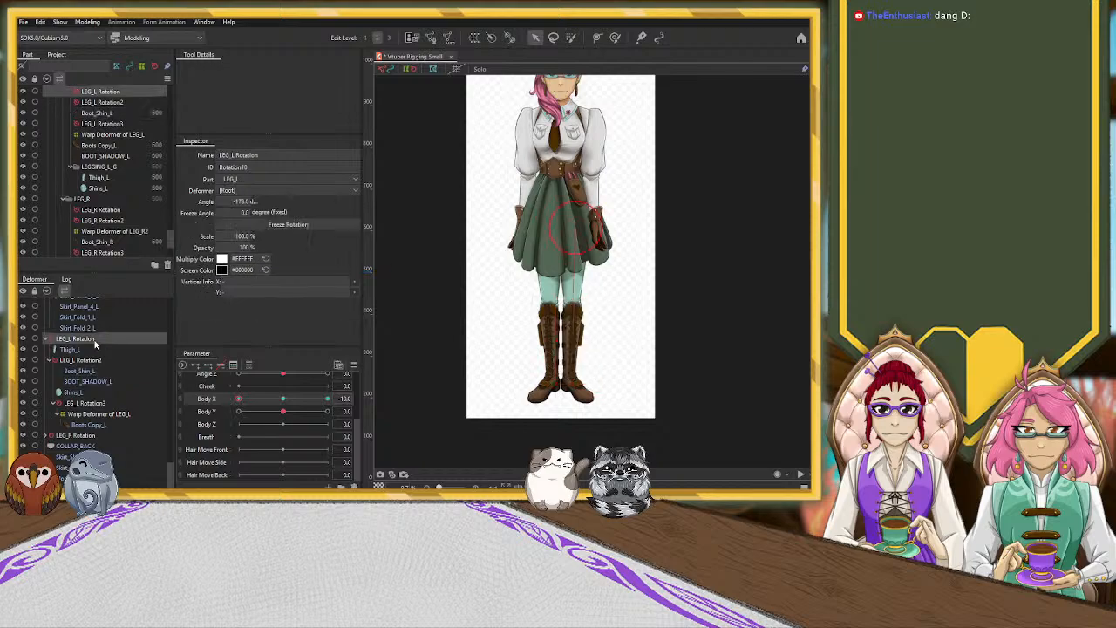
drag(572, 302, 582, 302)
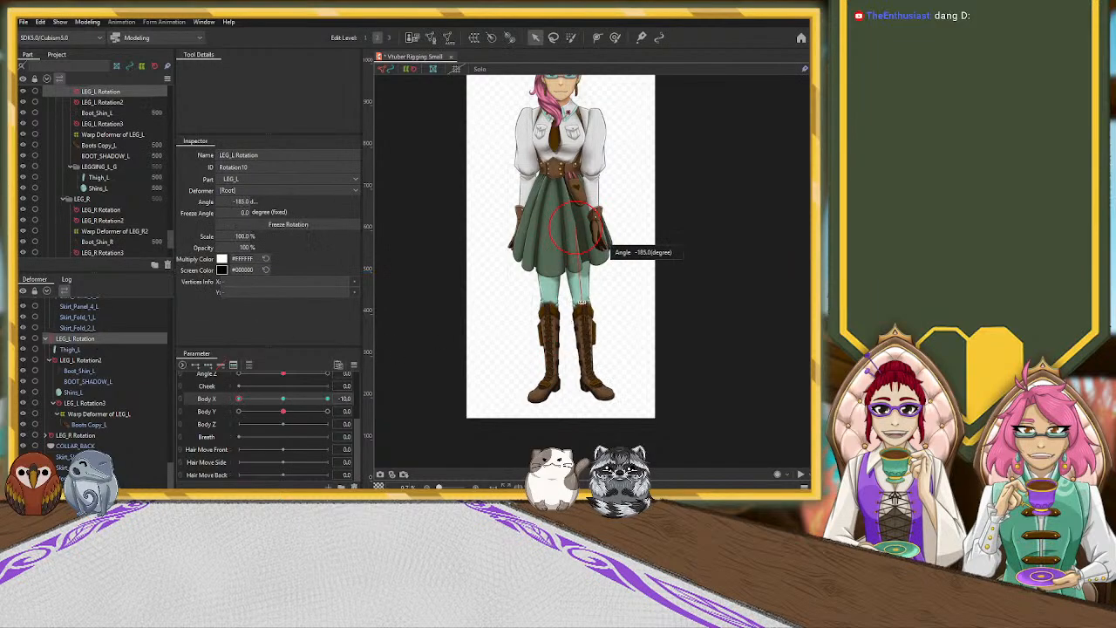
Rotate LEG_L Rotation2 slightly outward and LEG_L Rotation3 to about 331.9 degrees at Body X -10, sweeping Body X to check.
click(78, 403)
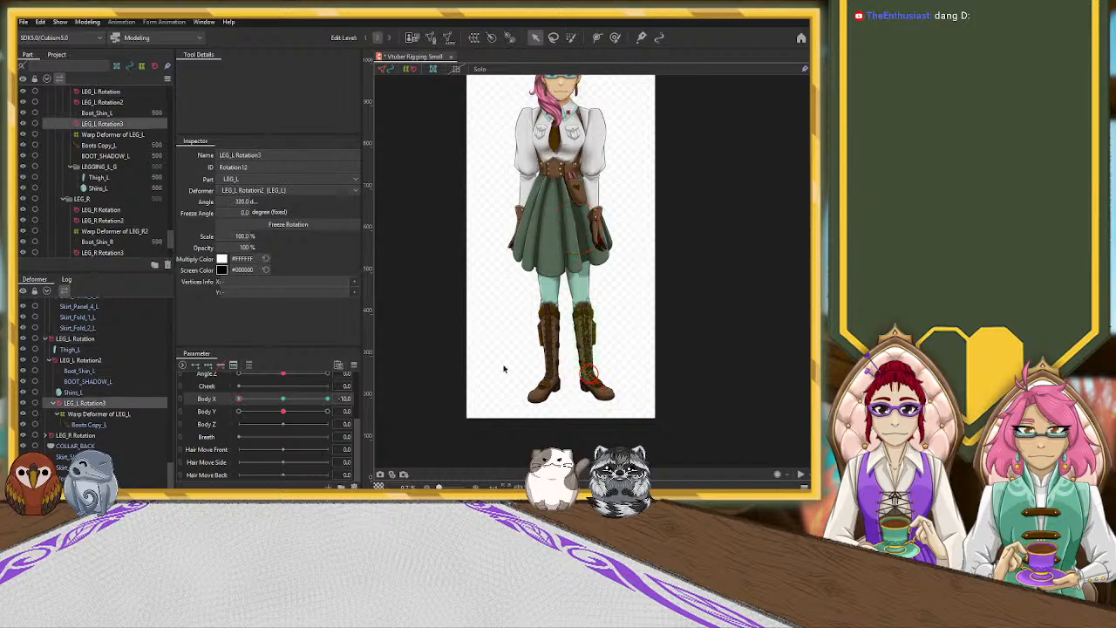
click(83, 361)
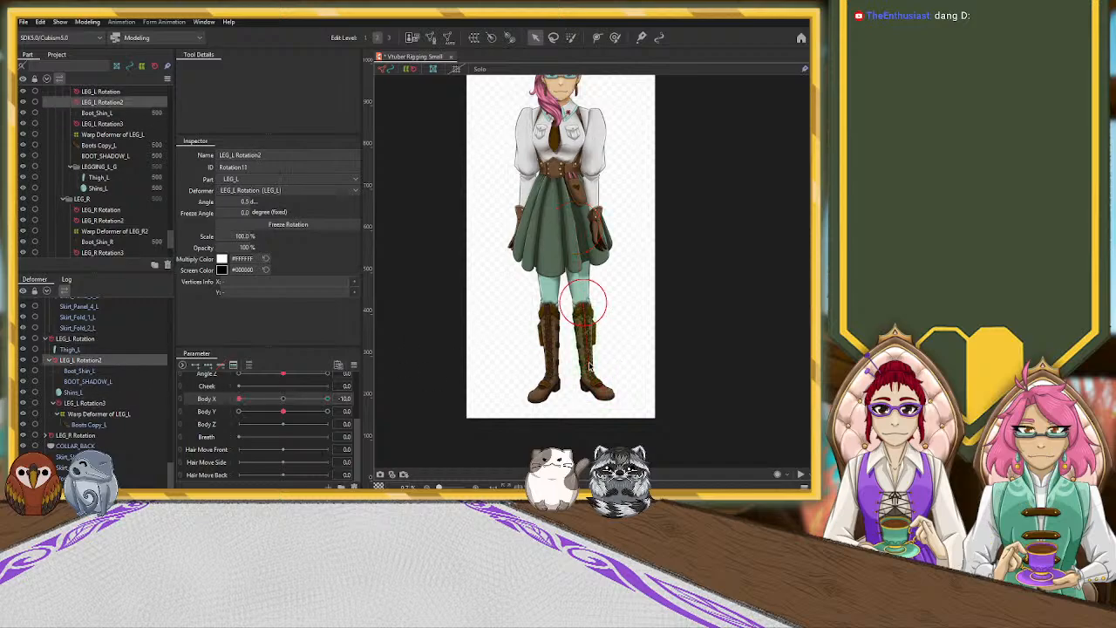
drag(590, 373, 598, 384)
click(82, 402)
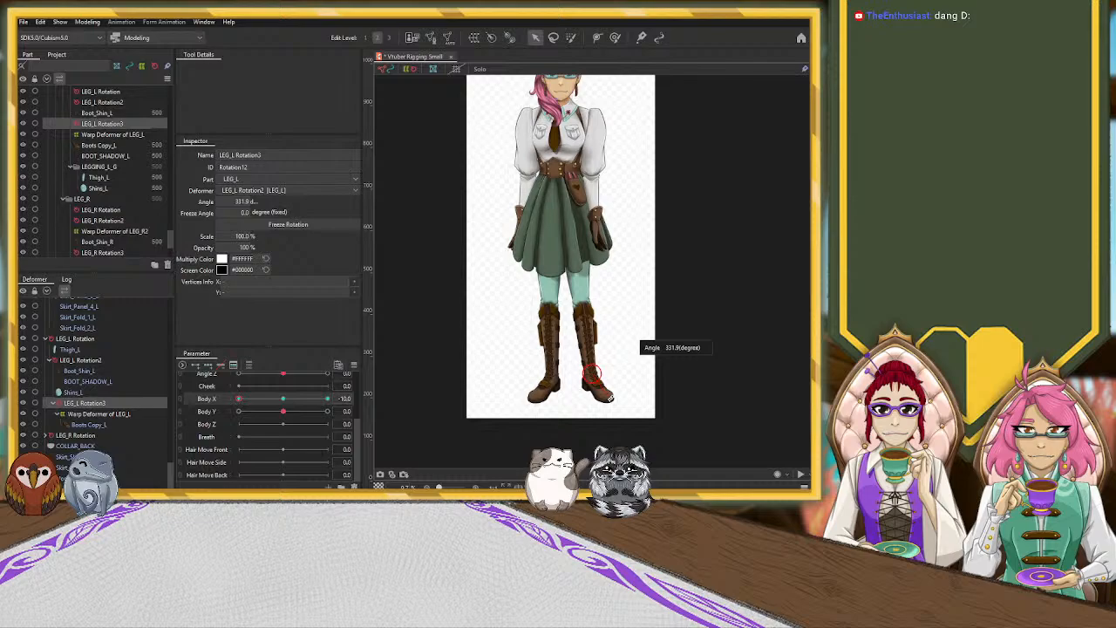
drag(241, 400, 186, 413)
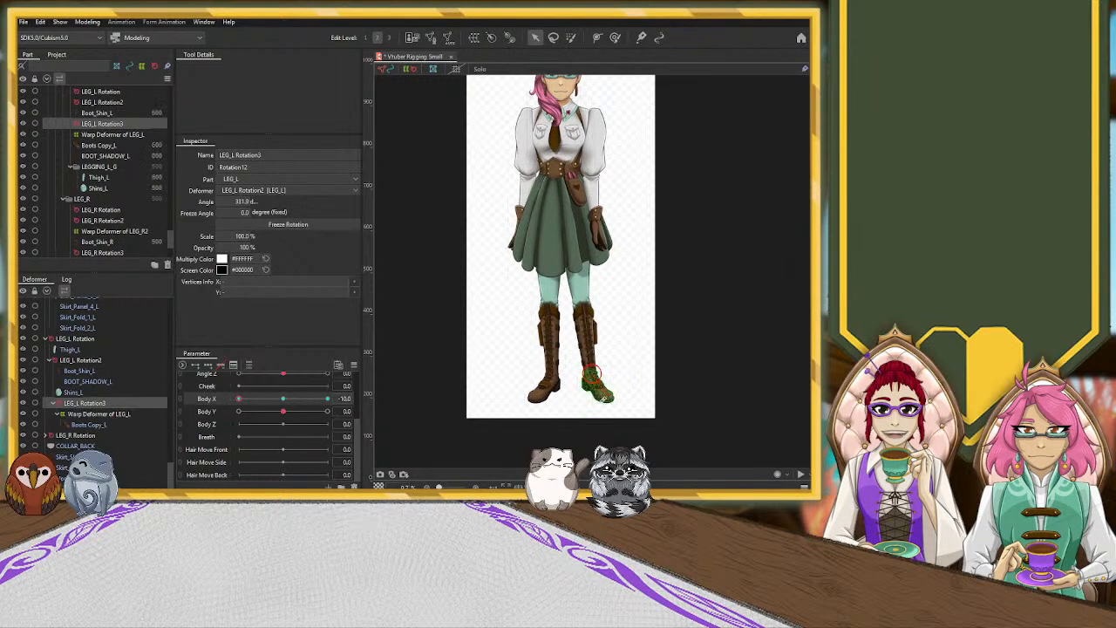
Add Body X keyforms at -10, 0 and 10 to the left boot's Warp Deformer of LEG_L.
click(103, 414)
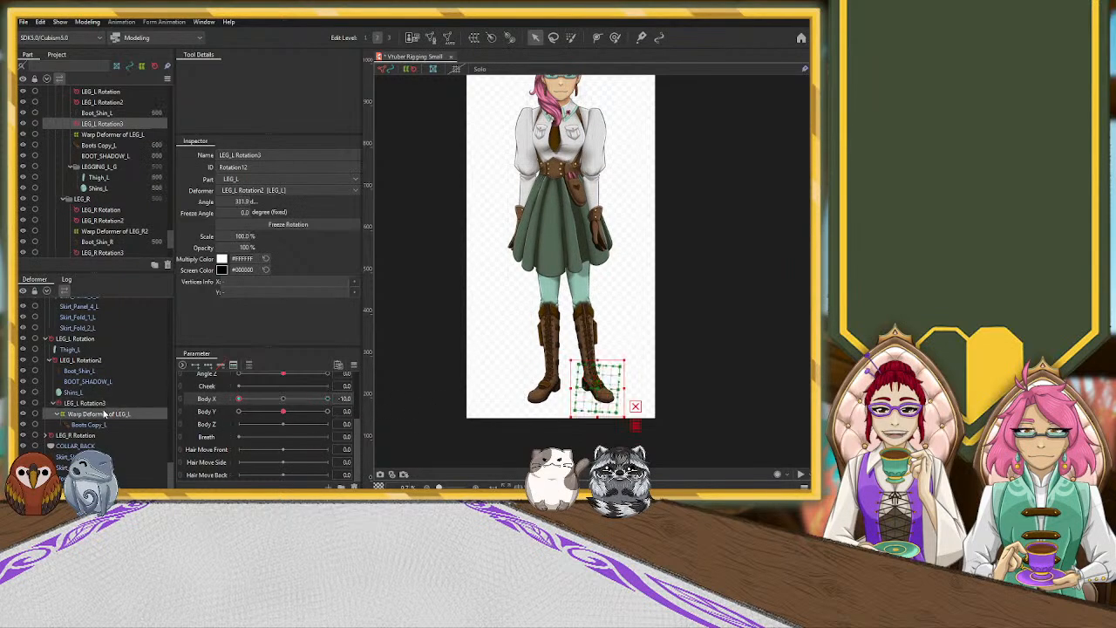
click(284, 400)
drag(283, 398, 202, 408)
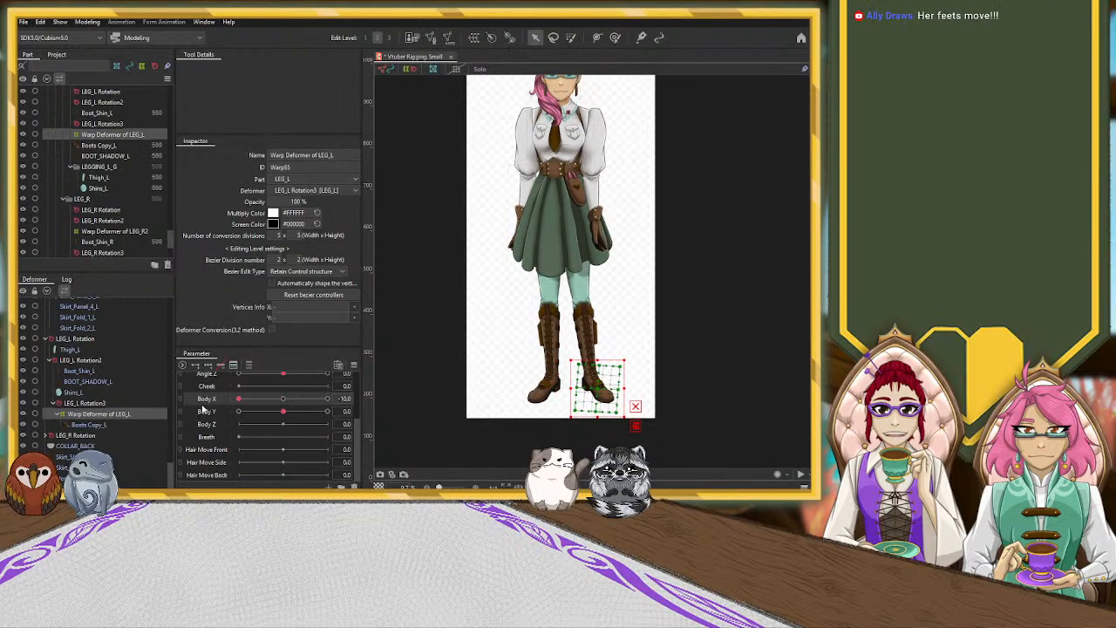
click(283, 400)
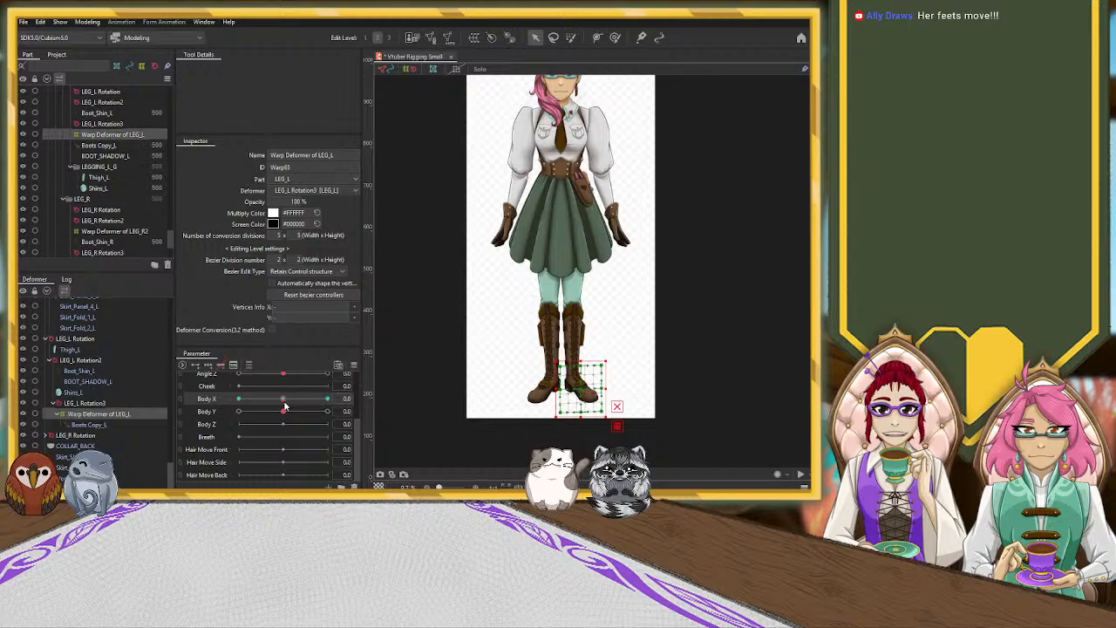
drag(284, 406, 155, 401)
Reshape the Warp Deformer of LEG_L grid around the left boot at Body X -10 and sweep Body X to check it.
scroll(657, 412, up, 3)
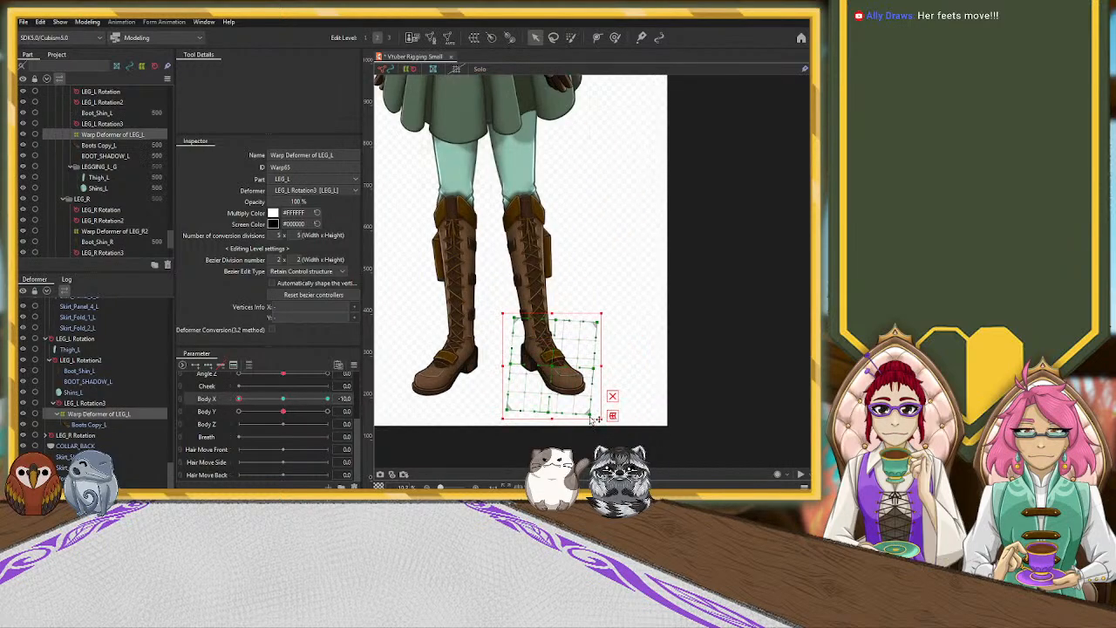
drag(601, 419, 605, 419)
drag(595, 371, 599, 365)
drag(549, 412, 545, 420)
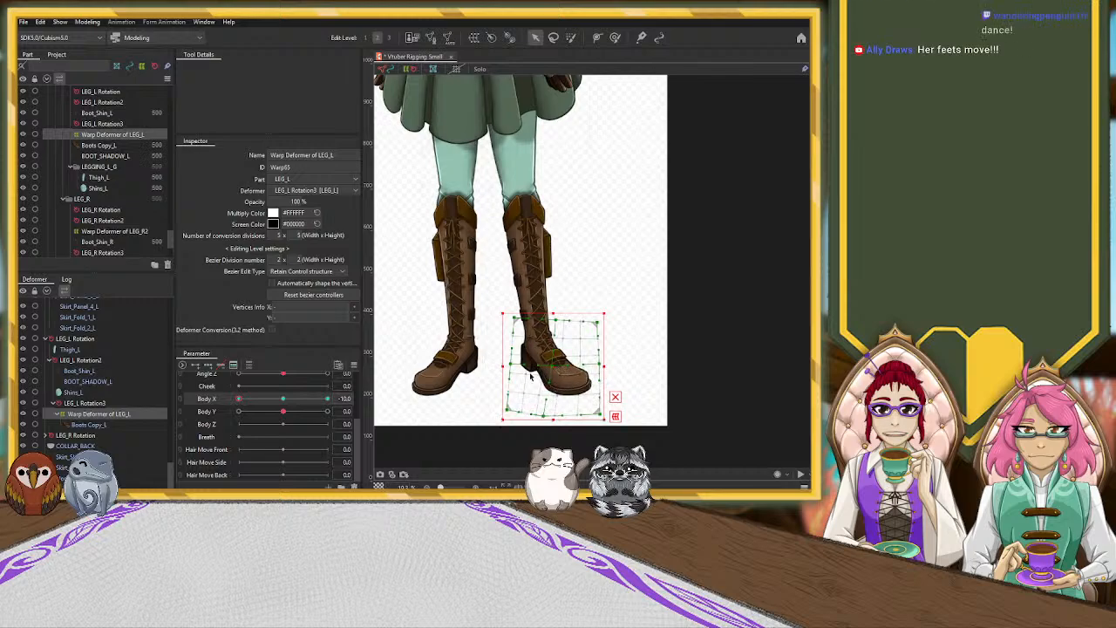
drag(502, 366, 551, 366)
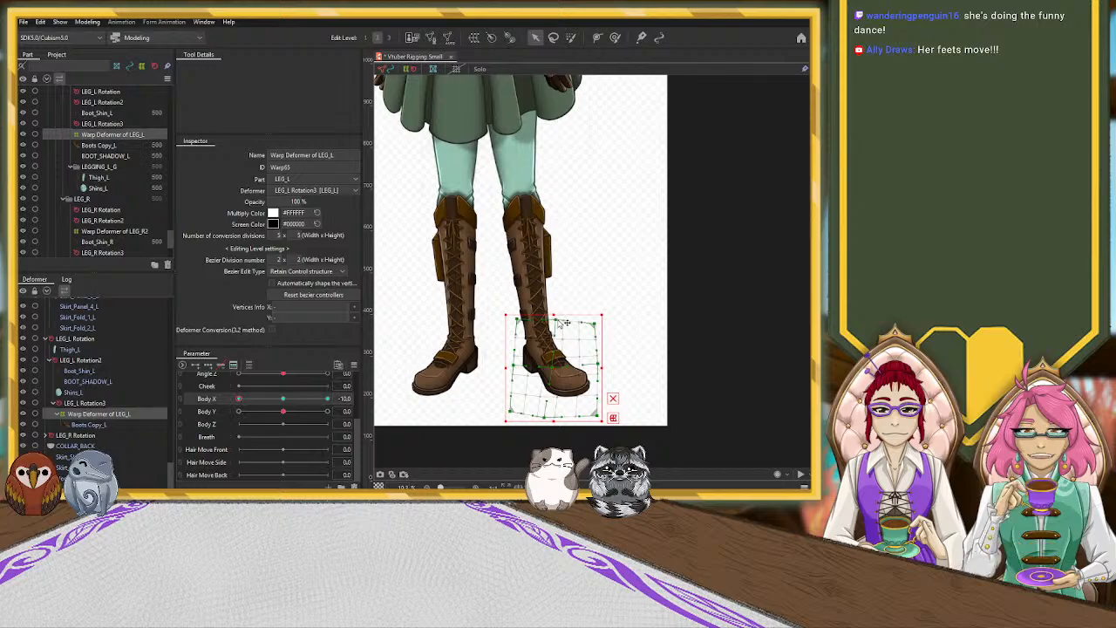
drag(565, 329, 560, 322)
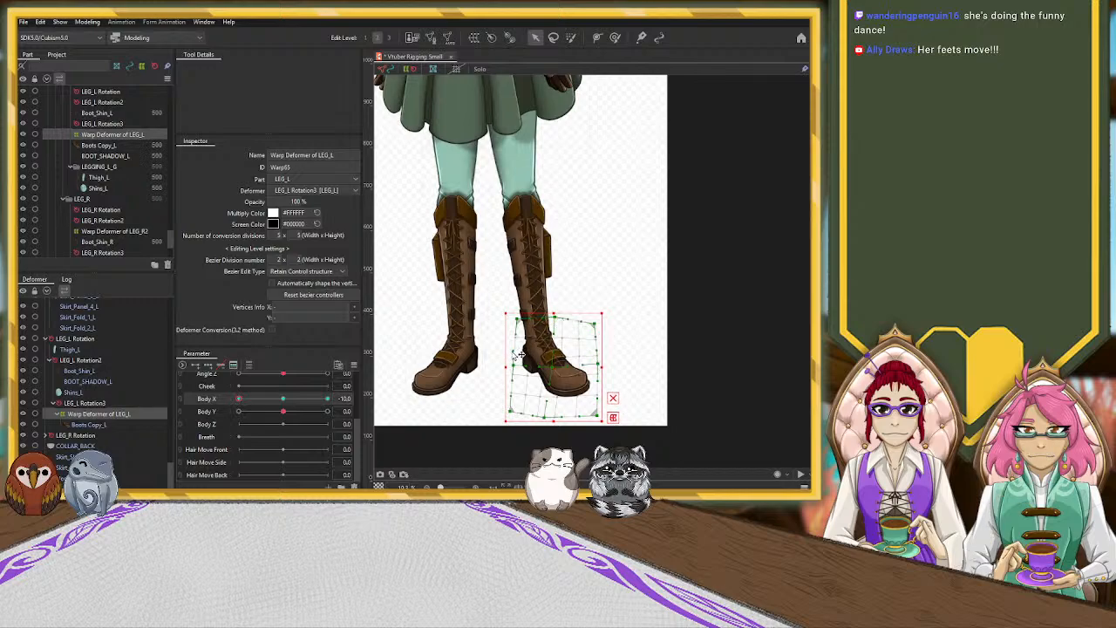
drag(520, 370, 514, 376)
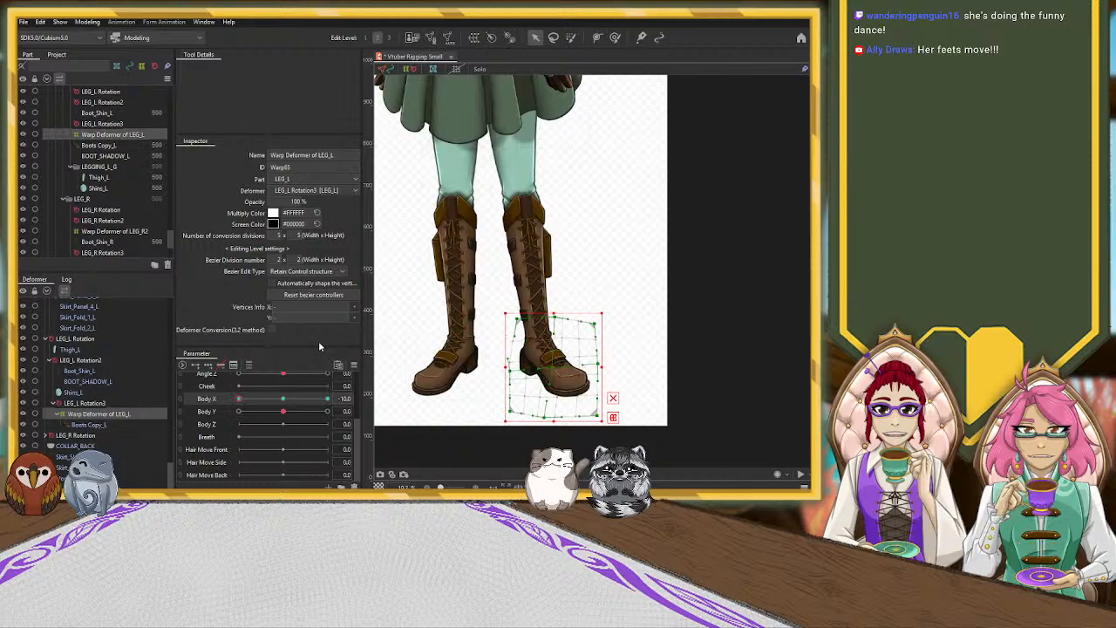
click(613, 167)
scroll(567, 264, down, 3)
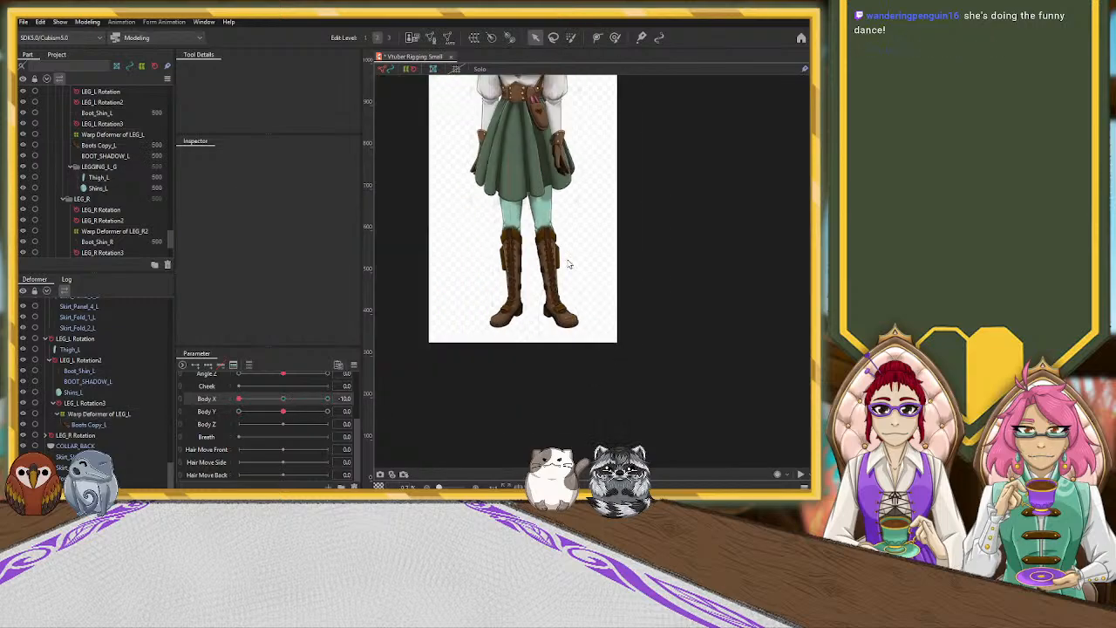
drag(239, 400, 186, 407)
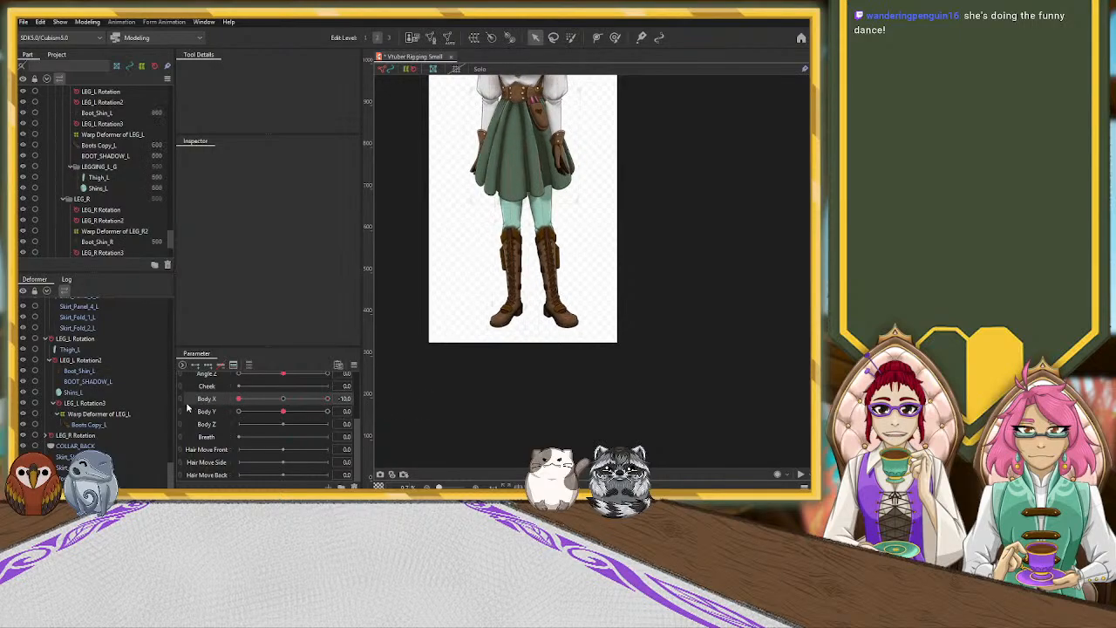
Create a warp deformer for Boot_Shin_L under LEG_L Rotation2.
click(510, 262)
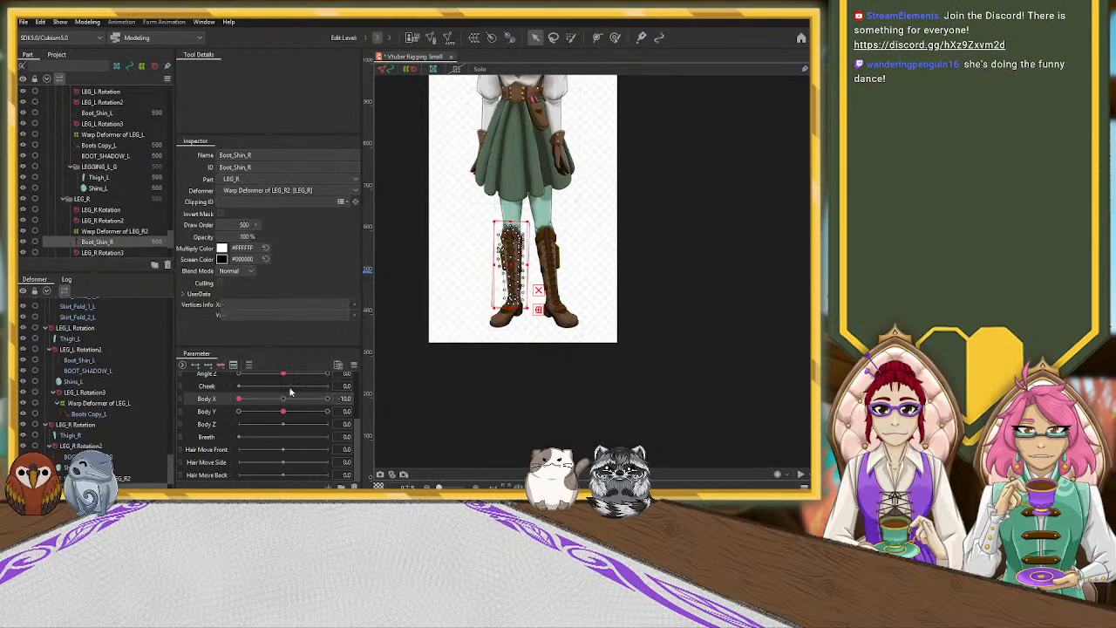
drag(245, 400, 241, 401)
click(107, 403)
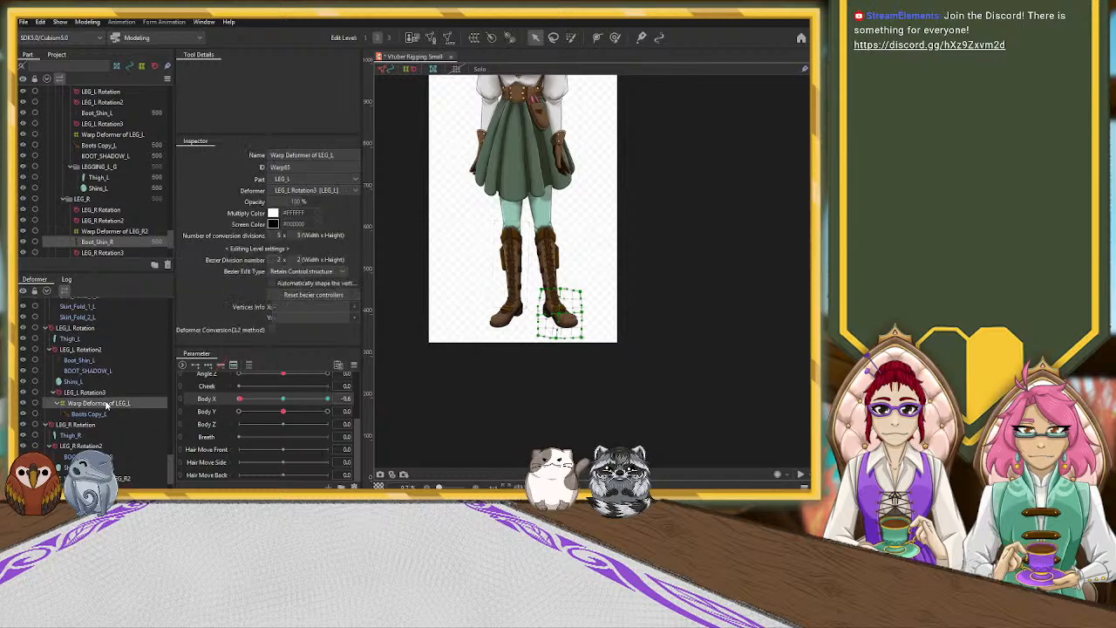
click(79, 360)
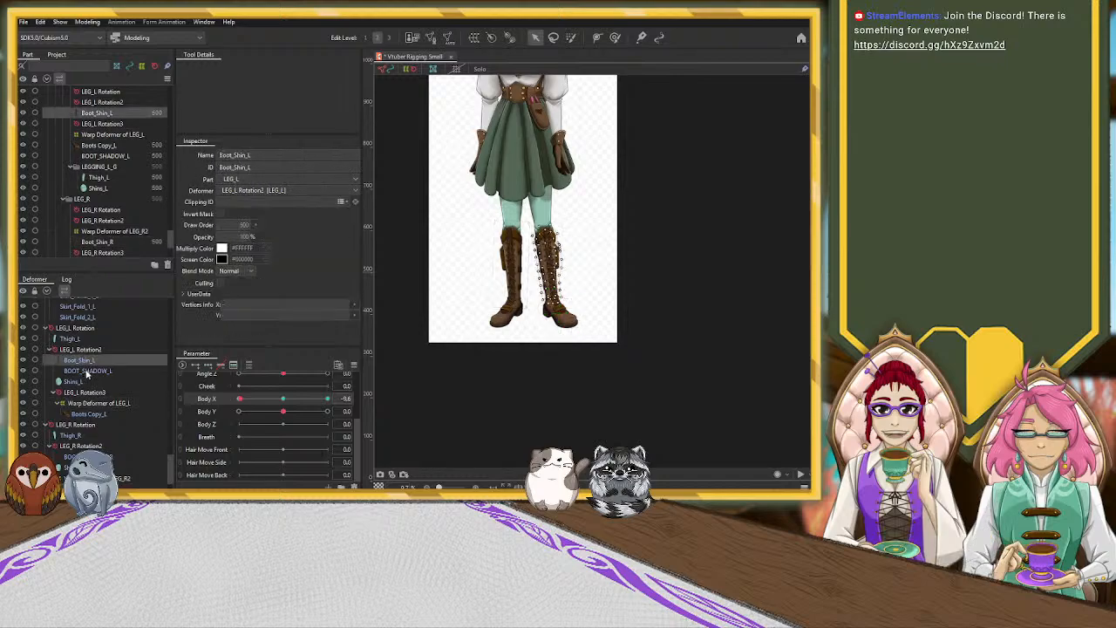
ctrl+click(83, 371)
ctrl+click(80, 381)
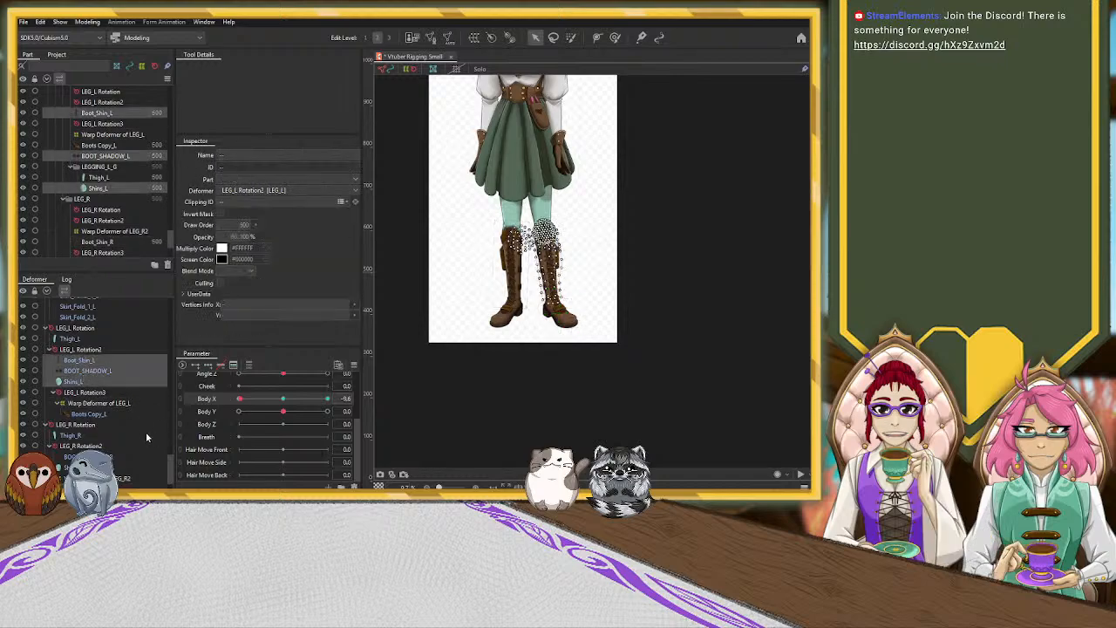
click(104, 360)
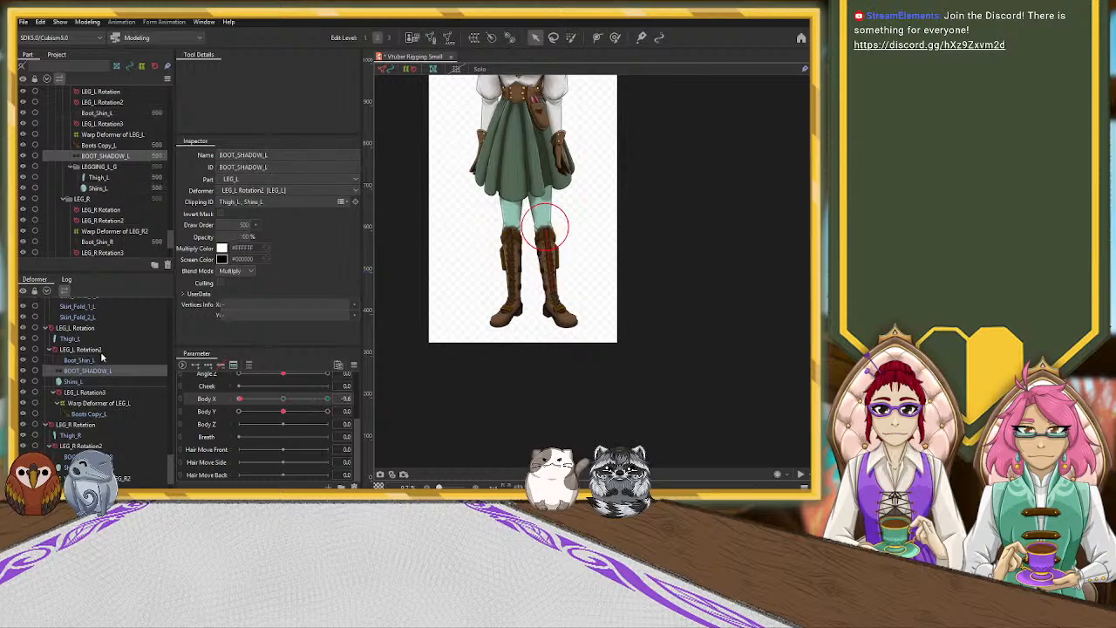
click(475, 40)
click(257, 337)
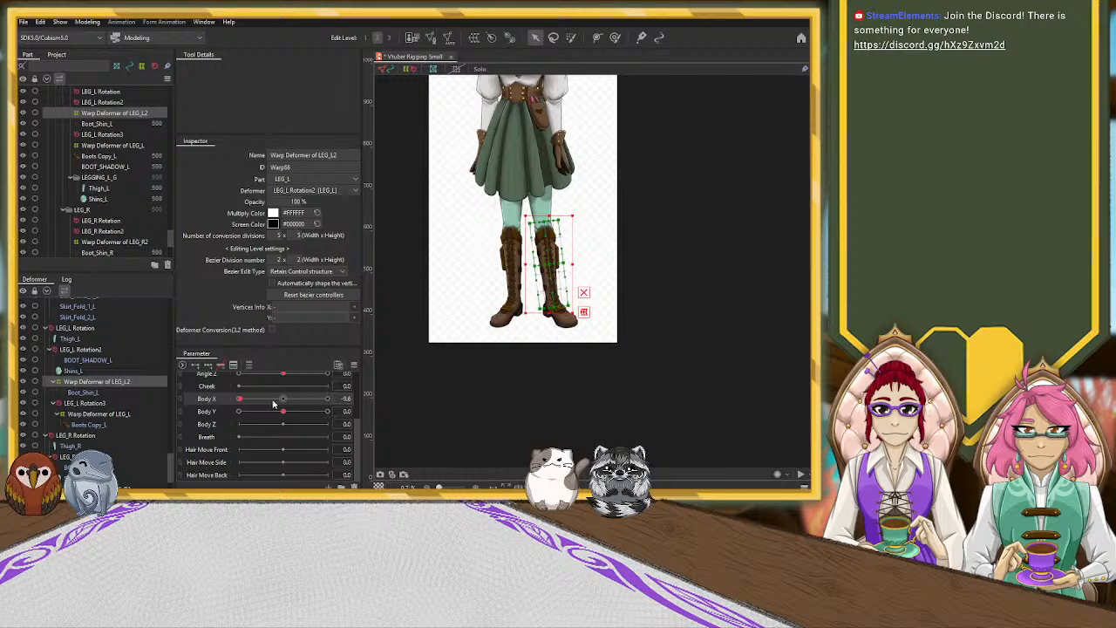
Add Body X keyforms at -10, 0 and 10 to Boot_Shin_L's warp deformer and compare its poses at 0 and -10.
drag(283, 399, 214, 394)
scroll(601, 253, up, 4)
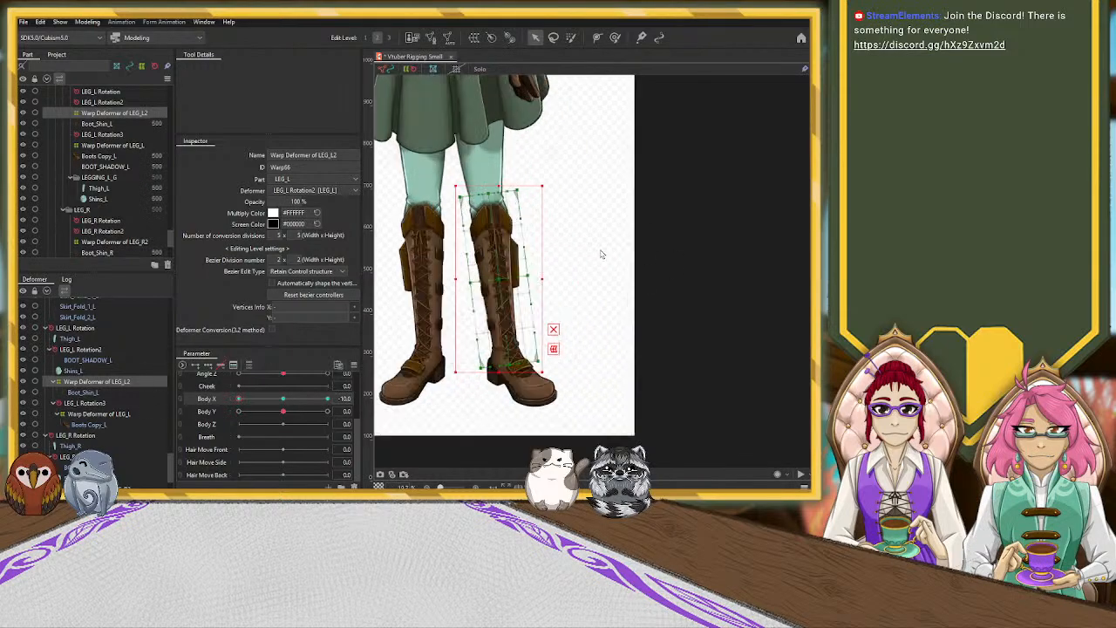
click(283, 399)
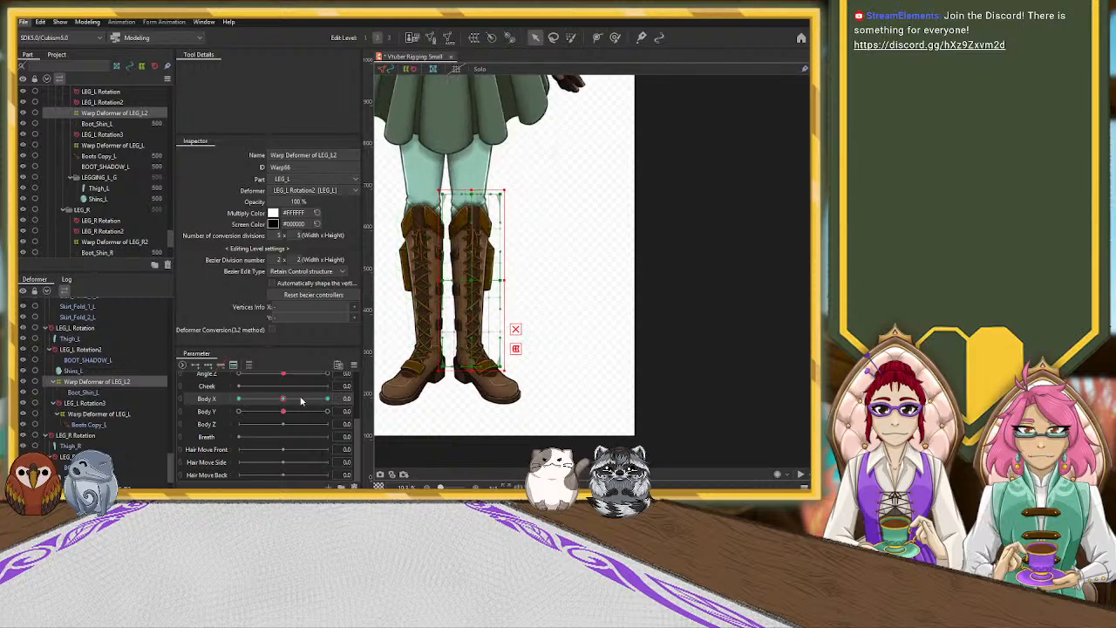
drag(283, 399, 238, 400)
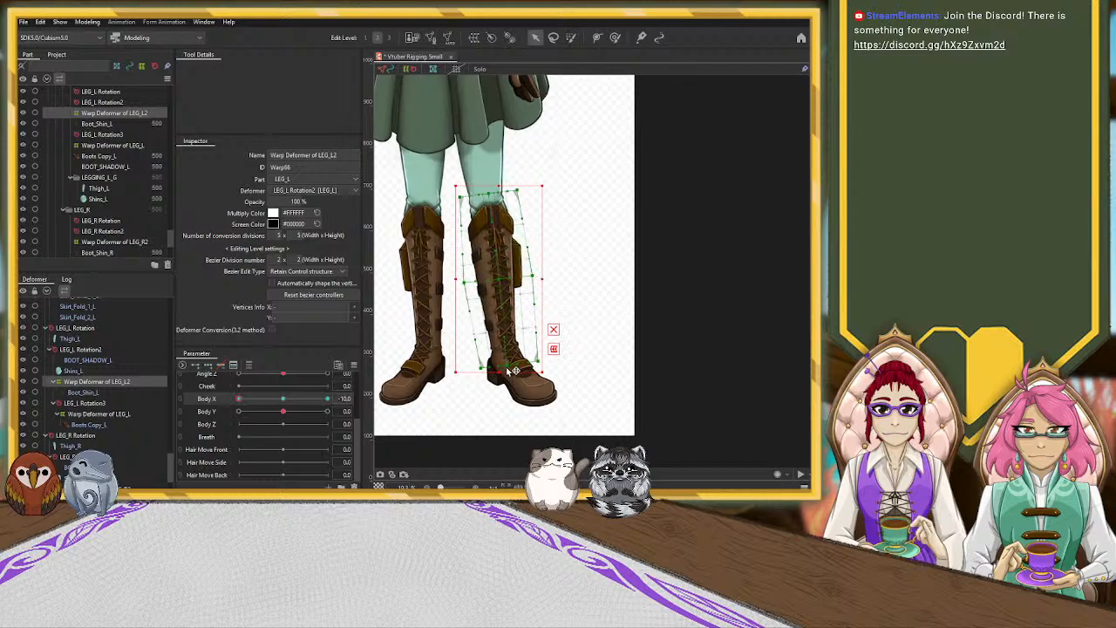
Reshape Boot_Shin_L's warp deformer grid around the left boot shaft at Body X -10.
scroll(501, 281, up, 2)
click(503, 285)
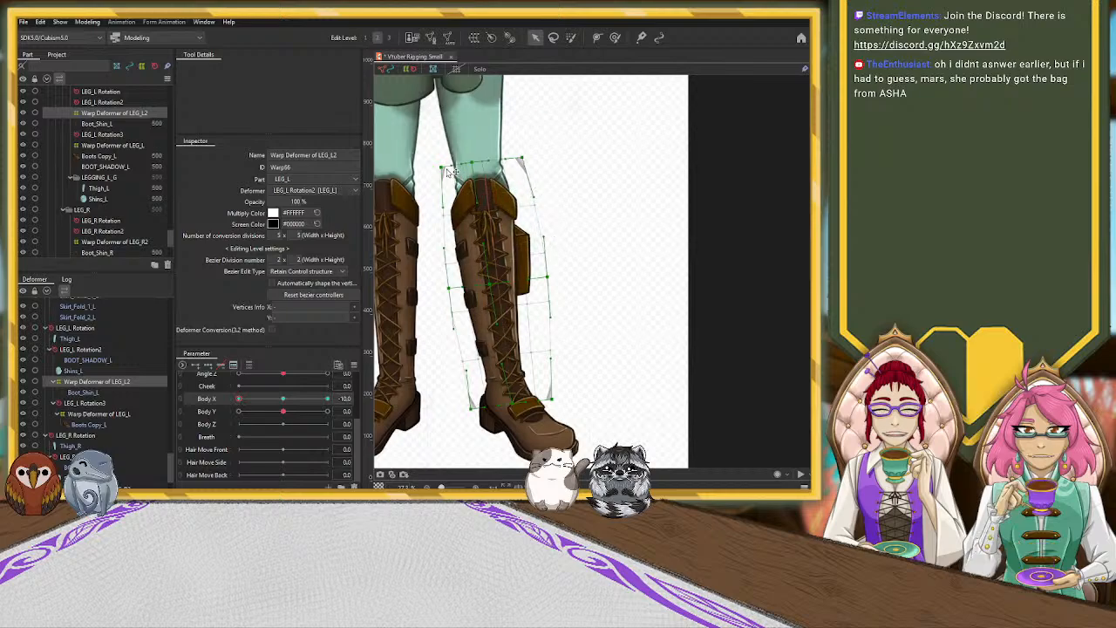
drag(442, 166, 436, 168)
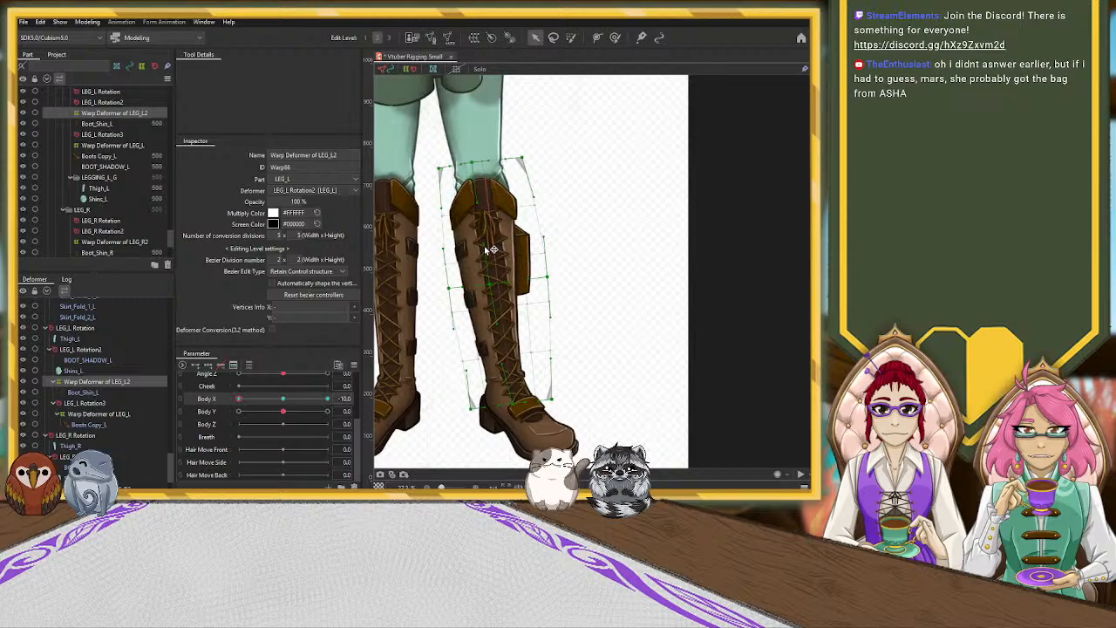
click(529, 204)
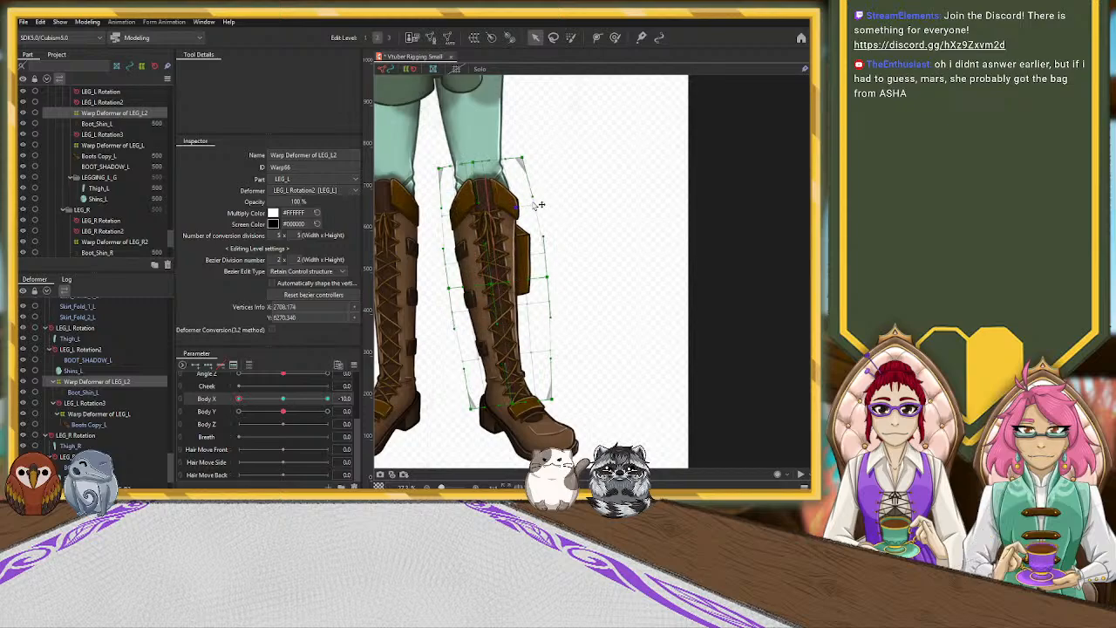
click(521, 256)
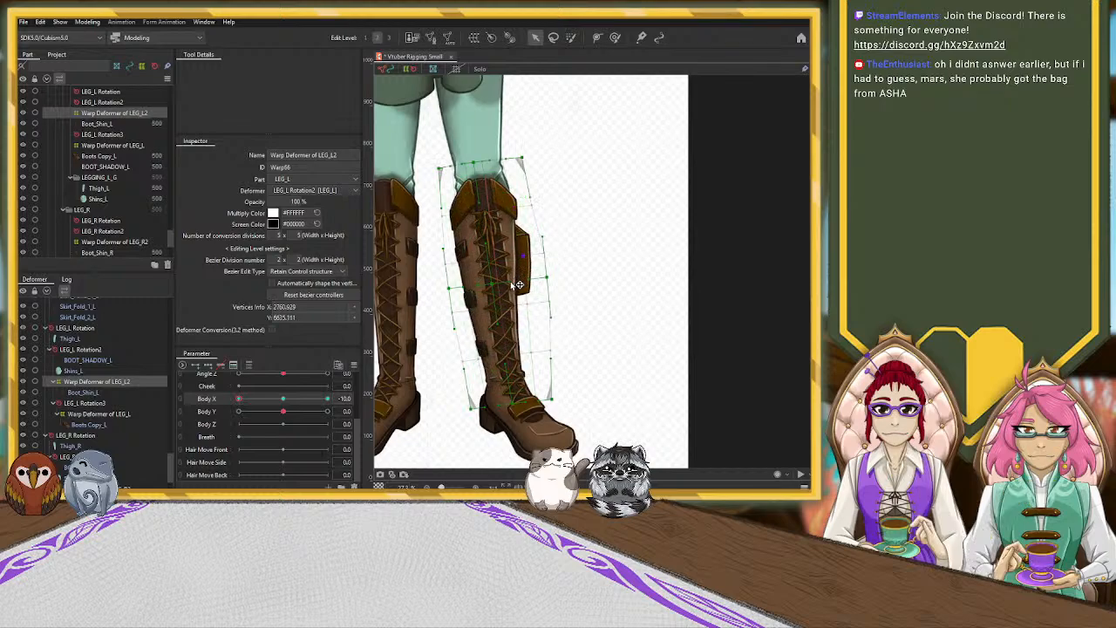
drag(523, 260, 525, 260)
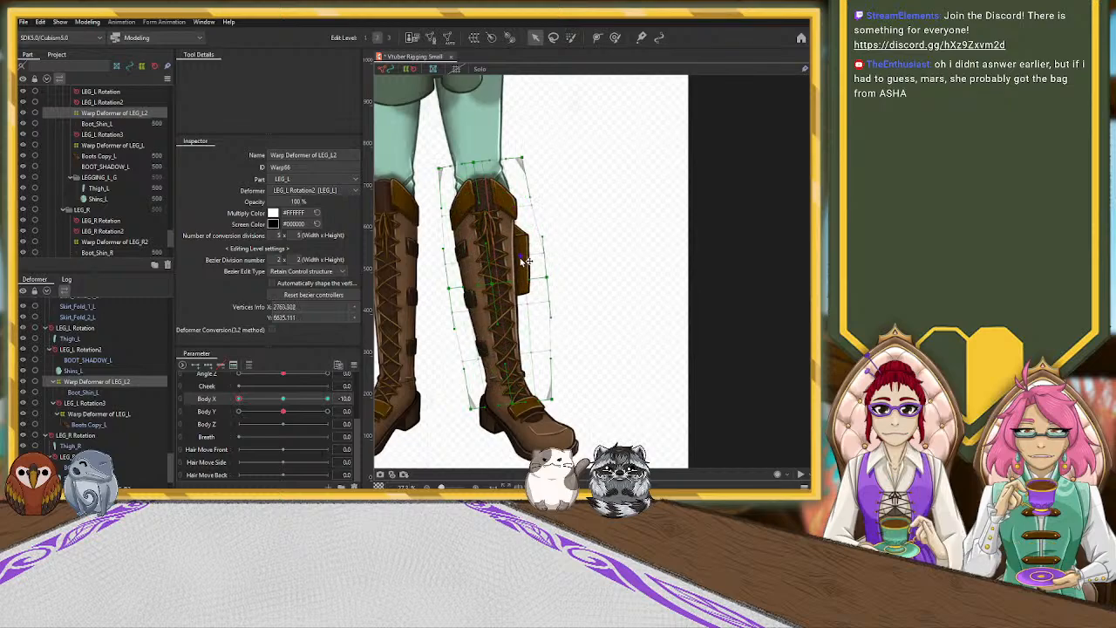
drag(525, 159, 528, 203)
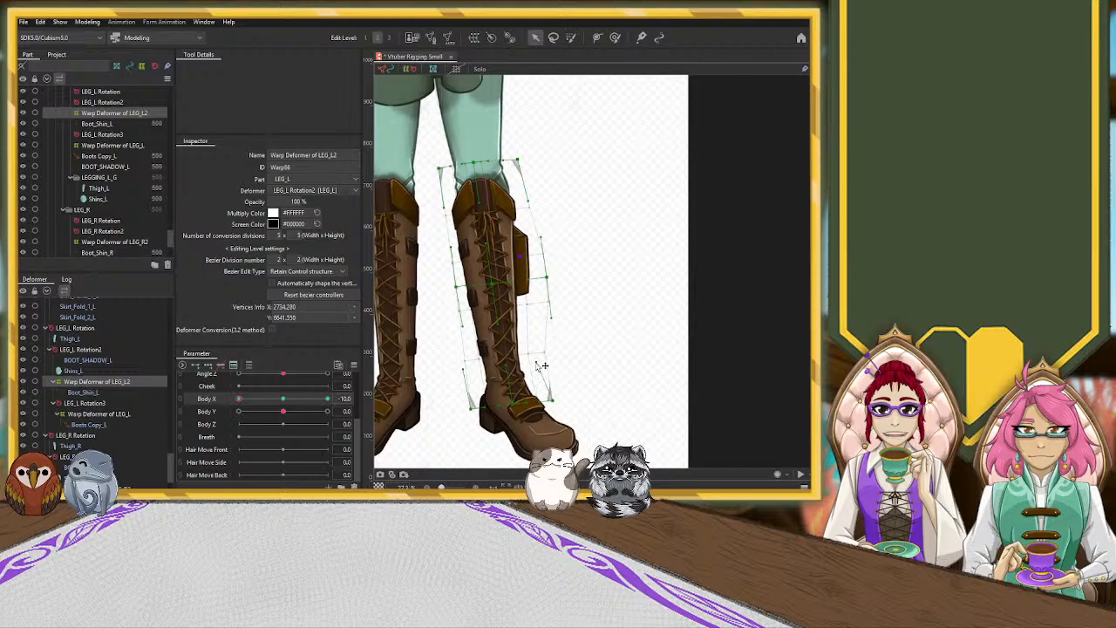
scroll(576, 251, down, 3)
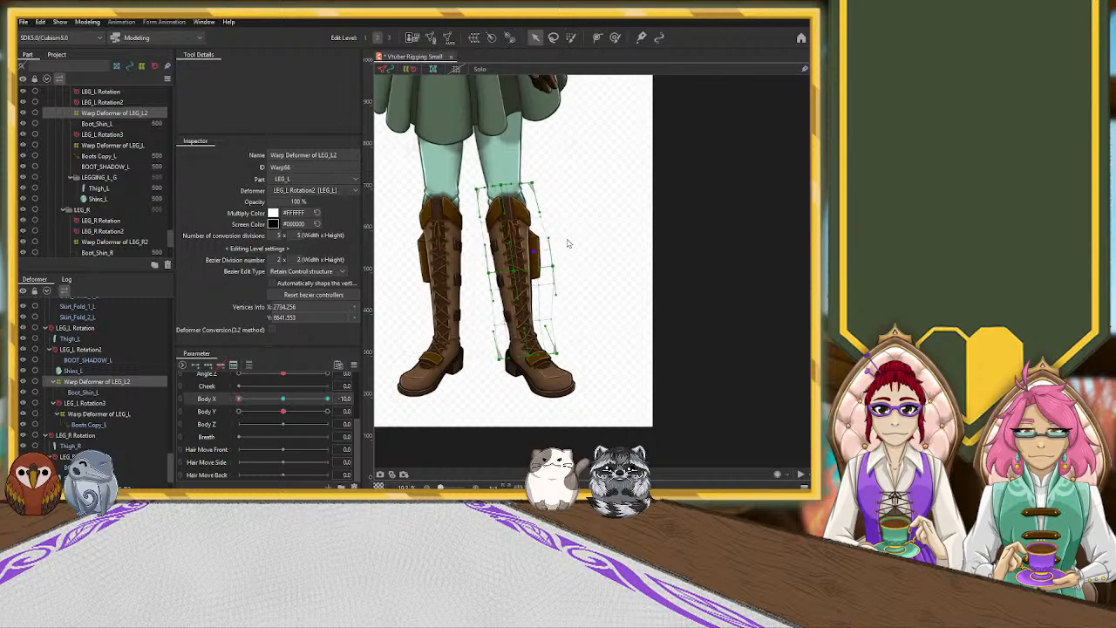
Pull the upper corners of Boot_Shin_L's warp grid outward at Body X -10 and sweep Body X to check the boot cuff.
scroll(541, 222, up, 3)
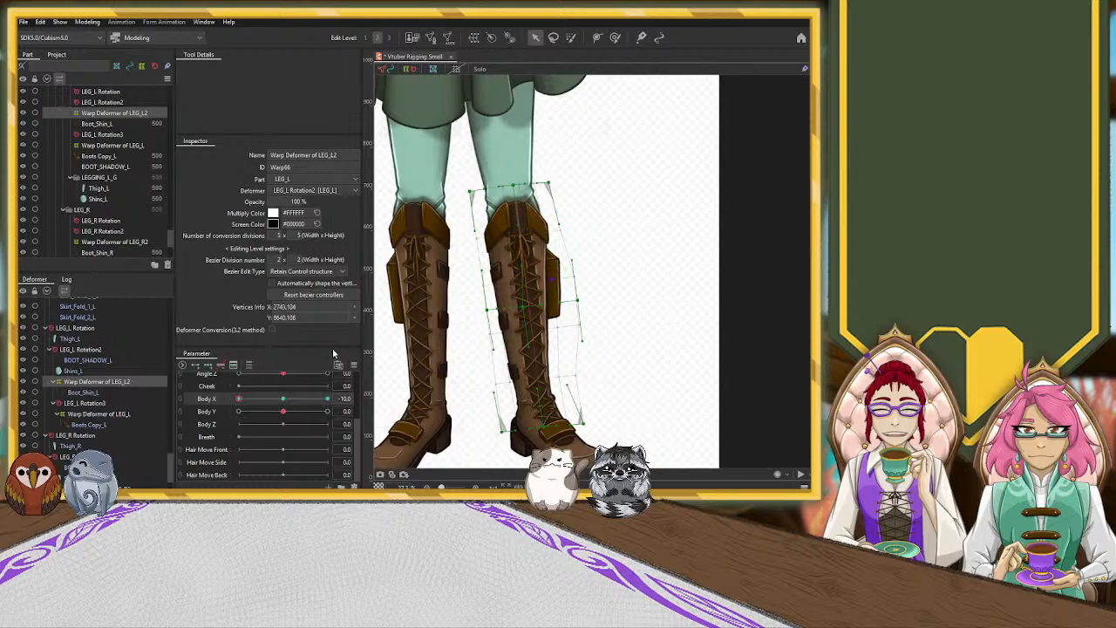
mouse_move(238, 399)
mouse_down()
mouse_move(297, 407)
mouse_move(238, 398)
mouse_up()
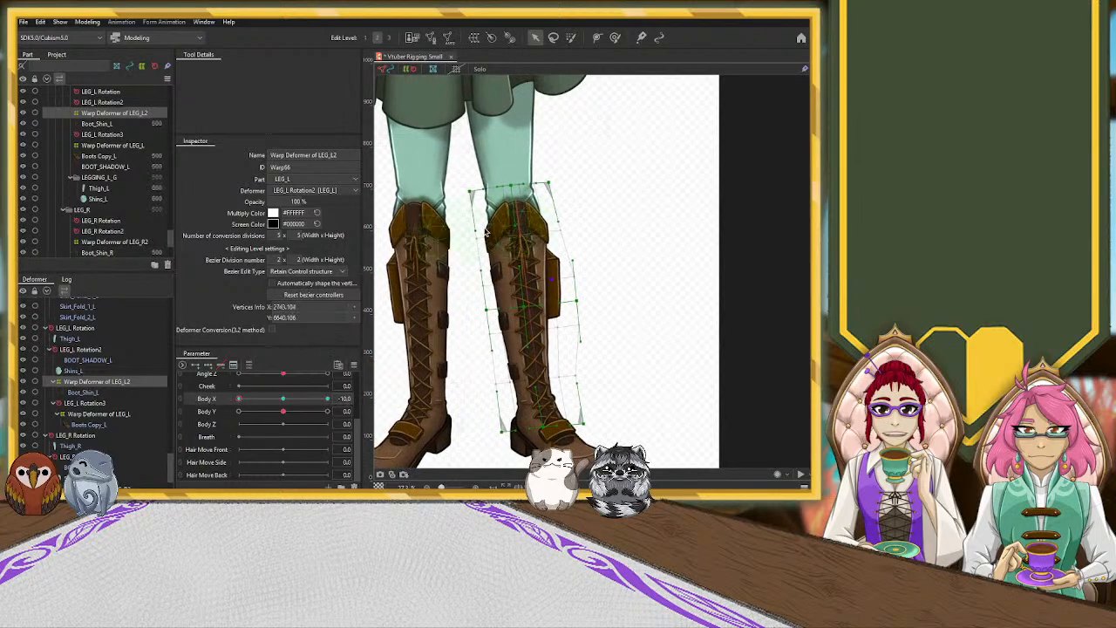
drag(470, 193, 464, 191)
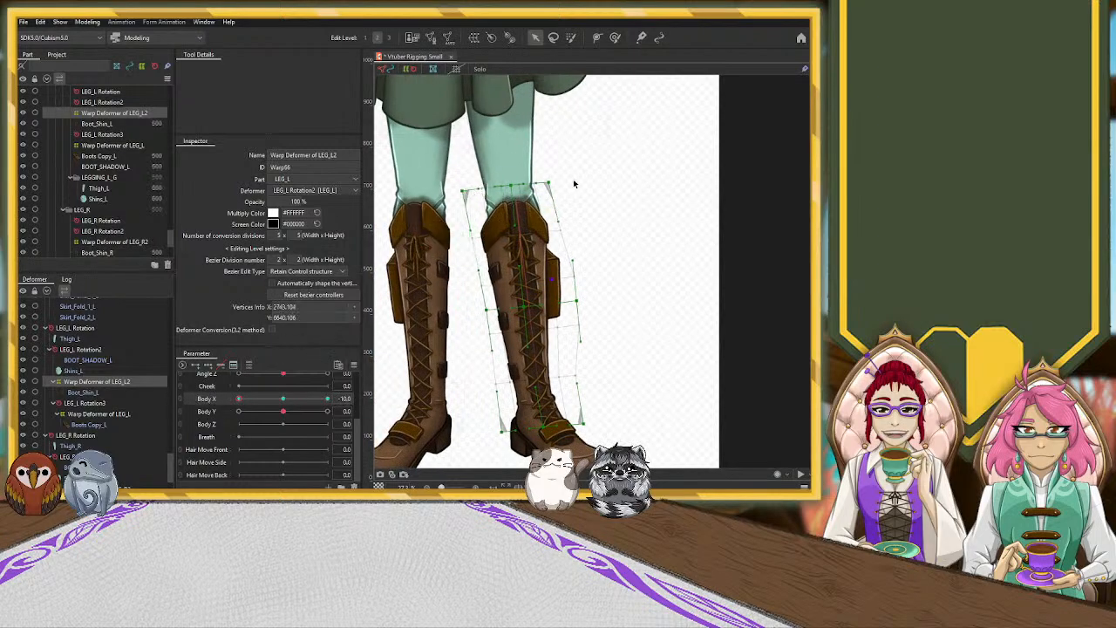
drag(550, 184, 560, 186)
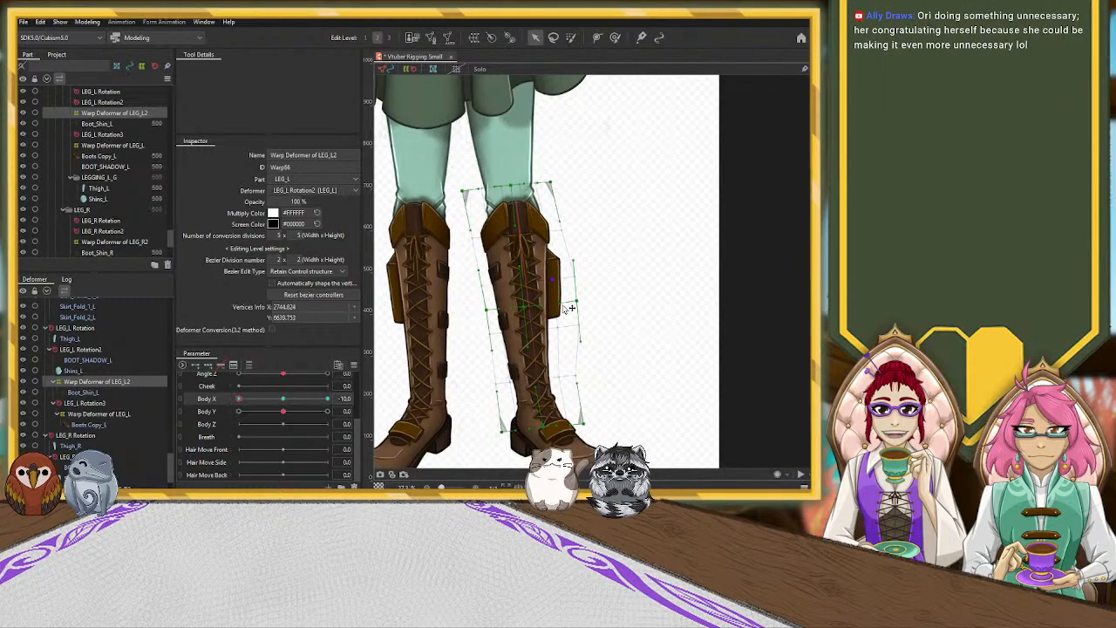
drag(243, 398, 172, 399)
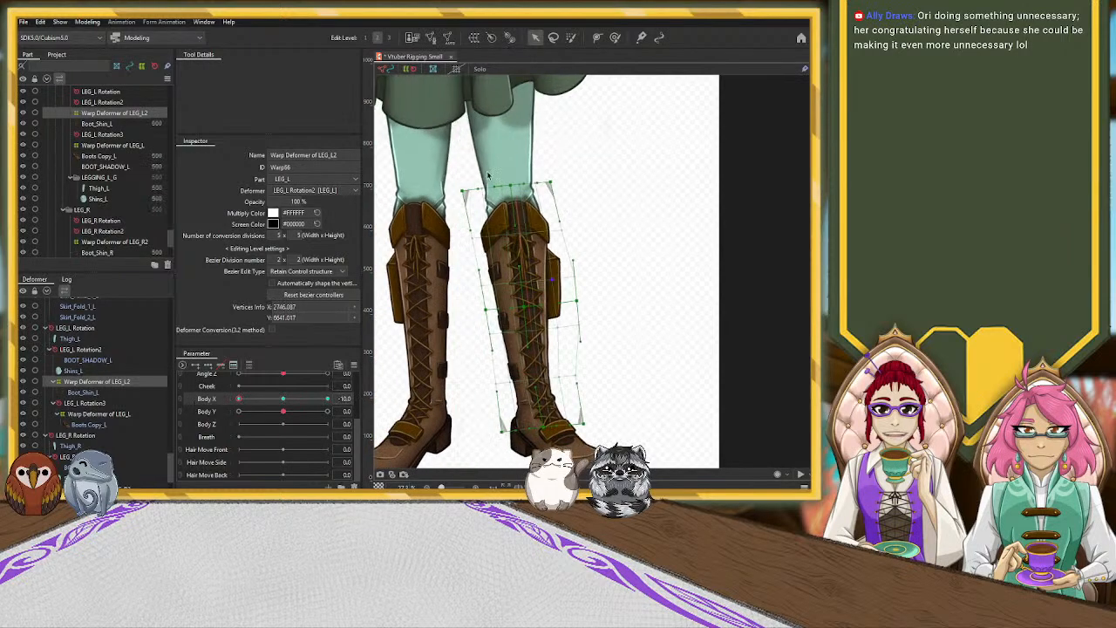
Sweep Body X with Shins_L selected and widen the mesh slightly on both sides at Body X -10.
scroll(102, 430, down, 2)
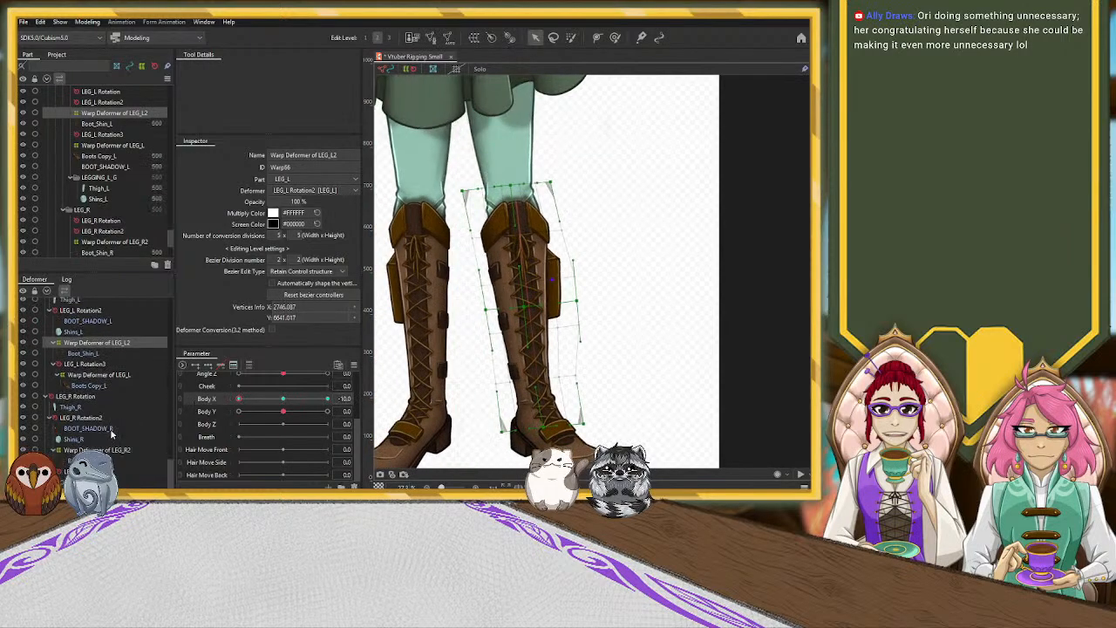
click(85, 440)
click(84, 334)
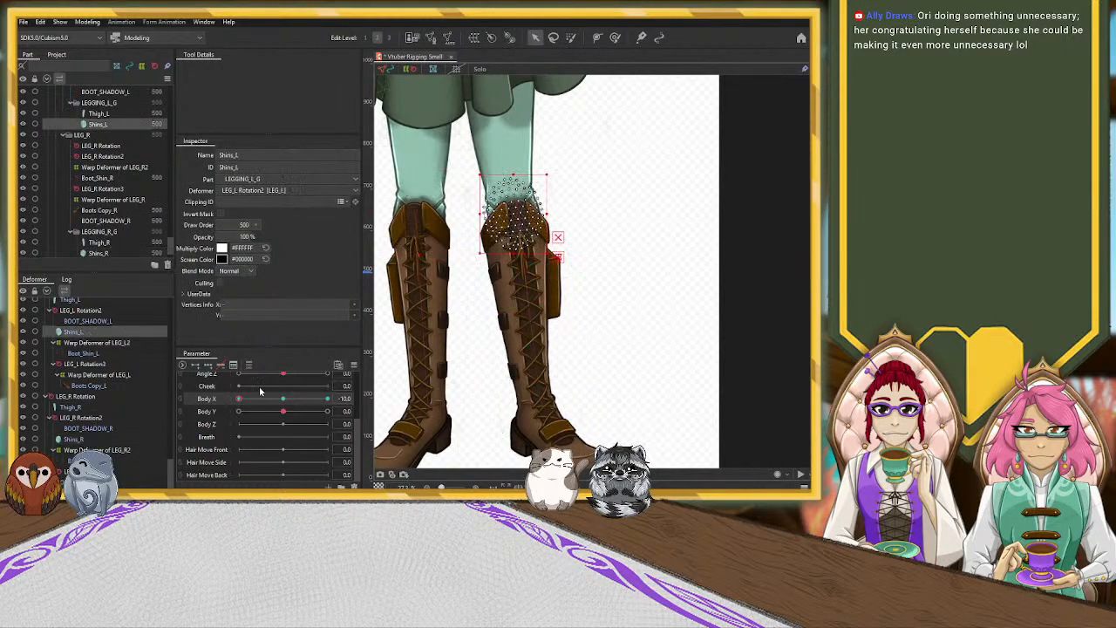
drag(241, 400, 209, 398)
drag(480, 212, 474, 220)
drag(548, 214, 552, 215)
Reshape the Thigh_L mesh with the Deform Brush at Body X -10 and sweep Body X to check the thigh.
click(517, 153)
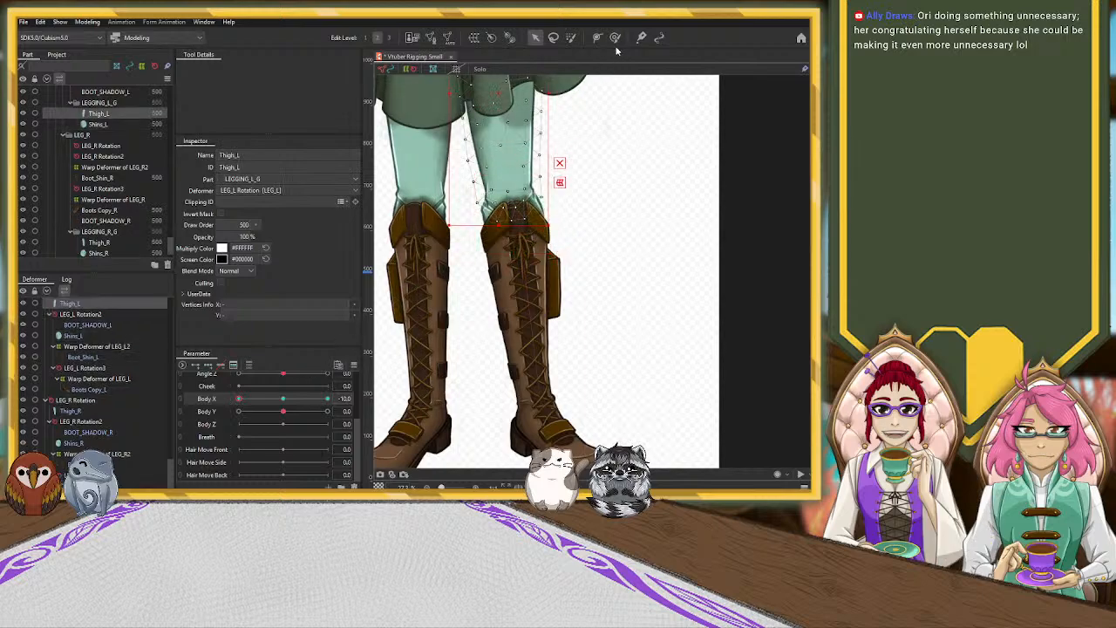
click(78, 444)
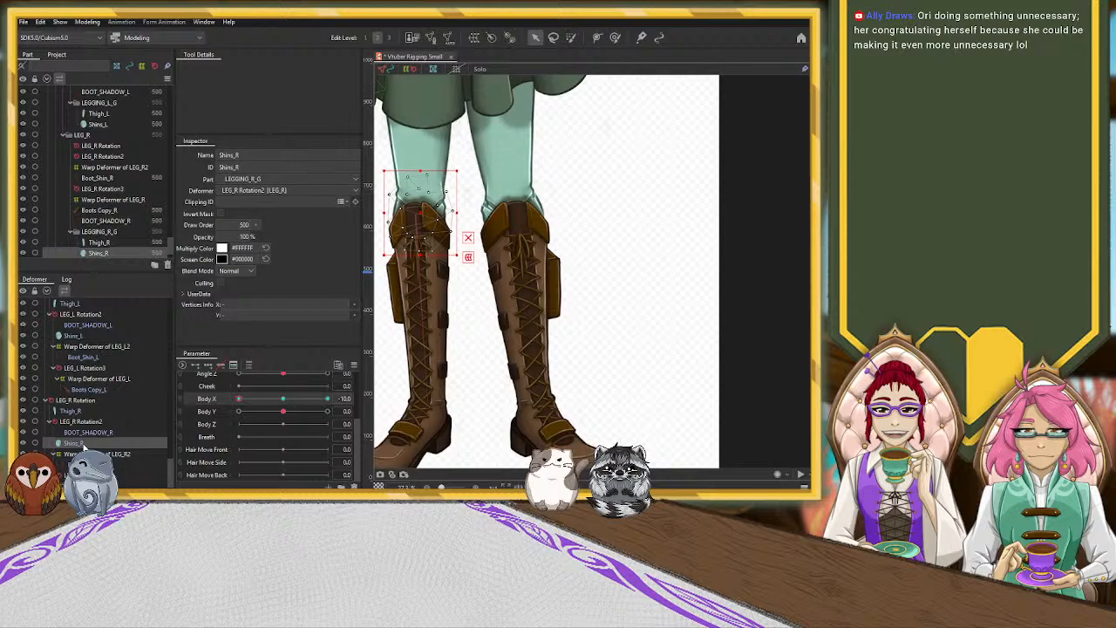
click(75, 335)
click(112, 303)
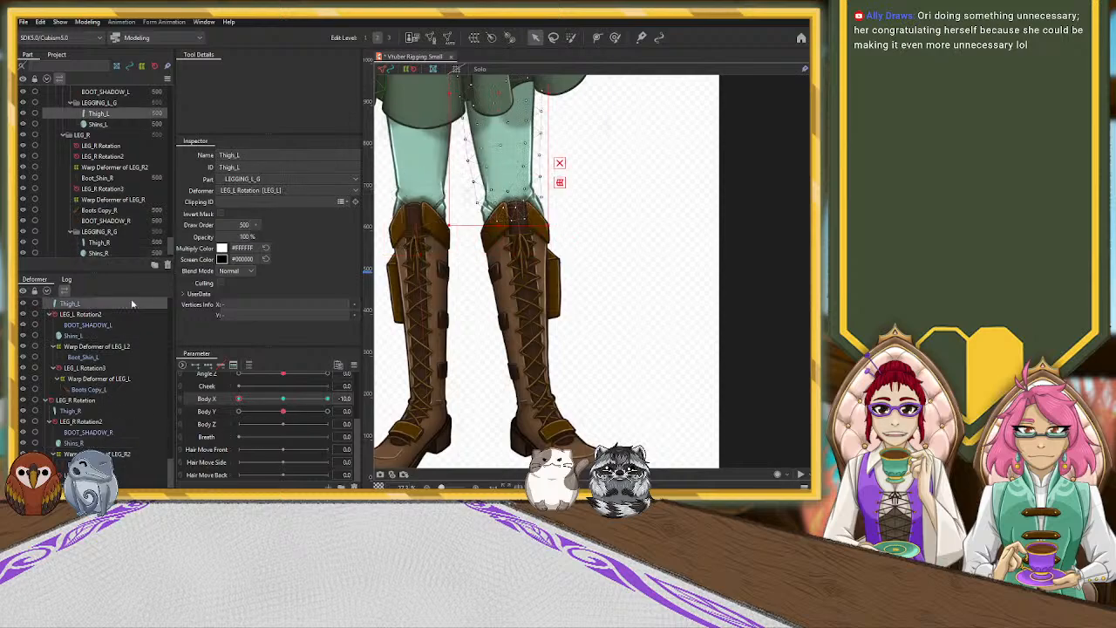
click(615, 38)
drag(601, 154, 612, 281)
drag(437, 305, 425, 306)
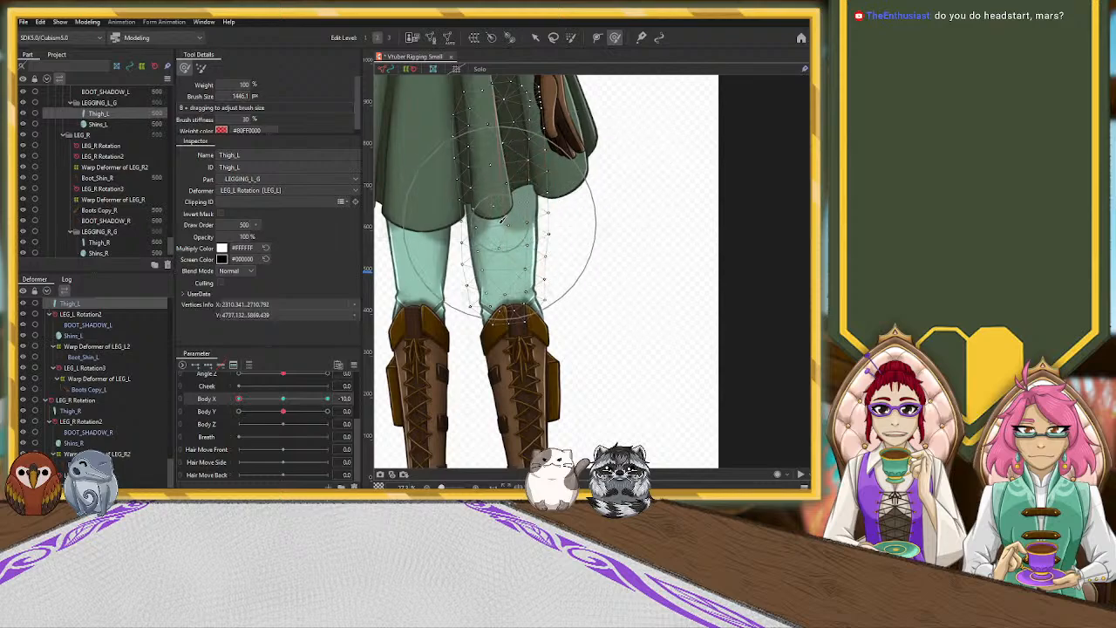
drag(417, 218, 414, 218)
drag(430, 162, 419, 163)
drag(421, 224, 410, 225)
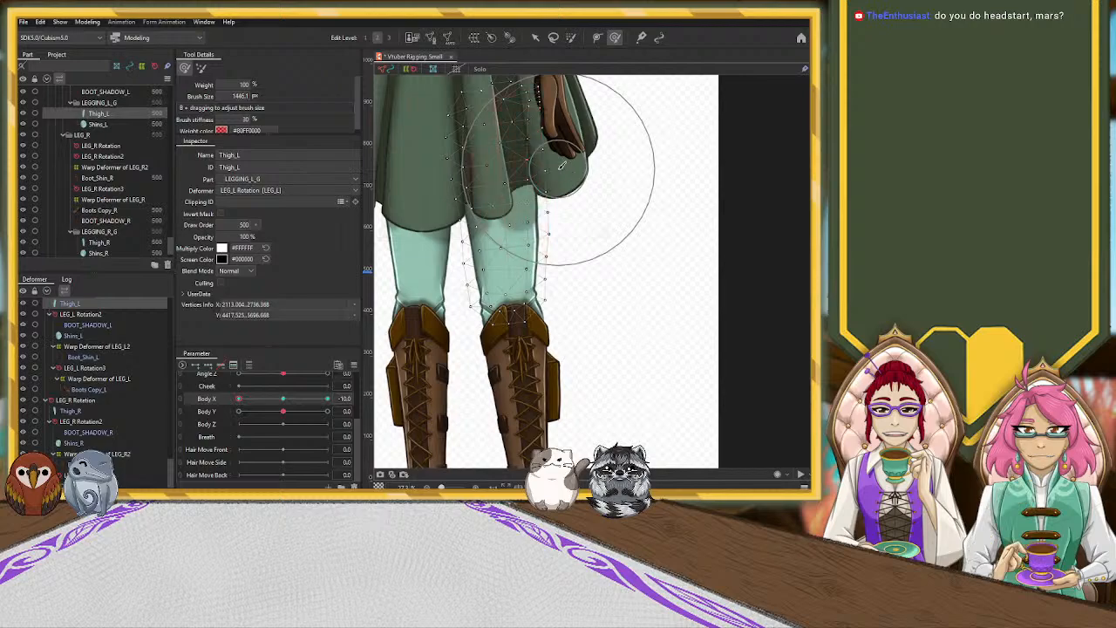
scroll(666, 314, down, 4)
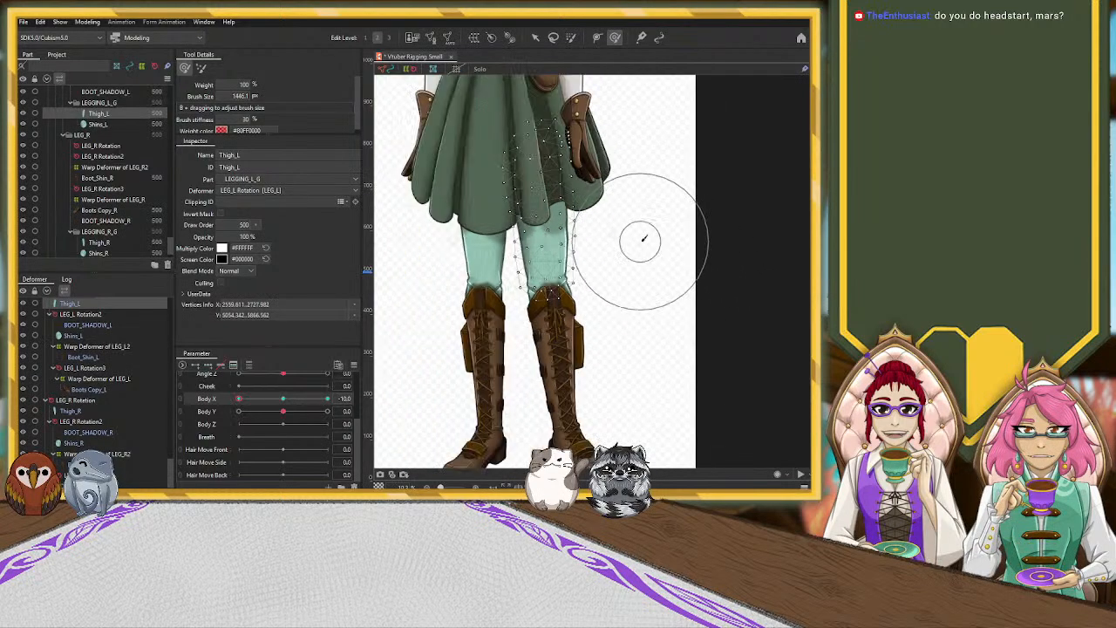
mouse_move(239, 400)
mouse_down()
mouse_move(381, 398)
mouse_move(211, 407)
mouse_up()
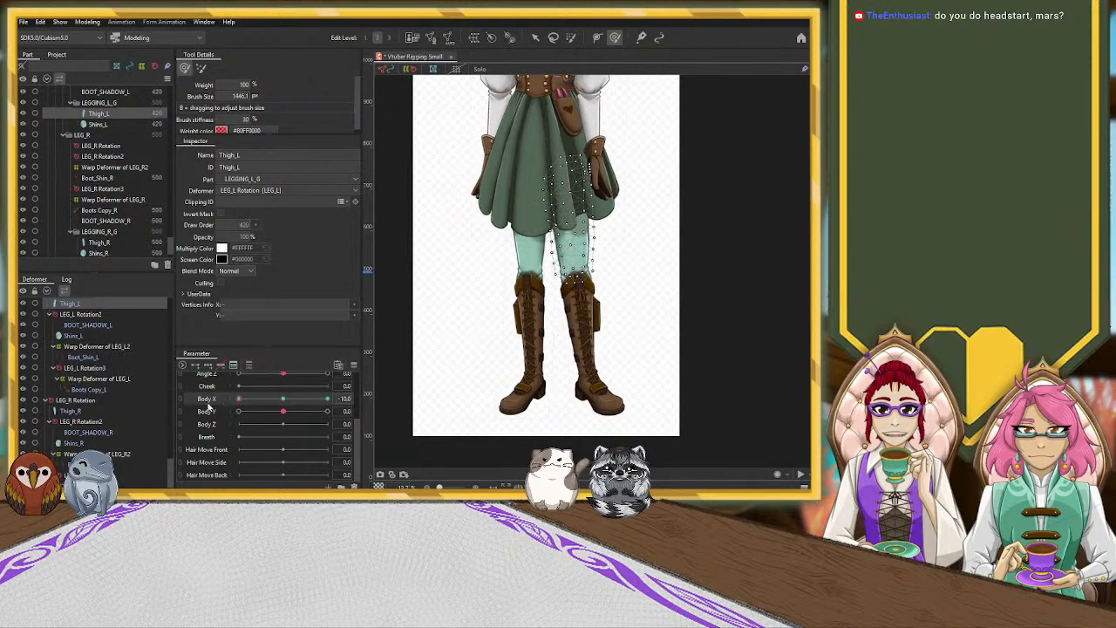
Refine the upper part of Thigh_L beneath the skirt with the Deform Brush at Body X -10 and recheck the Body X movement.
scroll(603, 297, up, 3)
mouse_move(555, 280)
mouse_down()
mouse_move(597, 286)
mouse_move(645, 196)
mouse_move(646, 325)
mouse_up()
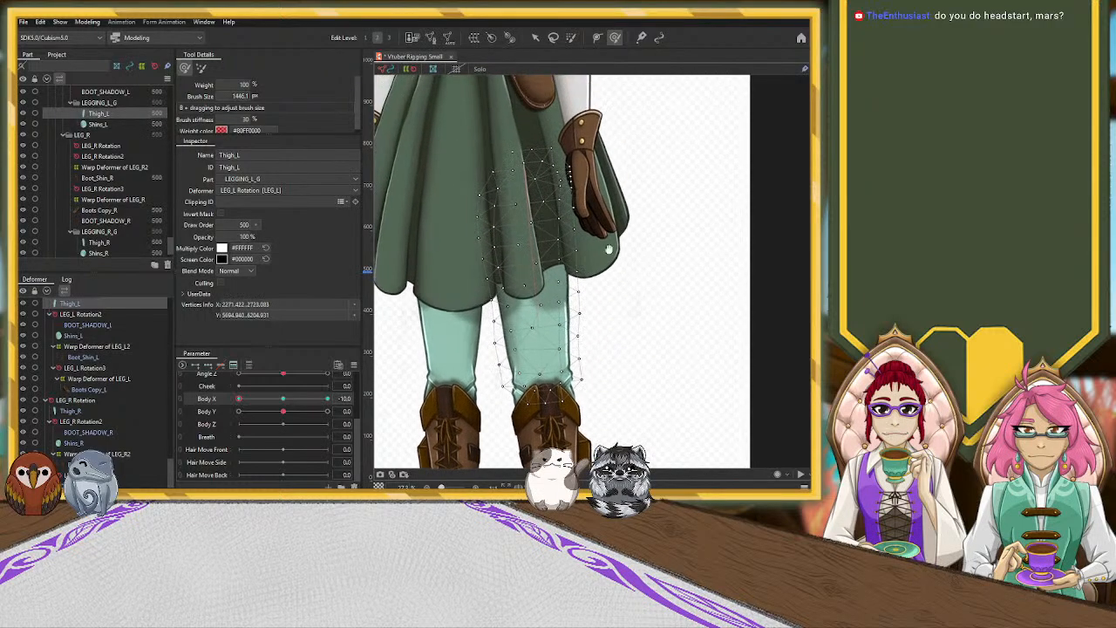
drag(547, 224, 526, 179)
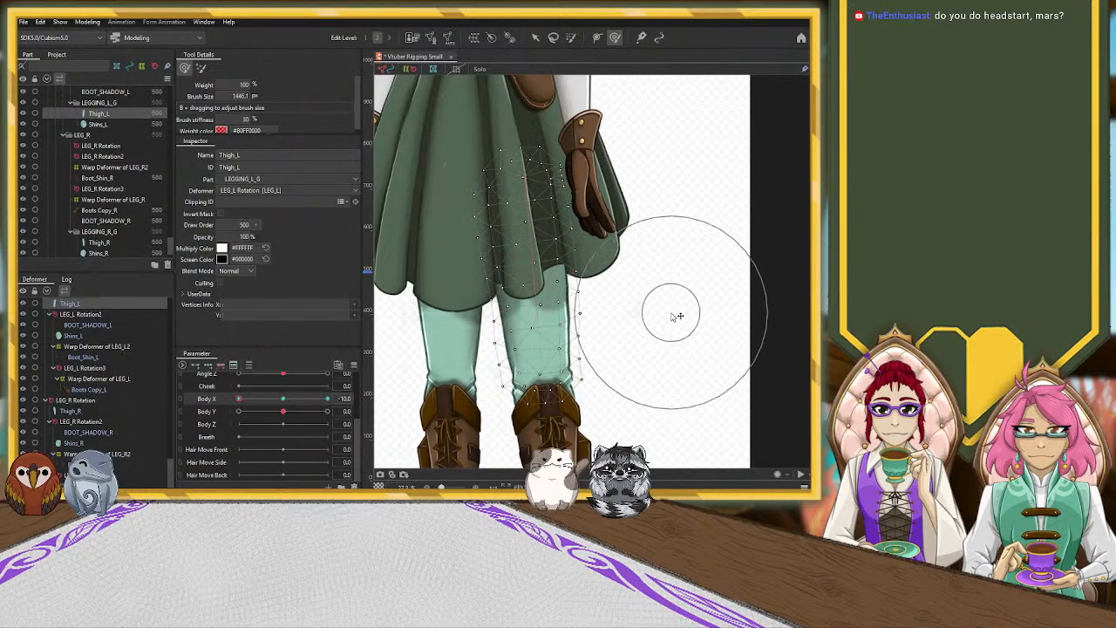
drag(527, 249, 488, 240)
scroll(475, 237, down, 5)
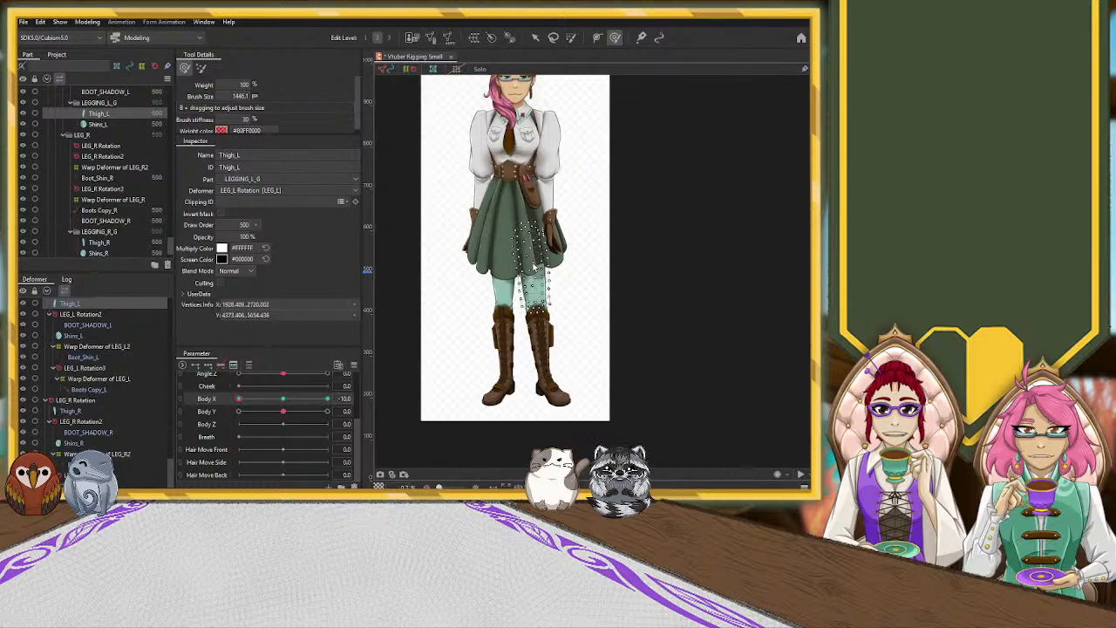
mouse_move(239, 400)
mouse_down()
mouse_move(367, 403)
mouse_move(225, 410)
mouse_move(358, 418)
mouse_move(237, 404)
mouse_up()
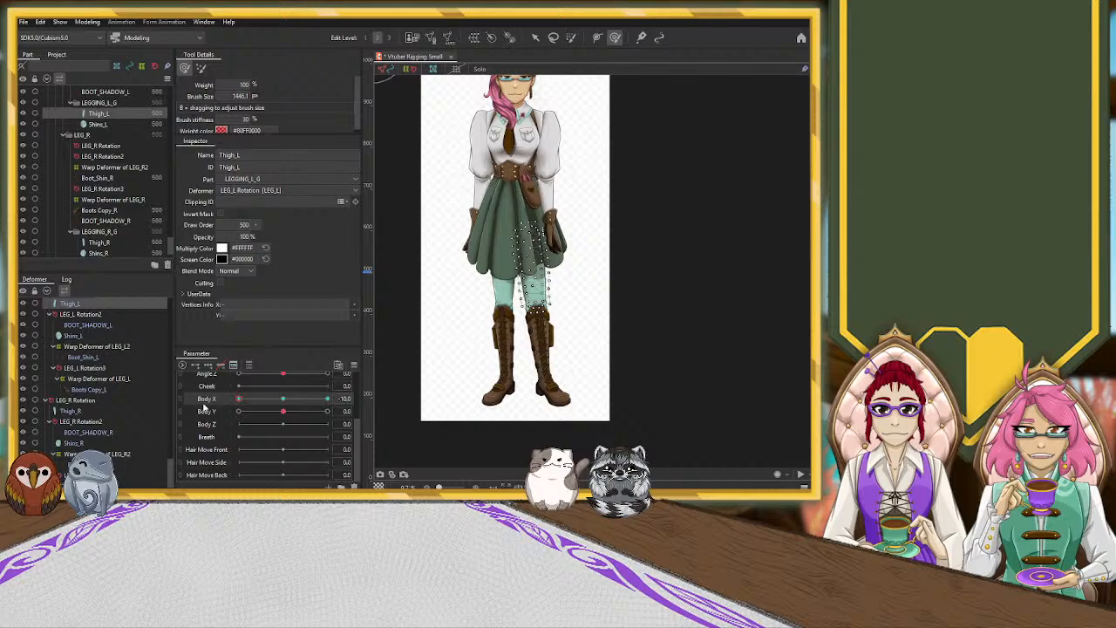
mouse_move(240, 401)
mouse_down()
mouse_move(320, 400)
mouse_move(228, 411)
mouse_up()
Compare the LEG_R Rotation and LEG_L Rotation deformers at Body X -10.
click(75, 400)
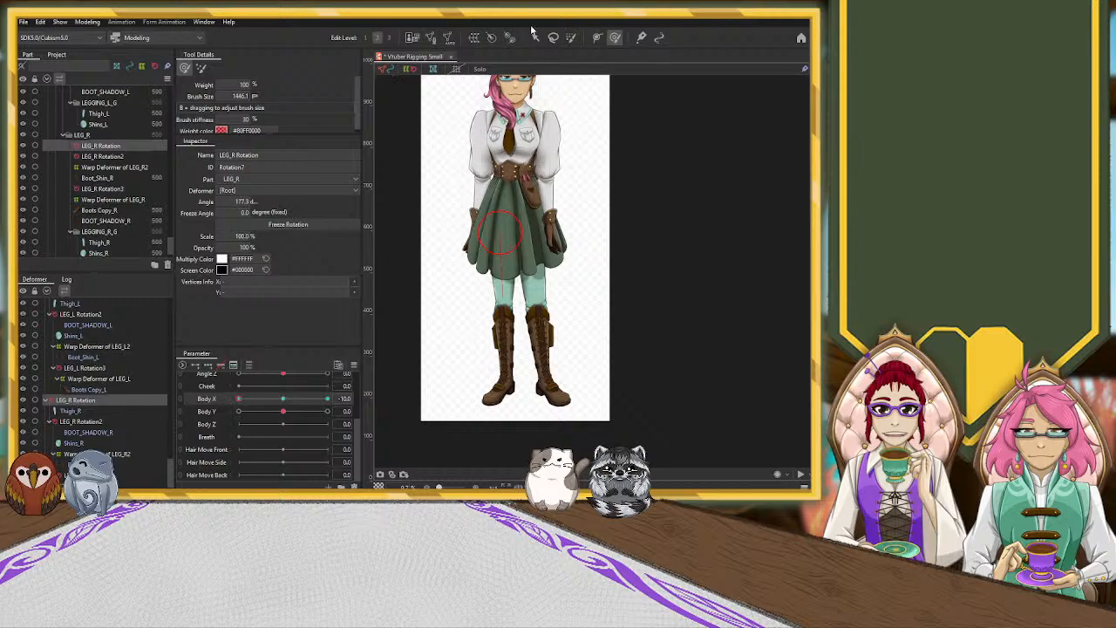
key(v)
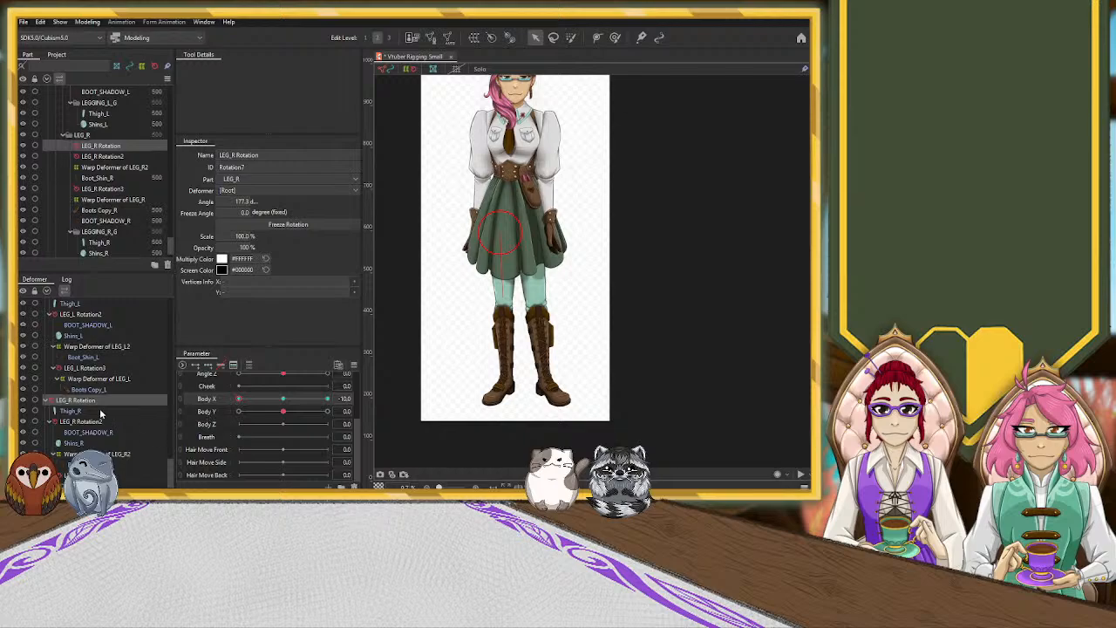
scroll(105, 385, up, 2)
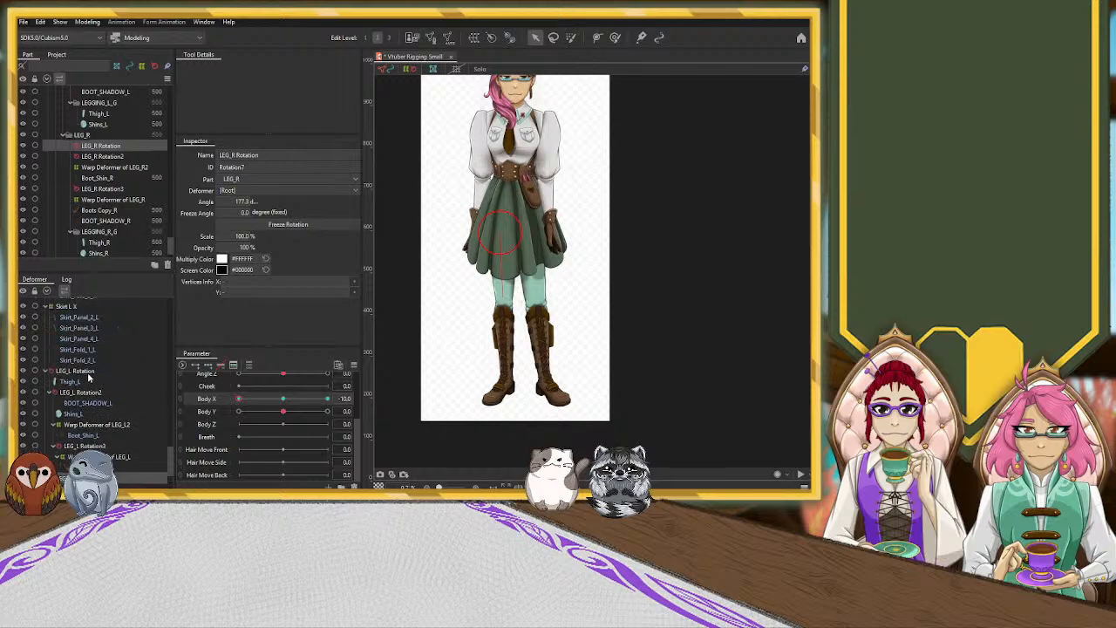
click(88, 375)
scroll(89, 376, down, 1)
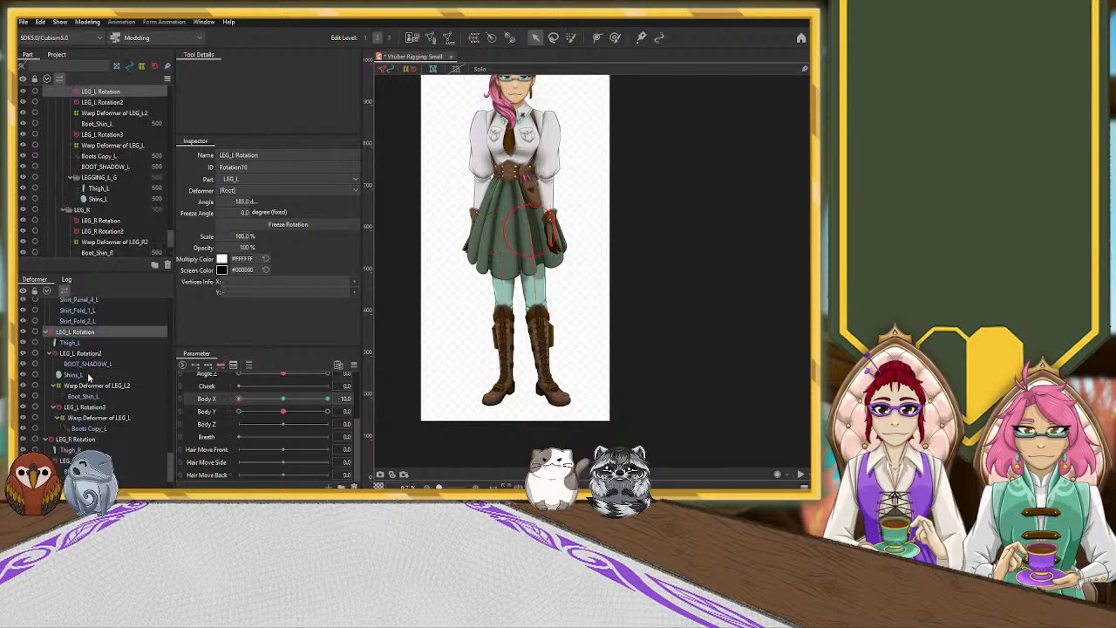
scroll(88, 377, down, 2)
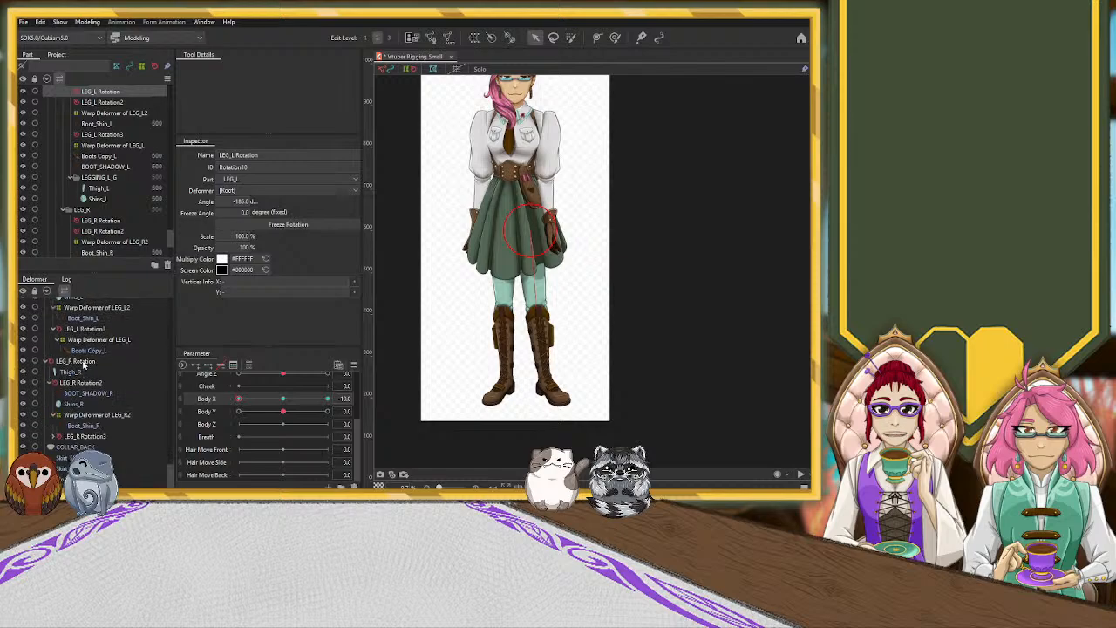
At Body X -10, shorten Thigh_R, BOOT_SHADOW_R, Shins_R, Boot_Shin_R and Boots Copy_R together slightly from the foot upward.
click(77, 371)
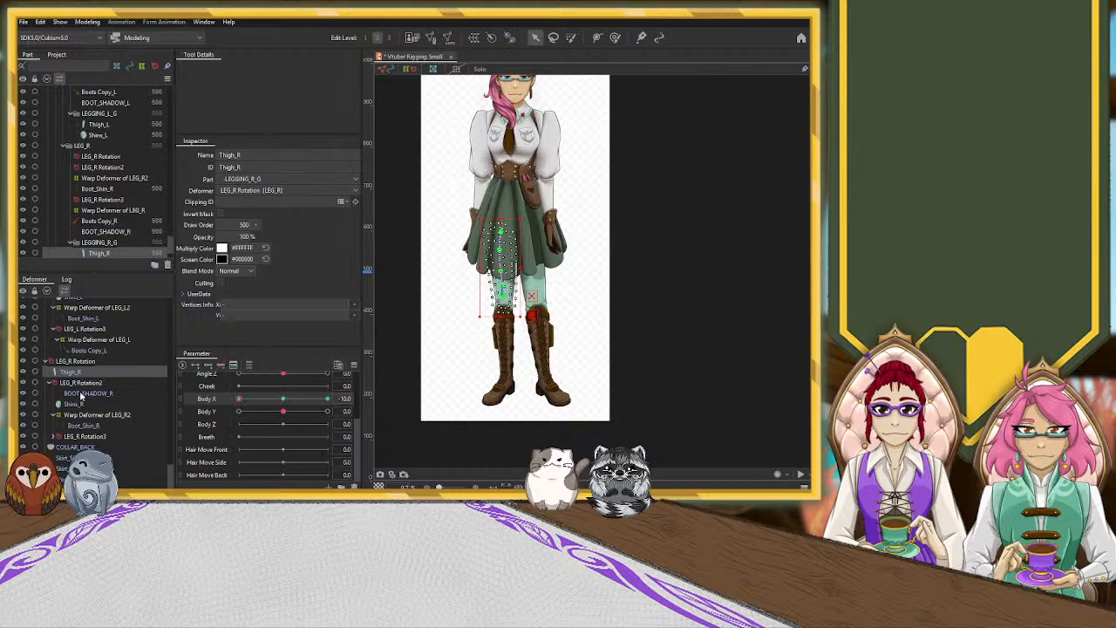
ctrl+click(81, 394)
ctrl+click(77, 405)
ctrl+click(79, 425)
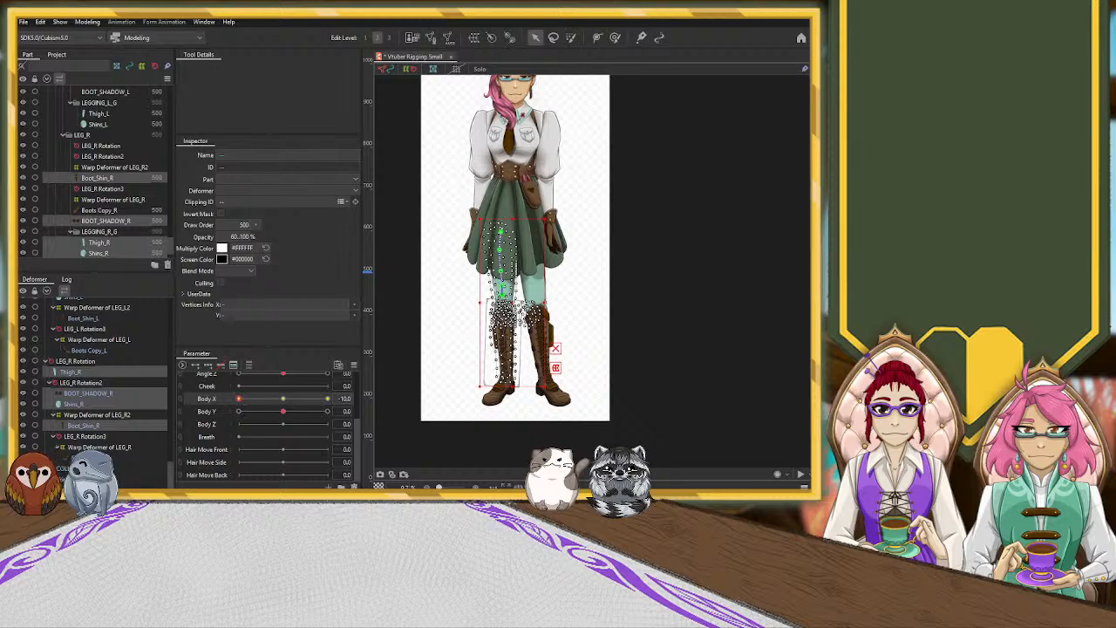
click(144, 458)
ctrl+click(80, 427)
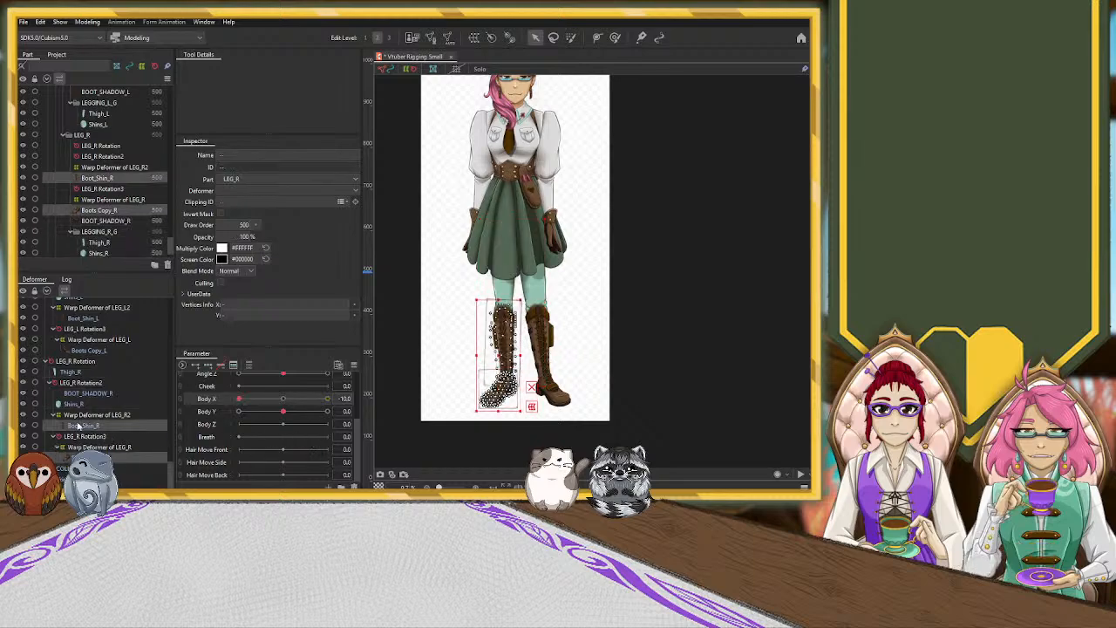
ctrl+click(76, 404)
ctrl+click(78, 393)
ctrl+click(80, 373)
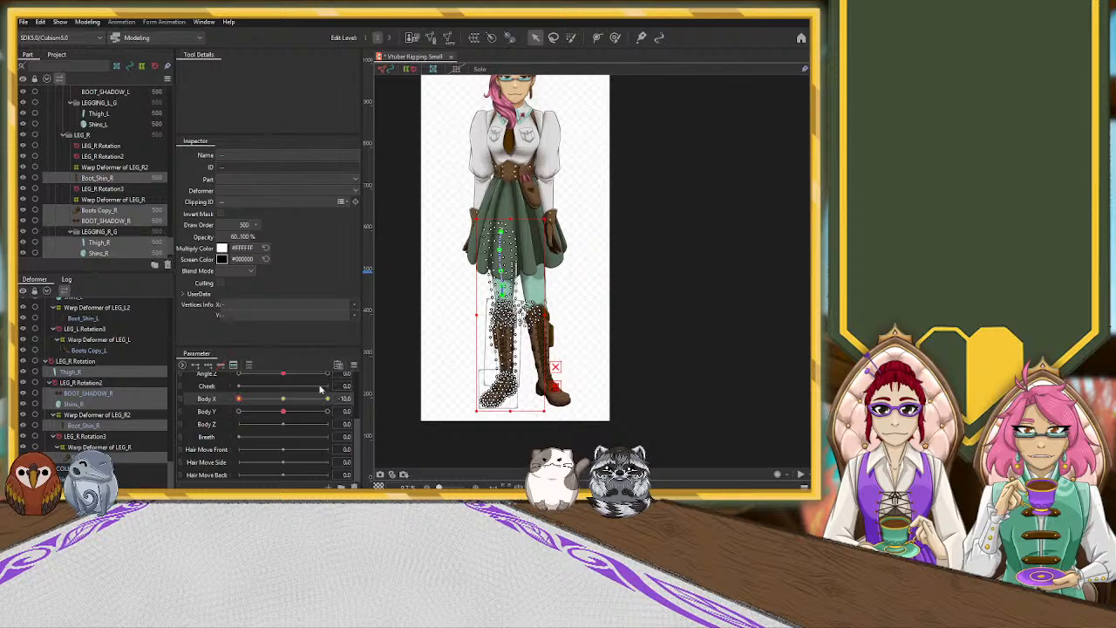
click(283, 400)
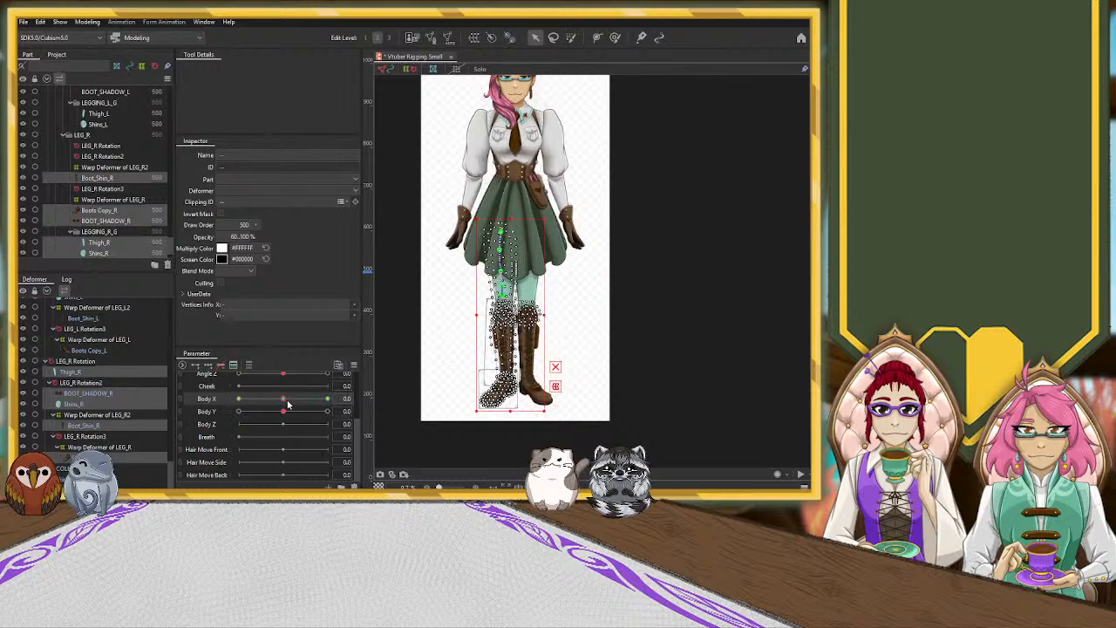
drag(288, 404, 223, 407)
drag(510, 411, 509, 403)
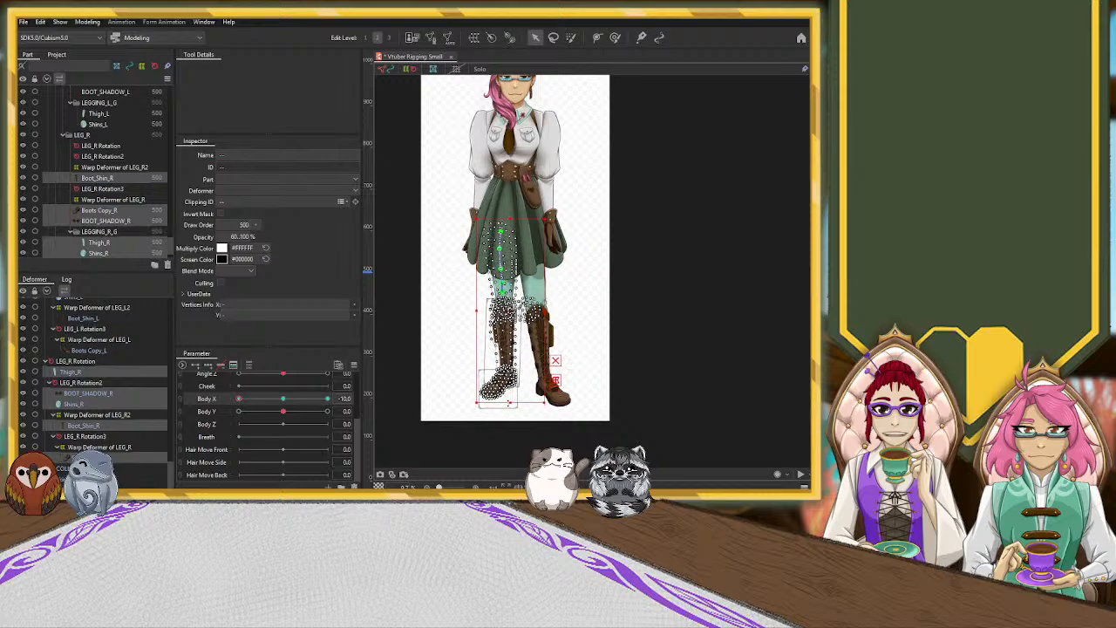
Sweep Body X between -10 and 10 to check both legs with the whole figure in view, and return it to 0.
drag(250, 401, 422, 410)
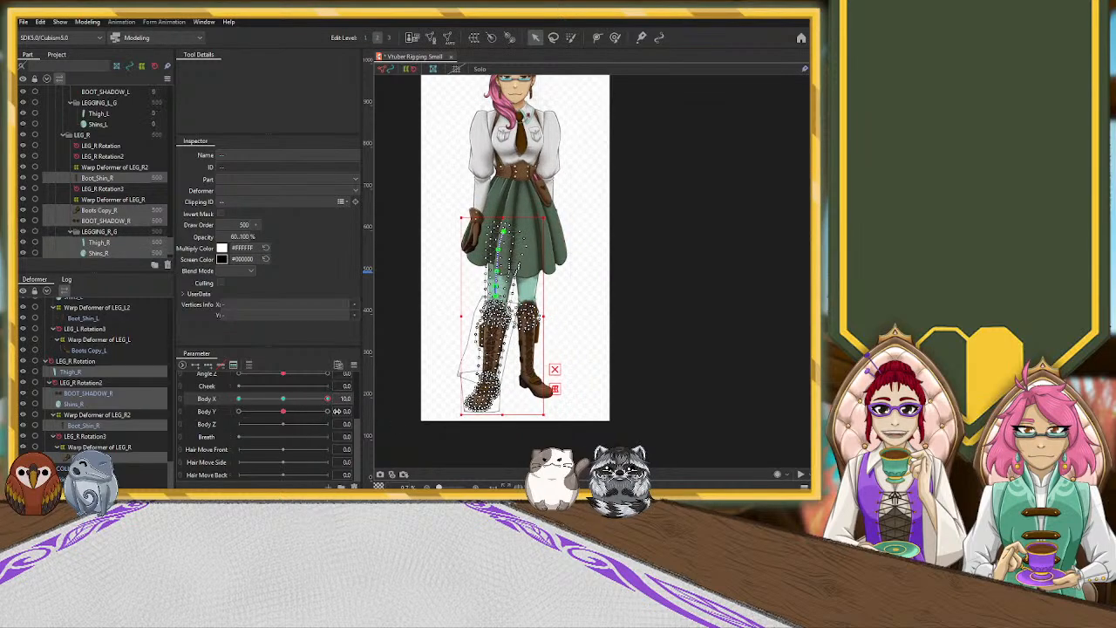
drag(347, 415, 151, 420)
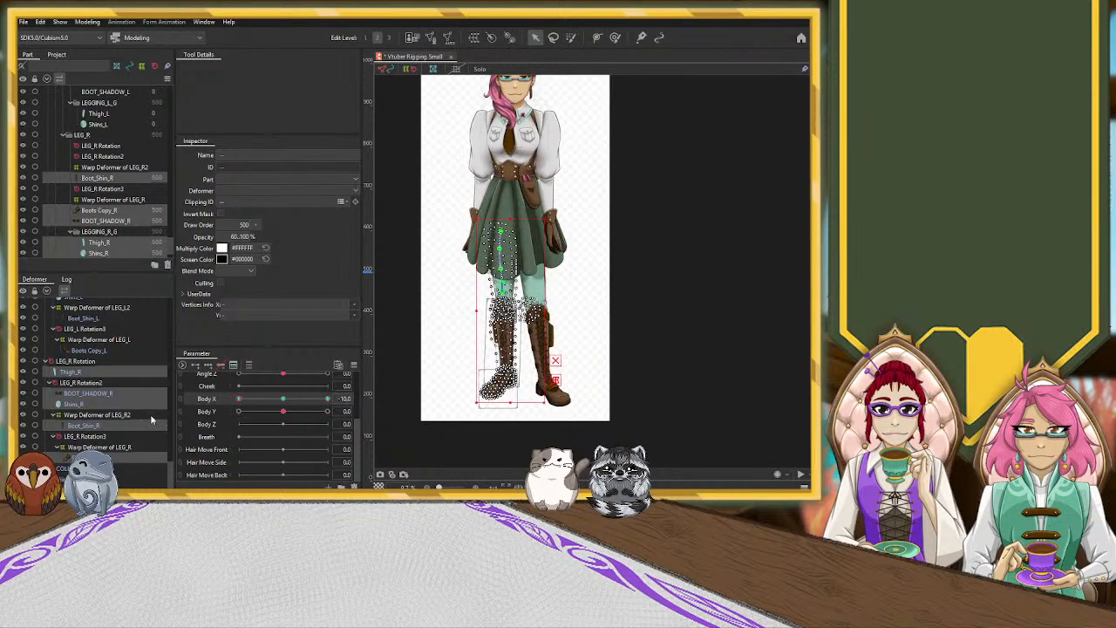
click(578, 112)
drag(626, 183, 621, 259)
scroll(601, 261, down, 1)
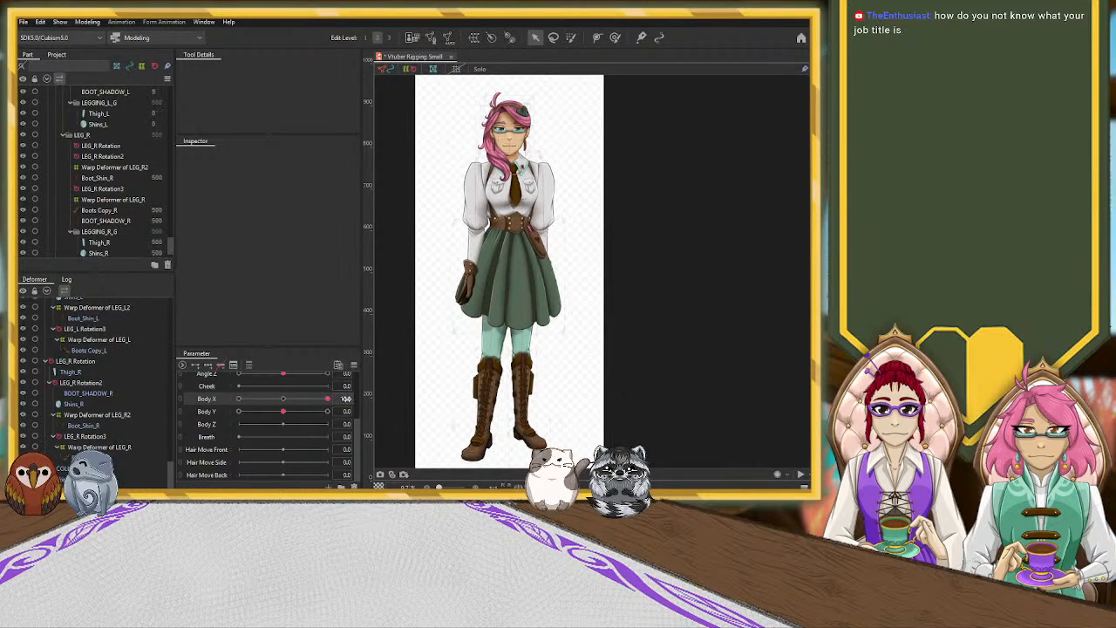
drag(238, 398, 324, 404)
drag(326, 399, 293, 399)
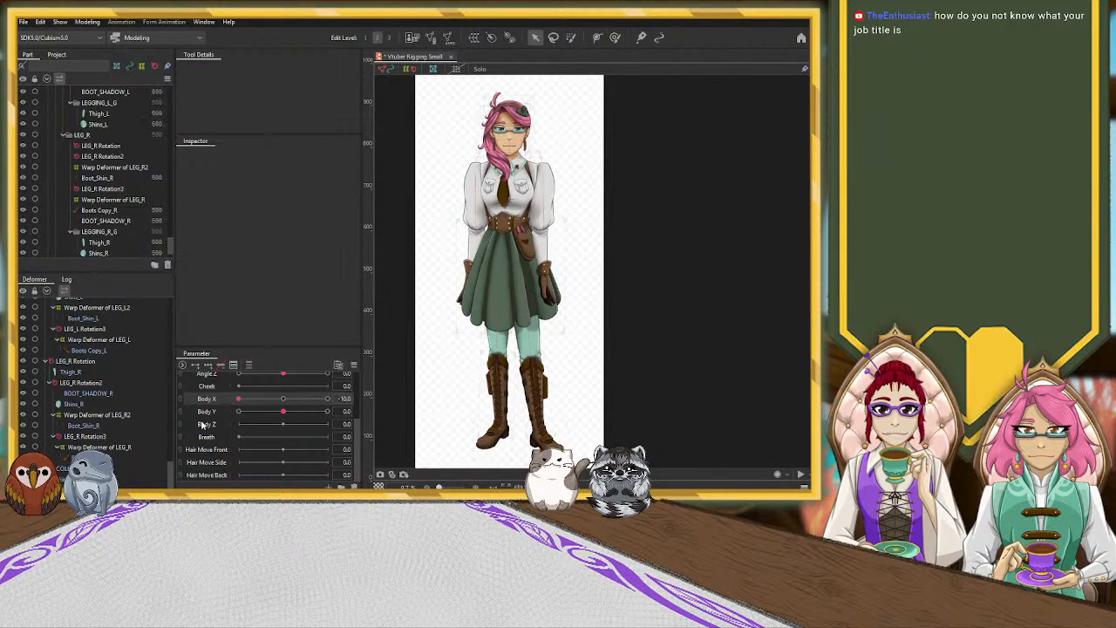
drag(283, 399, 215, 430)
click(283, 401)
mouse_move(284, 402)
mouse_down()
mouse_move(200, 404)
mouse_move(365, 405)
mouse_move(283, 404)
mouse_up()
Add a parameter named 1Body x 1 after 4Head y 2 in the parameter group holding the Head x and y parameters.
scroll(197, 415, up, 3)
scroll(187, 417, down, 1)
scroll(186, 410, up, 1)
click(184, 378)
scroll(214, 385, down, 1)
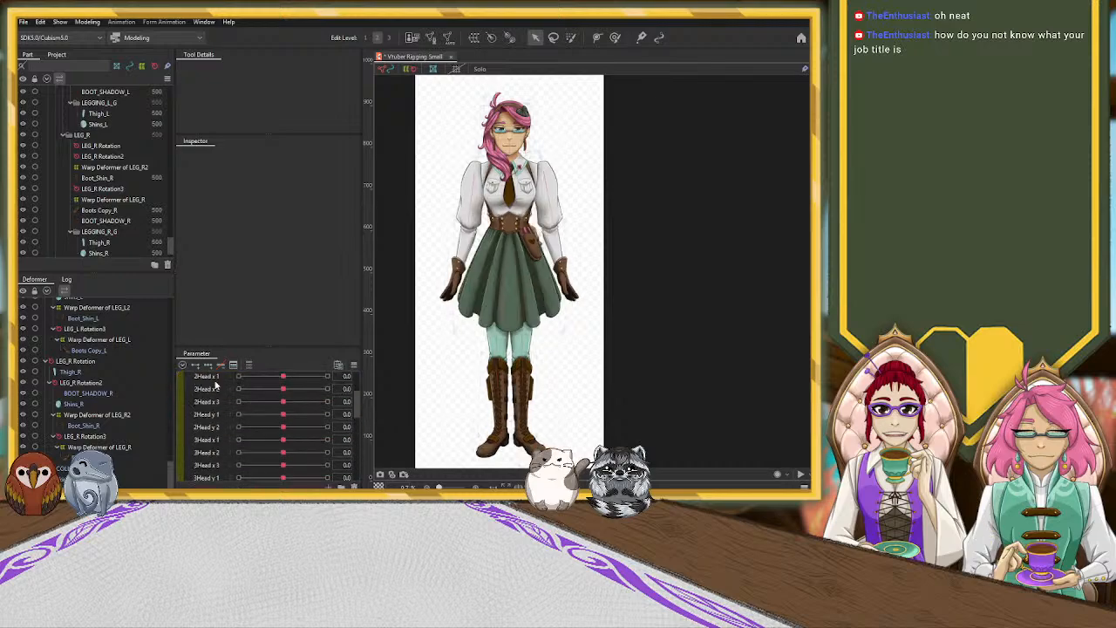
scroll(216, 384, down, 5)
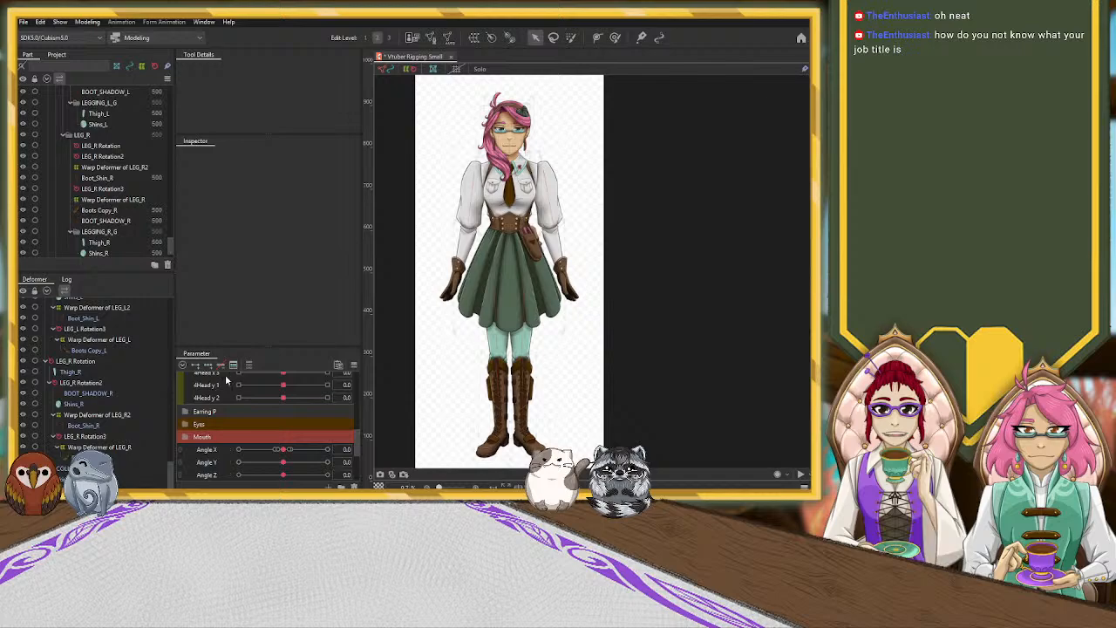
scroll(231, 384, up, 1)
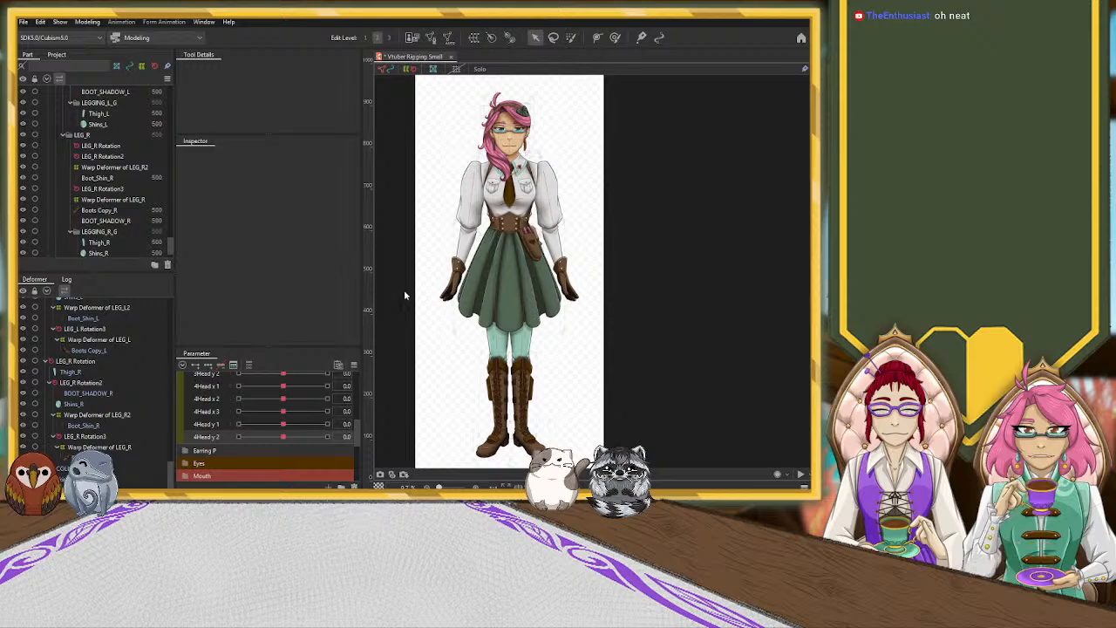
click(407, 323)
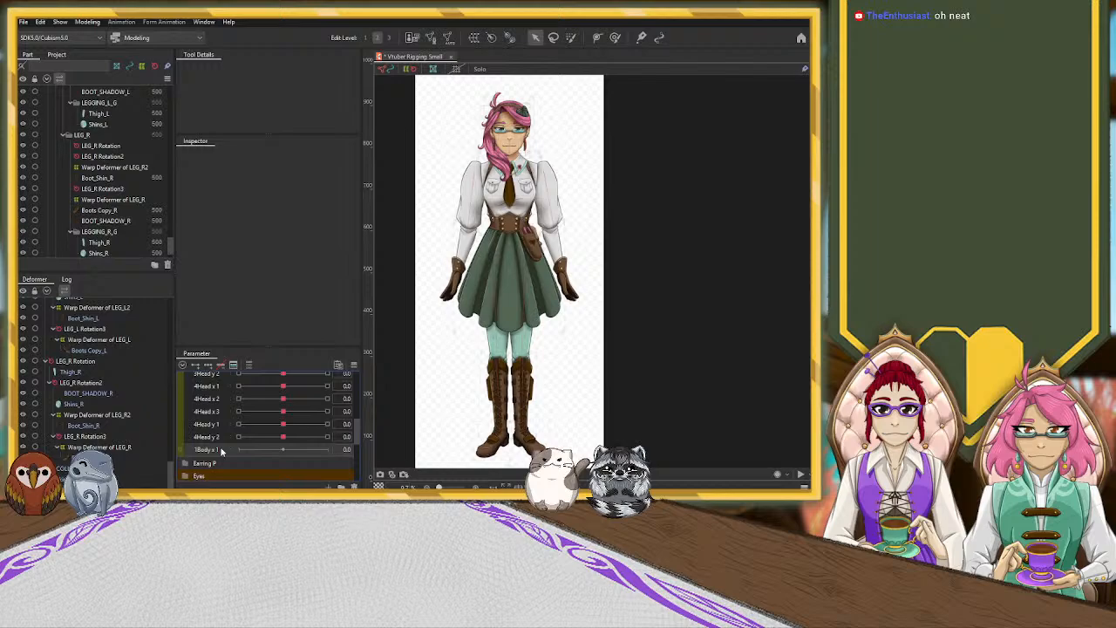
Add three more parameters below 1Body x 1, named 1Body x 2, 1Body y 1 and 1Body y 2.
click(255, 474)
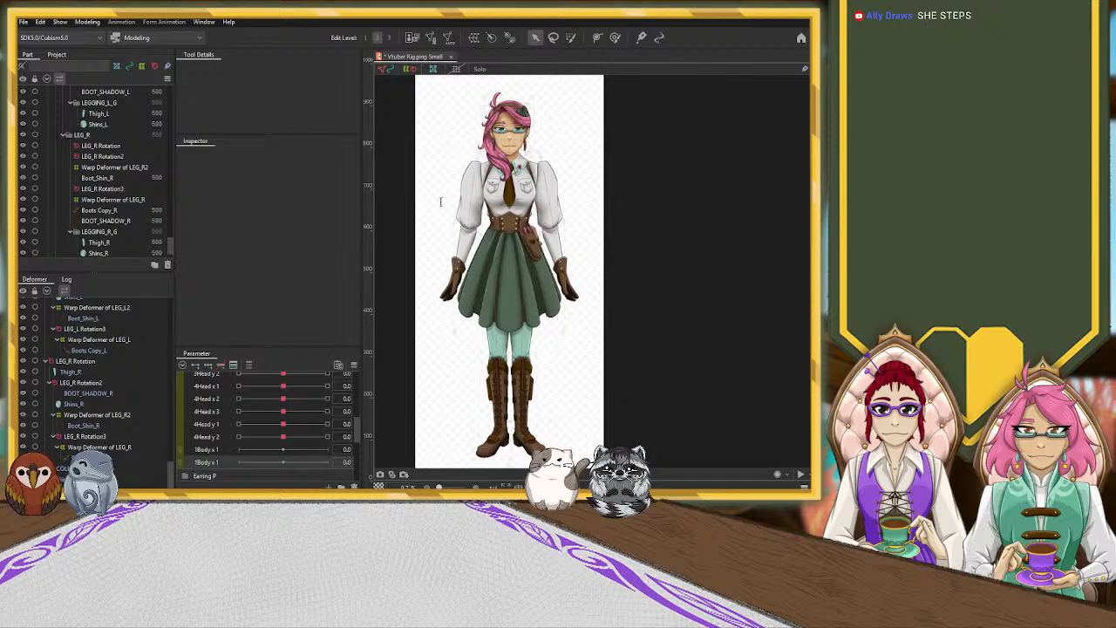
scroll(257, 456, down, 2)
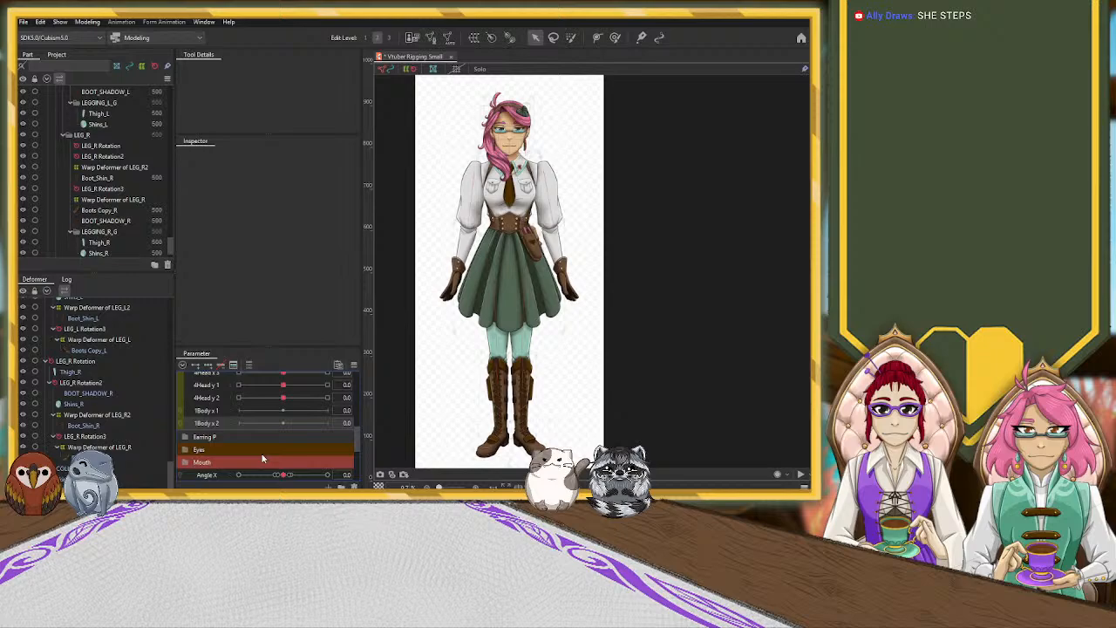
click(264, 453)
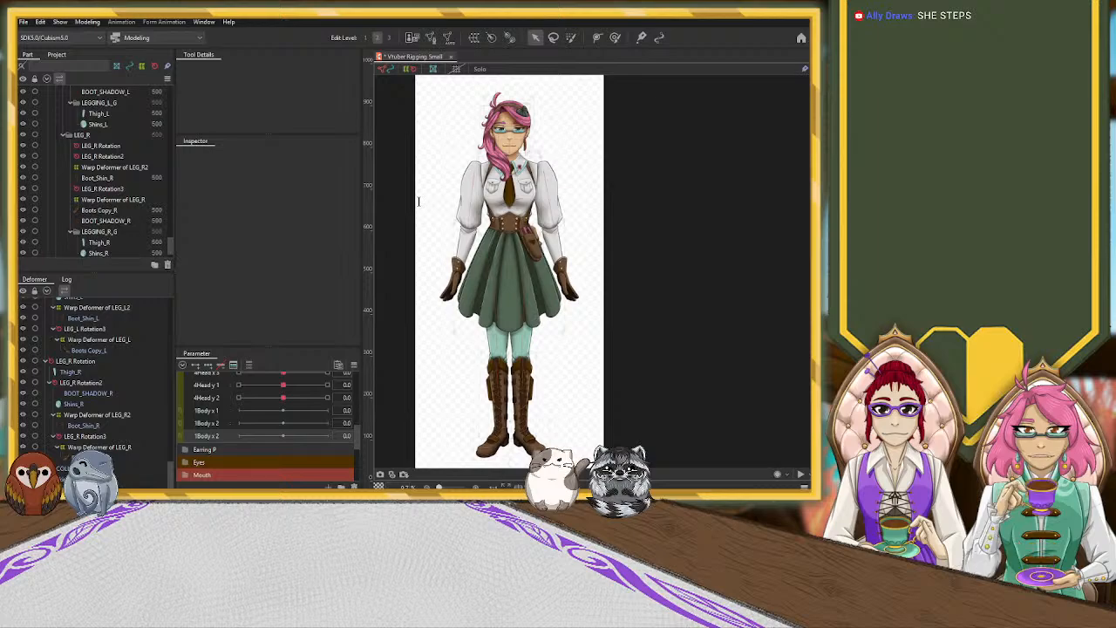
click(411, 327)
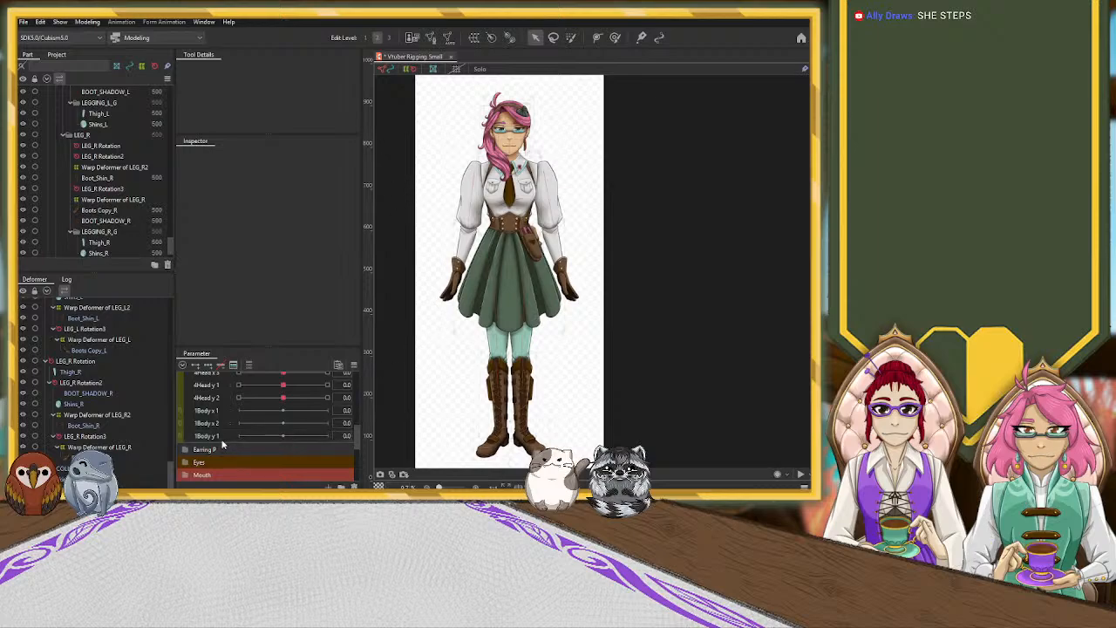
click(223, 436)
click(268, 460)
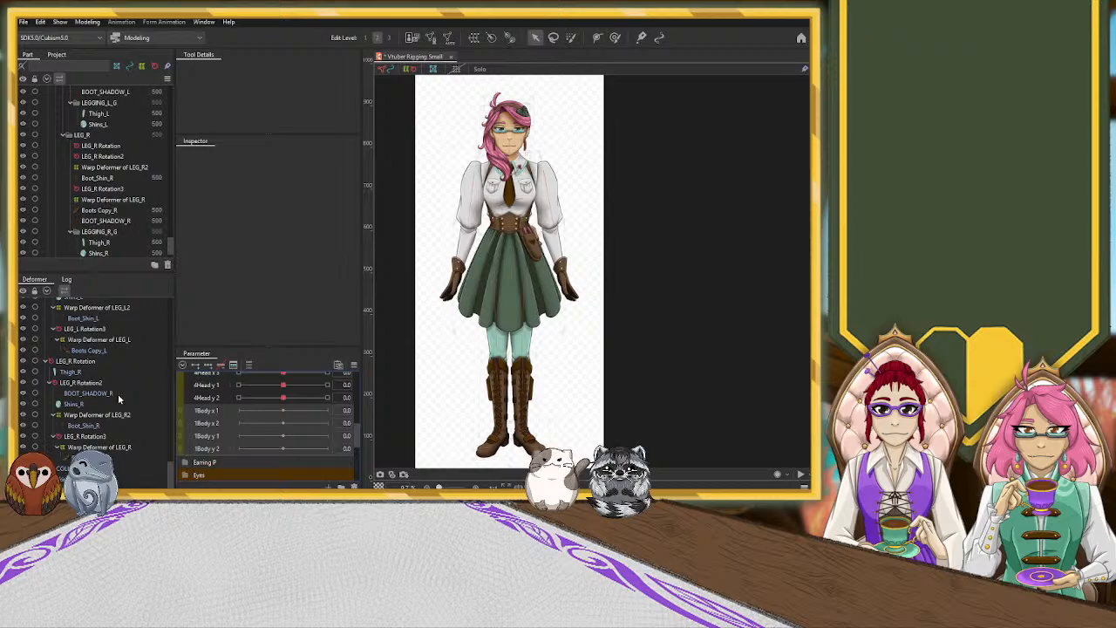
Collapse the Skirt L X, Skirt R X, Warp Deformer of SKIRT_G and Warp Deformer of FELCOS_G branches in the deformer tree.
scroll(119, 399, up, 5)
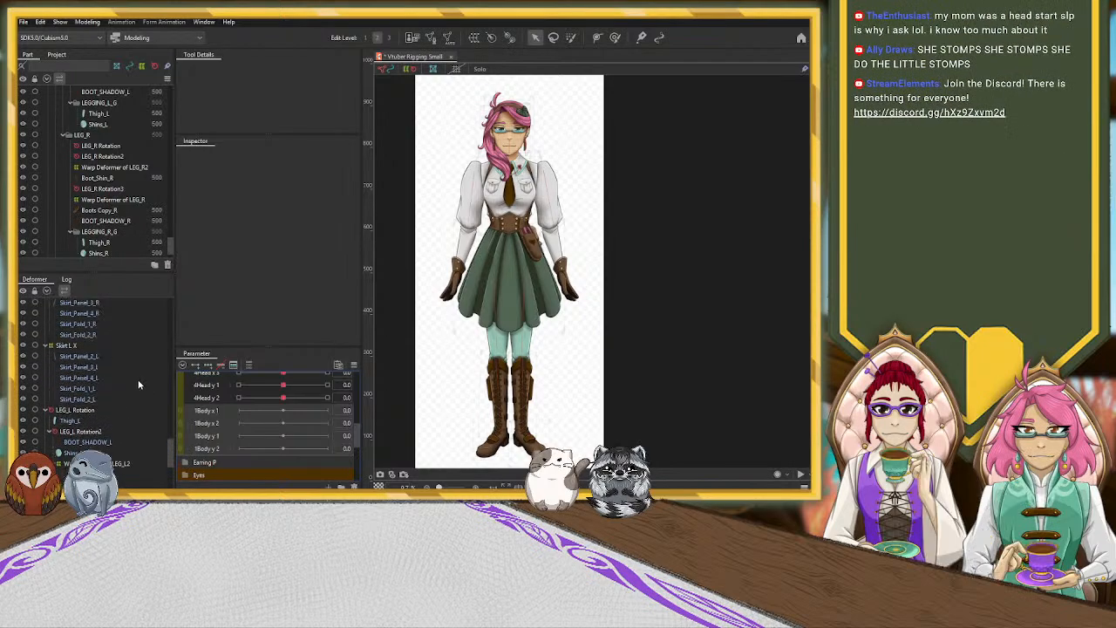
scroll(87, 375, up, 2)
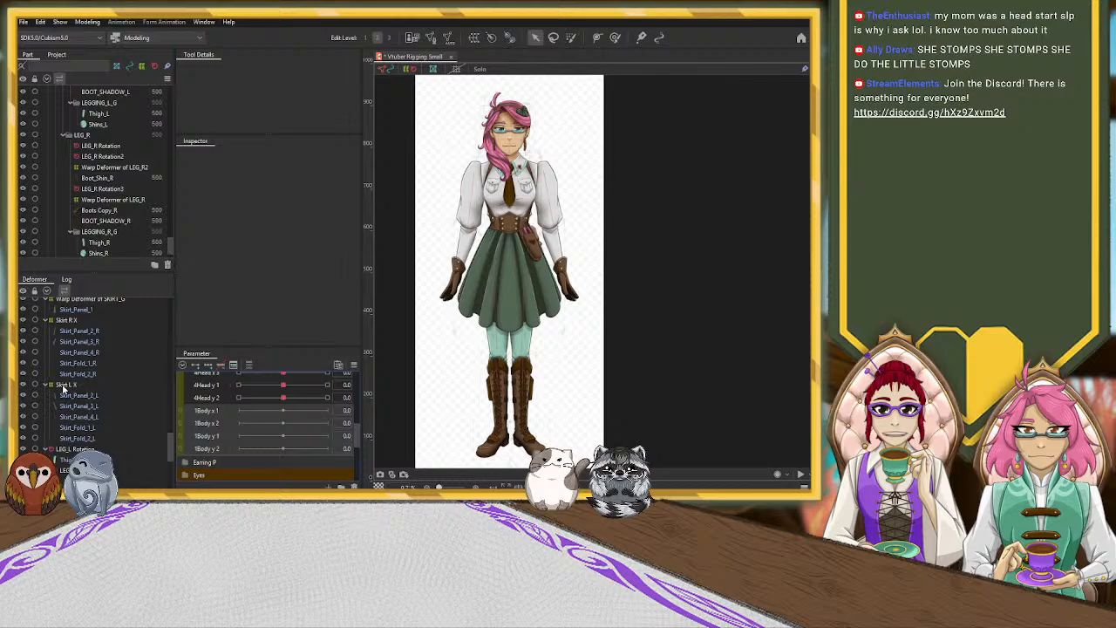
click(46, 385)
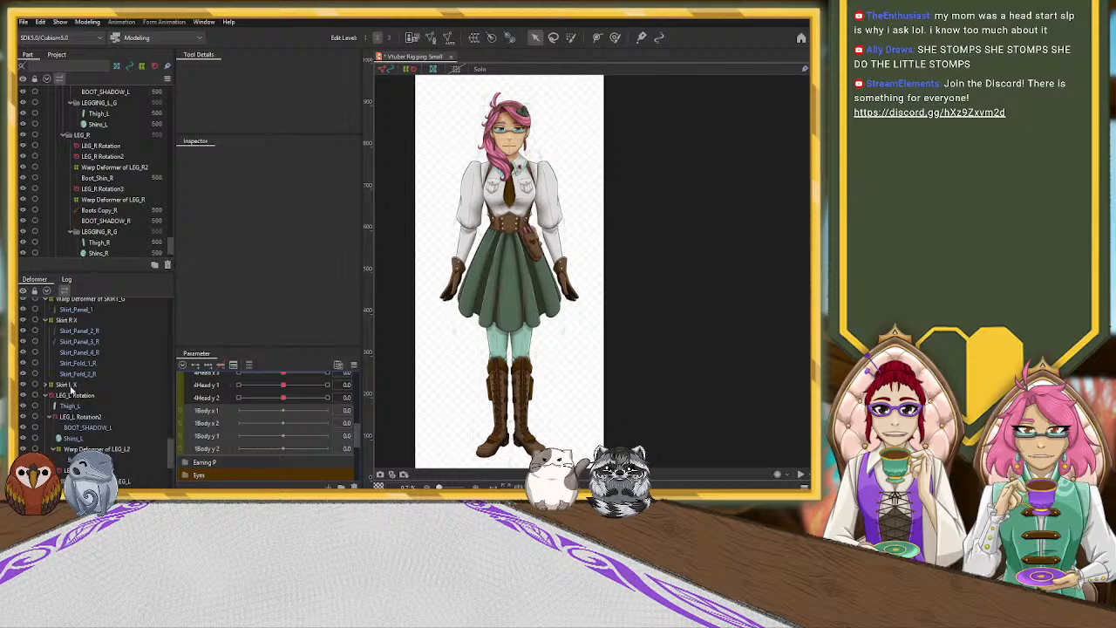
click(70, 387)
click(47, 320)
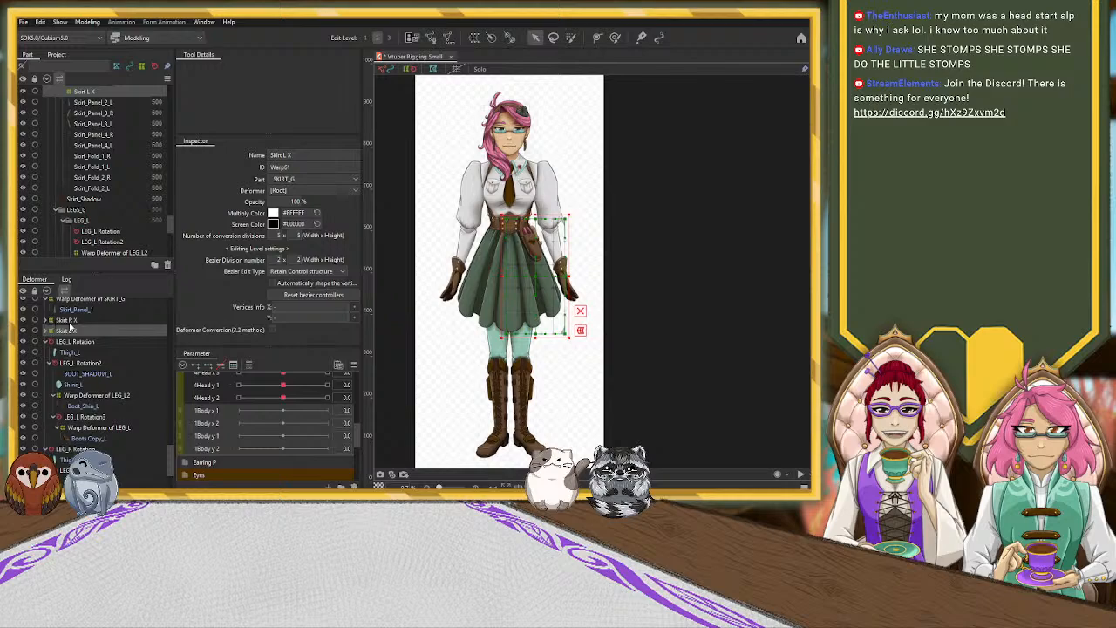
click(66, 320)
scroll(83, 348, up, 2)
scroll(84, 348, up, 2)
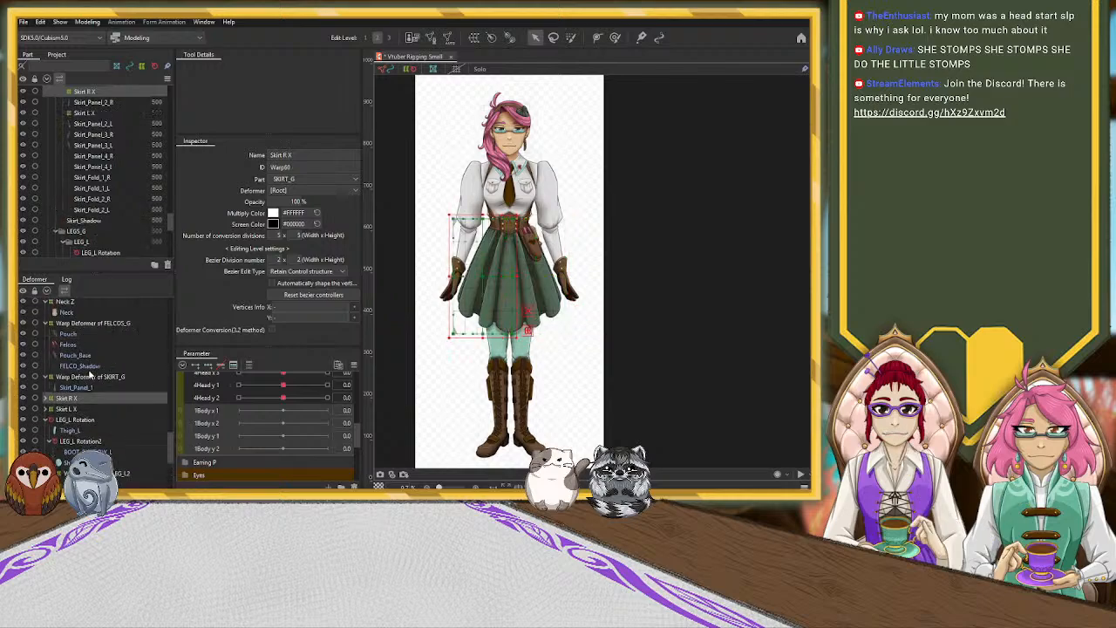
click(87, 376)
click(47, 377)
scroll(48, 373, up, 2)
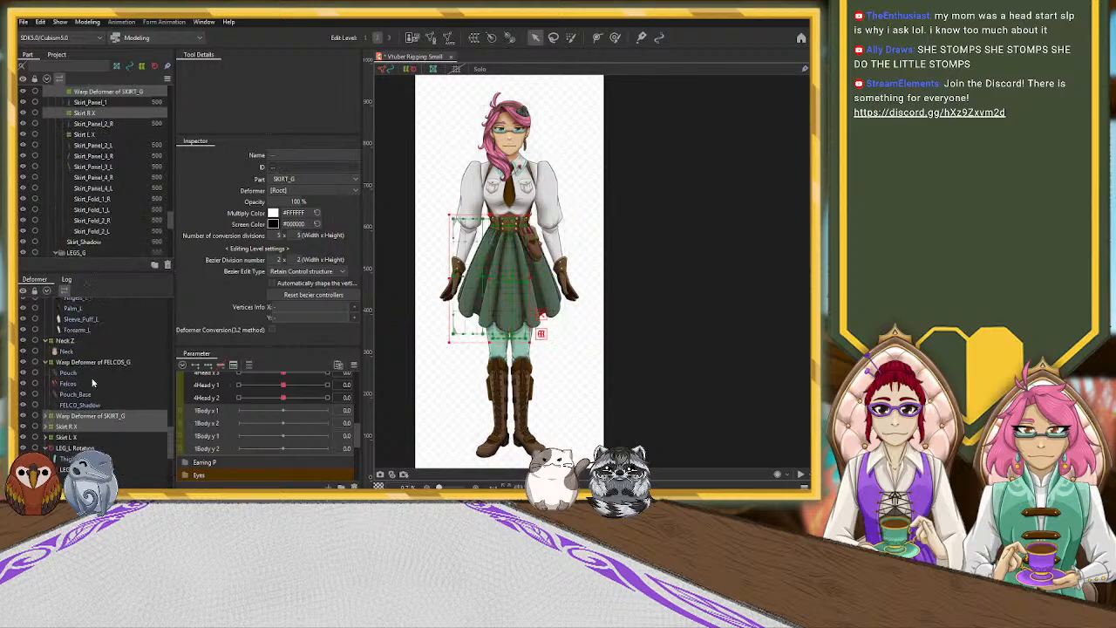
click(50, 361)
Select the FELCOS_G and SKIRT_G warp deformers together with Skirt R X and Skirt L X.
click(72, 363)
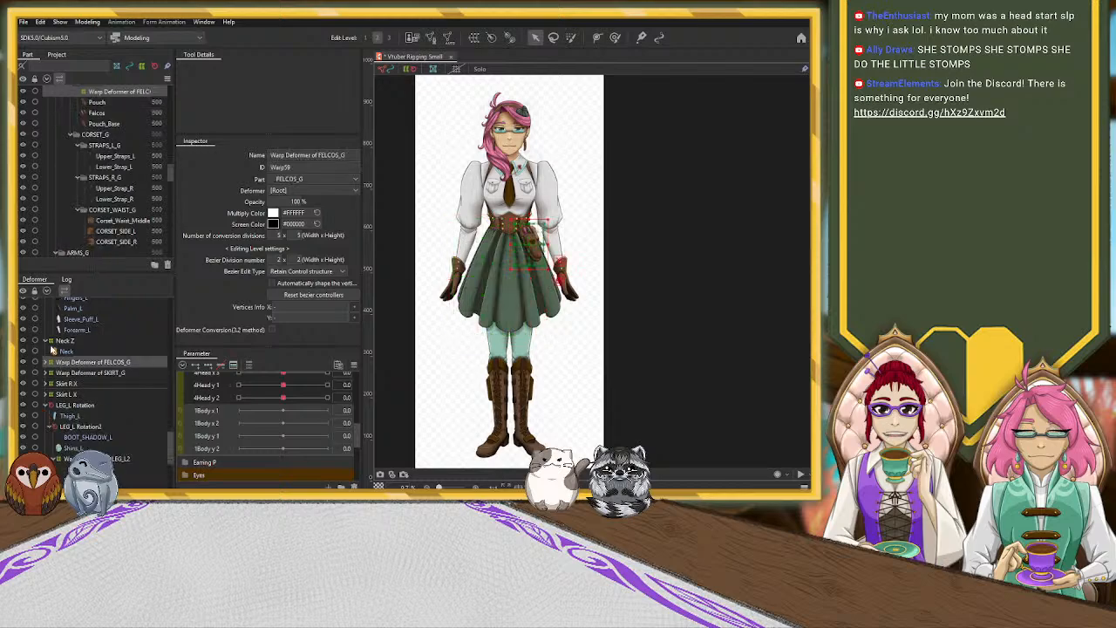
scroll(109, 351, up, 2)
ctrl+click(74, 412)
ctrl+click(72, 422)
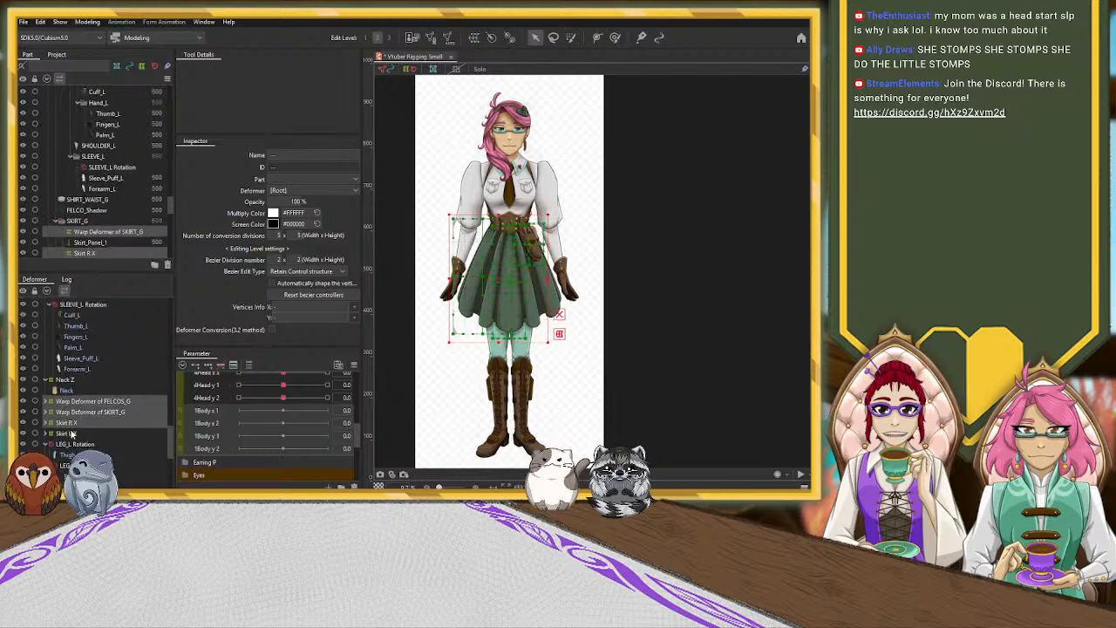
ctrl+click(69, 433)
Collapse SLEEVE_L Rotation and select it together with the FELCOS_G and SKIRT_G warp deformers, Skirt R X and Skirt L X.
scroll(78, 404, up, 4)
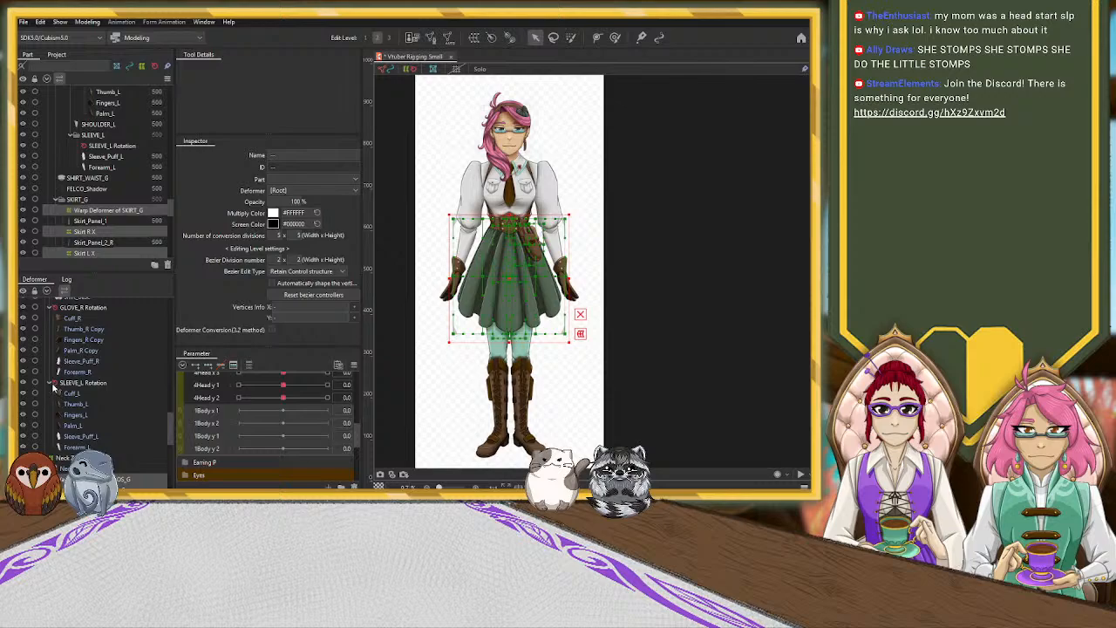
click(51, 386)
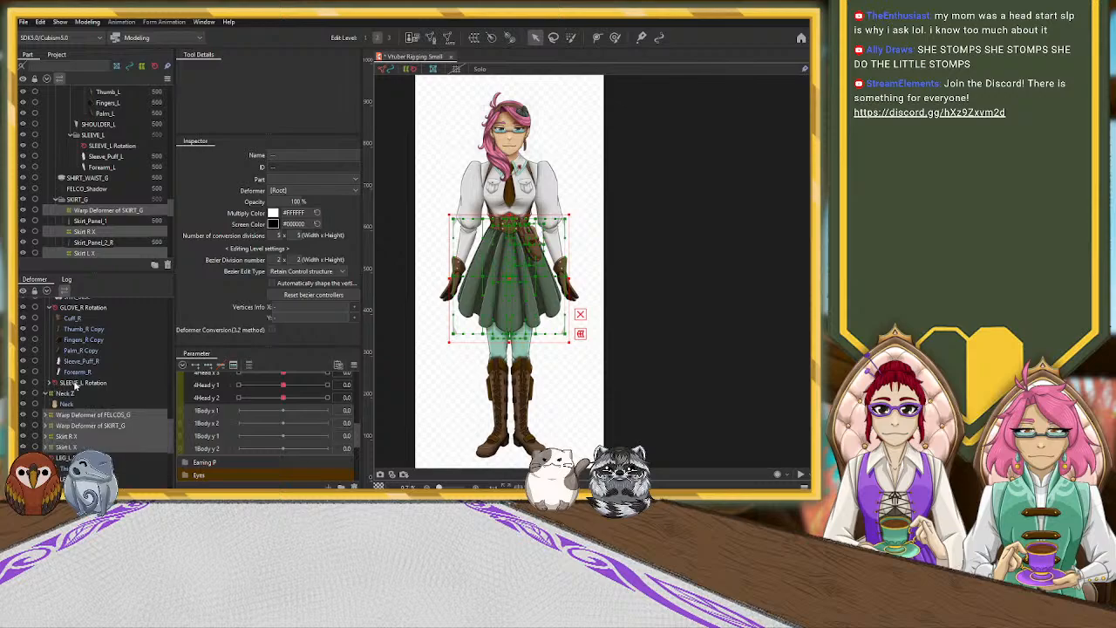
click(70, 382)
scroll(66, 397, down, 3)
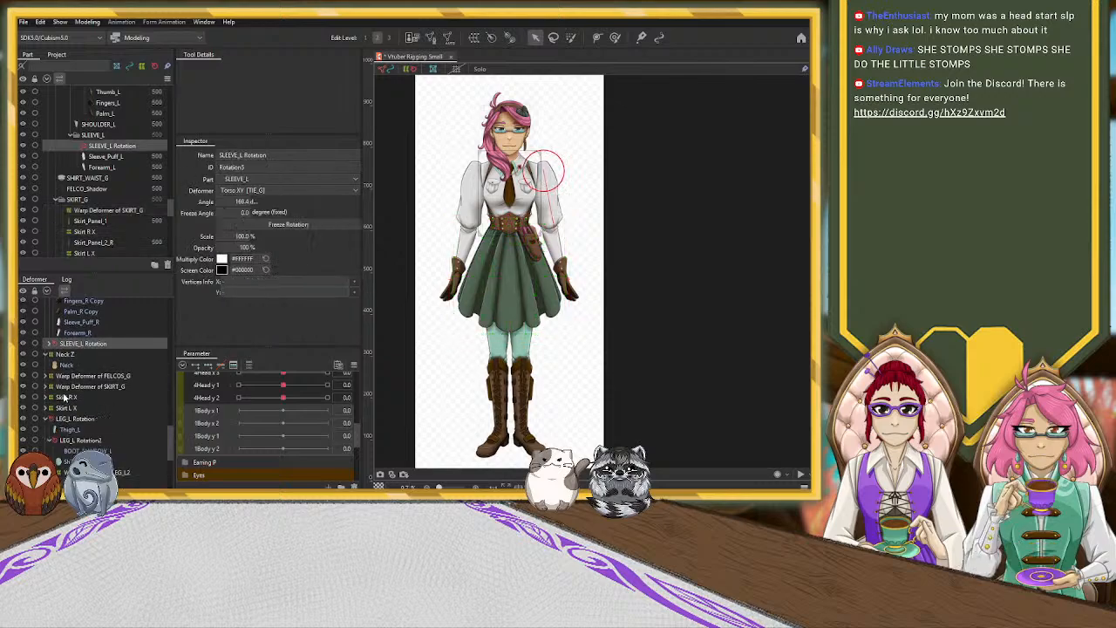
ctrl+click(65, 377)
ctrl+click(66, 387)
ctrl+click(65, 397)
ctrl+click(65, 409)
Add GLOVE_R Rotation, Tie_Flap, Pin_L, Pin_R and Chain to the current deformer selection.
scroll(82, 398, up, 3)
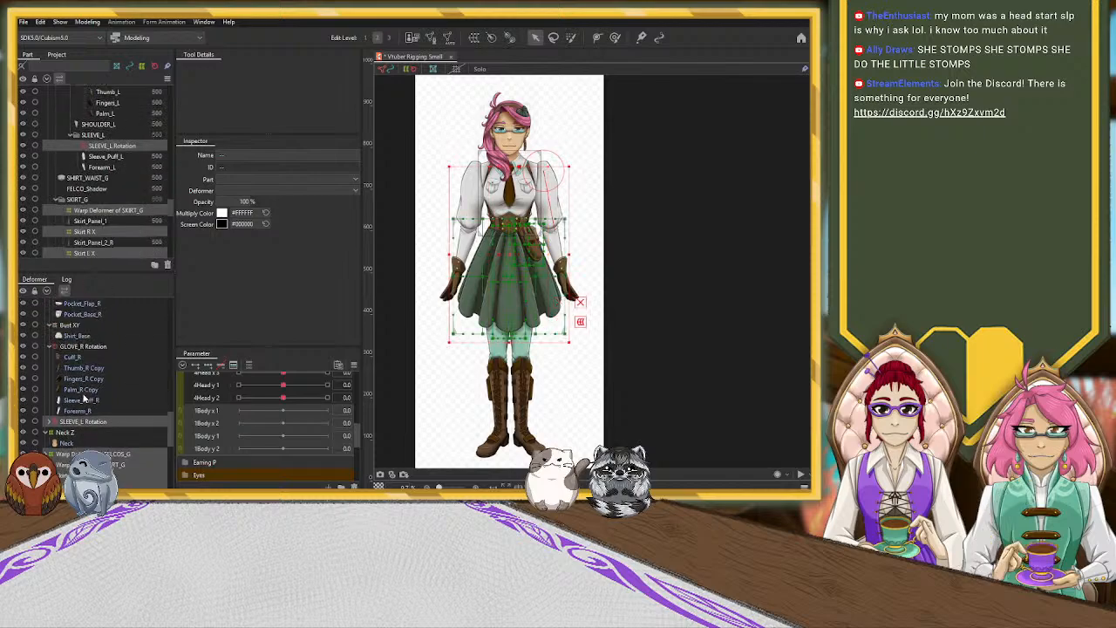
ctrl+click(76, 385)
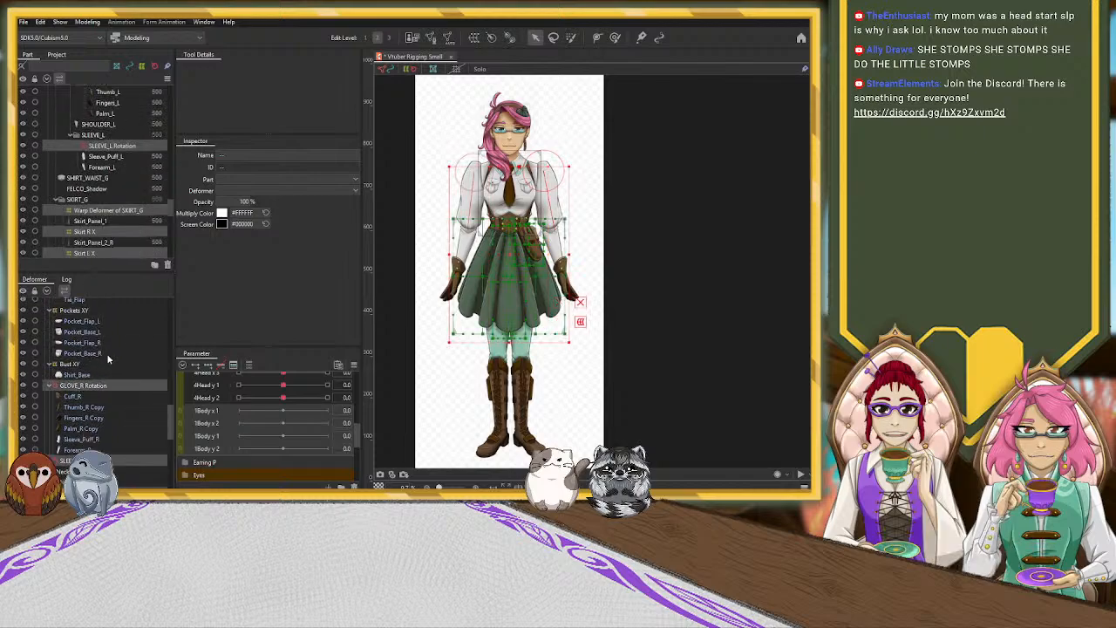
scroll(106, 355, up, 3)
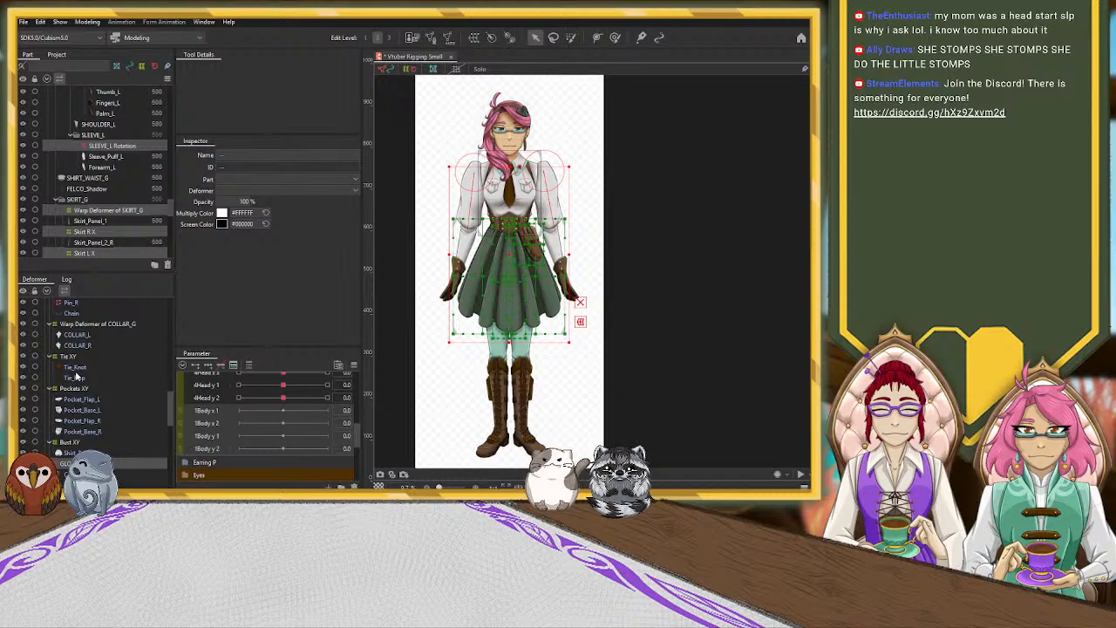
ctrl+click(75, 378)
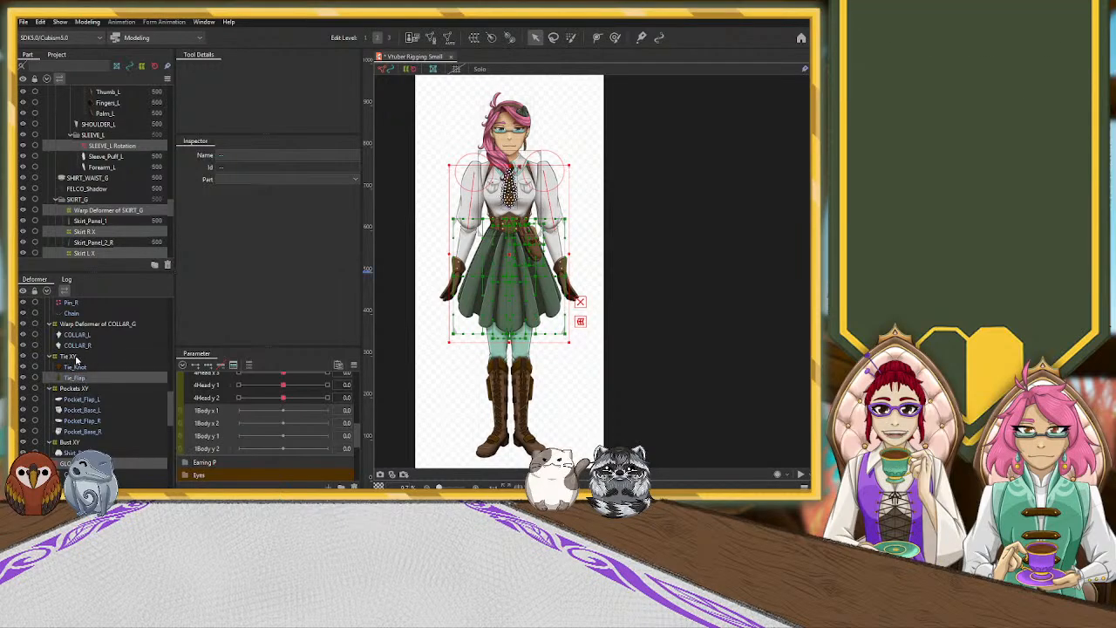
scroll(79, 361, up, 3)
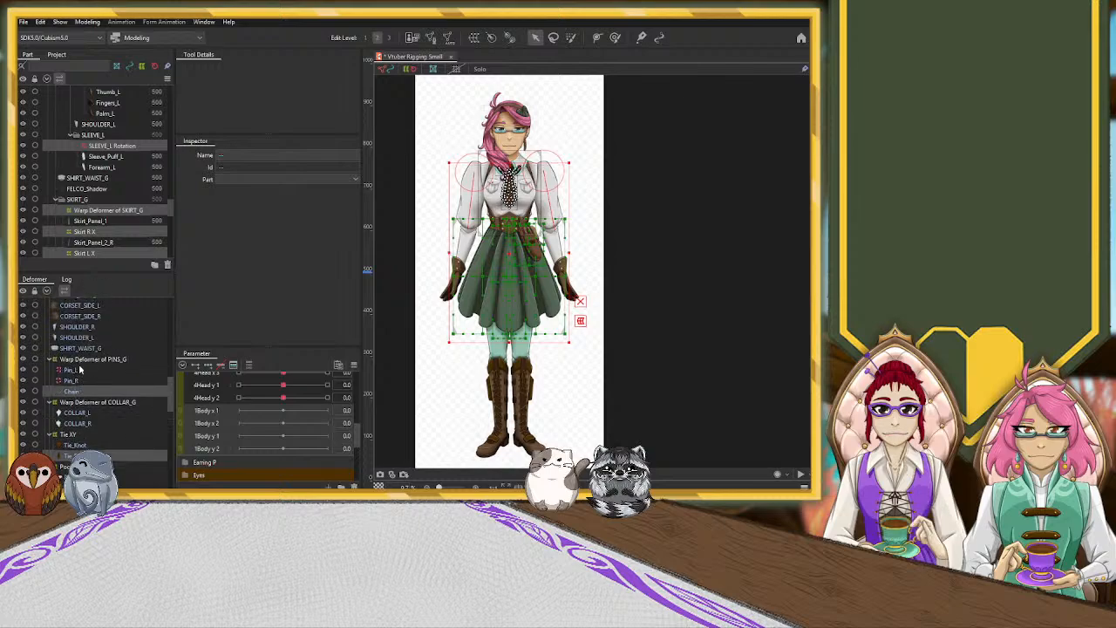
scroll(82, 374, up, 4)
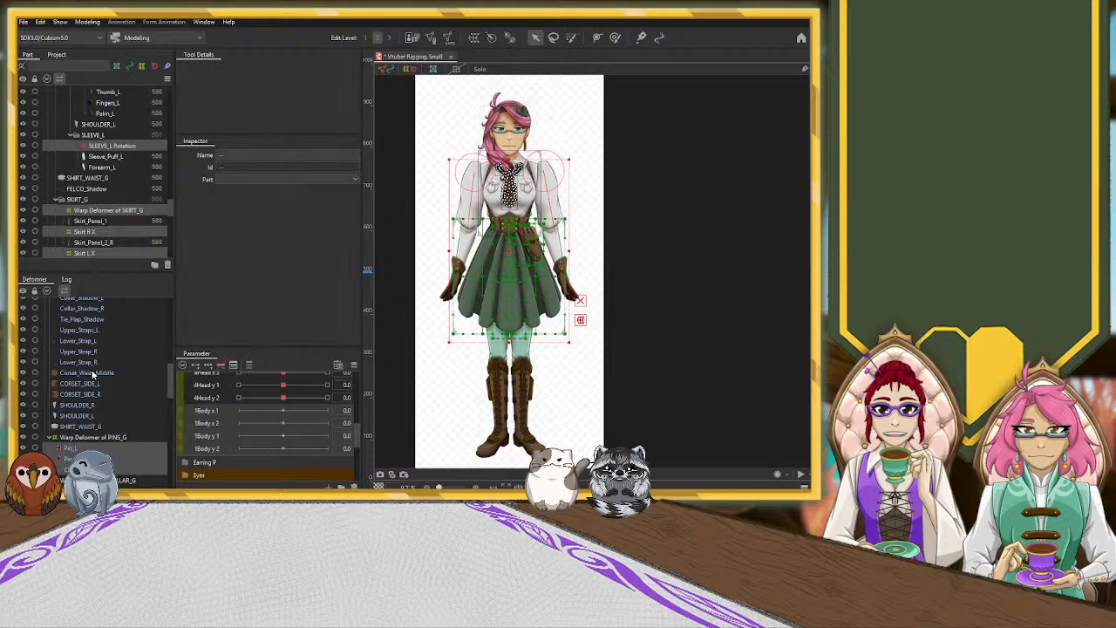
scroll(94, 374, up, 4)
scroll(93, 374, down, 4)
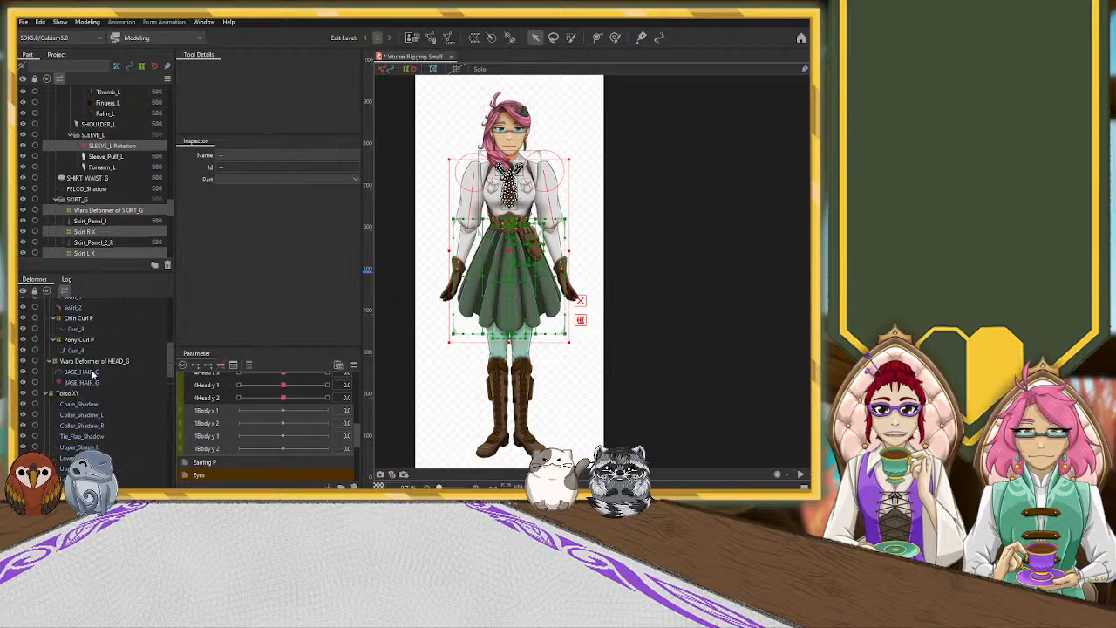
scroll(93, 375, down, 3)
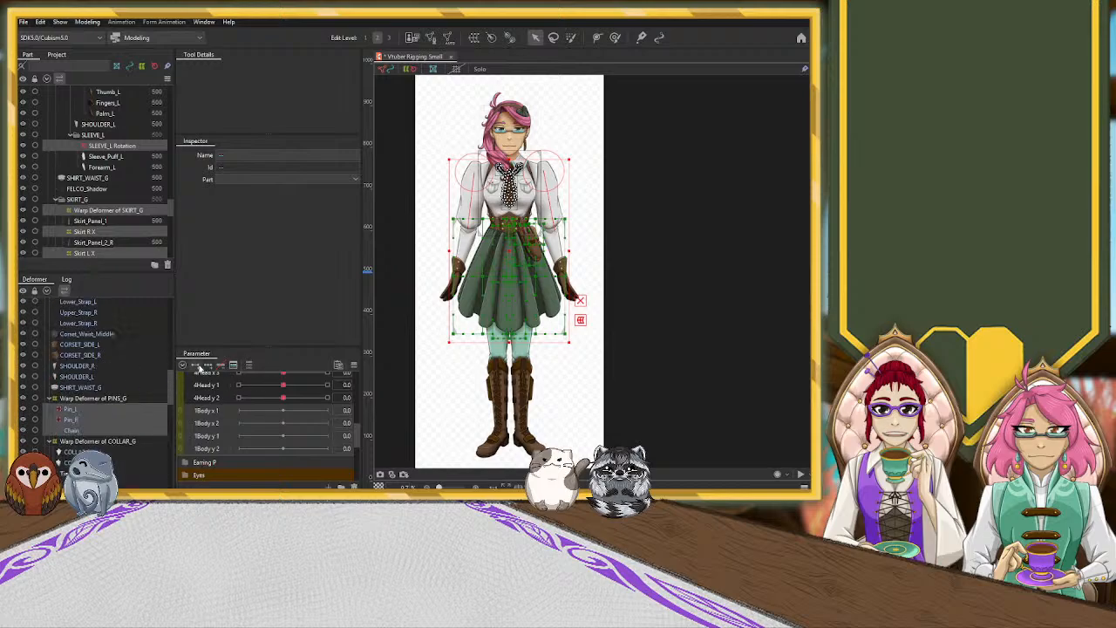
Try adding three keys to the four 1Body parameters for the whole selection, and undo back past the selection changes.
click(201, 366)
click(207, 365)
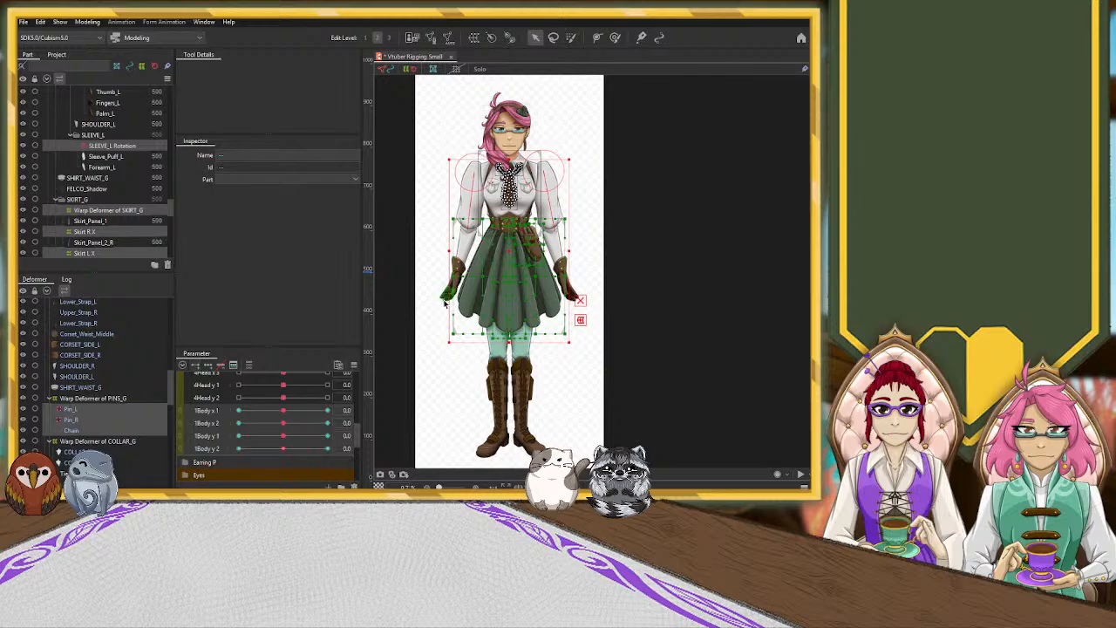
drag(282, 398, 242, 421)
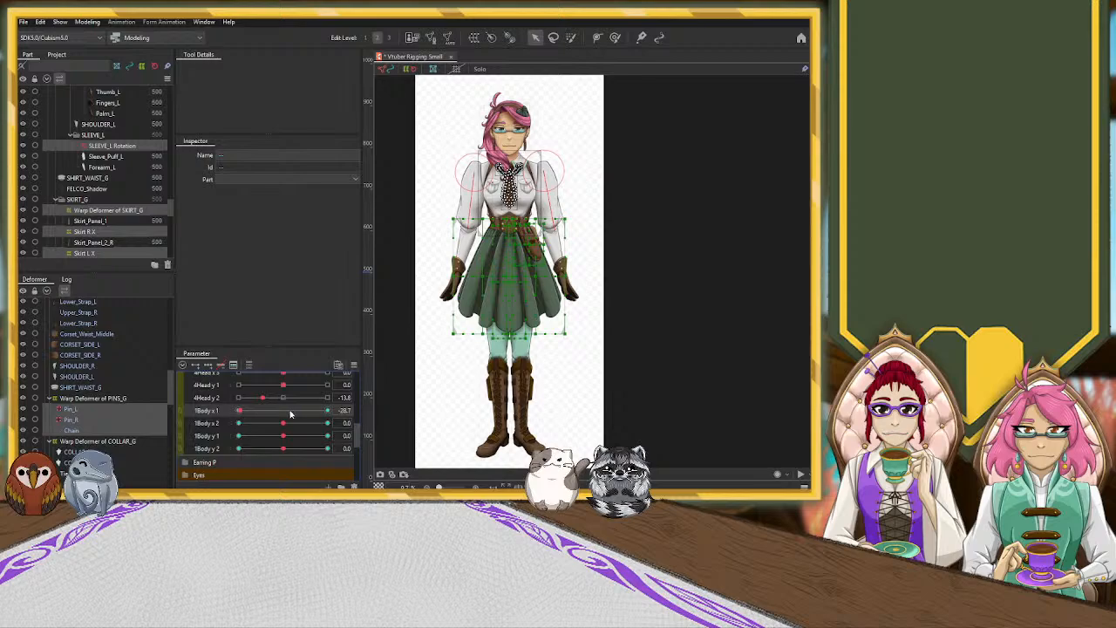
key(ctrl+z)
key(ctrl+z)
key(ctrl+z)
key(ctrl+z)
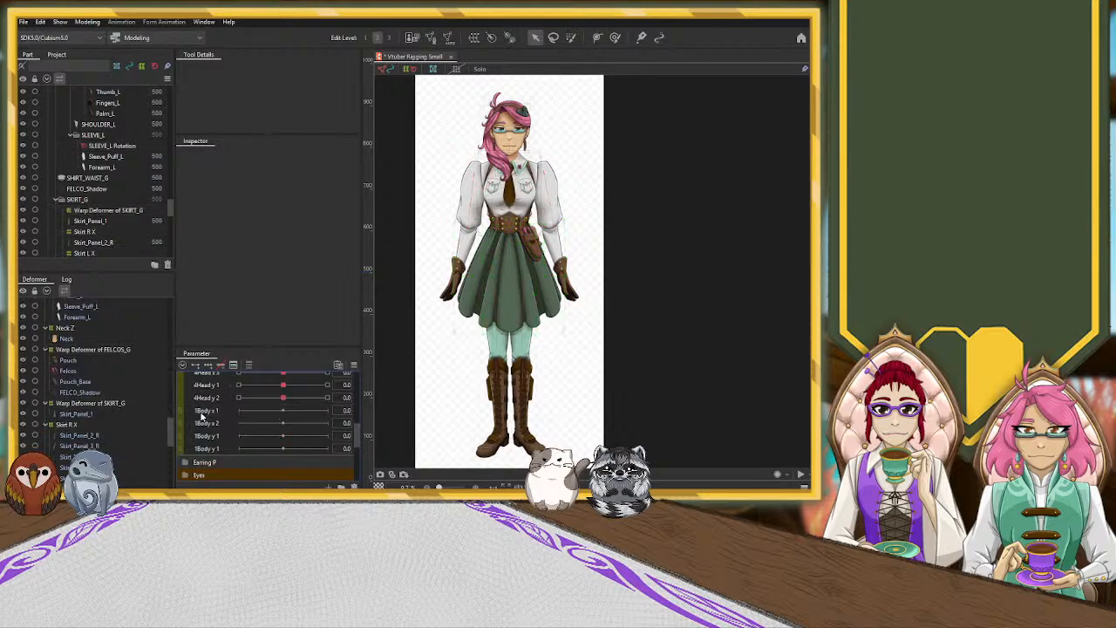
Select the Warp Deformer of FELCOS_G and add three keys to 1Body x 1 and 1Body x 2.
click(201, 416)
scroll(159, 411, up, 1)
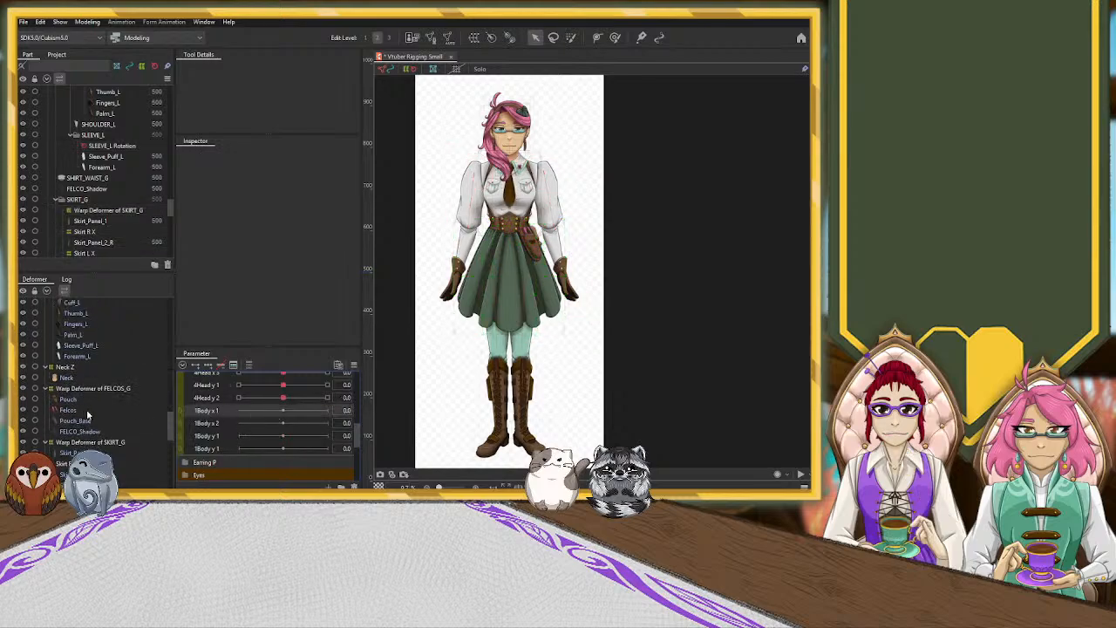
click(92, 389)
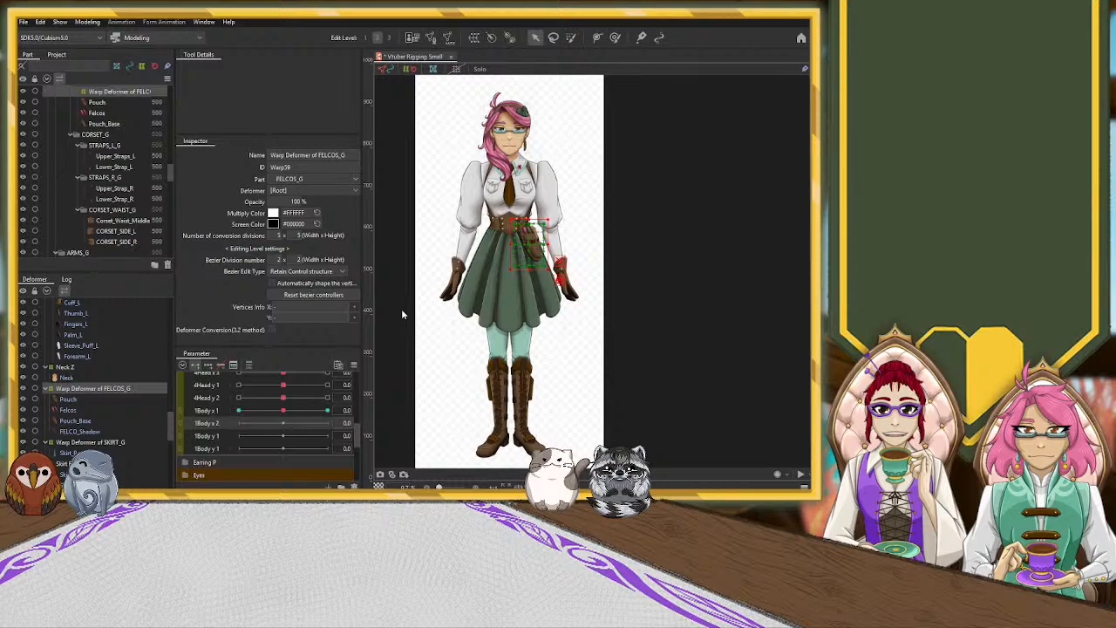
click(212, 436)
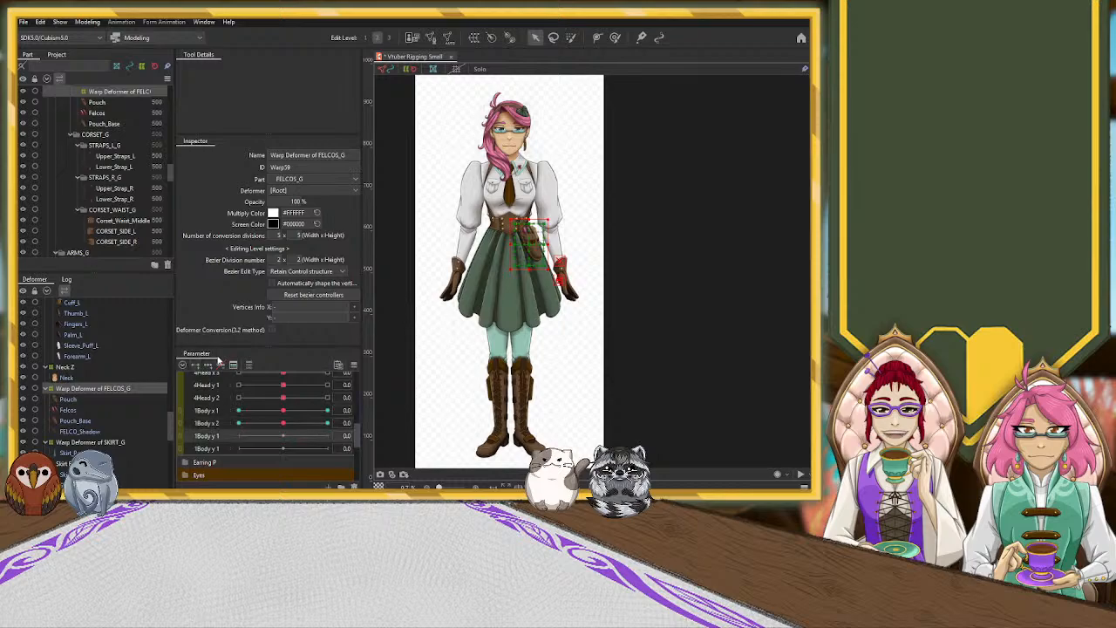
Undo the keys added to the 1Body parameters for the FELCOS_G warp deformer.
click(276, 411)
drag(218, 418, 303, 418)
key(ctrl+z)
key(ctrl+z)
key(ctrl+z)
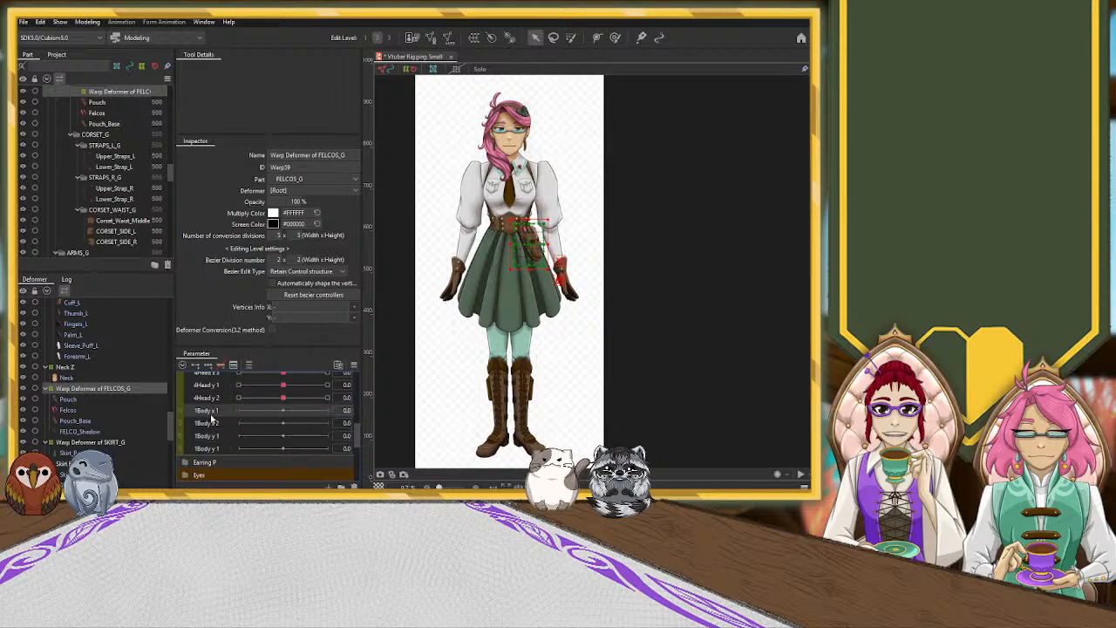
Redo the keys on 1Body x 1, 1Body x 2 and 1Body y 1, and add three keys to the last 1Body y parameter.
key(ctrl+y)
key(ctrl+y)
key(ctrl+y)
key(ctrl+y)
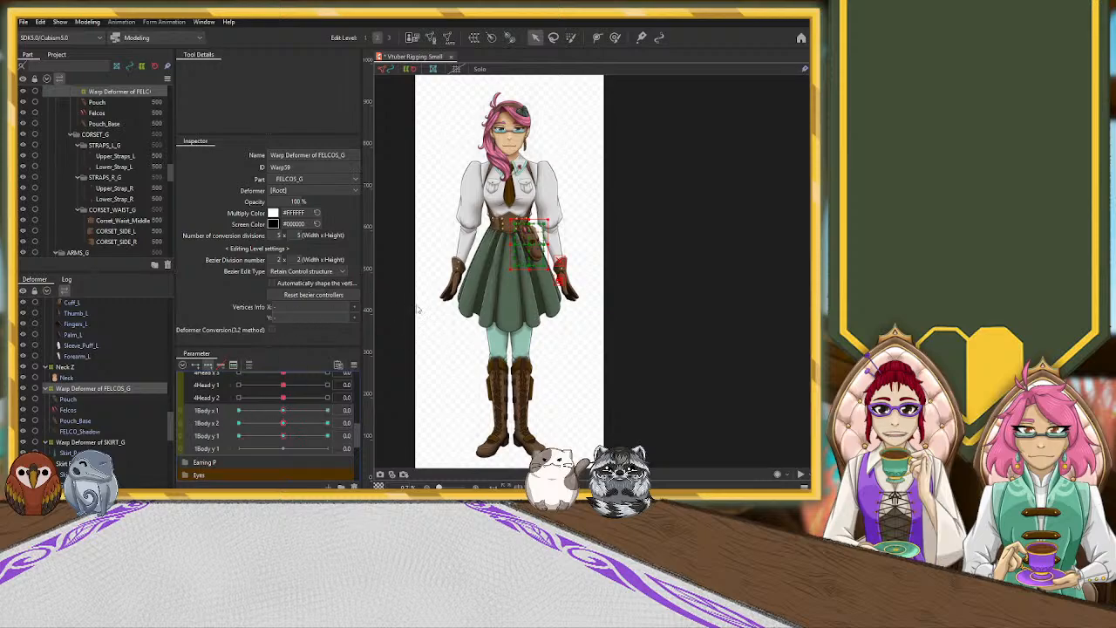
click(207, 366)
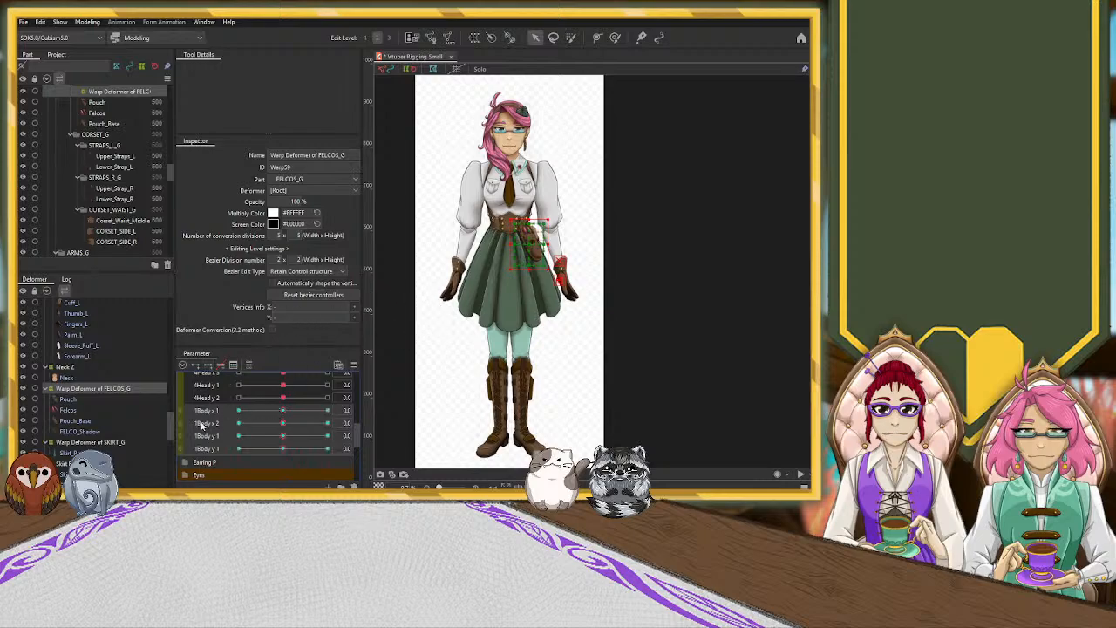
At 1Body x 1 = -30, rotate the FELCOS_G pouch deformer clockwise and shift it slightly toward the skirt's centre.
click(206, 424)
click(209, 410)
scroll(549, 204, up, 4)
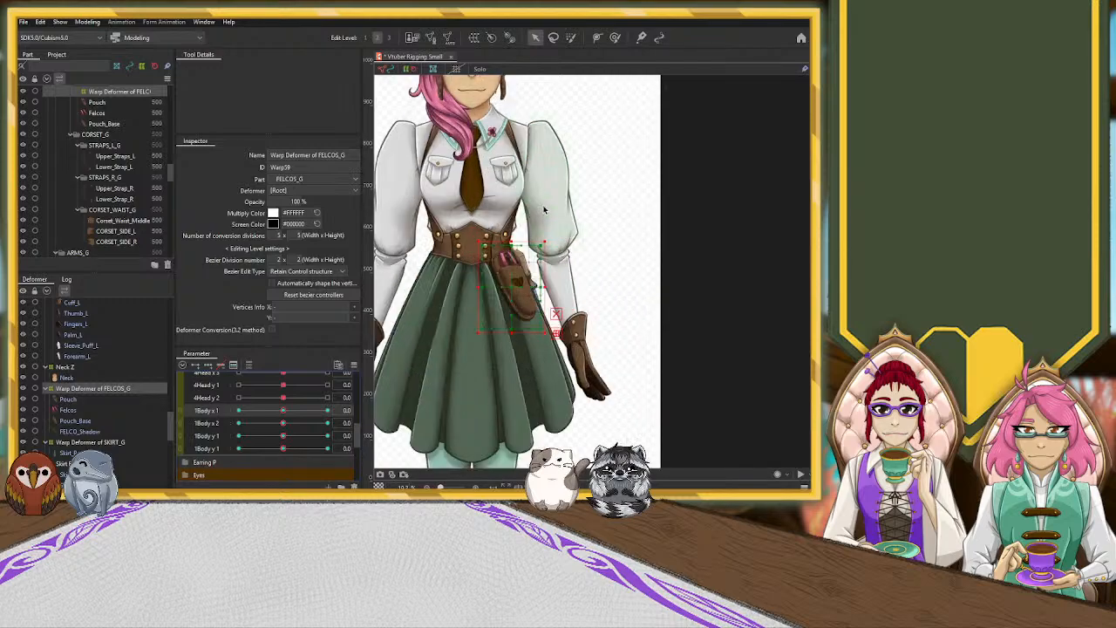
drag(283, 412, 209, 419)
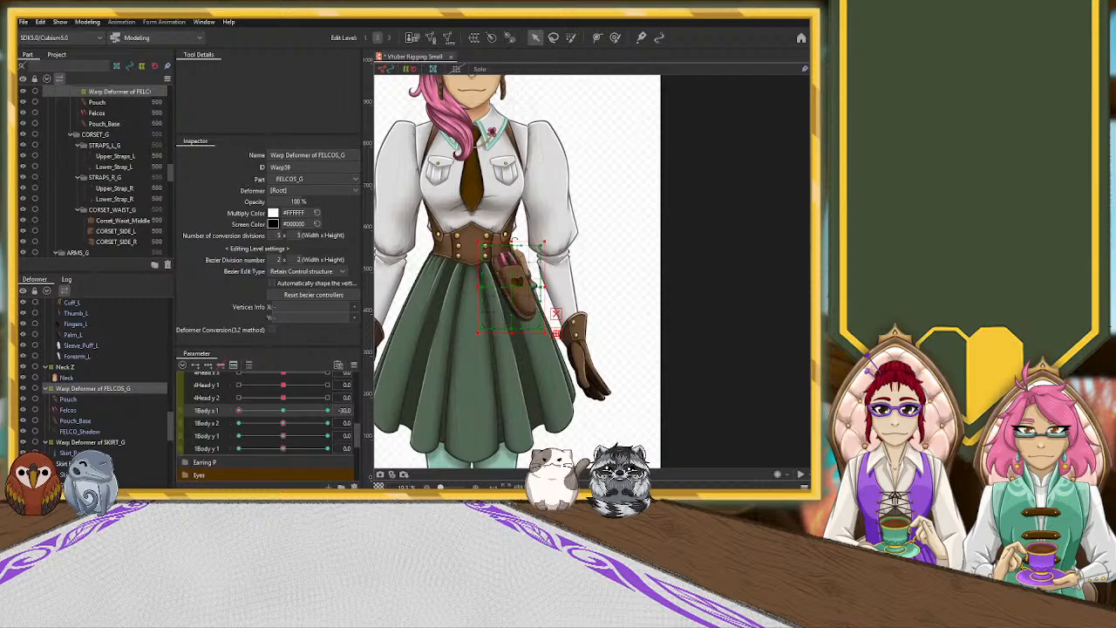
scroll(498, 248, up, 4)
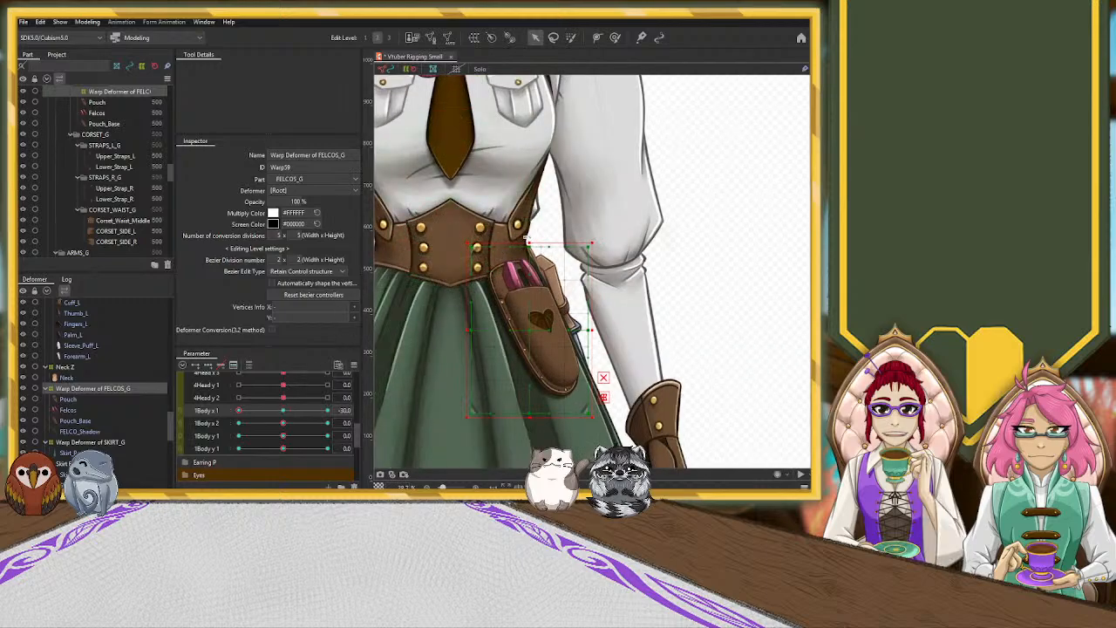
drag(527, 236, 546, 238)
drag(530, 331, 523, 332)
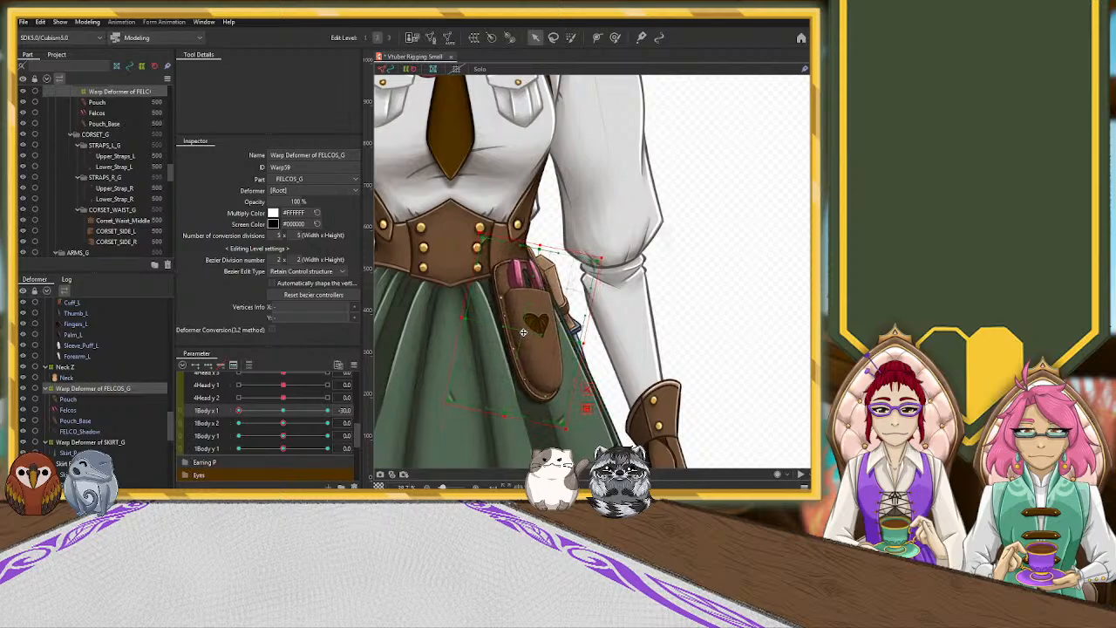
At 1Body x 1 = 30, rotate the FELCOS_G pouch deformer slightly counterclockwise and shift it outward toward the sleeve.
drag(239, 411, 329, 411)
click(668, 238)
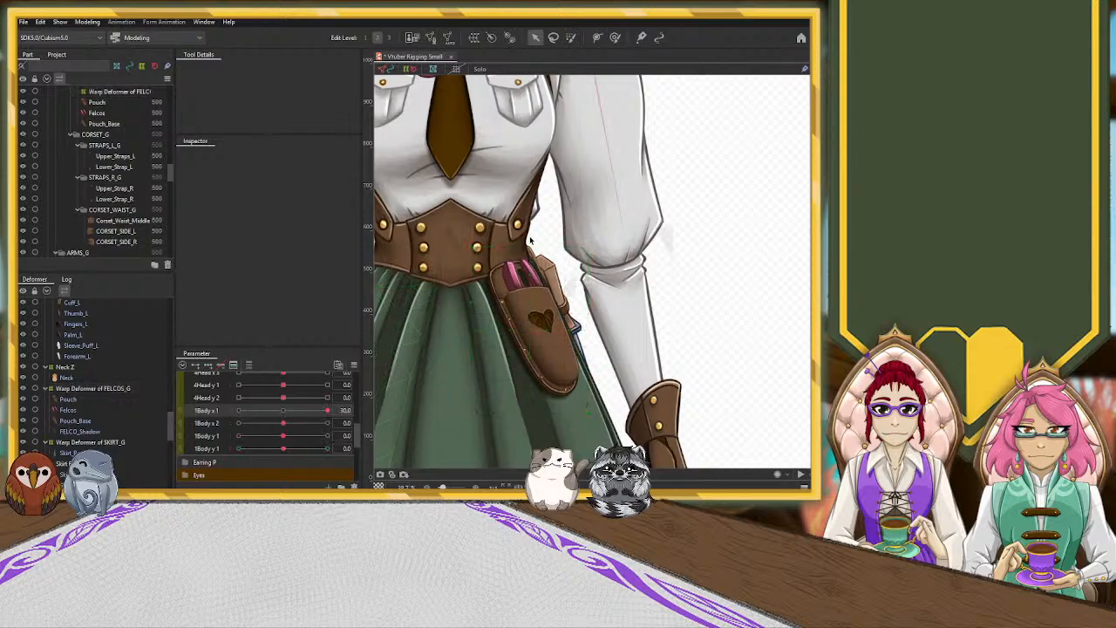
click(94, 388)
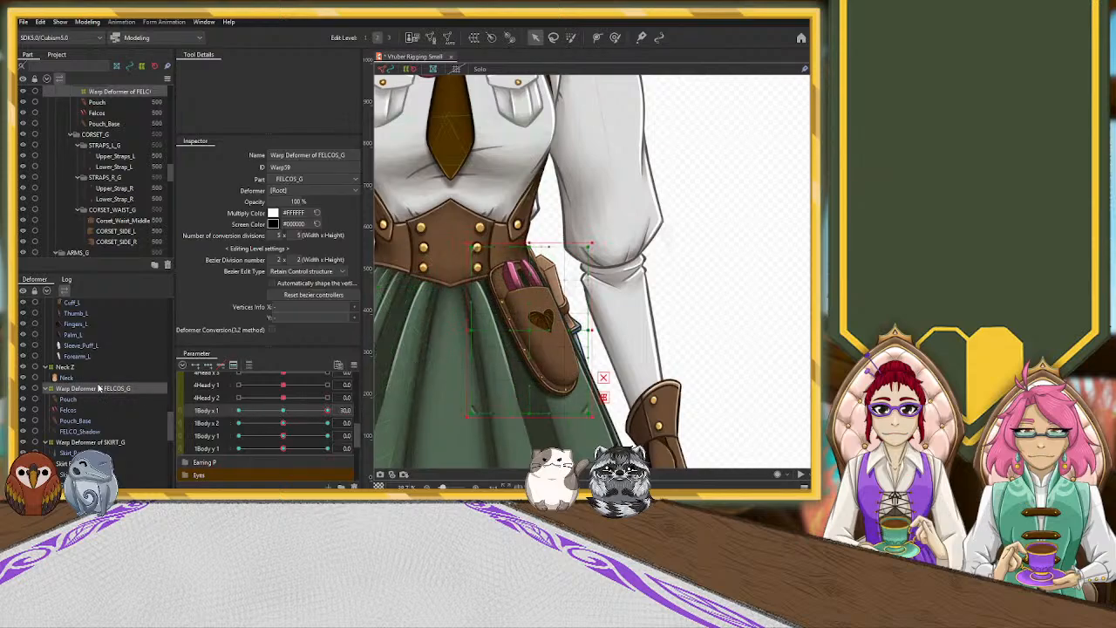
drag(529, 238, 526, 238)
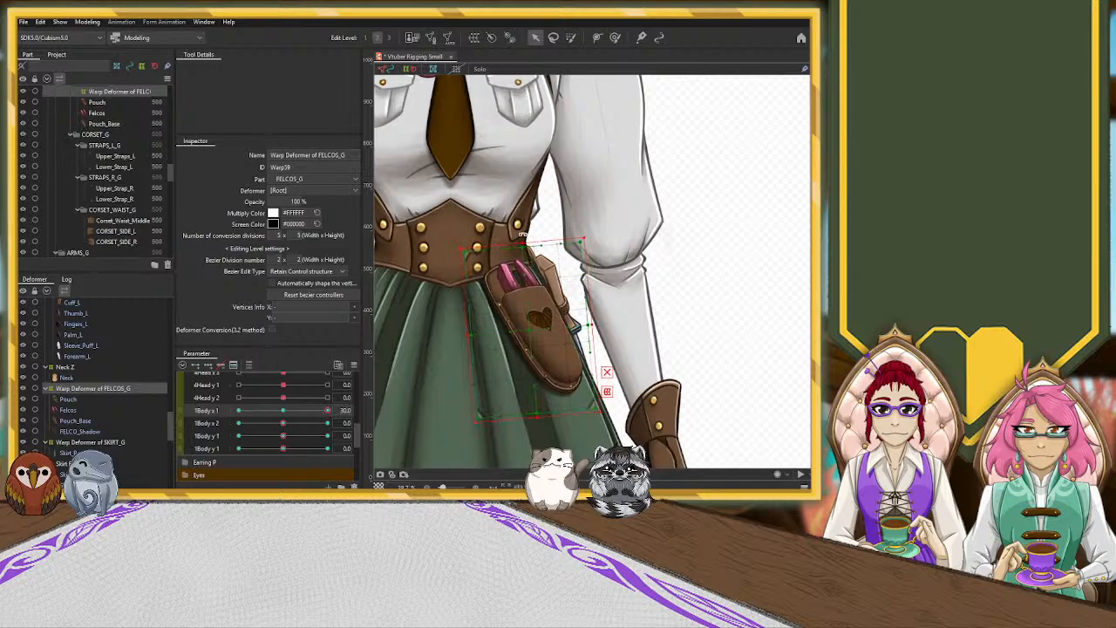
drag(530, 325, 541, 328)
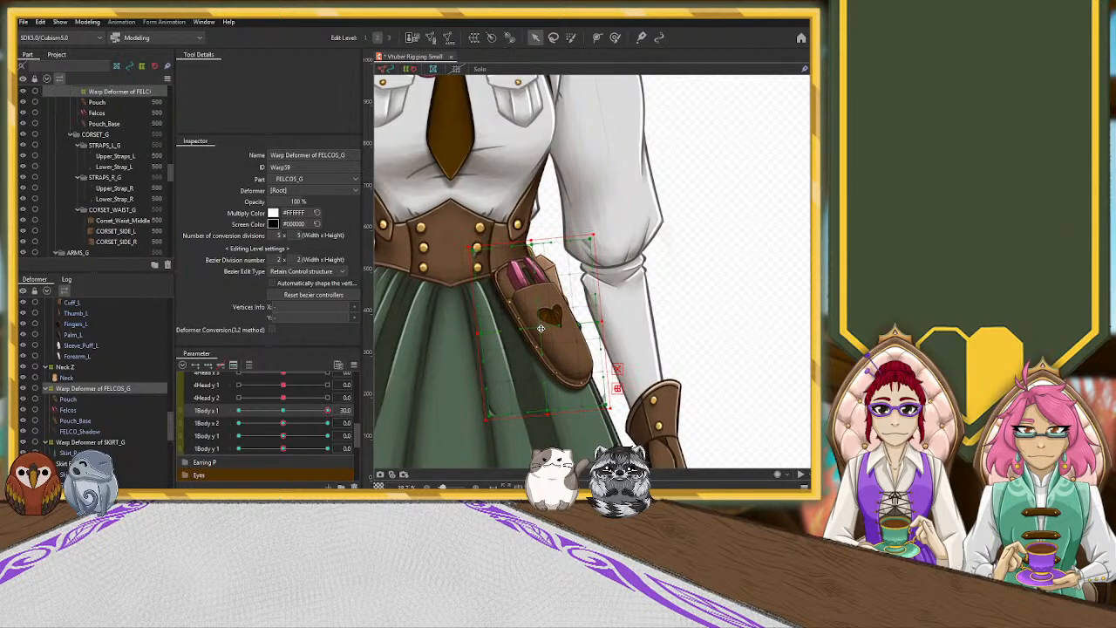
Nudge the pouch deformer slightly inward and down at both 1Body x 1 extremes, 30 and -30, and return the parameter to 0.
click(238, 410)
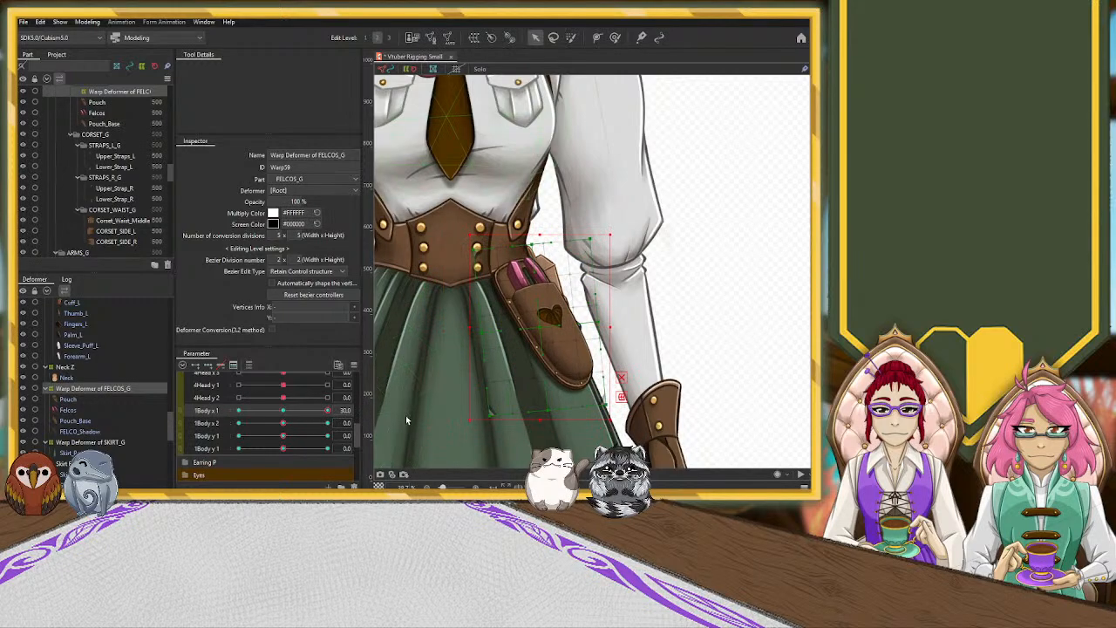
drag(251, 440, 328, 410)
drag(538, 326, 536, 328)
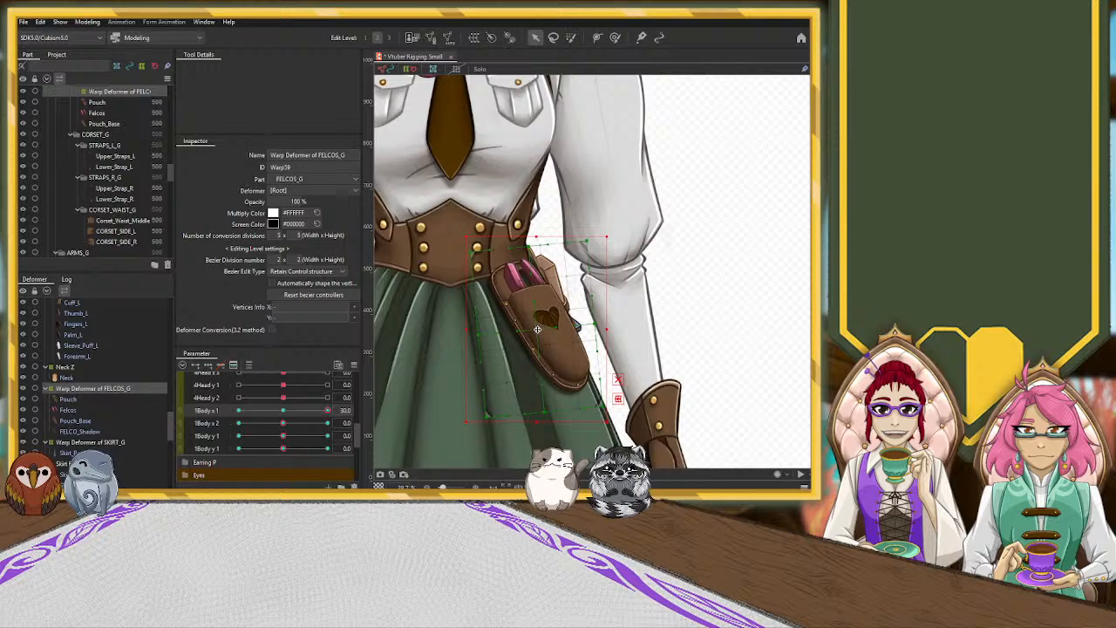
drag(323, 412, 238, 411)
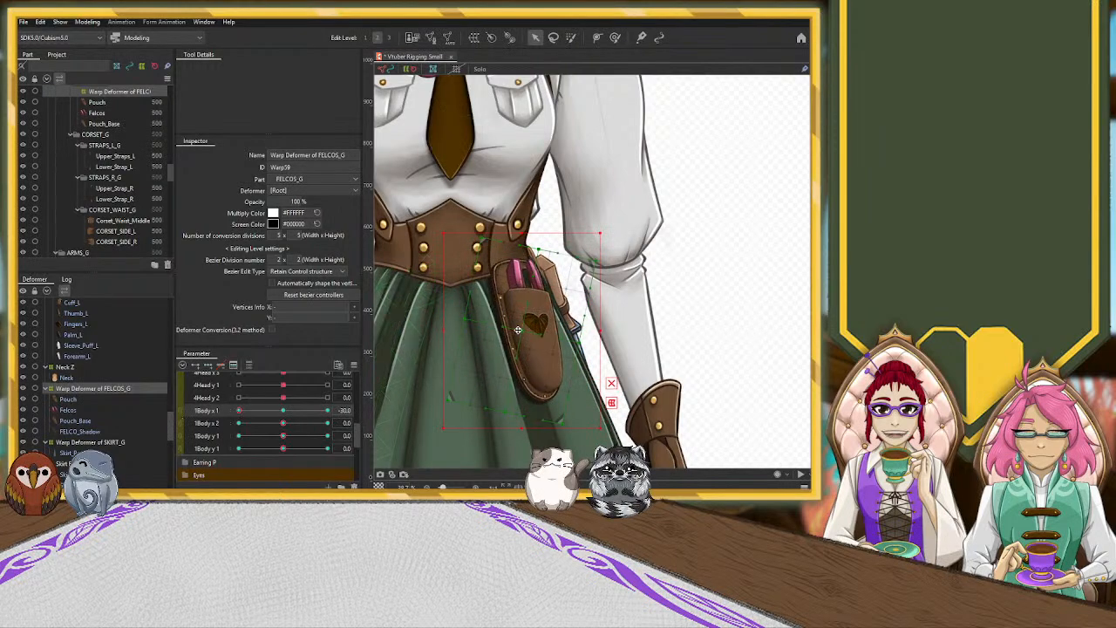
drag(514, 333, 512, 336)
drag(238, 410, 288, 411)
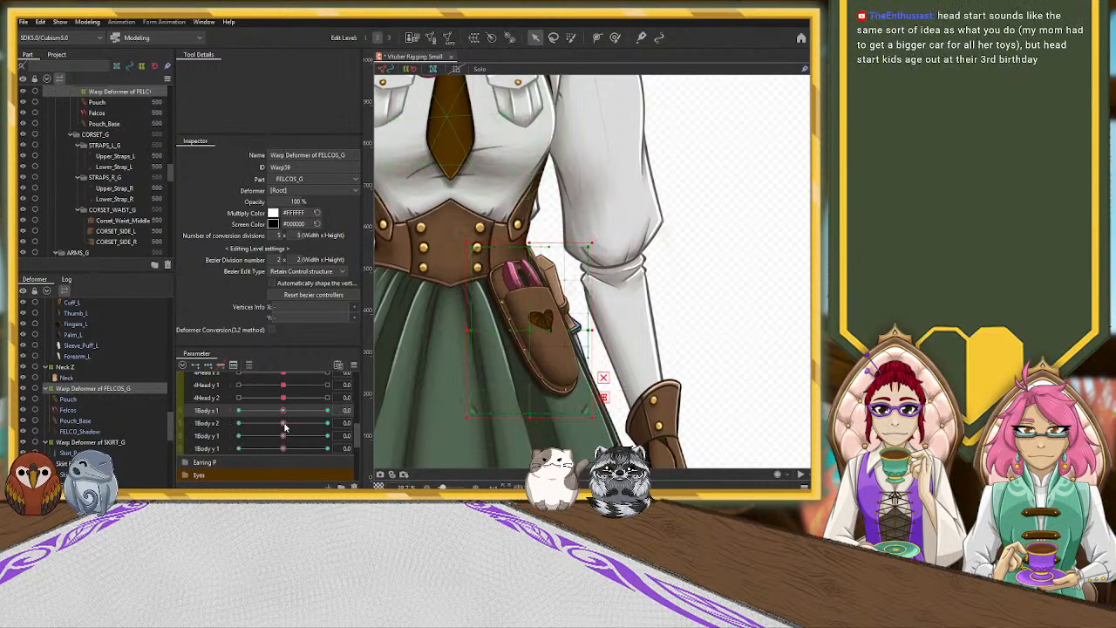
At 1Body x 2 = -30, tilt the pouch deformer slightly clockwise and nudge it inward toward the skirt's centre.
click(284, 423)
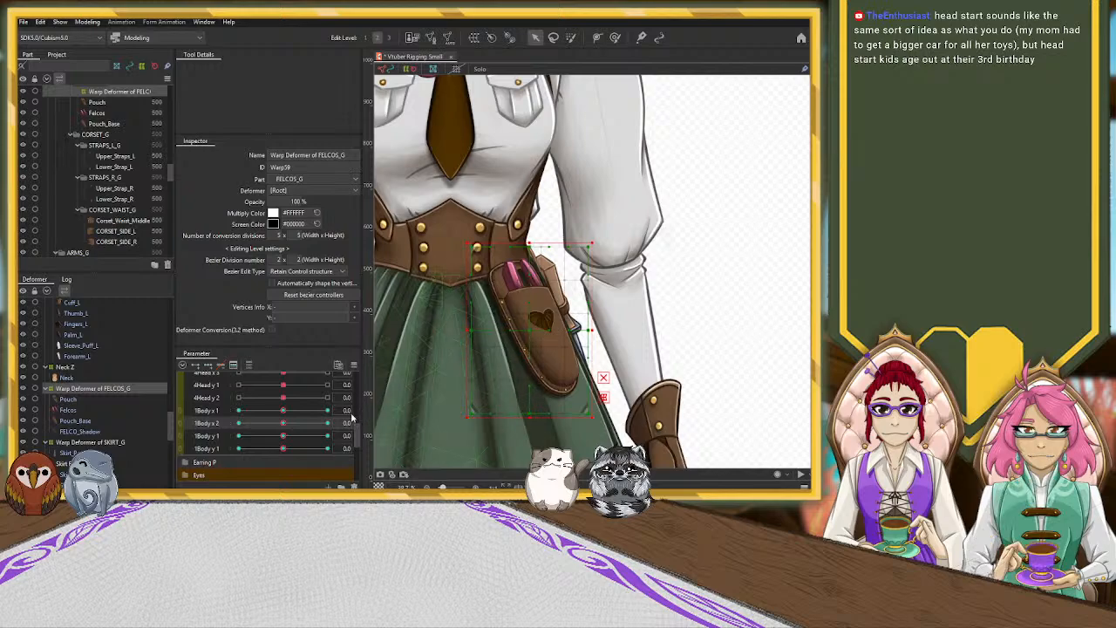
drag(283, 423, 238, 424)
drag(534, 238, 539, 239)
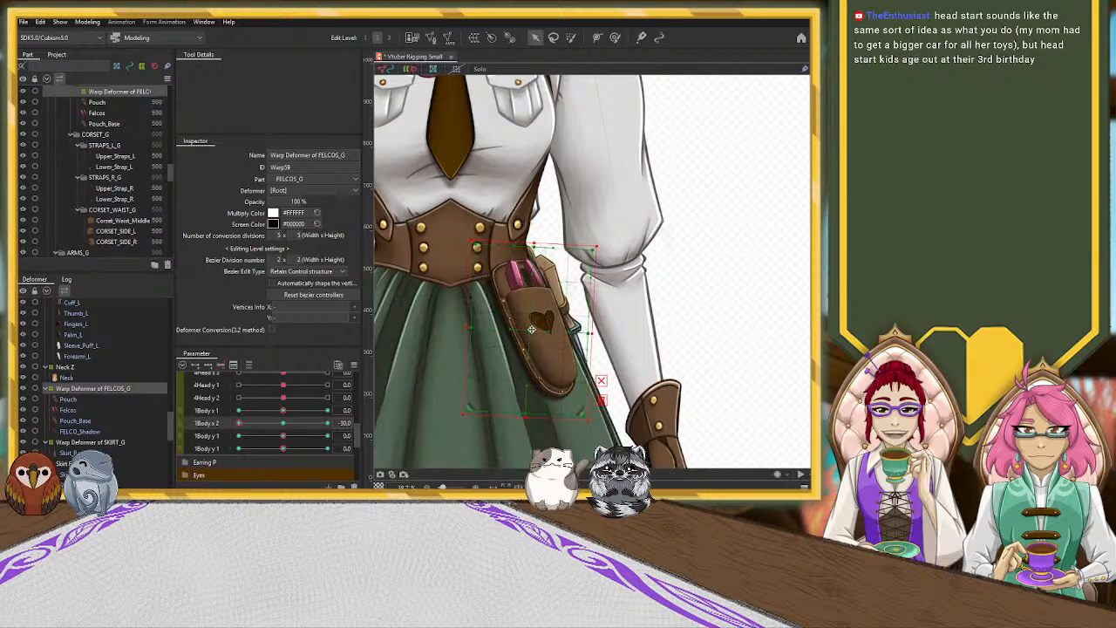
drag(531, 330, 528, 331)
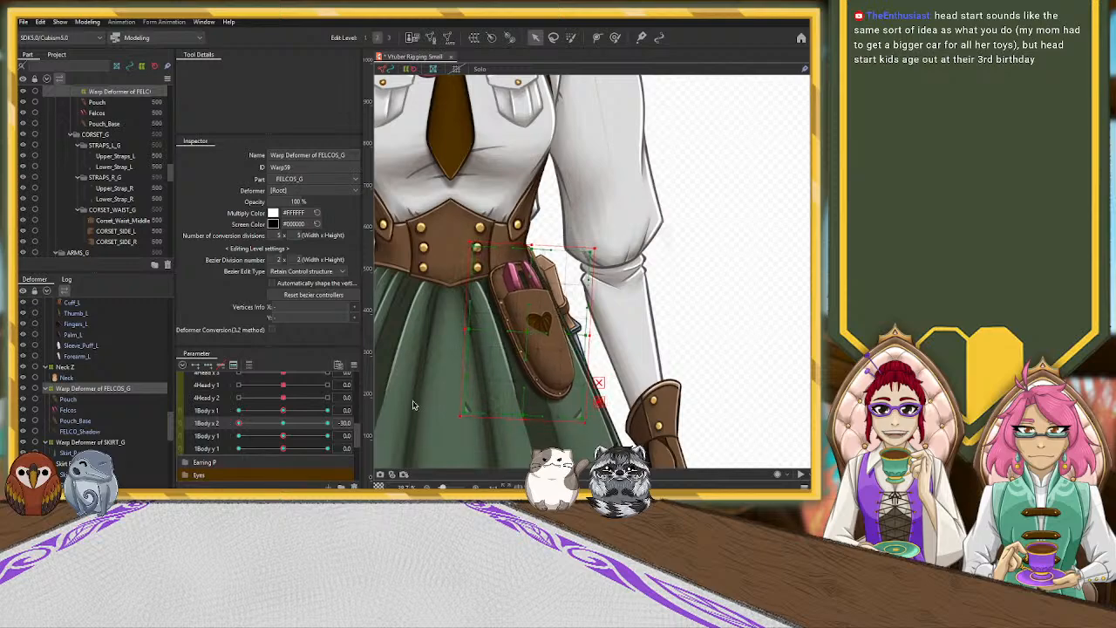
At 1Body x 2 = 30, tilt the pouch deformer slightly counterclockwise and nudge it outward.
drag(239, 423, 328, 423)
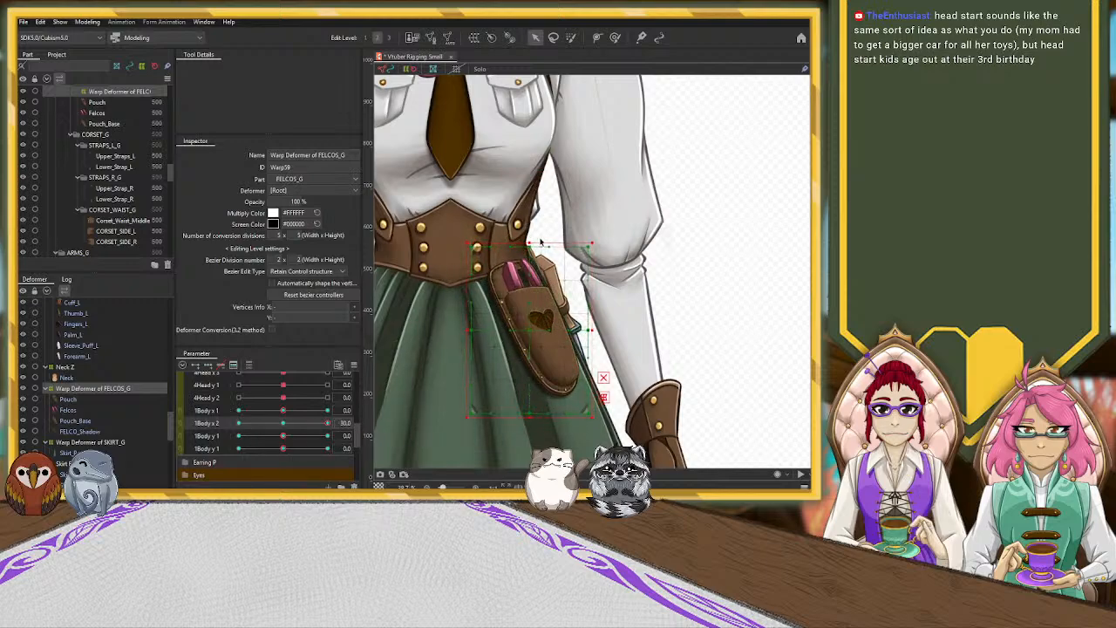
drag(534, 243, 529, 242)
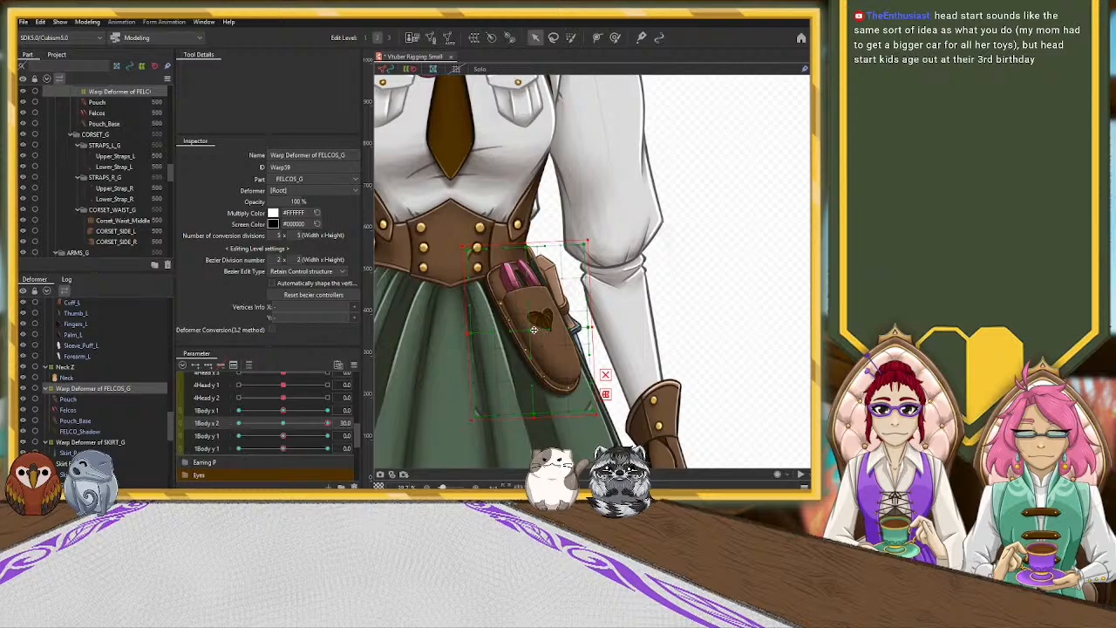
drag(535, 329, 538, 327)
At 1Body y 1 = -30, shorten the FELCOS_G pouch deformer from both ends, widen it slightly and nudge it outward.
drag(327, 427, 238, 436)
drag(529, 417, 598, 401)
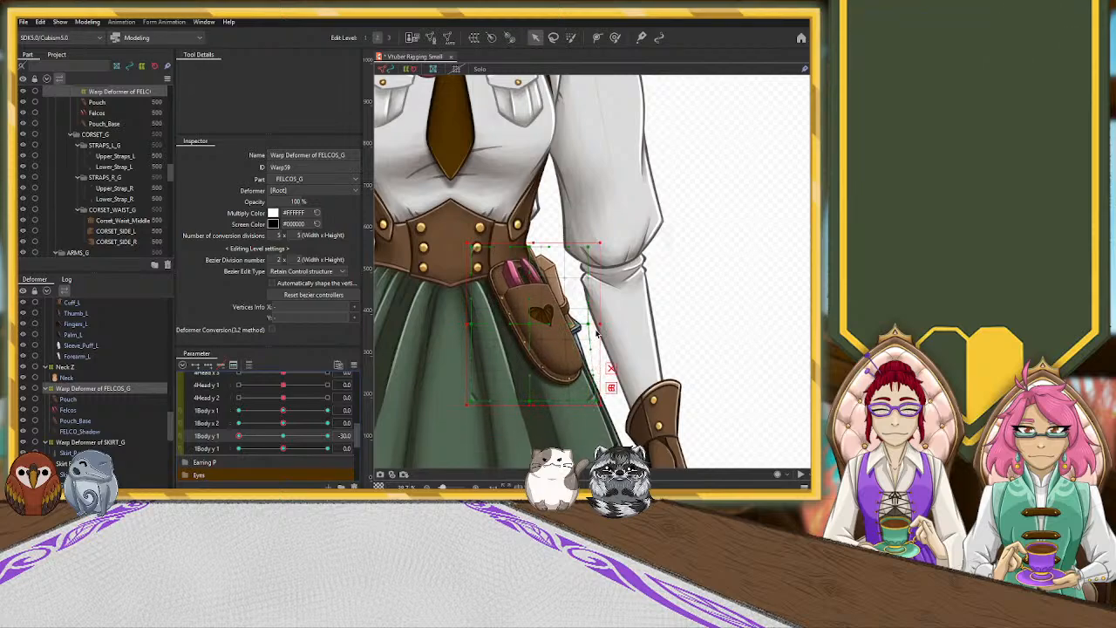
drag(592, 325, 603, 325)
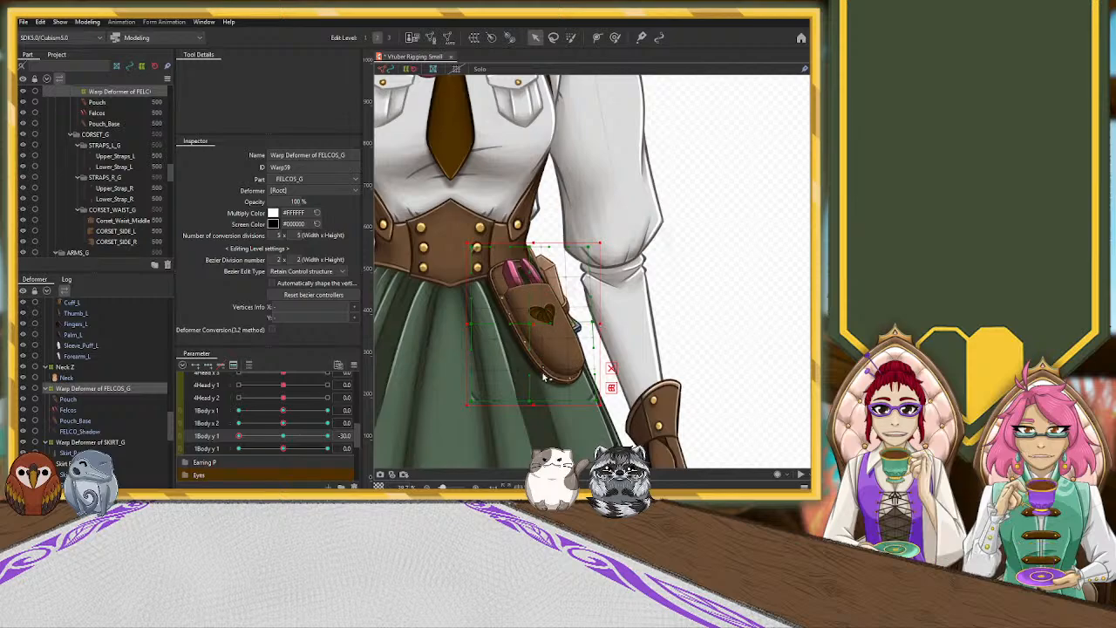
drag(533, 405, 534, 400)
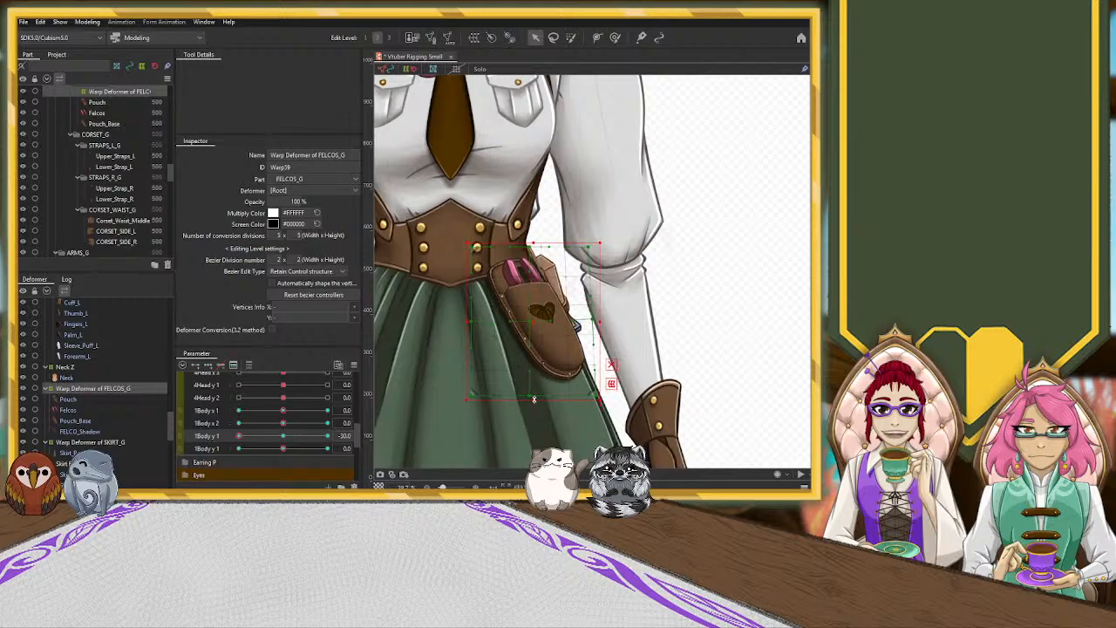
drag(533, 242, 534, 245)
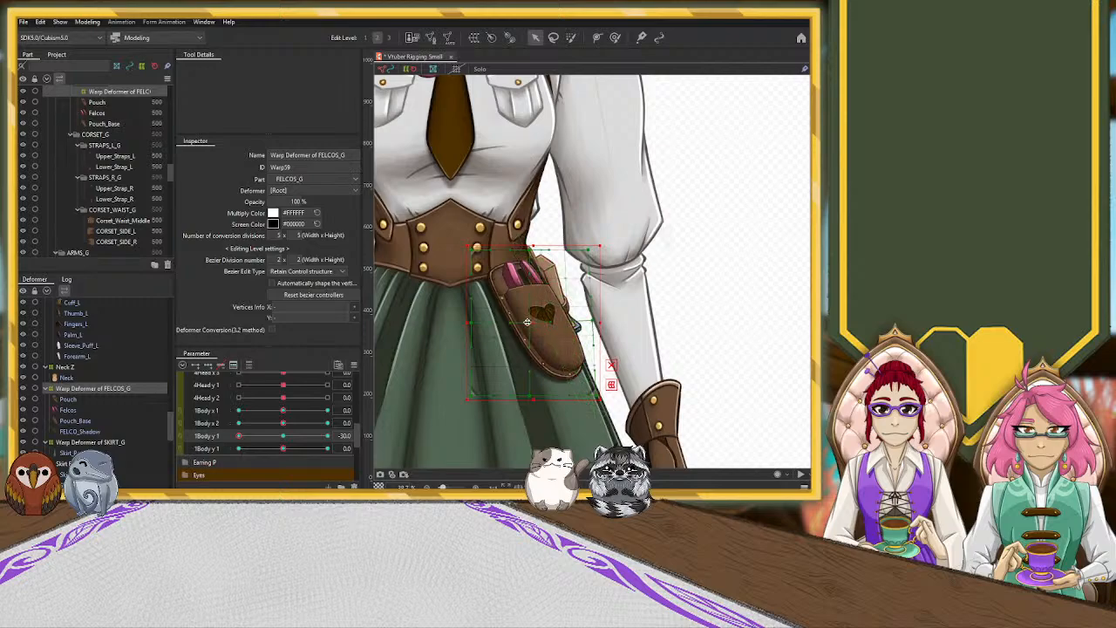
drag(529, 323, 534, 322)
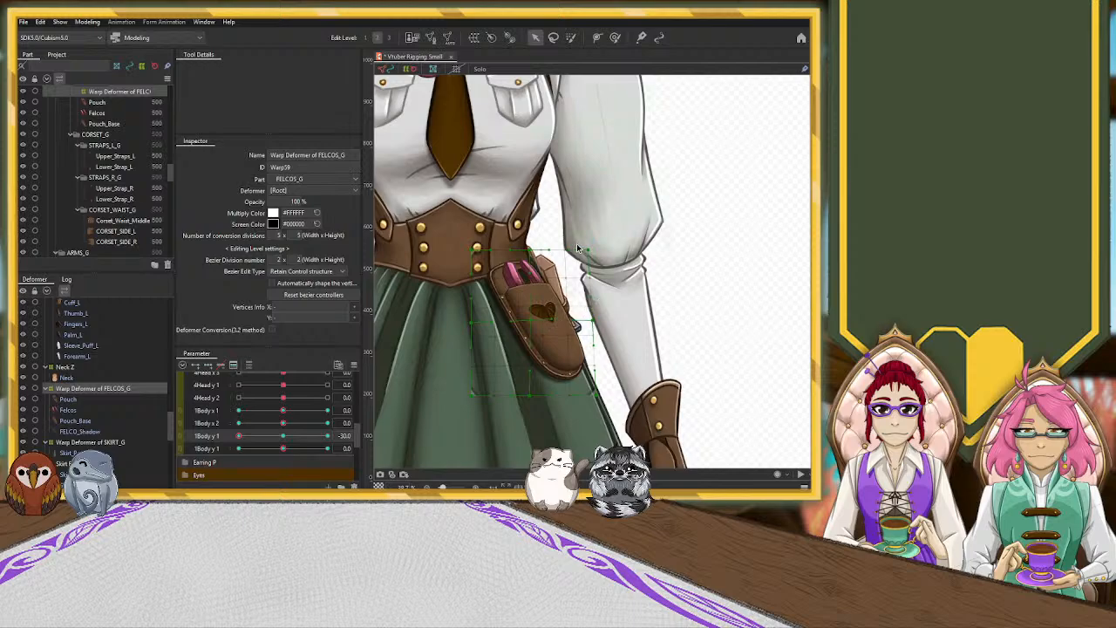
Try a slight counterclockwise tilt and nudge of the pouch deformer at 1Body y 1 = -30, and undo both.
click(452, 324)
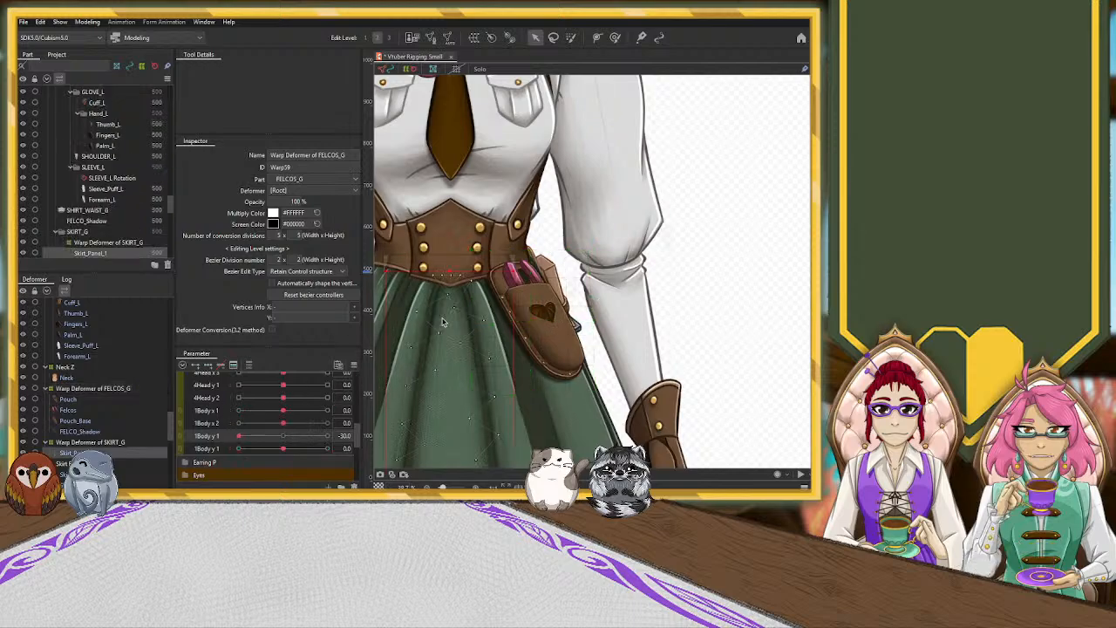
click(75, 390)
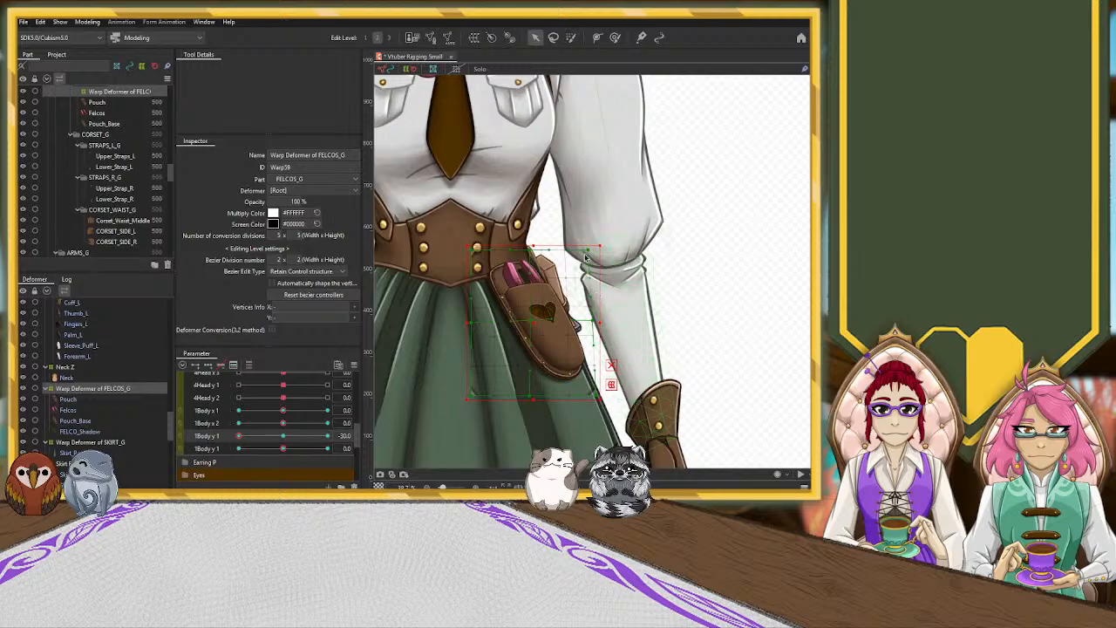
drag(525, 240, 521, 241)
drag(531, 321, 536, 317)
key(ctrl+z)
key(ctrl+z)
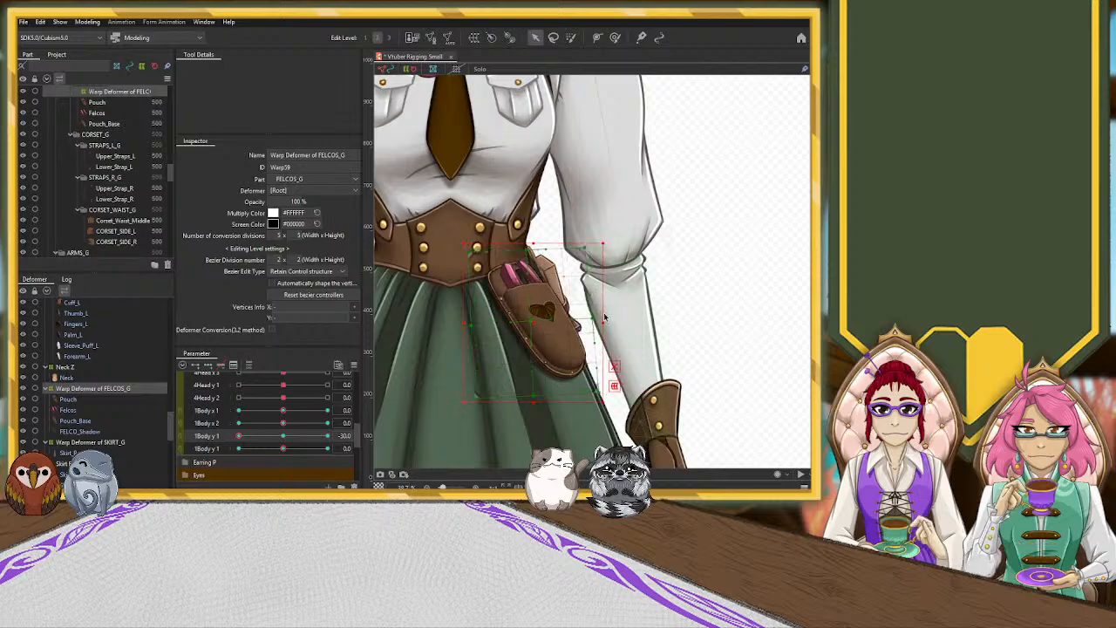
At 1Body y 1 = 30, stretch the pouch deformer downward and tilt it slightly clockwise.
click(281, 436)
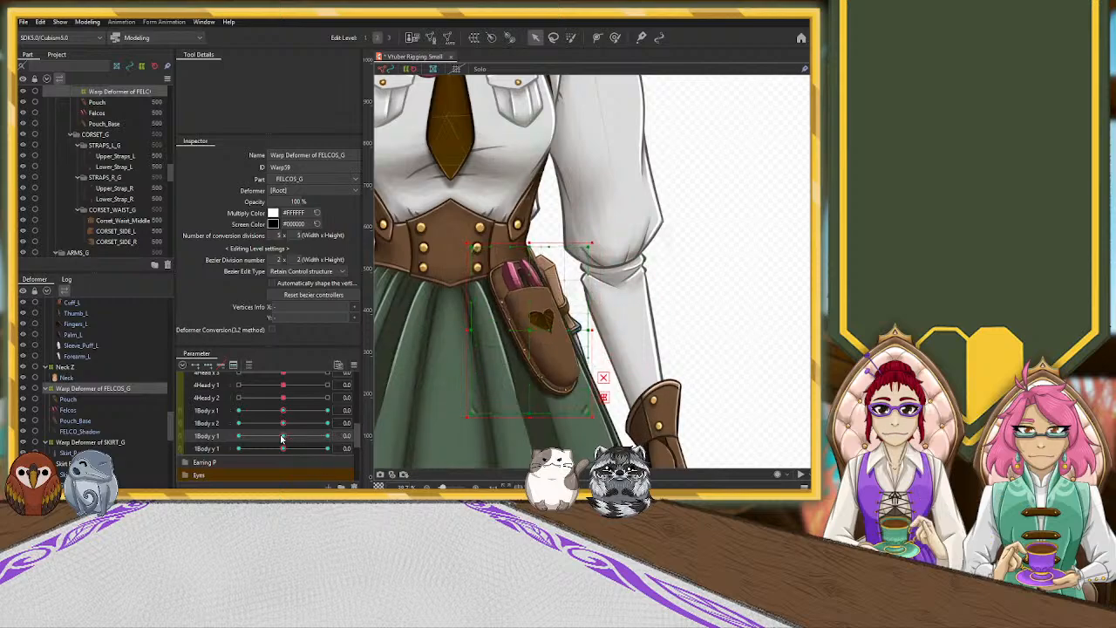
drag(283, 437, 328, 436)
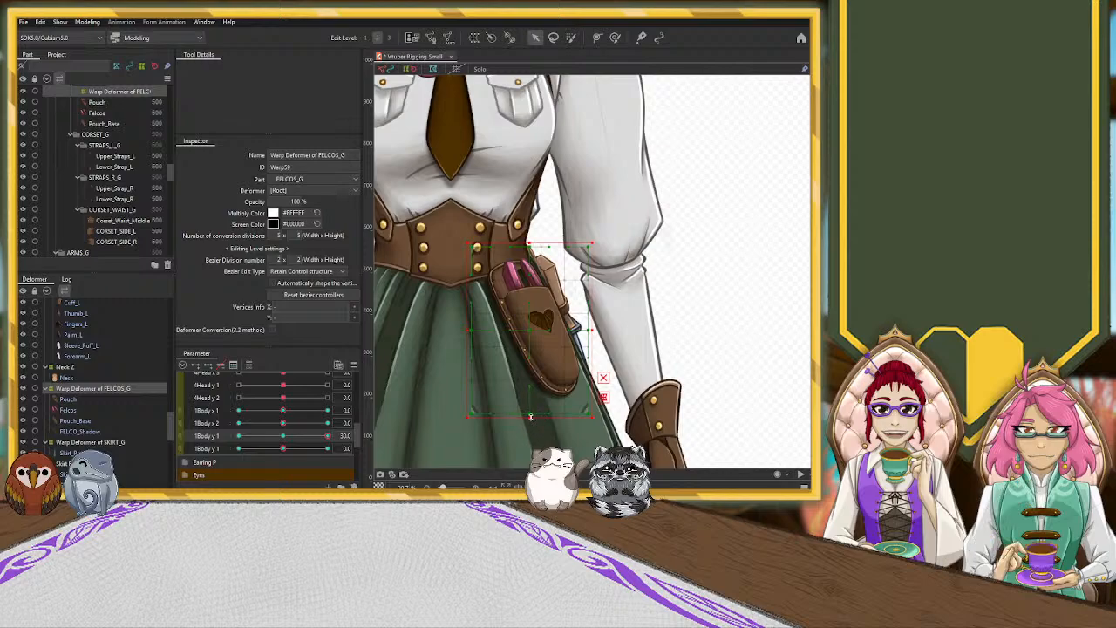
drag(529, 416, 529, 429)
drag(535, 241, 540, 242)
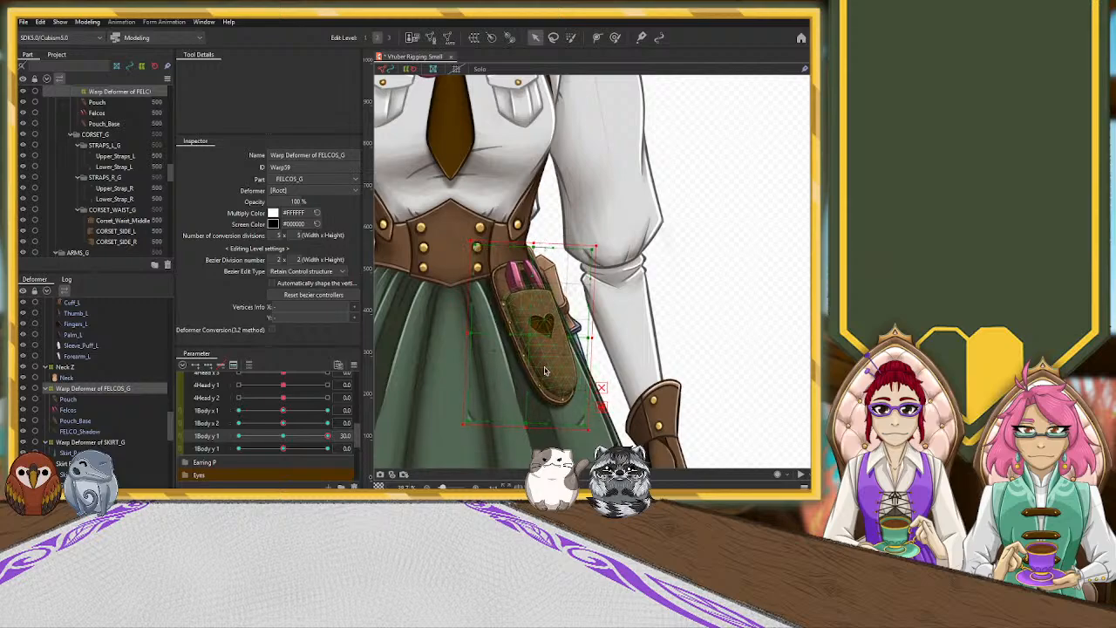
click(591, 339)
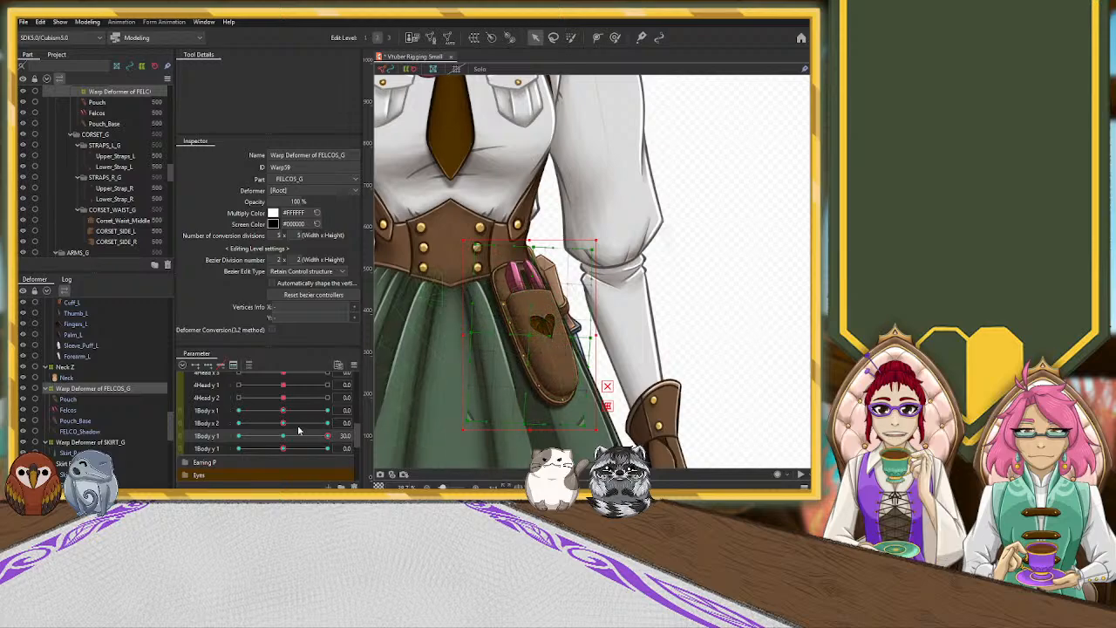
Return to 1Body y 1 = -30 and nudge the pouch deformer very slightly upward and outward.
drag(328, 435, 238, 435)
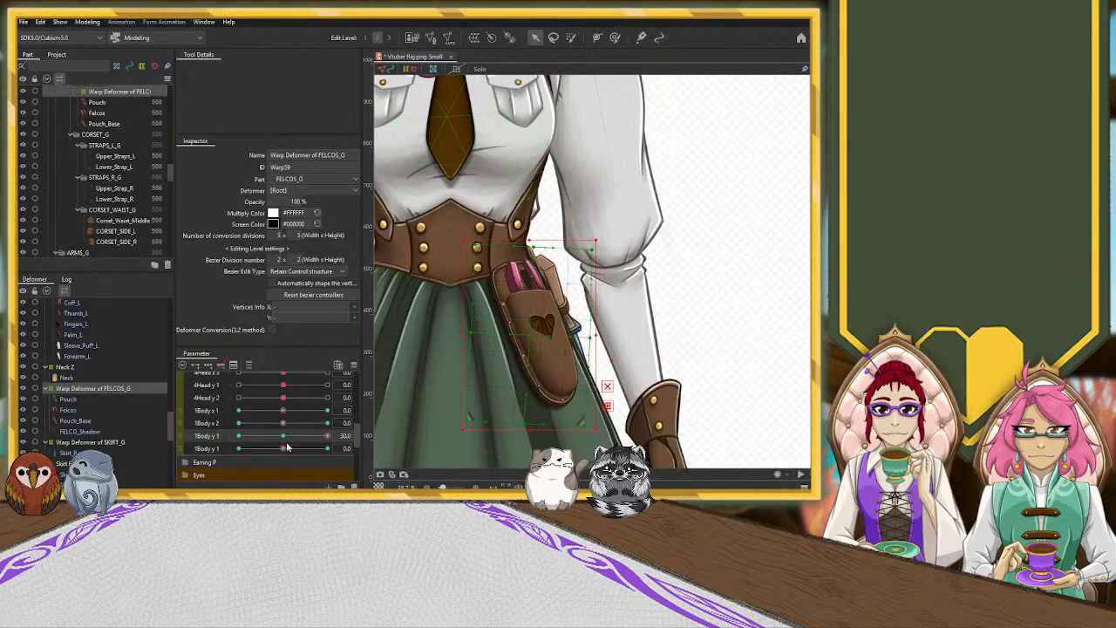
drag(170, 450, 234, 442)
drag(534, 321, 535, 320)
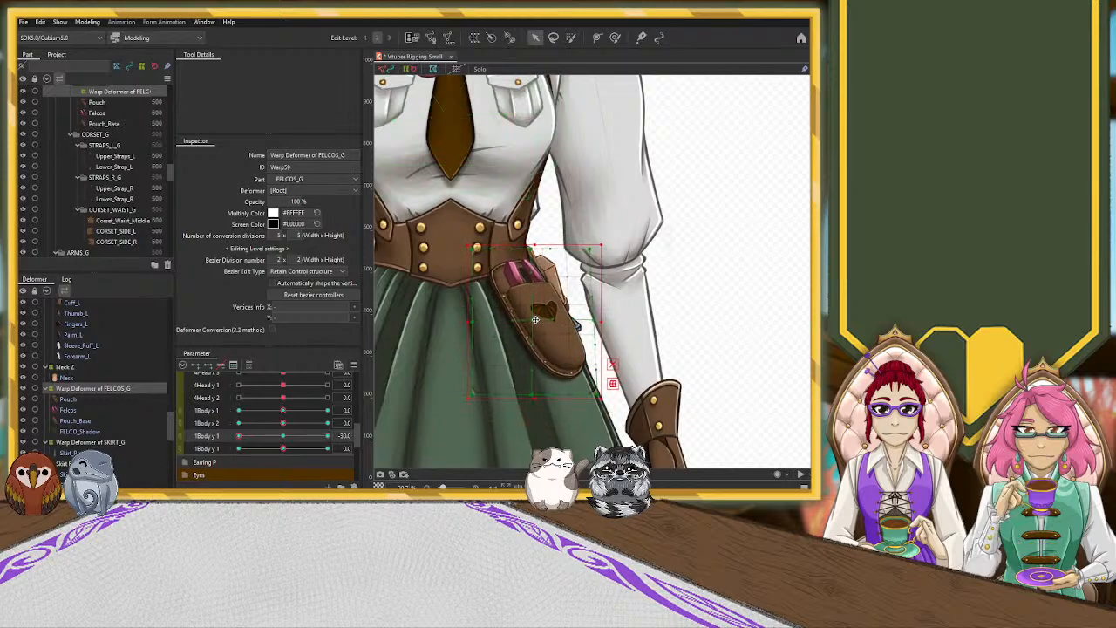
Preview the pouch's movement on the whole figure at 1Body y 1 = 30 and reset the parameter to 0.
drag(238, 436, 328, 436)
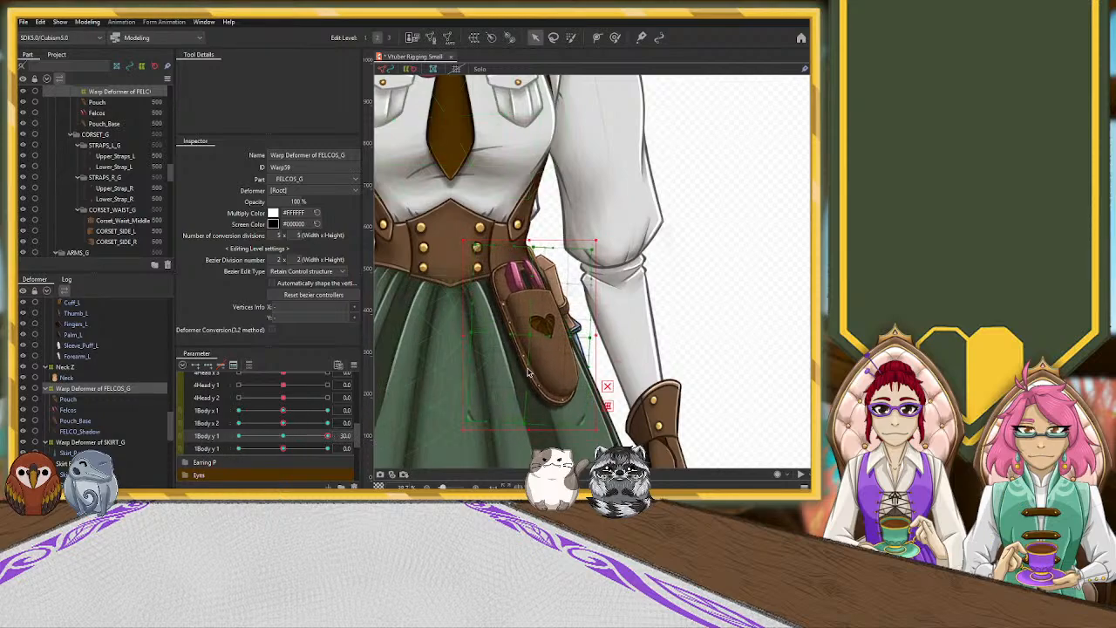
drag(327, 435, 283, 436)
scroll(689, 270, down, 4)
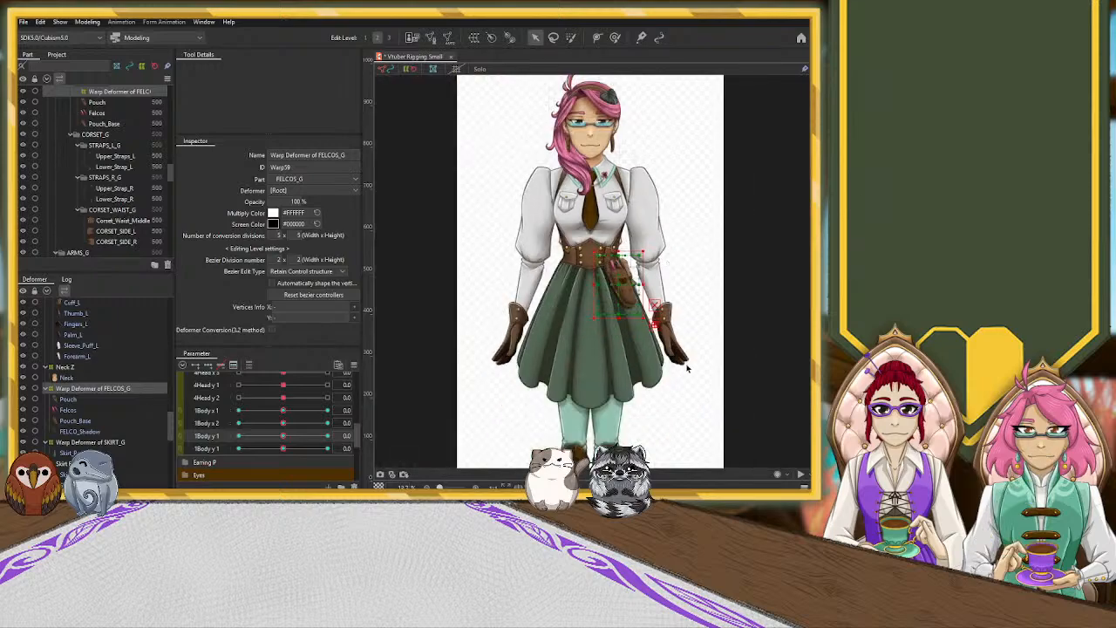
scroll(695, 304, up, 2)
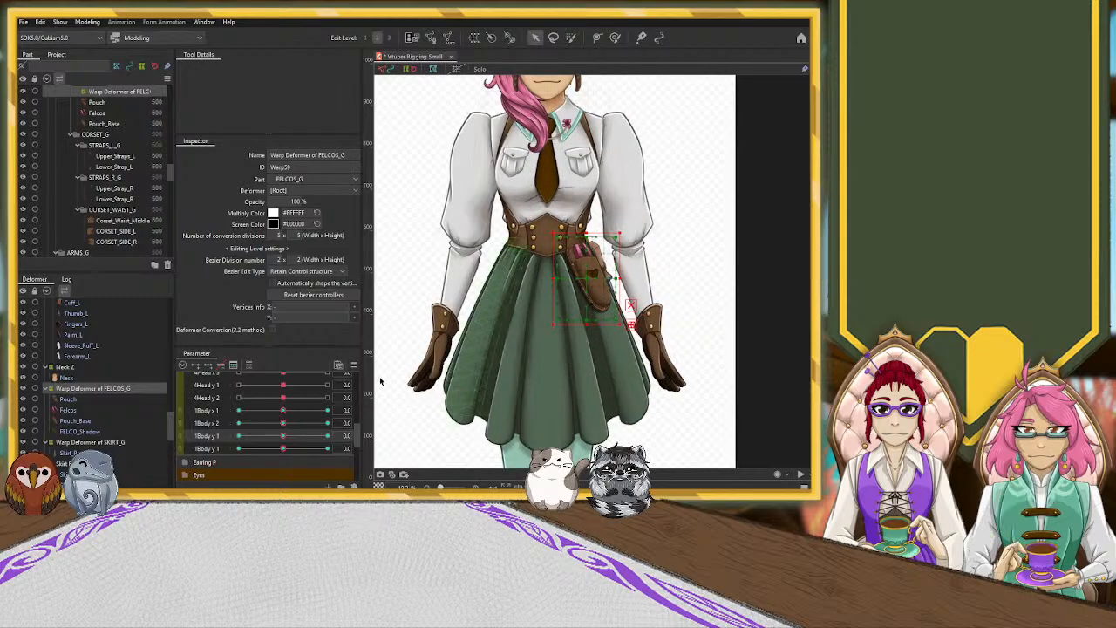
drag(283, 442, 394, 448)
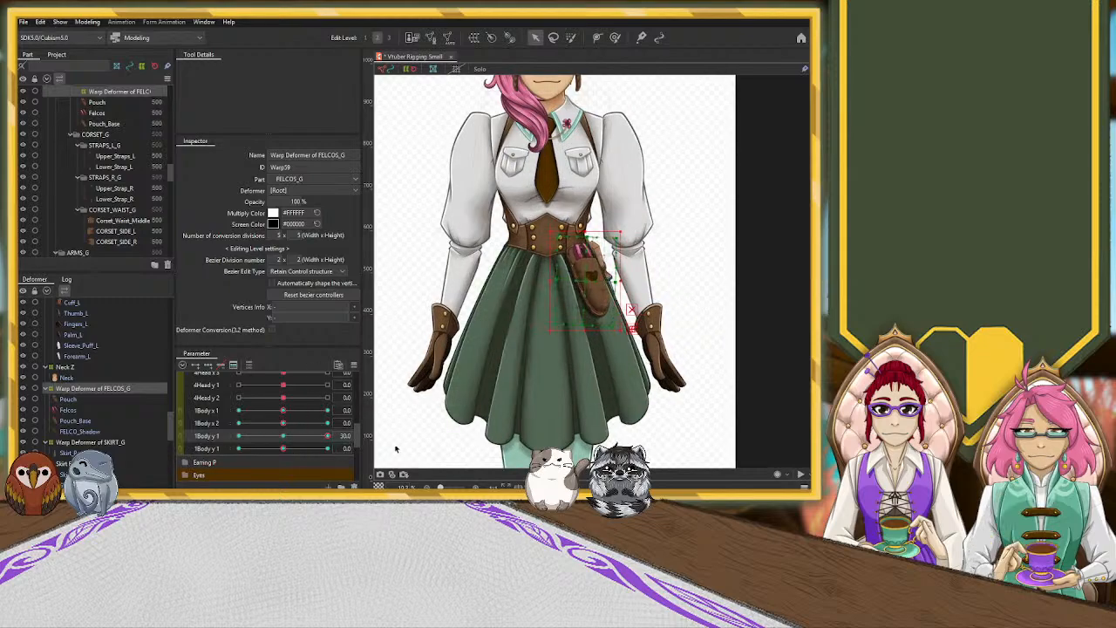
click(283, 438)
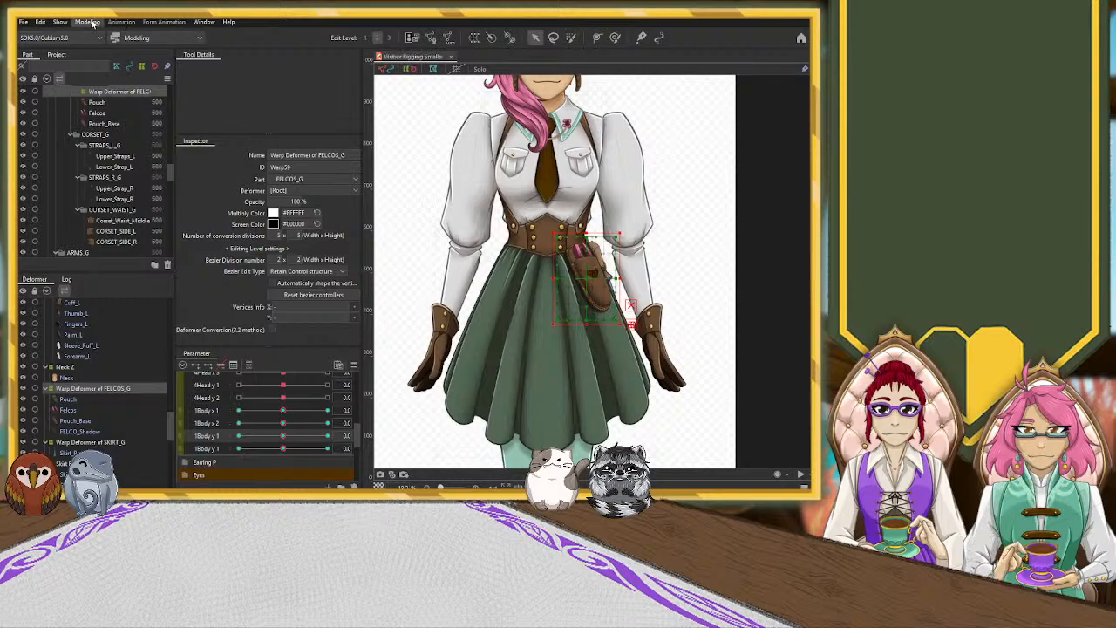
In the physics settings, add a Body X group with the Body Input and double Hair presets, outputting to 1Body x 1 and 1Body x 2.
click(104, 243)
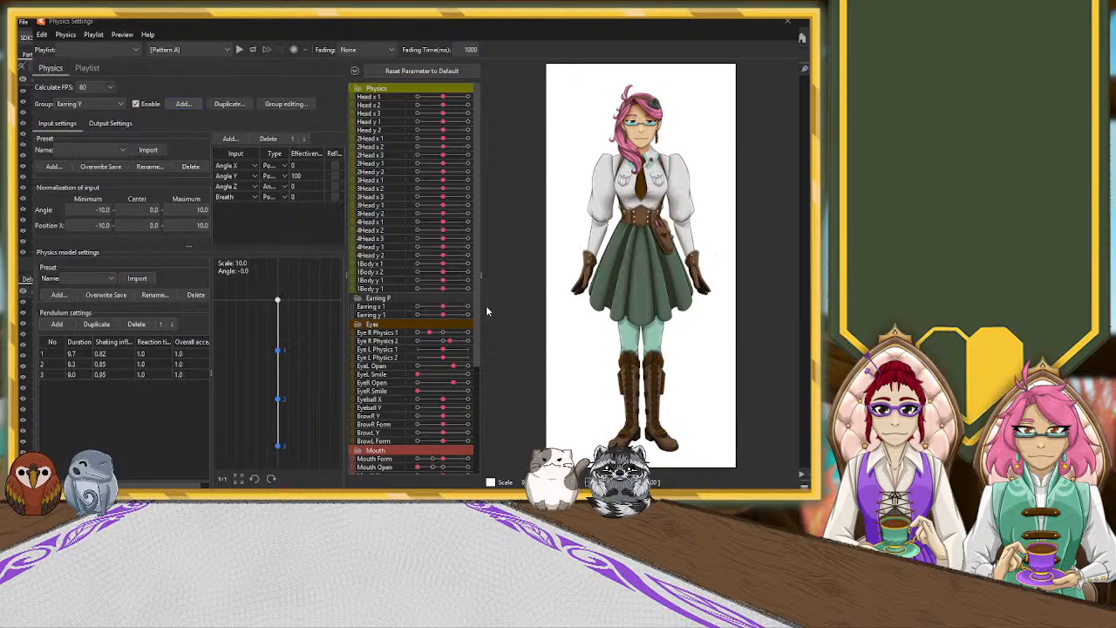
click(402, 290)
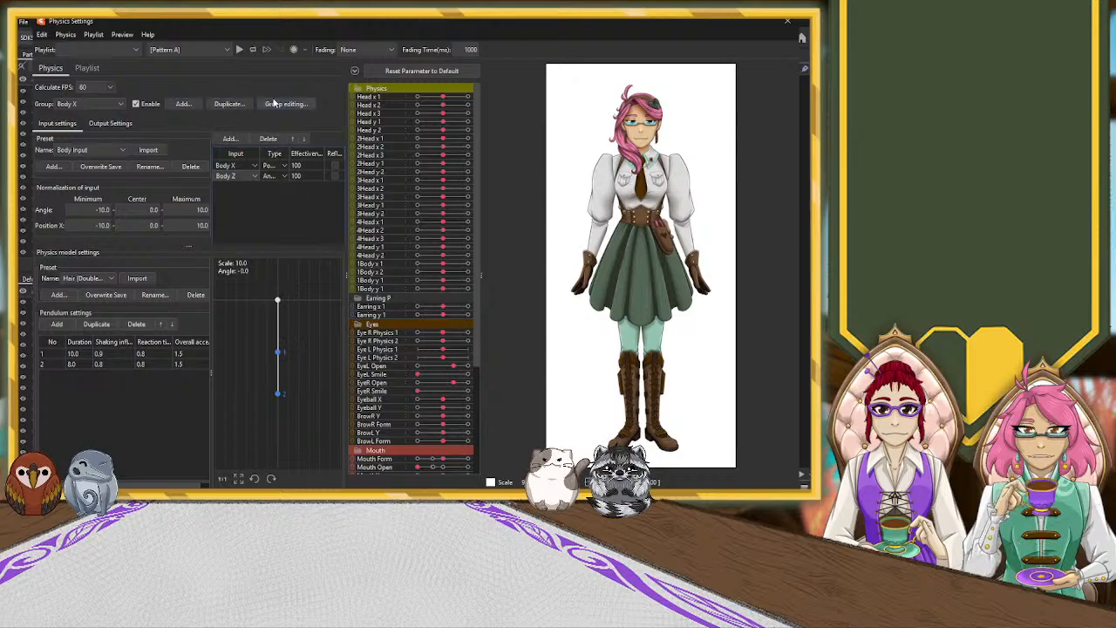
click(114, 125)
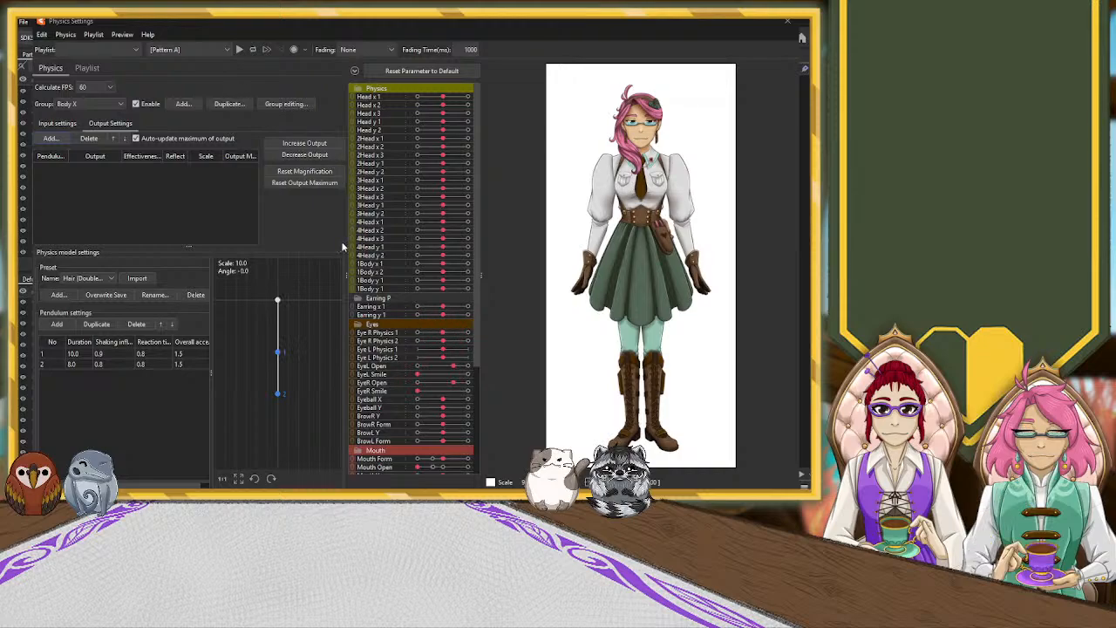
click(399, 386)
Set the scale of both the 1Body x 1 and 1Body x 2 outputs to 15.
double_click(196, 171)
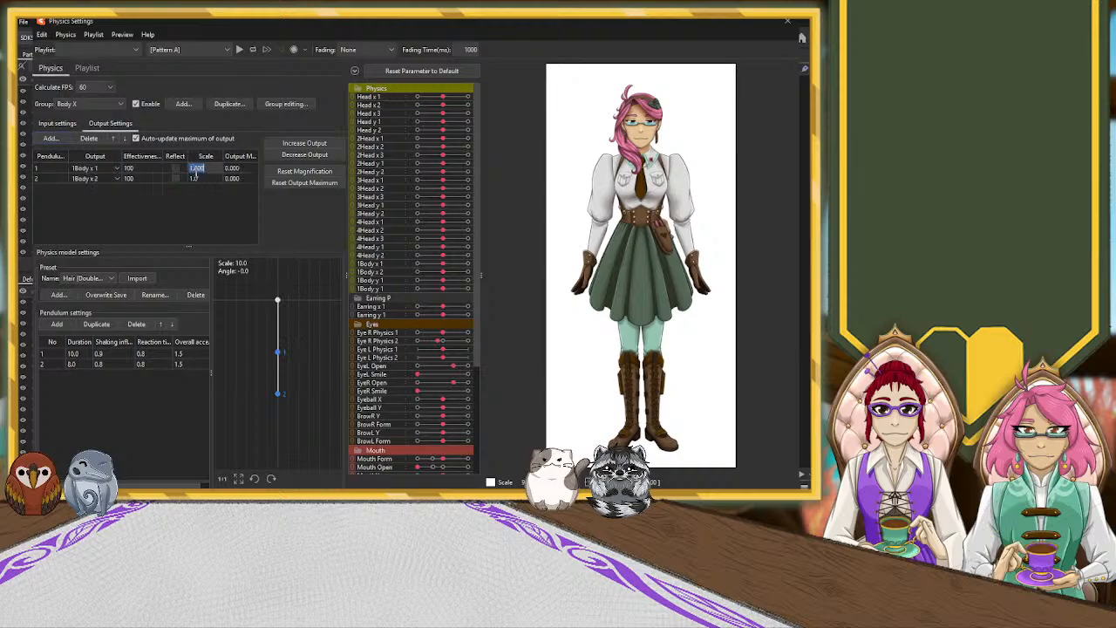
double_click(200, 170)
double_click(200, 180)
text(15)
Test the physics by swaying Body X and delete the Body Z input from the group.
click(56, 123)
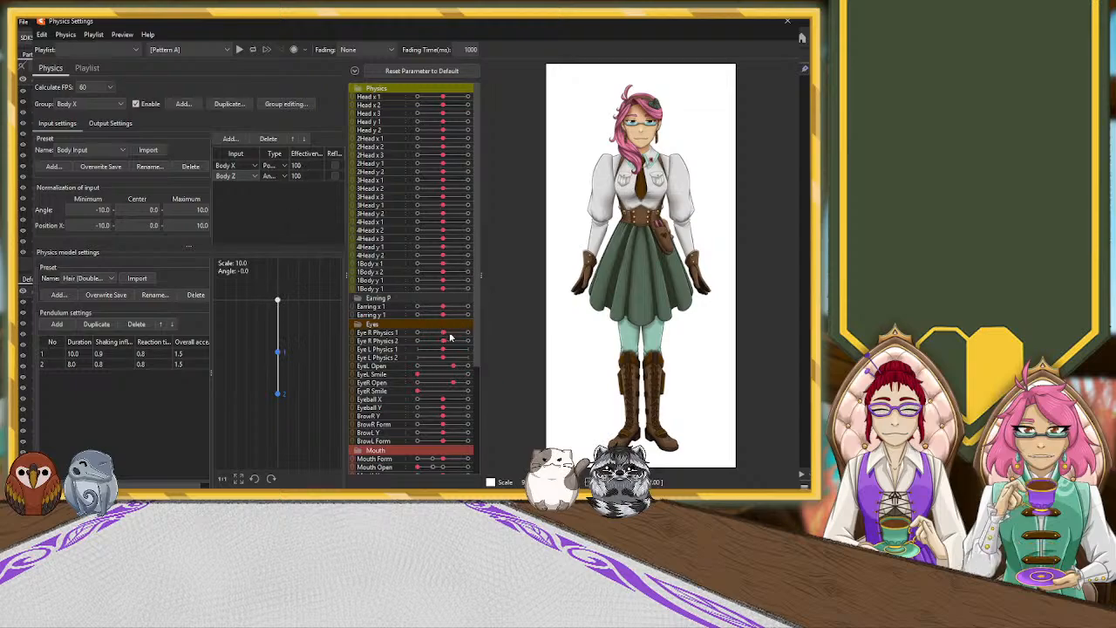
scroll(442, 373, down, 3)
scroll(443, 373, down, 3)
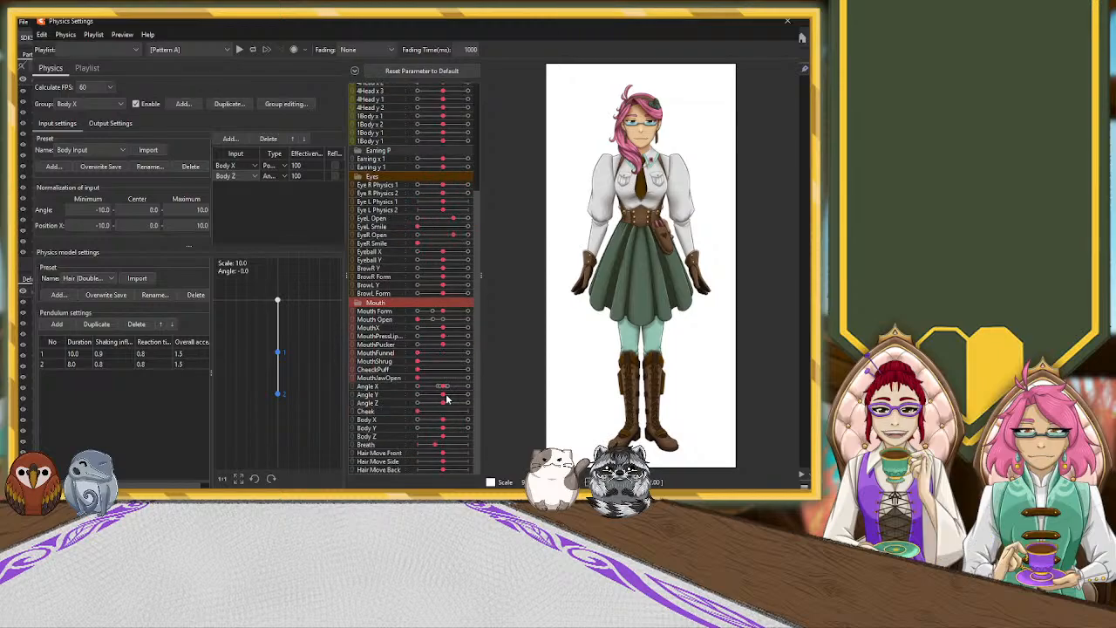
mouse_move(442, 425)
mouse_down()
mouse_move(378, 425)
mouse_move(497, 423)
mouse_move(394, 420)
mouse_move(484, 423)
mouse_move(446, 422)
mouse_up()
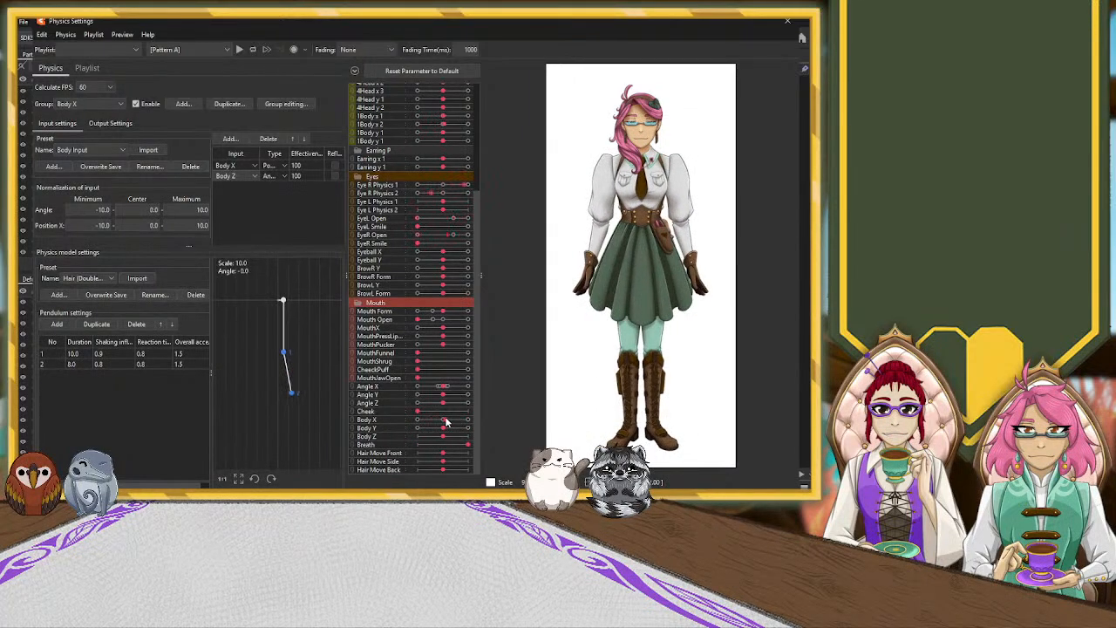
click(235, 175)
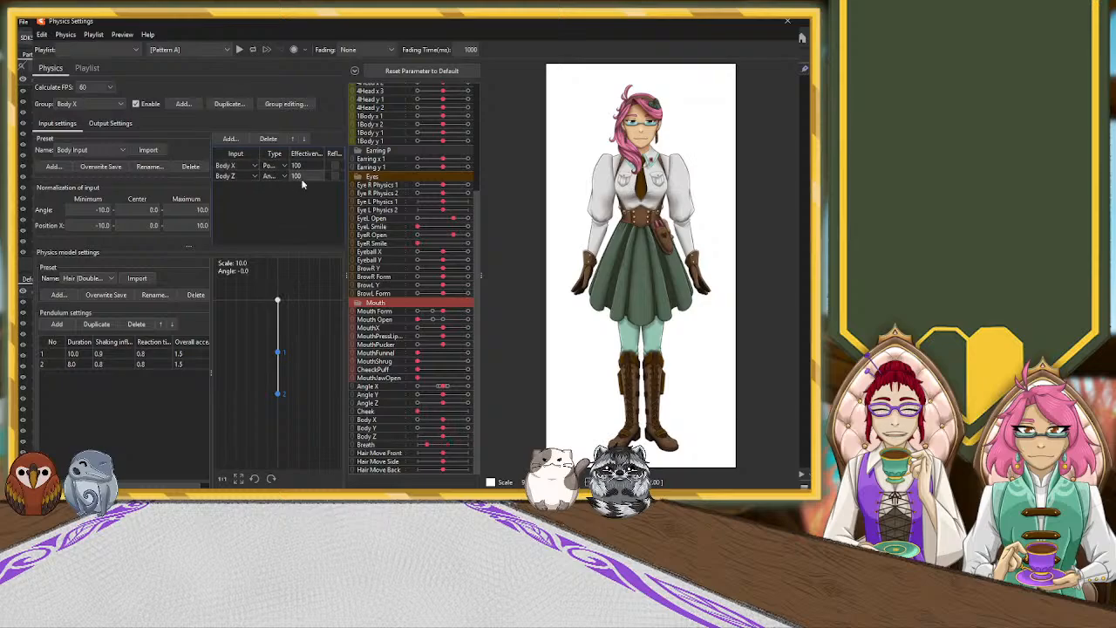
click(270, 139)
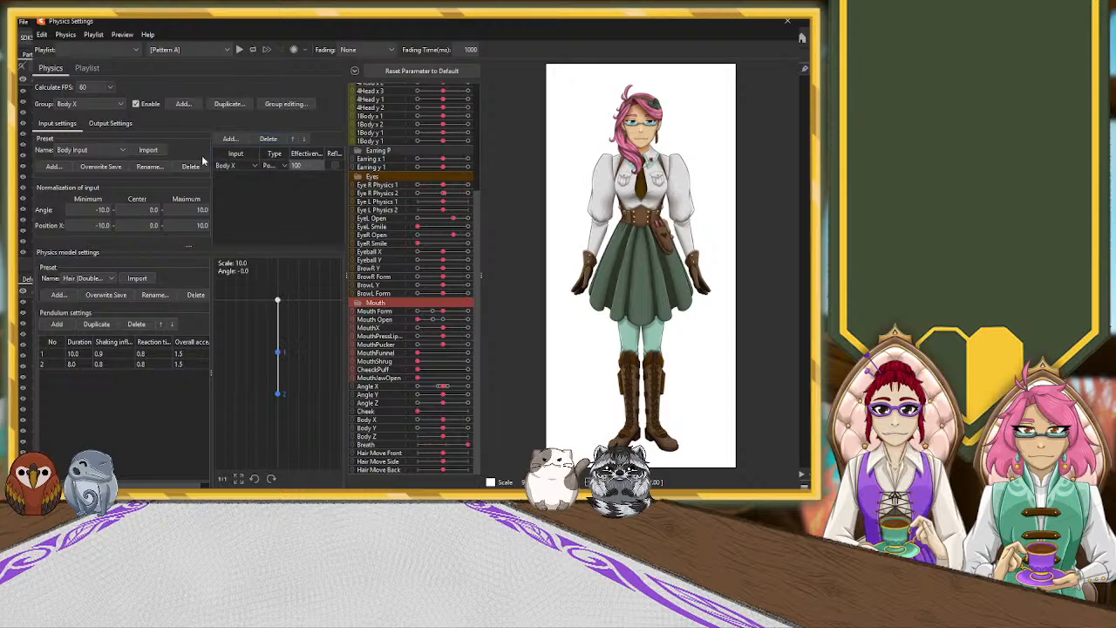
Bring the output maximum of 1Body x 1 and 1Body x 2 to 100 in the Body X group.
click(122, 126)
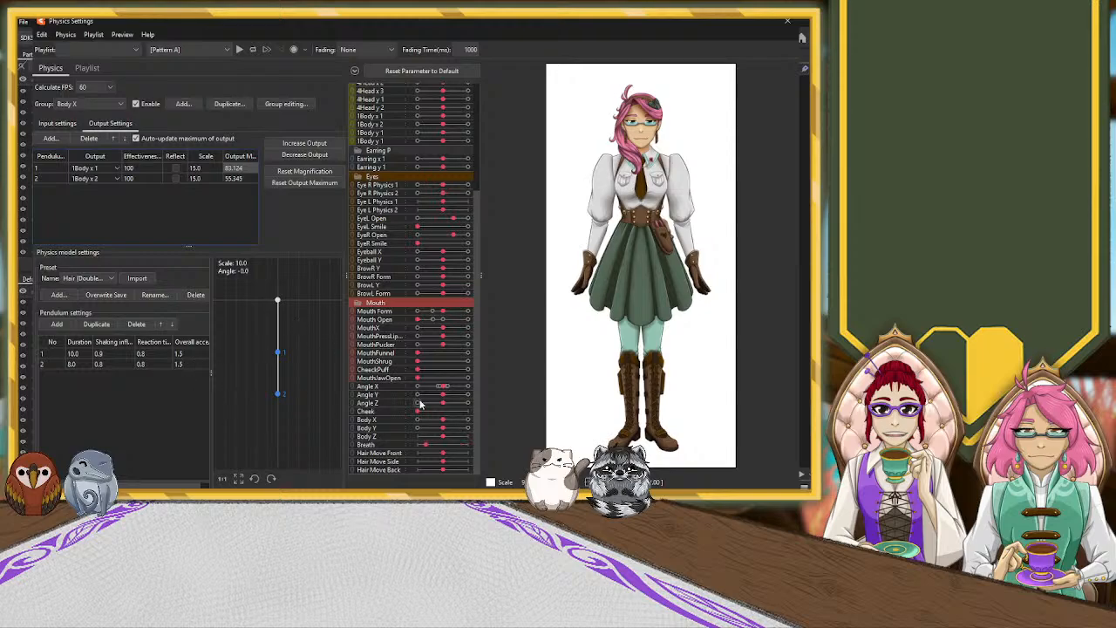
drag(443, 395, 467, 427)
click(444, 387)
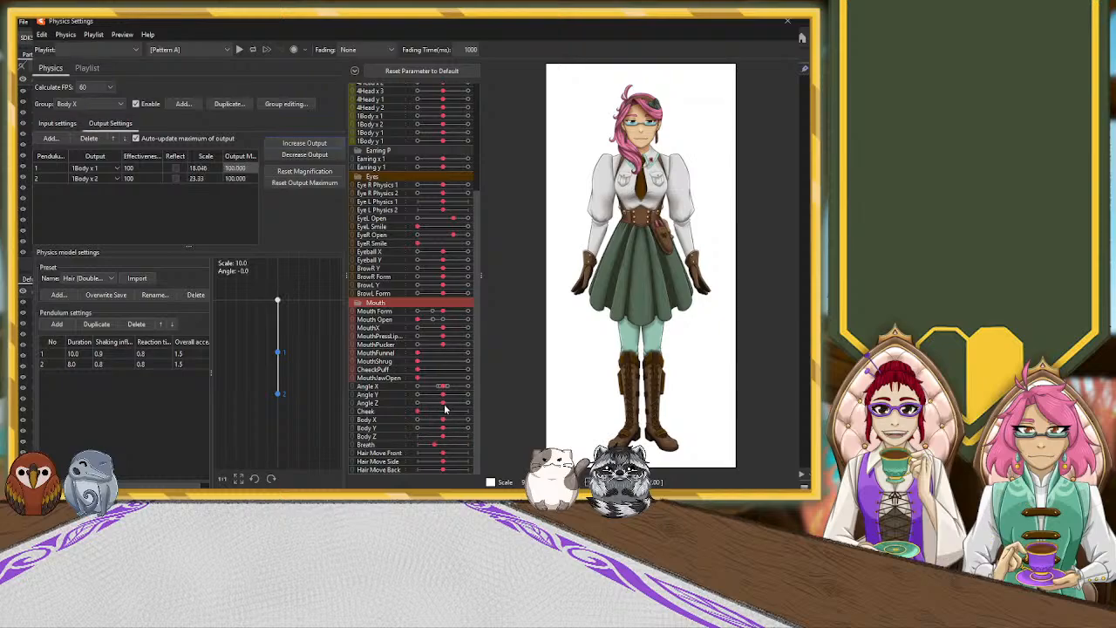
Sway Body X while watching the skirt and pouch, and delete the Body X group's second pendulum.
scroll(654, 249, up, 3)
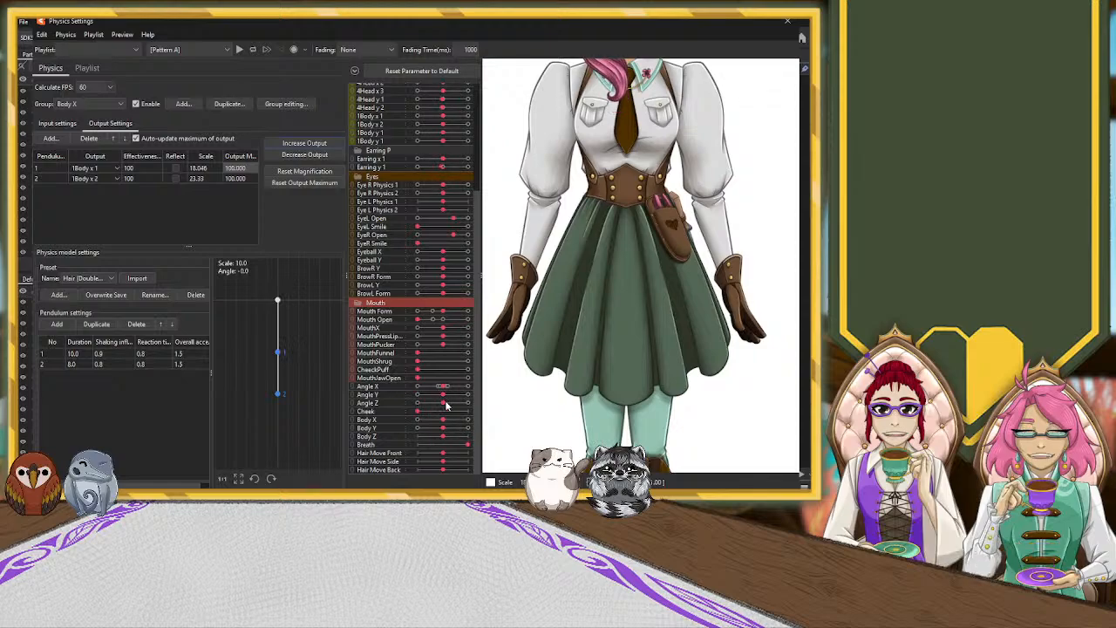
mouse_move(443, 423)
mouse_down()
mouse_move(471, 428)
mouse_move(400, 427)
mouse_move(462, 428)
mouse_move(427, 429)
mouse_move(451, 429)
mouse_up()
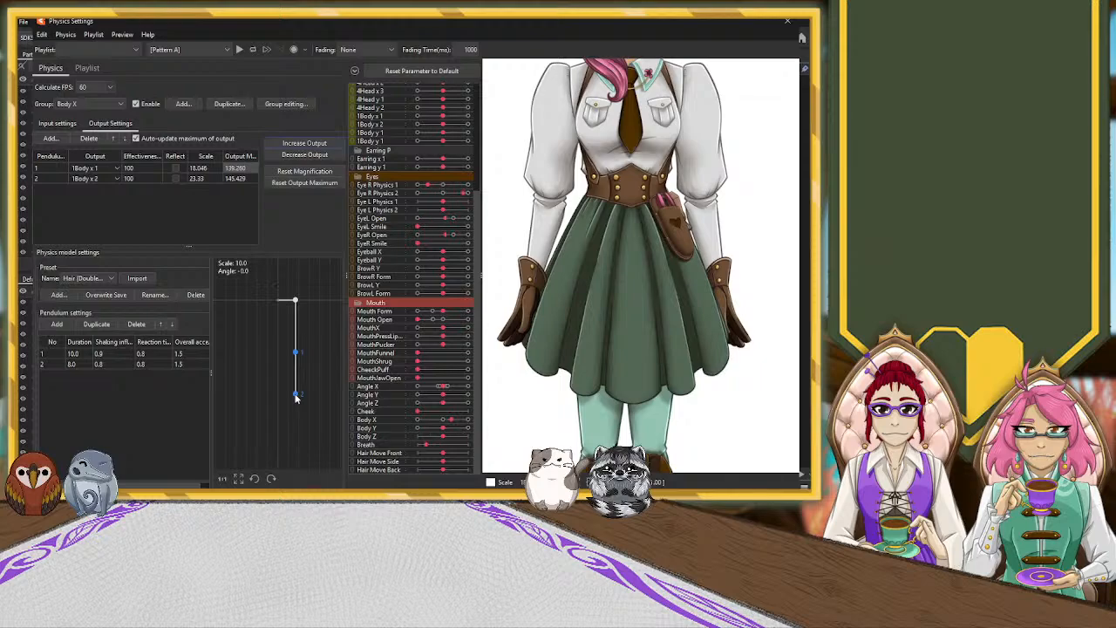
click(135, 324)
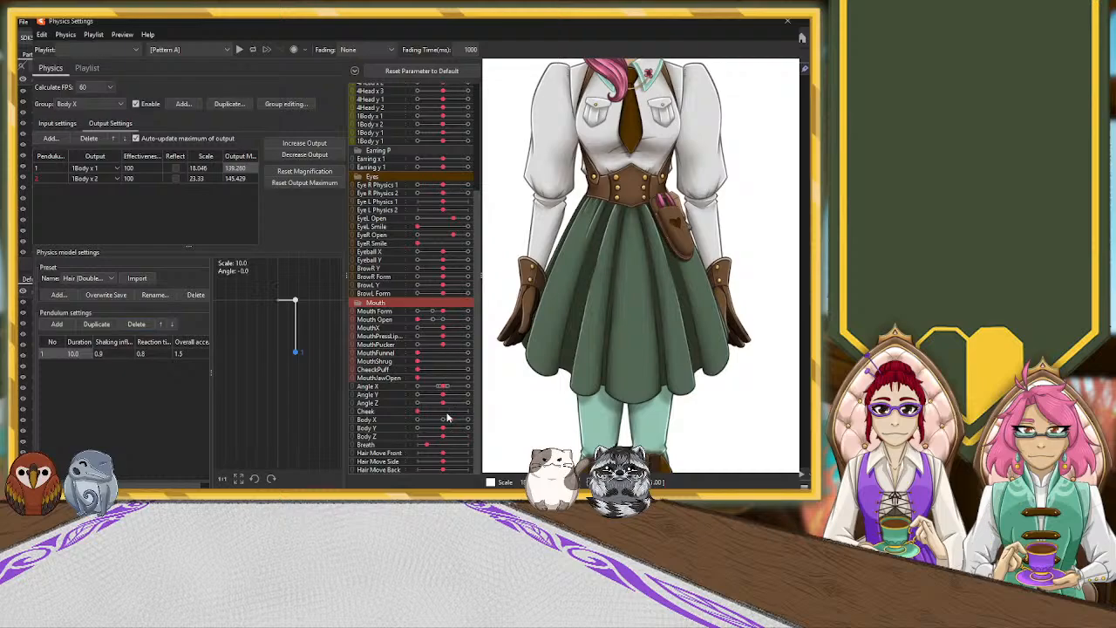
mouse_move(450, 423)
mouse_down()
mouse_move(465, 424)
mouse_move(399, 427)
mouse_move(475, 426)
mouse_move(442, 422)
mouse_up()
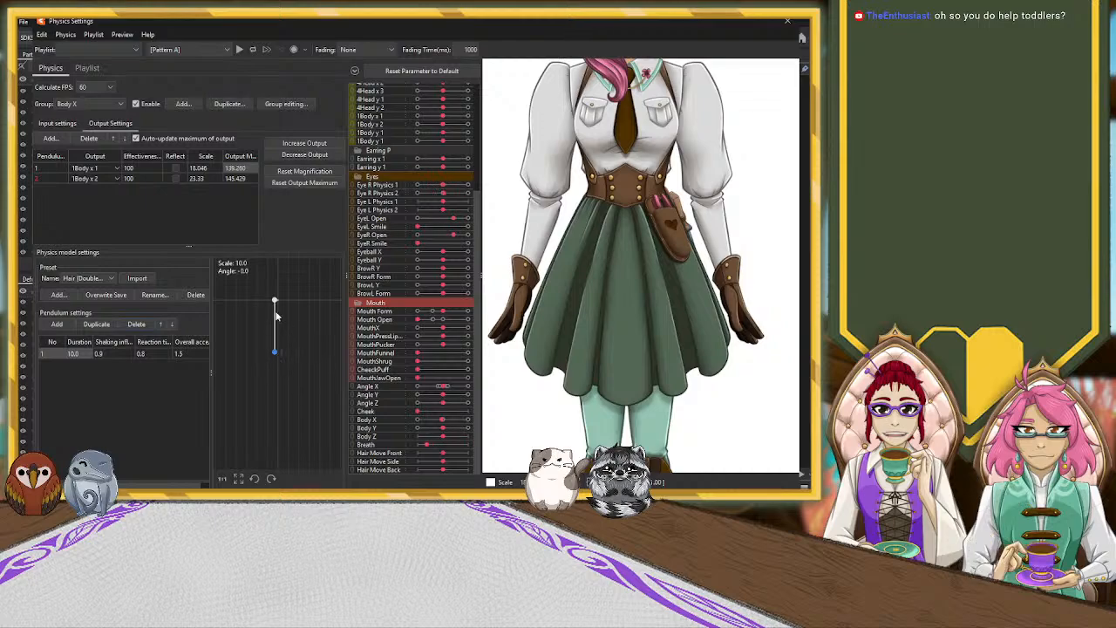
Set the remaining pendulum's reaction time to 2.85 and its shaking influence to 1, and test by swaying Body X.
click(153, 355)
text(2.85)
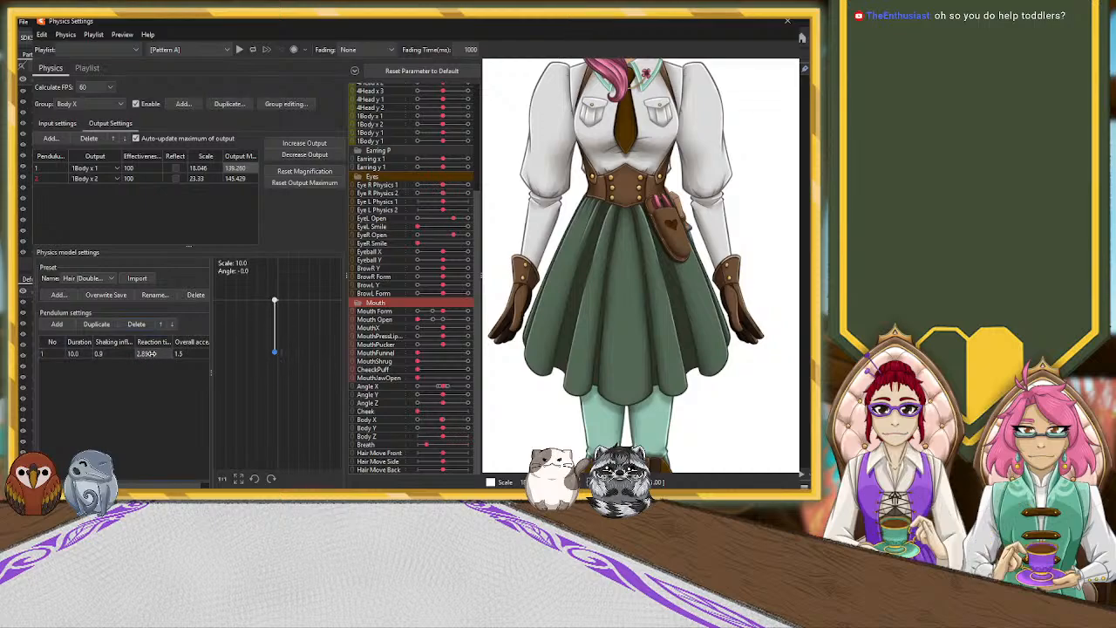
click(101, 354)
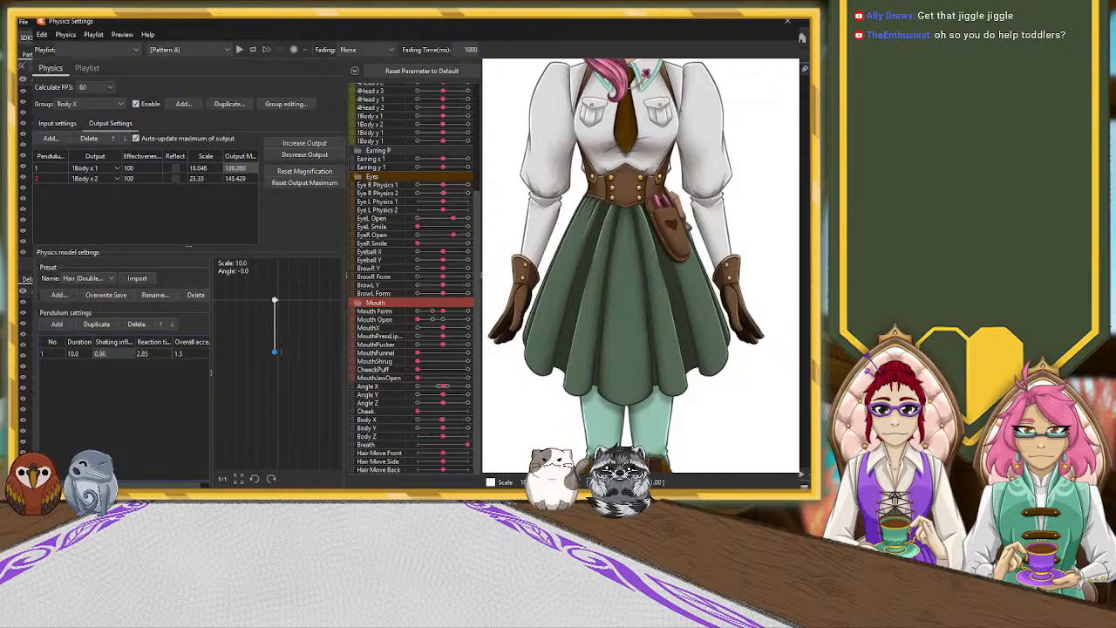
text(1.)
key(Return)
mouse_move(443, 423)
mouse_down()
mouse_move(480, 423)
mouse_move(442, 427)
mouse_up()
Try pendulum reaction times between 0.4 and 2.59, swaying Body X to compare the motion.
drag(146, 354, 128, 354)
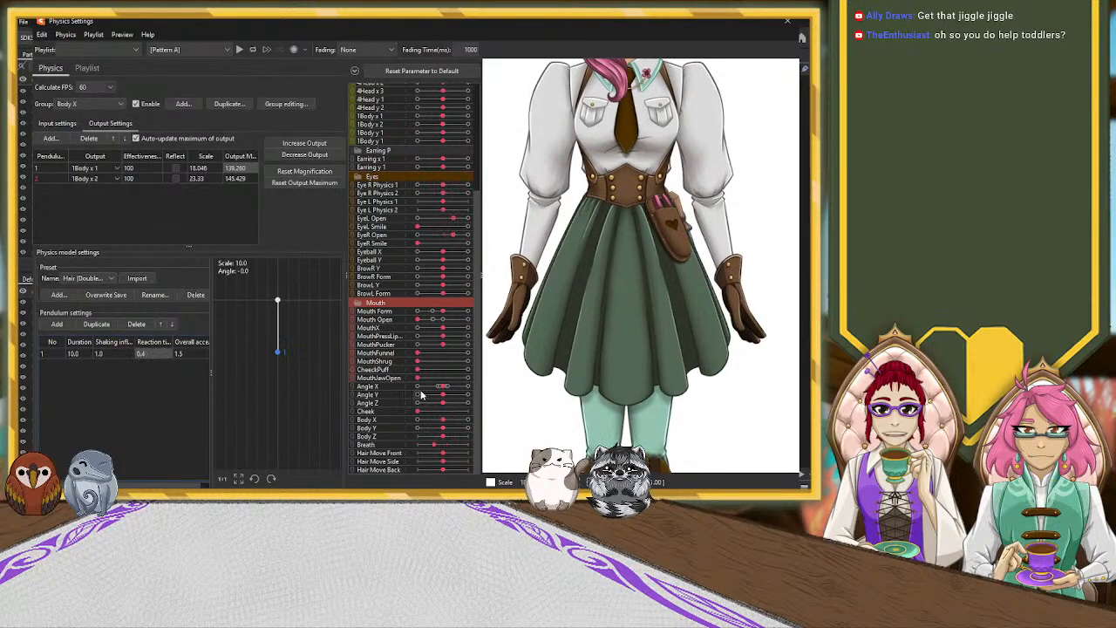
mouse_move(444, 420)
mouse_down()
mouse_move(433, 424)
mouse_move(461, 424)
mouse_move(444, 425)
mouse_up()
drag(145, 354, 161, 354)
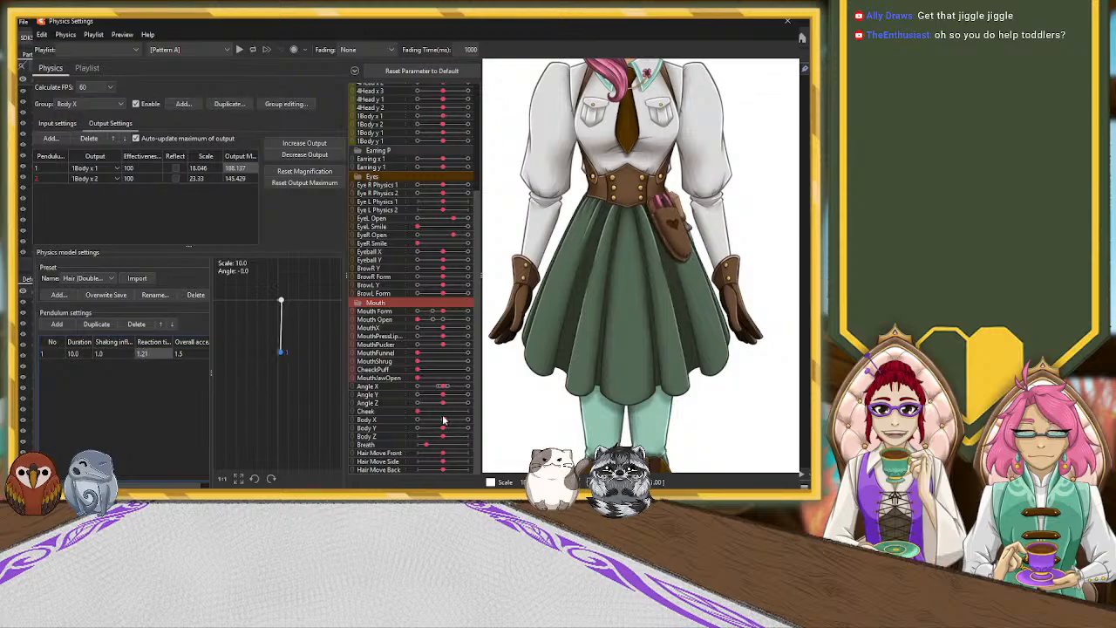
drag(444, 419, 438, 424)
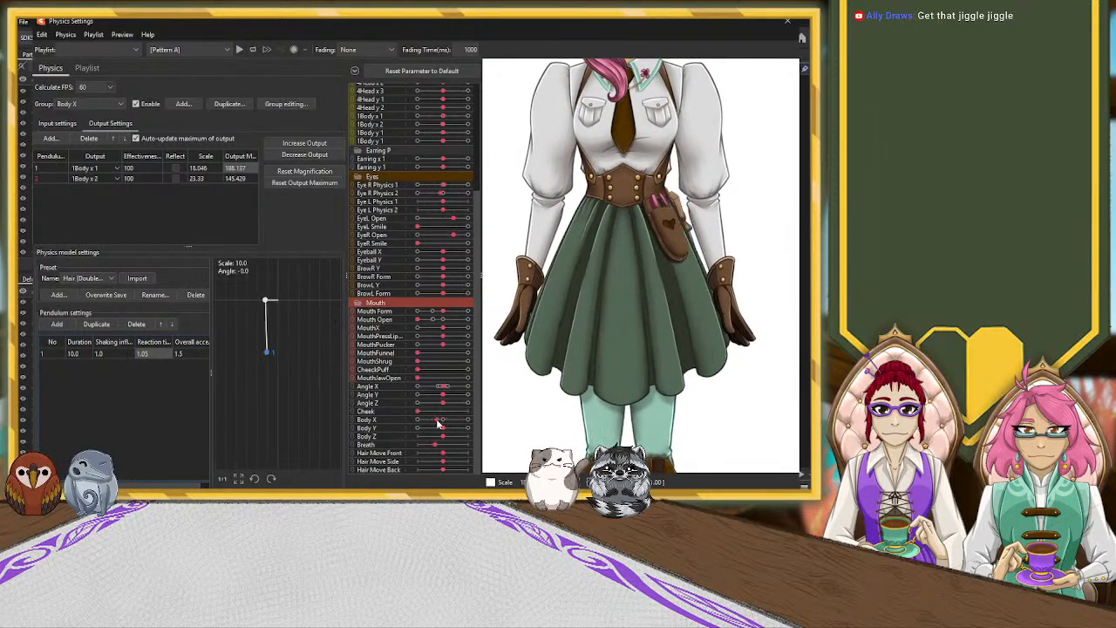
drag(147, 355, 262, 354)
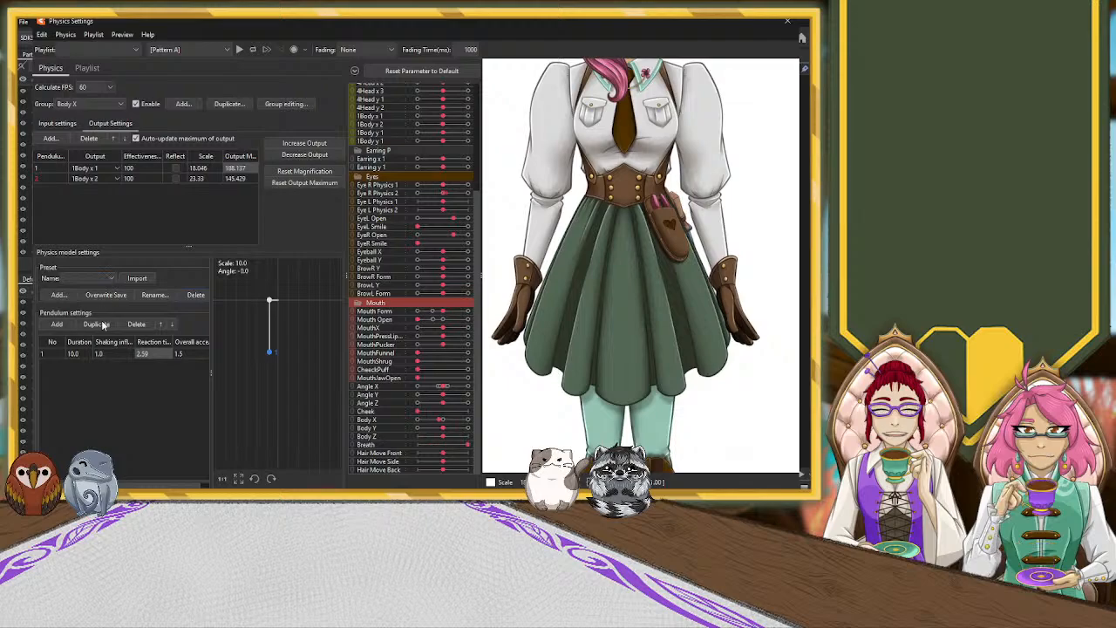
Import the three-pendulum physics model preset into the Body X group and close the physics settings.
click(137, 279)
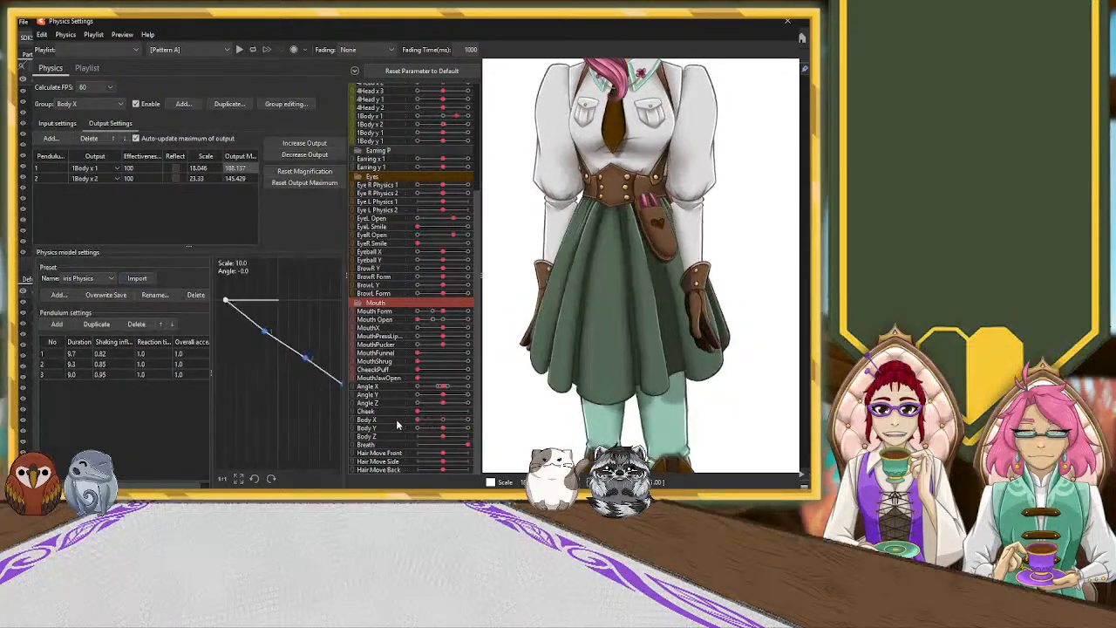
click(788, 23)
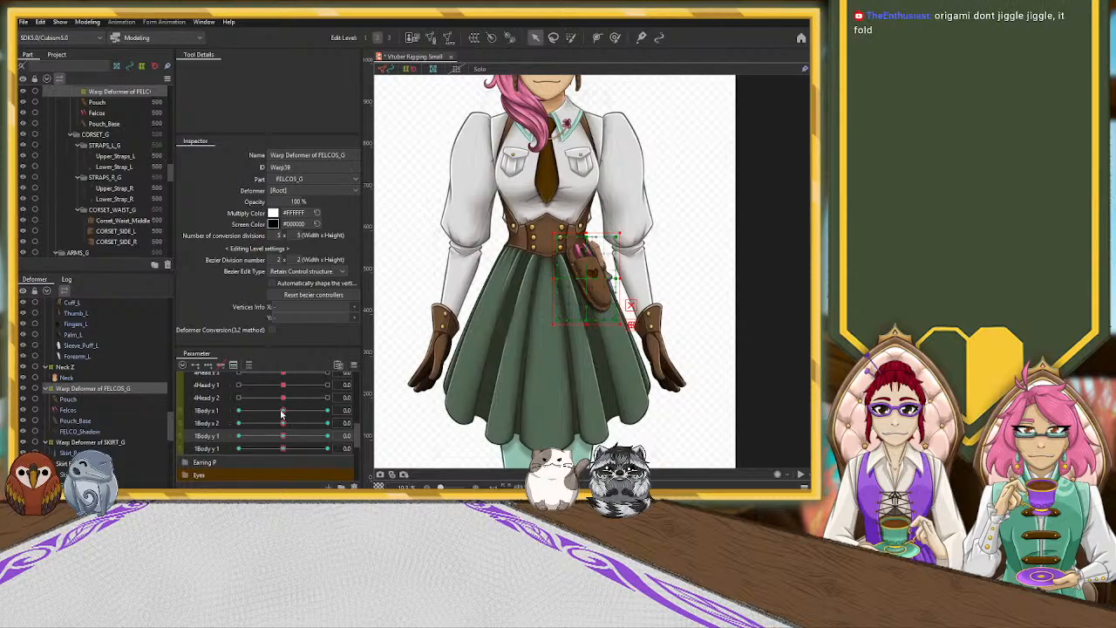
At 1Body x 1 = -30, rotate the FELCOS_G warp deformer further inward and reposition the pouch against the corset.
drag(280, 411, 210, 421)
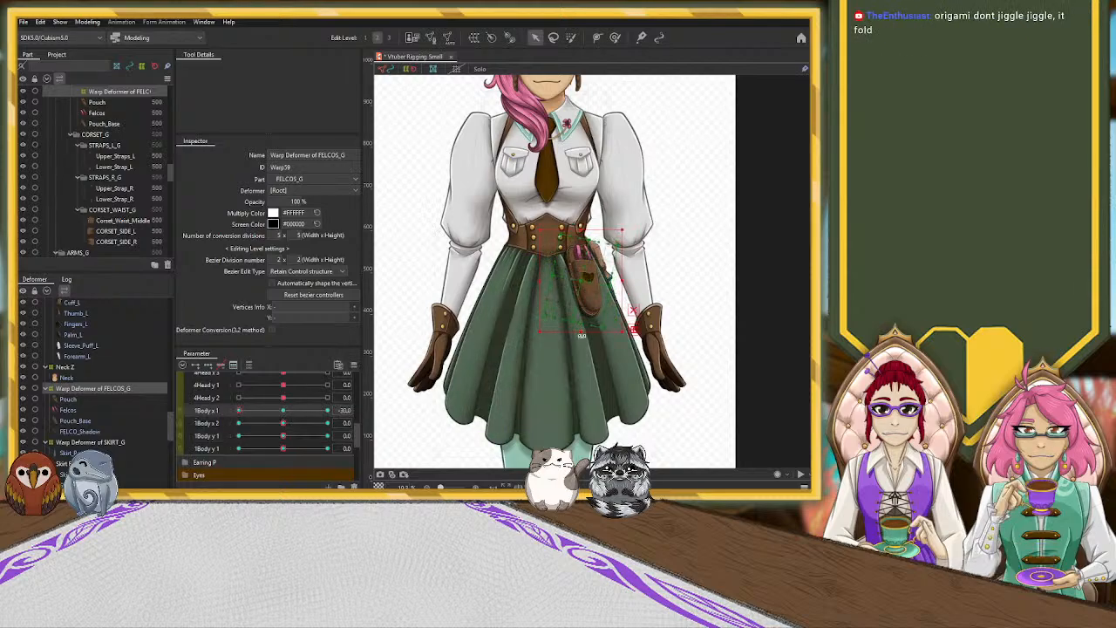
scroll(582, 272, up, 3)
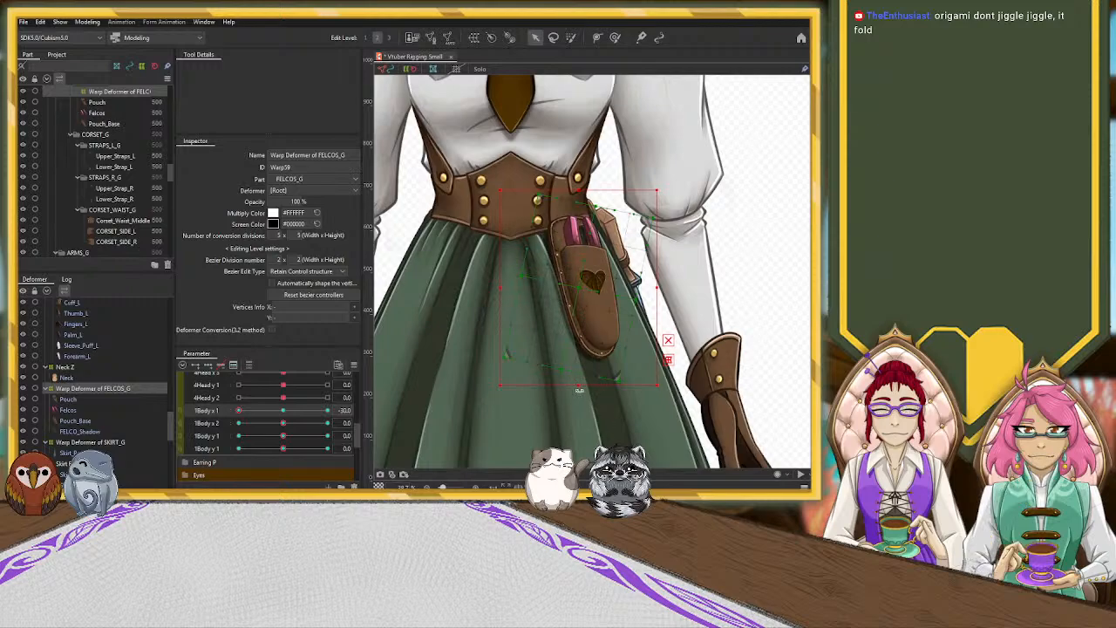
drag(578, 390, 543, 396)
drag(578, 286, 565, 288)
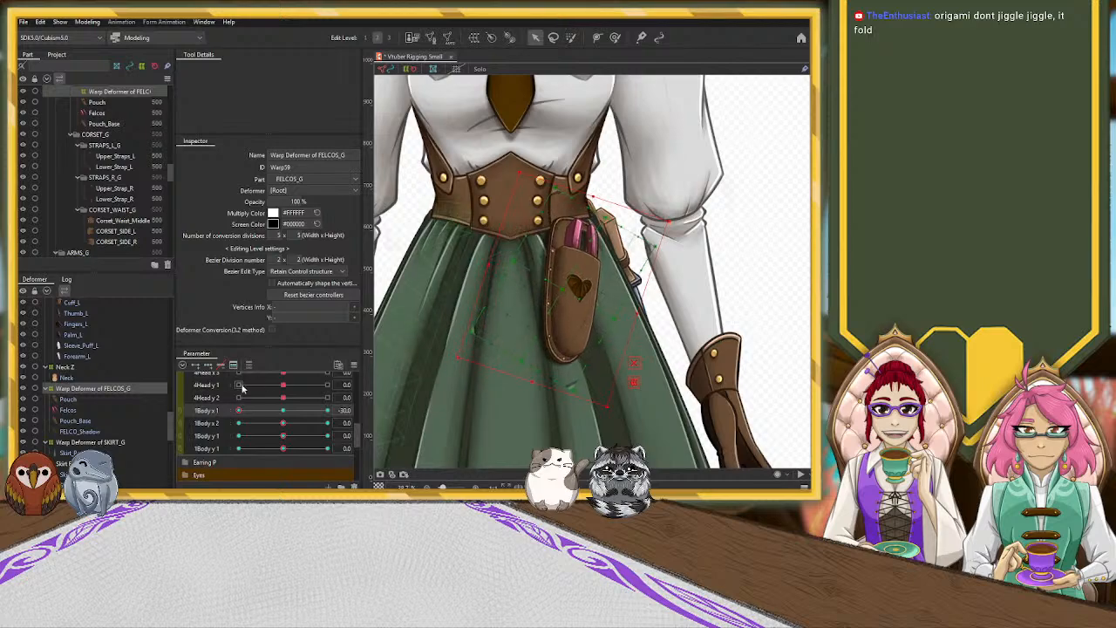
At 1Body x 1 = 30, rotate the FELCOS_G warp deformer further outward and move the pouch back onto the waist.
drag(239, 411, 333, 409)
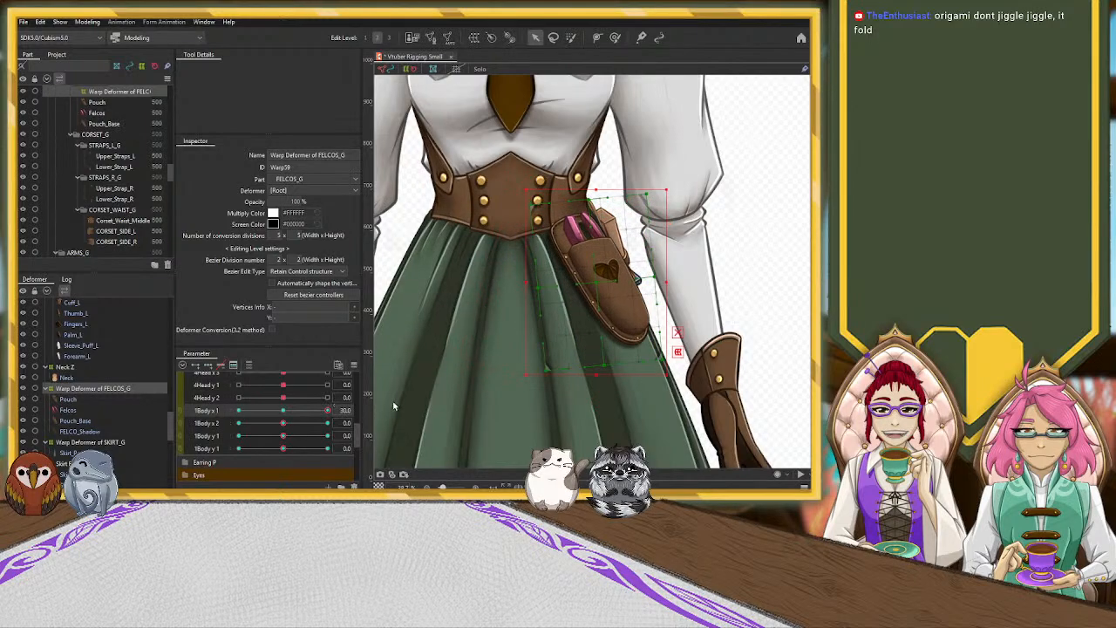
drag(669, 381, 681, 363)
drag(594, 286, 606, 272)
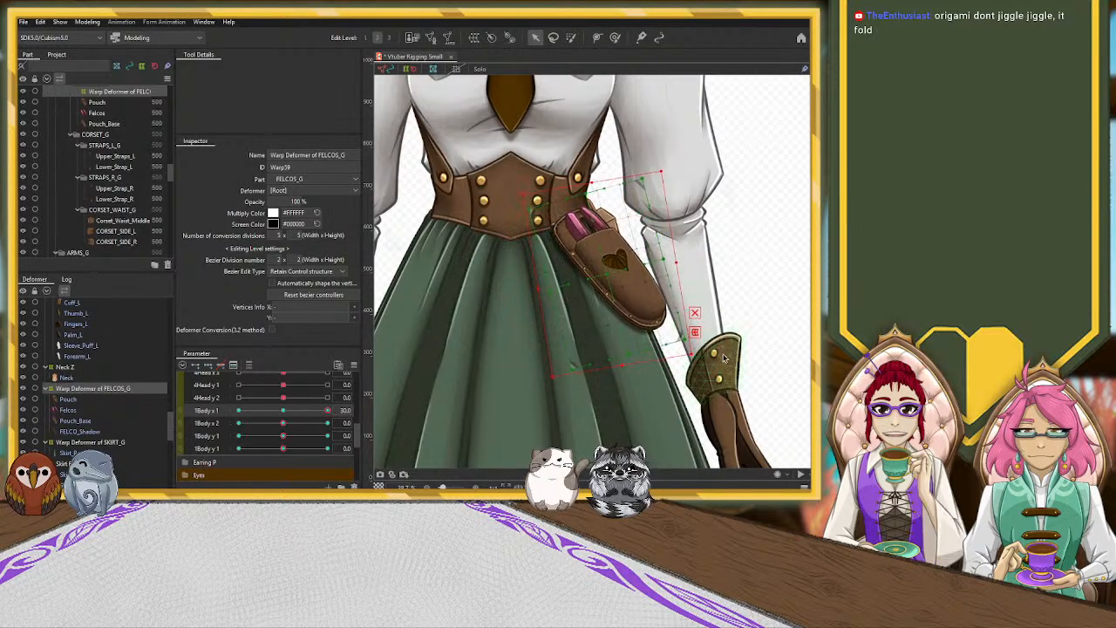
drag(695, 357, 701, 345)
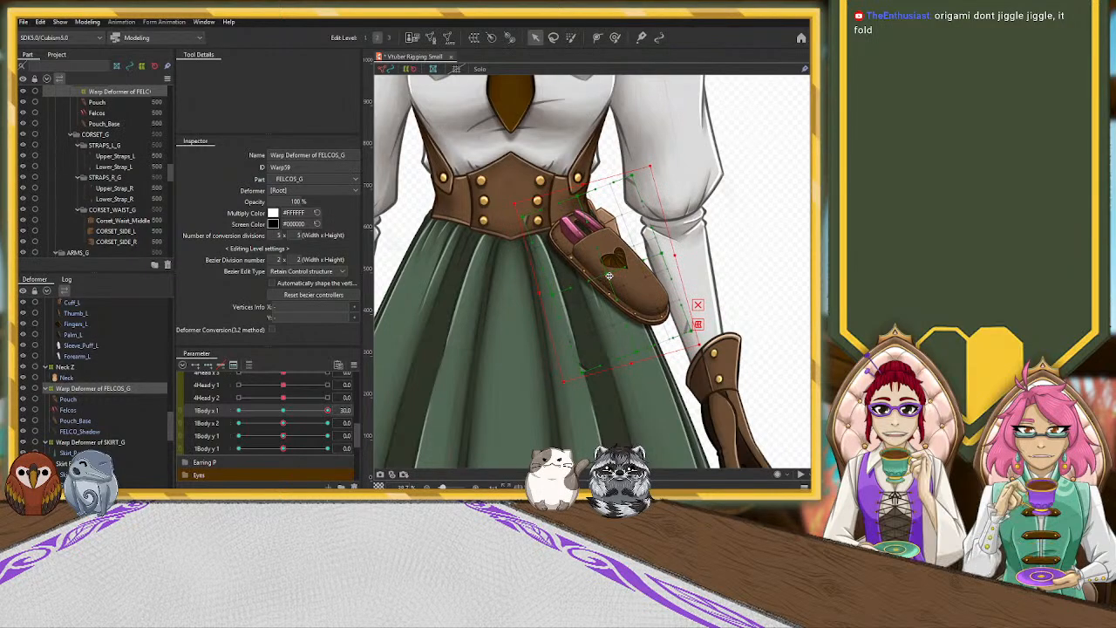
drag(610, 277, 614, 269)
drag(326, 410, 331, 433)
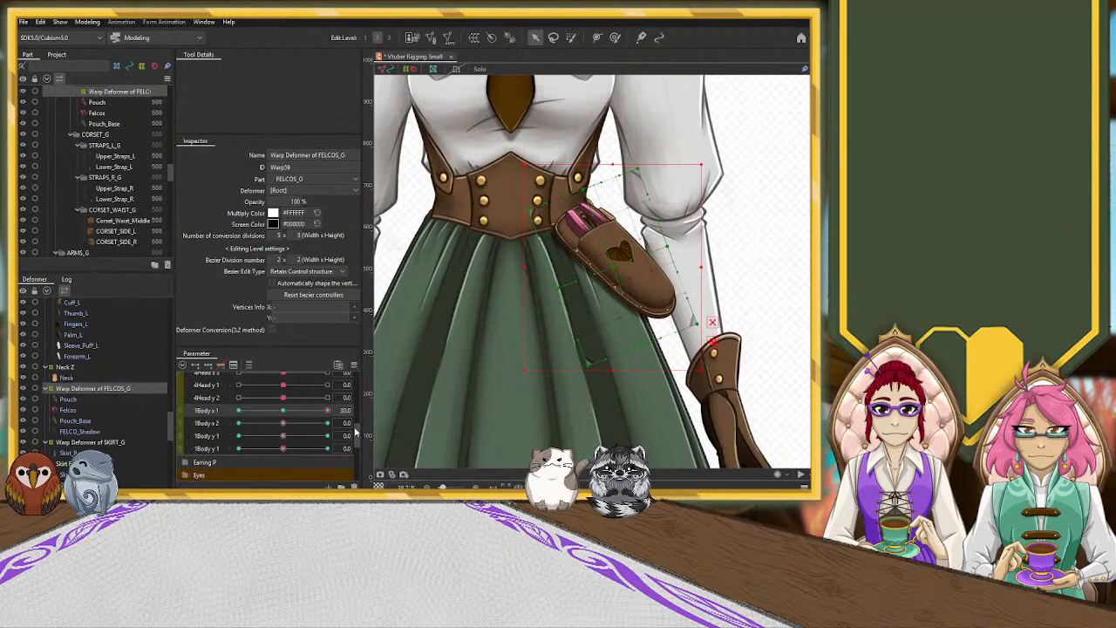
Key FELCO_Shadow on 1Body x 1 with three keyforms and, at 30, rotate and offset it beneath the swung pouch.
click(81, 431)
click(287, 412)
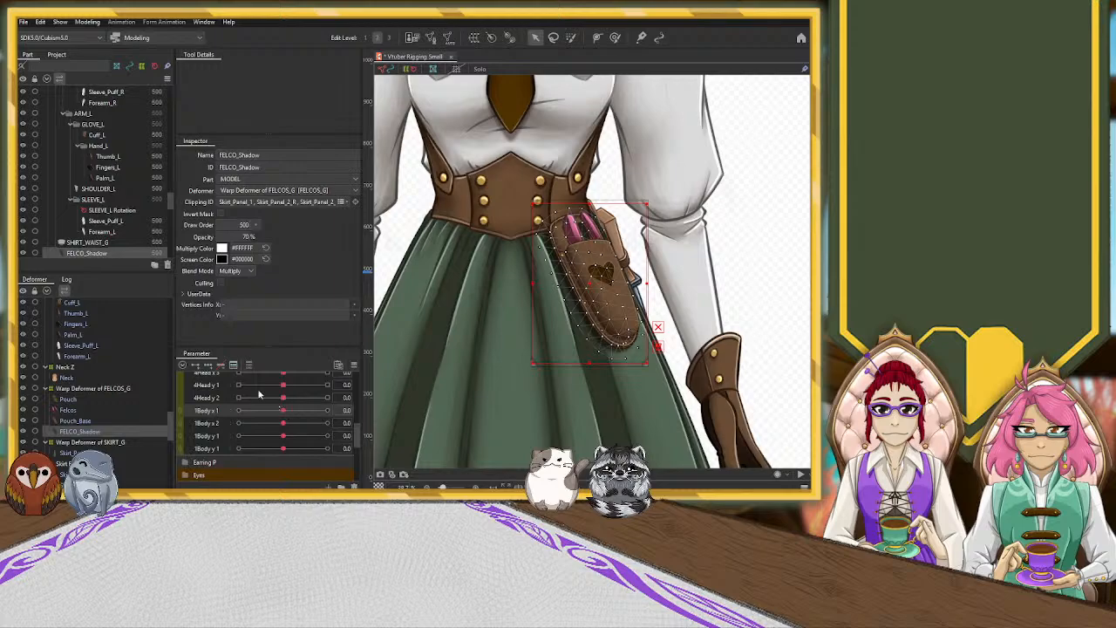
drag(288, 418, 327, 410)
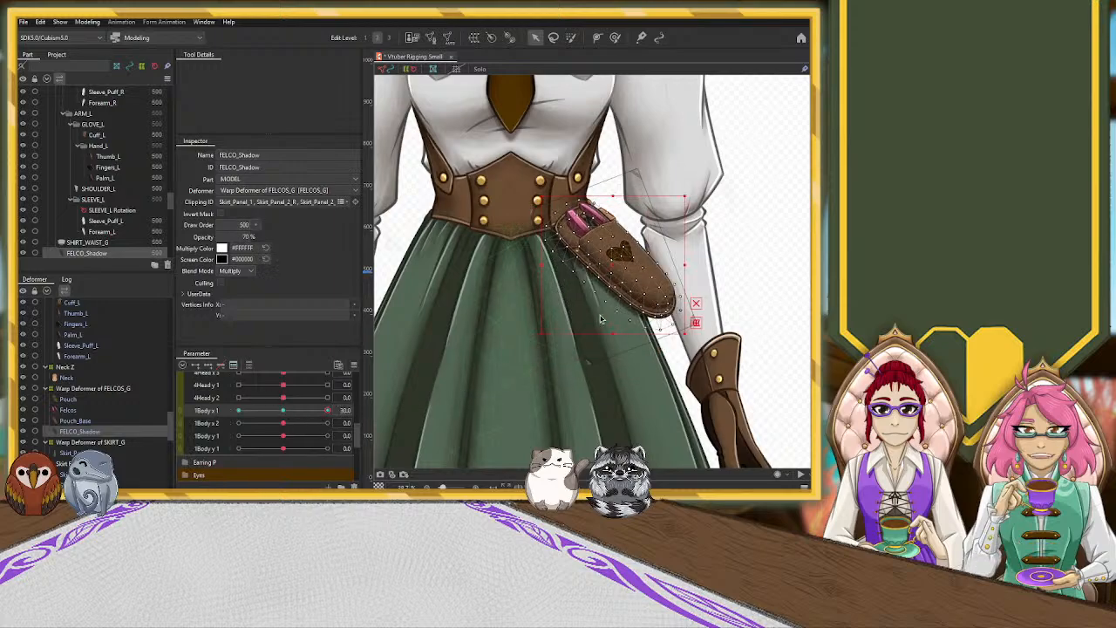
drag(614, 270, 596, 279)
drag(674, 275, 672, 294)
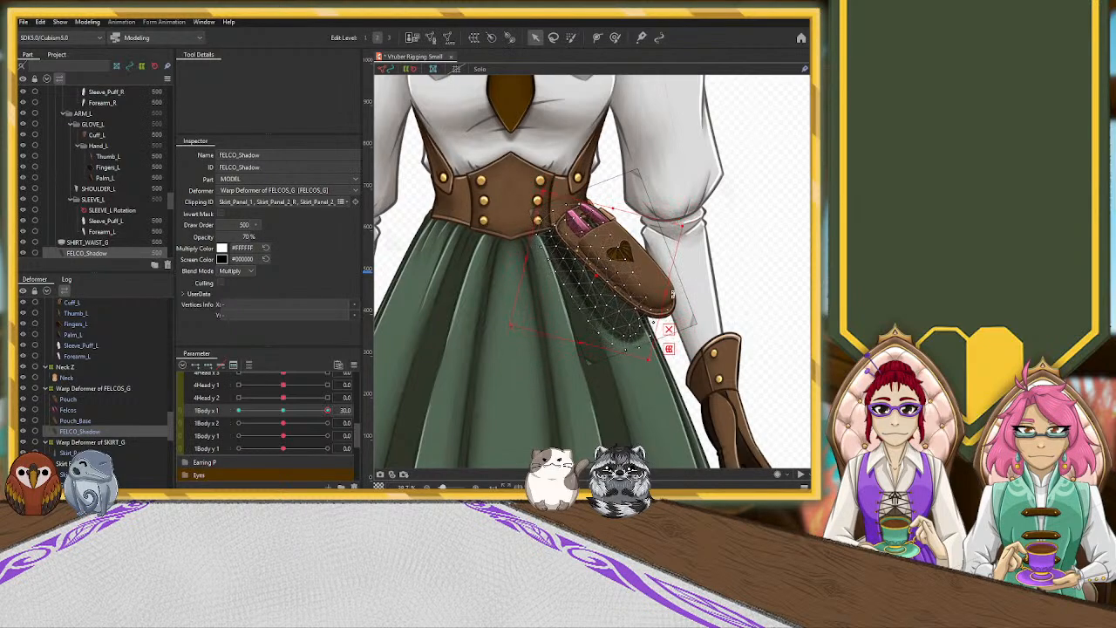
drag(597, 278, 601, 277)
drag(328, 410, 283, 412)
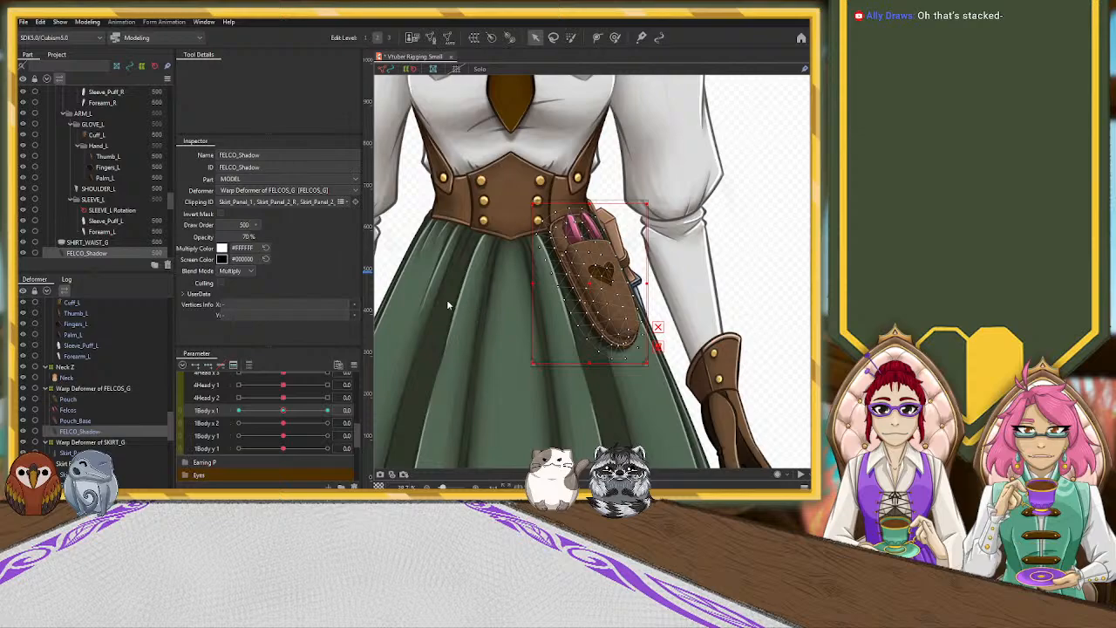
Reopen the physics settings and sway Body X to check the pouch and skirt motion with the three-pendulum model.
scroll(649, 243, up, 3)
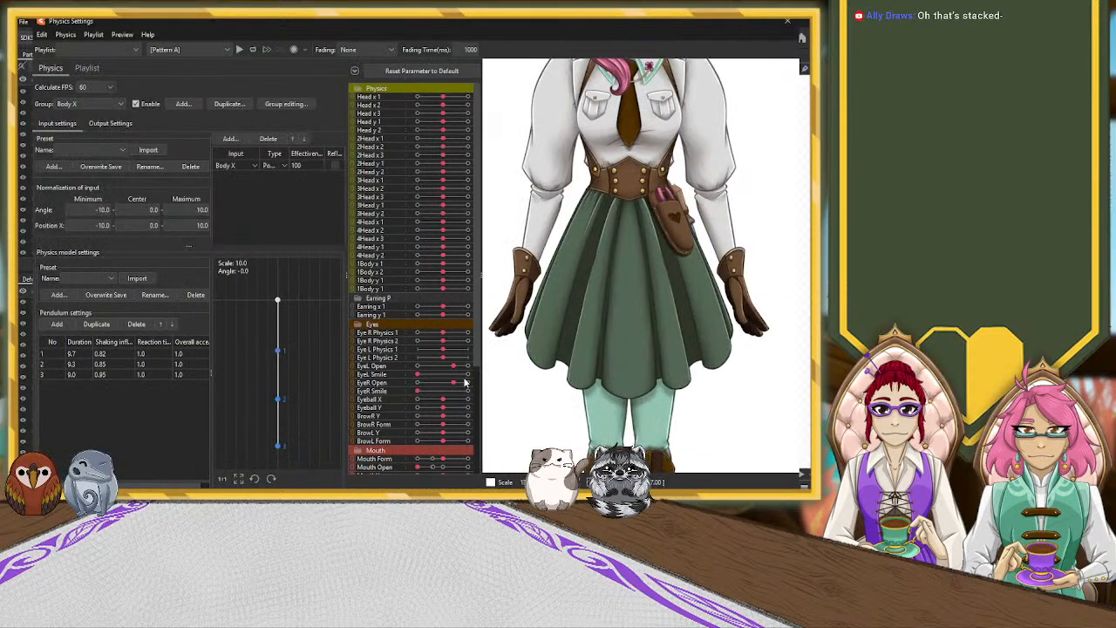
scroll(449, 414, down, 5)
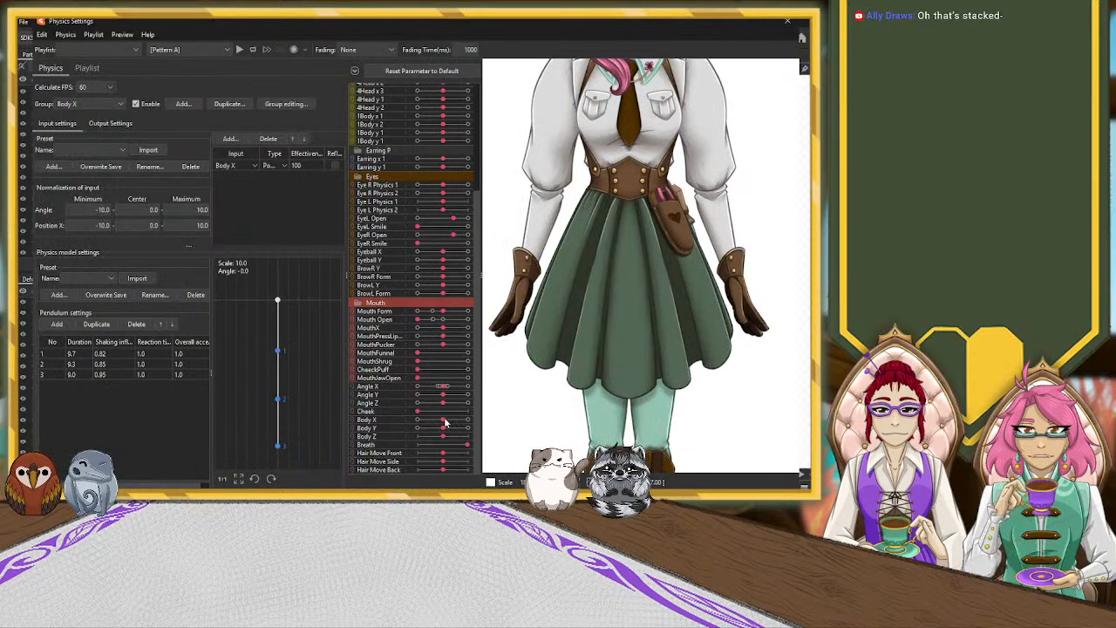
mouse_move(445, 422)
mouse_down()
mouse_move(466, 423)
mouse_move(428, 433)
mouse_up()
mouse_move(443, 429)
mouse_down()
mouse_move(418, 433)
mouse_move(440, 430)
mouse_move(429, 430)
mouse_up()
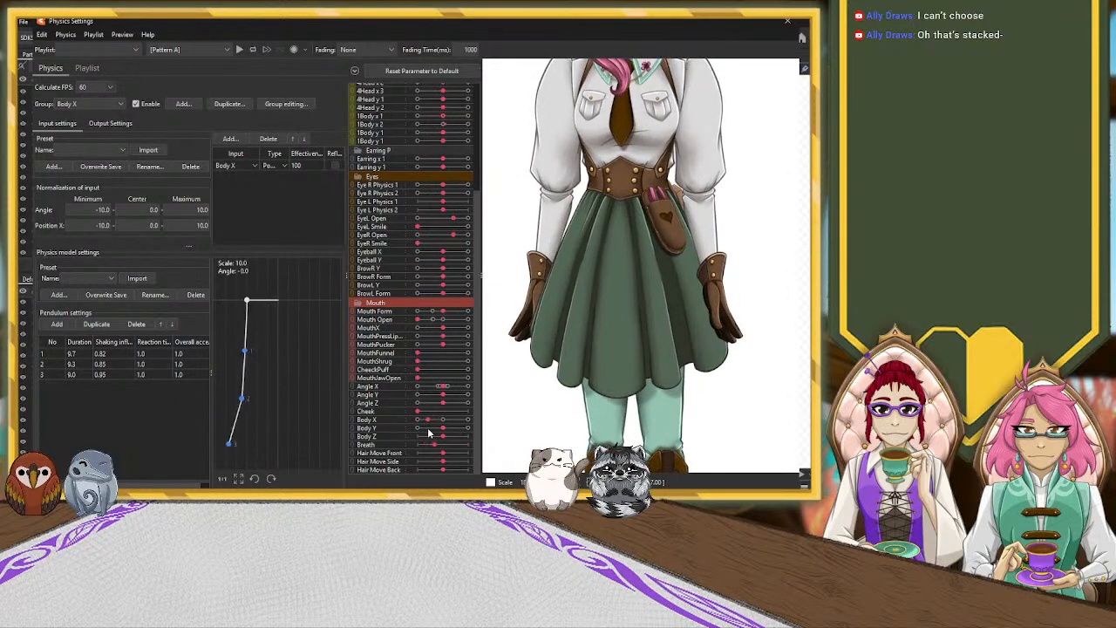
click(442, 426)
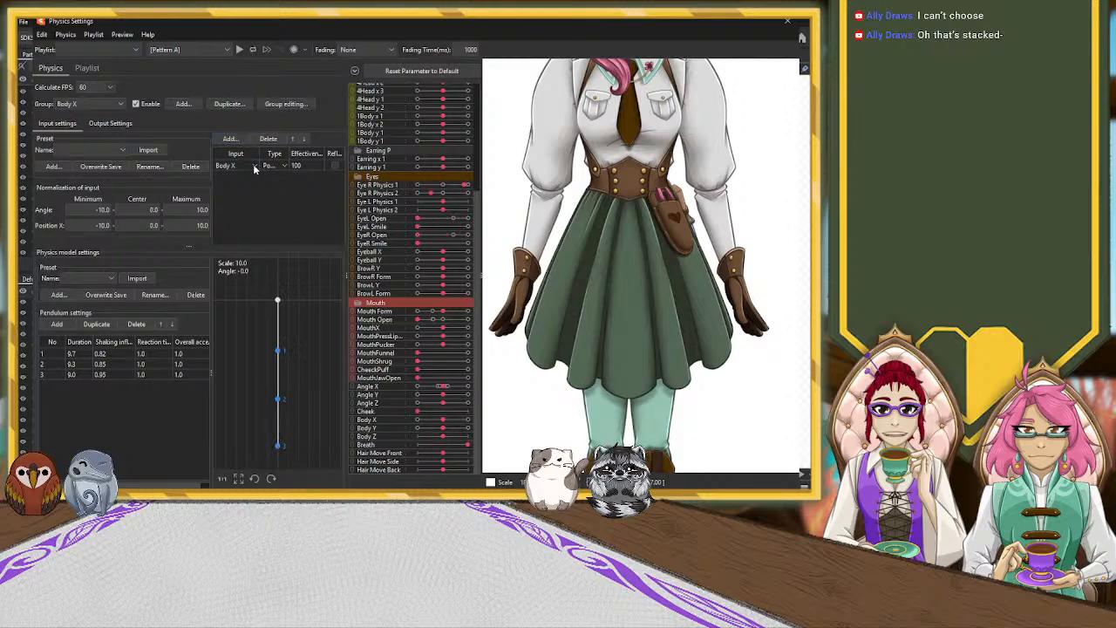
Delete the 1Body x 2 output from the Body X group, raise the 1Body x 1 output maximum to 100, and test with Body X.
click(112, 122)
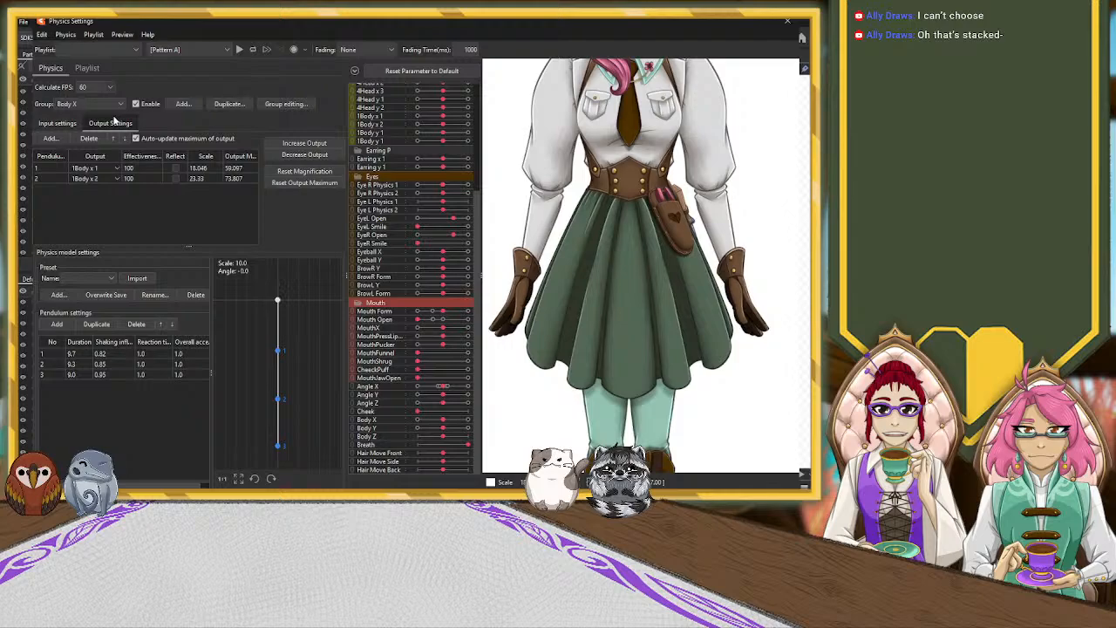
click(66, 174)
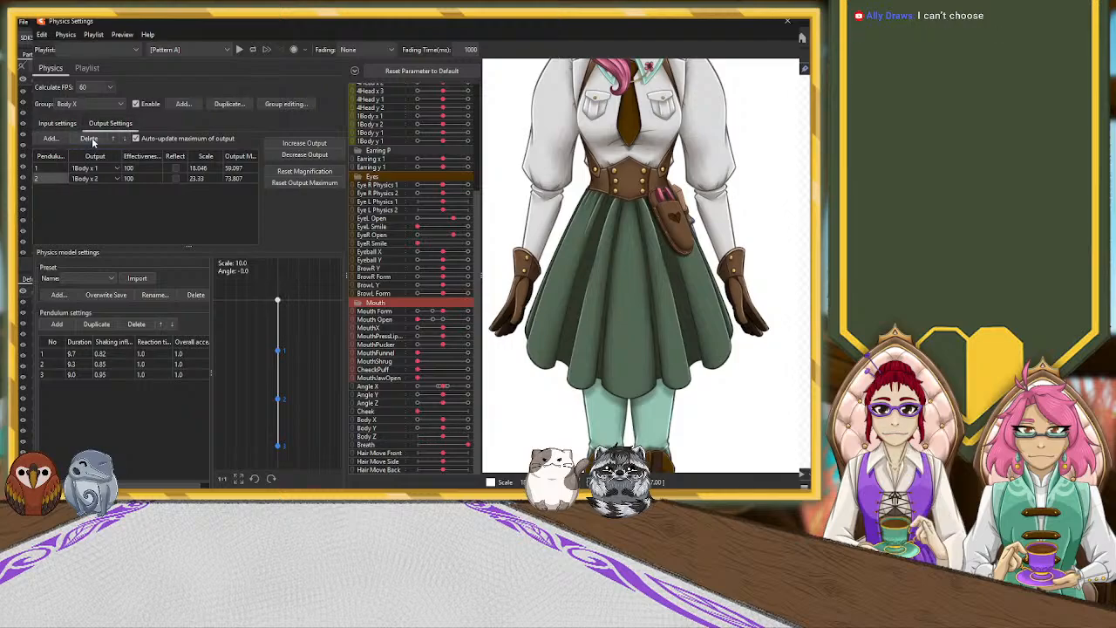
click(90, 138)
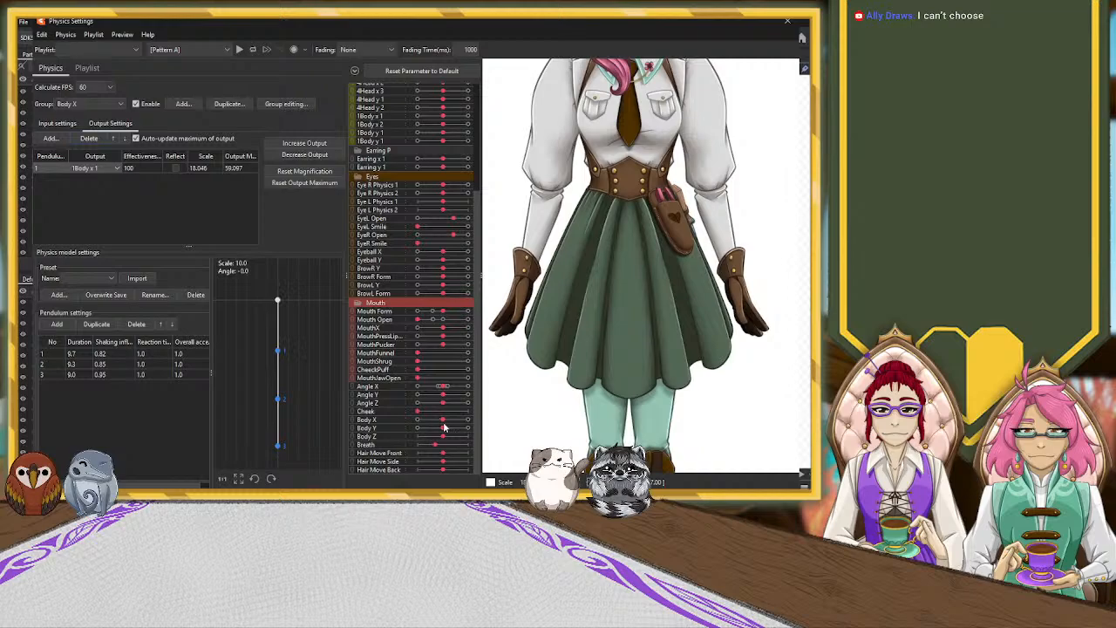
mouse_move(442, 420)
mouse_down()
mouse_move(424, 425)
mouse_move(461, 422)
mouse_move(430, 426)
mouse_up()
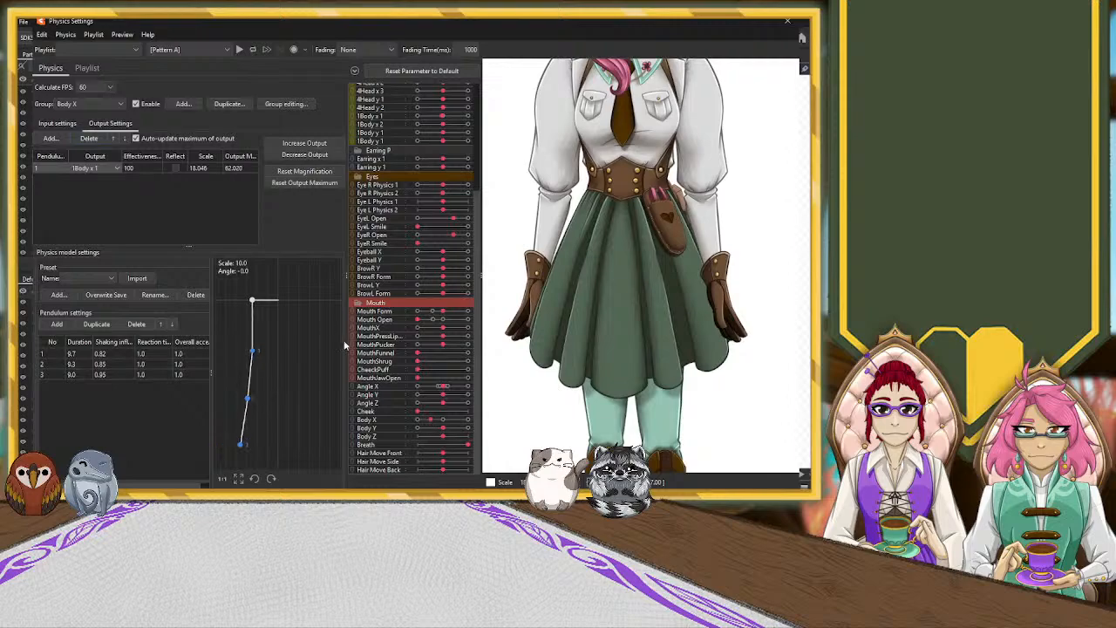
click(306, 144)
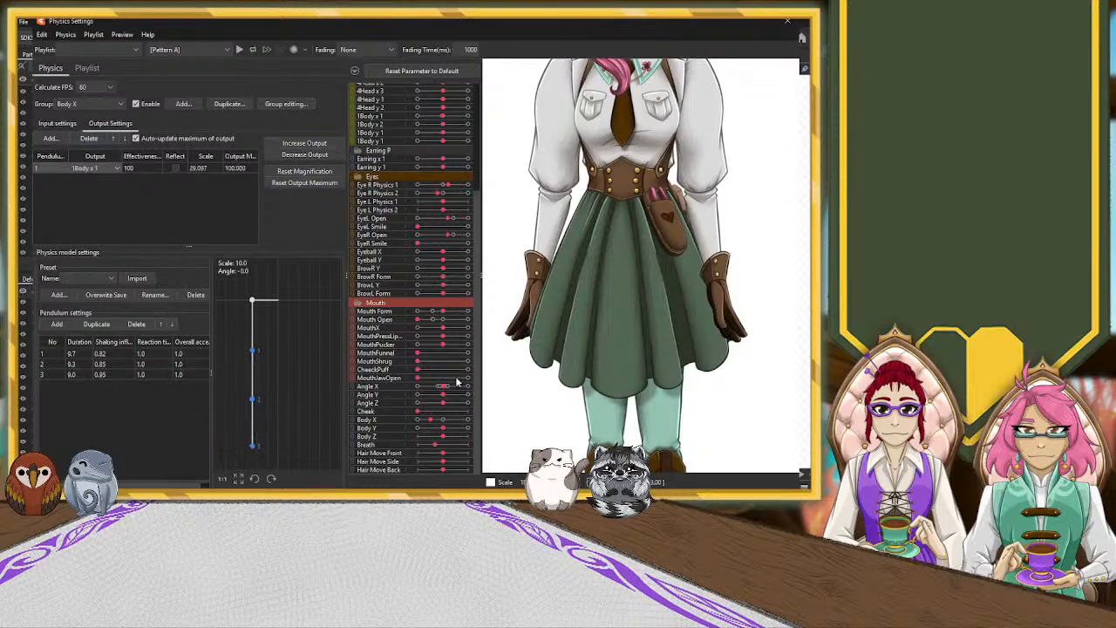
mouse_move(434, 424)
mouse_down()
mouse_move(462, 422)
mouse_move(424, 434)
mouse_up()
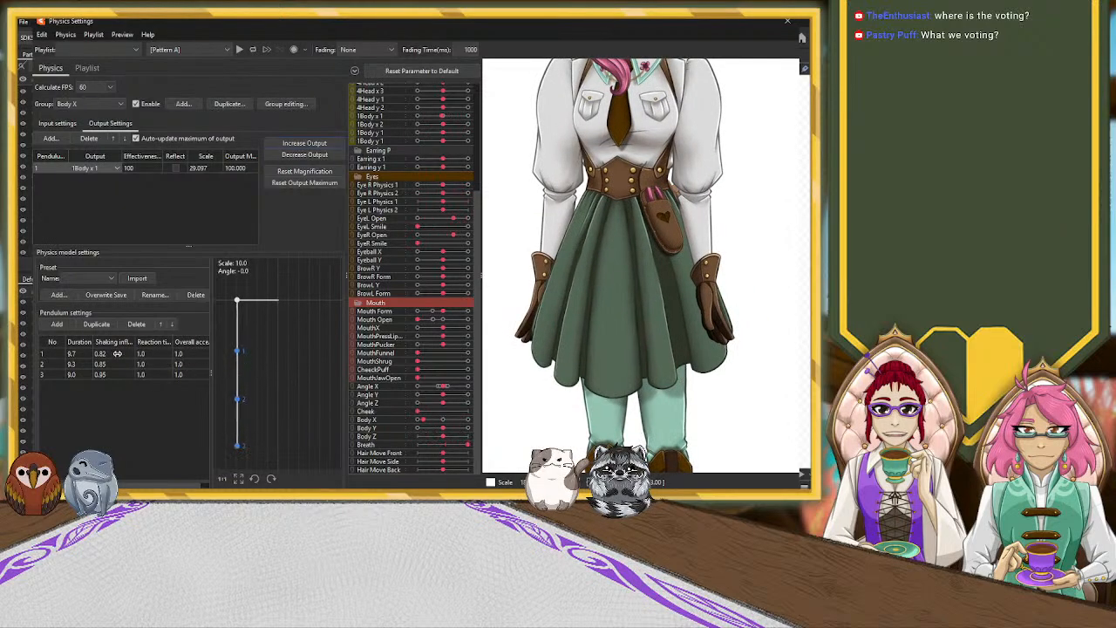
Set the first pendulum's duration to 13.2 and sway Body X across its range to test the swing.
drag(79, 353, 410, 397)
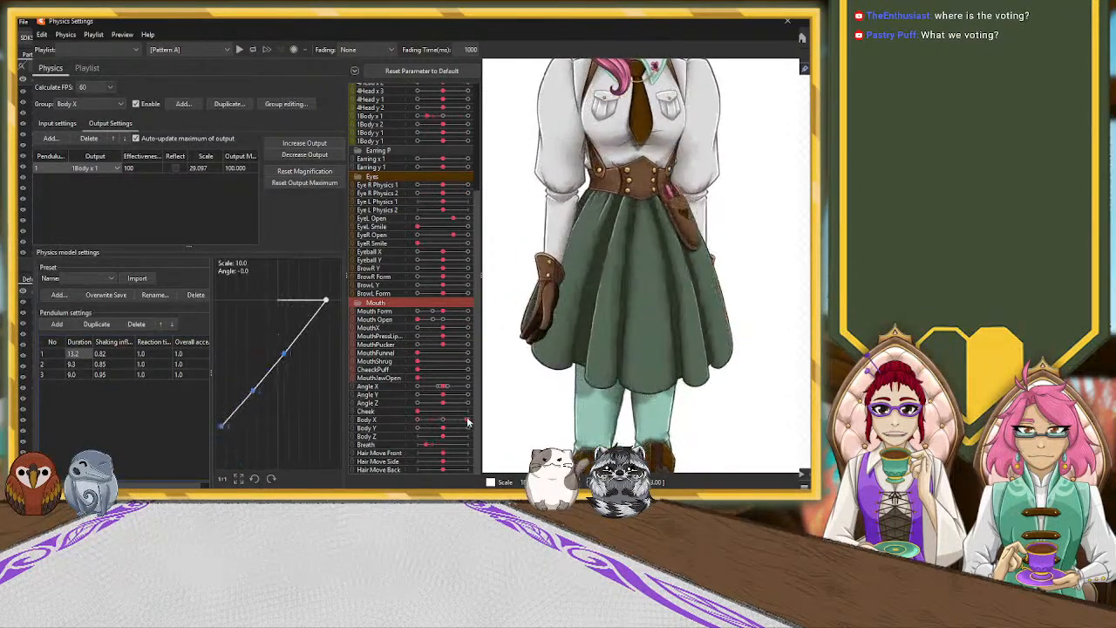
drag(419, 427, 466, 420)
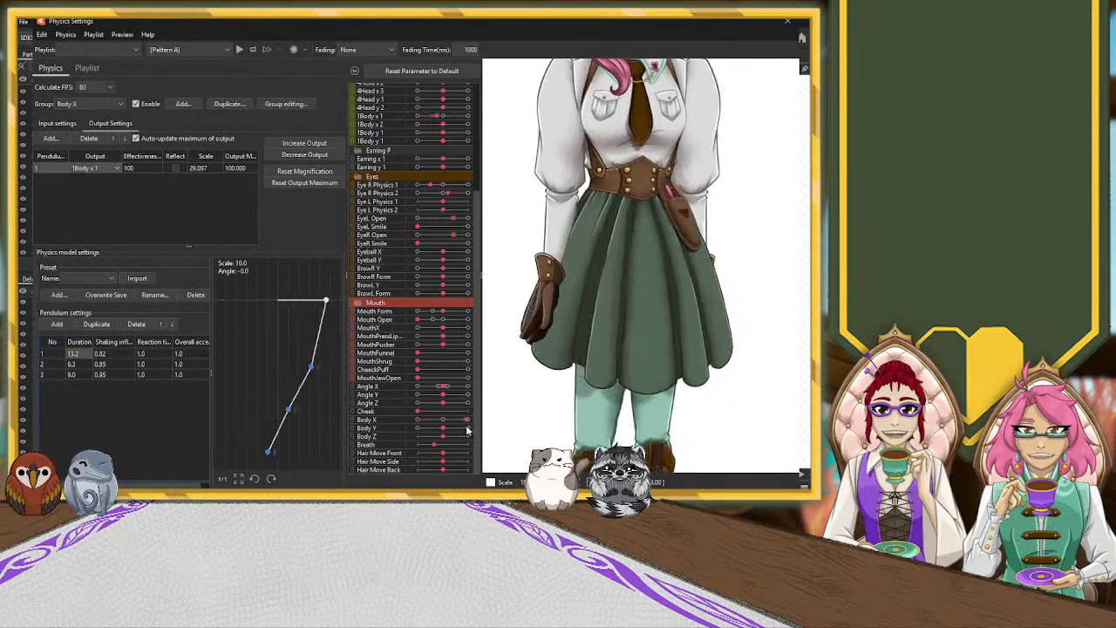
drag(466, 422, 436, 439)
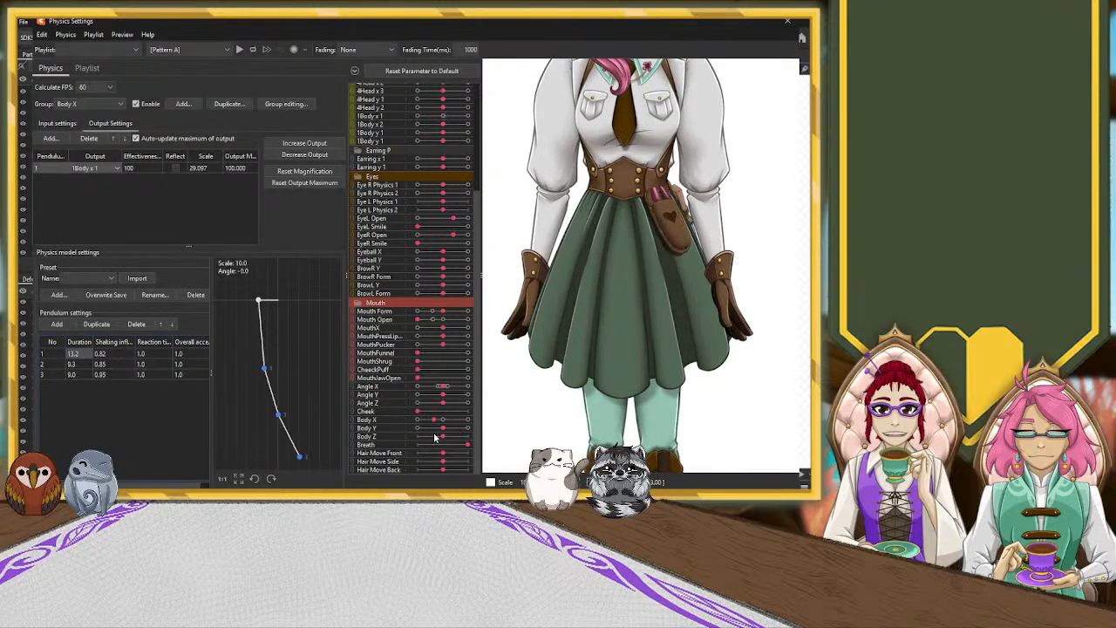
drag(459, 433, 430, 444)
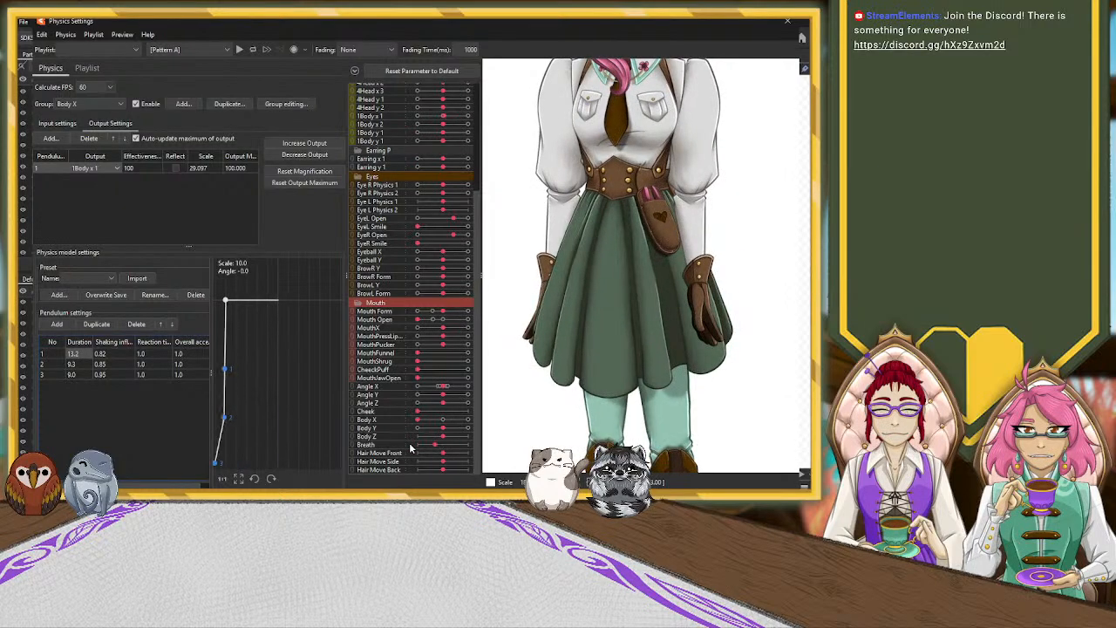
Set the second pendulum's duration to 15.8 and the third's to 22.5, and sway Body X to check the motion.
drag(83, 366, 235, 388)
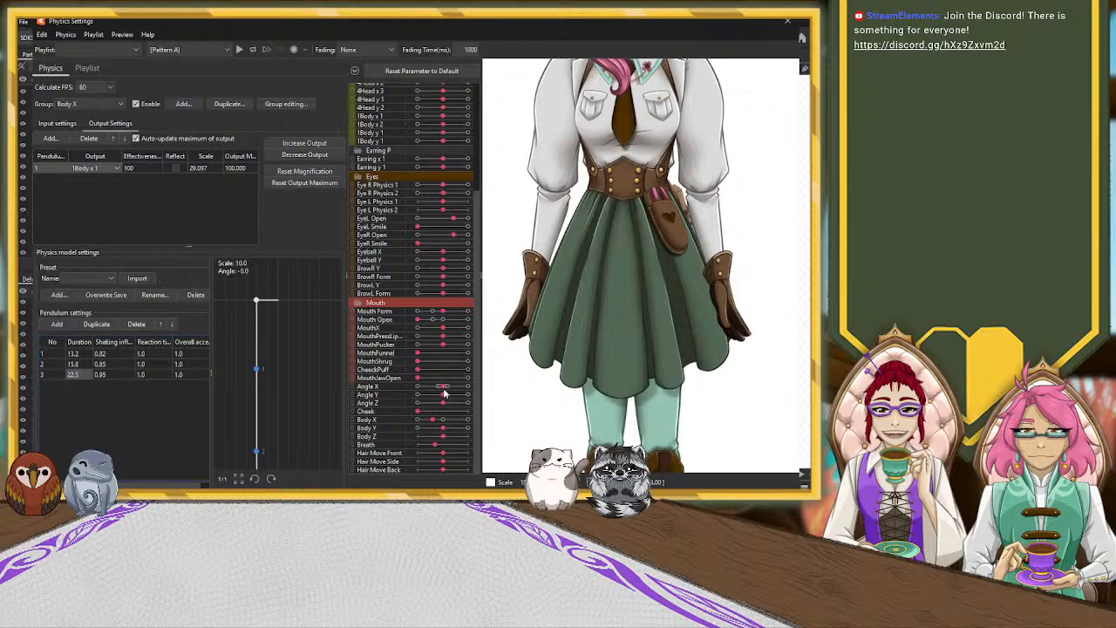
drag(433, 423, 464, 450)
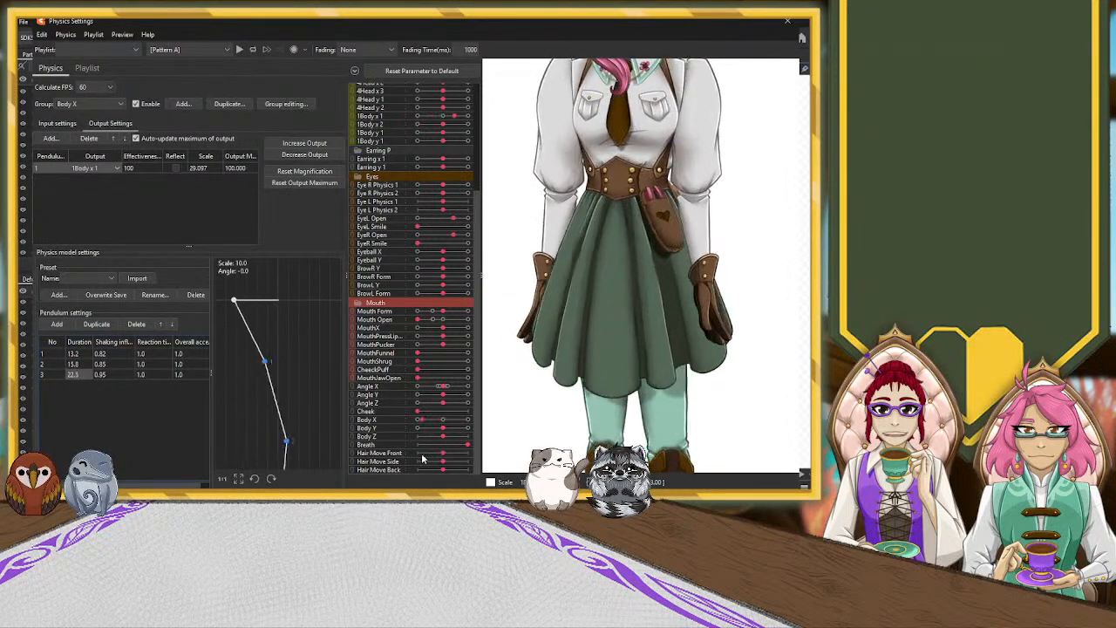
Set the third pendulum's duration to 1.1 and sway Body X to check the motion.
drag(419, 459, 446, 467)
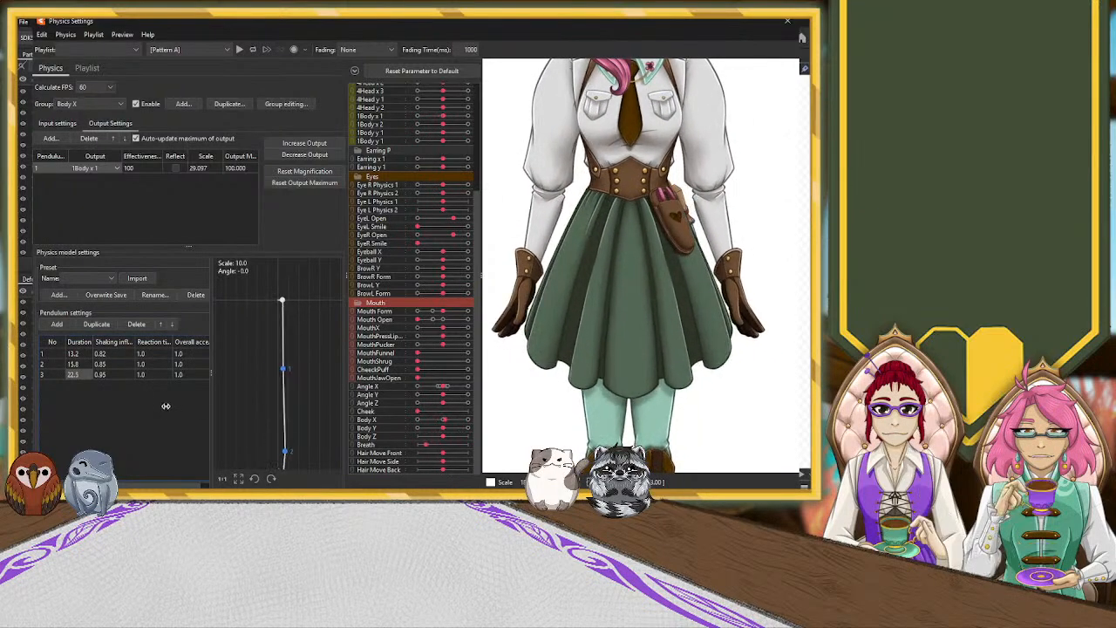
key(BackSpace)
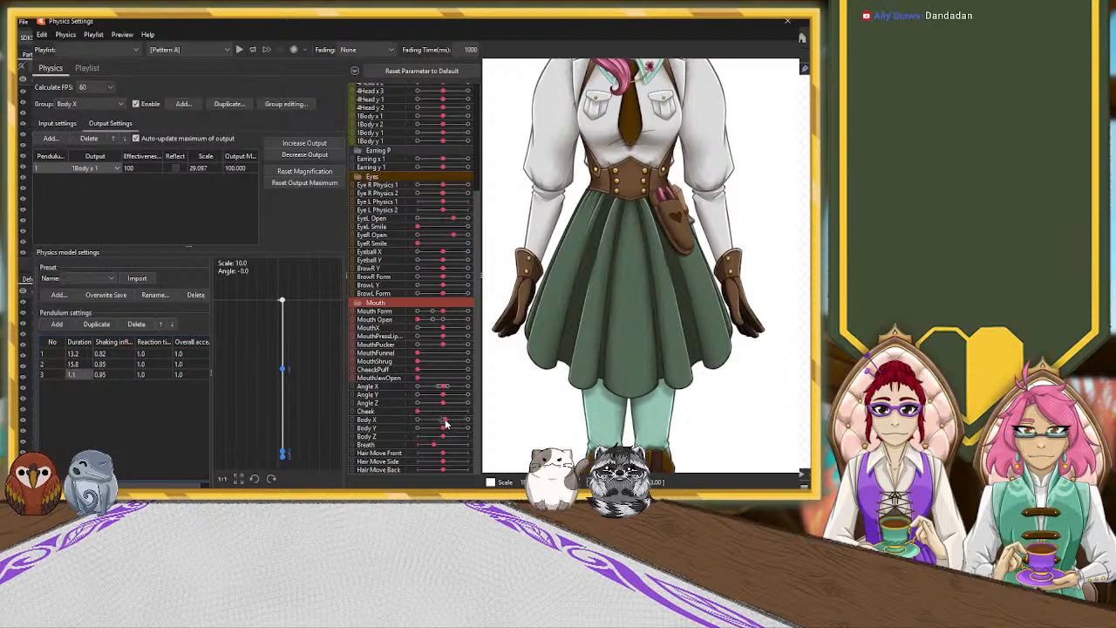
mouse_move(431, 424)
mouse_down()
mouse_move(448, 424)
mouse_move(439, 428)
mouse_up()
Set the second pendulum's duration to 9.2, sway Body X to check the swing, and close the physics settings.
mouse_move(74, 364)
mouse_down()
mouse_move(64, 365)
mouse_move(75, 364)
mouse_up()
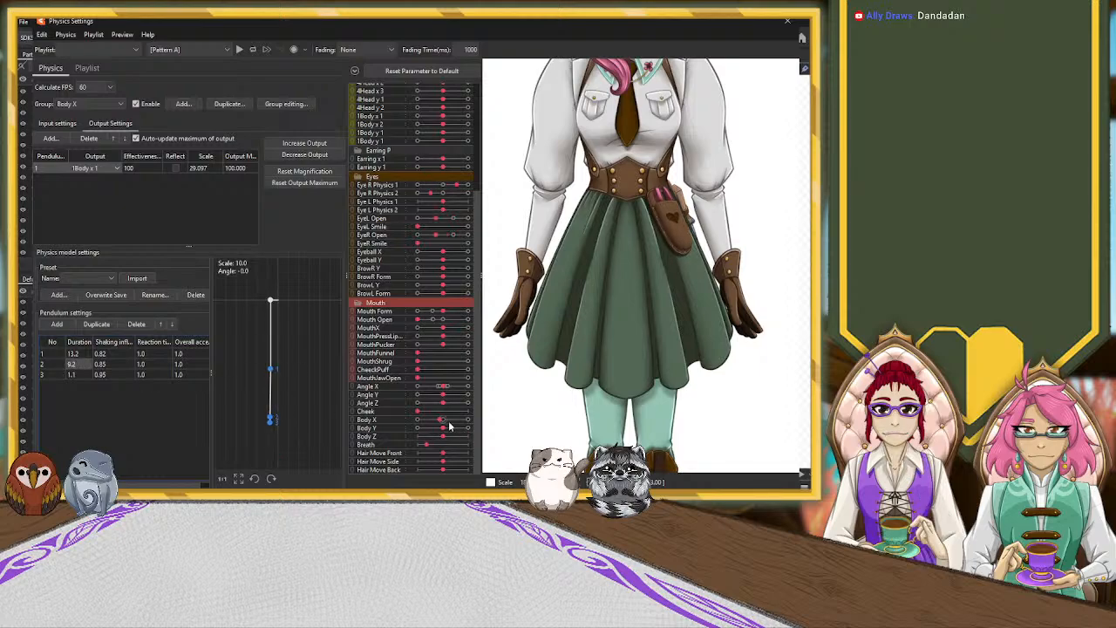
mouse_move(439, 422)
mouse_down()
mouse_move(454, 422)
mouse_move(436, 424)
mouse_up()
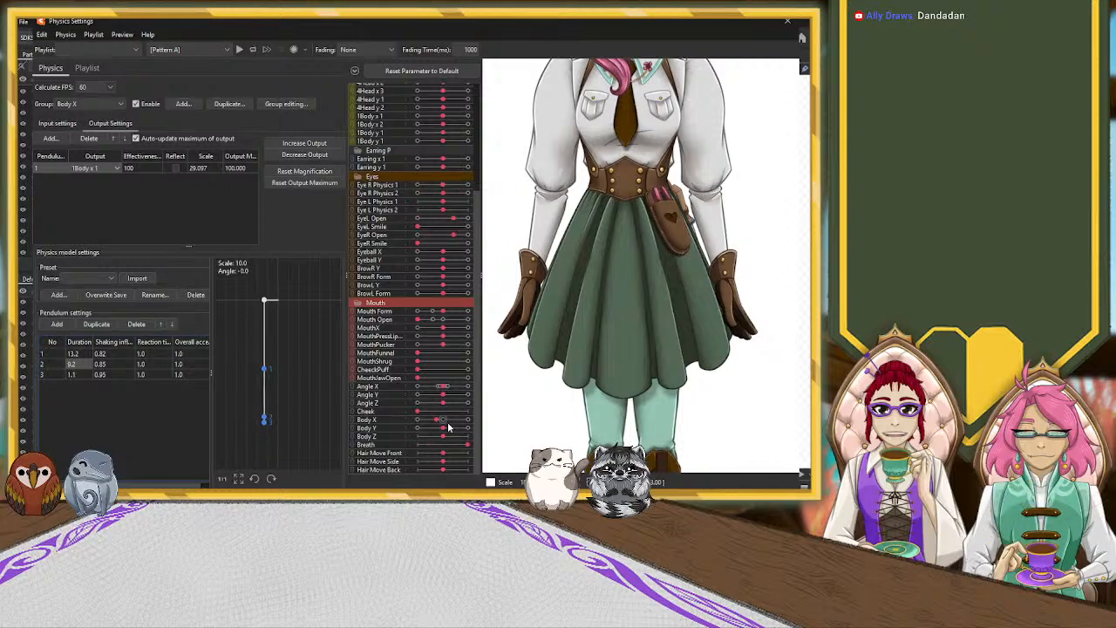
click(445, 423)
mouse_move(445, 424)
mouse_down()
mouse_move(455, 425)
mouse_move(432, 428)
mouse_move(453, 423)
mouse_move(443, 434)
mouse_up()
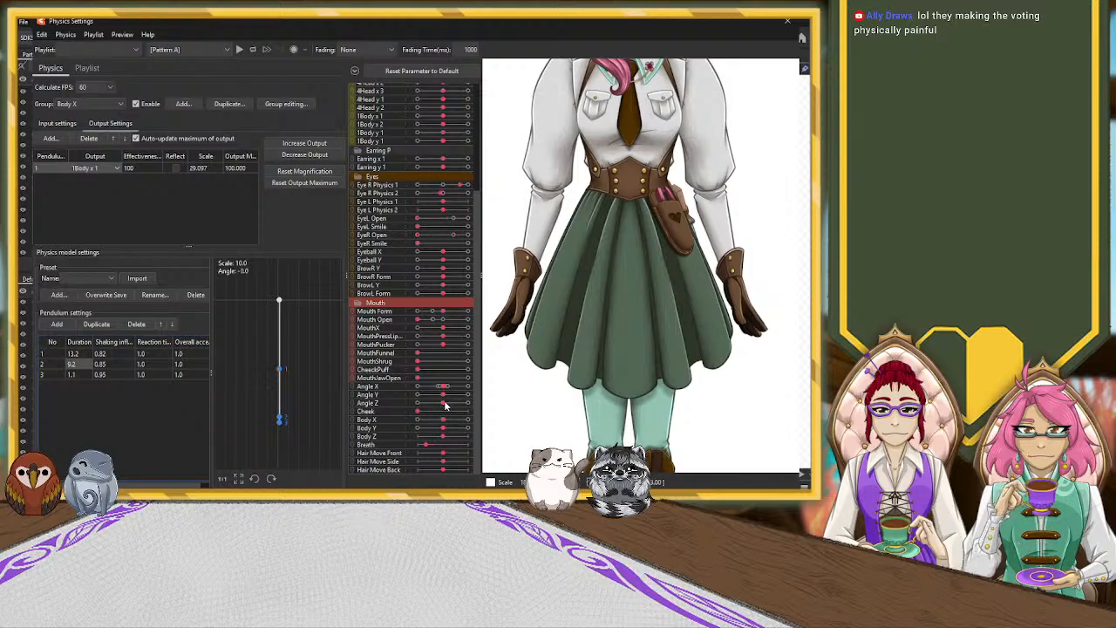
mouse_move(436, 422)
mouse_down()
mouse_move(448, 422)
mouse_move(410, 429)
mouse_move(454, 429)
mouse_move(443, 423)
mouse_up()
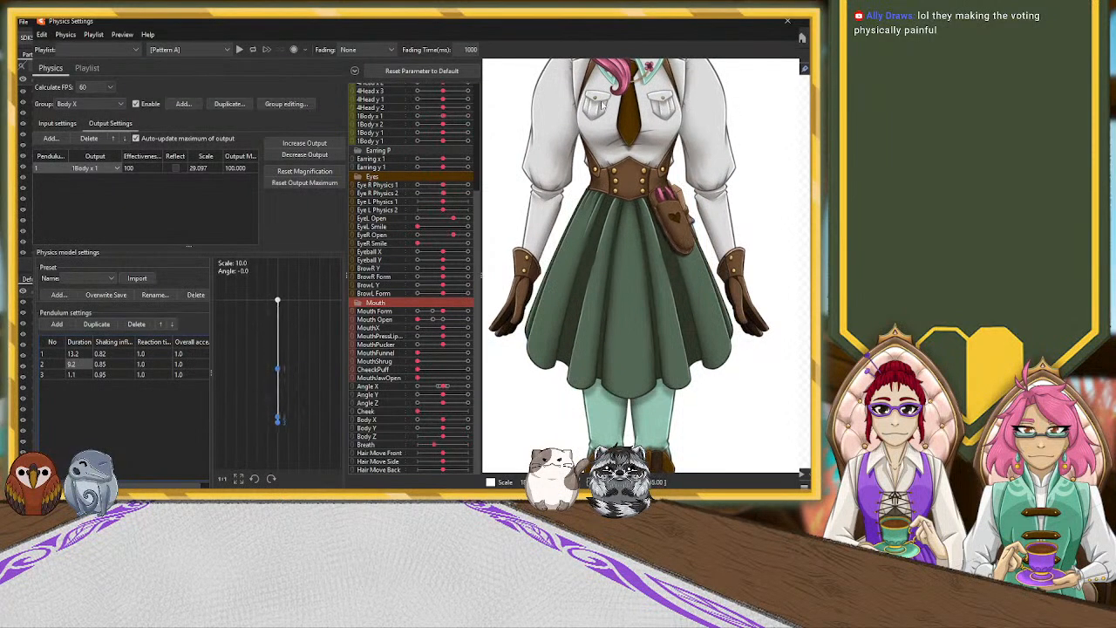
click(787, 20)
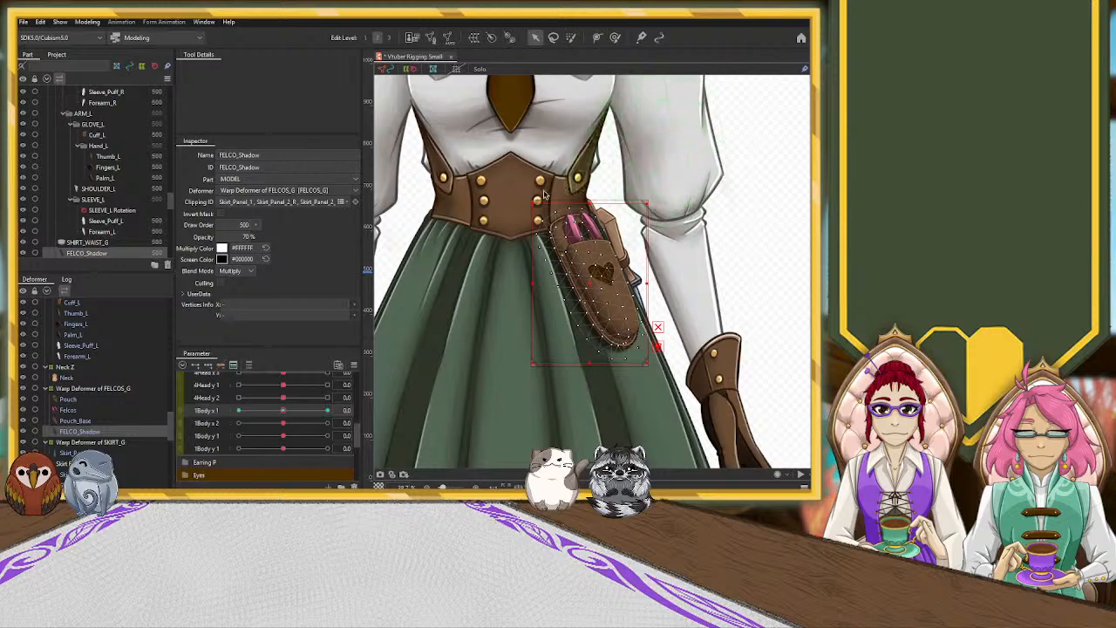
Duplicate the Body X physics group as Body Y, with Body Y as its input and 1Body y 1 as its output.
scroll(558, 190, down, 5)
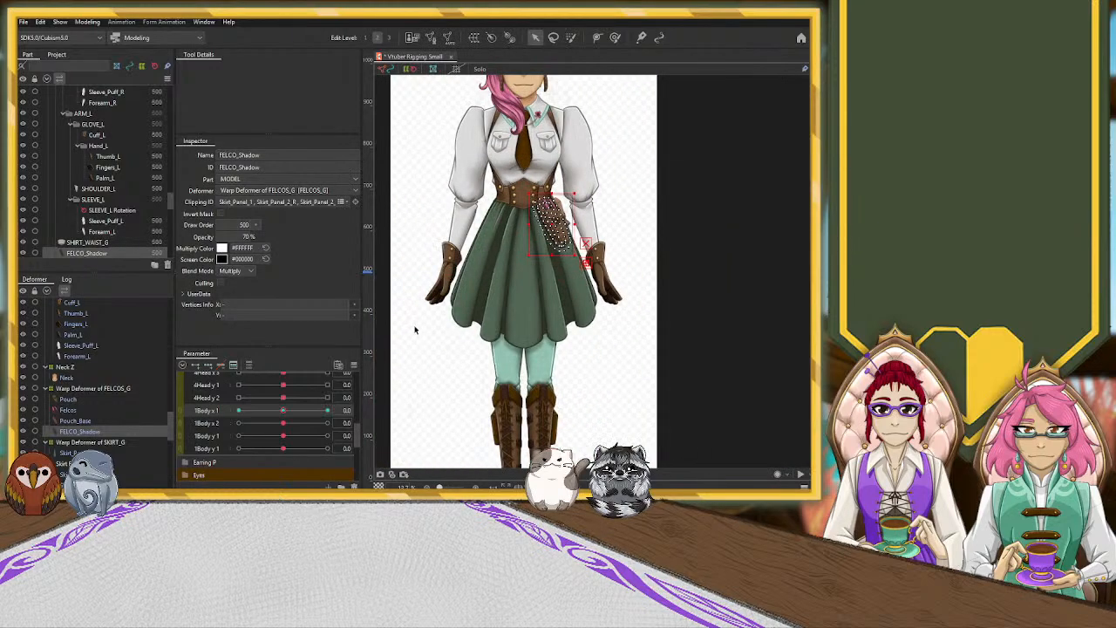
mouse_move(283, 415)
mouse_down()
mouse_move(271, 418)
mouse_move(285, 417)
mouse_up()
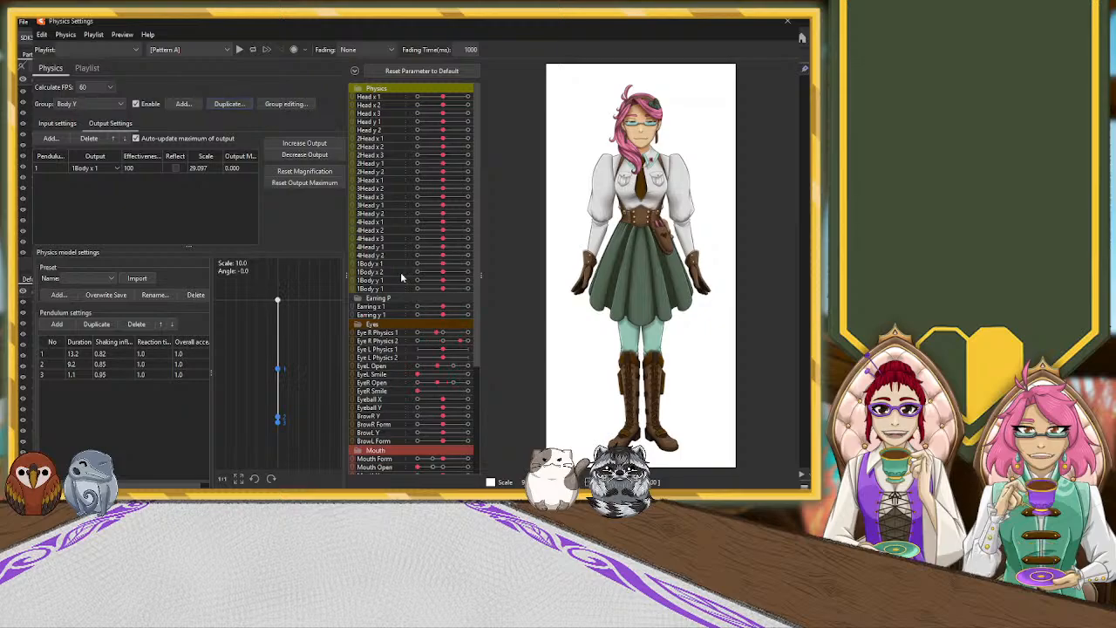
click(57, 123)
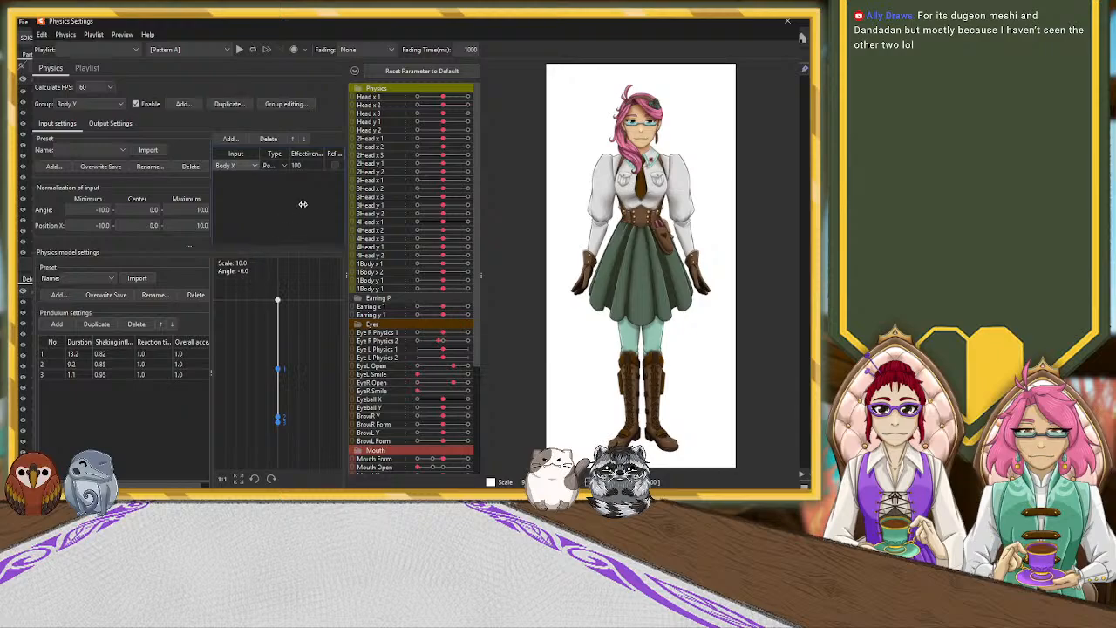
click(110, 123)
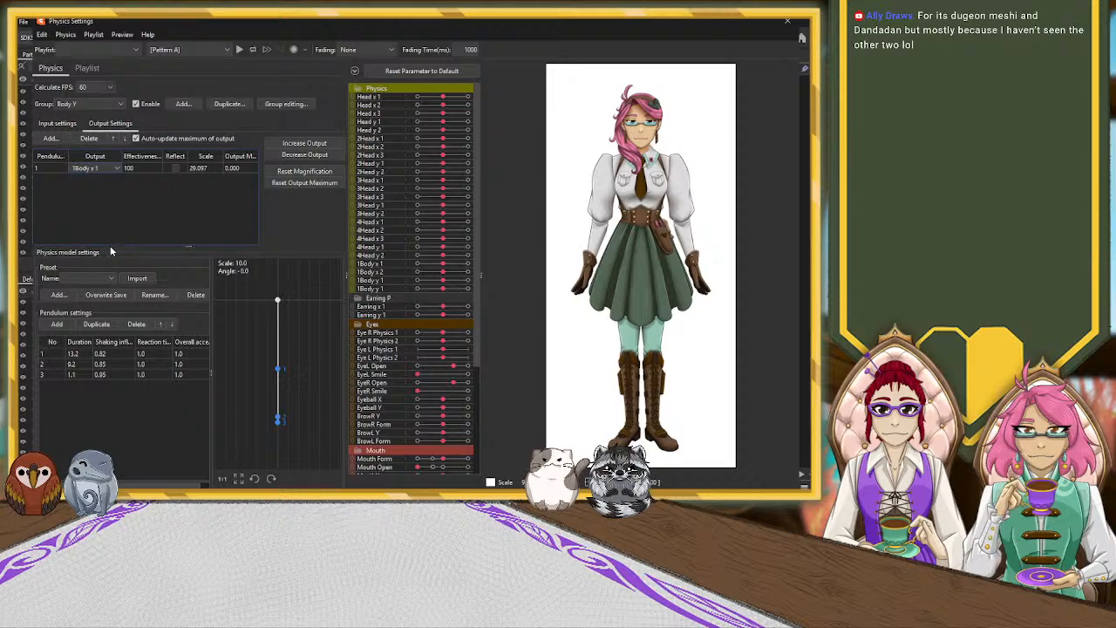
click(110, 219)
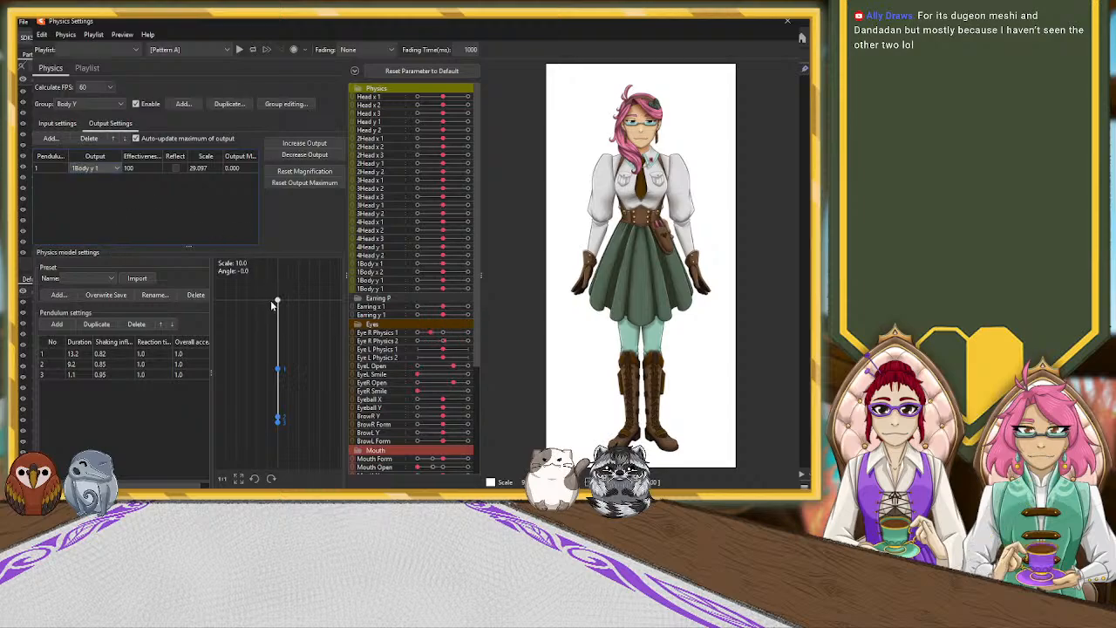
Sway Body Y to check how the body and skirt follow, and close the physics settings.
scroll(438, 416, down, 3)
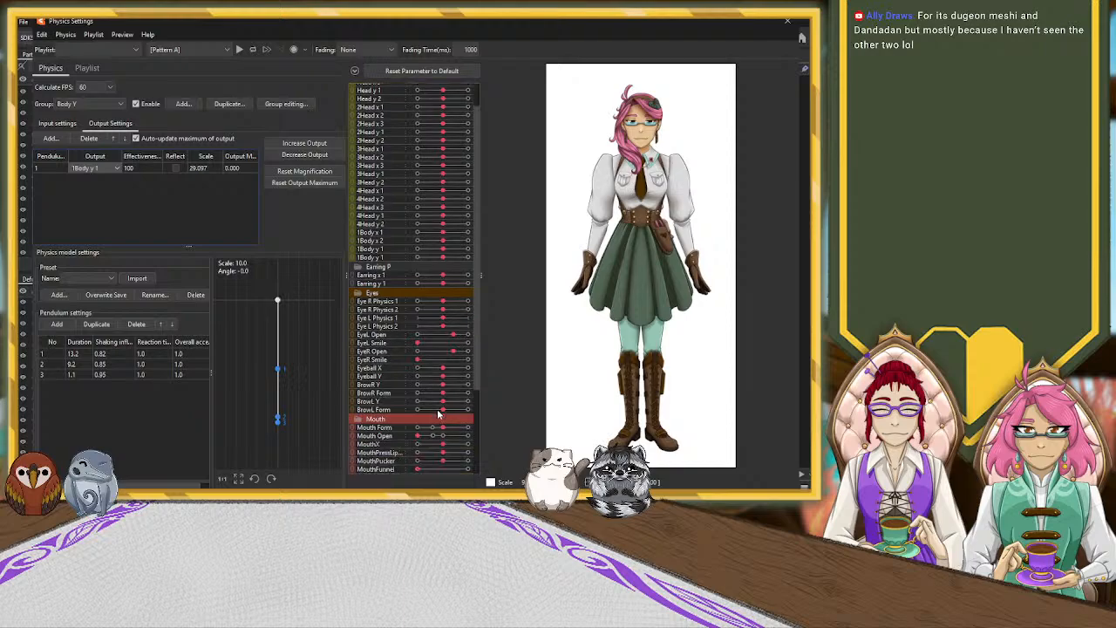
scroll(443, 426, down, 1)
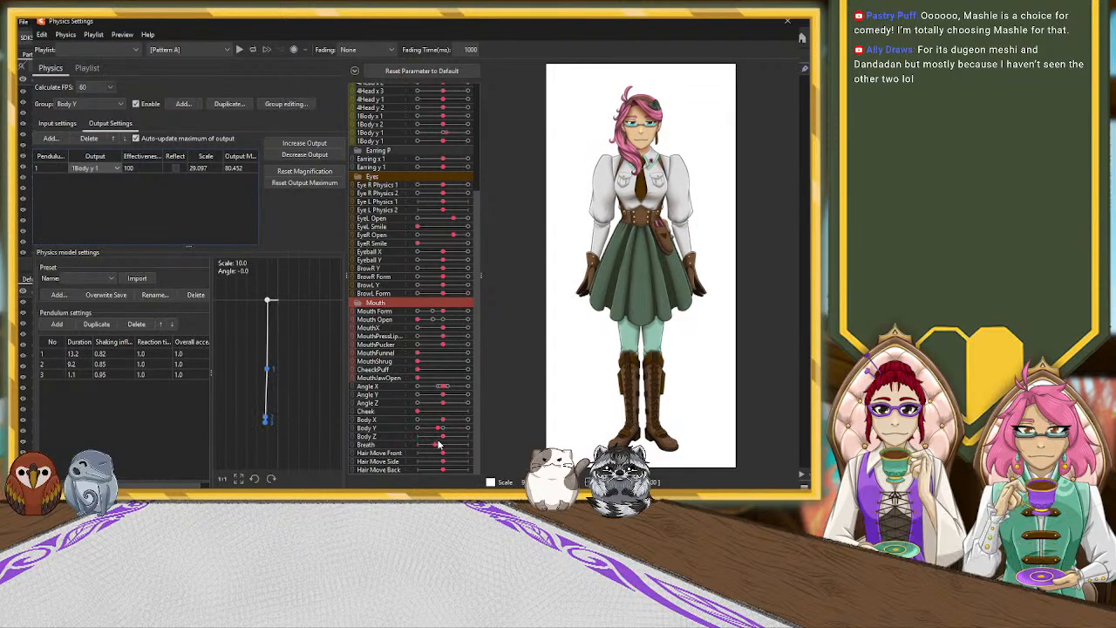
click(787, 19)
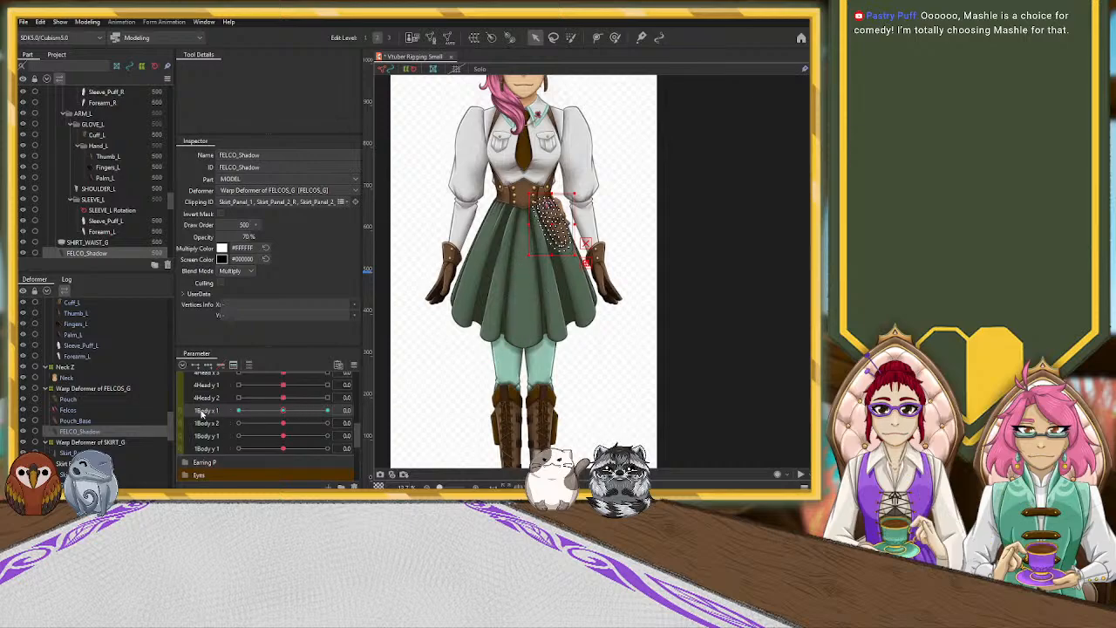
Paste the copied form onto FELCO_Shadow at 1Body x 1 = -30 and check it across the parameter's range.
drag(269, 417, 244, 415)
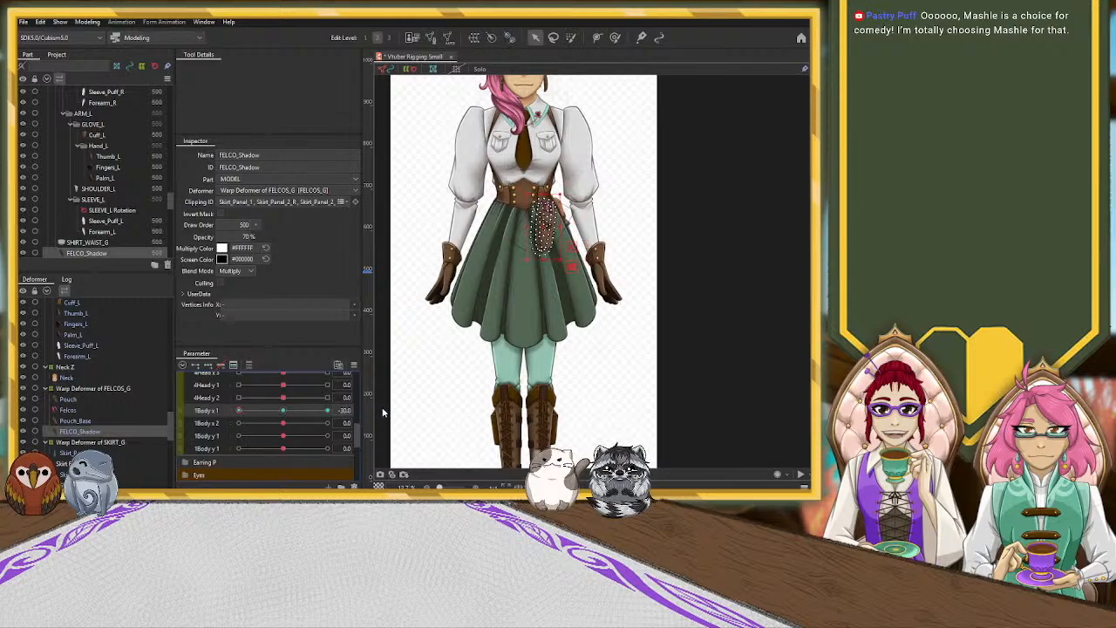
key(ctrl+v)
drag(241, 415, 171, 428)
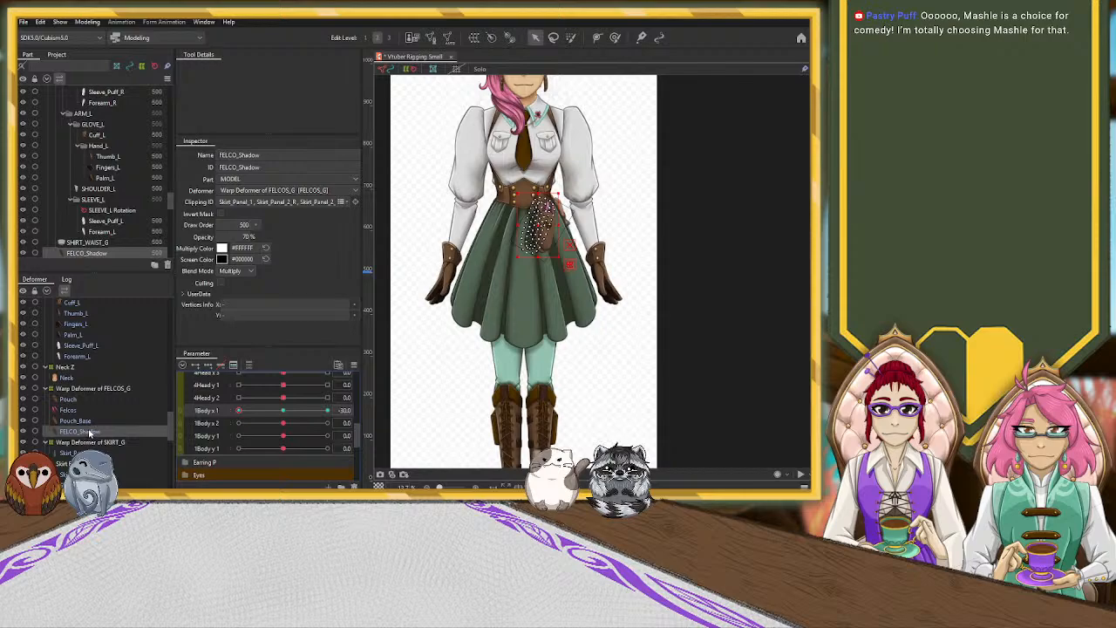
drag(239, 411, 328, 411)
click(283, 410)
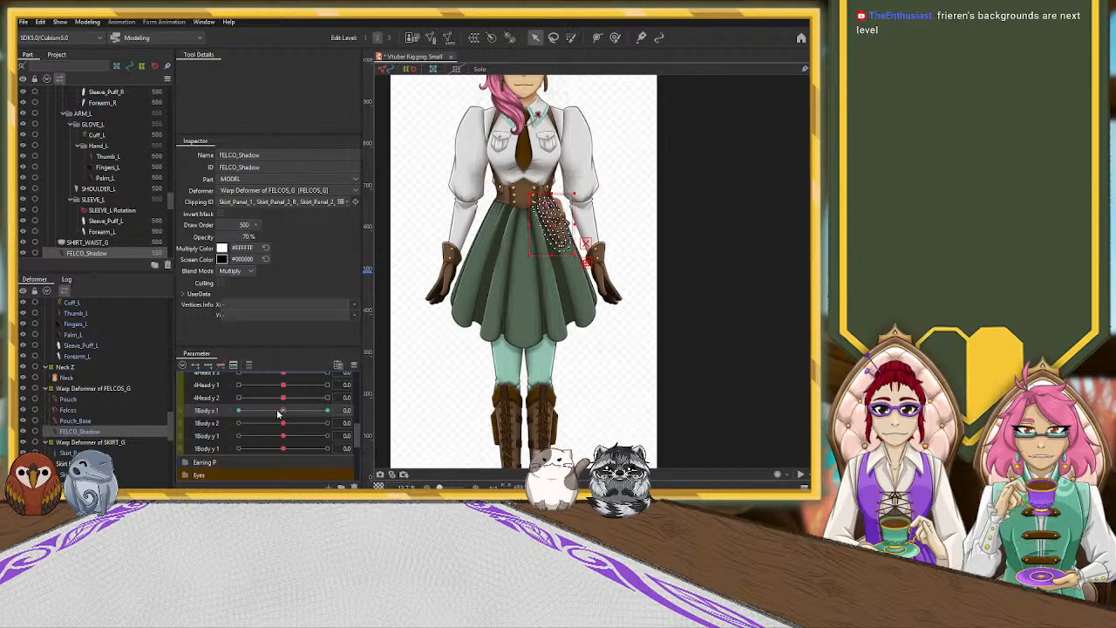
Change the FELCOS_G warp deformer's form at 1Body y 1 = -30 so the pouch hangs lower.
click(91, 389)
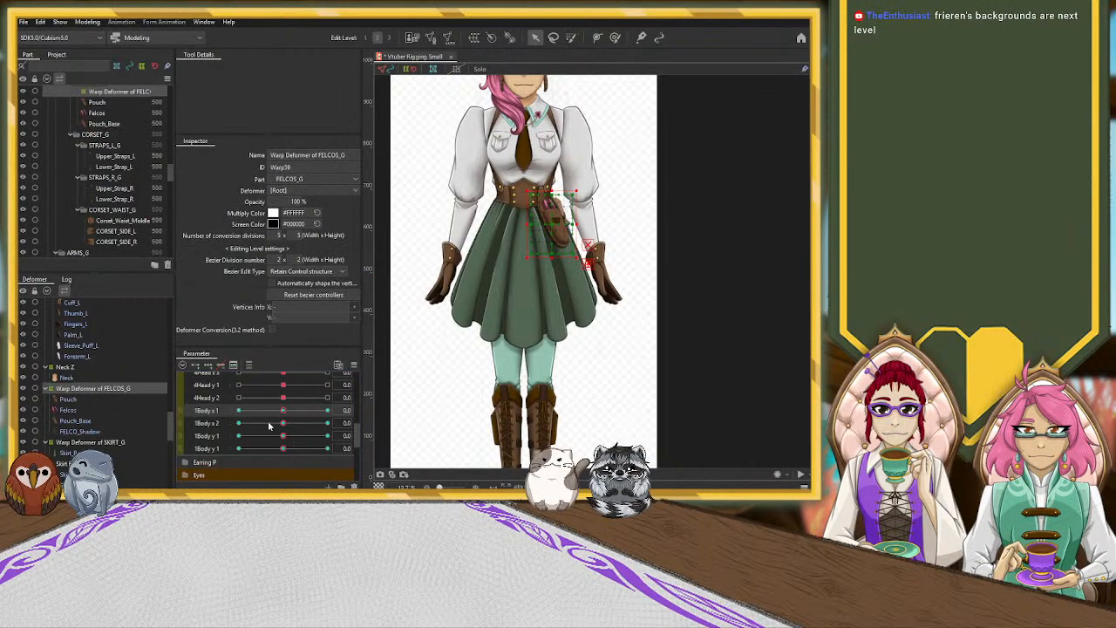
scroll(220, 443, down, 1)
drag(283, 396, 161, 407)
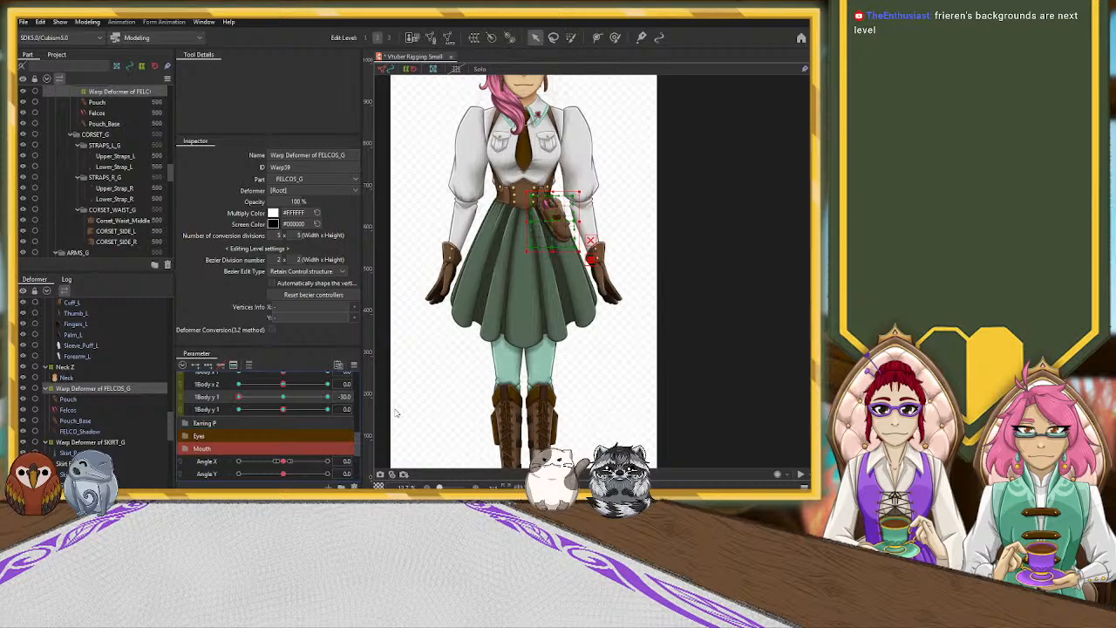
drag(238, 398, 140, 411)
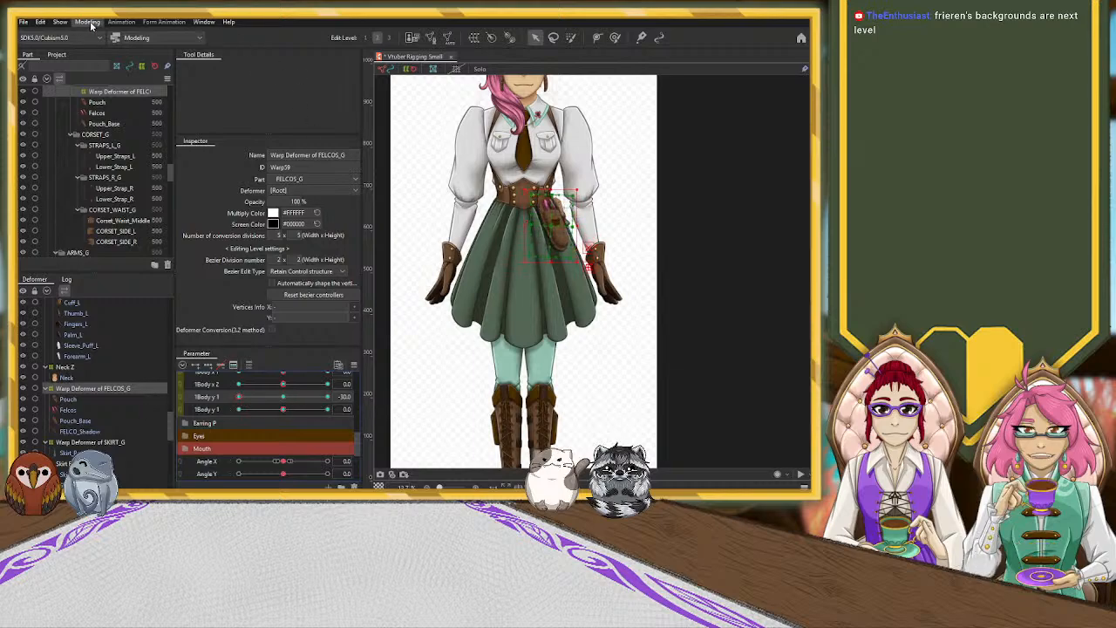
Sway Body Y in the physics settings to check the pouch's vertical motion, and save the model.
key(alt+Tab)
scroll(652, 297, up, 3)
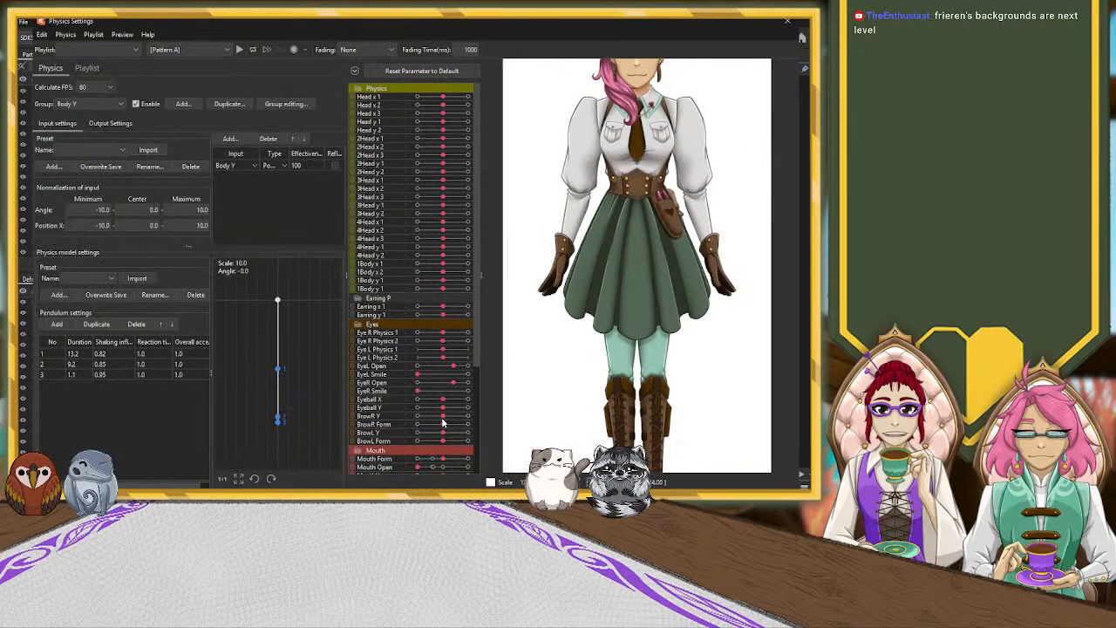
scroll(443, 421, down, 5)
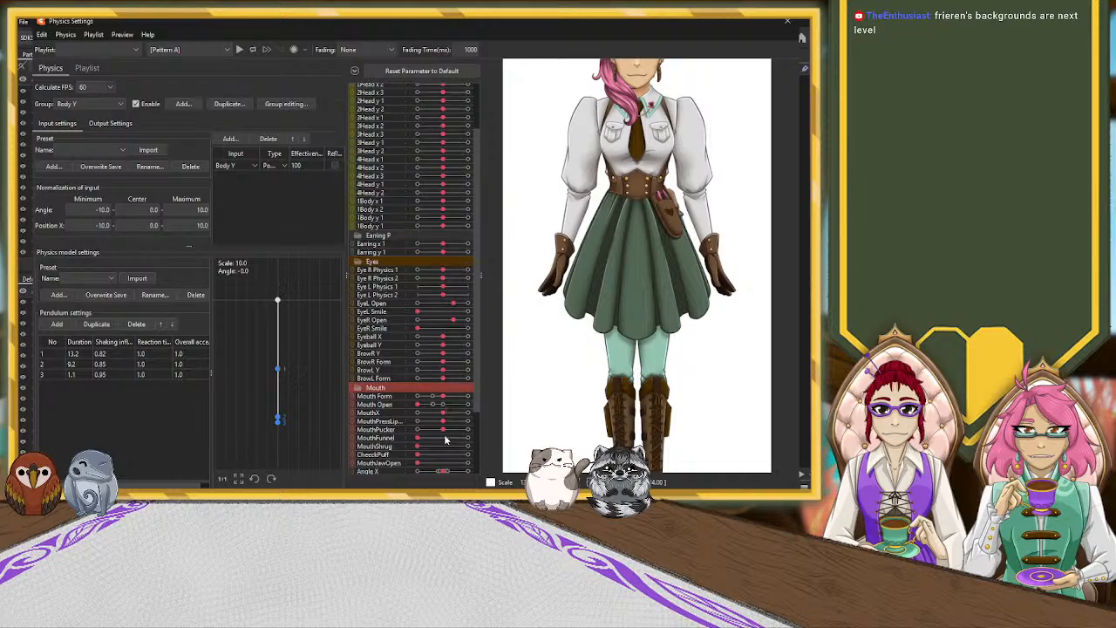
drag(443, 428, 448, 461)
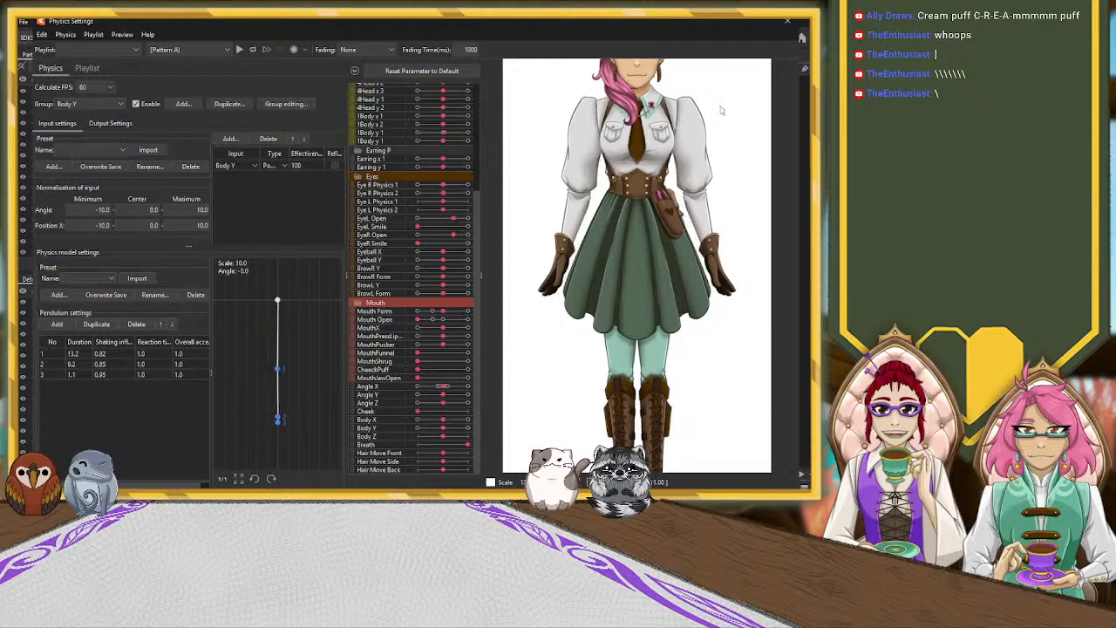
click(787, 19)
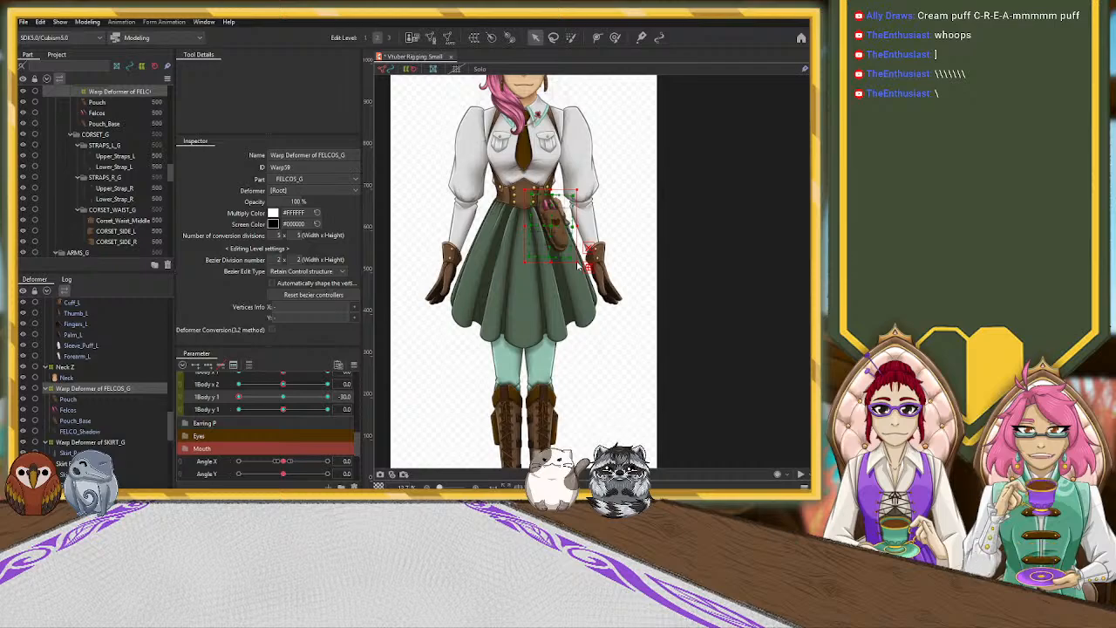
key(ctrl+s)
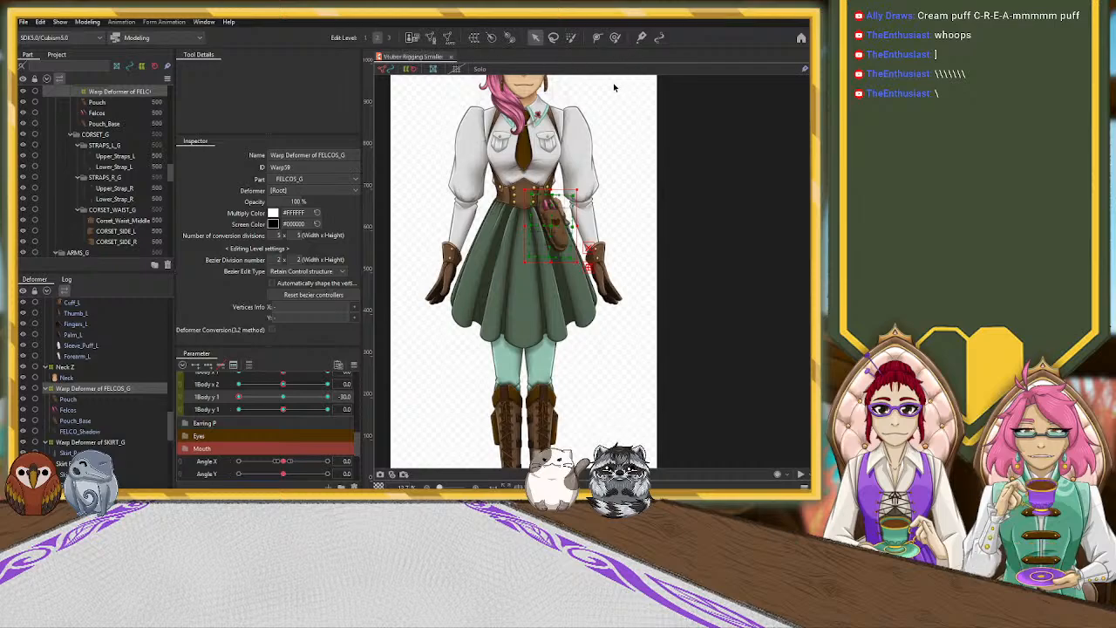
scroll(616, 161, up, 3)
scroll(616, 155, down, 3)
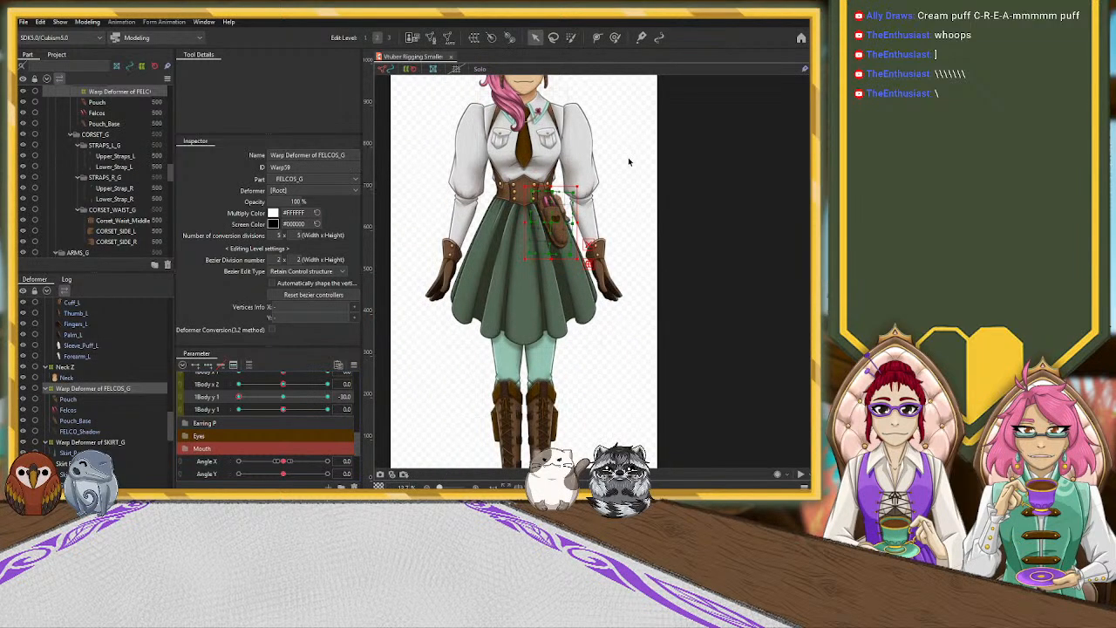
drag(625, 145, 670, 269)
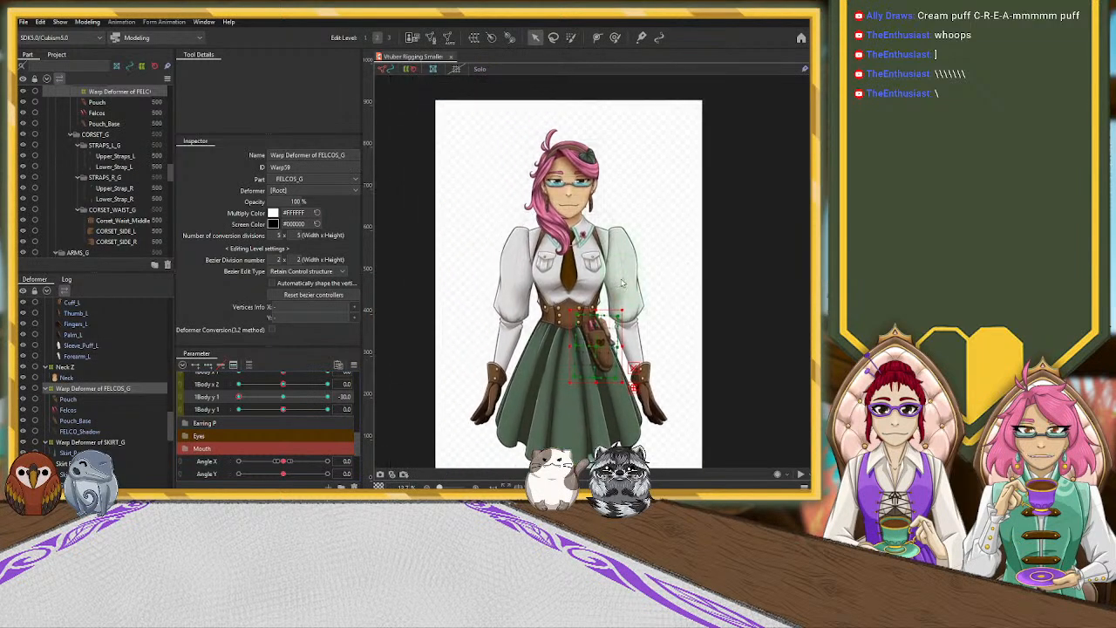
scroll(622, 281, up, 2)
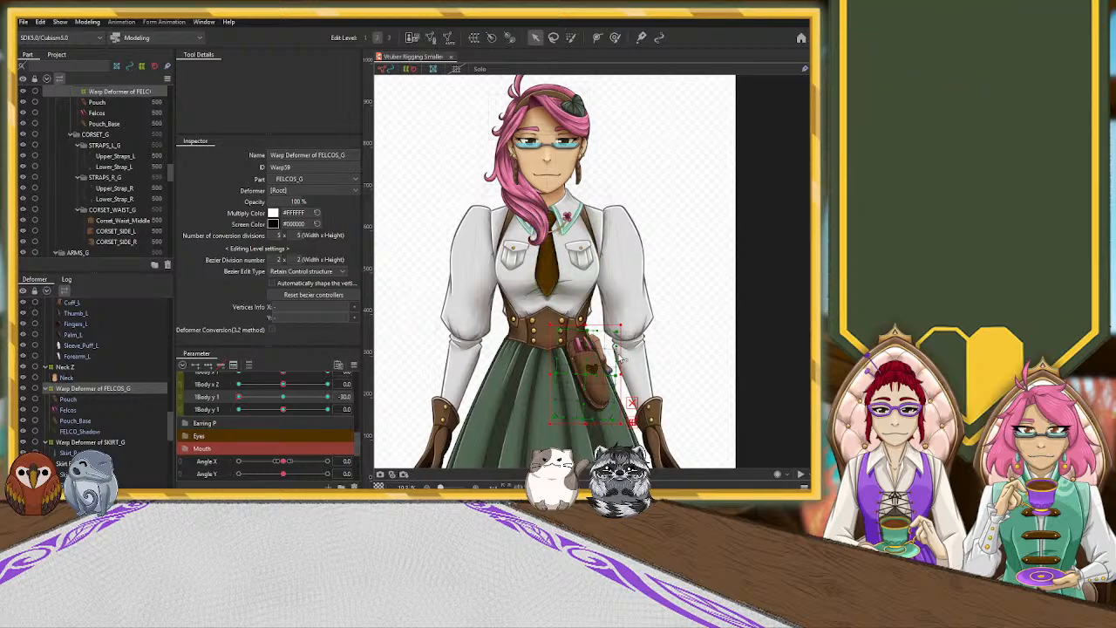
scroll(621, 356, down, 3)
scroll(635, 302, up, 1)
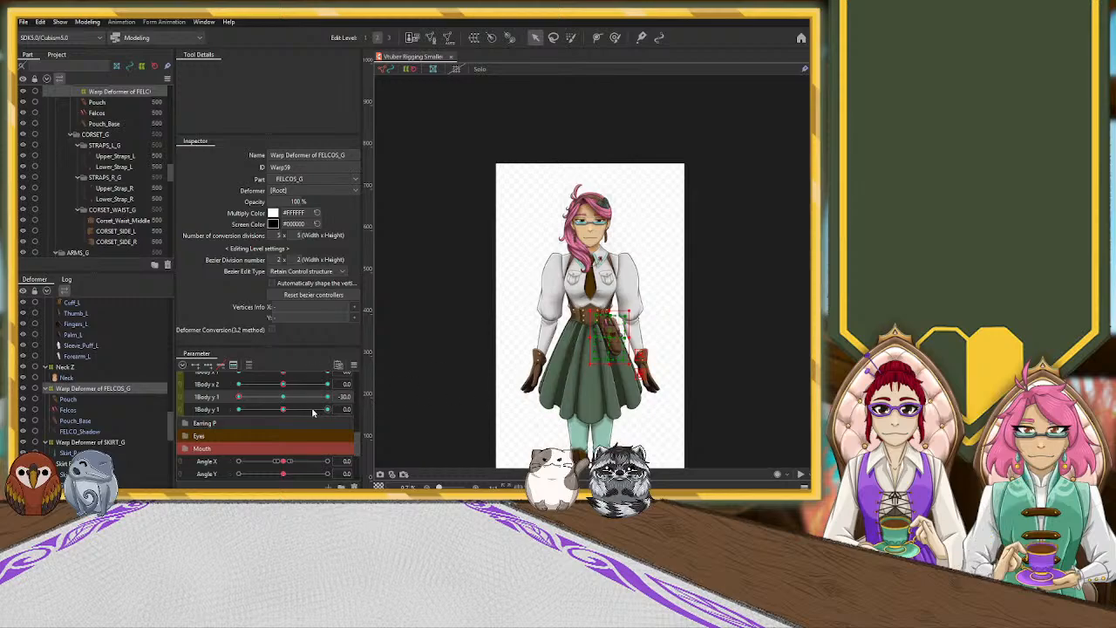
scroll(301, 398, up, 1)
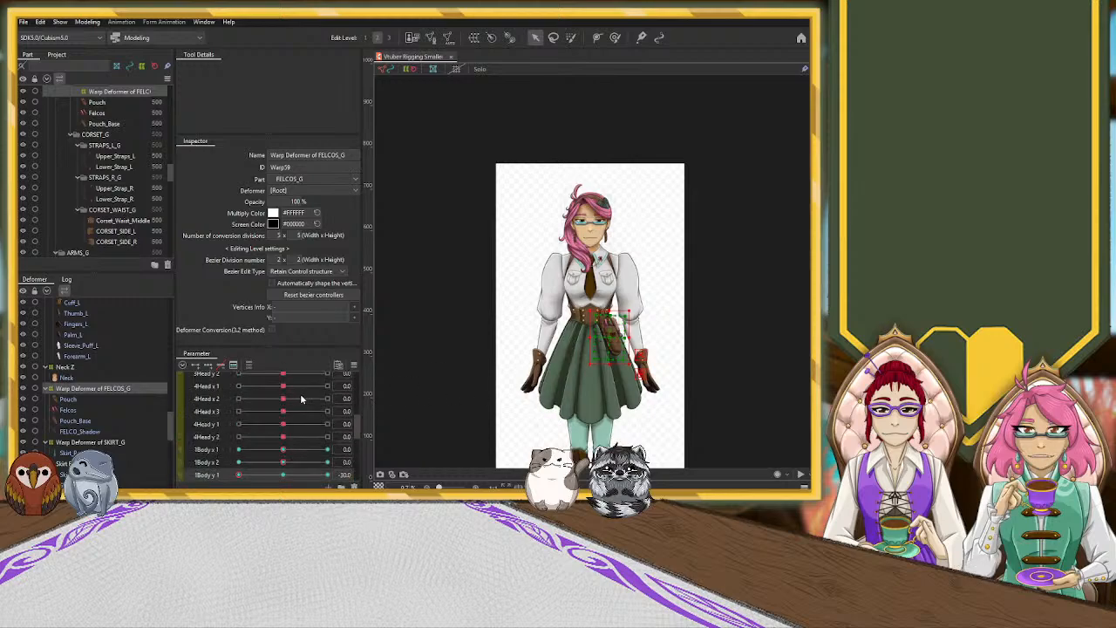
scroll(301, 396, down, 2)
scroll(301, 398, up, 1)
scroll(300, 399, down, 1)
scroll(298, 400, up, 1)
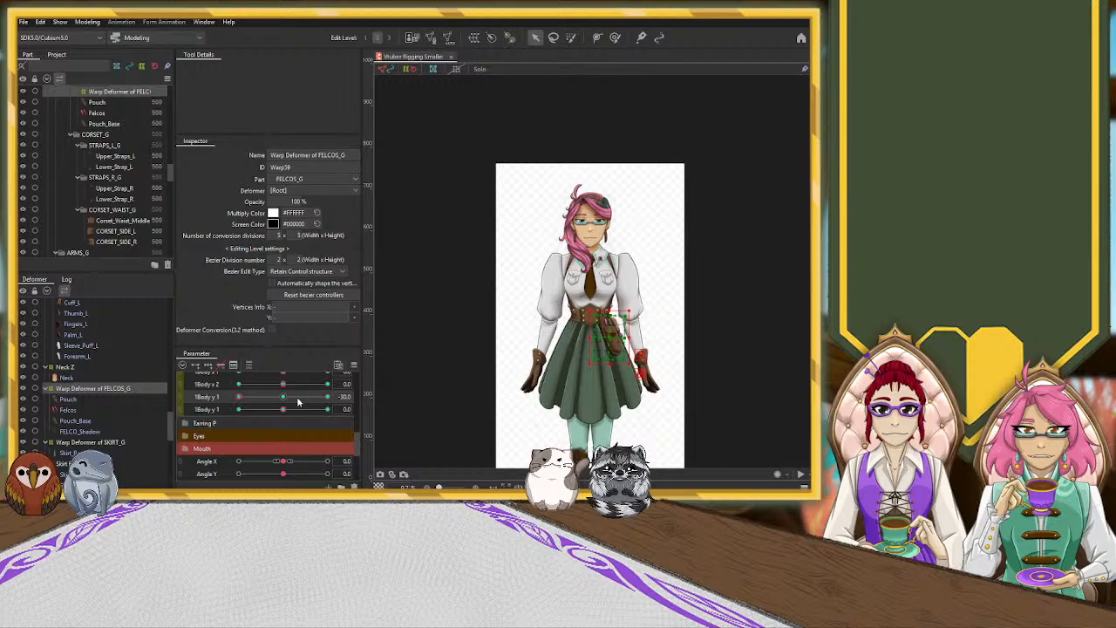
Select the Body Z parameter with the FELCOS_G warp deformer active.
scroll(297, 401, down, 1)
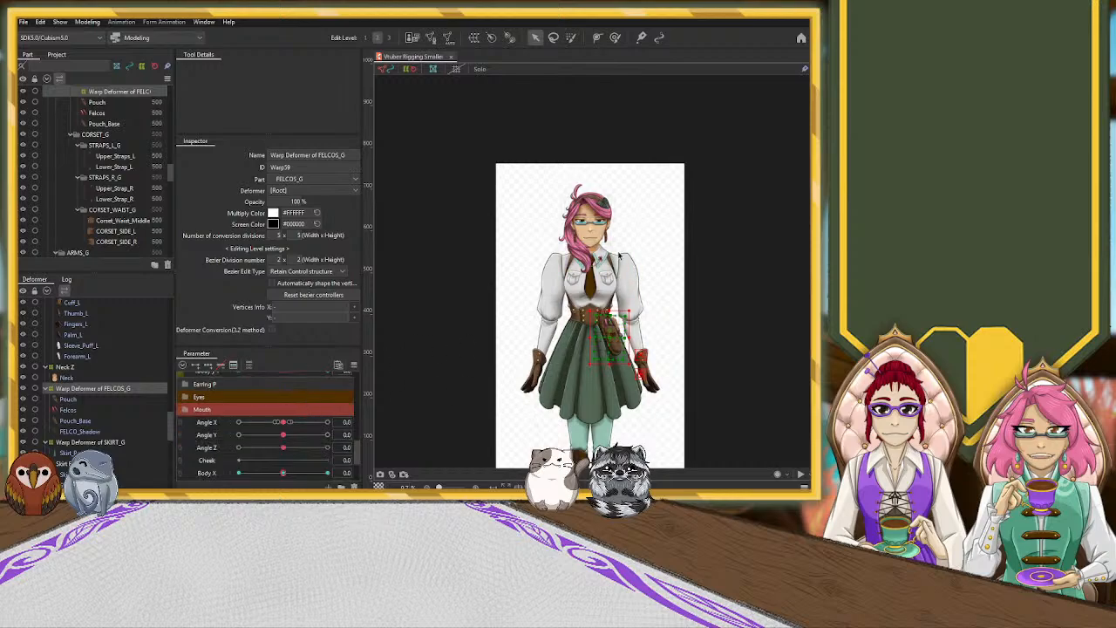
mouse_move(284, 448)
mouse_down()
mouse_move(306, 456)
mouse_move(283, 452)
mouse_up()
scroll(282, 451, down, 2)
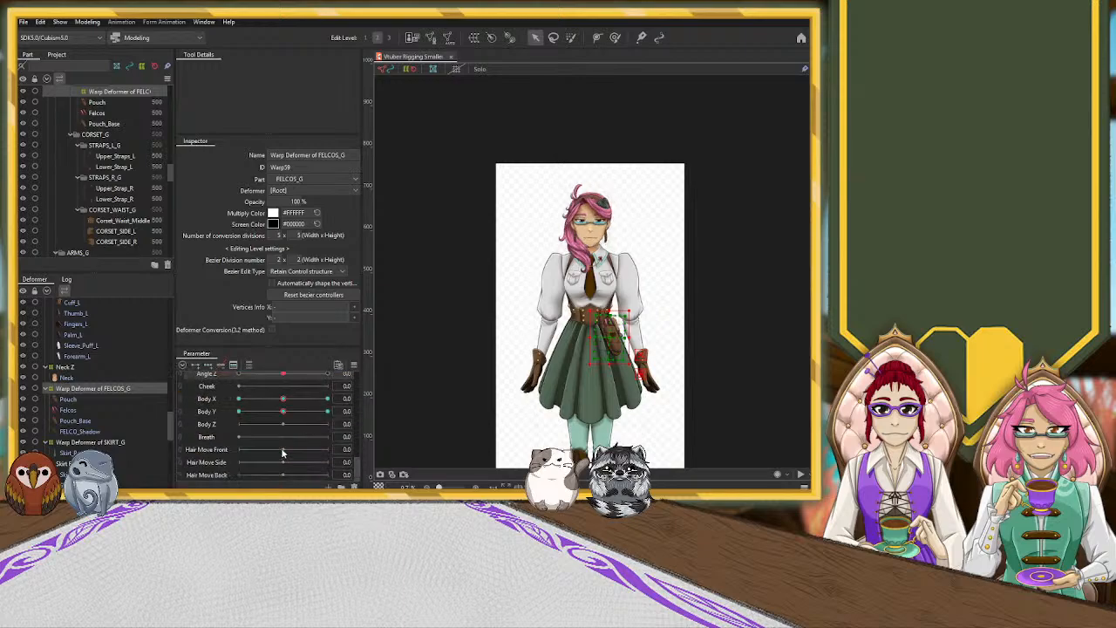
scroll(270, 453, up, 1)
click(217, 467)
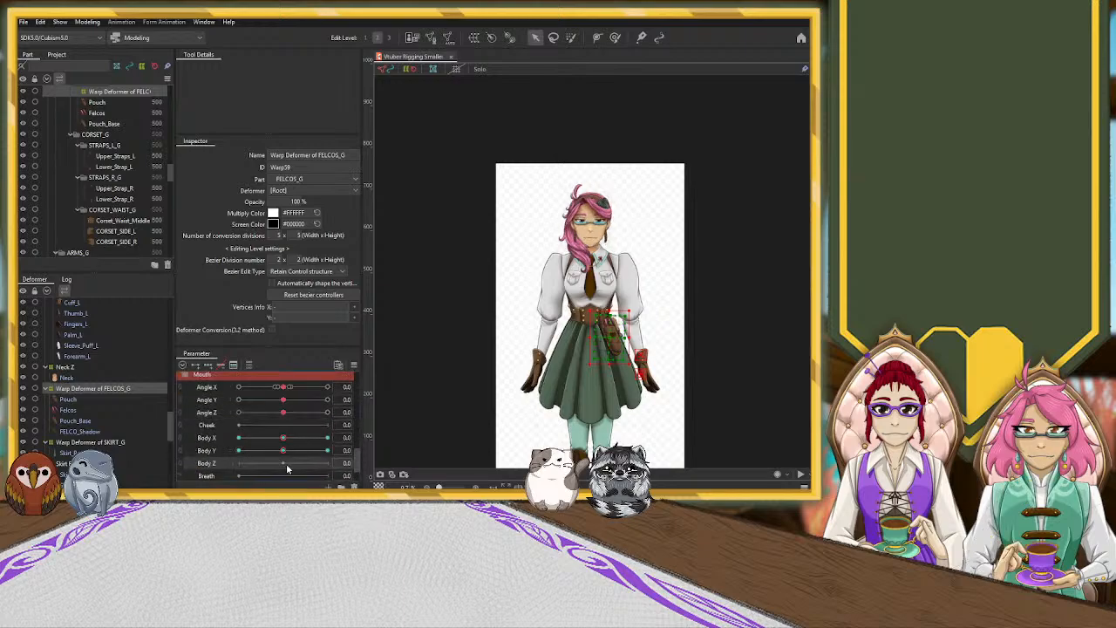